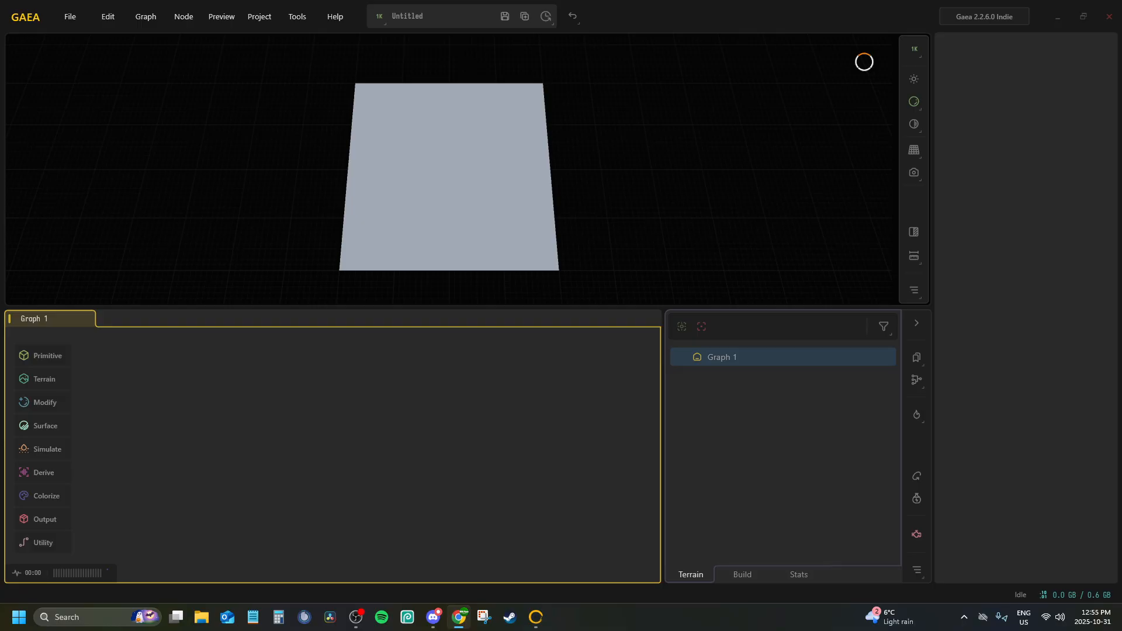
Review the Gaea installer options and Community Edition notes on quadspinner.com's Download page in the browser
{"action": "left_click_drag", "start_coordinate": [0, 129], "coordinate": [261, 2]}
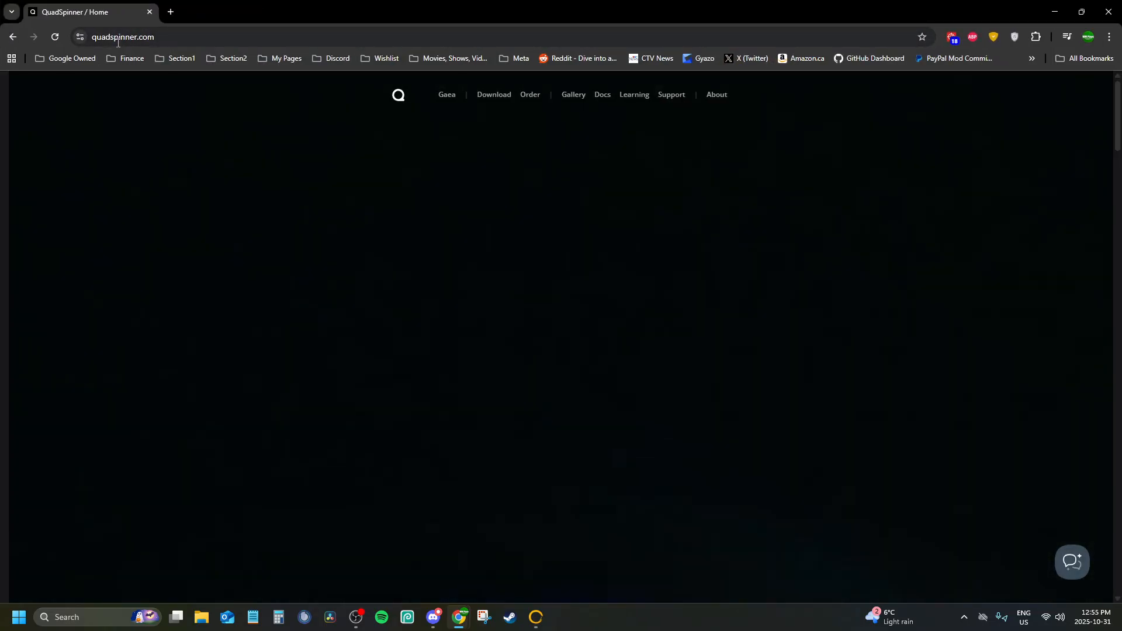
{"action": "left_click", "coordinate": [107, 39]}
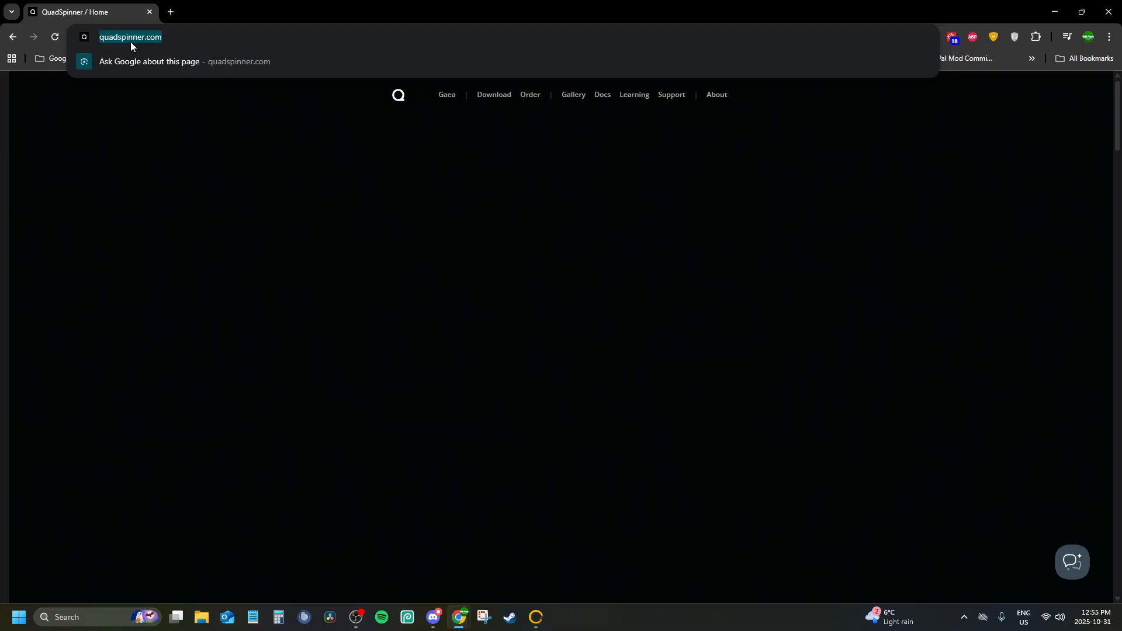
{"action": "left_click", "coordinate": [289, 237]}
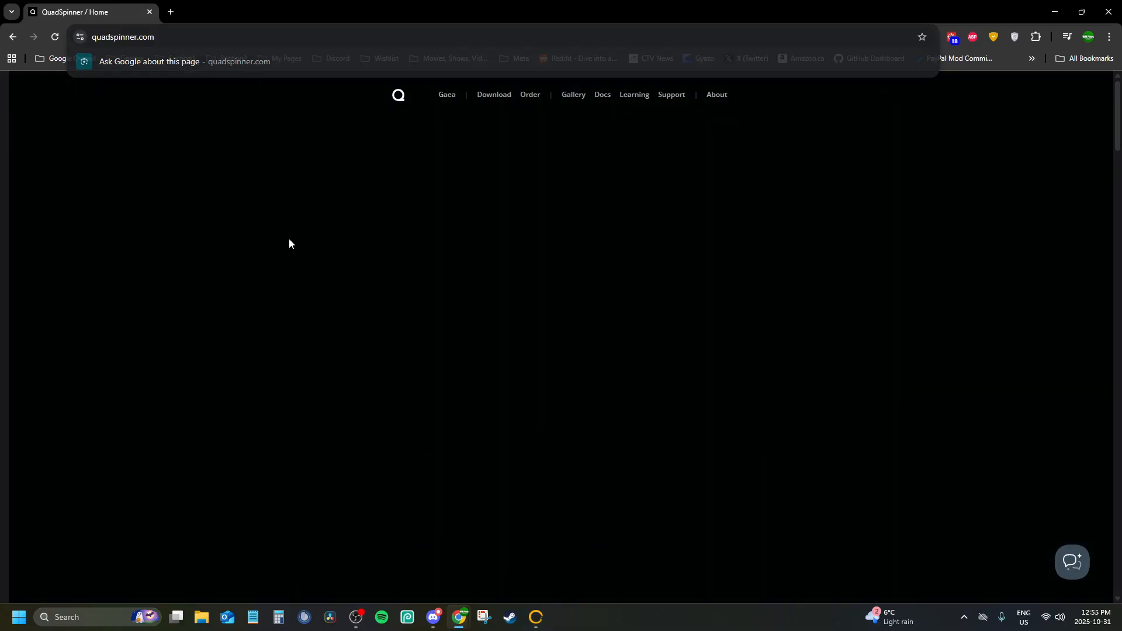
{"action": "scroll", "coordinate": [653, 334], "scroll_direction": "down", "scroll_amount": 5}
{"action": "scroll", "coordinate": [462, 124], "scroll_direction": "up", "scroll_amount": 5}
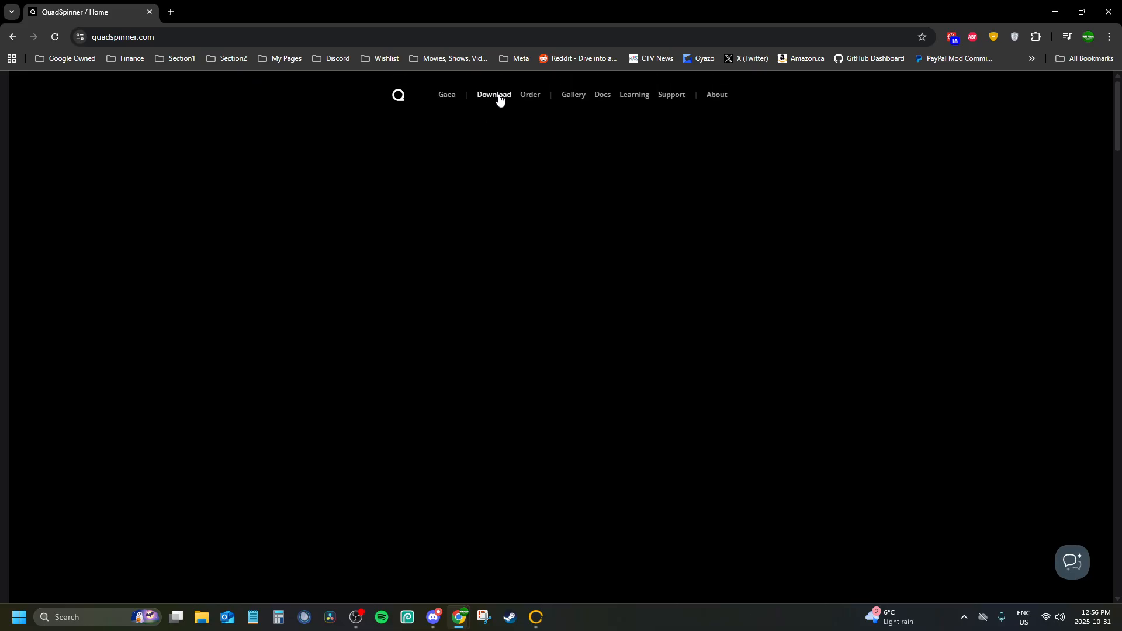
{"action": "left_click", "coordinate": [496, 93]}
{"action": "scroll", "coordinate": [534, 285], "scroll_direction": "down", "scroll_amount": 10}
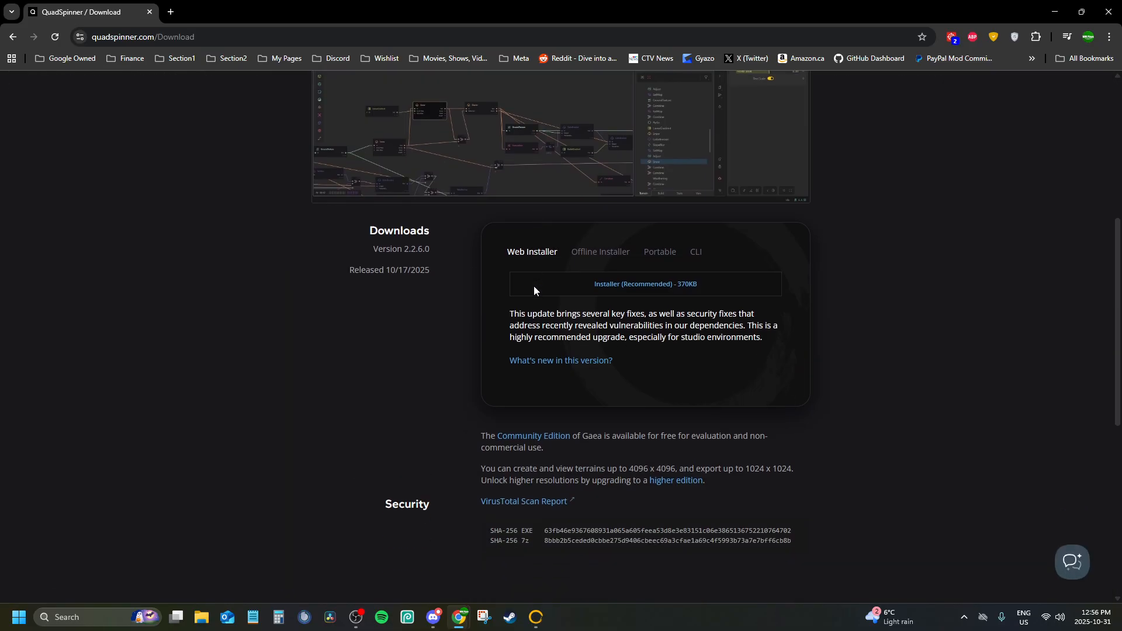
{"action": "scroll", "coordinate": [654, 178], "scroll_direction": "up", "scroll_amount": 3}
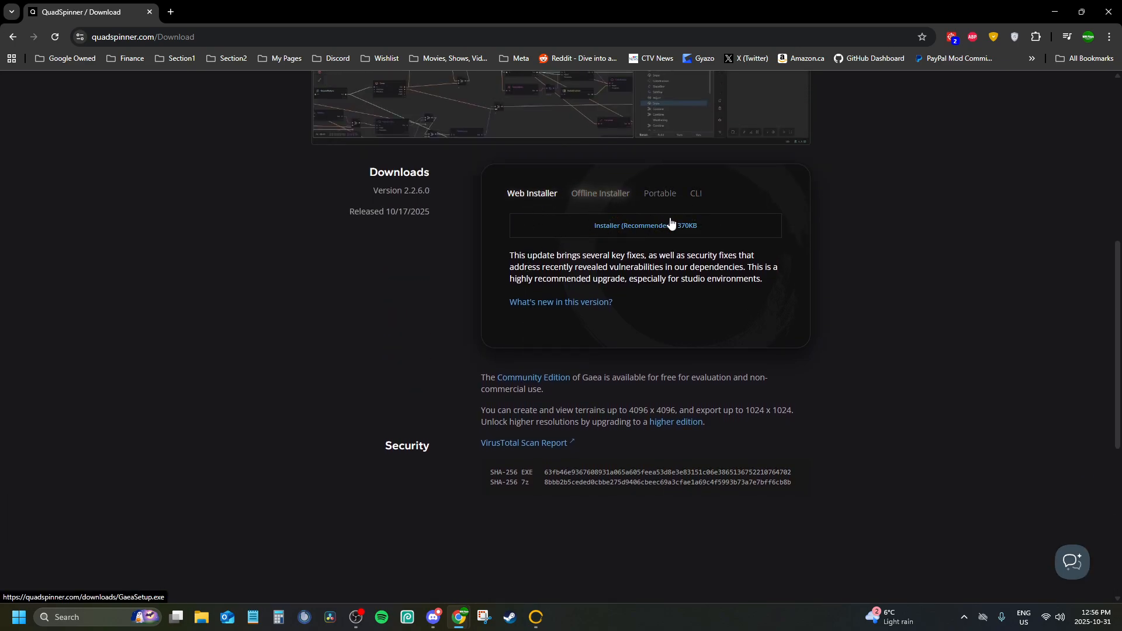
{"action": "scroll", "coordinate": [636, 160], "scroll_direction": "up", "scroll_amount": 7}
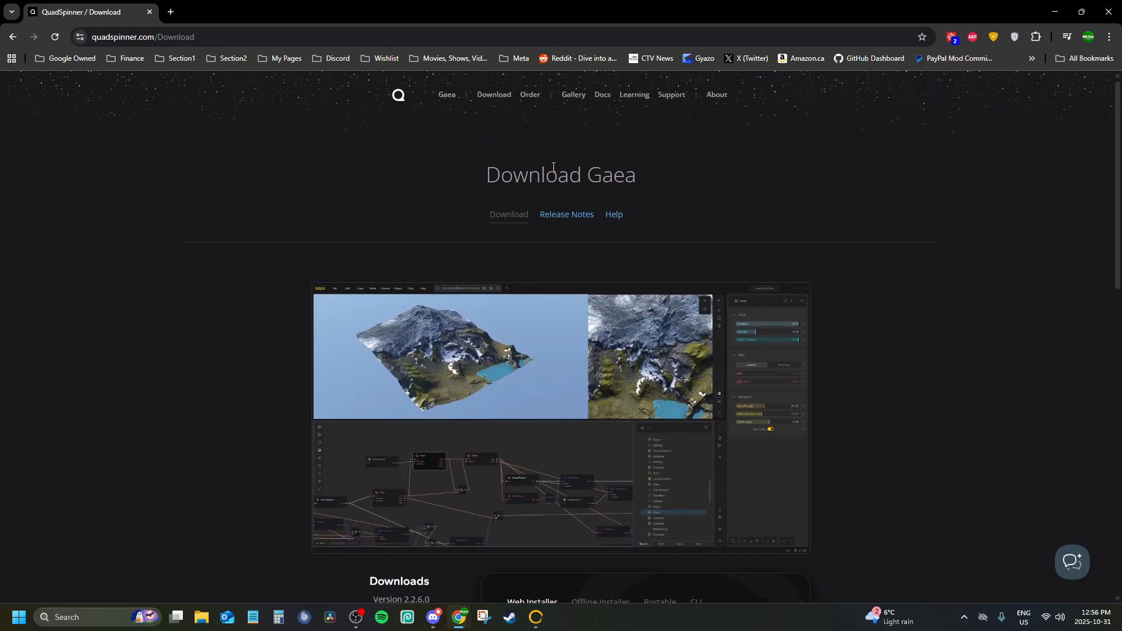
{"action": "scroll", "coordinate": [553, 167], "scroll_direction": "down", "scroll_amount": 2}
{"action": "scroll", "coordinate": [552, 100], "scroll_direction": "up", "scroll_amount": 2}
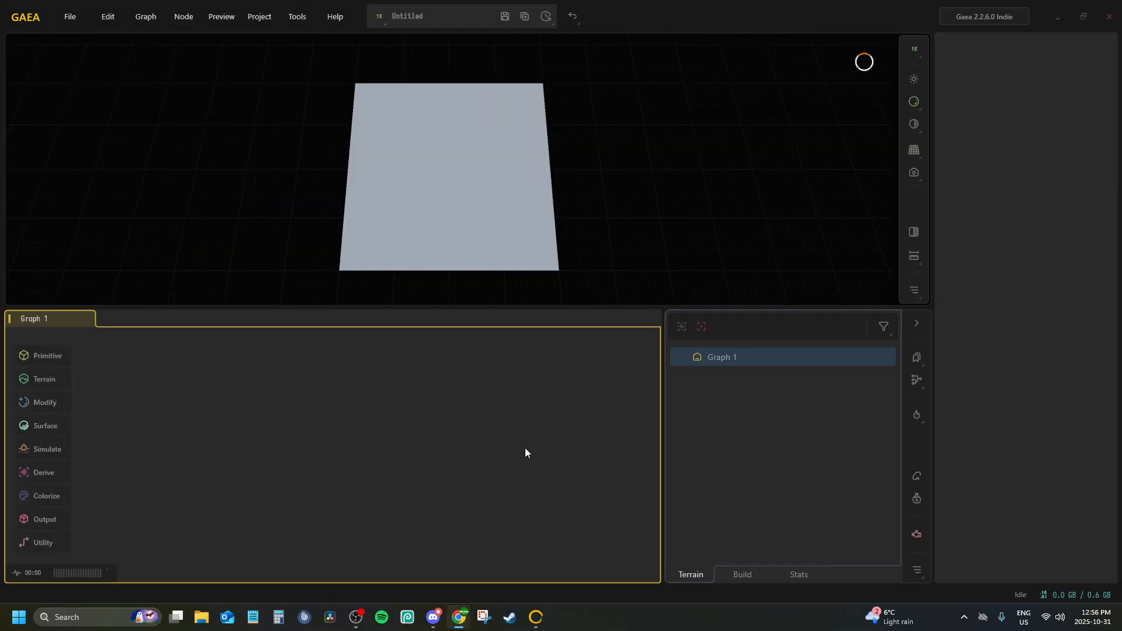
Switch back to Gaea, set the build resolution to 1K (1024), and return to the terrain node list
{"action": "left_click", "coordinate": [744, 573]}
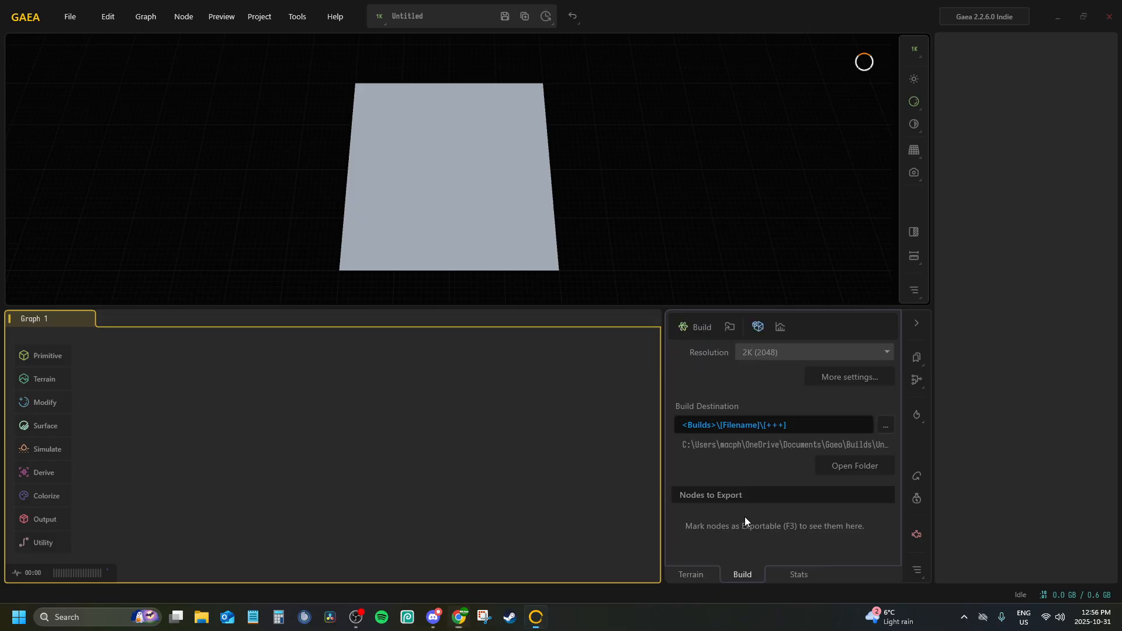
{"action": "left_click", "coordinate": [783, 352]}
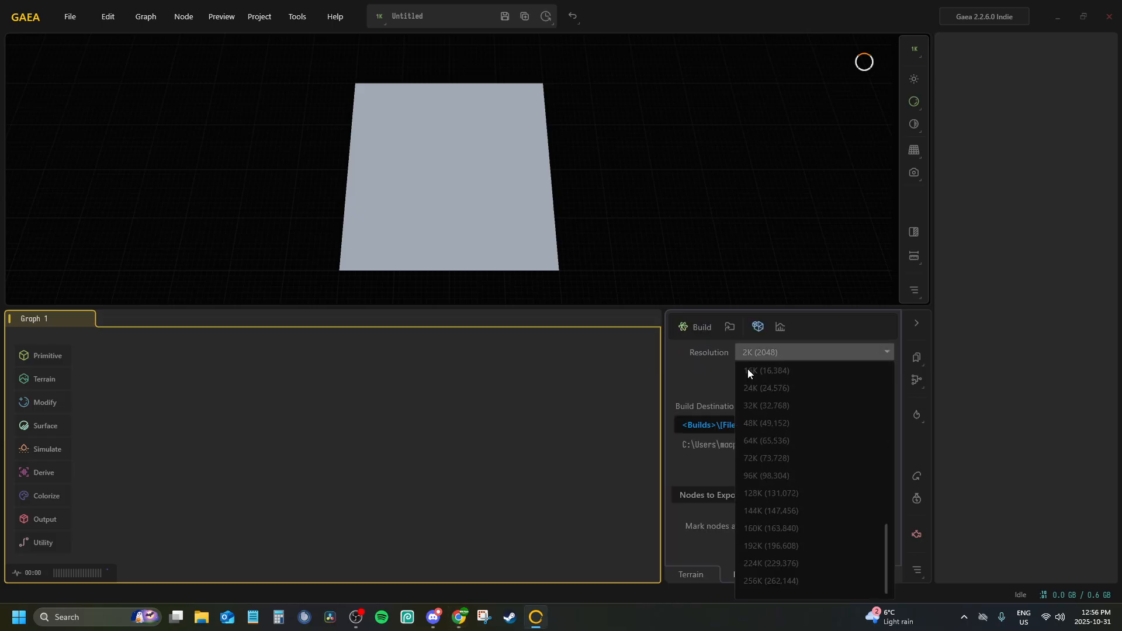
{"action": "left_click", "coordinate": [697, 367]}
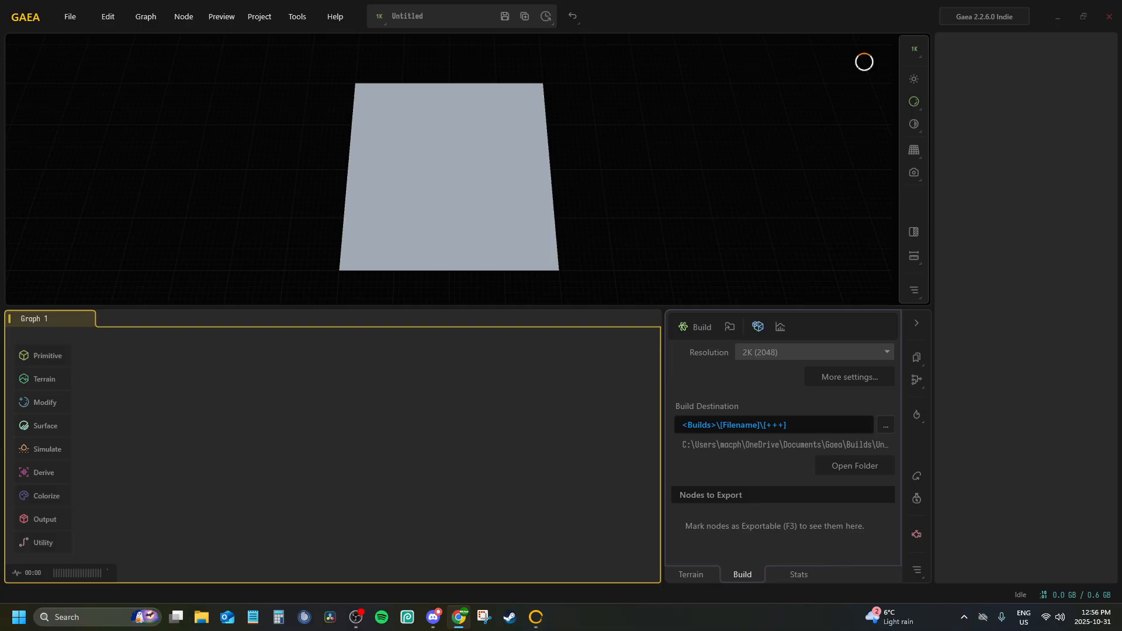
{"action": "left_click", "coordinate": [770, 352]}
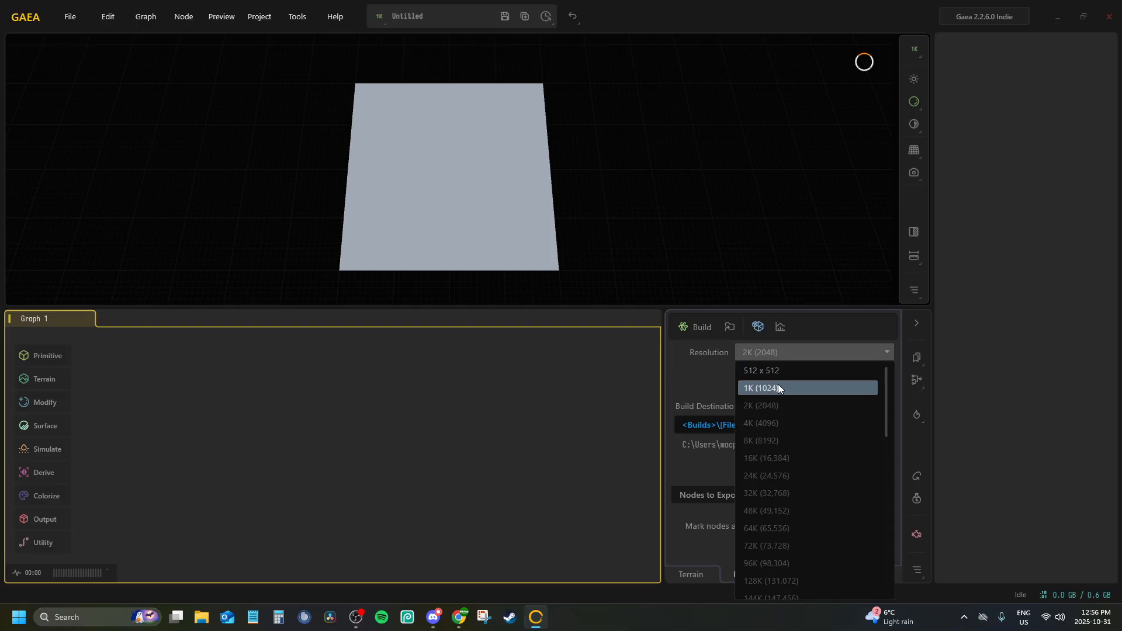
{"action": "left_click", "coordinate": [778, 389]}
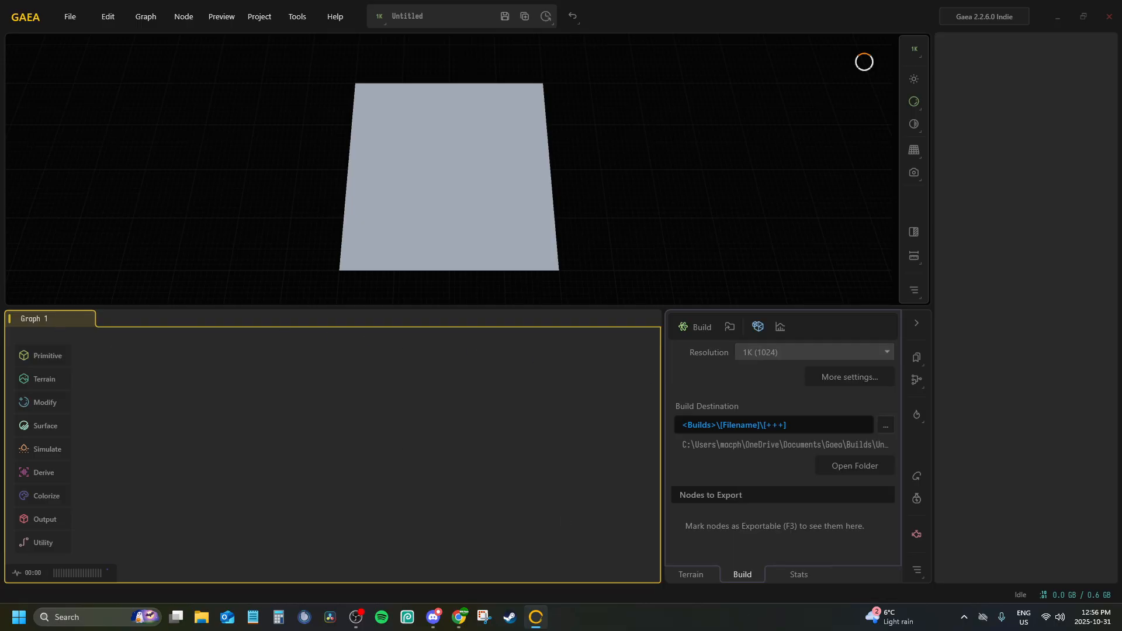
{"action": "left_click", "coordinate": [710, 578]}
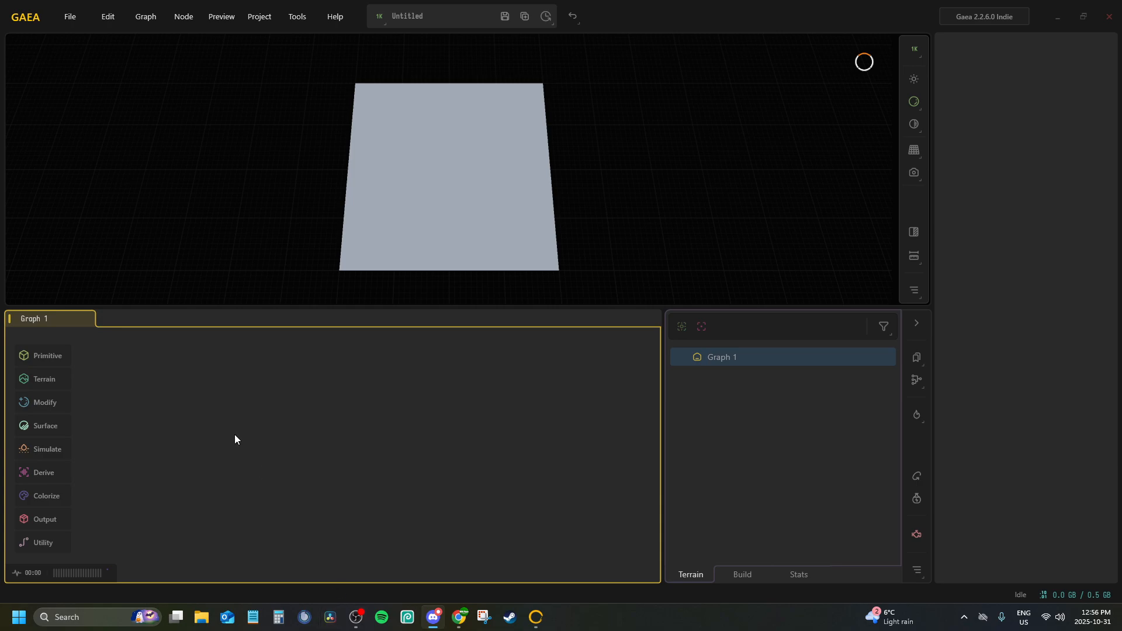
Add a Draw node to the empty graph
{"action": "left_click", "coordinate": [263, 422]}
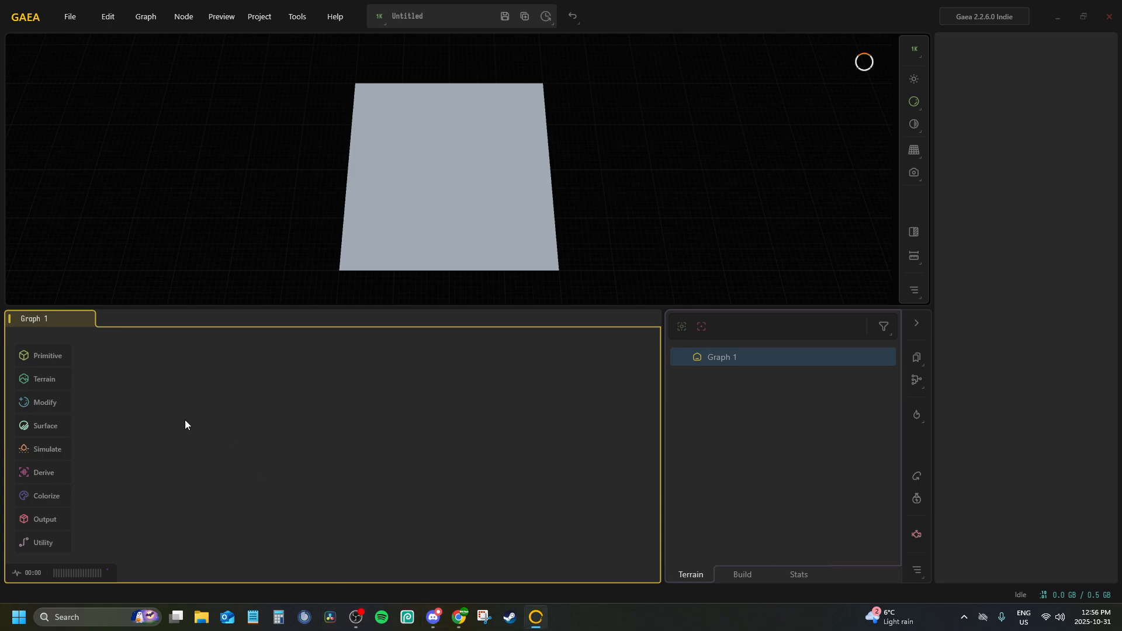
{"action": "double_click", "coordinate": [161, 400]}
{"action": "type", "text": "draw"}
{"action": "key", "text": "Return"}
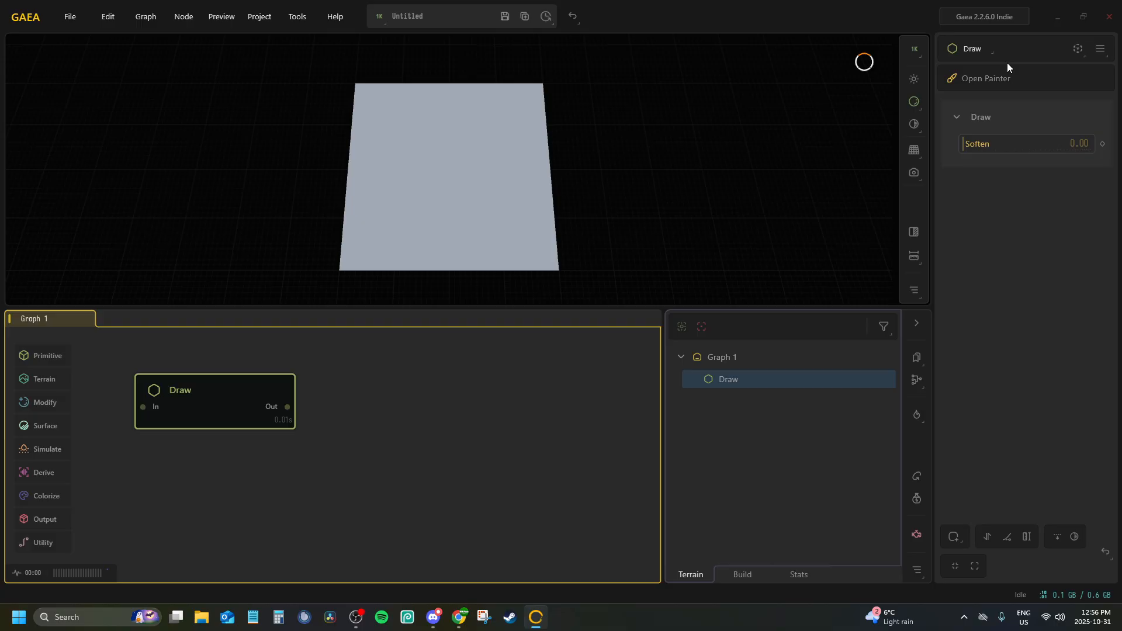
Paint two filled plateaus in the Draw node's Painter: a large round one and a wide curved one below it
{"action": "left_click", "coordinate": [978, 79]}
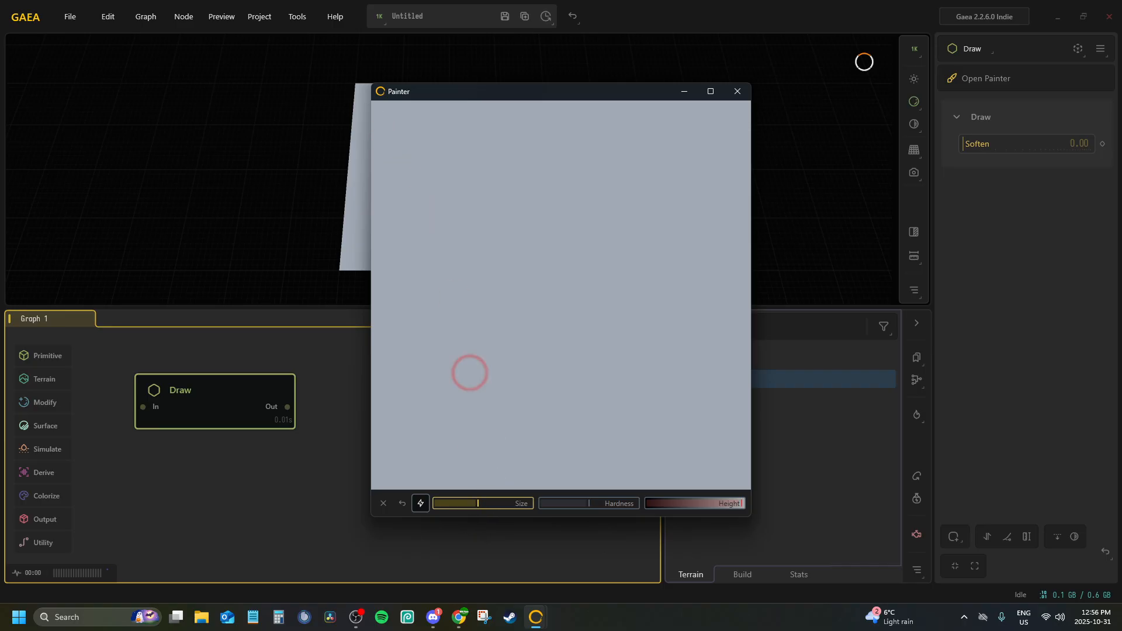
{"action": "mouse_move", "coordinate": [441, 170]}
{"action": "left_mouse_down"}
{"action": "mouse_move", "coordinate": [468, 195]}
{"action": "mouse_move", "coordinate": [506, 189]}
{"action": "mouse_move", "coordinate": [573, 238]}
{"action": "mouse_move", "coordinate": [445, 143]}
{"action": "mouse_move", "coordinate": [525, 308]}
{"action": "mouse_move", "coordinate": [542, 126]}
{"action": "mouse_move", "coordinate": [450, 215]}
{"action": "mouse_move", "coordinate": [603, 233]}
{"action": "mouse_move", "coordinate": [584, 180]}
{"action": "mouse_move", "coordinate": [490, 141]}
{"action": "mouse_move", "coordinate": [510, 170]}
{"action": "mouse_move", "coordinate": [466, 157]}
{"action": "mouse_move", "coordinate": [442, 234]}
{"action": "mouse_move", "coordinate": [491, 283]}
{"action": "mouse_move", "coordinate": [591, 247]}
{"action": "mouse_move", "coordinate": [516, 275]}
{"action": "mouse_move", "coordinate": [594, 221]}
{"action": "mouse_move", "coordinate": [590, 198]}
{"action": "mouse_move", "coordinate": [518, 237]}
{"action": "mouse_move", "coordinate": [534, 202]}
{"action": "mouse_move", "coordinate": [511, 255]}
{"action": "mouse_move", "coordinate": [554, 195]}
{"action": "mouse_move", "coordinate": [500, 150]}
{"action": "left_mouse_up"}
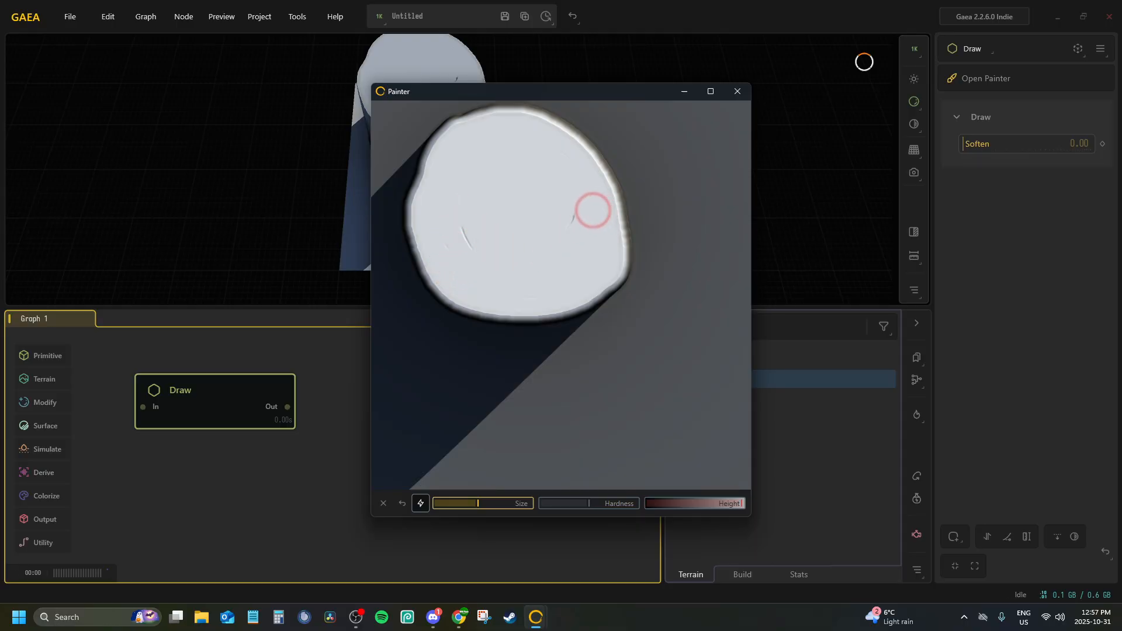
{"action": "mouse_move", "coordinate": [593, 211]}
{"action": "left_mouse_down"}
{"action": "mouse_move", "coordinate": [561, 233]}
{"action": "mouse_move", "coordinate": [488, 233]}
{"action": "mouse_move", "coordinate": [542, 283]}
{"action": "left_mouse_up"}
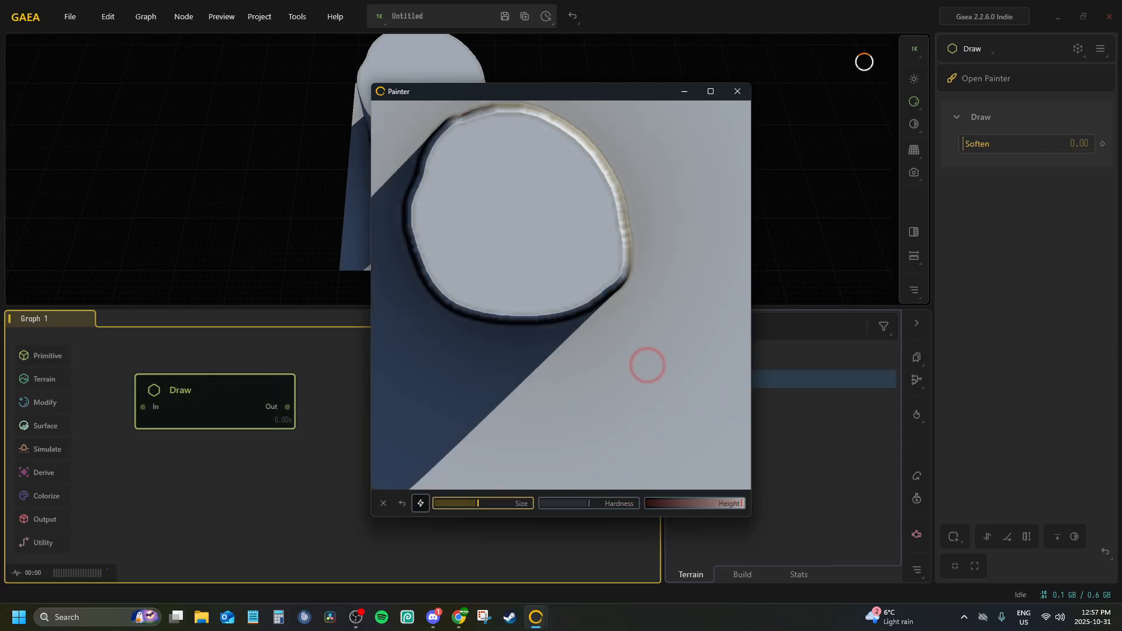
{"action": "mouse_move", "coordinate": [647, 365]}
{"action": "left_mouse_down"}
{"action": "mouse_move", "coordinate": [463, 389]}
{"action": "mouse_move", "coordinate": [601, 440]}
{"action": "mouse_move", "coordinate": [669, 327]}
{"action": "mouse_move", "coordinate": [709, 388]}
{"action": "mouse_move", "coordinate": [604, 465]}
{"action": "mouse_move", "coordinate": [457, 451]}
{"action": "mouse_move", "coordinate": [464, 394]}
{"action": "mouse_move", "coordinate": [440, 430]}
{"action": "mouse_move", "coordinate": [534, 443]}
{"action": "mouse_move", "coordinate": [637, 439]}
{"action": "mouse_move", "coordinate": [545, 455]}
{"action": "mouse_move", "coordinate": [453, 415]}
{"action": "mouse_move", "coordinate": [681, 365]}
{"action": "mouse_move", "coordinate": [656, 431]}
{"action": "mouse_move", "coordinate": [699, 378]}
{"action": "mouse_move", "coordinate": [575, 428]}
{"action": "mouse_move", "coordinate": [636, 393]}
{"action": "mouse_move", "coordinate": [531, 423]}
{"action": "mouse_move", "coordinate": [483, 401]}
{"action": "mouse_move", "coordinate": [513, 435]}
{"action": "mouse_move", "coordinate": [656, 377]}
{"action": "left_mouse_up"}
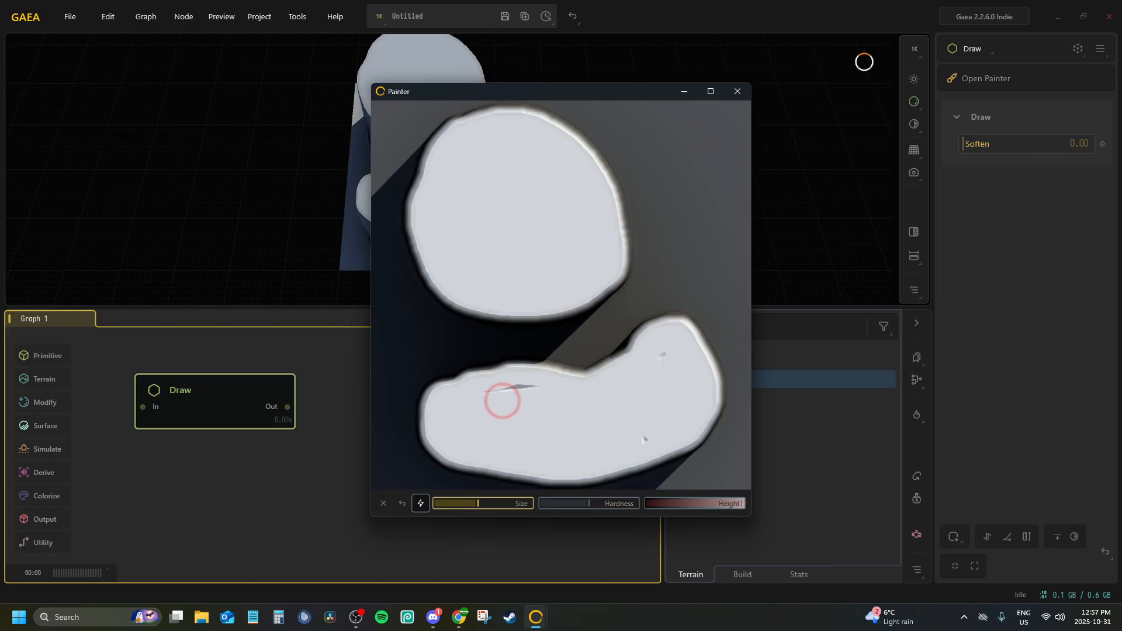
{"action": "mouse_move", "coordinate": [502, 401]}
{"action": "left_mouse_down"}
{"action": "mouse_move", "coordinate": [458, 408]}
{"action": "mouse_move", "coordinate": [524, 426]}
{"action": "mouse_move", "coordinate": [526, 438]}
{"action": "mouse_move", "coordinate": [640, 409]}
{"action": "left_mouse_up"}
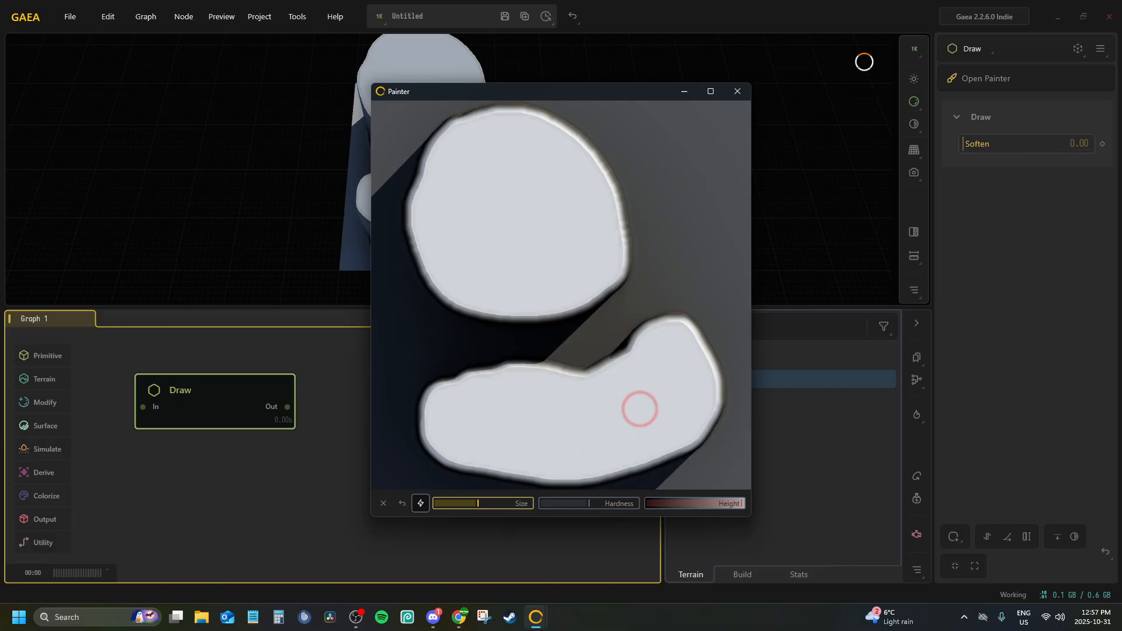
{"action": "left_click", "coordinate": [736, 92]}
Enable Height Remap on the Draw node and set its range to 0.00–0.07 to flatten the plateaus
{"action": "left_click_drag", "start_coordinate": [433, 123], "coordinate": [559, 216]}
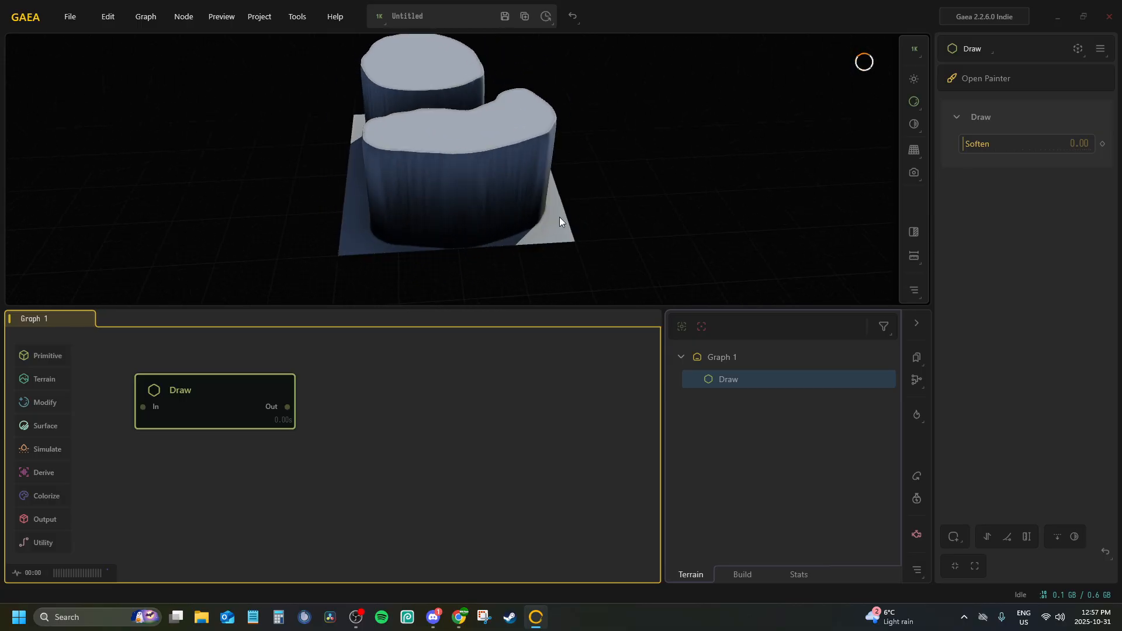
{"action": "left_click", "coordinate": [1022, 541]}
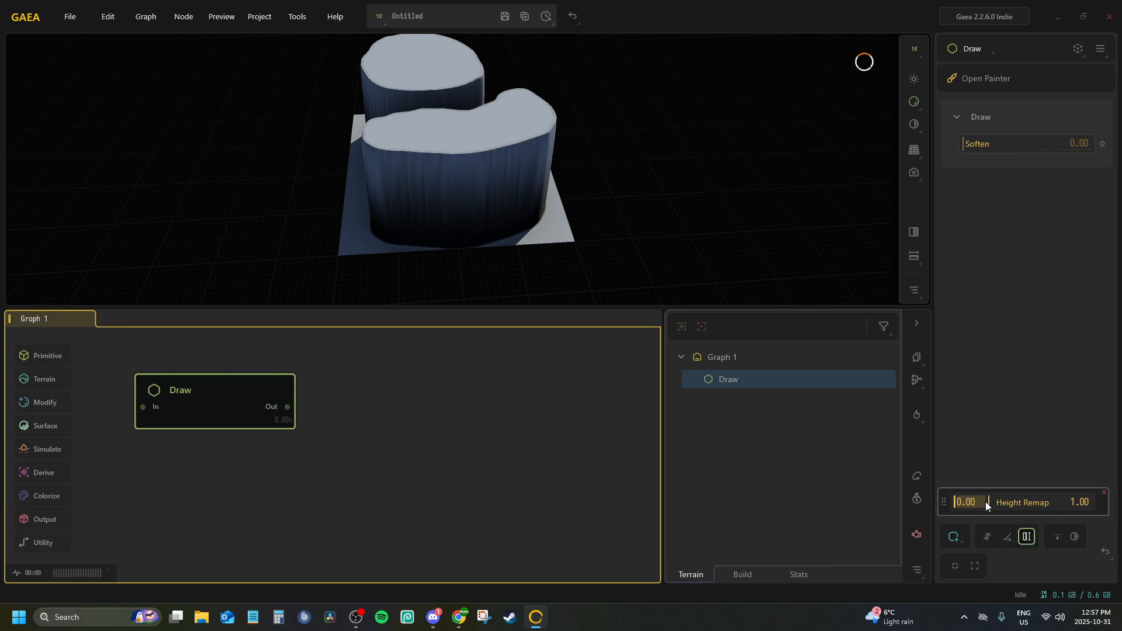
{"action": "left_click_drag", "start_coordinate": [987, 503], "coordinate": [957, 498]}
{"action": "scroll", "coordinate": [404, 134], "scroll_direction": "up", "scroll_amount": 10}
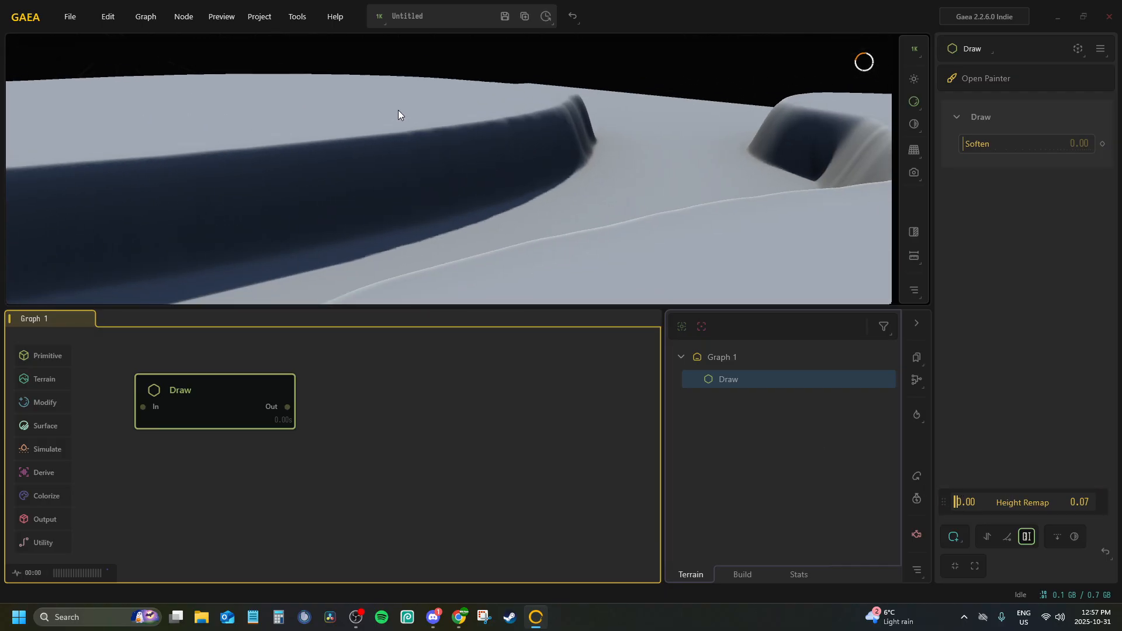
{"action": "scroll", "coordinate": [398, 110], "scroll_direction": "down", "scroll_amount": 5}
Add an Erosion2 node connected to the Draw node's output
{"action": "left_click_drag", "start_coordinate": [292, 409], "coordinate": [384, 408]}
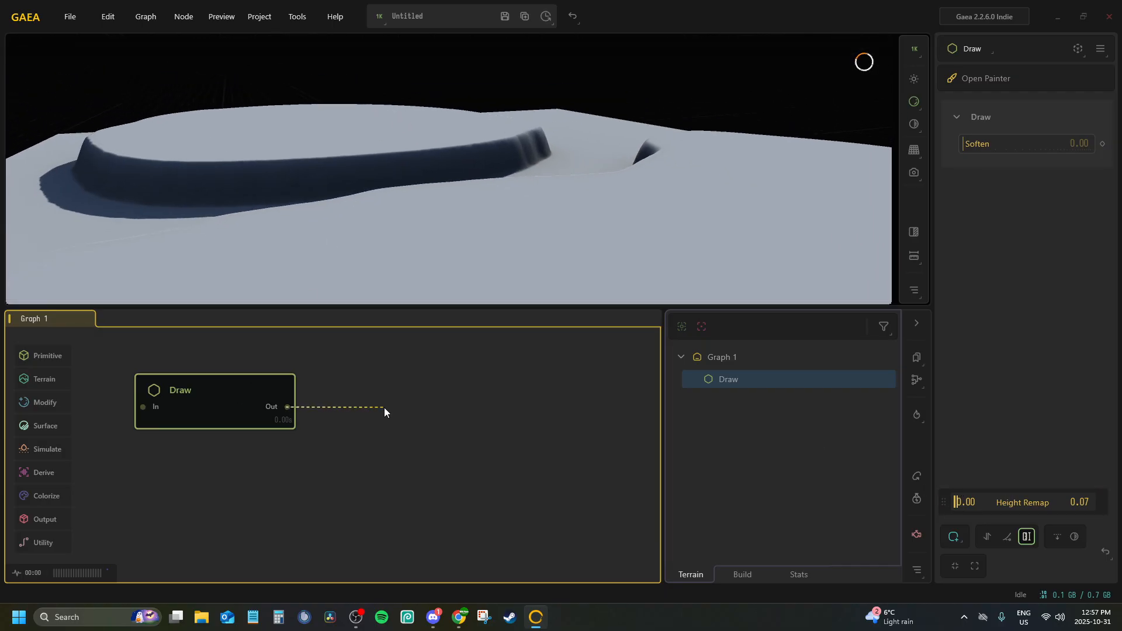
{"action": "type", "text": "eros"}
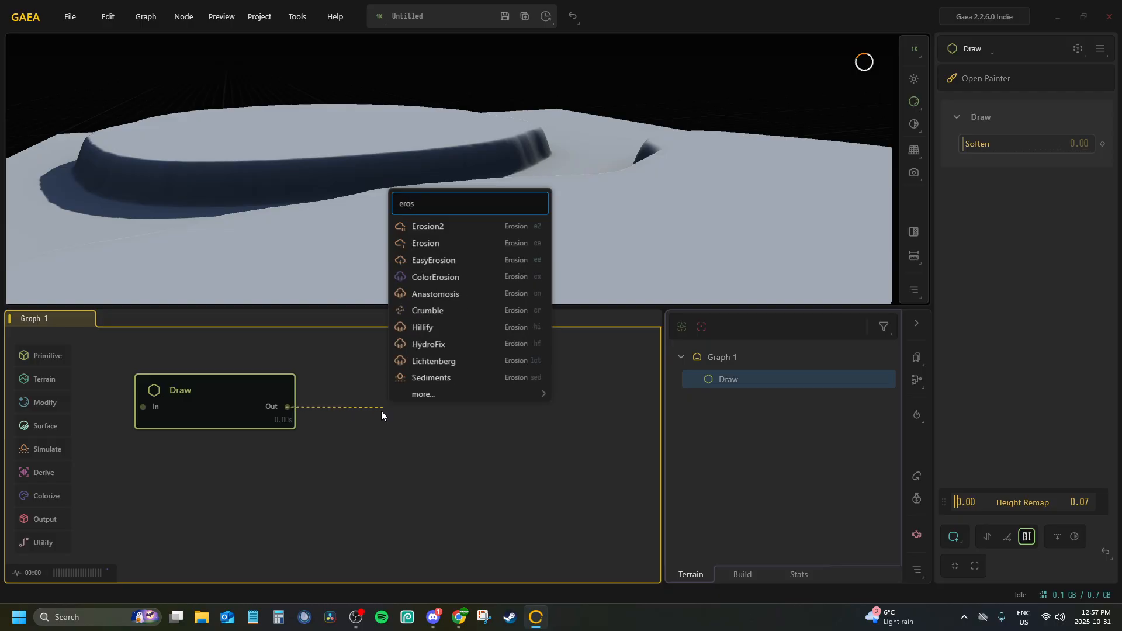
{"action": "left_click", "coordinate": [408, 227]}
{"action": "left_click_drag", "start_coordinate": [347, 451], "coordinate": [319, 403]}
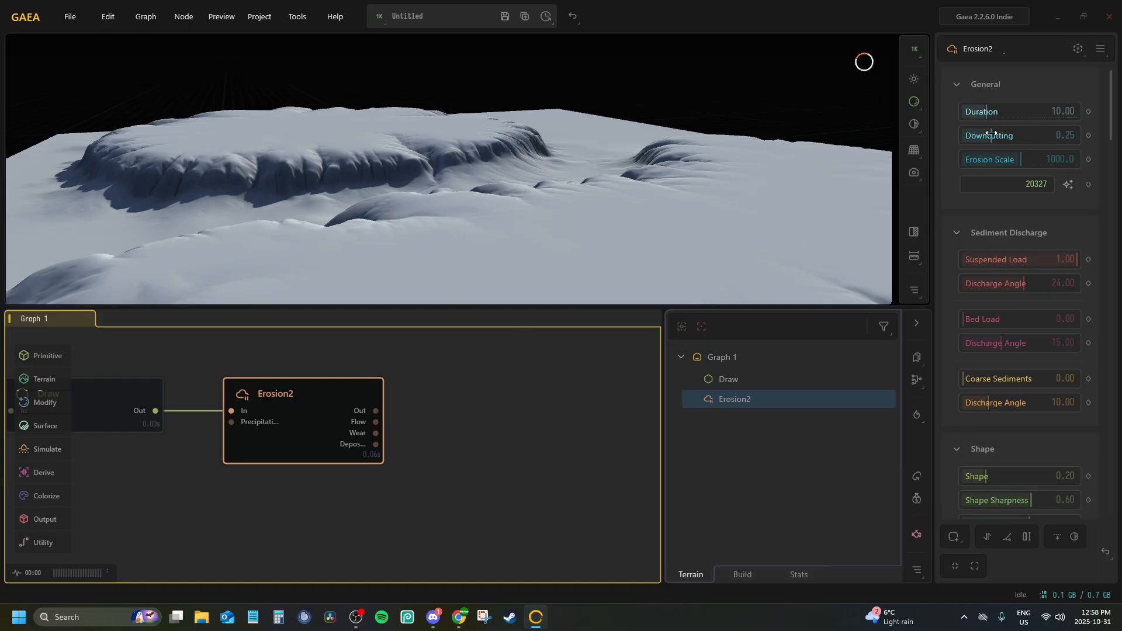
Set the Erosion2 node's Downcutting to 0.00 and inspect the eroded plateau edges from several angles
{"action": "left_click_drag", "start_coordinate": [990, 134], "coordinate": [961, 134]}
{"action": "left_click_drag", "start_coordinate": [339, 145], "coordinate": [431, 168]}
{"action": "scroll", "coordinate": [435, 170], "scroll_direction": "down", "scroll_amount": 5}
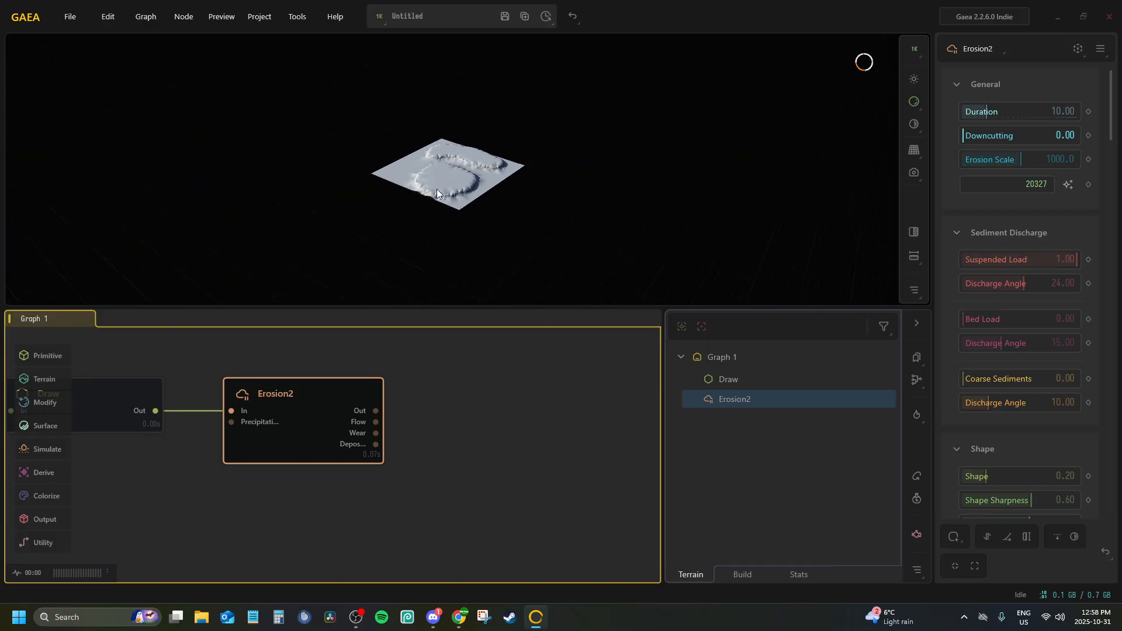
{"action": "scroll", "coordinate": [436, 188], "scroll_direction": "up", "scroll_amount": 5}
{"action": "mouse_move", "coordinate": [408, 226]}
{"action": "left_mouse_down"}
{"action": "mouse_move", "coordinate": [394, 154]}
{"action": "mouse_move", "coordinate": [466, 121]}
{"action": "mouse_move", "coordinate": [572, 138]}
{"action": "mouse_move", "coordinate": [618, 211]}
{"action": "mouse_move", "coordinate": [686, 187]}
{"action": "mouse_move", "coordinate": [622, 154]}
{"action": "mouse_move", "coordinate": [605, 166]}
{"action": "left_mouse_up"}
{"action": "middle_click_drag", "start_coordinate": [246, 432], "coordinate": [360, 425]}
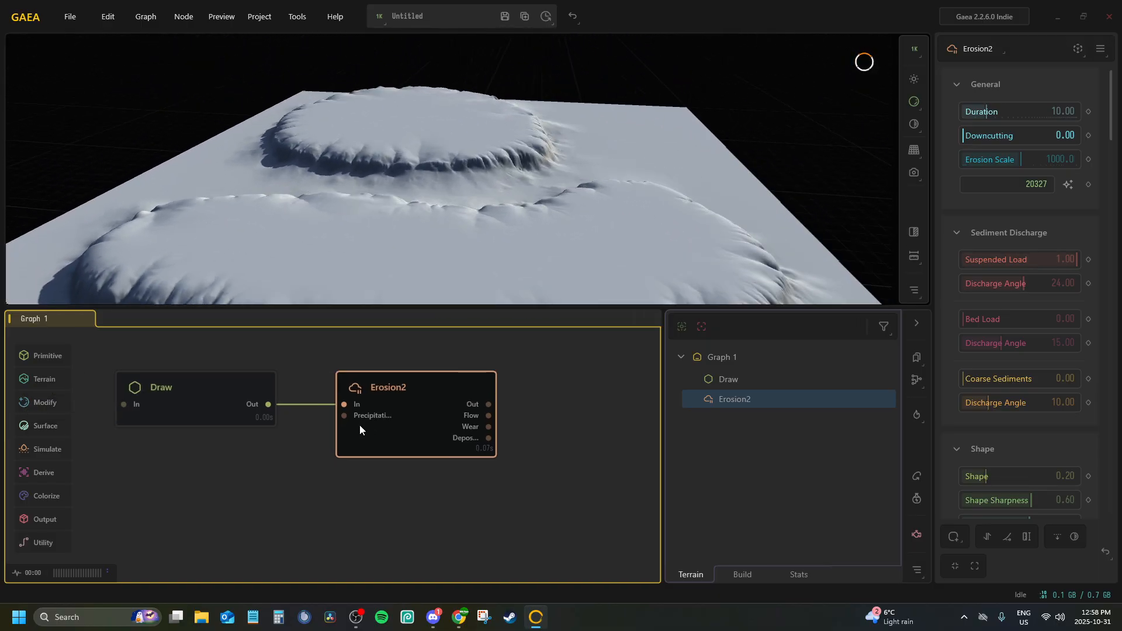
Fine-tune the upper Height Remap value of the Draw node, checking the plateau height on the Erosion2 result
{"action": "left_click", "coordinate": [180, 392]}
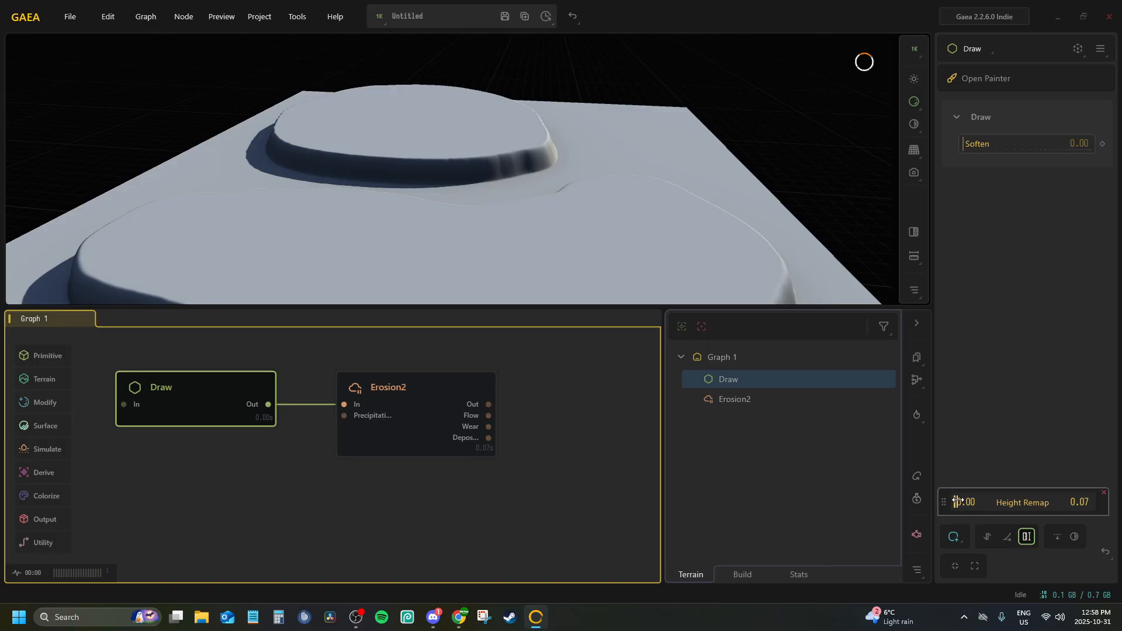
{"action": "left_click_drag", "start_coordinate": [957, 501], "coordinate": [958, 501]}
{"action": "left_click", "coordinate": [390, 398]}
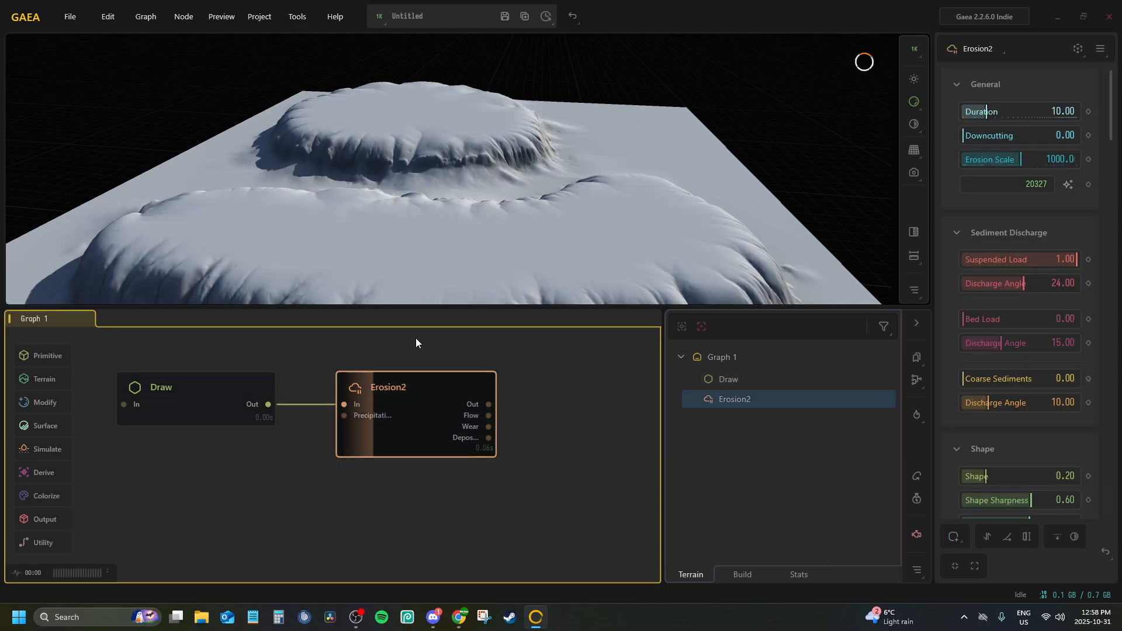
{"action": "left_click_drag", "start_coordinate": [416, 196], "coordinate": [481, 182]}
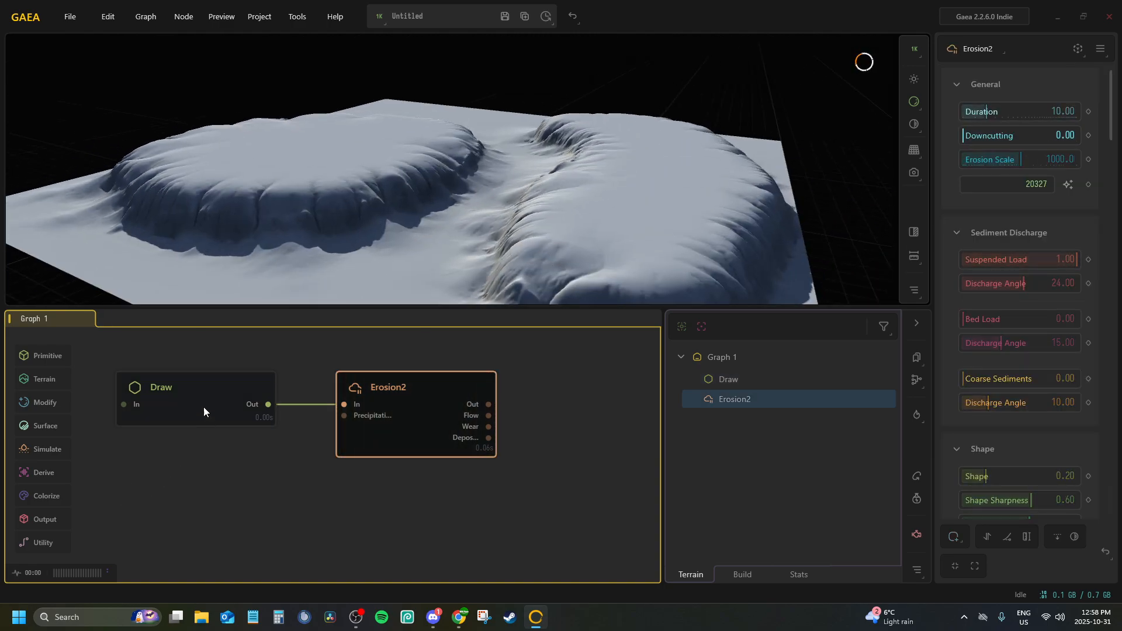
{"action": "left_click", "coordinate": [219, 376]}
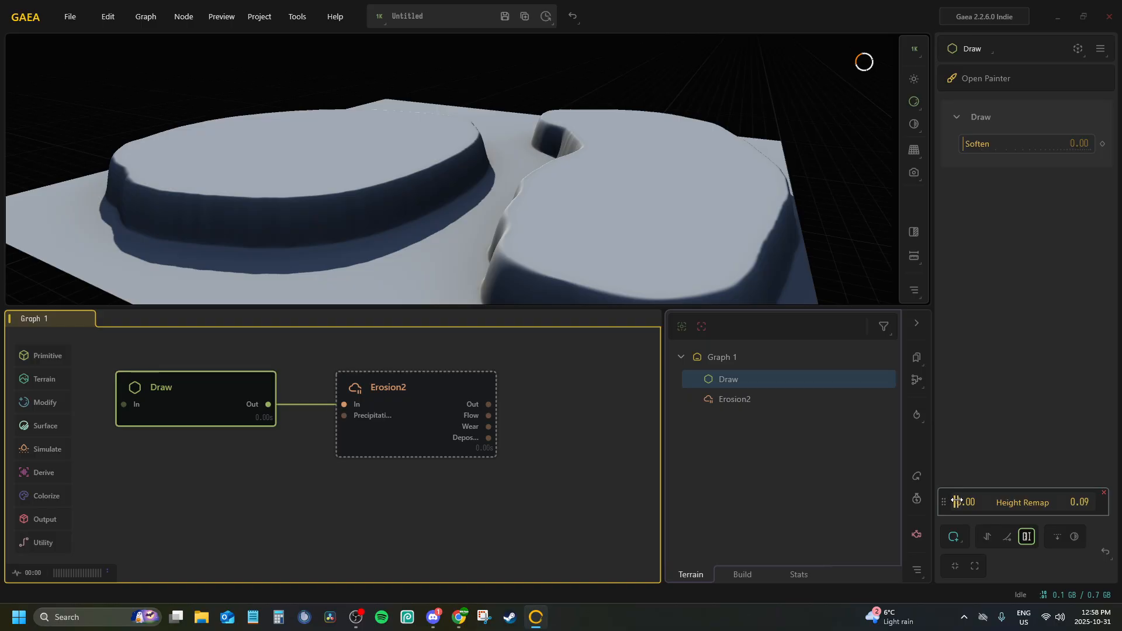
{"action": "left_click", "coordinate": [443, 394]}
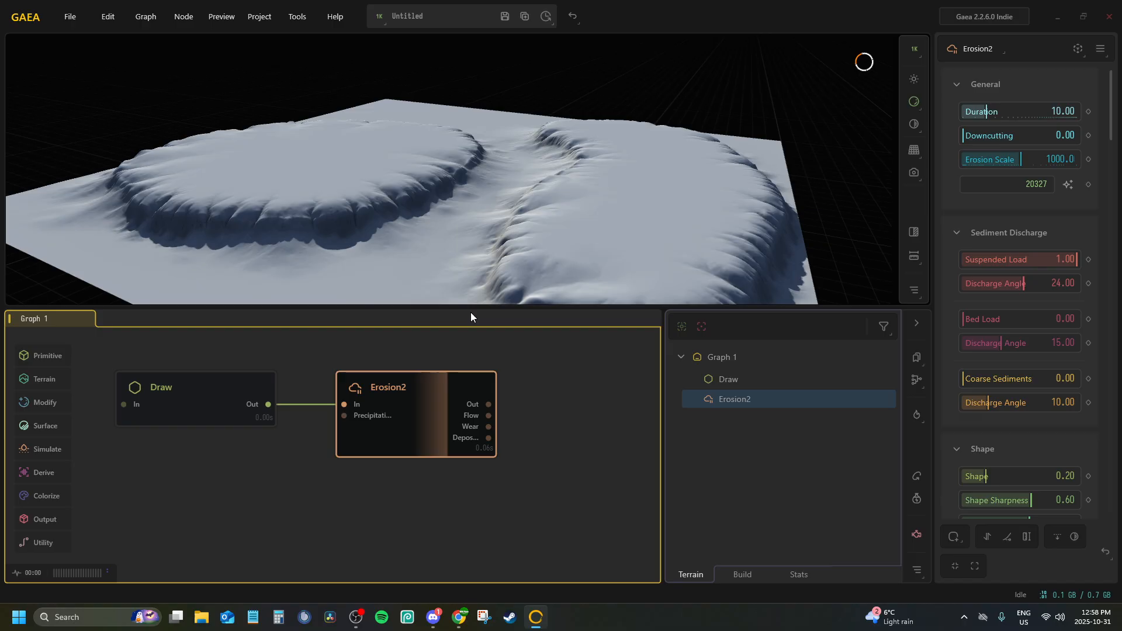
{"action": "left_click_drag", "start_coordinate": [468, 281], "coordinate": [486, 231]}
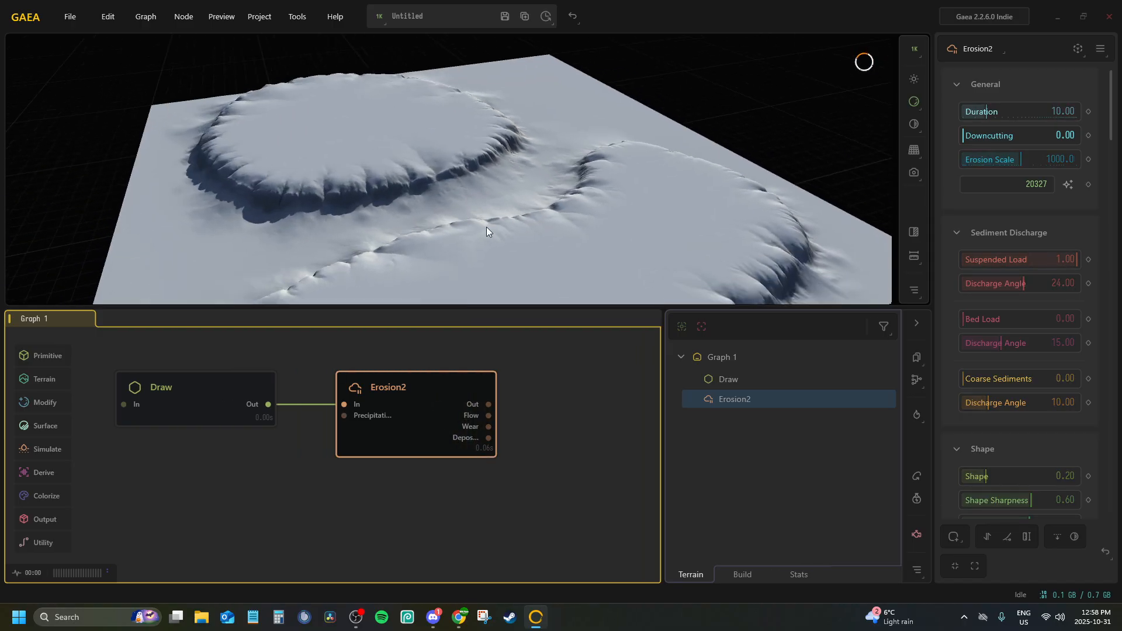
Set the Draw node's Soften value to 1.06 and inspect the smoother plateau slopes on the Erosion2 result
{"action": "left_click", "coordinate": [180, 392]}
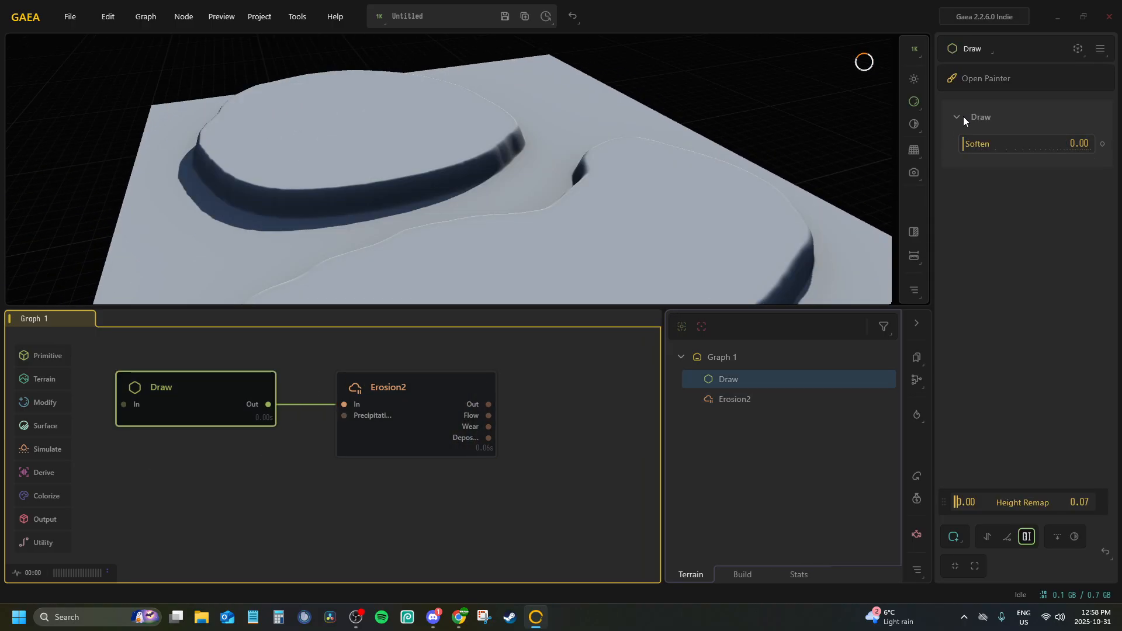
{"action": "left_click_drag", "start_coordinate": [972, 149], "coordinate": [1032, 145]}
{"action": "left_click", "coordinate": [451, 400]}
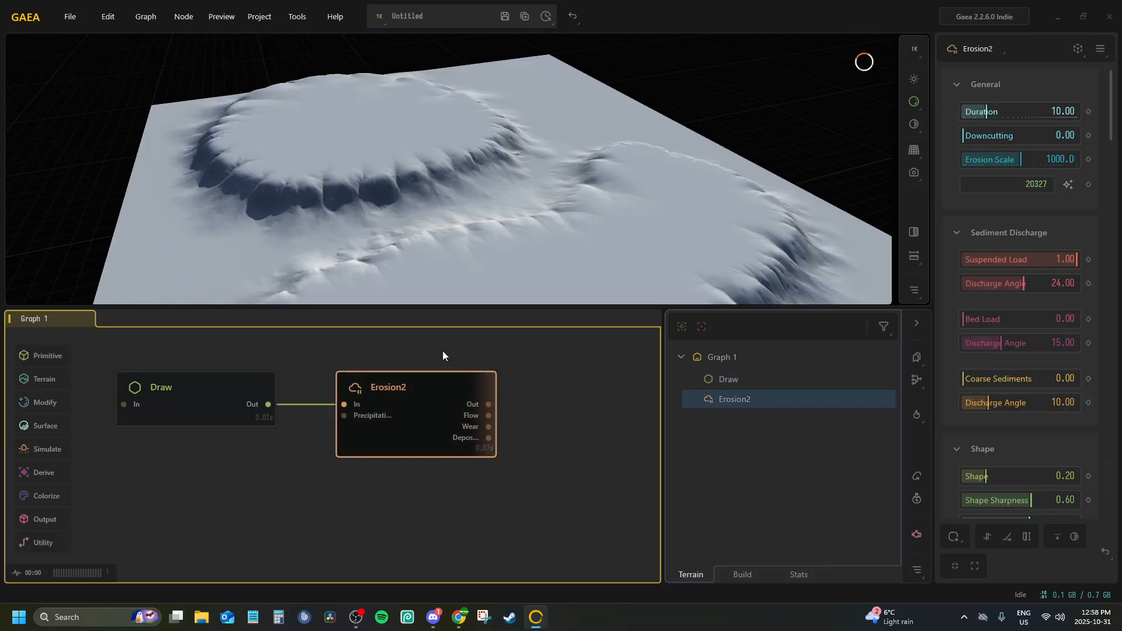
{"action": "left_click_drag", "start_coordinate": [422, 228], "coordinate": [475, 139]}
{"action": "left_click", "coordinate": [249, 385]}
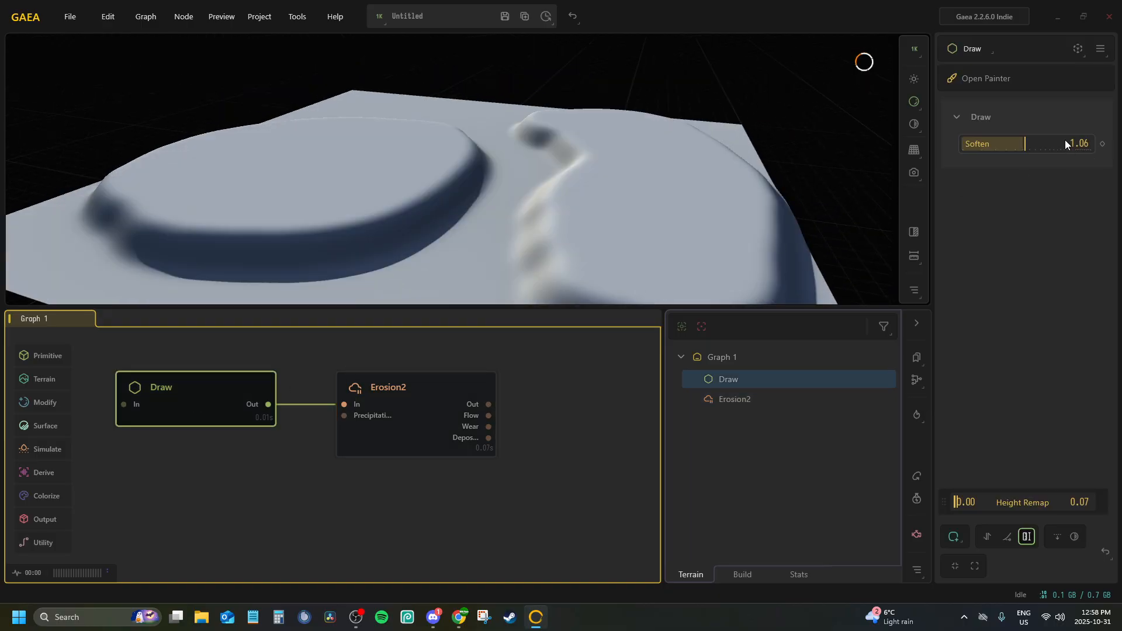
{"action": "left_click", "coordinate": [402, 385]}
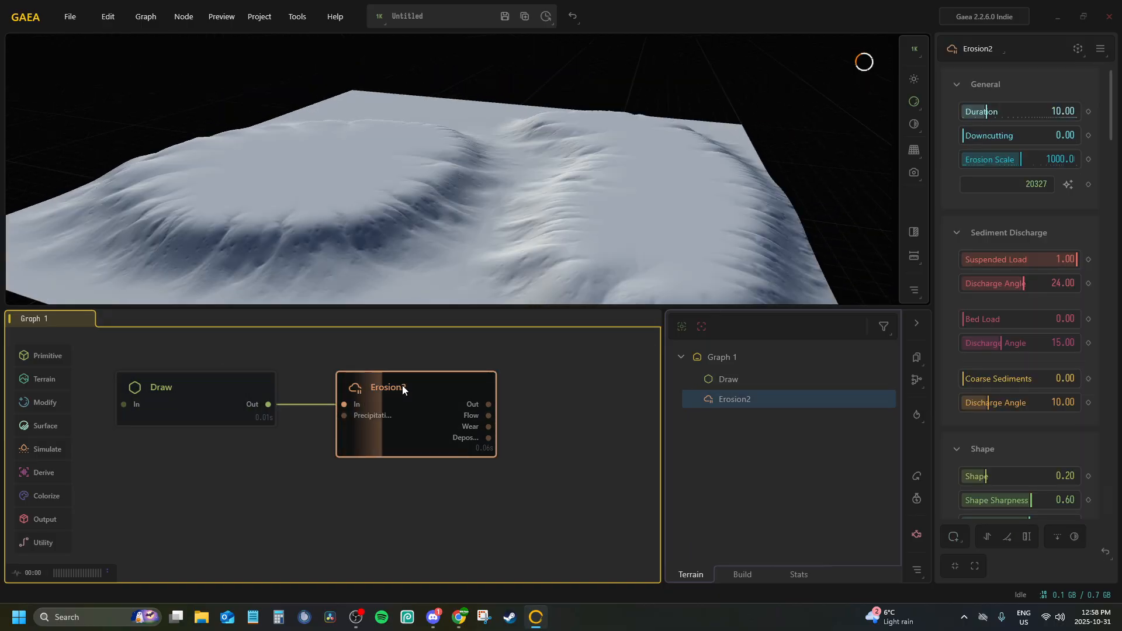
{"action": "mouse_move", "coordinate": [415, 191]}
{"action": "left_mouse_down"}
{"action": "mouse_move", "coordinate": [430, 153]}
{"action": "mouse_move", "coordinate": [479, 155]}
{"action": "mouse_move", "coordinate": [544, 166]}
{"action": "mouse_move", "coordinate": [646, 218]}
{"action": "left_mouse_up"}
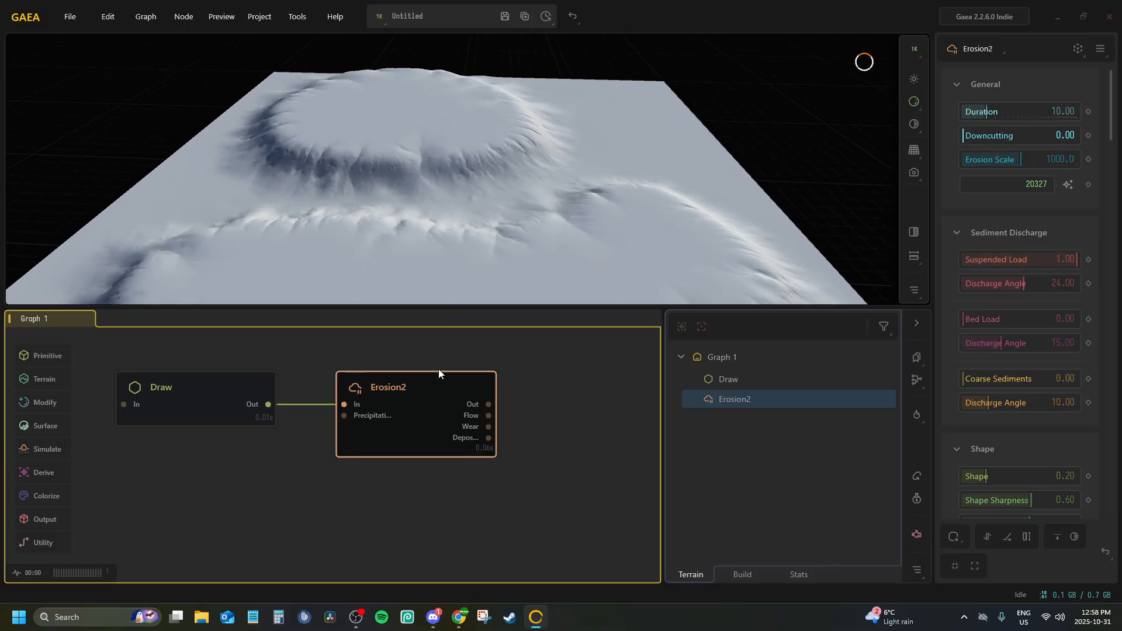
Add a Mountain node and place it in the graph directly below the Erosion2 node
{"action": "left_click_drag", "start_coordinate": [438, 369], "coordinate": [273, 367]}
{"action": "mouse_move", "coordinate": [333, 404]}
{"action": "left_mouse_down"}
{"action": "mouse_move", "coordinate": [420, 400]}
{"action": "mouse_move", "coordinate": [423, 410]}
{"action": "mouse_move", "coordinate": [363, 416]}
{"action": "mouse_move", "coordinate": [332, 405]}
{"action": "left_mouse_up"}
{"action": "left_click", "coordinate": [415, 405]}
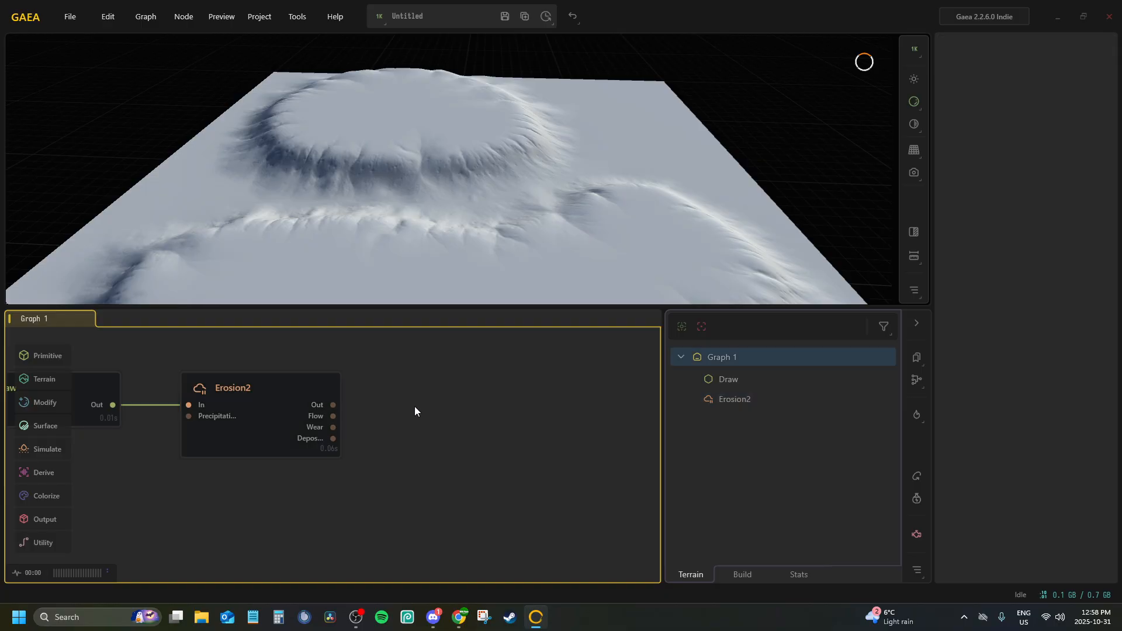
{"action": "left_click_drag", "start_coordinate": [115, 517], "coordinate": [317, 431]}
{"action": "key", "text": "Tab"}
{"action": "type", "text": "mount"}
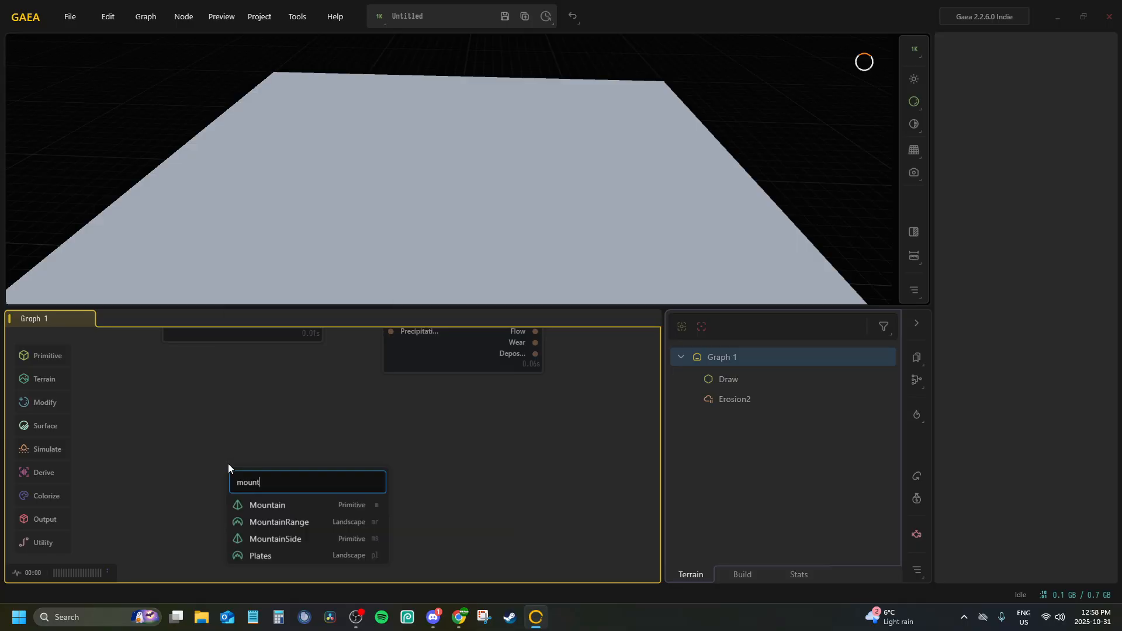
{"action": "key", "text": "Return"}
{"action": "left_click_drag", "start_coordinate": [280, 482], "coordinate": [438, 414]}
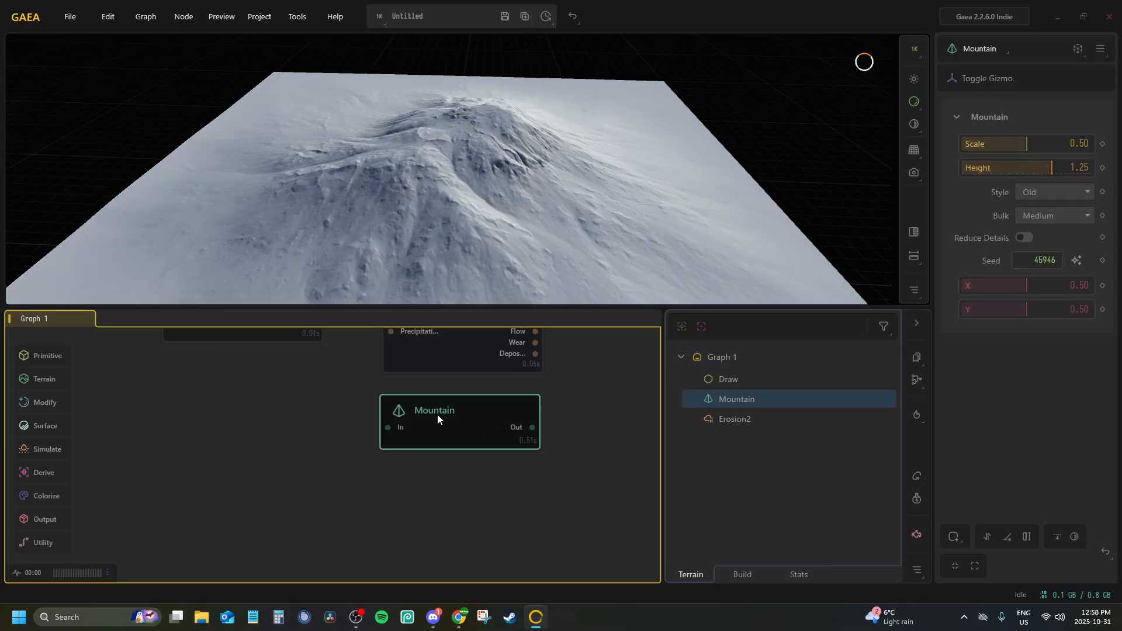
{"action": "middle_click_drag", "start_coordinate": [436, 412], "coordinate": [302, 411]}
{"action": "left_click_drag", "start_coordinate": [302, 415], "coordinate": [307, 415]}
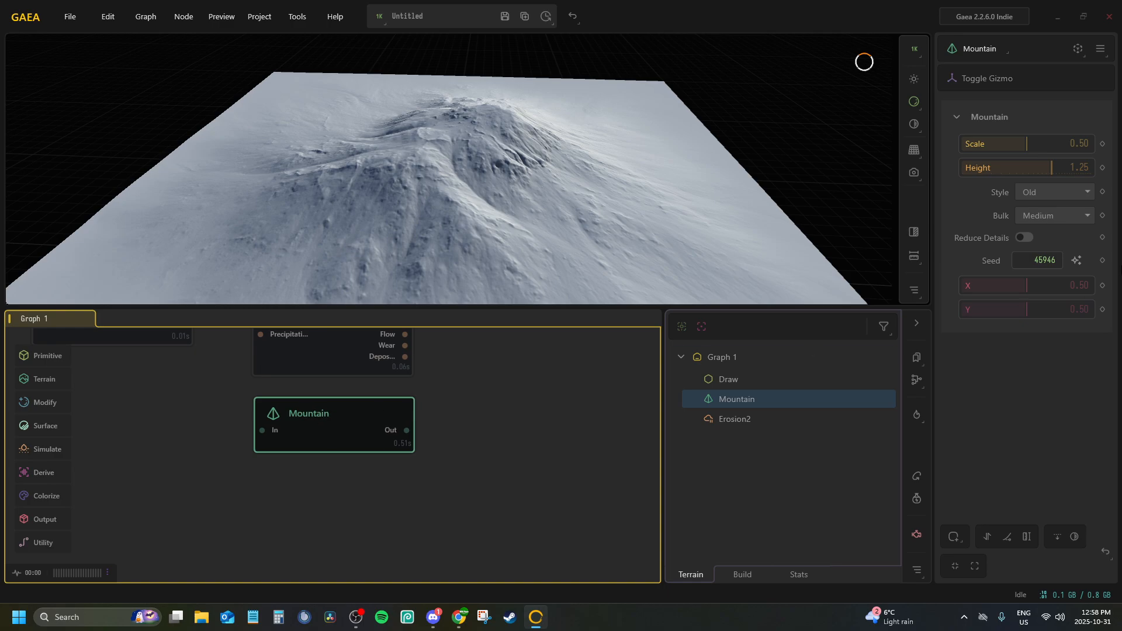
Set the Mountain node's Style to Eroded and its Bulk to Low, and inspect the peak from another angle
{"action": "left_click", "coordinate": [1021, 195]}
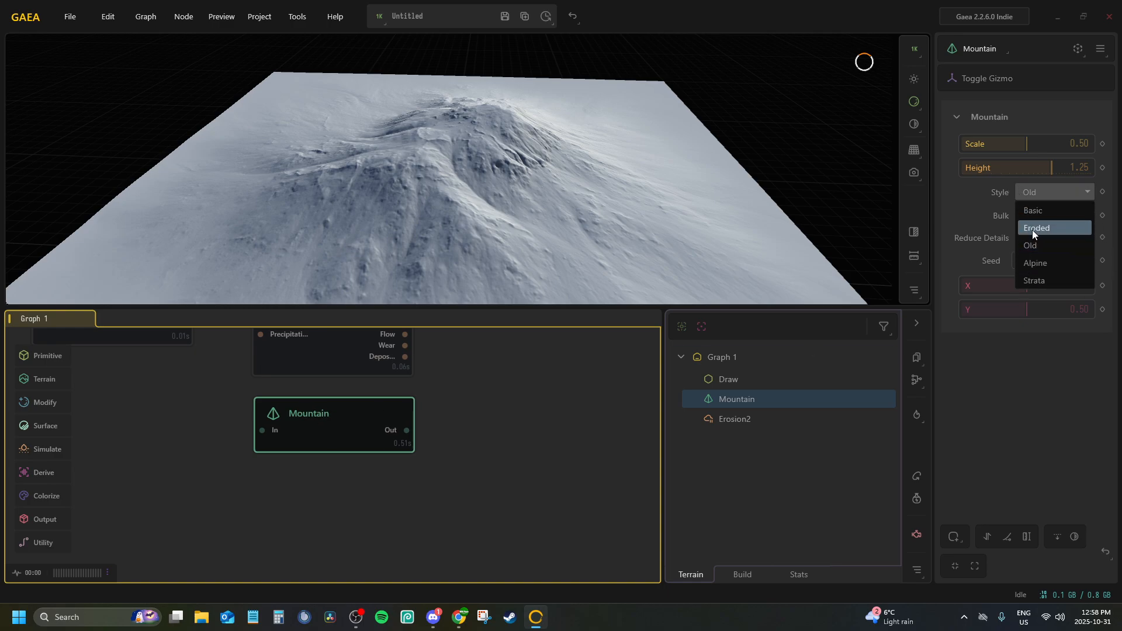
{"action": "left_click", "coordinate": [1032, 229]}
{"action": "left_click", "coordinate": [1034, 210]}
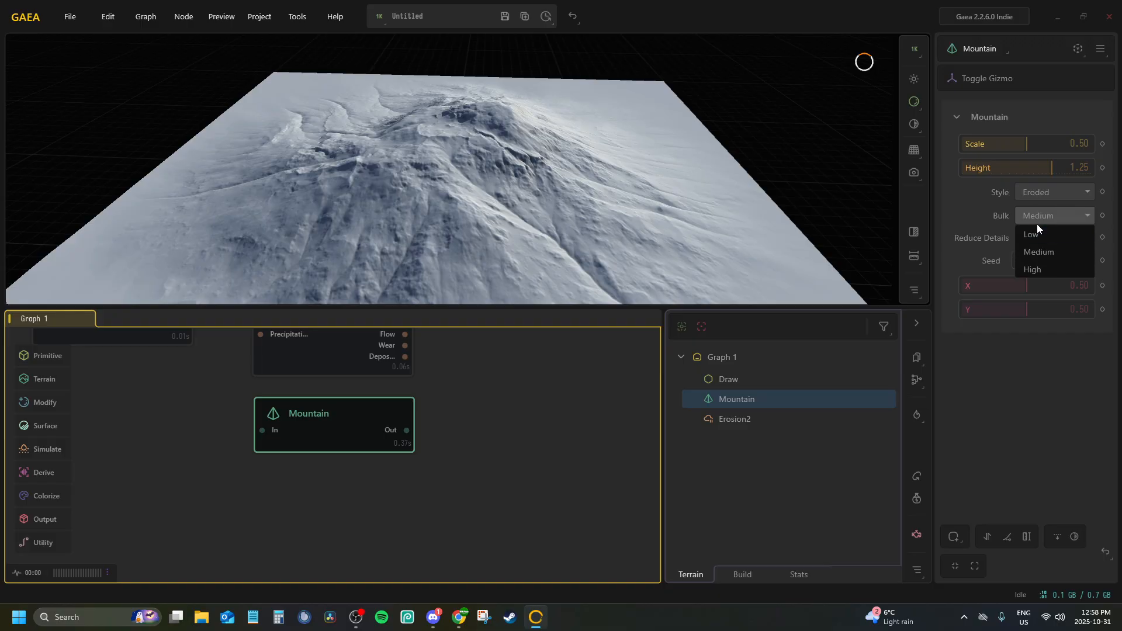
{"action": "left_click", "coordinate": [1036, 231]}
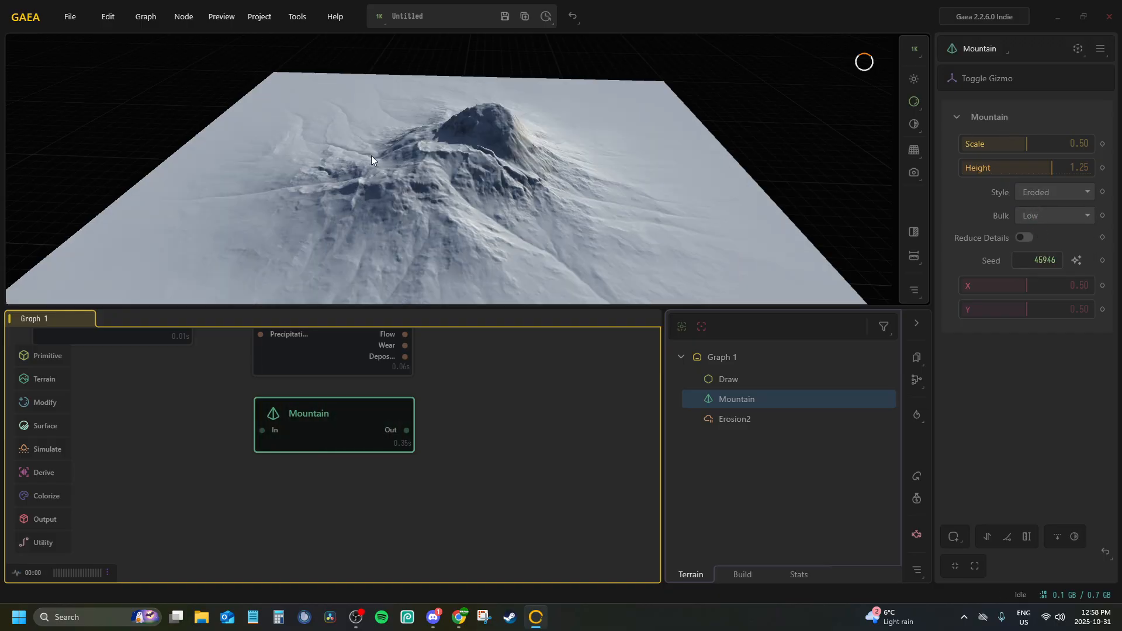
{"action": "left_click_drag", "start_coordinate": [370, 156], "coordinate": [444, 134]}
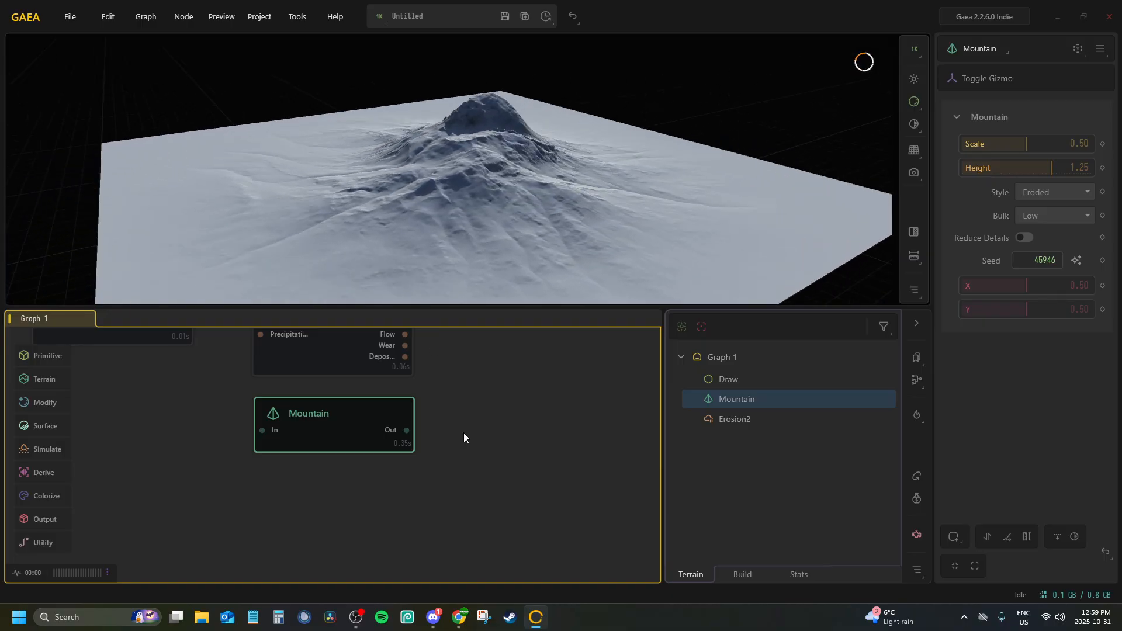
Add a Transform node fed by the Mountain node's output and place it beneath the Mountain node
{"action": "left_click_drag", "start_coordinate": [409, 436], "coordinate": [327, 502]}
{"action": "type", "text": "ransfo"}
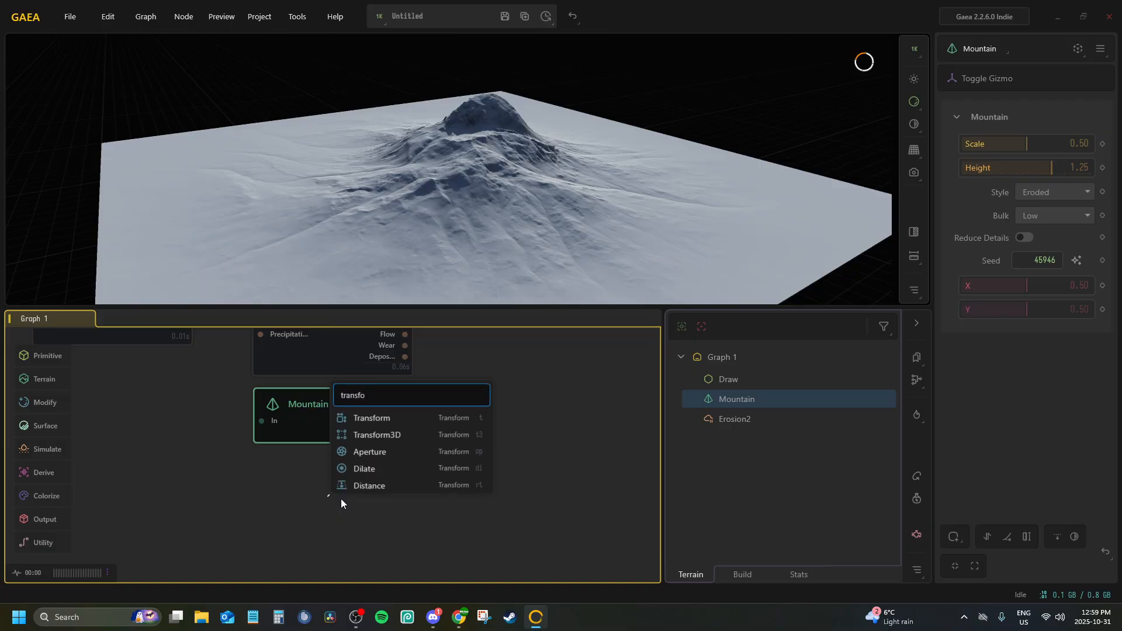
{"action": "key", "text": "Return"}
{"action": "left_click_drag", "start_coordinate": [327, 452], "coordinate": [257, 412]}
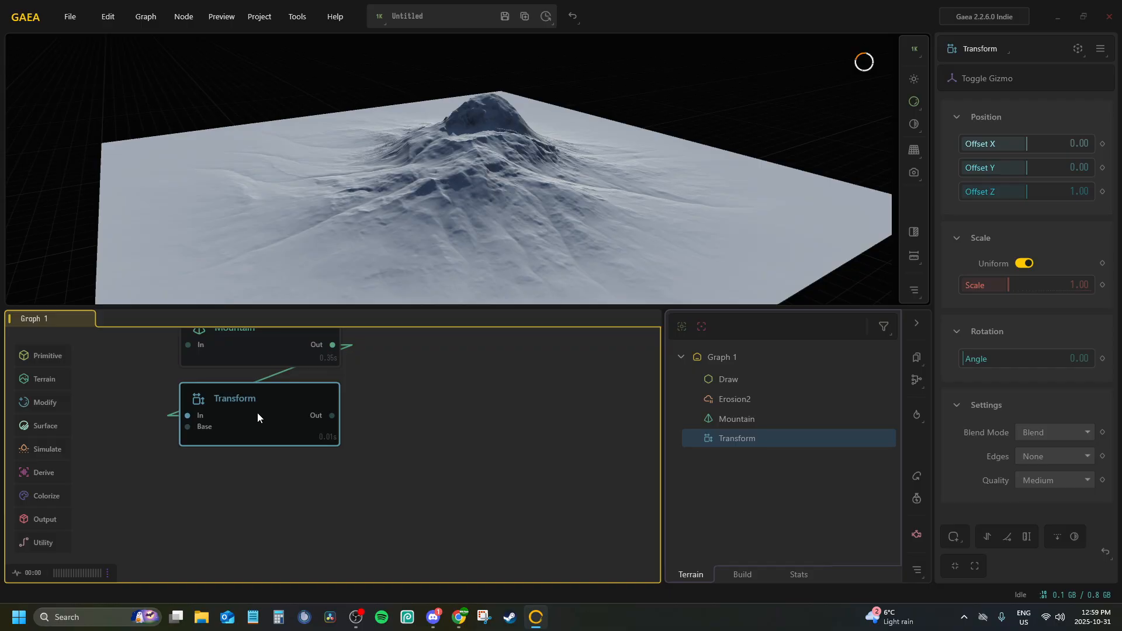
Show the 2D top view beside the 3D preview and add a Combine node to the right of Erosion2
{"action": "left_click", "coordinate": [915, 233]}
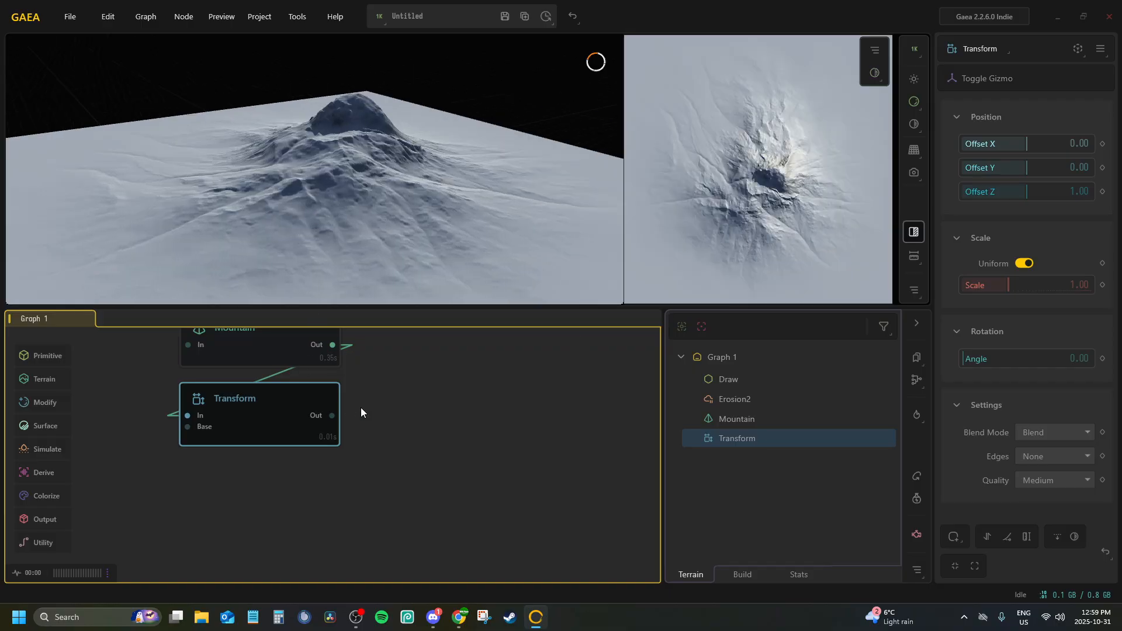
{"action": "middle_click_drag", "start_coordinate": [361, 408], "coordinate": [344, 578]}
{"action": "middle_click_drag", "start_coordinate": [351, 428], "coordinate": [330, 409]}
{"action": "right_click", "coordinate": [360, 415]}
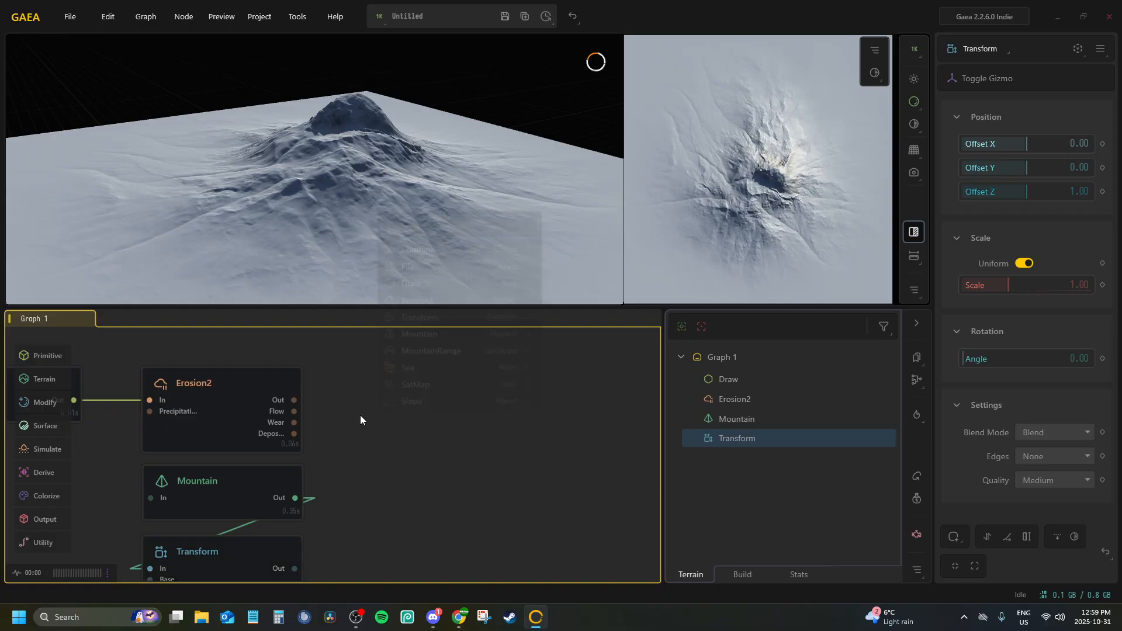
{"action": "type", "text": "comb"}
{"action": "key", "text": "Return"}
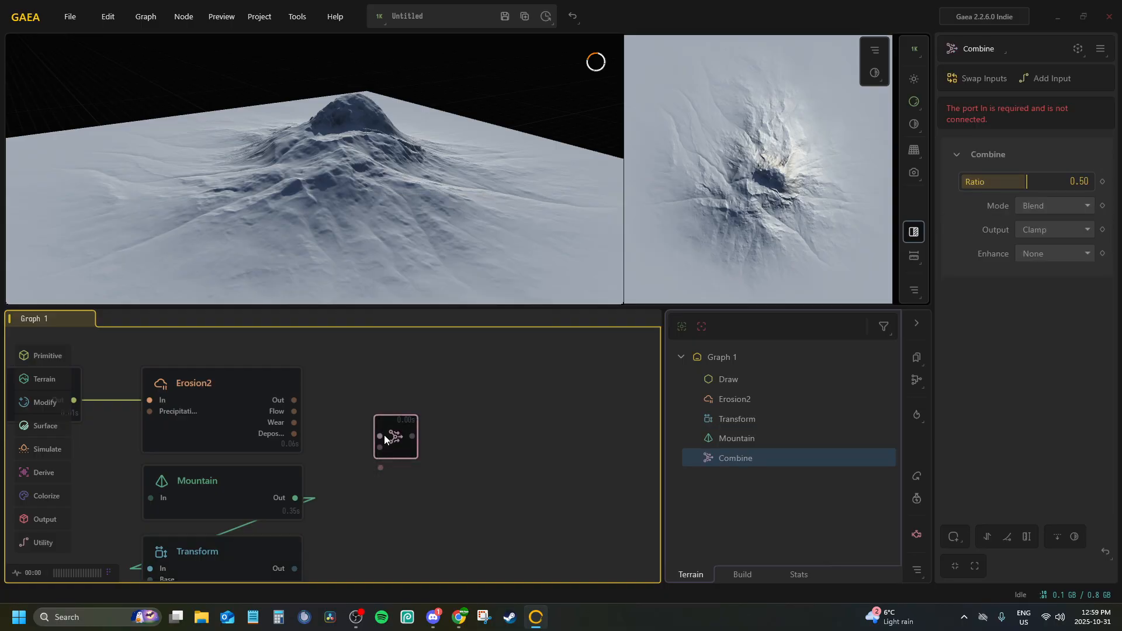
Connect Erosion2's output to the Combine node's first input and Transform's output to its second input
{"action": "left_click_drag", "start_coordinate": [290, 401], "coordinate": [292, 401]}
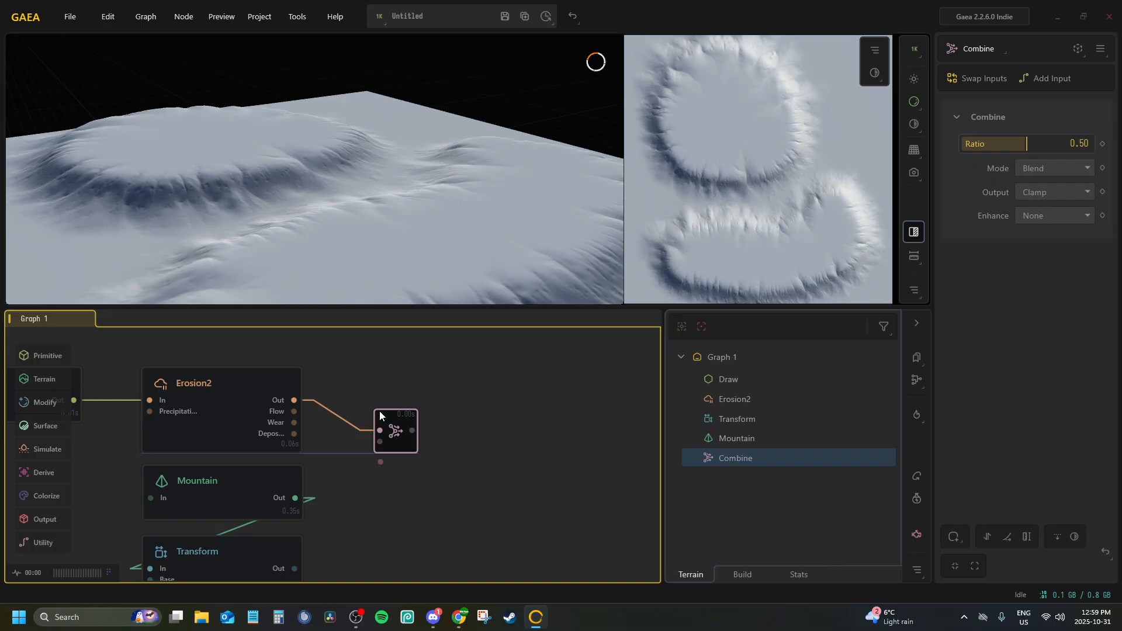
{"action": "middle_click_drag", "start_coordinate": [373, 394], "coordinate": [387, 323]}
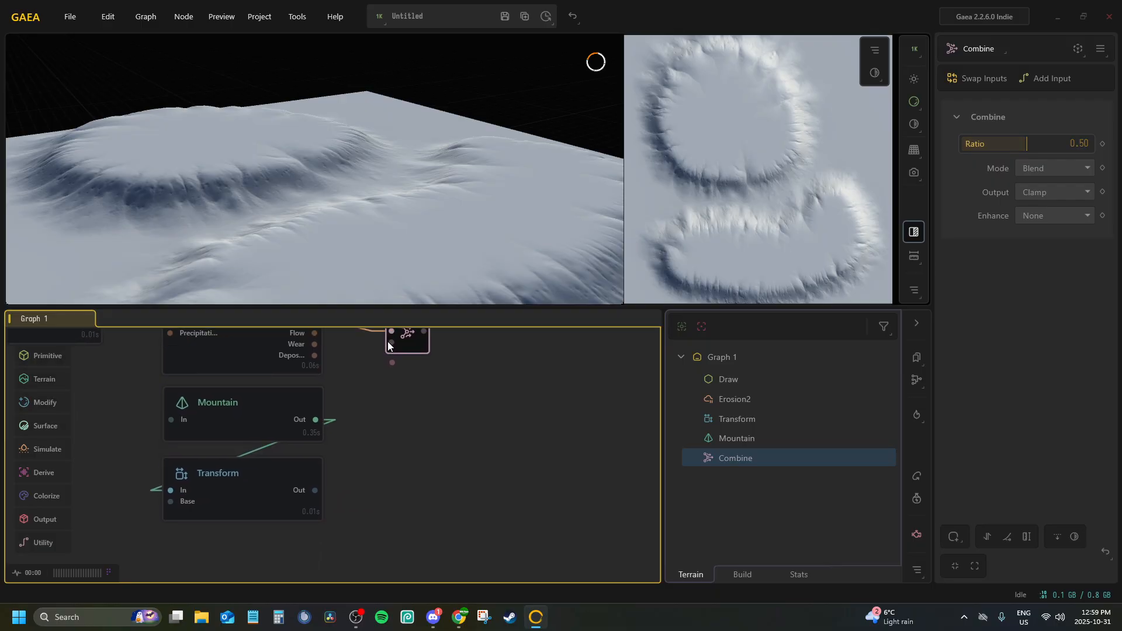
{"action": "left_click_drag", "start_coordinate": [391, 343], "coordinate": [314, 491]}
{"action": "middle_click_drag", "start_coordinate": [382, 454], "coordinate": [410, 523]}
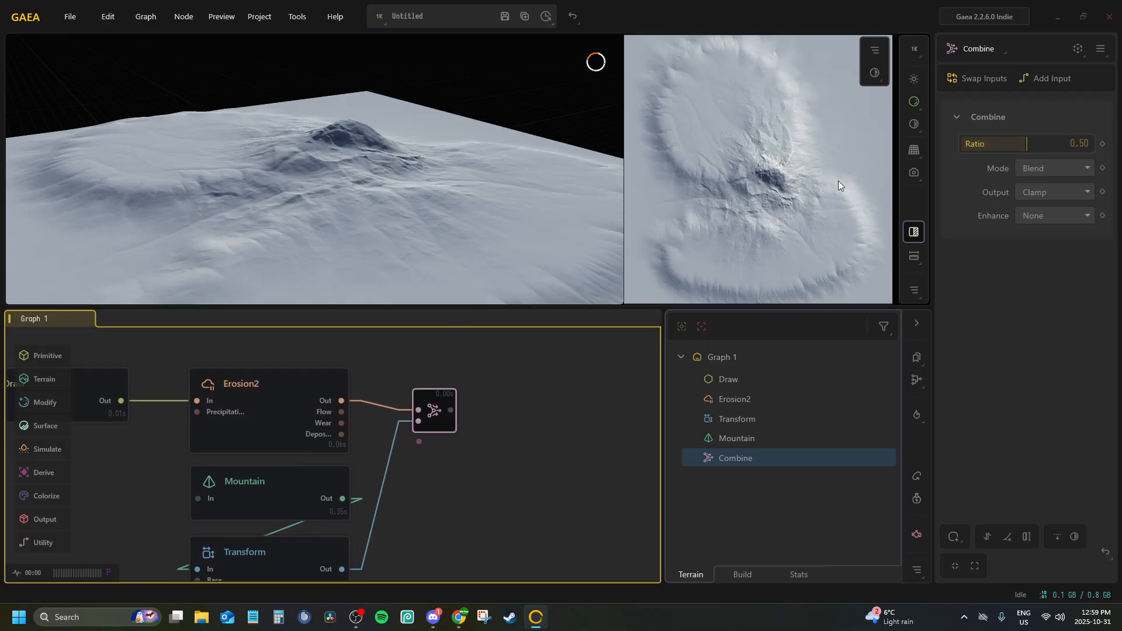
Set the Combine node's Ratio to 1.00 and Mode to Add, and pin its result in the preview
{"action": "left_click_drag", "start_coordinate": [1026, 141], "coordinate": [1091, 143]}
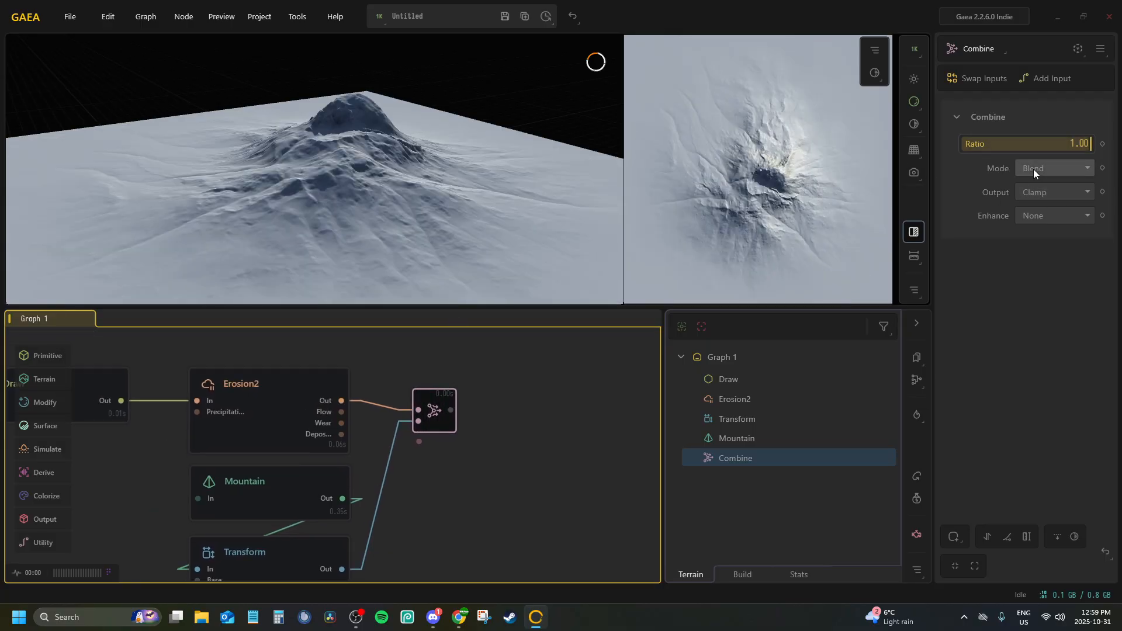
{"action": "left_click", "coordinate": [1032, 170]}
{"action": "left_click", "coordinate": [1033, 201]}
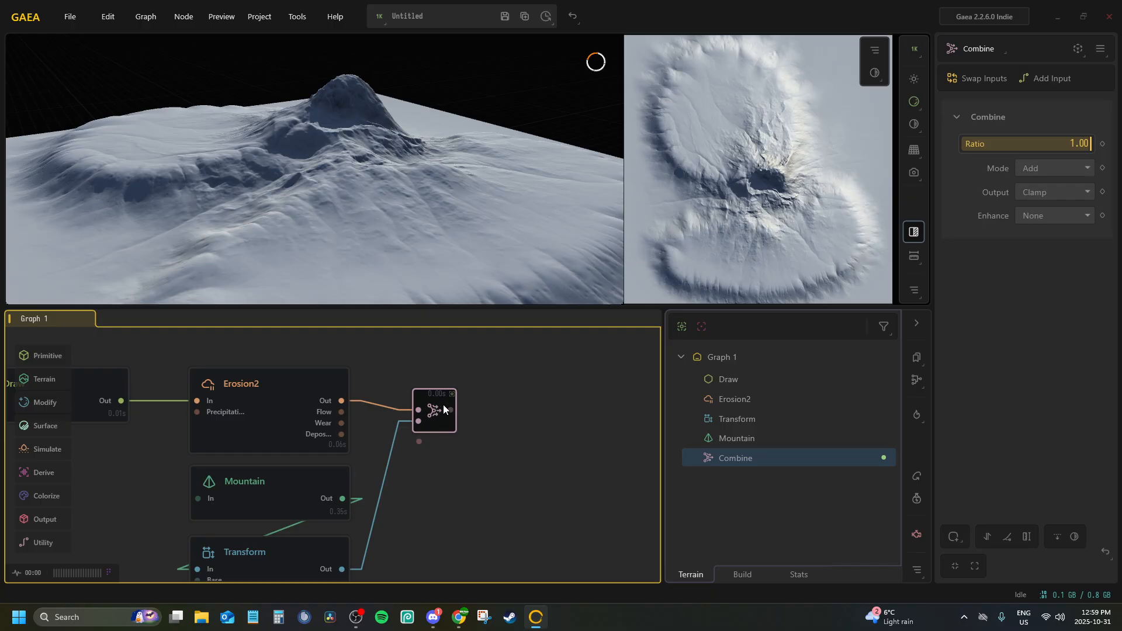
{"action": "left_click", "coordinate": [368, 350]}
{"action": "left_click", "coordinate": [246, 431]}
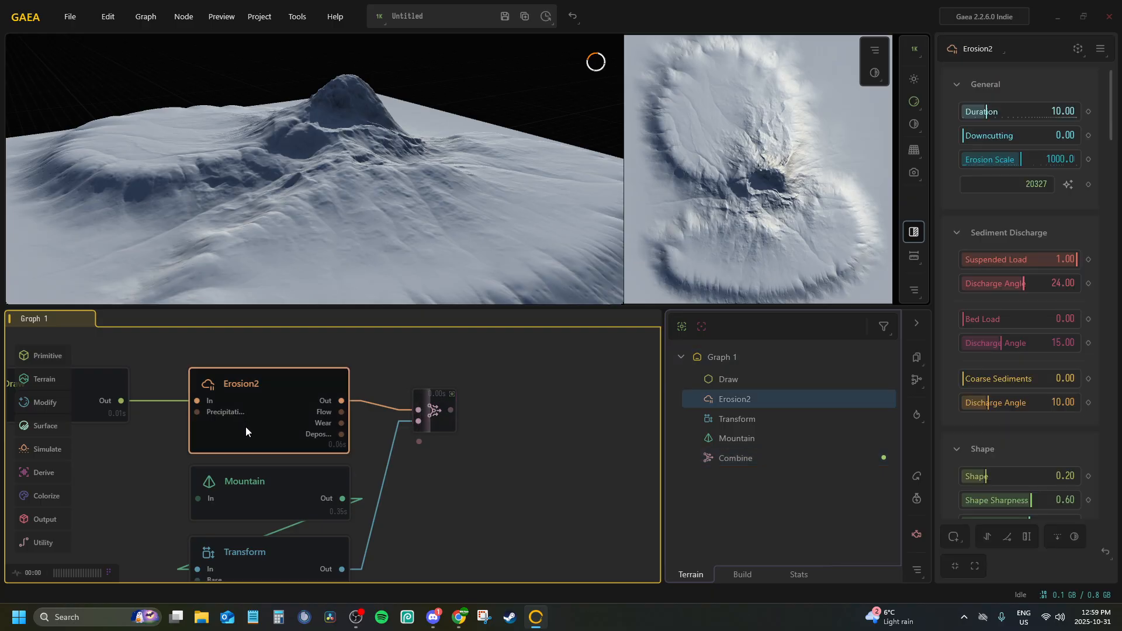
Shrink and move the mountain onto the round plateau with Transform: Scale 0.37, Offset X -0.23, Offset Y -0.39, Offset Z 0.32
{"action": "left_click", "coordinate": [273, 556]}
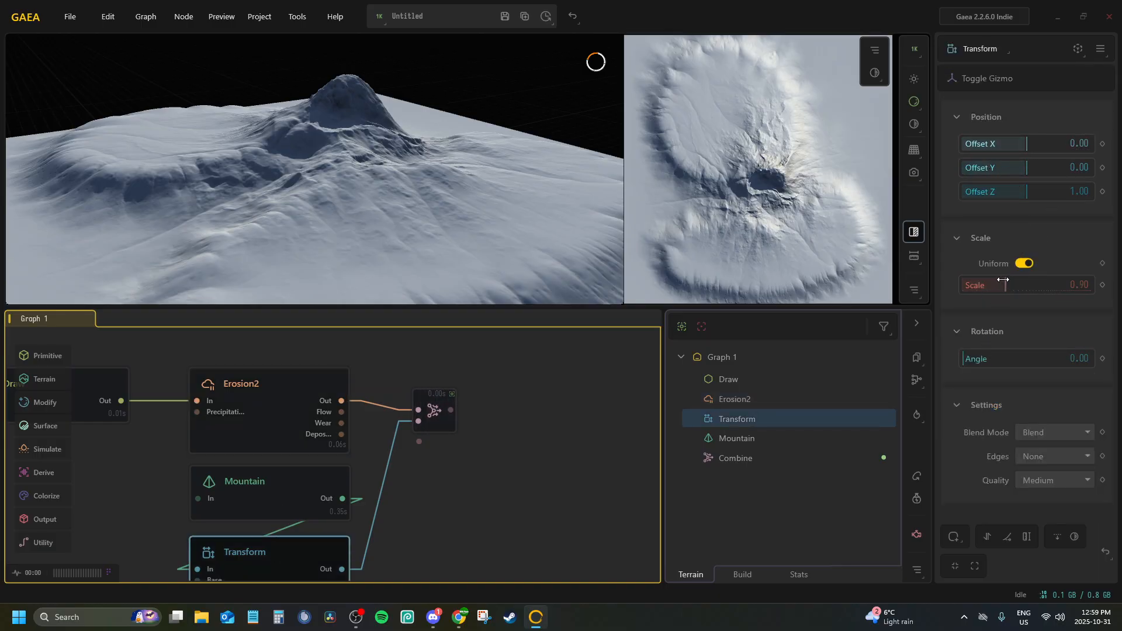
{"action": "left_click_drag", "start_coordinate": [1002, 279], "coordinate": [985, 282]}
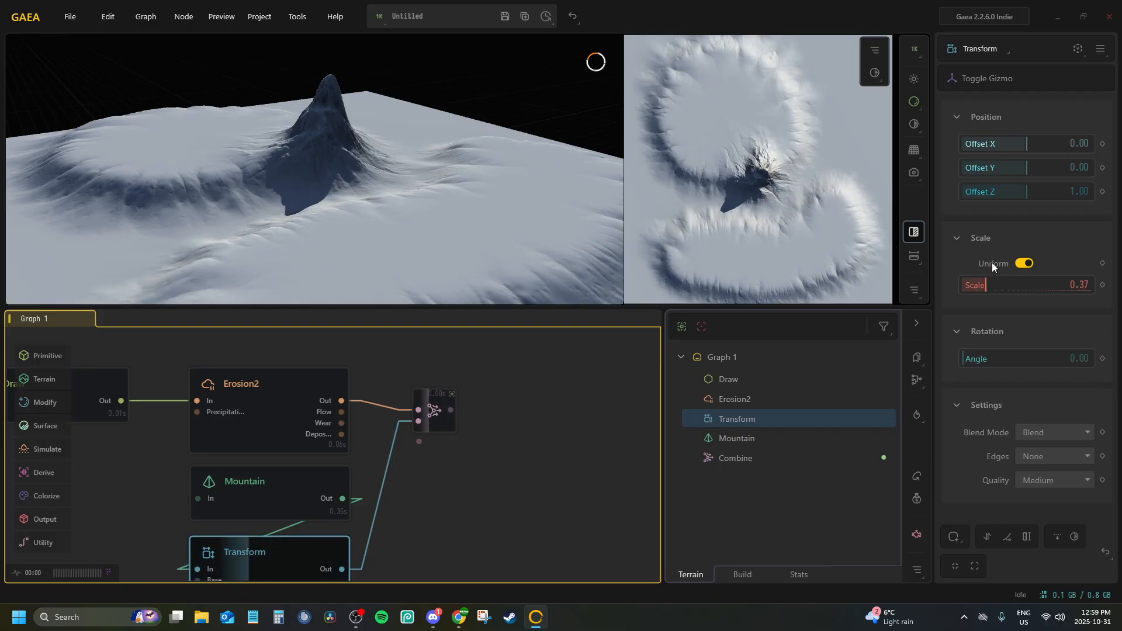
{"action": "left_click_drag", "start_coordinate": [1023, 194], "coordinate": [983, 193]}
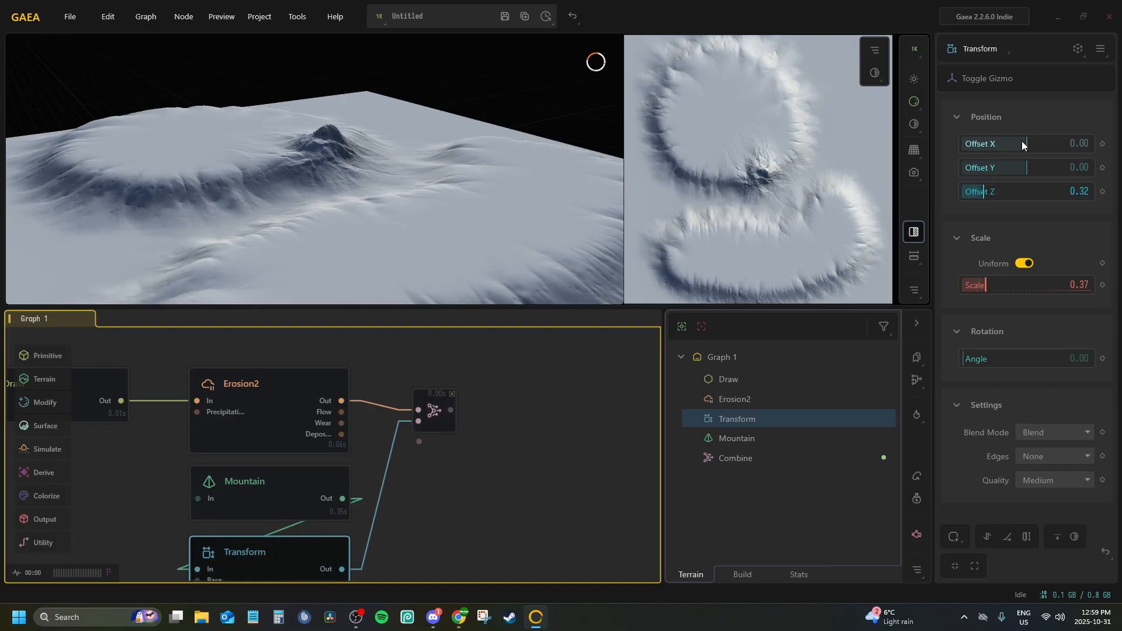
{"action": "mouse_move", "coordinate": [1022, 145]}
{"action": "left_mouse_down"}
{"action": "mouse_move", "coordinate": [1031, 142]}
{"action": "mouse_move", "coordinate": [1018, 143]}
{"action": "mouse_move", "coordinate": [1027, 168]}
{"action": "mouse_move", "coordinate": [1003, 150]}
{"action": "mouse_move", "coordinate": [1013, 142]}
{"action": "left_mouse_up"}
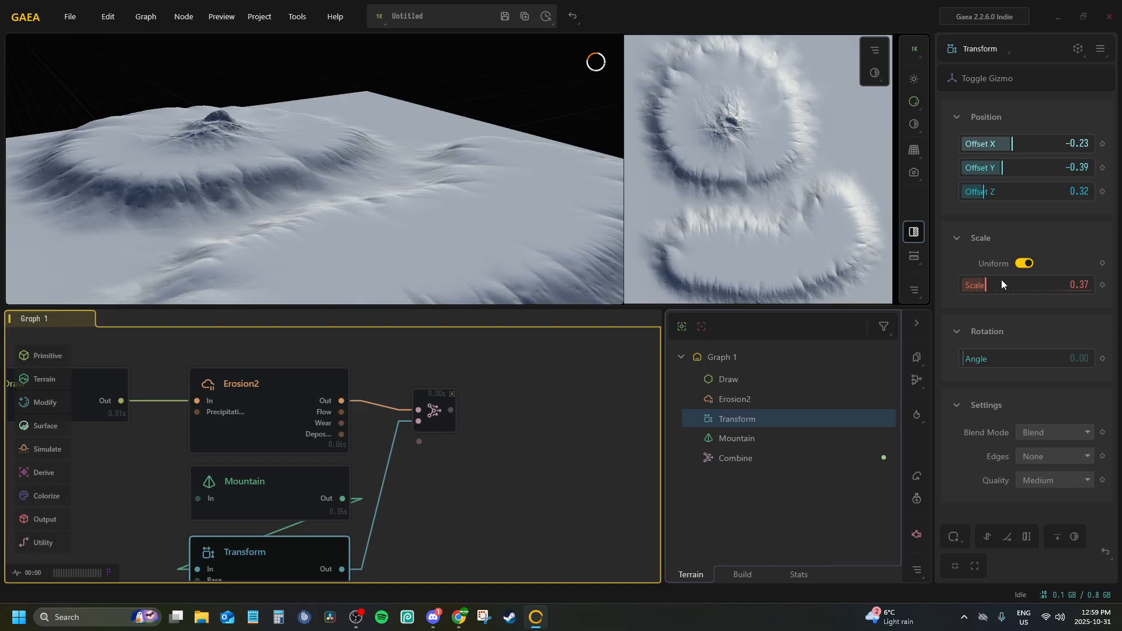
Refine the mountain's Transform to Scale 0.64, Offset Y -0.43 and Offset Z 0.67, and check how it sits on the plateau
{"action": "left_click_drag", "start_coordinate": [1002, 284], "coordinate": [1003, 283]}
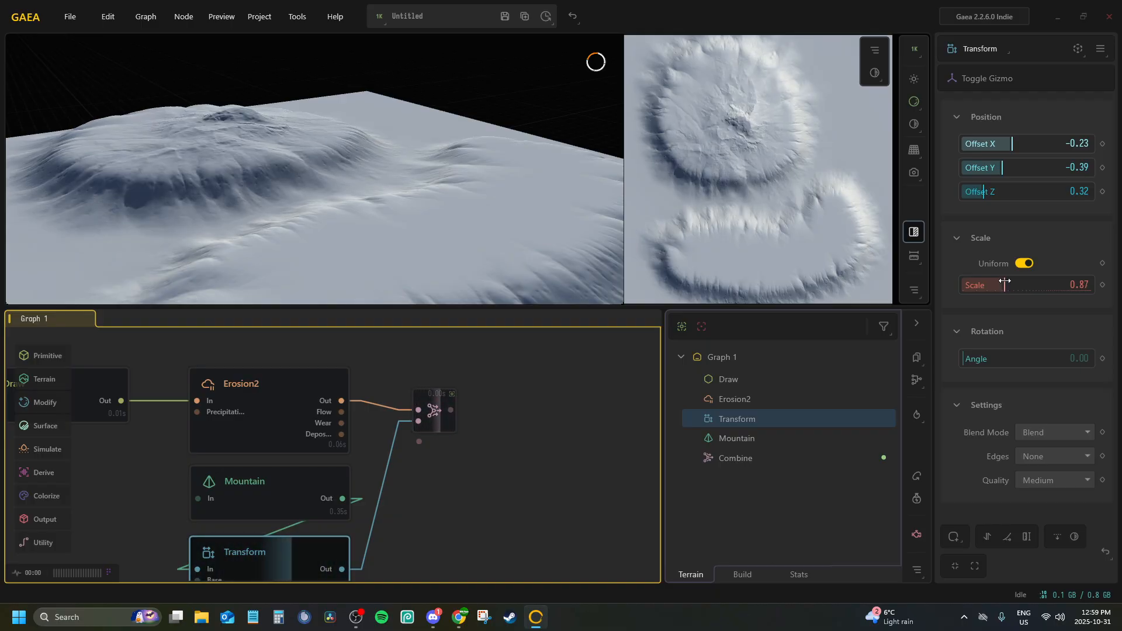
{"action": "left_click_drag", "start_coordinate": [993, 192], "coordinate": [999, 168]}
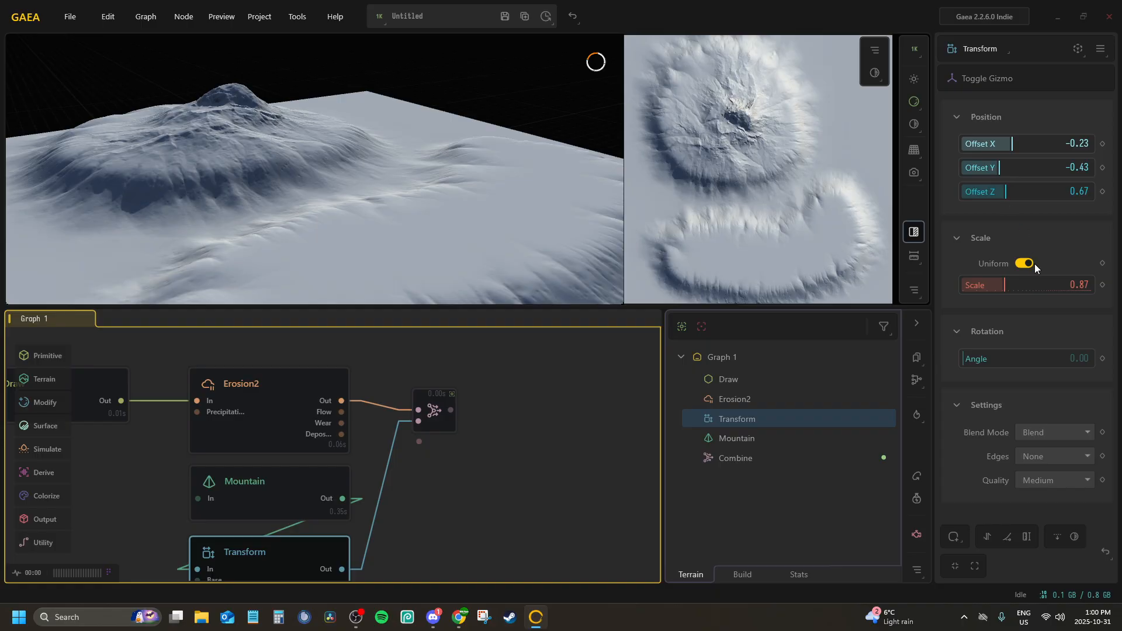
{"action": "left_click_drag", "start_coordinate": [1005, 281], "coordinate": [997, 281]}
{"action": "left_click_drag", "start_coordinate": [243, 86], "coordinate": [523, 212]}
{"action": "middle_click_drag", "start_coordinate": [390, 456], "coordinate": [404, 379]}
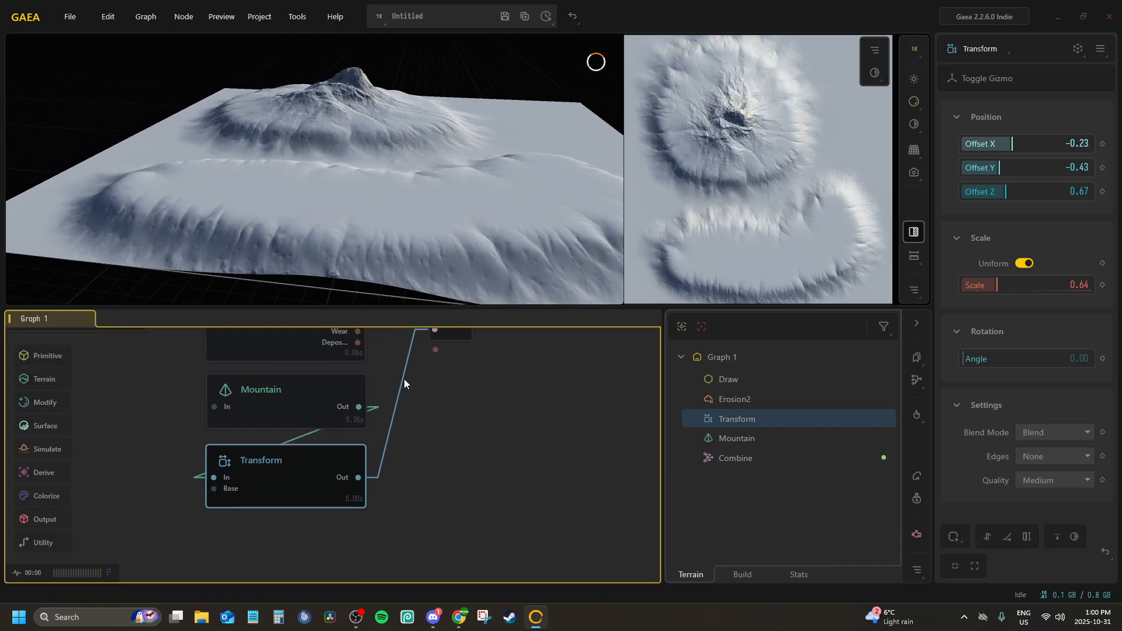
{"action": "left_click", "coordinate": [425, 441]}
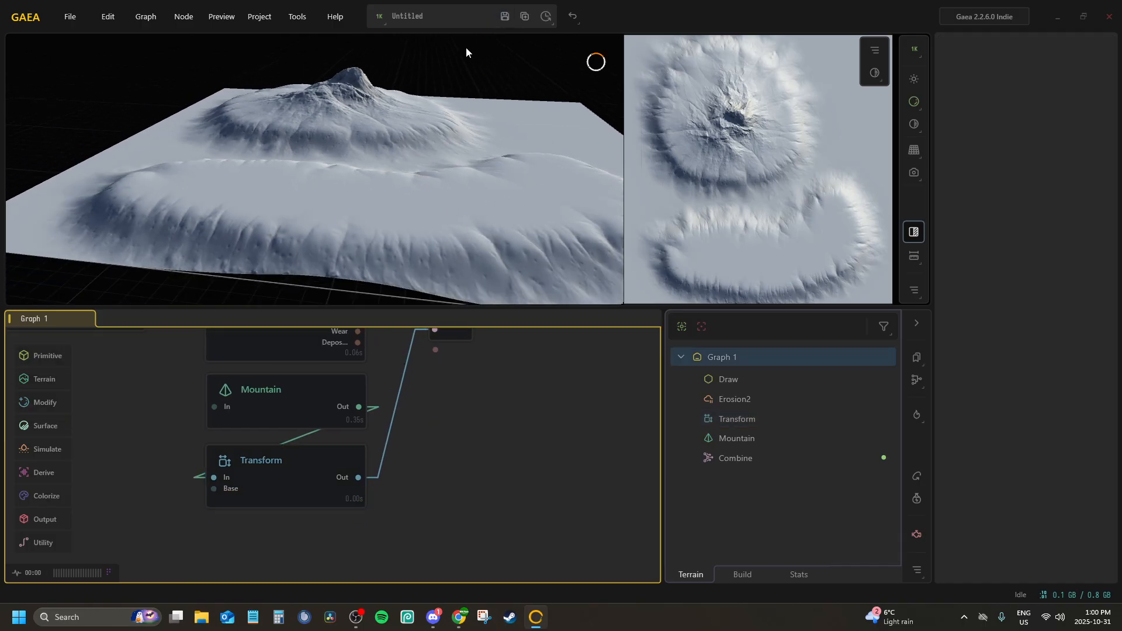
Save the project to the Desktop as tutomap.terrain
{"action": "key", "text": "ctrl+s"}
{"action": "left_click", "coordinate": [54, 152]}
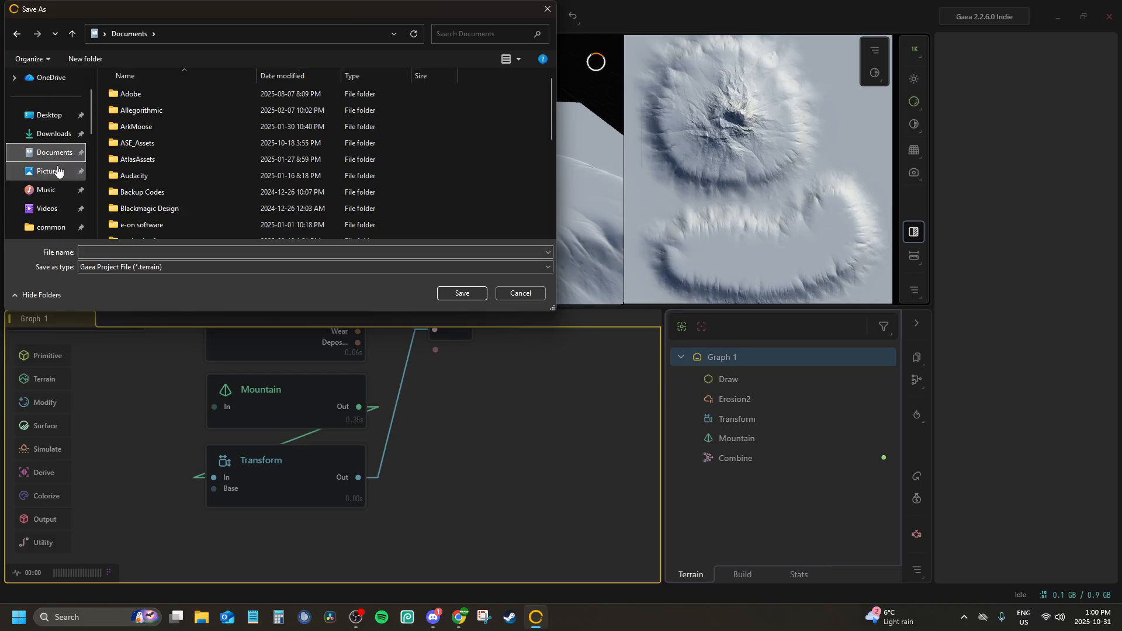
{"action": "scroll", "coordinate": [152, 178], "scroll_direction": "down", "scroll_amount": 6}
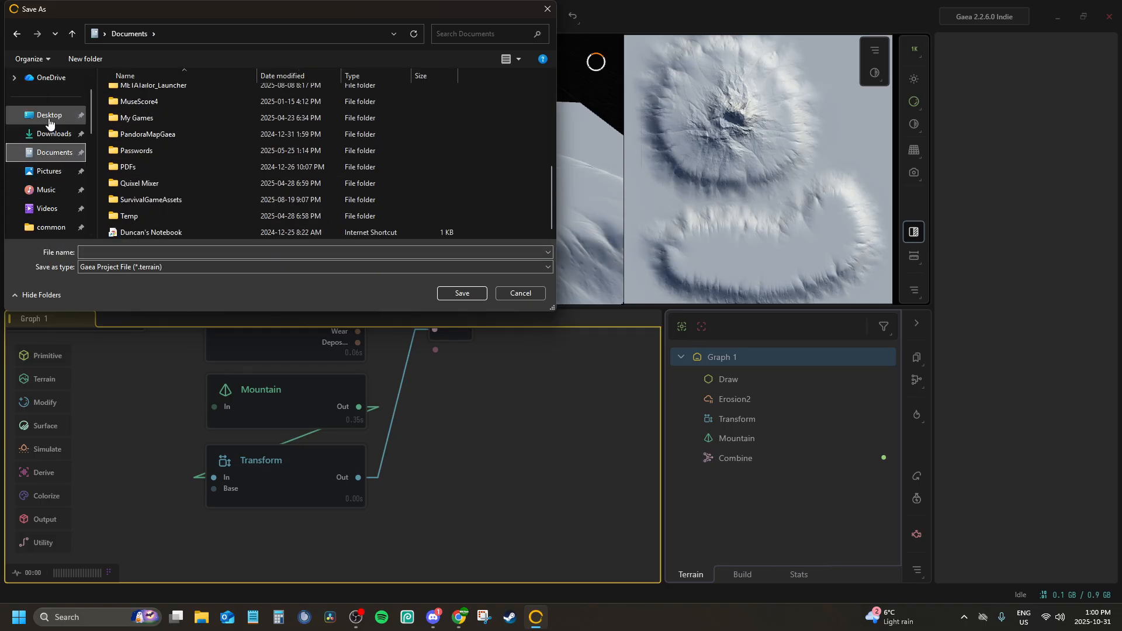
{"action": "left_click", "coordinate": [49, 117]}
{"action": "left_click", "coordinate": [113, 230]}
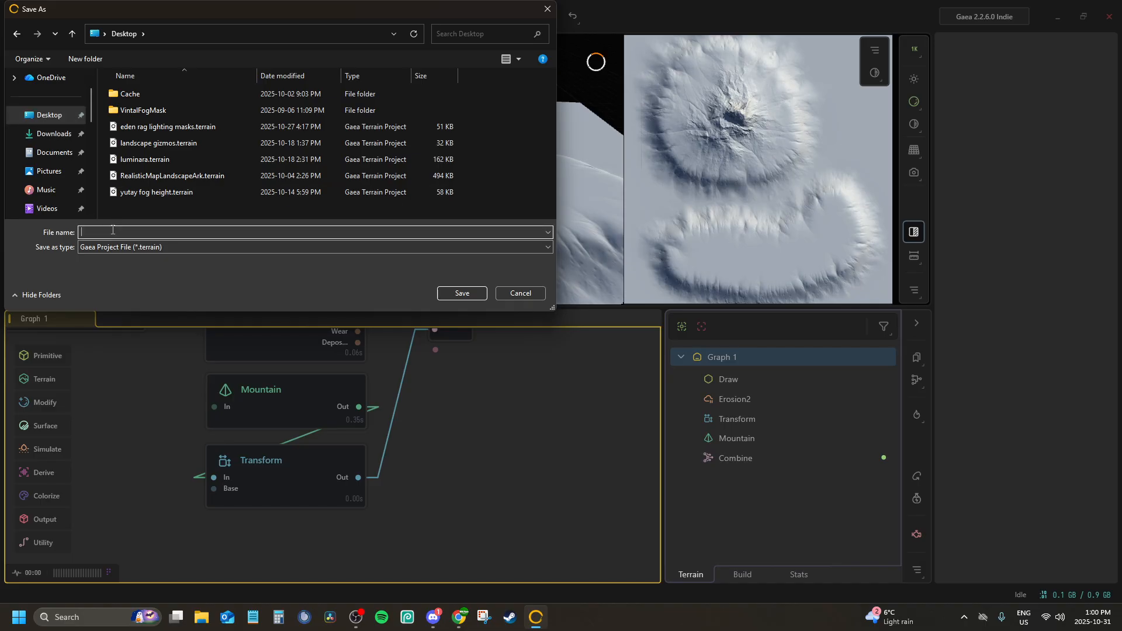
{"action": "type", "text": "tutomap"}
{"action": "left_click", "coordinate": [453, 295]}
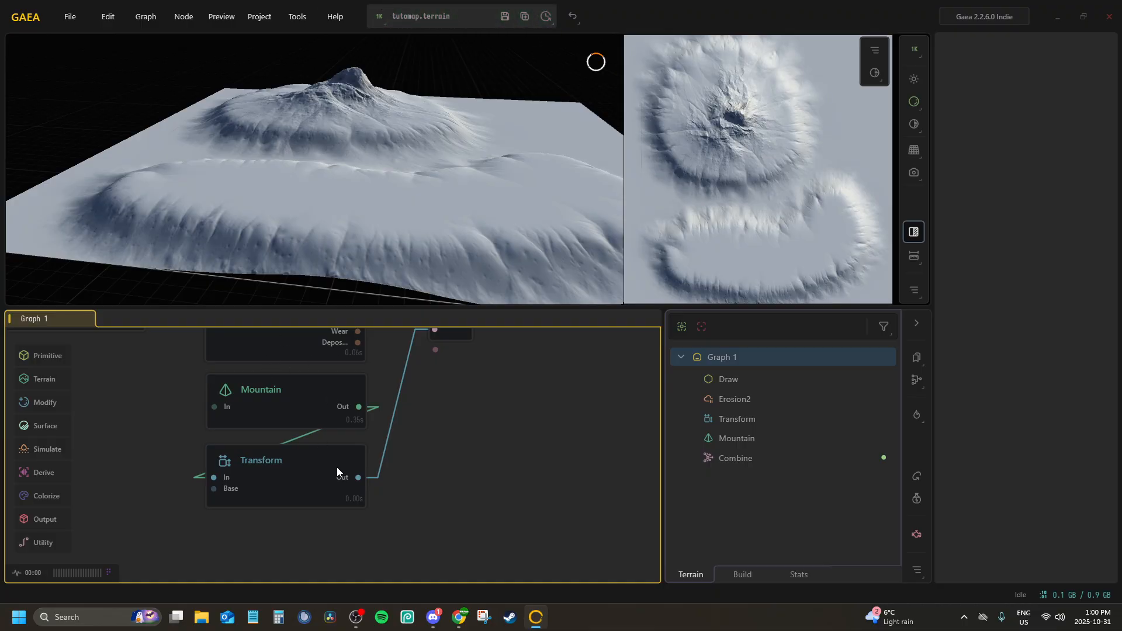
Add a second Mountain node below the Combine node and show its own result in the preview
{"action": "middle_click_drag", "start_coordinate": [337, 467], "coordinate": [411, 392]}
{"action": "middle_click_drag", "start_coordinate": [375, 437], "coordinate": [132, 571]}
{"action": "middle_click_drag", "start_coordinate": [393, 404], "coordinate": [315, 422]}
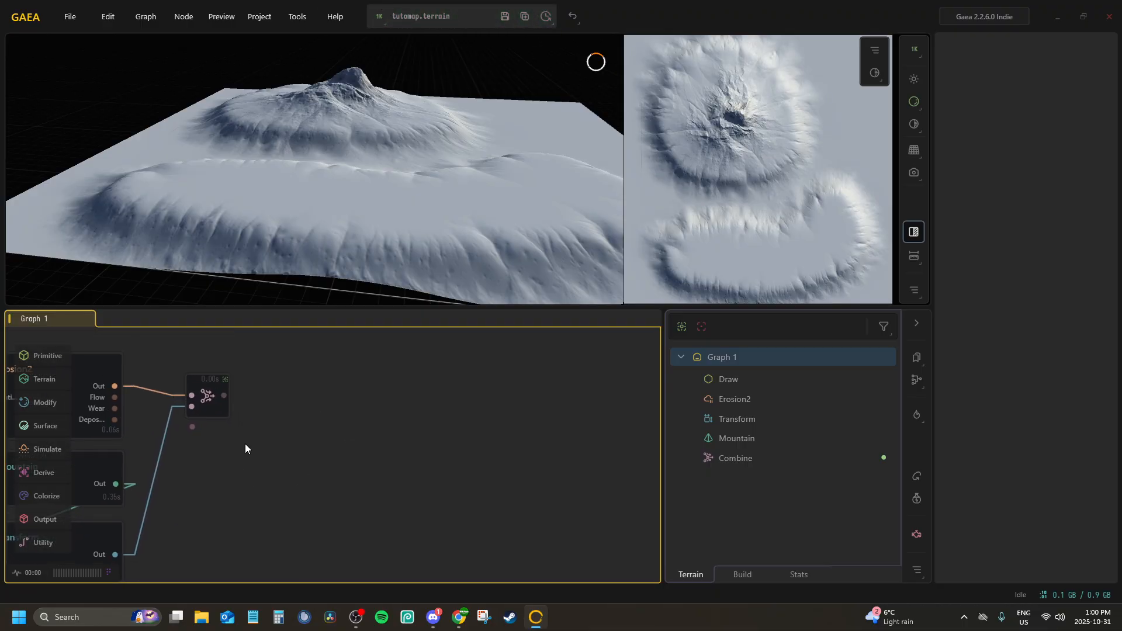
{"action": "right_click", "coordinate": [250, 482]}
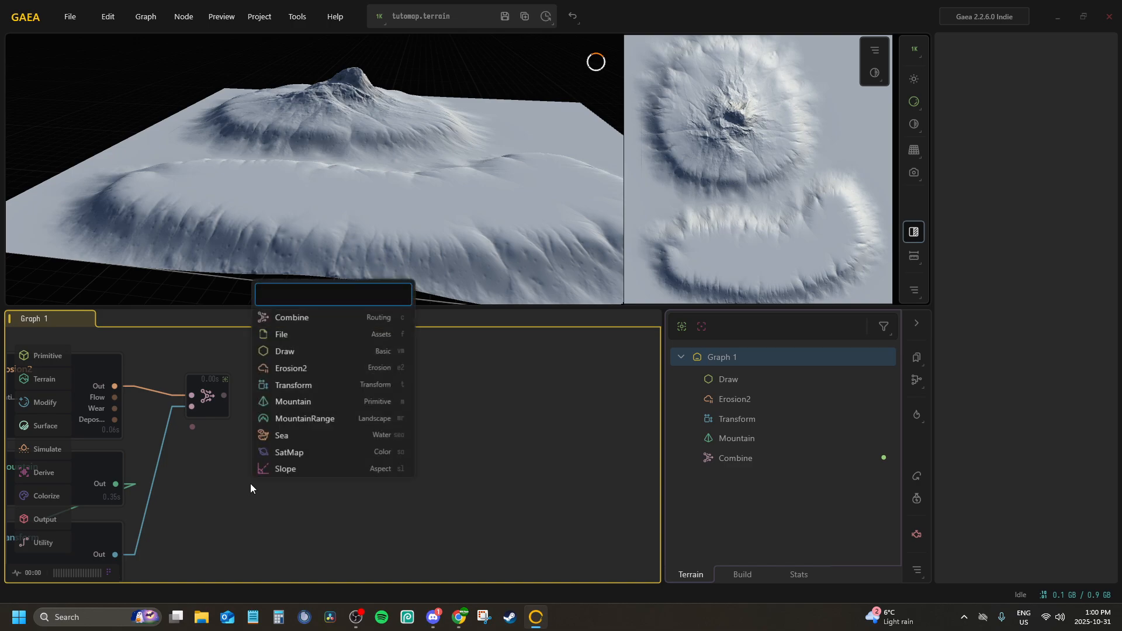
{"action": "type", "text": "mounta"}
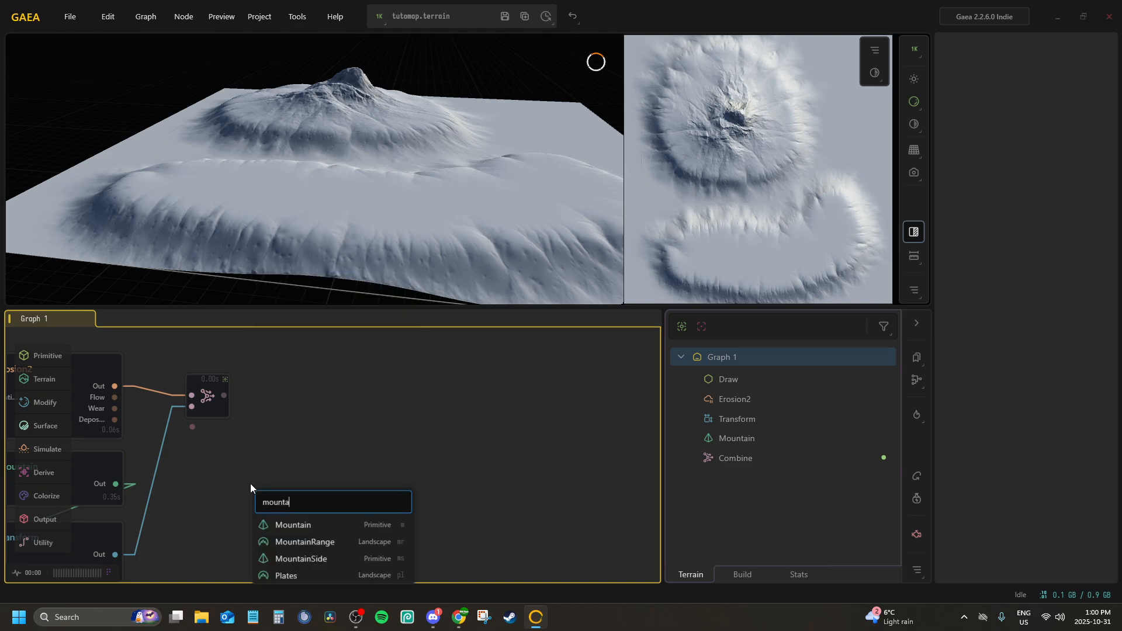
{"action": "left_click", "coordinate": [275, 524]}
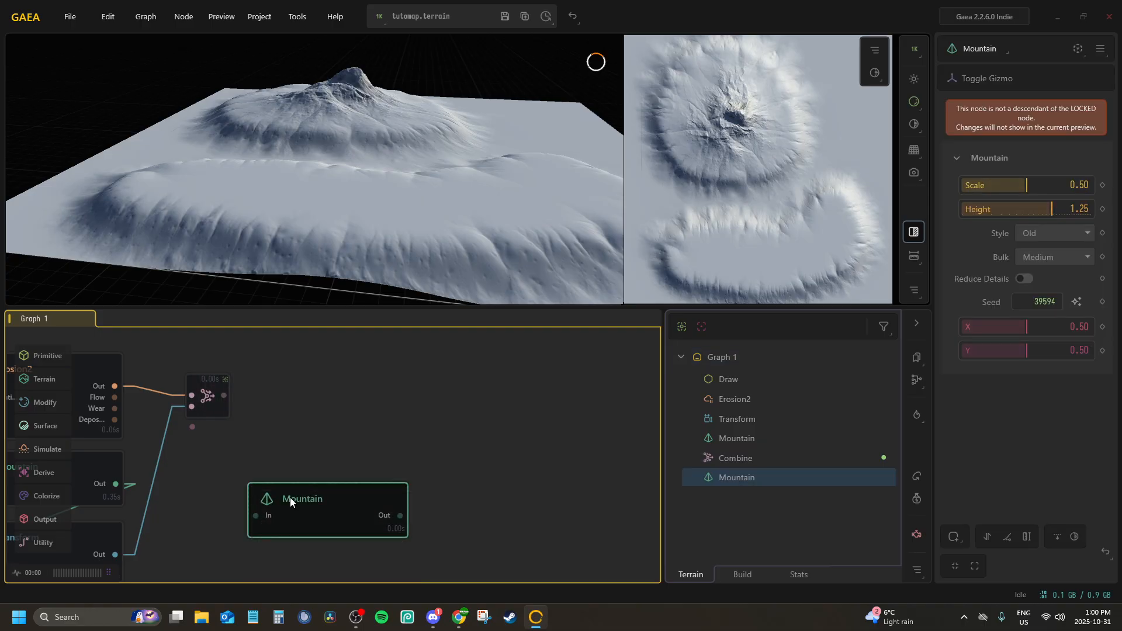
{"action": "left_click_drag", "start_coordinate": [290, 497], "coordinate": [225, 466]}
{"action": "middle_click_drag", "start_coordinate": [244, 448], "coordinate": [268, 373]}
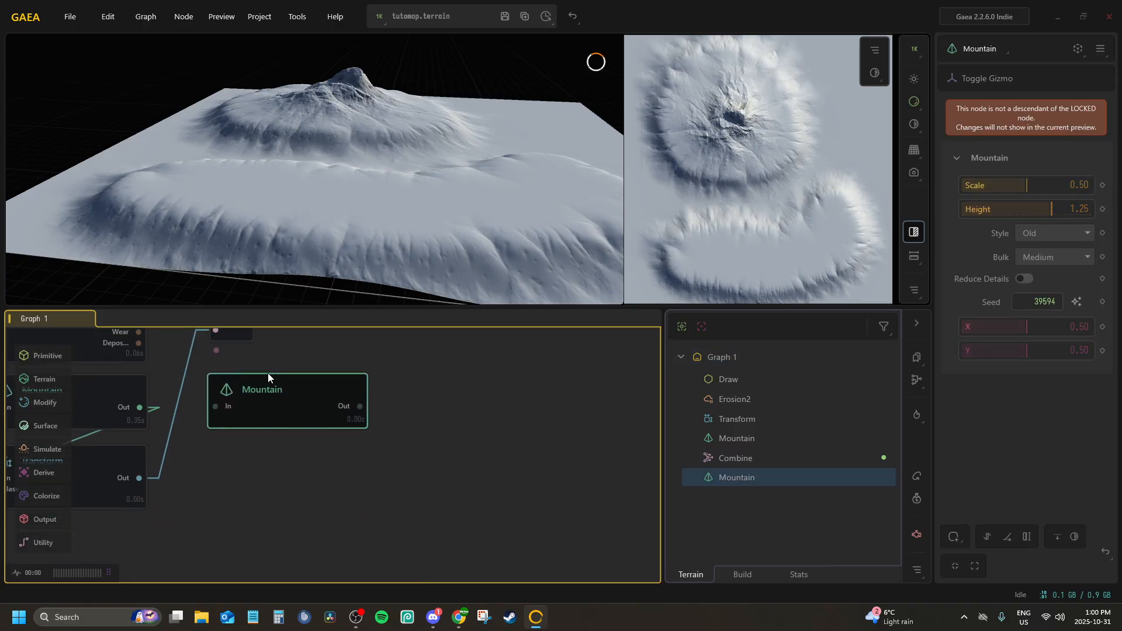
{"action": "key", "text": "f"}
{"action": "middle_click_drag", "start_coordinate": [322, 416], "coordinate": [311, 463]}
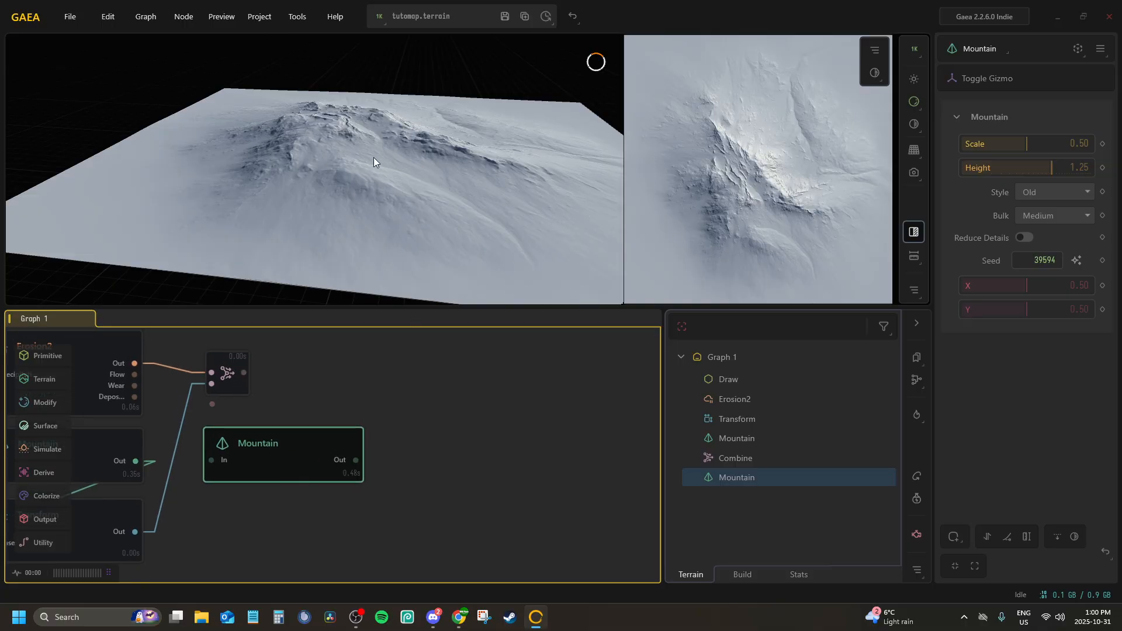
Try the Eroded and Strata styles on the second mountain and compare their shapes in the preview
{"action": "left_click_drag", "start_coordinate": [373, 156], "coordinate": [343, 159]}
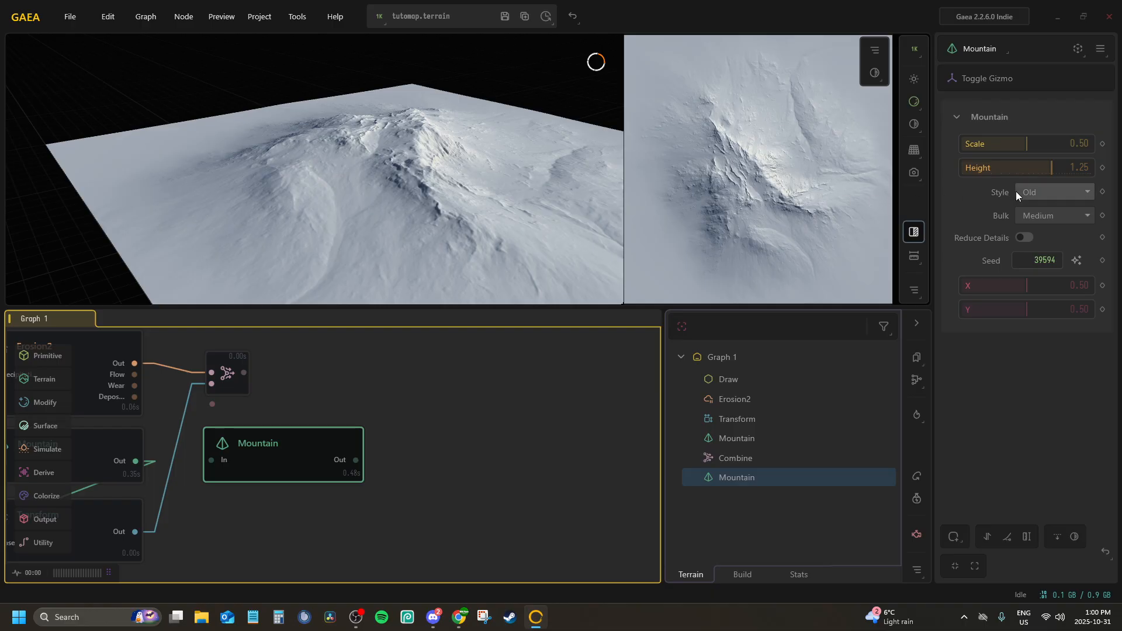
{"action": "left_click", "coordinate": [1040, 230]}
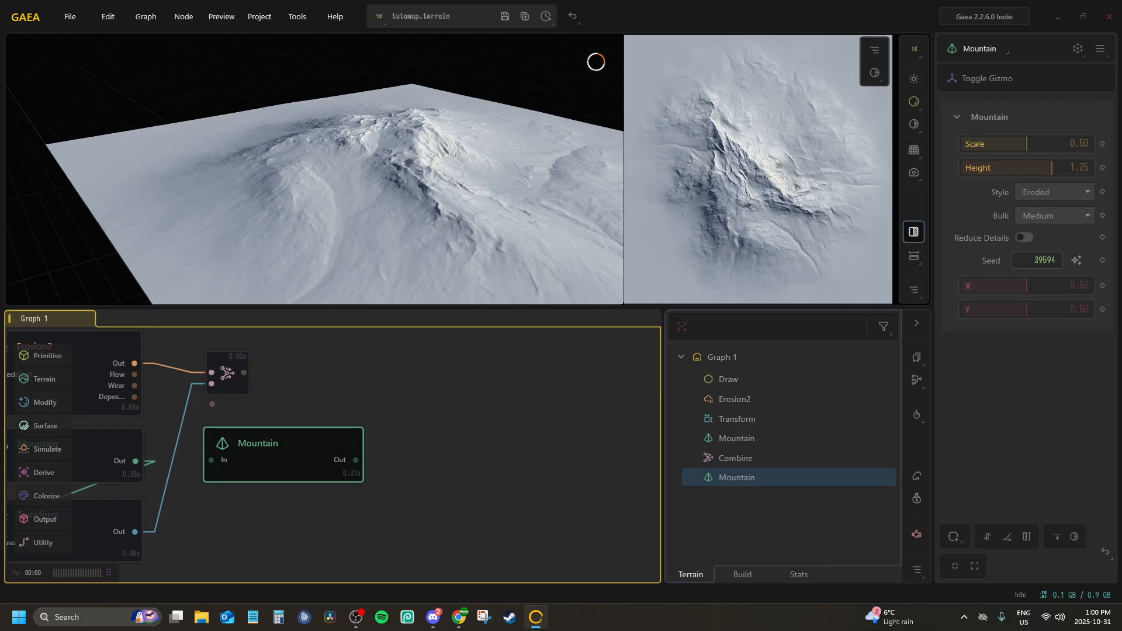
{"action": "left_click", "coordinate": [355, 617]}
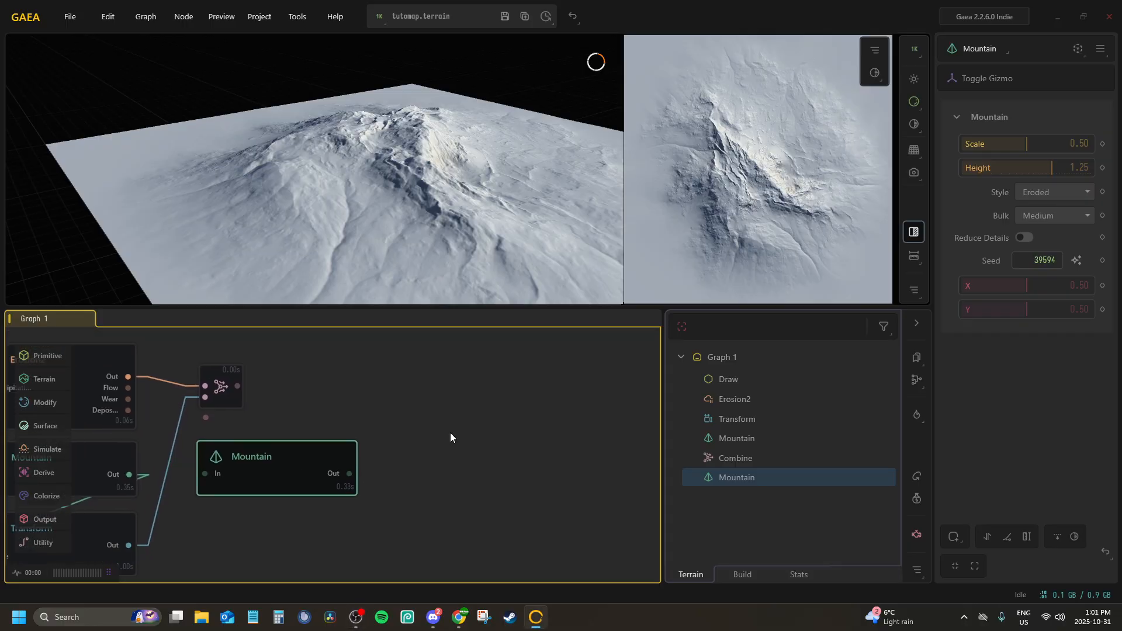
{"action": "left_click", "coordinate": [1047, 188]}
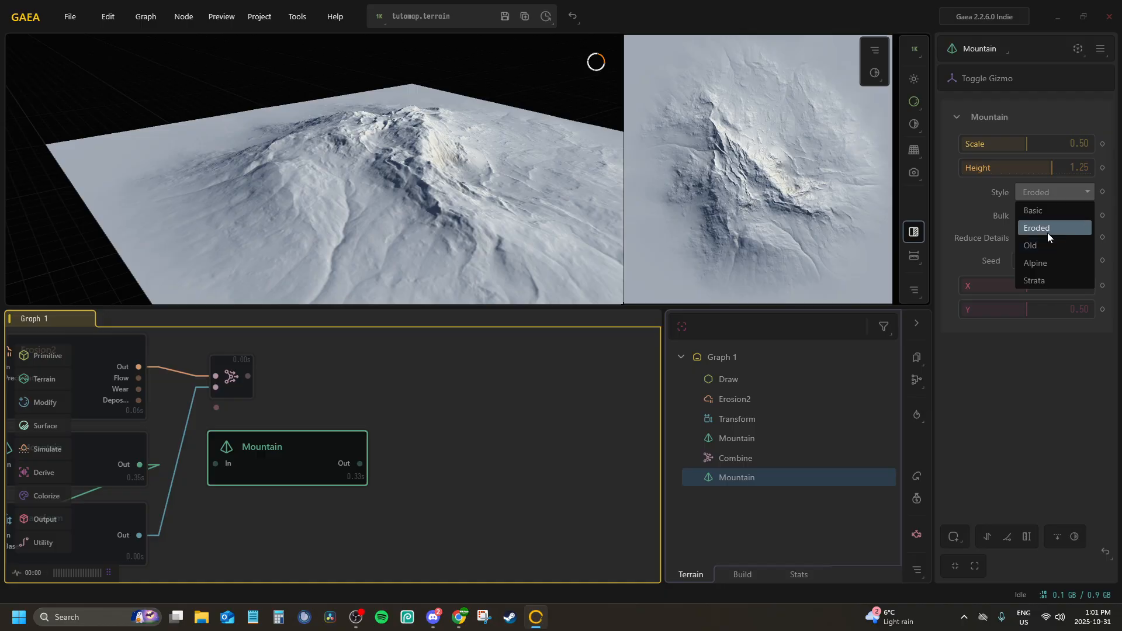
{"action": "left_click", "coordinate": [1043, 279]}
{"action": "mouse_move", "coordinate": [308, 150]}
{"action": "left_mouse_down"}
{"action": "mouse_move", "coordinate": [275, 138]}
{"action": "mouse_move", "coordinate": [403, 130]}
{"action": "mouse_move", "coordinate": [321, 162]}
{"action": "mouse_move", "coordinate": [327, 146]}
{"action": "left_mouse_up"}
{"action": "scroll", "coordinate": [327, 145], "scroll_direction": "down", "scroll_amount": 5}
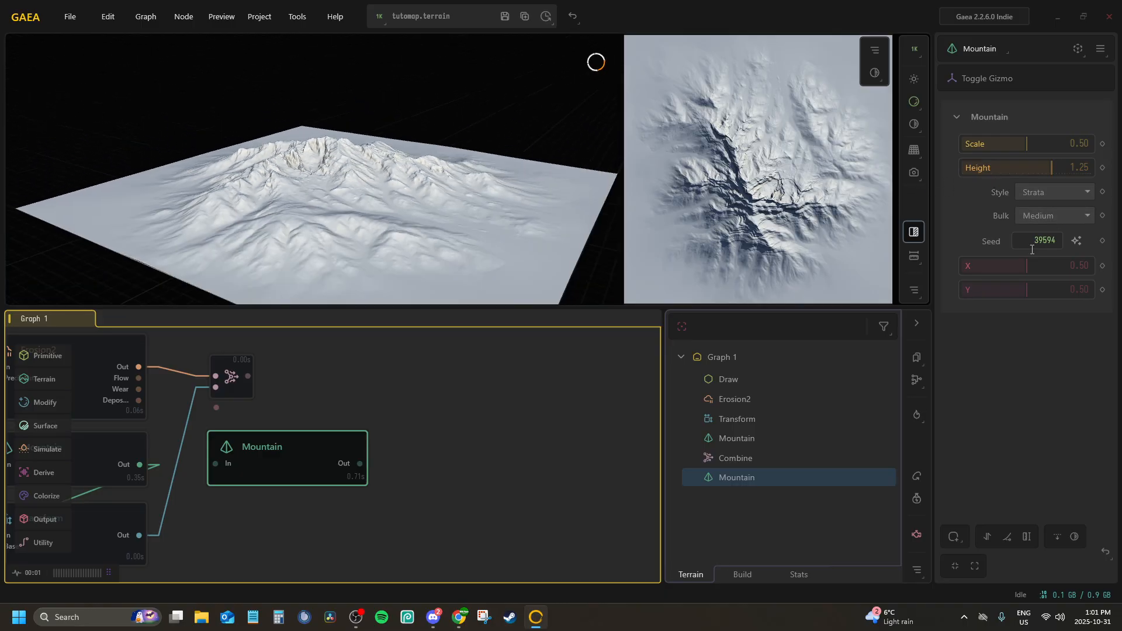
Randomize the second mountain's seed and set its Scale to 0.39 and Height to 1.52
{"action": "left_click", "coordinate": [1078, 242]}
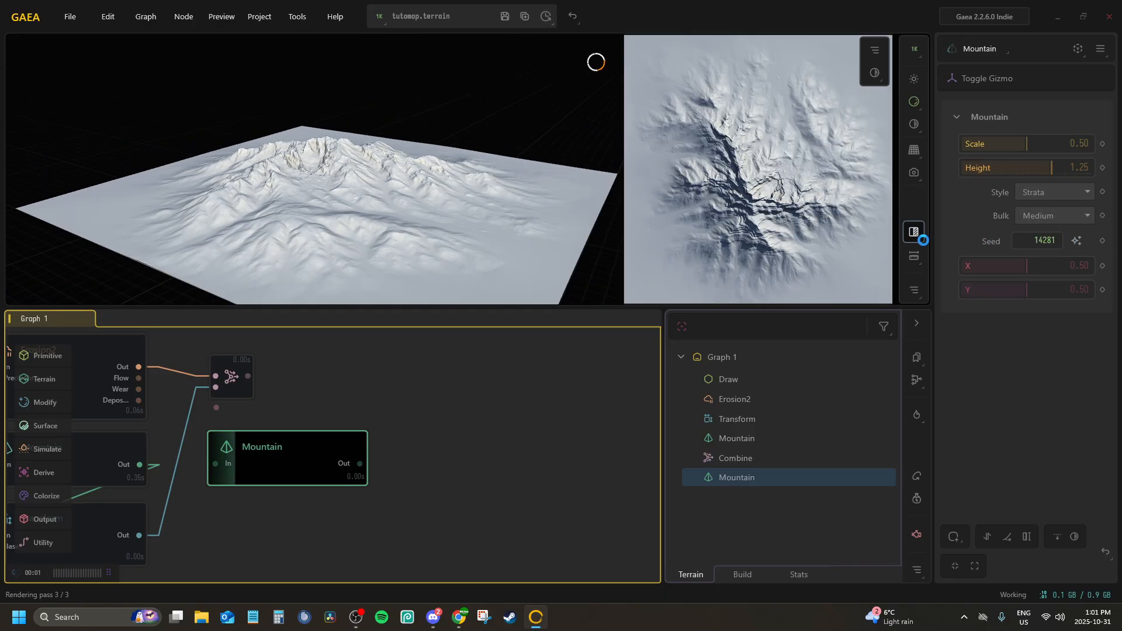
{"action": "left_click_drag", "start_coordinate": [421, 190], "coordinate": [318, 224]}
{"action": "left_click_drag", "start_coordinate": [1004, 142], "coordinate": [1012, 142]}
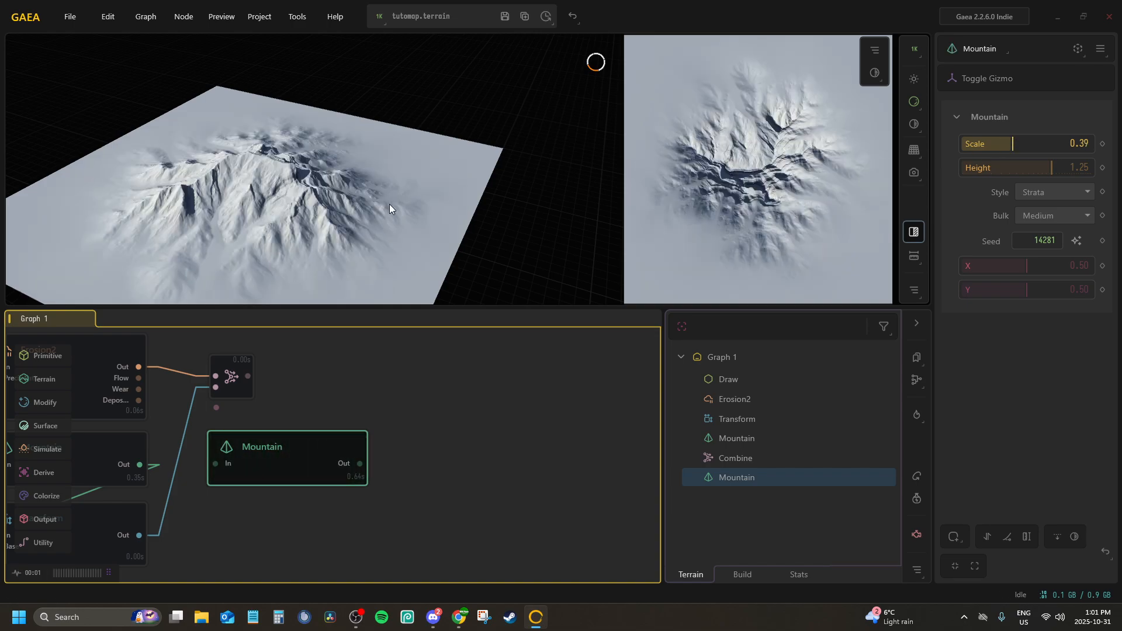
{"action": "left_click_drag", "start_coordinate": [389, 204], "coordinate": [352, 236]}
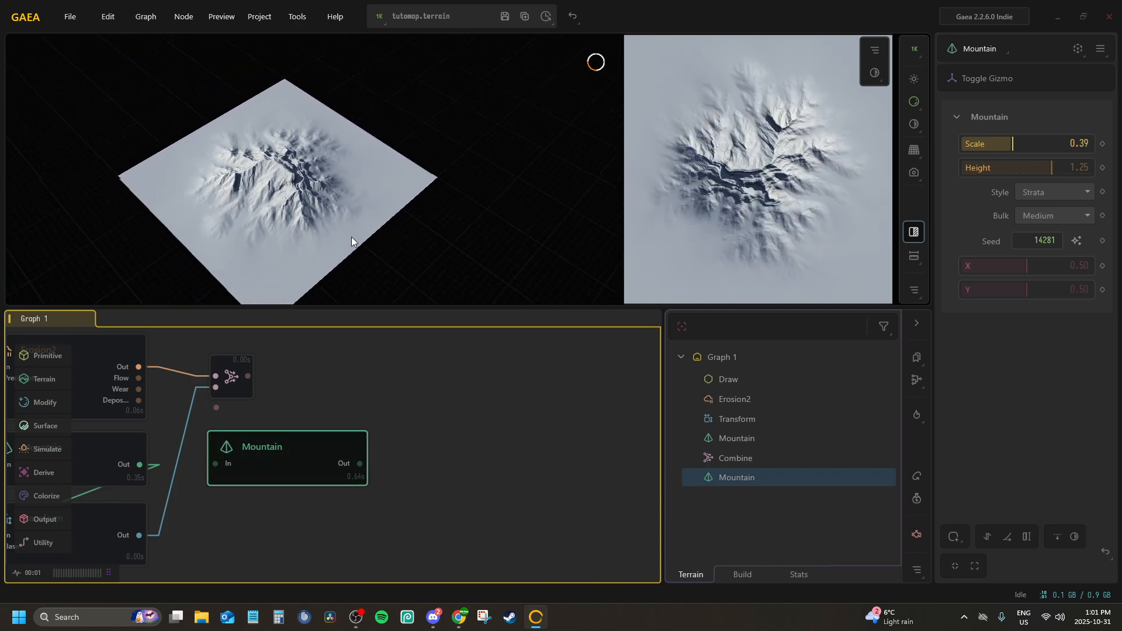
{"action": "left_click", "coordinate": [1060, 168]}
{"action": "mouse_move", "coordinate": [349, 186]}
{"action": "left_mouse_down"}
{"action": "mouse_move", "coordinate": [354, 106]}
{"action": "mouse_move", "coordinate": [368, 89]}
{"action": "mouse_move", "coordinate": [385, 93]}
{"action": "left_mouse_up"}
{"action": "scroll", "coordinate": [368, 89], "scroll_direction": "up", "scroll_amount": 4}
{"action": "scroll", "coordinate": [365, 403], "scroll_direction": "down", "scroll_amount": 2}
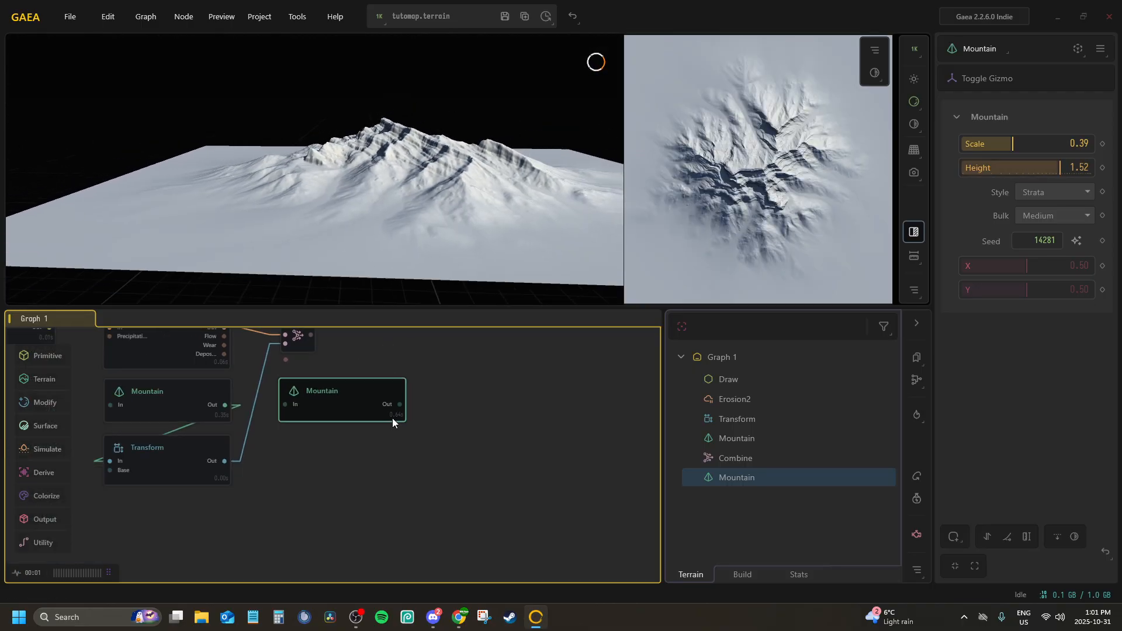
{"action": "left_click_drag", "start_coordinate": [399, 404], "coordinate": [310, 462]}
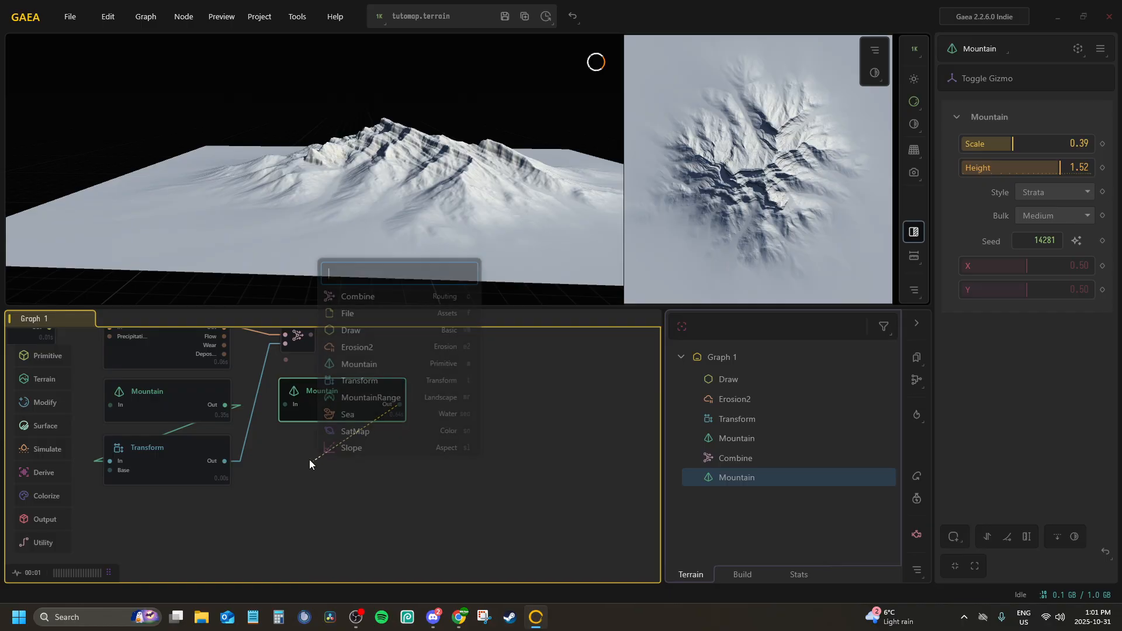
{"action": "type", "text": "tr"}
{"action": "key", "text": "Return"}
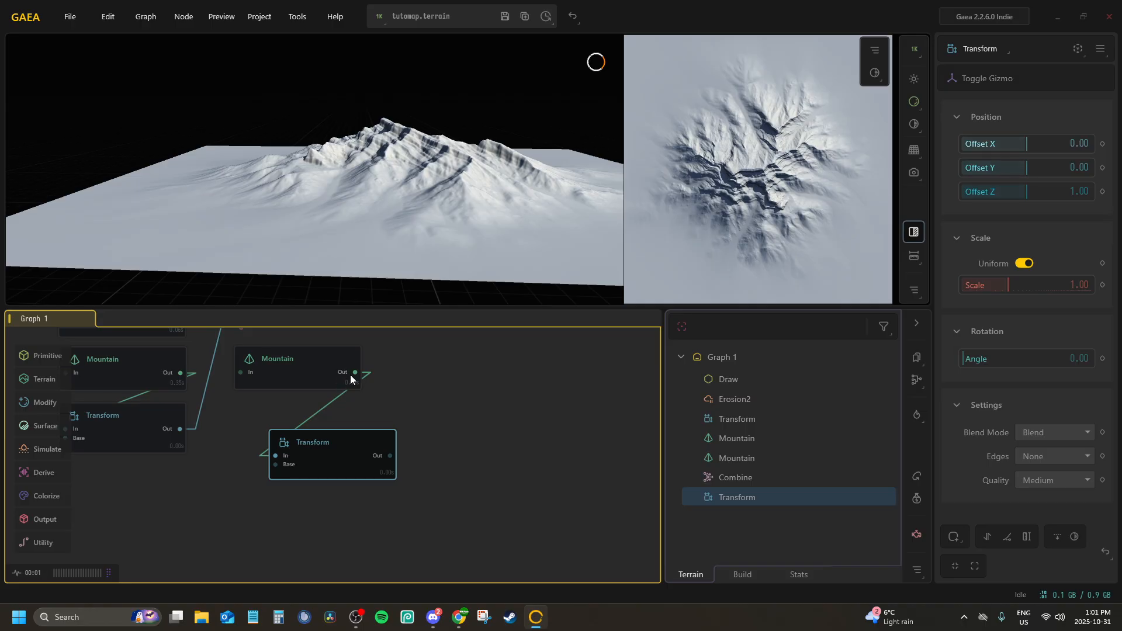
{"action": "key", "text": "Delete"}
Add a FractalTerraces node fed by the second Mountain's output and align it directly below that node
{"action": "left_click_drag", "start_coordinate": [350, 372], "coordinate": [264, 432]}
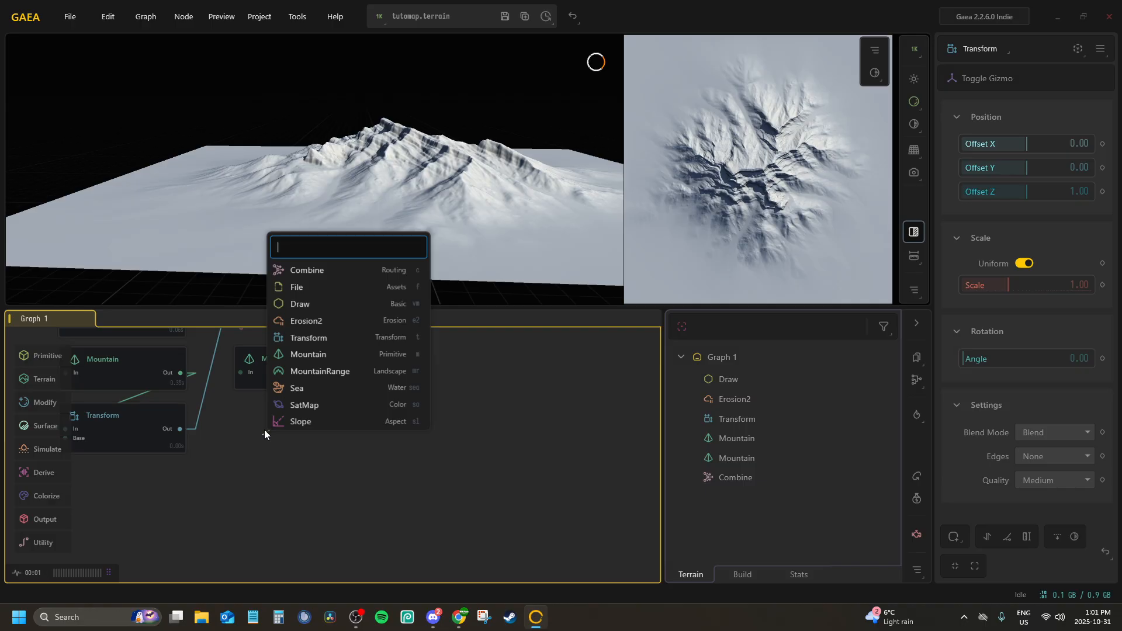
{"action": "type", "text": "terr"}
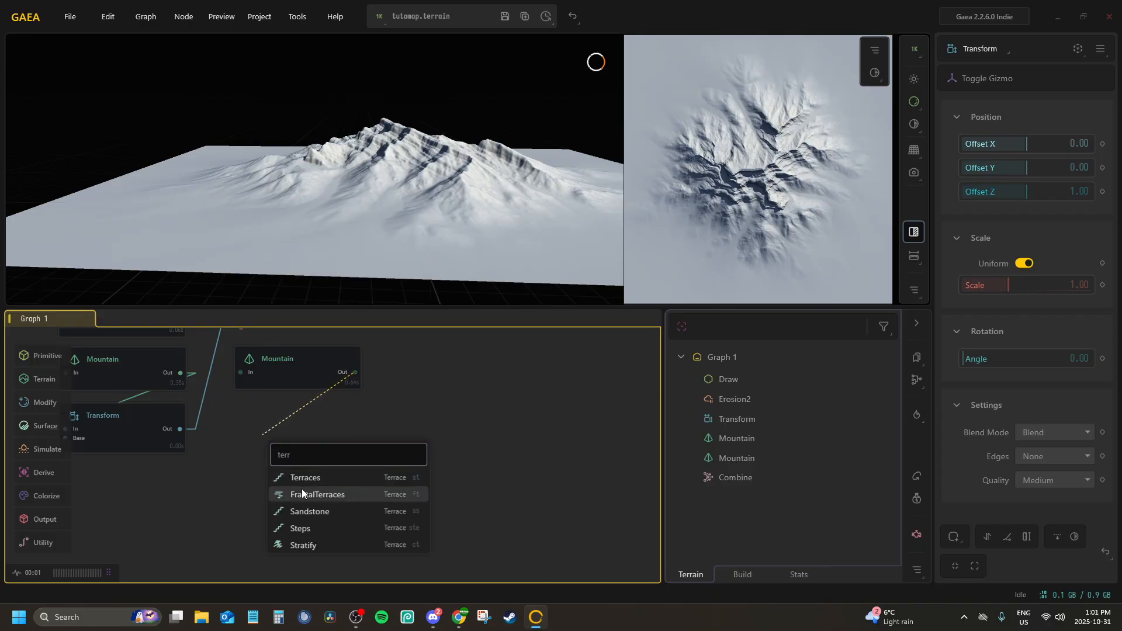
{"action": "left_click", "coordinate": [302, 494]}
{"action": "left_click_drag", "start_coordinate": [297, 443], "coordinate": [278, 425]}
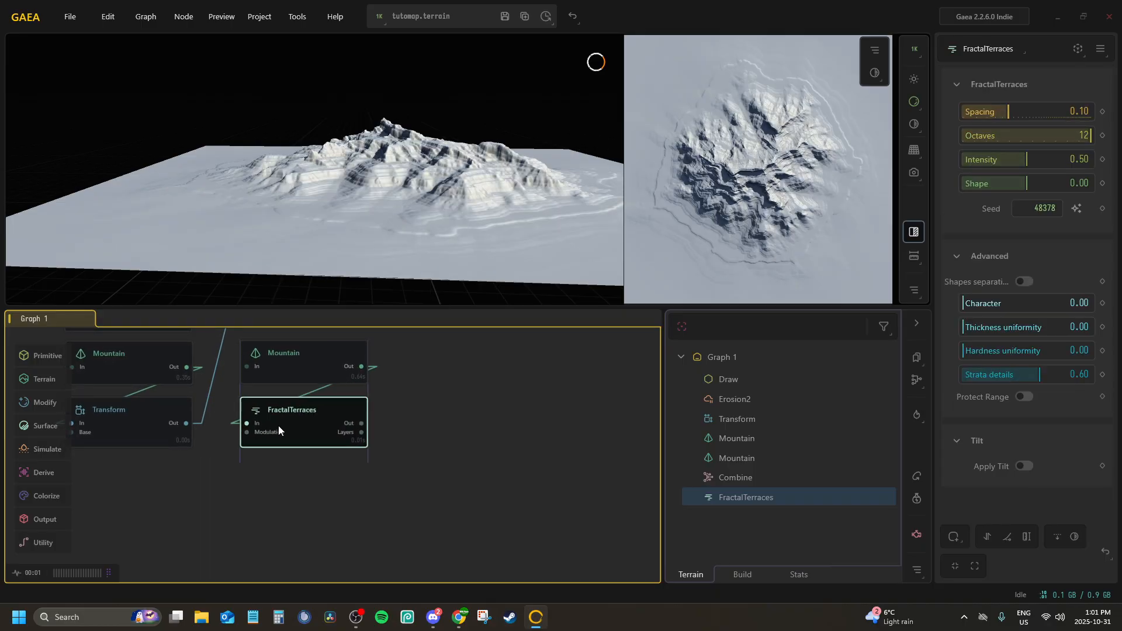
Set the FractalTerraces Spacing to 0.13 and Intensity to 0.76, checking the terraces up close
{"action": "left_click_drag", "start_coordinate": [363, 189], "coordinate": [480, 158]}
{"action": "scroll", "coordinate": [468, 156], "scroll_direction": "down", "scroll_amount": 2}
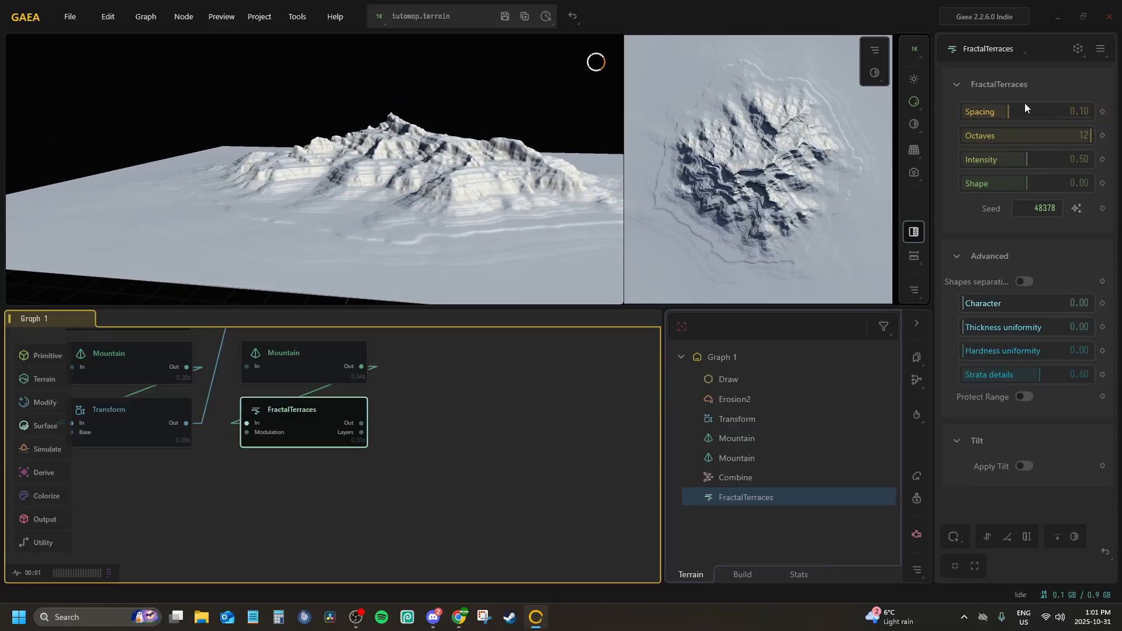
{"action": "left_click_drag", "start_coordinate": [1025, 111], "coordinate": [1045, 111]}
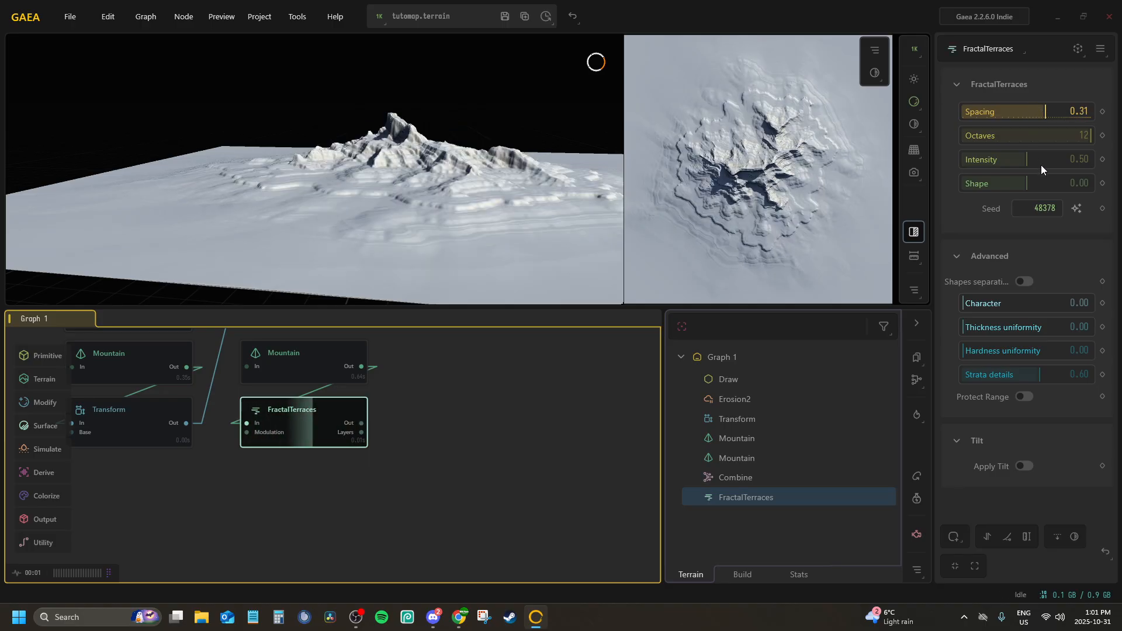
{"action": "left_click_drag", "start_coordinate": [1040, 159], "coordinate": [1061, 159]}
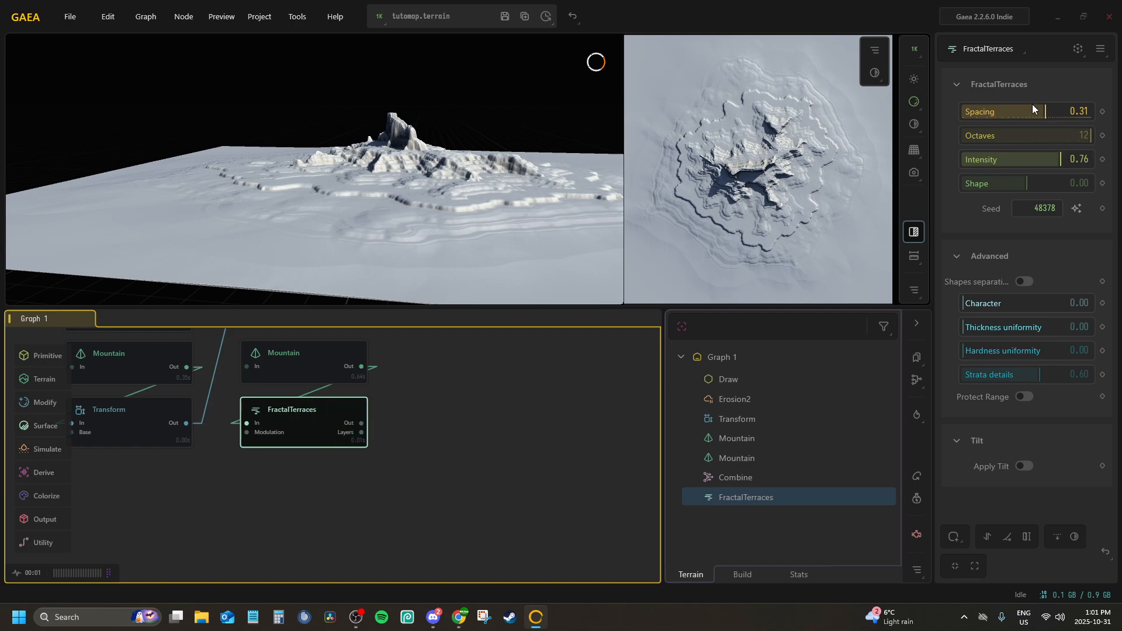
{"action": "left_click", "coordinate": [1023, 112]}
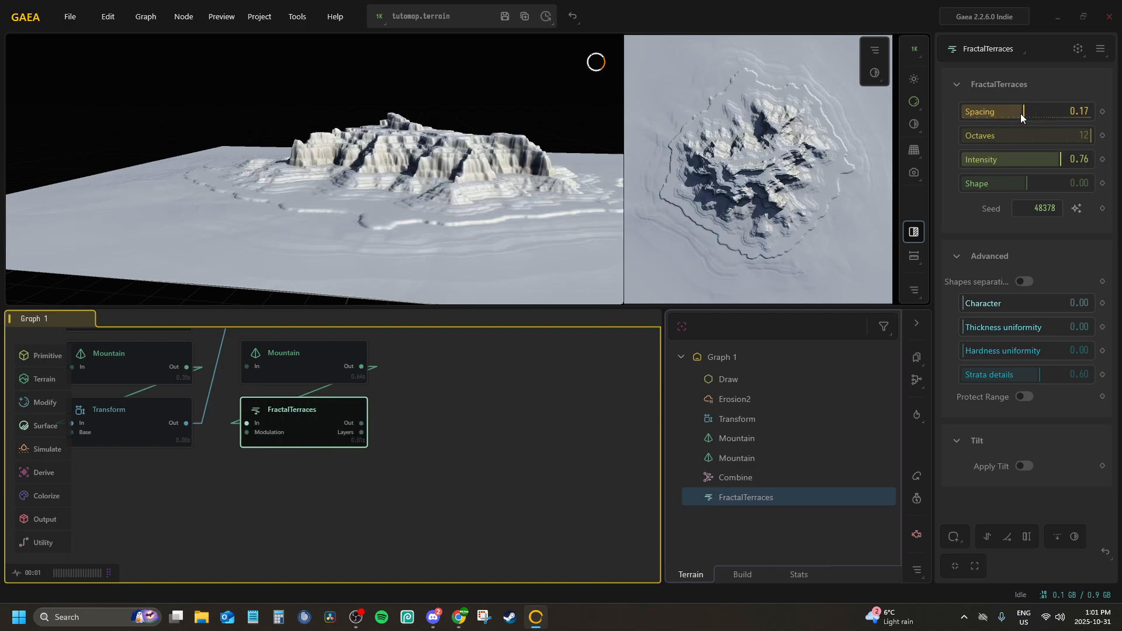
{"action": "left_click_drag", "start_coordinate": [406, 173], "coordinate": [339, 208]}
{"action": "scroll", "coordinate": [386, 195], "scroll_direction": "up", "scroll_amount": 3}
Set the second mountain's Style to Eroded and inspect the resulting FractalTerraces shape
{"action": "left_click", "coordinate": [303, 365]}
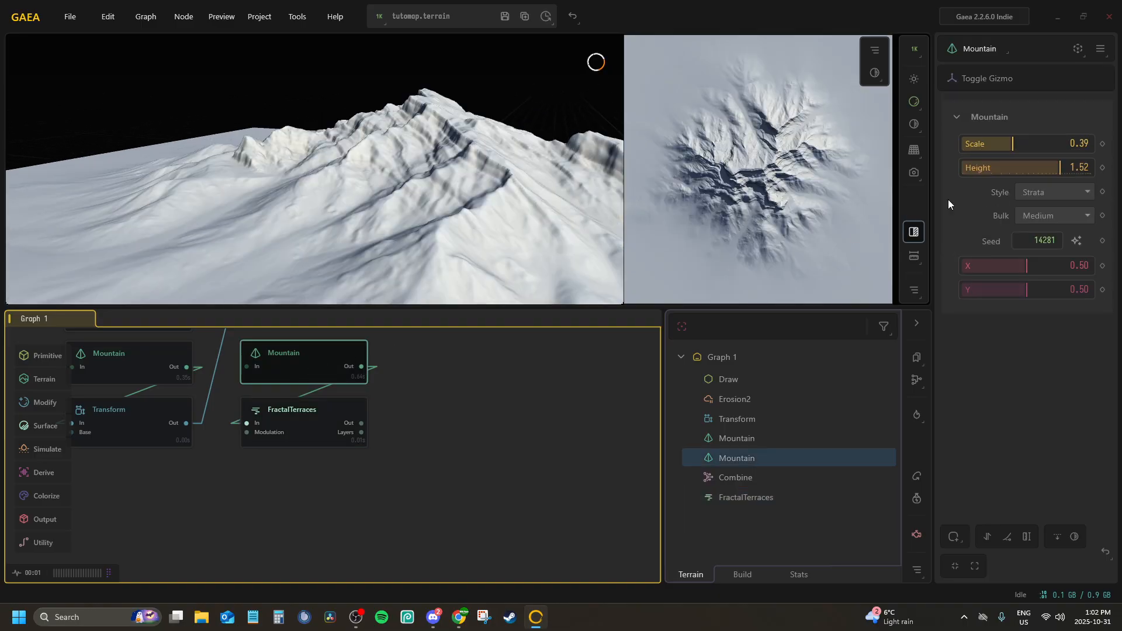
{"action": "left_click", "coordinate": [1032, 191]}
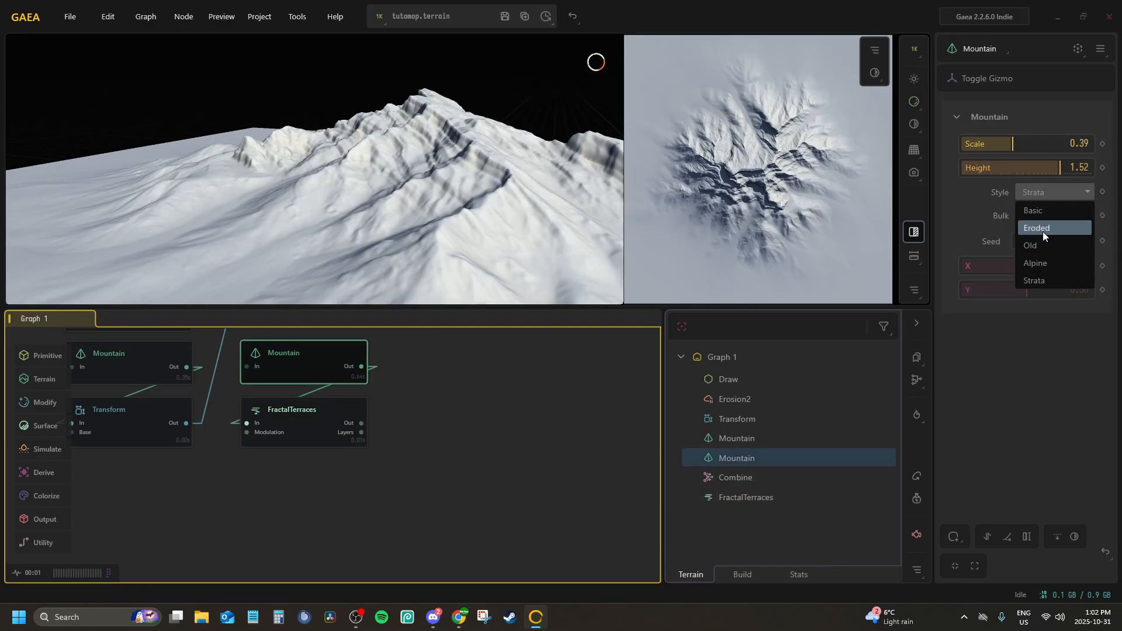
{"action": "left_click", "coordinate": [1038, 229]}
{"action": "scroll", "coordinate": [383, 175], "scroll_direction": "down", "scroll_amount": 5}
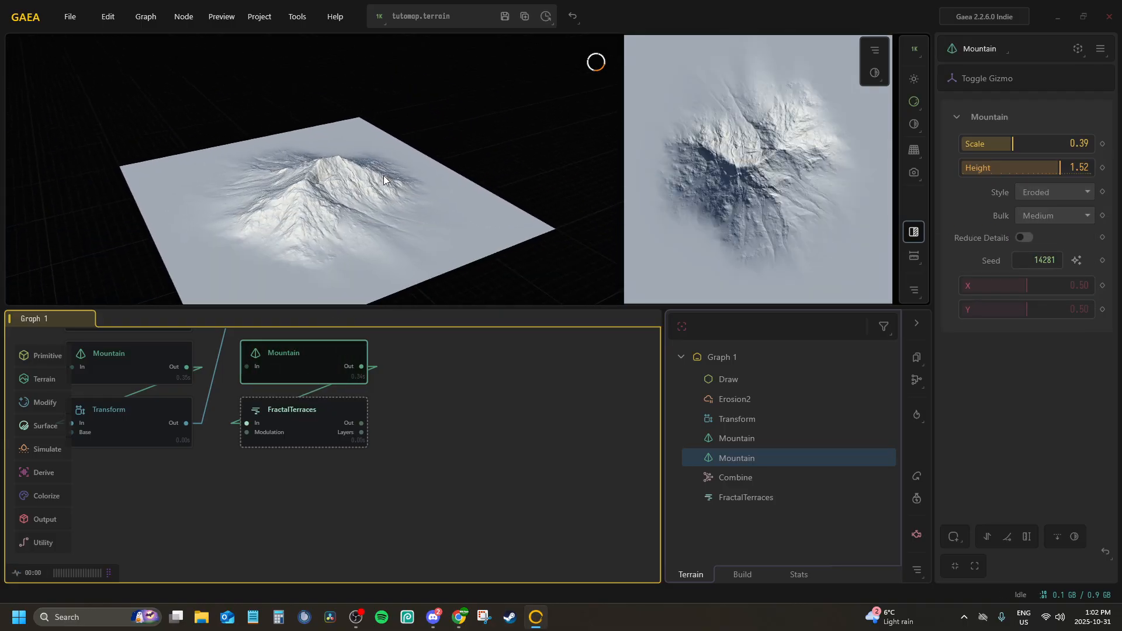
{"action": "left_click", "coordinate": [328, 426]}
{"action": "scroll", "coordinate": [391, 170], "scroll_direction": "up", "scroll_amount": 4}
{"action": "scroll", "coordinate": [391, 170], "scroll_direction": "up", "scroll_amount": 5}
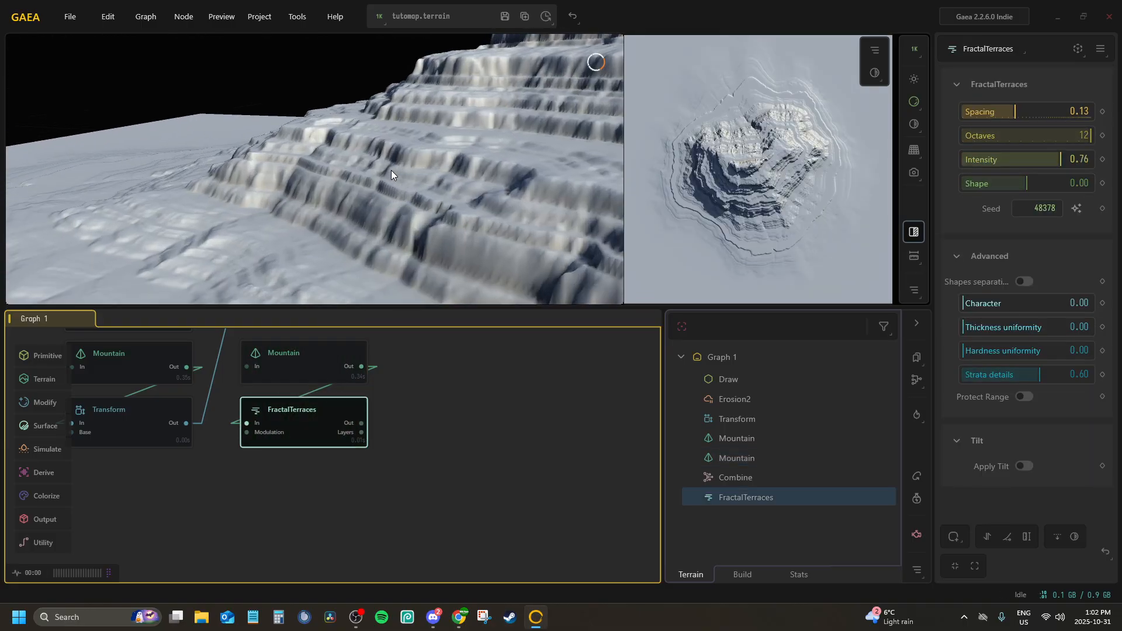
{"action": "left_click_drag", "start_coordinate": [391, 170], "coordinate": [345, 161]}
{"action": "scroll", "coordinate": [329, 162], "scroll_direction": "down", "scroll_amount": 4}
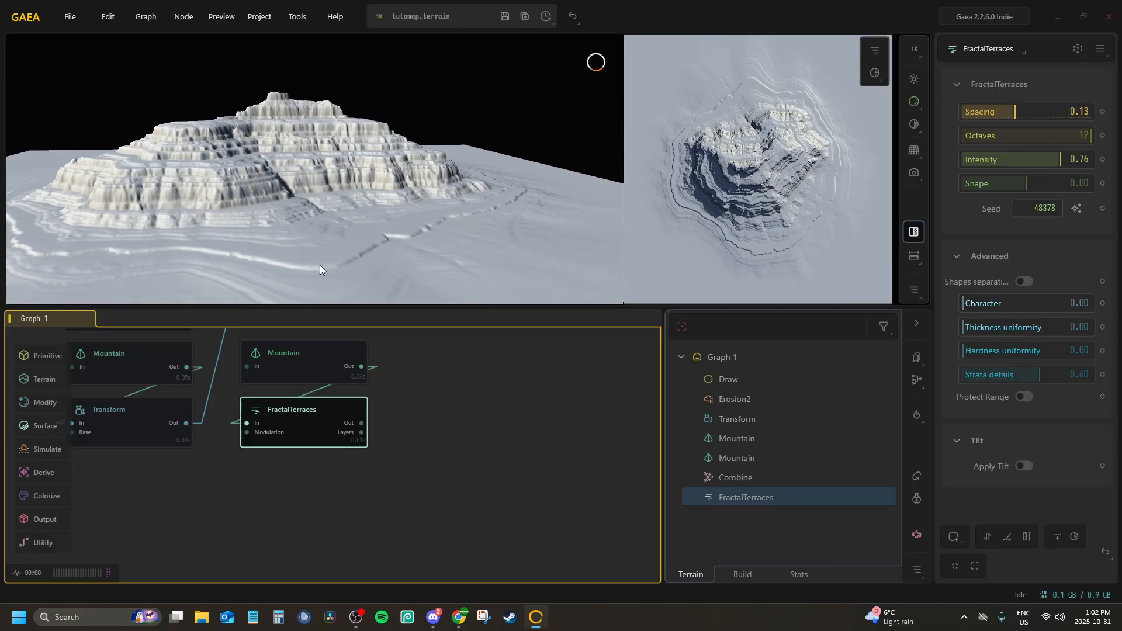
Add a second Transform node next to the FractalTerraces node
{"action": "middle_click_drag", "start_coordinate": [380, 387], "coordinate": [377, 471]}
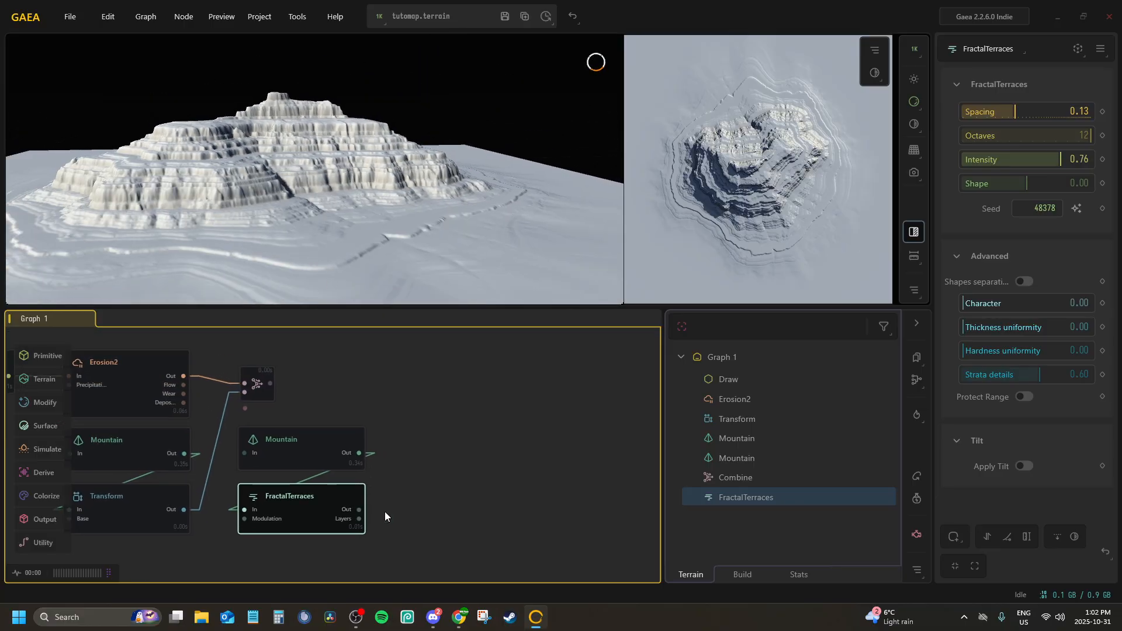
{"action": "right_click", "coordinate": [409, 512]}
{"action": "type", "text": "tran"}
{"action": "key", "text": "Return"}
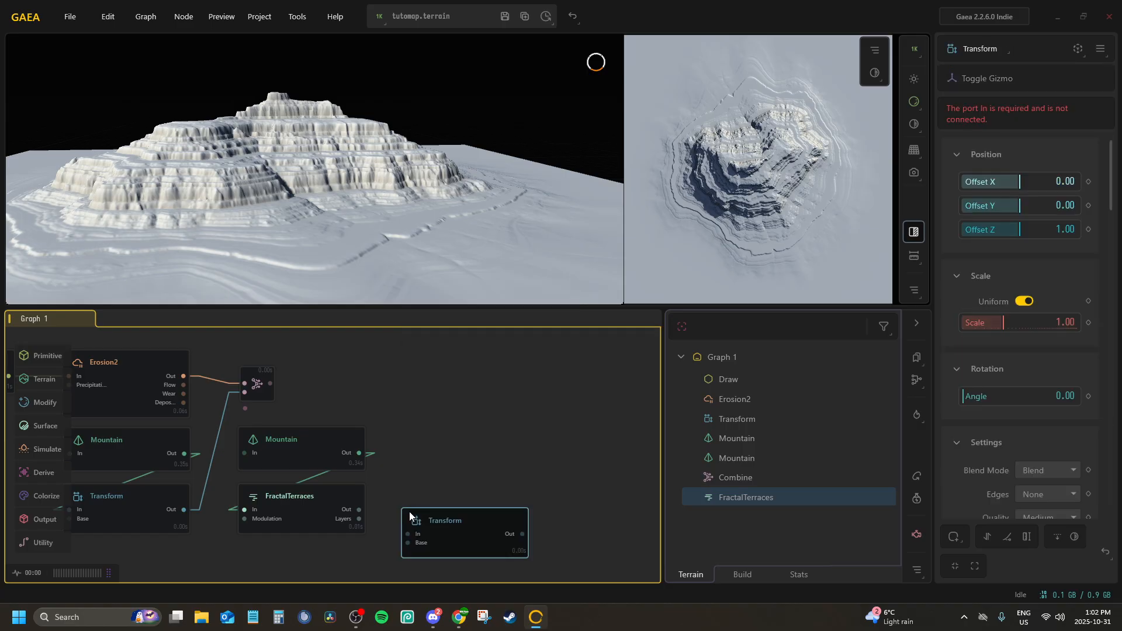
Connect the FractalTerraces output to the new Transform's input and place the Transform directly below FractalTerraces
{"action": "left_click_drag", "start_coordinate": [360, 507], "coordinate": [360, 508]}
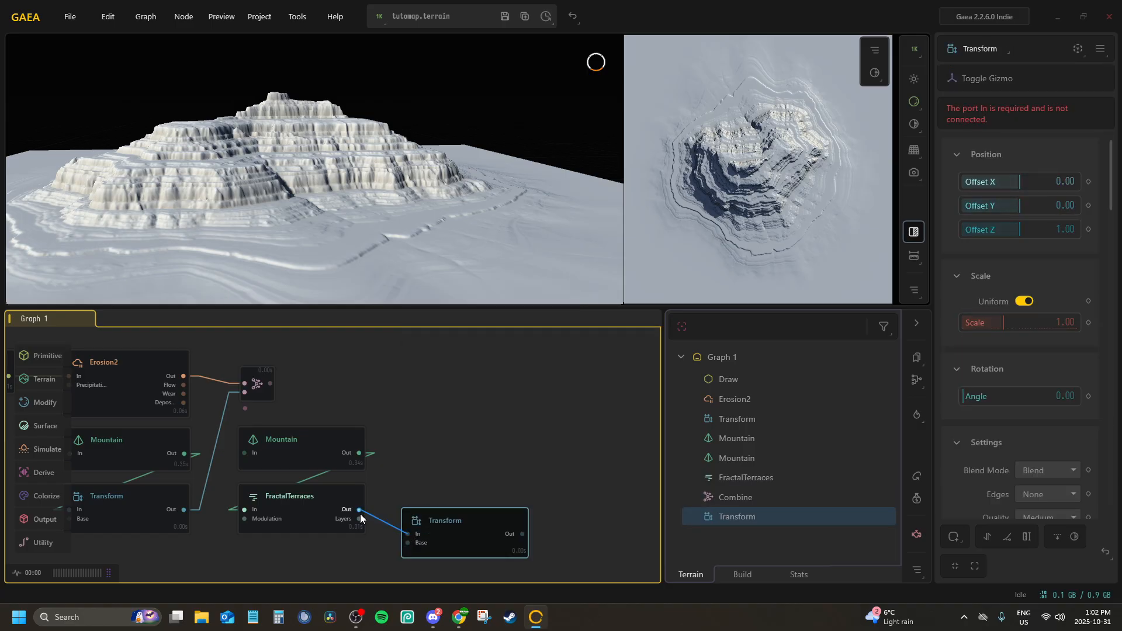
{"action": "left_click_drag", "start_coordinate": [448, 517], "coordinate": [297, 513]}
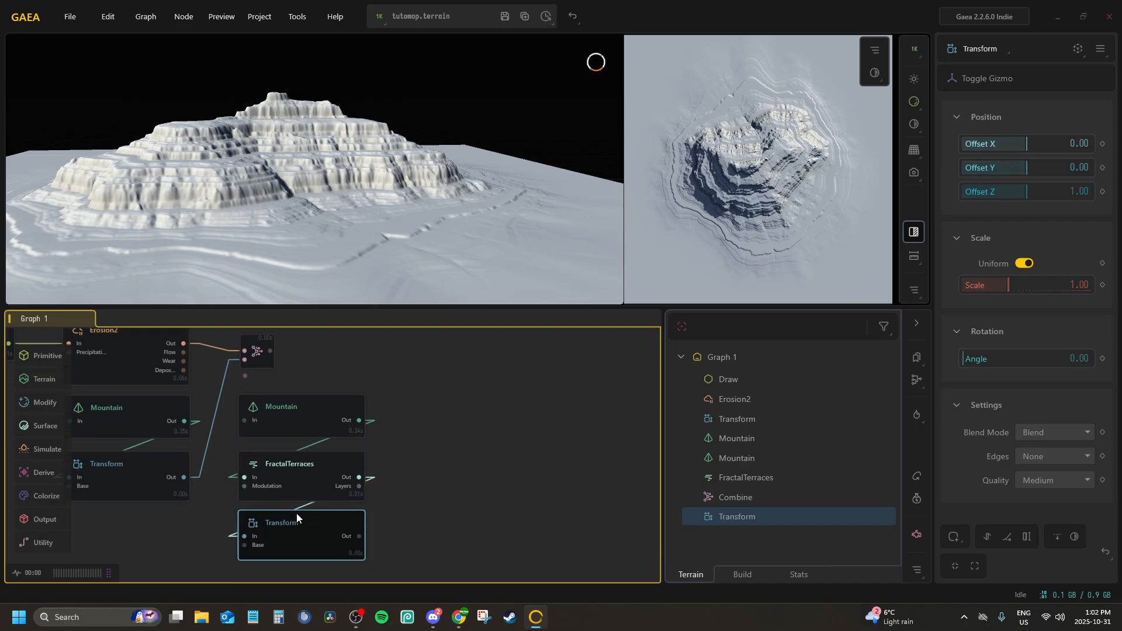
Add a second Combine node that takes the first Combine and the terraced mountain's Transform as its inputs
{"action": "right_click", "coordinate": [434, 358]}
{"action": "type", "text": "com"}
{"action": "key", "text": "Return"}
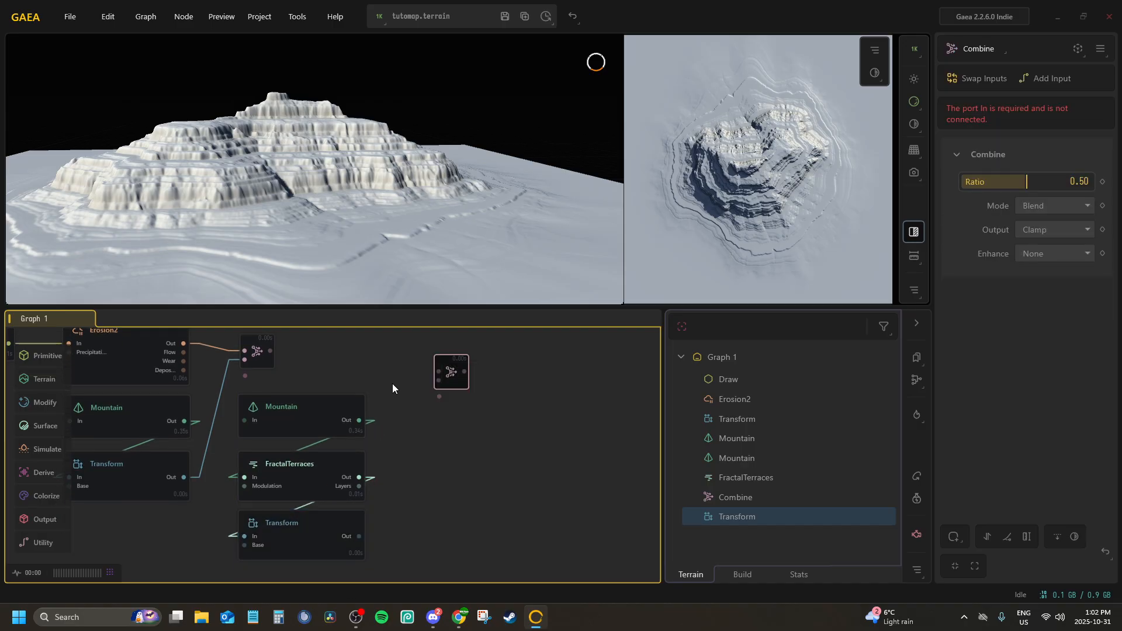
{"action": "left_click_drag", "start_coordinate": [267, 356], "coordinate": [270, 353]}
{"action": "left_click", "coordinate": [442, 368]}
{"action": "left_click_drag", "start_coordinate": [438, 372], "coordinate": [359, 536]}
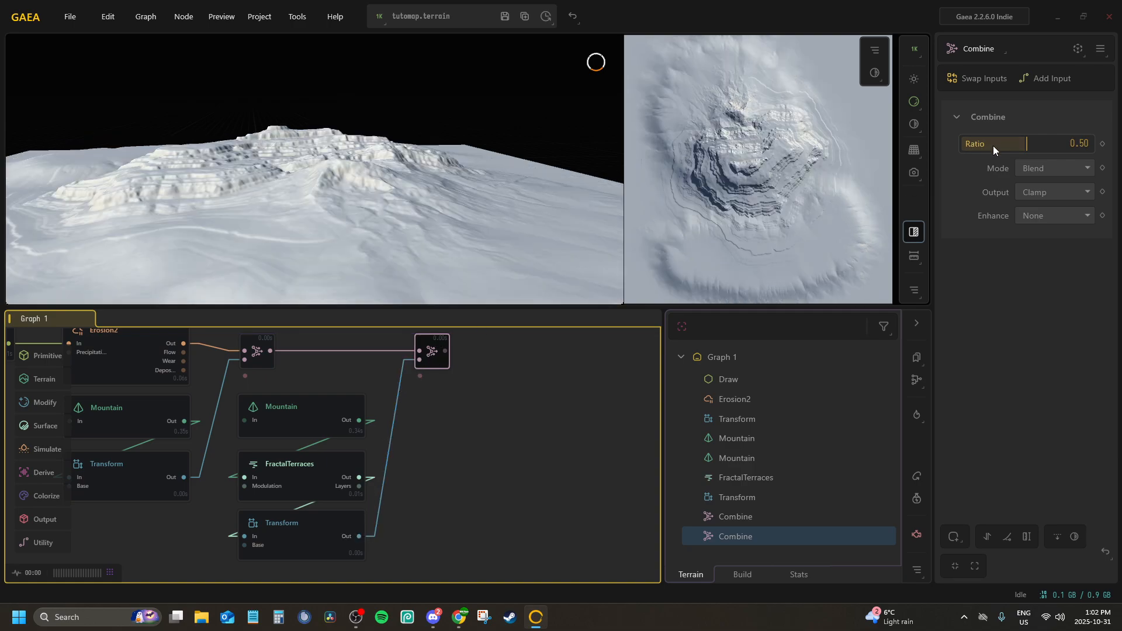
Set the second Combine node's Ratio to 1.00 and its Mode to Add
{"action": "left_click_drag", "start_coordinate": [1026, 144], "coordinate": [1113, 153]}
{"action": "left_click", "coordinate": [1077, 170]}
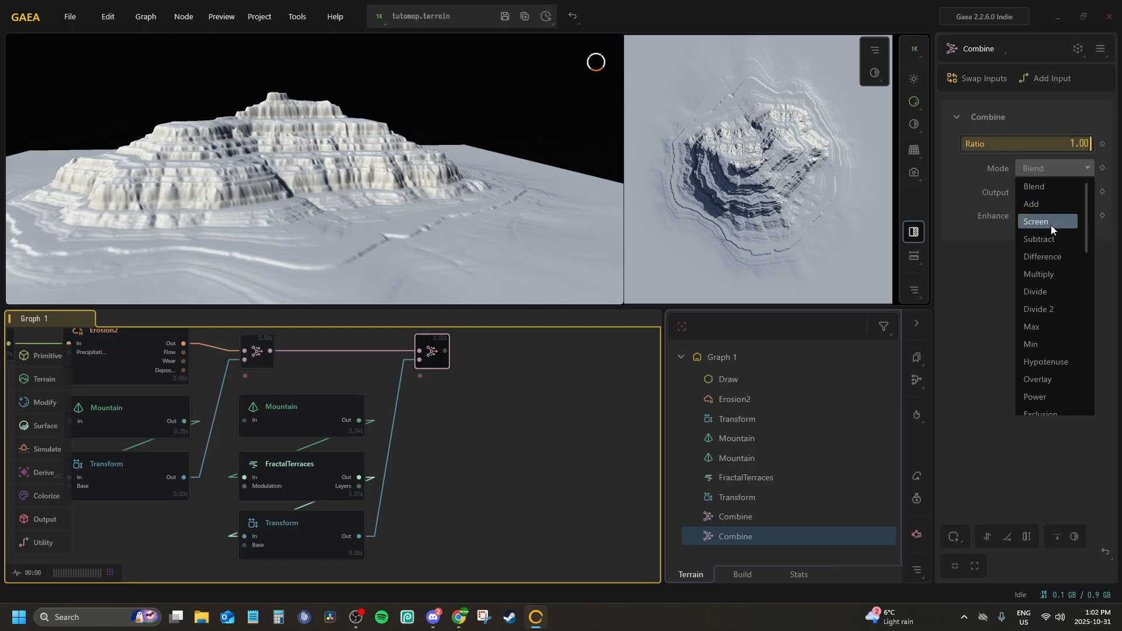
{"action": "left_click", "coordinate": [1038, 205]}
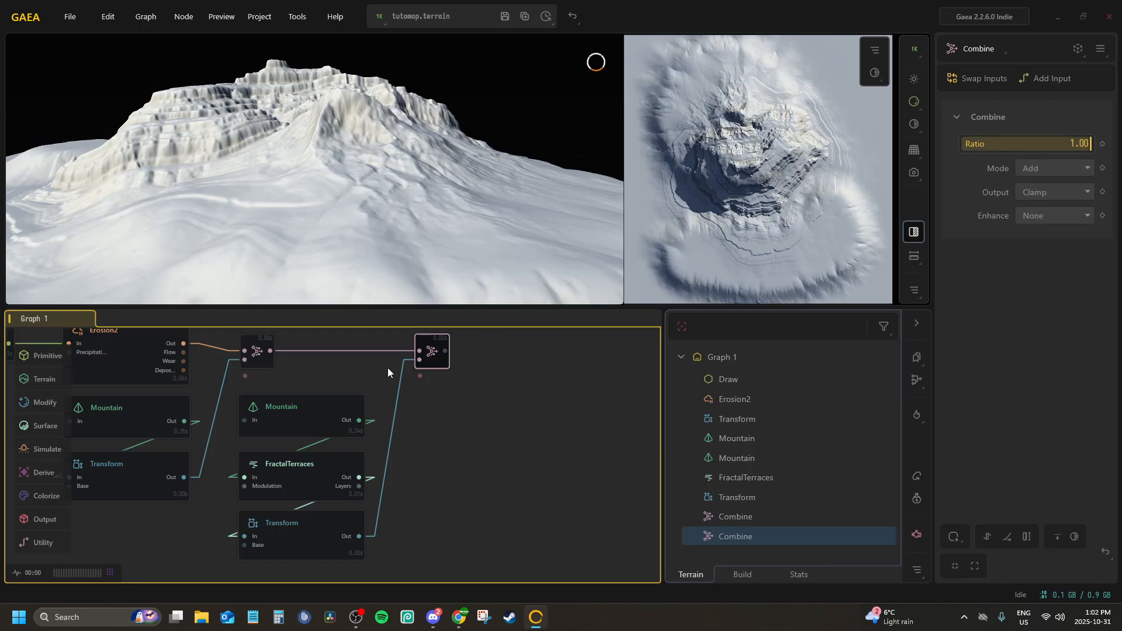
Set the terraced mountain's Transform to Scale 0.39, Offset X 0.45, Offset Y 0.57 and Offset Z 0.35
{"action": "left_click", "coordinate": [304, 531]}
{"action": "left_click_drag", "start_coordinate": [343, 111], "coordinate": [473, 163]}
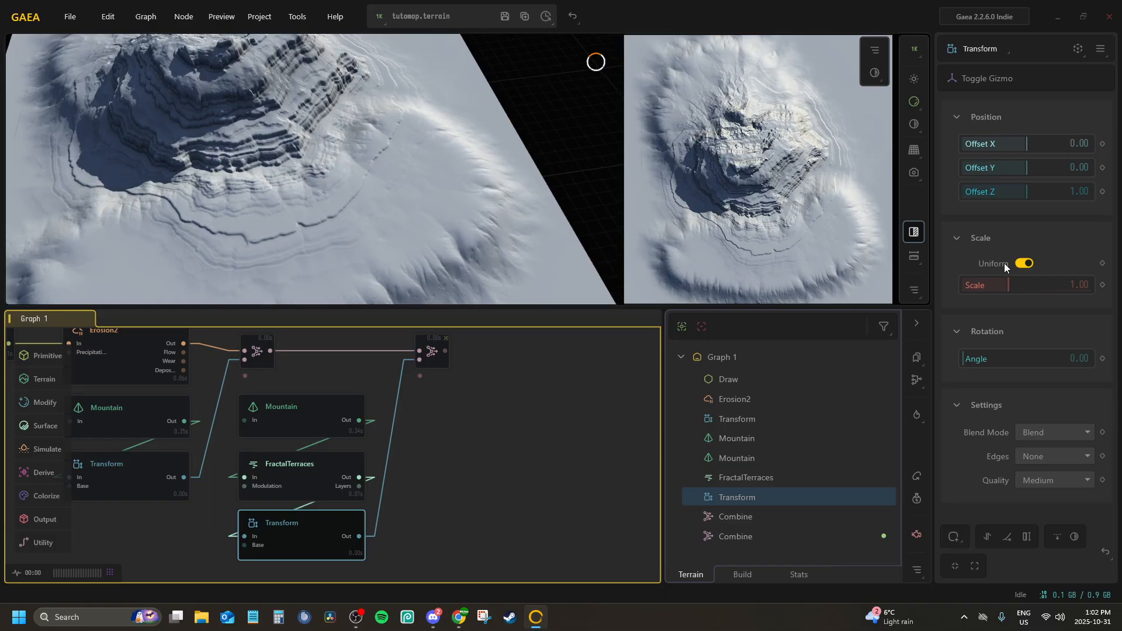
{"action": "left_click_drag", "start_coordinate": [996, 280], "coordinate": [986, 284]}
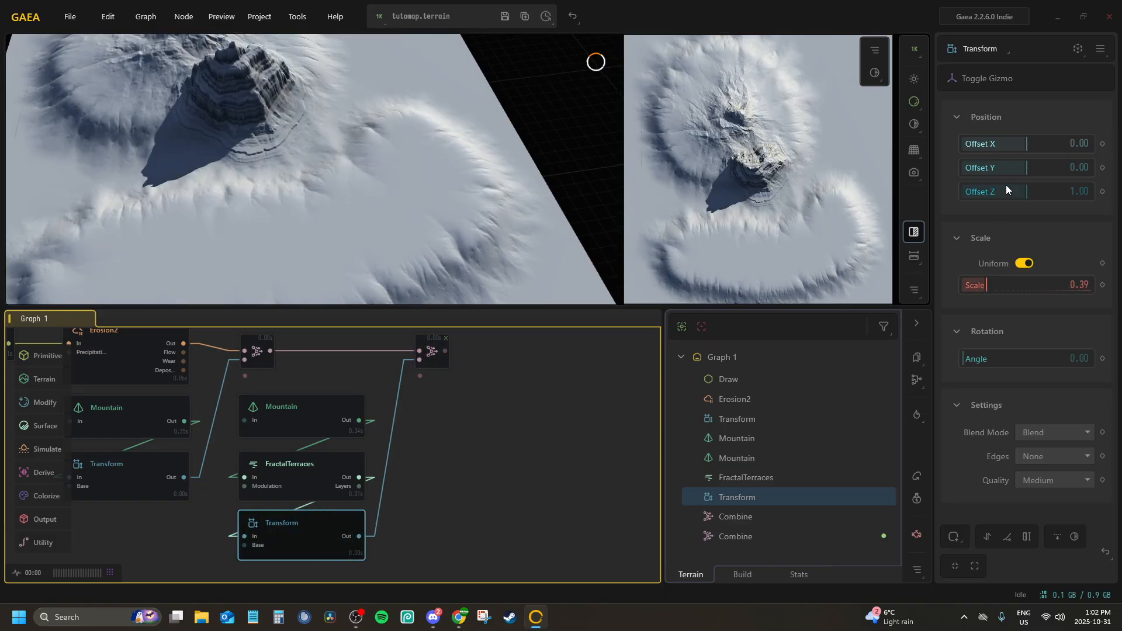
{"action": "left_click_drag", "start_coordinate": [1005, 190], "coordinate": [985, 191]}
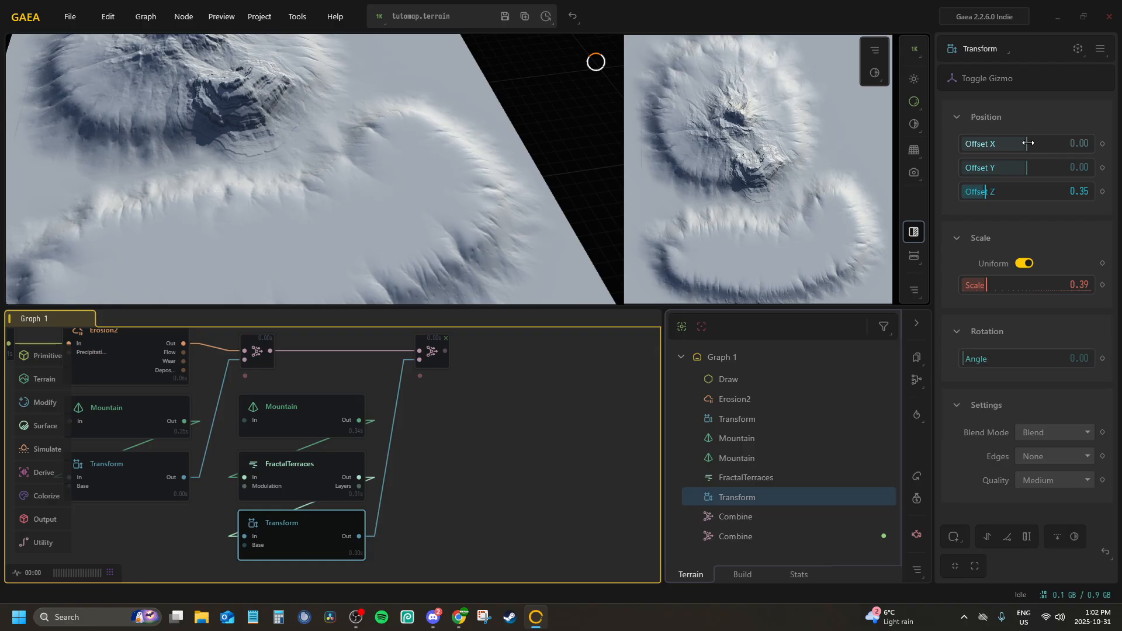
{"action": "left_click_drag", "start_coordinate": [1007, 146], "coordinate": [1064, 167]}
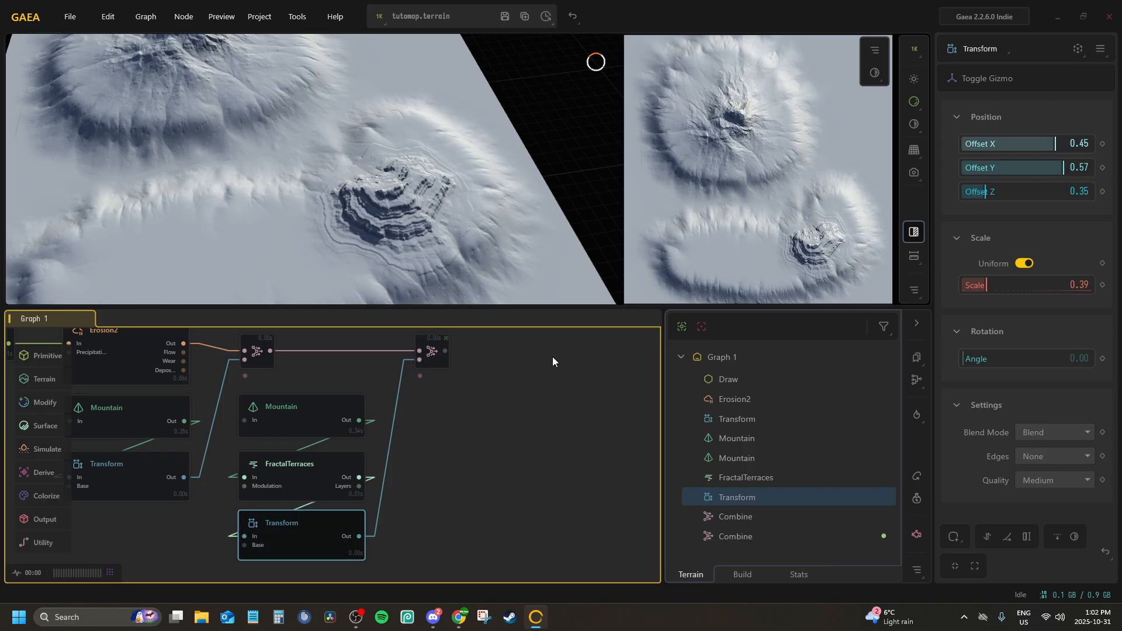
Adjust the second Mountain node to Scale 0.33 and Height 1.52, and reselect the second Combine
{"action": "middle_click_drag", "start_coordinate": [323, 532], "coordinate": [404, 523]}
{"action": "left_click", "coordinate": [381, 388]}
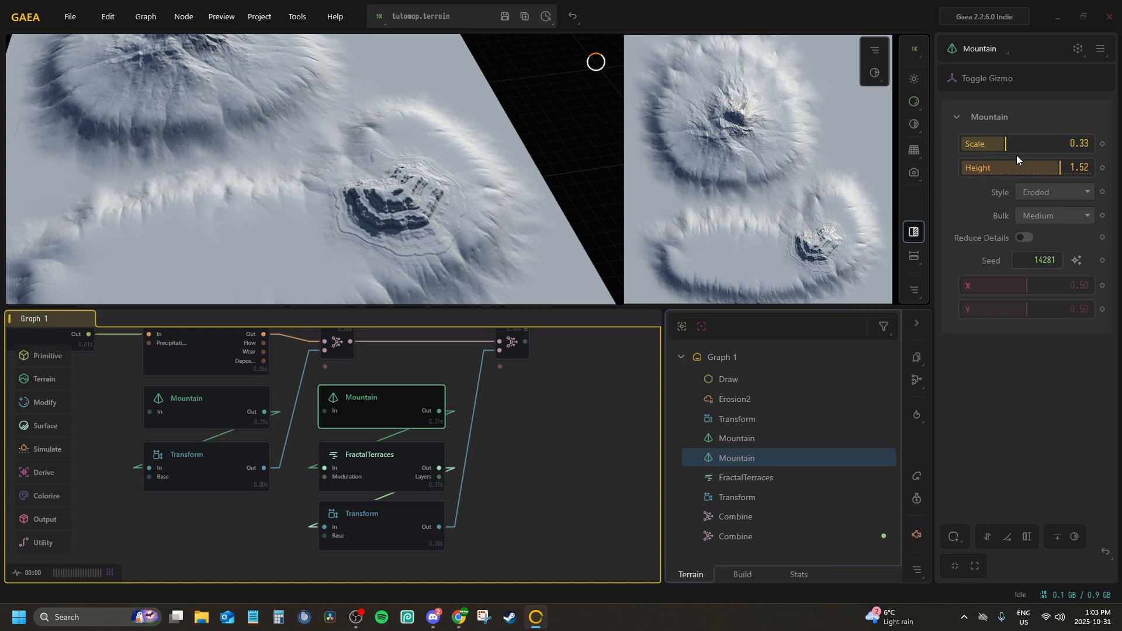
{"action": "left_click", "coordinate": [512, 345]}
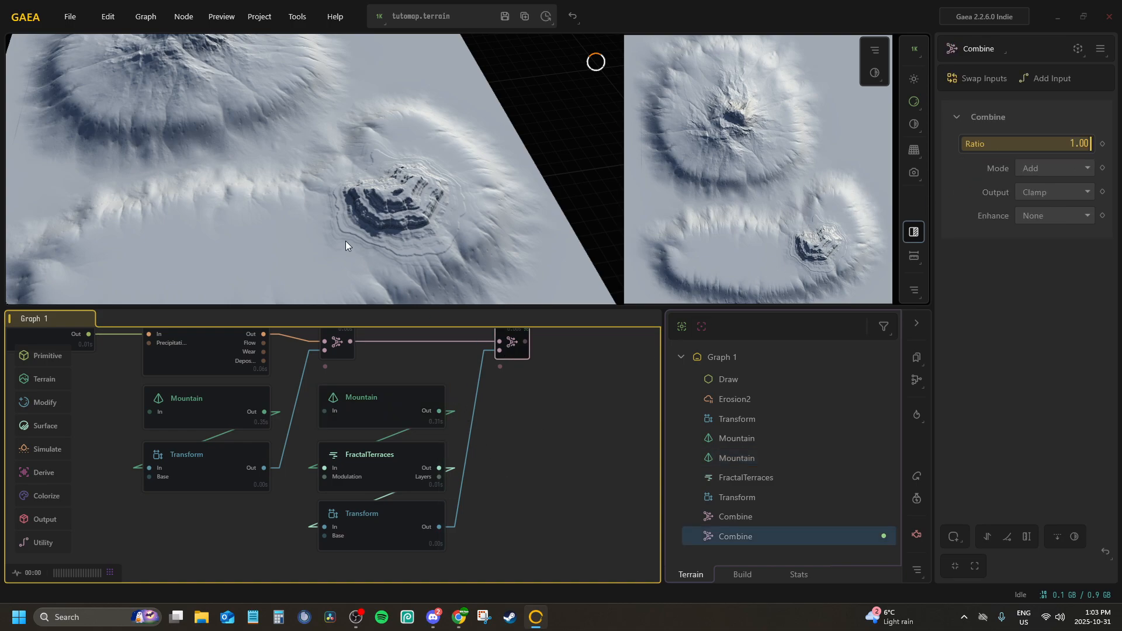
Set the terraced mountain's Transform to Offset Z 0.56 and Scale 0.59, checking its size against the plateau
{"action": "mouse_move", "coordinate": [346, 242]}
{"action": "left_mouse_down"}
{"action": "mouse_move", "coordinate": [369, 122]}
{"action": "mouse_move", "coordinate": [566, 135]}
{"action": "mouse_move", "coordinate": [352, 241]}
{"action": "mouse_move", "coordinate": [359, 251]}
{"action": "left_mouse_up"}
{"action": "left_click", "coordinate": [401, 514]}
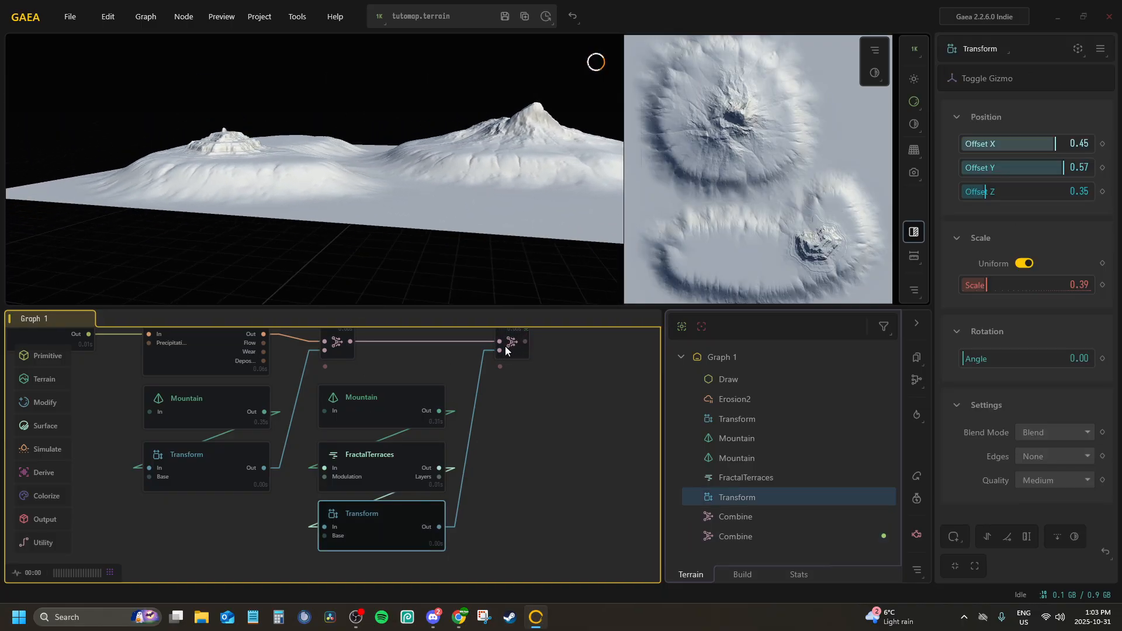
{"action": "left_click_drag", "start_coordinate": [1002, 194], "coordinate": [998, 191]}
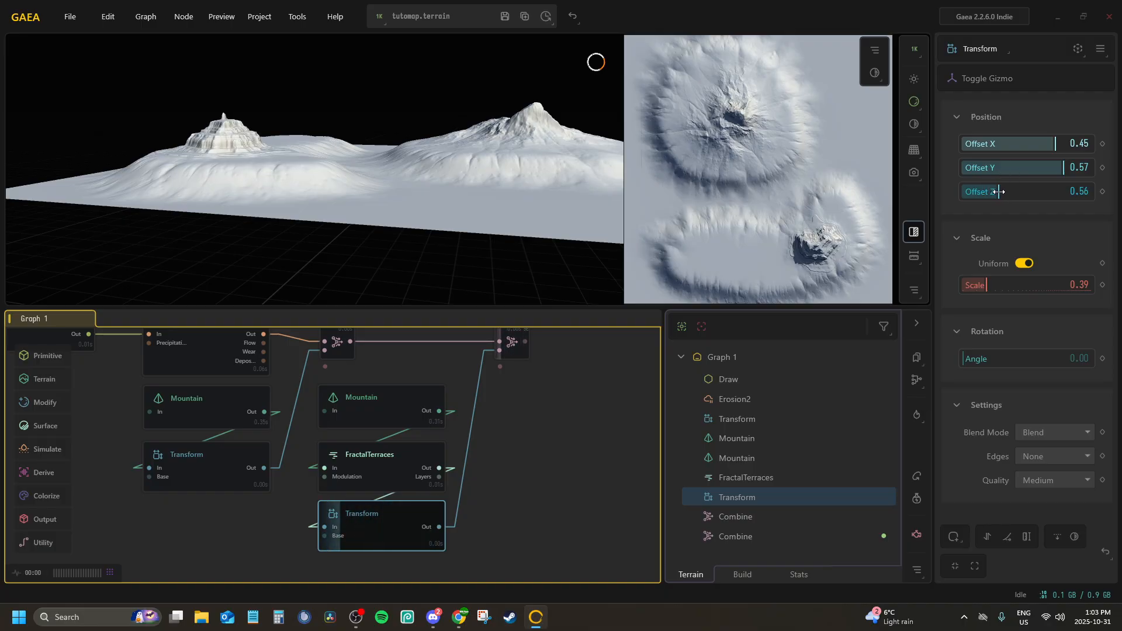
{"action": "left_click_drag", "start_coordinate": [280, 55], "coordinate": [409, 138]}
{"action": "left_click_drag", "start_coordinate": [988, 283], "coordinate": [999, 284]}
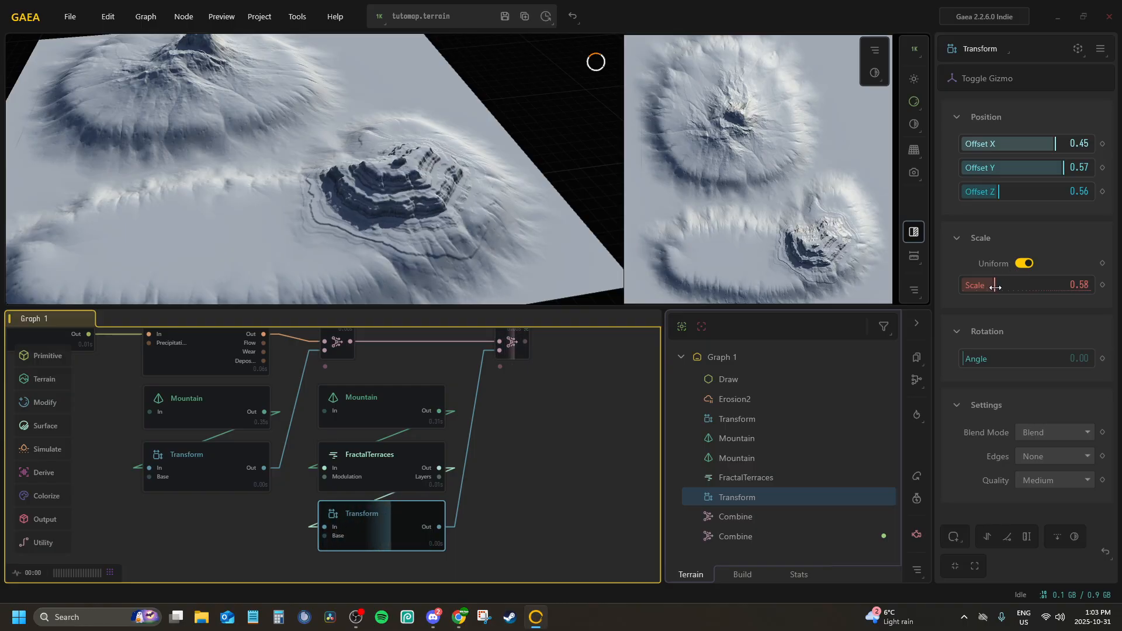
{"action": "left_click_drag", "start_coordinate": [392, 198], "coordinate": [324, 178]}
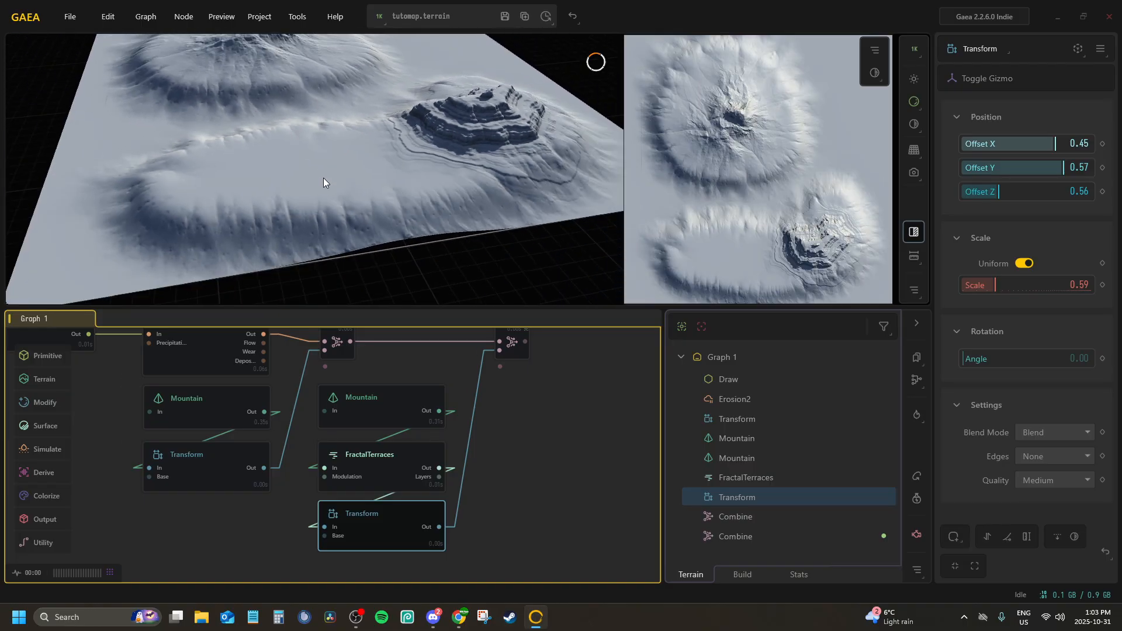
Add an Erosion2 node fed by the second Combine's output, remove the preview lock and align the node beside the Combine
{"action": "left_click", "coordinate": [524, 445]}
{"action": "middle_click_drag", "start_coordinate": [506, 433], "coordinate": [282, 465]}
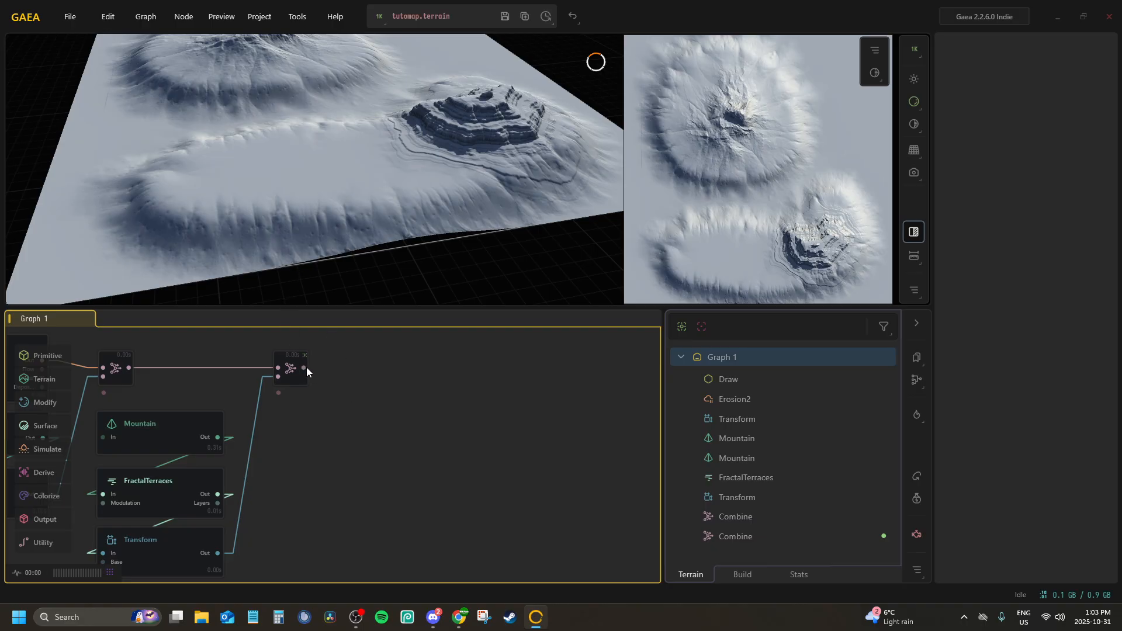
{"action": "left_click_drag", "start_coordinate": [306, 368], "coordinate": [364, 374]}
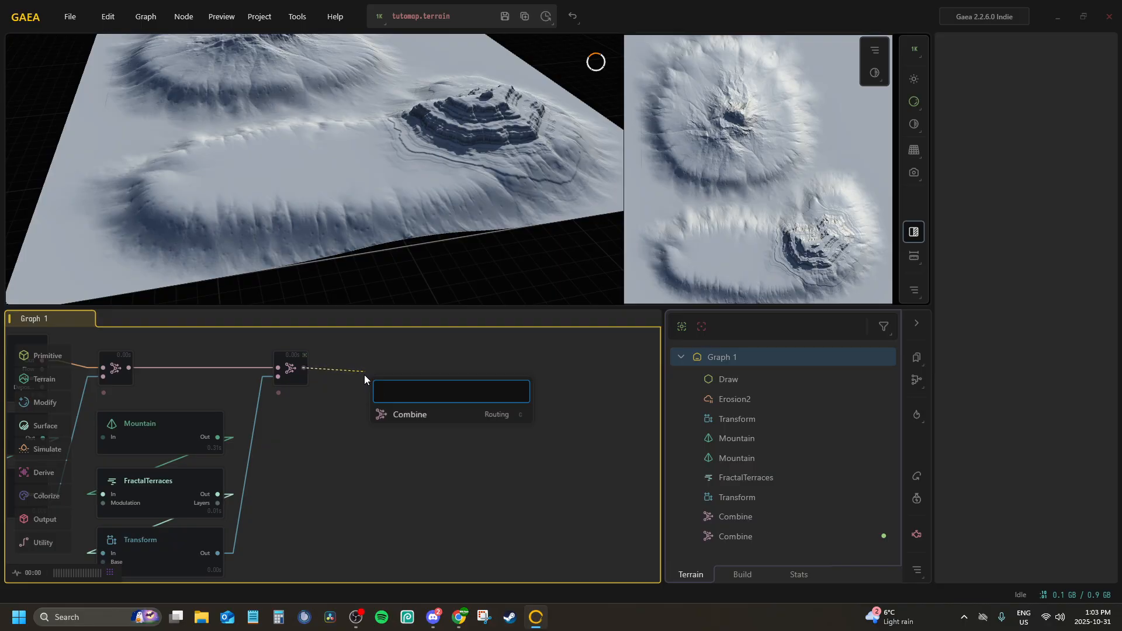
{"action": "type", "text": "err"}
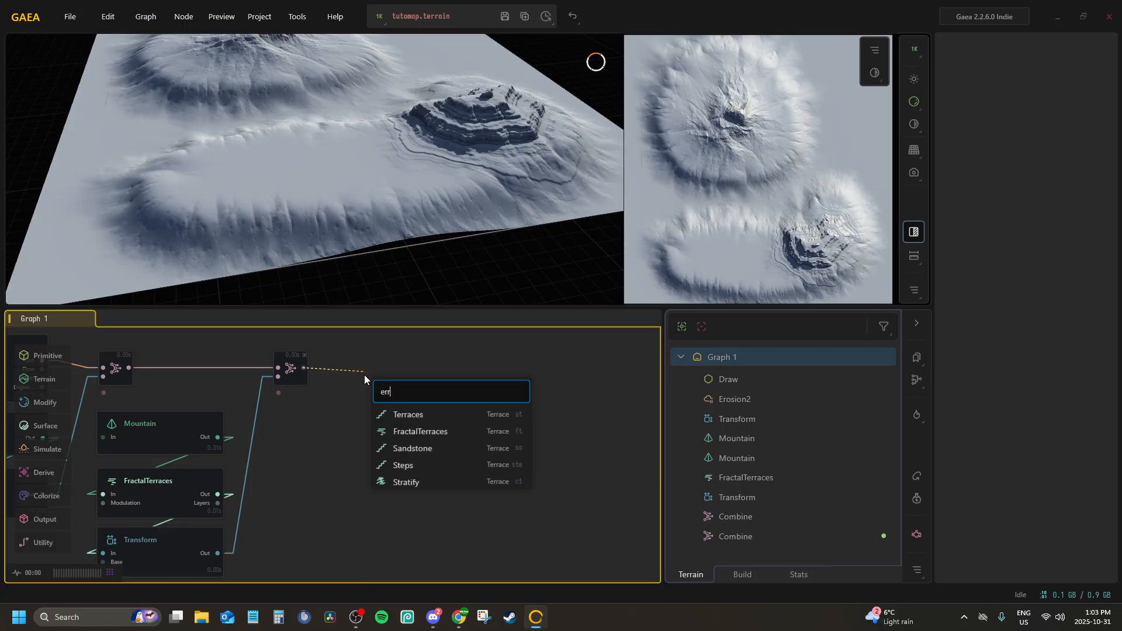
{"action": "key", "text": "BackSpace"}
{"action": "type", "text": "o"}
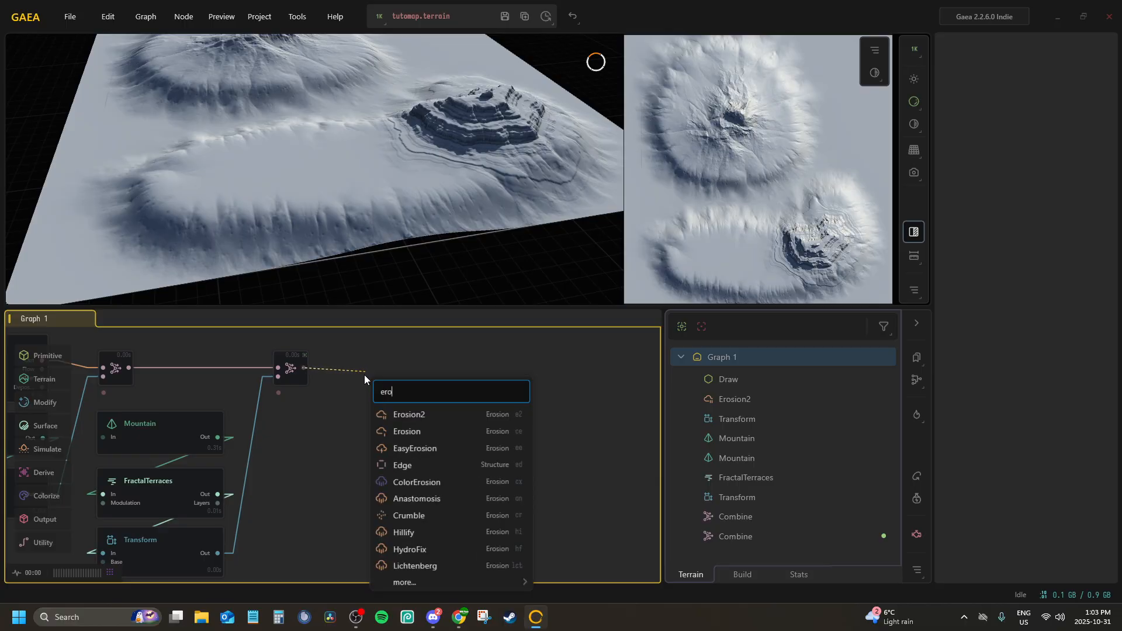
{"action": "left_click", "coordinate": [440, 412]}
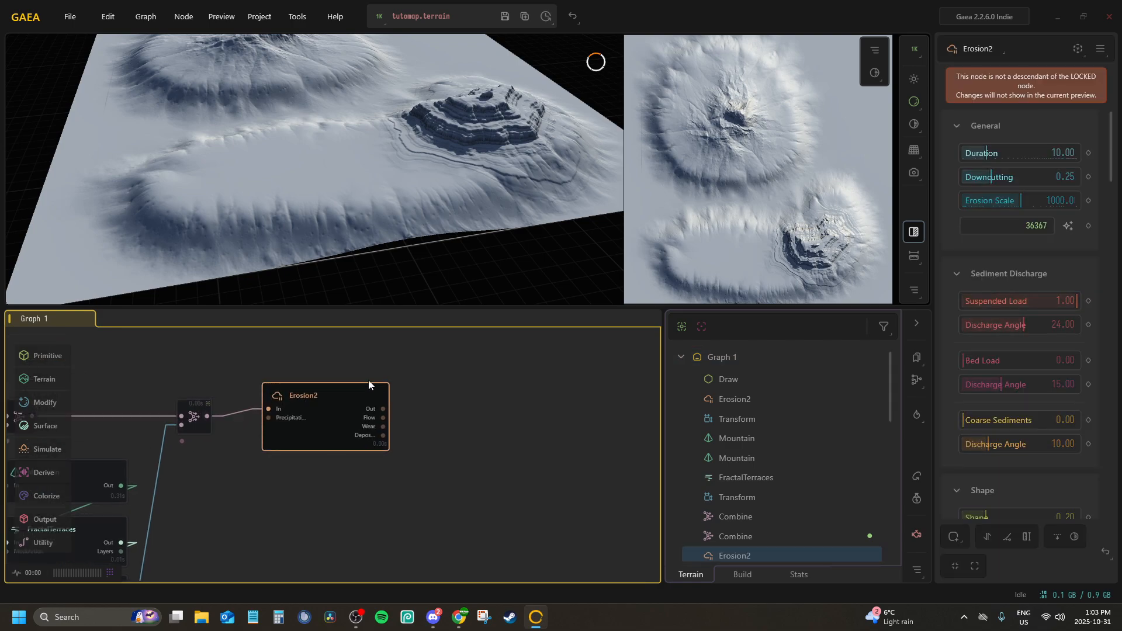
{"action": "key", "text": "f"}
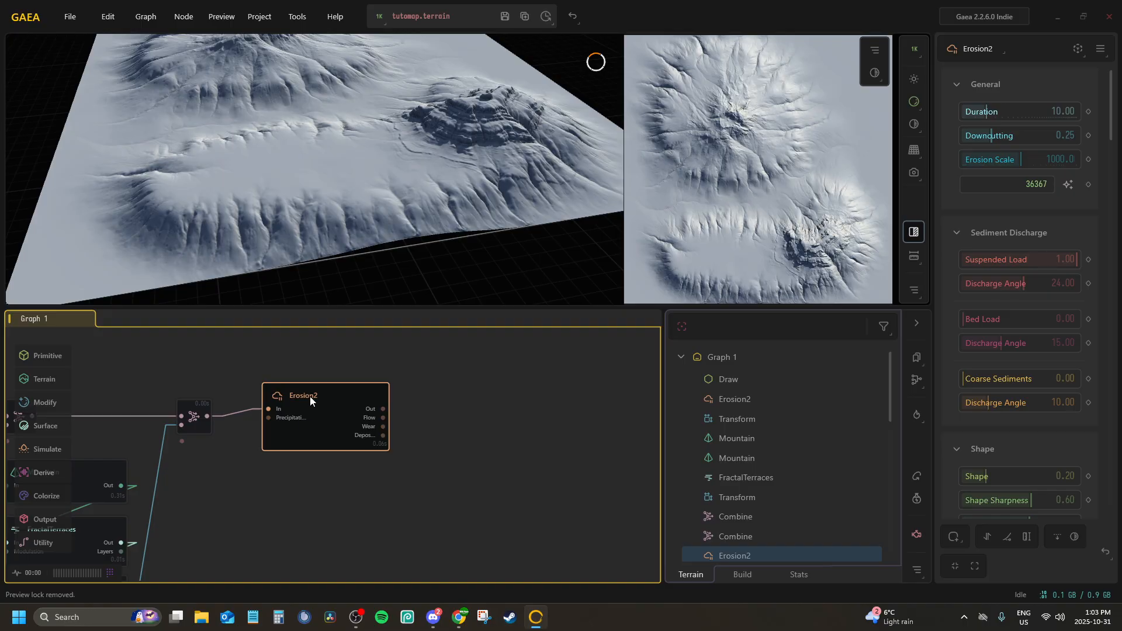
{"action": "left_click_drag", "start_coordinate": [310, 396], "coordinate": [305, 413]}
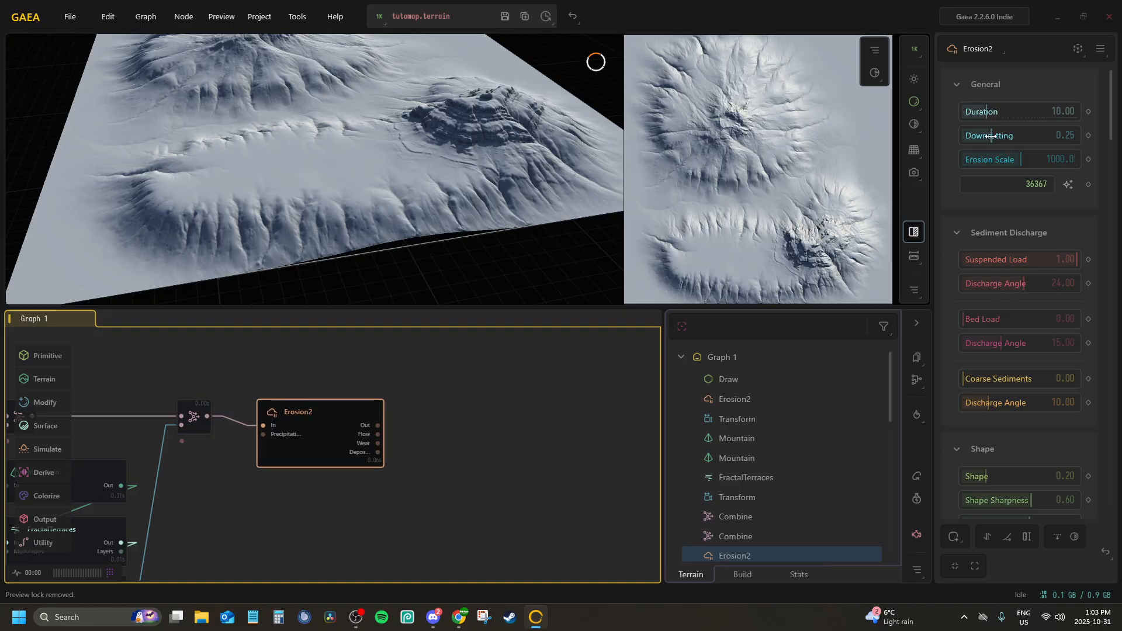
Set the new Erosion2 node's Downcutting to 0.00 and inspect the eroded terrain
{"action": "left_click_drag", "start_coordinate": [990, 136], "coordinate": [785, 123]}
{"action": "left_click_drag", "start_coordinate": [135, 208], "coordinate": [364, 164]}
{"action": "left_click_drag", "start_coordinate": [321, 498], "coordinate": [318, 442]}
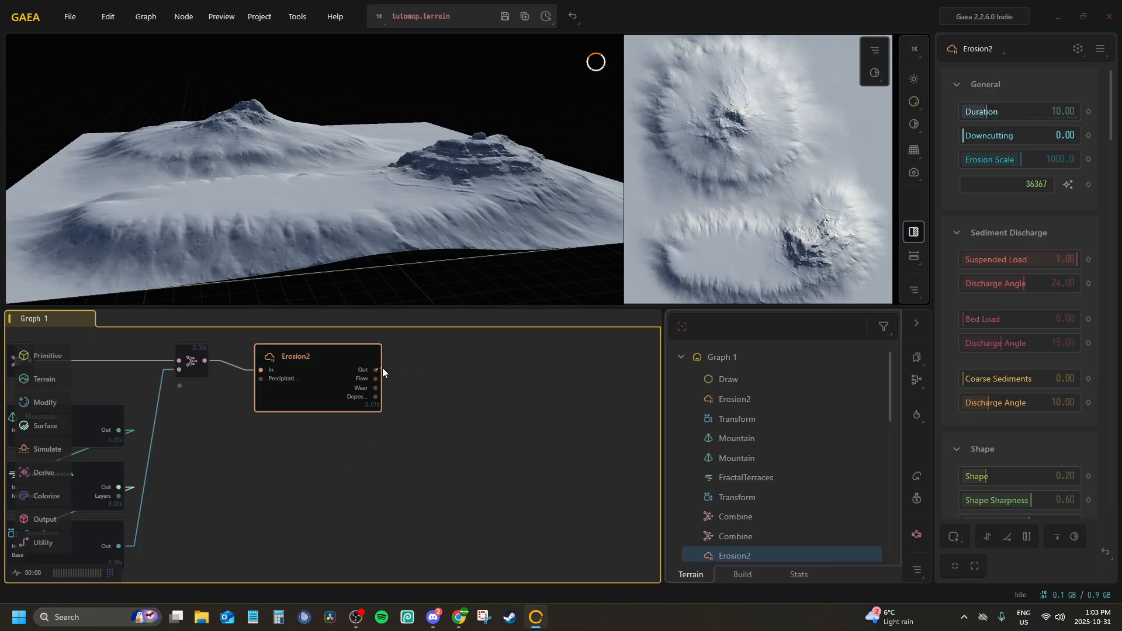
Add a Sand node and align it directly below the new Erosion2 node
{"action": "middle_click_drag", "start_coordinate": [291, 418], "coordinate": [333, 388]}
{"action": "right_click", "coordinate": [304, 441]}
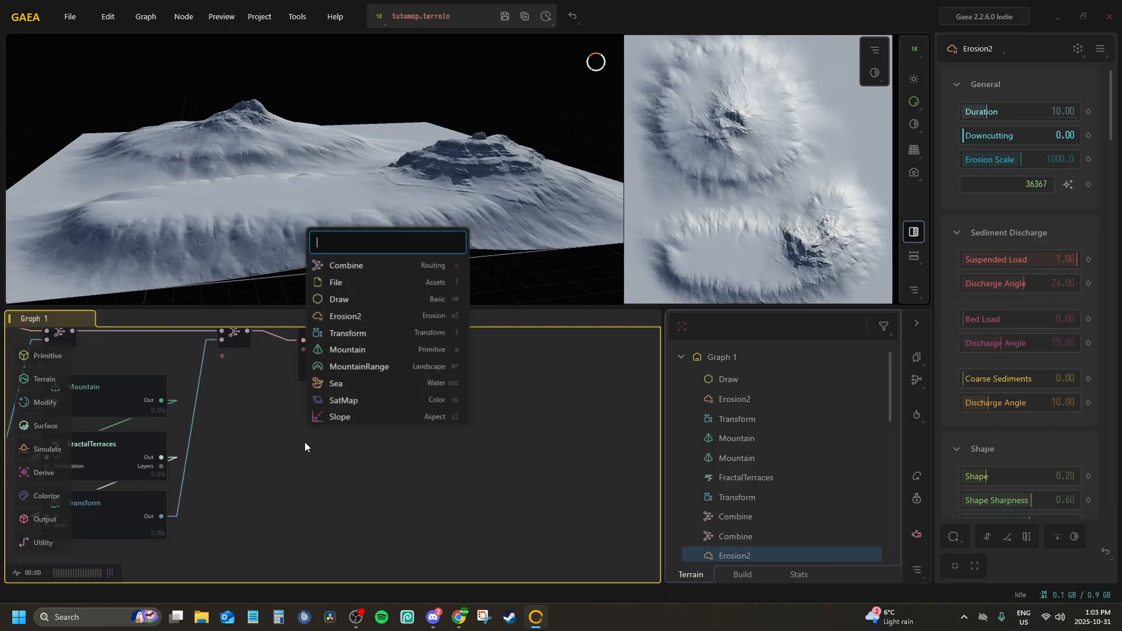
{"action": "type", "text": "sand"}
{"action": "key", "text": "Return"}
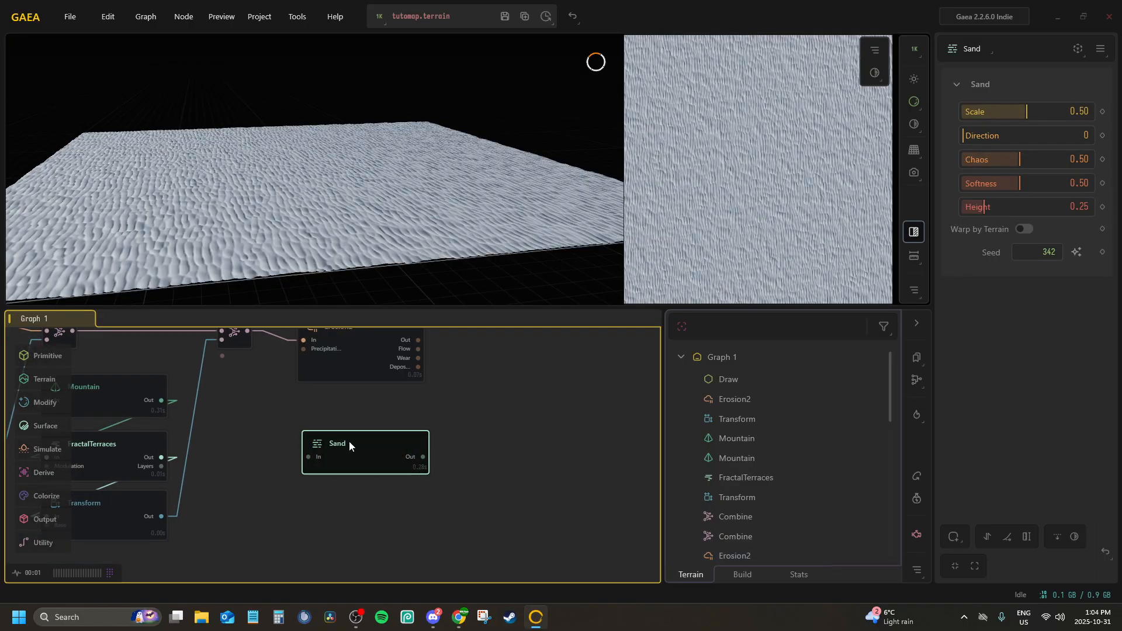
{"action": "left_click_drag", "start_coordinate": [349, 441], "coordinate": [339, 419]}
Add a second Draw node and align it directly below the Sand node
{"action": "right_click", "coordinate": [328, 478]}
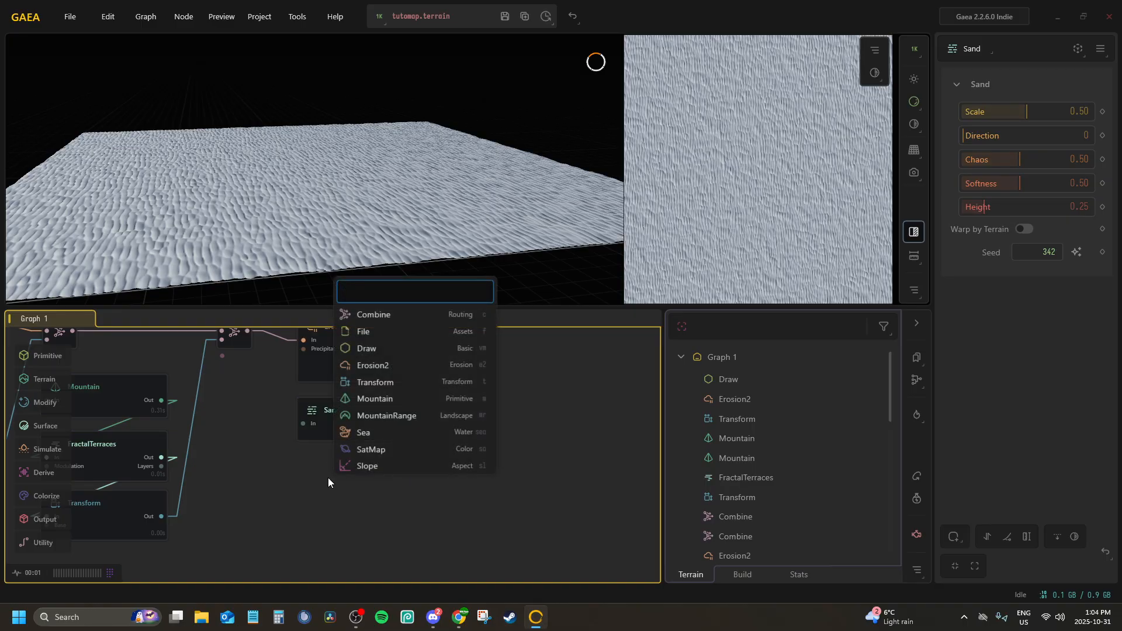
{"action": "type", "text": "dra"}
{"action": "key", "text": "Return"}
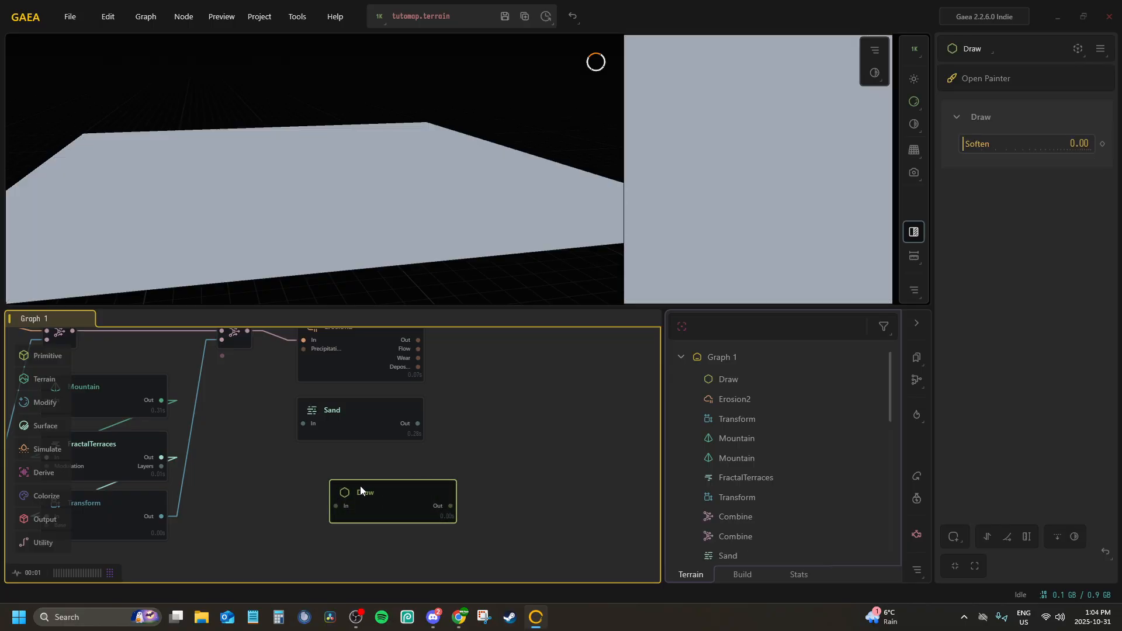
{"action": "left_click_drag", "start_coordinate": [360, 486], "coordinate": [341, 472]}
{"action": "mouse_move", "coordinate": [388, 391]}
{"action": "middle_mouse_down"}
{"action": "mouse_move", "coordinate": [400, 462]}
{"action": "mouse_move", "coordinate": [355, 381]}
{"action": "middle_mouse_up"}
With the preview locked to the new Erosion2, paint the flat top of the elongated plateau in the second Draw node's Painter
{"action": "left_click", "coordinate": [351, 403]}
{"action": "left_click", "coordinate": [388, 464]}
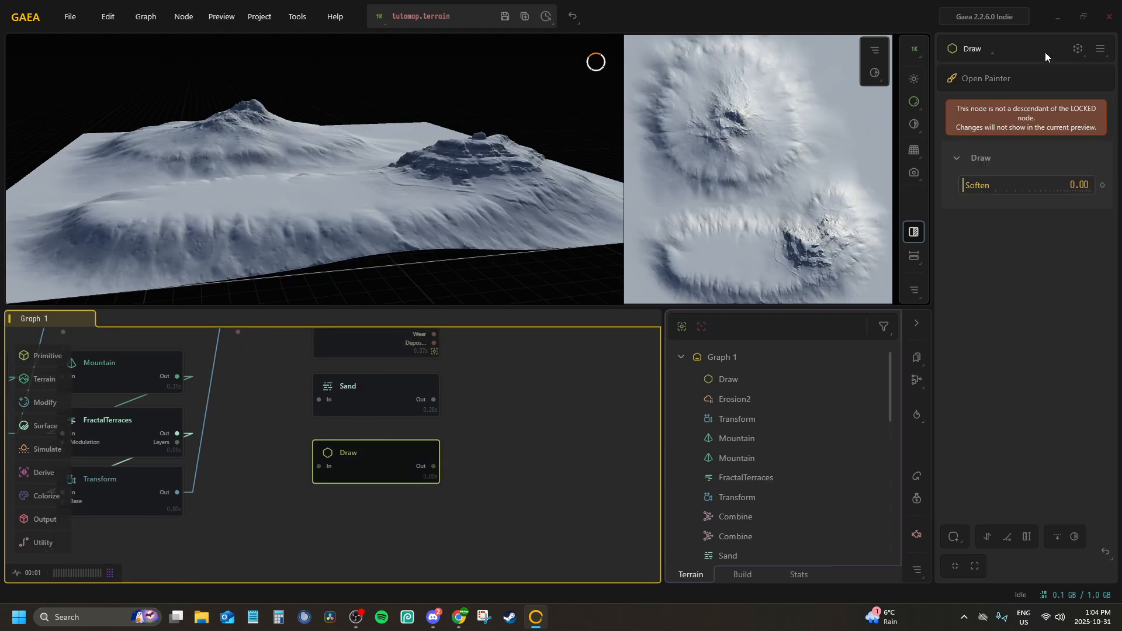
{"action": "left_click", "coordinate": [961, 82]}
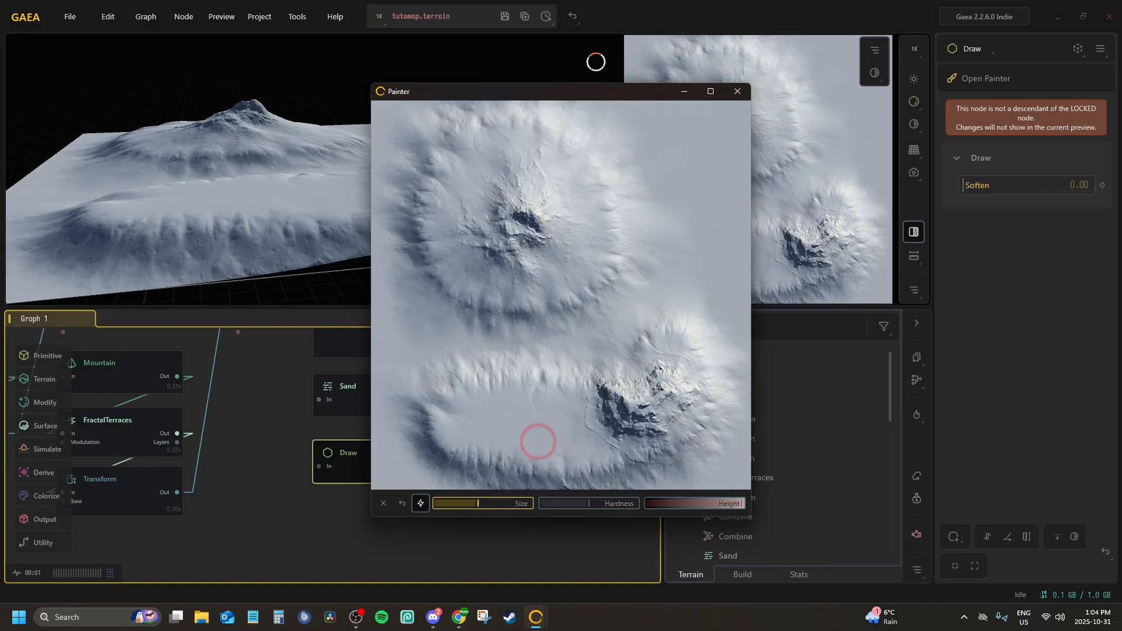
{"action": "mouse_move", "coordinate": [447, 419]}
{"action": "left_mouse_down"}
{"action": "mouse_move", "coordinate": [491, 395]}
{"action": "mouse_move", "coordinate": [516, 413]}
{"action": "mouse_move", "coordinate": [508, 446]}
{"action": "mouse_move", "coordinate": [464, 450]}
{"action": "mouse_move", "coordinate": [458, 408]}
{"action": "mouse_move", "coordinate": [506, 399]}
{"action": "mouse_move", "coordinate": [526, 430]}
{"action": "mouse_move", "coordinate": [501, 453]}
{"action": "mouse_move", "coordinate": [493, 426]}
{"action": "mouse_move", "coordinate": [480, 429]}
{"action": "left_mouse_up"}
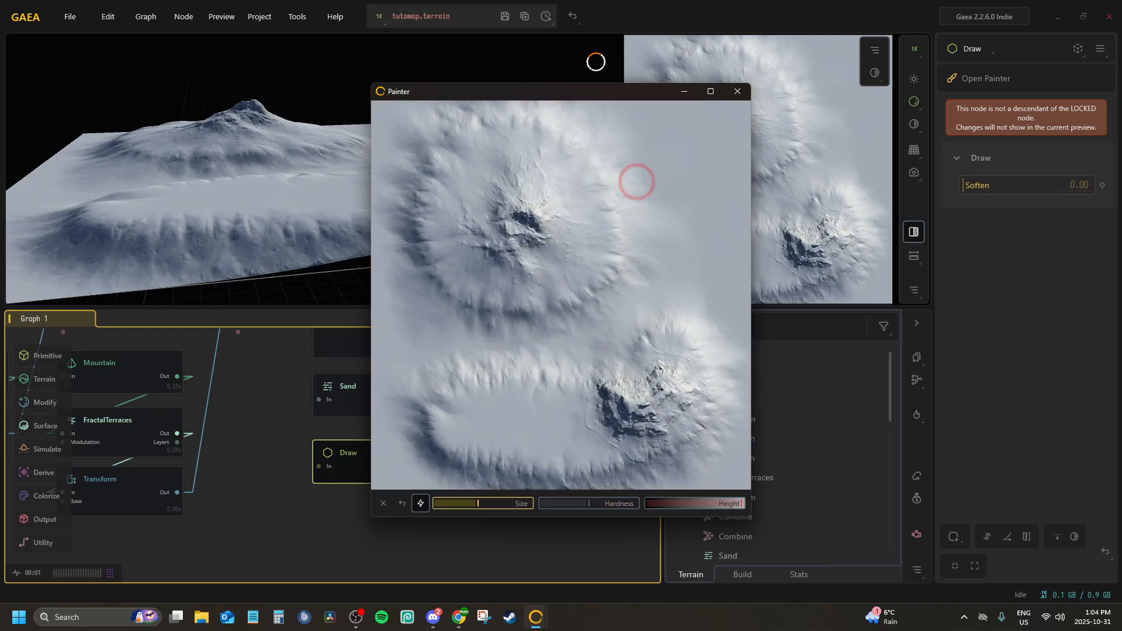
{"action": "mouse_move", "coordinate": [490, 415]}
{"action": "left_mouse_down"}
{"action": "mouse_move", "coordinate": [518, 393]}
{"action": "mouse_move", "coordinate": [531, 403]}
{"action": "mouse_move", "coordinate": [538, 461]}
{"action": "left_mouse_up"}
{"action": "mouse_move", "coordinate": [532, 405]}
{"action": "left_mouse_down"}
{"action": "mouse_move", "coordinate": [543, 450]}
{"action": "mouse_move", "coordinate": [556, 453]}
{"action": "mouse_move", "coordinate": [552, 403]}
{"action": "left_mouse_up"}
{"action": "left_click", "coordinate": [737, 94]}
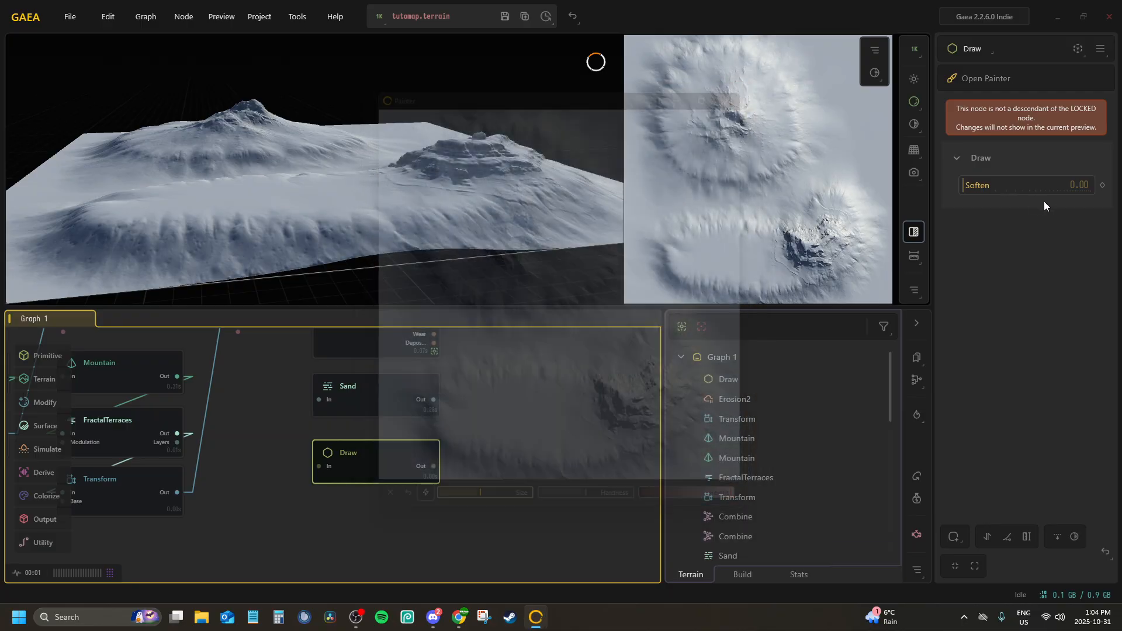
Lock the preview to the second Draw node, set its Soften to 0.79 and select the Sand node
{"action": "key", "text": "f"}
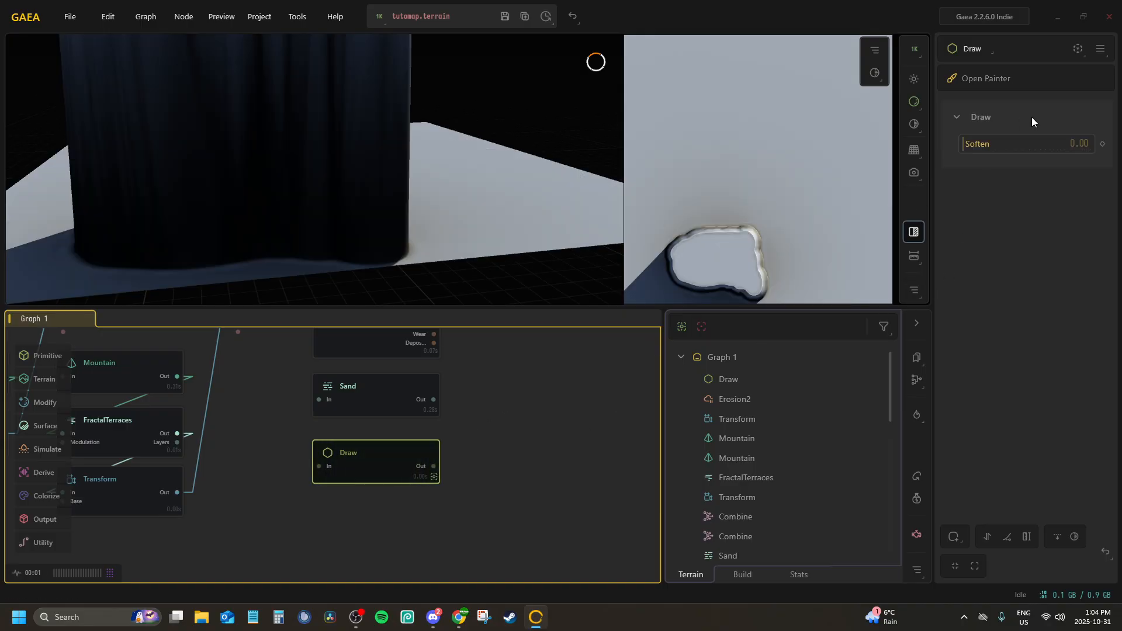
{"action": "left_click_drag", "start_coordinate": [980, 146], "coordinate": [1012, 145]}
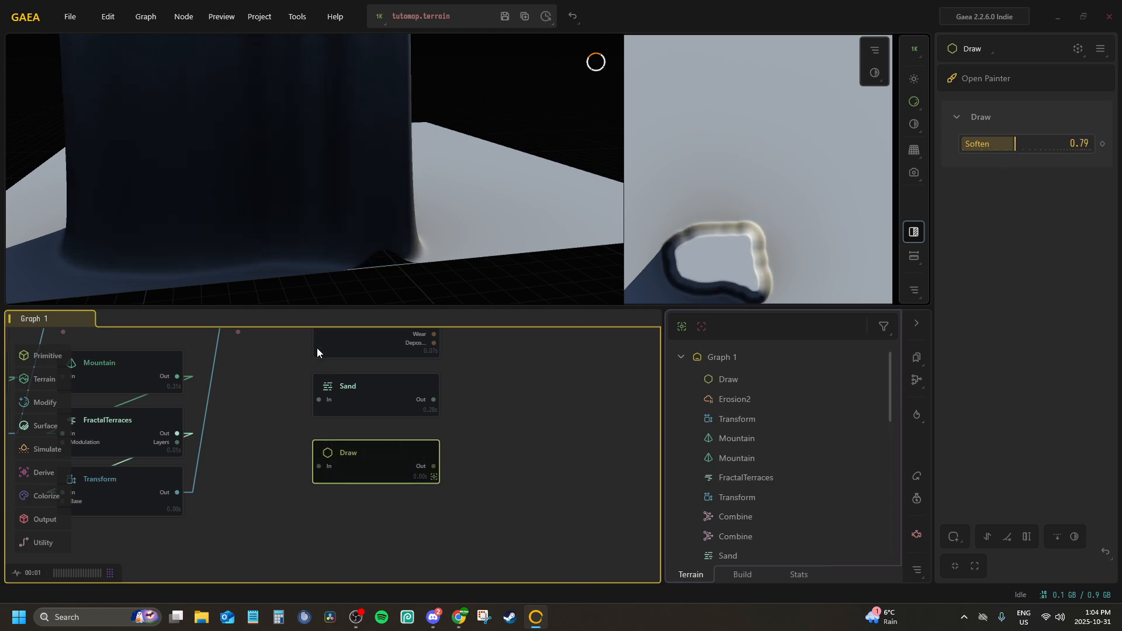
{"action": "left_click", "coordinate": [325, 432]}
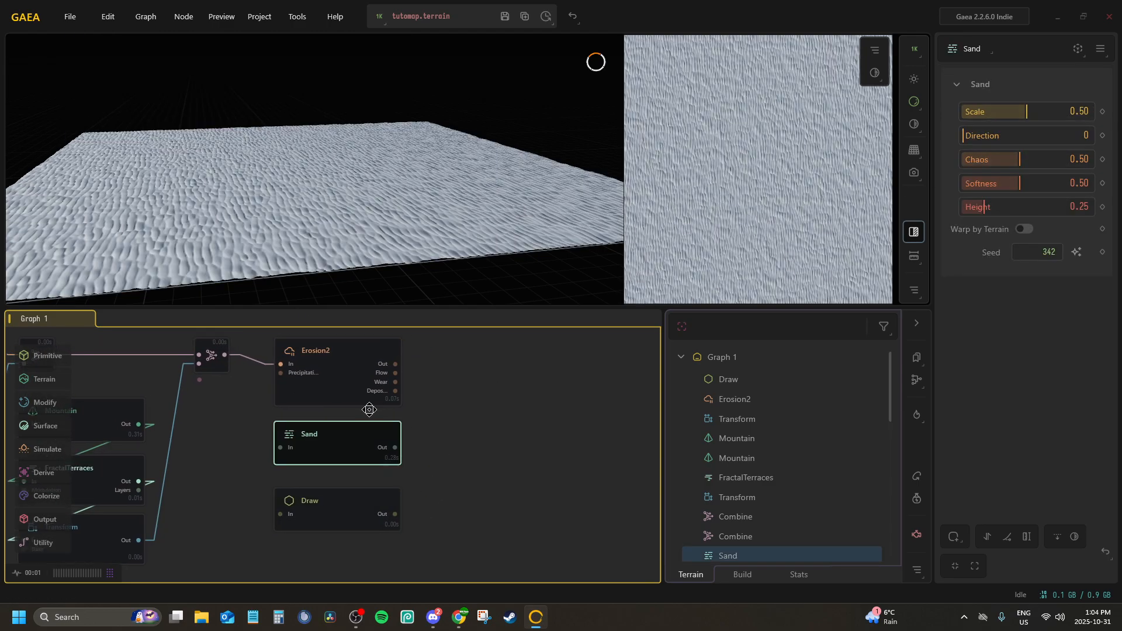
Add a Combine node fed by the new Erosion2's output and place it beside that node
{"action": "middle_click_drag", "start_coordinate": [382, 463], "coordinate": [342, 472]}
{"action": "left_click", "coordinate": [329, 403]}
{"action": "key", "text": "Tab"}
{"action": "type", "text": "comb"}
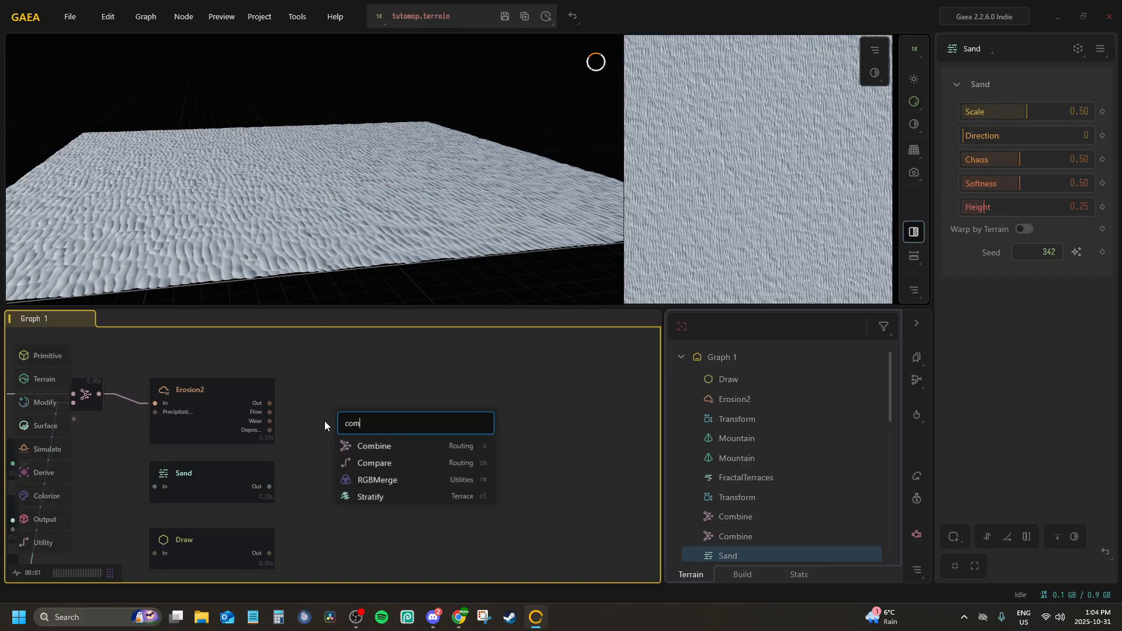
{"action": "key", "text": "Return"}
{"action": "left_click_drag", "start_coordinate": [334, 421], "coordinate": [349, 403]}
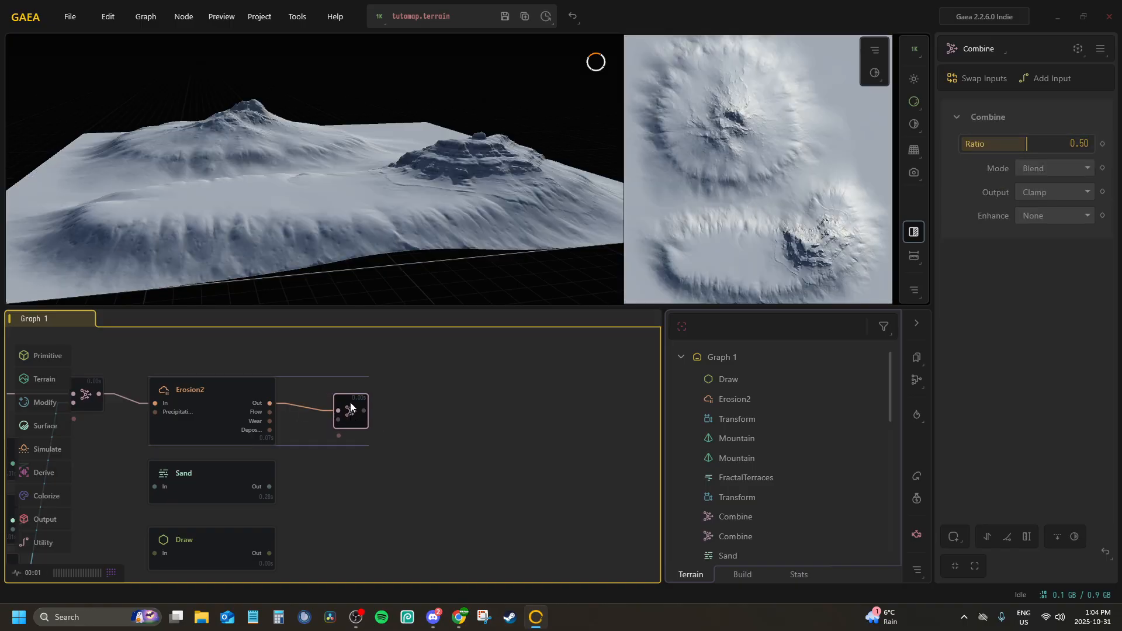
Set the new Combine node's Ratio to 1.00 and its Mode to Add
{"action": "left_click_drag", "start_coordinate": [1032, 144], "coordinate": [1091, 145]}
{"action": "left_click", "coordinate": [1046, 170]}
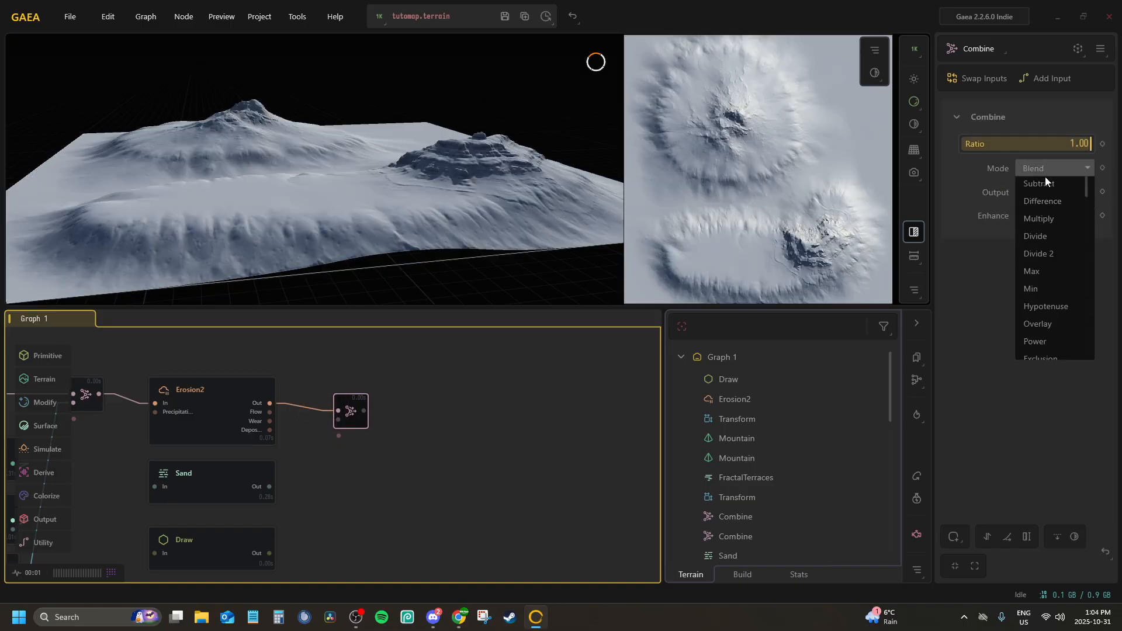
{"action": "left_click", "coordinate": [1039, 203]}
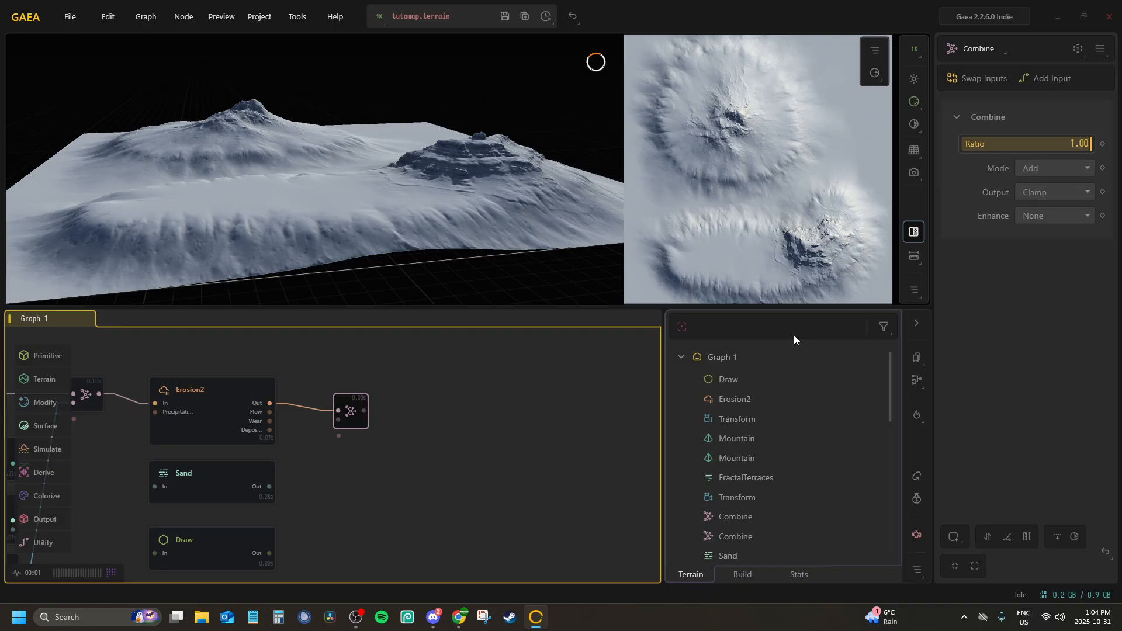
Connect the Sand output to the Combine's second input and the second Draw's output to its mask input, nudging Draw closer to Sand
{"action": "middle_click_drag", "start_coordinate": [456, 441], "coordinate": [494, 399]}
{"action": "left_click", "coordinate": [284, 491]}
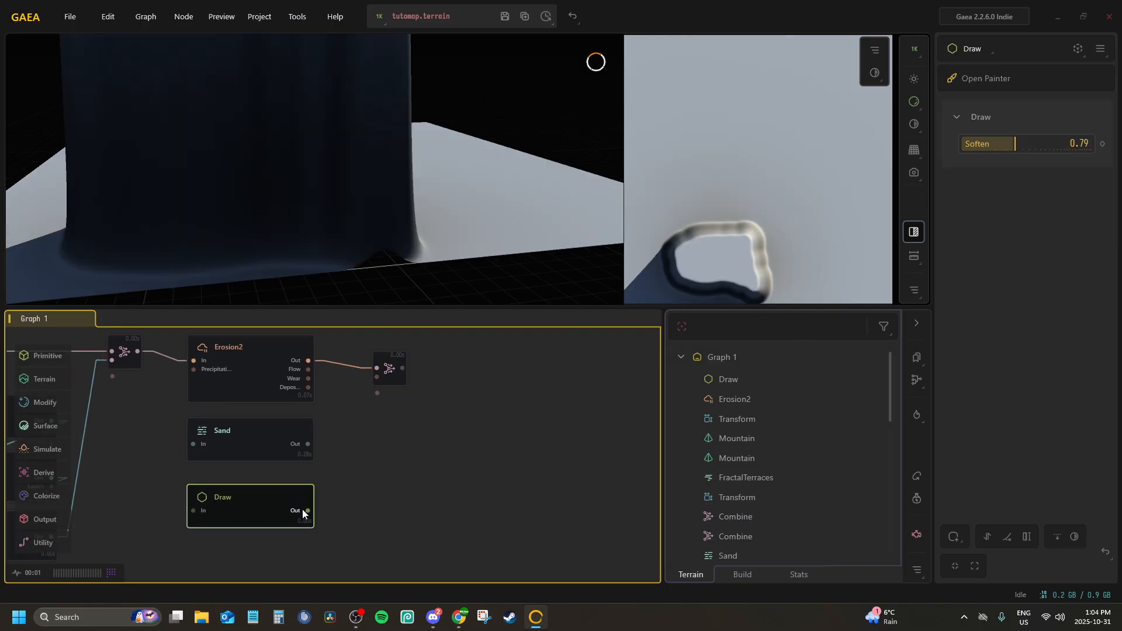
{"action": "left_click_drag", "start_coordinate": [373, 384], "coordinate": [377, 377]}
{"action": "left_click", "coordinate": [385, 374]}
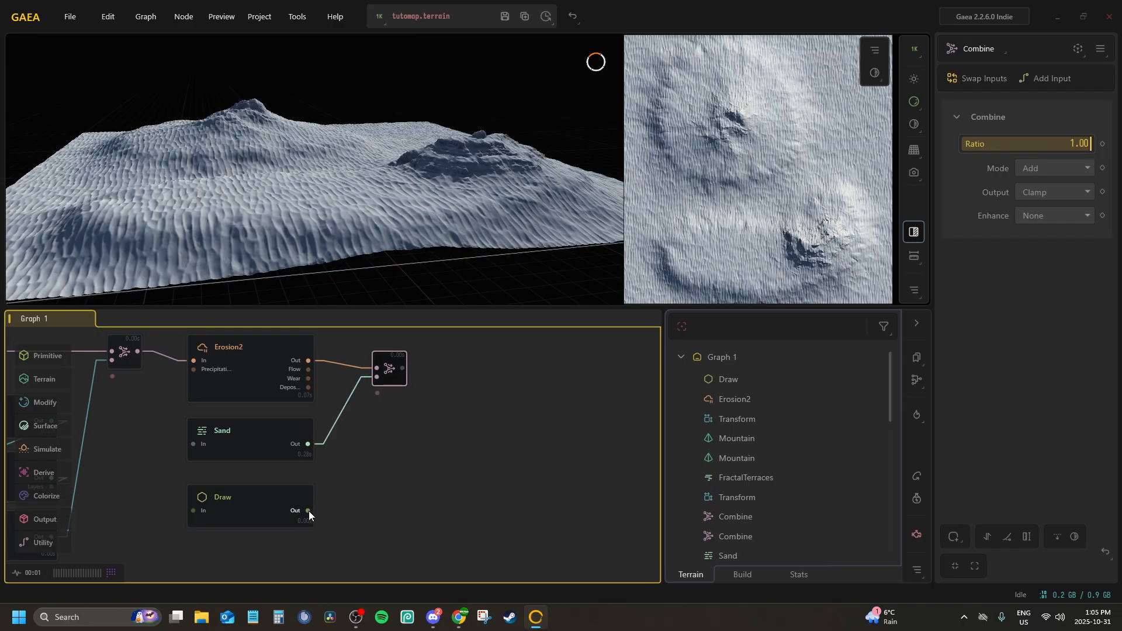
{"action": "left_click_drag", "start_coordinate": [376, 396], "coordinate": [377, 397]}
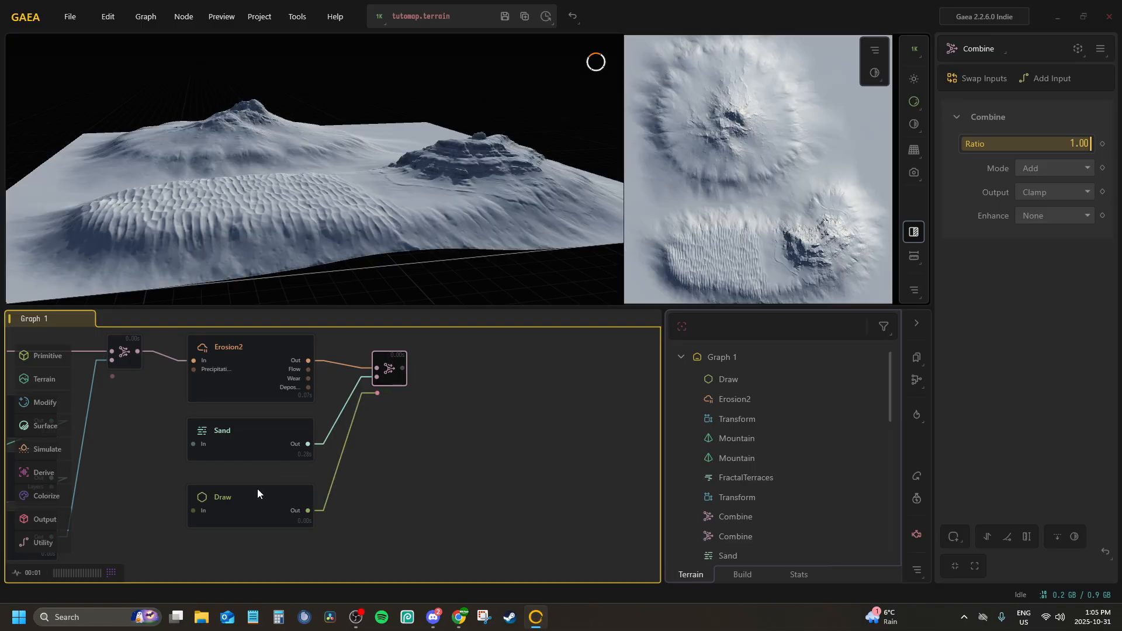
{"action": "left_click_drag", "start_coordinate": [230, 506], "coordinate": [230, 498]}
Lock the preview to the new Combine node and select the second Draw node
{"action": "left_click", "coordinate": [393, 369]}
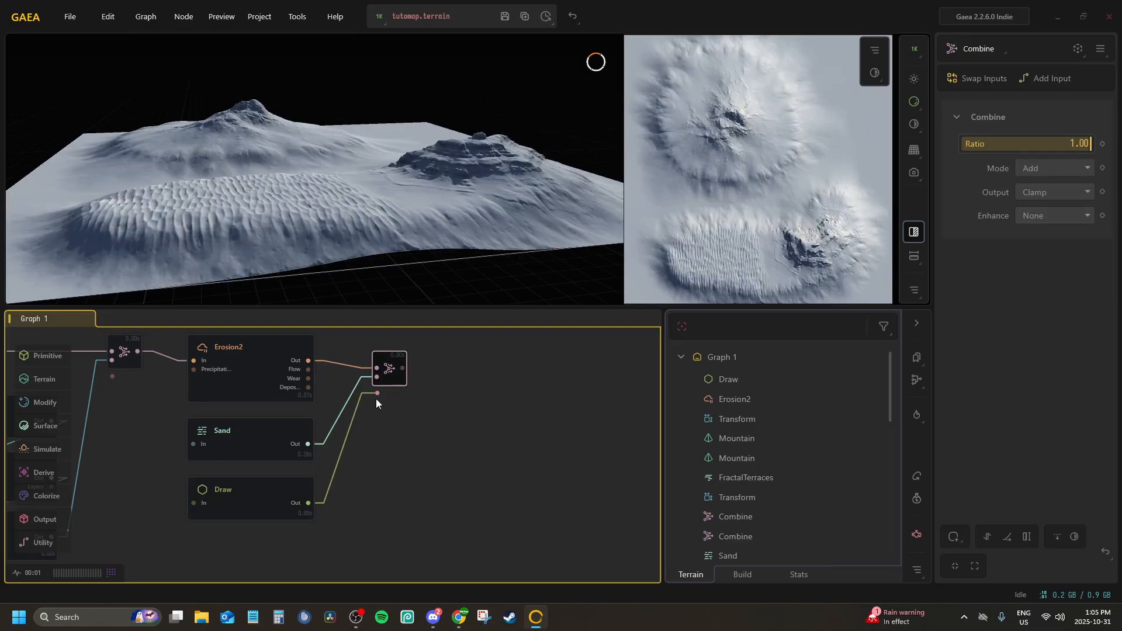
{"action": "scroll", "coordinate": [323, 263], "scroll_direction": "up", "scroll_amount": 3}
{"action": "left_click_drag", "start_coordinate": [320, 255], "coordinate": [344, 243]}
{"action": "scroll", "coordinate": [344, 235], "scroll_direction": "down", "scroll_amount": 3}
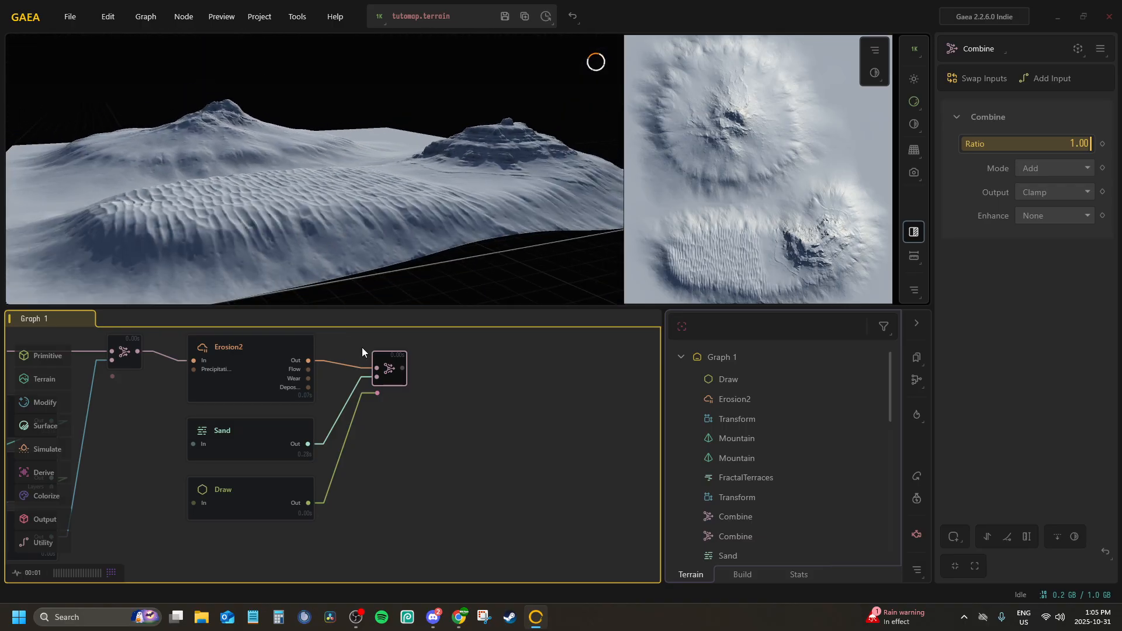
{"action": "left_click", "coordinate": [256, 493]}
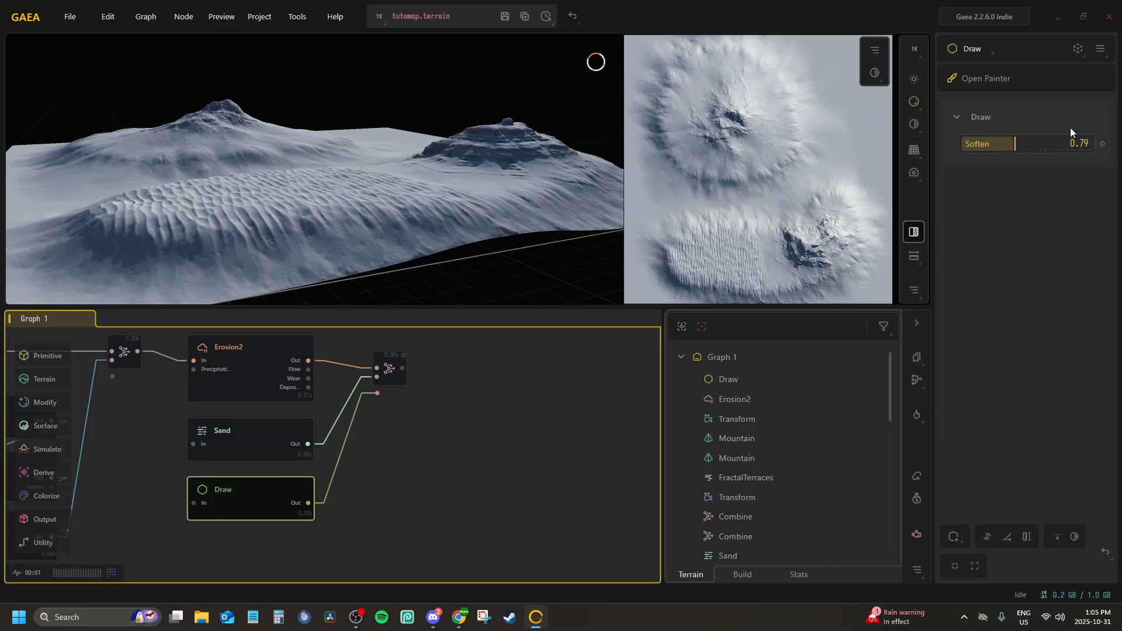
Set the Sand node's Chaos to 0.66
{"action": "left_click", "coordinate": [223, 430]}
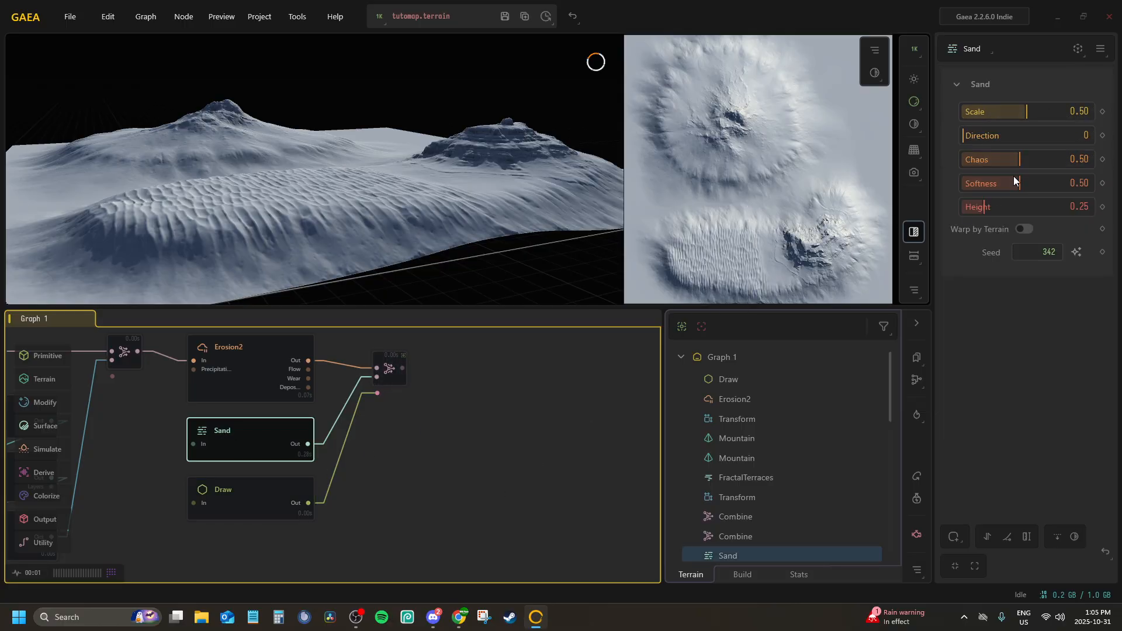
{"action": "left_click", "coordinate": [1042, 158]}
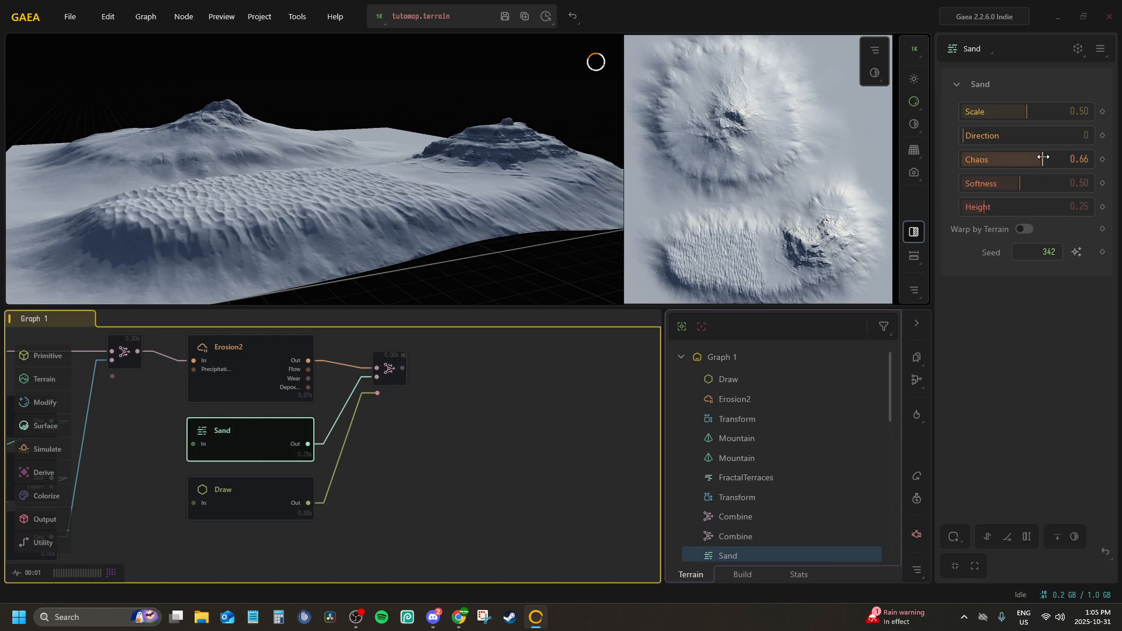
{"action": "left_click_drag", "start_coordinate": [361, 178], "coordinate": [334, 179]}
{"action": "scroll", "coordinate": [329, 215], "scroll_direction": "up", "scroll_amount": 3}
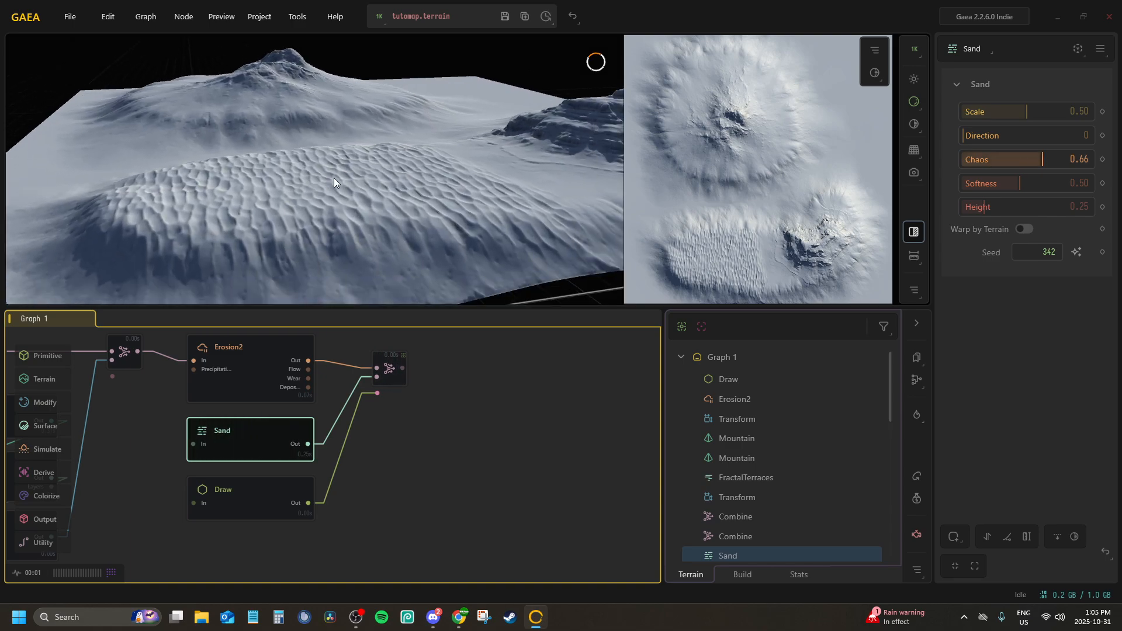
Try Sand Height values of 0.39 and 0.48 and switch Warp by Terrain on and back off
{"action": "left_click", "coordinate": [1003, 206]}
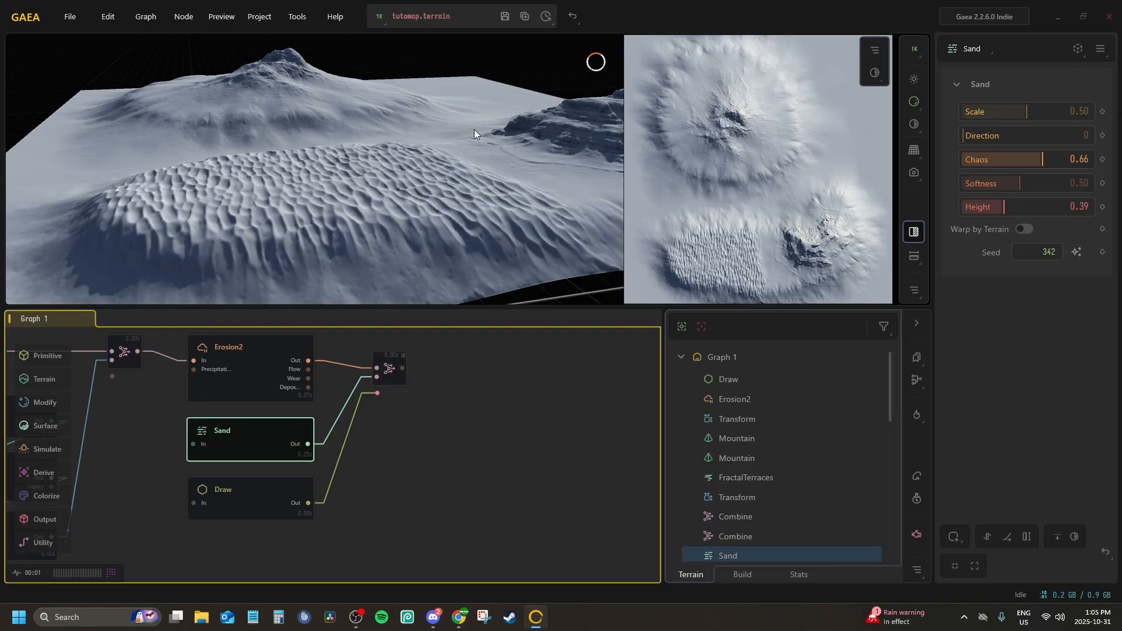
{"action": "left_click_drag", "start_coordinate": [475, 128], "coordinate": [275, 146]}
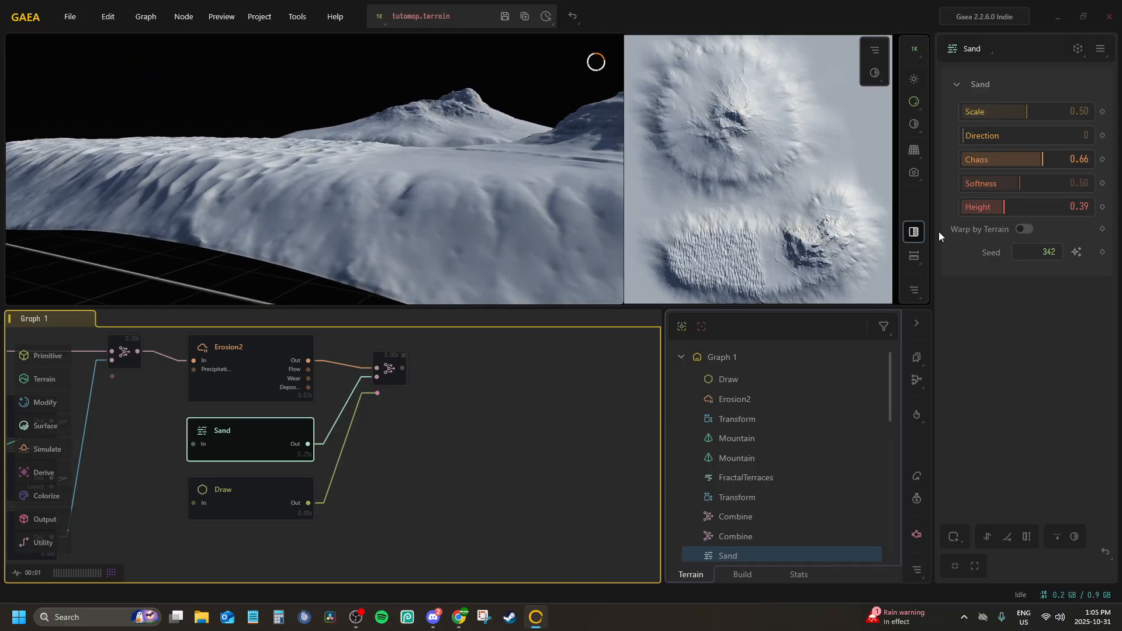
{"action": "left_click", "coordinate": [1015, 210]}
{"action": "left_click", "coordinate": [1022, 229]}
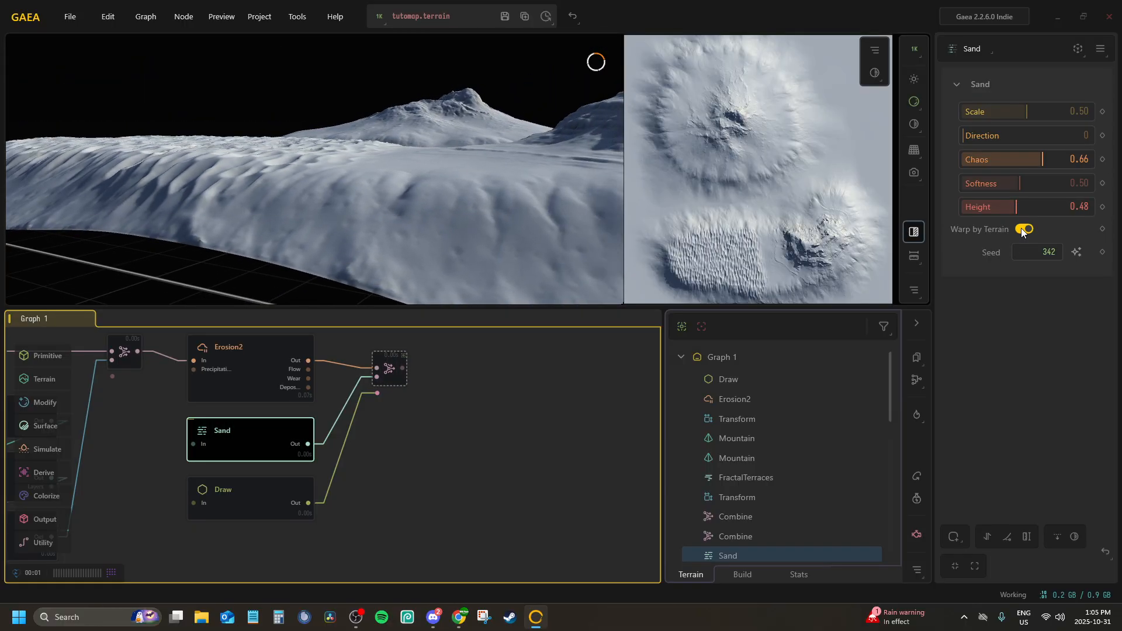
{"action": "left_click", "coordinate": [1023, 230]}
Tune the Sand node's Height through 0.55, 0.71 and 0.60, settling on 0.50
{"action": "left_click", "coordinate": [1027, 209]}
{"action": "scroll", "coordinate": [346, 160], "scroll_direction": "up", "scroll_amount": 5}
{"action": "scroll", "coordinate": [336, 159], "scroll_direction": "down", "scroll_amount": 5}
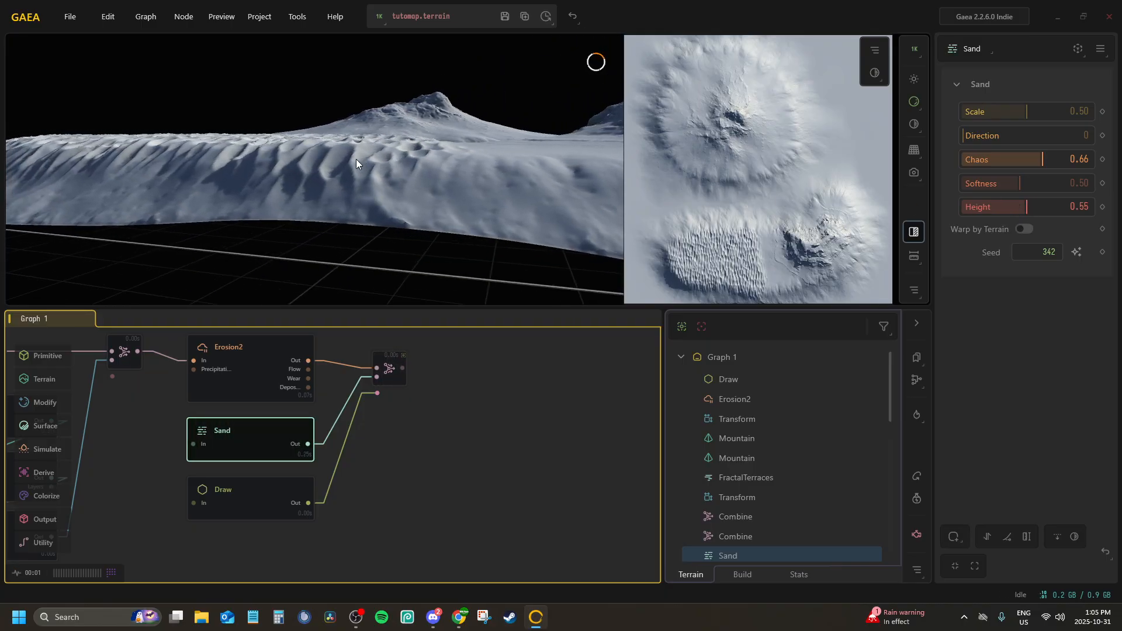
{"action": "left_click", "coordinate": [1049, 208]}
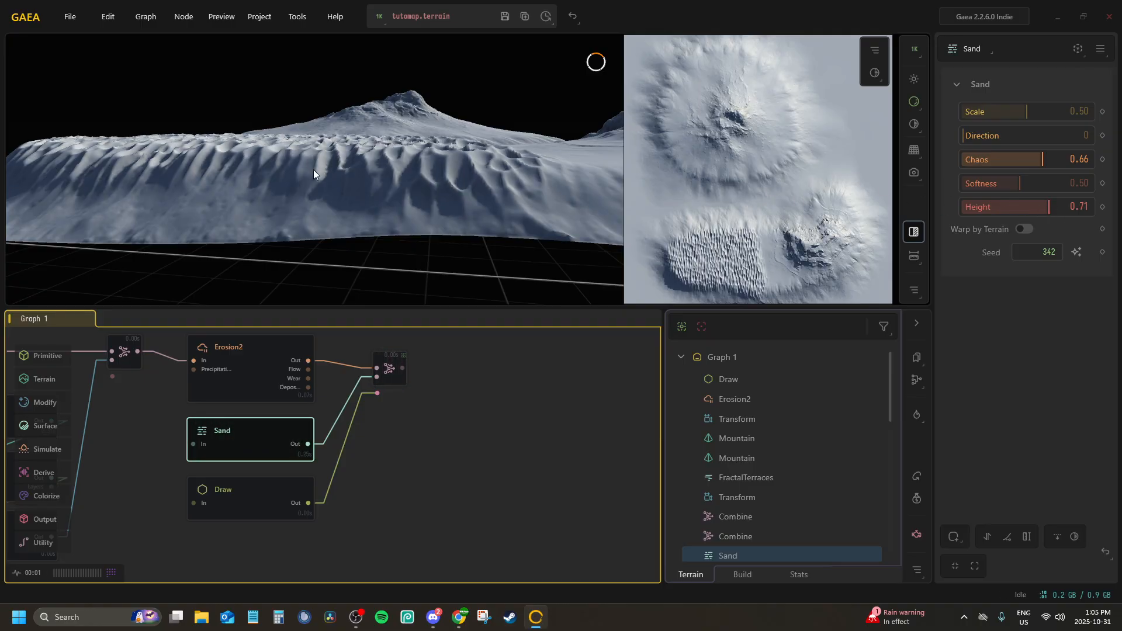
{"action": "scroll", "coordinate": [313, 169], "scroll_direction": "up", "scroll_amount": 5}
{"action": "scroll", "coordinate": [289, 164], "scroll_direction": "up", "scroll_amount": 3}
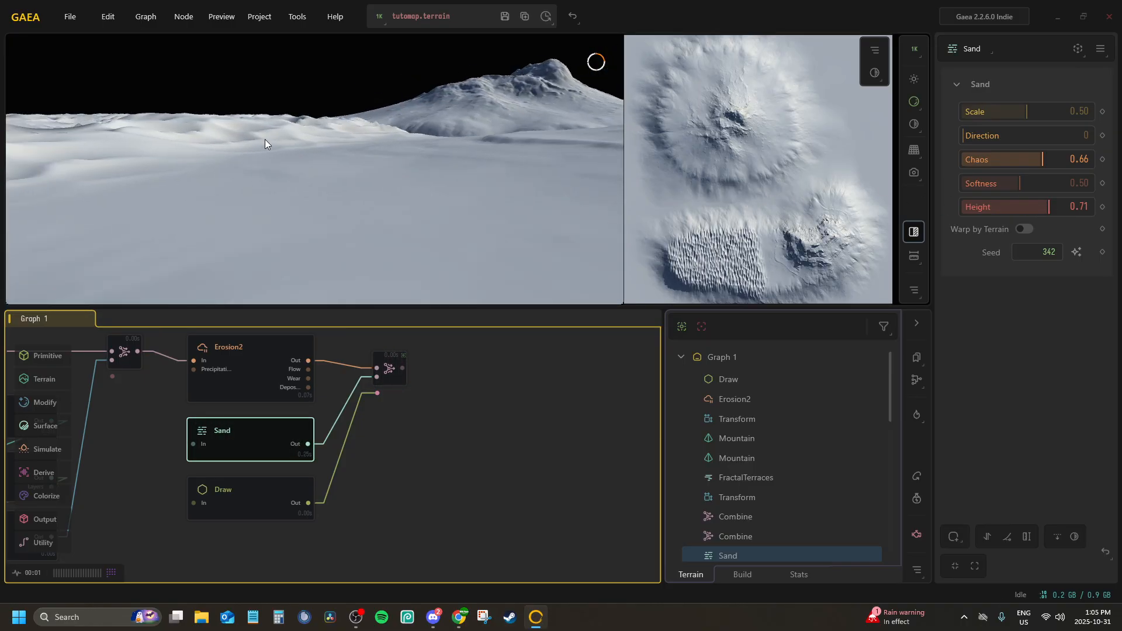
{"action": "left_click_drag", "start_coordinate": [265, 140], "coordinate": [300, 147]}
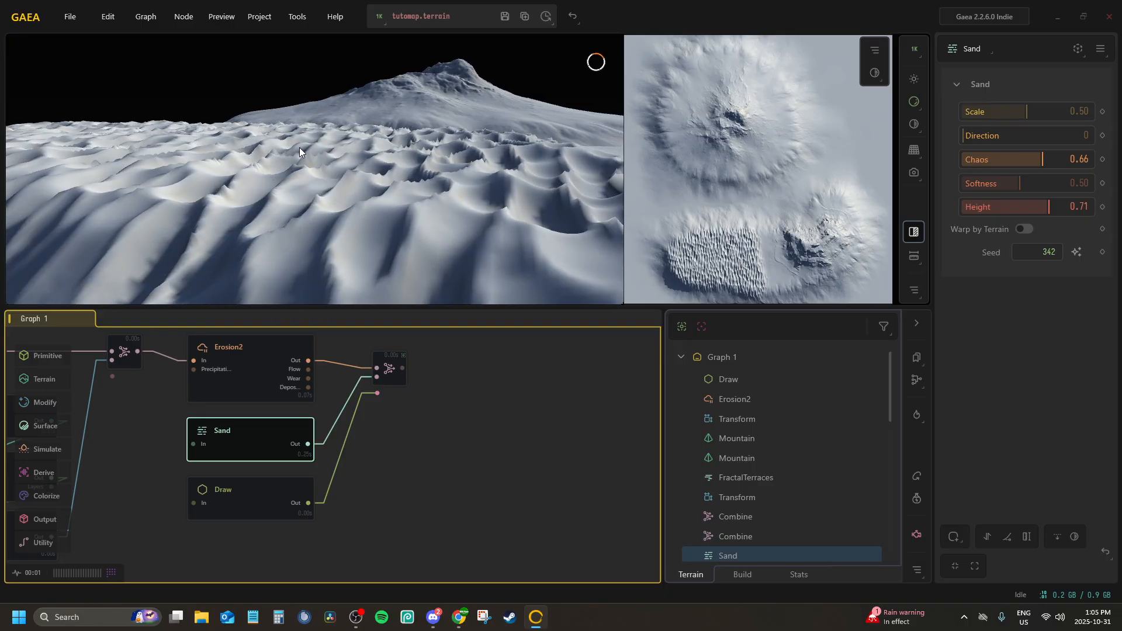
{"action": "left_click", "coordinate": [1033, 206]}
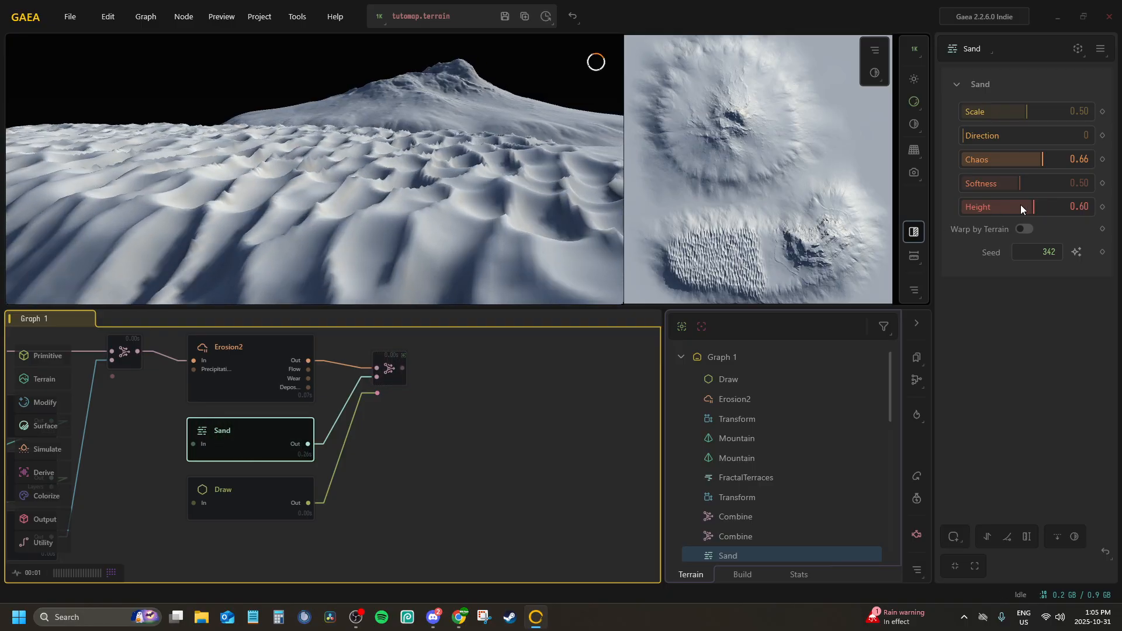
{"action": "left_click", "coordinate": [1020, 207]}
Increase the Sand node's Scale through 0.67 and 0.80 to 1.00
{"action": "scroll", "coordinate": [345, 137], "scroll_direction": "down", "scroll_amount": 8}
{"action": "scroll", "coordinate": [328, 140], "scroll_direction": "up", "scroll_amount": 3}
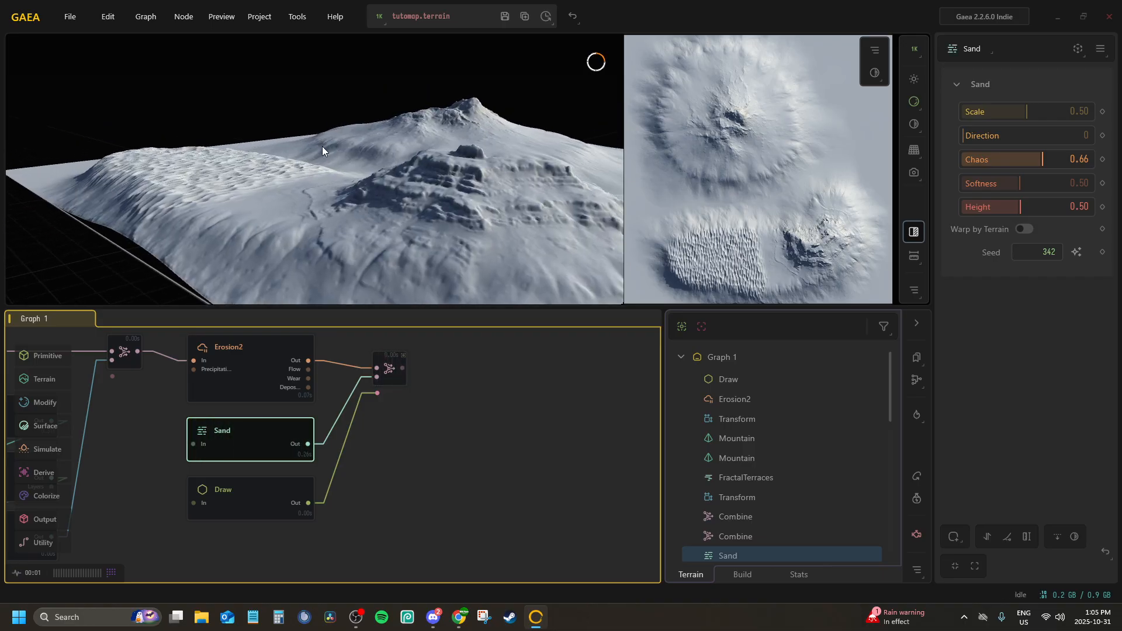
{"action": "scroll", "coordinate": [322, 146], "scroll_direction": "up", "scroll_amount": 3}
{"action": "left_click_drag", "start_coordinate": [321, 146], "coordinate": [363, 206]}
{"action": "scroll", "coordinate": [381, 167], "scroll_direction": "down", "scroll_amount": 5}
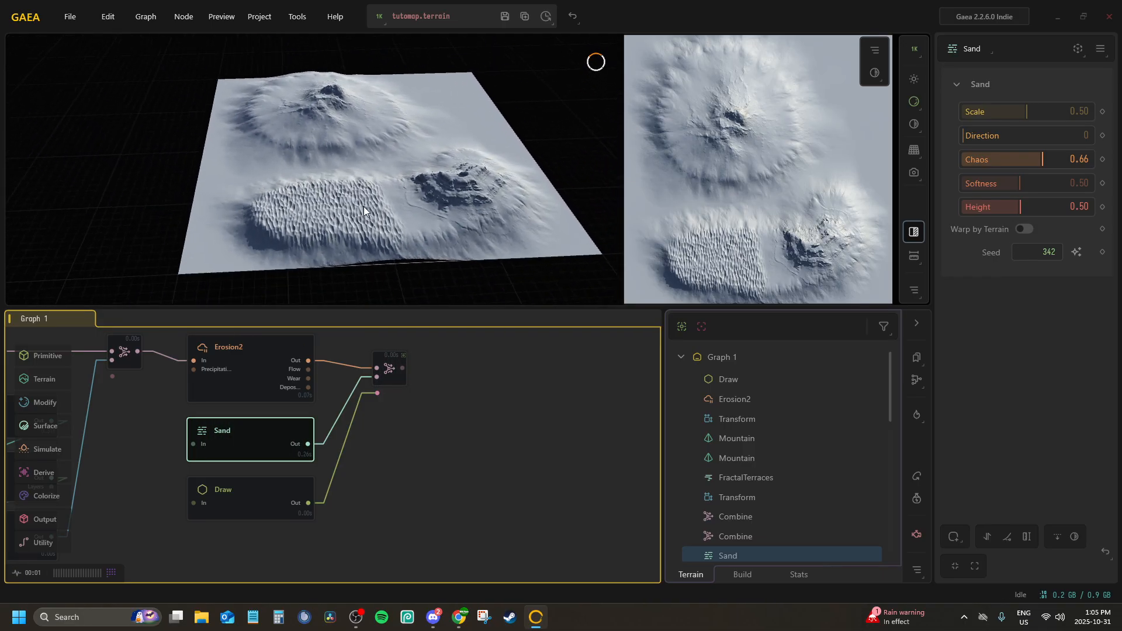
{"action": "scroll", "coordinate": [350, 175], "scroll_direction": "up", "scroll_amount": 6}
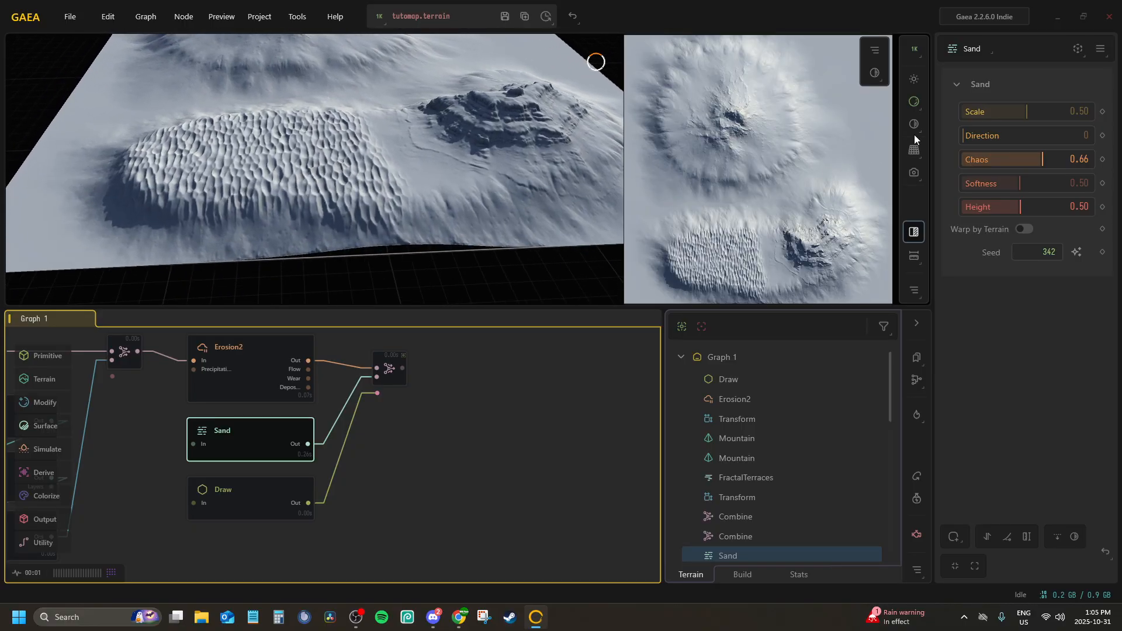
{"action": "left_click", "coordinate": [1048, 107]}
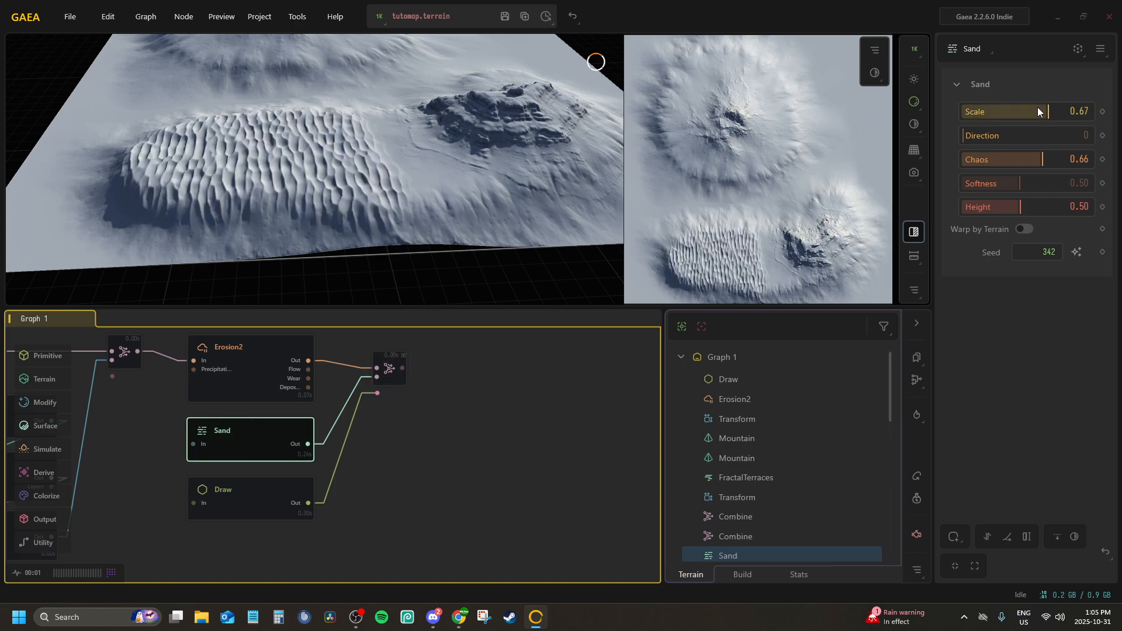
{"action": "left_click", "coordinate": [1064, 109]}
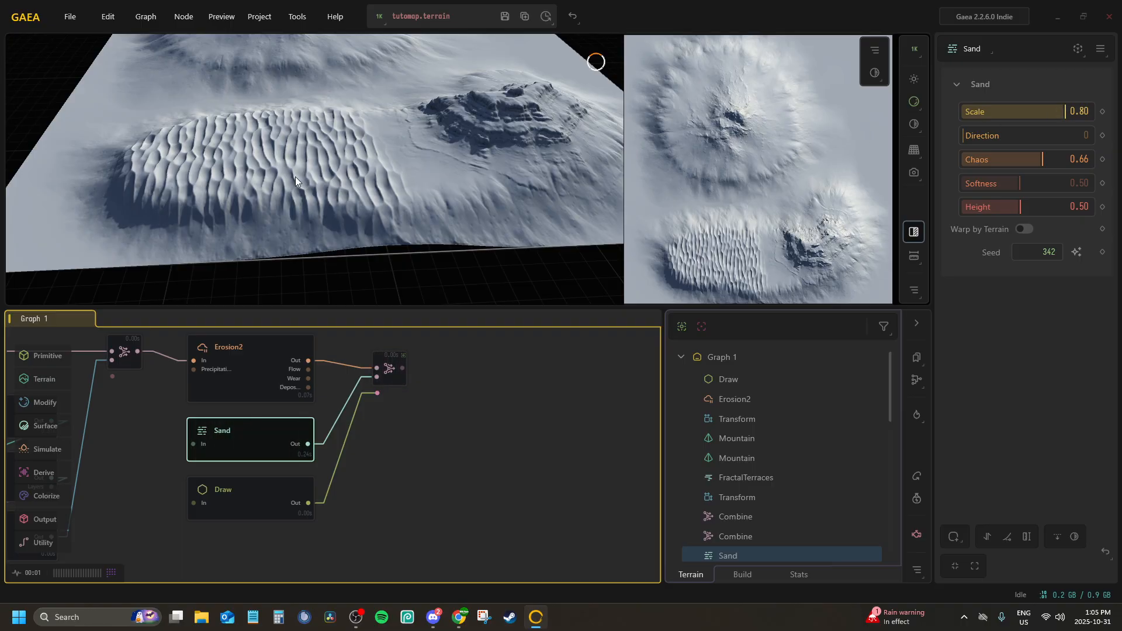
{"action": "left_click_drag", "start_coordinate": [1066, 112], "coordinate": [1104, 118]}
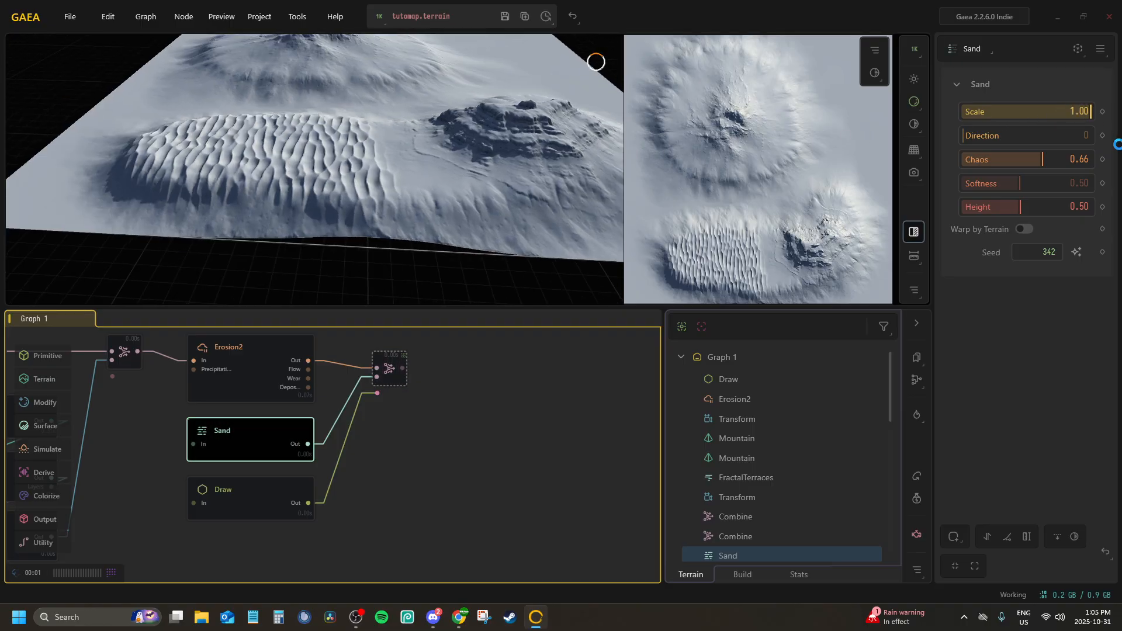
Rotate the sand ripples by trying a Direction of 60 and settling on 50
{"action": "left_click_drag", "start_coordinate": [374, 170], "coordinate": [346, 128]}
{"action": "scroll", "coordinate": [286, 124], "scroll_direction": "up", "scroll_amount": 5}
{"action": "scroll", "coordinate": [285, 124], "scroll_direction": "up", "scroll_amount": 1}
{"action": "scroll", "coordinate": [284, 124], "scroll_direction": "down", "scroll_amount": 4}
{"action": "scroll", "coordinate": [263, 177], "scroll_direction": "down", "scroll_amount": 5}
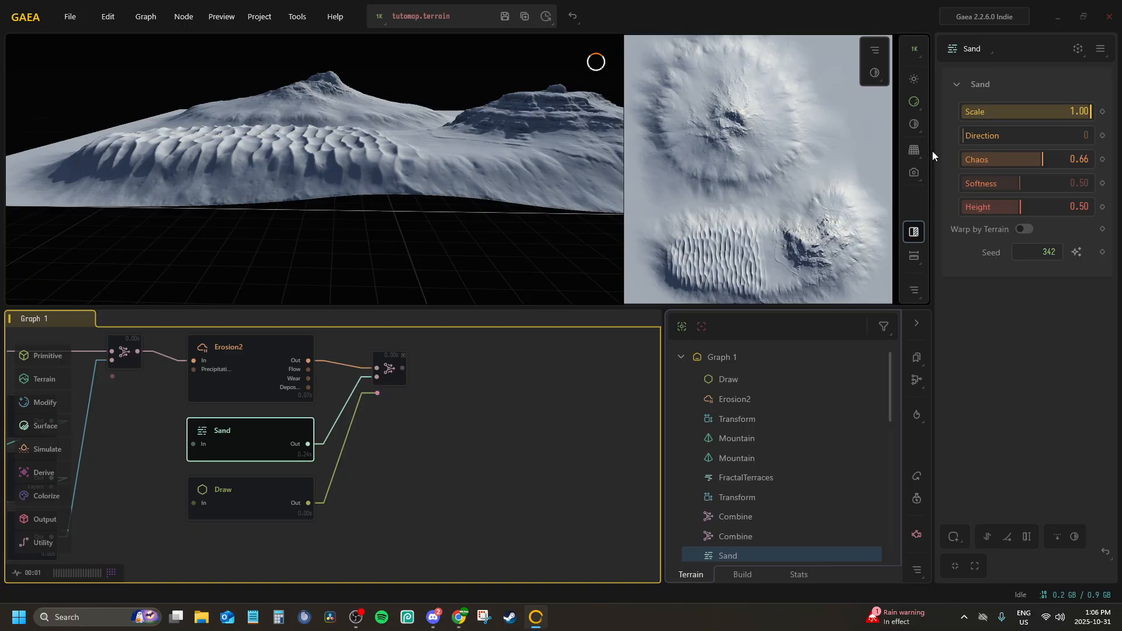
{"action": "left_click", "coordinate": [984, 138]}
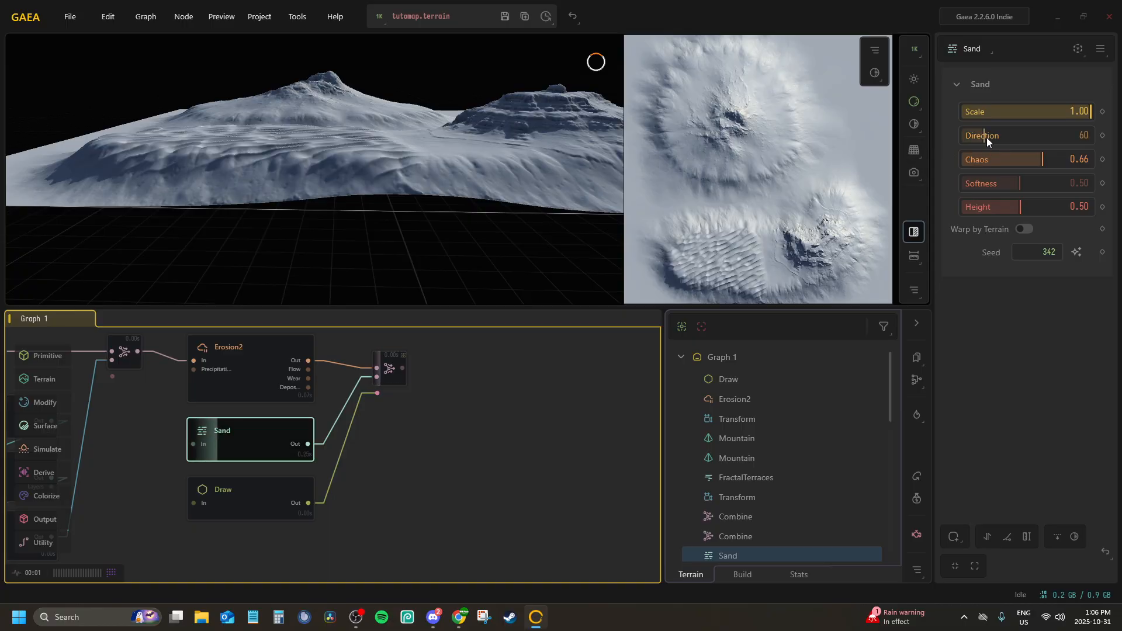
{"action": "left_click_drag", "start_coordinate": [257, 138], "coordinate": [256, 172]}
{"action": "scroll", "coordinate": [255, 186], "scroll_direction": "up", "scroll_amount": 5}
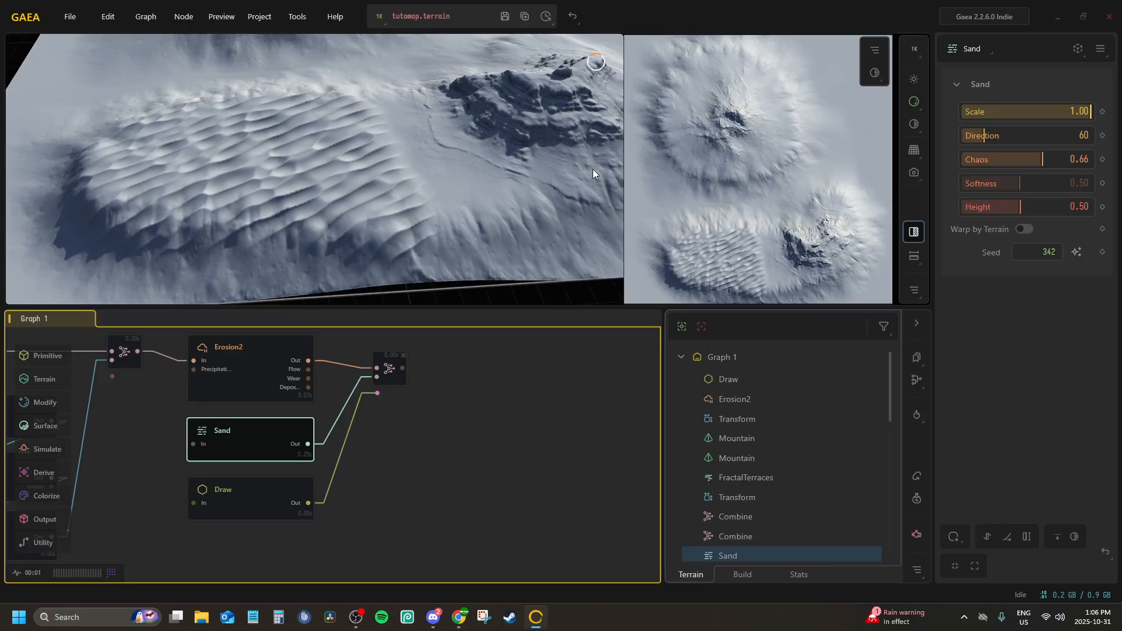
{"action": "left_click", "coordinate": [979, 136]}
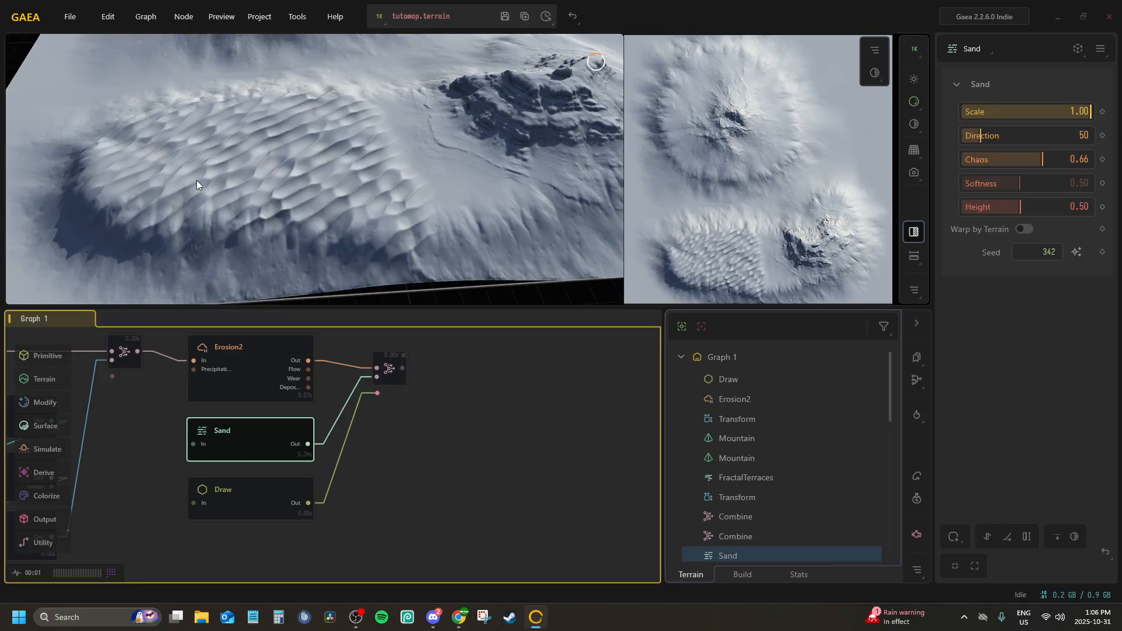
Remove the preview lock and add a Rivers node connected to the output of the sand Combine node
{"action": "scroll", "coordinate": [197, 180], "scroll_direction": "up", "scroll_amount": 4}
{"action": "left_click_drag", "start_coordinate": [196, 180], "coordinate": [483, 162]}
{"action": "scroll", "coordinate": [386, 110], "scroll_direction": "down", "scroll_amount": 8}
{"action": "middle_click_drag", "start_coordinate": [446, 355], "coordinate": [351, 360]}
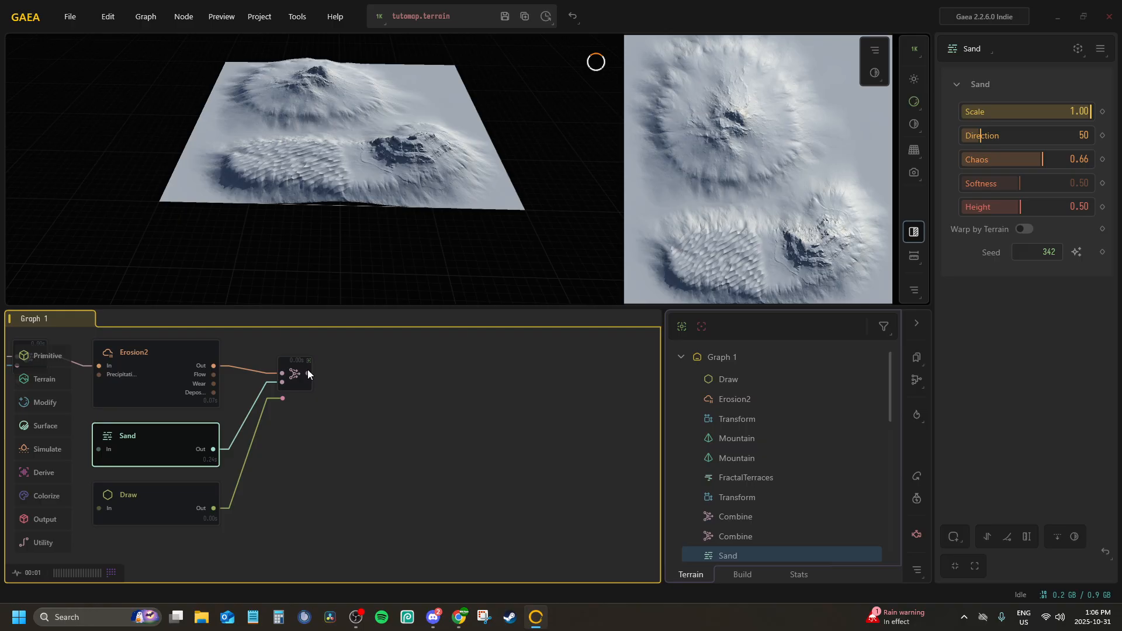
{"action": "left_click", "coordinate": [305, 373]}
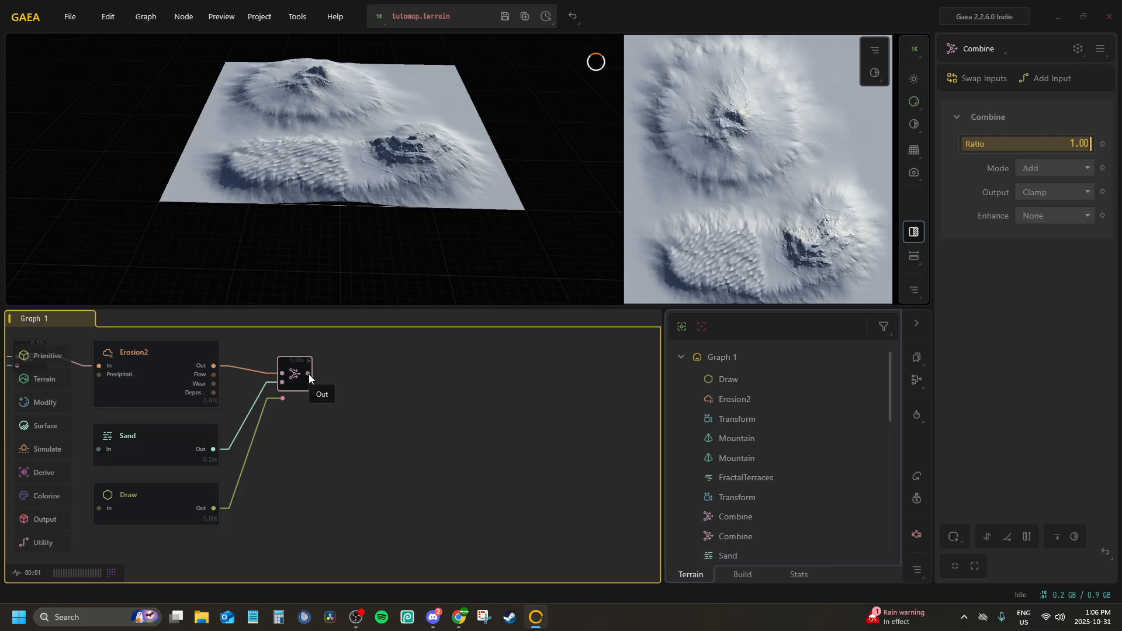
{"action": "left_click_drag", "start_coordinate": [309, 375], "coordinate": [384, 375]}
{"action": "type", "text": "r"}
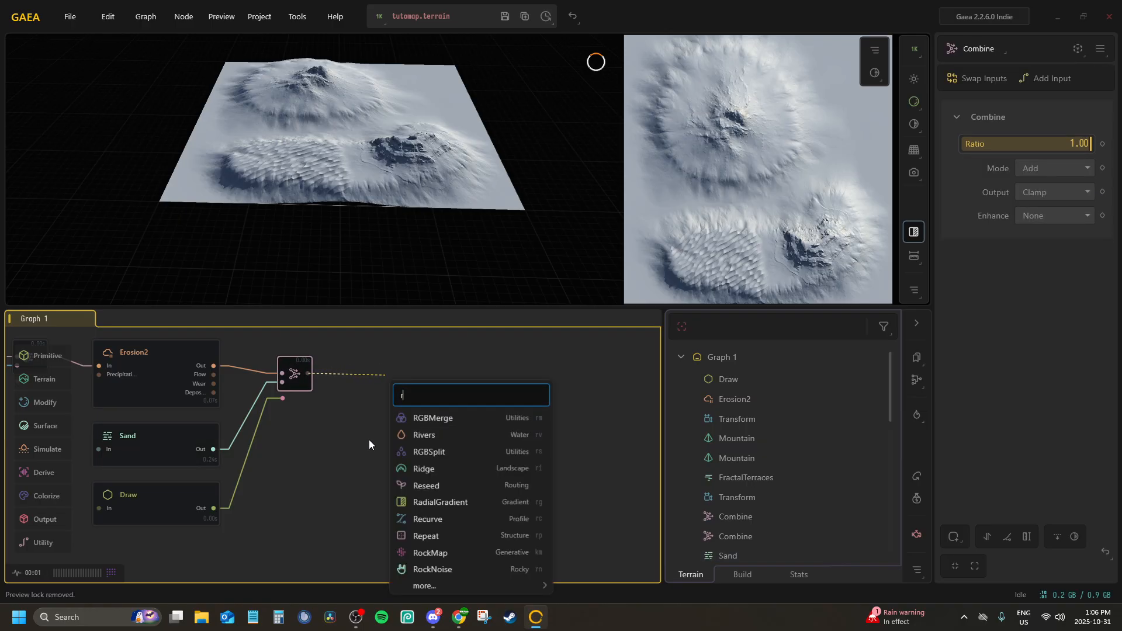
{"action": "type", "text": "iver"}
{"action": "key", "text": "Return"}
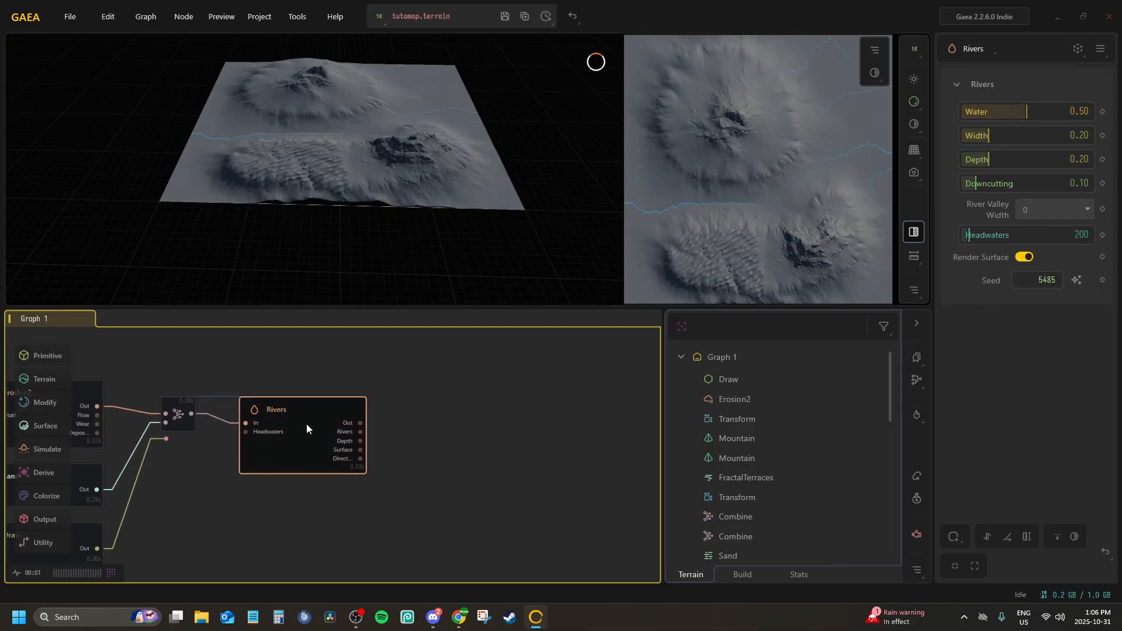
Tune the Rivers node's Downcutting through 0.18, 0.04 and 0.08, settling on 0.11
{"action": "scroll", "coordinate": [326, 232], "scroll_direction": "up", "scroll_amount": 3}
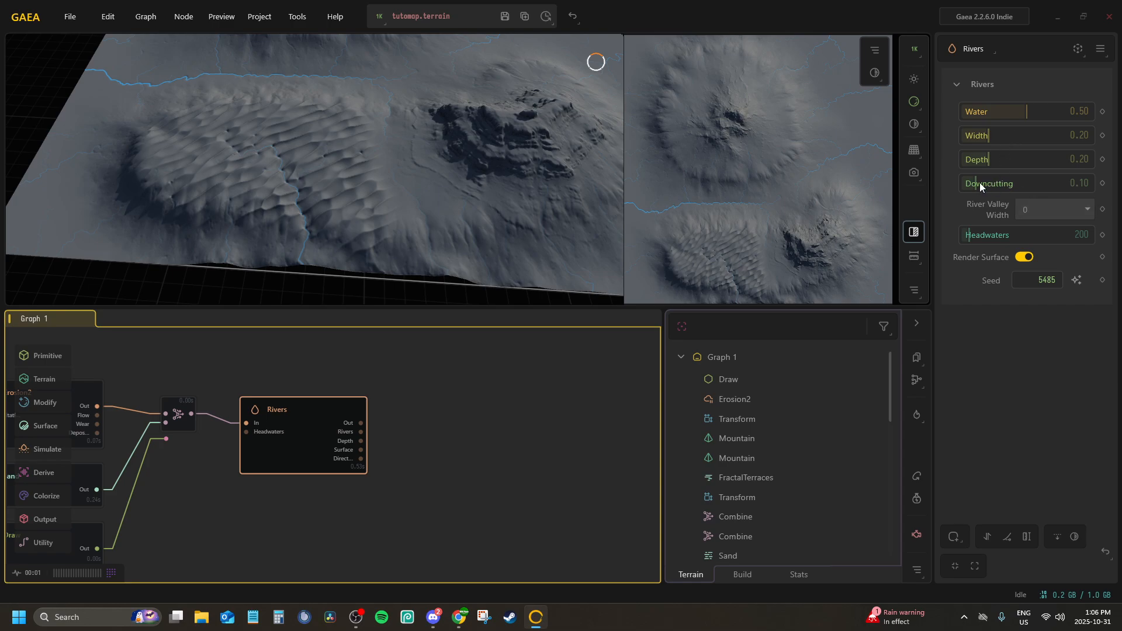
{"action": "left_click_drag", "start_coordinate": [979, 182], "coordinate": [985, 183]}
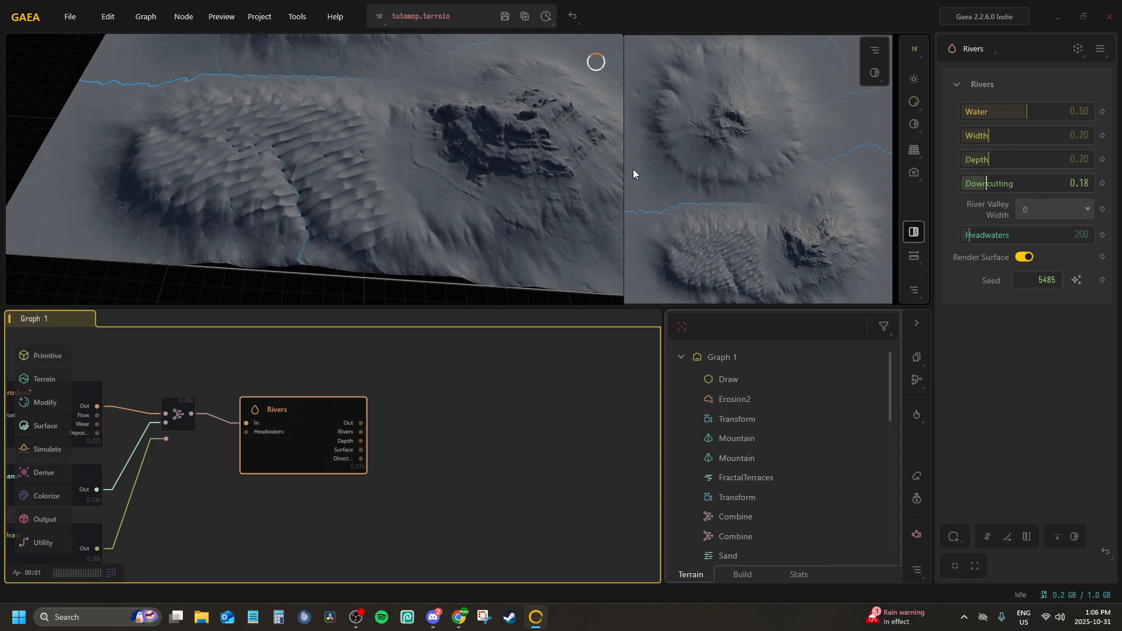
{"action": "mouse_move", "coordinate": [426, 108]}
{"action": "left_mouse_down"}
{"action": "mouse_move", "coordinate": [452, 54]}
{"action": "mouse_move", "coordinate": [405, 111]}
{"action": "left_mouse_up"}
{"action": "scroll", "coordinate": [405, 111], "scroll_direction": "up", "scroll_amount": 5}
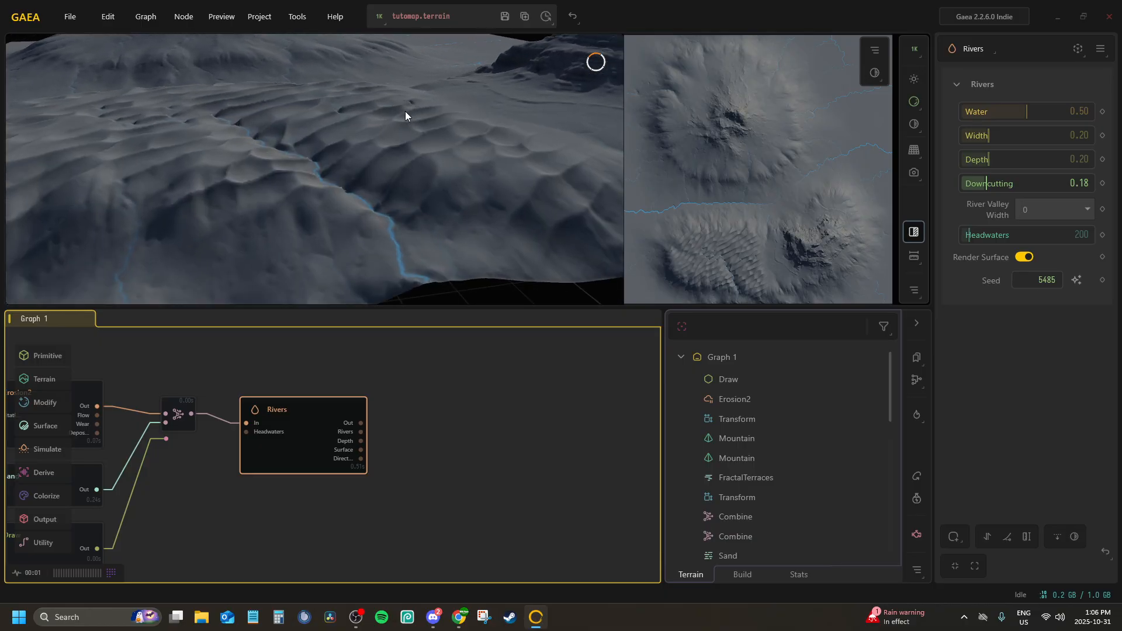
{"action": "scroll", "coordinate": [395, 115], "scroll_direction": "down", "scroll_amount": 2}
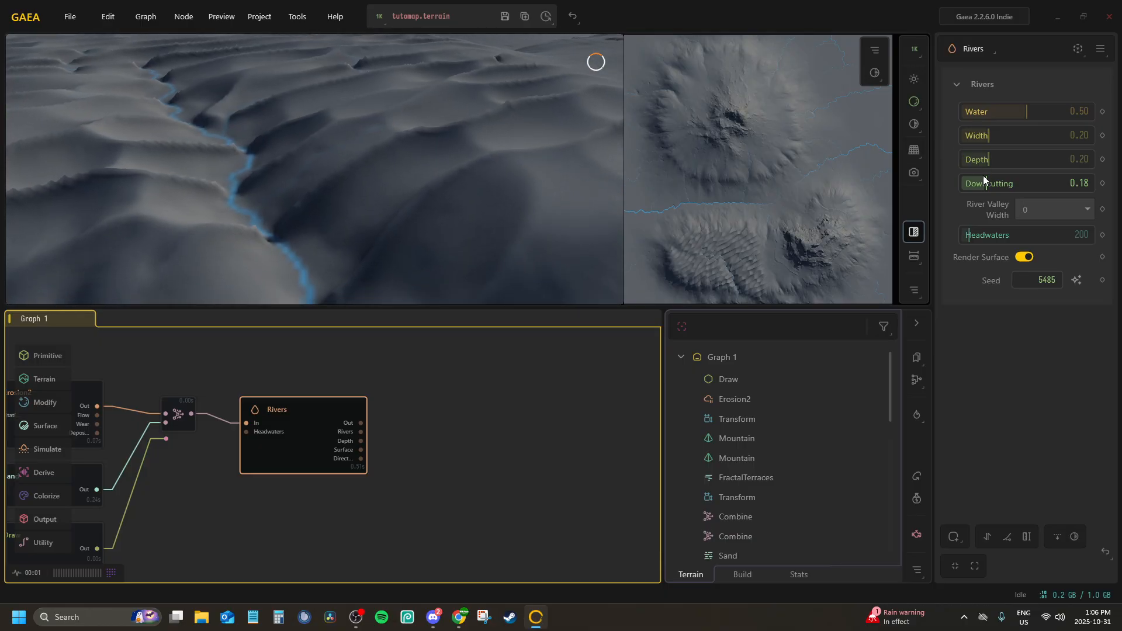
{"action": "left_click_drag", "start_coordinate": [980, 184], "coordinate": [967, 185]}
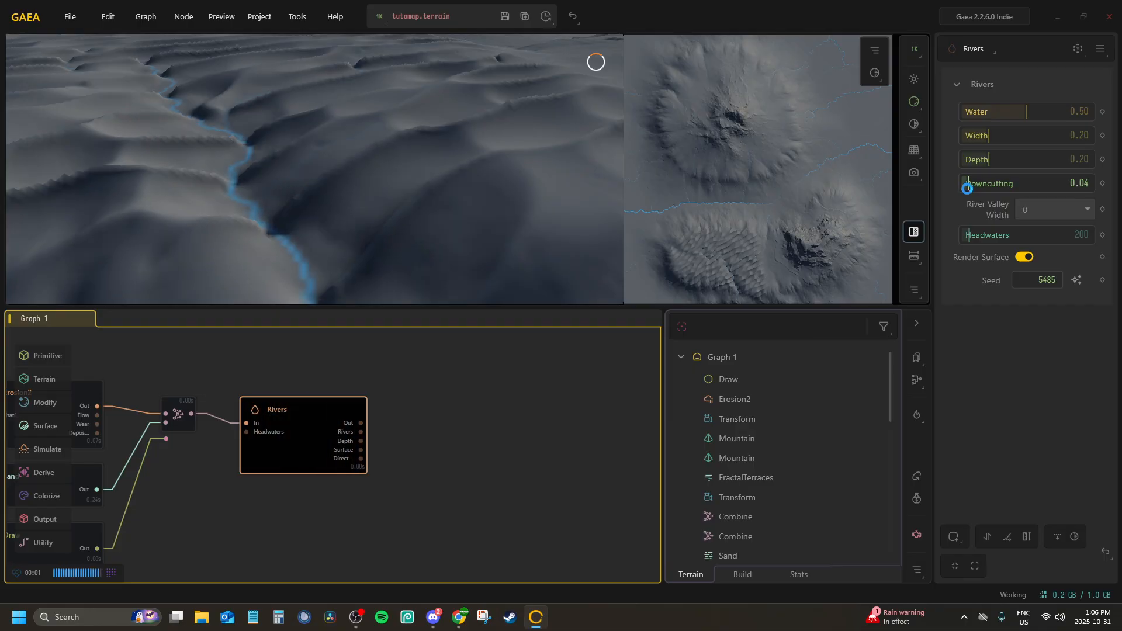
{"action": "left_click", "coordinate": [972, 182]}
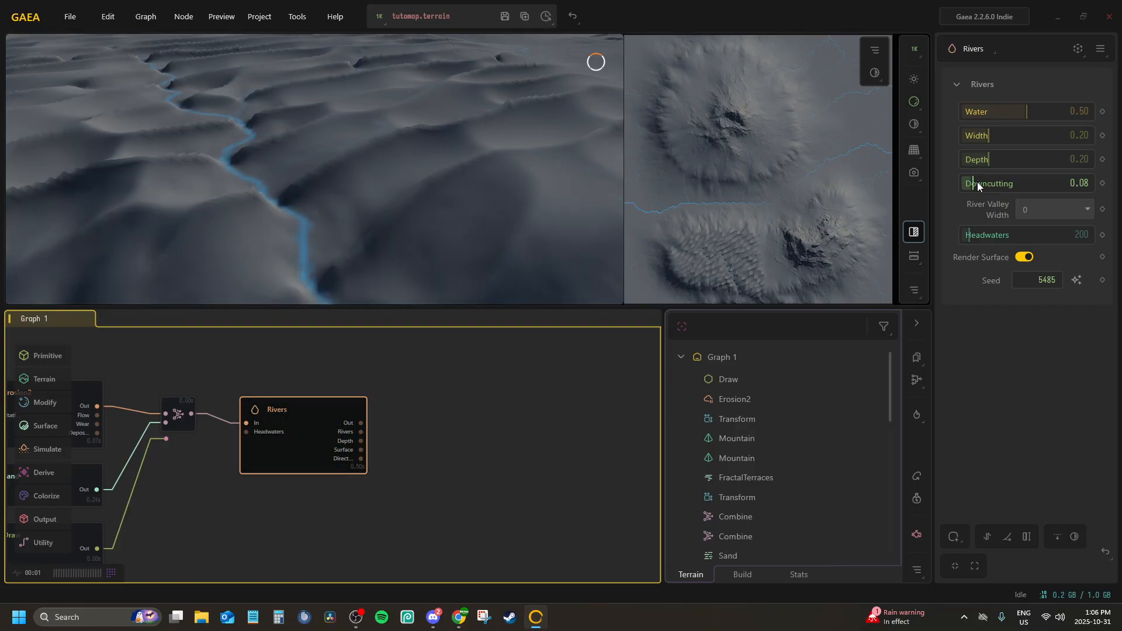
{"action": "left_click", "coordinate": [976, 183]}
Set the Rivers node's Water to 0.79 and its Headwaters to 480
{"action": "scroll", "coordinate": [205, 132], "scroll_direction": "down", "scroll_amount": 5}
{"action": "left_click_drag", "start_coordinate": [205, 132], "coordinate": [288, 151]}
{"action": "scroll", "coordinate": [300, 139], "scroll_direction": "down", "scroll_amount": 5}
{"action": "scroll", "coordinate": [328, 126], "scroll_direction": "up", "scroll_amount": 5}
{"action": "scroll", "coordinate": [318, 142], "scroll_direction": "up", "scroll_amount": 5}
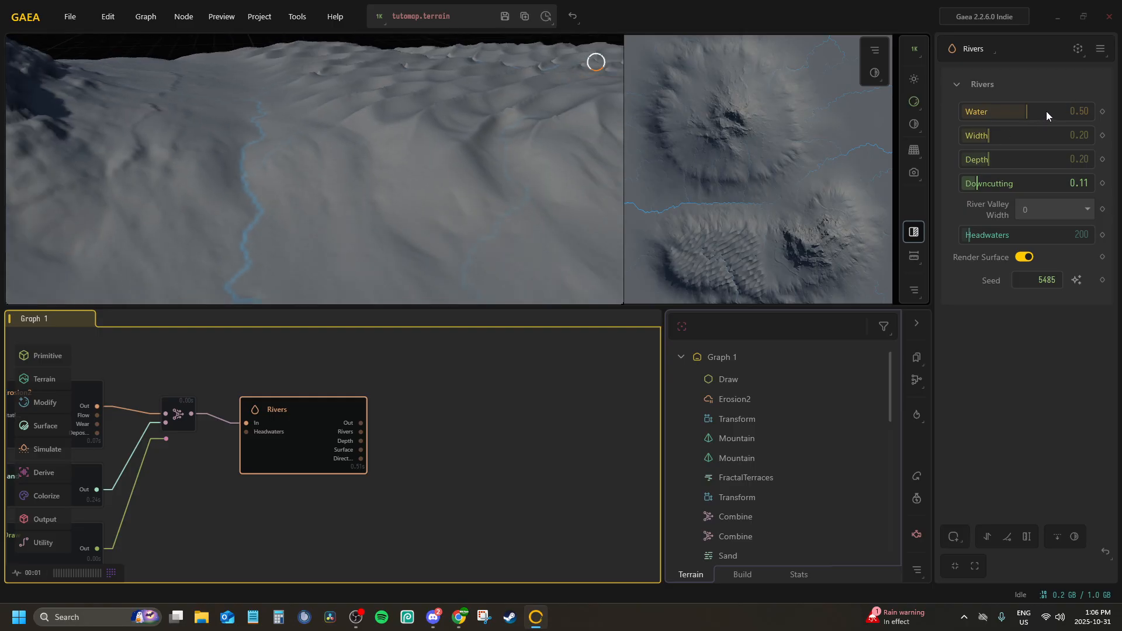
{"action": "left_click_drag", "start_coordinate": [1046, 111], "coordinate": [1064, 110]}
{"action": "left_click_drag", "start_coordinate": [314, 110], "coordinate": [277, 154]}
{"action": "scroll", "coordinate": [242, 137], "scroll_direction": "down", "scroll_amount": 8}
{"action": "scroll", "coordinate": [166, 132], "scroll_direction": "up", "scroll_amount": 4}
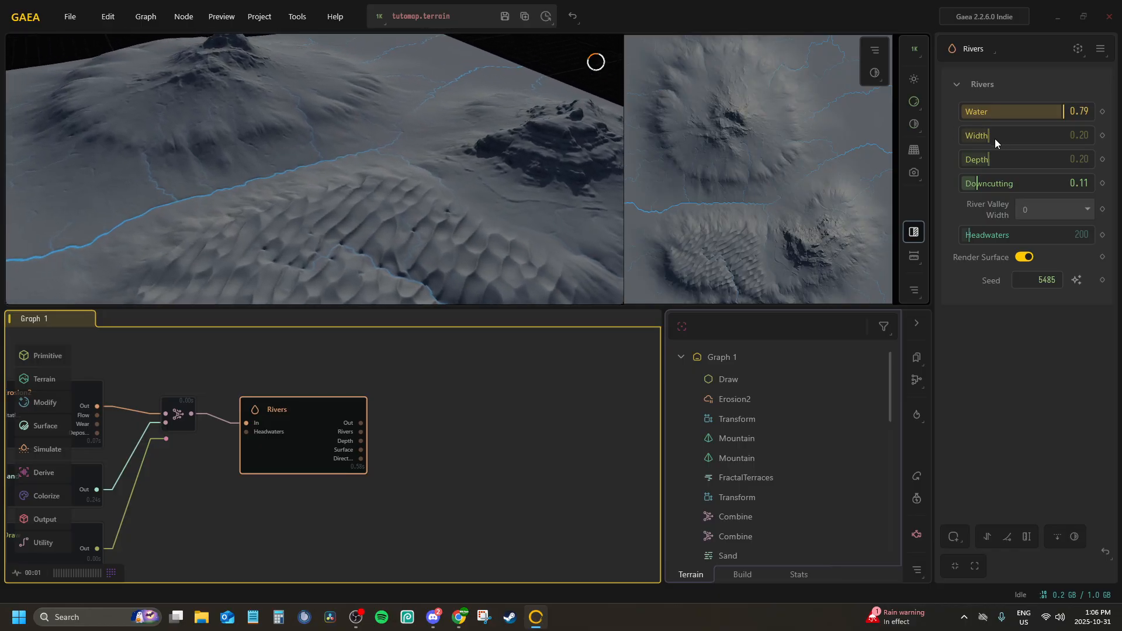
{"action": "left_click", "coordinate": [977, 241]}
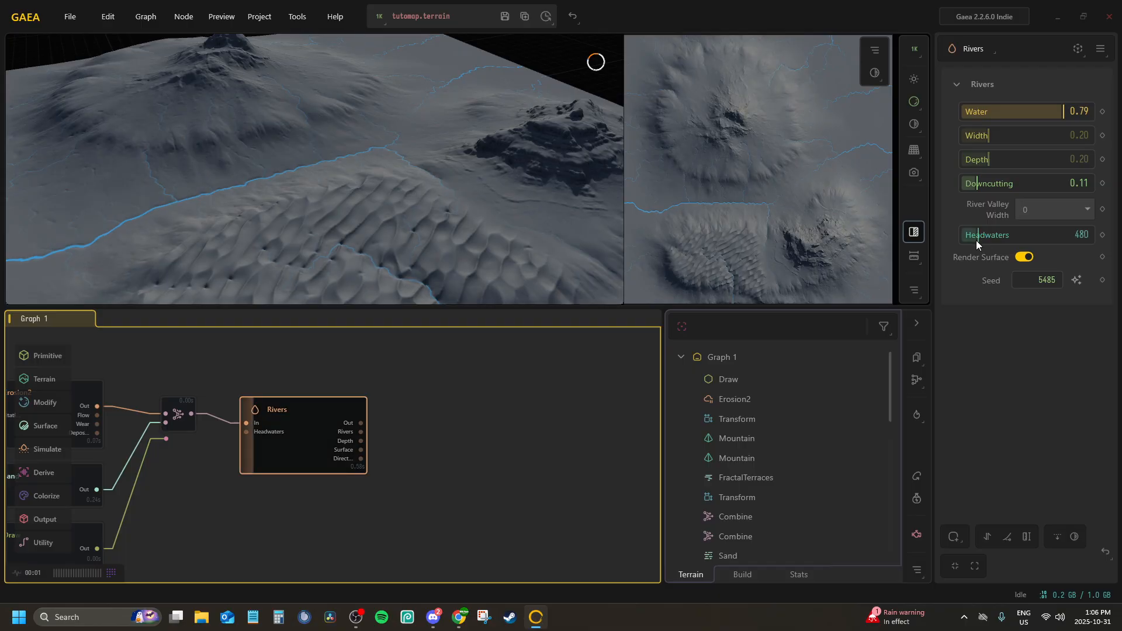
Examine the courses of the rivers across the sand ripples, plains and mountain slopes from several angles
{"action": "left_click_drag", "start_coordinate": [272, 188], "coordinate": [51, 200]}
{"action": "scroll", "coordinate": [321, 164], "scroll_direction": "up", "scroll_amount": 5}
{"action": "scroll", "coordinate": [268, 156], "scroll_direction": "down", "scroll_amount": 5}
{"action": "scroll", "coordinate": [246, 129], "scroll_direction": "up", "scroll_amount": 5}
{"action": "left_click_drag", "start_coordinate": [251, 146], "coordinate": [224, 207]}
{"action": "scroll", "coordinate": [215, 139], "scroll_direction": "down", "scroll_amount": 5}
{"action": "scroll", "coordinate": [215, 139], "scroll_direction": "up", "scroll_amount": 10}
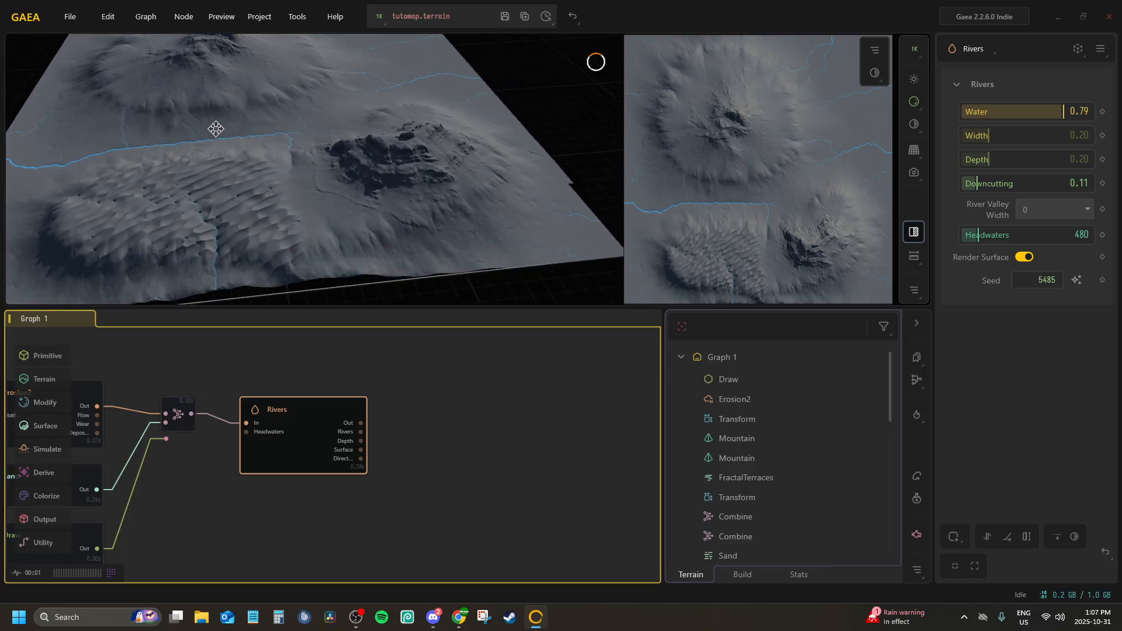
{"action": "scroll", "coordinate": [243, 125], "scroll_direction": "down", "scroll_amount": 8}
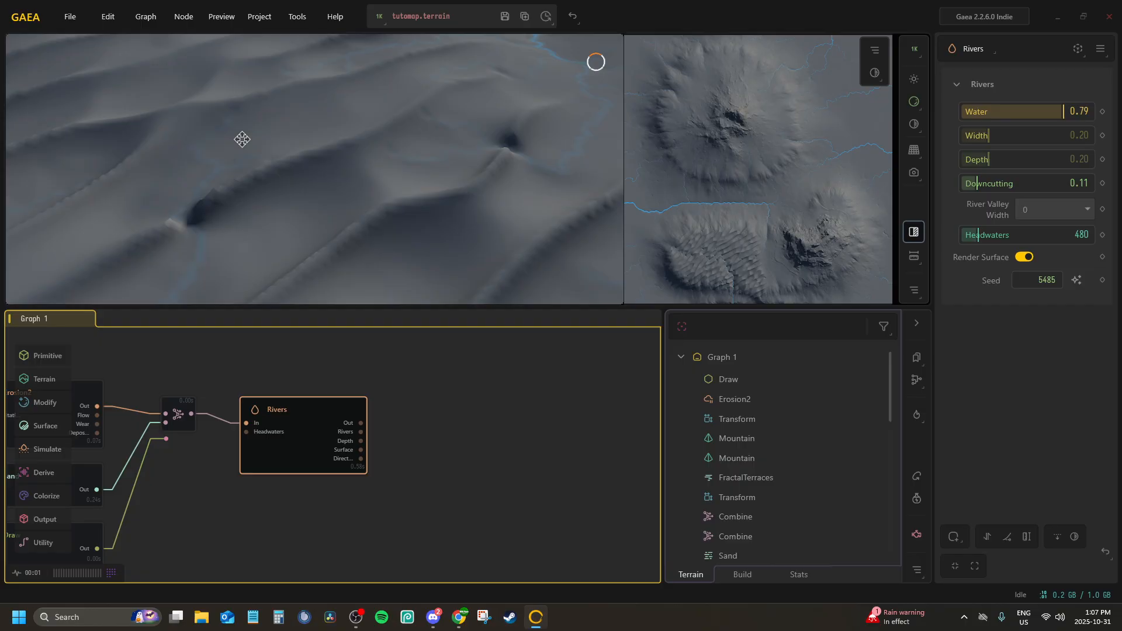
{"action": "scroll", "coordinate": [241, 139], "scroll_direction": "up", "scroll_amount": 5}
{"action": "middle_click_drag", "start_coordinate": [233, 145], "coordinate": [274, 216]}
{"action": "scroll", "coordinate": [199, 250], "scroll_direction": "down", "scroll_amount": 4}
{"action": "scroll", "coordinate": [301, 279], "scroll_direction": "up", "scroll_amount": 4}
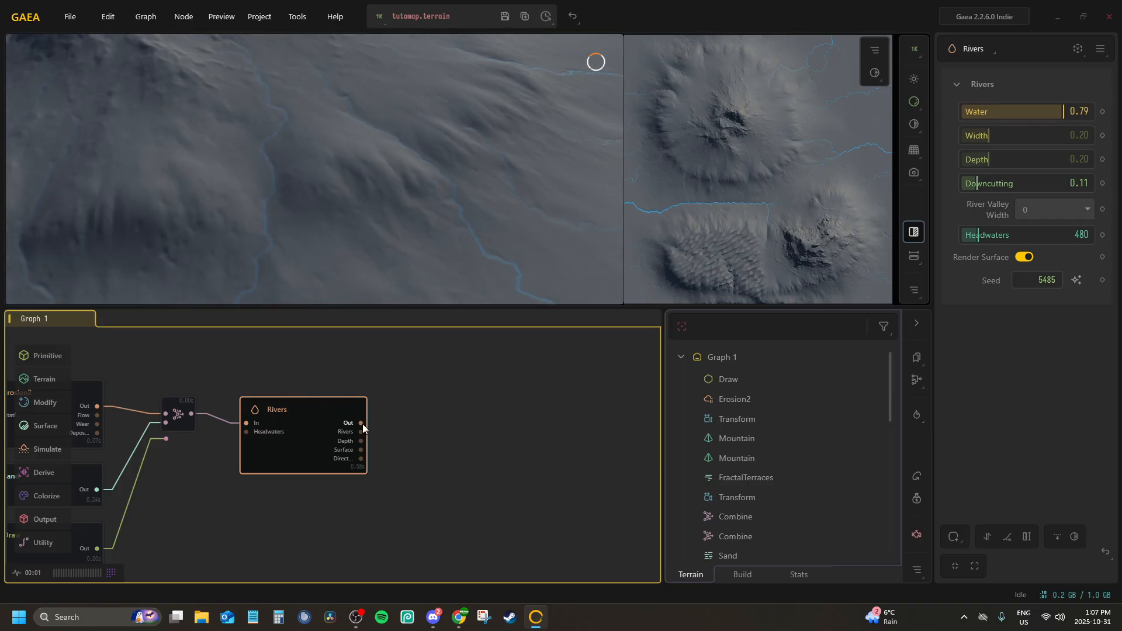
Delete the Rivers node and add a Sea node connected to the output of the sand Combine node instead
{"action": "left_click_drag", "start_coordinate": [362, 424], "coordinate": [388, 420]}
{"action": "key", "text": "Delete"}
{"action": "left_click_drag", "start_coordinate": [191, 413], "coordinate": [290, 416]}
{"action": "type", "text": "sea"}
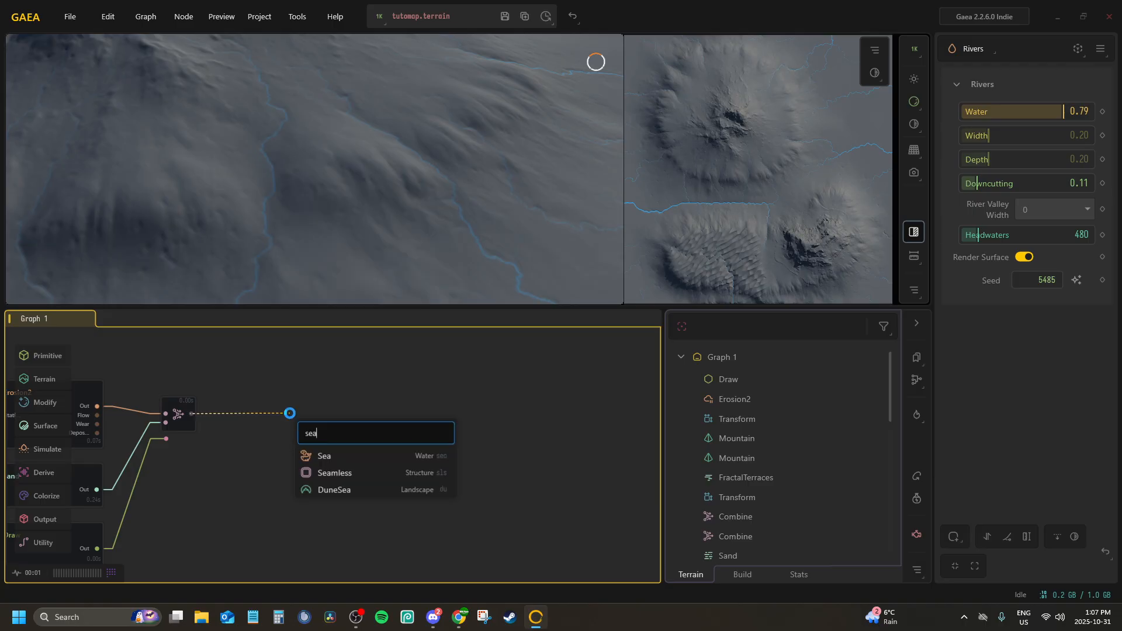
{"action": "key", "text": "Return"}
{"action": "left_click_drag", "start_coordinate": [319, 447], "coordinate": [254, 428]}
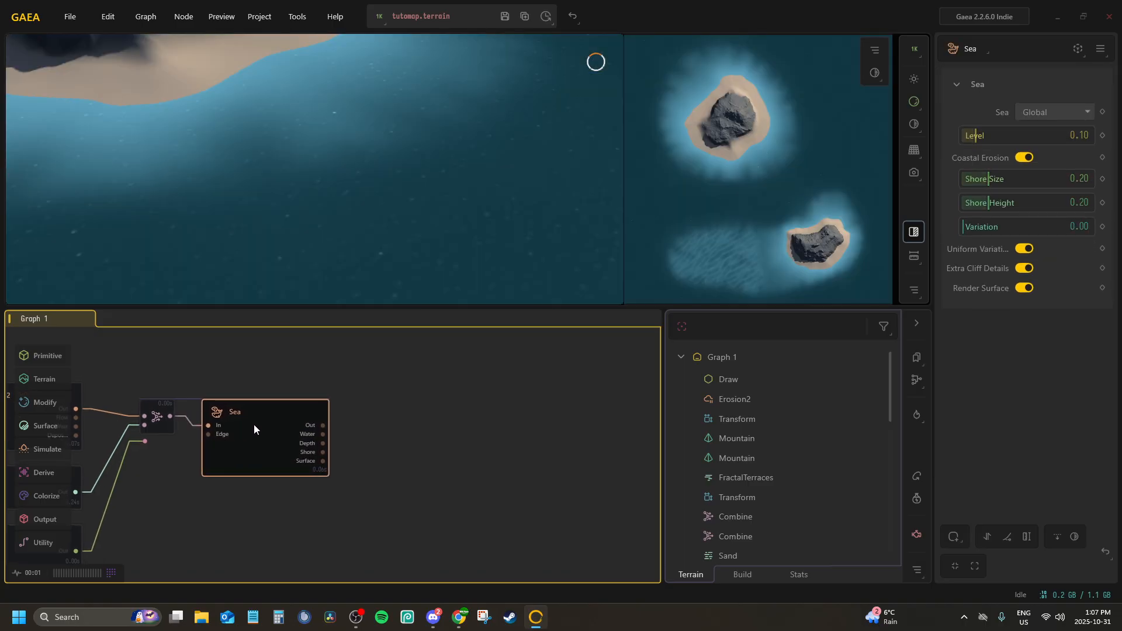
Set the Sea node's Shore Size to 0.02 and its Level to 0.07
{"action": "scroll", "coordinate": [310, 180], "scroll_direction": "down", "scroll_amount": 10}
{"action": "scroll", "coordinate": [272, 175], "scroll_direction": "up", "scroll_amount": 10}
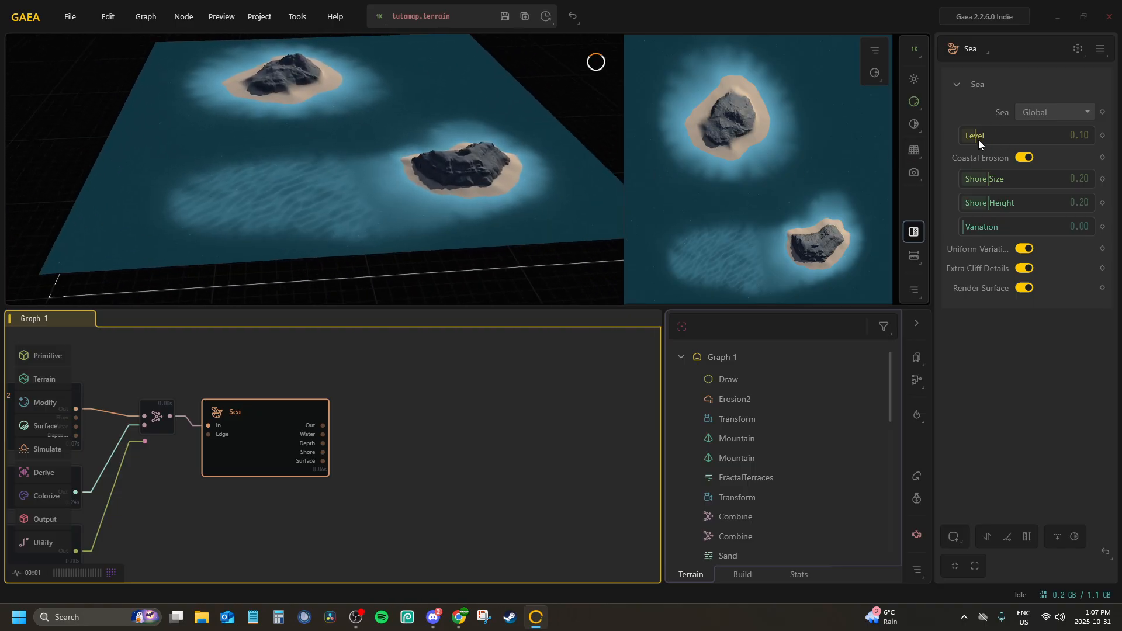
{"action": "left_click_drag", "start_coordinate": [986, 175], "coordinate": [964, 182]}
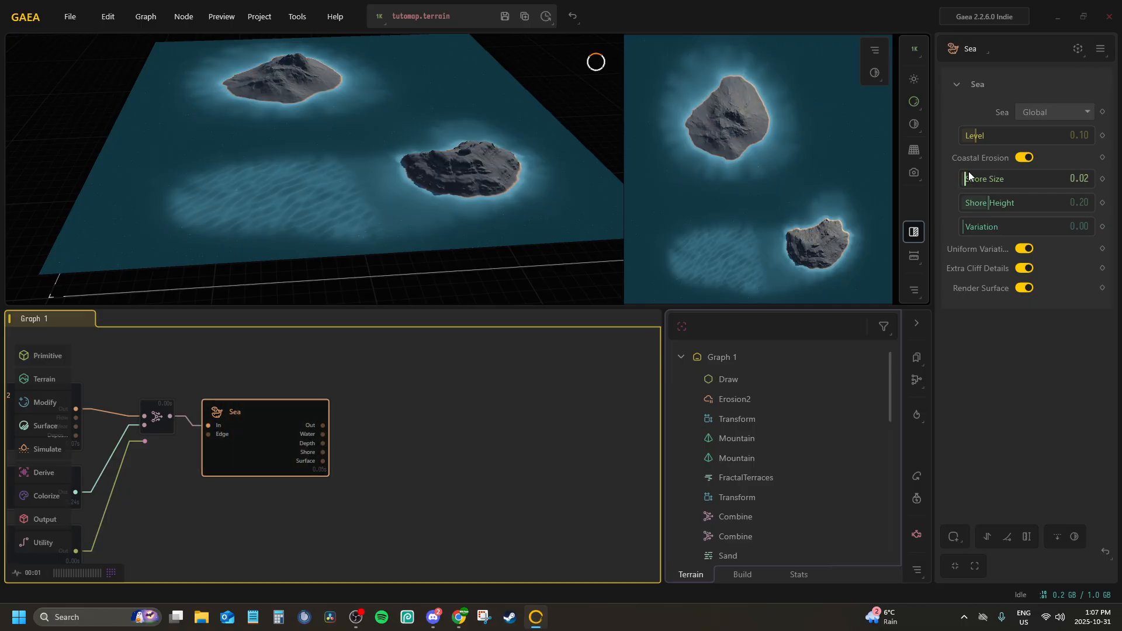
{"action": "left_click_drag", "start_coordinate": [970, 133], "coordinate": [971, 138]}
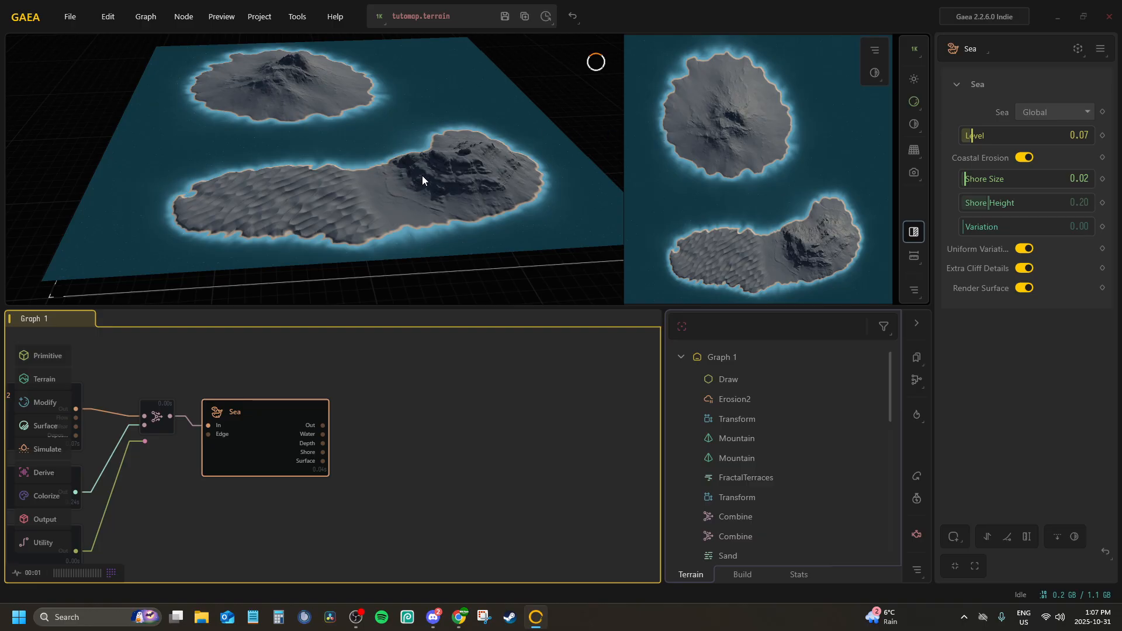
Set the Sea node's Shore Height to 1.00 and its Variation to 0.59
{"action": "scroll", "coordinate": [458, 160], "scroll_direction": "up", "scroll_amount": 5}
{"action": "left_click_drag", "start_coordinate": [422, 175], "coordinate": [485, 156]}
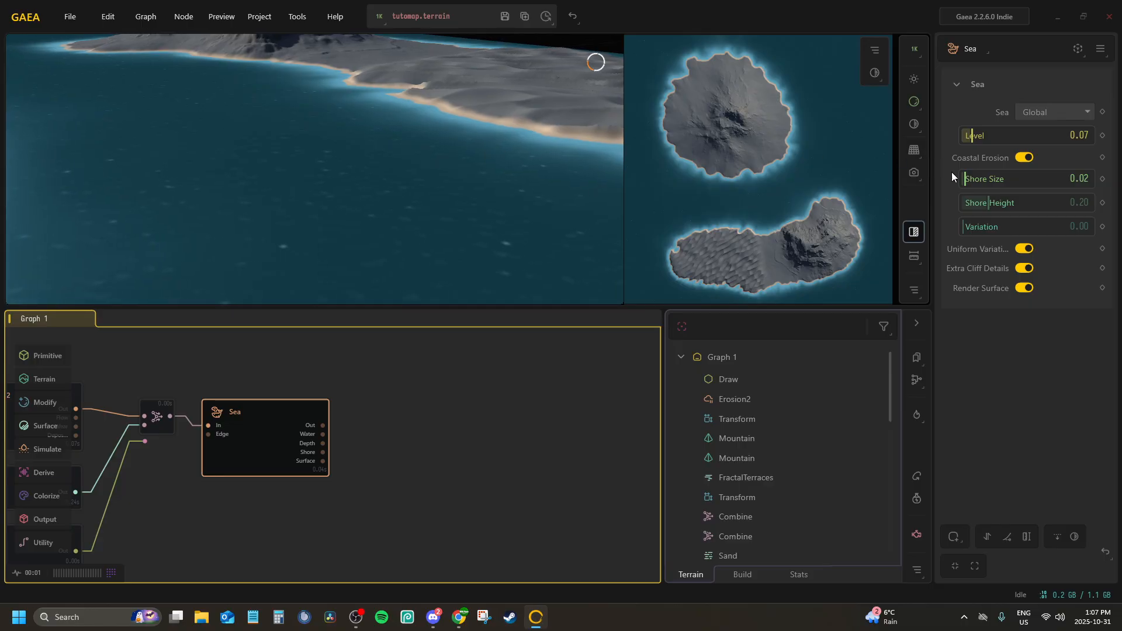
{"action": "left_click_drag", "start_coordinate": [986, 202], "coordinate": [1087, 202]}
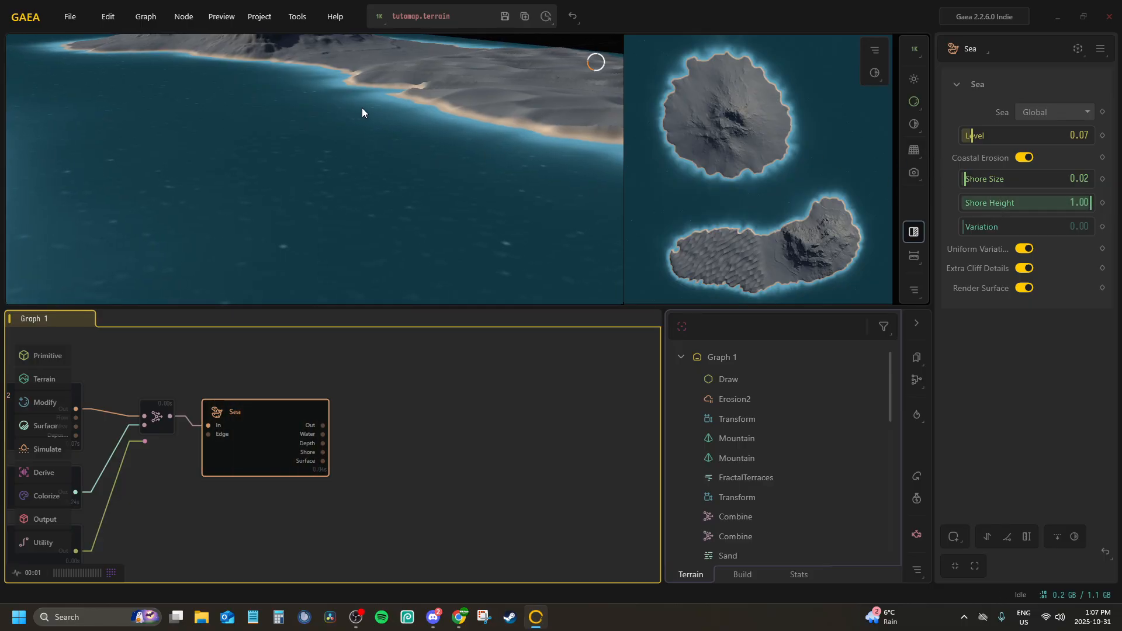
{"action": "mouse_move", "coordinate": [363, 107]}
{"action": "left_mouse_down"}
{"action": "mouse_move", "coordinate": [374, 111]}
{"action": "mouse_move", "coordinate": [365, 118]}
{"action": "left_mouse_up"}
{"action": "left_click_drag", "start_coordinate": [979, 226], "coordinate": [1037, 226]}
{"action": "left_click_drag", "start_coordinate": [549, 108], "coordinate": [241, 204]}
Select the Sand node and lower its Height to 0.22
{"action": "middle_click_drag", "start_coordinate": [184, 443], "coordinate": [299, 379]}
{"action": "left_click", "coordinate": [125, 428]}
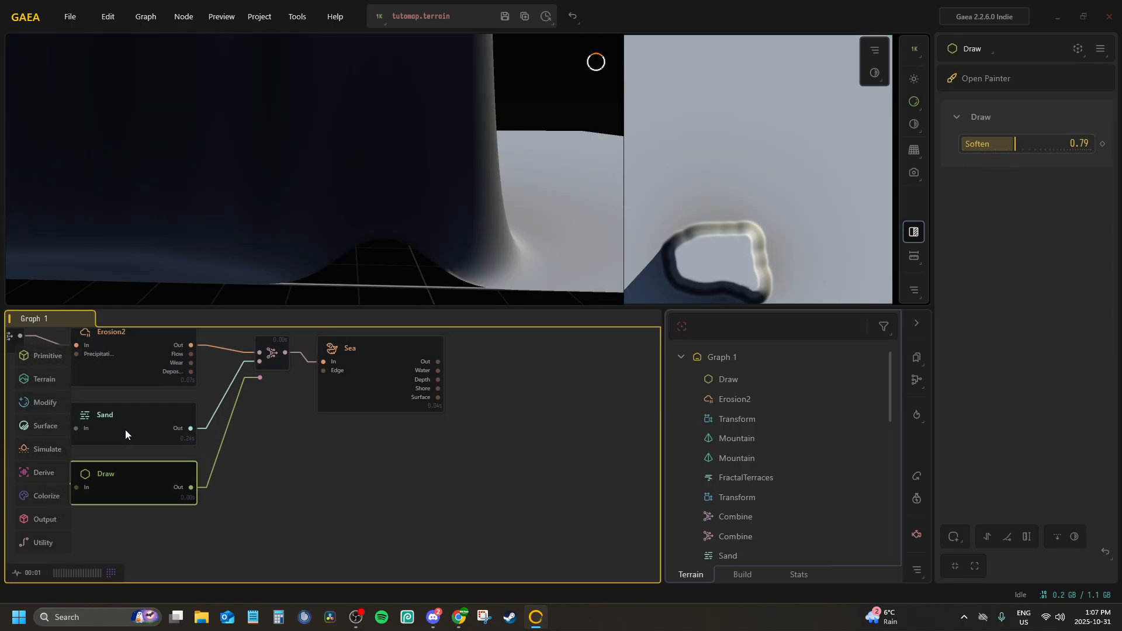
{"action": "left_click", "coordinate": [981, 206]}
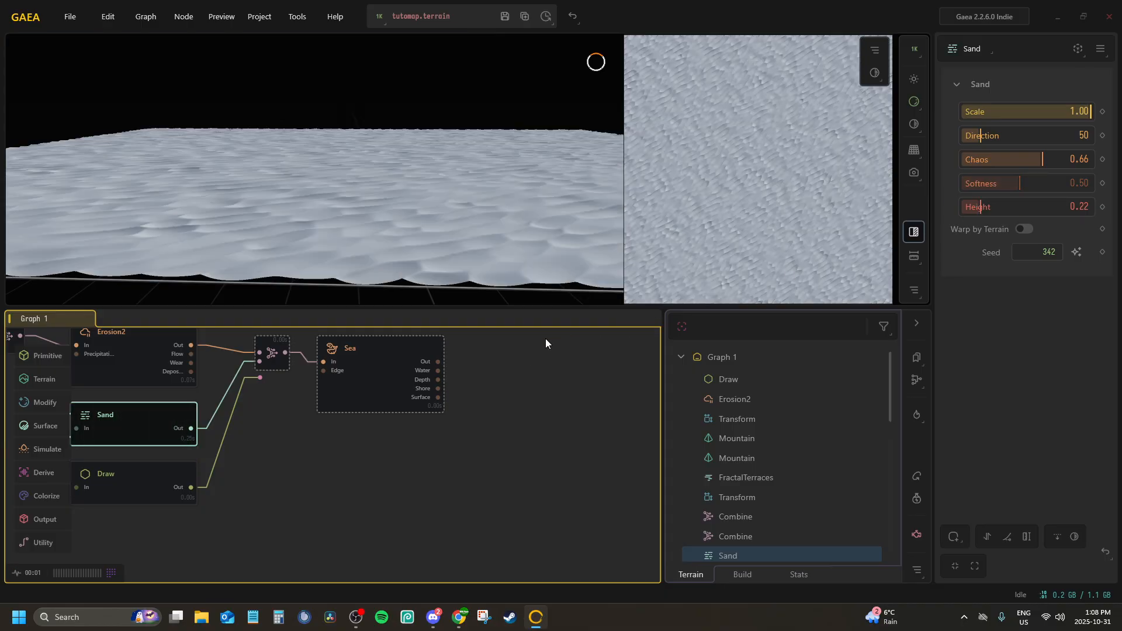
Preview the Sea node and examine the flattened sand ripples and the coastline around both islands
{"action": "left_click", "coordinate": [404, 366]}
{"action": "left_click_drag", "start_coordinate": [371, 138], "coordinate": [440, 329]}
{"action": "scroll", "coordinate": [313, 248], "scroll_direction": "down", "scroll_amount": 8}
{"action": "scroll", "coordinate": [312, 138], "scroll_direction": "up", "scroll_amount": 8}
{"action": "left_click_drag", "start_coordinate": [312, 137], "coordinate": [315, 5]}
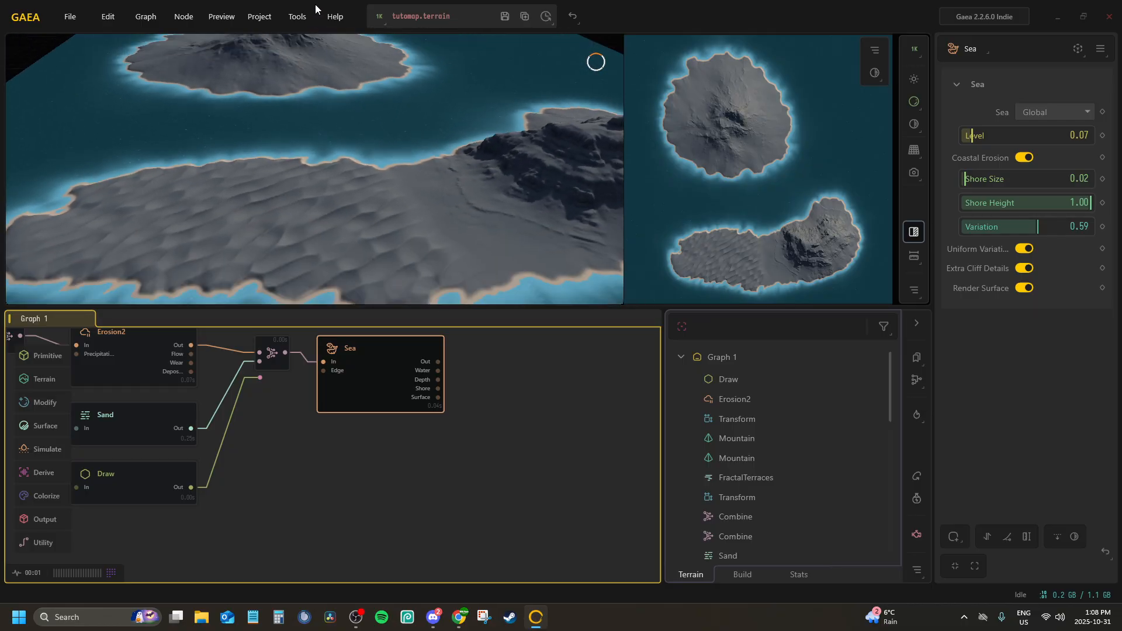
{"action": "left_click_drag", "start_coordinate": [321, 172], "coordinate": [295, 213]}
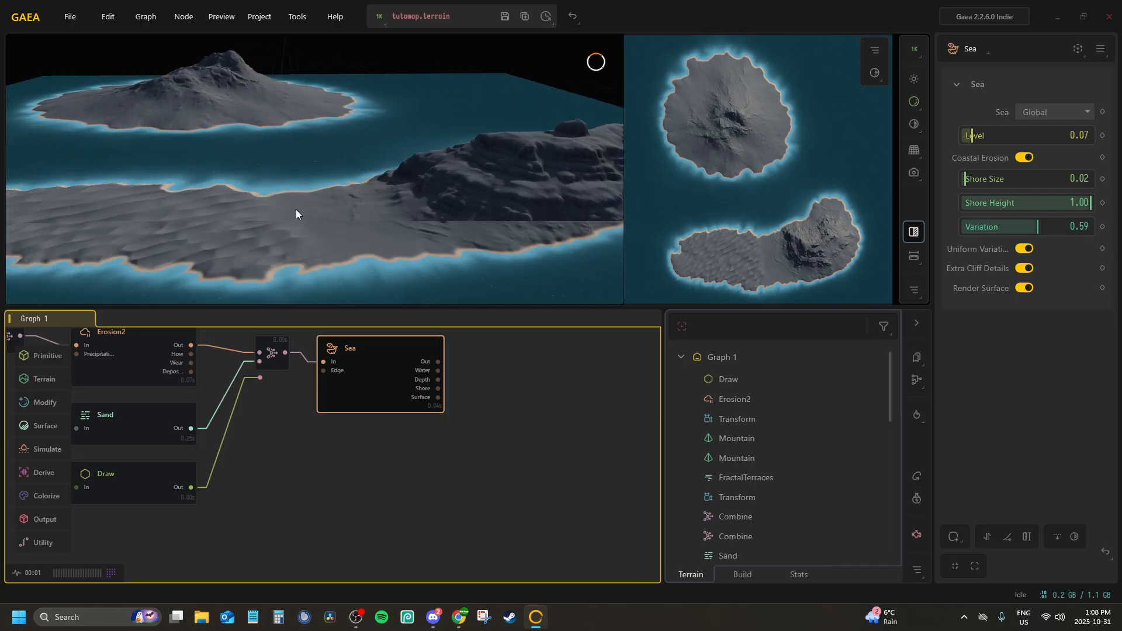
{"action": "scroll", "coordinate": [399, 383], "scroll_direction": "down", "scroll_amount": 2}
{"action": "scroll", "coordinate": [401, 383], "scroll_direction": "up", "scroll_amount": 5}
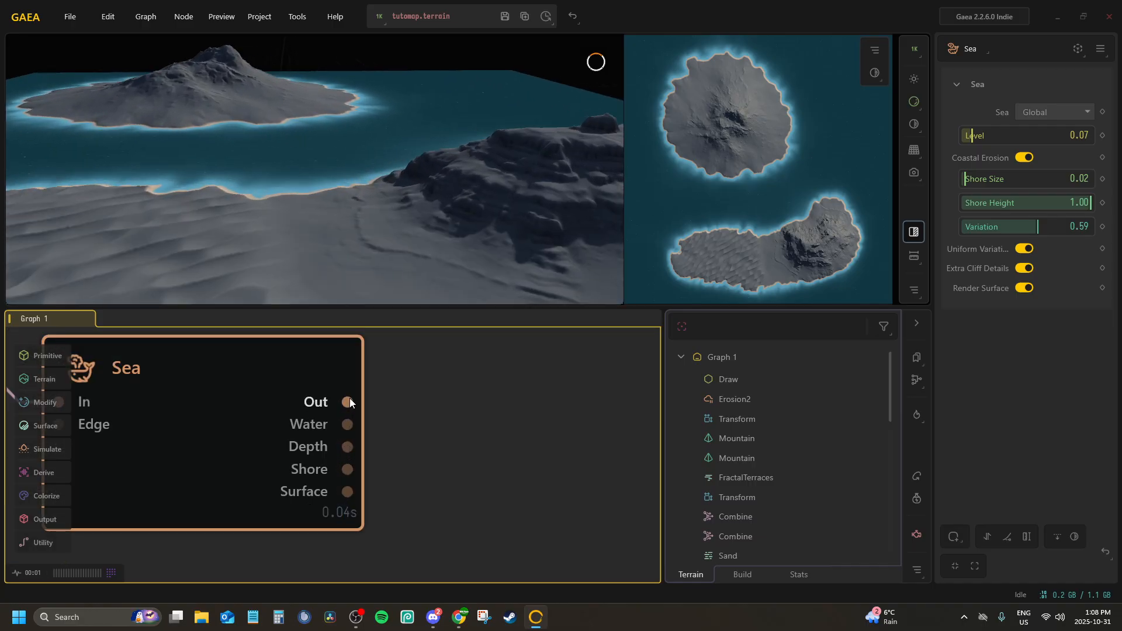
Add a Combine node to the Sea node's Out port and set its Ratio to 1.00
{"action": "left_click_drag", "start_coordinate": [345, 404], "coordinate": [494, 405]}
{"action": "type", "text": "com"}
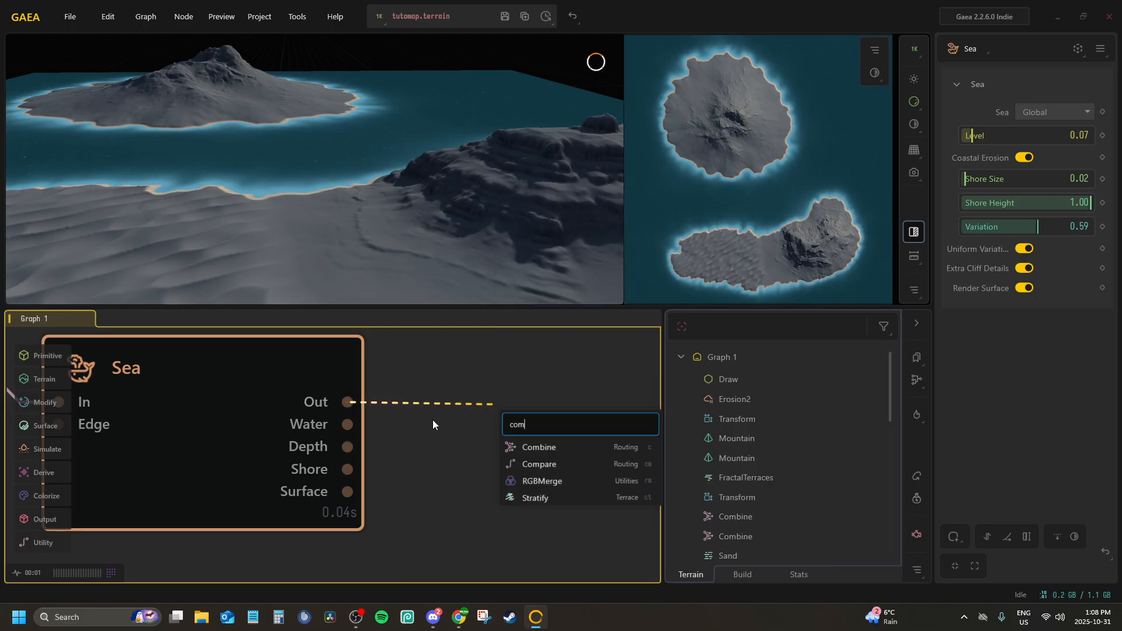
{"action": "key", "text": "Return"}
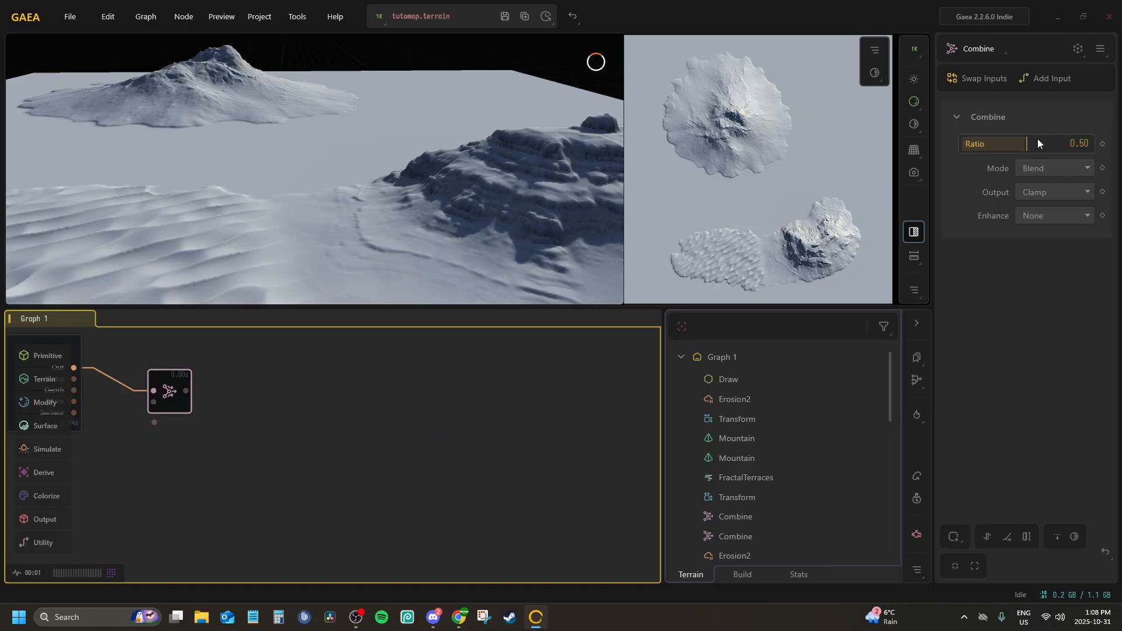
{"action": "left_click_drag", "start_coordinate": [1028, 144], "coordinate": [1092, 144]}
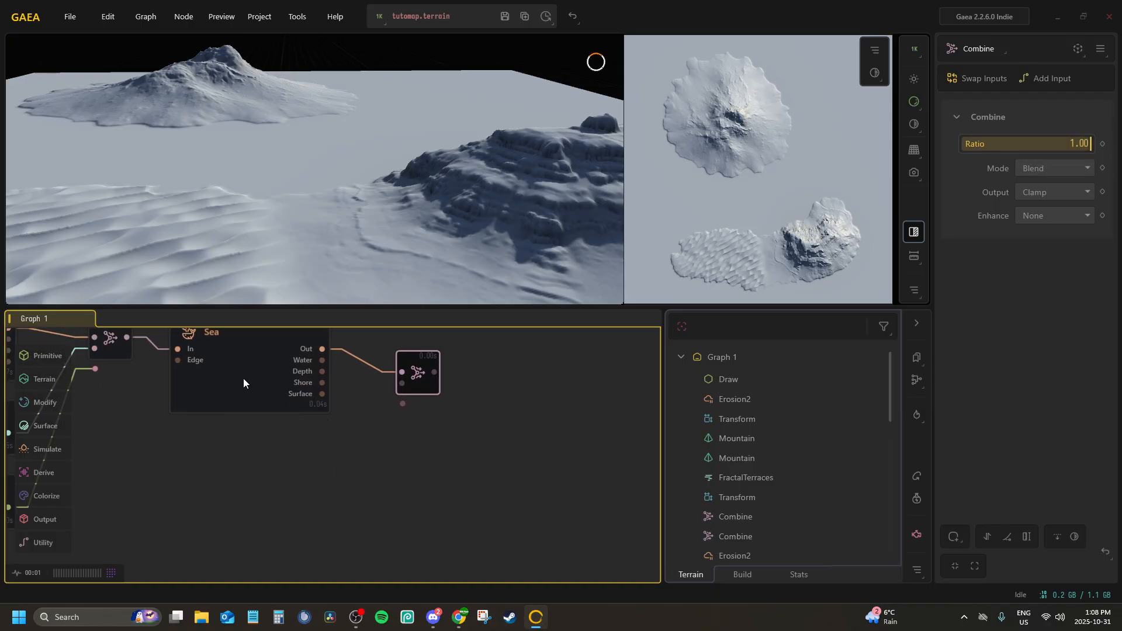
Turn off Render Surface on the Sea node and check the seabed beneath the water
{"action": "left_click", "coordinate": [267, 357]}
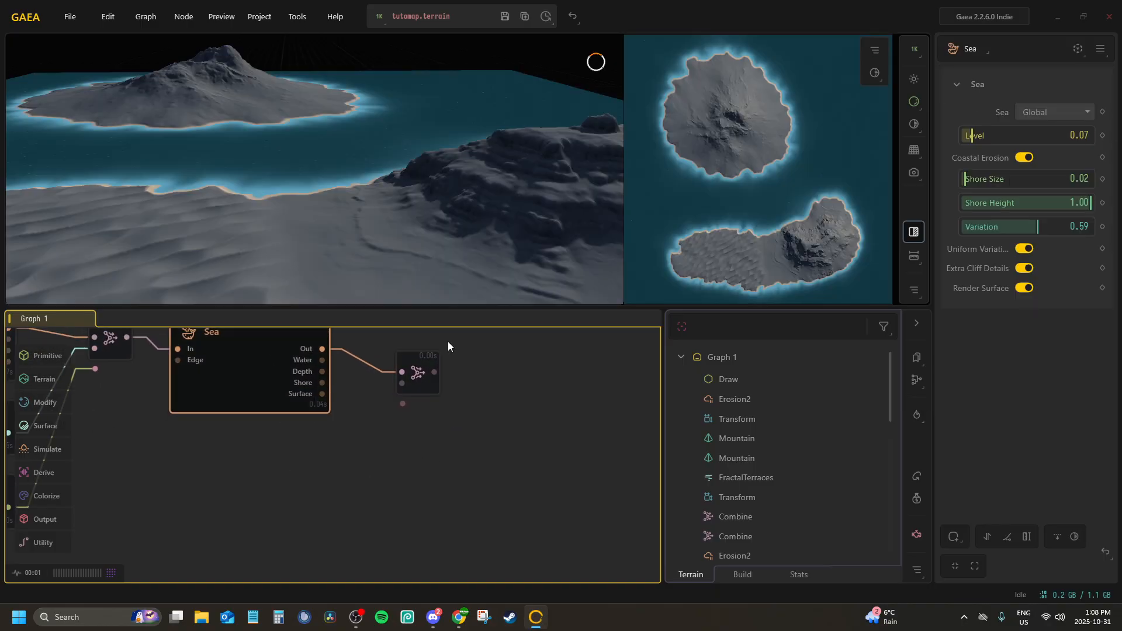
{"action": "left_click", "coordinate": [1022, 289]}
{"action": "left_click_drag", "start_coordinate": [358, 174], "coordinate": [362, 273]}
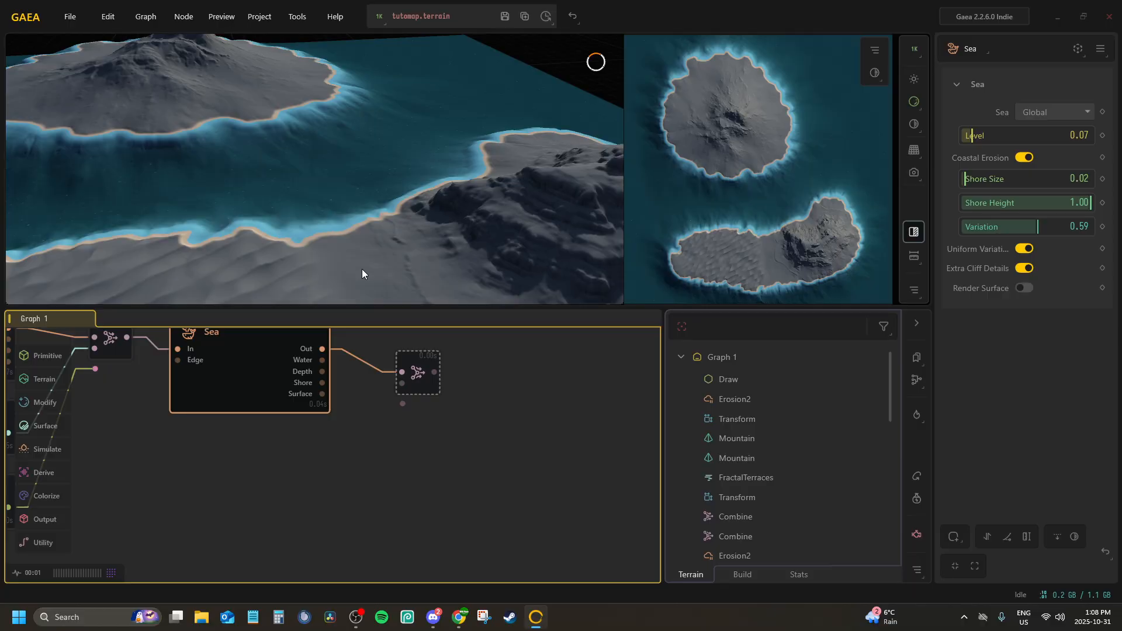
Rename the Combine node after the Sea node to Heightmap and mark its output for export
{"action": "left_click", "coordinate": [414, 363]}
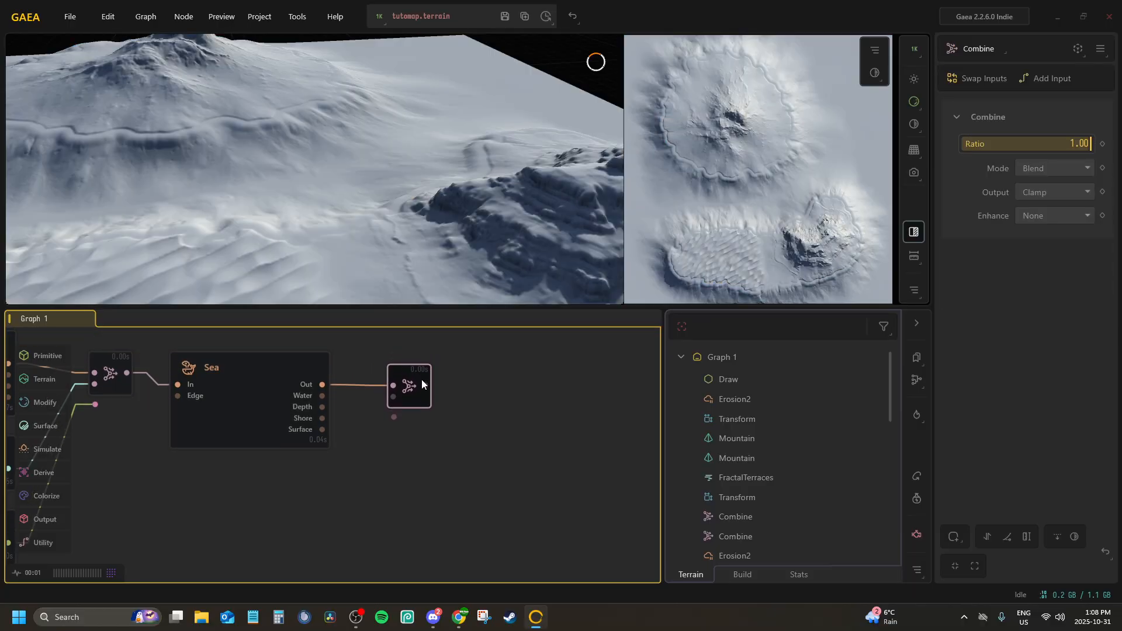
{"action": "mouse_move", "coordinate": [417, 380]}
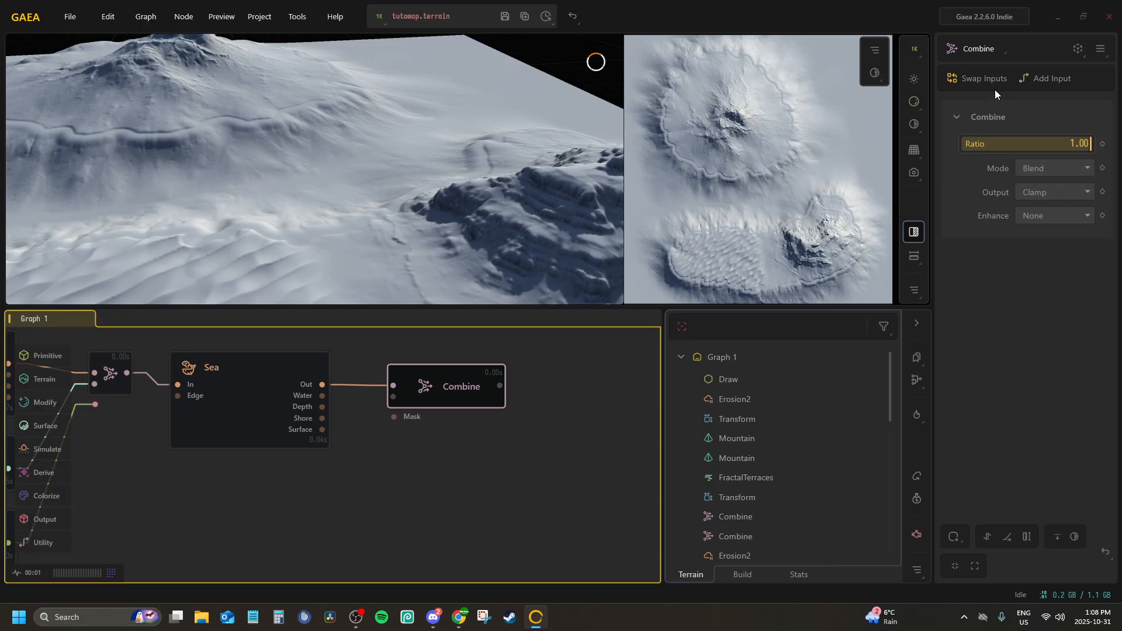
{"action": "double_click", "coordinate": [438, 372]}
{"action": "type", "text": "Heightmap"}
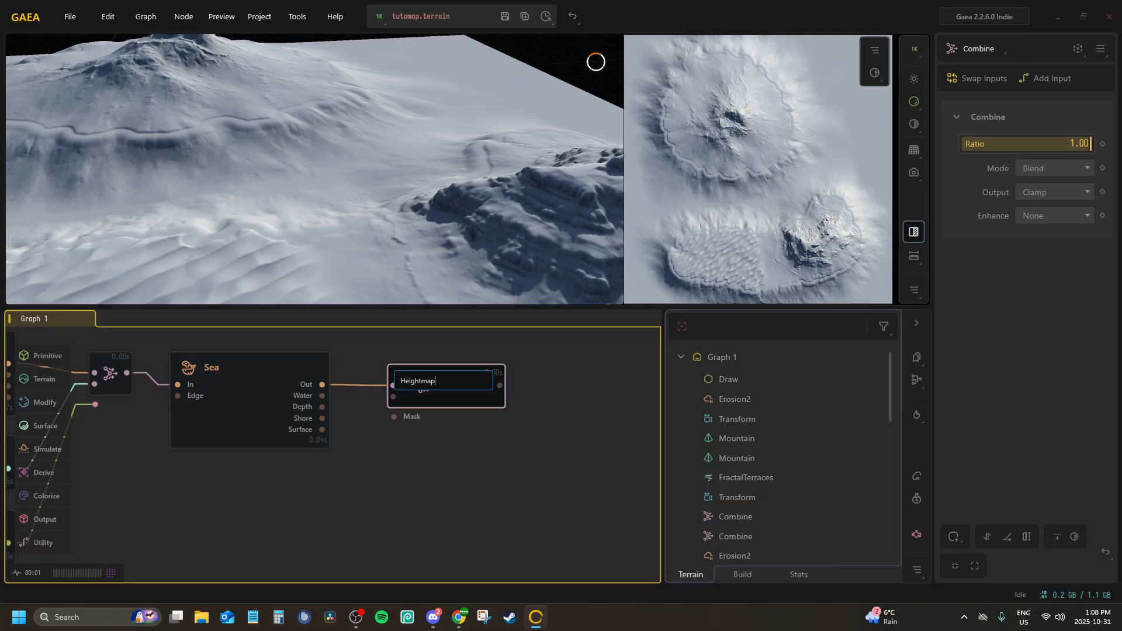
{"action": "key", "text": "Return"}
{"action": "key", "text": "p"}
{"action": "left_click", "coordinate": [569, 423]}
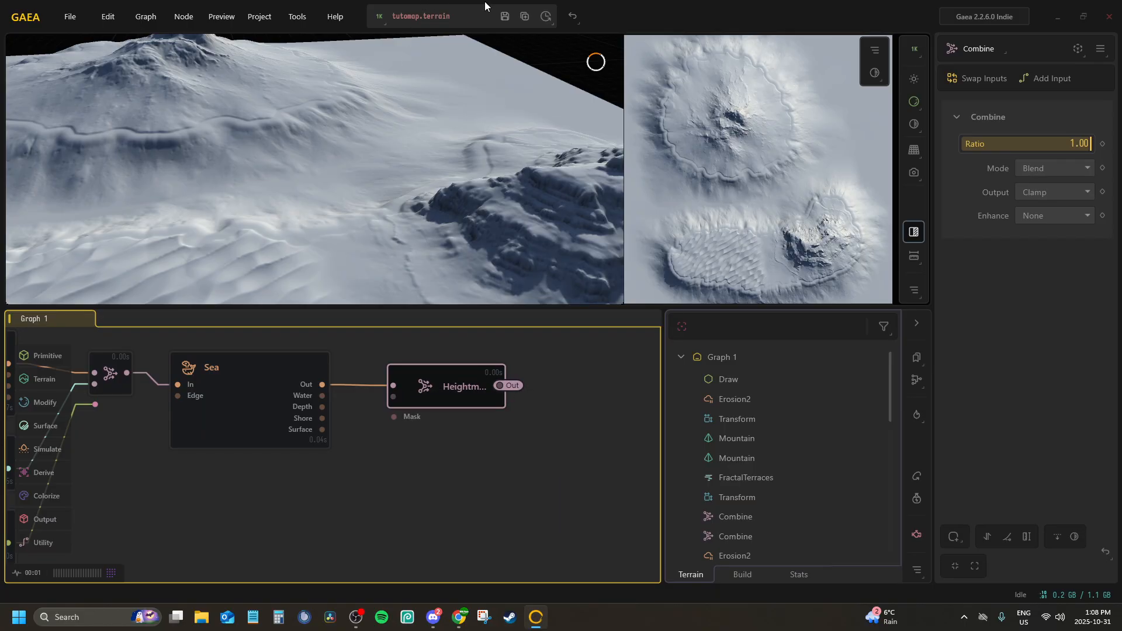
Add a Combine node to the Sea node's Water port and set its Ratio to 1.00
{"action": "middle_click_drag", "start_coordinate": [425, 437], "coordinate": [438, 400]}
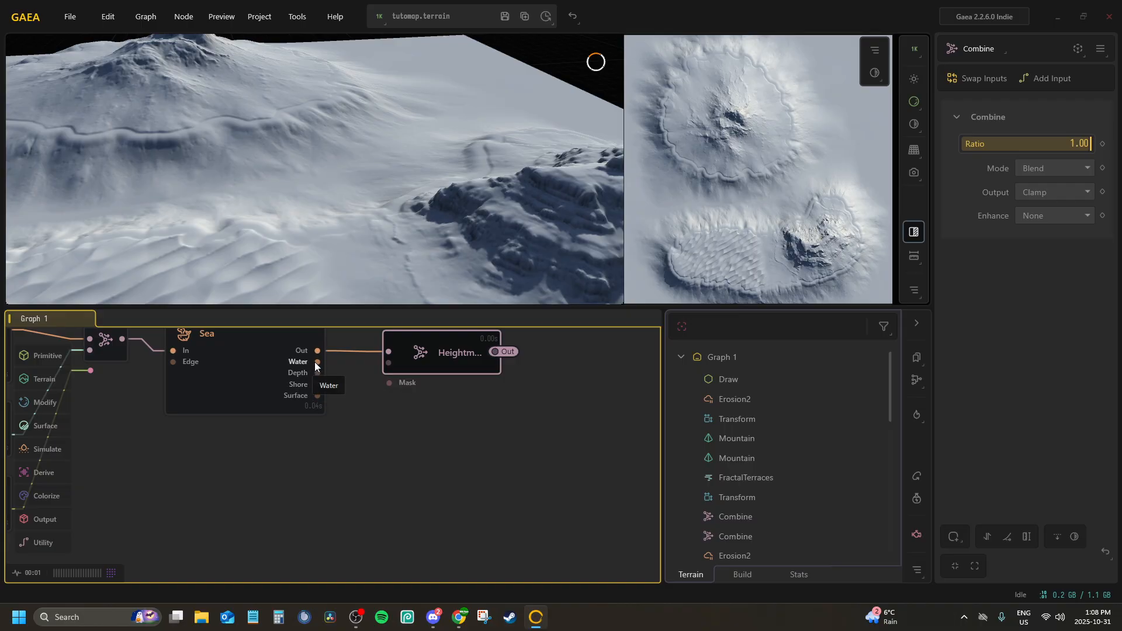
{"action": "left_click_drag", "start_coordinate": [314, 362], "coordinate": [384, 431]}
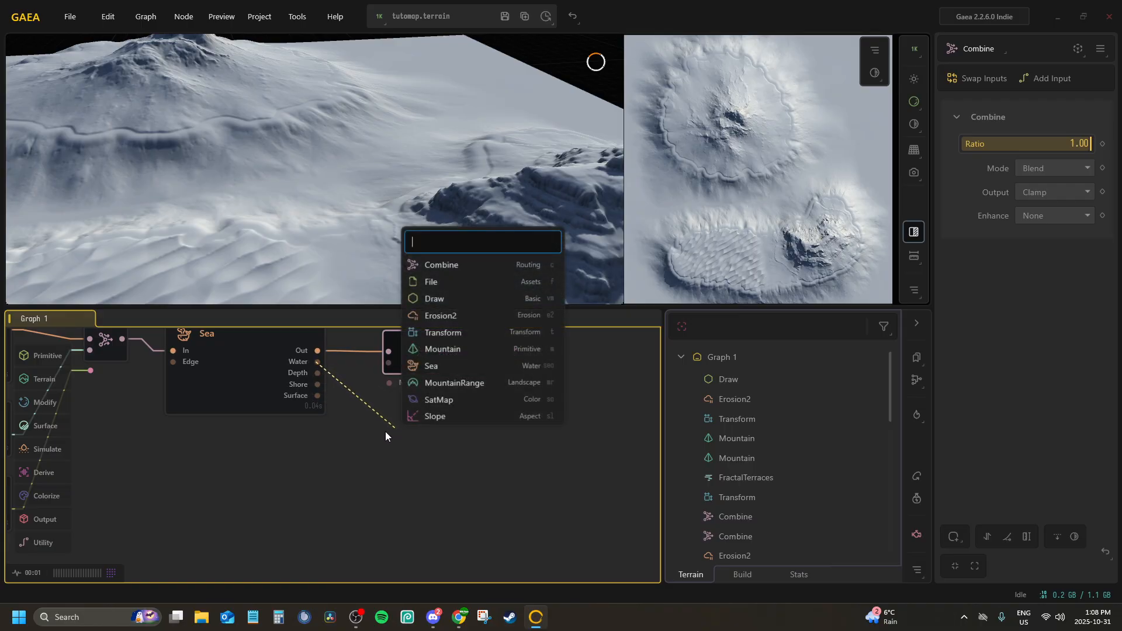
{"action": "type", "text": "comb"}
{"action": "key", "text": "Return"}
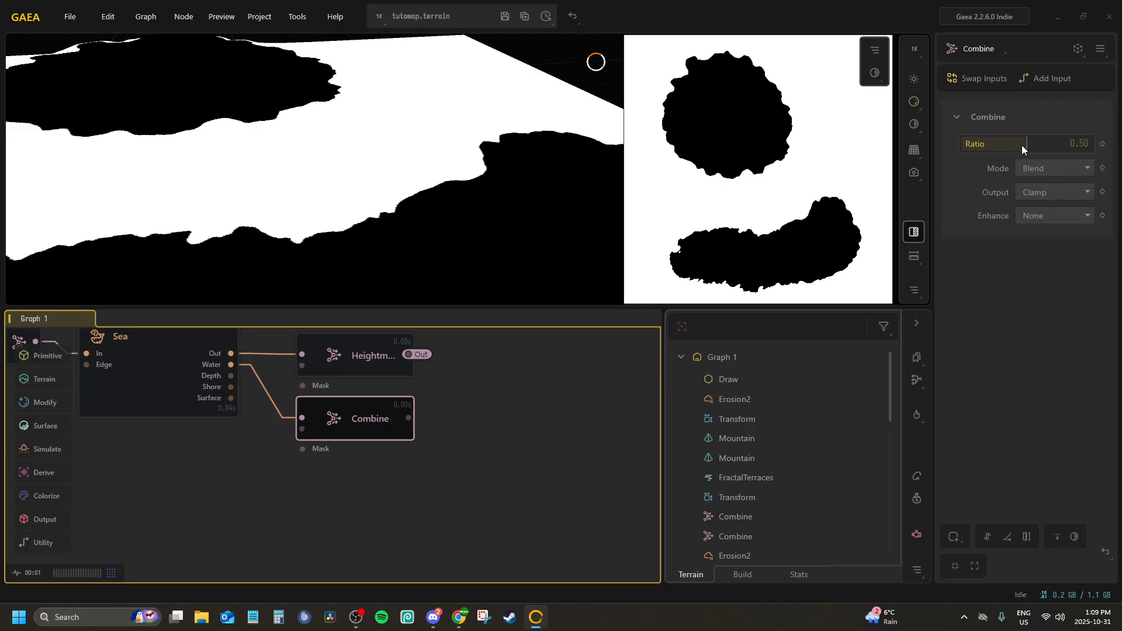
{"action": "left_click_drag", "start_coordinate": [1027, 142], "coordinate": [1090, 143]}
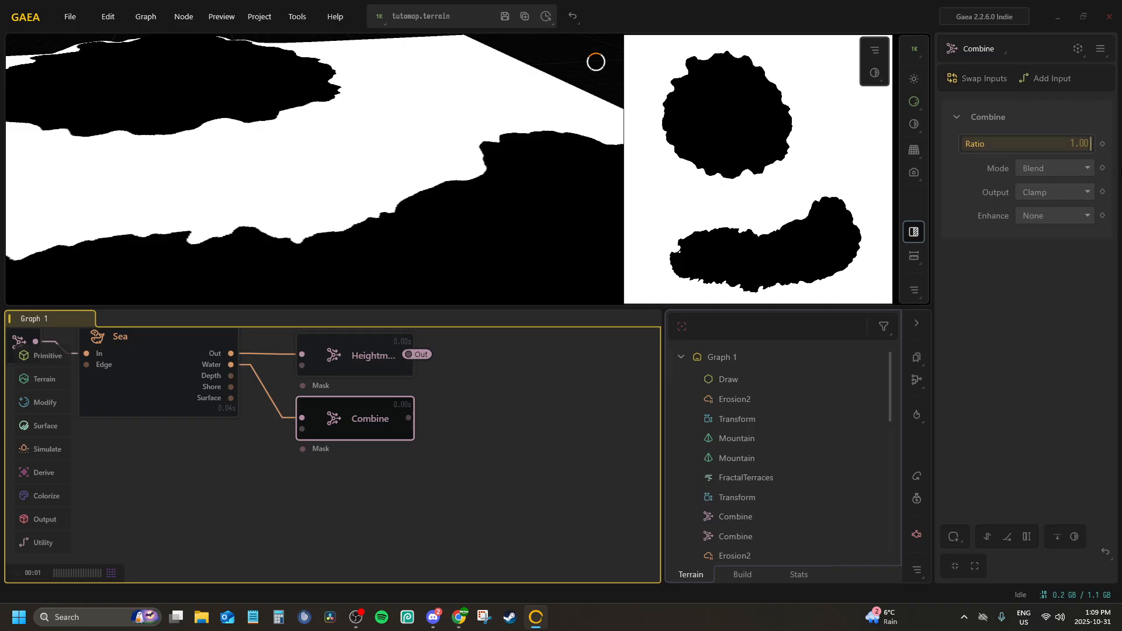
Rename the Combine node on the Water port to Wetness and convert its Out port to a portal
{"action": "double_click", "coordinate": [340, 416]}
{"action": "type", "text": "Wetness"}
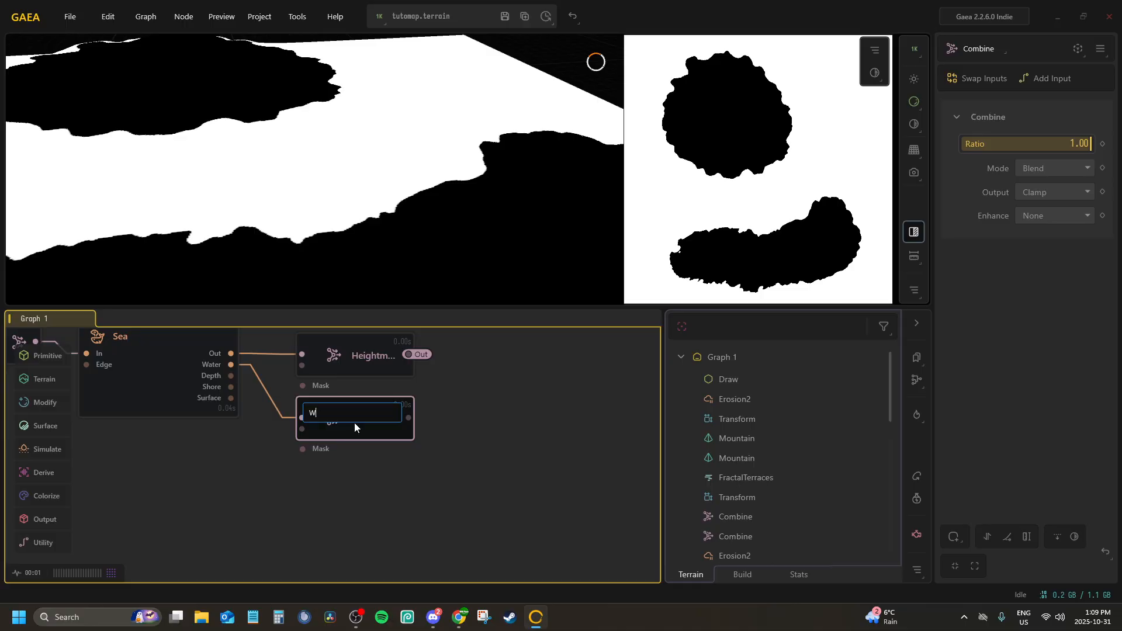
{"action": "key", "text": "Return"}
{"action": "right_click", "coordinate": [356, 420]}
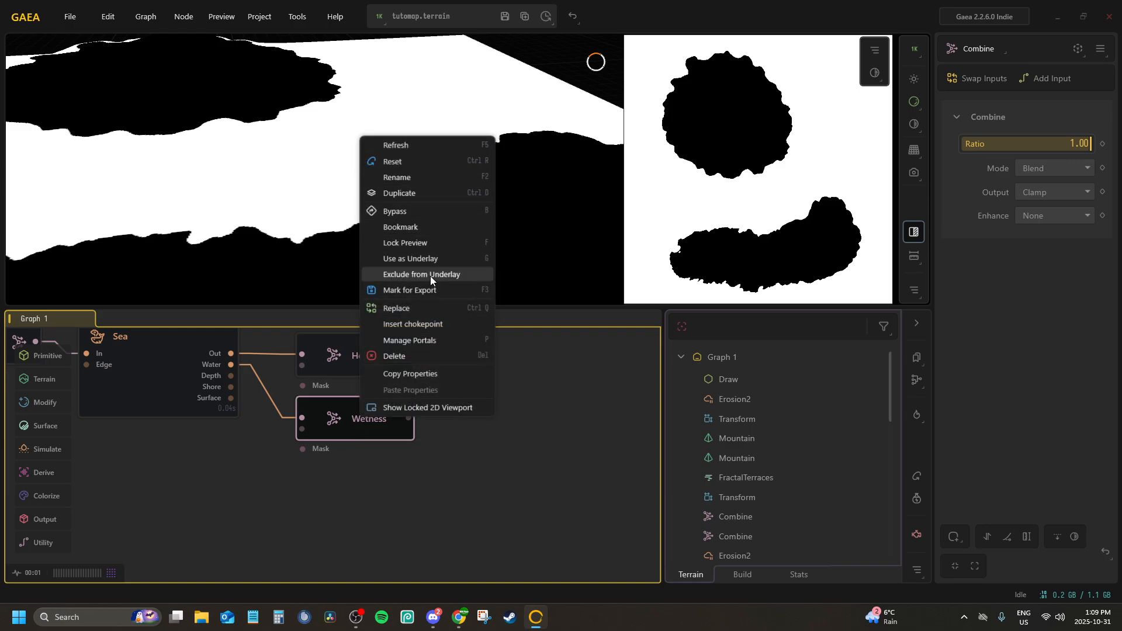
{"action": "left_click", "coordinate": [423, 340]}
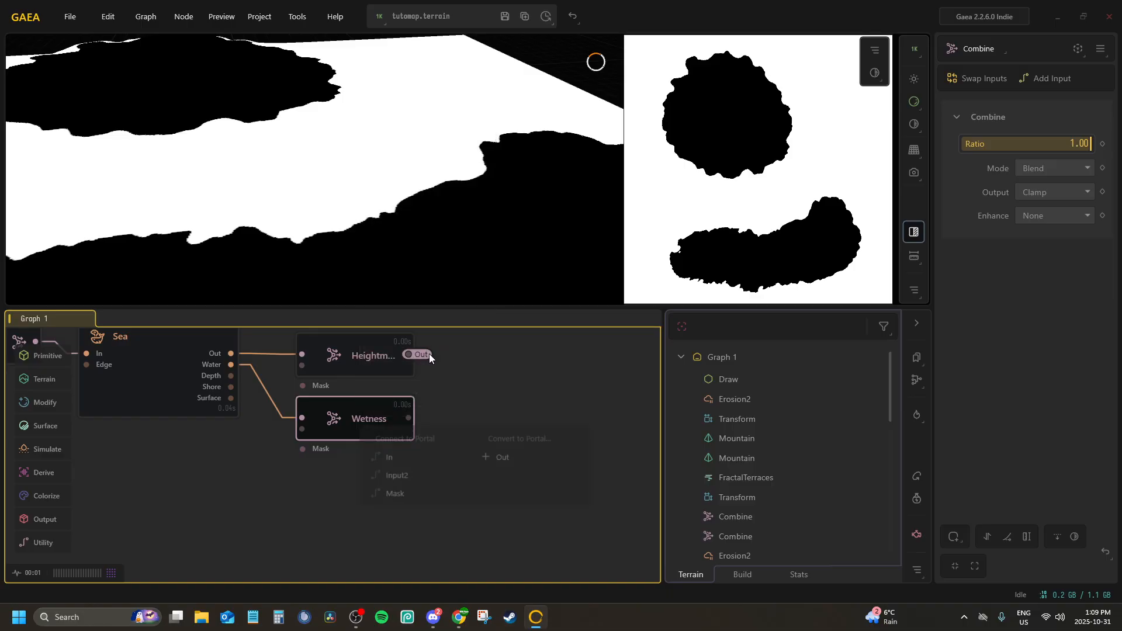
{"action": "left_click", "coordinate": [517, 462]}
Preview the Sea node's Shore and Depth outputs, comparing the masks, and return the preview to Out
{"action": "middle_click_drag", "start_coordinate": [355, 403], "coordinate": [431, 404]}
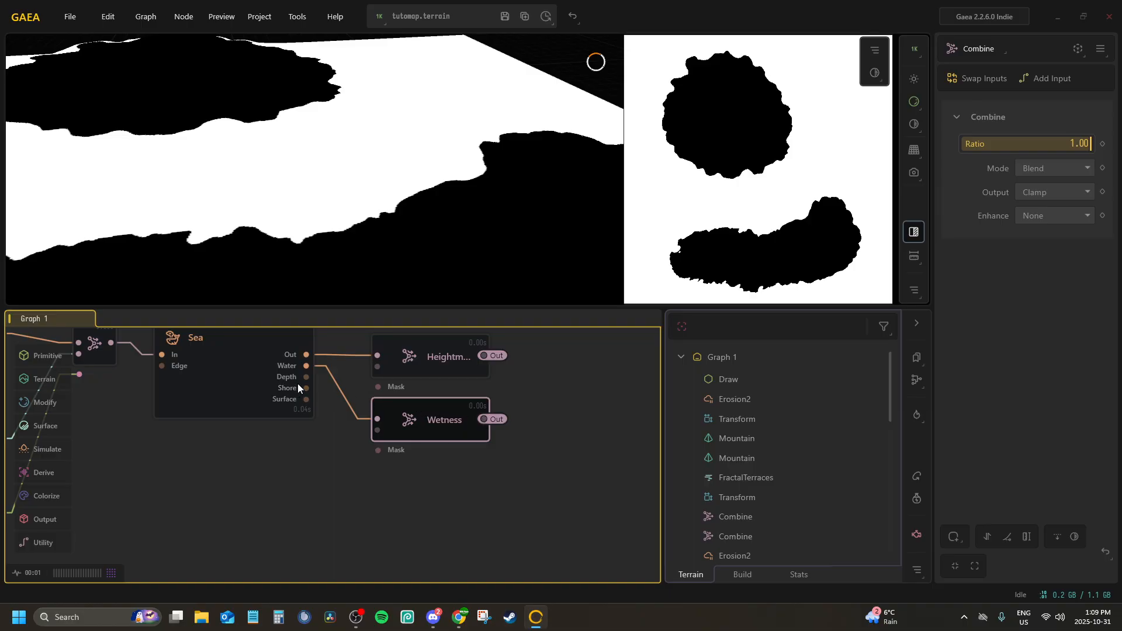
{"action": "left_click", "coordinate": [278, 377]}
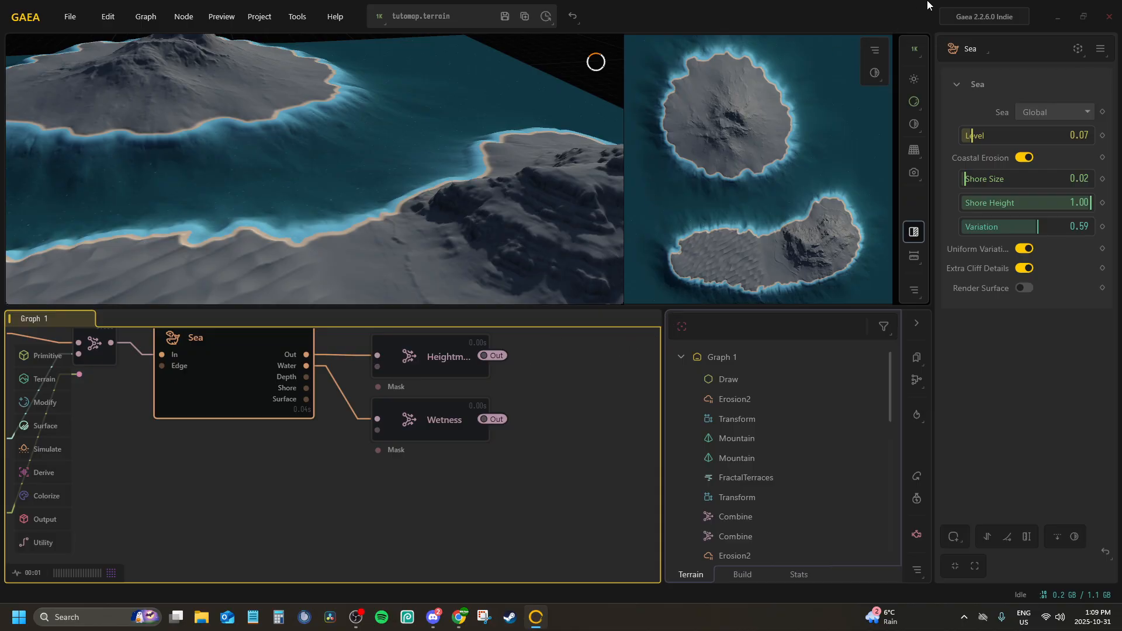
{"action": "left_click", "coordinate": [874, 51]}
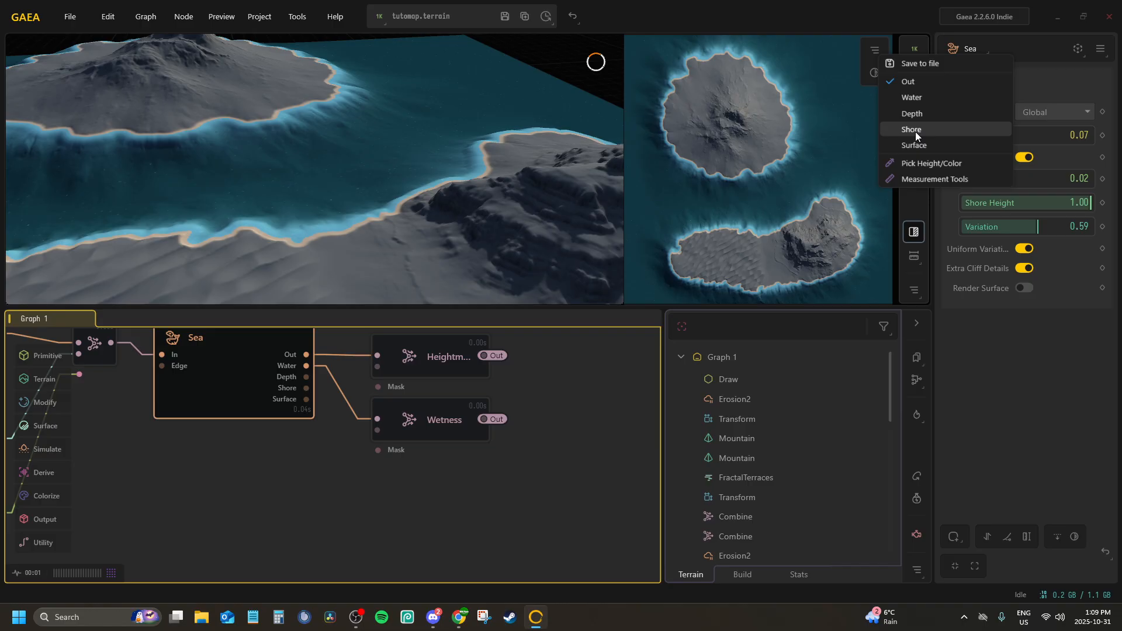
{"action": "left_click", "coordinate": [914, 130]}
{"action": "left_click", "coordinate": [873, 52]}
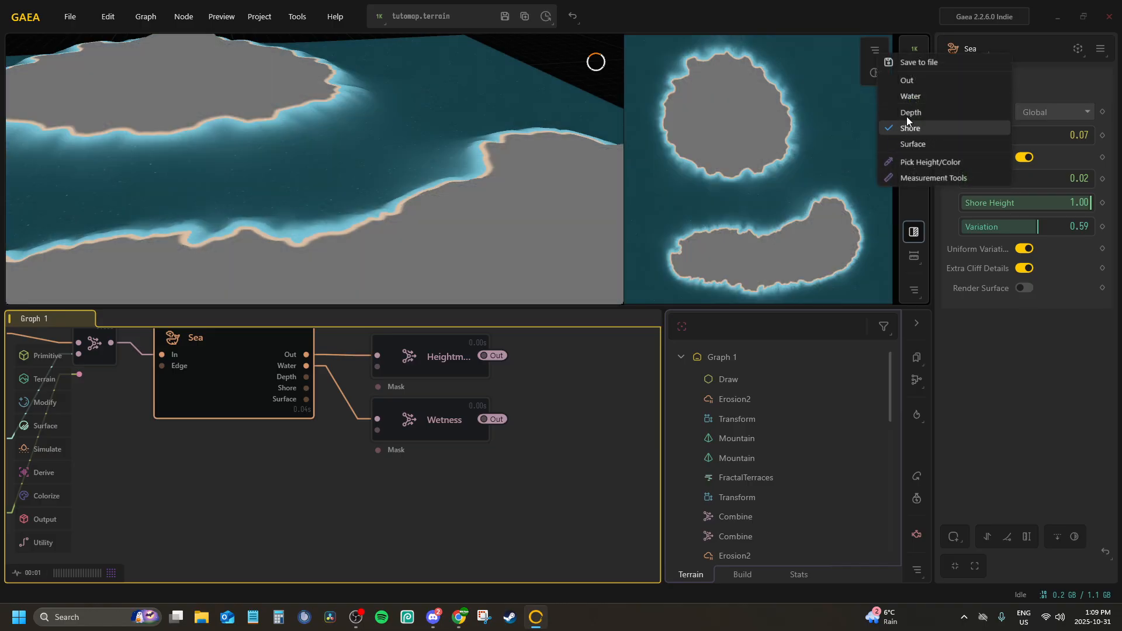
{"action": "left_click", "coordinate": [873, 51]}
{"action": "left_click", "coordinate": [872, 52]}
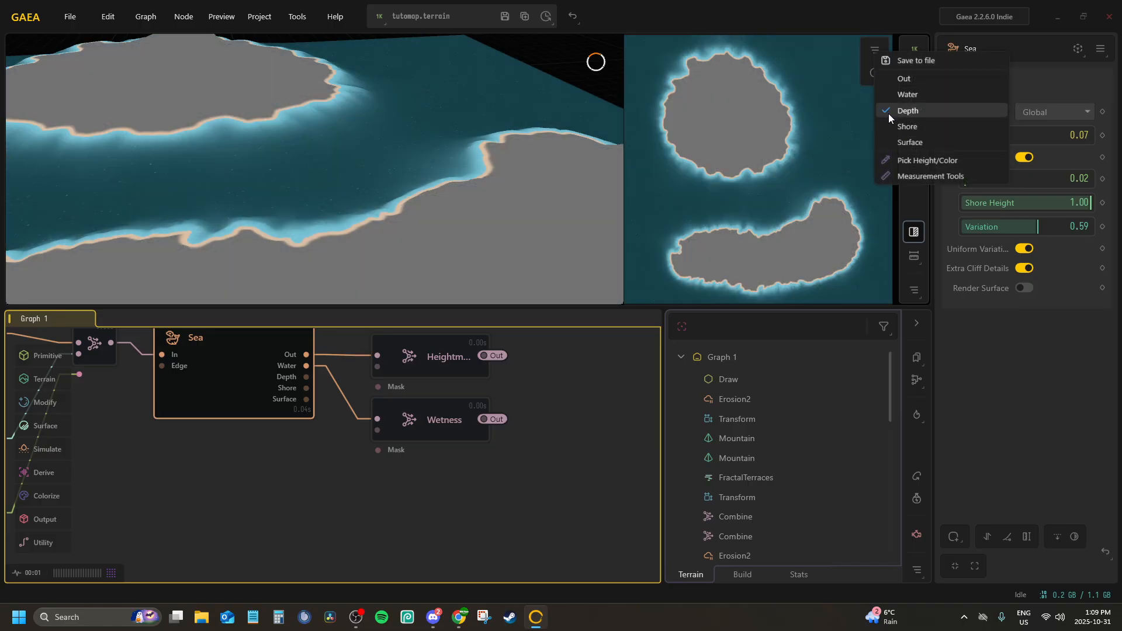
{"action": "left_click", "coordinate": [905, 79]}
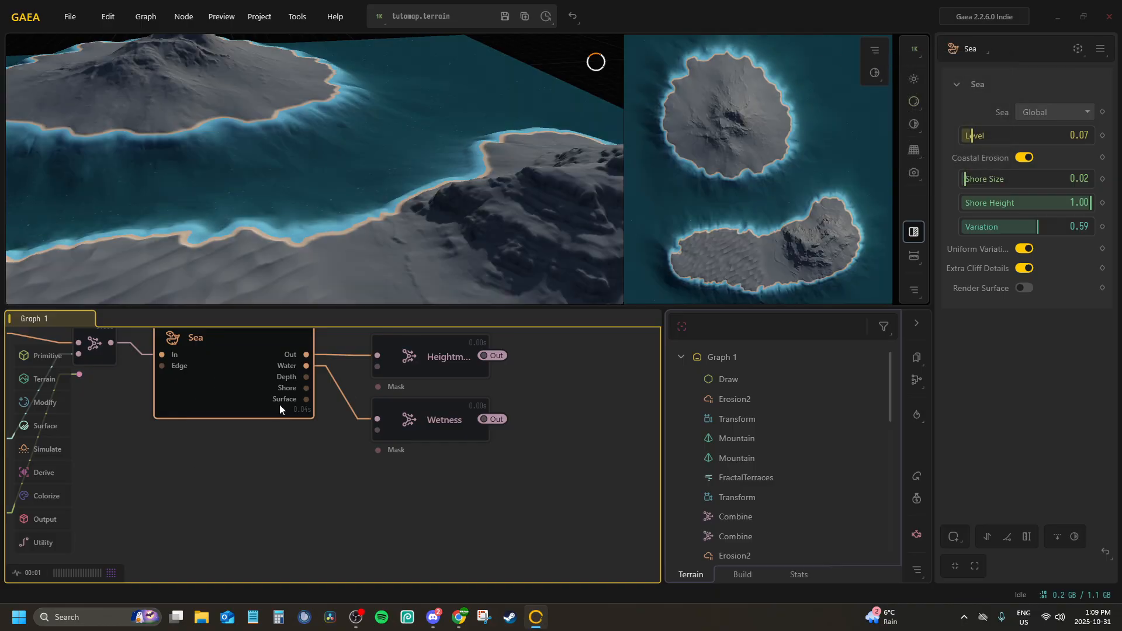
Start adding a connected node from the Sea node's Shore port
{"action": "left_click_drag", "start_coordinate": [305, 388], "coordinate": [374, 491]}
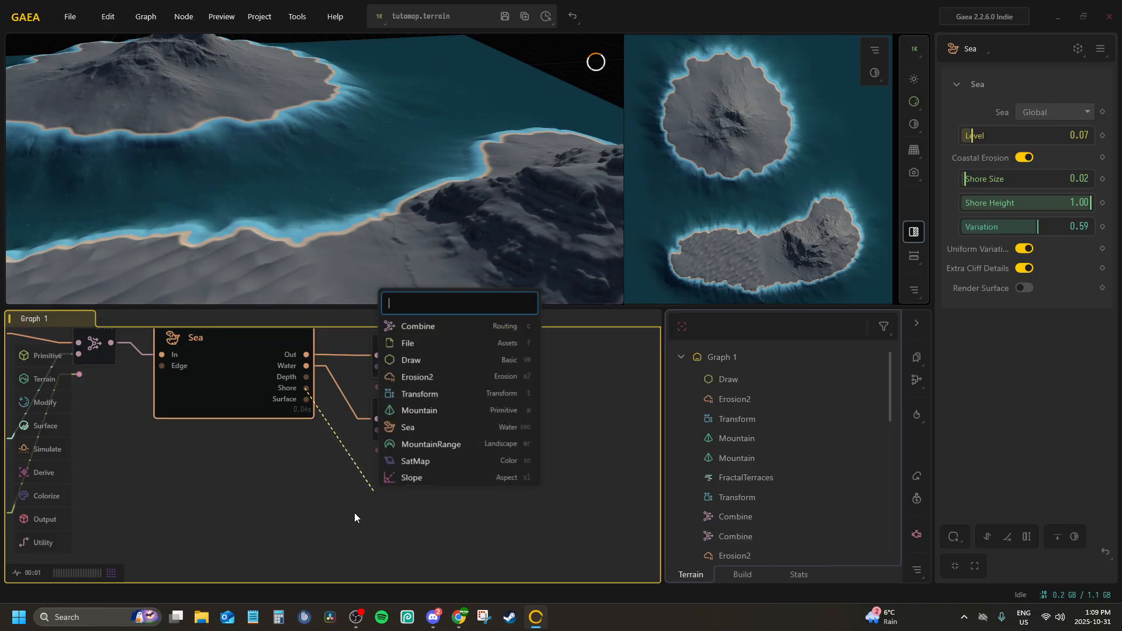
Add a Combine node to the Sea node's Shore port, rename it BeachMask and convert its Out port to a portal
{"action": "type", "text": "com"}
{"action": "key", "text": "Return"}
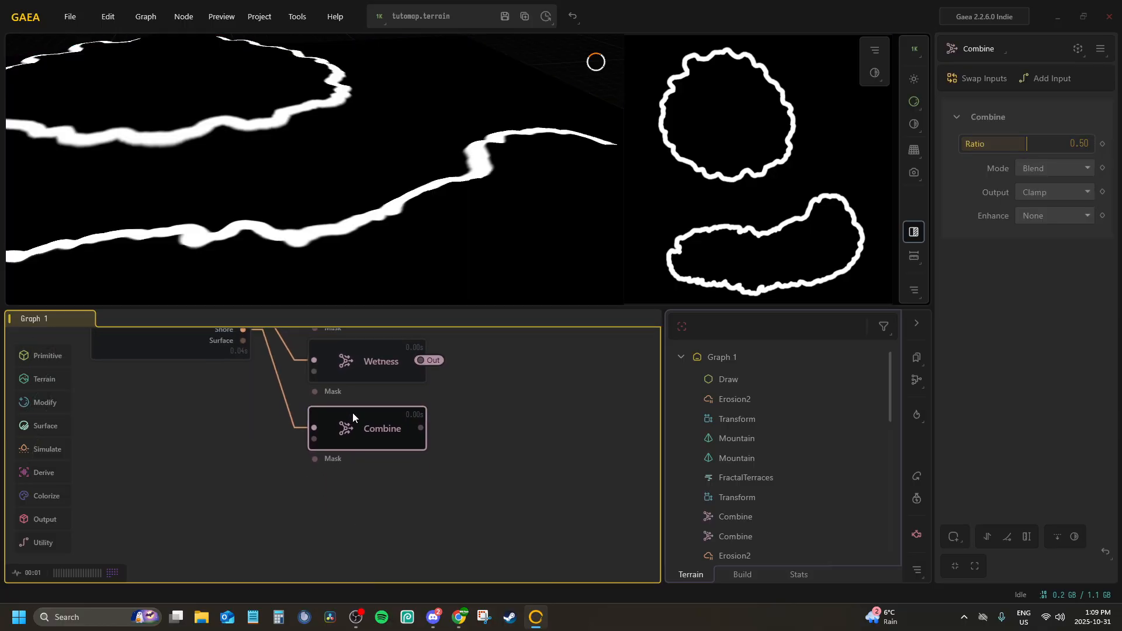
{"action": "double_click", "coordinate": [371, 423]}
{"action": "type", "text": "BeachMask"}
{"action": "key", "text": "Return"}
{"action": "middle_click_drag", "start_coordinate": [442, 413], "coordinate": [531, 514]}
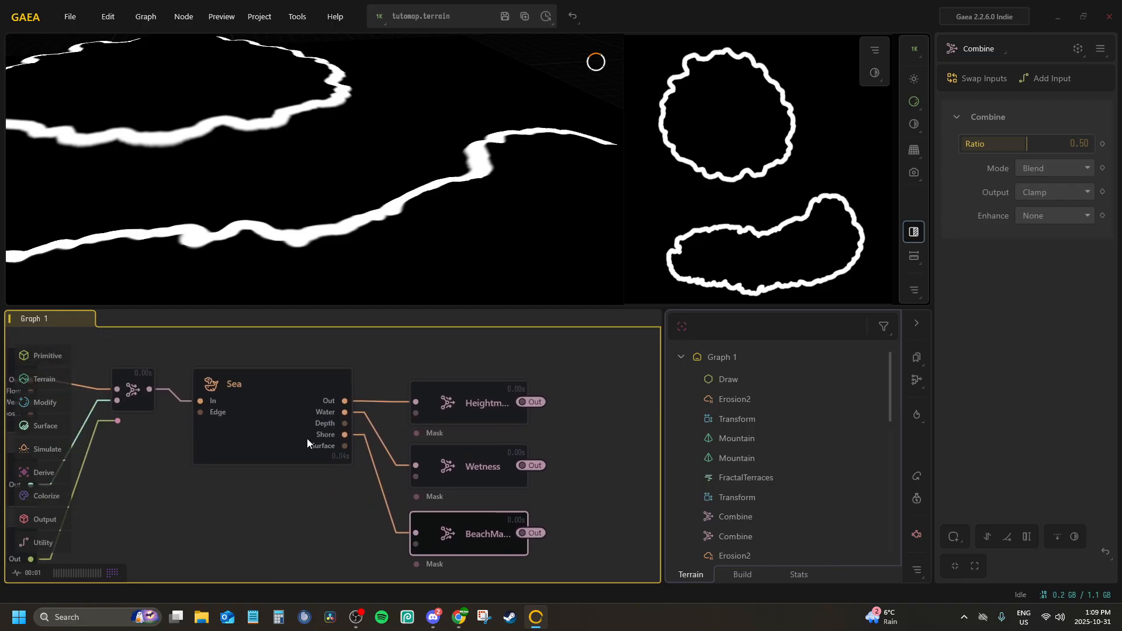
Check the Heightmap and Wetness output nodes and set the BeachMask node's Ratio to 1.00
{"action": "left_click", "coordinate": [299, 515]}
{"action": "scroll", "coordinate": [354, 453], "scroll_direction": "down", "scroll_amount": 5}
{"action": "scroll", "coordinate": [363, 434], "scroll_direction": "up", "scroll_amount": 7}
{"action": "left_click", "coordinate": [520, 363]}
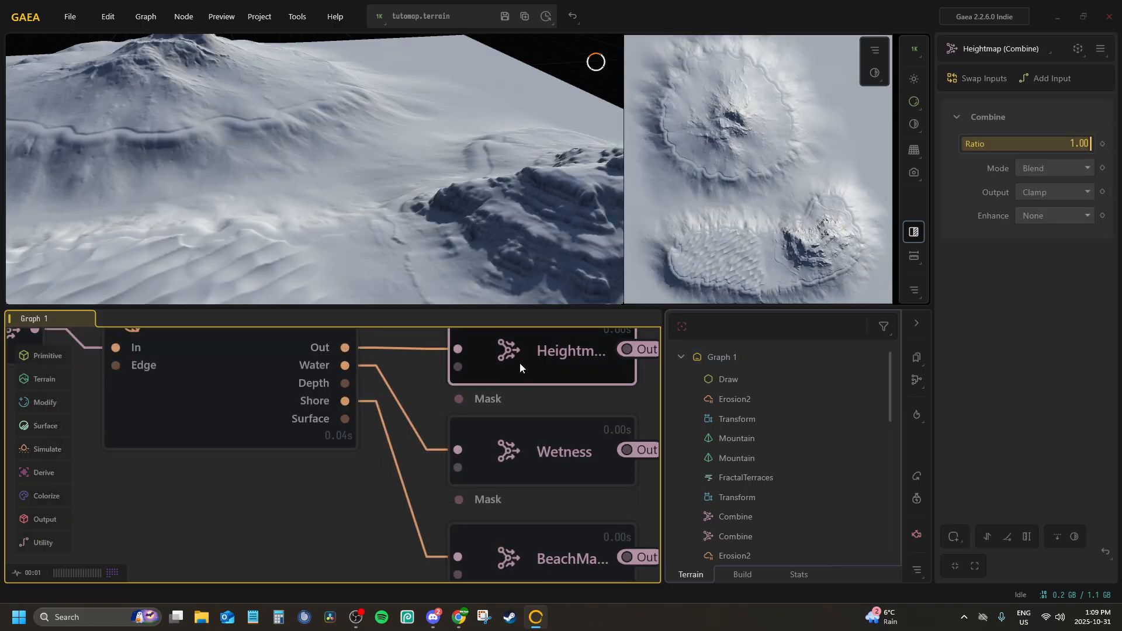
{"action": "scroll", "coordinate": [444, 392], "scroll_direction": "down", "scroll_amount": 5}
{"action": "left_click", "coordinate": [460, 412]}
{"action": "left_click", "coordinate": [460, 453]}
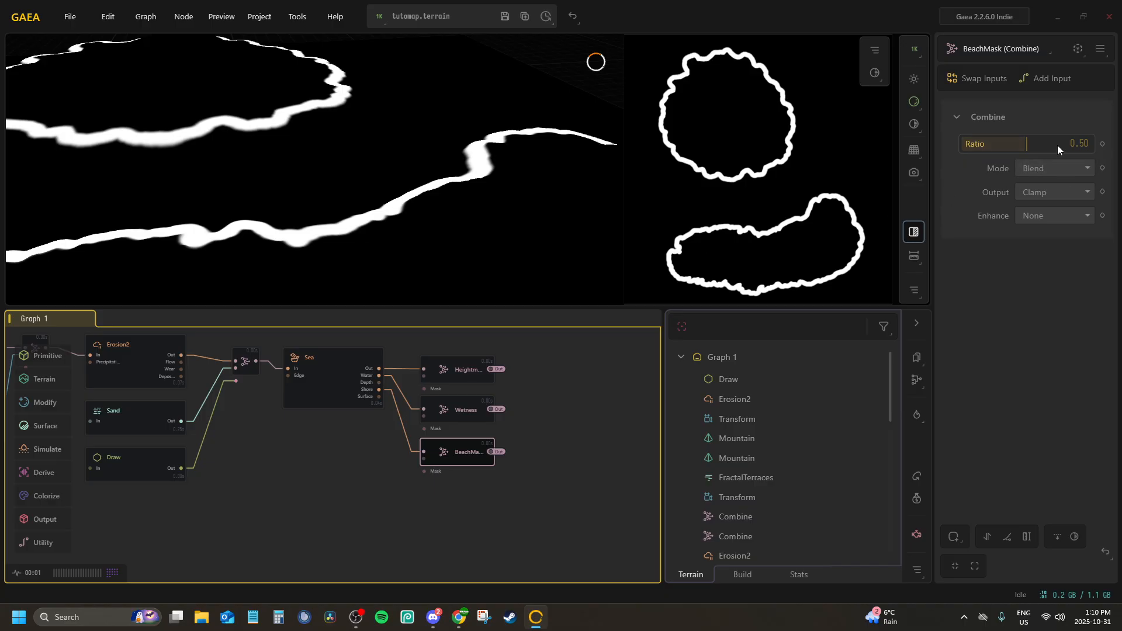
{"action": "left_click_drag", "start_coordinate": [1024, 142], "coordinate": [1092, 143]}
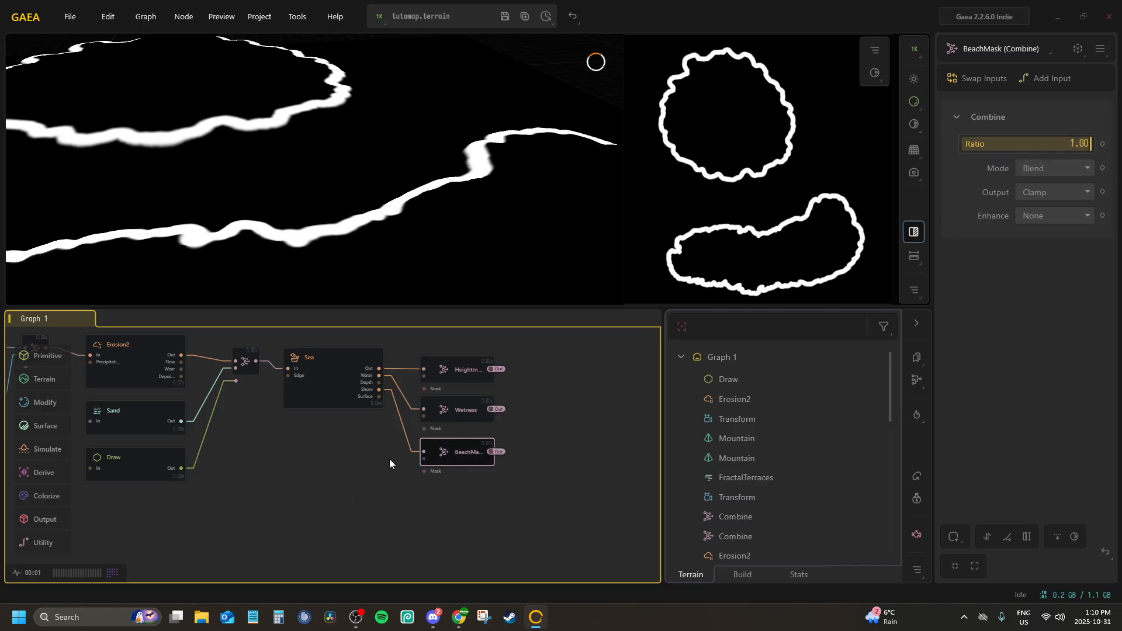
Save the terrain project
{"action": "scroll", "coordinate": [514, 432], "scroll_direction": "up", "scroll_amount": 2}
{"action": "left_click", "coordinate": [554, 421]}
{"action": "left_click", "coordinate": [505, 16]}
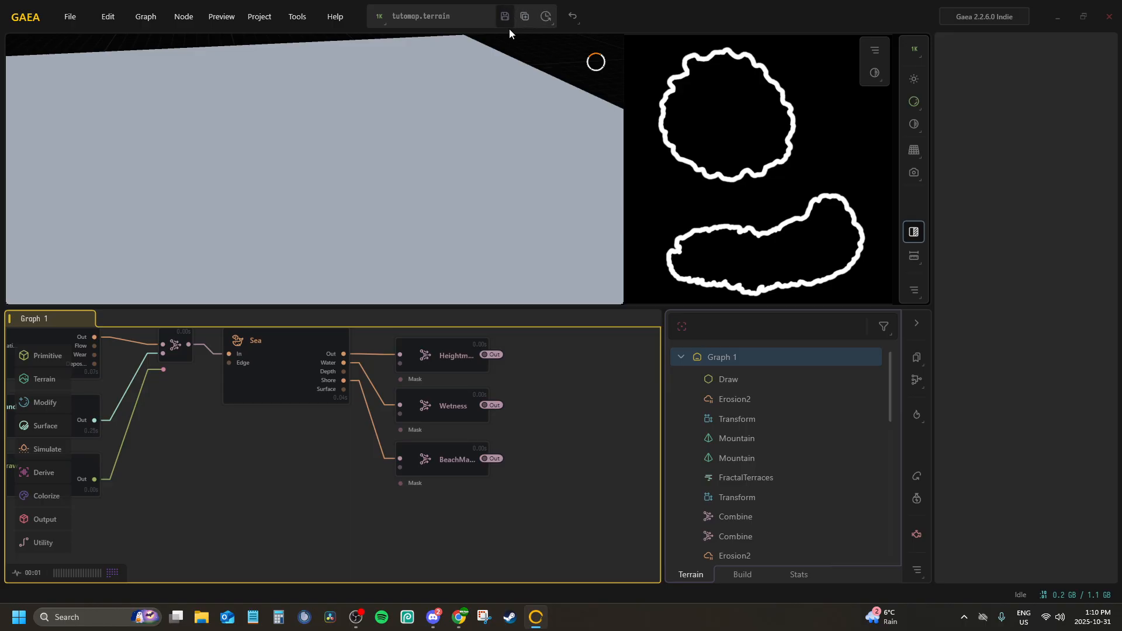
Create a second graph beside Graph 1 and add a Snow node to it
{"action": "middle_click_drag", "start_coordinate": [175, 344], "coordinate": [194, 384]}
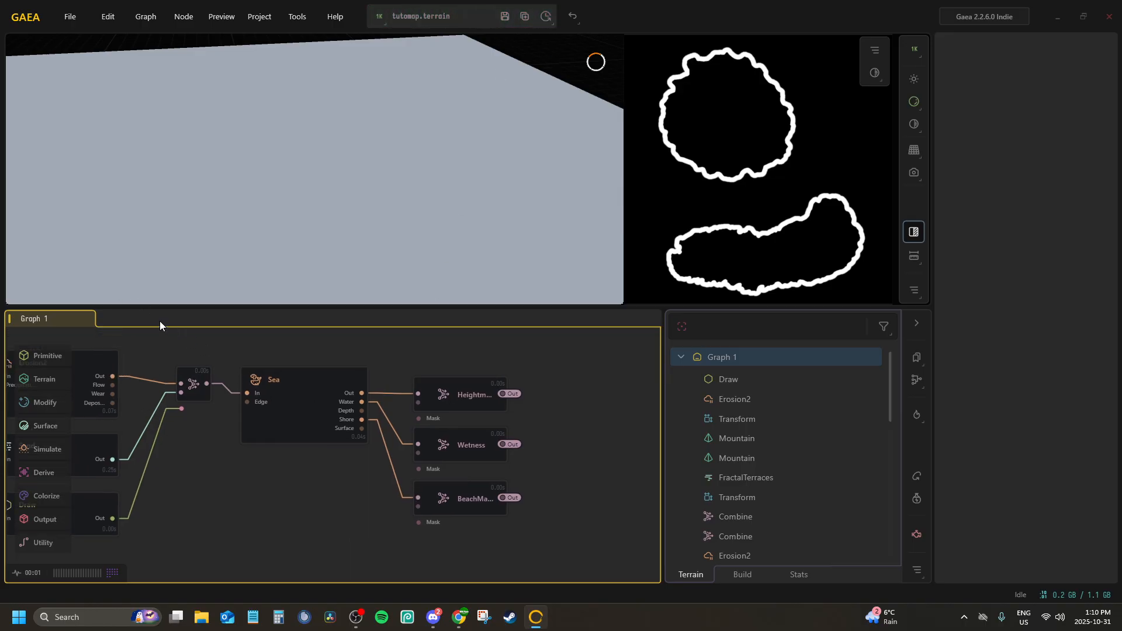
{"action": "right_click", "coordinate": [159, 321]}
{"action": "left_click", "coordinate": [188, 332]}
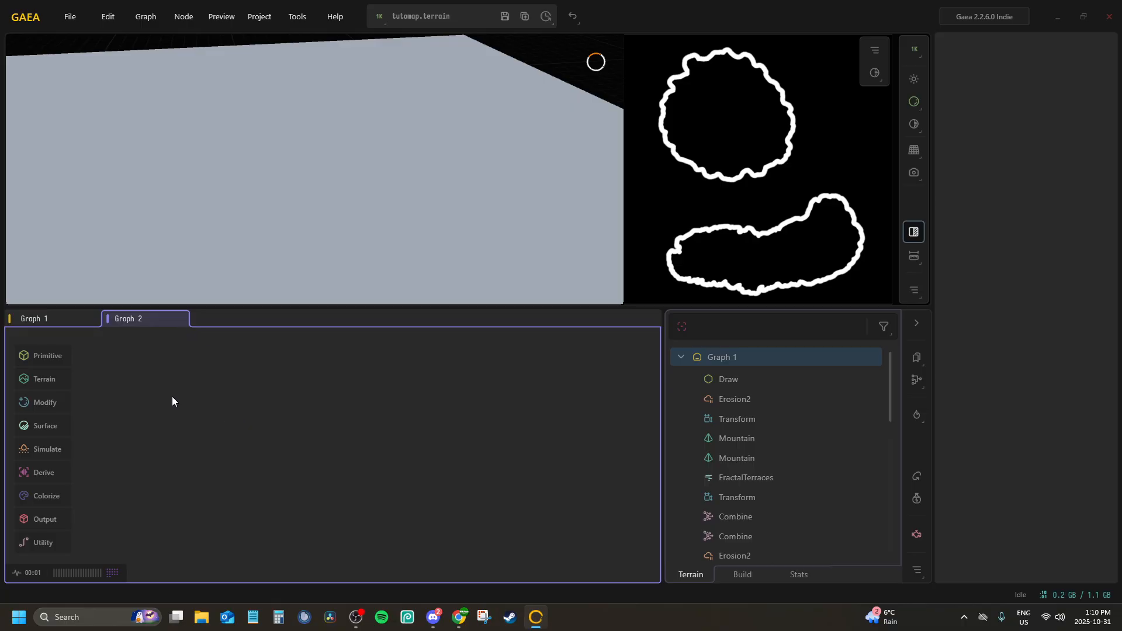
{"action": "double_click", "coordinate": [186, 391]}
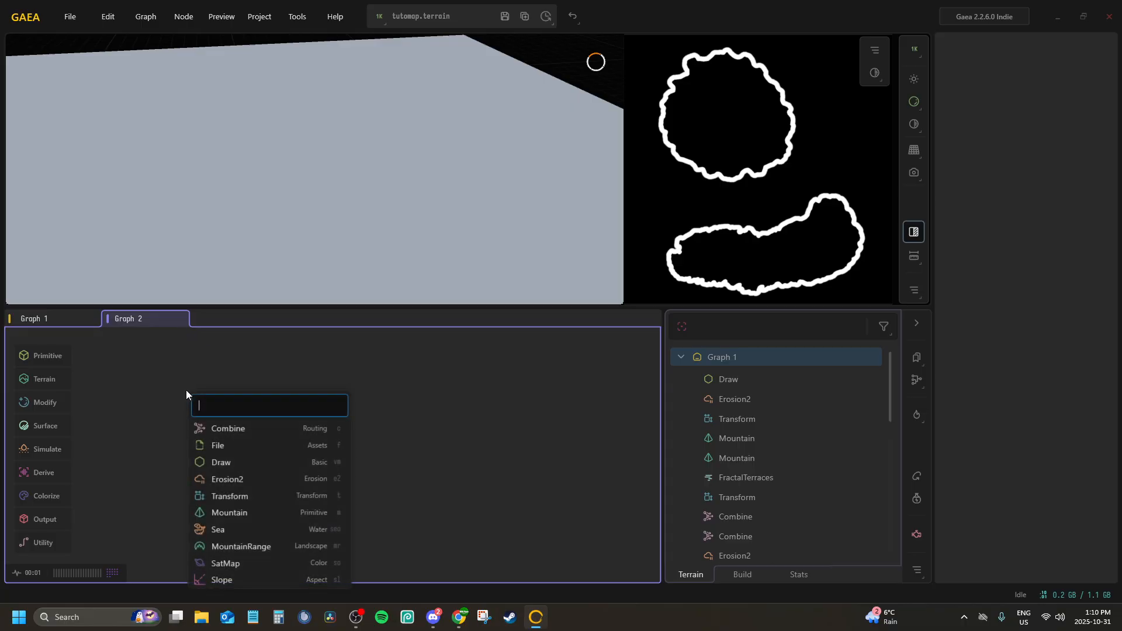
{"action": "type", "text": "snow"}
{"action": "key", "text": "Return"}
{"action": "scroll", "coordinate": [179, 386], "scroll_direction": "up", "scroll_amount": 3}
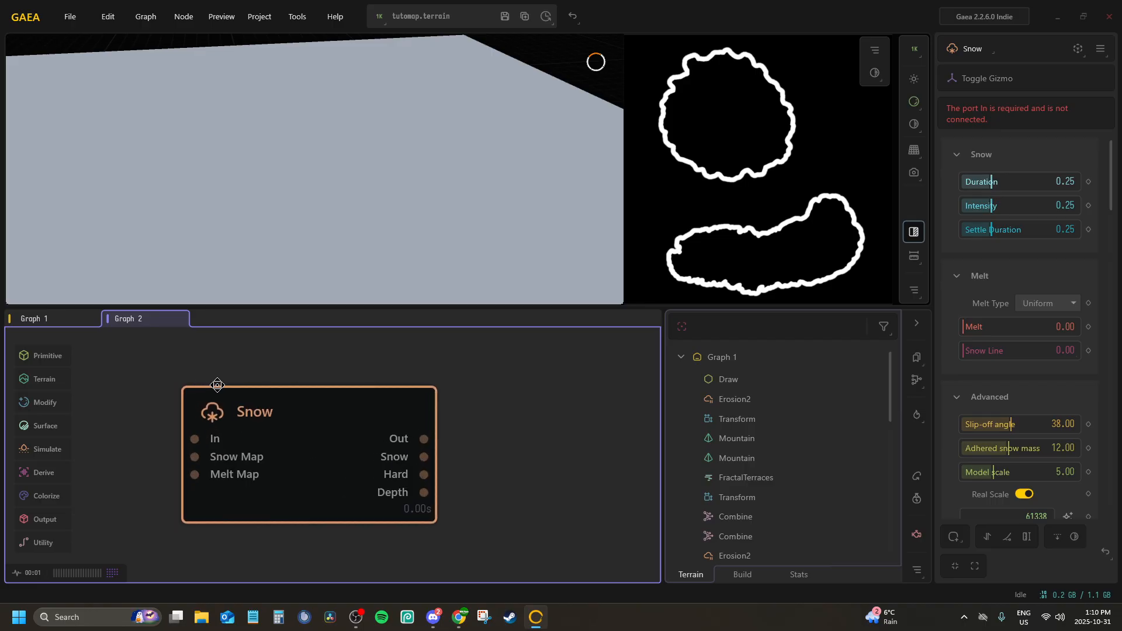
{"action": "left_click_drag", "start_coordinate": [259, 403], "coordinate": [332, 385]}
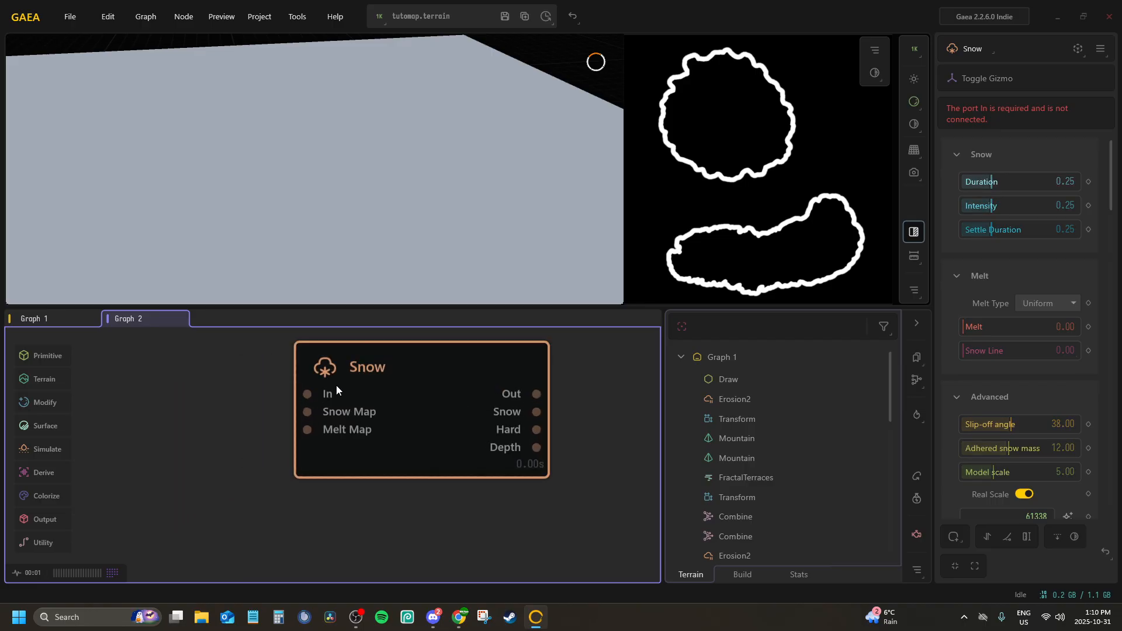
Connect the Snow node's In port to the Heightmap portal from Graph 1
{"action": "key", "text": "p"}
{"action": "left_click", "coordinate": [350, 411]}
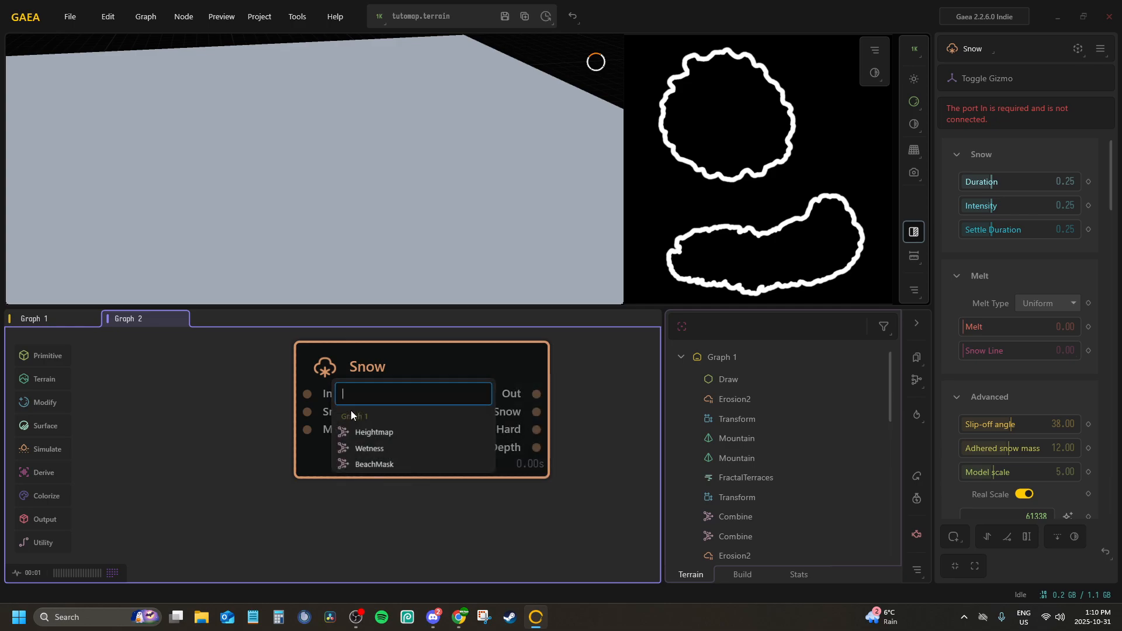
{"action": "left_click", "coordinate": [356, 432]}
{"action": "scroll", "coordinate": [354, 409], "scroll_direction": "down", "scroll_amount": 3}
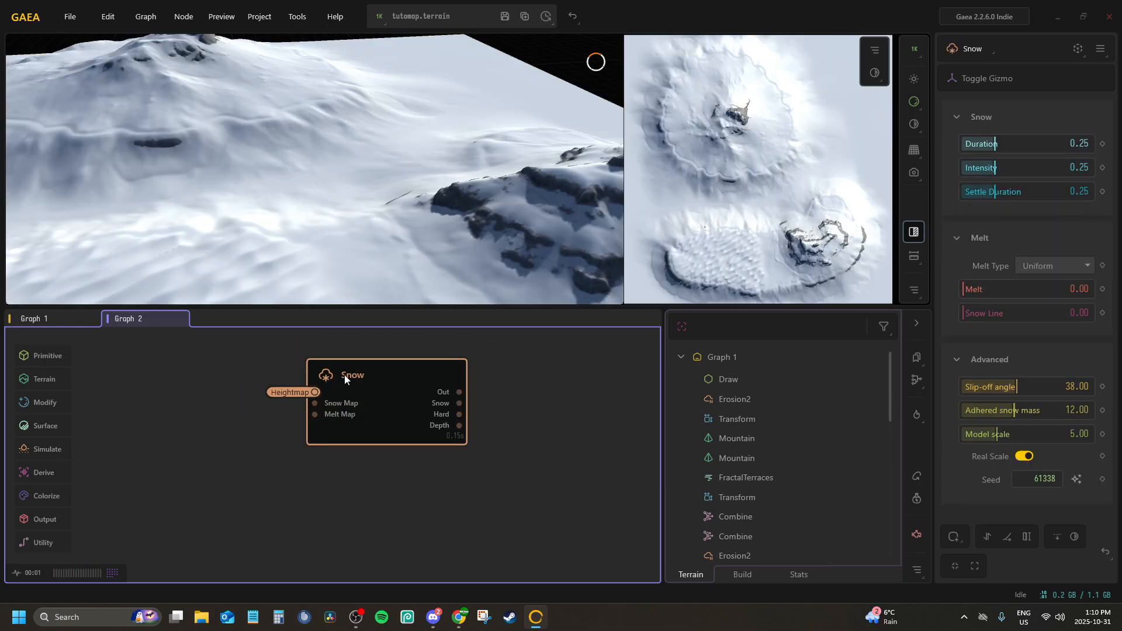
Set the Snow node's Snow Line to 0.12 so that snow covers only the two mountain peaks
{"action": "scroll", "coordinate": [445, 122], "scroll_direction": "down", "scroll_amount": 5}
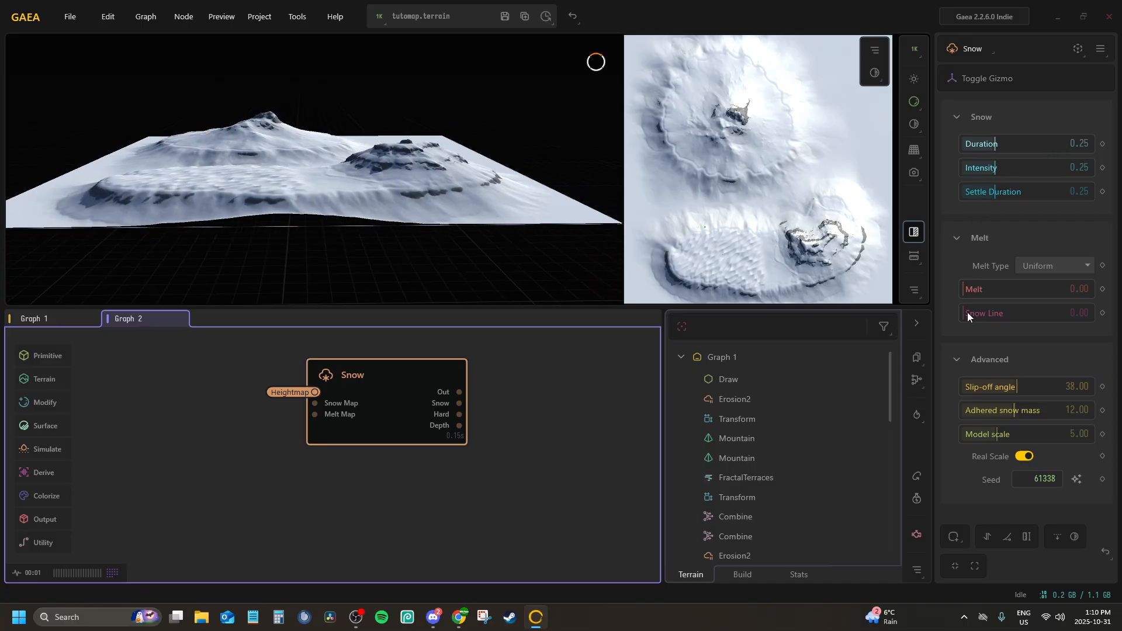
{"action": "left_click_drag", "start_coordinate": [966, 312], "coordinate": [983, 311]}
{"action": "left_click_drag", "start_coordinate": [263, 111], "coordinate": [384, 150]}
{"action": "scroll", "coordinate": [385, 150], "scroll_direction": "up", "scroll_amount": 4}
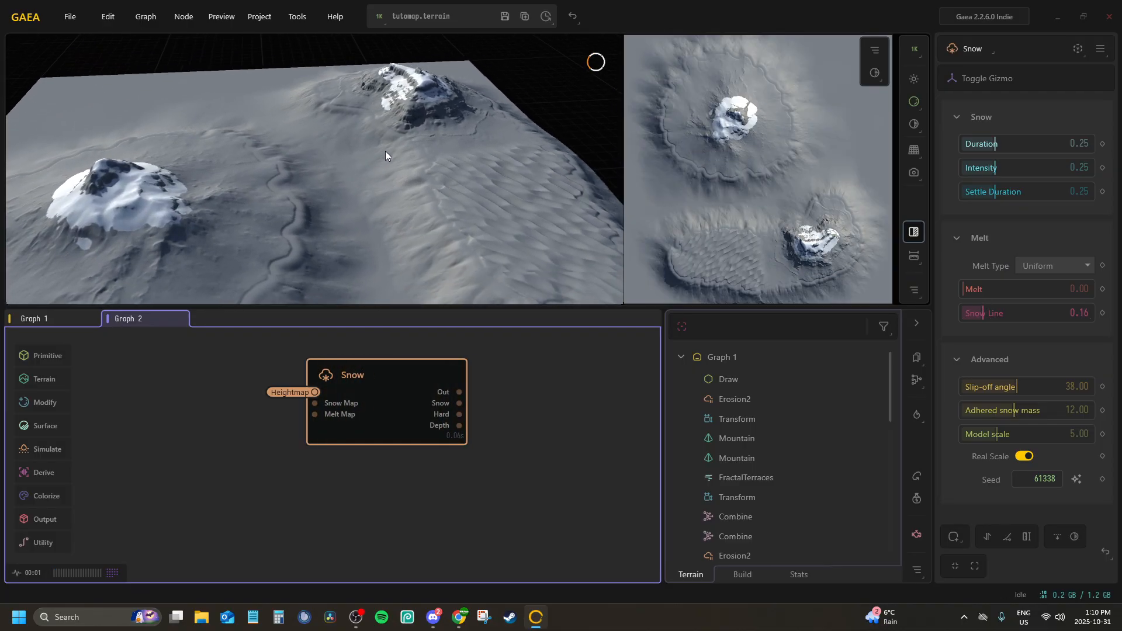
{"action": "left_click_drag", "start_coordinate": [982, 312], "coordinate": [979, 312]}
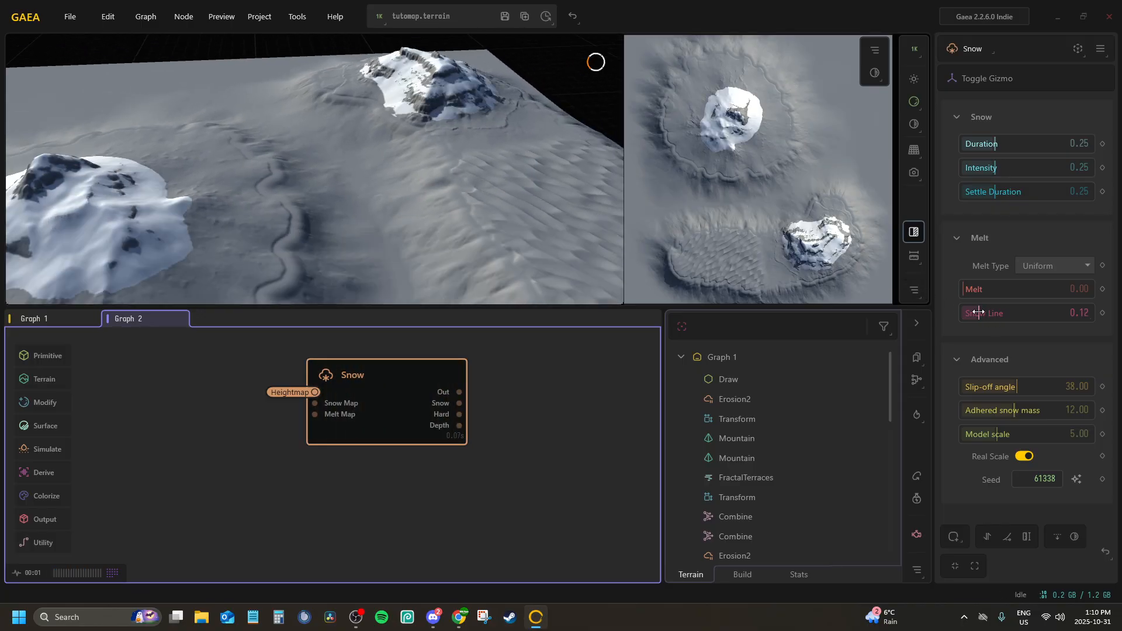
{"action": "left_click_drag", "start_coordinate": [319, 130], "coordinate": [237, 118]}
{"action": "scroll", "coordinate": [237, 118], "scroll_direction": "down", "scroll_amount": 3}
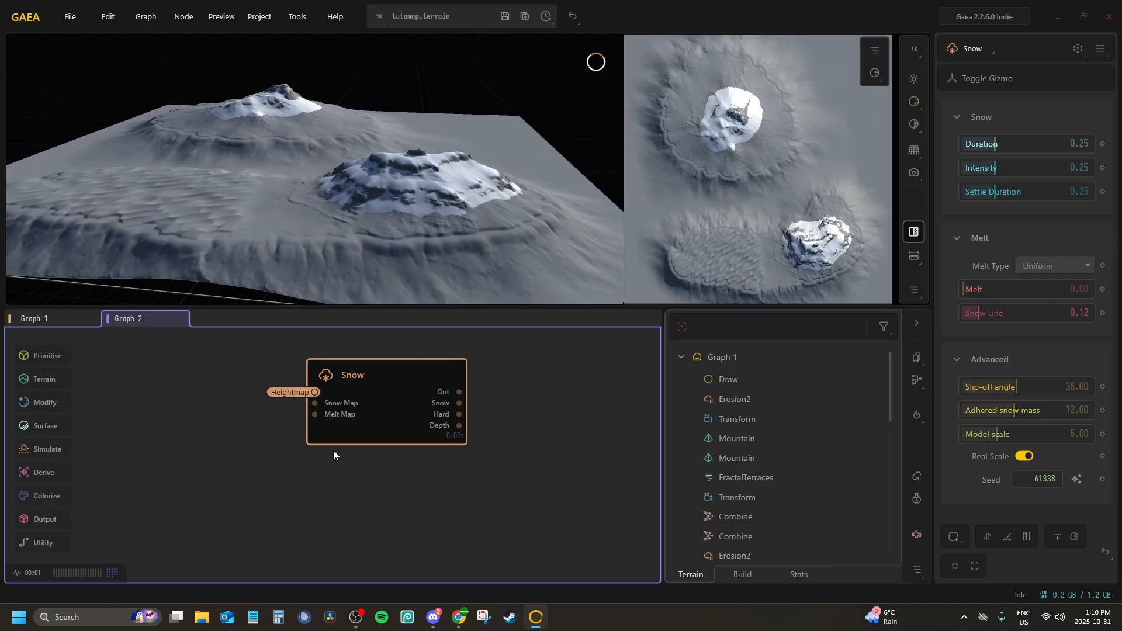
Lock the preview to the Snow node and add a Draw node in front of it
{"action": "scroll", "coordinate": [332, 450], "scroll_direction": "up", "scroll_amount": 1}
{"action": "middle_click_drag", "start_coordinate": [318, 445], "coordinate": [228, 430]}
{"action": "scroll", "coordinate": [367, 387], "scroll_direction": "up", "scroll_amount": 1}
{"action": "scroll", "coordinate": [362, 386], "scroll_direction": "down", "scroll_amount": 1}
{"action": "middle_click_drag", "start_coordinate": [355, 385], "coordinate": [457, 384]}
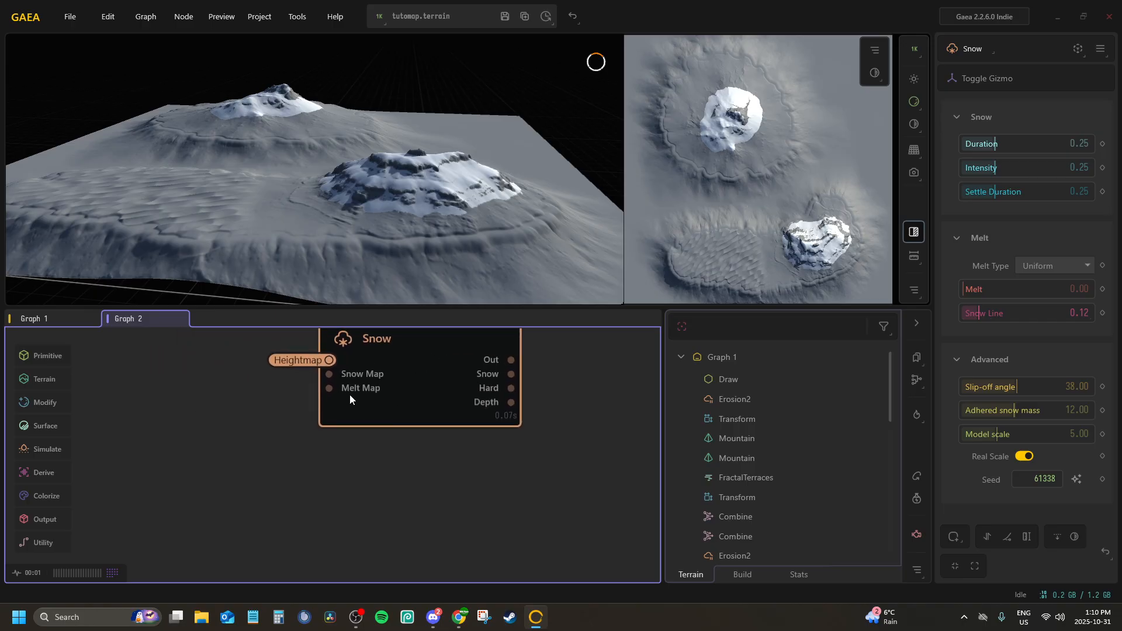
{"action": "middle_click_drag", "start_coordinate": [359, 368], "coordinate": [425, 370]}
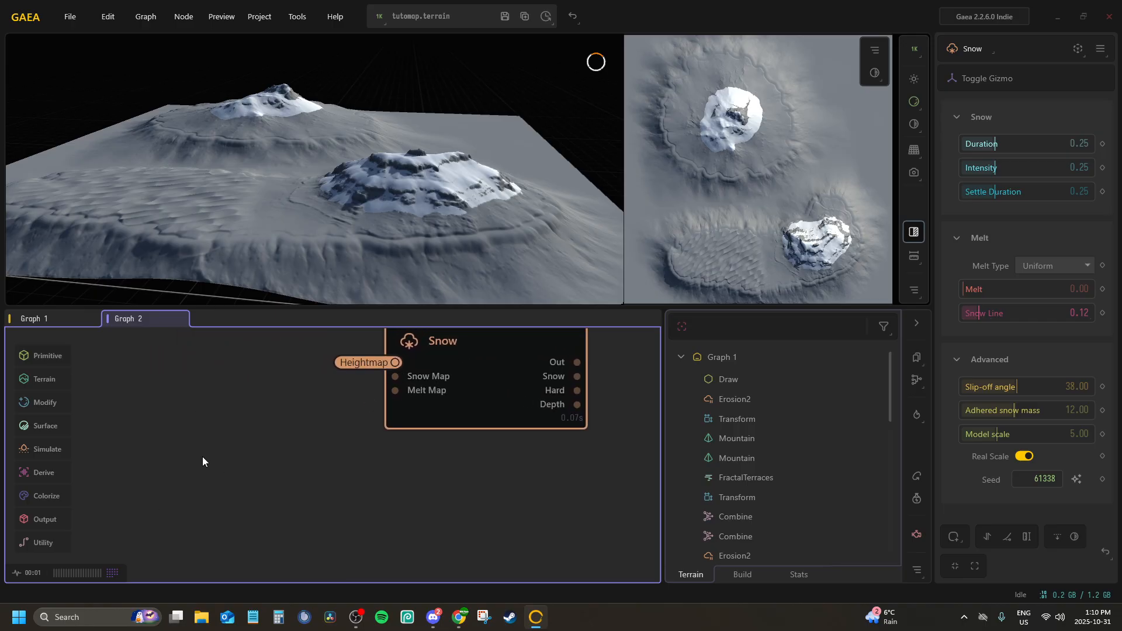
{"action": "right_click", "coordinate": [212, 416]}
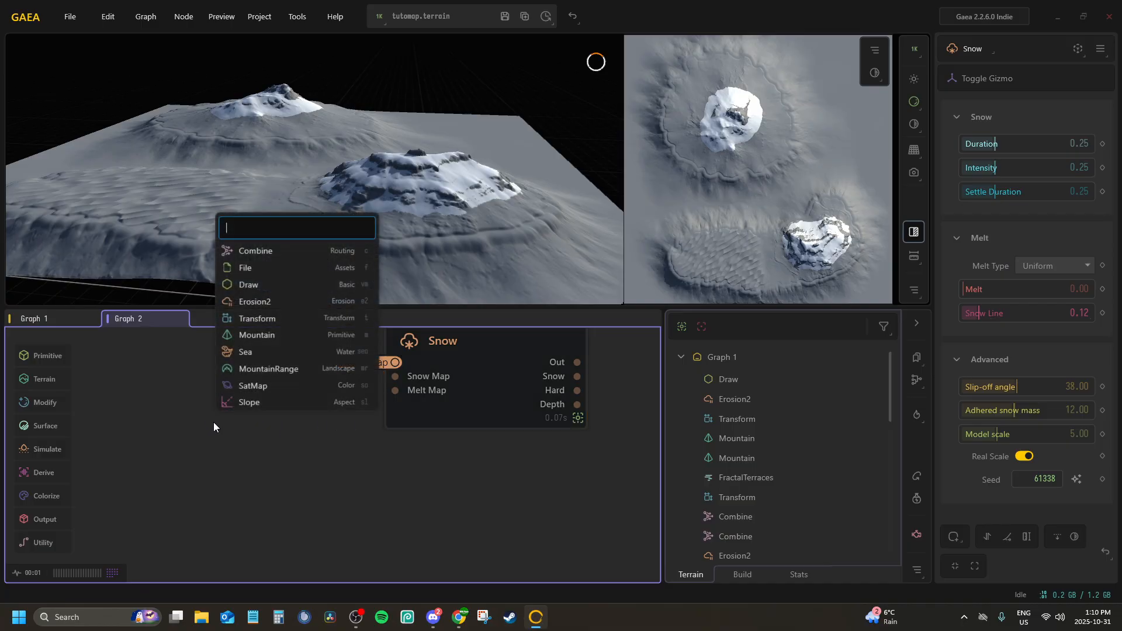
{"action": "type", "text": "dra"}
{"action": "key", "text": "Return"}
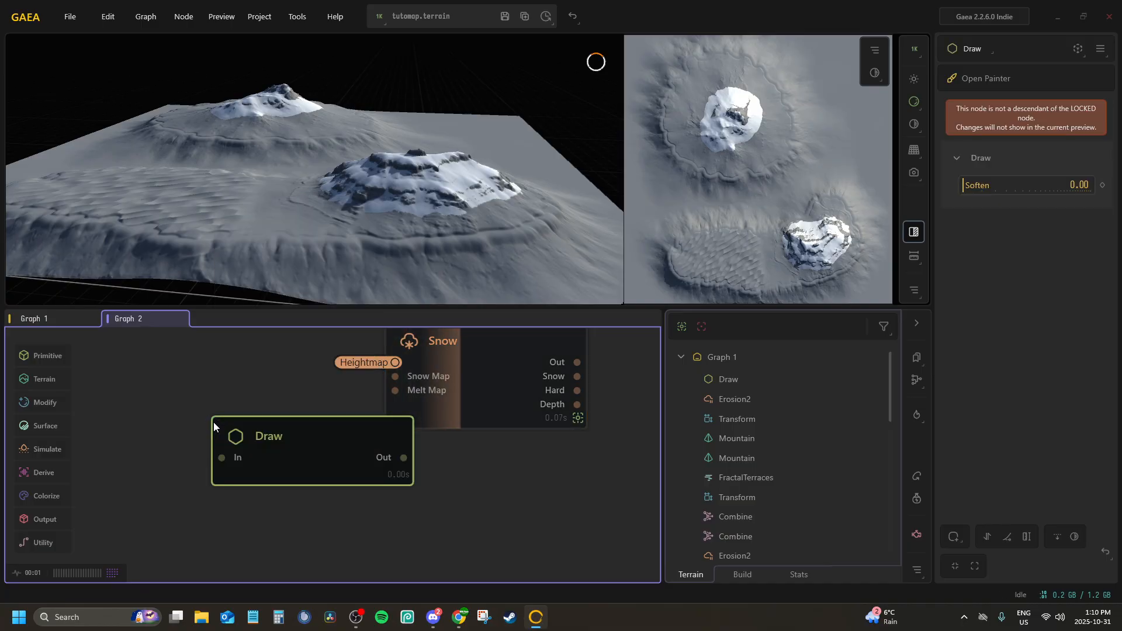
{"action": "left_click_drag", "start_coordinate": [244, 420], "coordinate": [180, 411]}
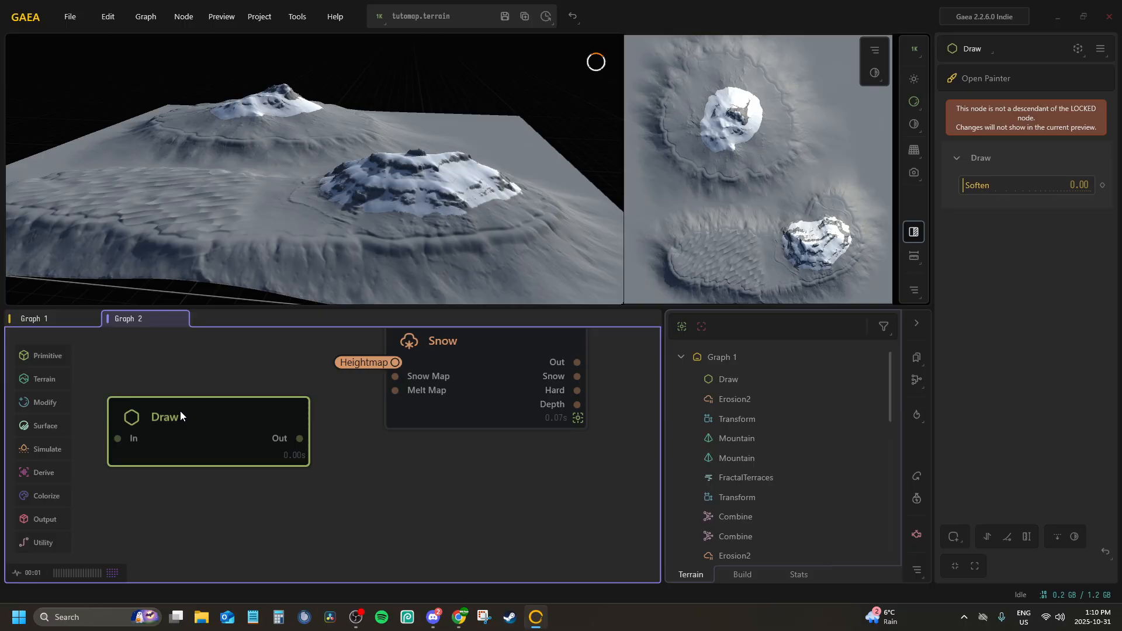
Paint a Draw mask over the peak of the large round mountain and set Soften to 0.46
{"action": "left_click", "coordinate": [963, 82]}
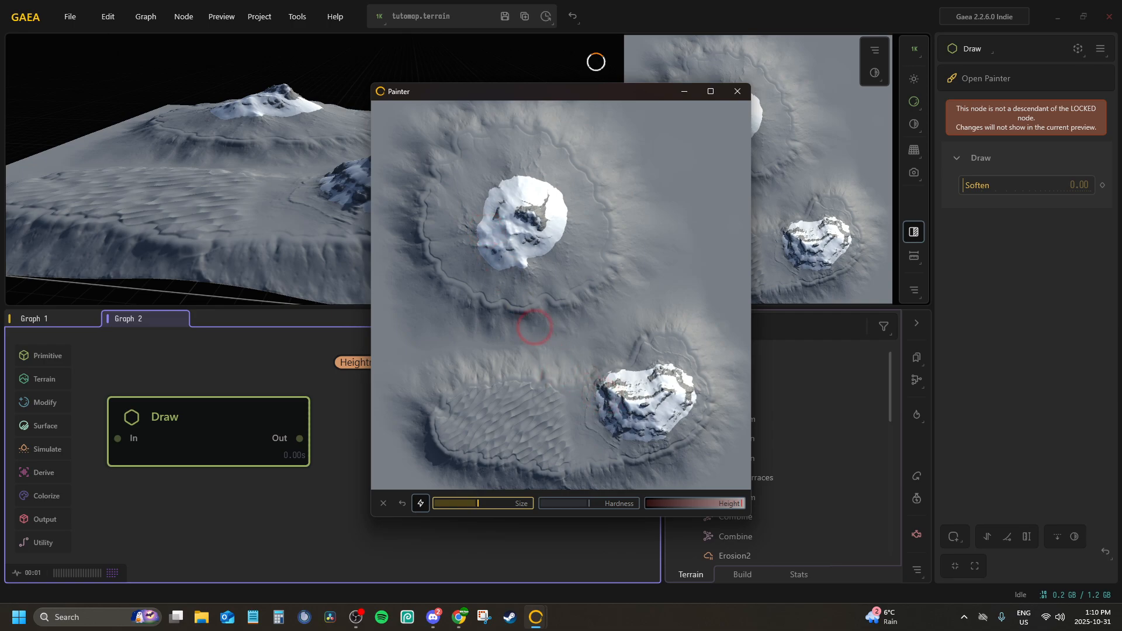
{"action": "mouse_move", "coordinate": [470, 244]}
{"action": "left_mouse_down"}
{"action": "mouse_move", "coordinate": [490, 201]}
{"action": "mouse_move", "coordinate": [523, 184]}
{"action": "mouse_move", "coordinate": [555, 193]}
{"action": "mouse_move", "coordinate": [555, 231]}
{"action": "mouse_move", "coordinate": [514, 260]}
{"action": "mouse_move", "coordinate": [481, 244]}
{"action": "mouse_move", "coordinate": [521, 205]}
{"action": "mouse_move", "coordinate": [533, 227]}
{"action": "mouse_move", "coordinate": [522, 229]}
{"action": "left_mouse_up"}
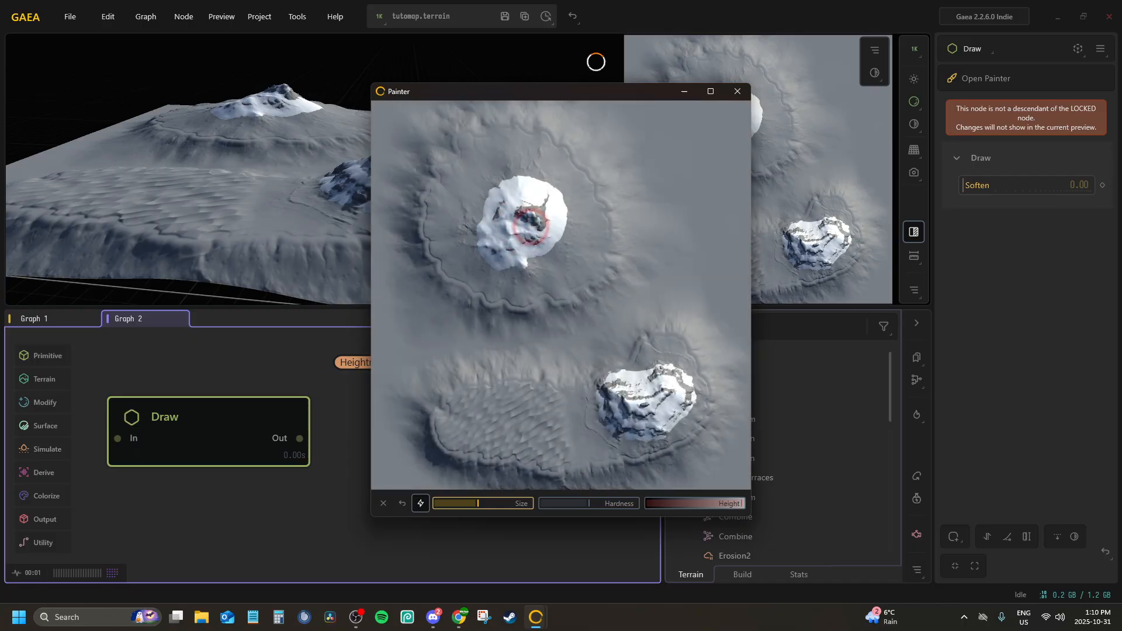
{"action": "left_click", "coordinate": [737, 92]}
{"action": "left_click_drag", "start_coordinate": [999, 187], "coordinate": [1004, 188]}
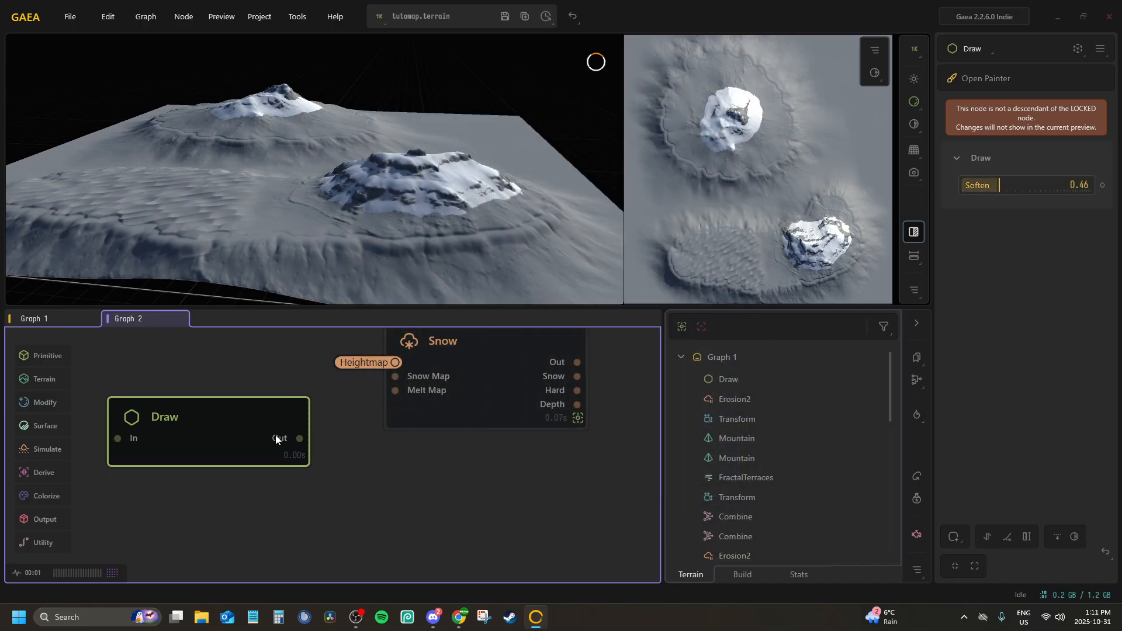
Connect the Draw node's Out port to the Snow node's Snow Map port and inspect the snow on the masked mountain
{"action": "left_click_drag", "start_coordinate": [409, 383], "coordinate": [403, 381]}
{"action": "left_click", "coordinate": [403, 380]}
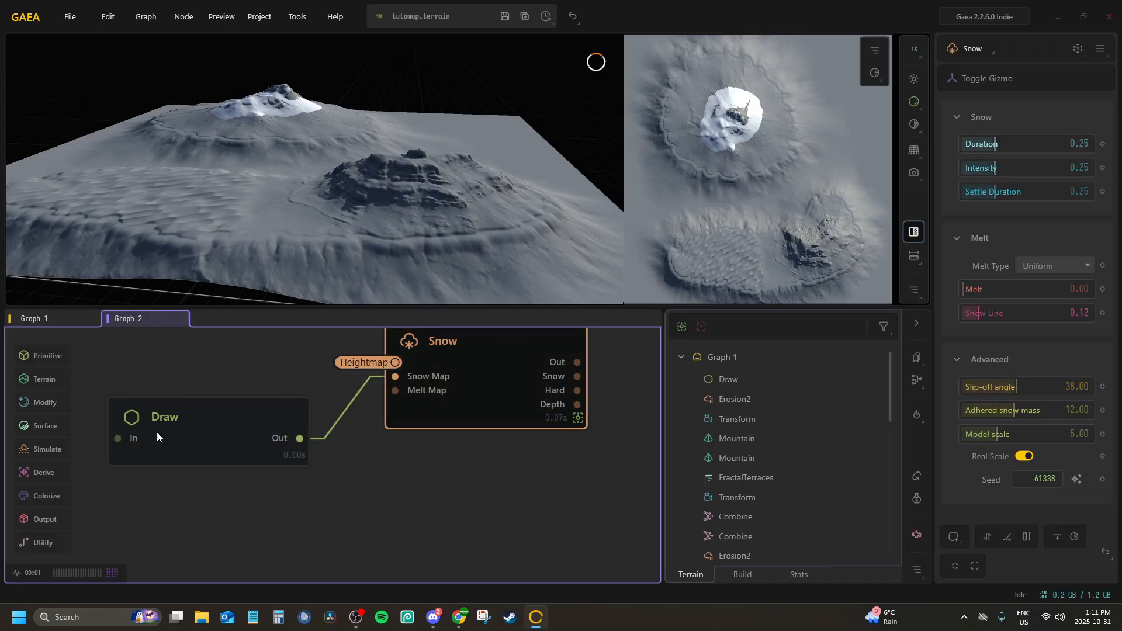
{"action": "left_click_drag", "start_coordinate": [248, 125], "coordinate": [289, 184]}
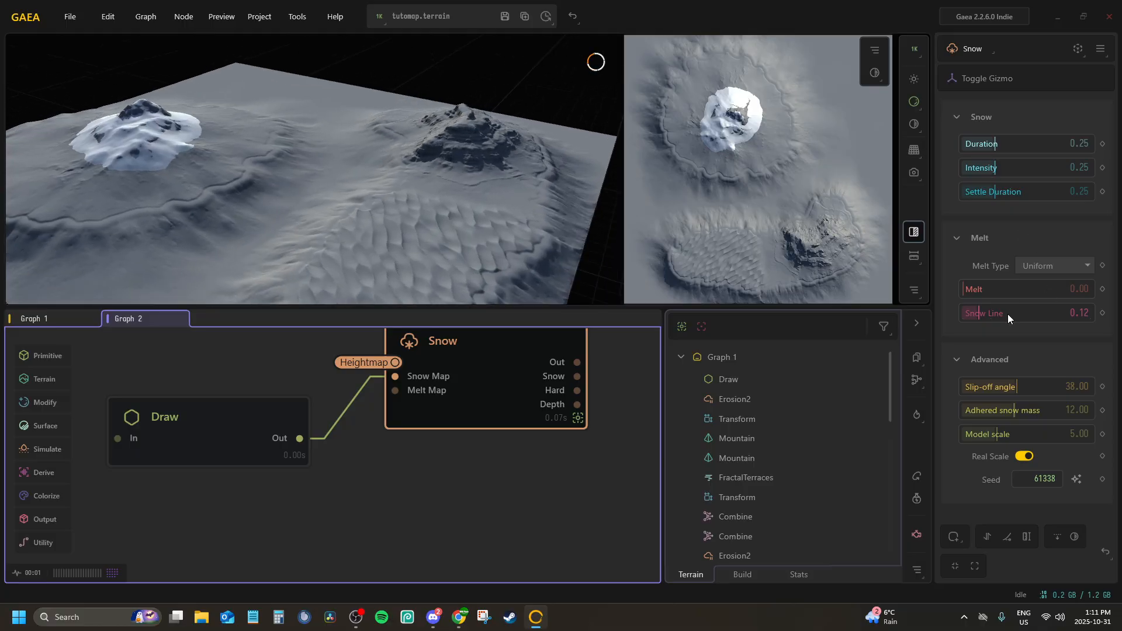
Try other Snow Line values such as 0.15, 0.00 and 0.14 on the Snow node and return it to 0.12
{"action": "left_click", "coordinate": [983, 314]}
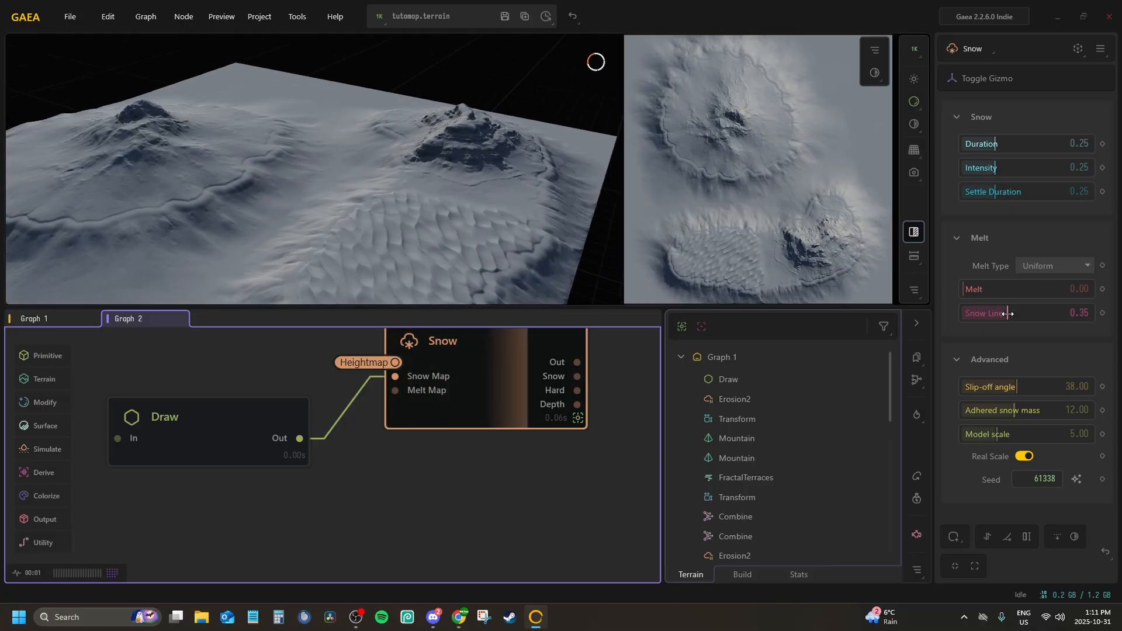
{"action": "left_click", "coordinate": [974, 314]}
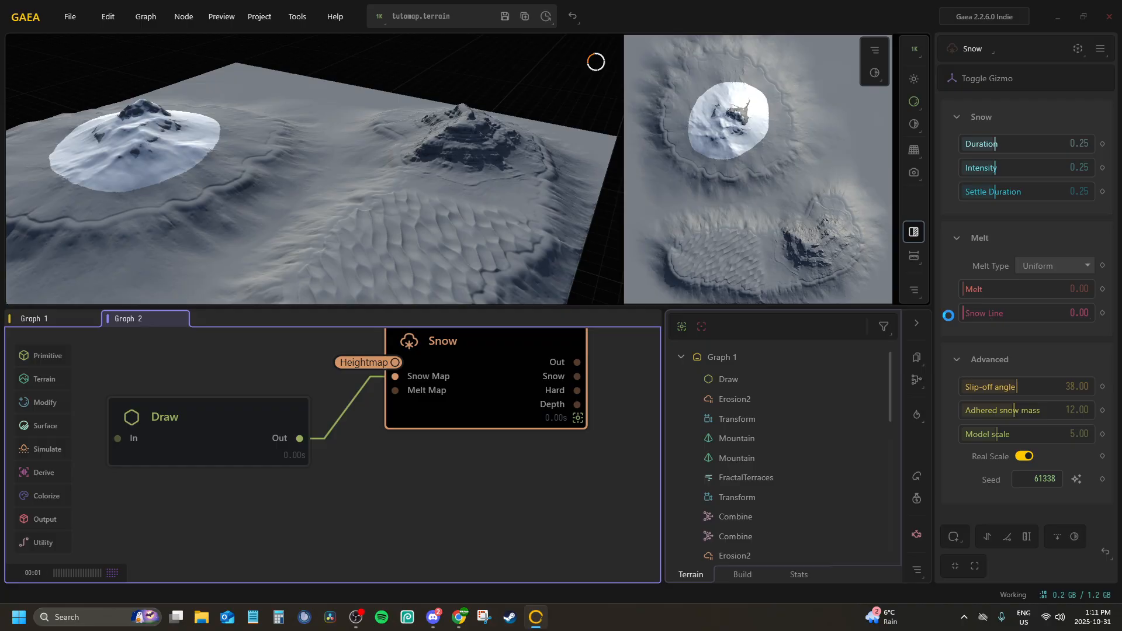
{"action": "mouse_move", "coordinate": [970, 316]}
{"action": "left_mouse_down"}
{"action": "mouse_move", "coordinate": [989, 311]}
{"action": "mouse_move", "coordinate": [977, 313]}
{"action": "left_mouse_up"}
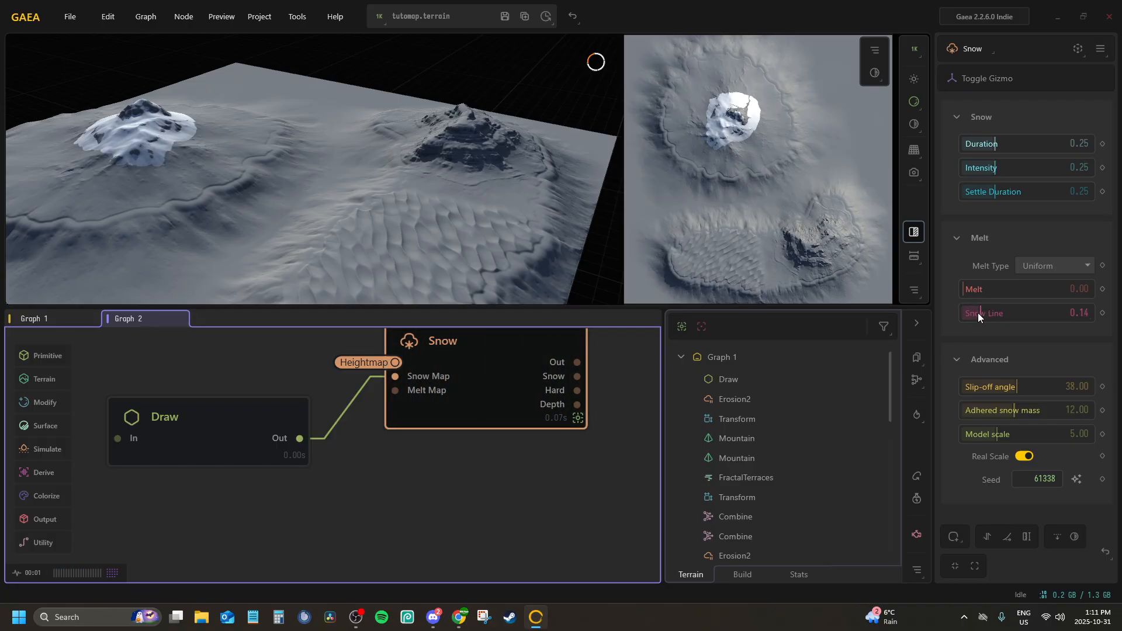
{"action": "left_click_drag", "start_coordinate": [187, 90], "coordinate": [283, 110]}
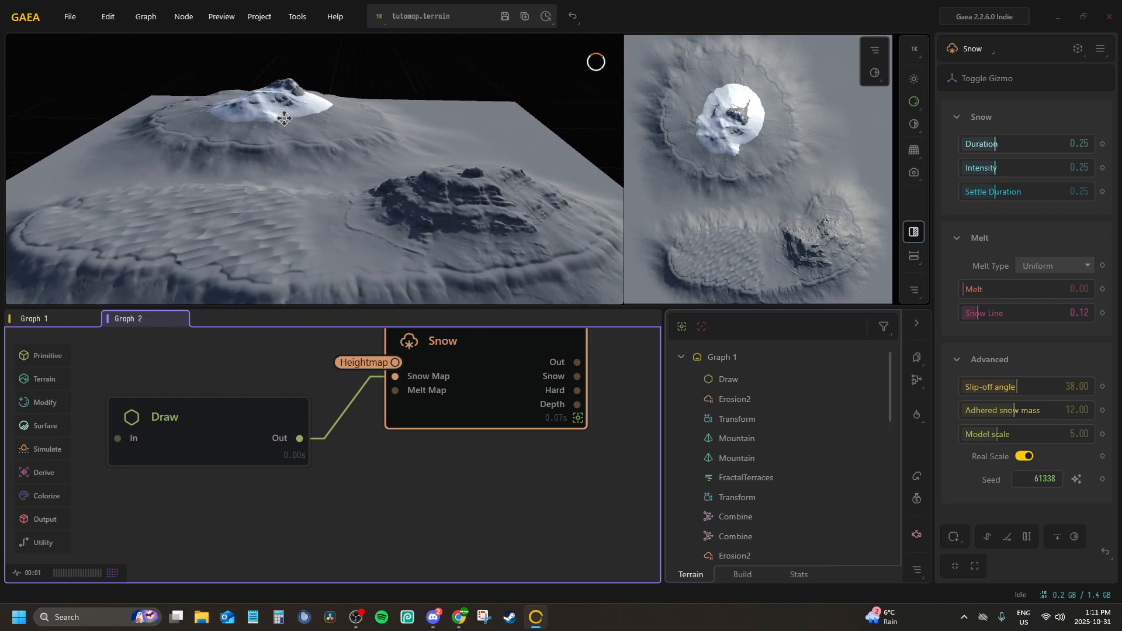
Add a Combine node connected to the Snow node's Out port
{"action": "middle_click_drag", "start_coordinate": [475, 356], "coordinate": [256, 354]}
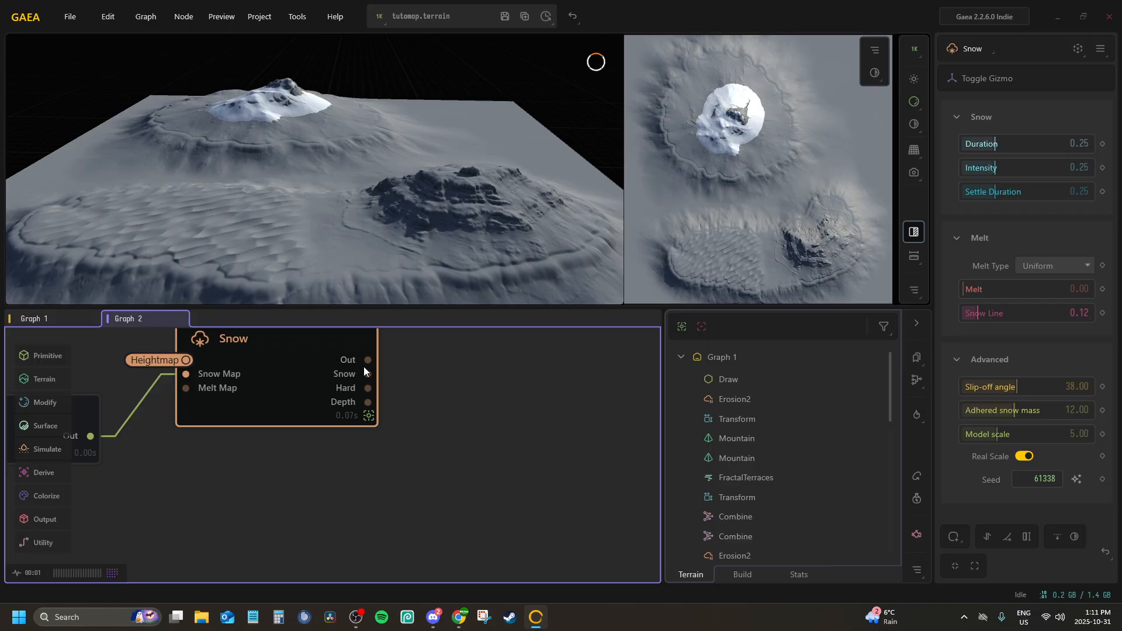
{"action": "left_click_drag", "start_coordinate": [453, 376], "coordinate": [450, 372]}
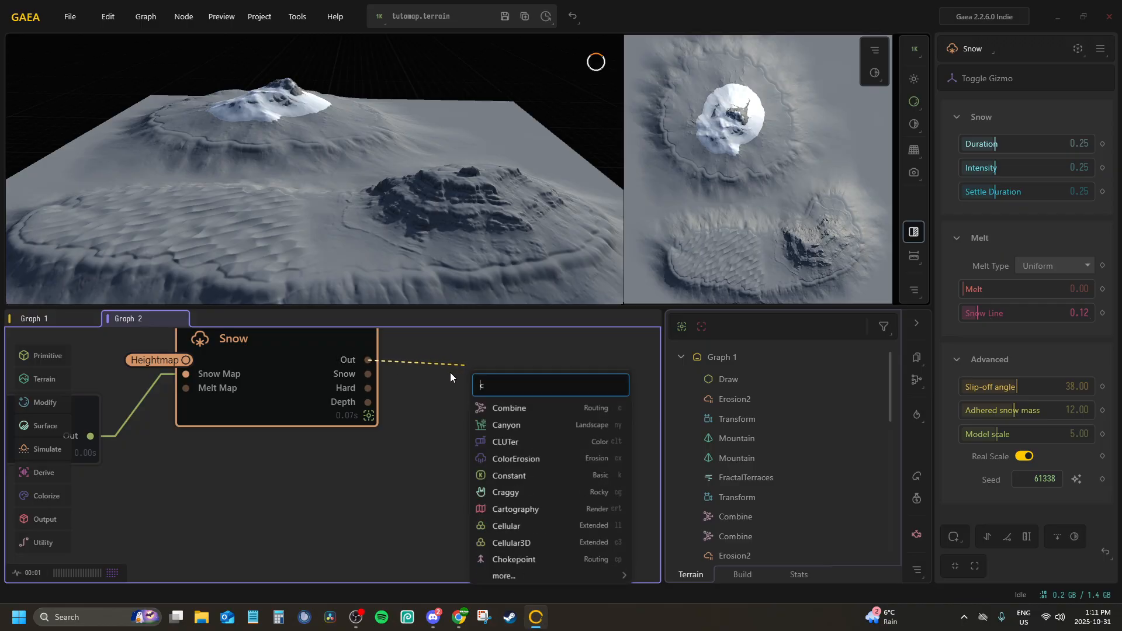
{"action": "type", "text": "comb"}
{"action": "key", "text": "Return"}
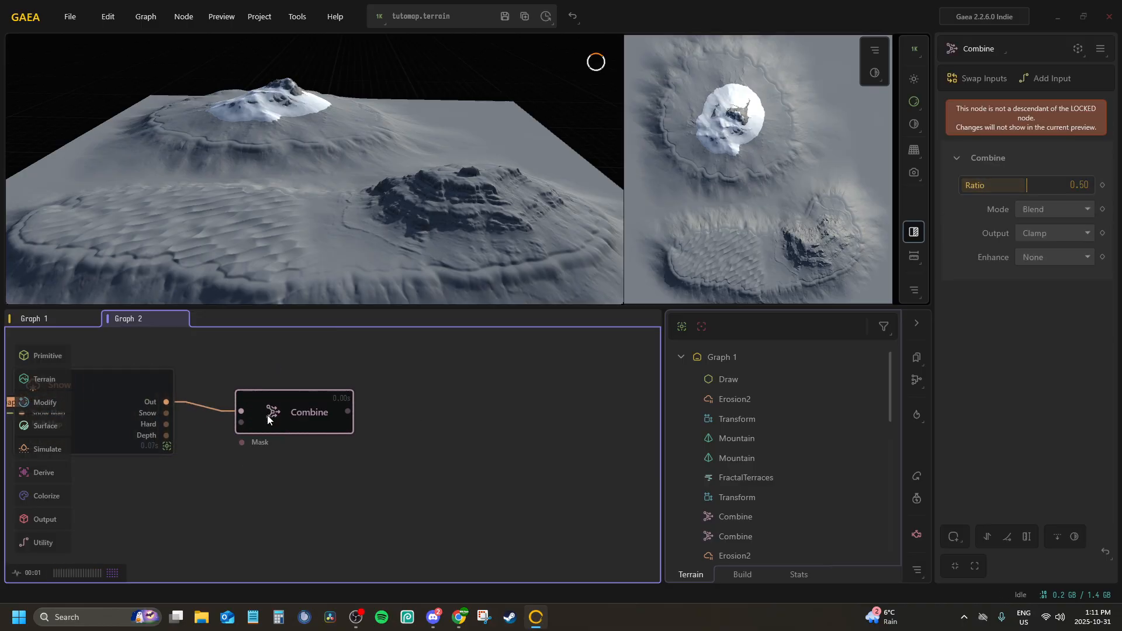
Rename the new Combine node as SnowMask and convert its Out port to a portal
{"action": "double_click", "coordinate": [268, 418]}
{"action": "type", "text": "Sn"}
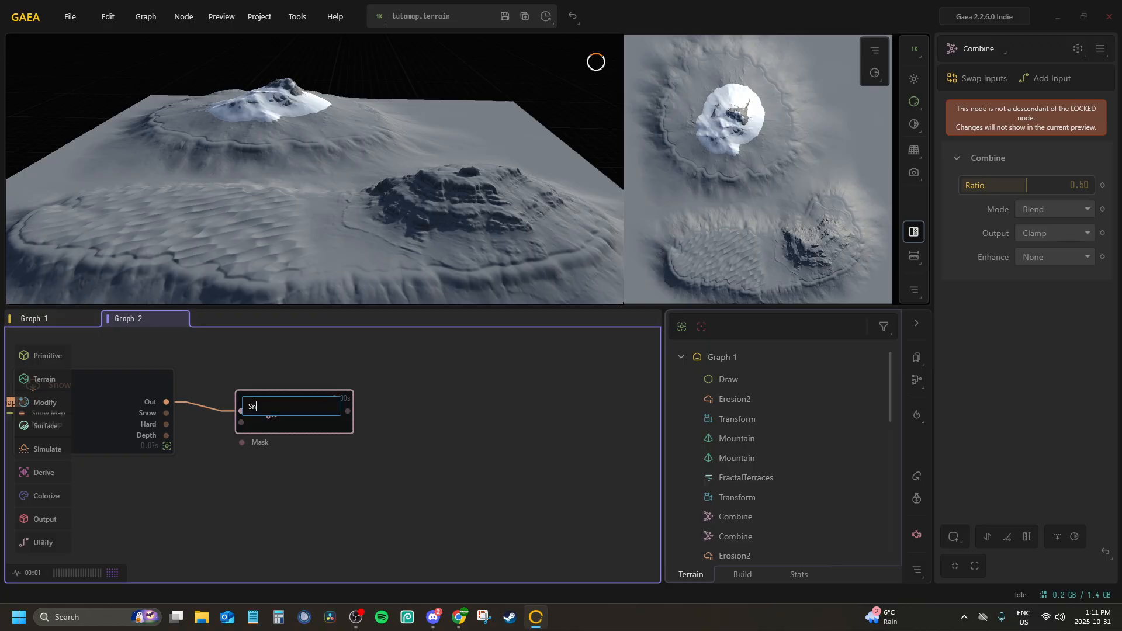
{"action": "type", "text": "owMaskm"}
{"action": "key", "text": "BackSpace"}
{"action": "key", "text": "Return"}
{"action": "key", "text": "p"}
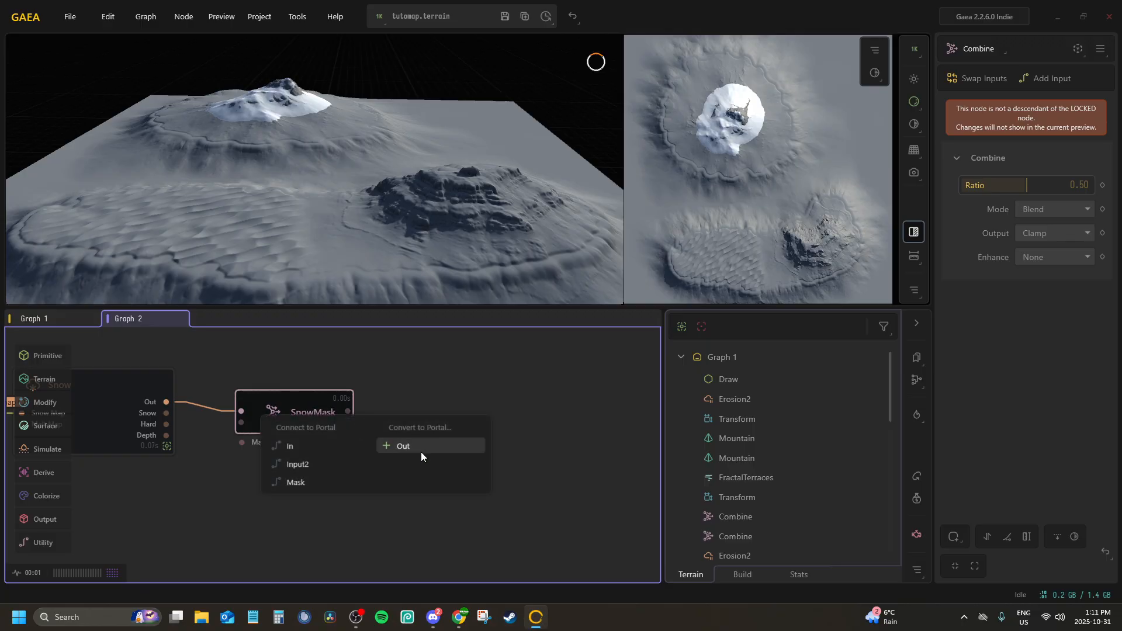
{"action": "left_click", "coordinate": [411, 446]}
Set the SnowMask node's Ratio to 1.00
{"action": "middle_click_drag", "start_coordinate": [409, 444], "coordinate": [606, 337]}
{"action": "scroll", "coordinate": [251, 427], "scroll_direction": "down", "scroll_amount": 2}
{"action": "mouse_move", "coordinate": [251, 426]}
{"action": "middle_mouse_down"}
{"action": "mouse_move", "coordinate": [288, 441]}
{"action": "mouse_move", "coordinate": [322, 421]}
{"action": "middle_mouse_up"}
{"action": "scroll", "coordinate": [322, 421], "scroll_direction": "up", "scroll_amount": 1}
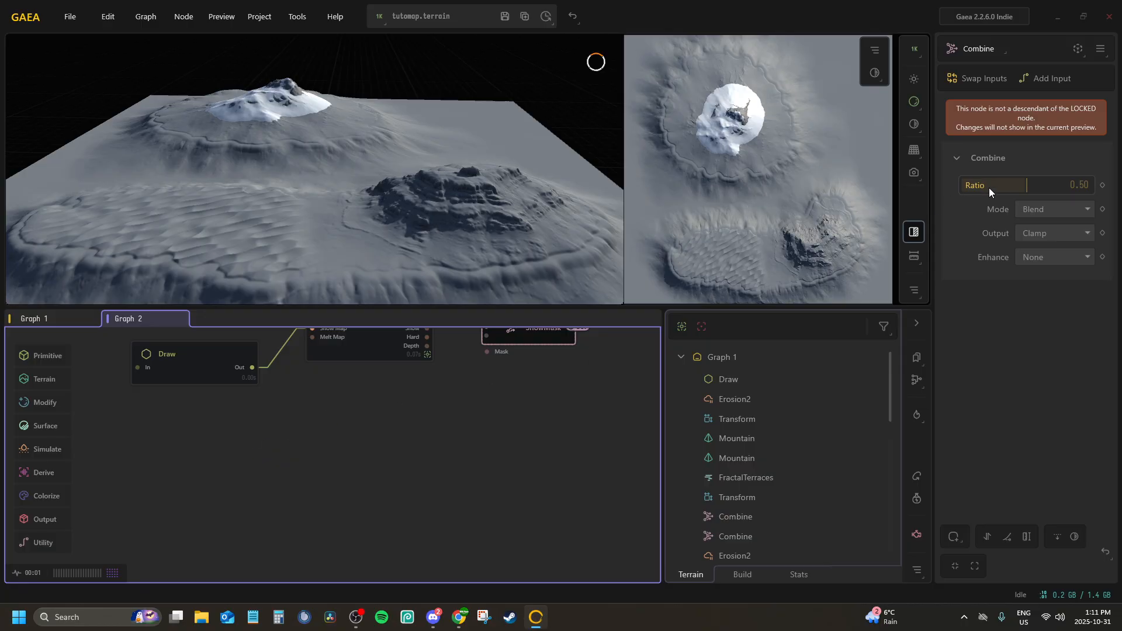
{"action": "left_click_drag", "start_coordinate": [1058, 194], "coordinate": [1110, 193]}
{"action": "left_click", "coordinate": [234, 419]}
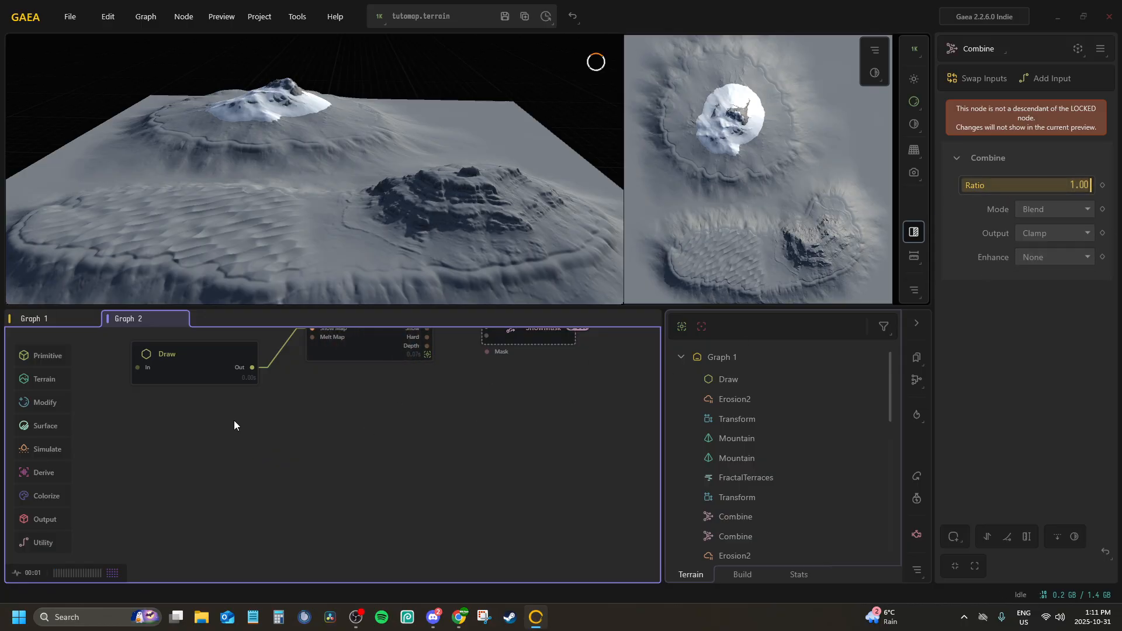
Lock the preview to the SnowMask node and compare its output with the Snow node's output
{"action": "middle_click_drag", "start_coordinate": [364, 374], "coordinate": [341, 412]}
{"action": "scroll", "coordinate": [341, 412], "scroll_direction": "up", "scroll_amount": 2}
{"action": "left_click", "coordinate": [557, 353]}
{"action": "middle_click_drag", "start_coordinate": [550, 355], "coordinate": [454, 370]}
{"action": "left_click", "coordinate": [457, 377]}
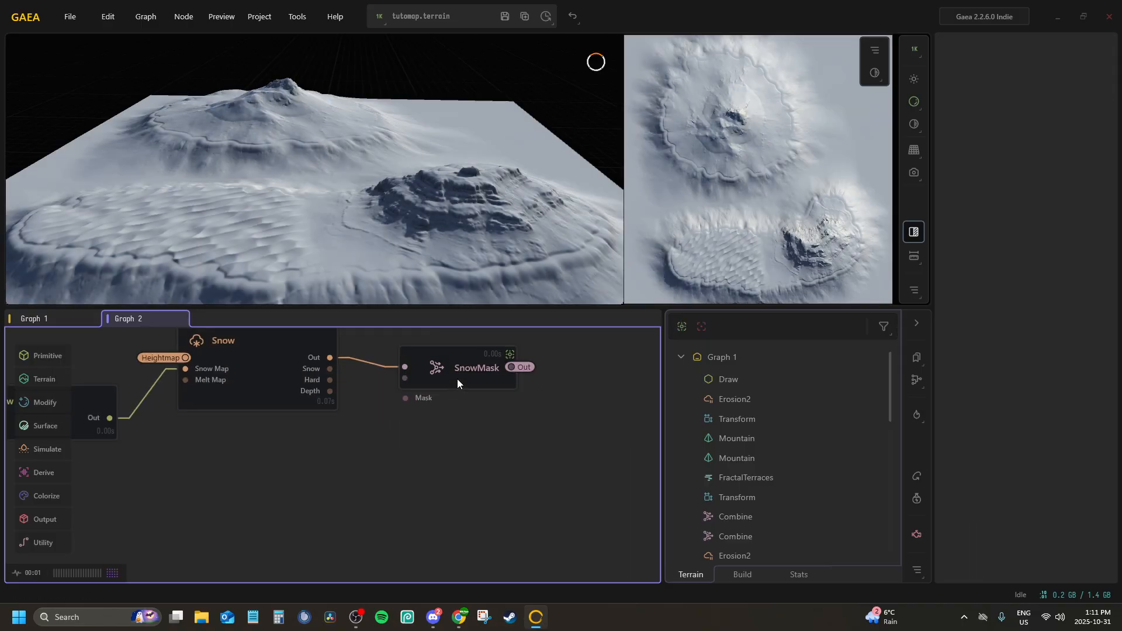
{"action": "left_click", "coordinate": [452, 370]}
{"action": "left_click", "coordinate": [250, 364]}
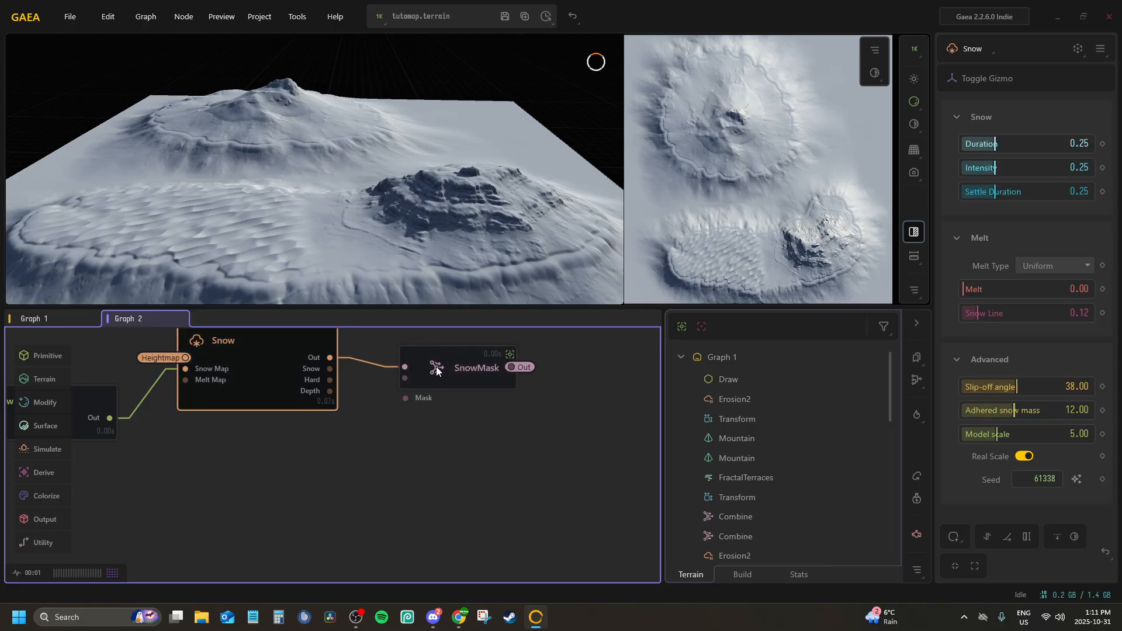
{"action": "left_click", "coordinate": [478, 379]}
{"action": "left_click", "coordinate": [272, 374]}
Replace the SnowMask node's incoming Out connection with one from the Snow node's Snow port
{"action": "left_click_drag", "start_coordinate": [332, 366], "coordinate": [346, 362]}
{"action": "left_click", "coordinate": [356, 358]}
{"action": "double_click", "coordinate": [352, 358]}
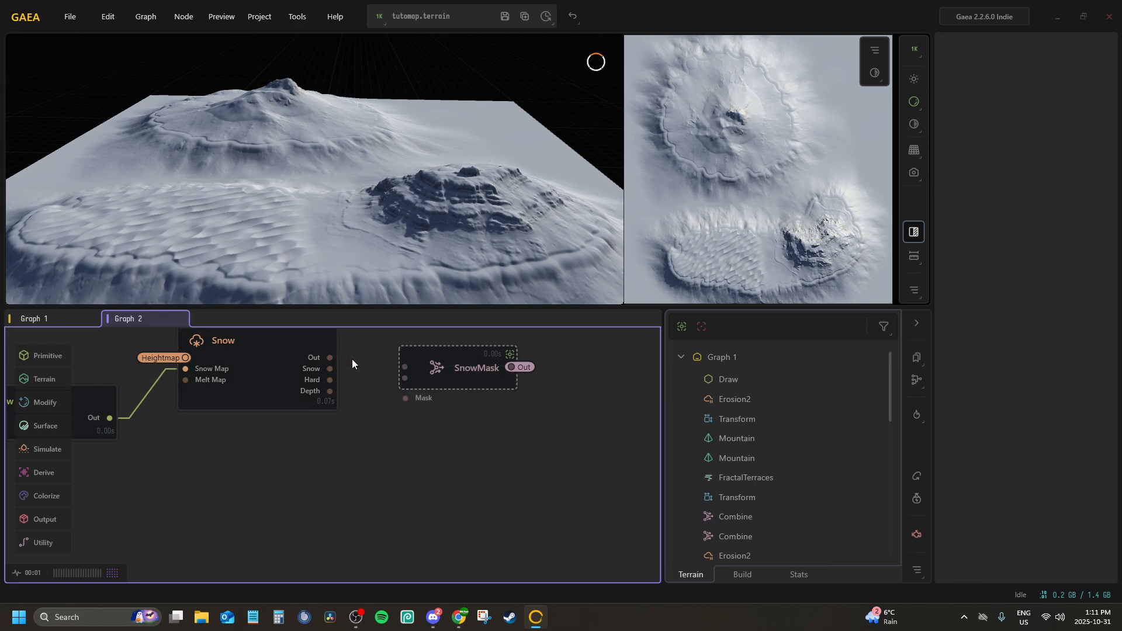
{"action": "left_click_drag", "start_coordinate": [401, 369], "coordinate": [404, 371]}
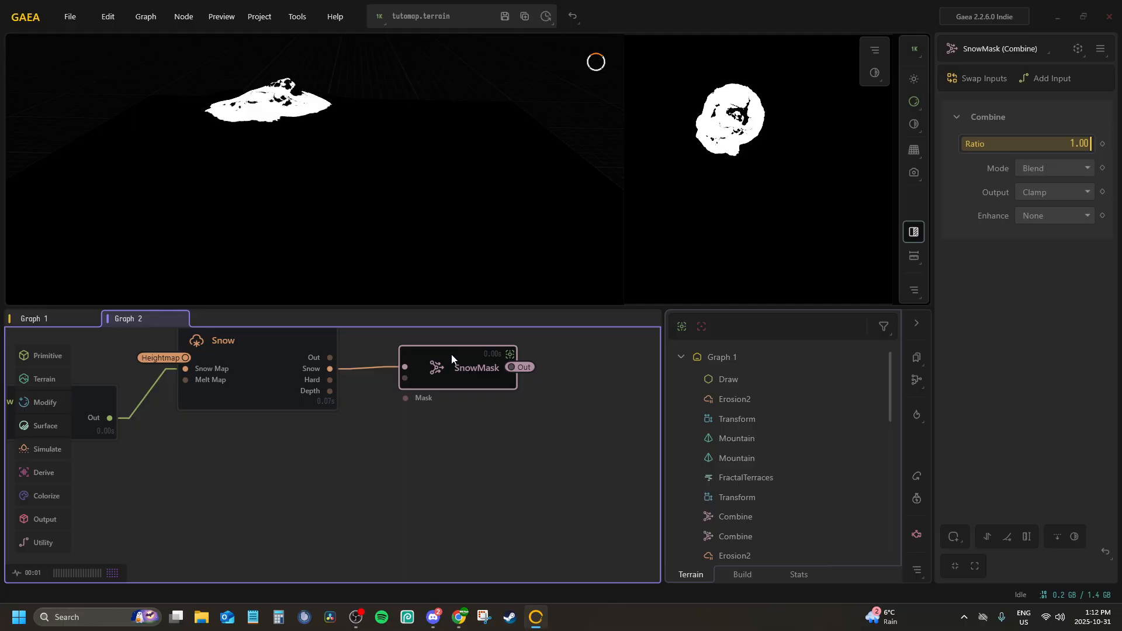
Inspect the snow mask from above in the 3D preview and remove the preview lock
{"action": "left_click_drag", "start_coordinate": [348, 204], "coordinate": [362, 292]}
{"action": "left_click_drag", "start_coordinate": [318, 169], "coordinate": [351, 269]}
{"action": "left_click", "coordinate": [427, 408]}
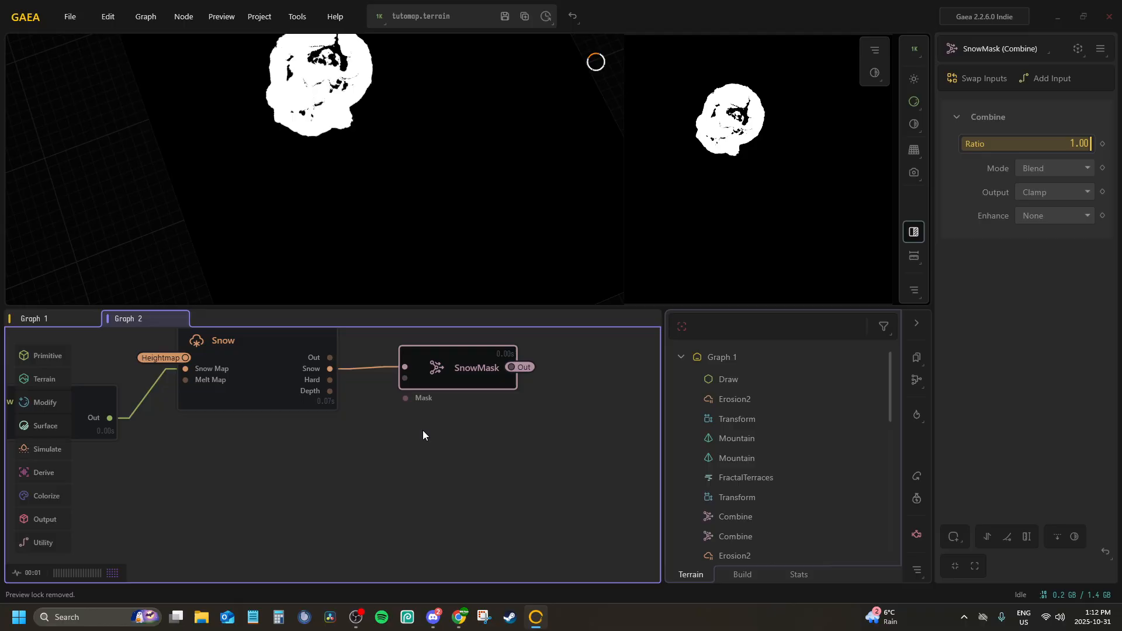
{"action": "mouse_move", "coordinate": [328, 486]}
{"action": "left_mouse_down"}
{"action": "mouse_move", "coordinate": [458, 375]}
{"action": "mouse_move", "coordinate": [446, 448]}
{"action": "left_mouse_up"}
{"action": "scroll", "coordinate": [445, 448], "scroll_direction": "down", "scroll_amount": 2}
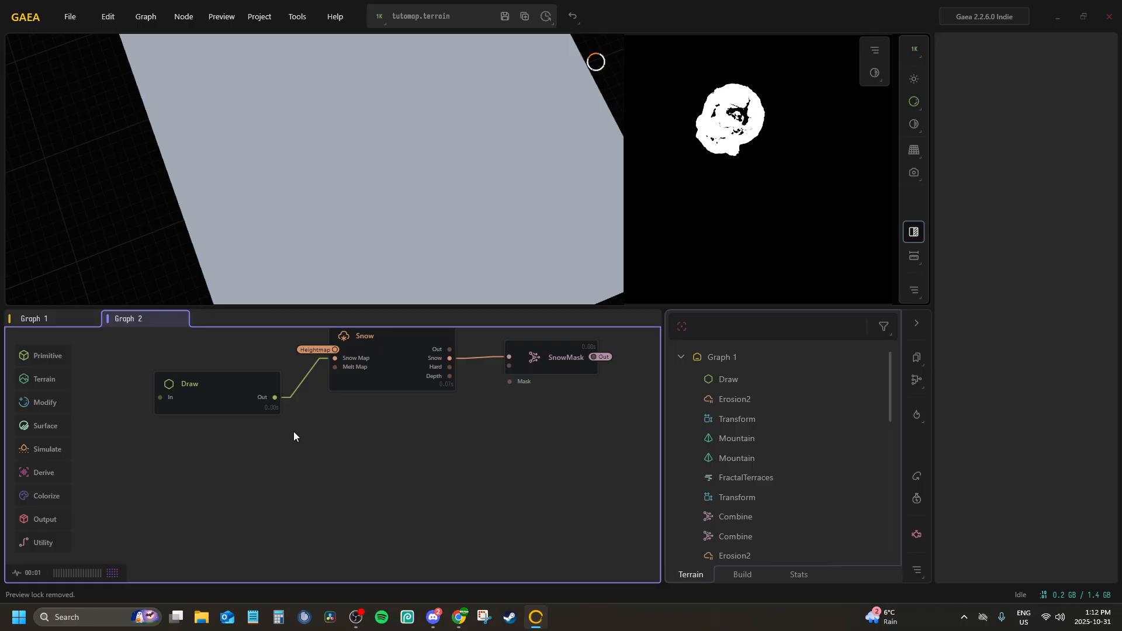
Review the BeachMask, Heightmap and Sea nodes in Graph 1
{"action": "left_click", "coordinate": [60, 318]}
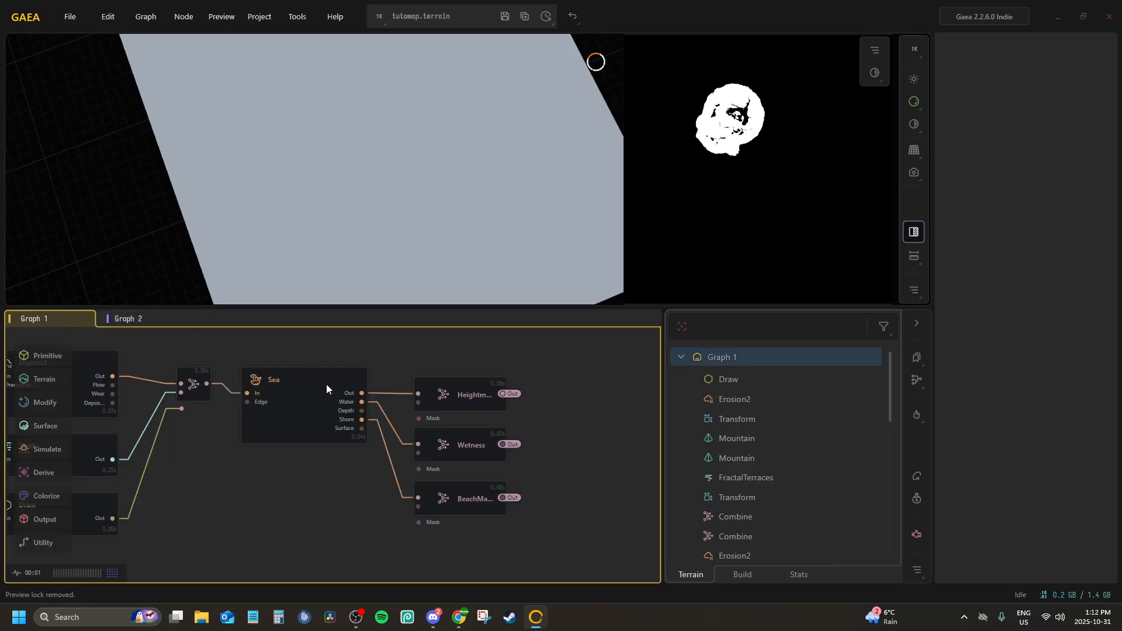
{"action": "left_click", "coordinate": [457, 384]}
{"action": "left_click", "coordinate": [465, 489]}
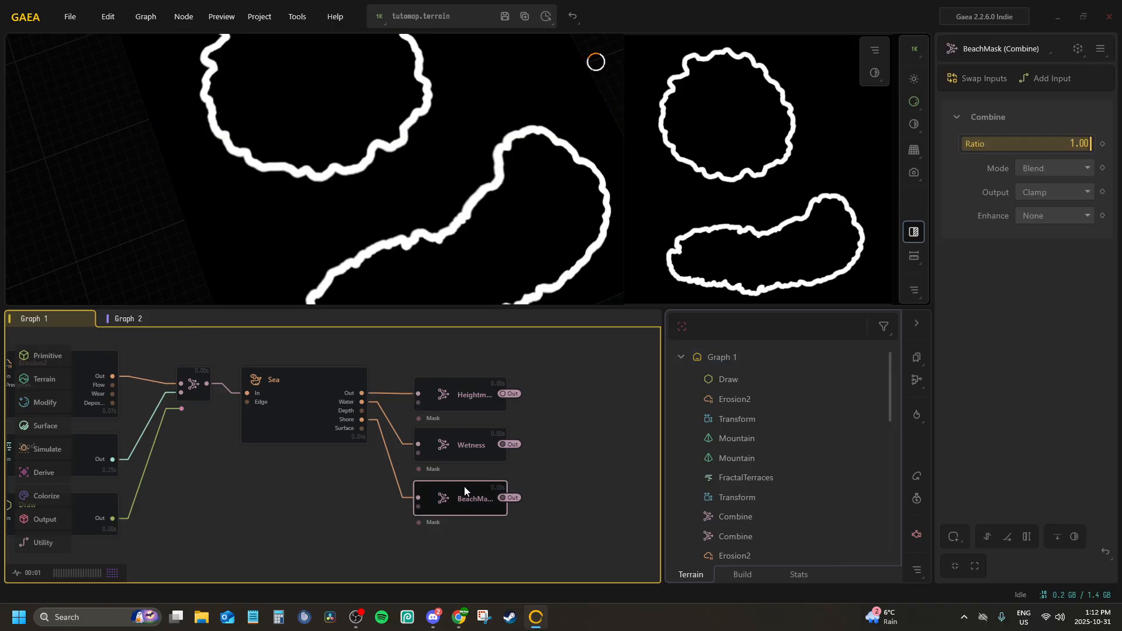
{"action": "left_click", "coordinate": [460, 385]}
{"action": "left_click", "coordinate": [309, 382]}
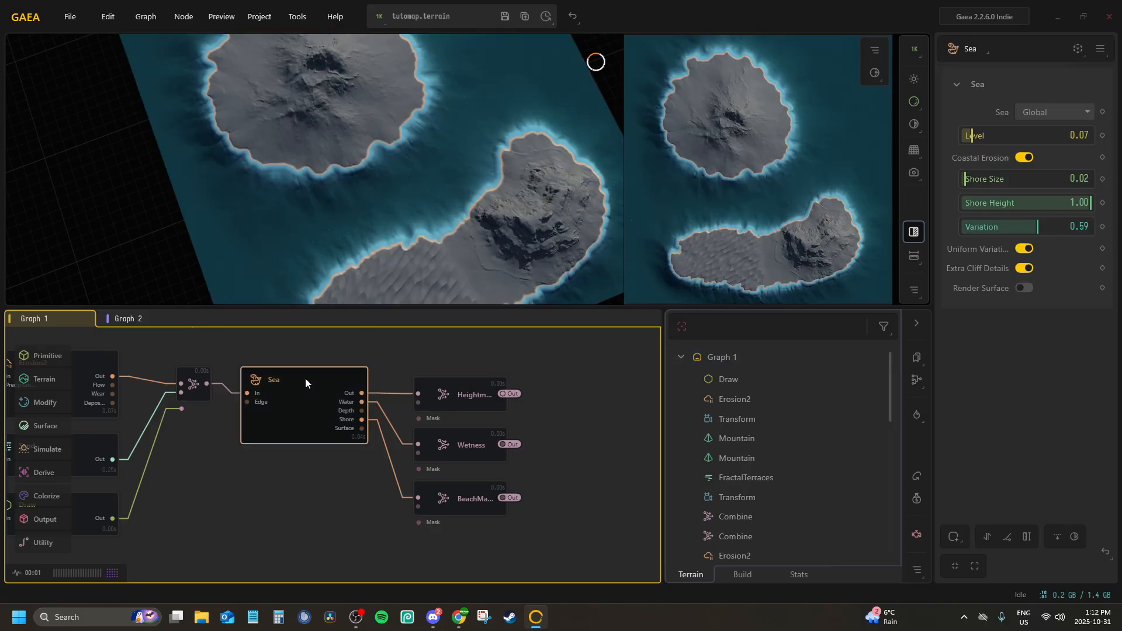
{"action": "left_click", "coordinate": [476, 384]}
Add a Slope node below the Draw node in Graph 2 and connect its In port to the Heightmap portal
{"action": "left_click", "coordinate": [120, 318]}
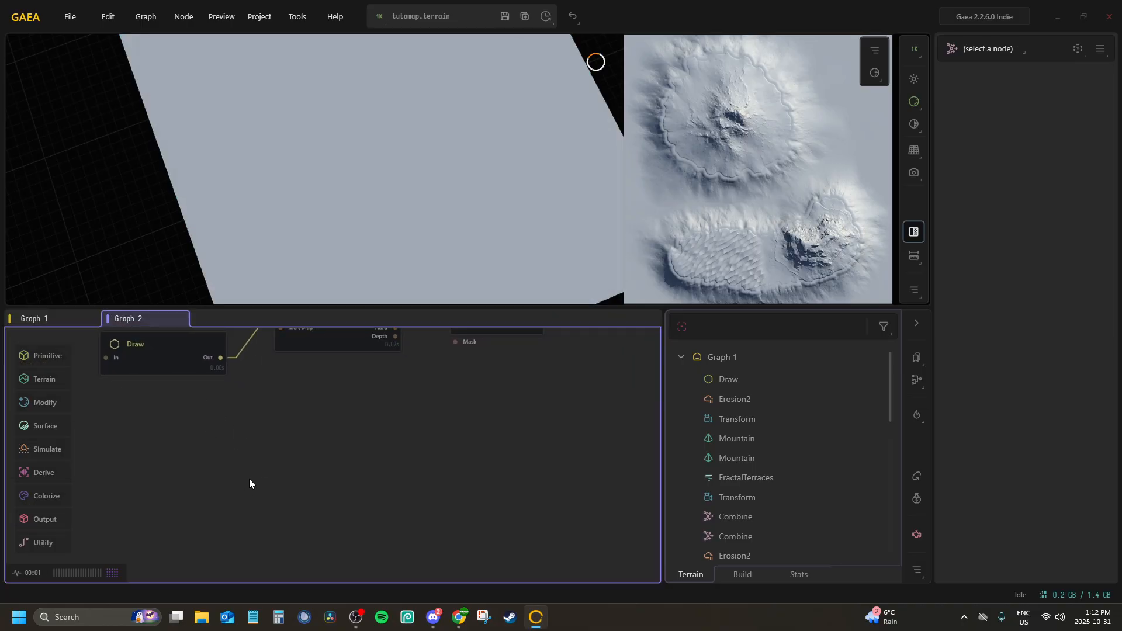
{"action": "key", "text": "Tab"}
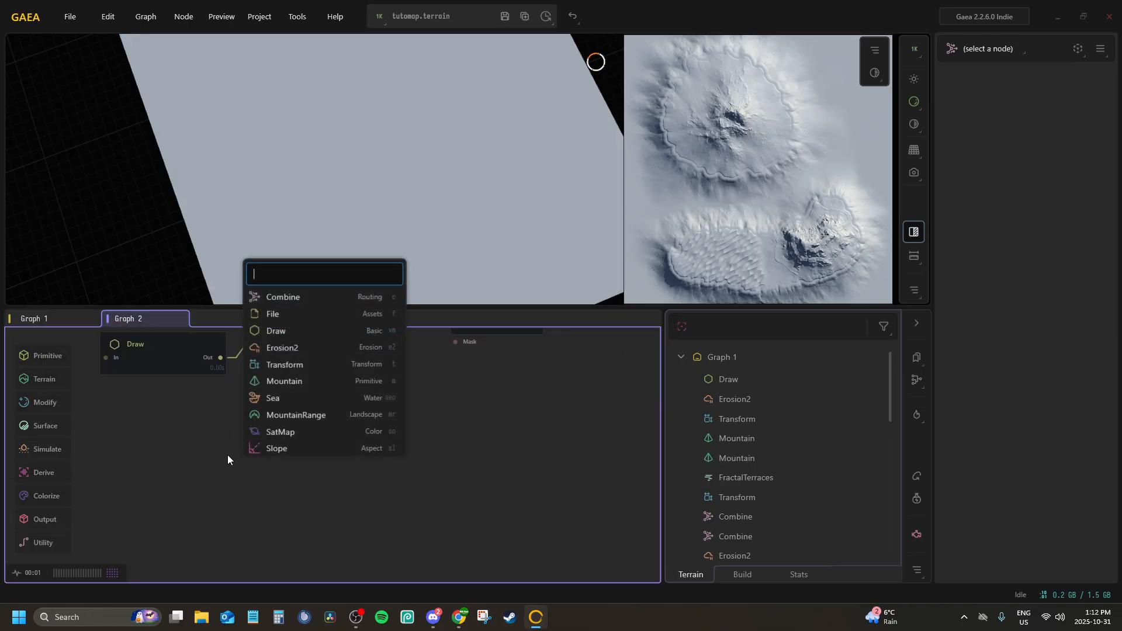
{"action": "type", "text": "slope"}
{"action": "key", "text": "Return"}
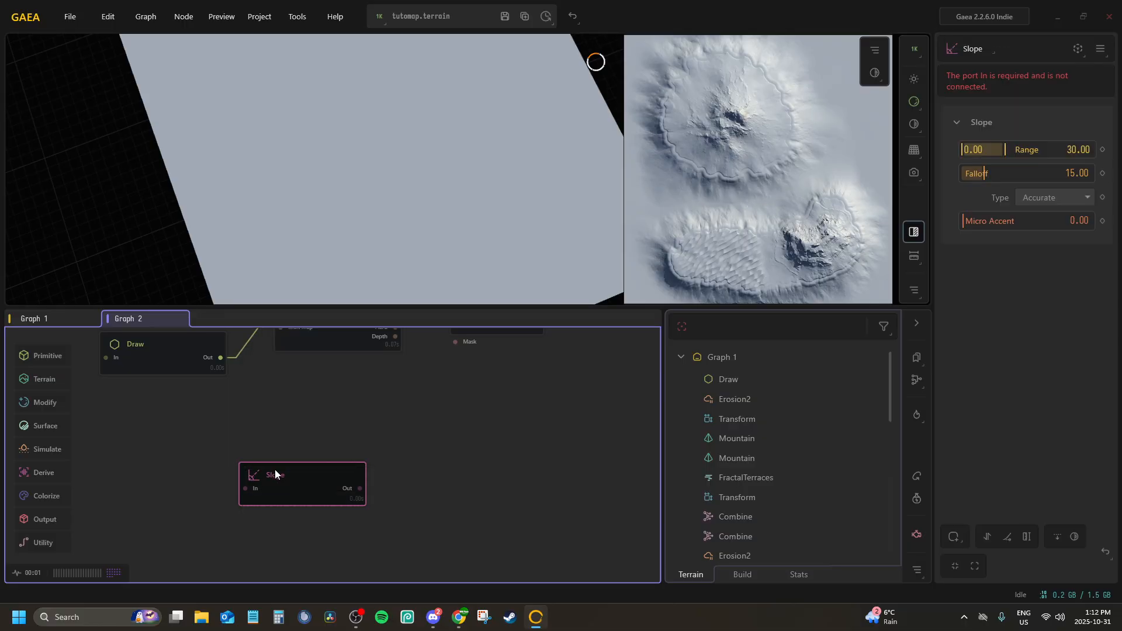
{"action": "right_click", "coordinate": [246, 489]}
{"action": "left_click", "coordinate": [286, 516]}
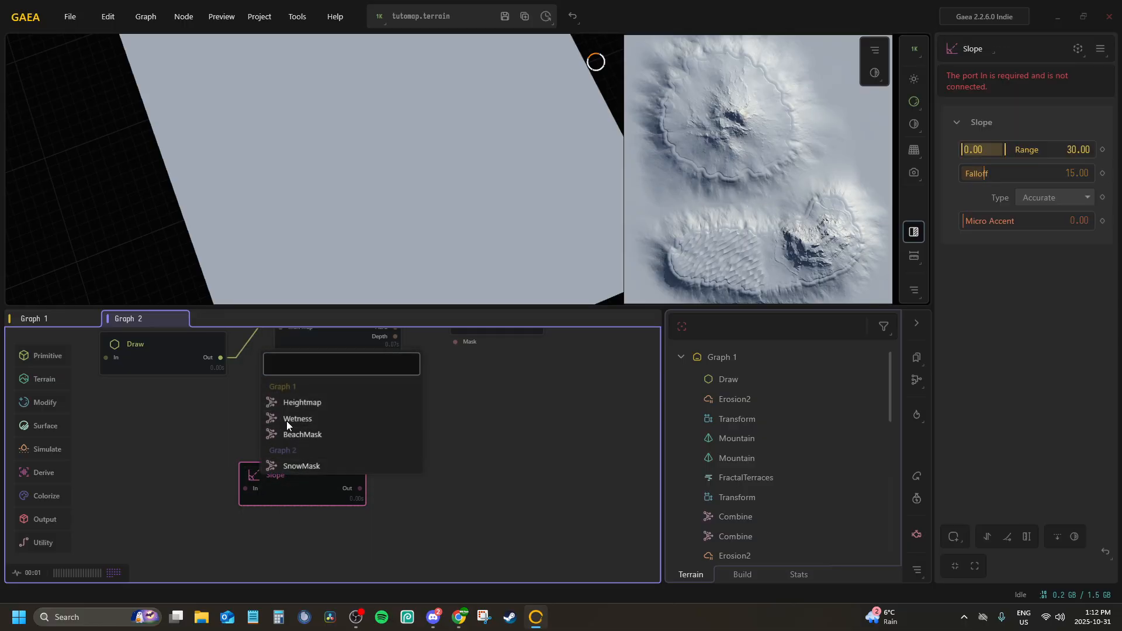
{"action": "left_click", "coordinate": [285, 402]}
{"action": "left_click_drag", "start_coordinate": [277, 480], "coordinate": [280, 450]}
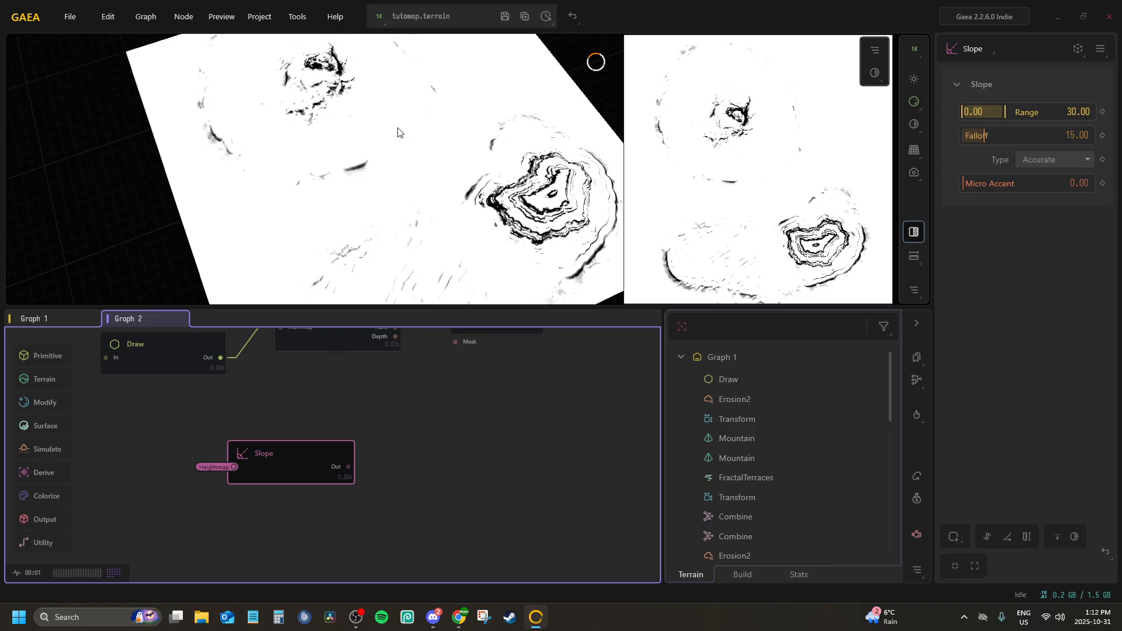
Set the Slope node's Falloff to 0.00 and its upper Range limit to 22.56
{"action": "left_click_drag", "start_coordinate": [398, 132], "coordinate": [362, 81]}
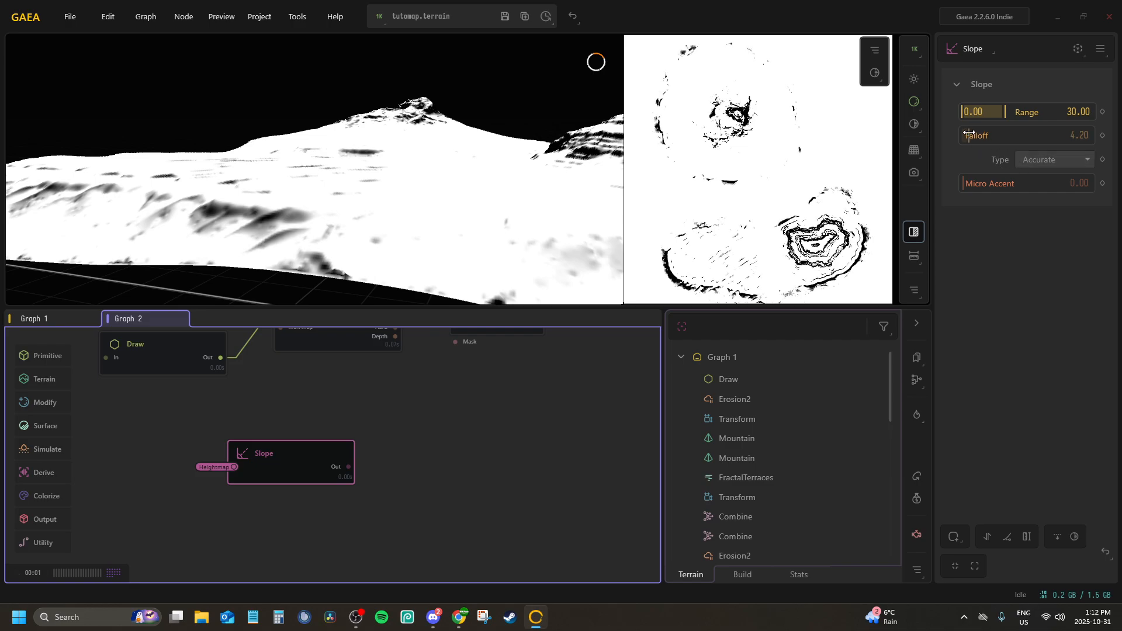
{"action": "left_click_drag", "start_coordinate": [978, 144], "coordinate": [955, 135]}
{"action": "left_click_drag", "start_coordinate": [445, 176], "coordinate": [795, 183]}
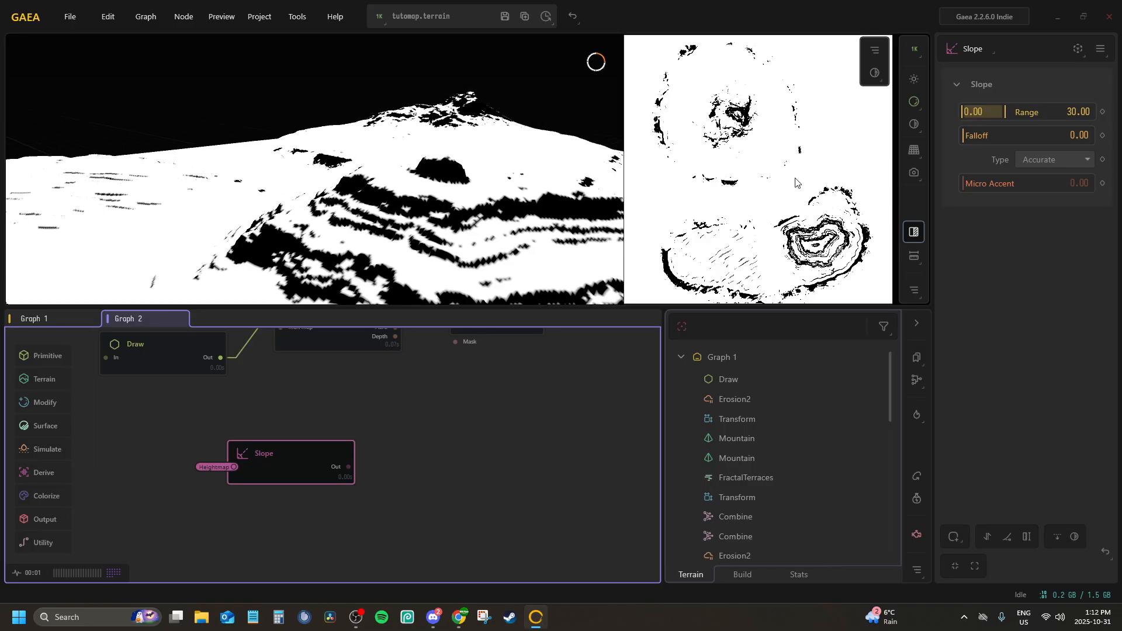
{"action": "mouse_move", "coordinate": [1006, 107]}
{"action": "left_mouse_down"}
{"action": "mouse_move", "coordinate": [1019, 111]}
{"action": "mouse_move", "coordinate": [994, 111]}
{"action": "left_mouse_up"}
{"action": "left_click_drag", "start_coordinate": [293, 182], "coordinate": [243, 220]}
{"action": "left_click_drag", "start_coordinate": [359, 179], "coordinate": [359, 326]}
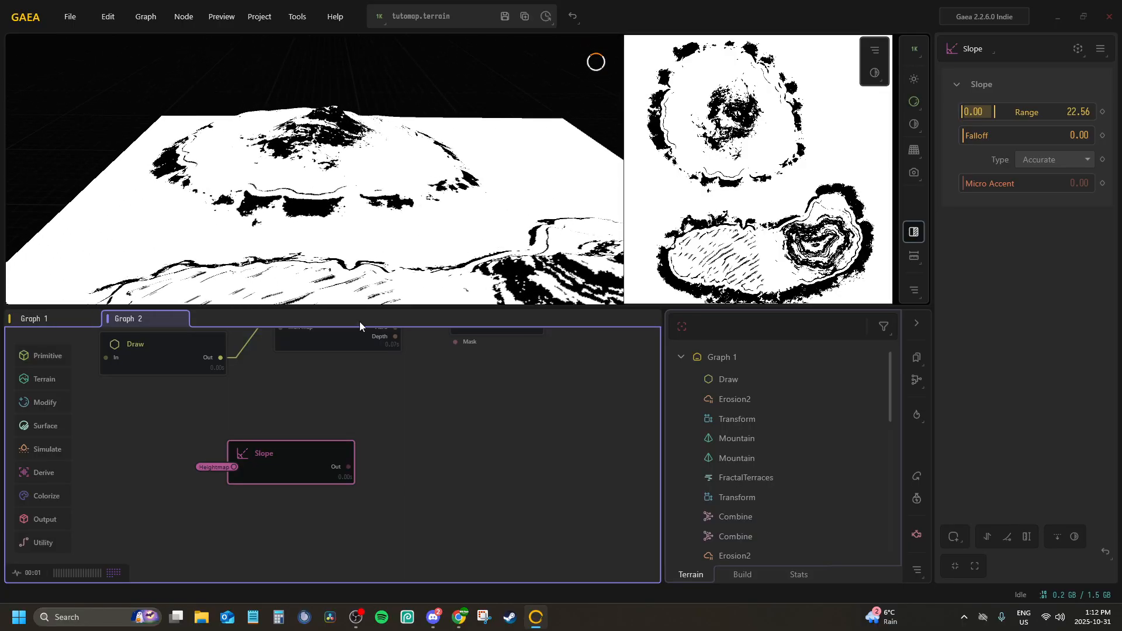
Add a Combine node to the Slope node's Out port and connect its Input2 to the Wetness portal
{"action": "left_click_drag", "start_coordinate": [335, 462], "coordinate": [321, 431]}
{"action": "key", "text": "Escape"}
{"action": "type", "text": "comb"}
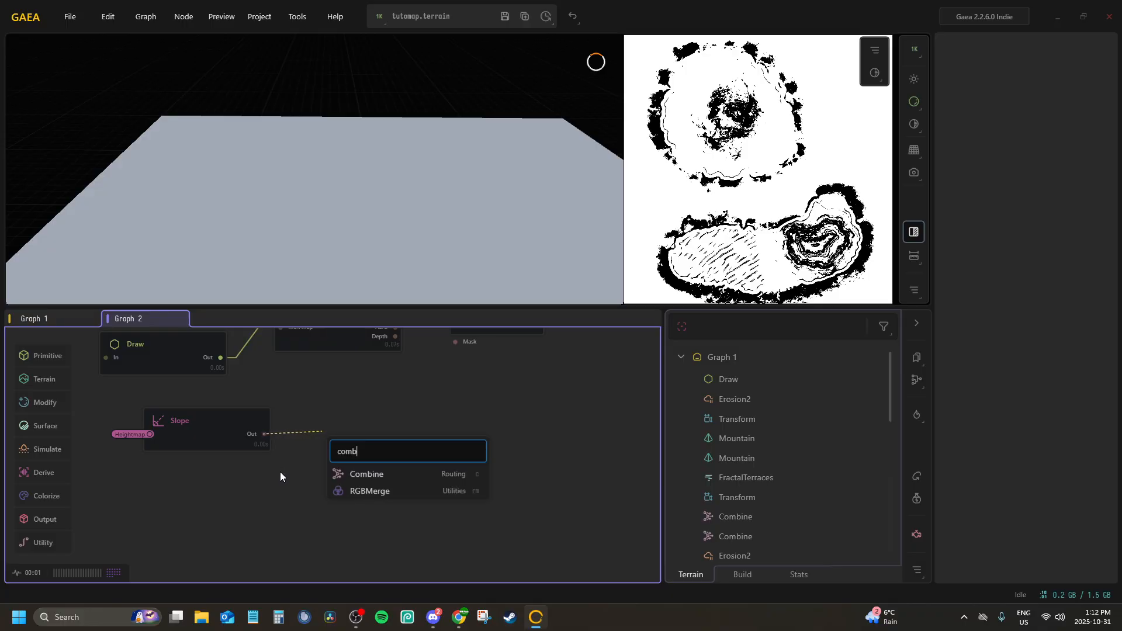
{"action": "key", "text": "Return"}
{"action": "left_click_drag", "start_coordinate": [335, 450], "coordinate": [328, 436]}
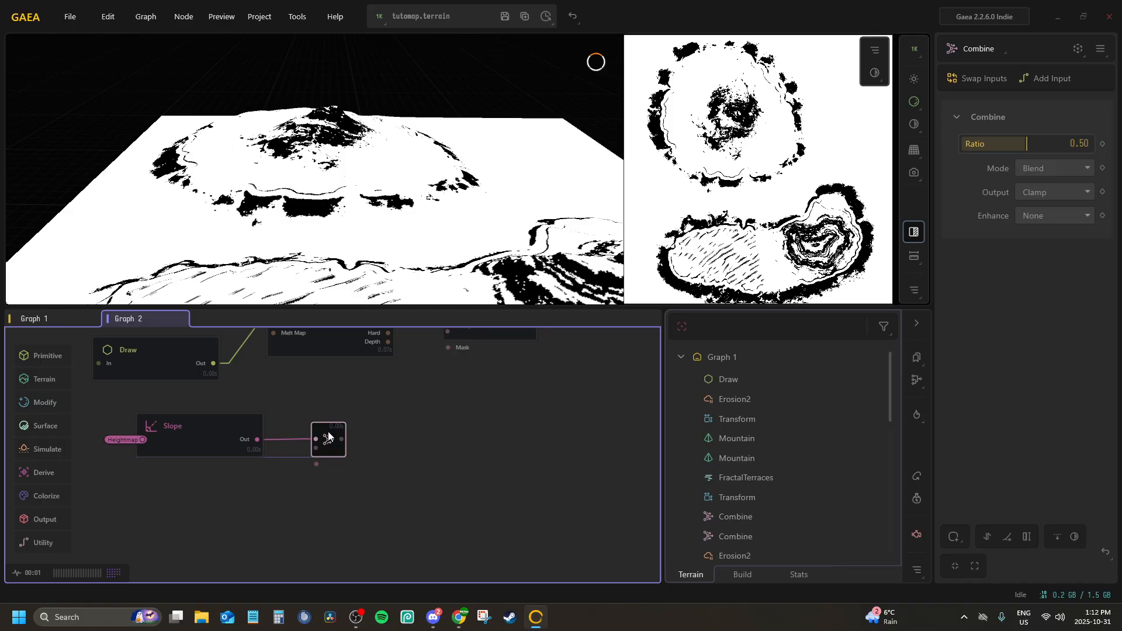
{"action": "right_click", "coordinate": [328, 435]}
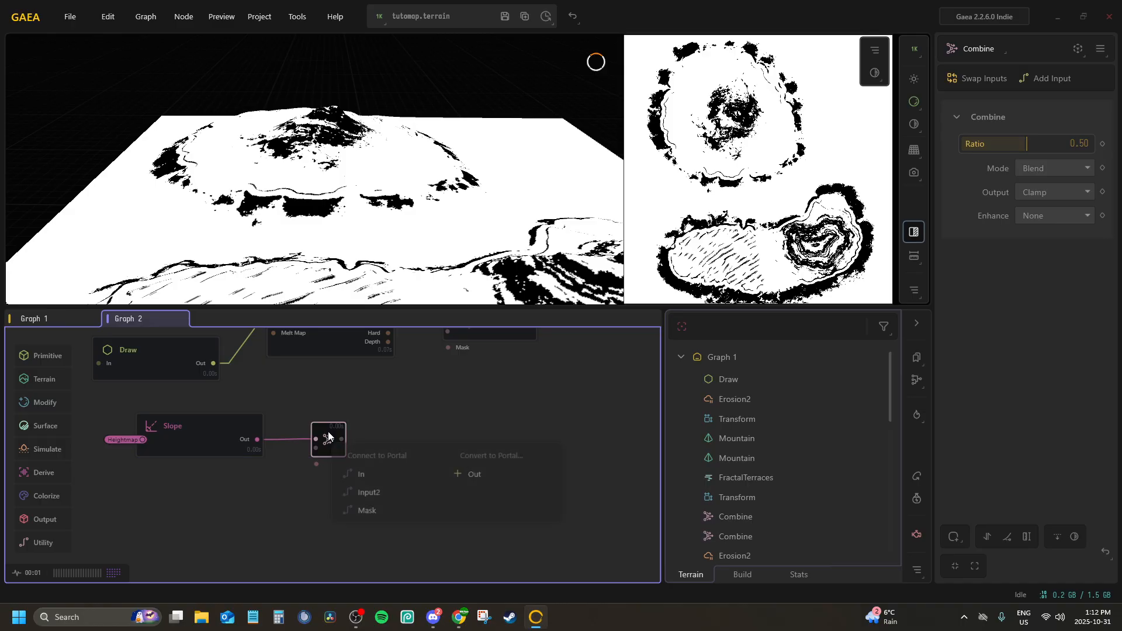
{"action": "left_click", "coordinate": [341, 489]}
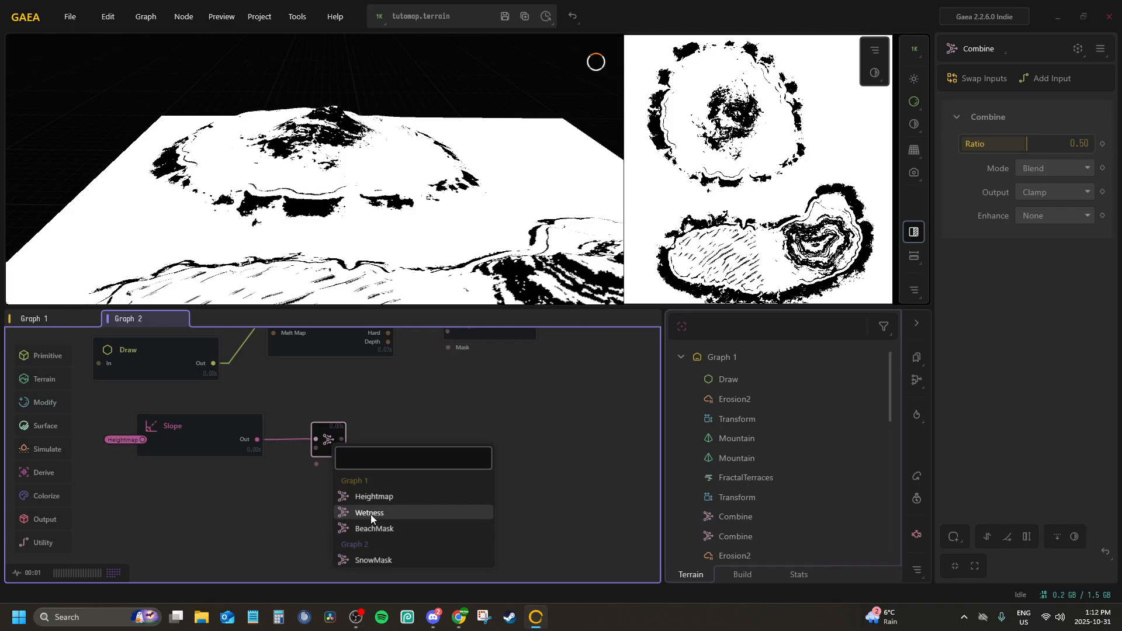
{"action": "left_click", "coordinate": [370, 513]}
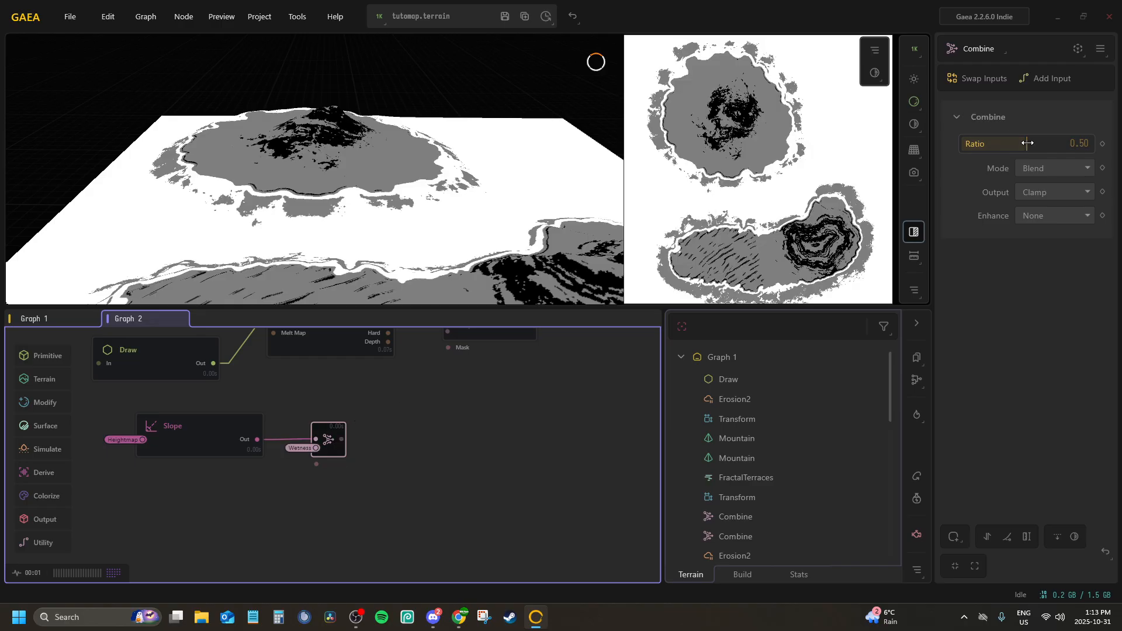
Set the Wetness Combine node's Ratio to 1.00 and its Mode to Subtract
{"action": "left_click_drag", "start_coordinate": [1025, 143], "coordinate": [1090, 145]}
{"action": "left_click", "coordinate": [1072, 171]}
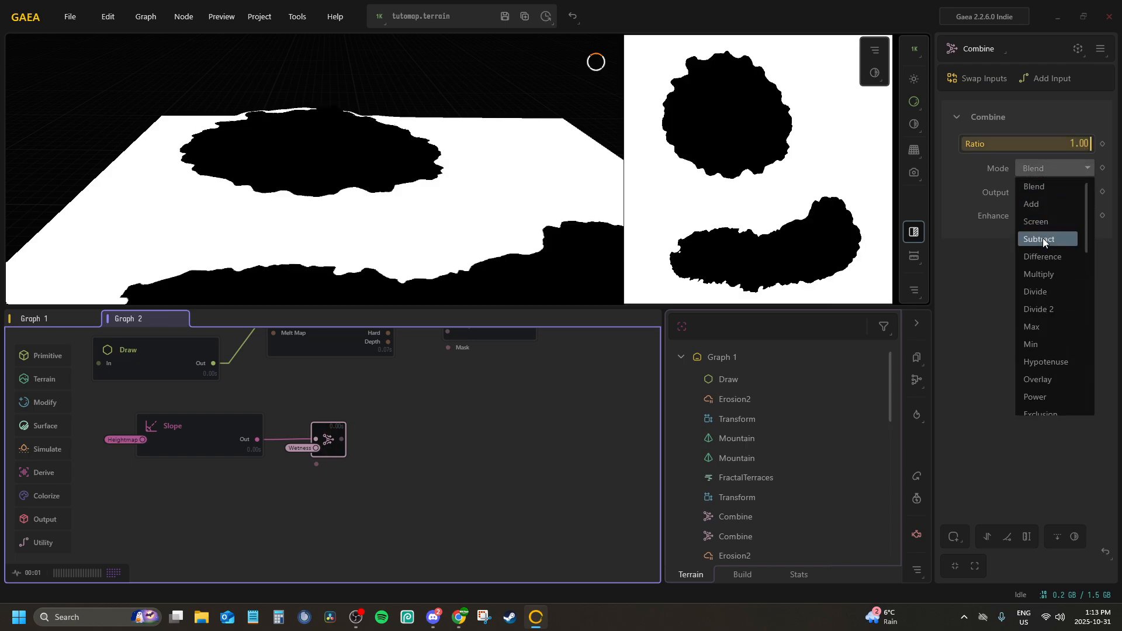
{"action": "left_click", "coordinate": [1042, 240]}
{"action": "left_click_drag", "start_coordinate": [335, 256], "coordinate": [327, 233]}
{"action": "scroll", "coordinate": [337, 449], "scroll_direction": "up", "scroll_amount": 2}
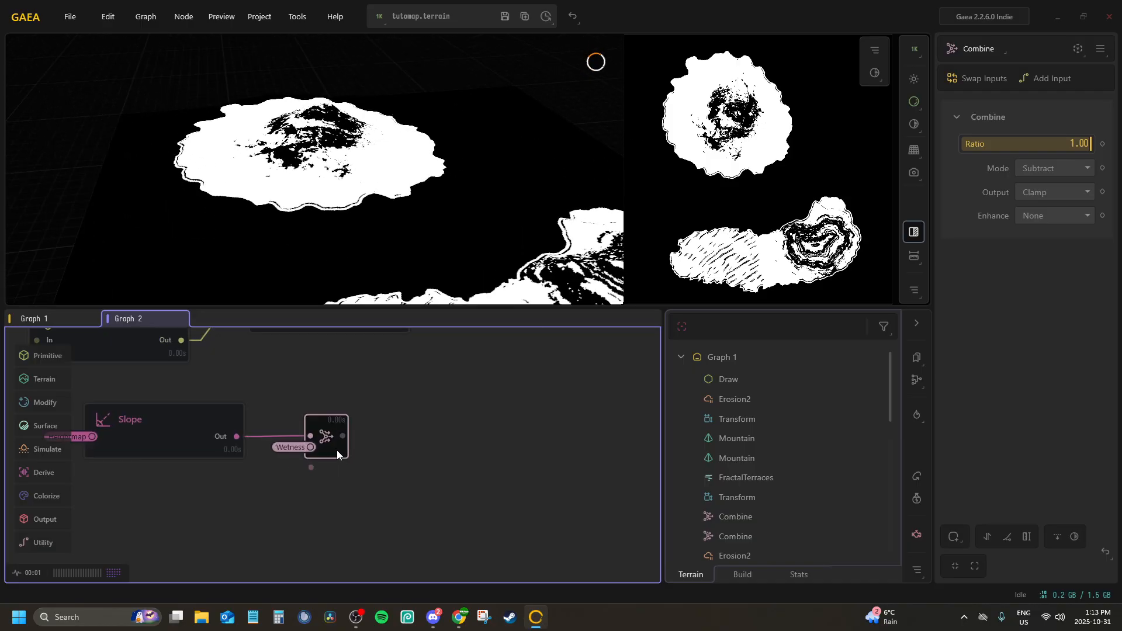
Add a second Combine node after the first and connect its Input2 to the BeachMask portal
{"action": "mouse_move", "coordinate": [330, 436]}
{"action": "left_mouse_down"}
{"action": "mouse_move", "coordinate": [321, 436]}
{"action": "mouse_move", "coordinate": [379, 438]}
{"action": "mouse_move", "coordinate": [328, 436]}
{"action": "left_mouse_up"}
{"action": "type", "text": "comb"}
{"action": "key", "text": "Return"}
{"action": "right_click", "coordinate": [341, 441]}
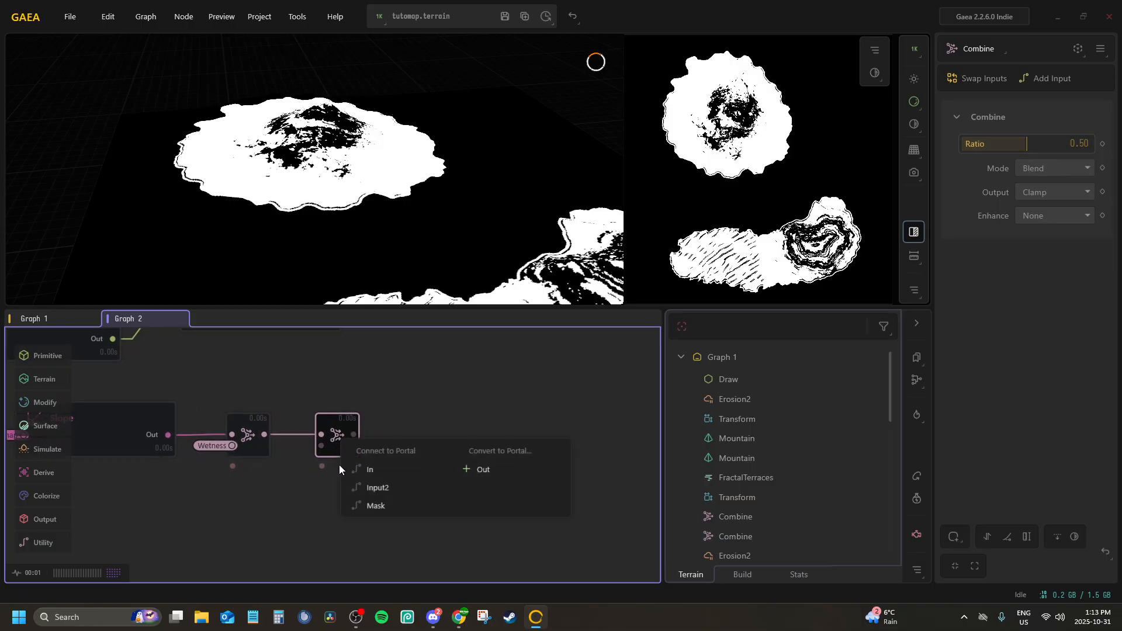
{"action": "left_click", "coordinate": [356, 487]}
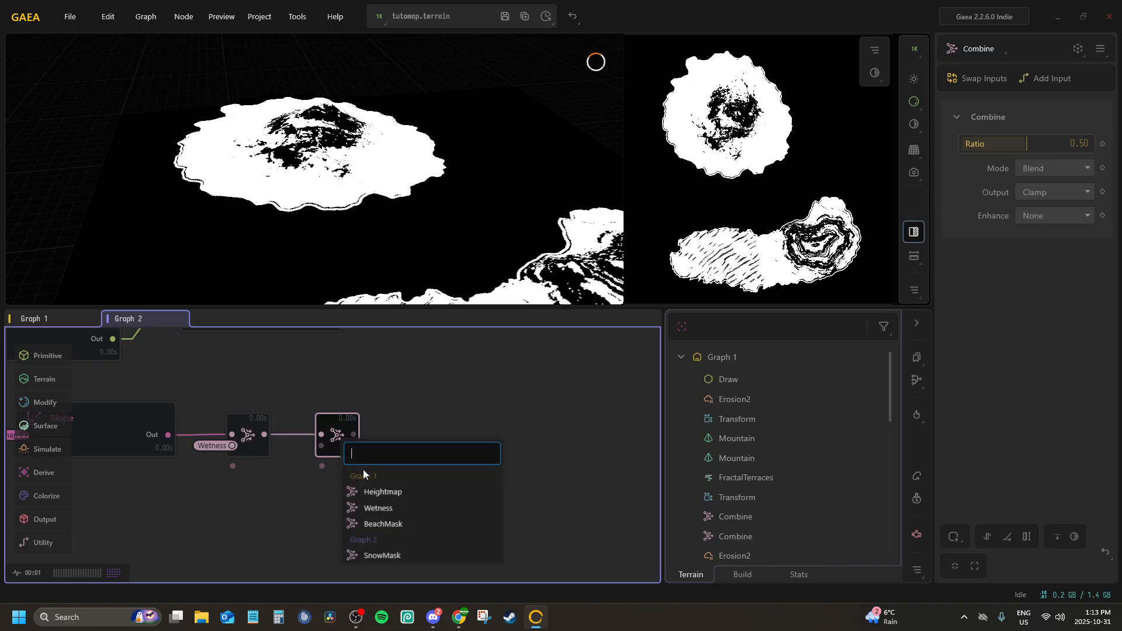
{"action": "left_click", "coordinate": [382, 524]}
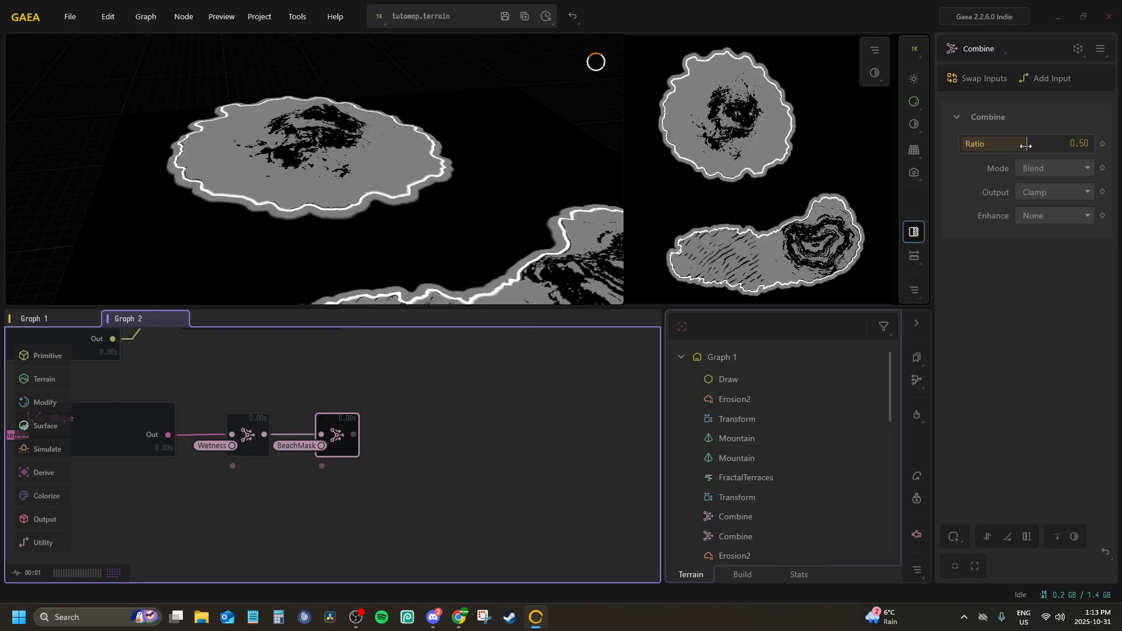
Set the BeachMask Combine node's Ratio to 1.00 and Mode to Subtract, and inspect the resulting mask
{"action": "left_click_drag", "start_coordinate": [1026, 145], "coordinate": [1091, 145]}
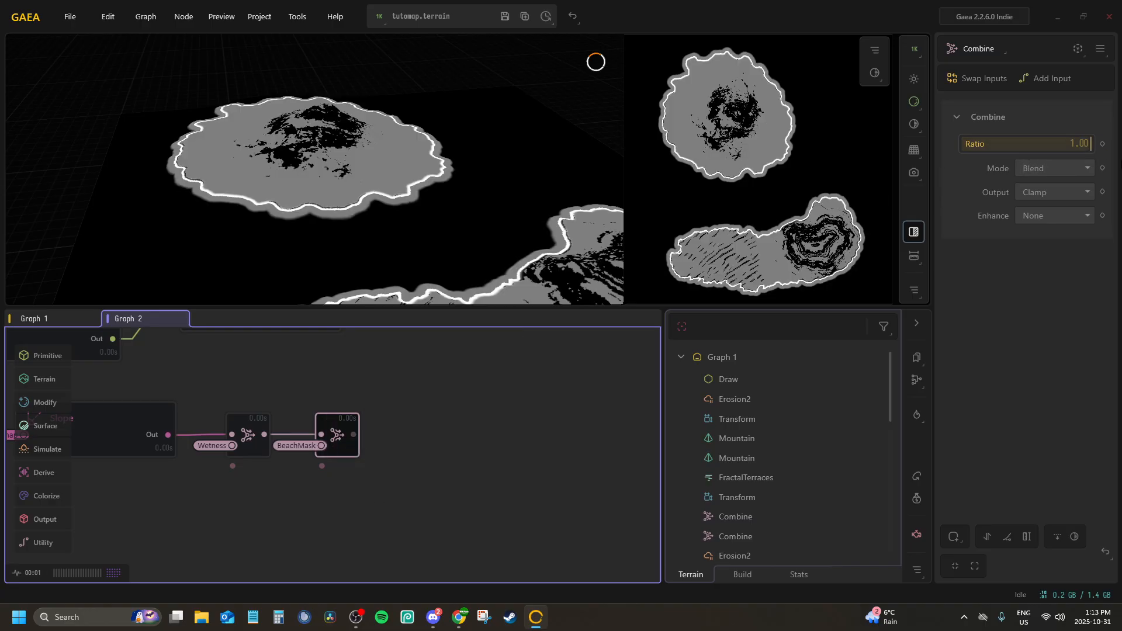
{"action": "left_click", "coordinate": [1047, 166]}
{"action": "left_click", "coordinate": [1050, 233]}
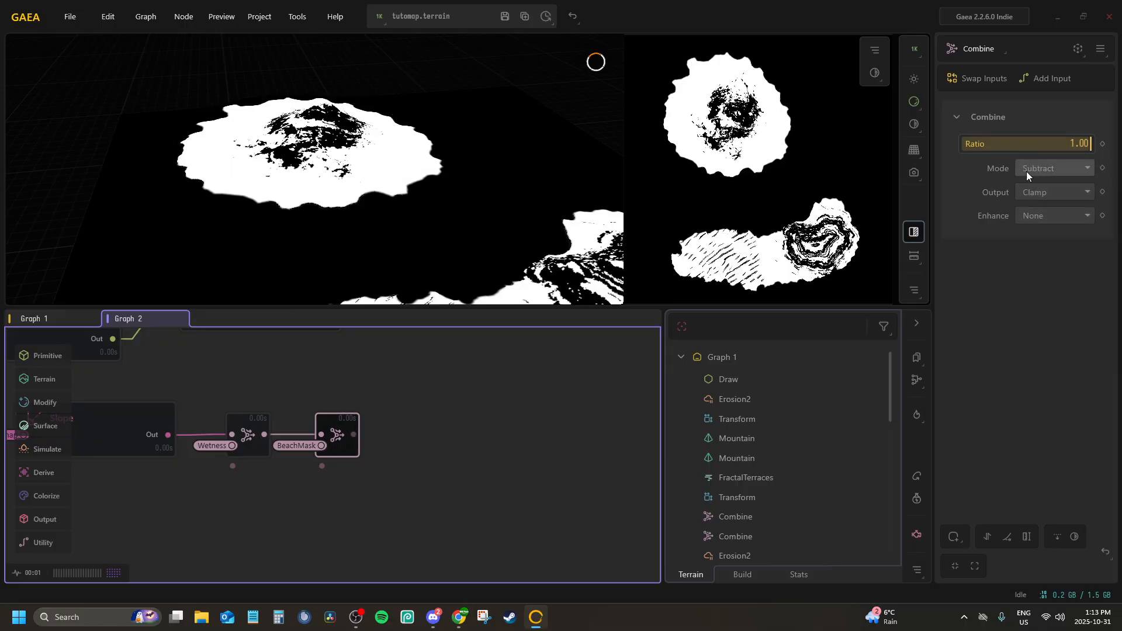
{"action": "left_click_drag", "start_coordinate": [272, 293], "coordinate": [534, 179]}
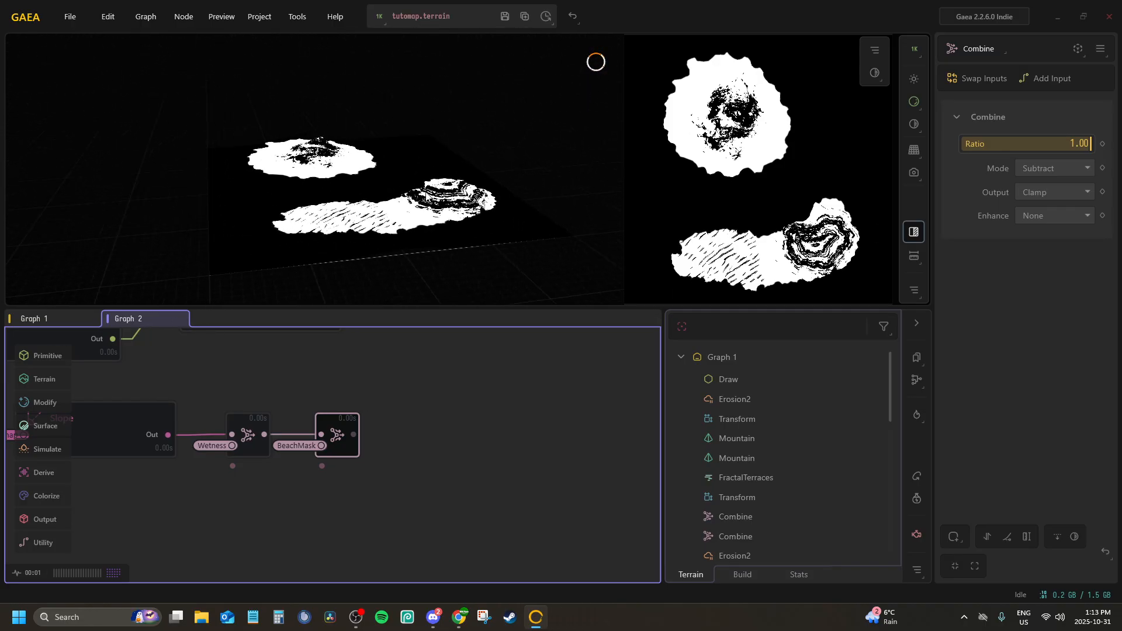
{"action": "left_click_drag", "start_coordinate": [425, 193], "coordinate": [396, 244]}
{"action": "middle_click_drag", "start_coordinate": [281, 378], "coordinate": [341, 374]}
{"action": "scroll", "coordinate": [341, 374], "scroll_direction": "down", "scroll_amount": 1}
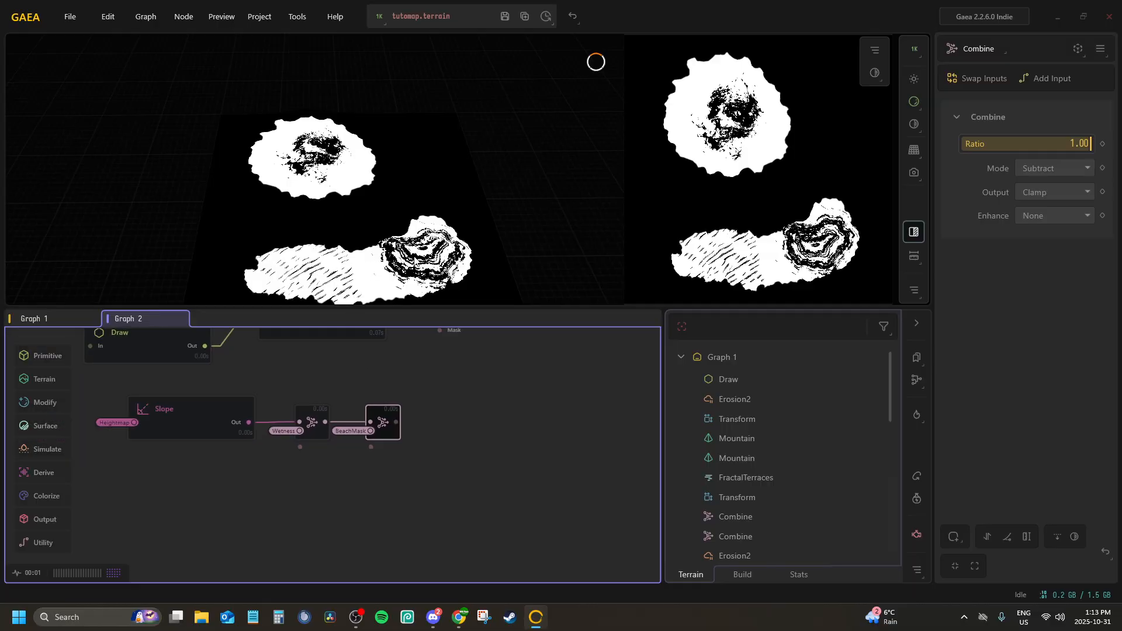
Examine the combined slope mask over the lower island's dunes and mountain in the 3D preview
{"action": "middle_click_drag", "start_coordinate": [403, 281], "coordinate": [376, 245]}
{"action": "scroll", "coordinate": [377, 244], "scroll_direction": "up", "scroll_amount": 3}
{"action": "scroll", "coordinate": [310, 229], "scroll_direction": "up", "scroll_amount": 4}
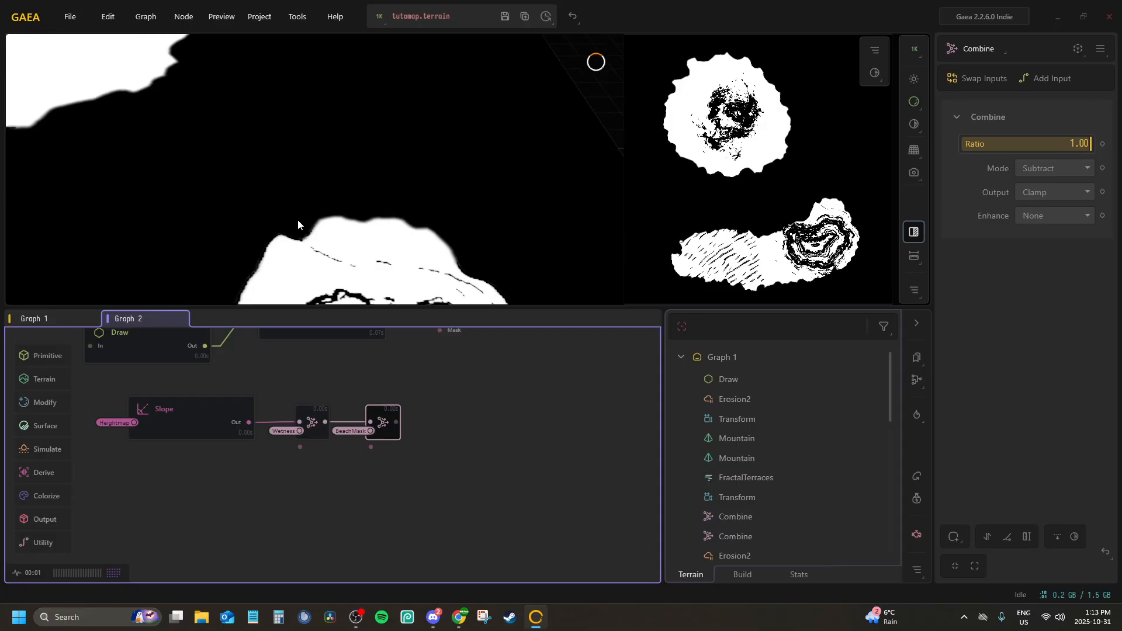
{"action": "middle_click_drag", "start_coordinate": [300, 227], "coordinate": [345, 156]}
{"action": "scroll", "coordinate": [301, 194], "scroll_direction": "down", "scroll_amount": 4}
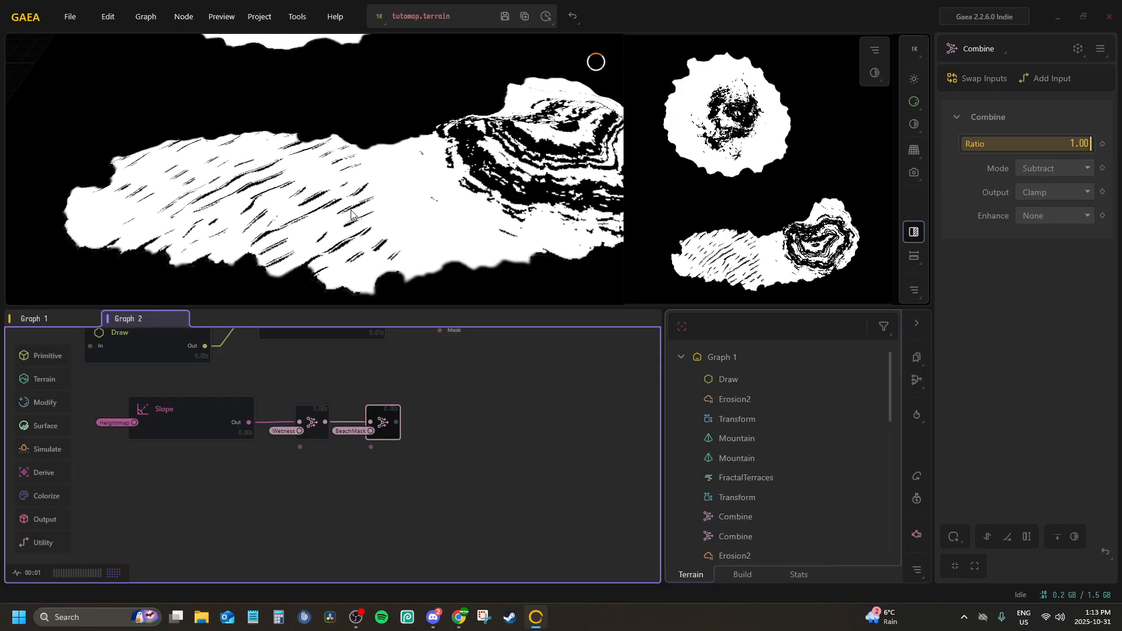
{"action": "middle_click_drag", "start_coordinate": [392, 416], "coordinate": [365, 450]}
{"action": "middle_click_drag", "start_coordinate": [398, 392], "coordinate": [413, 436]}
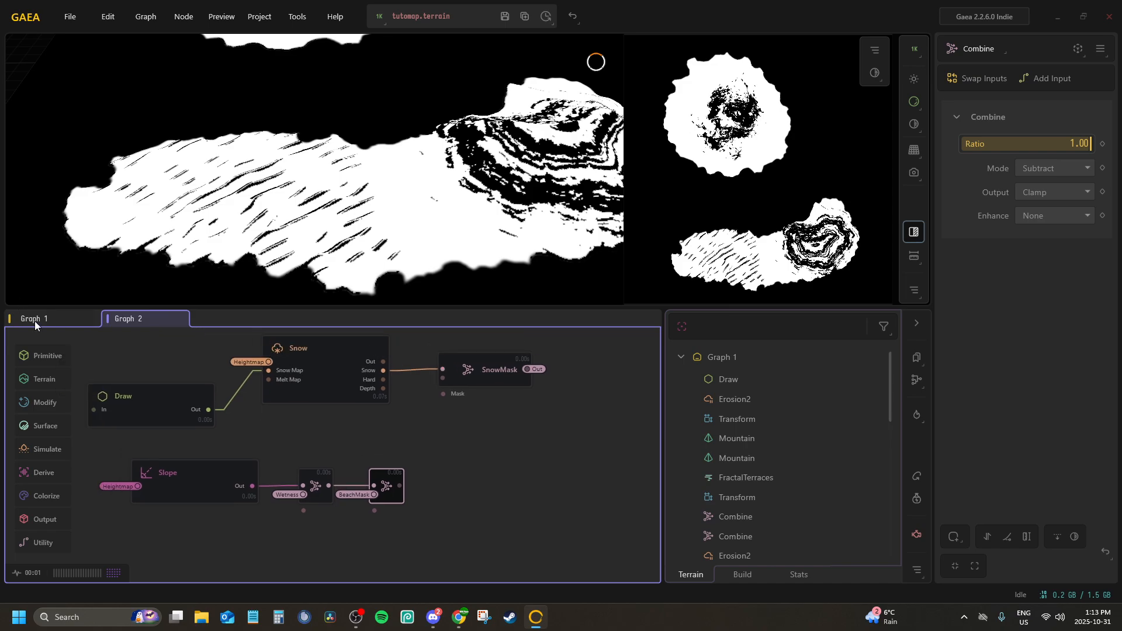
Lock the preview to the Sea node in Graph 1 and return to Graph 2
{"action": "left_click", "coordinate": [65, 320]}
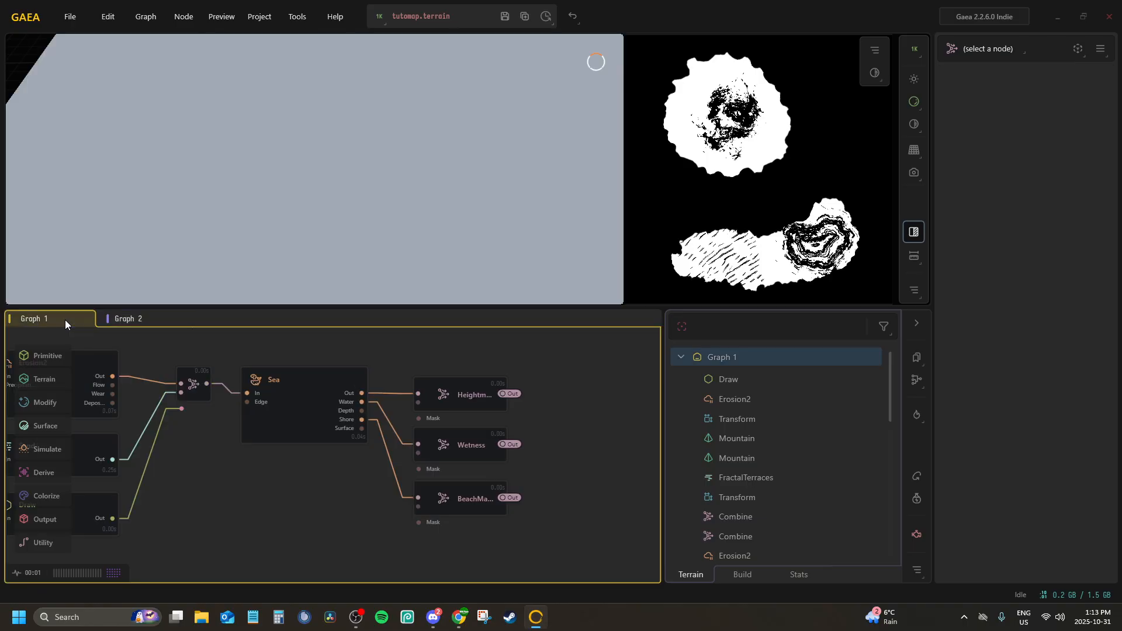
{"action": "left_click", "coordinate": [120, 317]}
{"action": "middle_click_drag", "start_coordinate": [329, 396], "coordinate": [302, 432]}
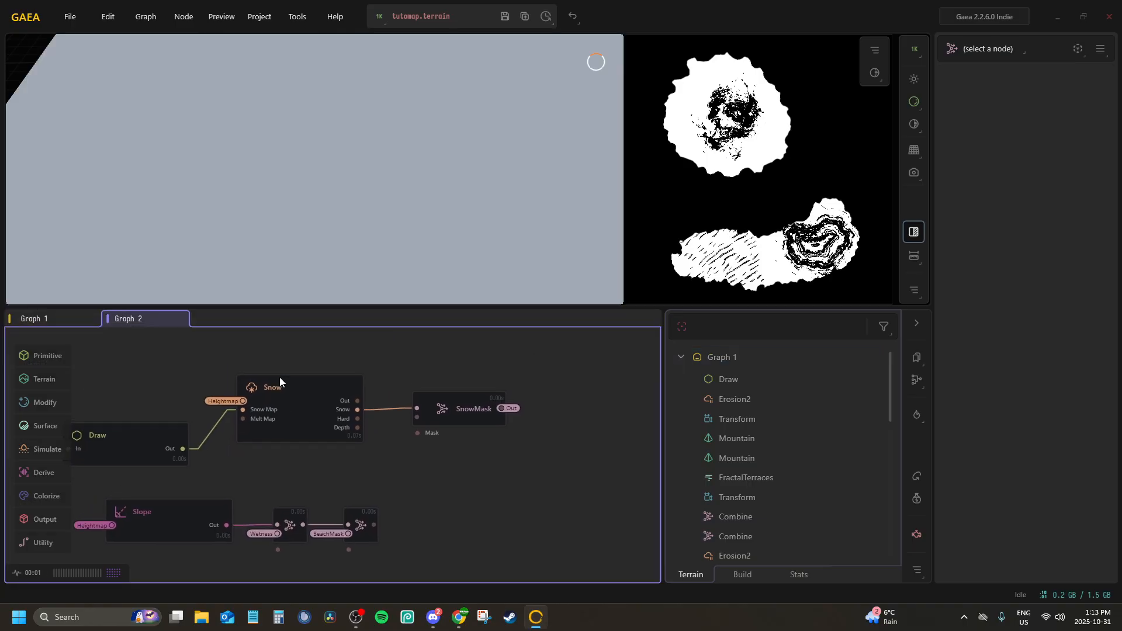
{"action": "left_click", "coordinate": [57, 317]}
{"action": "left_click", "coordinate": [287, 394]}
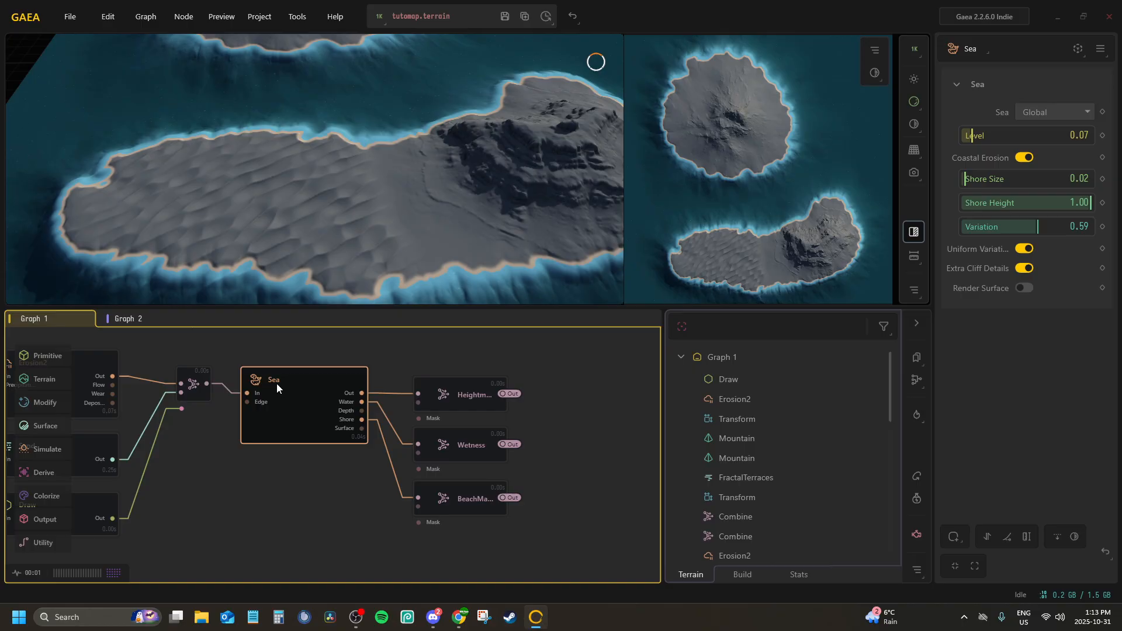
{"action": "left_click", "coordinate": [133, 319]}
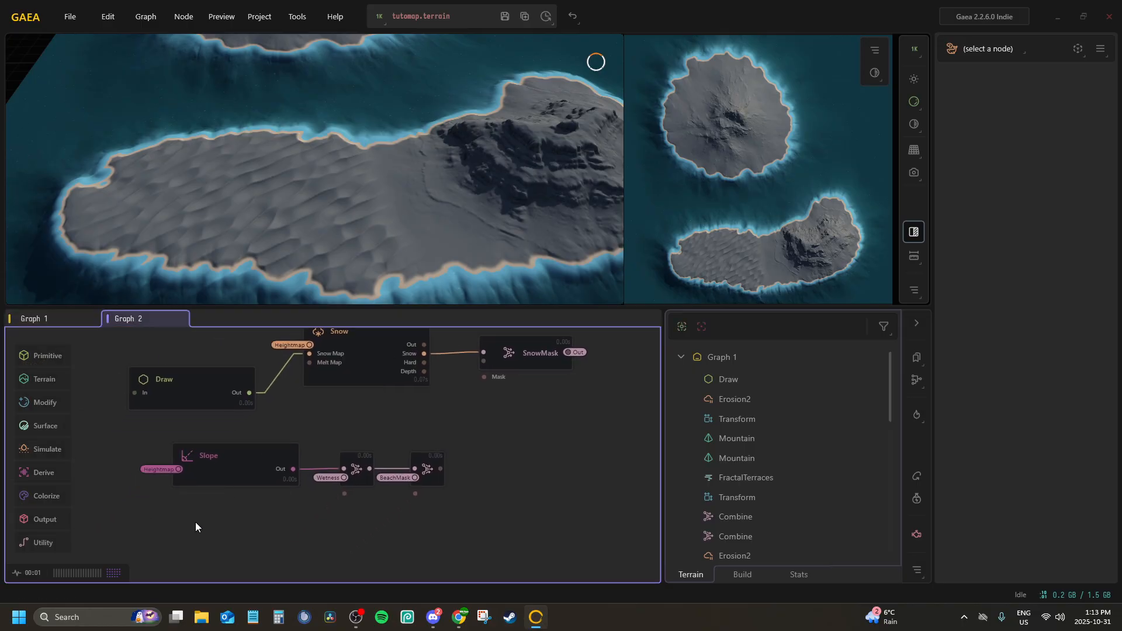
Add a Draw node below the Slope node and try painting a mask stroke over the lower island's dunes
{"action": "key", "text": "Tab"}
{"action": "type", "text": "draw"}
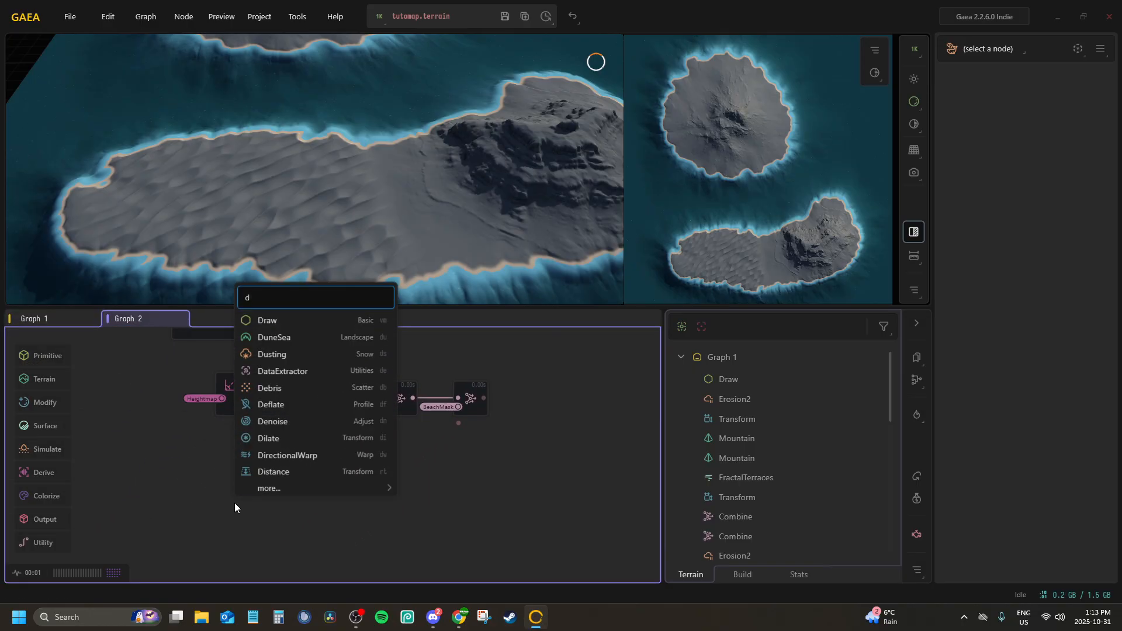
{"action": "key", "text": "Return"}
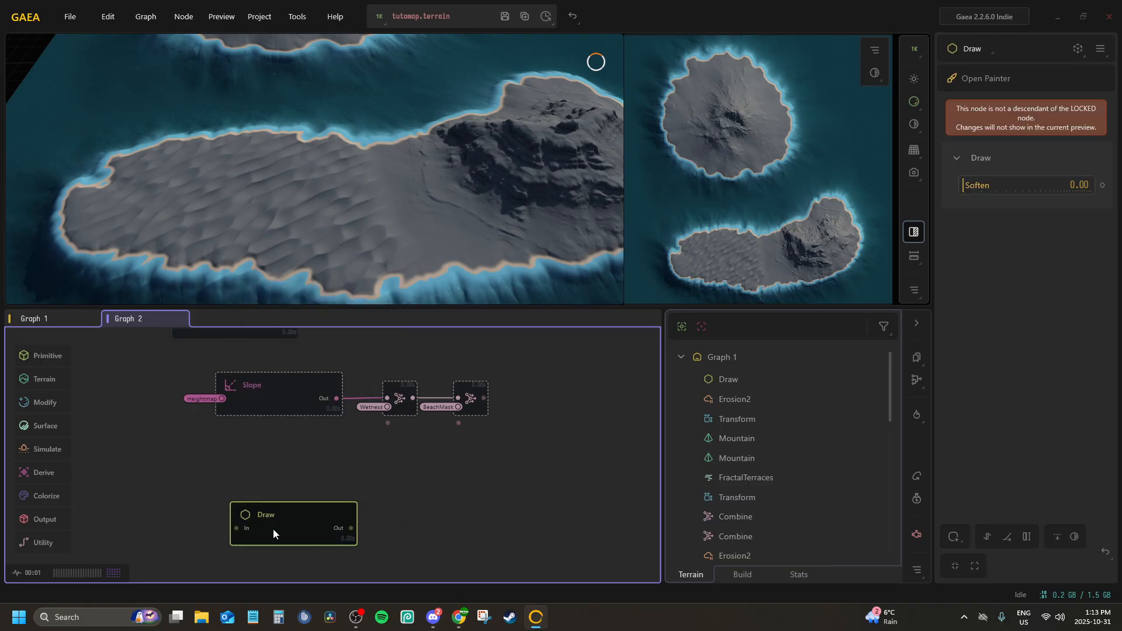
{"action": "left_click_drag", "start_coordinate": [273, 533], "coordinate": [258, 503]}
{"action": "left_click", "coordinate": [981, 78]}
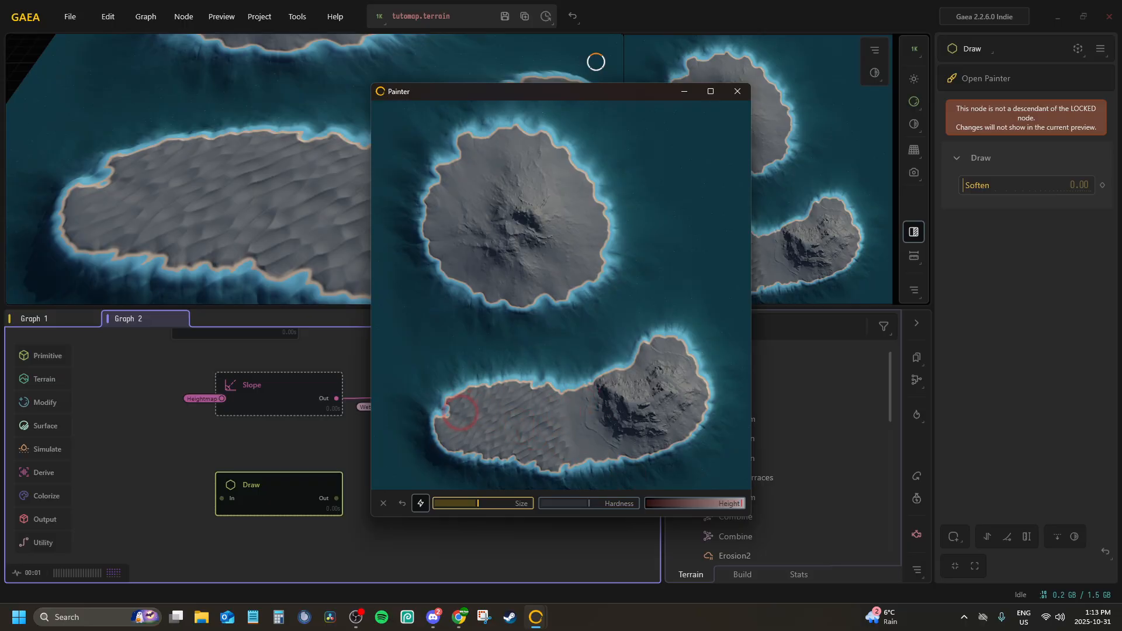
{"action": "mouse_move", "coordinate": [460, 412]}
{"action": "left_mouse_down"}
{"action": "mouse_move", "coordinate": [492, 395]}
{"action": "mouse_move", "coordinate": [542, 394]}
{"action": "mouse_move", "coordinate": [566, 447]}
{"action": "mouse_move", "coordinate": [533, 463]}
{"action": "mouse_move", "coordinate": [453, 433]}
{"action": "mouse_move", "coordinate": [537, 427]}
{"action": "mouse_move", "coordinate": [523, 411]}
{"action": "mouse_move", "coordinate": [476, 431]}
{"action": "mouse_move", "coordinate": [446, 424]}
{"action": "mouse_move", "coordinate": [449, 438]}
{"action": "left_mouse_up"}
{"action": "left_click", "coordinate": [402, 504]}
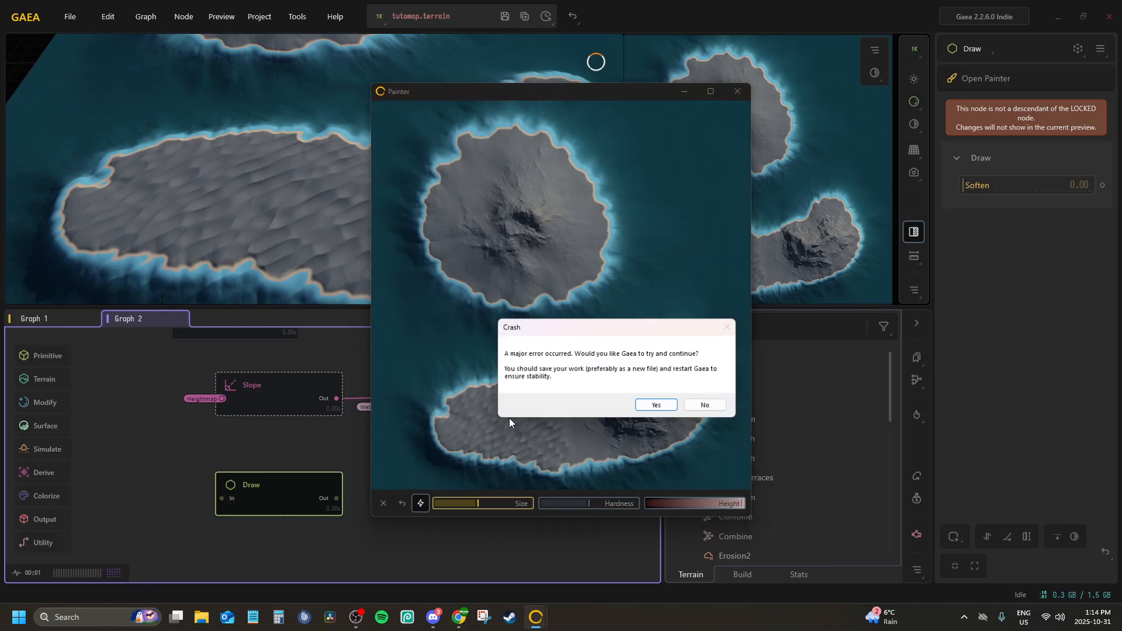
Decline to continue the crashed session and close the Watson diagnostics utility
{"action": "left_click", "coordinate": [705, 406]}
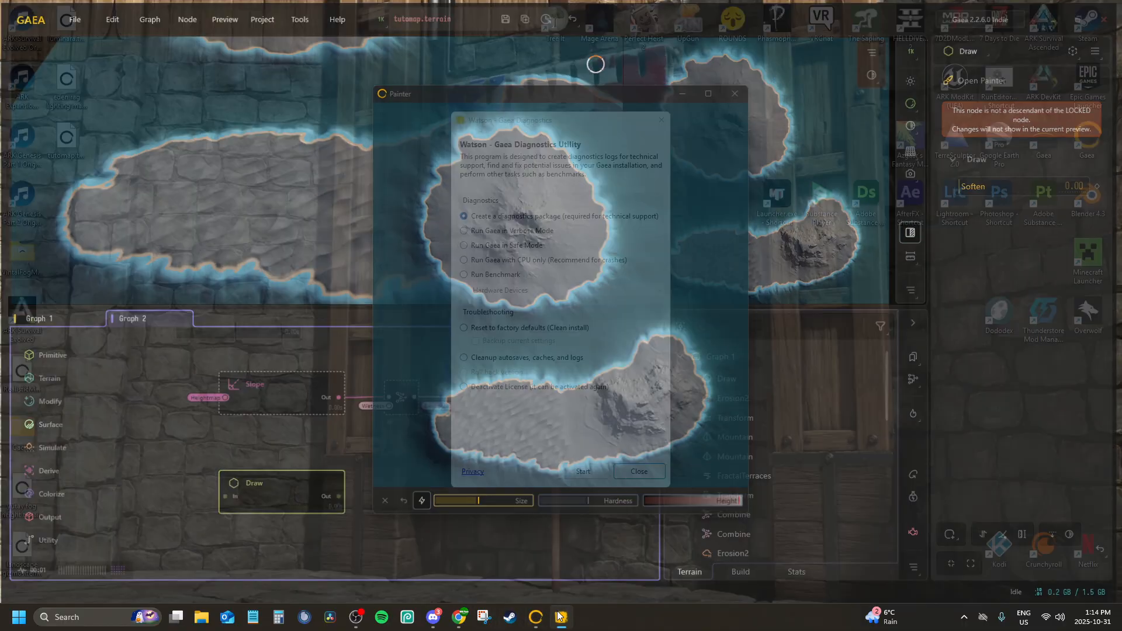
{"action": "right_click", "coordinate": [536, 617]}
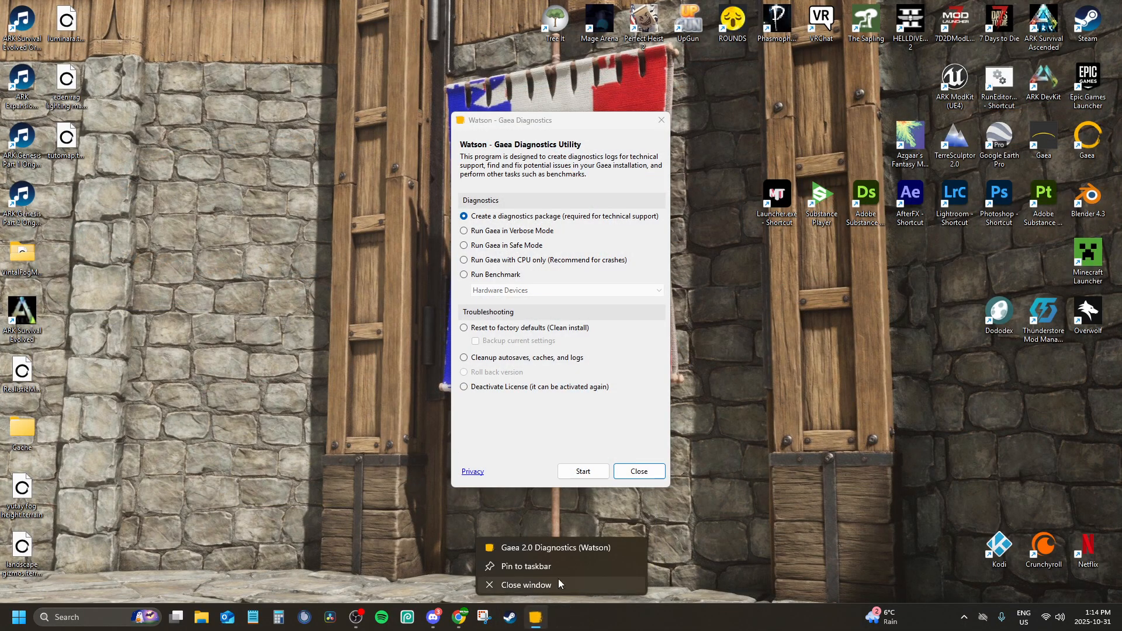
{"action": "left_click", "coordinate": [662, 465]}
Relaunch Gaea, reopen the recent tutomap project, and preview the SnowMask node in Graph 2
{"action": "key", "text": "super"}
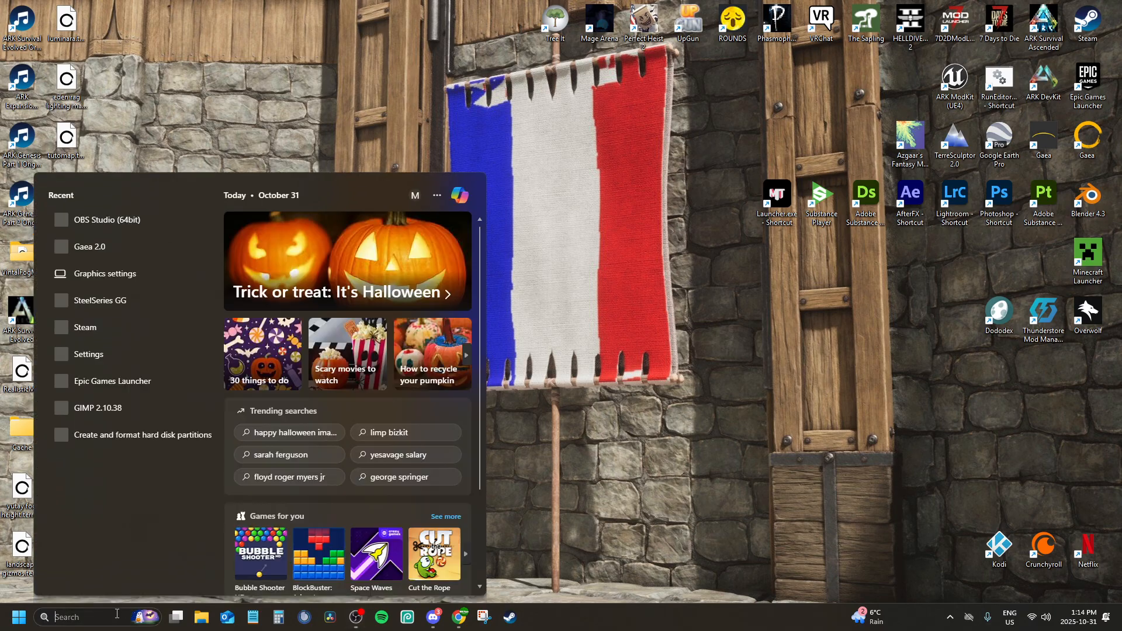
{"action": "double_click", "coordinate": [1087, 135]}
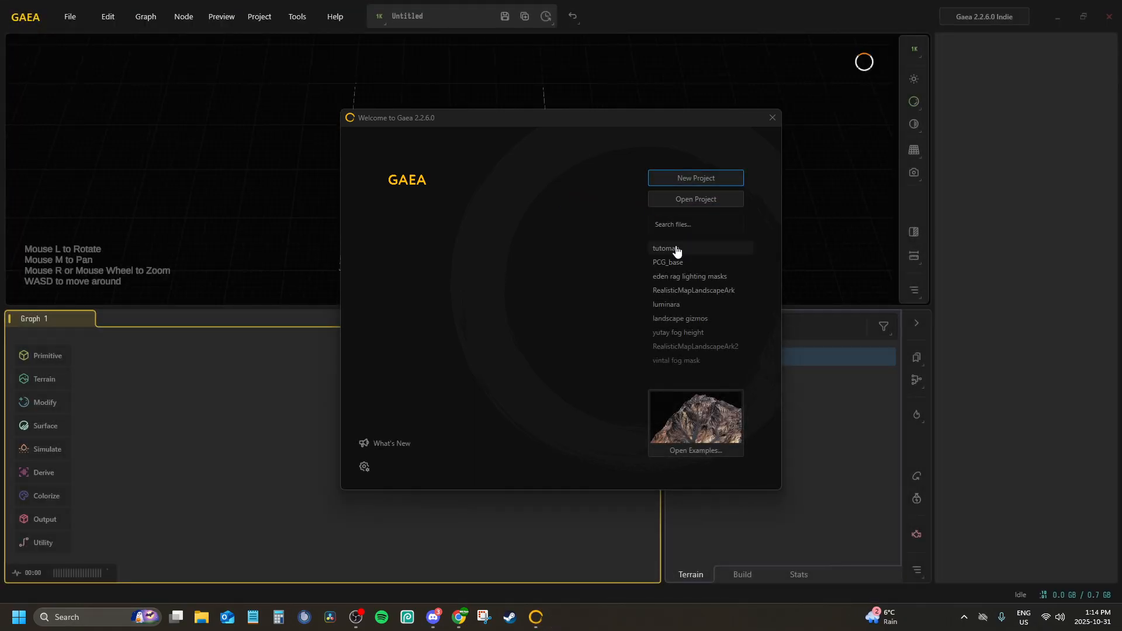
{"action": "left_click", "coordinate": [676, 248]}
{"action": "mouse_move", "coordinate": [430, 375]}
{"action": "middle_mouse_down"}
{"action": "mouse_move", "coordinate": [500, 405]}
{"action": "mouse_move", "coordinate": [527, 397]}
{"action": "middle_mouse_up"}
{"action": "left_click", "coordinate": [530, 397]}
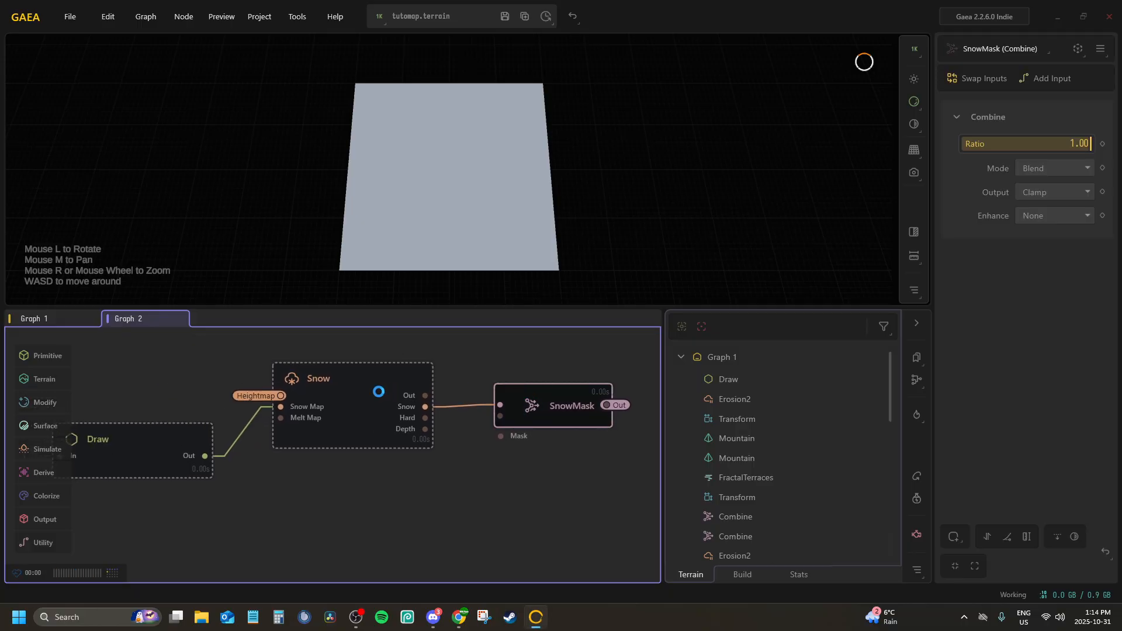
{"action": "scroll", "coordinate": [402, 378], "scroll_direction": "down", "scroll_amount": 3}
{"action": "scroll", "coordinate": [411, 377], "scroll_direction": "up", "scroll_amount": 3}
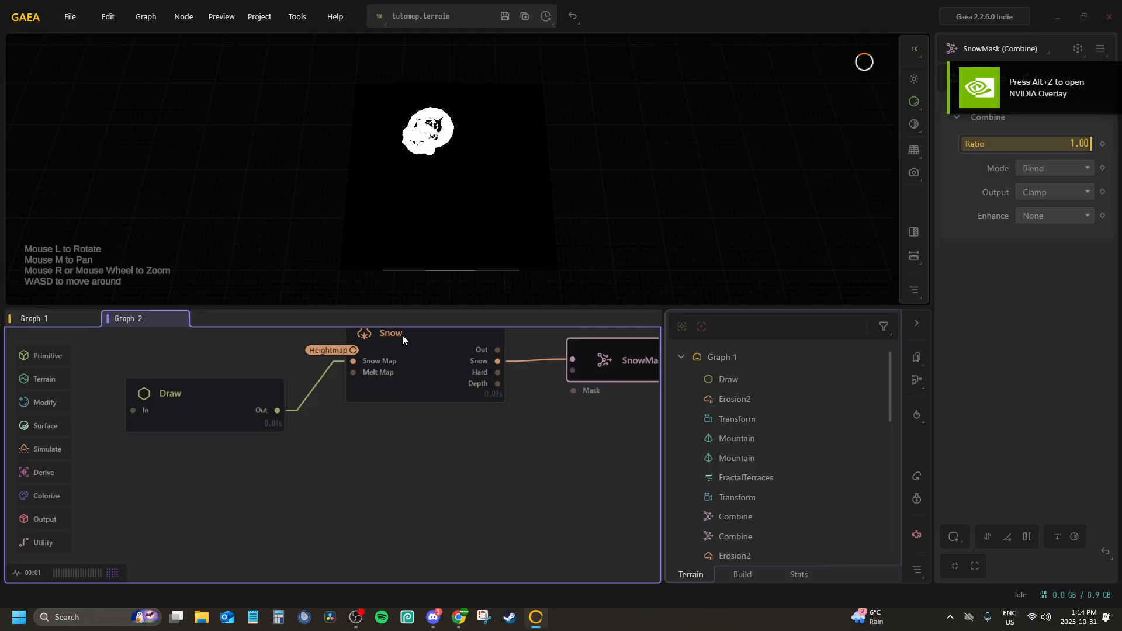
{"action": "left_click", "coordinate": [60, 319]}
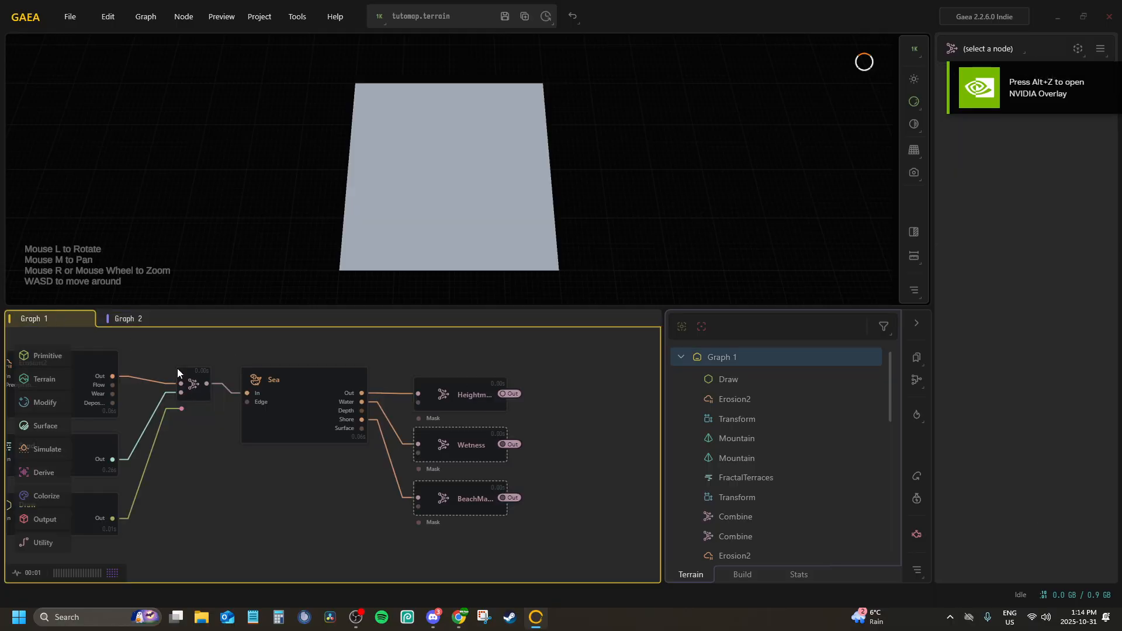
{"action": "left_click", "coordinate": [127, 320]}
{"action": "middle_click_drag", "start_coordinate": [320, 458], "coordinate": [325, 420]}
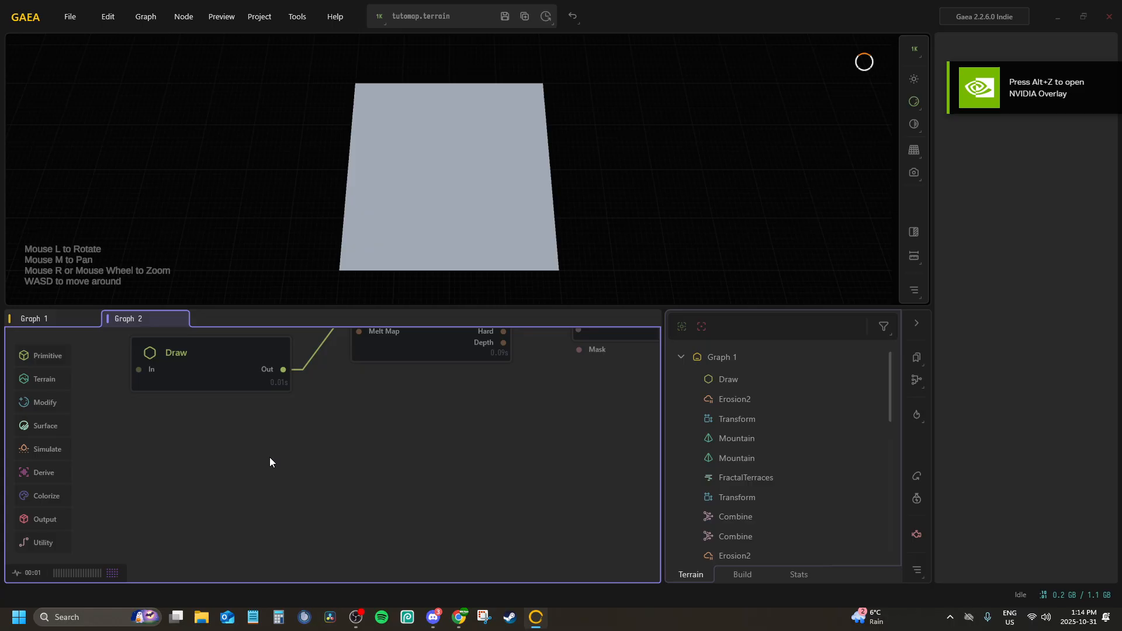
{"action": "key", "text": "Tab"}
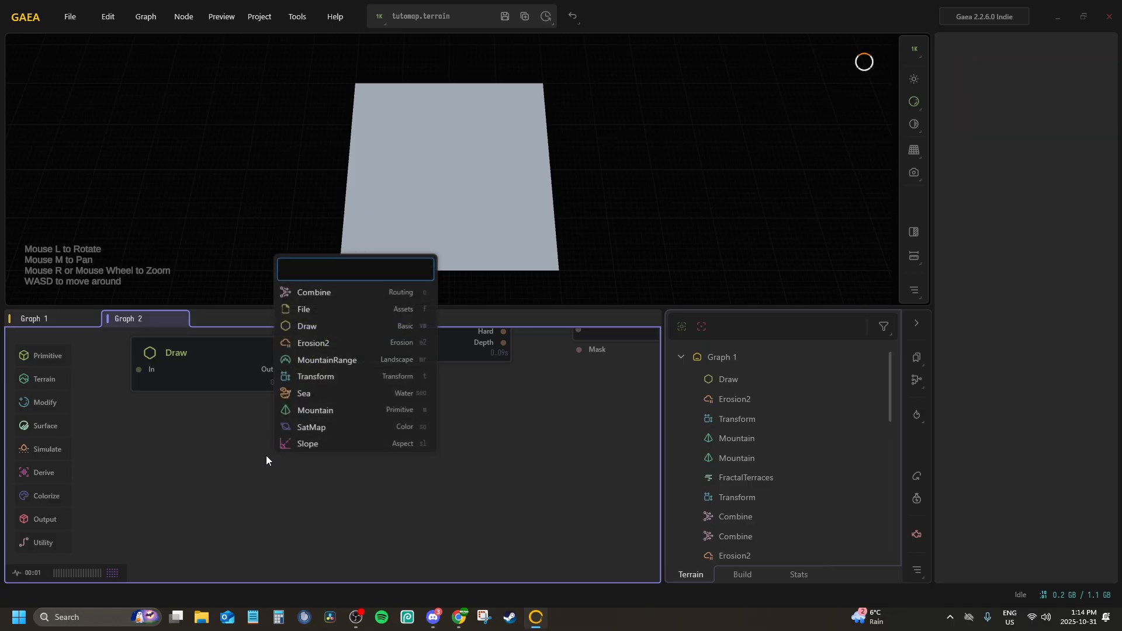
{"action": "left_click", "coordinate": [89, 482]}
Select the Sea node in Graph 1 and lock the preview to it
{"action": "left_click", "coordinate": [43, 321]}
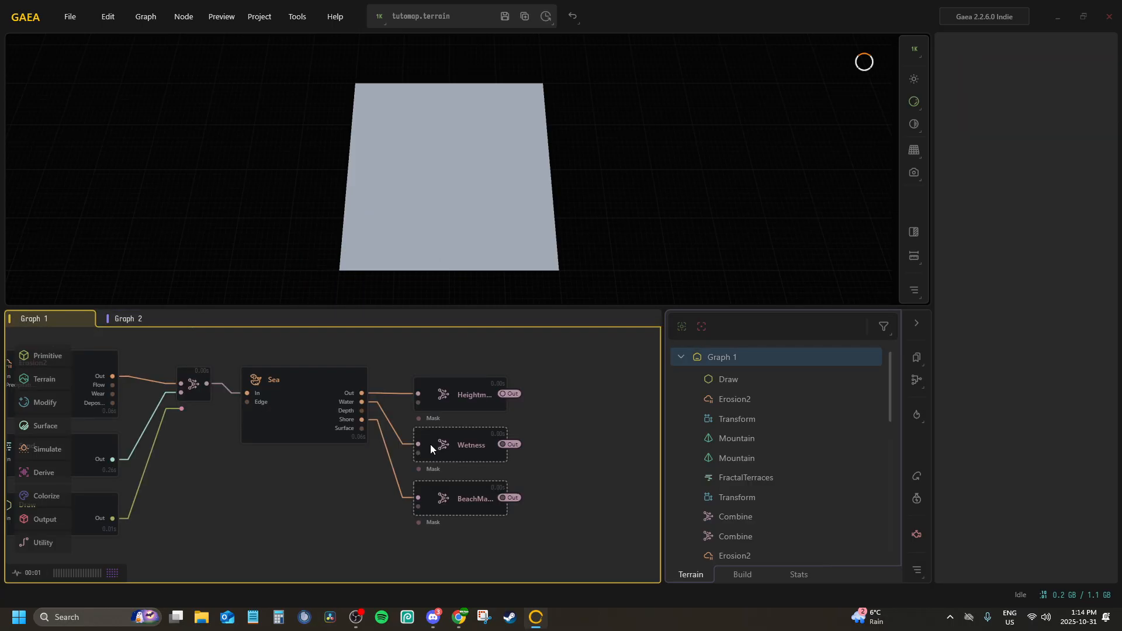
{"action": "left_click", "coordinate": [298, 387]}
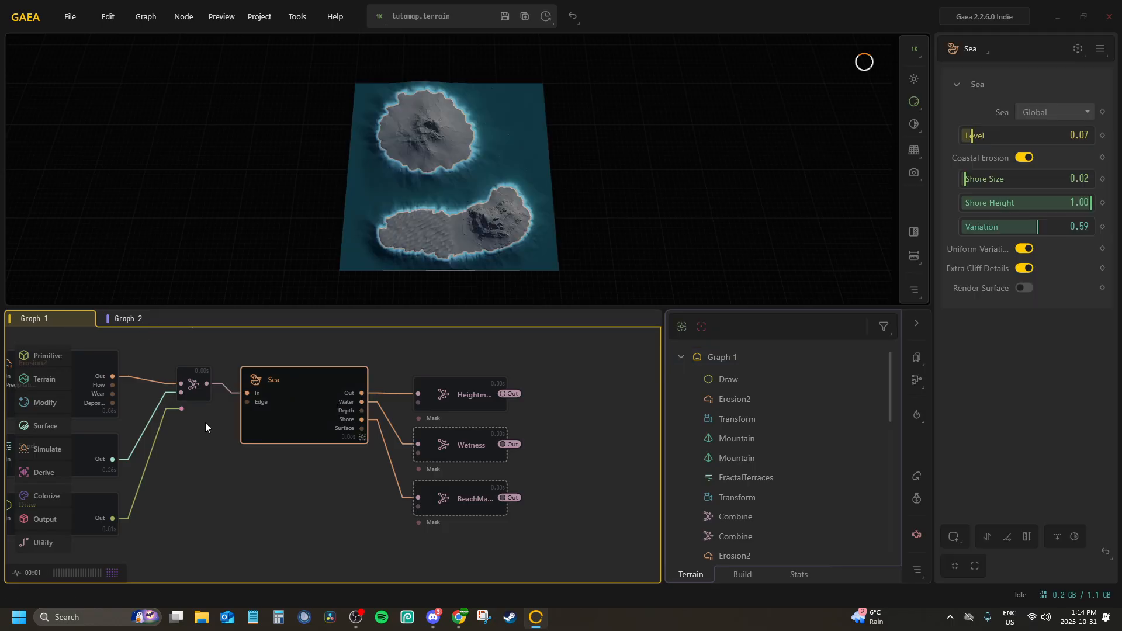
{"action": "middle_click_drag", "start_coordinate": [205, 424], "coordinate": [380, 393]}
Rename the Draw node below Sand in Graph 1 to Dunes and convert its Out port to a portal
{"action": "left_click", "coordinate": [225, 491]}
{"action": "scroll", "coordinate": [251, 459], "scroll_direction": "up", "scroll_amount": 5}
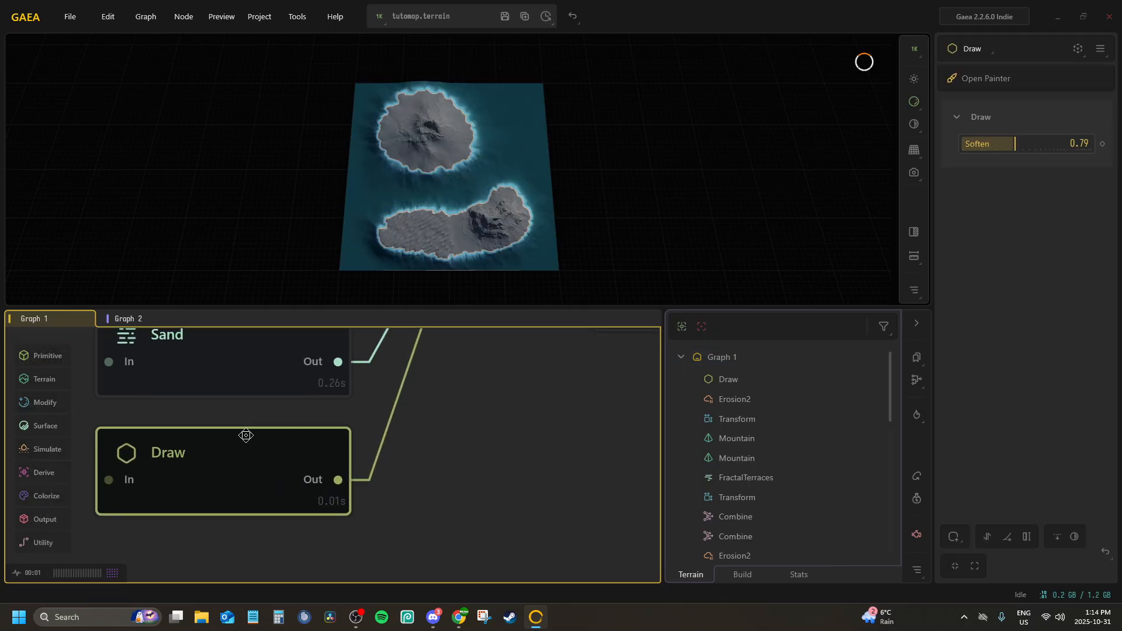
{"action": "scroll", "coordinate": [229, 477], "scroll_direction": "down", "scroll_amount": 2}
{"action": "double_click", "coordinate": [229, 478]}
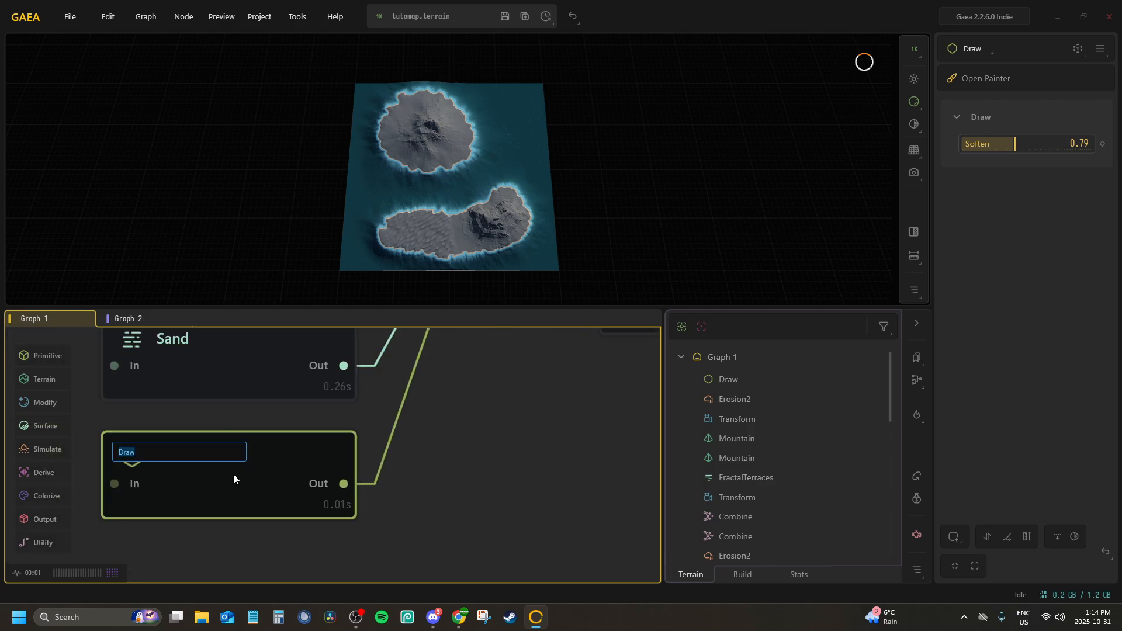
{"action": "type", "text": "Dunes"}
{"action": "key", "text": "Return"}
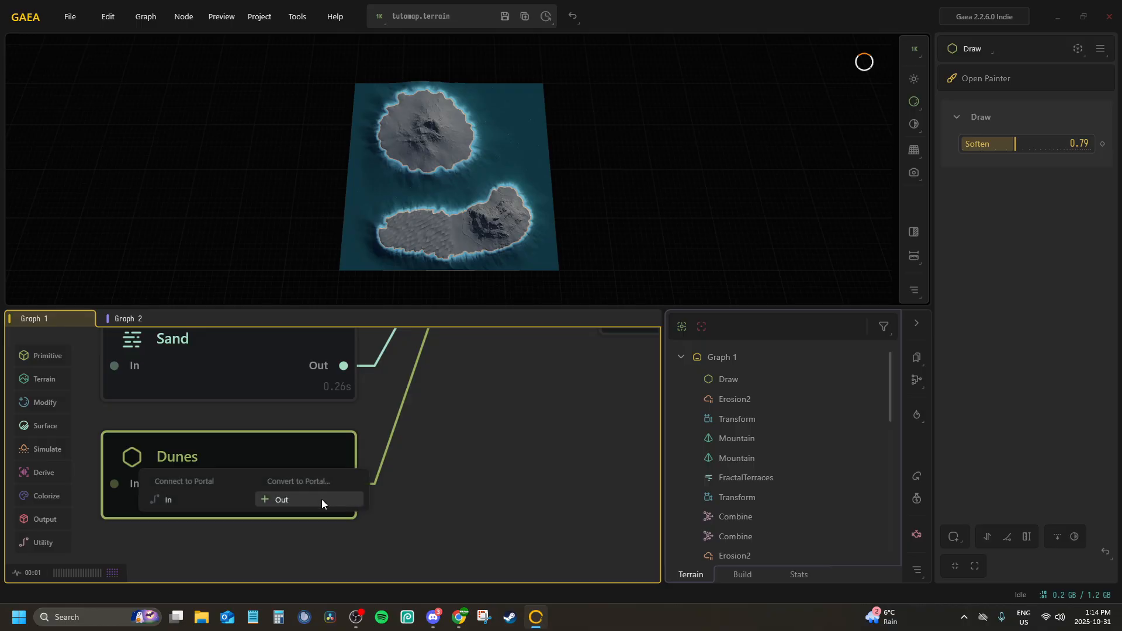
{"action": "scroll", "coordinate": [374, 458], "scroll_direction": "down", "scroll_amount": 4}
{"action": "left_click", "coordinate": [380, 459]}
{"action": "scroll", "coordinate": [403, 377], "scroll_direction": "up", "scroll_amount": 2}
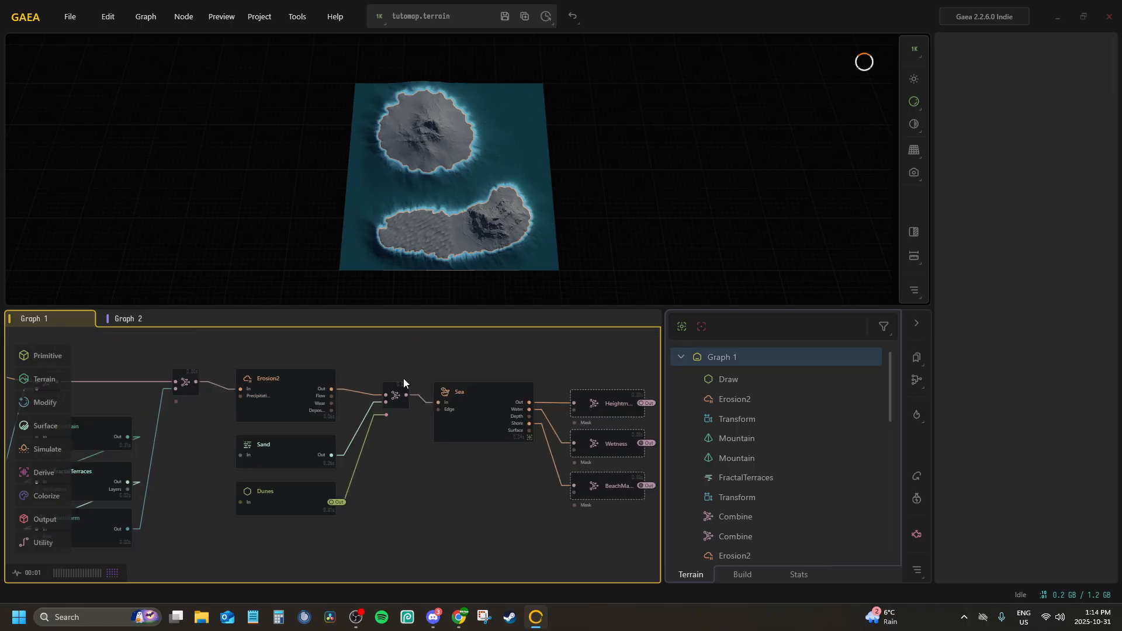
Remove the preview lock from Graph 2 and preview the SnowMask node
{"action": "left_click_drag", "start_coordinate": [314, 472], "coordinate": [249, 415]}
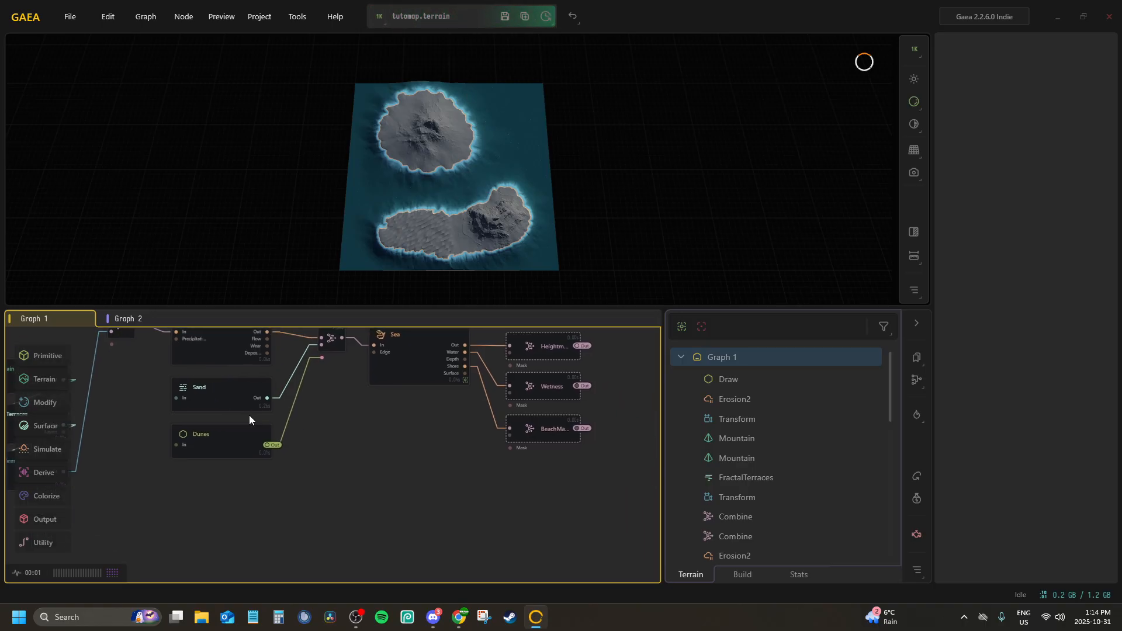
{"action": "left_click", "coordinate": [409, 358]}
{"action": "left_click", "coordinate": [113, 319]}
{"action": "scroll", "coordinate": [294, 490], "scroll_direction": "up", "scroll_amount": 2}
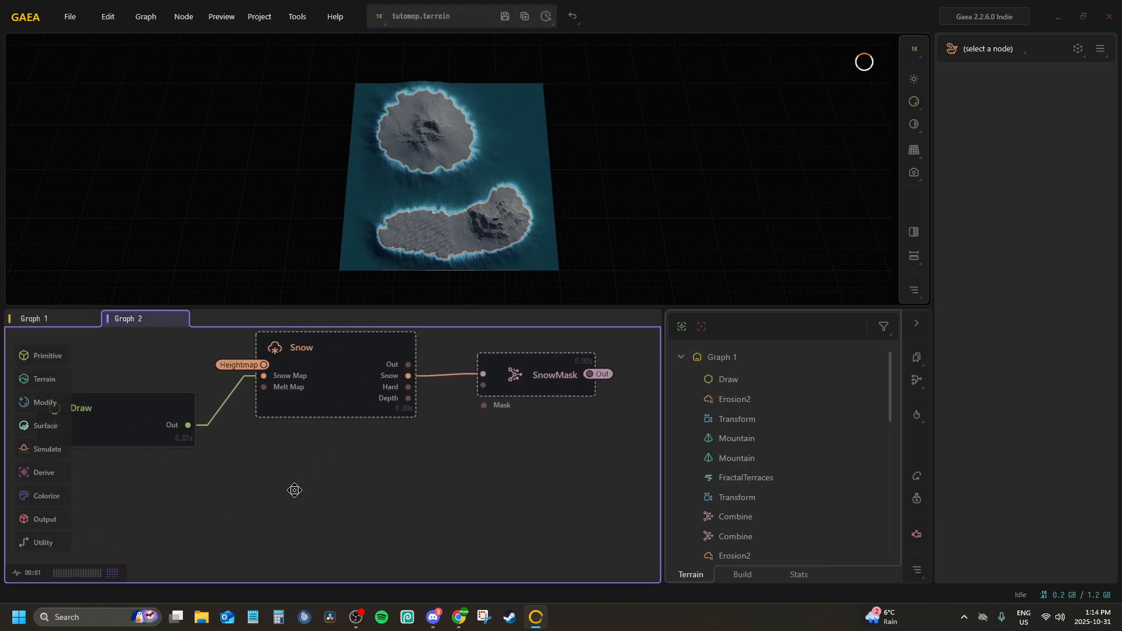
{"action": "left_click", "coordinate": [527, 388]}
{"action": "key", "text": "f"}
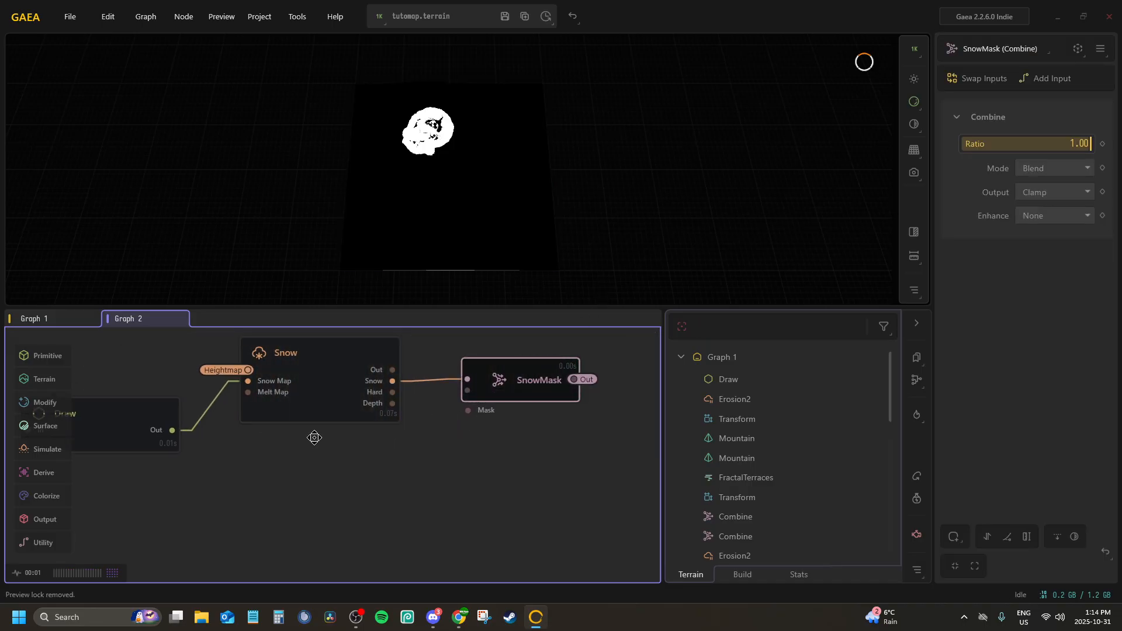
{"action": "left_click_drag", "start_coordinate": [313, 438], "coordinate": [364, 429]}
Lock the preview to Graph 1's Sea node again and return to Graph 2
{"action": "left_click", "coordinate": [91, 319]}
{"action": "left_click", "coordinate": [404, 365]}
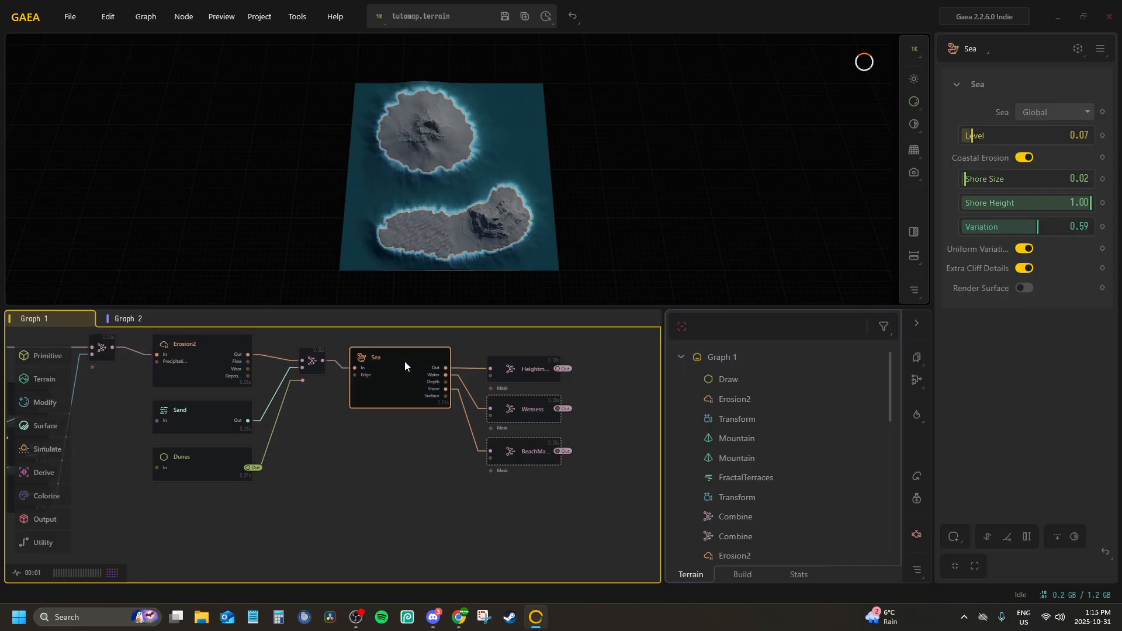
{"action": "left_click", "coordinate": [125, 316]}
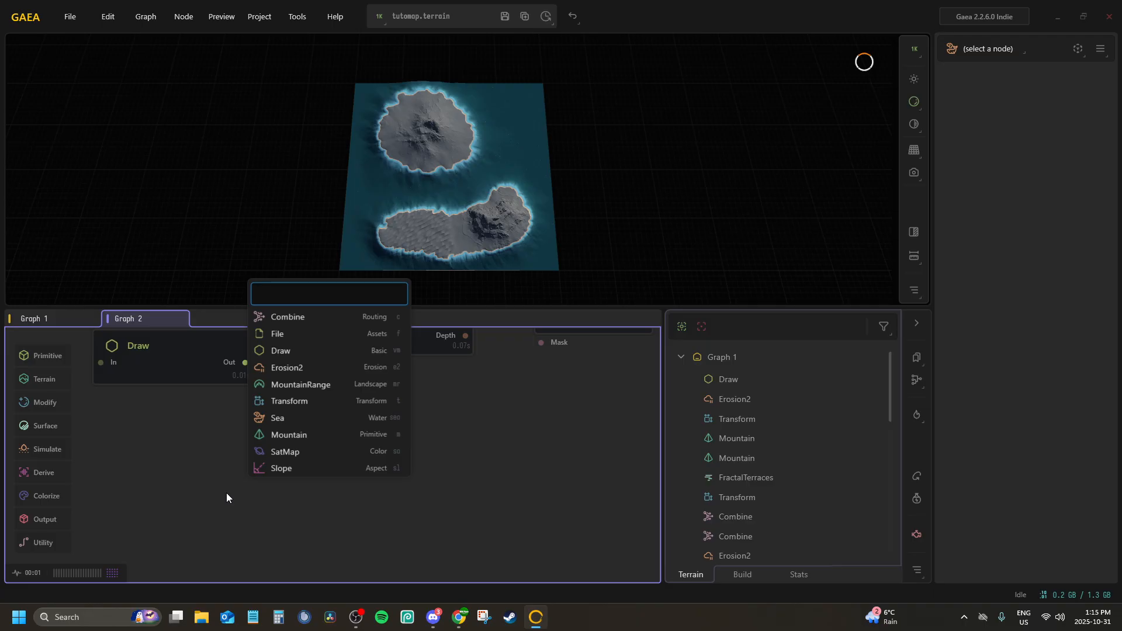
Add a Draw node below the existing one in Graph 2 and paint the lower island's mountain area with a smaller brush
{"action": "type", "text": "dra"}
{"action": "key", "text": "Return"}
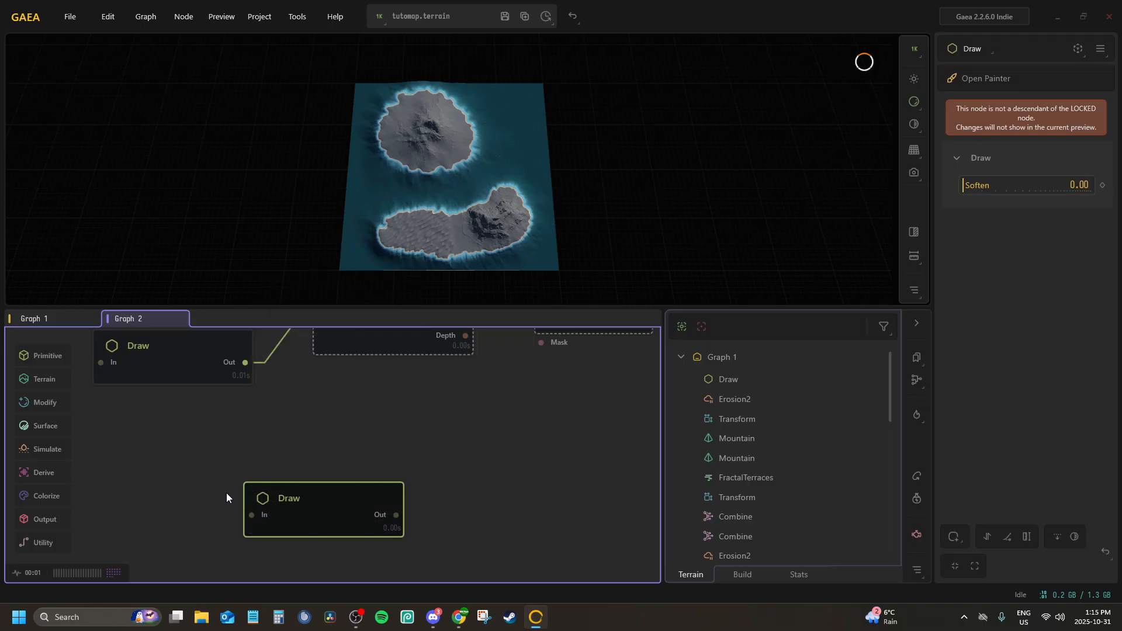
{"action": "left_click", "coordinate": [967, 76]}
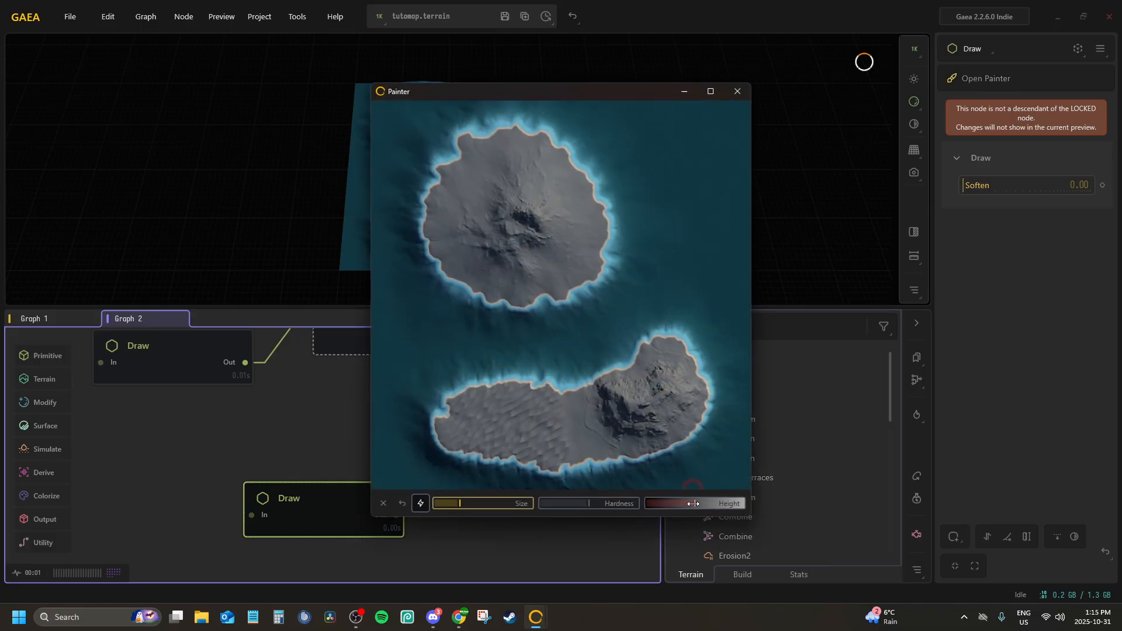
{"action": "left_click", "coordinate": [471, 502]}
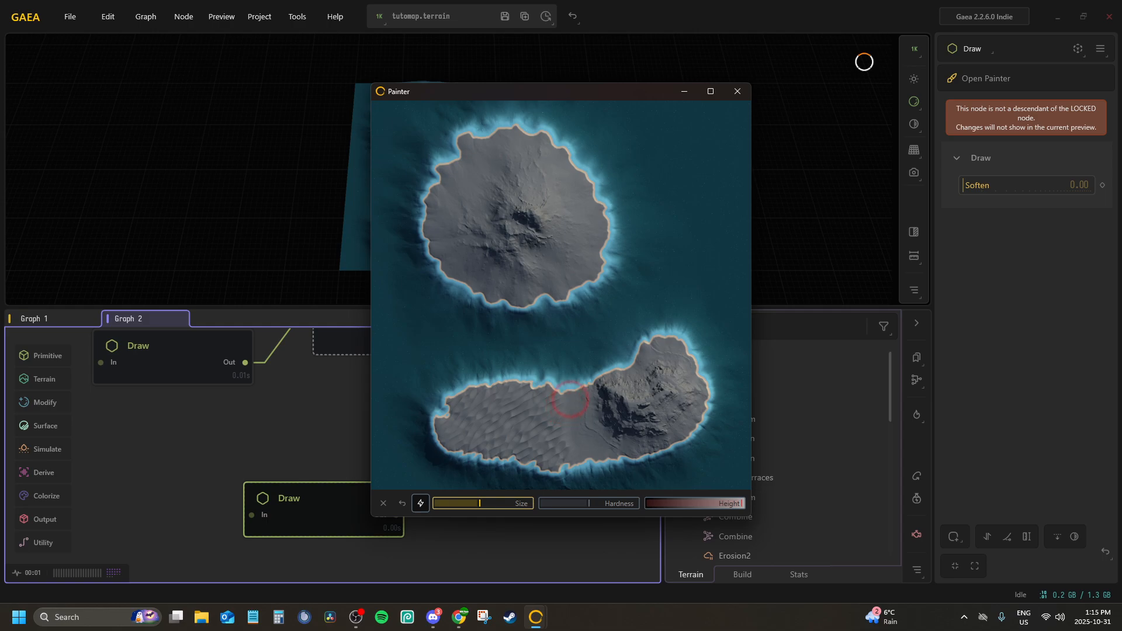
{"action": "mouse_move", "coordinate": [570, 399]}
{"action": "left_mouse_down"}
{"action": "mouse_move", "coordinate": [566, 426]}
{"action": "mouse_move", "coordinate": [579, 446]}
{"action": "mouse_move", "coordinate": [578, 409]}
{"action": "mouse_move", "coordinate": [588, 453]}
{"action": "mouse_move", "coordinate": [587, 376]}
{"action": "mouse_move", "coordinate": [655, 343]}
{"action": "mouse_move", "coordinate": [690, 365]}
{"action": "mouse_move", "coordinate": [692, 430]}
{"action": "mouse_move", "coordinate": [608, 440]}
{"action": "mouse_move", "coordinate": [681, 391]}
{"action": "mouse_move", "coordinate": [660, 375]}
{"action": "mouse_move", "coordinate": [624, 403]}
{"action": "mouse_move", "coordinate": [610, 377]}
{"action": "mouse_move", "coordinate": [640, 418]}
{"action": "mouse_move", "coordinate": [571, 396]}
{"action": "mouse_move", "coordinate": [573, 446]}
{"action": "mouse_move", "coordinate": [631, 456]}
{"action": "mouse_move", "coordinate": [691, 392]}
{"action": "mouse_move", "coordinate": [672, 358]}
{"action": "mouse_move", "coordinate": [661, 374]}
{"action": "left_mouse_up"}
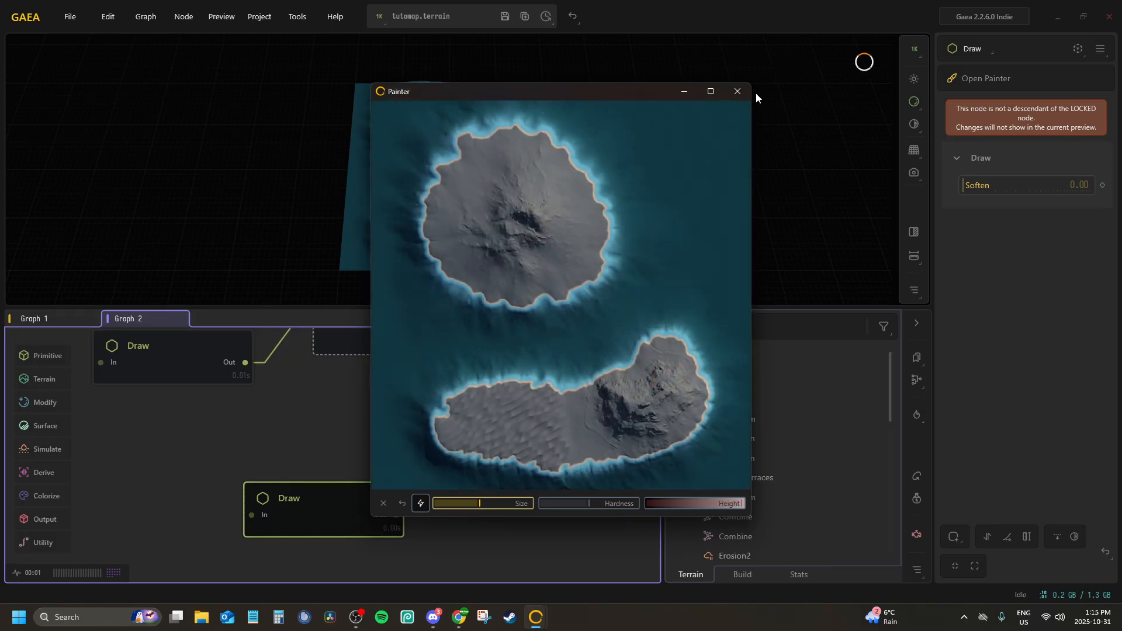
{"action": "left_click", "coordinate": [736, 93]}
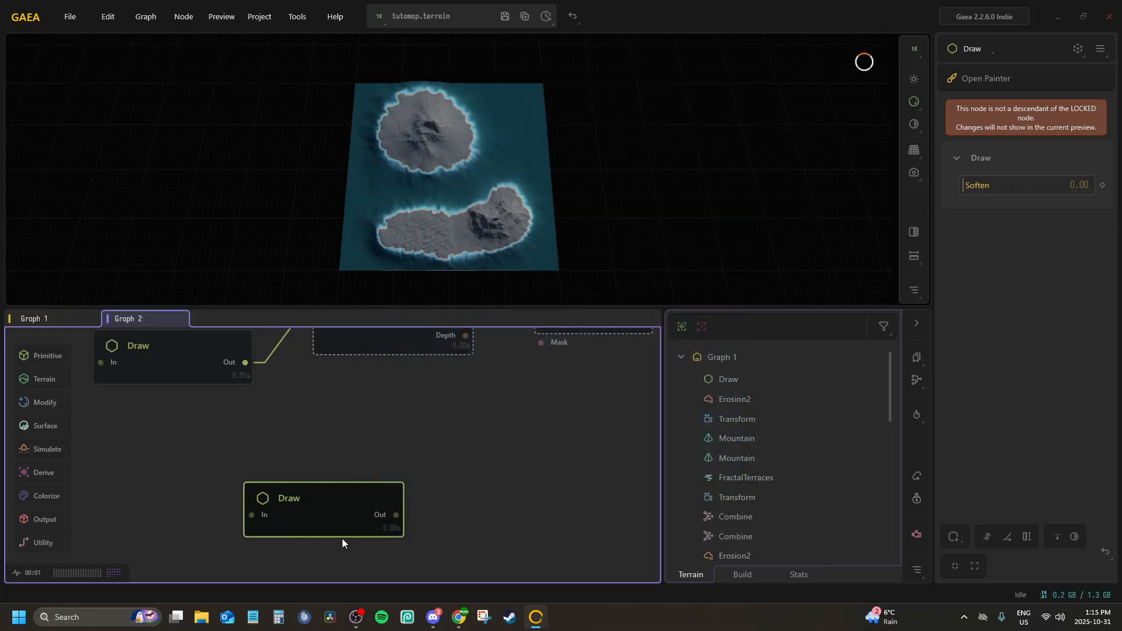
{"action": "middle_click_drag", "start_coordinate": [343, 538], "coordinate": [254, 467]}
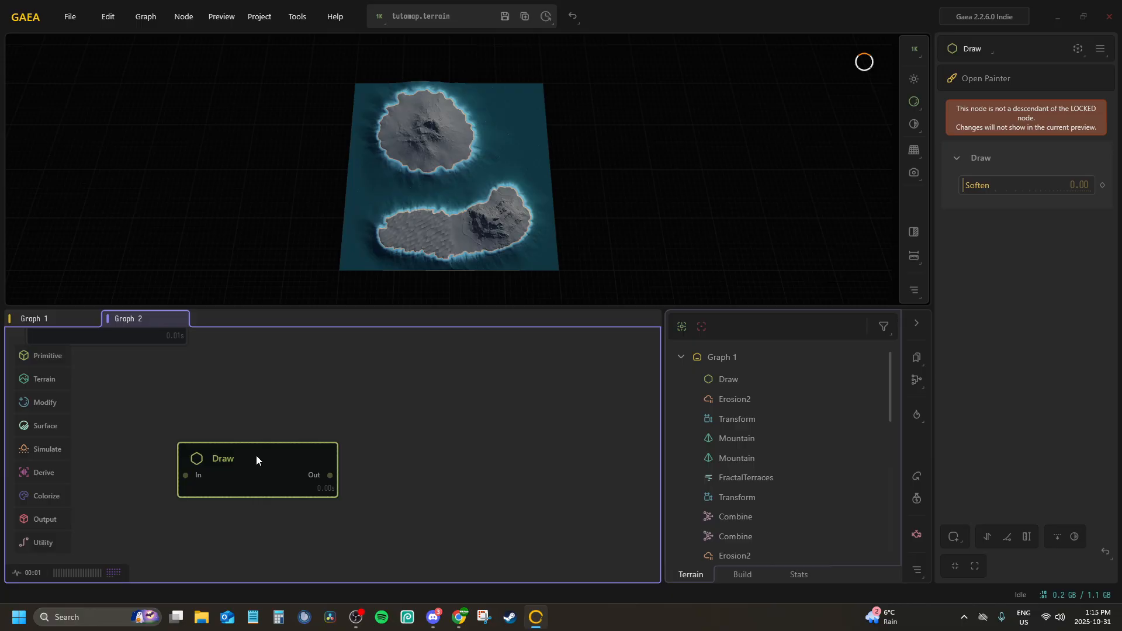
Preview Graph 2's new Draw node, touch up the gaps in its painted mask and set Soften to 0.47
{"action": "key", "text": "f"}
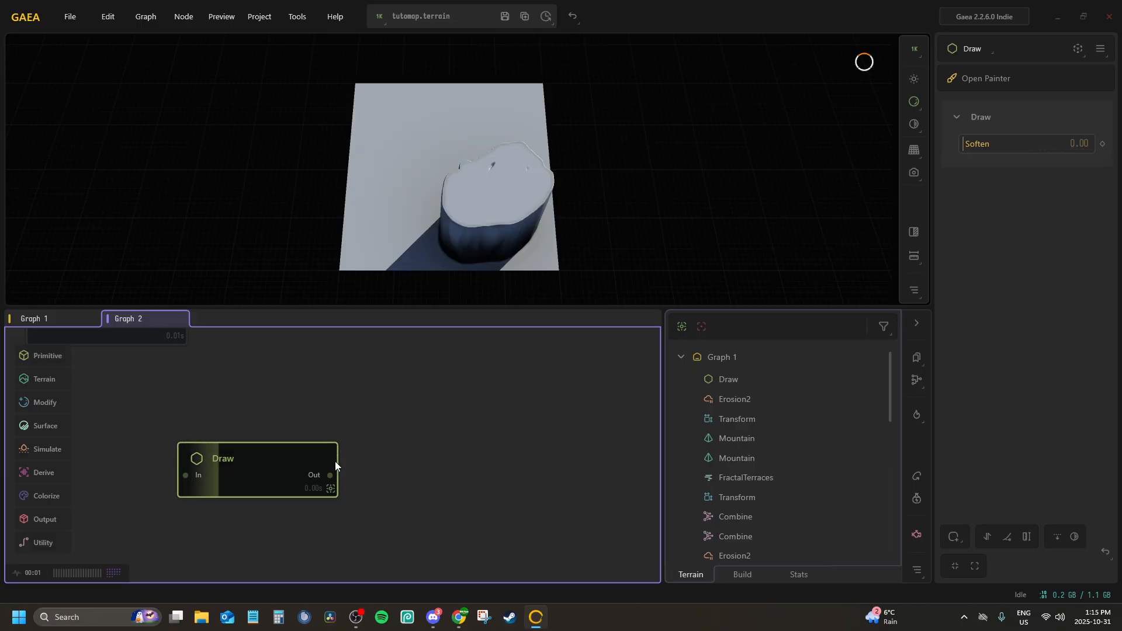
{"action": "left_click_drag", "start_coordinate": [289, 465], "coordinate": [244, 440]}
{"action": "left_click", "coordinate": [988, 77]}
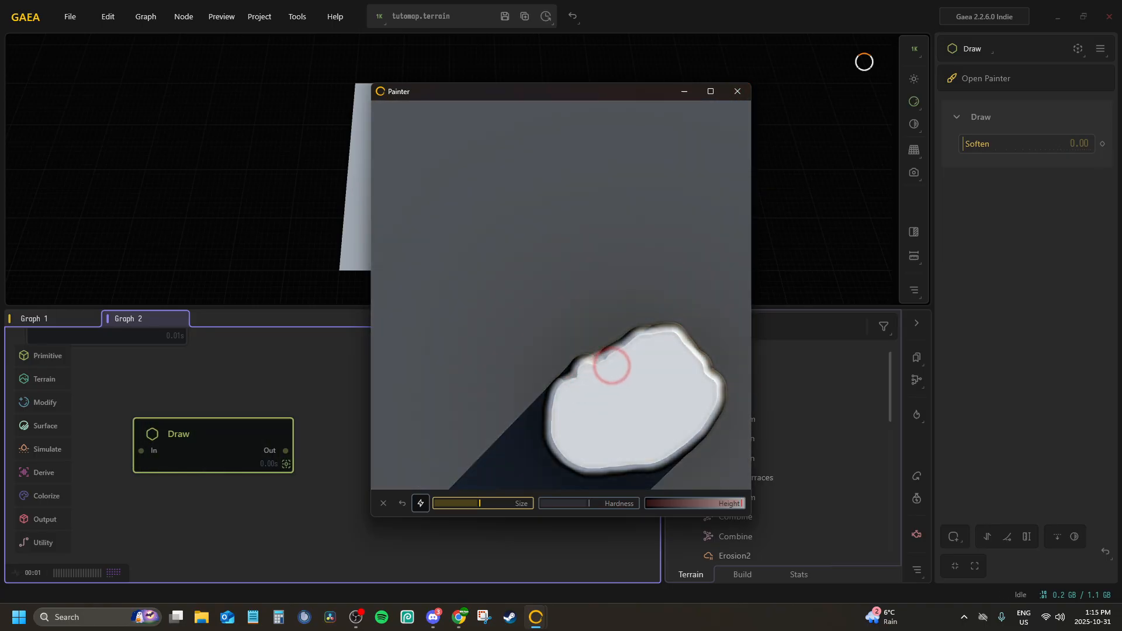
{"action": "left_click", "coordinate": [735, 90]}
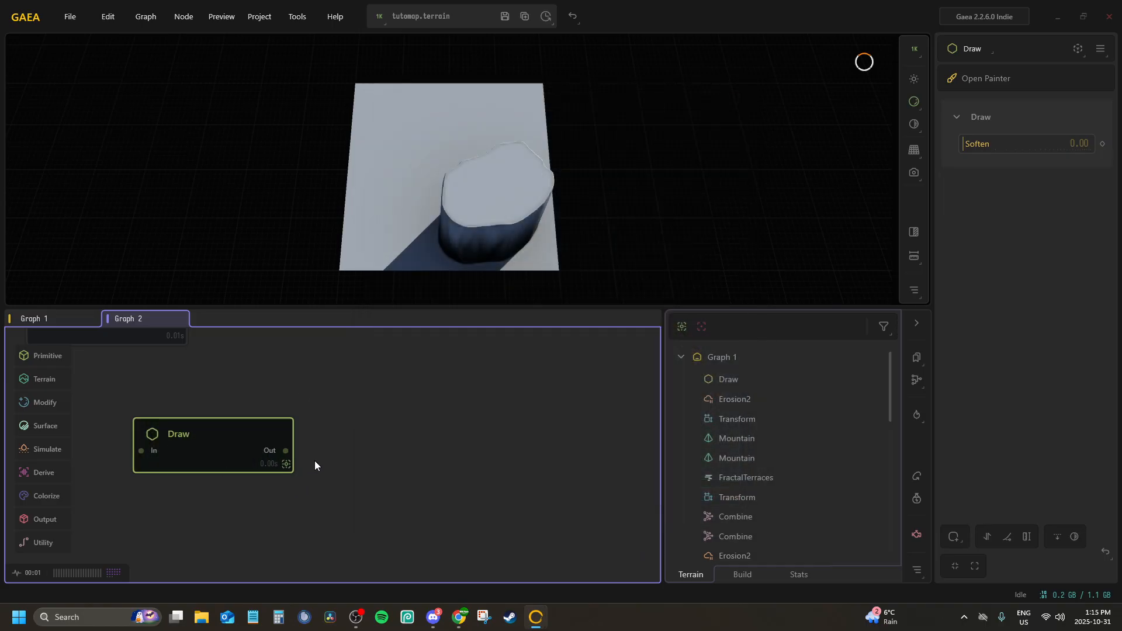
{"action": "left_click_drag", "start_coordinate": [991, 144], "coordinate": [999, 143]}
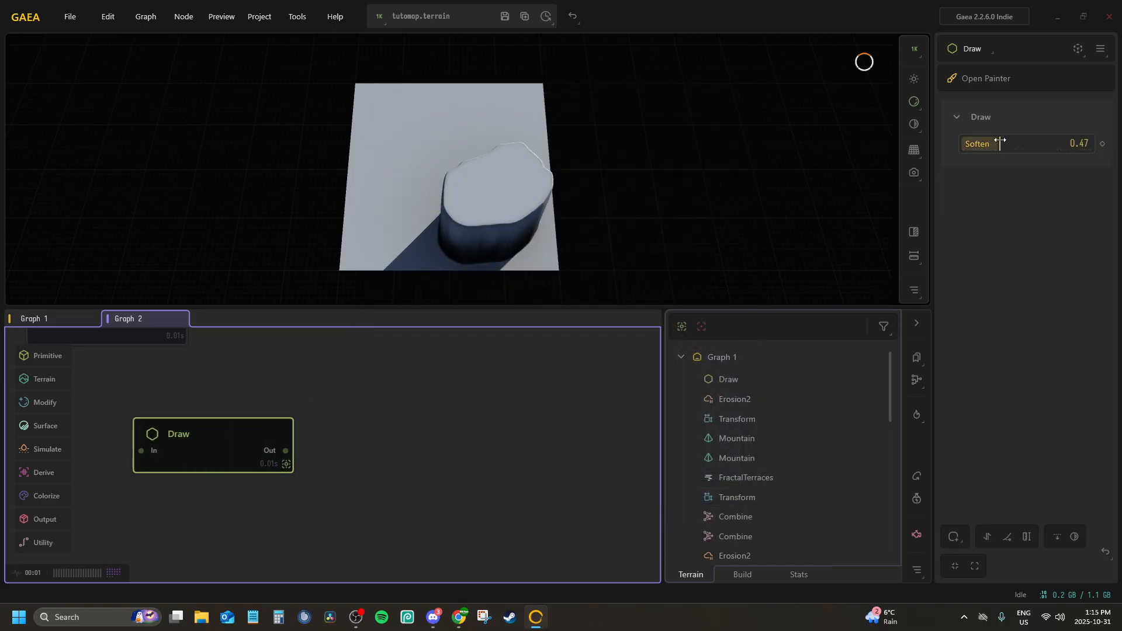
Add a Combine node to the Draw node's output in Graph 2 and connect its Input2 to the Wetness portal
{"action": "left_click_drag", "start_coordinate": [285, 455], "coordinate": [345, 462]}
{"action": "type", "text": "c"}
{"action": "key", "text": "Return"}
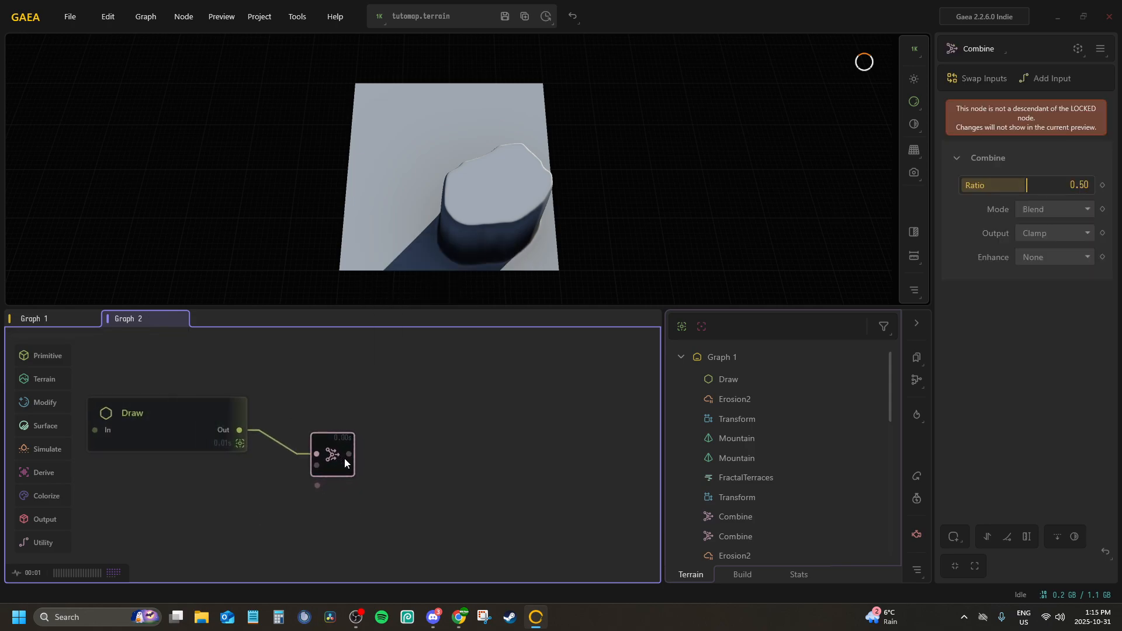
{"action": "right_click", "coordinate": [329, 439]}
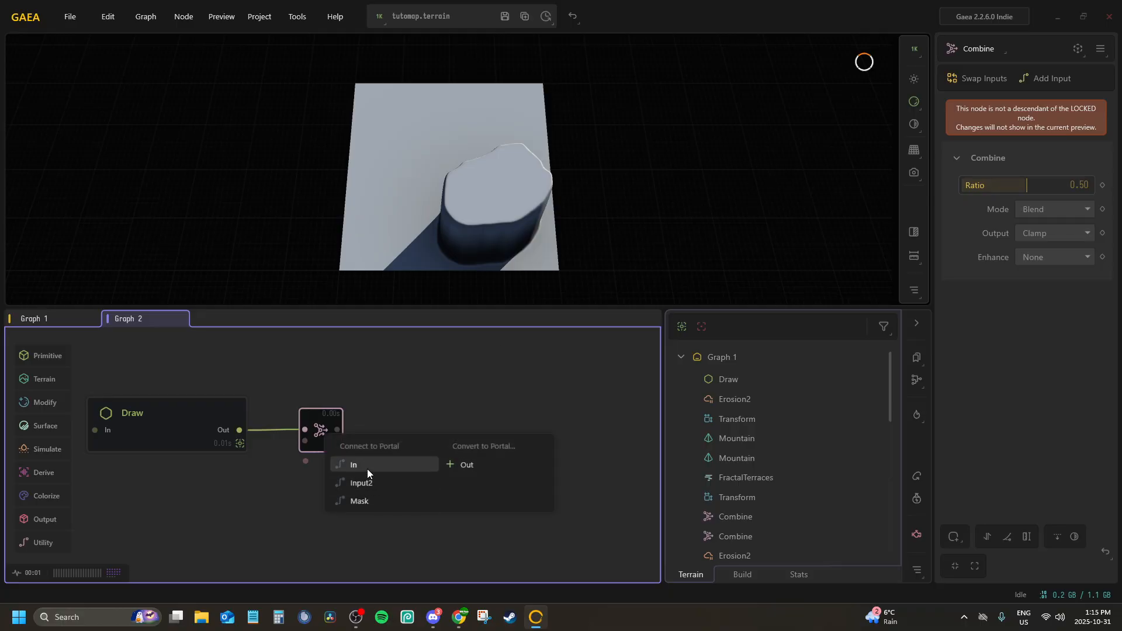
{"action": "left_click", "coordinate": [362, 483]}
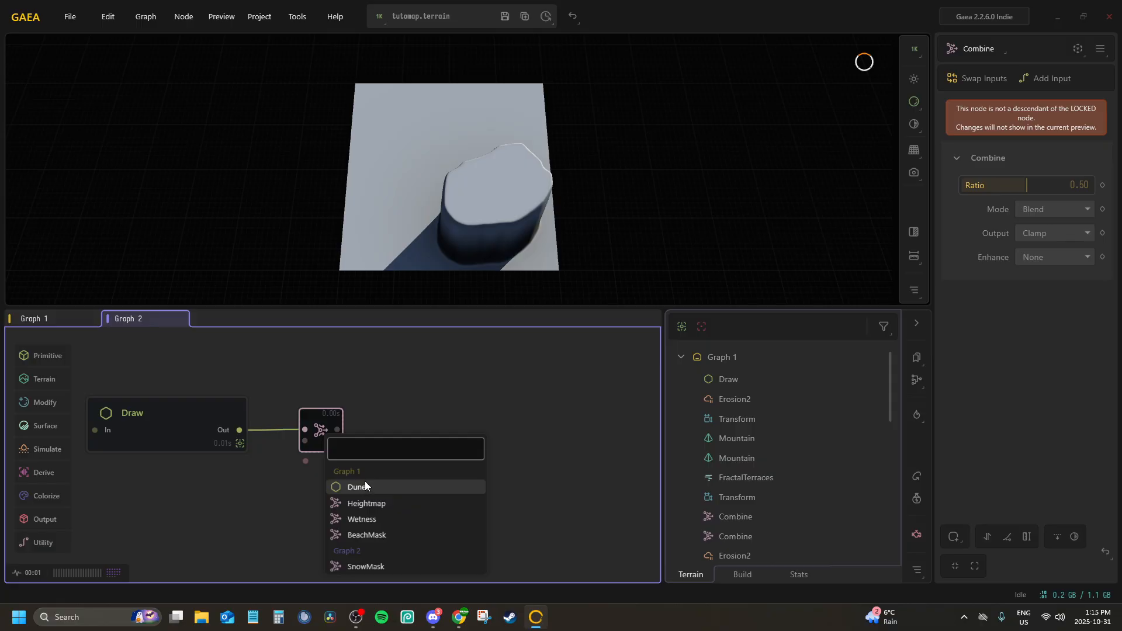
{"action": "left_click", "coordinate": [360, 514]}
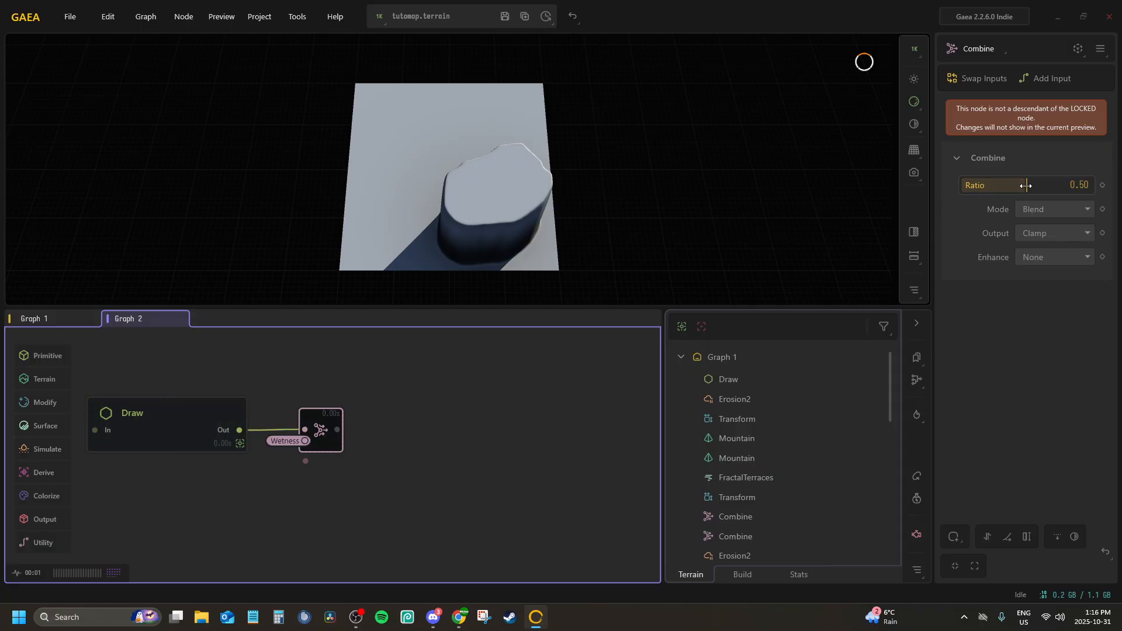
Set the new Combine node's Ratio to 1.00 and Mode to Subtract, with the preview unlocked to show it
{"action": "left_click_drag", "start_coordinate": [1026, 185], "coordinate": [1091, 185]}
{"action": "middle_click_drag", "start_coordinate": [472, 188], "coordinate": [470, 177]}
{"action": "key", "text": "f"}
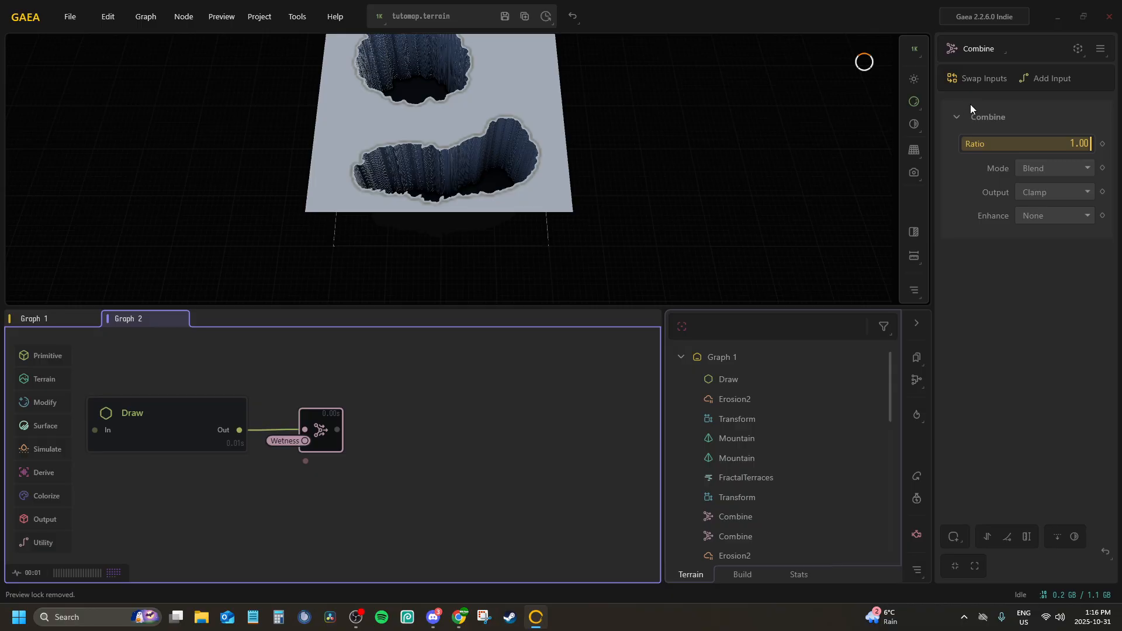
{"action": "left_click", "coordinate": [1046, 169]}
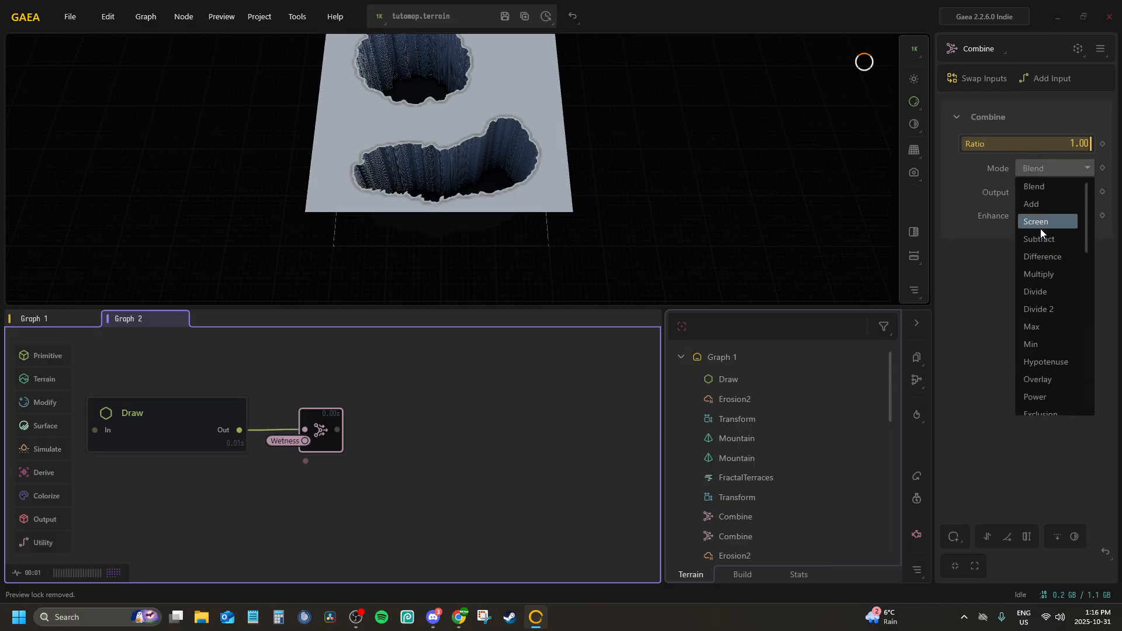
{"action": "left_click", "coordinate": [1033, 238]}
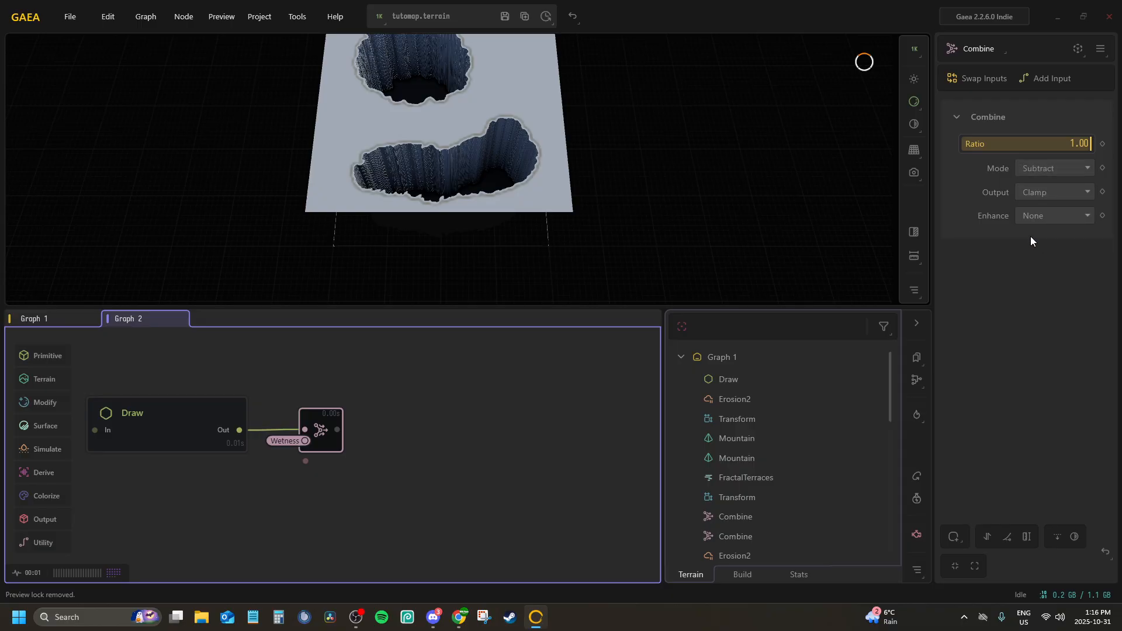
Chain a second Combine node after the first and connect its Input2 to the Dunes portal
{"action": "left_click_drag", "start_coordinate": [337, 430], "coordinate": [402, 427]}
{"action": "type", "text": "comb"}
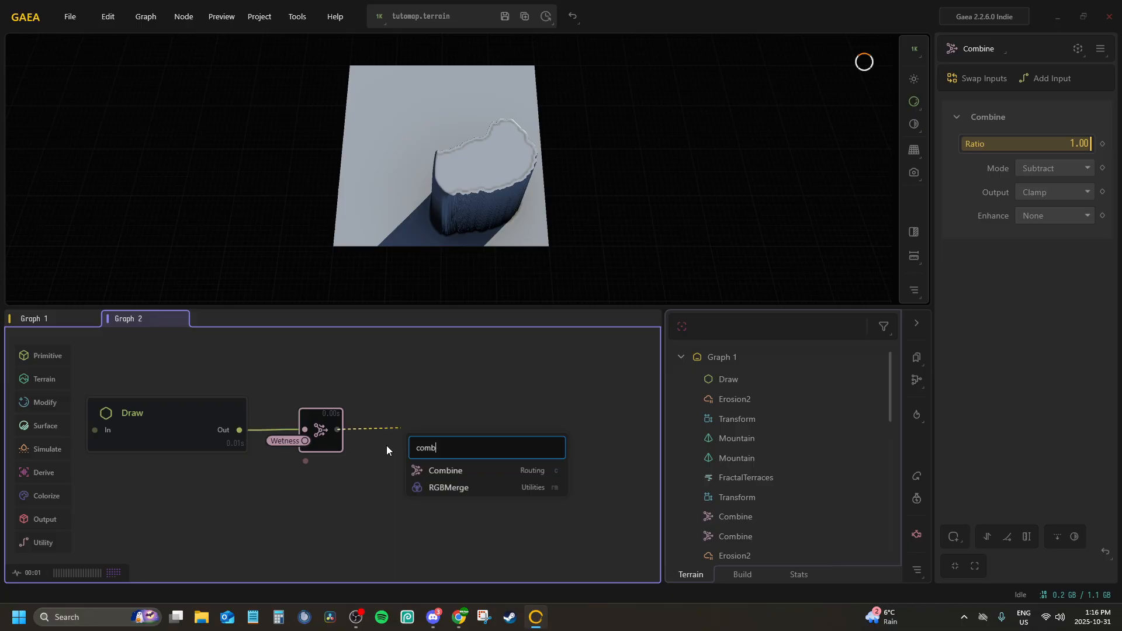
{"action": "key", "text": "Return"}
{"action": "left_click_drag", "start_coordinate": [336, 454], "coordinate": [329, 437]}
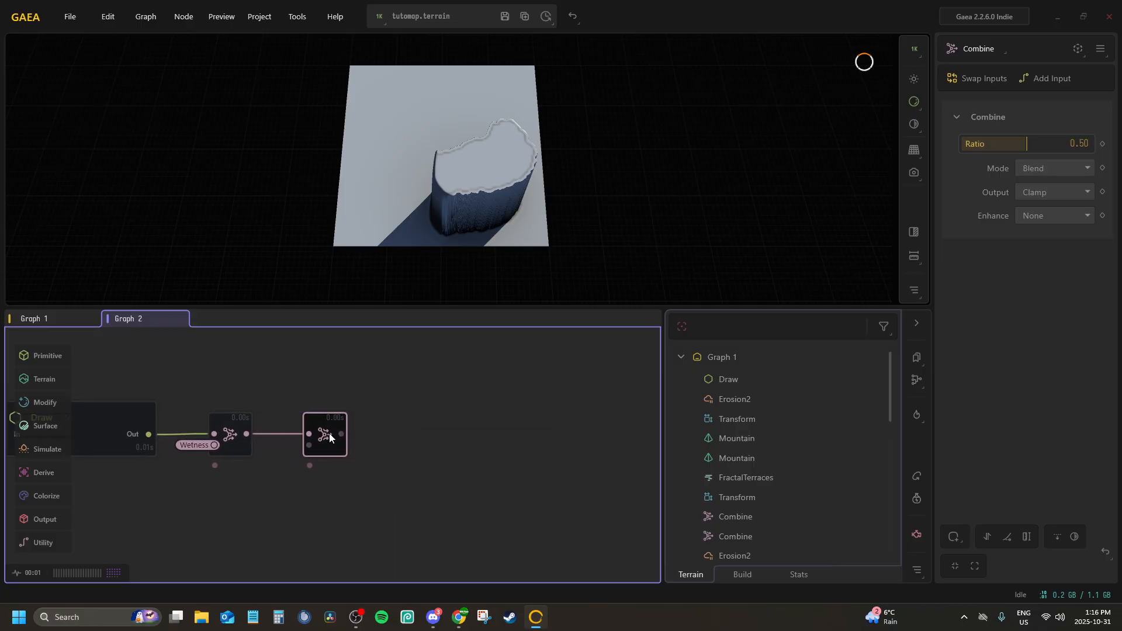
{"action": "right_click", "coordinate": [328, 438]}
{"action": "left_click", "coordinate": [374, 488]}
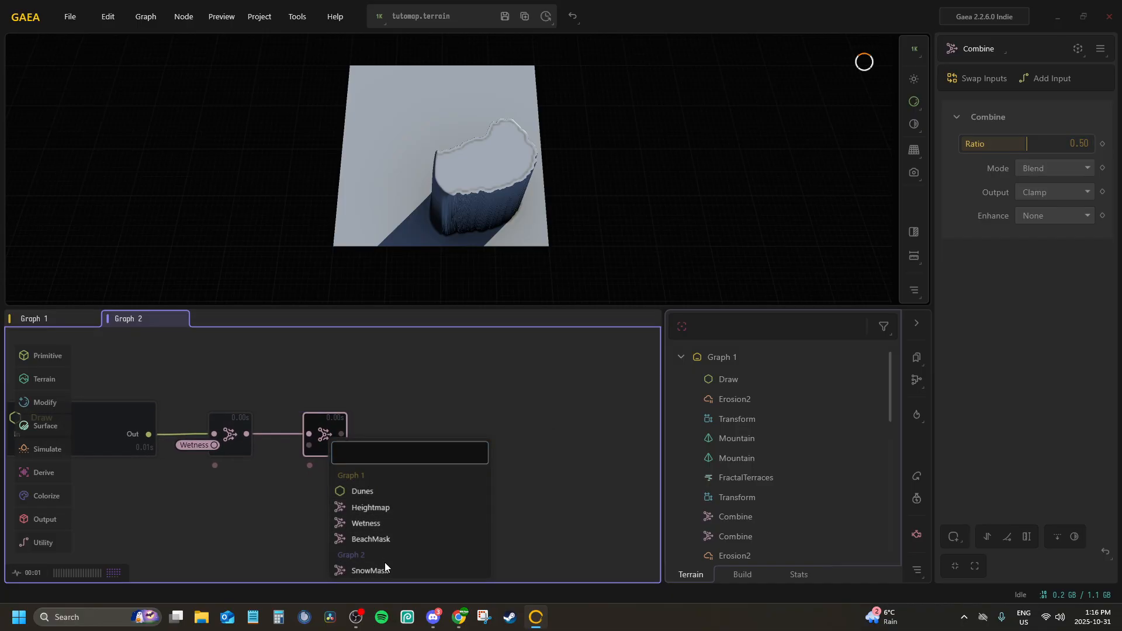
{"action": "left_click", "coordinate": [365, 489]}
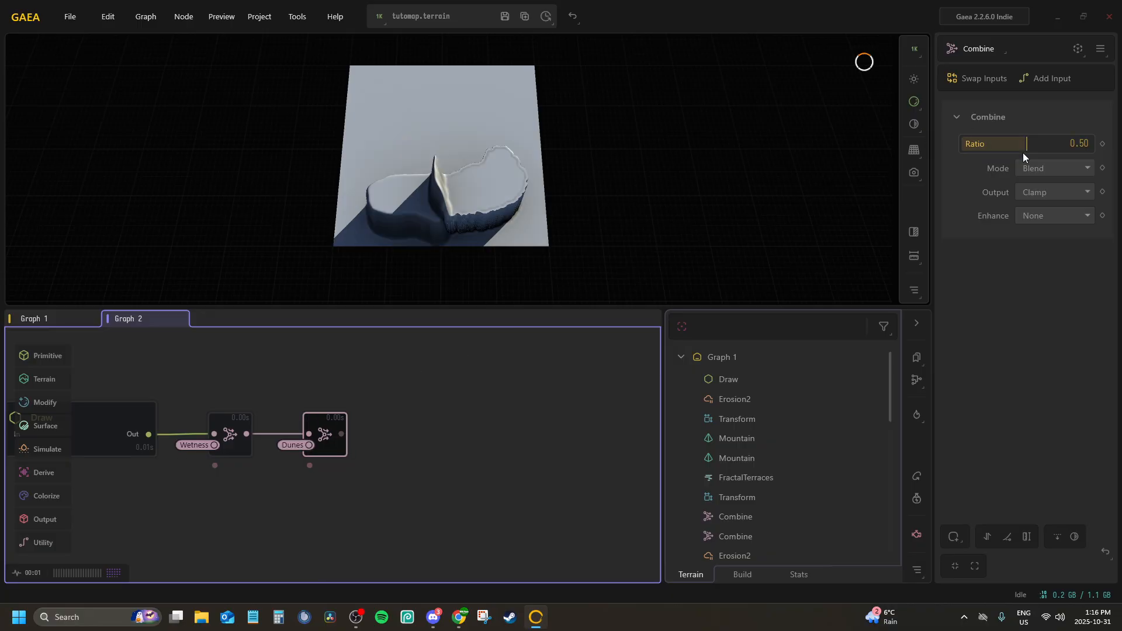
Set the second Combine node's Mode to Subtract and Ratio to 1.00
{"action": "left_click", "coordinate": [1041, 168]}
{"action": "left_click", "coordinate": [1036, 222]}
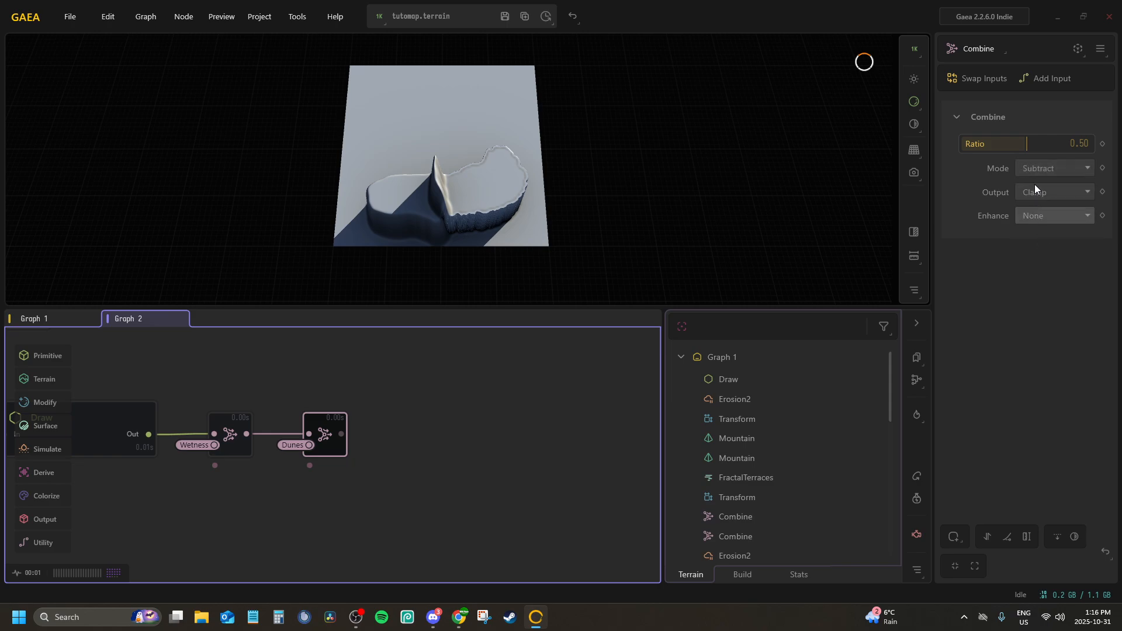
{"action": "left_click_drag", "start_coordinate": [1027, 143], "coordinate": [1090, 144]}
{"action": "left_click_drag", "start_coordinate": [457, 236], "coordinate": [404, 169]}
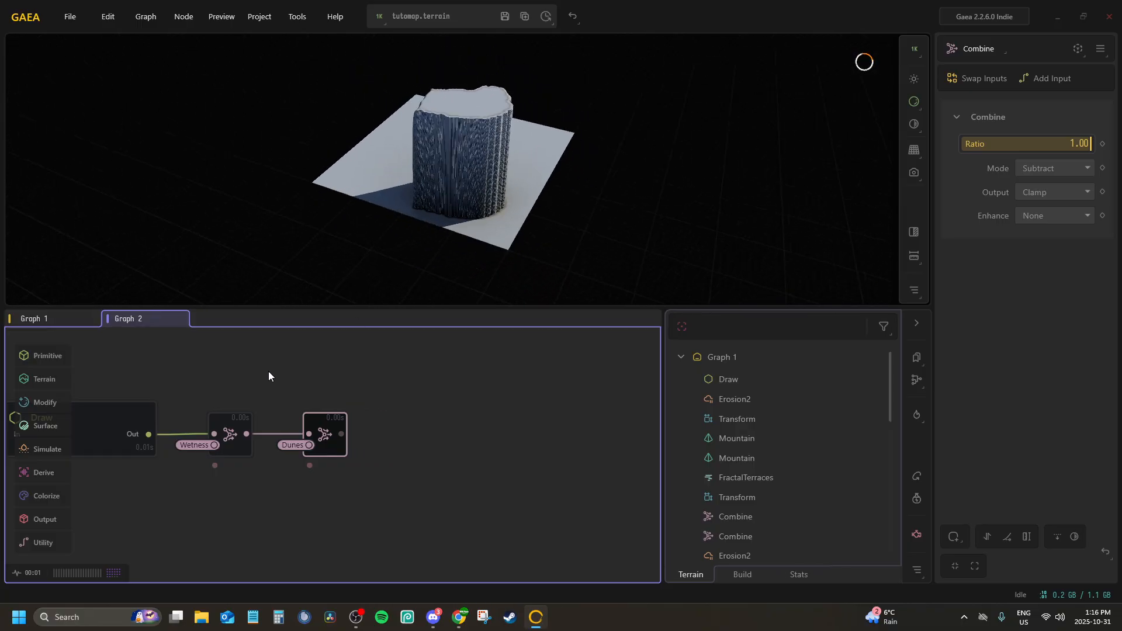
Rename the Dunes node below Sand in Graph 1 to Draw and remove the portal from its Out port
{"action": "middle_click_drag", "start_coordinate": [268, 370], "coordinate": [349, 387]}
{"action": "left_click", "coordinate": [32, 319]}
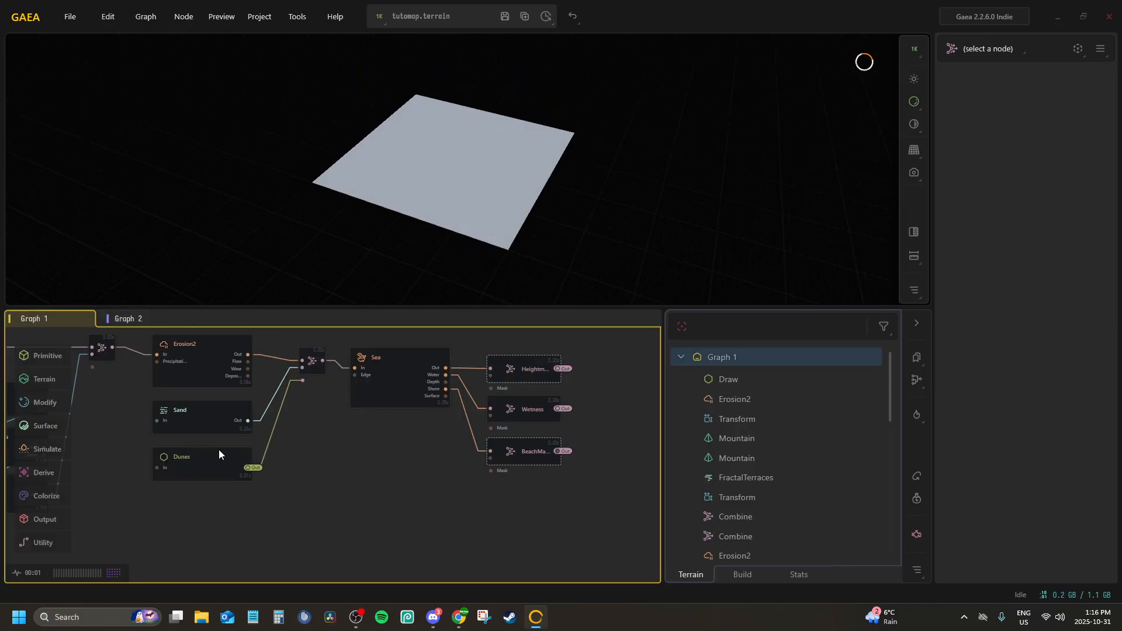
{"action": "left_click", "coordinate": [380, 371]}
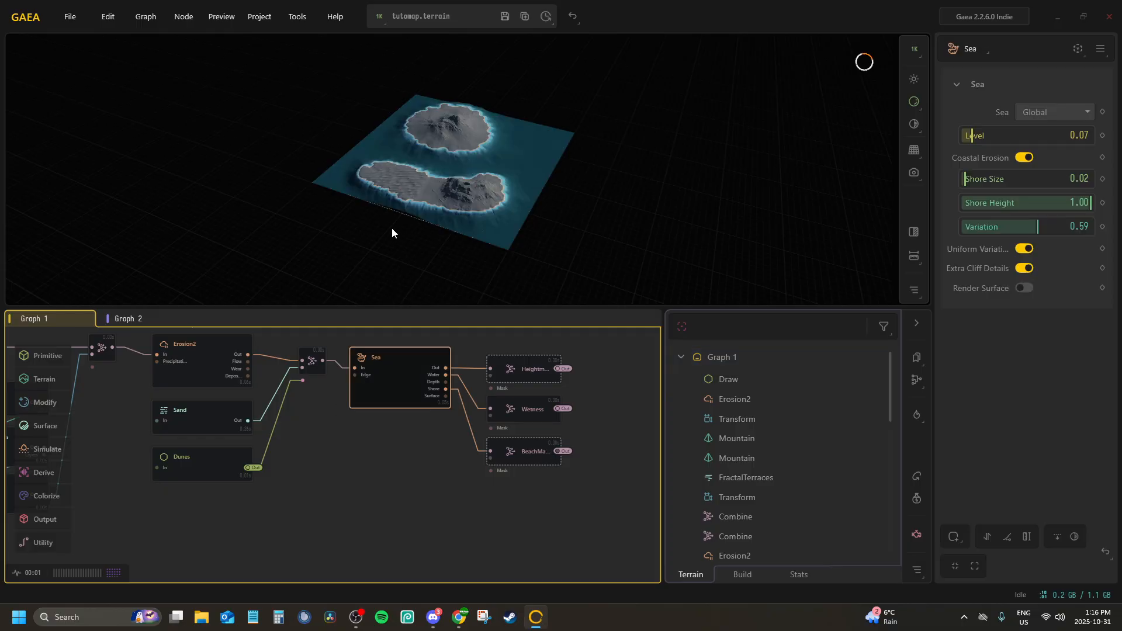
{"action": "scroll", "coordinate": [391, 227], "scroll_direction": "up", "scroll_amount": 5}
{"action": "scroll", "coordinate": [414, 212], "scroll_direction": "down", "scroll_amount": 5}
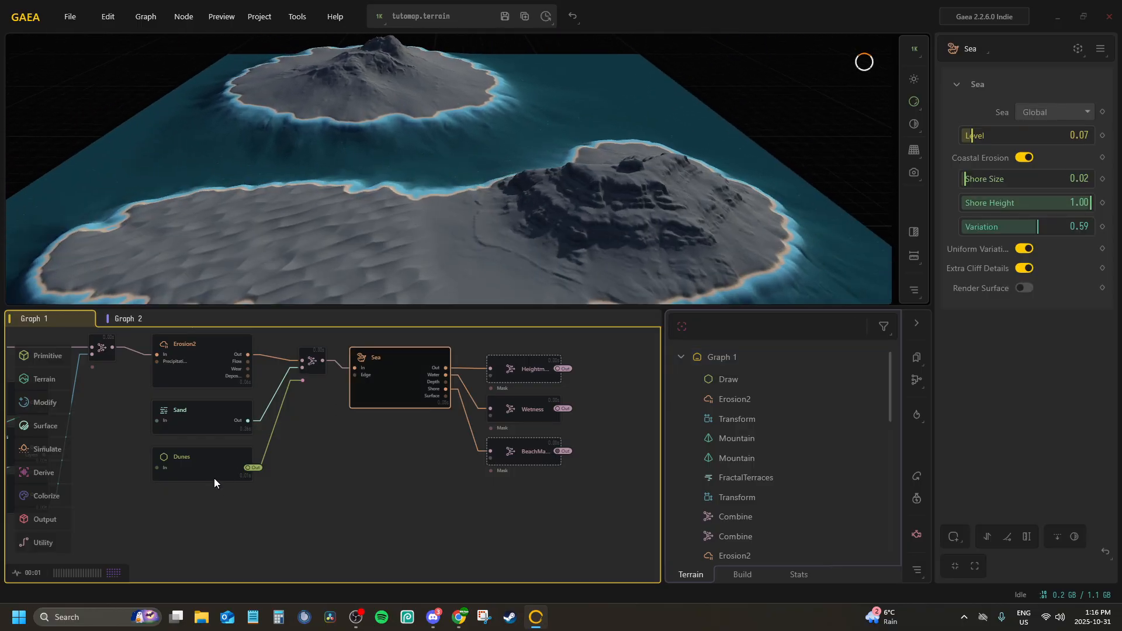
{"action": "left_click", "coordinate": [215, 471]}
{"action": "middle_click_drag", "start_coordinate": [244, 452], "coordinate": [284, 431]}
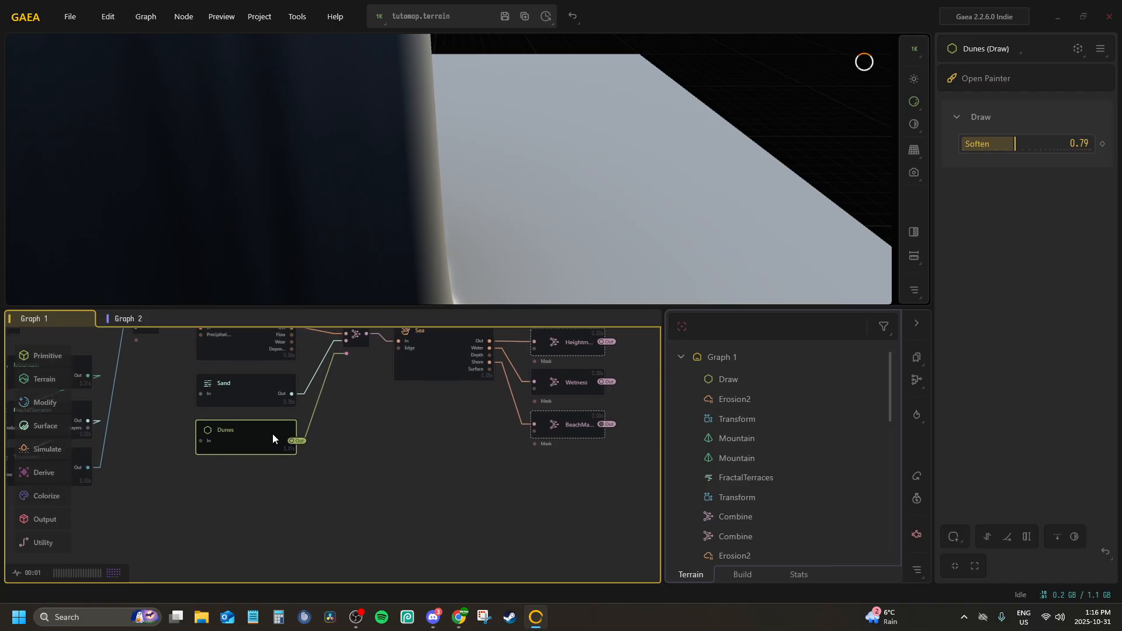
{"action": "double_click", "coordinate": [272, 425]}
{"action": "type", "text": "Draw"}
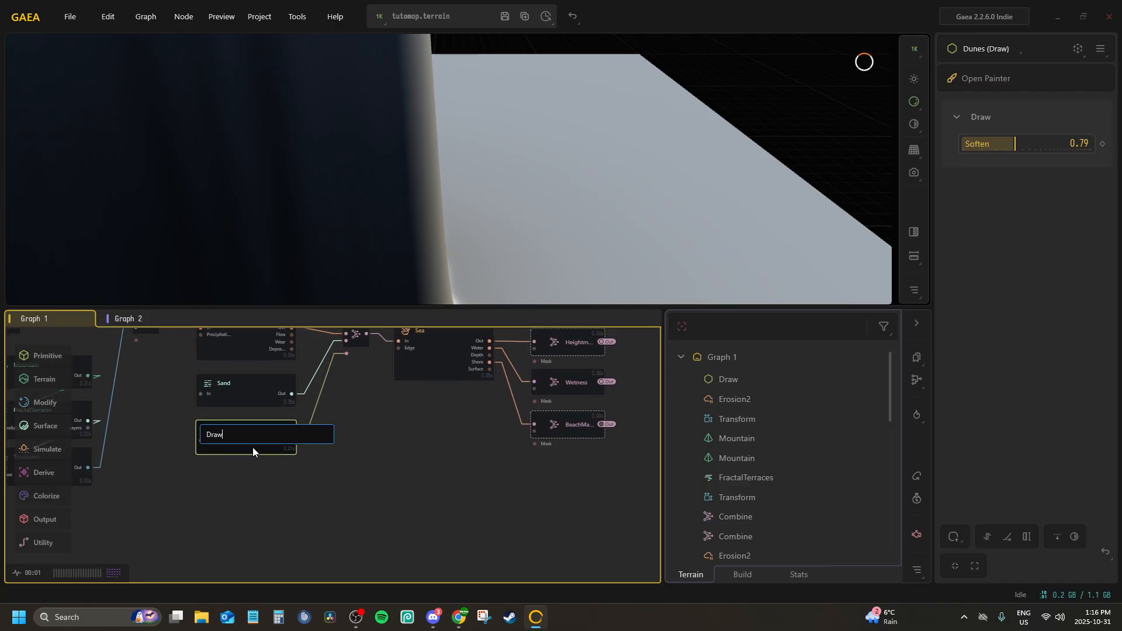
{"action": "key", "text": "Return"}
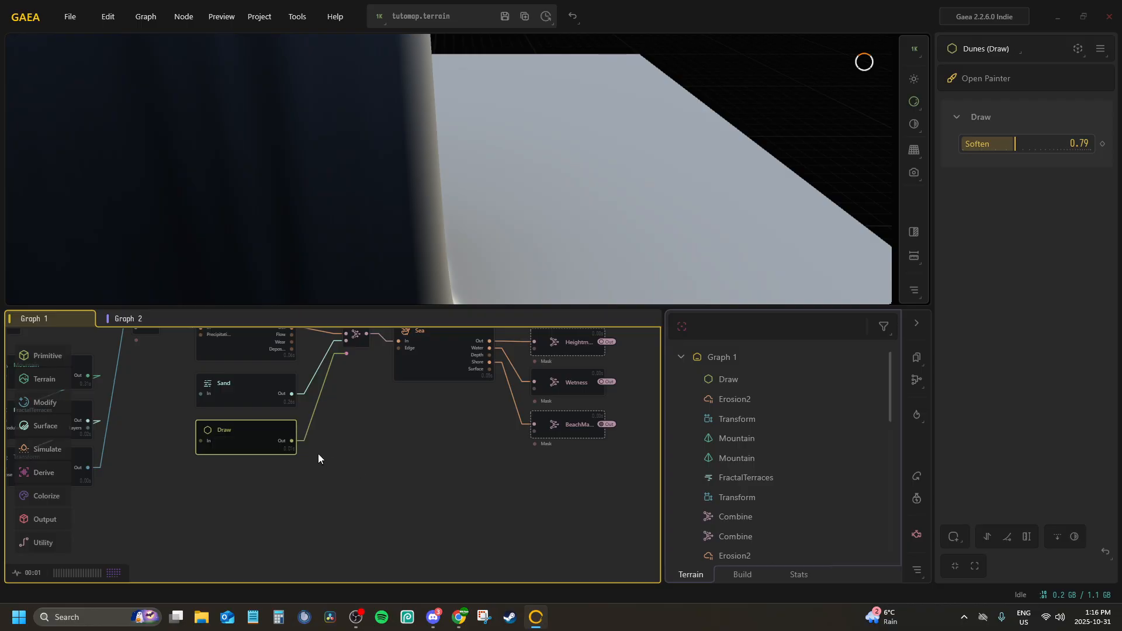
Add a Combine node to the output of the Draw node below Sand and connect its Input2 to the Wetness portal
{"action": "mouse_move", "coordinate": [336, 473]}
{"action": "left_mouse_down"}
{"action": "mouse_move", "coordinate": [345, 455]}
{"action": "mouse_move", "coordinate": [338, 467]}
{"action": "left_mouse_up"}
{"action": "type", "text": "comb"}
{"action": "key", "text": "Return"}
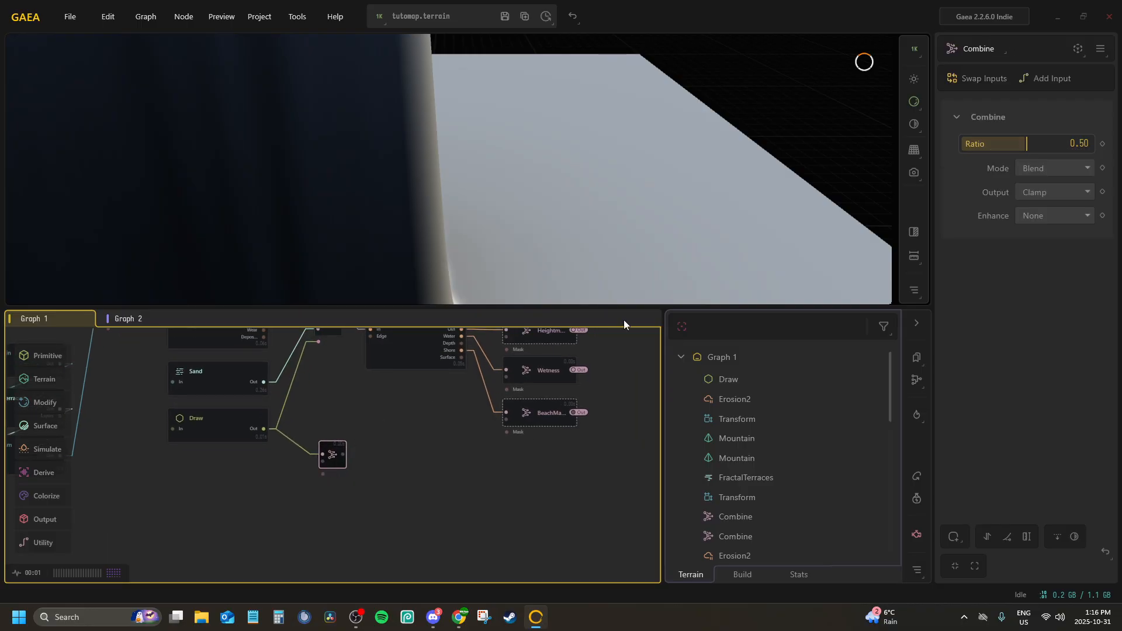
{"action": "double_click", "coordinate": [336, 445]}
{"action": "left_click_drag", "start_coordinate": [337, 448], "coordinate": [339, 426]}
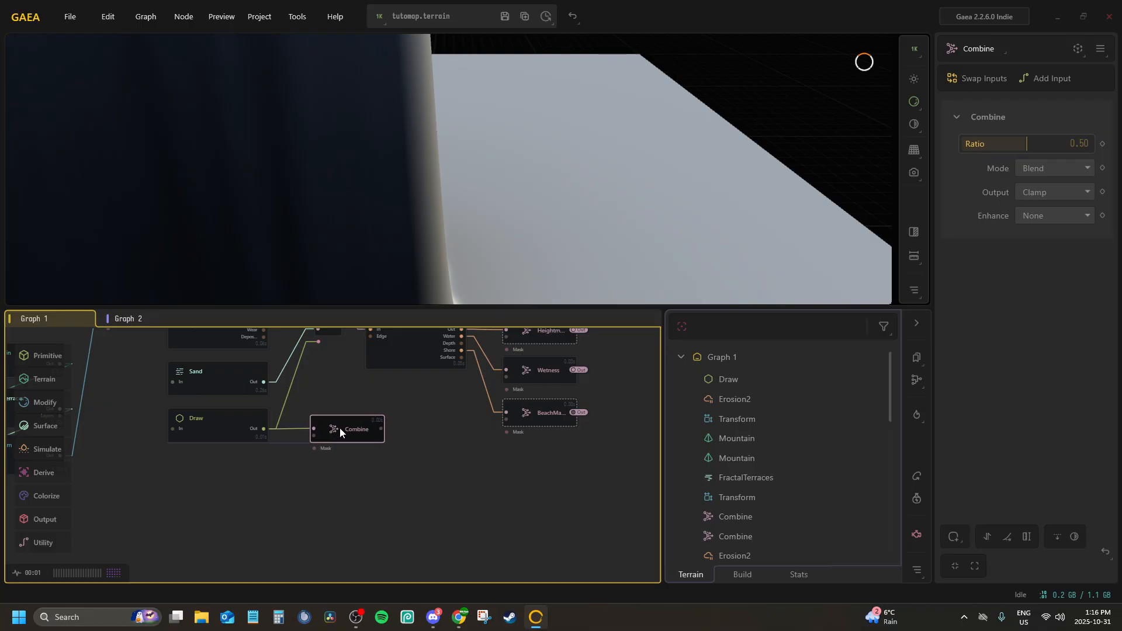
{"action": "right_click", "coordinate": [340, 423]}
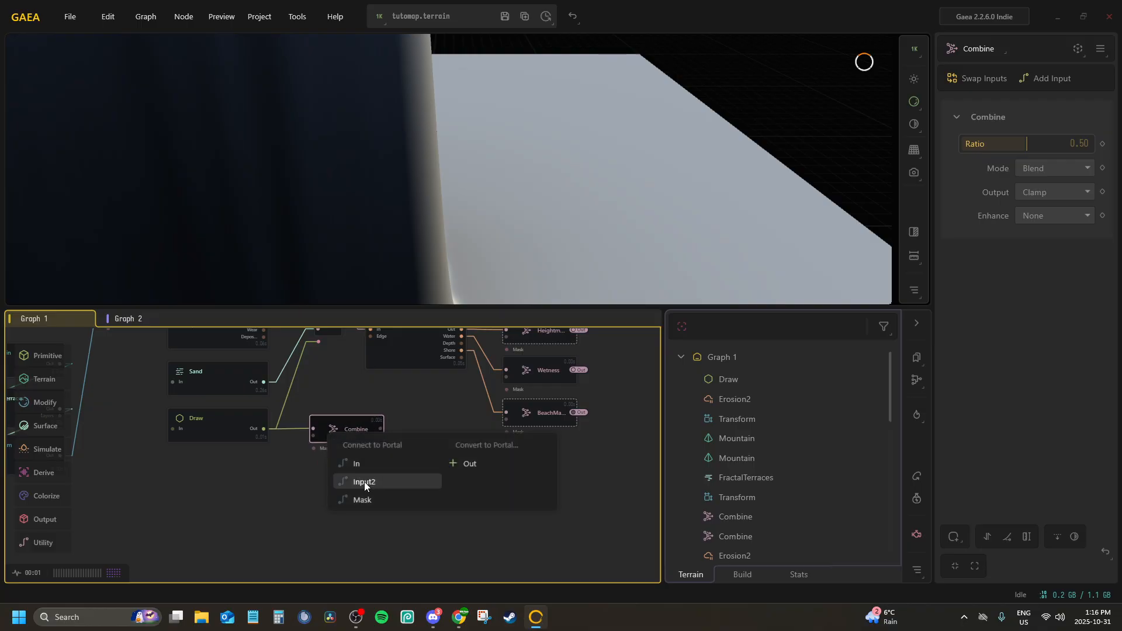
{"action": "left_click", "coordinate": [364, 481]}
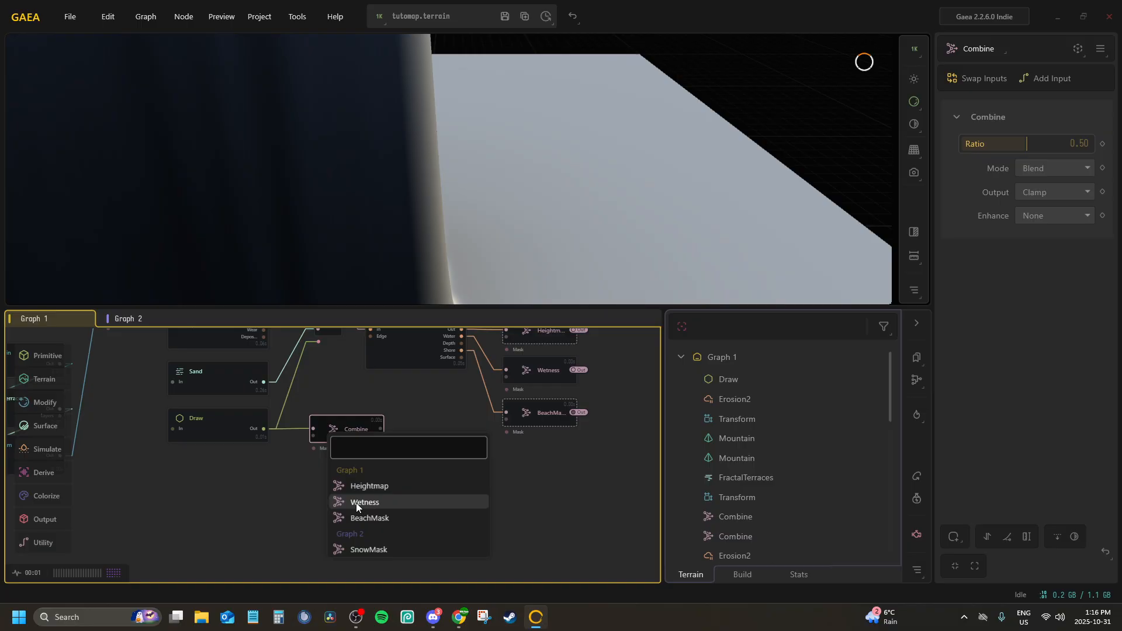
{"action": "left_click", "coordinate": [356, 503]}
{"action": "scroll", "coordinate": [332, 443], "scroll_direction": "up", "scroll_amount": 2}
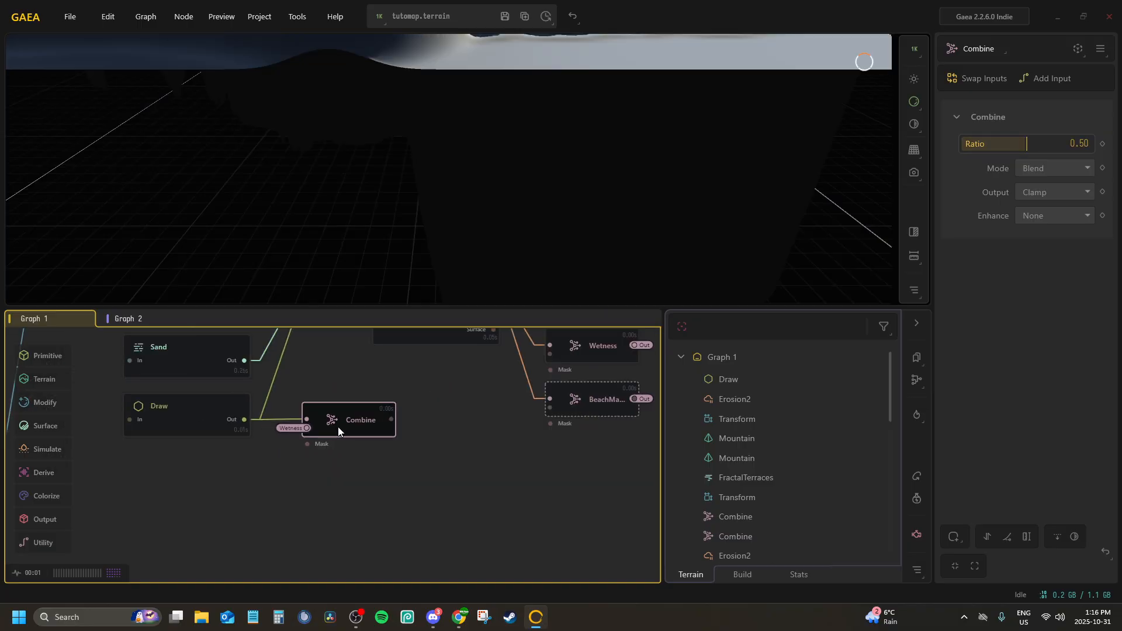
{"action": "double_click", "coordinate": [353, 420]}
{"action": "double_click", "coordinate": [360, 423]}
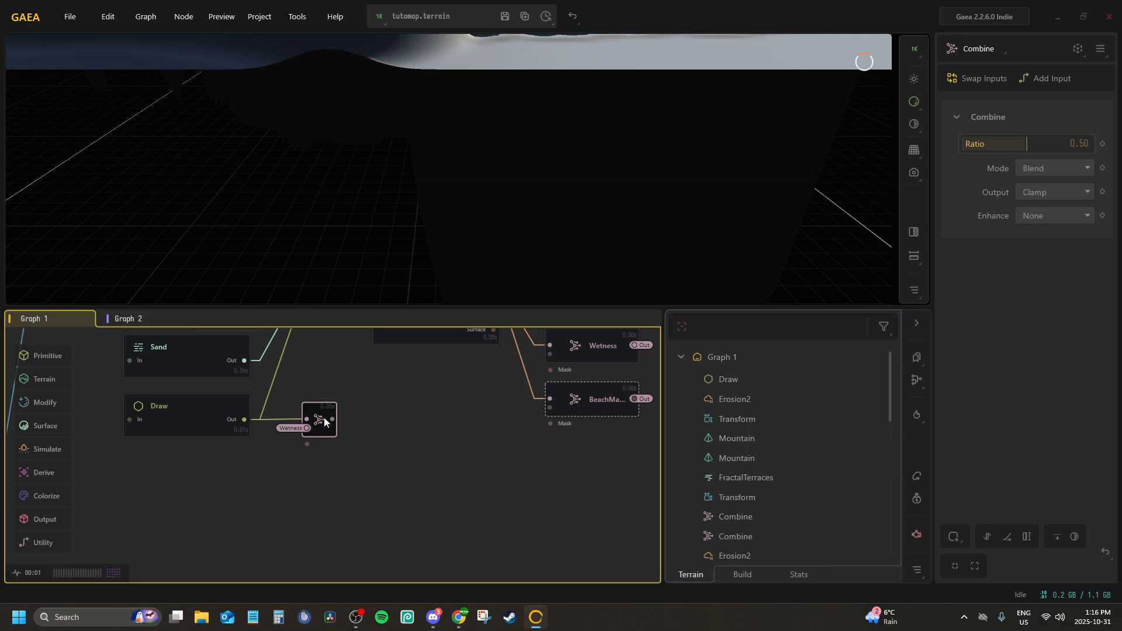
{"action": "left_click_drag", "start_coordinate": [323, 419], "coordinate": [370, 434]}
{"action": "type", "text": "comb"}
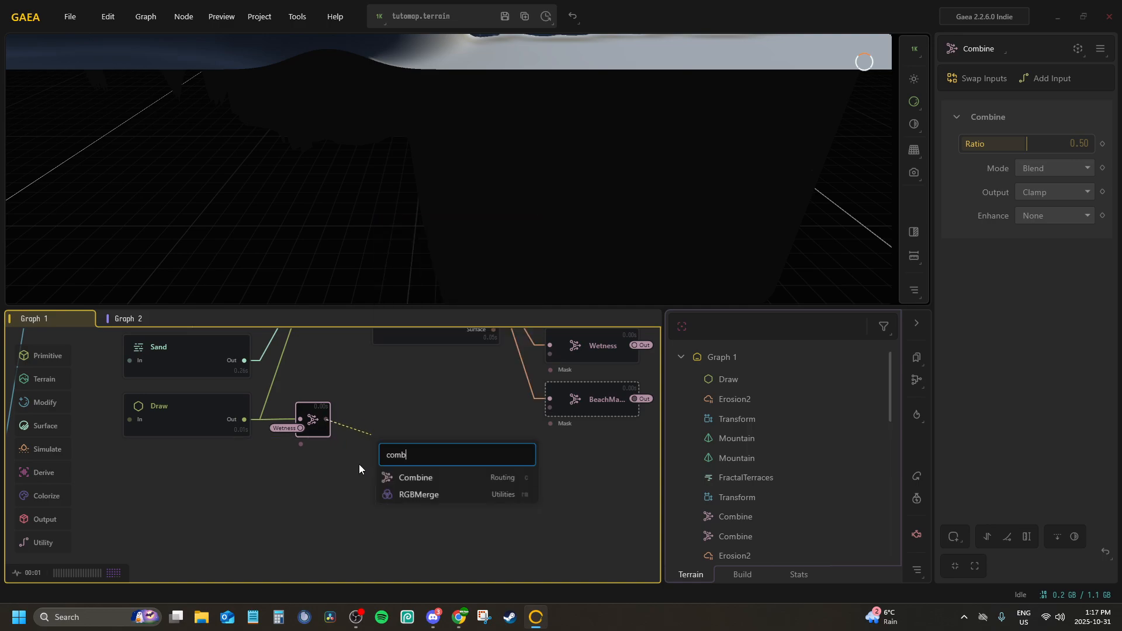
{"action": "key", "text": "Return"}
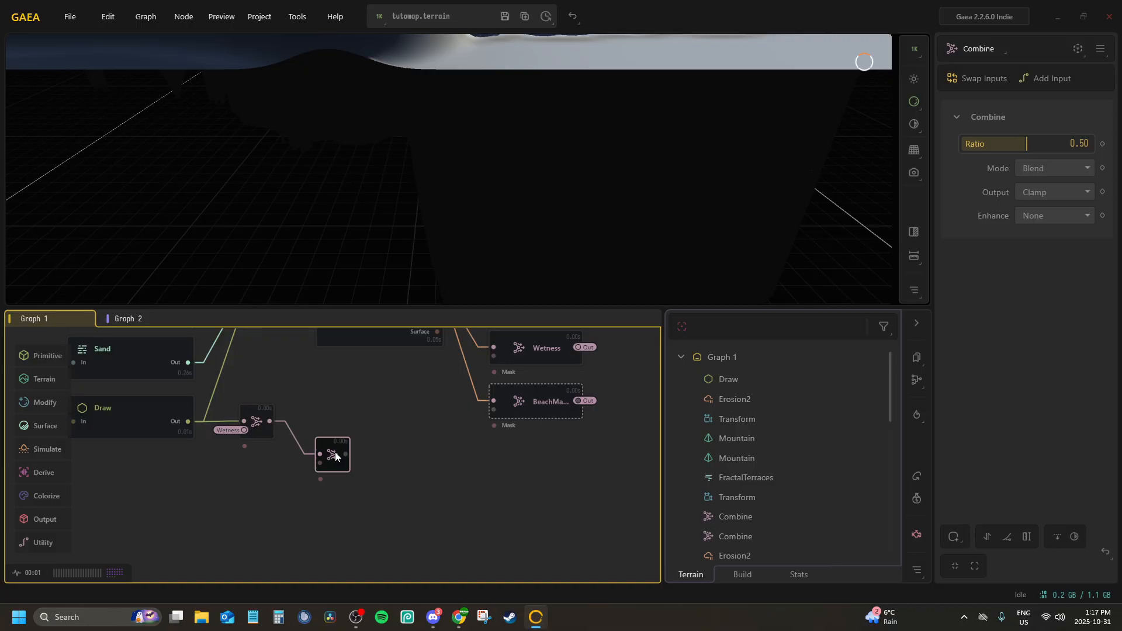
{"action": "left_click_drag", "start_coordinate": [331, 456], "coordinate": [315, 426]}
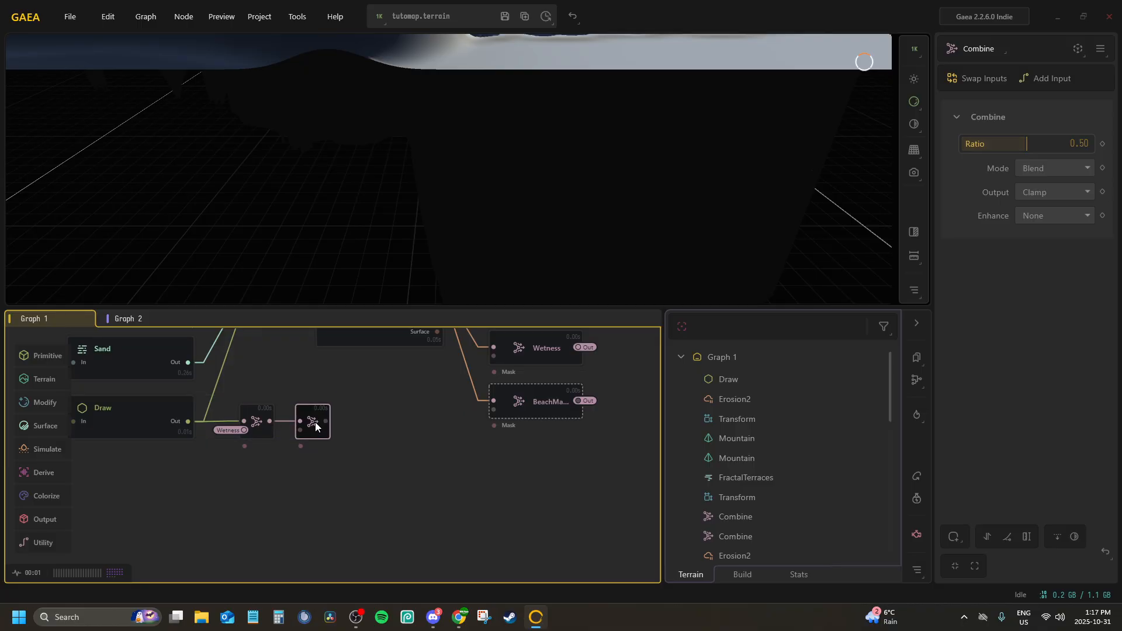
{"action": "key", "text": "Delete"}
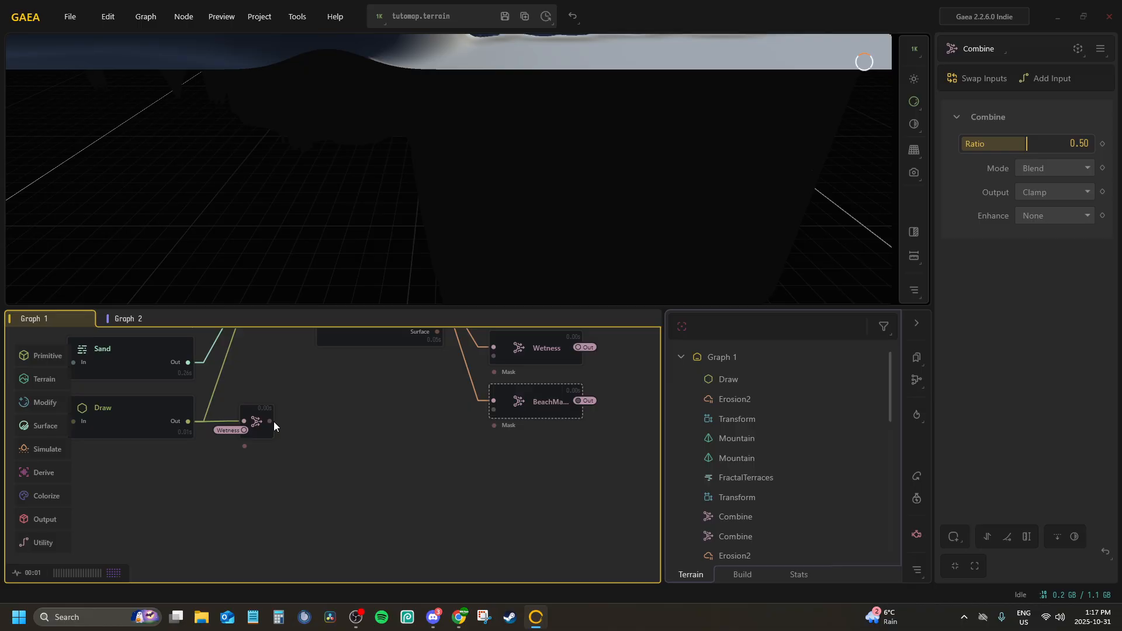
Expand the Combine node beside the Draw node in Graph 1 and rename it Dunes
{"action": "left_click", "coordinate": [265, 415]}
{"action": "double_click", "coordinate": [279, 414]}
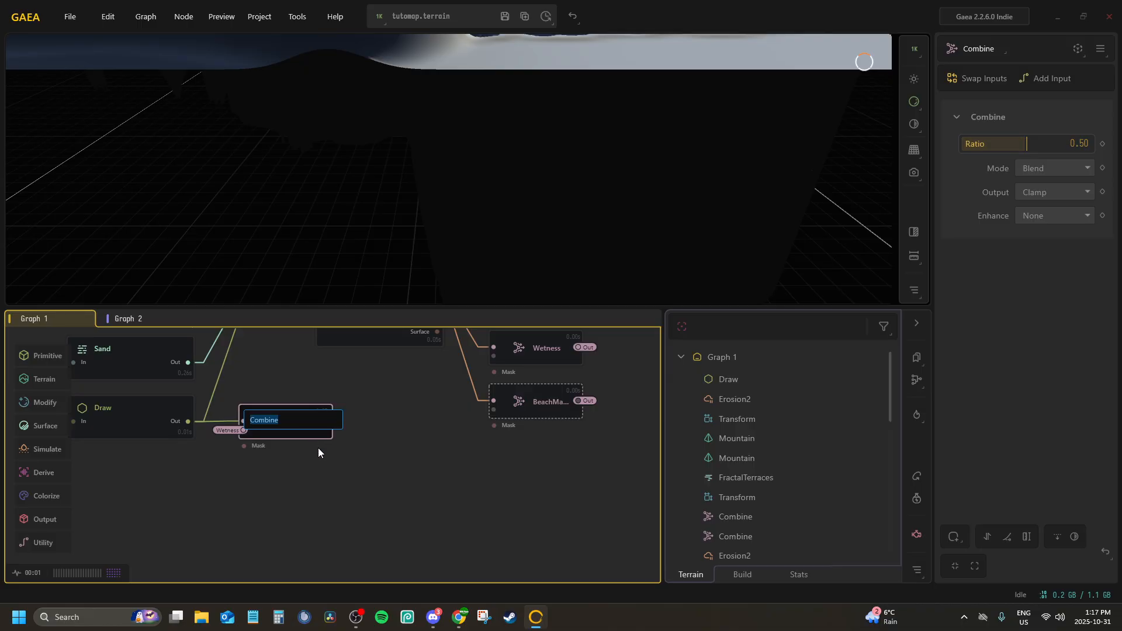
{"action": "type", "text": "Dunes"}
{"action": "key", "text": "Return"}
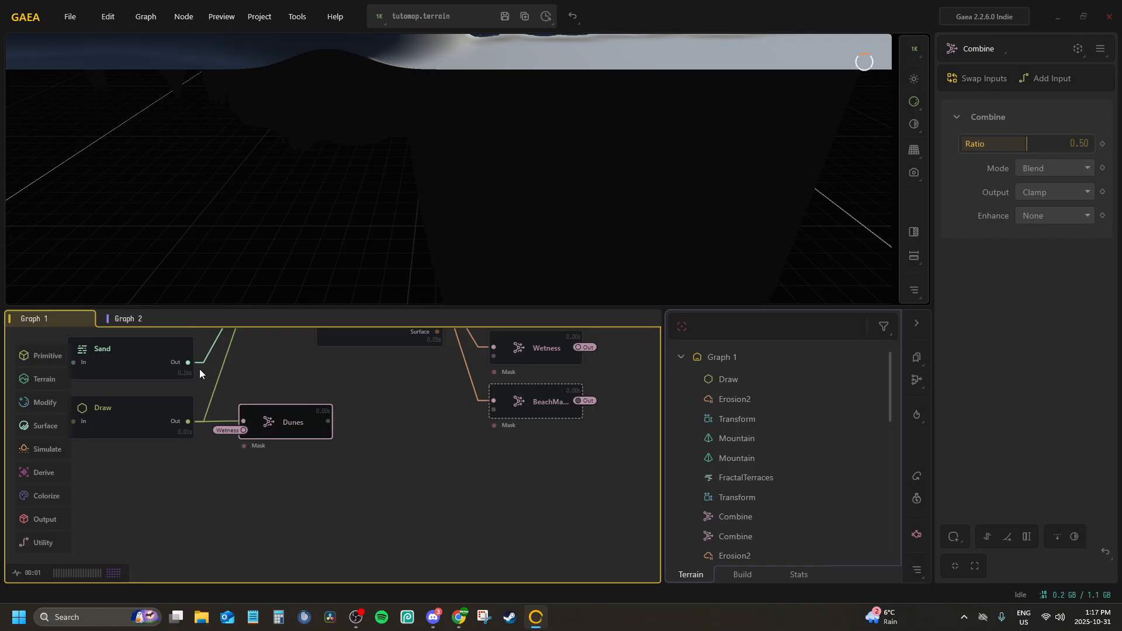
{"action": "left_click", "coordinate": [125, 319]}
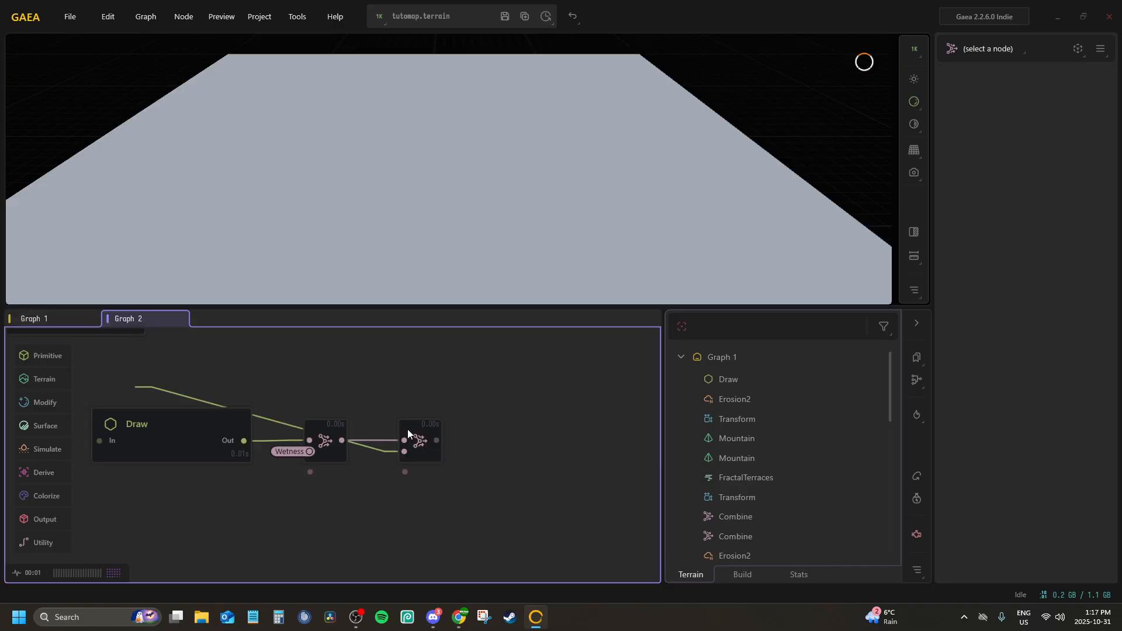
{"action": "left_click", "coordinate": [408, 429]}
{"action": "right_click", "coordinate": [407, 428]}
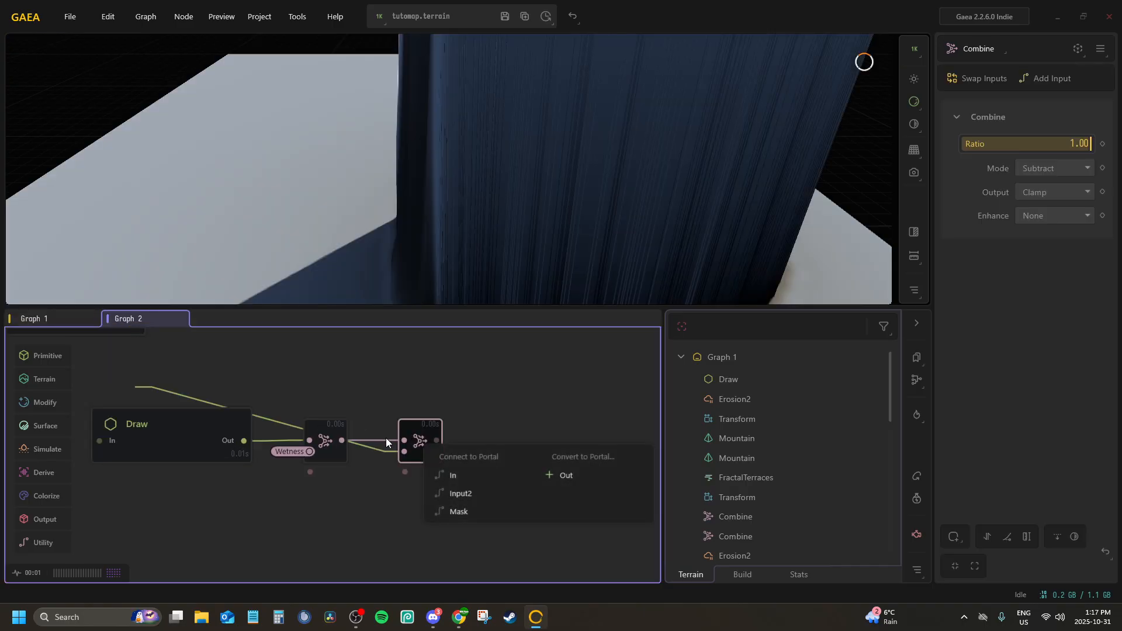
{"action": "left_click", "coordinate": [461, 494]}
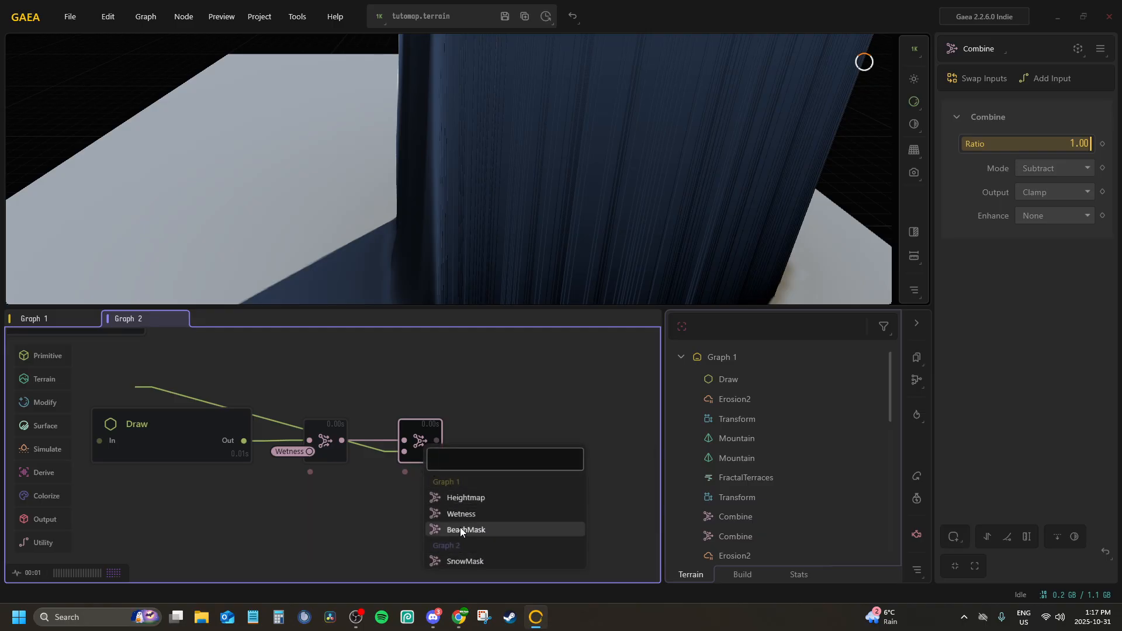
Convert the Out port of the Dunes Combine node in Graph 1 into a portal
{"action": "left_click", "coordinate": [37, 319]}
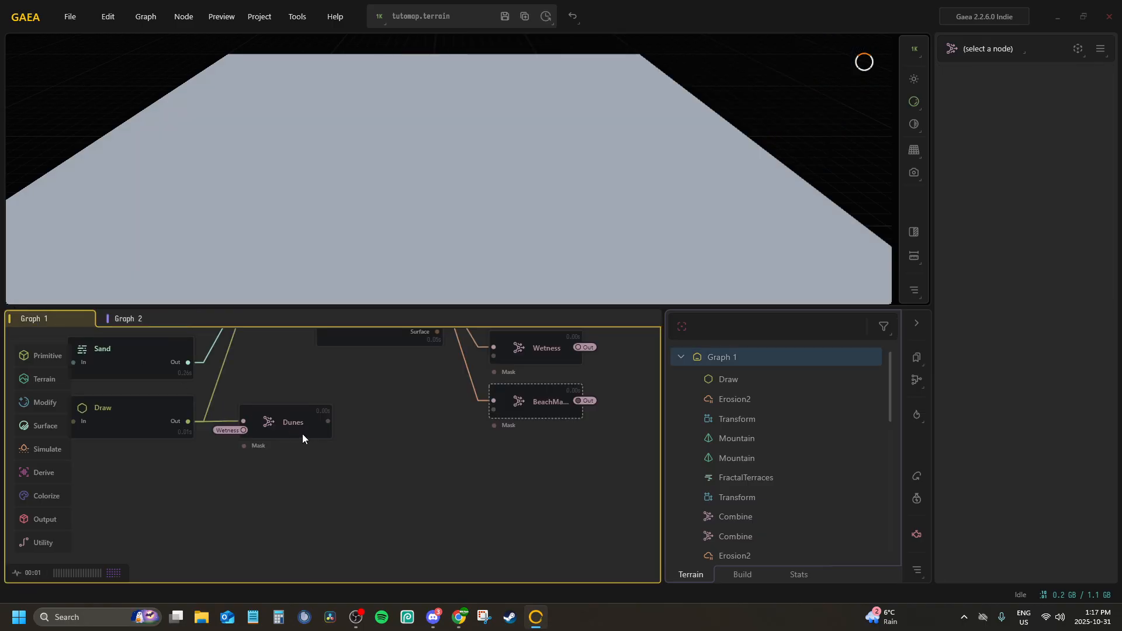
{"action": "left_click", "coordinate": [283, 415]}
{"action": "right_click", "coordinate": [290, 416]}
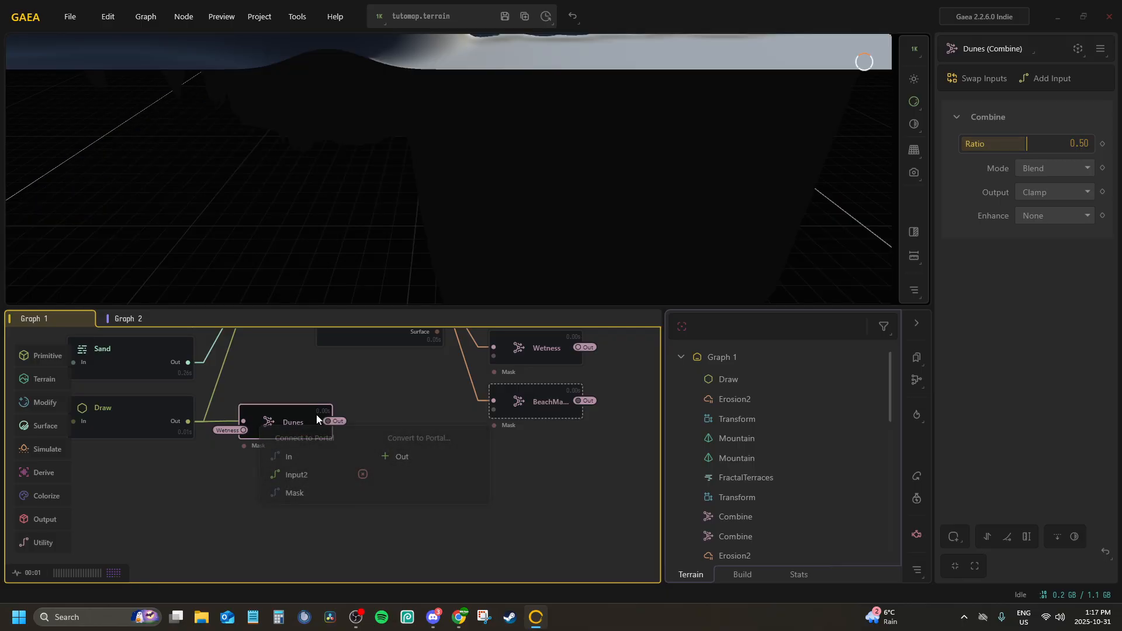
Connect Input2 of the second Combine node in Graph 2 to the Dunes portal
{"action": "left_click", "coordinate": [128, 318]}
{"action": "left_click", "coordinate": [418, 435]}
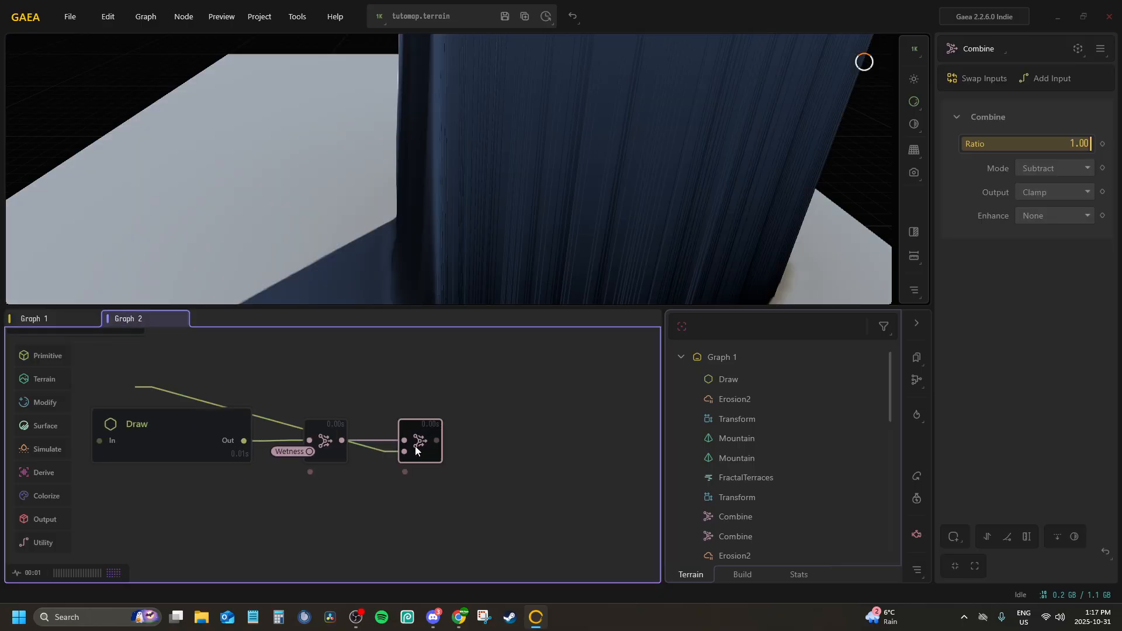
{"action": "right_click", "coordinate": [415, 447]}
{"action": "left_click", "coordinate": [460, 492]}
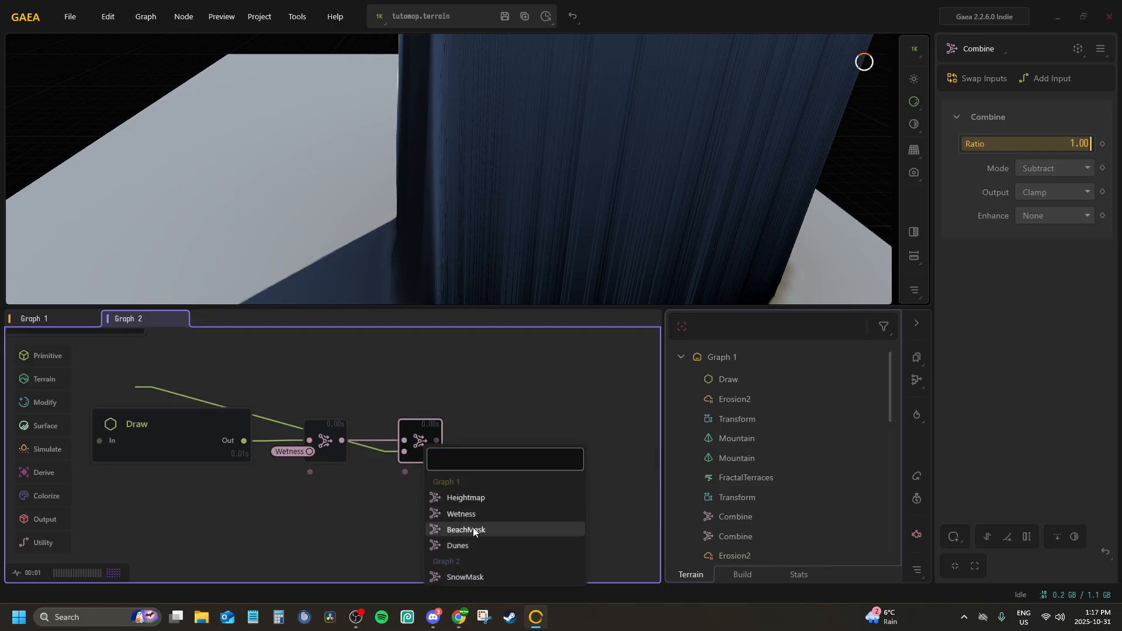
{"action": "left_click", "coordinate": [495, 550]}
Override the second Combine node's render intent to Mask and show the 2D view beside the 3D viewport
{"action": "left_click_drag", "start_coordinate": [416, 224], "coordinate": [409, 262]}
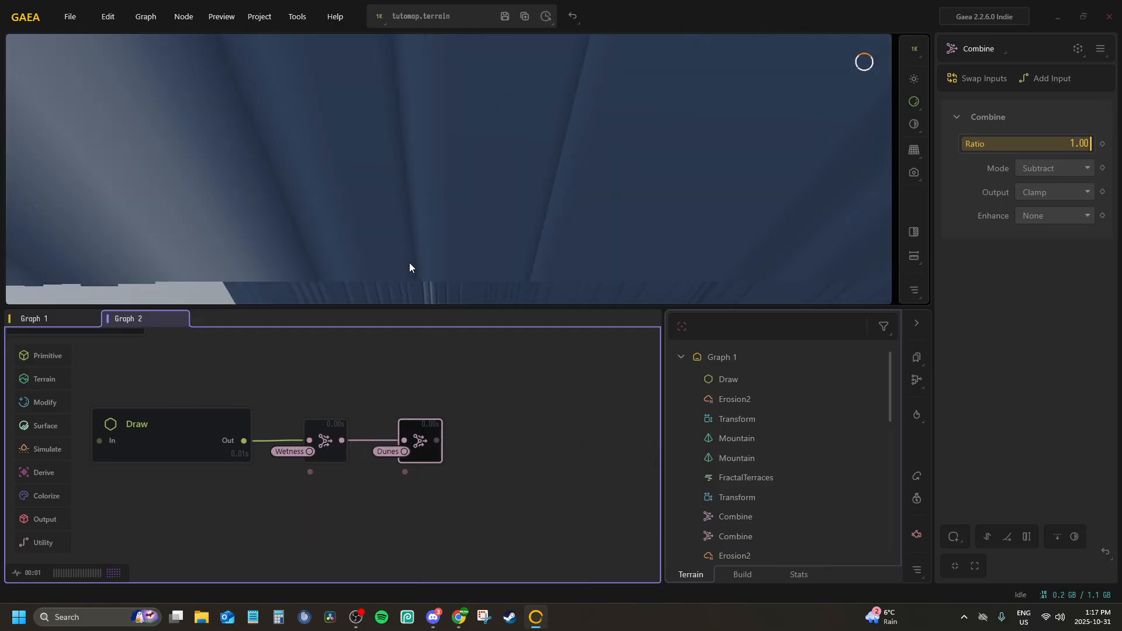
{"action": "scroll", "coordinate": [409, 261], "scroll_direction": "down", "scroll_amount": 10}
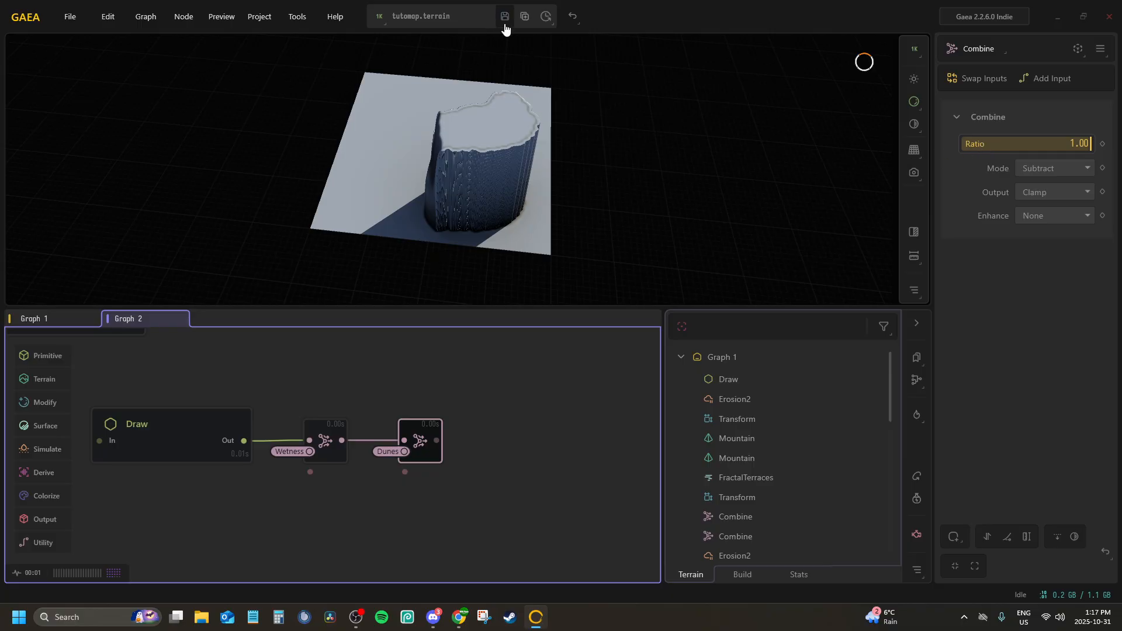
{"action": "left_click", "coordinate": [1099, 50]}
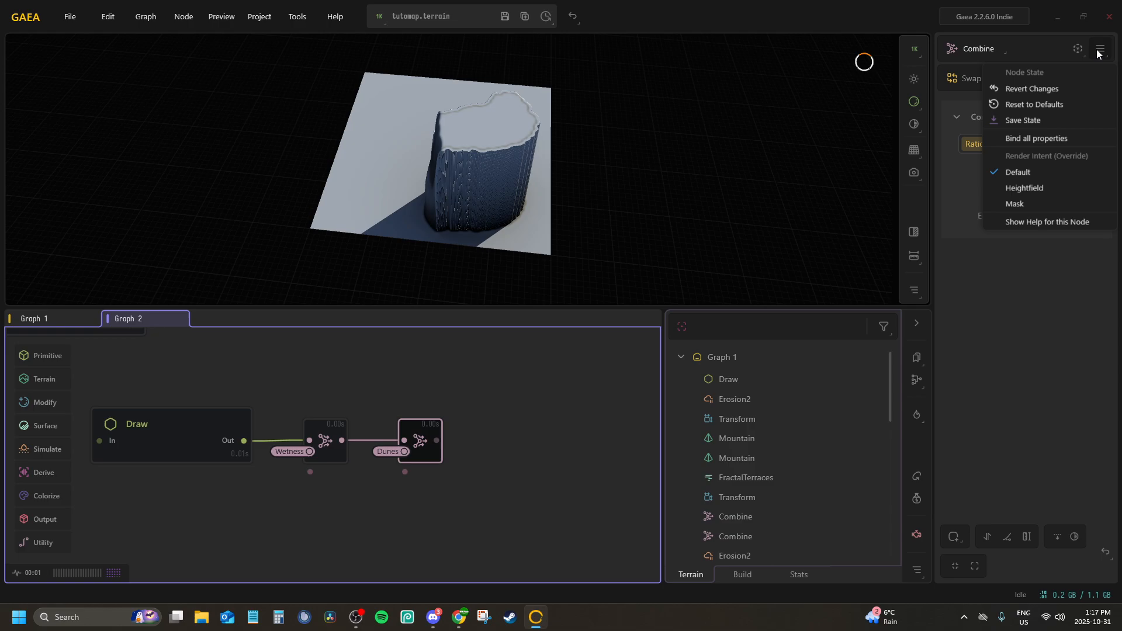
{"action": "left_click", "coordinate": [1014, 202]}
{"action": "left_click_drag", "start_coordinate": [448, 160], "coordinate": [345, 59]}
{"action": "left_click", "coordinate": [910, 231]}
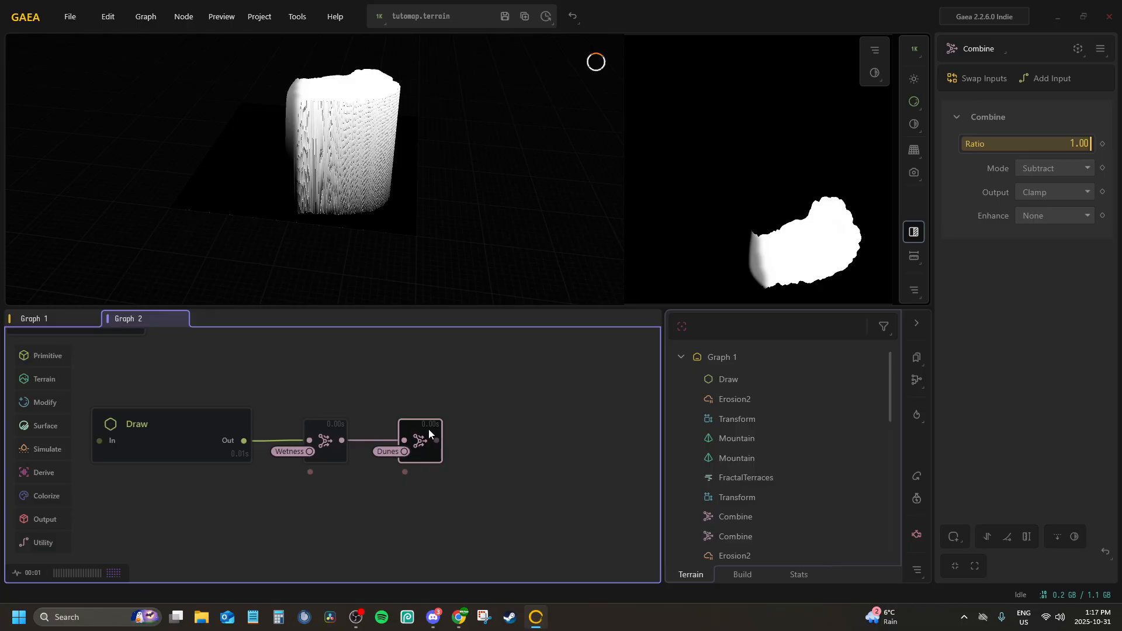
Expand the second Combine node in Graph 2 and rename it DesertMask
{"action": "double_click", "coordinate": [454, 443]}
{"action": "type", "text": "D"}
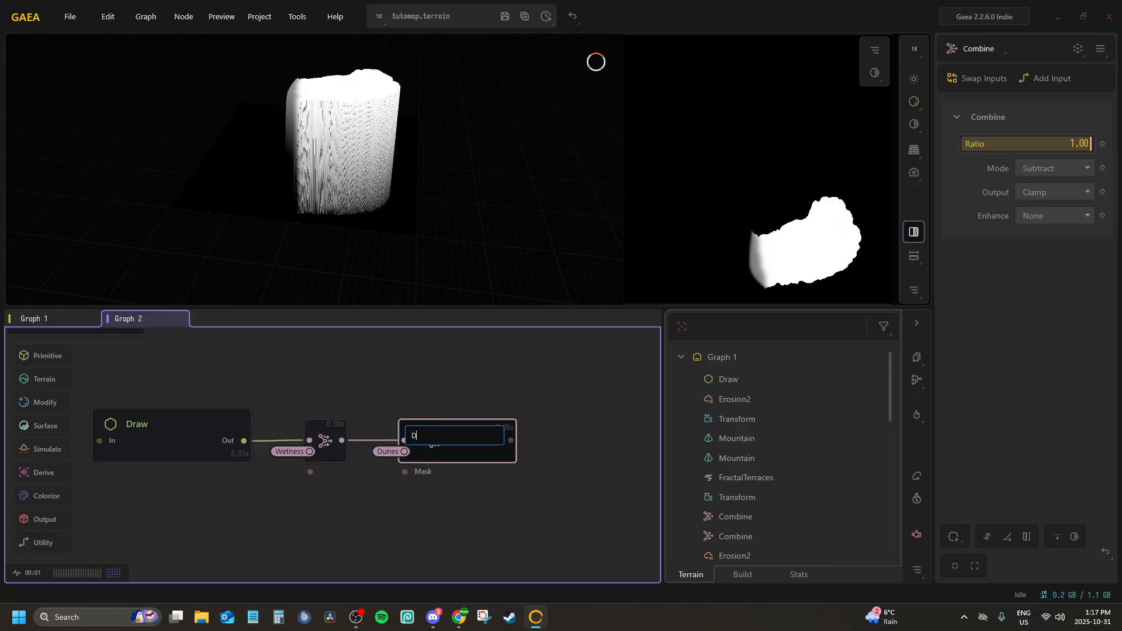
{"action": "type", "text": "esertMask"}
{"action": "key", "text": "Return"}
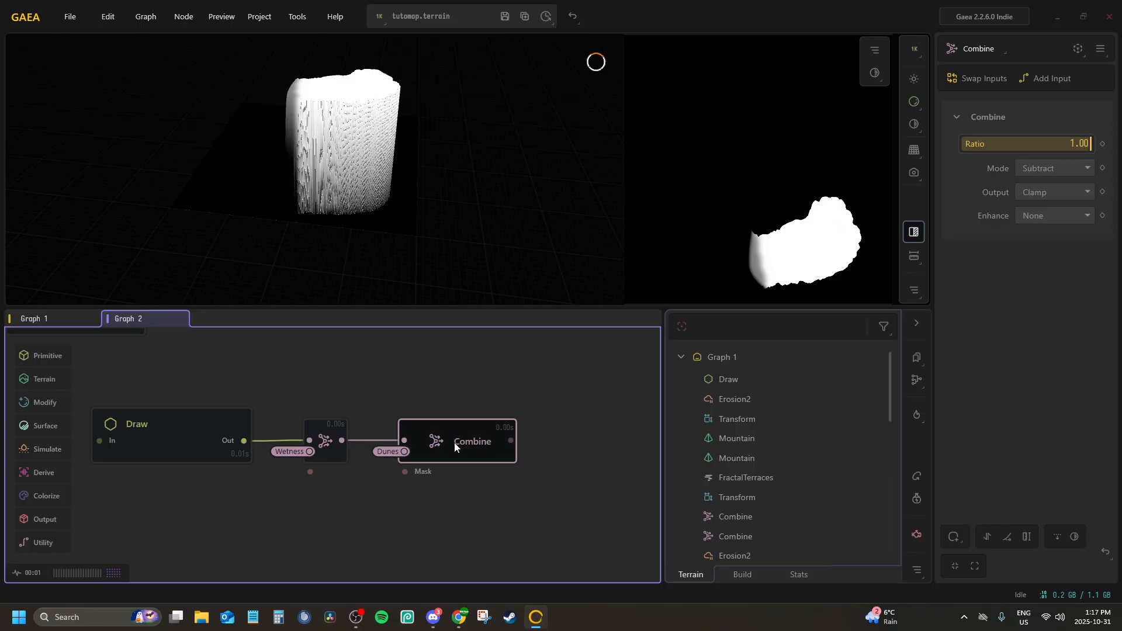
Set the Dunes Combine node in Graph 1 to Ratio 1.00 and Mode Subtract, with its render intent overridden to Mask
{"action": "left_click", "coordinate": [33, 318]}
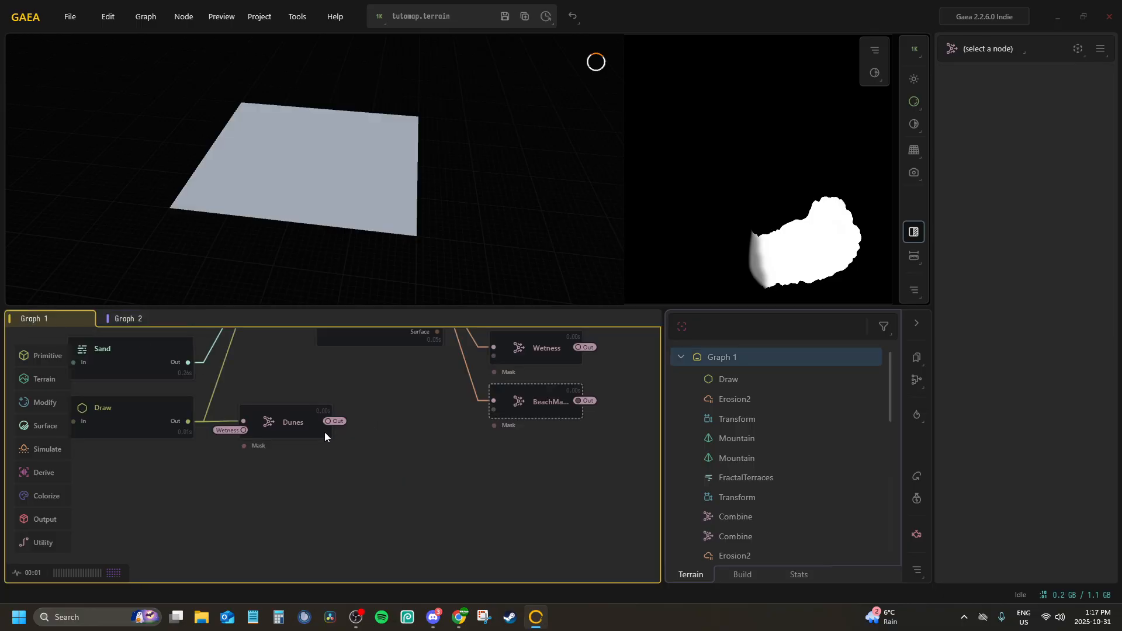
{"action": "left_click", "coordinate": [271, 422]}
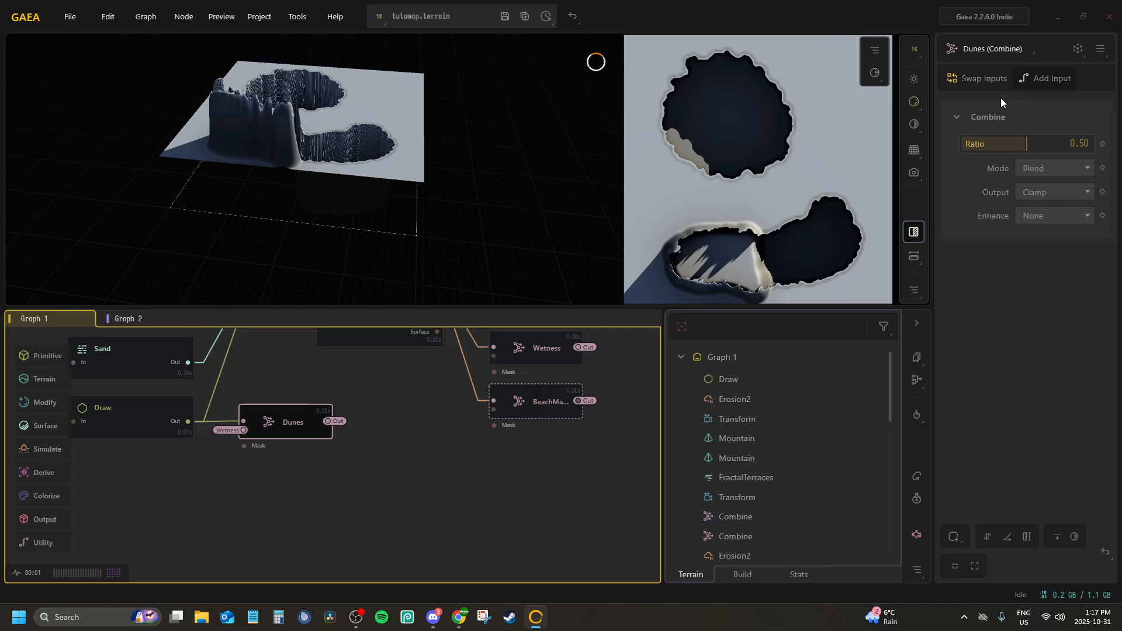
{"action": "left_click", "coordinate": [282, 403]}
{"action": "left_click", "coordinate": [285, 417]}
{"action": "left_click_drag", "start_coordinate": [1017, 150], "coordinate": [1116, 162]}
{"action": "left_click", "coordinate": [1053, 165]}
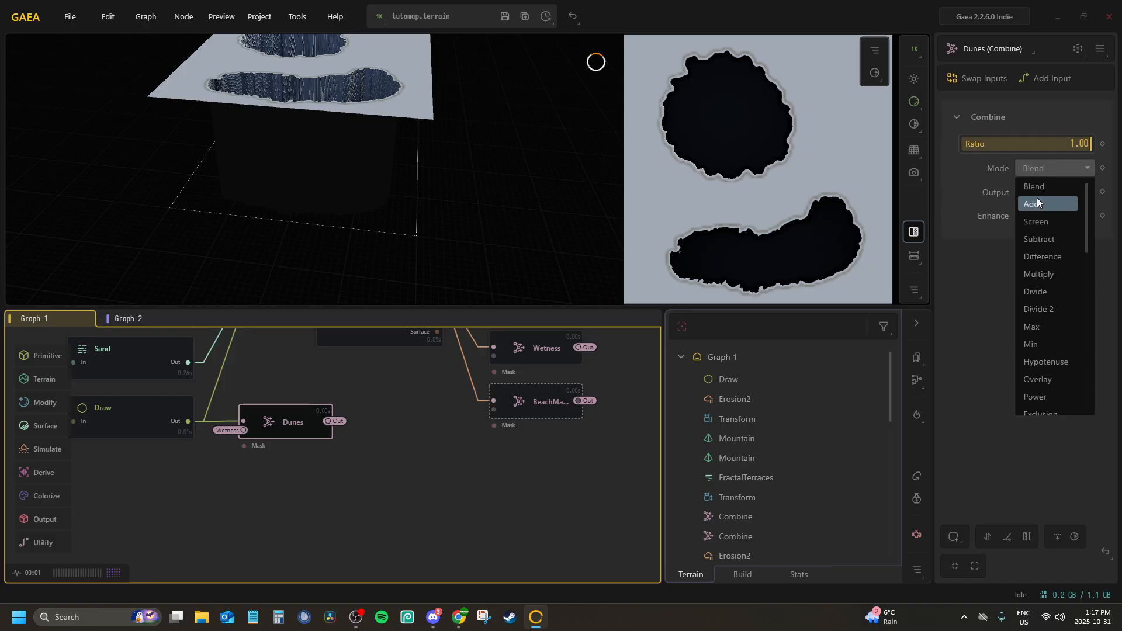
{"action": "left_click", "coordinate": [1053, 240]}
{"action": "left_click", "coordinate": [1100, 50]}
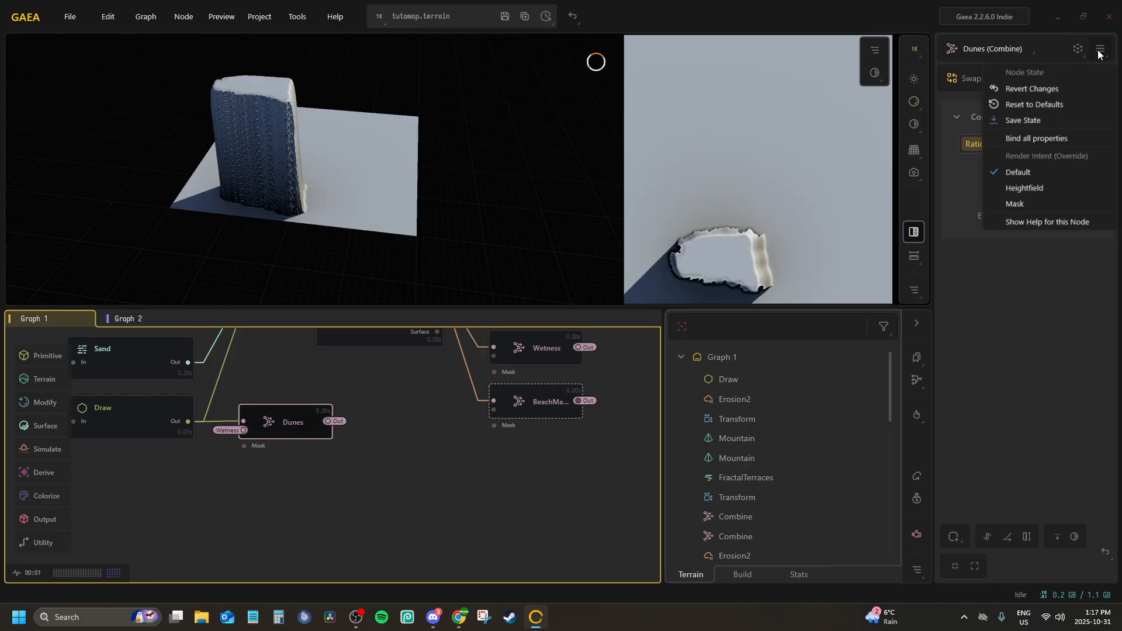
{"action": "left_click", "coordinate": [1010, 204]}
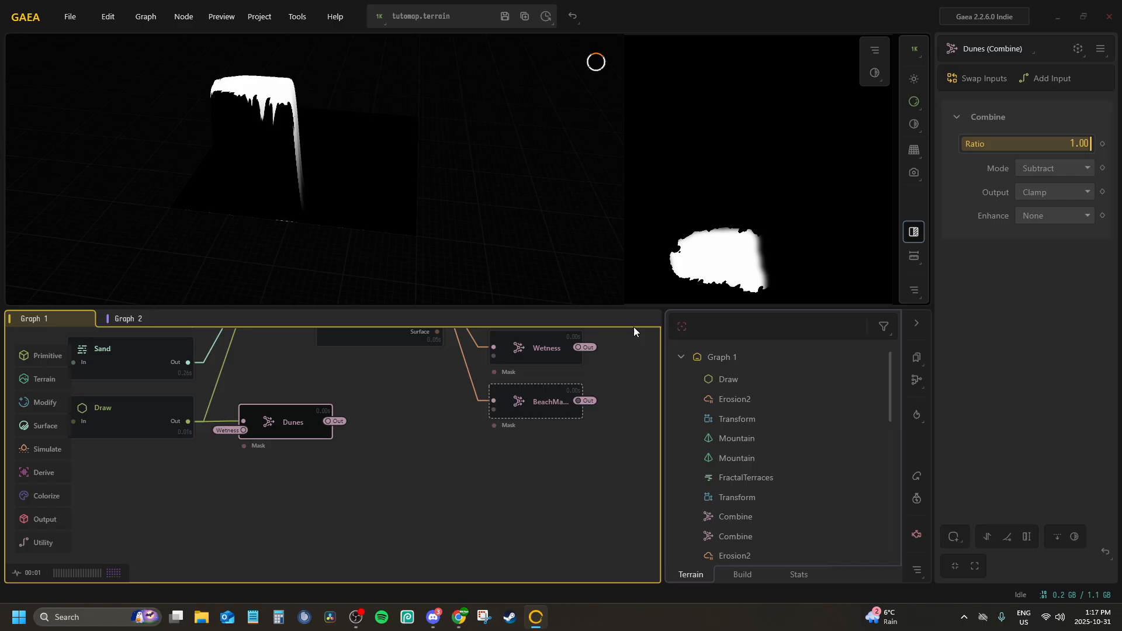
Preview the updated DesertMask node in Graph 2 and save the terrain file
{"action": "middle_click_drag", "start_coordinate": [361, 401], "coordinate": [374, 420]}
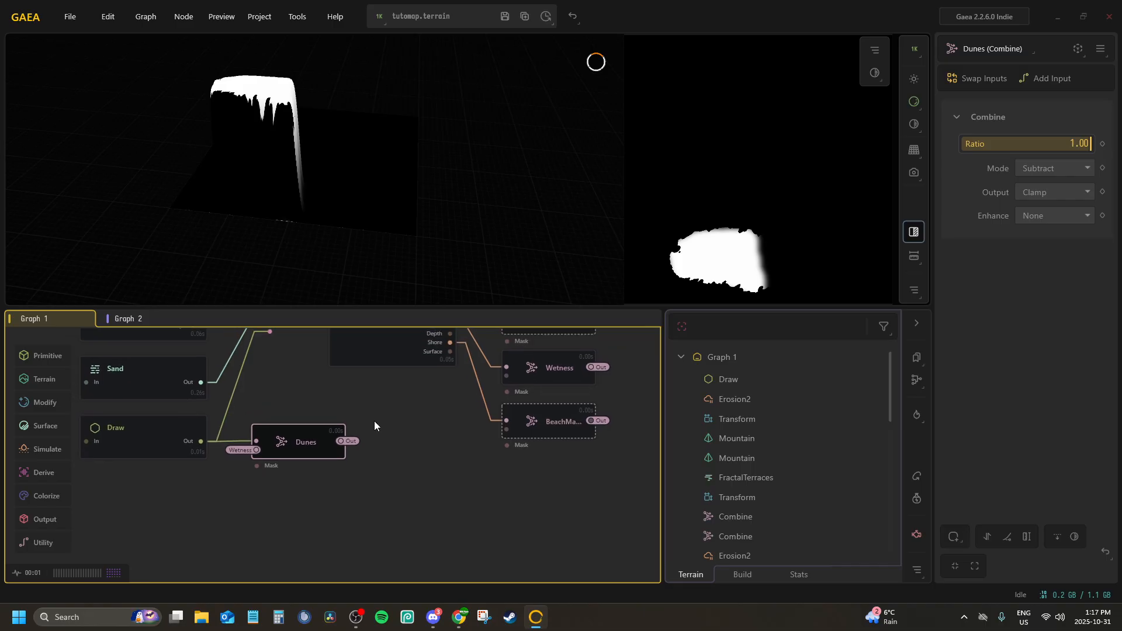
{"action": "left_click", "coordinate": [374, 420]}
{"action": "left_click", "coordinate": [383, 362]}
{"action": "left_click", "coordinate": [142, 320]}
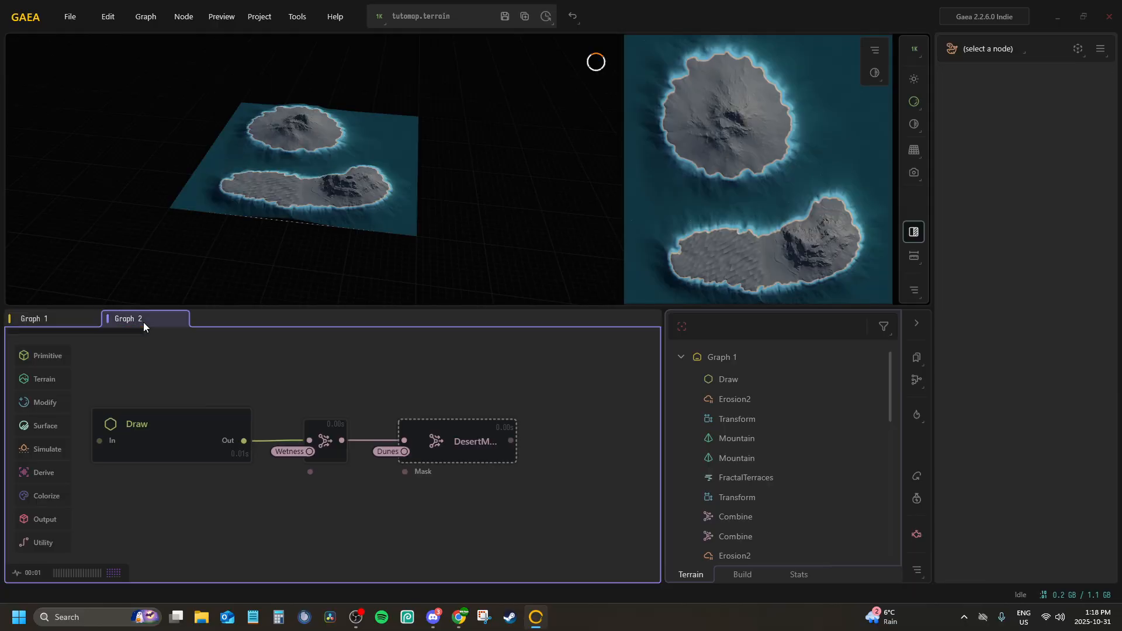
{"action": "left_click", "coordinate": [447, 428]}
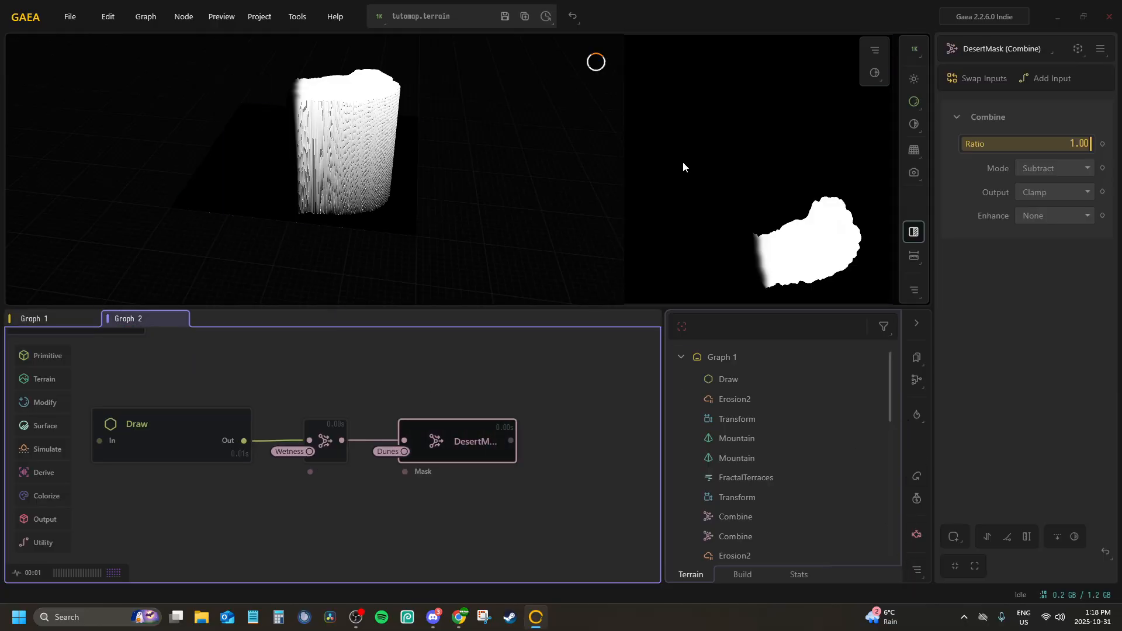
{"action": "left_click", "coordinate": [504, 15]}
Move the Draw, Combine and DesertMask nodes together so the chain sits closer beneath the Snow node
{"action": "middle_click_drag", "start_coordinate": [326, 366], "coordinate": [361, 416]}
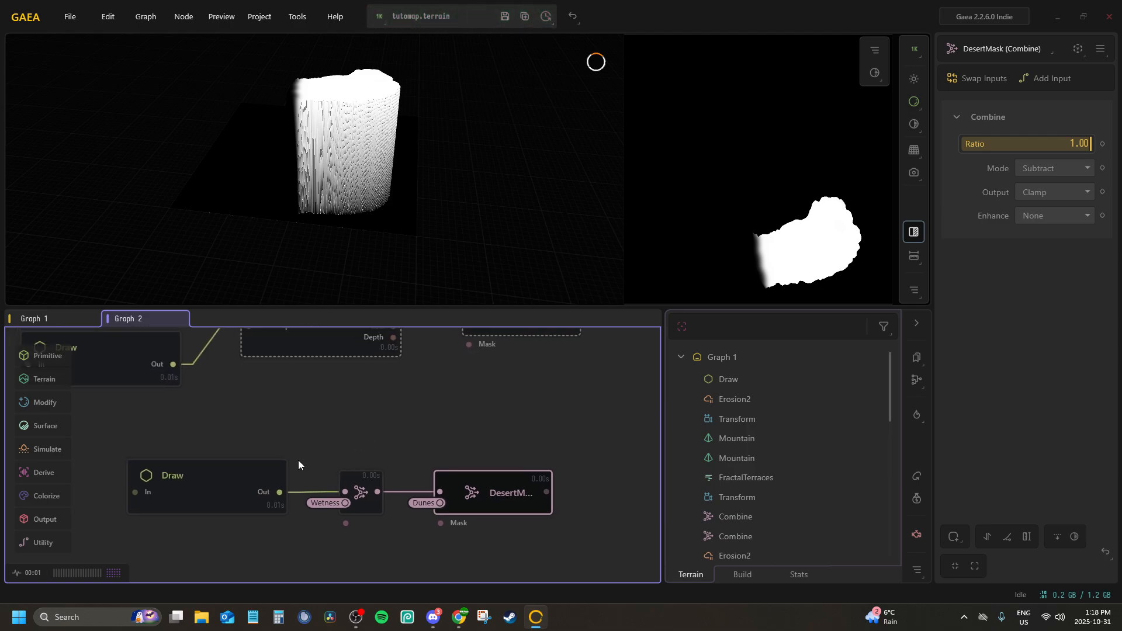
{"action": "mouse_move", "coordinate": [200, 426]}
{"action": "left_mouse_down"}
{"action": "mouse_move", "coordinate": [478, 551]}
{"action": "mouse_move", "coordinate": [542, 558]}
{"action": "left_mouse_up"}
{"action": "mouse_move", "coordinate": [179, 464]}
{"action": "left_mouse_down"}
{"action": "mouse_move", "coordinate": [289, 417]}
{"action": "mouse_move", "coordinate": [294, 391]}
{"action": "left_mouse_up"}
{"action": "middle_click_drag", "start_coordinate": [294, 391], "coordinate": [264, 486]}
Preview the Snow and SnowMask nodes in Graph 2 and save the terrain file
{"action": "left_click", "coordinate": [480, 402]}
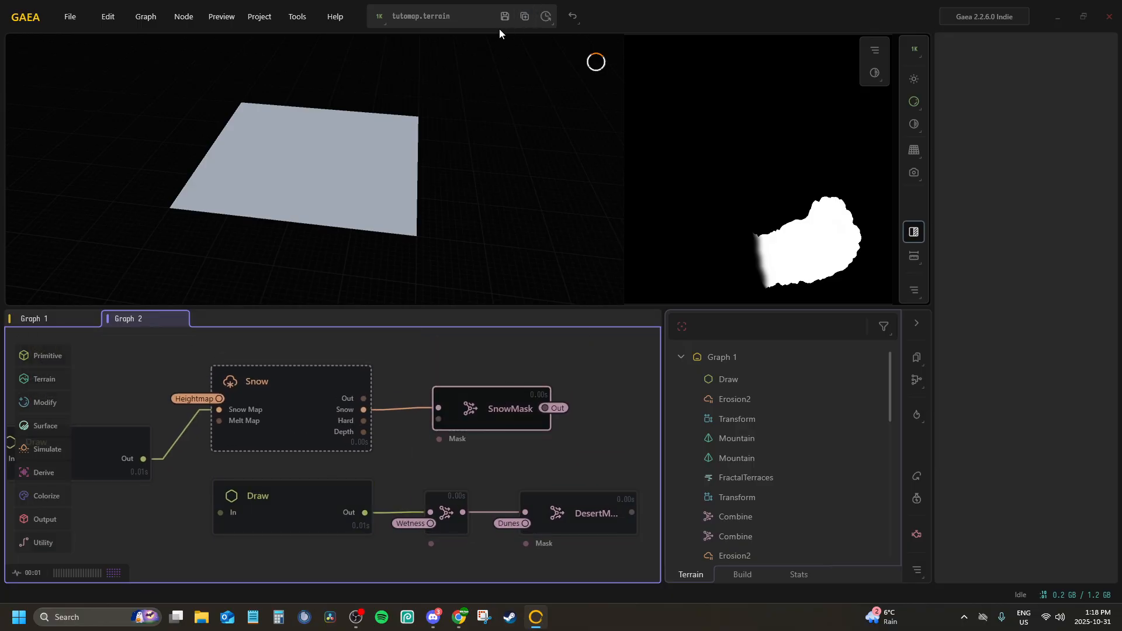
{"action": "left_click", "coordinate": [313, 371]}
{"action": "left_click", "coordinate": [456, 405]}
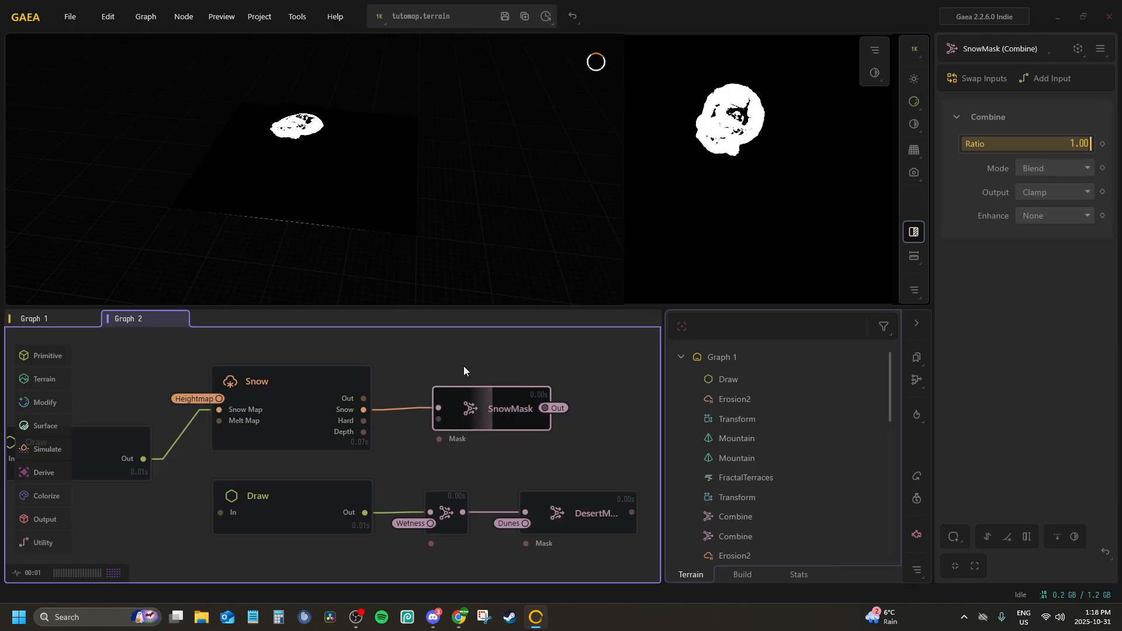
{"action": "left_click", "coordinate": [505, 20]}
Add a Slope node in the empty area below the desert chain and connect its In port to the Heightmap portal
{"action": "middle_click_drag", "start_coordinate": [305, 468], "coordinate": [434, 298]}
{"action": "key", "text": "Tab"}
{"action": "type", "text": "slope"}
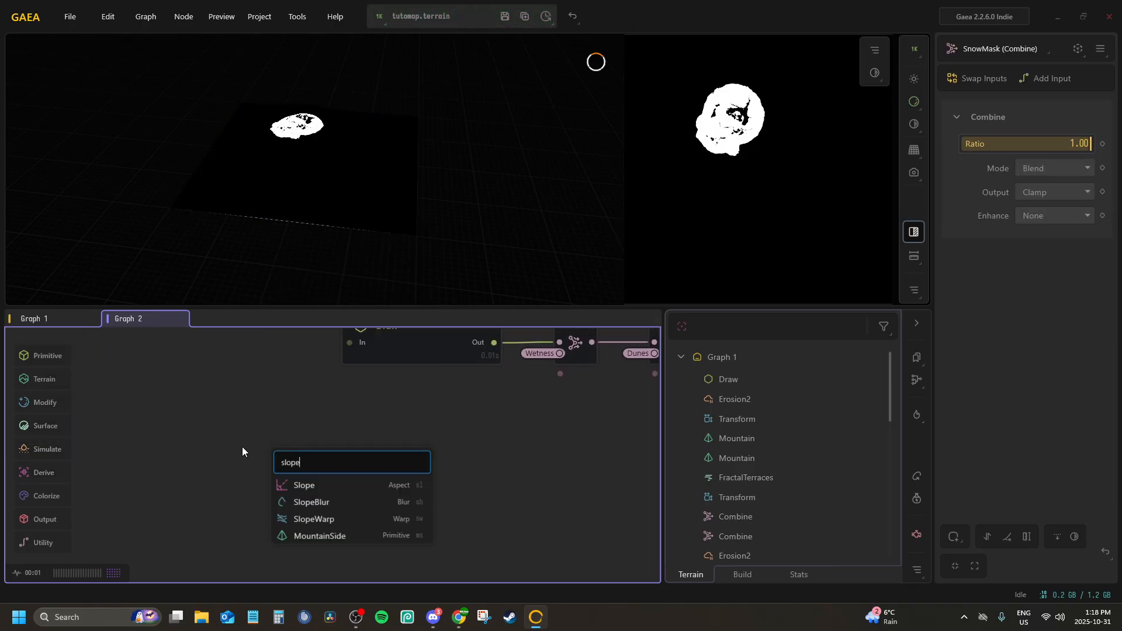
{"action": "key", "text": "Return"}
{"action": "left_click_drag", "start_coordinate": [296, 447], "coordinate": [261, 423]}
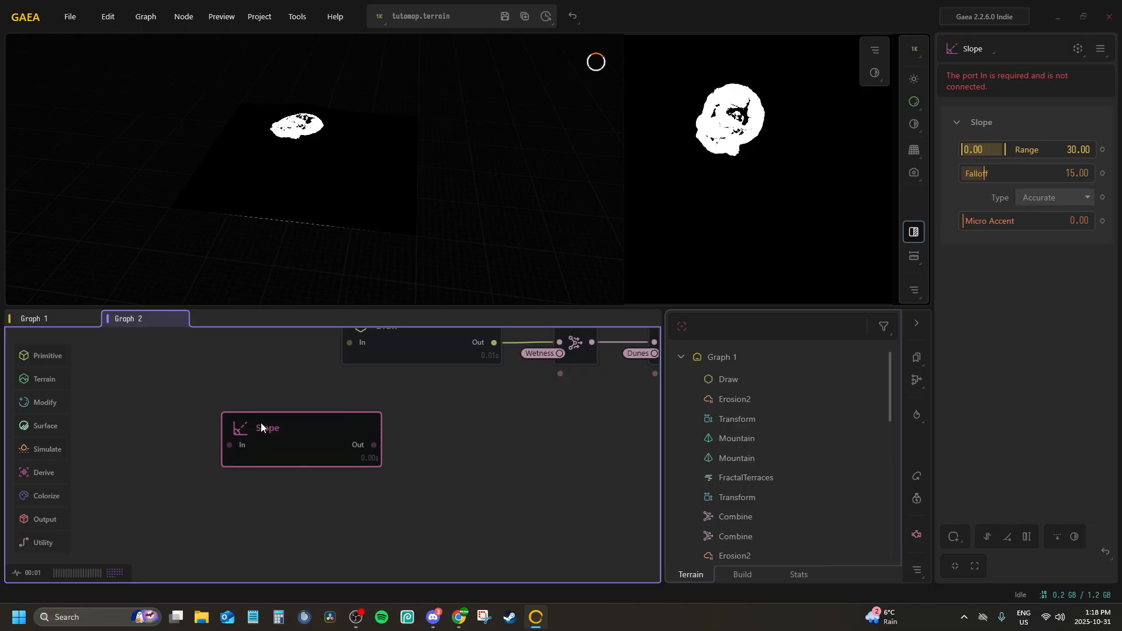
{"action": "right_click", "coordinate": [281, 437]}
{"action": "left_click", "coordinate": [301, 477]}
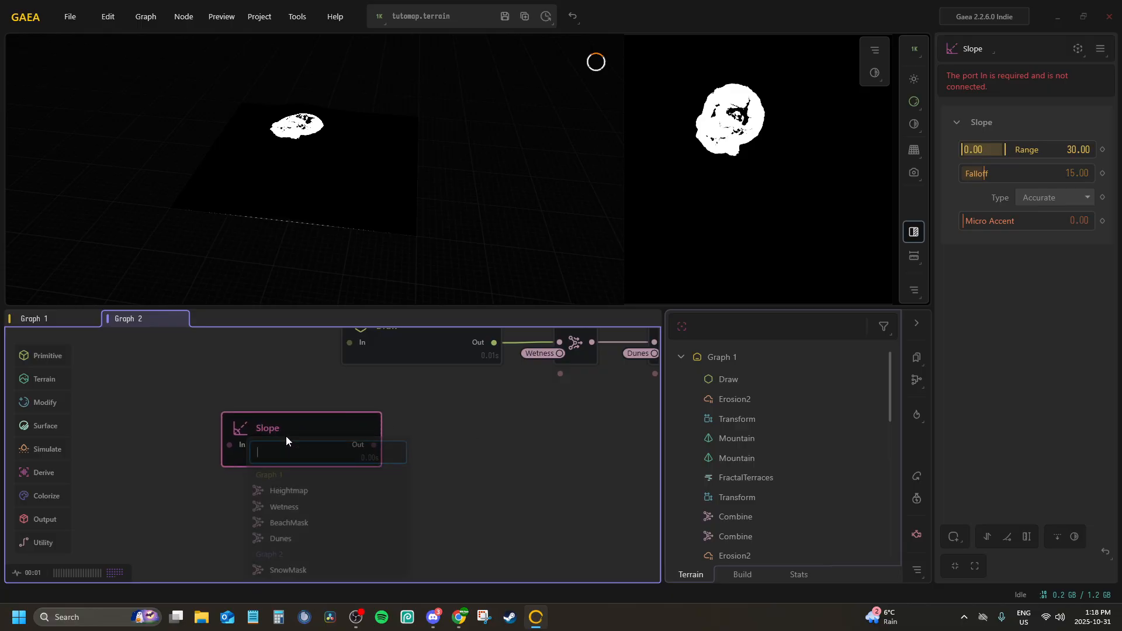
{"action": "left_click", "coordinate": [287, 491]}
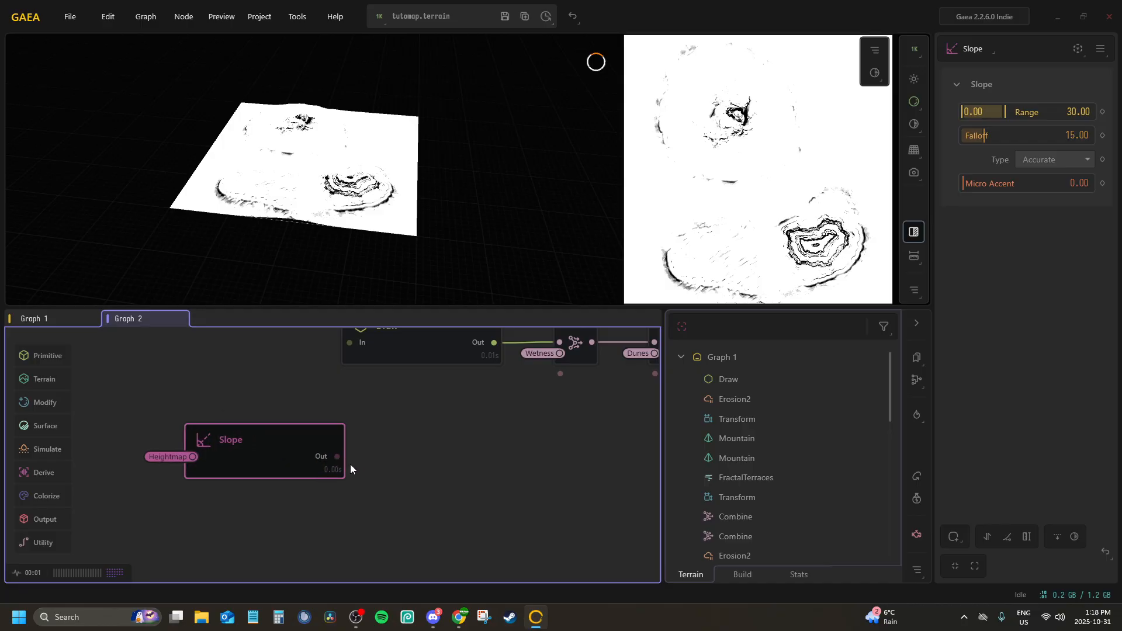
Add a Combine node to the Out port of the Slope node
{"action": "left_click_drag", "start_coordinate": [337, 456], "coordinate": [425, 457]}
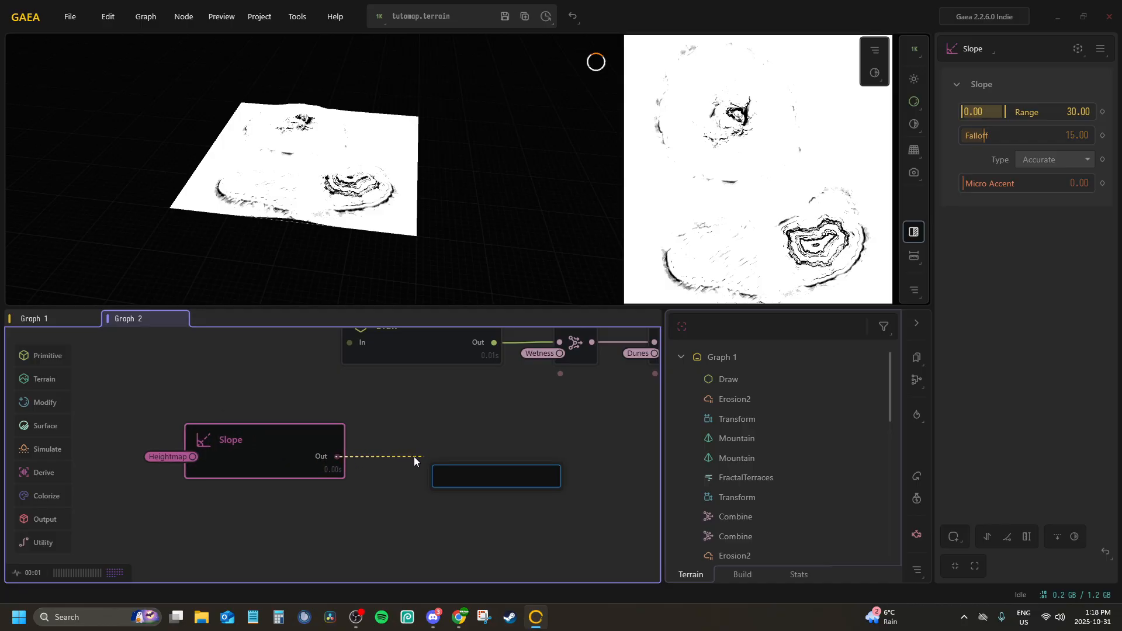
{"action": "type", "text": "comb"}
{"action": "key", "text": "Return"}
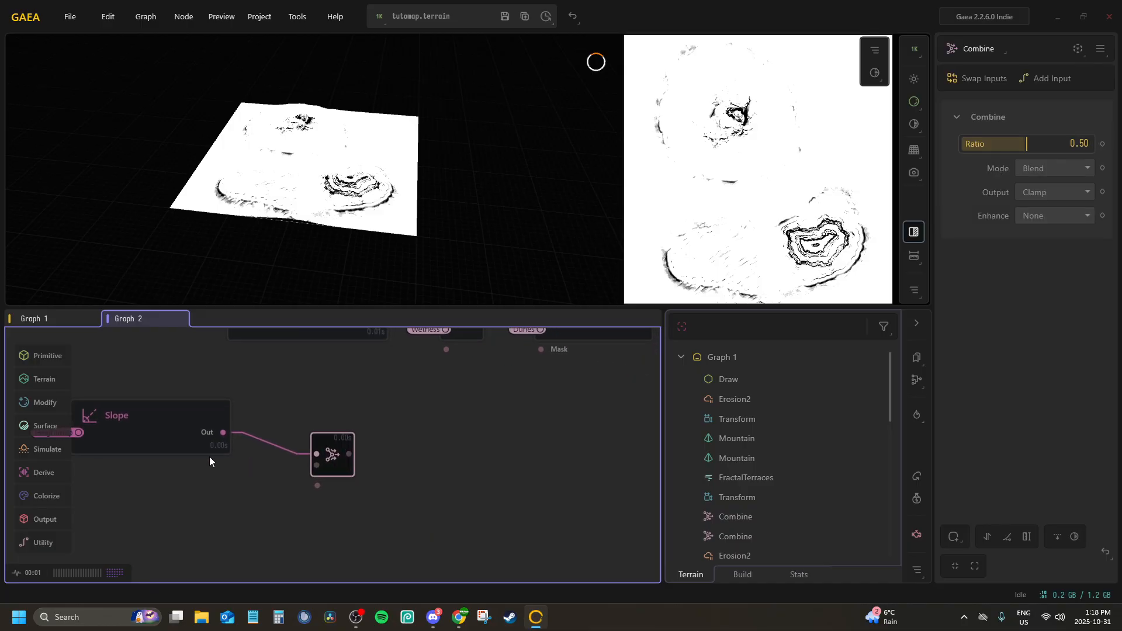
Set the Slope node's Falloff to about 5.54 and its Range to 0.00–17.07, checking the mask across the islands
{"action": "left_click", "coordinate": [196, 408]}
{"action": "left_click_drag", "start_coordinate": [985, 134], "coordinate": [970, 135]}
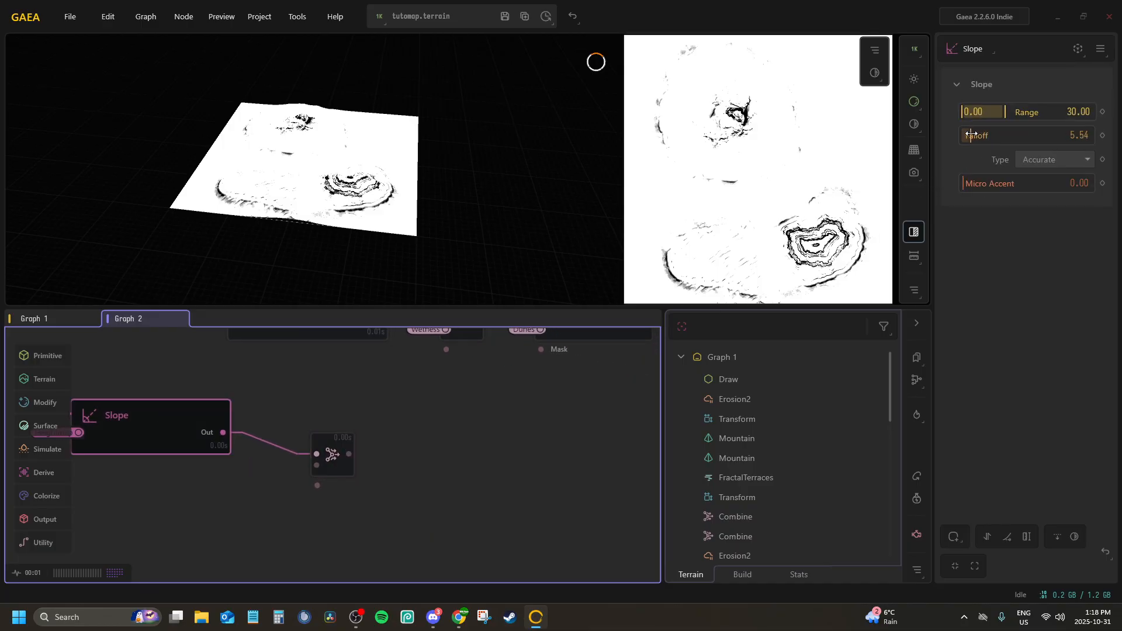
{"action": "left_click_drag", "start_coordinate": [227, 192], "coordinate": [229, 124]}
{"action": "scroll", "coordinate": [231, 147], "scroll_direction": "up", "scroll_amount": 5}
{"action": "left_click_drag", "start_coordinate": [1001, 114], "coordinate": [993, 110]}
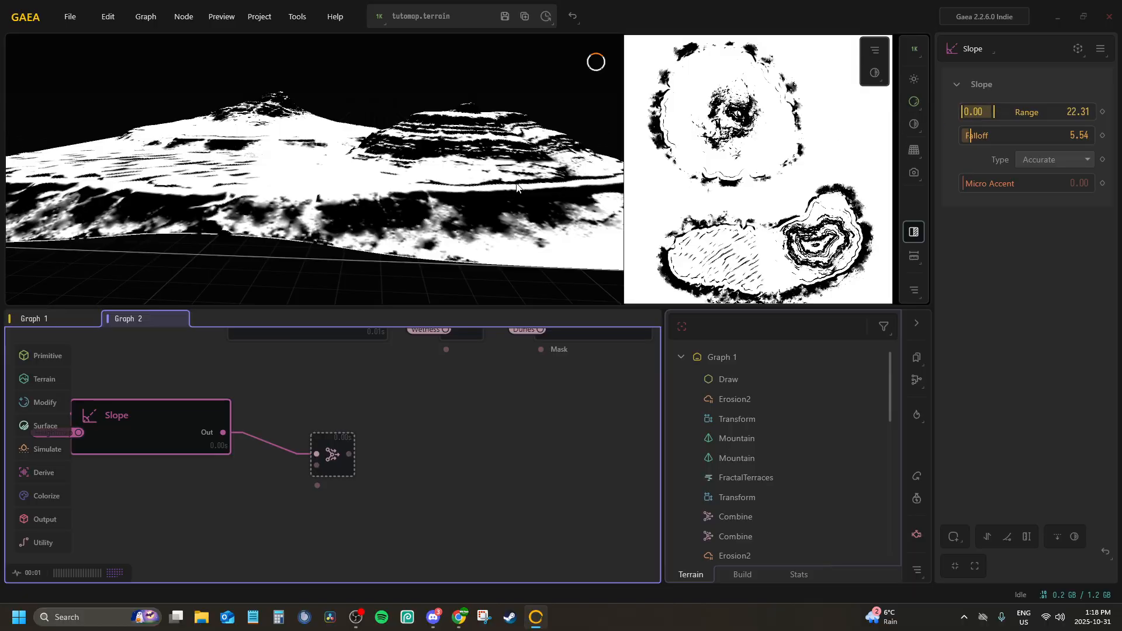
{"action": "left_click_drag", "start_coordinate": [517, 185], "coordinate": [421, 210]}
{"action": "mouse_move", "coordinate": [993, 113]}
{"action": "left_mouse_down"}
{"action": "mouse_move", "coordinate": [1012, 111]}
{"action": "mouse_move", "coordinate": [986, 112]}
{"action": "left_mouse_up"}
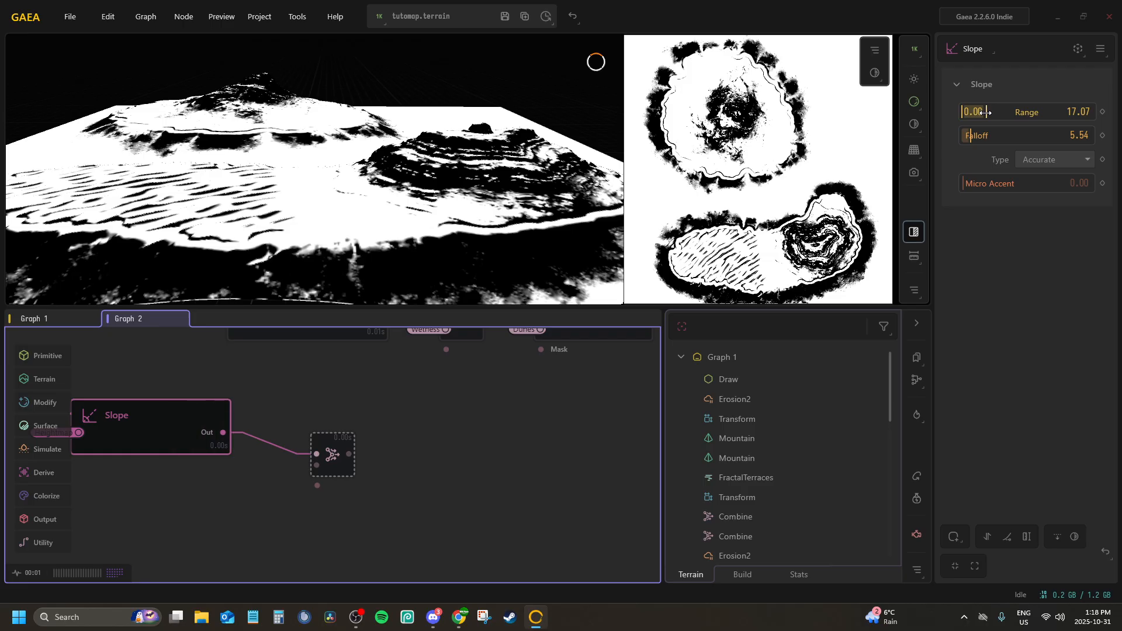
{"action": "left_click_drag", "start_coordinate": [397, 180], "coordinate": [350, 232]}
Align the Combine node with the Slope node and connect its Input2 to the Wetness portal
{"action": "left_click_drag", "start_coordinate": [332, 452], "coordinate": [312, 430]}
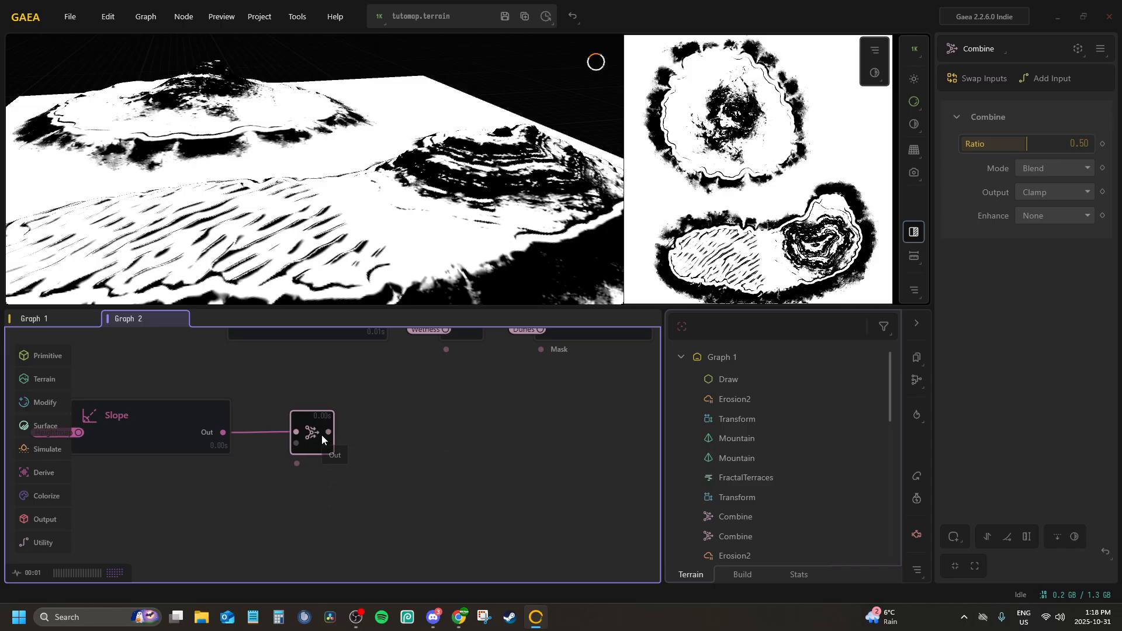
{"action": "right_click", "coordinate": [321, 435]}
{"action": "left_click", "coordinate": [353, 489]}
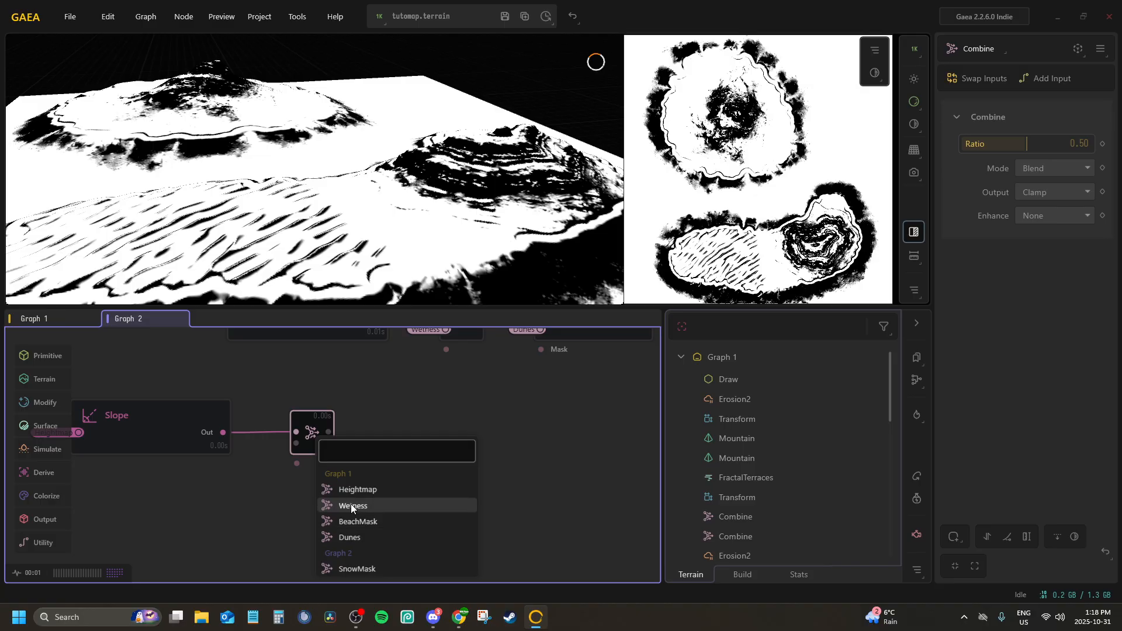
{"action": "left_click", "coordinate": [352, 505]}
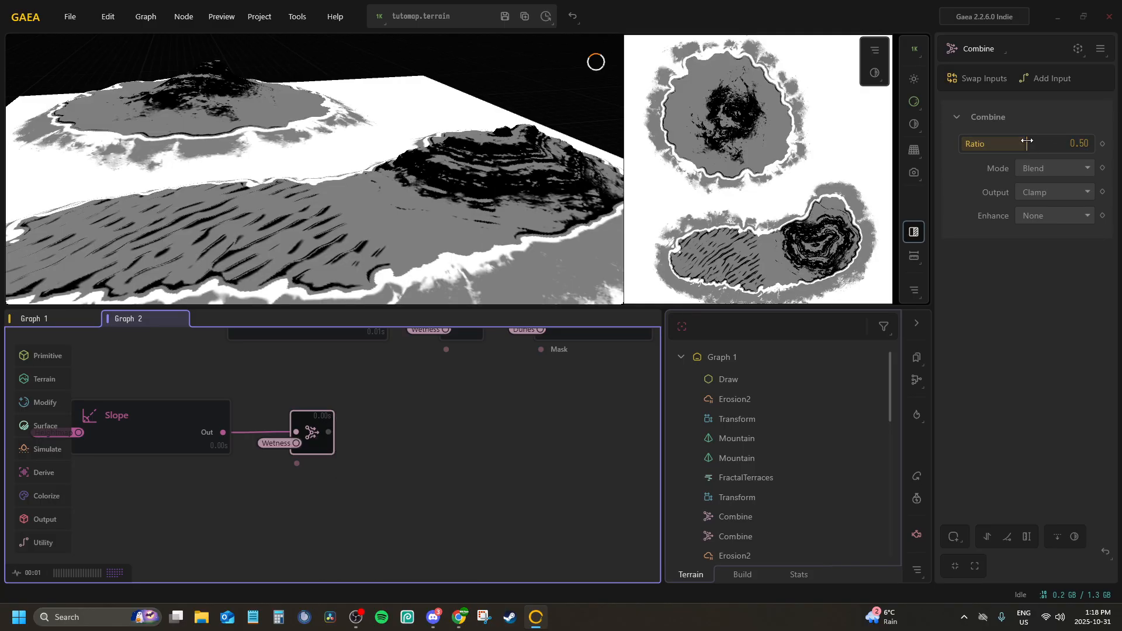
Set the Wetness Combine node's Ratio to 1.00 and its Mode to Subtract
{"action": "left_click_drag", "start_coordinate": [1026, 143], "coordinate": [1108, 153]}
{"action": "left_click", "coordinate": [1067, 170]}
{"action": "scroll", "coordinate": [1035, 225], "scroll_direction": "down", "scroll_amount": 4}
{"action": "scroll", "coordinate": [1036, 227], "scroll_direction": "up", "scroll_amount": 3}
{"action": "left_click", "coordinate": [1039, 225]}
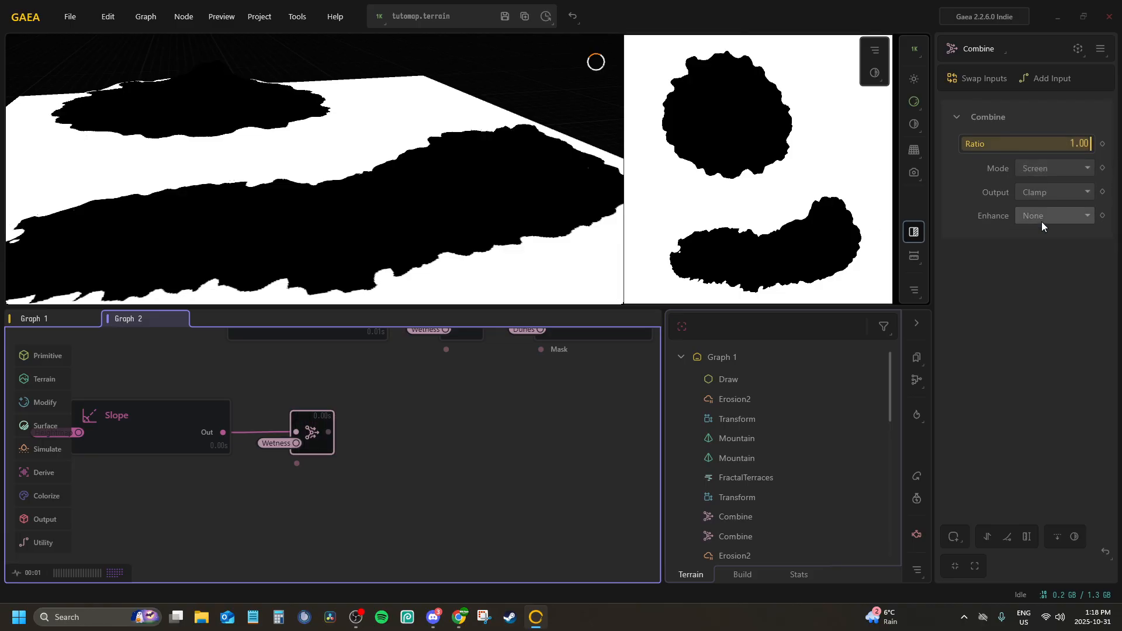
{"action": "left_click", "coordinate": [1042, 168]}
{"action": "left_click", "coordinate": [1038, 204]}
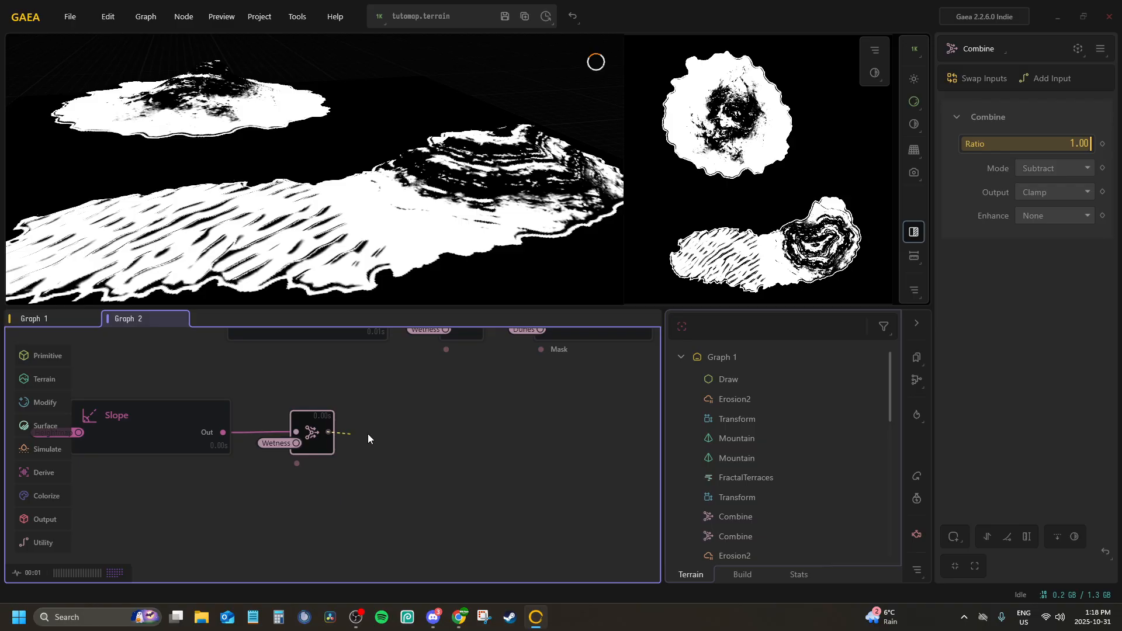
Add a second Combine node after the Wetness subtraction and set its Ratio to 1.00
{"action": "key", "text": "Return"}
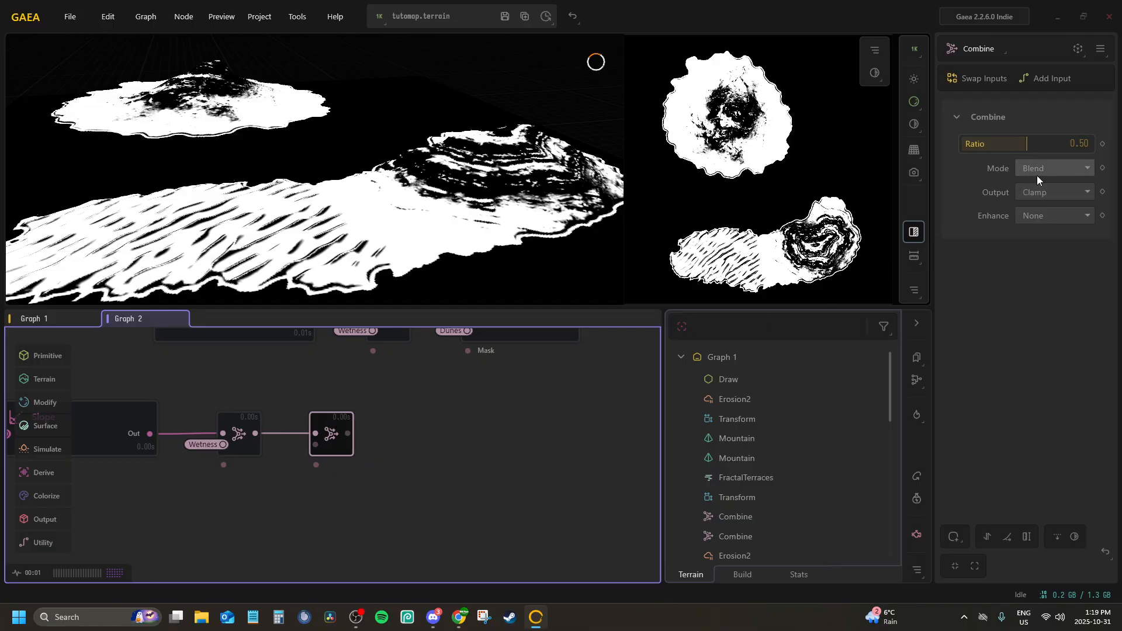
{"action": "left_click_drag", "start_coordinate": [1019, 145], "coordinate": [1091, 144]}
{"action": "left_click", "coordinate": [1070, 169]}
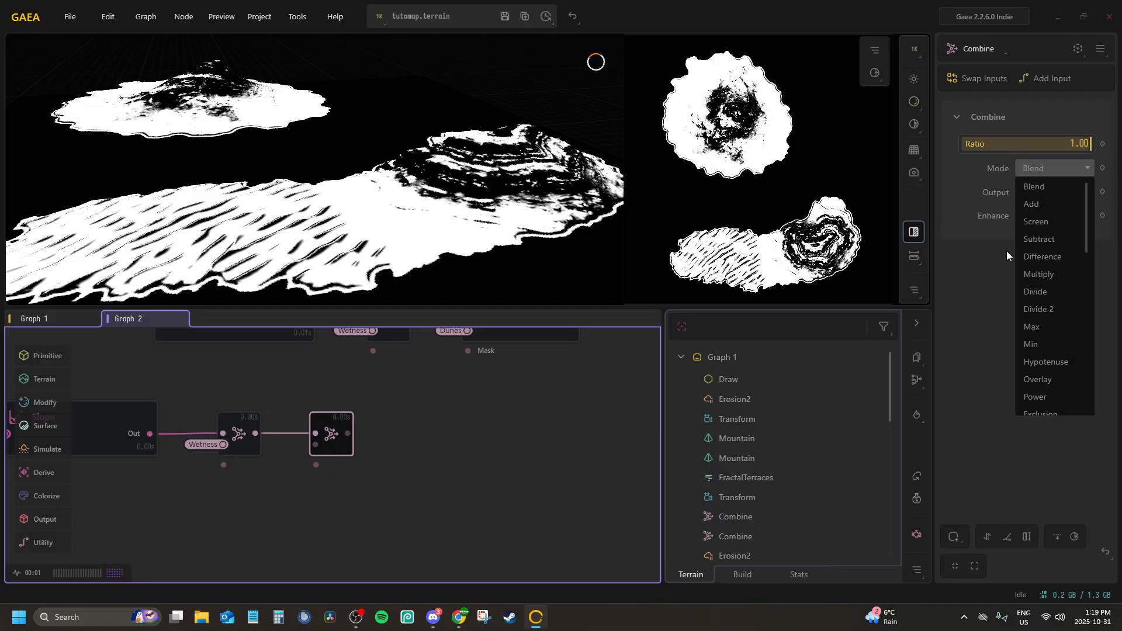
{"action": "left_click", "coordinate": [1035, 396]}
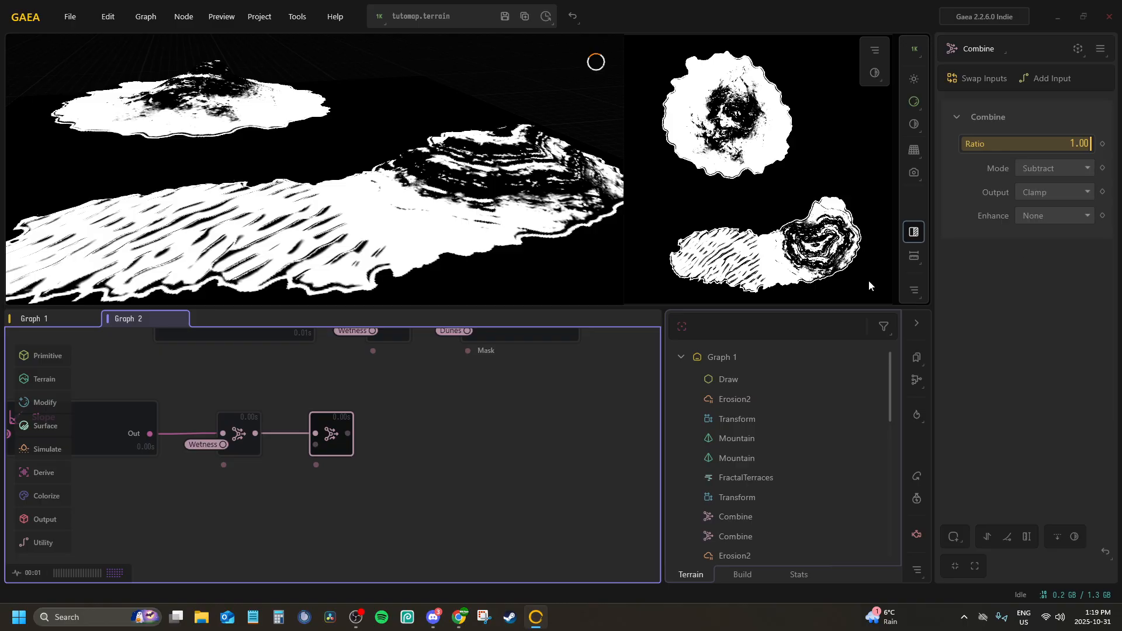
Connect the second Combine node's Input2 to the BeachMask portal and set its Mode to Subtract
{"action": "right_click", "coordinate": [337, 438]}
{"action": "left_click", "coordinate": [372, 486]}
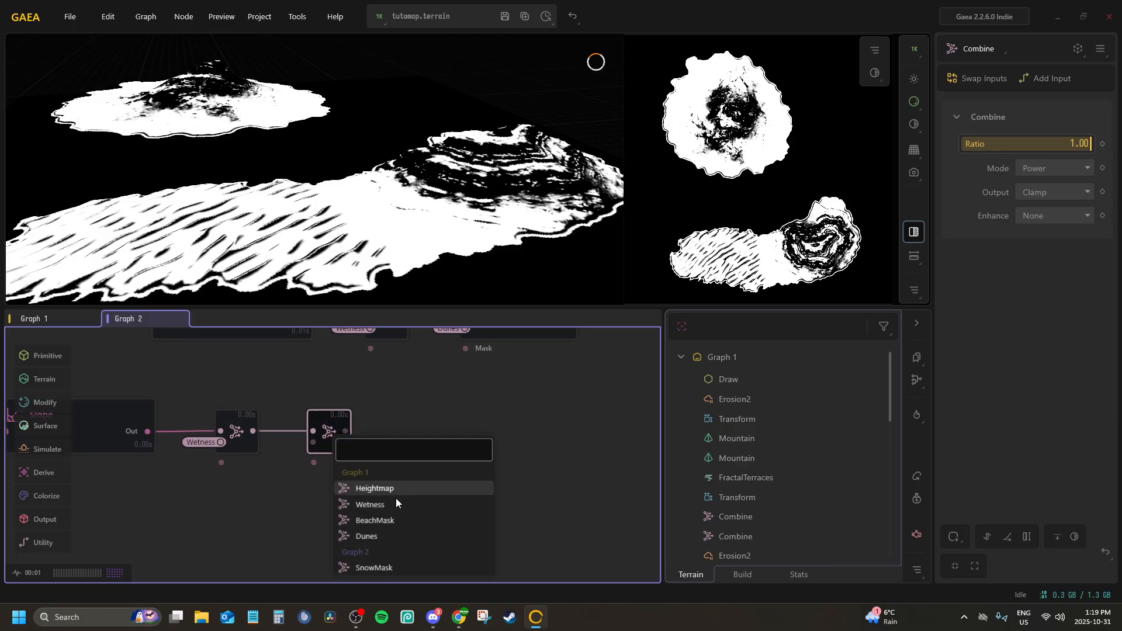
{"action": "left_click", "coordinate": [383, 520]}
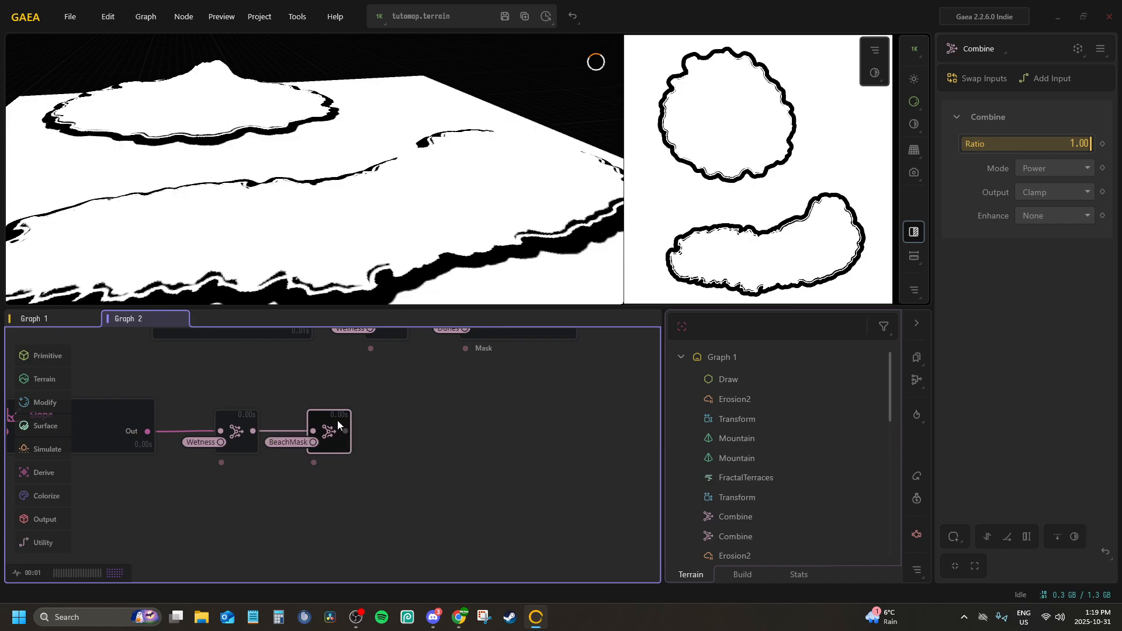
{"action": "left_click", "coordinate": [1058, 168]}
{"action": "scroll", "coordinate": [1039, 212], "scroll_direction": "up", "scroll_amount": 4}
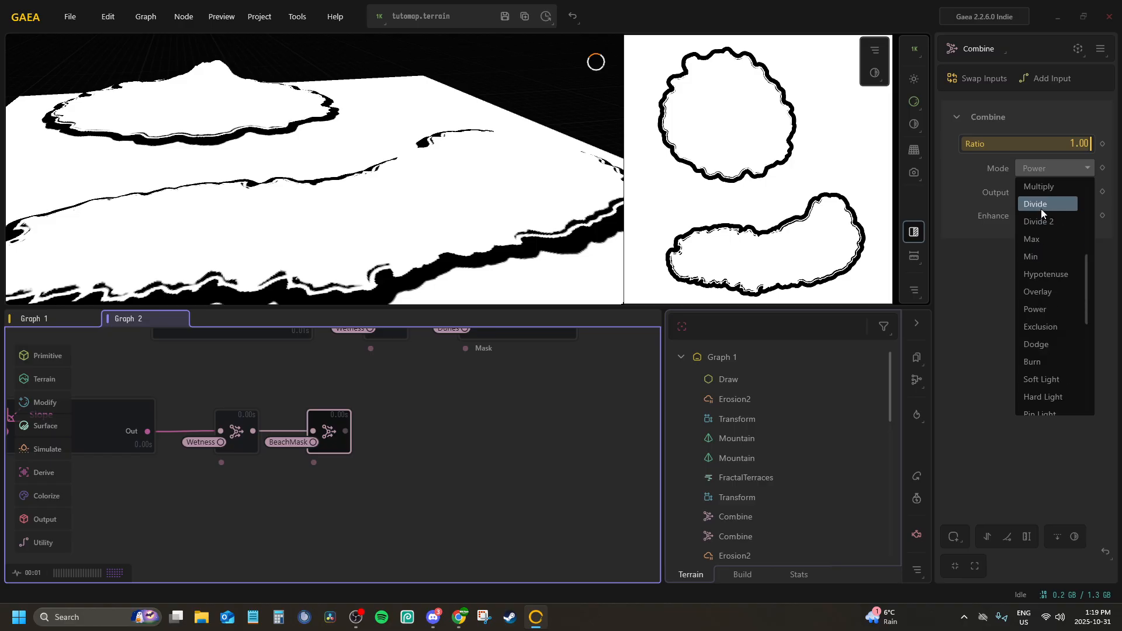
{"action": "left_click", "coordinate": [1030, 237]}
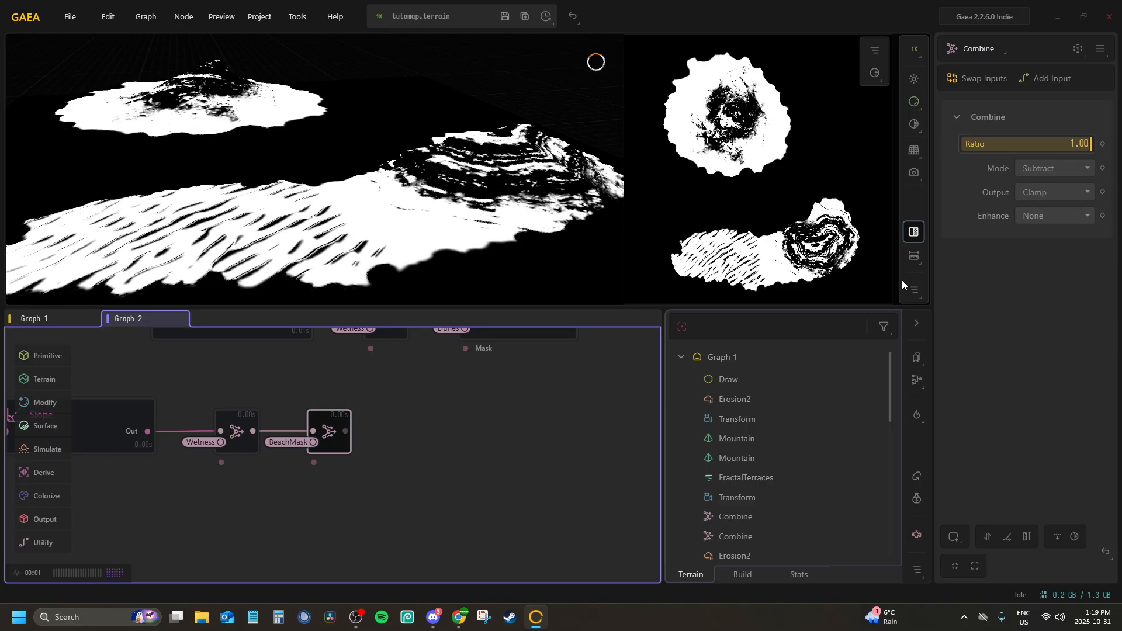
Add a third Combine node after the BeachMask subtraction, aligned with the chain, and connect its Input2 to the Dunes portal
{"action": "left_click_drag", "start_coordinate": [347, 432], "coordinate": [405, 454]}
{"action": "type", "text": "co"}
{"action": "key", "text": "Return"}
{"action": "middle_click_drag", "start_coordinate": [406, 453], "coordinate": [361, 454]}
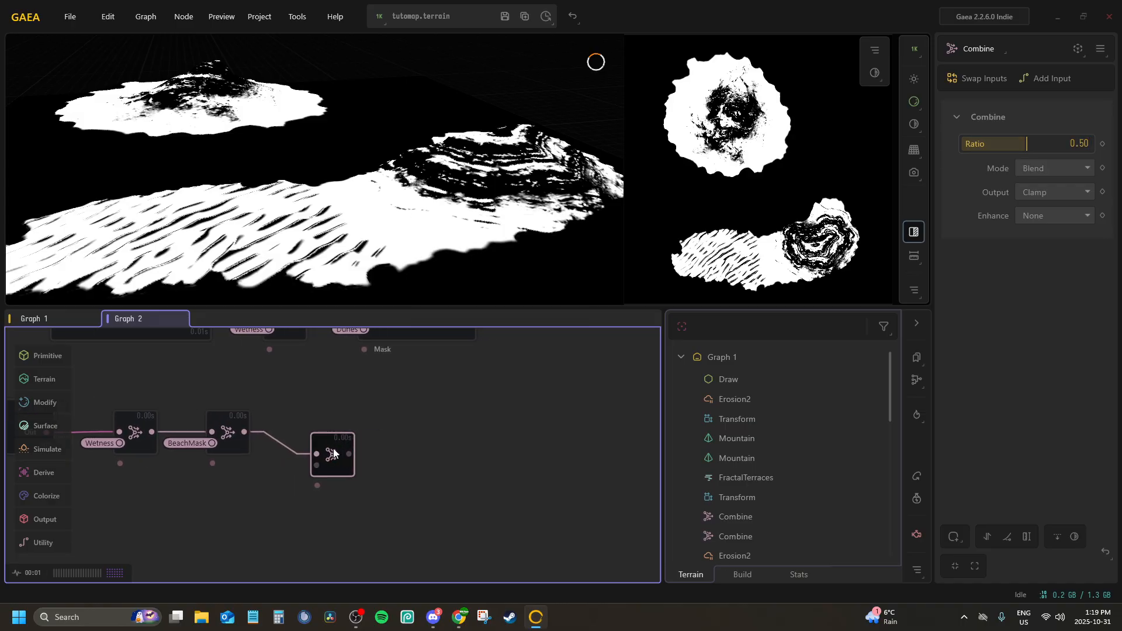
{"action": "left_click_drag", "start_coordinate": [334, 453], "coordinate": [316, 434]}
{"action": "right_click", "coordinate": [316, 436]}
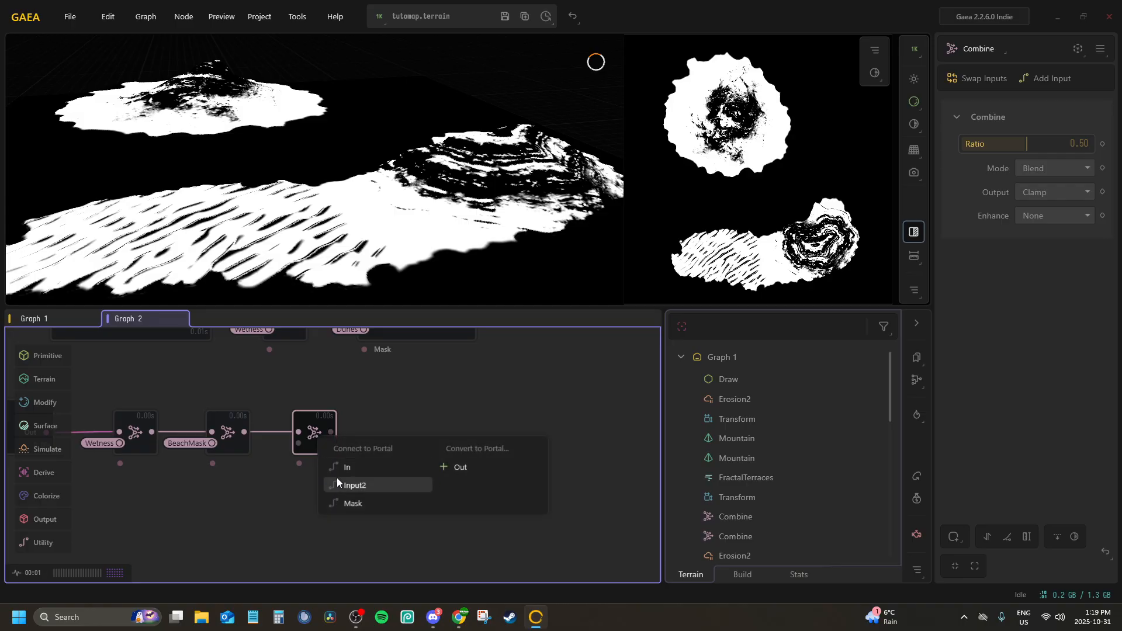
{"action": "left_click", "coordinate": [346, 485]}
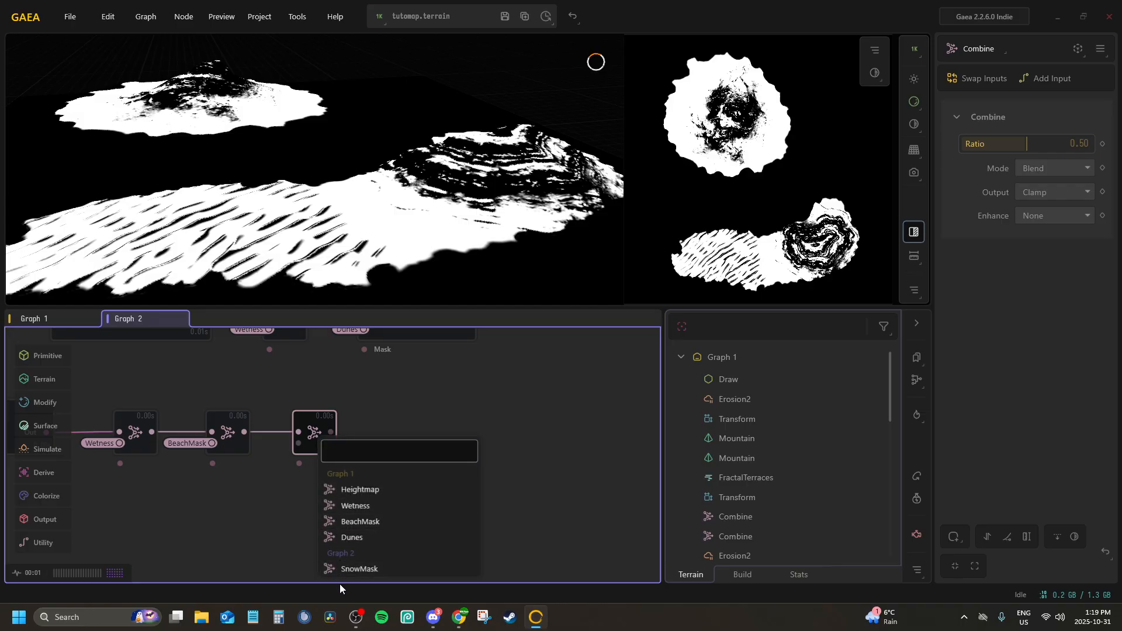
{"action": "left_click", "coordinate": [345, 537]}
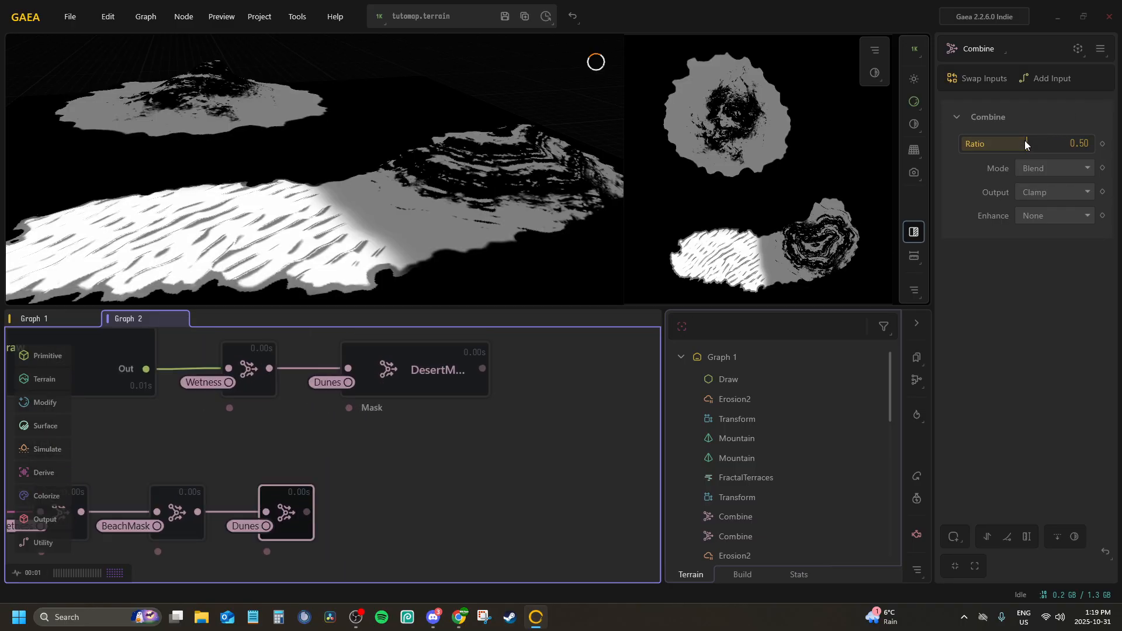
Set the Dunes Combine node's Ratio to 1.00 and its Mode to Subtract
{"action": "left_click_drag", "start_coordinate": [1030, 142], "coordinate": [1090, 143]}
{"action": "left_click", "coordinate": [1067, 166]}
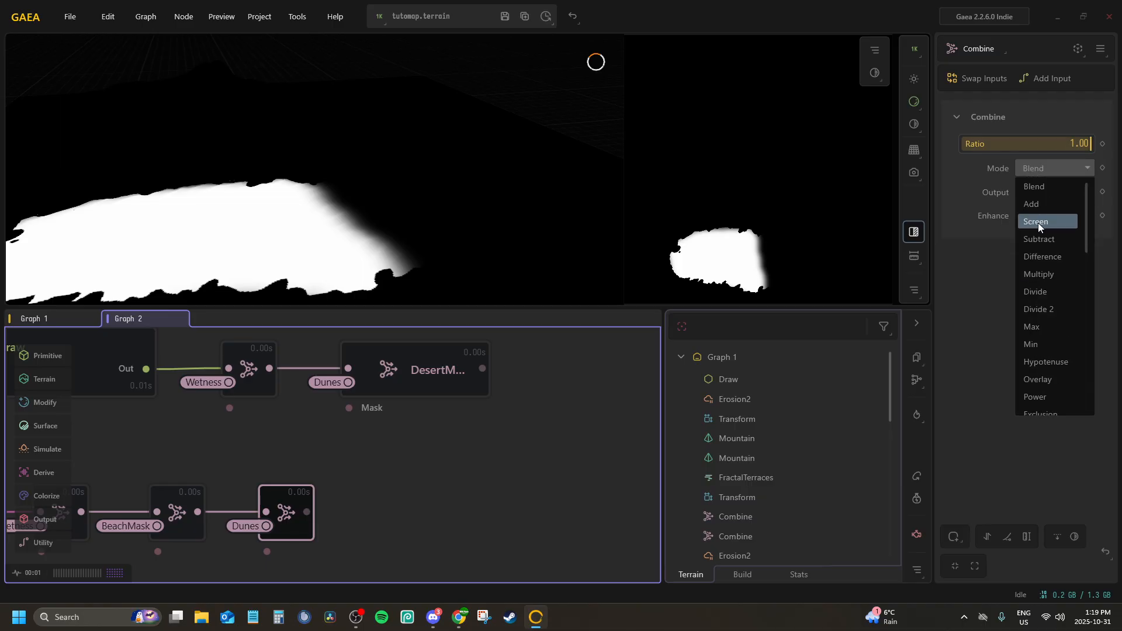
{"action": "left_click", "coordinate": [1046, 238]}
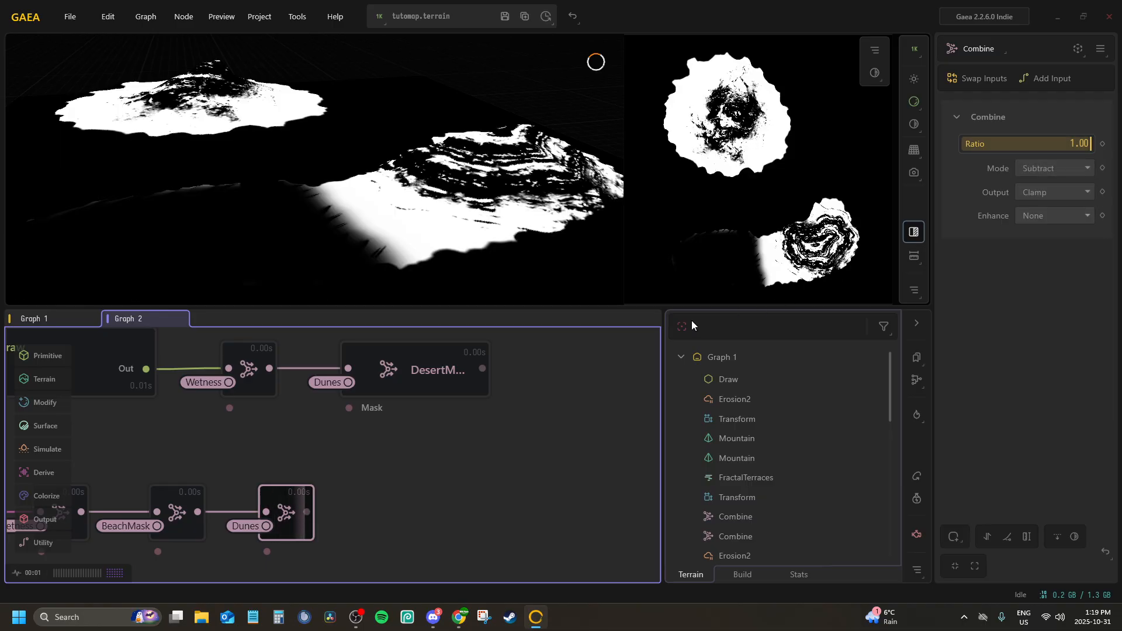
Convert the DesertMask node's Out port into a portal
{"action": "left_click", "coordinate": [422, 366]}
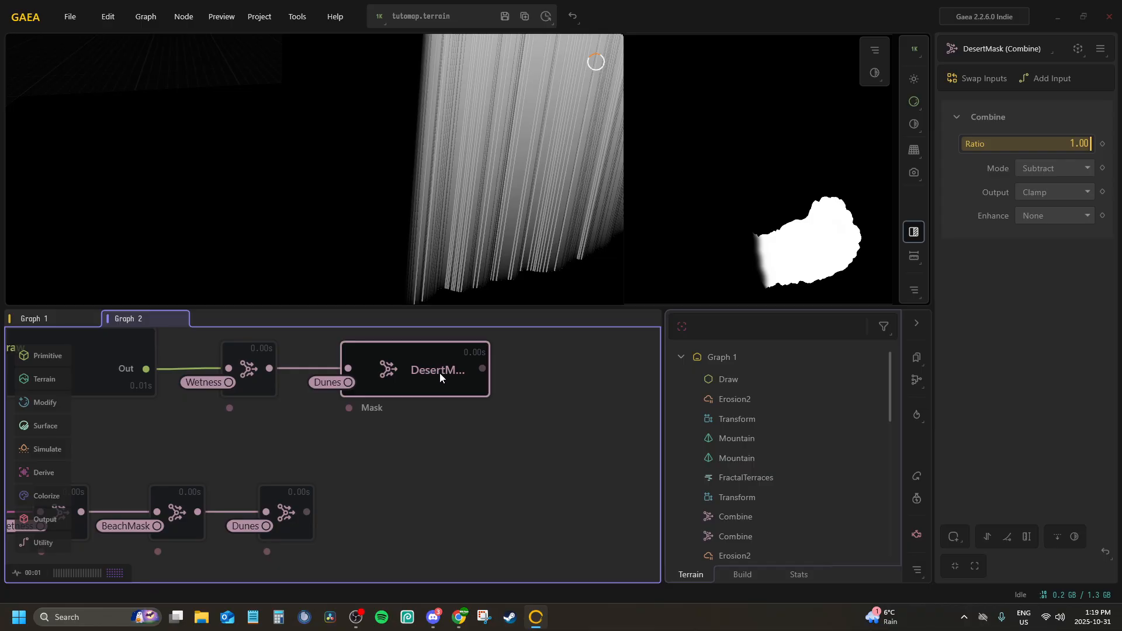
{"action": "key", "text": "p"}
{"action": "left_click", "coordinate": [518, 397]}
Add a fourth Combine node at the end of the slope chain and connect its Input2 to the DesertMask portal
{"action": "left_click", "coordinate": [278, 489]}
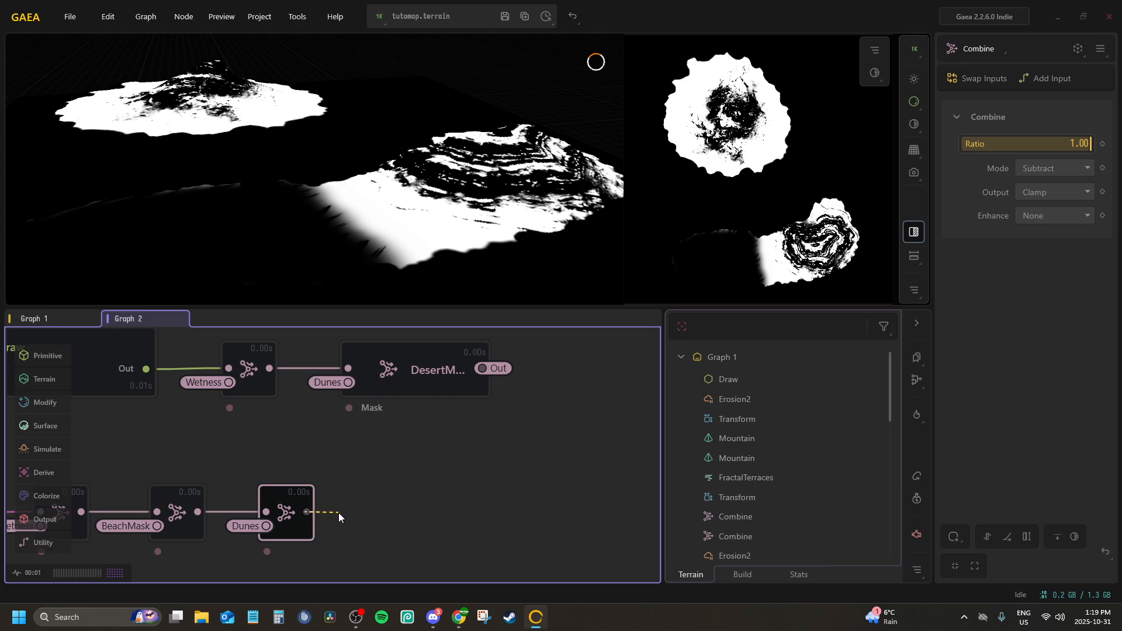
{"action": "left_click_drag", "start_coordinate": [339, 513], "coordinate": [340, 514]}
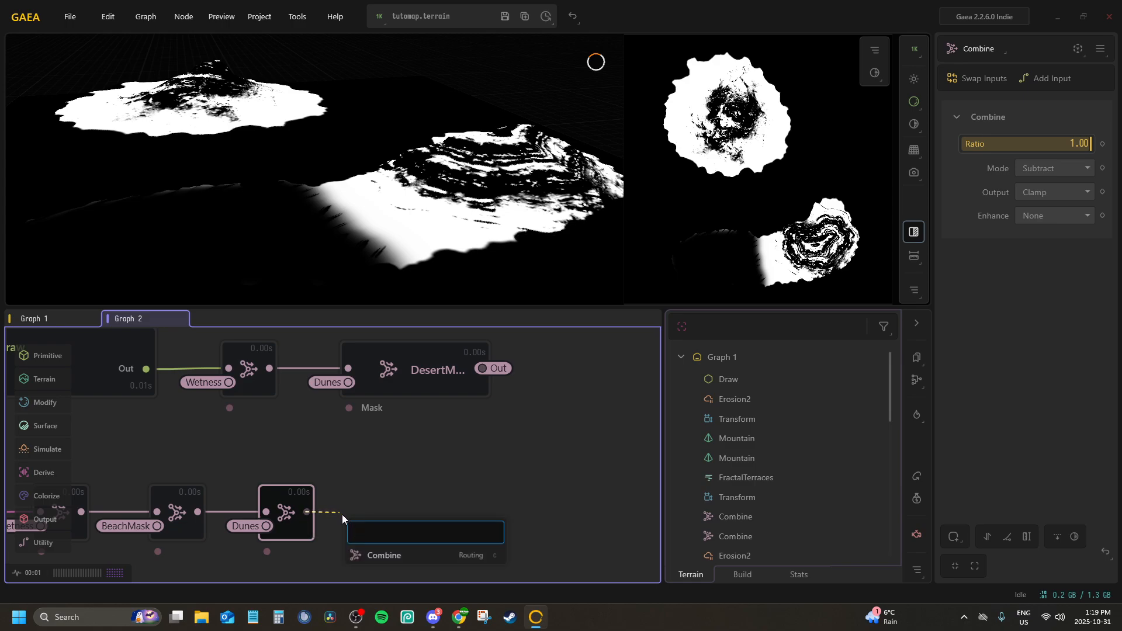
{"action": "key", "text": "Return"}
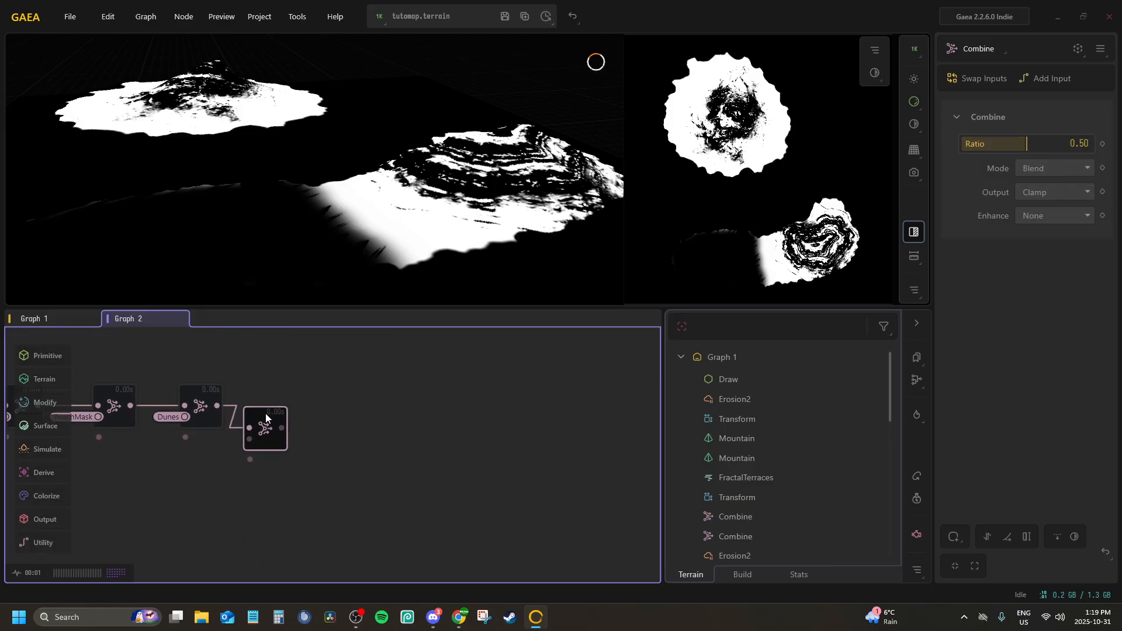
{"action": "left_click_drag", "start_coordinate": [266, 417], "coordinate": [285, 411]}
{"action": "right_click", "coordinate": [284, 411]}
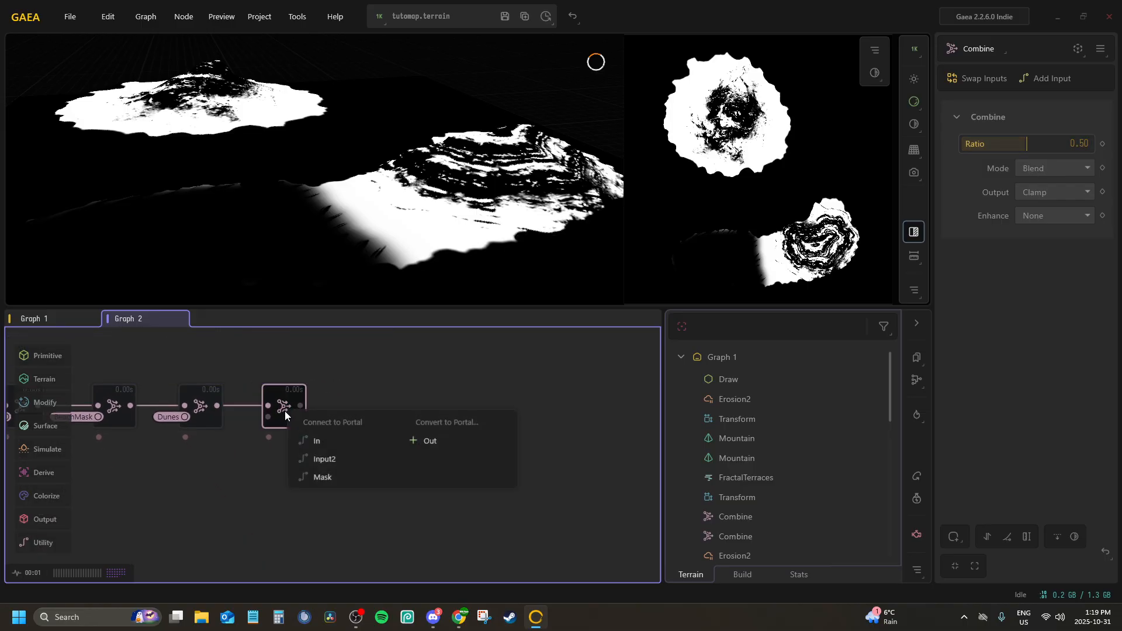
{"action": "left_click", "coordinate": [331, 461]}
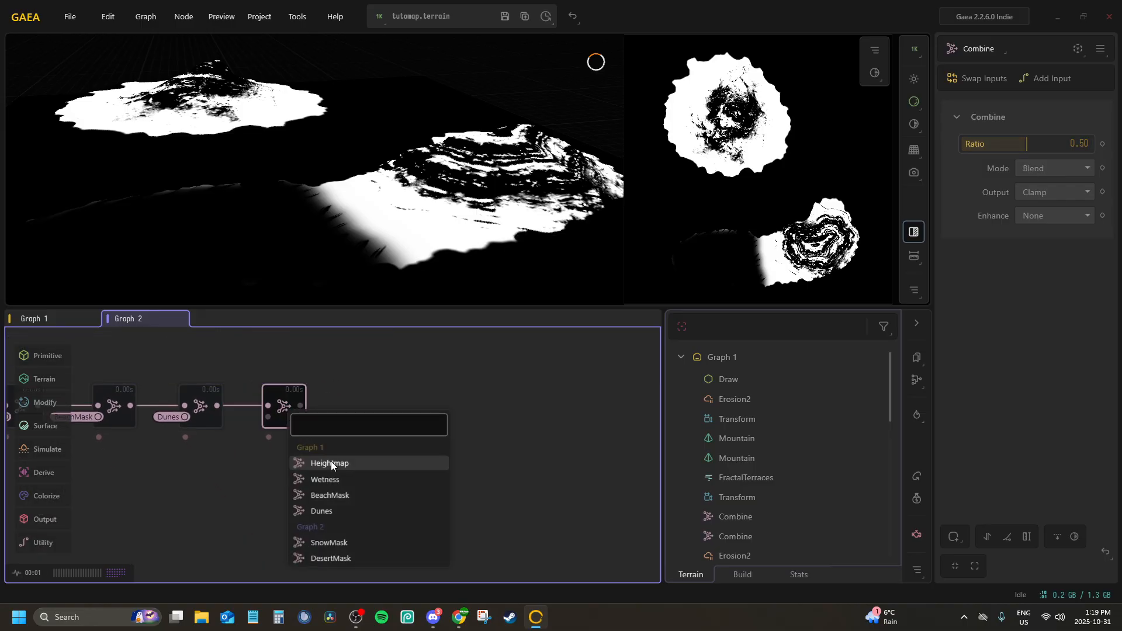
{"action": "left_click", "coordinate": [326, 557]}
Set the DesertMask Combine node's Ratio to 1.00 and its Mode to Subtract
{"action": "left_click_drag", "start_coordinate": [279, 403], "coordinate": [290, 403]}
{"action": "left_click_drag", "start_coordinate": [1027, 144], "coordinate": [1091, 144]}
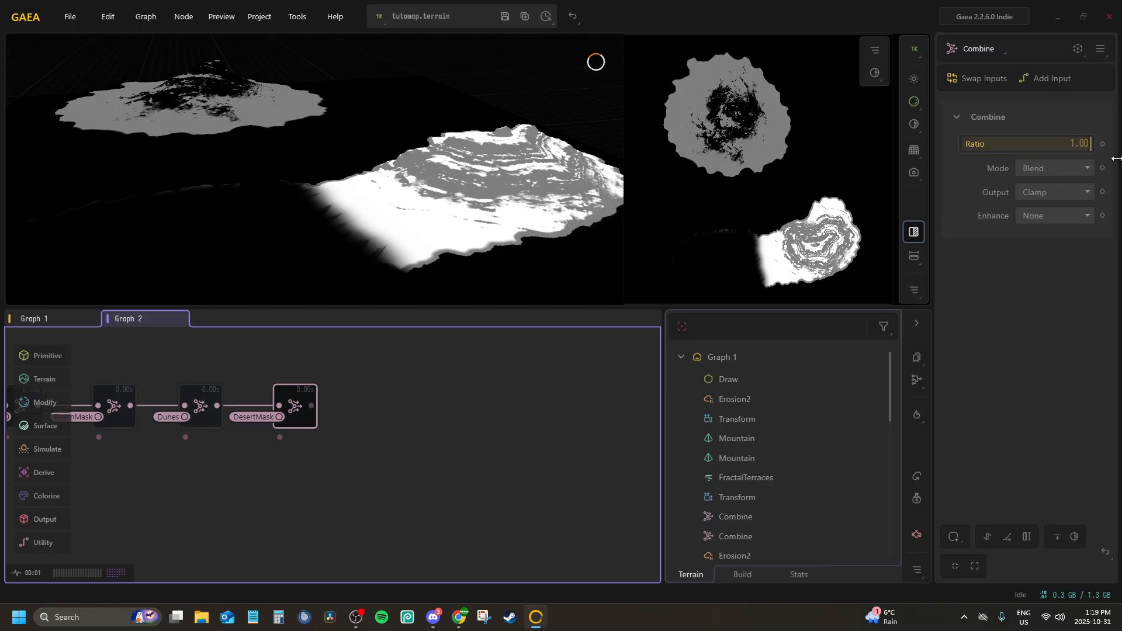
{"action": "left_click", "coordinate": [1056, 168]}
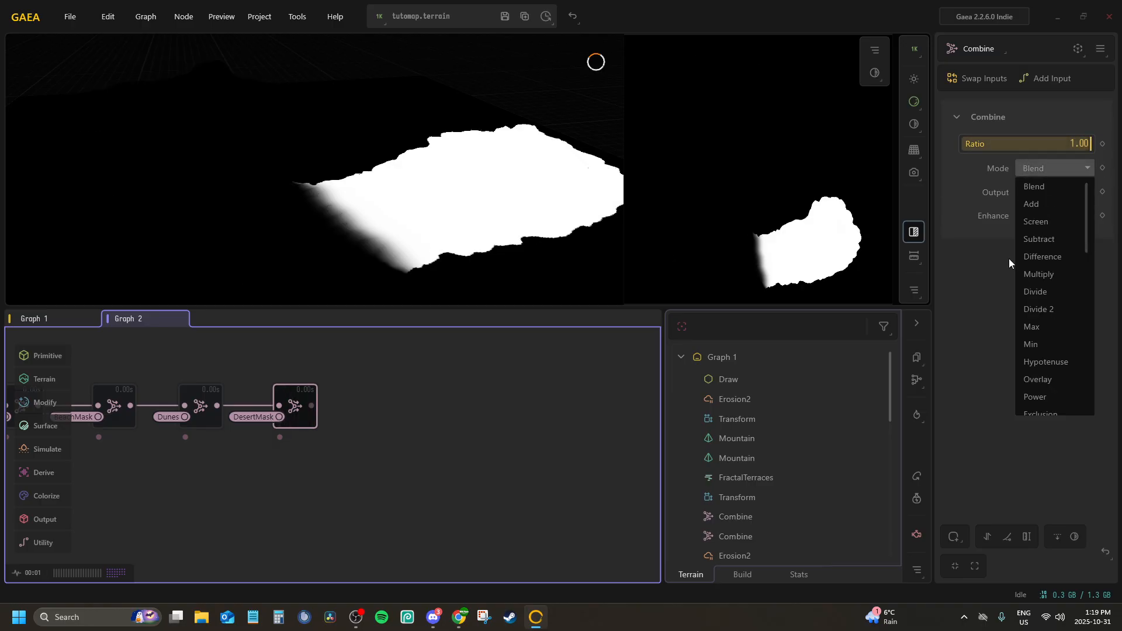
{"action": "left_click", "coordinate": [1041, 239]}
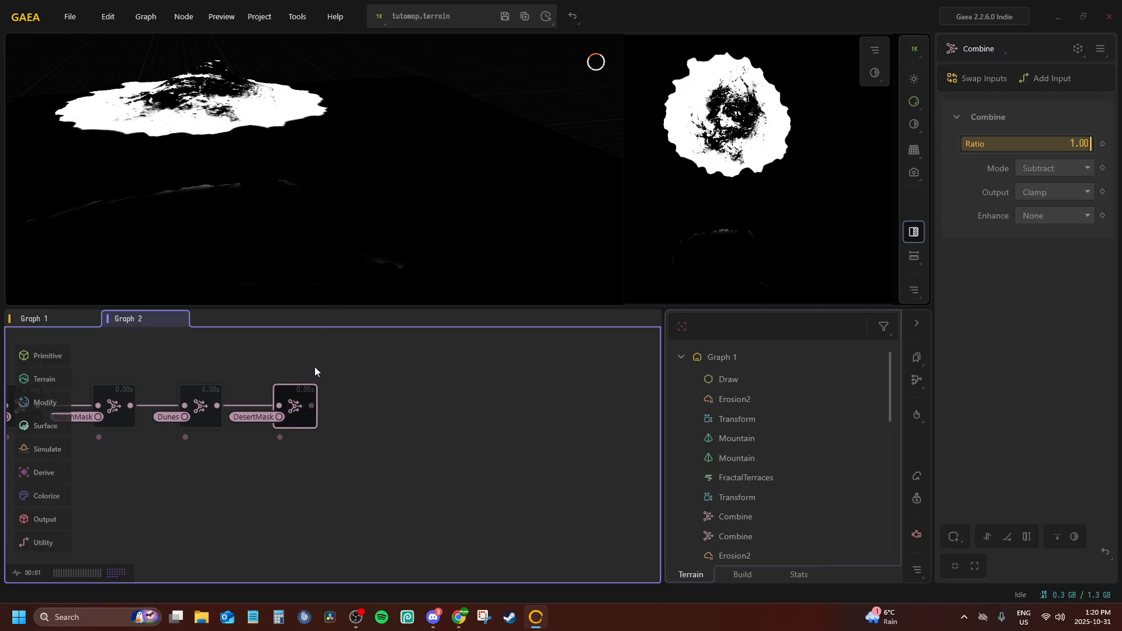
Switch to Graph 1 and save the terrain file
{"action": "mouse_move", "coordinate": [415, 408]}
{"action": "middle_mouse_down"}
{"action": "mouse_move", "coordinate": [633, 523]}
{"action": "mouse_move", "coordinate": [438, 403]}
{"action": "mouse_move", "coordinate": [598, 438]}
{"action": "middle_mouse_up"}
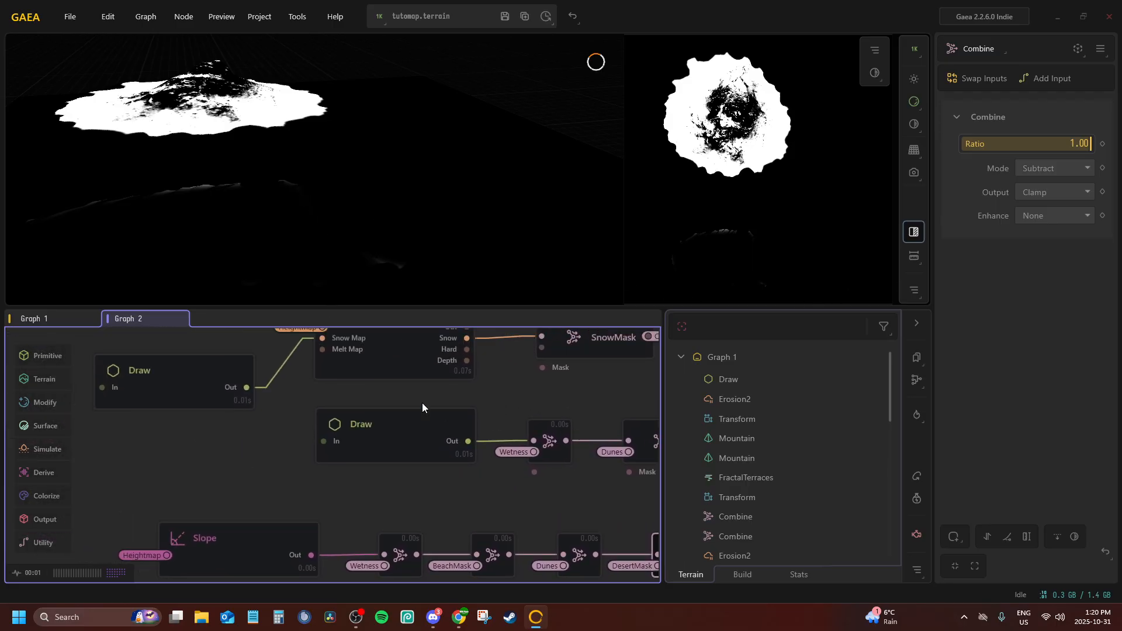
{"action": "left_click", "coordinate": [52, 320]}
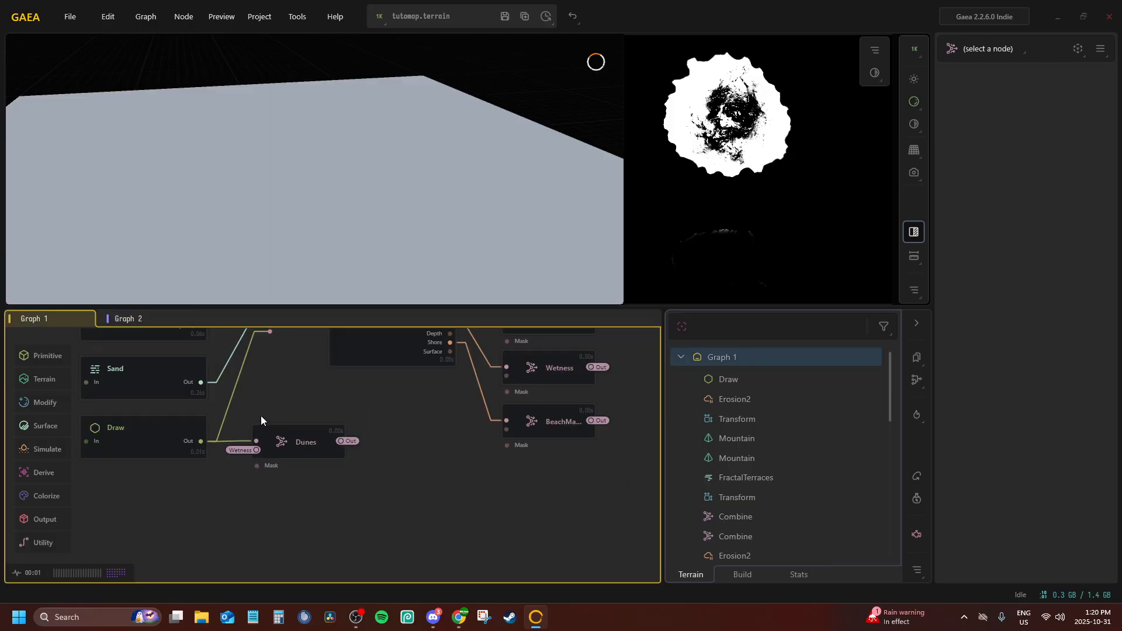
{"action": "middle_click_drag", "start_coordinate": [260, 415], "coordinate": [226, 403]}
{"action": "scroll", "coordinate": [298, 452], "scroll_direction": "up", "scroll_amount": 1}
{"action": "left_click", "coordinate": [503, 16]}
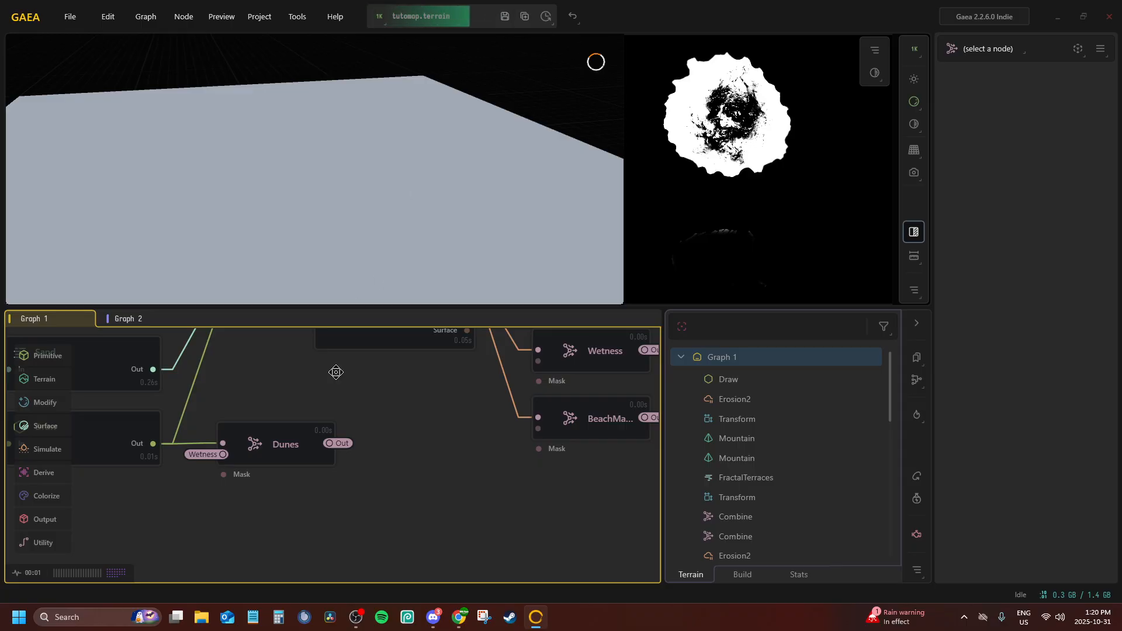
Extend the painted shape along its upper edge in the Draw node feeding Dunes, and preview the Dunes mask
{"action": "middle_click_drag", "start_coordinate": [336, 372], "coordinate": [552, 411]}
{"action": "left_click", "coordinate": [280, 474]}
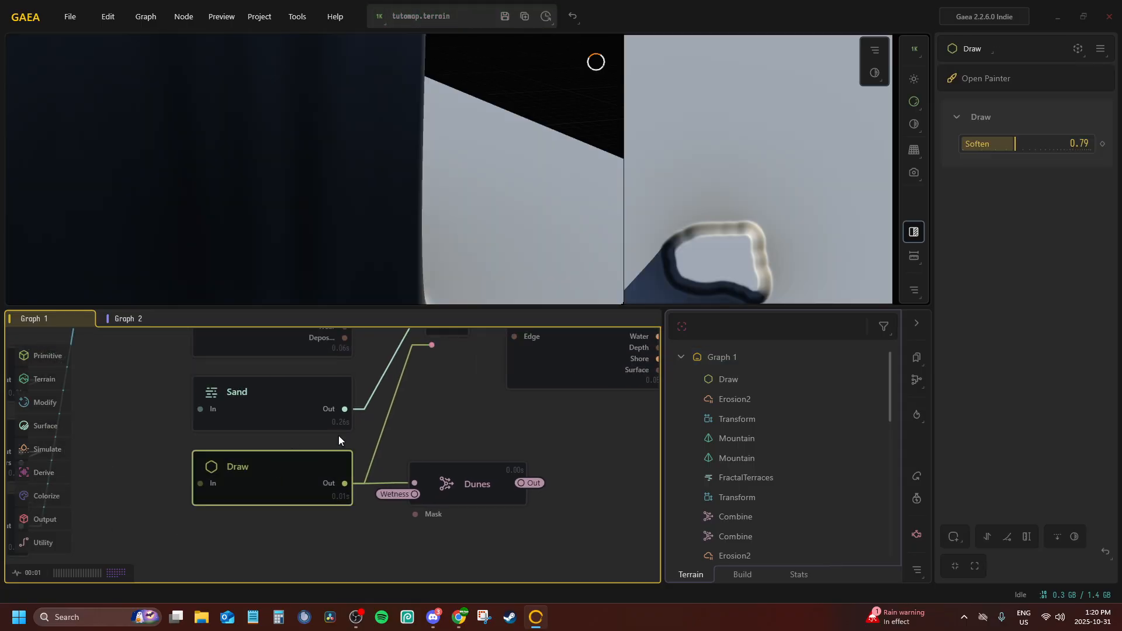
{"action": "left_click", "coordinate": [990, 84]}
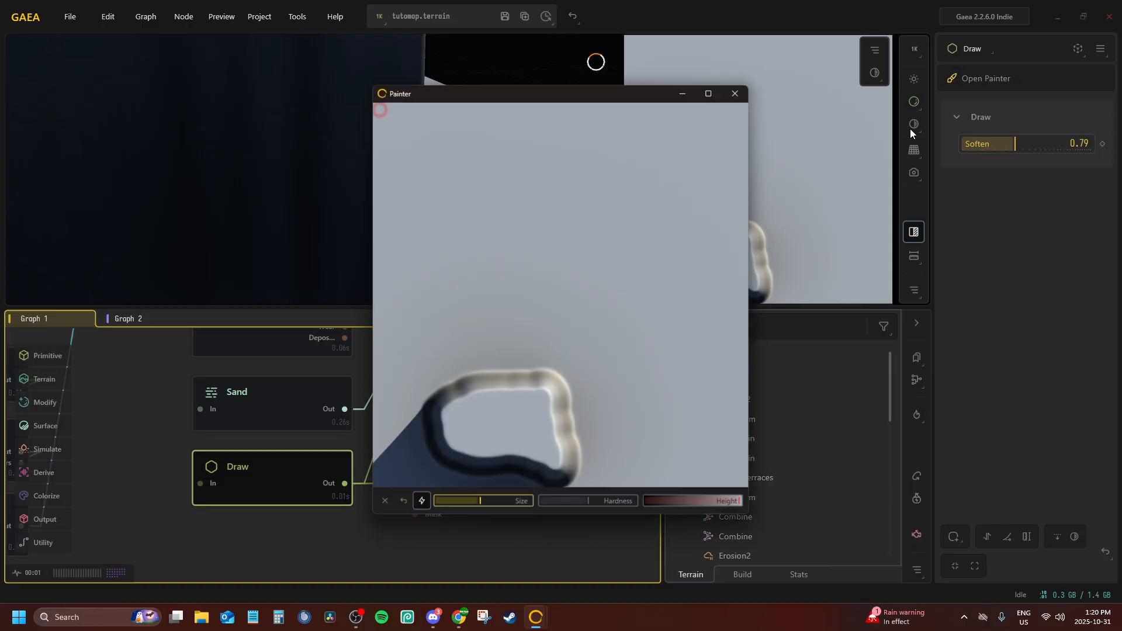
{"action": "mouse_move", "coordinate": [506, 394]}
{"action": "left_mouse_down"}
{"action": "mouse_move", "coordinate": [466, 393]}
{"action": "mouse_move", "coordinate": [531, 383]}
{"action": "mouse_move", "coordinate": [457, 403]}
{"action": "mouse_move", "coordinate": [508, 385]}
{"action": "mouse_move", "coordinate": [549, 397]}
{"action": "left_mouse_up"}
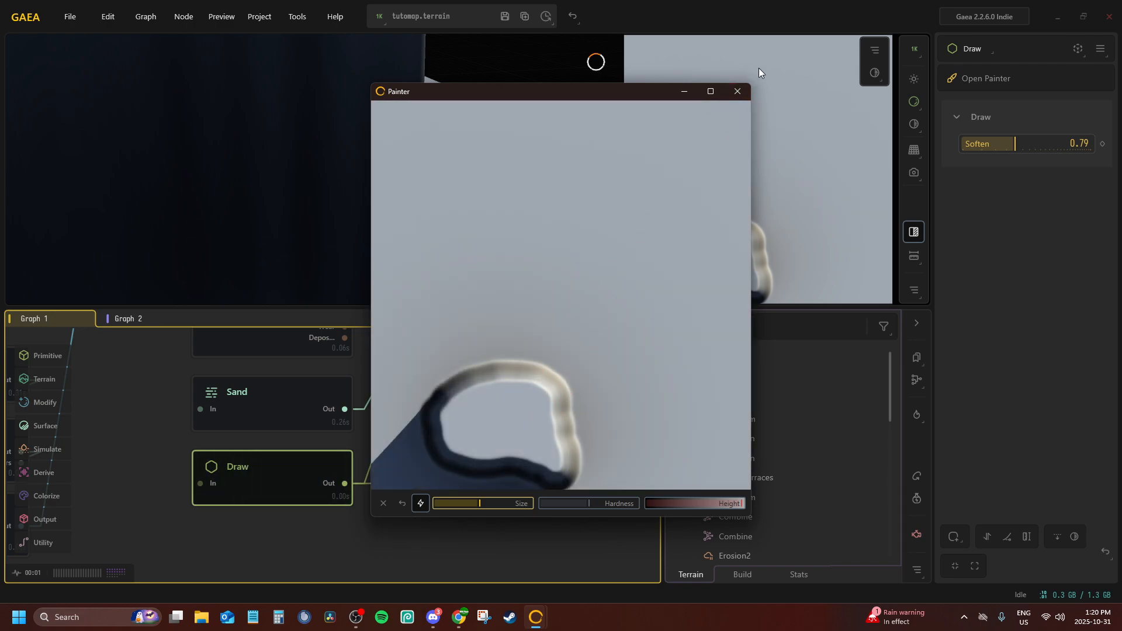
{"action": "left_click", "coordinate": [738, 92]}
{"action": "left_click", "coordinate": [479, 464]}
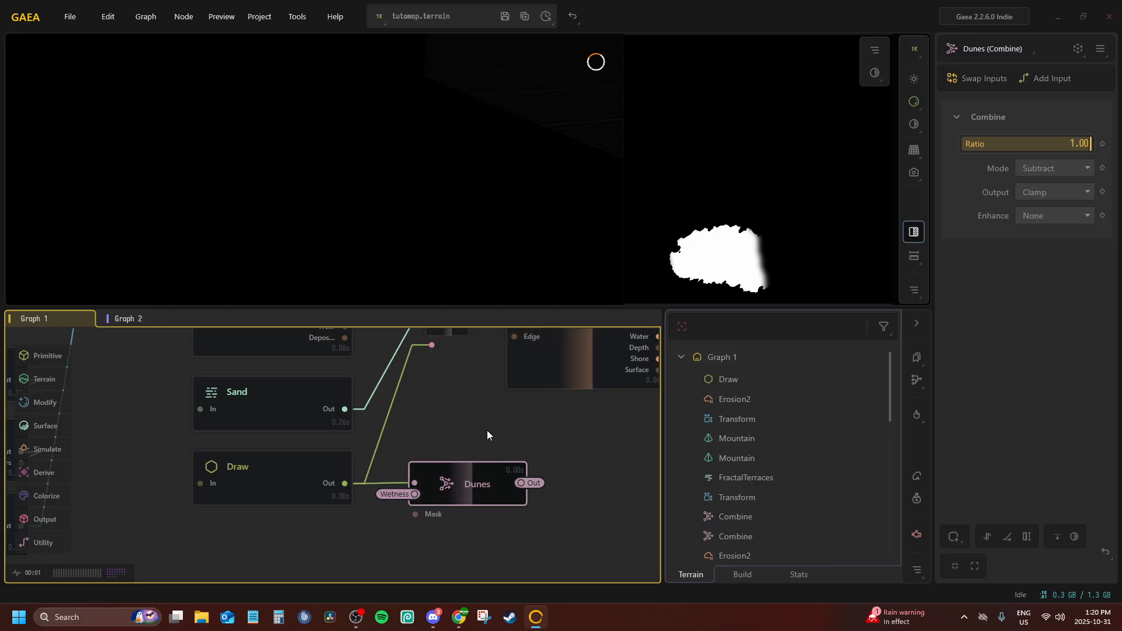
{"action": "scroll", "coordinate": [456, 409], "scroll_direction": "down", "scroll_amount": 2}
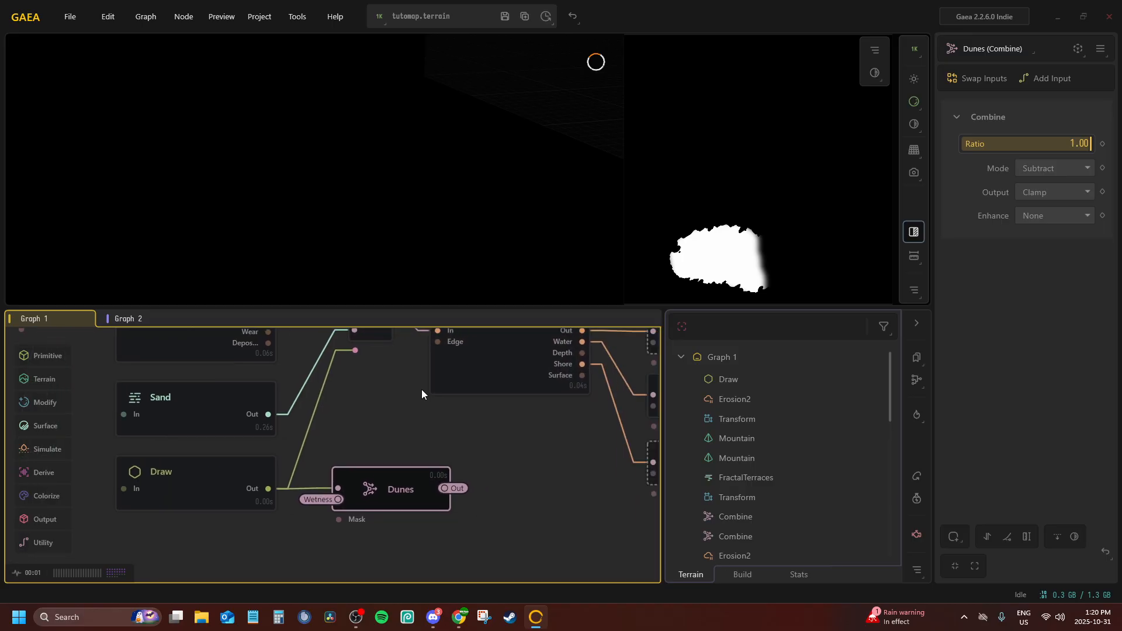
Compare the preview of the slope chain's last Combine node with the DesertMask and SnowMask previews in Graph 2
{"action": "left_click", "coordinate": [131, 317]}
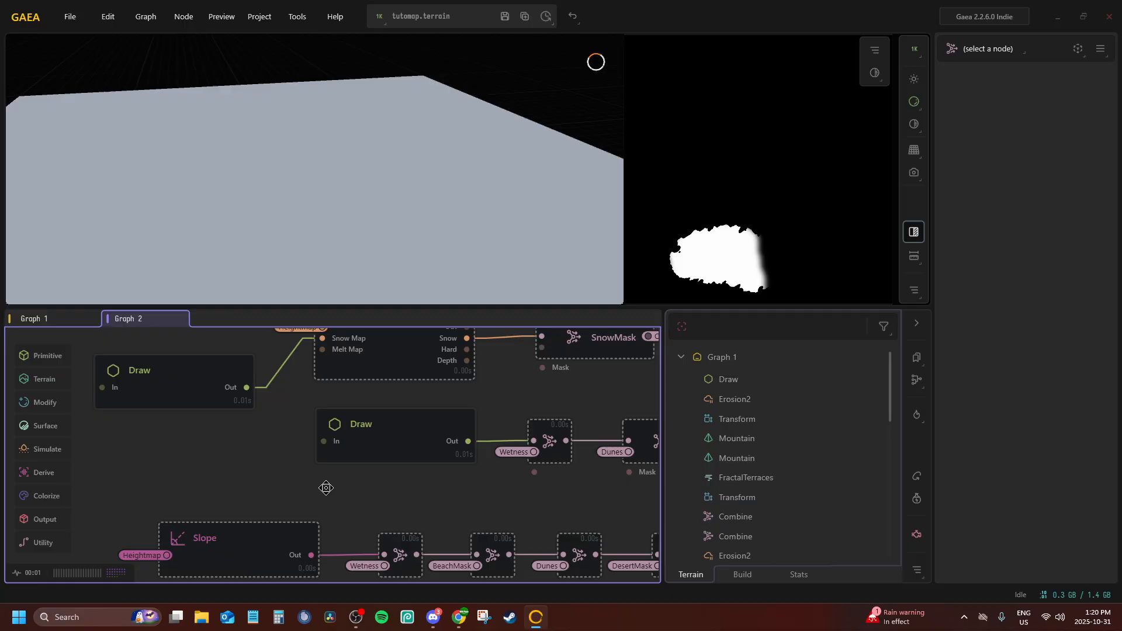
{"action": "left_click", "coordinate": [593, 498]}
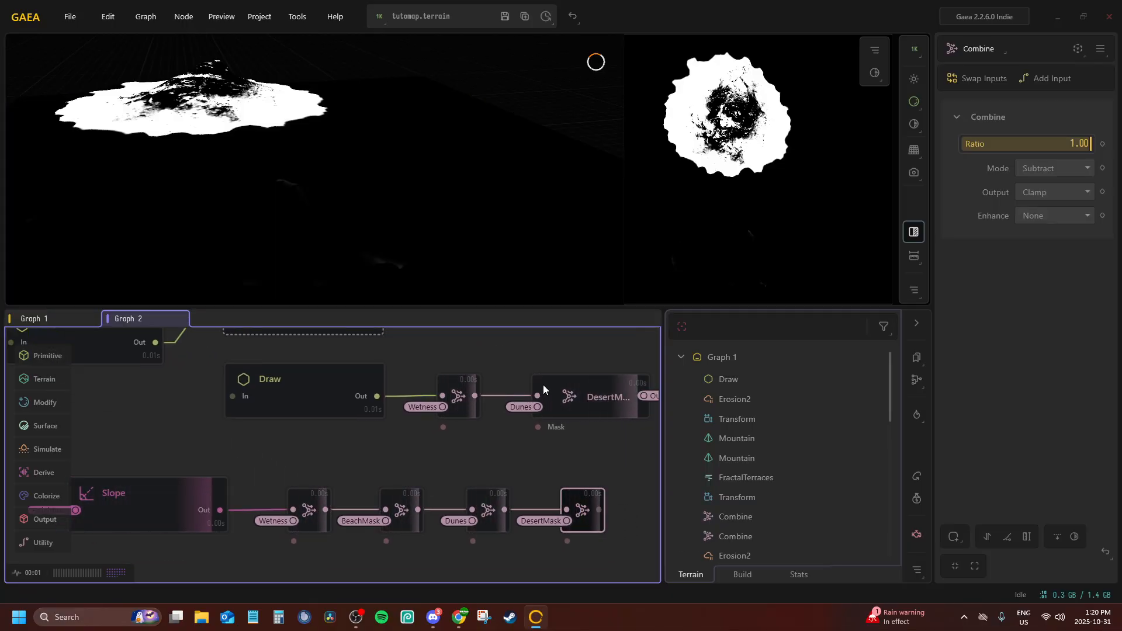
{"action": "left_click", "coordinate": [584, 370]}
{"action": "middle_click_drag", "start_coordinate": [583, 372], "coordinate": [502, 370]}
{"action": "left_click", "coordinate": [489, 448]}
{"action": "left_click", "coordinate": [419, 356]}
{"action": "left_click", "coordinate": [492, 367]}
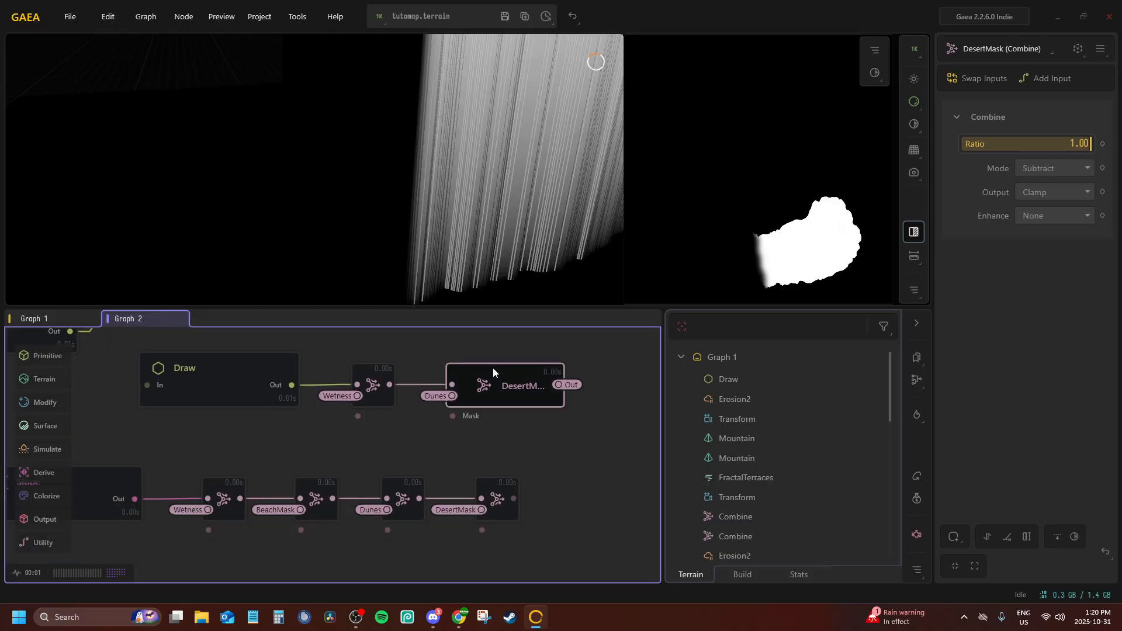
{"action": "left_click", "coordinate": [498, 498]}
{"action": "middle_click_drag", "start_coordinate": [409, 444], "coordinate": [382, 529]}
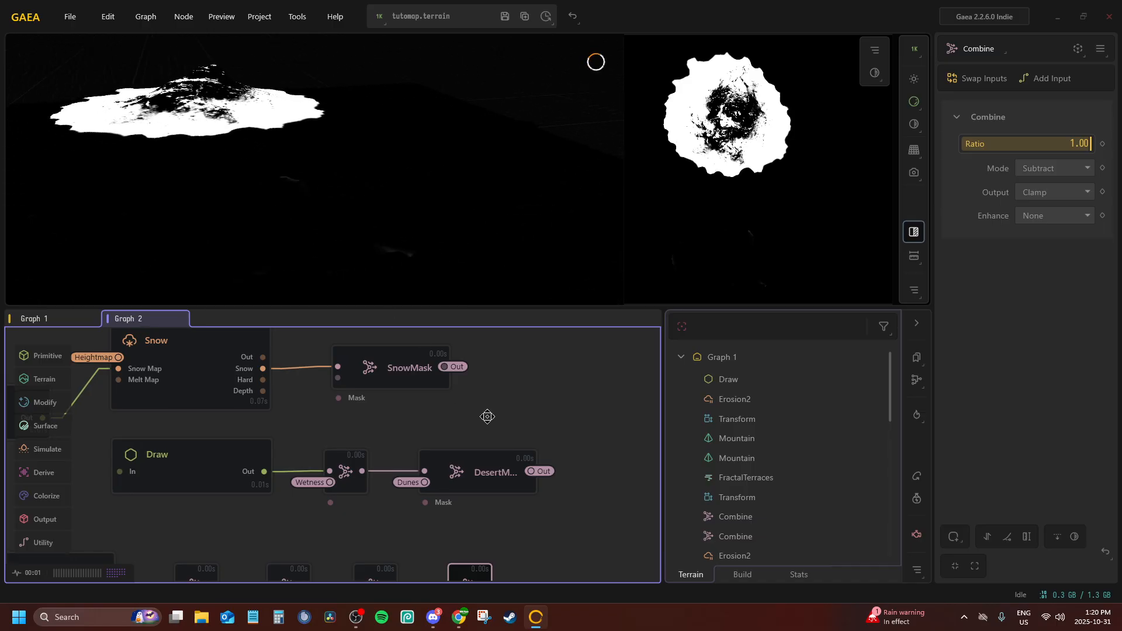
{"action": "middle_click_drag", "start_coordinate": [485, 467], "coordinate": [471, 485]}
{"action": "left_click", "coordinate": [471, 485]}
{"action": "left_click", "coordinate": [383, 398]}
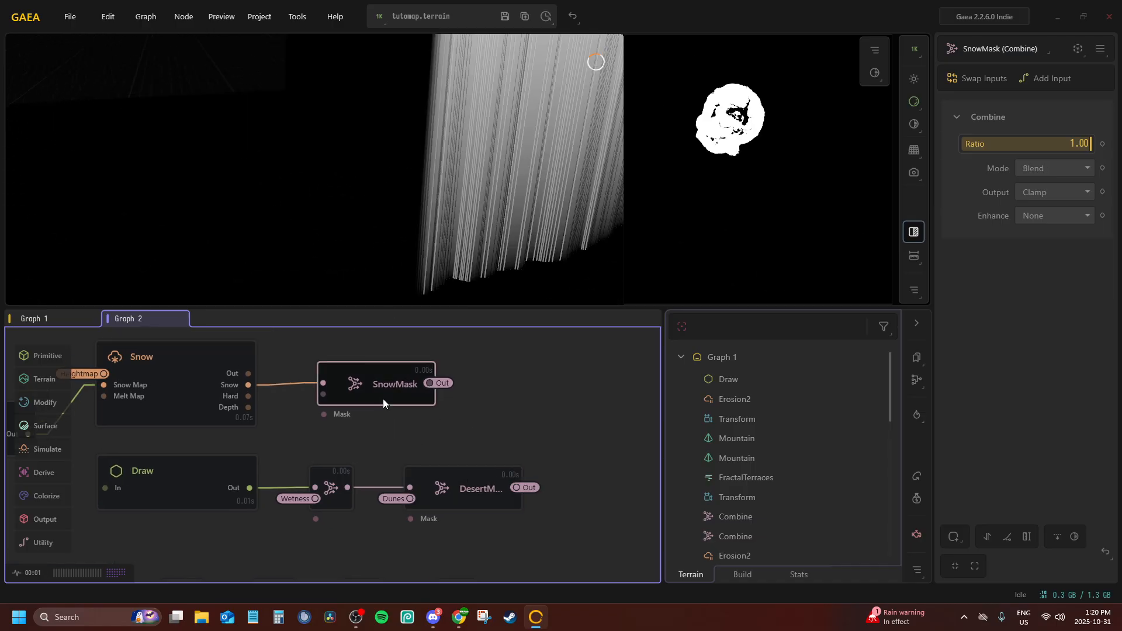
{"action": "left_click", "coordinate": [480, 466]}
{"action": "middle_click_drag", "start_coordinate": [482, 462], "coordinate": [381, 357]}
{"action": "left_click", "coordinate": [355, 491]}
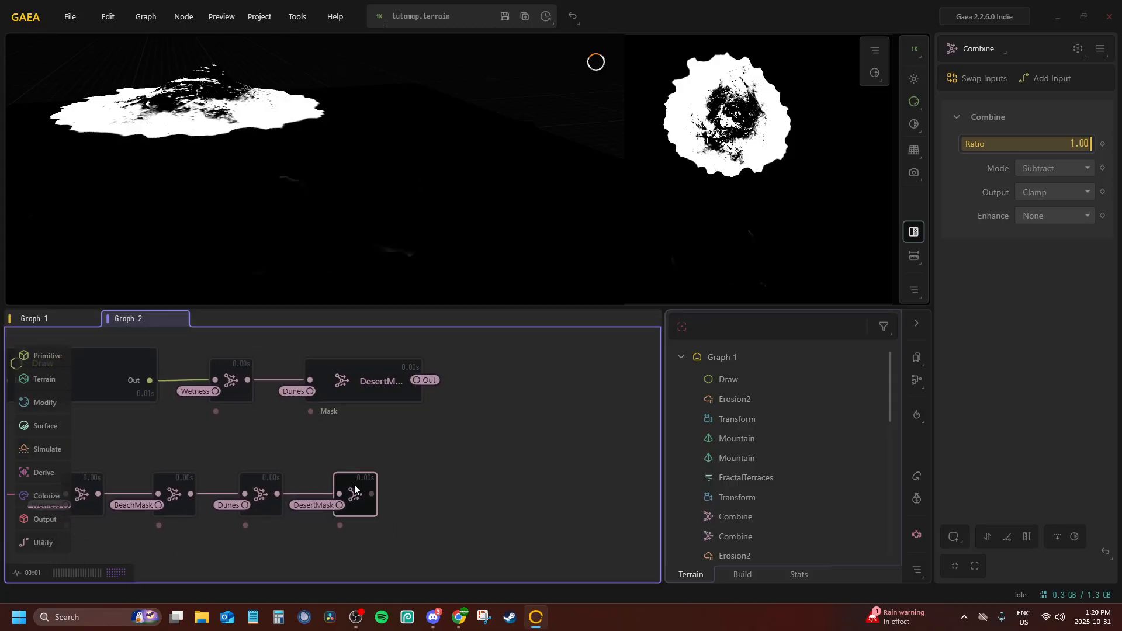
Duplicate the Slope node in Graph 2 and connect the copy's In to the Heightmap portal
{"action": "middle_click_drag", "start_coordinate": [394, 436], "coordinate": [663, 299]}
{"action": "middle_click_drag", "start_coordinate": [213, 481], "coordinate": [370, 496]}
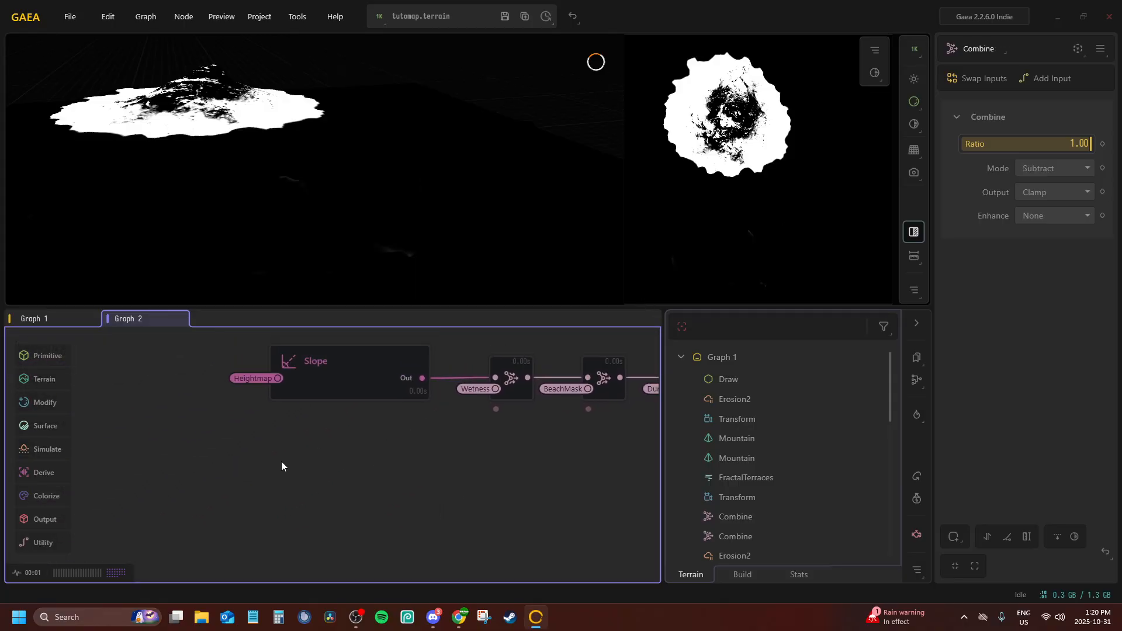
{"action": "left_click", "coordinate": [327, 367]}
{"action": "right_click", "coordinate": [328, 367]}
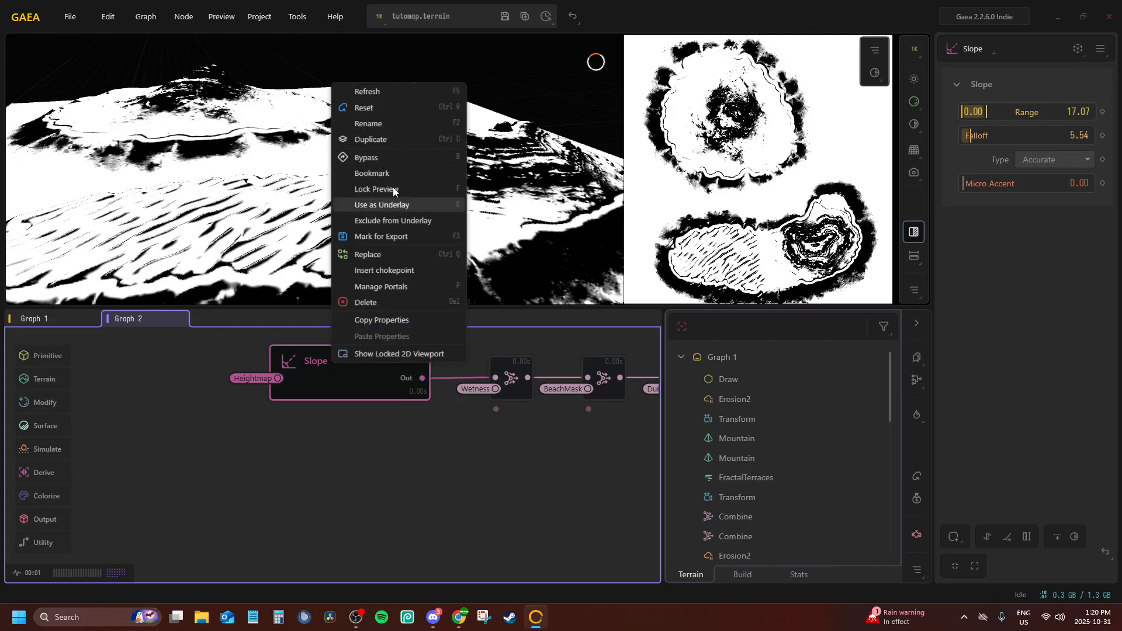
{"action": "left_click", "coordinate": [379, 140]}
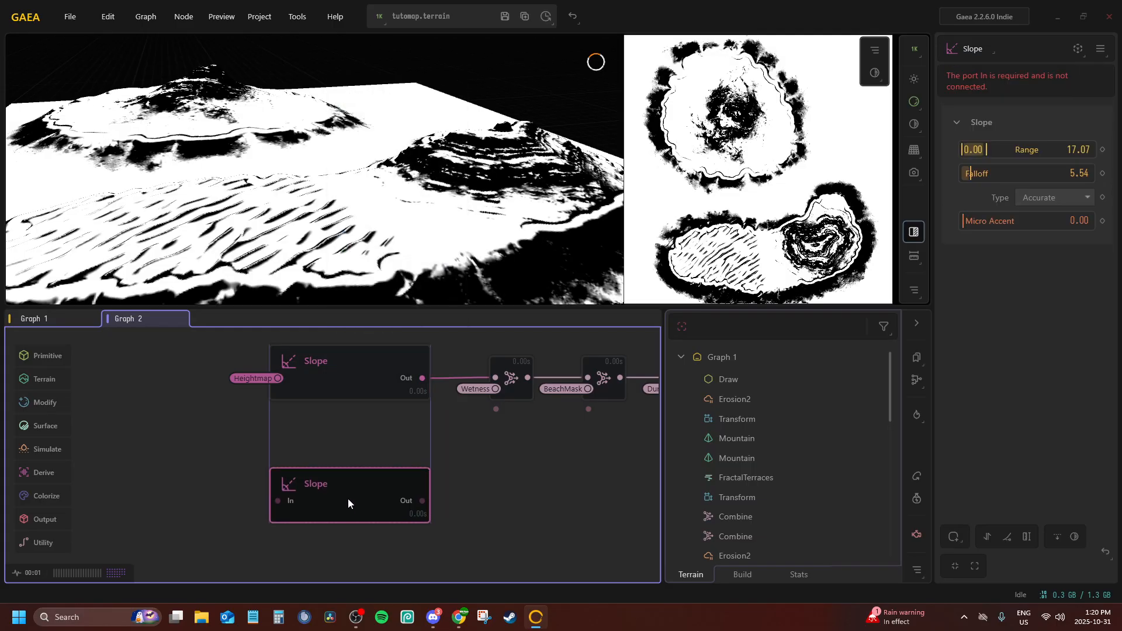
{"action": "left_click", "coordinate": [348, 500]}
{"action": "right_click", "coordinate": [348, 495]}
{"action": "left_click", "coordinate": [337, 528]}
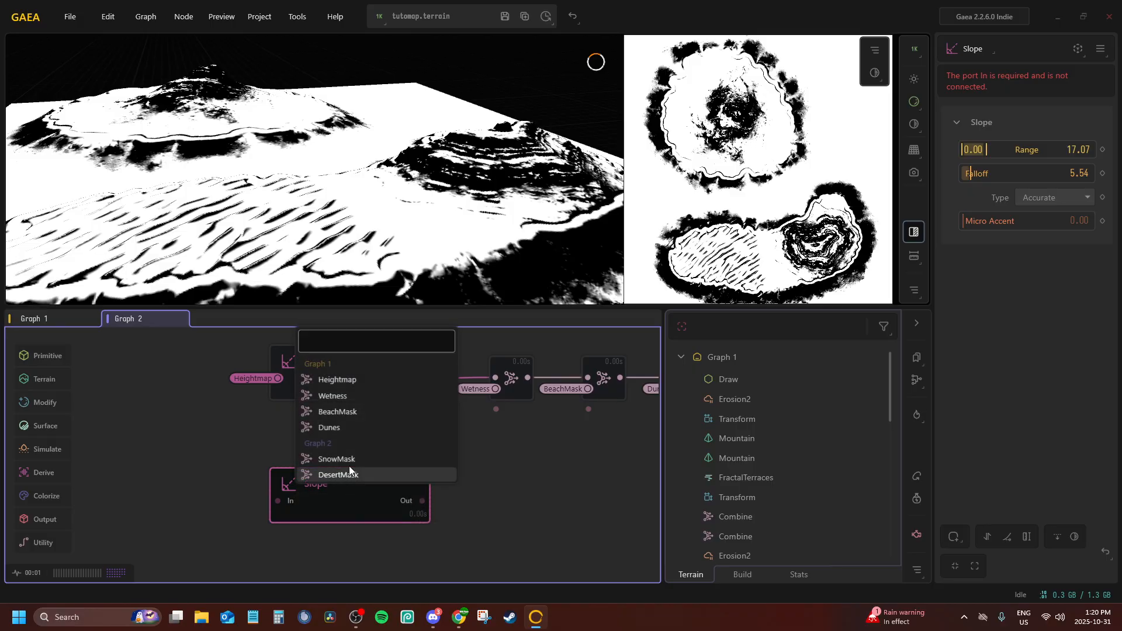
{"action": "left_click", "coordinate": [333, 380]}
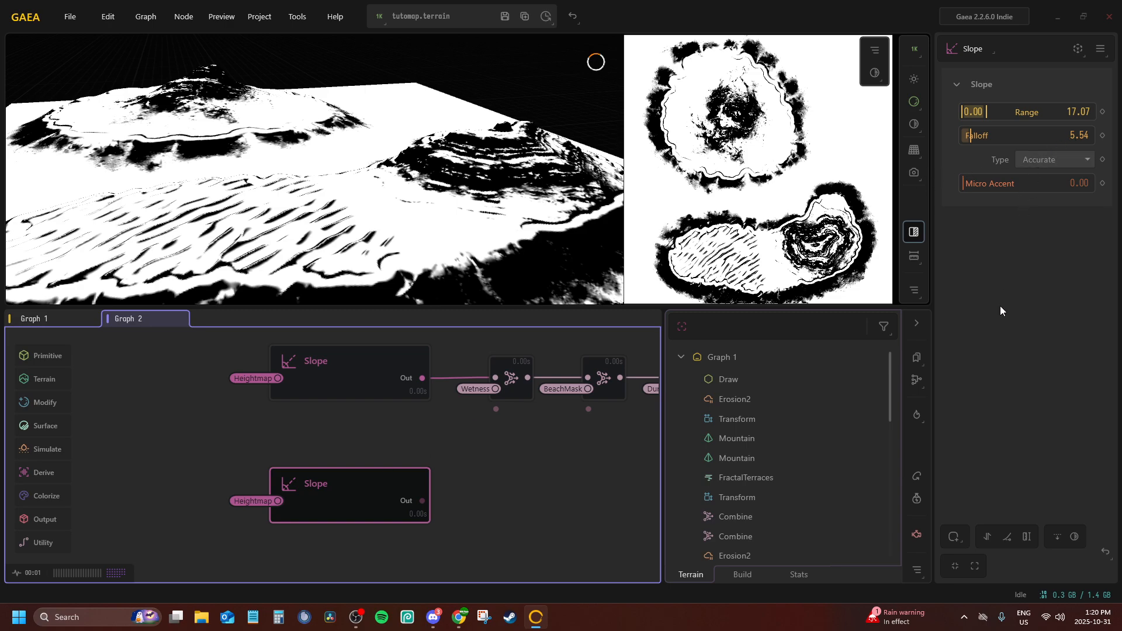
Invert the duplicated Slope node's output and attach a new Combine node to it
{"action": "left_click", "coordinate": [1073, 537]}
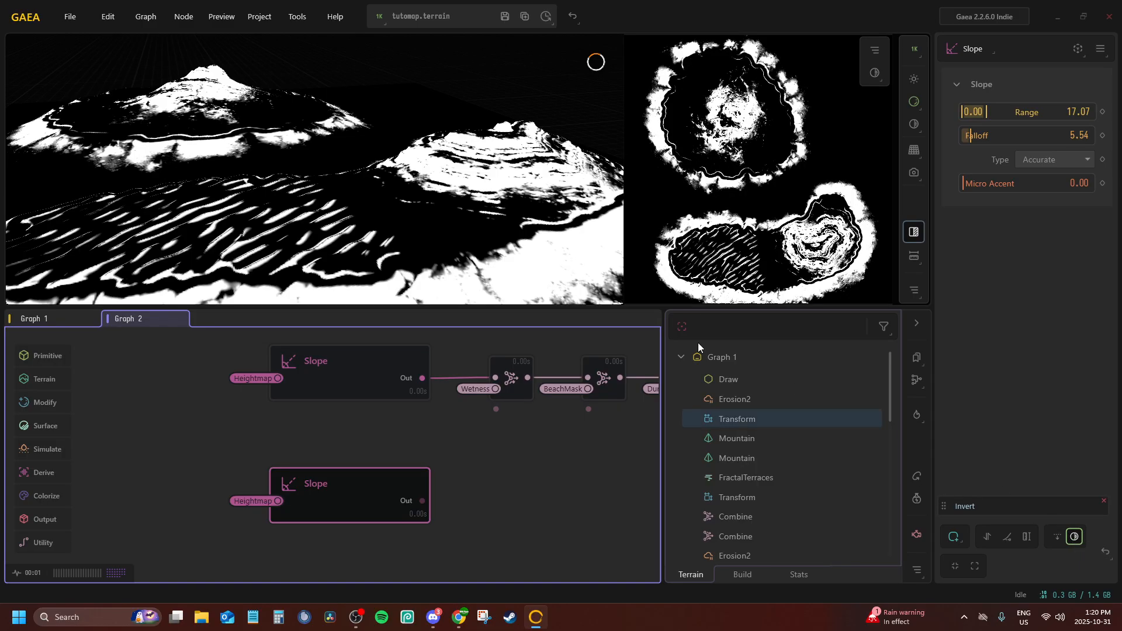
{"action": "mouse_move", "coordinate": [244, 162]}
{"action": "left_mouse_down"}
{"action": "mouse_move", "coordinate": [374, 130]}
{"action": "mouse_move", "coordinate": [82, 120]}
{"action": "mouse_move", "coordinate": [209, 134]}
{"action": "mouse_move", "coordinate": [233, 151]}
{"action": "left_mouse_up"}
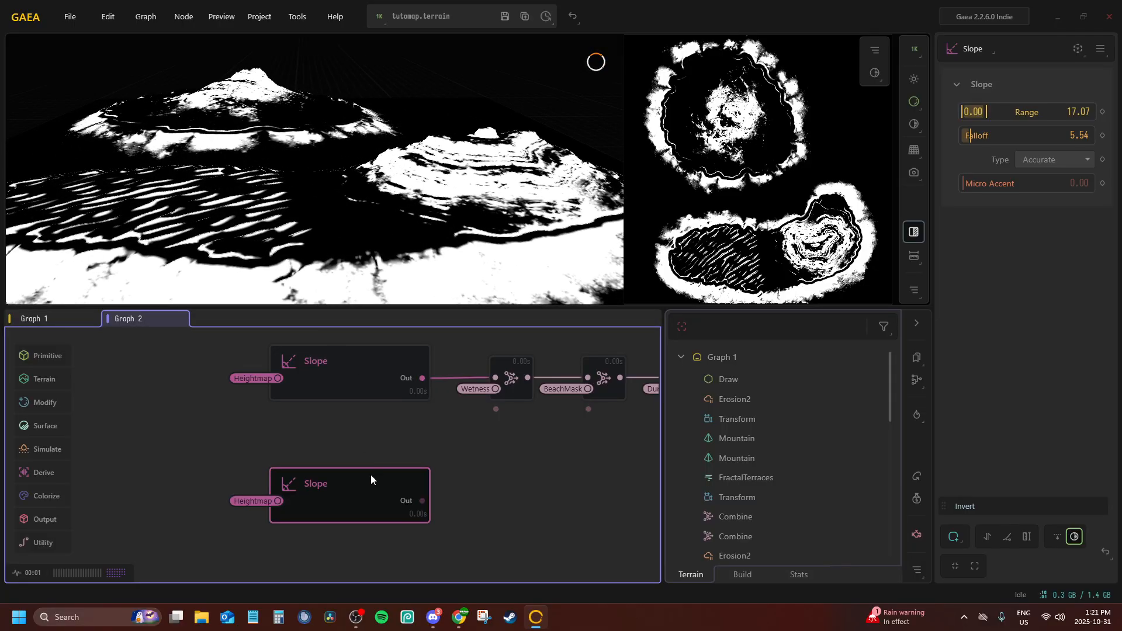
{"action": "middle_click_drag", "start_coordinate": [371, 474], "coordinate": [316, 451]}
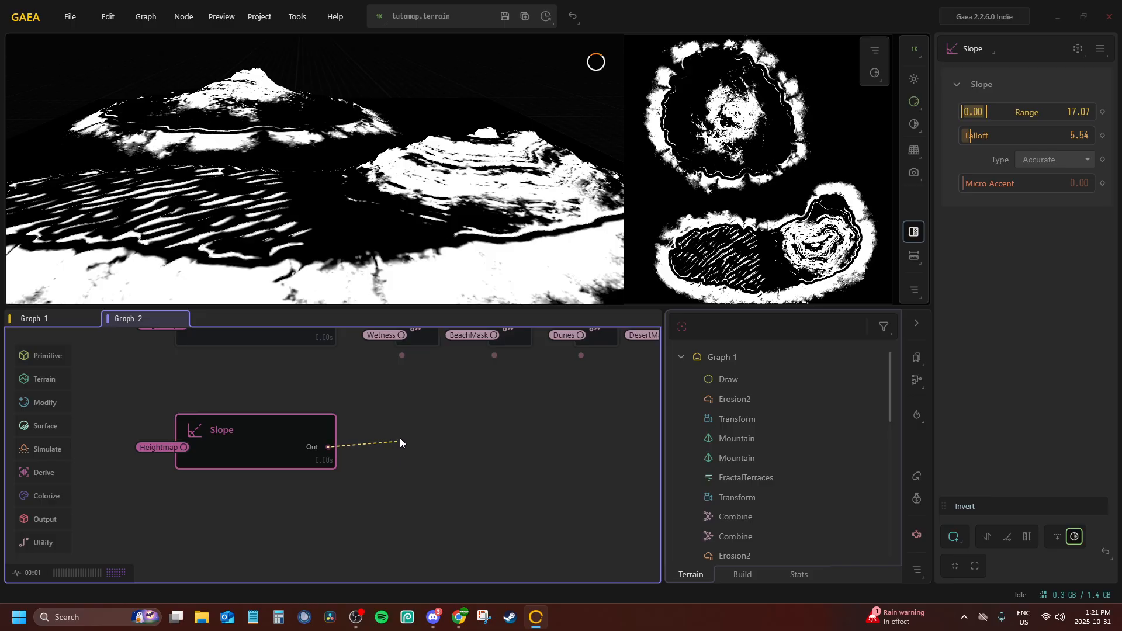
{"action": "left_click_drag", "start_coordinate": [399, 443], "coordinate": [300, 426]}
{"action": "type", "text": "com"}
{"action": "key", "text": "Return"}
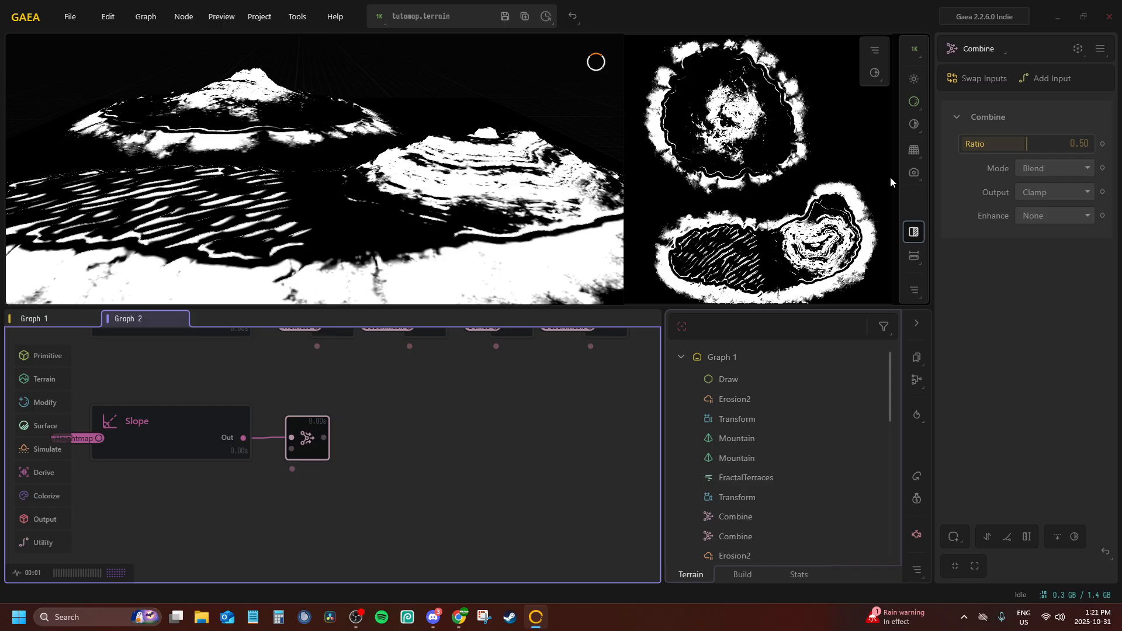
Set the new Combine node's Ratio to 1.00 and Mode to Power, and connect its Input2 to the Wetness portal
{"action": "left_click_drag", "start_coordinate": [1026, 143], "coordinate": [1094, 146]}
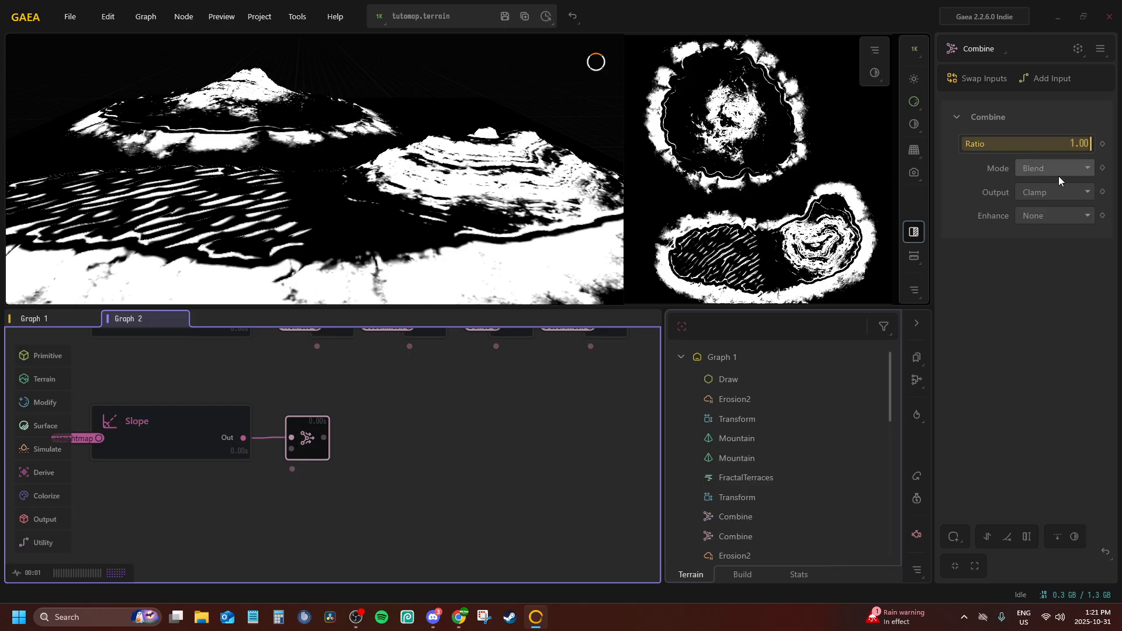
{"action": "left_click", "coordinate": [1057, 169]}
{"action": "left_click", "coordinate": [1039, 238]}
{"action": "right_click", "coordinate": [324, 450]}
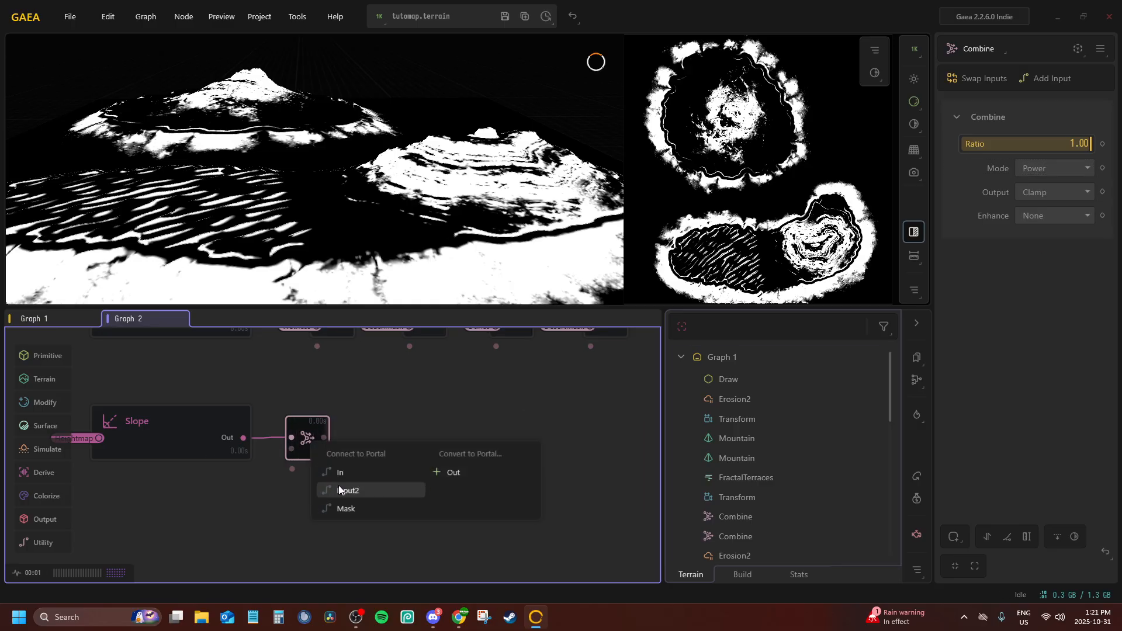
{"action": "left_click", "coordinate": [348, 476]}
{"action": "left_click", "coordinate": [362, 343]}
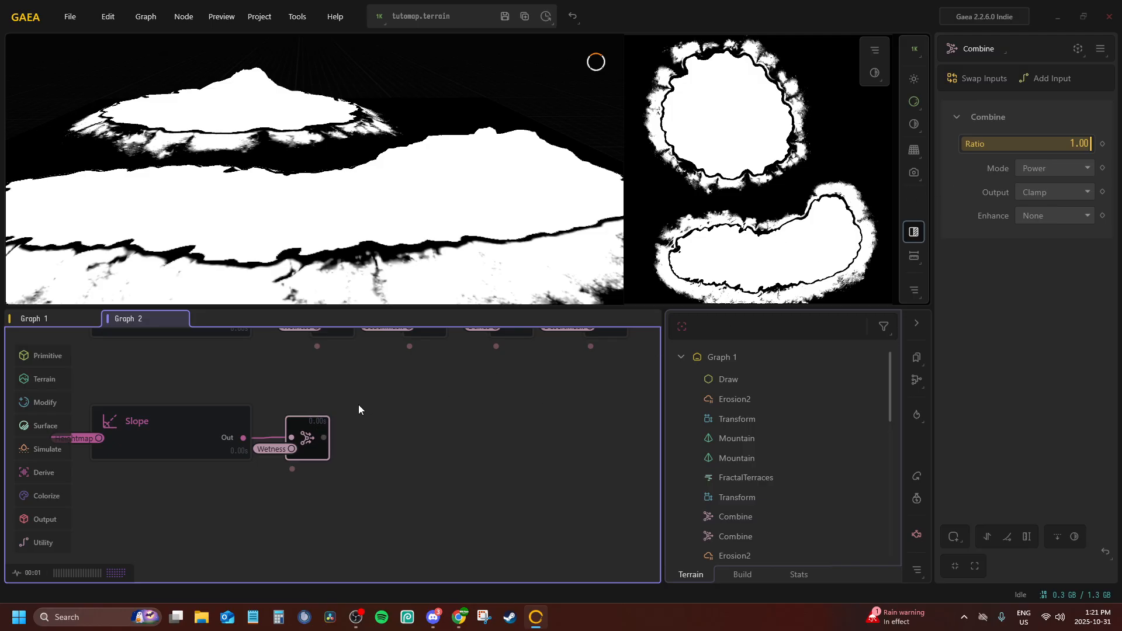
Reconnect the Combine node's Input2 to the Dunes portal and change its Mode to Subtract
{"action": "right_click", "coordinate": [324, 449]}
{"action": "left_click", "coordinate": [328, 489]}
{"action": "left_click", "coordinate": [355, 374]}
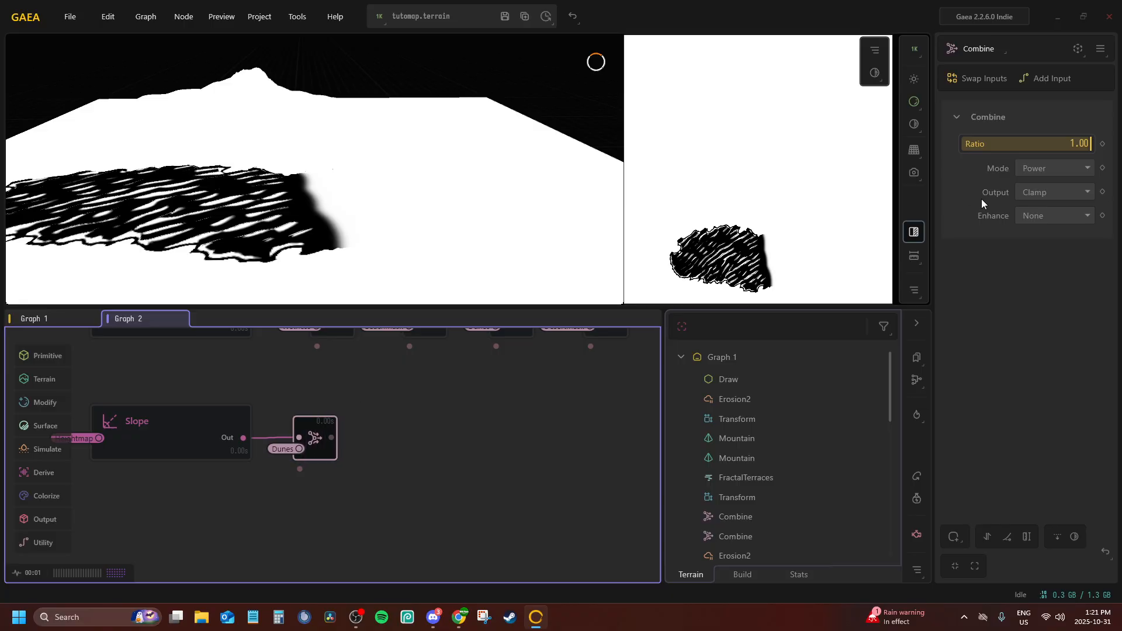
{"action": "left_click", "coordinate": [1034, 168]}
{"action": "scroll", "coordinate": [1039, 237], "scroll_direction": "down", "scroll_amount": 1}
{"action": "scroll", "coordinate": [1039, 218], "scroll_direction": "up", "scroll_amount": 1}
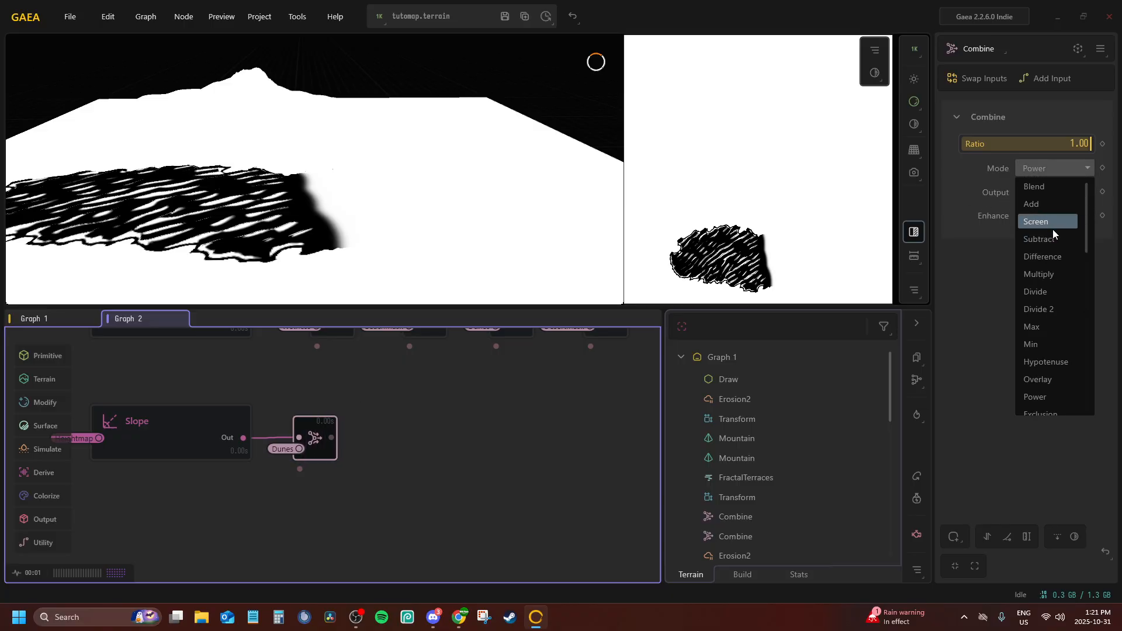
{"action": "left_click", "coordinate": [1054, 236]}
{"action": "left_click_drag", "start_coordinate": [344, 155], "coordinate": [82, 196]}
{"action": "scroll", "coordinate": [380, 180], "scroll_direction": "down", "scroll_amount": 5}
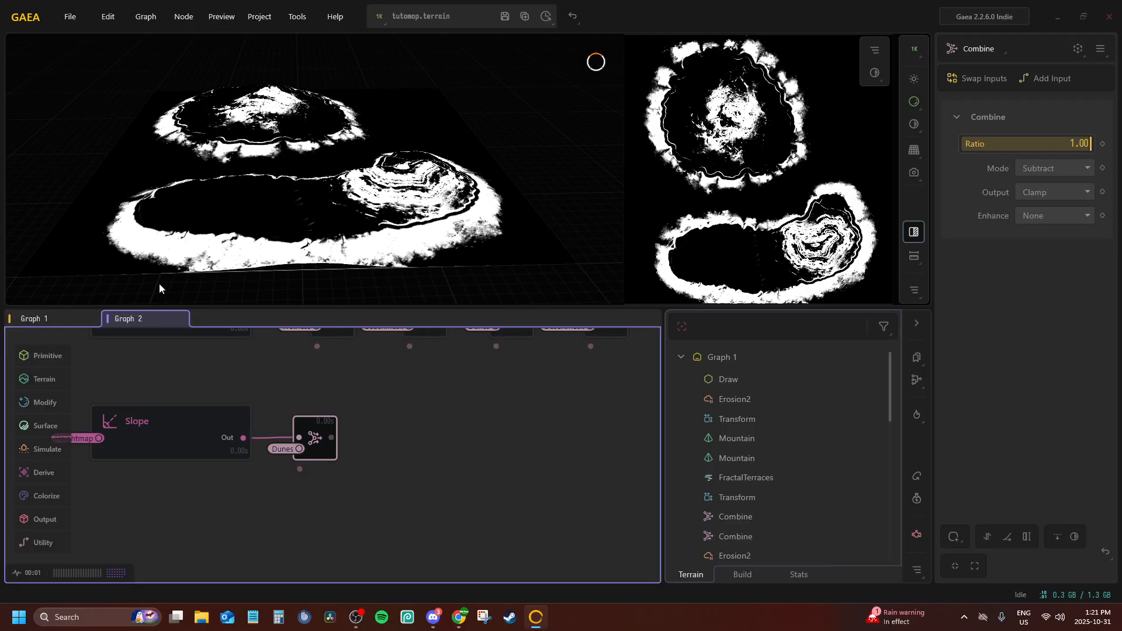
Rename the last Combine node of the upper slope chain, fed by the DesertMask portal, as Grass
{"action": "middle_click_drag", "start_coordinate": [280, 384], "coordinate": [348, 413]}
{"action": "scroll", "coordinate": [380, 445], "scroll_direction": "down", "scroll_amount": 2}
{"action": "scroll", "coordinate": [547, 411], "scroll_direction": "up", "scroll_amount": 4}
{"action": "middle_click_drag", "start_coordinate": [550, 406], "coordinate": [285, 499]}
{"action": "left_click", "coordinate": [432, 397]}
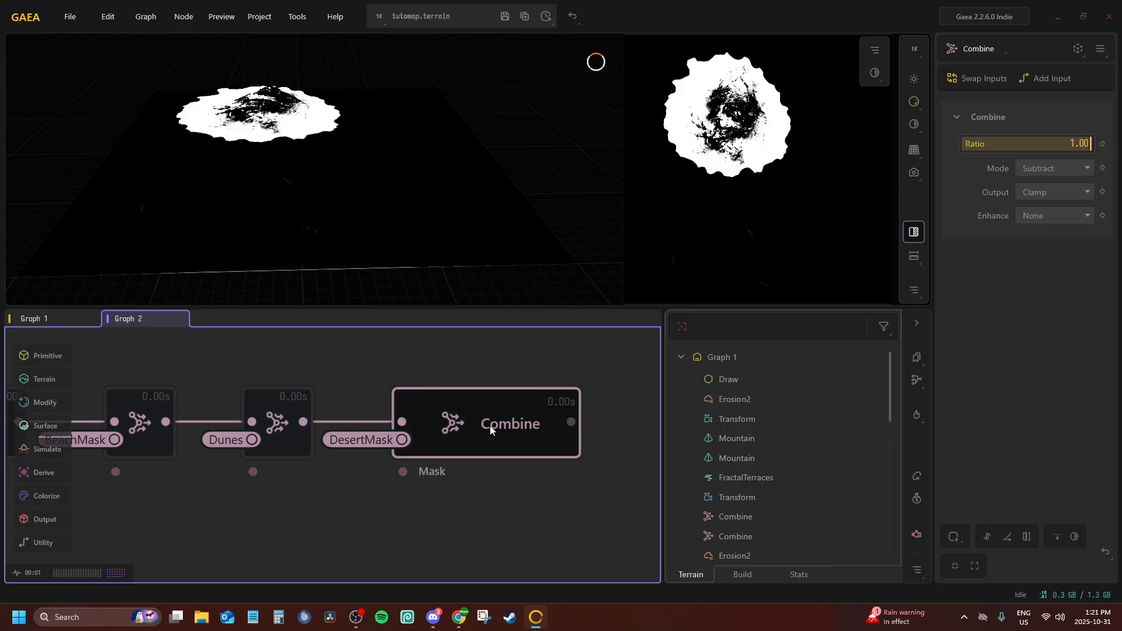
{"action": "double_click", "coordinate": [488, 425]}
{"action": "type", "text": "Grass"}
{"action": "key", "text": "Return"}
{"action": "scroll", "coordinate": [446, 451], "scroll_direction": "down", "scroll_amount": 4}
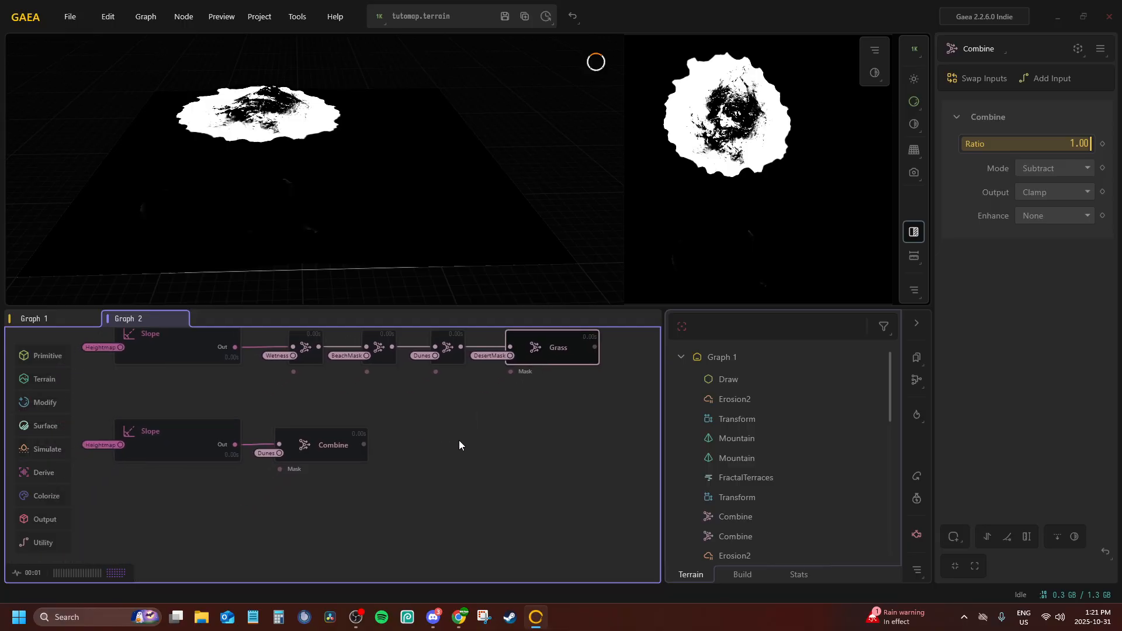
Rename the Combine node behind the inverted Slope as Cliff
{"action": "double_click", "coordinate": [294, 437]}
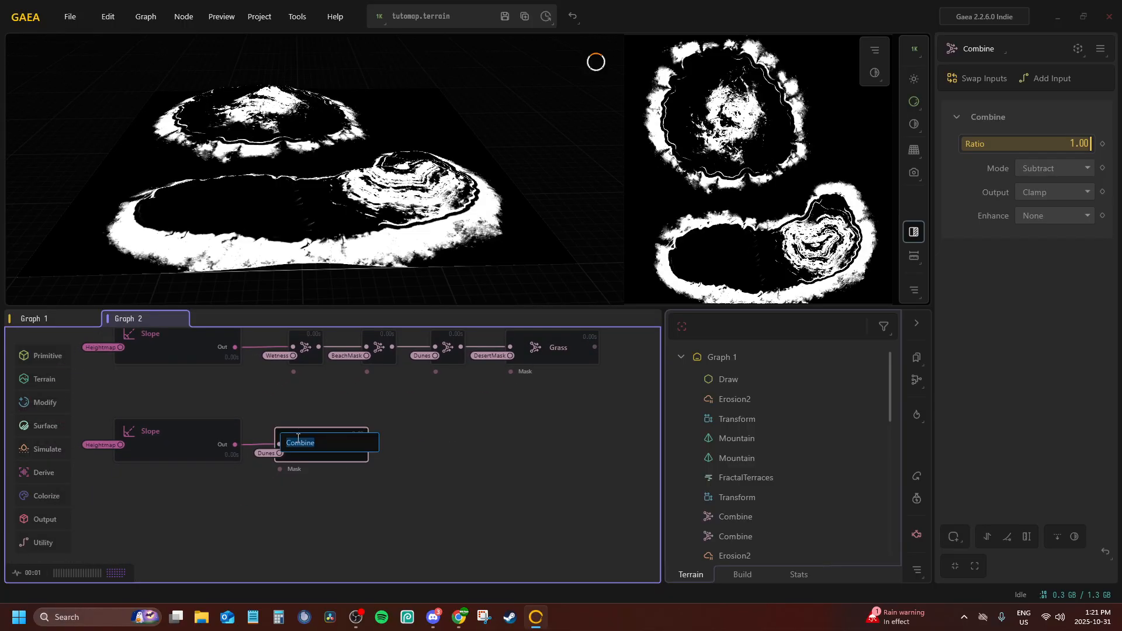
{"action": "type", "text": "Cliff"}
{"action": "key", "text": "Return"}
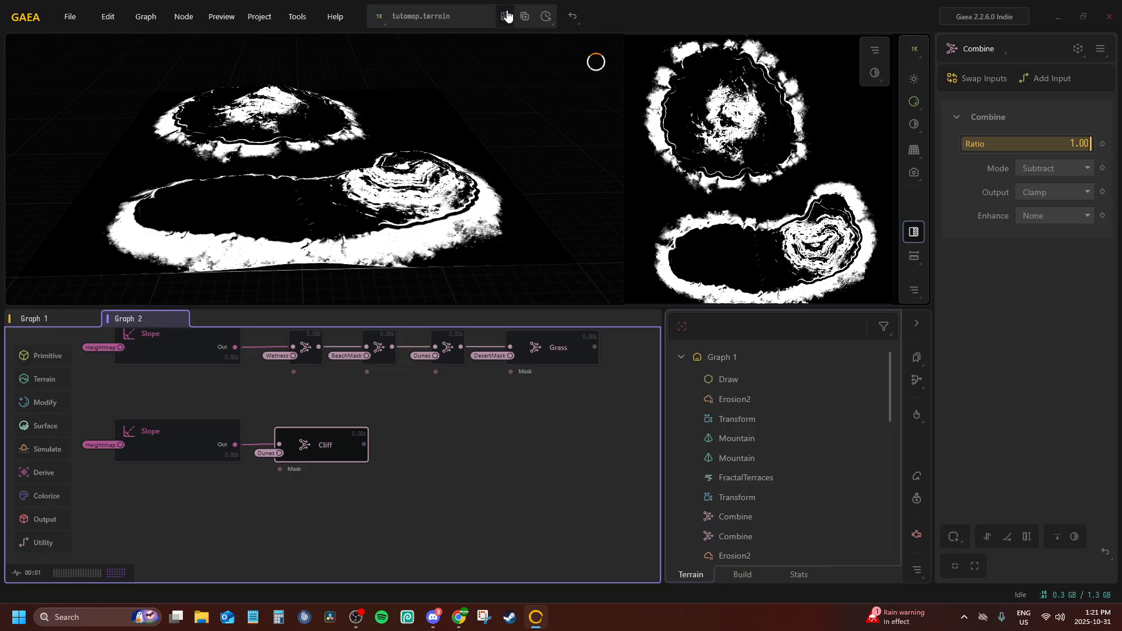
{"action": "middle_click_drag", "start_coordinate": [282, 393], "coordinate": [408, 375]}
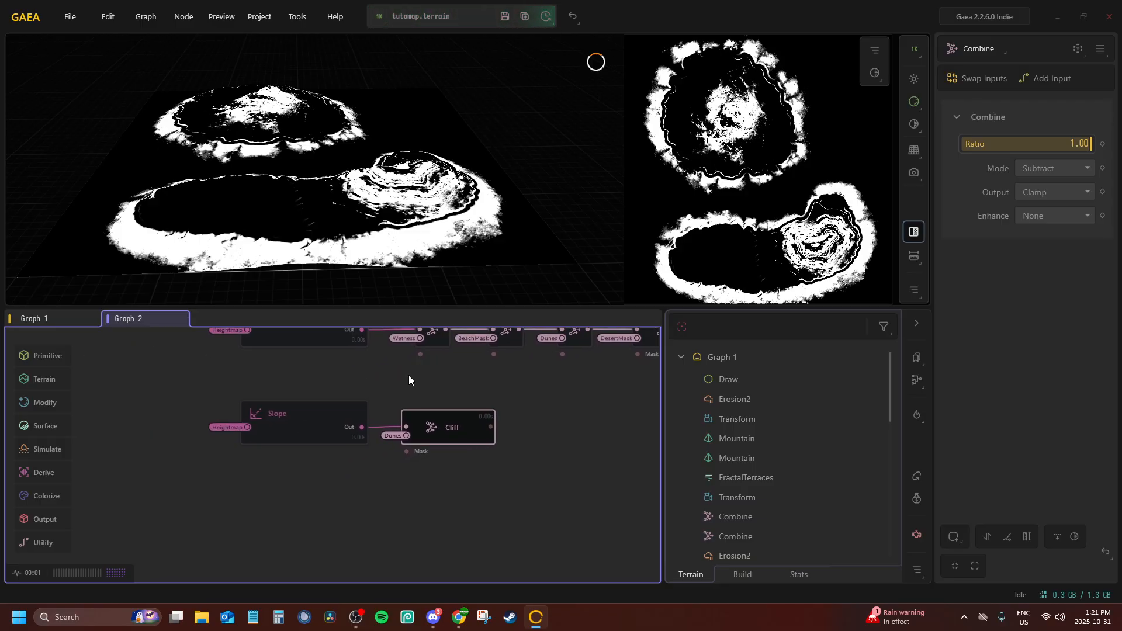
{"action": "double_click", "coordinate": [268, 487]}
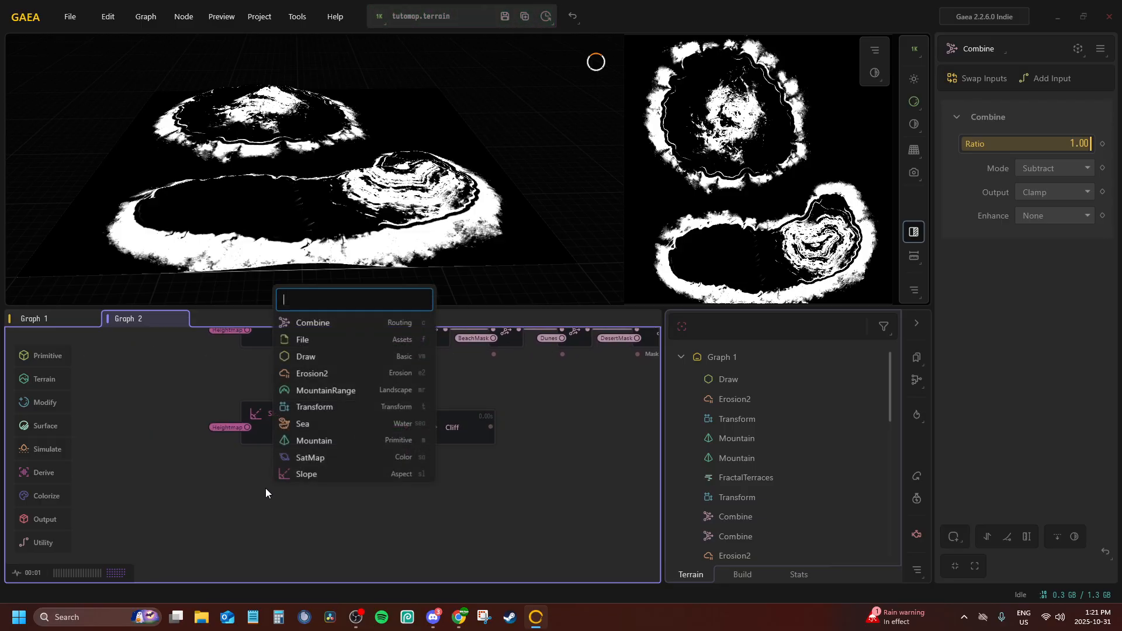
{"action": "left_click", "coordinate": [312, 323]}
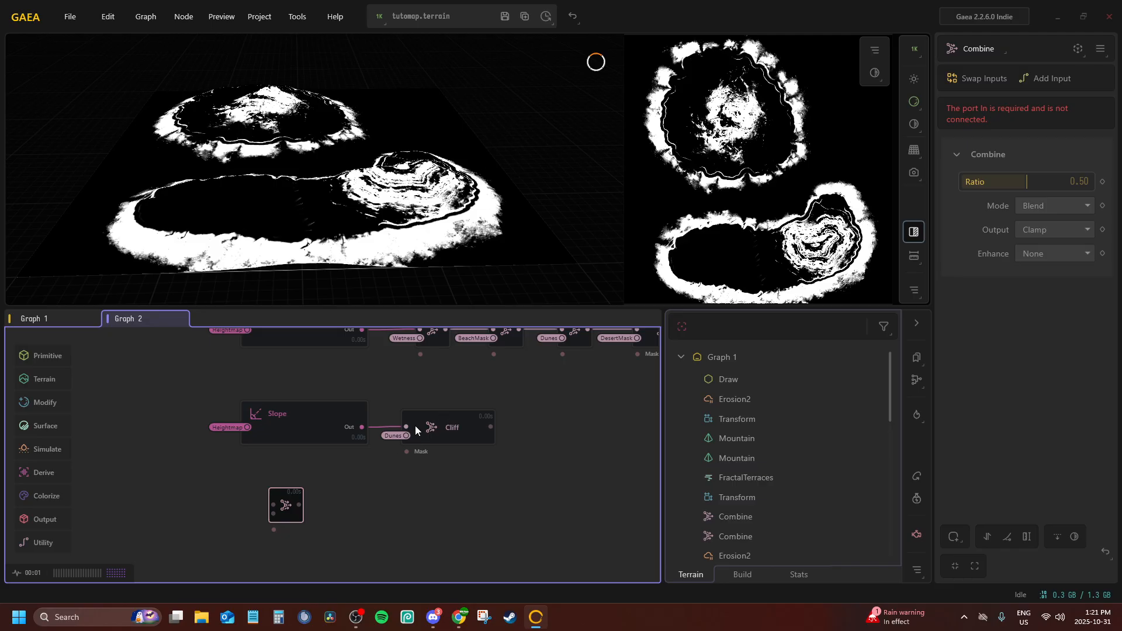
{"action": "key", "text": "Delete"}
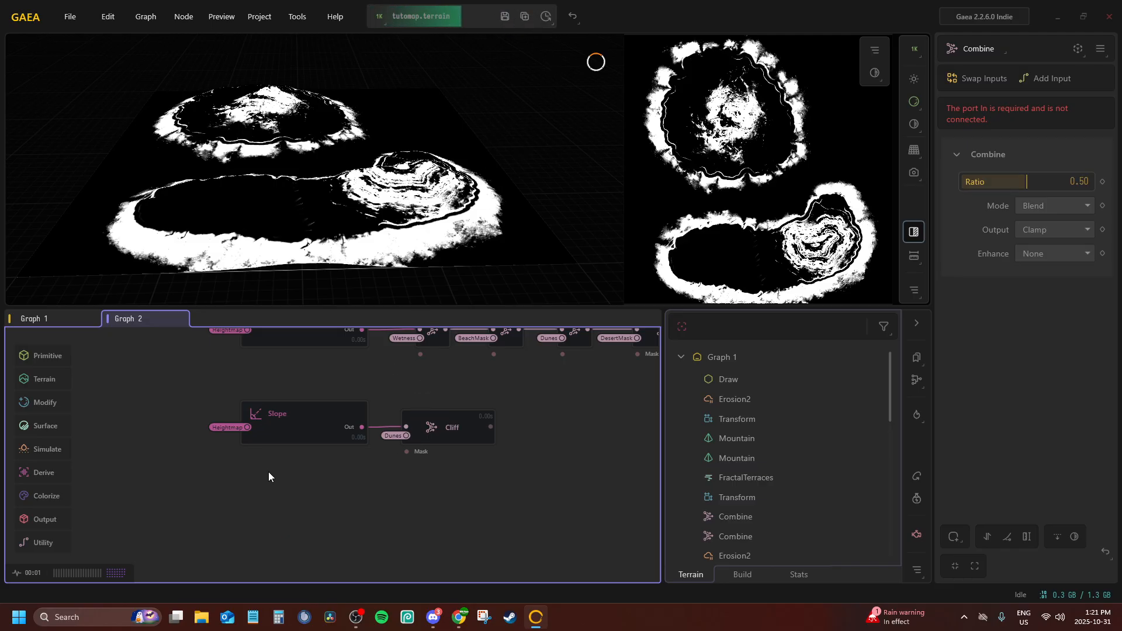
Add a Draw node and place it directly below the inverted Slope node
{"action": "double_click", "coordinate": [260, 503]}
{"action": "type", "text": "draw"}
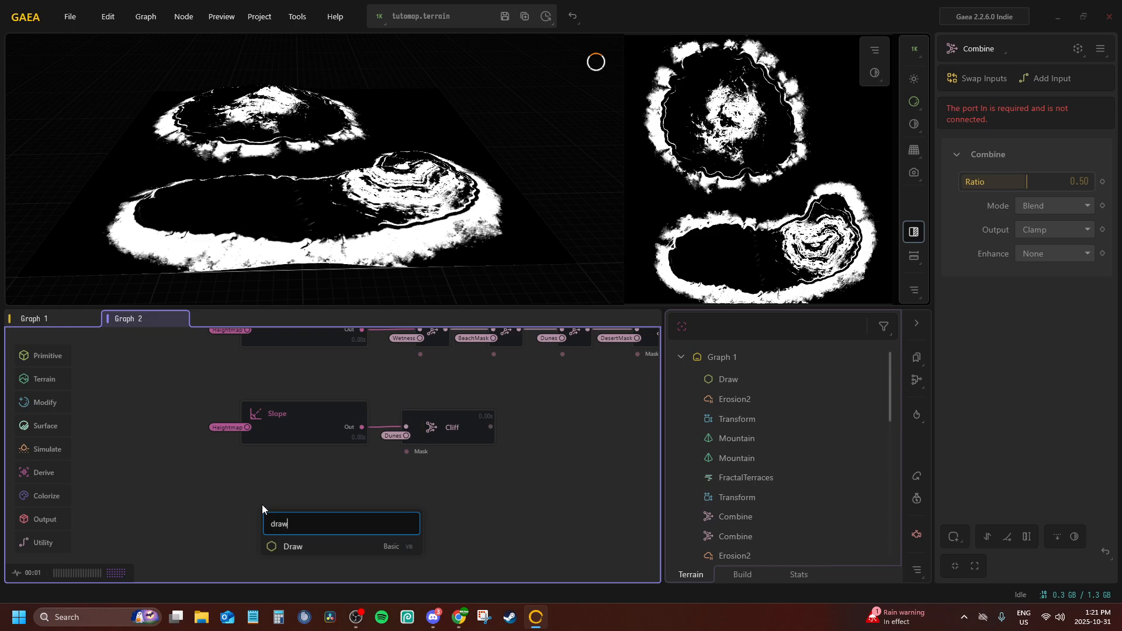
{"action": "key", "text": "Return"}
{"action": "left_click_drag", "start_coordinate": [274, 516], "coordinate": [303, 473]}
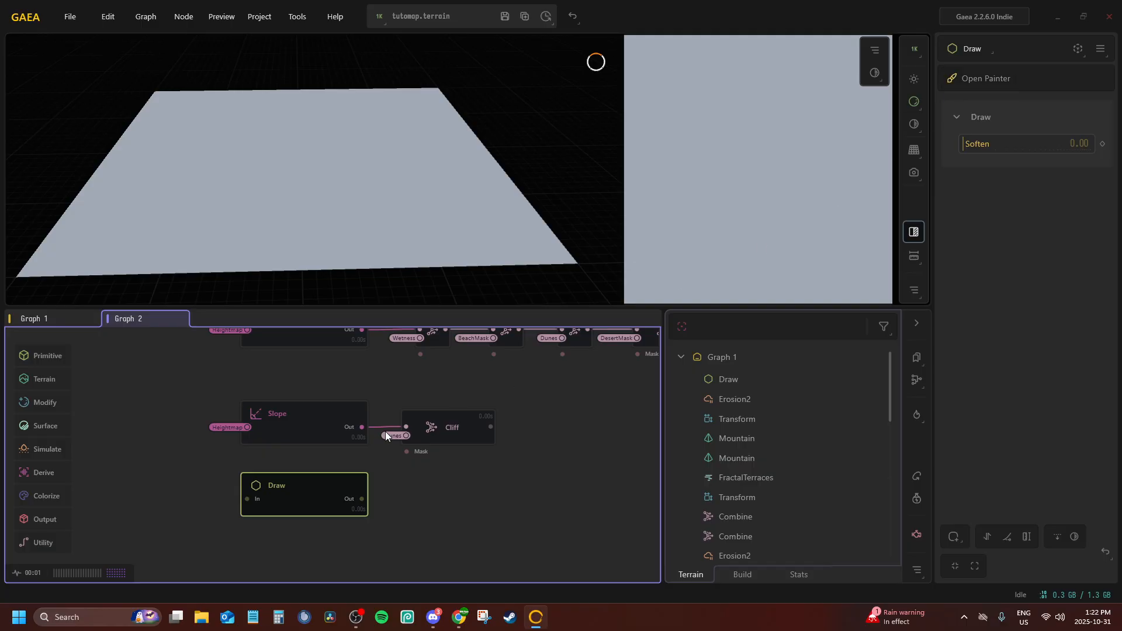
Lock the preview on the Snow node and open the painter of the new Draw node
{"action": "middle_click_drag", "start_coordinate": [384, 431], "coordinate": [215, 540]}
{"action": "middle_click_drag", "start_coordinate": [234, 377], "coordinate": [307, 420]}
{"action": "left_click", "coordinate": [298, 357]}
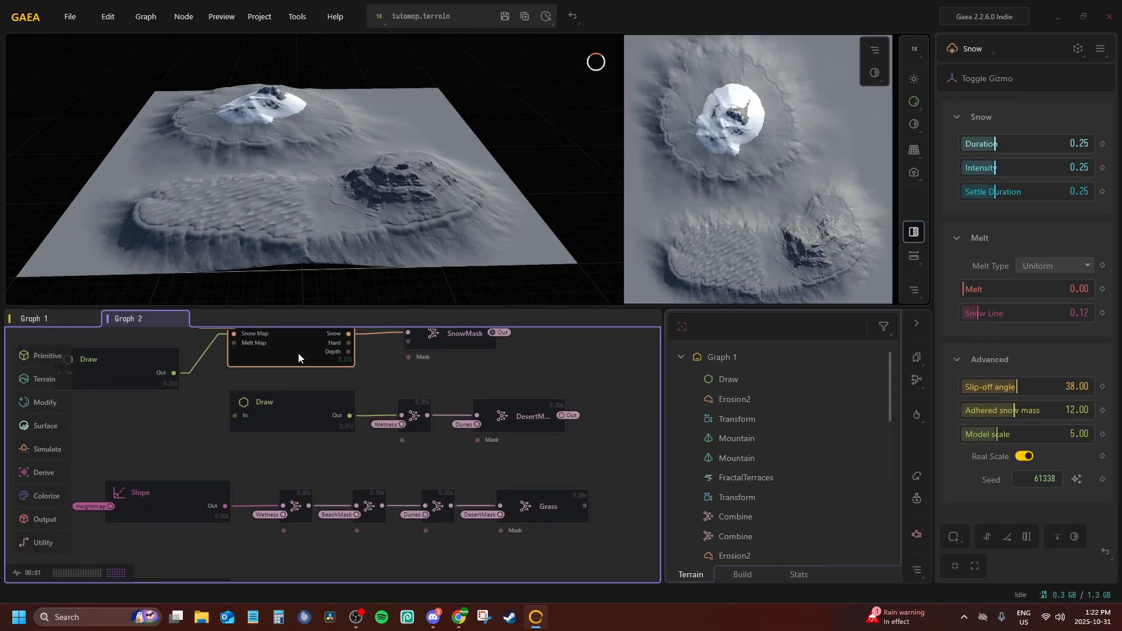
{"action": "middle_click_drag", "start_coordinate": [222, 412], "coordinate": [289, 276]}
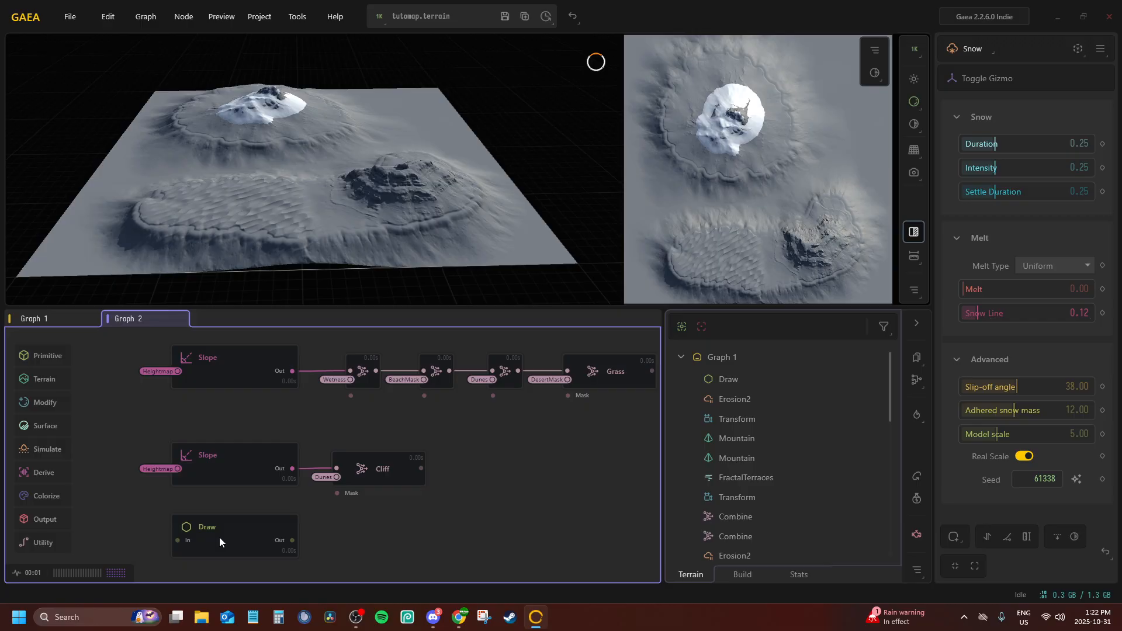
{"action": "left_click", "coordinate": [211, 551]}
{"action": "left_click", "coordinate": [976, 83]}
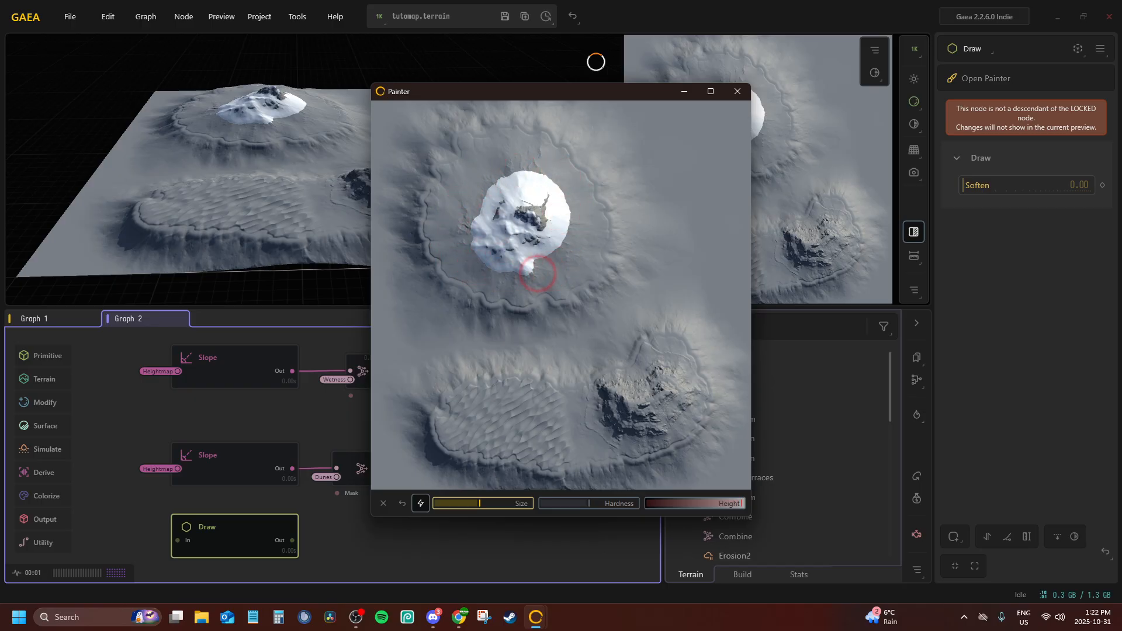
Paint a curved mask patch around the lower-right flank of the snowy peak and set the Draw node's Soften to 0.41
{"action": "mouse_move", "coordinate": [537, 272]}
{"action": "left_mouse_down"}
{"action": "mouse_move", "coordinate": [591, 246]}
{"action": "mouse_move", "coordinate": [545, 280]}
{"action": "mouse_move", "coordinate": [586, 243]}
{"action": "mouse_move", "coordinate": [564, 276]}
{"action": "mouse_move", "coordinate": [573, 243]}
{"action": "mouse_move", "coordinate": [531, 286]}
{"action": "mouse_move", "coordinate": [551, 289]}
{"action": "mouse_move", "coordinate": [584, 253]}
{"action": "mouse_move", "coordinate": [556, 288]}
{"action": "mouse_move", "coordinate": [590, 261]}
{"action": "mouse_move", "coordinate": [581, 243]}
{"action": "mouse_move", "coordinate": [591, 245]}
{"action": "mouse_move", "coordinate": [527, 296]}
{"action": "mouse_move", "coordinate": [524, 285]}
{"action": "mouse_move", "coordinate": [556, 292]}
{"action": "mouse_move", "coordinate": [601, 228]}
{"action": "mouse_move", "coordinate": [584, 263]}
{"action": "mouse_move", "coordinate": [584, 187]}
{"action": "mouse_move", "coordinate": [570, 258]}
{"action": "mouse_move", "coordinate": [522, 297]}
{"action": "mouse_move", "coordinate": [518, 283]}
{"action": "left_mouse_up"}
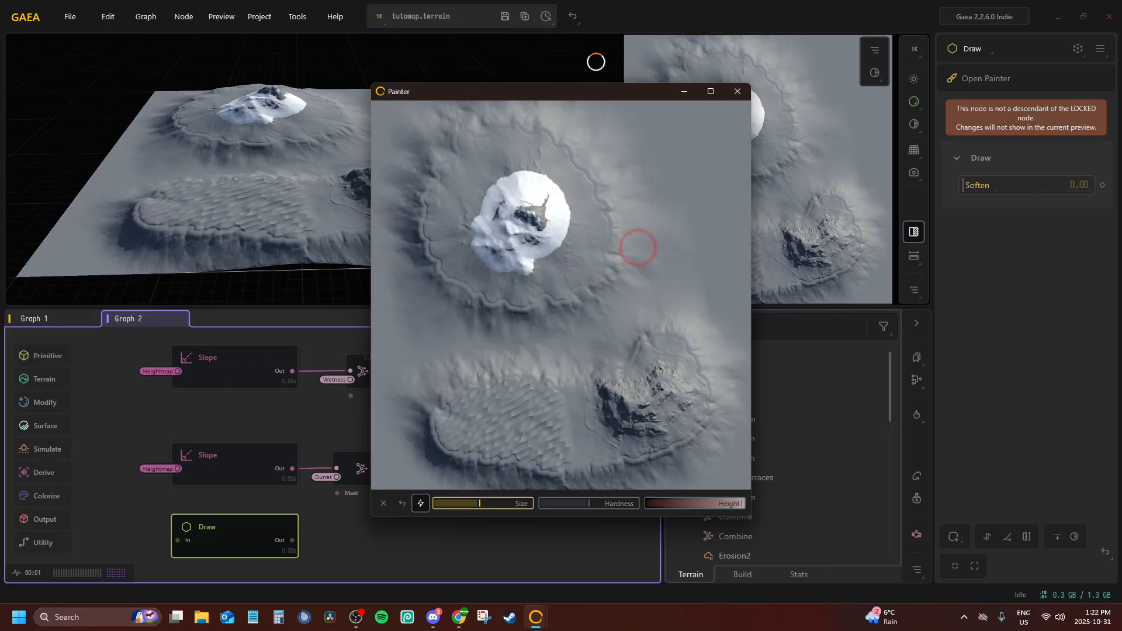
{"action": "left_click", "coordinate": [740, 94]}
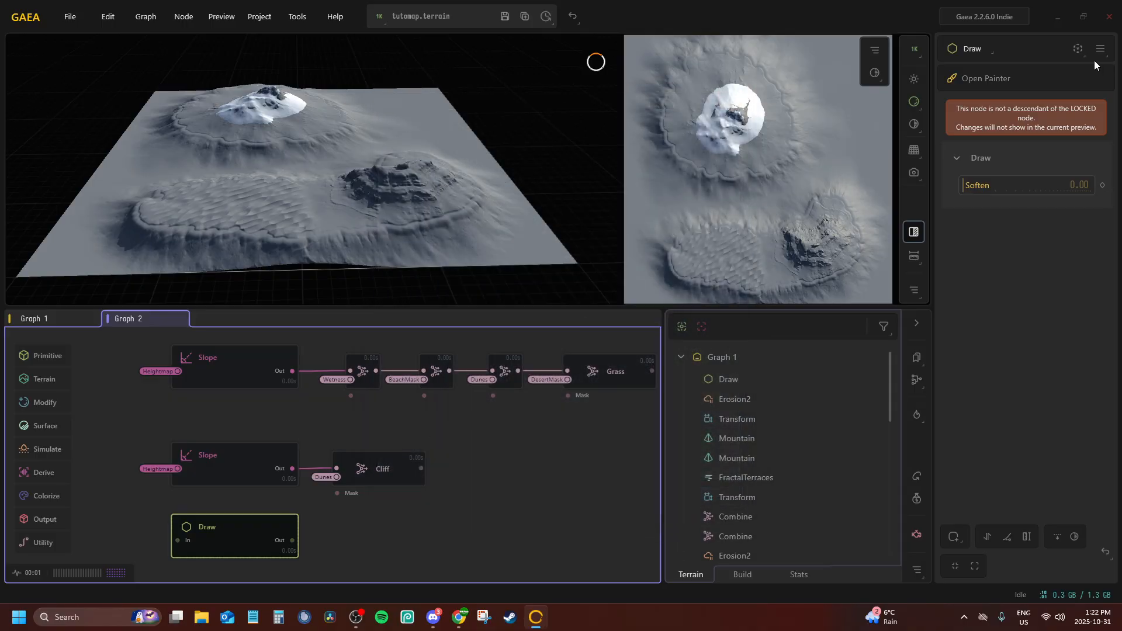
{"action": "key", "text": "f"}
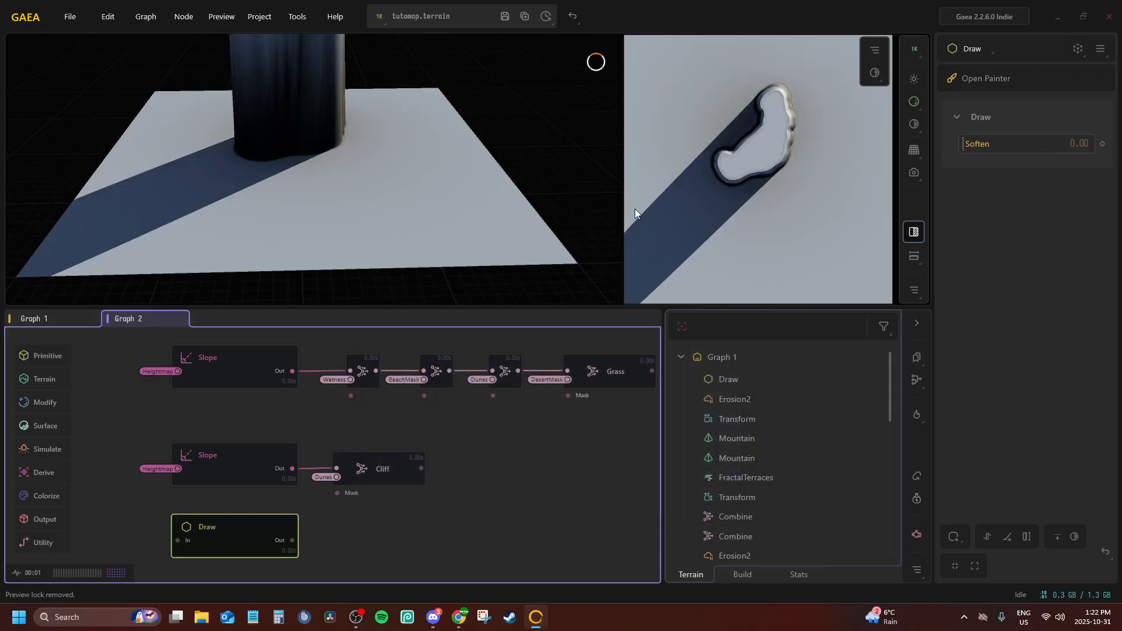
{"action": "left_click_drag", "start_coordinate": [972, 151], "coordinate": [997, 143]}
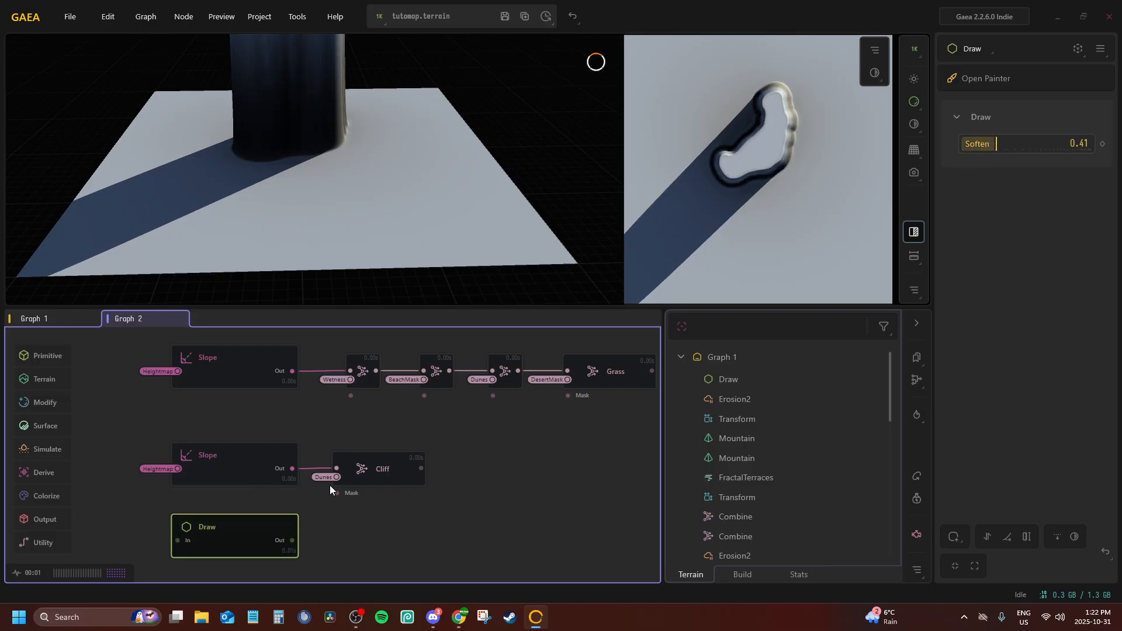
Add a Combine node after the Draw node and connect its second input to the Wetness portal
{"action": "middle_click_drag", "start_coordinate": [330, 485], "coordinate": [298, 445]}
{"action": "mouse_move", "coordinate": [224, 490]}
{"action": "left_mouse_down"}
{"action": "mouse_move", "coordinate": [222, 500]}
{"action": "mouse_move", "coordinate": [321, 513]}
{"action": "left_mouse_up"}
{"action": "type", "text": "comb"}
{"action": "key", "text": "Return"}
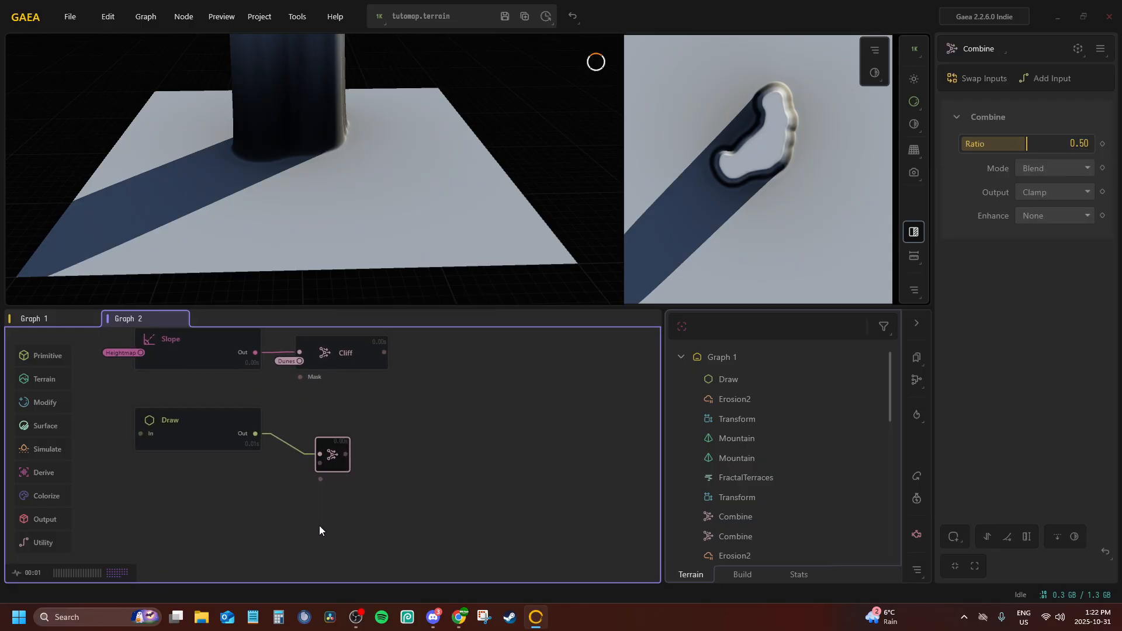
{"action": "right_click", "coordinate": [325, 435]}
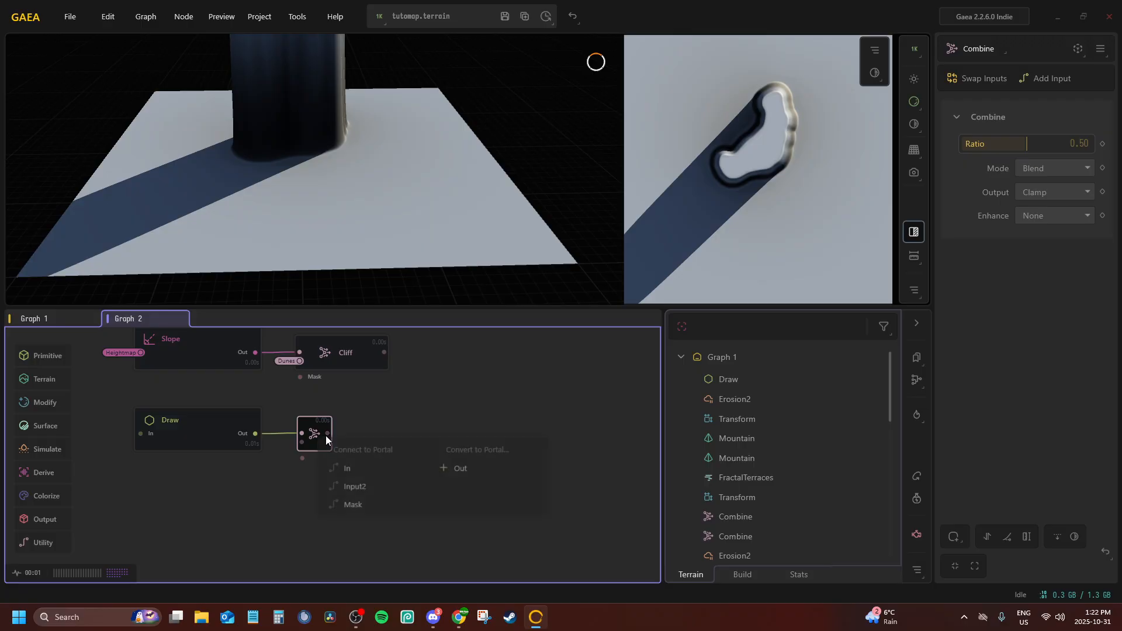
{"action": "left_click", "coordinate": [373, 485]}
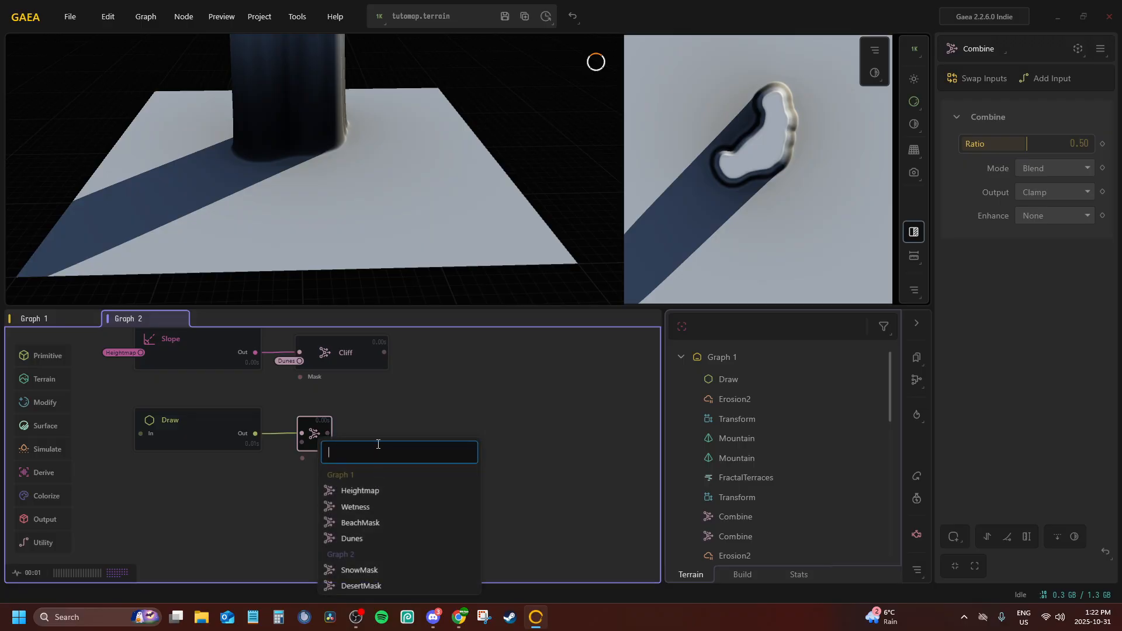
{"action": "left_click", "coordinate": [353, 506]}
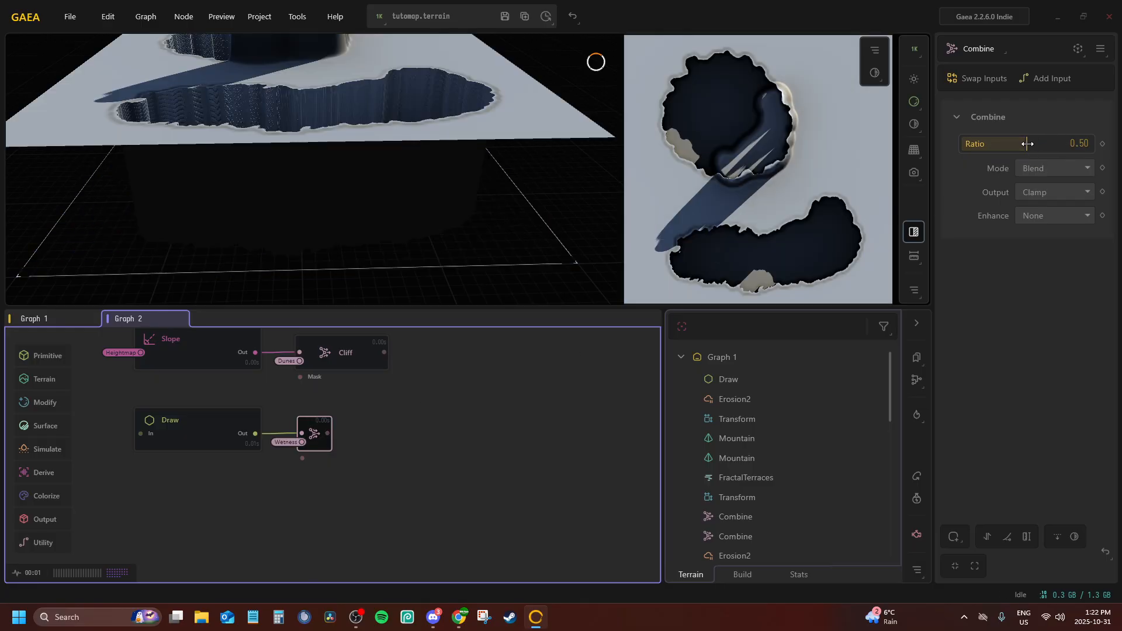
Set the Wetness-fed Combine node to Subtract mode with a ratio of 1.00
{"action": "left_click_drag", "start_coordinate": [1026, 144], "coordinate": [1091, 144]}
{"action": "left_click", "coordinate": [1081, 169]}
{"action": "left_click", "coordinate": [1033, 237]}
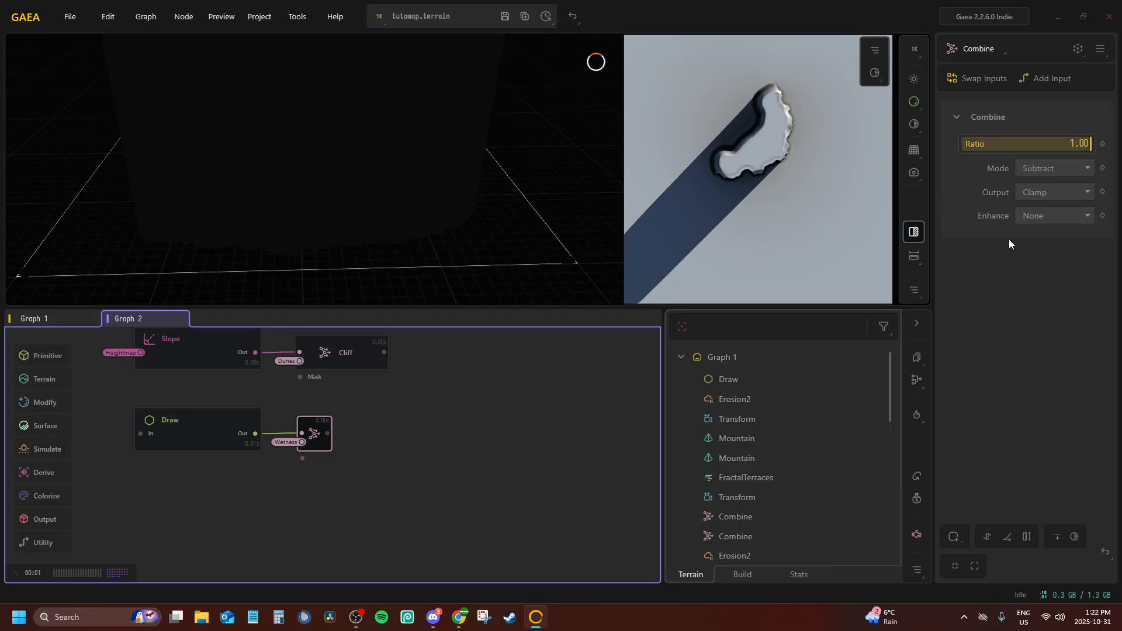
Add a second Combine node to the Draw chain and connect its second input to the BeachMask portal
{"action": "left_click_drag", "start_coordinate": [327, 433], "coordinate": [389, 431]}
{"action": "type", "text": "comb"}
{"action": "key", "text": "Return"}
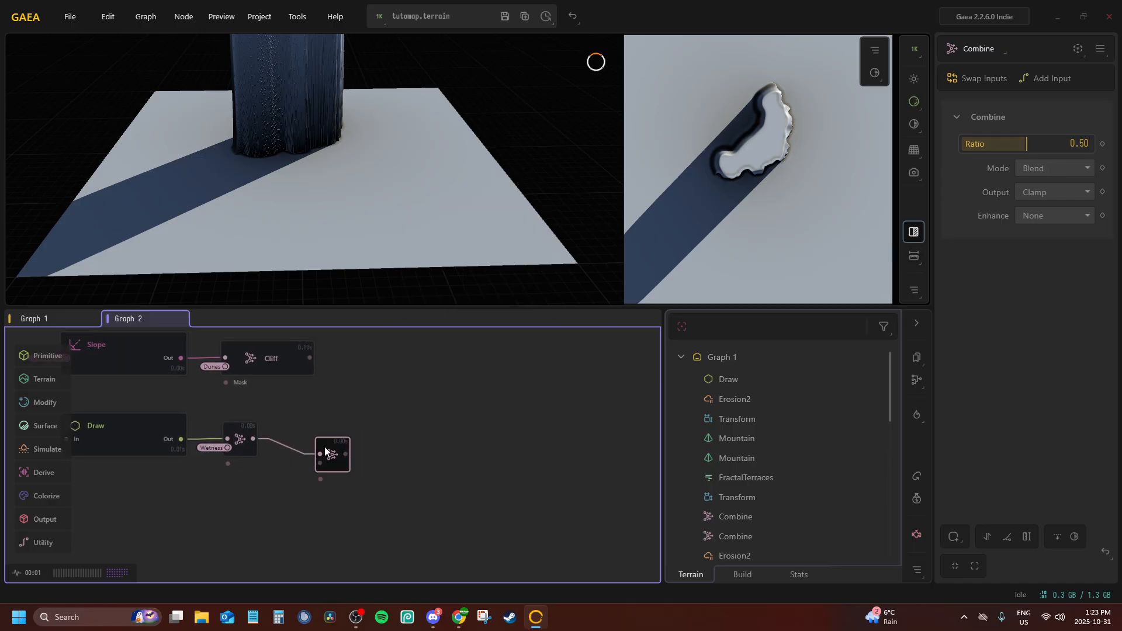
{"action": "right_click", "coordinate": [313, 444]}
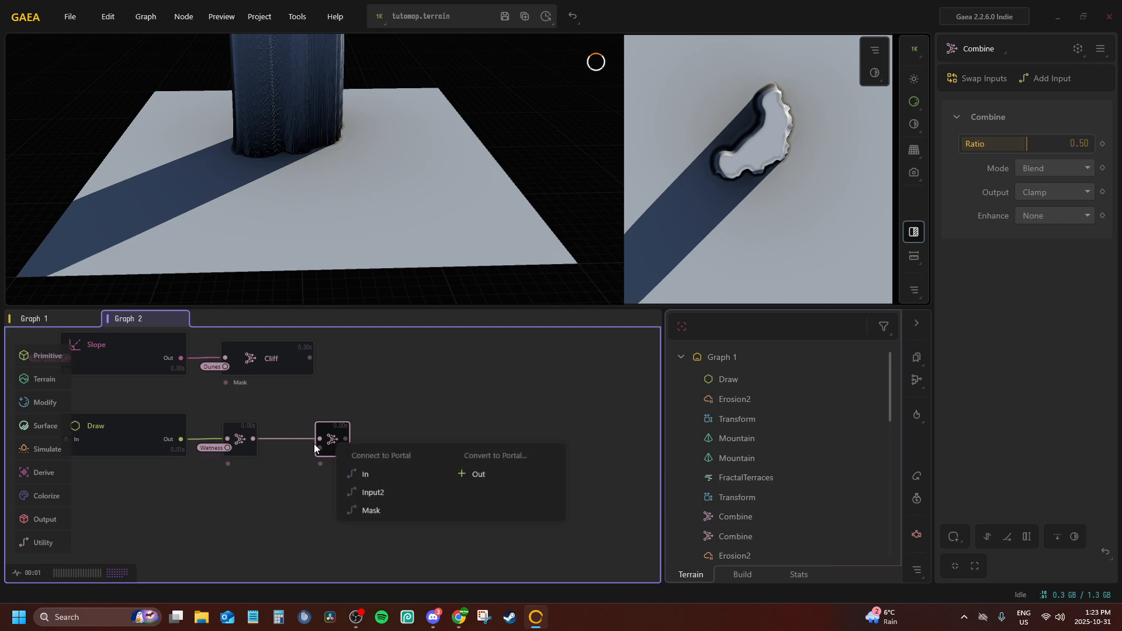
{"action": "left_click", "coordinate": [385, 494]}
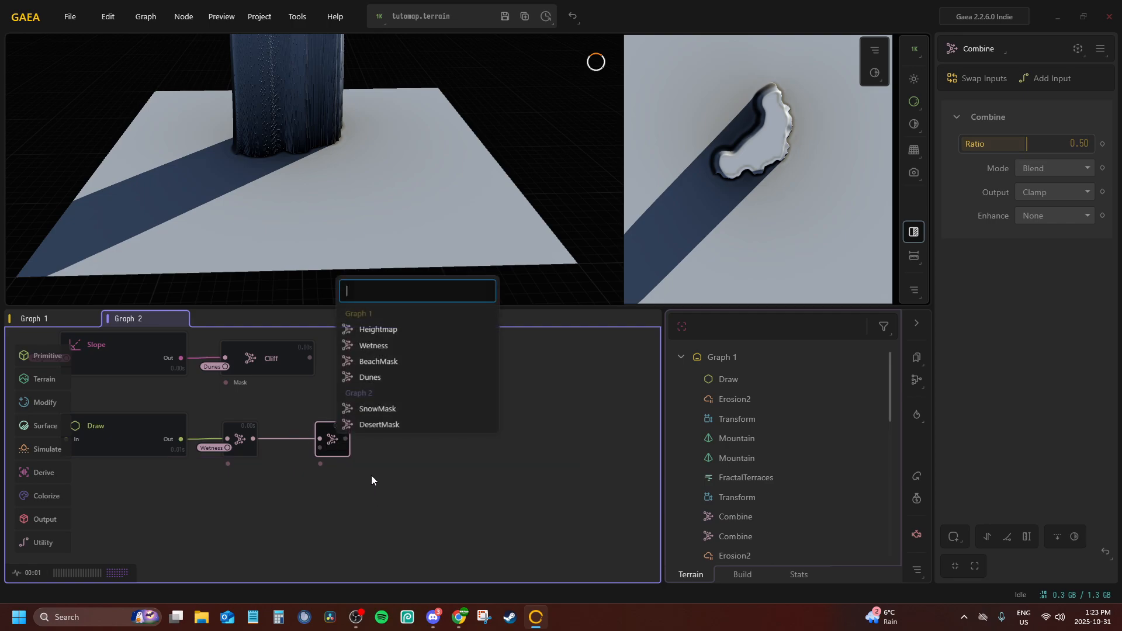
{"action": "left_click", "coordinate": [378, 362]}
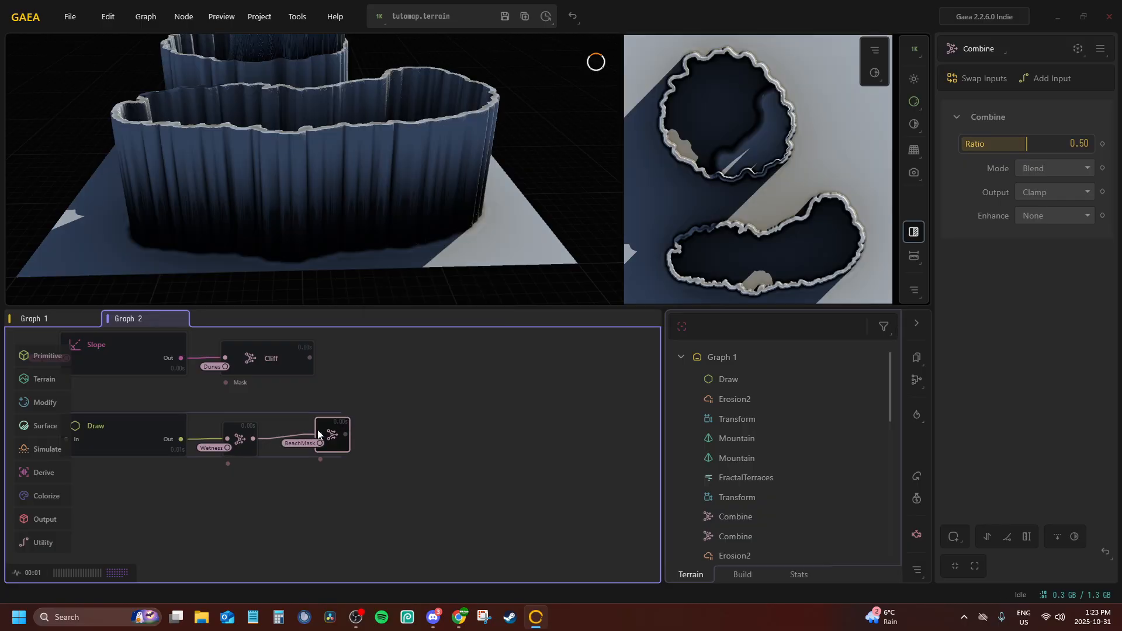
Set the BeachMask-fed Combine node to Subtract mode with a ratio of 1.00
{"action": "left_click_drag", "start_coordinate": [1022, 147], "coordinate": [1091, 146]}
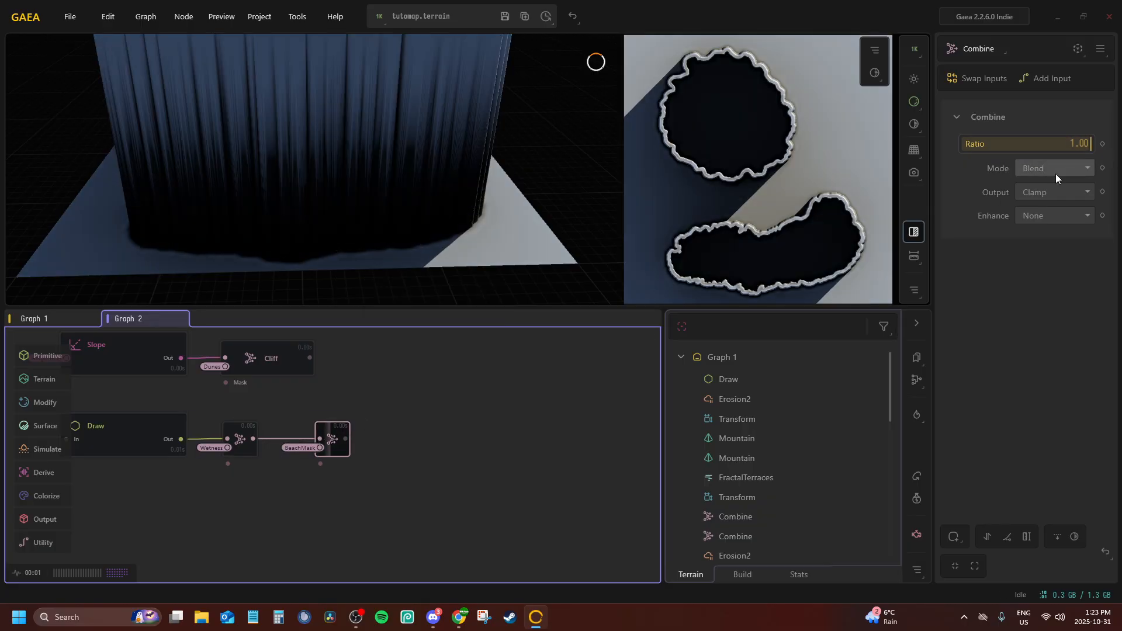
{"action": "left_click", "coordinate": [1055, 169]}
{"action": "left_click", "coordinate": [1046, 242]}
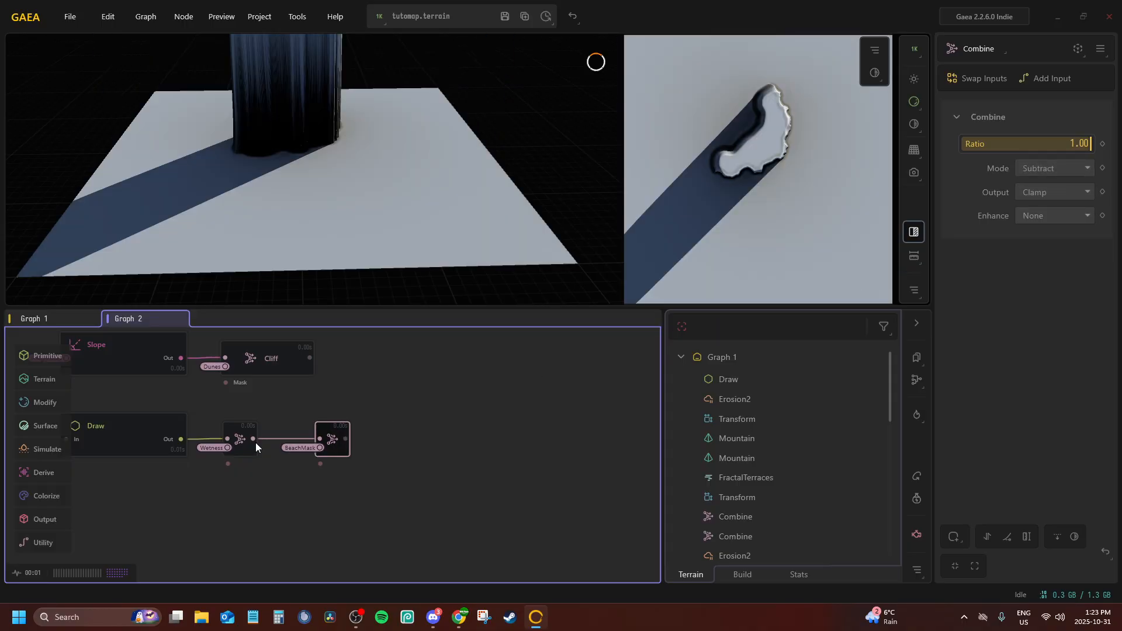
Add a third Combine node after the BeachMask-fed one and align it with the Draw chain
{"action": "left_click_drag", "start_coordinate": [392, 436], "coordinate": [394, 437]}
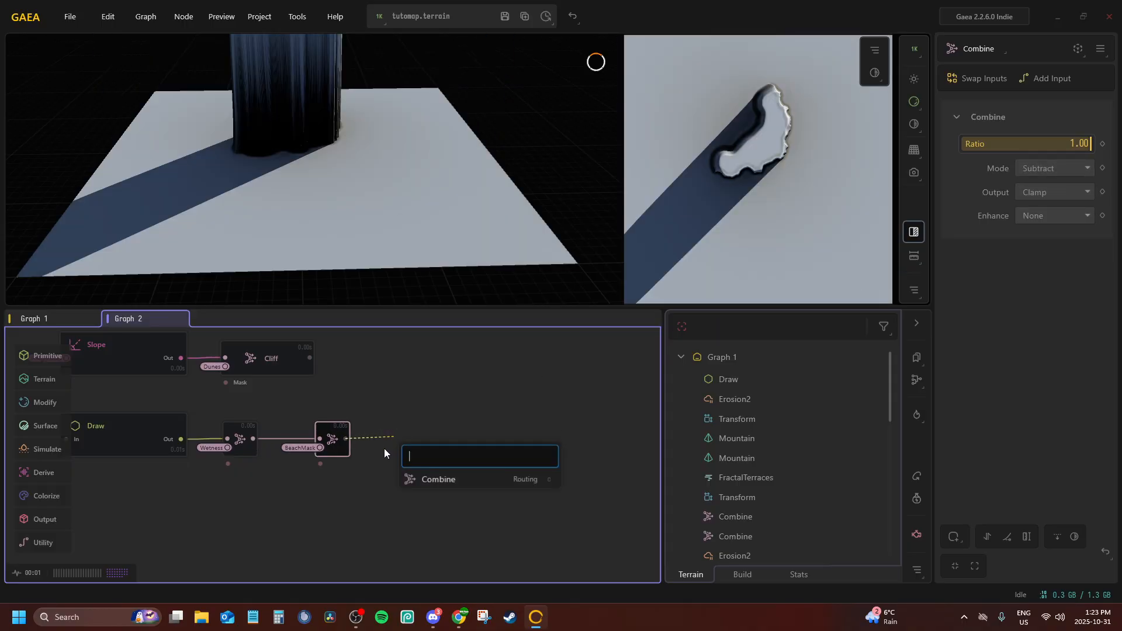
{"action": "type", "text": "comb"}
{"action": "key", "text": "Return"}
{"action": "left_click_drag", "start_coordinate": [330, 454], "coordinate": [320, 438]}
{"action": "key", "text": "p"}
{"action": "left_click", "coordinate": [391, 492]}
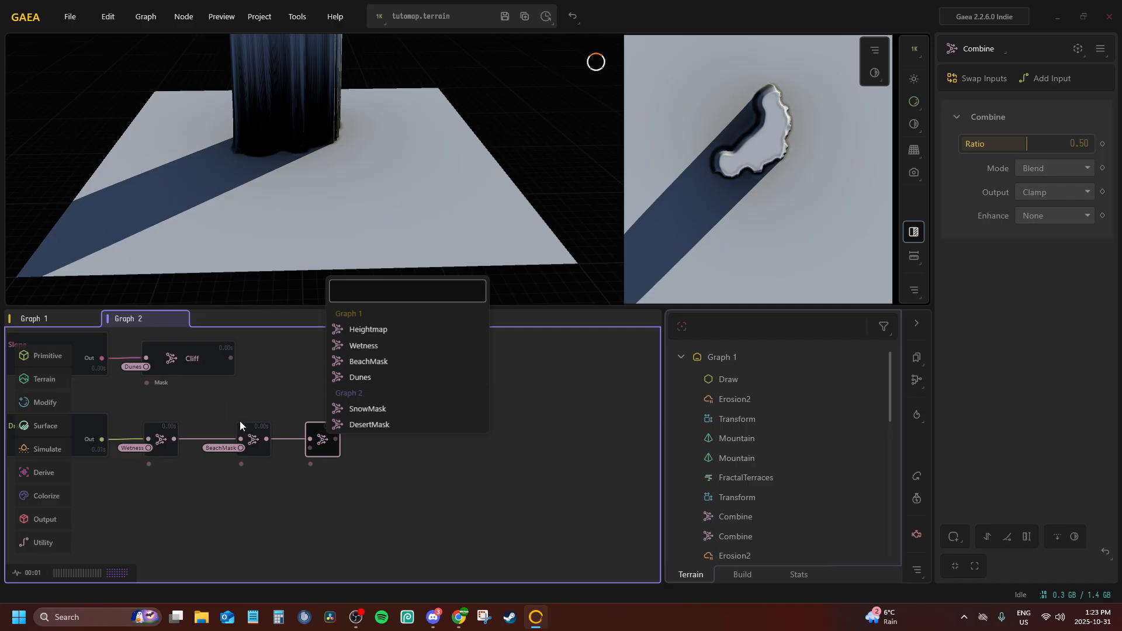
{"action": "left_click", "coordinate": [289, 384]}
Convert the Grass node's output to a portal
{"action": "middle_click_drag", "start_coordinate": [324, 384], "coordinate": [155, 587]}
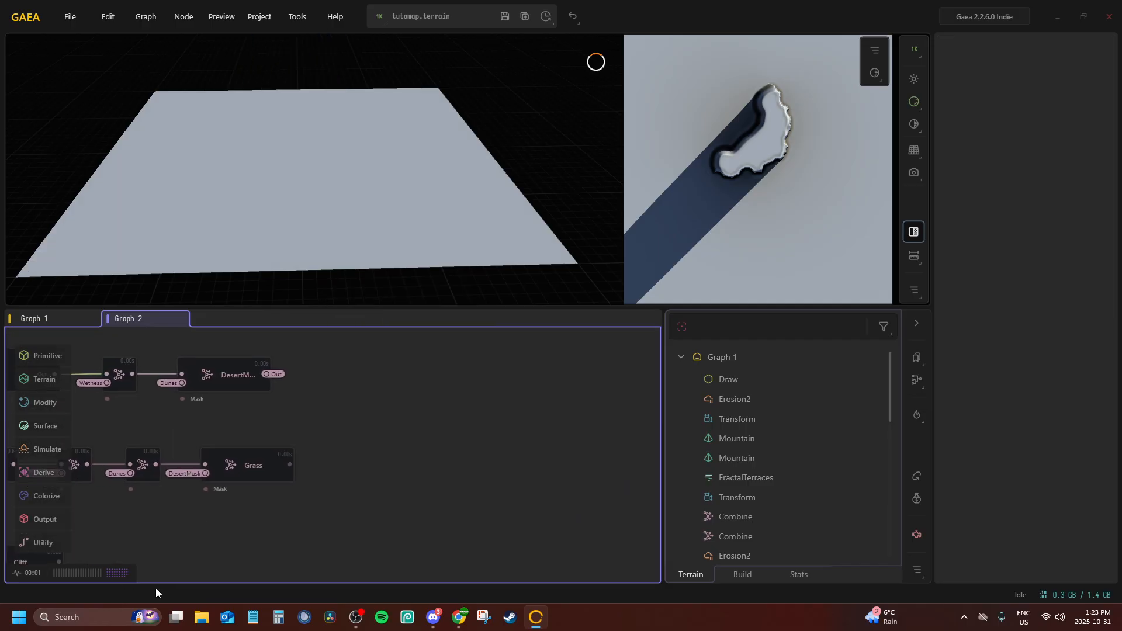
{"action": "left_click", "coordinate": [232, 473]}
{"action": "key", "text": "p"}
{"action": "left_click", "coordinate": [383, 497]}
{"action": "middle_click_drag", "start_coordinate": [330, 388], "coordinate": [458, 351]}
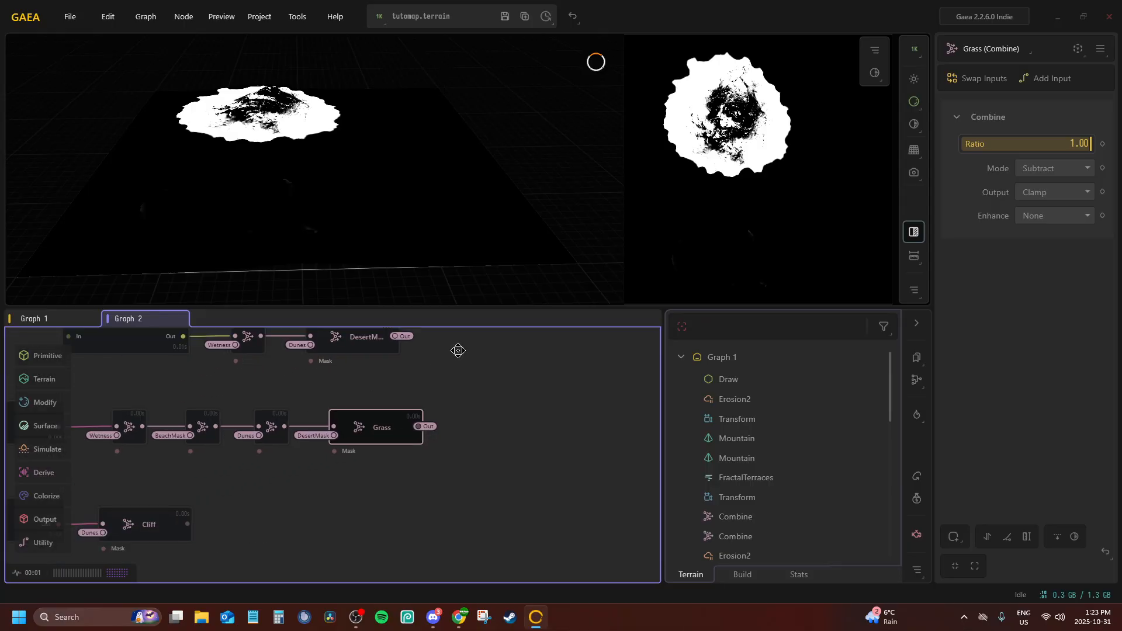
Convert the Cliff node's output to a portal
{"action": "middle_click_drag", "start_coordinate": [133, 533], "coordinate": [310, 464]}
{"action": "left_click", "coordinate": [310, 464]}
{"action": "key", "text": "p"}
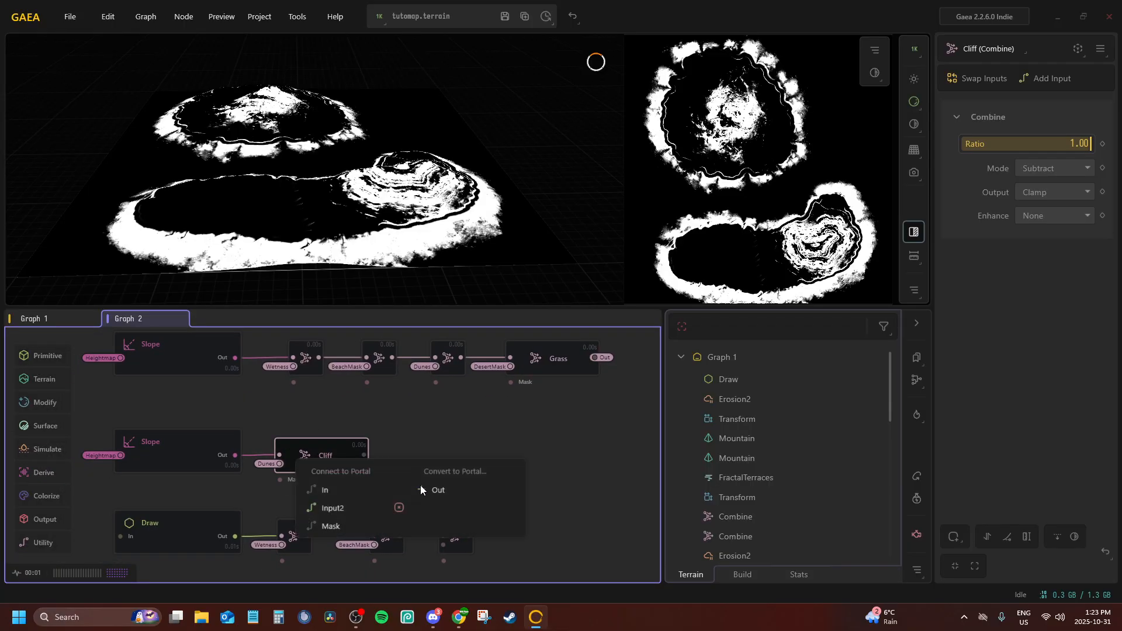
{"action": "left_click", "coordinate": [454, 494]}
Connect the second input of the Draw chain's third Combine node to the Cliff portal
{"action": "middle_click_drag", "start_coordinate": [450, 541], "coordinate": [305, 479]}
{"action": "left_click", "coordinate": [293, 479]}
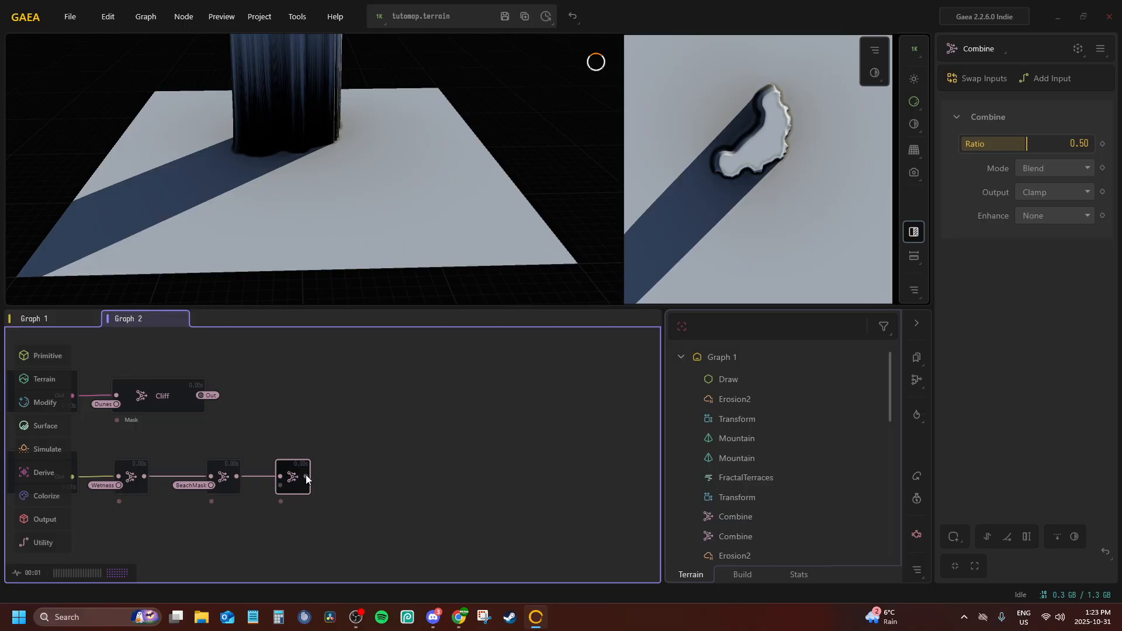
{"action": "key", "text": "p"}
{"action": "left_click", "coordinate": [319, 531]}
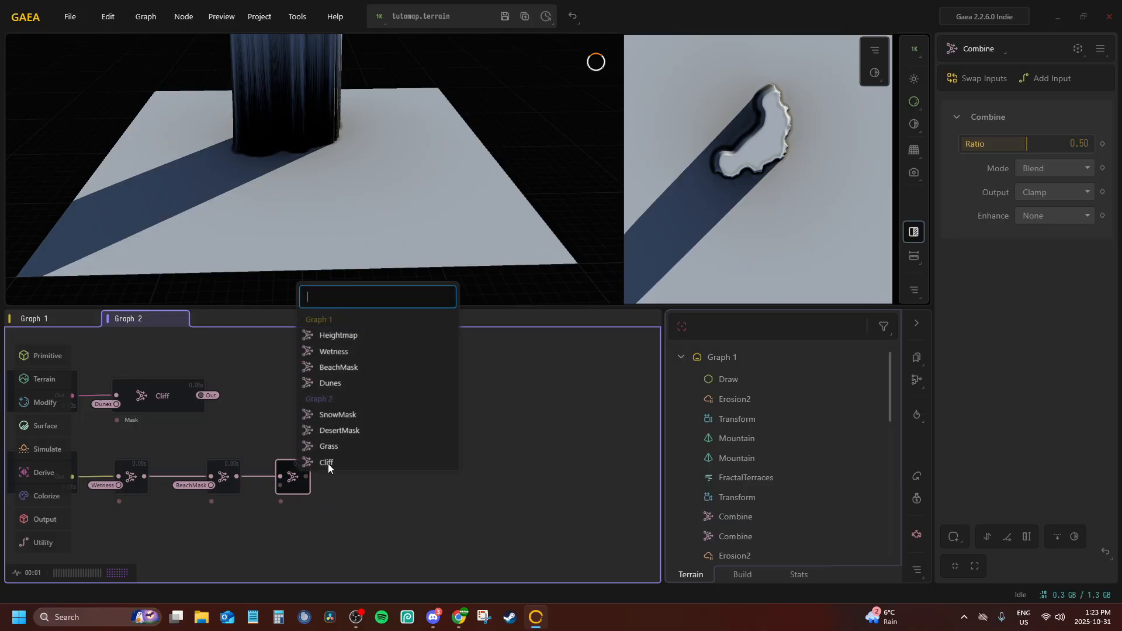
{"action": "left_click", "coordinate": [335, 462]}
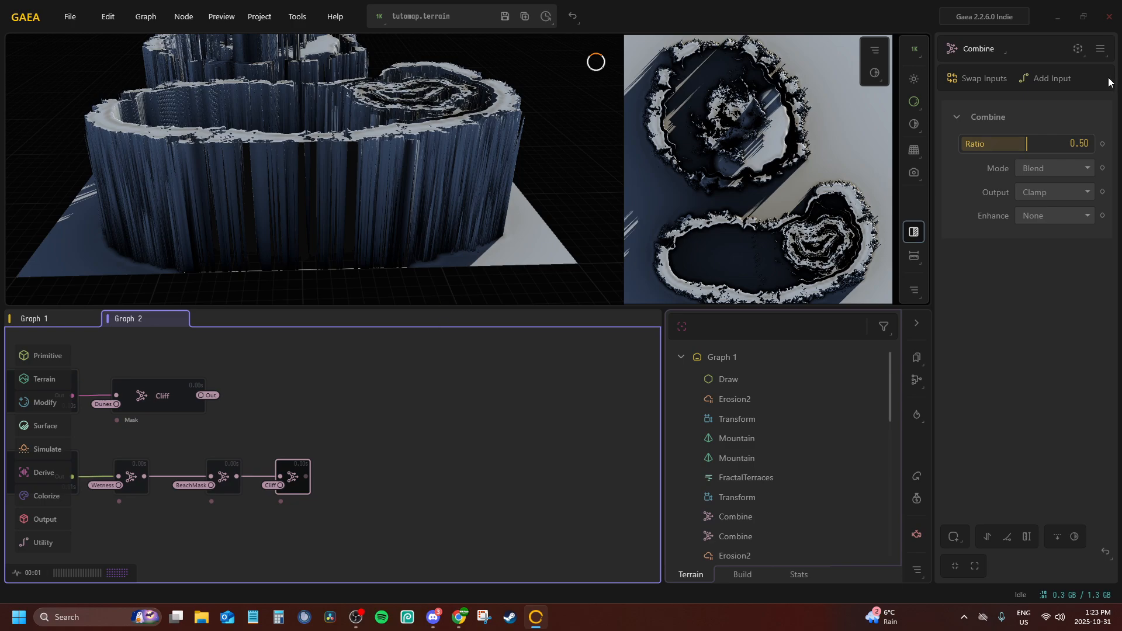
Set the Cliff-fed Combine node to Subtract mode with a ratio of 1.00
{"action": "left_click_drag", "start_coordinate": [1021, 143], "coordinate": [1091, 144]}
{"action": "left_click", "coordinate": [1054, 168]}
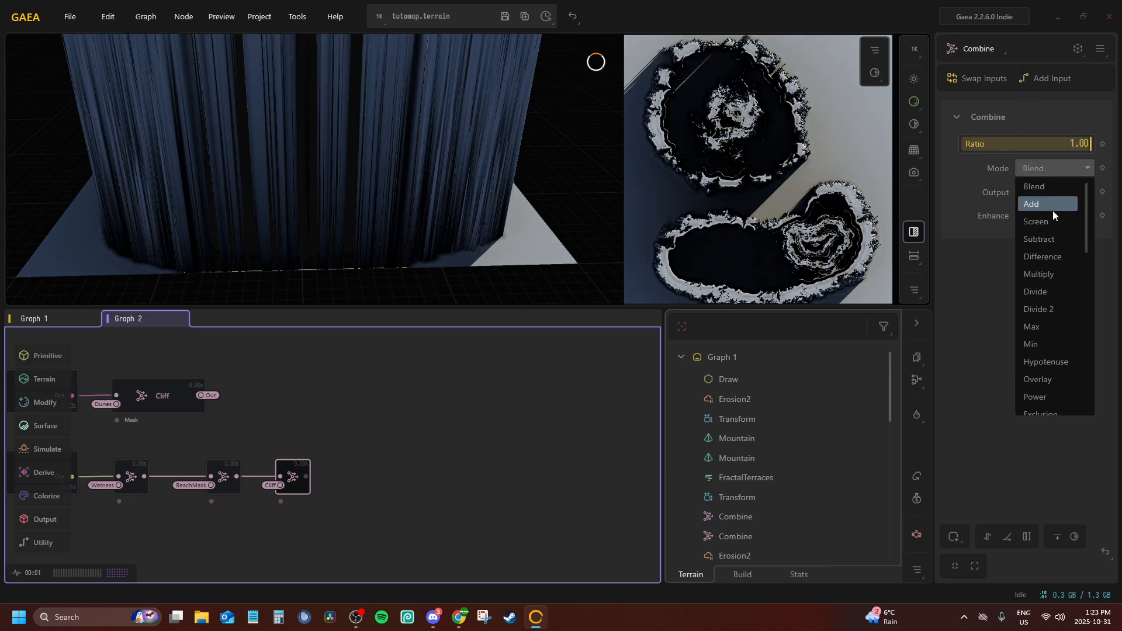
{"action": "left_click", "coordinate": [1040, 240]}
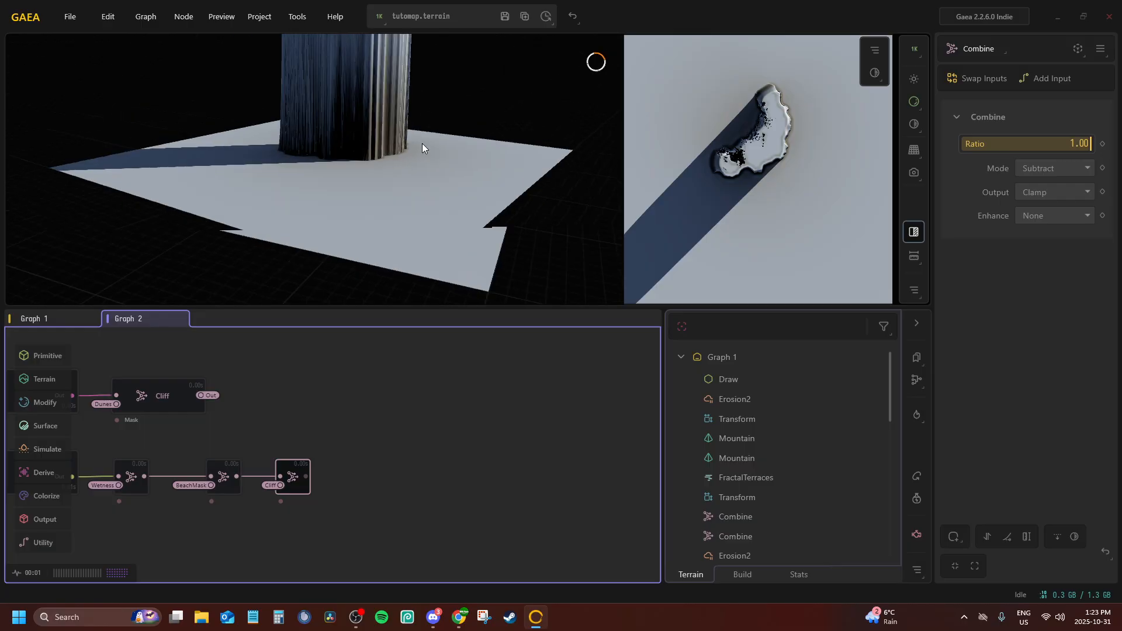
{"action": "scroll", "coordinate": [446, 213], "scroll_direction": "down", "scroll_amount": 5}
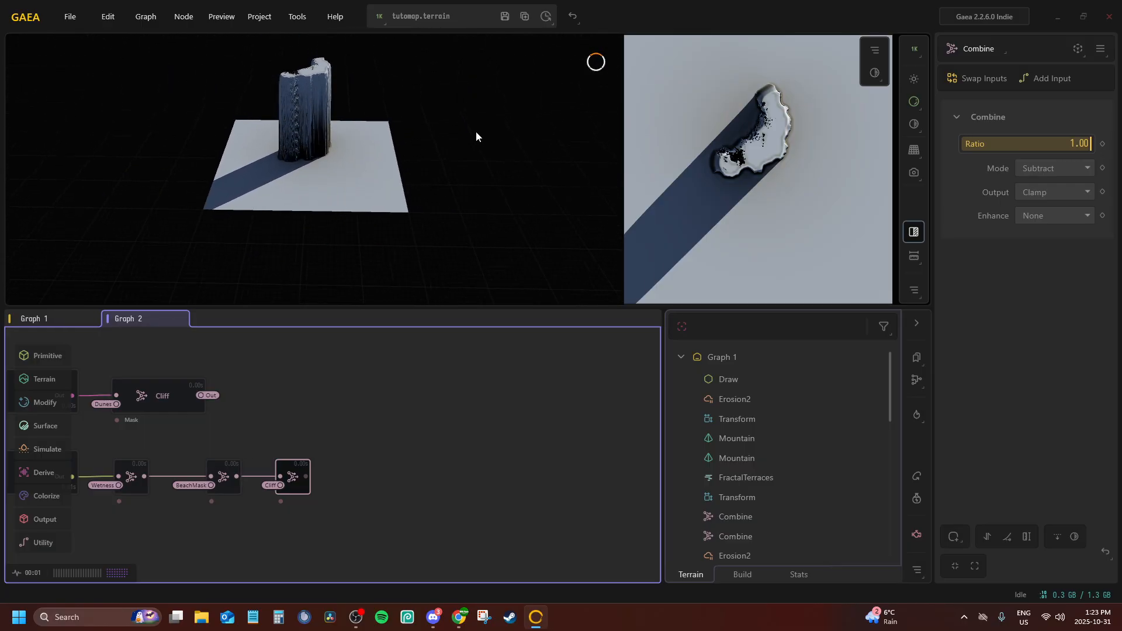
Rename the last Combine node of the Draw chain as Forest and save the terrain file
{"action": "middle_click_drag", "start_coordinate": [377, 432], "coordinate": [408, 410]}
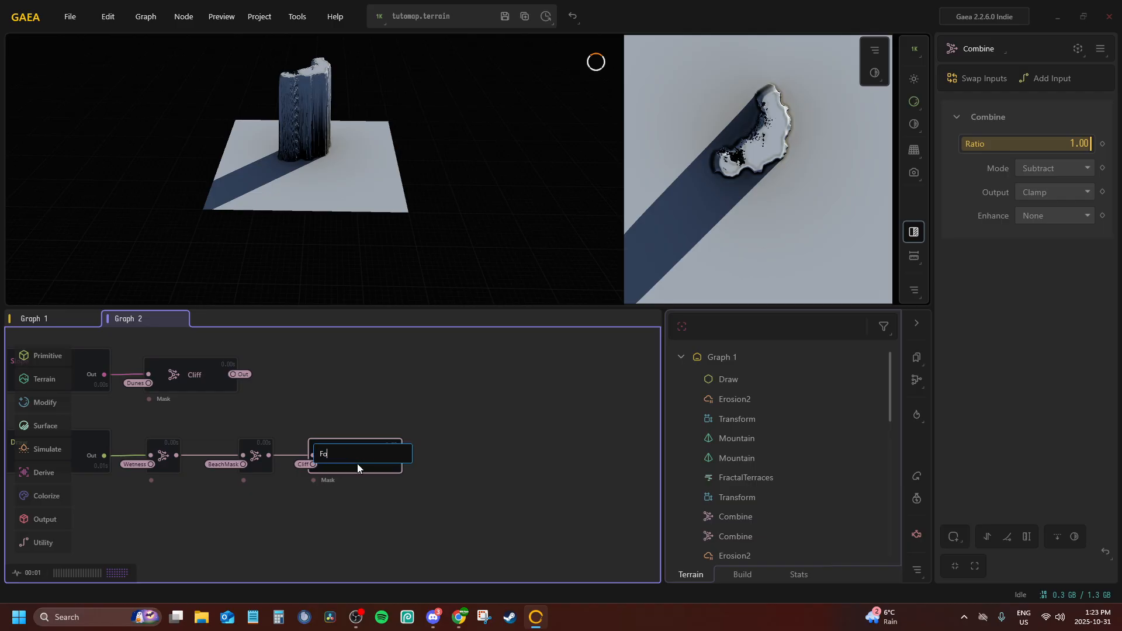
{"action": "type", "text": "t"}
{"action": "key", "text": "Return"}
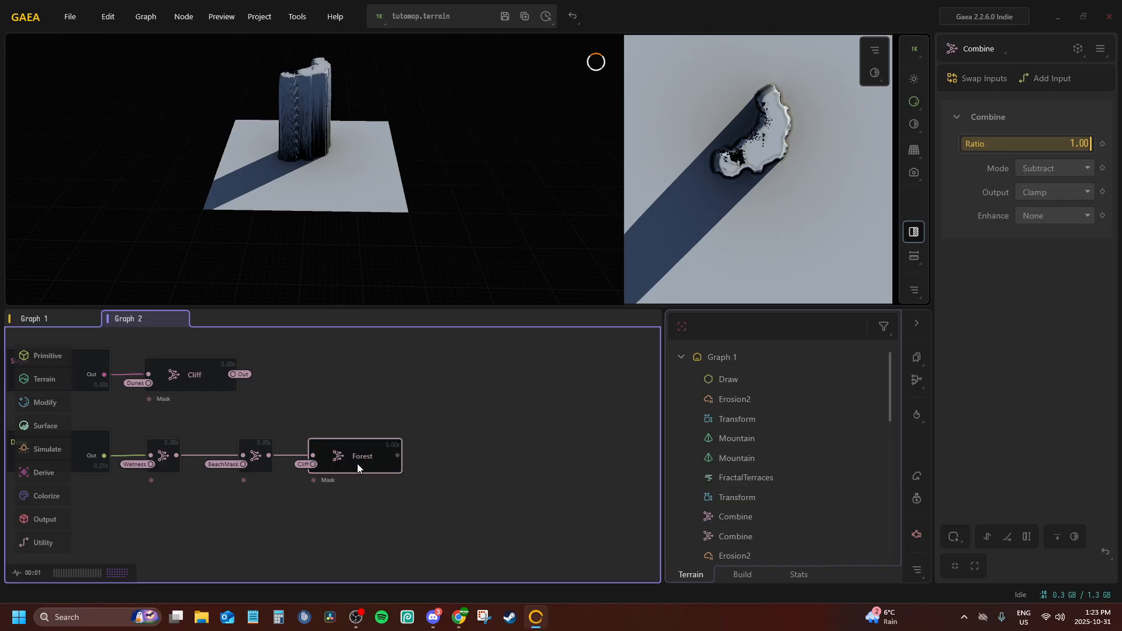
{"action": "left_click", "coordinate": [510, 14]}
Convert the Forest node's output to a portal and save the terrain file again
{"action": "key", "text": "p"}
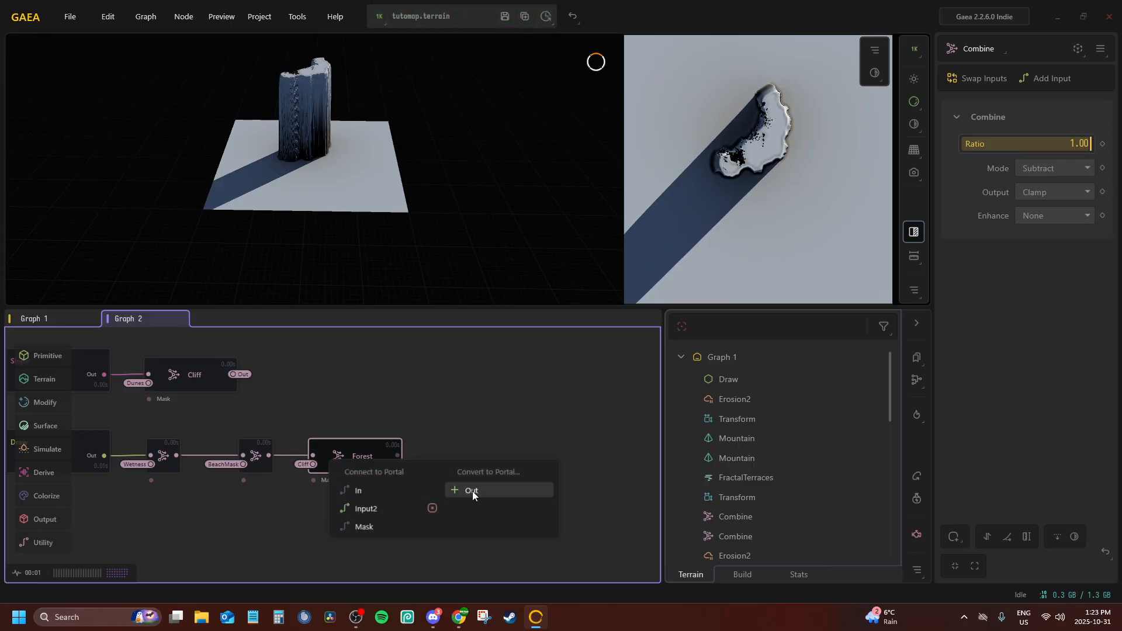
{"action": "left_click", "coordinate": [472, 491]}
{"action": "left_click", "coordinate": [501, 20]}
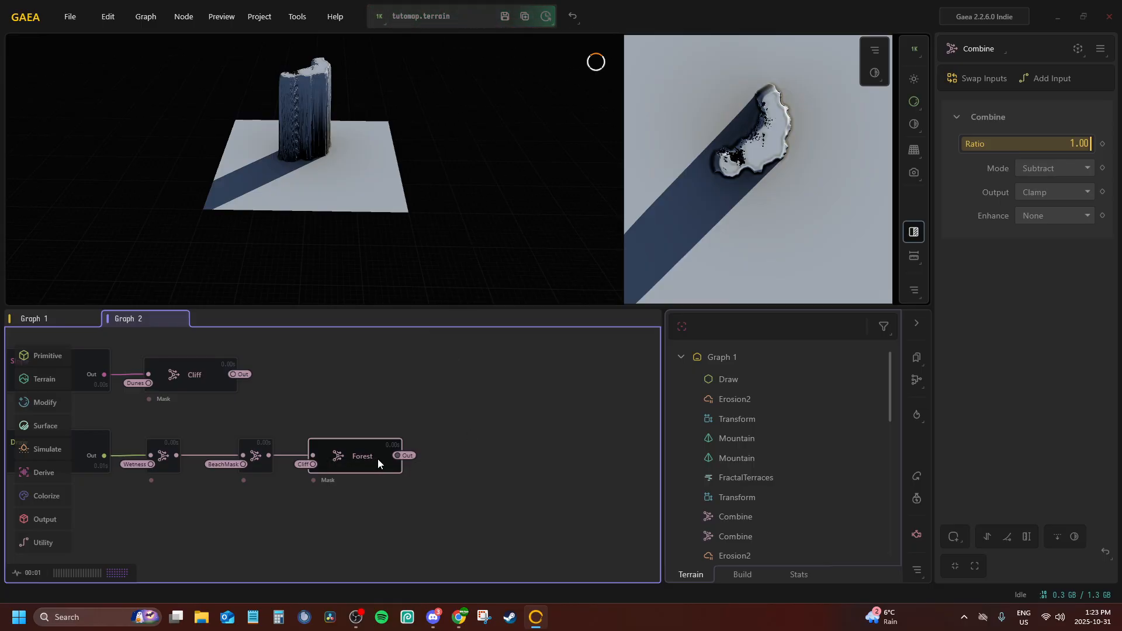
{"action": "middle_click_drag", "start_coordinate": [387, 460], "coordinate": [534, 454]}
{"action": "mouse_move", "coordinate": [269, 480]}
{"action": "middle_mouse_down"}
{"action": "mouse_move", "coordinate": [334, 557]}
{"action": "mouse_move", "coordinate": [192, 584]}
{"action": "middle_mouse_up"}
{"action": "mouse_move", "coordinate": [229, 458]}
{"action": "middle_mouse_down"}
{"action": "mouse_move", "coordinate": [253, 458]}
{"action": "mouse_move", "coordinate": [280, 552]}
{"action": "middle_mouse_up"}
{"action": "middle_click_drag", "start_coordinate": [371, 371], "coordinate": [342, 462]}
{"action": "left_click", "coordinate": [391, 416]}
{"action": "middle_click_drag", "start_coordinate": [364, 396], "coordinate": [387, 138]}
{"action": "left_click", "coordinate": [467, 503]}
{"action": "mouse_move", "coordinate": [417, 449]}
{"action": "middle_mouse_down"}
{"action": "mouse_move", "coordinate": [483, 388]}
{"action": "mouse_move", "coordinate": [510, 379]}
{"action": "middle_mouse_up"}
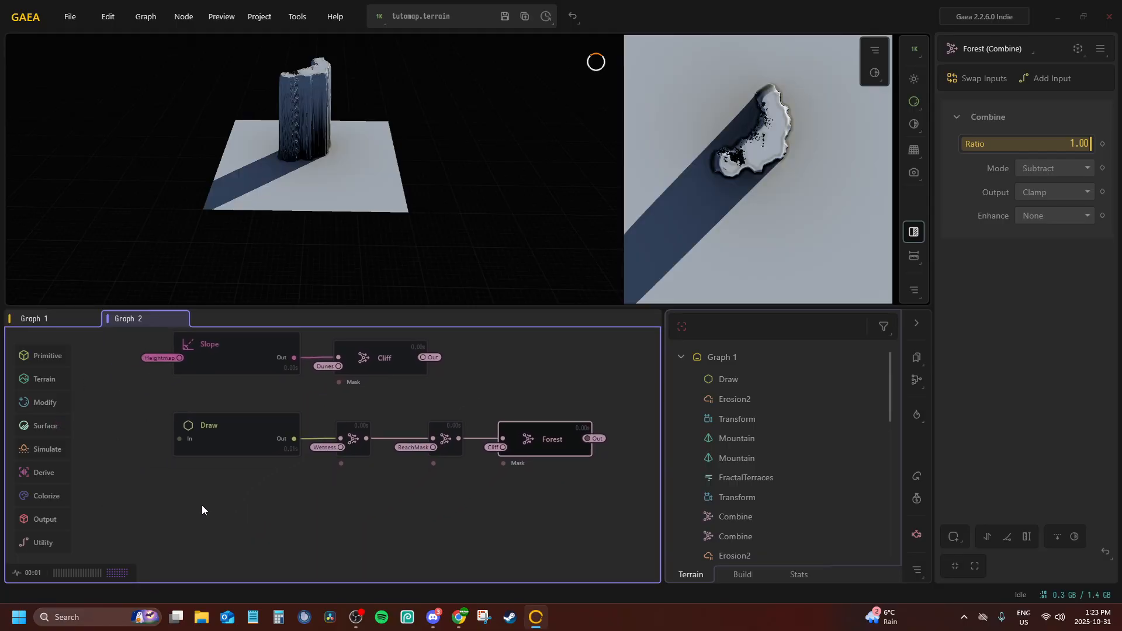
Duplicate the whole chain from the Draw node to the Forest node and place the copy directly below it
{"action": "middle_click_drag", "start_coordinate": [201, 504], "coordinate": [244, 474]}
{"action": "left_click", "coordinate": [254, 401]}
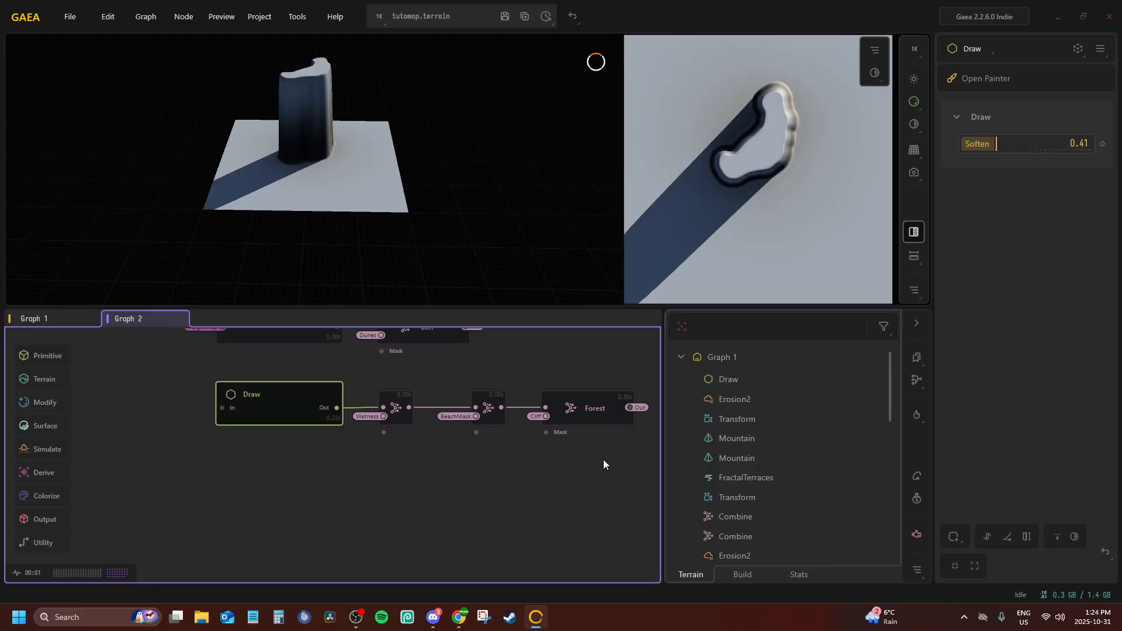
{"action": "mouse_move", "coordinate": [604, 461]}
{"action": "left_mouse_down"}
{"action": "mouse_move", "coordinate": [475, 414]}
{"action": "mouse_move", "coordinate": [221, 384]}
{"action": "left_mouse_up"}
{"action": "right_click", "coordinate": [274, 405]}
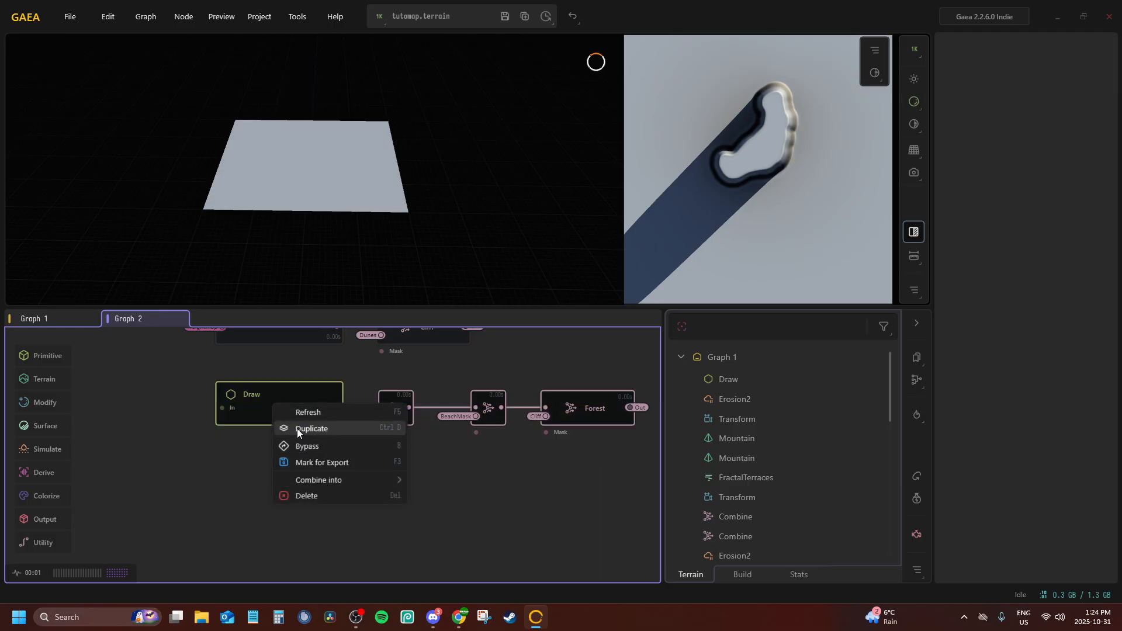
{"action": "left_click", "coordinate": [300, 426]}
{"action": "left_click_drag", "start_coordinate": [314, 443], "coordinate": [286, 470]}
{"action": "middle_click_drag", "start_coordinate": [568, 470], "coordinate": [419, 450]}
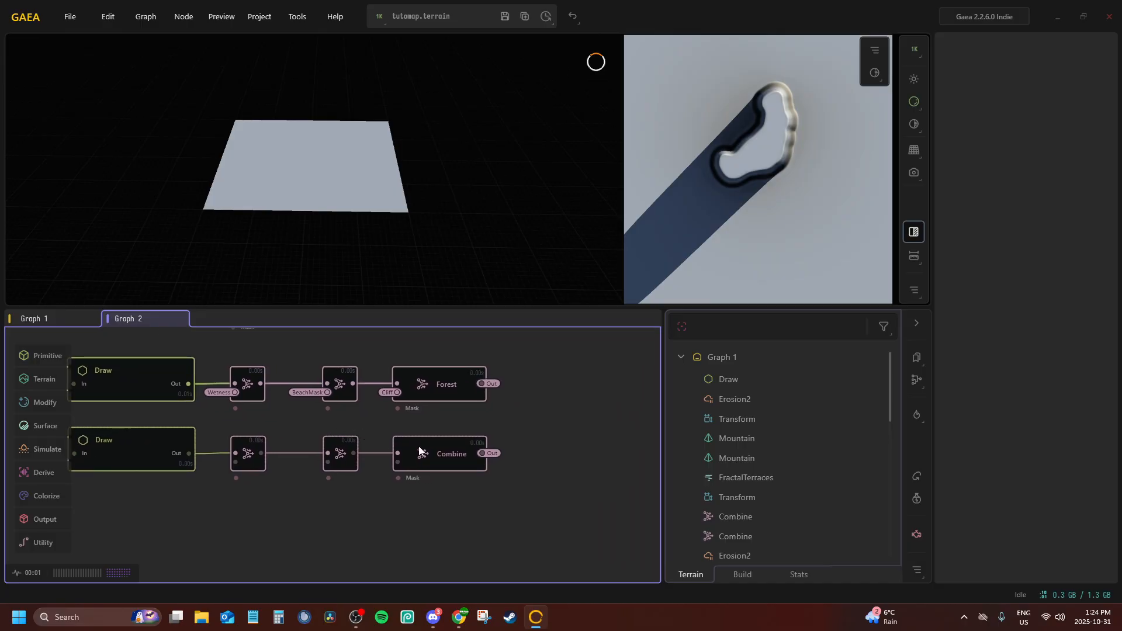
Rename the last Combine node of the duplicated chain as Jungle
{"action": "left_click", "coordinate": [432, 429]}
{"action": "left_click", "coordinate": [440, 445]}
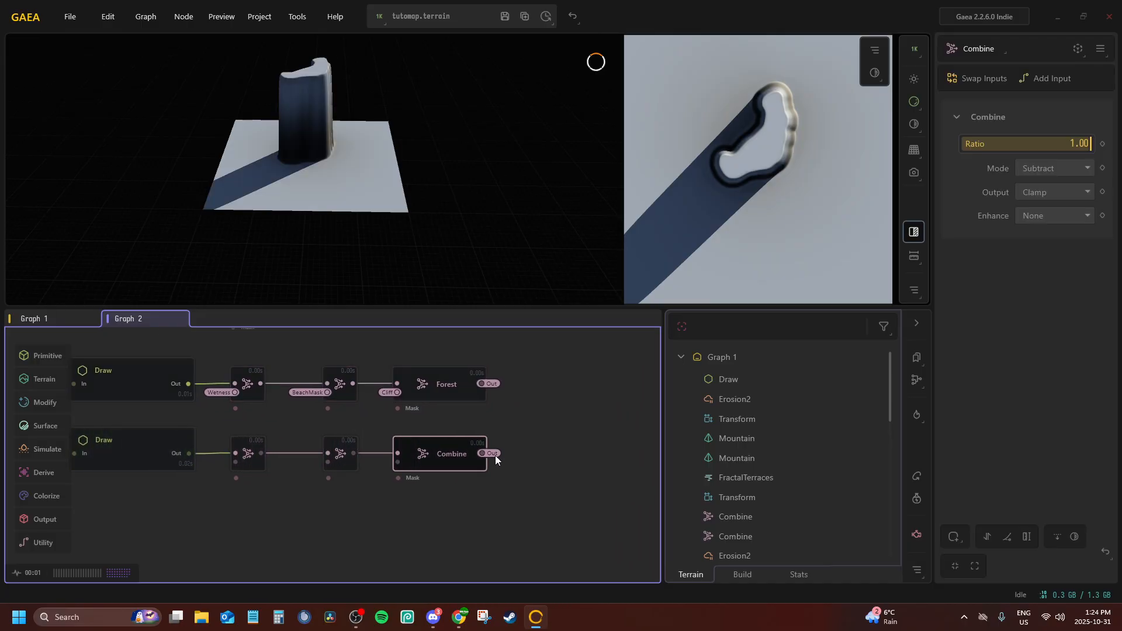
{"action": "key", "text": "F2"}
{"action": "type", "text": "Jungle"}
{"action": "key", "text": "Return"}
Connect the second input of the Jungle chain's middle Combine node to the BeachMask portal
{"action": "middle_click_drag", "start_coordinate": [386, 417], "coordinate": [441, 404]}
{"action": "left_click", "coordinate": [398, 437]}
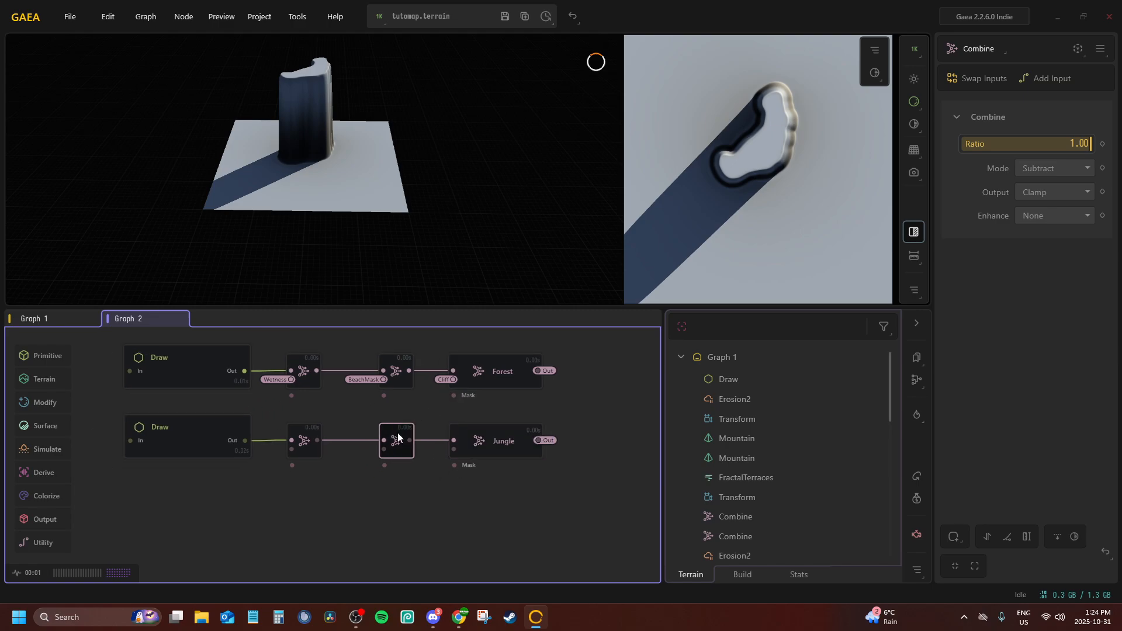
{"action": "right_click", "coordinate": [397, 437]}
{"action": "left_click", "coordinate": [450, 494]}
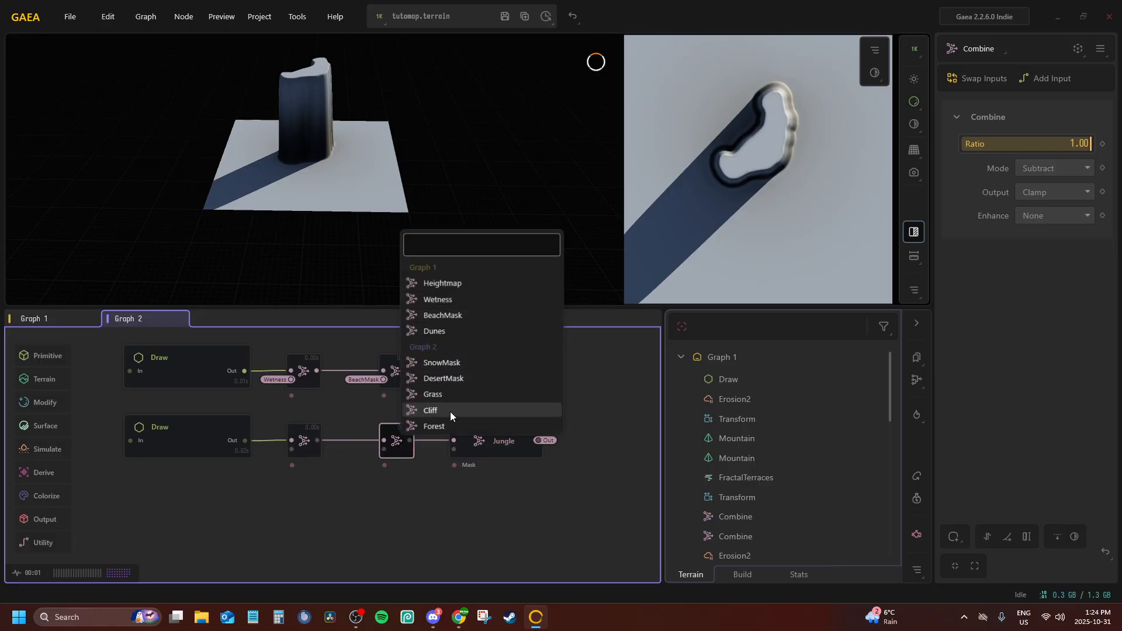
{"action": "left_click", "coordinate": [433, 315]}
Connect the second input of the Jungle chain's first Combine node to the Wetness portal
{"action": "left_click", "coordinate": [309, 439]}
{"action": "right_click", "coordinate": [310, 437]}
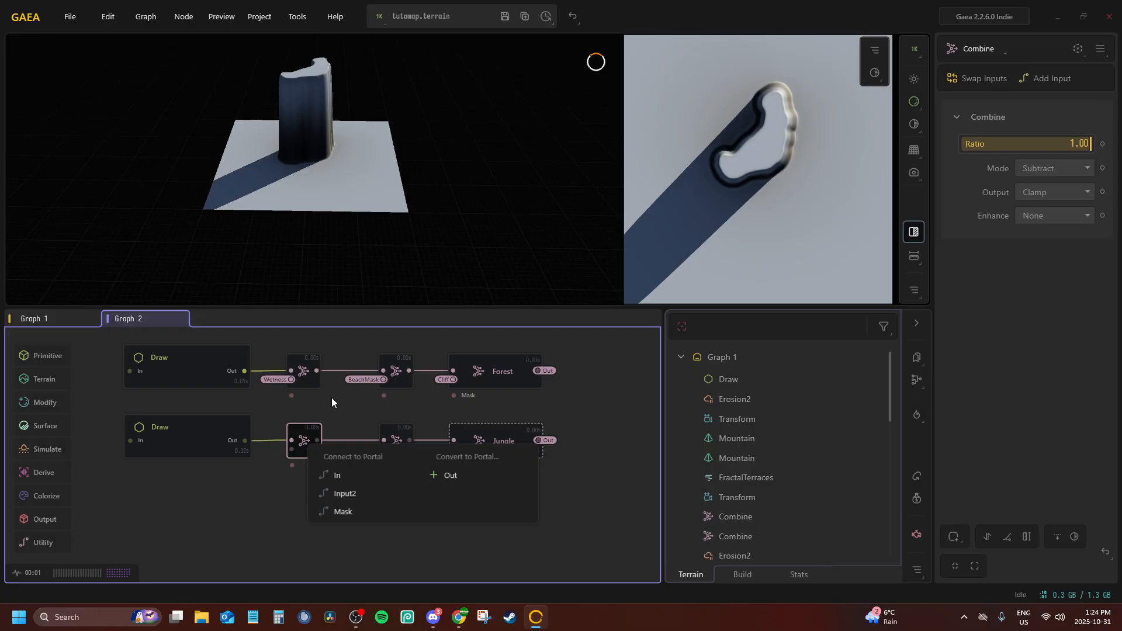
{"action": "left_click", "coordinate": [373, 495]}
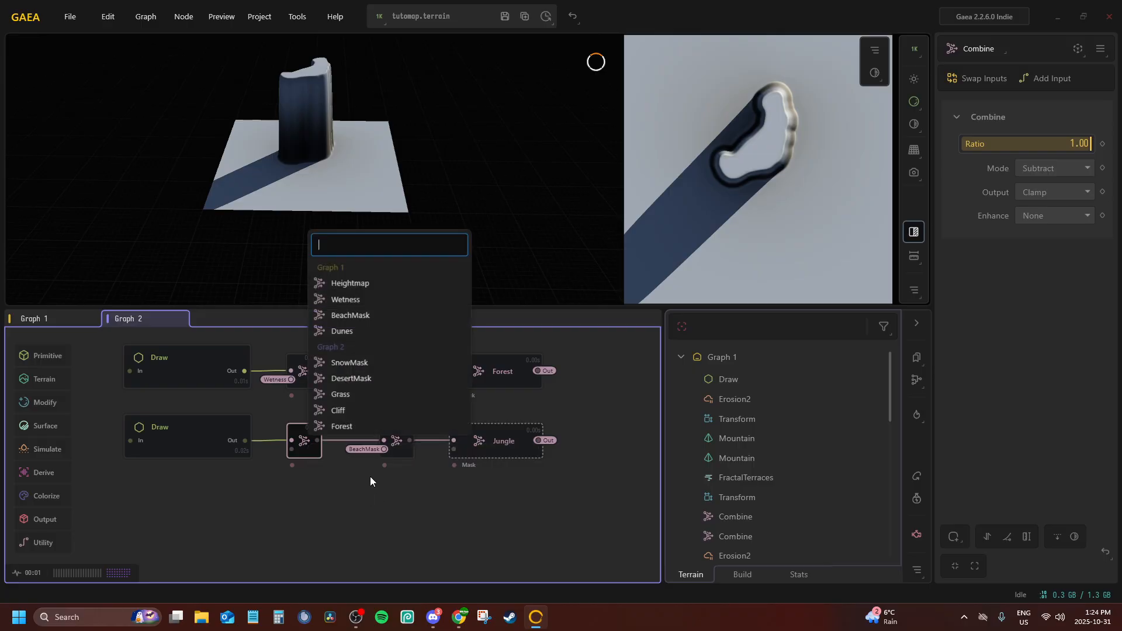
{"action": "left_click", "coordinate": [345, 299]}
{"action": "left_click", "coordinate": [191, 422]}
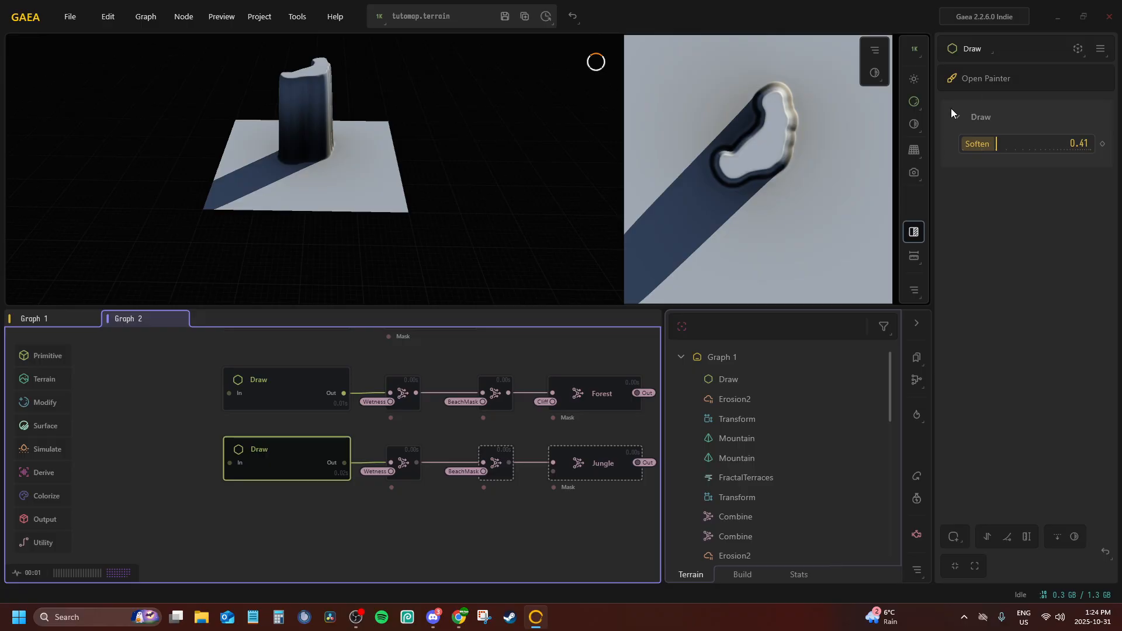
{"action": "left_click", "coordinate": [587, 472]}
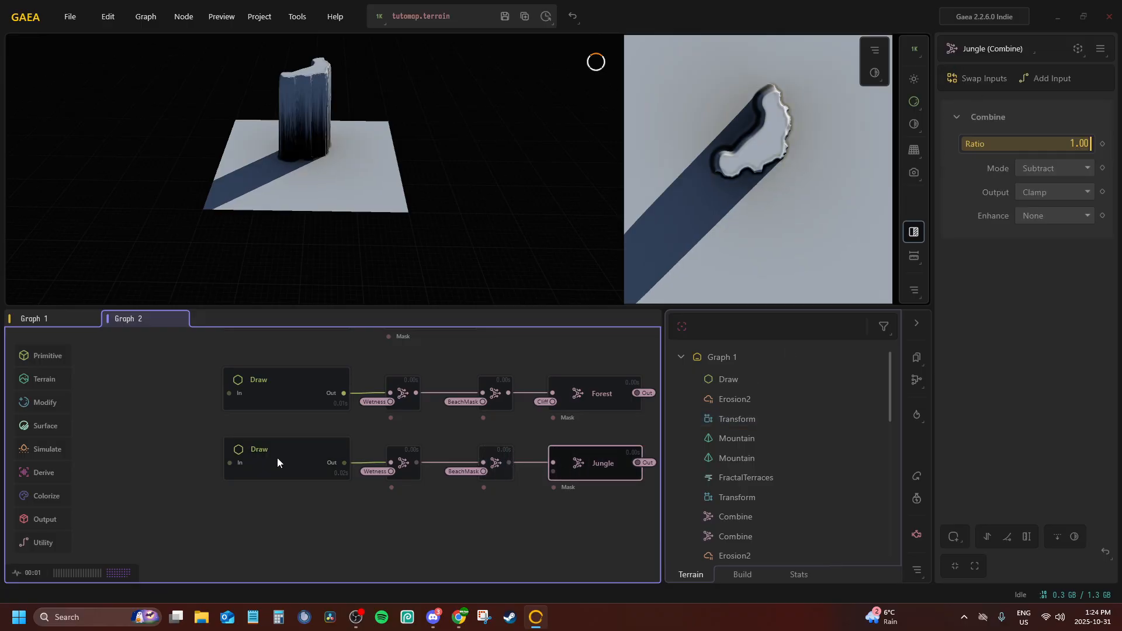
{"action": "left_click", "coordinate": [277, 458]}
{"action": "left_click", "coordinate": [985, 79]}
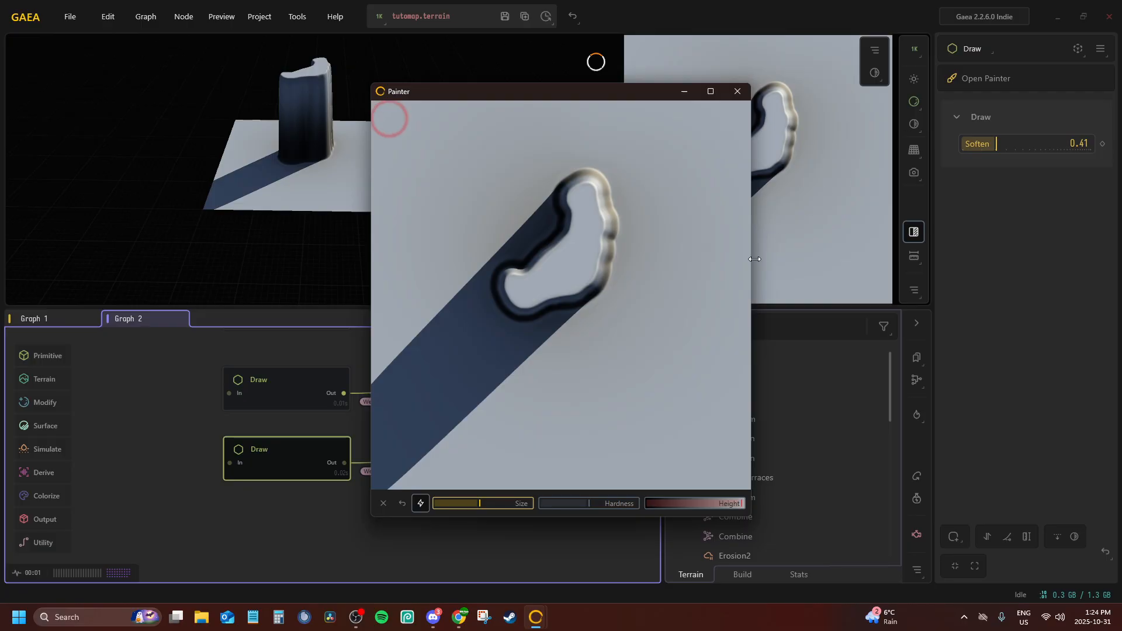
{"action": "left_click", "coordinate": [736, 91]}
Connect the Jungle node's second input to the Cliff portal
{"action": "left_click", "coordinate": [582, 463]}
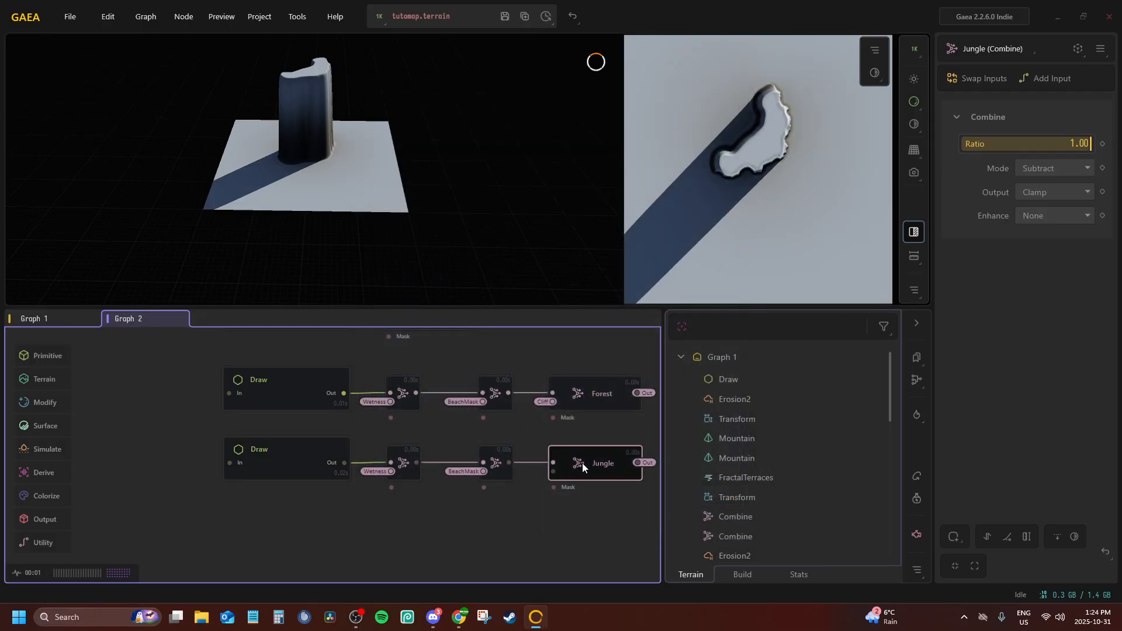
{"action": "right_click", "coordinate": [558, 468]}
{"action": "left_click", "coordinate": [594, 516]}
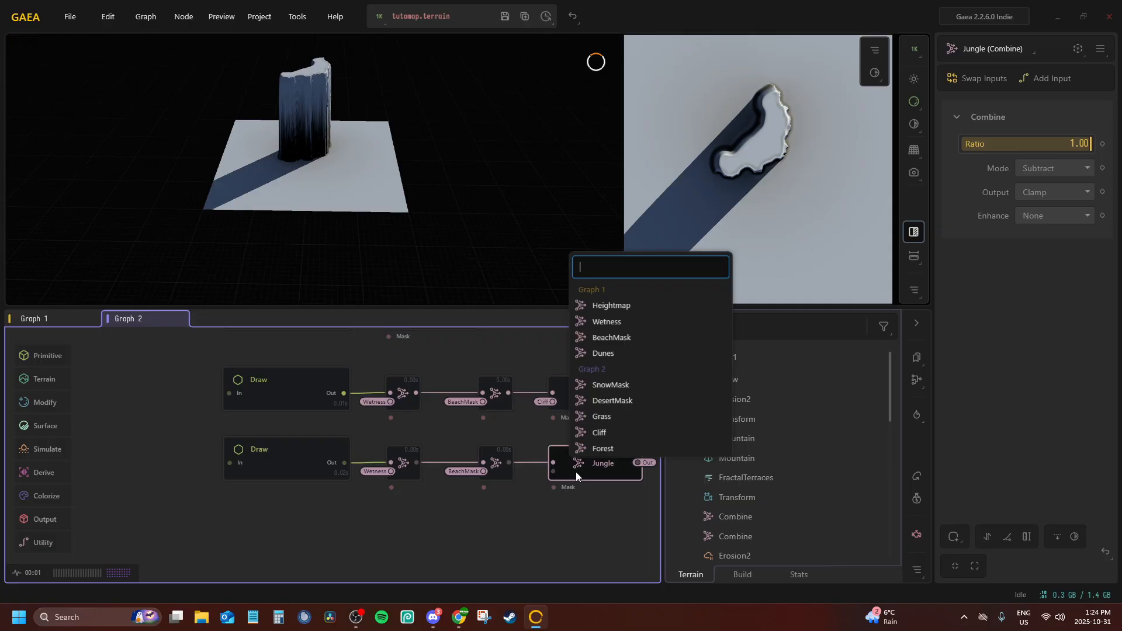
{"action": "left_click", "coordinate": [599, 432]}
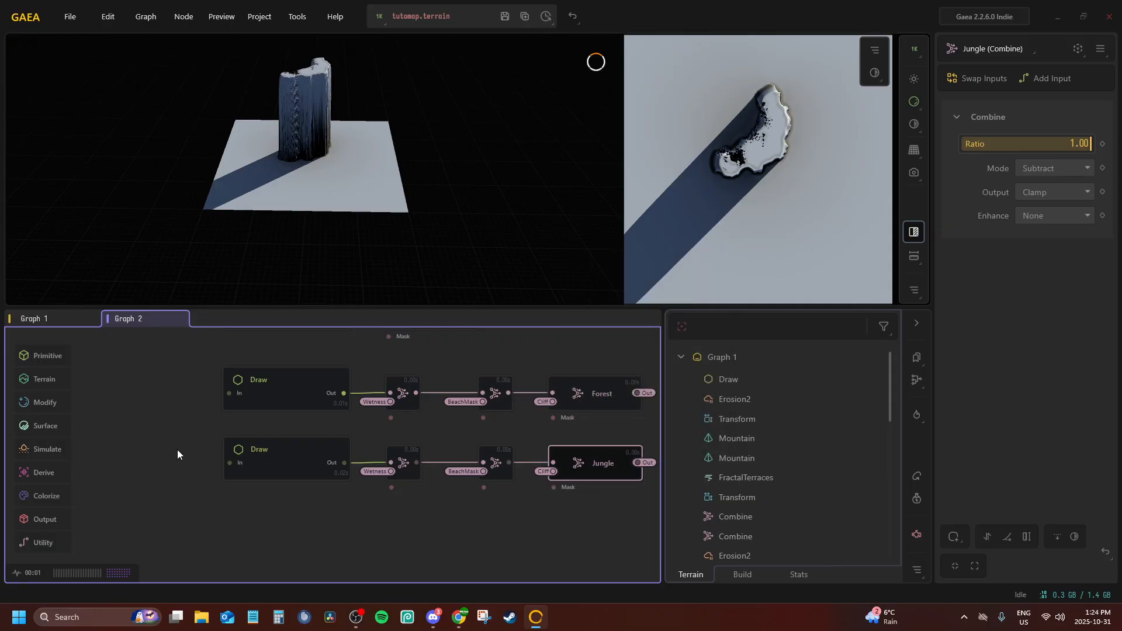
Lock the preview to the Snow node so the terrain shows as the painting reference
{"action": "left_click", "coordinate": [314, 457]}
{"action": "scroll", "coordinate": [327, 409], "scroll_direction": "up", "scroll_amount": 5}
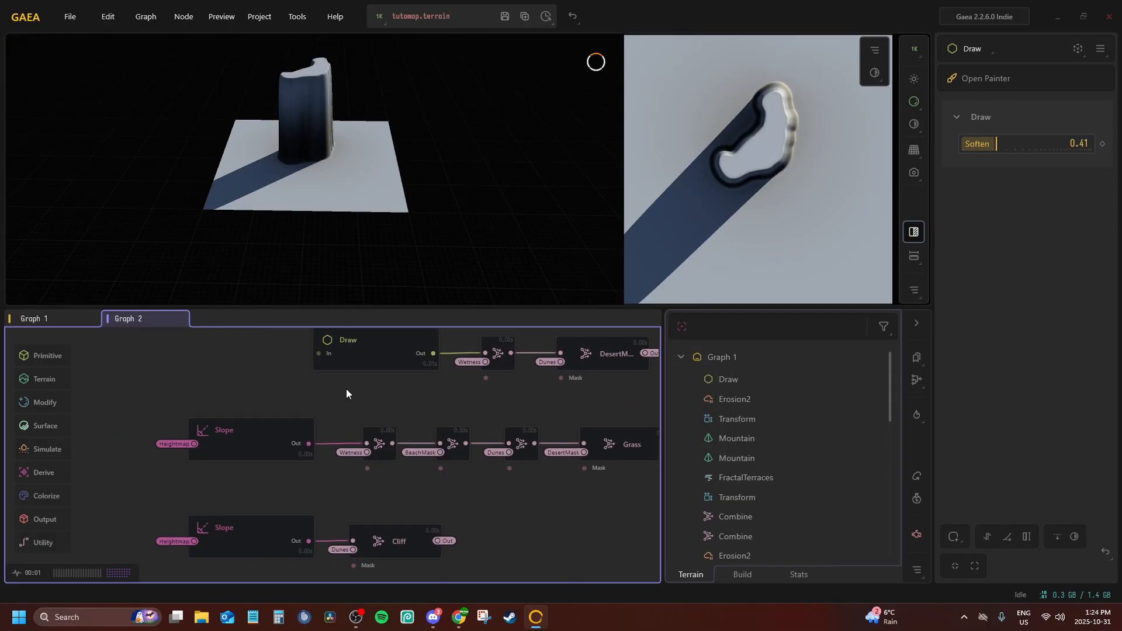
{"action": "left_click", "coordinate": [332, 374]}
{"action": "scroll", "coordinate": [331, 373], "scroll_direction": "down", "scroll_amount": 5}
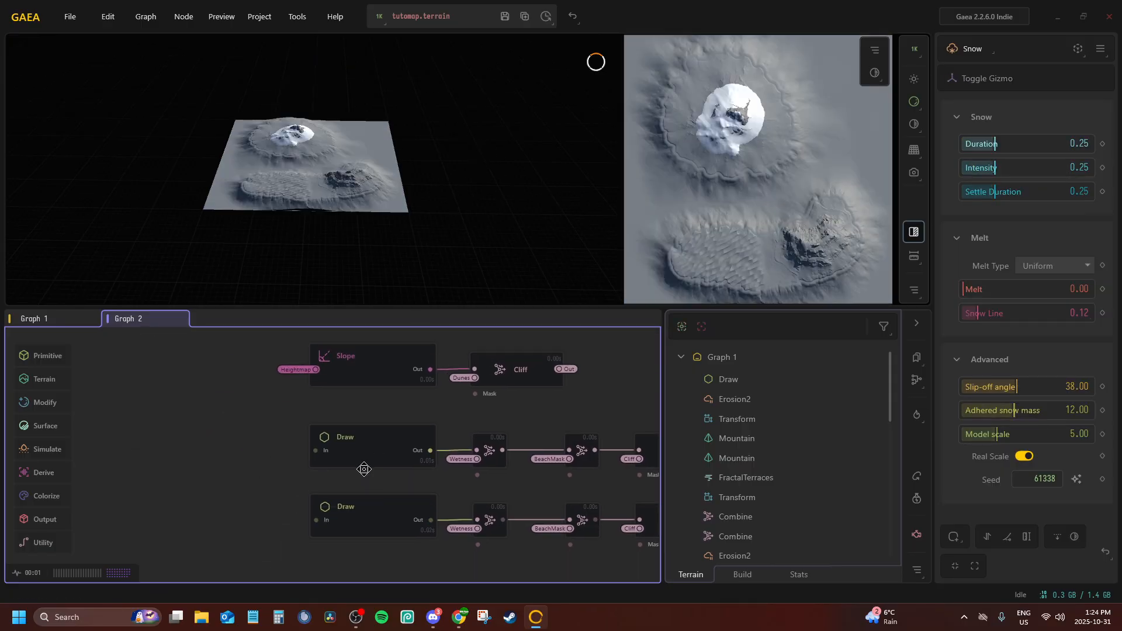
Repaint the Jungle chain's Draw mask along the west and north slopes around the snowy mountain
{"action": "left_click", "coordinate": [346, 468]}
{"action": "left_click", "coordinate": [982, 78]}
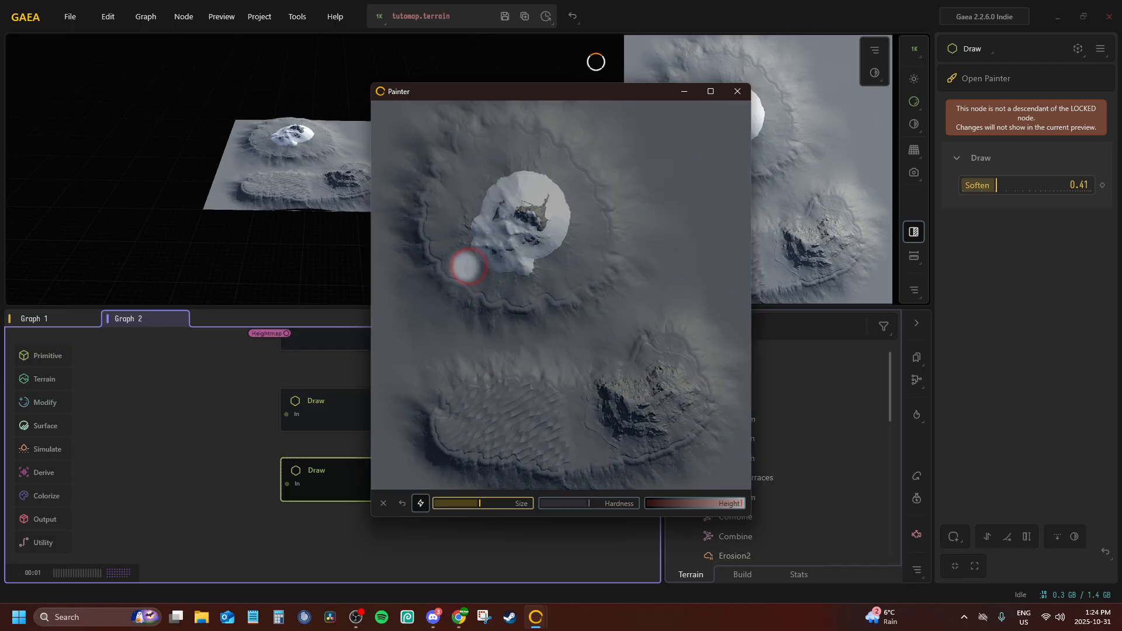
{"action": "mouse_move", "coordinate": [463, 263]}
{"action": "left_mouse_down"}
{"action": "mouse_move", "coordinate": [509, 302]}
{"action": "mouse_move", "coordinate": [437, 234]}
{"action": "mouse_move", "coordinate": [468, 213]}
{"action": "mouse_move", "coordinate": [431, 212]}
{"action": "left_mouse_up"}
{"action": "mouse_move", "coordinate": [531, 156]}
{"action": "left_mouse_down"}
{"action": "mouse_move", "coordinate": [515, 170]}
{"action": "mouse_move", "coordinate": [524, 144]}
{"action": "mouse_move", "coordinate": [552, 151]}
{"action": "mouse_move", "coordinate": [591, 203]}
{"action": "mouse_move", "coordinate": [558, 184]}
{"action": "left_mouse_up"}
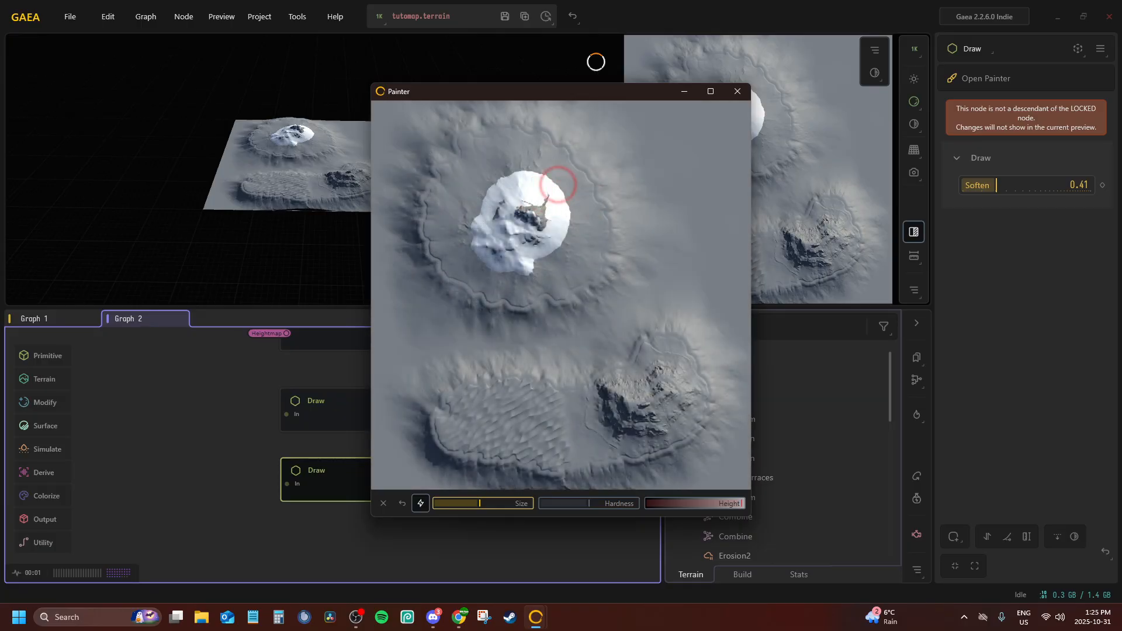
{"action": "left_click", "coordinate": [735, 93]}
Remove the preview lock and preview the Jungle node's mask
{"action": "middle_click_drag", "start_coordinate": [445, 428], "coordinate": [187, 408]}
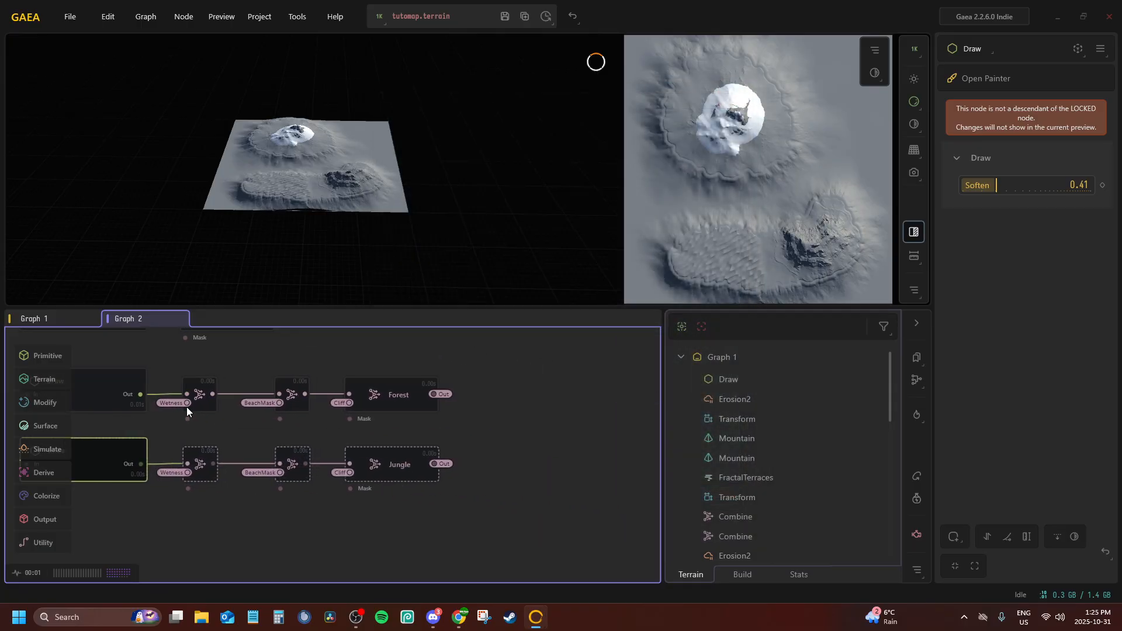
{"action": "left_click", "coordinate": [374, 454]}
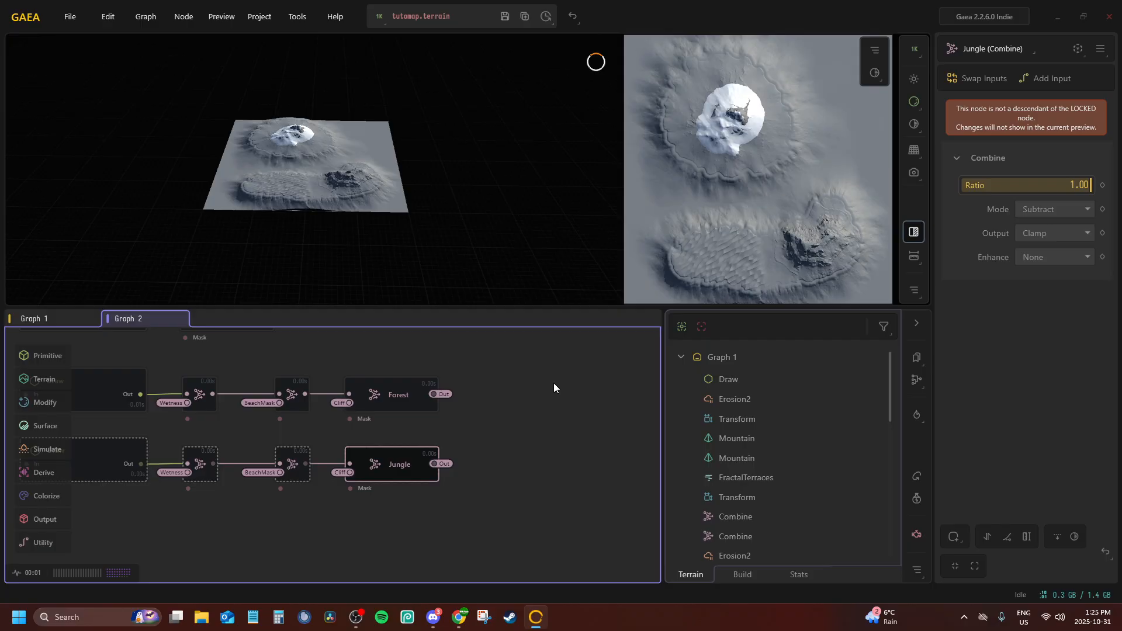
{"action": "key", "text": "f"}
{"action": "middle_click_drag", "start_coordinate": [401, 402], "coordinate": [444, 382]}
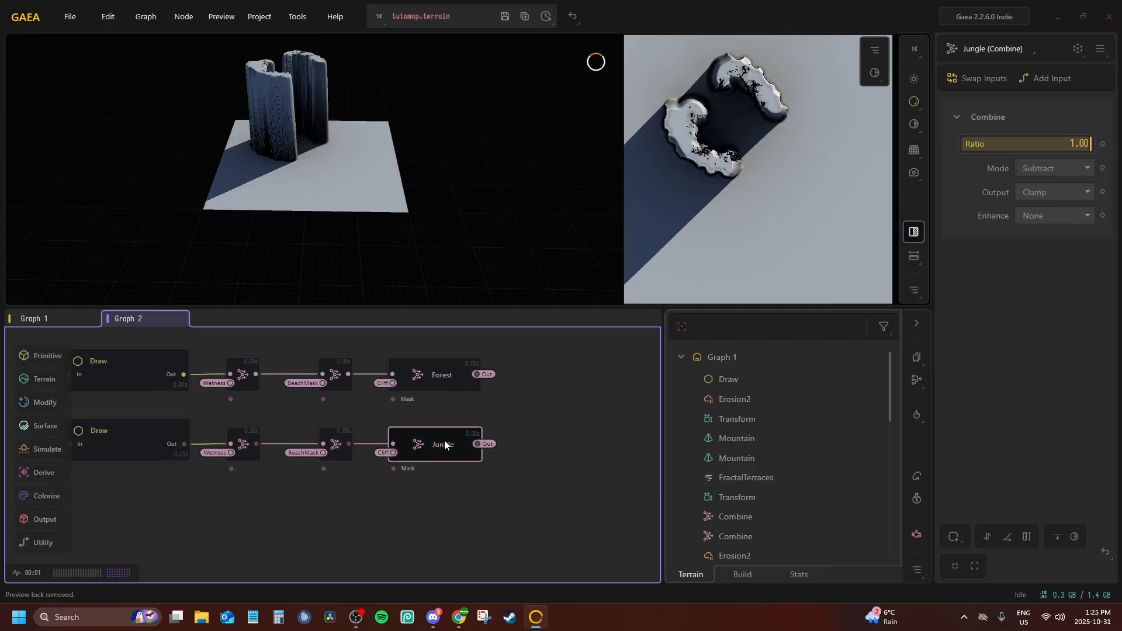
Insert a new Combine node between the BeachMask Combine and the Jungle node, aligned with the chain
{"action": "left_click_drag", "start_coordinate": [444, 444], "coordinate": [538, 444]}
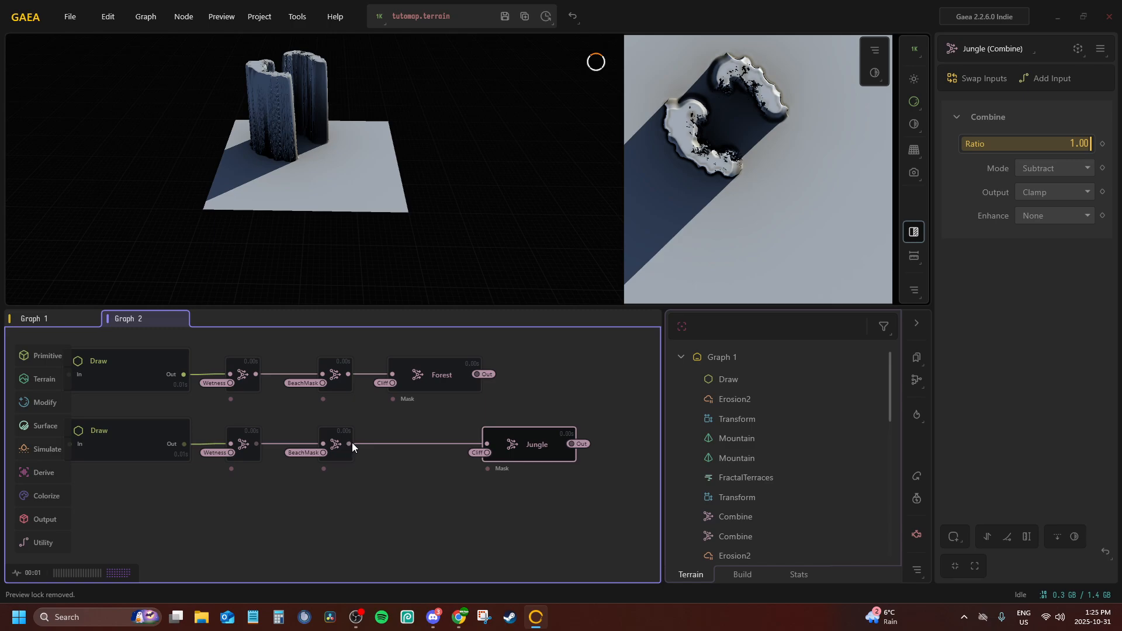
{"action": "left_click_drag", "start_coordinate": [349, 444], "coordinate": [386, 436]}
{"action": "type", "text": "com"}
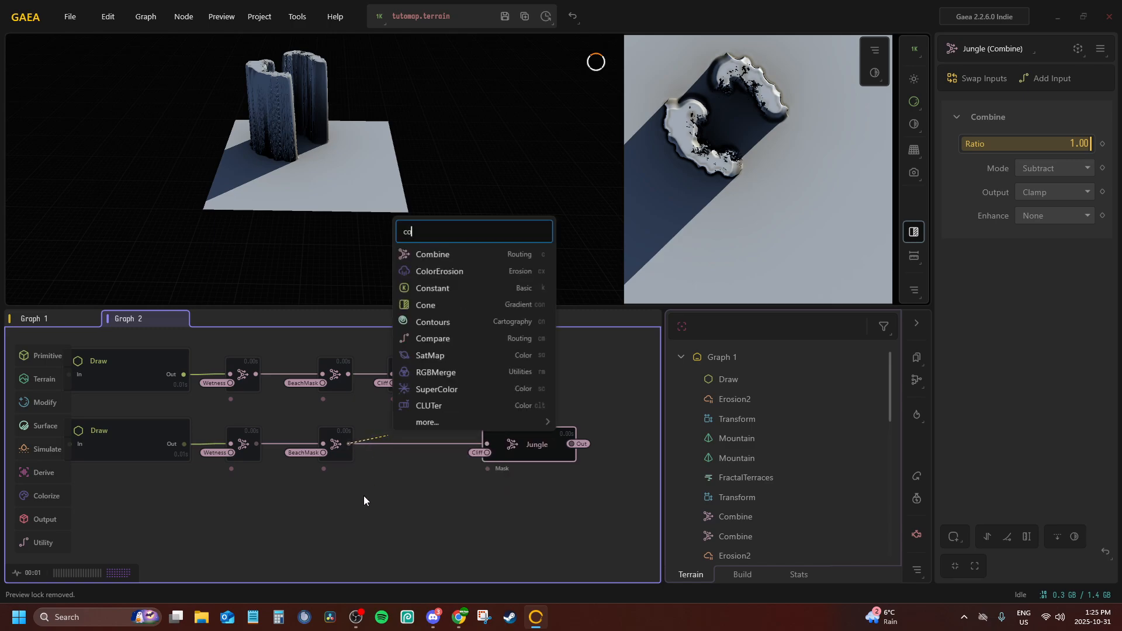
{"action": "key", "text": "Return"}
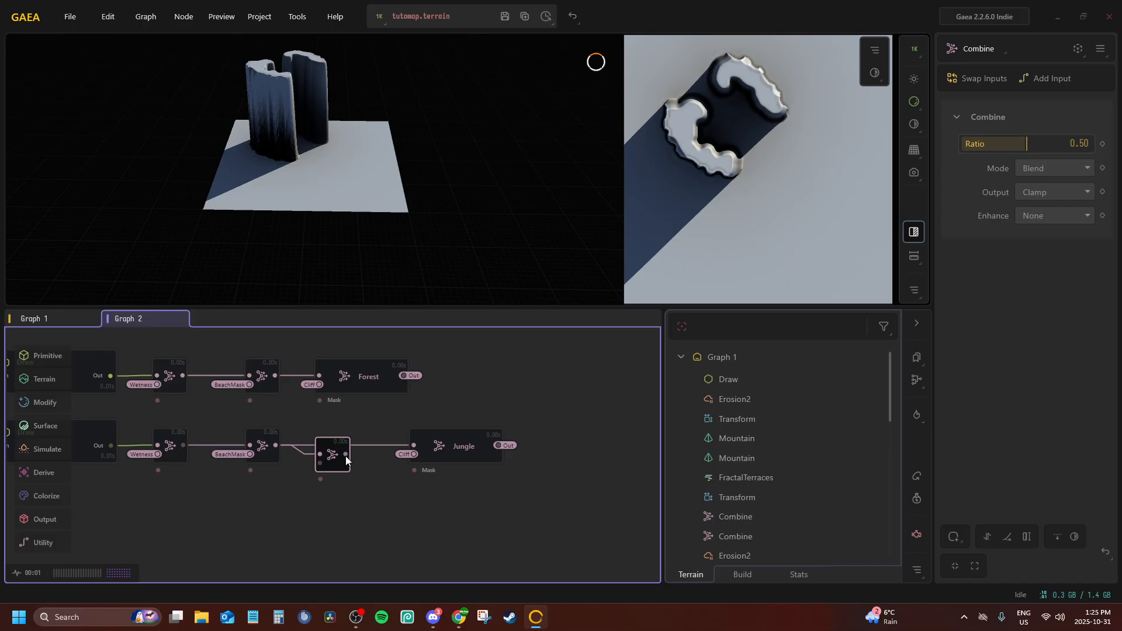
{"action": "left_click_drag", "start_coordinate": [345, 455], "coordinate": [414, 445]}
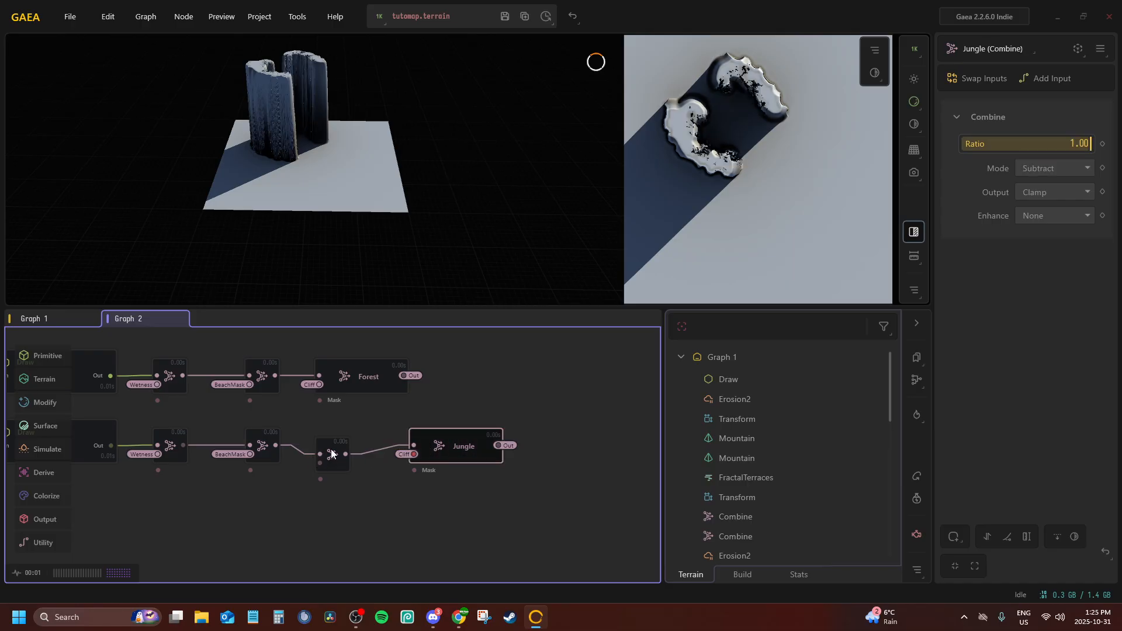
{"action": "left_click_drag", "start_coordinate": [331, 450], "coordinate": [334, 445]}
Connect the new Combine node's second input to the Forest portal
{"action": "right_click", "coordinate": [334, 449]}
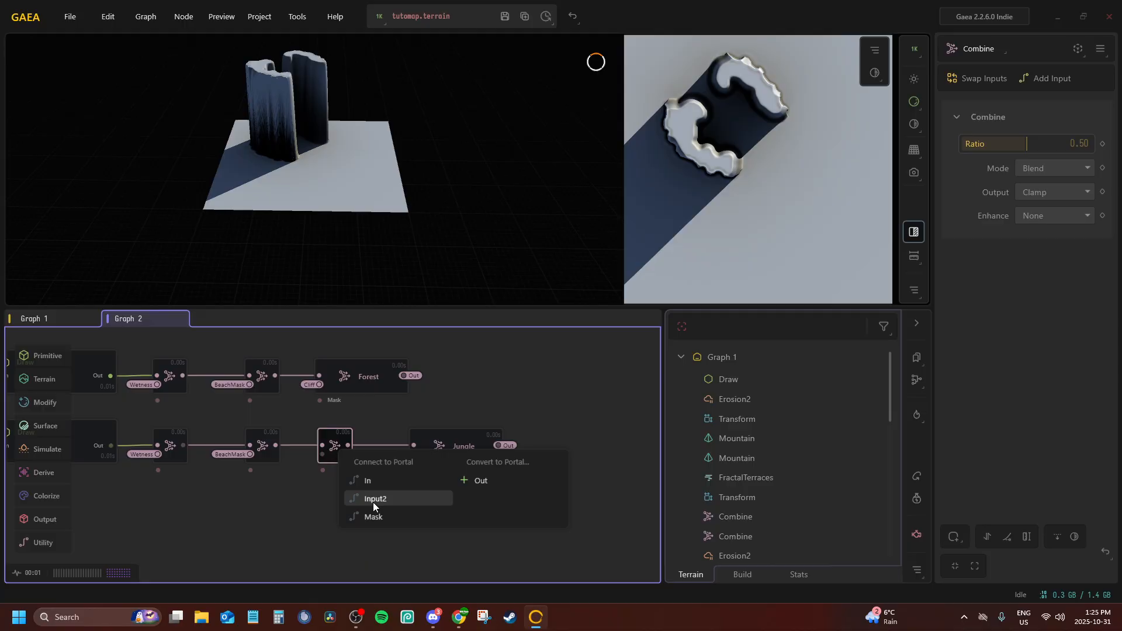
{"action": "left_click", "coordinate": [379, 479]}
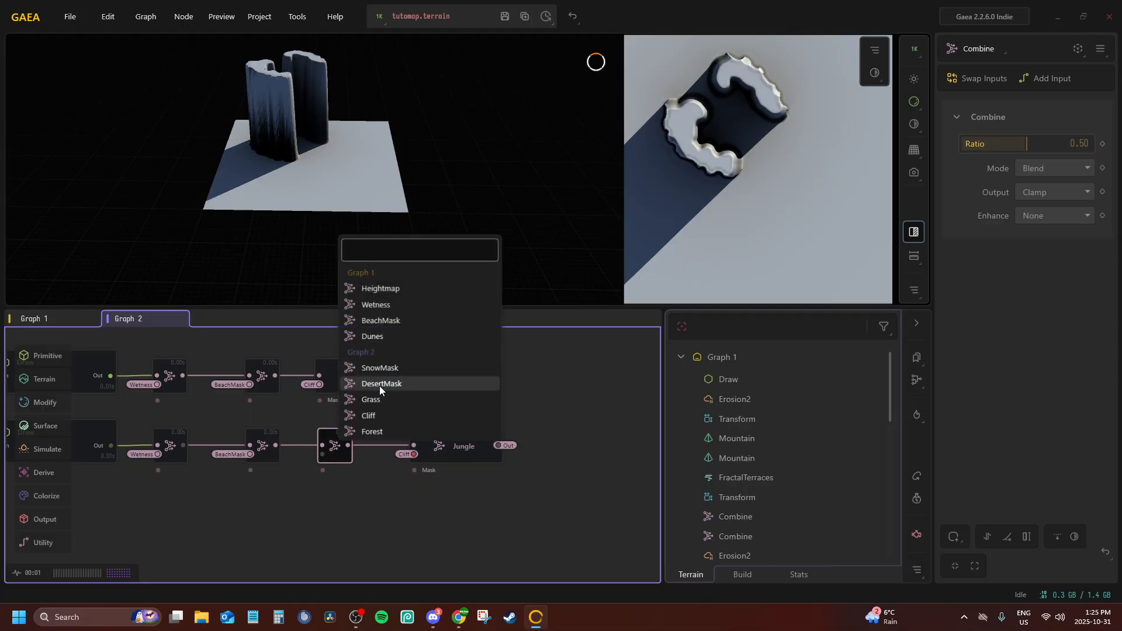
{"action": "left_click", "coordinate": [387, 431]}
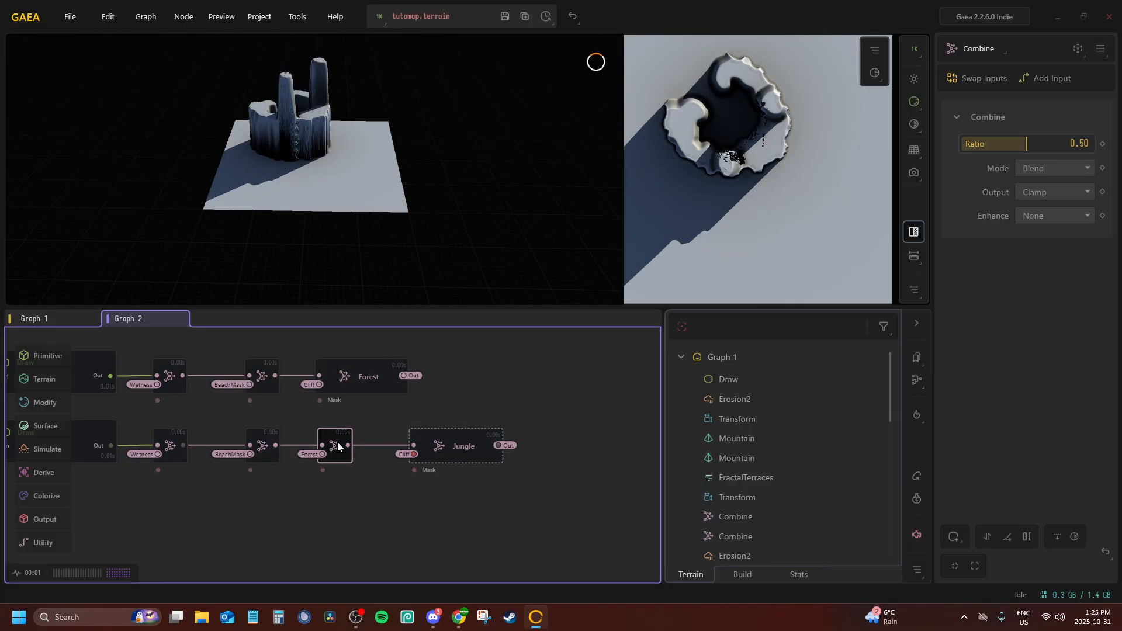
Set the Forest-fed Combine node to Subtract mode with a ratio of 1.00
{"action": "left_click", "coordinate": [441, 442]}
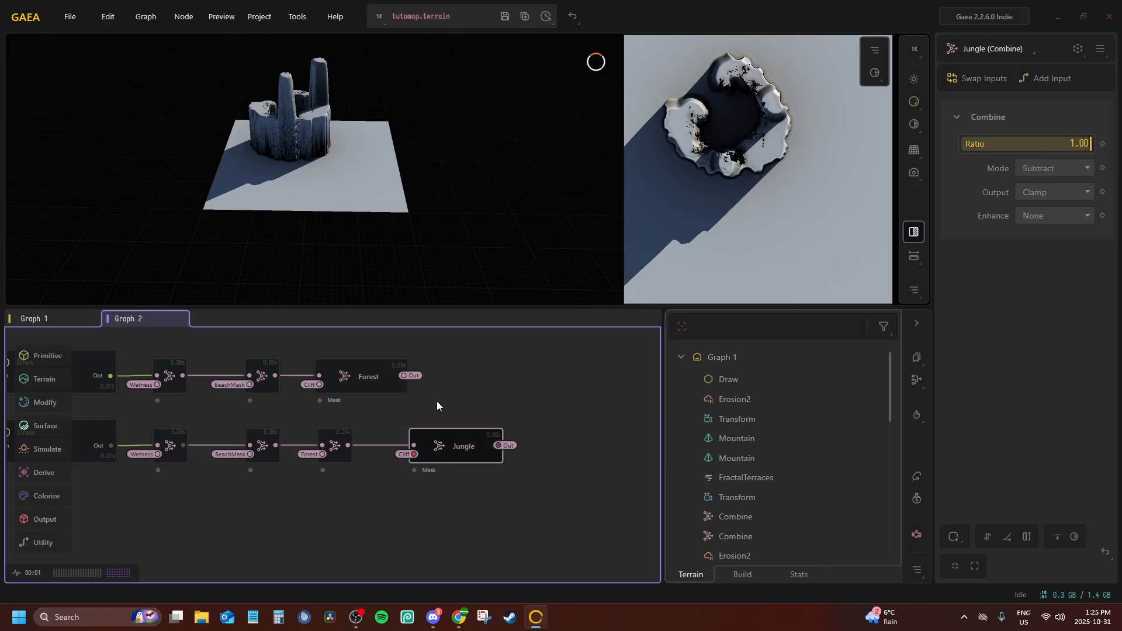
{"action": "left_click", "coordinate": [437, 401]}
{"action": "left_click", "coordinate": [398, 386]}
{"action": "left_click", "coordinate": [451, 448]}
{"action": "left_click", "coordinate": [345, 437]}
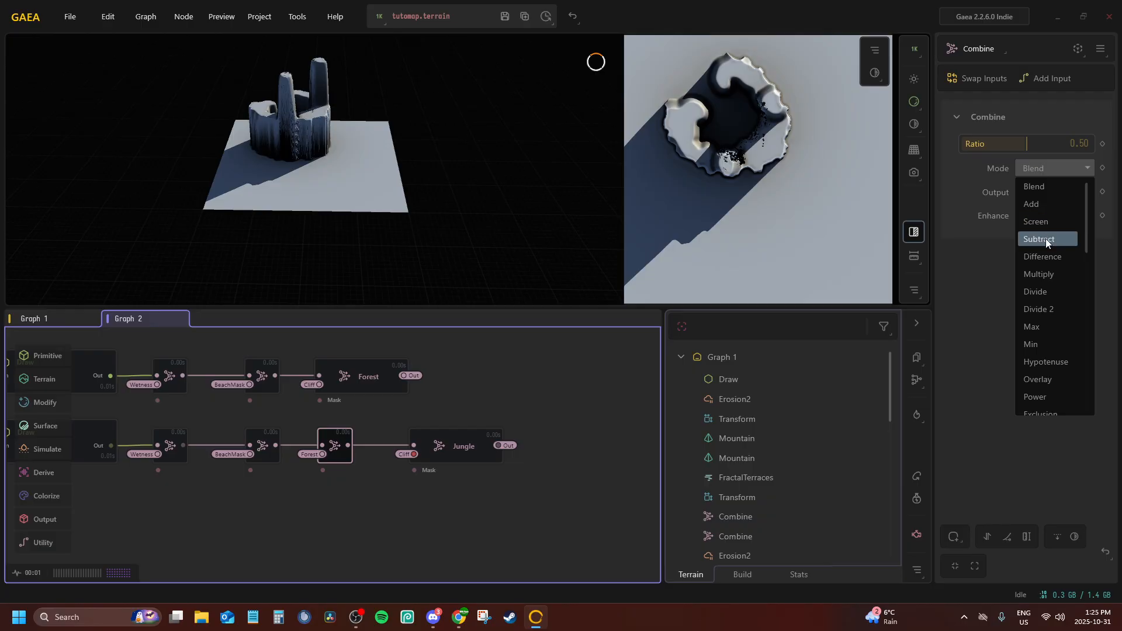
{"action": "left_click", "coordinate": [1046, 238]}
{"action": "left_click_drag", "start_coordinate": [1025, 142], "coordinate": [1091, 143]}
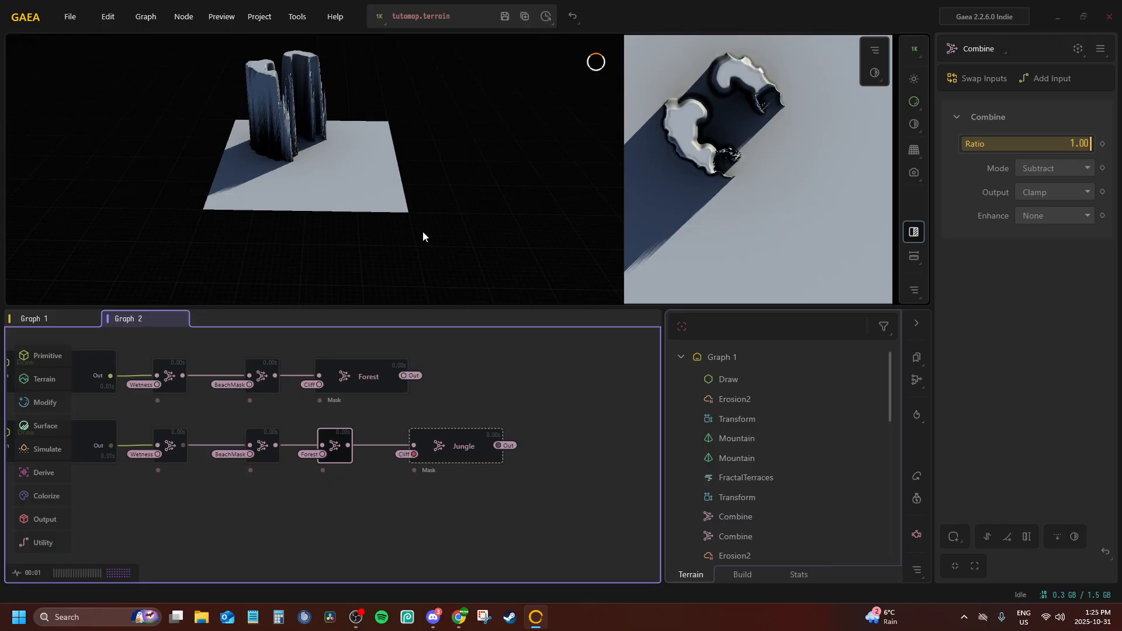
Preview the Jungle mask, move the Jungle node closer to the new Combine, and save the terrain file
{"action": "left_click_drag", "start_coordinate": [383, 194], "coordinate": [527, 285]}
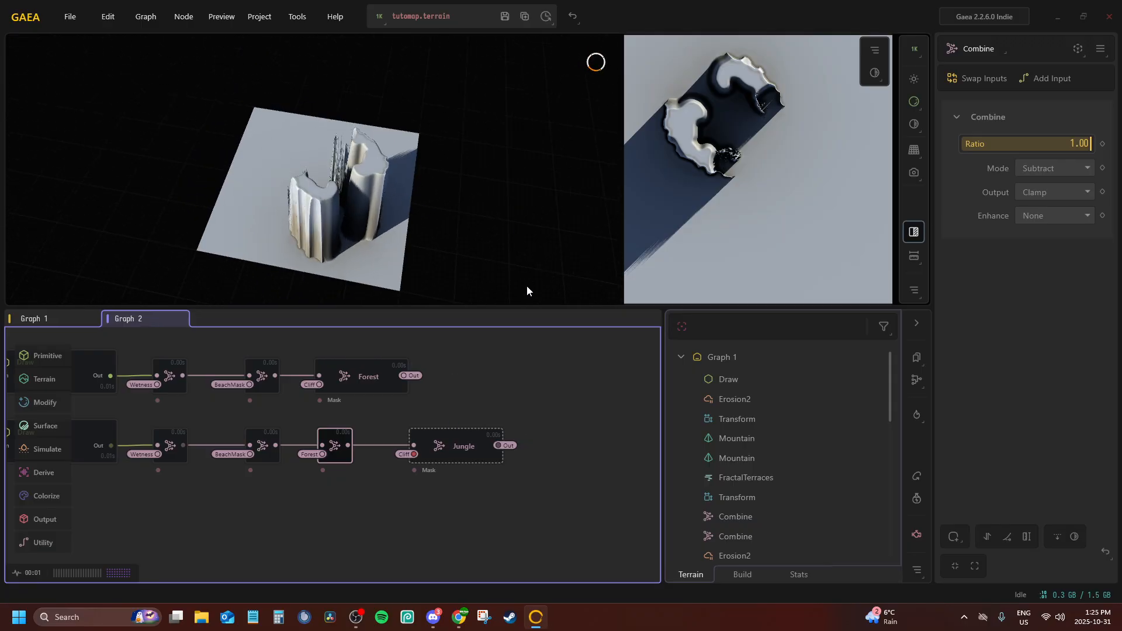
{"action": "left_click", "coordinate": [461, 446]}
{"action": "left_click_drag", "start_coordinate": [437, 234], "coordinate": [288, 170]}
{"action": "left_click_drag", "start_coordinate": [471, 443], "coordinate": [444, 447]}
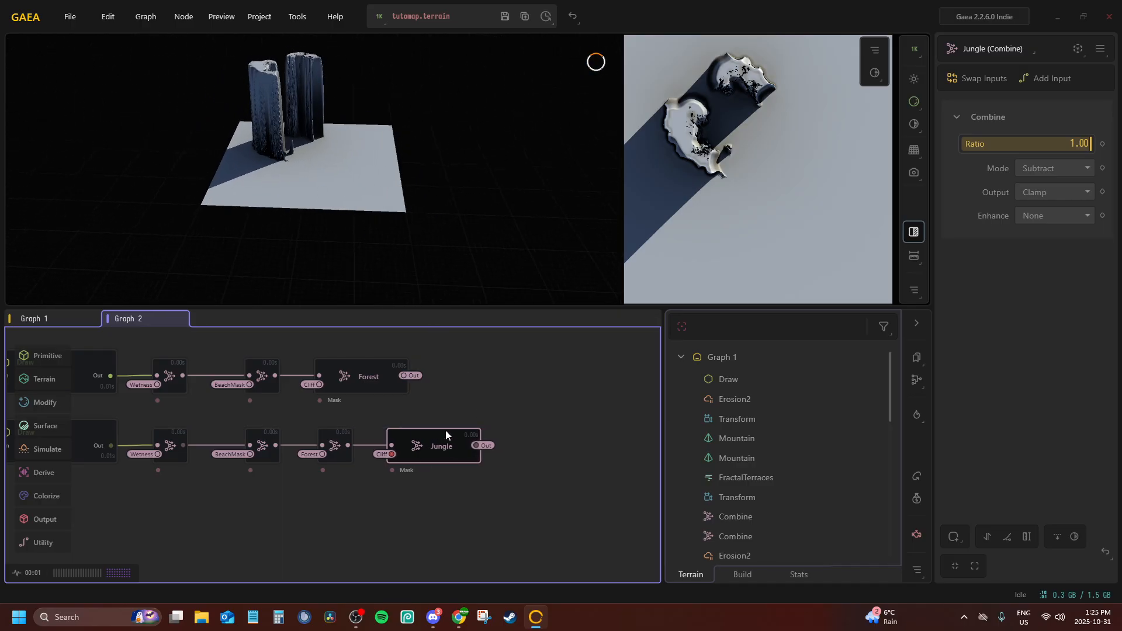
{"action": "left_click", "coordinate": [504, 18]}
Review the mask chains in Graph 2, previewing the SnowMask and Jungle nodes
{"action": "middle_click_drag", "start_coordinate": [357, 481], "coordinate": [406, 602]}
{"action": "middle_click_drag", "start_coordinate": [414, 438], "coordinate": [479, 525]}
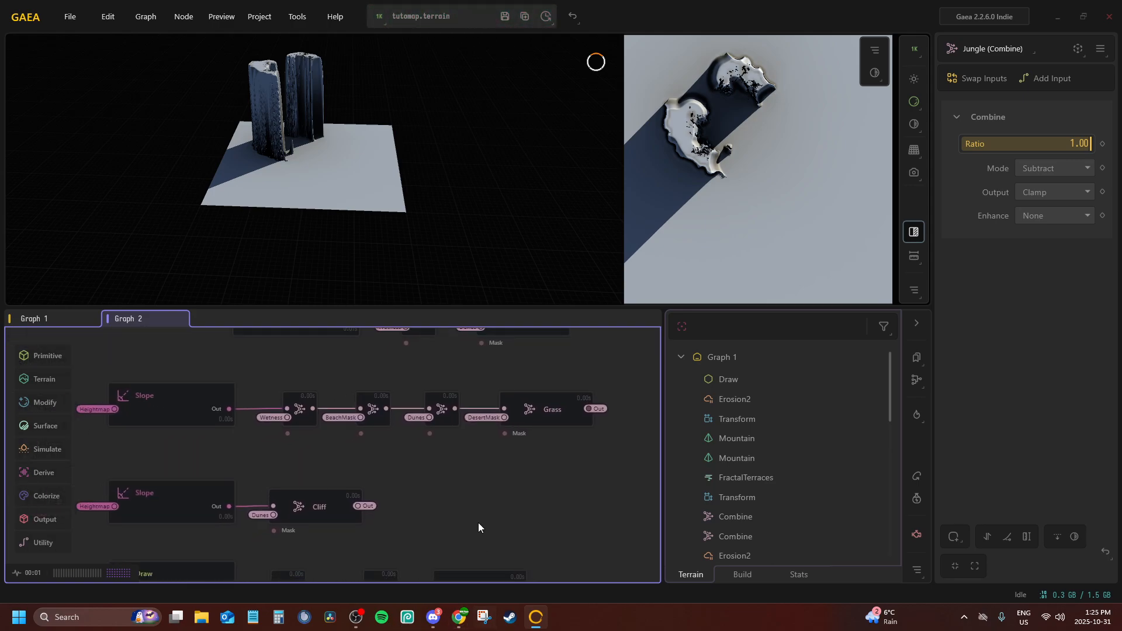
{"action": "middle_click_drag", "start_coordinate": [489, 428], "coordinate": [447, 573]}
{"action": "middle_click_drag", "start_coordinate": [458, 395], "coordinate": [460, 362]}
{"action": "left_click", "coordinate": [430, 359]}
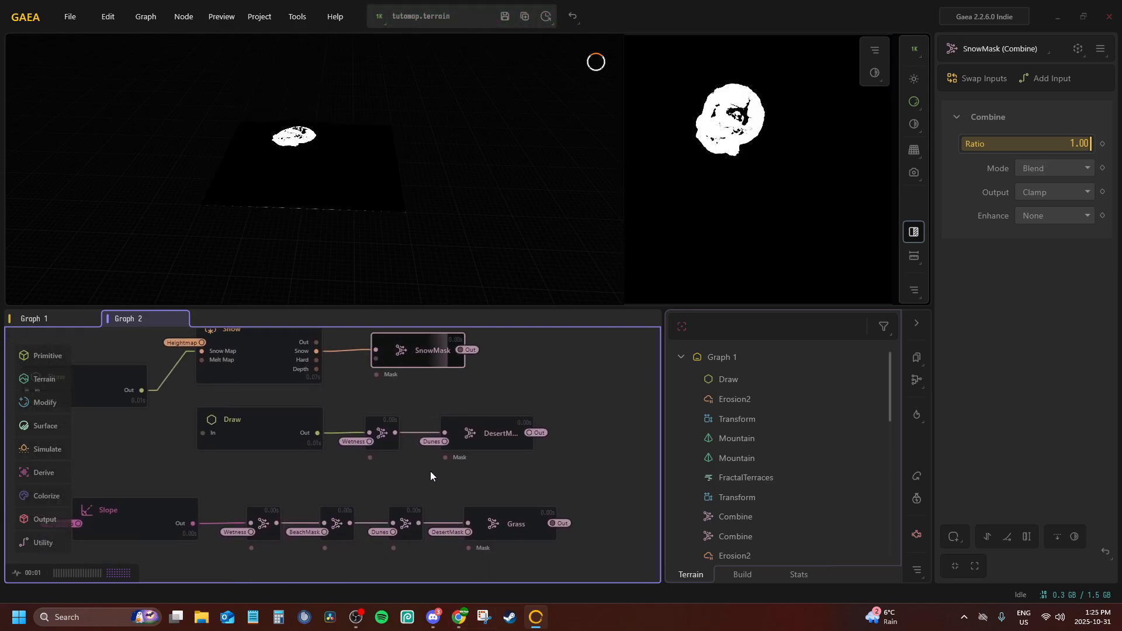
{"action": "mouse_move", "coordinate": [464, 577]}
{"action": "middle_mouse_down"}
{"action": "mouse_move", "coordinate": [545, 370]}
{"action": "mouse_move", "coordinate": [318, 340]}
{"action": "middle_mouse_up"}
{"action": "left_click", "coordinate": [365, 499]}
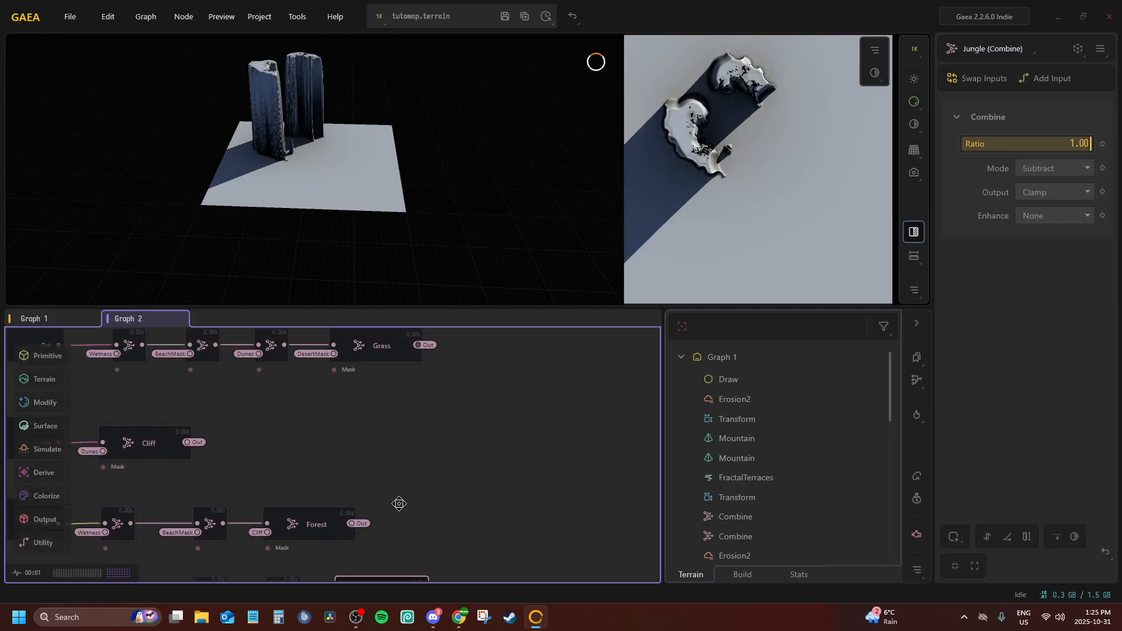
{"action": "middle_click_drag", "start_coordinate": [366, 499], "coordinate": [567, 436]}
Add a Flow node to Graph 2 and place it directly below the Draw node of the Jungle chain
{"action": "middle_click_drag", "start_coordinate": [277, 500], "coordinate": [345, 500]}
{"action": "key", "text": "Tab"}
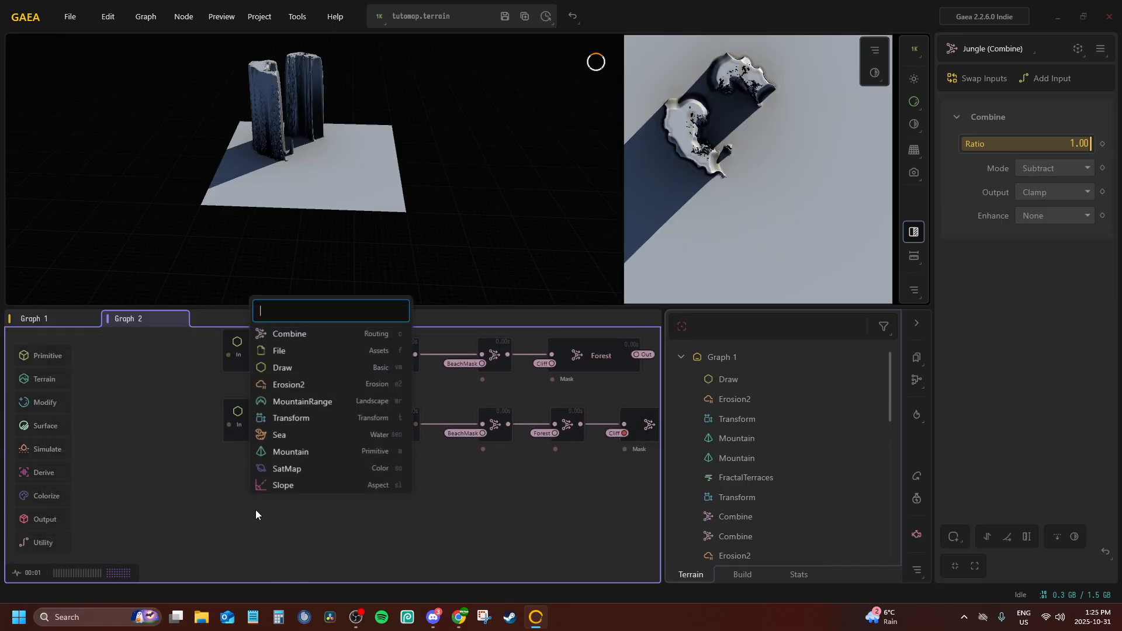
{"action": "type", "text": "flow"}
{"action": "key", "text": "Return"}
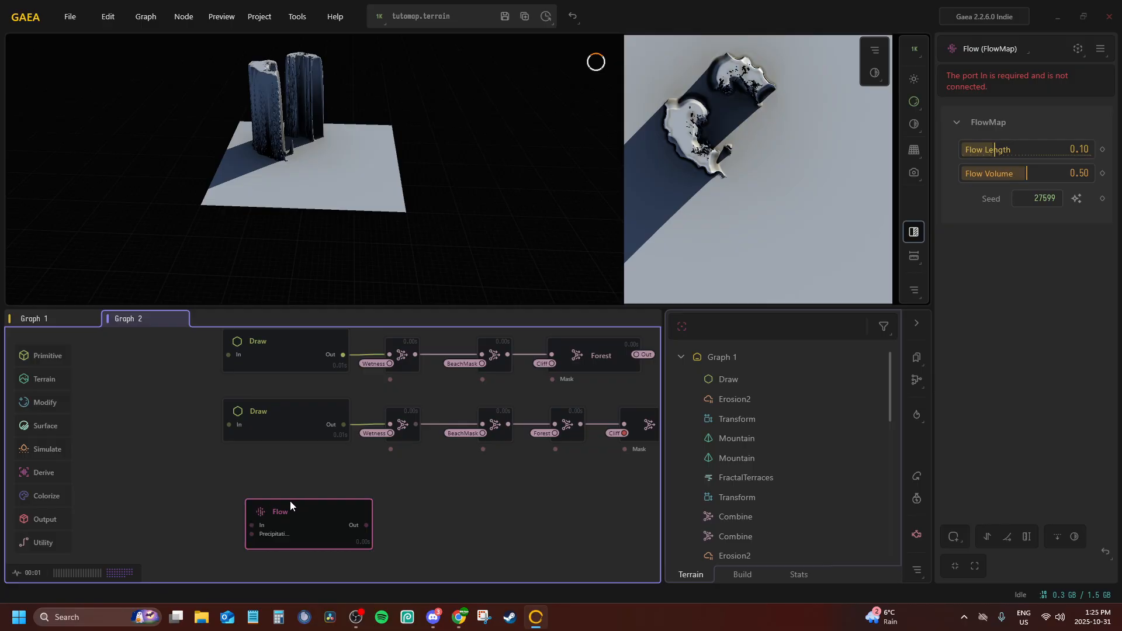
{"action": "left_click_drag", "start_coordinate": [290, 501], "coordinate": [268, 474]}
Connect the Flow node's In port to the Heightmap portal
{"action": "right_click", "coordinate": [271, 505]}
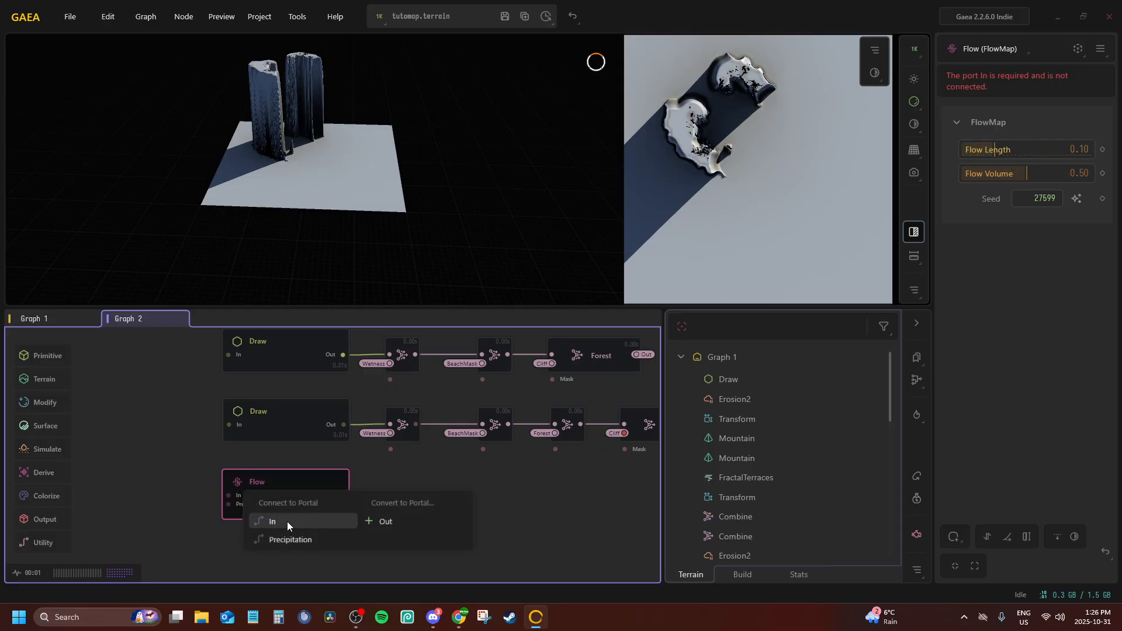
{"action": "left_click", "coordinate": [285, 521]}
{"action": "left_click", "coordinate": [273, 313]}
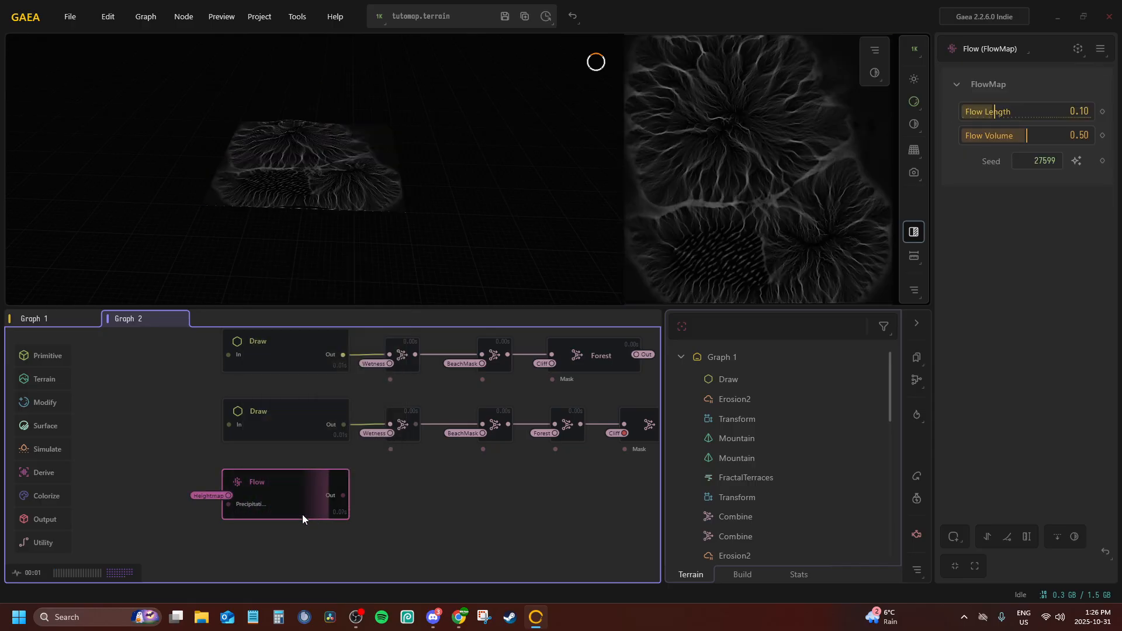
Set the Flow node's Flow Length to 0.06 and Flow Volume to 1.00, and enable Autolevel on it
{"action": "left_click_drag", "start_coordinate": [1032, 110], "coordinate": [987, 115]}
{"action": "left_click_drag", "start_coordinate": [1056, 140], "coordinate": [1094, 138]}
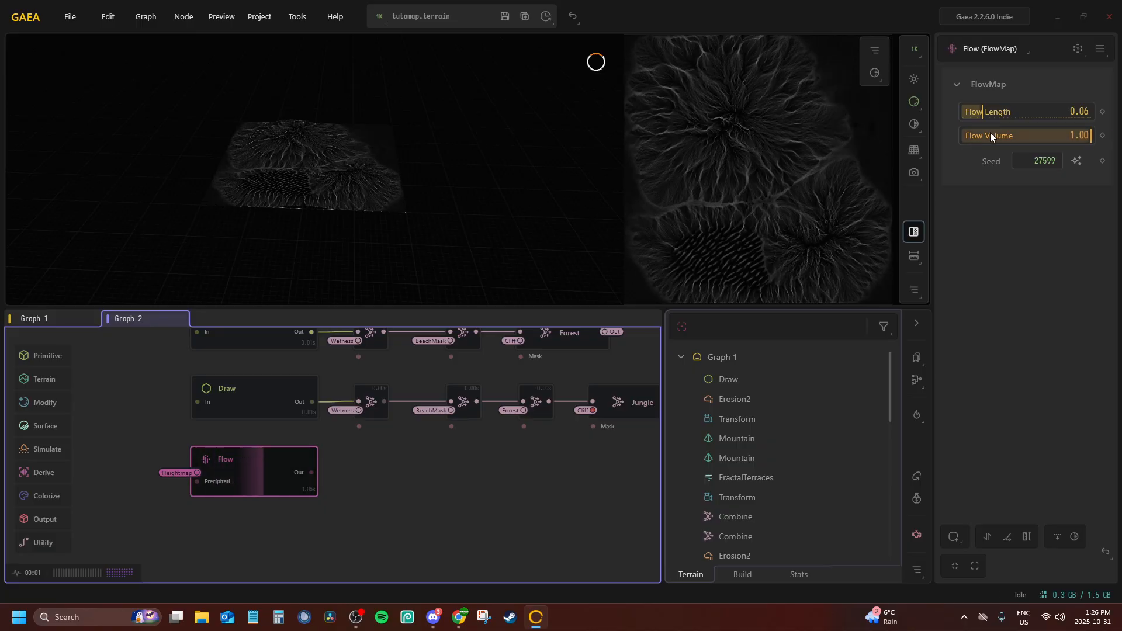
{"action": "left_click", "coordinate": [987, 541]}
{"action": "left_click", "coordinate": [987, 540]}
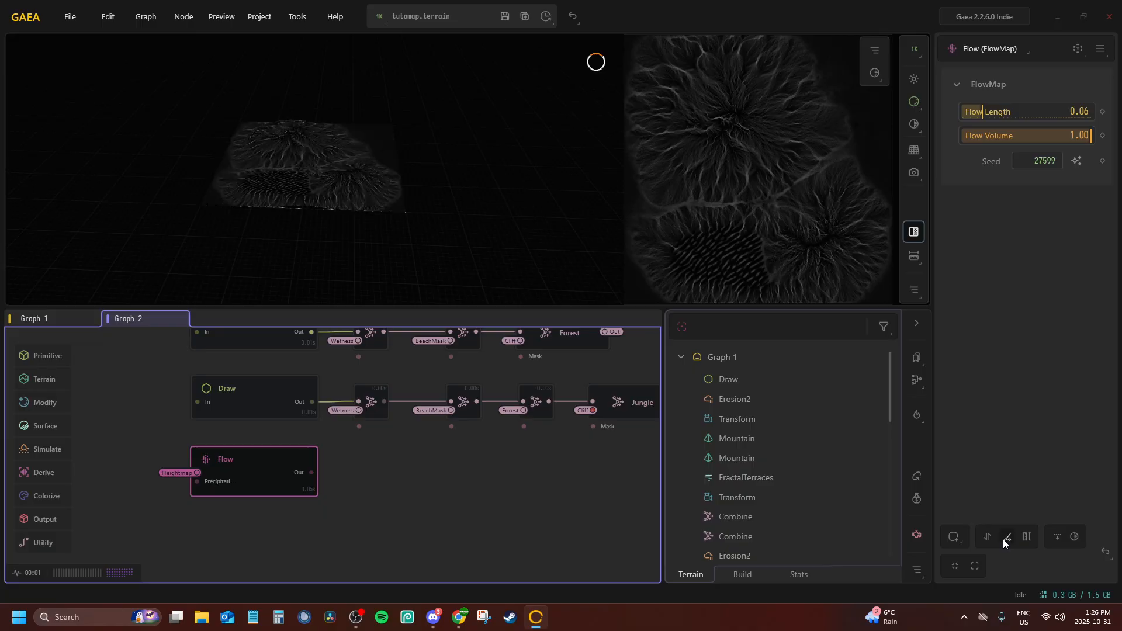
{"action": "left_click", "coordinate": [987, 538]}
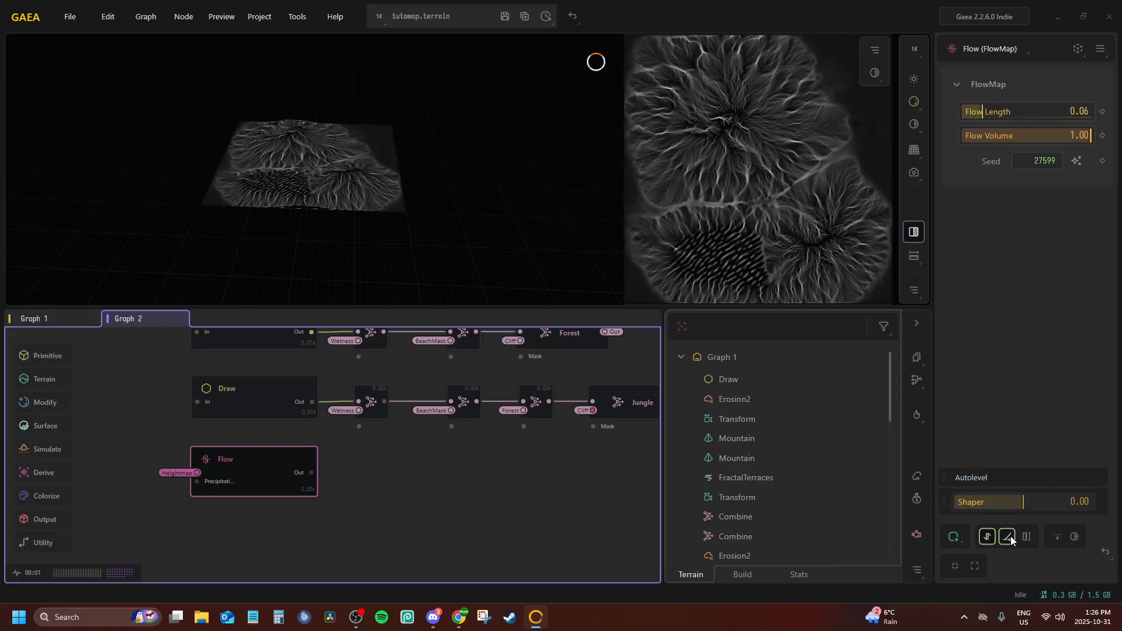
Add a Height Remap to the Flow node with a range of 0.00 to 2.97
{"action": "left_click", "coordinate": [1027, 537]}
{"action": "left_click_drag", "start_coordinate": [999, 501], "coordinate": [1067, 502]}
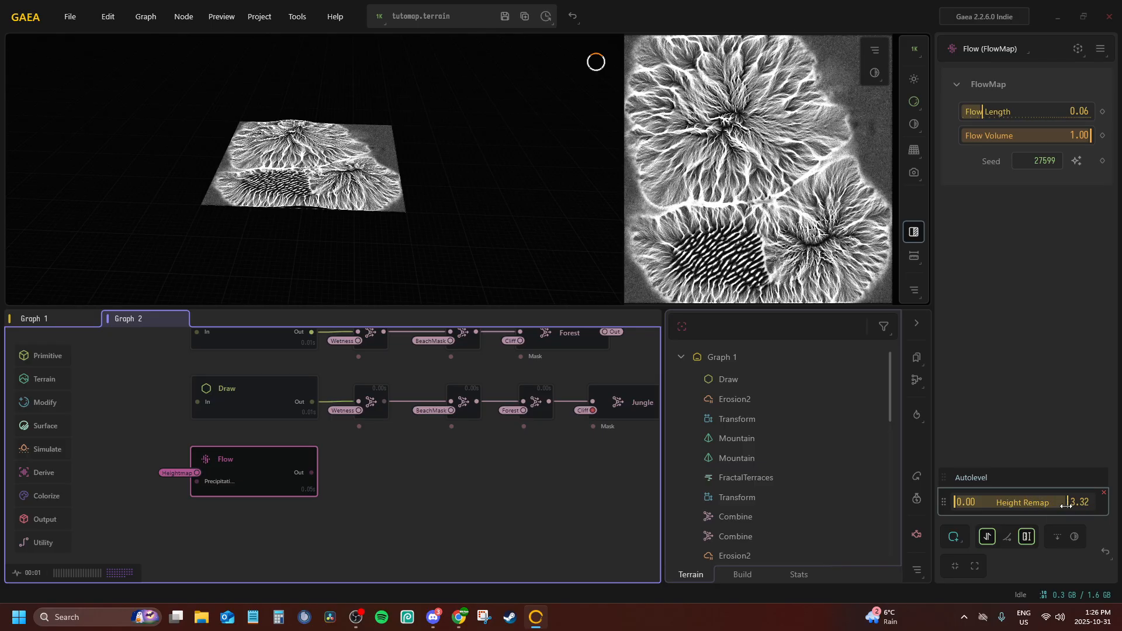
{"action": "left_click", "coordinate": [1056, 505]}
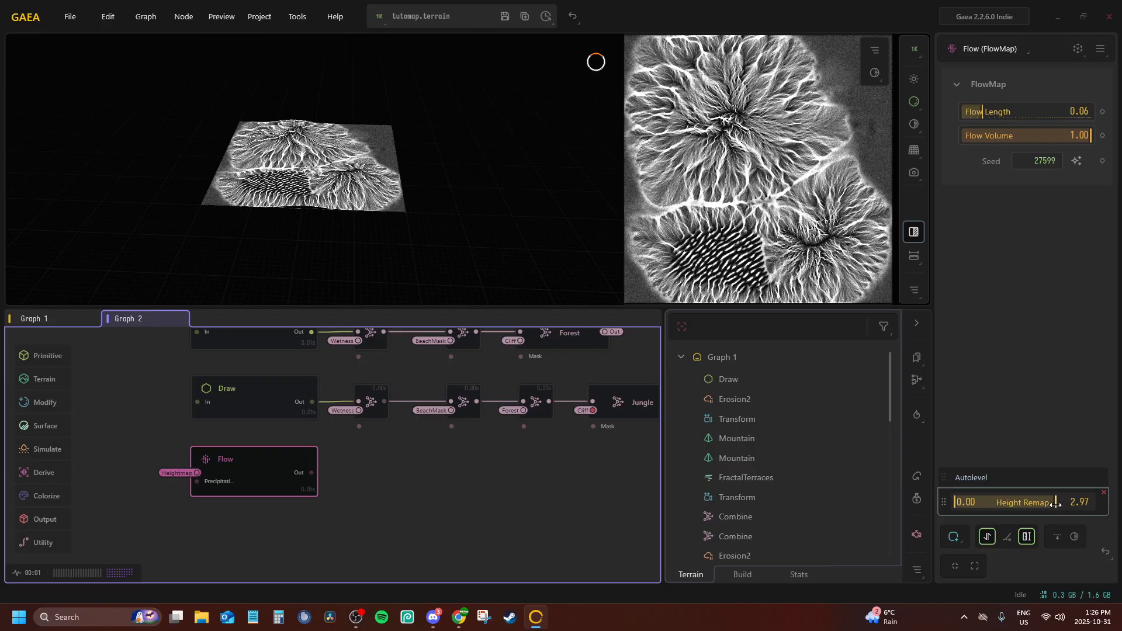
Examine the Flow mask up close and from a distance across the mountains and dunes in the 3D view
{"action": "scroll", "coordinate": [306, 180], "scroll_direction": "up", "scroll_amount": 6}
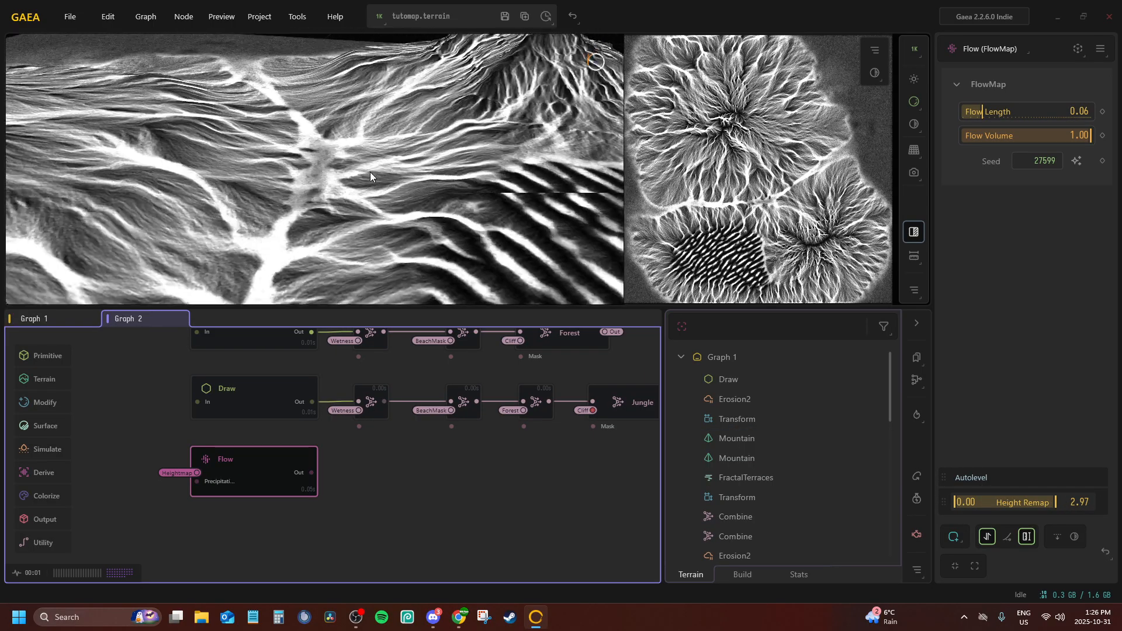
{"action": "scroll", "coordinate": [370, 171], "scroll_direction": "down", "scroll_amount": 6}
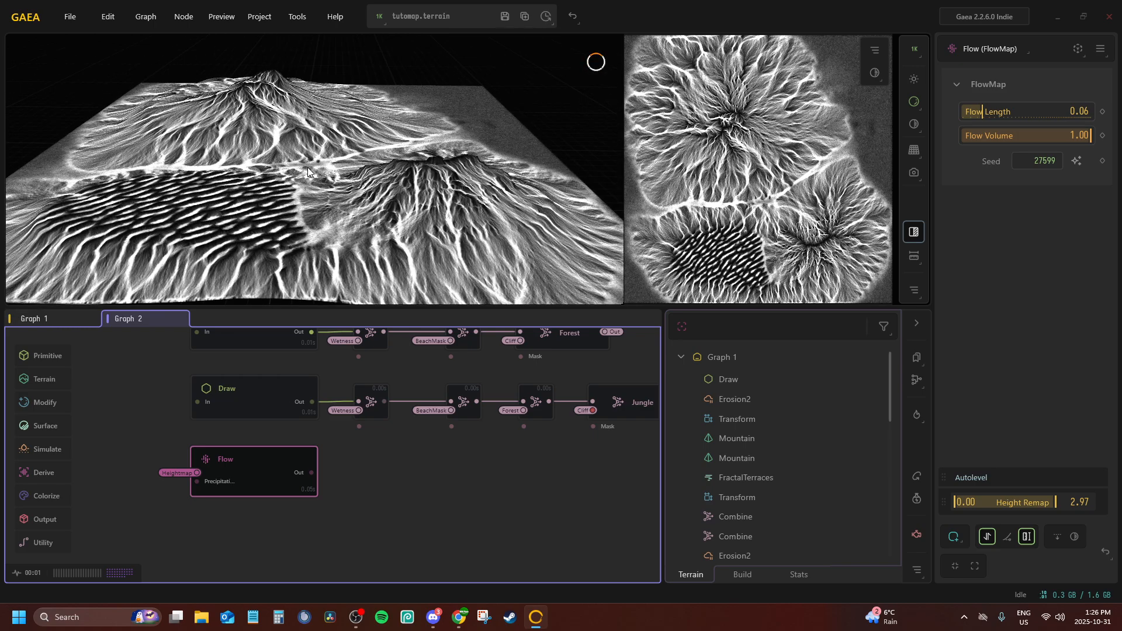
{"action": "scroll", "coordinate": [306, 170], "scroll_direction": "down", "scroll_amount": 3}
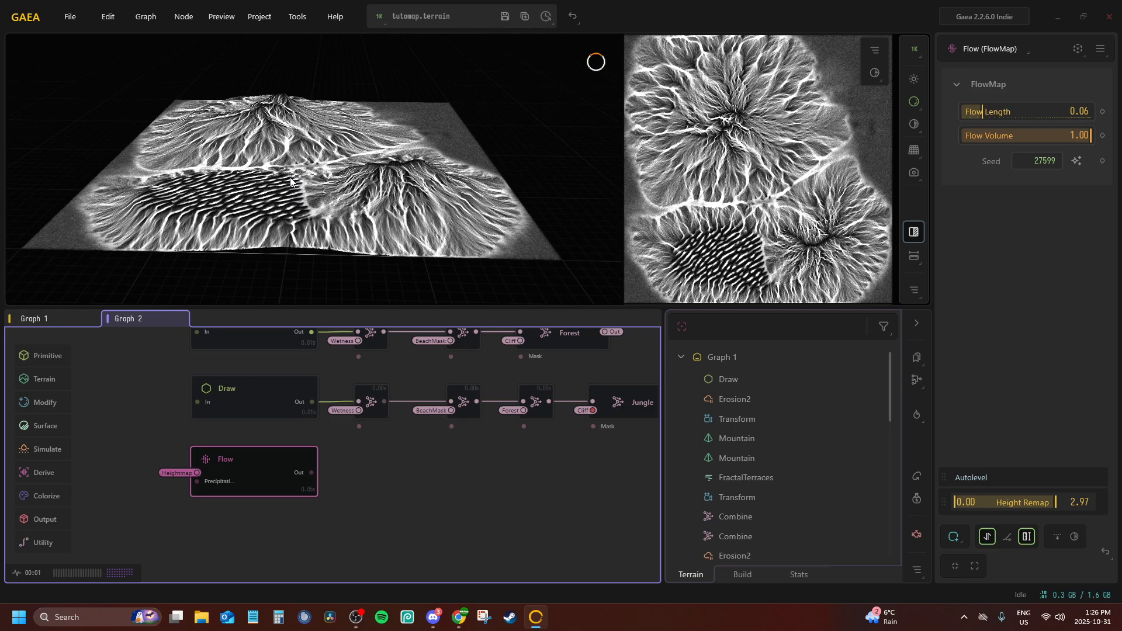
{"action": "scroll", "coordinate": [290, 180], "scroll_direction": "up", "scroll_amount": 4}
{"action": "mouse_move", "coordinate": [289, 207]}
{"action": "left_mouse_down"}
{"action": "mouse_move", "coordinate": [299, 183]}
{"action": "mouse_move", "coordinate": [295, 197]}
{"action": "left_mouse_up"}
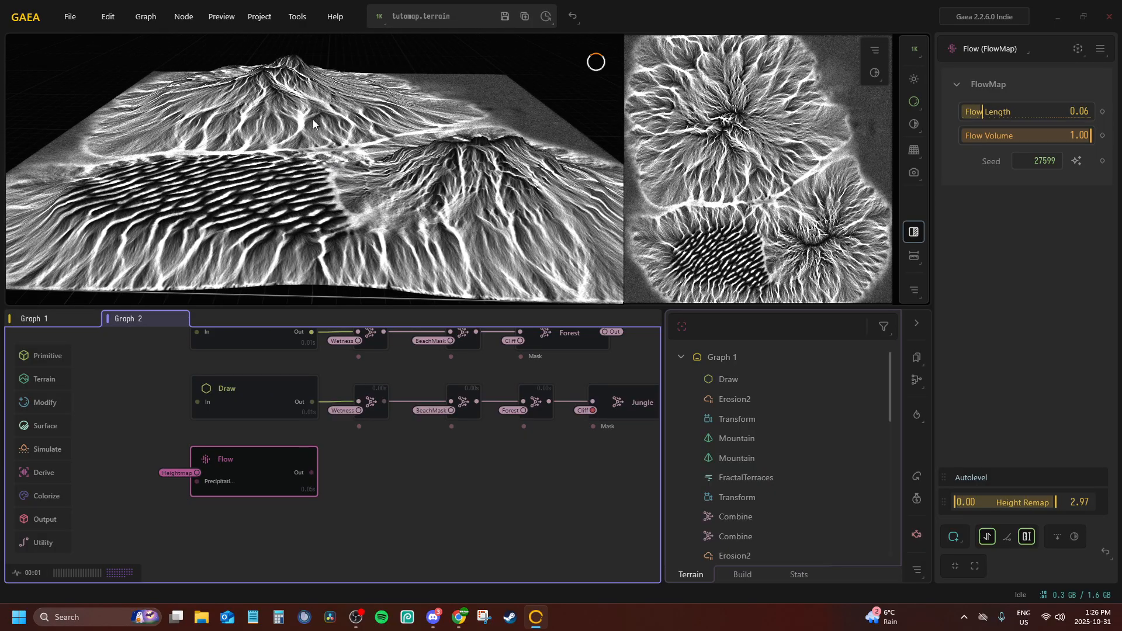
{"action": "mouse_move", "coordinate": [313, 120]}
{"action": "left_mouse_down"}
{"action": "mouse_move", "coordinate": [303, 242]}
{"action": "mouse_move", "coordinate": [311, 115]}
{"action": "left_mouse_up"}
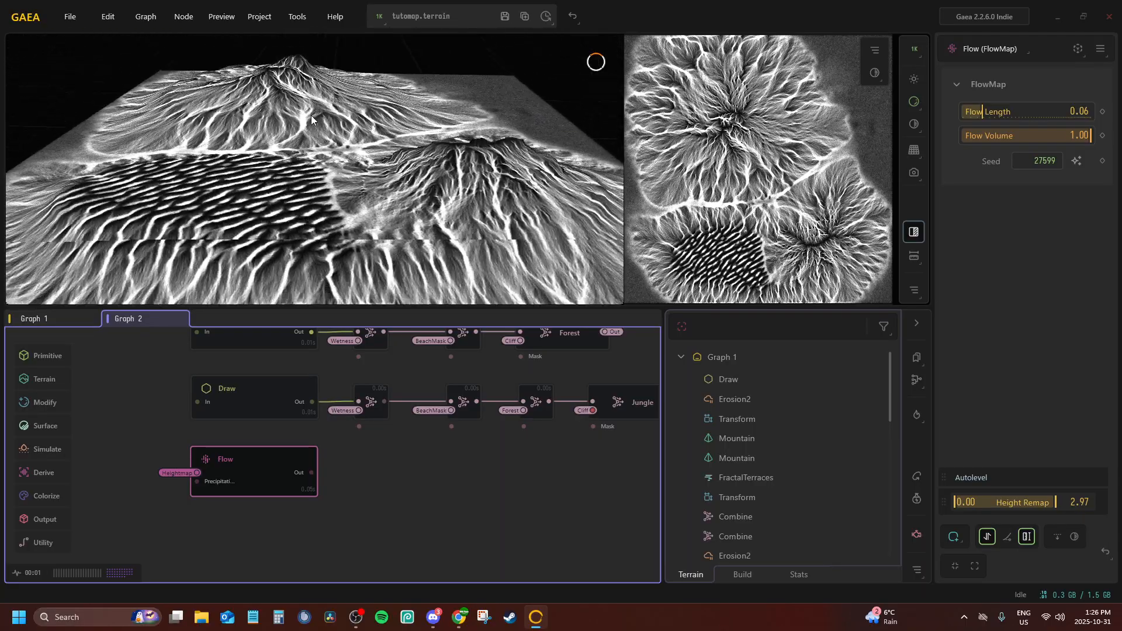
{"action": "scroll", "coordinate": [311, 115], "scroll_direction": "down", "scroll_amount": 5}
Nudge the Flow node slightly down, keep its name, and convert its Out port to a portal
{"action": "left_click_drag", "start_coordinate": [275, 461], "coordinate": [274, 466]}
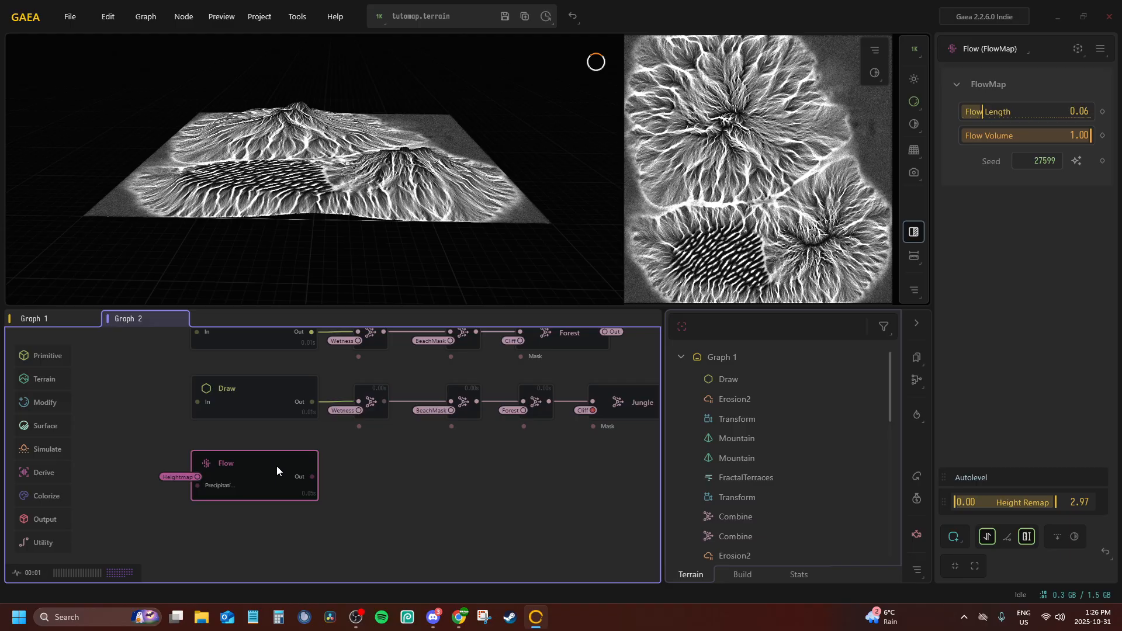
{"action": "double_click", "coordinate": [276, 465]}
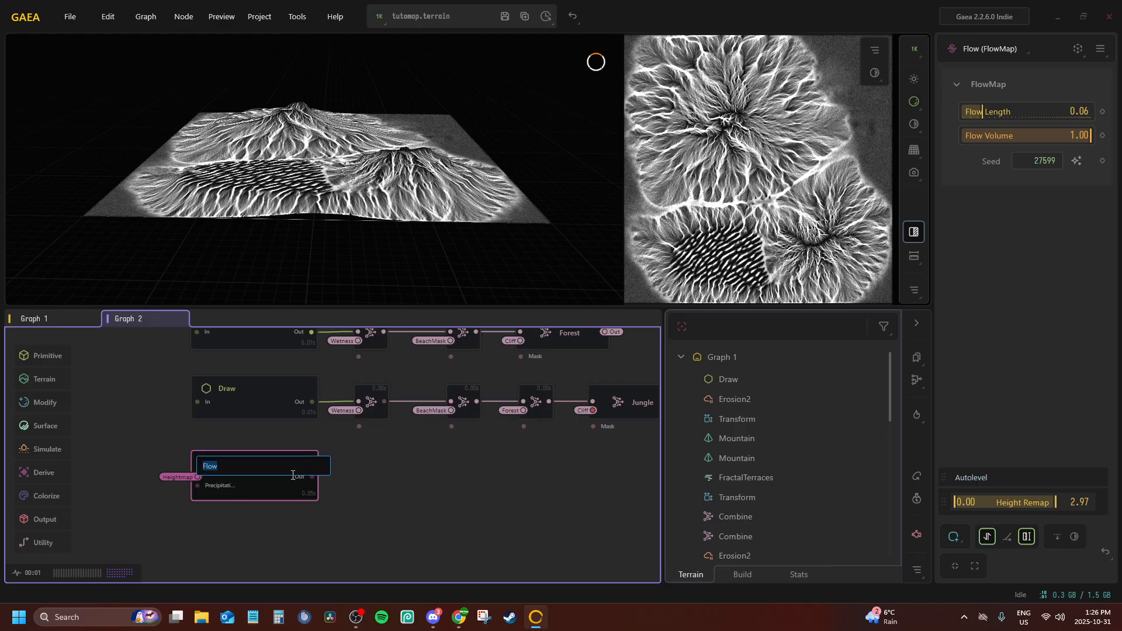
{"action": "left_click", "coordinate": [279, 498]}
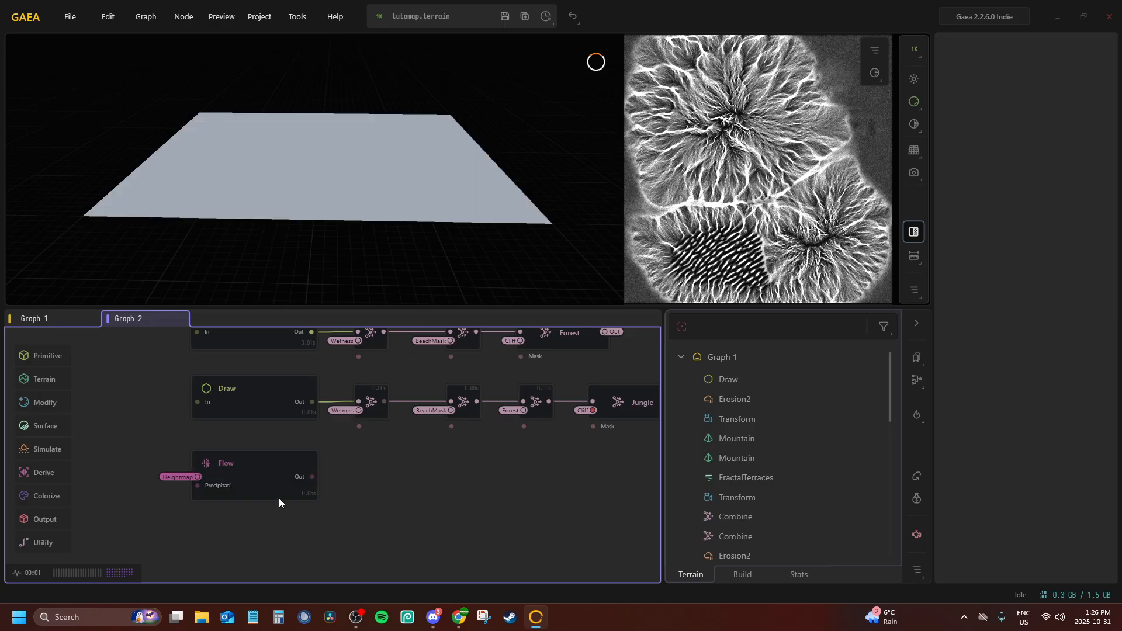
{"action": "right_click", "coordinate": [262, 472]}
{"action": "left_click", "coordinate": [352, 501]}
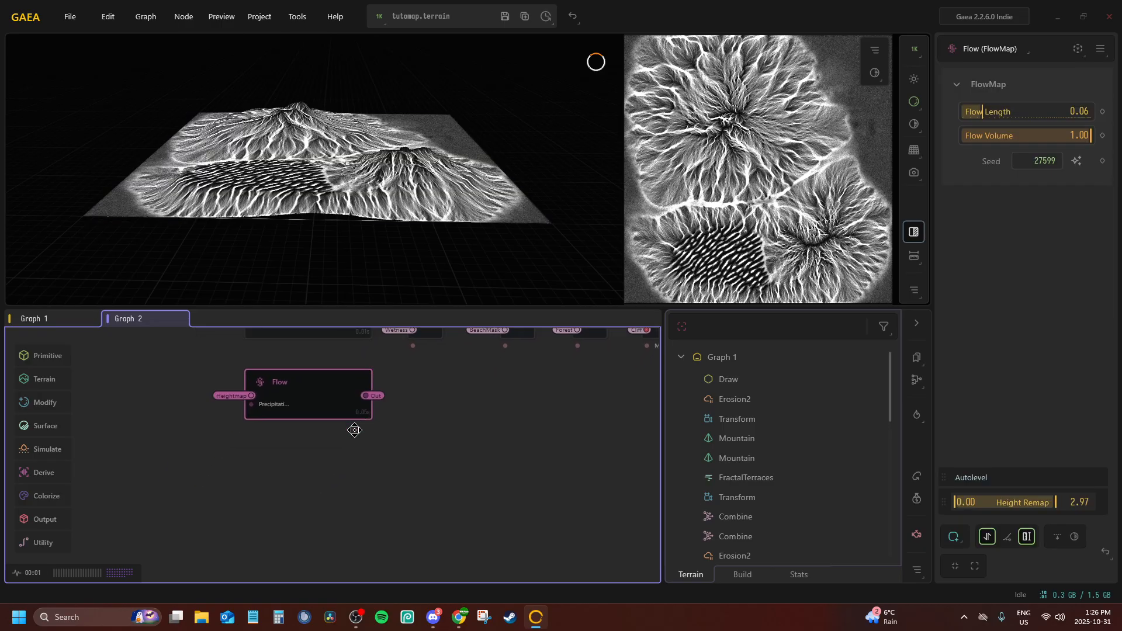
{"action": "left_click", "coordinate": [288, 476]}
{"action": "double_click", "coordinate": [283, 470]}
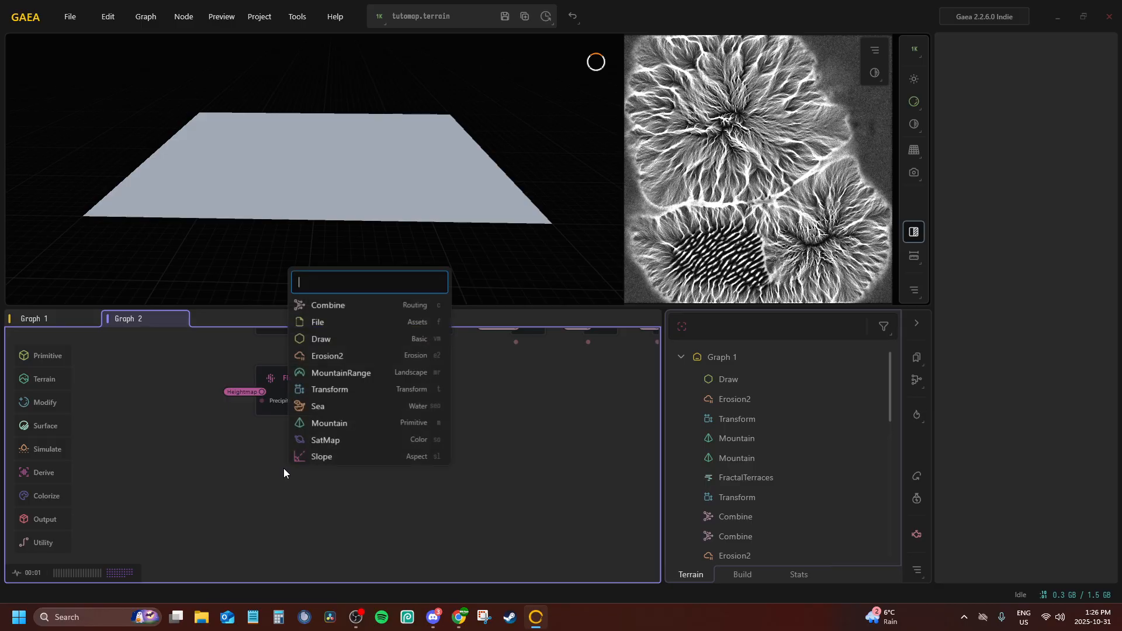
{"action": "type", "text": "flow"}
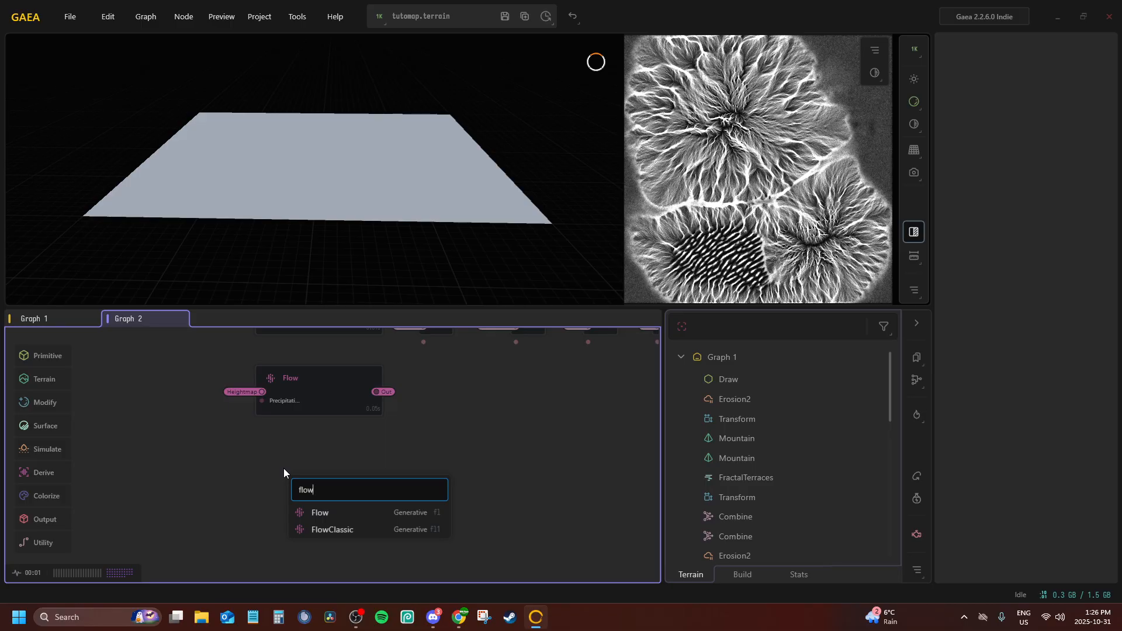
Preview the Flow mask on the terrain and review the Cliff, Forest and Jungle chains in Graph 2
{"action": "left_click", "coordinate": [324, 381]}
{"action": "middle_click_drag", "start_coordinate": [337, 383], "coordinate": [245, 427]}
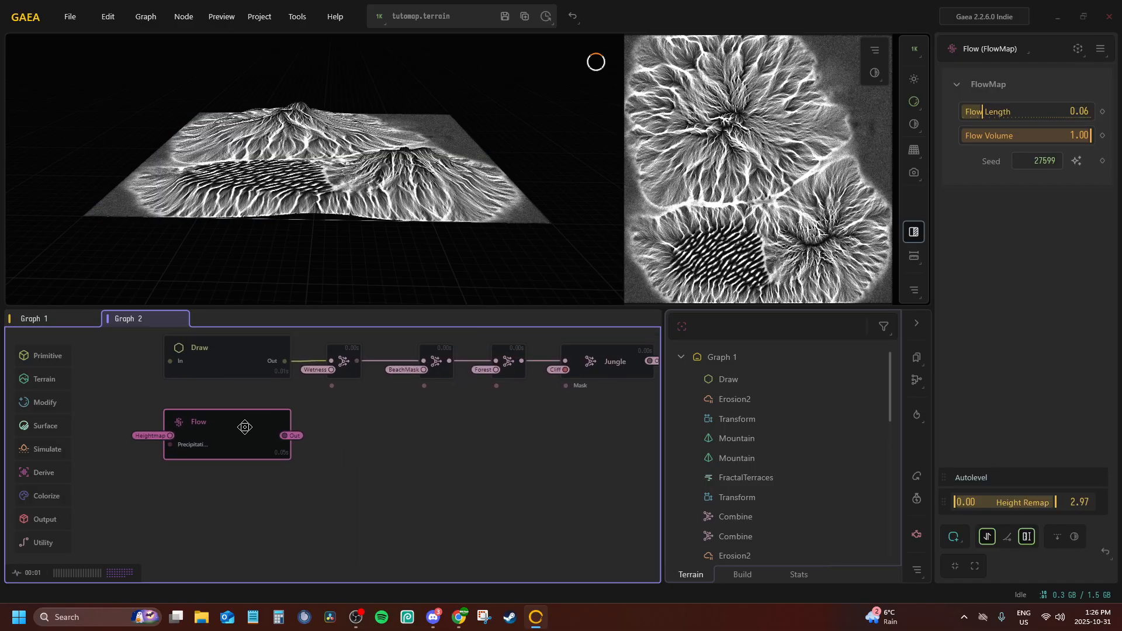
{"action": "left_click_drag", "start_coordinate": [341, 195], "coordinate": [303, 194]}
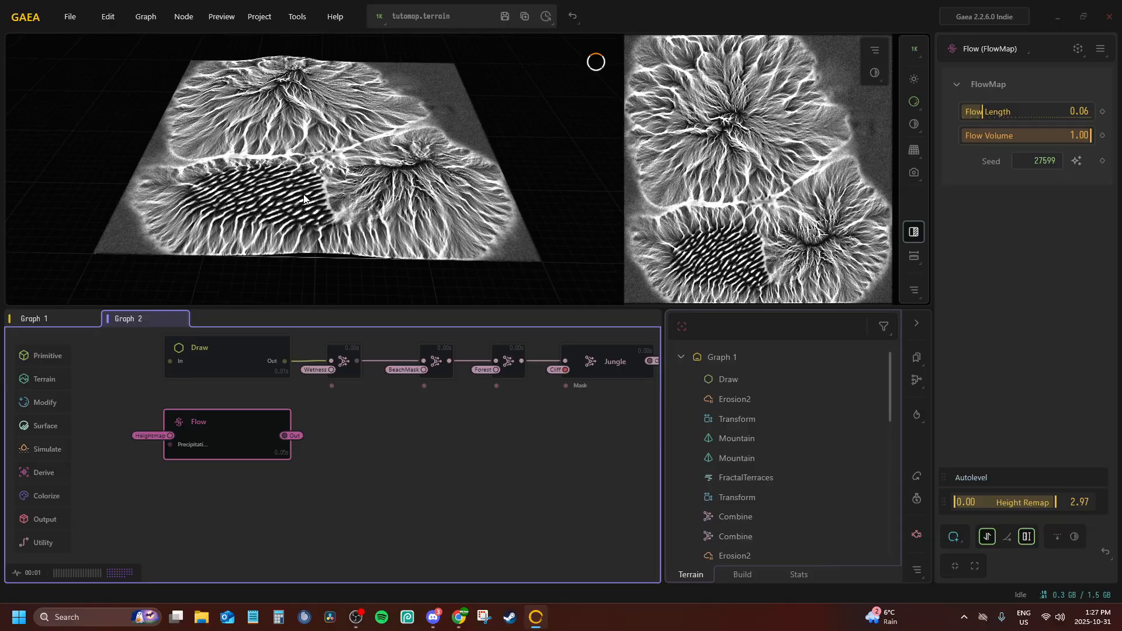
{"action": "middle_click_drag", "start_coordinate": [355, 443], "coordinate": [264, 505]}
{"action": "middle_click_drag", "start_coordinate": [447, 389], "coordinate": [443, 483]}
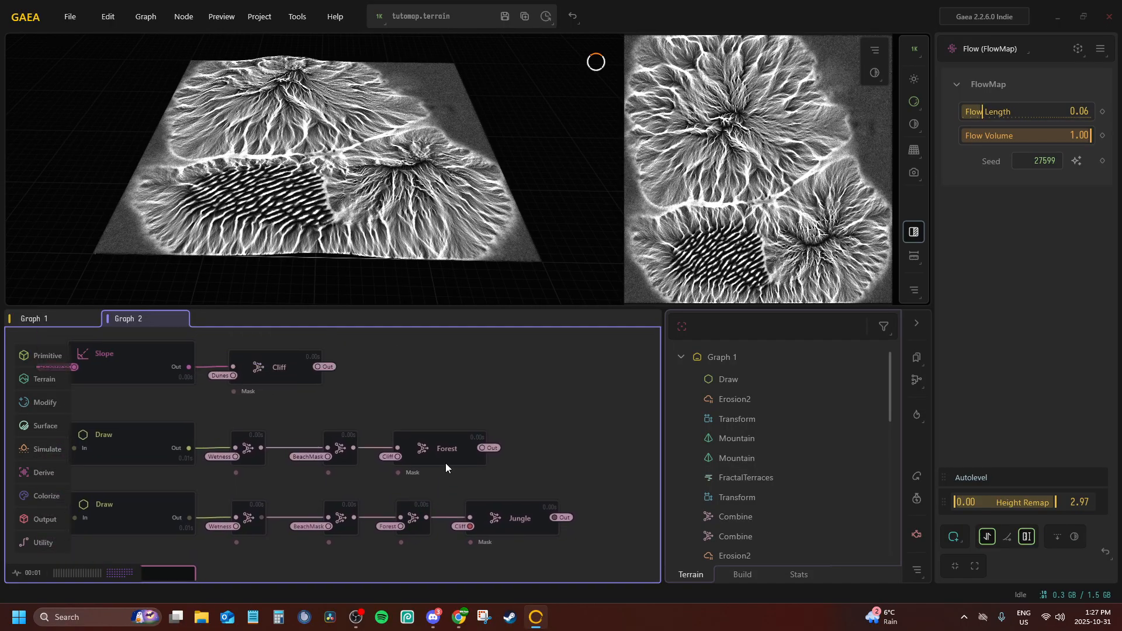
{"action": "middle_click_drag", "start_coordinate": [414, 420], "coordinate": [538, 312]}
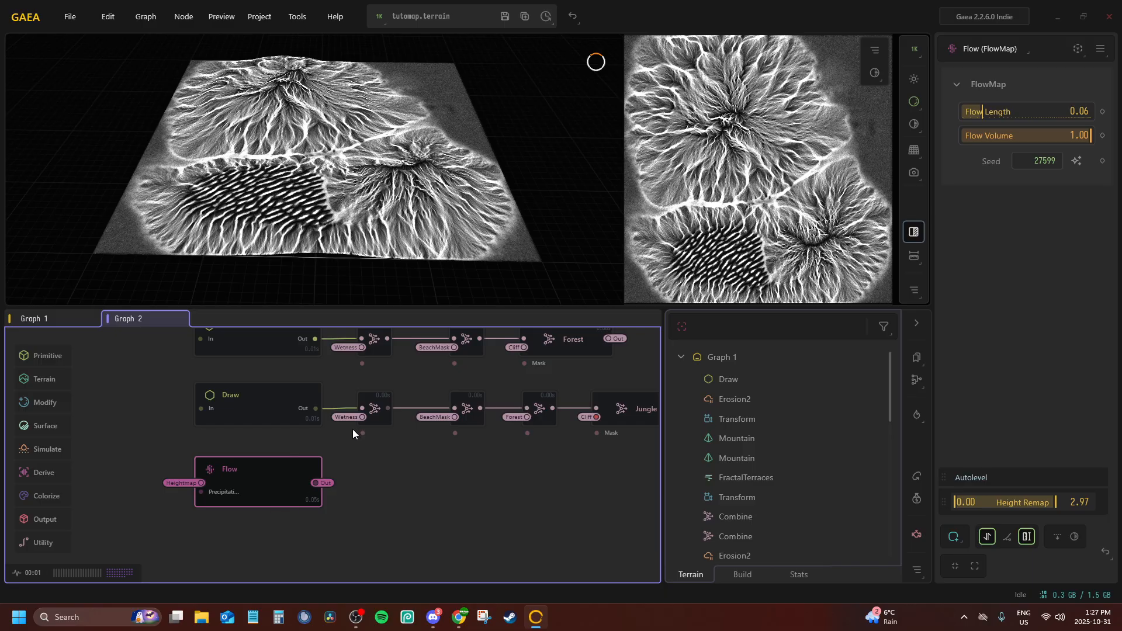
{"action": "mouse_move", "coordinate": [350, 524]}
{"action": "middle_mouse_down"}
{"action": "mouse_move", "coordinate": [261, 464]}
{"action": "mouse_move", "coordinate": [320, 458]}
{"action": "middle_mouse_up"}
{"action": "left_click", "coordinate": [241, 484]}
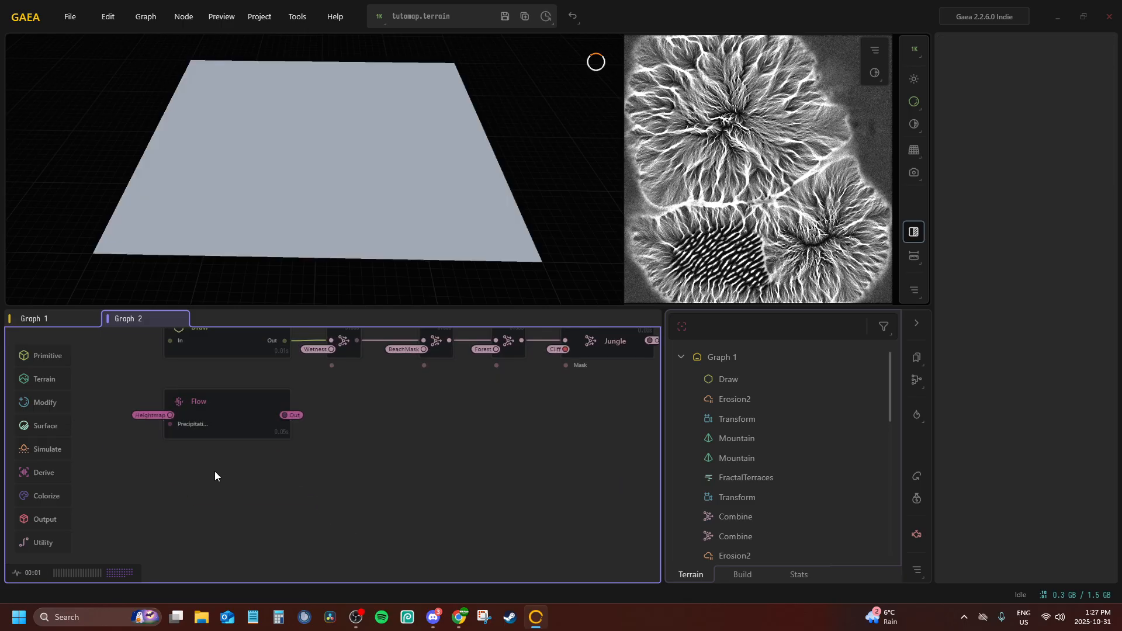
{"action": "key", "text": "Tab"}
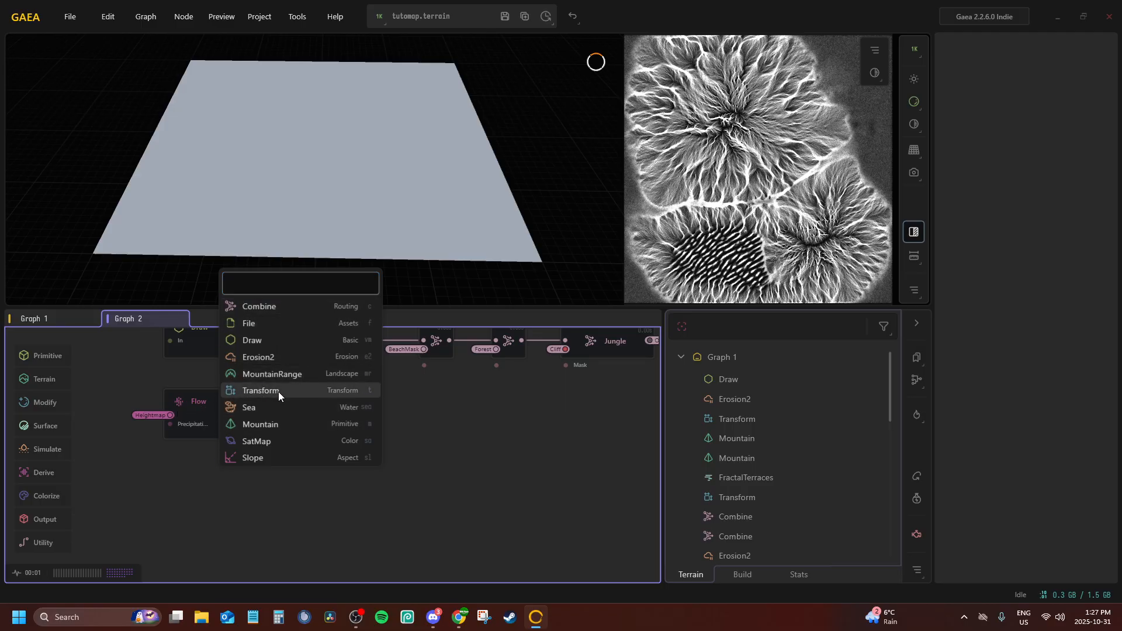
Switch to File Explorer and open the Vintal folder under Pictures, ArkModdingStuff, Maps
{"action": "left_click", "coordinate": [201, 616]}
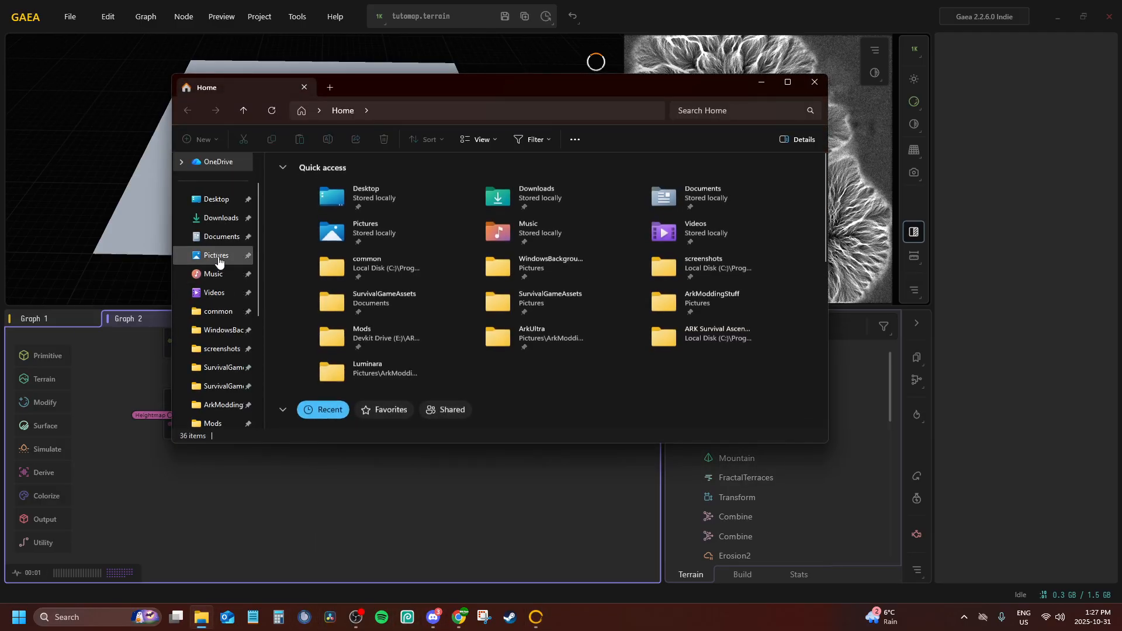
{"action": "left_click", "coordinate": [219, 257]}
{"action": "double_click", "coordinate": [300, 193]}
{"action": "left_click", "coordinate": [394, 186]}
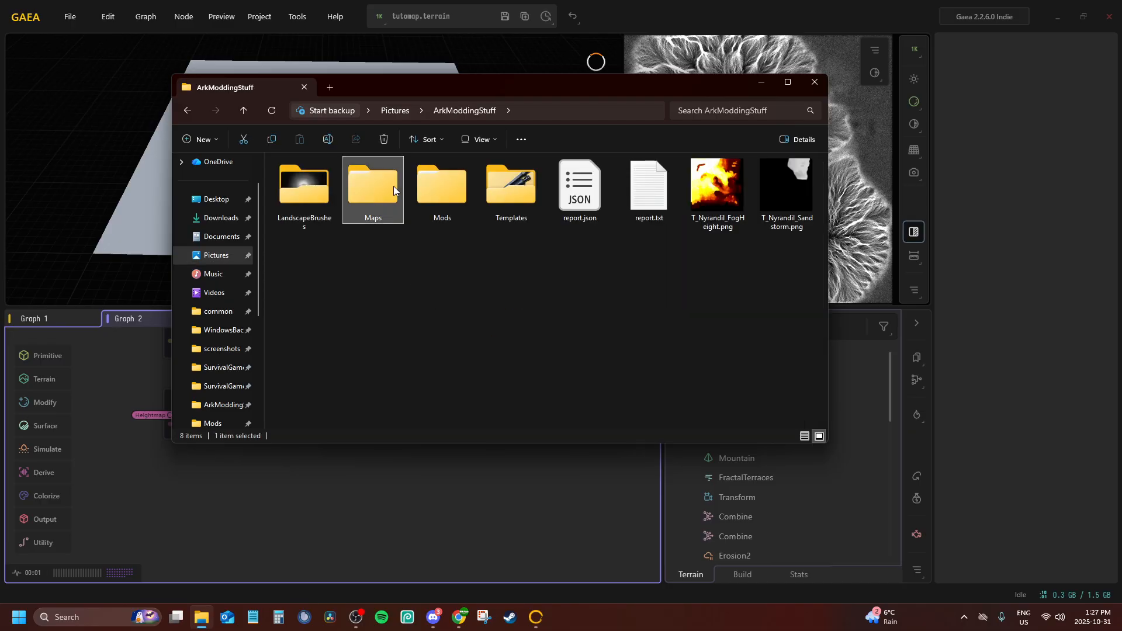
{"action": "double_click", "coordinate": [393, 186]}
{"action": "double_click", "coordinate": [523, 201]}
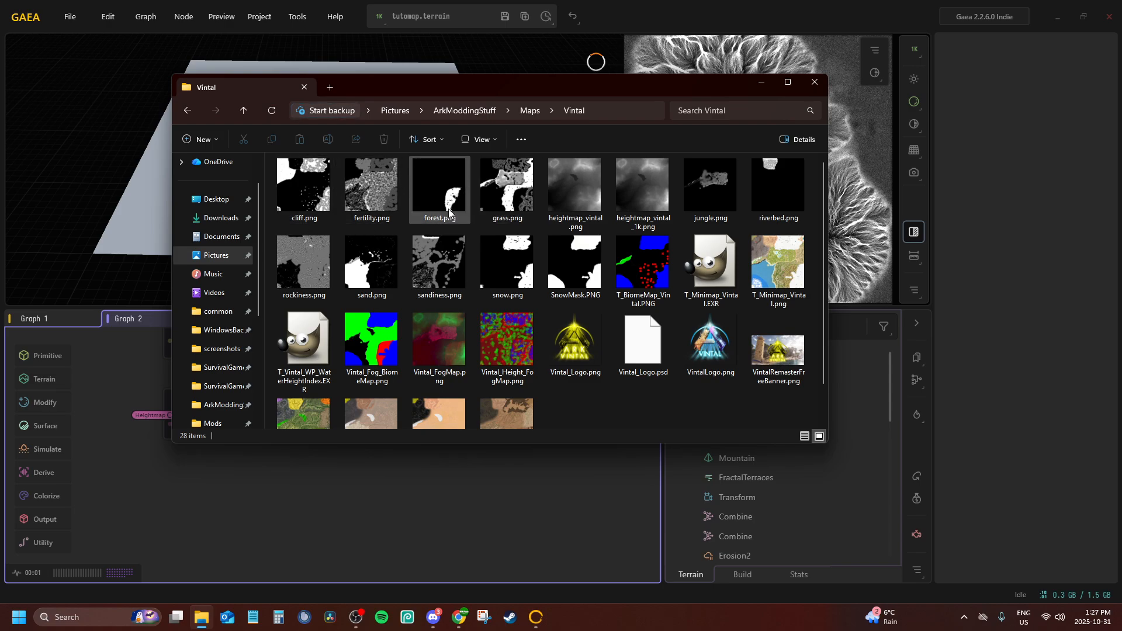
View the example fog maps Vintal_FogMap.png and Vintal_Height_FogMap.png, close them, and return to Gaea
{"action": "double_click", "coordinate": [440, 328]}
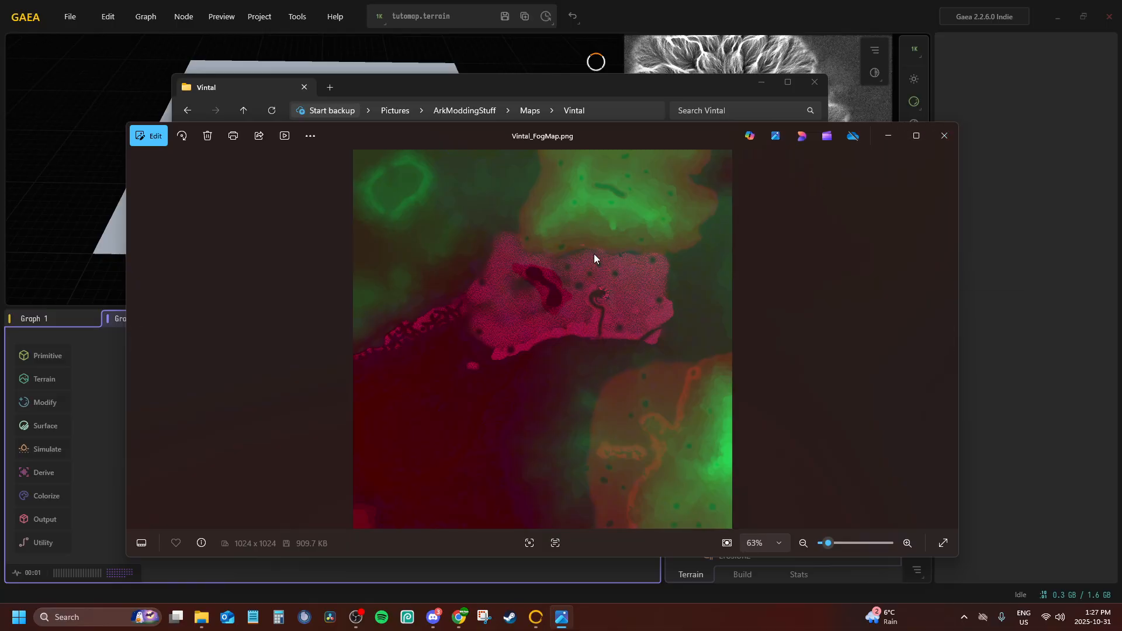
{"action": "left_click", "coordinate": [944, 136]}
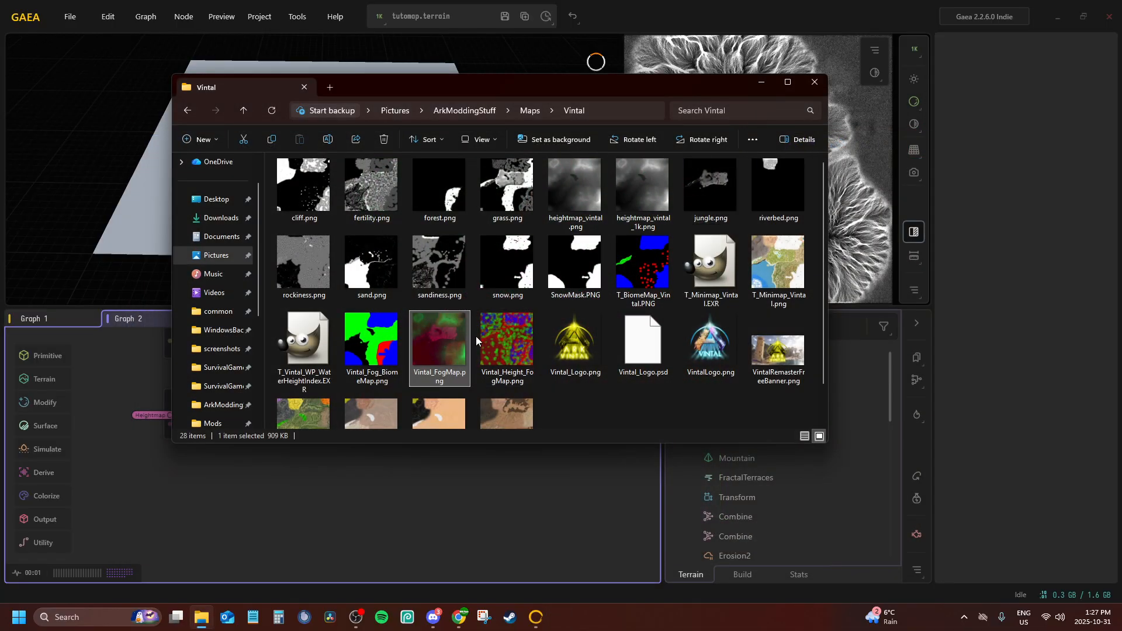
{"action": "double_click", "coordinate": [491, 339]}
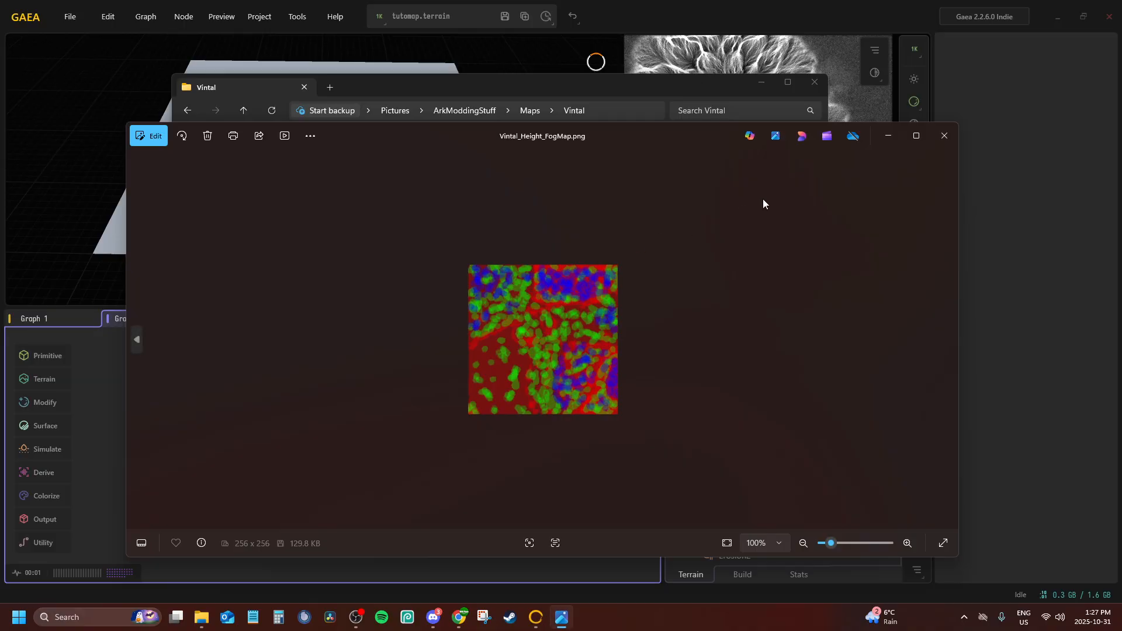
{"action": "left_click", "coordinate": [944, 135]}
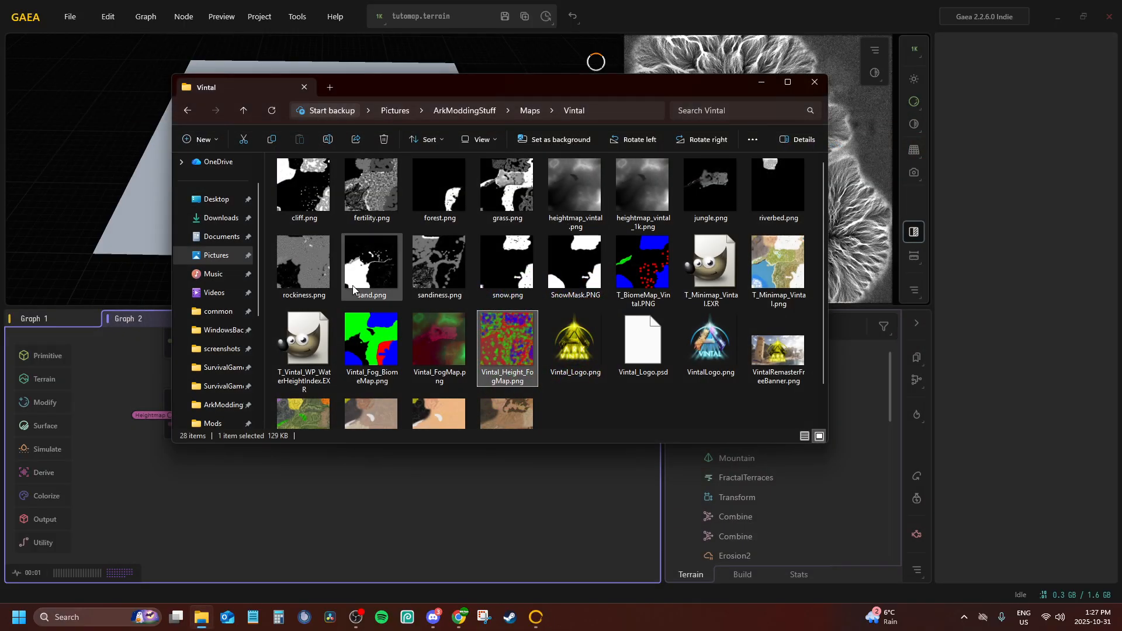
{"action": "double_click", "coordinate": [432, 335]}
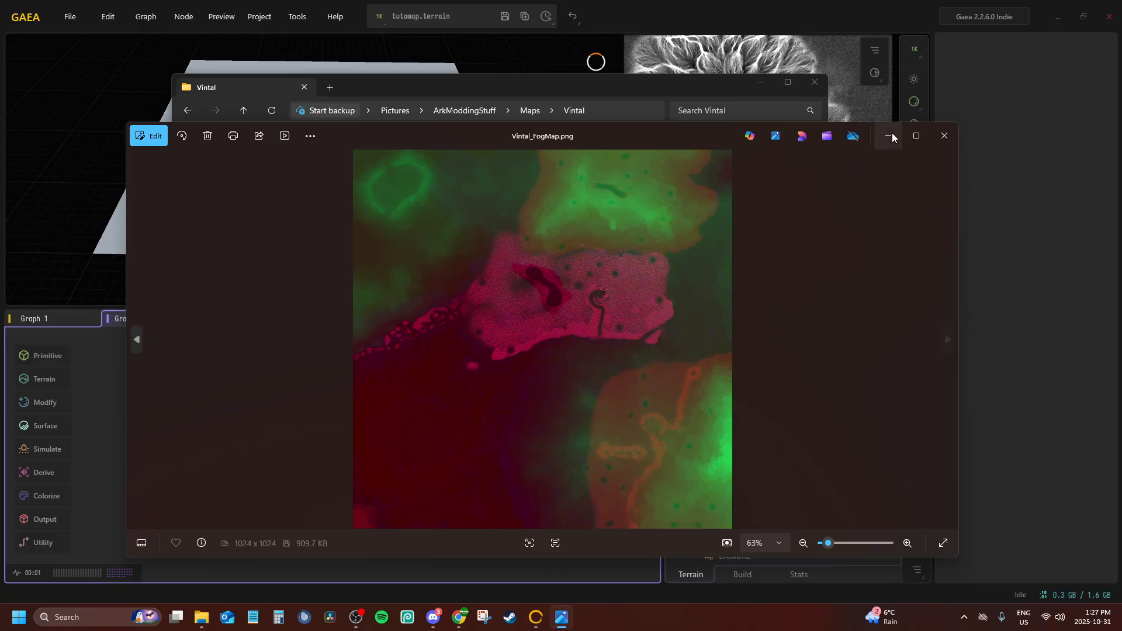
{"action": "left_click", "coordinate": [944, 136]}
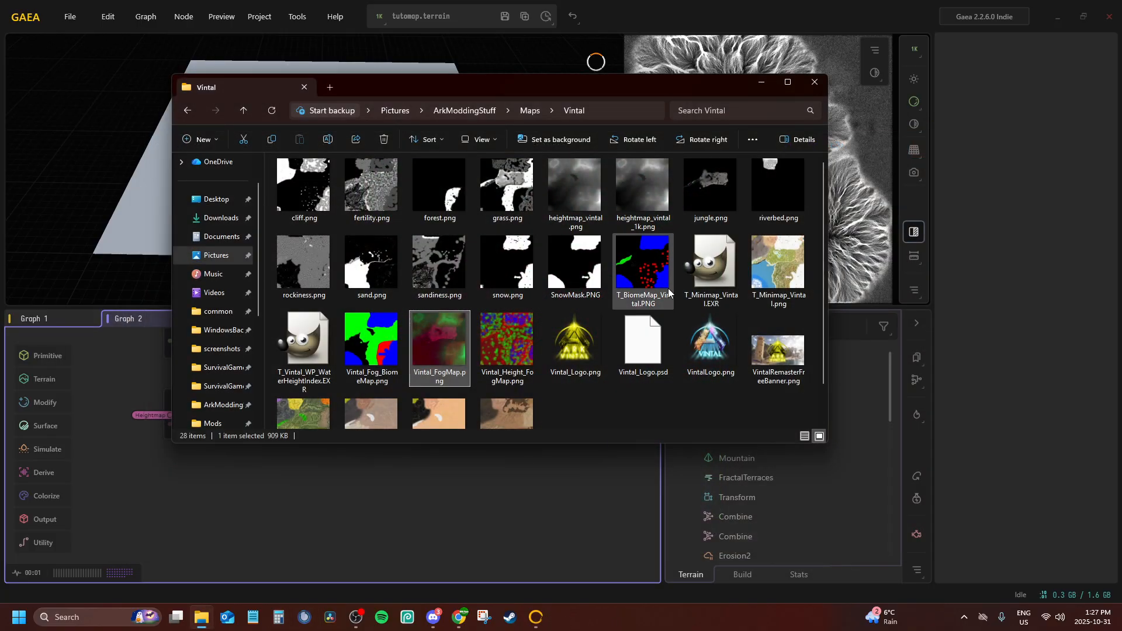
{"action": "left_click", "coordinate": [812, 89]}
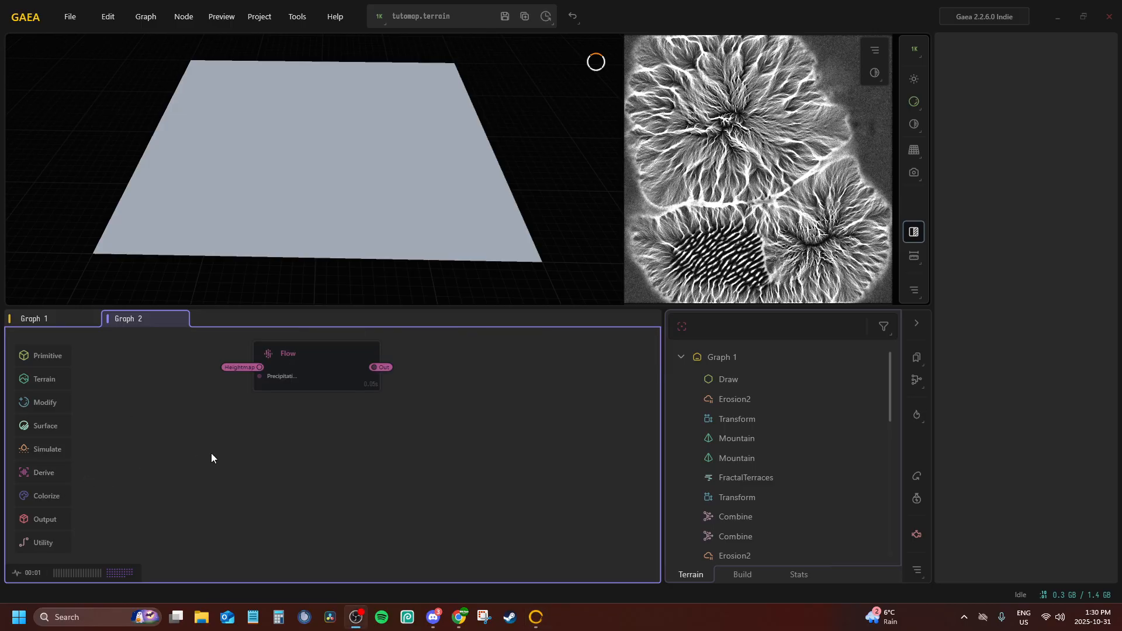
Add a Peaks node beneath the Flow node in Graph 2
{"action": "key", "text": "Tab"}
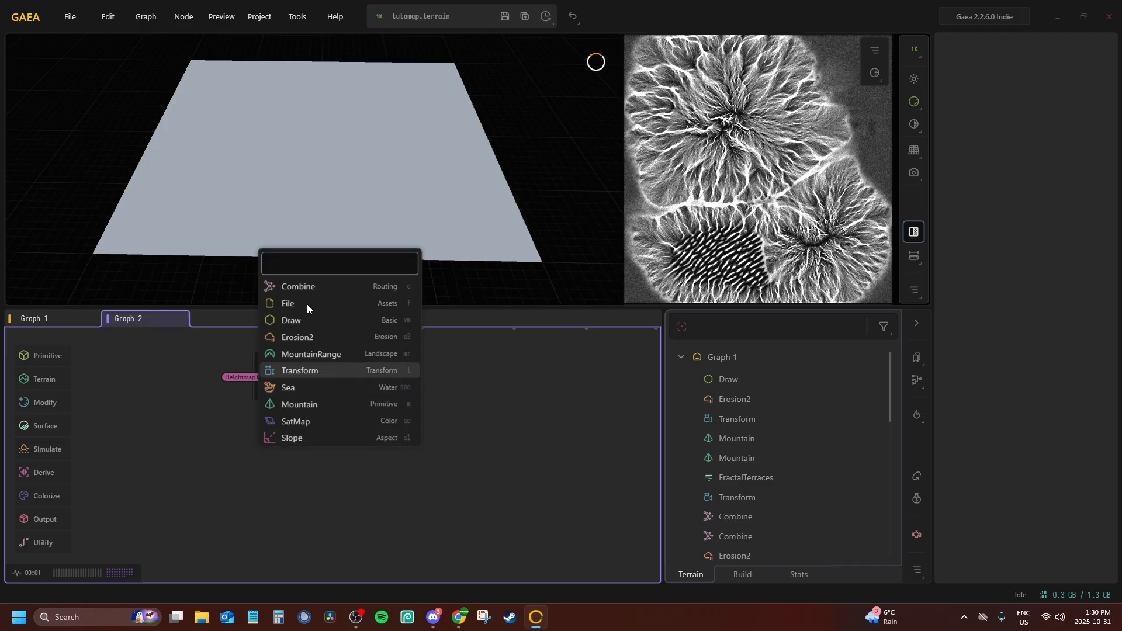
{"action": "left_click", "coordinate": [43, 455]}
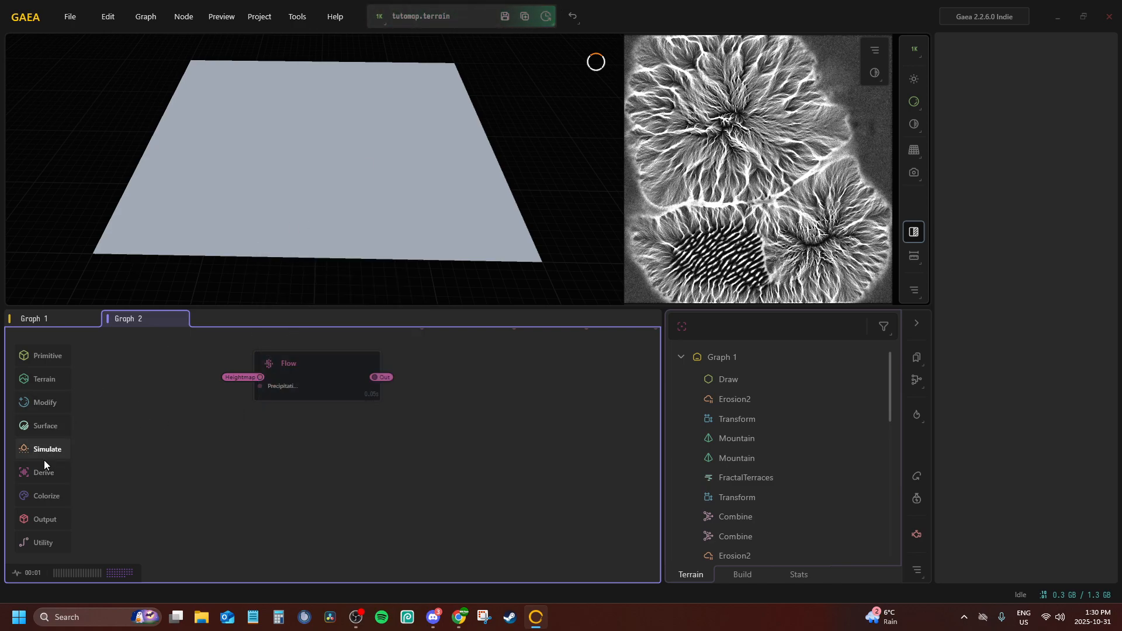
{"action": "mouse_move", "coordinate": [40, 475]}
{"action": "mouse_move", "coordinate": [116, 486]}
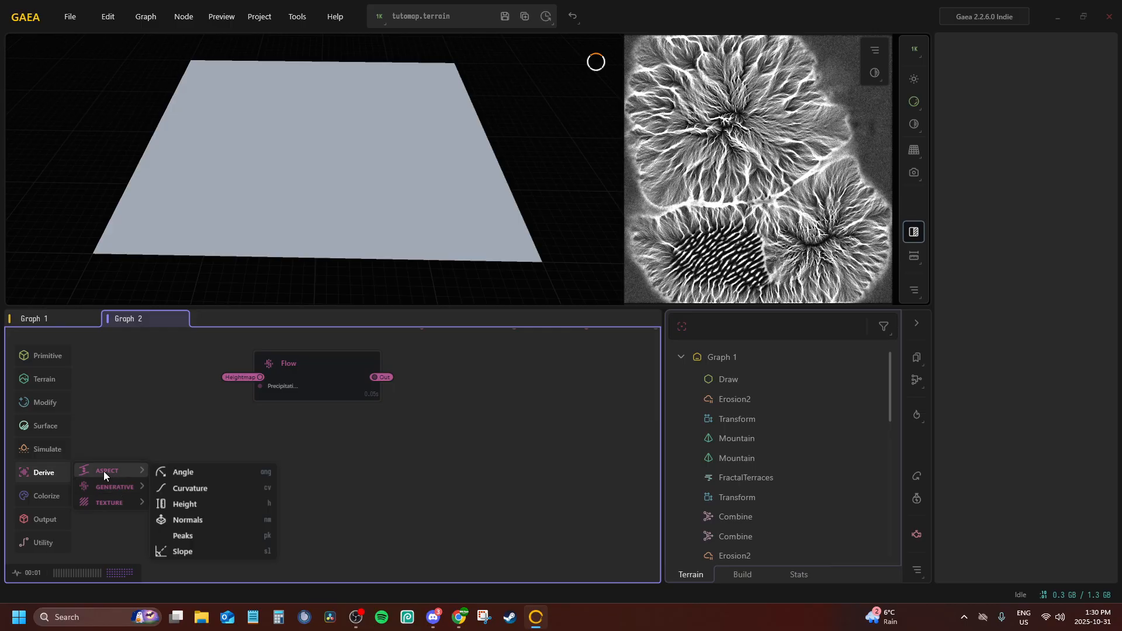
{"action": "left_click", "coordinate": [180, 536]}
{"action": "left_click_drag", "start_coordinate": [328, 434], "coordinate": [307, 466]}
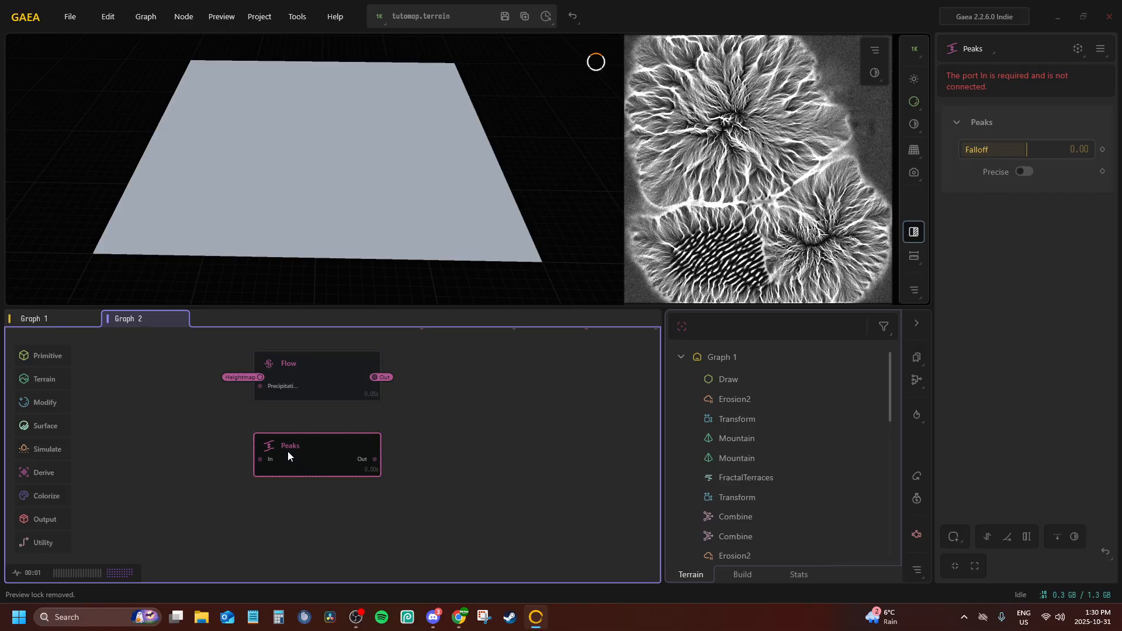
Connect the Peaks node's In port to the Heightmap portal and preview the mask on the terrain
{"action": "right_click", "coordinate": [288, 453]}
{"action": "left_click", "coordinate": [328, 490]}
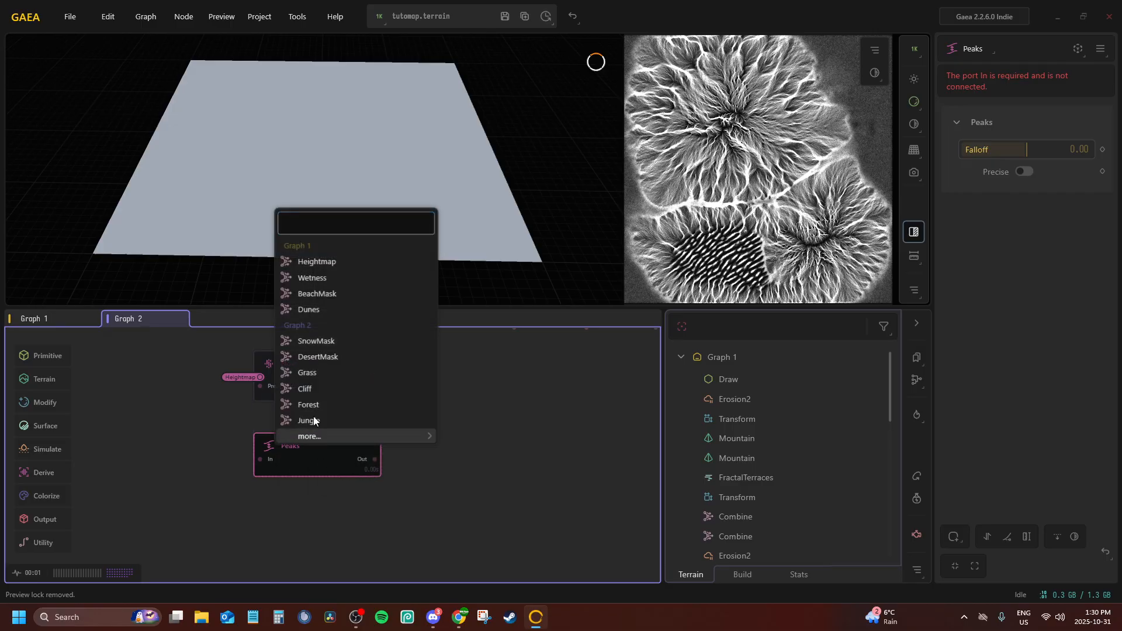
{"action": "left_click", "coordinate": [300, 268]}
{"action": "left_click_drag", "start_coordinate": [321, 241], "coordinate": [383, 267]}
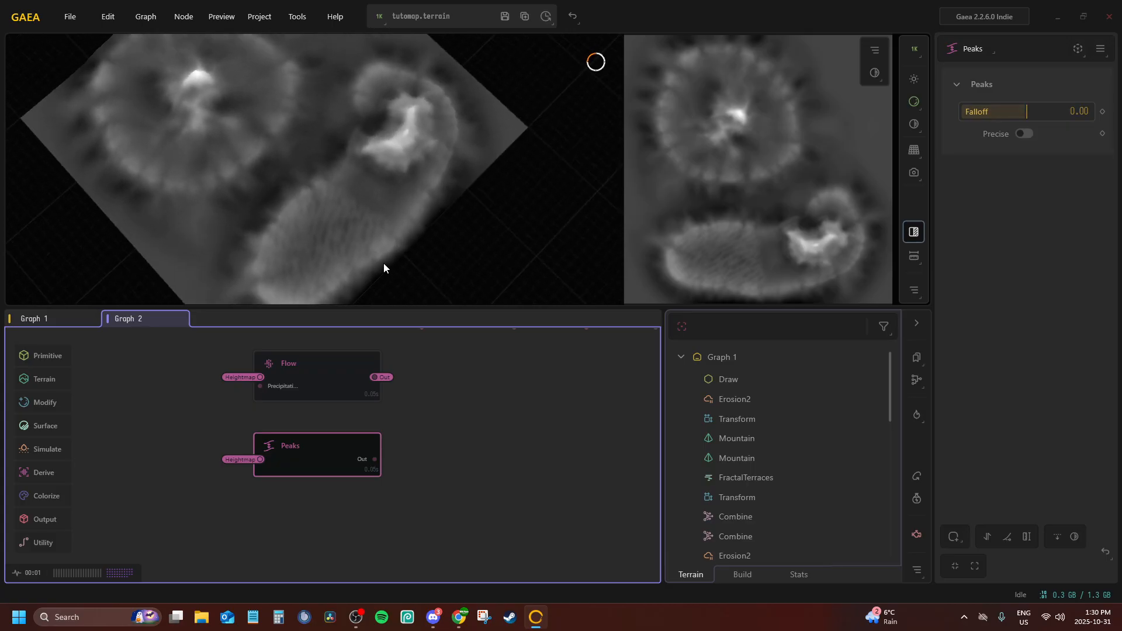
Invert the Peaks mask, turn on Precise and set Falloff to 0.38
{"action": "mouse_move", "coordinate": [1042, 113]}
{"action": "left_mouse_down"}
{"action": "mouse_move", "coordinate": [1005, 111]}
{"action": "mouse_move", "coordinate": [1032, 111]}
{"action": "left_mouse_up"}
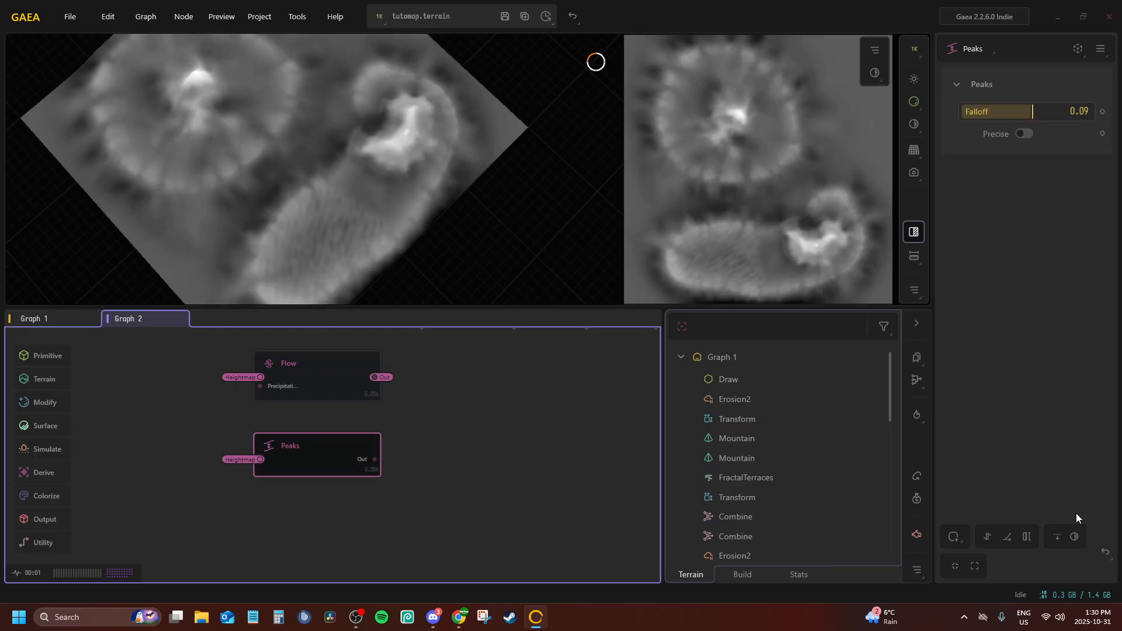
{"action": "left_click", "coordinate": [1074, 536]}
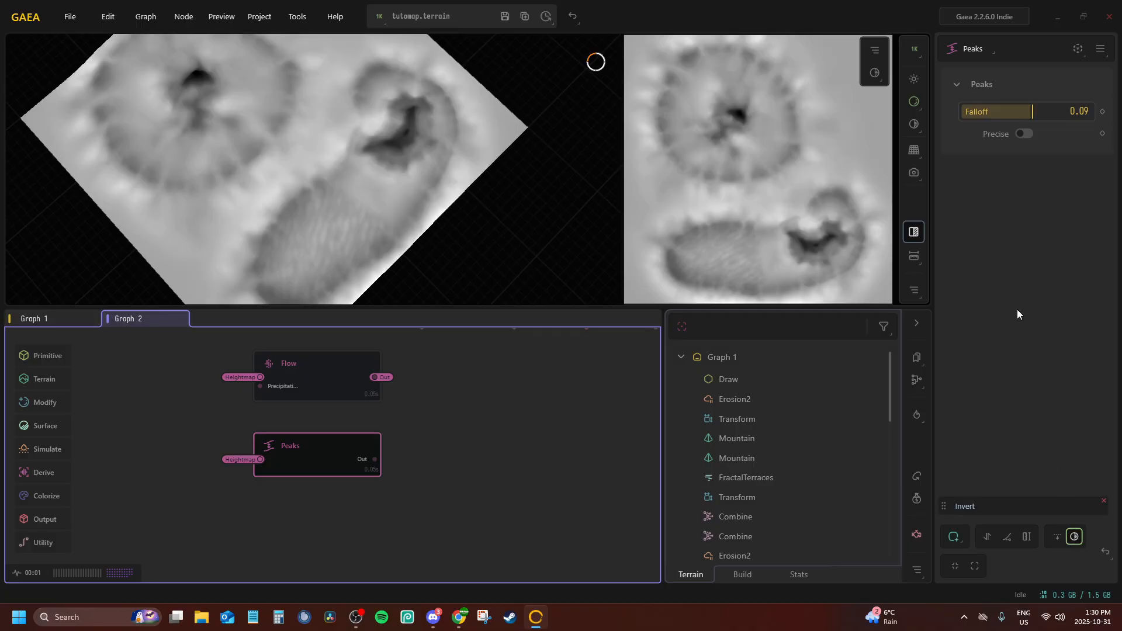
{"action": "left_click_drag", "start_coordinate": [1000, 110], "coordinate": [1054, 110]}
{"action": "left_click", "coordinate": [1023, 133]}
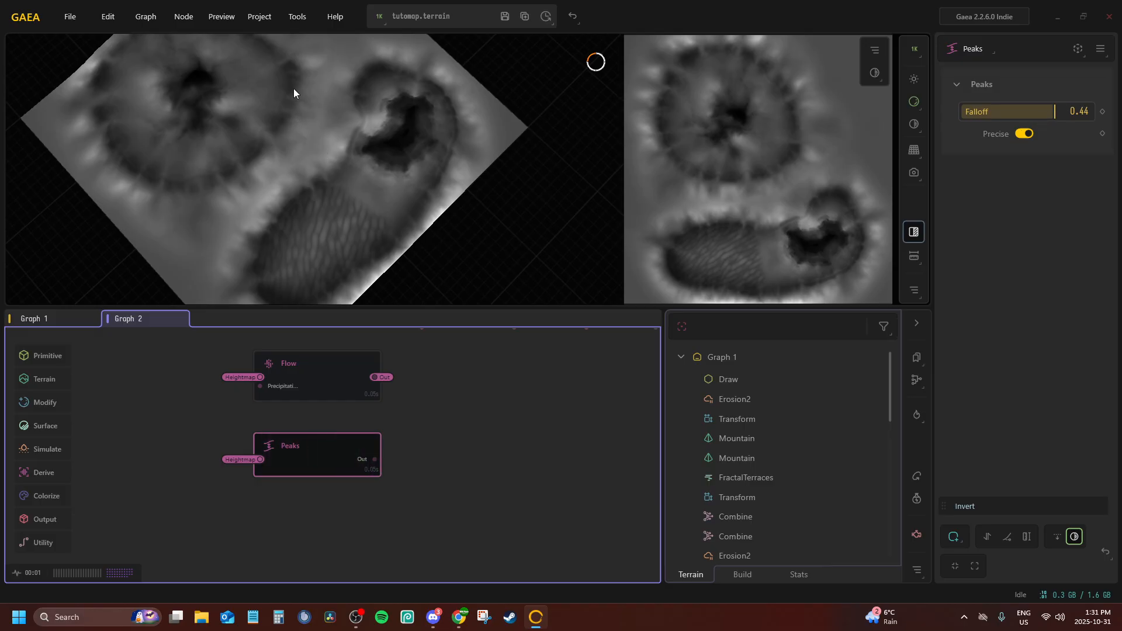
{"action": "left_click_drag", "start_coordinate": [293, 89], "coordinate": [282, 252]}
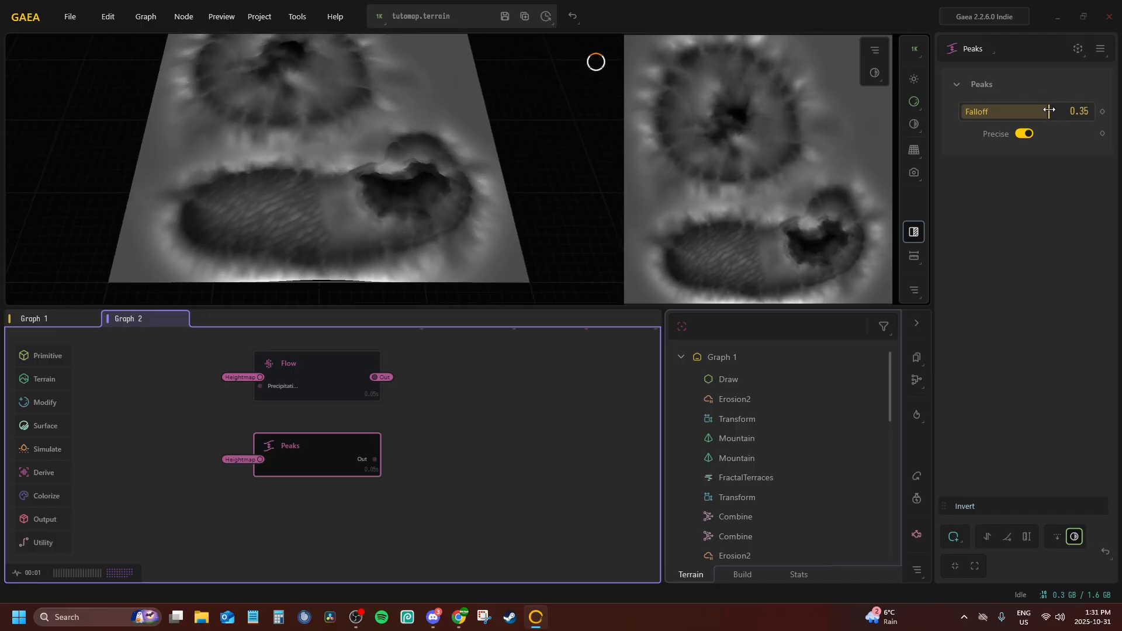
{"action": "mouse_move", "coordinate": [1047, 109]}
{"action": "left_mouse_down"}
{"action": "mouse_move", "coordinate": [1078, 108]}
{"action": "mouse_move", "coordinate": [1051, 110]}
{"action": "left_mouse_up"}
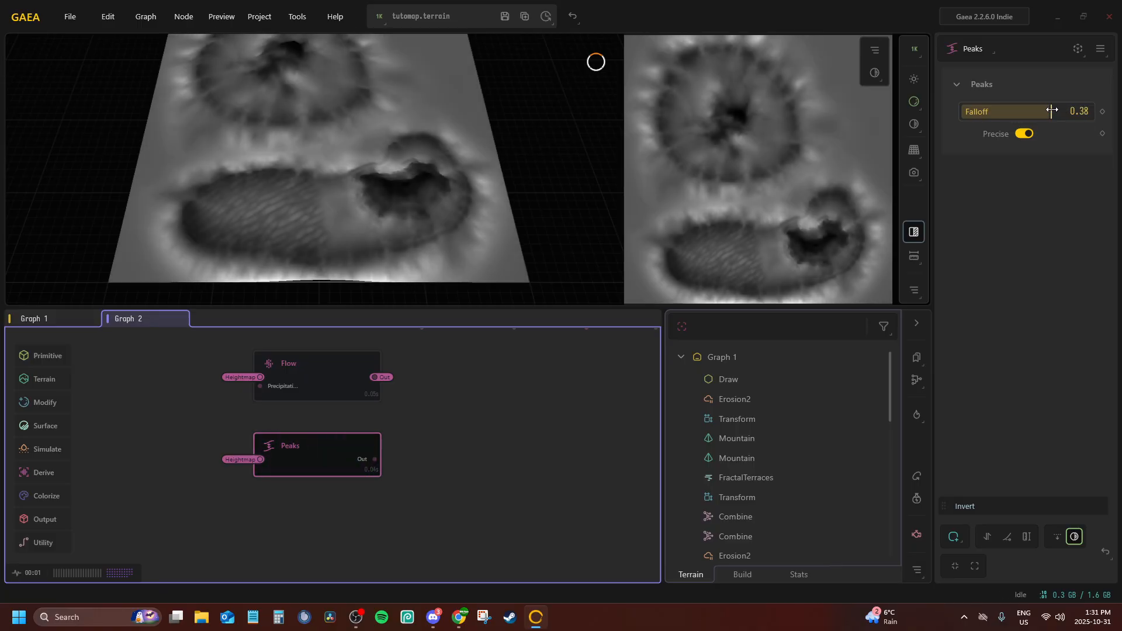
{"action": "left_click_drag", "start_coordinate": [302, 450], "coordinate": [305, 461]}
{"action": "middle_click_drag", "start_coordinate": [312, 455], "coordinate": [303, 372]}
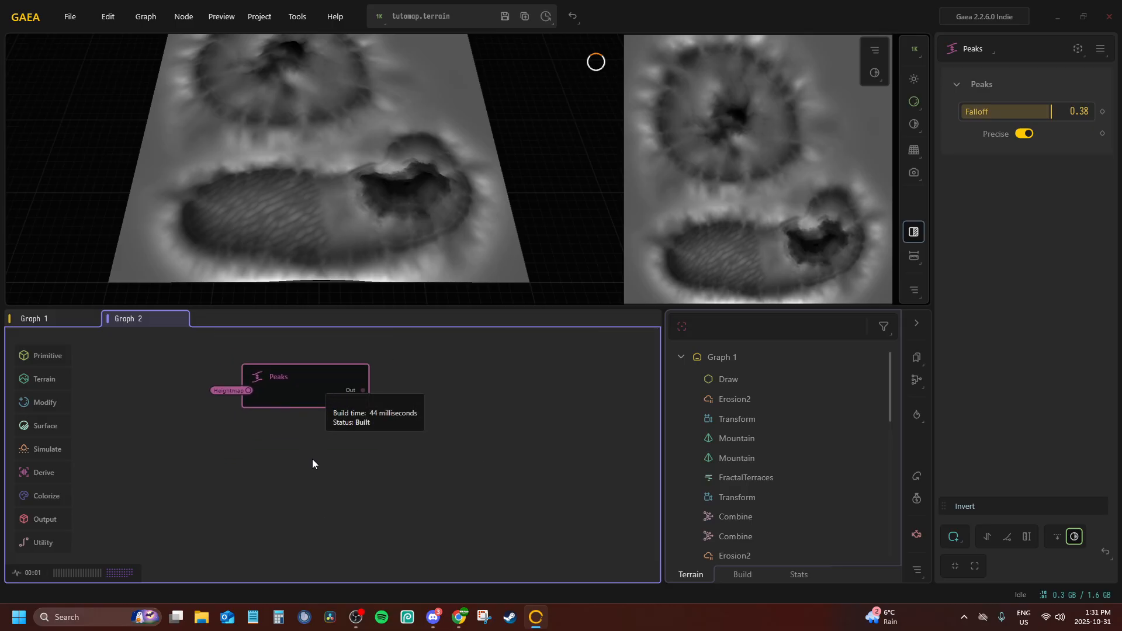
{"action": "key", "text": "Tab"}
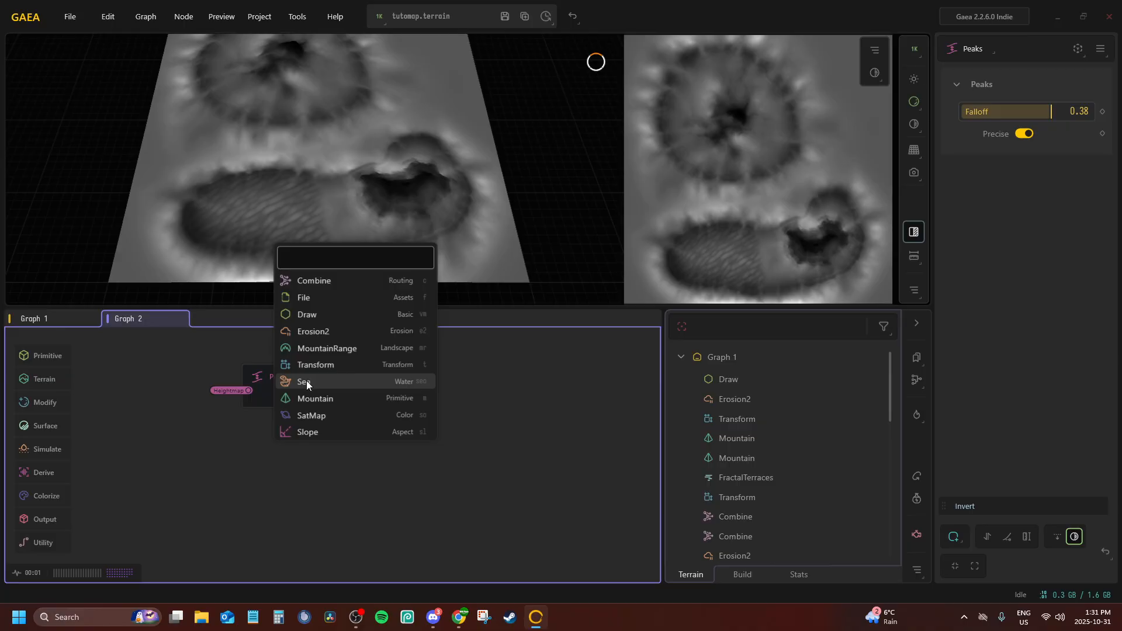
{"action": "type", "text": "comb"}
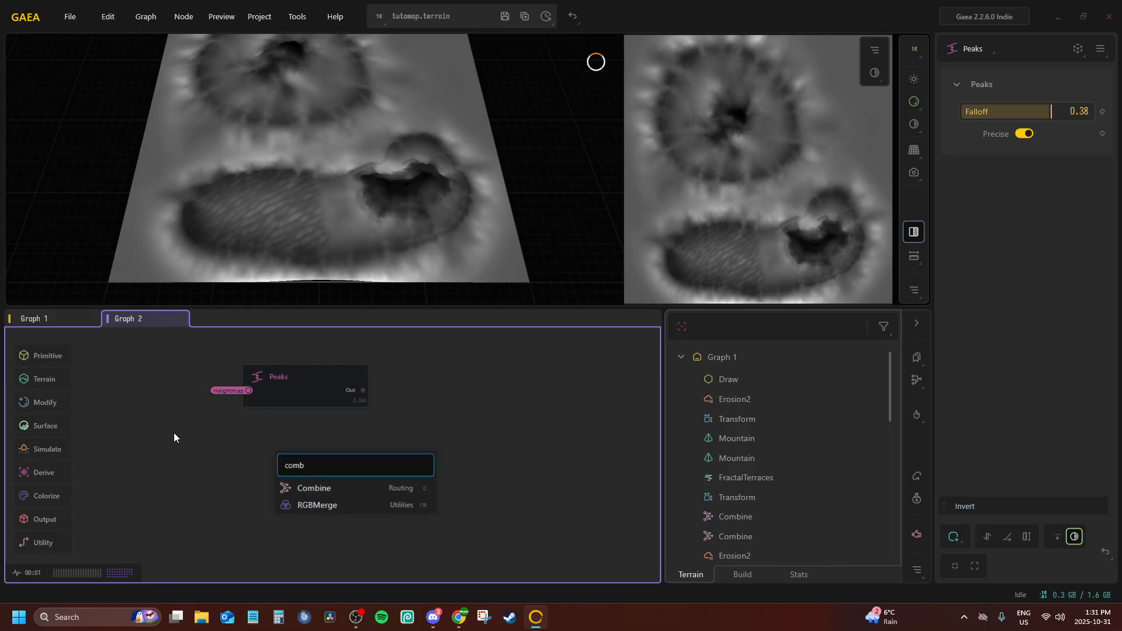
{"action": "key", "text": "Return"}
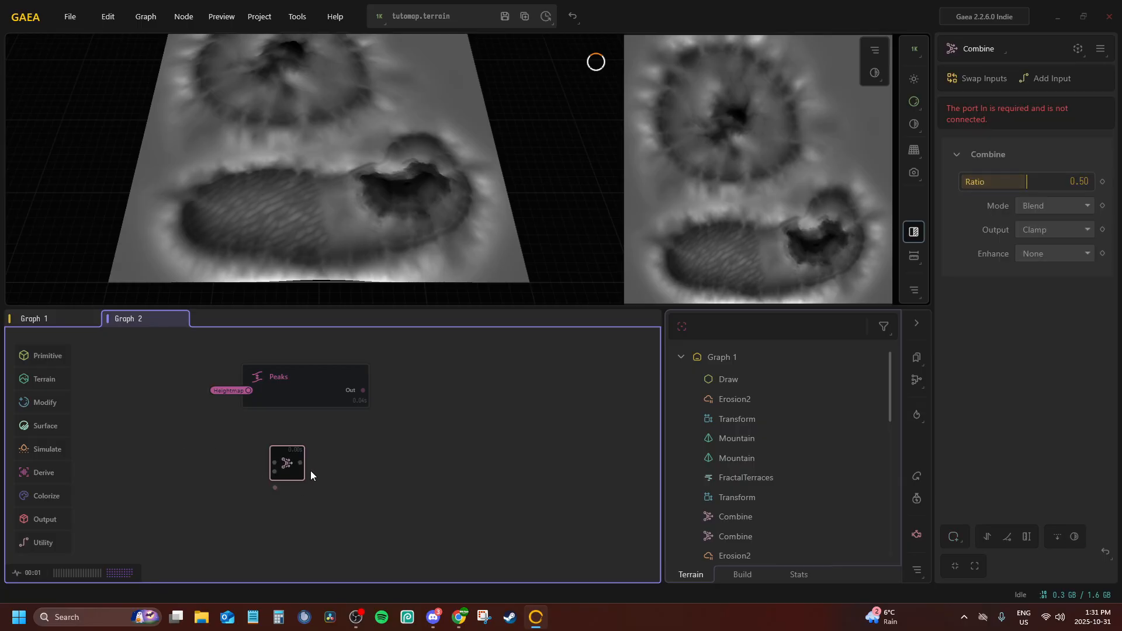
{"action": "right_click", "coordinate": [310, 474]}
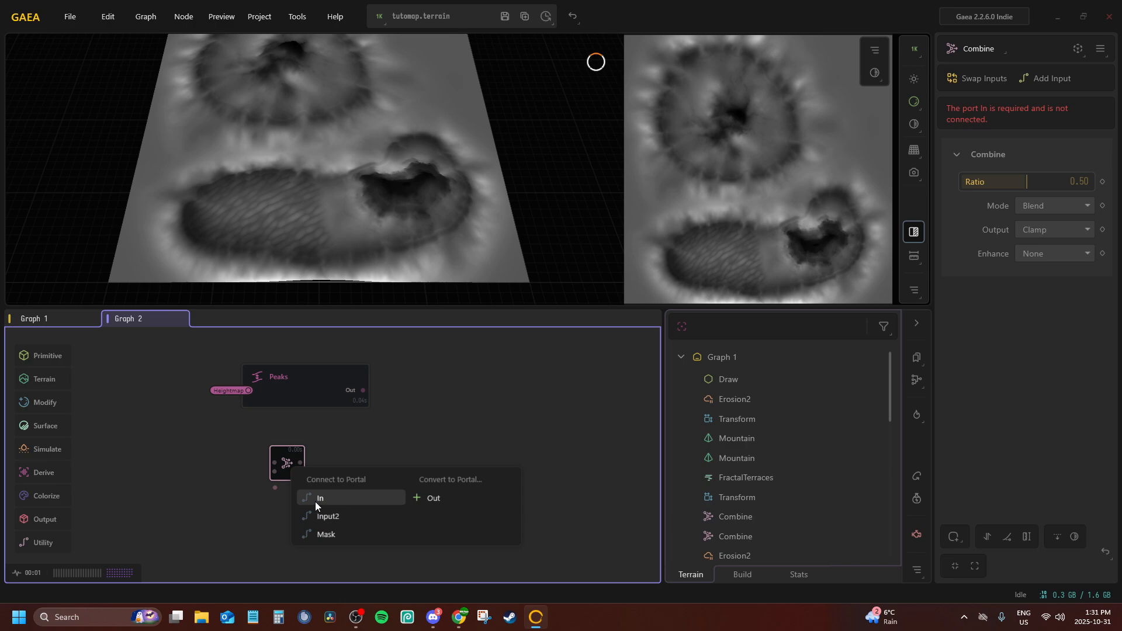
{"action": "left_click", "coordinate": [282, 453]}
Inspect the Sea node in Graph 1 and return to Graph 2
{"action": "left_click", "coordinate": [54, 318]}
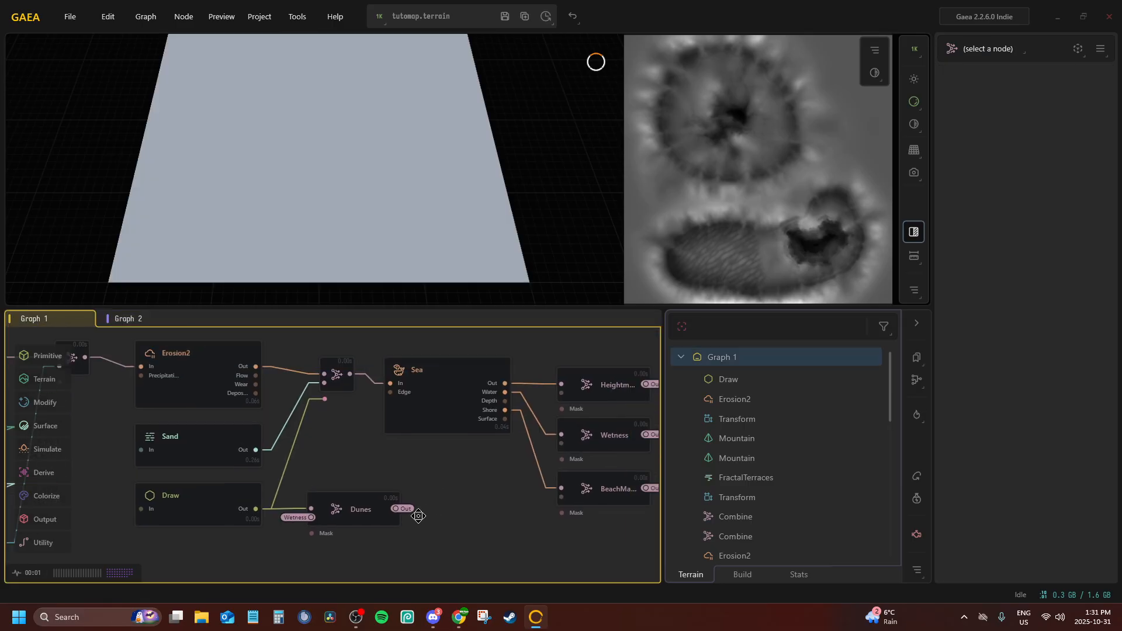
{"action": "left_click", "coordinate": [391, 419]}
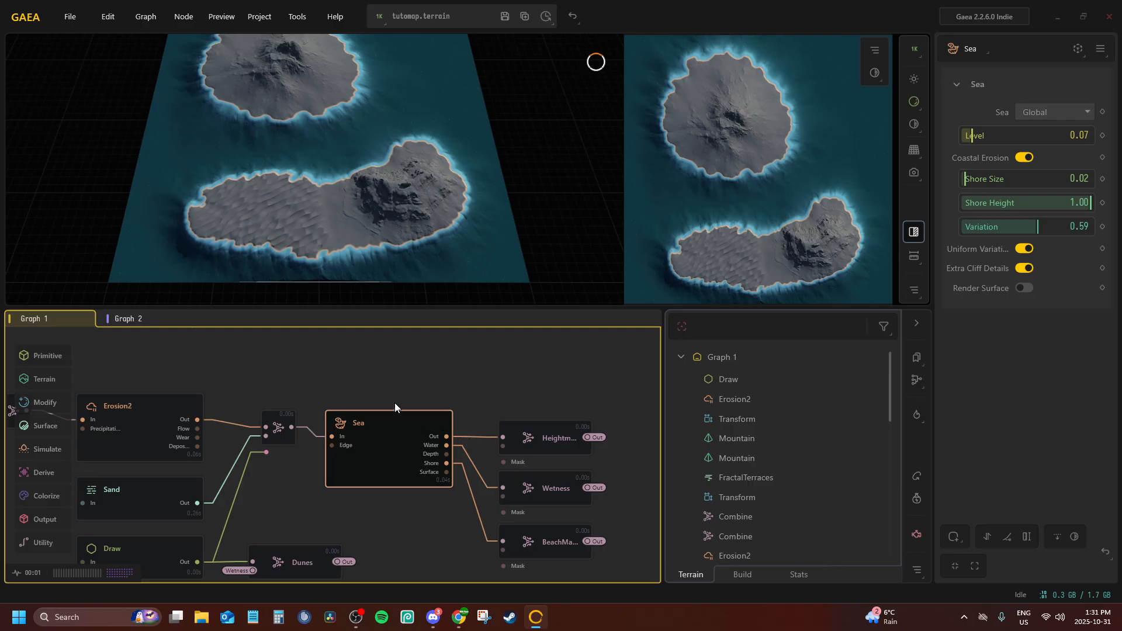
{"action": "middle_click_drag", "start_coordinate": [393, 393], "coordinate": [384, 358]}
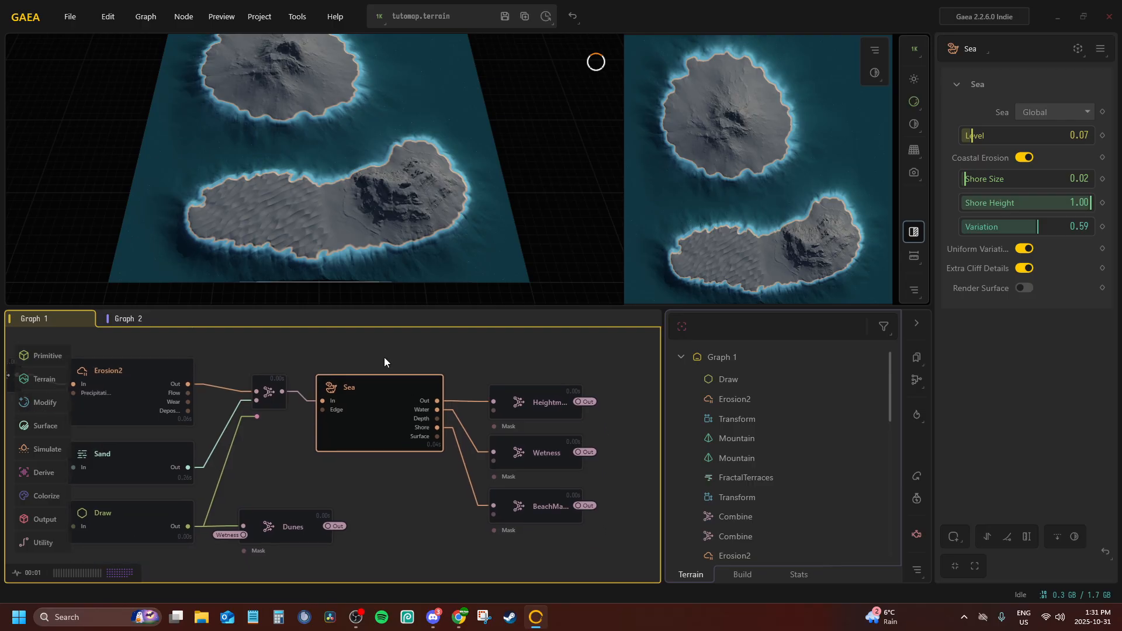
{"action": "left_click", "coordinate": [140, 319]}
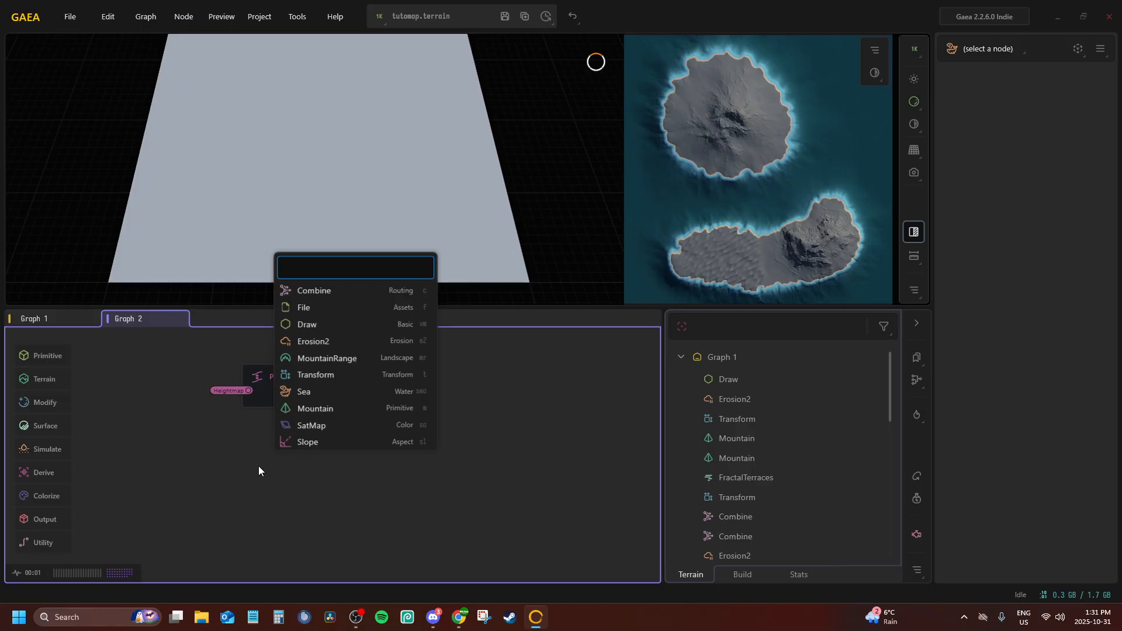
Add a Combine node beneath Peaks and connect its In port to the Heightmap portal
{"action": "type", "text": "combi"}
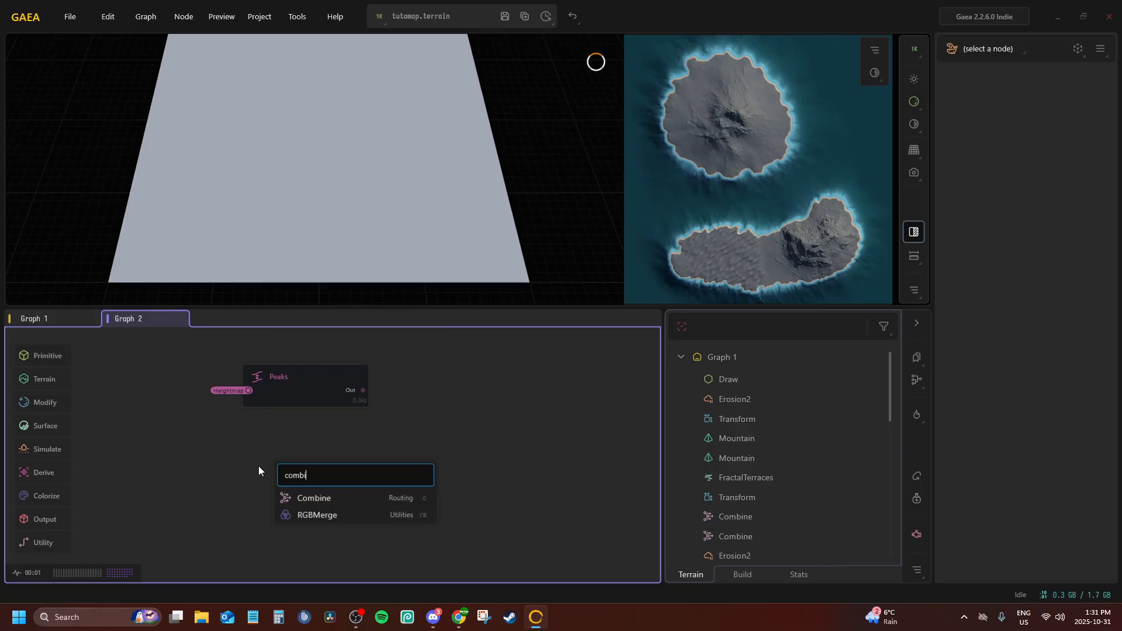
{"action": "key", "text": "Return"}
{"action": "left_click", "coordinate": [272, 462]}
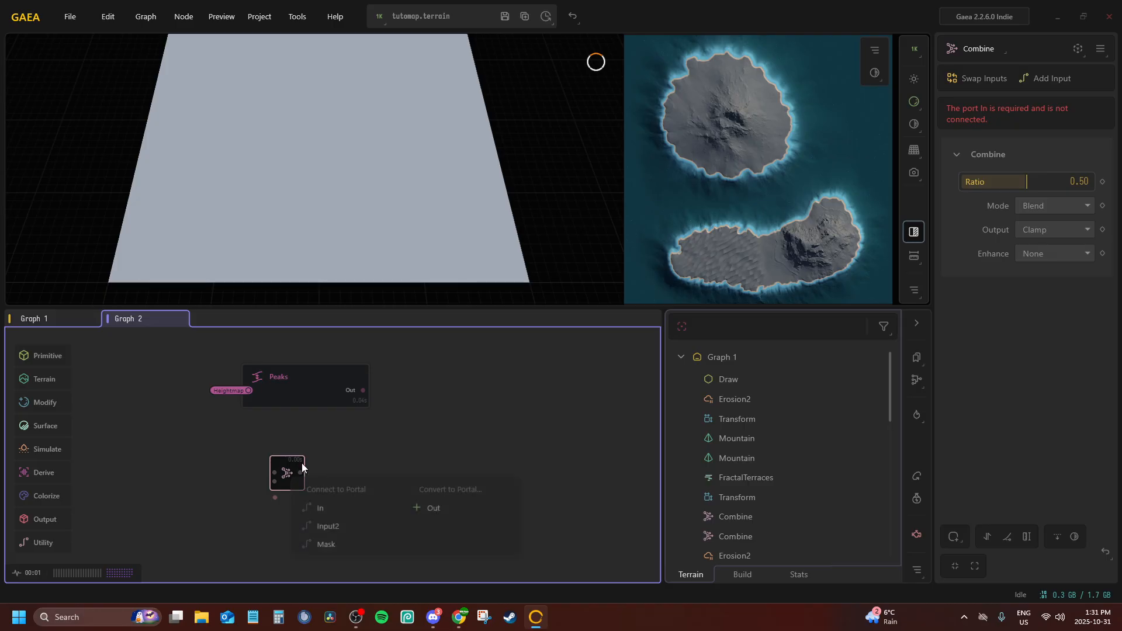
{"action": "left_click", "coordinate": [331, 502]}
{"action": "left_click", "coordinate": [310, 284]}
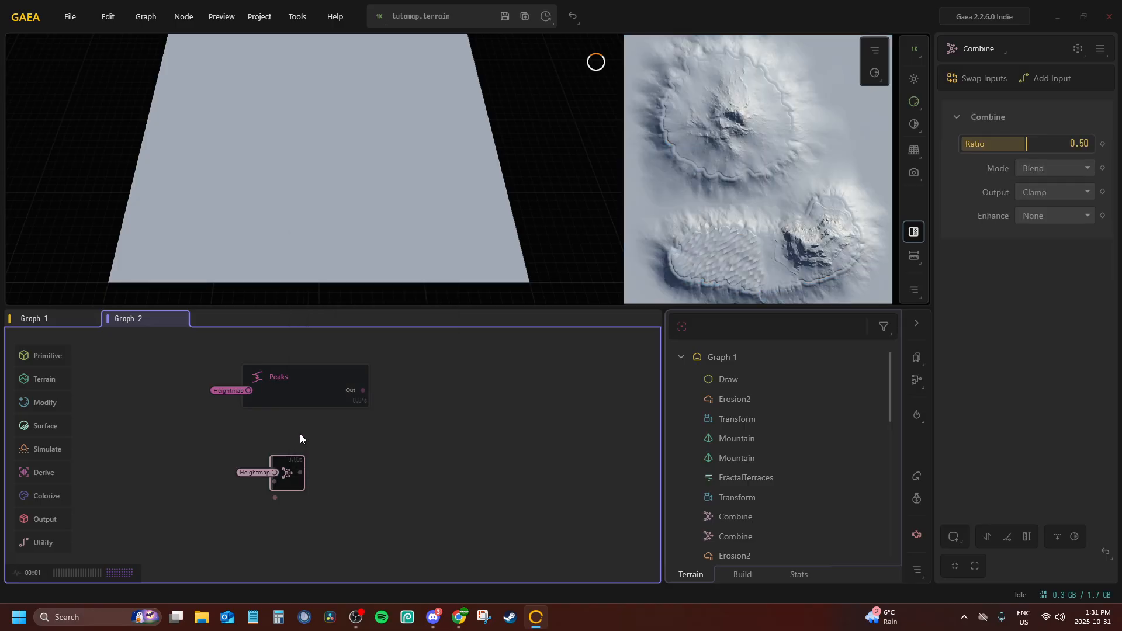
{"action": "left_click_drag", "start_coordinate": [292, 470], "coordinate": [262, 435]}
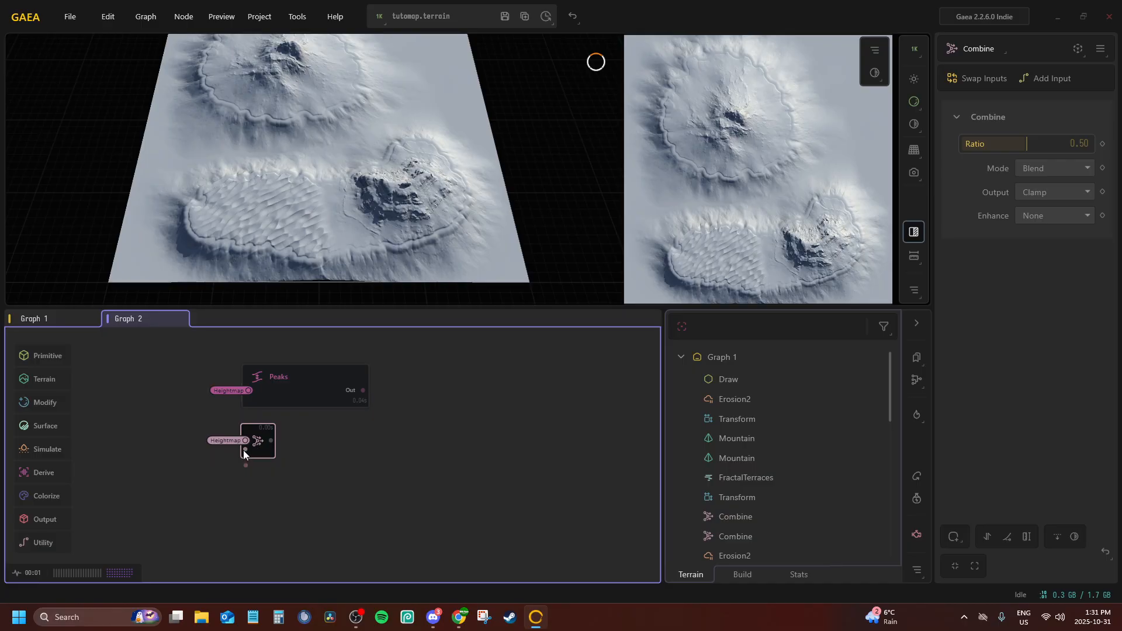
Add a Height node fed by the Combine node's output and save the terrain file
{"action": "left_click_drag", "start_coordinate": [275, 440], "coordinate": [324, 450]}
{"action": "type", "text": "hd"}
{"action": "key", "text": "BackSpace"}
{"action": "type", "text": "e"}
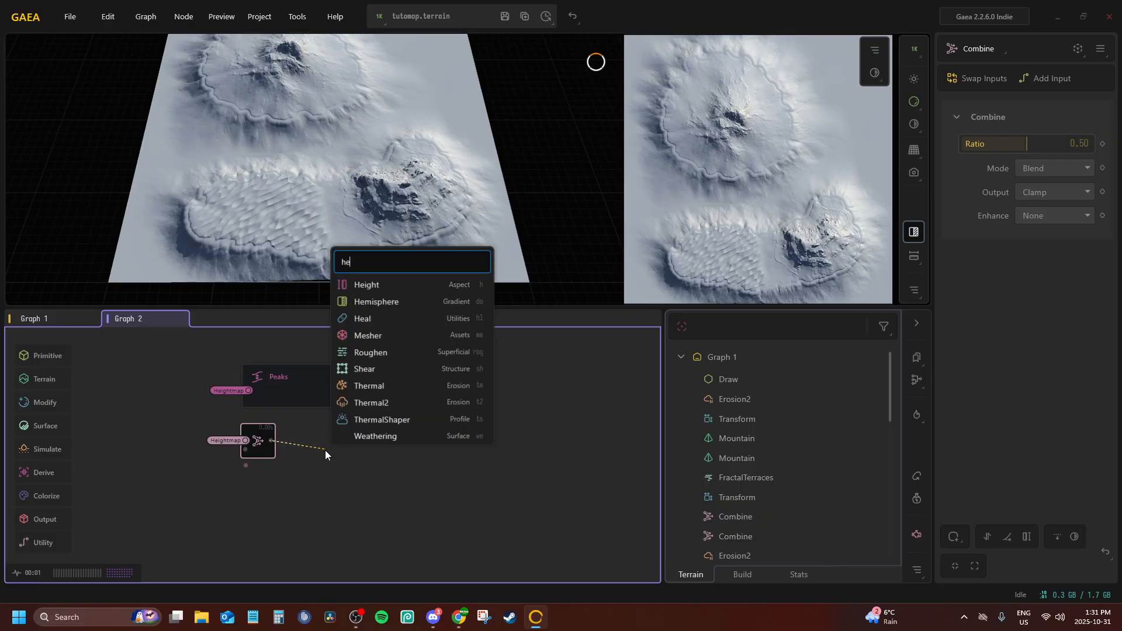
{"action": "type", "text": "g"}
{"action": "left_click", "coordinate": [354, 284]}
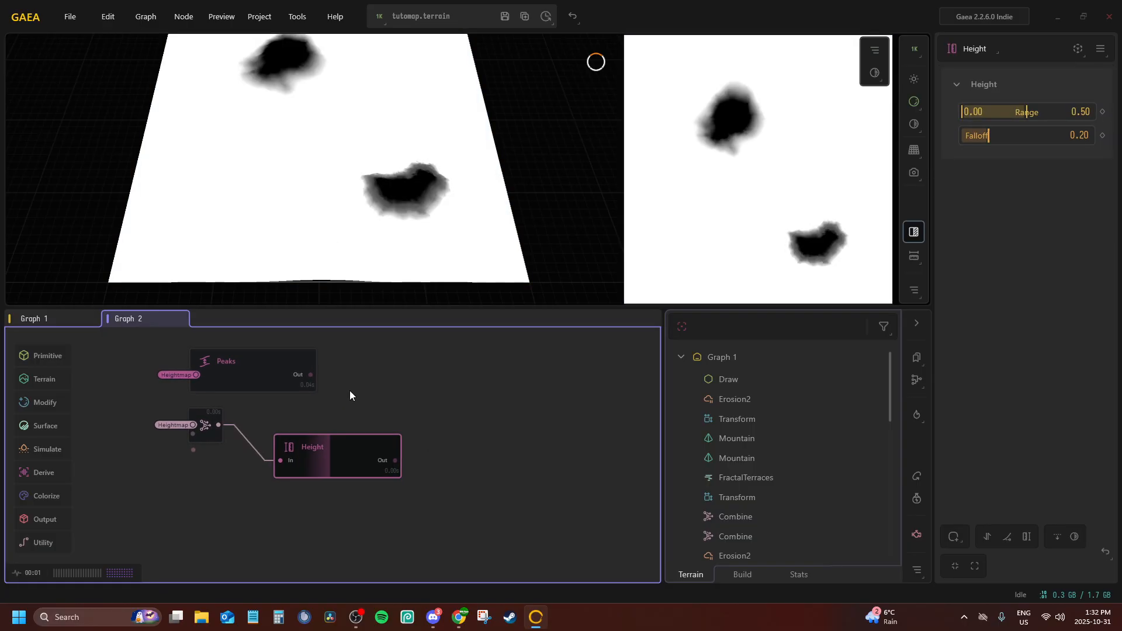
{"action": "left_click_drag", "start_coordinate": [306, 427], "coordinate": [289, 418]}
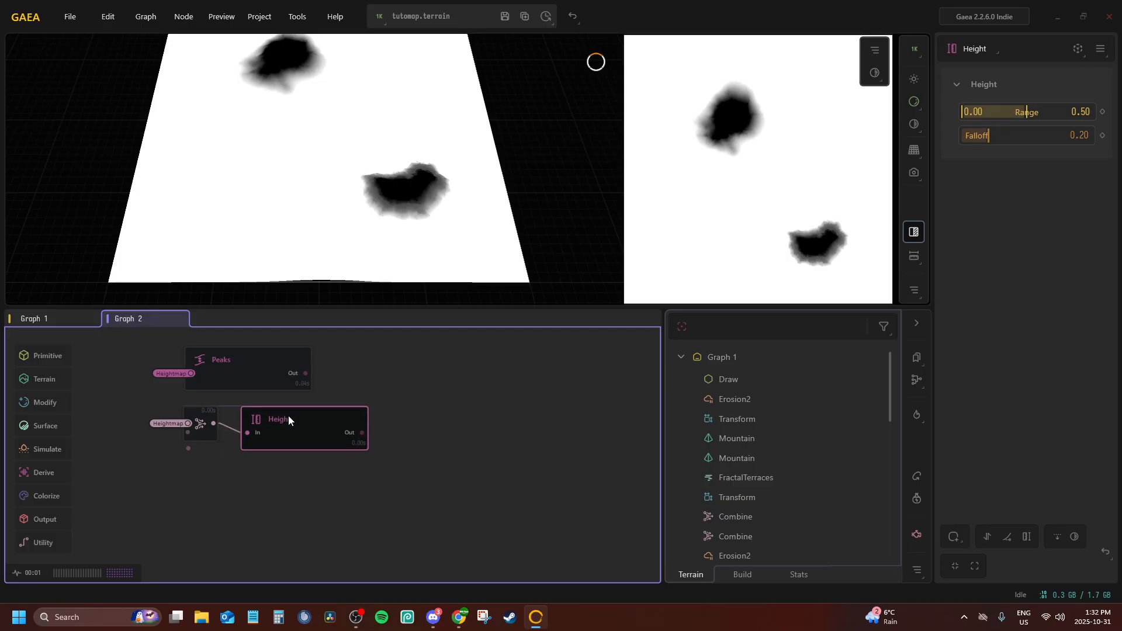
{"action": "left_click", "coordinate": [503, 15]}
Try an inverted Height mask with Falloff 0.00 and Range 0.00 to 0.33, and delete the Height node
{"action": "left_click_drag", "start_coordinate": [983, 136], "coordinate": [964, 135]}
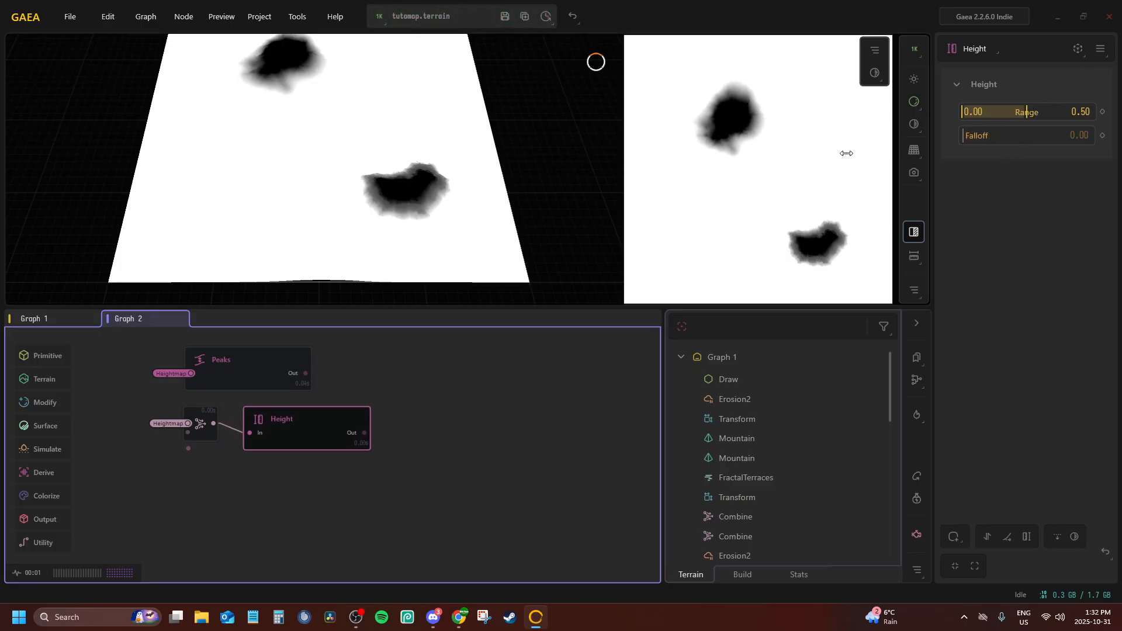
{"action": "left_click_drag", "start_coordinate": [1026, 111], "coordinate": [932, 110]}
{"action": "left_click", "coordinate": [1072, 537]}
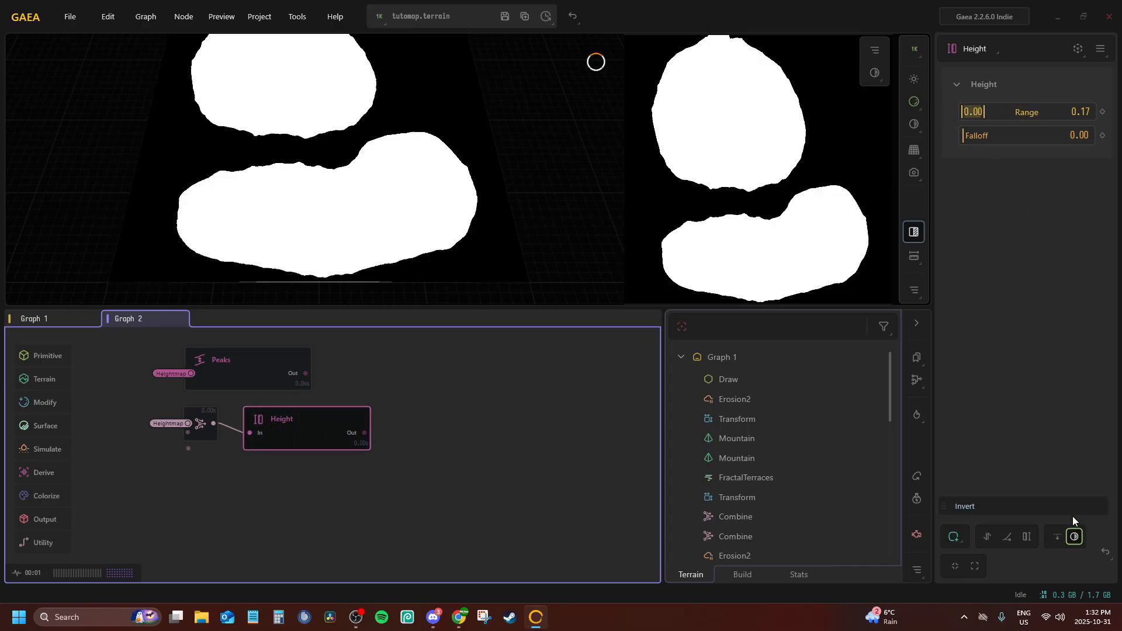
{"action": "left_click_drag", "start_coordinate": [983, 111], "coordinate": [982, 110]}
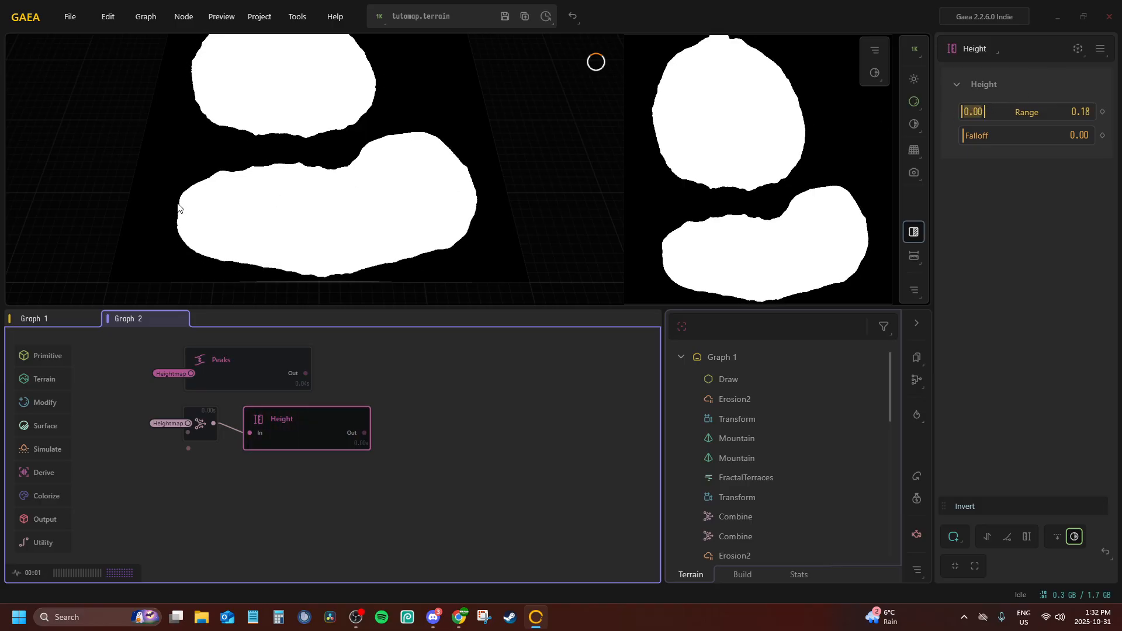
{"action": "left_click_drag", "start_coordinate": [235, 184], "coordinate": [425, 136]}
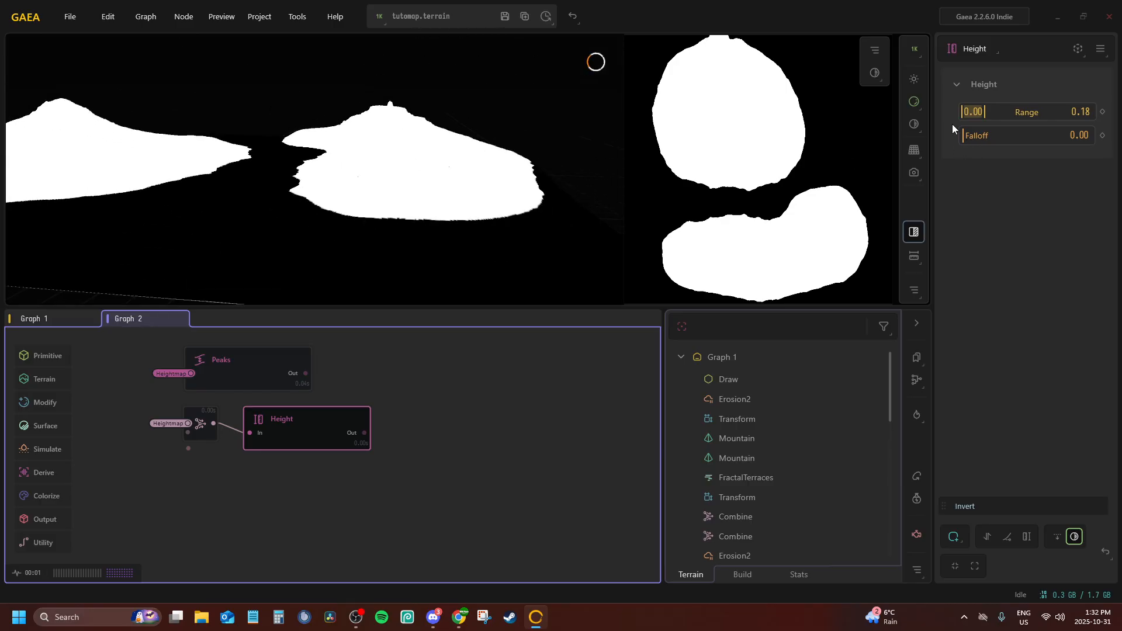
{"action": "left_click_drag", "start_coordinate": [983, 113], "coordinate": [1003, 112]}
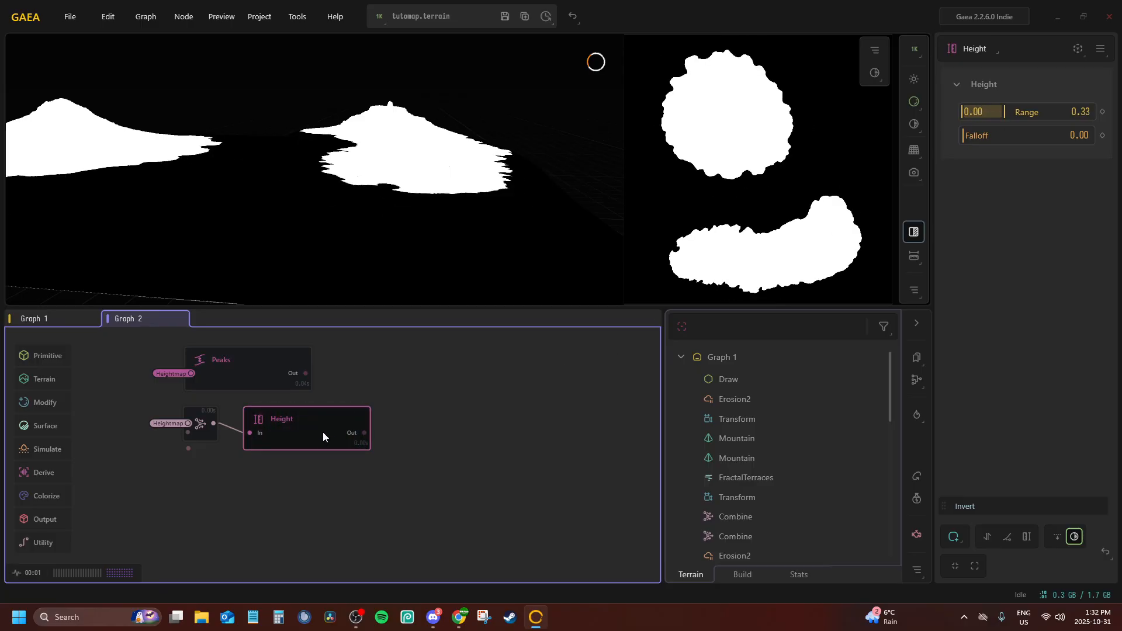
{"action": "key", "text": "Delete"}
Add a second Combine node fed by the first Combine's output and connect its second input to the Wetness portal
{"action": "left_click", "coordinate": [199, 418]}
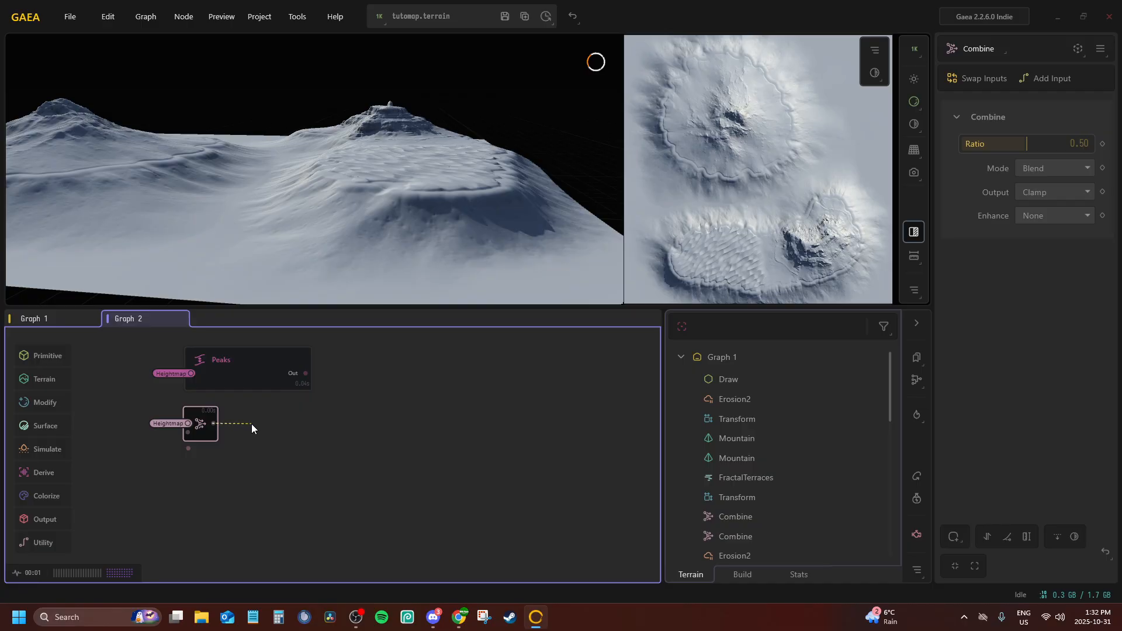
{"action": "left_click_drag", "start_coordinate": [252, 424], "coordinate": [251, 424]}
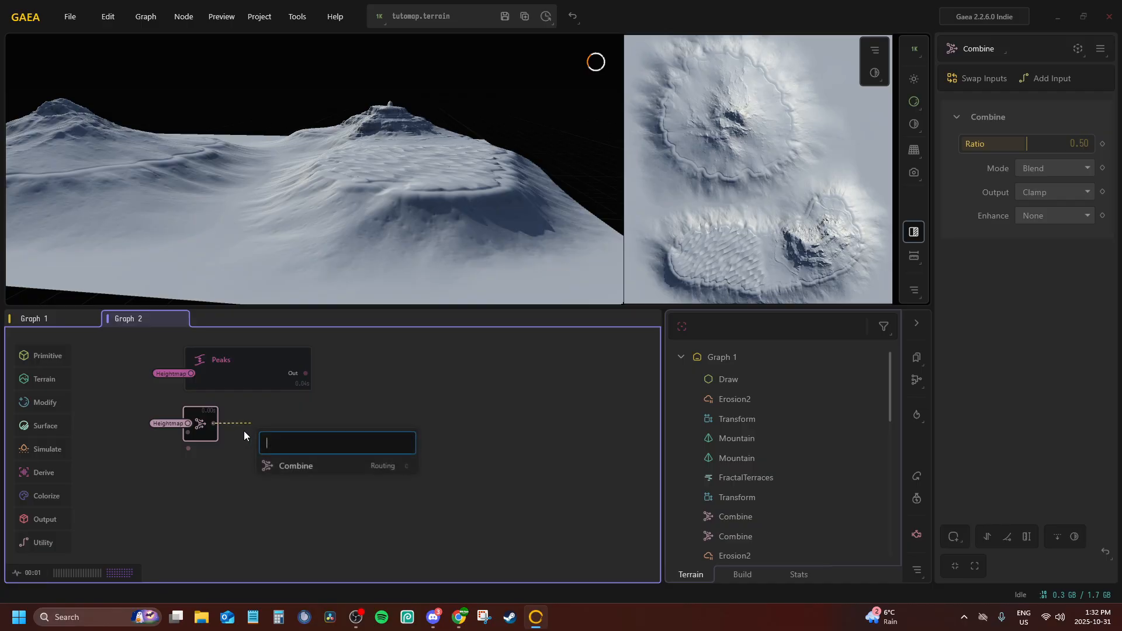
{"action": "left_click", "coordinate": [299, 467]}
{"action": "left_click_drag", "start_coordinate": [330, 451], "coordinate": [337, 435]}
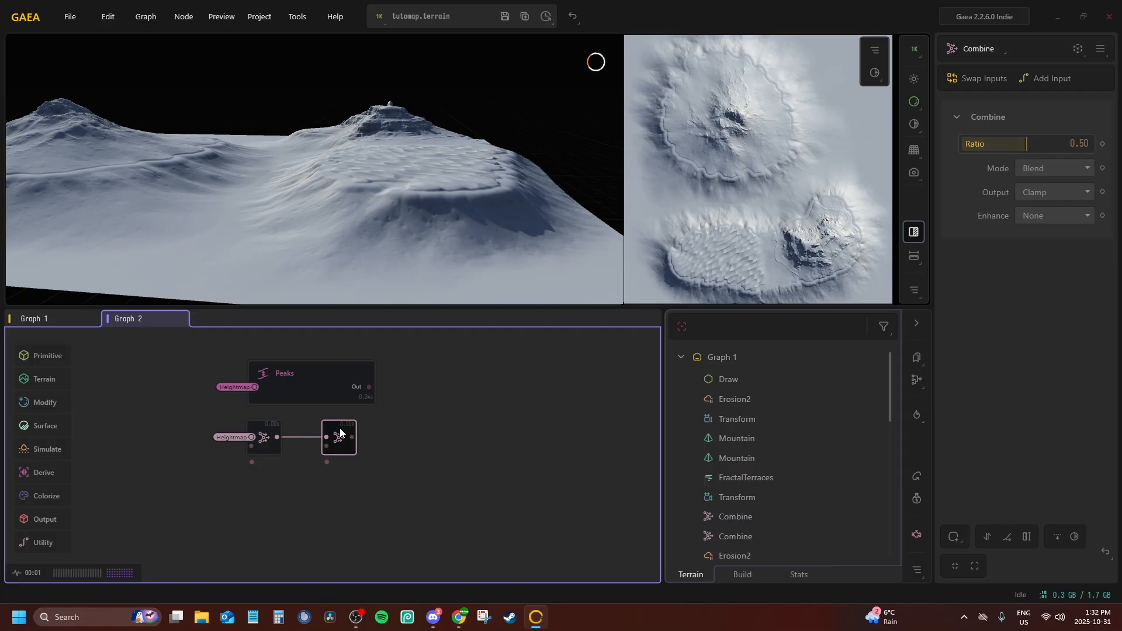
{"action": "right_click", "coordinate": [345, 443]}
{"action": "left_click", "coordinate": [376, 490]}
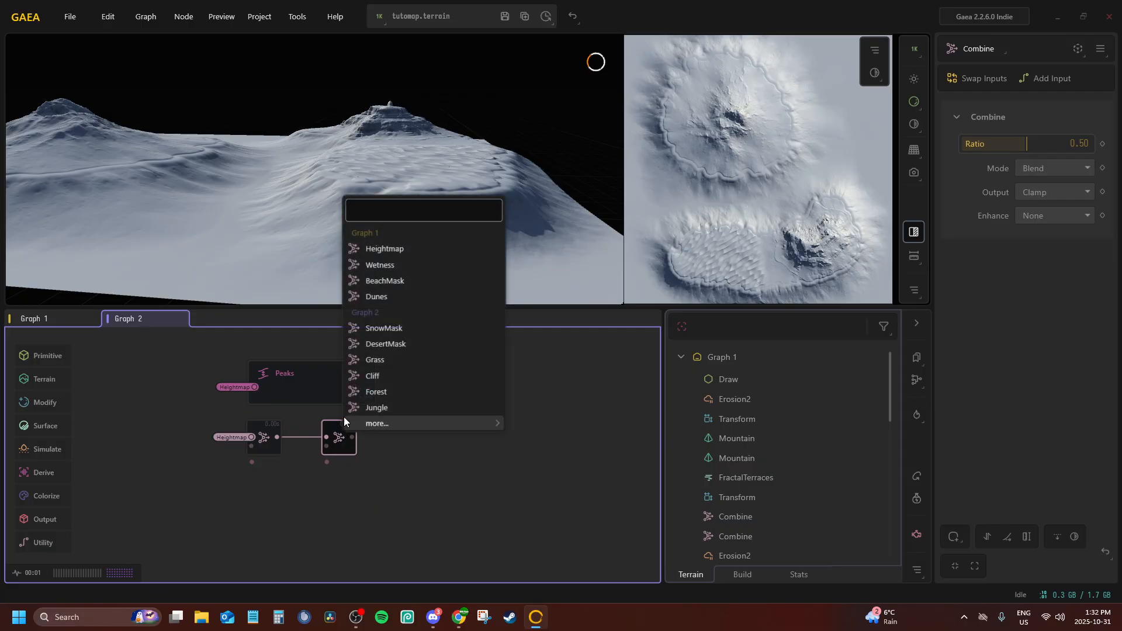
{"action": "left_click", "coordinate": [378, 265]}
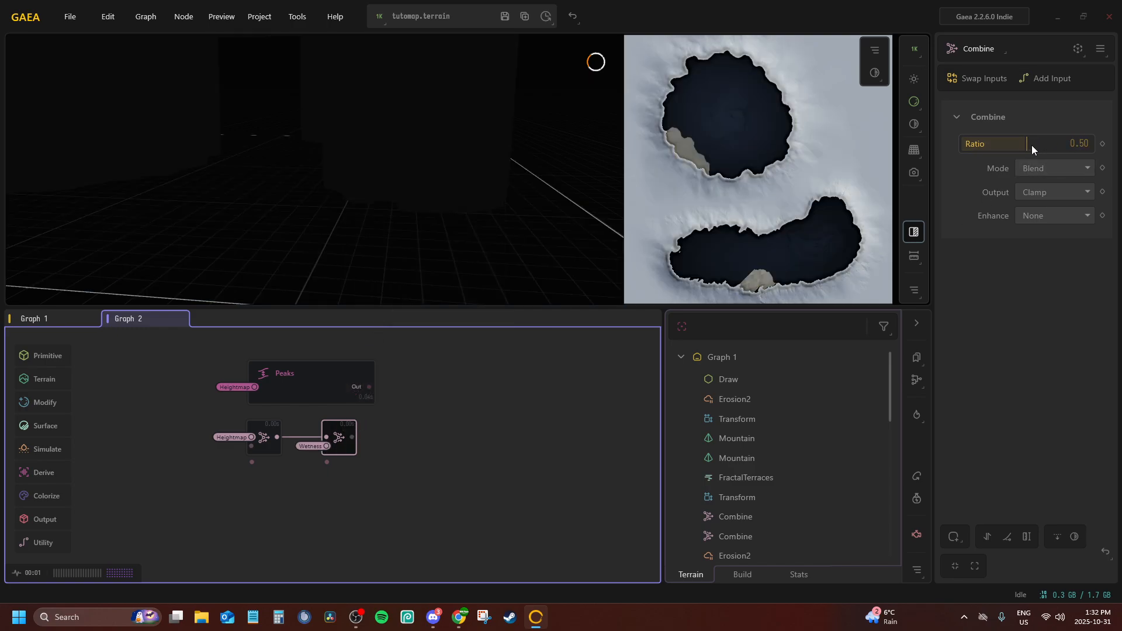
Set the second Combine node to Subtract mode with Ratio 1.00 and override its render intent to Mask
{"action": "left_click_drag", "start_coordinate": [1032, 145], "coordinate": [1090, 145]}
{"action": "left_click", "coordinate": [1054, 168]}
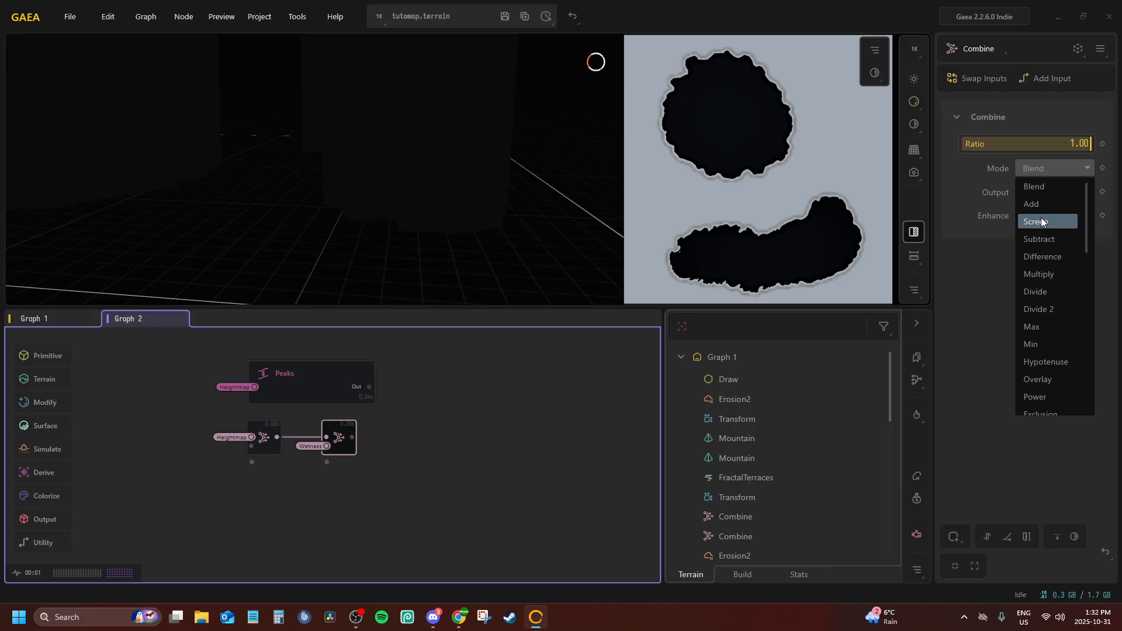
{"action": "left_click", "coordinate": [1045, 236]}
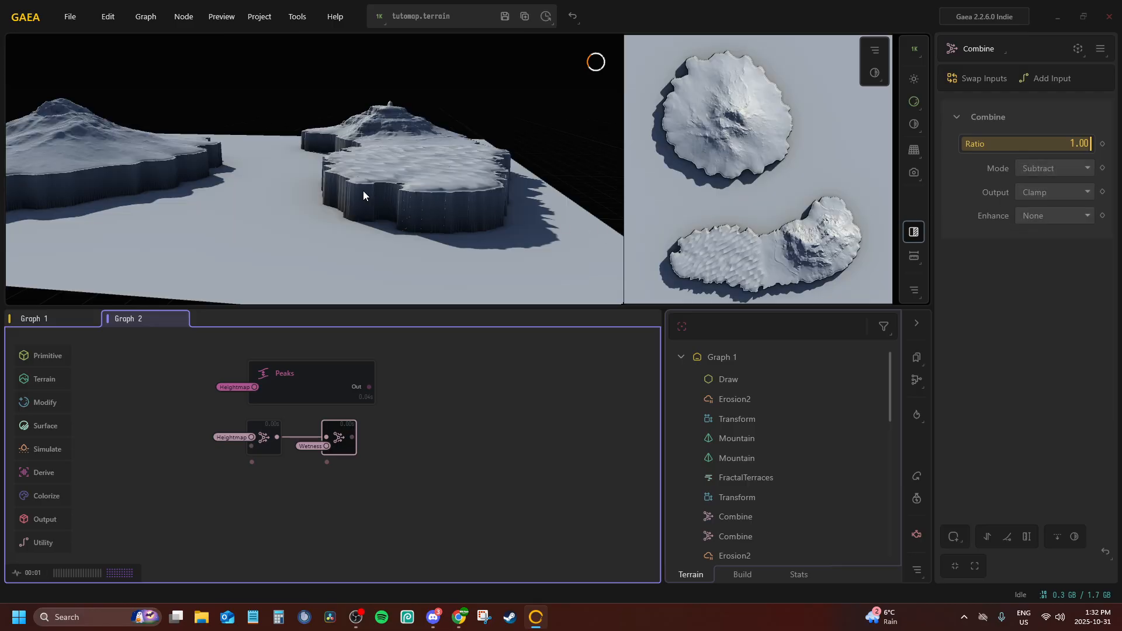
{"action": "left_click_drag", "start_coordinate": [363, 195], "coordinate": [369, 240]}
{"action": "left_click", "coordinate": [1102, 52]}
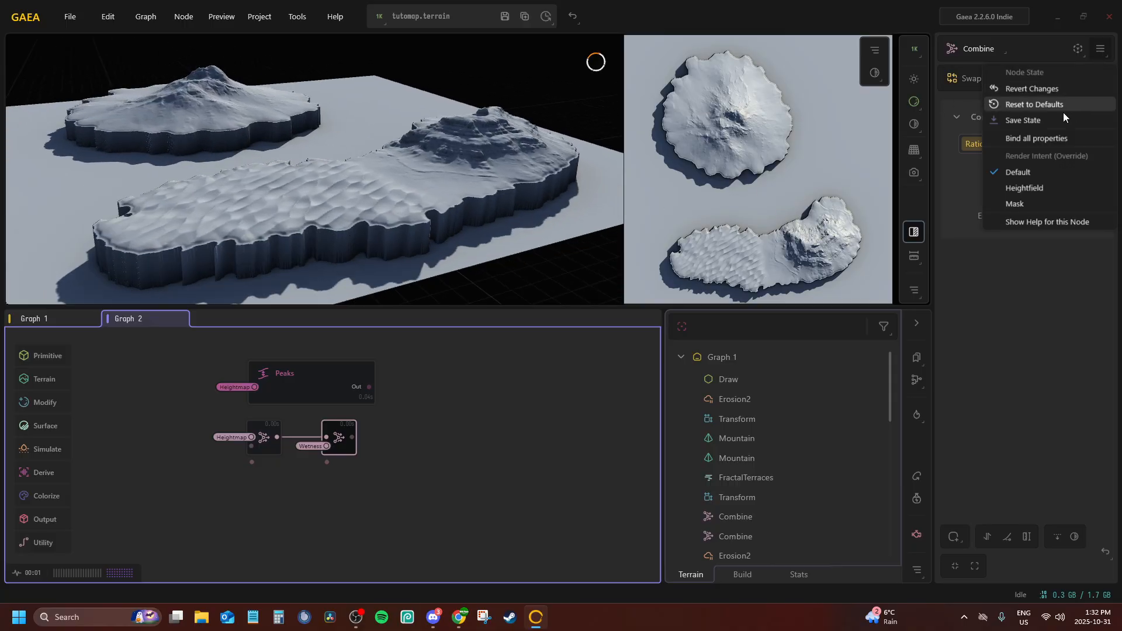
{"action": "left_click", "coordinate": [1017, 204]}
{"action": "left_click_drag", "start_coordinate": [417, 174], "coordinate": [351, 199]}
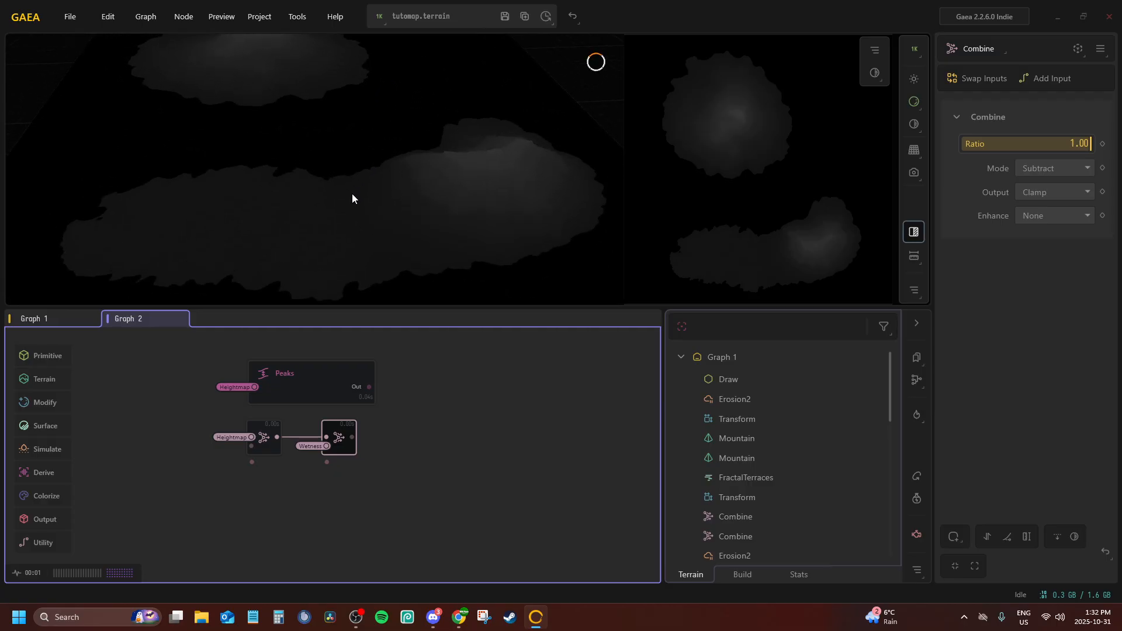
In File Explorer, open Vintal_FogMap.png from Pictures > ArkModdingStuff > Maps > Vintal, examine its colour channels, and close the image and folder
{"action": "left_click", "coordinate": [201, 617]}
{"action": "left_click", "coordinate": [214, 250]}
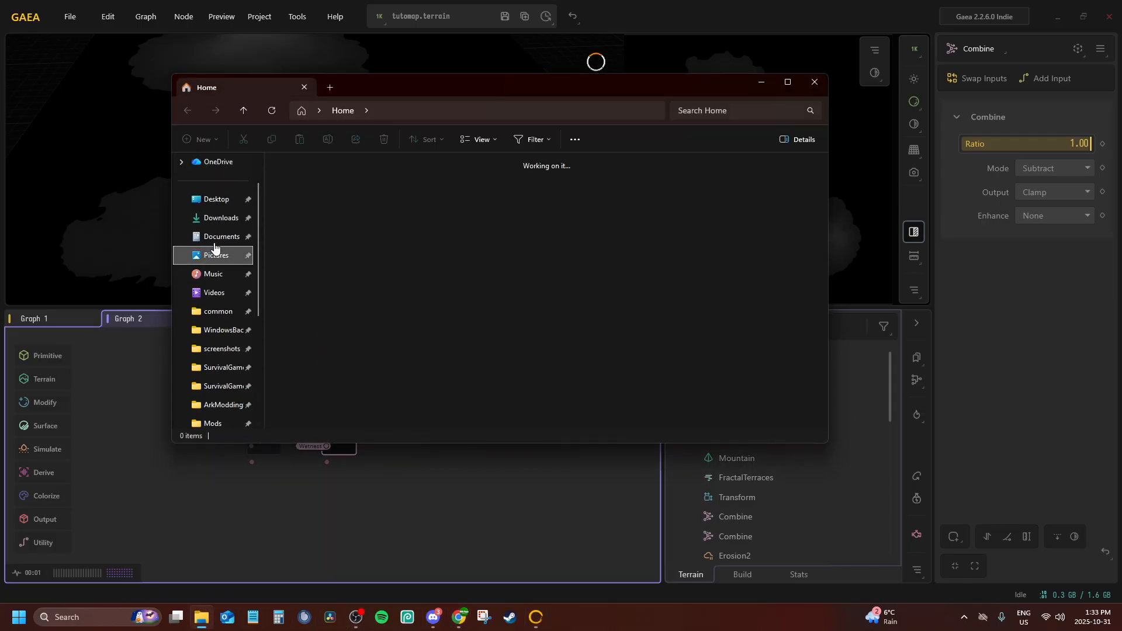
{"action": "double_click", "coordinate": [317, 186]}
{"action": "double_click", "coordinate": [356, 184]}
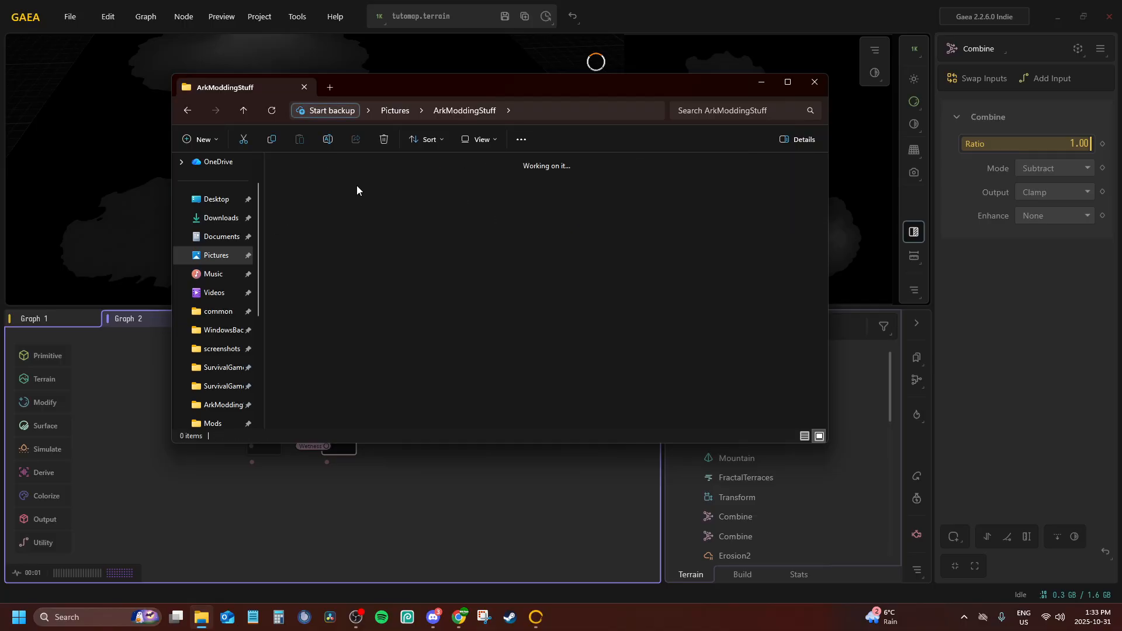
{"action": "double_click", "coordinate": [587, 207]}
{"action": "left_click", "coordinate": [436, 353]}
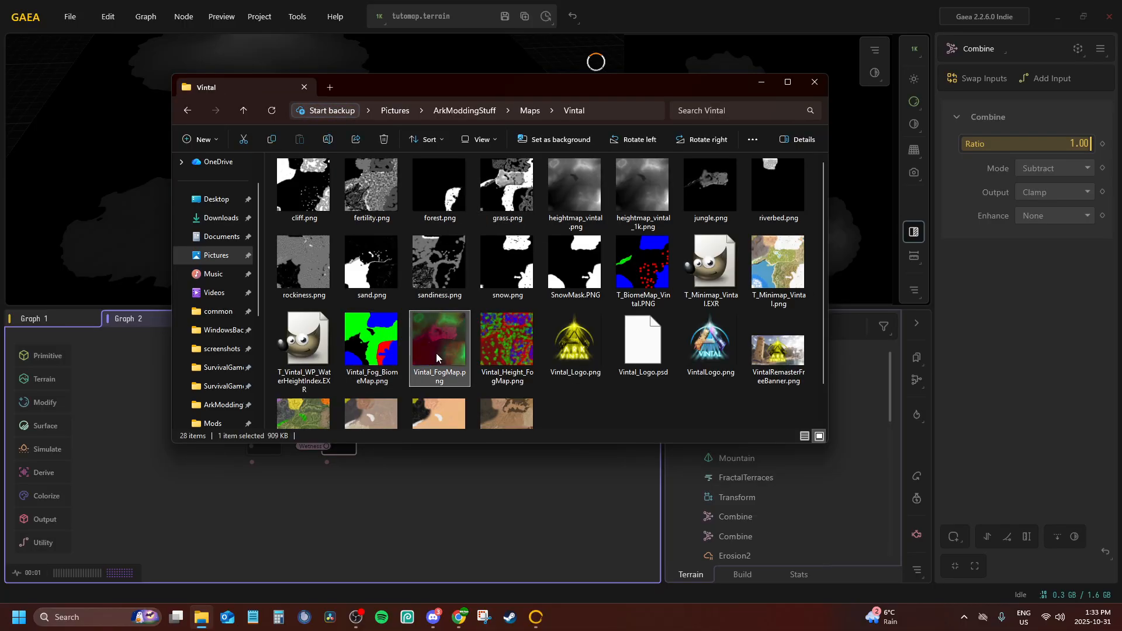
{"action": "double_click", "coordinate": [436, 353]}
{"action": "scroll", "coordinate": [476, 414], "scroll_direction": "up", "scroll_amount": 3}
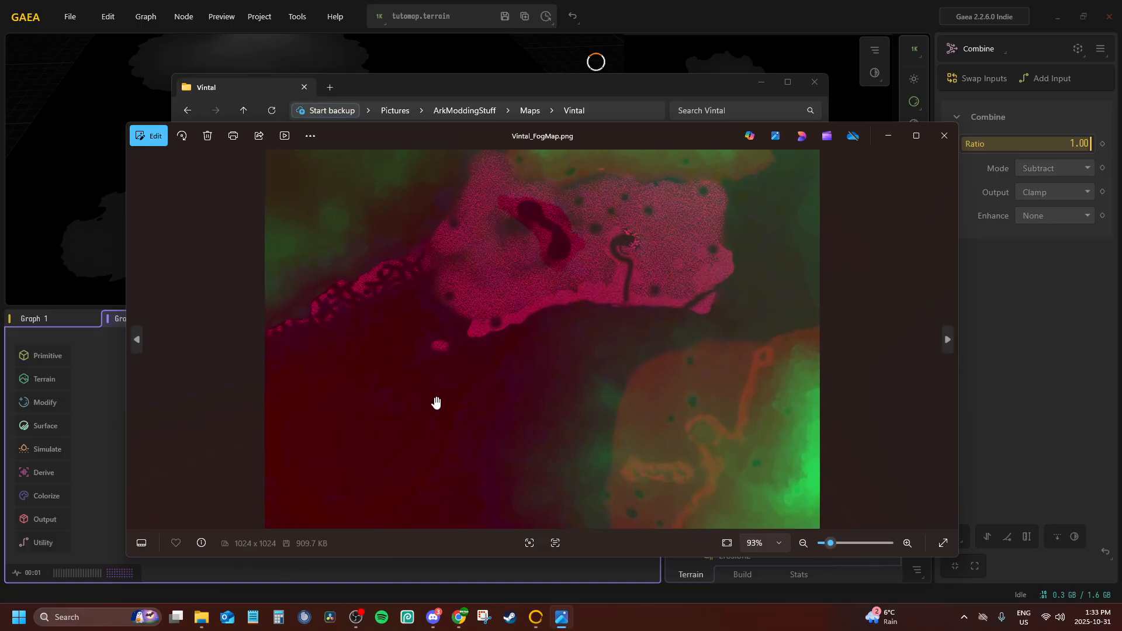
{"action": "scroll", "coordinate": [441, 409], "scroll_direction": "up", "scroll_amount": 3}
{"action": "scroll", "coordinate": [432, 406], "scroll_direction": "down", "scroll_amount": 5}
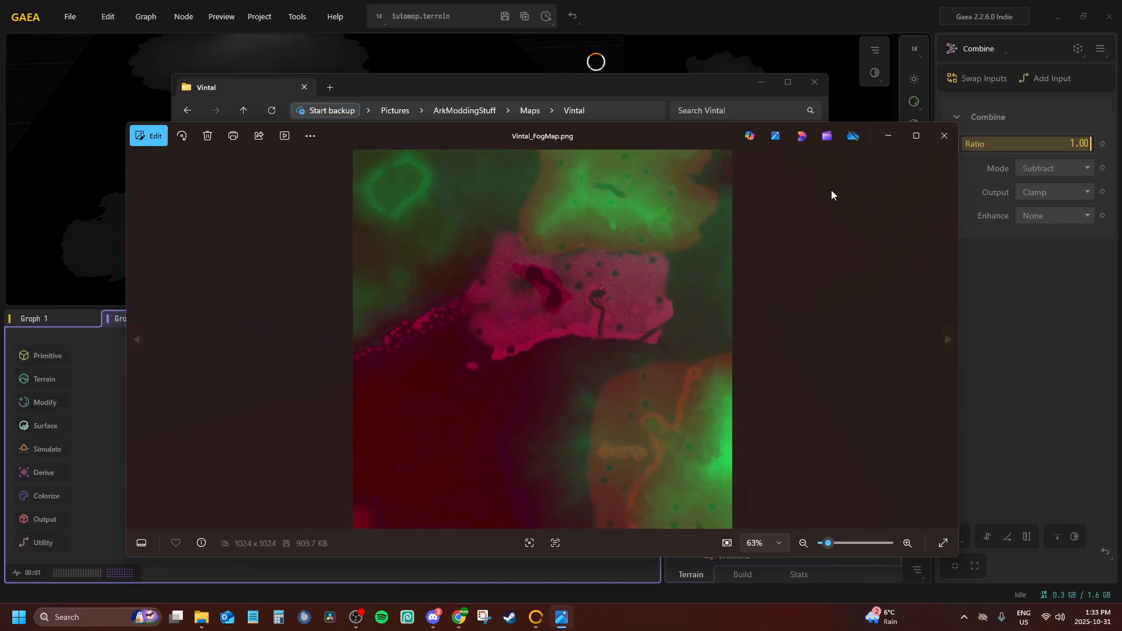
{"action": "left_click", "coordinate": [941, 140]}
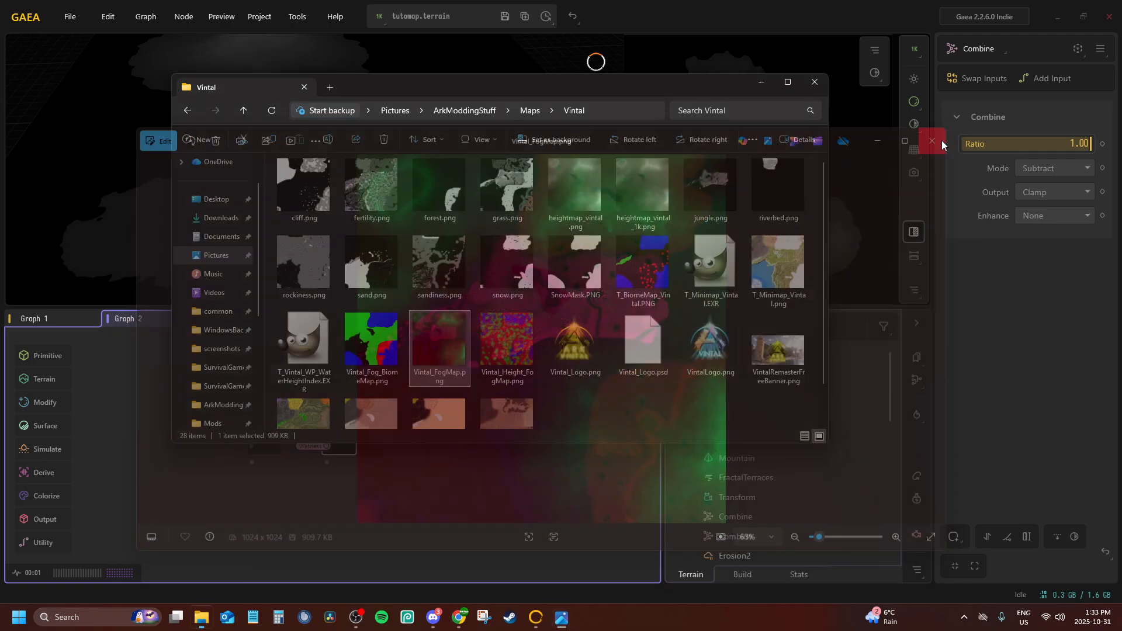
{"action": "left_click", "coordinate": [815, 83]}
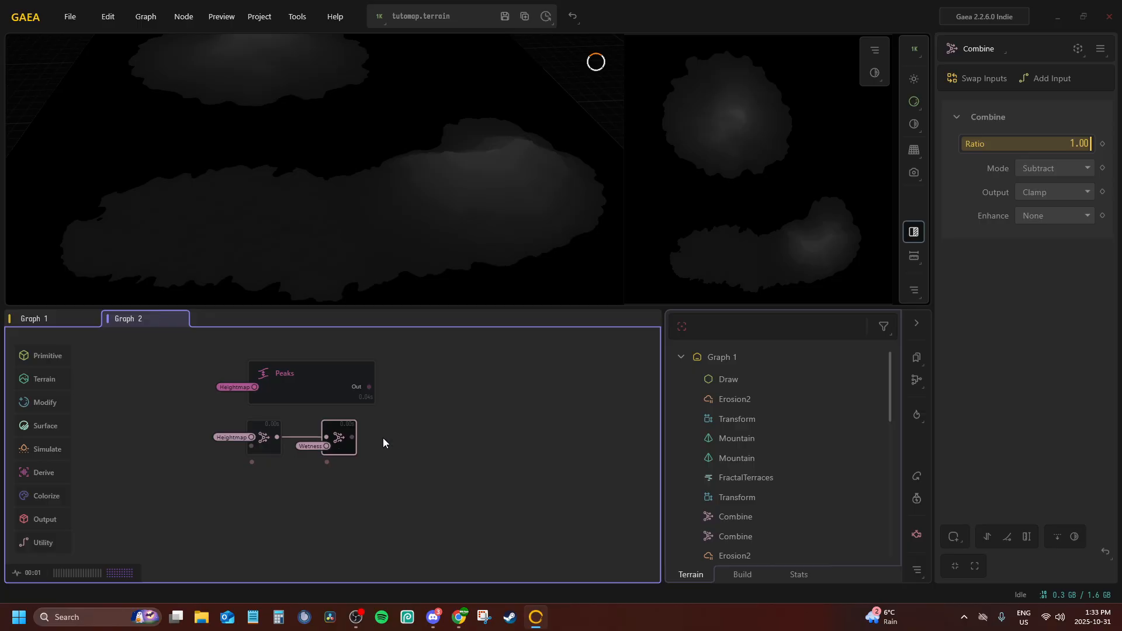
Duplicate the Peaks node below the Combine nodes and connect the copy's In port to the Heightmap portal
{"action": "left_click_drag", "start_coordinate": [275, 482], "coordinate": [311, 448]}
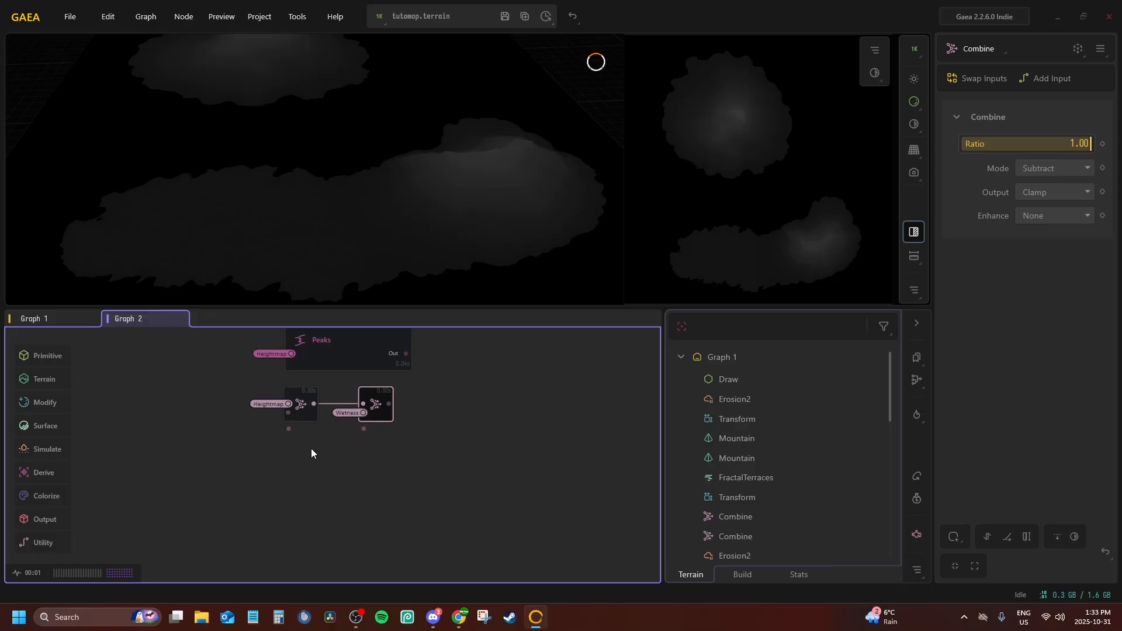
{"action": "right_click", "coordinate": [286, 466]}
{"action": "left_click", "coordinate": [216, 370]}
{"action": "left_click", "coordinate": [328, 357]}
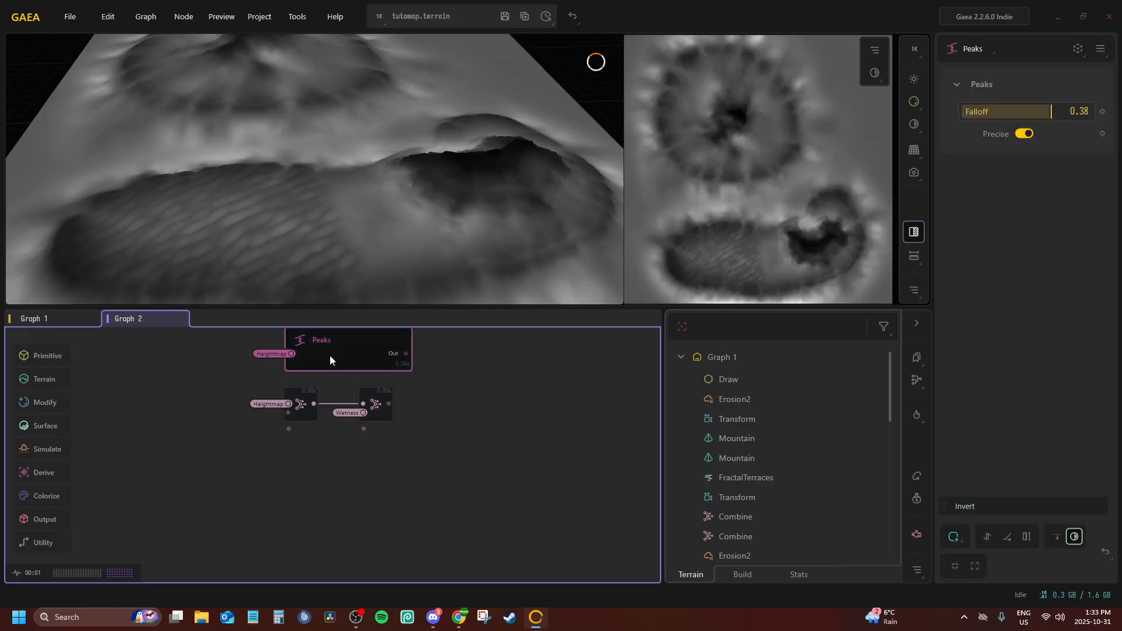
{"action": "right_click", "coordinate": [330, 355]}
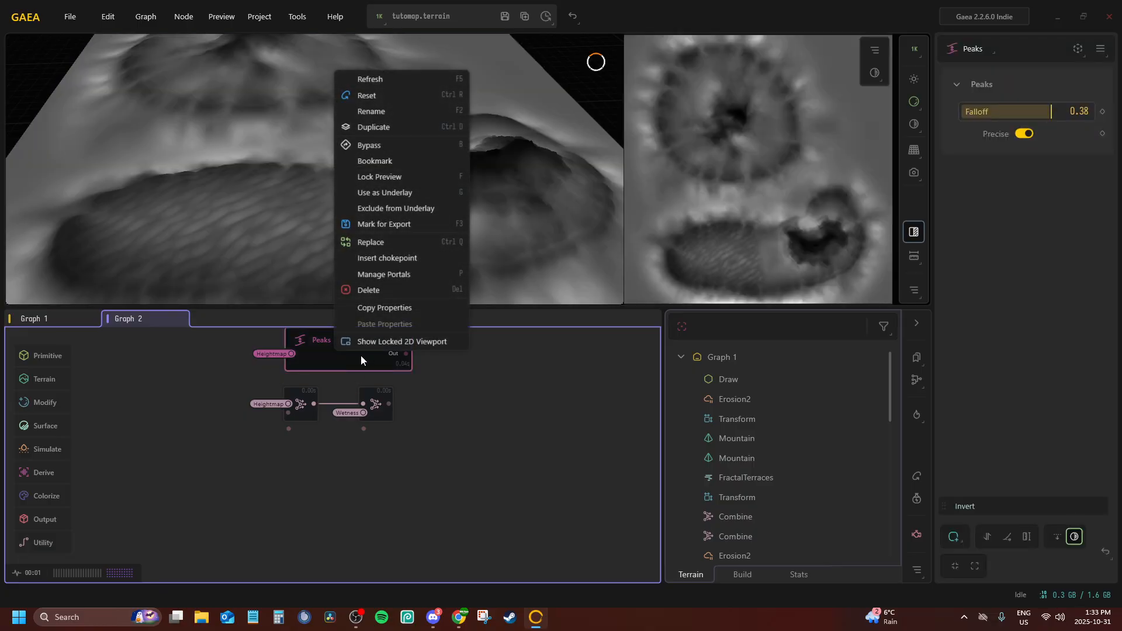
{"action": "left_click", "coordinate": [366, 131]}
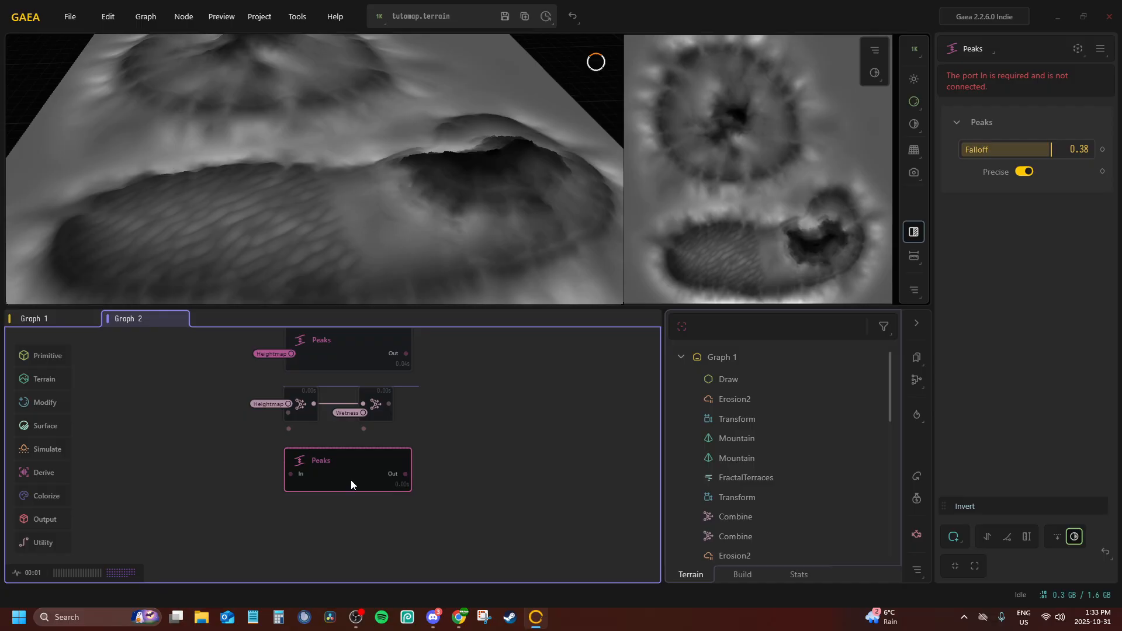
{"action": "right_click", "coordinate": [349, 474]}
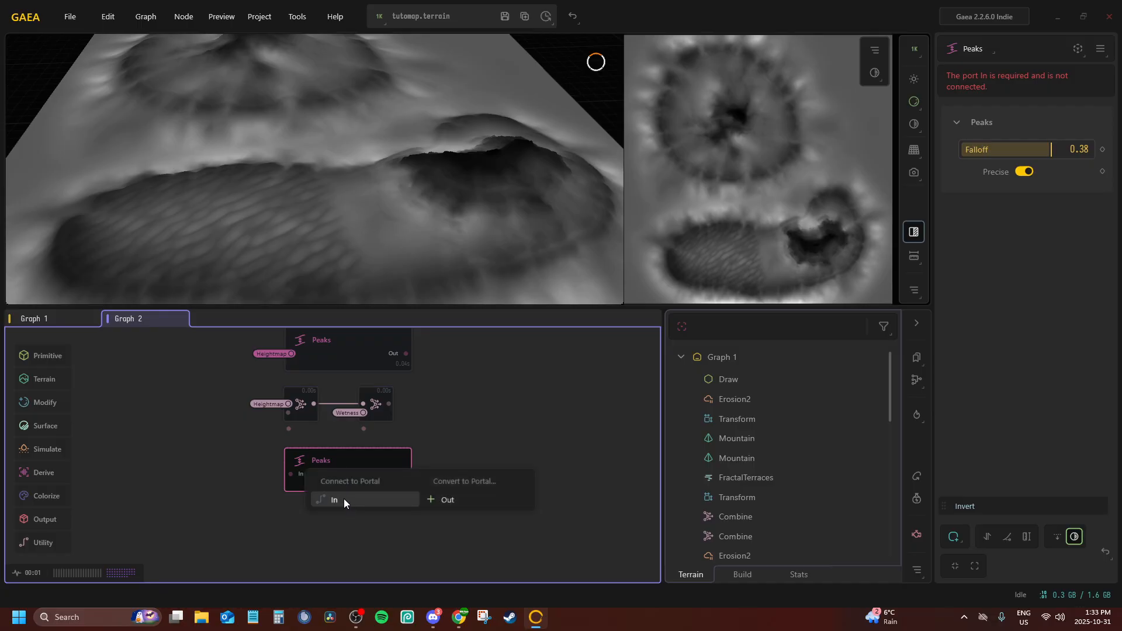
{"action": "left_click", "coordinate": [343, 499]}
{"action": "left_click", "coordinate": [324, 277]}
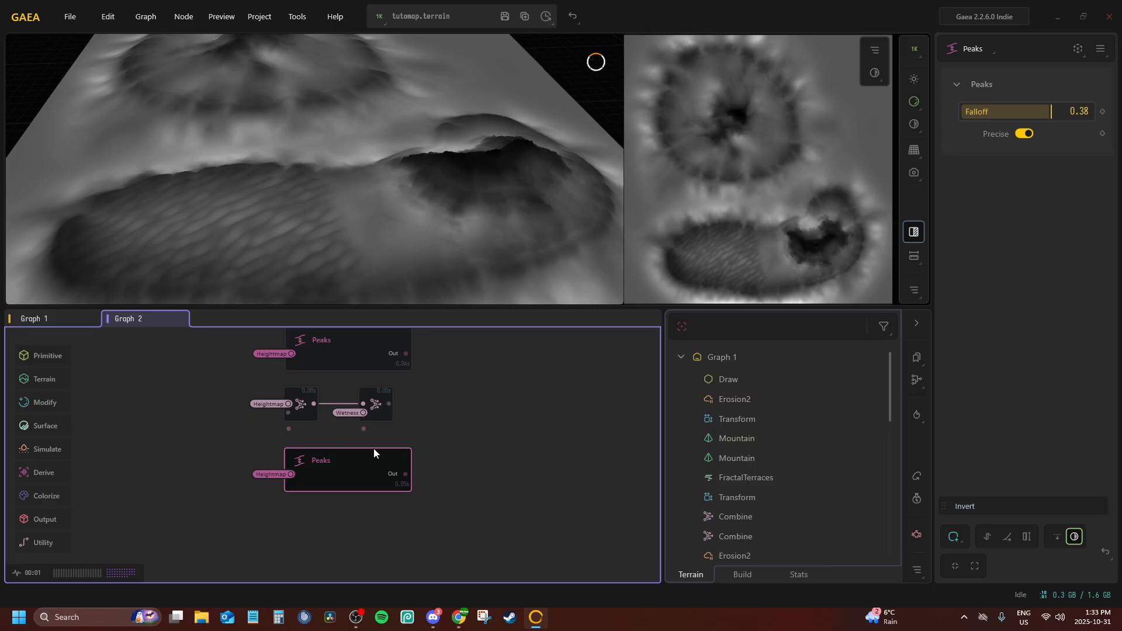
Set the duplicated Peaks node's Falloff to 0.83 and compare its mask with the original Peaks node
{"action": "left_click_drag", "start_coordinate": [1052, 111], "coordinate": [1090, 111]}
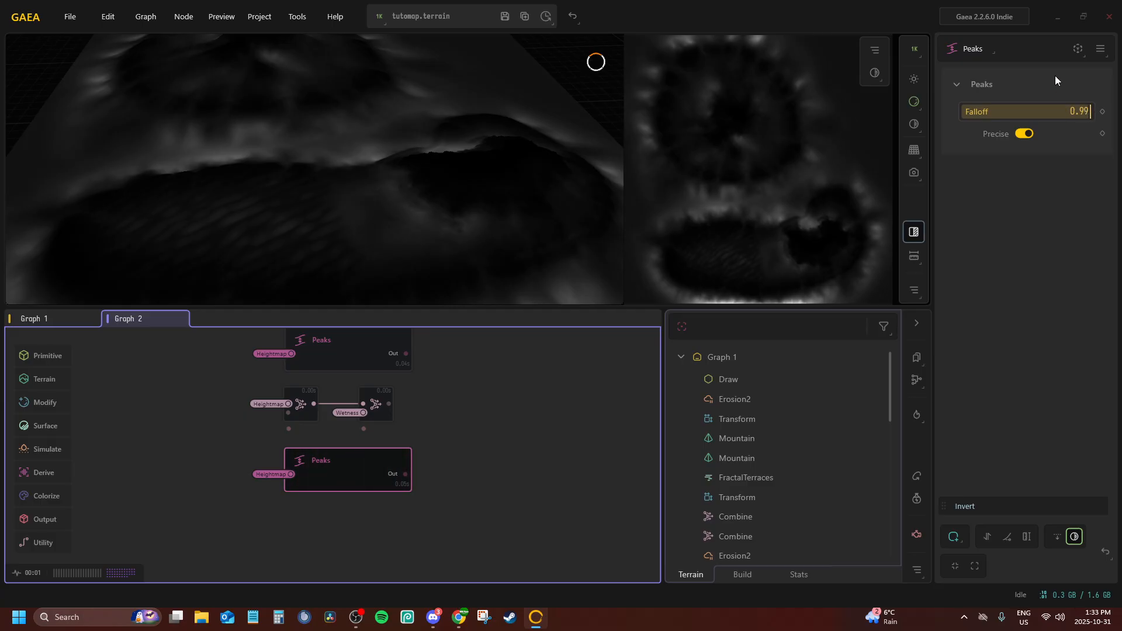
{"action": "mouse_move", "coordinate": [338, 167]}
{"action": "left_mouse_down"}
{"action": "mouse_move", "coordinate": [439, 139]}
{"action": "mouse_move", "coordinate": [362, 137]}
{"action": "mouse_move", "coordinate": [327, 150]}
{"action": "left_mouse_up"}
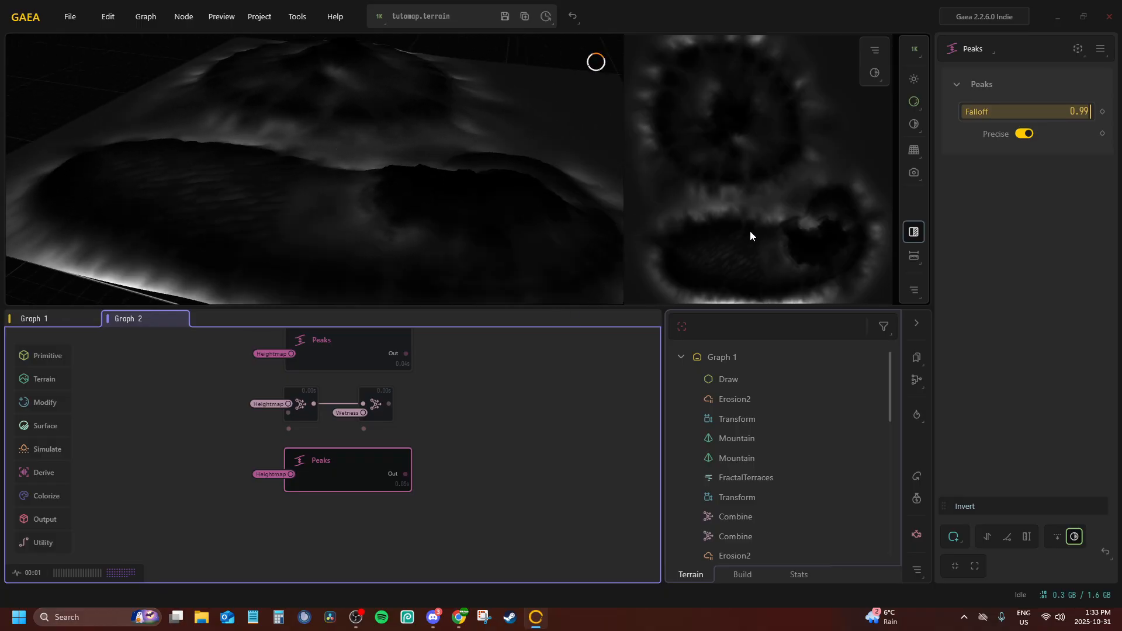
{"action": "left_click_drag", "start_coordinate": [1093, 112], "coordinate": [1079, 111]}
{"action": "left_click", "coordinate": [332, 336]}
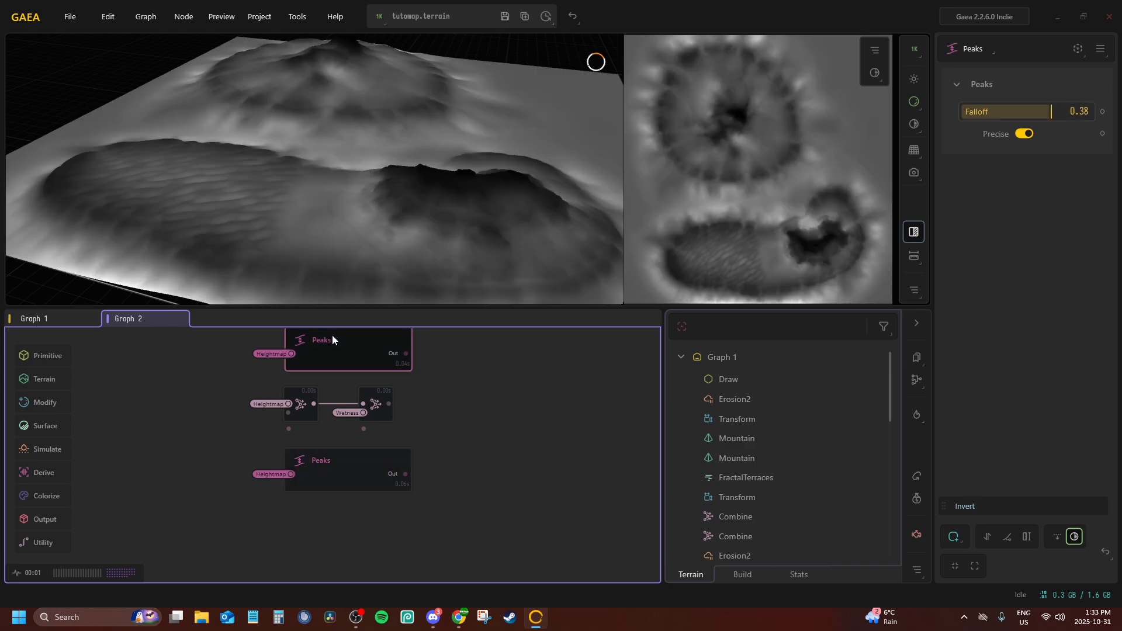
{"action": "left_click", "coordinate": [331, 475]}
Add an RGBMerge node and connect the original Peaks to R, the second Combine to G and the duplicated Peaks to B
{"action": "left_click_drag", "start_coordinate": [424, 415], "coordinate": [299, 422]}
{"action": "double_click", "coordinate": [382, 406]}
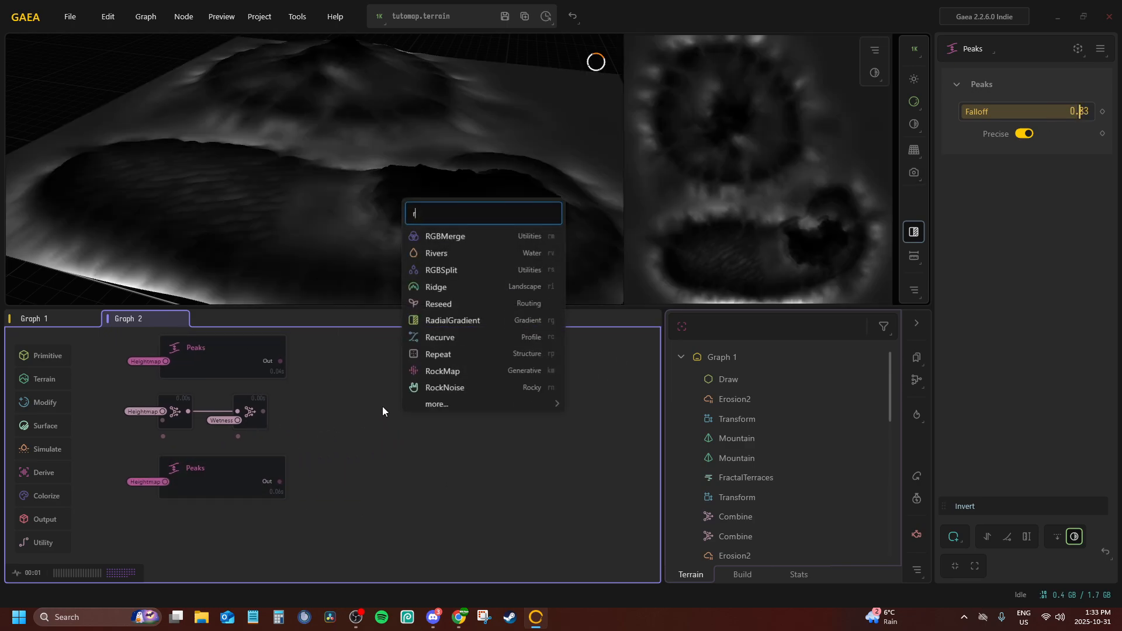
{"action": "type", "text": "rgb"}
{"action": "left_click", "coordinate": [435, 460]}
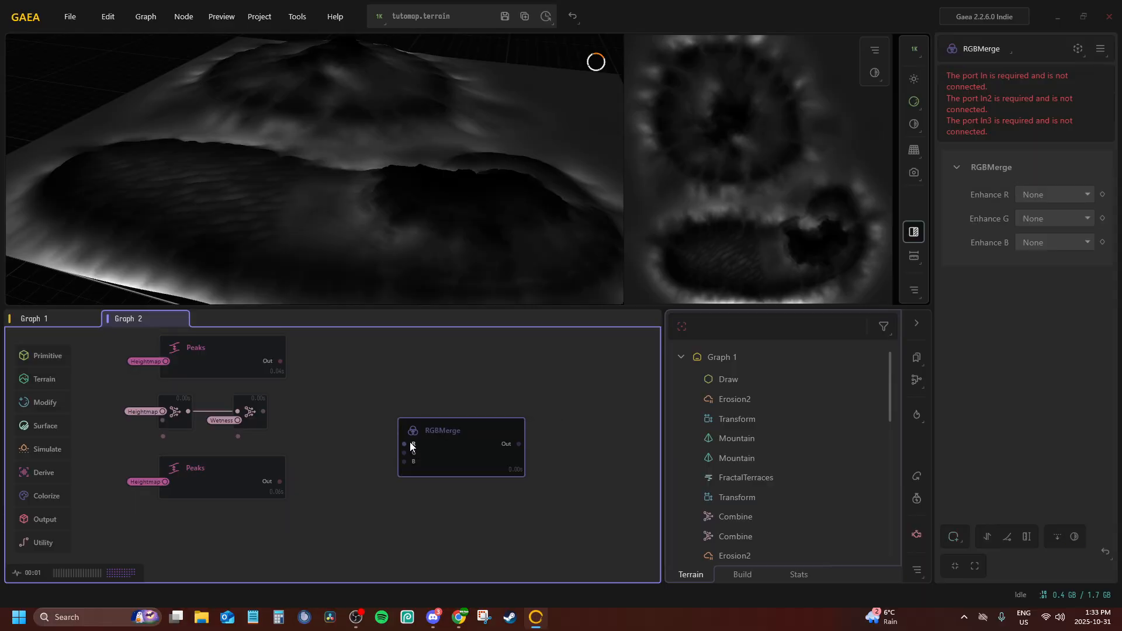
{"action": "left_click_drag", "start_coordinate": [280, 361], "coordinate": [263, 411]}
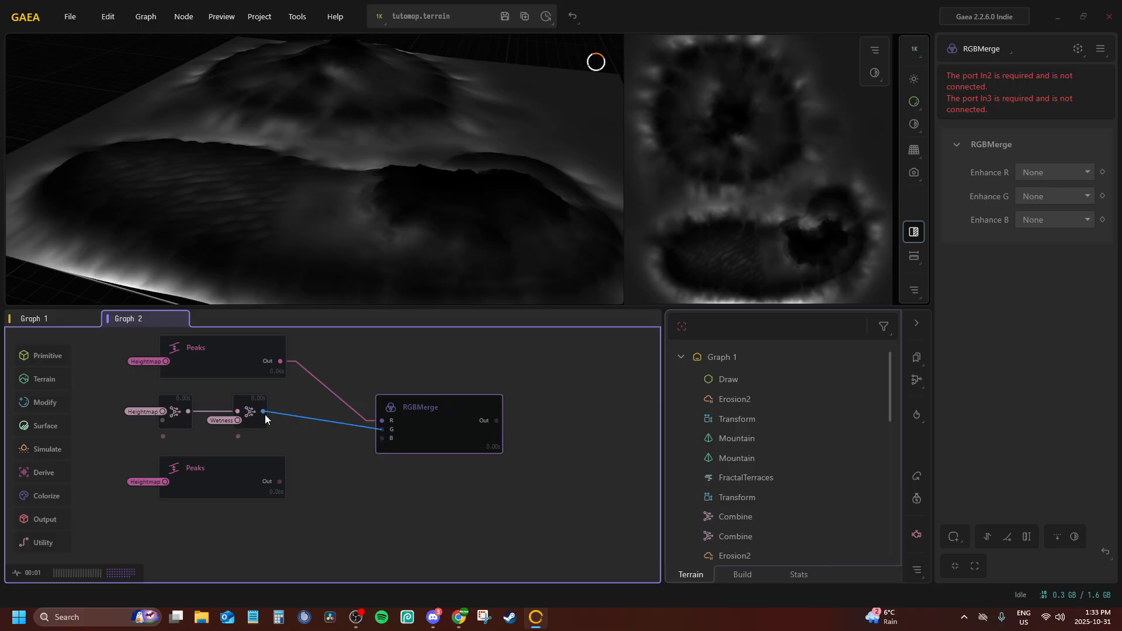
{"action": "left_click_drag", "start_coordinate": [385, 439], "coordinate": [280, 481]}
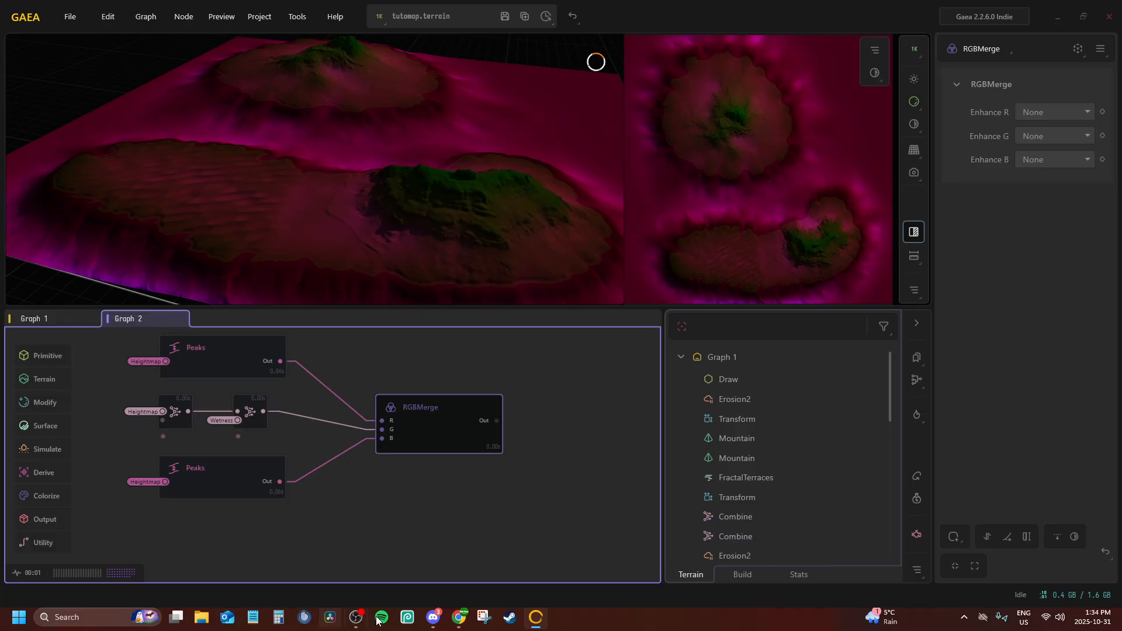
Reopen Vintal_FogMap.png from the Maps > Vintal folder in File Explorer to compare it with the RGBMerge result, and close the image
{"action": "left_click", "coordinate": [201, 617]}
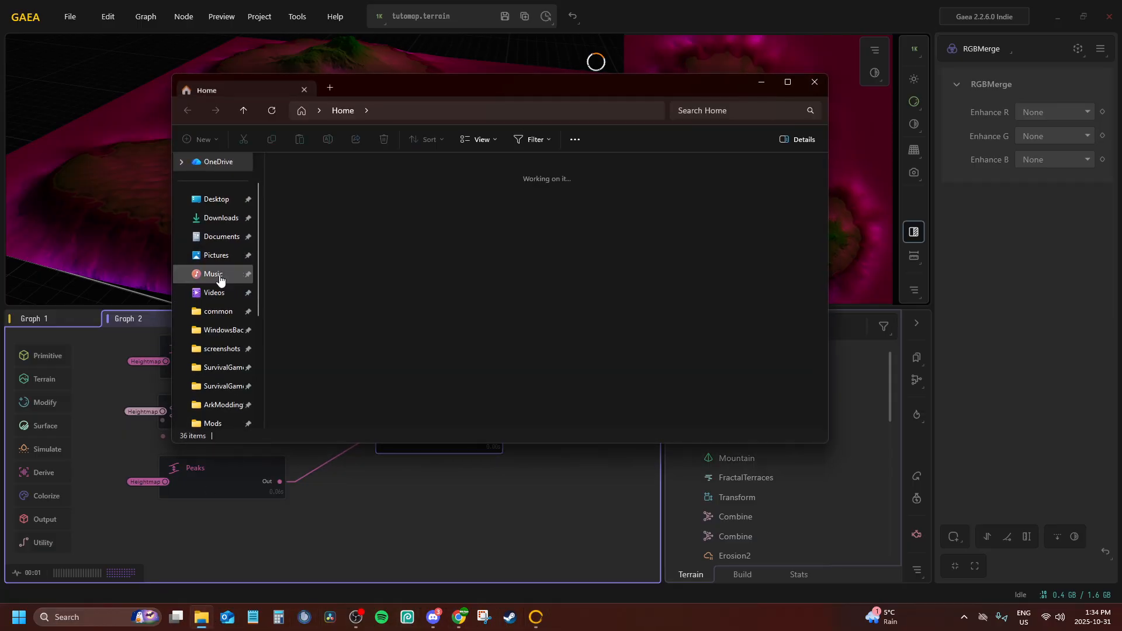
{"action": "left_click", "coordinate": [219, 236]}
{"action": "left_click", "coordinate": [221, 218]}
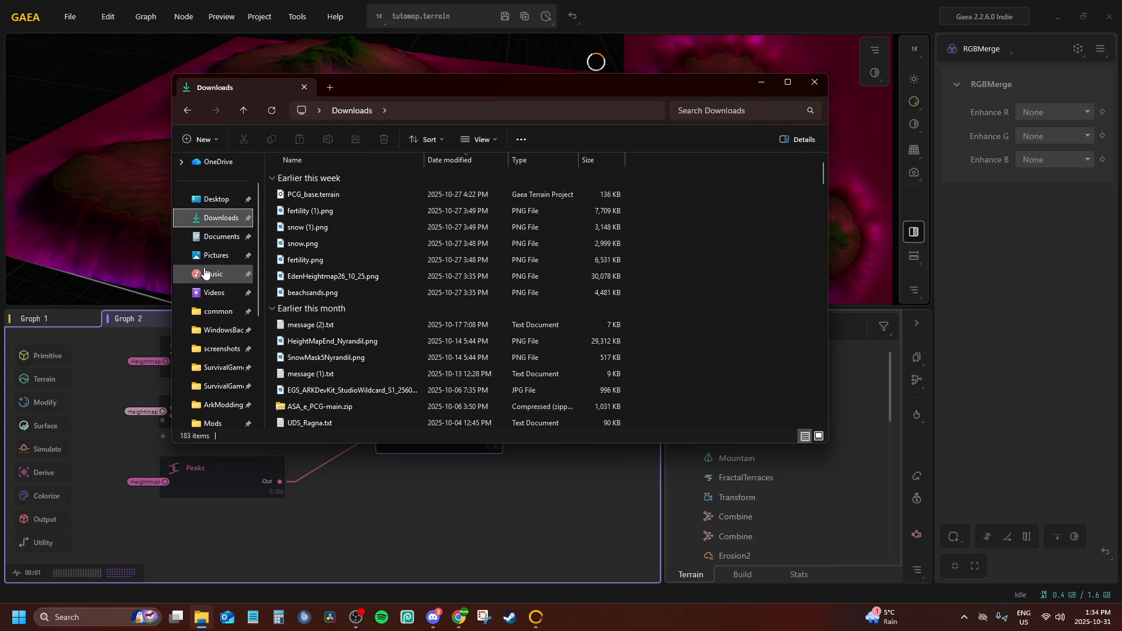
{"action": "double_click", "coordinate": [313, 187]}
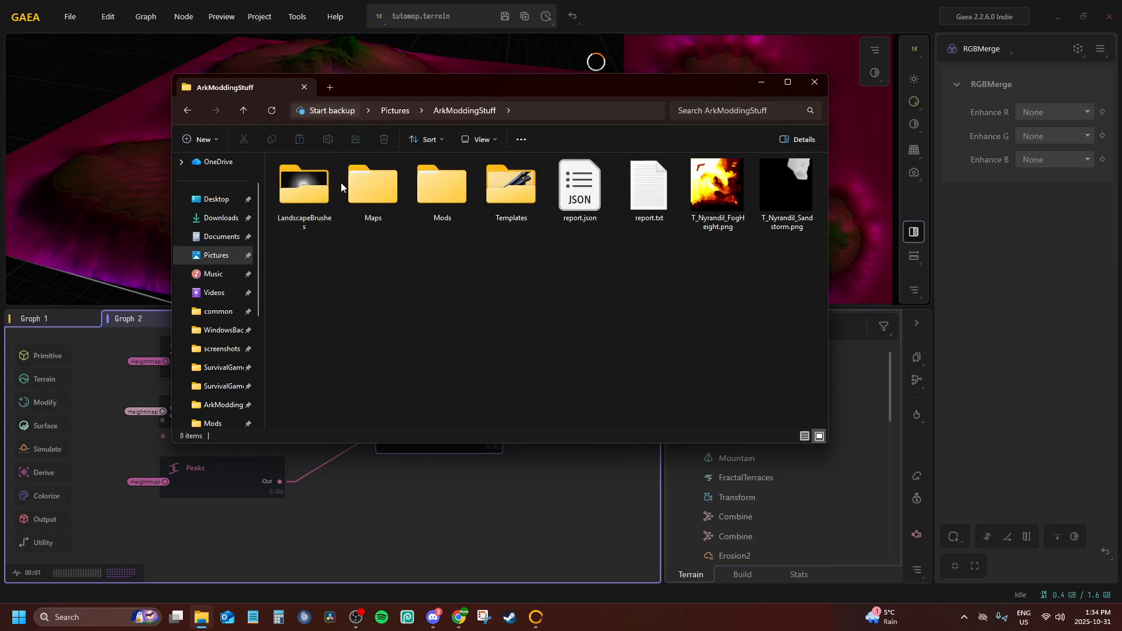
{"action": "double_click", "coordinate": [398, 188]}
{"action": "double_click", "coordinate": [569, 195]}
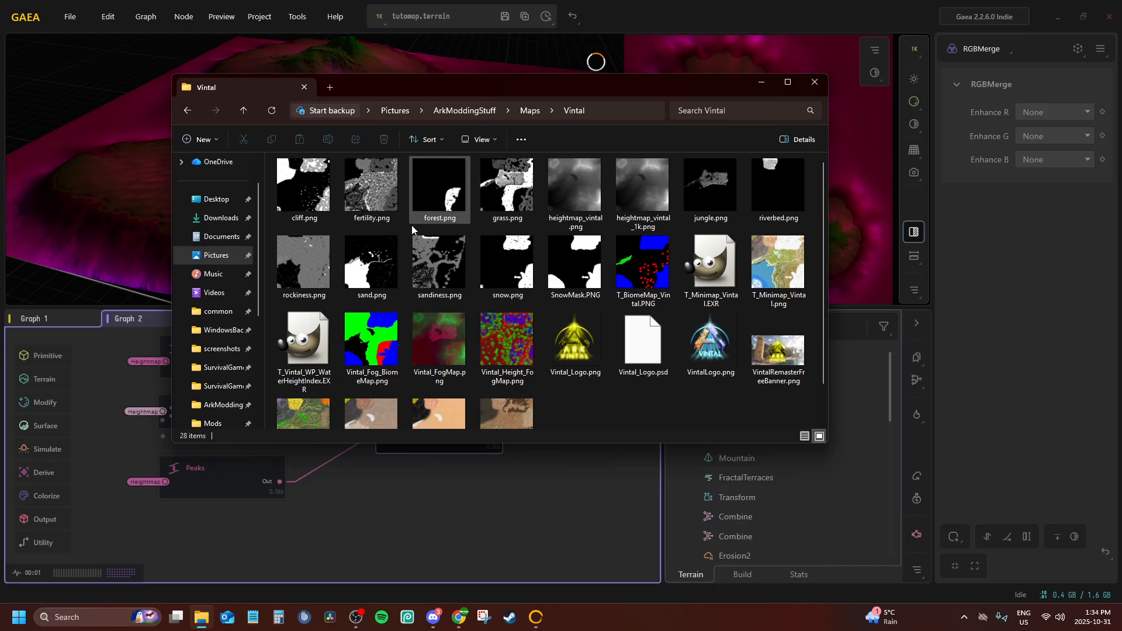
{"action": "double_click", "coordinate": [442, 338]}
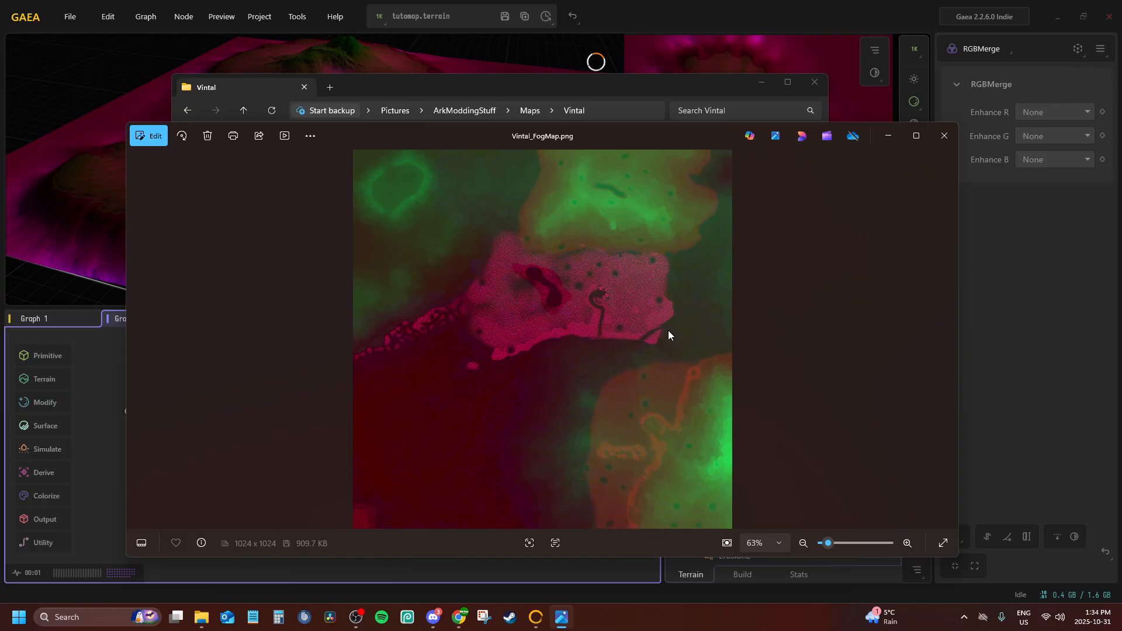
{"action": "left_click", "coordinate": [940, 137]}
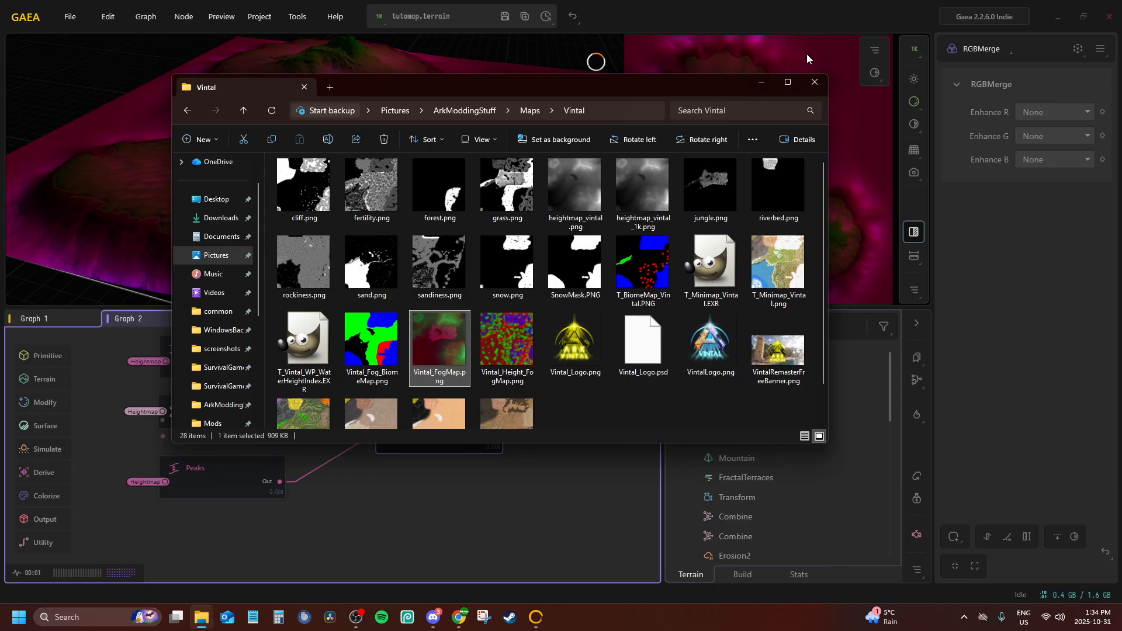
Close the File Explorer window and inspect the RGBMerge colours on the terrain from low, overhead and oblique angles in the 3D preview
{"action": "left_click", "coordinate": [814, 83]}
{"action": "left_click_drag", "start_coordinate": [373, 111], "coordinate": [742, 225]}
{"action": "left_click_drag", "start_coordinate": [262, 147], "coordinate": [220, 19]}
{"action": "scroll", "coordinate": [160, 144], "scroll_direction": "down", "scroll_amount": 10}
{"action": "scroll", "coordinate": [295, 139], "scroll_direction": "up", "scroll_amount": 8}
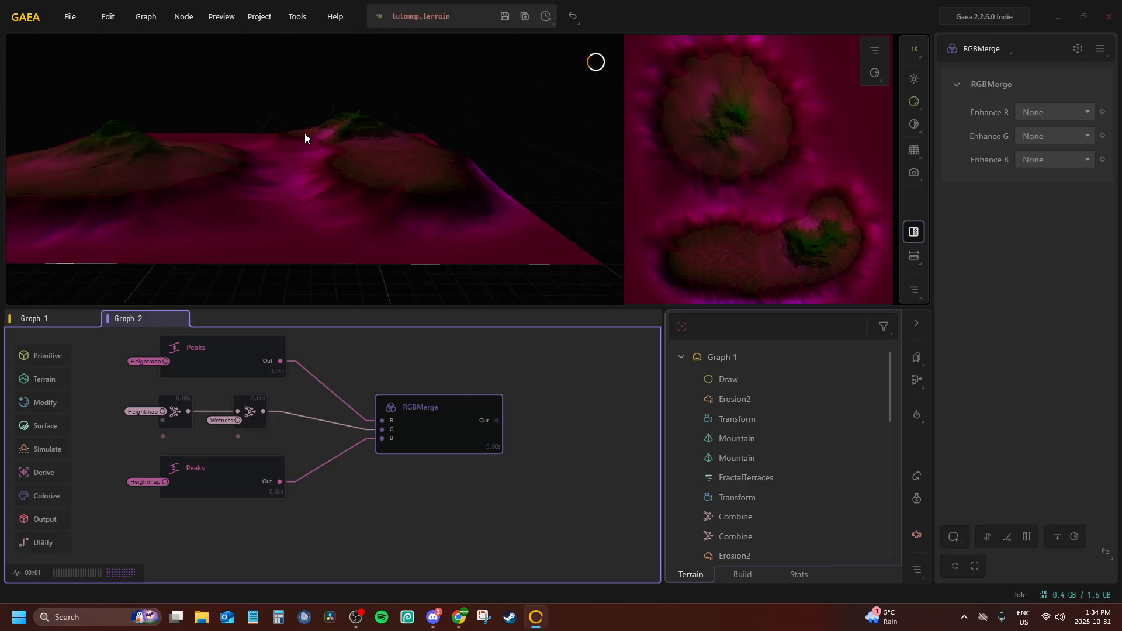
{"action": "left_click_drag", "start_coordinate": [303, 133], "coordinate": [317, 119]}
{"action": "scroll", "coordinate": [318, 115], "scroll_direction": "down", "scroll_amount": 8}
{"action": "left_click_drag", "start_coordinate": [219, 122], "coordinate": [140, 240]}
{"action": "scroll", "coordinate": [230, 142], "scroll_direction": "up", "scroll_amount": 8}
{"action": "scroll", "coordinate": [208, 112], "scroll_direction": "down", "scroll_amount": 8}
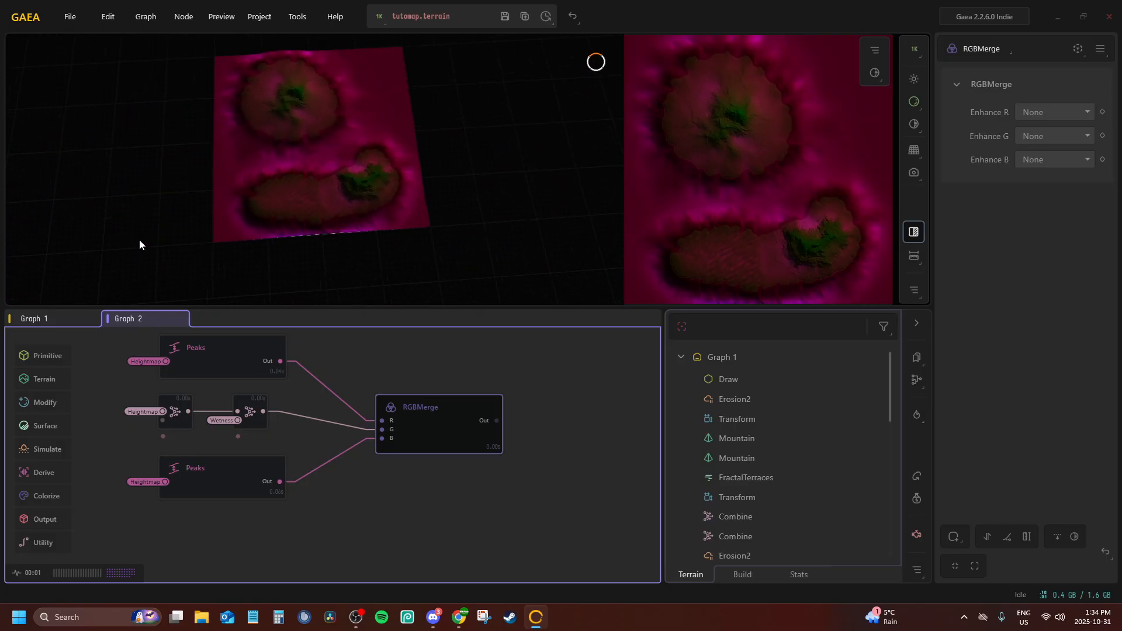
{"action": "left_click_drag", "start_coordinate": [242, 196], "coordinate": [367, 259]}
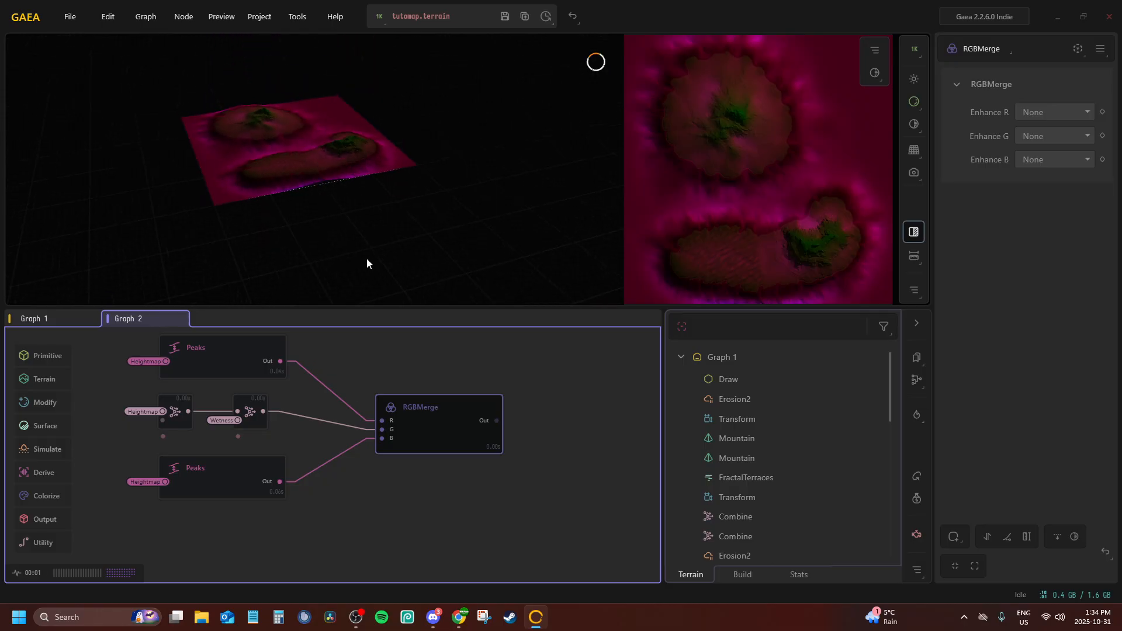
Move the RGBMerge node slightly closer to its inputs and check the fog map's file name in Pictures > ArkModdingStuff > Maps > Vintal
{"action": "left_click_drag", "start_coordinate": [423, 432], "coordinate": [406, 420]}
{"action": "double_click", "coordinate": [419, 427]}
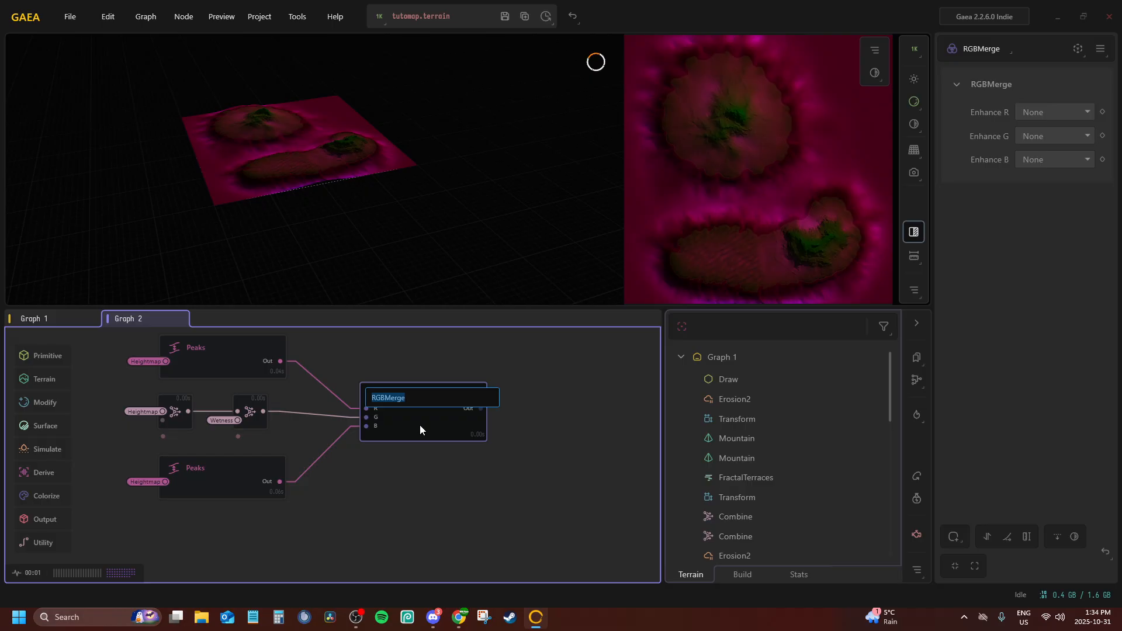
{"action": "left_click", "coordinate": [198, 615]}
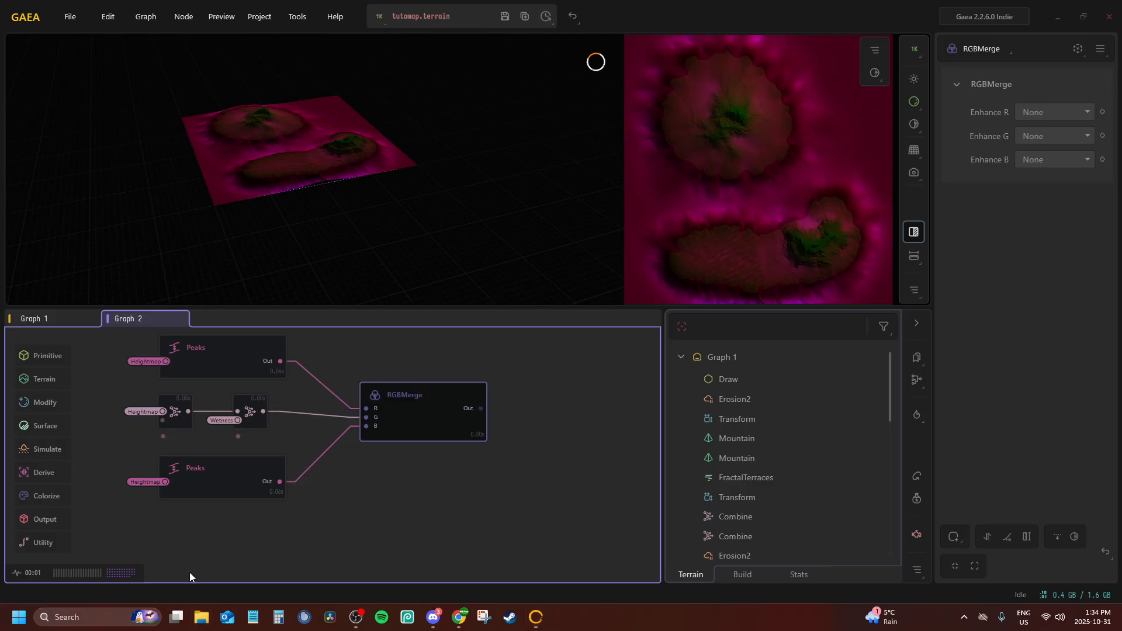
{"action": "left_click", "coordinate": [203, 257]}
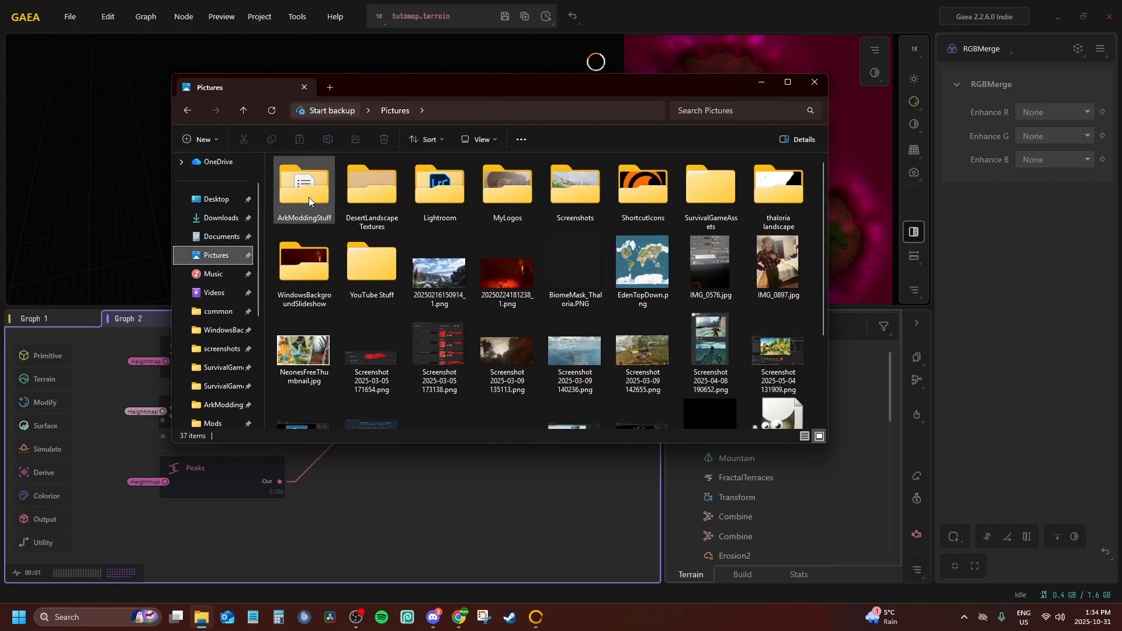
{"action": "double_click", "coordinate": [308, 197]}
{"action": "left_click", "coordinate": [379, 199]}
{"action": "double_click", "coordinate": [376, 186]}
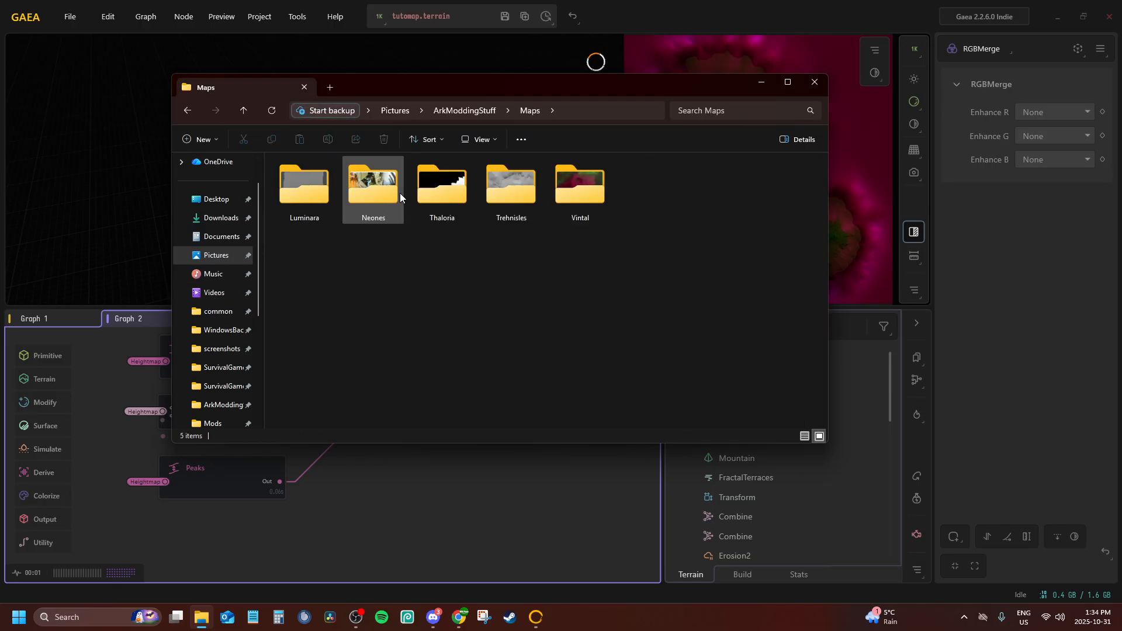
{"action": "double_click", "coordinate": [555, 202]}
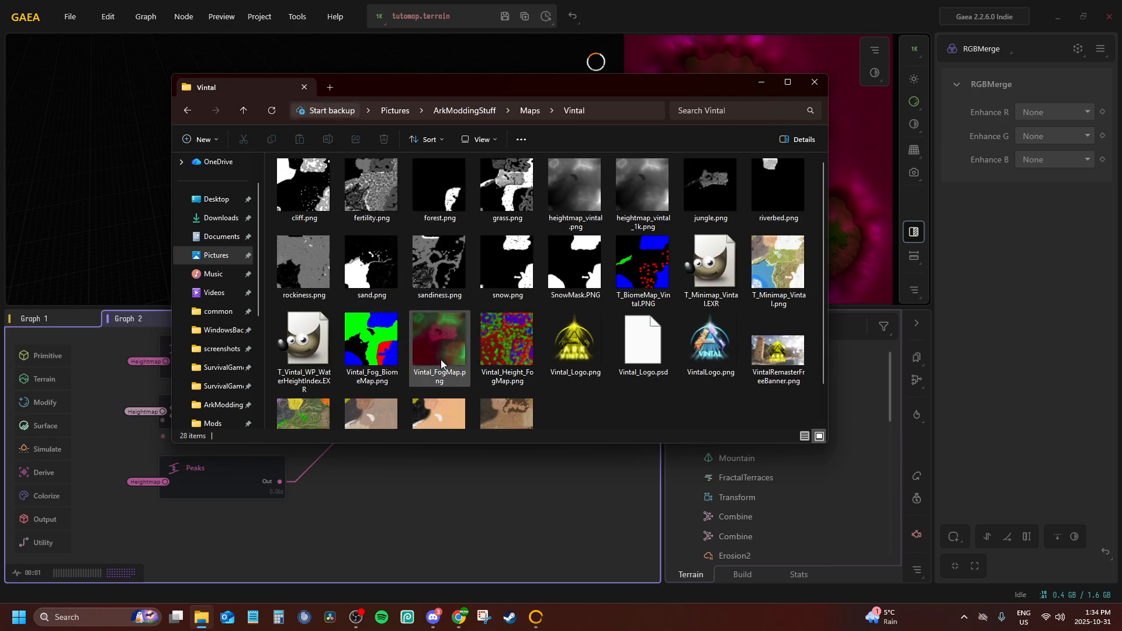
{"action": "left_click", "coordinate": [762, 82]}
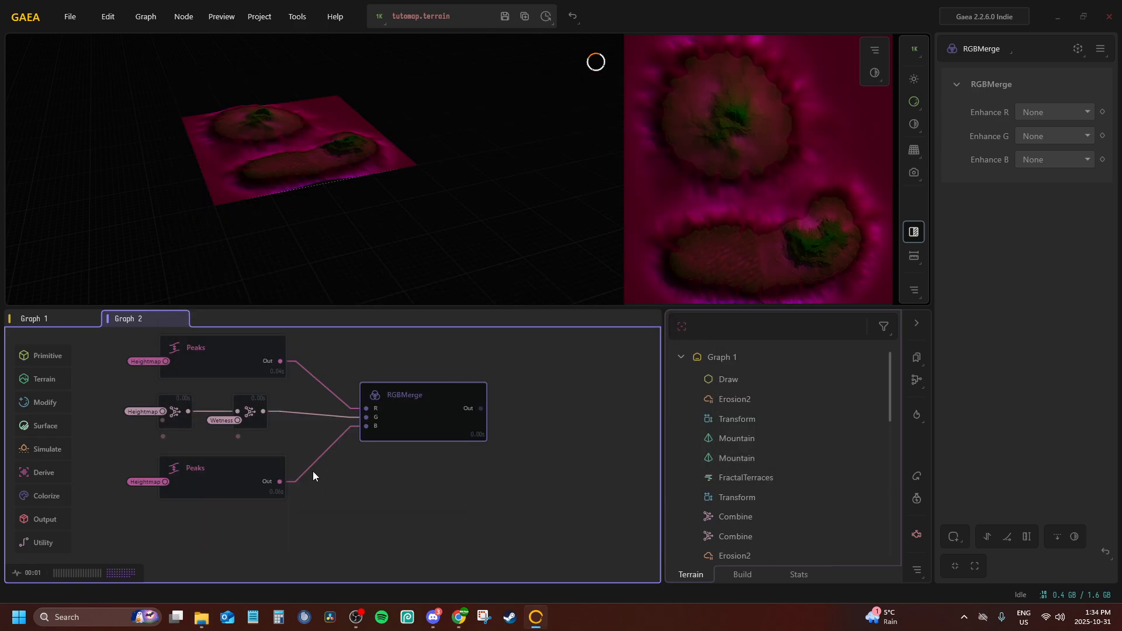
Rename the RGBMerge node with a map-specific fog name beginning with TutoMap_Fog and save the project
{"action": "double_click", "coordinate": [408, 395]}
{"action": "type", "text": "TutoMap_FogMap"}
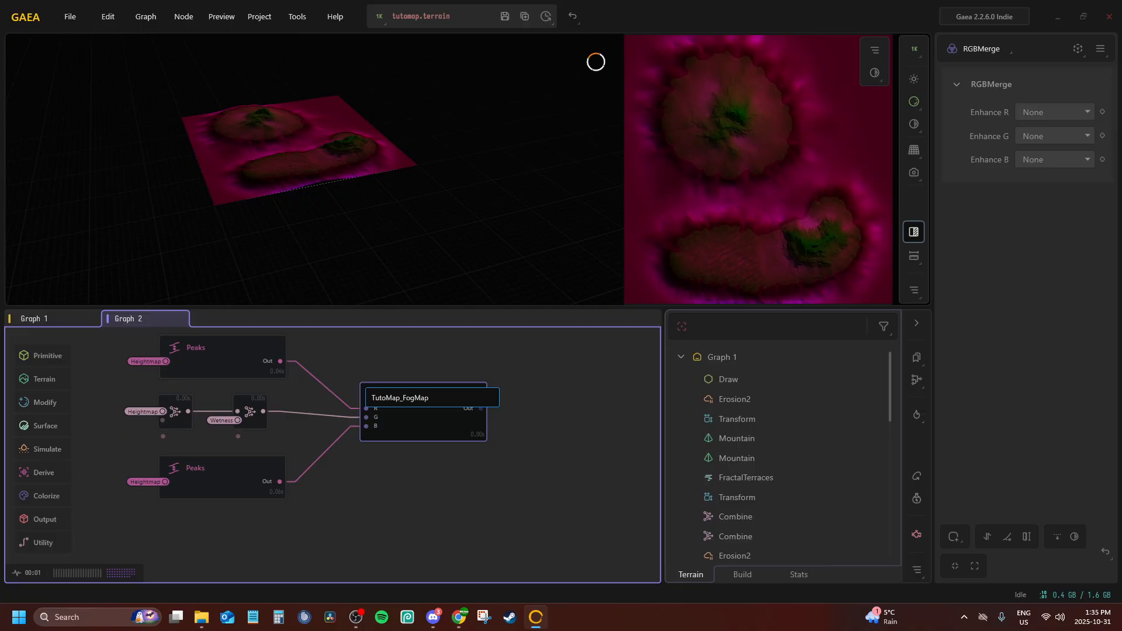
{"action": "key", "text": "Return"}
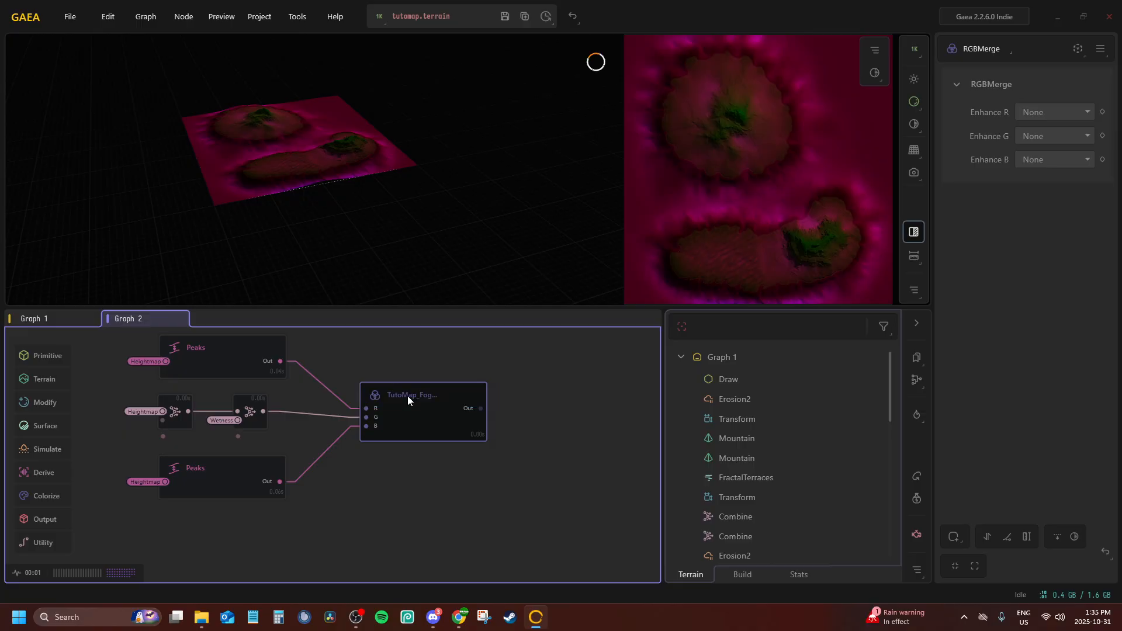
{"action": "left_click", "coordinate": [499, 23]}
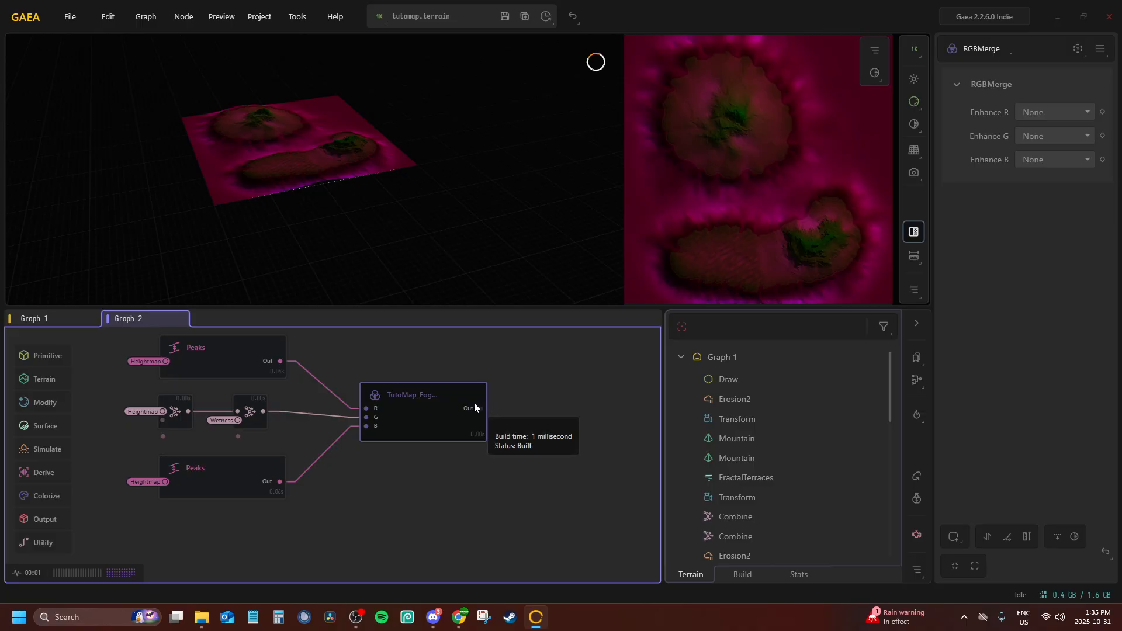
Look over the node chains in Graph 2, from the fog map nodes up to the Cliff, Forest and Jungle masks
{"action": "key", "text": "p"}
{"action": "left_click", "coordinate": [531, 433]}
{"action": "middle_click_drag", "start_coordinate": [416, 396], "coordinate": [404, 443]}
{"action": "key", "text": "p"}
{"action": "left_click", "coordinate": [497, 480]}
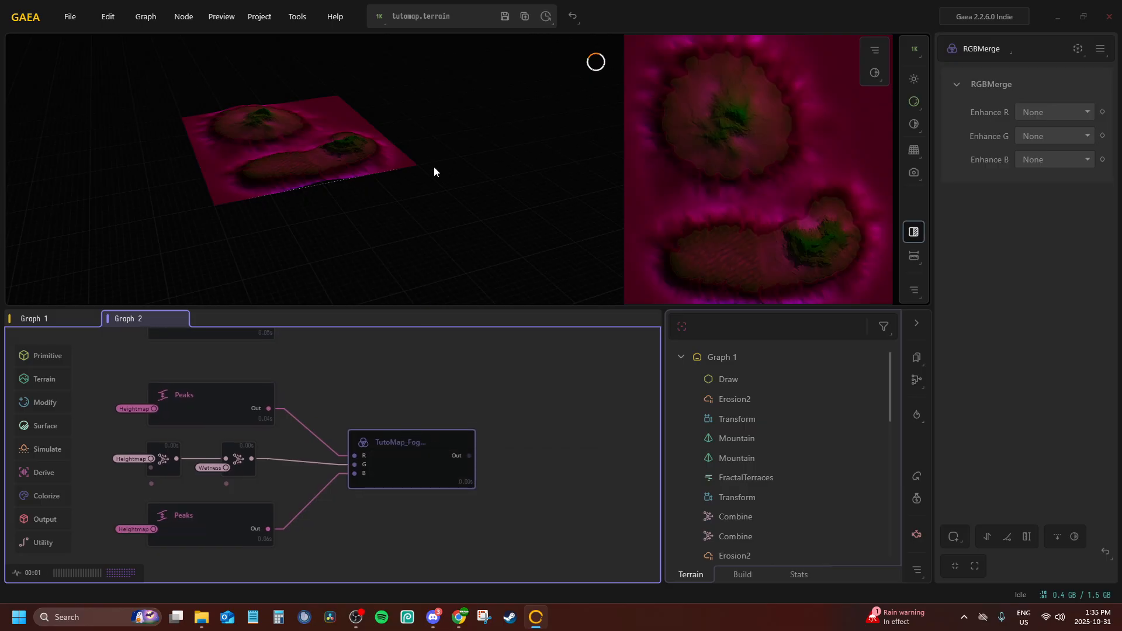
{"action": "middle_click_drag", "start_coordinate": [385, 358], "coordinate": [457, 270]}
{"action": "middle_click_drag", "start_coordinate": [270, 467], "coordinate": [273, 500]}
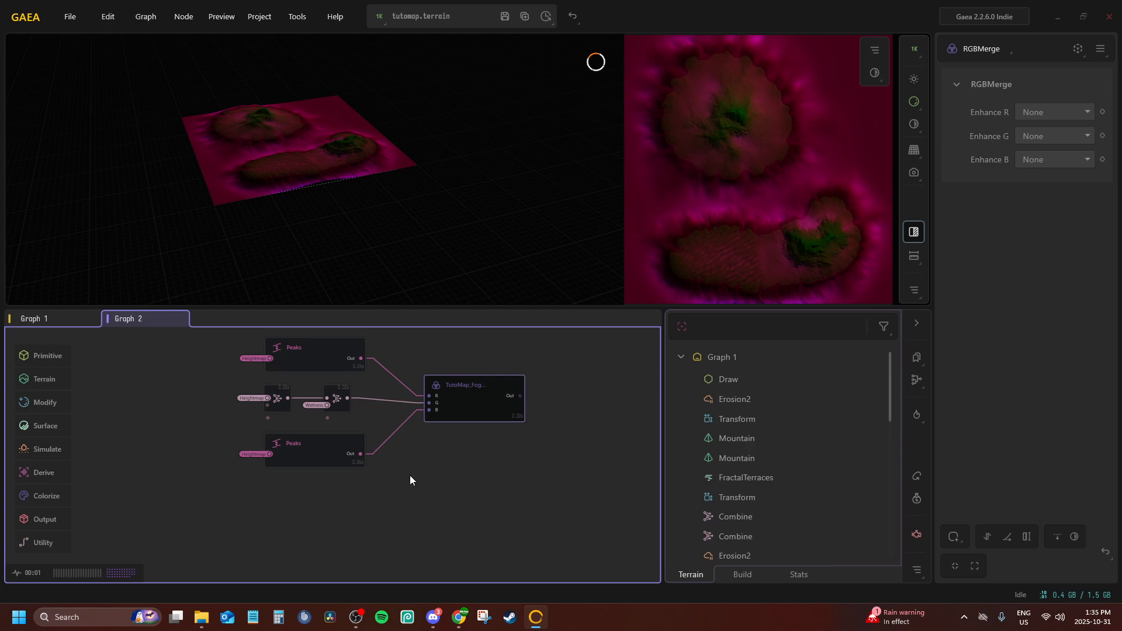
{"action": "middle_click_drag", "start_coordinate": [496, 362], "coordinate": [367, 544]}
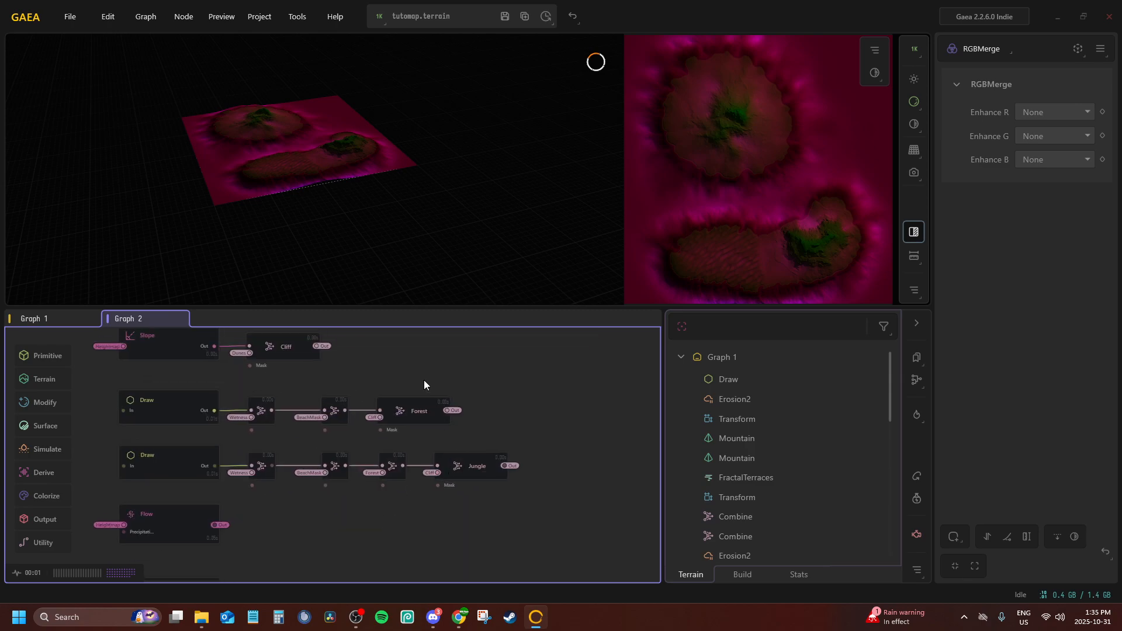
{"action": "middle_click_drag", "start_coordinate": [424, 380], "coordinate": [486, 474]}
{"action": "mouse_move", "coordinate": [403, 452]}
{"action": "middle_mouse_down"}
{"action": "mouse_move", "coordinate": [380, 543]}
{"action": "mouse_move", "coordinate": [345, 611]}
{"action": "middle_mouse_up"}
{"action": "mouse_move", "coordinate": [405, 408]}
{"action": "middle_mouse_down"}
{"action": "mouse_move", "coordinate": [464, 461]}
{"action": "mouse_move", "coordinate": [481, 195]}
{"action": "middle_mouse_up"}
{"action": "middle_click_drag", "start_coordinate": [415, 431], "coordinate": [405, 253]}
{"action": "scroll", "coordinate": [334, 435], "scroll_direction": "down", "scroll_amount": 1}
{"action": "middle_click_drag", "start_coordinate": [326, 455], "coordinate": [342, 354]}
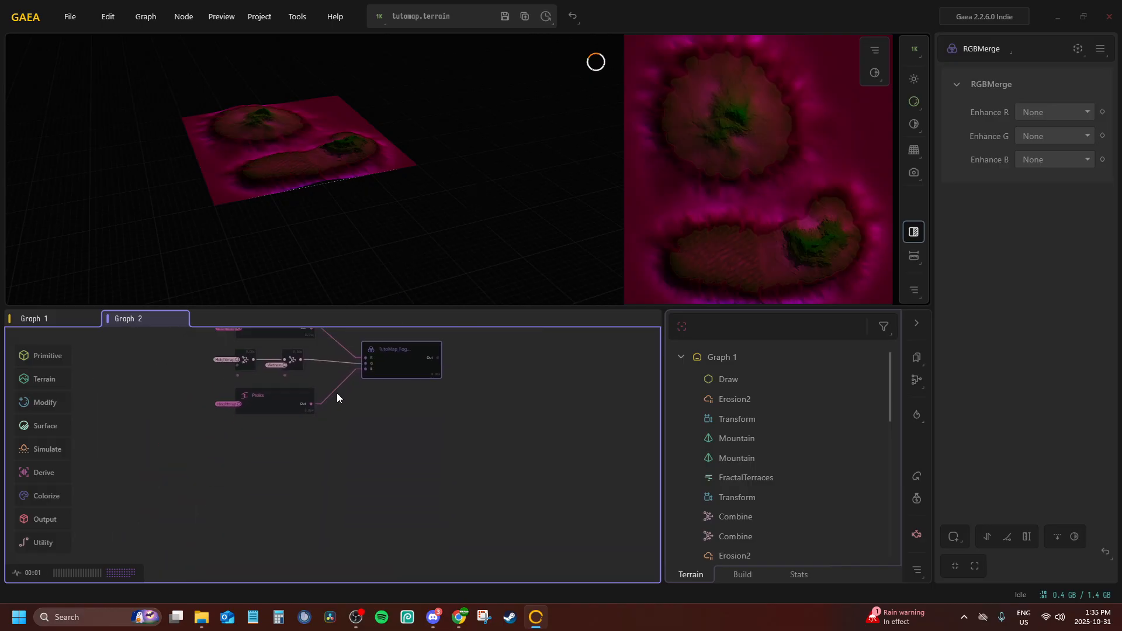
Try a second RGBMerge node in the empty area below the duplicated Peaks node, and delete it
{"action": "scroll", "coordinate": [316, 409], "scroll_direction": "up", "scroll_amount": 3}
{"action": "middle_click_drag", "start_coordinate": [235, 462], "coordinate": [243, 425]}
{"action": "right_click", "coordinate": [215, 448]}
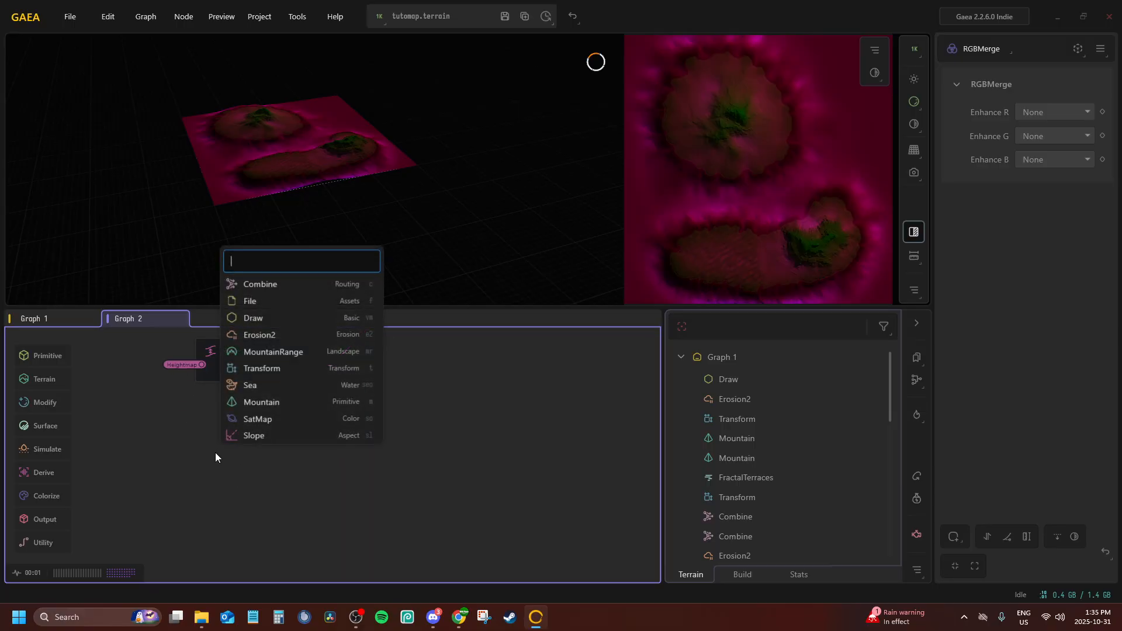
{"action": "type", "text": "rgbm"}
{"action": "key", "text": "Return"}
{"action": "left_click_drag", "start_coordinate": [217, 458], "coordinate": [412, 489]}
{"action": "scroll", "coordinate": [409, 467], "scroll_direction": "down", "scroll_amount": 2}
{"action": "scroll", "coordinate": [412, 485], "scroll_direction": "up", "scroll_amount": 2}
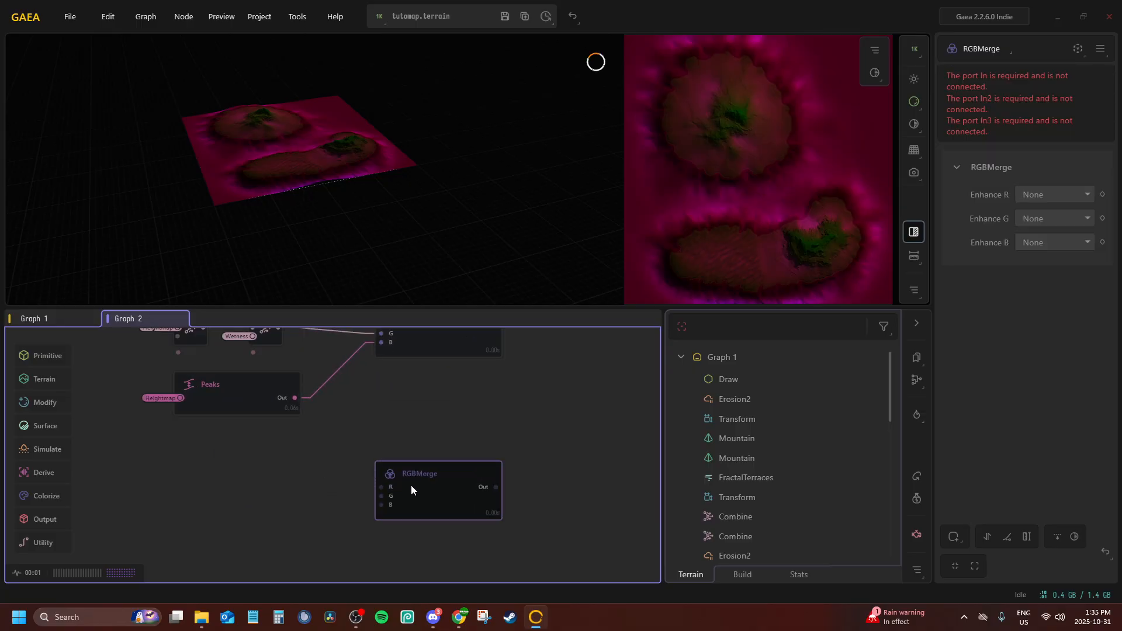
{"action": "middle_click_drag", "start_coordinate": [402, 457], "coordinate": [415, 432]}
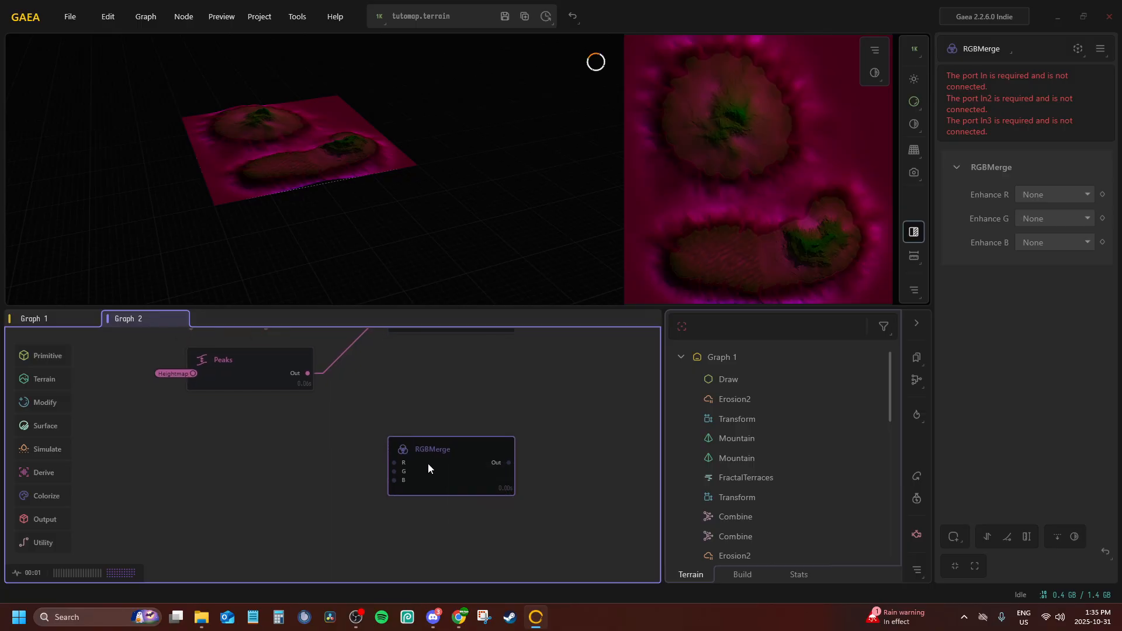
{"action": "middle_click_drag", "start_coordinate": [427, 464], "coordinate": [346, 438]}
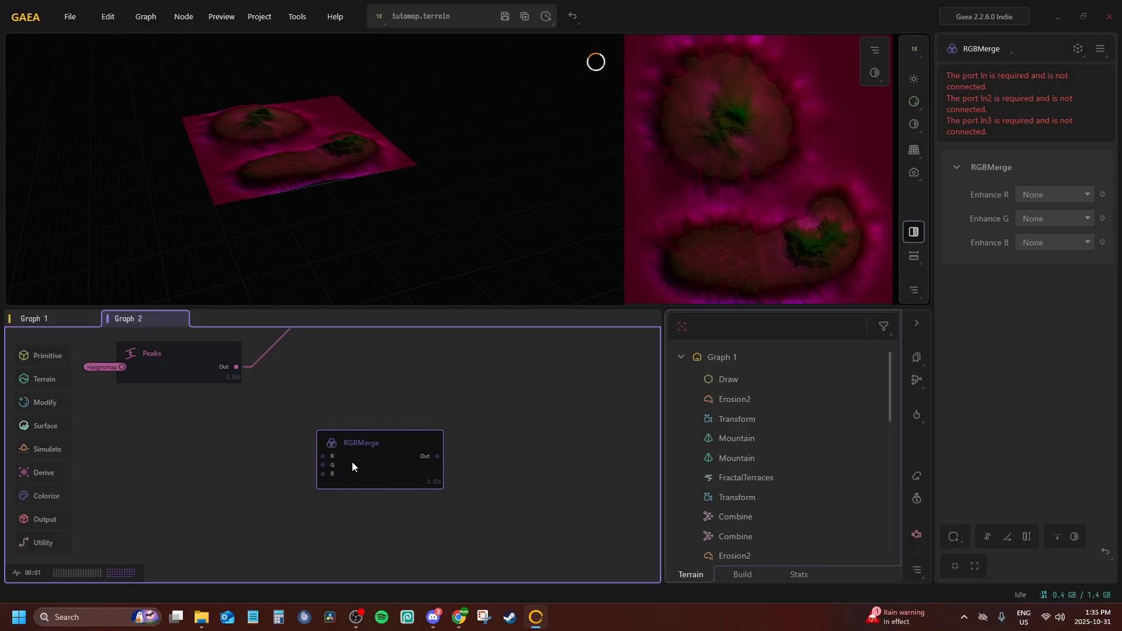
{"action": "key", "text": "Delete"}
Try an RGBSplit node in the empty area below the duplicated Peaks node, and delete it
{"action": "key", "text": "Tab"}
{"action": "type", "text": "s"}
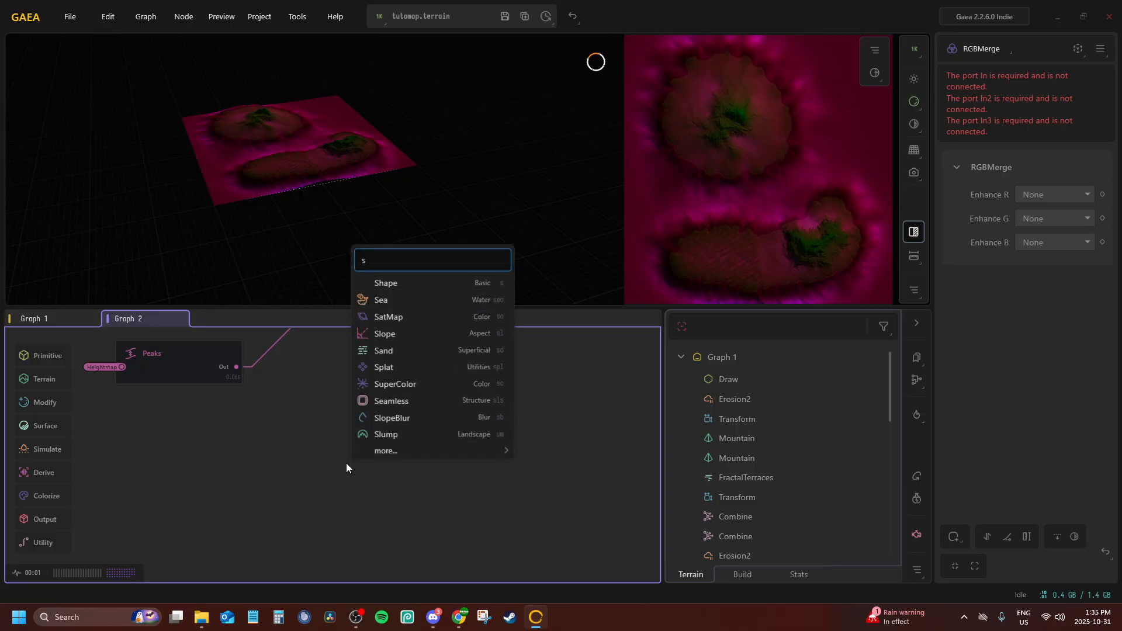
{"action": "key", "text": "BackSpace"}
{"action": "type", "text": "rgb"}
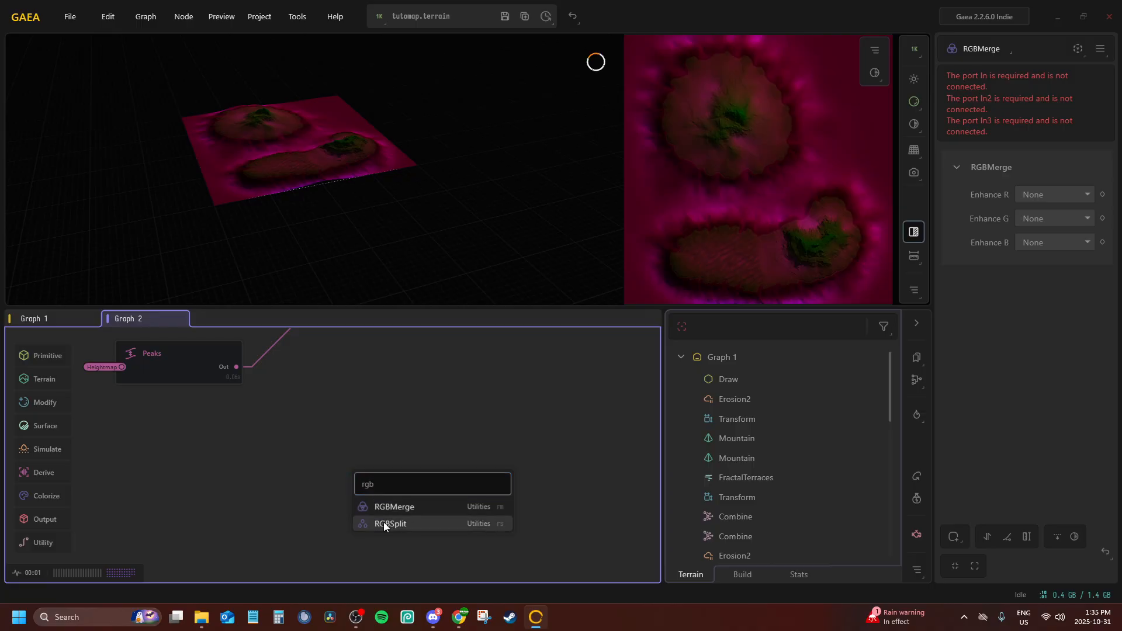
{"action": "left_click", "coordinate": [383, 523]}
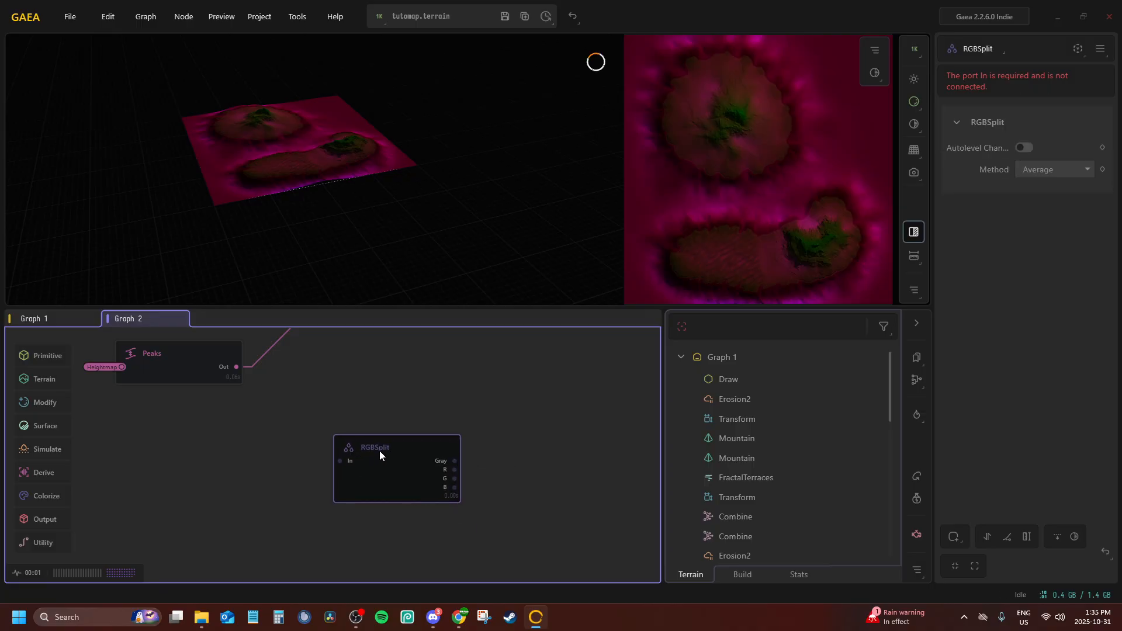
{"action": "key", "text": "Delete"}
Add a Splat node below the duplicated Peaks node and connect its In port to the Forest portal
{"action": "mouse_move", "coordinate": [34, 494]}
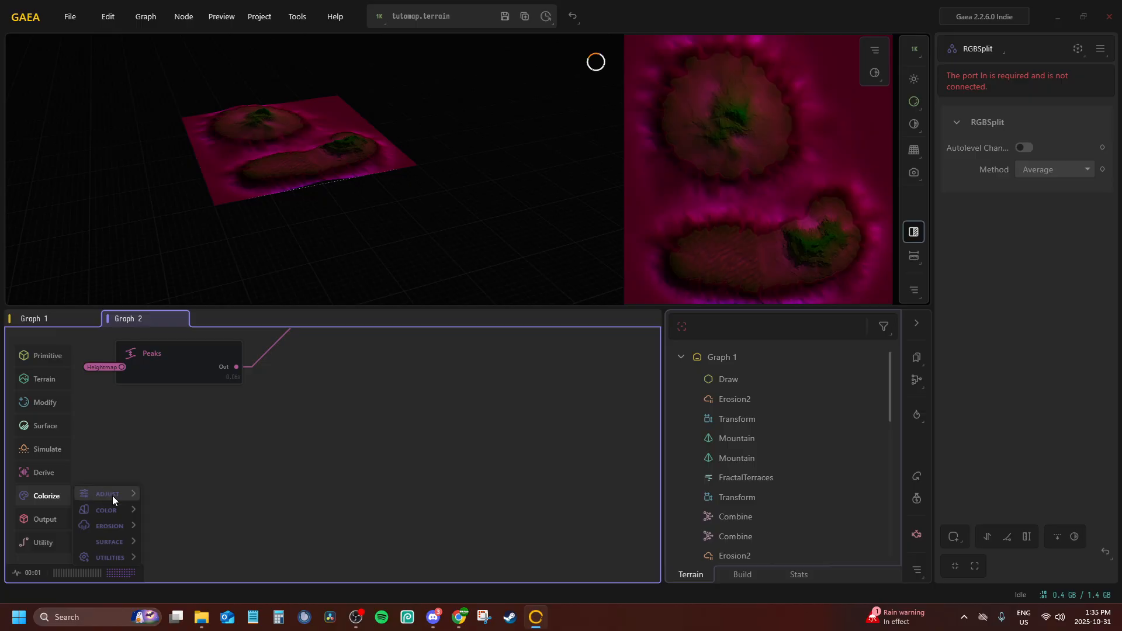
{"action": "mouse_move", "coordinate": [115, 524]}
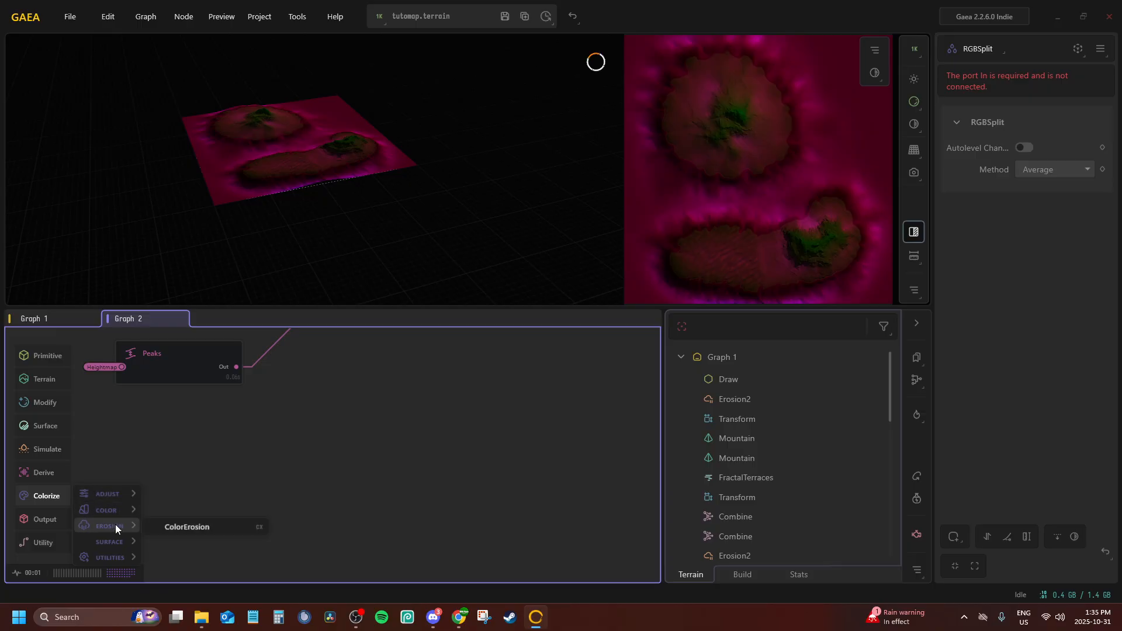
{"action": "mouse_move", "coordinate": [113, 557]}
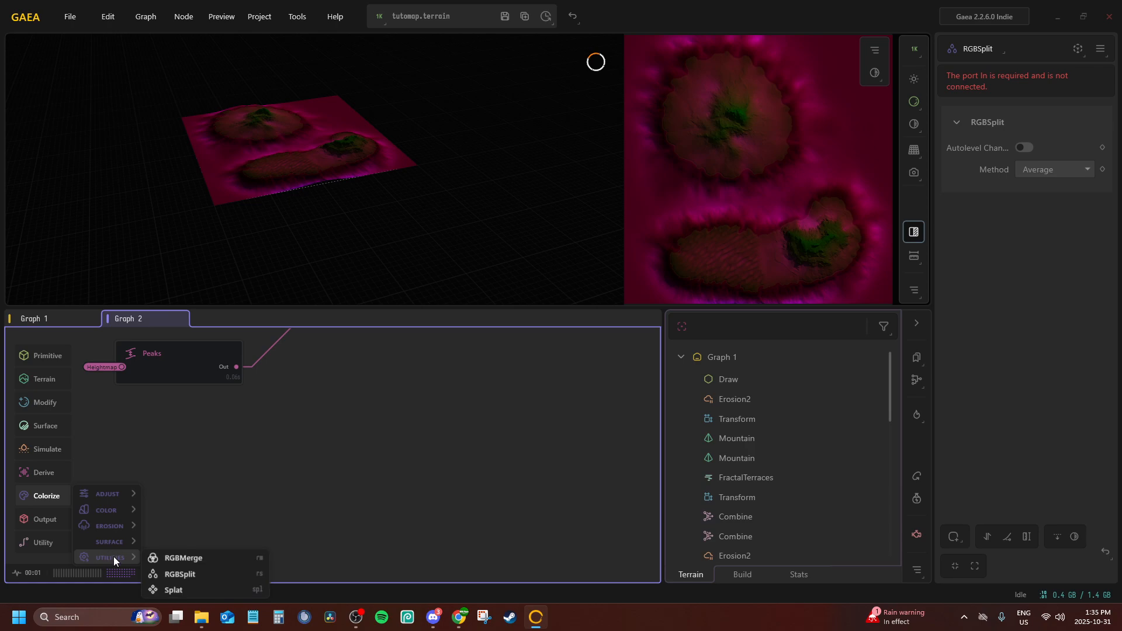
{"action": "left_click", "coordinate": [184, 588]}
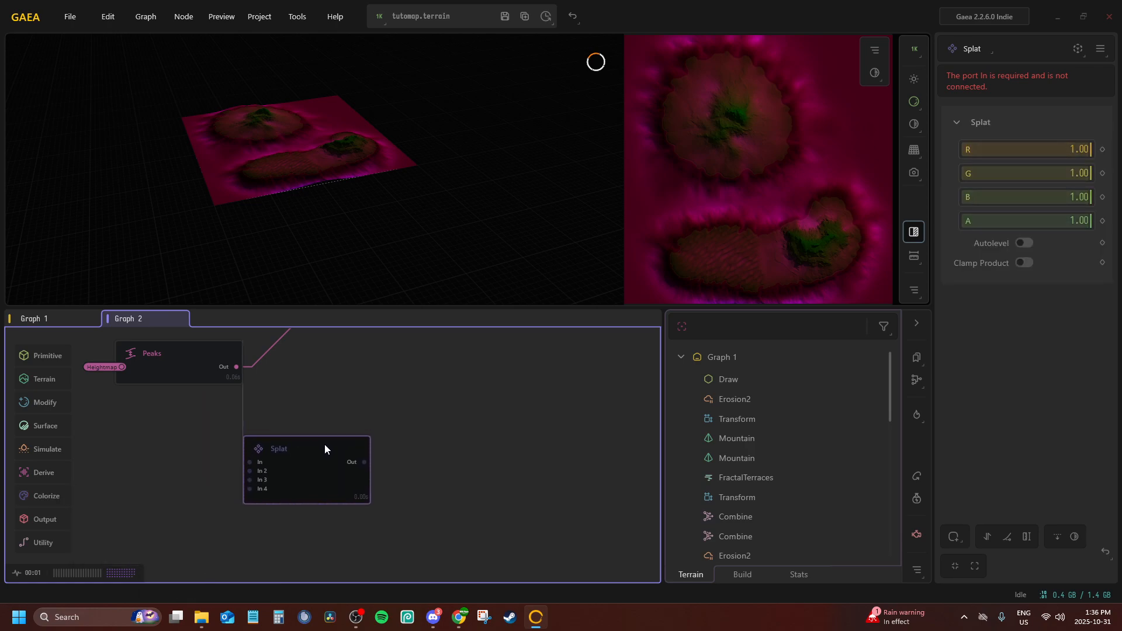
{"action": "middle_click_drag", "start_coordinate": [311, 431], "coordinate": [444, 446]}
{"action": "right_click", "coordinate": [432, 464]}
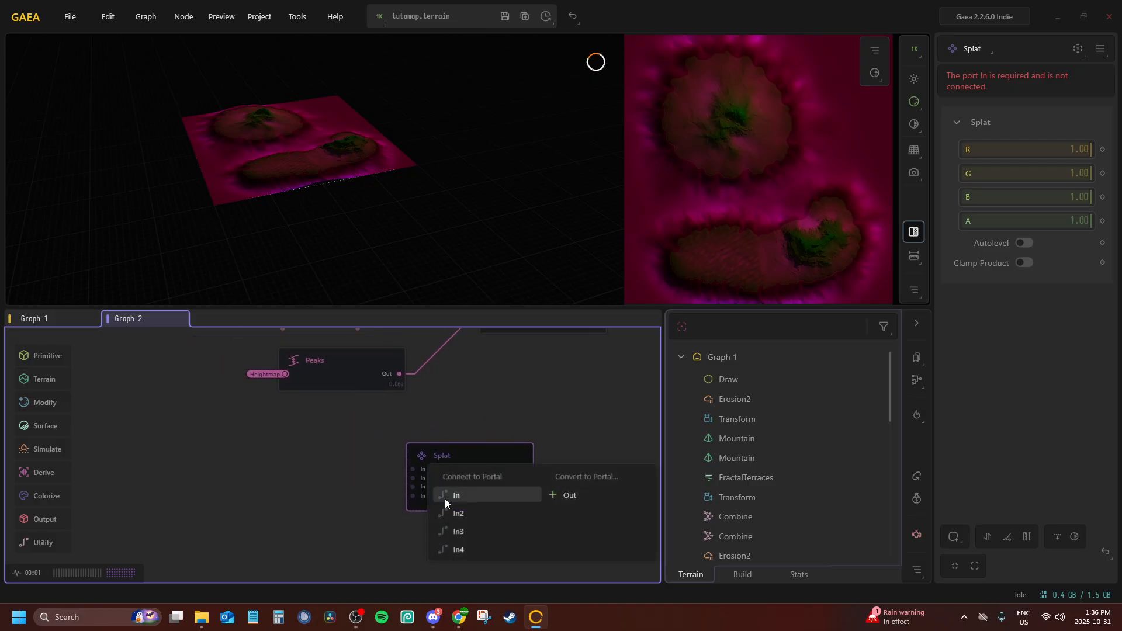
{"action": "left_click", "coordinate": [456, 496]}
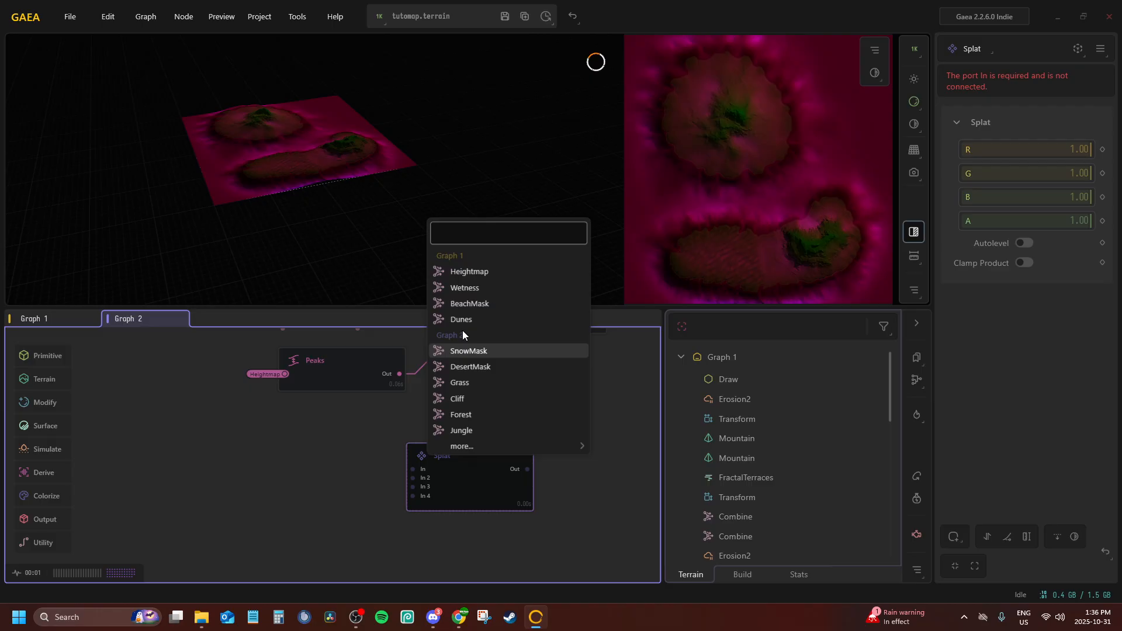
{"action": "left_click", "coordinate": [487, 415]}
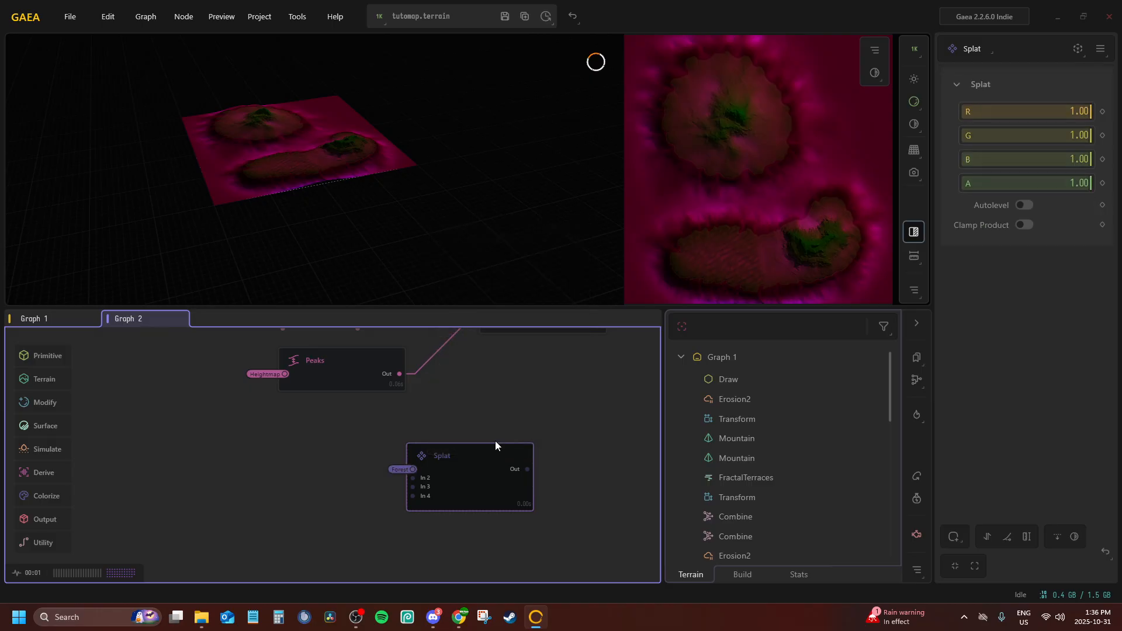
{"action": "right_click", "coordinate": [475, 468]}
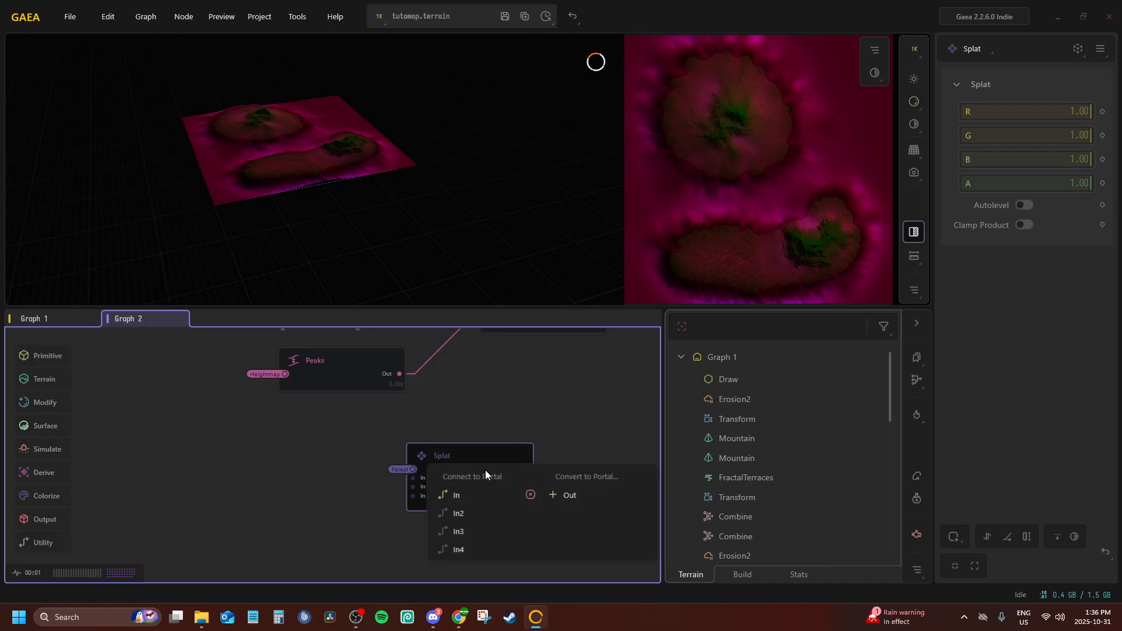
{"action": "left_click", "coordinate": [481, 512]}
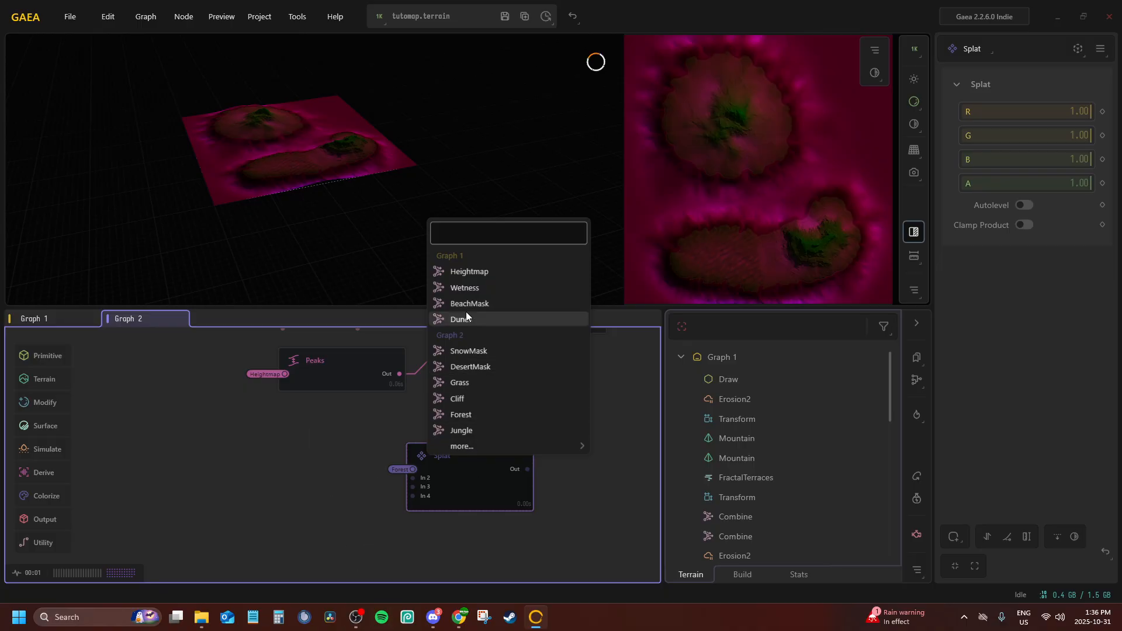
{"action": "left_click", "coordinate": [323, 447]}
Look through the mask chains in Graph 2 and preview the Snow node to review which masks are available for the Splat node
{"action": "middle_click_drag", "start_coordinate": [322, 354], "coordinate": [366, 549]}
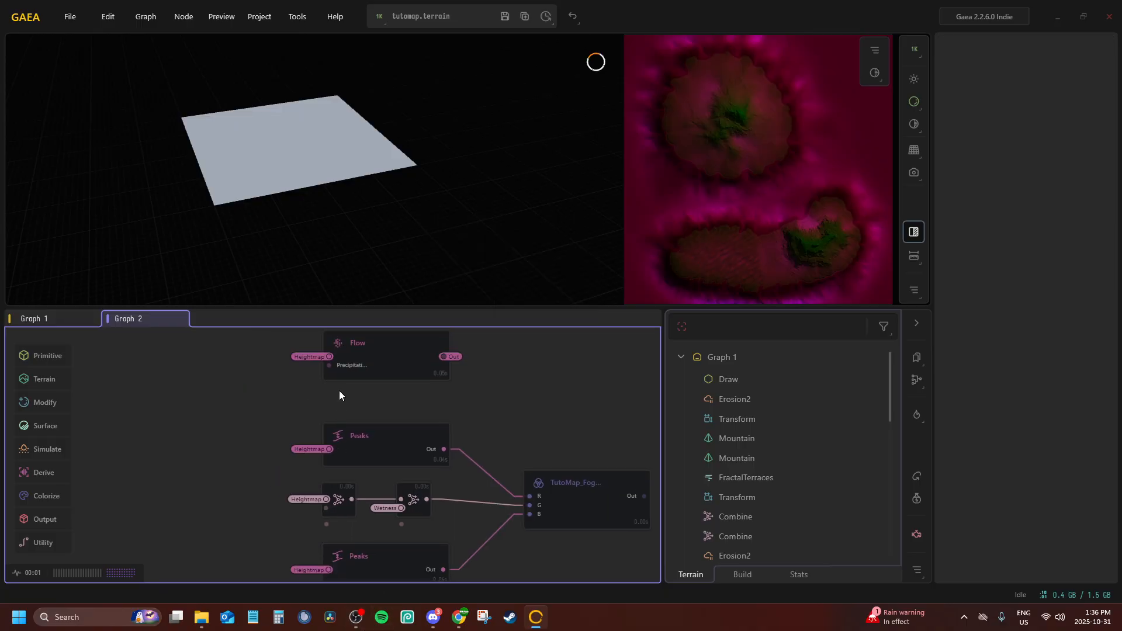
{"action": "middle_click_drag", "start_coordinate": [339, 390], "coordinate": [386, 477]}
{"action": "middle_click_drag", "start_coordinate": [334, 414], "coordinate": [274, 287]}
{"action": "mouse_move", "coordinate": [338, 345]}
{"action": "middle_mouse_down"}
{"action": "mouse_move", "coordinate": [341, 394]}
{"action": "mouse_move", "coordinate": [280, 591]}
{"action": "middle_mouse_up"}
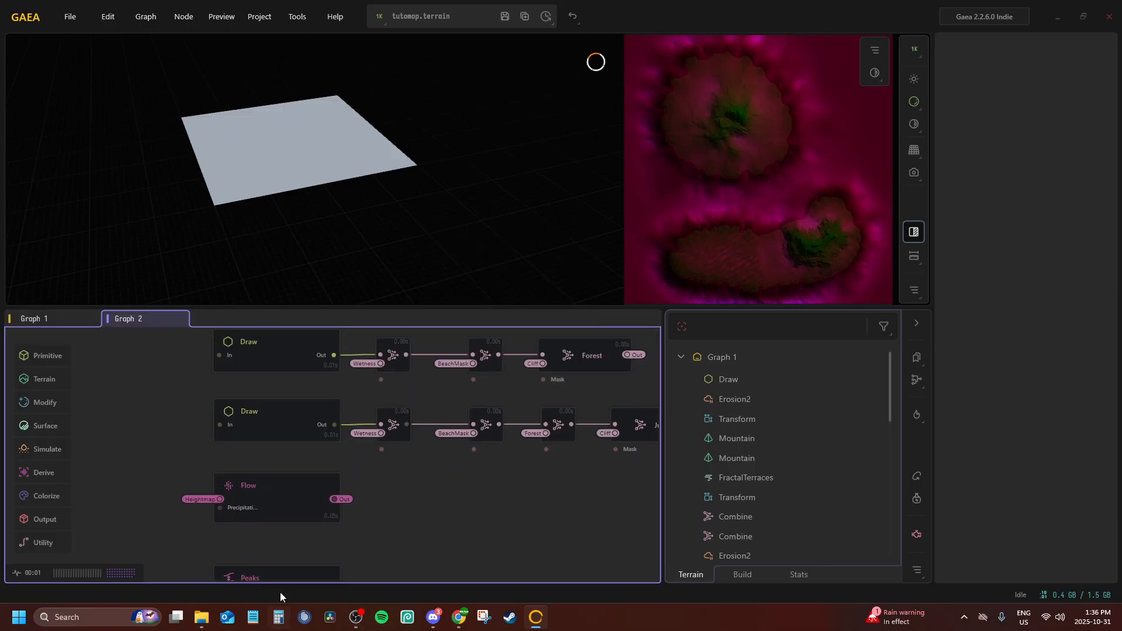
{"action": "middle_click_drag", "start_coordinate": [270, 346], "coordinate": [271, 623]}
{"action": "mouse_move", "coordinate": [335, 344]}
{"action": "middle_mouse_down"}
{"action": "mouse_move", "coordinate": [314, 471]}
{"action": "mouse_move", "coordinate": [315, 166]}
{"action": "middle_mouse_up"}
{"action": "left_click", "coordinate": [359, 467]}
{"action": "middle_click_drag", "start_coordinate": [369, 523], "coordinate": [372, 330]}
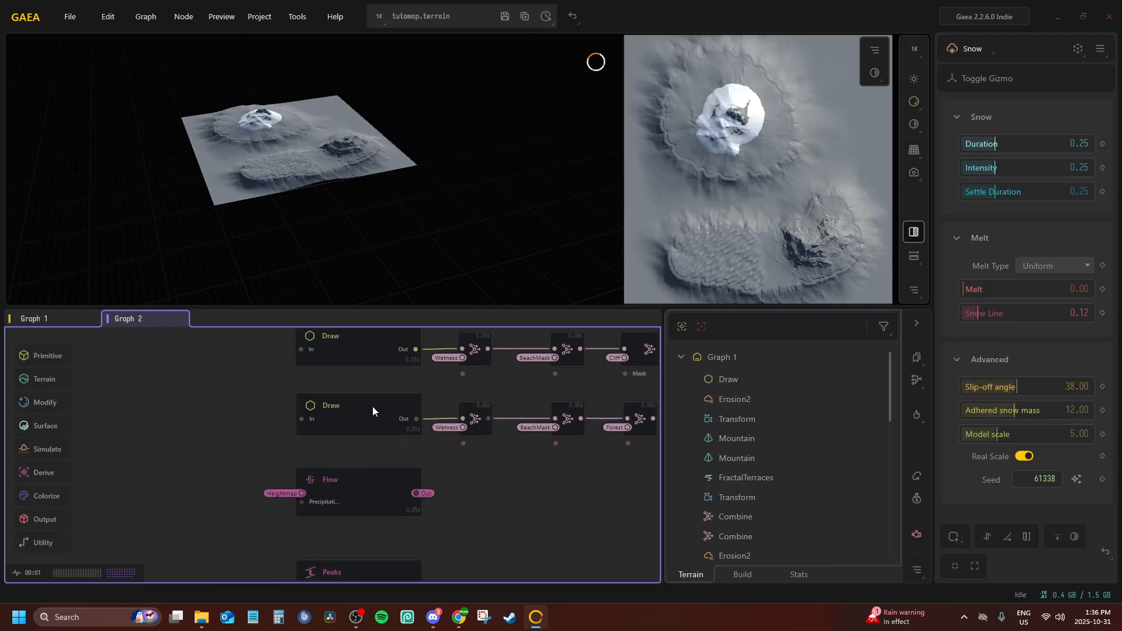
Move the Flow node down and shift the Forest and Jungle chains up to open space between them
{"action": "mouse_move", "coordinate": [358, 503]}
{"action": "middle_mouse_down"}
{"action": "mouse_move", "coordinate": [368, 340]}
{"action": "mouse_move", "coordinate": [350, 359]}
{"action": "mouse_move", "coordinate": [274, 623]}
{"action": "middle_mouse_up"}
{"action": "mouse_move", "coordinate": [332, 483]}
{"action": "middle_mouse_down"}
{"action": "mouse_move", "coordinate": [323, 520]}
{"action": "mouse_move", "coordinate": [261, 516]}
{"action": "middle_mouse_up"}
{"action": "scroll", "coordinate": [260, 493], "scroll_direction": "down", "scroll_amount": 3}
{"action": "left_click_drag", "start_coordinate": [240, 496], "coordinate": [229, 519]}
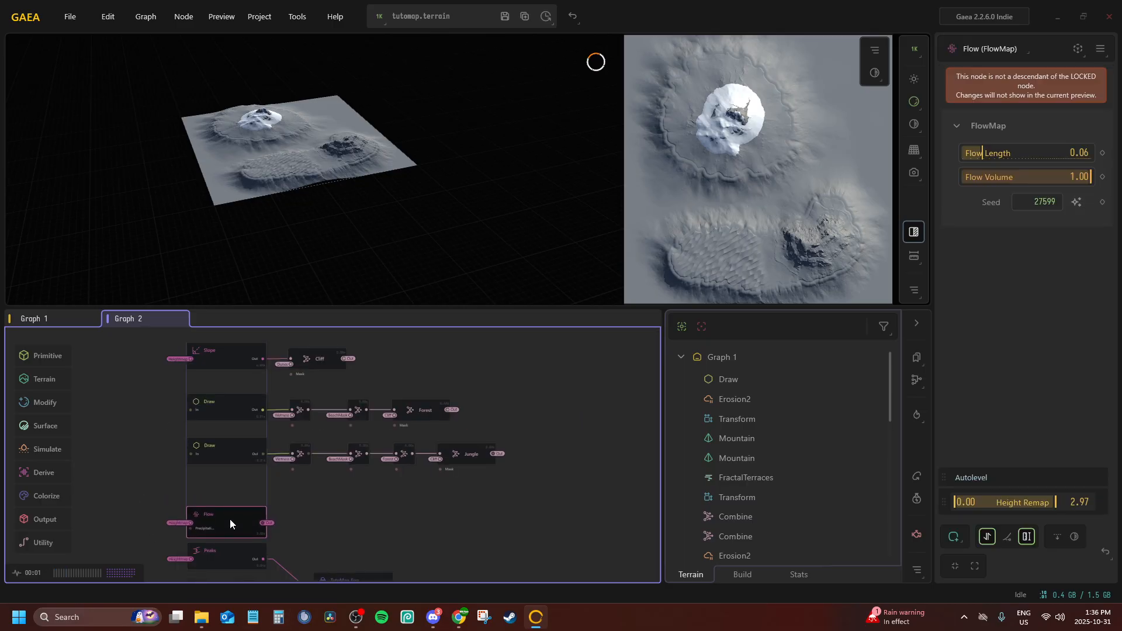
{"action": "middle_click_drag", "start_coordinate": [232, 471], "coordinate": [248, 487]}
{"action": "left_click_drag", "start_coordinate": [194, 419], "coordinate": [573, 485]}
{"action": "left_click_drag", "start_coordinate": [242, 423], "coordinate": [241, 411]}
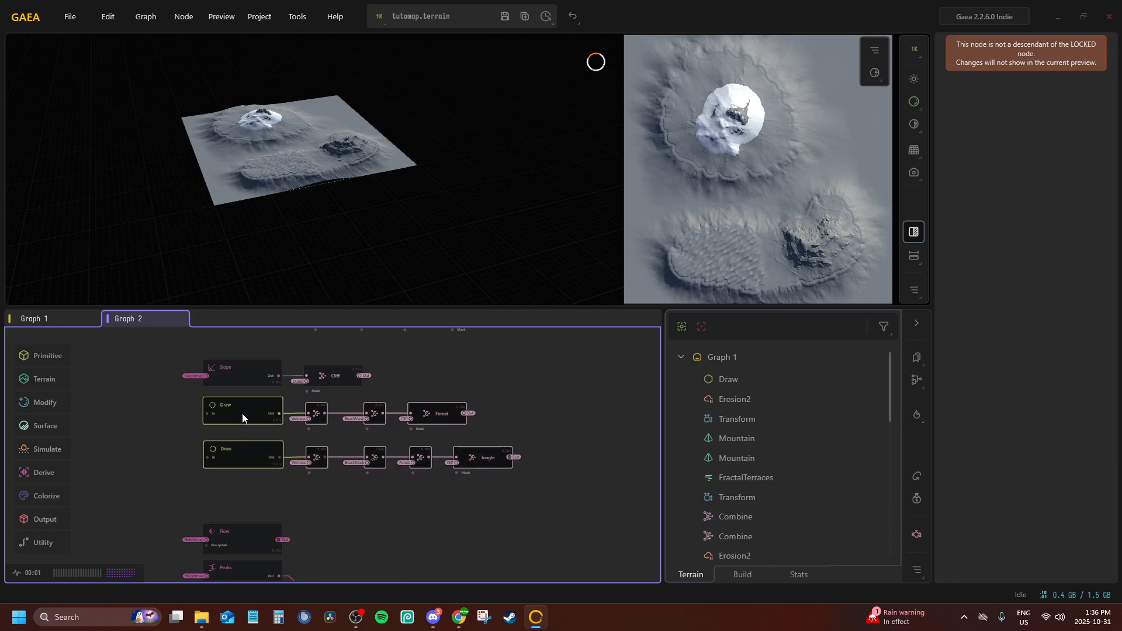
Duplicate the whole Jungle mask chain, including its Draw node, into the space directly below the original
{"action": "scroll", "coordinate": [275, 480], "scroll_direction": "up", "scroll_amount": 4}
{"action": "left_click", "coordinate": [247, 470]}
{"action": "scroll", "coordinate": [247, 471], "scroll_direction": "down", "scroll_amount": 3}
{"action": "mouse_move", "coordinate": [626, 471]}
{"action": "left_mouse_down"}
{"action": "mouse_move", "coordinate": [233, 401]}
{"action": "mouse_move", "coordinate": [191, 404]}
{"action": "left_mouse_up"}
{"action": "right_click", "coordinate": [205, 425]}
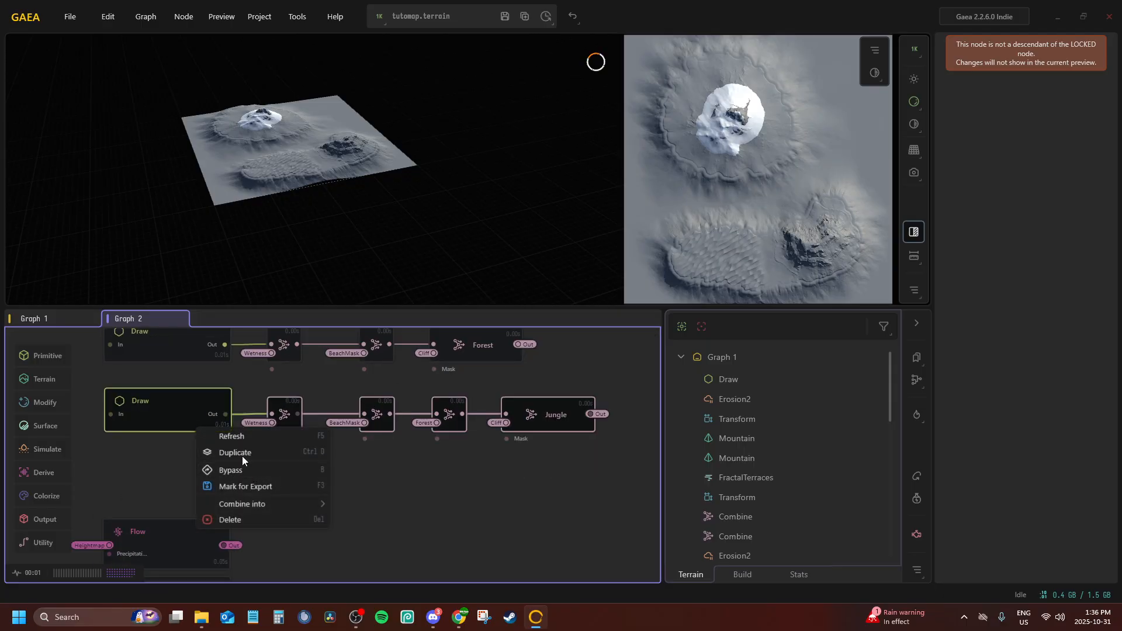
{"action": "left_click", "coordinate": [242, 455]}
{"action": "left_click_drag", "start_coordinate": [188, 453], "coordinate": [187, 457]}
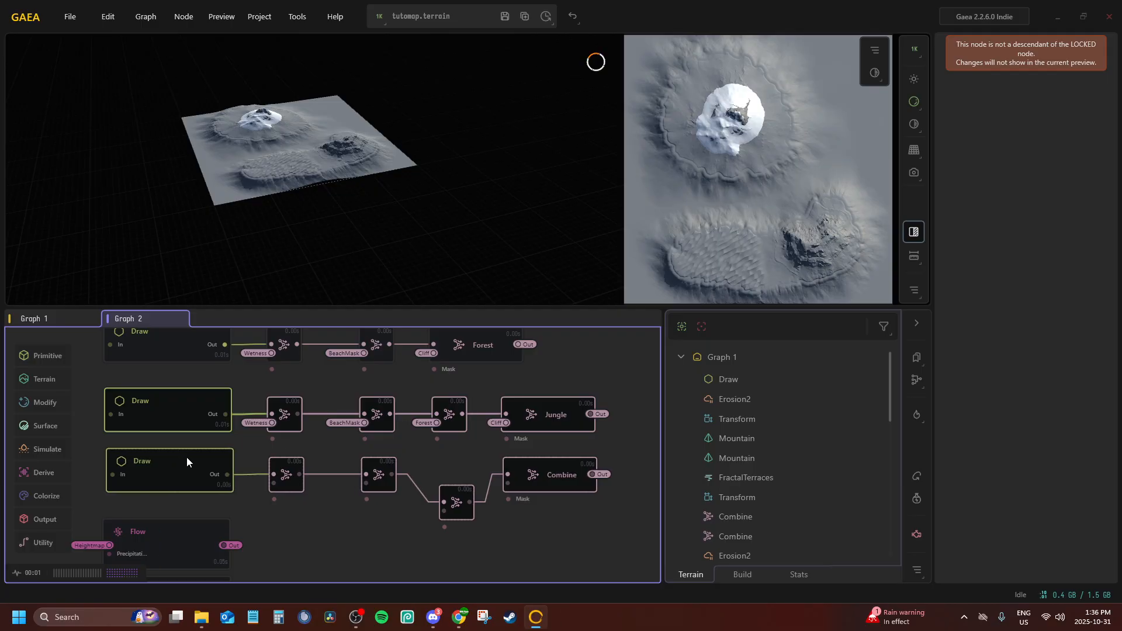
Align the duplicated chain in one row and insert an extra Combine node before its last Combine
{"action": "left_click_drag", "start_coordinate": [447, 505], "coordinate": [446, 477]}
{"action": "left_click_drag", "start_coordinate": [545, 475], "coordinate": [611, 476]}
{"action": "middle_click_drag", "start_coordinate": [471, 457], "coordinate": [407, 451]}
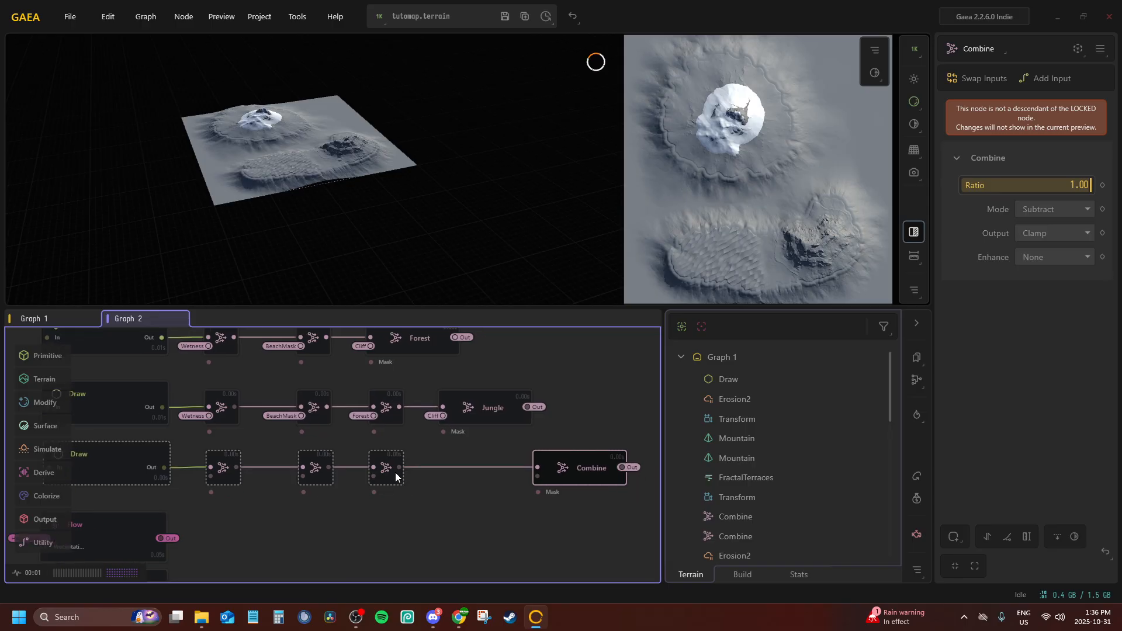
{"action": "left_click_drag", "start_coordinate": [444, 467], "coordinate": [444, 467]}
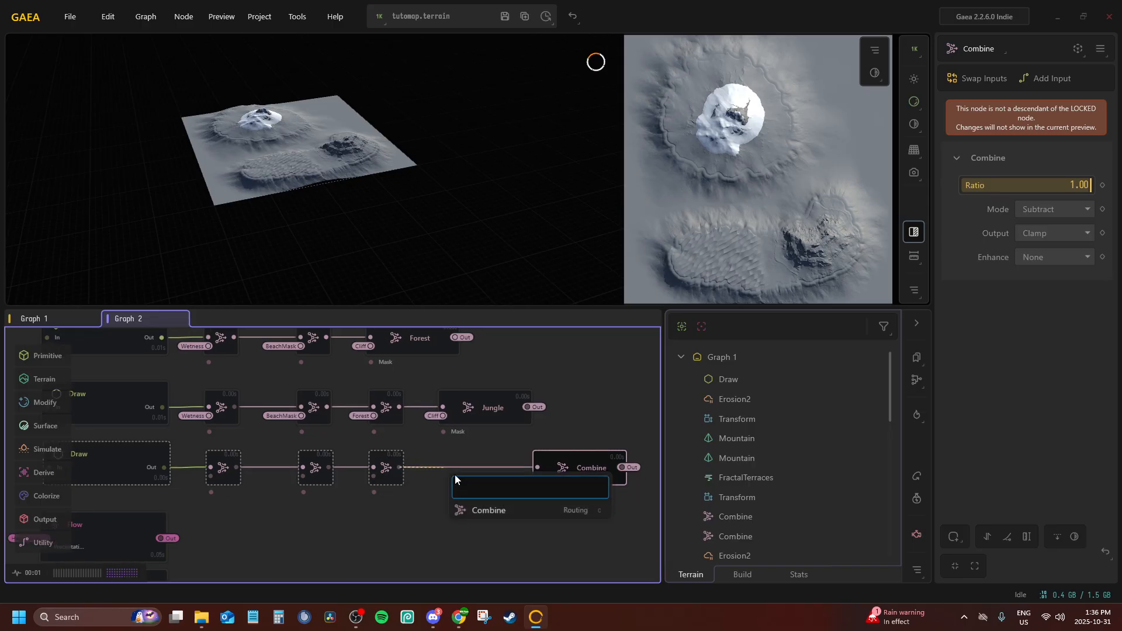
{"action": "type", "text": "combi"}
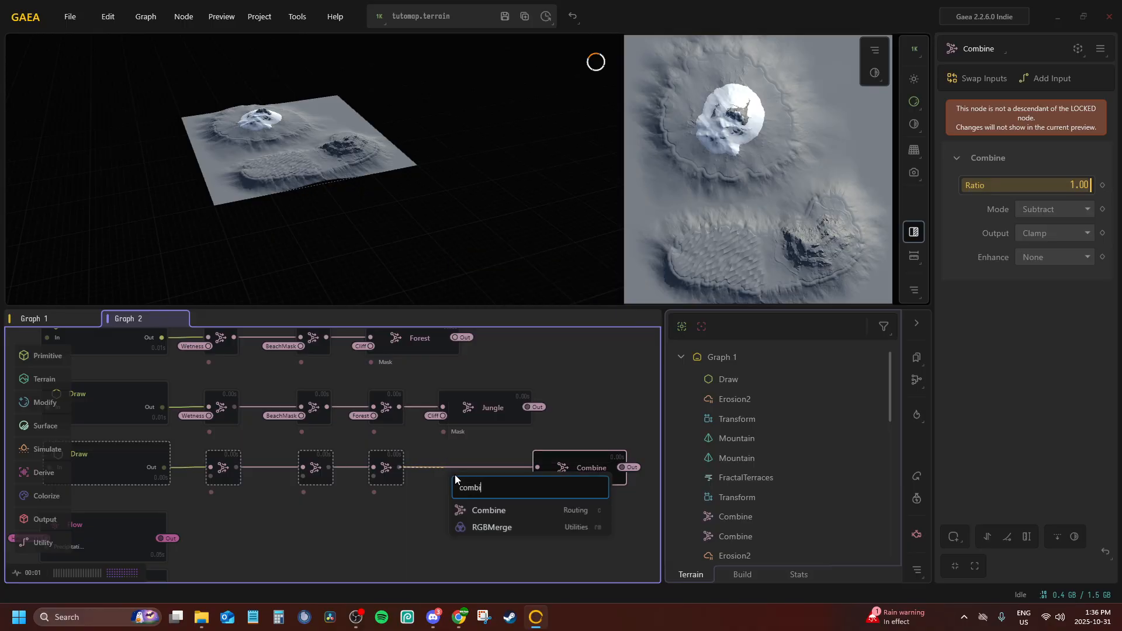
{"action": "key", "text": "Return"}
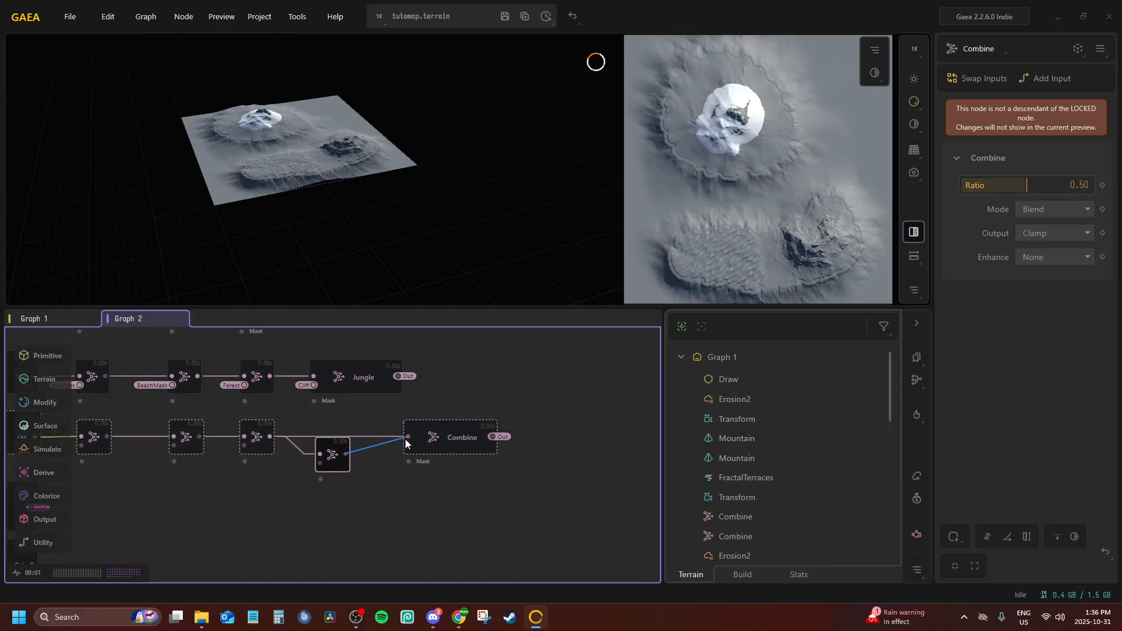
{"action": "left_click_drag", "start_coordinate": [406, 443], "coordinate": [407, 438]}
{"action": "left_click_drag", "start_coordinate": [330, 454], "coordinate": [330, 435]}
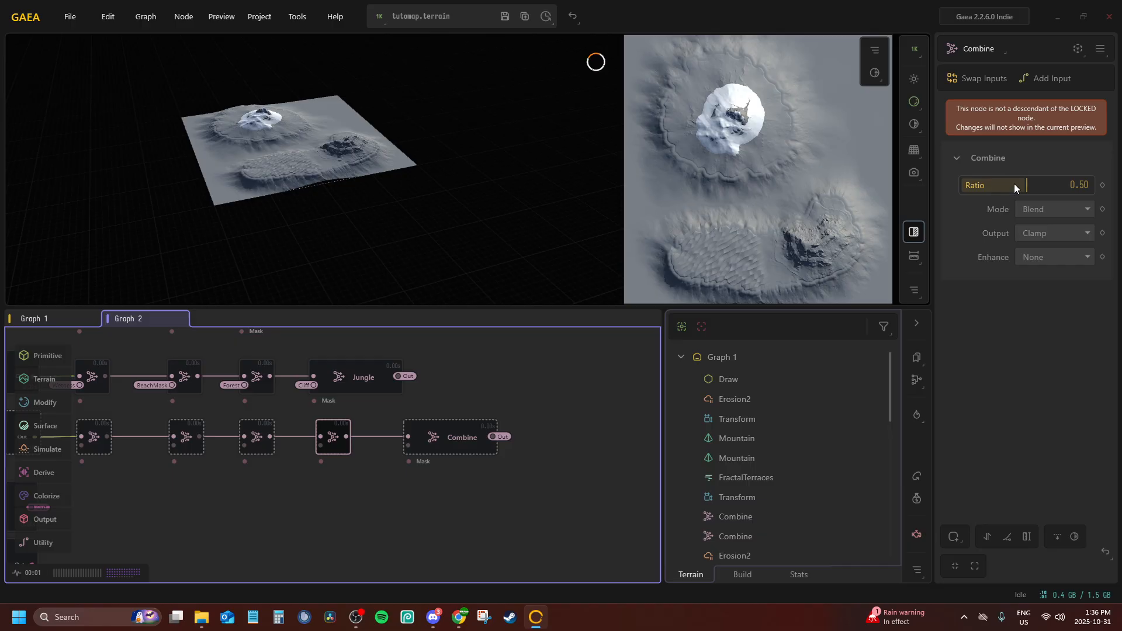
Set the inserted Combine node's Ratio to 1.00 and its Mode to Subtract
{"action": "left_click_drag", "start_coordinate": [1023, 188], "coordinate": [1091, 185]}
{"action": "left_click", "coordinate": [1057, 209]}
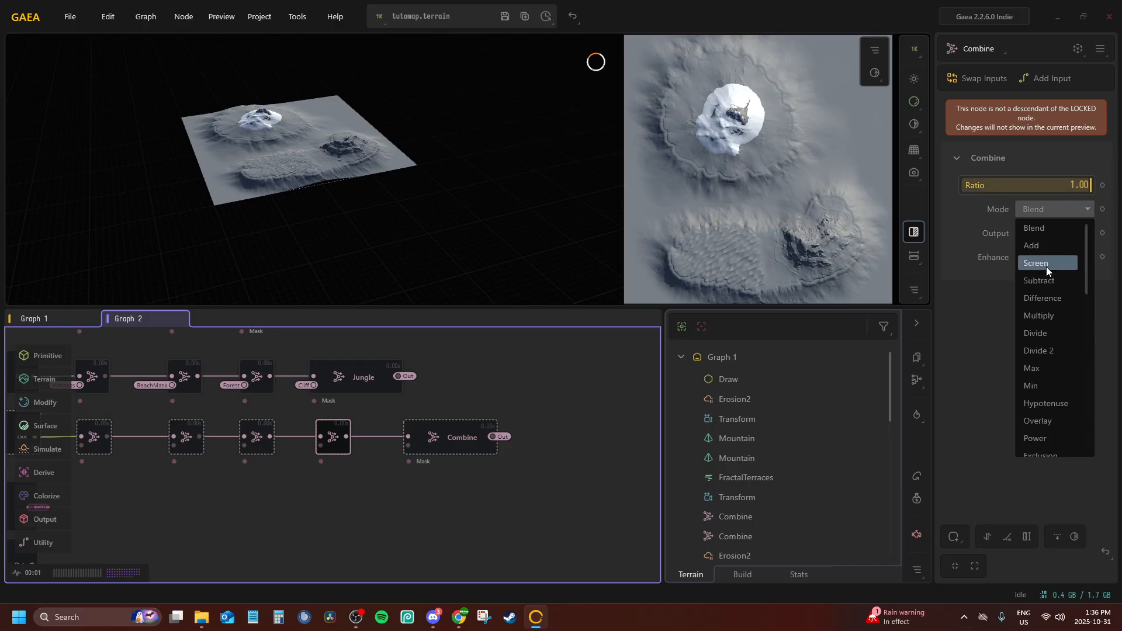
{"action": "left_click", "coordinate": [1043, 281]}
Rename the last Combine of the duplicated chain Swamp and connect its Input2 to the Cliff portal
{"action": "middle_click_drag", "start_coordinate": [397, 447], "coordinate": [512, 445]}
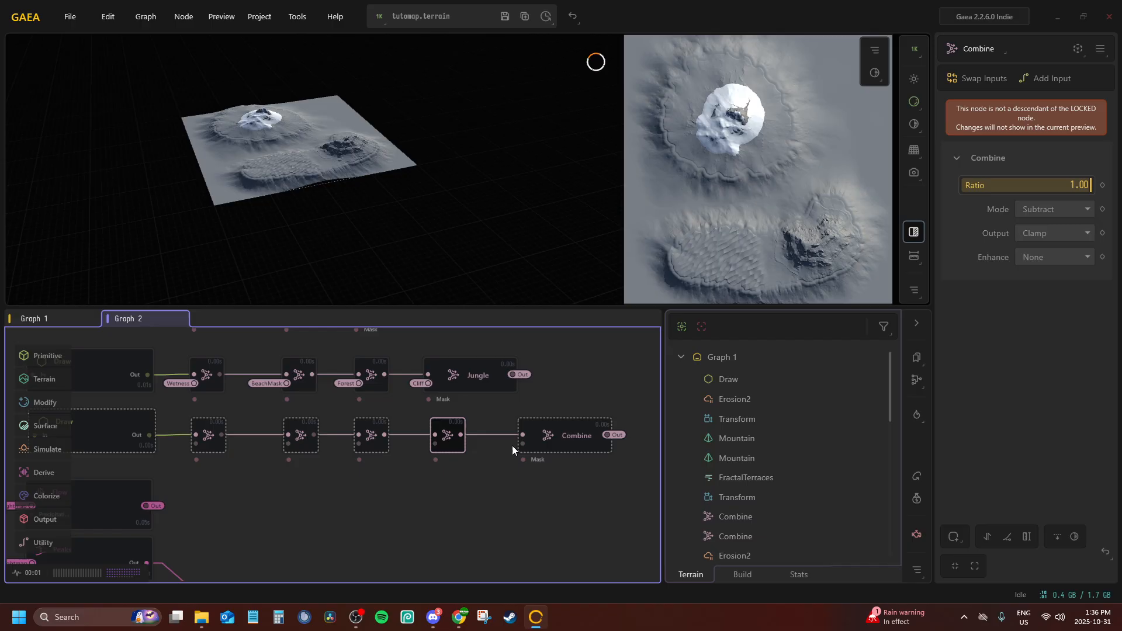
{"action": "double_click", "coordinate": [546, 440]}
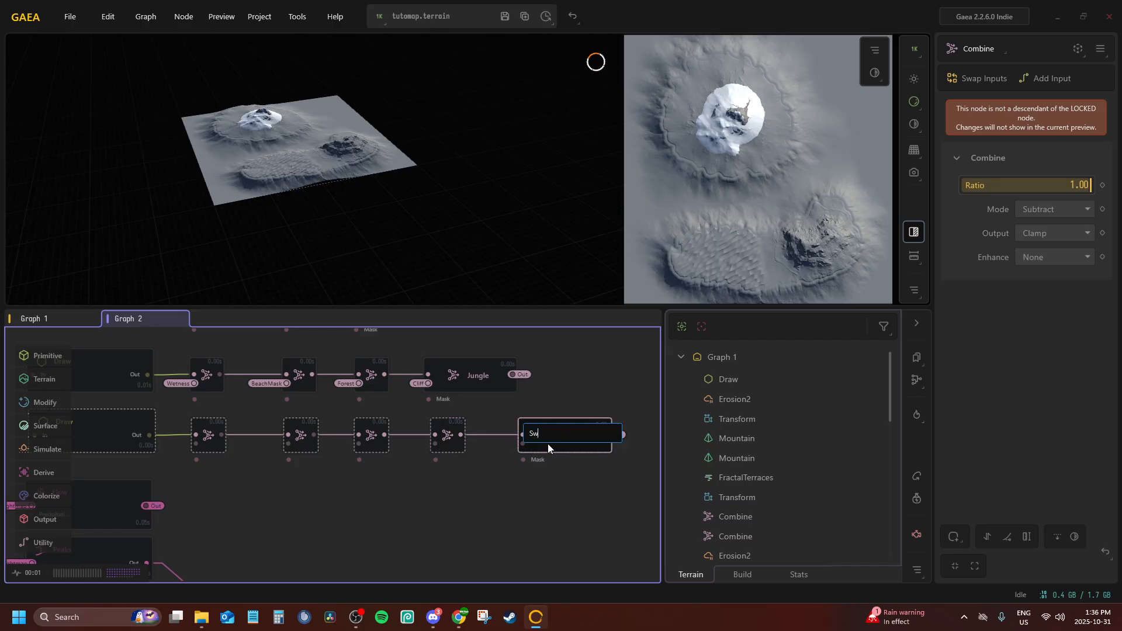
{"action": "key", "text": "Return"}
{"action": "right_click", "coordinate": [527, 434]}
{"action": "left_click", "coordinate": [575, 488]}
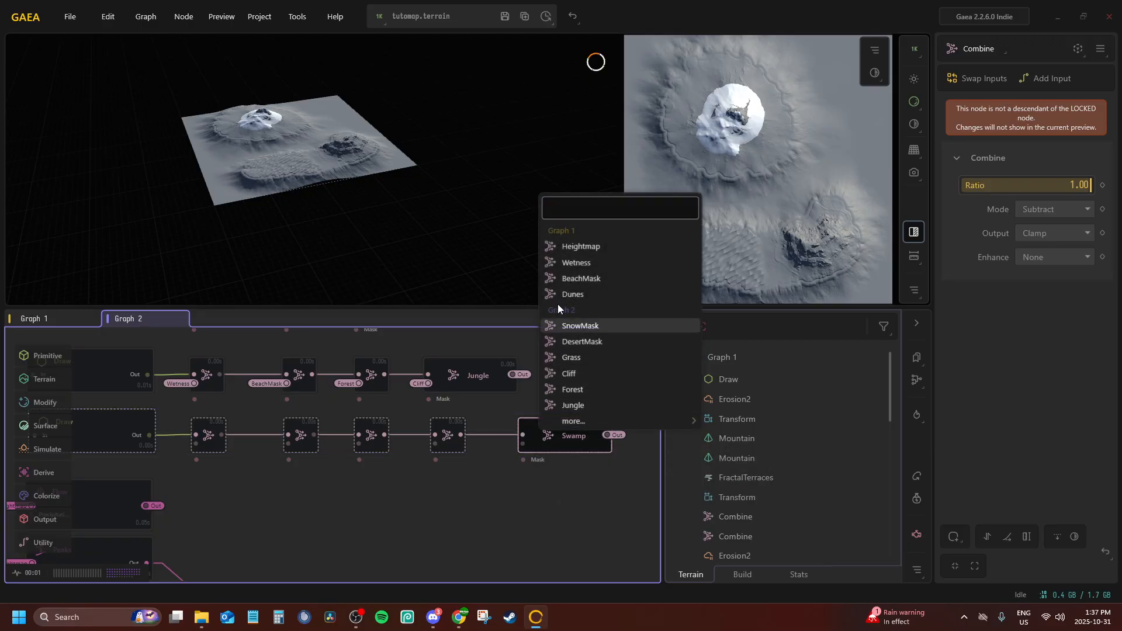
{"action": "left_click", "coordinate": [585, 373]}
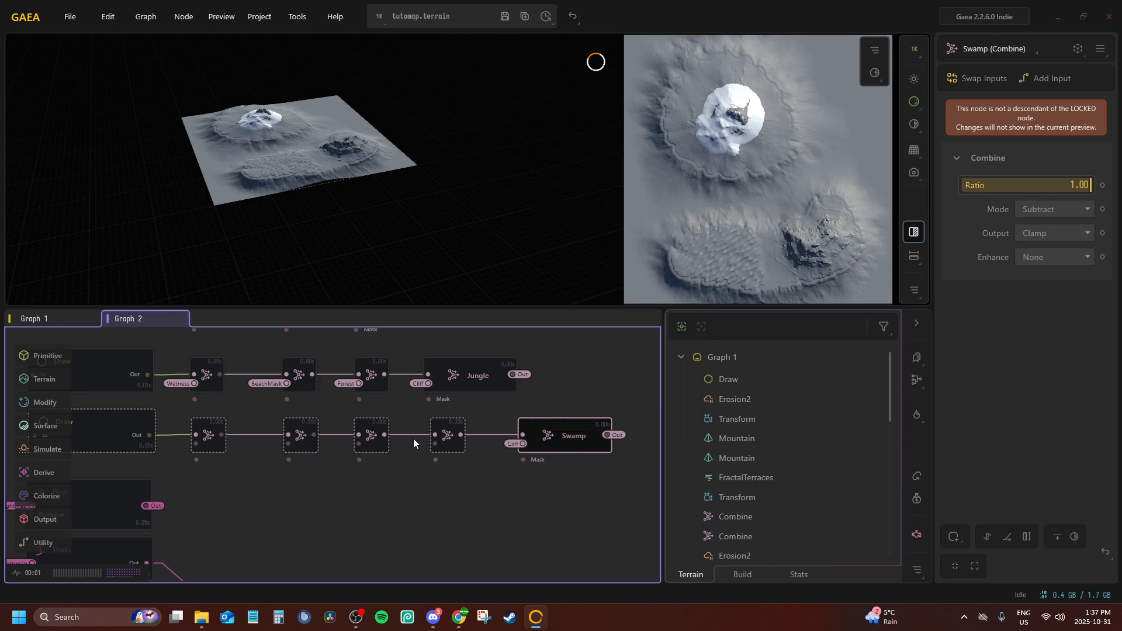
Connect Input2 of the Combine node just before Swamp to the Forest portal
{"action": "left_click", "coordinate": [444, 427]}
{"action": "right_click", "coordinate": [445, 430]}
{"action": "left_click", "coordinate": [482, 489]}
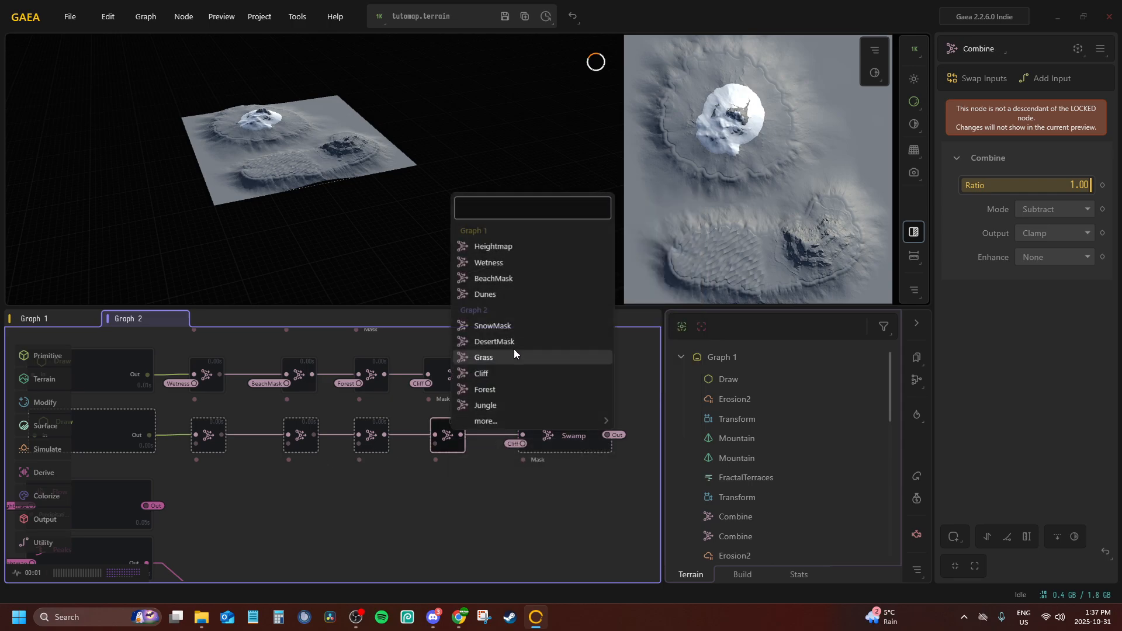
{"action": "left_click", "coordinate": [492, 390]}
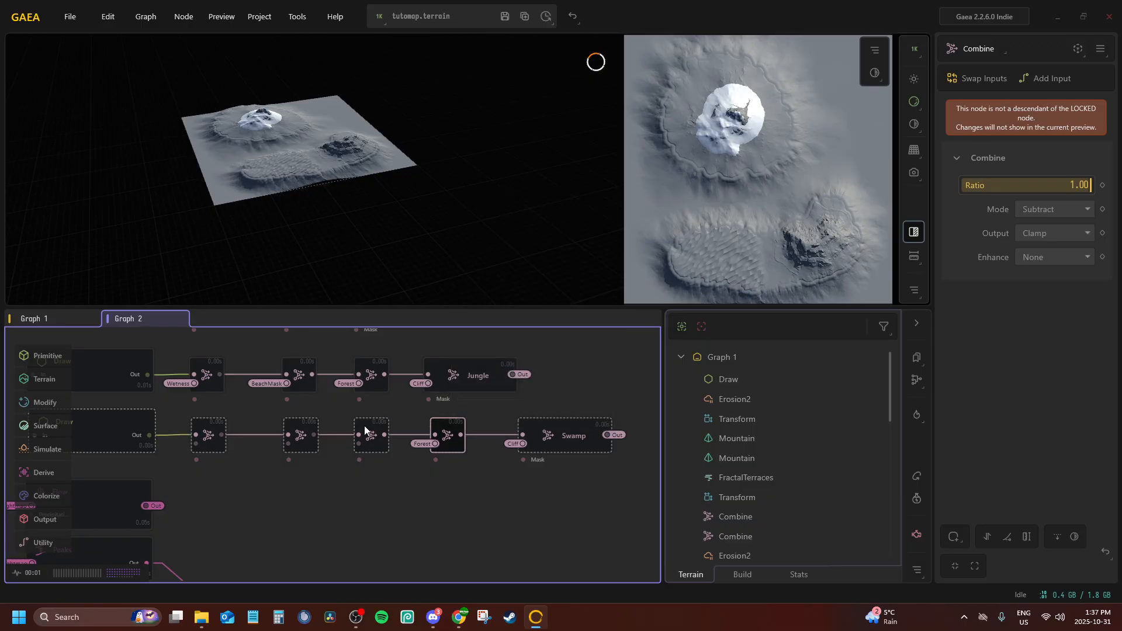
Connect Input2 of the third Combine node in the Swamp chain to the BeachMask portal
{"action": "left_click", "coordinate": [363, 425]}
{"action": "right_click", "coordinate": [374, 439]}
{"action": "left_click", "coordinate": [411, 489]}
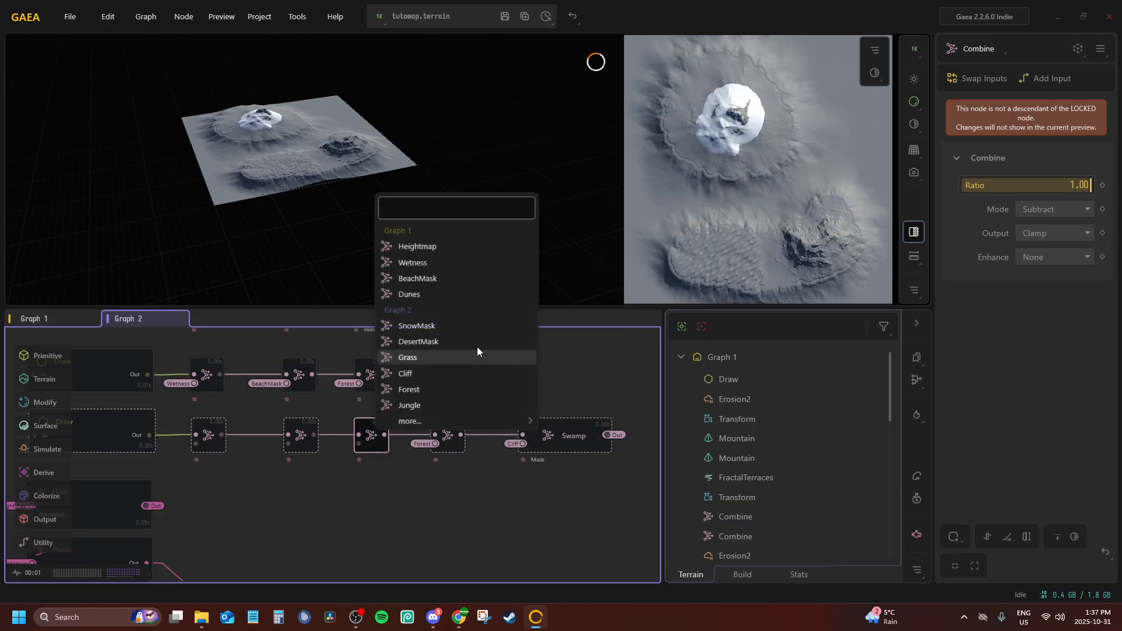
{"action": "left_click", "coordinate": [409, 279]}
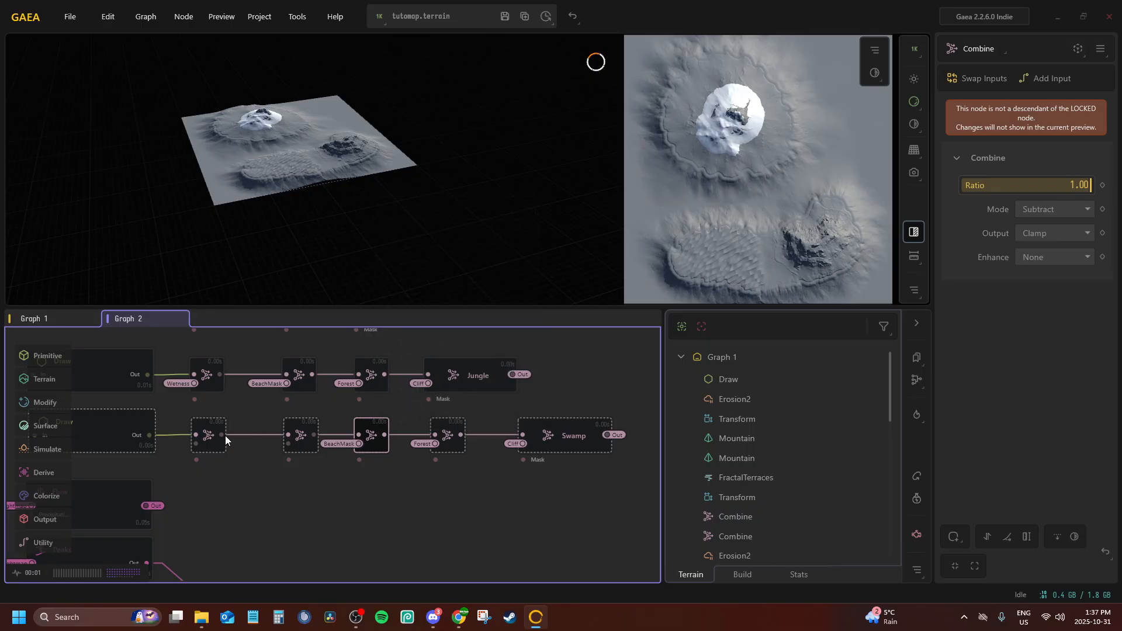
Connect Input2 of the third Combine node in the Swamp chain to the Jungle portal
{"action": "left_click", "coordinate": [308, 430]}
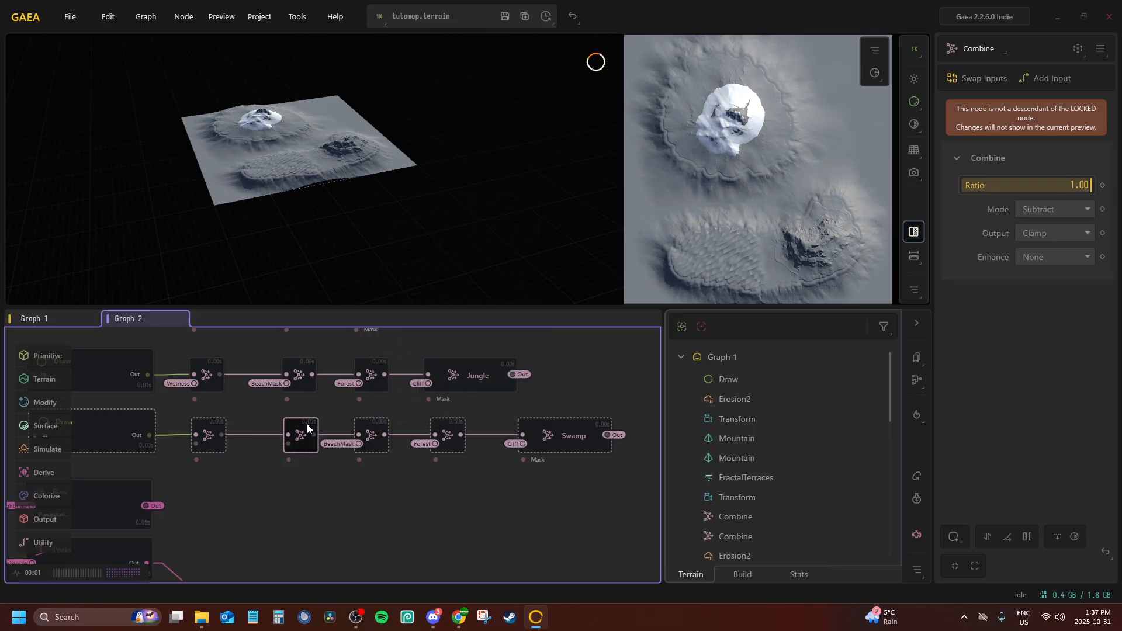
{"action": "left_click", "coordinate": [366, 418]}
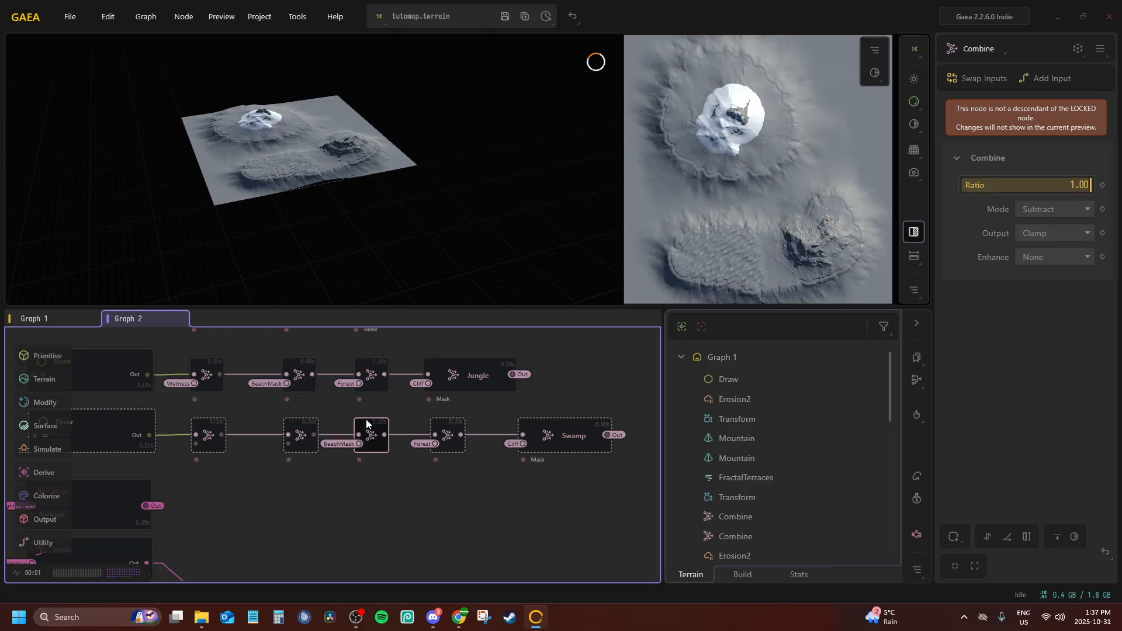
{"action": "right_click", "coordinate": [367, 424]}
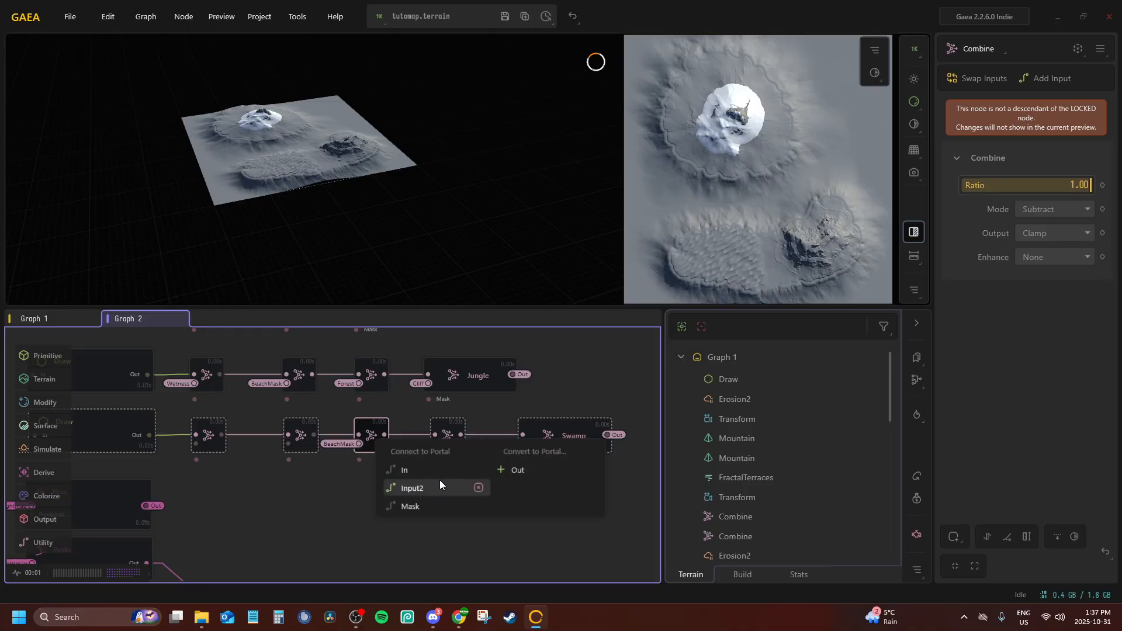
{"action": "left_click", "coordinate": [437, 487]}
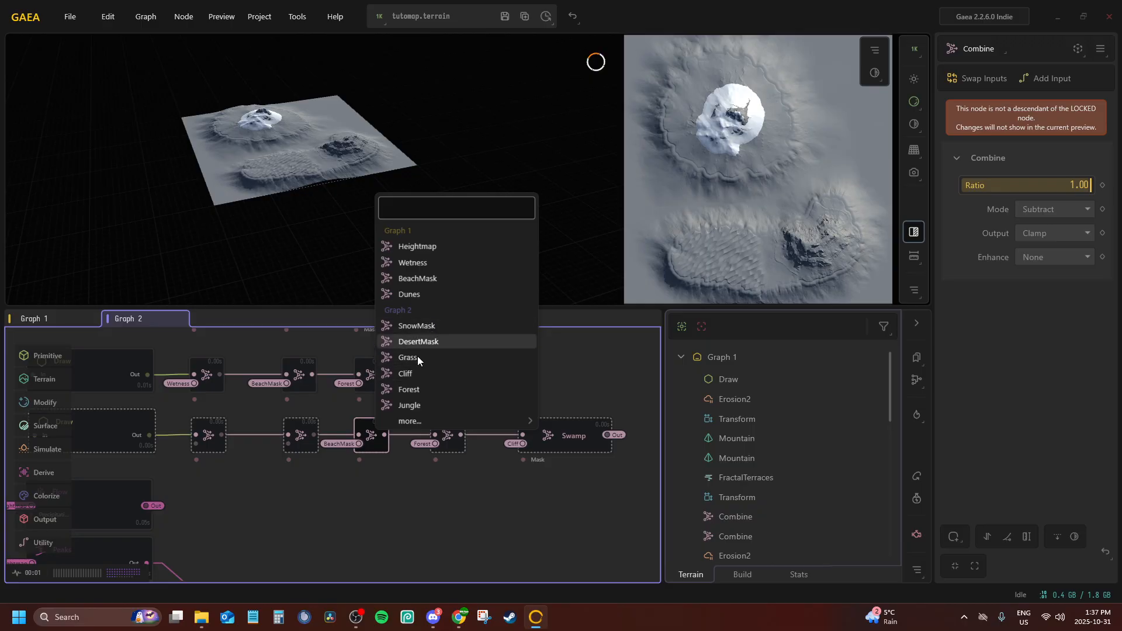
{"action": "left_click", "coordinate": [419, 404]}
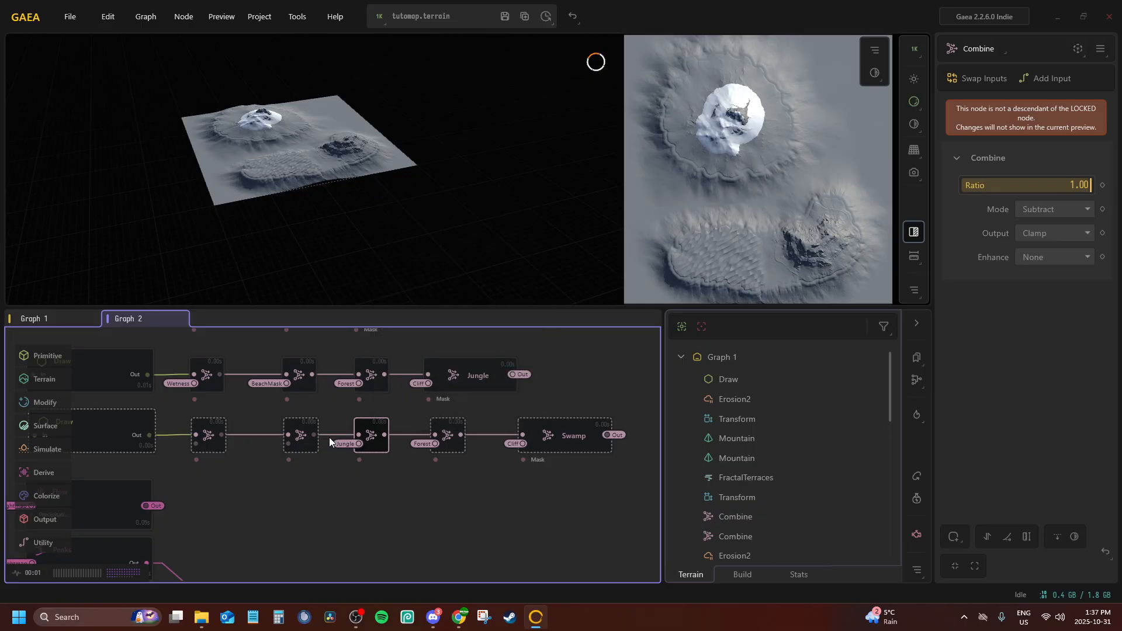
Connect Input2 of the Swamp chain's second Combine to the BeachMask portal and of its first Combine to Wetness
{"action": "left_click", "coordinate": [301, 430]}
{"action": "right_click", "coordinate": [305, 436]}
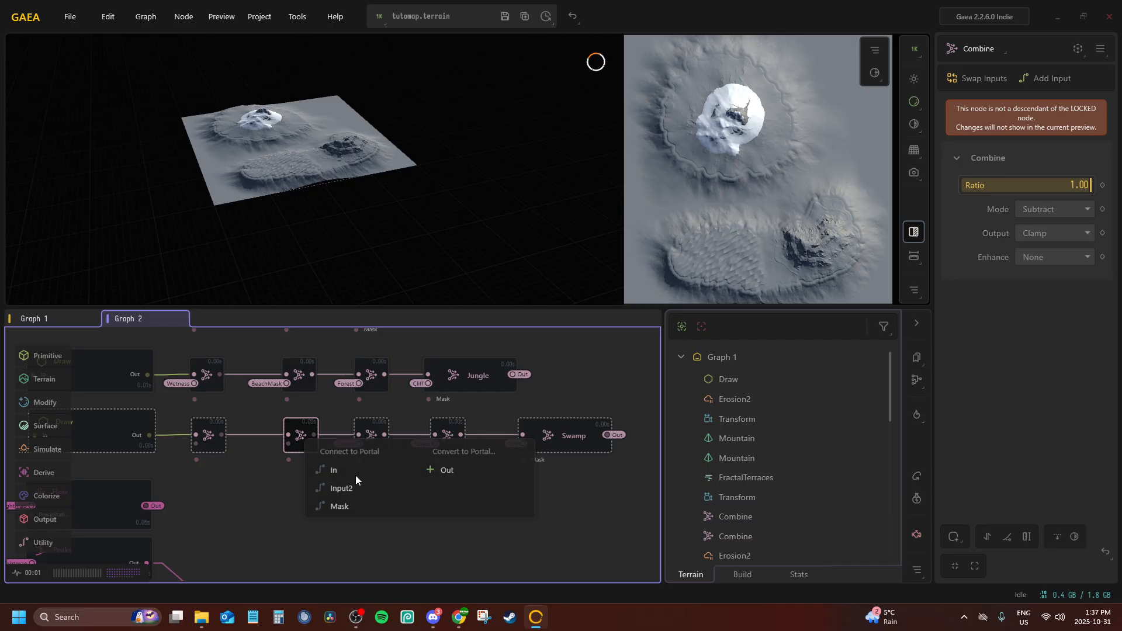
{"action": "left_click", "coordinate": [356, 476]}
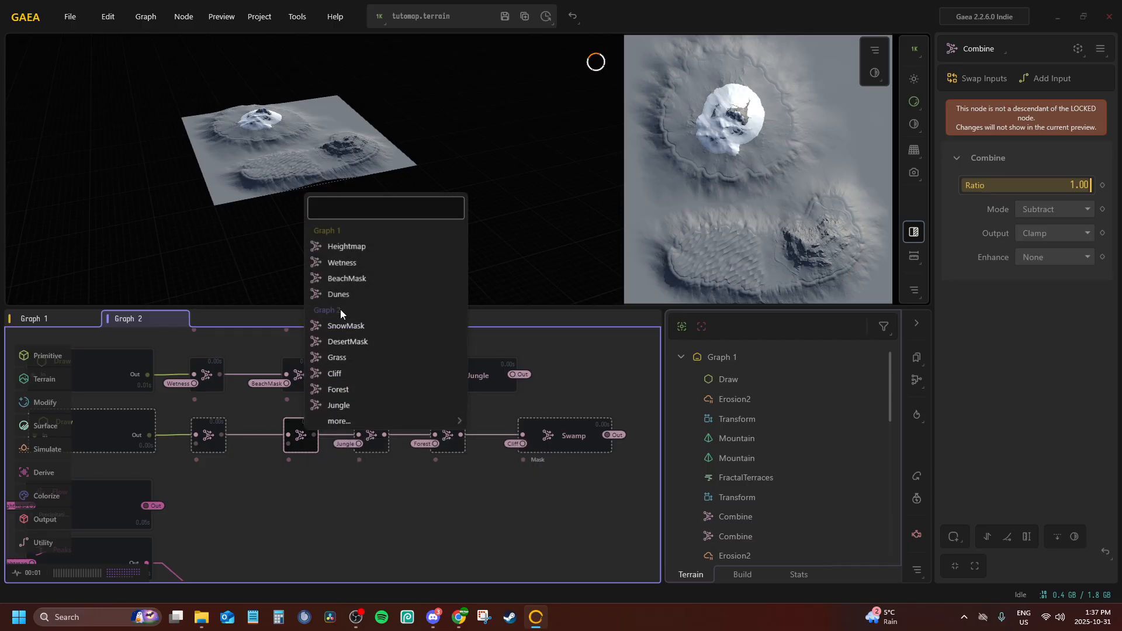
{"action": "left_click", "coordinate": [338, 275]}
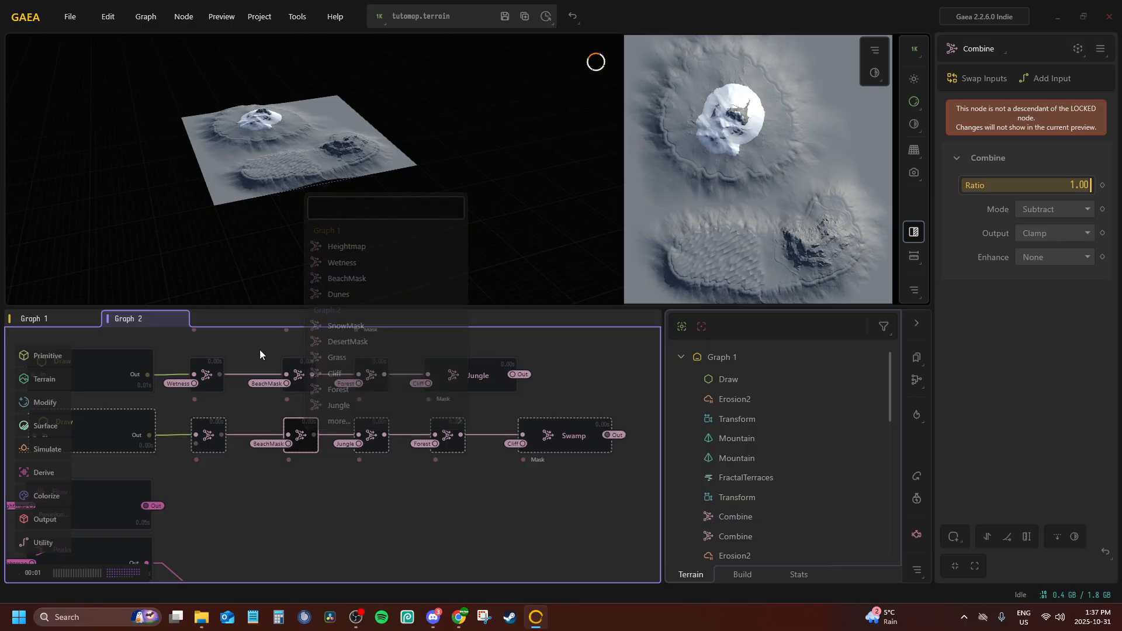
{"action": "left_click", "coordinate": [202, 428]}
{"action": "left_click", "coordinate": [250, 488]}
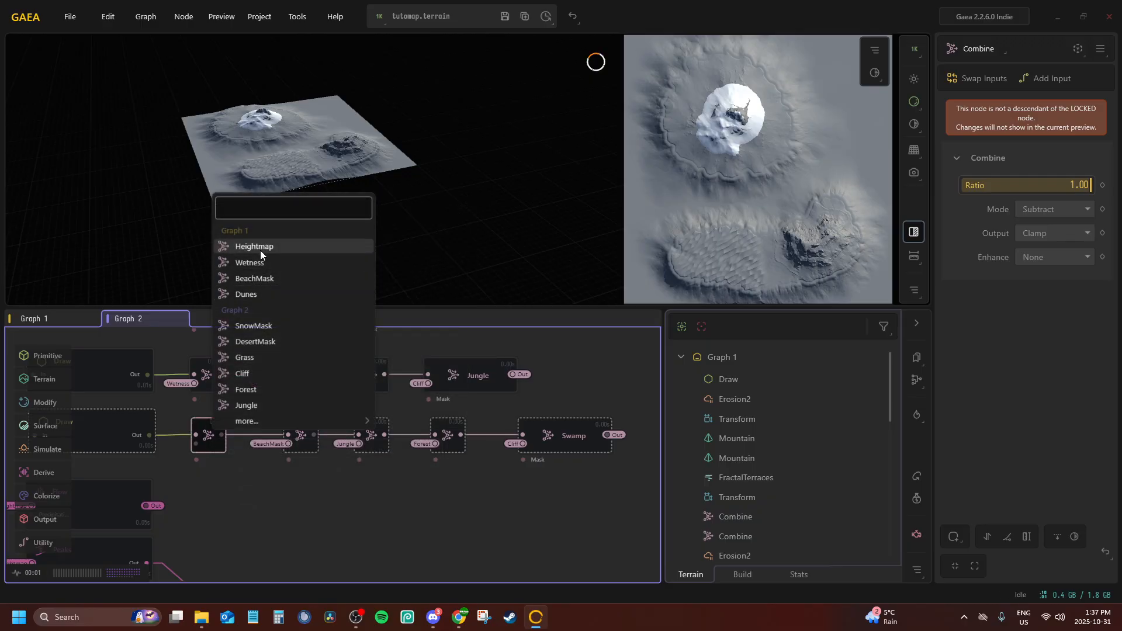
{"action": "left_click", "coordinate": [255, 263]}
Check the Draw node at the start of the Swamp chain and preview the Swamp node
{"action": "middle_click_drag", "start_coordinate": [208, 471], "coordinate": [385, 472]}
{"action": "left_click", "coordinate": [283, 414]}
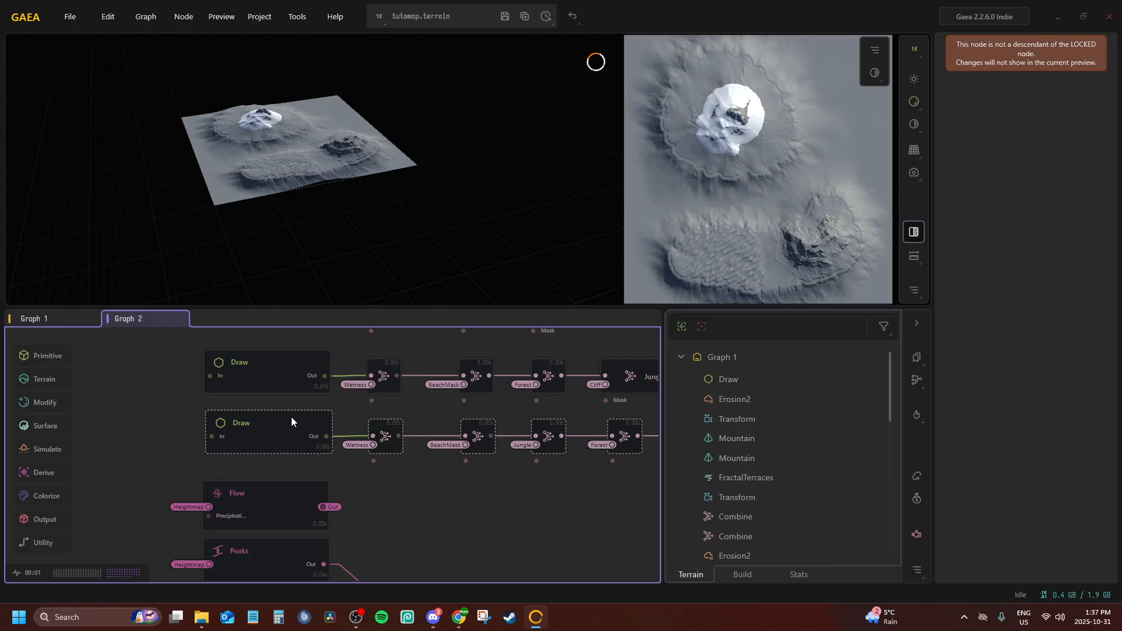
{"action": "middle_click_drag", "start_coordinate": [294, 427], "coordinate": [196, 430]}
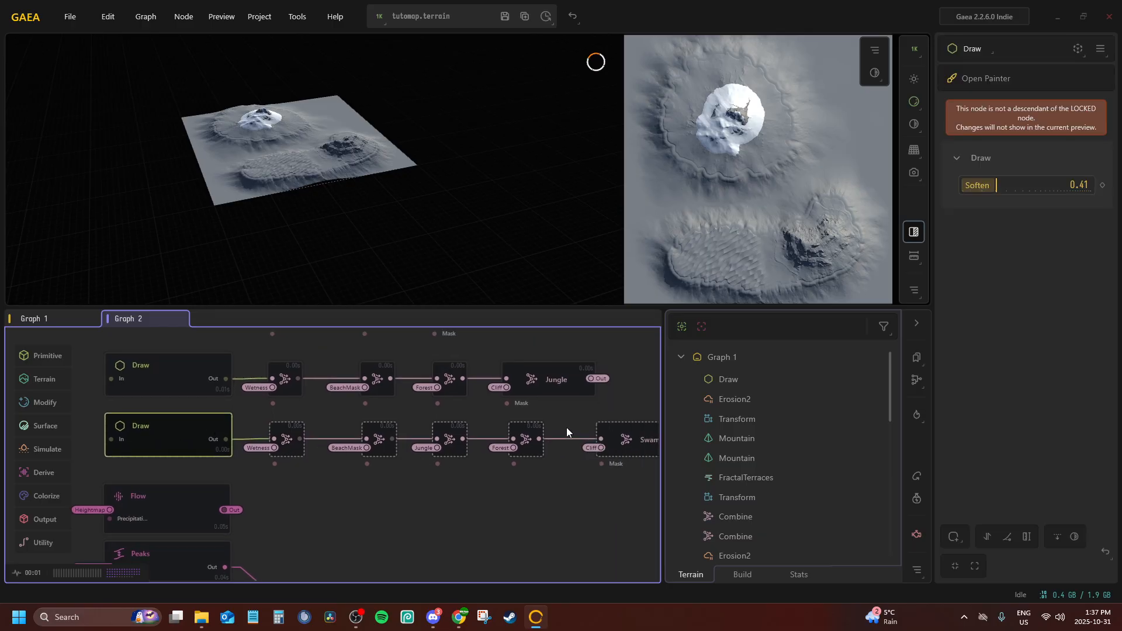
{"action": "middle_click_drag", "start_coordinate": [566, 427], "coordinate": [435, 424]}
{"action": "left_click", "coordinate": [532, 437]}
{"action": "middle_click_drag", "start_coordinate": [271, 417], "coordinate": [495, 442]}
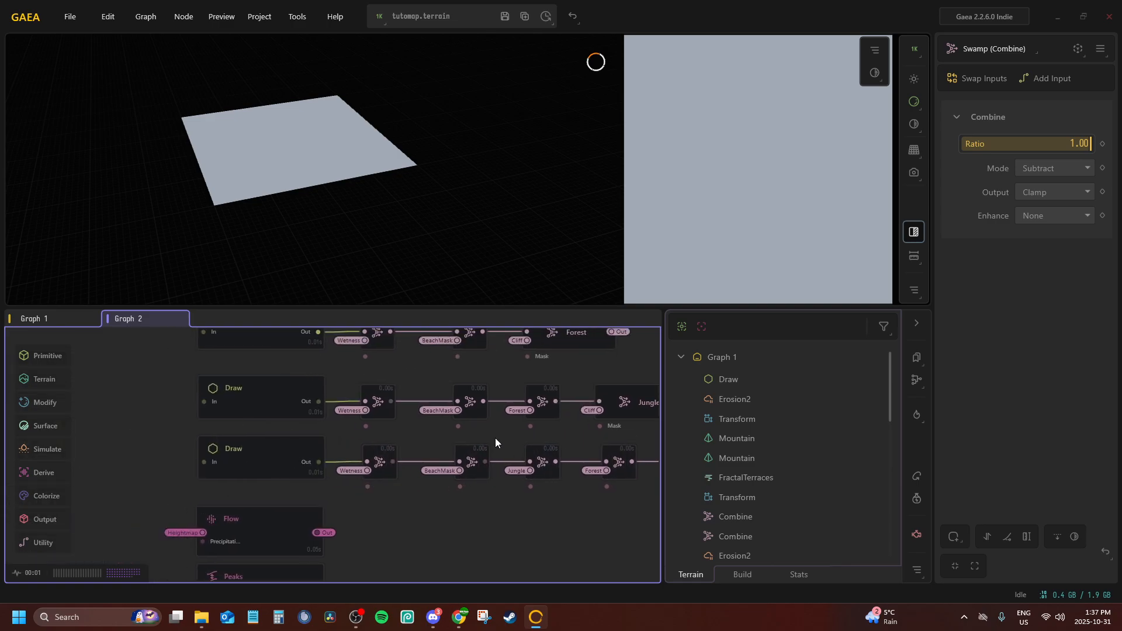
Check the Jungle, Forest, Draw and Slope nodes, and remove the preview lock
{"action": "scroll", "coordinate": [287, 453], "scroll_direction": "down", "scroll_amount": 2}
{"action": "left_click", "coordinate": [535, 436]}
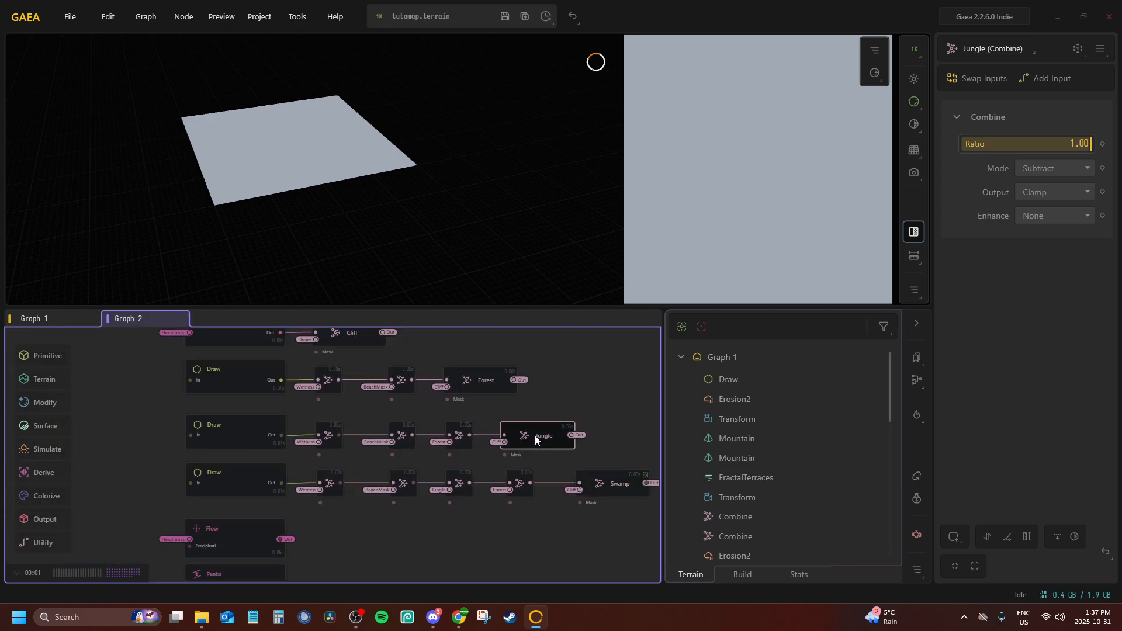
{"action": "left_click", "coordinate": [475, 377]}
{"action": "middle_click_drag", "start_coordinate": [306, 430], "coordinate": [312, 542]}
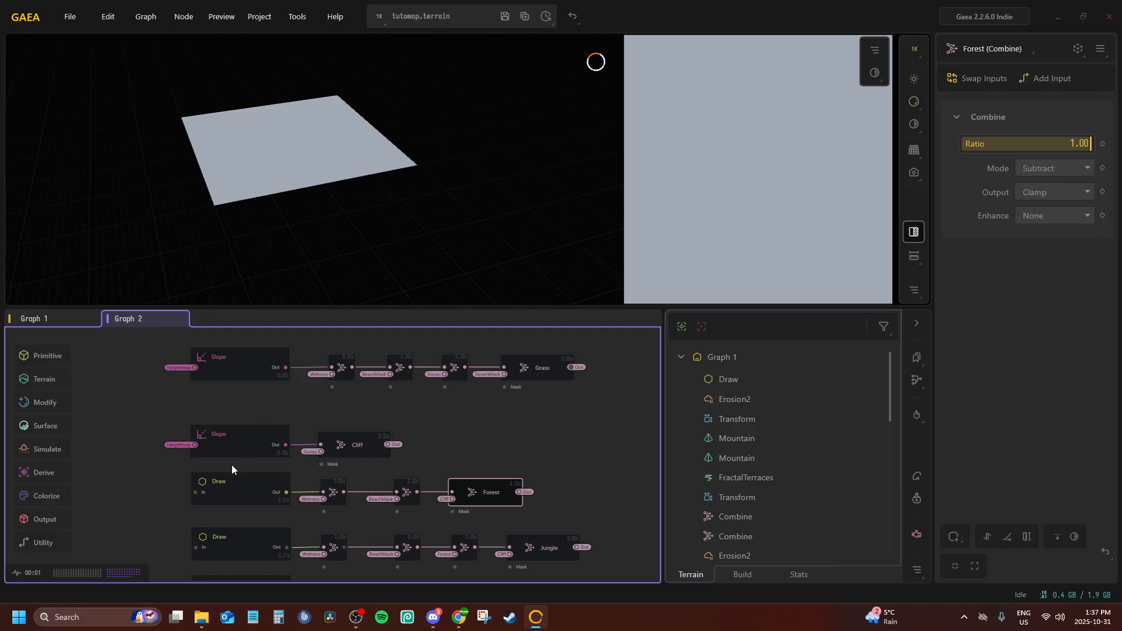
{"action": "left_click", "coordinate": [236, 476]}
{"action": "left_click", "coordinate": [240, 542]}
{"action": "left_click", "coordinate": [240, 360]}
{"action": "middle_click_drag", "start_coordinate": [246, 404], "coordinate": [257, 591]}
{"action": "left_click", "coordinate": [337, 415]}
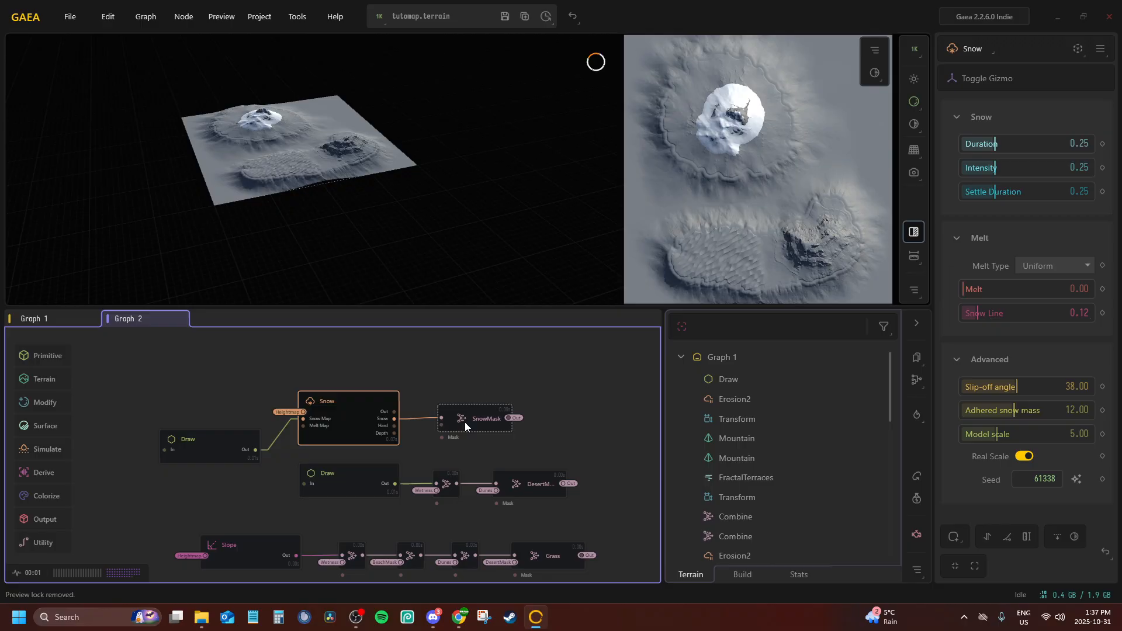
Preview the SnowMask, Forest, Jungle and Swamp nodes, and the Draw node that feeds the Swamp chain
{"action": "left_click", "coordinate": [464, 422]}
{"action": "middle_click_drag", "start_coordinate": [460, 430], "coordinate": [405, 342]}
{"action": "left_click", "coordinate": [478, 555]}
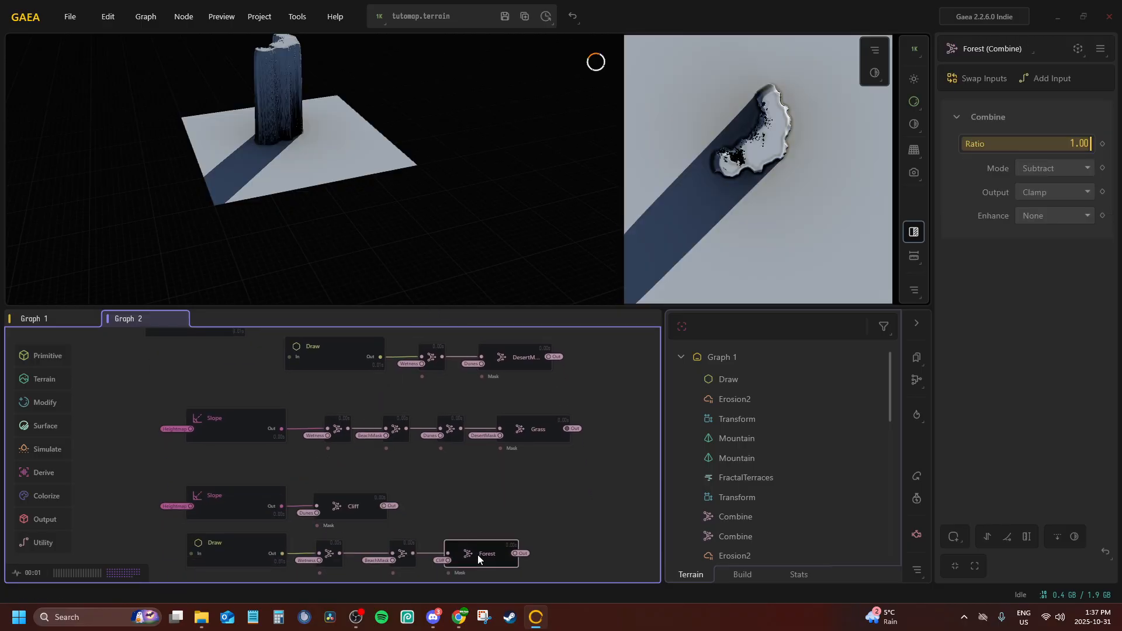
{"action": "middle_click_drag", "start_coordinate": [450, 450], "coordinate": [451, 383]}
{"action": "left_click", "coordinate": [489, 504]}
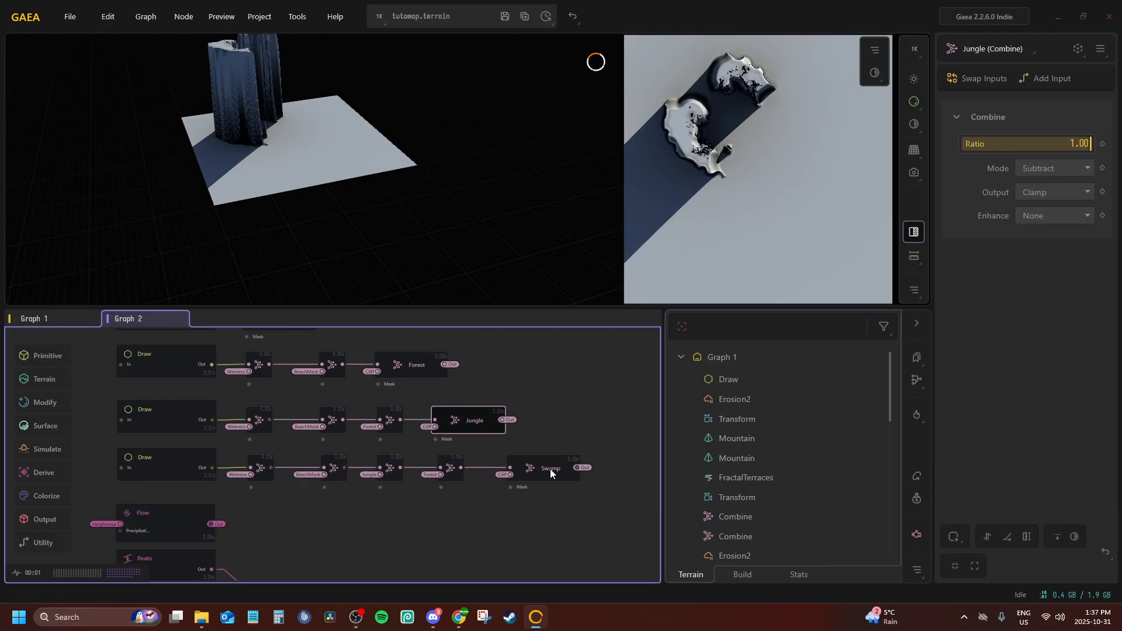
{"action": "left_click", "coordinate": [549, 469]}
{"action": "middle_click_drag", "start_coordinate": [506, 453], "coordinate": [545, 463]}
{"action": "scroll", "coordinate": [352, 455], "scroll_direction": "up", "scroll_amount": 1}
{"action": "left_click", "coordinate": [156, 474]}
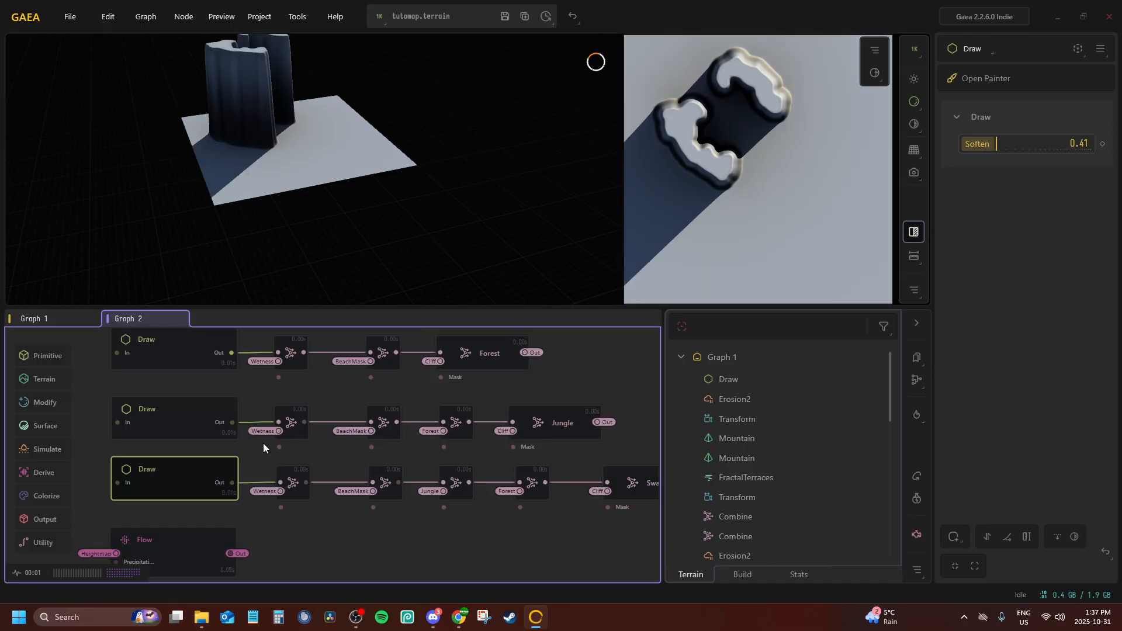
Preview the Swamp node, the first two Combine nodes of its chain and the Draw node that feeds them
{"action": "middle_click_drag", "start_coordinate": [383, 430], "coordinate": [294, 421]}
{"action": "left_click", "coordinate": [565, 486]}
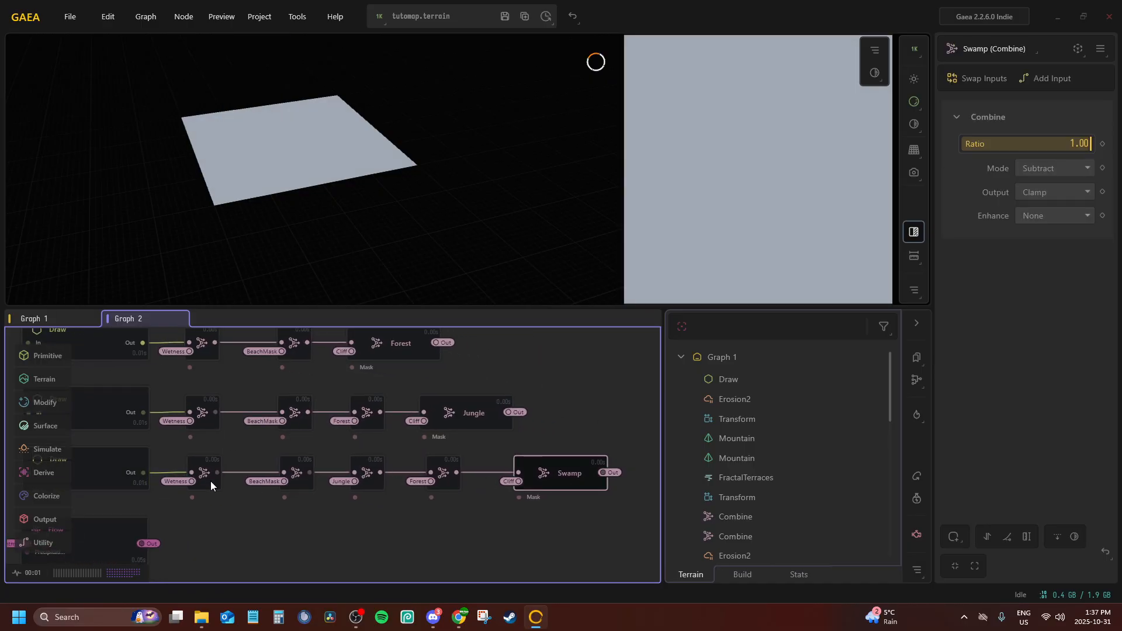
{"action": "left_click", "coordinate": [210, 481]}
{"action": "left_click", "coordinate": [298, 479]}
{"action": "middle_click_drag", "start_coordinate": [317, 469], "coordinate": [481, 500]}
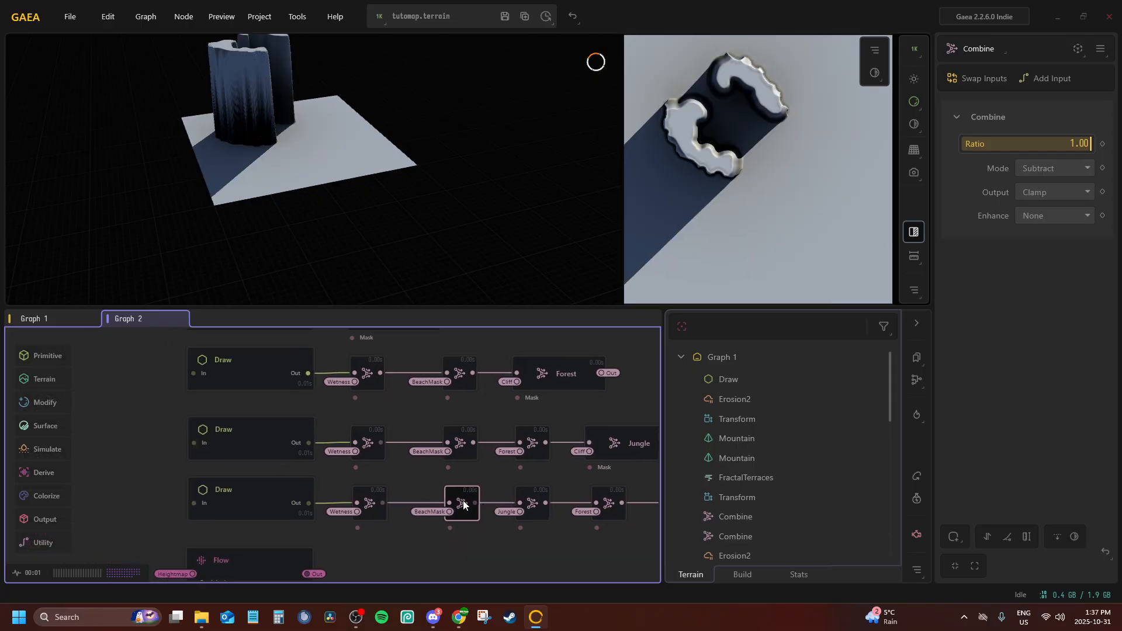
{"action": "scroll", "coordinate": [463, 501], "scroll_direction": "down", "scroll_amount": 1}
{"action": "left_click", "coordinate": [277, 501]}
Lock the preview to the Snow node so the snowy island terrain stays displayed while other nodes are edited
{"action": "scroll", "coordinate": [401, 366], "scroll_direction": "up", "scroll_amount": 1}
{"action": "middle_click_drag", "start_coordinate": [401, 367], "coordinate": [191, 357]}
{"action": "scroll", "coordinate": [191, 357], "scroll_direction": "down", "scroll_amount": 1}
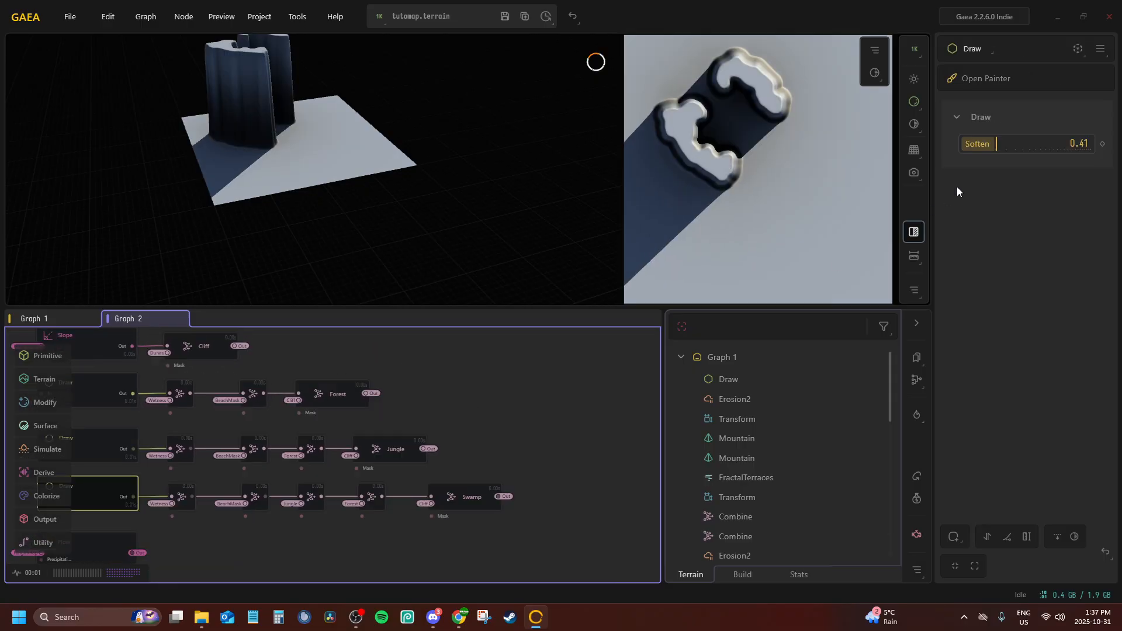
{"action": "middle_click_drag", "start_coordinate": [497, 402], "coordinate": [704, 627]}
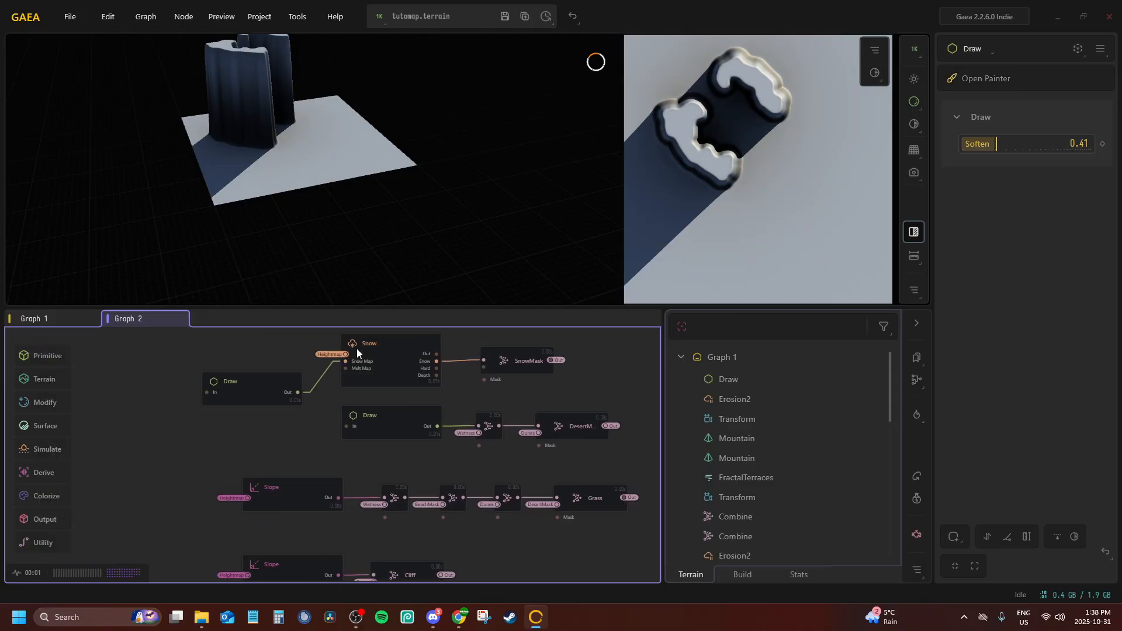
{"action": "left_click", "coordinate": [364, 348]}
{"action": "scroll", "coordinate": [359, 417], "scroll_direction": "up", "scroll_amount": 1}
Open the painter of the Draw node at the start of the Swamp chain and clear its existing painting
{"action": "middle_click_drag", "start_coordinate": [359, 417], "coordinate": [344, 298]}
{"action": "scroll", "coordinate": [310, 480], "scroll_direction": "down", "scroll_amount": 3}
{"action": "middle_click_drag", "start_coordinate": [312, 465], "coordinate": [324, 384]}
{"action": "left_click", "coordinate": [295, 505]}
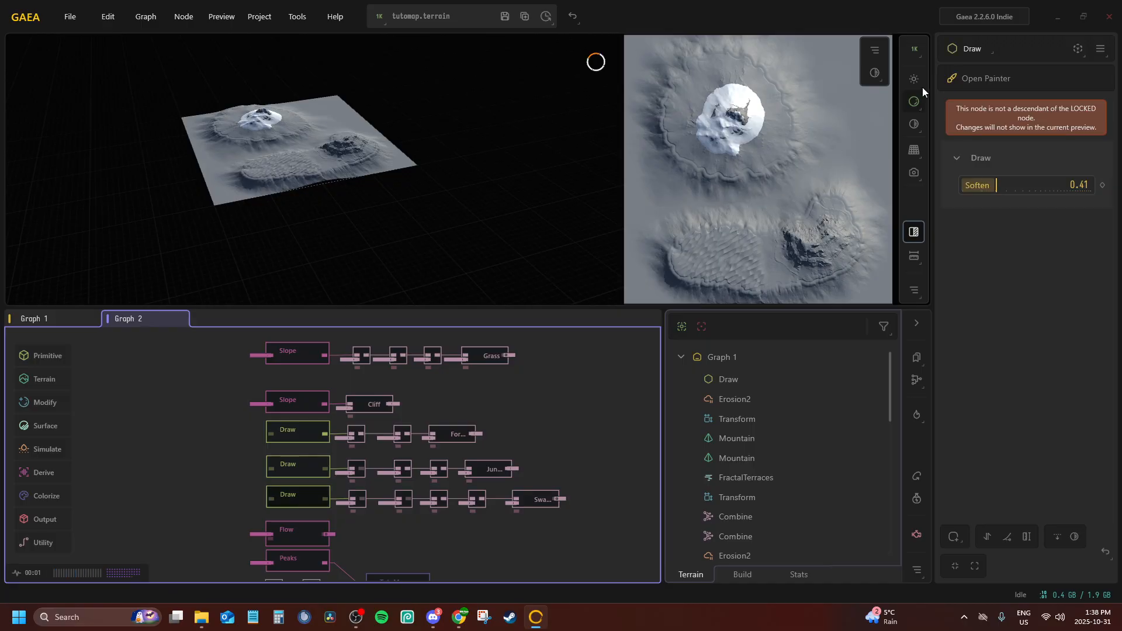
{"action": "left_click", "coordinate": [970, 79]}
{"action": "left_click", "coordinate": [383, 504]}
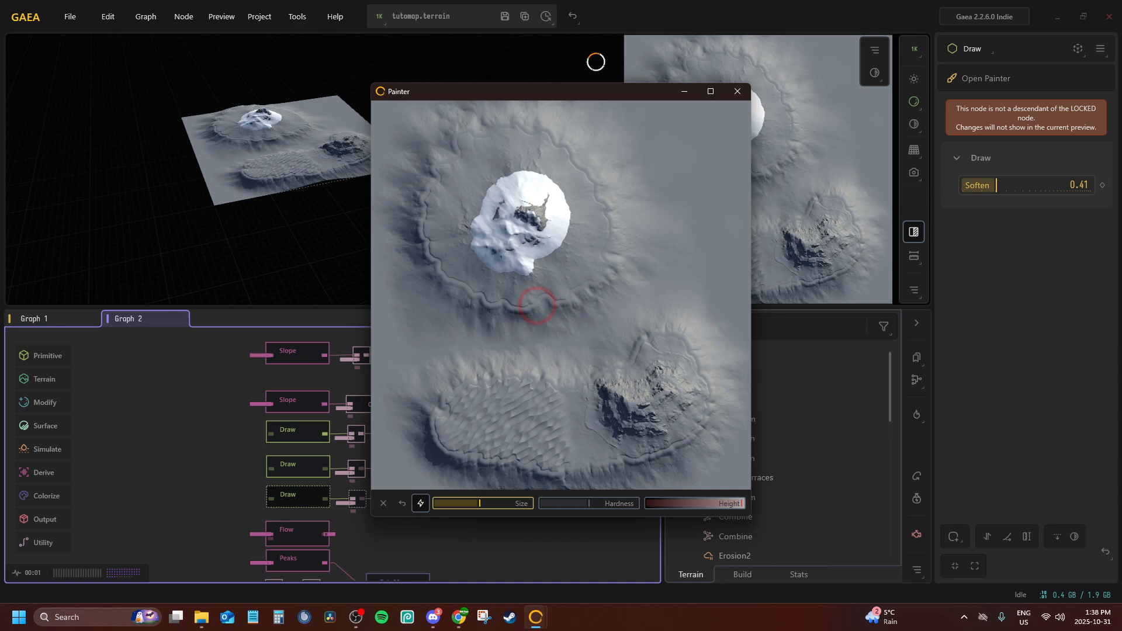
Paint a curved band along the lower-left shoreline of the snowy island and close the painter
{"action": "left_click", "coordinate": [532, 305]}
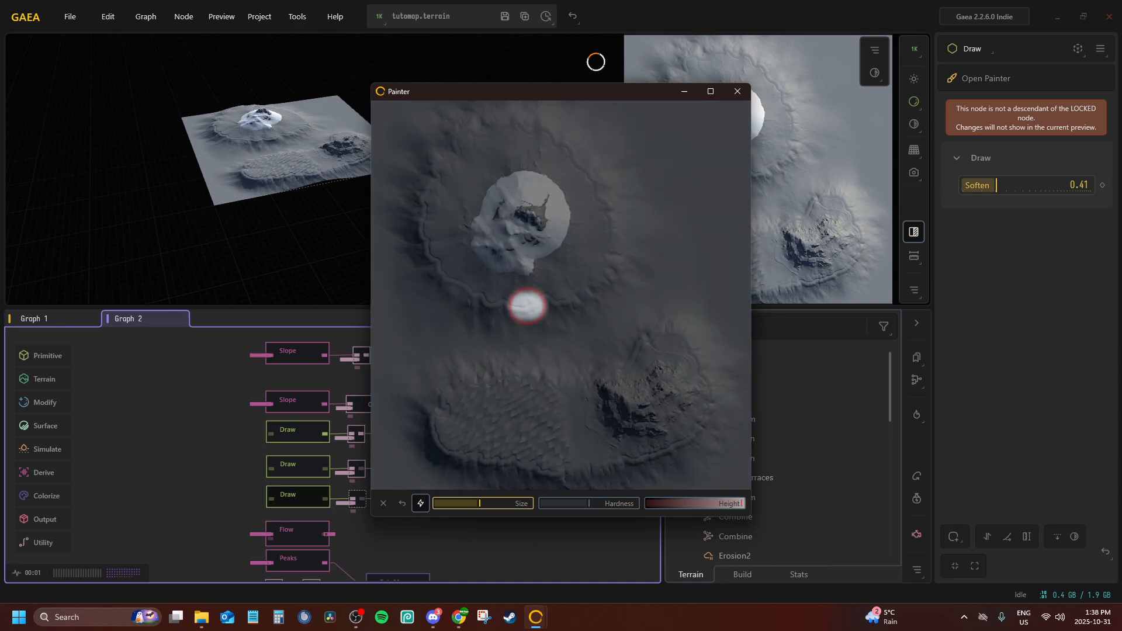
{"action": "mouse_move", "coordinate": [527, 306]}
{"action": "left_mouse_down"}
{"action": "mouse_move", "coordinate": [455, 290]}
{"action": "mouse_move", "coordinate": [419, 222]}
{"action": "mouse_move", "coordinate": [446, 273]}
{"action": "mouse_move", "coordinate": [486, 301]}
{"action": "mouse_move", "coordinate": [526, 305]}
{"action": "mouse_move", "coordinate": [467, 292]}
{"action": "mouse_move", "coordinate": [430, 252]}
{"action": "mouse_move", "coordinate": [423, 218]}
{"action": "left_mouse_up"}
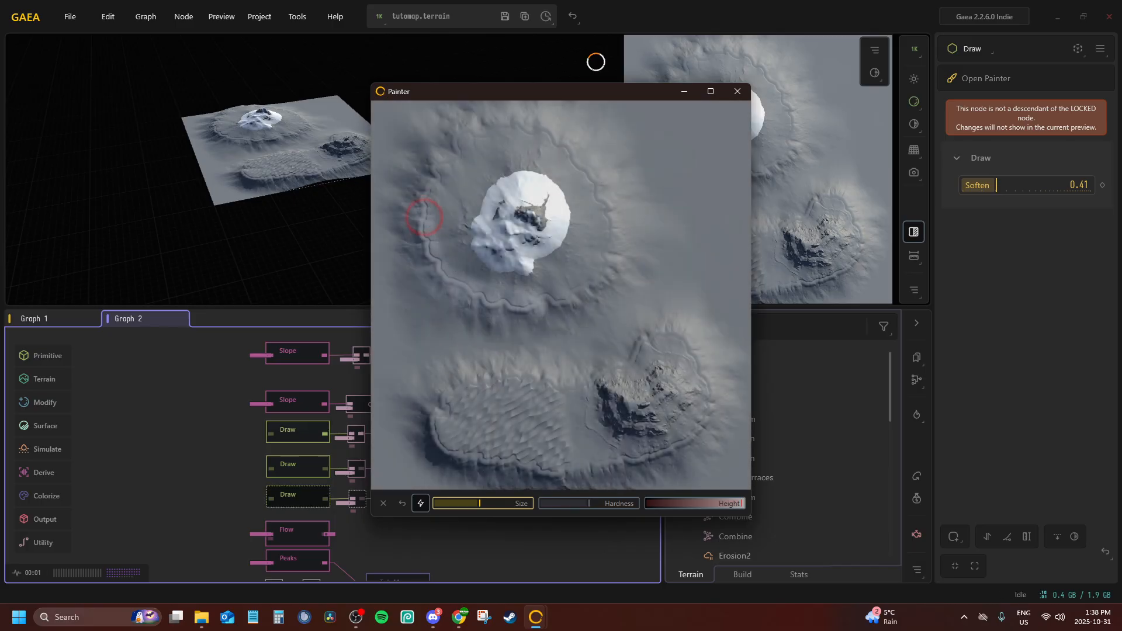
{"action": "left_click", "coordinate": [736, 94]}
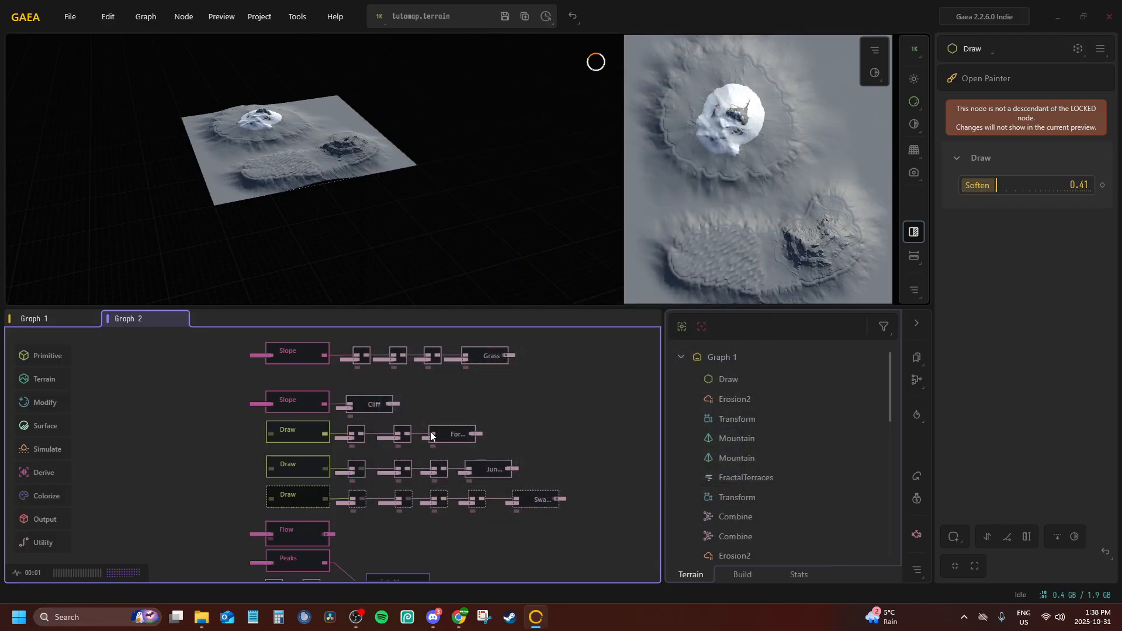
Remove the preview lock and preview the Swamp node and the Combine node fed by the Jungle portal in its chain
{"action": "middle_click_drag", "start_coordinate": [435, 582], "coordinate": [330, 532]}
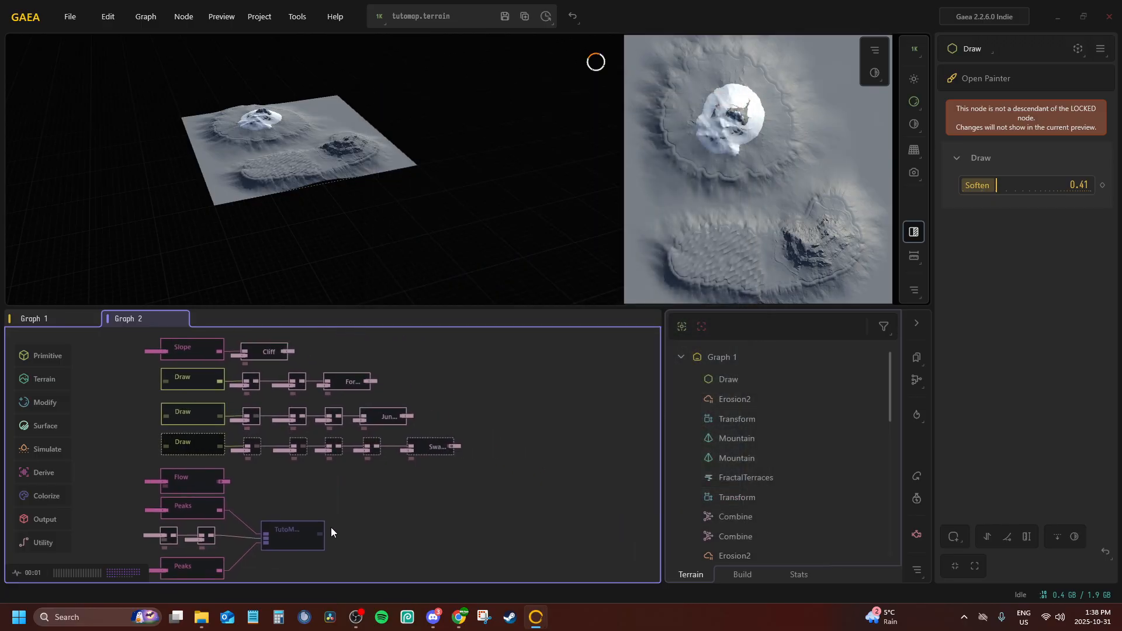
{"action": "left_click", "coordinate": [425, 450]}
{"action": "scroll", "coordinate": [415, 450], "scroll_direction": "up", "scroll_amount": 3}
{"action": "key", "text": "f"}
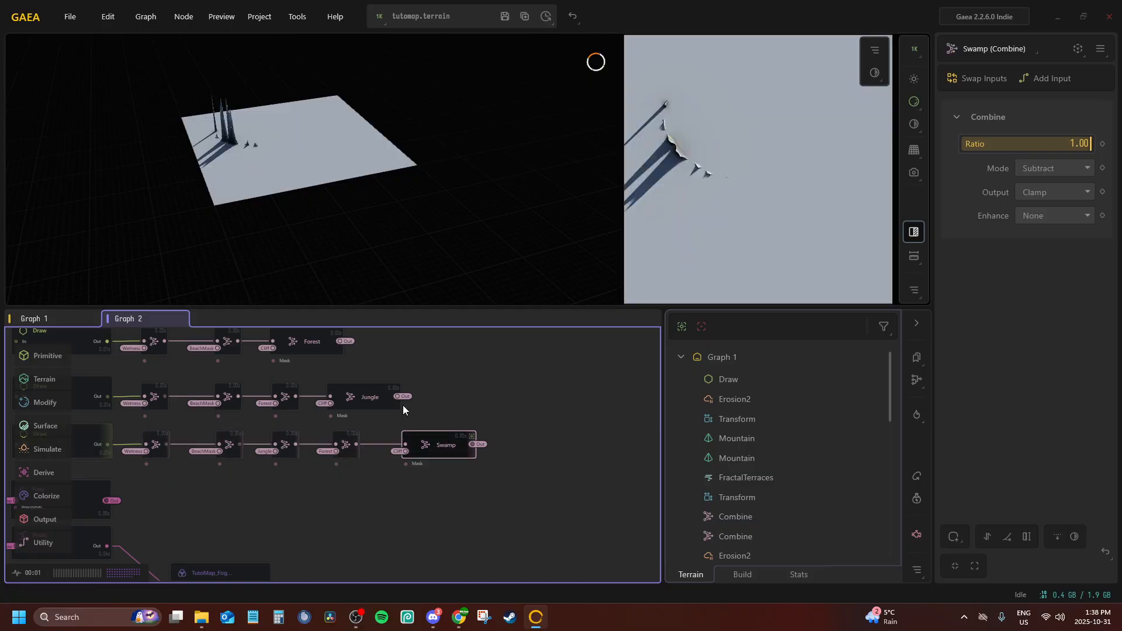
{"action": "middle_click_drag", "start_coordinate": [403, 409], "coordinate": [525, 412]}
{"action": "scroll", "coordinate": [374, 470], "scroll_direction": "up", "scroll_amount": 3}
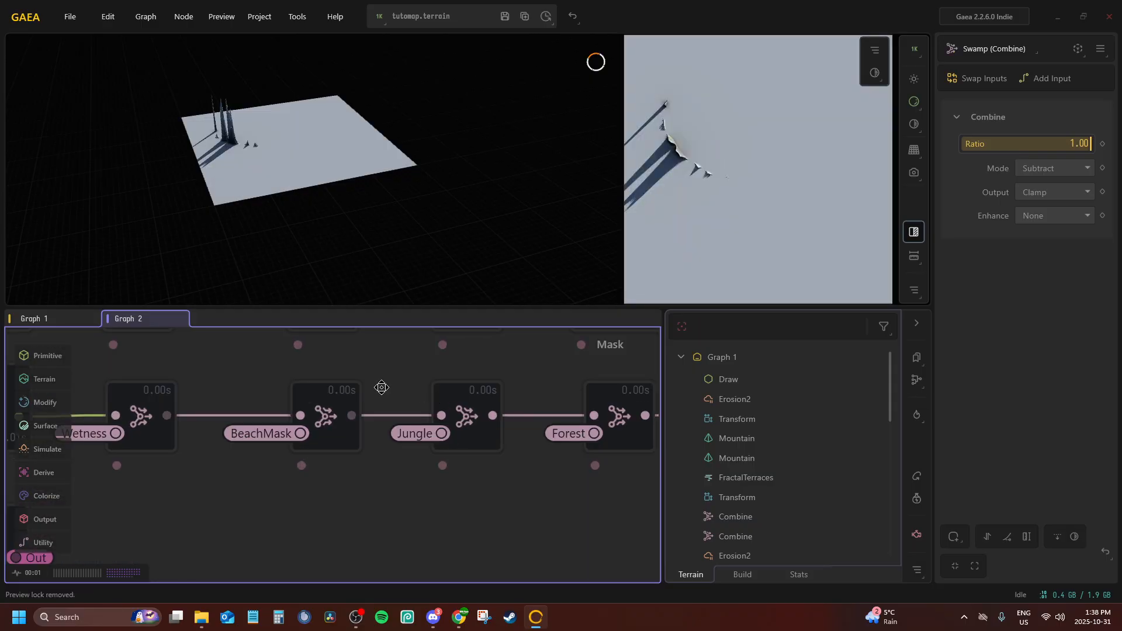
{"action": "scroll", "coordinate": [426, 411], "scroll_direction": "down", "scroll_amount": 2}
{"action": "middle_click_drag", "start_coordinate": [382, 387], "coordinate": [335, 393]}
{"action": "left_click", "coordinate": [388, 415]}
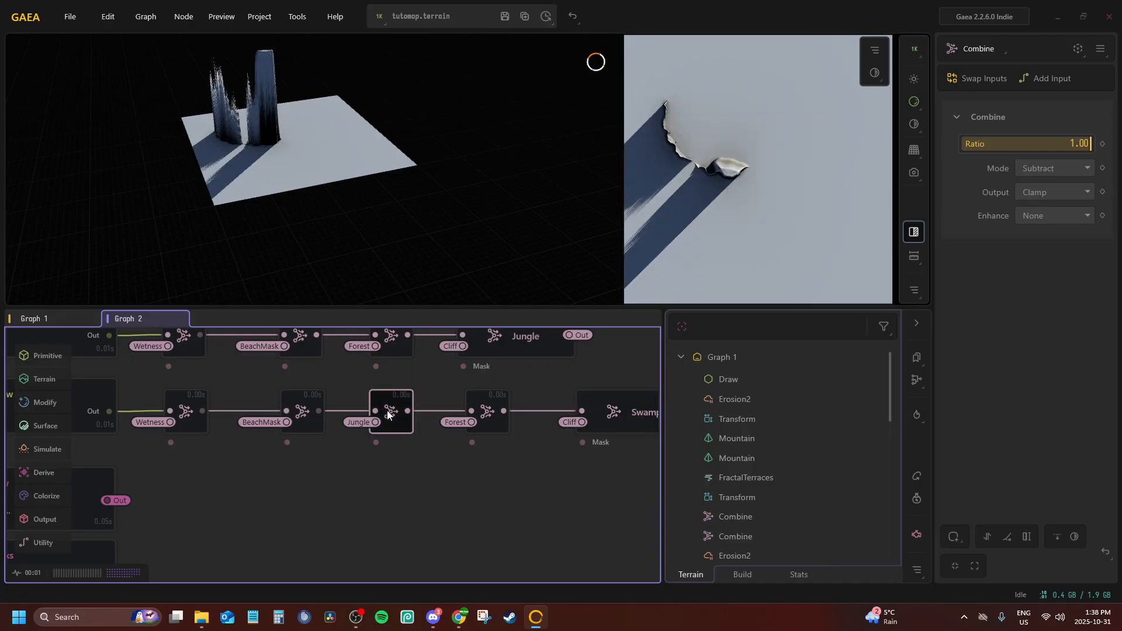
Delete the Combine nodes fed by the Wetness and BeachMask portals from the Swamp chain
{"action": "left_click", "coordinate": [176, 394]}
{"action": "middle_click_drag", "start_coordinate": [177, 394], "coordinate": [268, 398]}
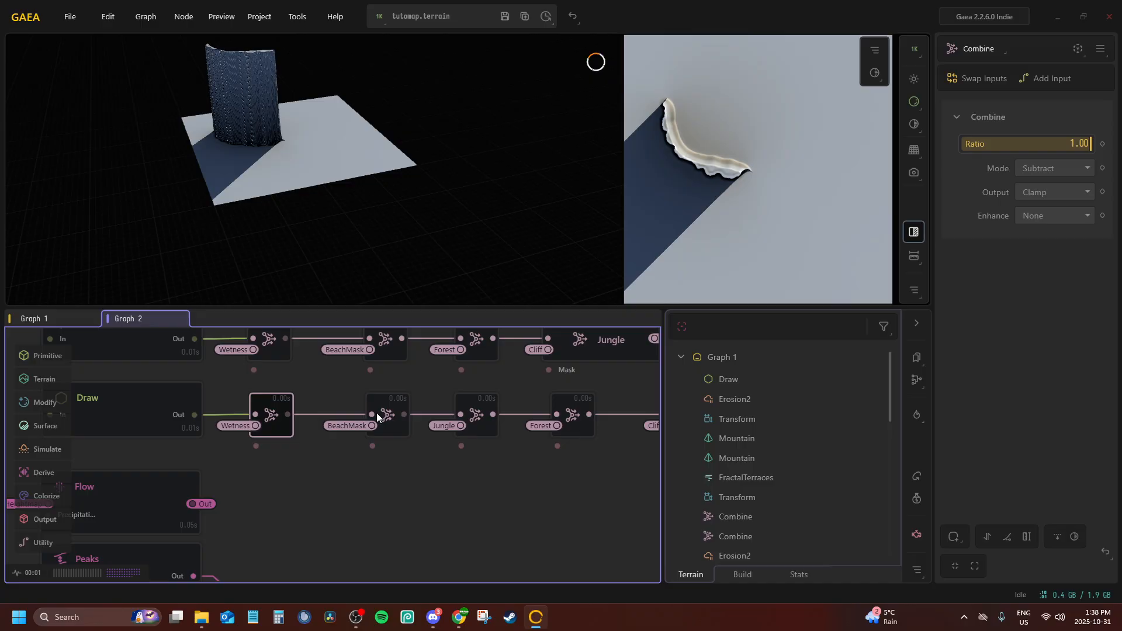
{"action": "key", "text": "Delete"}
{"action": "left_click", "coordinate": [375, 412]}
{"action": "middle_click_drag", "start_coordinate": [408, 419], "coordinate": [315, 415]}
{"action": "key", "text": "Delete"}
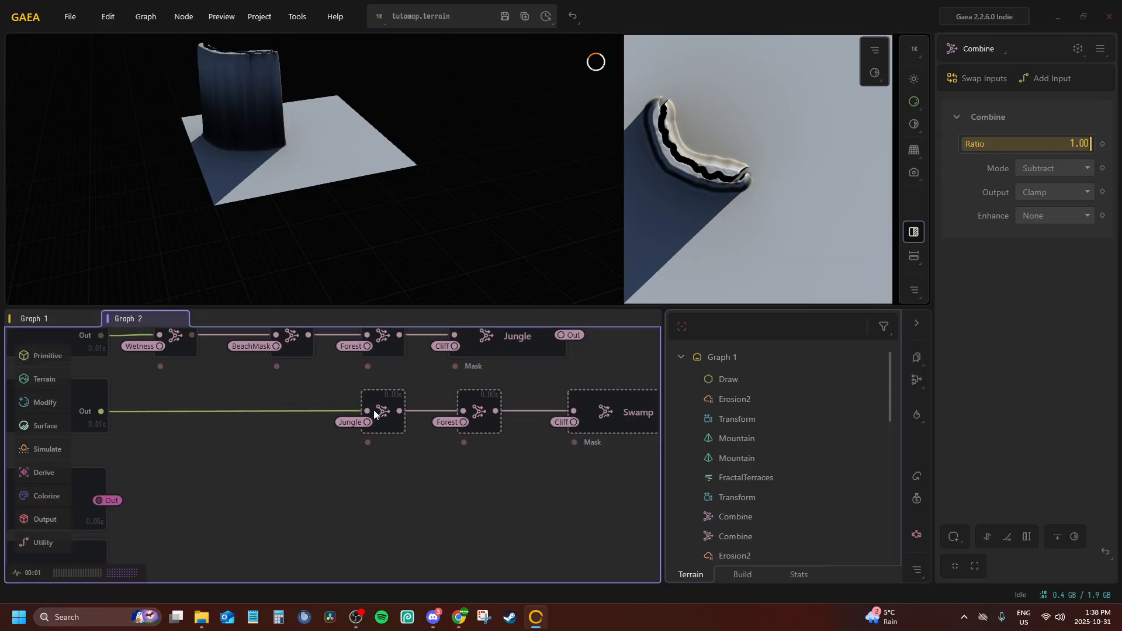
Move the Jungle and Forest Combine nodes and the Swamp node together closer to the Draw node of their chain
{"action": "left_click", "coordinate": [375, 408]}
{"action": "left_click", "coordinate": [612, 412]}
{"action": "scroll", "coordinate": [564, 474], "scroll_direction": "down", "scroll_amount": 3}
{"action": "scroll", "coordinate": [578, 472], "scroll_direction": "up", "scroll_amount": 3}
{"action": "mouse_move", "coordinate": [584, 454]}
{"action": "left_mouse_down"}
{"action": "mouse_move", "coordinate": [457, 399]}
{"action": "mouse_move", "coordinate": [304, 387]}
{"action": "left_mouse_up"}
{"action": "middle_click_drag", "start_coordinate": [304, 387], "coordinate": [495, 408]}
{"action": "left_click_drag", "start_coordinate": [525, 415], "coordinate": [316, 418]}
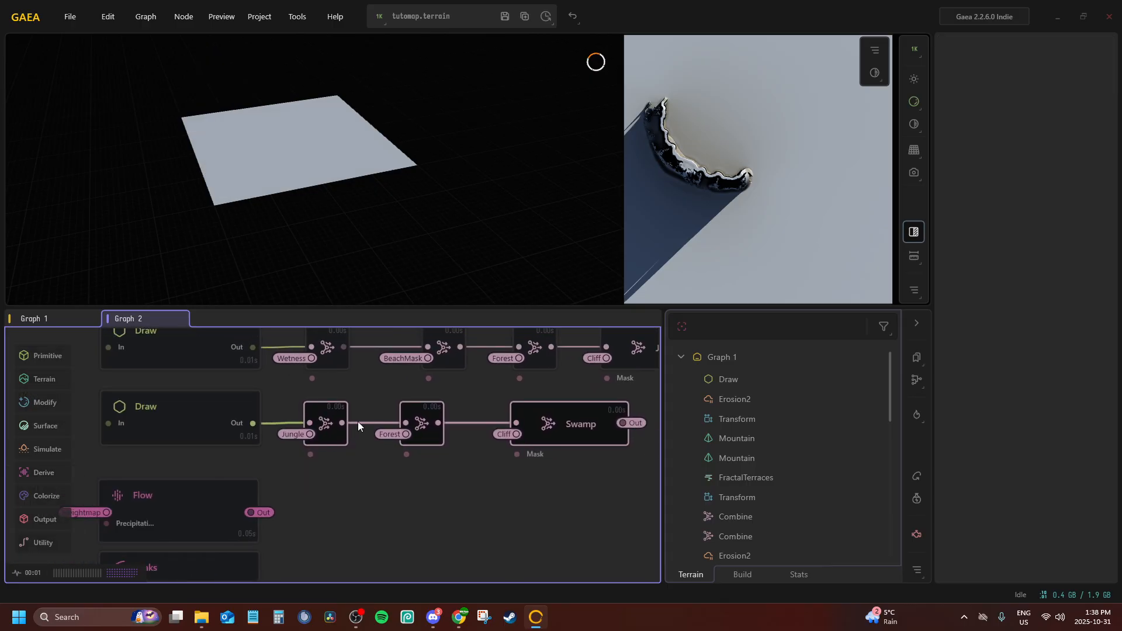
{"action": "middle_click_drag", "start_coordinate": [557, 419], "coordinate": [363, 416]}
{"action": "key", "text": "Delete"}
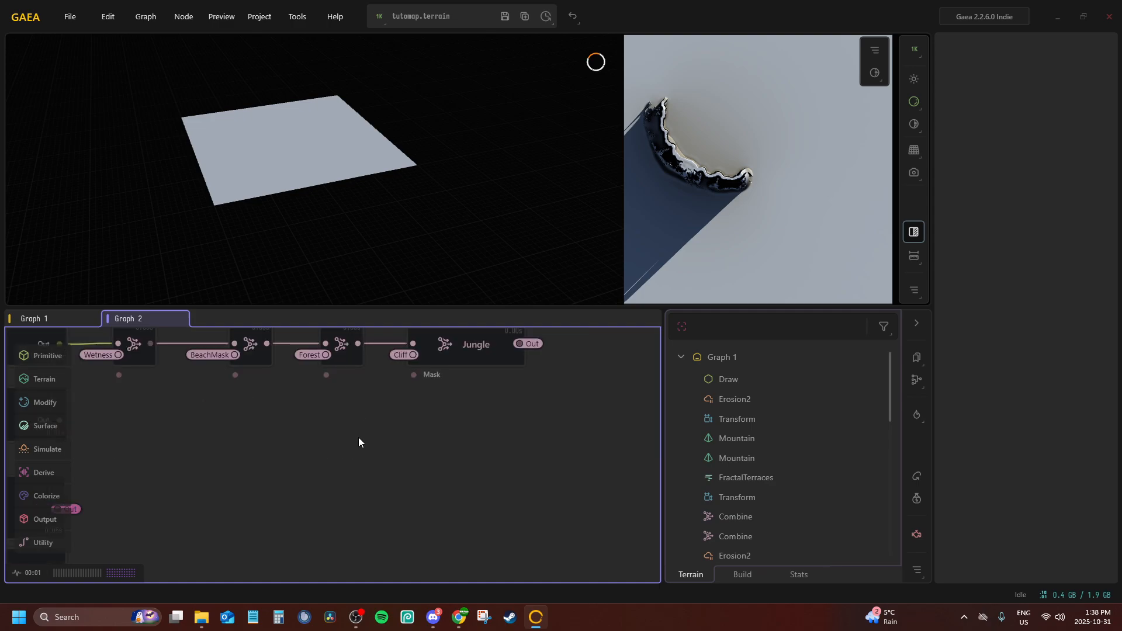
{"action": "key", "text": "ctrl+z"}
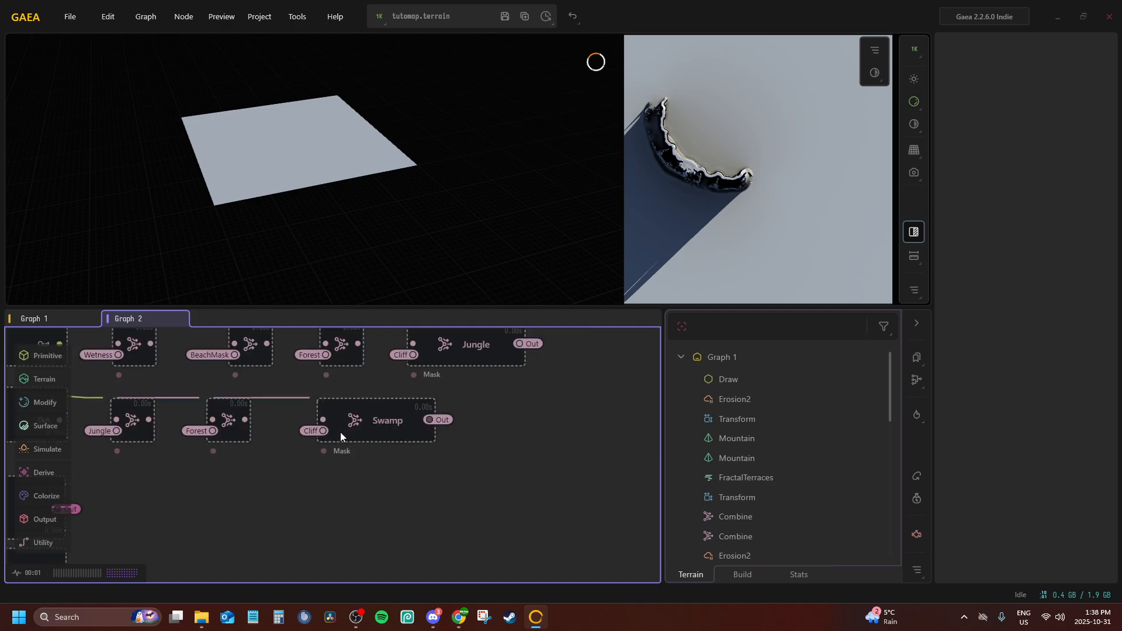
Disconnect the Cliff portal from the Swamp node's input
{"action": "middle_click_drag", "start_coordinate": [340, 432], "coordinate": [422, 422]}
{"action": "left_click", "coordinate": [422, 422]}
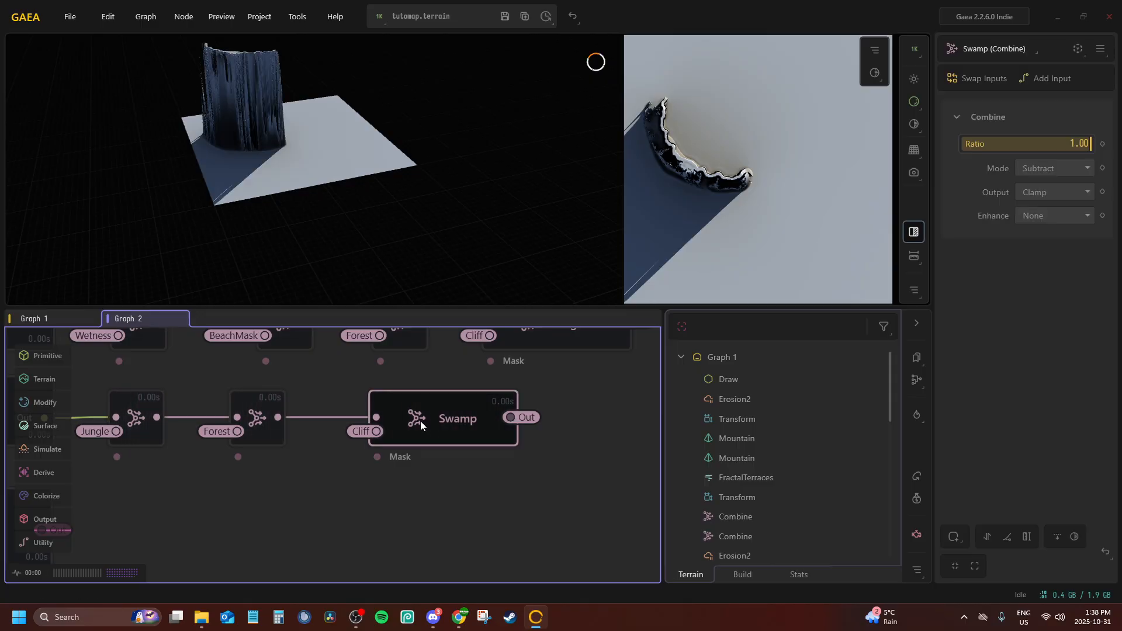
{"action": "right_click", "coordinate": [400, 424]}
{"action": "left_click", "coordinate": [505, 466]}
{"action": "middle_click_drag", "start_coordinate": [324, 415], "coordinate": [438, 418]}
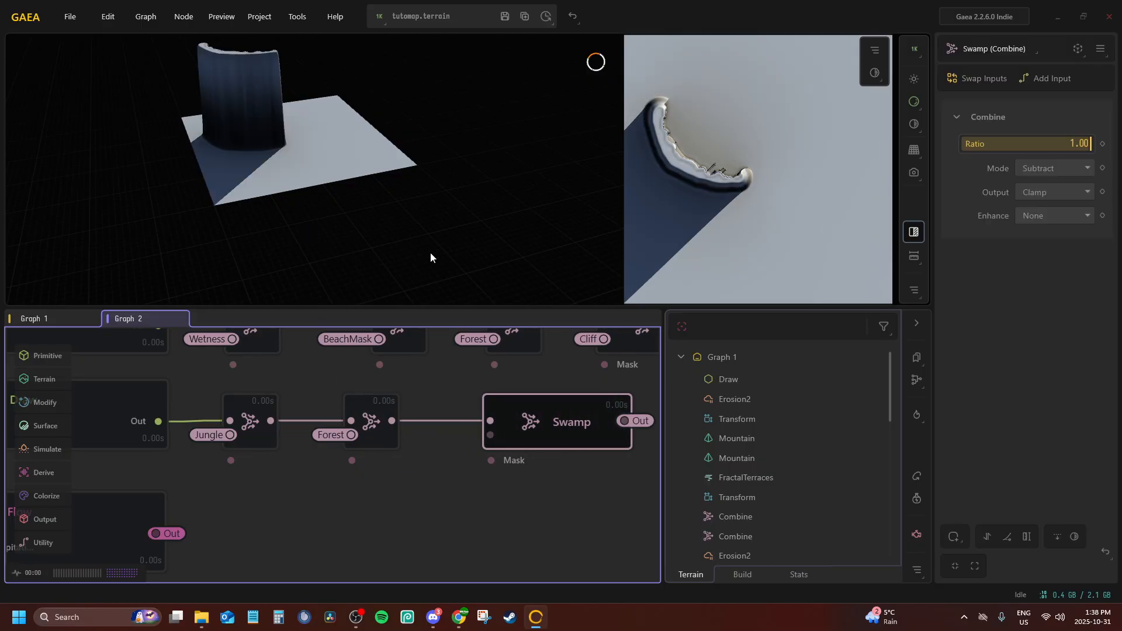
Delete the Combine nodes fed by the Forest and Jungle portals and place the Swamp node beside its Draw node
{"action": "left_click", "coordinate": [362, 408]}
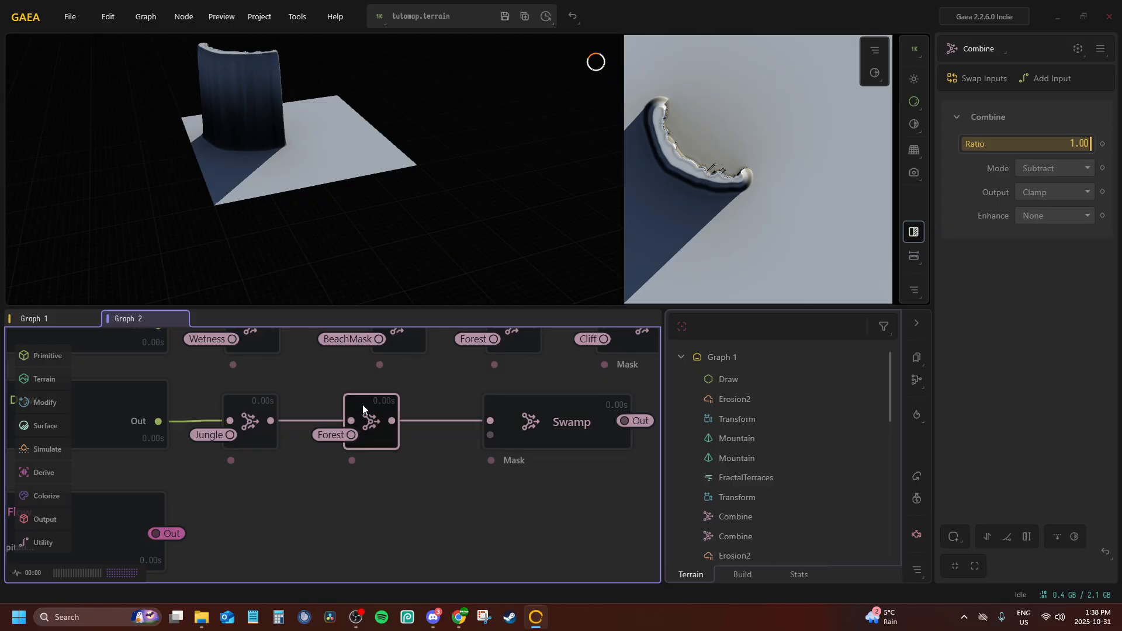
{"action": "left_click", "coordinate": [259, 418]}
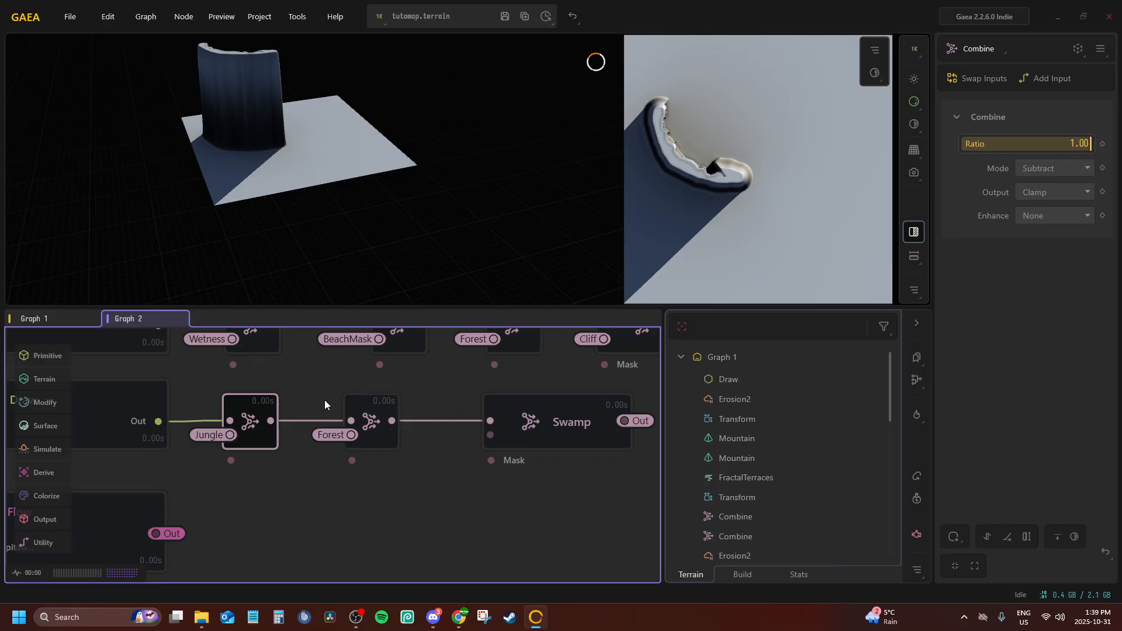
{"action": "left_click", "coordinate": [380, 405]}
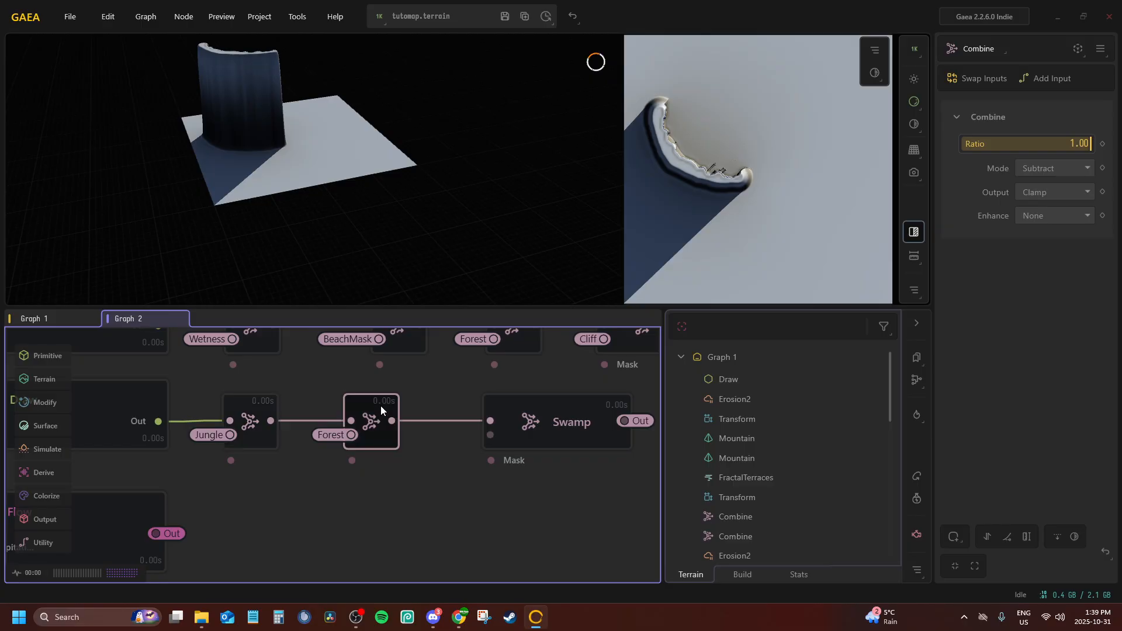
{"action": "key", "text": "Delete"}
{"action": "left_click", "coordinate": [254, 401]}
{"action": "key", "text": "Delete"}
{"action": "left_click_drag", "start_coordinate": [489, 420], "coordinate": [269, 429]}
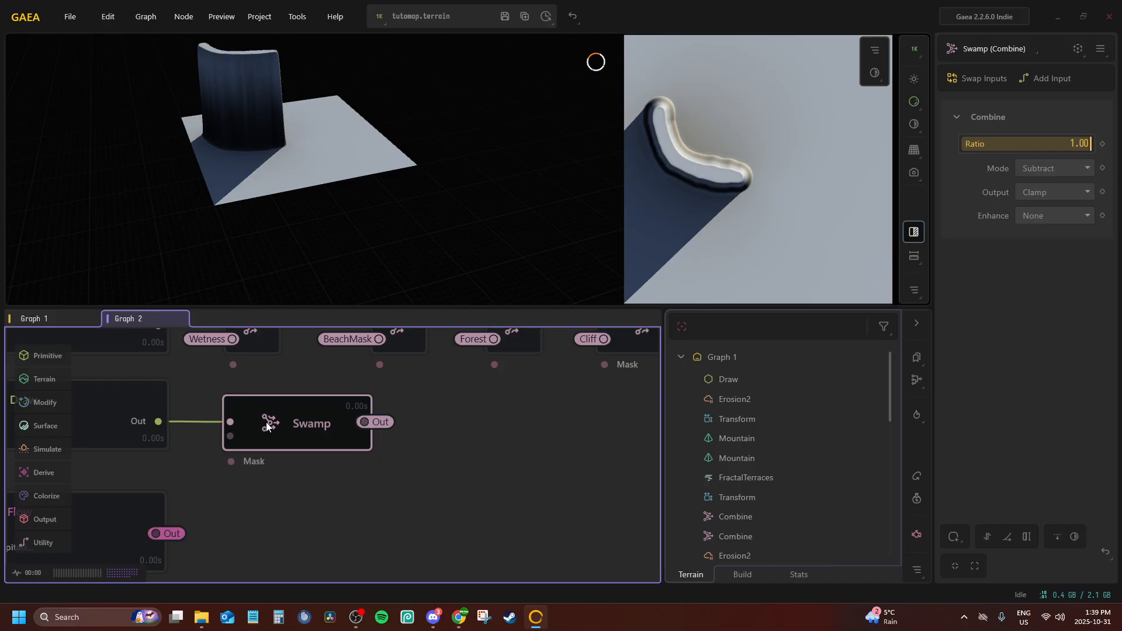
Connect the second input of the Splat node to the Swamp portal
{"action": "scroll", "coordinate": [269, 429], "scroll_direction": "down", "scroll_amount": 5}
{"action": "left_click", "coordinate": [350, 452]}
{"action": "scroll", "coordinate": [328, 493], "scroll_direction": "up", "scroll_amount": 5}
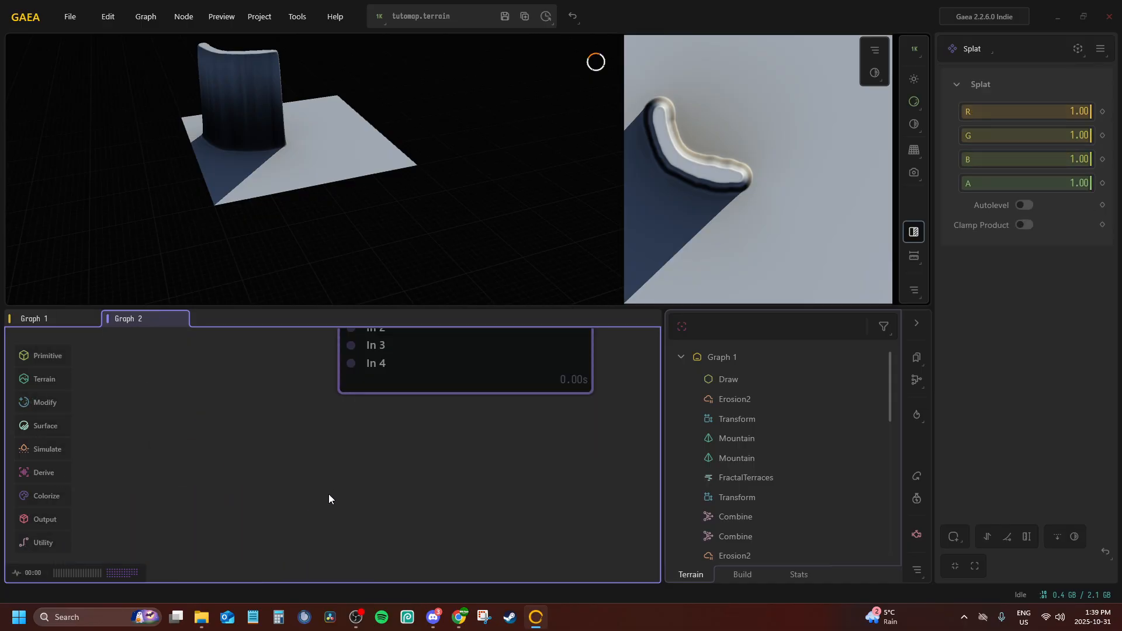
{"action": "middle_click_drag", "start_coordinate": [328, 493], "coordinate": [276, 591]}
{"action": "key", "text": "p"}
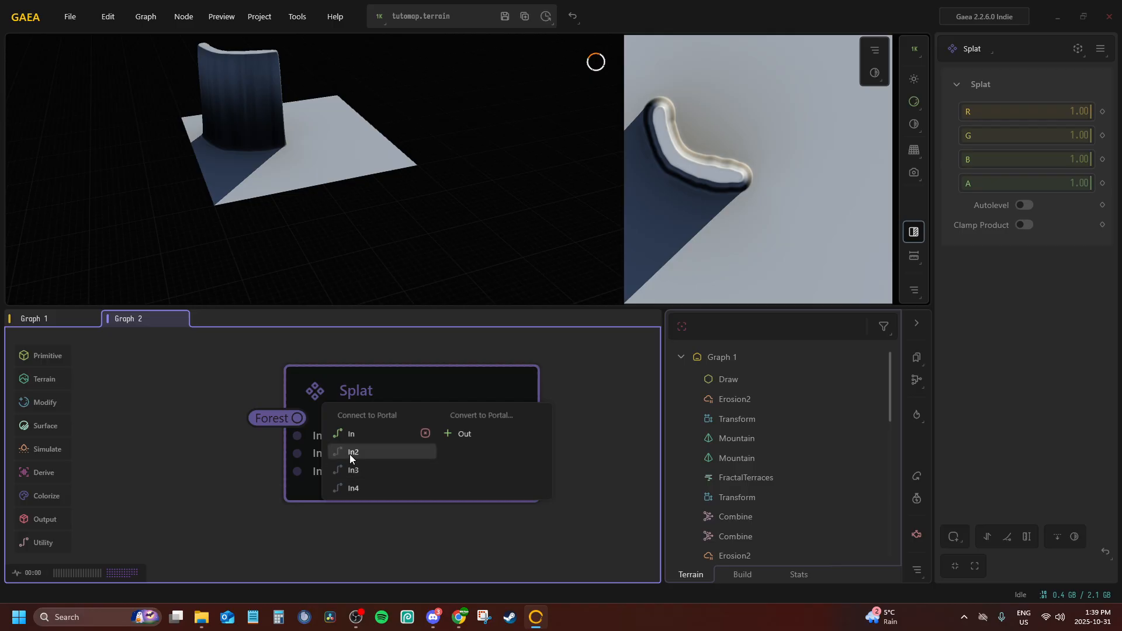
{"action": "left_click", "coordinate": [349, 454]}
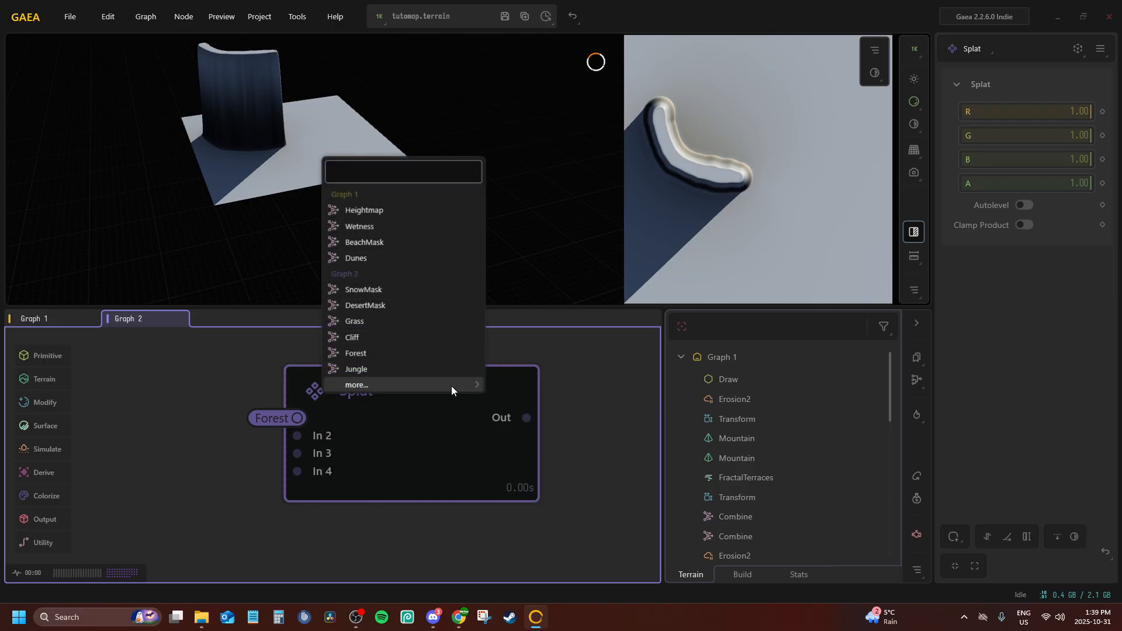
{"action": "mouse_move", "coordinate": [451, 385]}
{"action": "left_click", "coordinate": [541, 412]}
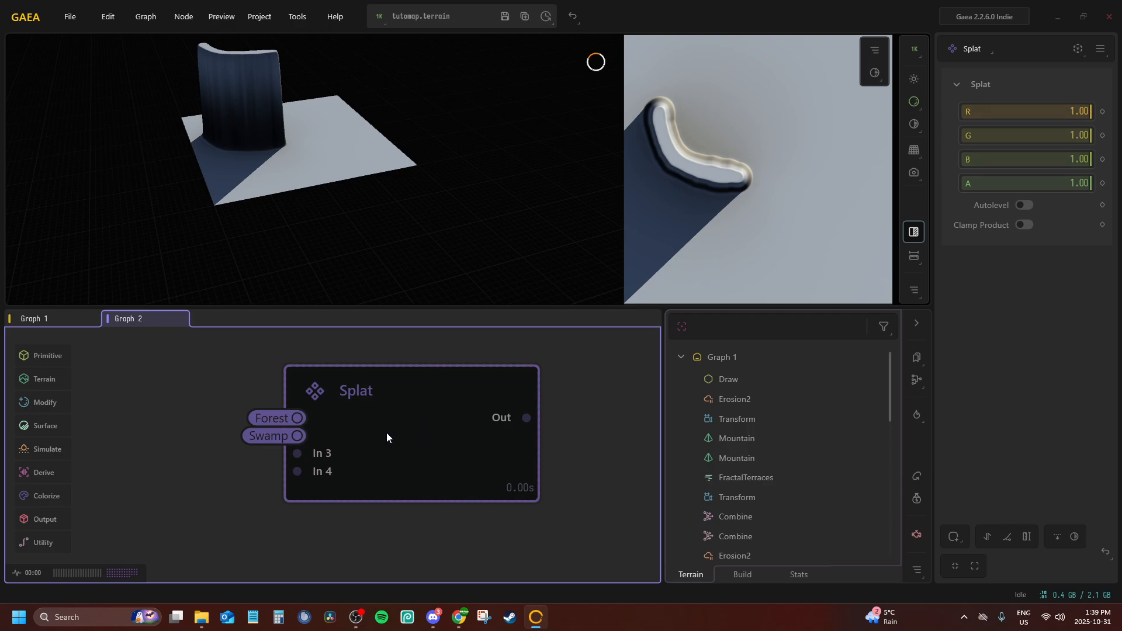
Connect the Splat node's third input to the SnowMask portal and its fourth input to the BeachMask portal
{"action": "scroll", "coordinate": [390, 441], "scroll_direction": "down", "scroll_amount": 3}
{"action": "key", "text": "p"}
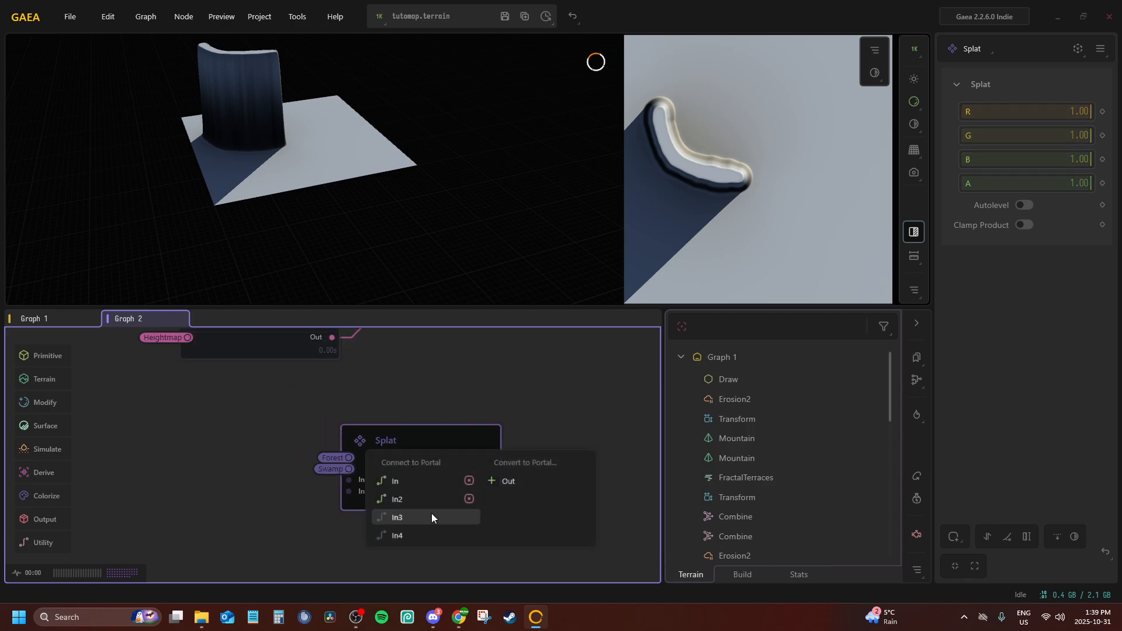
{"action": "left_click", "coordinate": [430, 514]}
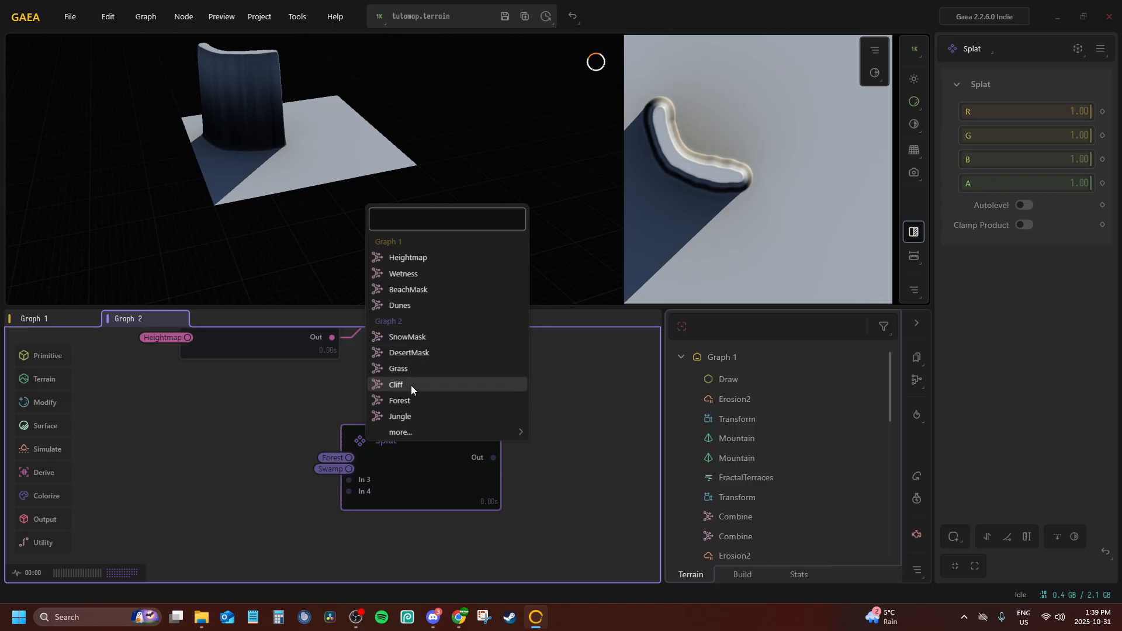
{"action": "left_click", "coordinate": [409, 338]}
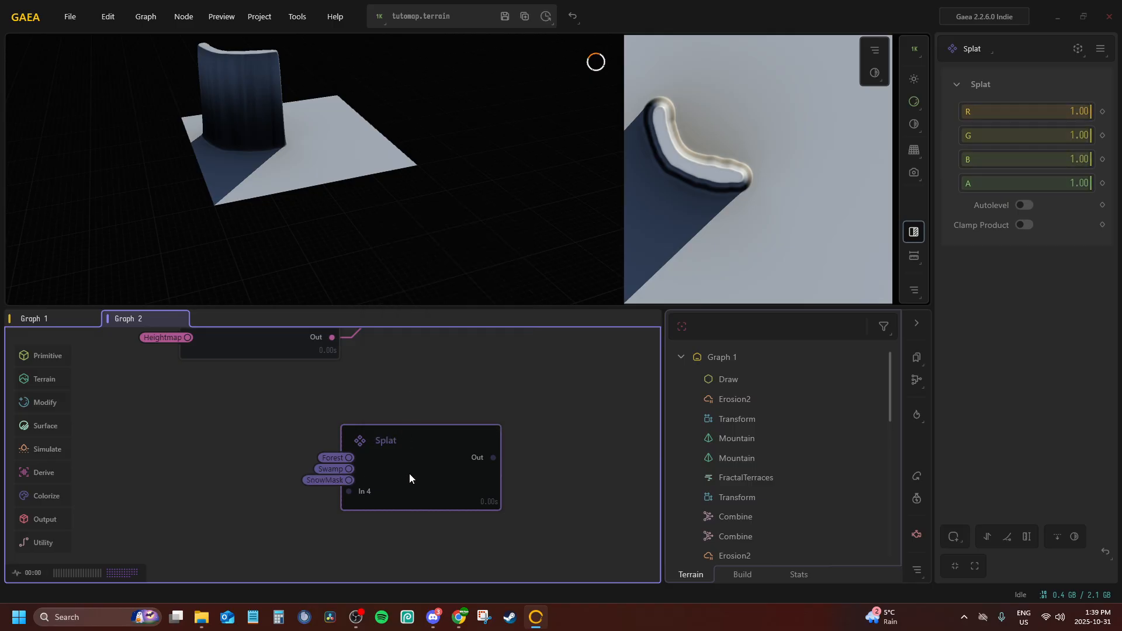
{"action": "key", "text": "p"}
{"action": "left_click", "coordinate": [408, 531]}
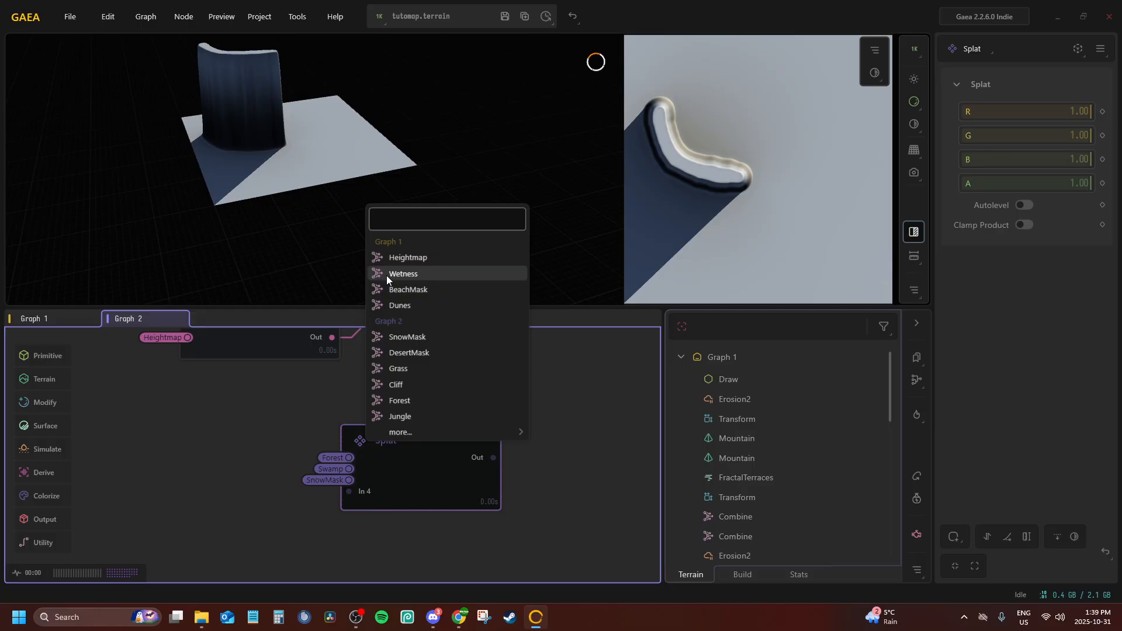
{"action": "left_click", "coordinate": [429, 289]}
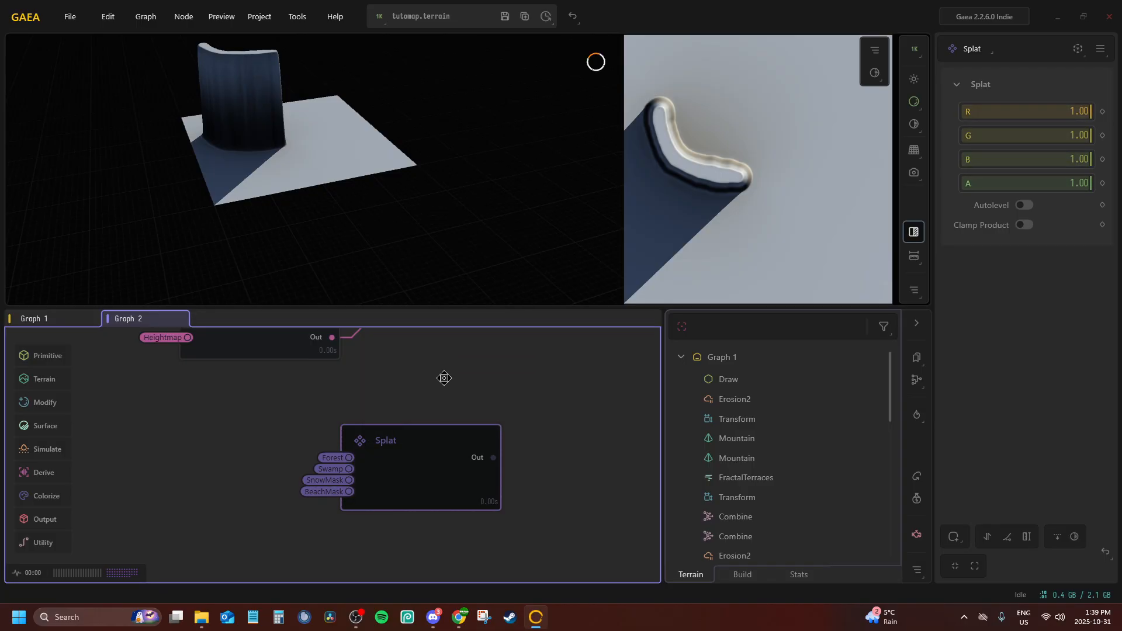
{"action": "scroll", "coordinate": [442, 378], "scroll_direction": "down", "scroll_amount": 1}
{"action": "middle_click_drag", "start_coordinate": [443, 378], "coordinate": [456, 420]}
{"action": "scroll", "coordinate": [457, 421], "scroll_direction": "up", "scroll_amount": 2}
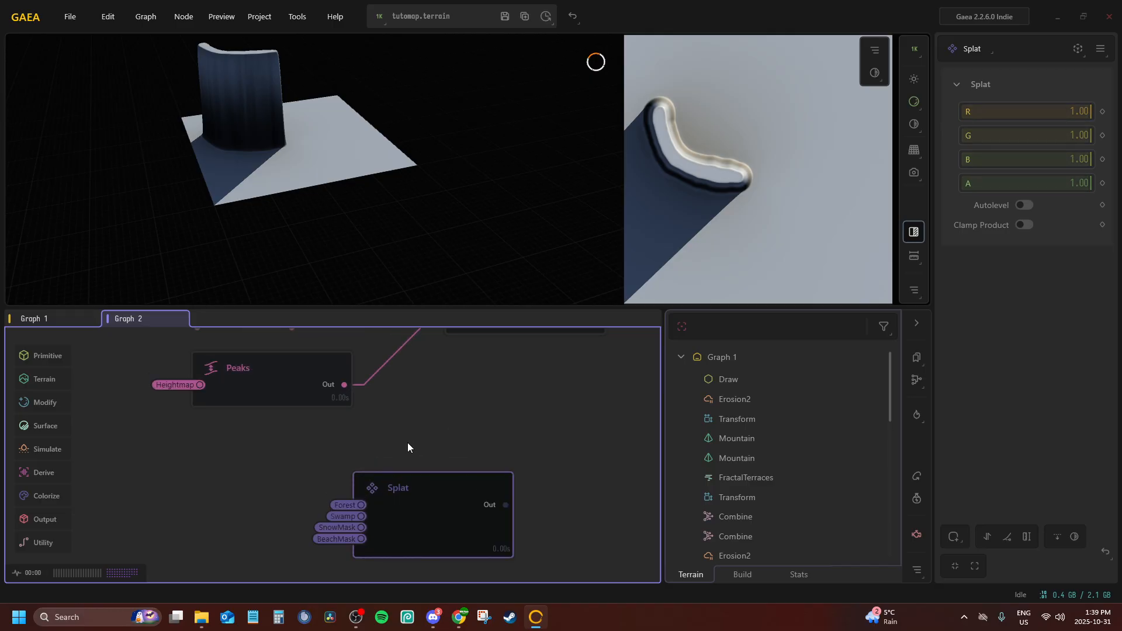
{"action": "key", "text": "F3"}
{"action": "key", "text": "F3"}
{"action": "middle_click_drag", "start_coordinate": [398, 460], "coordinate": [348, 378]}
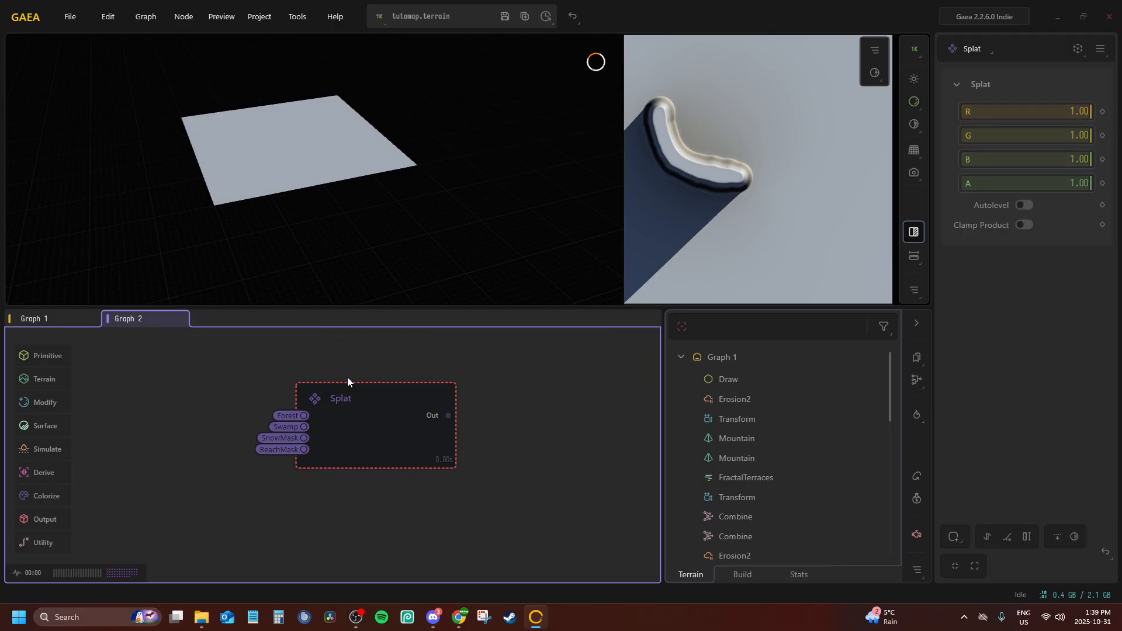
{"action": "middle_click_drag", "start_coordinate": [282, 429], "coordinate": [306, 476]}
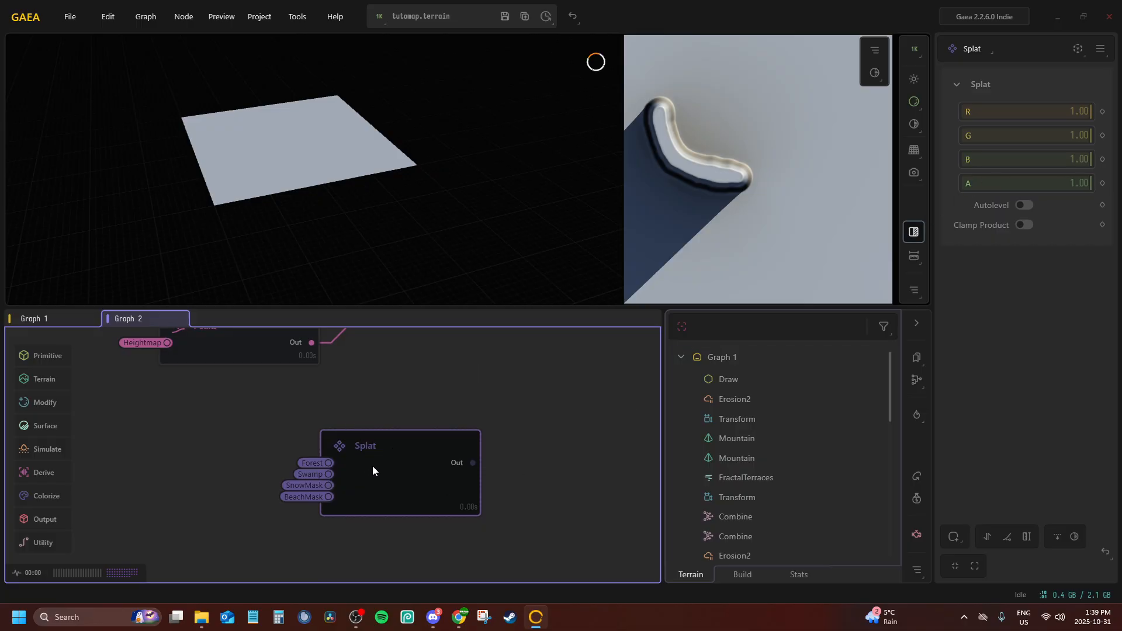
{"action": "middle_click_drag", "start_coordinate": [322, 449], "coordinate": [378, 430]}
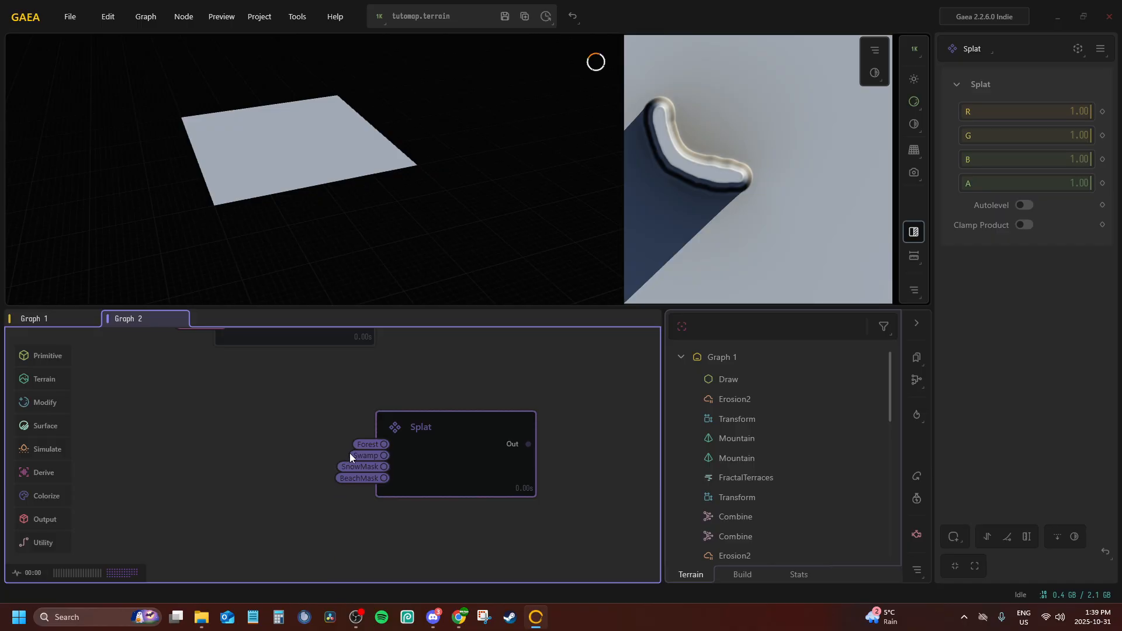
Delete the Splat node and add an RGBMerge node in its place
{"action": "left_click", "coordinate": [365, 446]}
{"action": "left_click", "coordinate": [425, 453]}
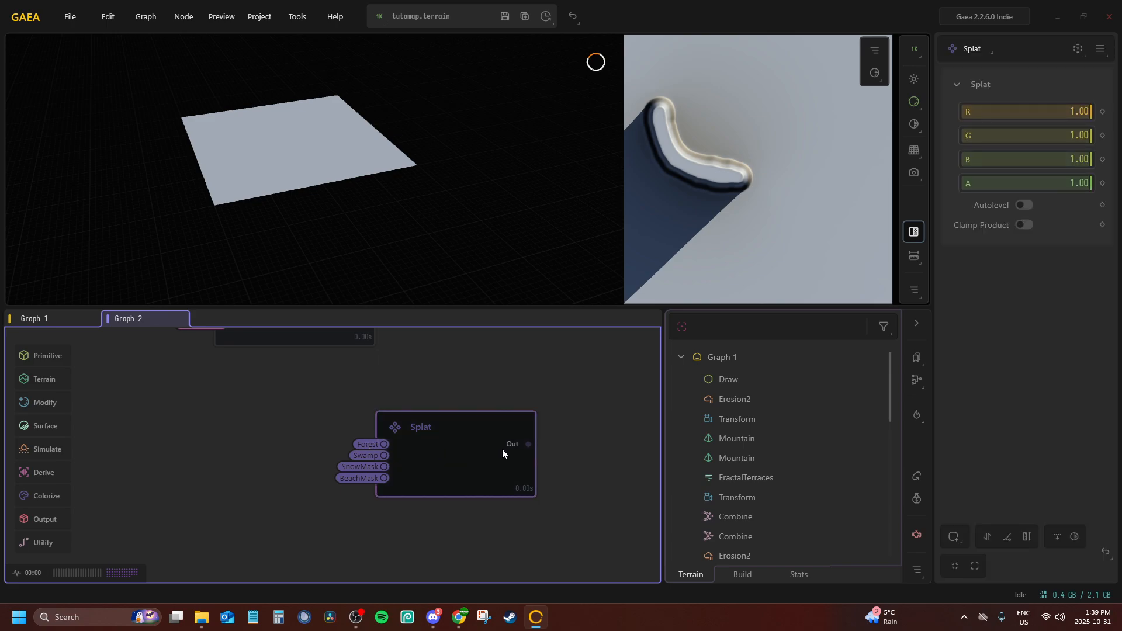
{"action": "key", "text": "Delete"}
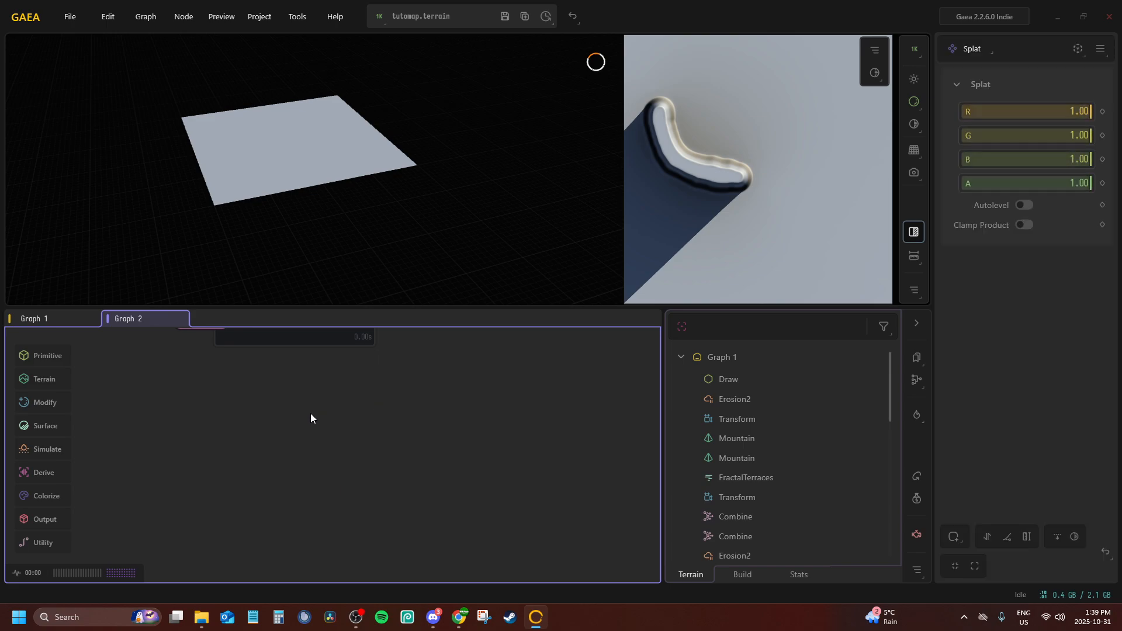
{"action": "key", "text": "Tab"}
{"action": "type", "text": "rgb"}
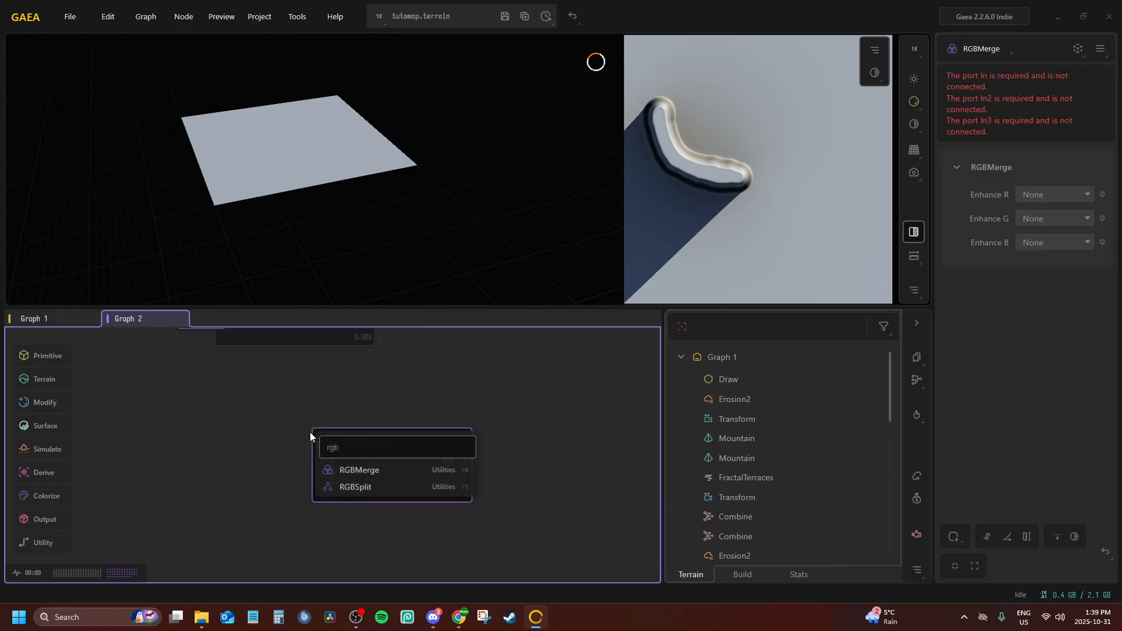
{"action": "key", "text": "Return"}
{"action": "left_click_drag", "start_coordinate": [431, 444], "coordinate": [433, 444]}
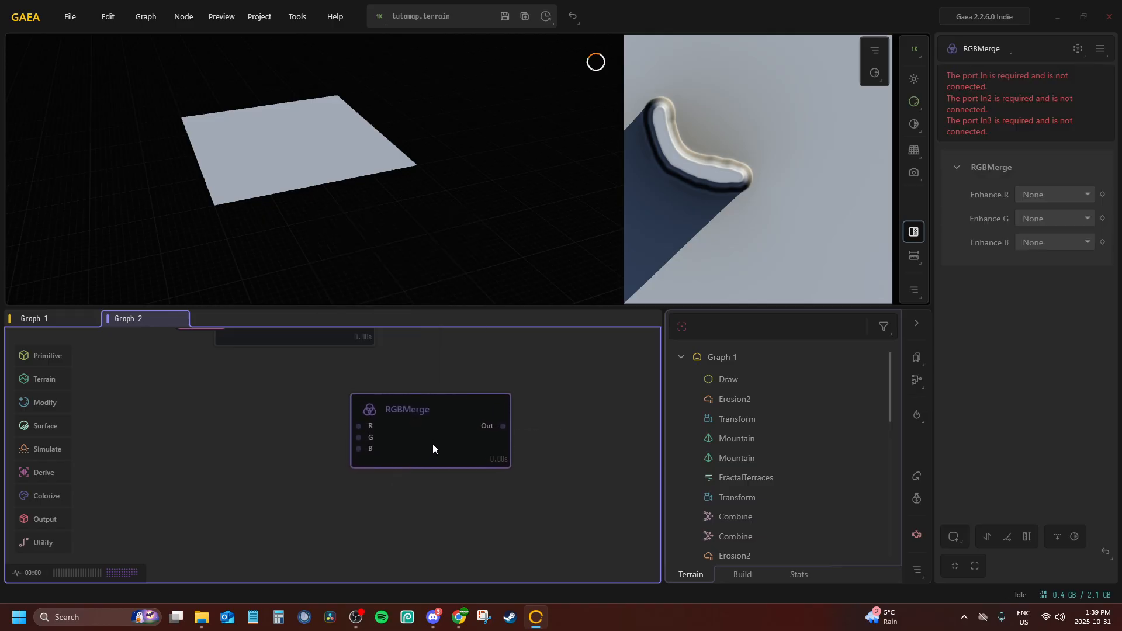
Connect the RGBMerge node's R, G and B inputs to the Forest, Swamp and SnowMask portals respectively
{"action": "key", "text": "p"}
{"action": "left_click", "coordinate": [426, 448]}
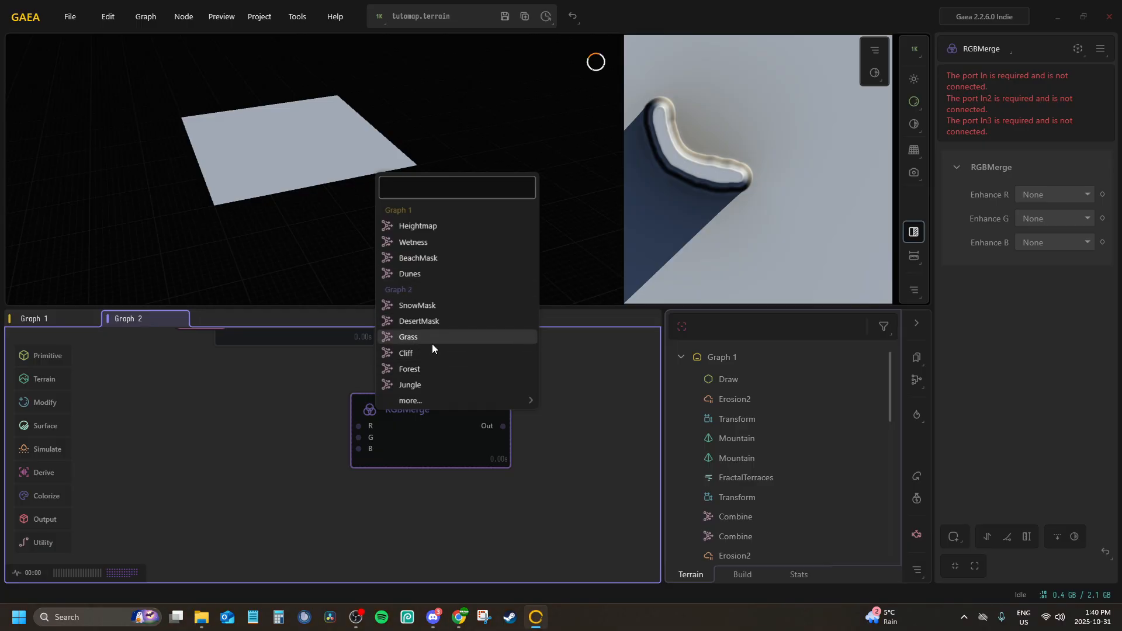
{"action": "left_click", "coordinate": [415, 370]}
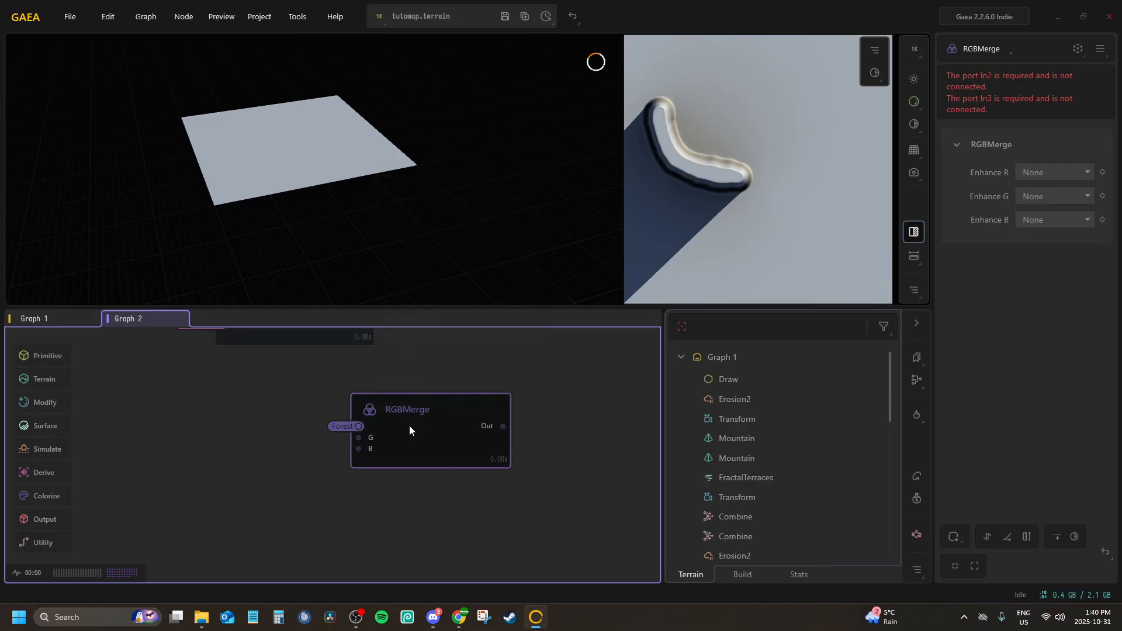
{"action": "key", "text": "p"}
{"action": "left_click", "coordinate": [398, 448]}
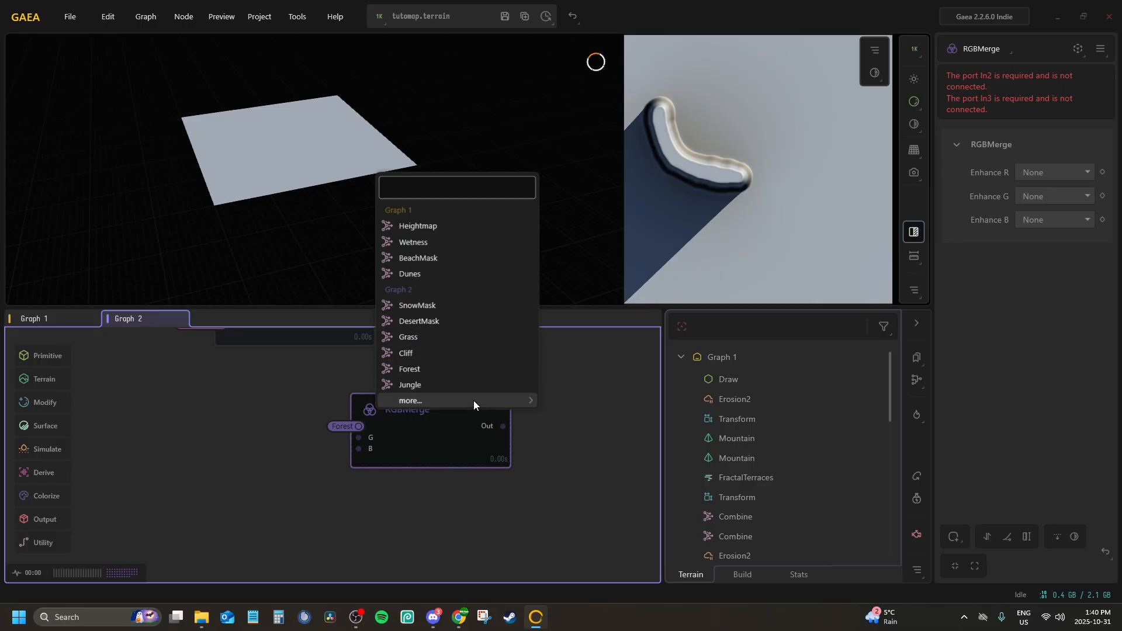
{"action": "mouse_move", "coordinate": [473, 401]}
{"action": "left_click", "coordinate": [584, 418]}
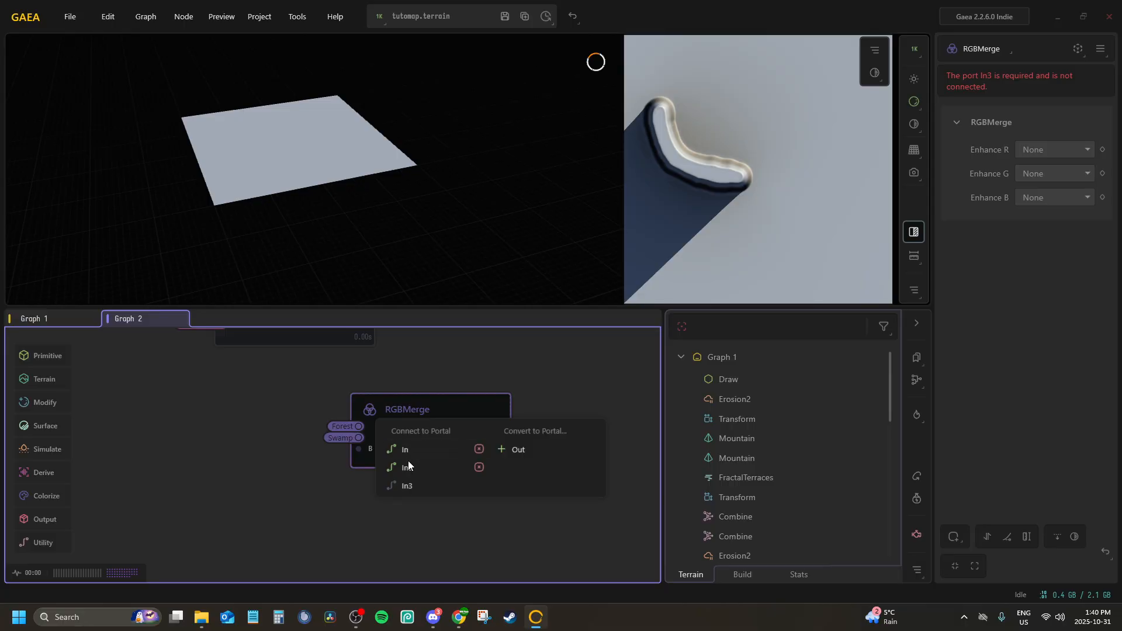
{"action": "left_click", "coordinate": [408, 472]}
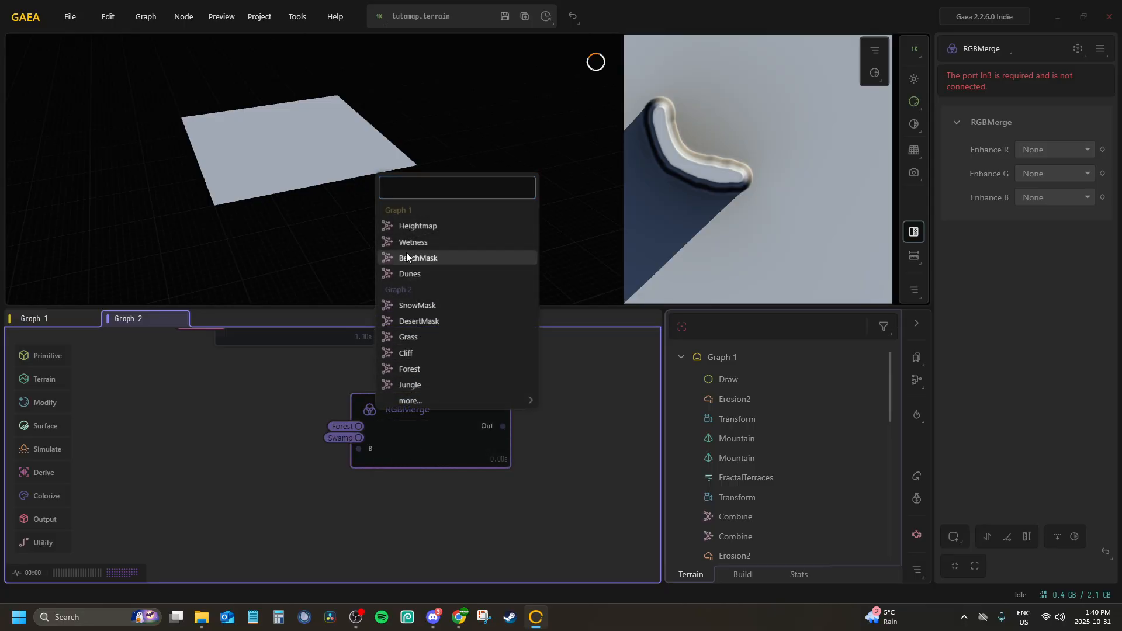
{"action": "left_click", "coordinate": [417, 305]}
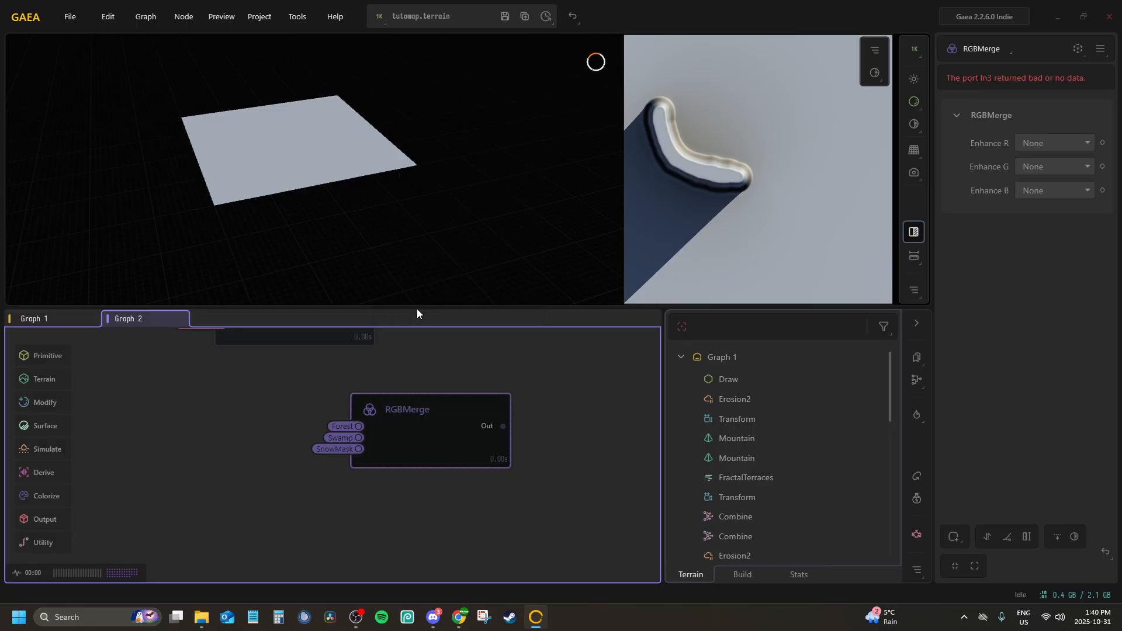
Compare the Swamp node and its Draw source with the Jungle mask node, checking their previews and Combine settings
{"action": "left_click", "coordinate": [414, 420]}
{"action": "left_click", "coordinate": [416, 420]}
{"action": "key", "text": "f"}
{"action": "scroll", "coordinate": [418, 461], "scroll_direction": "down", "scroll_amount": 5}
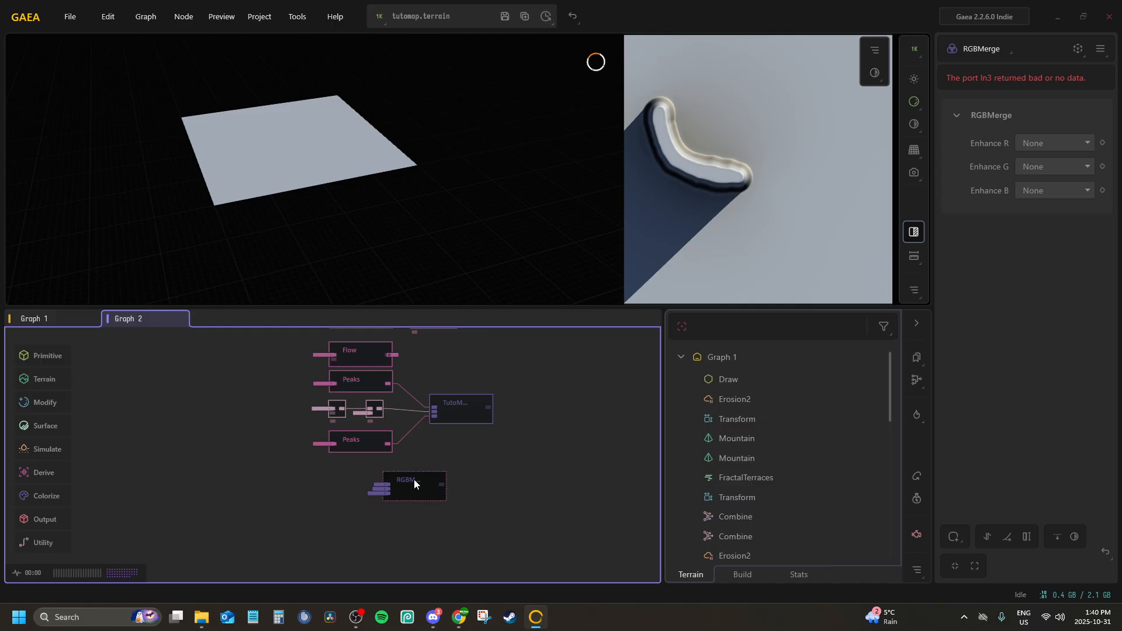
{"action": "mouse_move", "coordinate": [414, 479]}
{"action": "middle_mouse_down"}
{"action": "mouse_move", "coordinate": [413, 455]}
{"action": "mouse_move", "coordinate": [413, 517]}
{"action": "mouse_move", "coordinate": [408, 497]}
{"action": "middle_mouse_up"}
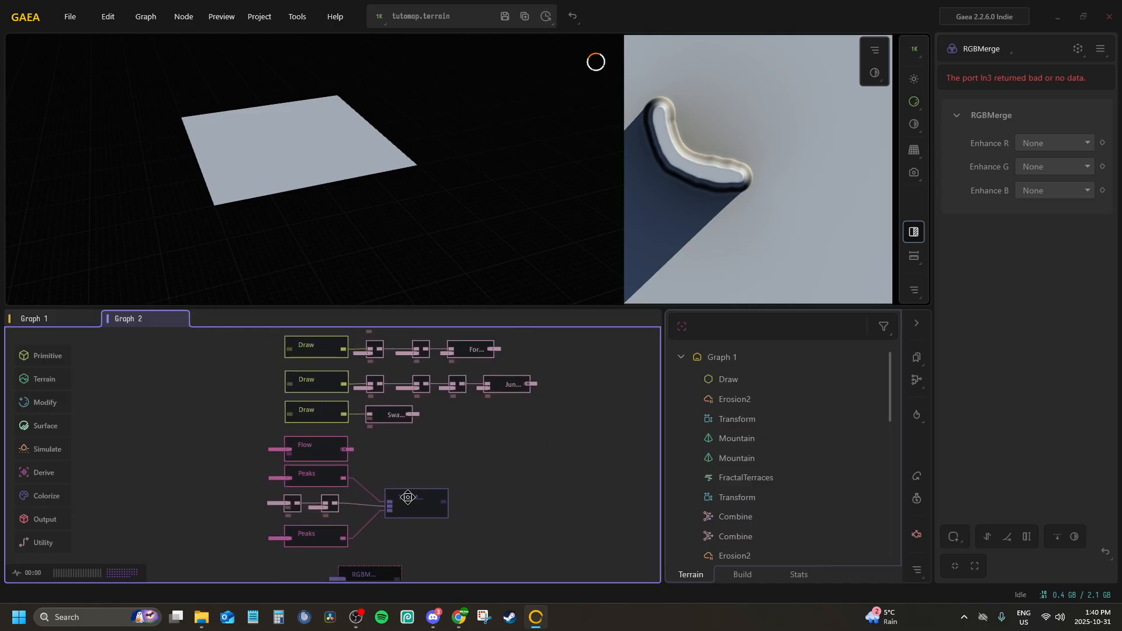
{"action": "scroll", "coordinate": [305, 482], "scroll_direction": "up", "scroll_amount": 3}
{"action": "left_click", "coordinate": [500, 505]}
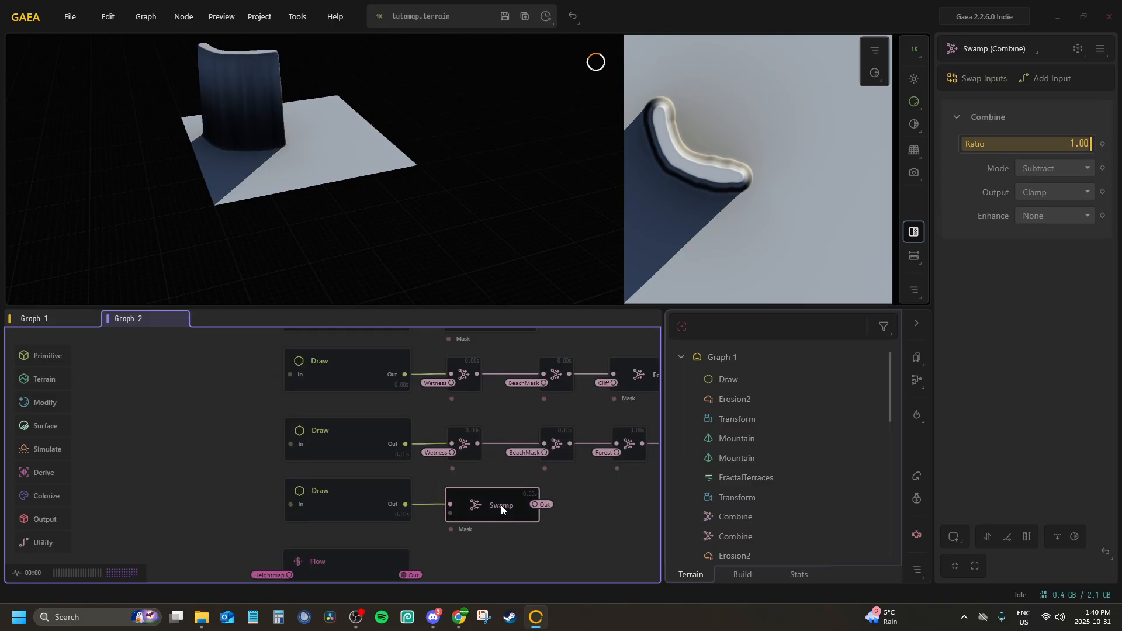
{"action": "left_click", "coordinate": [349, 486]}
{"action": "left_click", "coordinate": [502, 505]}
{"action": "left_click", "coordinate": [380, 498]}
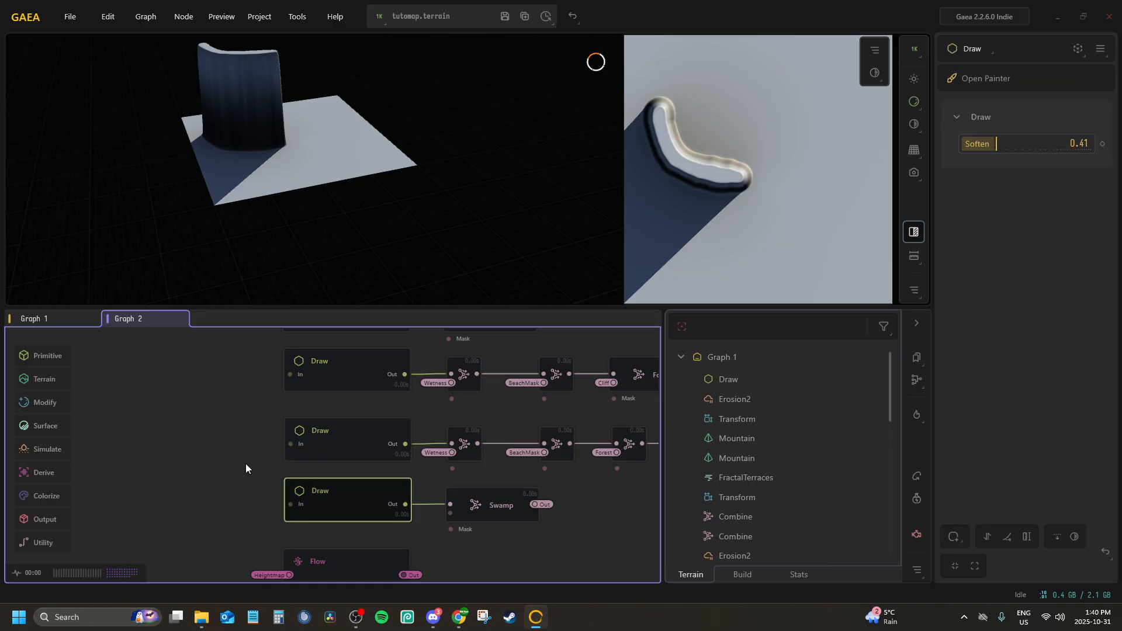
{"action": "left_click", "coordinate": [305, 454]}
{"action": "left_click", "coordinate": [478, 493]}
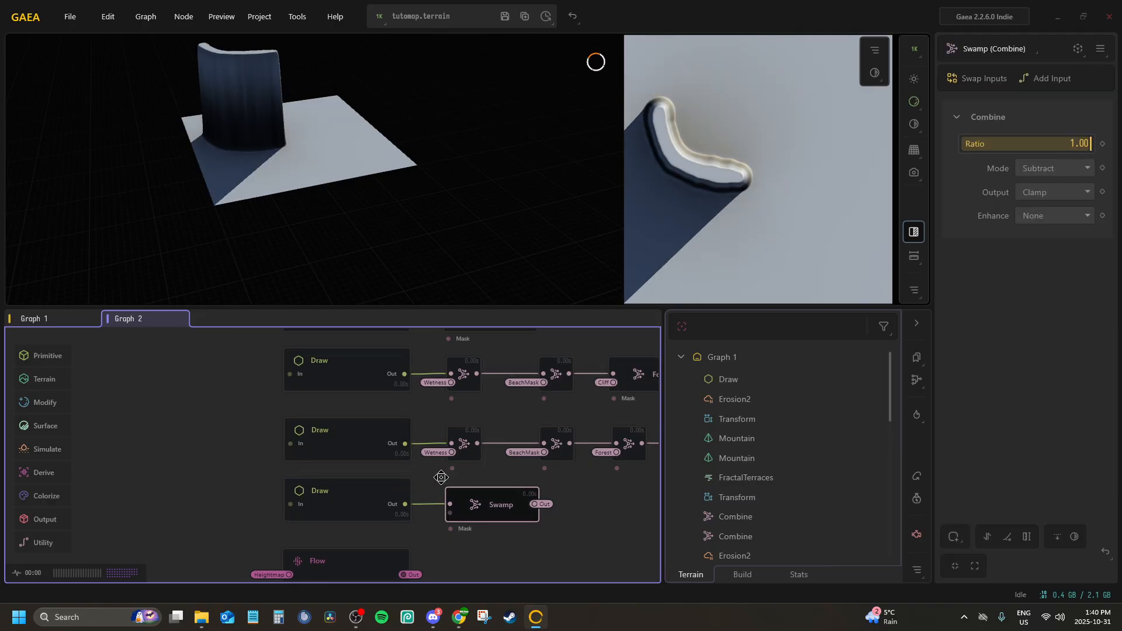
{"action": "middle_click_drag", "start_coordinate": [440, 476], "coordinate": [186, 462]}
{"action": "scroll", "coordinate": [374, 453], "scroll_direction": "up", "scroll_amount": 1}
{"action": "left_click", "coordinate": [485, 426]}
{"action": "middle_click_drag", "start_coordinate": [339, 455], "coordinate": [485, 447]}
{"action": "scroll", "coordinate": [486, 447], "scroll_direction": "down", "scroll_amount": 2}
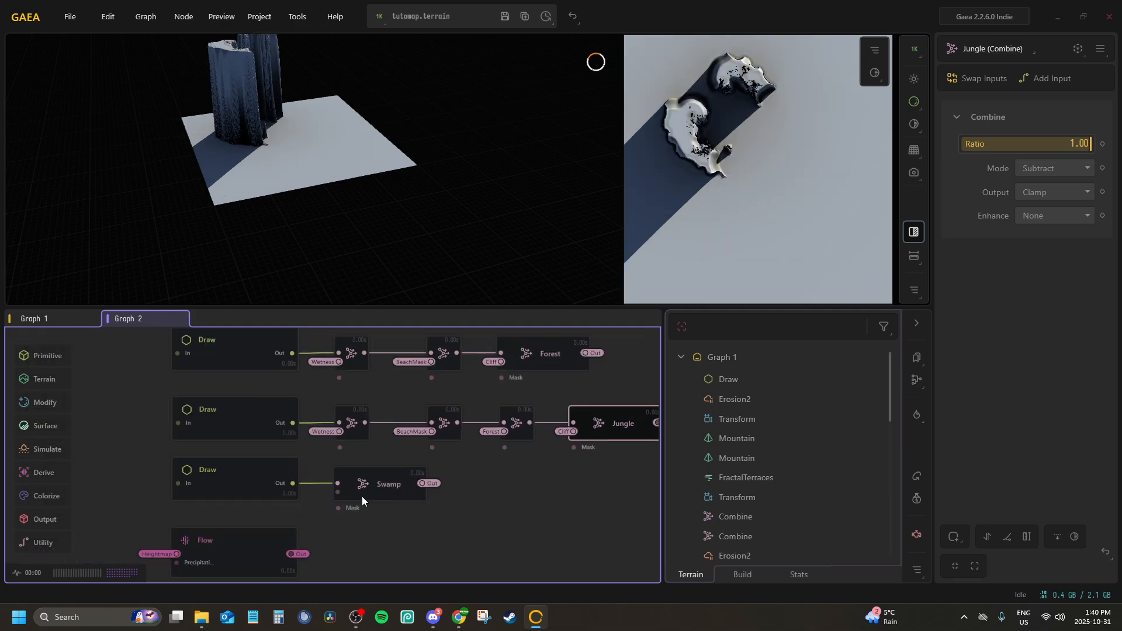
{"action": "left_click", "coordinate": [361, 495]}
{"action": "left_click", "coordinate": [594, 415]}
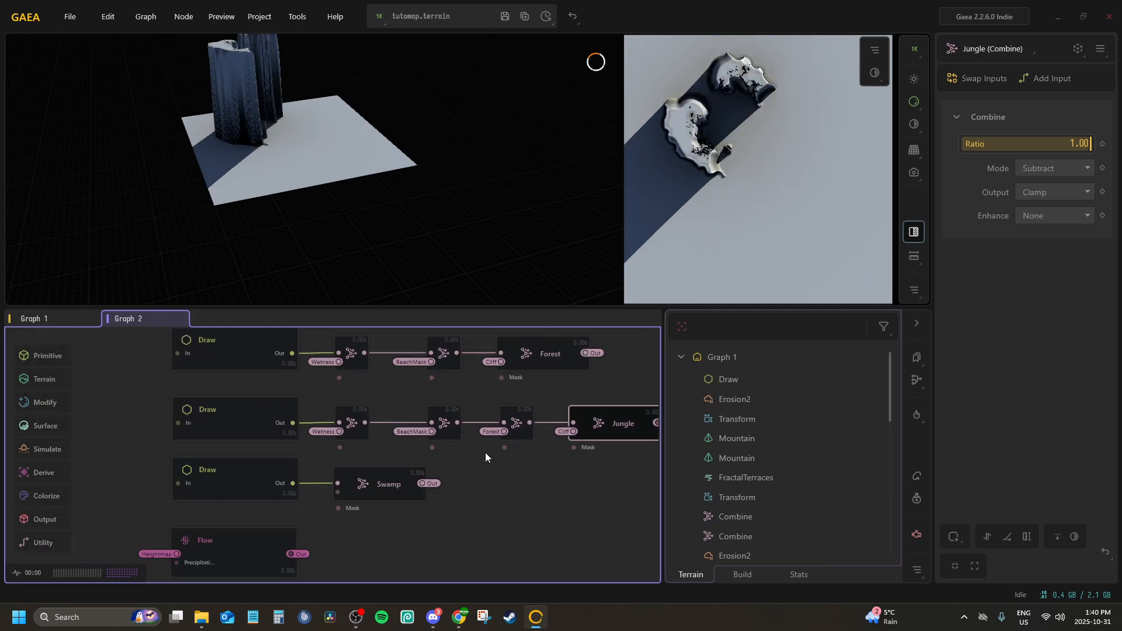
{"action": "left_click", "coordinate": [366, 488]}
{"action": "mouse_move", "coordinate": [394, 478]}
{"action": "middle_mouse_down"}
{"action": "mouse_move", "coordinate": [299, 438]}
{"action": "mouse_move", "coordinate": [423, 440]}
{"action": "middle_mouse_up"}
{"action": "left_click", "coordinate": [183, 461]}
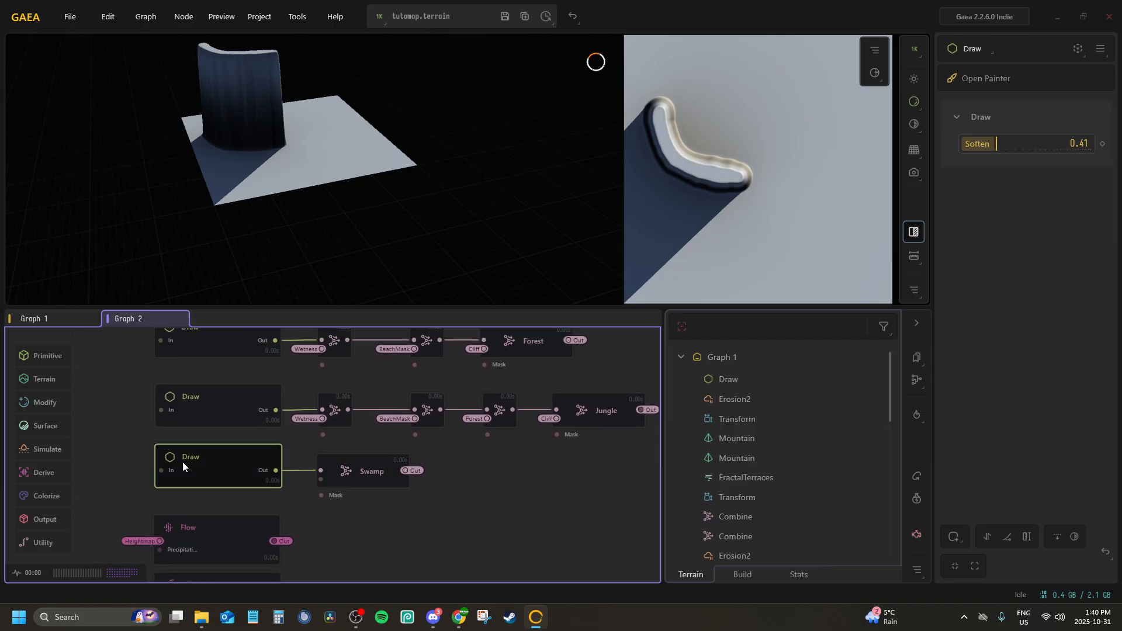
Connect the Swamp Combine node's second input to the Heightmap portal
{"action": "left_click", "coordinate": [369, 471]}
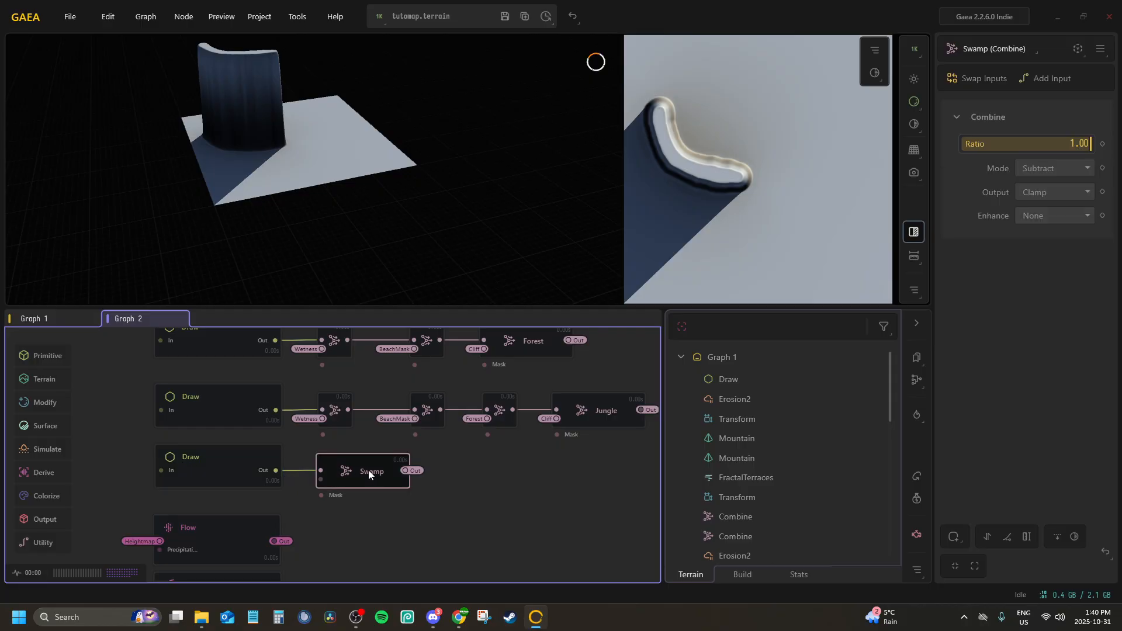
{"action": "right_click", "coordinate": [368, 469]}
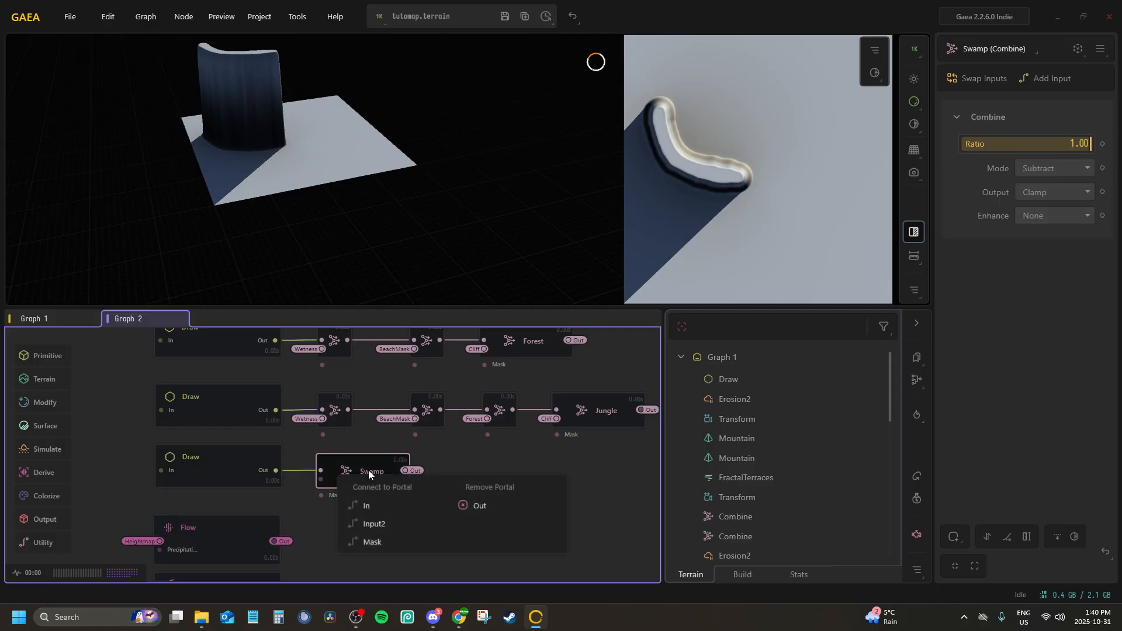
{"action": "left_click", "coordinate": [399, 521]}
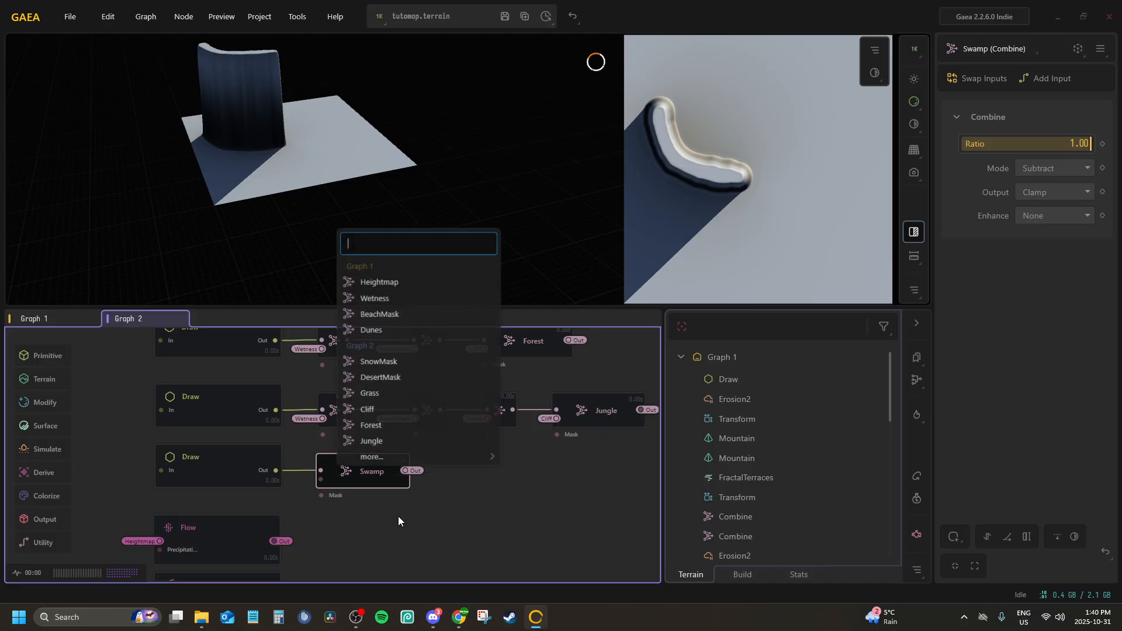
{"action": "left_click", "coordinate": [368, 282]}
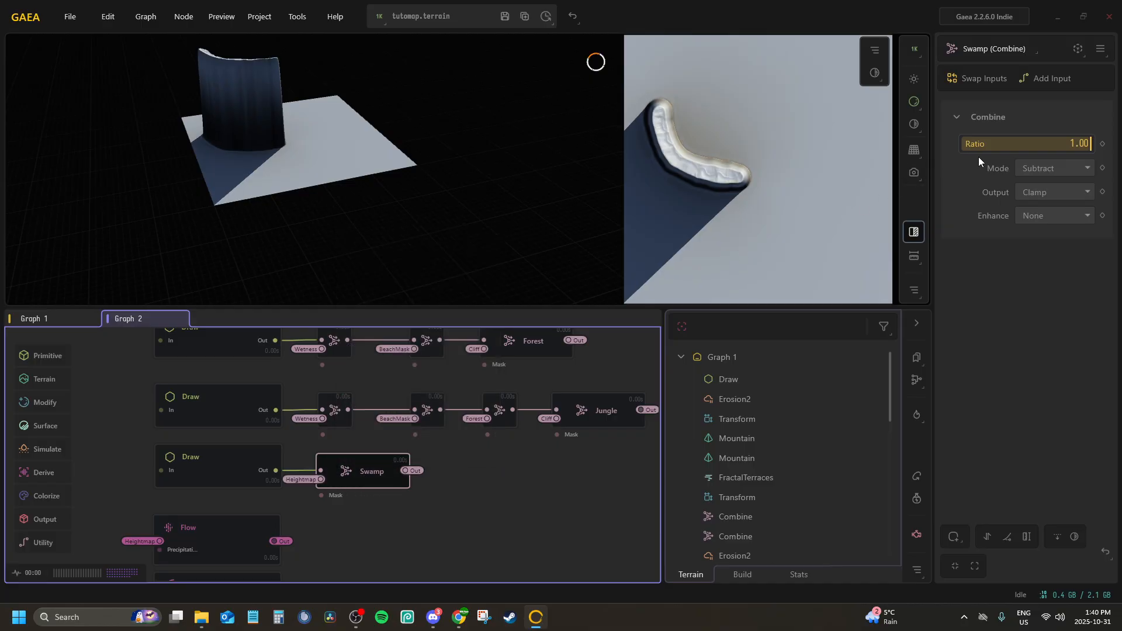
Set the Swamp Combine node's mode to Blend and its ratio to 0.00
{"action": "left_click", "coordinate": [1038, 170]}
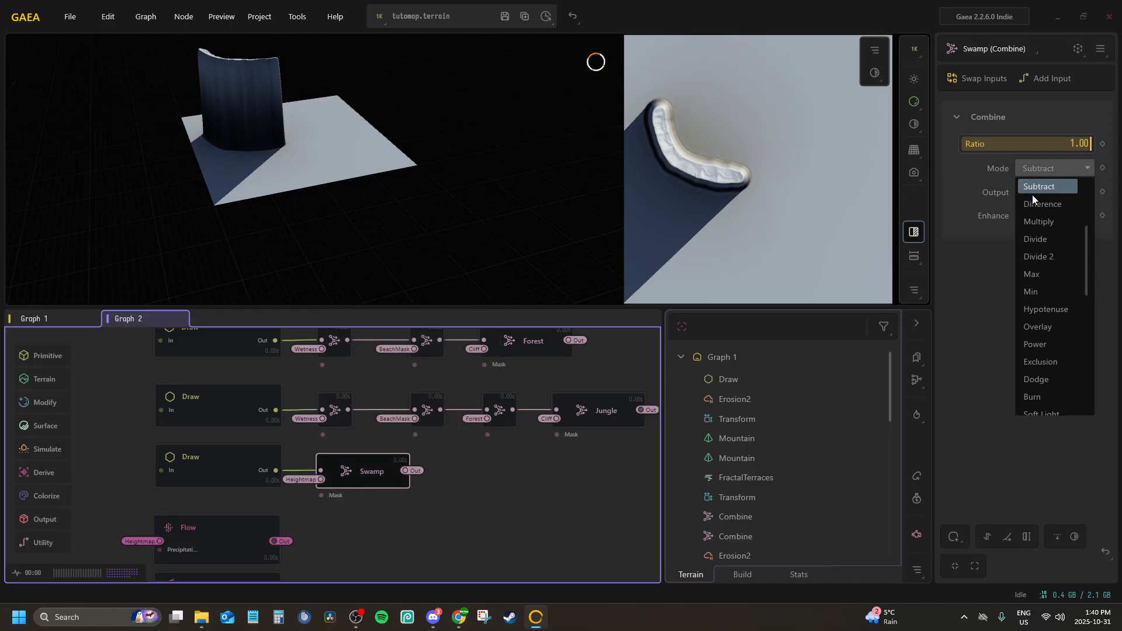
{"action": "left_click", "coordinate": [1051, 186]}
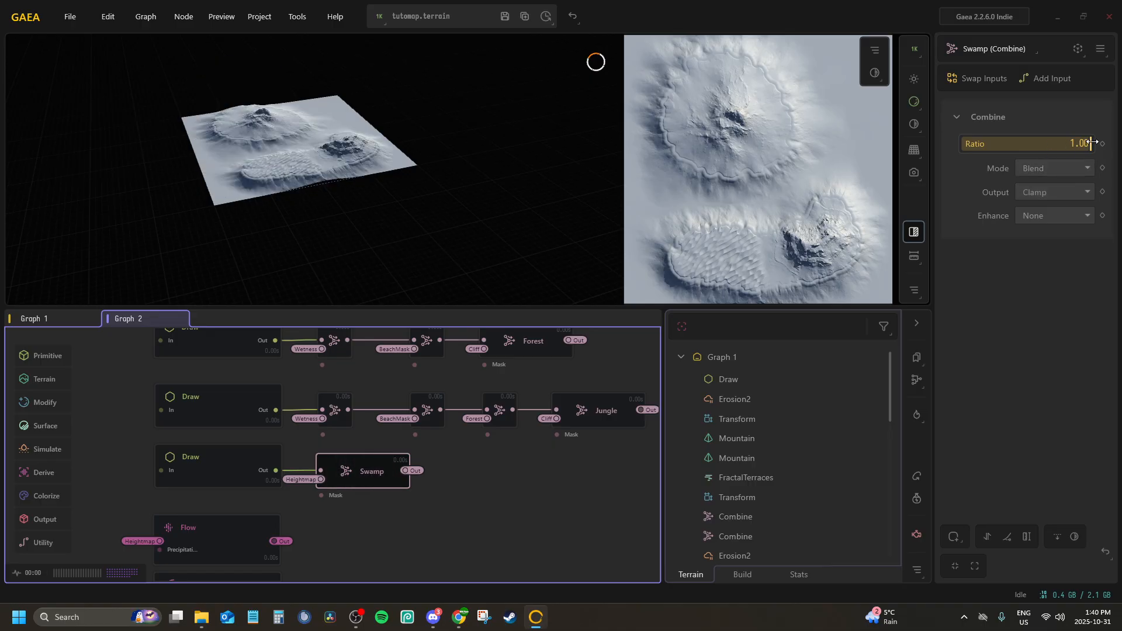
{"action": "left_click_drag", "start_coordinate": [1084, 143], "coordinate": [816, 142]}
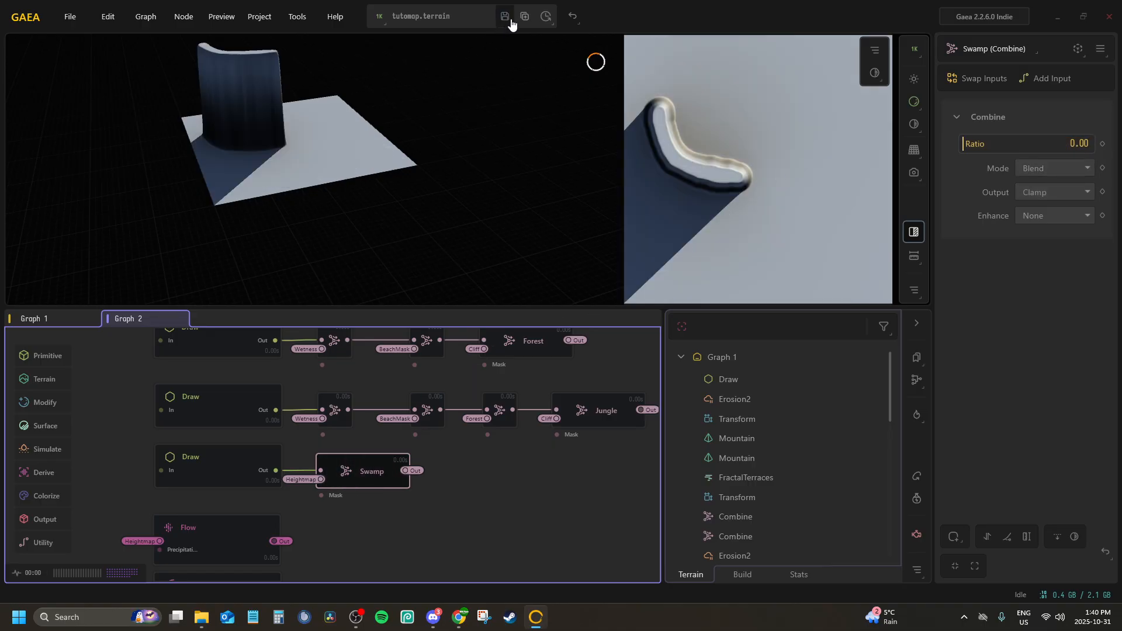
Check the RGBMerge node's output and inspect the Draw, Snow and SnowMask nodes that supply its B input
{"action": "scroll", "coordinate": [433, 399], "scroll_direction": "down", "scroll_amount": 2}
{"action": "scroll", "coordinate": [434, 399], "scroll_direction": "down", "scroll_amount": 2}
{"action": "left_click", "coordinate": [379, 443]}
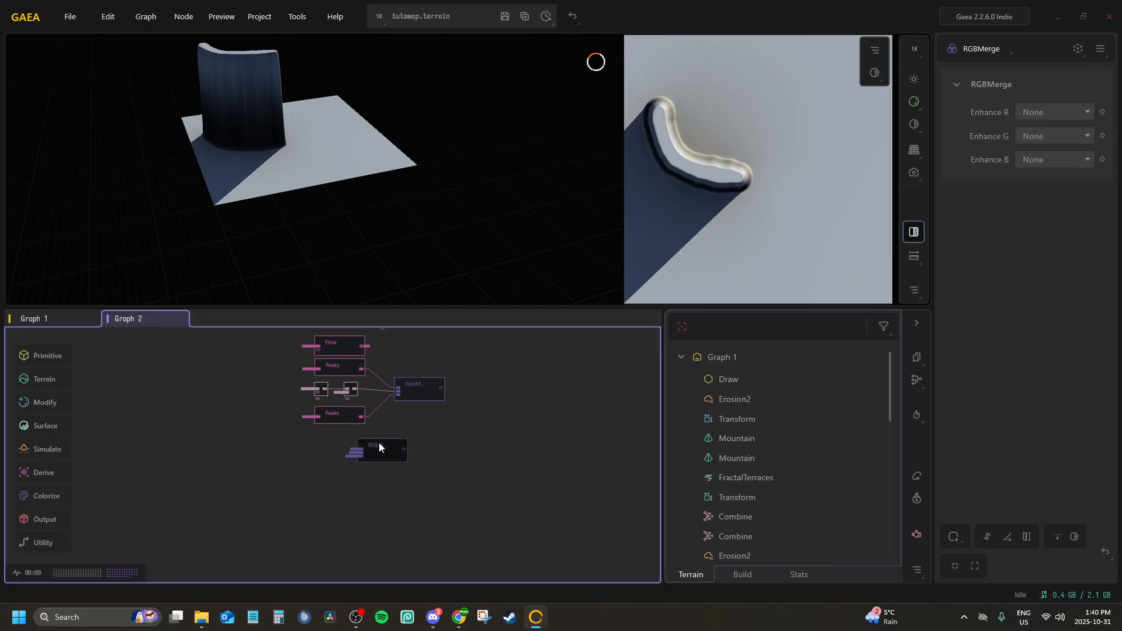
{"action": "scroll", "coordinate": [381, 450], "scroll_direction": "up", "scroll_amount": 4}
{"action": "scroll", "coordinate": [384, 437], "scroll_direction": "up", "scroll_amount": 2}
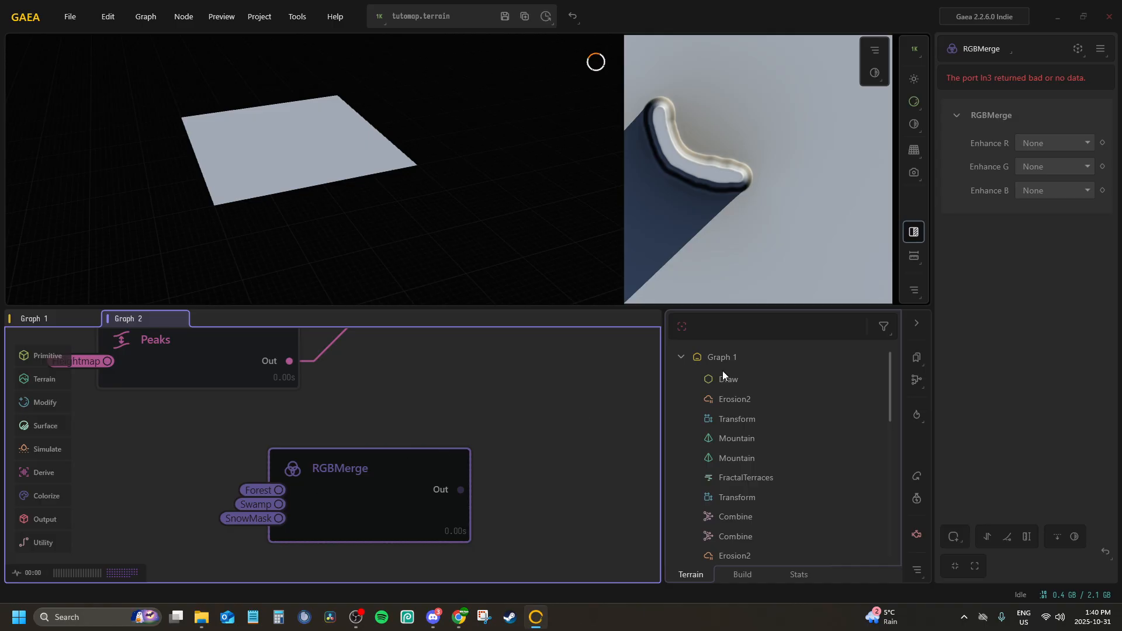
{"action": "scroll", "coordinate": [400, 451], "scroll_direction": "down", "scroll_amount": 6}
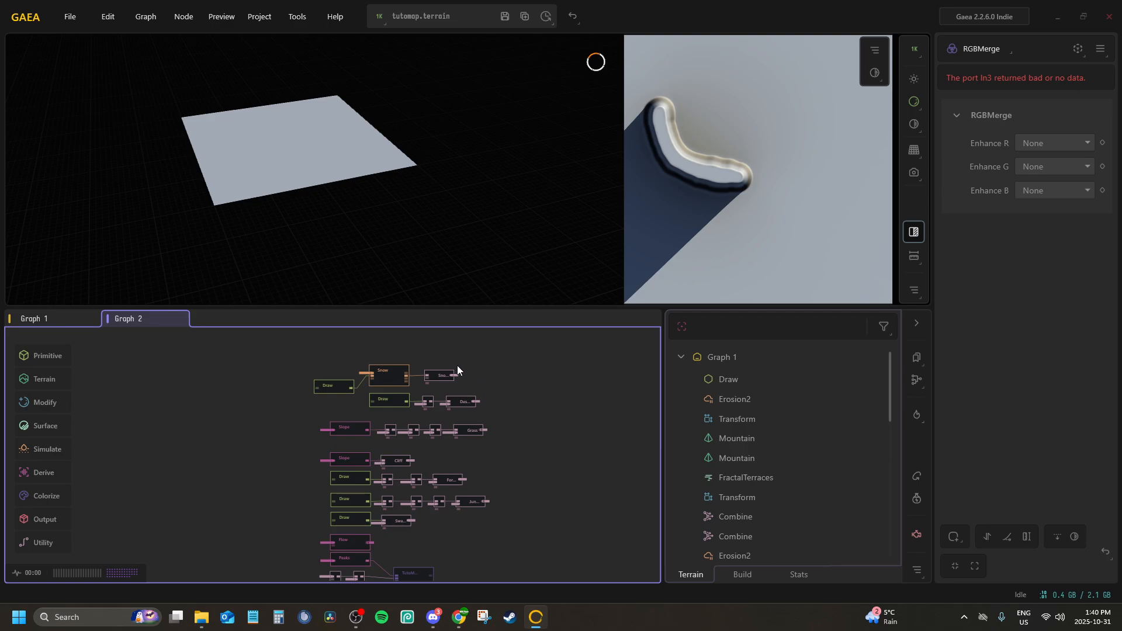
{"action": "left_click", "coordinate": [435, 374]}
{"action": "scroll", "coordinate": [409, 375], "scroll_direction": "up", "scroll_amount": 2}
{"action": "left_click", "coordinate": [344, 371]}
{"action": "scroll", "coordinate": [212, 415], "scroll_direction": "up", "scroll_amount": 3}
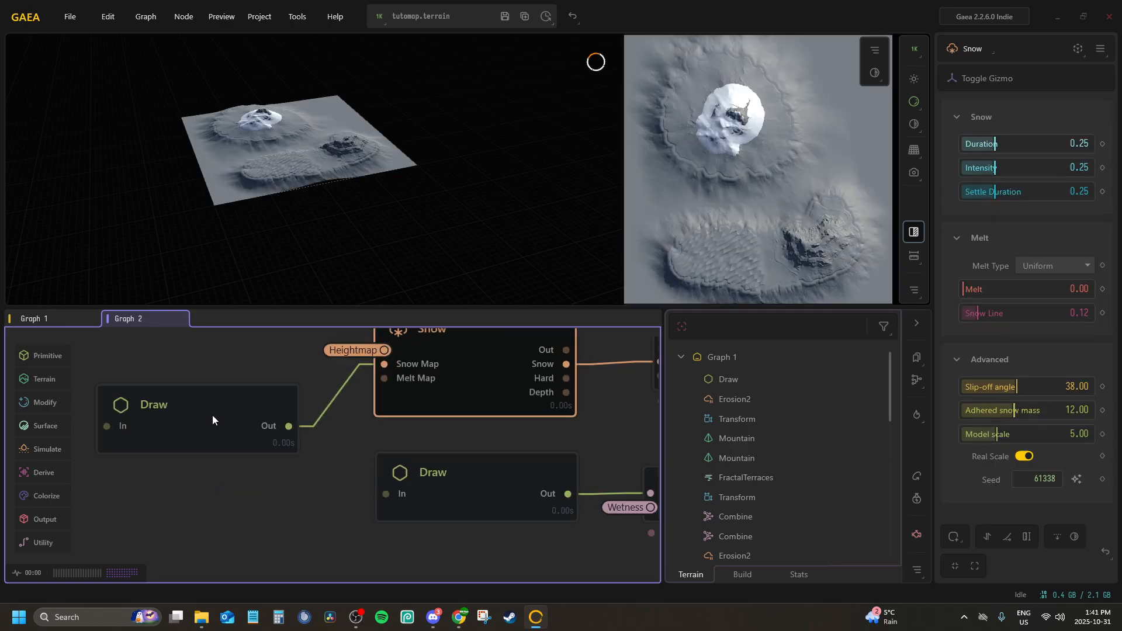
{"action": "left_click", "coordinate": [212, 415]}
{"action": "scroll", "coordinate": [310, 412], "scroll_direction": "down", "scroll_amount": 2}
{"action": "left_click", "coordinate": [467, 443]}
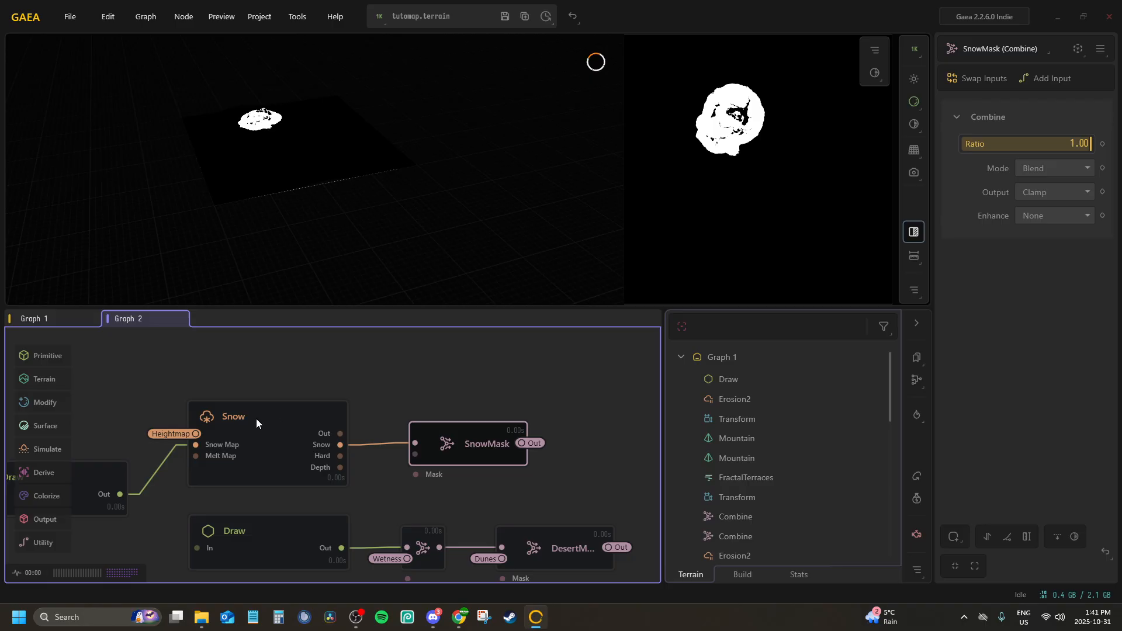
{"action": "scroll", "coordinate": [466, 473], "scroll_direction": "down", "scroll_amount": 4}
Examine the TutoMap_FogMap merge node, its render intent options and Peaks inputs, and the neighbouring Flow node
{"action": "middle_click_drag", "start_coordinate": [465, 466], "coordinate": [456, 299]}
{"action": "middle_click_drag", "start_coordinate": [403, 406], "coordinate": [399, 285]}
{"action": "scroll", "coordinate": [387, 443], "scroll_direction": "up", "scroll_amount": 3}
{"action": "left_click", "coordinate": [442, 441]}
{"action": "middle_click_drag", "start_coordinate": [435, 403], "coordinate": [416, 447]}
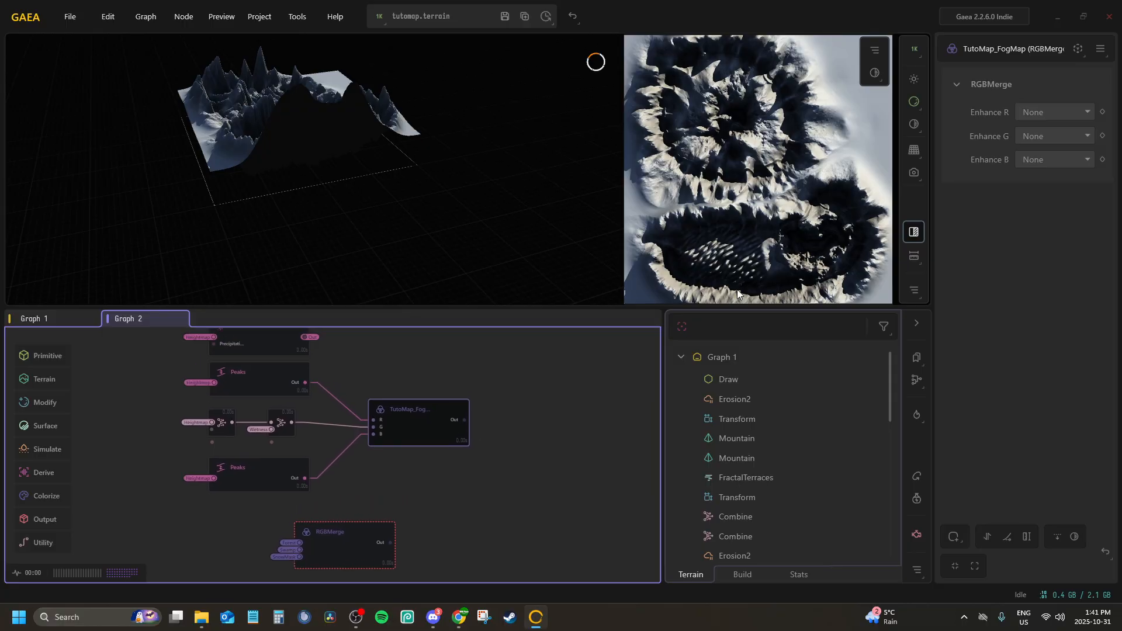
{"action": "left_click", "coordinate": [446, 390]}
{"action": "left_click", "coordinate": [436, 415]}
{"action": "left_click", "coordinate": [1101, 50]}
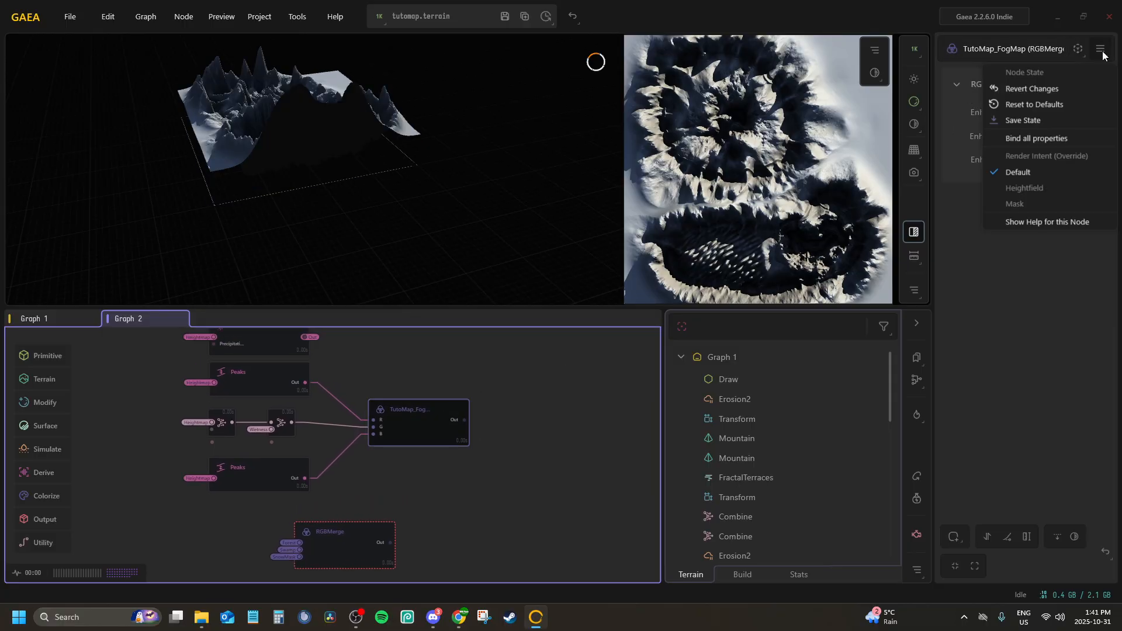
{"action": "left_click", "coordinate": [1020, 175]}
{"action": "scroll", "coordinate": [285, 429], "scroll_direction": "up", "scroll_amount": 3}
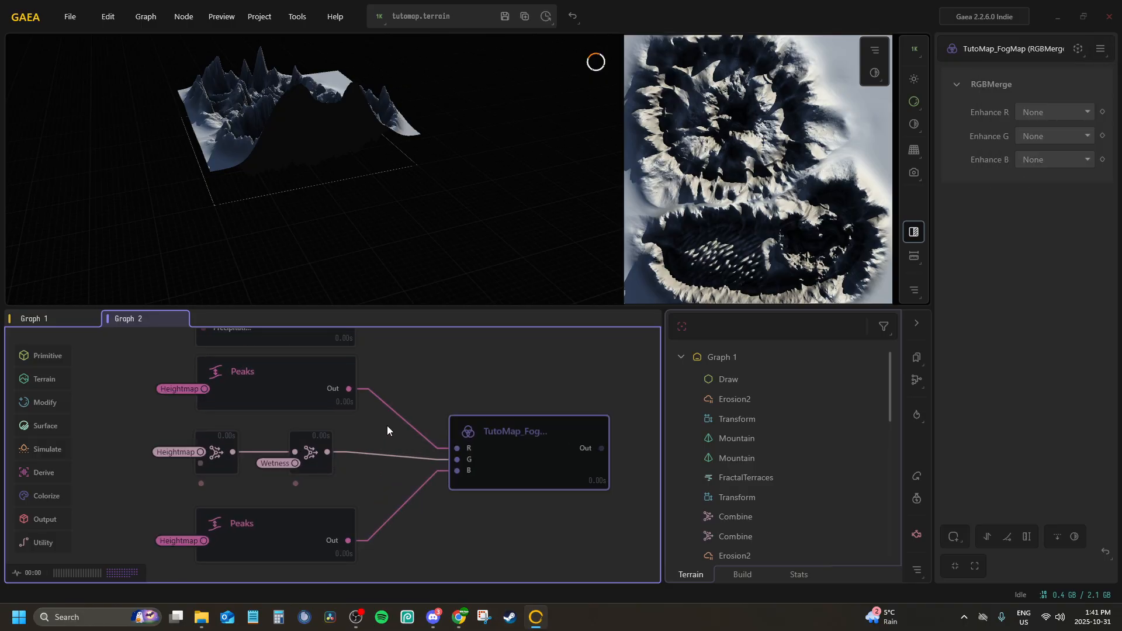
{"action": "left_click", "coordinate": [275, 383]}
{"action": "left_click", "coordinate": [536, 431]}
{"action": "left_click", "coordinate": [289, 517]}
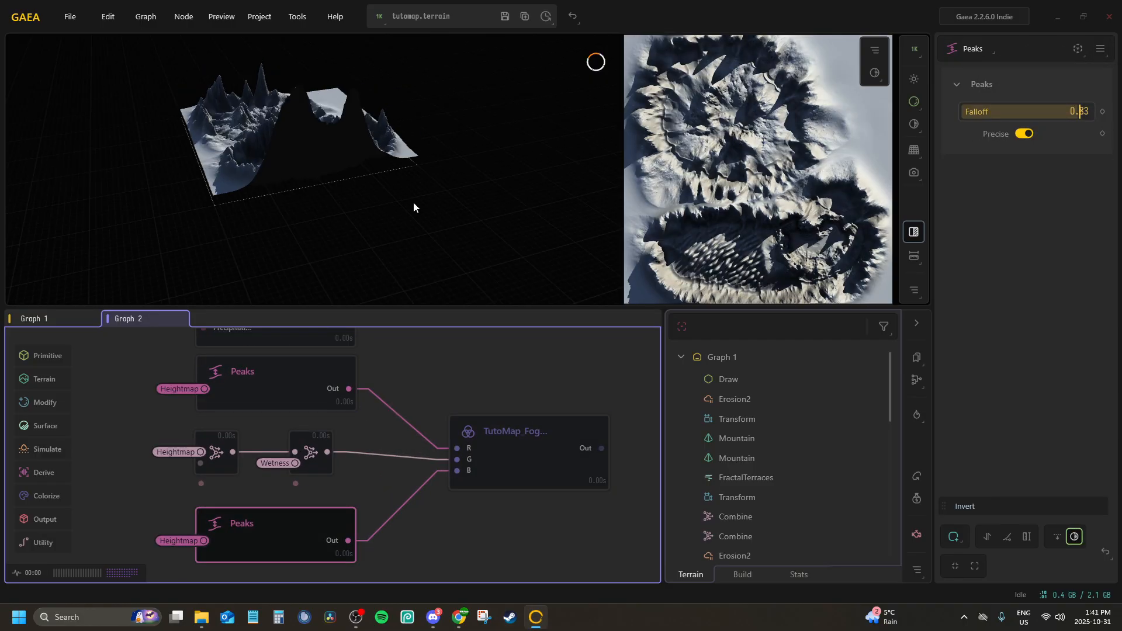
{"action": "left_click", "coordinate": [269, 378]}
{"action": "middle_click_drag", "start_coordinate": [266, 389], "coordinate": [225, 479]}
{"action": "left_click", "coordinate": [242, 406]}
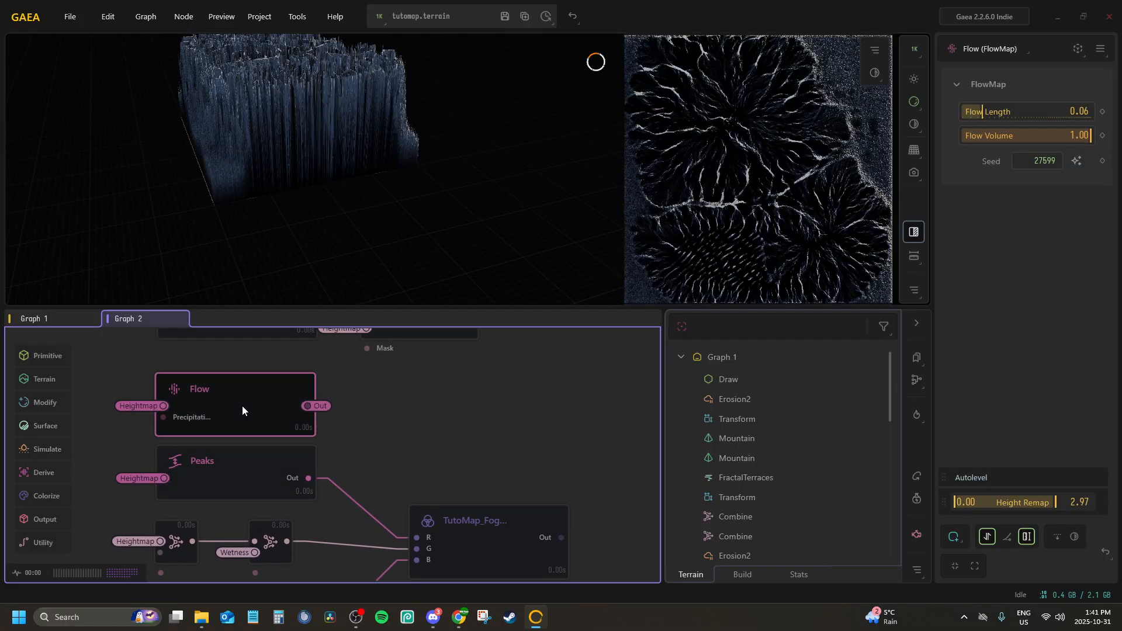
{"action": "left_click", "coordinate": [483, 514]}
{"action": "mouse_move", "coordinate": [425, 378]}
{"action": "middle_mouse_down"}
{"action": "mouse_move", "coordinate": [387, 461]}
{"action": "mouse_move", "coordinate": [396, 443]}
{"action": "middle_mouse_up"}
{"action": "left_click", "coordinate": [407, 378]}
{"action": "left_click", "coordinate": [398, 474]}
{"action": "middle_click_drag", "start_coordinate": [390, 401], "coordinate": [380, 418]}
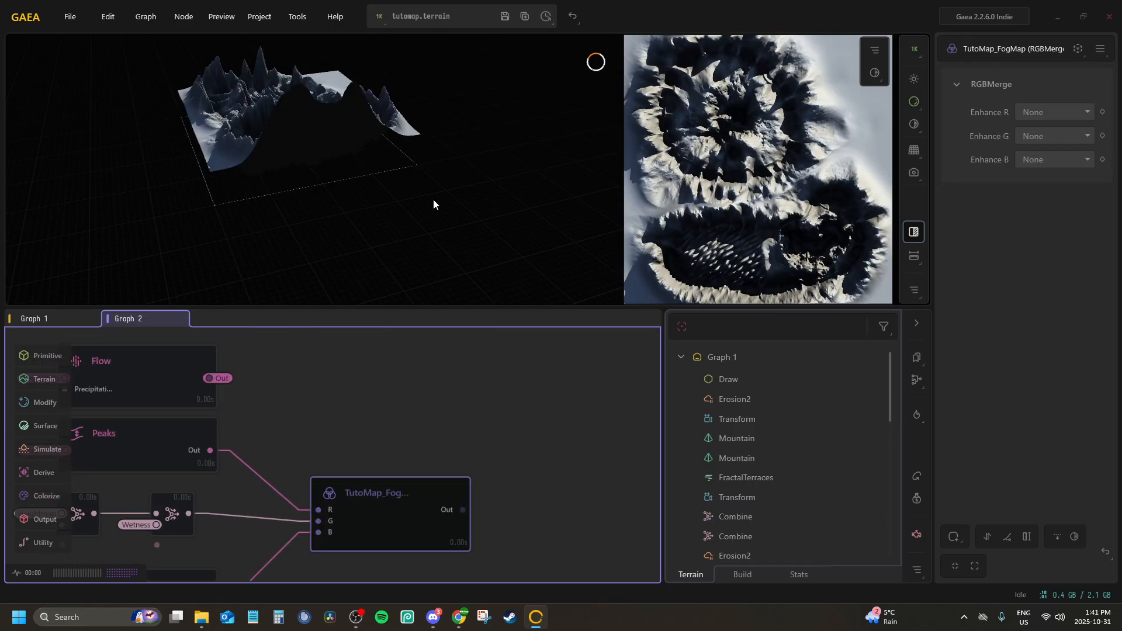
Restart Gaea, saving the terrain's changes before closing it
{"action": "left_click", "coordinate": [509, 18]}
{"action": "middle_click_drag", "start_coordinate": [497, 404], "coordinate": [500, 133]}
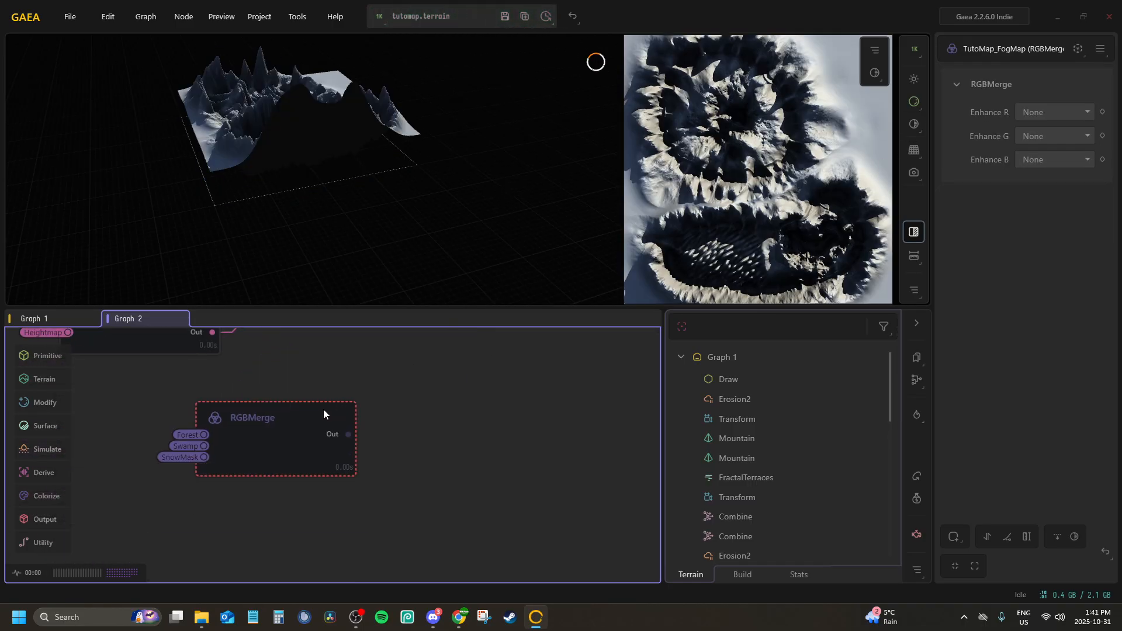
{"action": "left_click", "coordinate": [325, 411]}
{"action": "left_click", "coordinate": [1109, 17]}
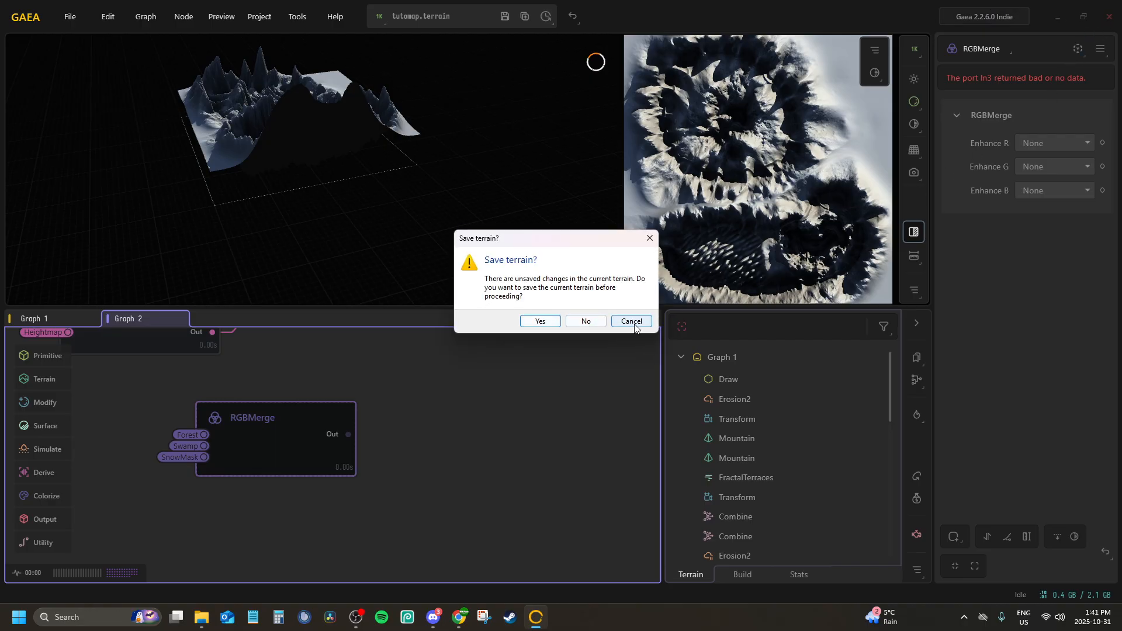
{"action": "left_click", "coordinate": [545, 320]}
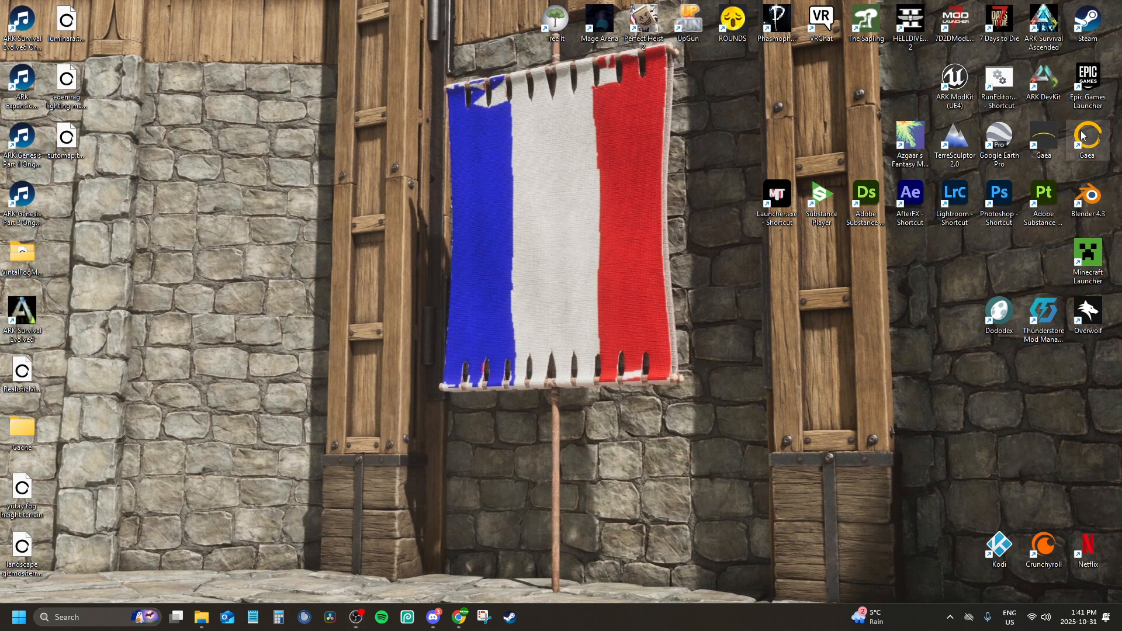
{"action": "double_click", "coordinate": [1081, 135]}
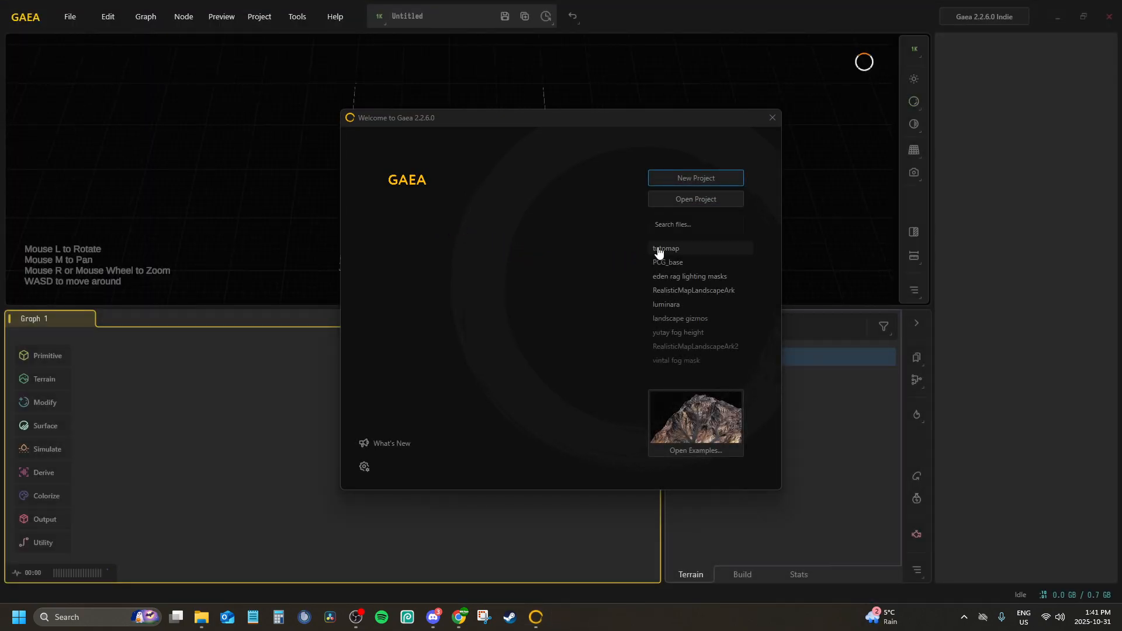
Open the tutomap project and compare the previews of the TutoMap_FogMap and RGBMerge nodes
{"action": "left_click", "coordinate": [669, 248]}
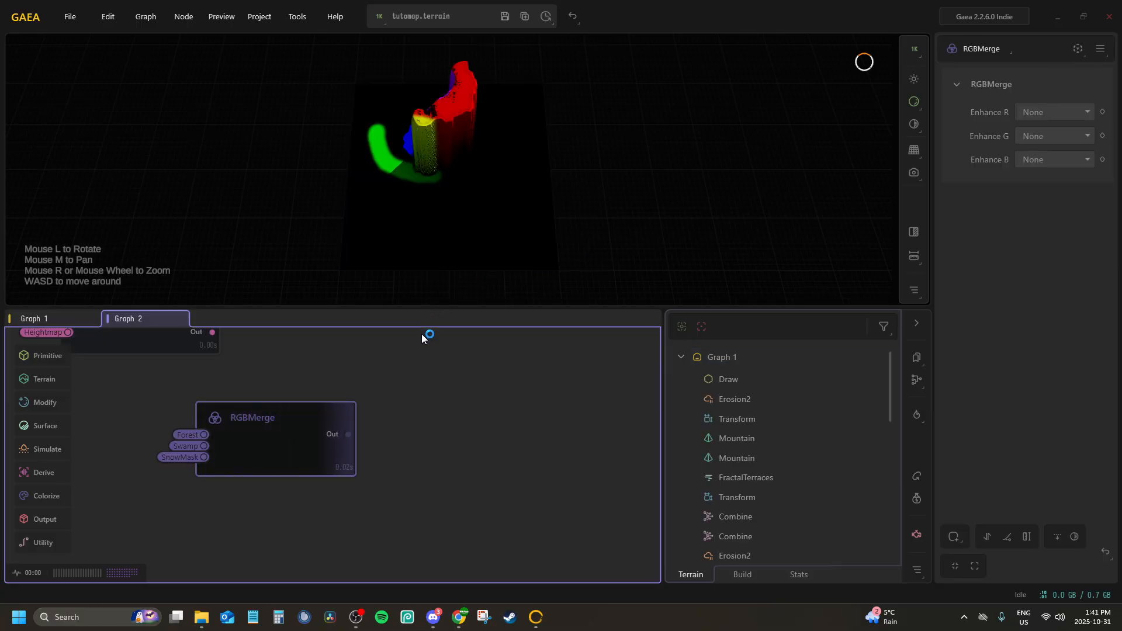
{"action": "left_click", "coordinate": [425, 397]}
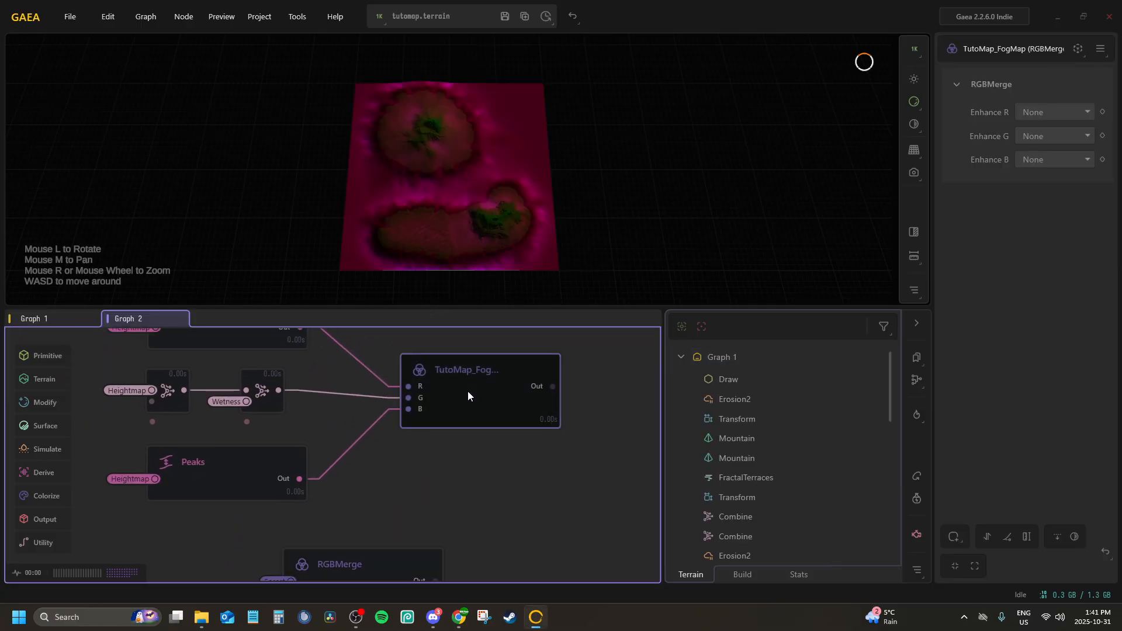
{"action": "left_click_drag", "start_coordinate": [406, 163], "coordinate": [402, 233]}
{"action": "left_click", "coordinate": [367, 566]}
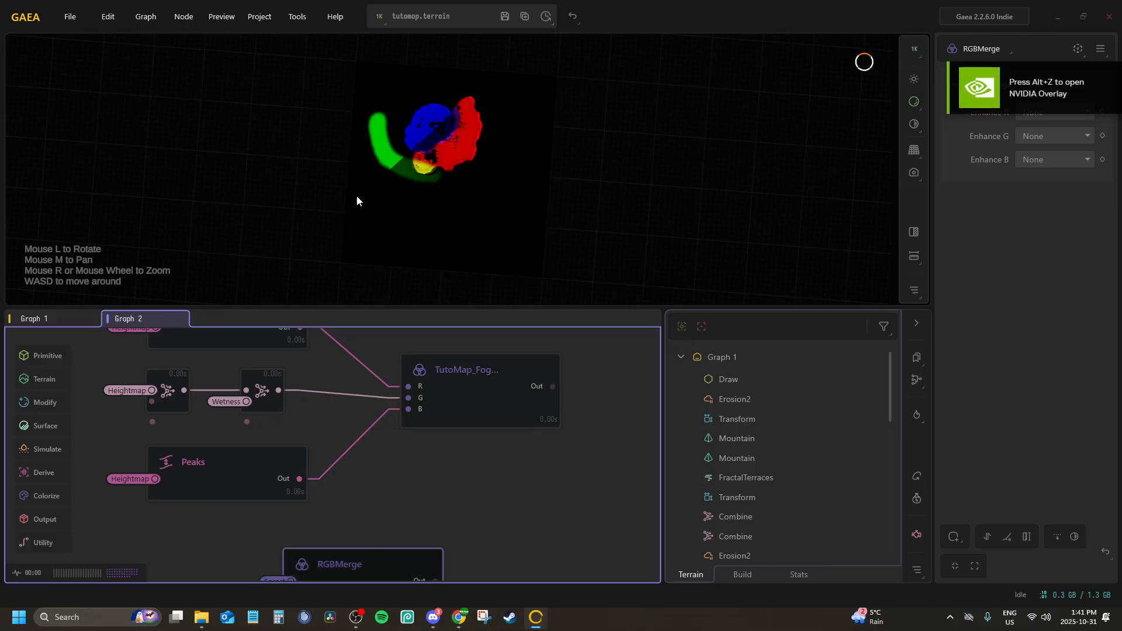
{"action": "left_click_drag", "start_coordinate": [355, 194], "coordinate": [399, 116]}
Show the 2D map beside the 3D viewport and inspect the RGBMerge output in both
{"action": "left_click", "coordinate": [914, 233]}
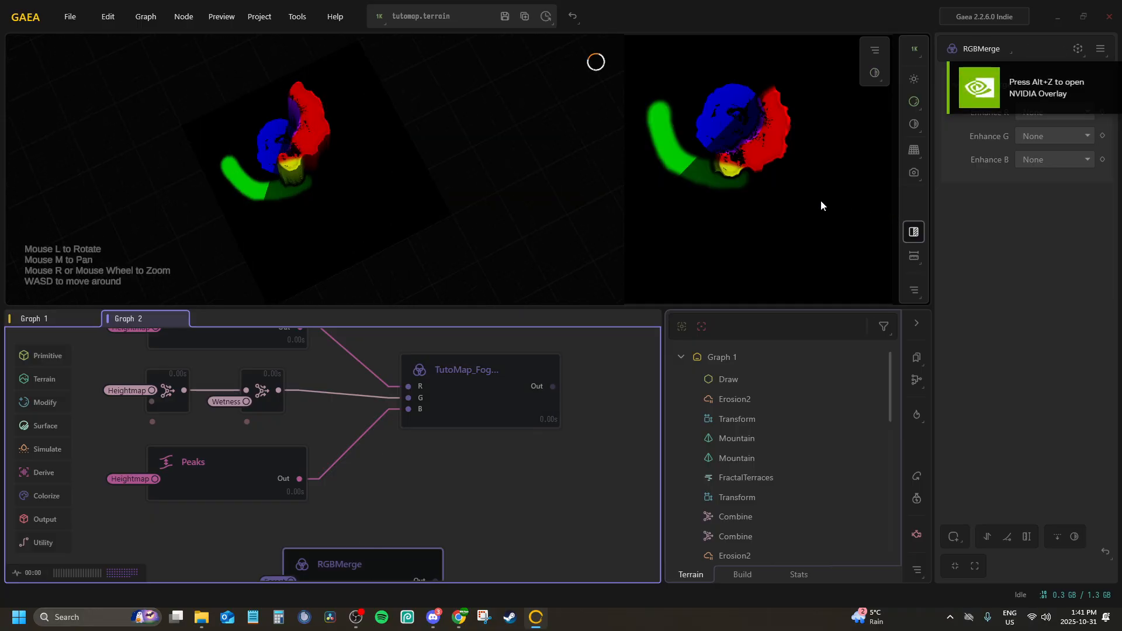
{"action": "left_click_drag", "start_coordinate": [399, 286], "coordinate": [370, 234]}
{"action": "scroll", "coordinate": [357, 143], "scroll_direction": "up", "scroll_amount": 5}
{"action": "scroll", "coordinate": [382, 408], "scroll_direction": "down", "scroll_amount": 5}
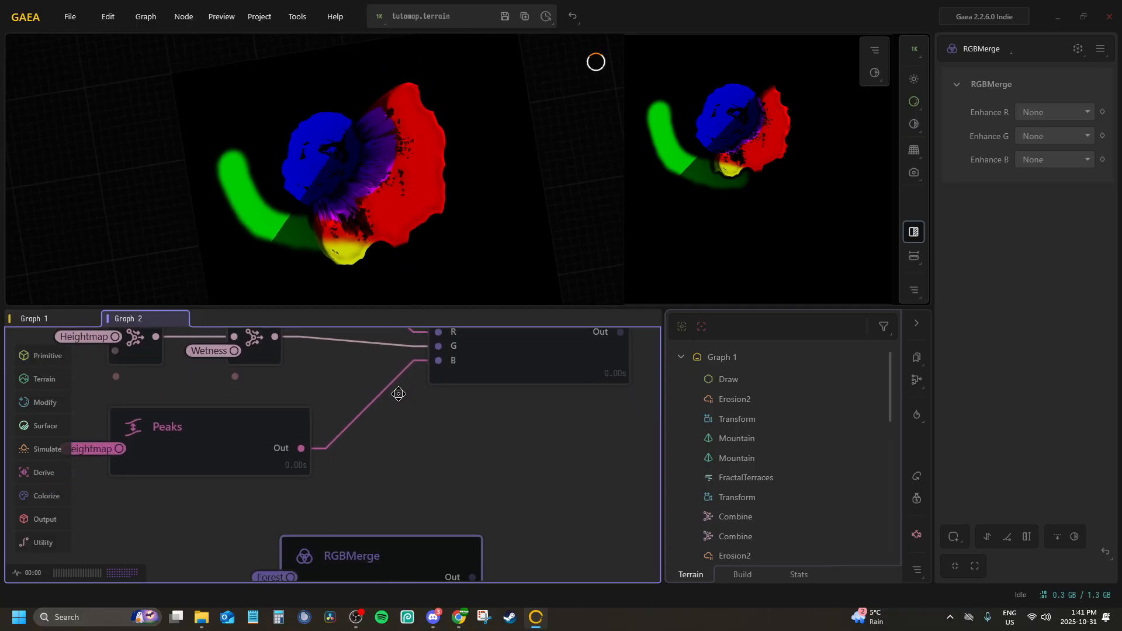
{"action": "middle_click_drag", "start_coordinate": [396, 393], "coordinate": [411, 325]}
{"action": "scroll", "coordinate": [420, 376], "scroll_direction": "up", "scroll_amount": 4}
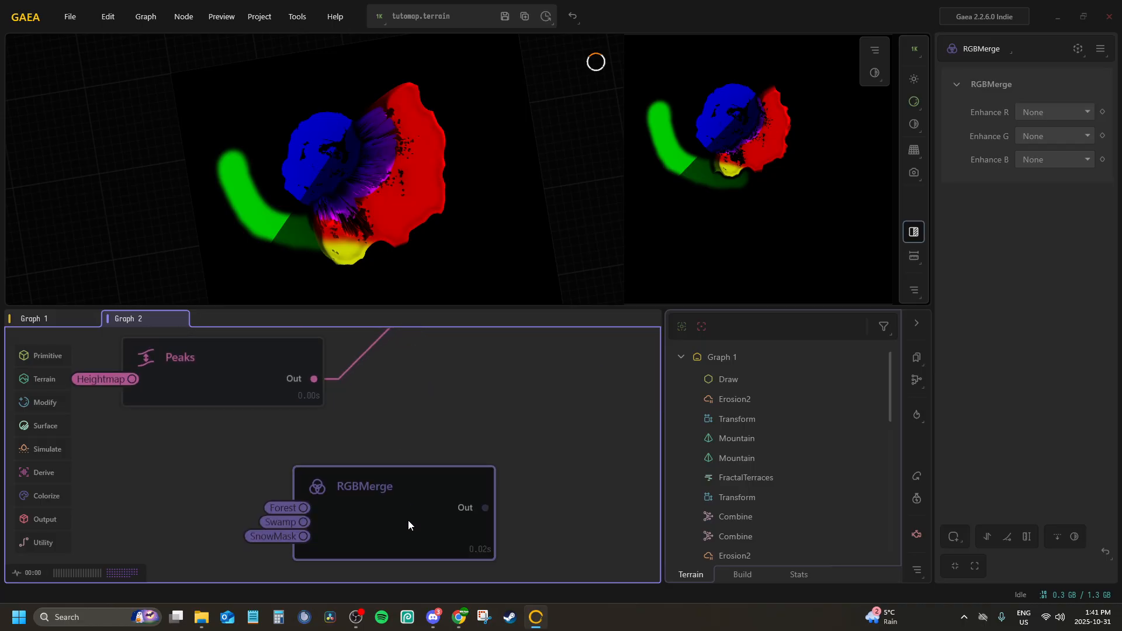
{"action": "scroll", "coordinate": [408, 520], "scroll_direction": "down", "scroll_amount": 5}
{"action": "middle_click_drag", "start_coordinate": [408, 520], "coordinate": [410, 395]}
{"action": "scroll", "coordinate": [410, 395], "scroll_direction": "up", "scroll_amount": 4}
{"action": "scroll", "coordinate": [403, 408], "scroll_direction": "up", "scroll_amount": 2}
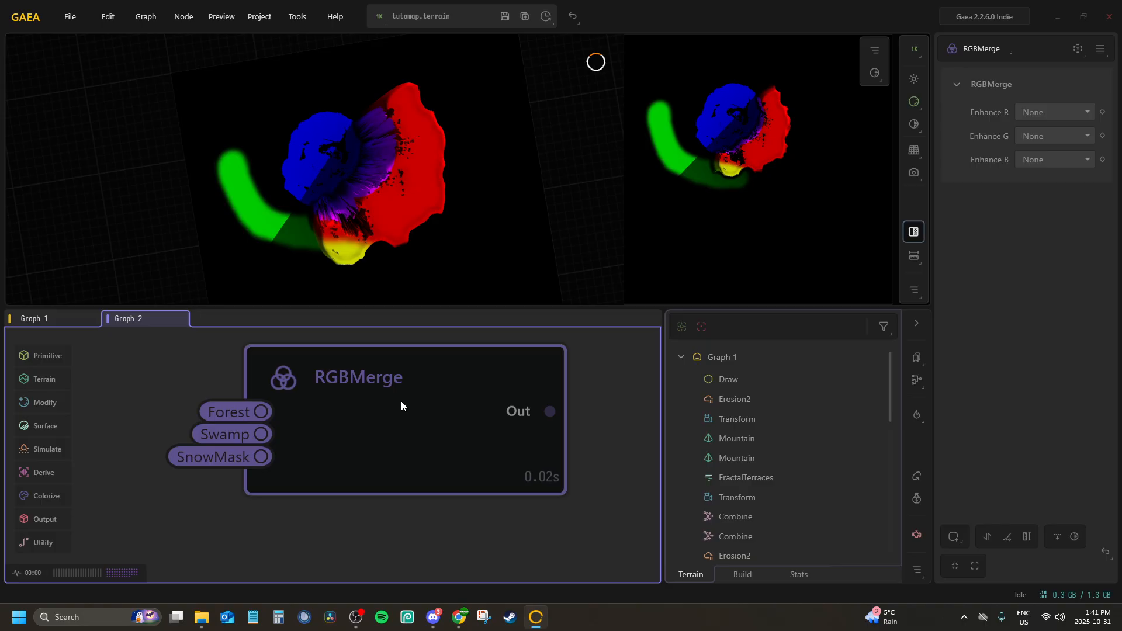
{"action": "scroll", "coordinate": [401, 401], "scroll_direction": "down", "scroll_amount": 1}
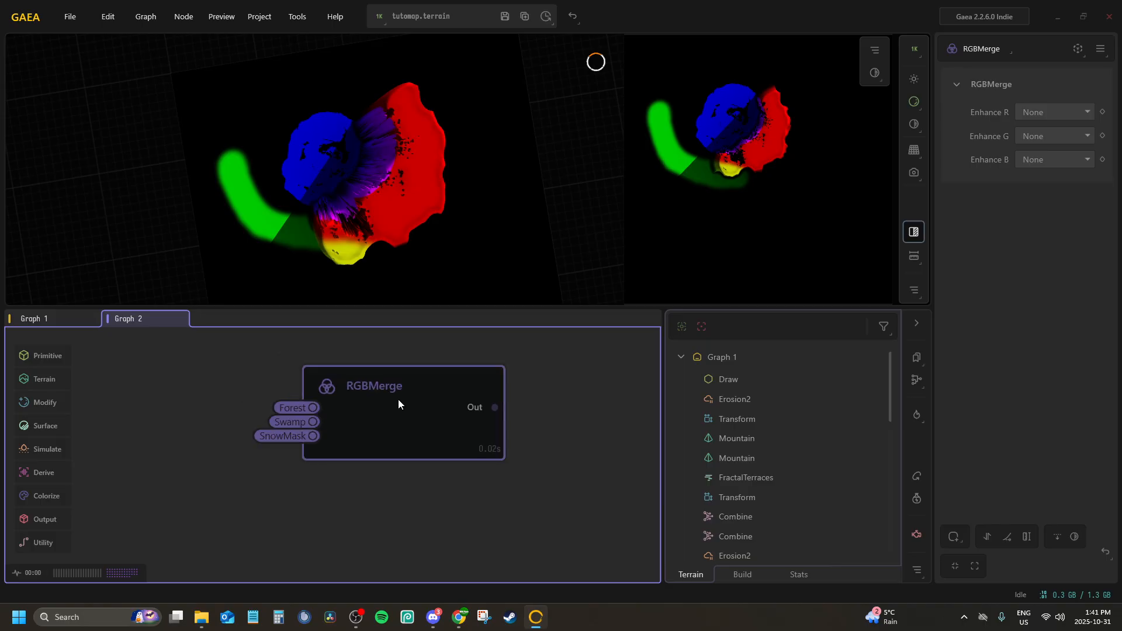
{"action": "double_click", "coordinate": [399, 403]}
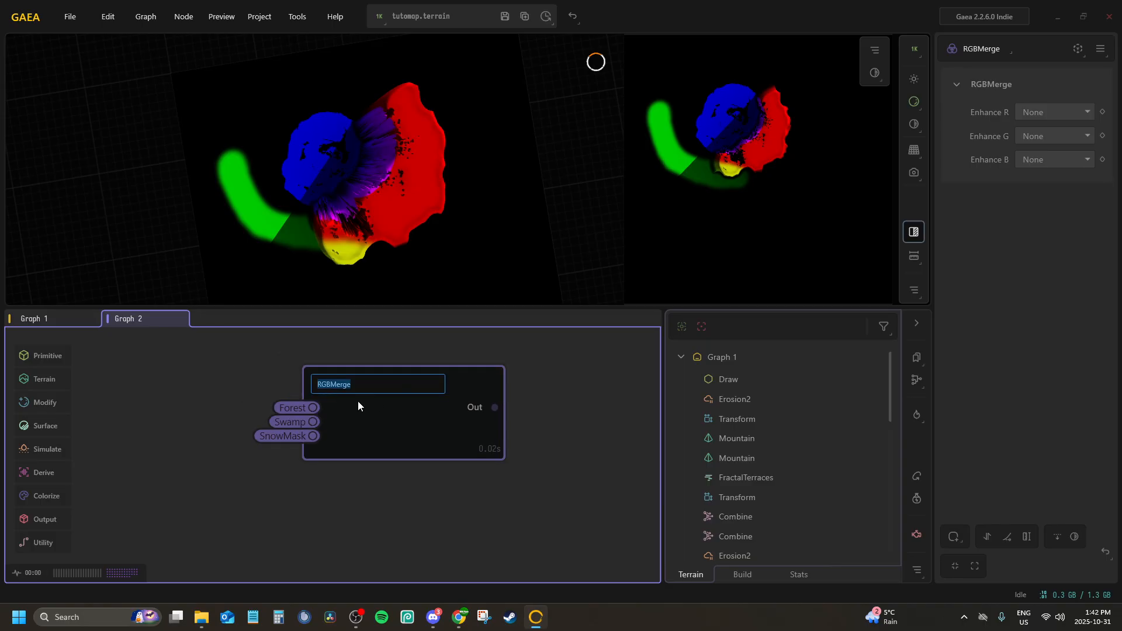
{"action": "left_click", "coordinate": [314, 527]}
Add a Splat node directly below the RGBMerge node in Graph 2
{"action": "middle_click_drag", "start_coordinate": [314, 527], "coordinate": [356, 432]}
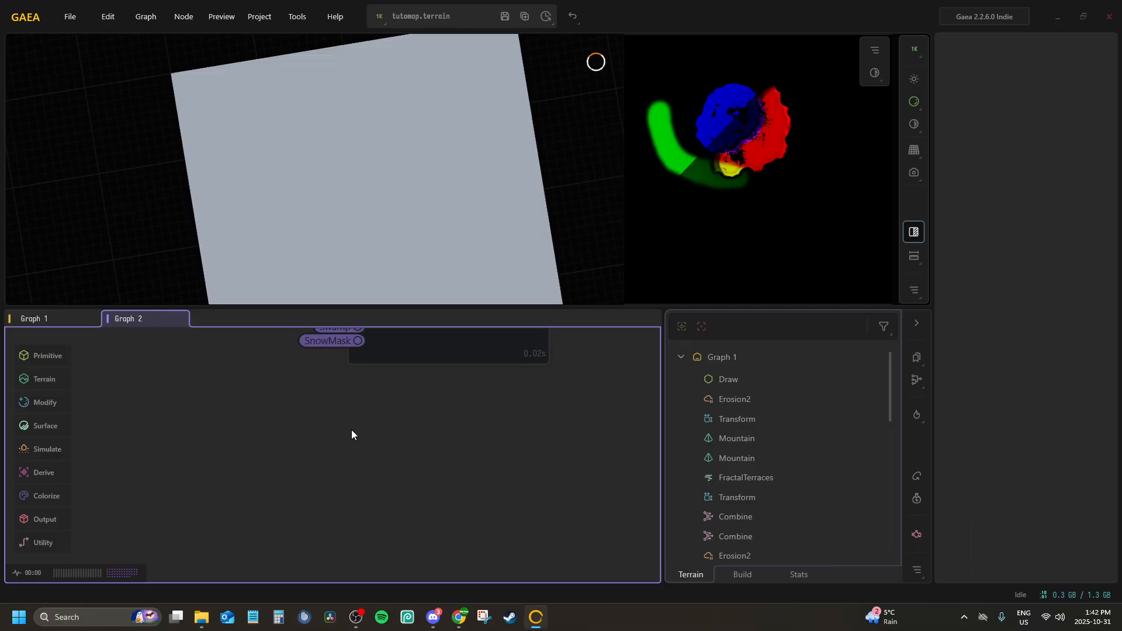
{"action": "key", "text": "Tab"}
{"action": "type", "text": "s"}
{"action": "key", "text": "BackSpace"}
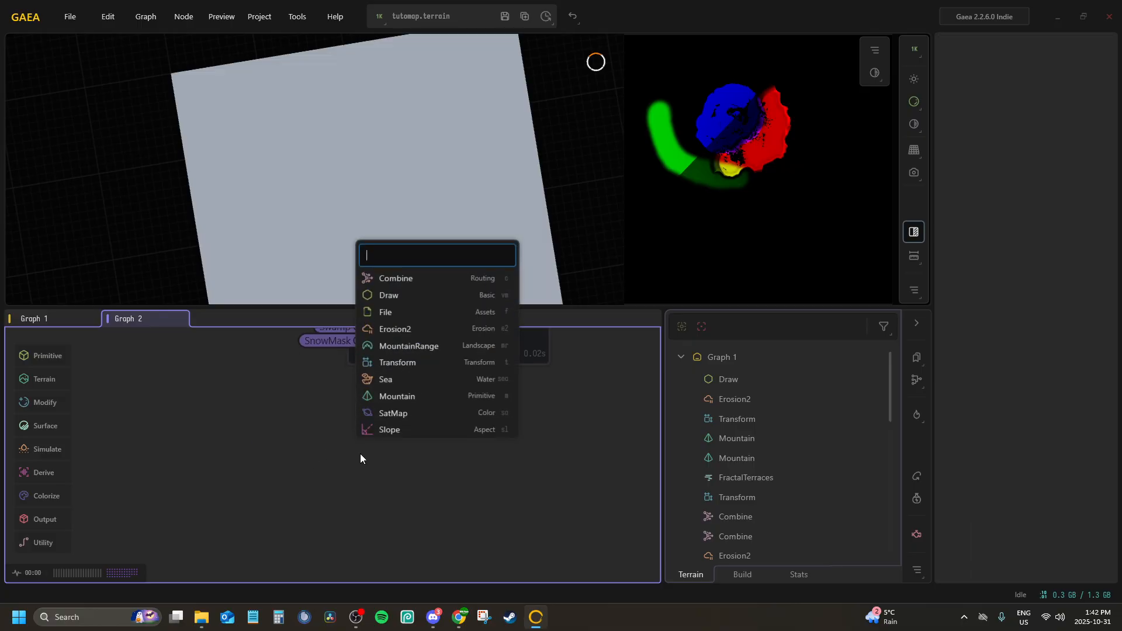
{"action": "type", "text": "splat"}
{"action": "key", "text": "Return"}
{"action": "left_click_drag", "start_coordinate": [360, 453], "coordinate": [387, 395]}
Connect the Splat node's In port to the Forest portal and In2 to the Swamp portal
{"action": "key", "text": "p"}
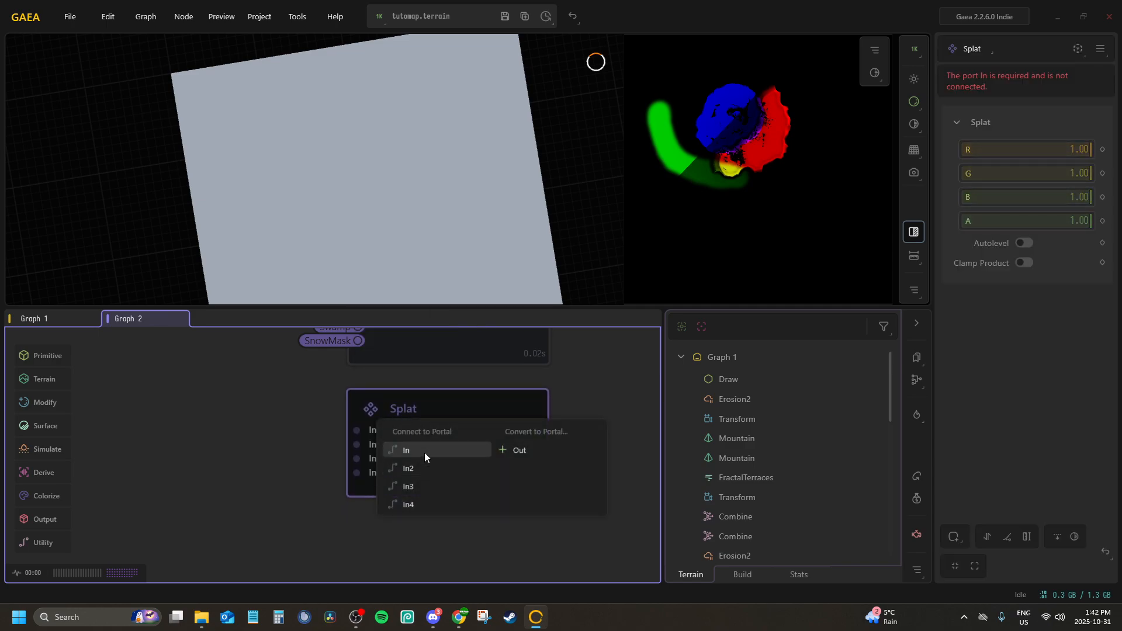
{"action": "left_click", "coordinate": [424, 453]}
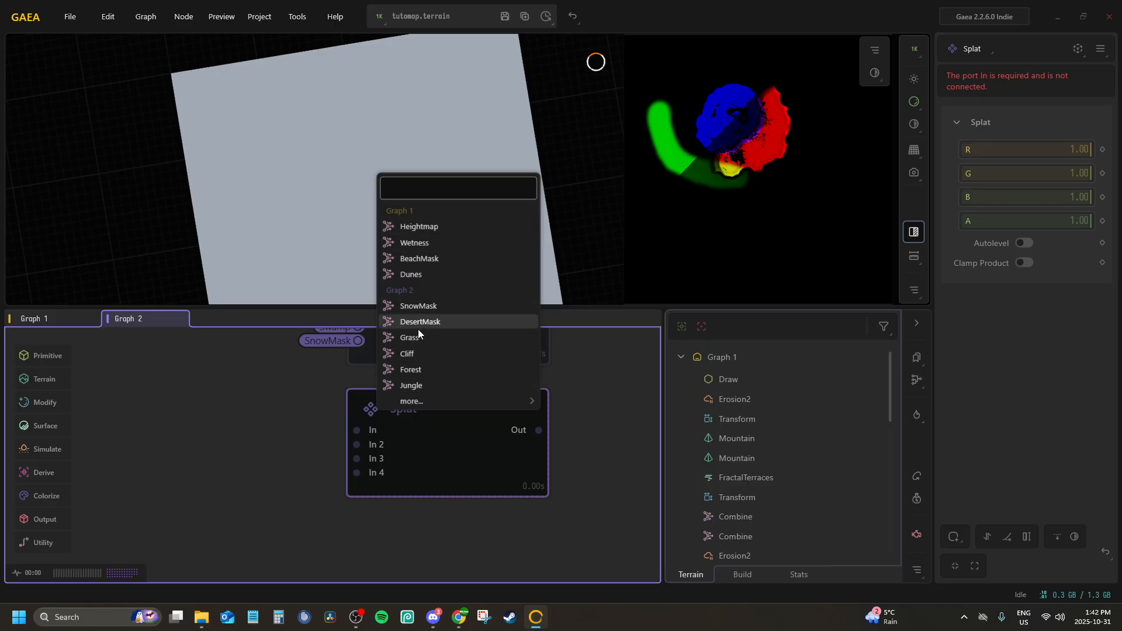
{"action": "left_click", "coordinate": [450, 370]}
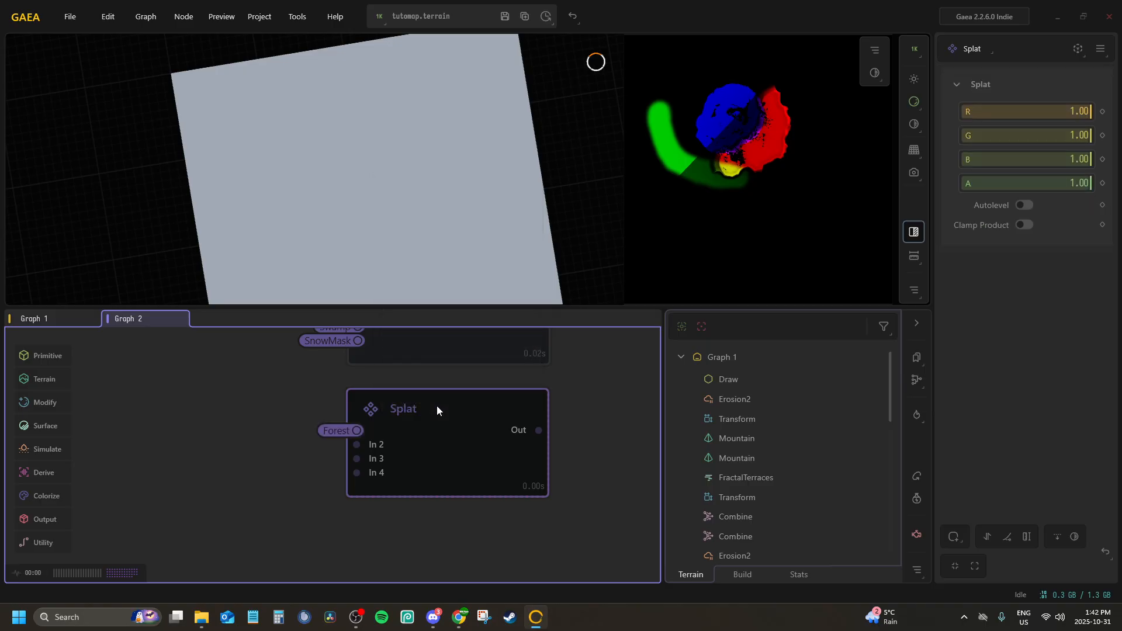
{"action": "key", "text": "p"}
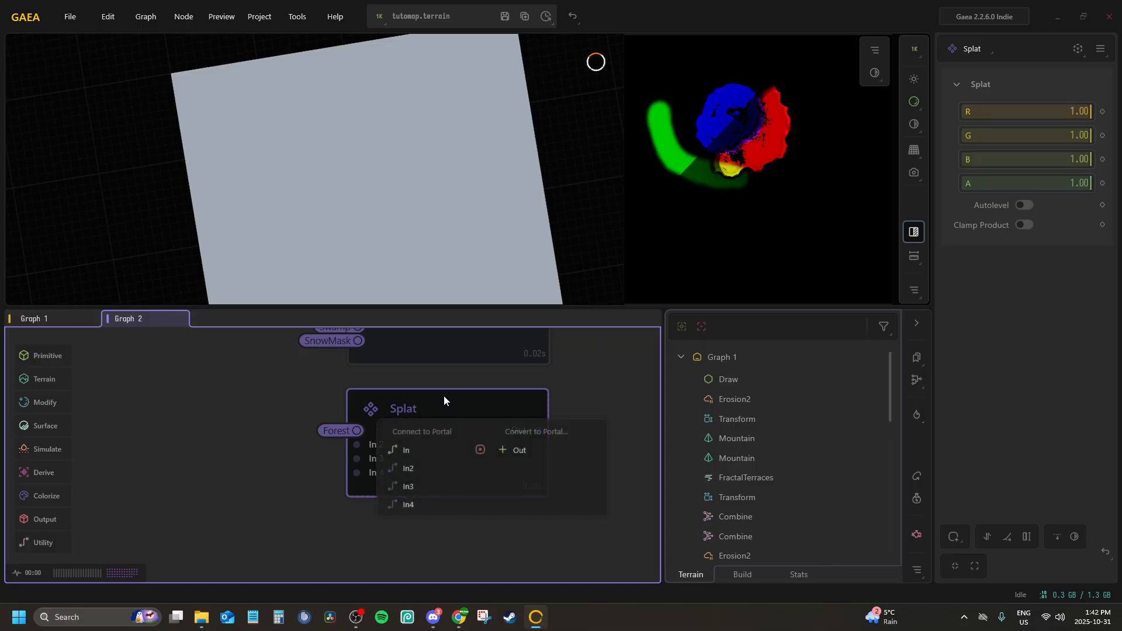
{"action": "left_click", "coordinate": [420, 468]}
{"action": "mouse_move", "coordinate": [517, 400]}
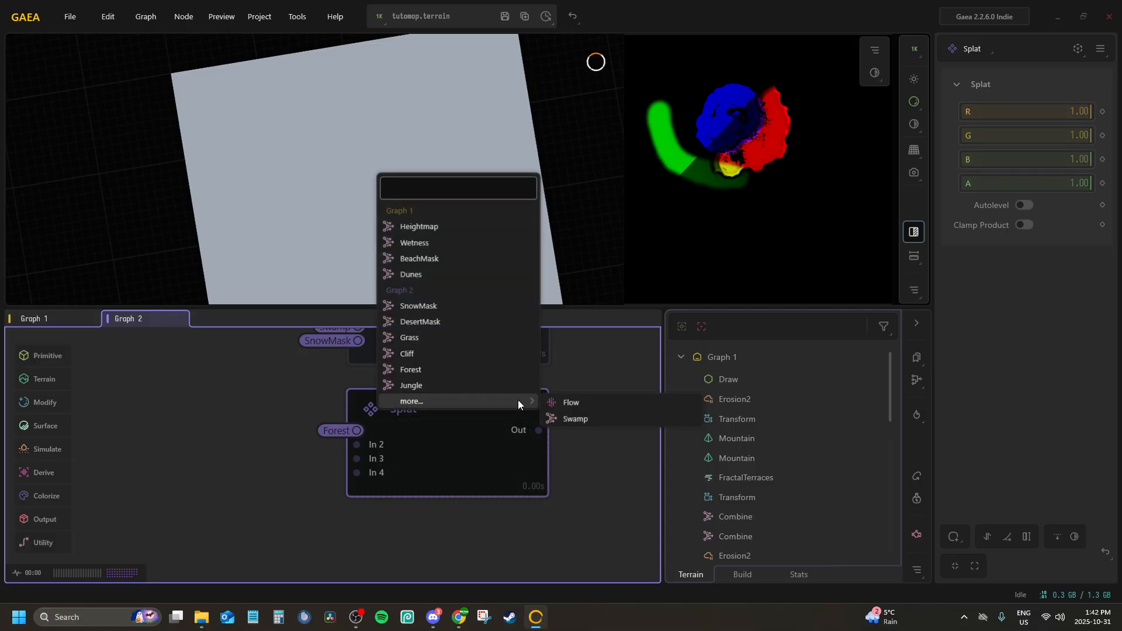
{"action": "left_click", "coordinate": [587, 420]}
Connect the Splat node's In3 port to the SnowMask portal and In4 to the BeachMask portal
{"action": "key", "text": "p"}
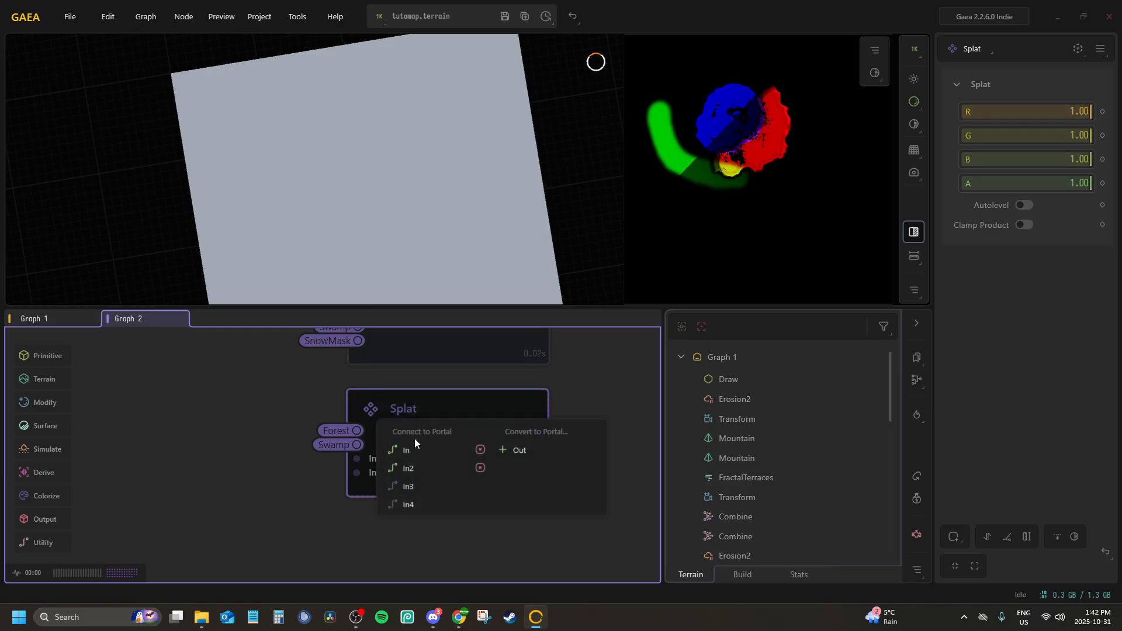
{"action": "left_click", "coordinate": [428, 485]}
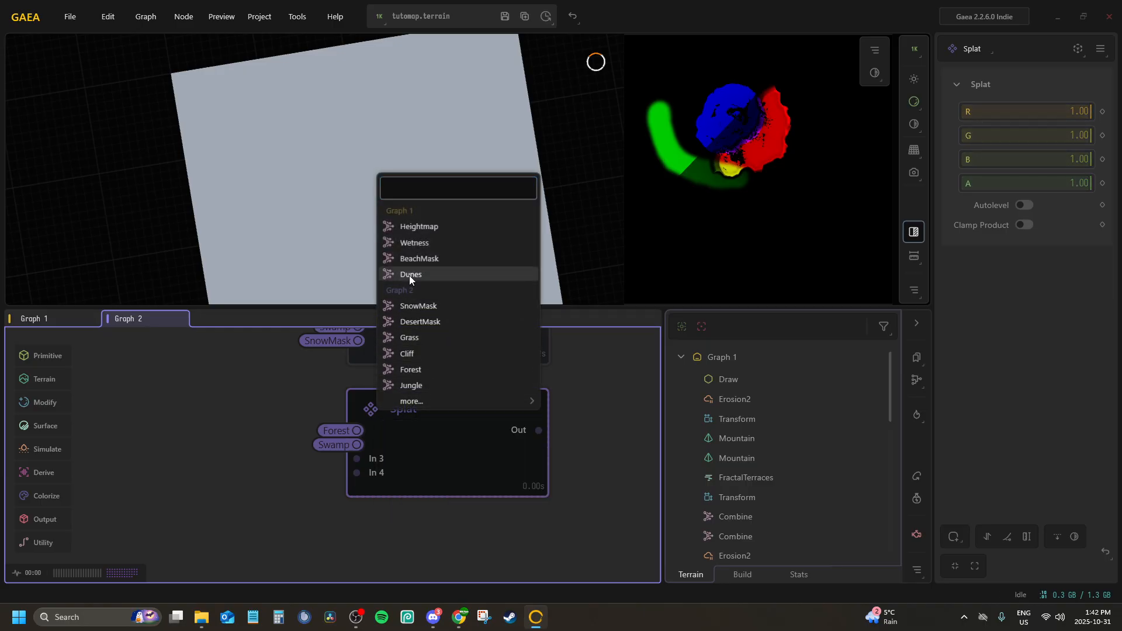
{"action": "left_click", "coordinate": [419, 305]}
{"action": "key", "text": "p"}
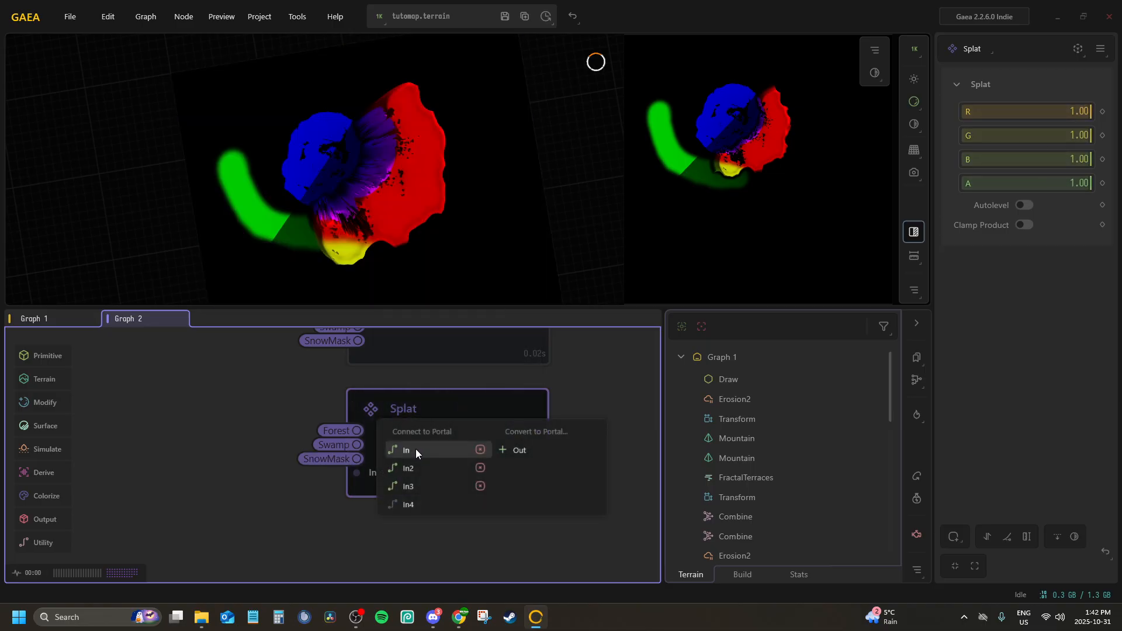
{"action": "left_click", "coordinate": [423, 503]}
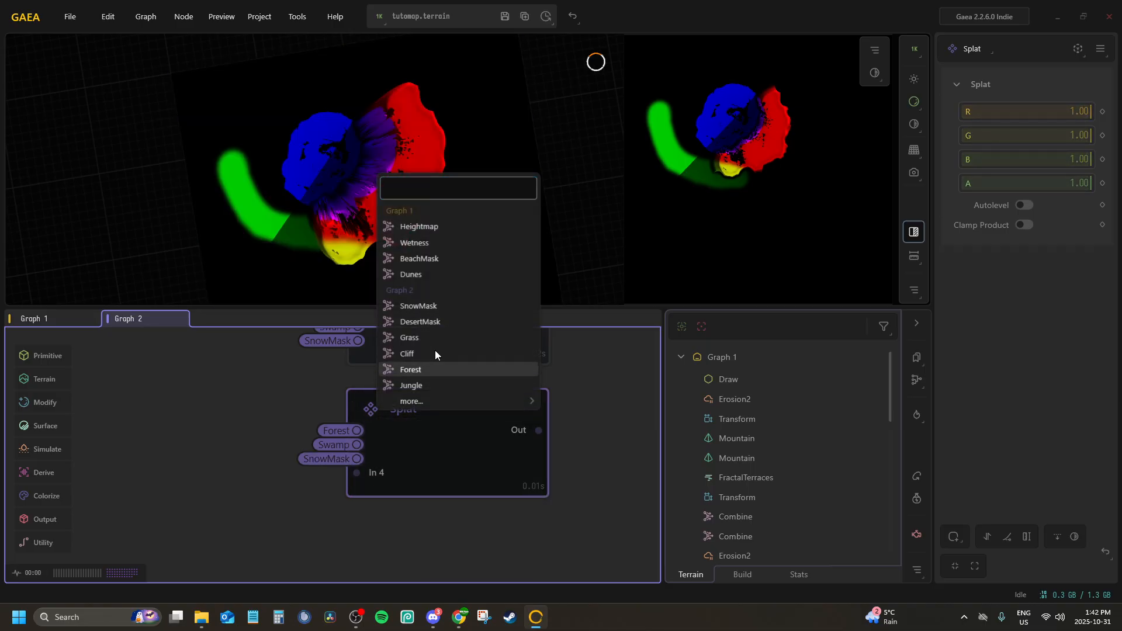
{"action": "left_click", "coordinate": [419, 258]}
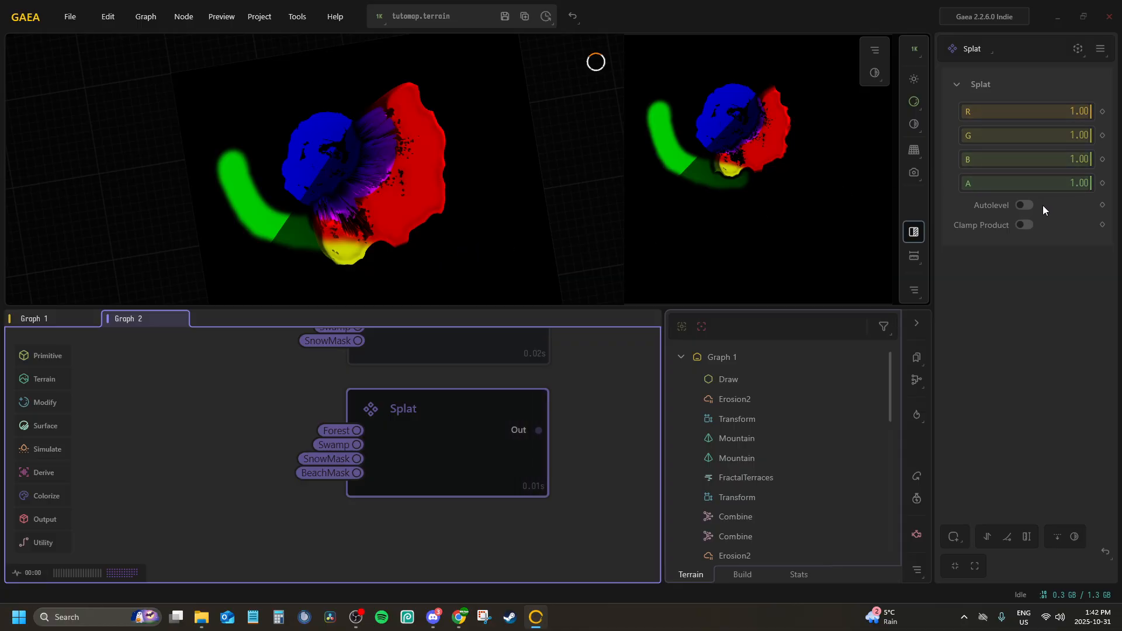
Set the Splat node's A value to 0.00 and compare its output with the RGBMerge node's
{"action": "left_click_drag", "start_coordinate": [1089, 185], "coordinate": [883, 180]}
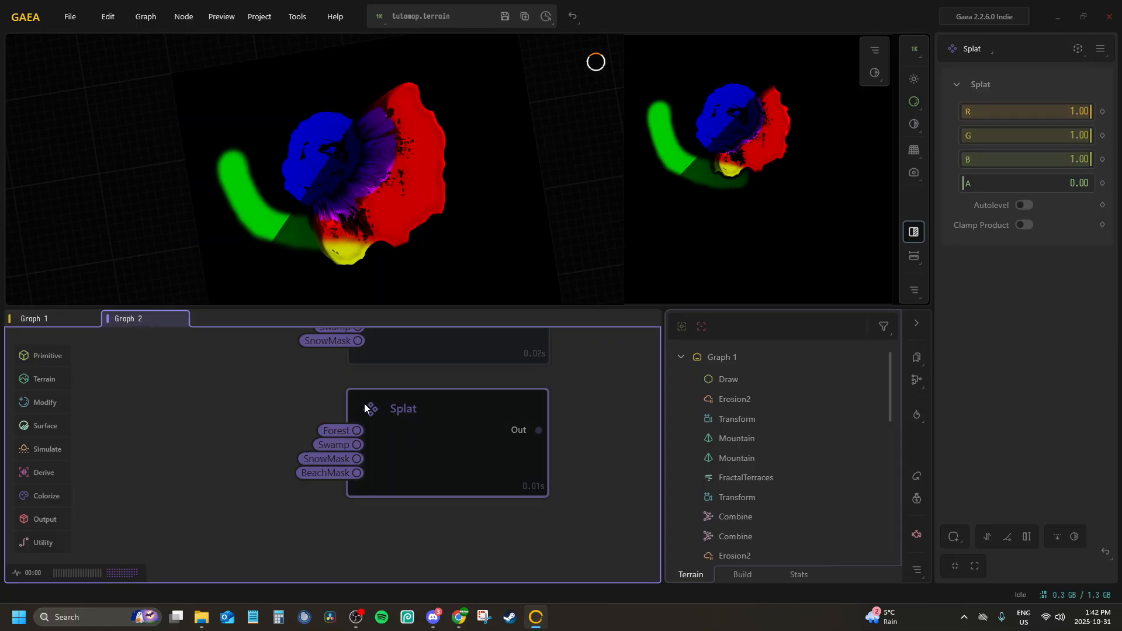
{"action": "scroll", "coordinate": [363, 403], "scroll_direction": "down", "scroll_amount": 2}
{"action": "left_click", "coordinate": [412, 372]}
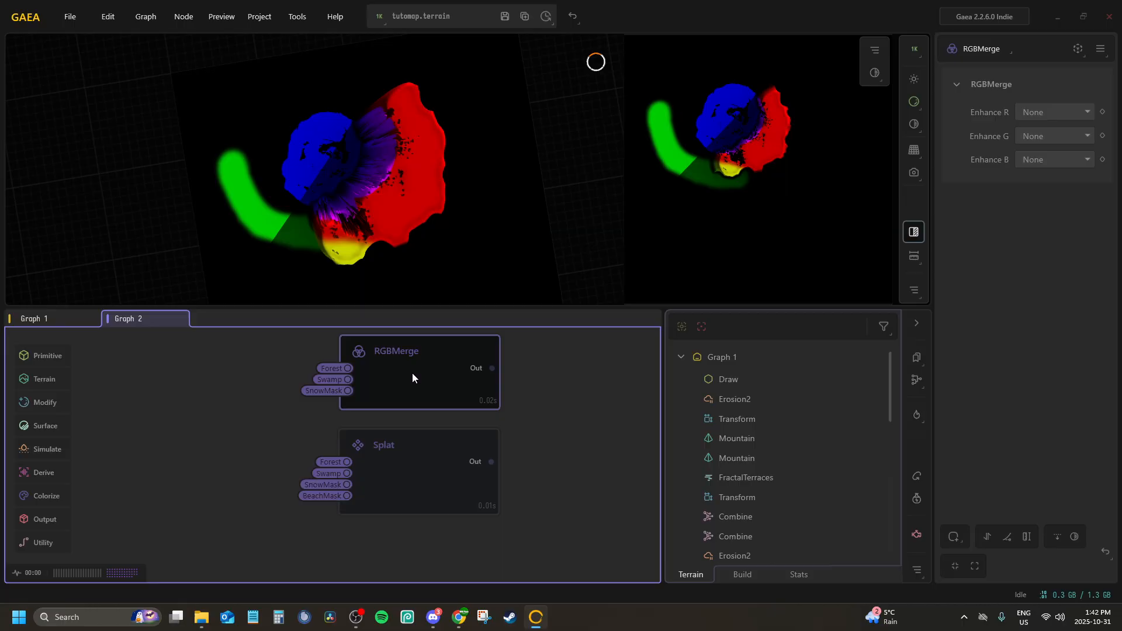
{"action": "left_click", "coordinate": [412, 476]}
{"action": "scroll", "coordinate": [466, 423], "scroll_direction": "up", "scroll_amount": 2}
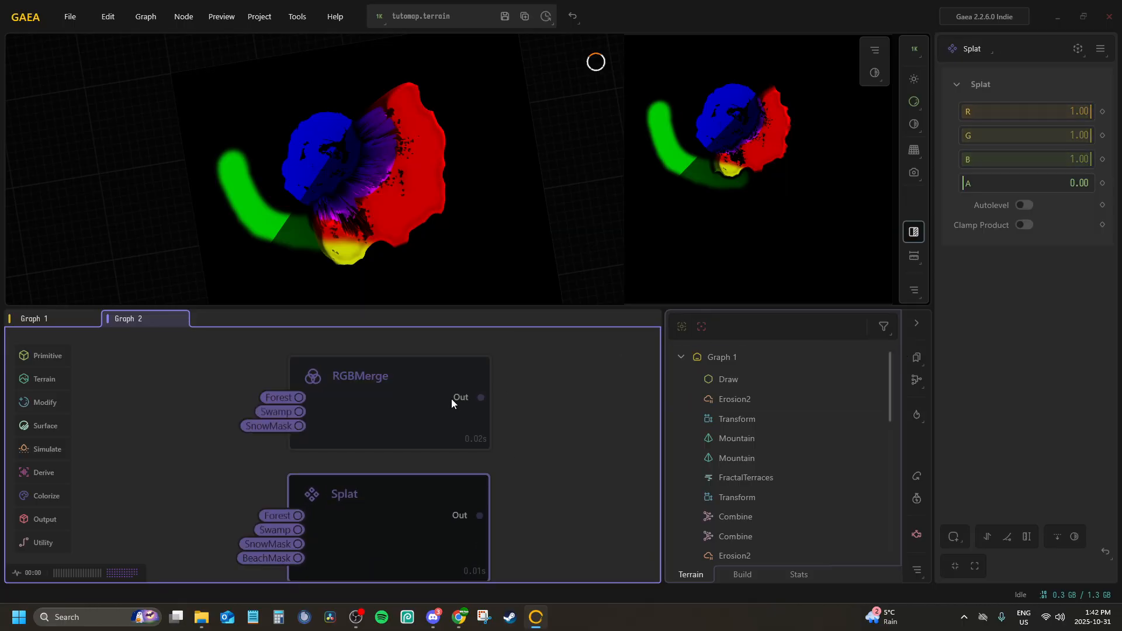
Delete the RGBMerge node fed by Forest, Swamp and SnowMask and move the Splat node into its place
{"action": "left_click", "coordinate": [394, 395]}
{"action": "scroll", "coordinate": [386, 402], "scroll_direction": "down", "scroll_amount": 3}
{"action": "middle_click_drag", "start_coordinate": [386, 402], "coordinate": [380, 432]}
{"action": "scroll", "coordinate": [387, 440], "scroll_direction": "down", "scroll_amount": 2}
{"action": "scroll", "coordinate": [381, 440], "scroll_direction": "up", "scroll_amount": 2}
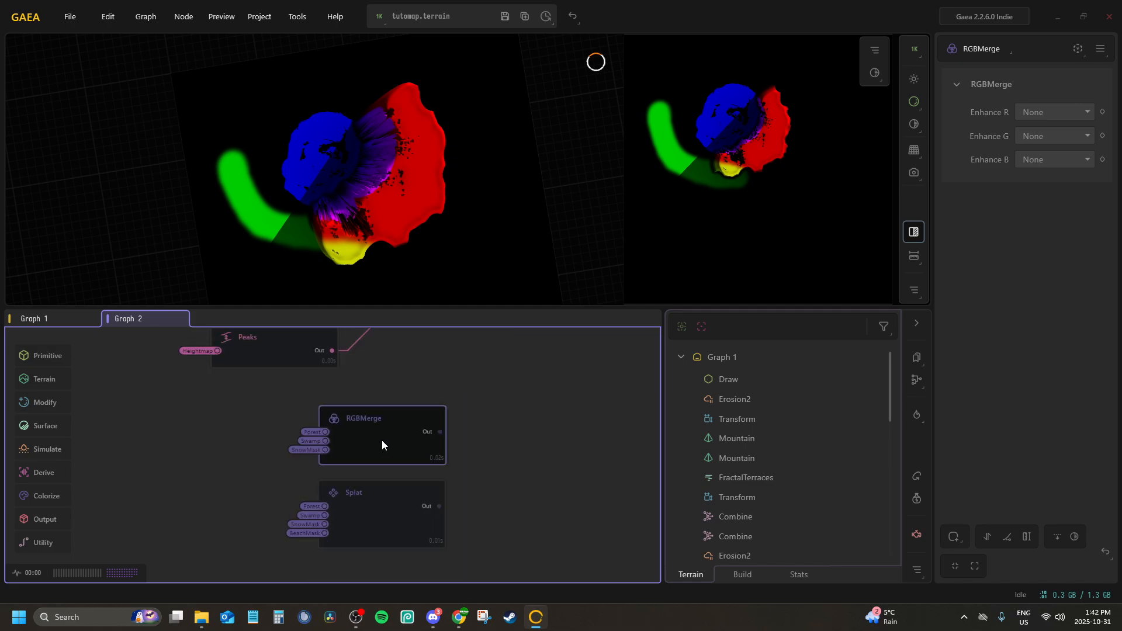
{"action": "key", "text": "Delete"}
{"action": "left_click_drag", "start_coordinate": [365, 502], "coordinate": [374, 423]}
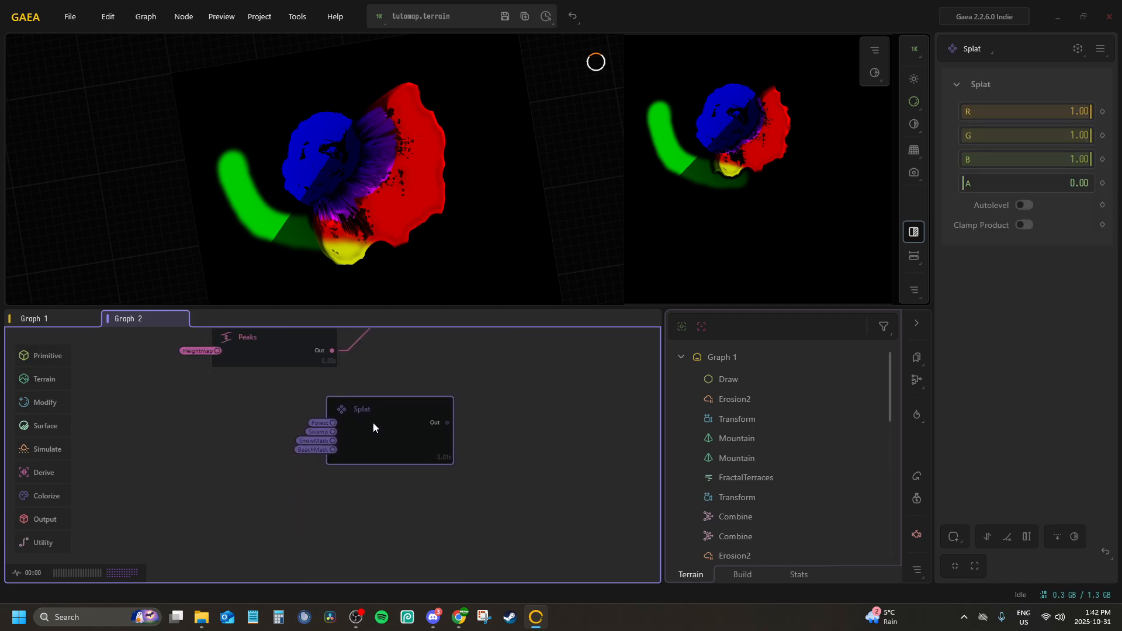
Rename the Splat node as TutoMap_WaterBiomeMask
{"action": "double_click", "coordinate": [373, 422]}
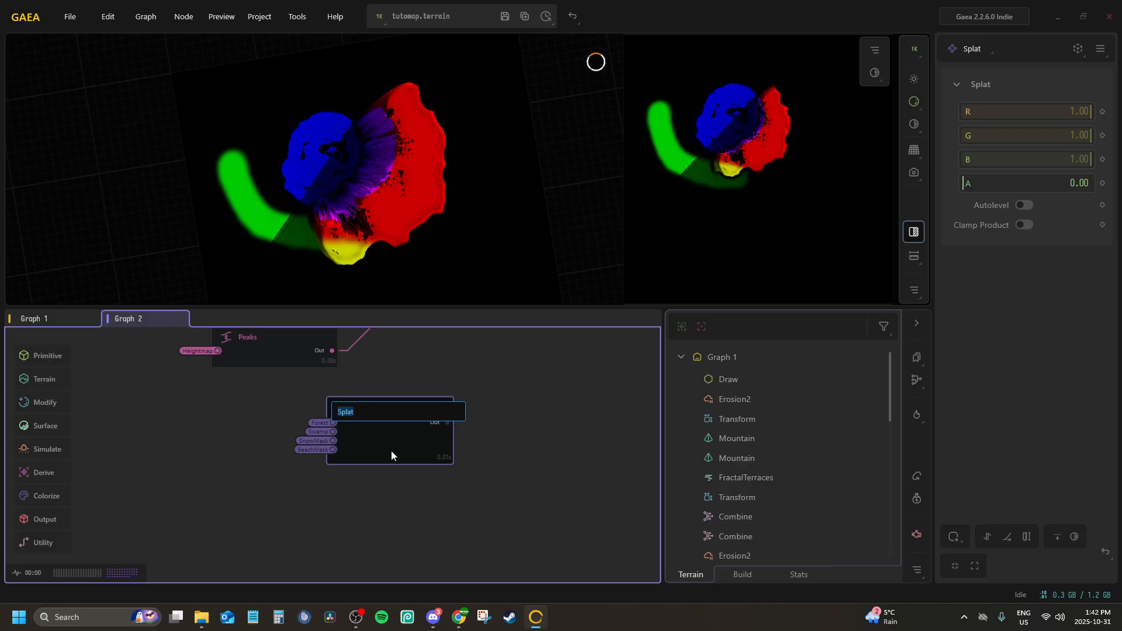
{"action": "type", "text": "TutoMap_WaterBiomeMask"}
{"action": "key", "text": "Return"}
Position the TutoMap_WaterBiomeMask node directly below the Peaks node
{"action": "middle_click_drag", "start_coordinate": [394, 441], "coordinate": [474, 500]}
{"action": "scroll", "coordinate": [447, 473], "scroll_direction": "down", "scroll_amount": 2}
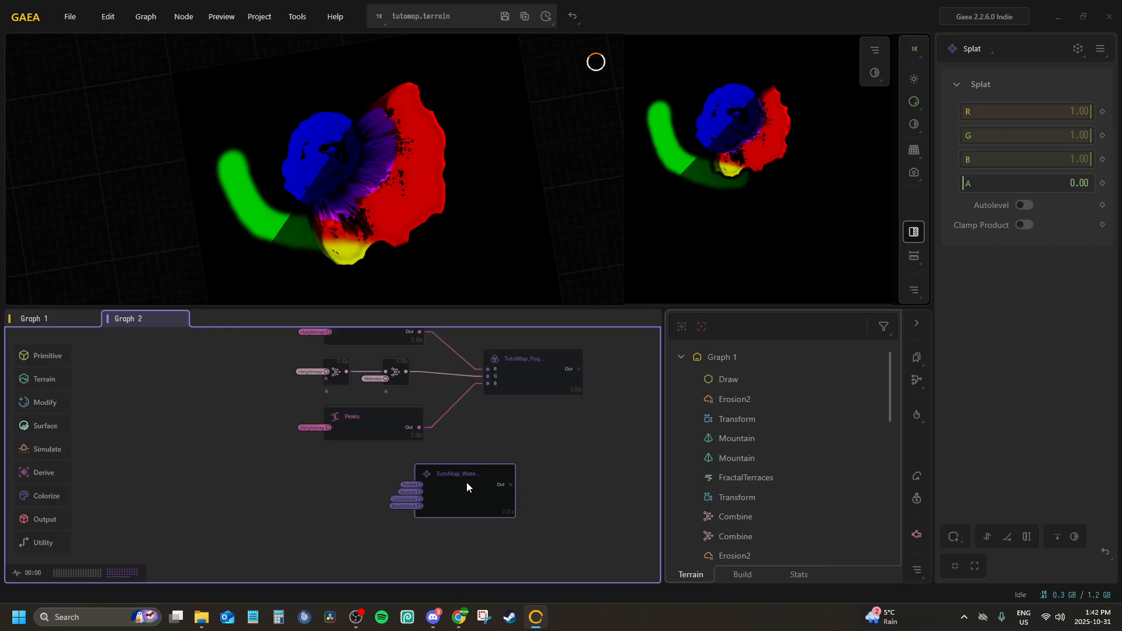
{"action": "left_click_drag", "start_coordinate": [466, 482], "coordinate": [375, 479]}
{"action": "scroll", "coordinate": [400, 504], "scroll_direction": "up", "scroll_amount": 2}
{"action": "middle_click_drag", "start_coordinate": [401, 500], "coordinate": [401, 460]}
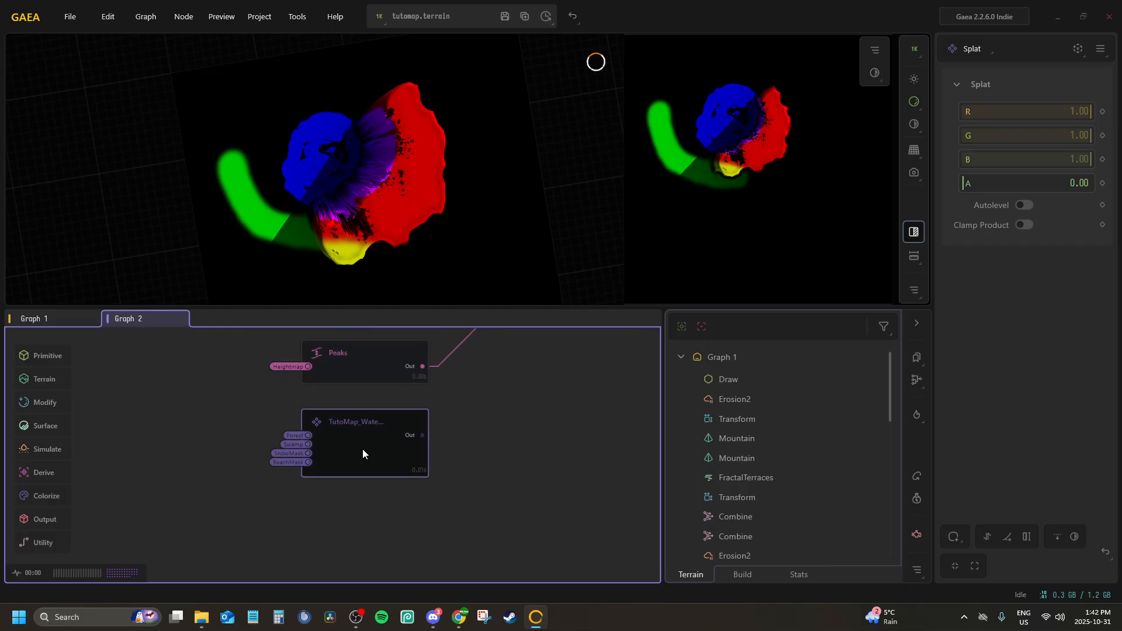
Add a new RGBMerge node and place it below the TutoMap_WaterBiomeMask node
{"action": "middle_click_drag", "start_coordinate": [342, 484], "coordinate": [348, 402]}
{"action": "left_click", "coordinate": [335, 442]}
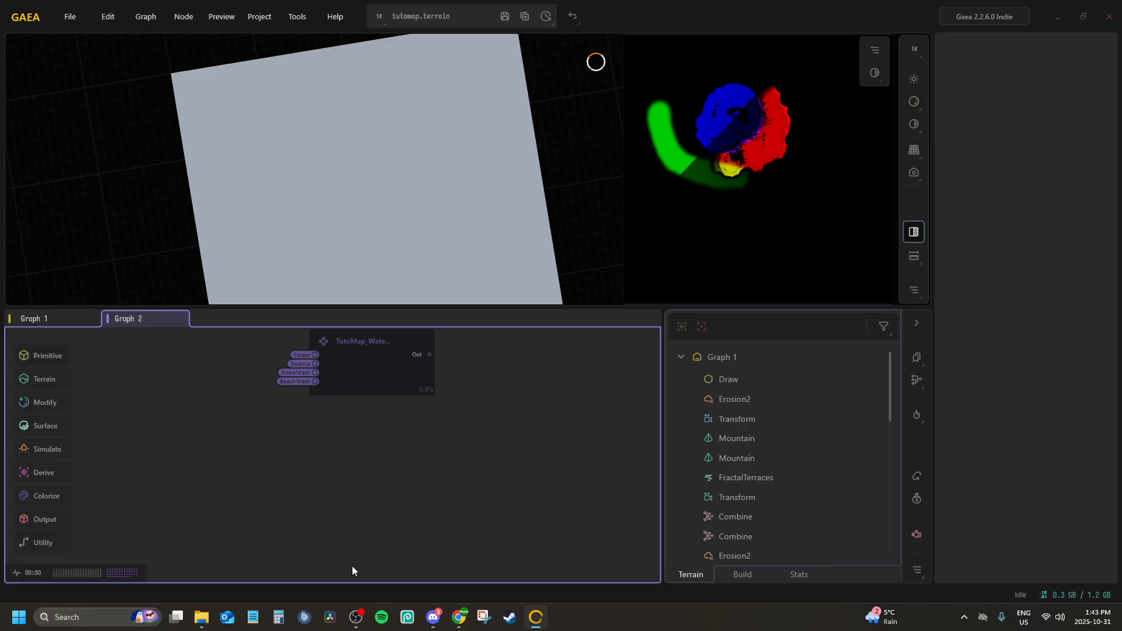
{"action": "middle_click_drag", "start_coordinate": [344, 472], "coordinate": [331, 498]}
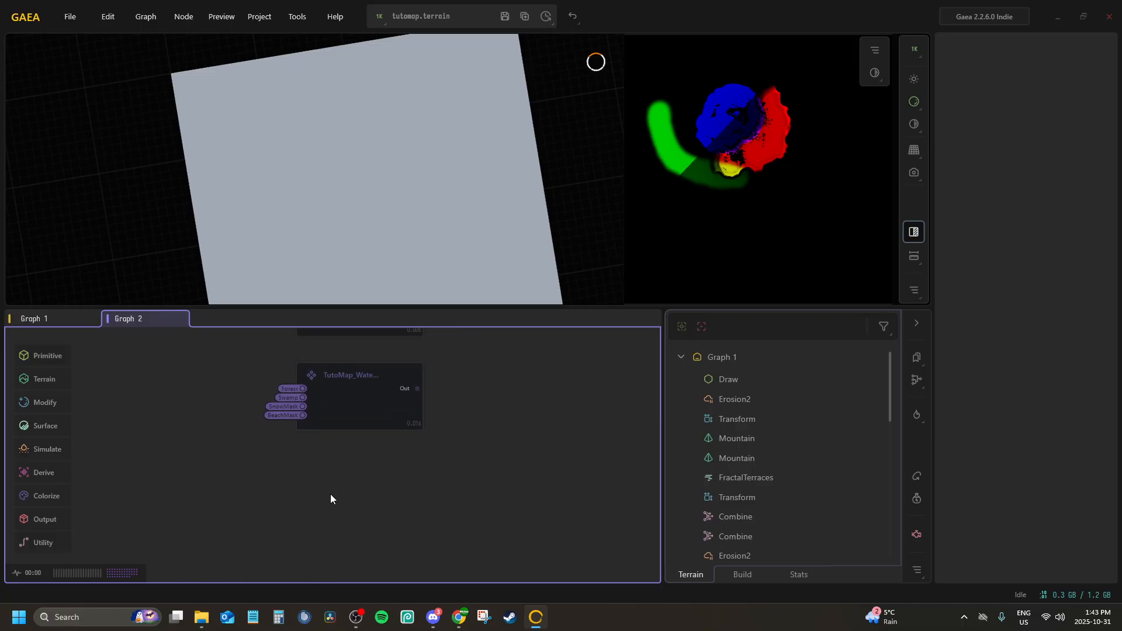
{"action": "key", "text": "Tab"}
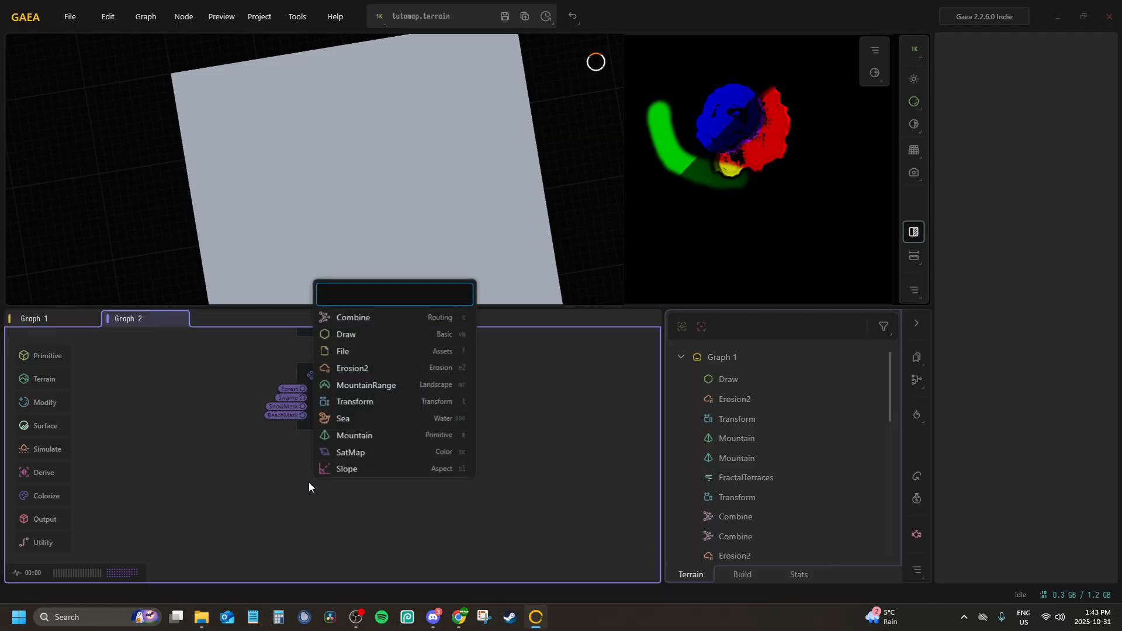
{"action": "type", "text": "ld"}
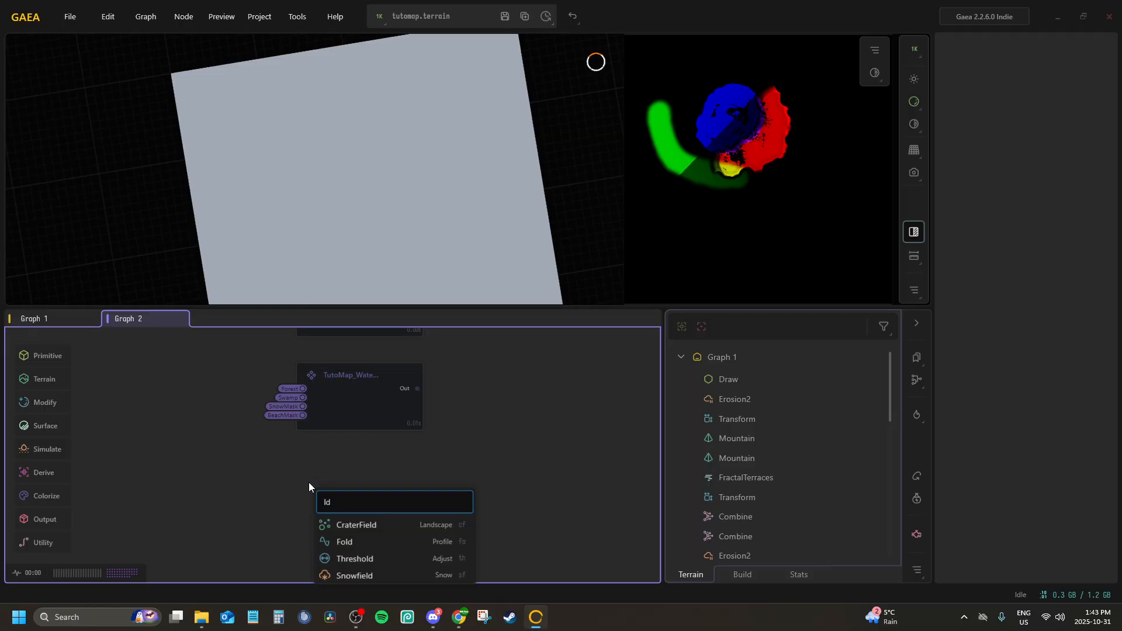
{"action": "key", "text": "BackSpace"}
{"action": "key", "text": "BackSpace"}
{"action": "type", "text": "merg"}
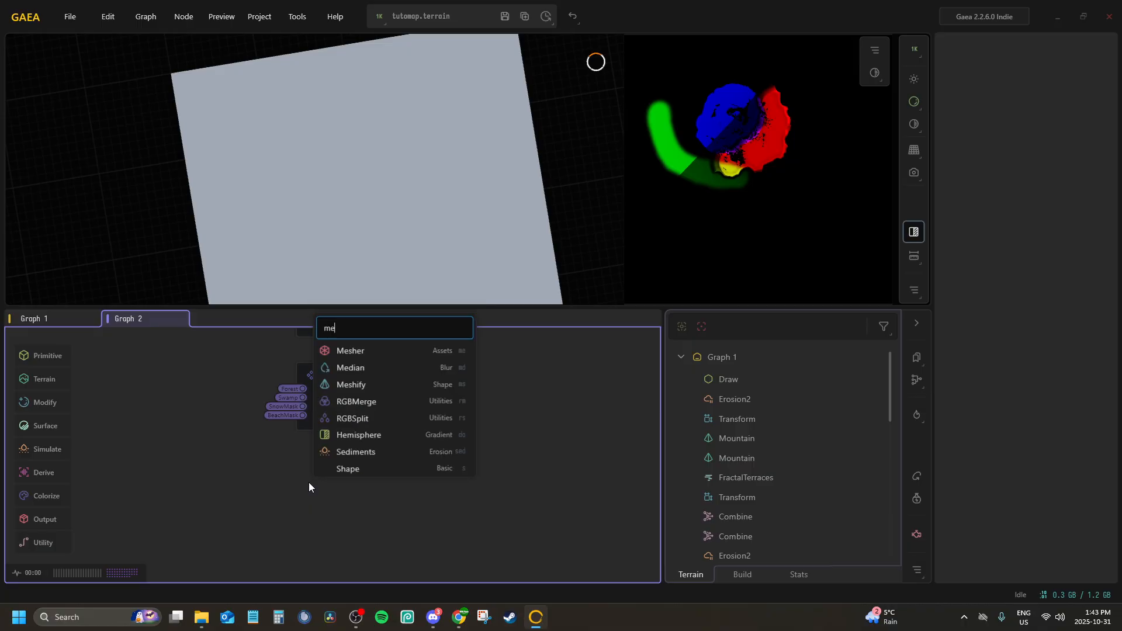
{"action": "key", "text": "Return"}
{"action": "left_click_drag", "start_coordinate": [324, 490], "coordinate": [306, 466]}
{"action": "middle_click_drag", "start_coordinate": [316, 490], "coordinate": [415, 457]}
{"action": "scroll", "coordinate": [415, 457], "scroll_direction": "up", "scroll_amount": 2}
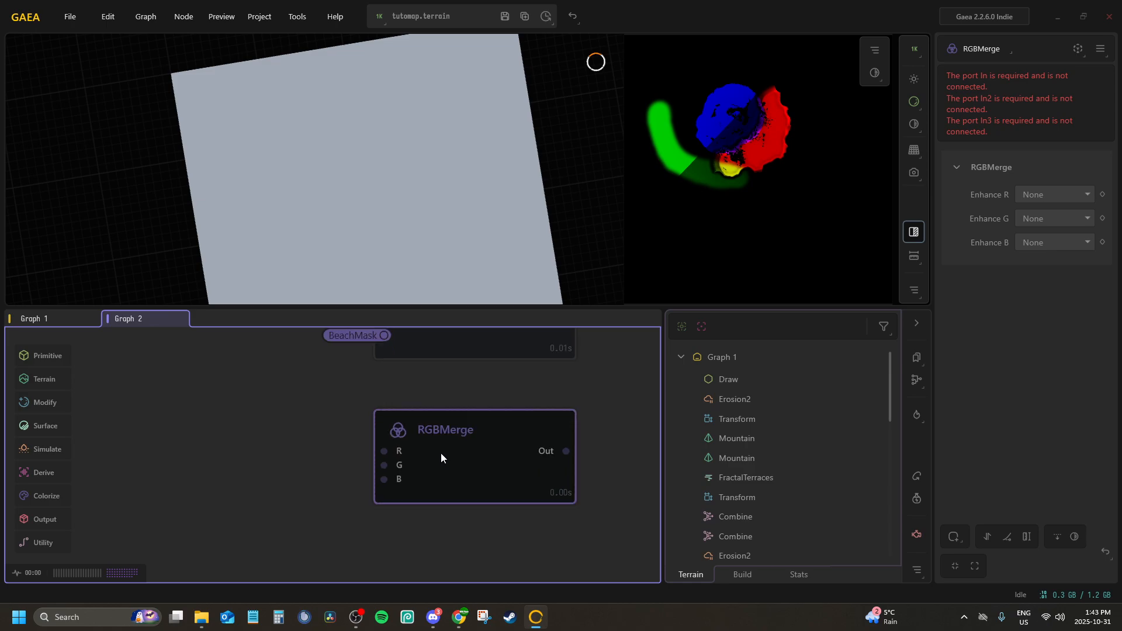
Connect the SnowMask portal to the new RGBMerge node's B input and the BeachMask portal to its R input
{"action": "right_click", "coordinate": [441, 453]}
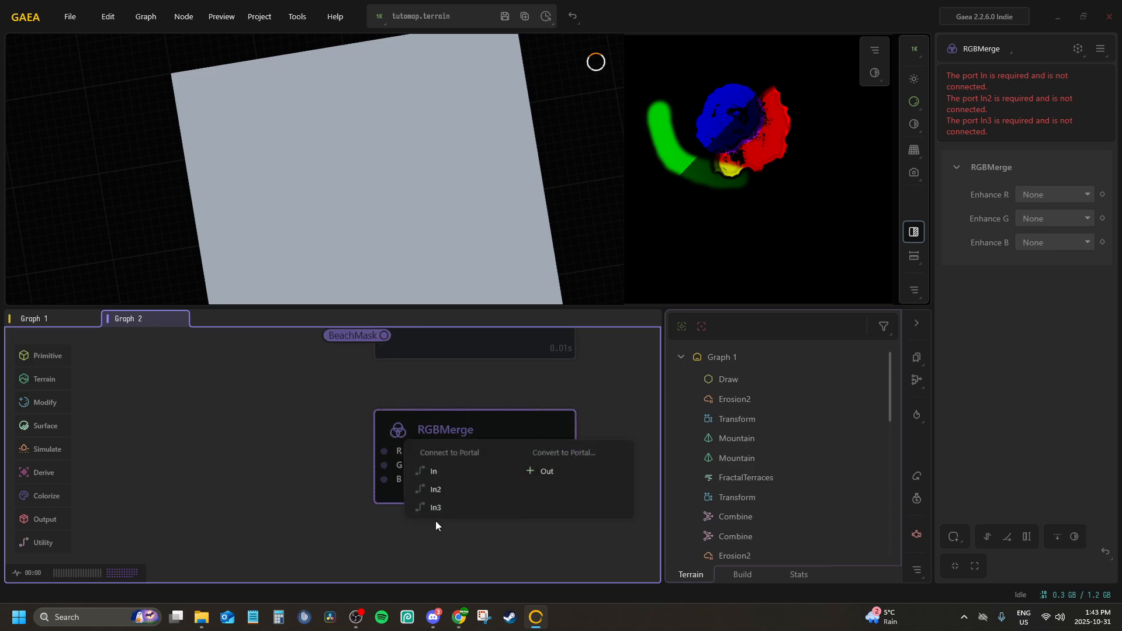
{"action": "left_click", "coordinate": [437, 507]}
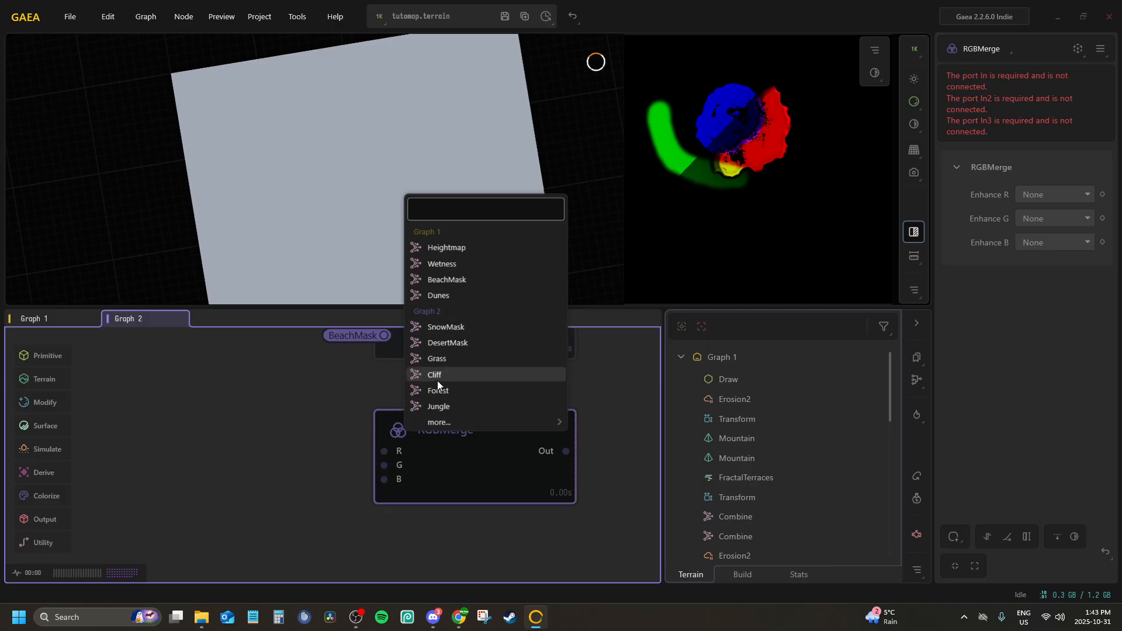
{"action": "left_click", "coordinate": [465, 327]}
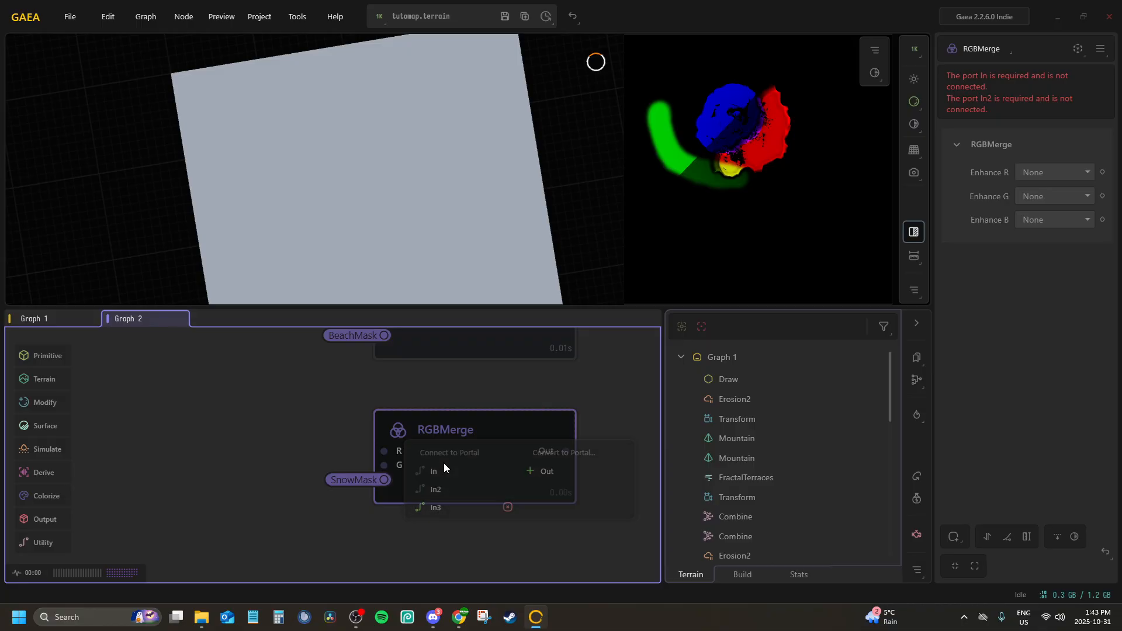
{"action": "left_click", "coordinate": [451, 467]}
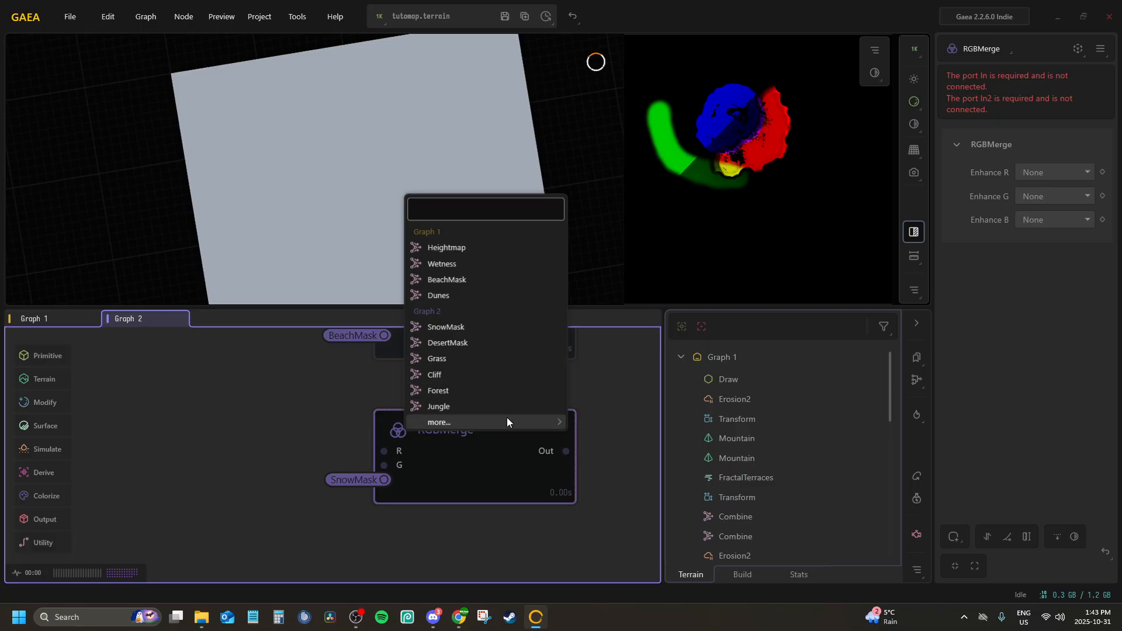
{"action": "mouse_move", "coordinate": [507, 421]}
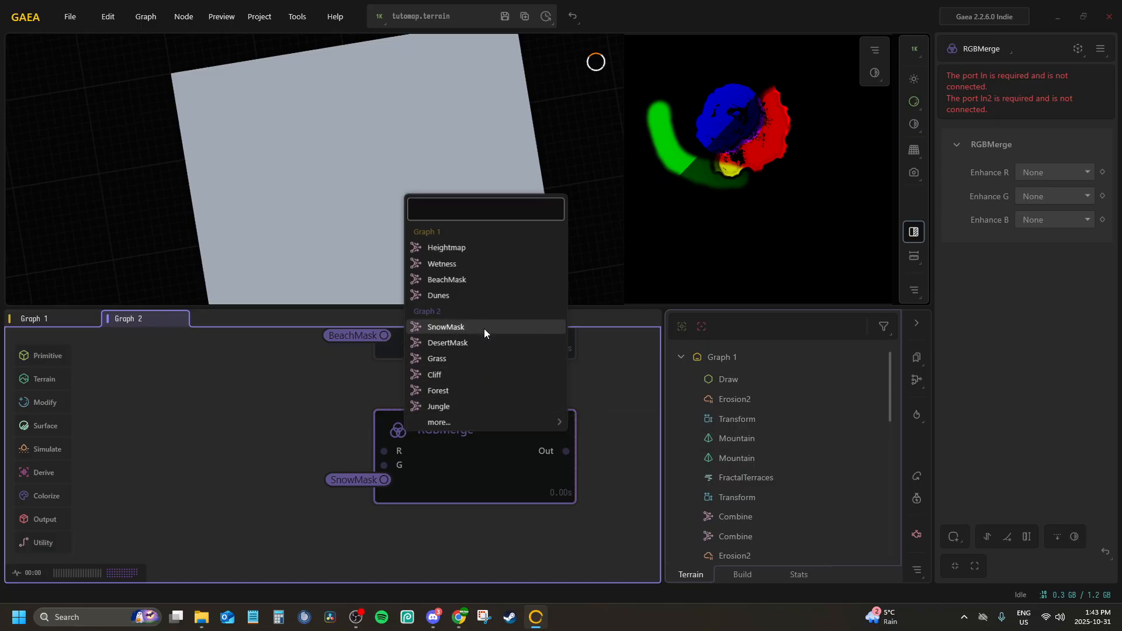
{"action": "left_click", "coordinate": [450, 279]}
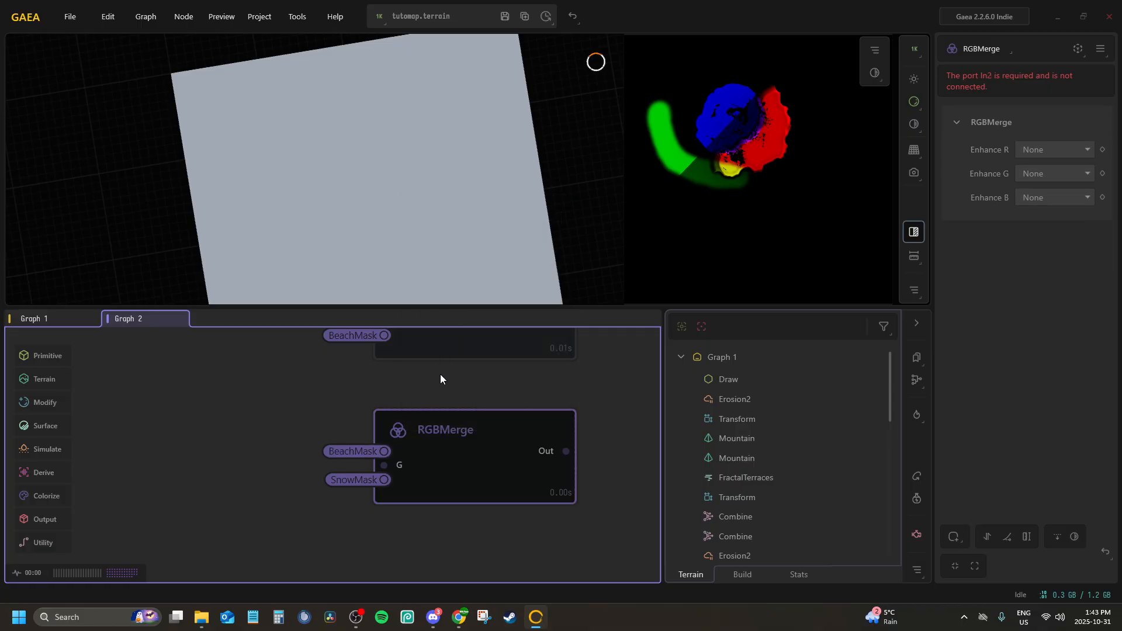
Connect the Flow portal to the G input of the RGBMerge node
{"action": "middle_click_drag", "start_coordinate": [425, 440], "coordinate": [331, 425]}
{"action": "key", "text": "p"}
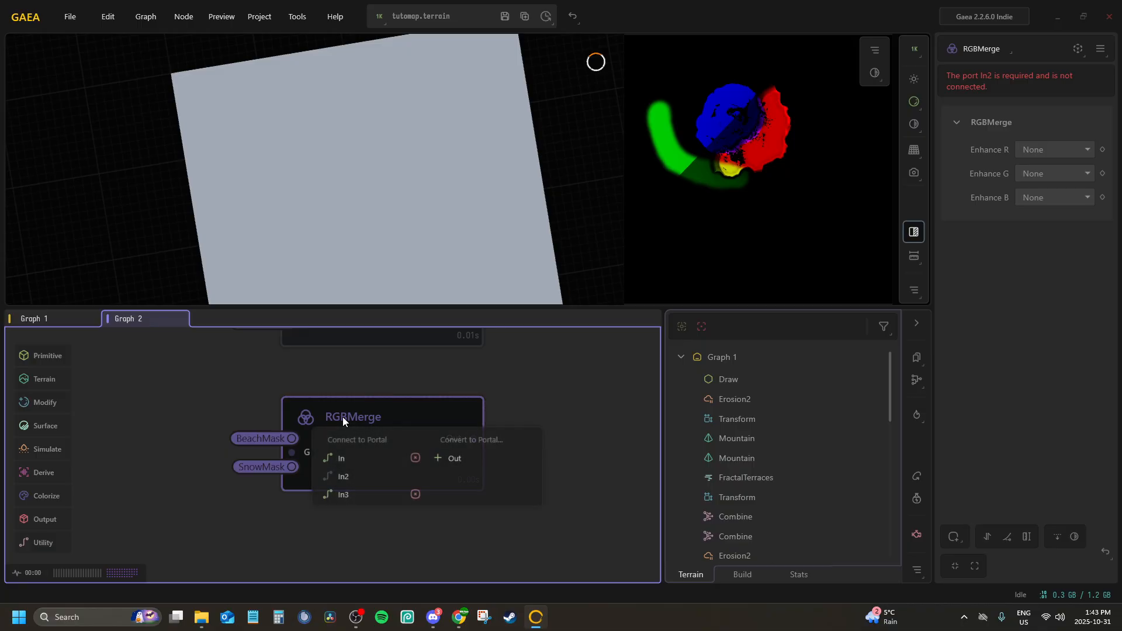
{"action": "left_click", "coordinate": [375, 477]}
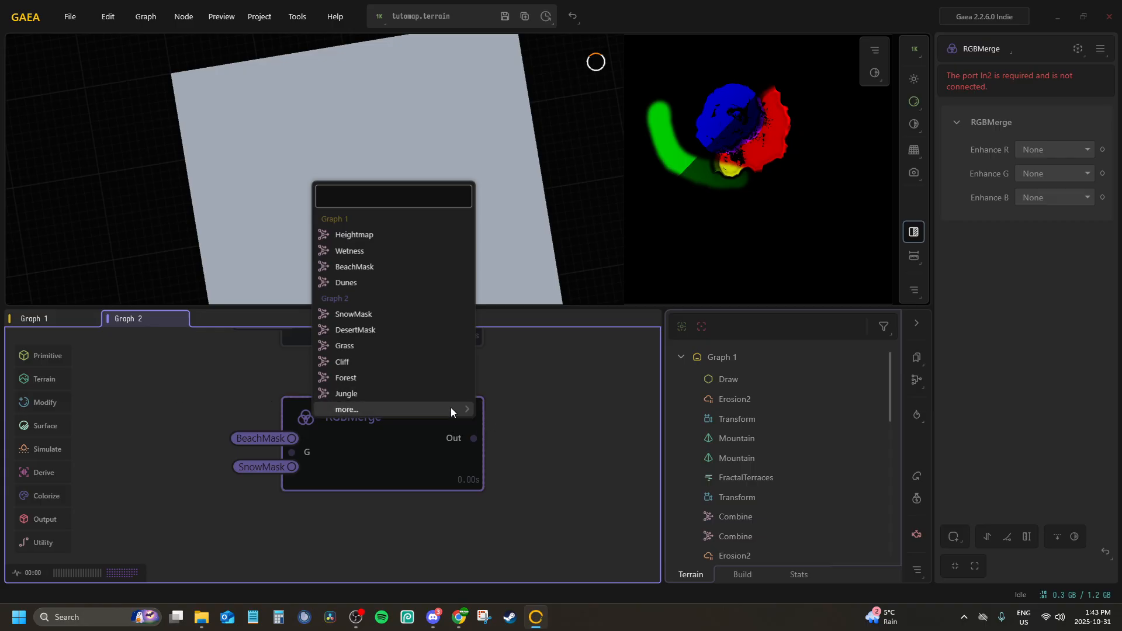
{"action": "mouse_move", "coordinate": [451, 409]}
{"action": "left_click", "coordinate": [500, 412]}
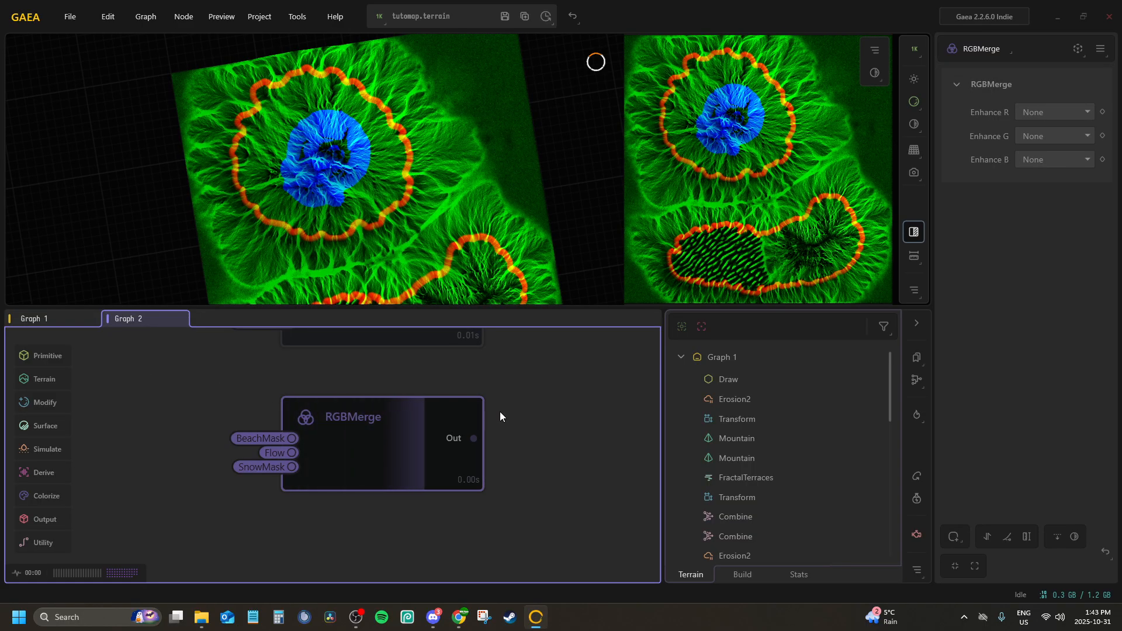
{"action": "middle_click_drag", "start_coordinate": [382, 436], "coordinate": [442, 425]}
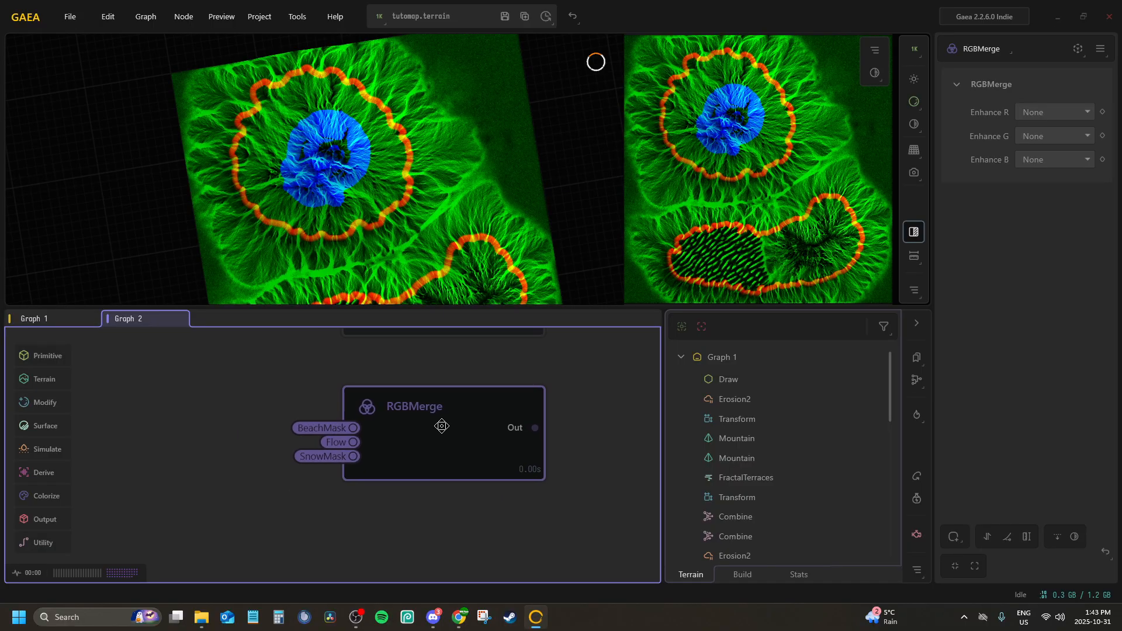
{"action": "scroll", "coordinate": [438, 427], "scroll_direction": "down", "scroll_amount": 2}
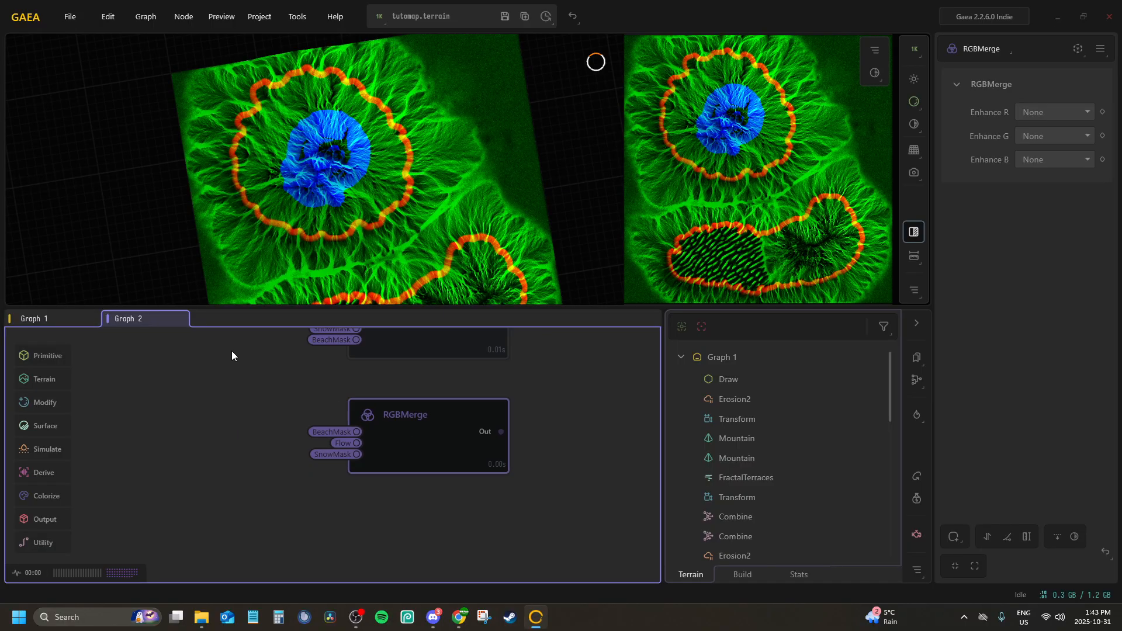
Examine the Dunes node and its mask preview in Graph 1
{"action": "left_click", "coordinate": [55, 317]}
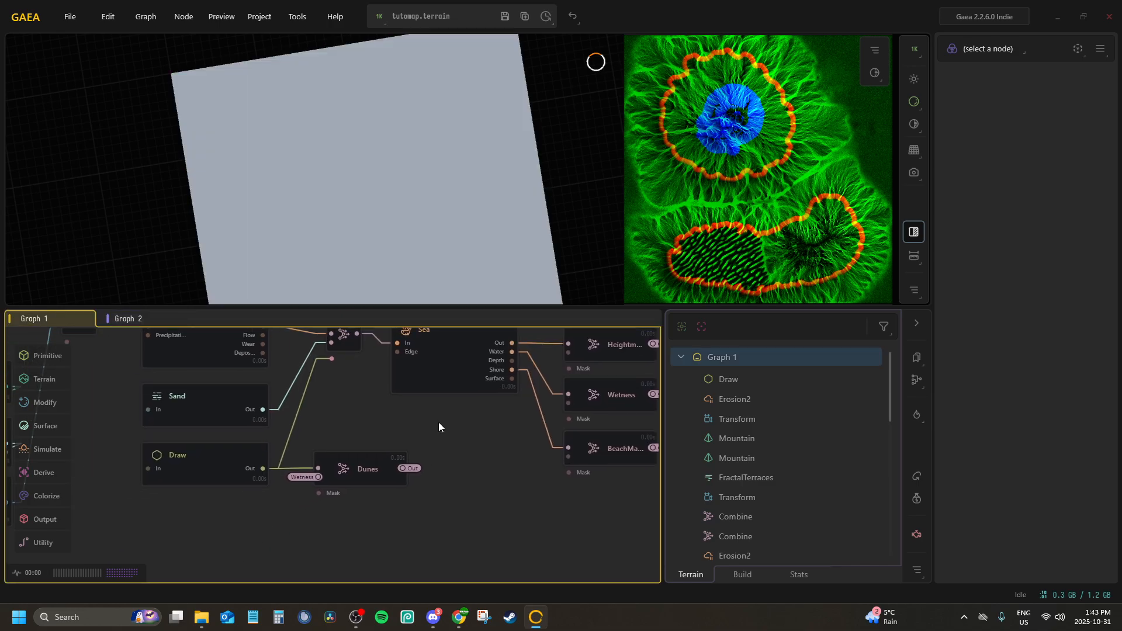
{"action": "left_click", "coordinate": [338, 469]}
{"action": "middle_click_drag", "start_coordinate": [338, 470], "coordinate": [287, 427]}
{"action": "scroll", "coordinate": [369, 451], "scroll_direction": "up", "scroll_amount": 1}
{"action": "scroll", "coordinate": [369, 451], "scroll_direction": "down", "scroll_amount": 1}
{"action": "scroll", "coordinate": [338, 468], "scroll_direction": "down", "scroll_amount": 4}
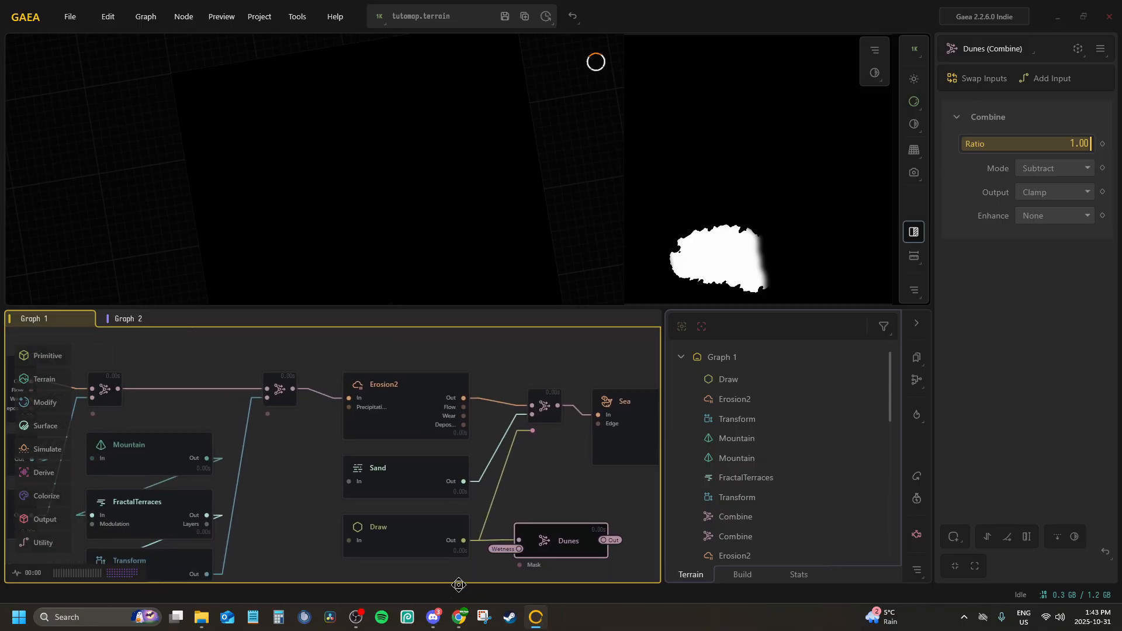
Add a Combine node fed by the Flow node's output in Graph 2
{"action": "left_click", "coordinate": [121, 320]}
{"action": "scroll", "coordinate": [372, 464], "scroll_direction": "down", "scroll_amount": 5}
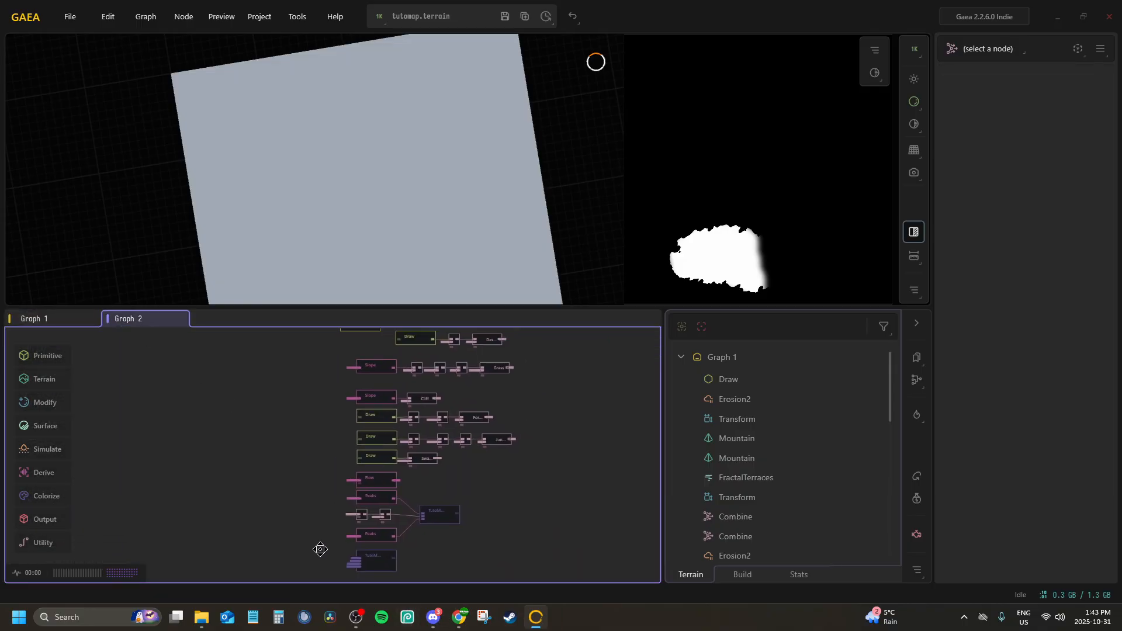
{"action": "scroll", "coordinate": [384, 387], "scroll_direction": "up", "scroll_amount": 3}
{"action": "scroll", "coordinate": [380, 390], "scroll_direction": "down", "scroll_amount": 2}
{"action": "middle_click_drag", "start_coordinate": [376, 396], "coordinate": [363, 319]}
{"action": "scroll", "coordinate": [369, 439], "scroll_direction": "up", "scroll_amount": 5}
{"action": "middle_click_drag", "start_coordinate": [368, 439], "coordinate": [355, 540]}
{"action": "scroll", "coordinate": [362, 456], "scroll_direction": "down", "scroll_amount": 6}
{"action": "scroll", "coordinate": [372, 427], "scroll_direction": "up", "scroll_amount": 3}
{"action": "mouse_move", "coordinate": [378, 346]}
{"action": "middle_mouse_down"}
{"action": "mouse_move", "coordinate": [372, 425]}
{"action": "mouse_move", "coordinate": [348, 413]}
{"action": "middle_mouse_up"}
{"action": "scroll", "coordinate": [296, 493], "scroll_direction": "up", "scroll_amount": 6}
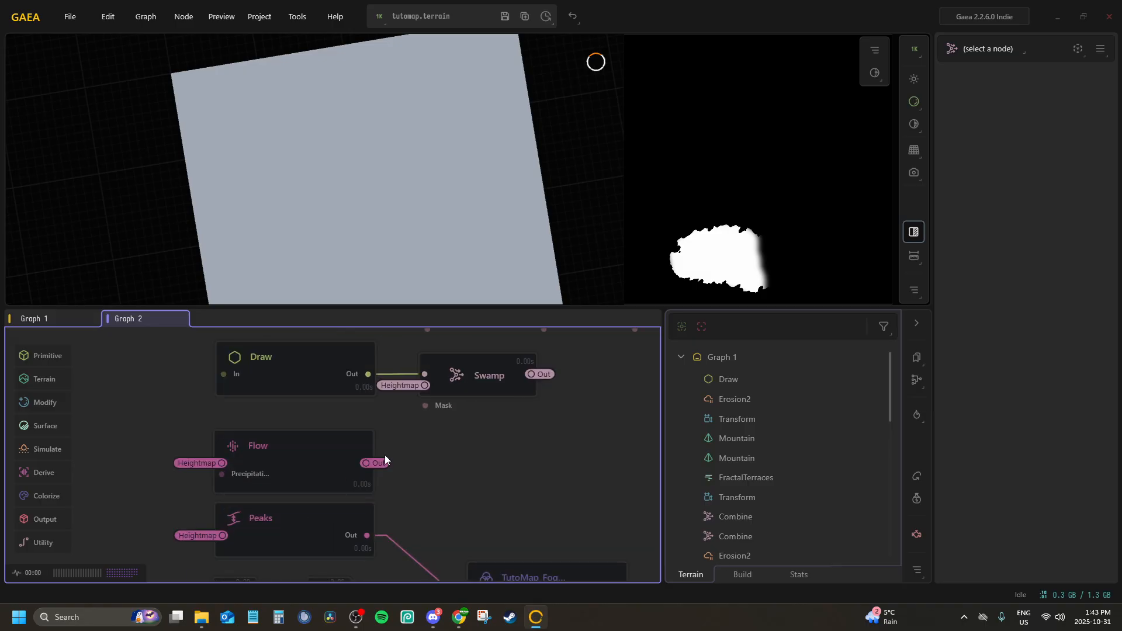
{"action": "left_click_drag", "start_coordinate": [276, 475], "coordinate": [393, 473]}
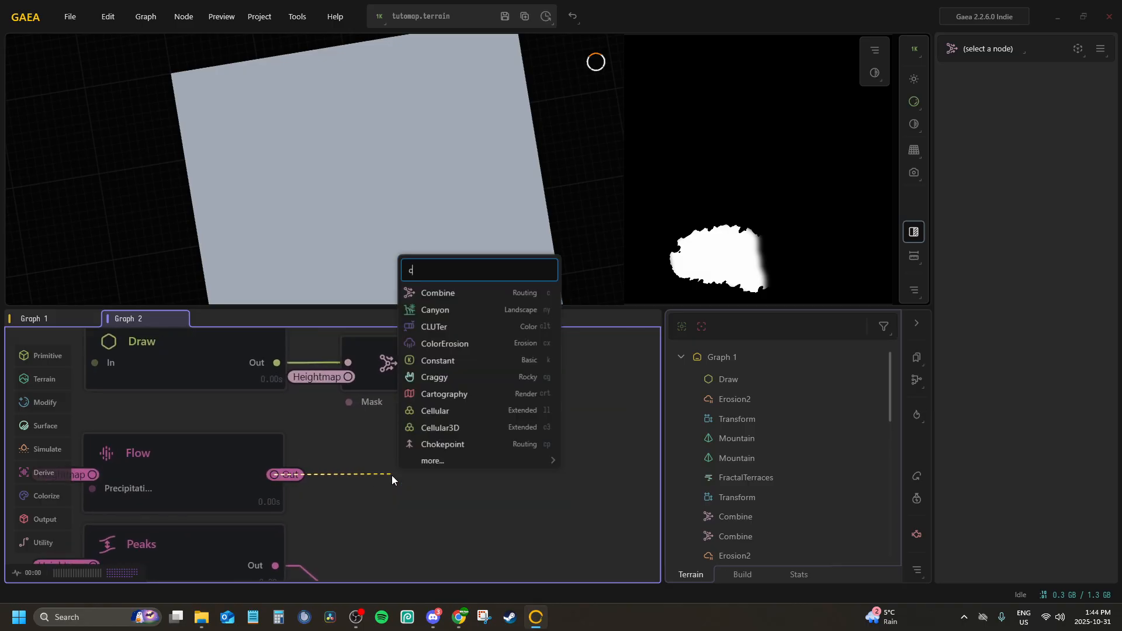
{"action": "type", "text": "comb"}
{"action": "key", "text": "Return"}
{"action": "scroll", "coordinate": [389, 472], "scroll_direction": "down", "scroll_amount": 2}
{"action": "left_click_drag", "start_coordinate": [286, 423], "coordinate": [247, 403]}
{"action": "scroll", "coordinate": [325, 379], "scroll_direction": "down", "scroll_amount": 2}
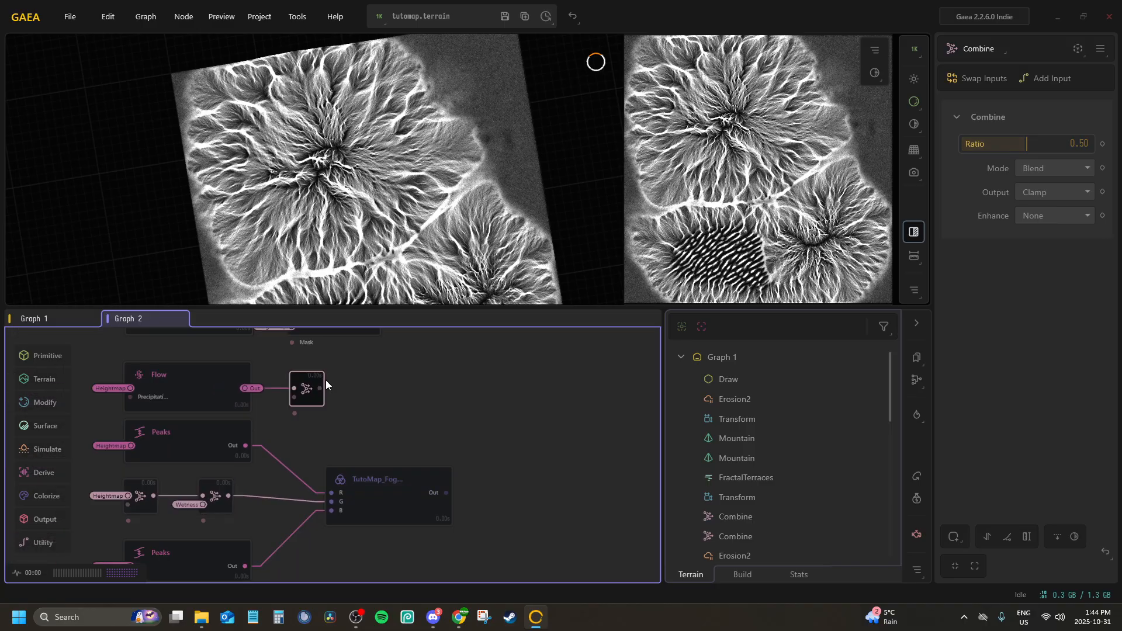
Connect the Wetness portal to the Combine node's second input and set it to Subtract with a ratio of 1.00
{"action": "right_click", "coordinate": [315, 395]}
{"action": "left_click", "coordinate": [356, 443]}
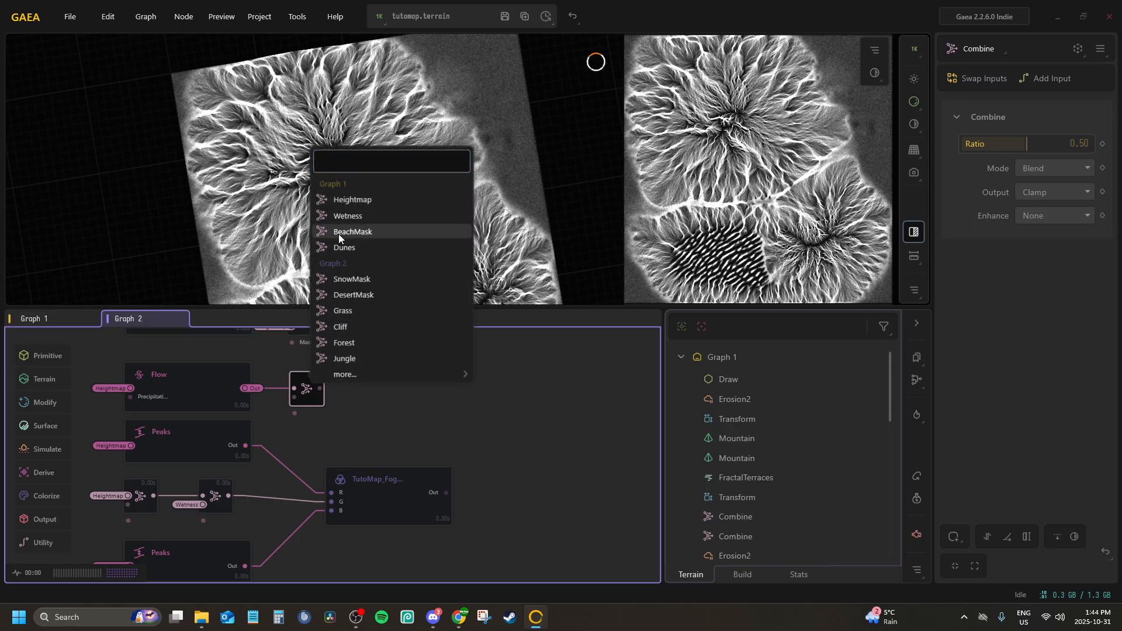
{"action": "left_click", "coordinate": [339, 215]}
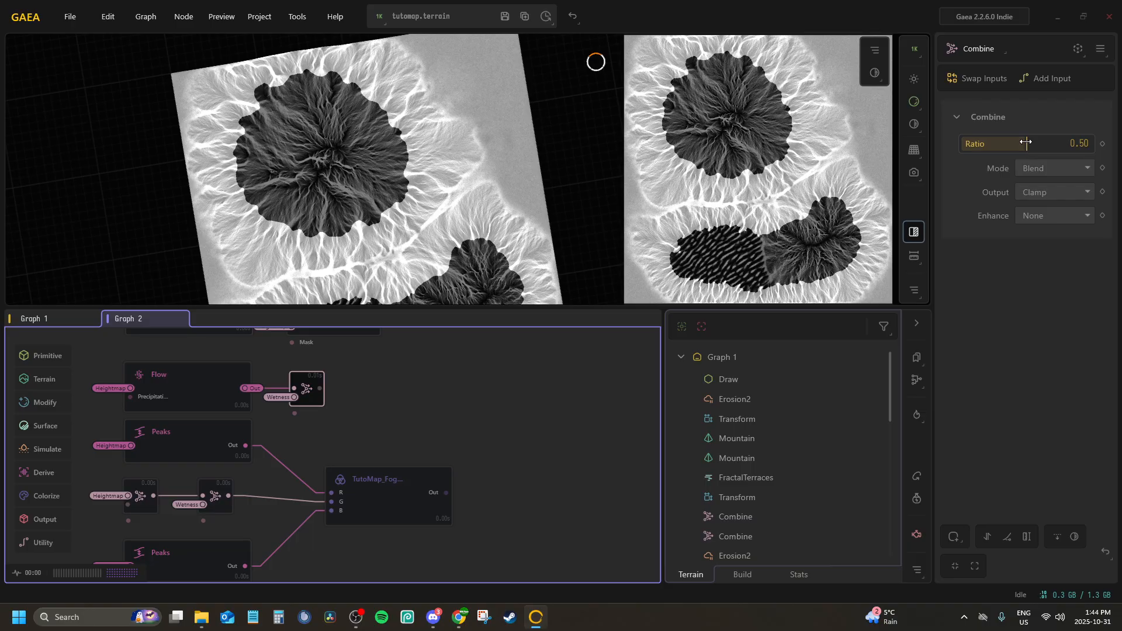
{"action": "left_click_drag", "start_coordinate": [1026, 142], "coordinate": [1075, 146]}
{"action": "left_click", "coordinate": [1077, 168]}
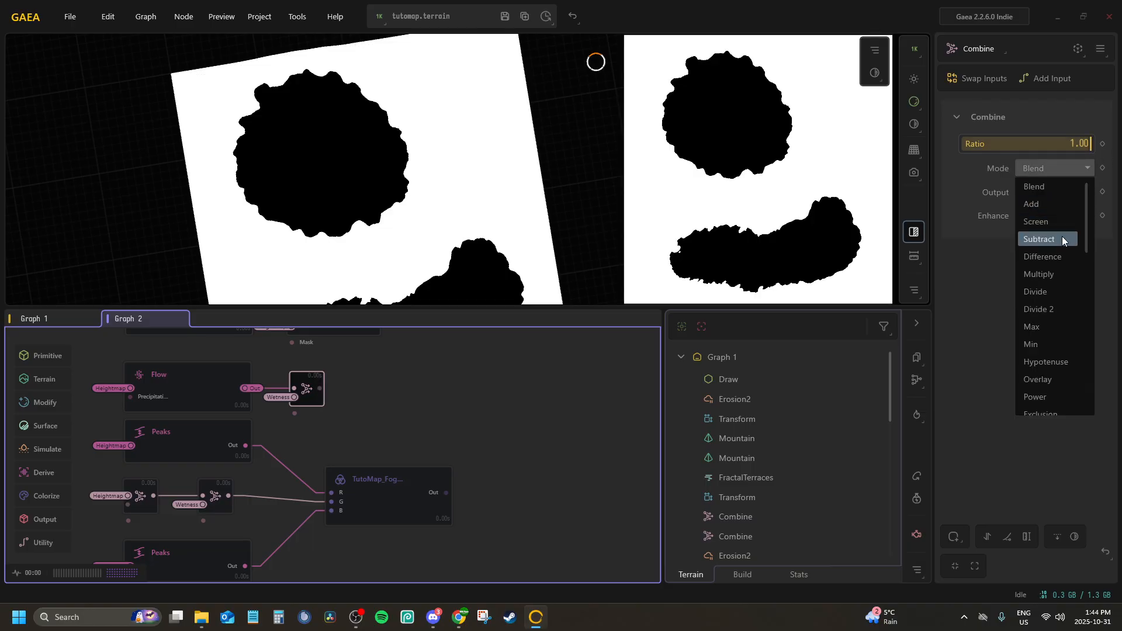
{"action": "left_click", "coordinate": [1057, 163]}
{"action": "left_click", "coordinate": [1052, 168]}
{"action": "left_click", "coordinate": [1047, 248]}
Rename the Combine node after the Flow node as "Flow - Wet" and convert its output to a portal
{"action": "scroll", "coordinate": [338, 399], "scroll_direction": "up", "scroll_amount": 3}
{"action": "scroll", "coordinate": [339, 399], "scroll_direction": "up", "scroll_amount": 2}
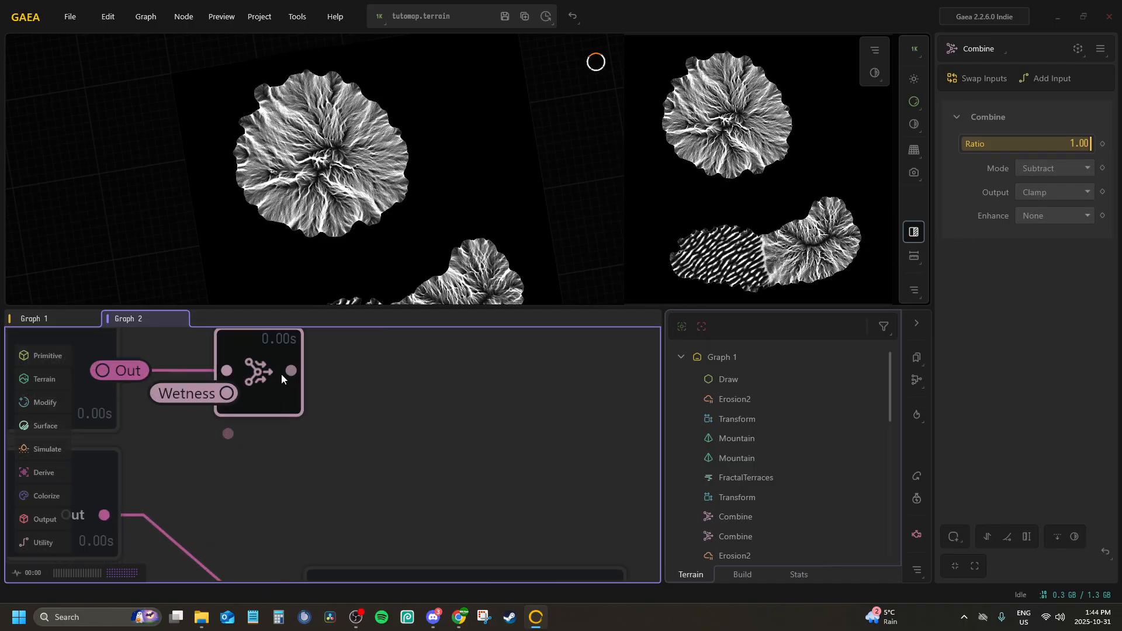
{"action": "mouse_move", "coordinate": [290, 370]}
{"action": "left_mouse_down"}
{"action": "mouse_move", "coordinate": [388, 369]}
{"action": "mouse_move", "coordinate": [278, 376]}
{"action": "left_mouse_up"}
{"action": "key", "text": "F2"}
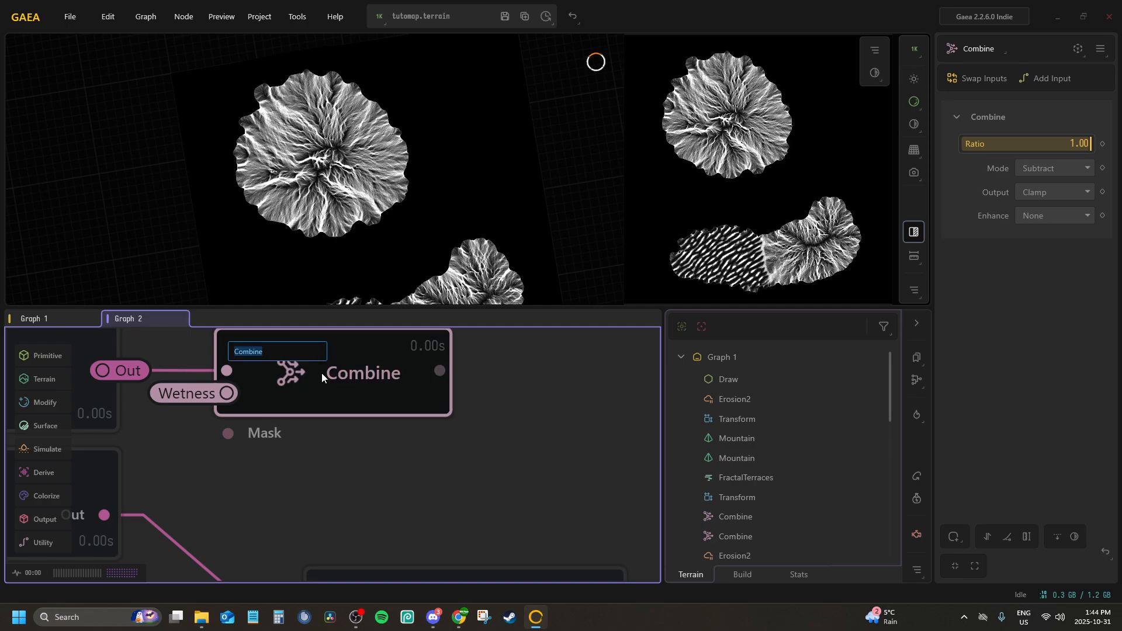
{"action": "type", "text": "Flow - Wet"}
{"action": "key", "text": "Return"}
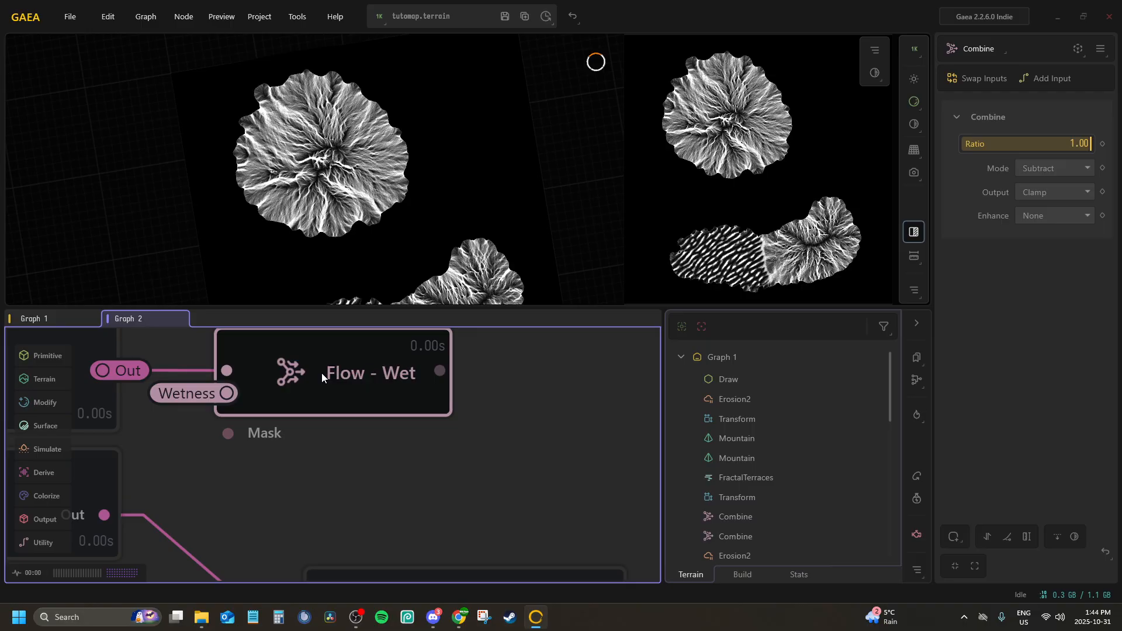
{"action": "key", "text": "p"}
{"action": "left_click", "coordinate": [405, 405]}
Replace the Flow portal on the RGBMerge node's G input with the Flow - Wet portal
{"action": "scroll", "coordinate": [448, 409], "scroll_direction": "down", "scroll_amount": 6}
{"action": "middle_click_drag", "start_coordinate": [438, 409], "coordinate": [461, 330]}
{"action": "scroll", "coordinate": [460, 333], "scroll_direction": "down", "scroll_amount": 3}
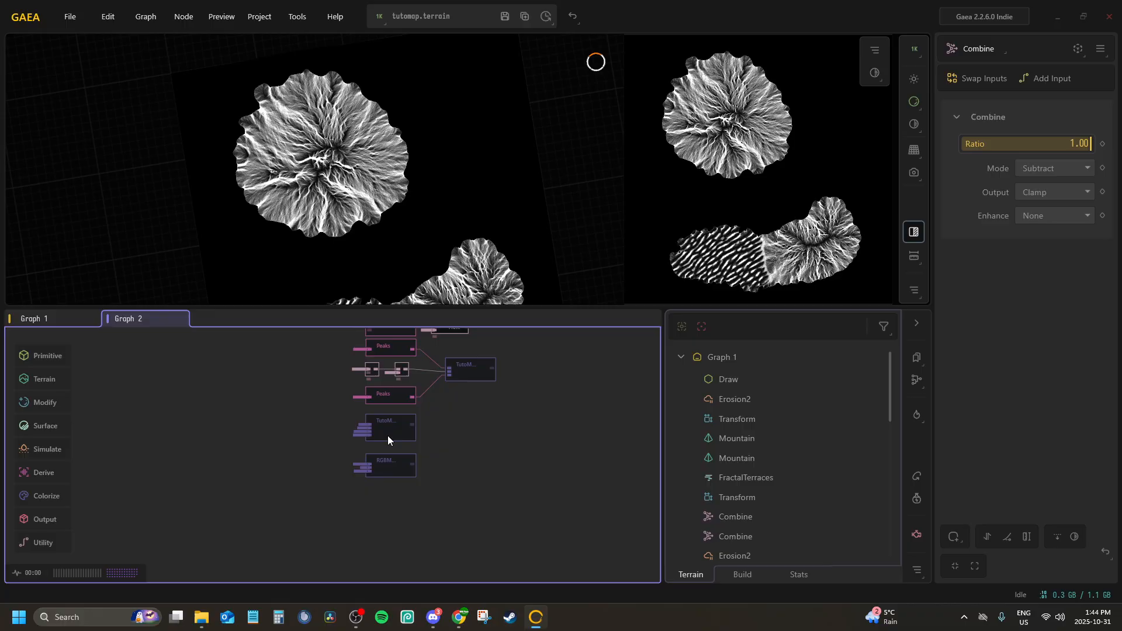
{"action": "scroll", "coordinate": [384, 436], "scroll_direction": "up", "scroll_amount": 3}
{"action": "mouse_move", "coordinate": [389, 374]}
{"action": "middle_mouse_down"}
{"action": "mouse_move", "coordinate": [373, 436]}
{"action": "mouse_move", "coordinate": [373, 363]}
{"action": "middle_mouse_up"}
{"action": "left_click", "coordinate": [373, 450]}
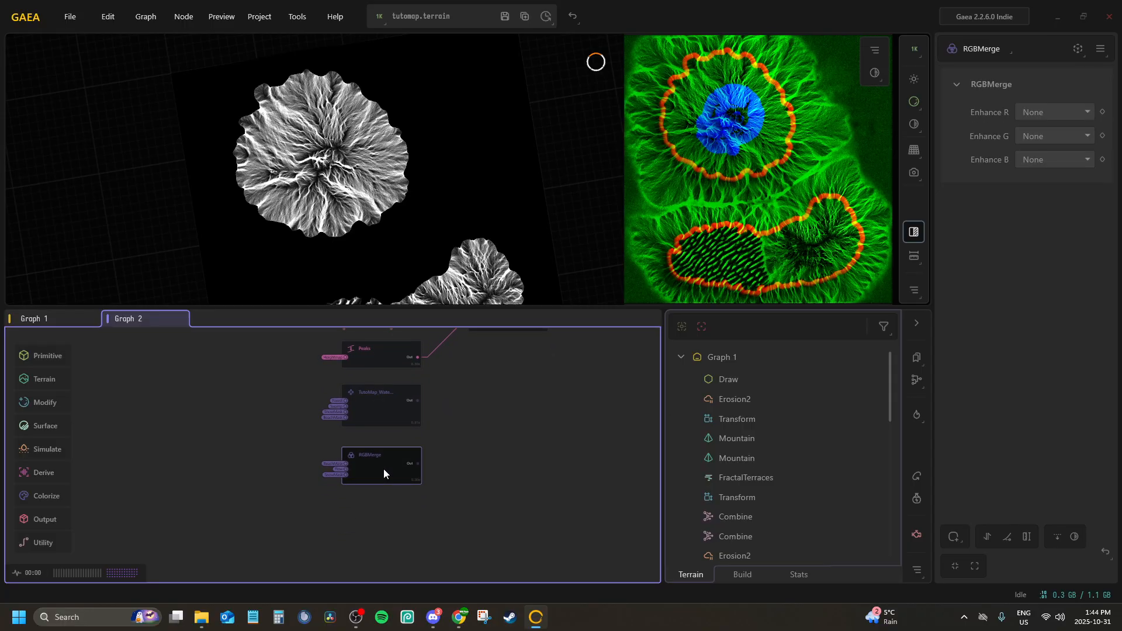
{"action": "scroll", "coordinate": [390, 456], "scroll_direction": "up", "scroll_amount": 3}
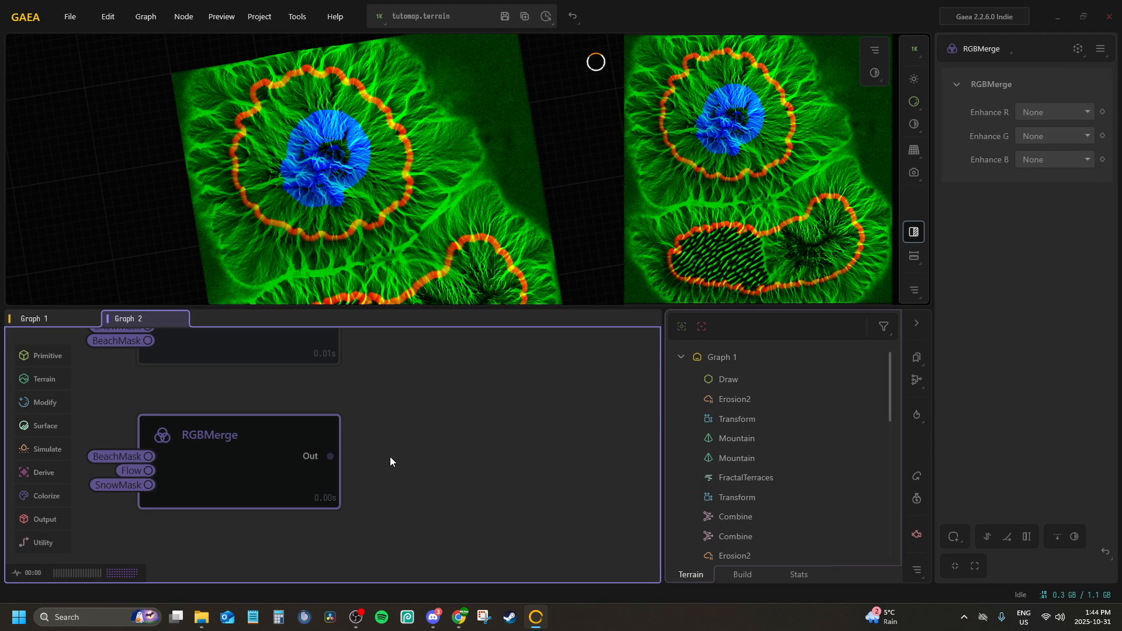
{"action": "key", "text": "p"}
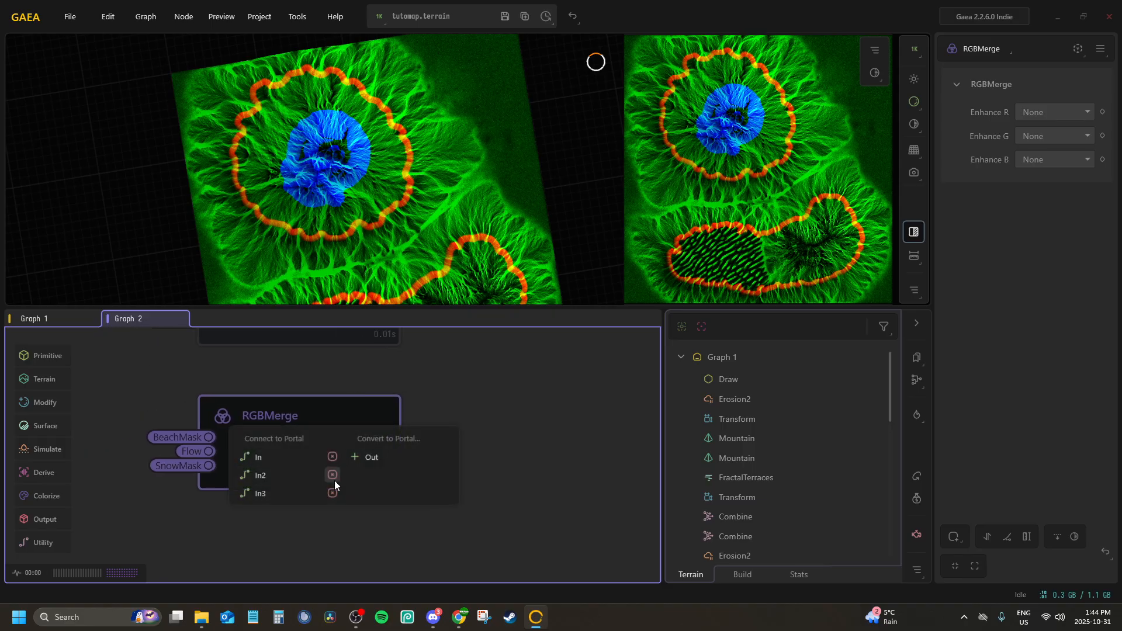
{"action": "left_click", "coordinate": [286, 472]}
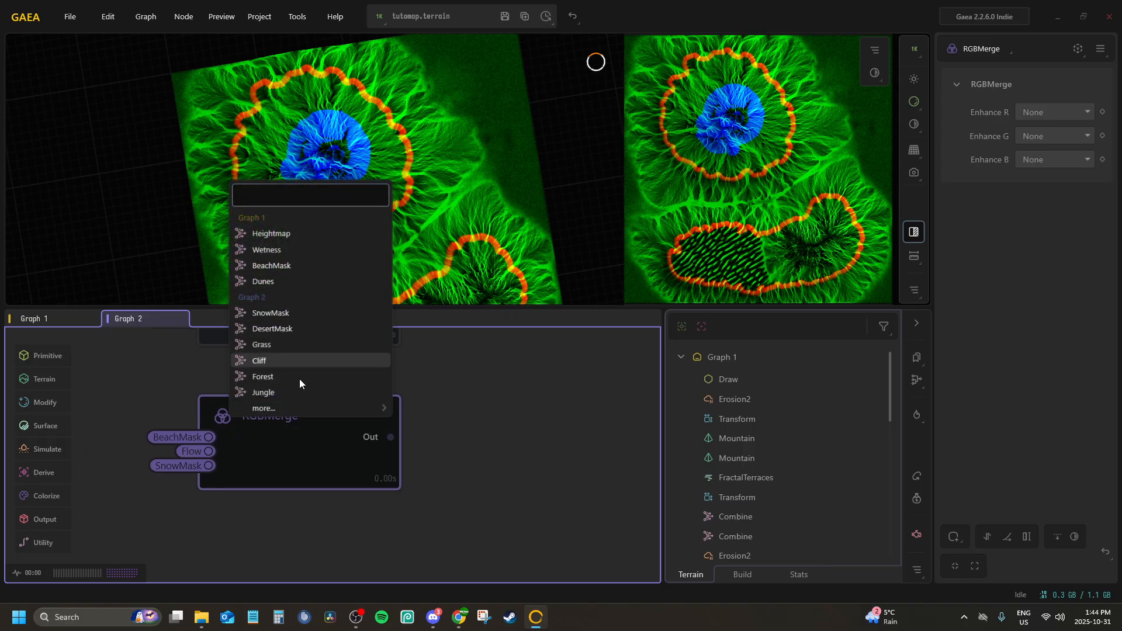
{"action": "left_click", "coordinate": [446, 442]}
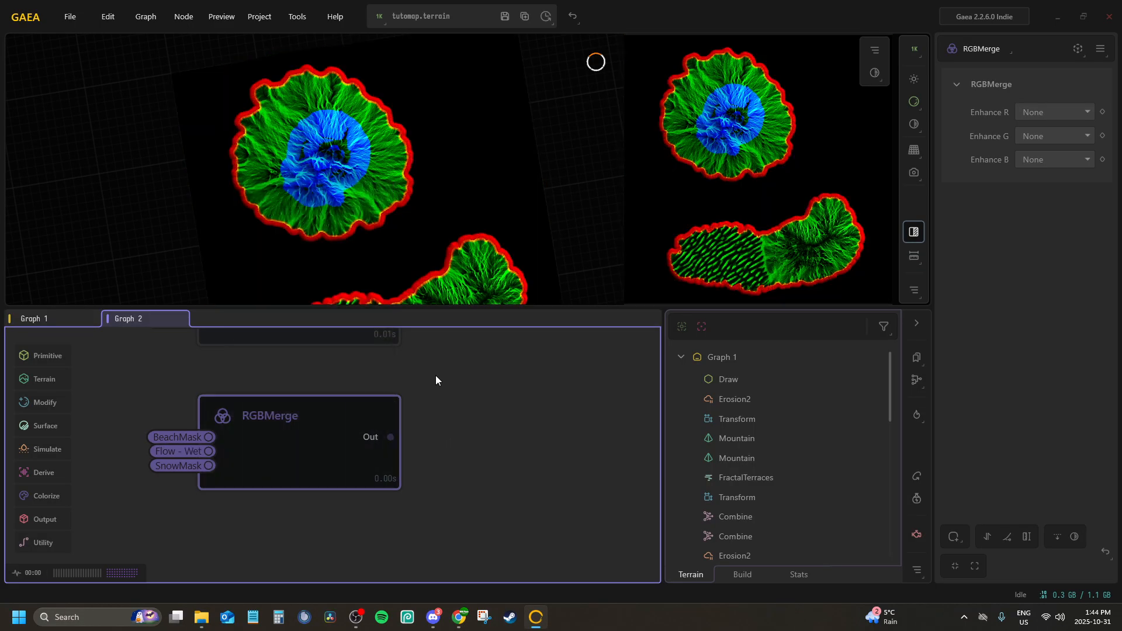
Rename the RGBMerge node fed by BeachMask, Flow - Wet and SnowMask as T_LD_BiomeMask
{"action": "left_click_drag", "start_coordinate": [406, 196], "coordinate": [443, 155]}
{"action": "left_click_drag", "start_coordinate": [412, 245], "coordinate": [372, 233]}
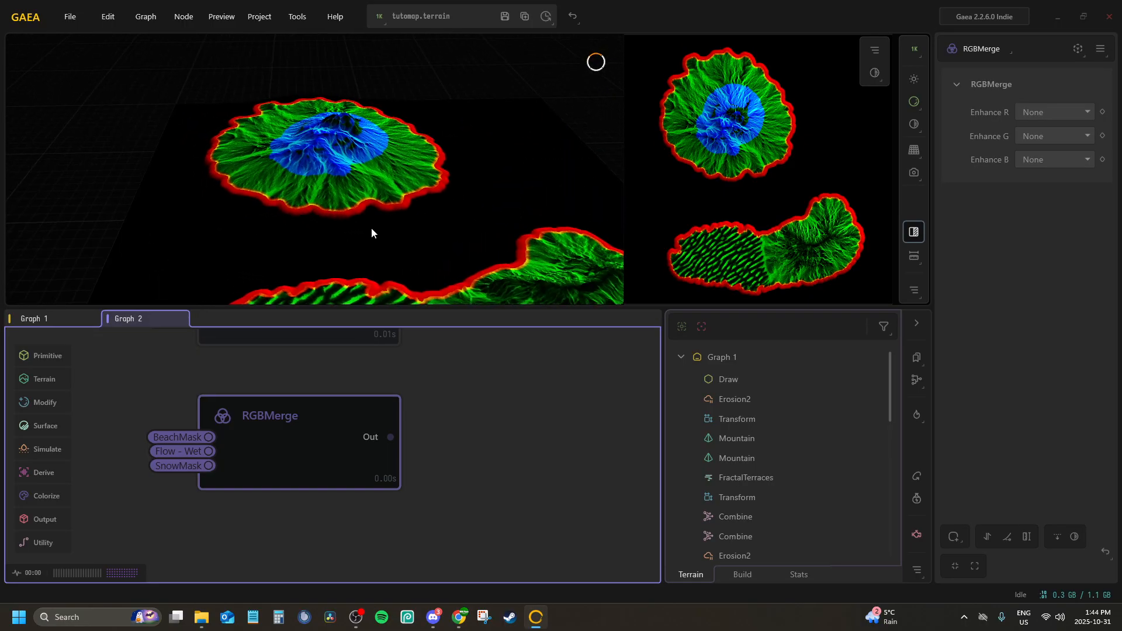
{"action": "double_click", "coordinate": [286, 429]}
{"action": "double_click", "coordinate": [285, 416]}
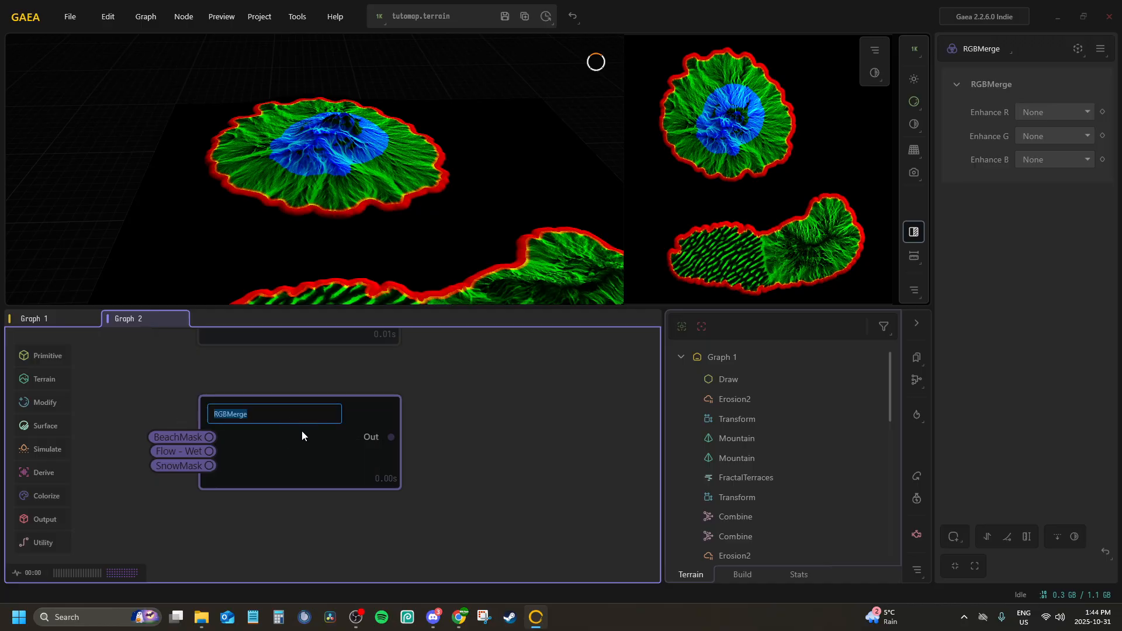
{"action": "type", "text": "TutoMa"}
{"action": "type", "text": "p "}
{"action": "type", "text": "LD"}
{"action": "key", "text": "BackSpace"}
{"action": "key", "text": "BackSpace"}
{"action": "key", "text": "BackSpace"}
{"action": "key", "text": "BackSpace"}
{"action": "key", "text": "BackSpace"}
{"action": "key", "text": "BackSpace"}
{"action": "key", "text": "BackSpace"}
{"action": "key", "text": "BackSpace"}
{"action": "key", "text": "BackSpace"}
{"action": "key", "text": "BackSpace"}
{"action": "key", "text": "BackSpace"}
{"action": "type", "text": "LD_BiomeMsk"}
{"action": "key", "text": "BackSpace"}
{"action": "key", "text": "BackSpace"}
{"action": "type", "text": "ask"}
{"action": "type", "text": "_"}
{"action": "type", "text": "T_"}
{"action": "key", "text": "Return"}
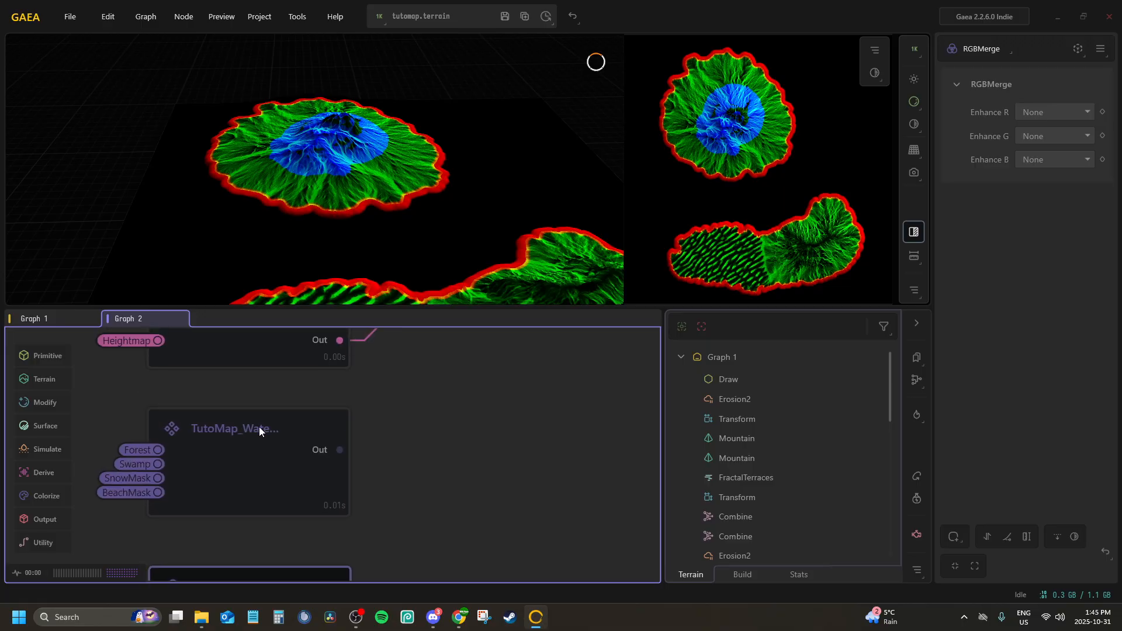
Add the prefix T_ to the Splat node's name, making it T_TutoMap_WaterBiomeMask
{"action": "left_click", "coordinate": [258, 426]}
{"action": "double_click", "coordinate": [258, 426]}
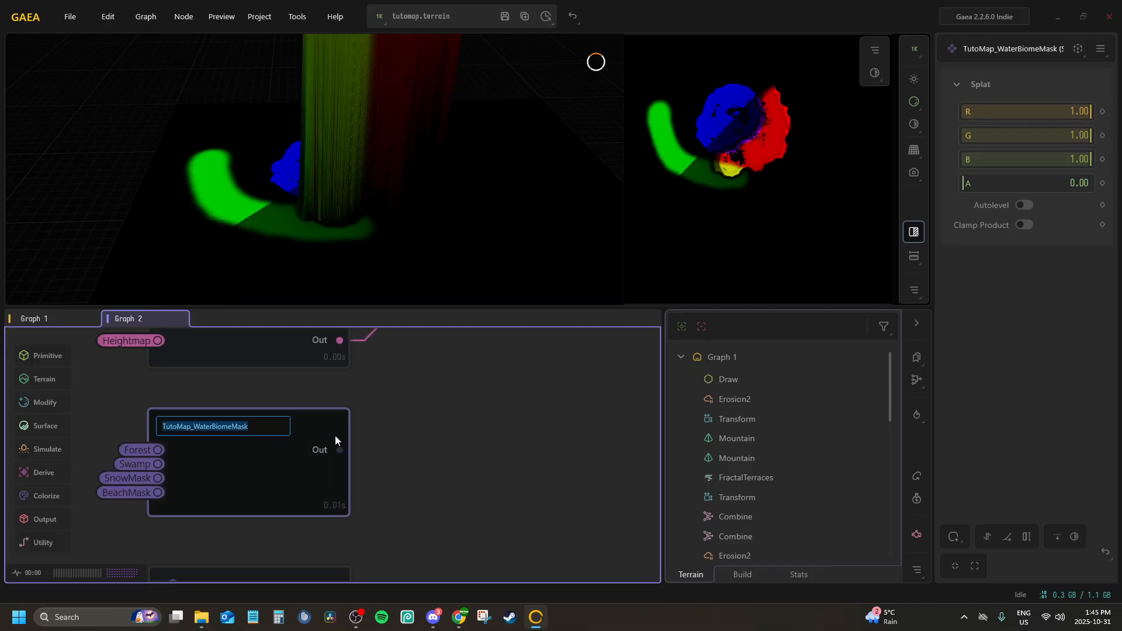
{"action": "key", "text": "Home"}
{"action": "type", "text": "T_"}
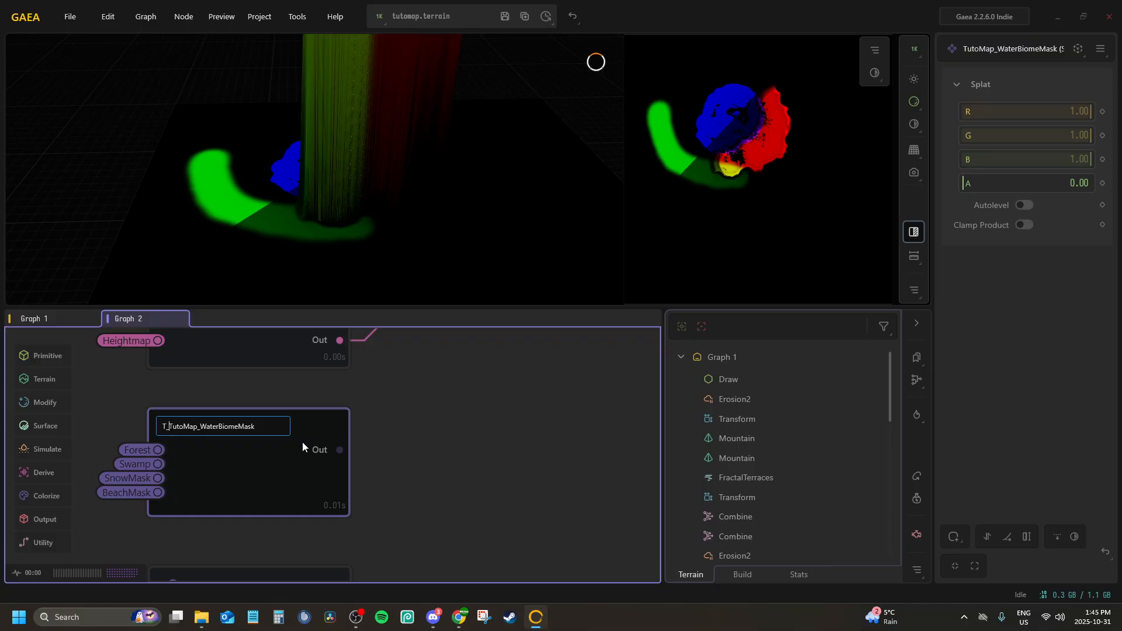
{"action": "key", "text": "Return"}
{"action": "scroll", "coordinate": [303, 442], "scroll_direction": "down", "scroll_amount": 3}
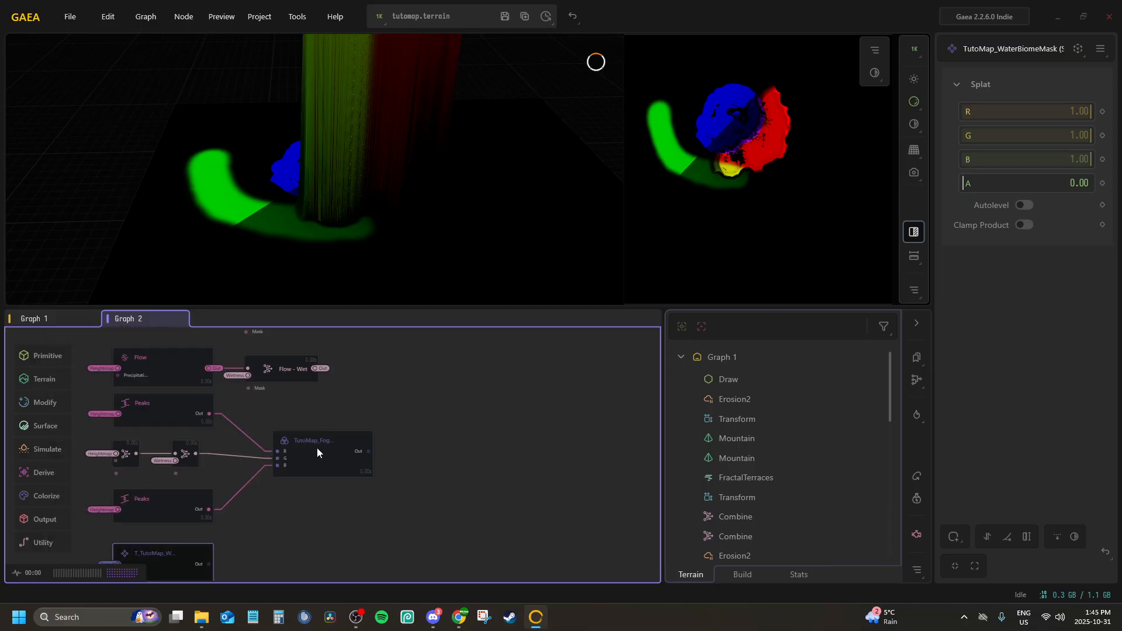
Add the prefix T_ to the name of the TutoMap_FogMap RGBMerge node
{"action": "left_click", "coordinate": [317, 451]}
{"action": "double_click", "coordinate": [316, 447]}
{"action": "key", "text": "Home"}
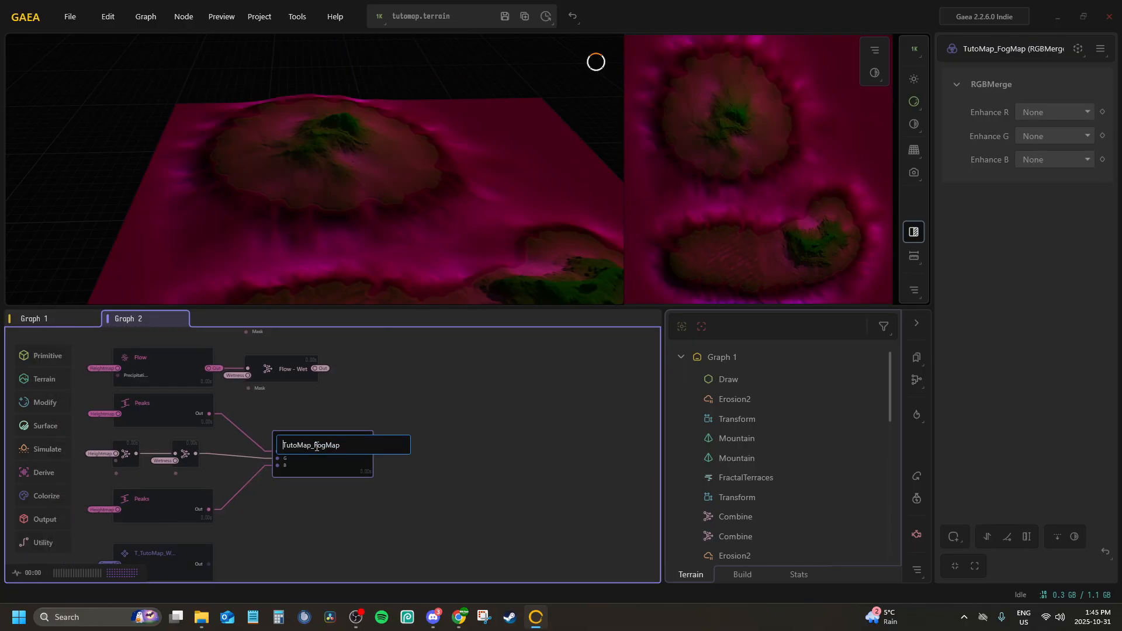
{"action": "type", "text": "T_"}
{"action": "key", "text": "Return"}
Preview the T_LD_BiomeMask_TutoMap node and save the terrain file
{"action": "middle_click_drag", "start_coordinate": [338, 487], "coordinate": [478, 288]}
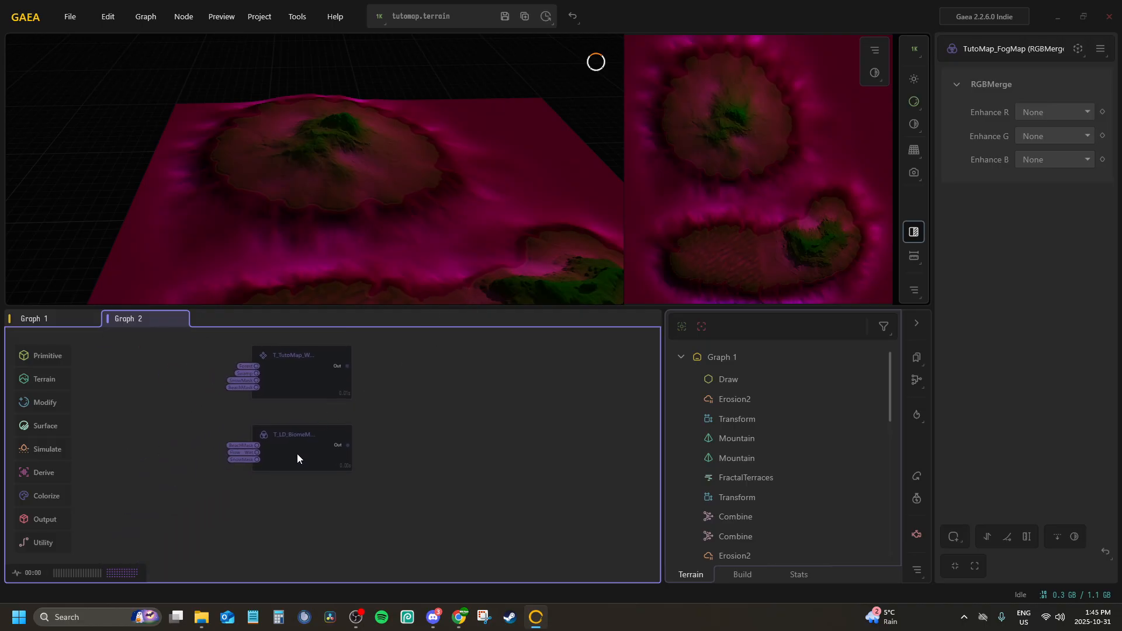
{"action": "left_click", "coordinate": [297, 453]}
{"action": "middle_click_drag", "start_coordinate": [373, 396], "coordinate": [328, 464]}
{"action": "scroll", "coordinate": [328, 464], "scroll_direction": "up", "scroll_amount": 2}
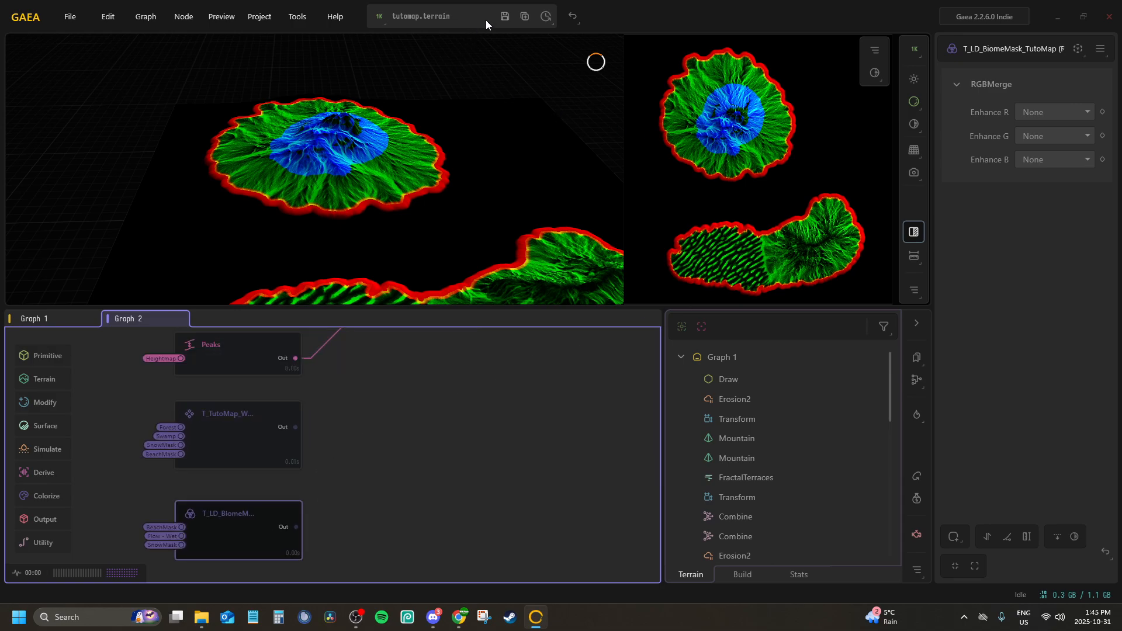
{"action": "left_click", "coordinate": [504, 21]}
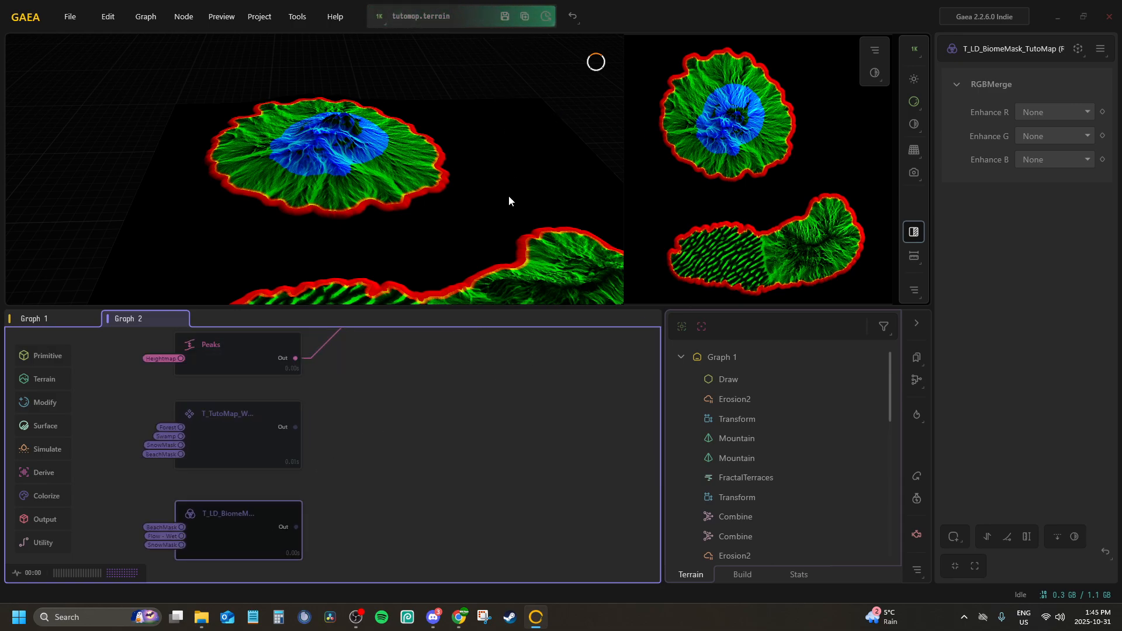
Examine the reference map images in the Vintal folder in File Explorer, then return to Gaea's node graph
{"action": "scroll", "coordinate": [441, 466], "scroll_direction": "down", "scroll_amount": 2}
{"action": "mouse_move", "coordinate": [442, 466]}
{"action": "middle_mouse_down"}
{"action": "mouse_move", "coordinate": [467, 441]}
{"action": "mouse_move", "coordinate": [399, 492]}
{"action": "mouse_move", "coordinate": [396, 508]}
{"action": "middle_mouse_up"}
{"action": "scroll", "coordinate": [399, 491], "scroll_direction": "down", "scroll_amount": 1}
{"action": "scroll", "coordinate": [396, 508], "scroll_direction": "down", "scroll_amount": 2}
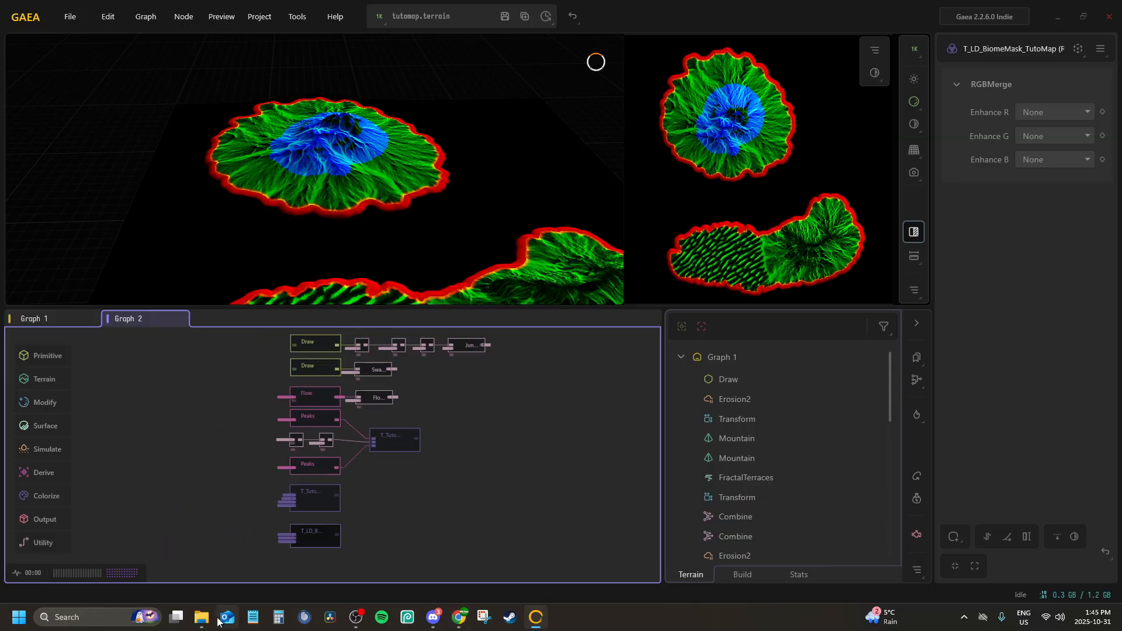
{"action": "mouse_move", "coordinate": [205, 617]}
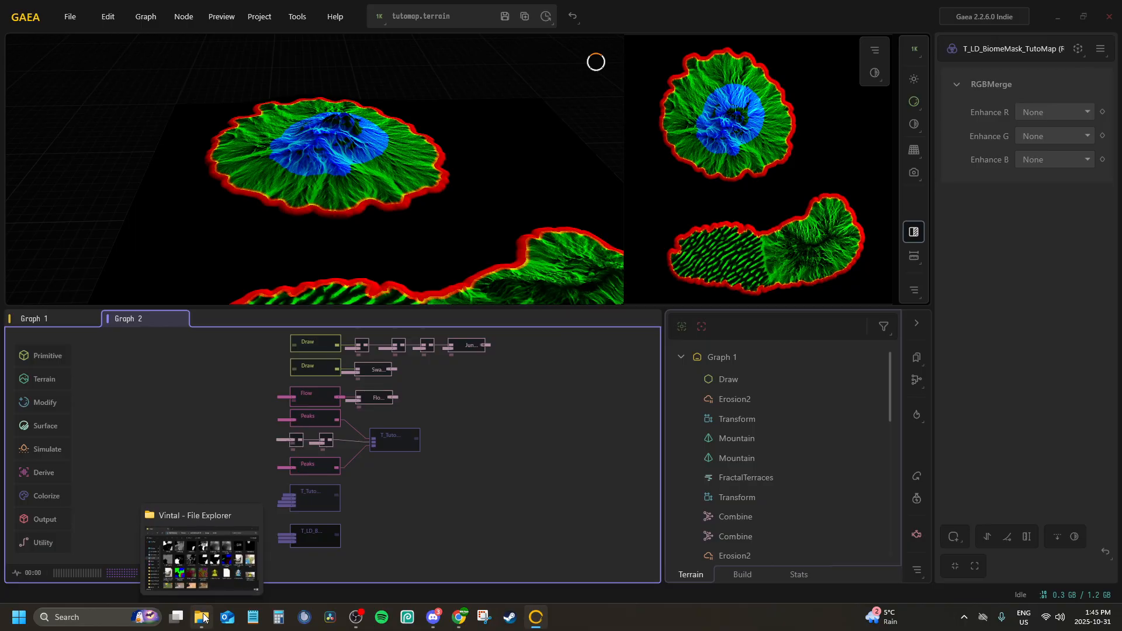
{"action": "left_click", "coordinate": [201, 618]}
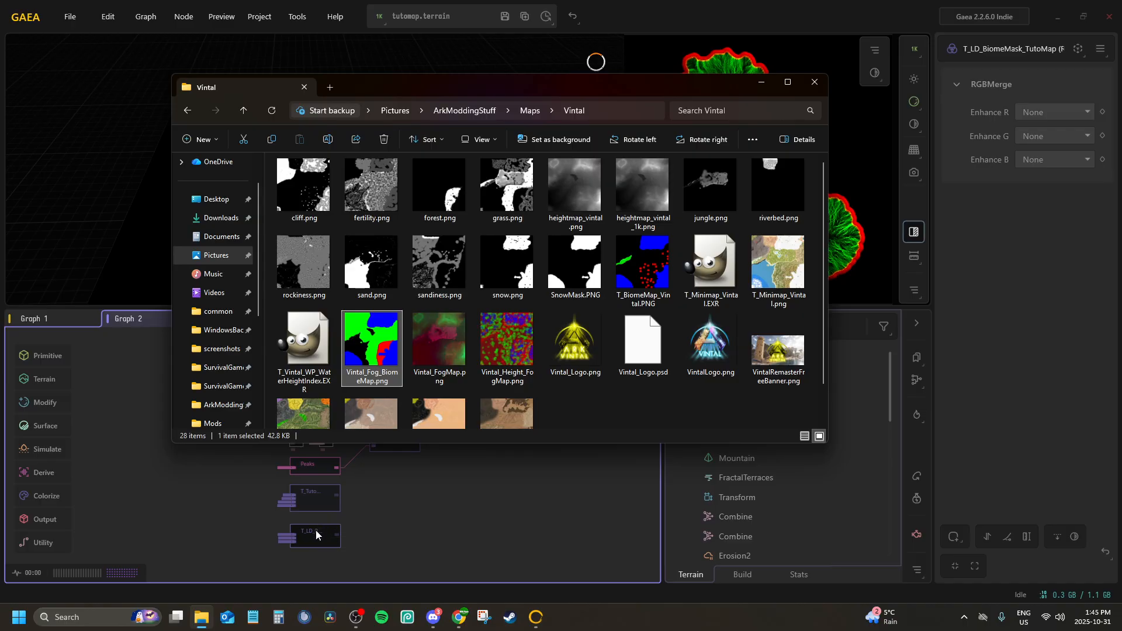
{"action": "left_click", "coordinate": [391, 510]}
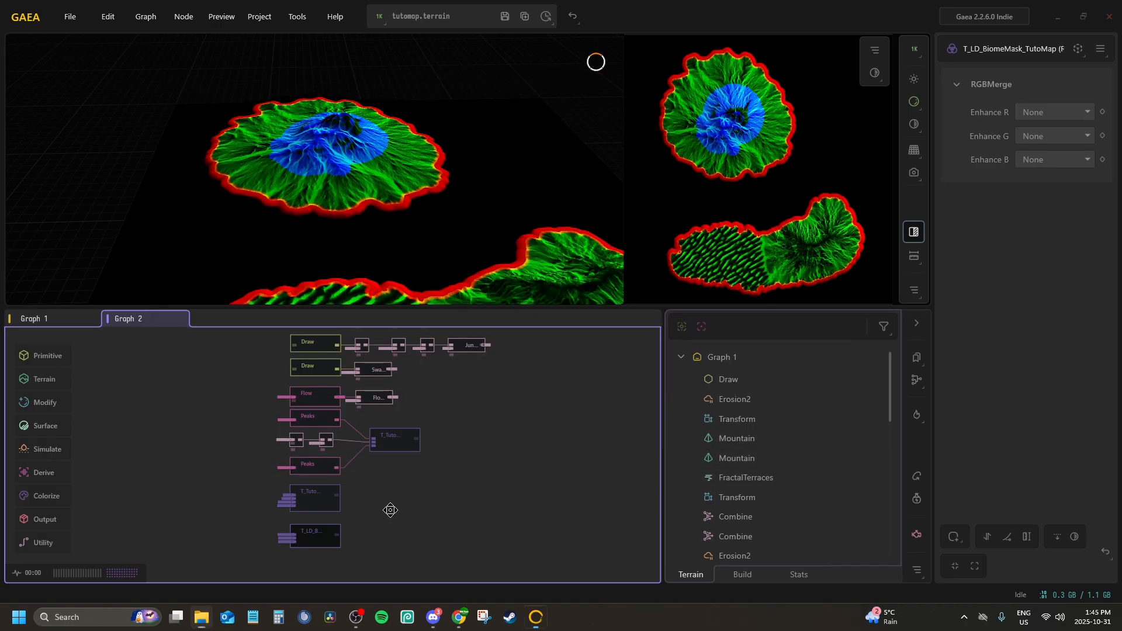
{"action": "middle_click_drag", "start_coordinate": [390, 510], "coordinate": [296, 481]}
{"action": "scroll", "coordinate": [355, 490], "scroll_direction": "up", "scroll_amount": 2}
{"action": "left_click", "coordinate": [200, 617]}
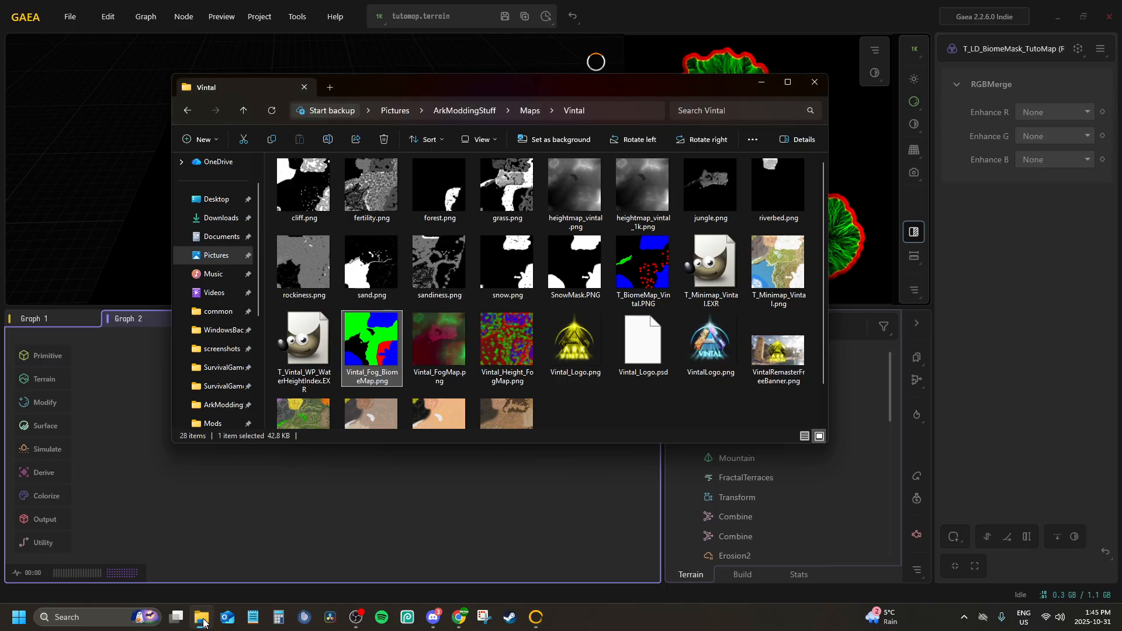
{"action": "left_click", "coordinate": [203, 621]}
Add an RGBMerge node directly below the T_LD_BiomeMask_TutoMap node and align it with that node
{"action": "right_click", "coordinate": [267, 485]}
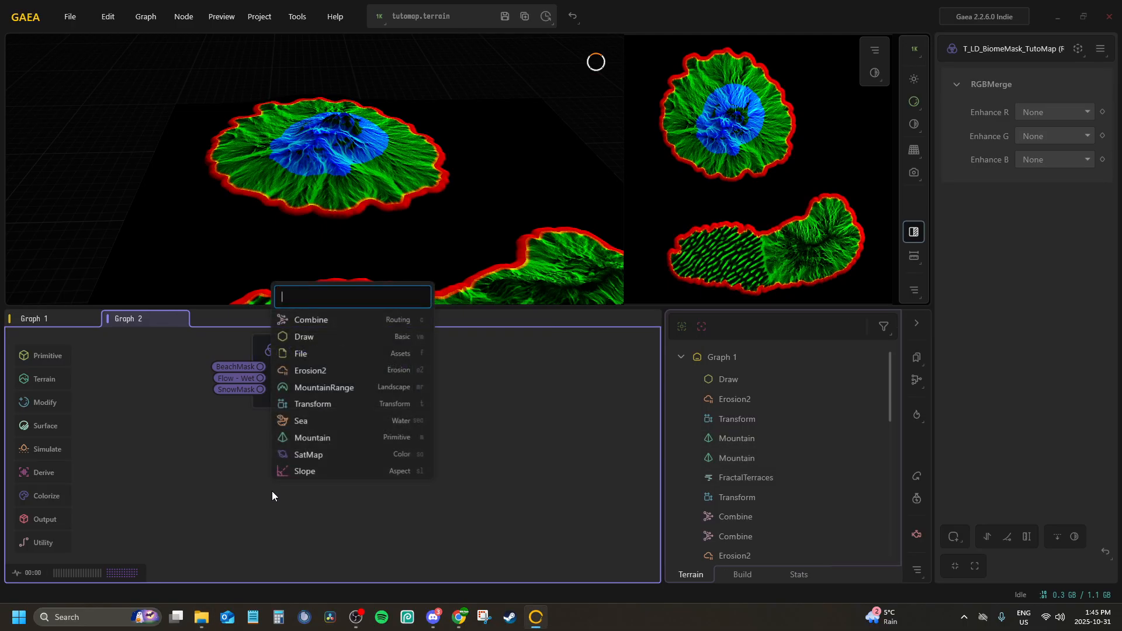
{"action": "type", "text": "rgb"}
{"action": "key", "text": "Return"}
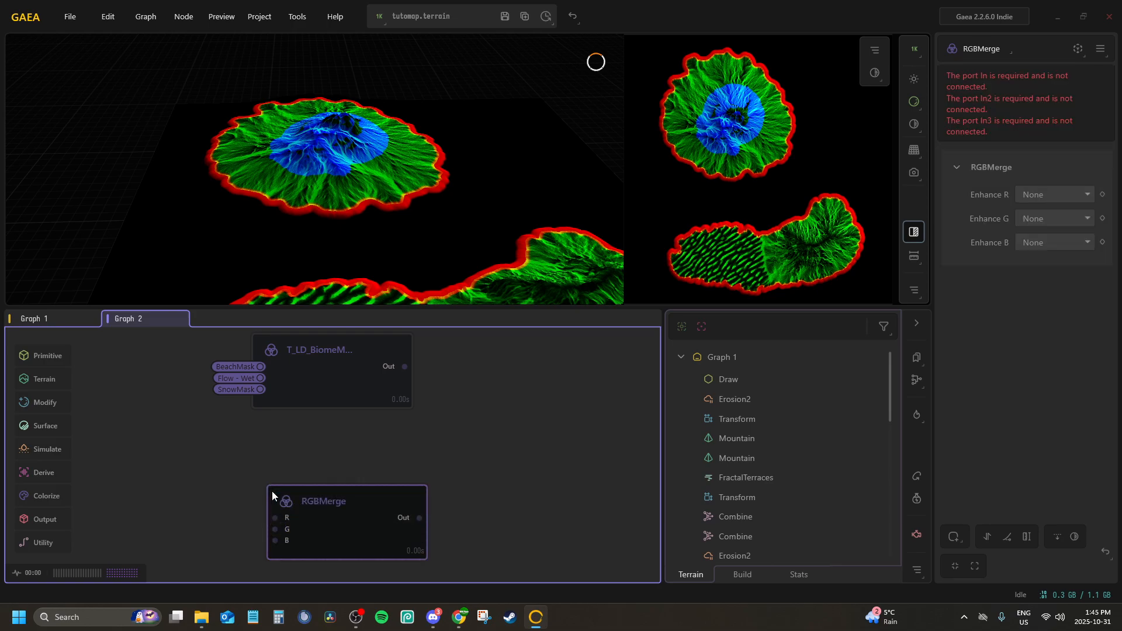
{"action": "left_click_drag", "start_coordinate": [301, 502], "coordinate": [287, 456]}
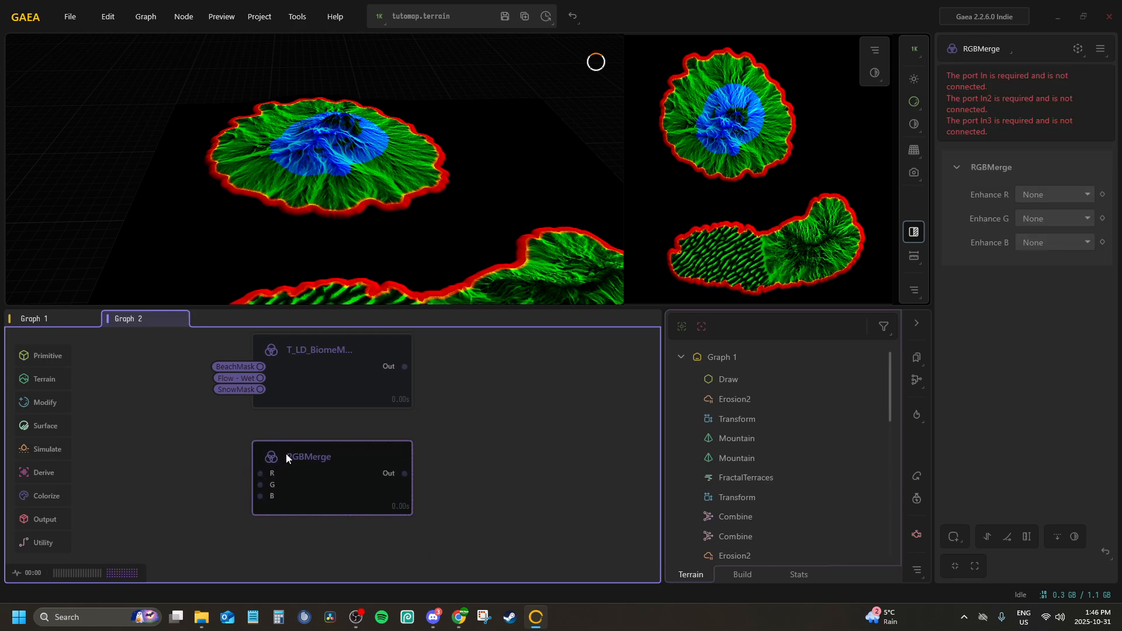
Connect the Forest portal to the new RGBMerge node's R input and the Grass portal to its G input
{"action": "right_click", "coordinate": [285, 453]}
{"action": "left_click", "coordinate": [308, 496]}
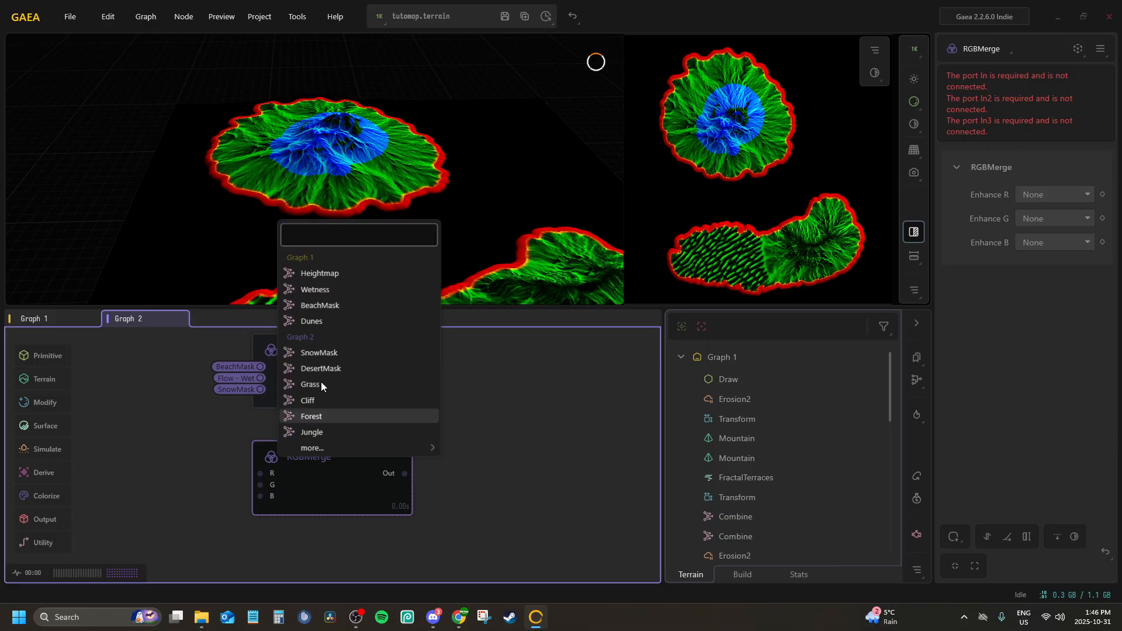
{"action": "left_click", "coordinate": [342, 414]}
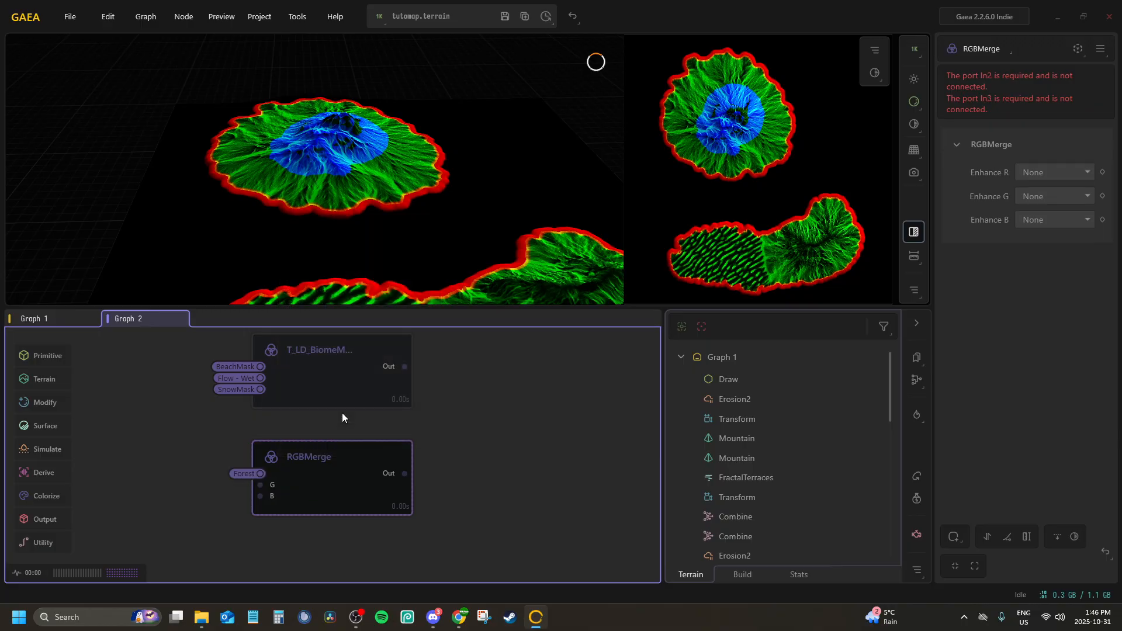
{"action": "right_click", "coordinate": [285, 458]}
{"action": "left_click", "coordinate": [309, 497]}
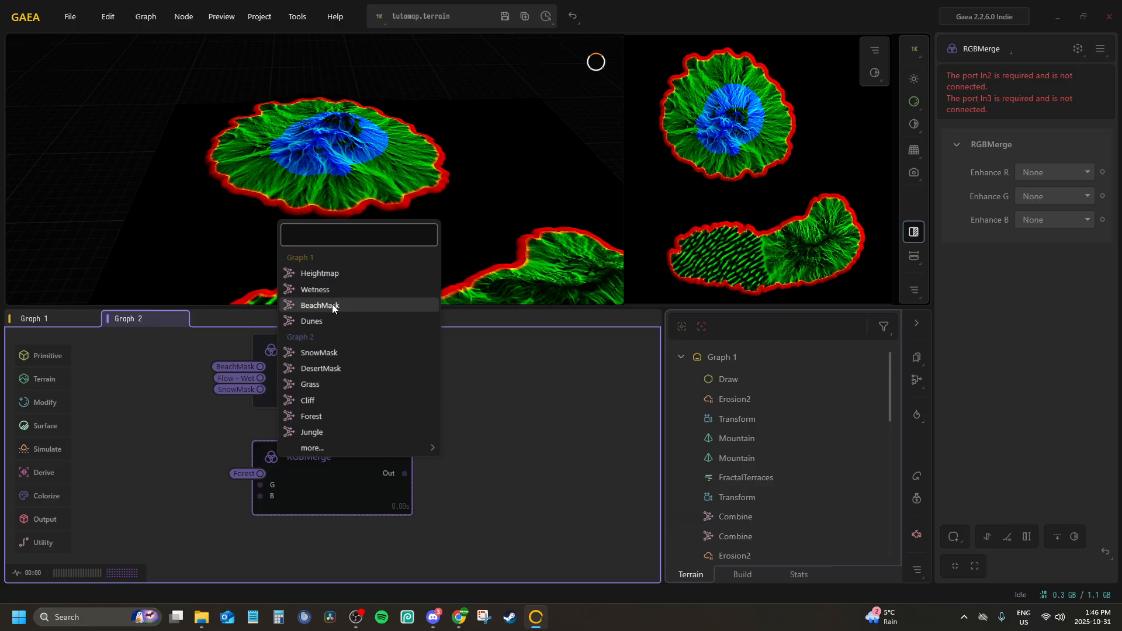
{"action": "left_click", "coordinate": [315, 384]}
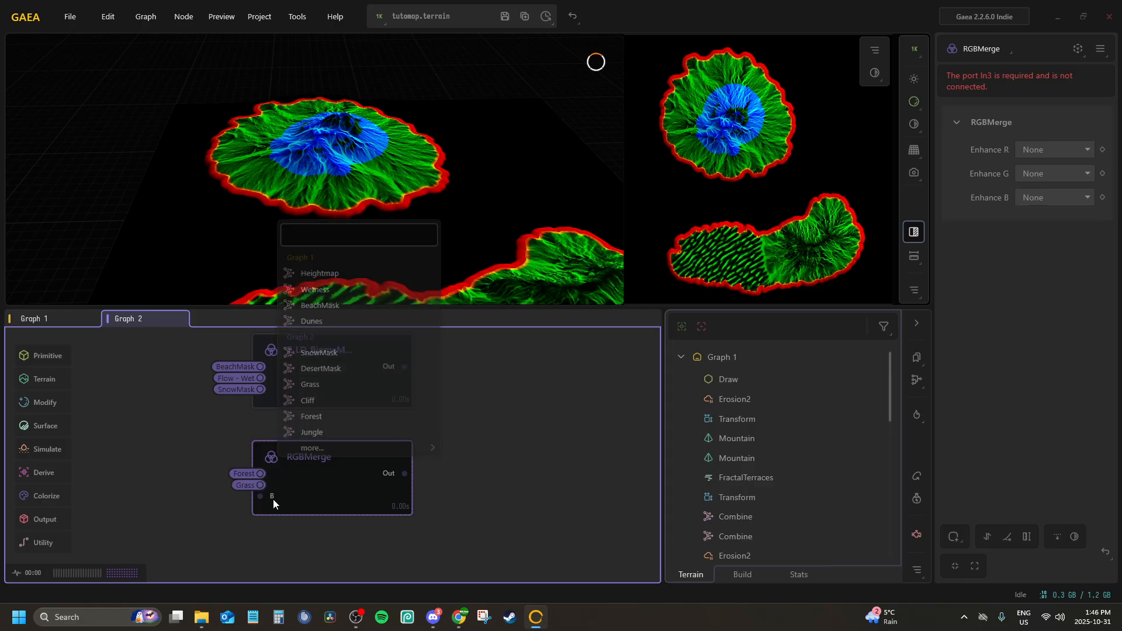
Check the Vintal reference maps in File Explorer and browse the portals available in Gaea for the RGBMerge node's B input
{"action": "left_click", "coordinate": [203, 618]}
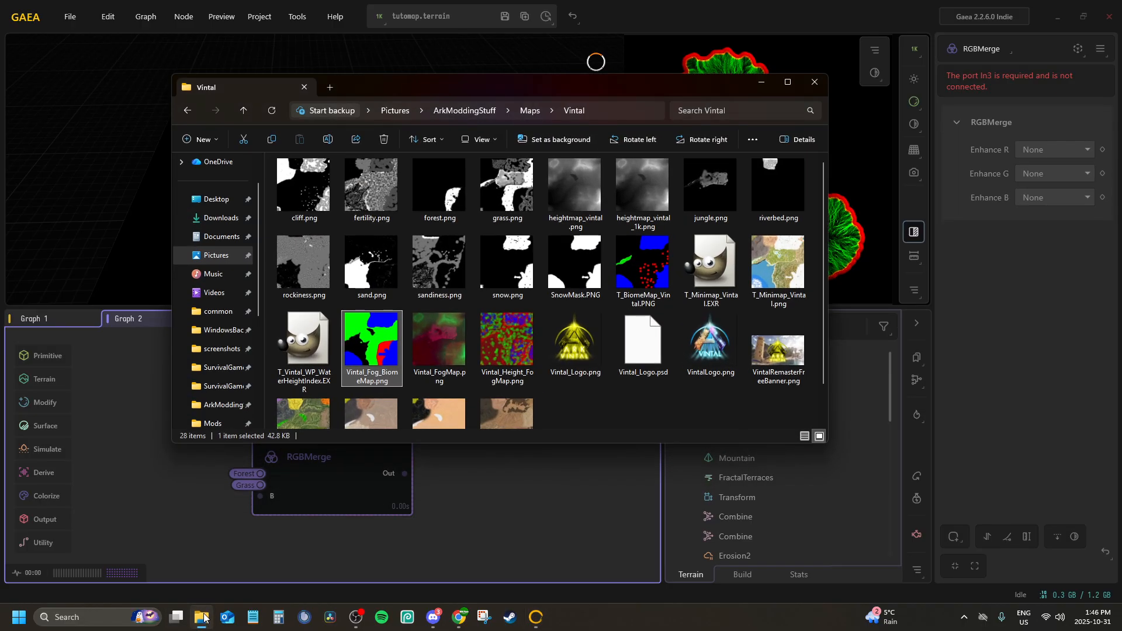
{"action": "left_click", "coordinate": [203, 618]}
{"action": "right_click", "coordinate": [284, 474]}
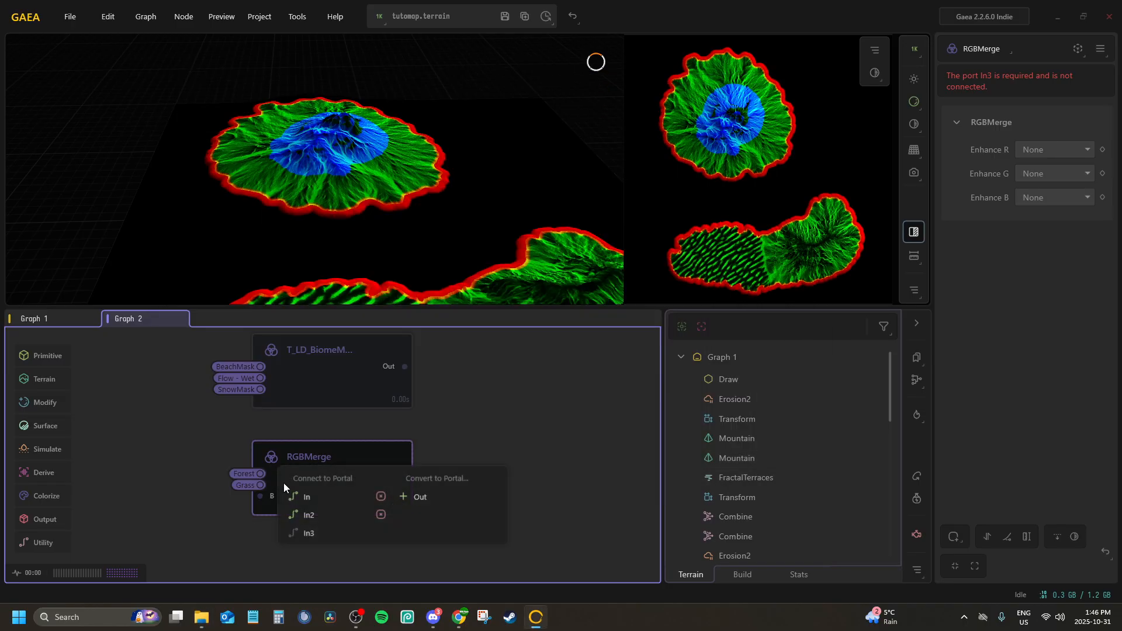
{"action": "left_click", "coordinate": [292, 501]}
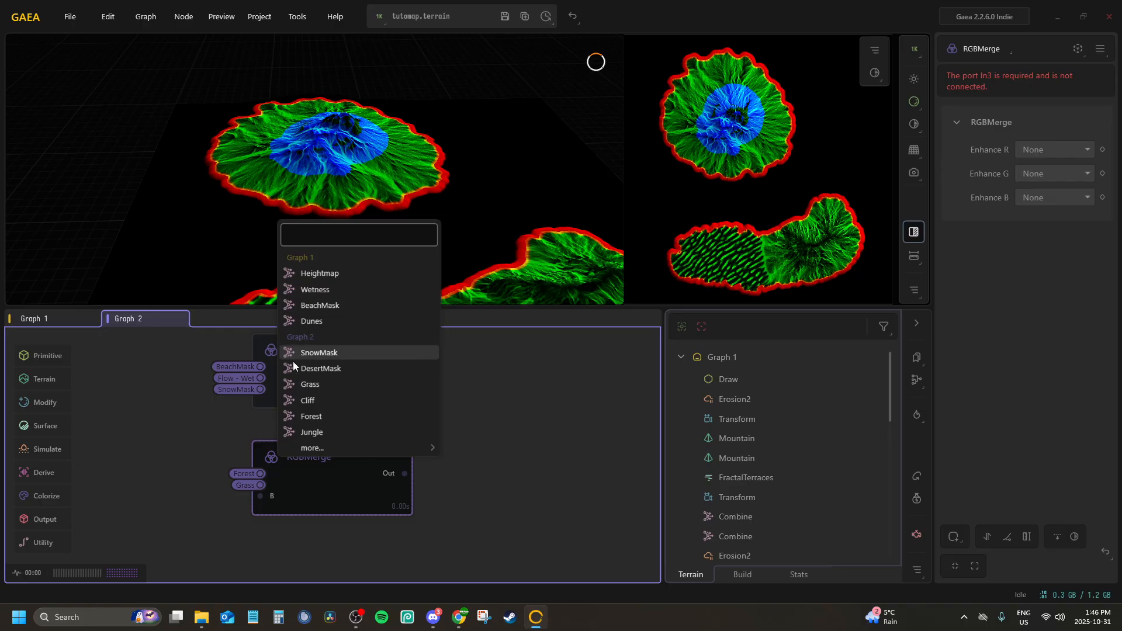
Add a Combine node in the empty graph area before the new RGBMerge node
{"action": "left_click_drag", "start_coordinate": [98, 469], "coordinate": [332, 440]}
{"action": "key", "text": "Tab"}
{"action": "type", "text": "c"}
{"action": "key", "text": "Return"}
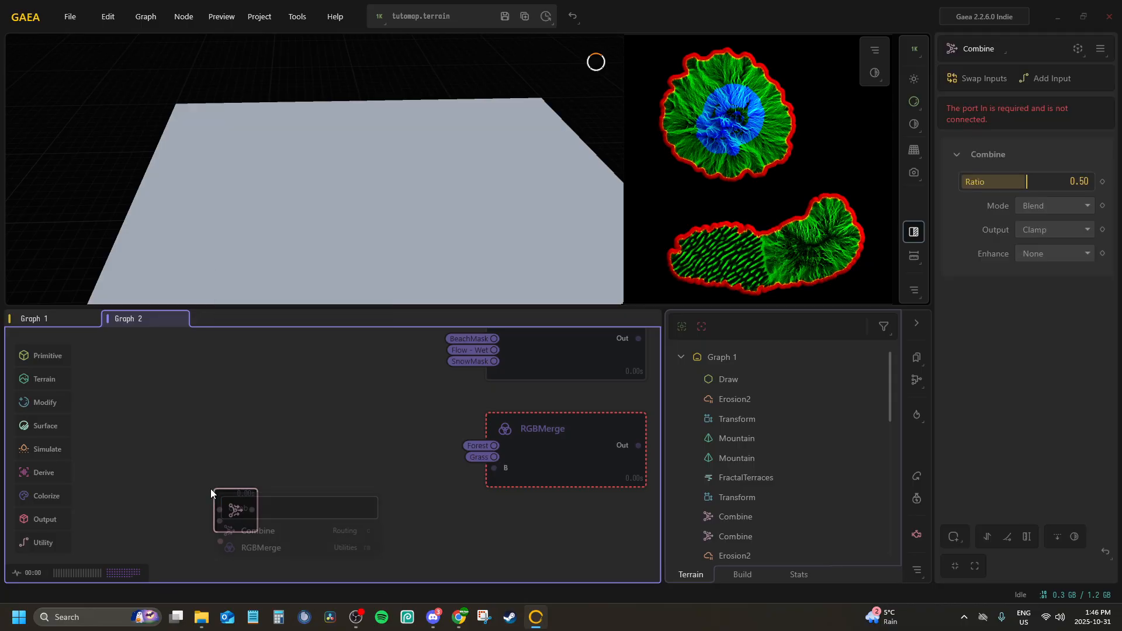
{"action": "mouse_move", "coordinate": [244, 533]}
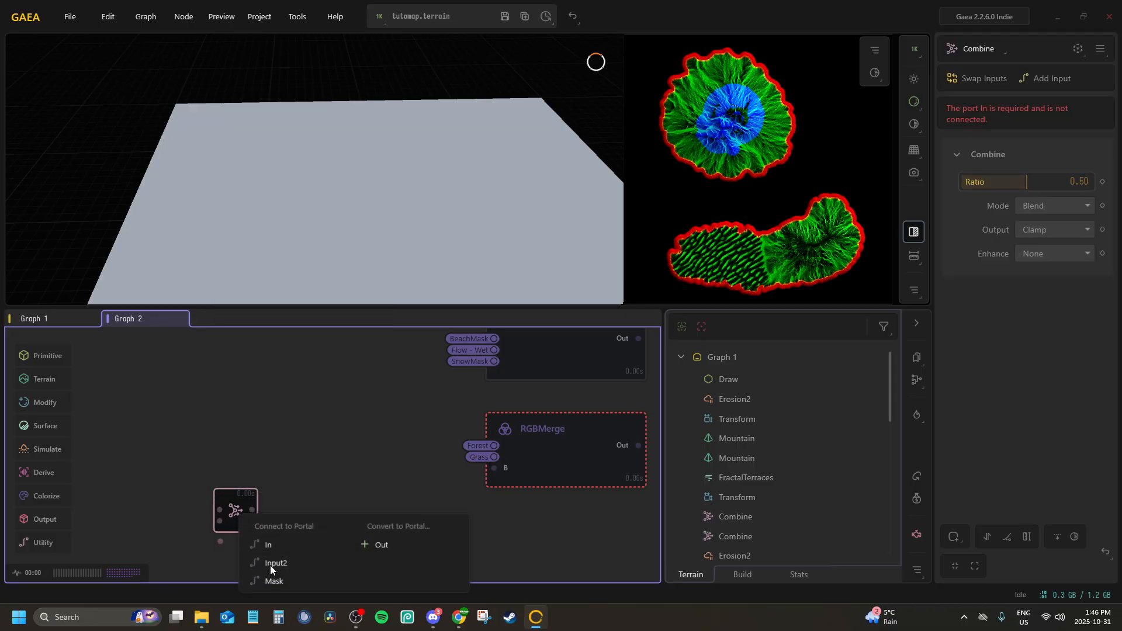
{"action": "left_click", "coordinate": [270, 566]}
{"action": "left_click", "coordinate": [271, 431]}
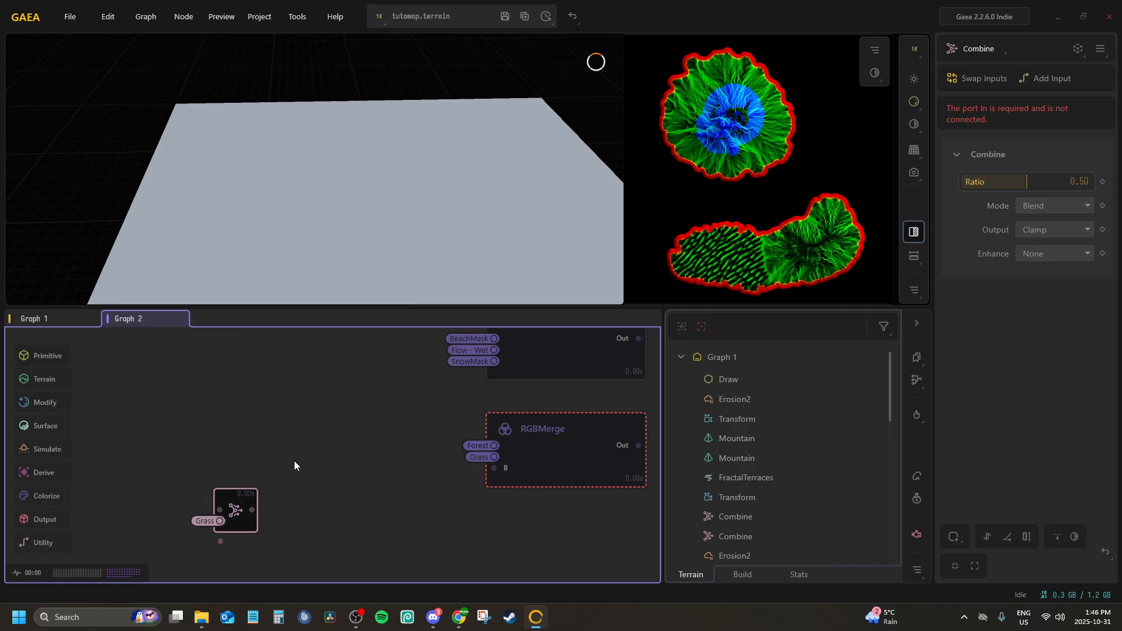
{"action": "left_click", "coordinate": [284, 560]}
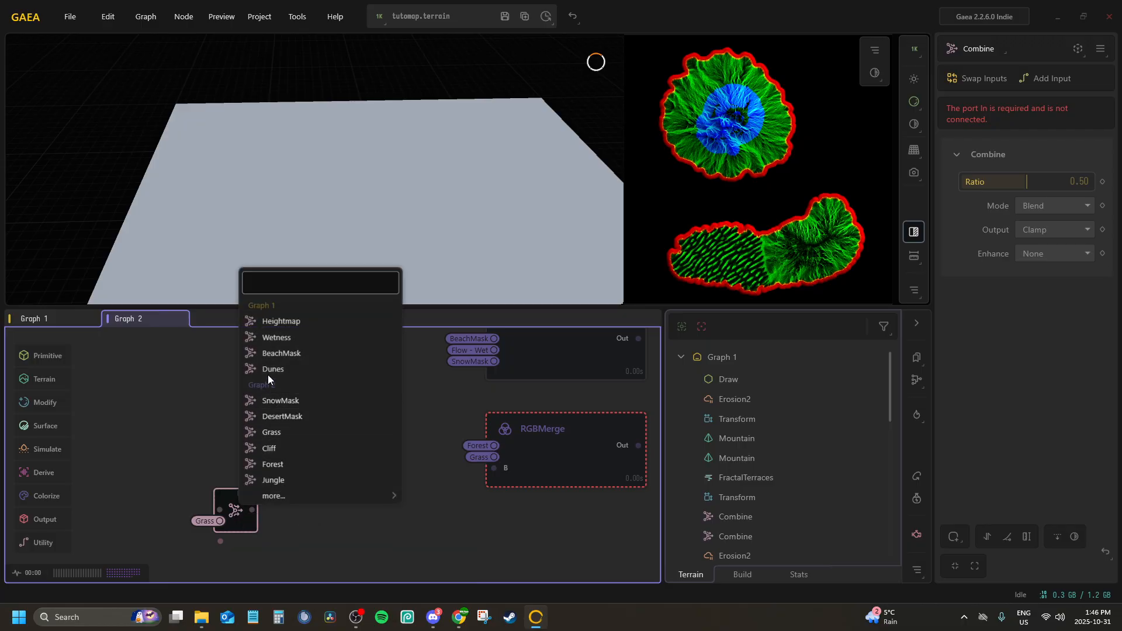
{"action": "left_click", "coordinate": [265, 430]}
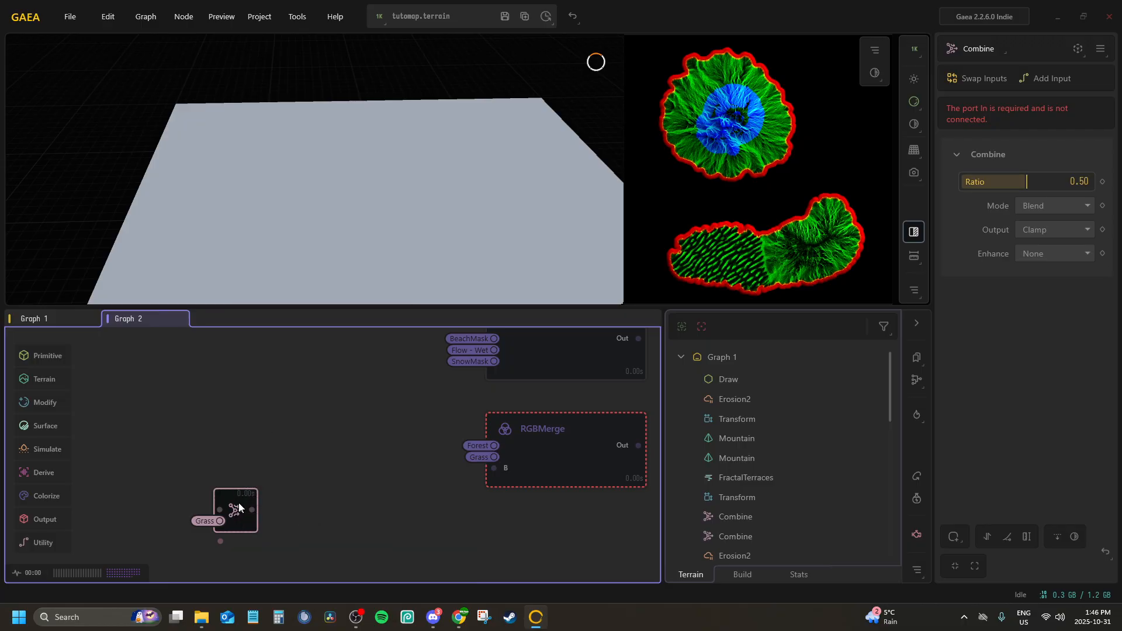
{"action": "key", "text": "p"}
{"action": "left_click", "coordinate": [339, 565]}
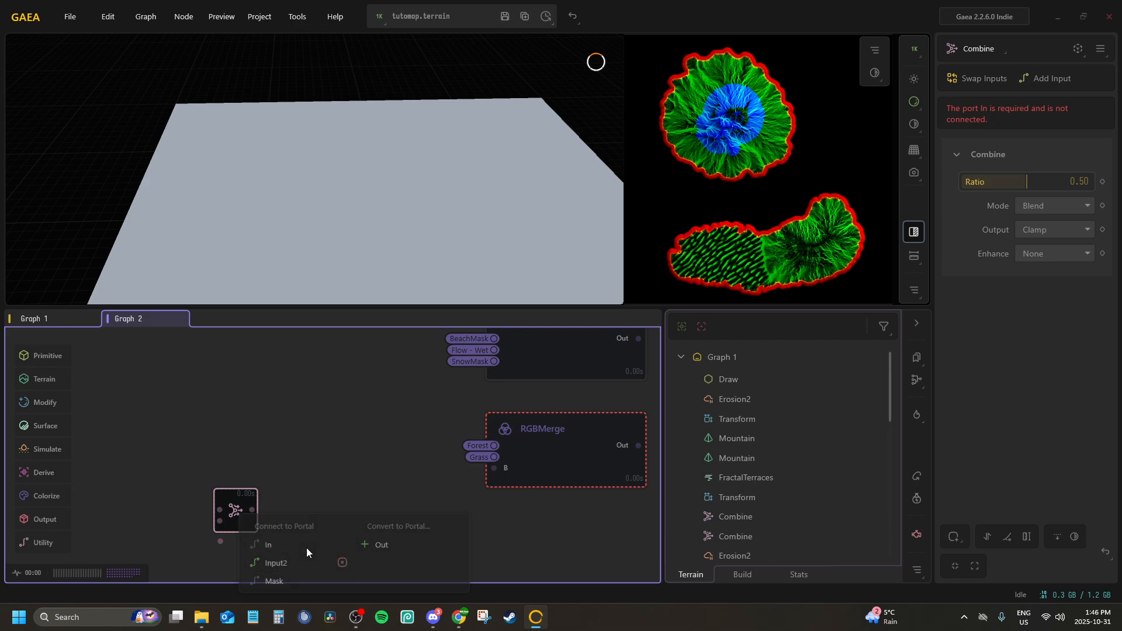
Connect the Grass portal to the Combine node's In input and the Cliff portal to its Input2
{"action": "key", "text": "p"}
{"action": "left_click", "coordinate": [285, 544]}
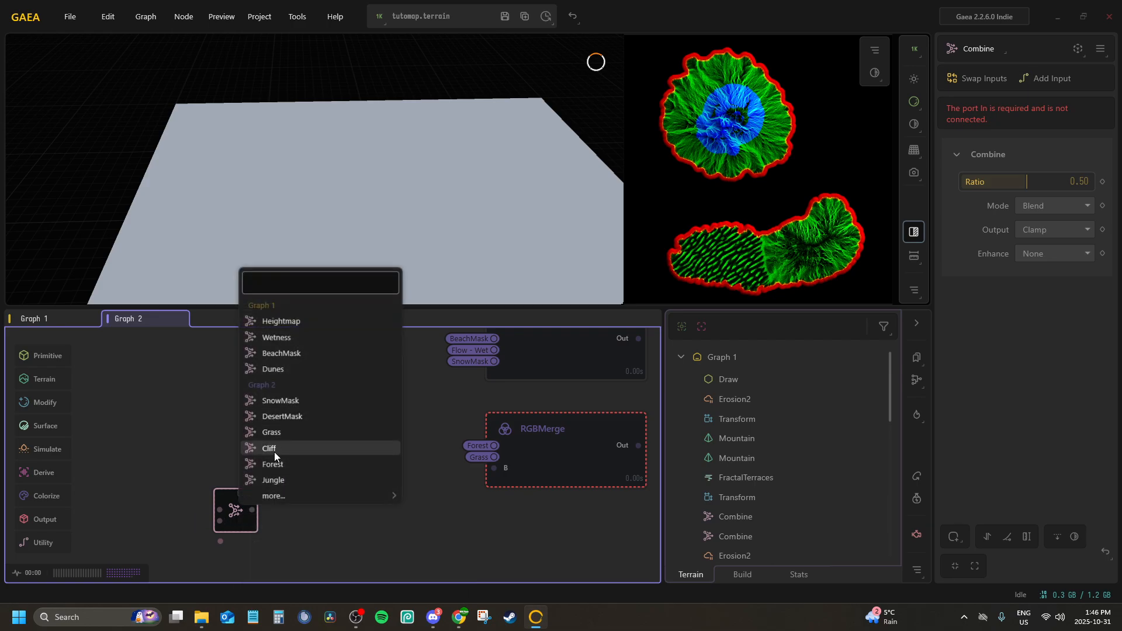
{"action": "left_click", "coordinate": [268, 437]}
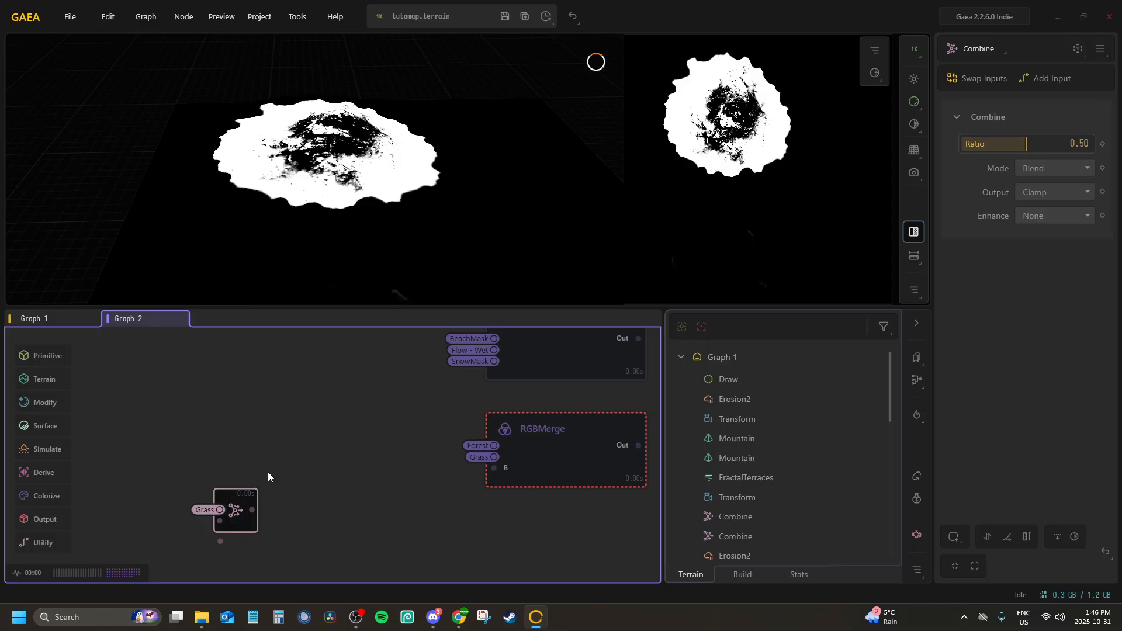
{"action": "key", "text": "p"}
{"action": "left_click", "coordinate": [293, 552]}
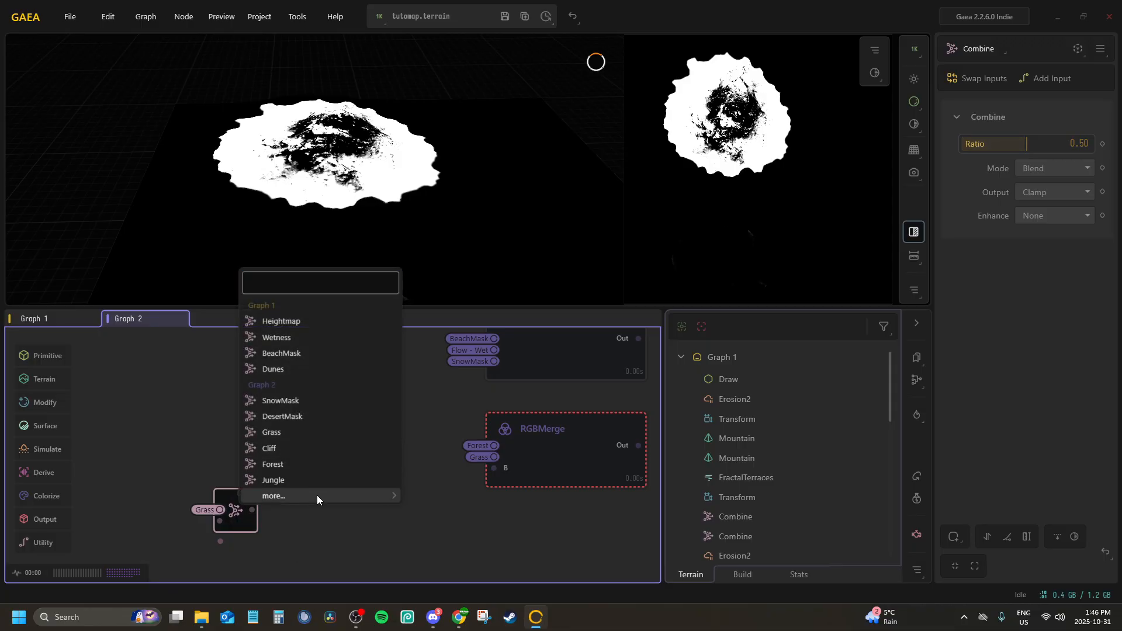
{"action": "mouse_move", "coordinate": [317, 495]}
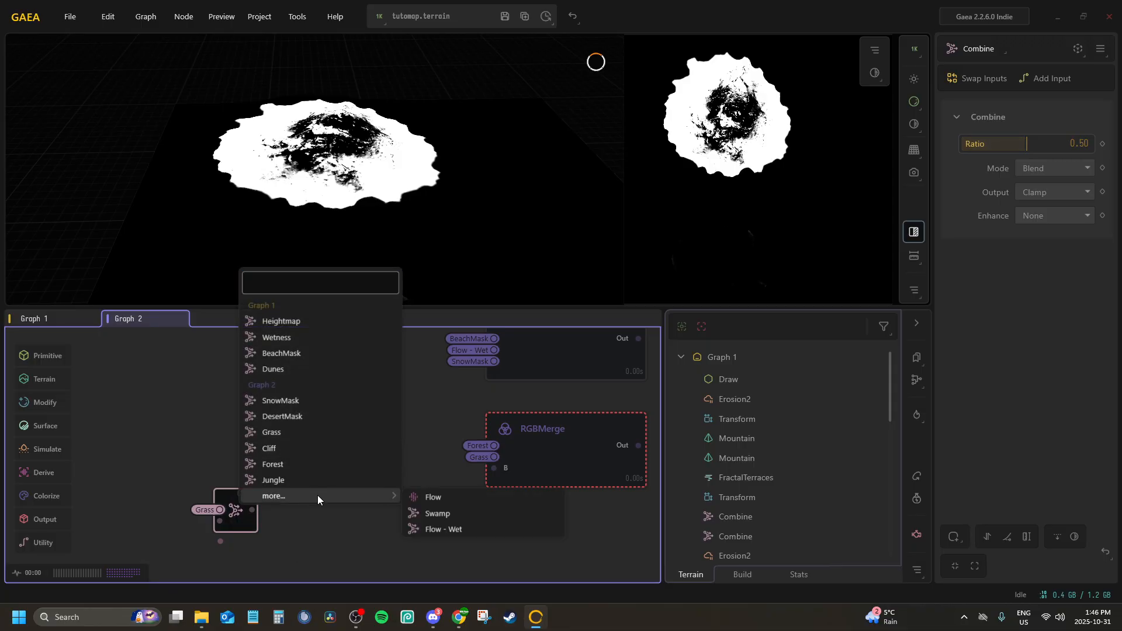
{"action": "left_click", "coordinate": [273, 447]}
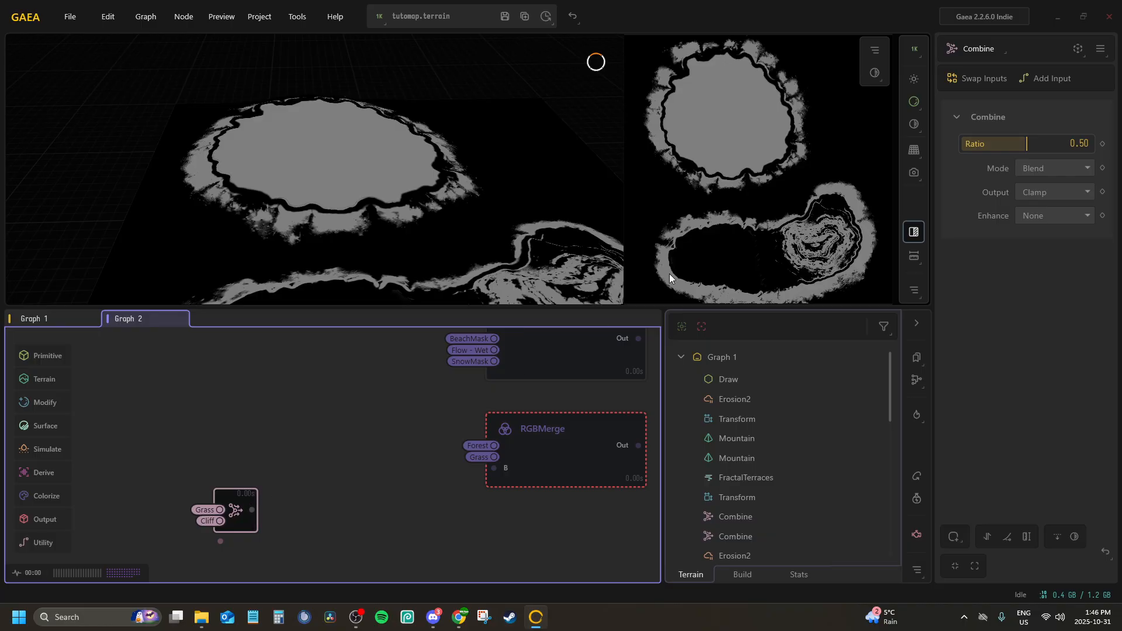
Set the Grass and Cliff Combine node to Add mode with a ratio of 1.00 and move it level with the RGBMerge node
{"action": "left_click_drag", "start_coordinate": [1024, 144], "coordinate": [1092, 144]}
{"action": "left_click", "coordinate": [1035, 169]}
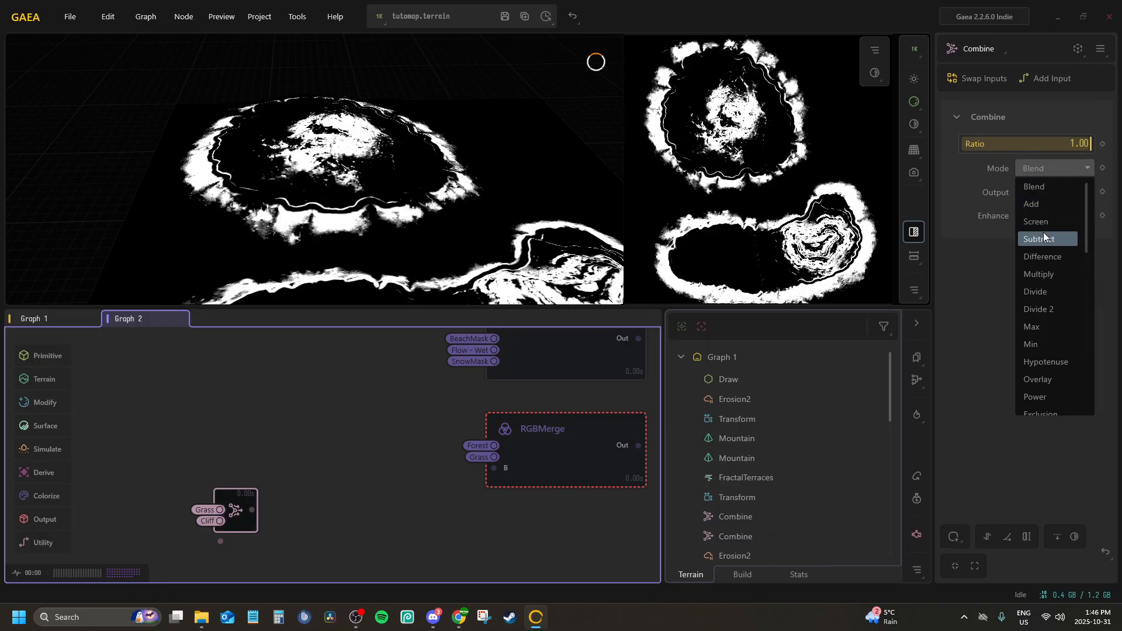
{"action": "left_click", "coordinate": [1039, 203]}
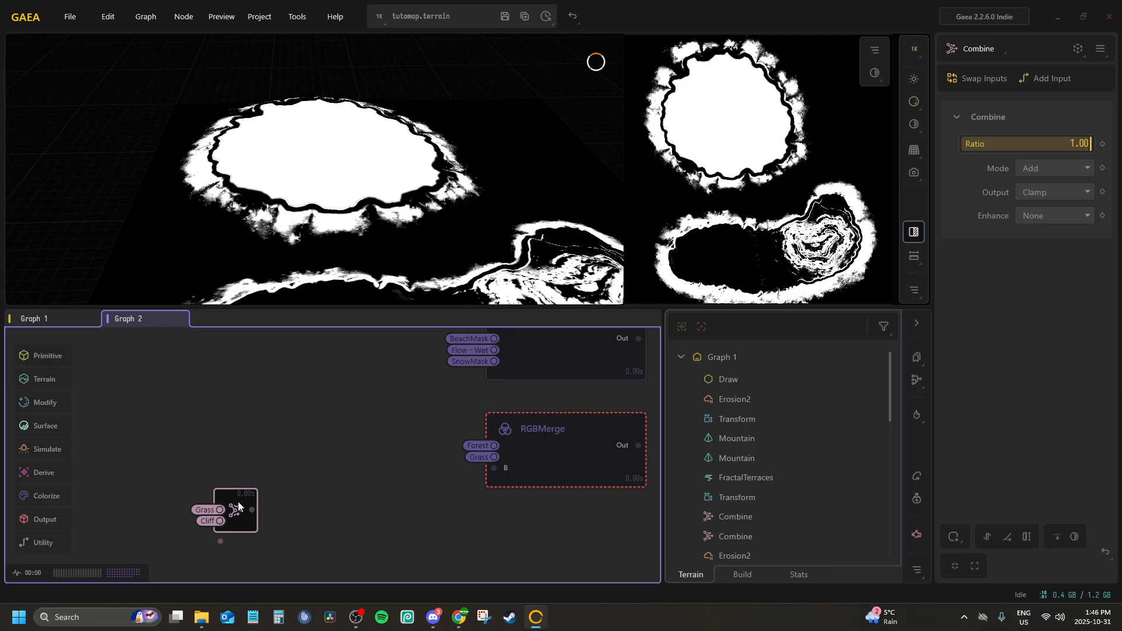
{"action": "left_click_drag", "start_coordinate": [238, 506], "coordinate": [158, 430]}
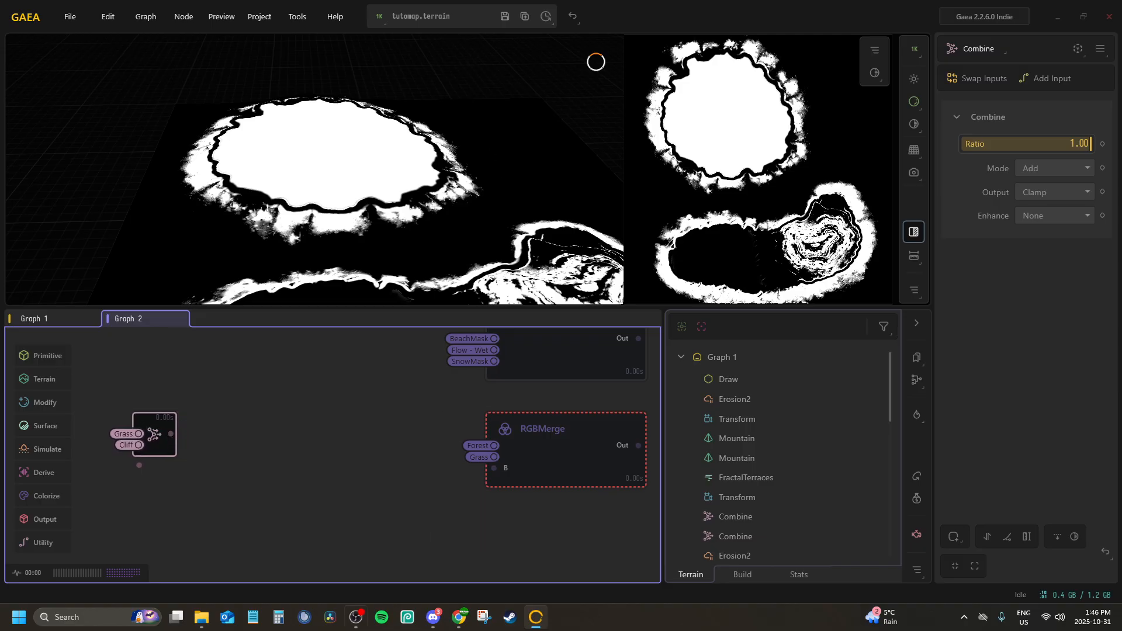
Add a second Combine node fed by the output of the Grass and Cliff Combine node and align it beside that node
{"action": "left_click", "coordinate": [201, 617]}
{"action": "left_click", "coordinate": [202, 617]}
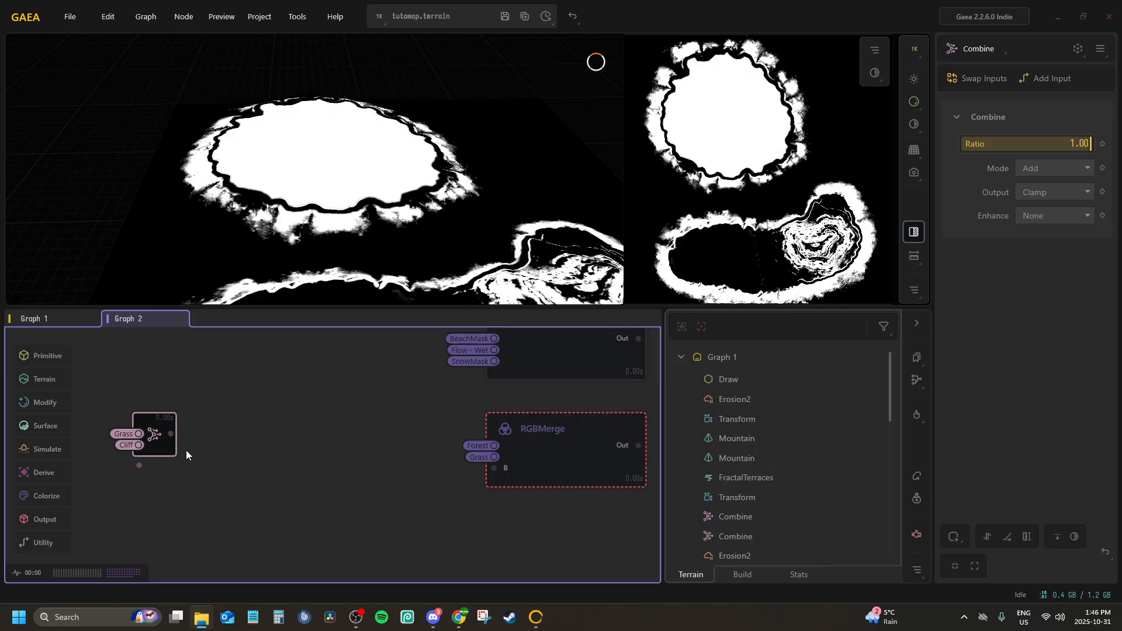
{"action": "left_click_drag", "start_coordinate": [170, 433], "coordinate": [219, 436]}
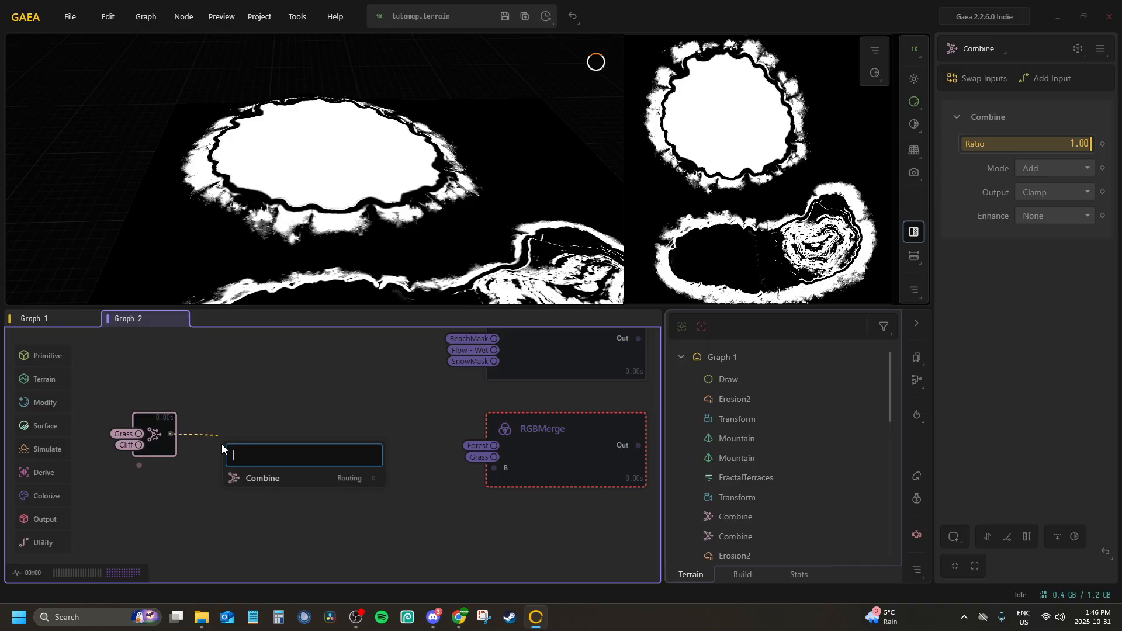
{"action": "type", "text": "comb"}
{"action": "key", "text": "Return"}
{"action": "left_click_drag", "start_coordinate": [331, 448], "coordinate": [326, 423]}
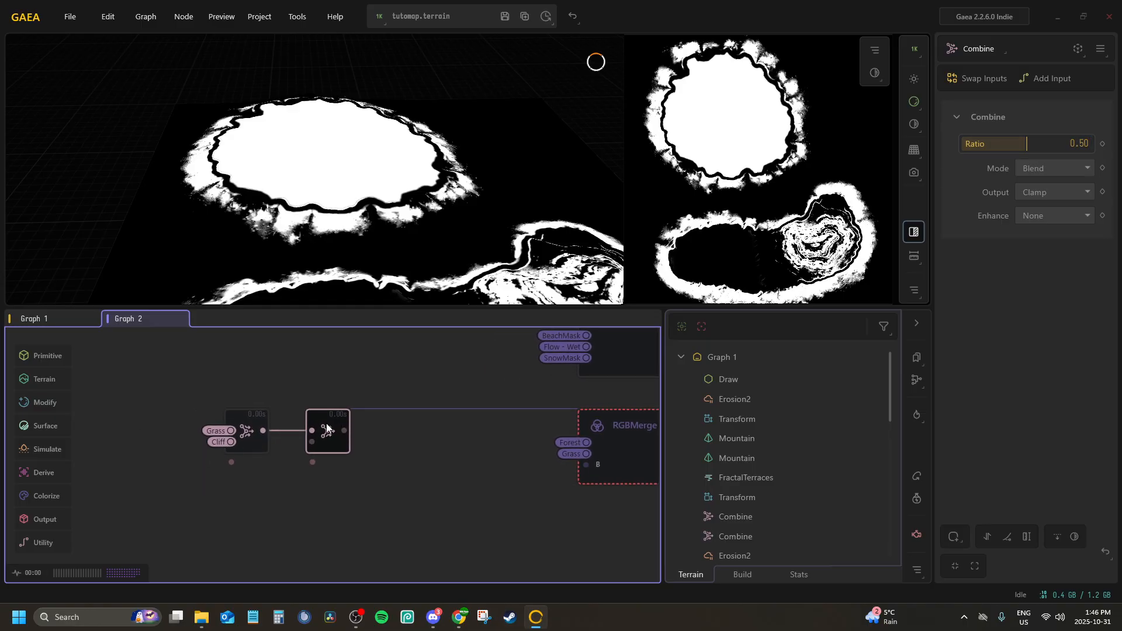
Connect the DesertMask portal to the second Combine node's Input2 and set the node to Add mode with a ratio of 1.00
{"action": "right_click", "coordinate": [332, 435]}
{"action": "left_click", "coordinate": [347, 485]}
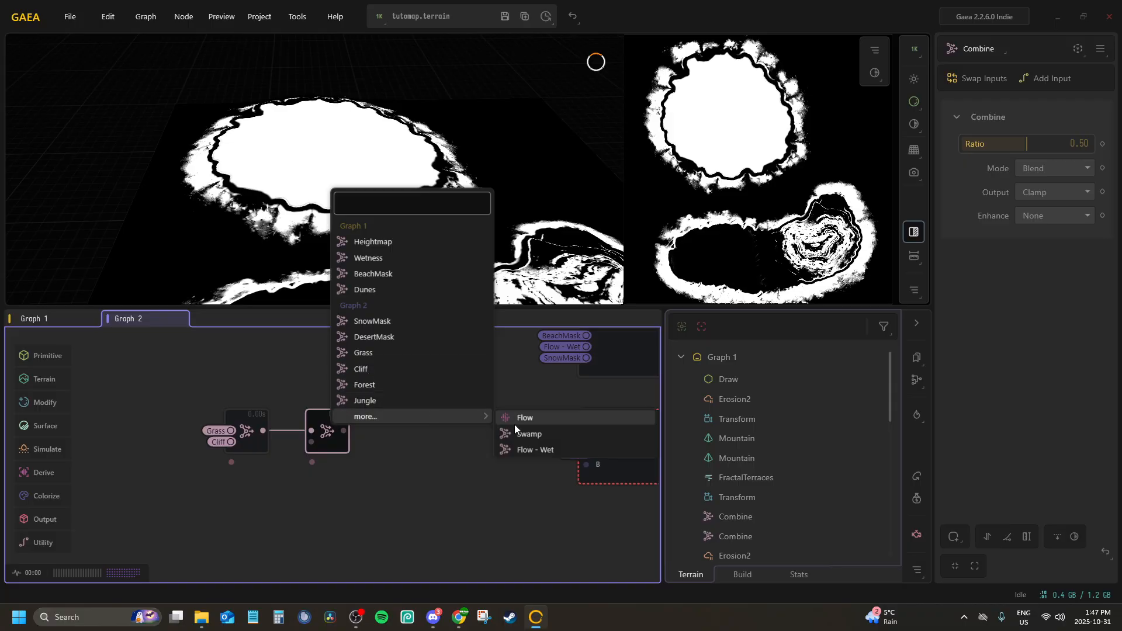
{"action": "left_click", "coordinate": [370, 335]}
{"action": "left_click_drag", "start_coordinate": [1035, 143], "coordinate": [1091, 144]}
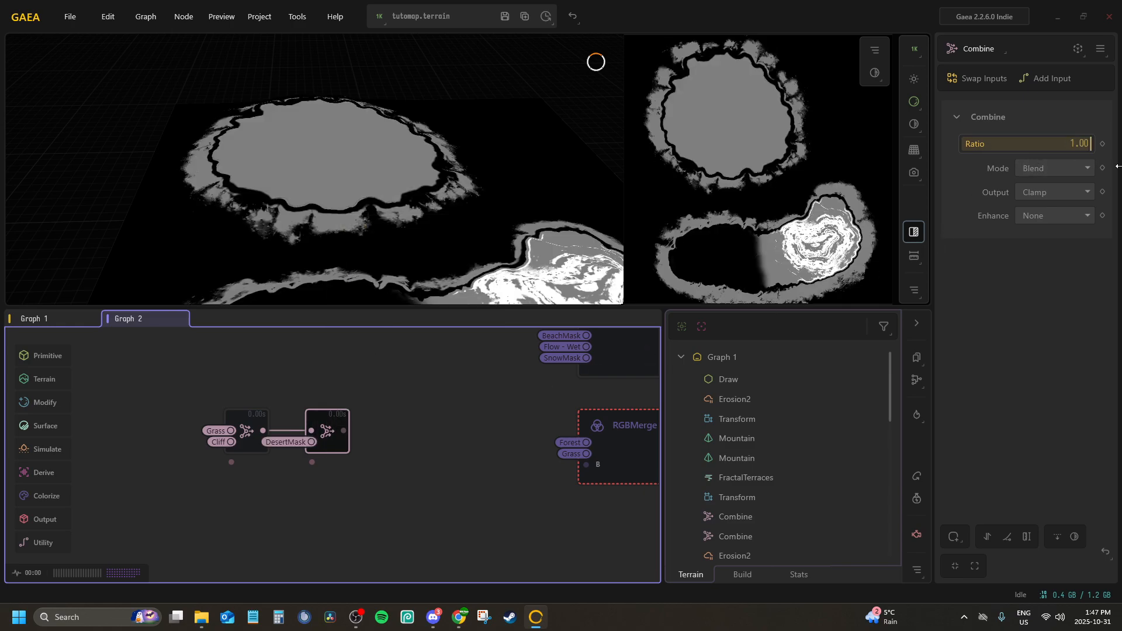
{"action": "left_click", "coordinate": [1080, 168]}
{"action": "left_click", "coordinate": [1042, 205]}
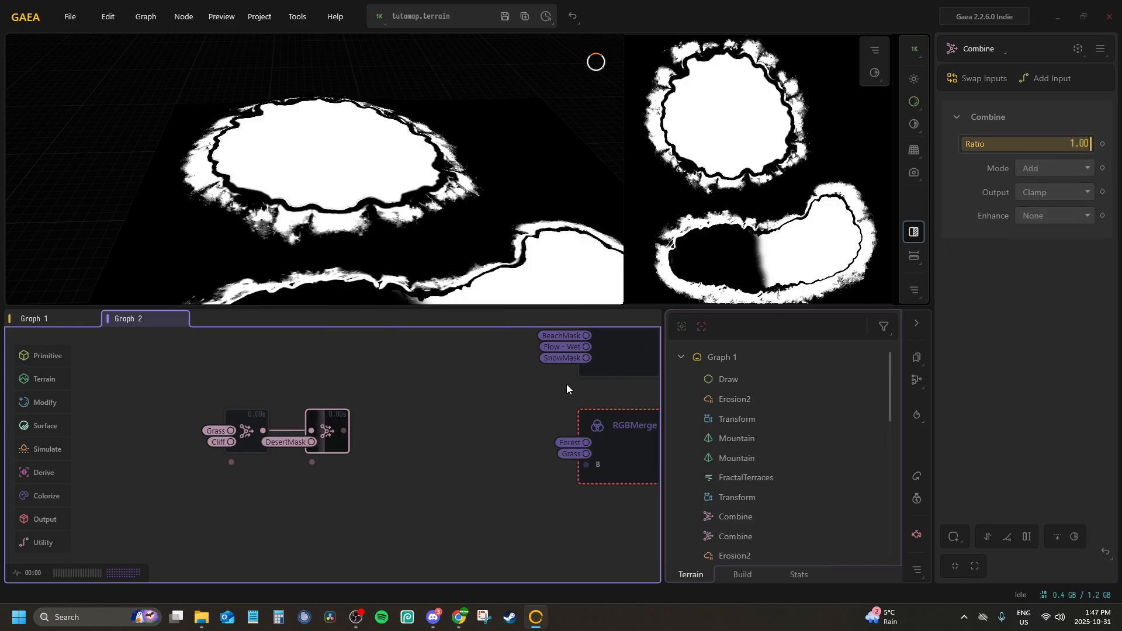
Chain a third Combine node after the DesertMask one and connect the Dunes portal to its Input2
{"action": "left_click_drag", "start_coordinate": [344, 430], "coordinate": [384, 431]}
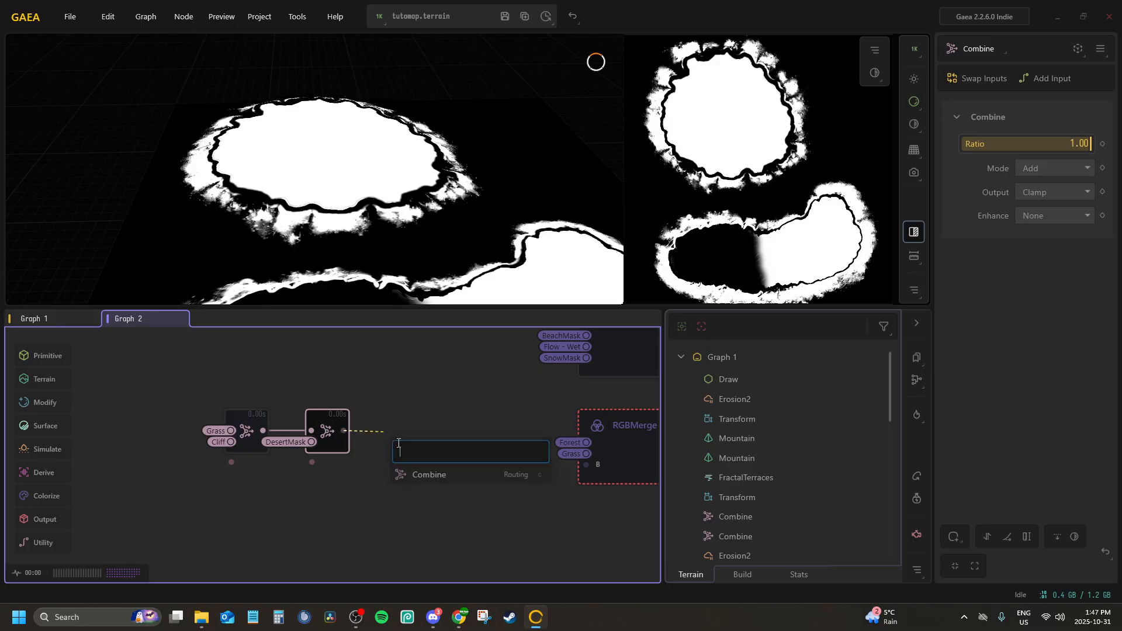
{"action": "type", "text": "comb"}
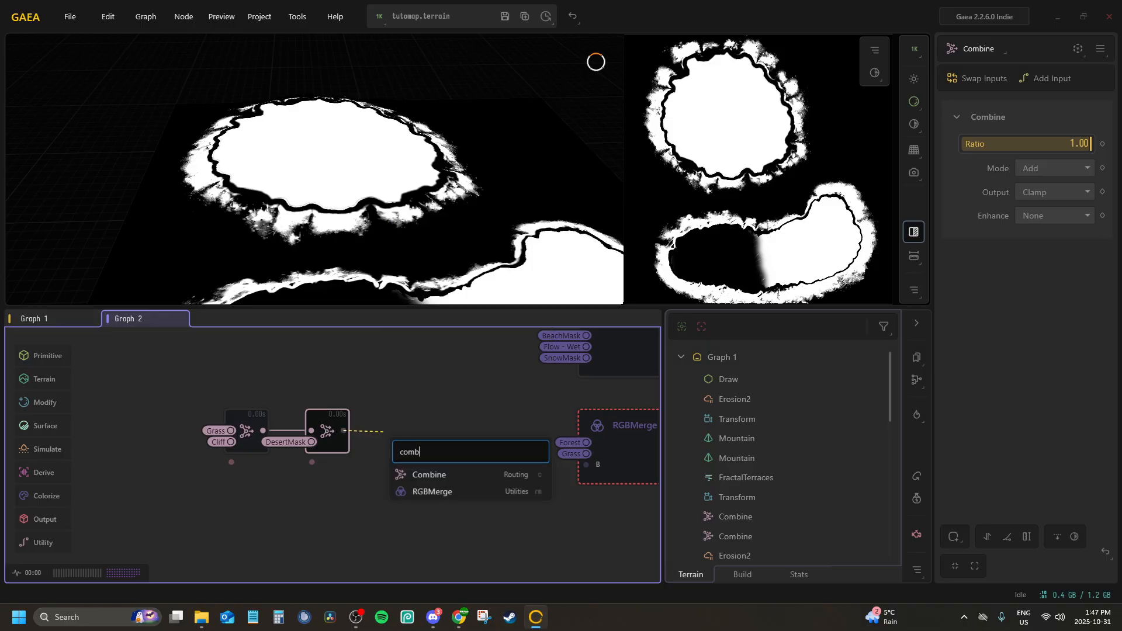
{"action": "key", "text": "Return"}
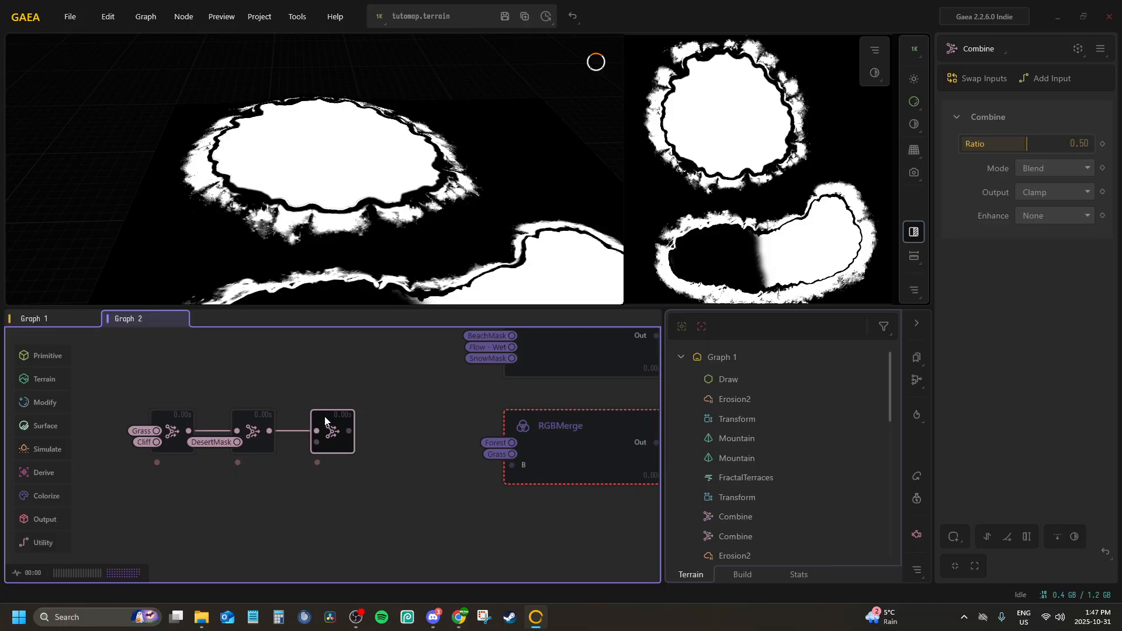
{"action": "right_click", "coordinate": [331, 431]}
{"action": "left_click", "coordinate": [371, 481]}
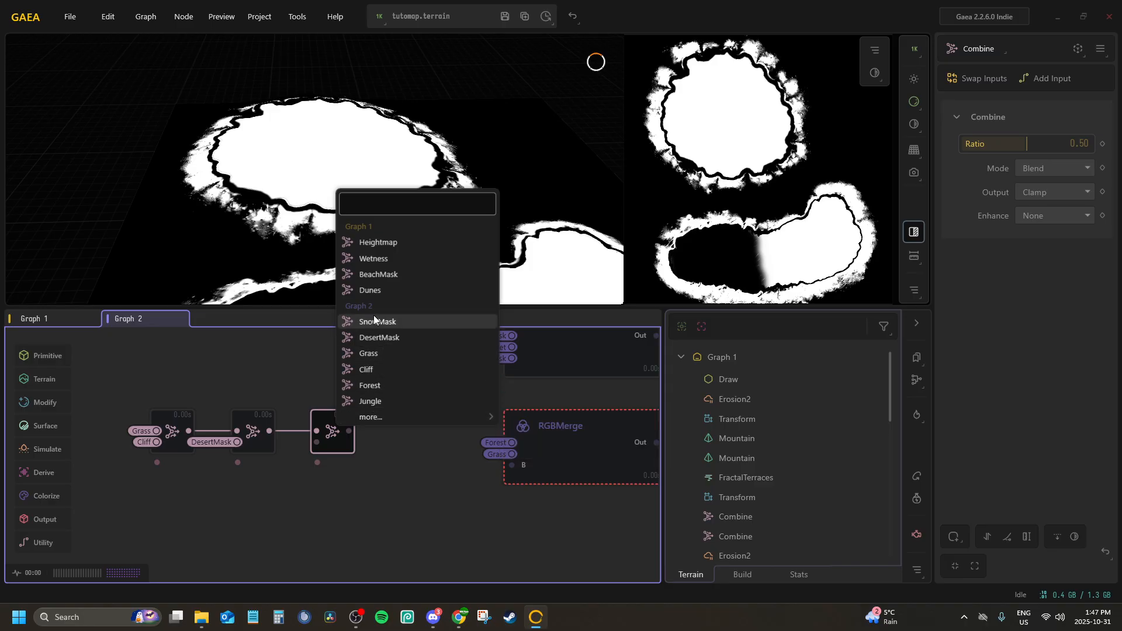
{"action": "left_click", "coordinate": [362, 295]}
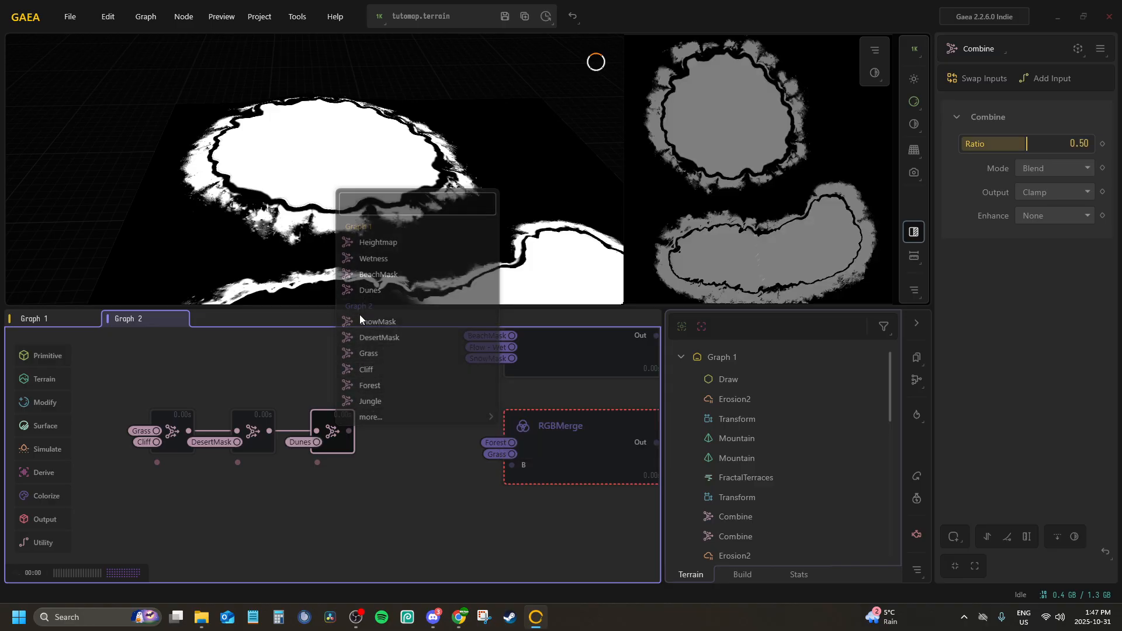
Set the Dunes Combine node to a ratio of 1.00 and Add mode
{"action": "left_click_drag", "start_coordinate": [1040, 145], "coordinate": [1090, 146]}
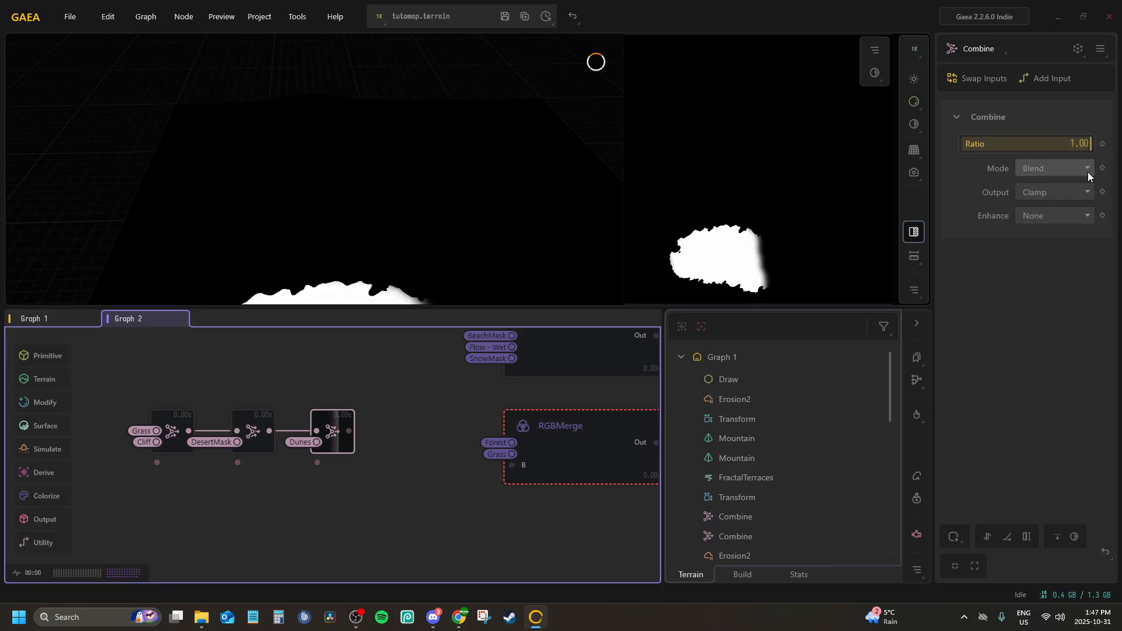
{"action": "left_click", "coordinate": [1086, 169]}
{"action": "left_click", "coordinate": [1043, 205]}
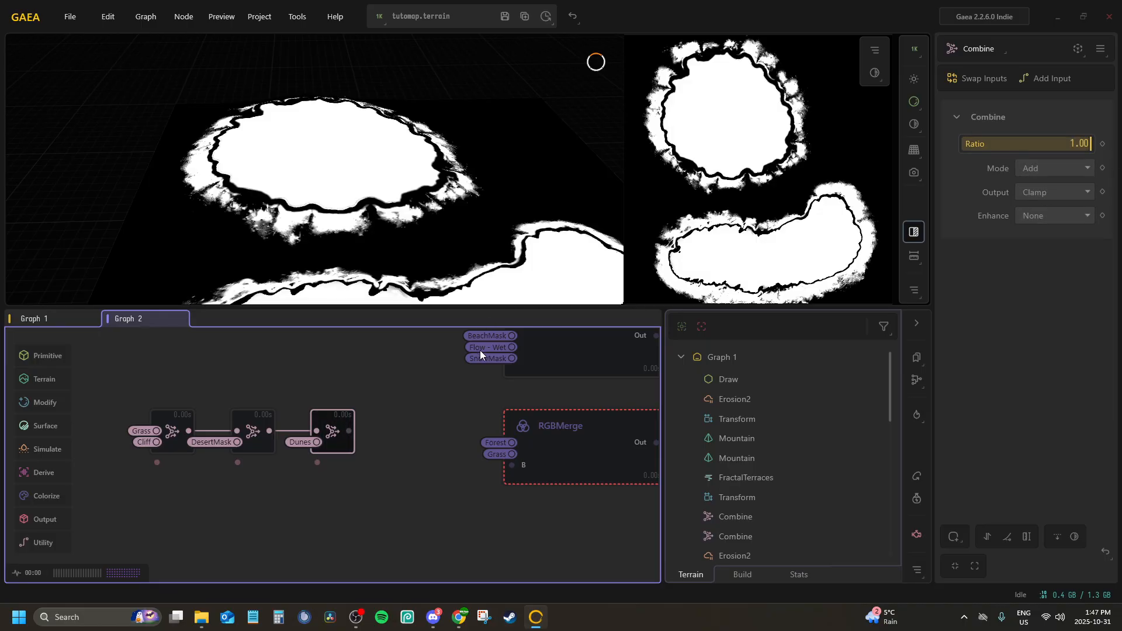
Chain a fourth Combine node after the Dunes one, align it with the row, and connect the Wetness portal to its Input2
{"action": "left_click_drag", "start_coordinate": [342, 432], "coordinate": [387, 430]}
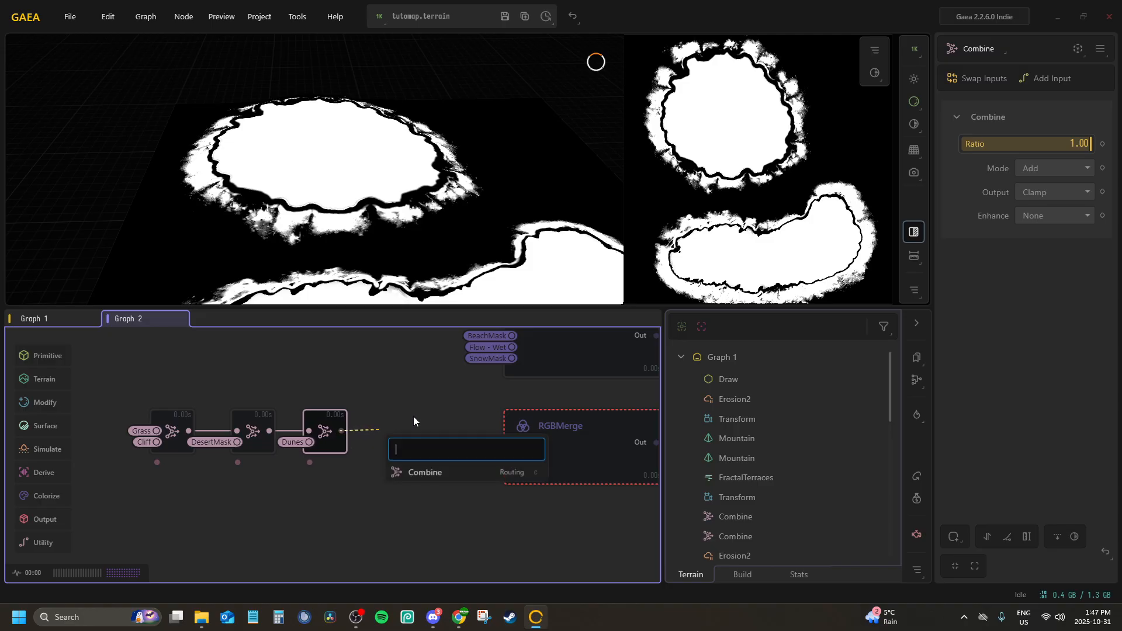
{"action": "type", "text": "co"}
{"action": "key", "text": "Return"}
{"action": "left_click_drag", "start_coordinate": [341, 468], "coordinate": [336, 430]}
{"action": "right_click", "coordinate": [335, 433]}
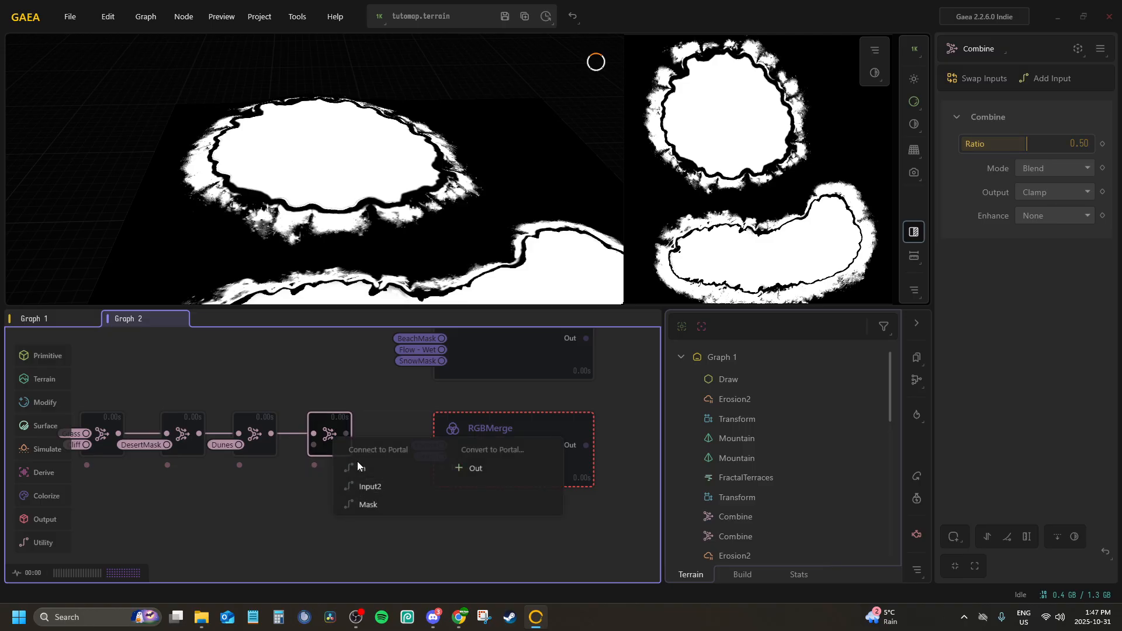
{"action": "left_click", "coordinate": [356, 462]}
{"action": "left_click", "coordinate": [373, 261]}
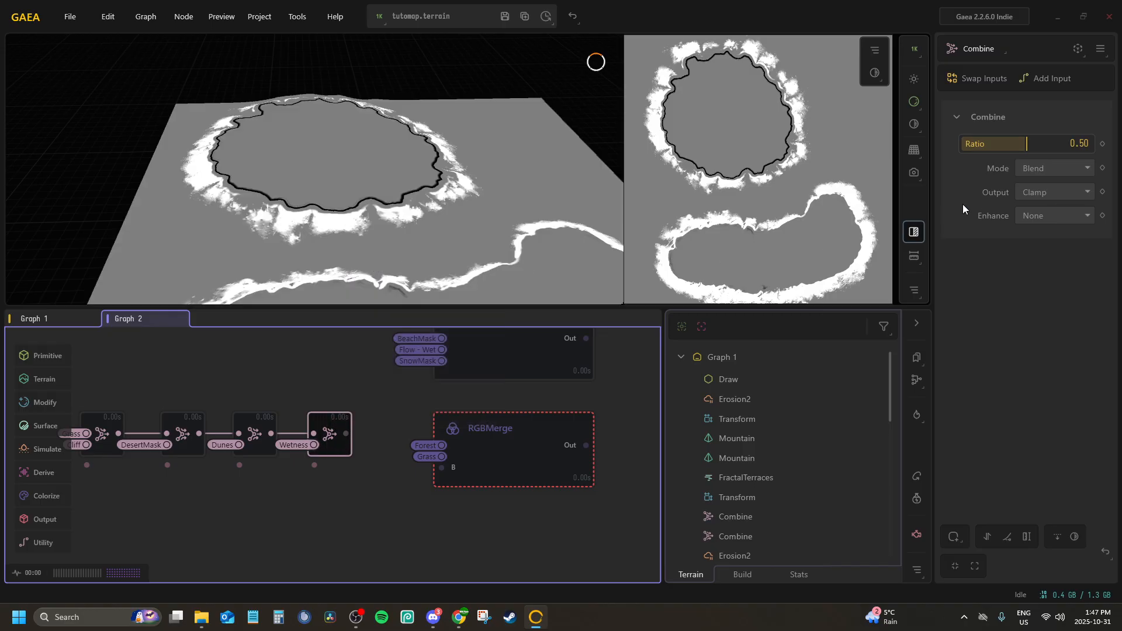
Set the Wetness Combine node to a ratio of 1.00 and Subtract mode
{"action": "left_click_drag", "start_coordinate": [1027, 144], "coordinate": [1092, 145]}
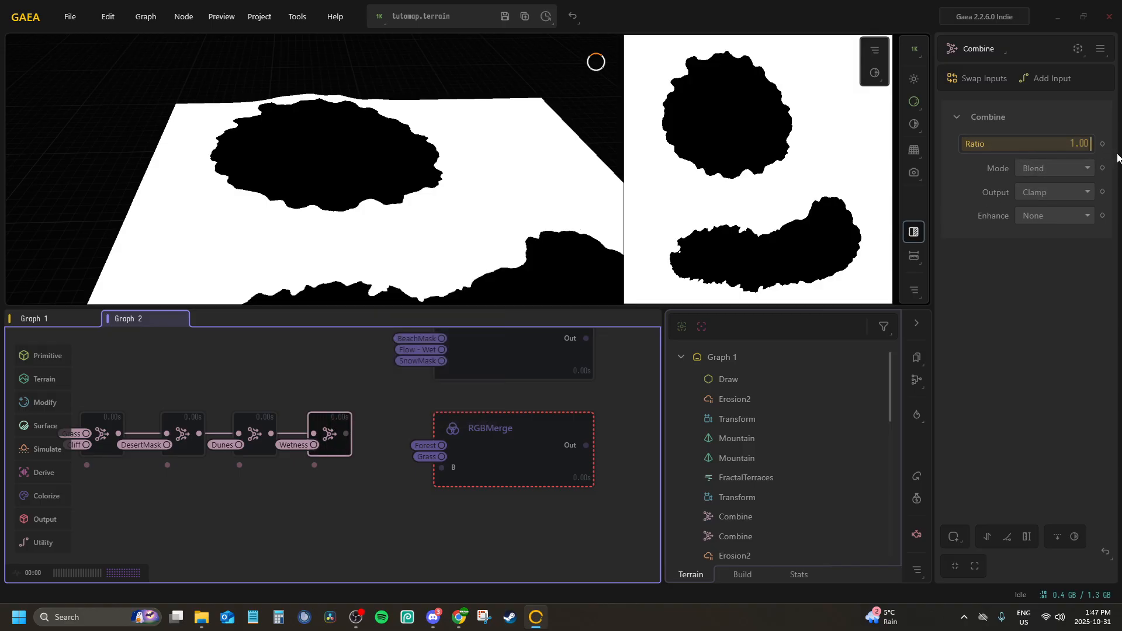
{"action": "left_click", "coordinate": [1052, 169]}
{"action": "left_click", "coordinate": [1041, 233]}
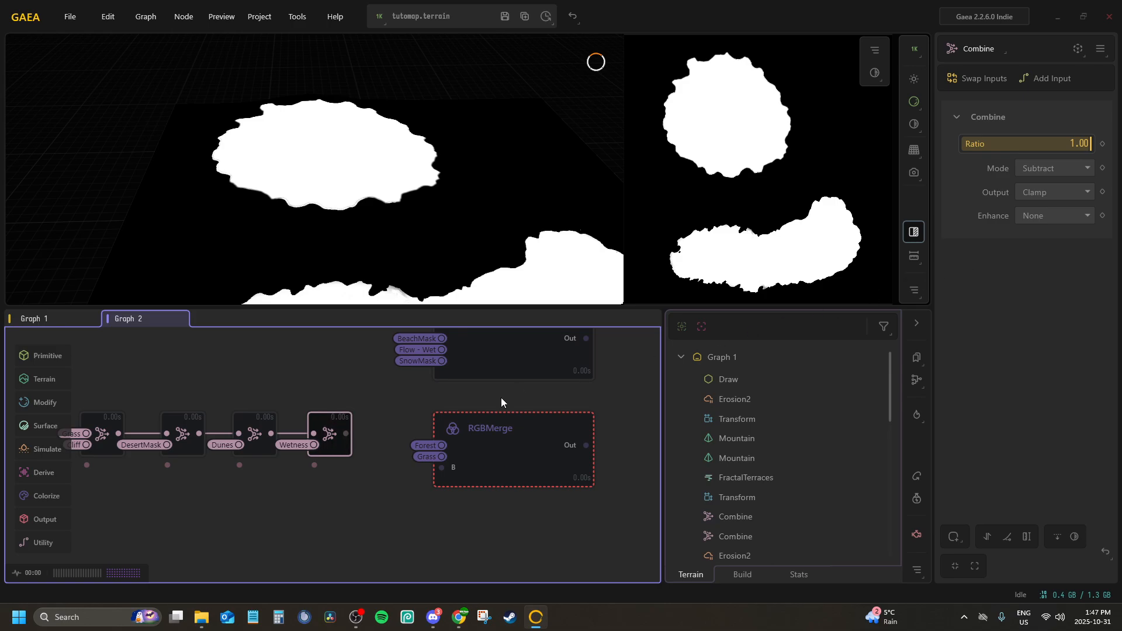
Connect the Wetness Combine node's output to the RGBMerge node's G input and move the Combine chain level with that input
{"action": "left_click_drag", "start_coordinate": [347, 434], "coordinate": [442, 456]}
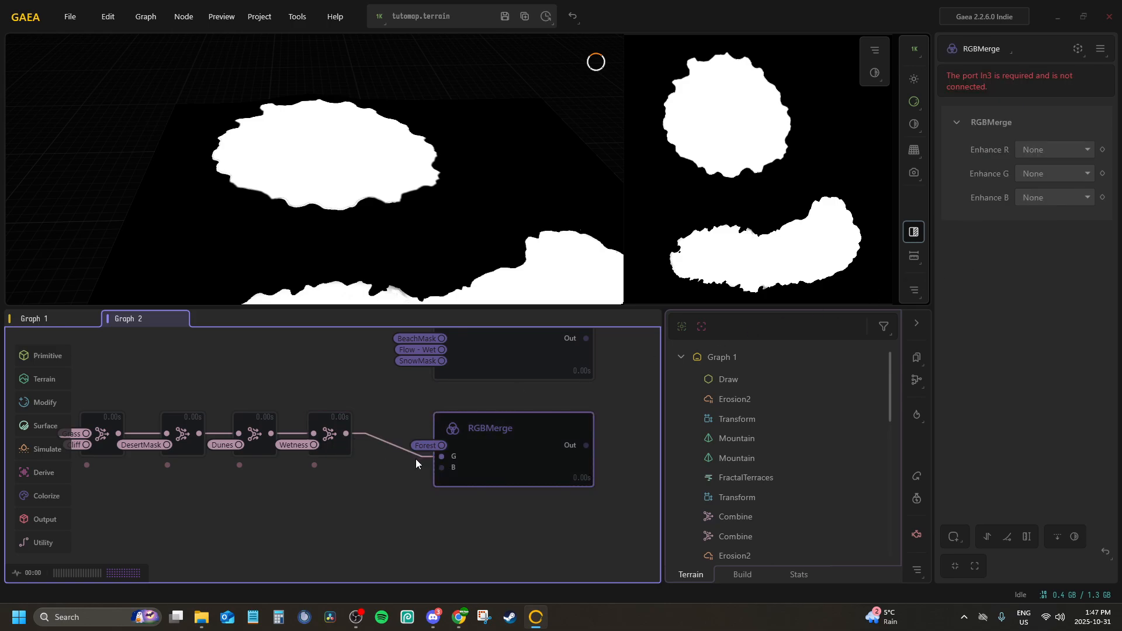
{"action": "middle_click_drag", "start_coordinate": [314, 471], "coordinate": [393, 466]}
{"action": "left_click_drag", "start_coordinate": [429, 457], "coordinate": [157, 383]}
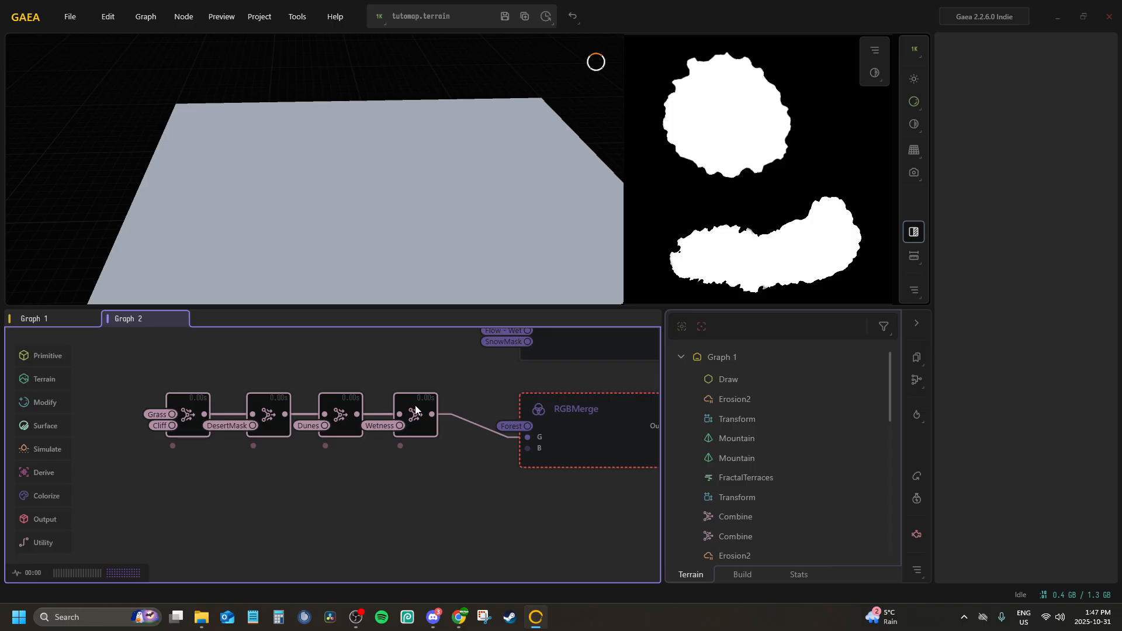
{"action": "left_click_drag", "start_coordinate": [411, 423], "coordinate": [410, 427]}
{"action": "left_click", "coordinate": [405, 393]}
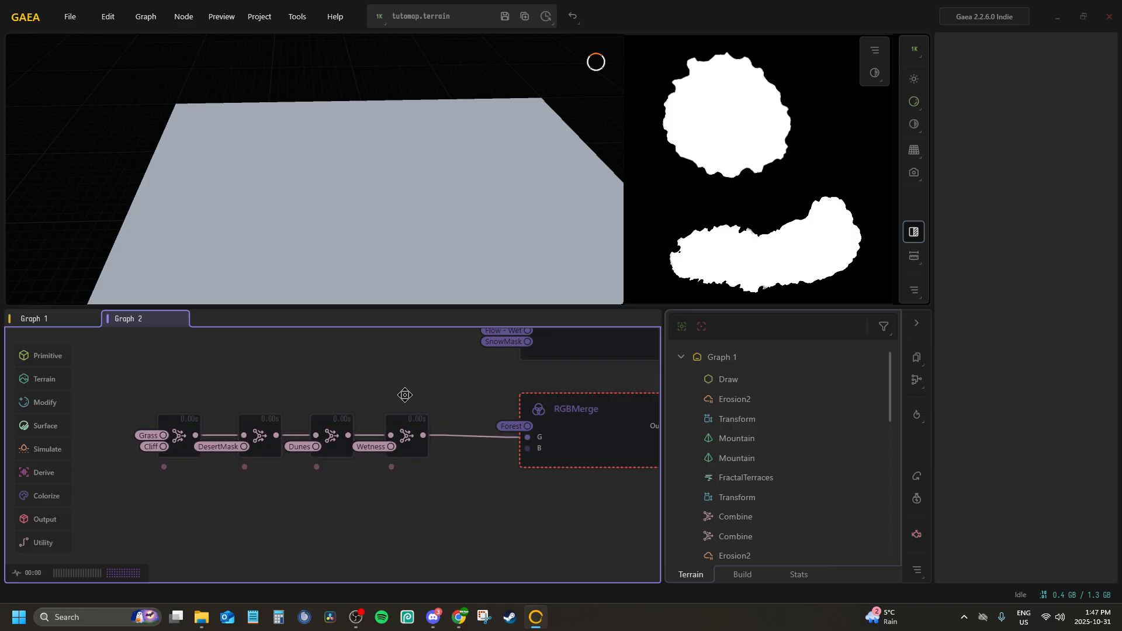
{"action": "middle_click_drag", "start_coordinate": [404, 394], "coordinate": [303, 374]}
Connect the SnowMask portal to the RGBMerge node's B input (In3)
{"action": "left_click", "coordinate": [497, 420]}
{"action": "right_click", "coordinate": [478, 424]}
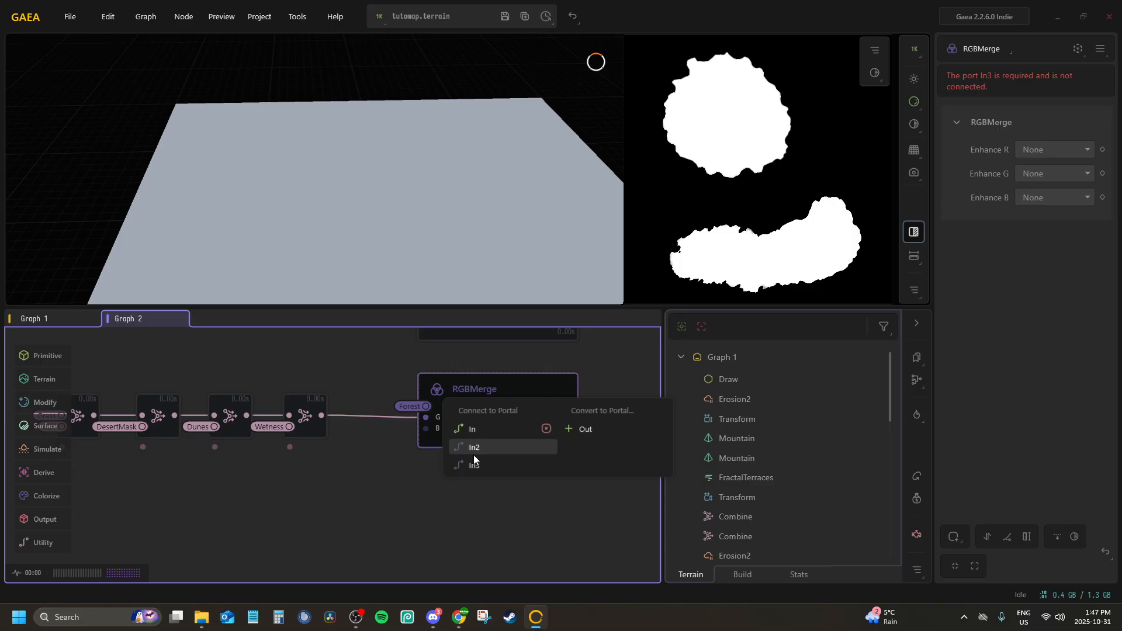
{"action": "left_click", "coordinate": [475, 472]}
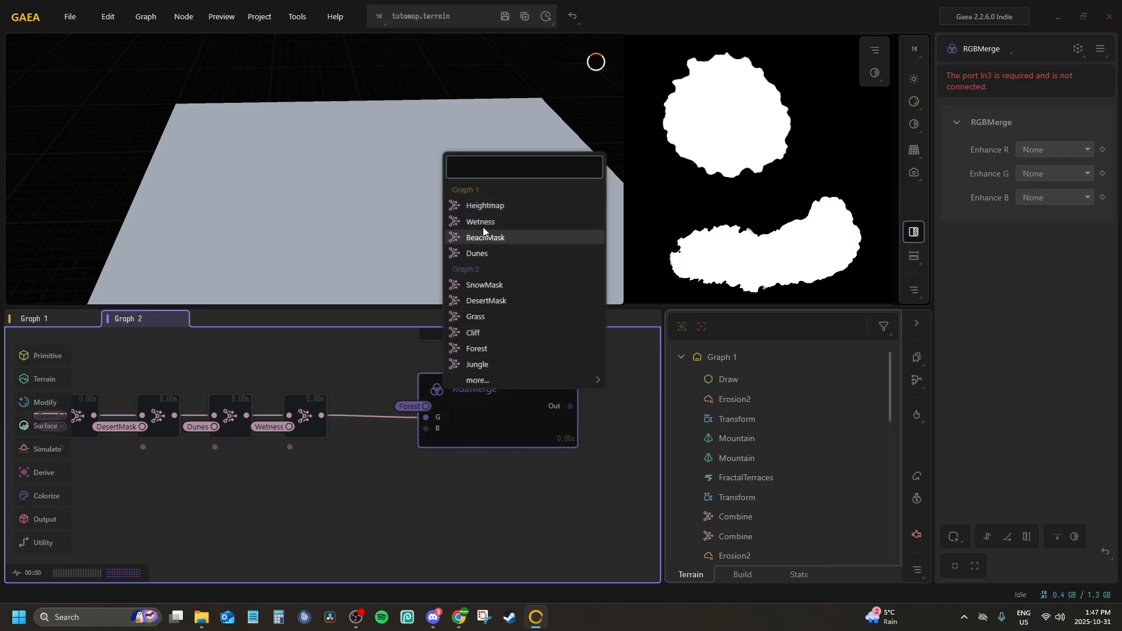
{"action": "left_click", "coordinate": [483, 286]}
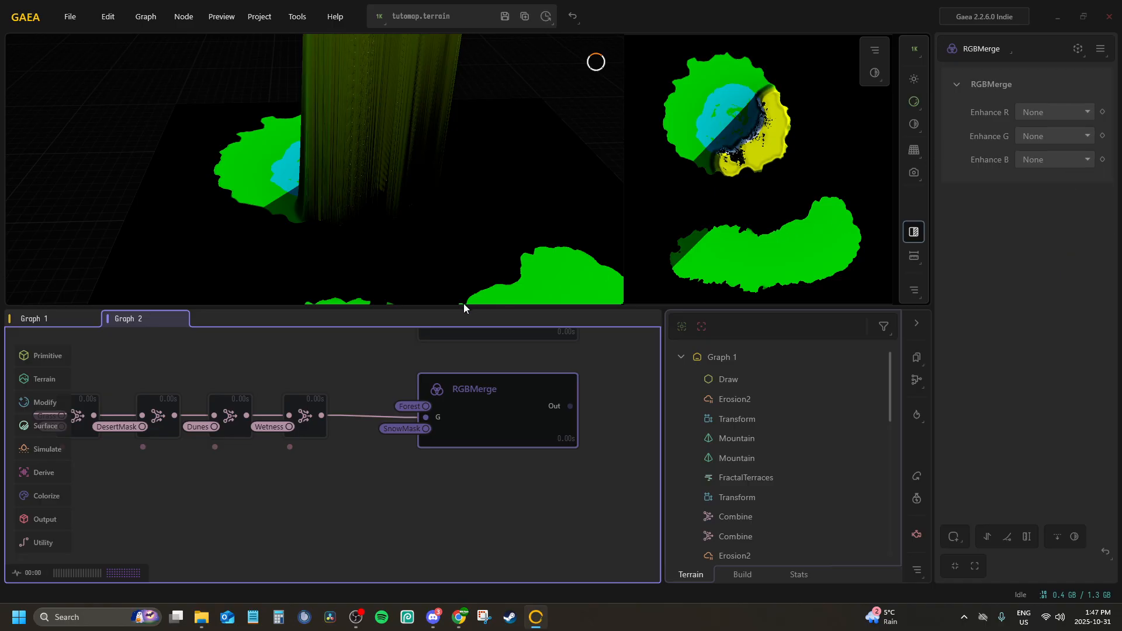
Set Enhance R, Enhance G and Enhance B of the RGBMerge node to Equalize
{"action": "left_click", "coordinate": [203, 617]}
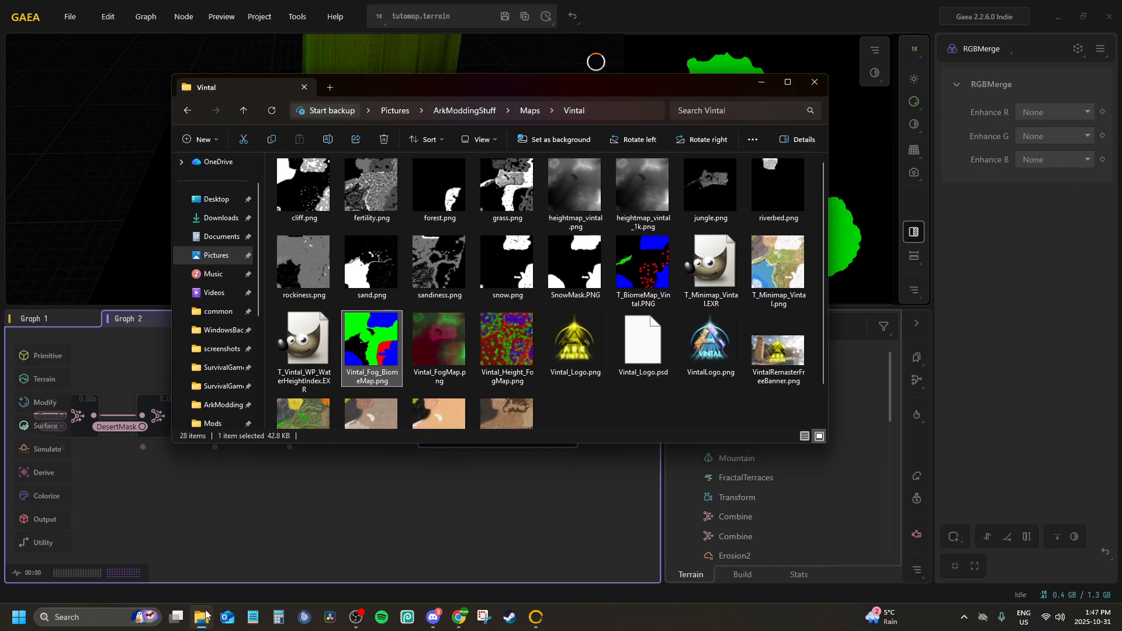
{"action": "left_click", "coordinate": [1053, 106]}
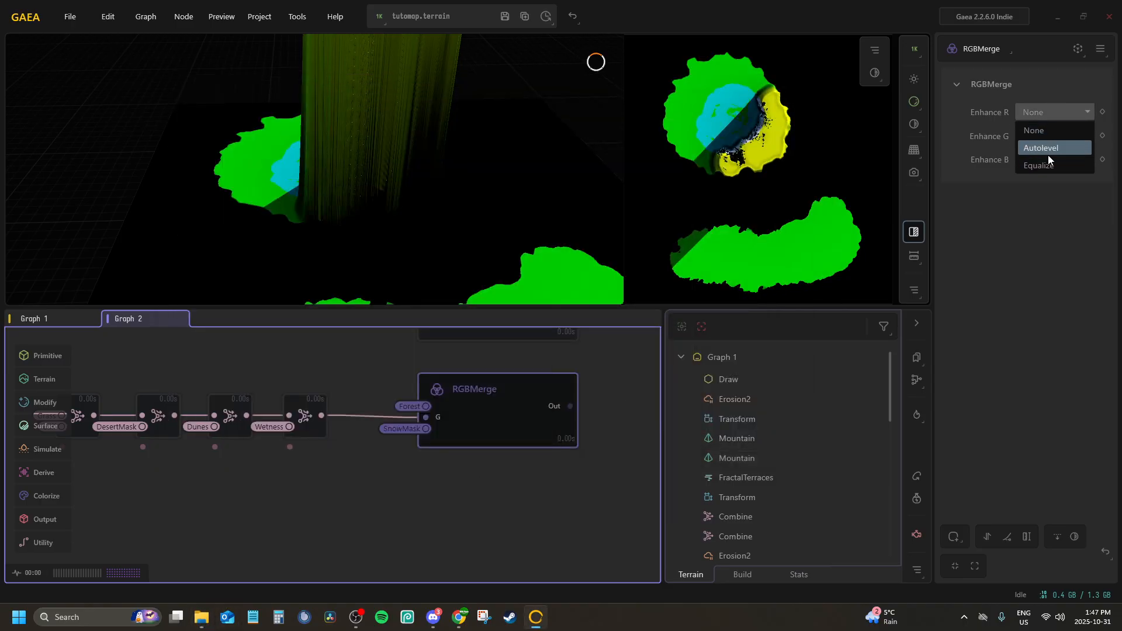
{"action": "left_click", "coordinate": [1051, 146]}
{"action": "left_click", "coordinate": [1052, 114]}
{"action": "left_click", "coordinate": [1050, 159]}
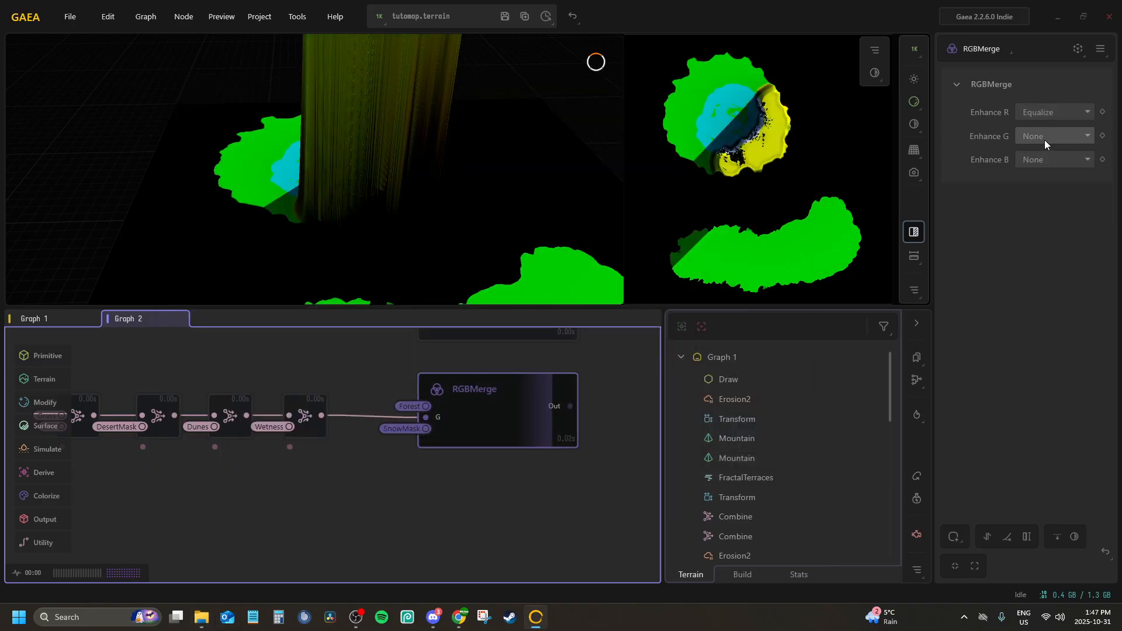
{"action": "left_click", "coordinate": [1043, 137]}
{"action": "left_click", "coordinate": [1040, 189]}
{"action": "left_click", "coordinate": [1052, 158]}
{"action": "left_click", "coordinate": [1048, 173]}
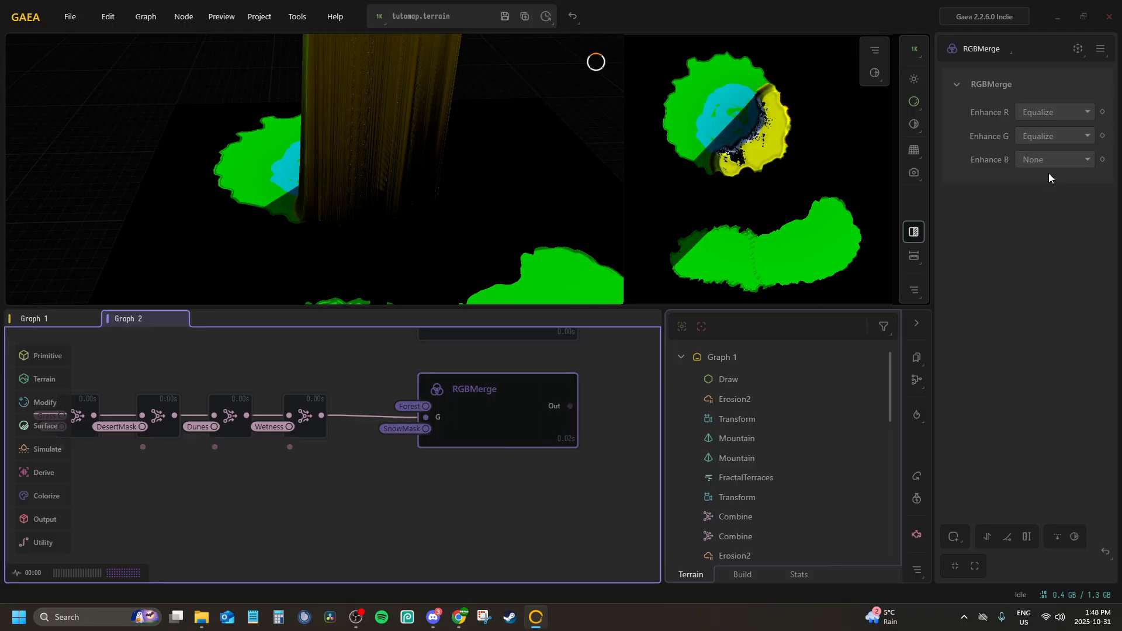
{"action": "left_click", "coordinate": [1051, 159]}
{"action": "left_click", "coordinate": [1039, 214]}
Examine the merged fog biome map from above, review the lower nodes in the graph, and check the Vintal reference maps in File Explorer
{"action": "scroll", "coordinate": [486, 220], "scroll_direction": "down", "scroll_amount": 5}
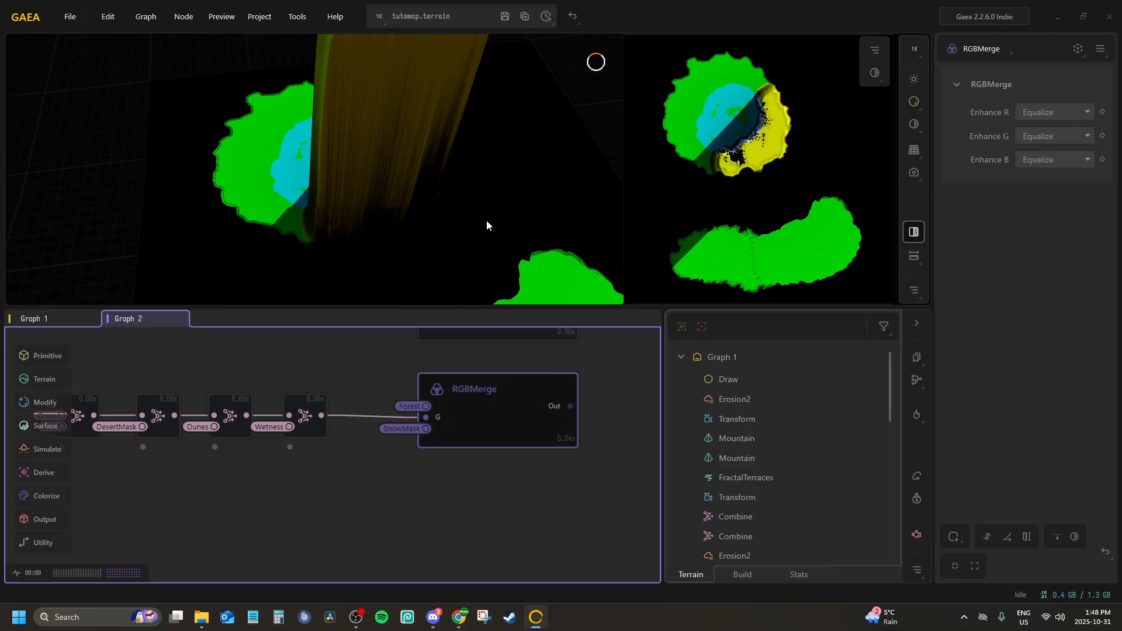
{"action": "left_click_drag", "start_coordinate": [487, 261], "coordinate": [394, 225]}
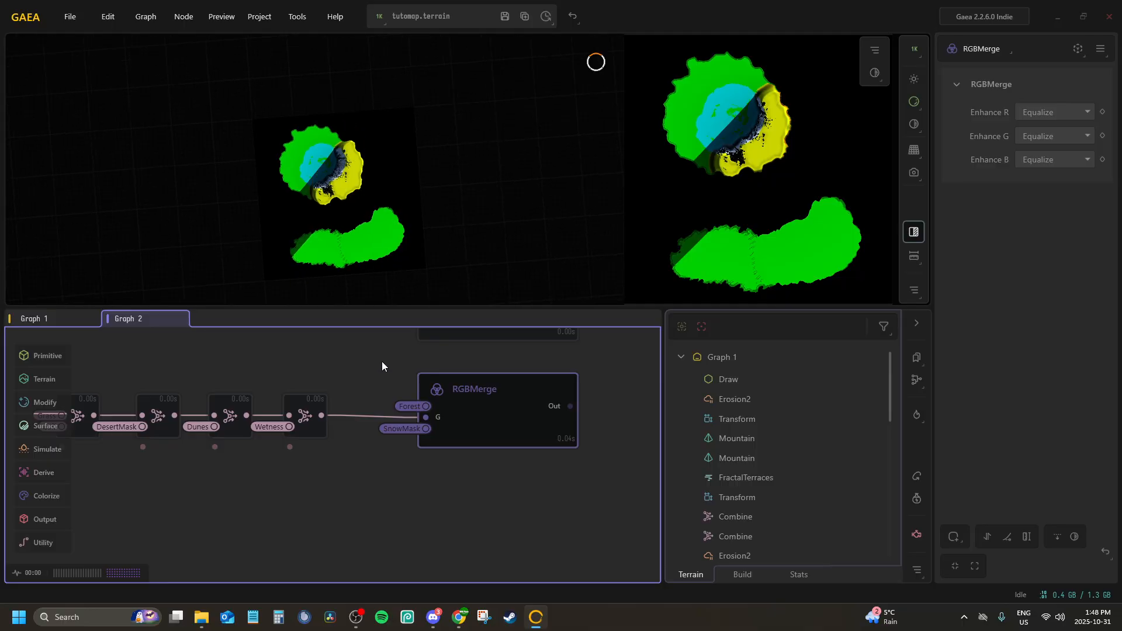
{"action": "scroll", "coordinate": [409, 373], "scroll_direction": "down", "scroll_amount": 2}
{"action": "scroll", "coordinate": [458, 406], "scroll_direction": "up", "scroll_amount": 4}
{"action": "scroll", "coordinate": [403, 406], "scroll_direction": "down", "scroll_amount": 4}
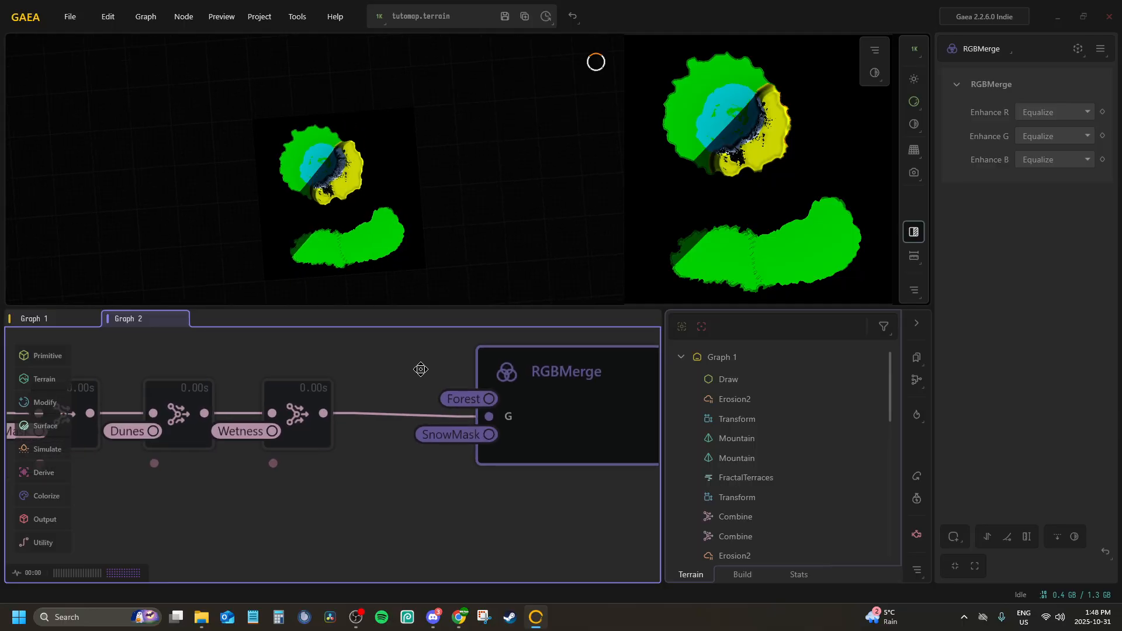
{"action": "middle_click_drag", "start_coordinate": [472, 382], "coordinate": [453, 490]}
{"action": "scroll", "coordinate": [480, 422], "scroll_direction": "down", "scroll_amount": 1}
{"action": "scroll", "coordinate": [458, 481], "scroll_direction": "down", "scroll_amount": 1}
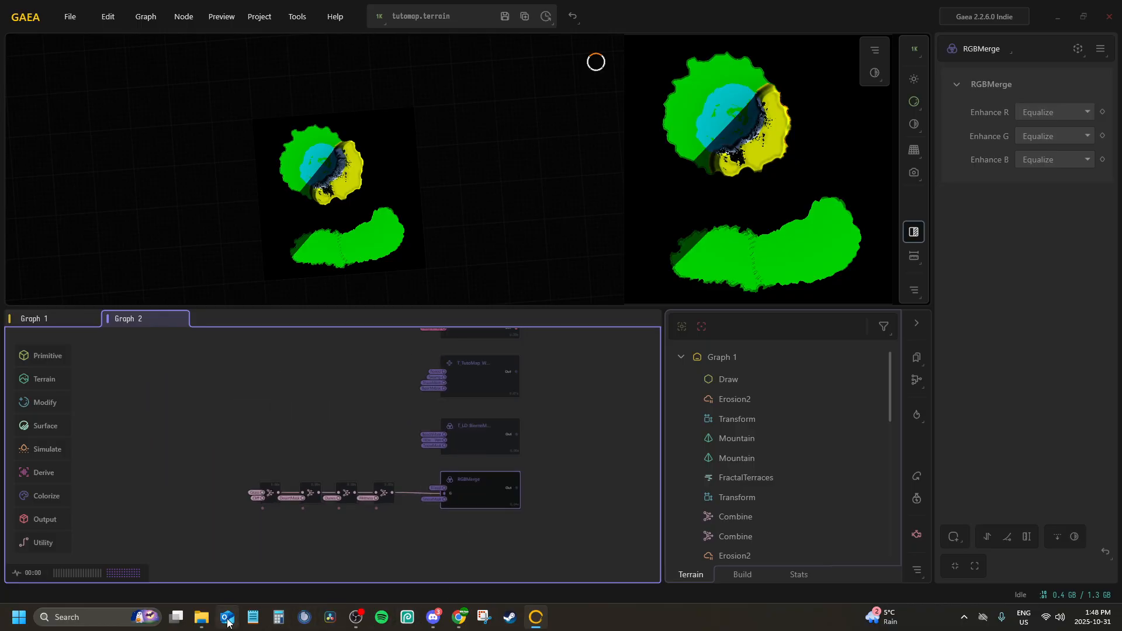
{"action": "left_click", "coordinate": [201, 617]}
{"action": "left_click", "coordinate": [201, 617]}
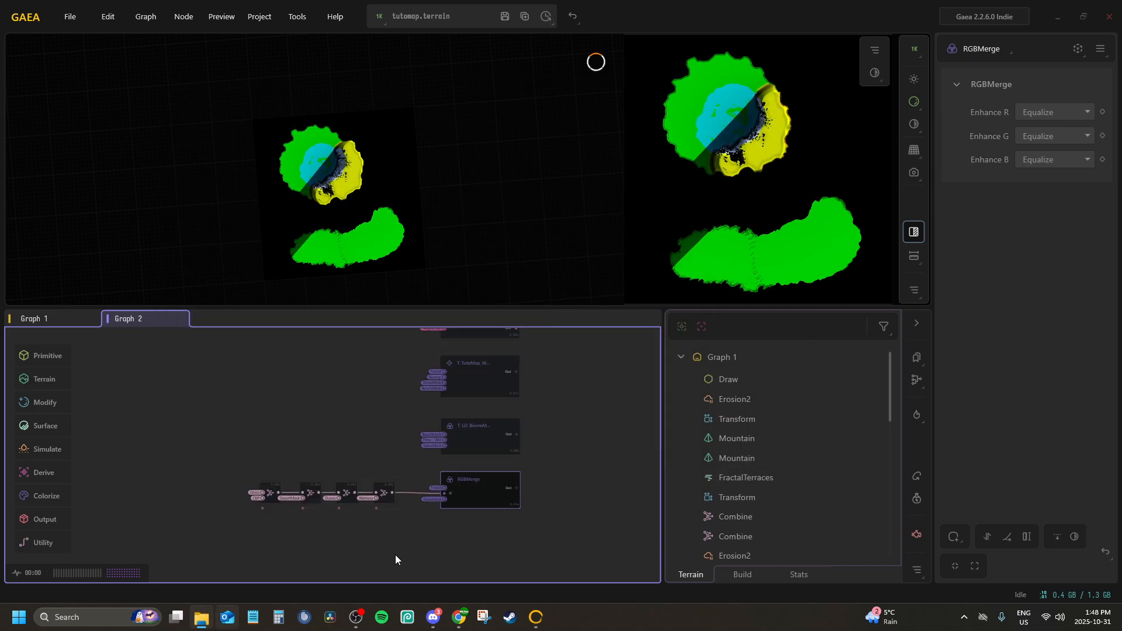
Preview the T_LD_BiomeMask_TutoMap and T_TutoMap_WaterBiomeMask nodes to compare them with the new RGBMerge map
{"action": "scroll", "coordinate": [446, 489], "scroll_direction": "up", "scroll_amount": 3}
{"action": "left_click", "coordinate": [447, 490]}
{"action": "left_click", "coordinate": [438, 538]}
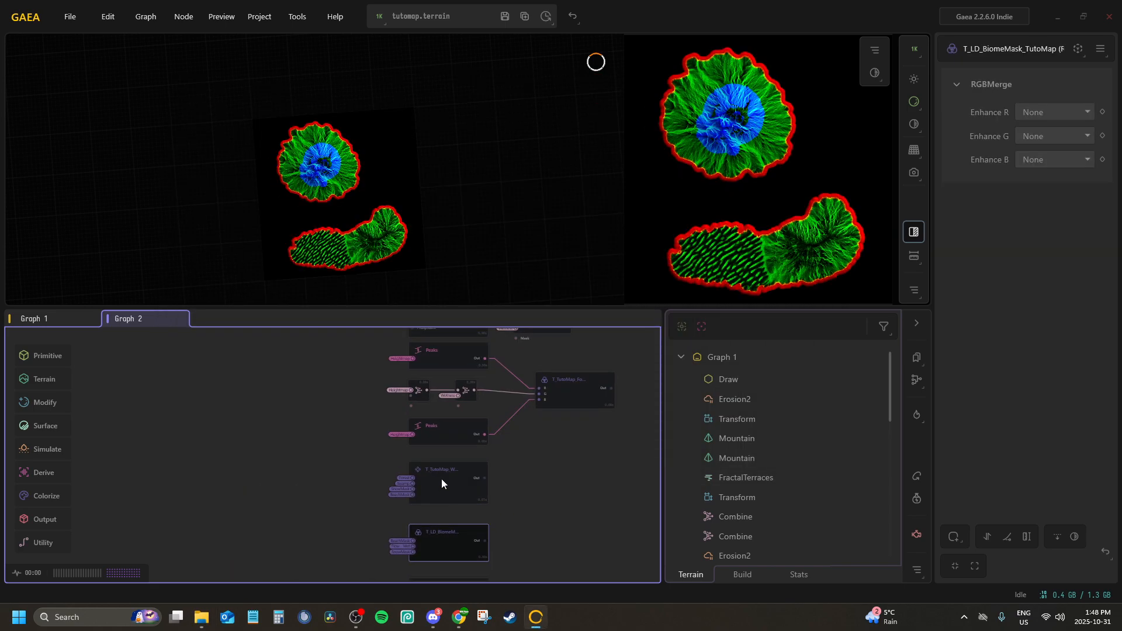
{"action": "left_click", "coordinate": [442, 479]}
{"action": "middle_click_drag", "start_coordinate": [442, 475], "coordinate": [454, 350]}
{"action": "scroll", "coordinate": [454, 351], "scroll_direction": "up", "scroll_amount": 2}
{"action": "scroll", "coordinate": [453, 350], "scroll_direction": "down", "scroll_amount": 1}
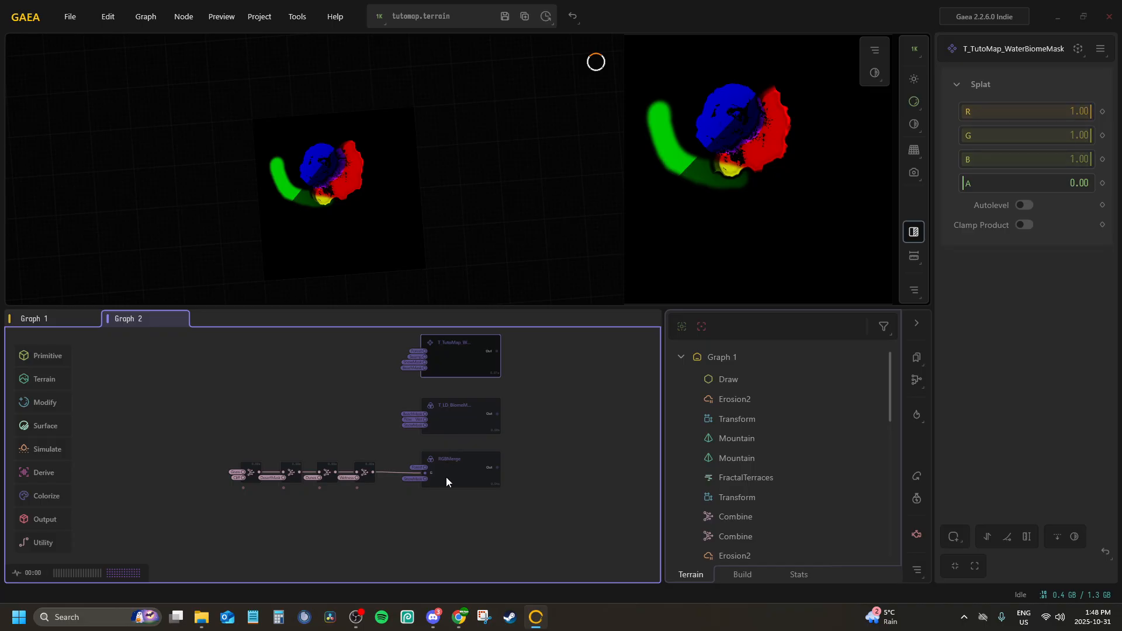
Preview the RGBMerge node, trace the chain of Combine nodes feeding its G input, and preview the last Combine node
{"action": "left_click", "coordinate": [446, 477]}
{"action": "scroll", "coordinate": [445, 474], "scroll_direction": "up", "scroll_amount": 5}
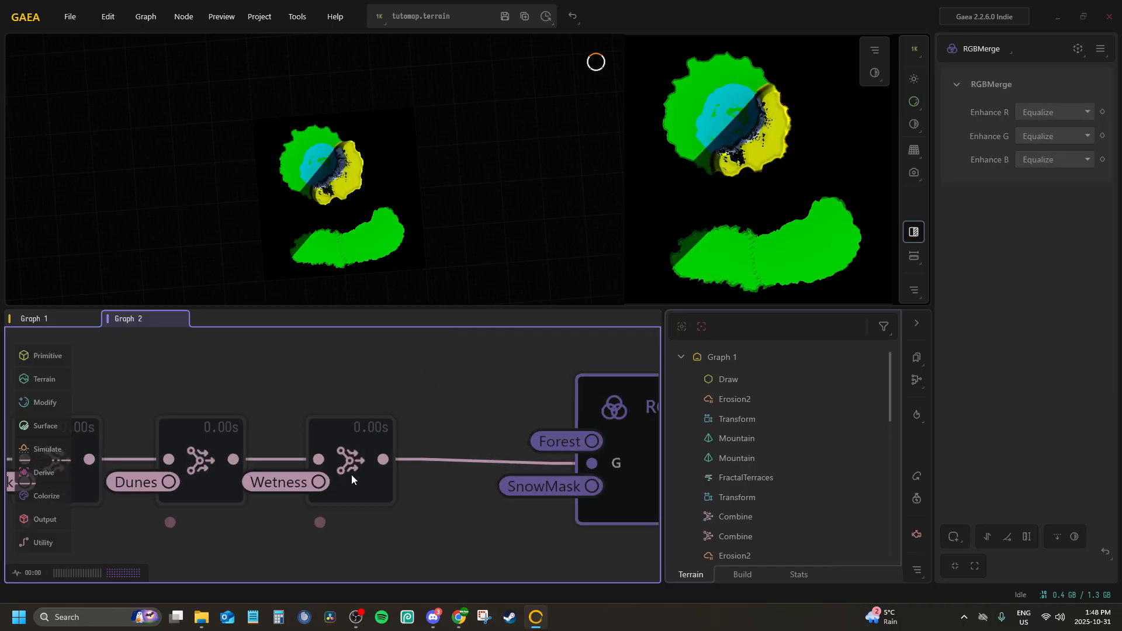
{"action": "scroll", "coordinate": [352, 475], "scroll_direction": "down", "scroll_amount": 4}
{"action": "middle_click_drag", "start_coordinate": [351, 418], "coordinate": [193, 407]}
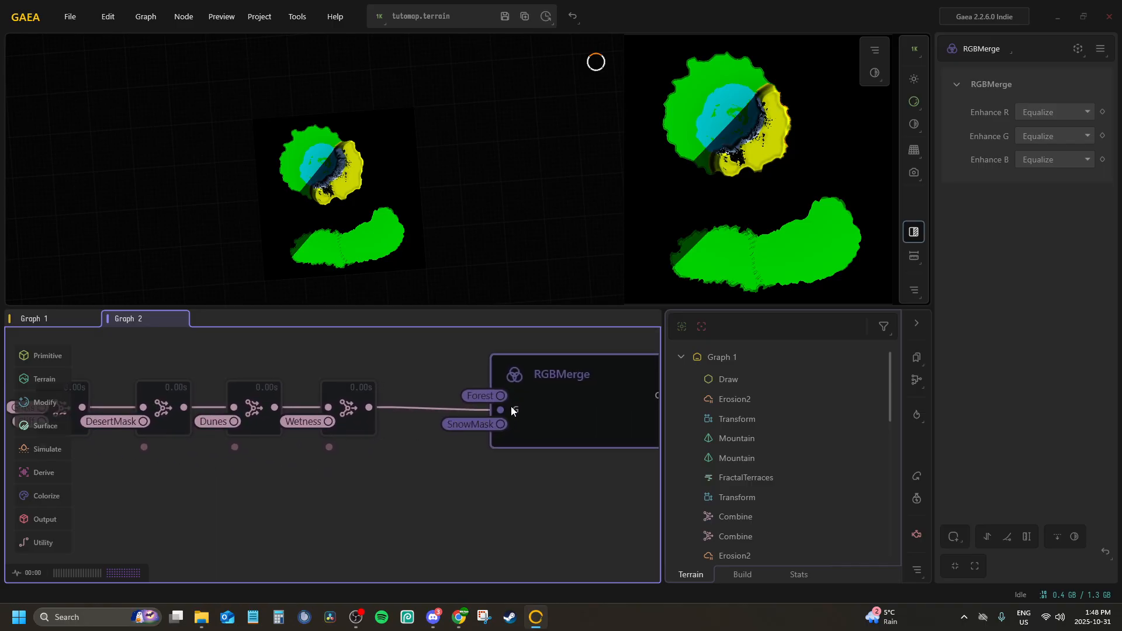
{"action": "middle_click_drag", "start_coordinate": [528, 407], "coordinate": [573, 387]}
{"action": "left_click", "coordinate": [436, 359]}
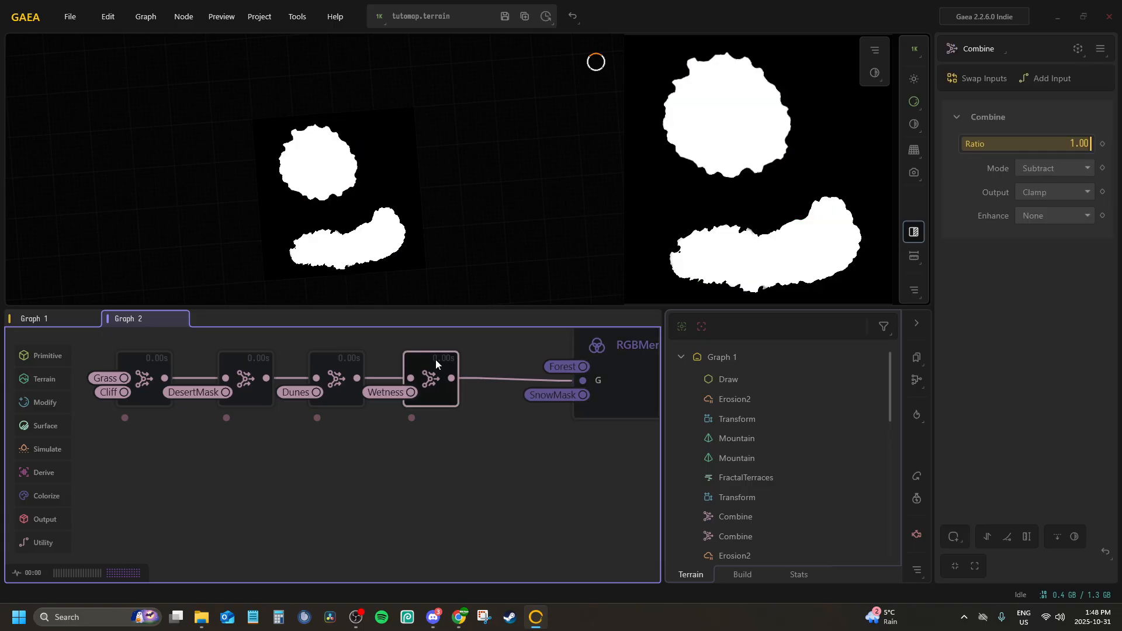
{"action": "right_click", "coordinate": [437, 362]}
{"action": "left_click", "coordinate": [441, 358]}
{"action": "double_click", "coordinate": [440, 358]}
{"action": "double_click", "coordinate": [468, 368]}
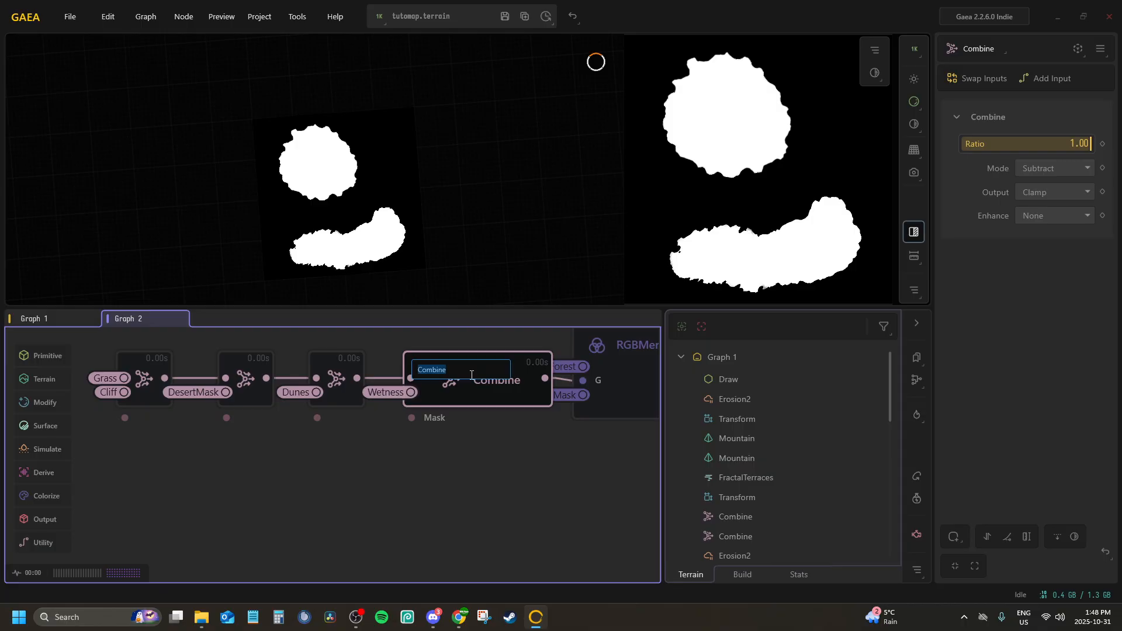
{"action": "type", "text": "G -"}
{"action": "key", "text": "Return"}
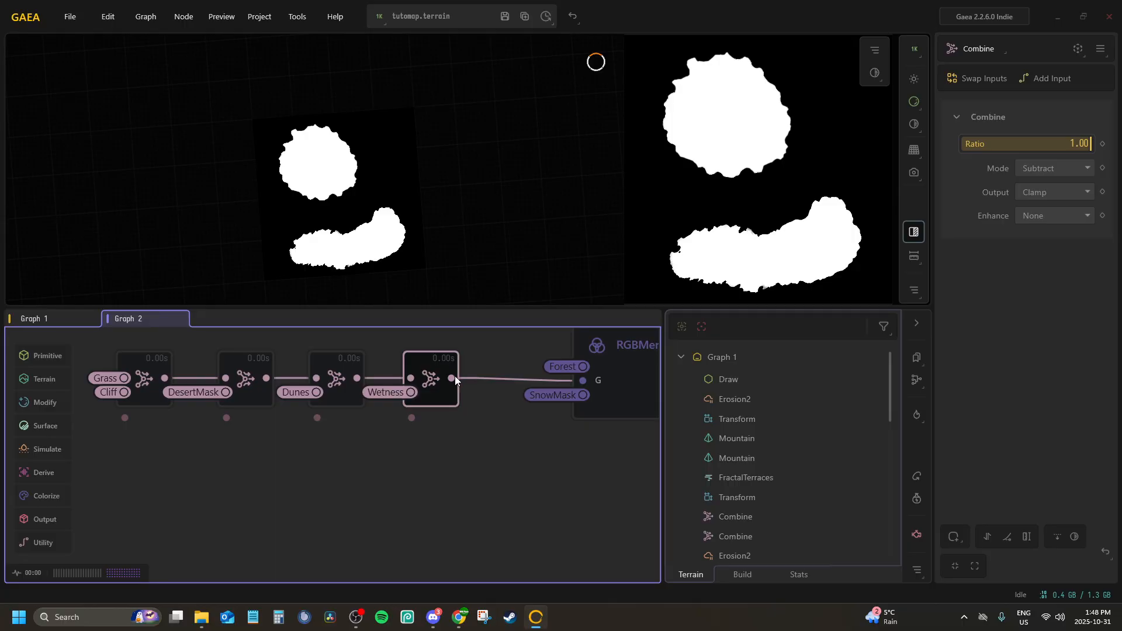
Convert the output of the last Combine node, the one subtracting the Wetness portal, into a portal
{"action": "middle_click_drag", "start_coordinate": [459, 386], "coordinate": [420, 350]}
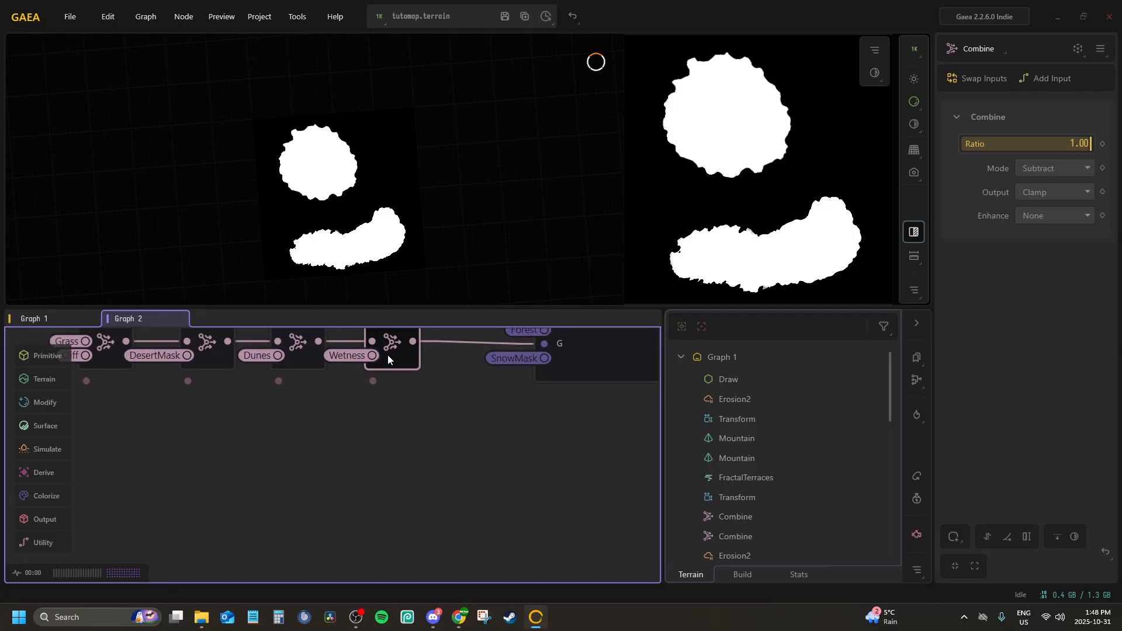
{"action": "right_click", "coordinate": [394, 371]}
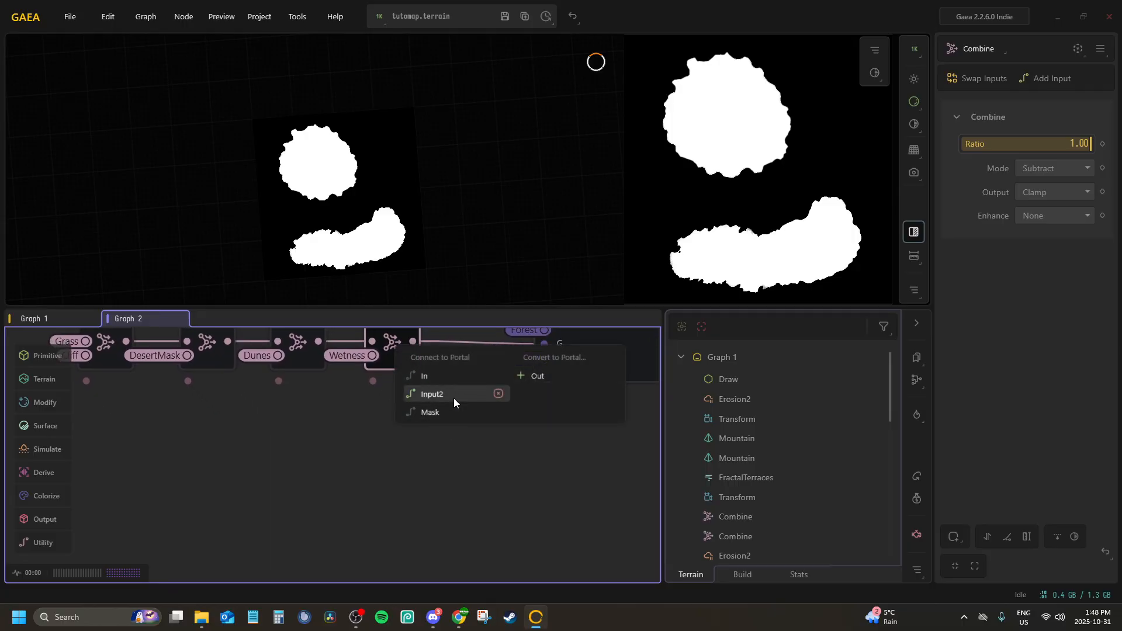
{"action": "left_click", "coordinate": [538, 376]}
{"action": "middle_click_drag", "start_coordinate": [329, 383], "coordinate": [370, 426]}
{"action": "scroll", "coordinate": [561, 367], "scroll_direction": "up", "scroll_amount": 1}
{"action": "middle_click_drag", "start_coordinate": [535, 372], "coordinate": [598, 436]}
{"action": "scroll", "coordinate": [598, 437], "scroll_direction": "down", "scroll_amount": 1}
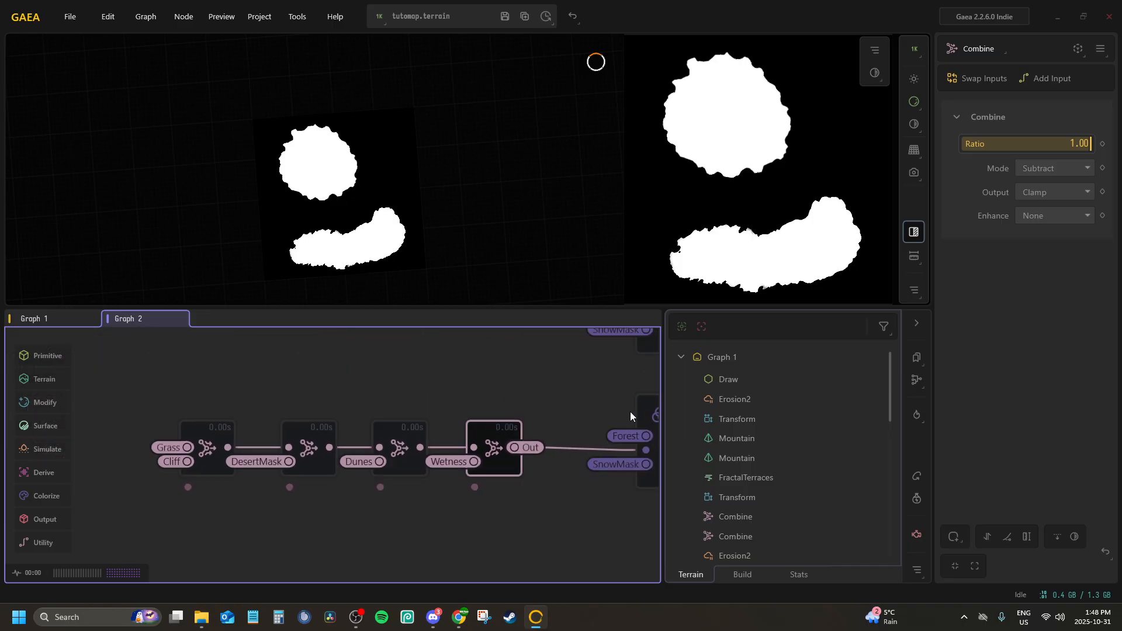
Add a new Combine node above the mask-subtraction chain and connect the Forest portal to its In port
{"action": "right_click", "coordinate": [314, 387]}
{"action": "type", "text": "co"}
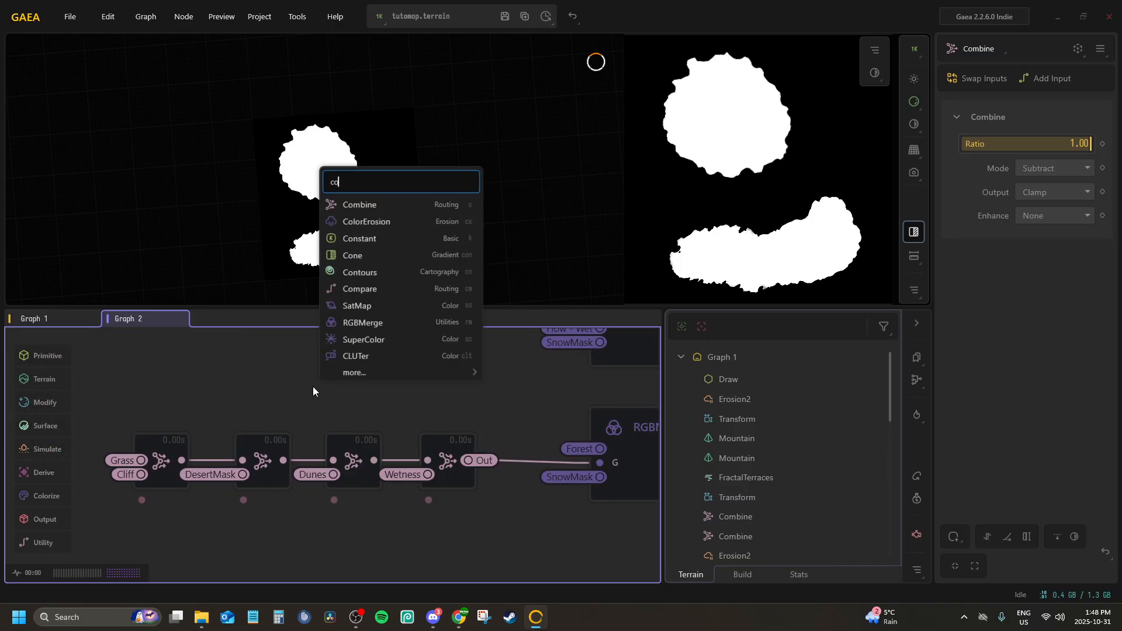
{"action": "key", "text": "Return"}
{"action": "left_click_drag", "start_coordinate": [325, 388], "coordinate": [352, 364]}
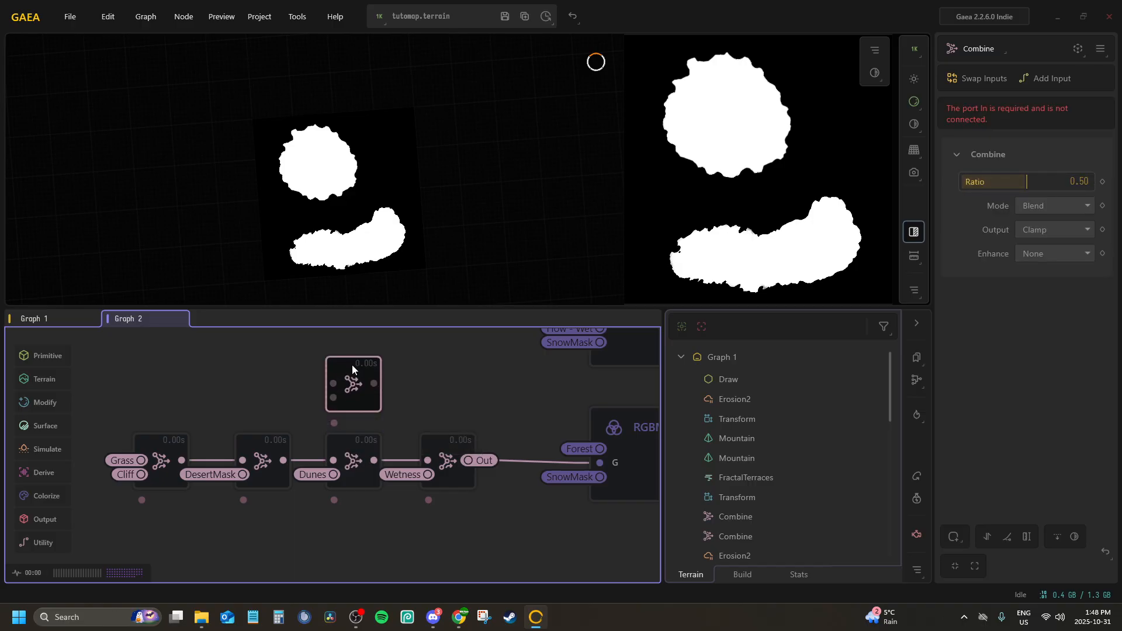
{"action": "key", "text": "p"}
{"action": "left_click", "coordinate": [379, 418]}
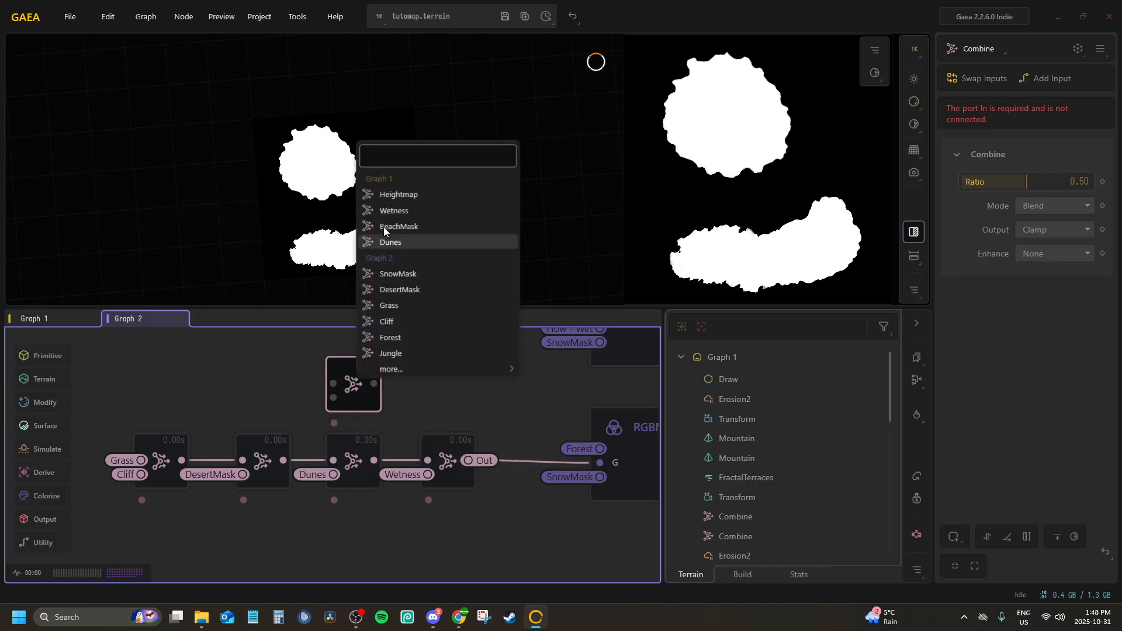
{"action": "left_click", "coordinate": [396, 336]}
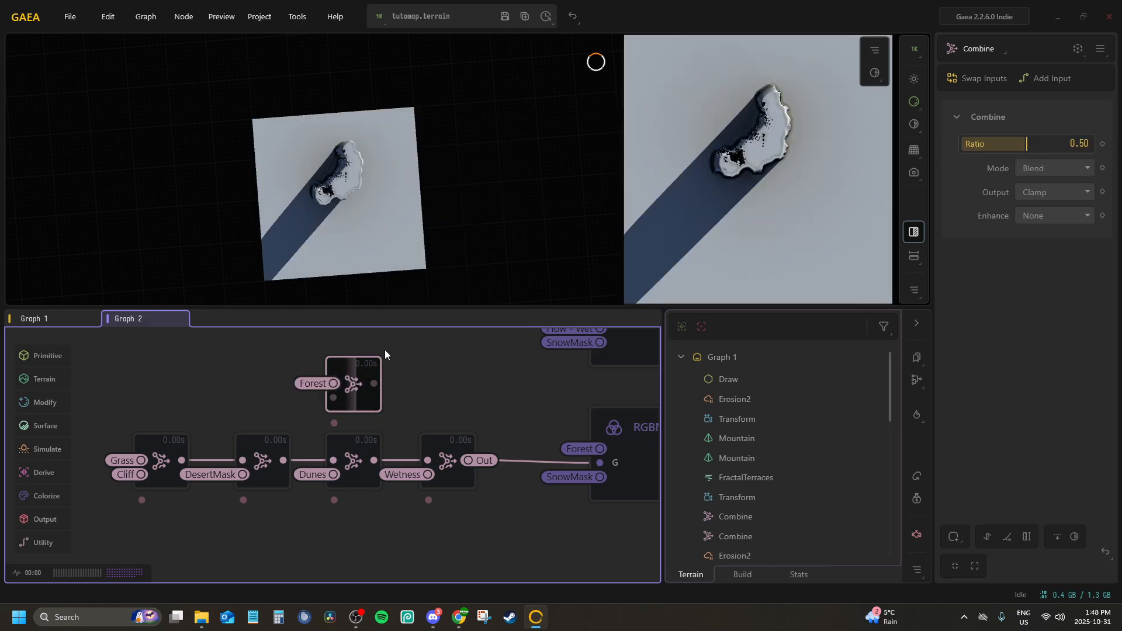
Start connecting a second portal to the Input2 port of the new Combine node
{"action": "key", "text": "p"}
{"action": "left_click", "coordinate": [381, 418]}
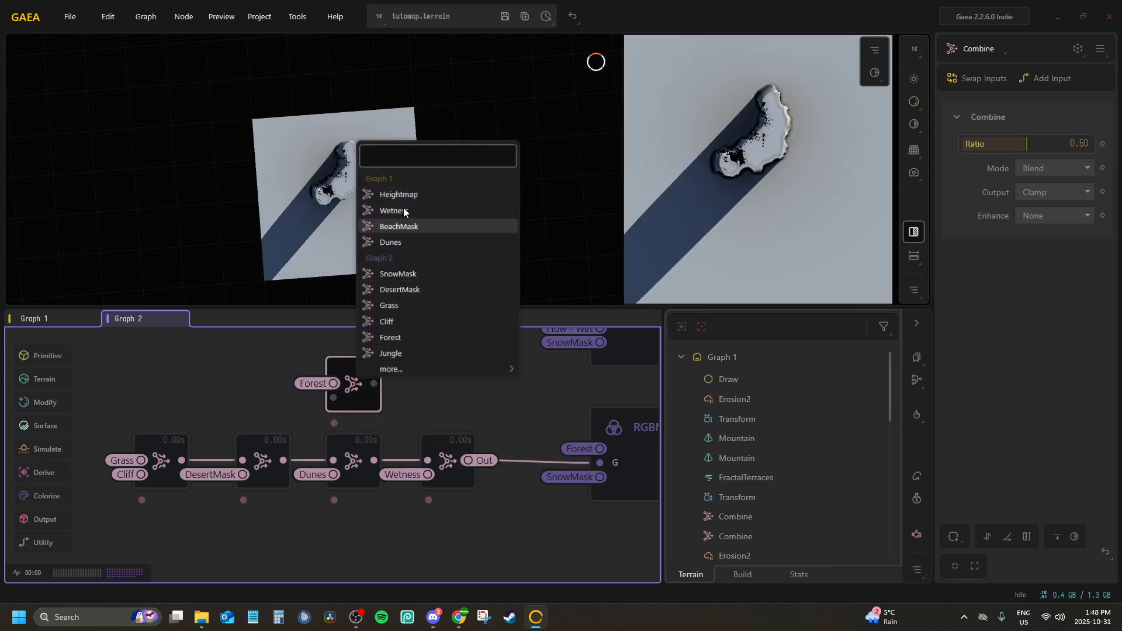
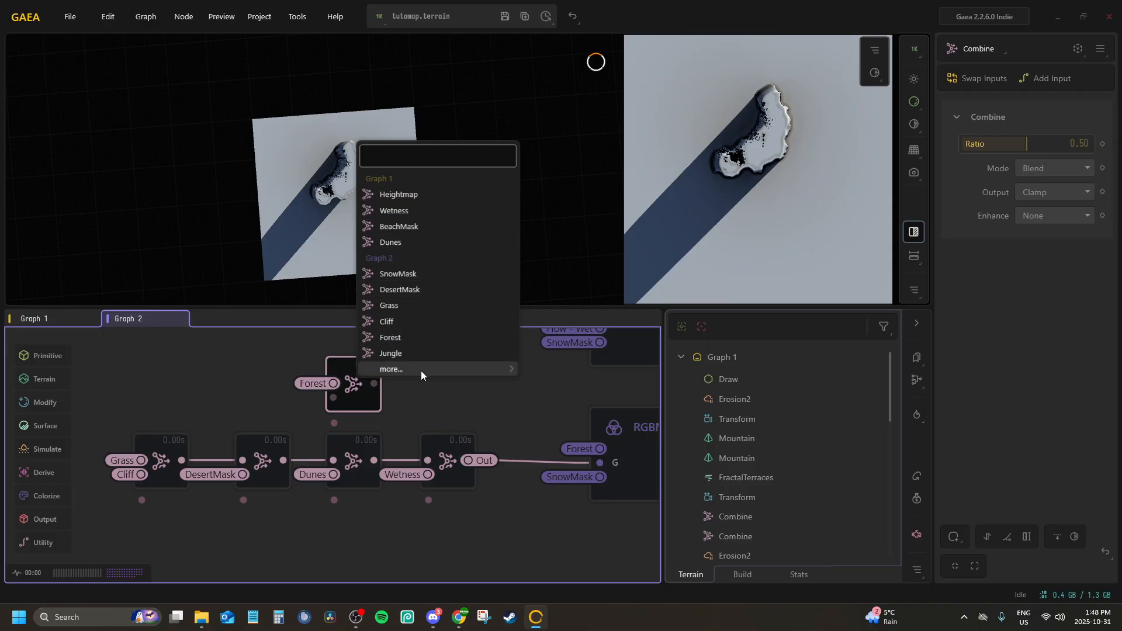
Feed the G - mask into the Forest Combine node's second input and try Subtract mode at a ratio of 1.00
{"action": "mouse_move", "coordinate": [422, 369]}
{"action": "left_click", "coordinate": [555, 416]}
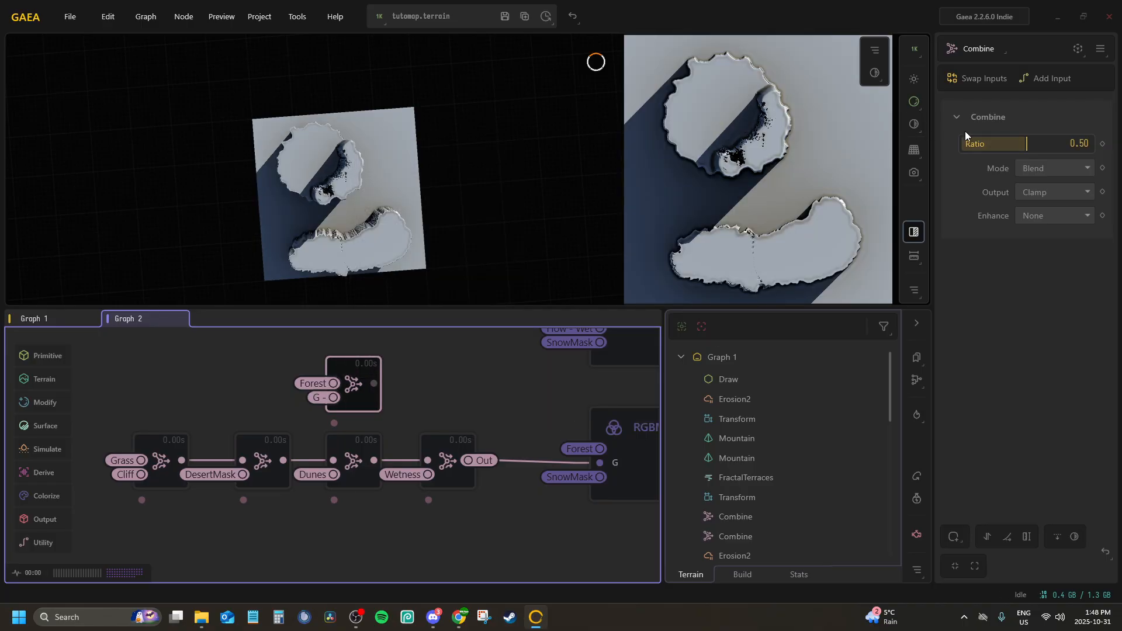
{"action": "left_click_drag", "start_coordinate": [1025, 144], "coordinate": [1090, 144]}
{"action": "left_click", "coordinate": [1060, 167]}
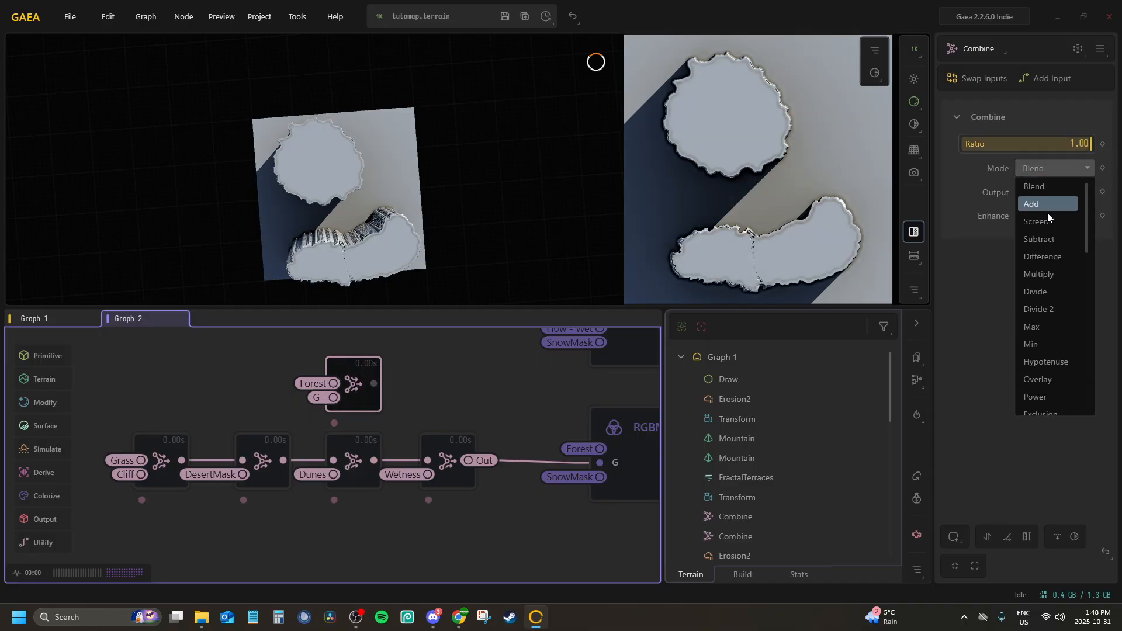
{"action": "left_click", "coordinate": [1044, 236]}
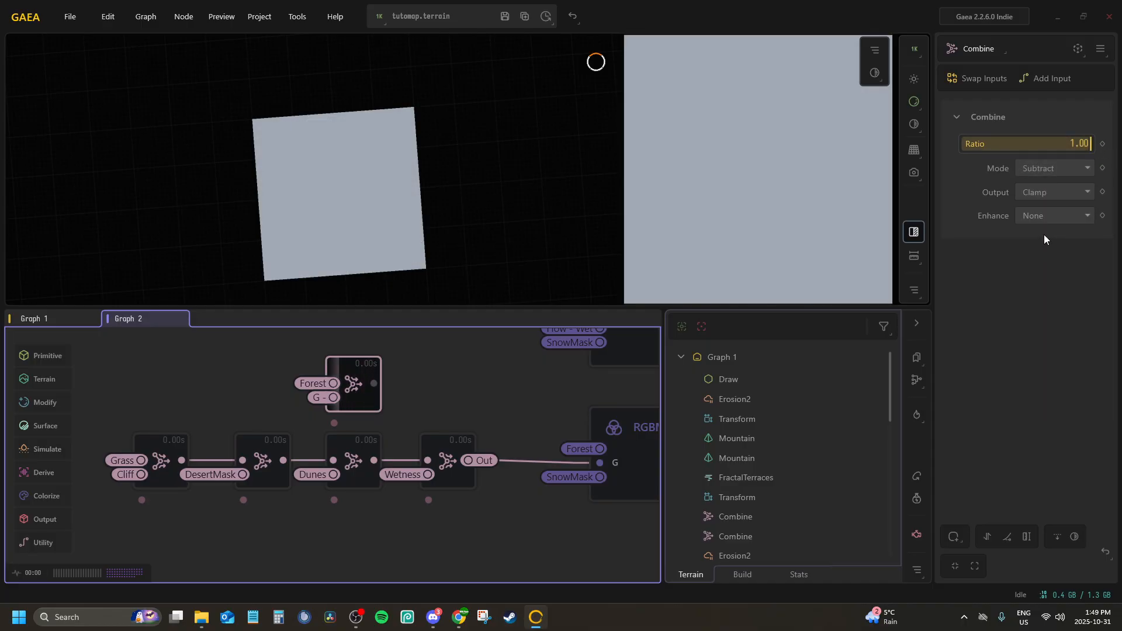
Try the Max, Subtract and Add modes on the Combine node joining Forest and G -
{"action": "left_click", "coordinate": [1044, 189]}
{"action": "left_click", "coordinate": [1045, 187]}
{"action": "left_click", "coordinate": [1046, 167]}
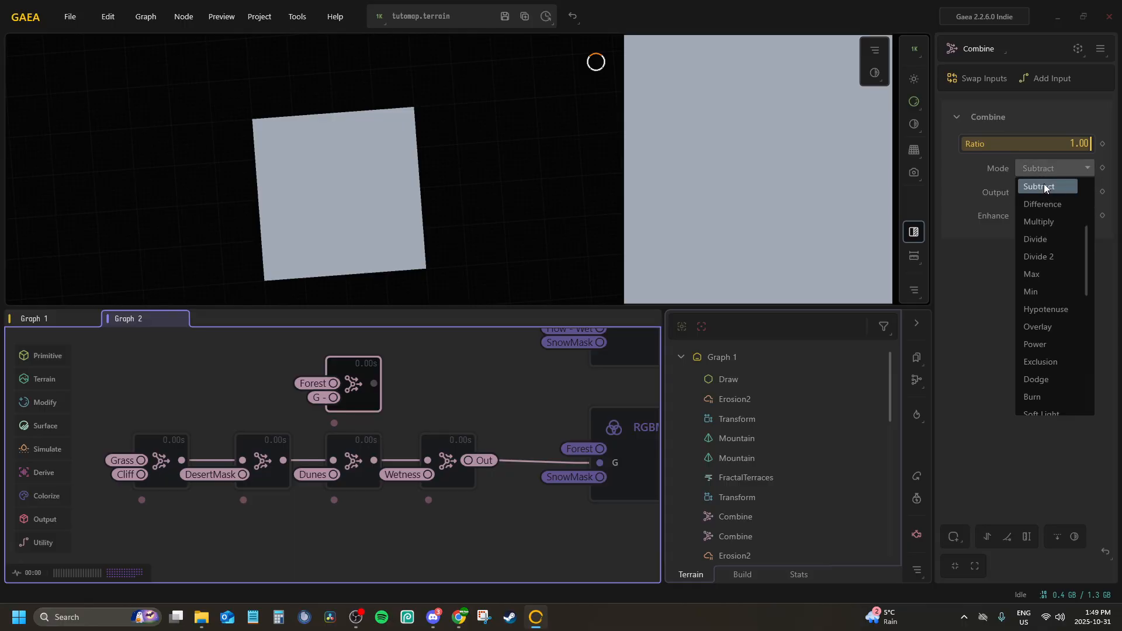
{"action": "left_click", "coordinate": [1037, 273]}
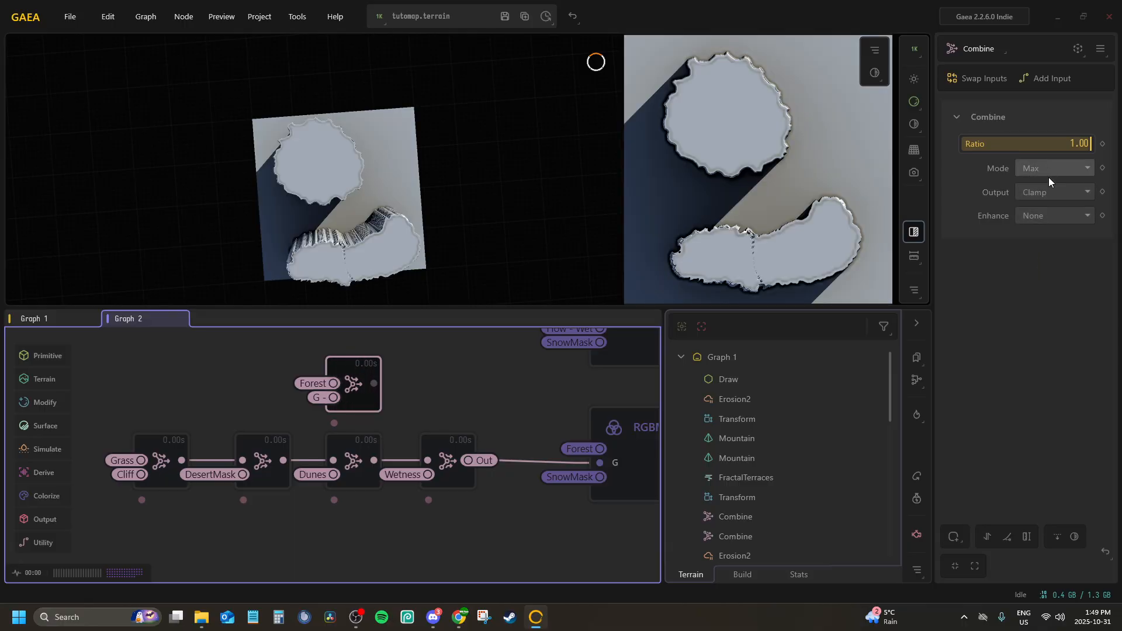
{"action": "left_click", "coordinate": [1045, 170]}
{"action": "scroll", "coordinate": [1040, 198], "scroll_direction": "up", "scroll_amount": 3}
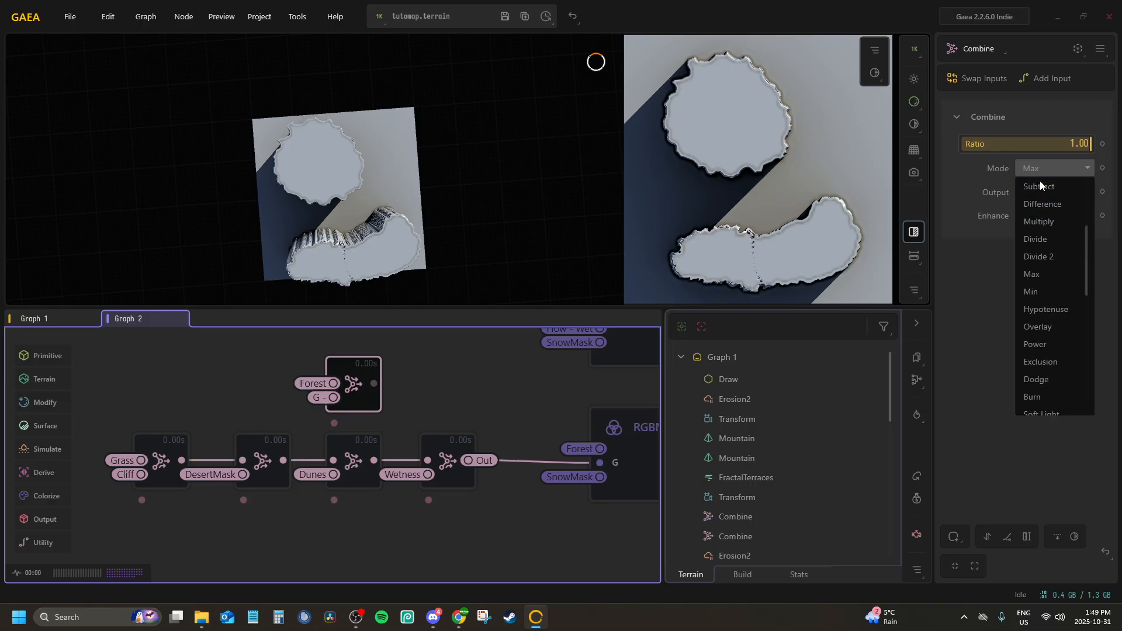
{"action": "left_click", "coordinate": [1043, 237]}
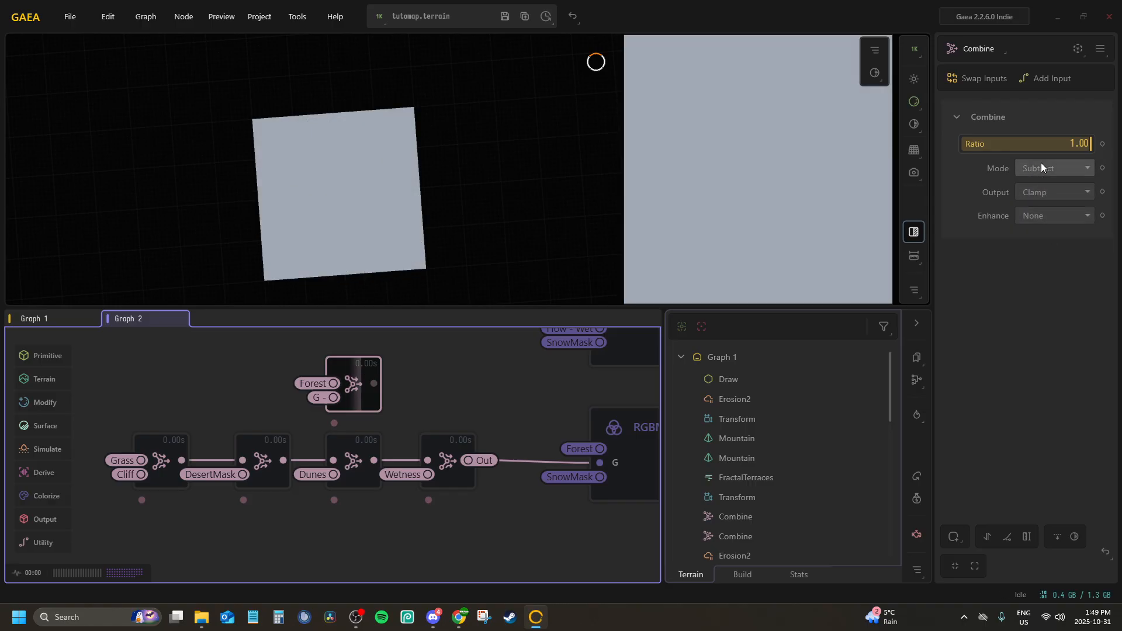
{"action": "left_click", "coordinate": [1040, 166]}
{"action": "left_click", "coordinate": [1046, 199]}
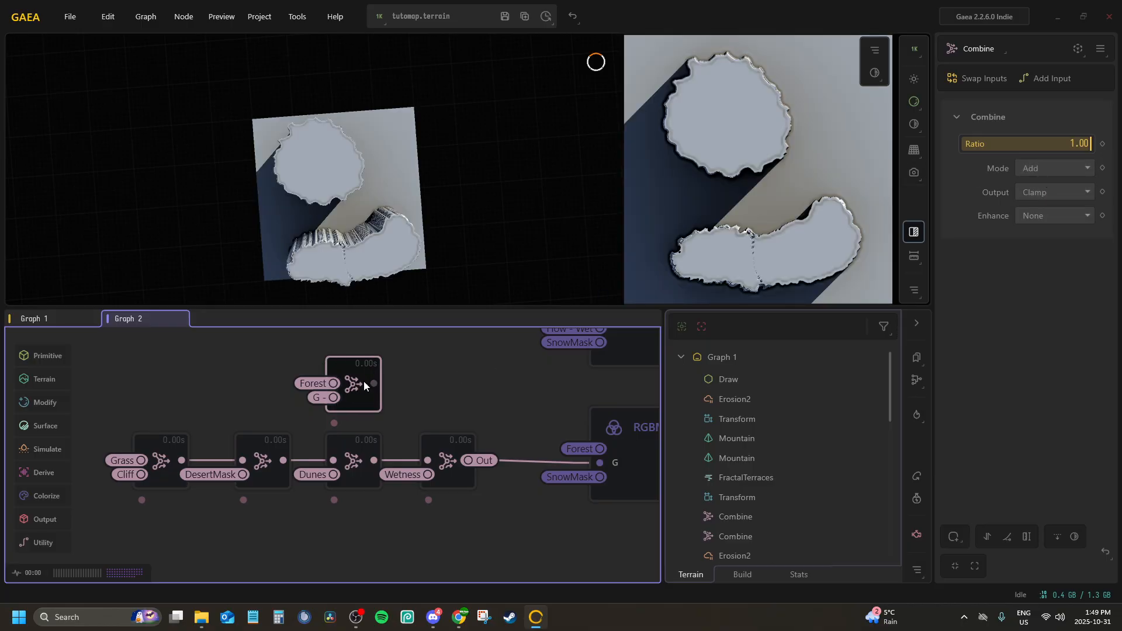
Move the Forest and G - Combine node closer to RGBMerge and compare the previews of both nodes
{"action": "middle_click_drag", "start_coordinate": [457, 386], "coordinate": [349, 351]}
{"action": "left_click", "coordinate": [514, 401]}
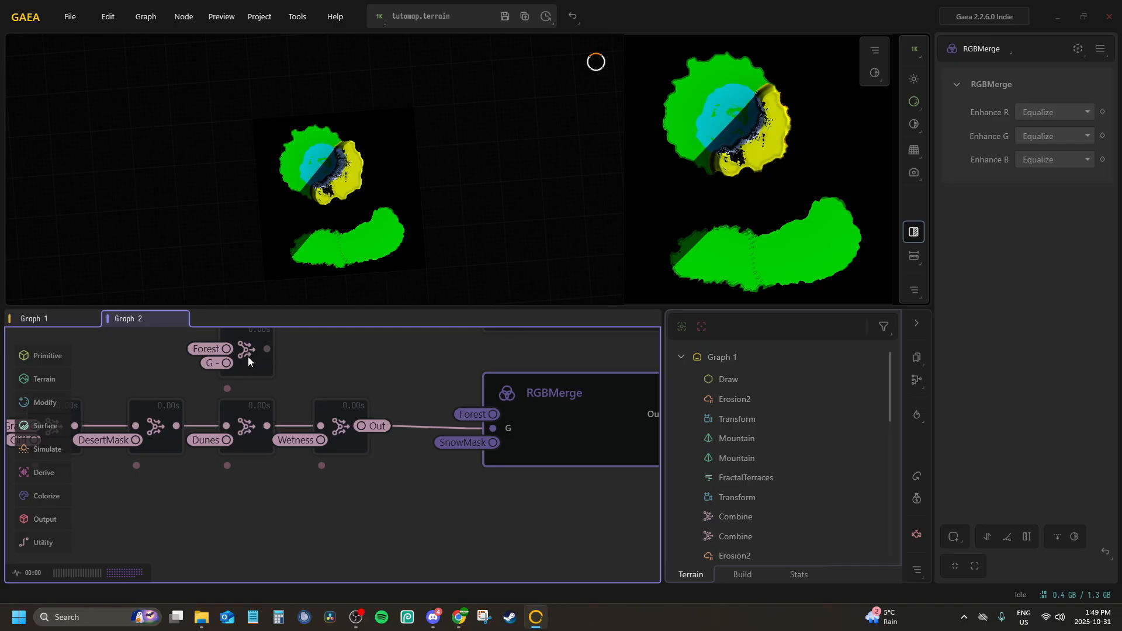
{"action": "left_click_drag", "start_coordinate": [251, 355], "coordinate": [402, 374]}
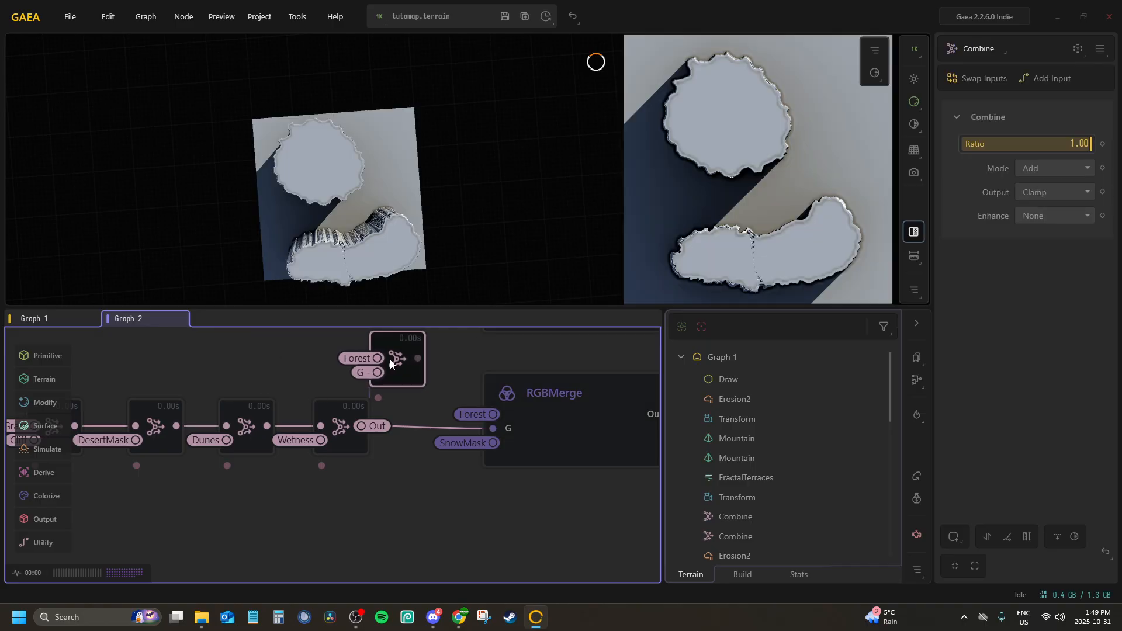
{"action": "left_click", "coordinate": [570, 404]}
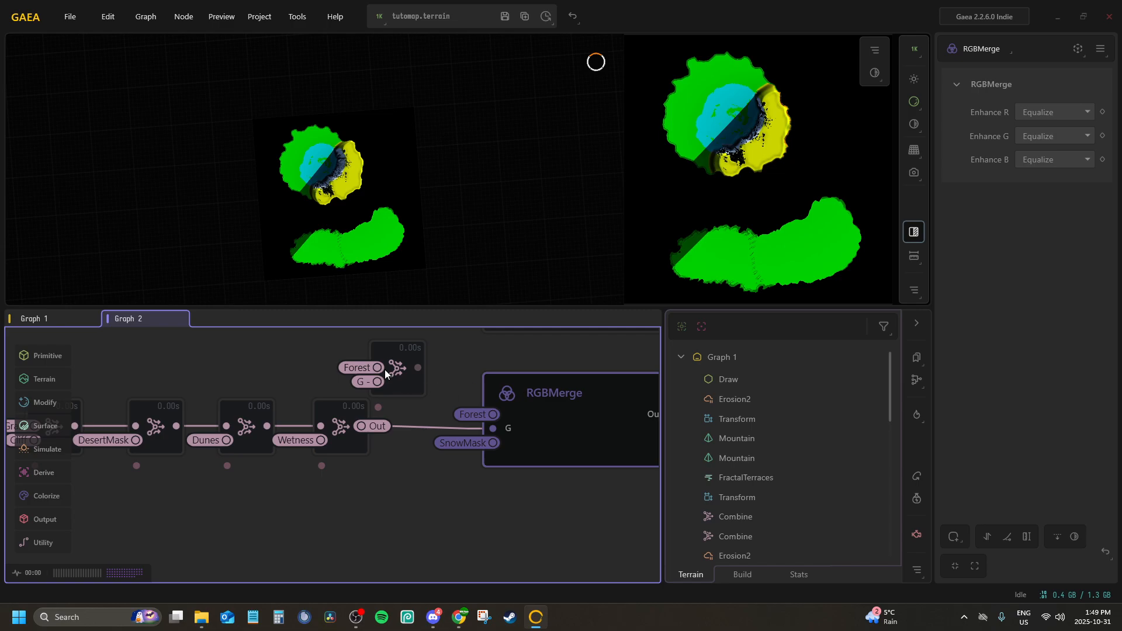
{"action": "left_click", "coordinate": [390, 372]}
{"action": "mouse_move", "coordinate": [378, 443]}
{"action": "middle_mouse_down"}
{"action": "mouse_move", "coordinate": [394, 406]}
{"action": "mouse_move", "coordinate": [389, 433]}
{"action": "middle_mouse_up"}
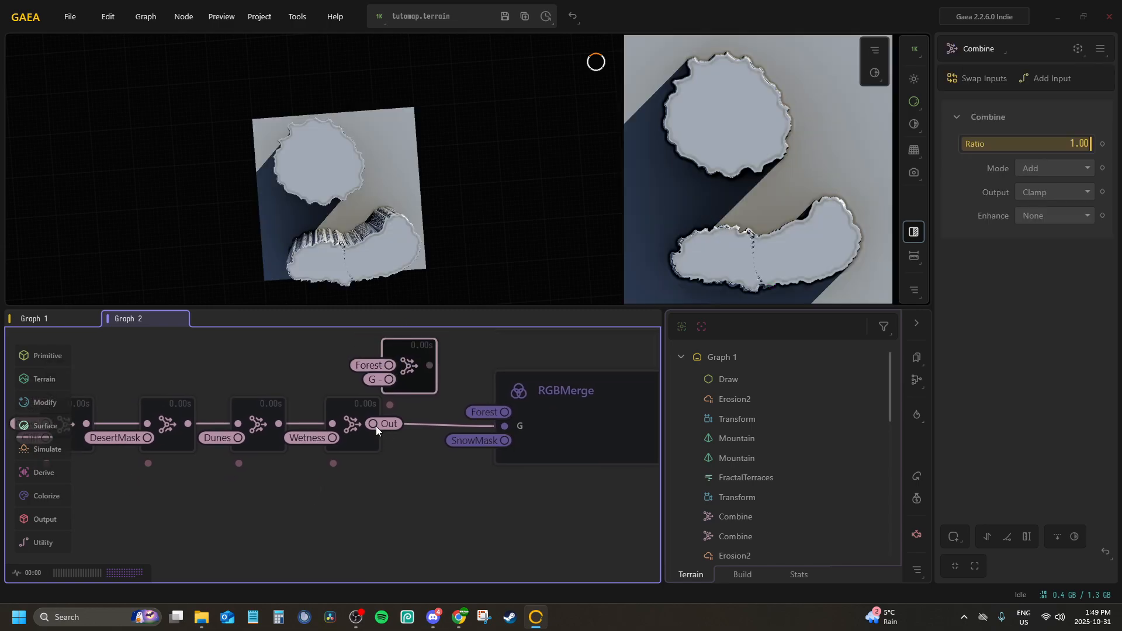
Delete the Combine node joining Forest and G - and the Wetness Combine node that feeds RGBMerge
{"action": "key", "text": "Delete"}
{"action": "left_click", "coordinate": [362, 419]}
{"action": "key", "text": "Delete"}
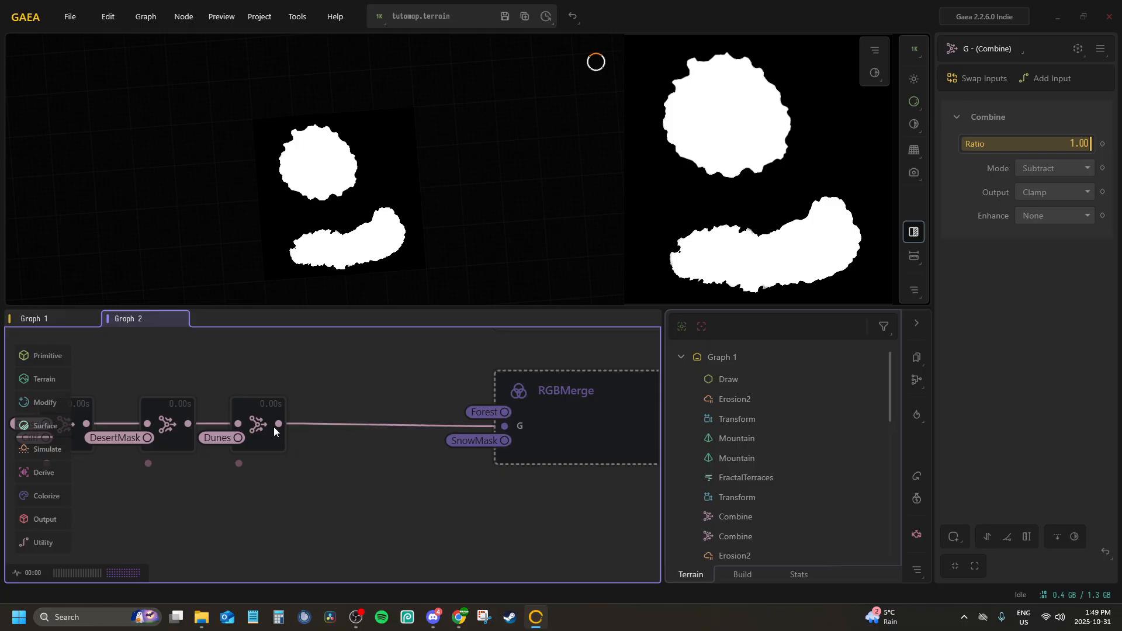
Add a Combine node after the Dunes Combine and assign Wetness as its second input
{"action": "type", "text": "we"}
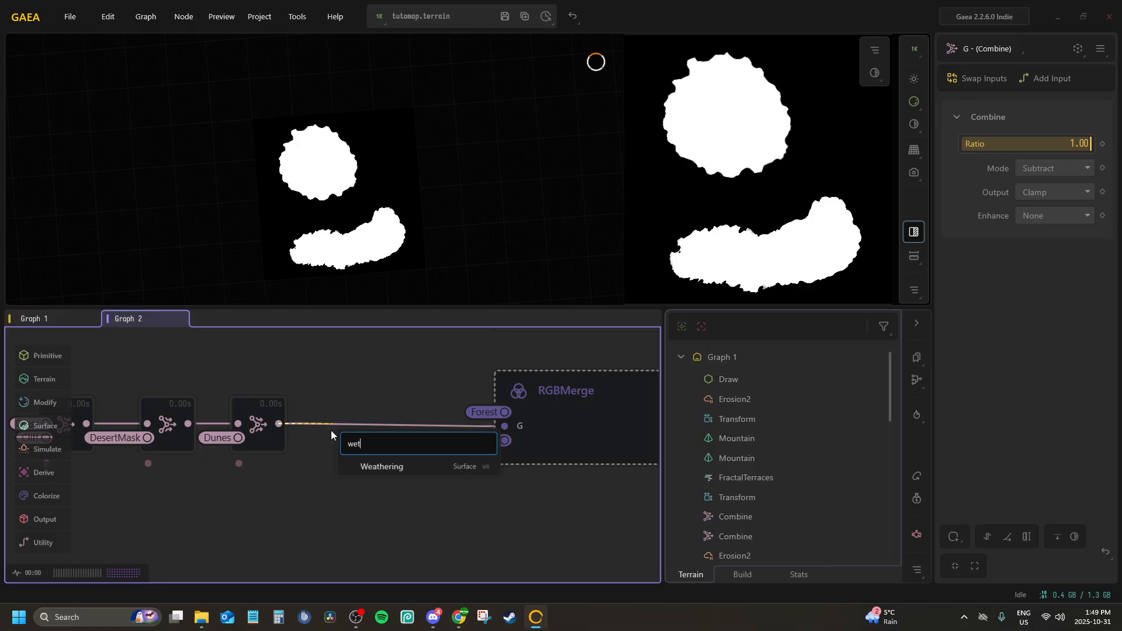
{"action": "type", "text": "t"}
{"action": "key", "text": "BackSpace"}
{"action": "key", "text": "BackSpace"}
{"action": "key", "text": "BackSpace"}
{"action": "type", "text": "com"}
{"action": "key", "text": "Return"}
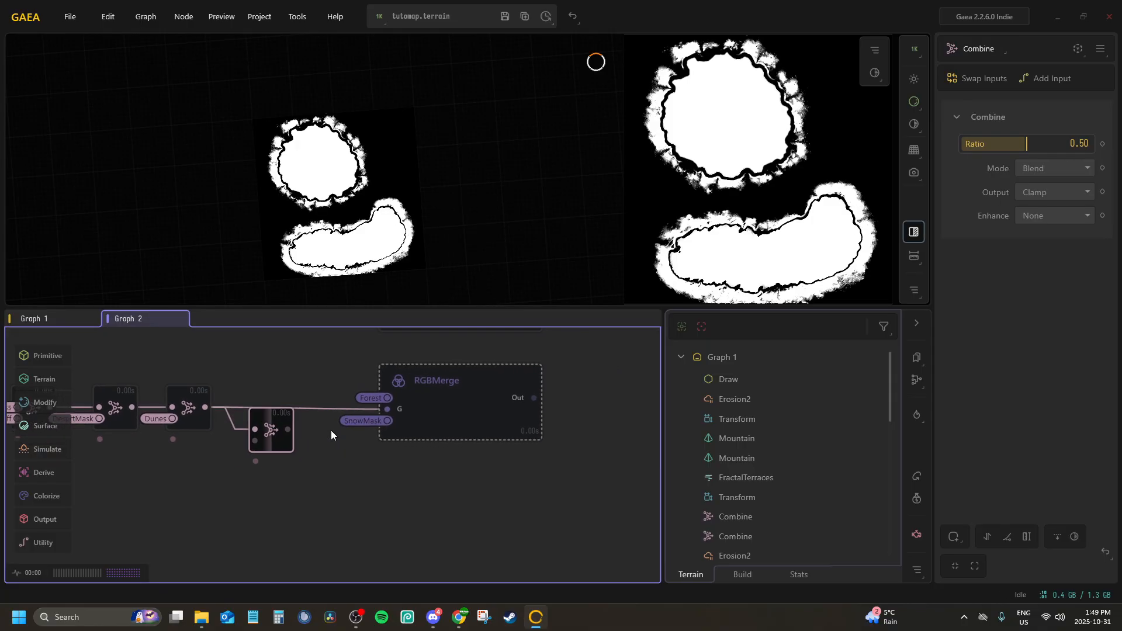
{"action": "right_click", "coordinate": [278, 429]}
{"action": "left_click", "coordinate": [284, 481]}
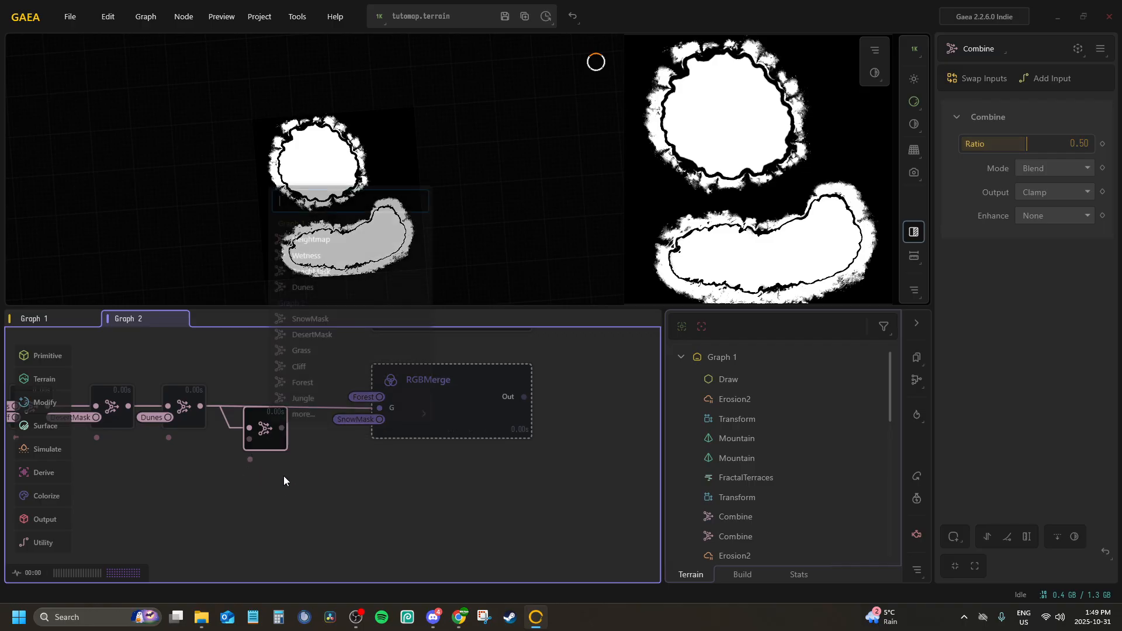
{"action": "left_click", "coordinate": [301, 257]}
Move RGBMerge farther along to make room and chain a Combine node with Forest as second input after the Wetness Combine
{"action": "left_click", "coordinate": [454, 403]}
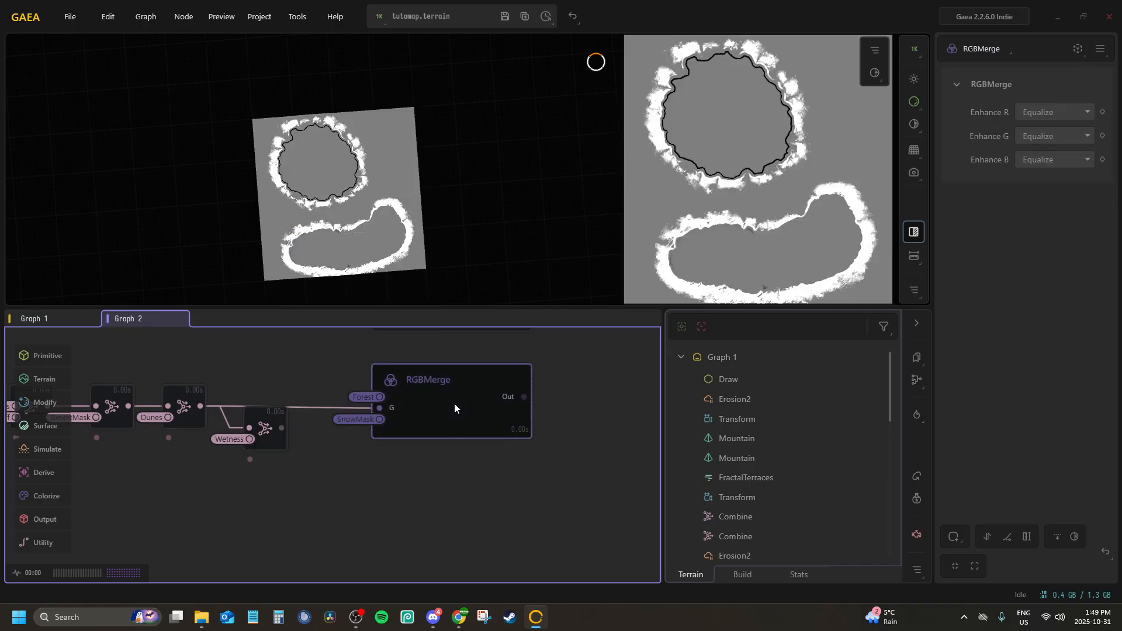
{"action": "left_click_drag", "start_coordinate": [454, 408], "coordinate": [588, 398]}
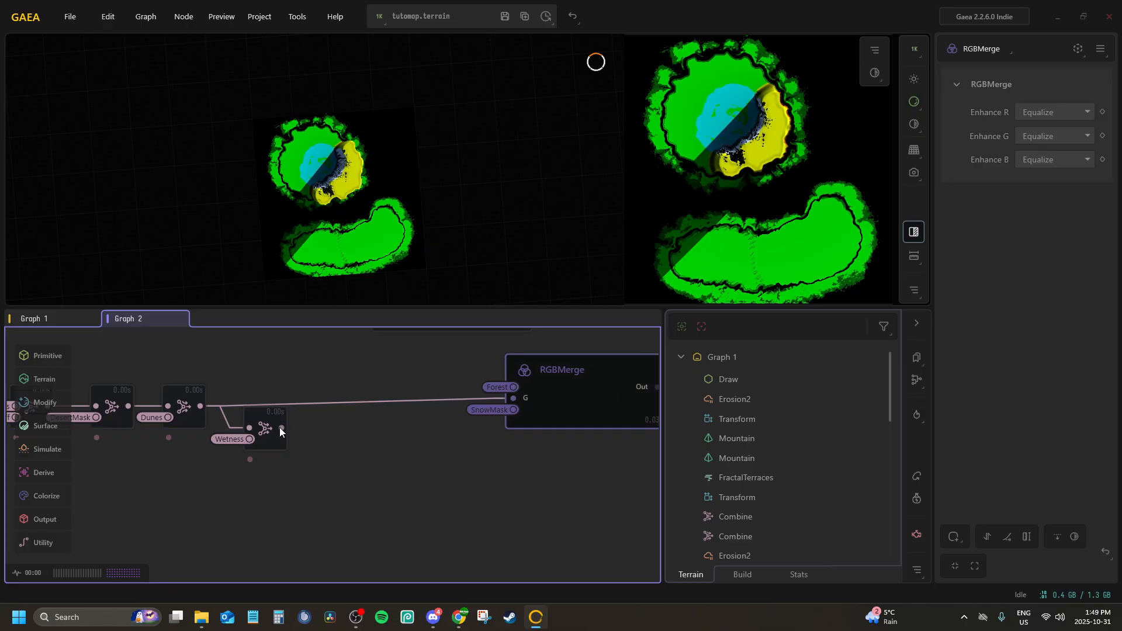
{"action": "left_click_drag", "start_coordinate": [335, 433], "coordinate": [334, 439]}
{"action": "type", "text": "comb"}
{"action": "key", "text": "Return"}
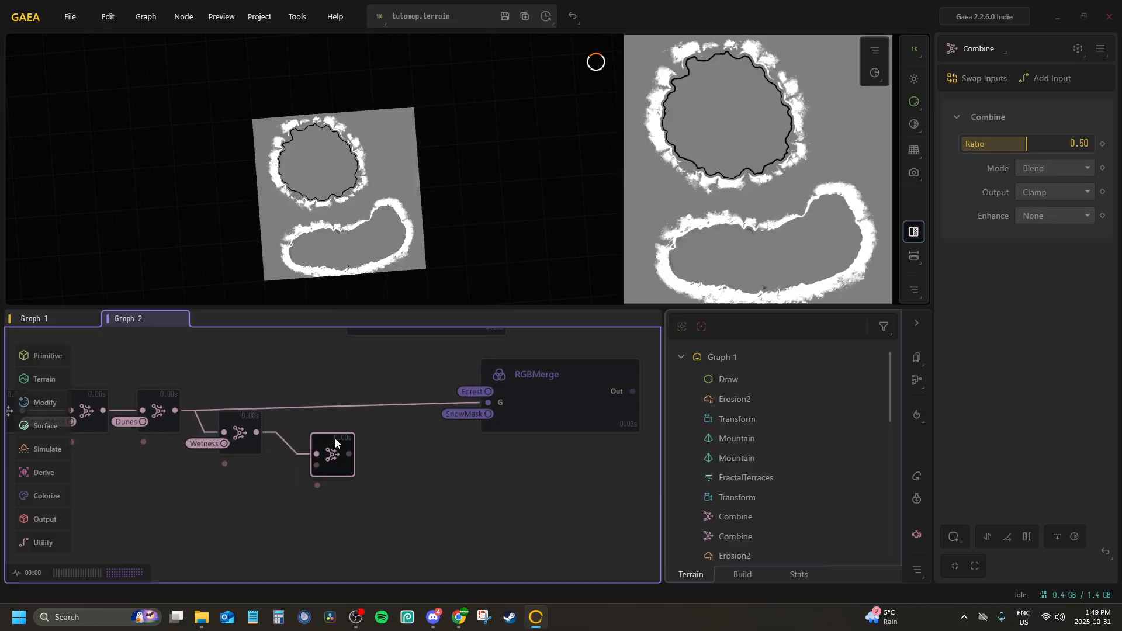
{"action": "right_click", "coordinate": [337, 460]}
{"action": "left_click", "coordinate": [383, 507]}
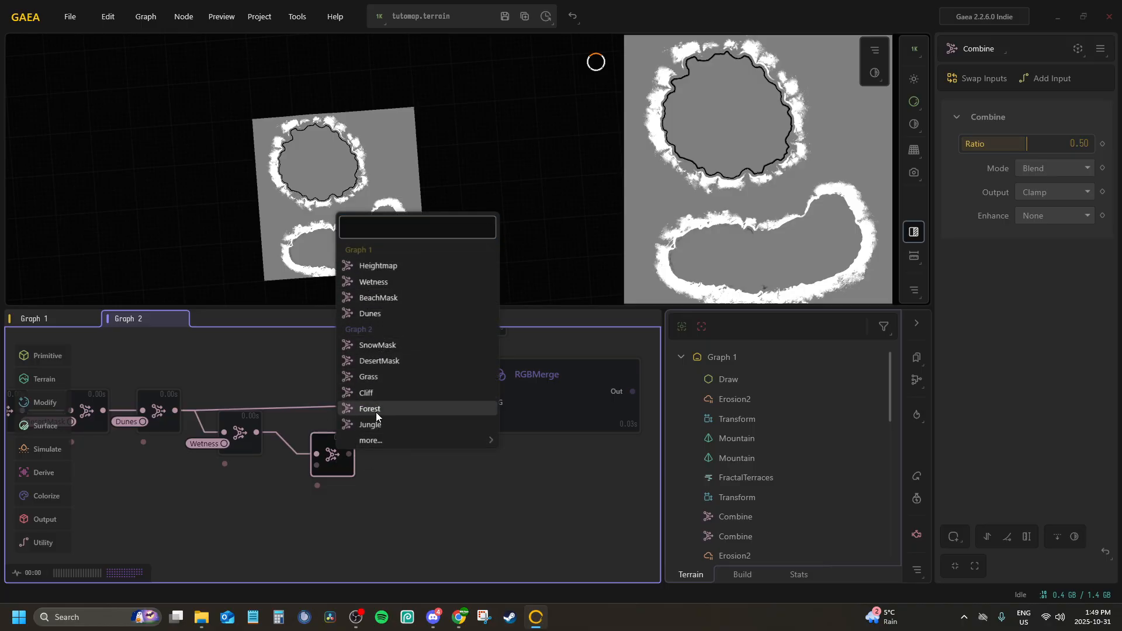
{"action": "left_click", "coordinate": [368, 409]}
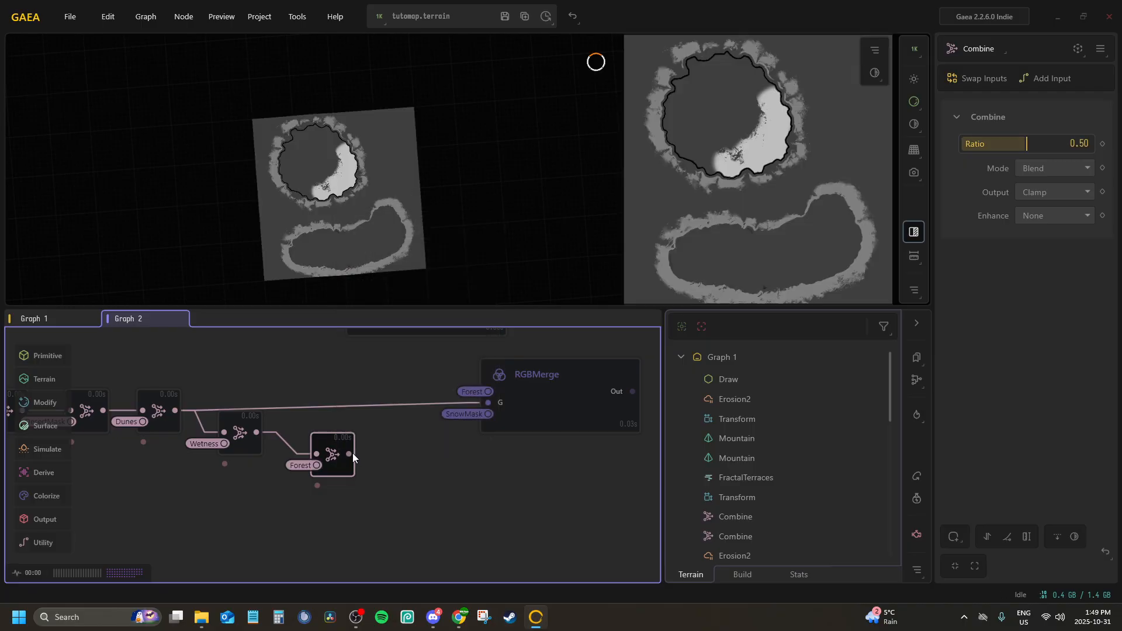
Chain another Combine node after the Forest Combine and assign SnowMask as its second input
{"action": "left_click_drag", "start_coordinate": [385, 460], "coordinate": [392, 450]}
{"action": "type", "text": "comb"}
{"action": "key", "text": "Return"}
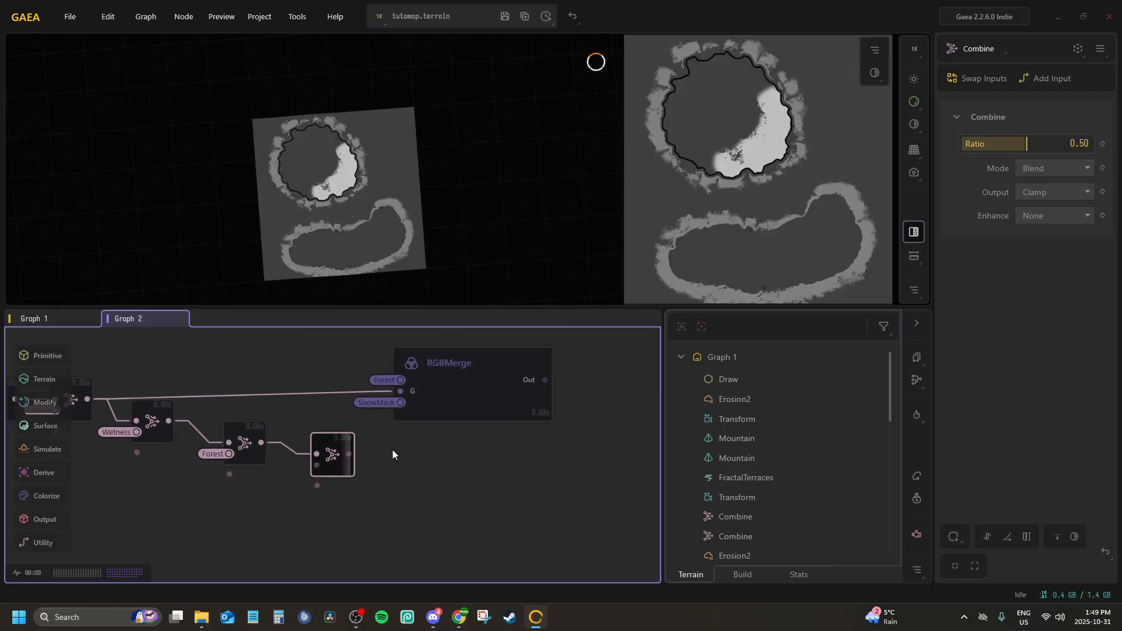
{"action": "key", "text": "p"}
{"action": "left_click", "coordinate": [380, 510]}
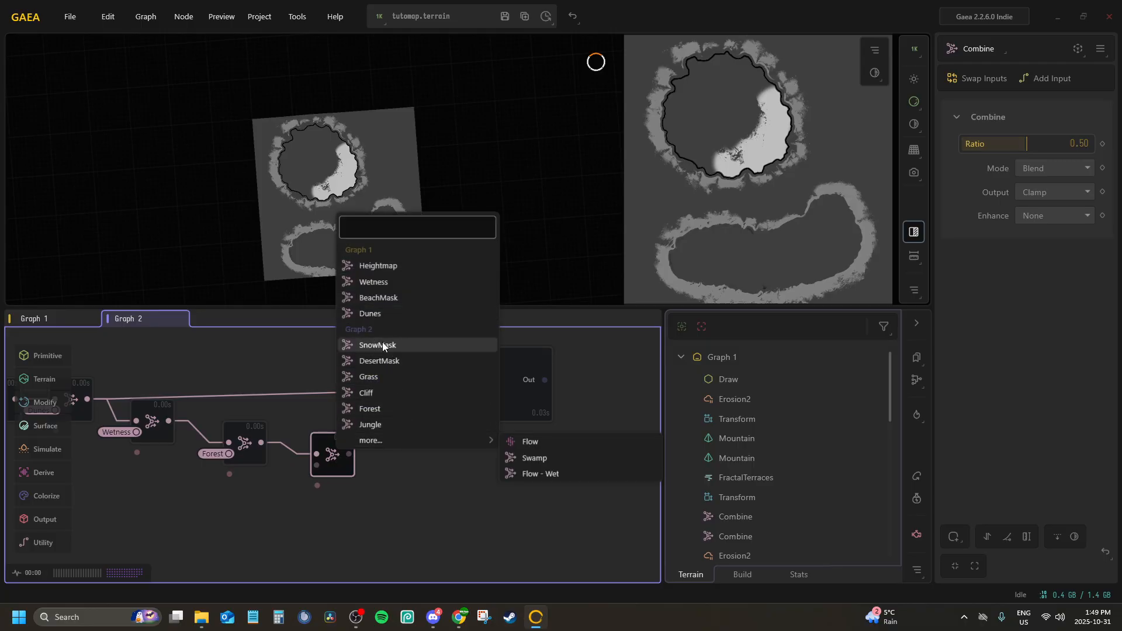
{"action": "left_click", "coordinate": [381, 343]}
Set the SnowMask Combine node to a ratio of 1.00 in Subtract mode
{"action": "left_click_drag", "start_coordinate": [1027, 143], "coordinate": [1096, 168]}
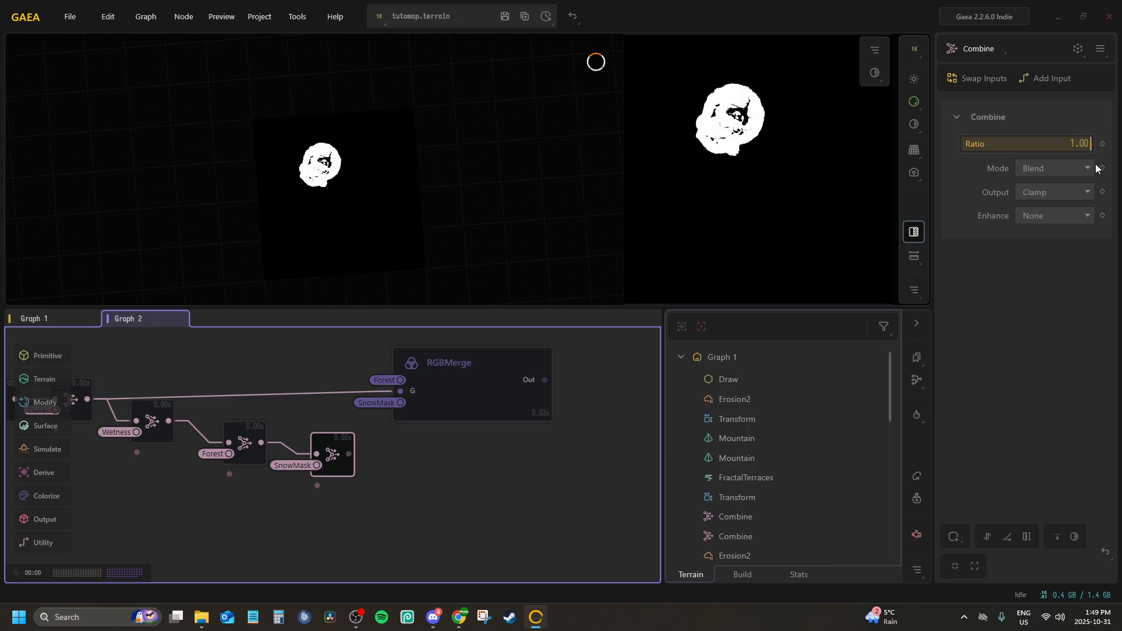
{"action": "left_click", "coordinate": [1056, 169]}
{"action": "scroll", "coordinate": [1050, 199], "scroll_direction": "down", "scroll_amount": 3}
{"action": "scroll", "coordinate": [1049, 204], "scroll_direction": "up", "scroll_amount": 3}
{"action": "left_click", "coordinate": [1046, 217]}
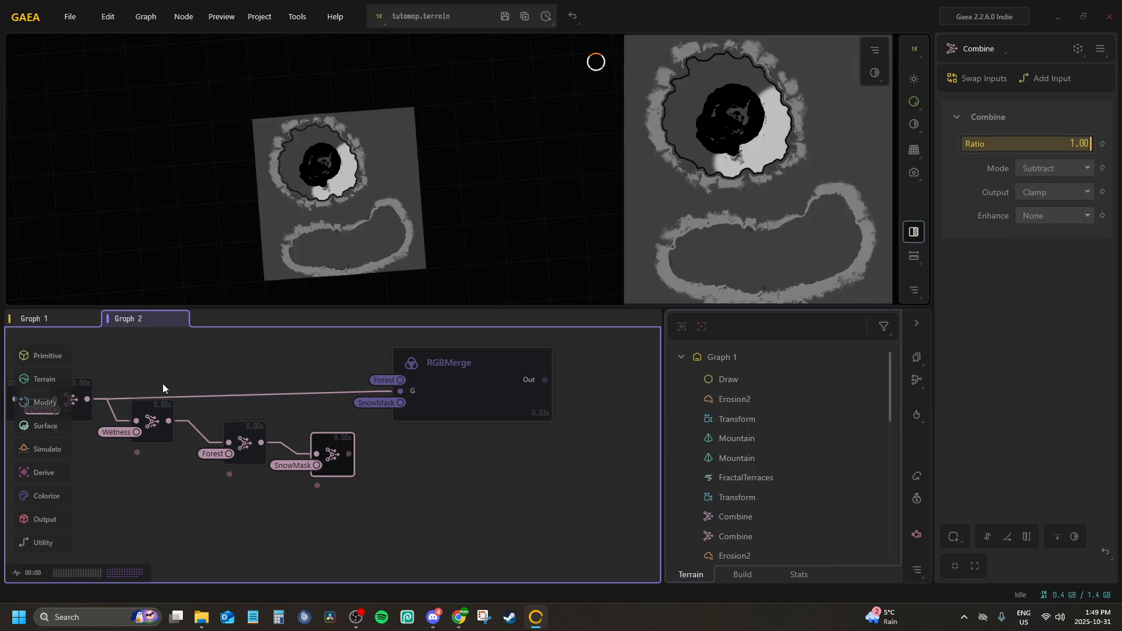
Set the Forest Combine node to a ratio of 1.00 in Subtract mode
{"action": "left_click", "coordinate": [253, 436]}
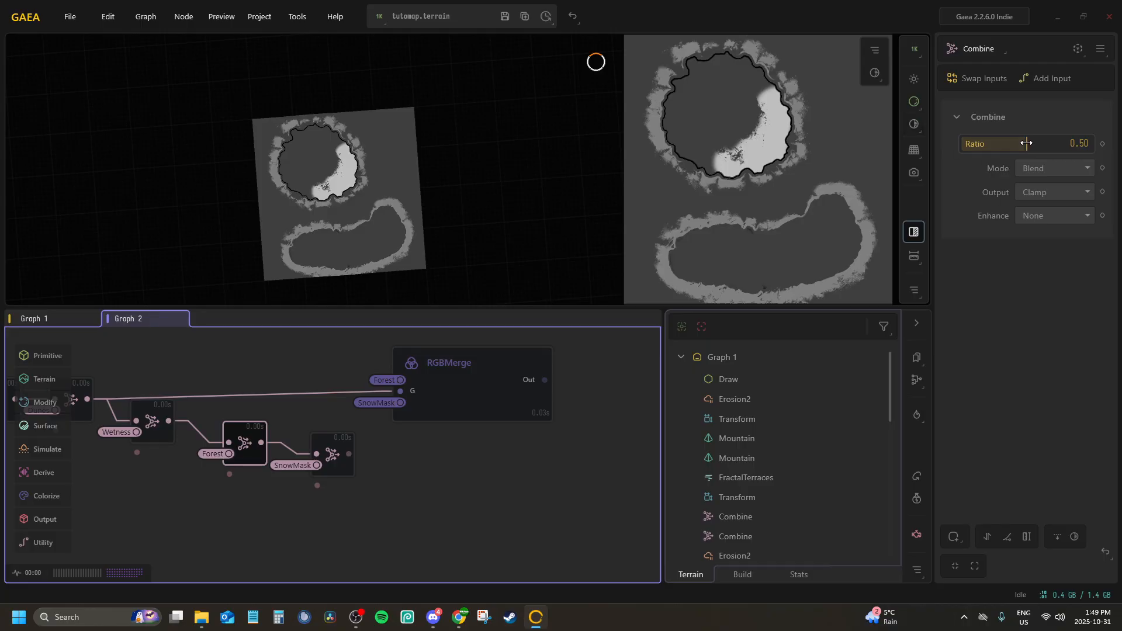
{"action": "left_click_drag", "start_coordinate": [1023, 144], "coordinate": [1093, 144]}
{"action": "left_click", "coordinate": [1049, 169]}
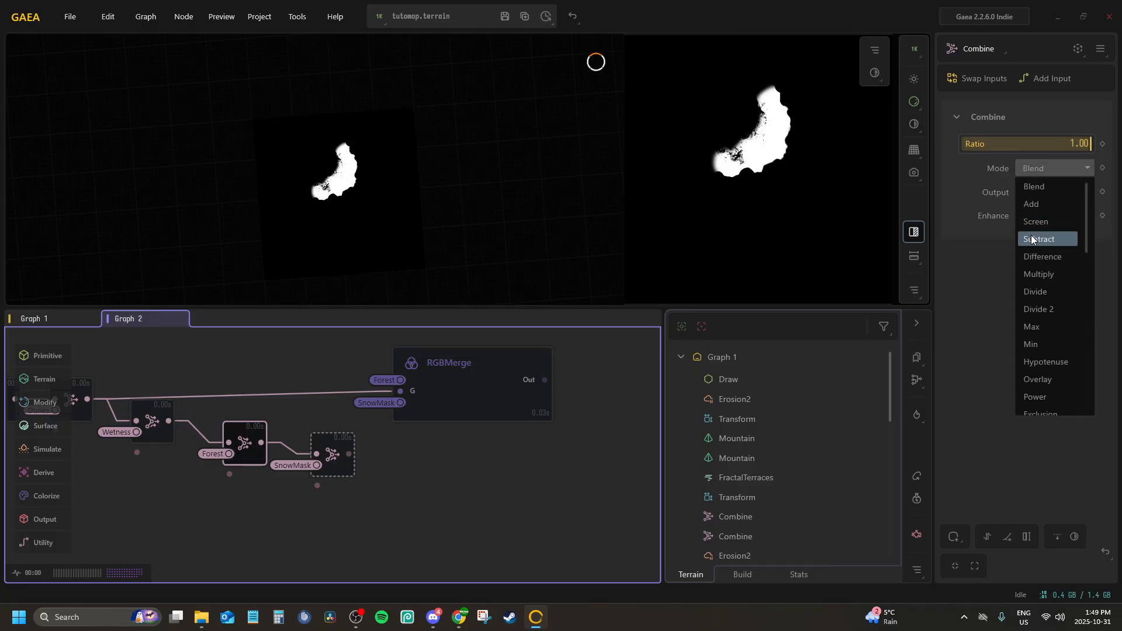
Set the Wetness Combine node to a ratio of 1.00 in Subtract mode
{"action": "left_click", "coordinate": [152, 422]}
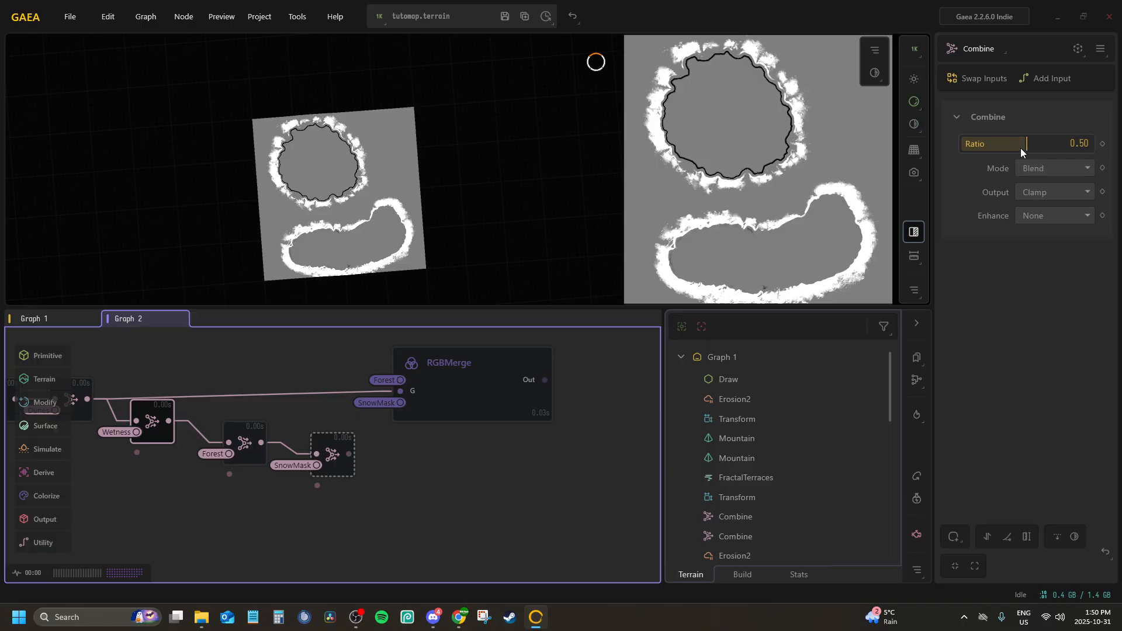
{"action": "left_click_drag", "start_coordinate": [1031, 144], "coordinate": [1092, 144]}
{"action": "left_click", "coordinate": [1070, 167]}
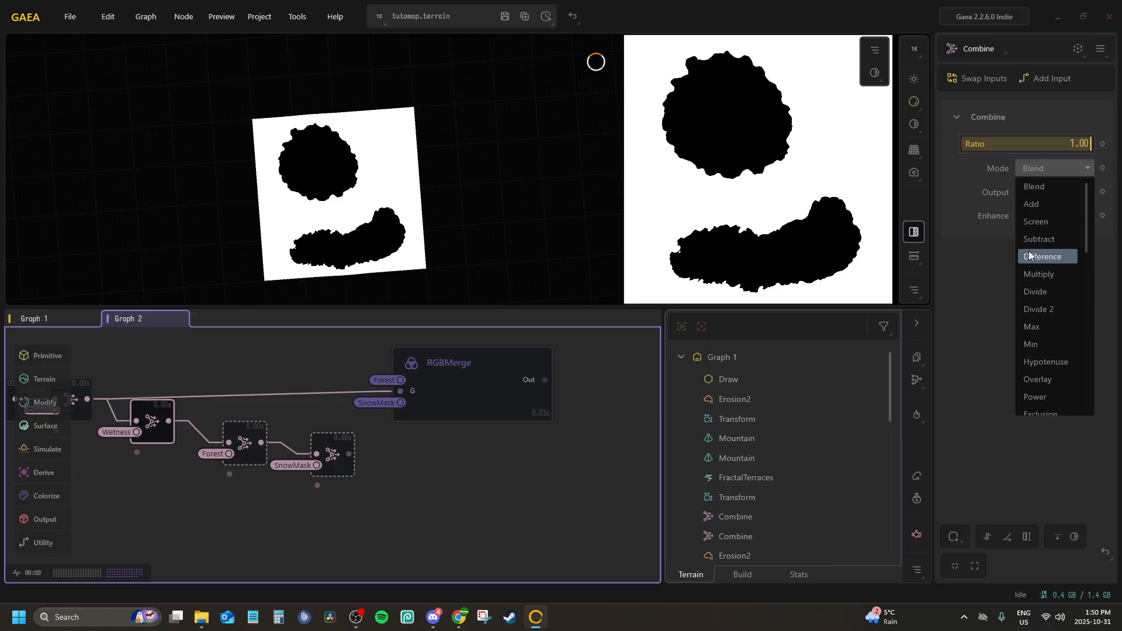
{"action": "left_click", "coordinate": [1030, 242]}
Line up the Wetness, Forest and SnowMask Combine nodes, connect the last one to RGBMerge's G input, and inspect the merged preview
{"action": "middle_click_drag", "start_coordinate": [272, 422], "coordinate": [353, 440]}
{"action": "left_click_drag", "start_coordinate": [226, 434], "coordinate": [226, 416]}
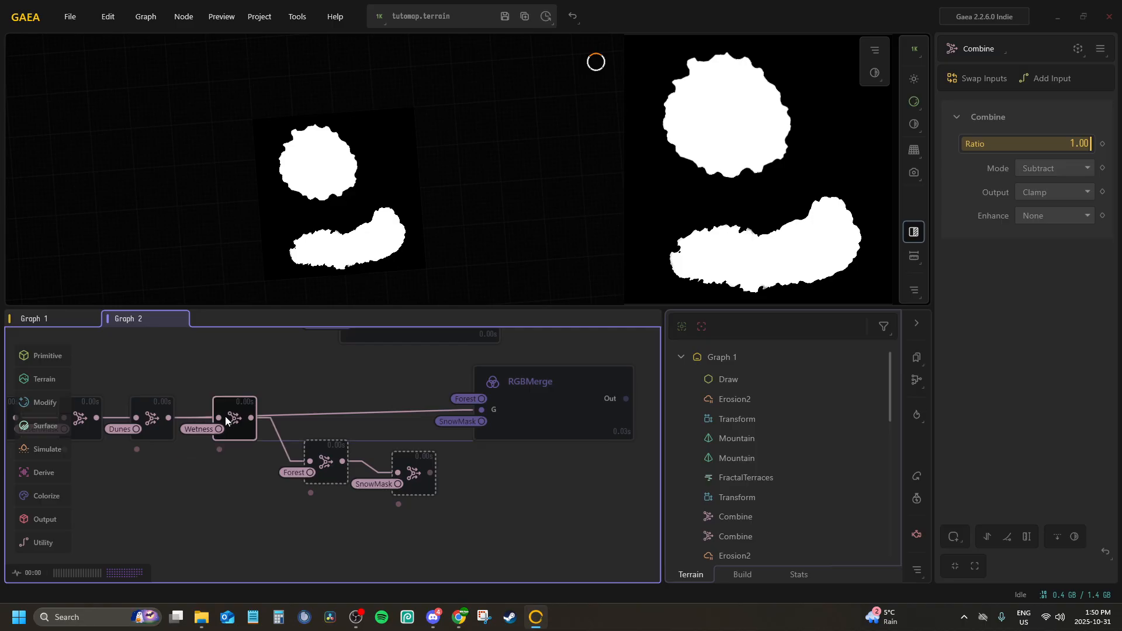
{"action": "left_click_drag", "start_coordinate": [319, 445], "coordinate": [327, 415]}
{"action": "left_click_drag", "start_coordinate": [437, 471], "coordinate": [480, 419]}
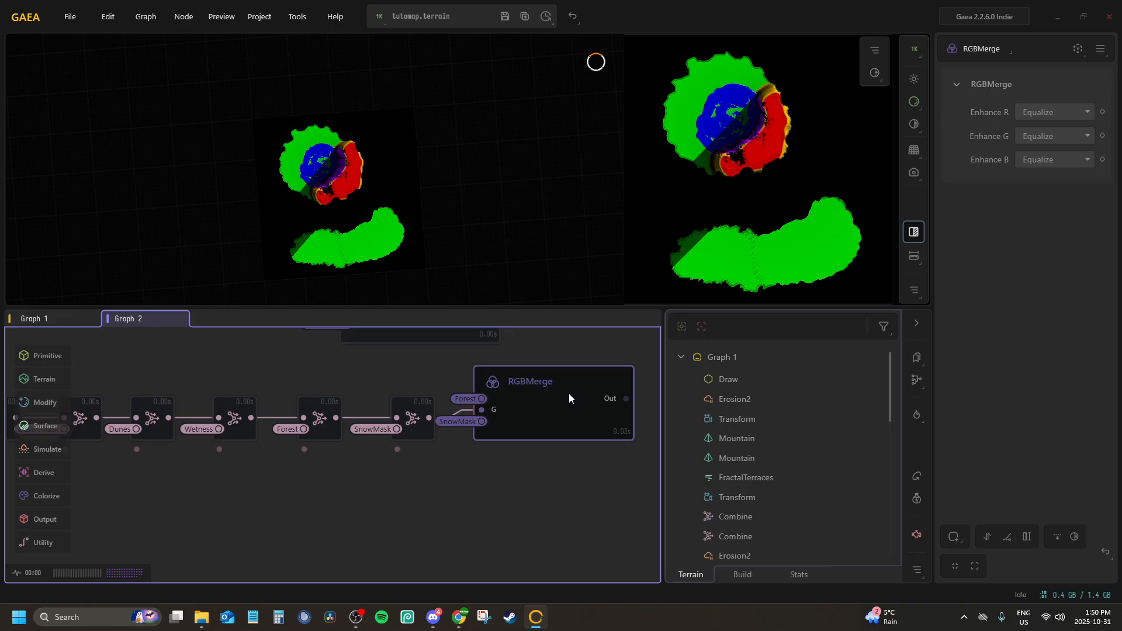
{"action": "left_click_drag", "start_coordinate": [339, 179], "coordinate": [369, 185]}
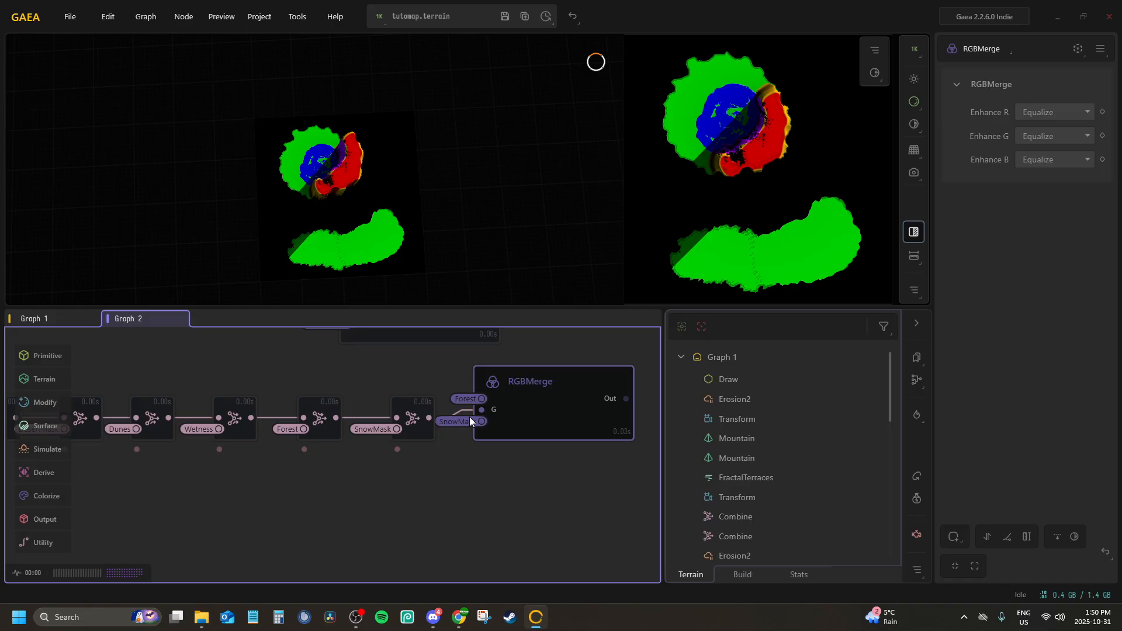
Rename the new RGBMerge node T_TutoMap_Fog, checking the naming of the reference images in the Vintal folder
{"action": "middle_click_drag", "start_coordinate": [469, 417], "coordinate": [367, 471]}
{"action": "left_click_drag", "start_coordinate": [422, 469], "coordinate": [426, 487]}
{"action": "middle_click_drag", "start_coordinate": [358, 471], "coordinate": [234, 461]}
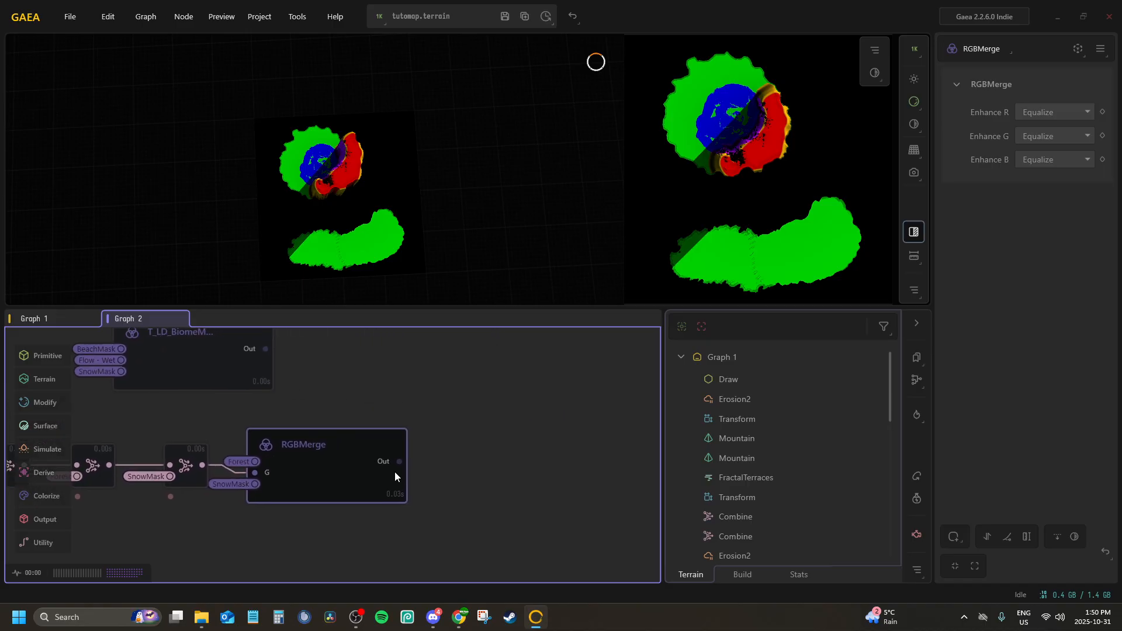
{"action": "double_click", "coordinate": [341, 451]}
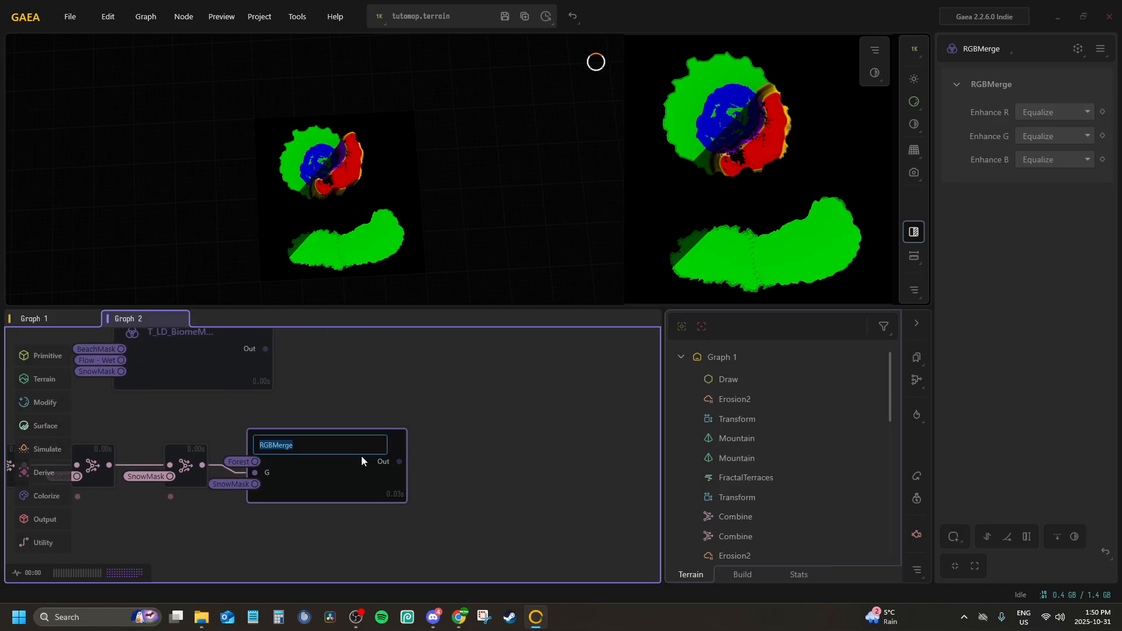
{"action": "left_click", "coordinate": [201, 617]}
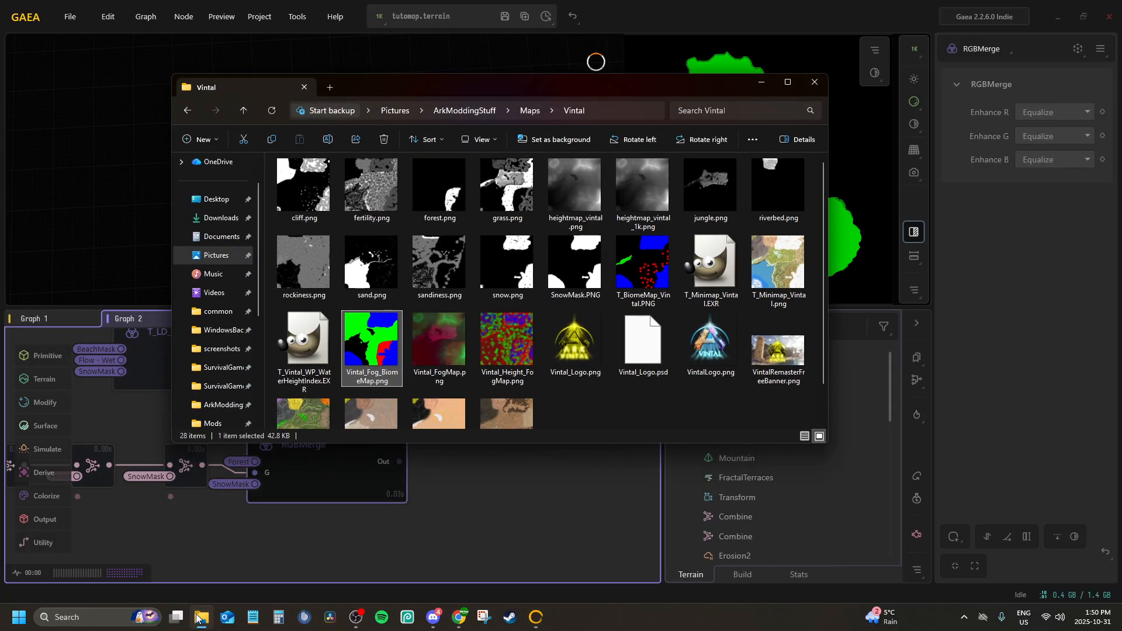
{"action": "left_click", "coordinate": [200, 617]}
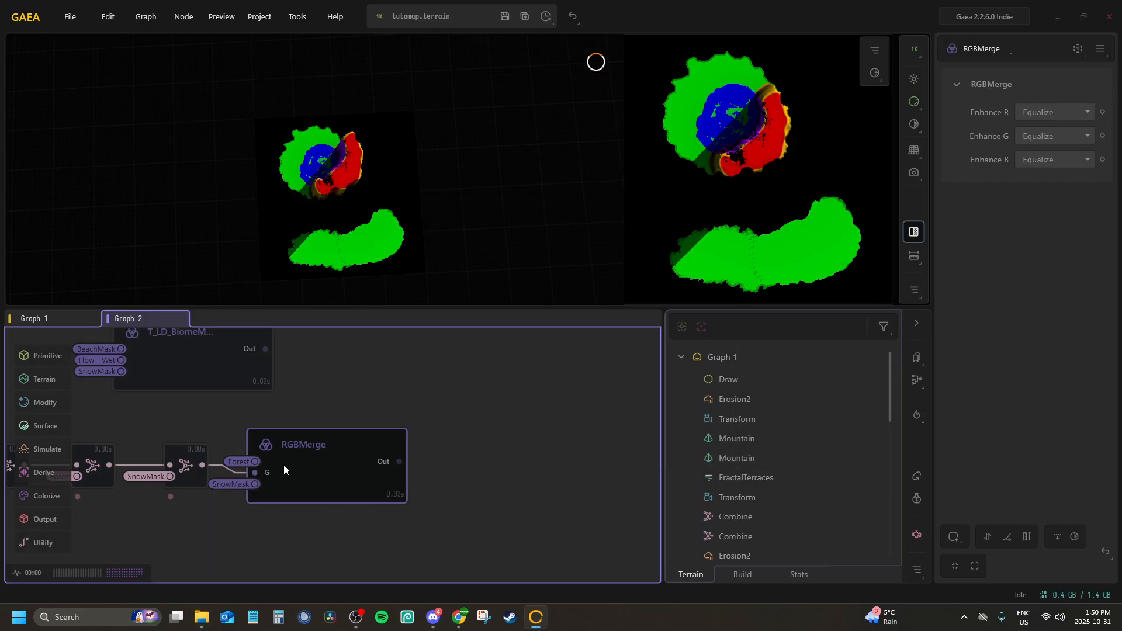
{"action": "key", "text": "F2"}
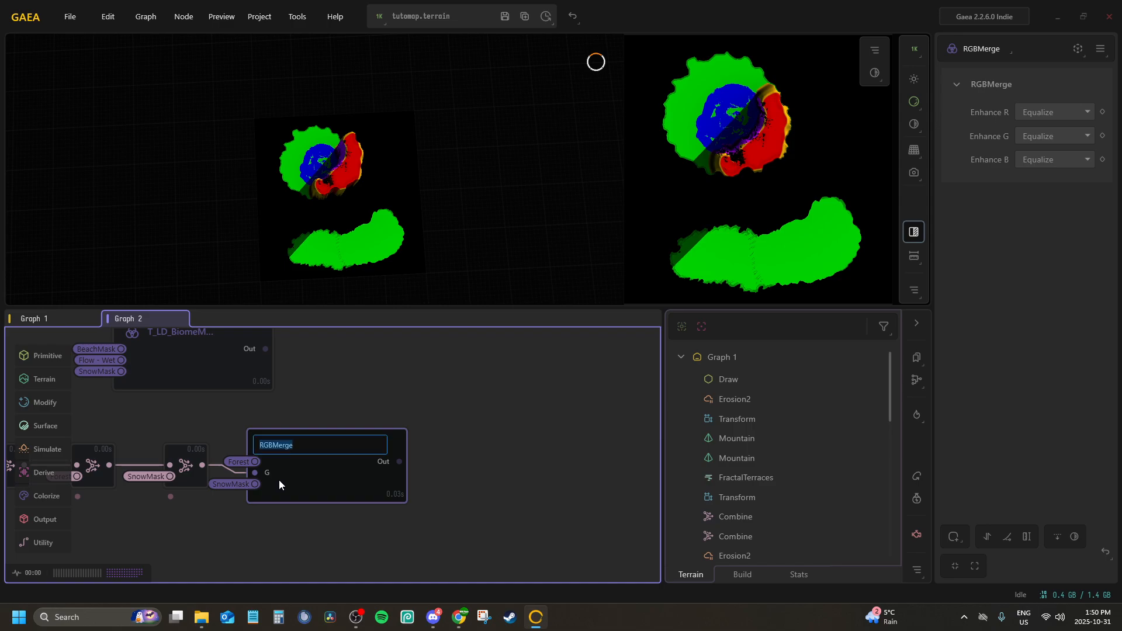
{"action": "type", "text": "T"}
{"action": "type", "text": "_TutoMap_Fog"}
{"action": "key", "text": "Return"}
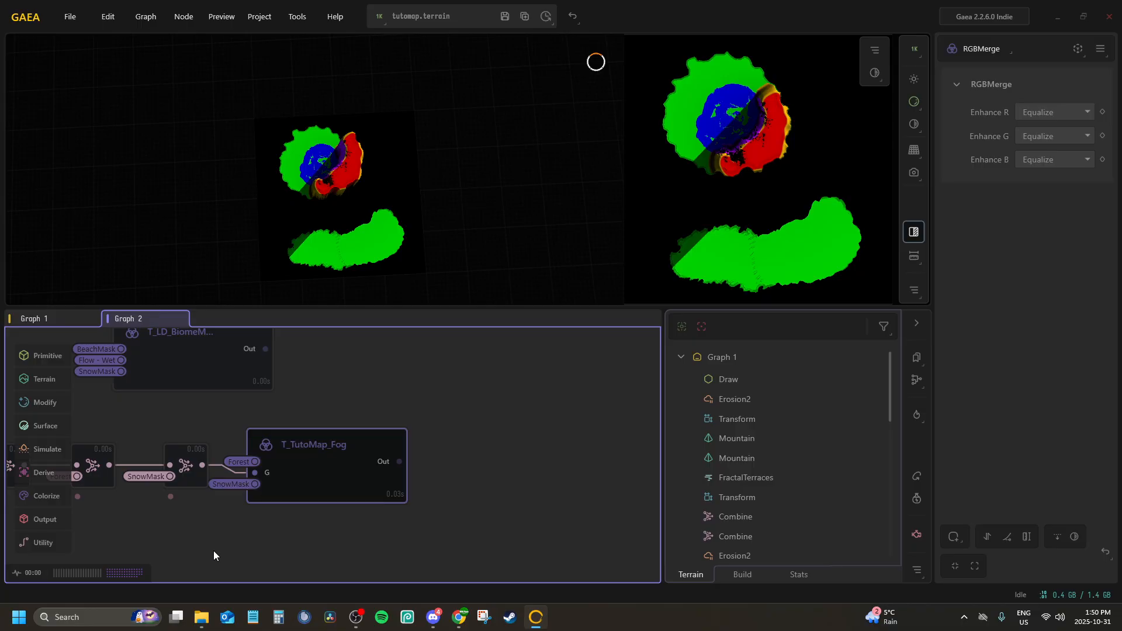
Extend the fog merge node's name to T_TutoMap_Fog_BiomeMap, following the Vintal_Fog_BiomeMap reference file
{"action": "left_click", "coordinate": [211, 623]}
{"action": "left_click", "coordinate": [211, 617]}
{"action": "left_click", "coordinate": [337, 477]}
{"action": "key", "text": "F2"}
{"action": "key", "text": "End"}
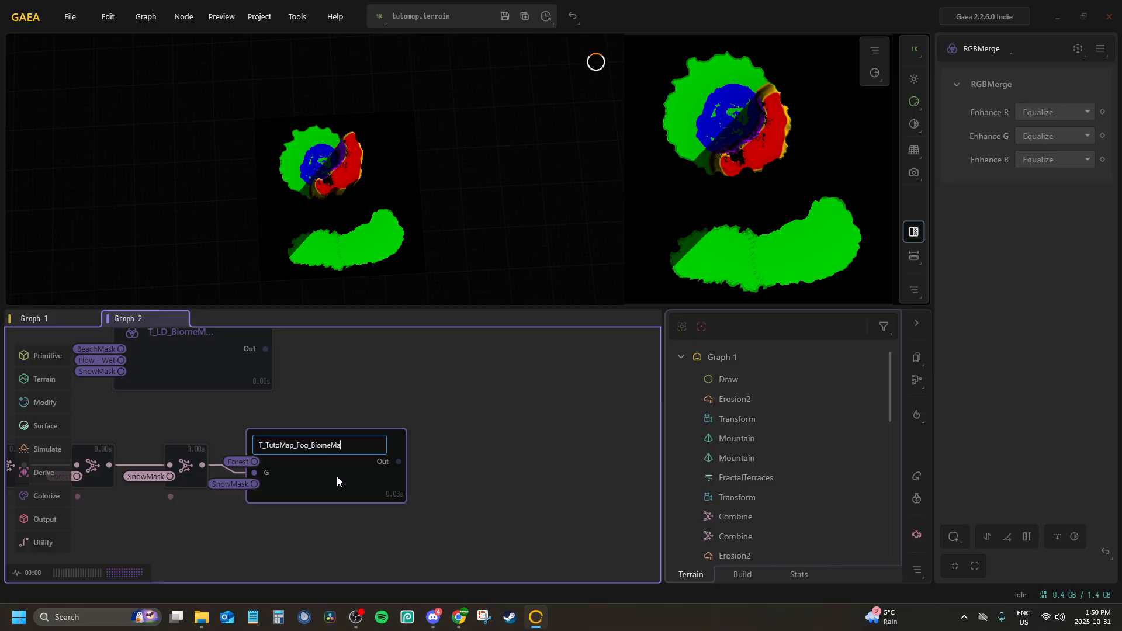
{"action": "key", "text": "Return"}
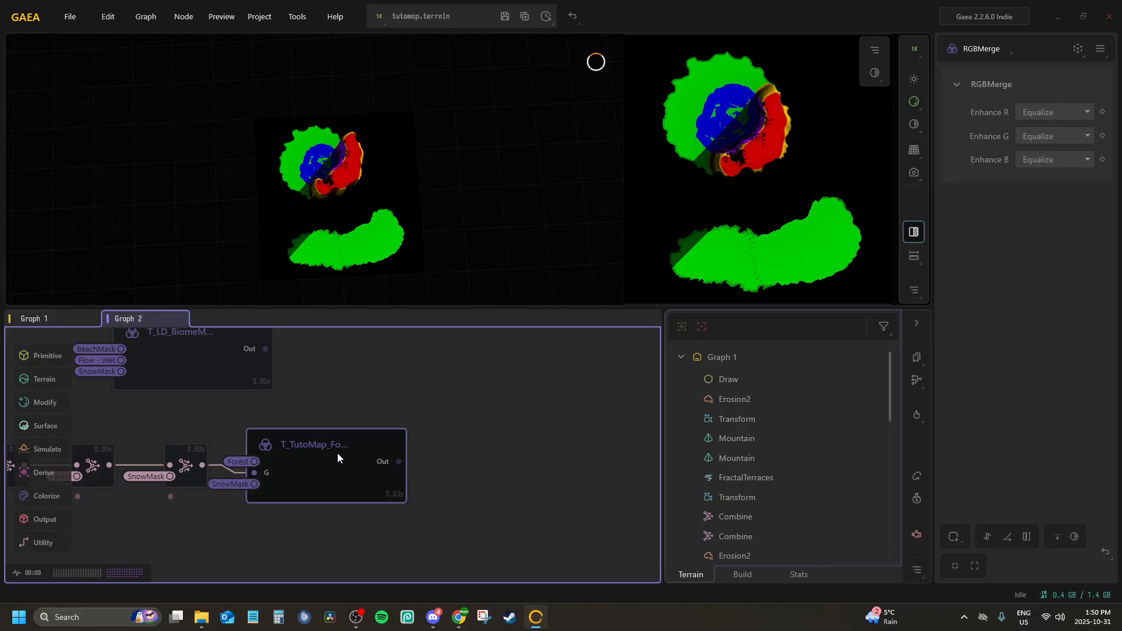
Set Enhance R, Enhance G and Enhance B to None on the fog biome RGBMerge node
{"action": "middle_click_drag", "start_coordinate": [420, 413], "coordinate": [532, 439]}
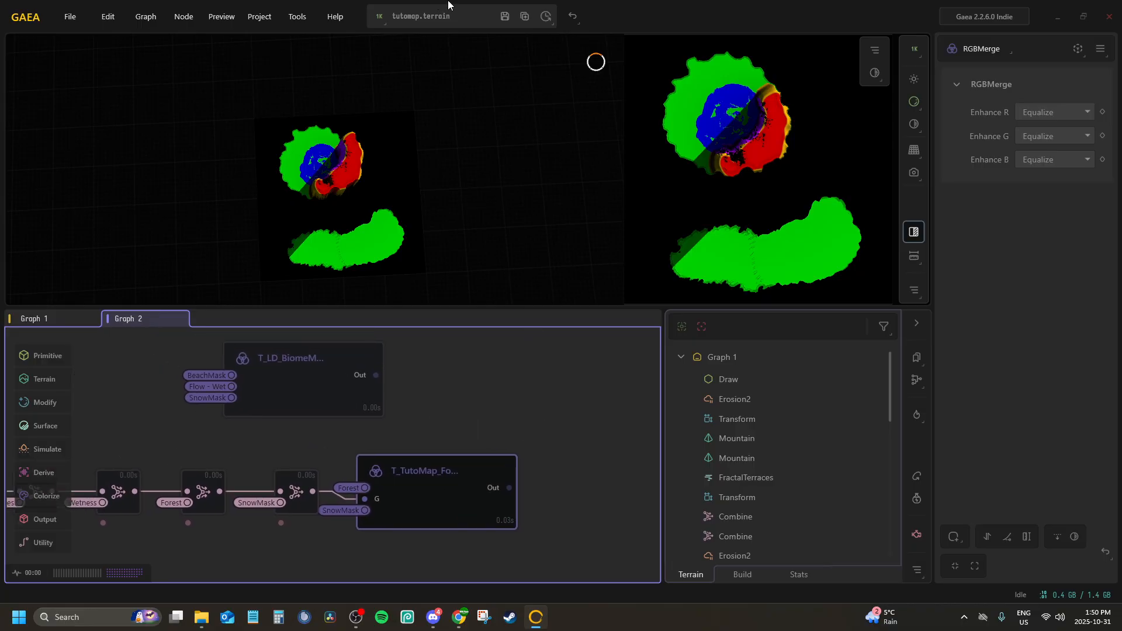
{"action": "left_click", "coordinate": [1045, 112]}
{"action": "left_click", "coordinate": [1035, 129]}
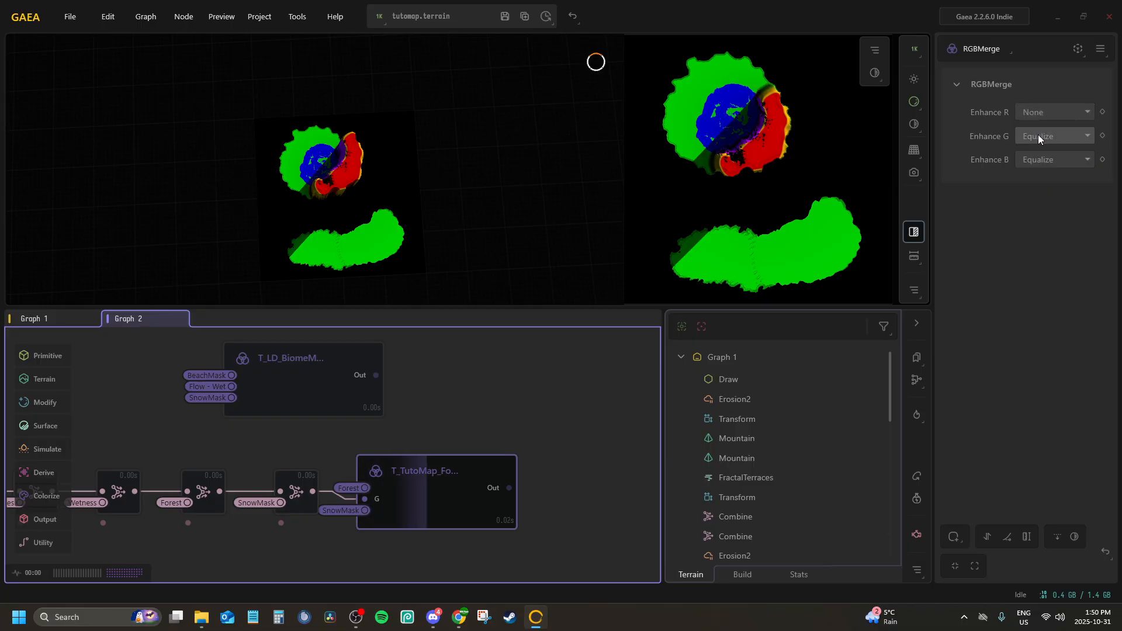
{"action": "left_click", "coordinate": [1037, 136]}
{"action": "left_click", "coordinate": [1040, 153]}
{"action": "left_click", "coordinate": [1044, 161]}
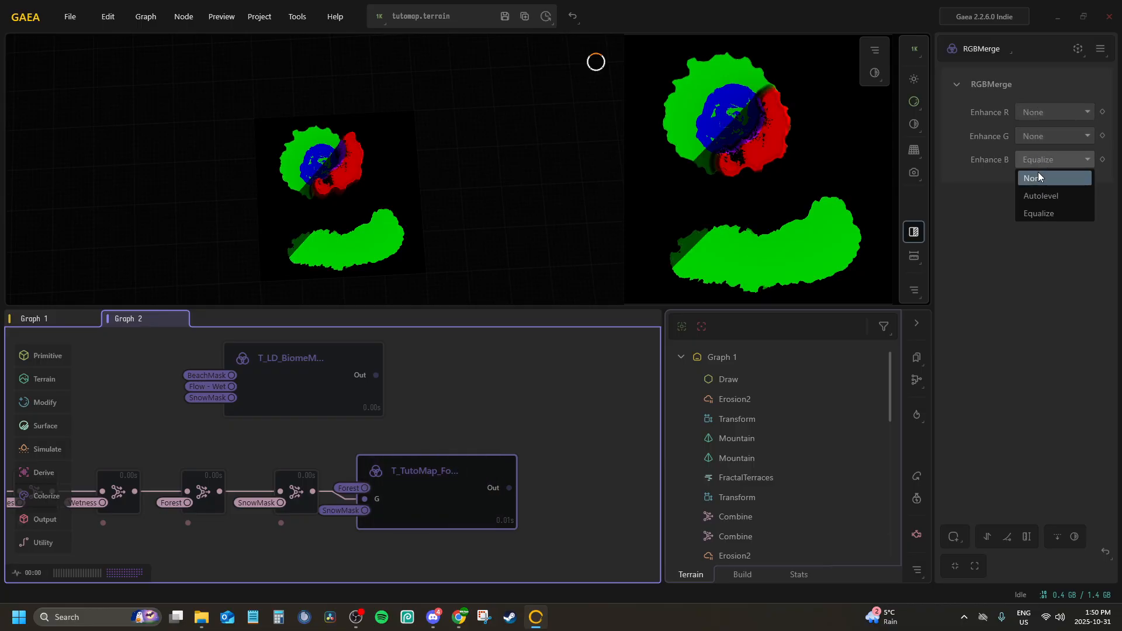
{"action": "left_click", "coordinate": [1037, 171]}
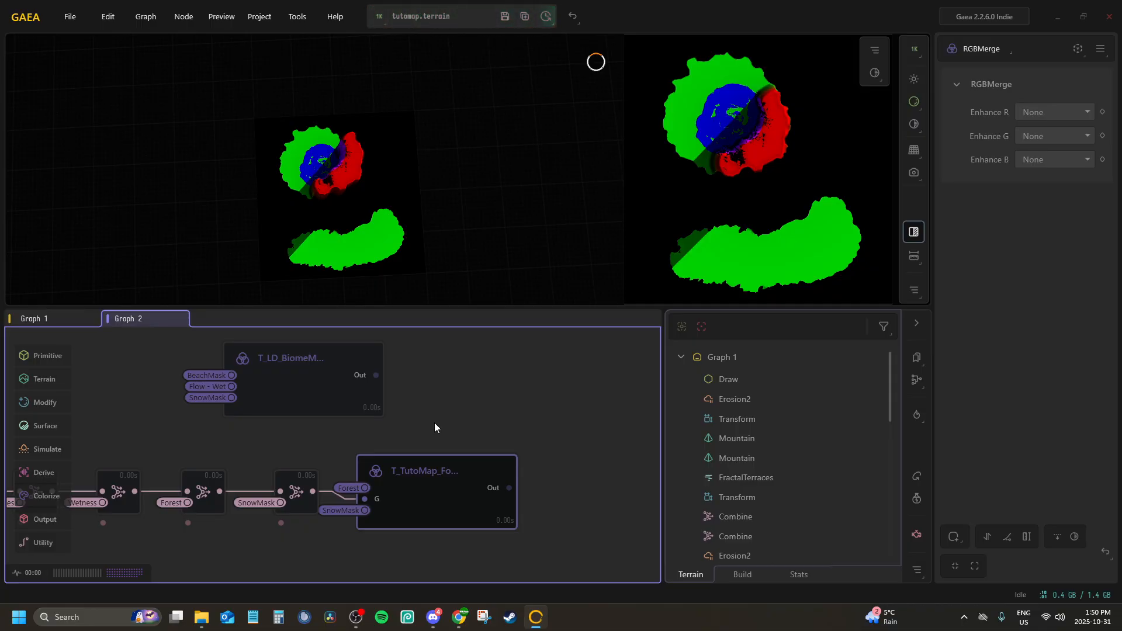
{"action": "scroll", "coordinate": [424, 446], "scroll_direction": "down", "scroll_amount": 8}
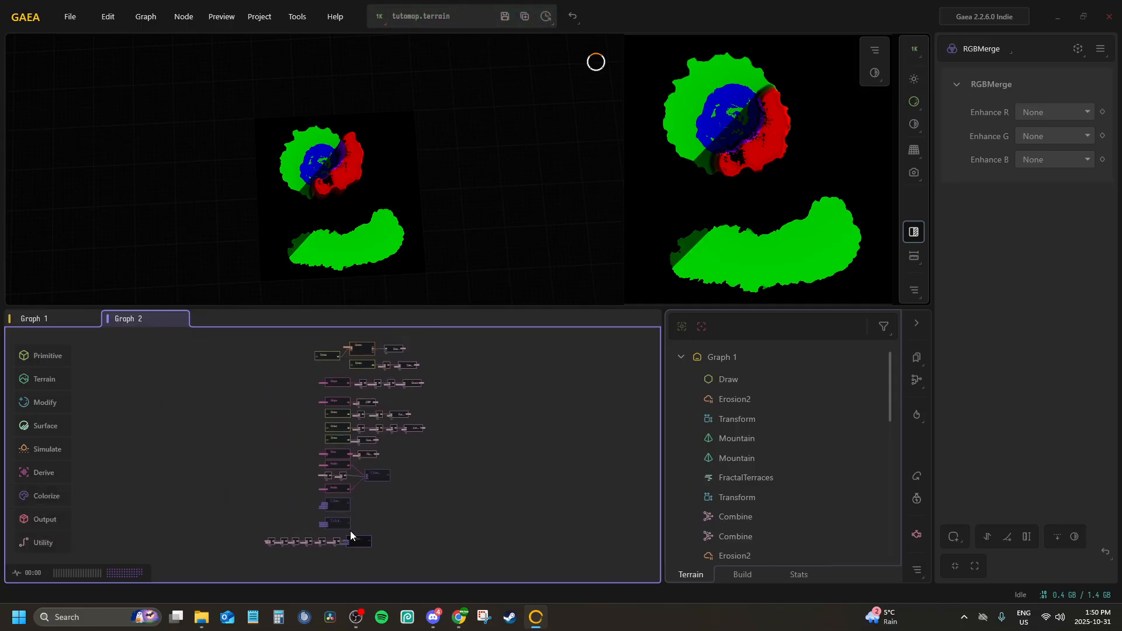
{"action": "middle_click_drag", "start_coordinate": [325, 492], "coordinate": [361, 553]}
{"action": "scroll", "coordinate": [360, 553], "scroll_direction": "up", "scroll_amount": 6}
{"action": "scroll", "coordinate": [336, 450], "scroll_direction": "down", "scroll_amount": 5}
{"action": "middle_click_drag", "start_coordinate": [336, 450], "coordinate": [289, 383]}
{"action": "scroll", "coordinate": [357, 458], "scroll_direction": "down", "scroll_amount": 2}
{"action": "scroll", "coordinate": [345, 521], "scroll_direction": "up", "scroll_amount": 1}
Examine the Vintal_Height_FogMap.png reference image up close from the Vintal folder, and close the folder when done
{"action": "left_click", "coordinate": [202, 616]}
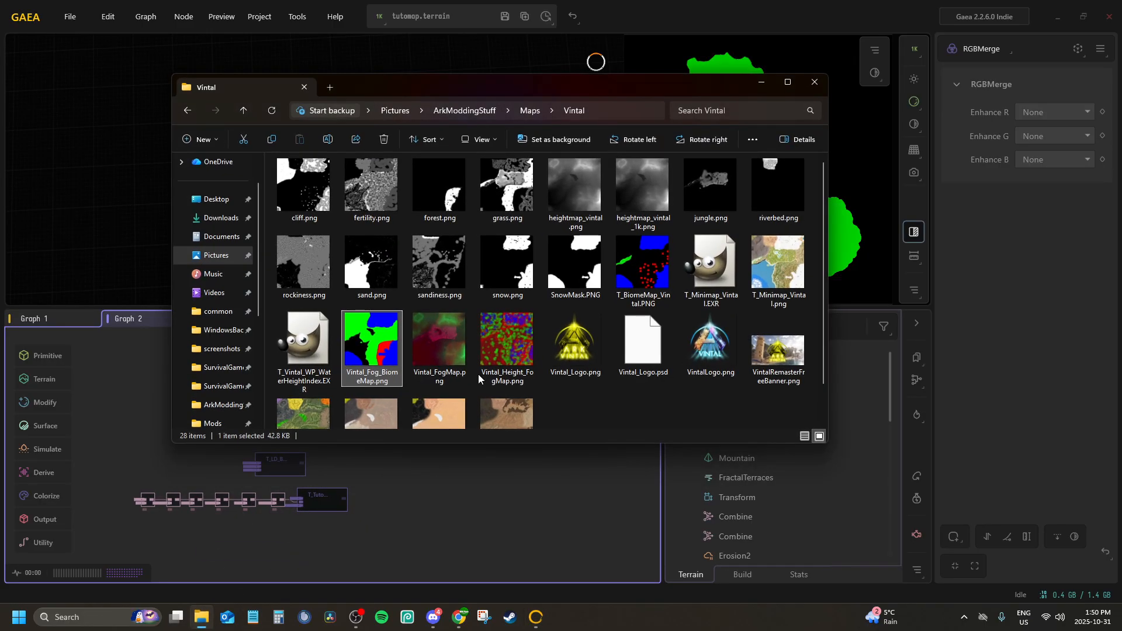
{"action": "double_click", "coordinate": [506, 340]}
{"action": "scroll", "coordinate": [513, 300], "scroll_direction": "up", "scroll_amount": 6}
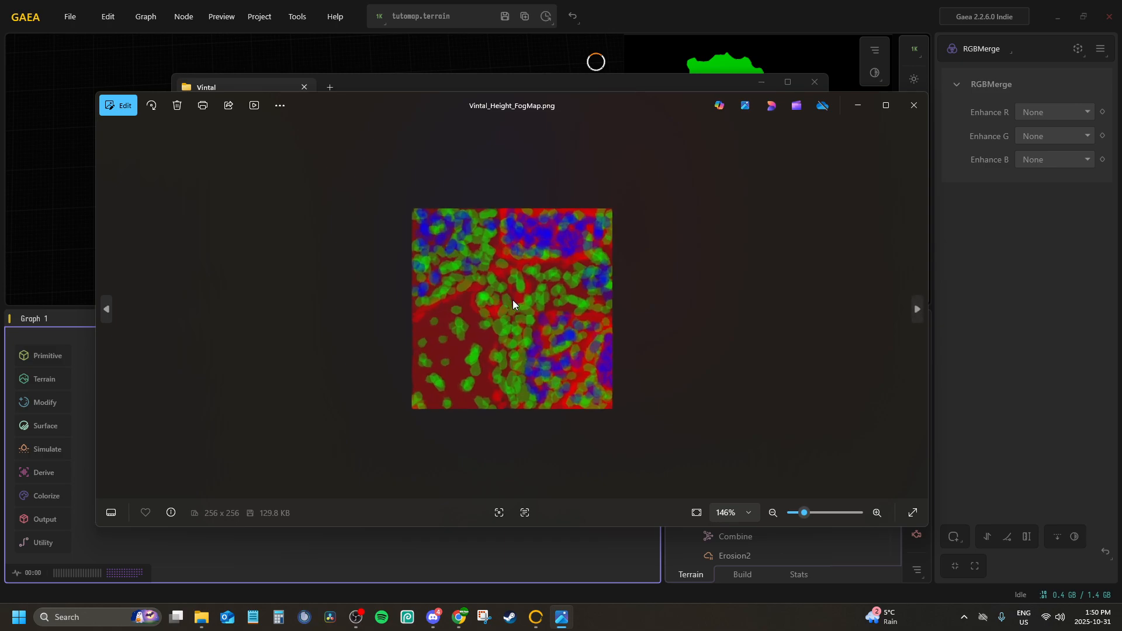
{"action": "scroll", "coordinate": [514, 301], "scroll_direction": "down", "scroll_amount": 5}
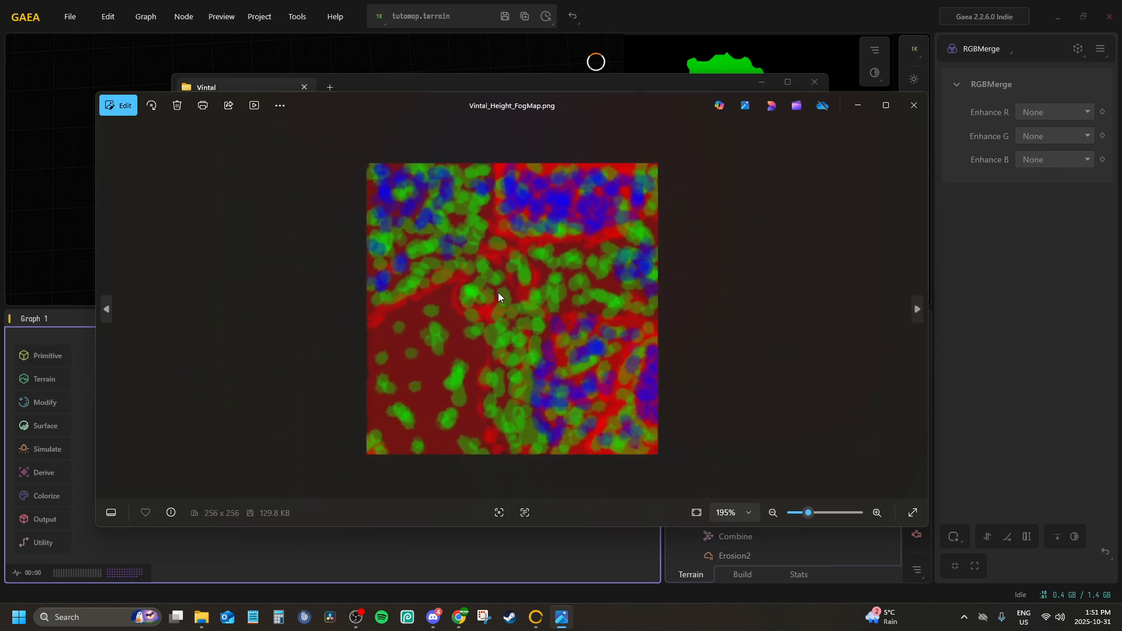
{"action": "left_click", "coordinate": [912, 106]}
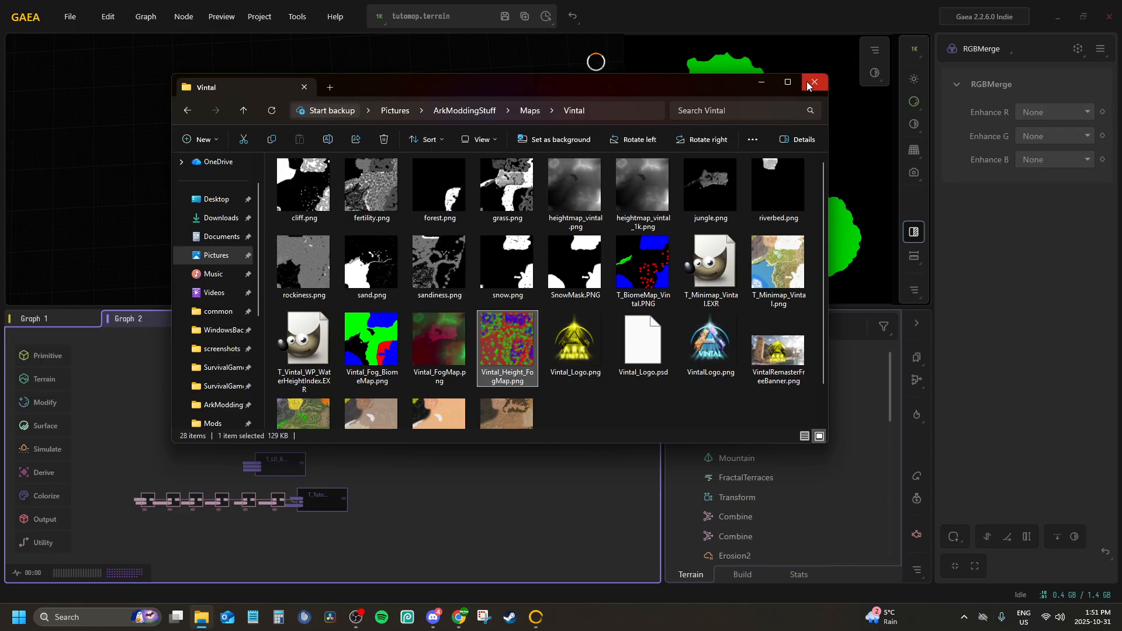
{"action": "double_click", "coordinate": [508, 345]}
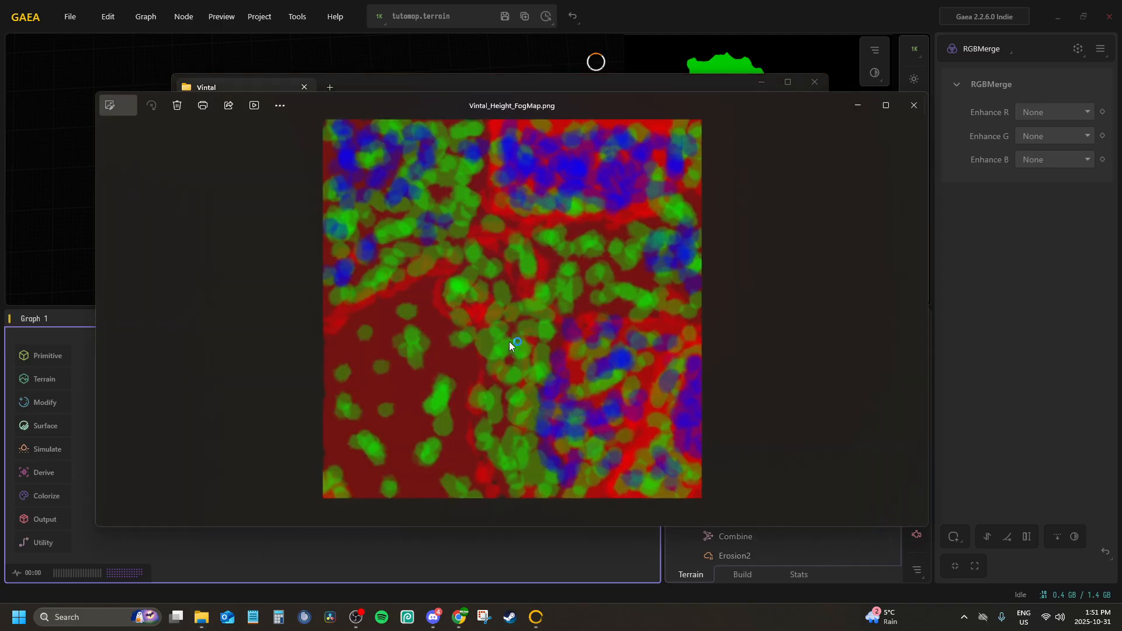
{"action": "scroll", "coordinate": [492, 339], "scroll_direction": "up", "scroll_amount": 3}
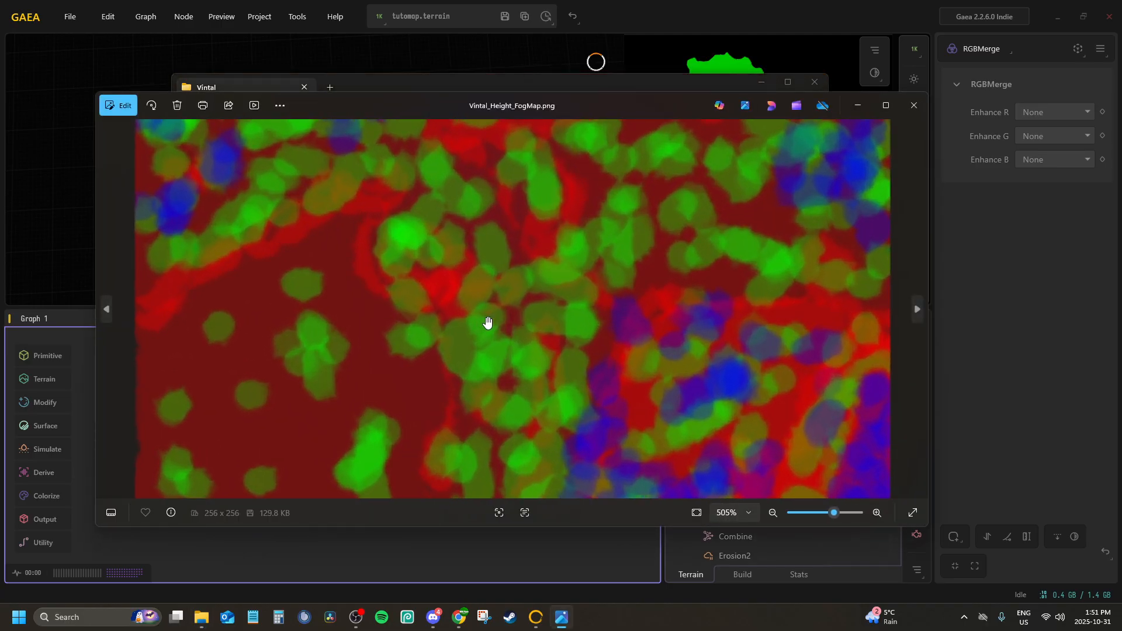
{"action": "scroll", "coordinate": [647, 222], "scroll_direction": "down", "scroll_amount": 3}
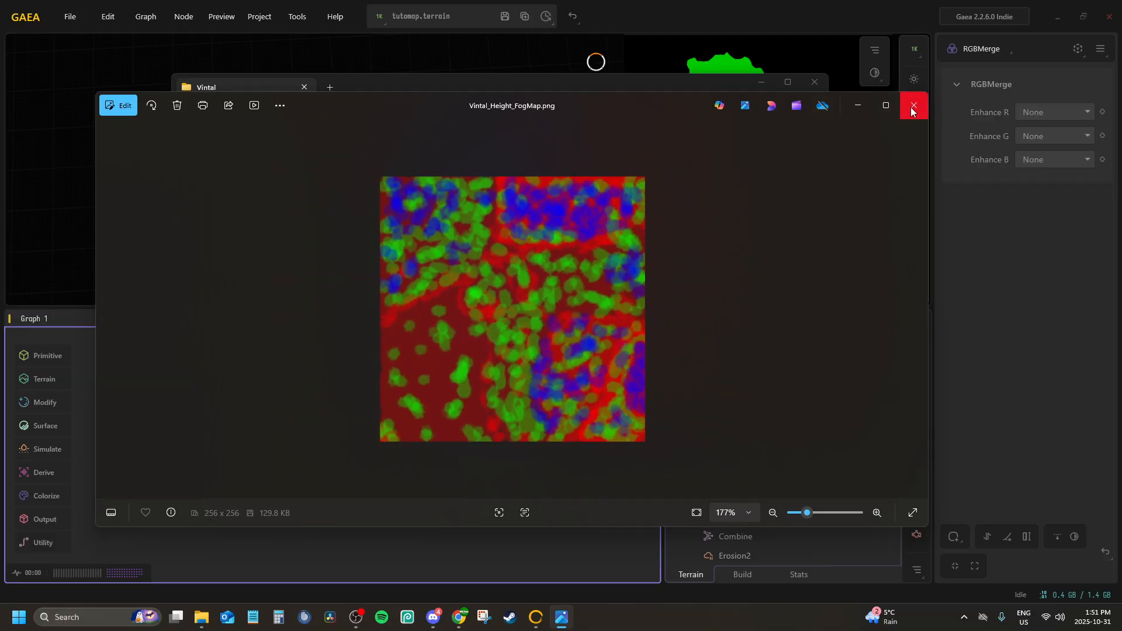
{"action": "left_click", "coordinate": [913, 106]}
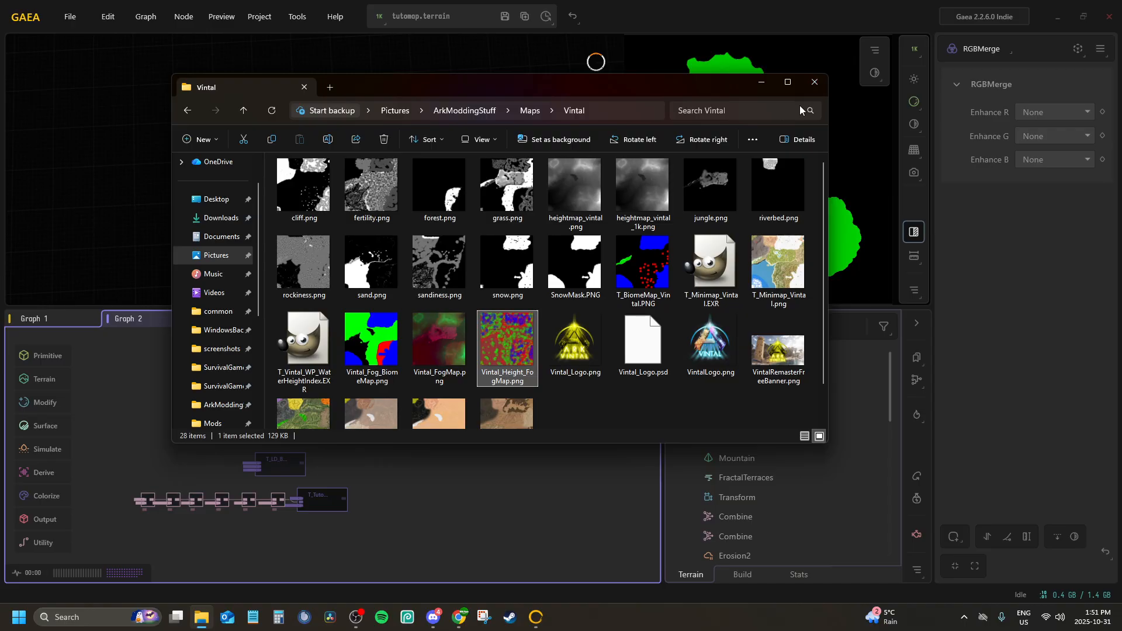
{"action": "left_click", "coordinate": [808, 86]}
Look over the mask chains in Graph 2 and preview the Flow node's flow map
{"action": "middle_click_drag", "start_coordinate": [276, 501], "coordinate": [450, 414]}
{"action": "scroll", "coordinate": [370, 466], "scroll_direction": "up", "scroll_amount": 3}
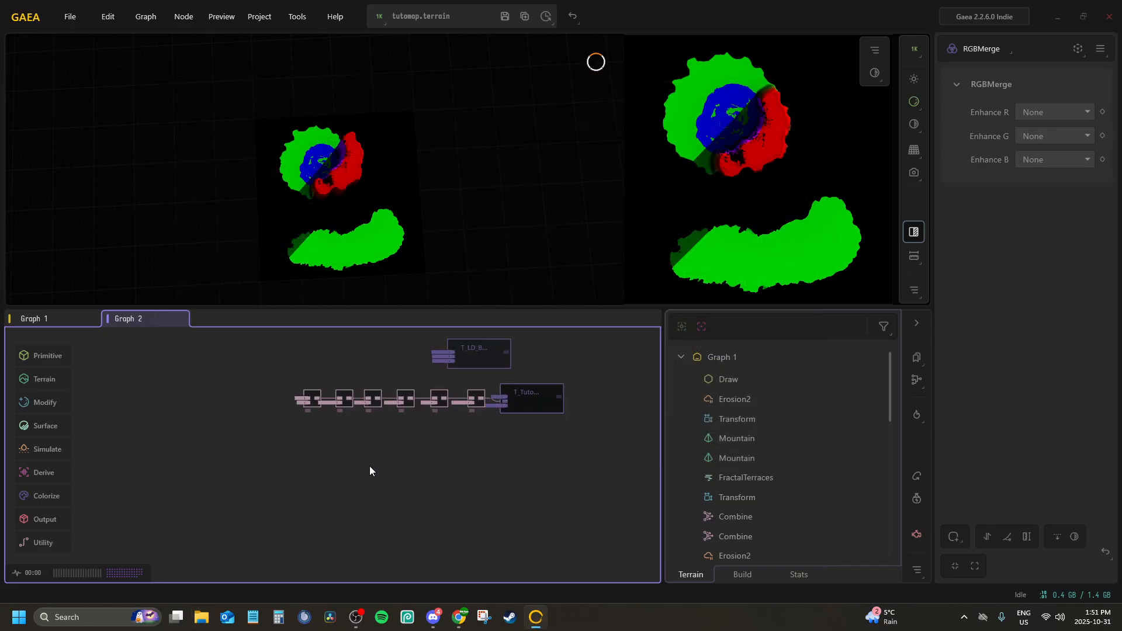
{"action": "scroll", "coordinate": [369, 468], "scroll_direction": "down", "scroll_amount": 1}
{"action": "mouse_move", "coordinate": [371, 472]}
{"action": "middle_mouse_down"}
{"action": "mouse_move", "coordinate": [339, 458]}
{"action": "mouse_move", "coordinate": [346, 576]}
{"action": "middle_mouse_up"}
{"action": "scroll", "coordinate": [368, 448], "scroll_direction": "down", "scroll_amount": 5}
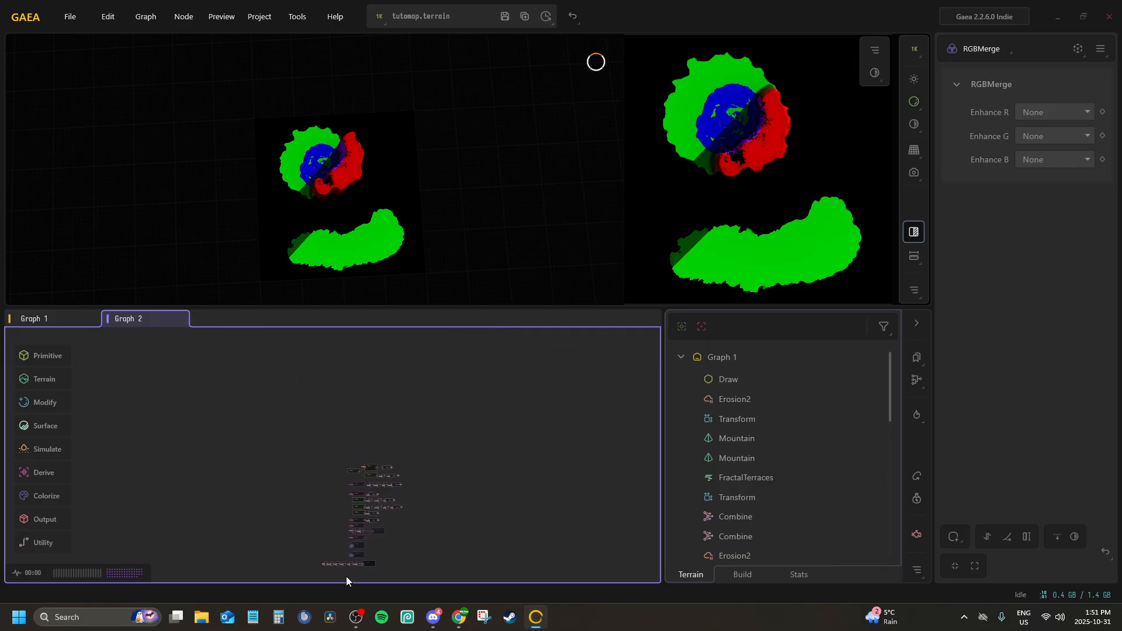
{"action": "scroll", "coordinate": [341, 534], "scroll_direction": "up", "scroll_amount": 5}
{"action": "middle_click_drag", "start_coordinate": [341, 533], "coordinate": [371, 343]}
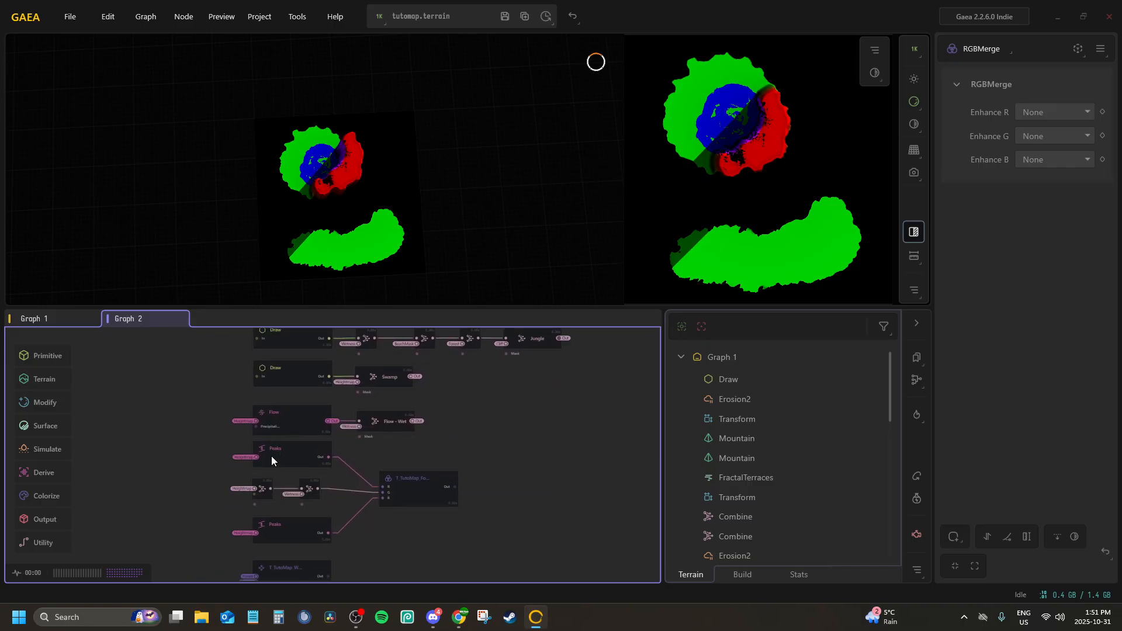
{"action": "left_click", "coordinate": [289, 417]}
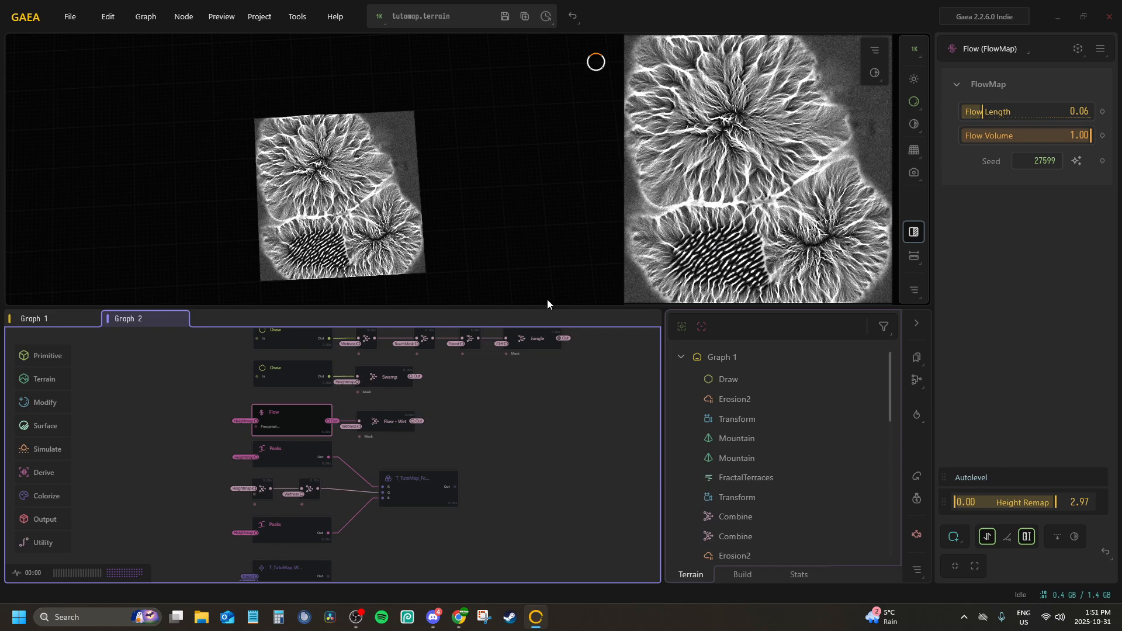
{"action": "scroll", "coordinate": [399, 450], "scroll_direction": "down", "scroll_amount": 5}
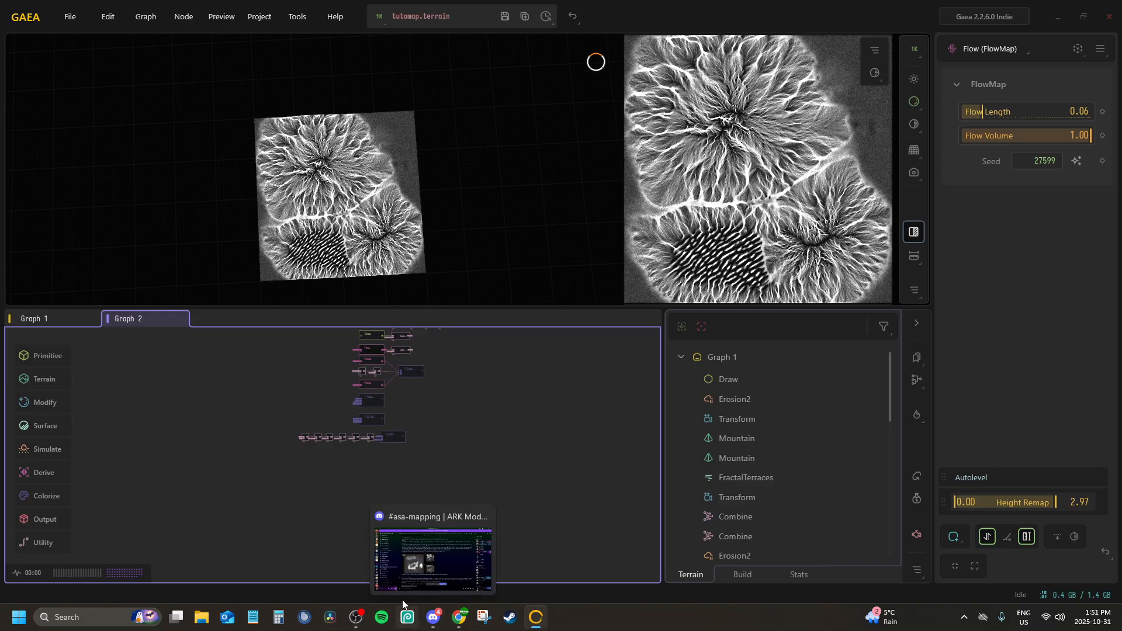
{"action": "left_click", "coordinate": [443, 610]}
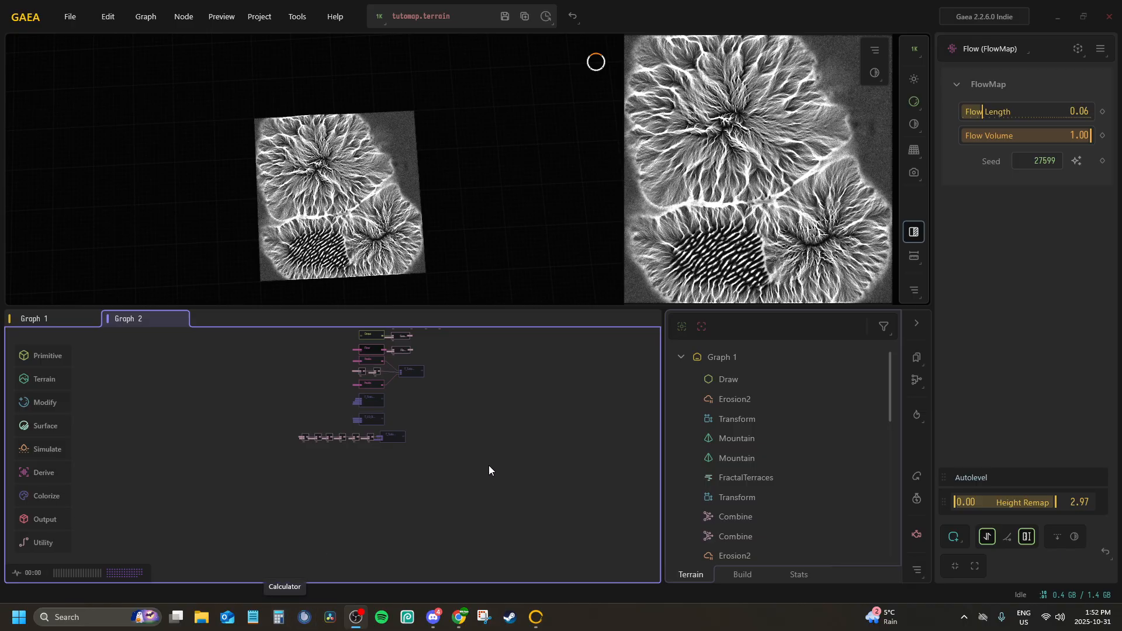
Review the previews of the merged FogMap, fog biome, LD biome and WaterBiomeMask nodes and look over the rest of Graph 2
{"action": "scroll", "coordinate": [488, 465], "scroll_direction": "down", "scroll_amount": 1}
{"action": "left_click_drag", "start_coordinate": [489, 465], "coordinate": [427, 564]}
{"action": "scroll", "coordinate": [394, 498], "scroll_direction": "up", "scroll_amount": 6}
{"action": "left_click_drag", "start_coordinate": [363, 458], "coordinate": [360, 438]}
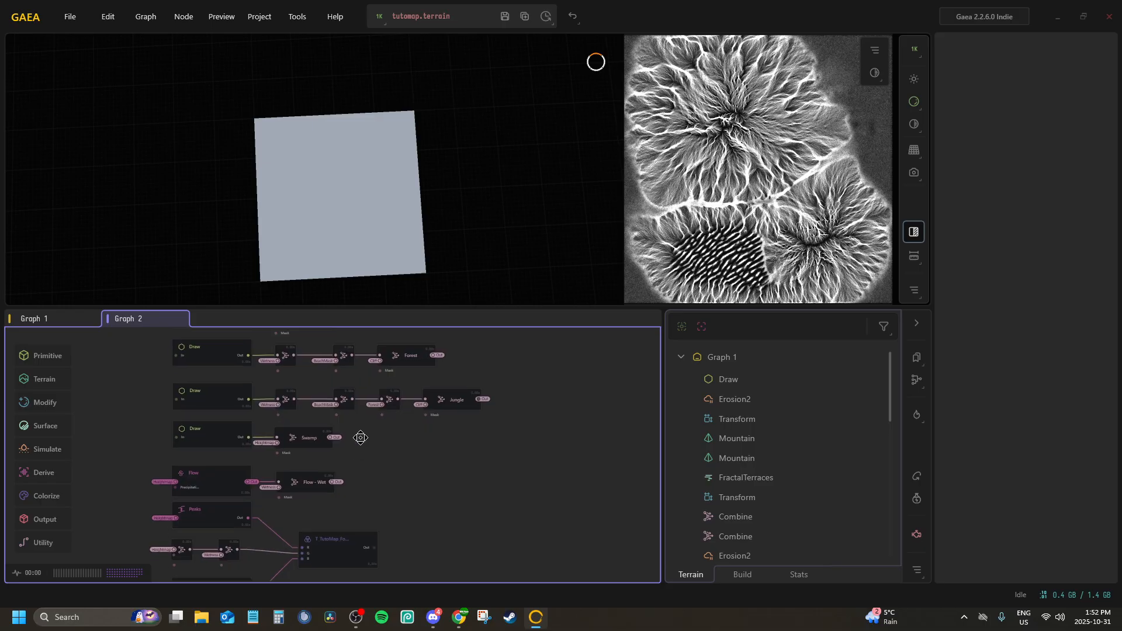
{"action": "scroll", "coordinate": [358, 429], "scroll_direction": "down", "scroll_amount": 2}
{"action": "left_click", "coordinate": [360, 419]}
{"action": "scroll", "coordinate": [379, 397], "scroll_direction": "down", "scroll_amount": 2}
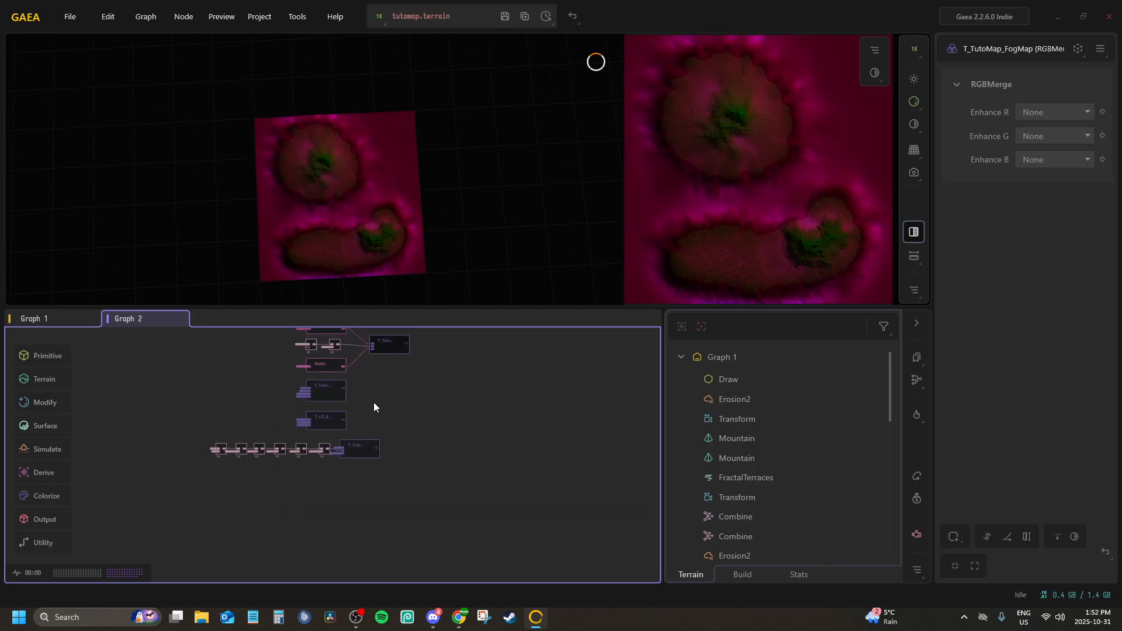
{"action": "left_click", "coordinate": [355, 454]}
{"action": "left_click", "coordinate": [335, 419]}
{"action": "left_click", "coordinate": [330, 390]}
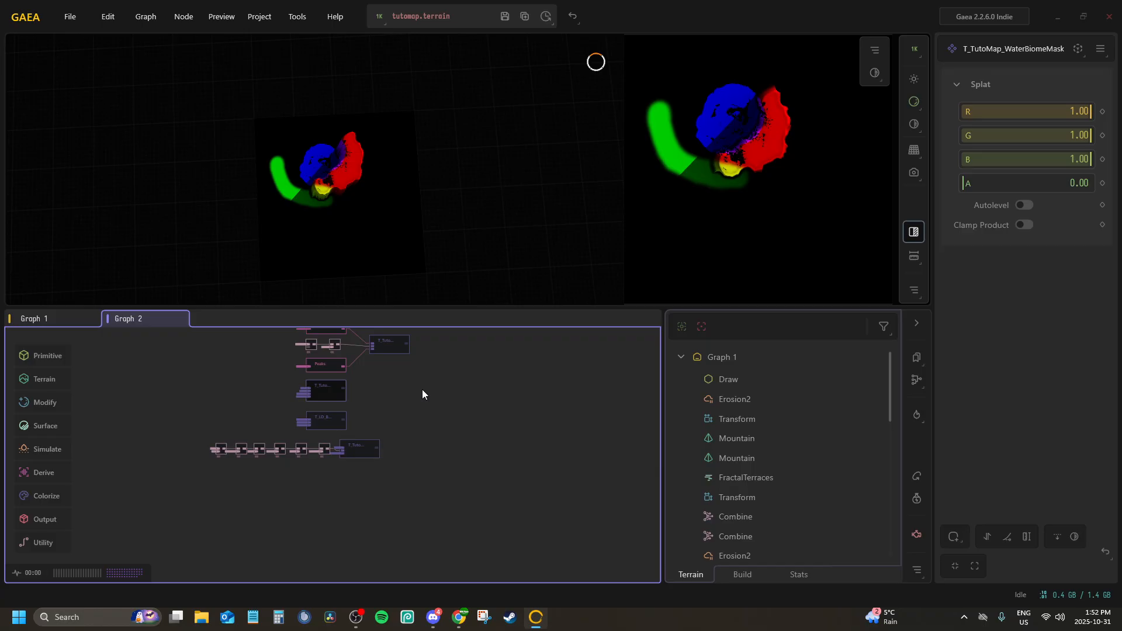
{"action": "left_click_drag", "start_coordinate": [421, 431], "coordinate": [408, 519]}
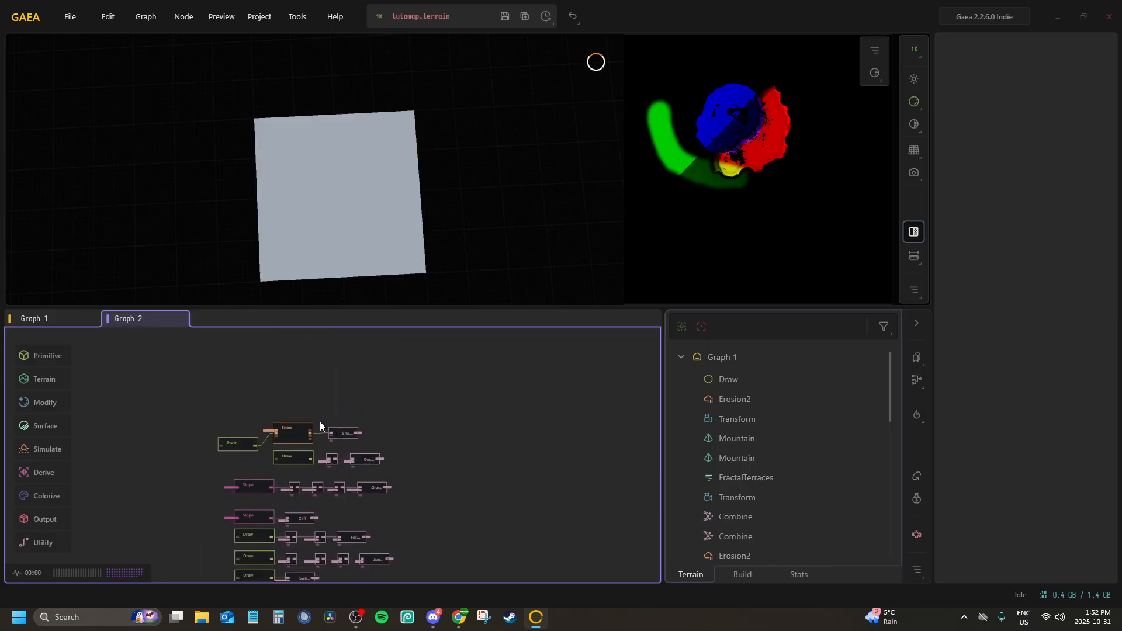
{"action": "scroll", "coordinate": [290, 442], "scroll_direction": "up", "scroll_amount": 3}
{"action": "left_click_drag", "start_coordinate": [377, 440], "coordinate": [287, 238]}
{"action": "left_click_drag", "start_coordinate": [322, 491], "coordinate": [346, 366]}
Create a new graph tab and add a Texturizer node to it
{"action": "right_click", "coordinate": [234, 323]}
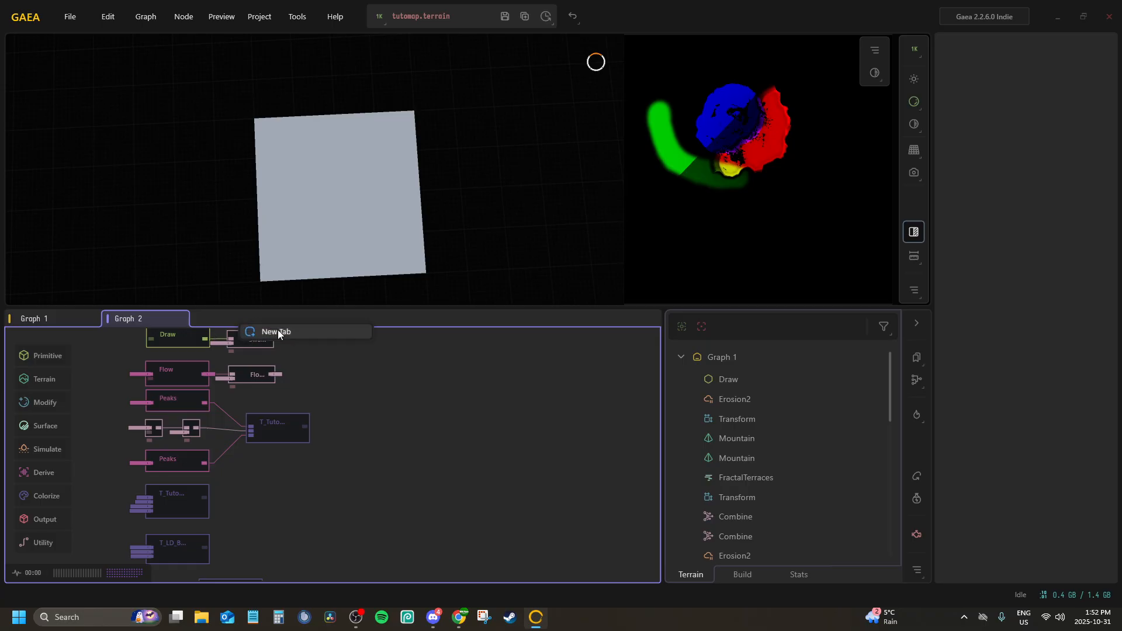
{"action": "left_click", "coordinate": [279, 333]}
{"action": "right_click", "coordinate": [192, 398]}
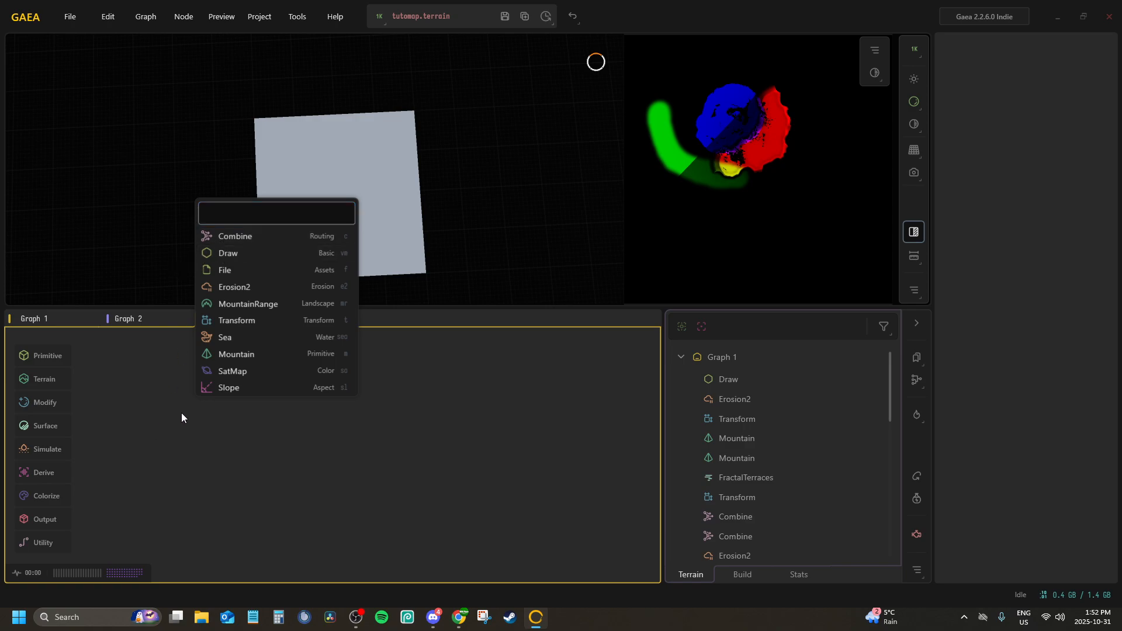
{"action": "type", "text": "text"}
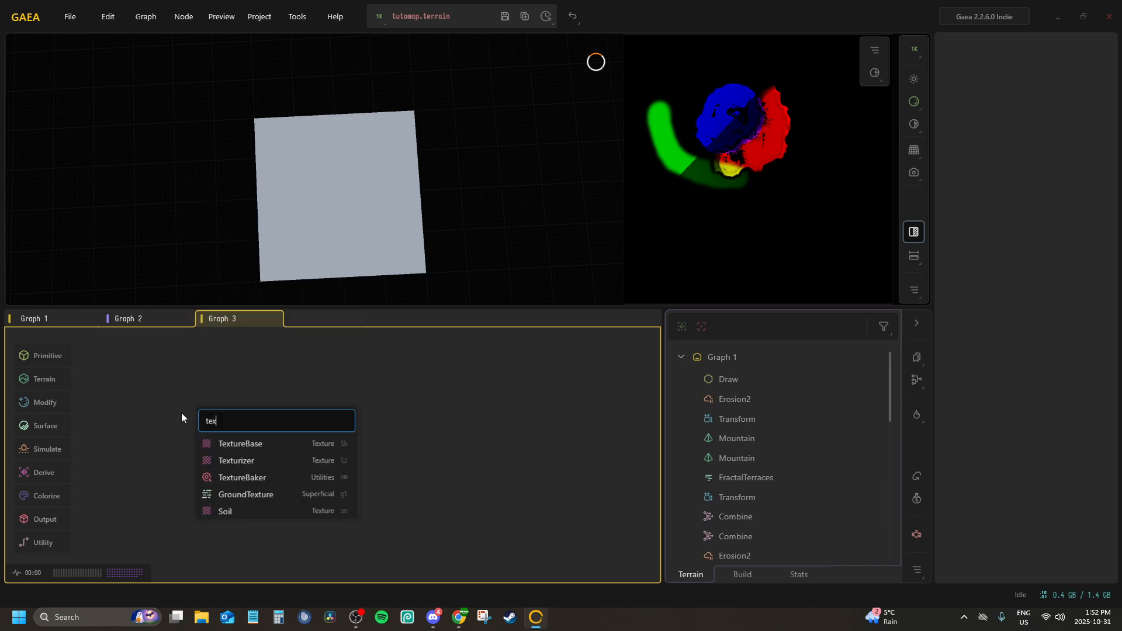
{"action": "left_click", "coordinate": [248, 461]}
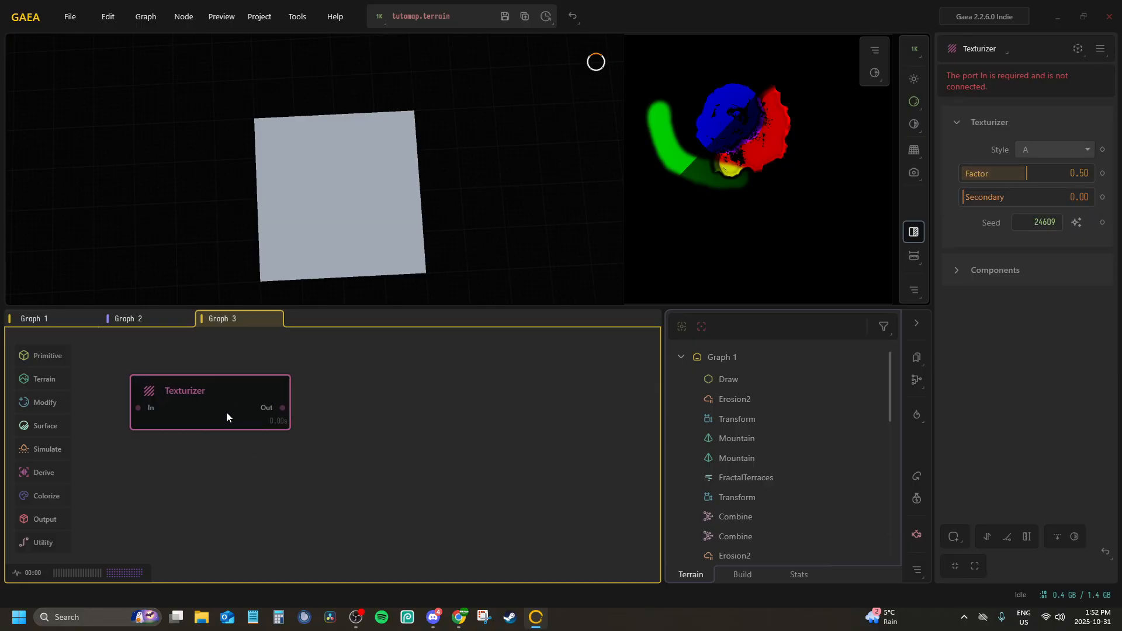
Connect the Texturizer node's input to the Heightmap portal from Graph 1
{"action": "key", "text": "p"}
{"action": "left_click", "coordinate": [240, 425]}
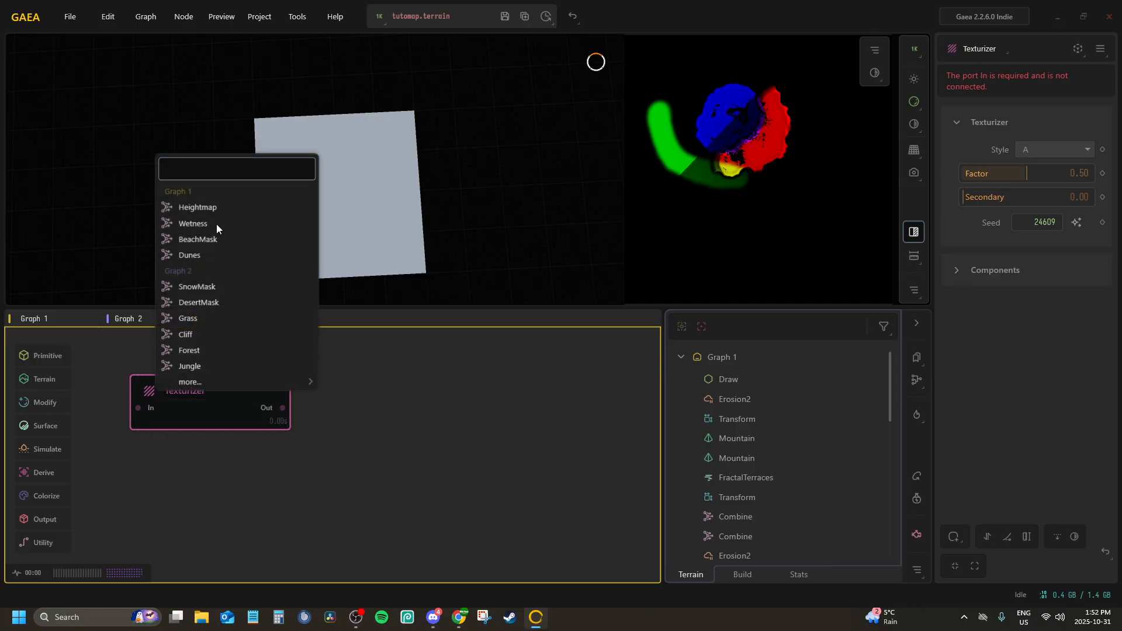
{"action": "left_click", "coordinate": [218, 209]}
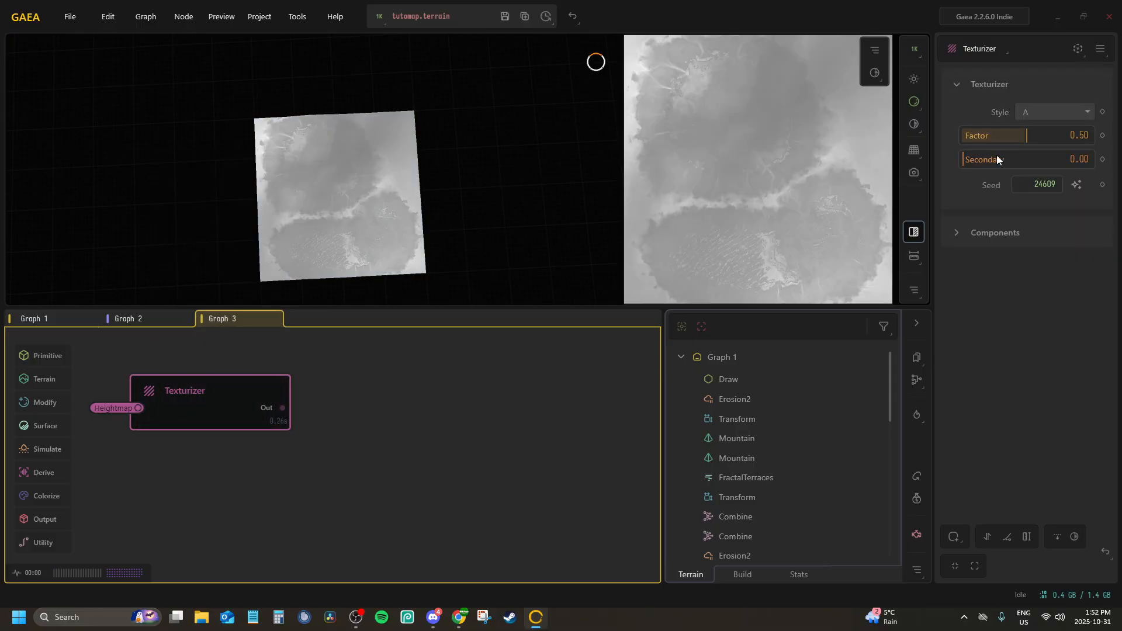
Compare Texturizer styles D, F and J, and set the style to D
{"action": "left_click", "coordinate": [1046, 114]}
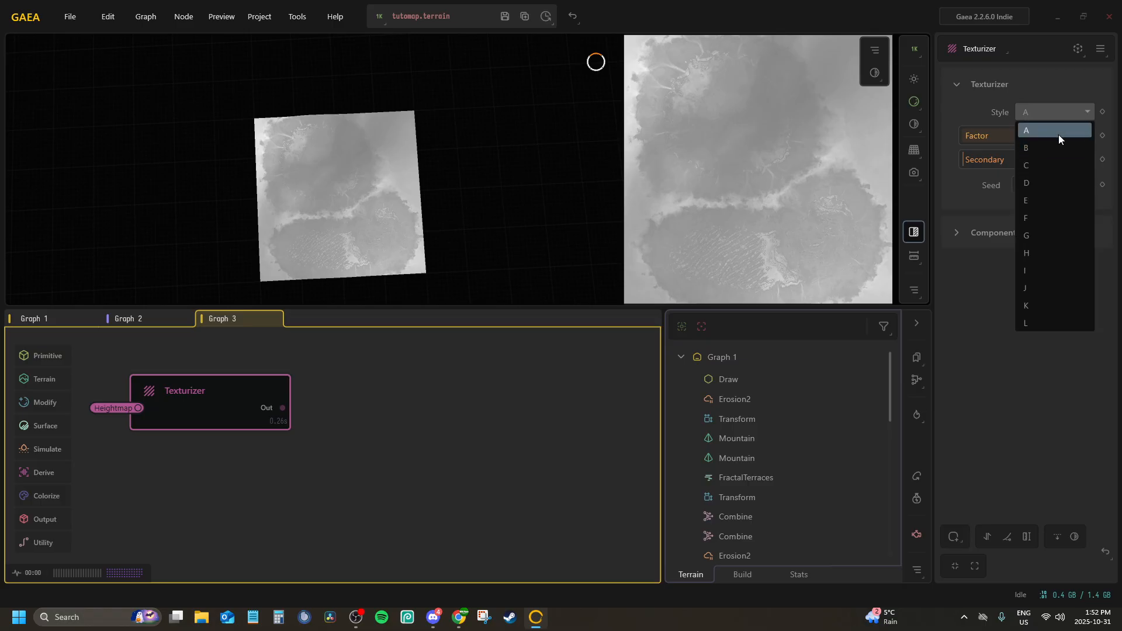
{"action": "left_click", "coordinate": [1050, 187]}
{"action": "left_click", "coordinate": [1040, 110]}
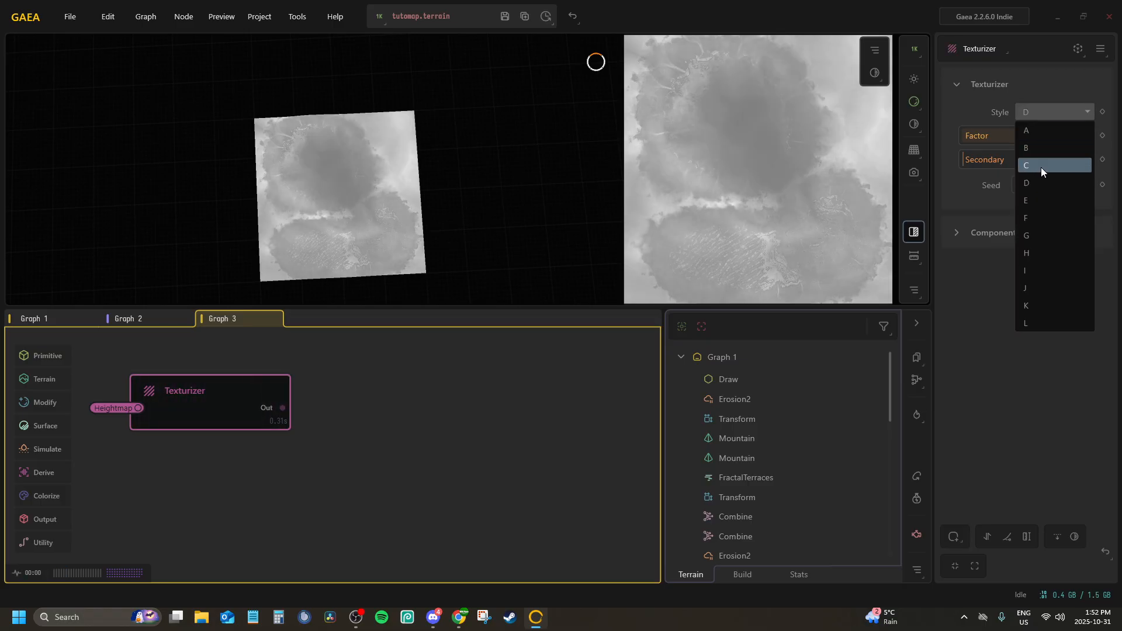
{"action": "left_click", "coordinate": [1045, 218]}
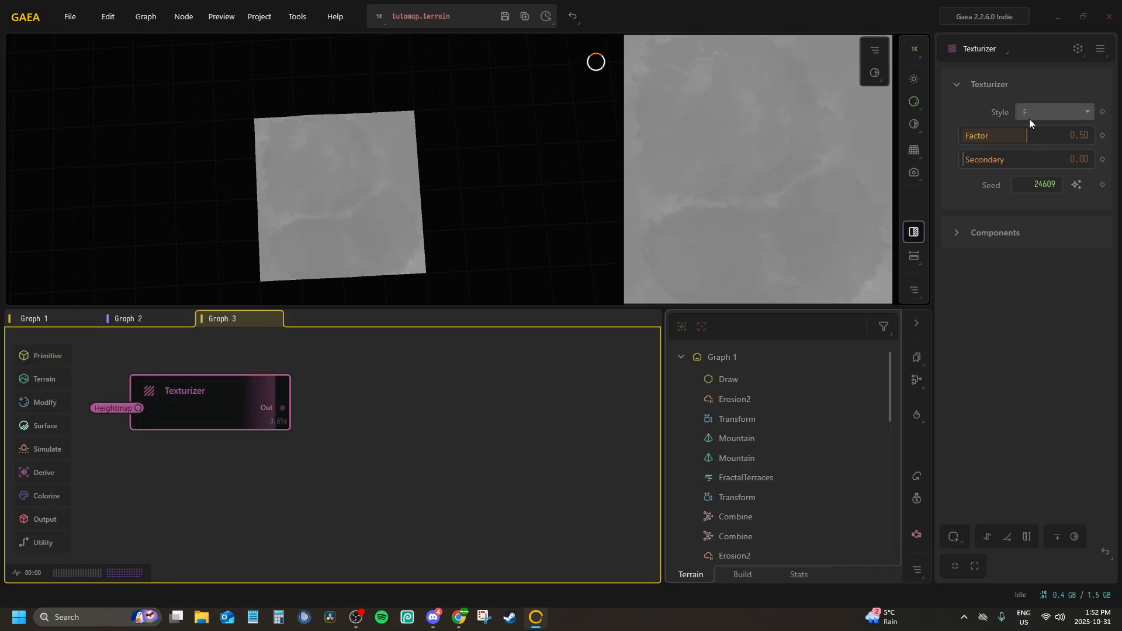
{"action": "left_click", "coordinate": [1030, 116]}
{"action": "left_click", "coordinate": [1038, 289]}
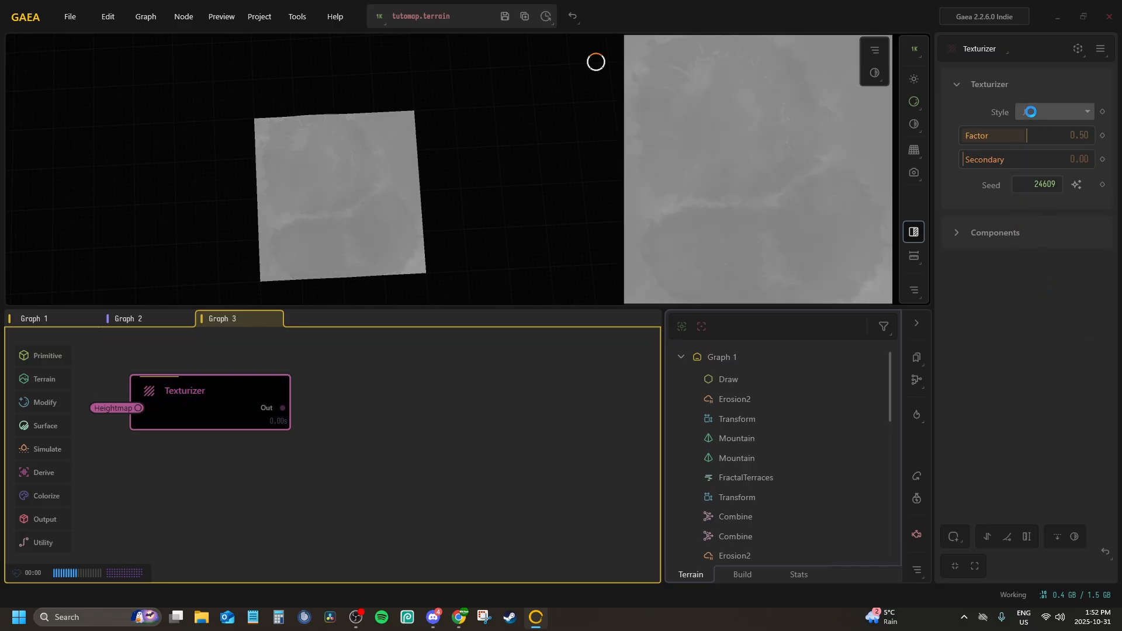
{"action": "left_click", "coordinate": [1032, 117]}
{"action": "left_click", "coordinate": [1036, 182]}
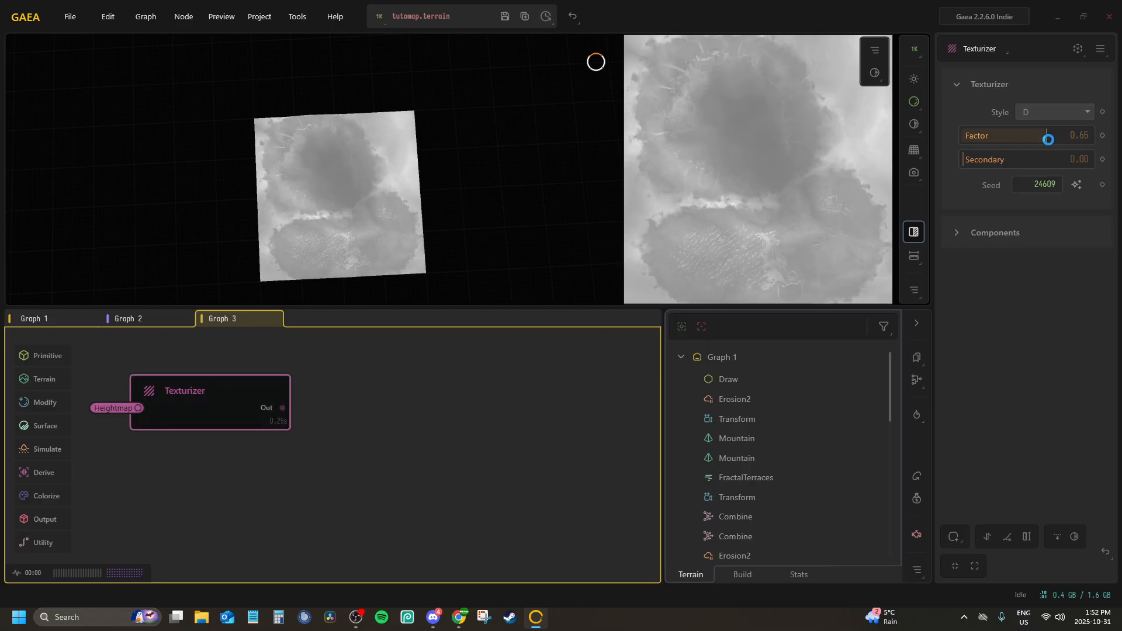
Set the Texturizer's Factor to 1.00 and randomize its seed several times, keeping seed 46412
{"action": "left_click_drag", "start_coordinate": [1048, 140], "coordinate": [958, 160]}
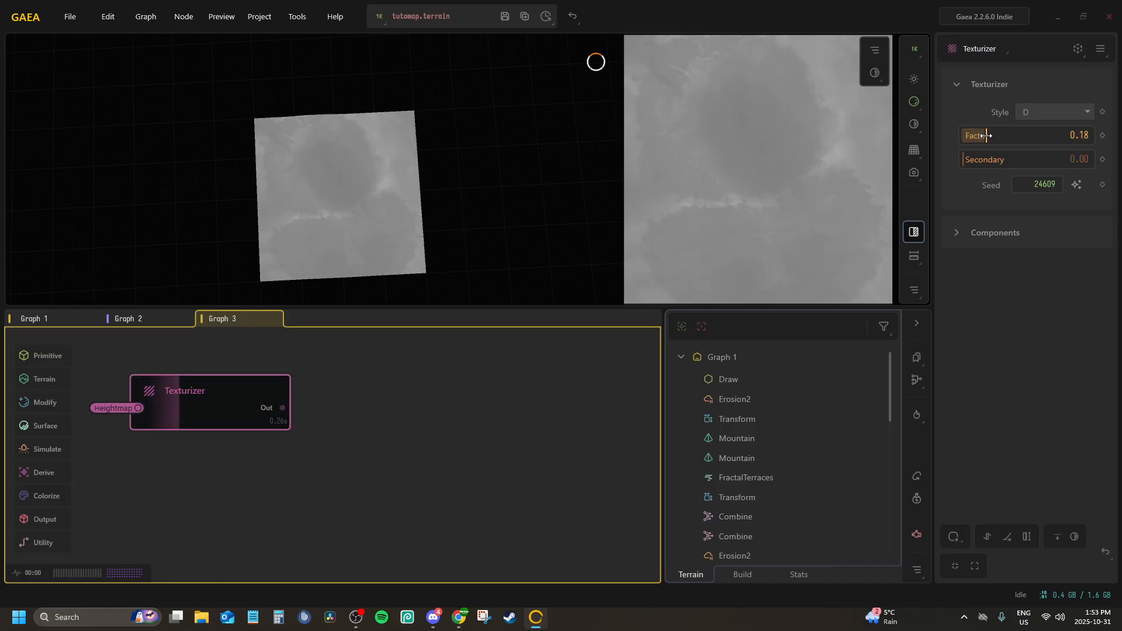
{"action": "left_click_drag", "start_coordinate": [1012, 138], "coordinate": [1092, 138]}
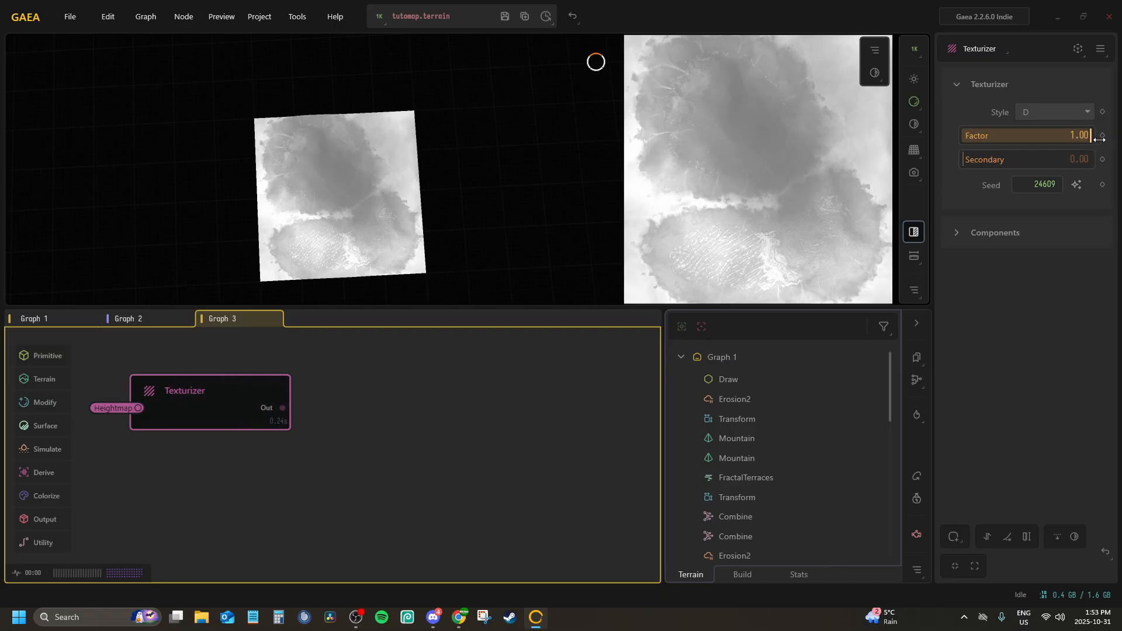
{"action": "left_click", "coordinate": [1072, 186]}
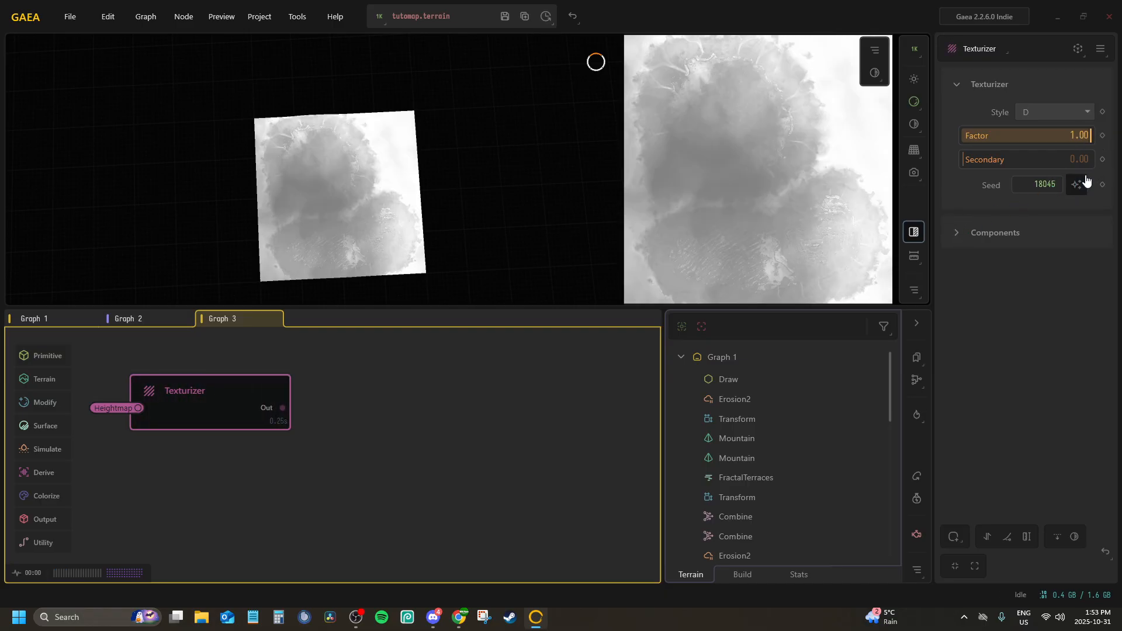
{"action": "left_click", "coordinate": [1079, 183]}
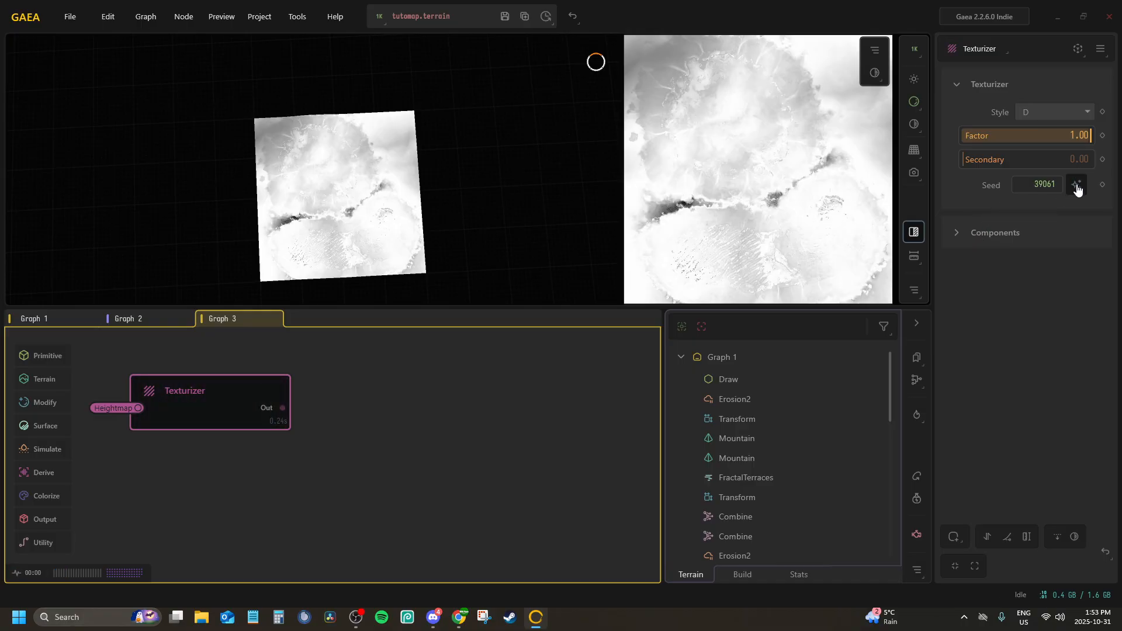
{"action": "left_click", "coordinate": [1078, 186]}
{"action": "left_click", "coordinate": [1078, 186]}
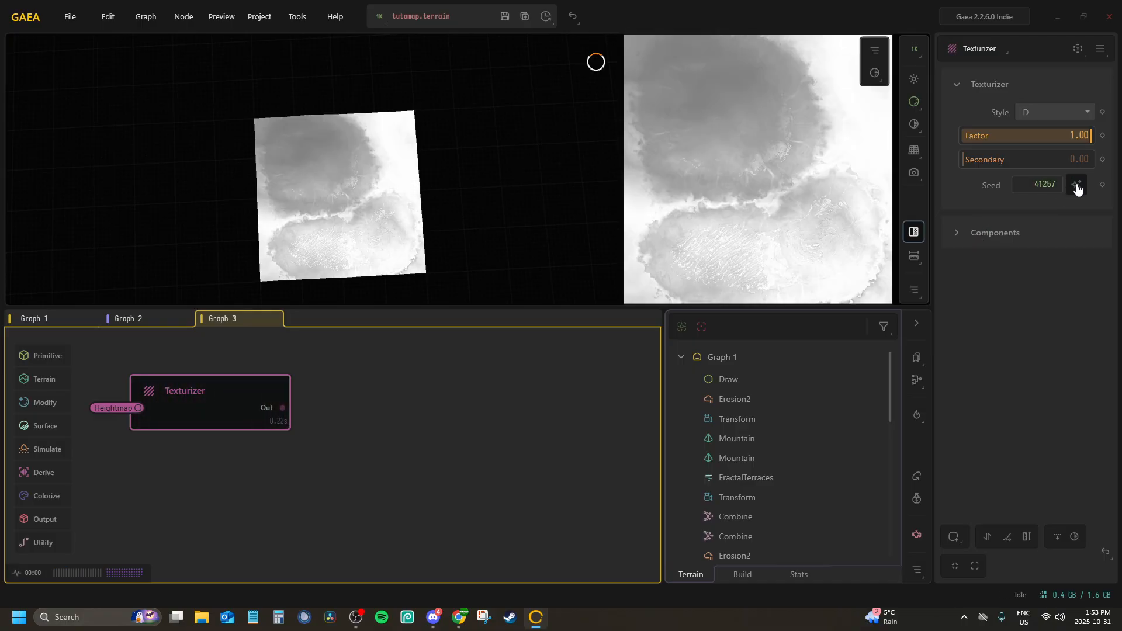
{"action": "left_click", "coordinate": [1078, 187]}
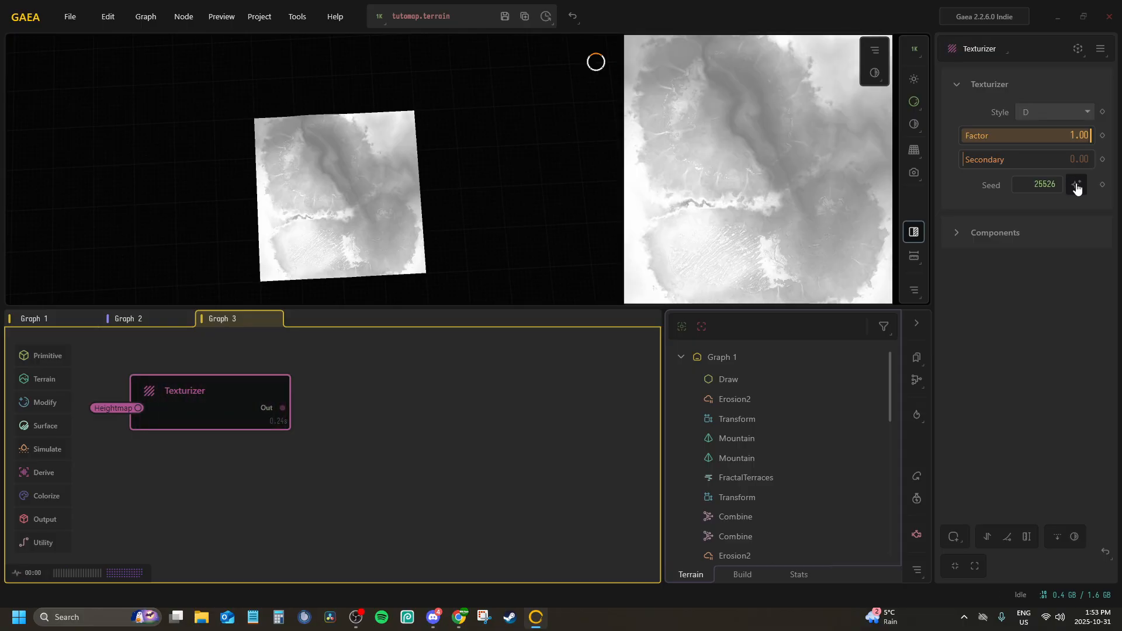
{"action": "left_click", "coordinate": [1078, 186]}
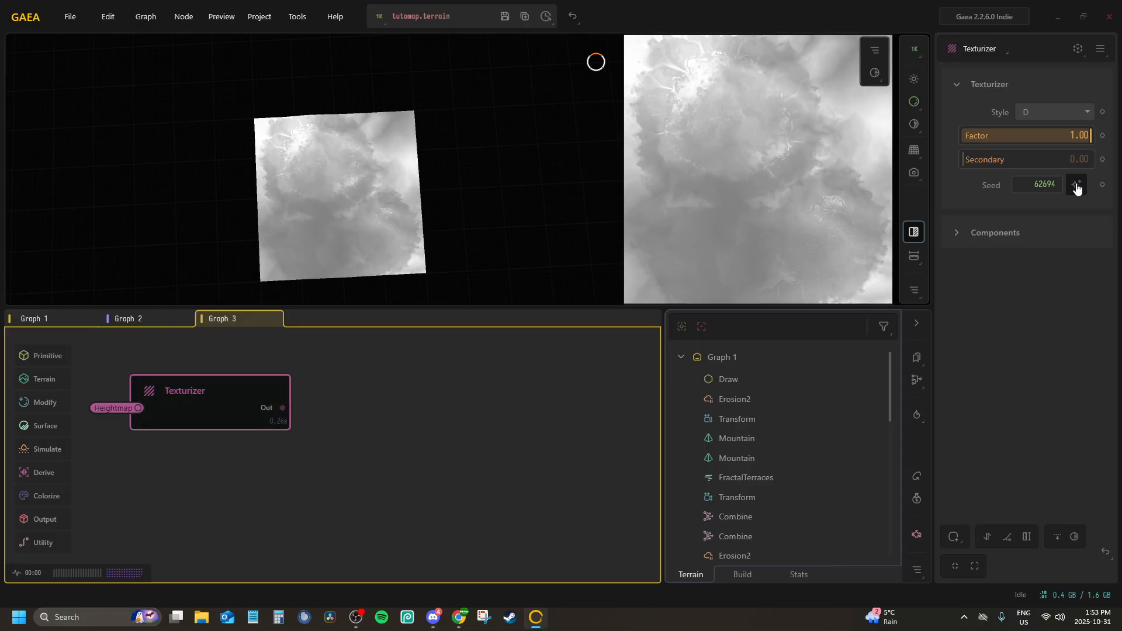
{"action": "left_click", "coordinate": [1077, 187]}
Set the Texturizer's components to Flows 0.54, Slope 0.52 and Soil 0.08
{"action": "left_click", "coordinate": [954, 234]}
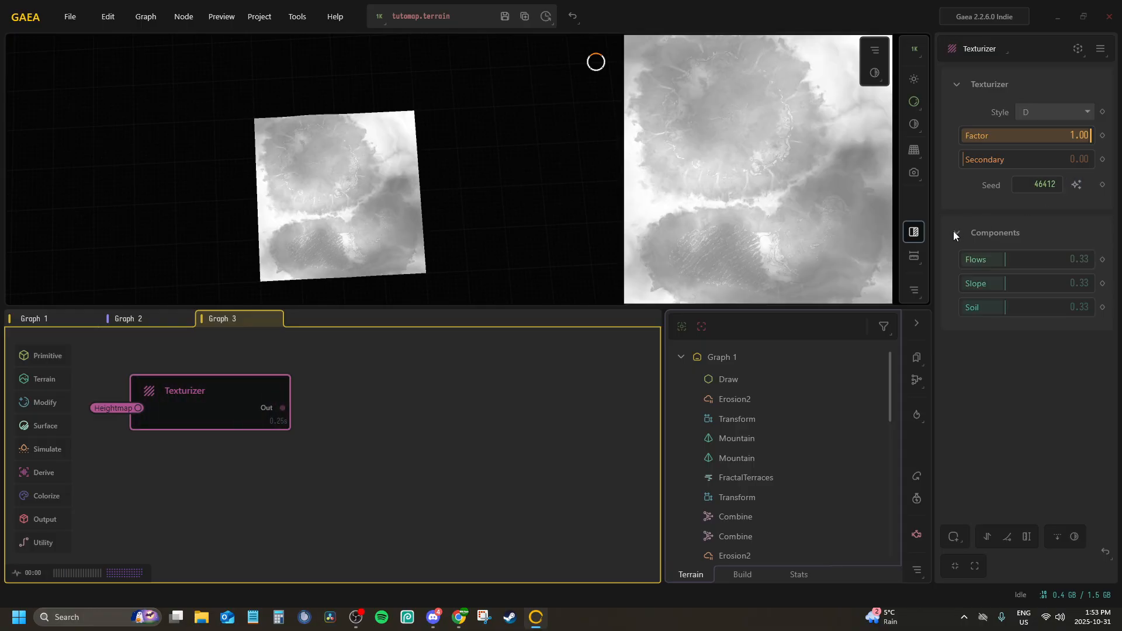
{"action": "left_click_drag", "start_coordinate": [1048, 262], "coordinate": [1052, 252]}
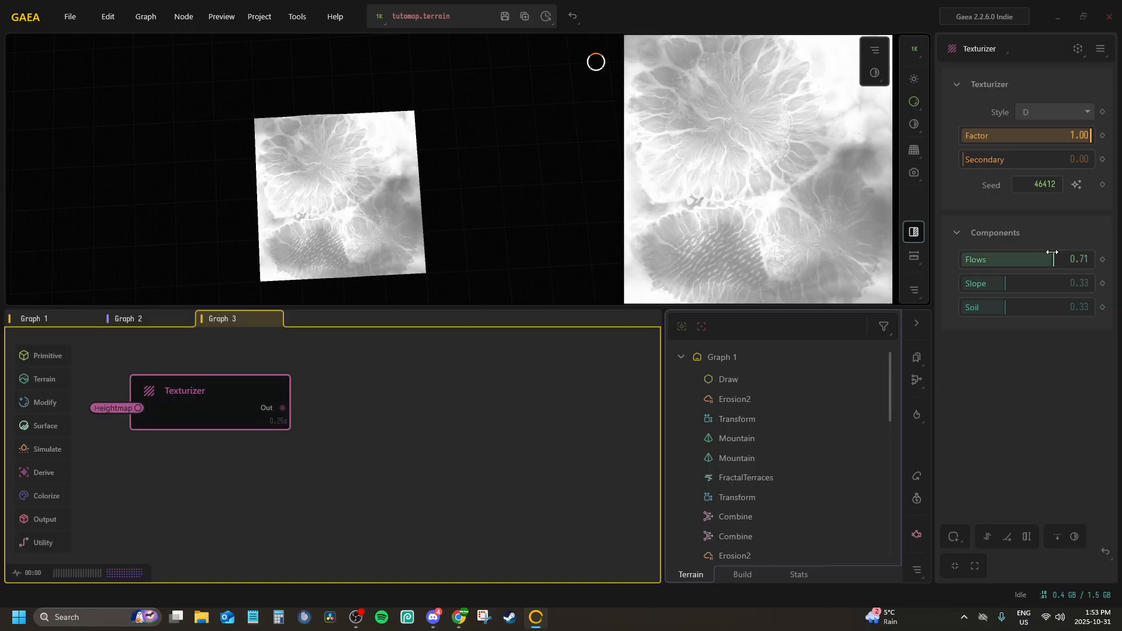
{"action": "left_click", "coordinate": [993, 246]}
{"action": "left_click", "coordinate": [955, 233]}
{"action": "left_click_drag", "start_coordinate": [967, 260], "coordinate": [1030, 283]}
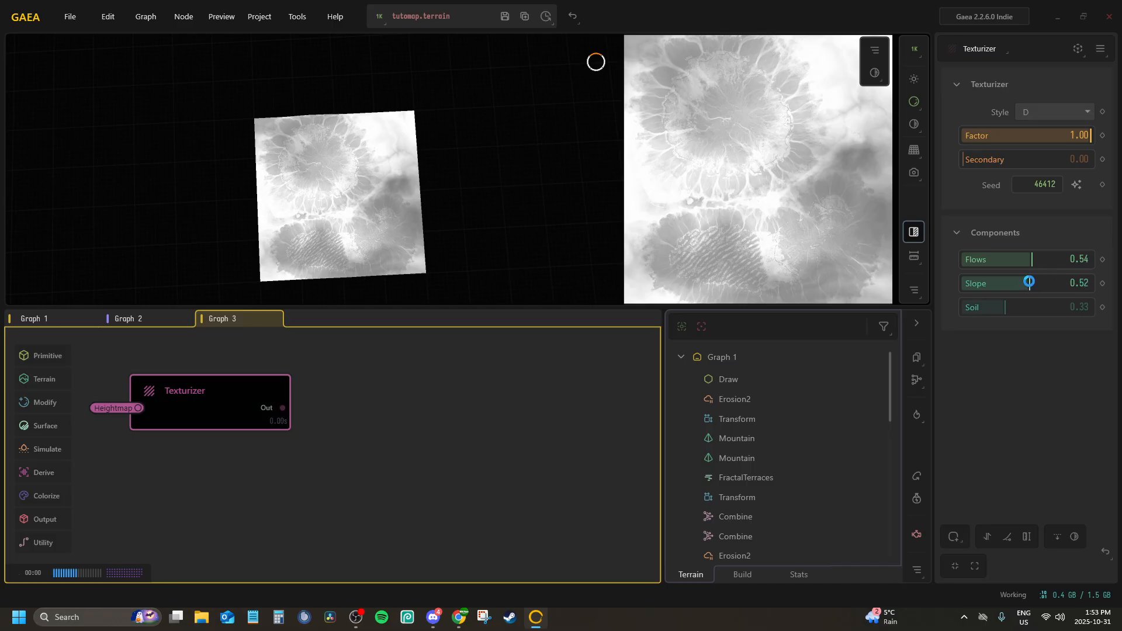
{"action": "left_click", "coordinate": [1050, 307]}
{"action": "left_click", "coordinate": [1003, 306]}
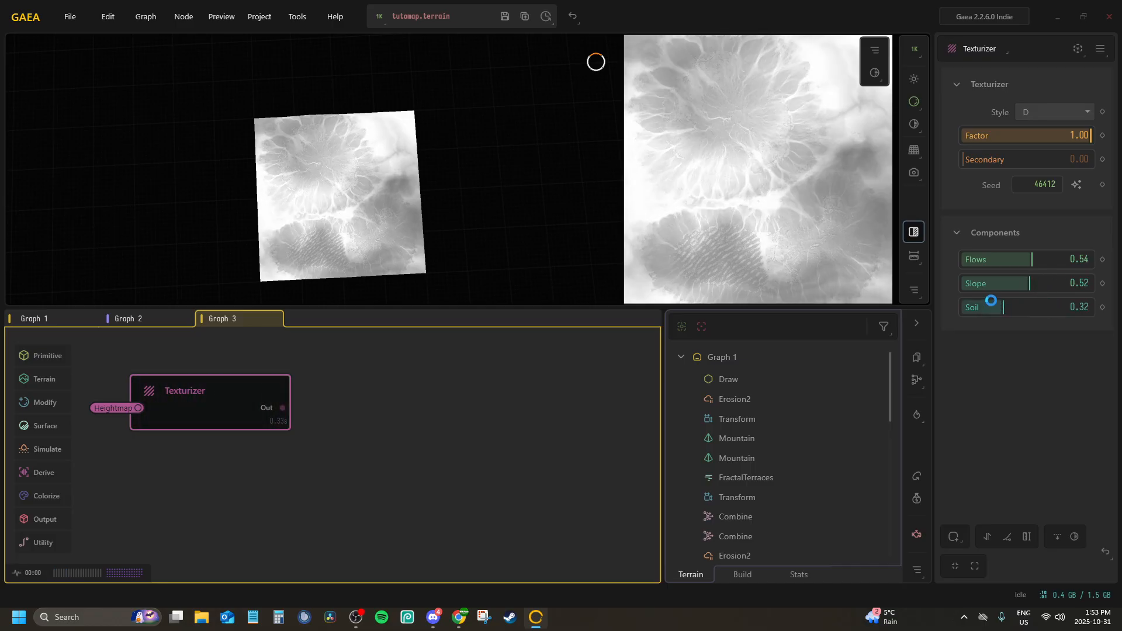
{"action": "left_click", "coordinate": [972, 307]}
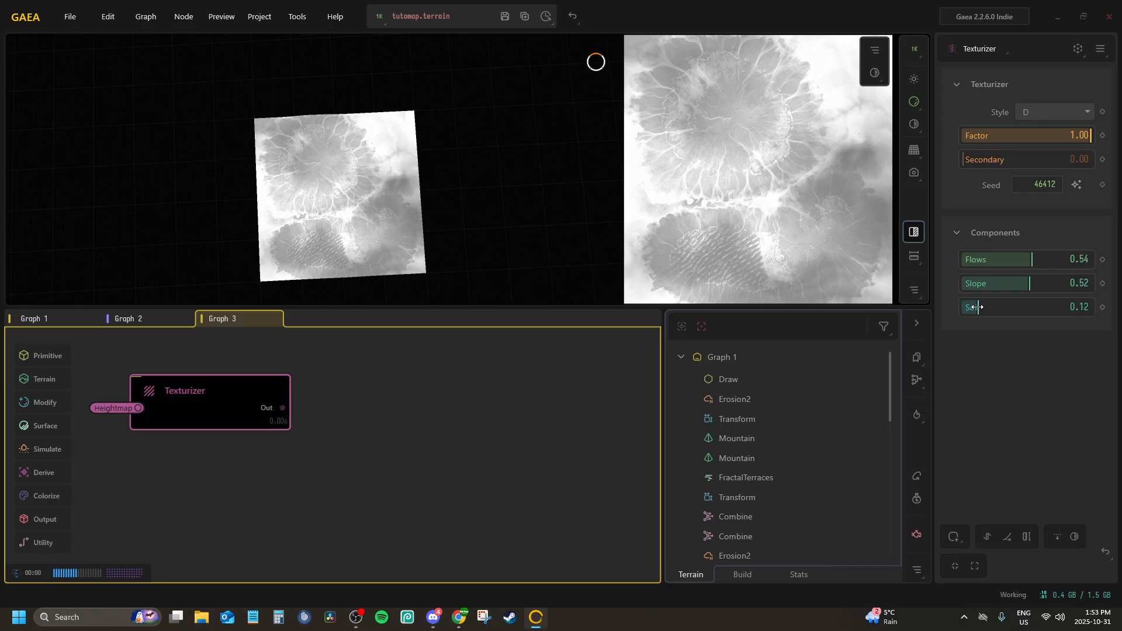
Convert the Texturizer node's output to a portal
{"action": "middle_click_drag", "start_coordinate": [384, 423], "coordinate": [553, 443]}
{"action": "scroll", "coordinate": [509, 442], "scroll_direction": "down", "scroll_amount": 1}
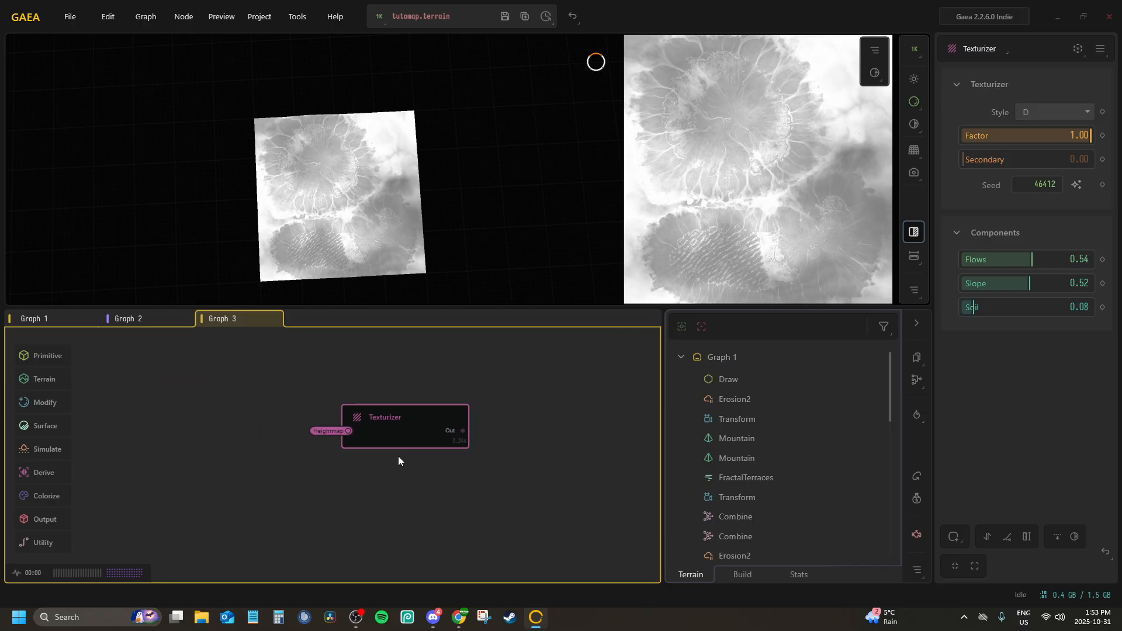
{"action": "middle_click_drag", "start_coordinate": [397, 460], "coordinate": [325, 386]}
{"action": "scroll", "coordinate": [343, 377], "scroll_direction": "up", "scroll_amount": 1}
{"action": "key", "text": "p"}
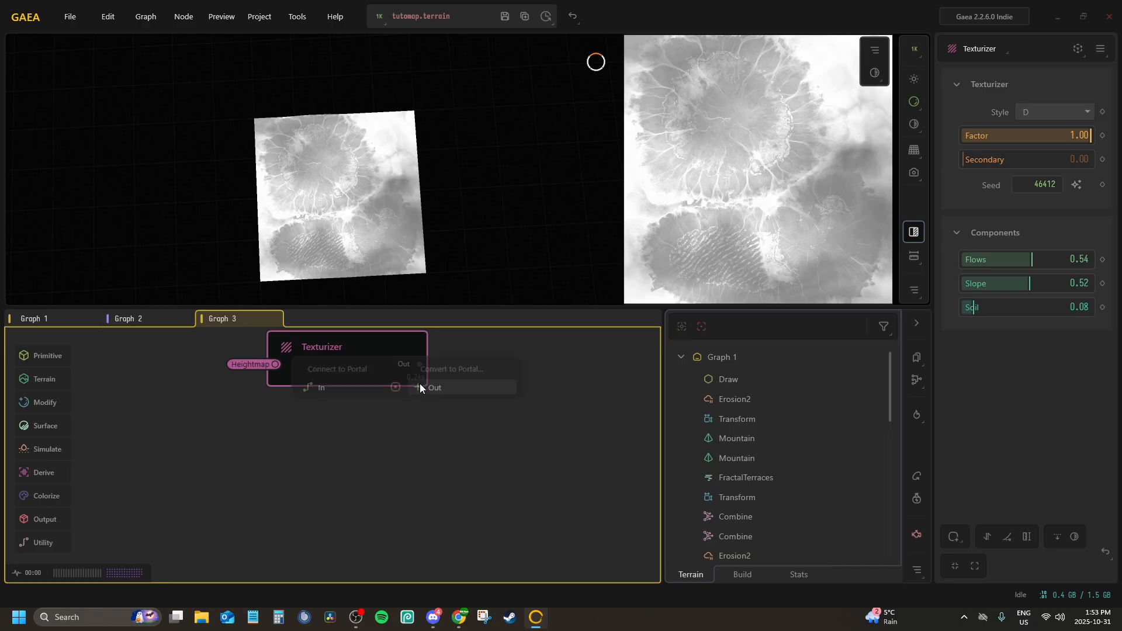
{"action": "left_click", "coordinate": [453, 388]}
Add a SatMap node below the Texturizer in Graph 3
{"action": "middle_click_drag", "start_coordinate": [307, 444], "coordinate": [340, 421]}
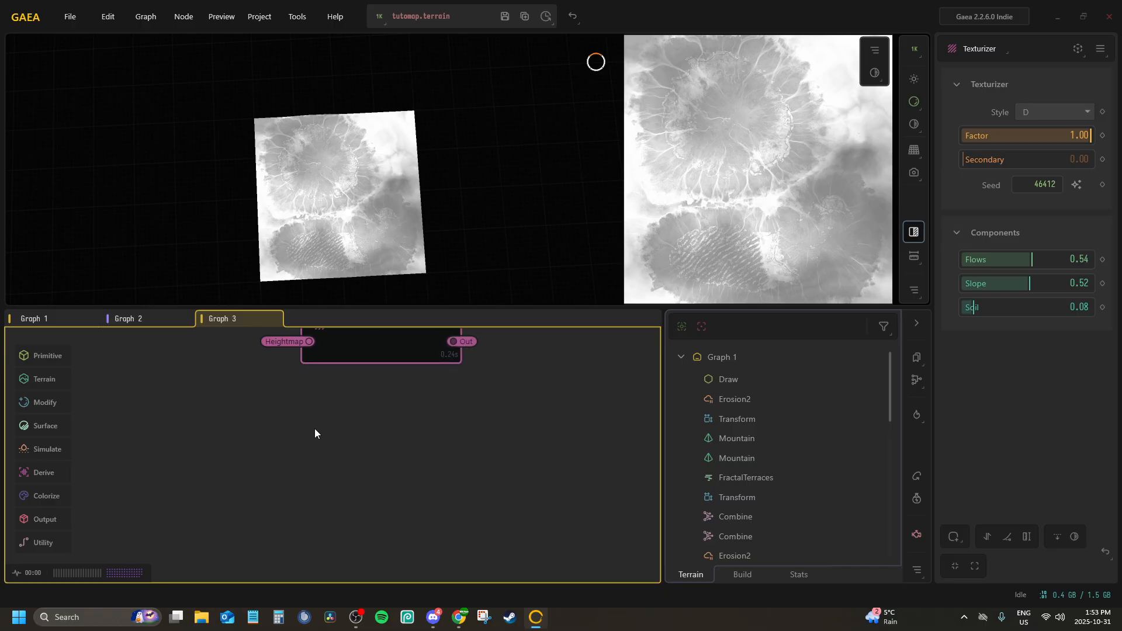
{"action": "key", "text": "Tab"}
{"action": "type", "text": "satmap"}
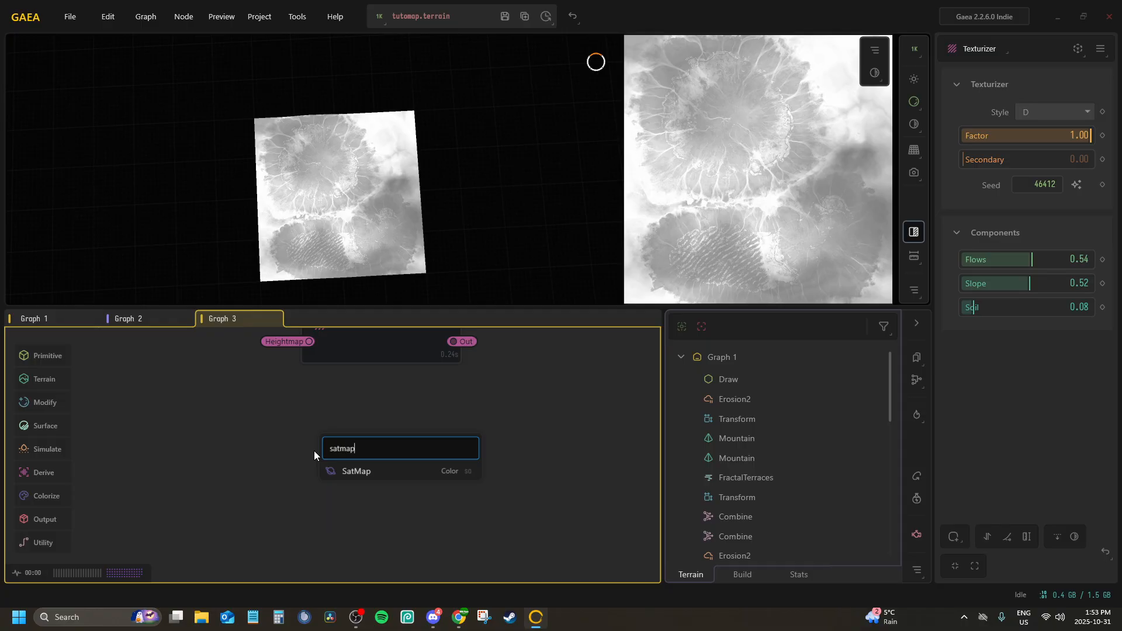
{"action": "key", "text": "Return"}
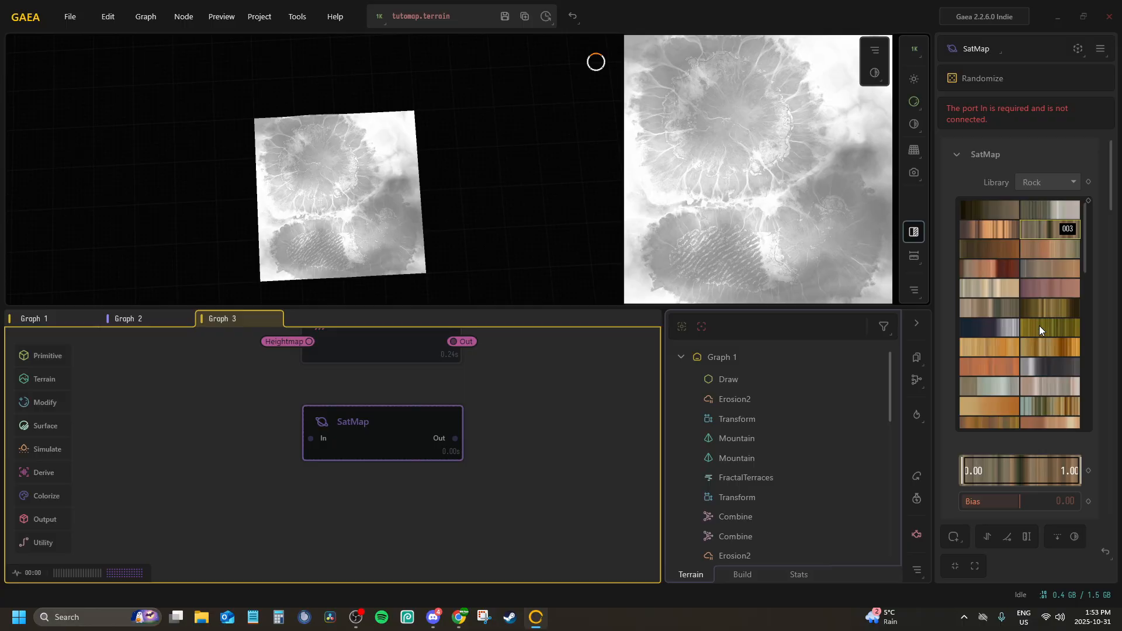
Set the SatMap's library to Green and choose colour gradient 021
{"action": "left_click", "coordinate": [1051, 186]}
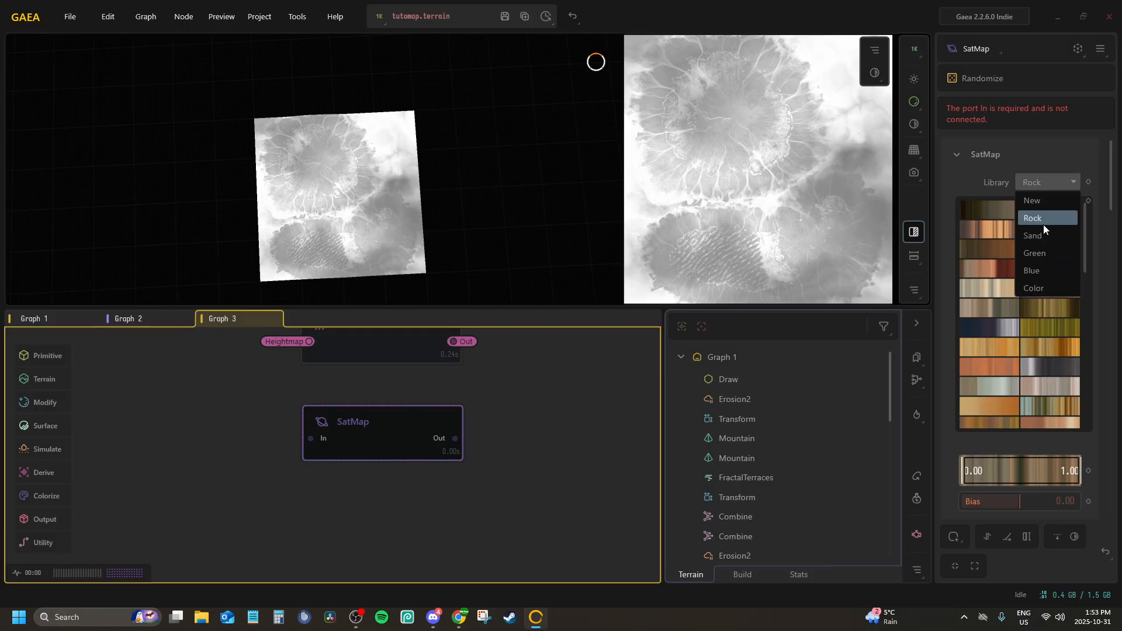
{"action": "left_click", "coordinate": [1033, 253]}
{"action": "left_click", "coordinate": [1039, 404]}
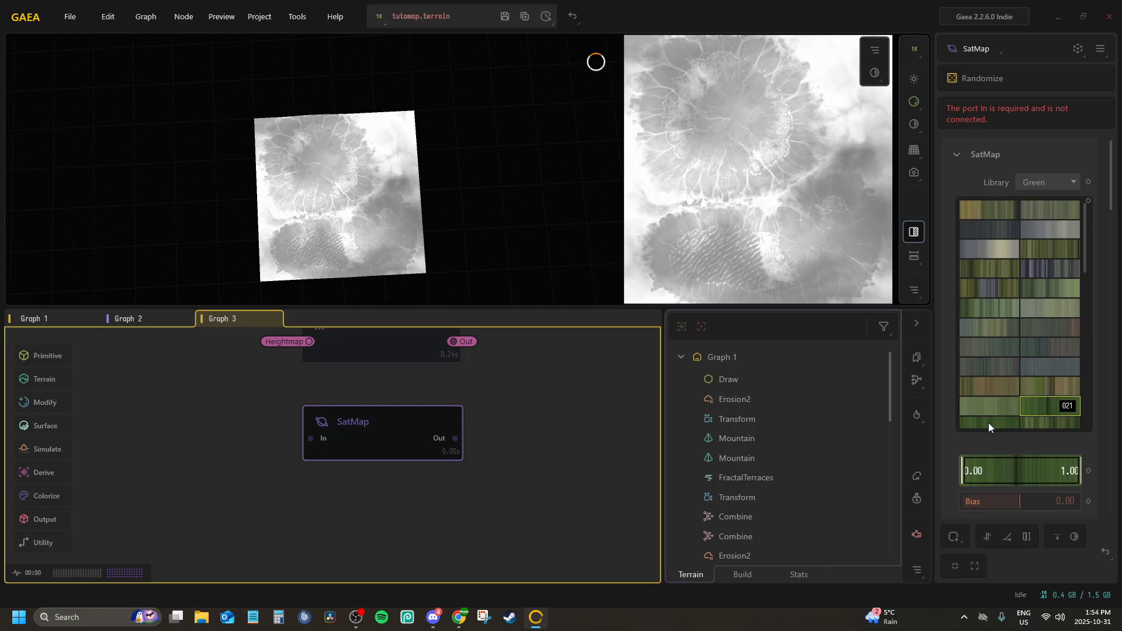
{"action": "scroll", "coordinate": [987, 422], "scroll_direction": "down", "scroll_amount": 5}
Connect the SatMap node's input to the Heightmap portal
{"action": "middle_click_drag", "start_coordinate": [478, 386], "coordinate": [448, 402]}
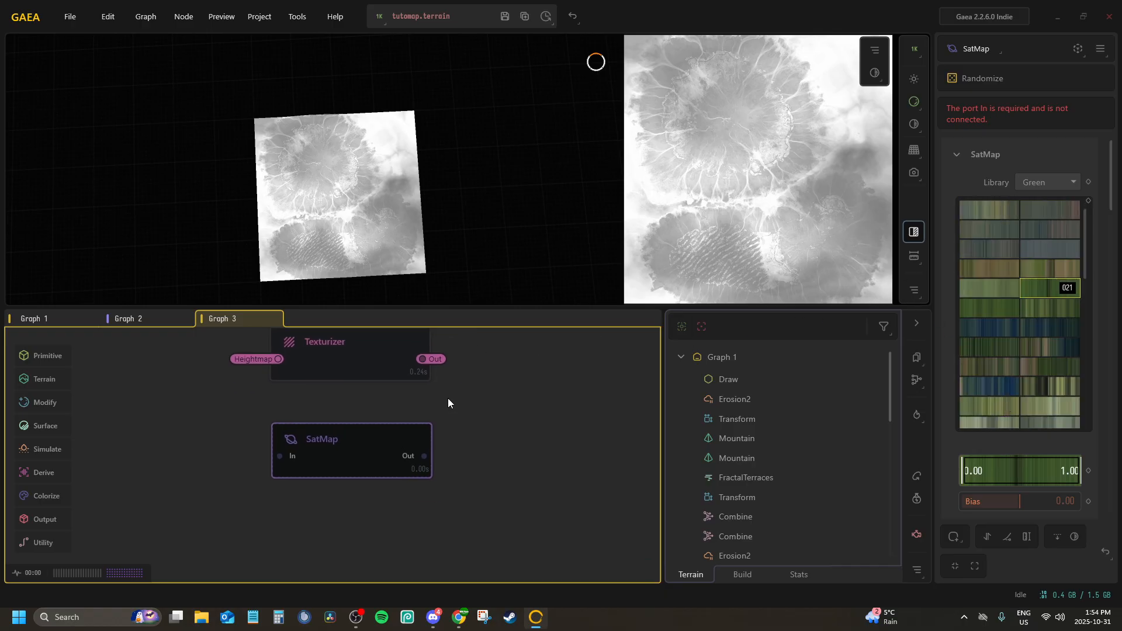
{"action": "right_click", "coordinate": [401, 480]}
{"action": "left_click", "coordinate": [388, 483]}
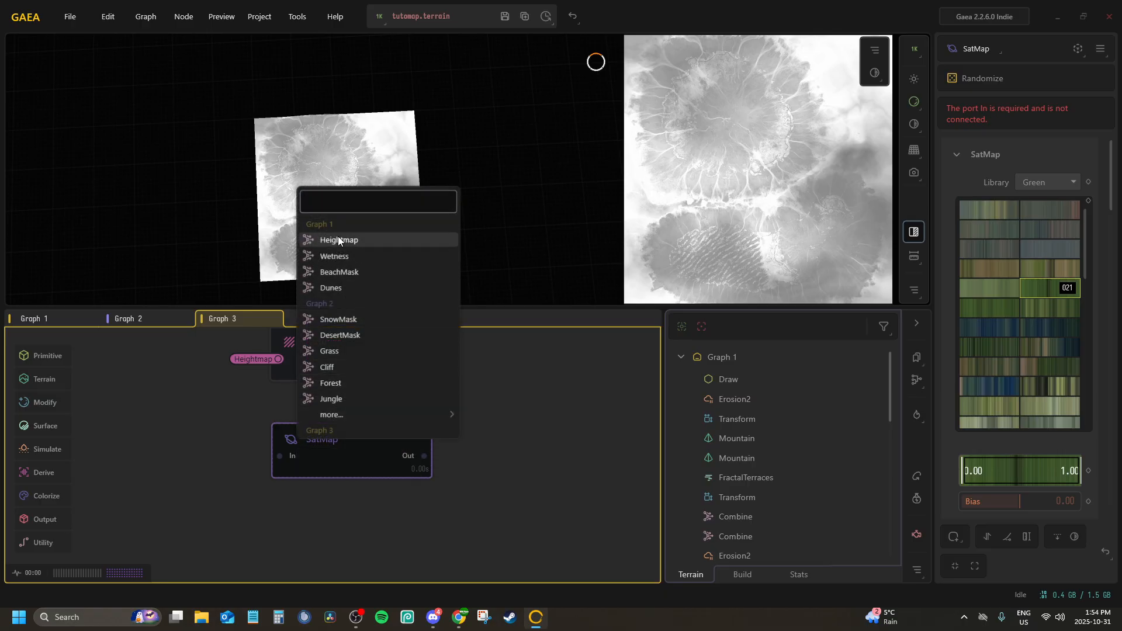
{"action": "left_click", "coordinate": [338, 236]}
{"action": "right_click", "coordinate": [341, 425]}
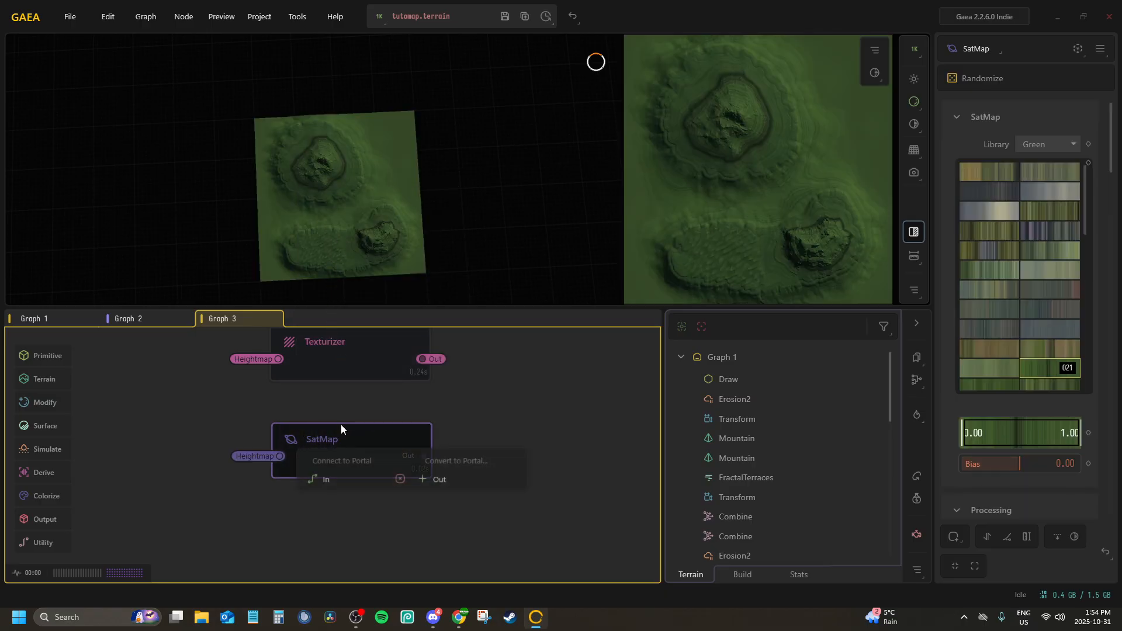
{"action": "left_click", "coordinate": [352, 482]}
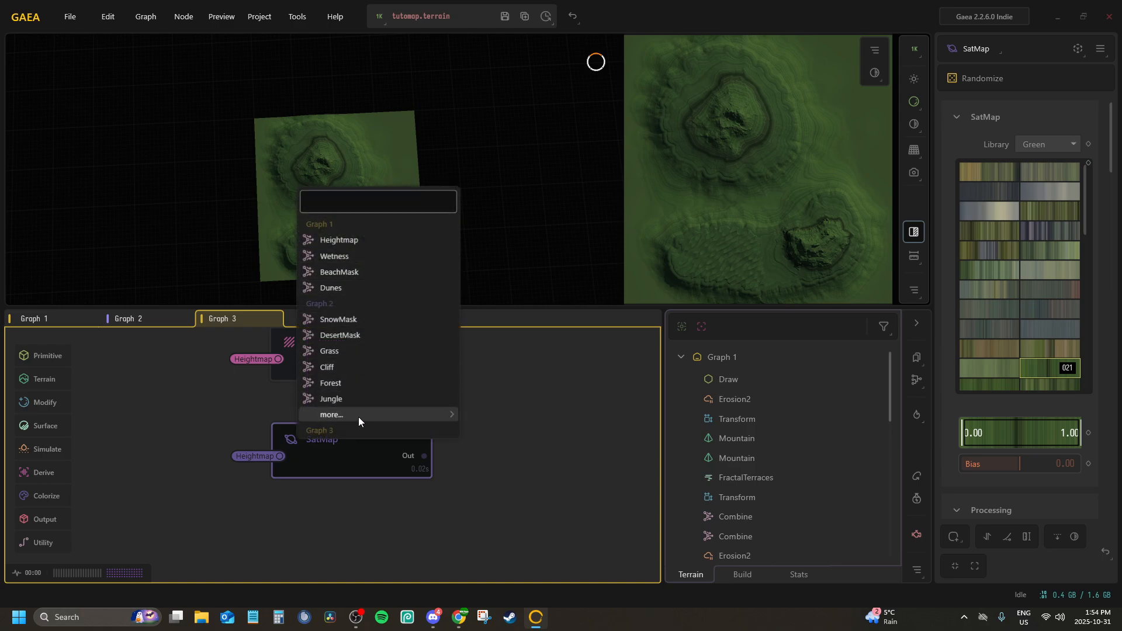
{"action": "left_click", "coordinate": [248, 406]}
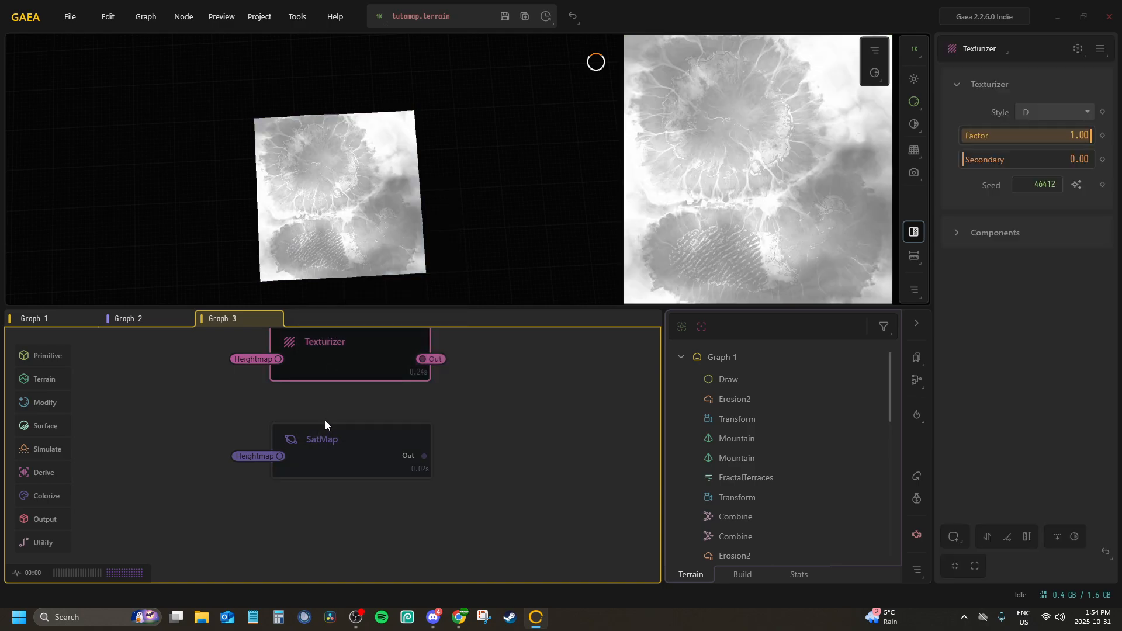
Connect the SatMap node's input to the Texturizer portal from Graph 3
{"action": "left_click", "coordinate": [332, 456]}
{"action": "right_click", "coordinate": [331, 456]}
{"action": "left_click", "coordinate": [317, 478]}
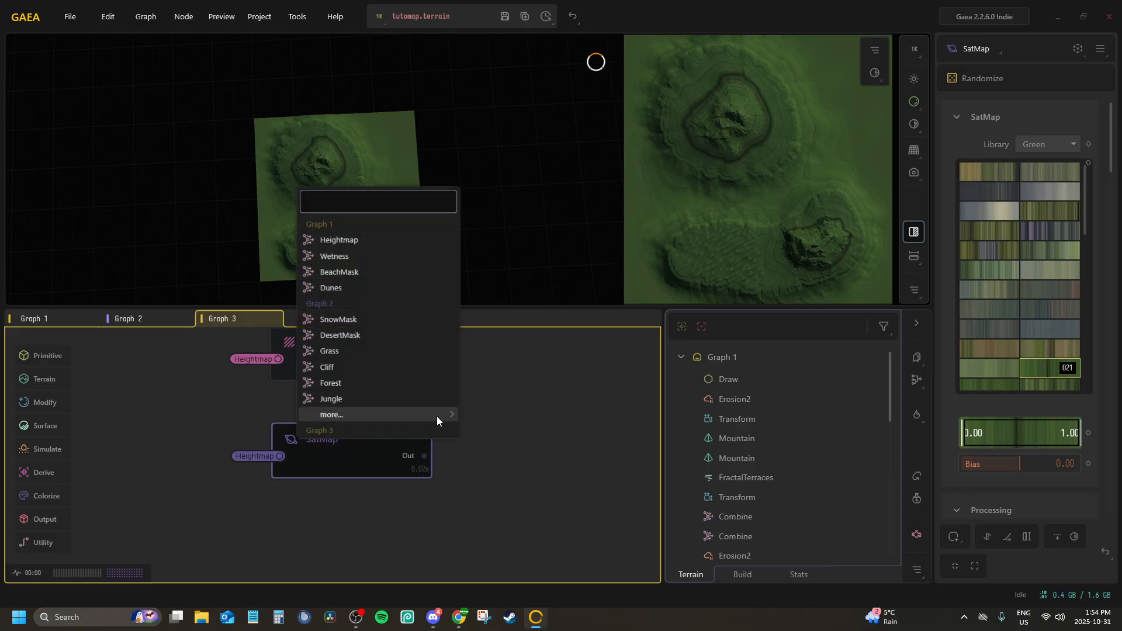
{"action": "mouse_move", "coordinate": [436, 416]}
{"action": "left_click", "coordinate": [500, 464]}
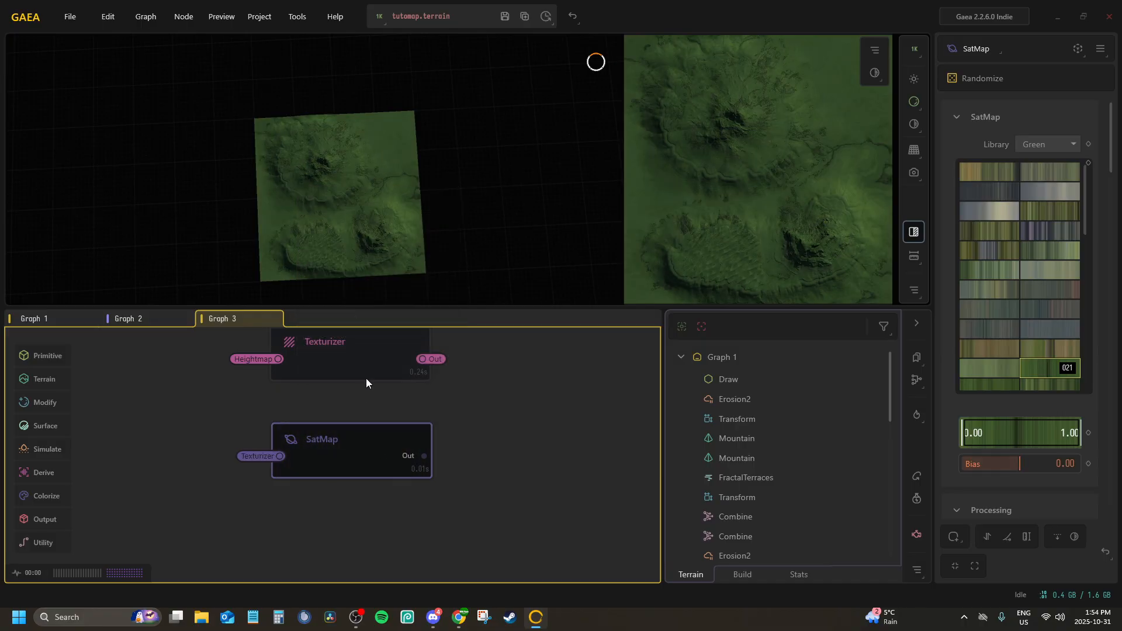
Preview the SatMap node and examine the coloured terrain in the 3D view from several angles and distances
{"action": "middle_click_drag", "start_coordinate": [366, 382], "coordinate": [344, 414]}
{"action": "left_click", "coordinate": [318, 391]}
{"action": "left_click", "coordinate": [311, 457]}
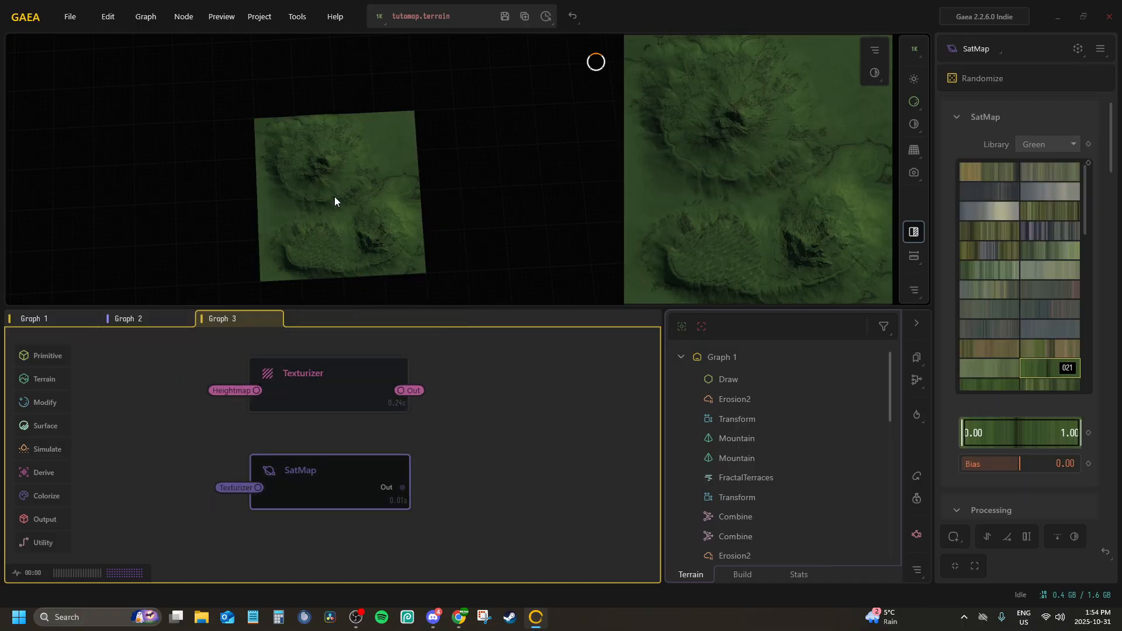
{"action": "scroll", "coordinate": [336, 193], "scroll_direction": "up", "scroll_amount": 6}
{"action": "left_click_drag", "start_coordinate": [343, 159], "coordinate": [303, 269]}
{"action": "scroll", "coordinate": [280, 175], "scroll_direction": "down", "scroll_amount": 3}
{"action": "middle_click_drag", "start_coordinate": [354, 264], "coordinate": [318, 218]}
{"action": "scroll", "coordinate": [317, 218], "scroll_direction": "up", "scroll_amount": 4}
{"action": "scroll", "coordinate": [320, 218], "scroll_direction": "down", "scroll_amount": 4}
{"action": "scroll", "coordinate": [321, 218], "scroll_direction": "up", "scroll_amount": 2}
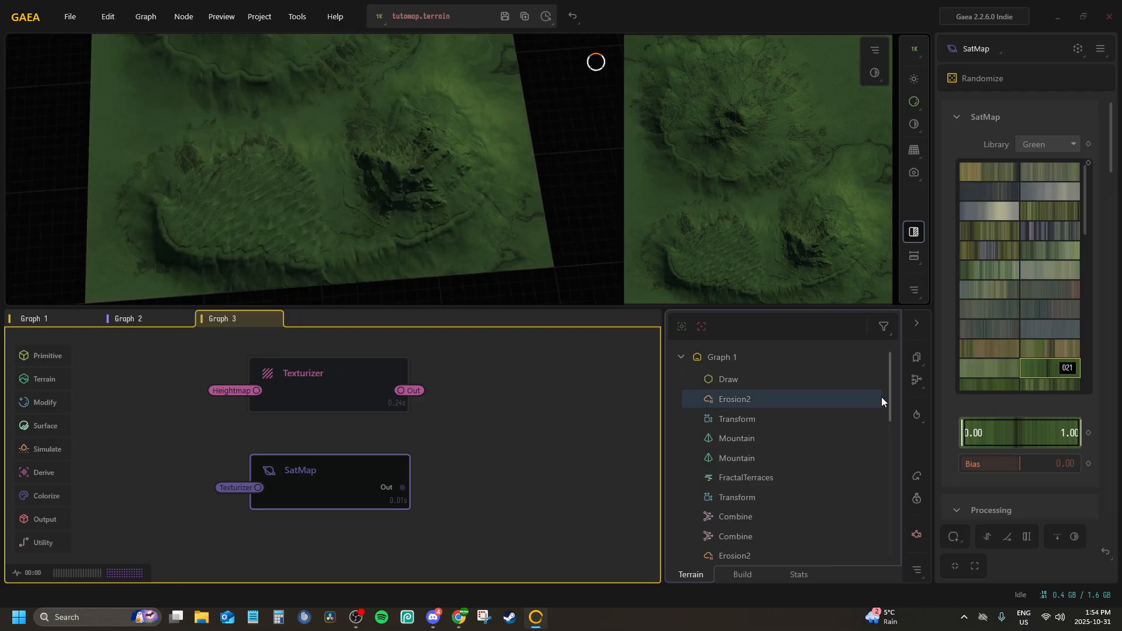
Try gradients 022, 001 and the first one in the Green library on the SatMap and compare the terrain colours
{"action": "left_click", "coordinate": [1006, 383]}
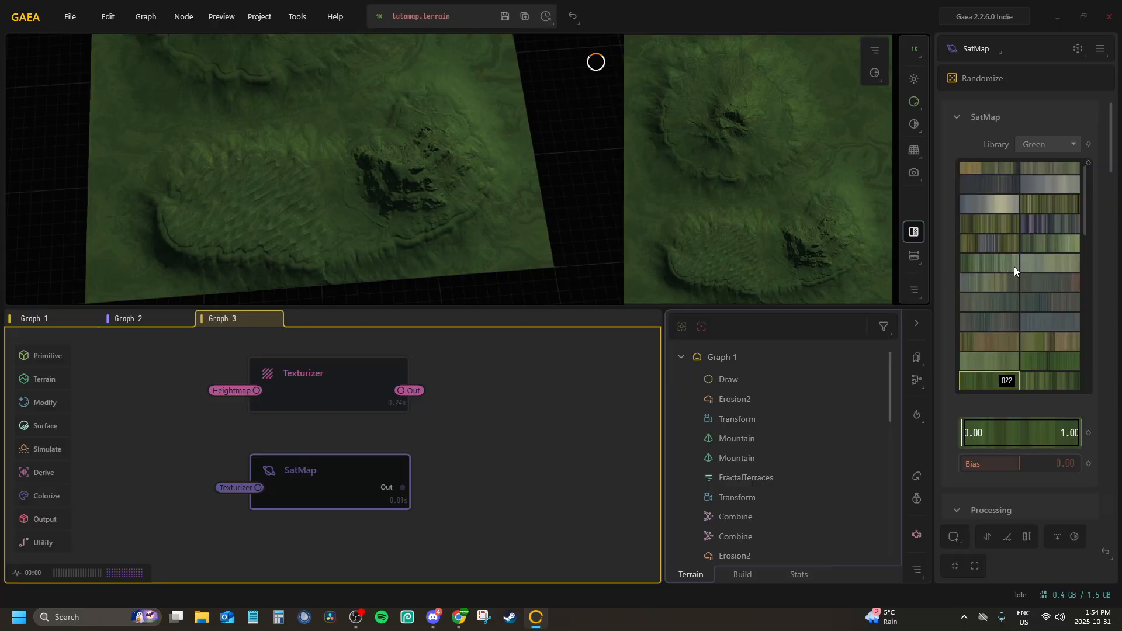
{"action": "left_click", "coordinate": [1048, 171]}
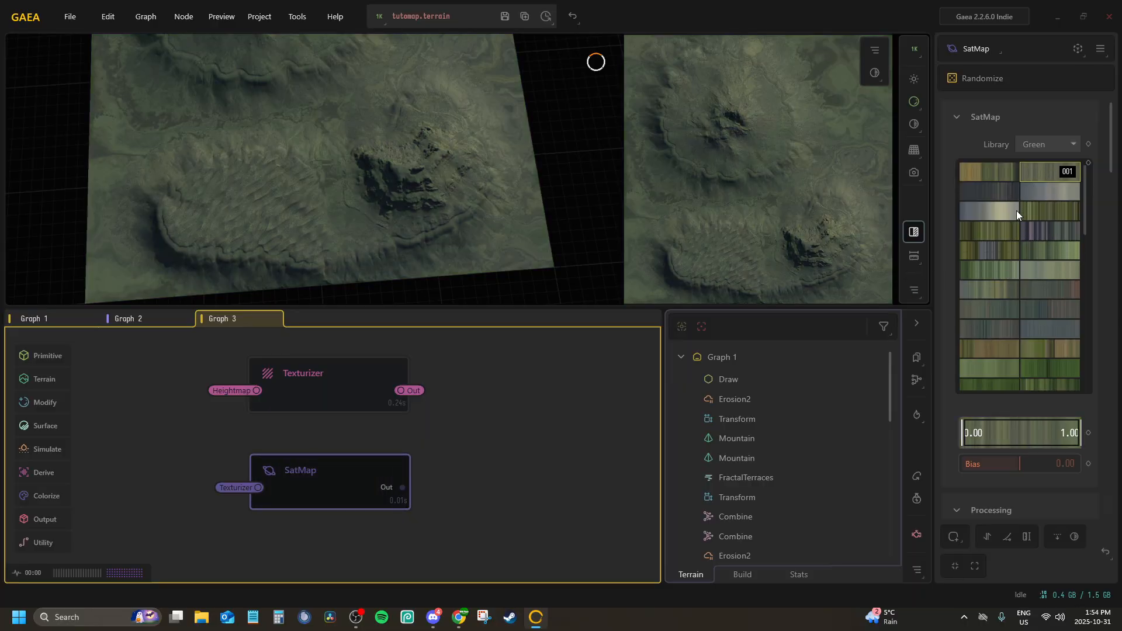
{"action": "left_click_drag", "start_coordinate": [378, 180], "coordinate": [366, 195]}
{"action": "scroll", "coordinate": [367, 195], "scroll_direction": "down", "scroll_amount": 4}
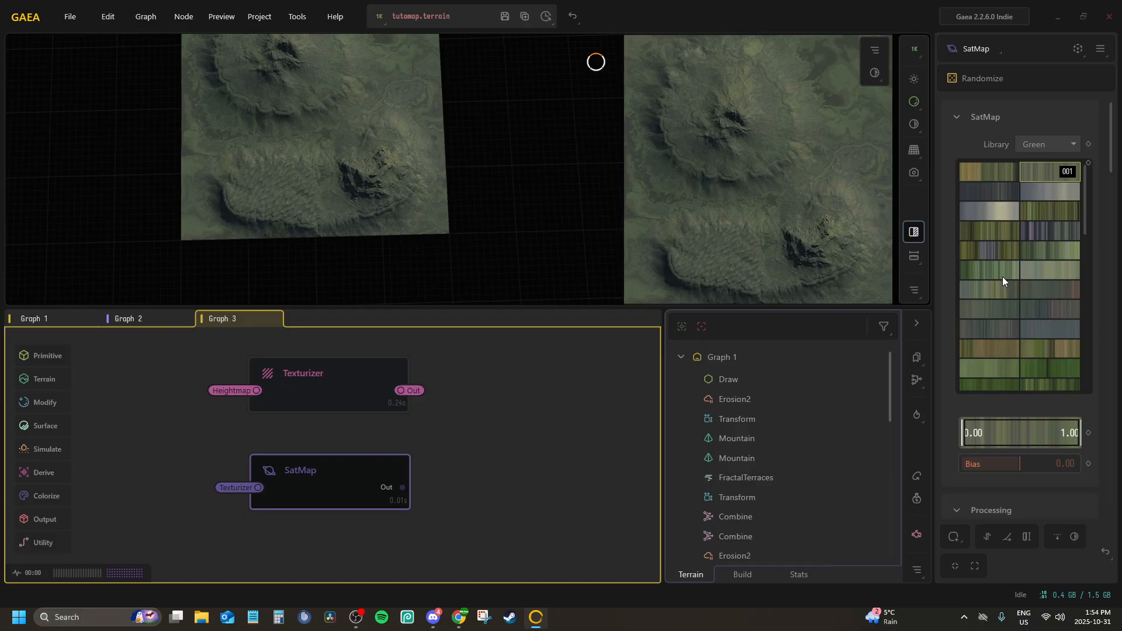
{"action": "scroll", "coordinate": [1001, 276], "scroll_direction": "down", "scroll_amount": 1}
{"action": "scroll", "coordinate": [993, 252], "scroll_direction": "up", "scroll_amount": 1}
{"action": "left_click", "coordinate": [990, 176]}
{"action": "scroll", "coordinate": [1016, 266], "scroll_direction": "down", "scroll_amount": 1}
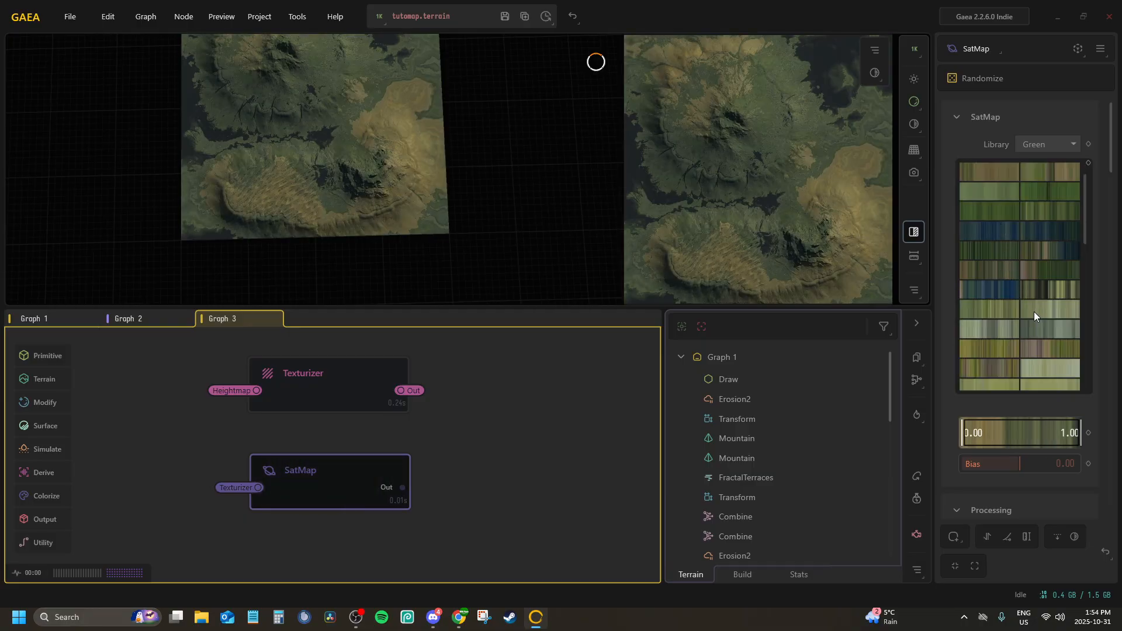
Try Green library gradients 032 and 050 on the SatMap and compare the terrain colours
{"action": "left_click", "coordinate": [984, 349]}
{"action": "left_click", "coordinate": [990, 307]}
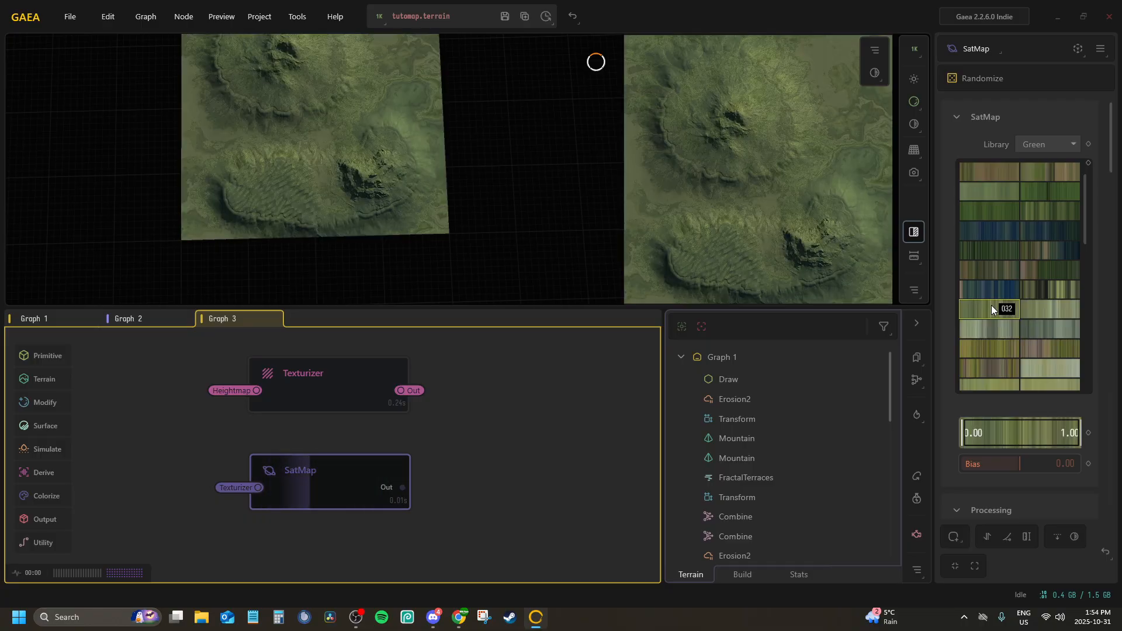
{"action": "scroll", "coordinate": [1044, 310], "scroll_direction": "down", "scroll_amount": 3}
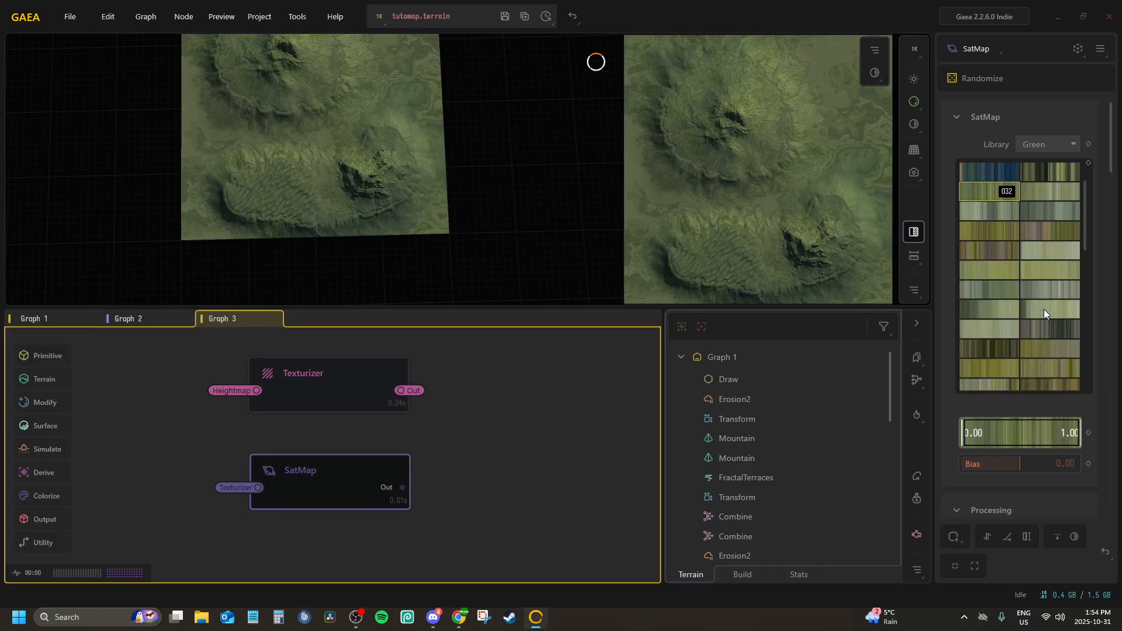
{"action": "left_click", "coordinate": [981, 373]}
{"action": "scroll", "coordinate": [1001, 299], "scroll_direction": "down", "scroll_amount": 4}
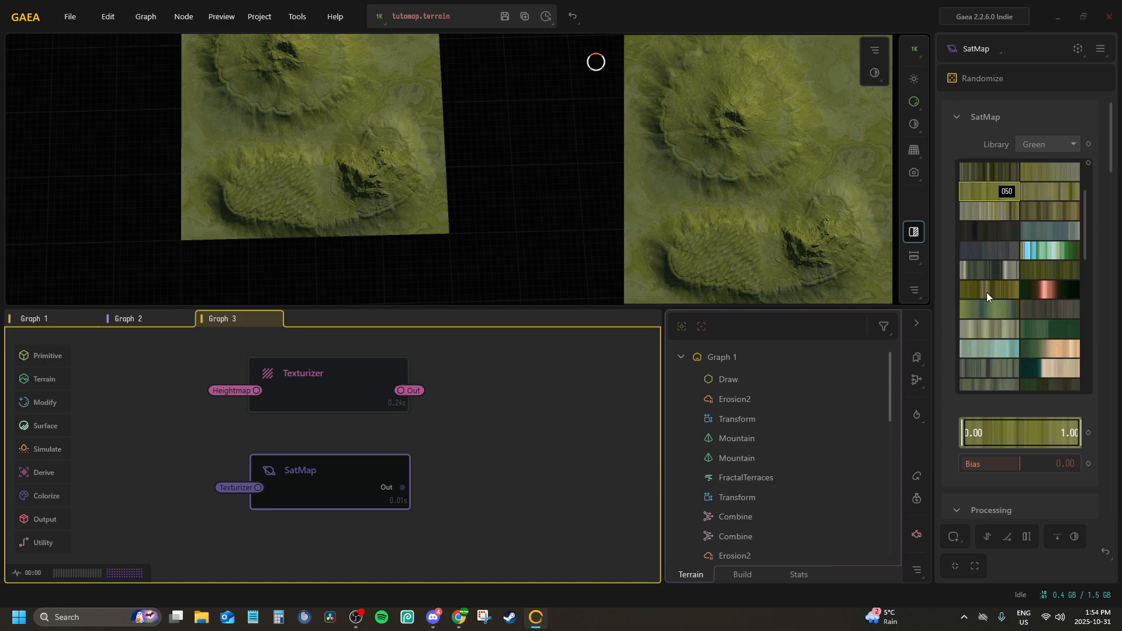
{"action": "scroll", "coordinate": [986, 292], "scroll_direction": "down", "scroll_amount": 3}
{"action": "scroll", "coordinate": [1031, 254], "scroll_direction": "down", "scroll_amount": 3}
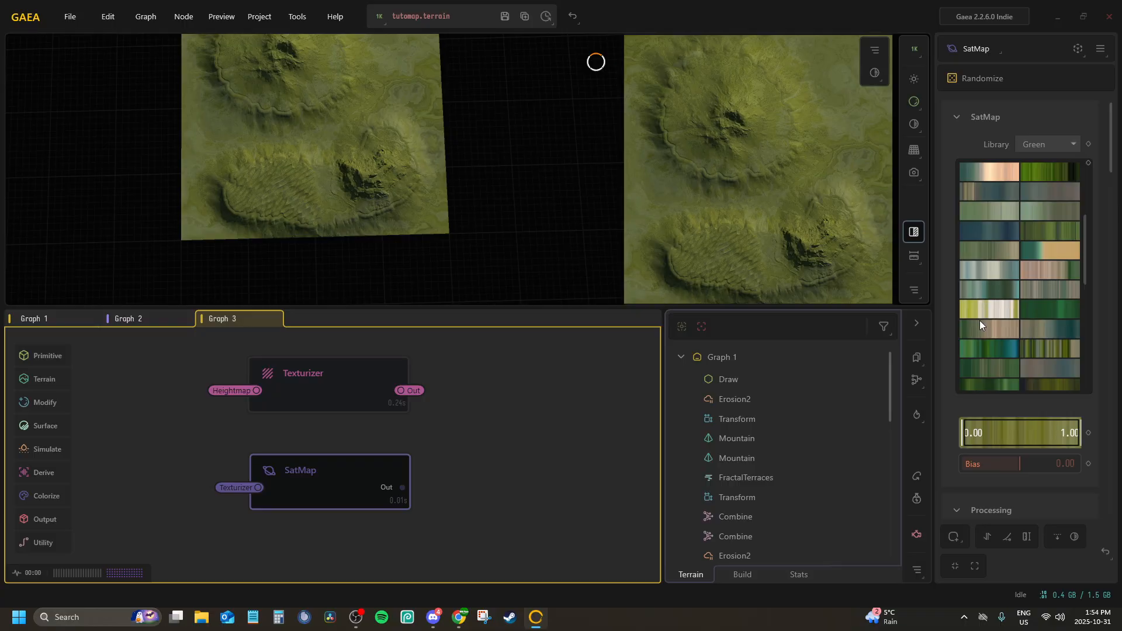
Try a bright yellow-green gradient, then gradients 181 and 064, on the SatMap node
{"action": "scroll", "coordinate": [993, 229], "scroll_direction": "down", "scroll_amount": 3}
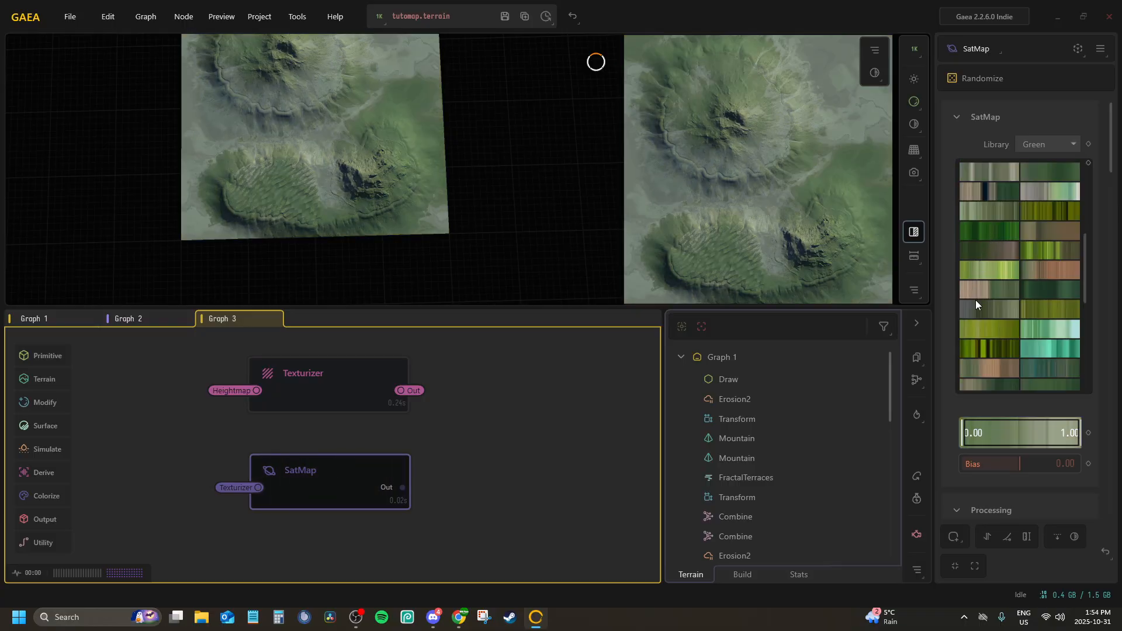
{"action": "left_click", "coordinate": [986, 327]}
{"action": "scroll", "coordinate": [1033, 314], "scroll_direction": "down", "scroll_amount": 3}
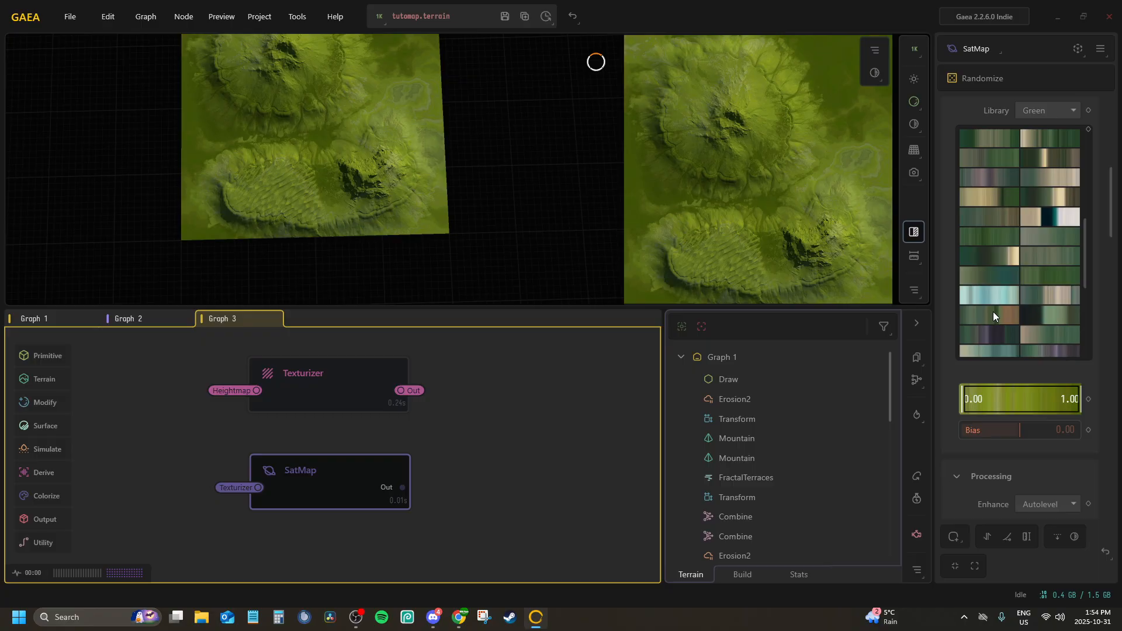
{"action": "left_click", "coordinate": [1039, 253]}
{"action": "scroll", "coordinate": [949, 275], "scroll_direction": "up", "scroll_amount": 1}
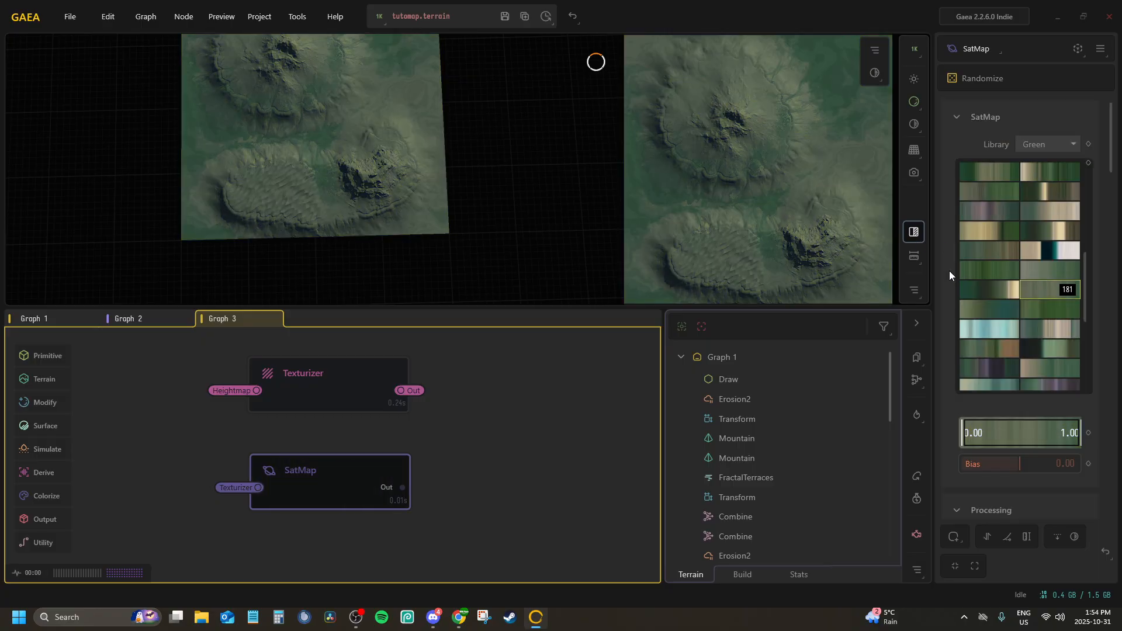
{"action": "scroll", "coordinate": [1005, 239], "scroll_direction": "up", "scroll_amount": 3}
{"action": "left_click", "coordinate": [982, 209]}
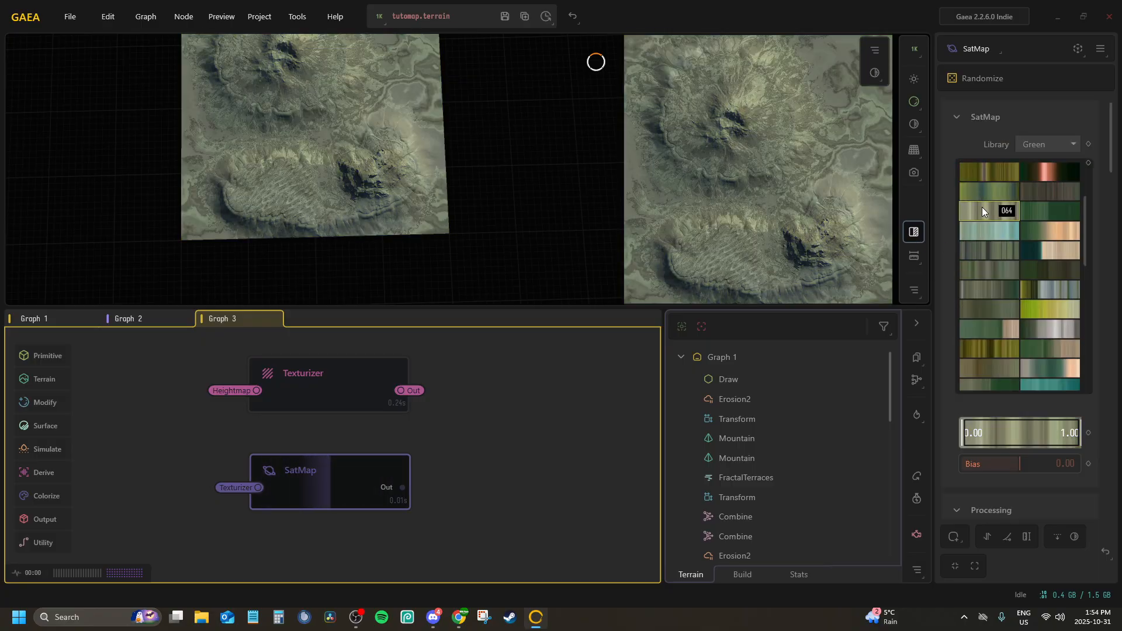
Set the SatMap node's colour gradient to 032 from the Green library
{"action": "scroll", "coordinate": [981, 212], "scroll_direction": "up", "scroll_amount": 3}
{"action": "left_click", "coordinate": [986, 307]}
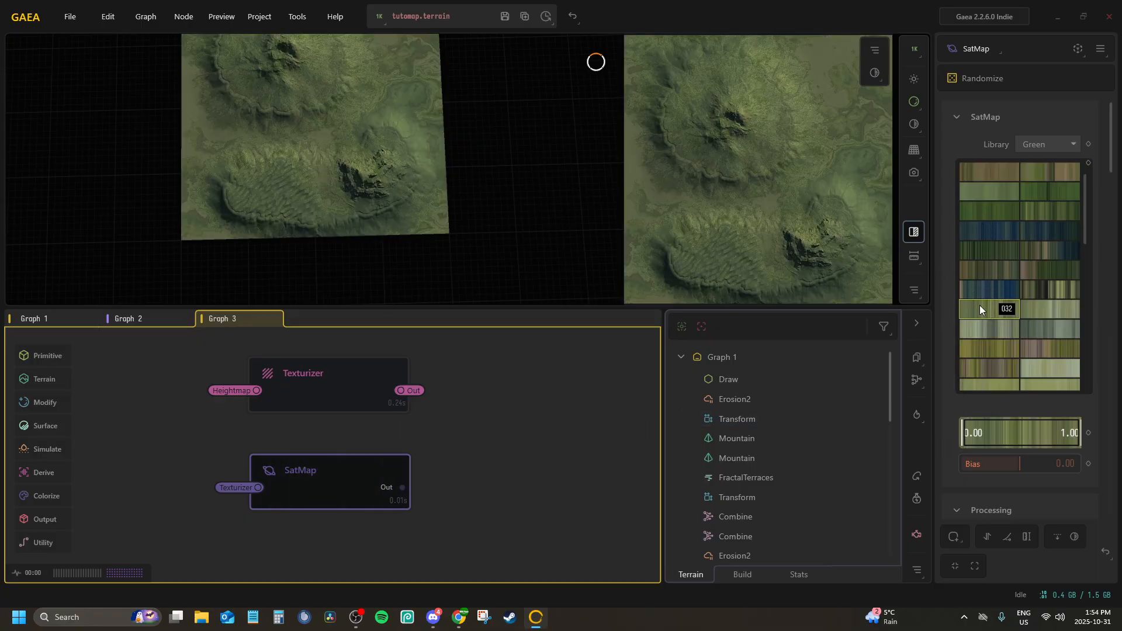
{"action": "scroll", "coordinate": [395, 471], "scroll_direction": "up", "scroll_amount": 1}
Duplicate the SatMap node in Graph 3 and keep the copy below the original
{"action": "middle_click_drag", "start_coordinate": [394, 471], "coordinate": [335, 411]}
{"action": "scroll", "coordinate": [334, 410], "scroll_direction": "down", "scroll_amount": 1}
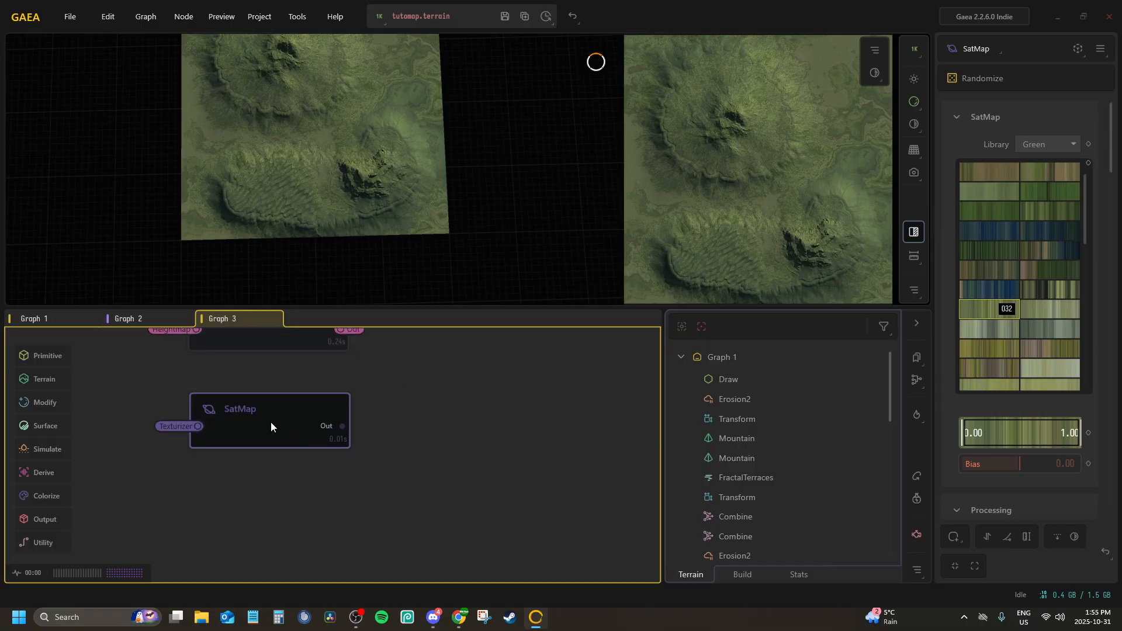
{"action": "scroll", "coordinate": [410, 458], "scroll_direction": "up", "scroll_amount": 1}
{"action": "middle_click_drag", "start_coordinate": [410, 458], "coordinate": [458, 433]}
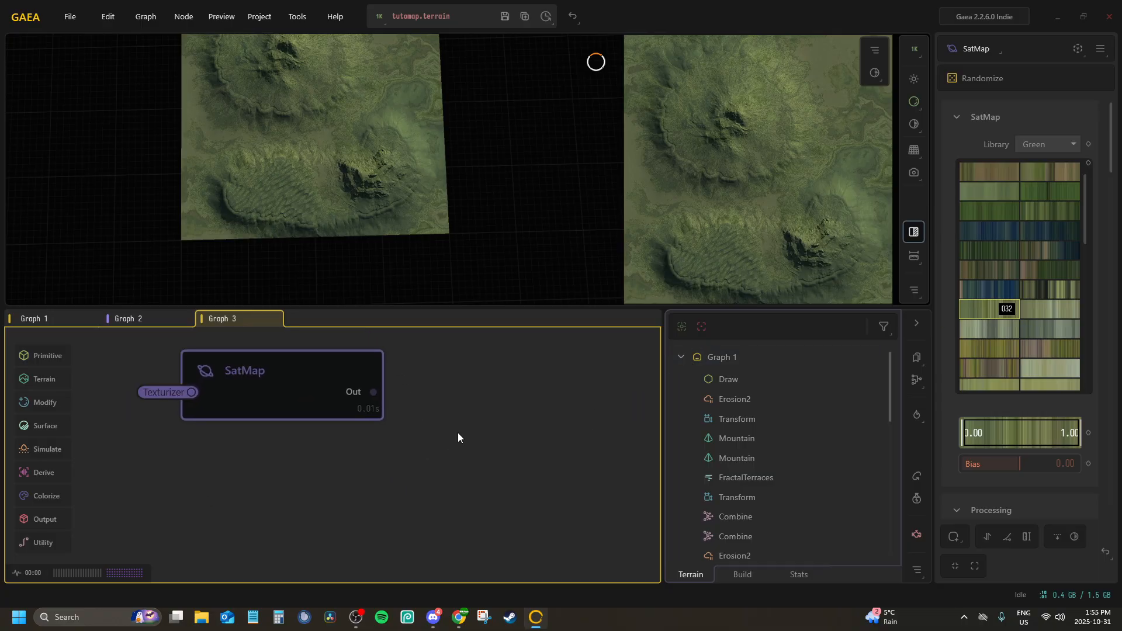
{"action": "scroll", "coordinate": [457, 433], "scroll_direction": "down", "scroll_amount": 1}
{"action": "right_click", "coordinate": [296, 398]}
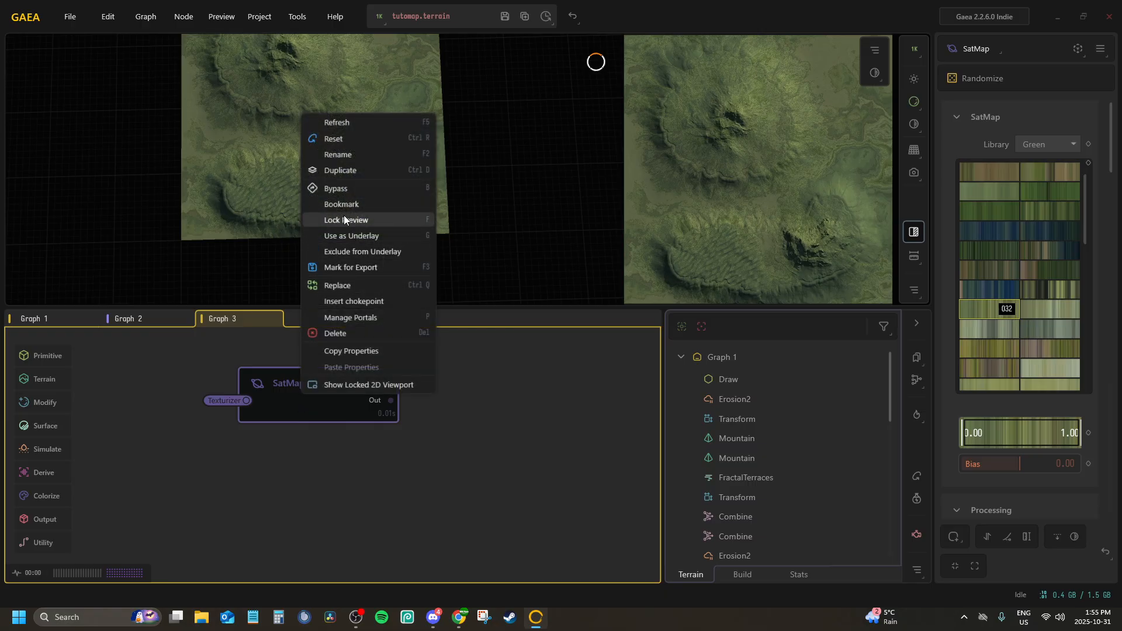
{"action": "left_click", "coordinate": [334, 176]}
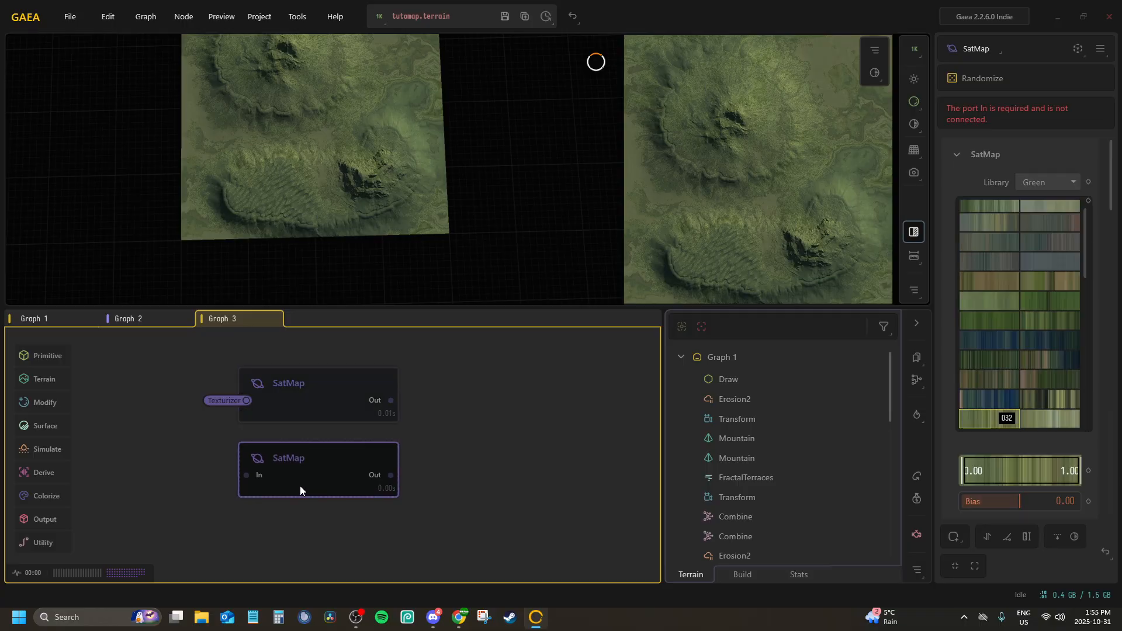
Connect the duplicated SatMap node's input to the Texturizer portal
{"action": "middle_click", "coordinate": [300, 486]}
{"action": "left_click", "coordinate": [307, 491]}
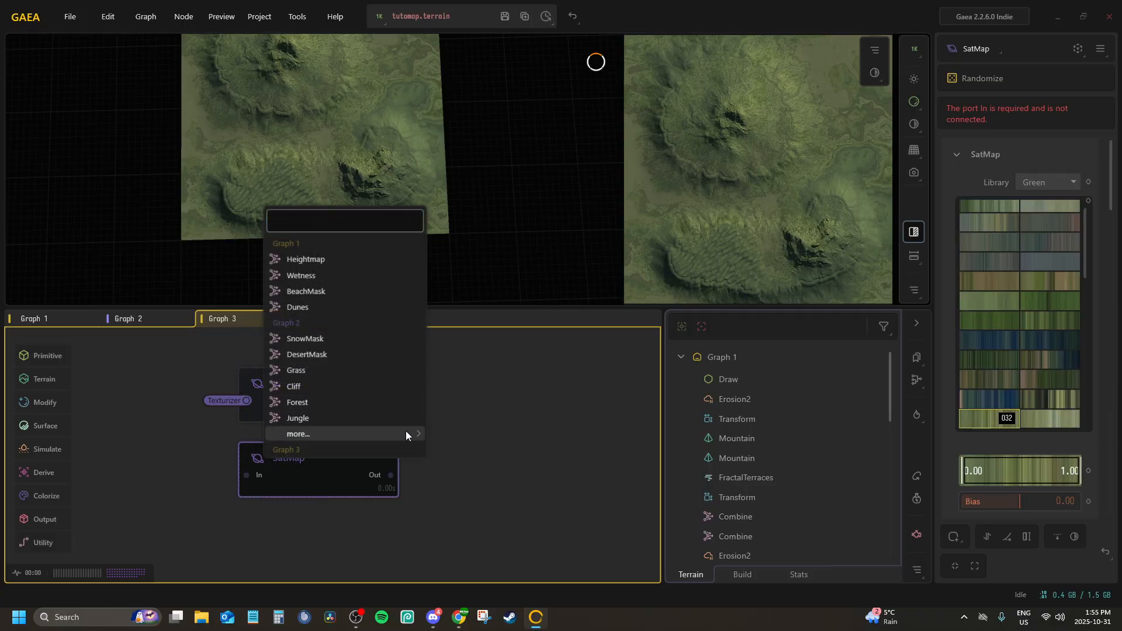
{"action": "mouse_move", "coordinate": [405, 433]}
{"action": "left_click", "coordinate": [475, 486]}
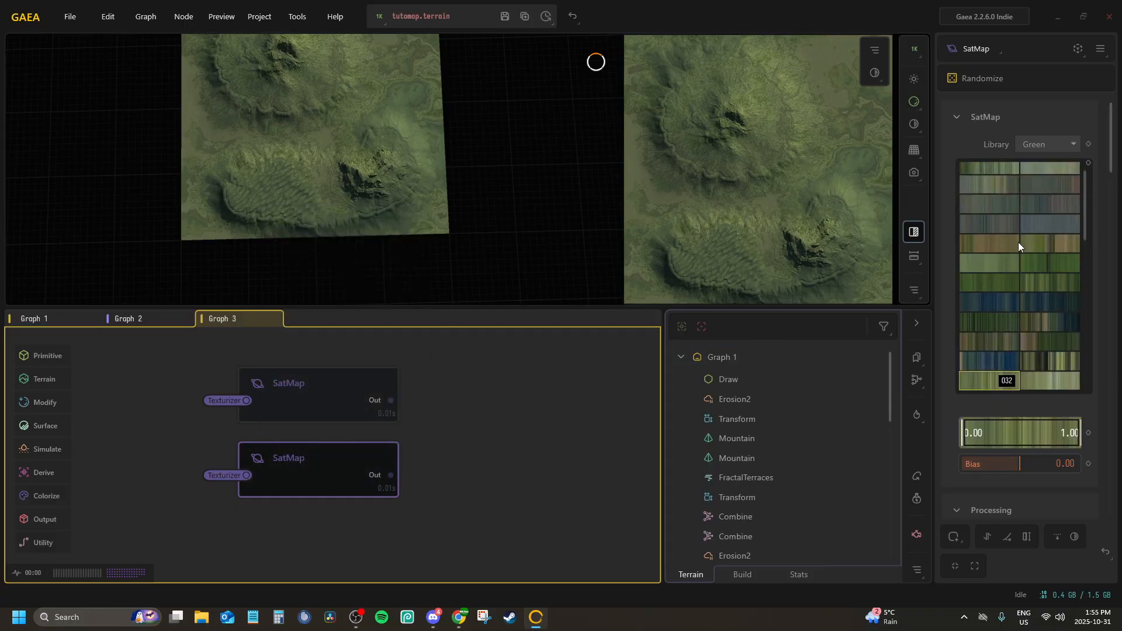
Browse the Green library and set the second SatMap's colour gradient to 050
{"action": "scroll", "coordinate": [998, 247], "scroll_direction": "up", "scroll_amount": 2}
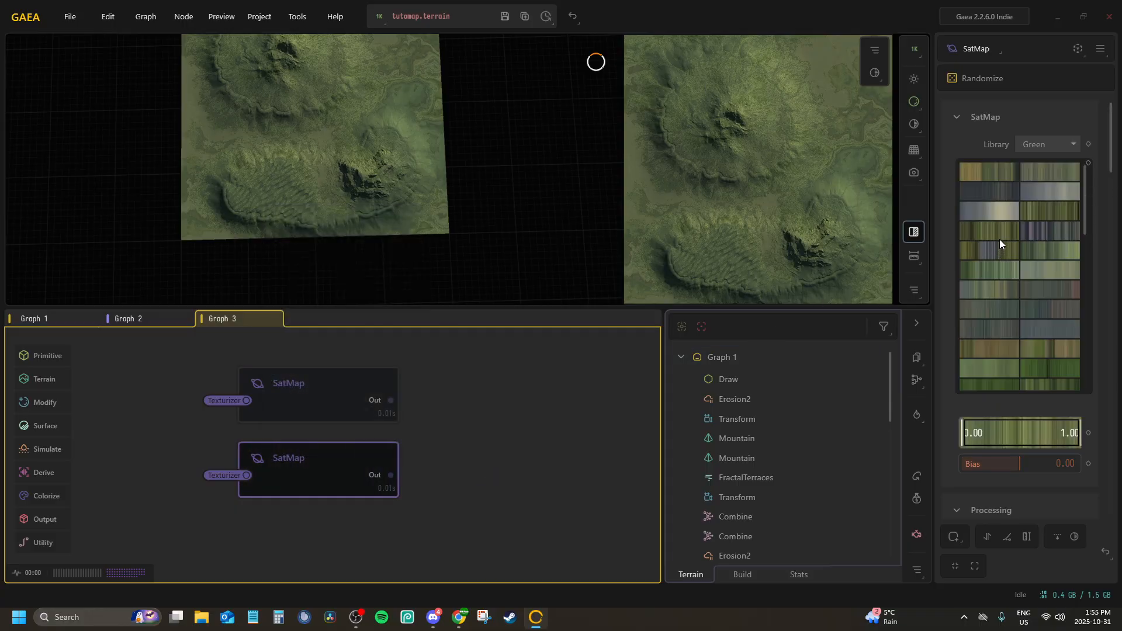
{"action": "scroll", "coordinate": [999, 240], "scroll_direction": "up", "scroll_amount": 2}
{"action": "scroll", "coordinate": [1009, 235], "scroll_direction": "down", "scroll_amount": 10}
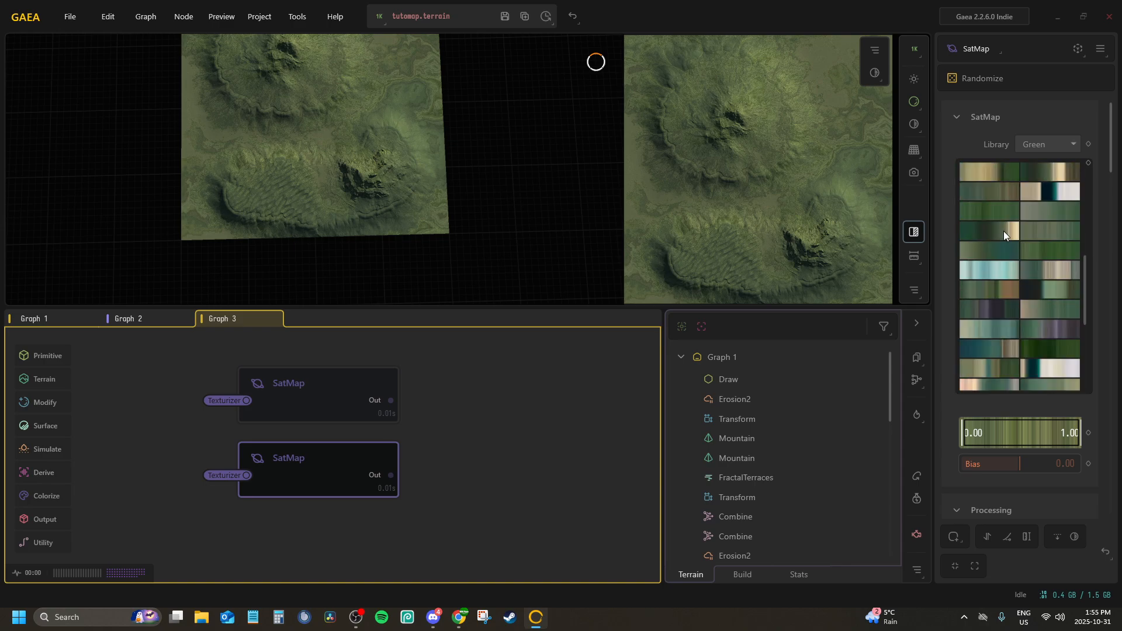
{"action": "scroll", "coordinate": [1001, 228], "scroll_direction": "down", "scroll_amount": 6}
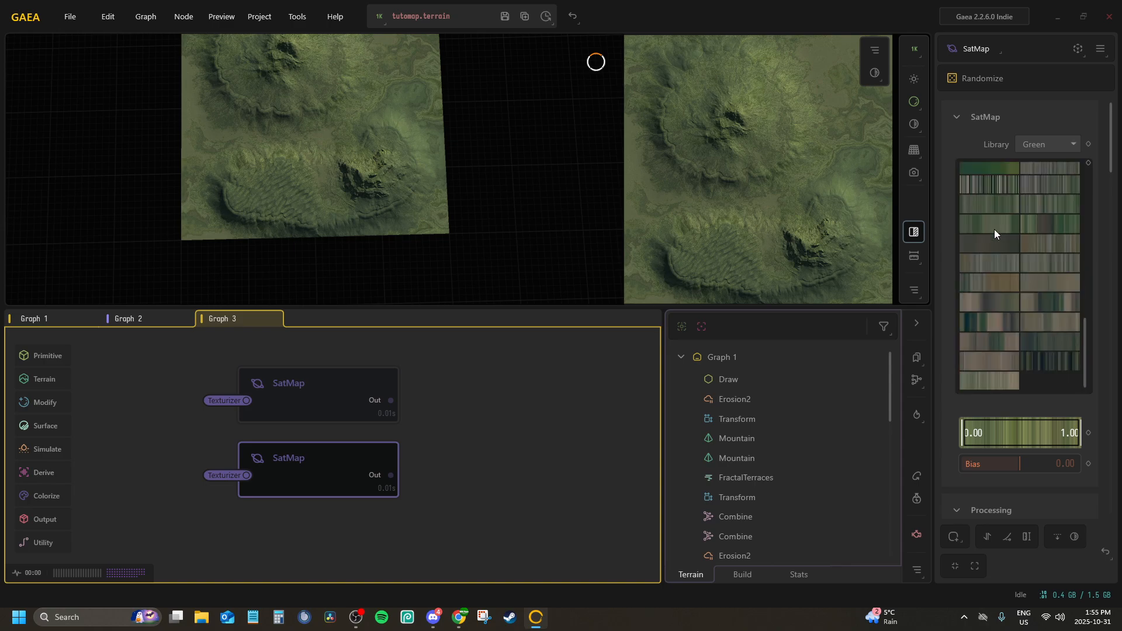
{"action": "scroll", "coordinate": [988, 228], "scroll_direction": "up", "scroll_amount": 5}
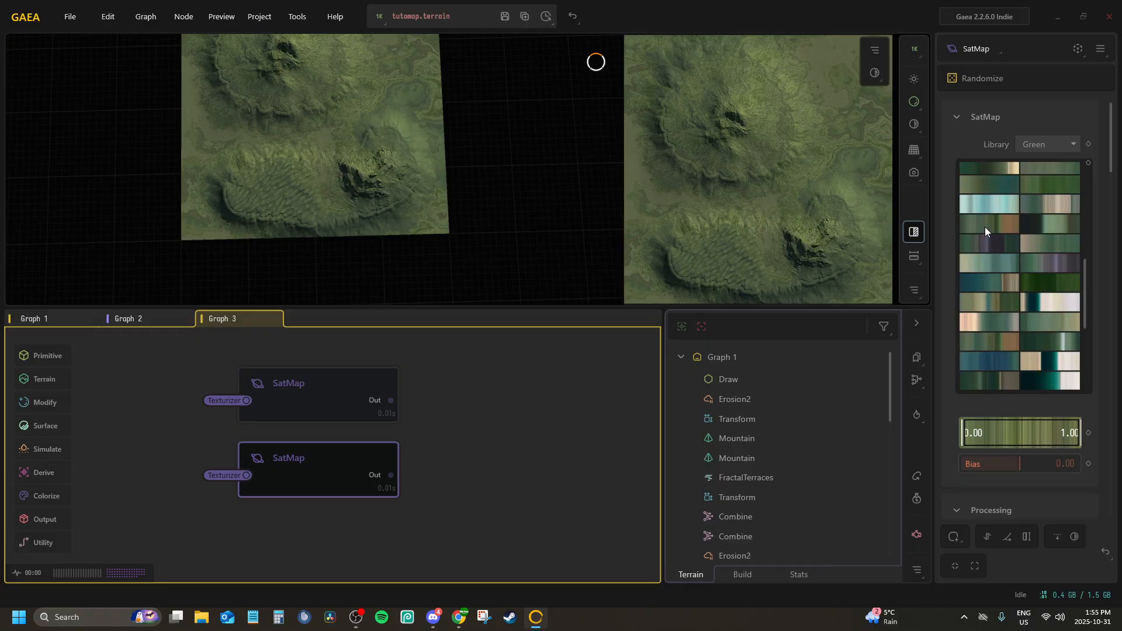
{"action": "scroll", "coordinate": [985, 231], "scroll_direction": "up", "scroll_amount": 4}
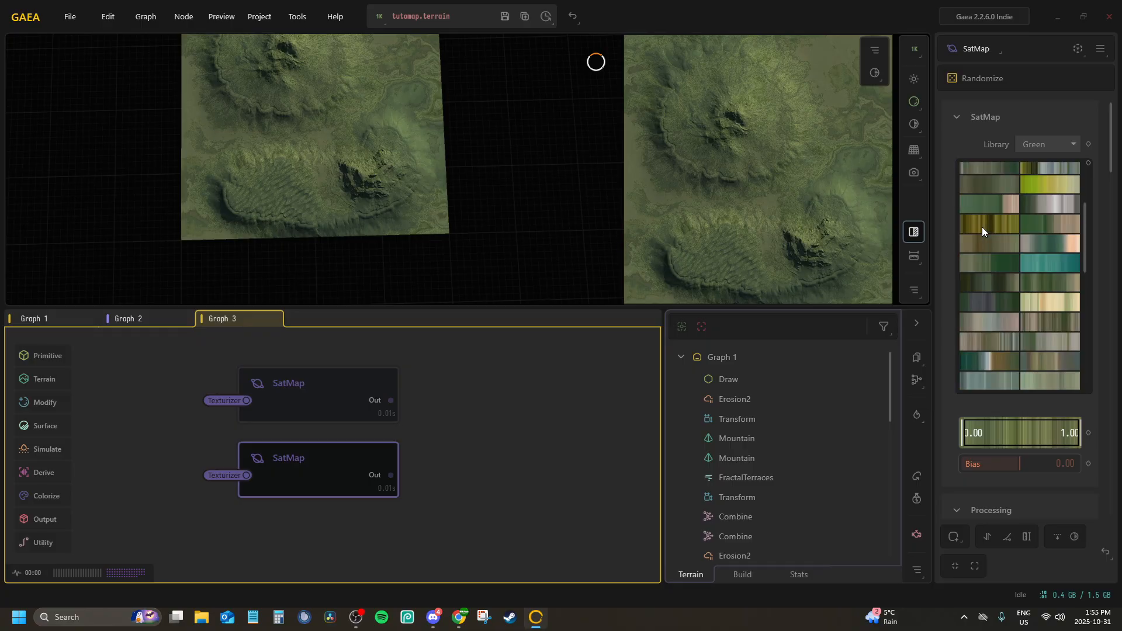
{"action": "scroll", "coordinate": [993, 230], "scroll_direction": "up", "scroll_amount": 2}
{"action": "left_click", "coordinate": [1004, 248]}
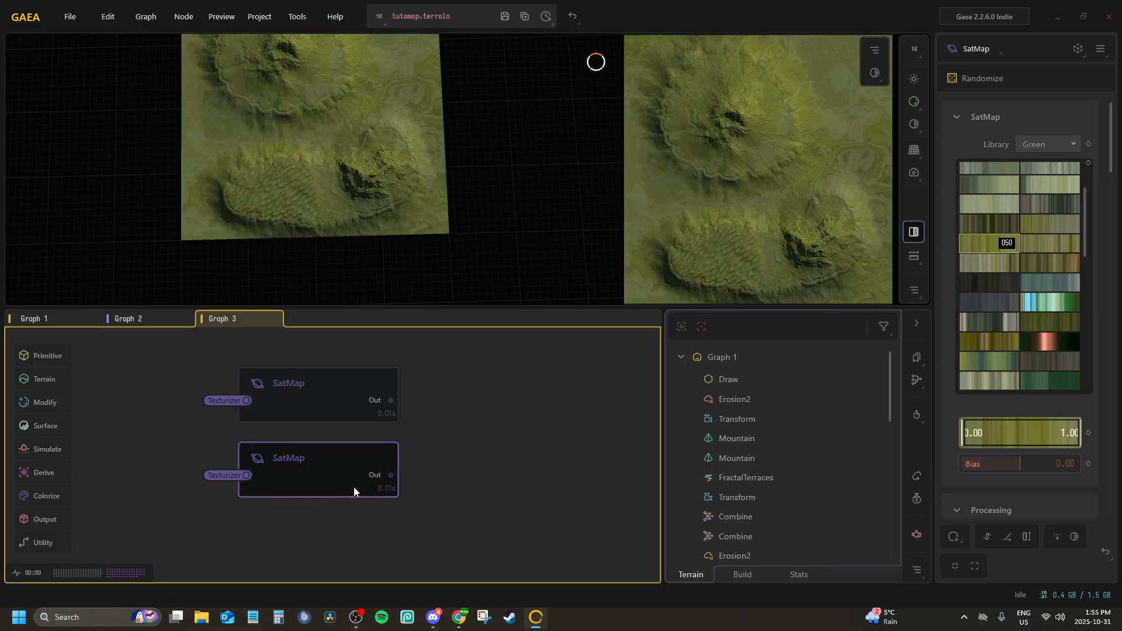
Duplicate the second SatMap node and place the copy directly beneath it
{"action": "middle_click_drag", "start_coordinate": [368, 451], "coordinate": [340, 427]}
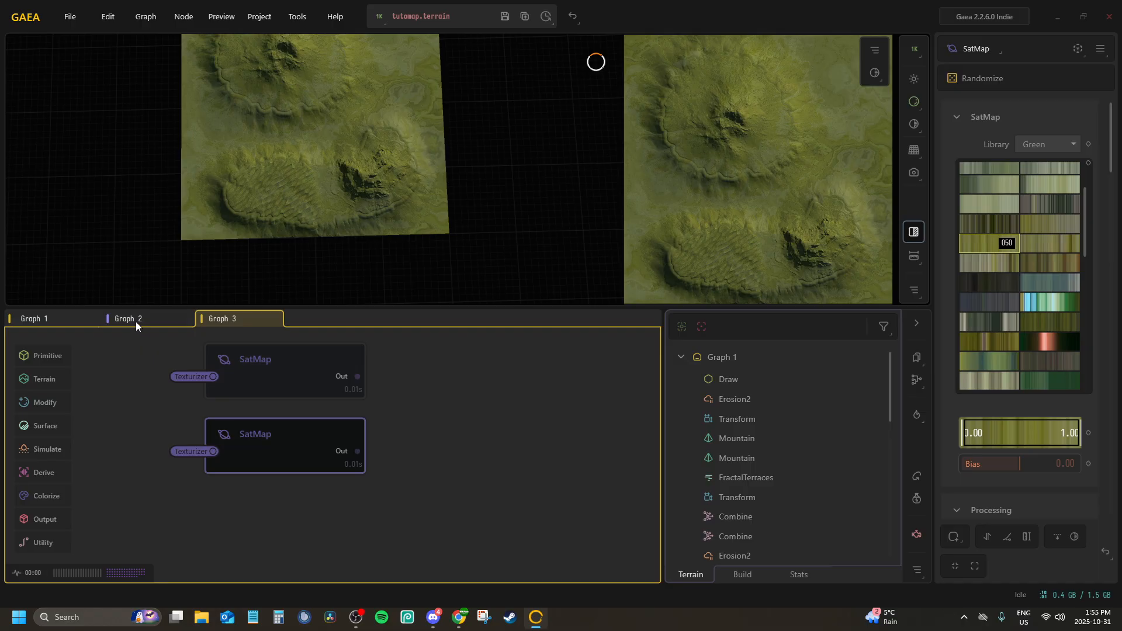
{"action": "right_click", "coordinate": [274, 437]}
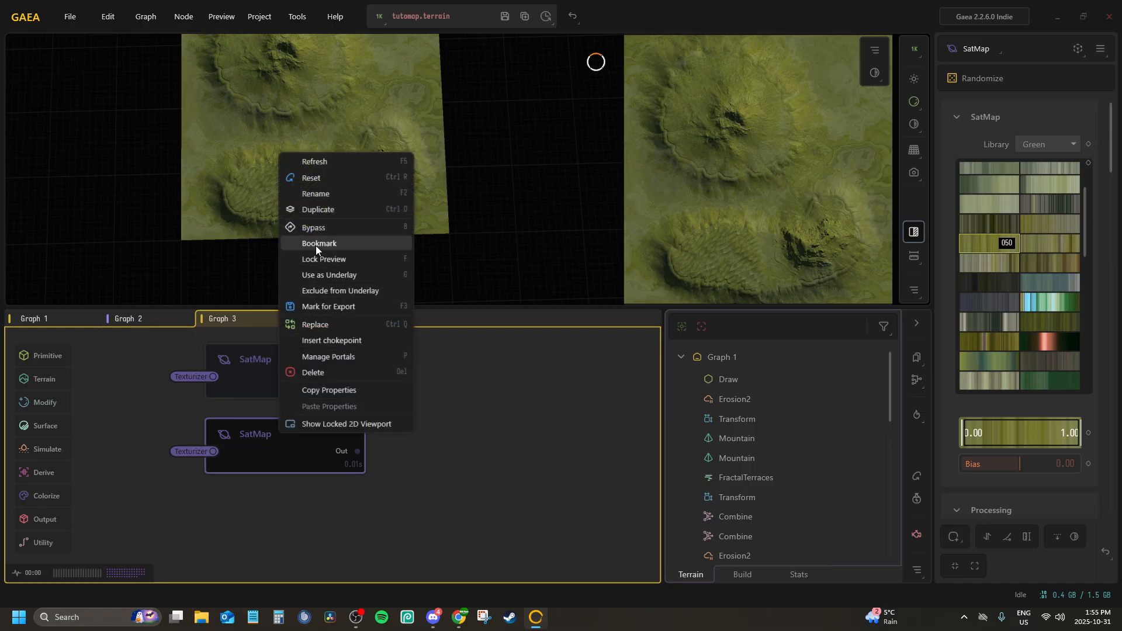
{"action": "left_click", "coordinate": [313, 210]}
{"action": "left_click", "coordinate": [286, 525]}
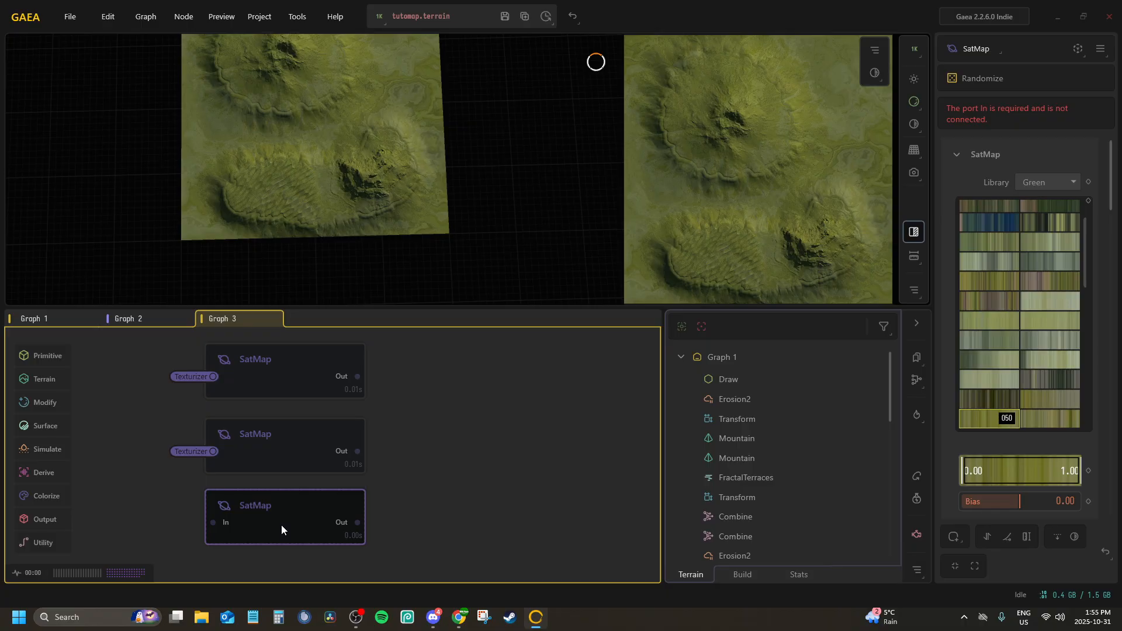
Connect the third SatMap node's input to the Texturizer portal from Graph 3
{"action": "left_click", "coordinate": [294, 538]}
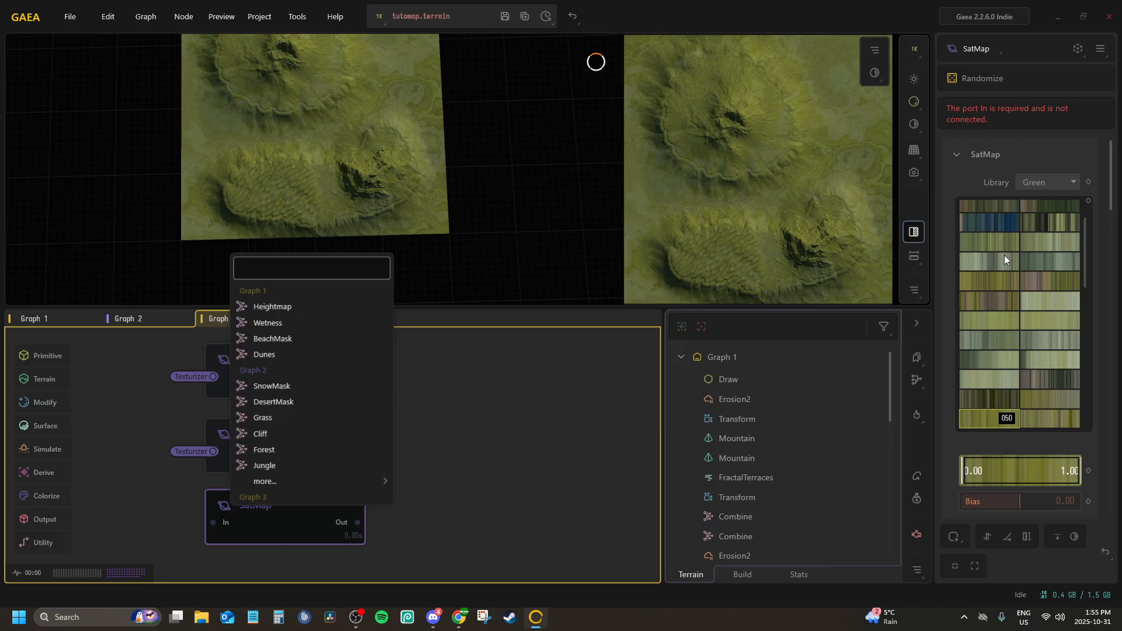
{"action": "mouse_move", "coordinate": [313, 478]}
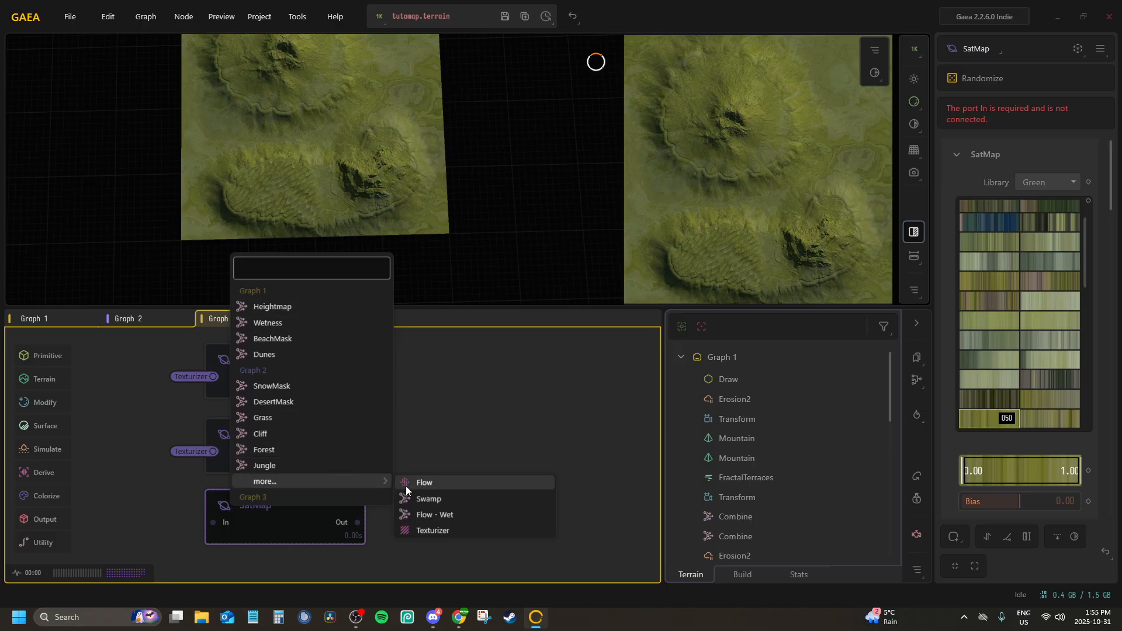
{"action": "left_click", "coordinate": [447, 525]}
Try gradient 021 on the third SatMap, then set its colour gradient to the brownish 018
{"action": "scroll", "coordinate": [1057, 247], "scroll_direction": "up", "scroll_amount": 5}
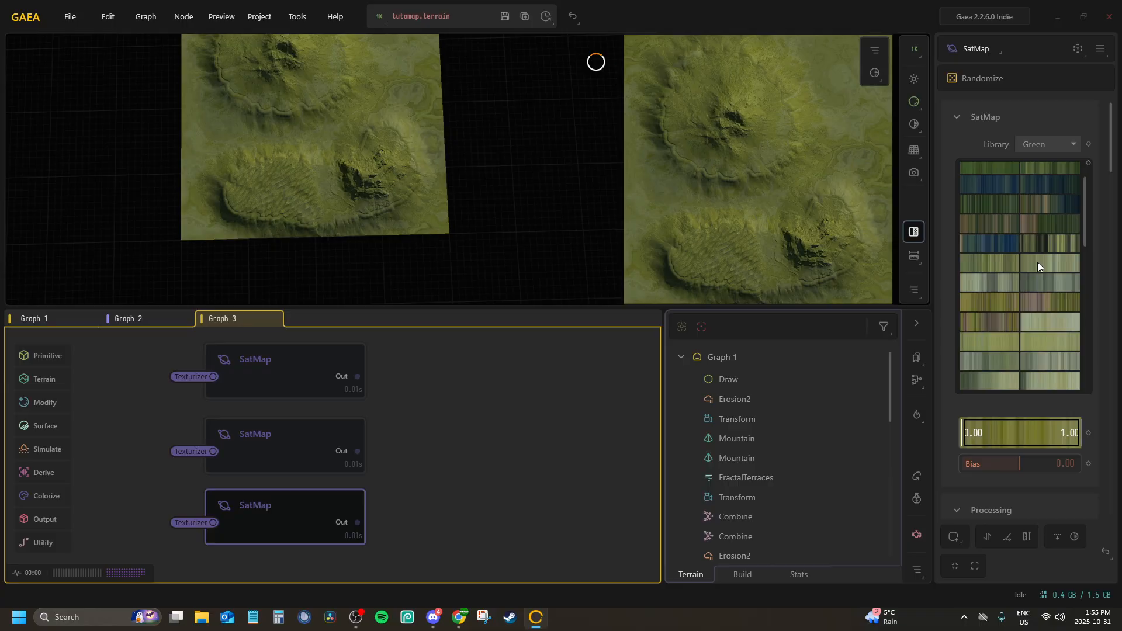
{"action": "left_click", "coordinate": [1053, 336]}
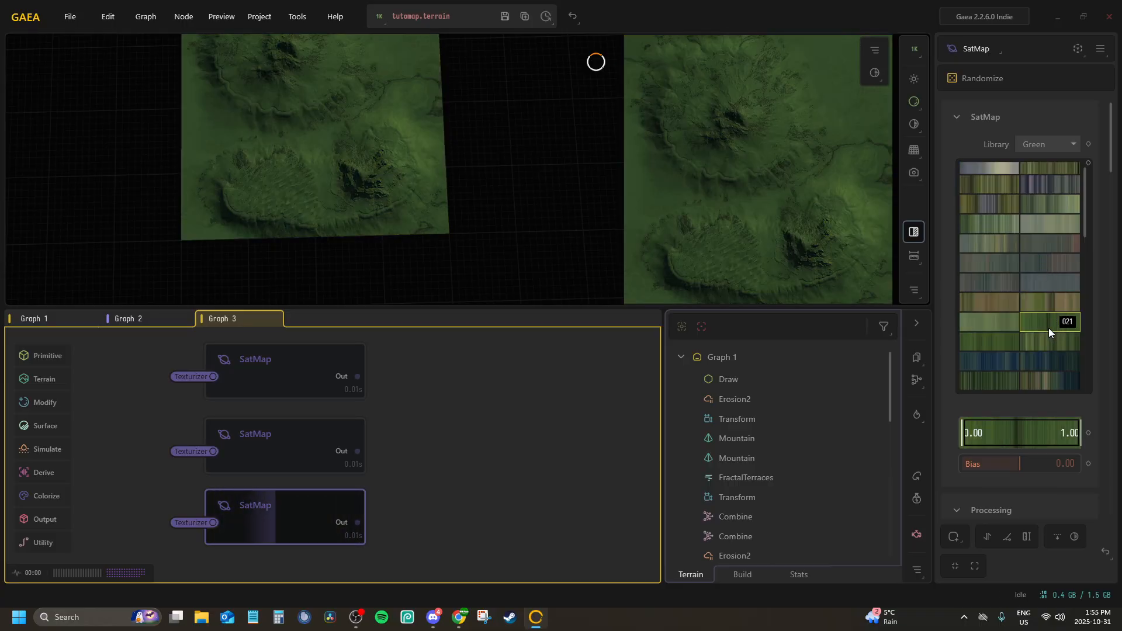
{"action": "left_click", "coordinate": [1011, 344]}
{"action": "left_click", "coordinate": [997, 306]}
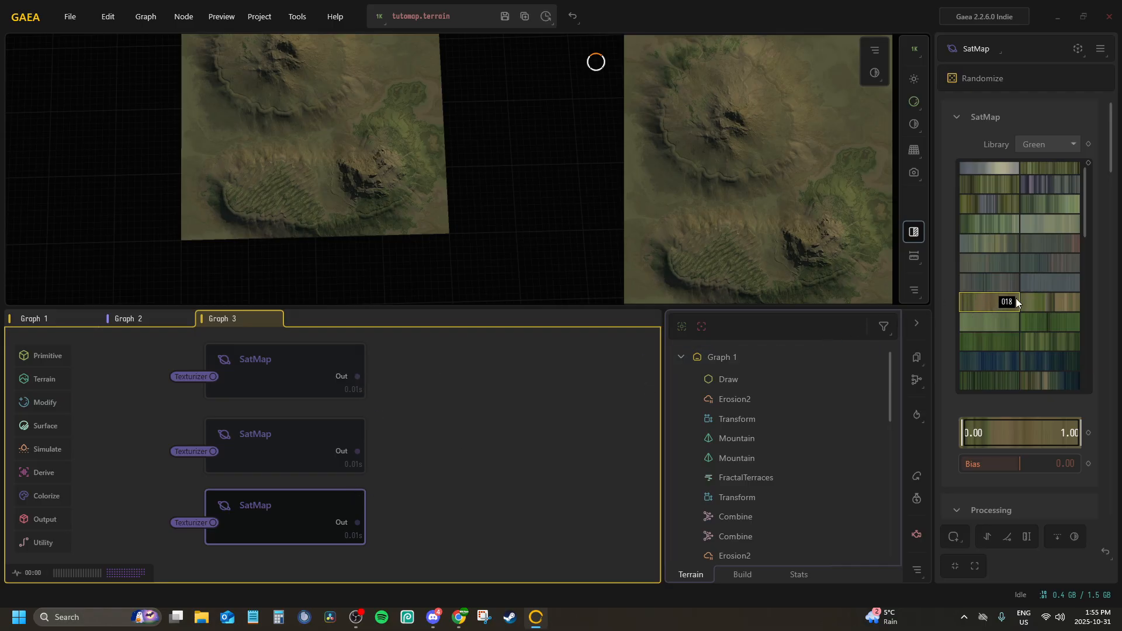
Narrow the third SatMap's gradient range to about 0.15–0.34 and set its bias to -0.32
{"action": "left_click_drag", "start_coordinate": [1079, 429], "coordinate": [999, 463]}
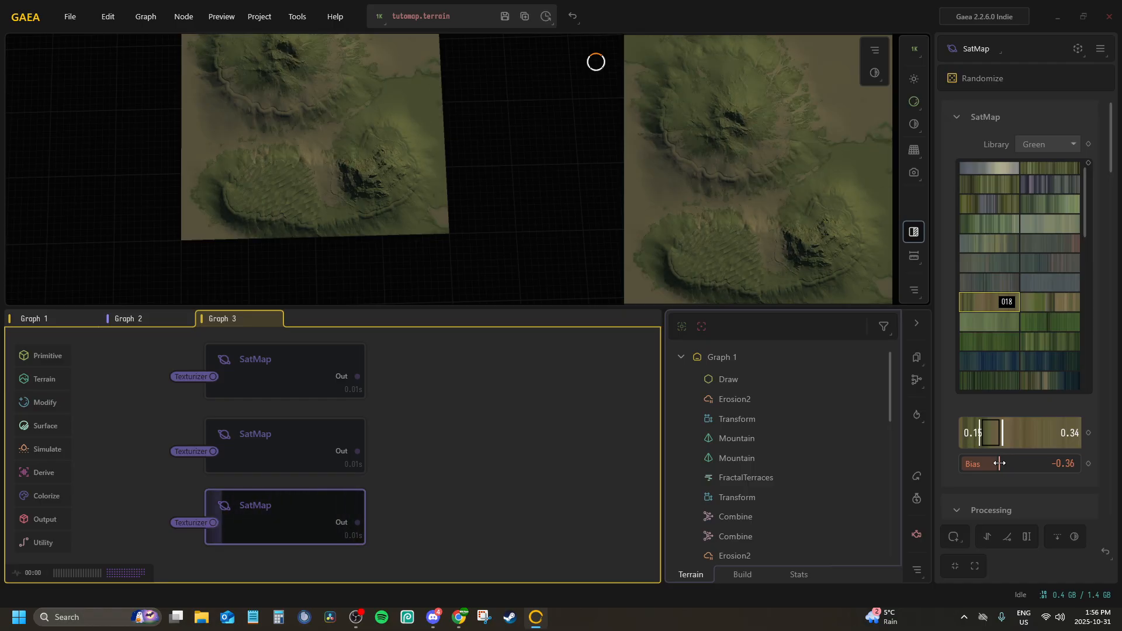
{"action": "left_click", "coordinate": [1001, 464]}
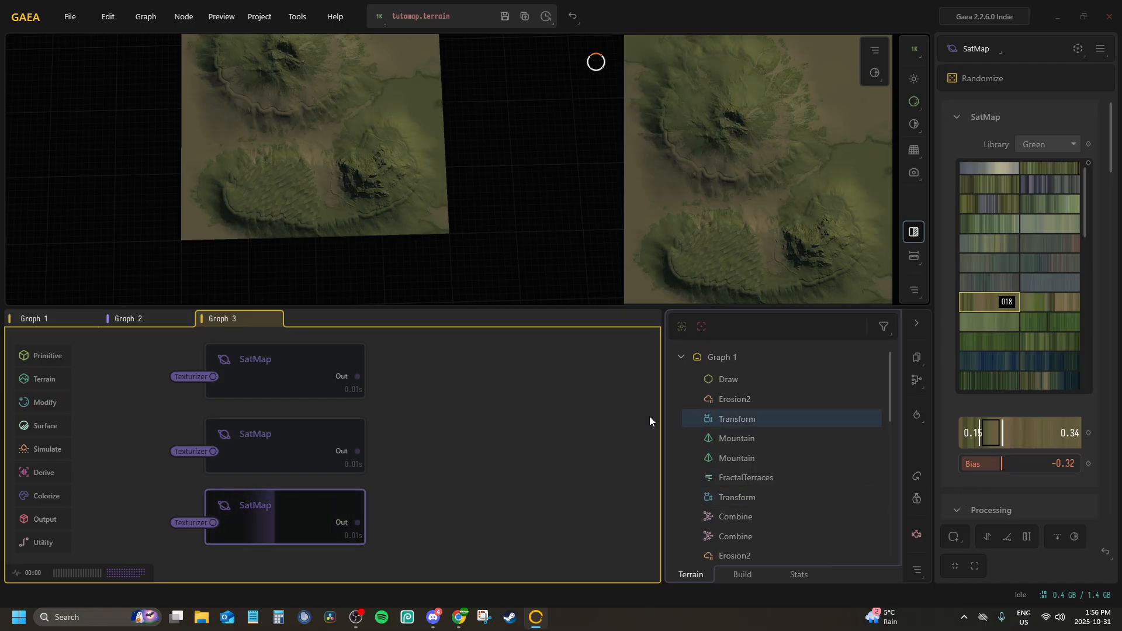
Add a Combine node beside the first SatMap, feeding its two inputs from the first and second SatMap outputs
{"action": "middle_click_drag", "start_coordinate": [462, 410], "coordinate": [409, 426]}
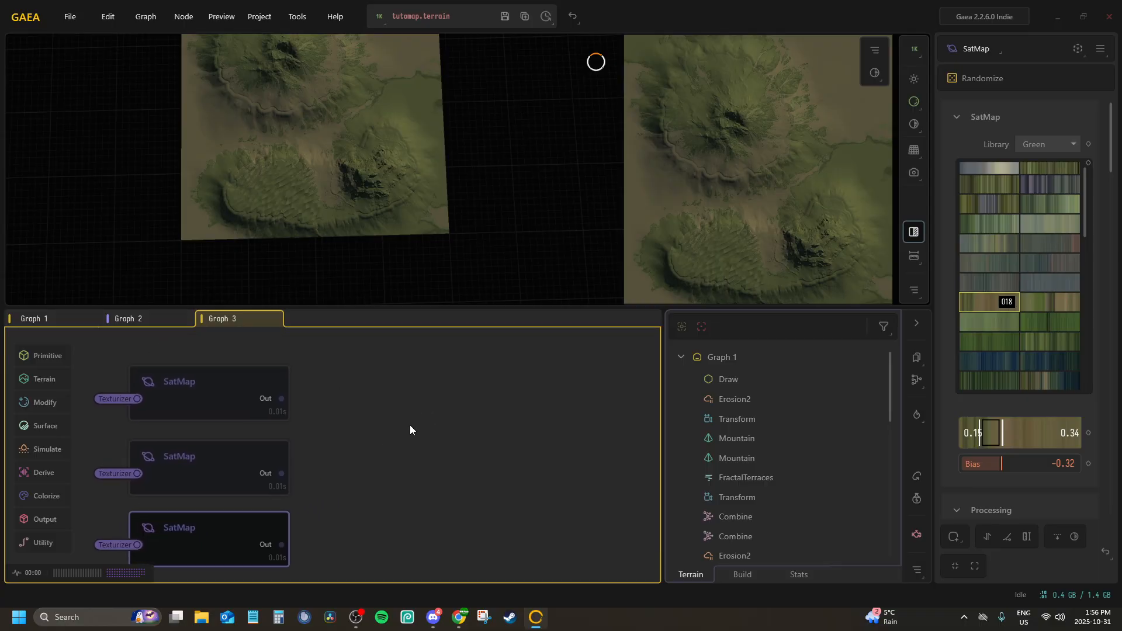
{"action": "right_click", "coordinate": [404, 433]}
{"action": "type", "text": "comb"}
{"action": "key", "text": "Return"}
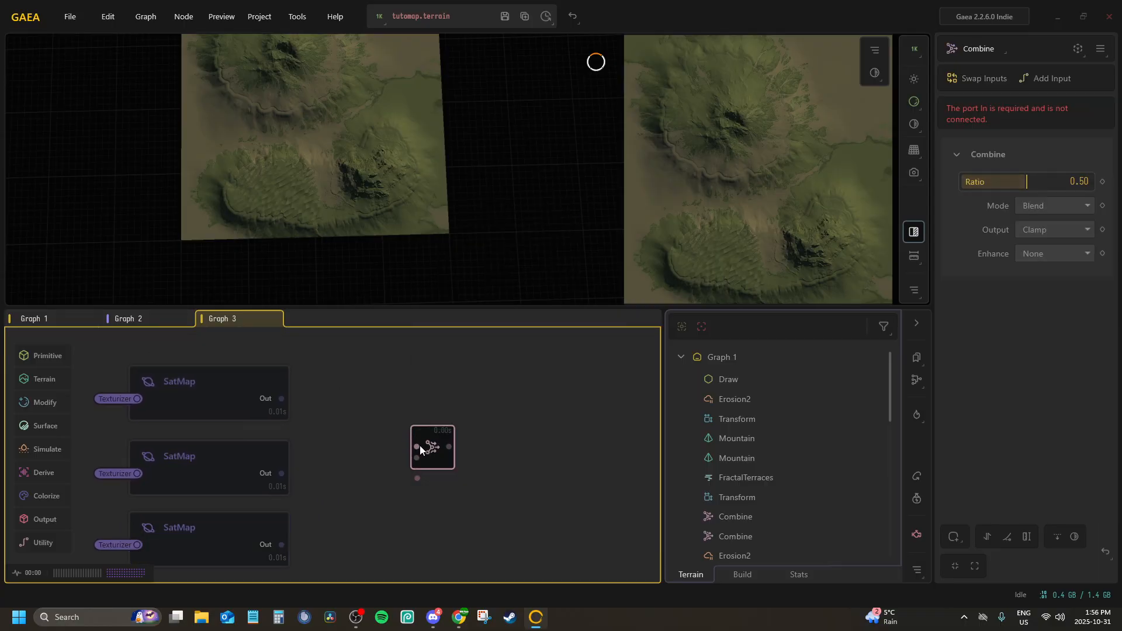
{"action": "left_click_drag", "start_coordinate": [416, 446], "coordinate": [286, 401]}
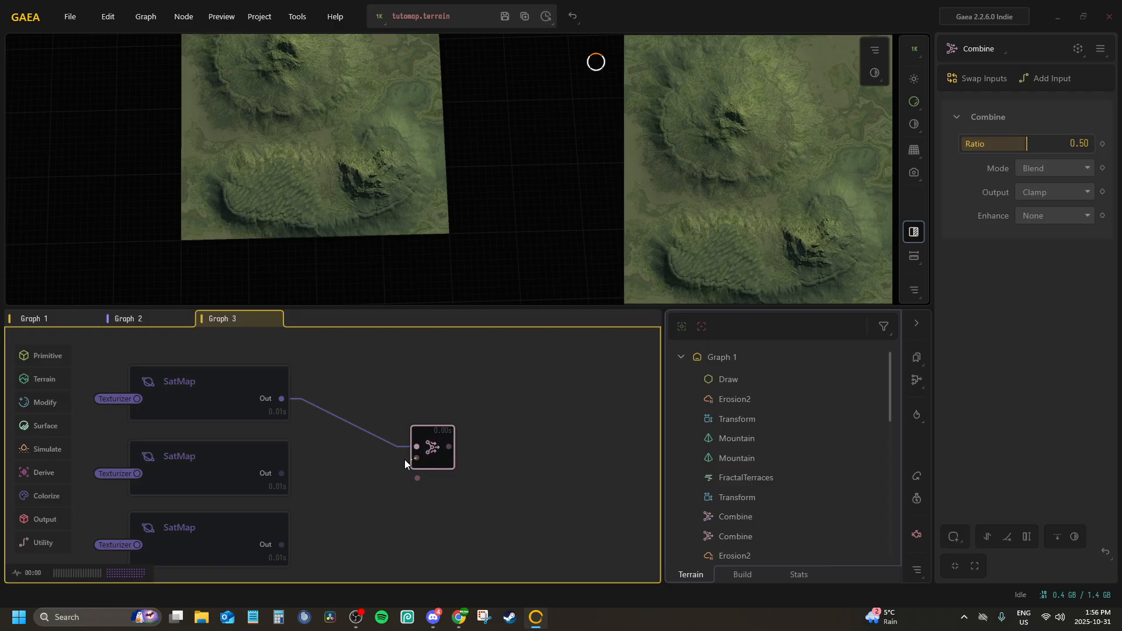
{"action": "left_click_drag", "start_coordinate": [416, 458], "coordinate": [290, 475]}
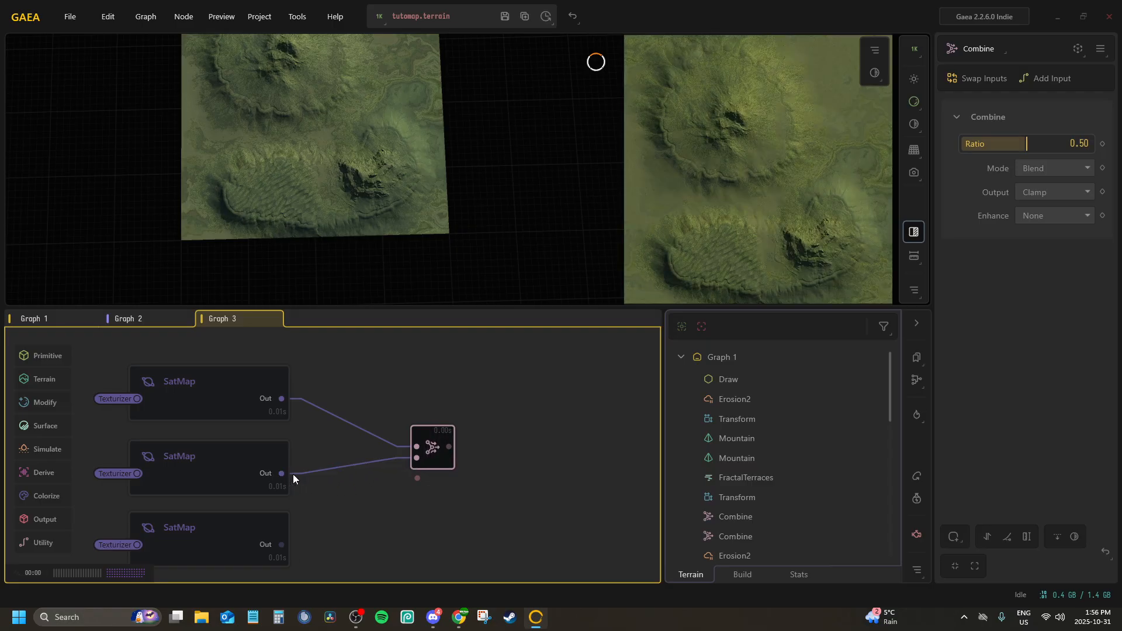
{"action": "left_click_drag", "start_coordinate": [432, 449], "coordinate": [374, 402]}
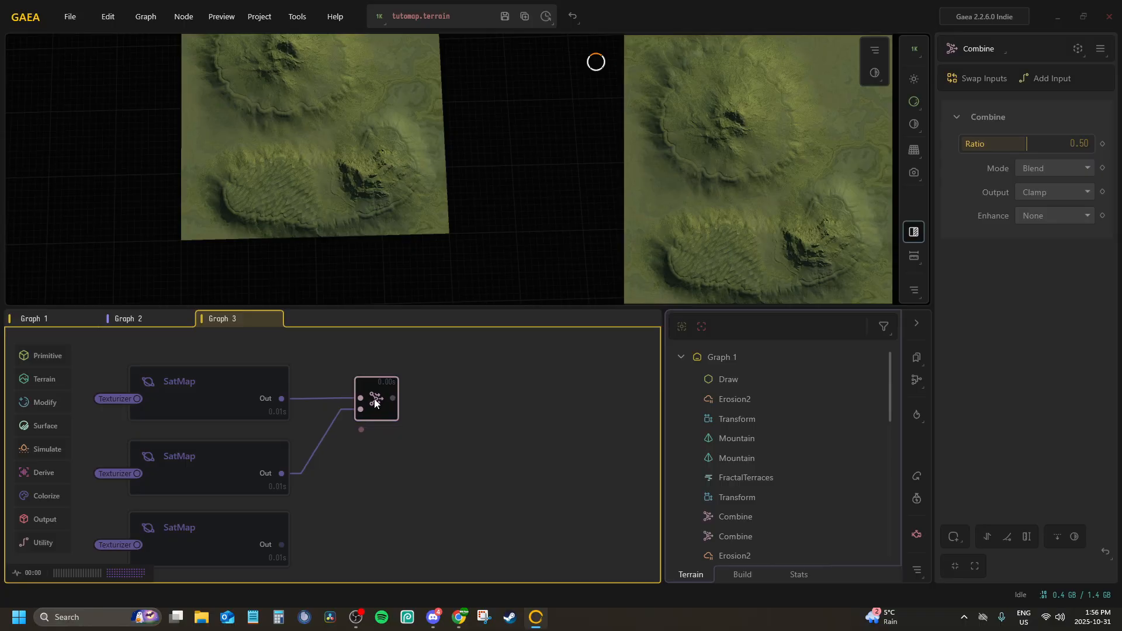
Add a separate Combine node in the empty space above the Texturizer node
{"action": "scroll", "coordinate": [357, 421], "scroll_direction": "up", "scroll_amount": 5}
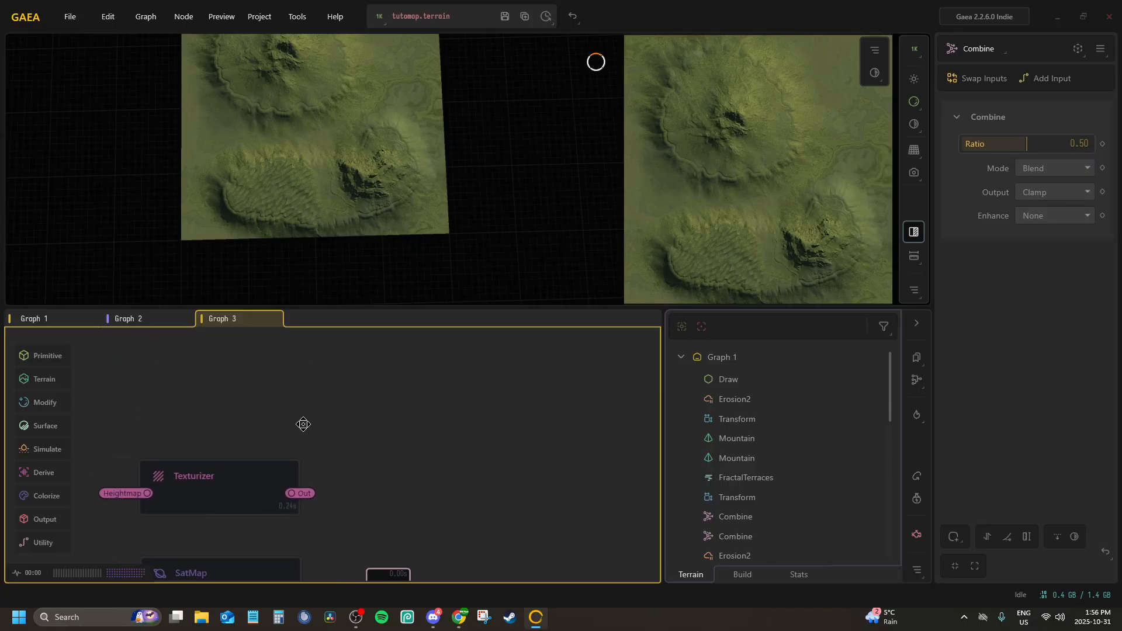
{"action": "middle_click_drag", "start_coordinate": [303, 425], "coordinate": [301, 429]}
{"action": "key", "text": "Tab"}
{"action": "type", "text": "comb"}
{"action": "key", "text": "Return"}
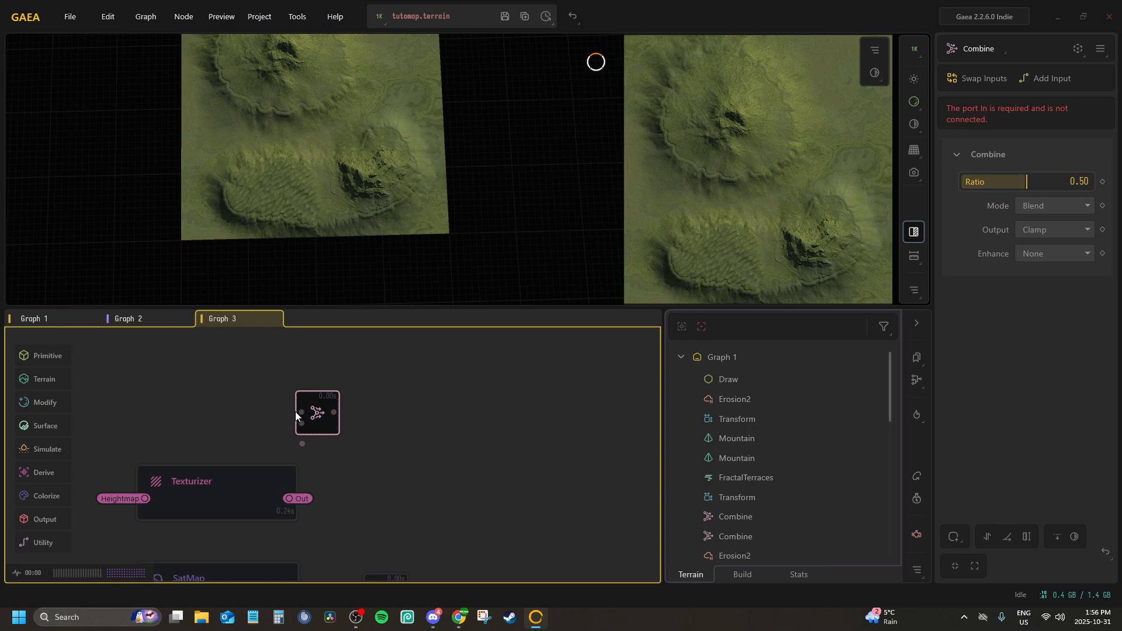
{"action": "left_click_drag", "start_coordinate": [299, 411], "coordinate": [302, 384]}
Connect the new Combine's In port to the Dunes portal and its Input2 port to the DesertMask portal
{"action": "right_click", "coordinate": [325, 407]}
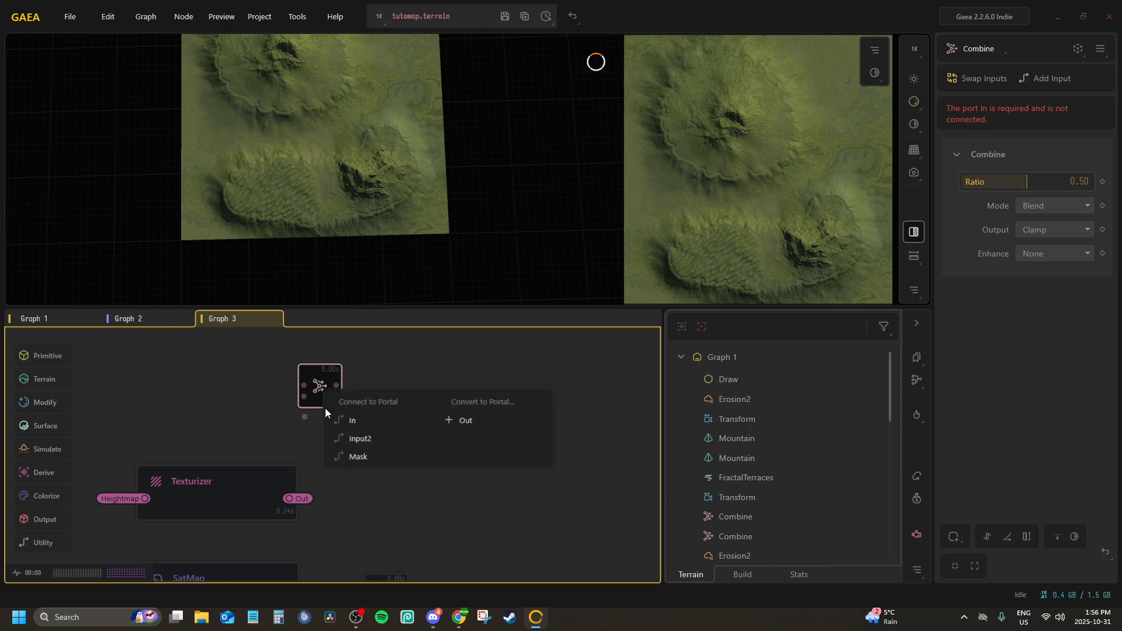
{"action": "left_click", "coordinate": [361, 416]}
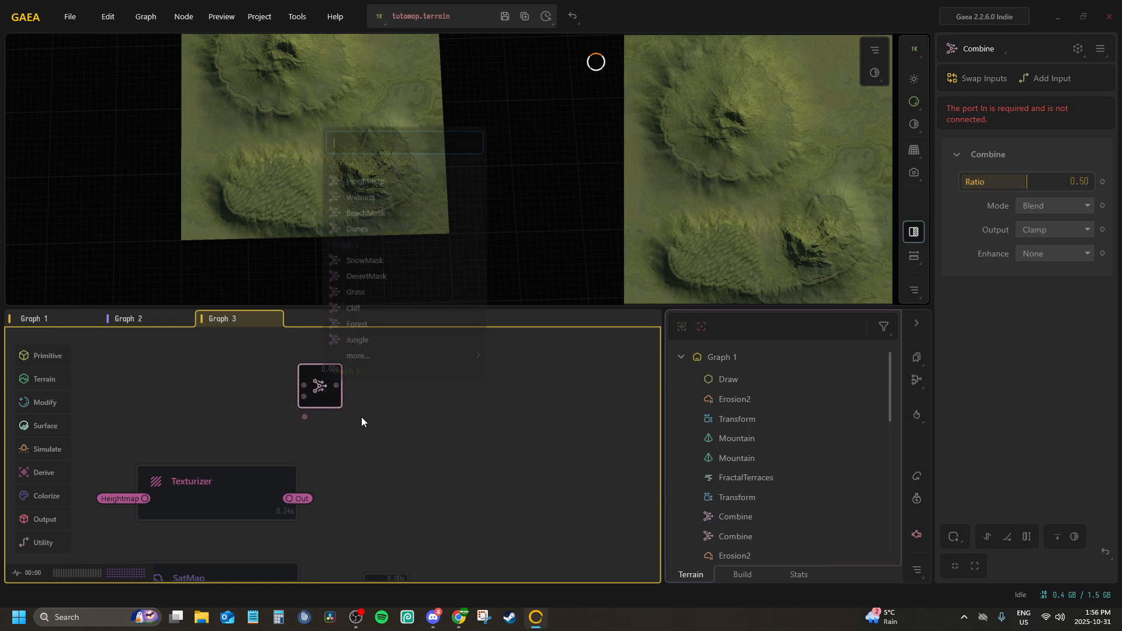
{"action": "left_click", "coordinate": [342, 230]}
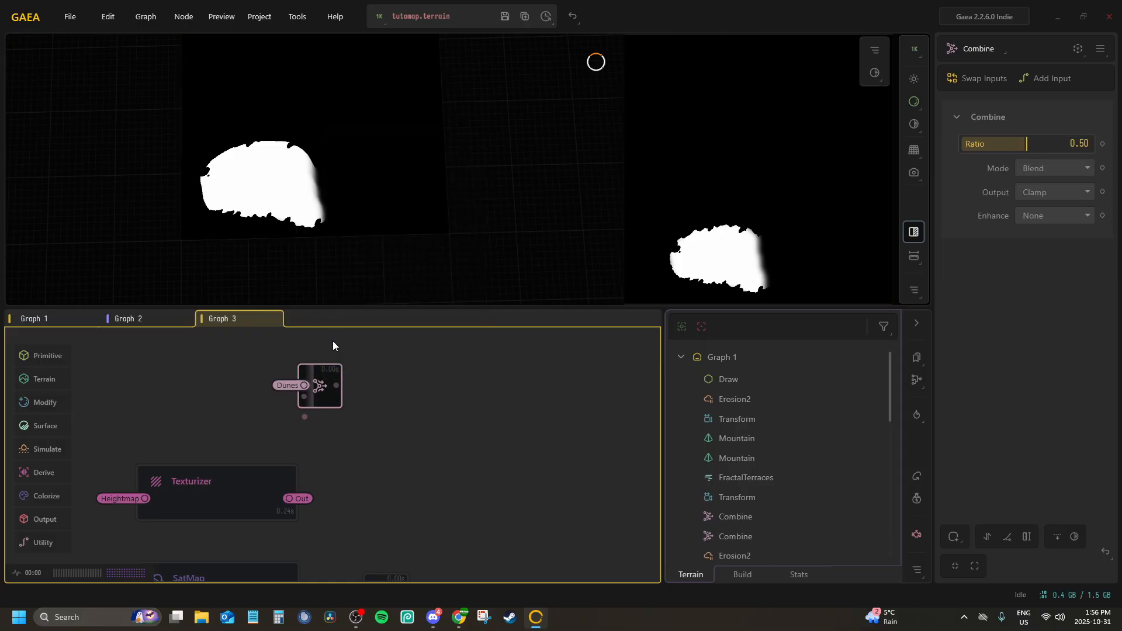
{"action": "right_click", "coordinate": [323, 396]}
{"action": "left_click", "coordinate": [362, 438]}
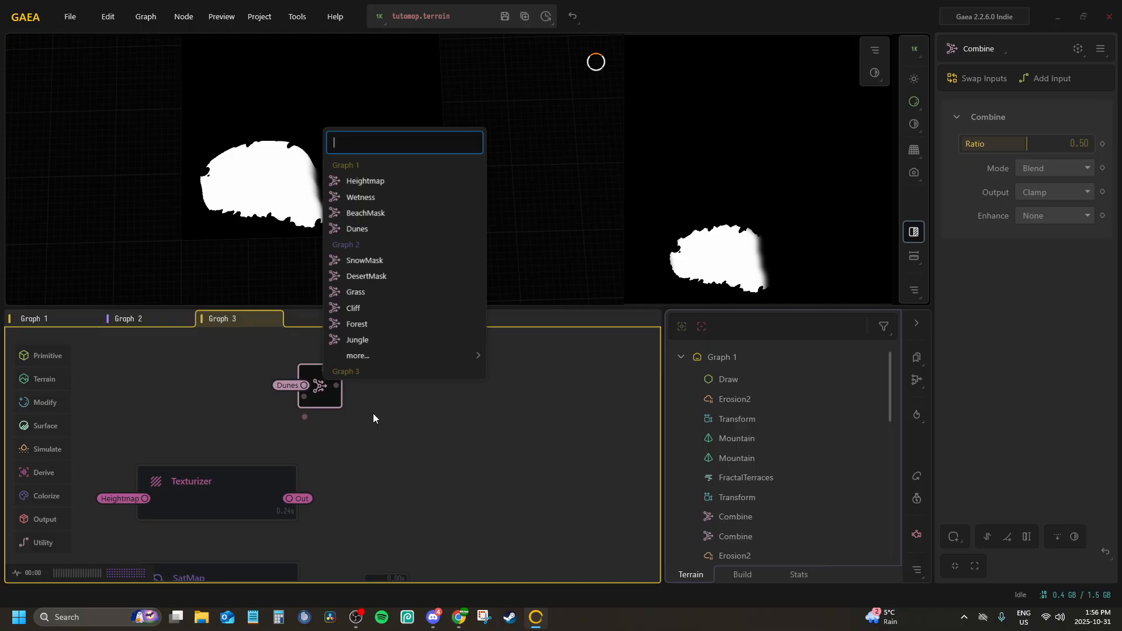
{"action": "left_click", "coordinate": [366, 276]}
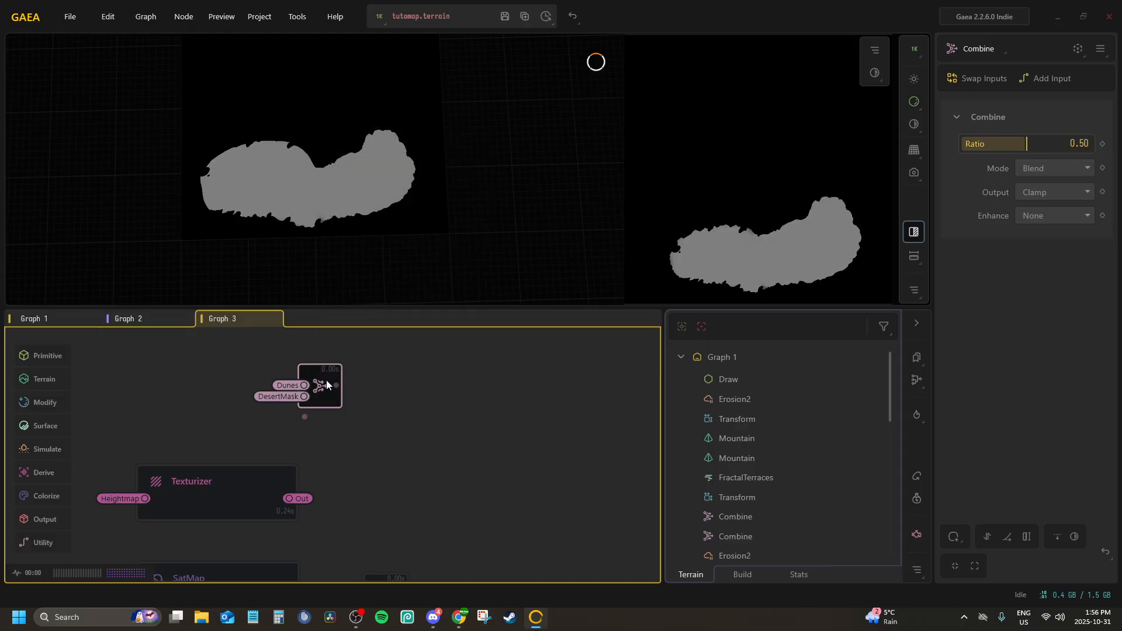
Set the mask Combine's ratio to 1.00 and its blending mode to Add
{"action": "left_click_drag", "start_coordinate": [1027, 142], "coordinate": [1090, 144]}
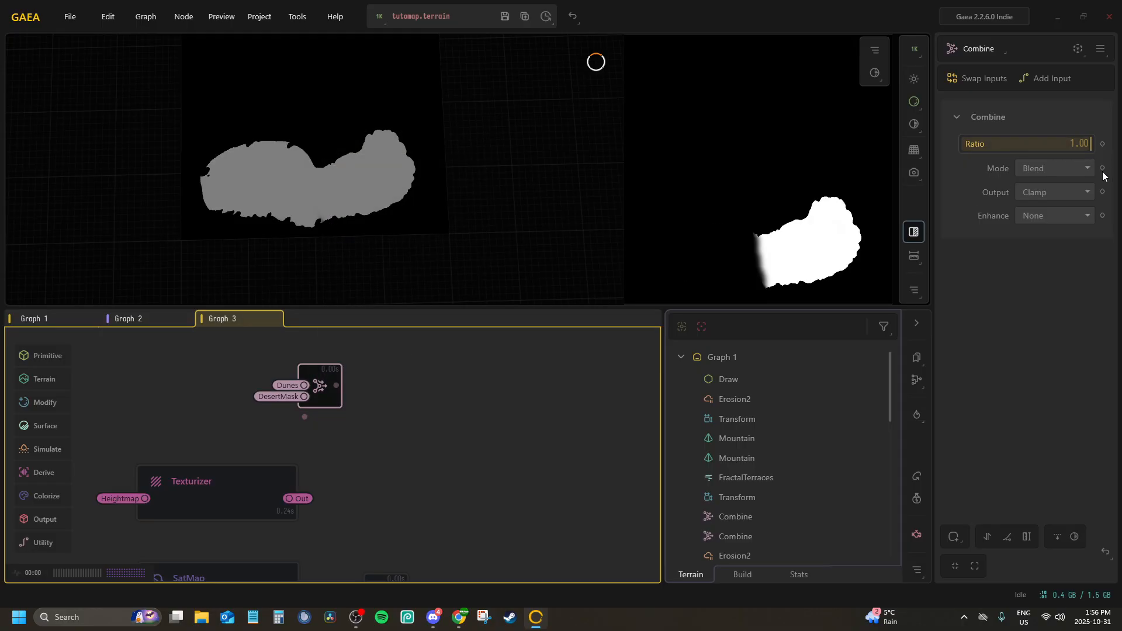
{"action": "left_click", "coordinate": [1072, 169]}
{"action": "left_click", "coordinate": [1041, 202]}
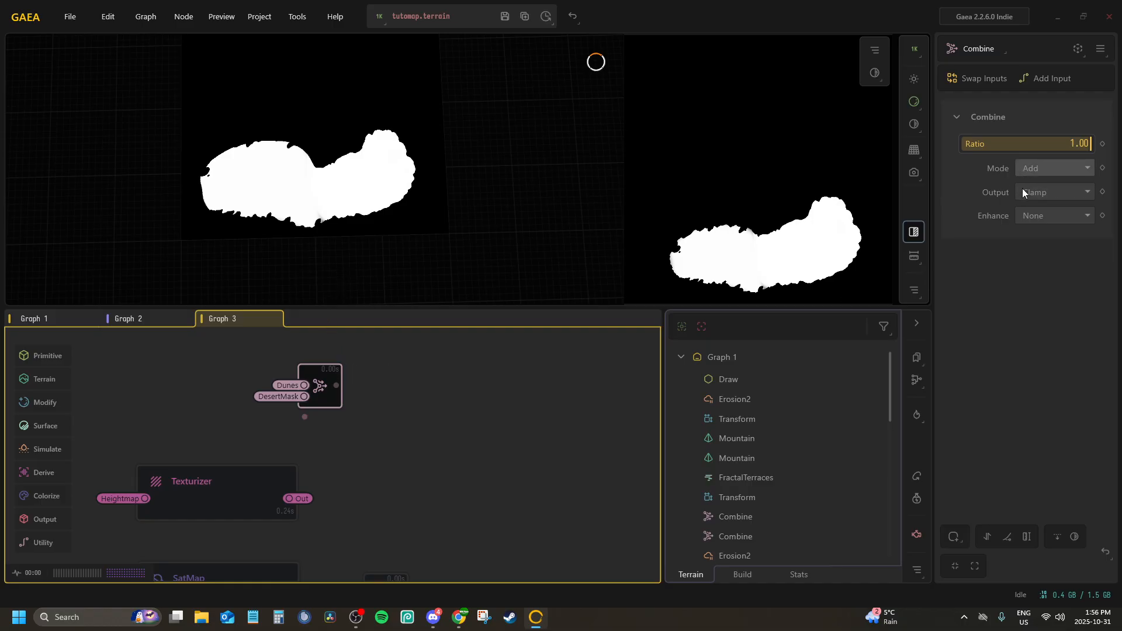
{"action": "left_click", "coordinate": [1049, 168]}
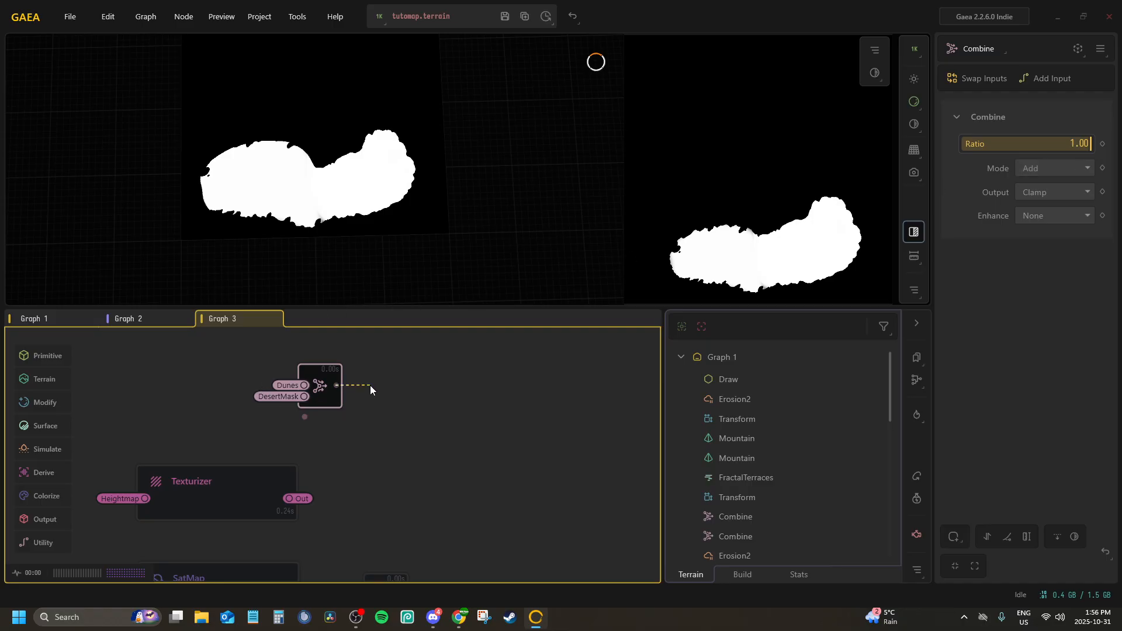
Convert the mask Combine's output into a portal named MainDesert
{"action": "right_click", "coordinate": [349, 383]}
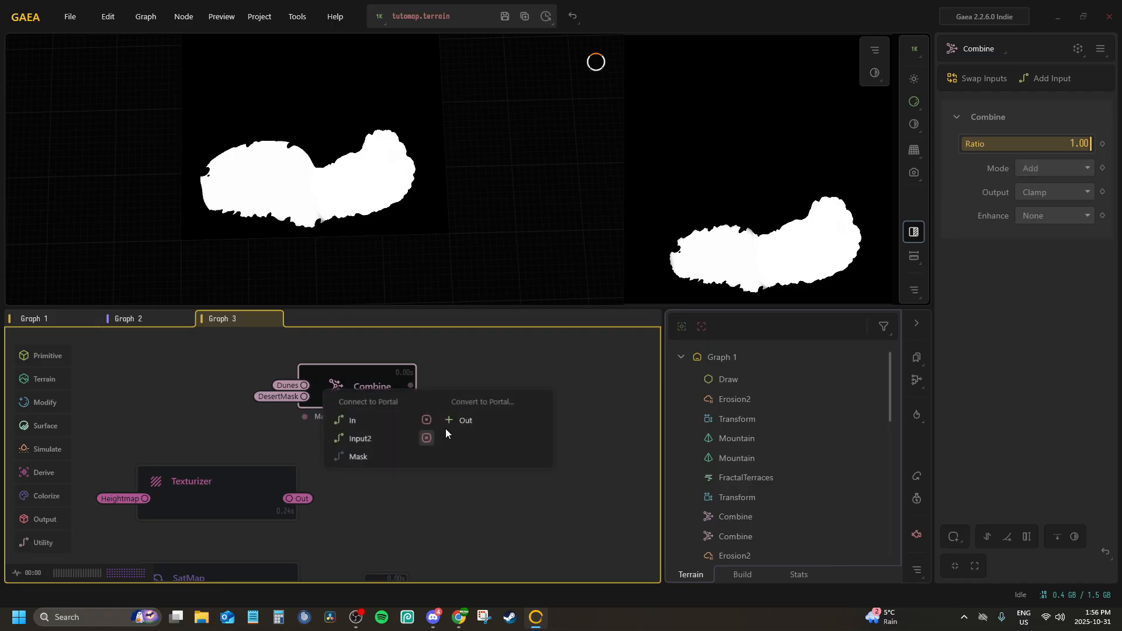
{"action": "double_click", "coordinate": [343, 387]}
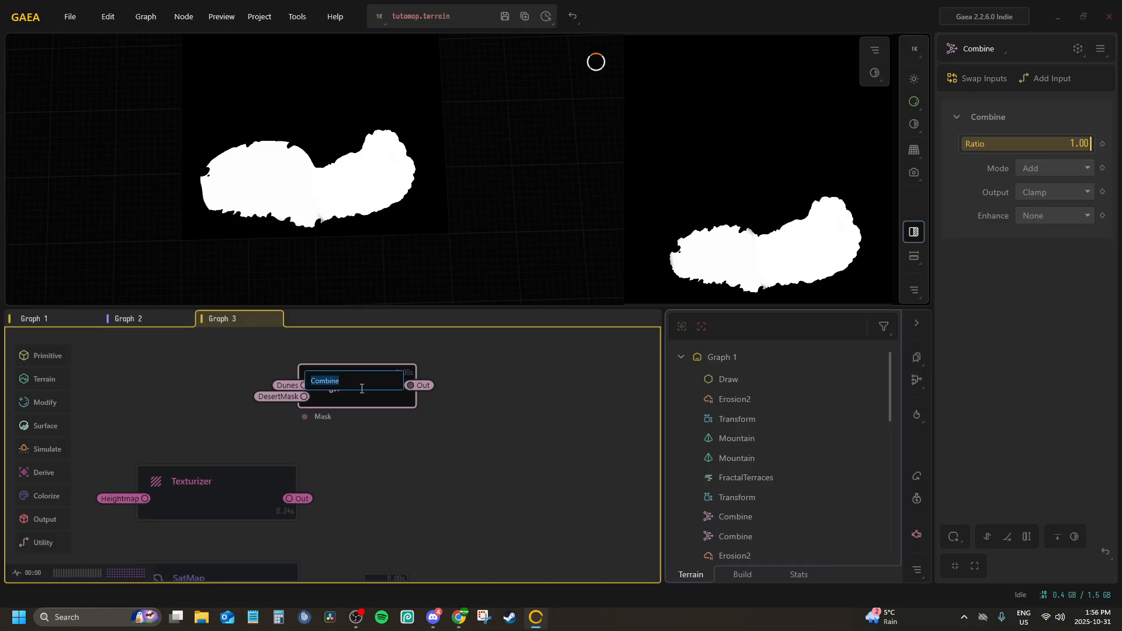
{"action": "type", "text": "MainDesere"}
{"action": "key", "text": "Return"}
Connect the mask of the Combine joining the first two SatMaps to the MainDesert portal and set its ratio to 1.00
{"action": "scroll", "coordinate": [370, 438], "scroll_direction": "down", "scroll_amount": 1}
{"action": "middle_click_drag", "start_coordinate": [370, 438], "coordinate": [422, 232]}
{"action": "scroll", "coordinate": [395, 381], "scroll_direction": "up", "scroll_amount": 2}
{"action": "left_click", "coordinate": [447, 375]}
{"action": "right_click", "coordinate": [447, 375]}
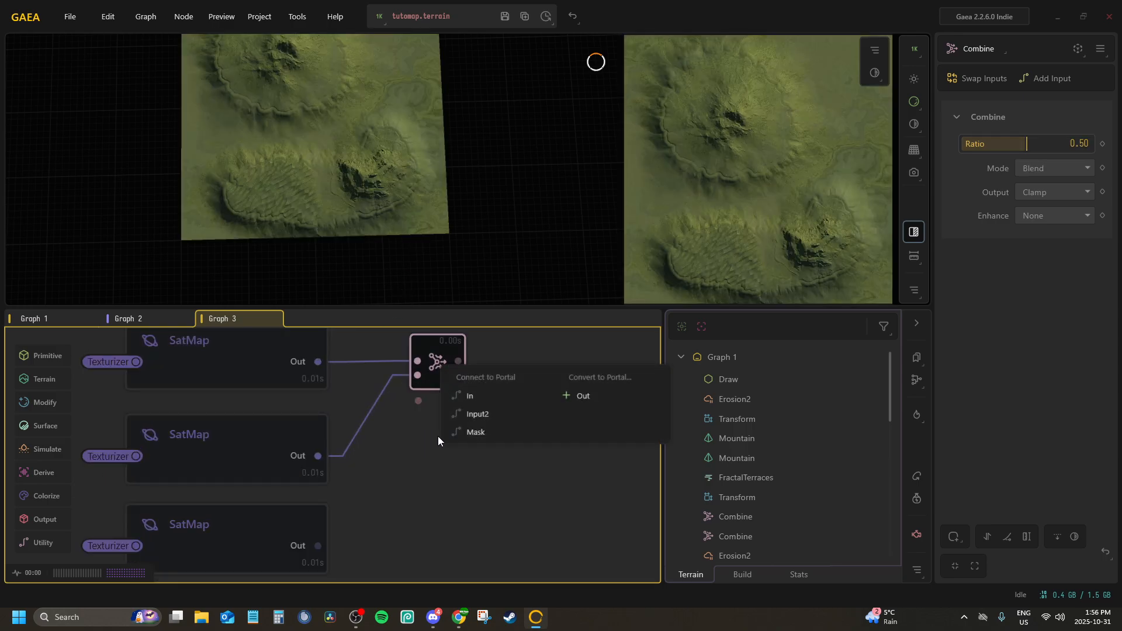
{"action": "left_click", "coordinate": [476, 432]}
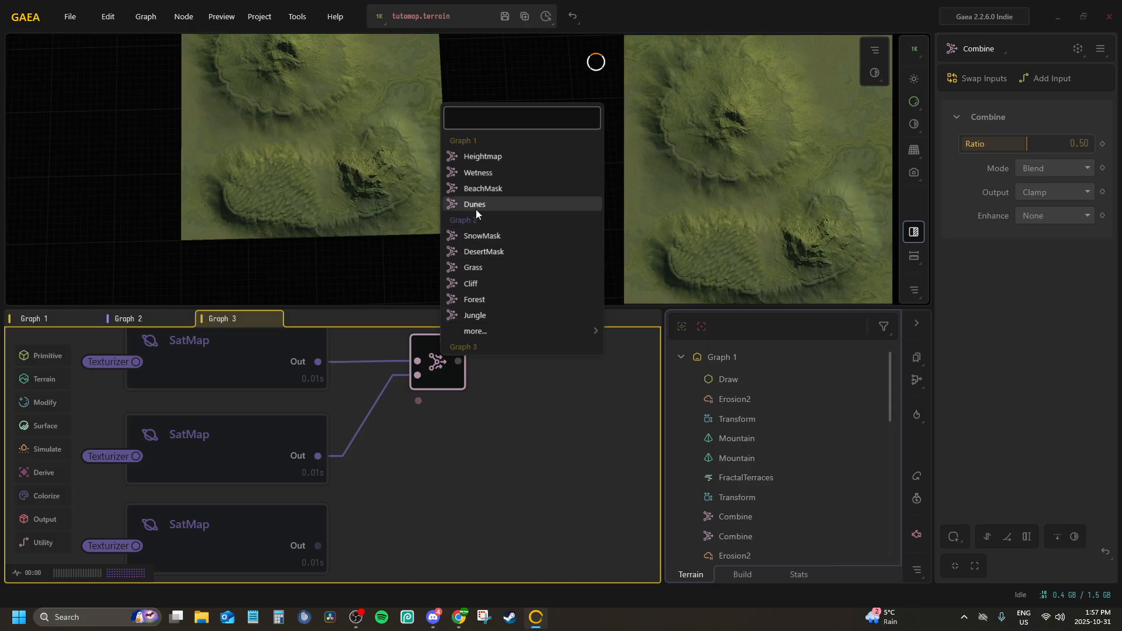
{"action": "mouse_move", "coordinate": [545, 331]}
{"action": "left_click", "coordinate": [647, 396]}
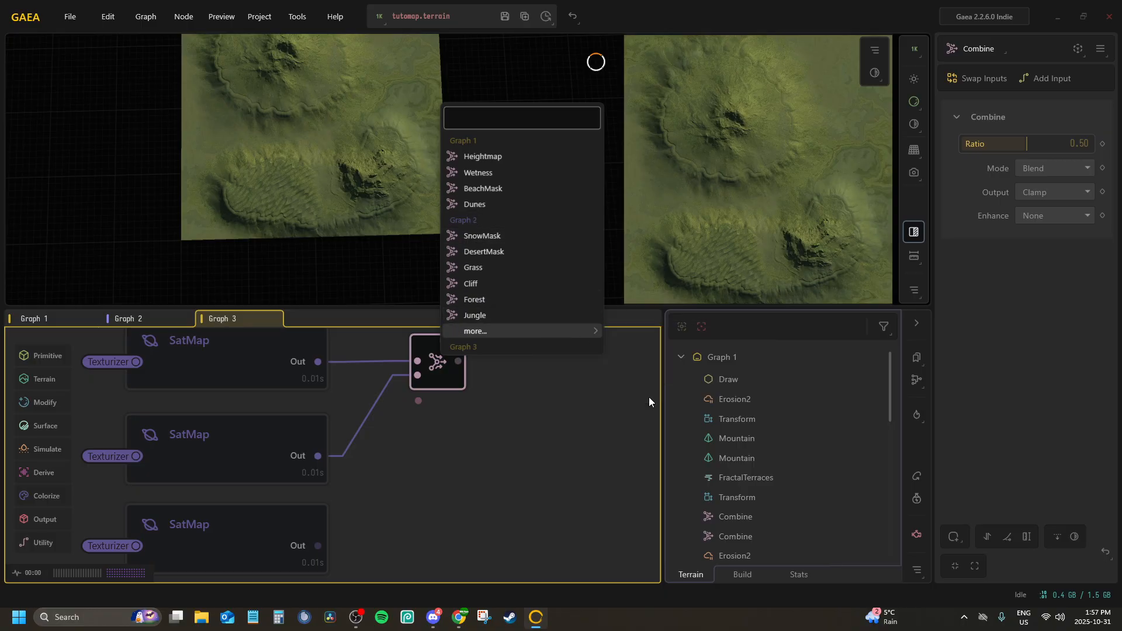
{"action": "left_click_drag", "start_coordinate": [1030, 145], "coordinate": [1090, 145]}
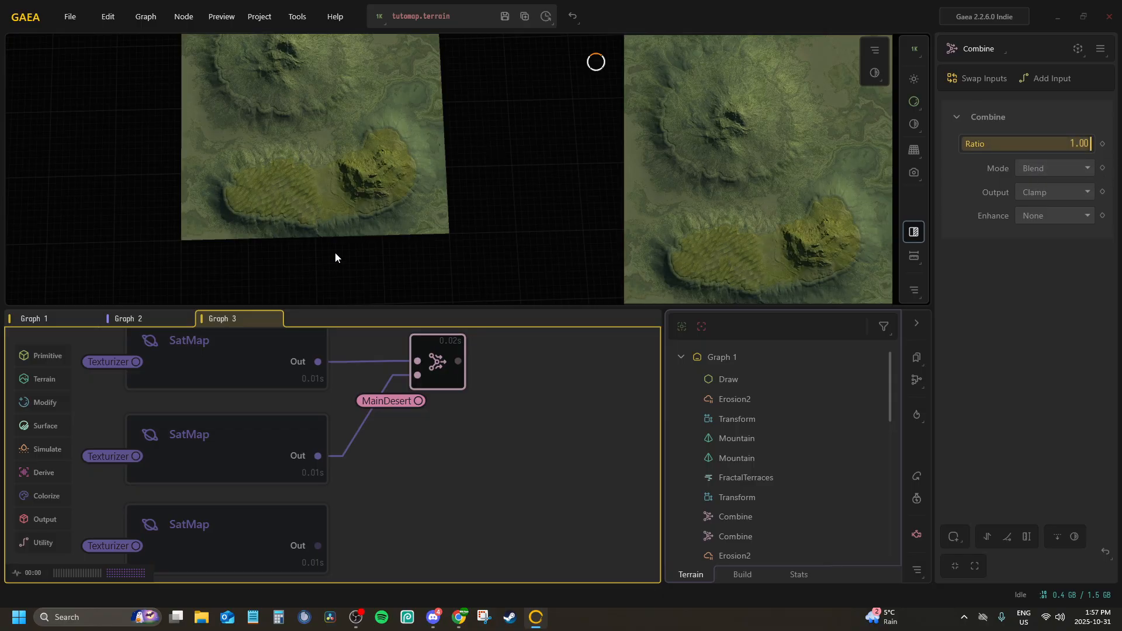
Add another Combine node from the first SatMap blend's output and connect the third SatMap to its second input
{"action": "middle_click_drag", "start_coordinate": [375, 433], "coordinate": [306, 414]}
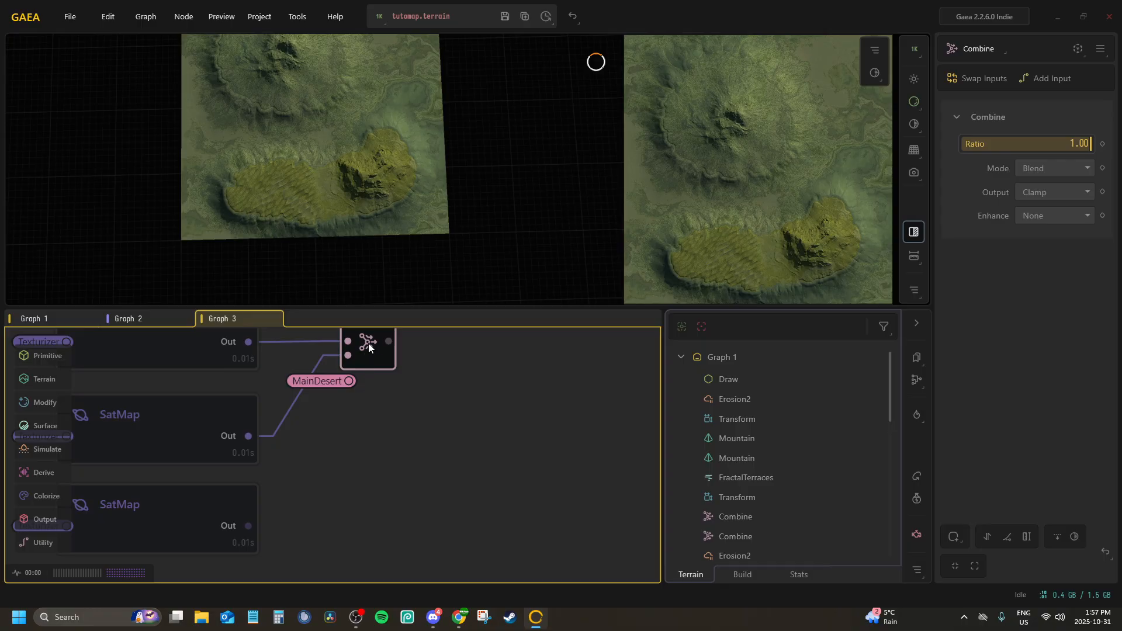
{"action": "left_click_drag", "start_coordinate": [387, 344], "coordinate": [425, 446]}
{"action": "type", "text": "co"}
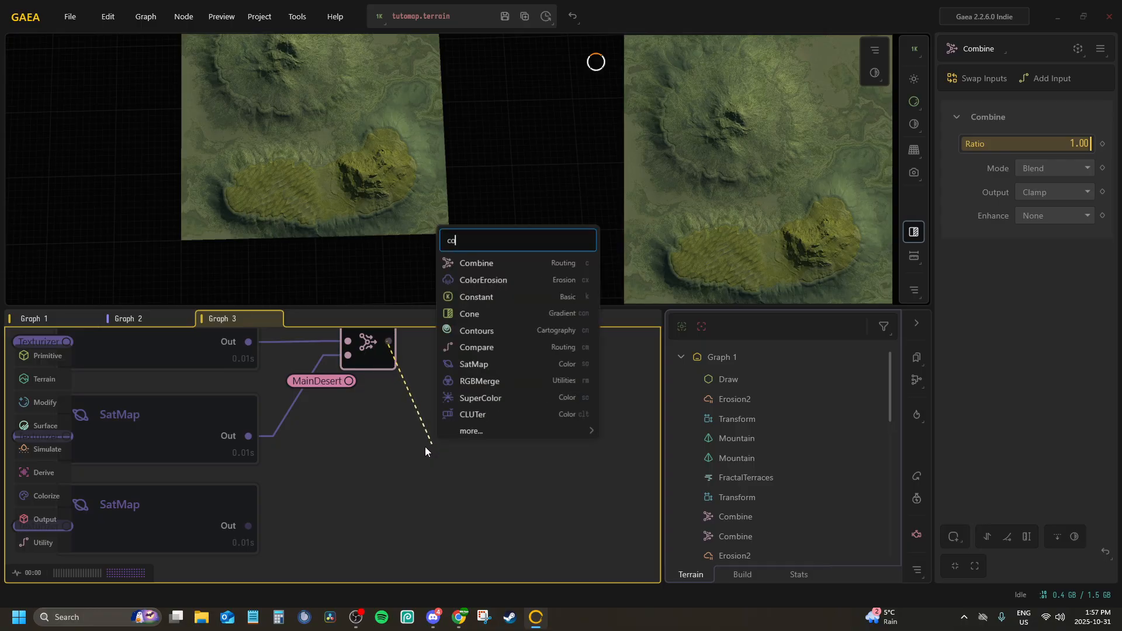
{"action": "key", "text": "Return"}
{"action": "scroll", "coordinate": [426, 450], "scroll_direction": "down", "scroll_amount": 1}
{"action": "middle_click_drag", "start_coordinate": [416, 485], "coordinate": [356, 474]}
{"action": "middle_click_drag", "start_coordinate": [124, 428], "coordinate": [366, 409]}
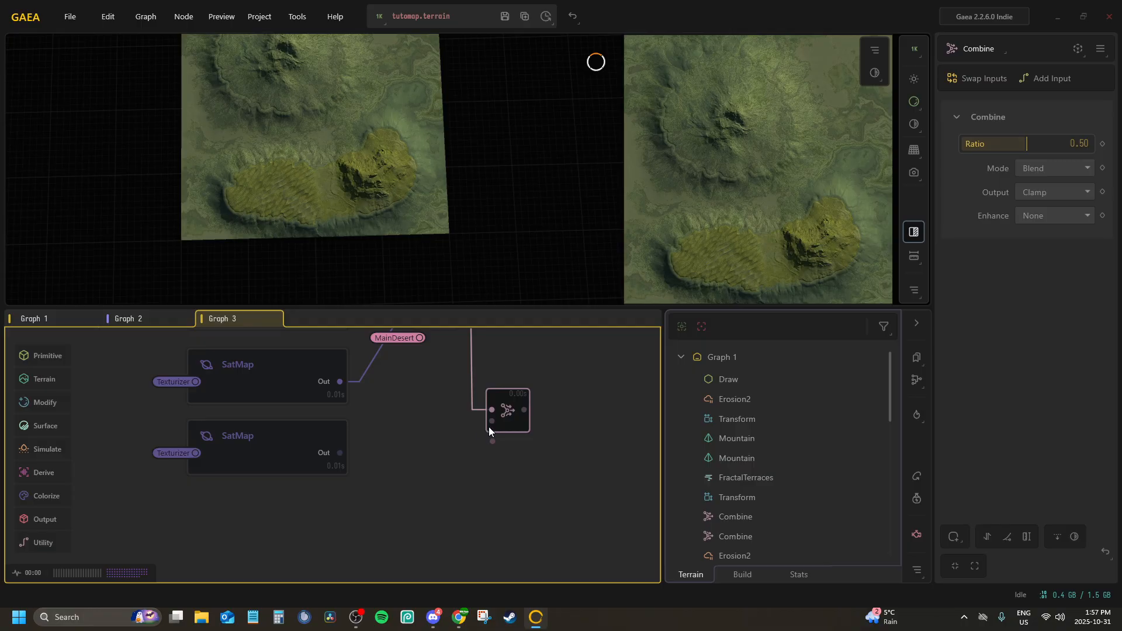
{"action": "left_click_drag", "start_coordinate": [491, 421], "coordinate": [339, 452]}
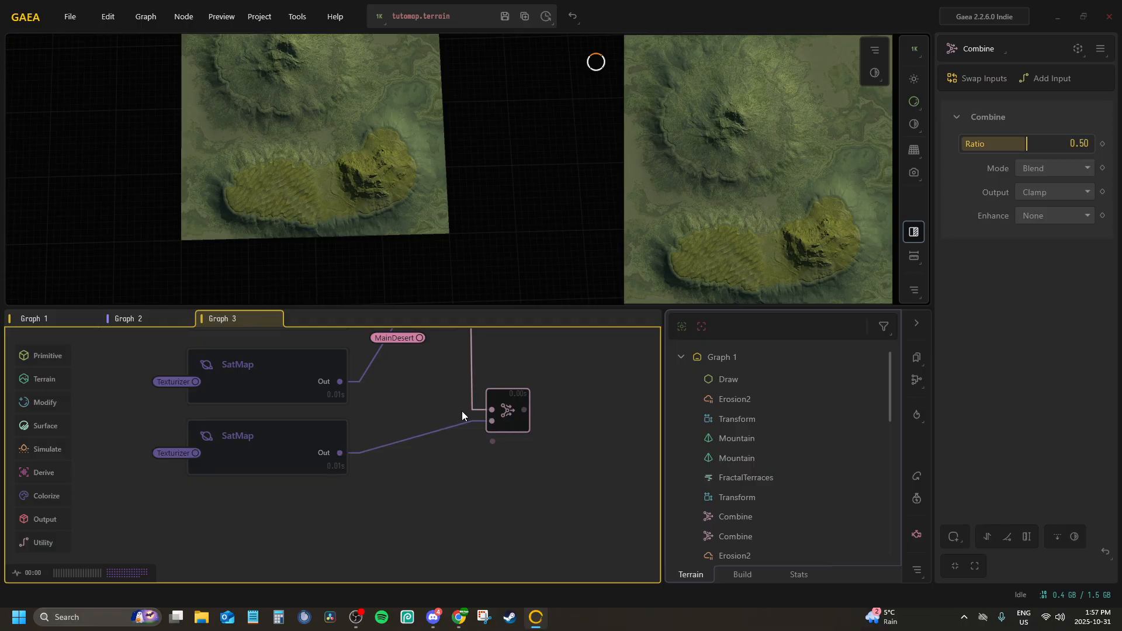
Mask the new Combine with the SnowMask portal, set its ratio to 1.00 and place it beside the third SatMap
{"action": "right_click", "coordinate": [507, 411]}
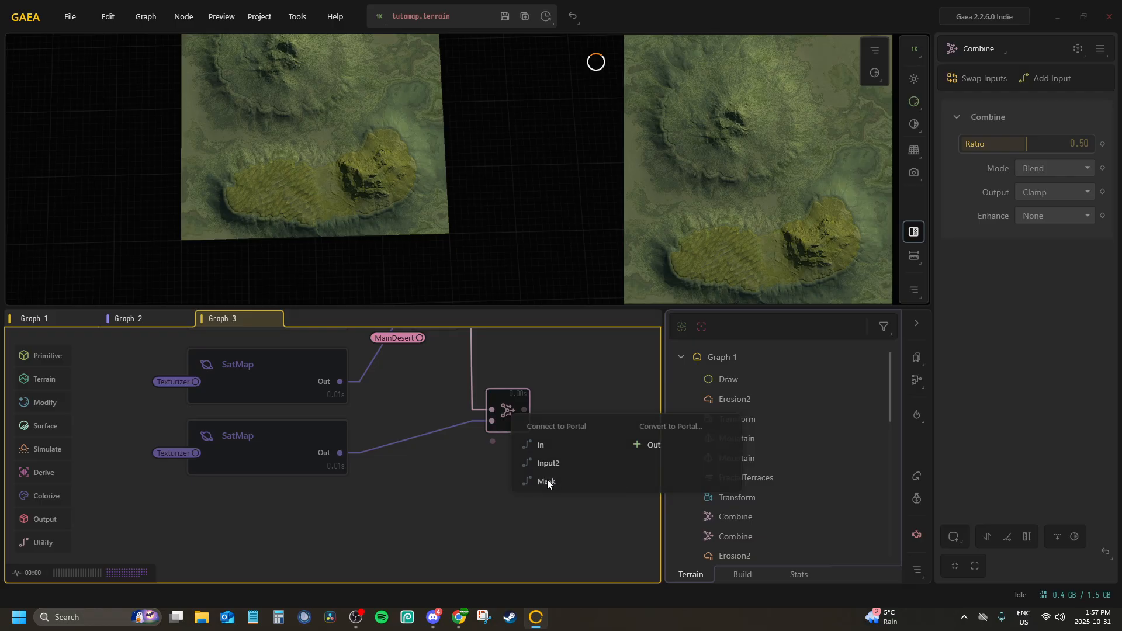
{"action": "left_click", "coordinate": [546, 479]}
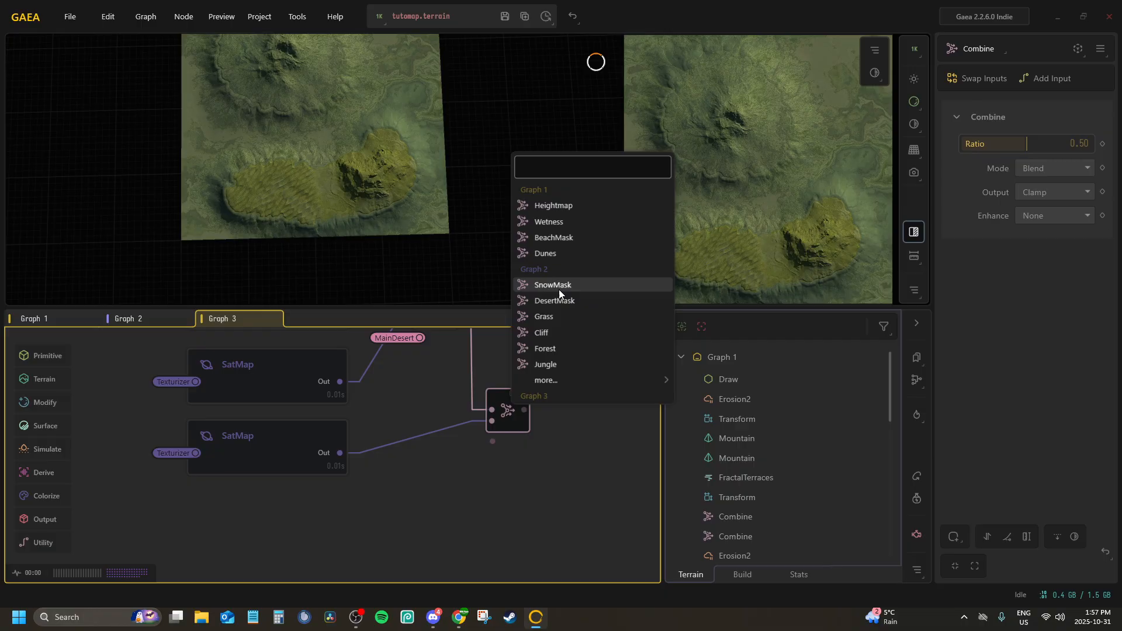
{"action": "left_click", "coordinate": [558, 286]}
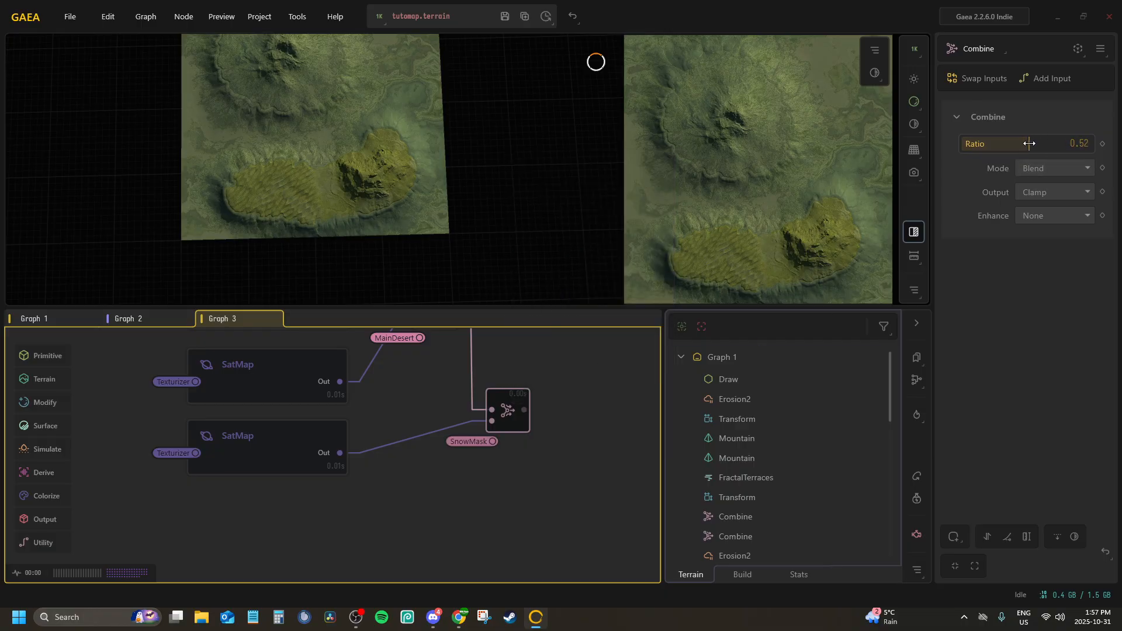
{"action": "left_click_drag", "start_coordinate": [1020, 145], "coordinate": [1088, 159]}
{"action": "left_click_drag", "start_coordinate": [509, 409], "coordinate": [465, 441]}
Compare the previews of the SatMap nodes and both Combine nodes to examine how the SnowMask blend behaves
{"action": "left_click", "coordinate": [275, 425]}
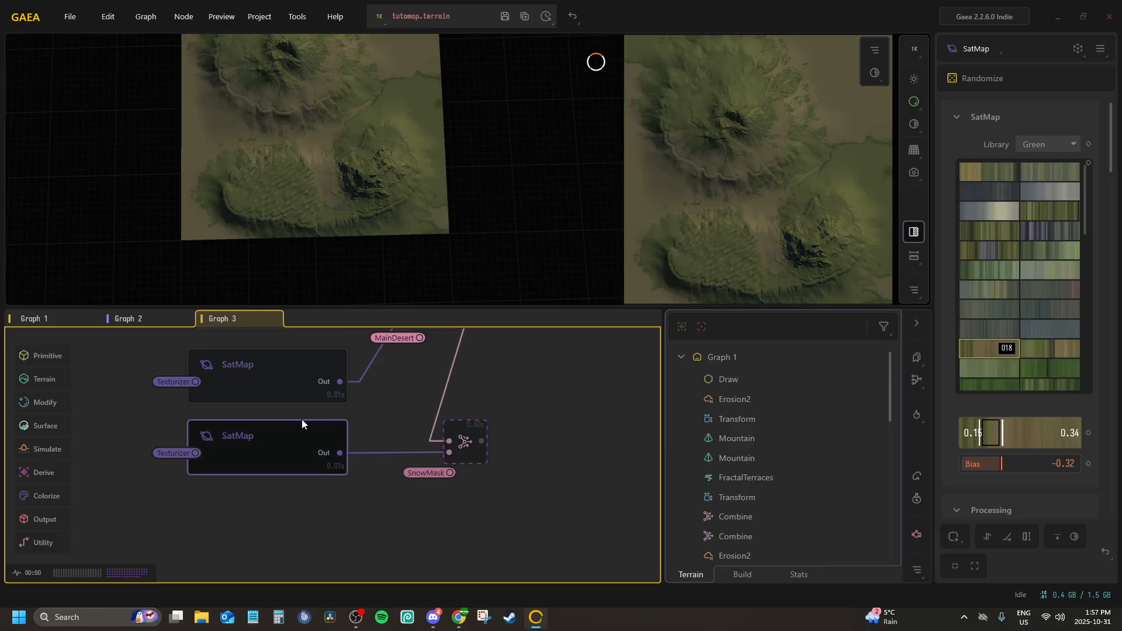
{"action": "left_click", "coordinate": [458, 434]}
{"action": "left_click", "coordinate": [253, 375]}
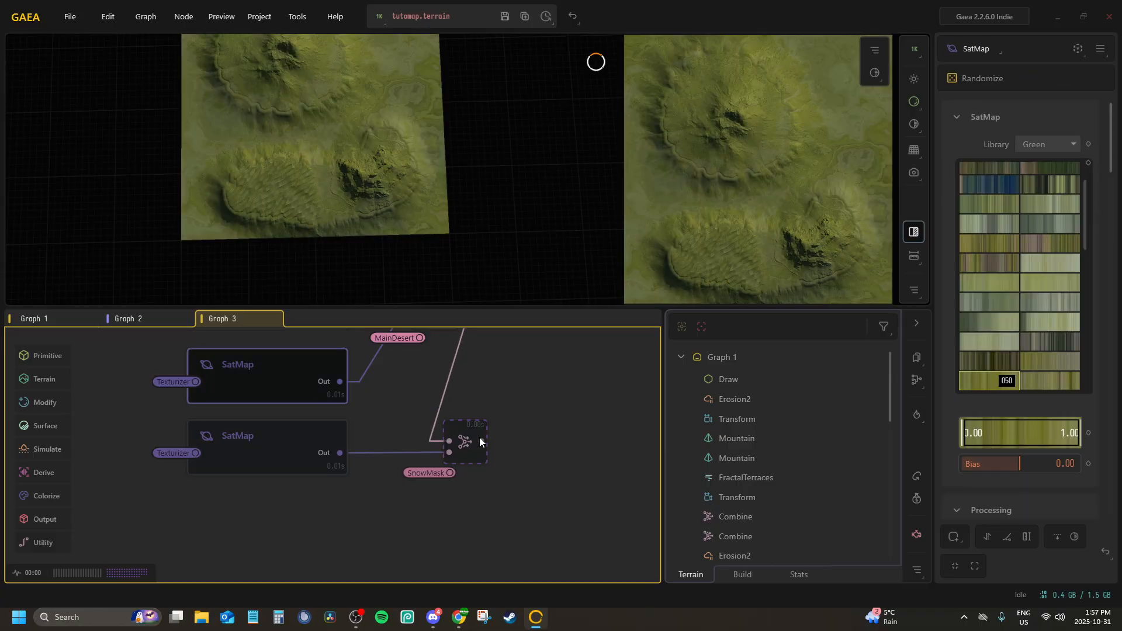
{"action": "left_click", "coordinate": [462, 438]}
{"action": "middle_click_drag", "start_coordinate": [450, 402], "coordinate": [421, 479]}
{"action": "left_click", "coordinate": [416, 406]}
{"action": "left_click", "coordinate": [451, 535]}
{"action": "left_click", "coordinate": [376, 423]}
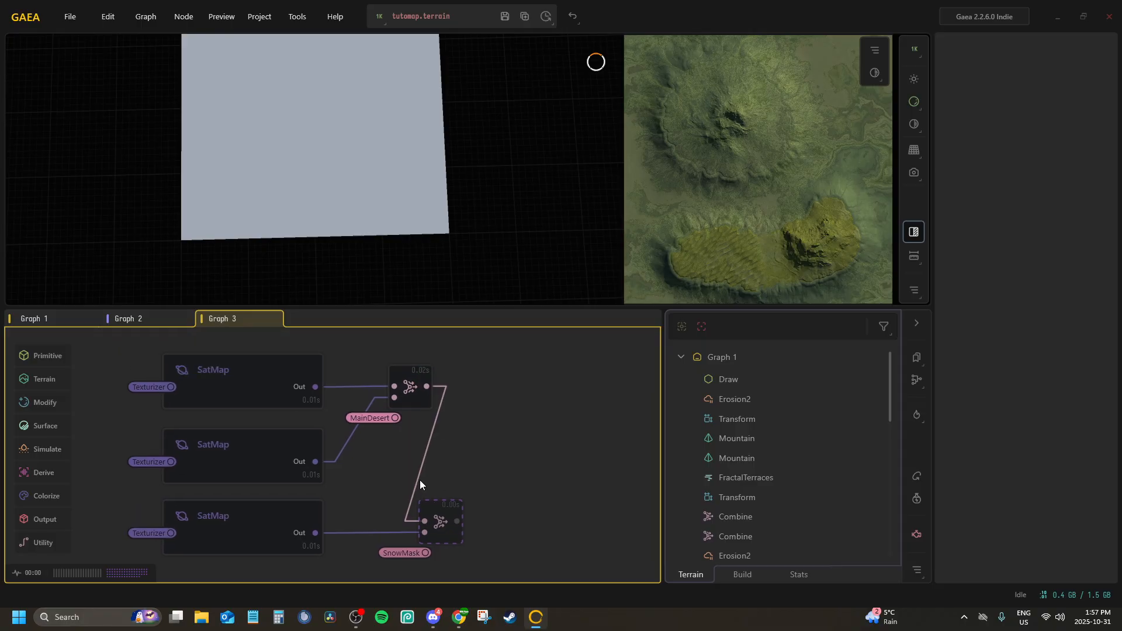
{"action": "left_click", "coordinate": [448, 513]}
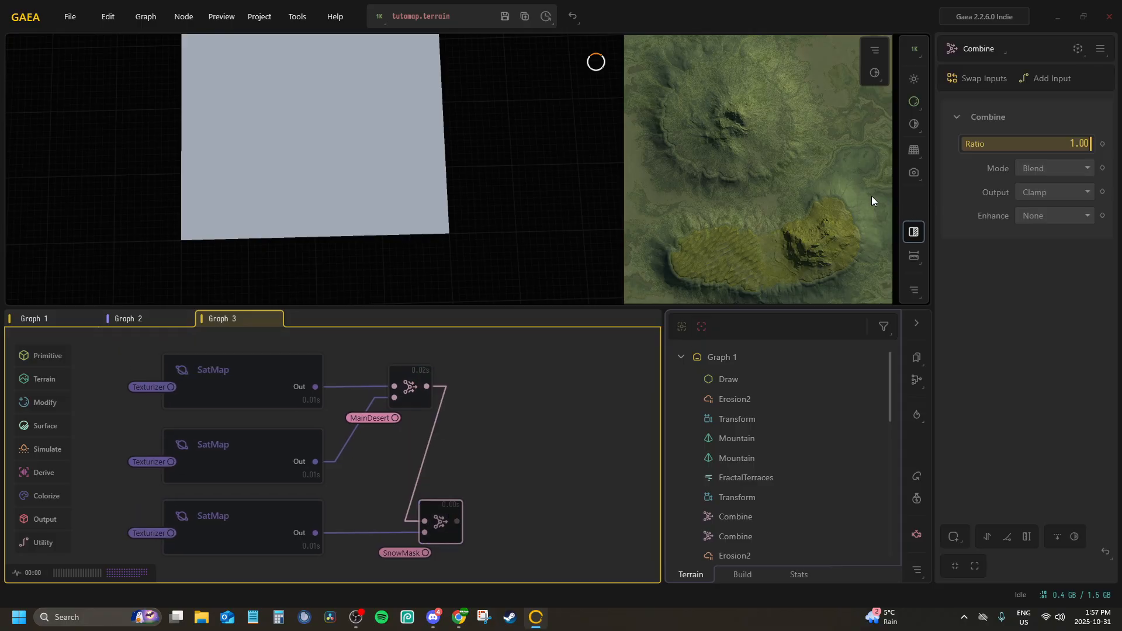
{"action": "left_click", "coordinate": [396, 394]}
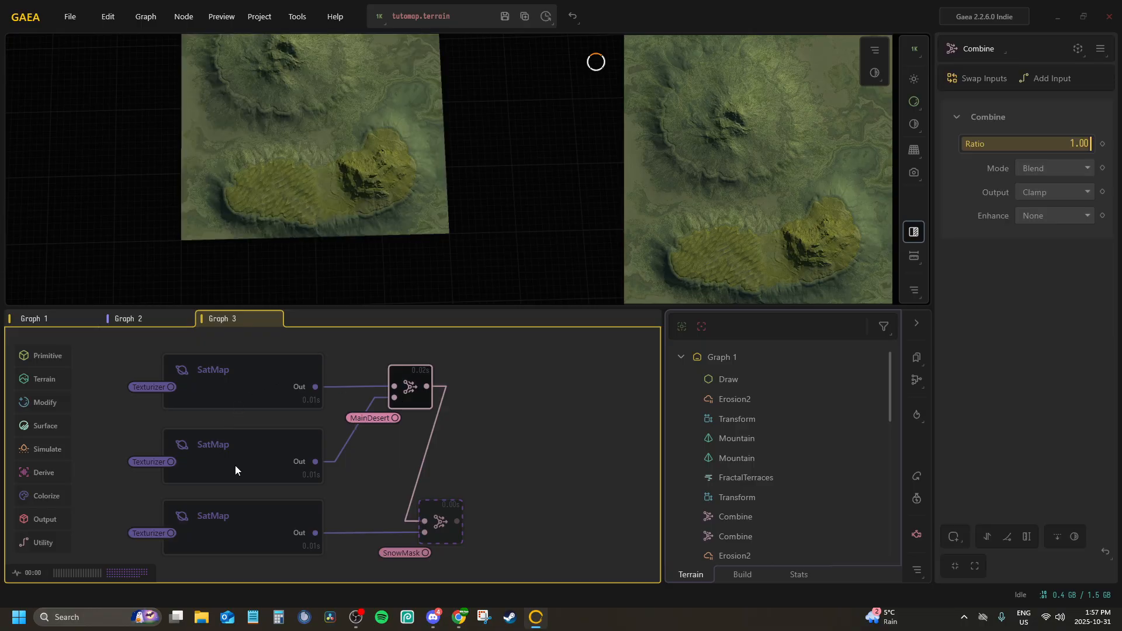
{"action": "left_click", "coordinate": [240, 520]}
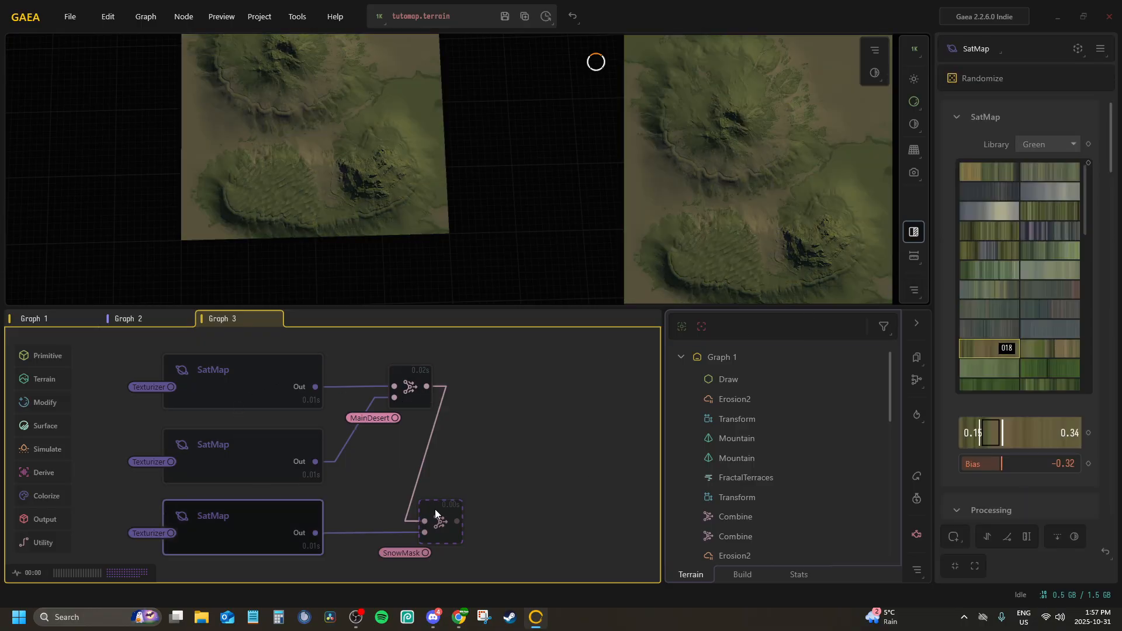
{"action": "left_click", "coordinate": [434, 512]}
{"action": "left_click", "coordinate": [380, 531]}
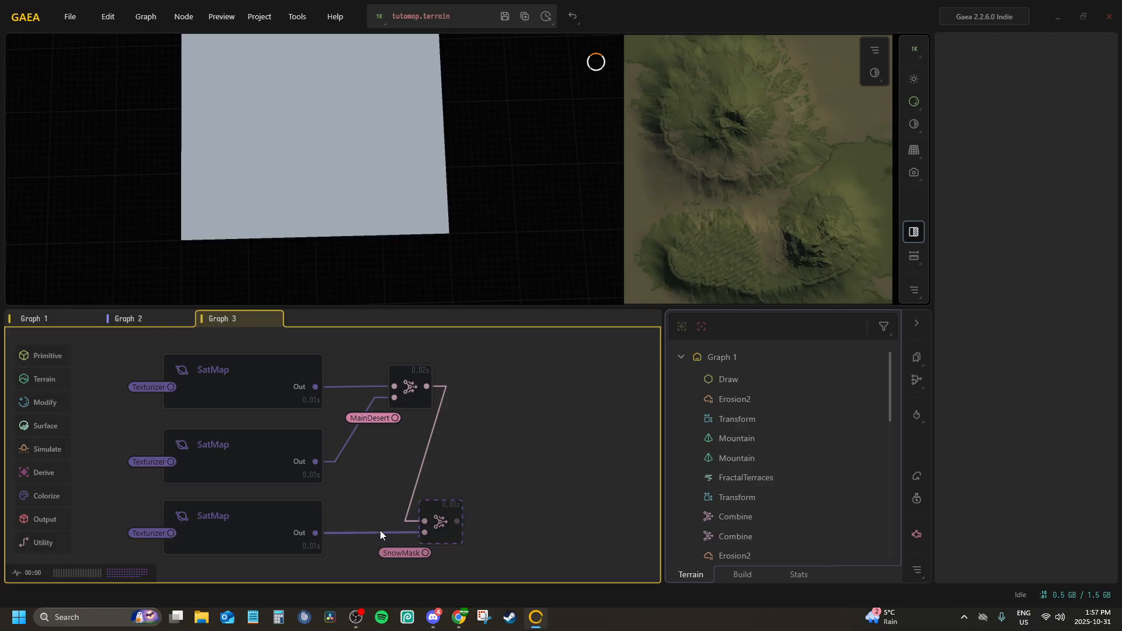
Compare the terrain previews of the MainDesert-masked and SnowMask-masked Combine nodes
{"action": "left_click", "coordinate": [409, 384]}
{"action": "left_click", "coordinate": [436, 424]}
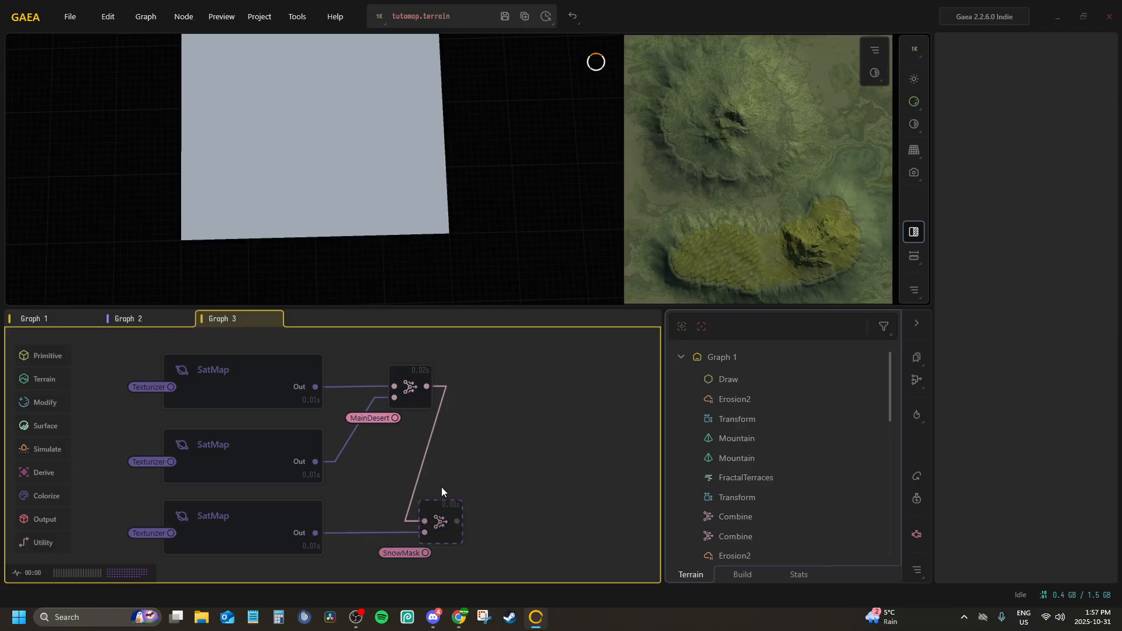
{"action": "left_click", "coordinate": [440, 517]}
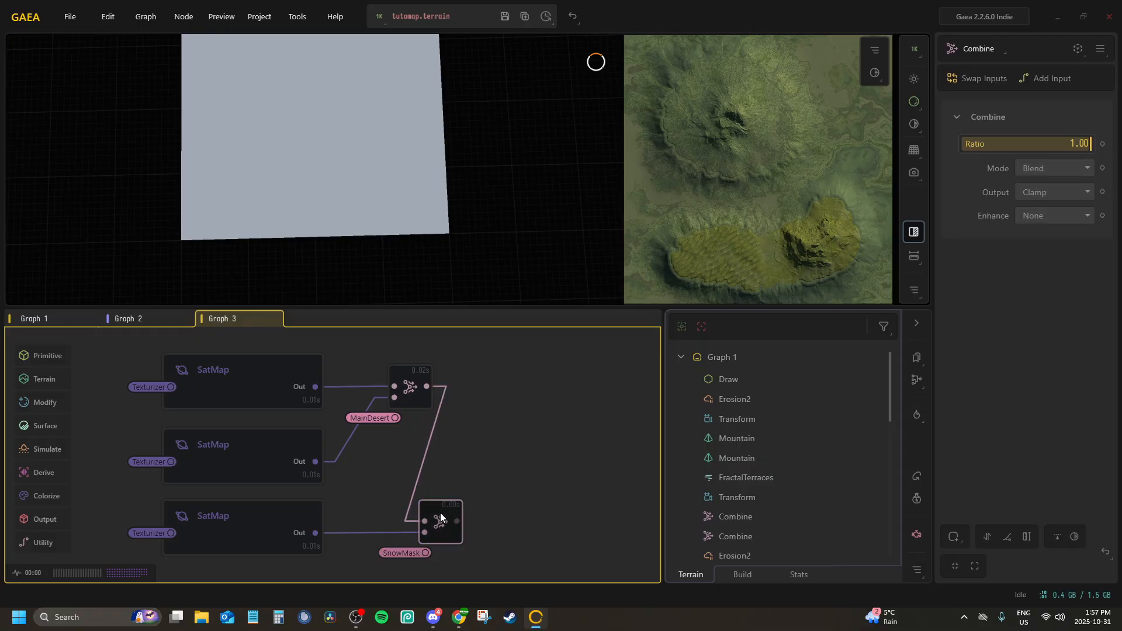
{"action": "left_click", "coordinate": [489, 465]}
{"action": "left_click", "coordinate": [427, 510]}
{"action": "scroll", "coordinate": [256, 196], "scroll_direction": "down", "scroll_amount": 4}
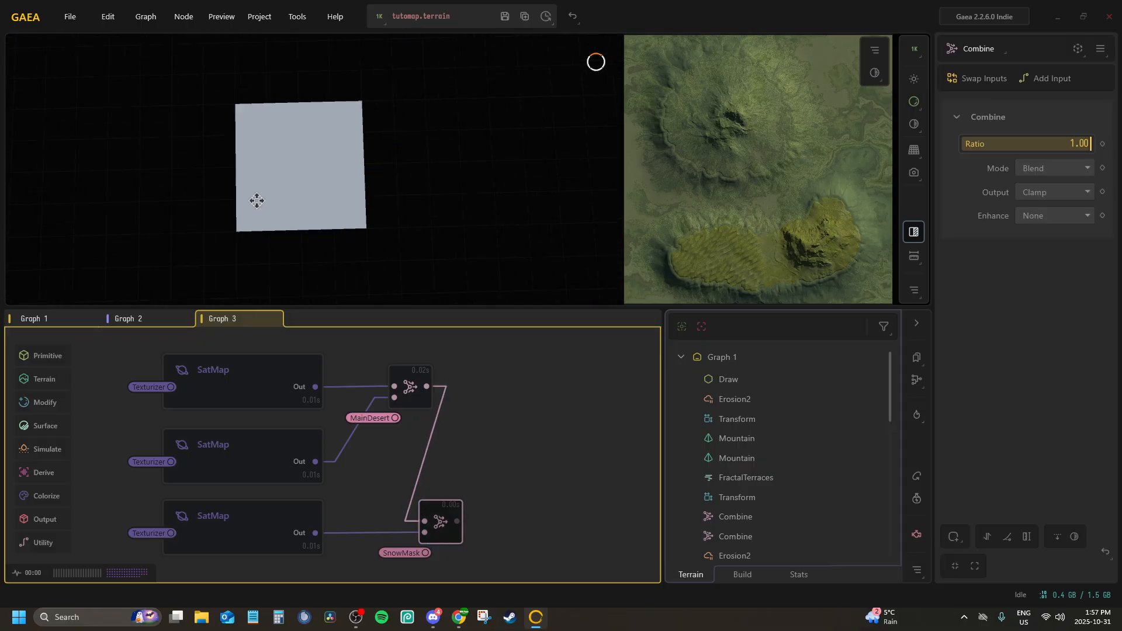
{"action": "middle_click_drag", "start_coordinate": [255, 200], "coordinate": [266, 208]}
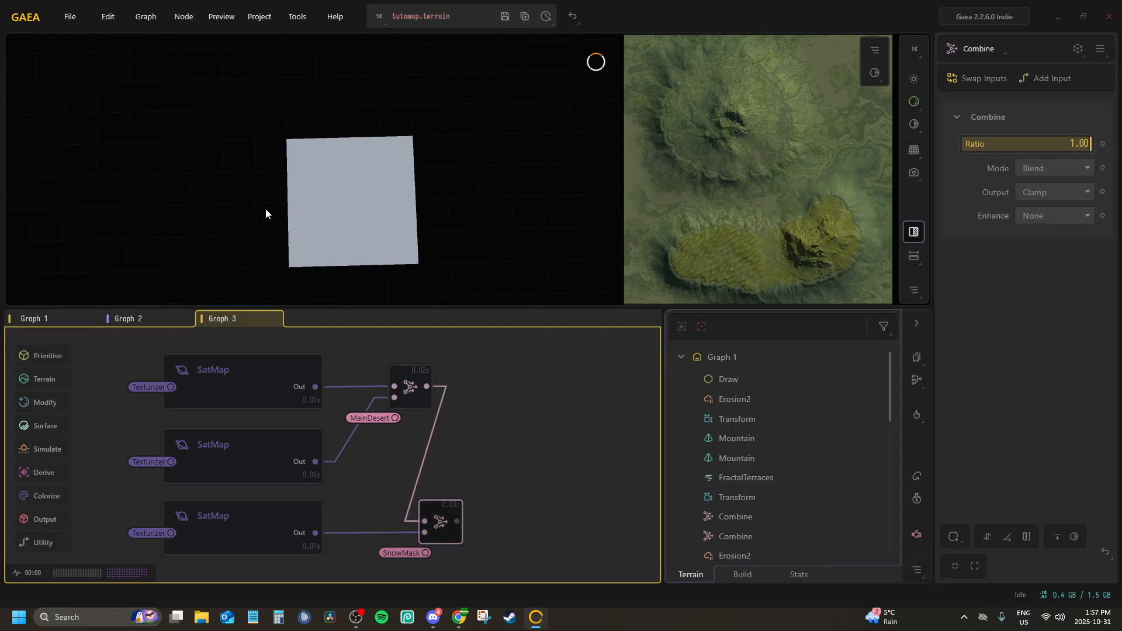
Restart Gaea and reopen the tutomap project
{"action": "left_click", "coordinate": [1110, 17]}
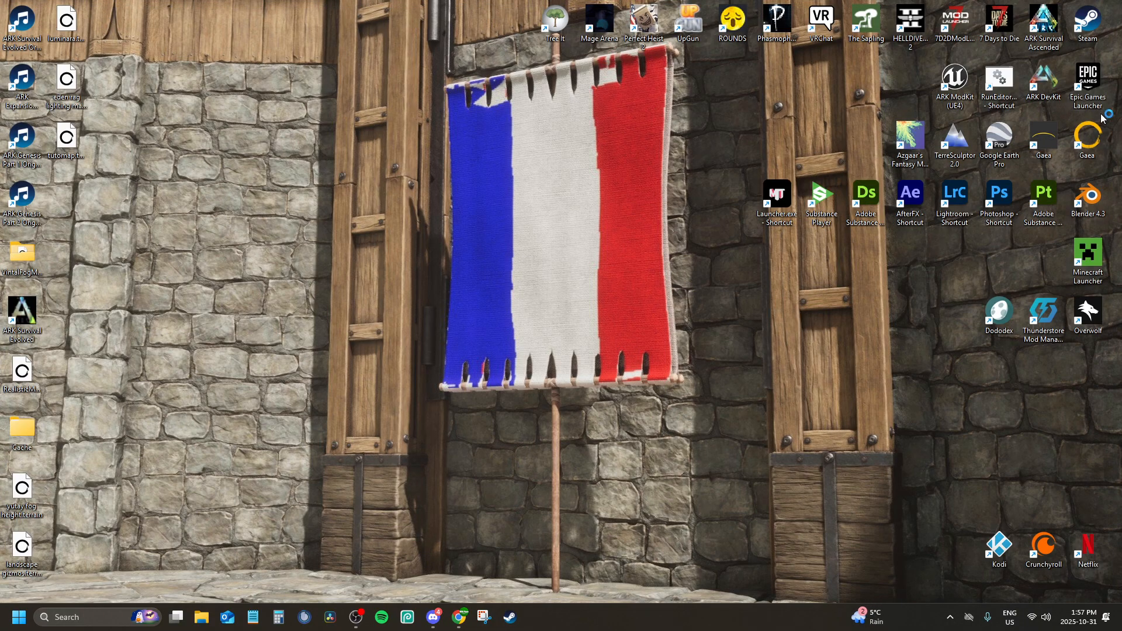
{"action": "double_click", "coordinate": [1088, 137]}
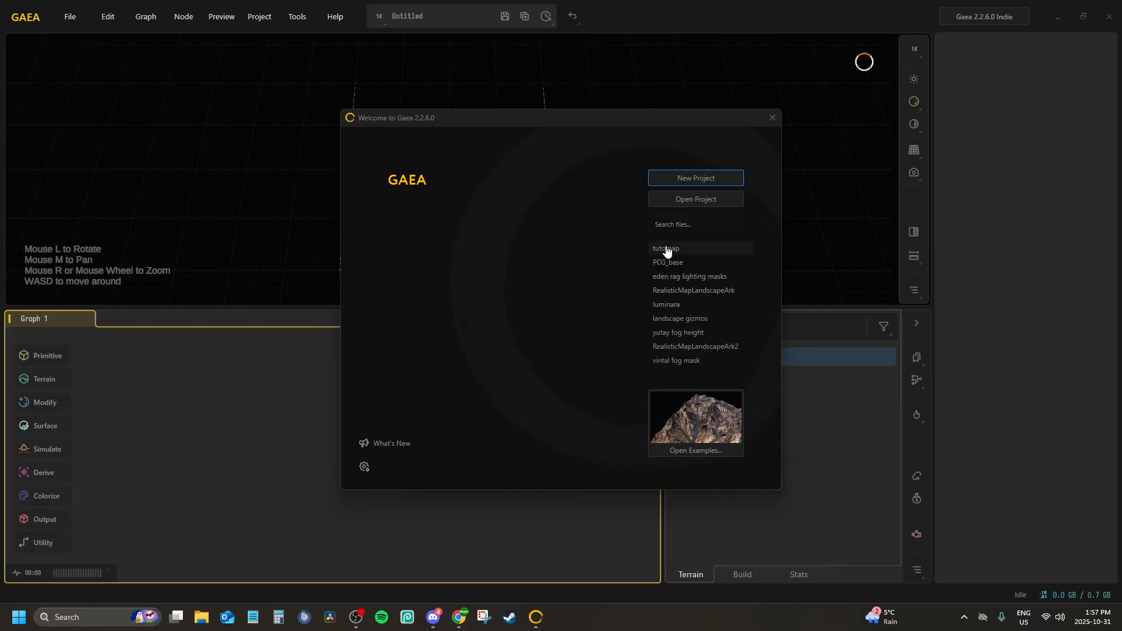
{"action": "left_click", "coordinate": [665, 248]}
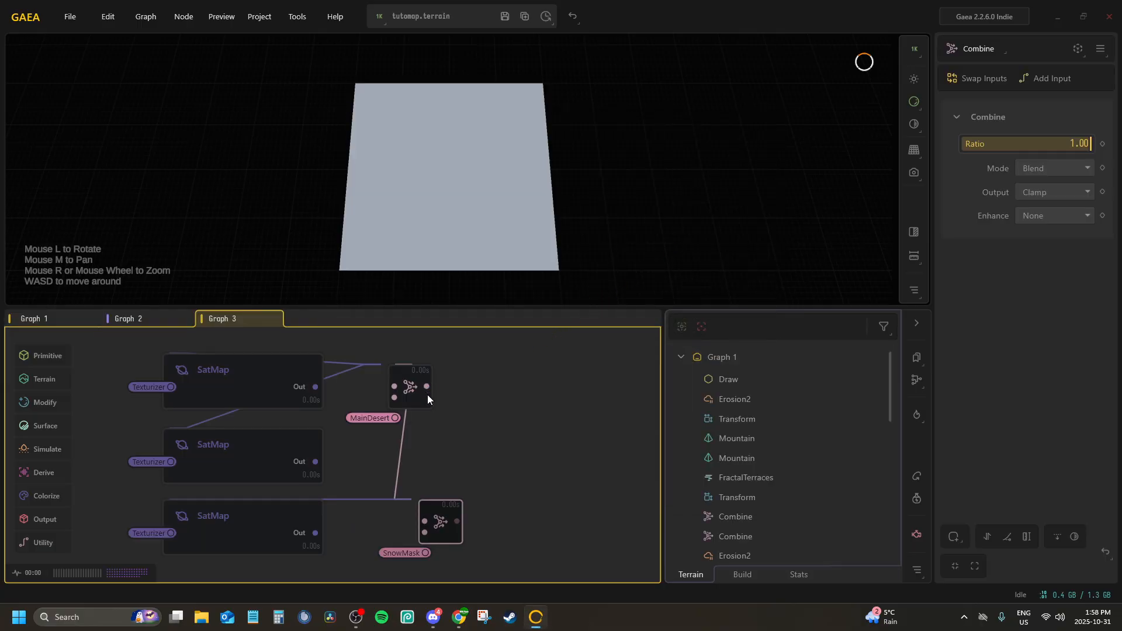
Delete the Combine node masked by SnowMask beside the third SatMap
{"action": "scroll", "coordinate": [389, 461], "scroll_direction": "up", "scroll_amount": 2}
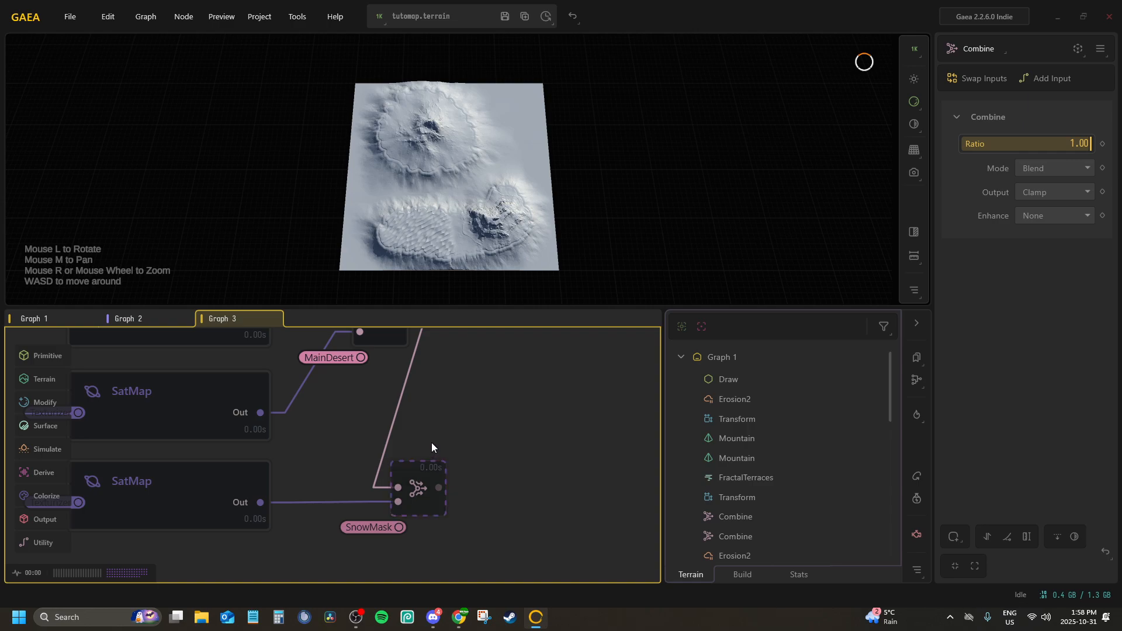
{"action": "left_click", "coordinate": [418, 485]}
{"action": "middle_click_drag", "start_coordinate": [413, 442], "coordinate": [437, 526]}
{"action": "left_click", "coordinate": [402, 402]}
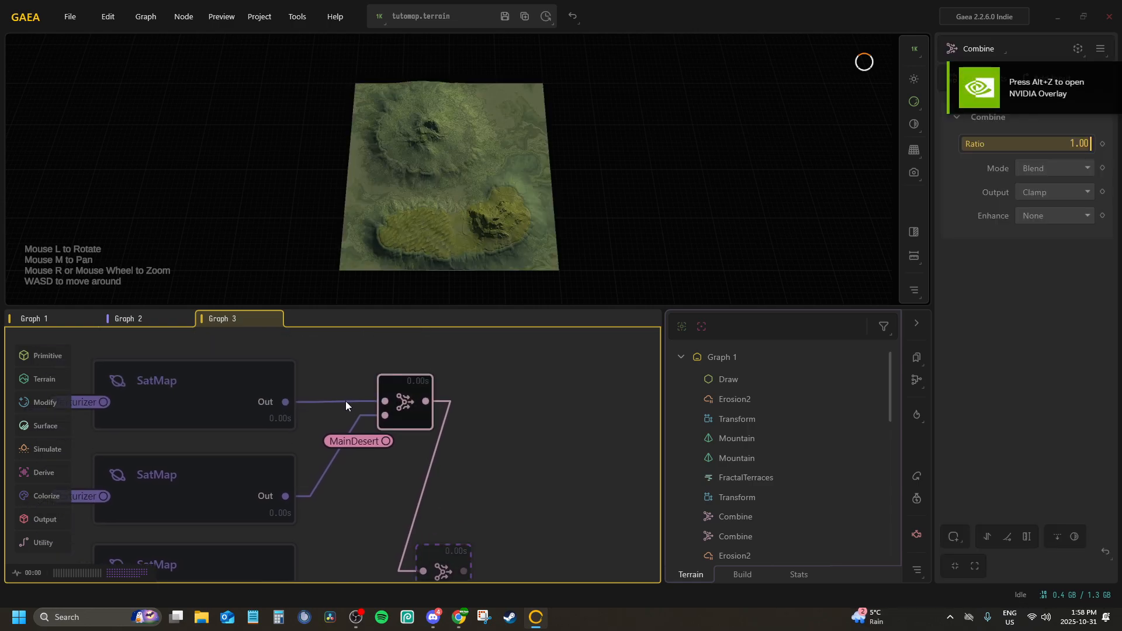
{"action": "left_click_drag", "start_coordinate": [447, 552], "coordinate": [461, 434]}
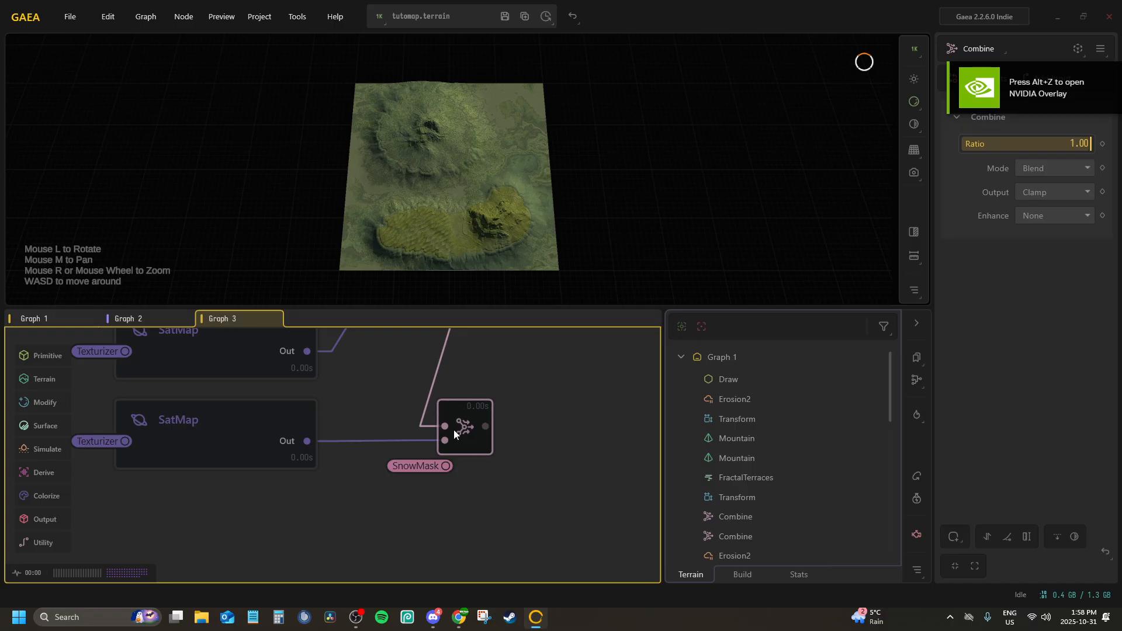
{"action": "key", "text": "Delete"}
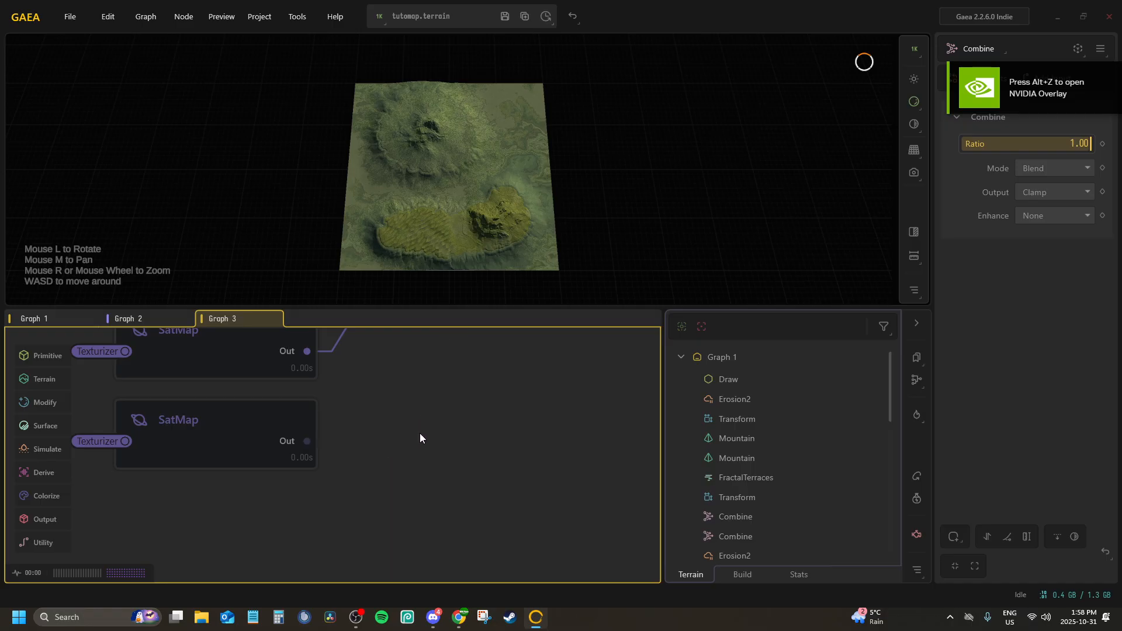
Add a new Combine node fed by the MainDesert-masked Combine and, as second input, the third SatMap, and place it beside that SatMap
{"action": "key", "text": "Tab"}
{"action": "type", "text": "co"}
{"action": "key", "text": "Return"}
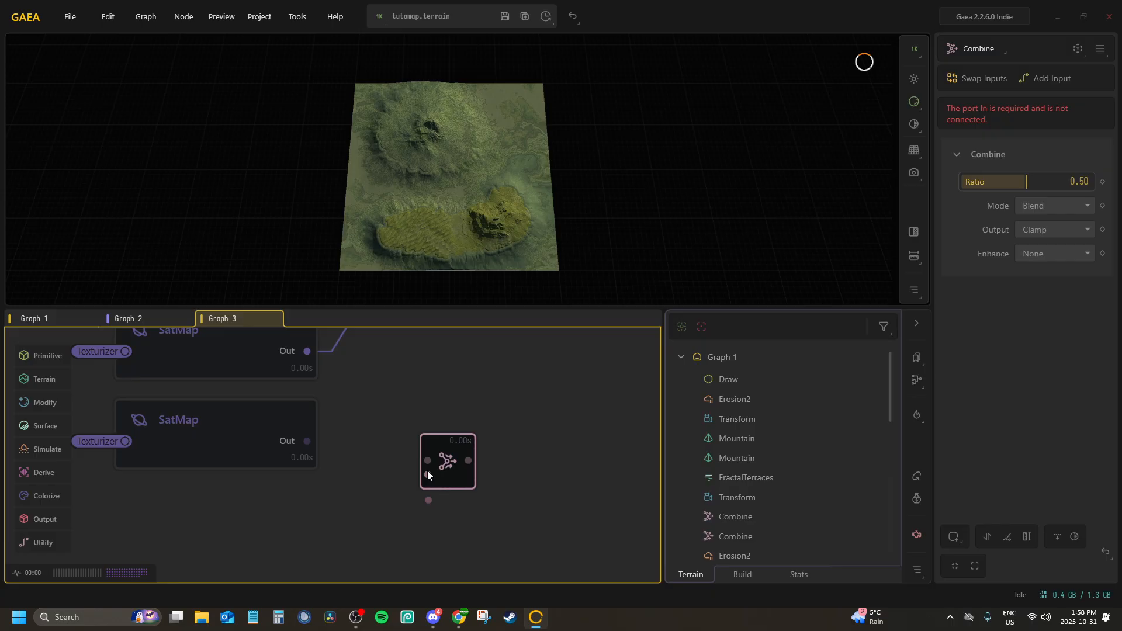
{"action": "scroll", "coordinate": [427, 470], "scroll_direction": "down", "scroll_amount": 2}
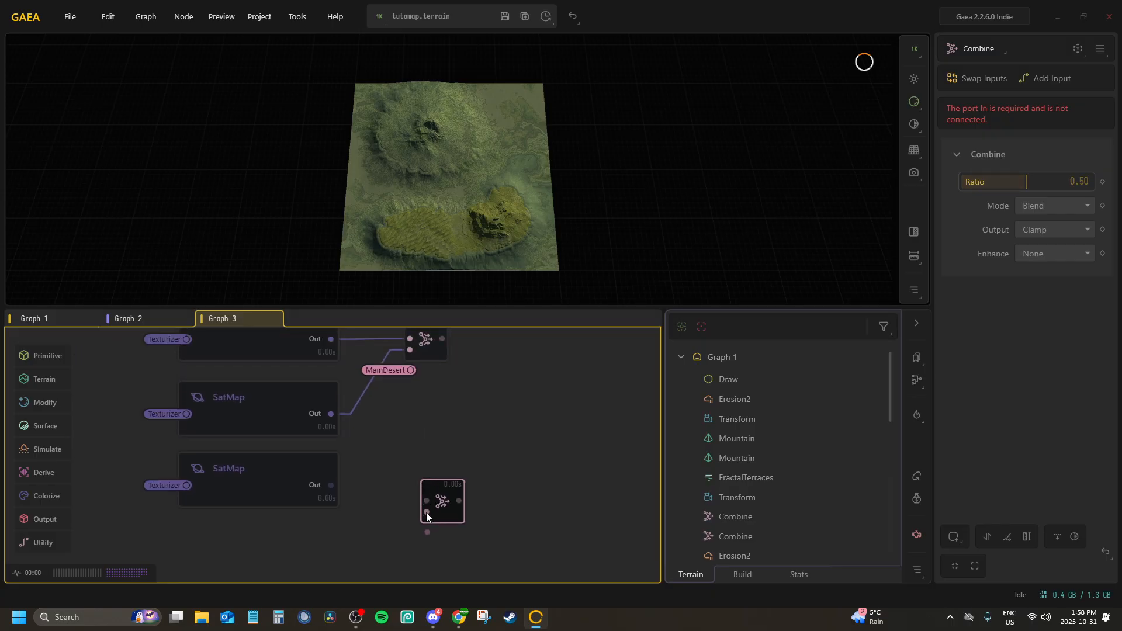
{"action": "left_click_drag", "start_coordinate": [426, 513], "coordinate": [331, 486]}
{"action": "left_click_drag", "start_coordinate": [423, 499], "coordinate": [441, 339]}
{"action": "mouse_move", "coordinate": [452, 468]}
{"action": "left_mouse_down"}
{"action": "mouse_move", "coordinate": [445, 478]}
{"action": "mouse_move", "coordinate": [440, 467]}
{"action": "left_mouse_up"}
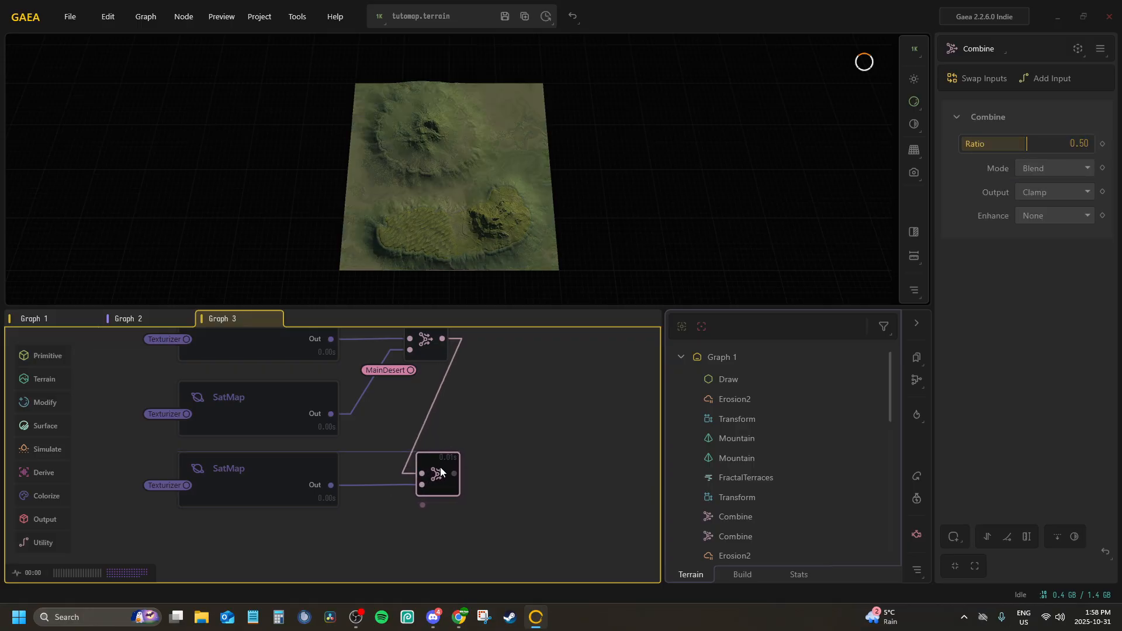
Set the new Combine's ratio to 1.00, mask it with the SnowMask portal and inspect the blend on the terrain
{"action": "left_click_drag", "start_coordinate": [1028, 141], "coordinate": [1090, 143]}
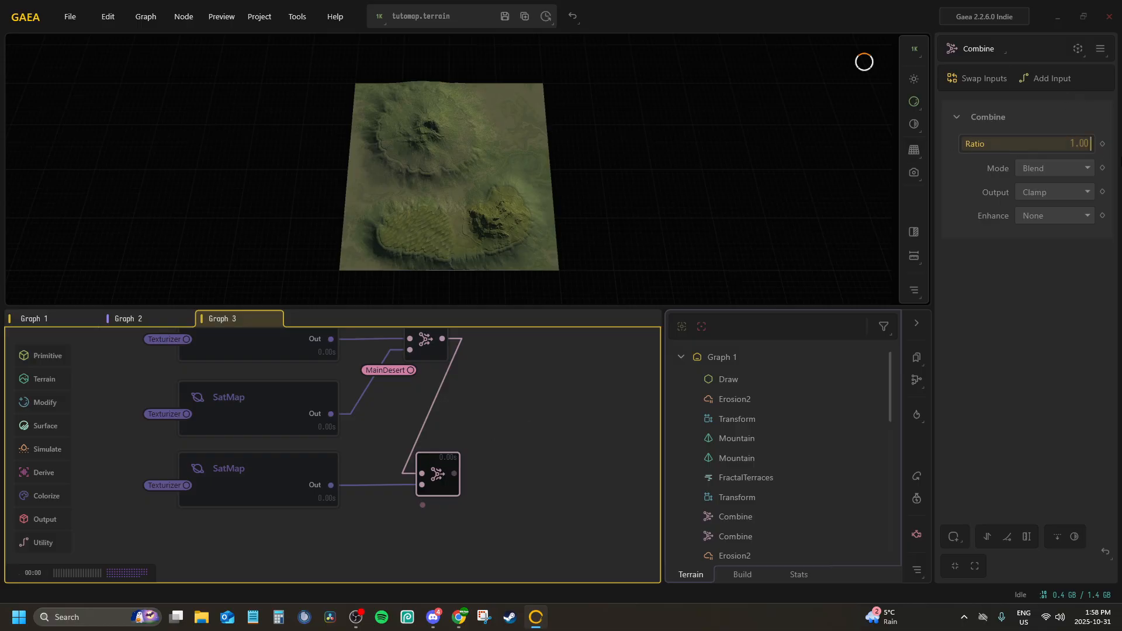
{"action": "right_click", "coordinate": [447, 471]}
{"action": "left_click", "coordinate": [482, 549]}
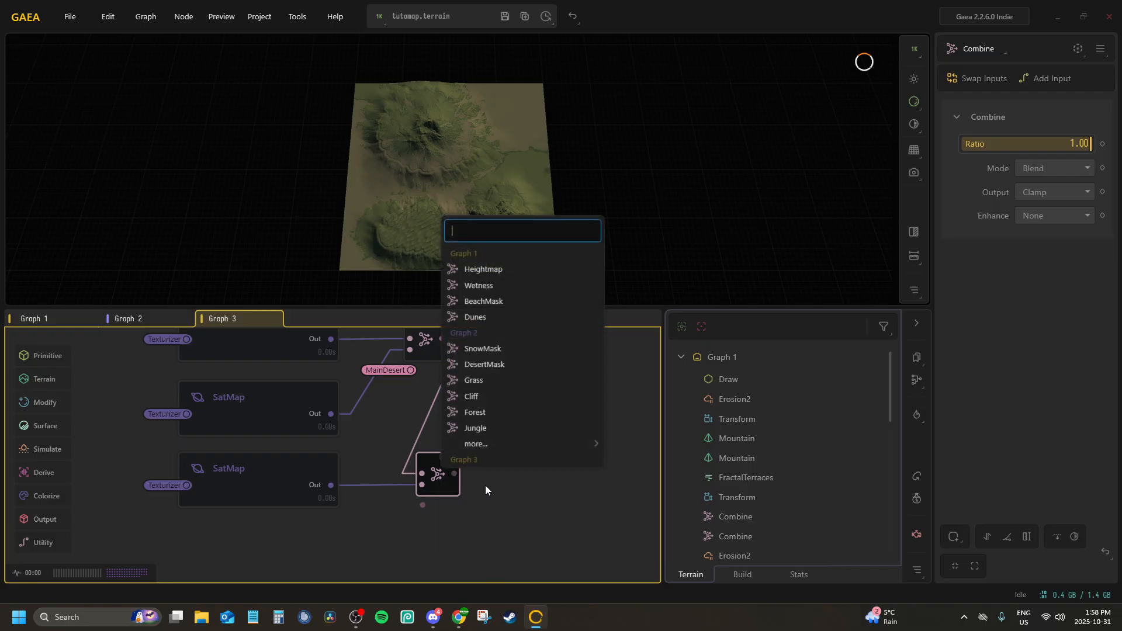
{"action": "left_click", "coordinate": [488, 349]}
{"action": "scroll", "coordinate": [473, 155], "scroll_direction": "up", "scroll_amount": 5}
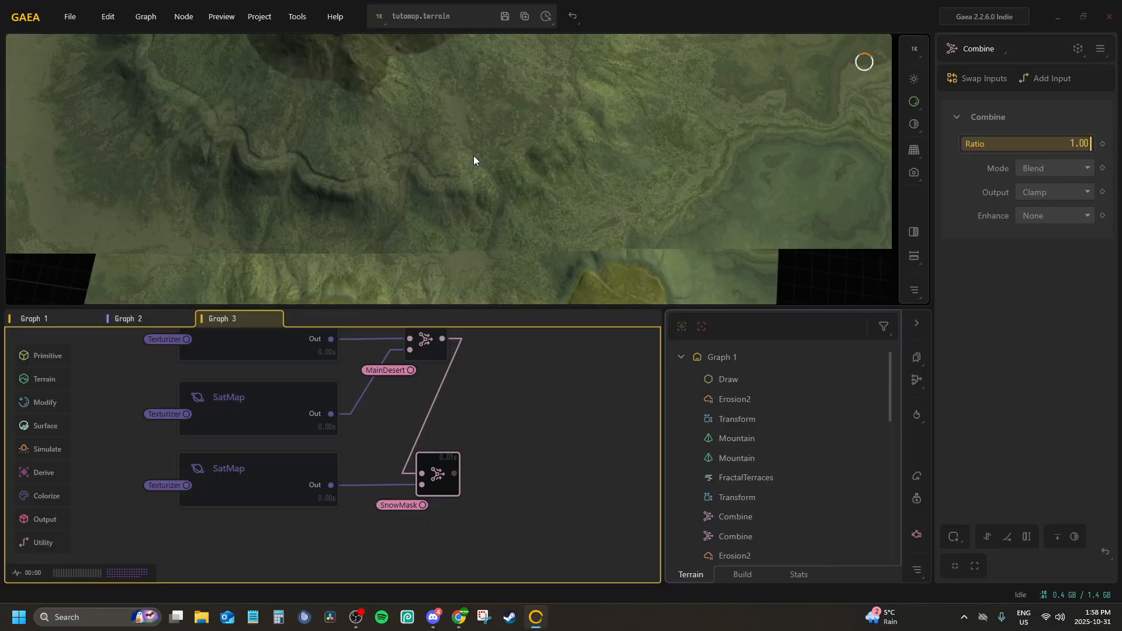
{"action": "scroll", "coordinate": [478, 156], "scroll_direction": "down", "scroll_amount": 4}
{"action": "left_click_drag", "start_coordinate": [478, 157], "coordinate": [486, 167]}
{"action": "scroll", "coordinate": [489, 164], "scroll_direction": "down", "scroll_amount": 3}
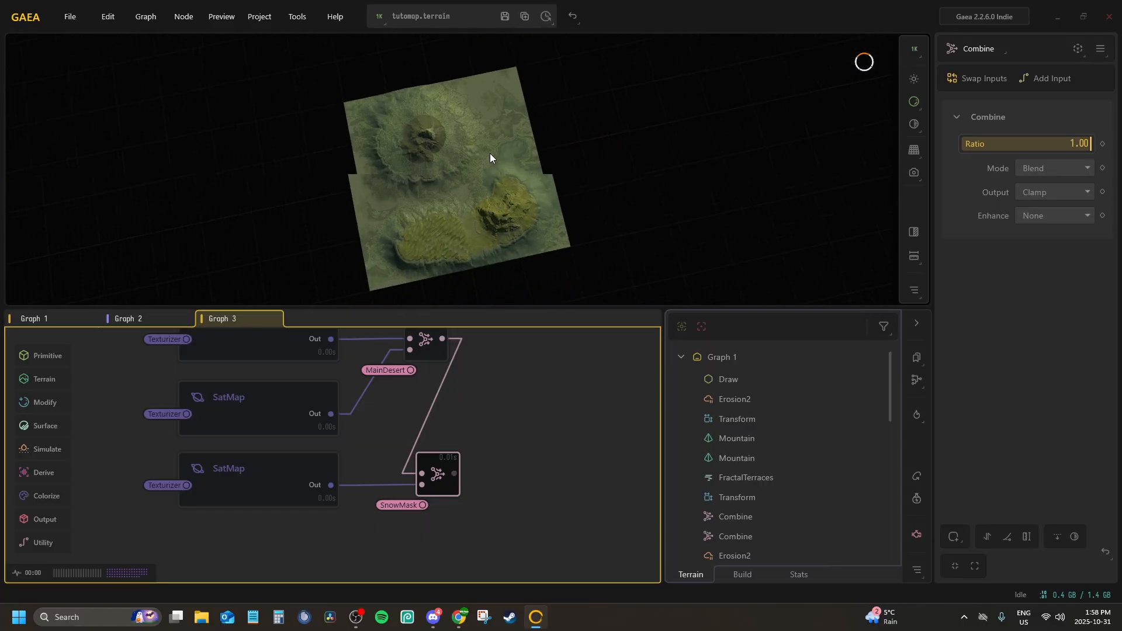
Rename the SnowMask-masked Combine node as T_TutoMap_Worldmap_Flora
{"action": "scroll", "coordinate": [444, 485], "scroll_direction": "down", "scroll_amount": 3}
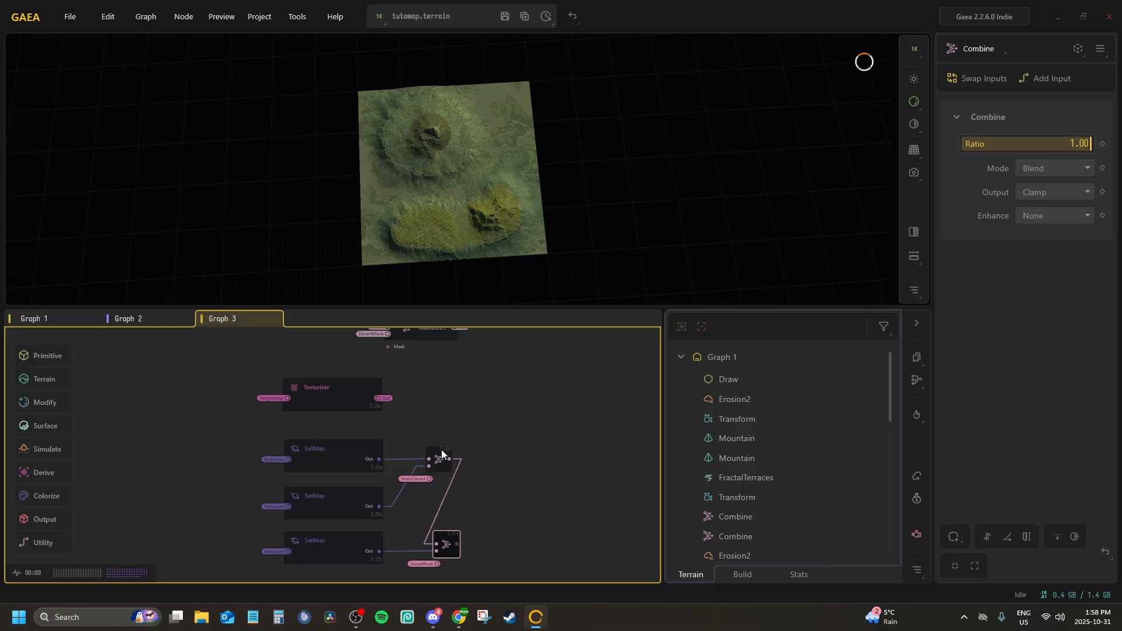
{"action": "middle_click_drag", "start_coordinate": [435, 402], "coordinate": [409, 333]}
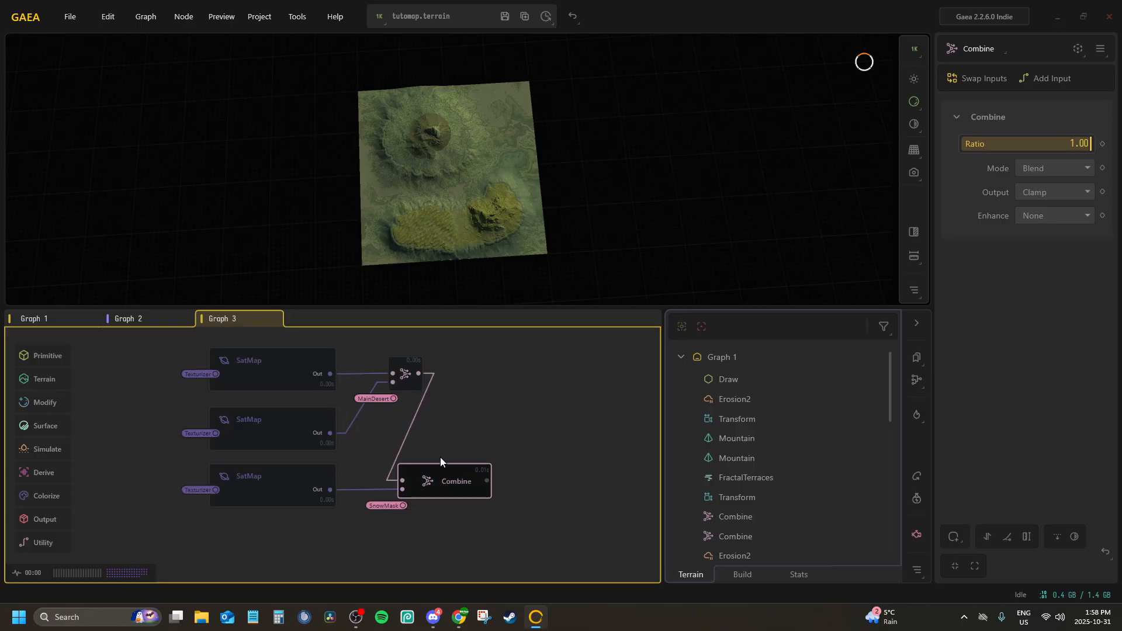
{"action": "scroll", "coordinate": [439, 457], "scroll_direction": "up", "scroll_amount": 5}
{"action": "key", "text": "F2"}
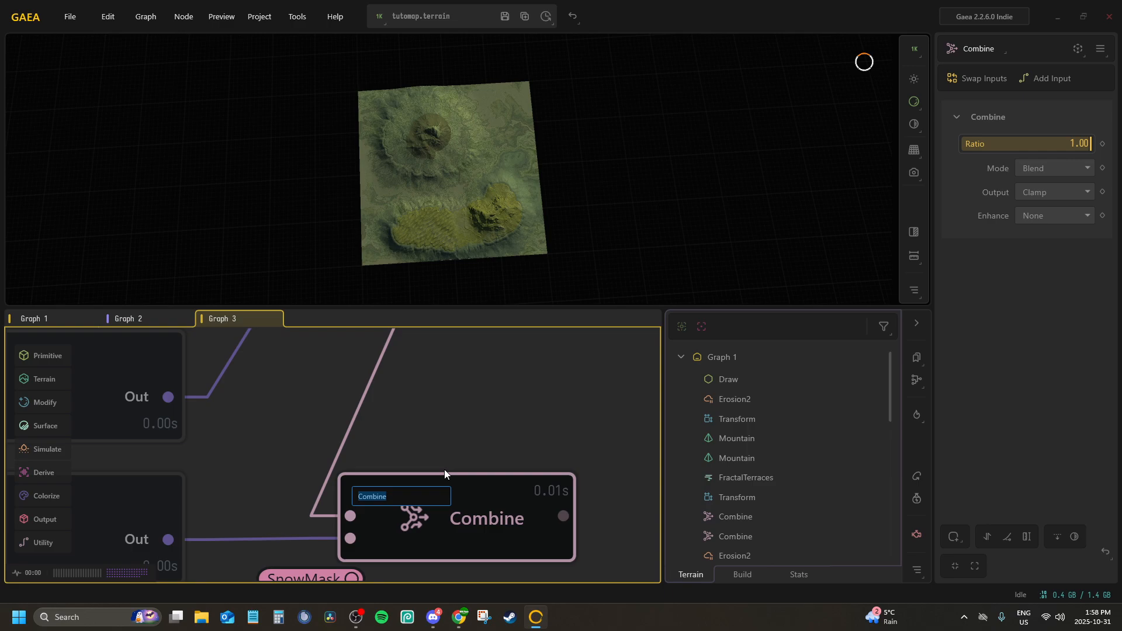
{"action": "type", "text": "T_TutoMap_Worldmap"}
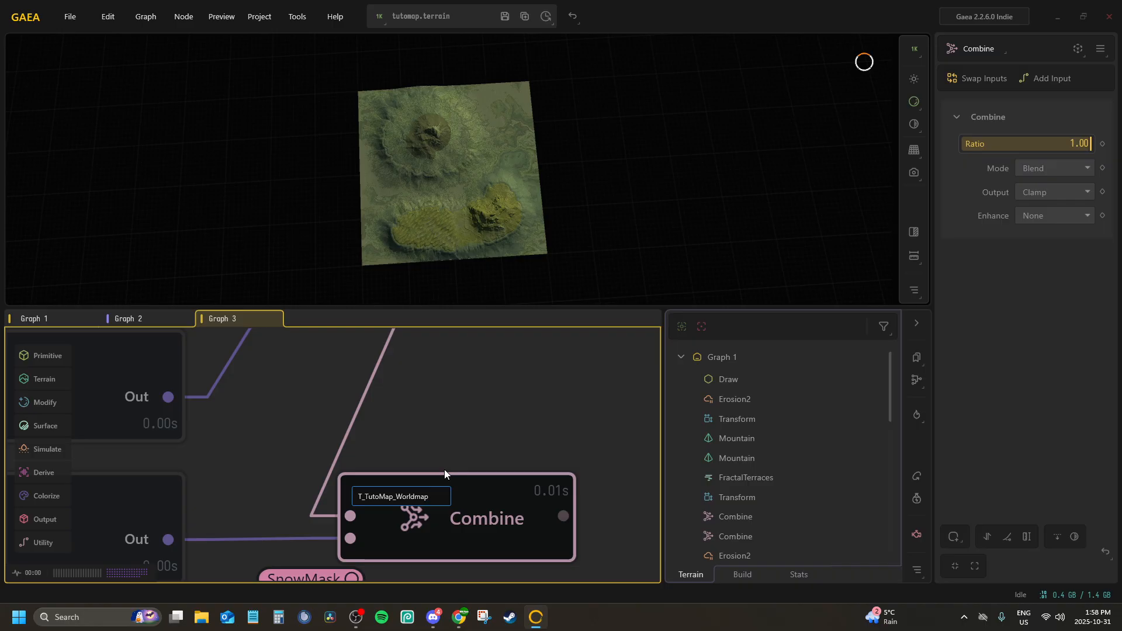
{"action": "type", "text": "_Final"}
{"action": "key", "text": "Return"}
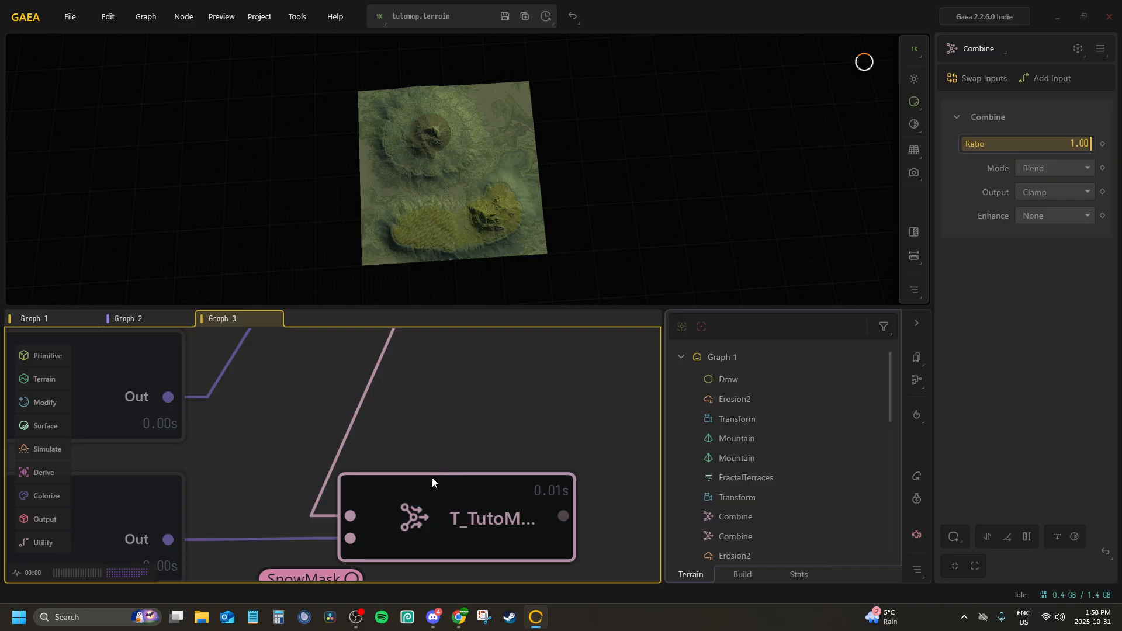
Switch to File Explorer and look through the Vintal folder in Pictures > ArkModdingStuff > Maps for its WorldMaps textures
{"action": "left_click", "coordinate": [202, 617]}
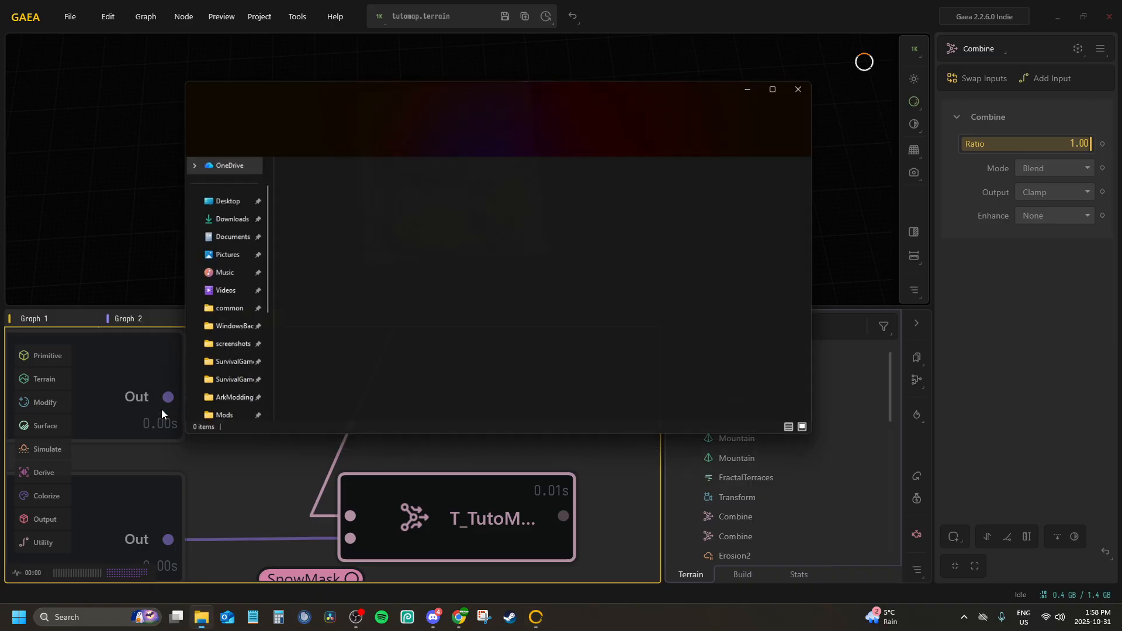
{"action": "left_click", "coordinate": [216, 255]}
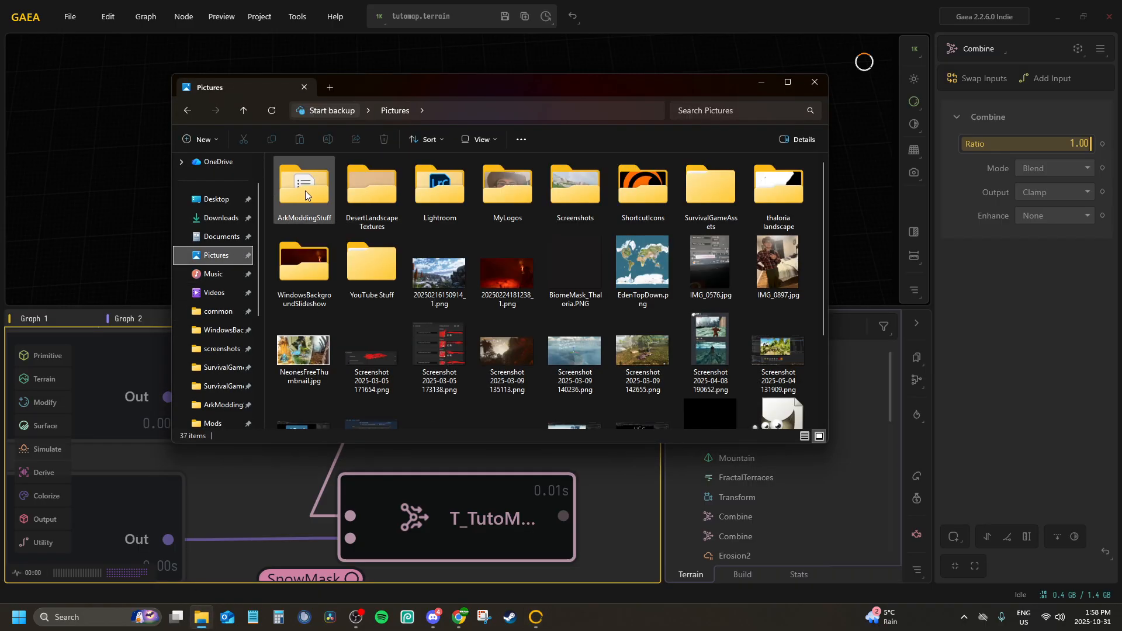
{"action": "double_click", "coordinate": [303, 190]}
{"action": "double_click", "coordinate": [382, 190]}
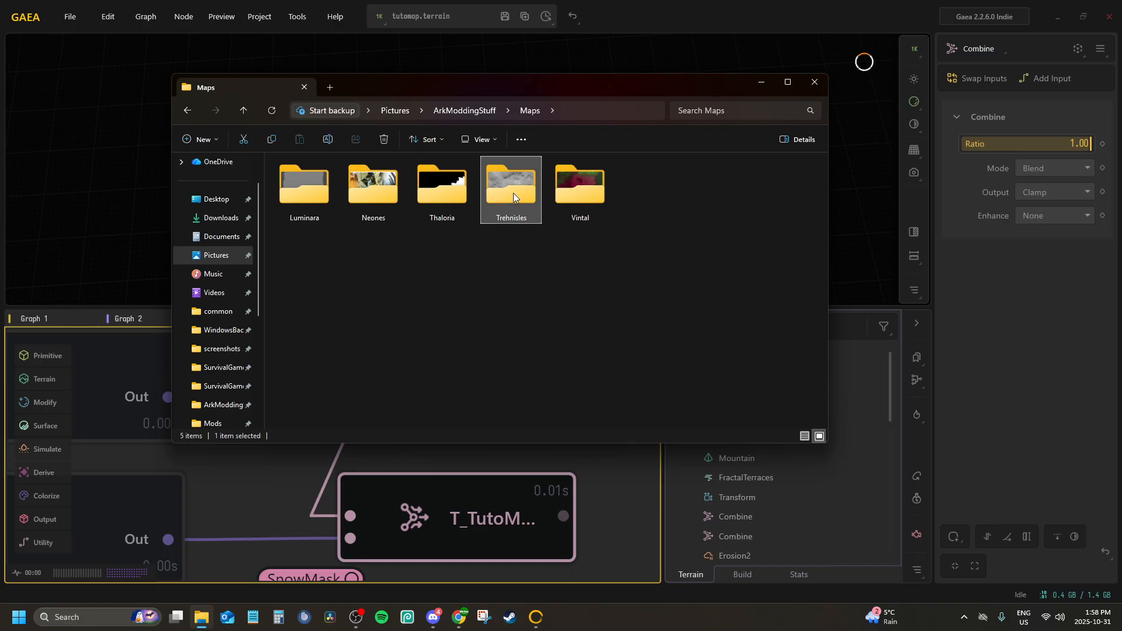
{"action": "double_click", "coordinate": [581, 194]}
{"action": "scroll", "coordinate": [584, 304], "scroll_direction": "down", "scroll_amount": 1}
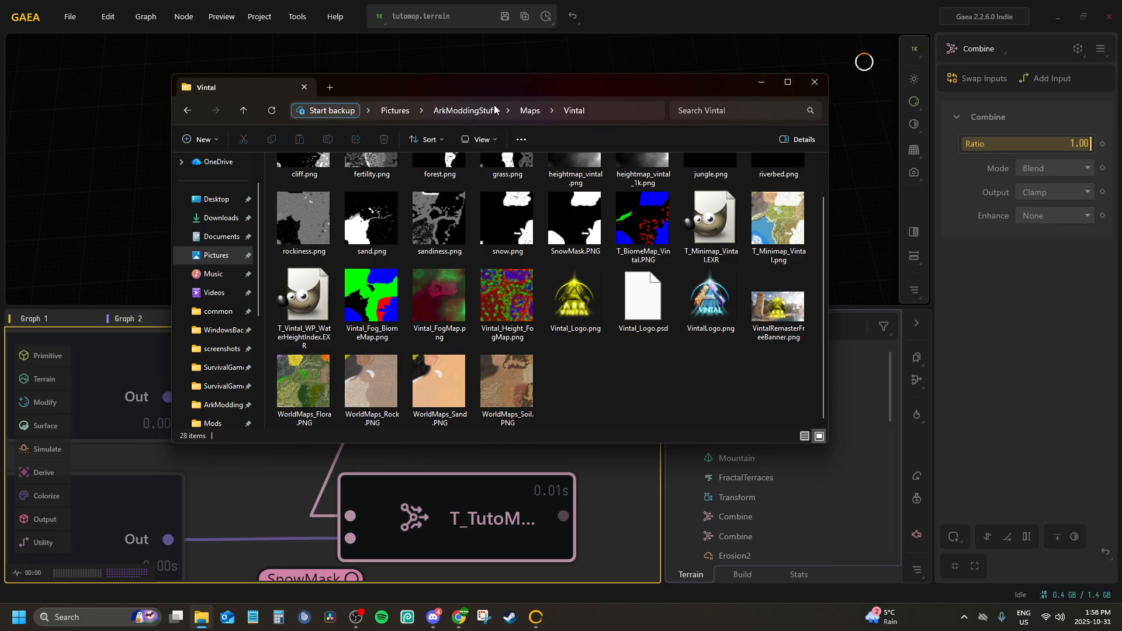
Look through the Thaloria and Trehnisles map folders to examine how the WorldMaps textures are named, and return to Gaea
{"action": "left_click", "coordinate": [526, 111]}
{"action": "double_click", "coordinate": [447, 166]}
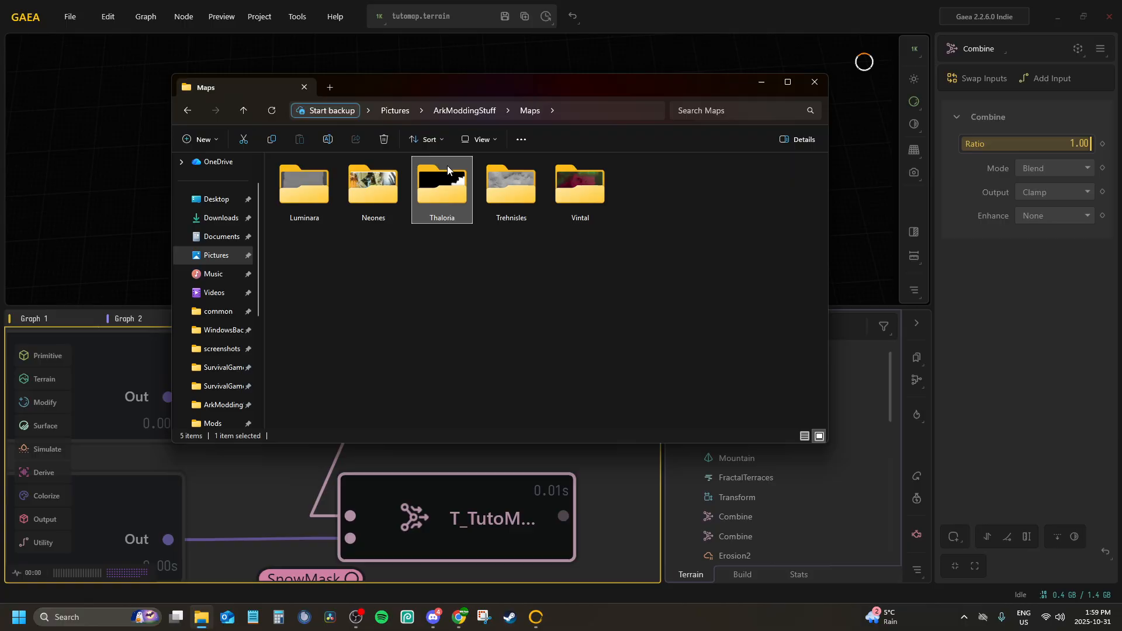
{"action": "key", "text": "alt+Left"}
{"action": "double_click", "coordinate": [499, 184]}
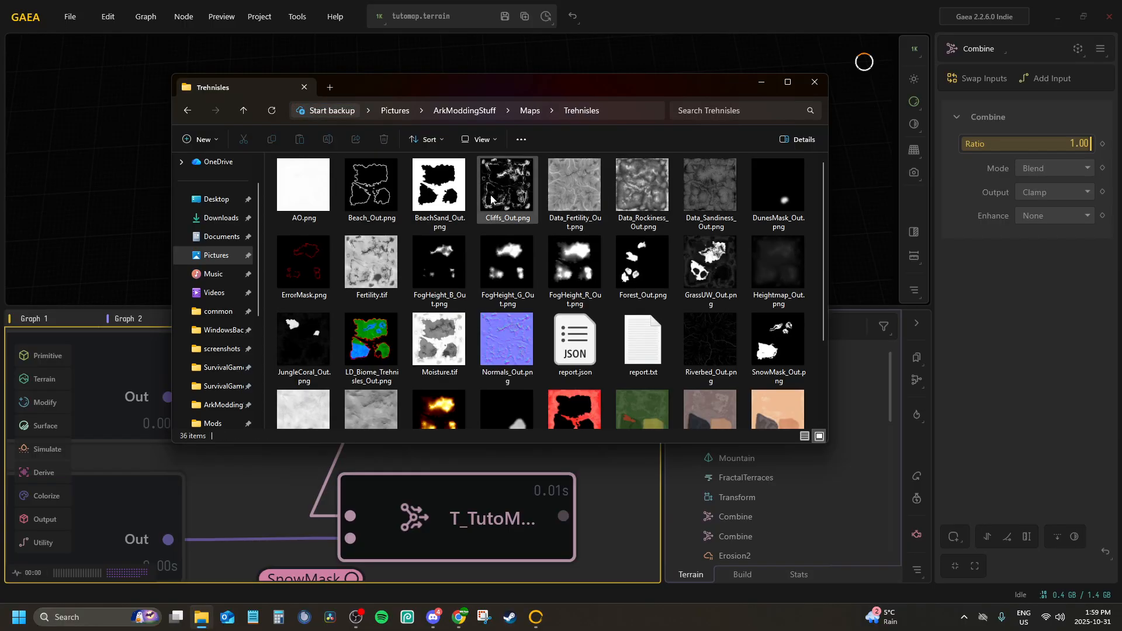
{"action": "scroll", "coordinate": [490, 233], "scroll_direction": "down", "scroll_amount": 5}
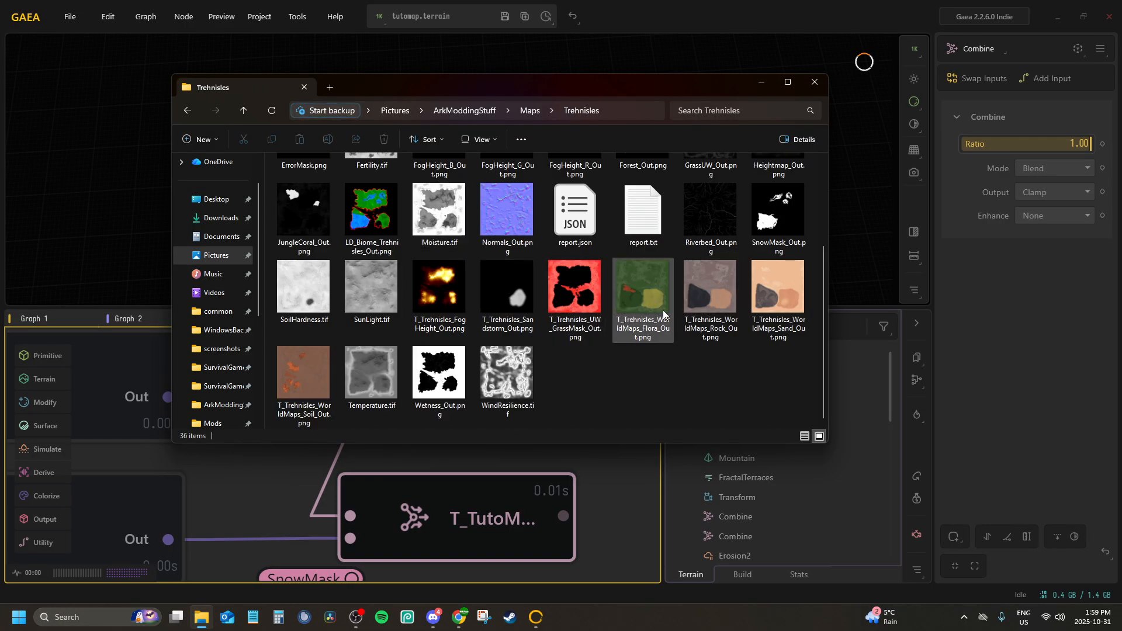
{"action": "key", "text": "alt+Left"}
{"action": "double_click", "coordinate": [576, 167]}
{"action": "left_click", "coordinate": [761, 87]}
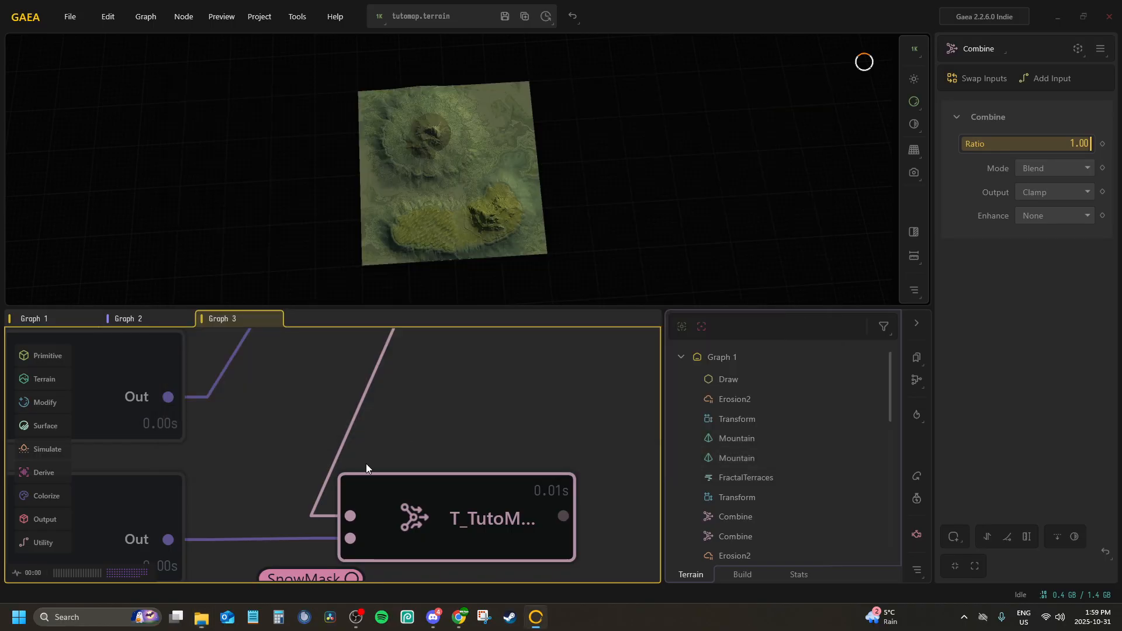
Check the full name of the Combine node masked by SnowMask
{"action": "middle_click_drag", "start_coordinate": [340, 458], "coordinate": [407, 325]}
{"action": "scroll", "coordinate": [444, 406], "scroll_direction": "down", "scroll_amount": 1}
{"action": "middle_click_drag", "start_coordinate": [444, 406], "coordinate": [409, 441]}
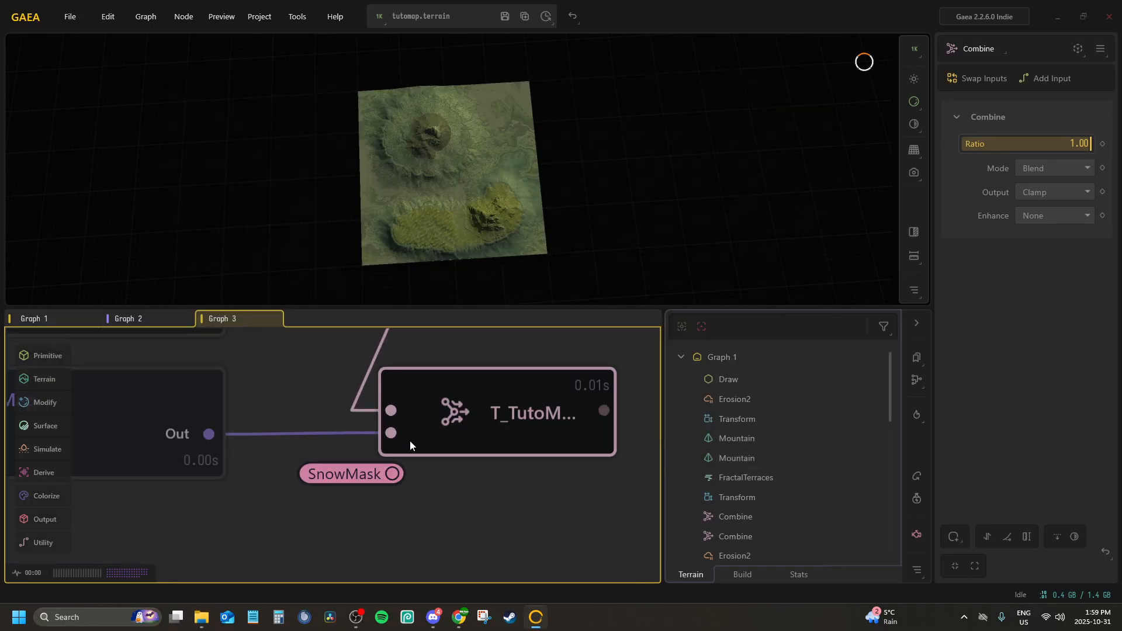
{"action": "double_click", "coordinate": [445, 413]}
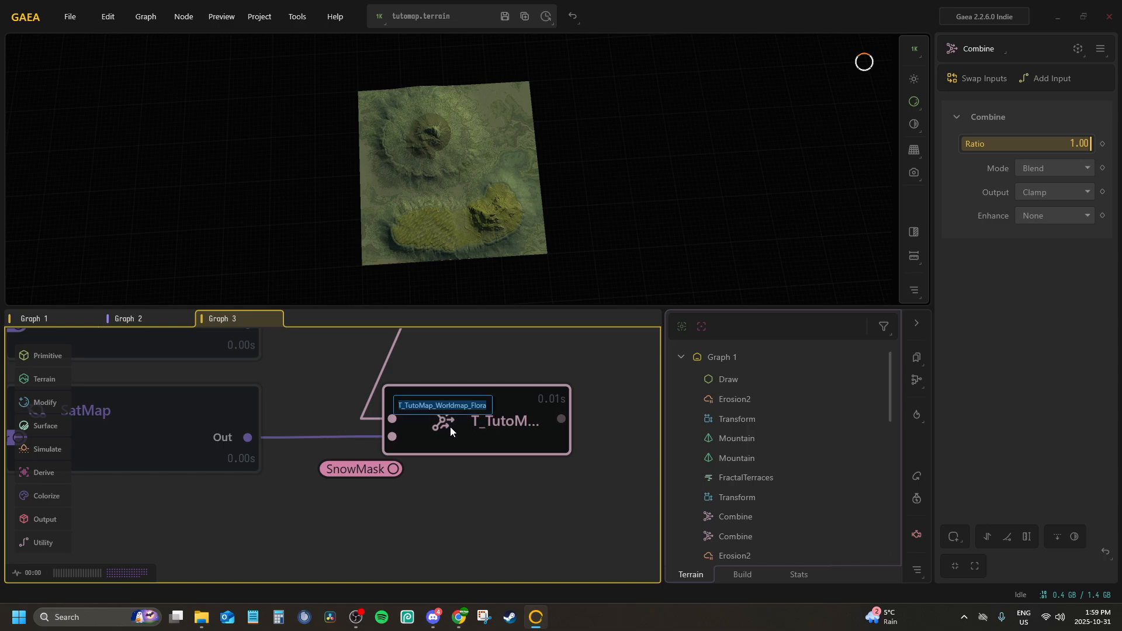
{"action": "key", "text": "End"}
{"action": "key", "text": "Escape"}
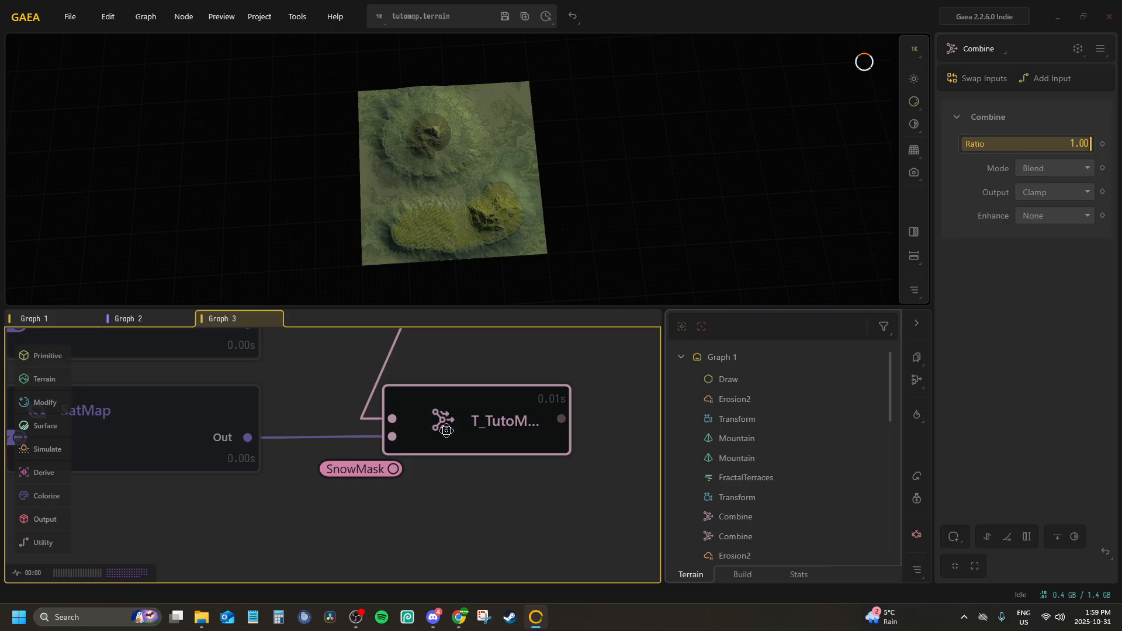
Duplicate the first two SatMap nodes with their Combine node and place the copies below the Flora node group
{"action": "scroll", "coordinate": [465, 492], "scroll_direction": "down", "scroll_amount": 3}
{"action": "left_click", "coordinate": [364, 421]}
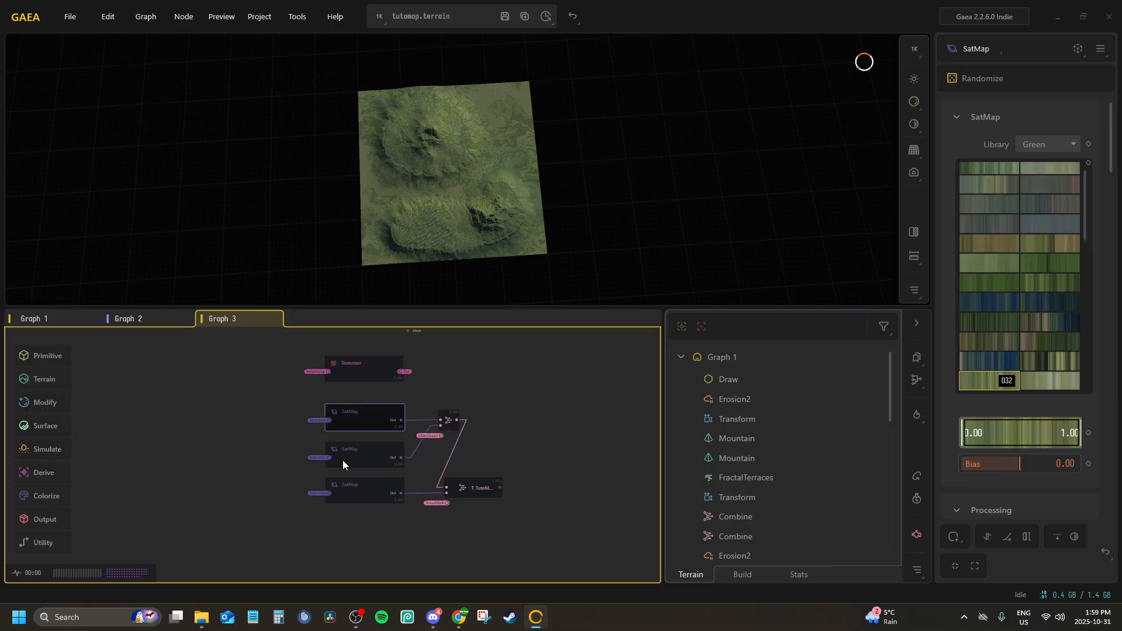
{"action": "left_click", "coordinate": [354, 490]}
{"action": "middle_click_drag", "start_coordinate": [344, 472], "coordinate": [328, 406]}
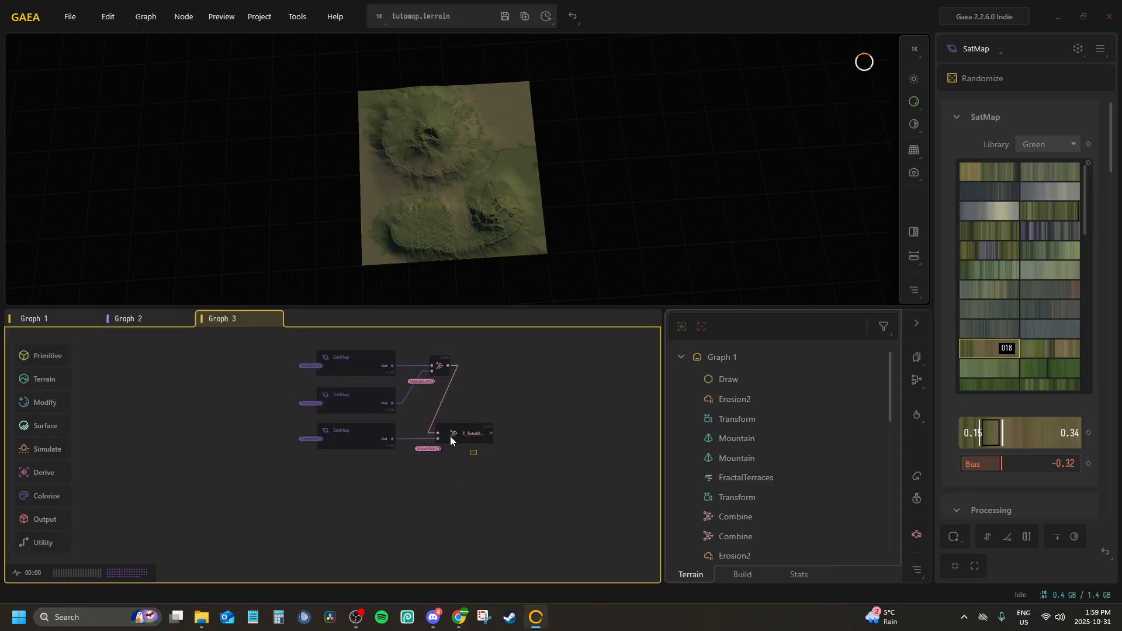
{"action": "left_click_drag", "start_coordinate": [477, 455], "coordinate": [327, 357]}
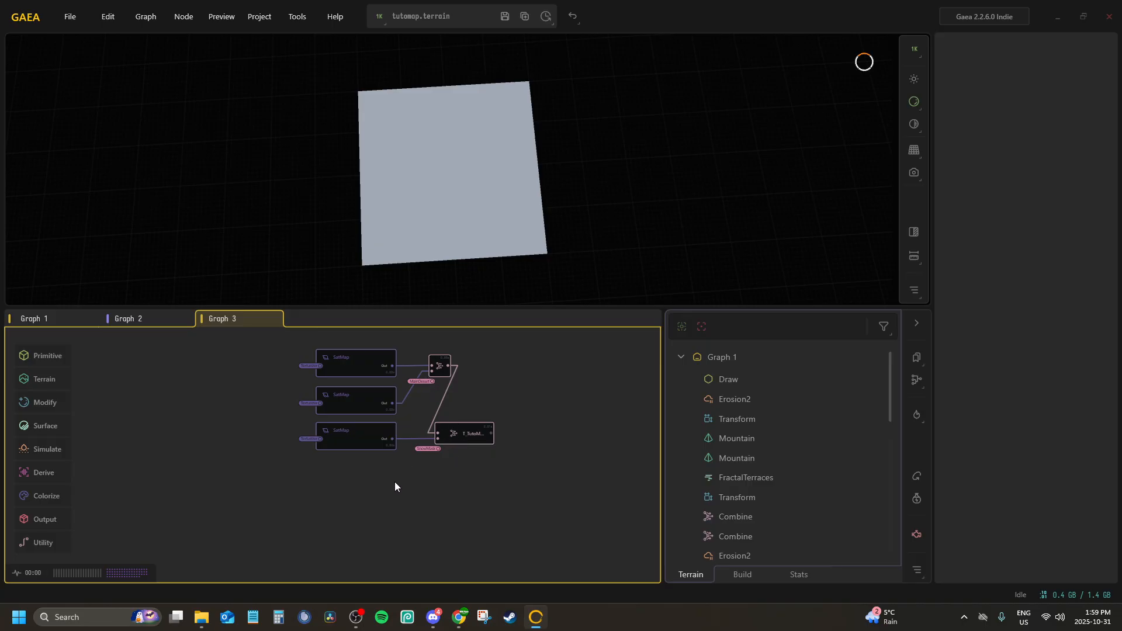
{"action": "left_click", "coordinate": [395, 486]}
{"action": "left_click_drag", "start_coordinate": [450, 406], "coordinate": [342, 359]}
{"action": "right_click", "coordinate": [358, 370]}
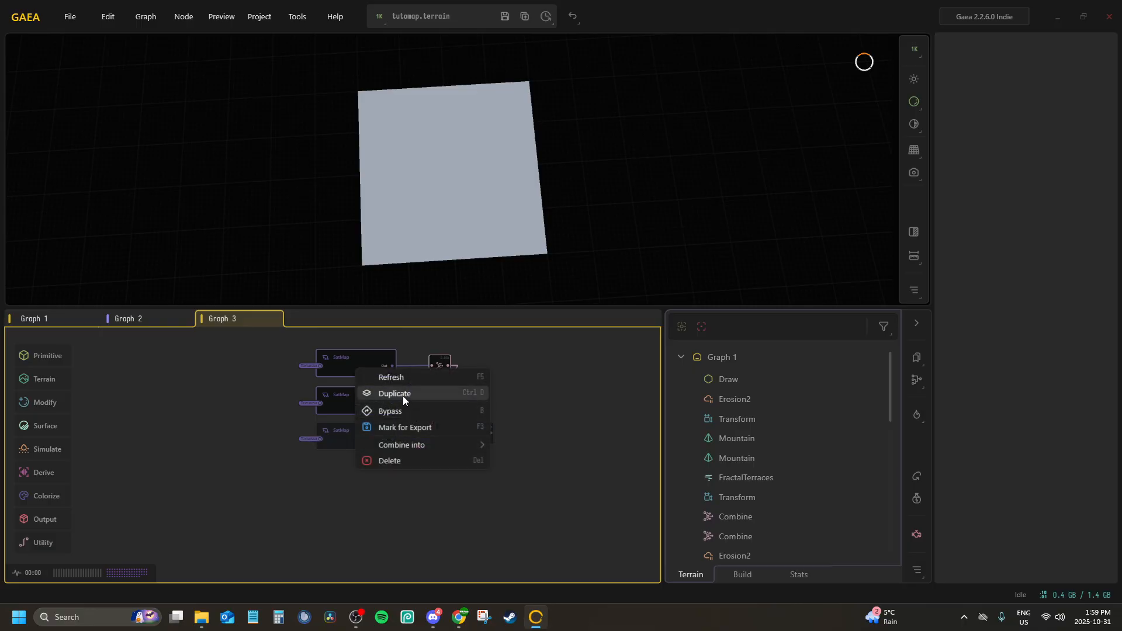
{"action": "left_click", "coordinate": [402, 394]}
{"action": "left_click_drag", "start_coordinate": [400, 388], "coordinate": [389, 483]}
{"action": "scroll", "coordinate": [389, 484], "scroll_direction": "up", "scroll_amount": 3}
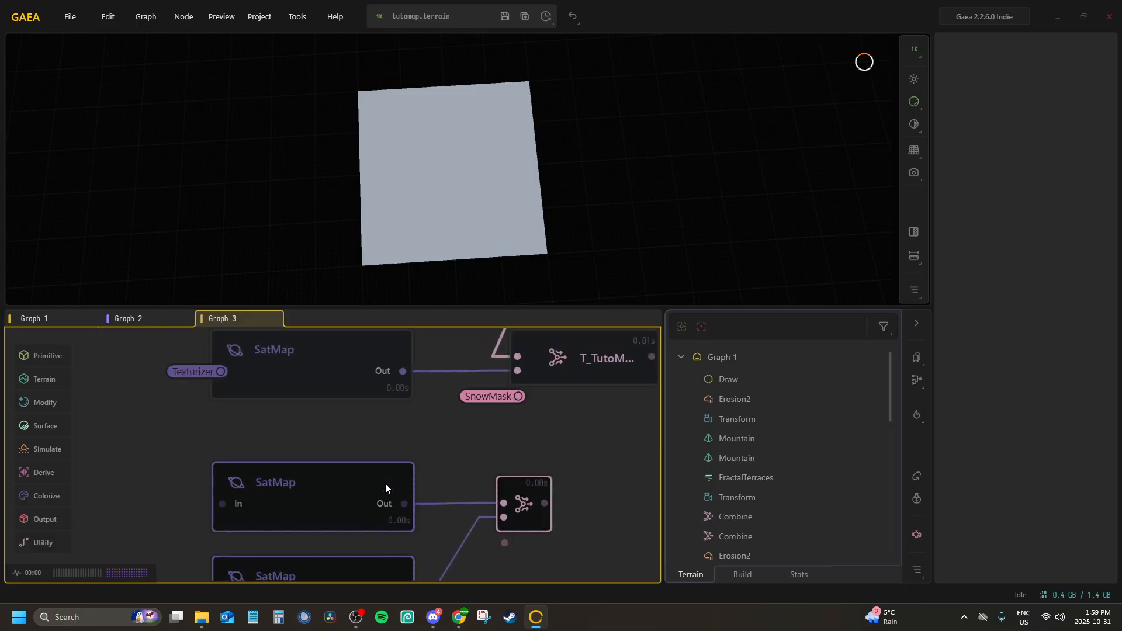
{"action": "left_click", "coordinate": [366, 452]}
Connect the inputs of both duplicated SatMap nodes to the Texturizer portal
{"action": "left_click", "coordinate": [296, 482]}
{"action": "key", "text": "p"}
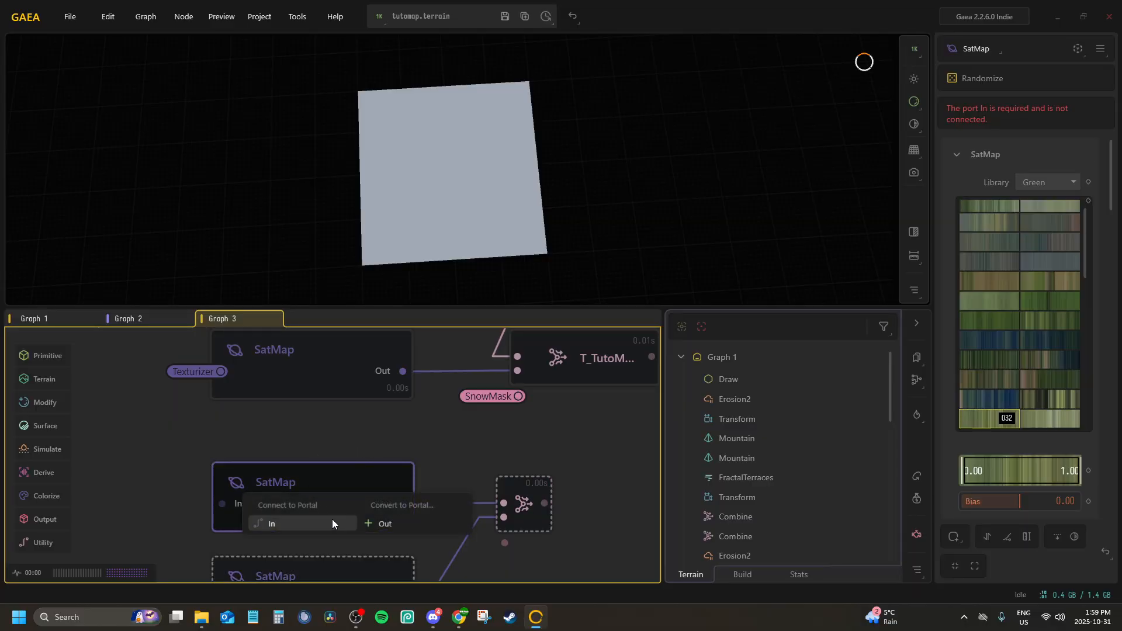
{"action": "left_click", "coordinate": [311, 524]}
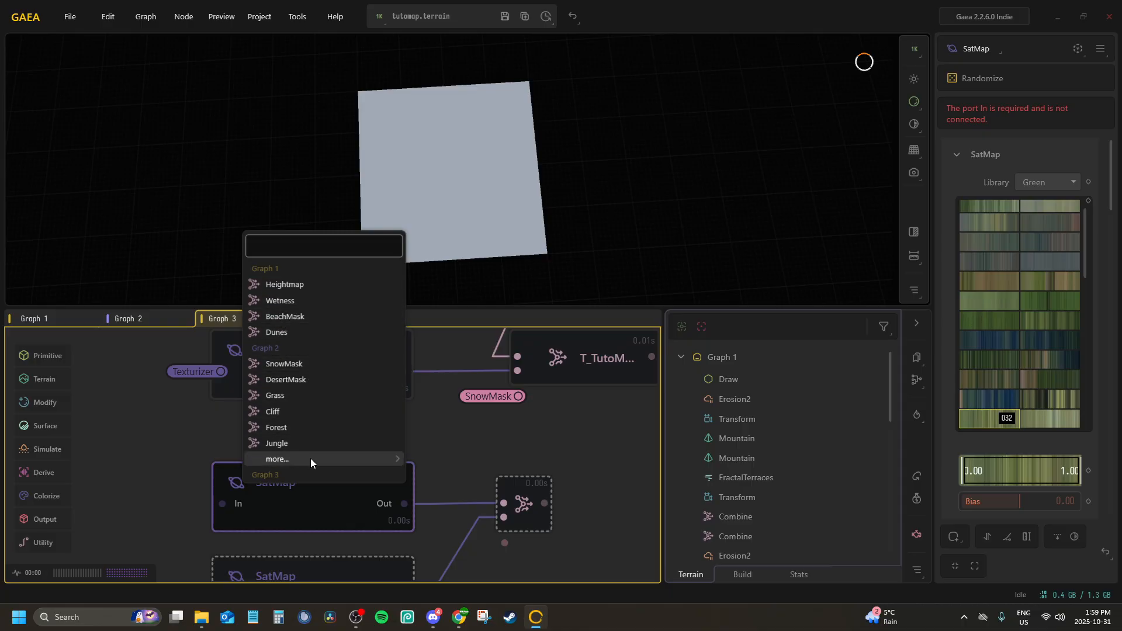
{"action": "mouse_move", "coordinate": [389, 465]}
{"action": "left_click", "coordinate": [459, 509]}
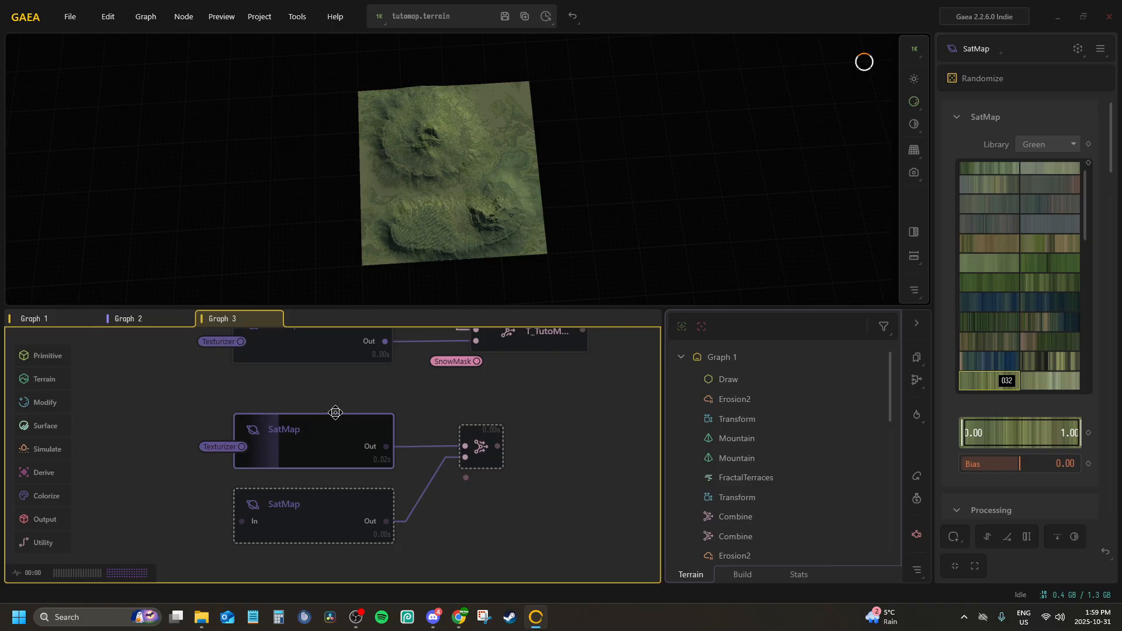
{"action": "left_click", "coordinate": [324, 502]}
{"action": "left_click", "coordinate": [314, 524]}
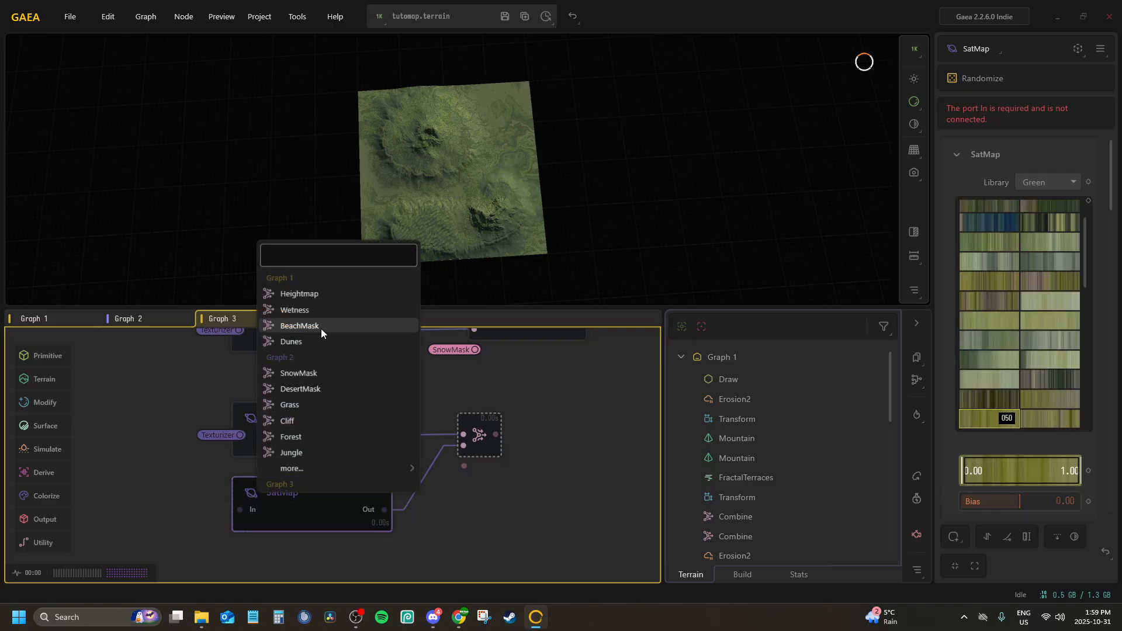
{"action": "mouse_move", "coordinate": [370, 469]}
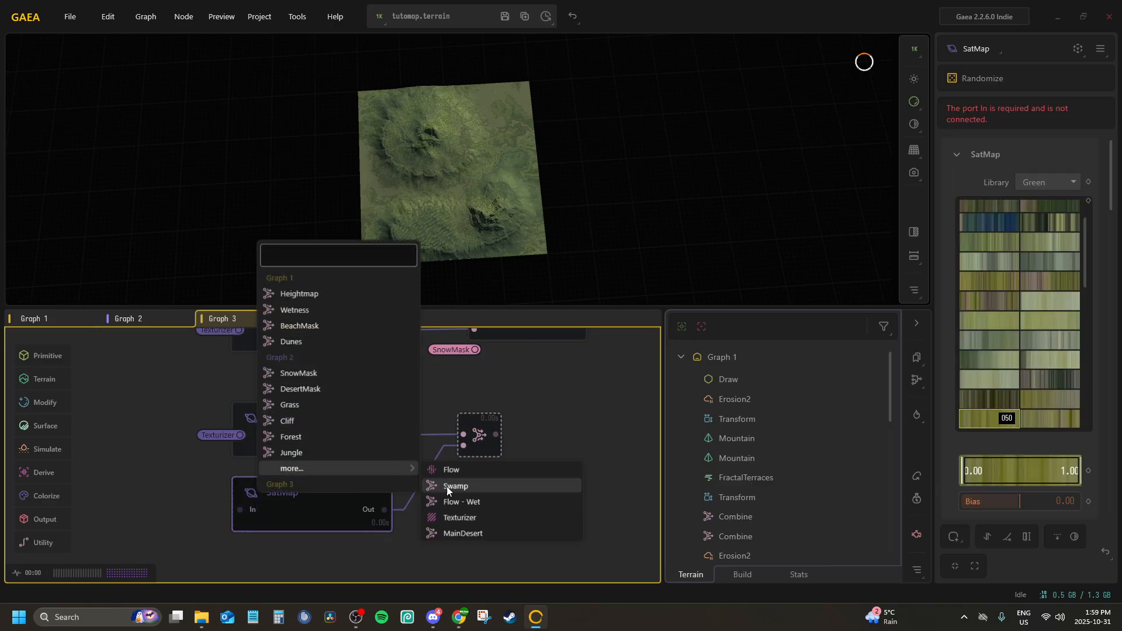
{"action": "left_click", "coordinate": [458, 518]}
Connect the duplicated Combine node's Mask input to the MainDesert portal
{"action": "left_click", "coordinate": [493, 455]}
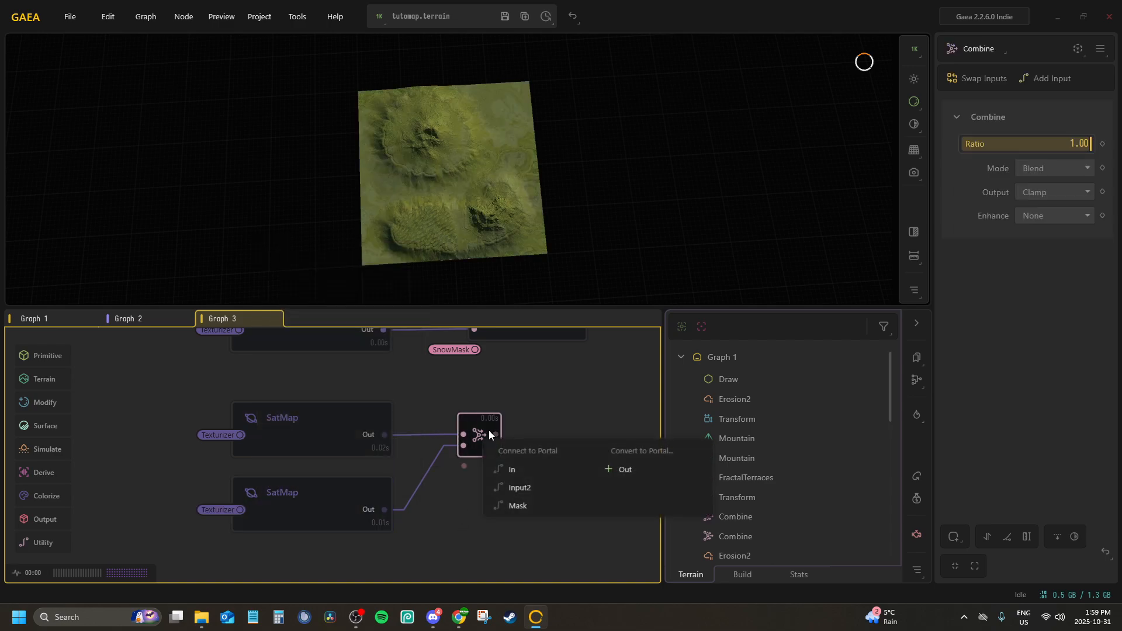
{"action": "left_click", "coordinate": [489, 445]}
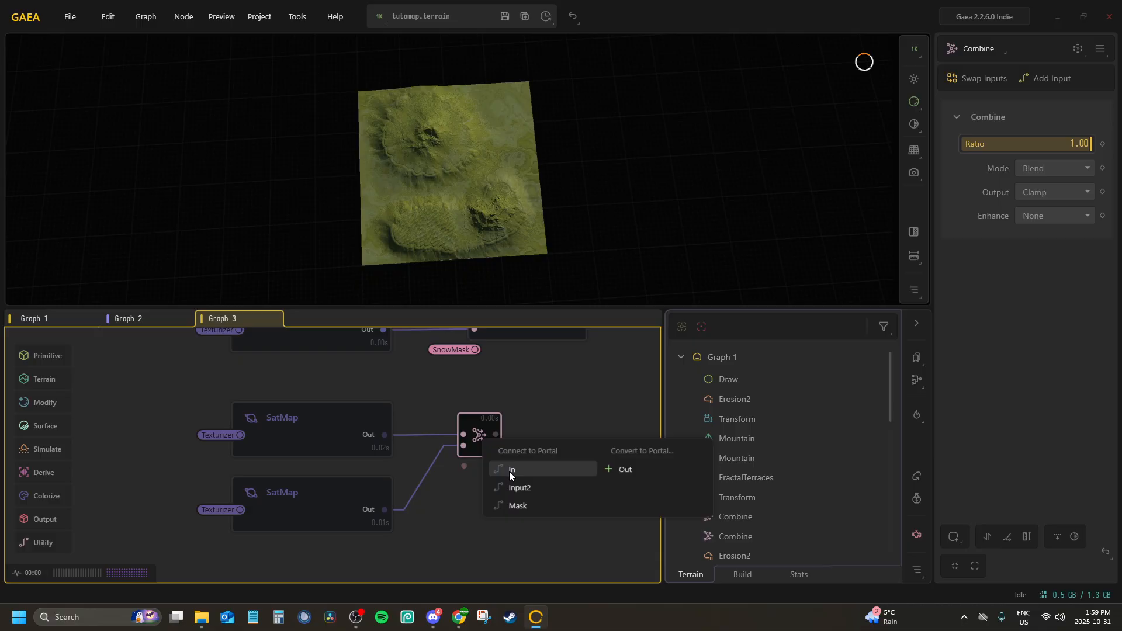
{"action": "left_click", "coordinate": [514, 505]}
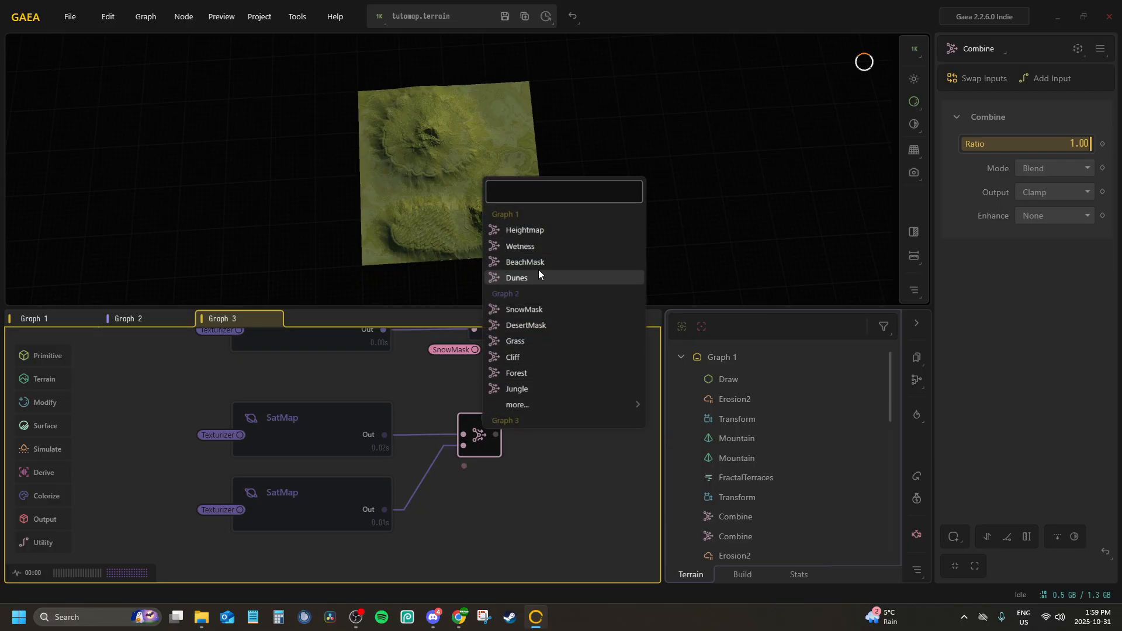
{"action": "mouse_move", "coordinate": [562, 405]}
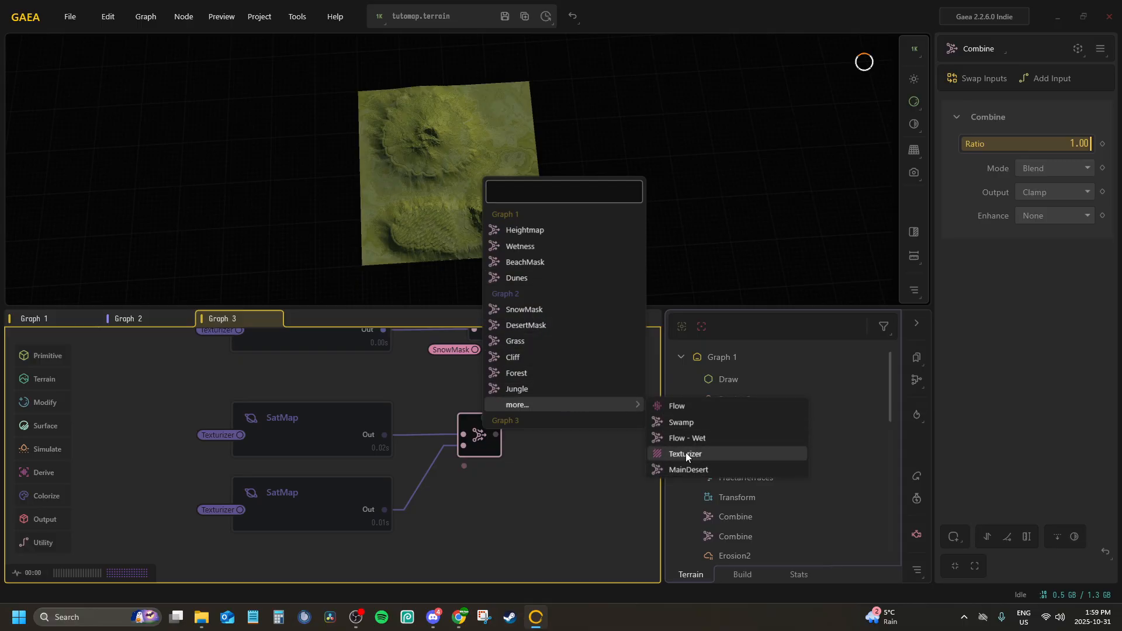
{"action": "left_click", "coordinate": [688, 468]}
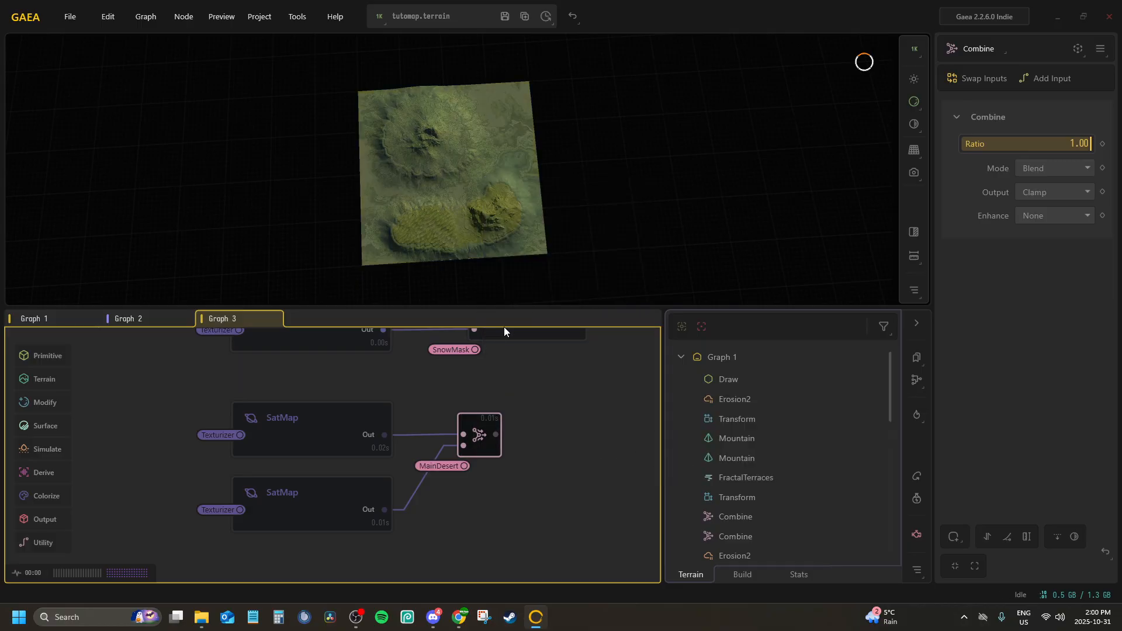
{"action": "scroll", "coordinate": [479, 404], "scroll_direction": "up", "scroll_amount": 2}
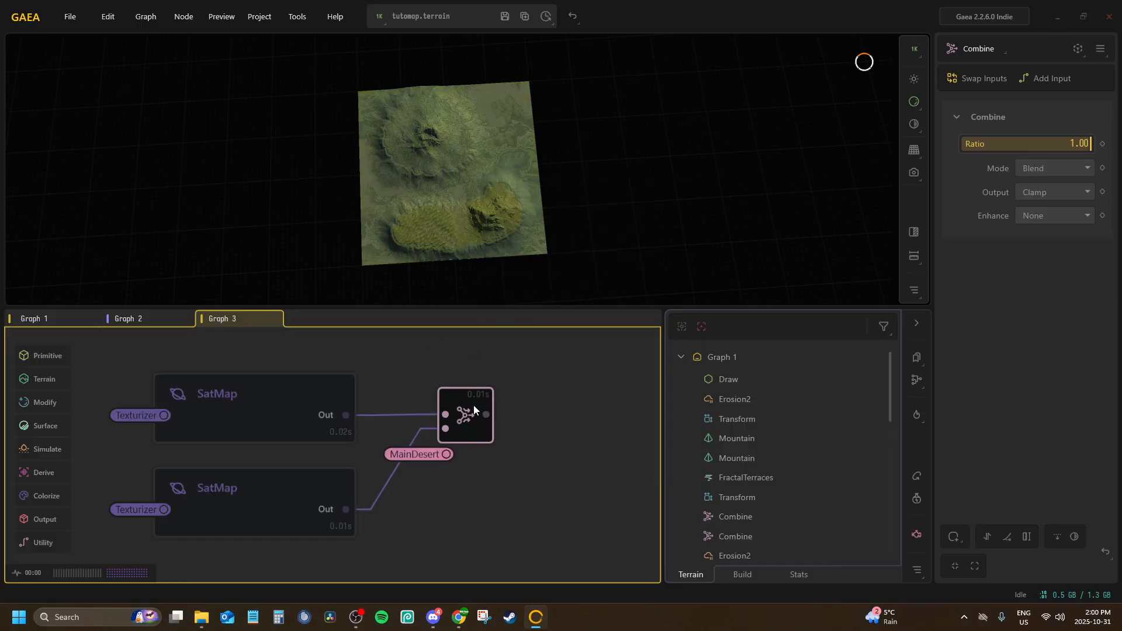
{"action": "left_click", "coordinate": [1043, 164]}
Set the library of the upper duplicated SatMap to Rock
{"action": "left_click", "coordinate": [283, 402]}
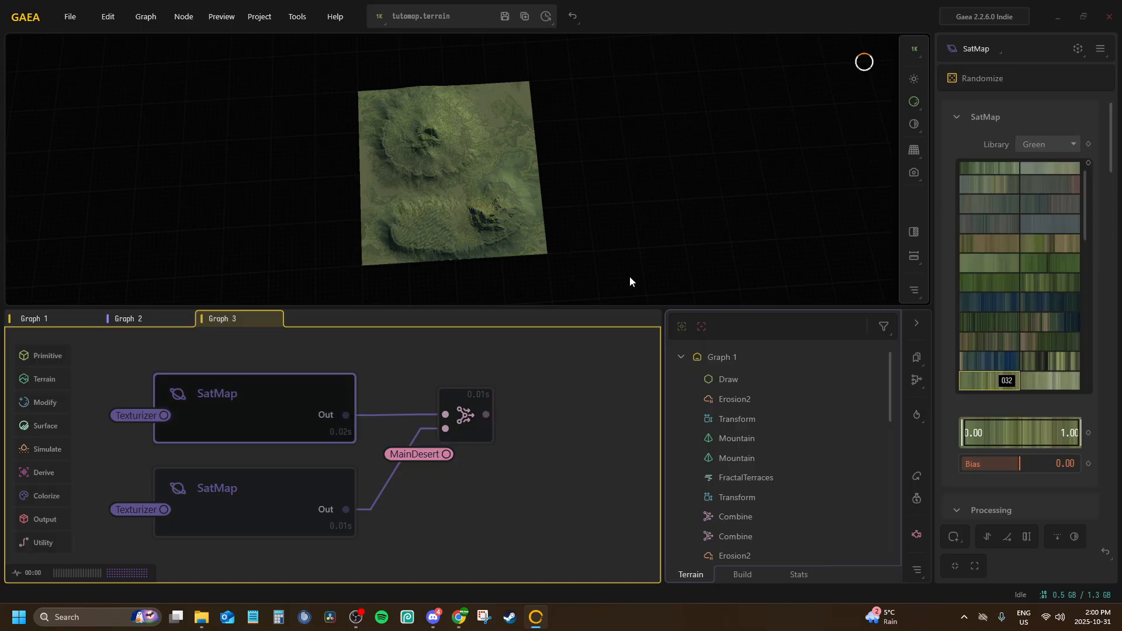
{"action": "left_click", "coordinate": [1044, 145]}
{"action": "left_click", "coordinate": [1030, 180]}
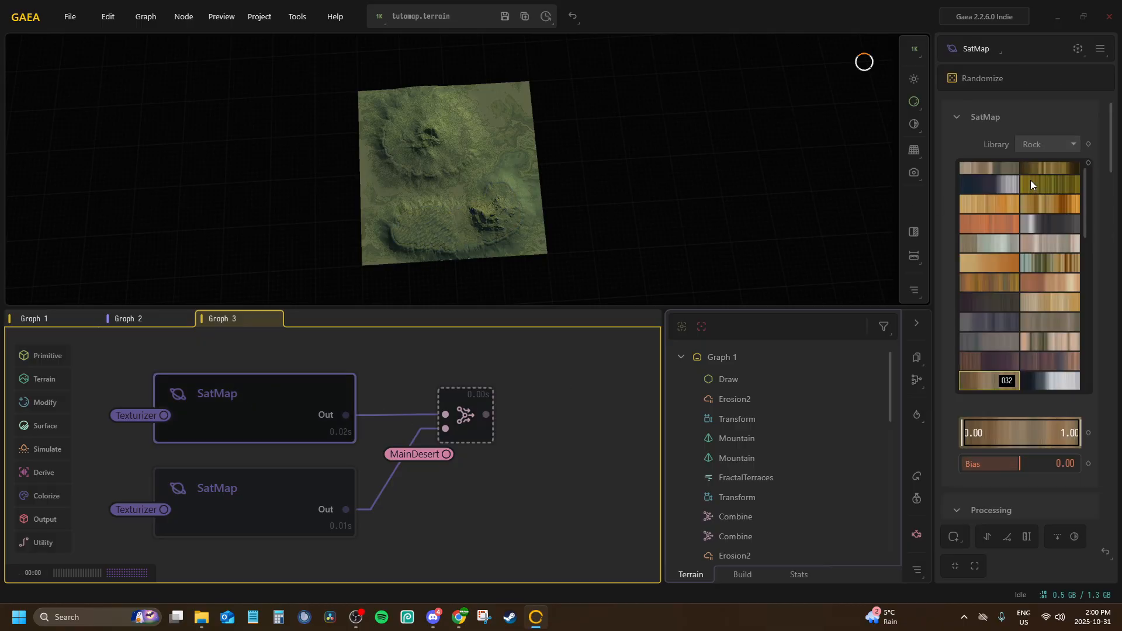
{"action": "left_click", "coordinate": [1041, 143]}
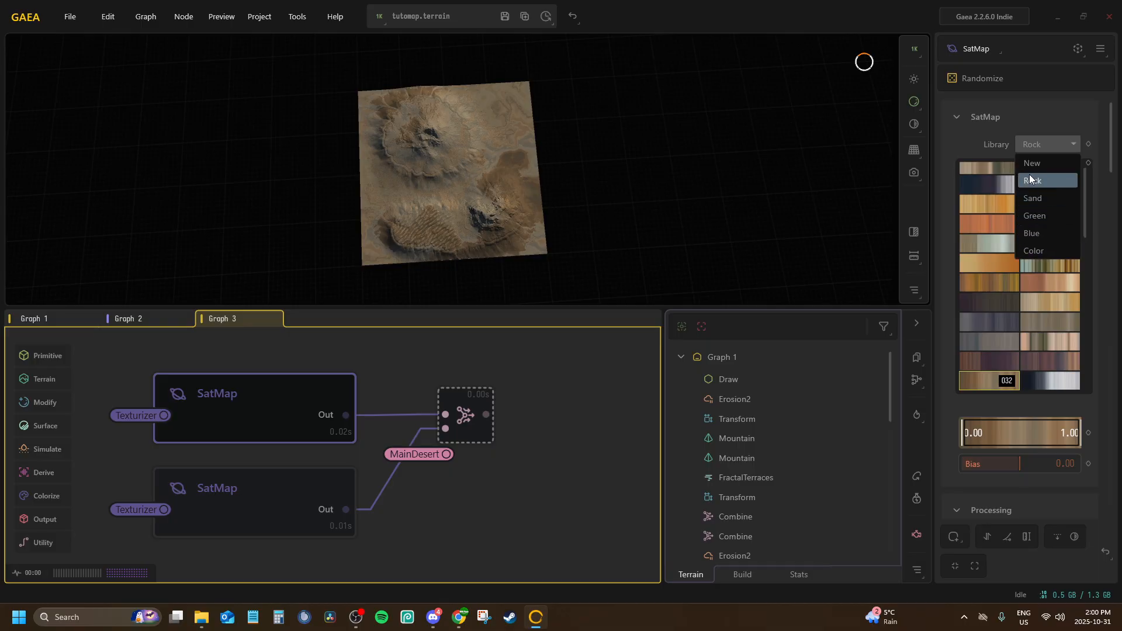
{"action": "left_click", "coordinate": [1036, 146]}
Try Rock gradients 017 and 003 on the upper duplicated SatMap
{"action": "left_click", "coordinate": [976, 227]}
{"action": "left_click", "coordinate": [1040, 227]}
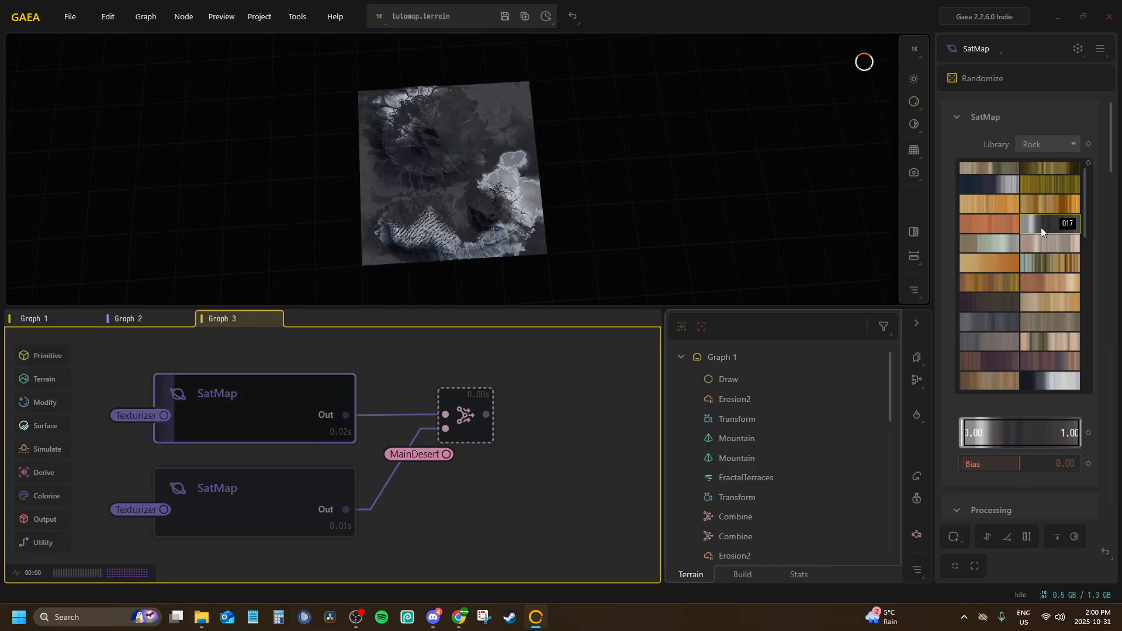
{"action": "scroll", "coordinate": [1036, 228], "scroll_direction": "up", "scroll_amount": 2}
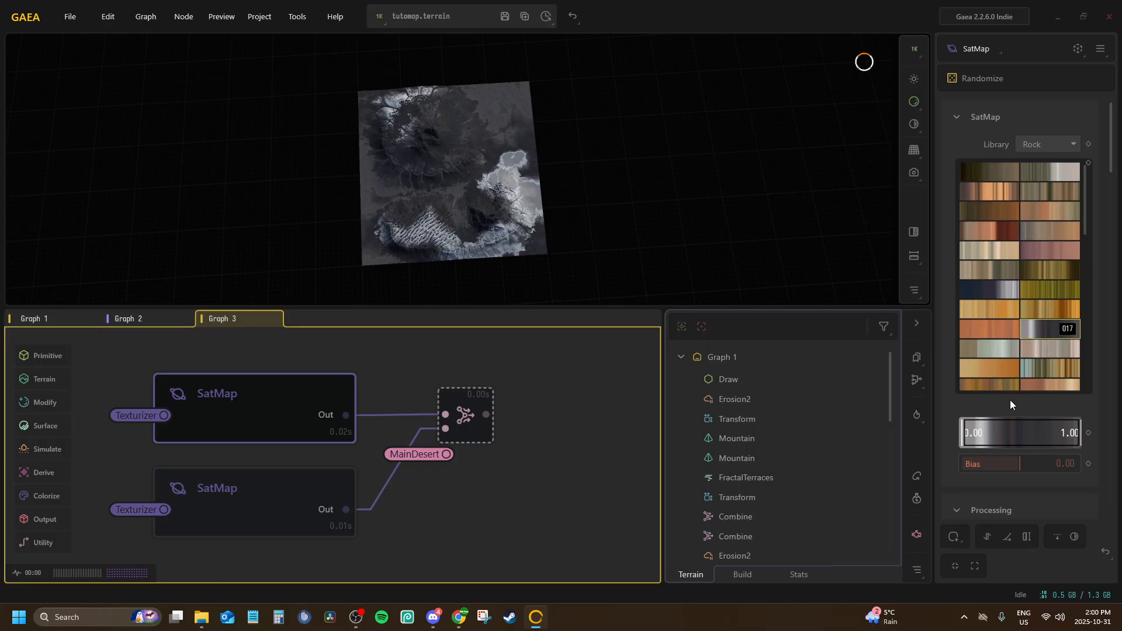
{"action": "left_click", "coordinate": [1032, 175]}
{"action": "left_click", "coordinate": [1038, 194]}
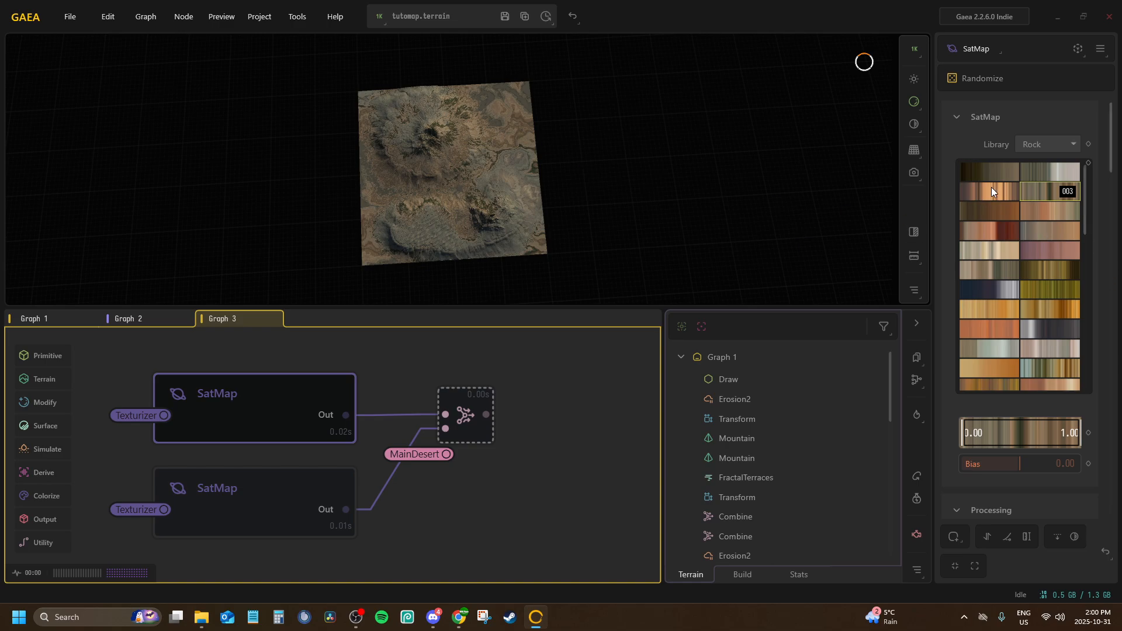
Show the 2D preview beside the 3D view and apply Rock gradient 010 to the upper duplicated SatMap
{"action": "left_click", "coordinate": [914, 232]}
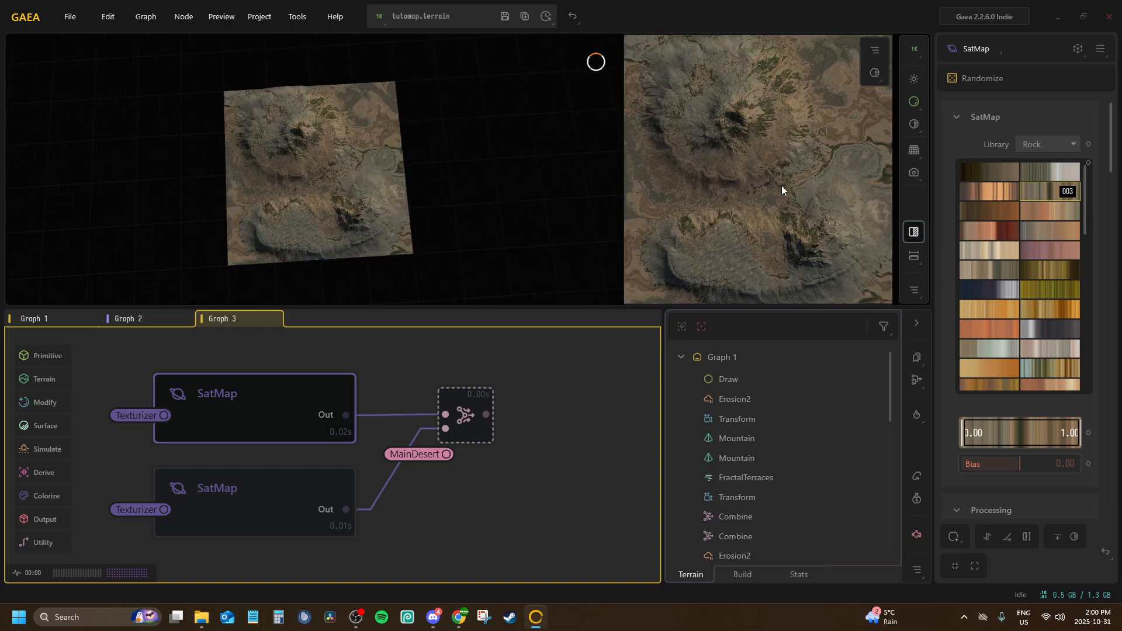
{"action": "left_click", "coordinate": [1025, 206]}
{"action": "left_click", "coordinate": [1000, 211]}
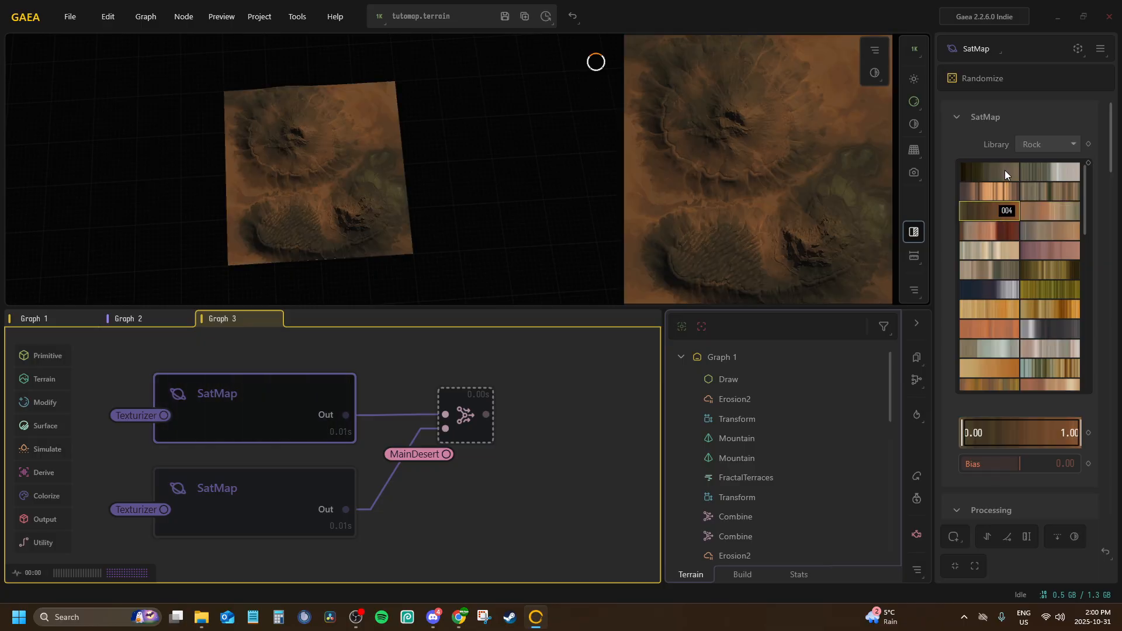
{"action": "left_click", "coordinate": [1004, 170]}
{"action": "left_click", "coordinate": [1002, 267]}
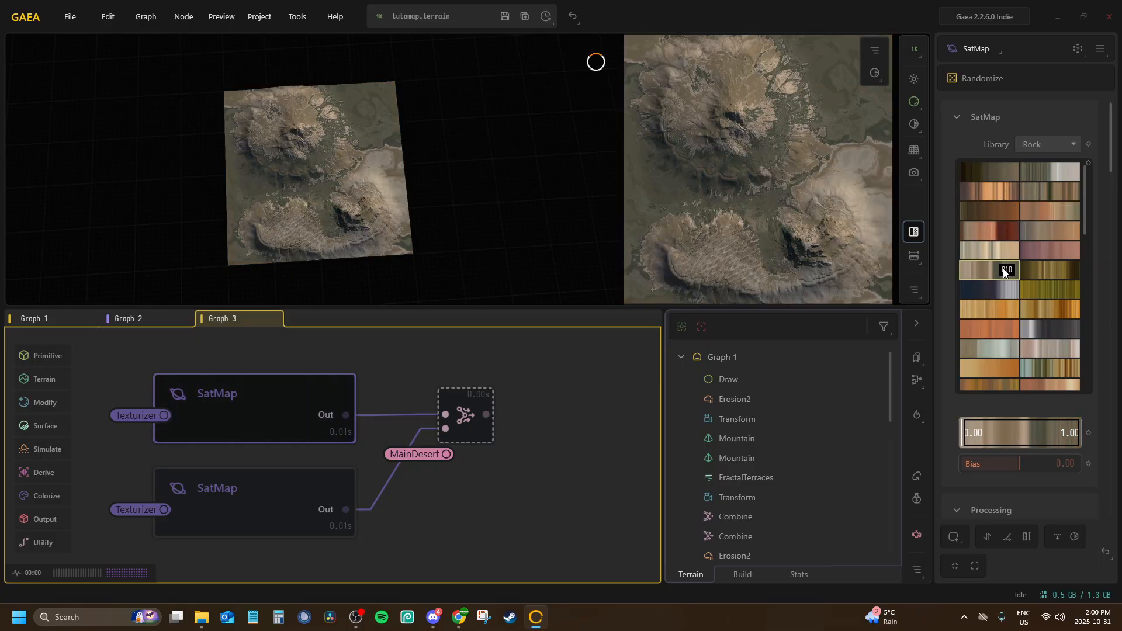
{"action": "scroll", "coordinate": [1002, 269], "scroll_direction": "down", "scroll_amount": 3}
{"action": "scroll", "coordinate": [1000, 265], "scroll_direction": "up", "scroll_amount": 3}
Set the library of the lower duplicated SatMap to Rock and browse its gradients
{"action": "left_click", "coordinate": [282, 498]}
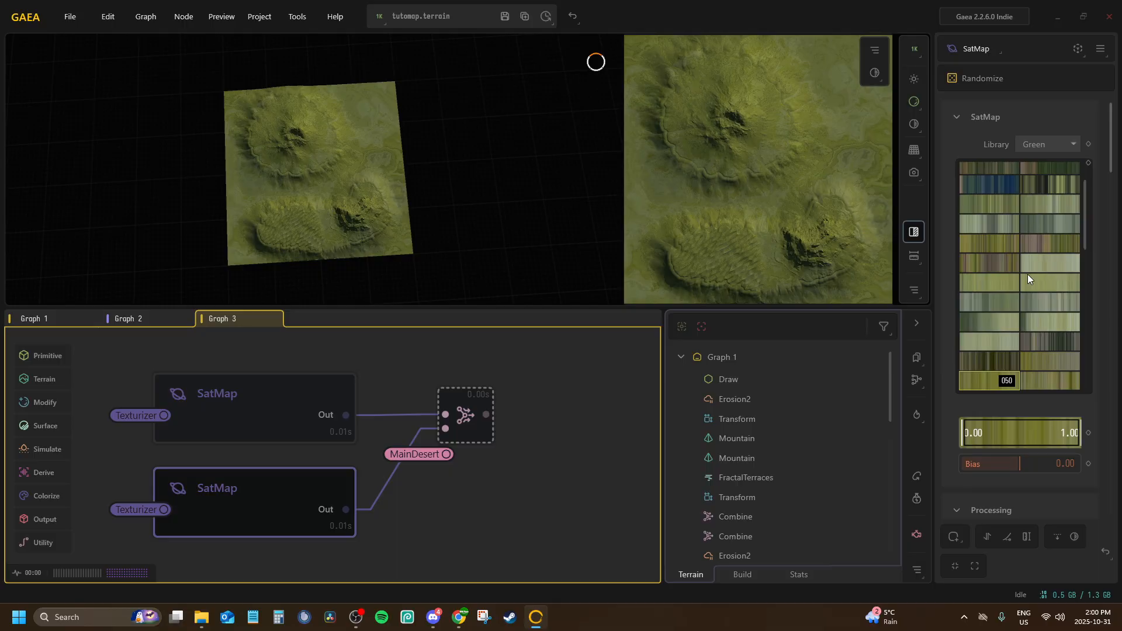
{"action": "left_click", "coordinate": [1045, 146]}
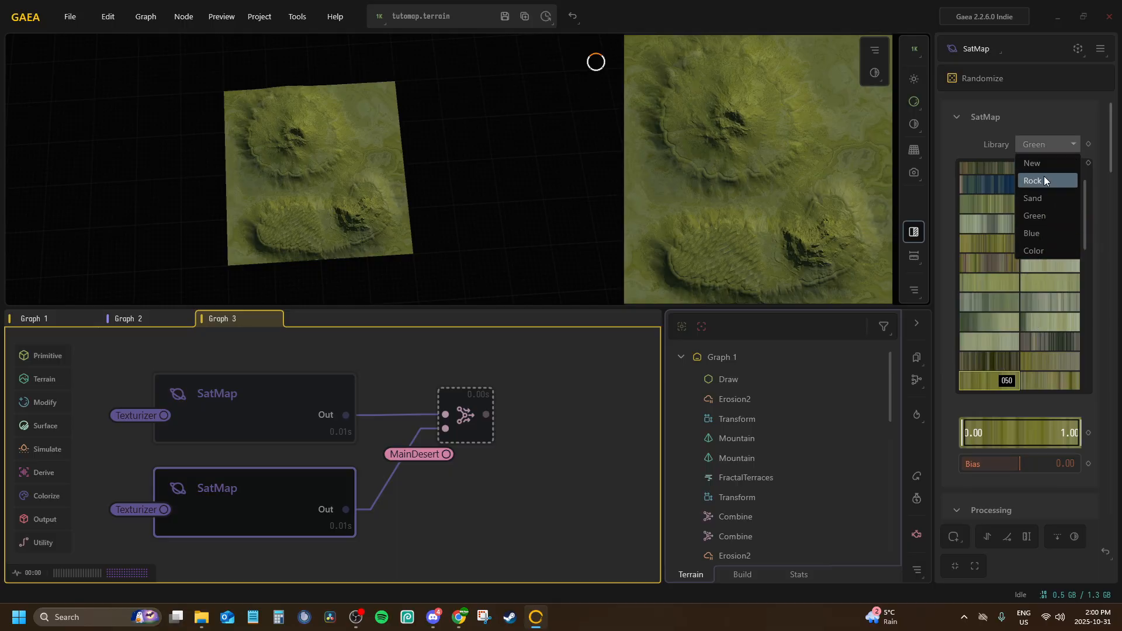
{"action": "left_click", "coordinate": [1043, 177]}
{"action": "scroll", "coordinate": [1005, 286], "scroll_direction": "down", "scroll_amount": 10}
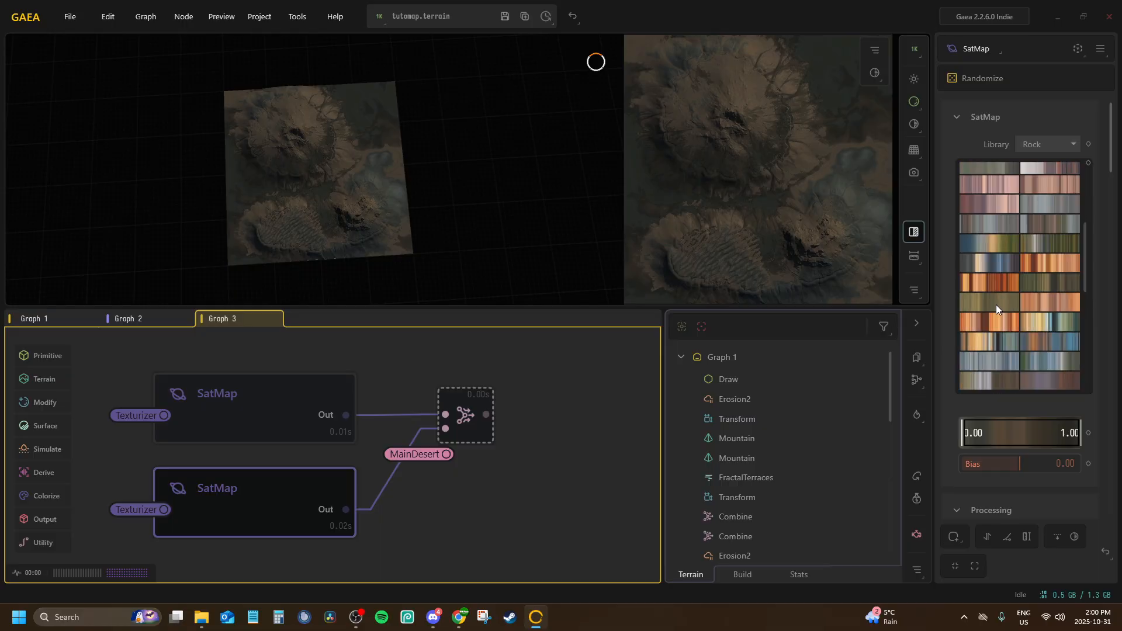
{"action": "scroll", "coordinate": [995, 302], "scroll_direction": "down", "scroll_amount": 5}
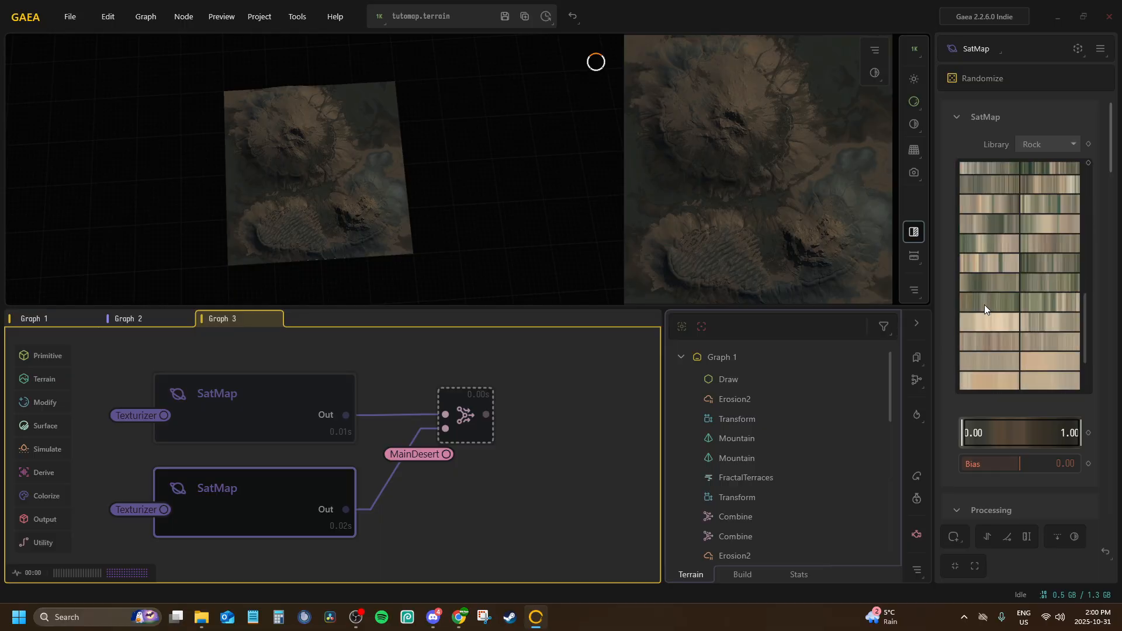
Try Rock gradients 590, 593 and 587 on the lower duplicated SatMap
{"action": "left_click", "coordinate": [986, 361]}
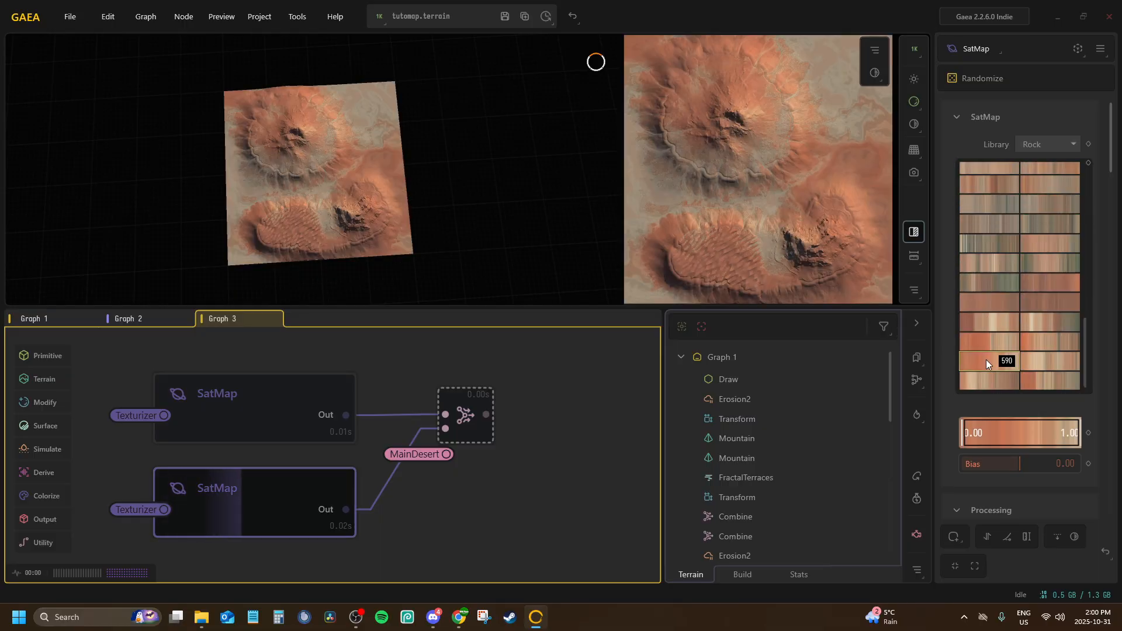
{"action": "left_click", "coordinate": [1039, 363]}
{"action": "left_click", "coordinate": [1031, 383]}
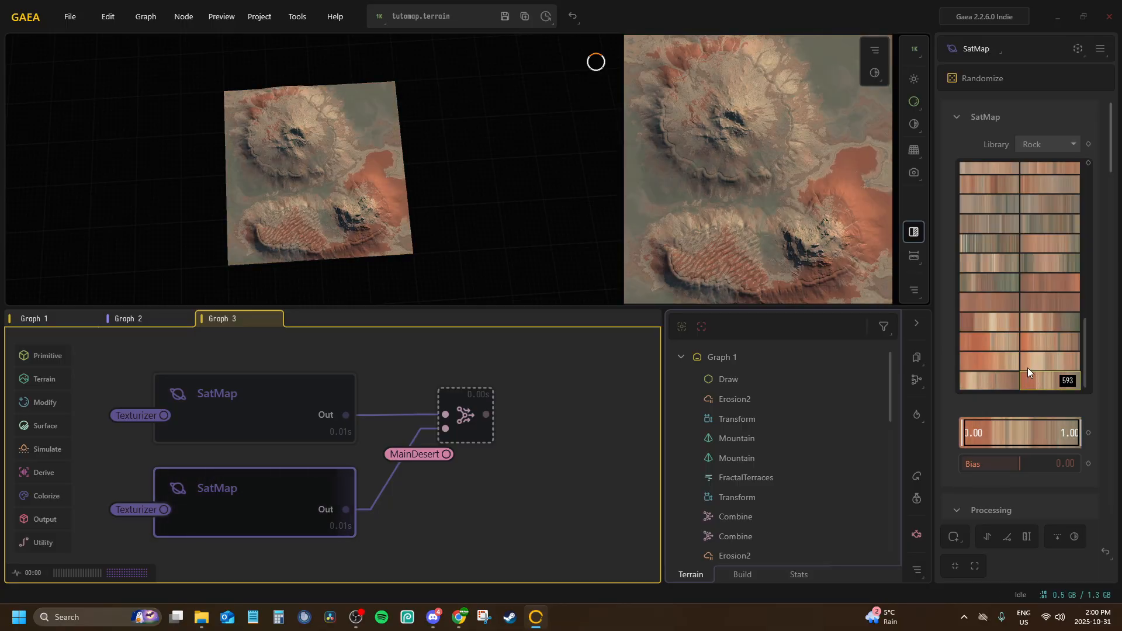
{"action": "scroll", "coordinate": [1026, 364], "scroll_direction": "down", "scroll_amount": 1}
{"action": "scroll", "coordinate": [987, 309], "scroll_direction": "up", "scroll_amount": 1}
{"action": "left_click", "coordinate": [980, 303]}
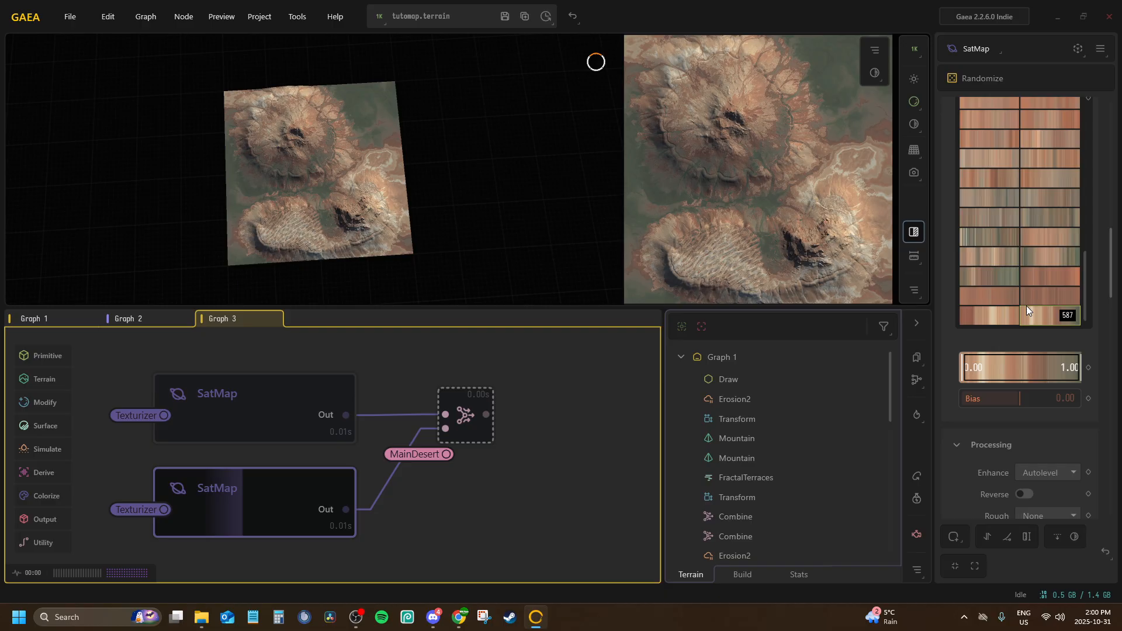
Try Rock gradients 557 and 542 on the lower duplicated SatMap and browse the rest of the library
{"action": "scroll", "coordinate": [984, 240], "scroll_direction": "up", "scroll_amount": 2}
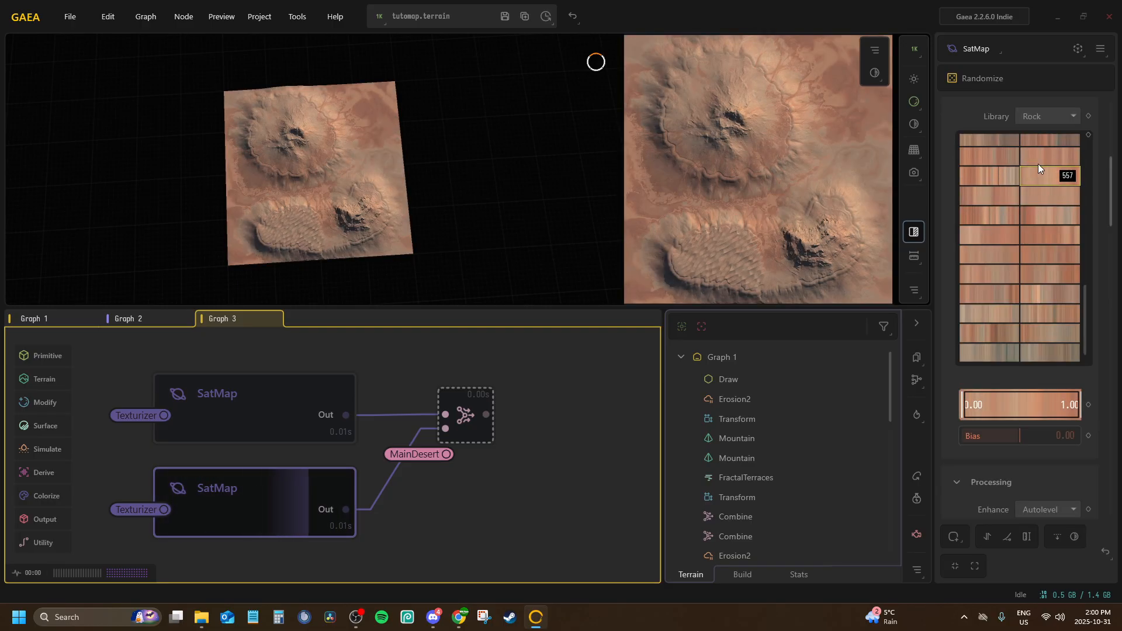
{"action": "scroll", "coordinate": [1029, 175], "scroll_direction": "up", "scroll_amount": 3}
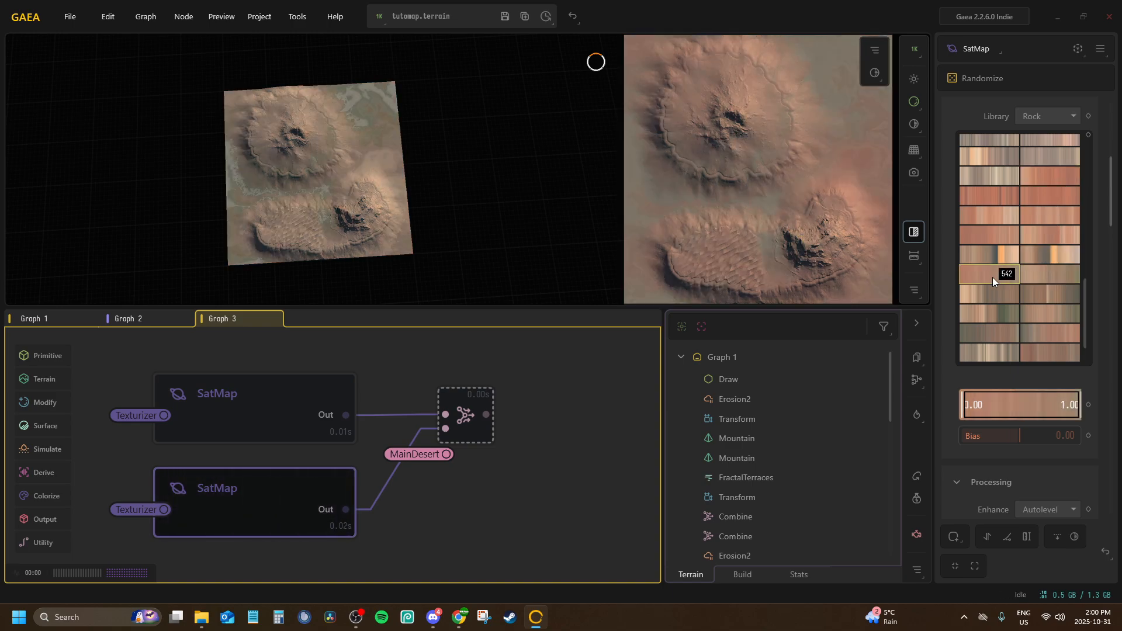
{"action": "scroll", "coordinate": [1007, 264], "scroll_direction": "up", "scroll_amount": 3}
{"action": "scroll", "coordinate": [1007, 264], "scroll_direction": "up", "scroll_amount": 6}
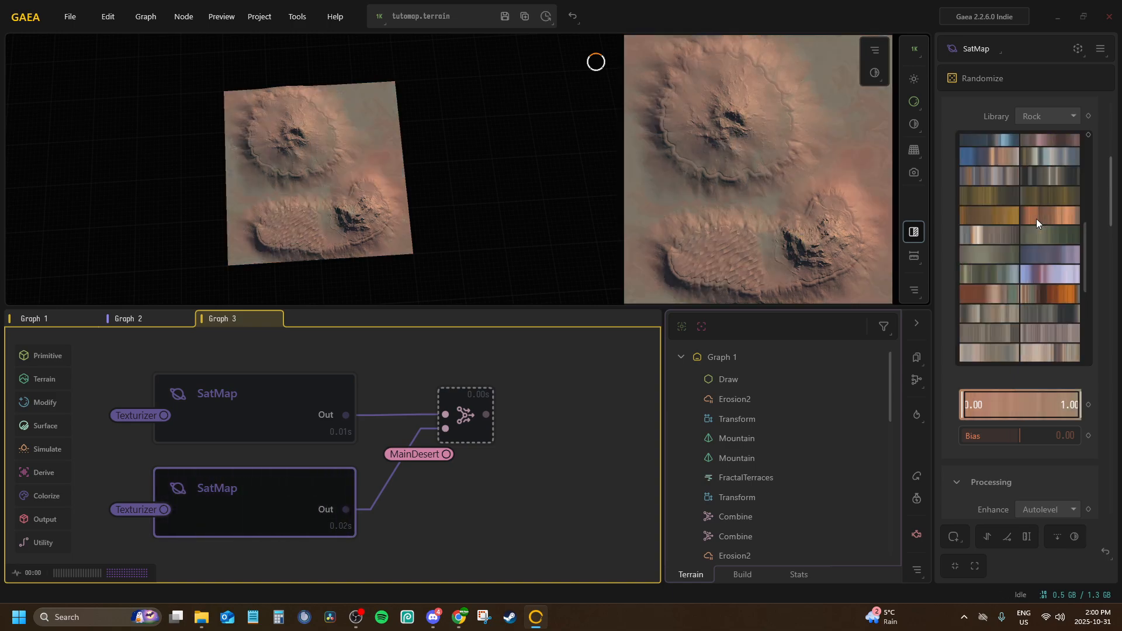
{"action": "scroll", "coordinate": [1041, 233], "scroll_direction": "up", "scroll_amount": 10}
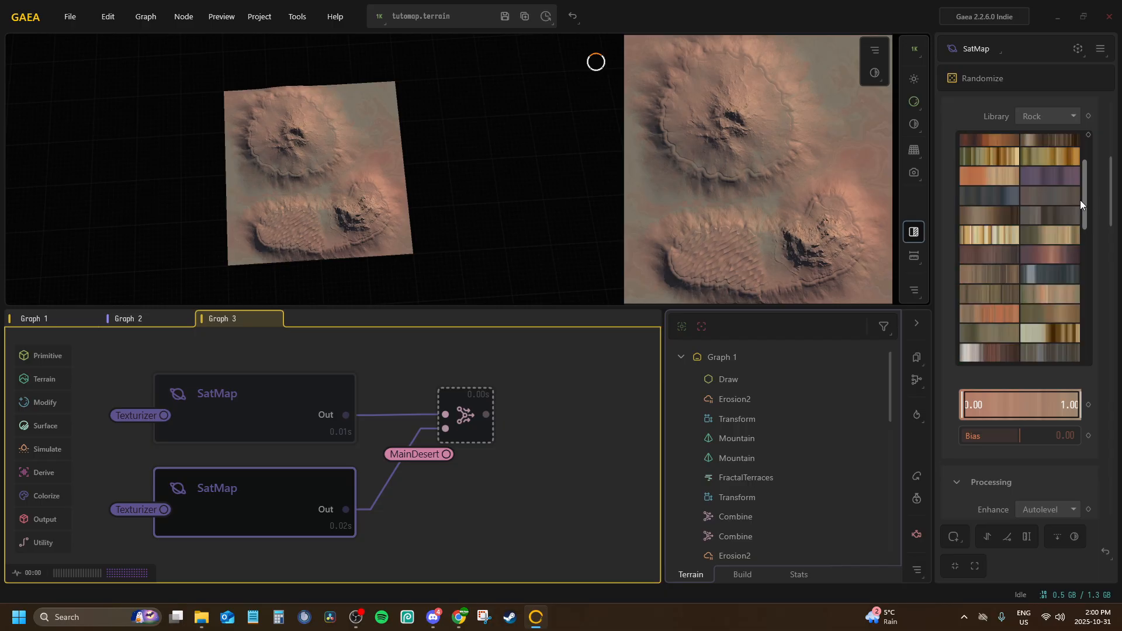
{"action": "scroll", "coordinate": [1078, 200], "scroll_direction": "up", "scroll_amount": 1}
{"action": "left_click", "coordinate": [1045, 117]}
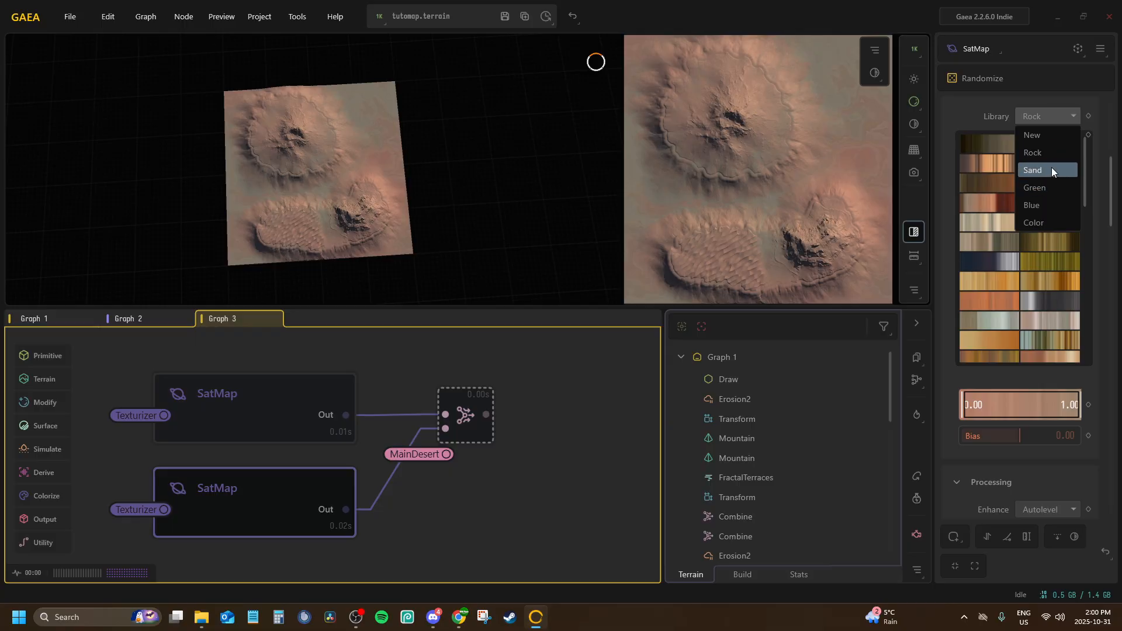
{"action": "left_click", "coordinate": [1084, 151]}
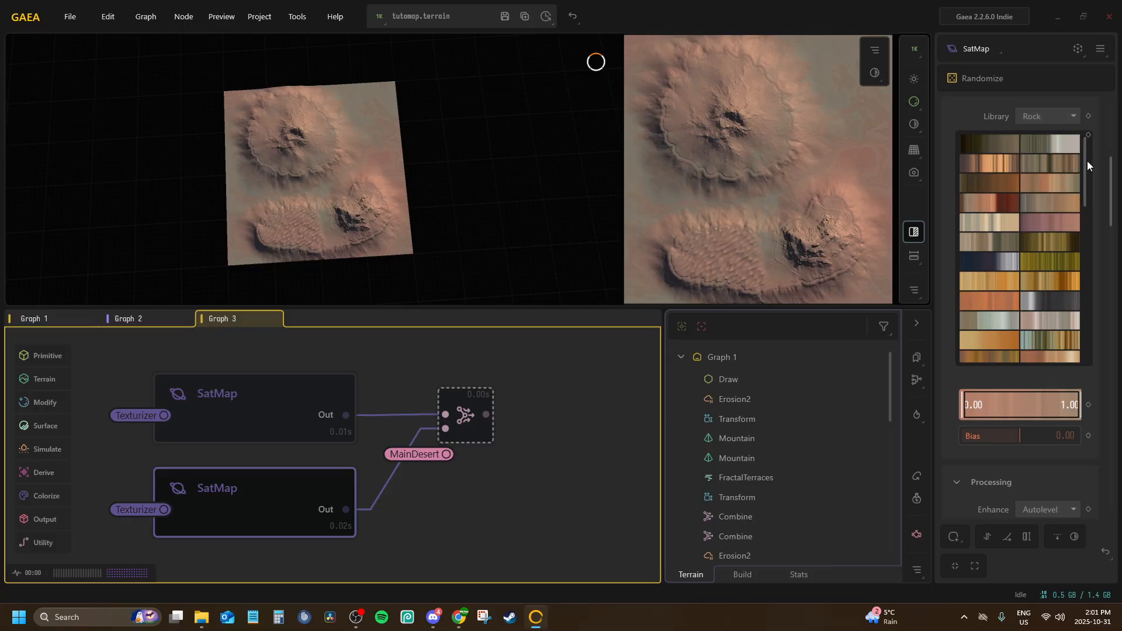
Try Rock gradients 591 and 570 near the end of the library on the lower duplicated SatMap
{"action": "left_click_drag", "start_coordinate": [1086, 160], "coordinate": [1077, 352]}
{"action": "left_click", "coordinate": [1036, 340]}
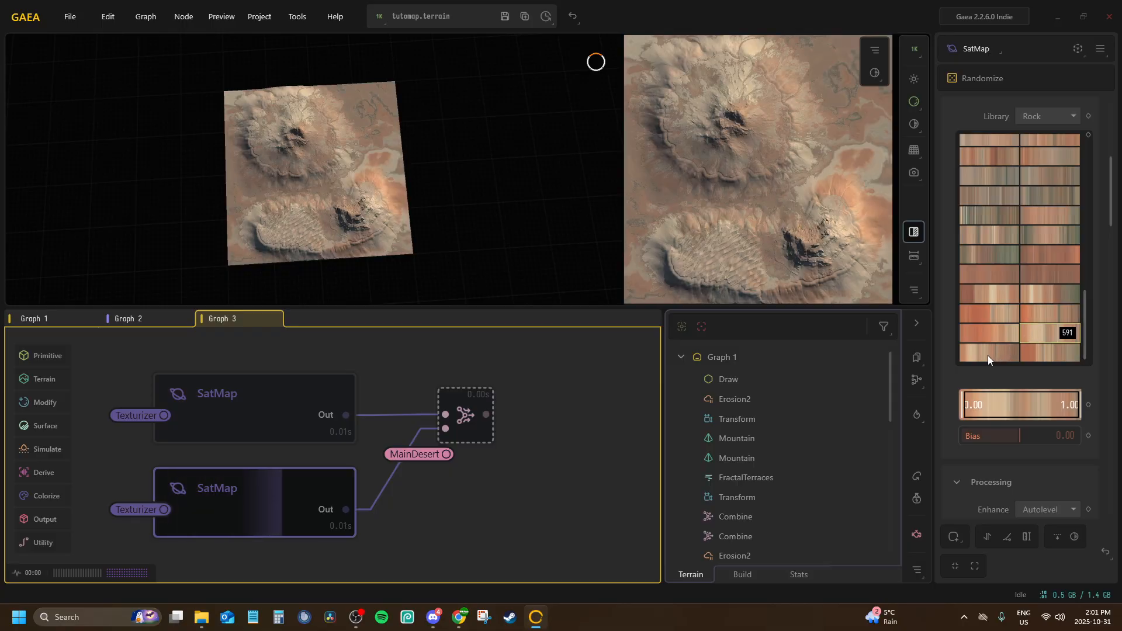
{"action": "left_click", "coordinate": [988, 354]}
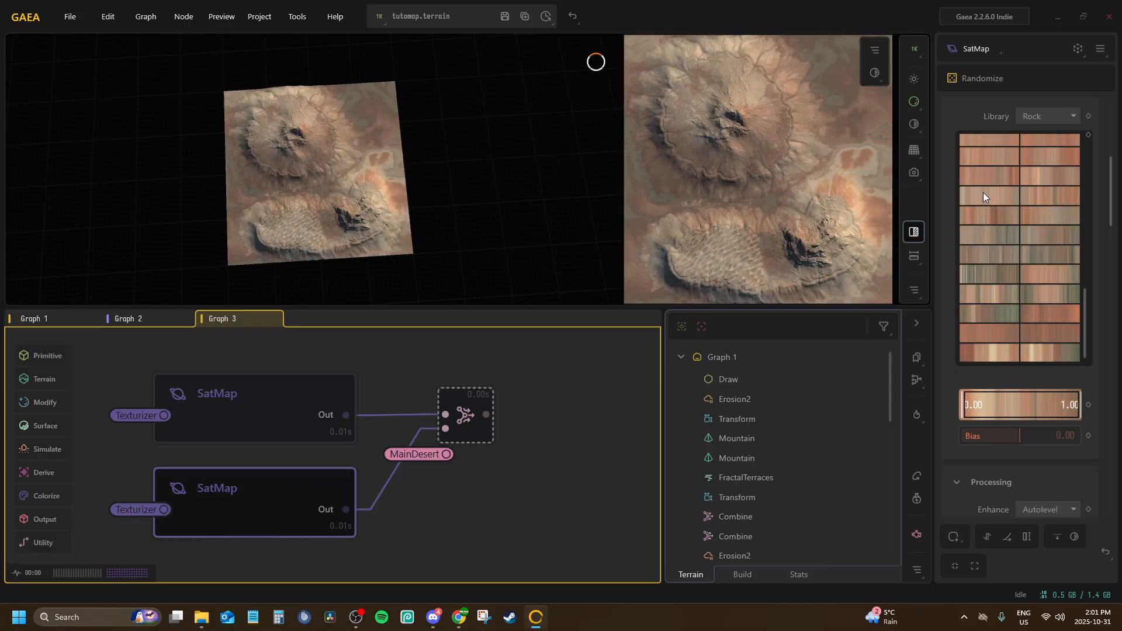
{"action": "left_click", "coordinate": [983, 193]}
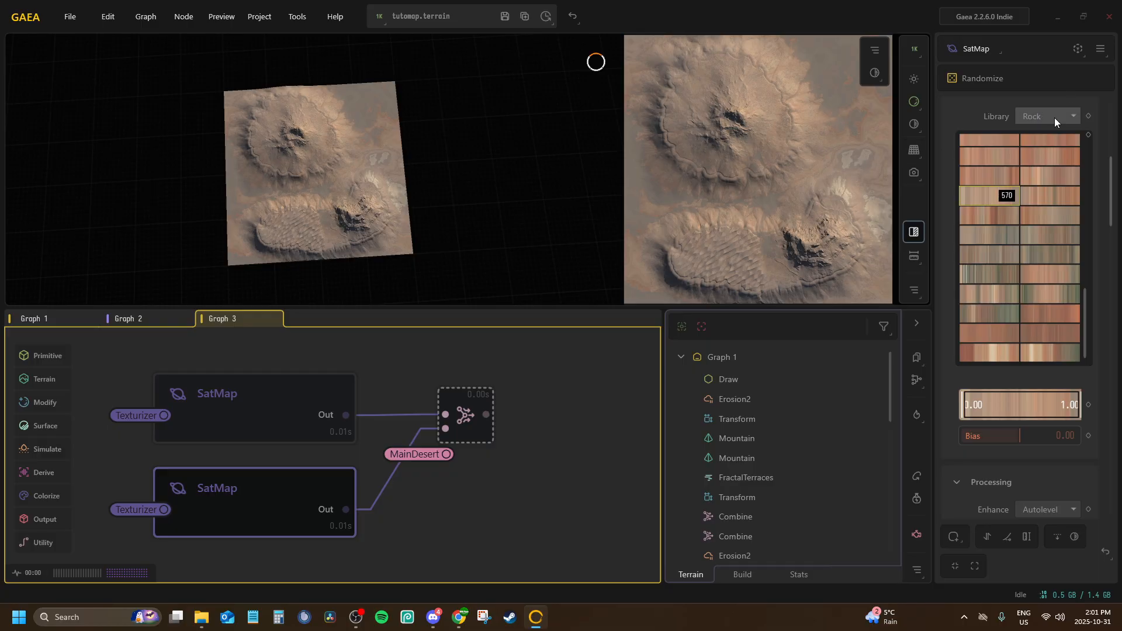
Set the lower duplicated SatMap's library to Sand, compare gradients 003 and 004, and apply gradient 005
{"action": "left_click", "coordinate": [1052, 117]}
{"action": "left_click", "coordinate": [1031, 176]}
{"action": "left_click", "coordinate": [1053, 163]}
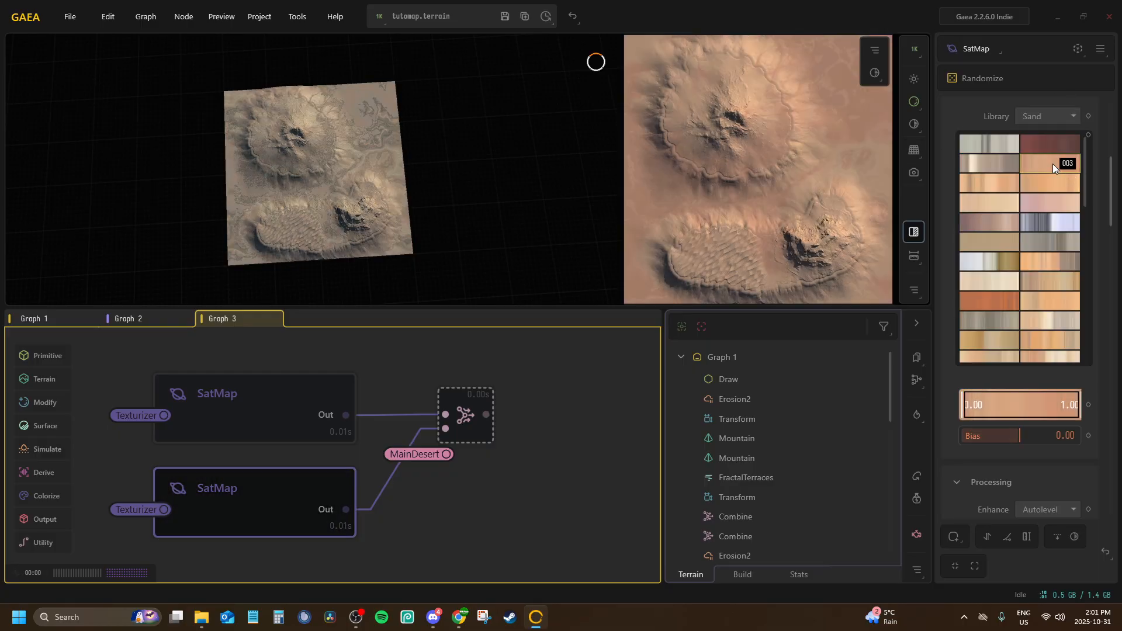
{"action": "left_click", "coordinate": [1045, 187]}
{"action": "left_click", "coordinate": [1016, 186]}
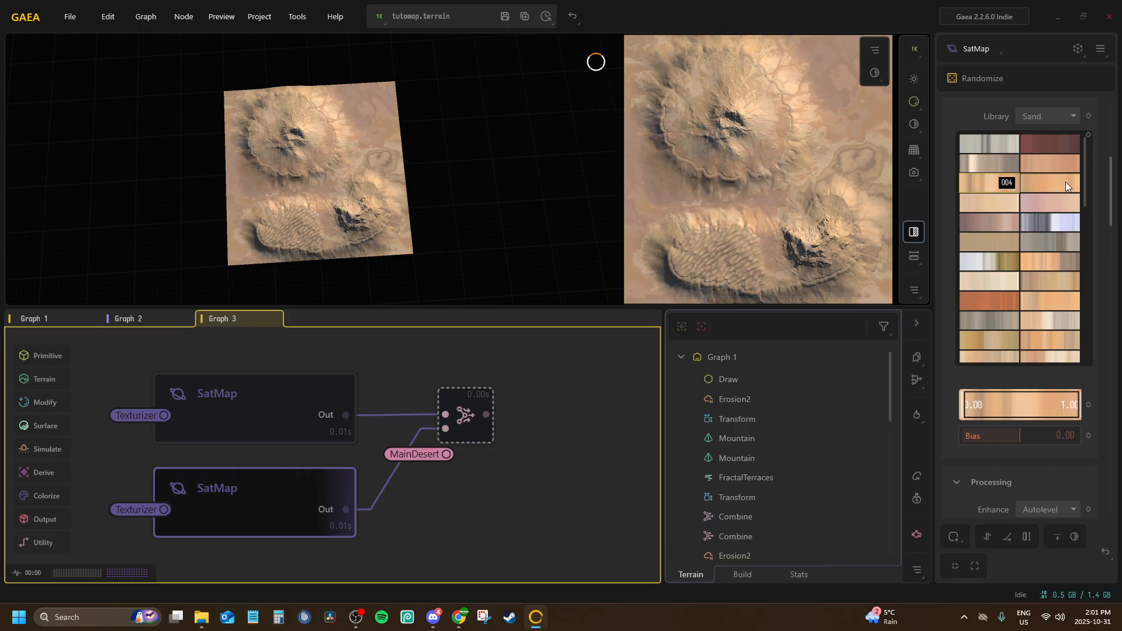
{"action": "left_click", "coordinate": [1065, 182]}
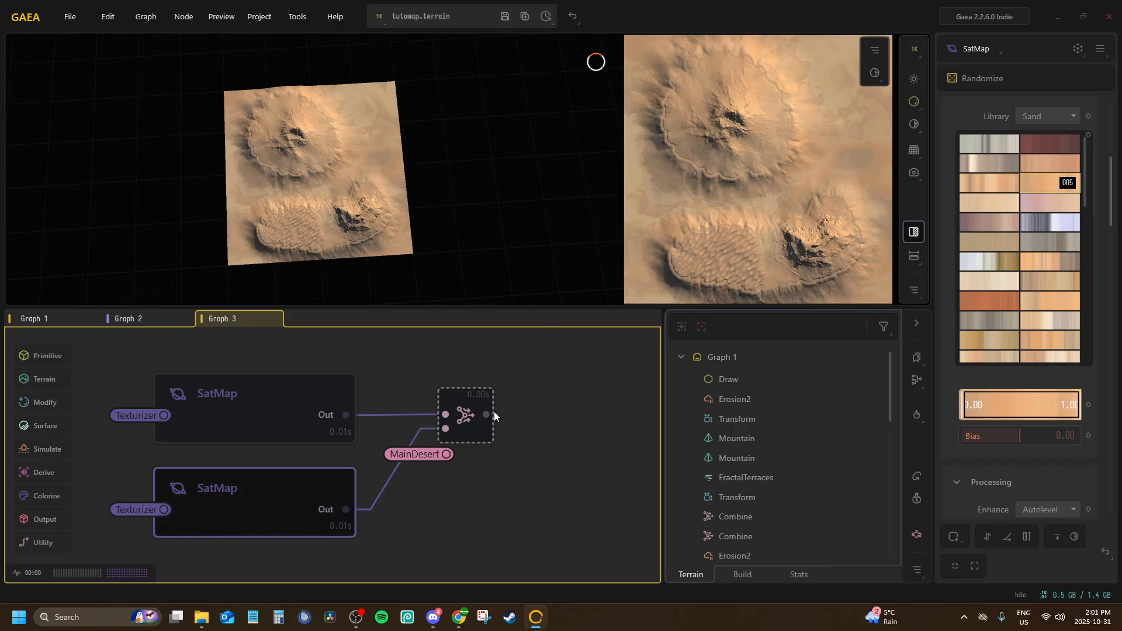
Preview the Combine node of the rock and sand SatMaps and rename it with a name beginning T_TutoM
{"action": "left_click", "coordinate": [469, 398]}
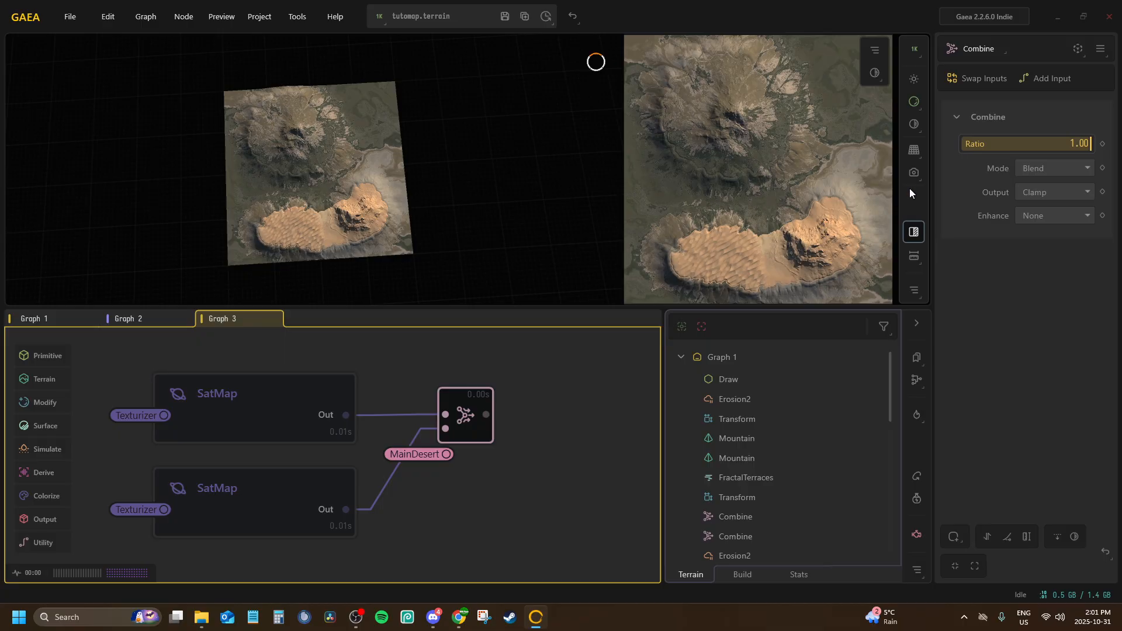
{"action": "middle_click_drag", "start_coordinate": [399, 430], "coordinate": [462, 382]}
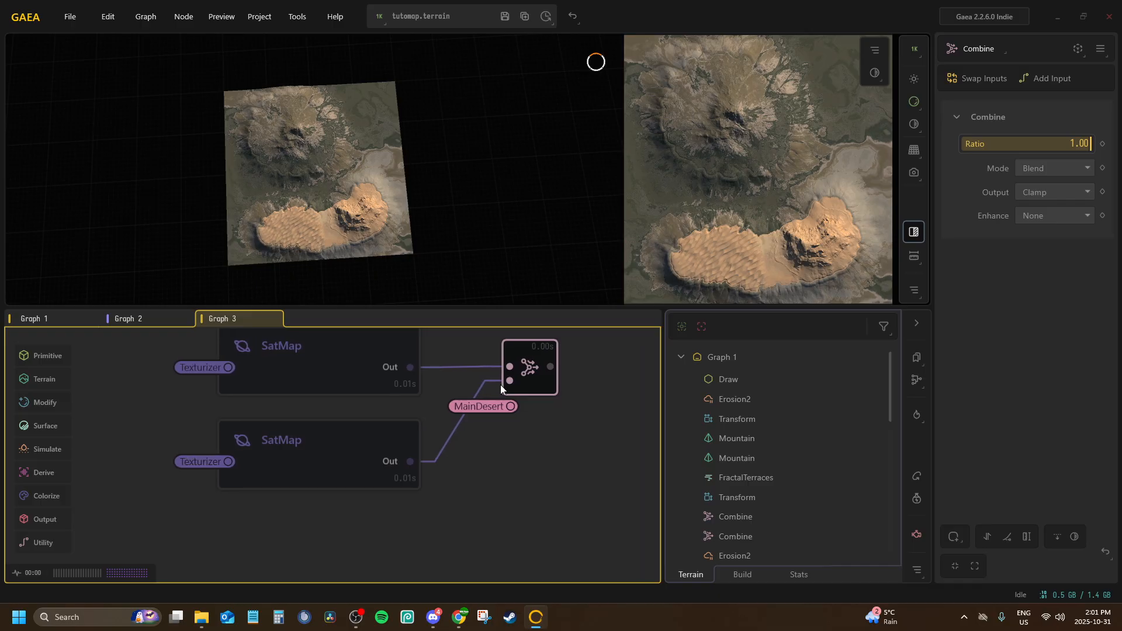
{"action": "double_click", "coordinate": [587, 359]}
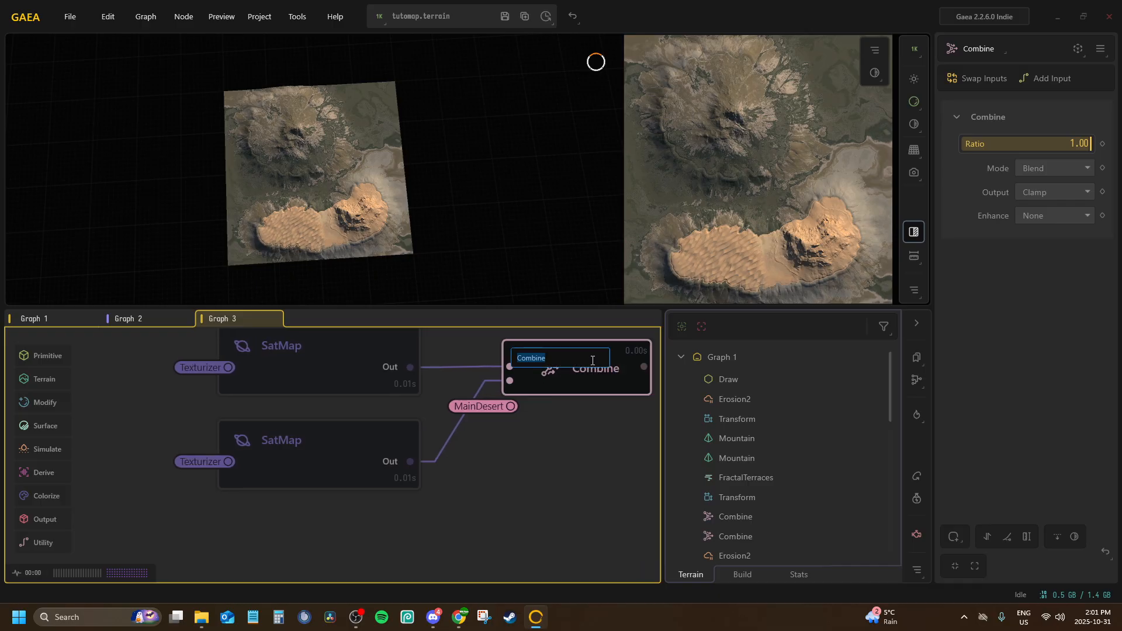
{"action": "type", "text": "T_TuoMap"}
{"action": "key", "text": "BackSpace"}
{"action": "key", "text": "BackSpace"}
{"action": "key", "text": "BackSpace"}
{"action": "key", "text": "BackSpace"}
{"action": "key", "text": "BackSpace"}
{"action": "key", "text": "BackSpace"}
{"action": "key", "text": "BackSpace"}
{"action": "key", "text": "Return"}
Duplicate the two SatMaps together with their renamed Combine node and place the copies below the originals
{"action": "scroll", "coordinate": [442, 433], "scroll_direction": "down", "scroll_amount": 3}
{"action": "scroll", "coordinate": [442, 433], "scroll_direction": "down", "scroll_amount": 3}
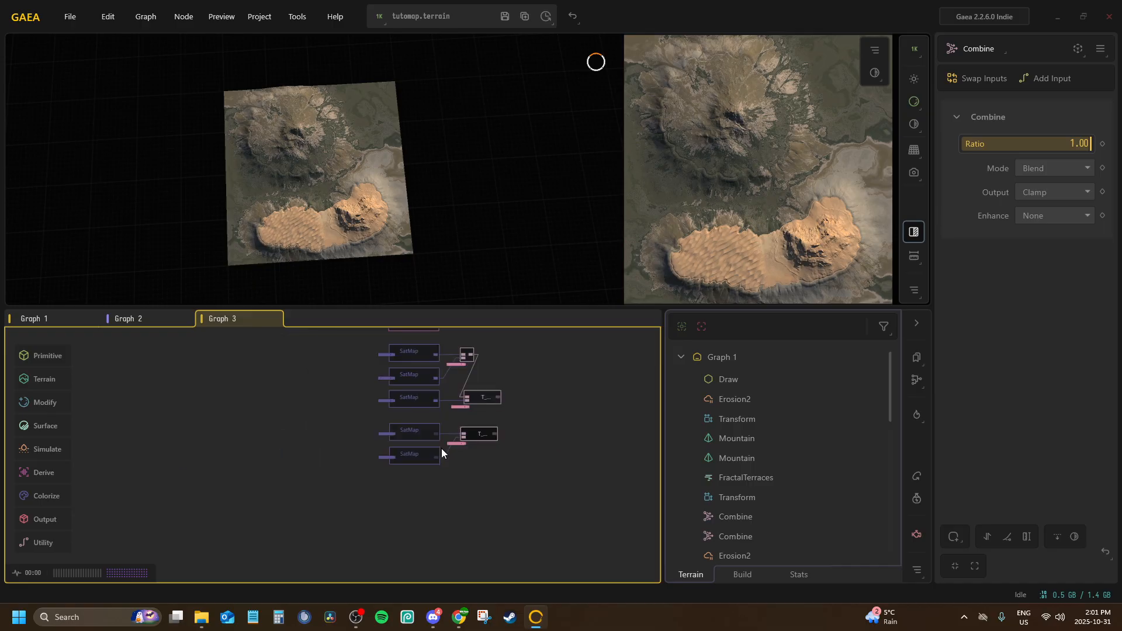
{"action": "scroll", "coordinate": [488, 465], "scroll_direction": "up", "scroll_amount": 2}
{"action": "left_click", "coordinate": [369, 405]}
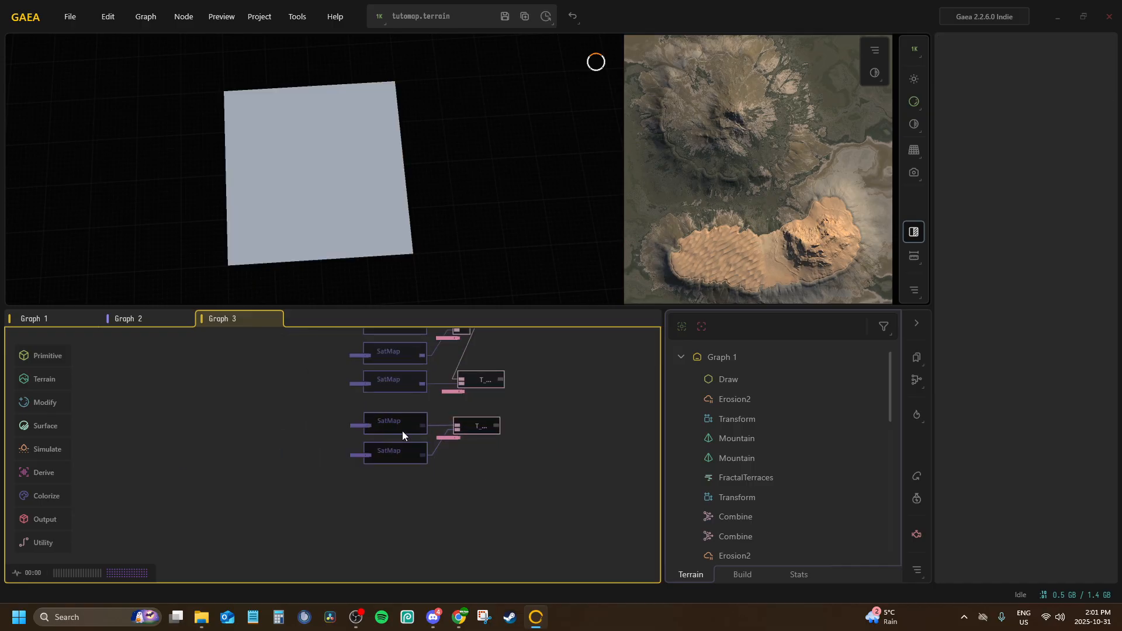
{"action": "right_click", "coordinate": [403, 422]}
{"action": "left_click", "coordinate": [447, 462]}
{"action": "scroll", "coordinate": [432, 477], "scroll_direction": "up", "scroll_amount": 3}
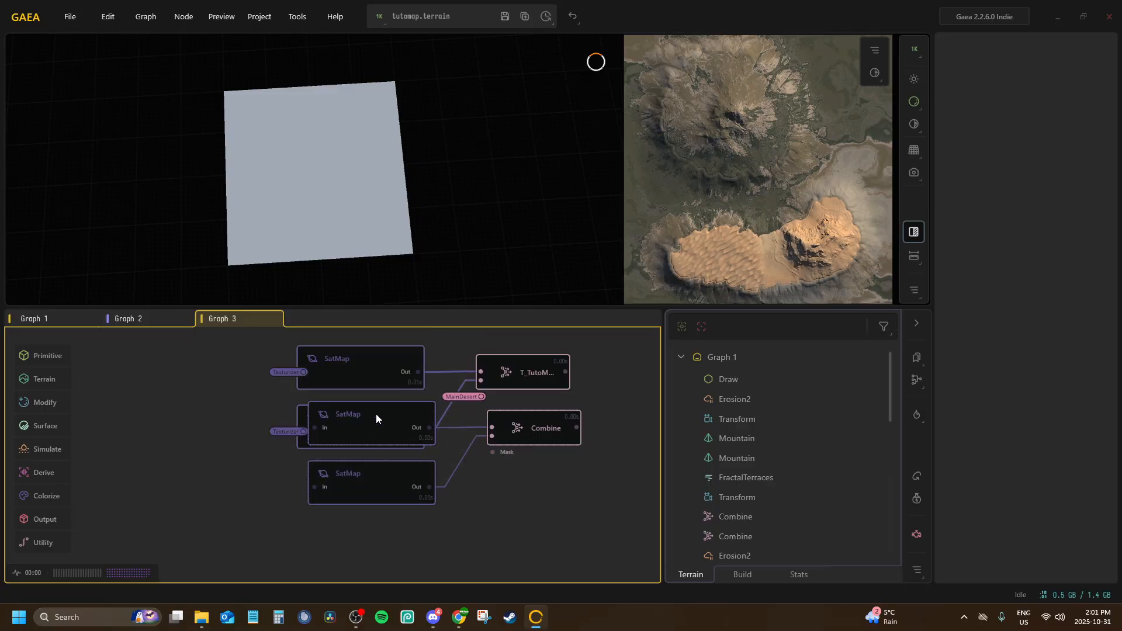
{"action": "left_click_drag", "start_coordinate": [376, 416], "coordinate": [366, 500]}
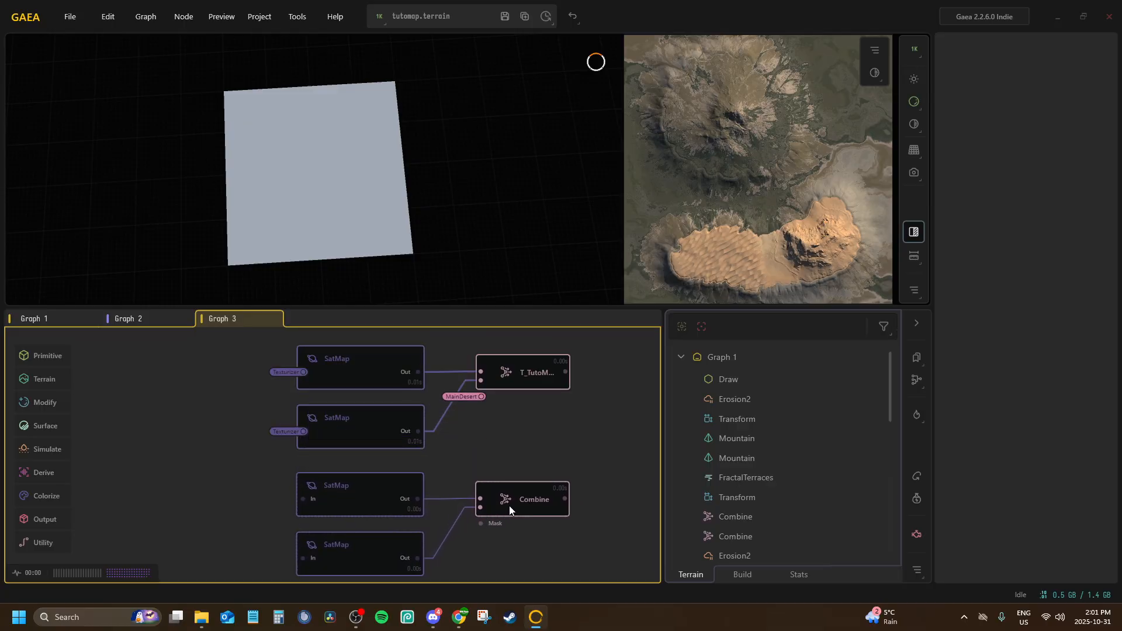
{"action": "middle_click_drag", "start_coordinate": [517, 457], "coordinate": [499, 405]}
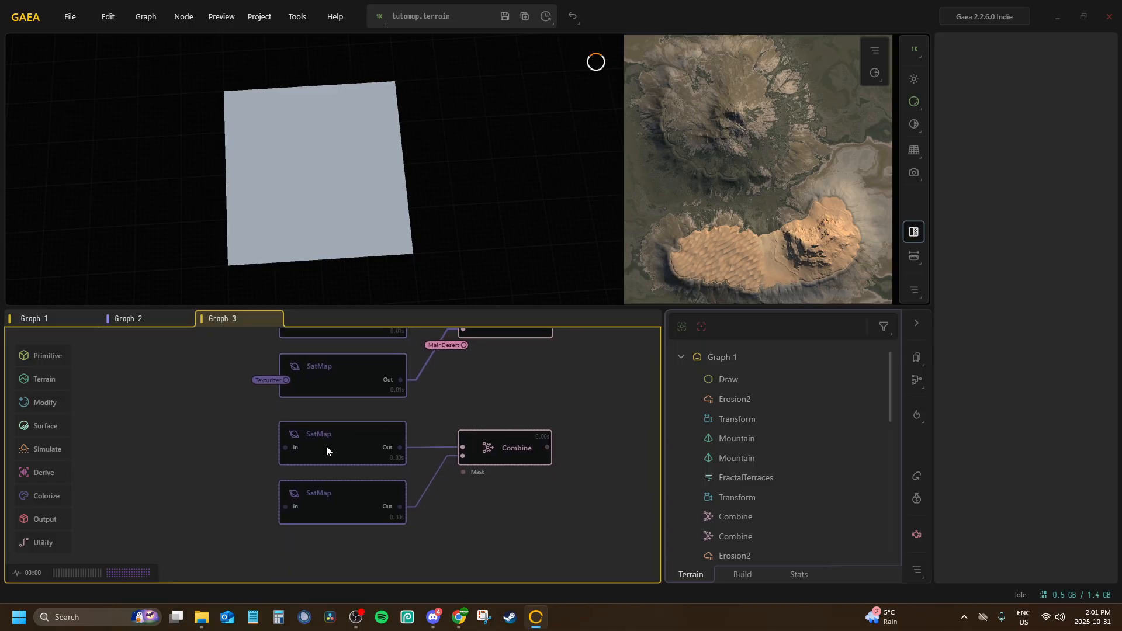
Rename the newly duplicated Combine node with a name beginning T_T
{"action": "left_click", "coordinate": [500, 448]}
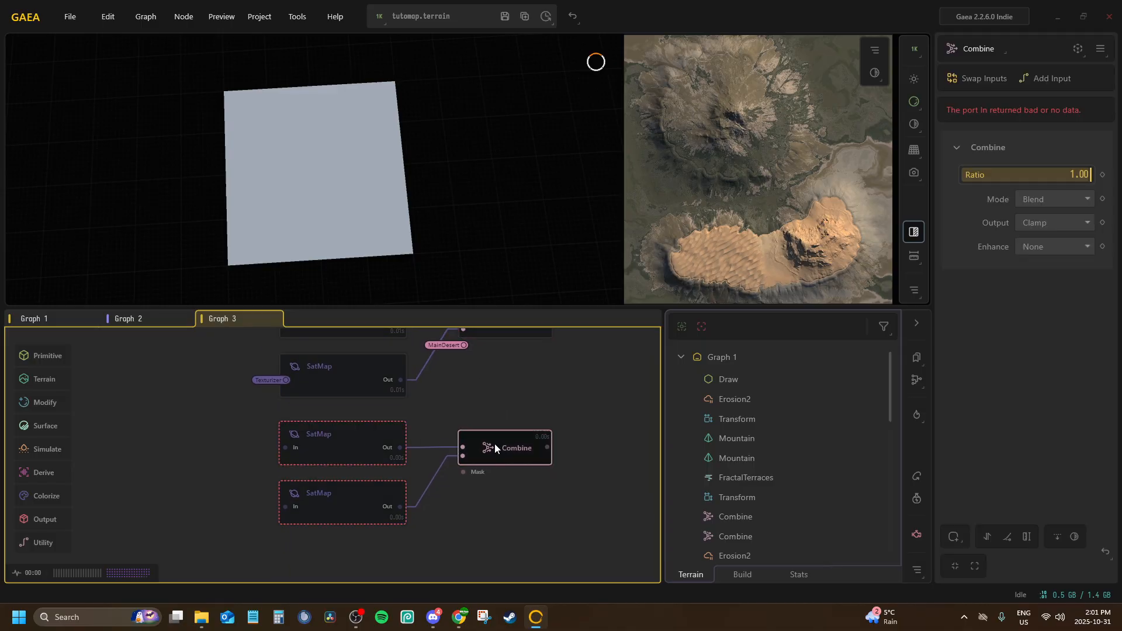
{"action": "double_click", "coordinate": [494, 448]}
{"action": "type", "text": "T_TutoMap_Worldmaps"}
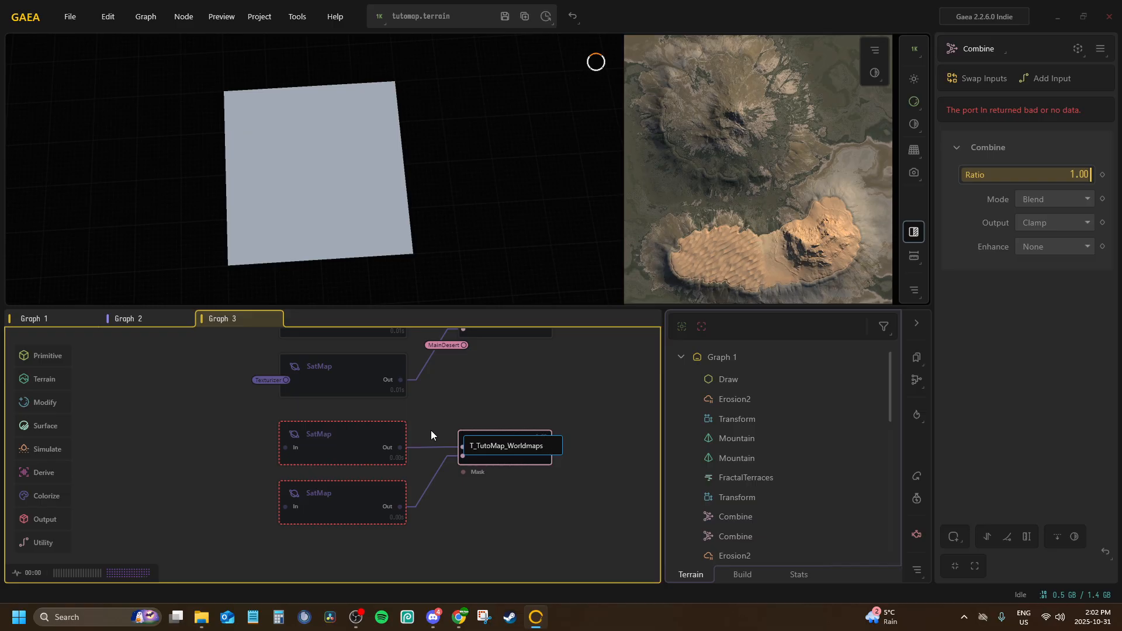
Rename the duplicated Combine node as T_TutoMap_WorldMaps_Sand
{"action": "key", "text": "BackSpace"}
{"action": "key", "text": "BackSpace"}
{"action": "key", "text": "BackSpace"}
{"action": "key", "text": "BackSpace"}
{"action": "type", "text": "Maps_Sand"}
{"action": "key", "text": "Return"}
{"action": "middle_click_drag", "start_coordinate": [516, 407], "coordinate": [478, 464]}
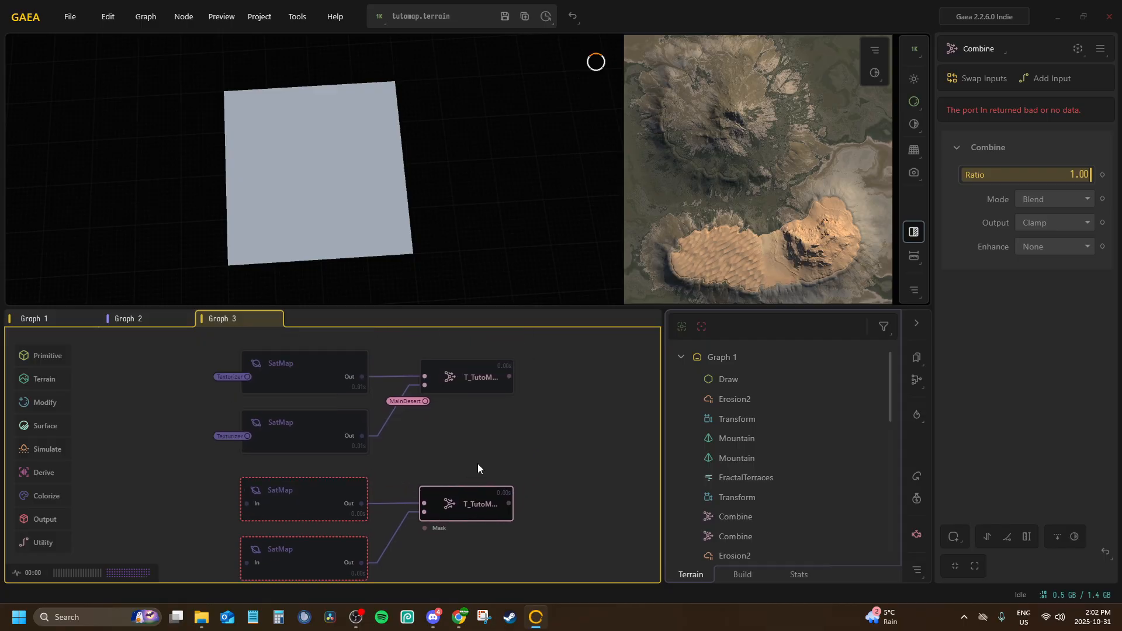
Connect the Mask input of the T_TutoMap_WorldMaps_Sand Combine node to the MainDesert portal
{"action": "left_click", "coordinate": [482, 374]}
{"action": "middle_click_drag", "start_coordinate": [442, 430], "coordinate": [496, 400]}
{"action": "left_click", "coordinate": [334, 468]}
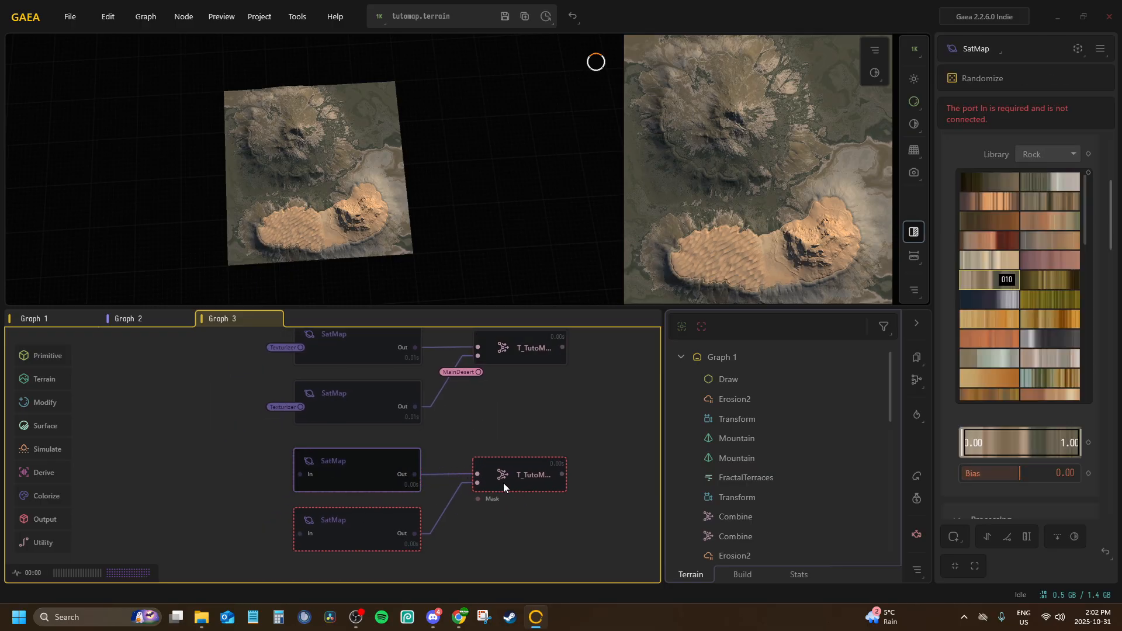
{"action": "left_click", "coordinate": [520, 478]}
{"action": "key", "text": "c"}
{"action": "left_click", "coordinate": [548, 548]}
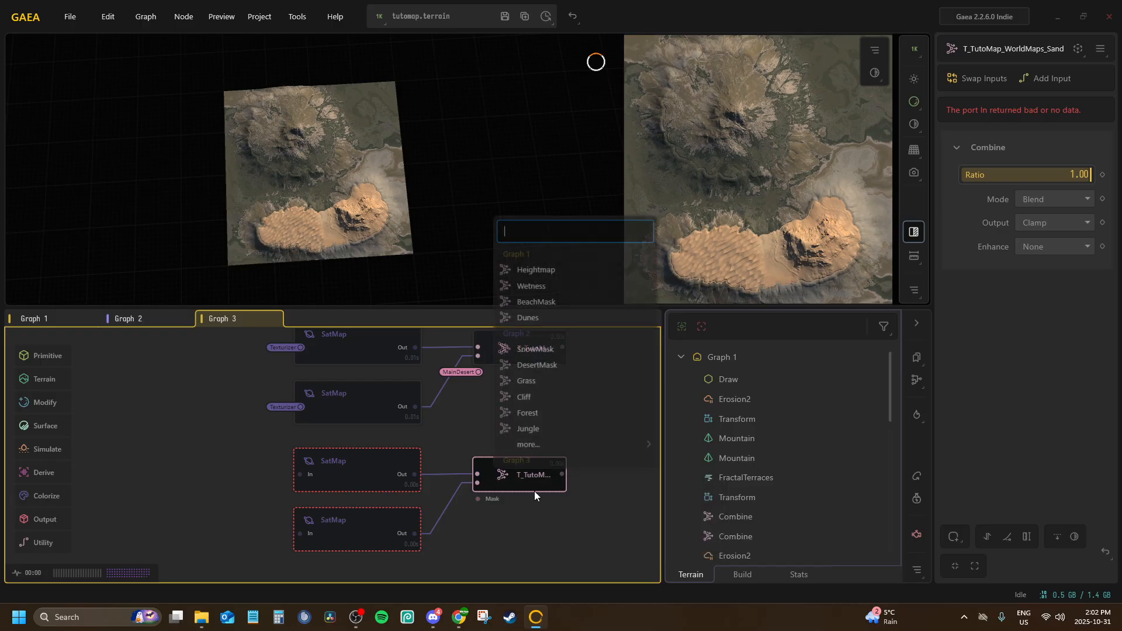
{"action": "mouse_move", "coordinate": [611, 444]}
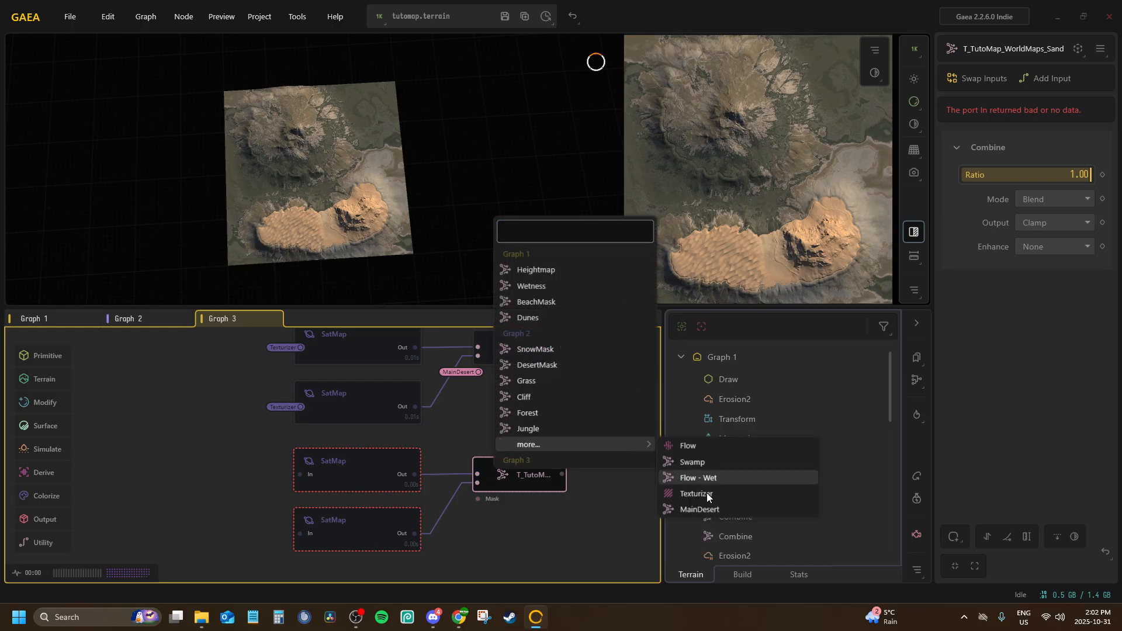
{"action": "left_click", "coordinate": [706, 493]}
Connect the In ports of both SatMaps feeding the T_TutoMap_WorldMaps_Sand Combine to the Texturizer portal
{"action": "left_click", "coordinate": [367, 468]}
{"action": "key", "text": "c"}
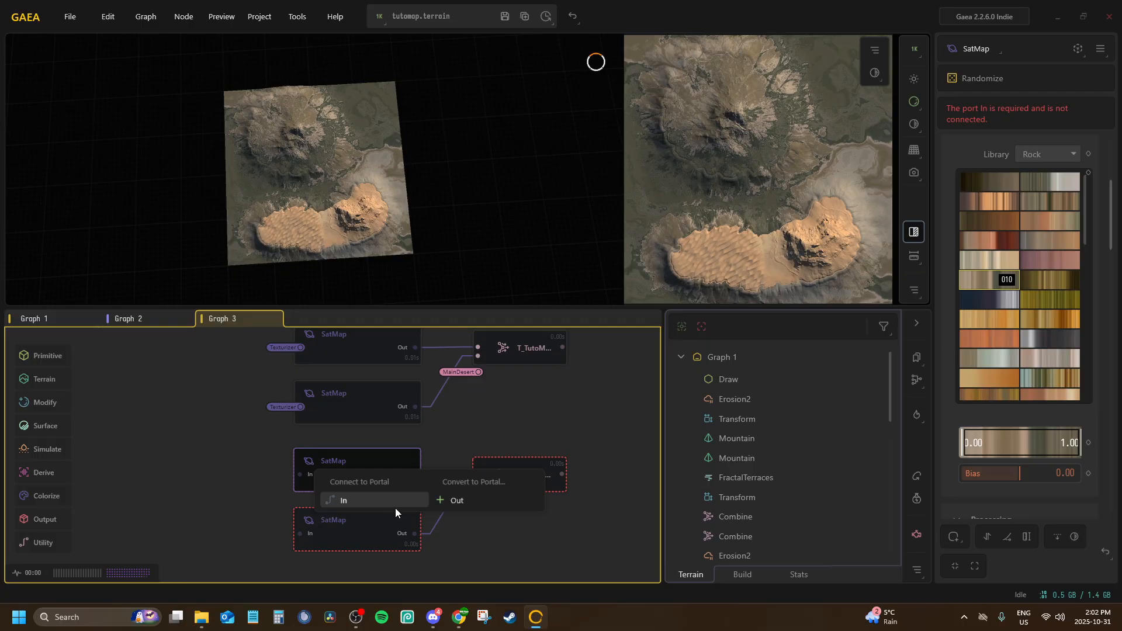
{"action": "left_click", "coordinate": [409, 497]}
{"action": "mouse_move", "coordinate": [374, 437]}
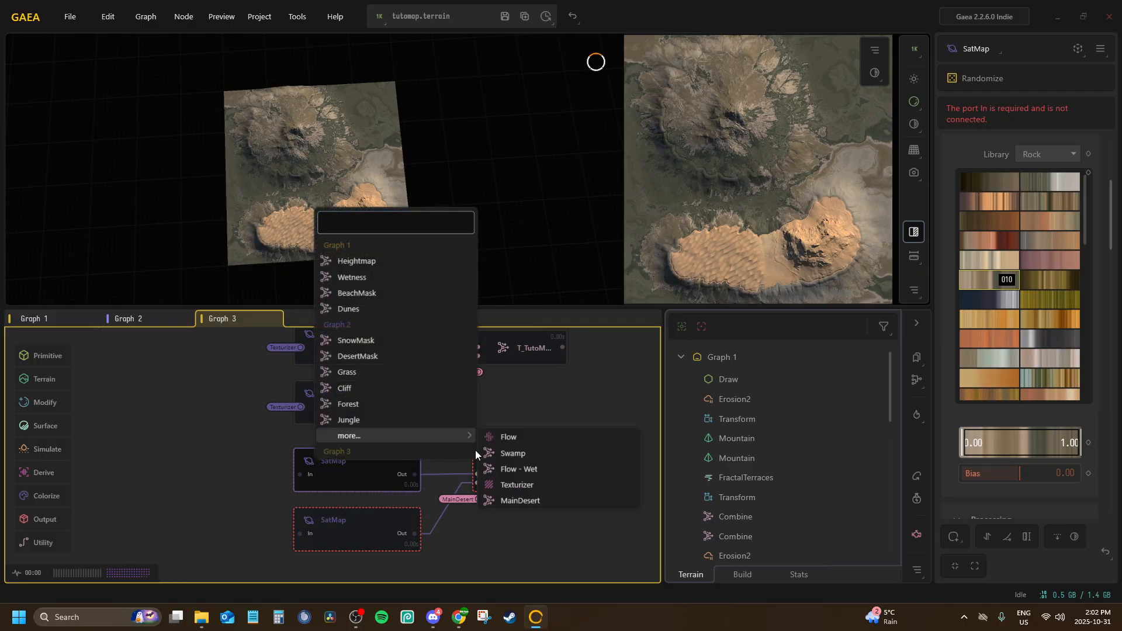
{"action": "left_click", "coordinate": [520, 485]}
{"action": "left_click", "coordinate": [362, 528]}
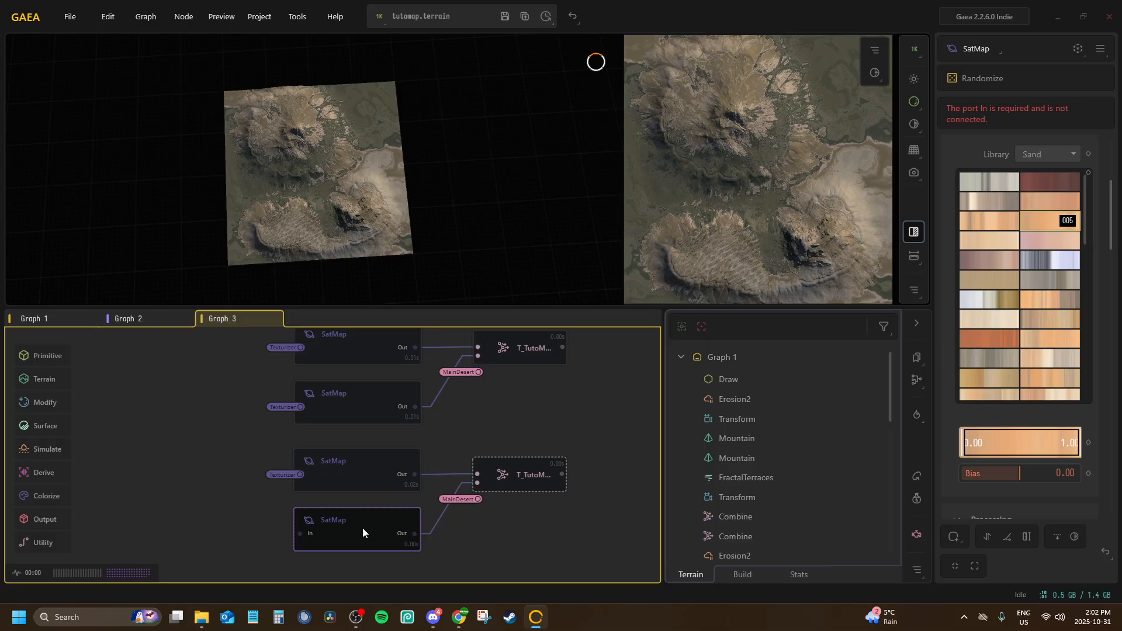
{"action": "key", "text": "c"}
{"action": "left_click", "coordinate": [395, 555]}
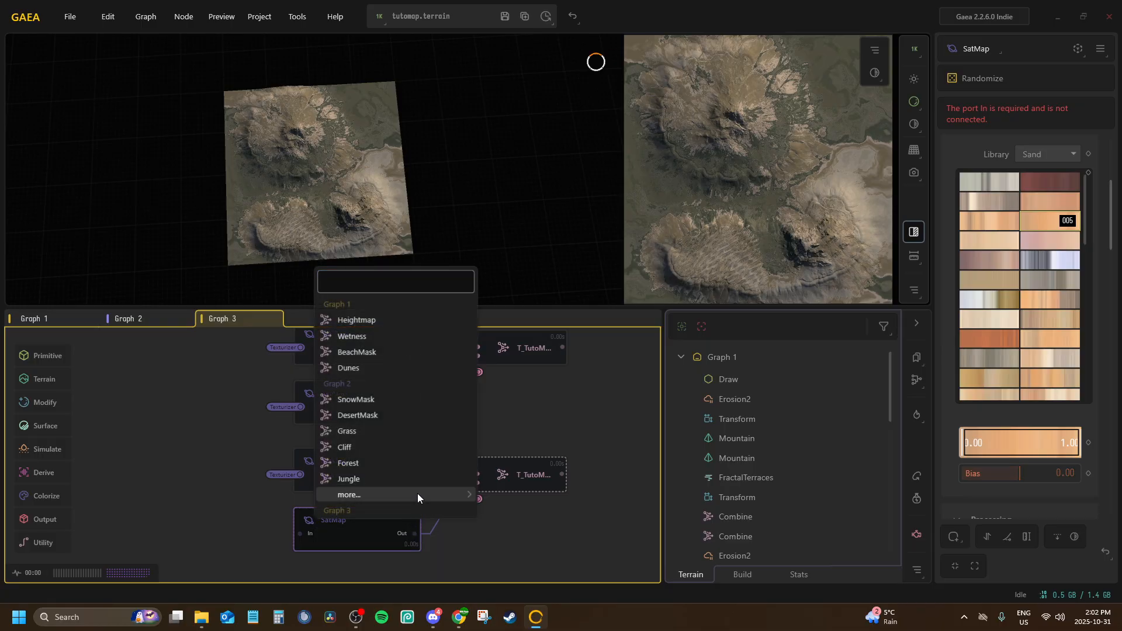
{"action": "mouse_move", "coordinate": [418, 493]}
{"action": "left_click", "coordinate": [529, 542]}
Try Sand gradient 006 on the lower SatMap of the new set, and apply gradient 003
{"action": "left_click", "coordinate": [393, 485]}
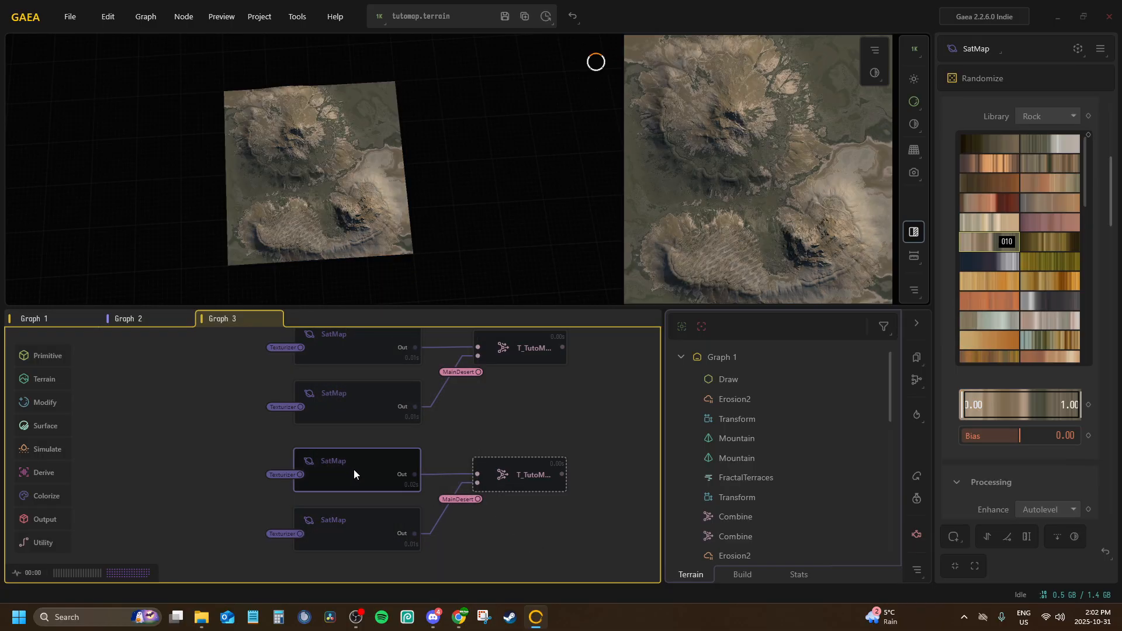
{"action": "left_click", "coordinate": [380, 518]}
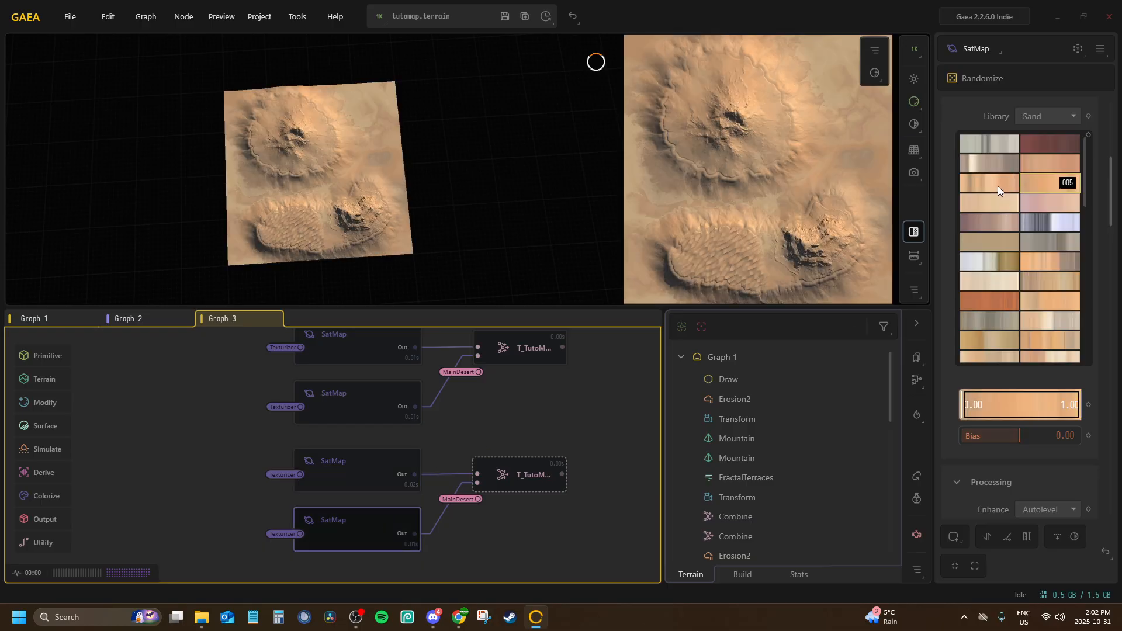
{"action": "left_click", "coordinate": [984, 205]}
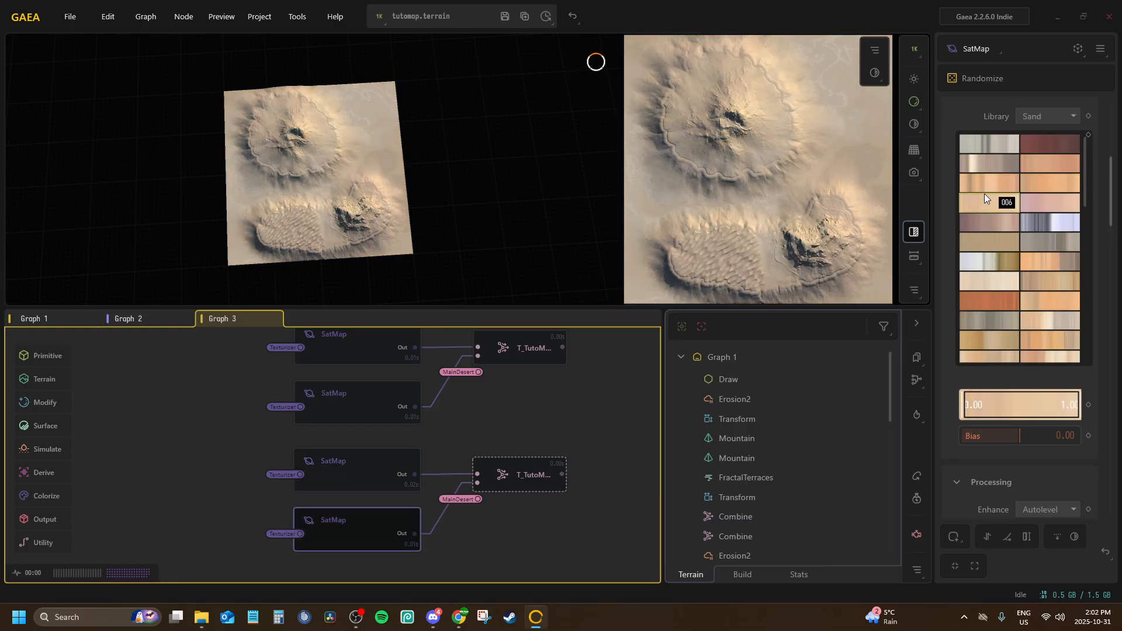
{"action": "left_click", "coordinate": [1047, 167]}
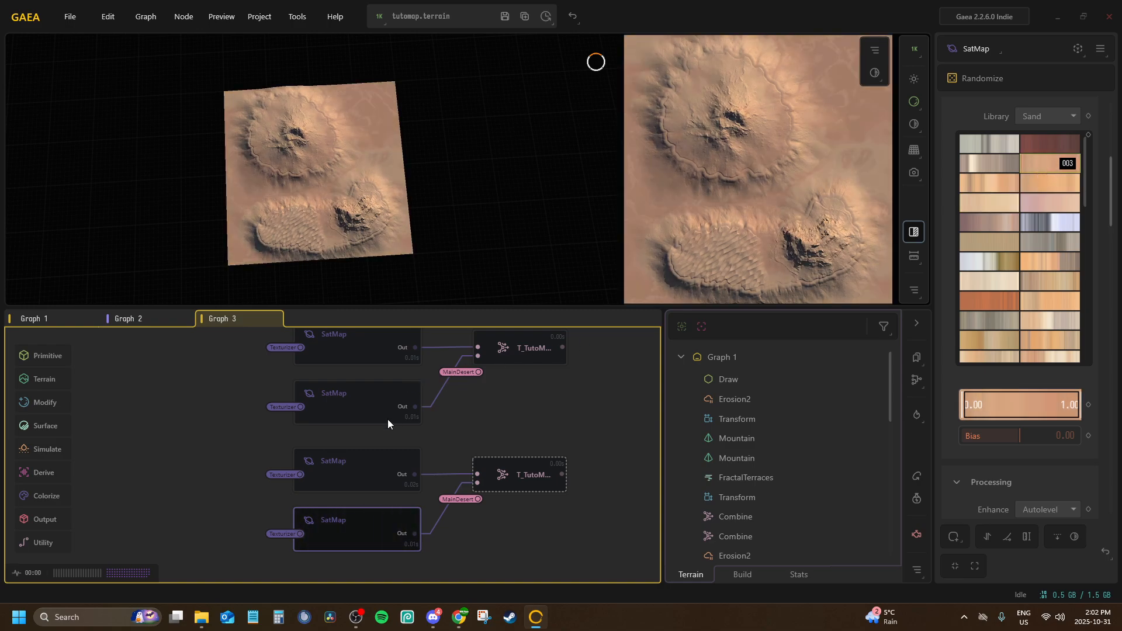
Set the library of the new set's upper SatMap to Sand, compare gradient 026, and apply gradient 027
{"action": "left_click", "coordinate": [367, 487]}
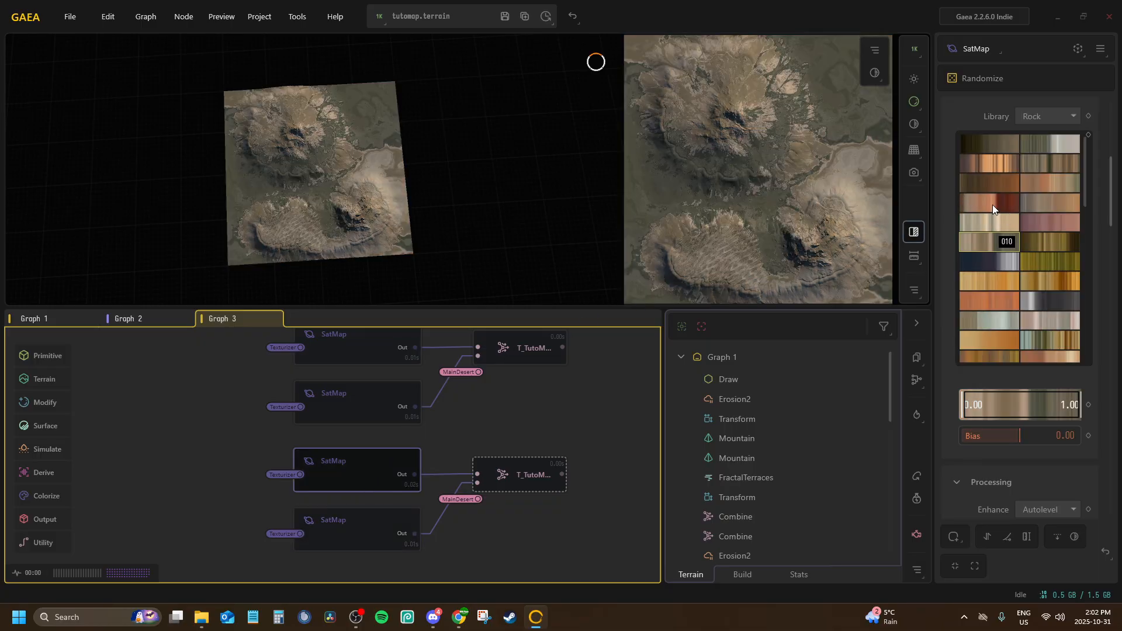
{"action": "scroll", "coordinate": [998, 270], "scroll_direction": "down", "scroll_amount": 3}
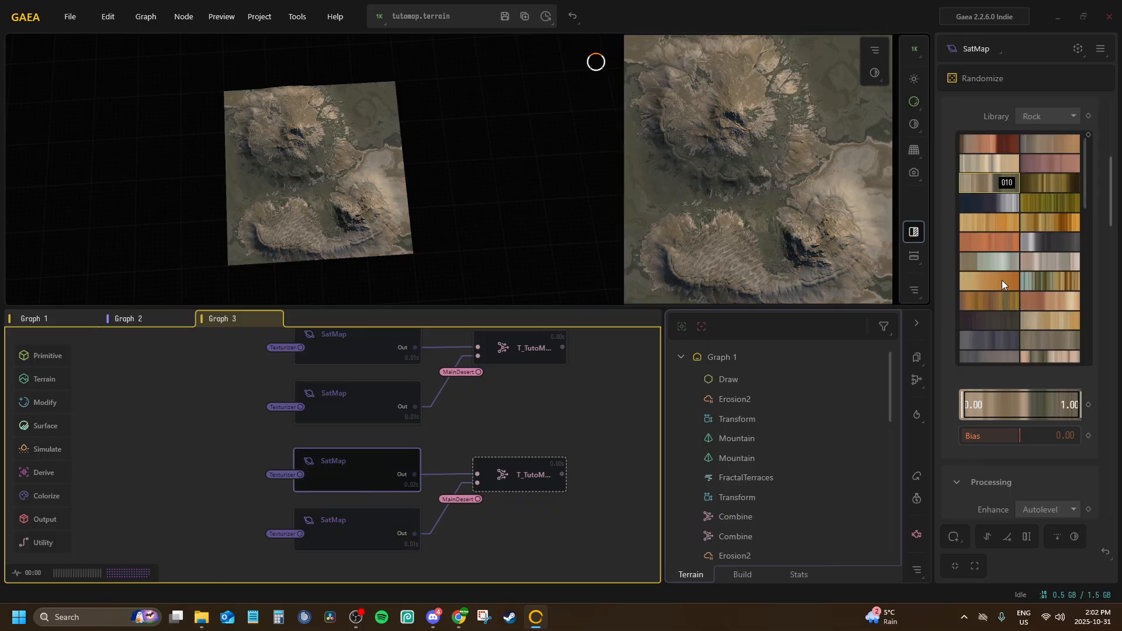
{"action": "left_click", "coordinate": [1046, 193]}
{"action": "left_click", "coordinate": [1046, 112]}
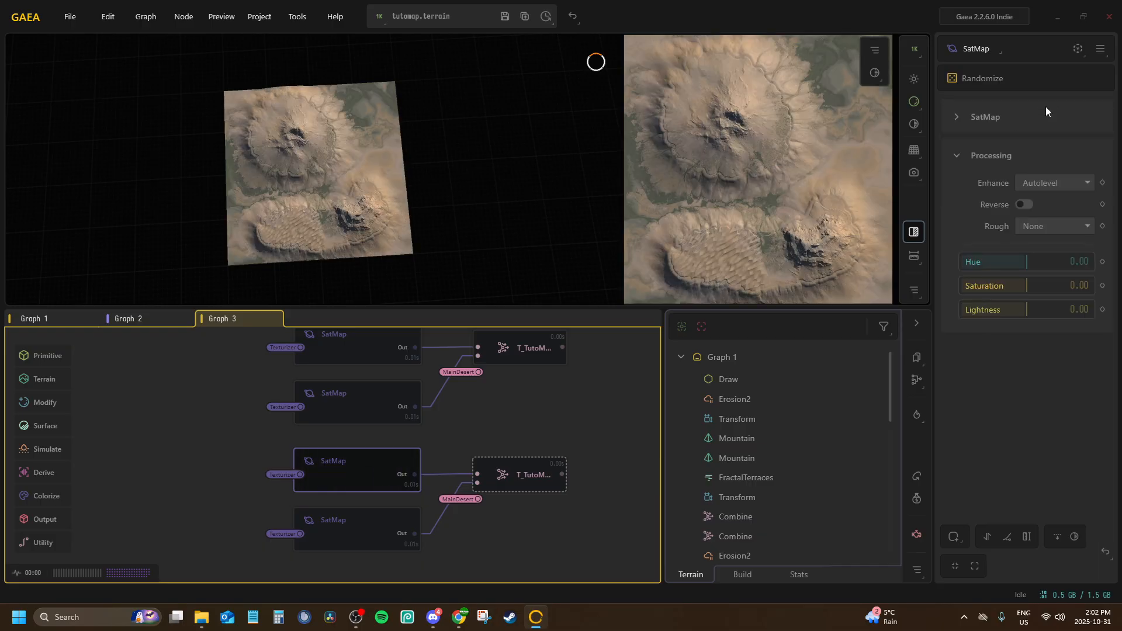
{"action": "left_click", "coordinate": [1028, 117]}
{"action": "left_click", "coordinate": [1053, 139]}
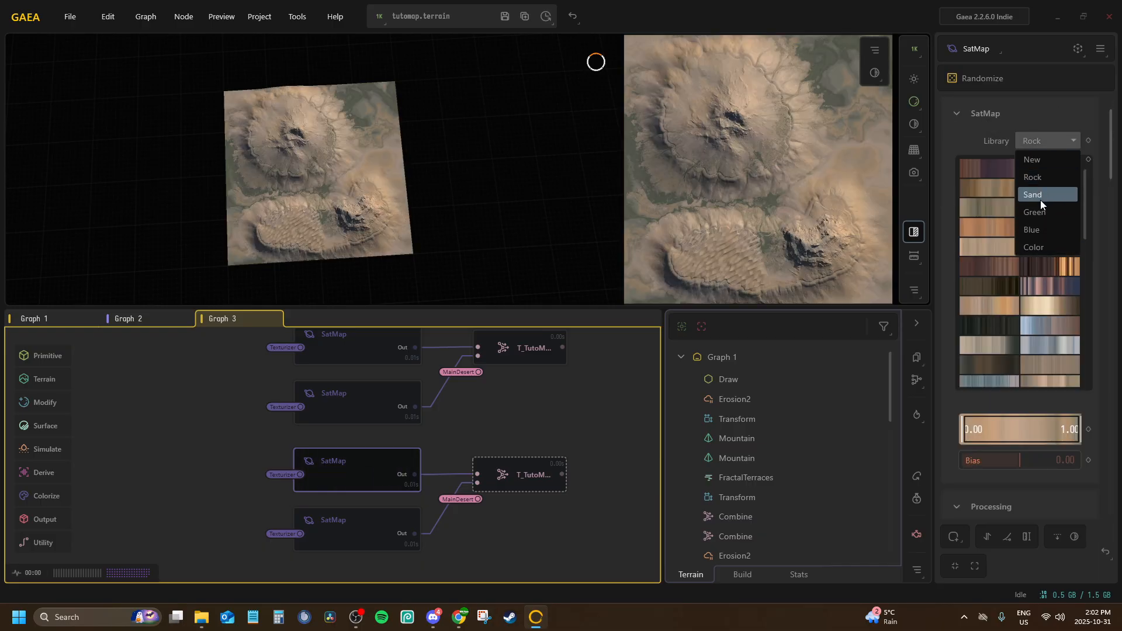
{"action": "left_click", "coordinate": [1039, 197]}
{"action": "left_click", "coordinate": [1001, 300]}
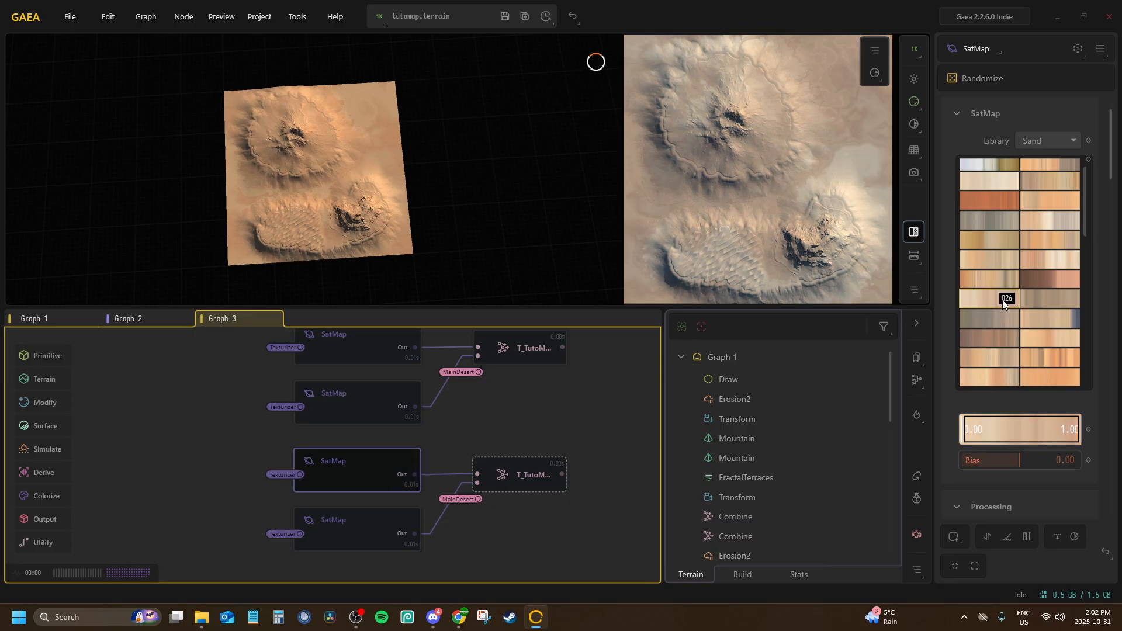
{"action": "left_click", "coordinate": [1056, 297]}
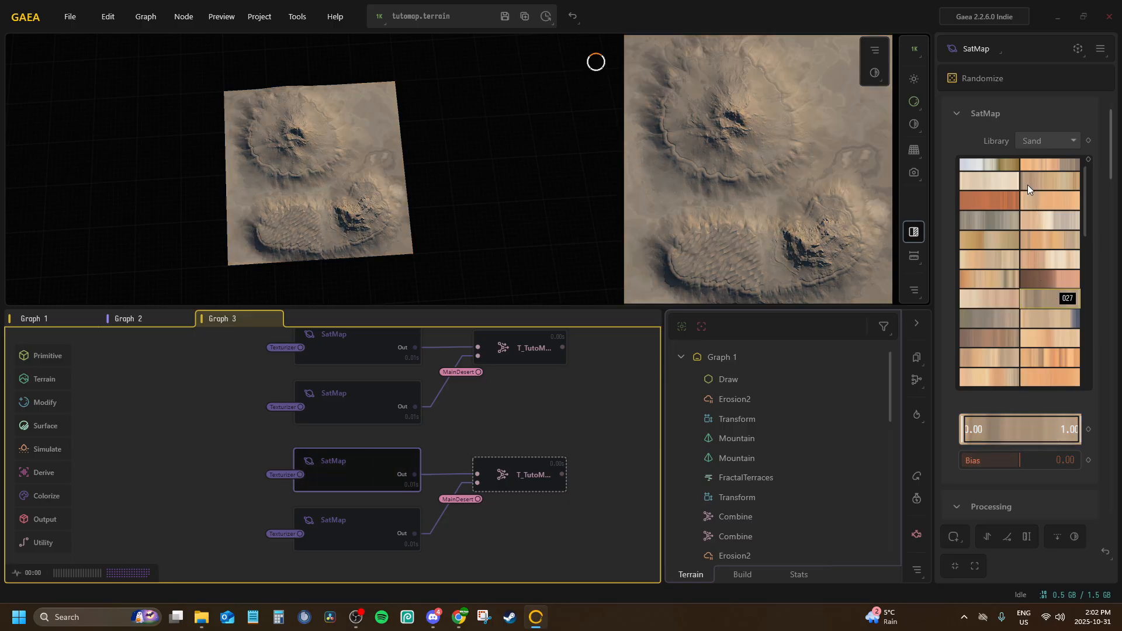
Preview the T_TutoMap_WorldMaps_Sand Combine node and examine its colours on the terrain from a lower angle
{"action": "left_click", "coordinate": [363, 531]}
{"action": "left_click", "coordinate": [497, 489]}
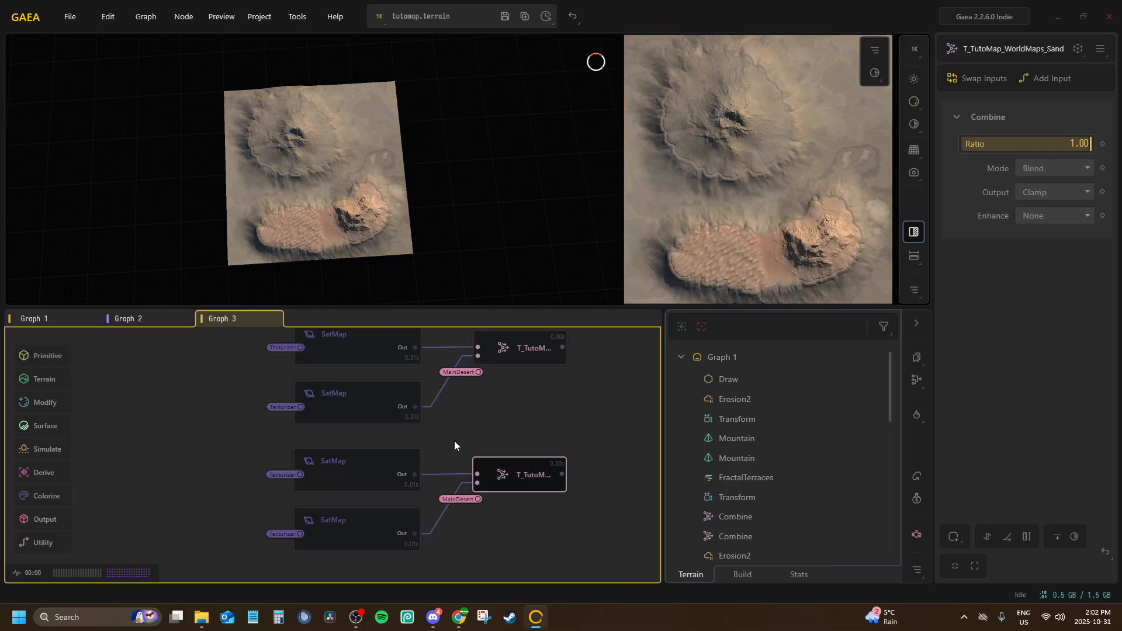
{"action": "left_click_drag", "start_coordinate": [380, 218], "coordinate": [396, 173]}
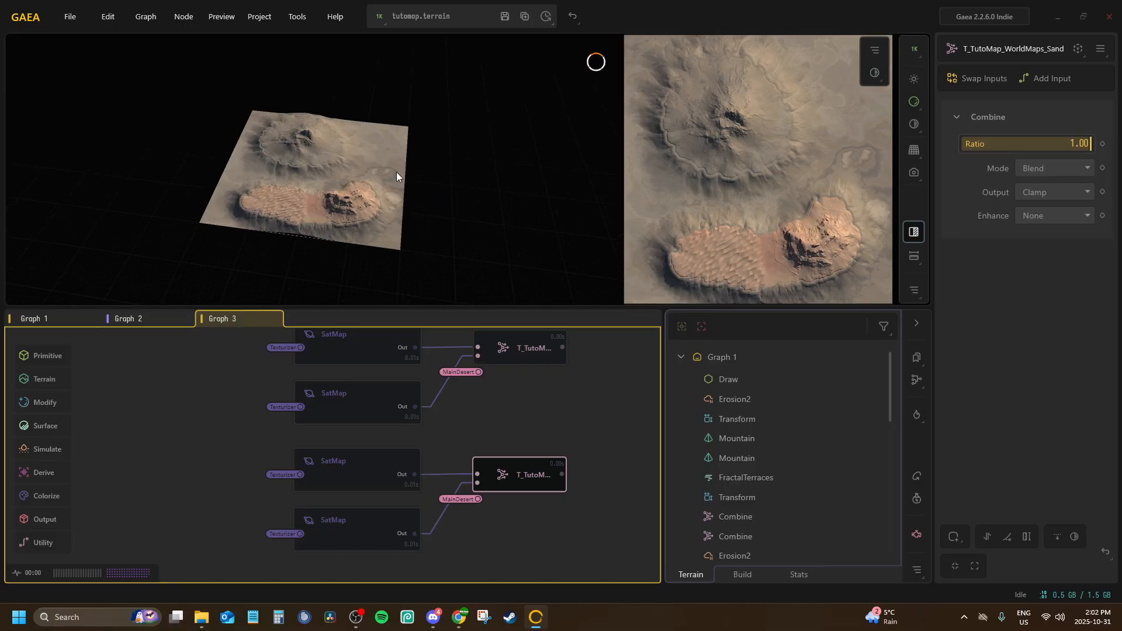
Duplicate the two sand SatMaps together with their Combine node and place the copies below the originals
{"action": "middle_click_drag", "start_coordinate": [483, 450], "coordinate": [571, 322]}
{"action": "scroll", "coordinate": [360, 481], "scroll_direction": "up", "scroll_amount": 1}
{"action": "mouse_move", "coordinate": [438, 467]}
{"action": "middle_mouse_down"}
{"action": "mouse_move", "coordinate": [360, 481]}
{"action": "mouse_move", "coordinate": [398, 537]}
{"action": "middle_mouse_up"}
{"action": "scroll", "coordinate": [389, 475], "scroll_direction": "down", "scroll_amount": 3}
{"action": "mouse_move", "coordinate": [473, 519]}
{"action": "left_mouse_down"}
{"action": "mouse_move", "coordinate": [353, 454]}
{"action": "mouse_move", "coordinate": [477, 524]}
{"action": "left_mouse_up"}
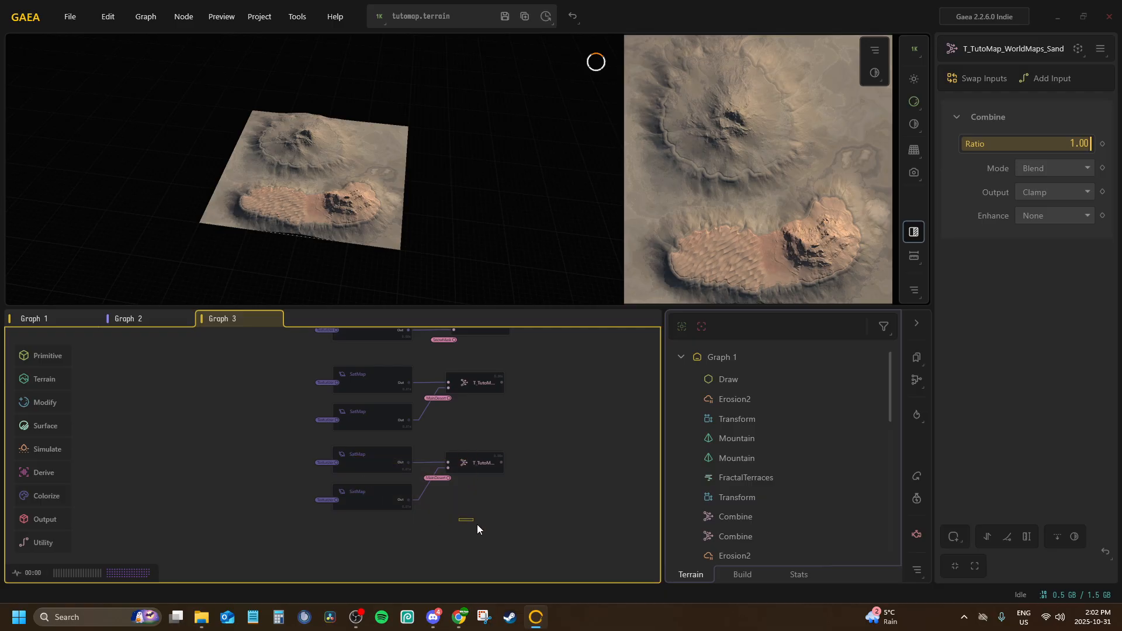
{"action": "middle_click_drag", "start_coordinate": [492, 473], "coordinate": [479, 587]}
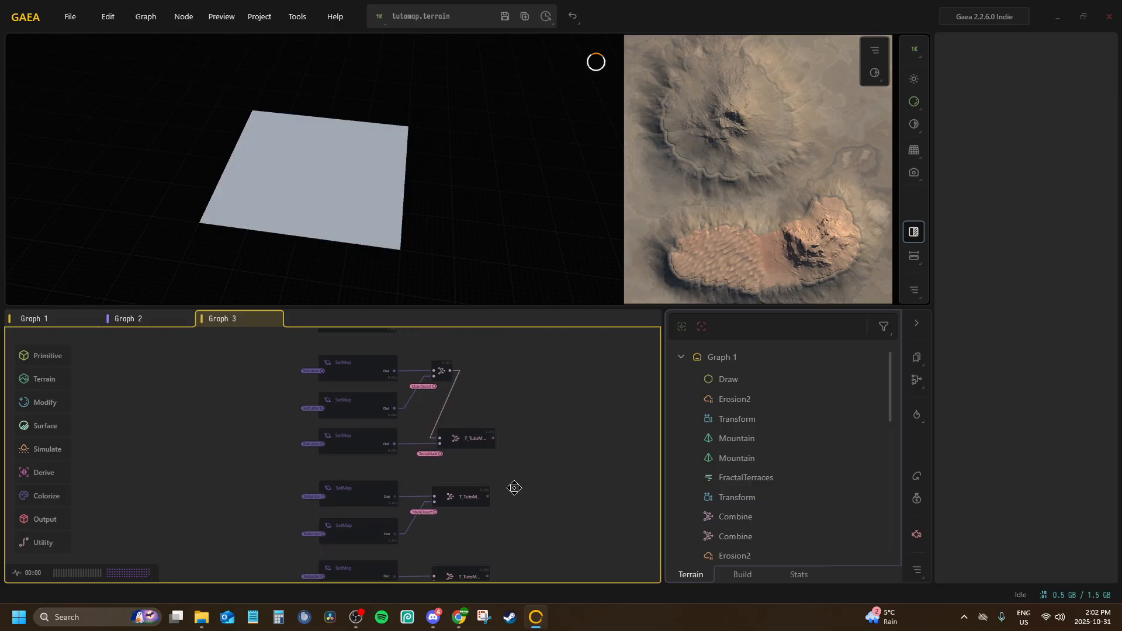
{"action": "middle_click_drag", "start_coordinate": [514, 488], "coordinate": [555, 367]}
{"action": "left_click_drag", "start_coordinate": [519, 533], "coordinate": [391, 451]}
{"action": "right_click", "coordinate": [488, 463]}
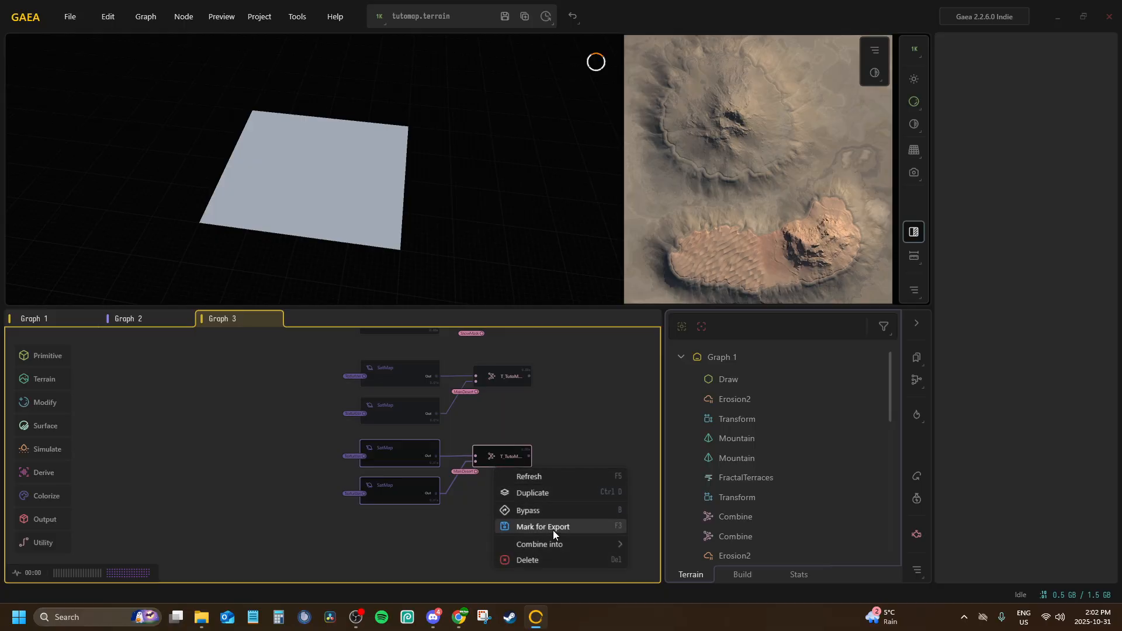
{"action": "left_click", "coordinate": [534, 494]}
{"action": "middle_click_drag", "start_coordinate": [456, 504], "coordinate": [474, 435]}
{"action": "scroll", "coordinate": [474, 435], "scroll_direction": "up", "scroll_amount": 2}
{"action": "left_click_drag", "start_coordinate": [416, 425], "coordinate": [408, 474]}
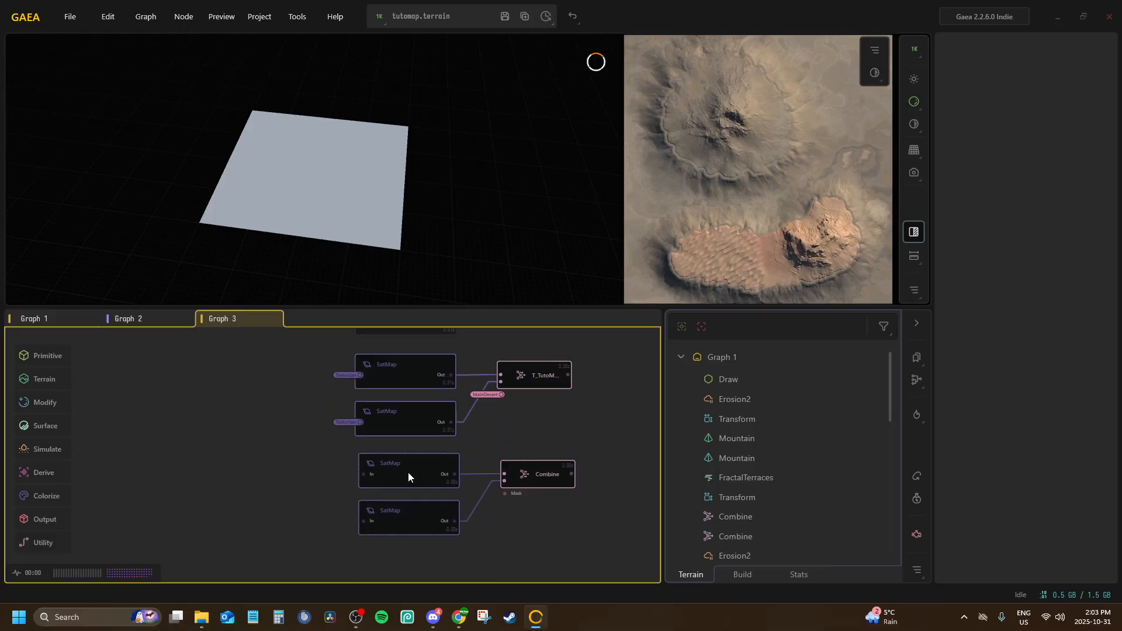
{"action": "scroll", "coordinate": [397, 465], "scroll_direction": "up", "scroll_amount": 2}
{"action": "middle_click_drag", "start_coordinate": [388, 458], "coordinate": [362, 436]}
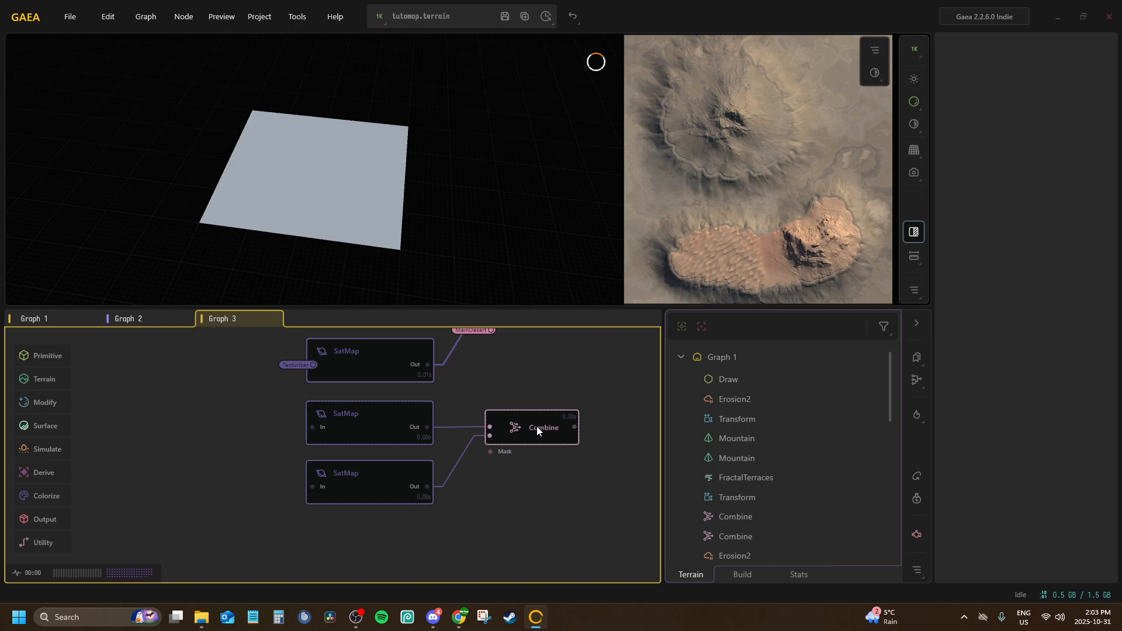
Collapse the newly duplicated Combine node to its compact size and connect its Mask input to the Forest portal
{"action": "middle_click_drag", "start_coordinate": [536, 427], "coordinate": [390, 373]}
{"action": "double_click", "coordinate": [398, 408]}
{"action": "double_click", "coordinate": [421, 408]}
{"action": "left_click", "coordinate": [388, 383]}
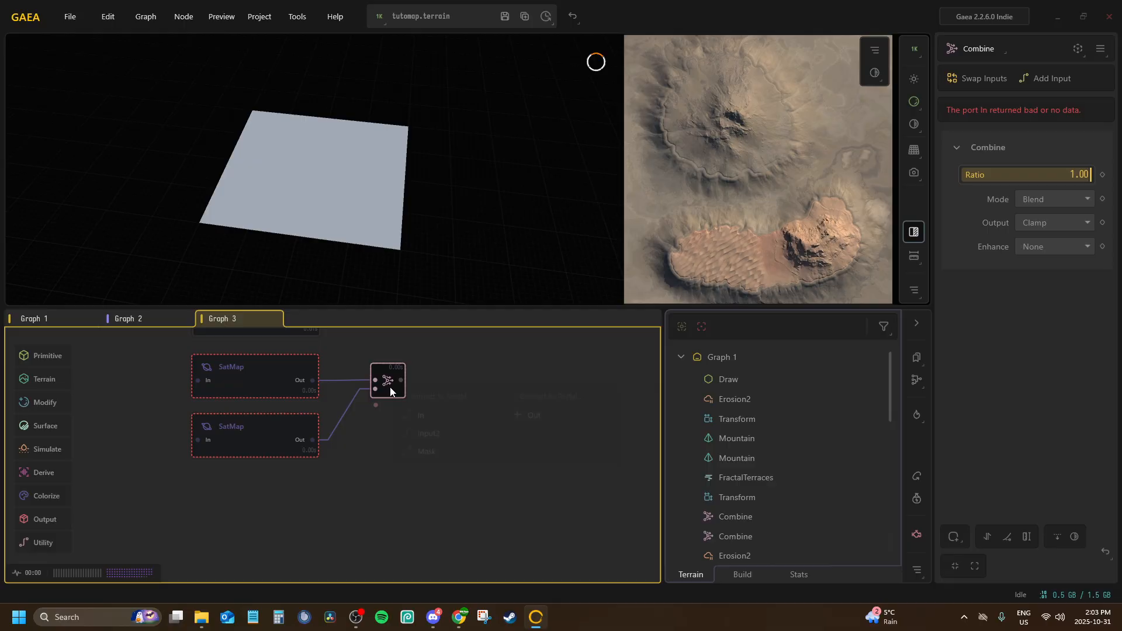
{"action": "right_click", "coordinate": [390, 386]}
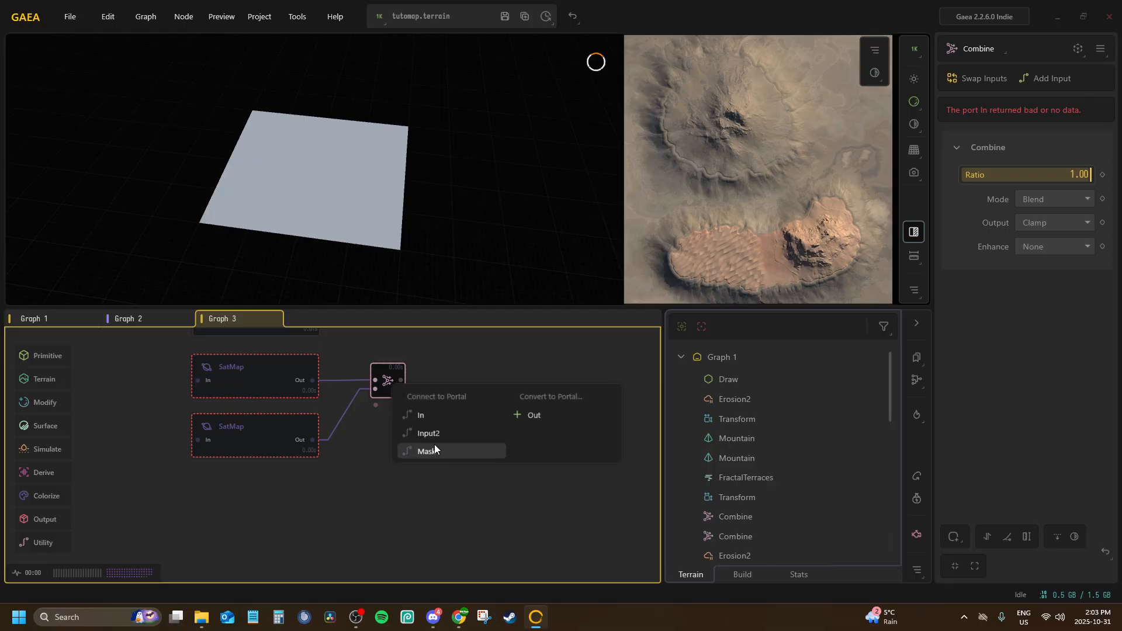
{"action": "left_click", "coordinate": [433, 448]}
{"action": "left_click", "coordinate": [440, 321]}
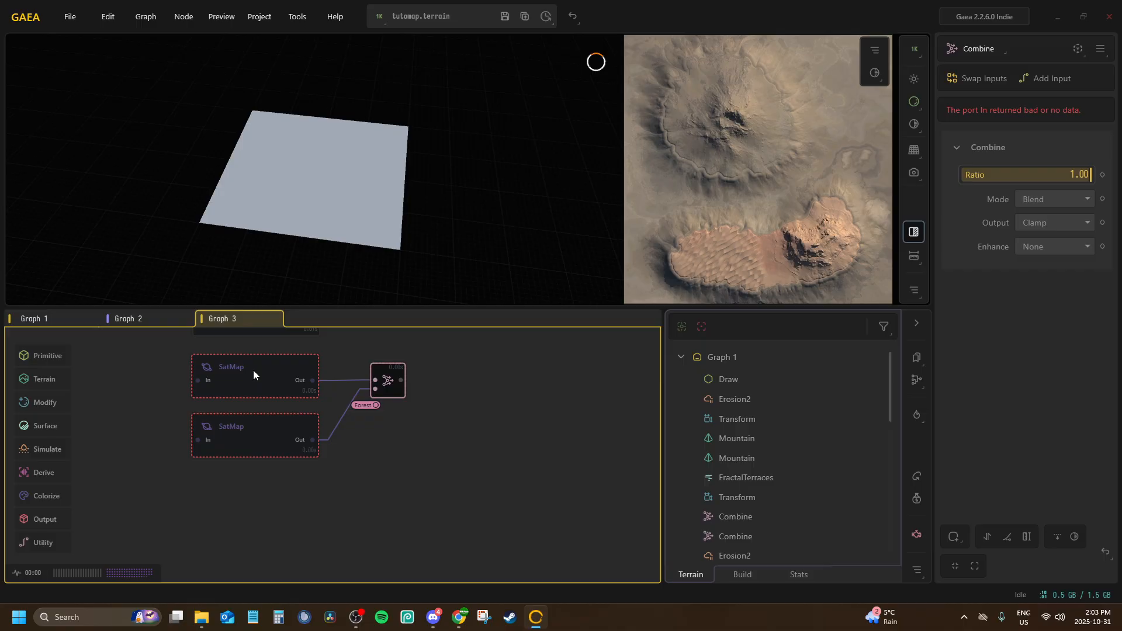
Duplicate the lower SatMap of the newest set and place the copy beneath it as a third SatMap
{"action": "left_click", "coordinate": [248, 370]}
{"action": "right_click", "coordinate": [266, 430]}
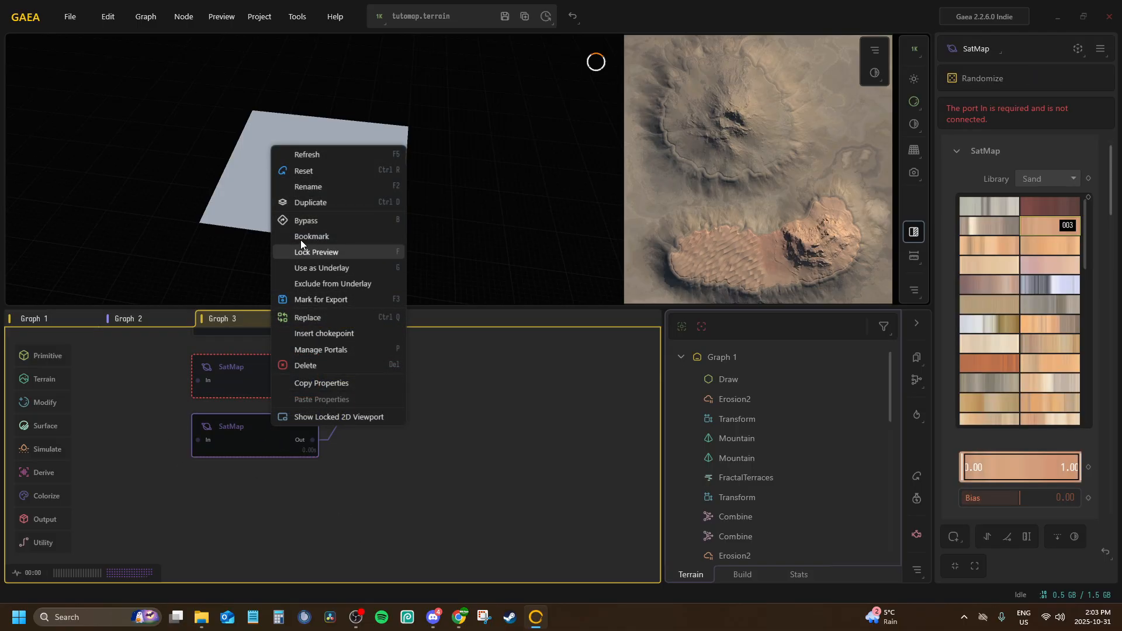
{"action": "left_click", "coordinate": [316, 203]}
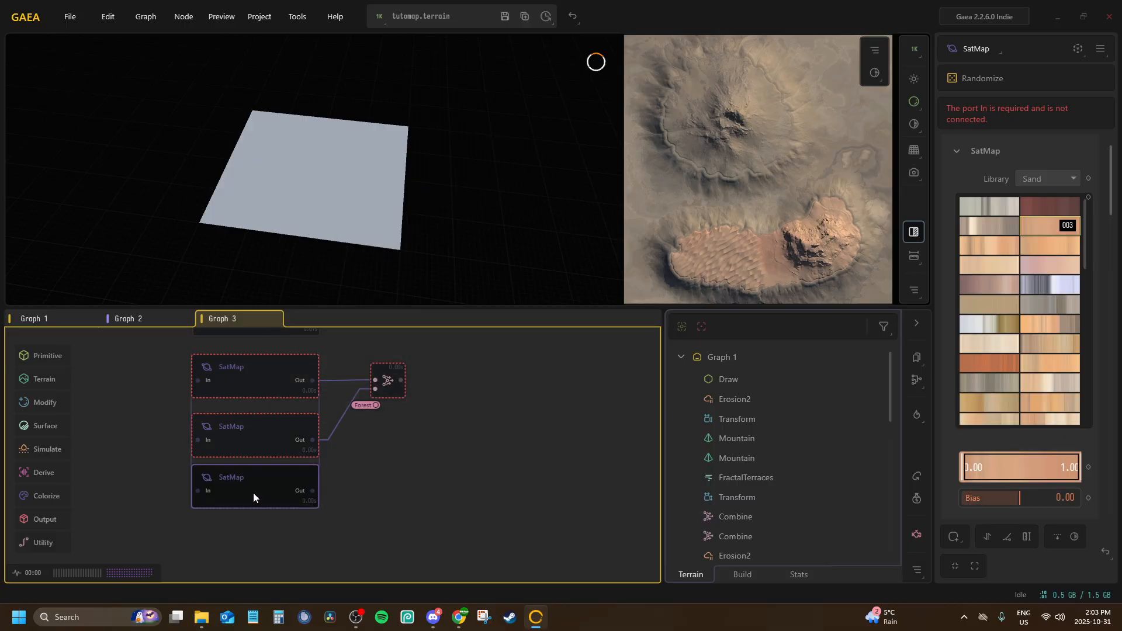
{"action": "left_click", "coordinate": [253, 492]}
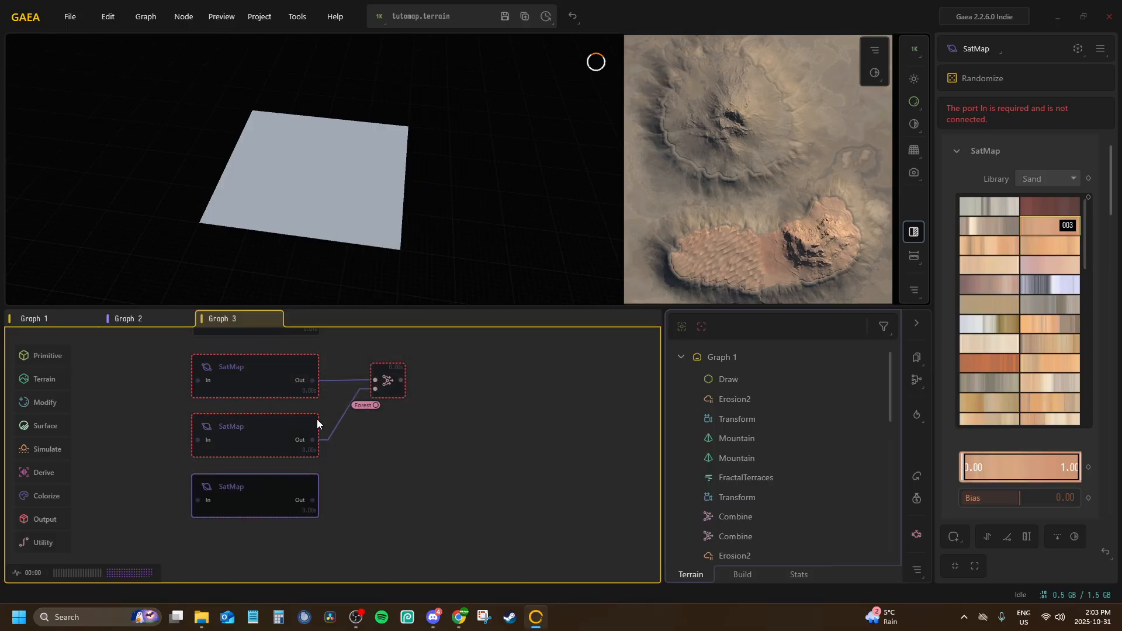
Connect the In port of the newest set's uppermost SatMap to the Texturizer portal
{"action": "left_click", "coordinate": [250, 386]}
{"action": "key", "text": "p"}
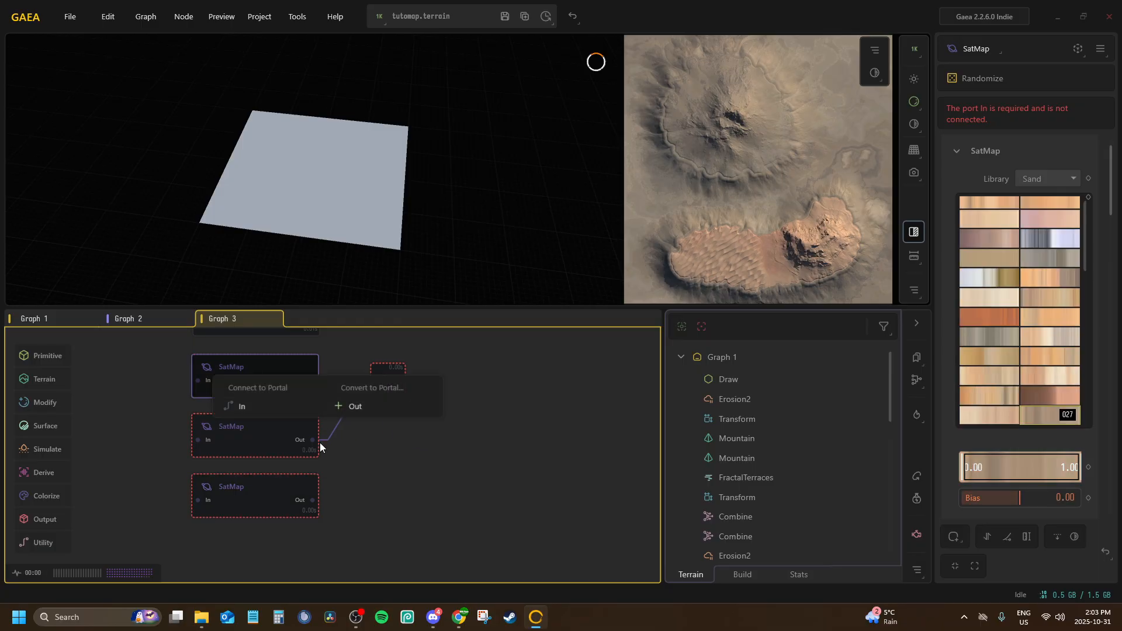
{"action": "left_click", "coordinate": [285, 398]}
{"action": "mouse_move", "coordinate": [342, 341]}
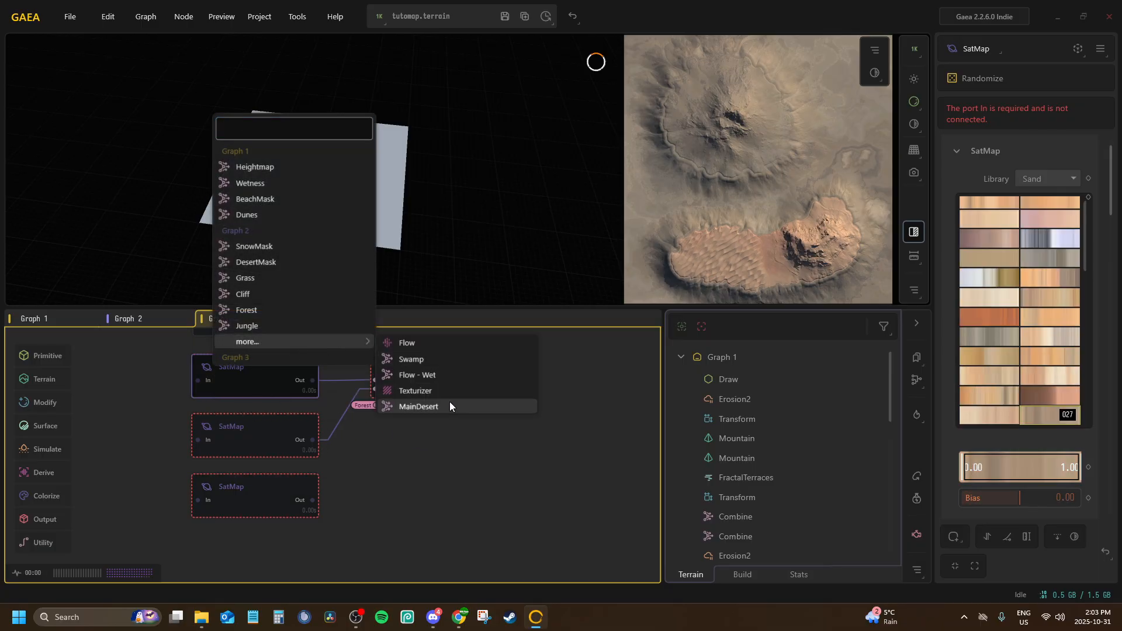
{"action": "left_click", "coordinate": [436, 386]}
Connect the In port of the newest set's middle SatMap to the Texturizer portal
{"action": "left_click", "coordinate": [253, 454]}
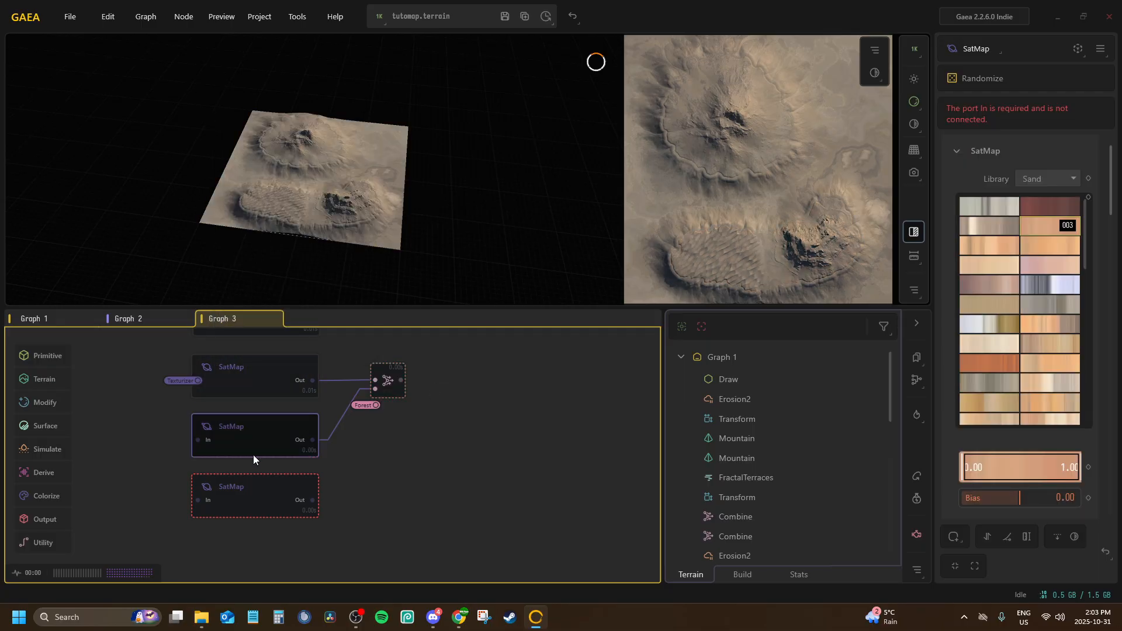
{"action": "key", "text": "p"}
{"action": "left_click", "coordinate": [279, 459]}
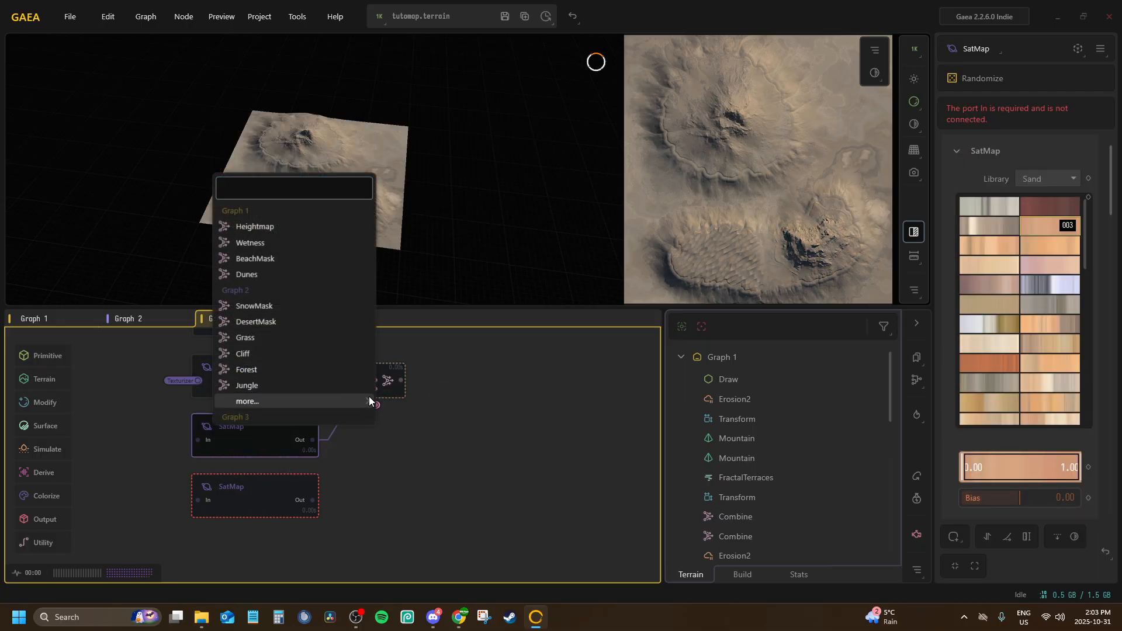
{"action": "mouse_move", "coordinate": [374, 400]}
{"action": "left_click", "coordinate": [411, 450]}
Connect the In port of the newest set's third, lowest SatMap to the Texturizer portal
{"action": "left_click", "coordinate": [258, 489]}
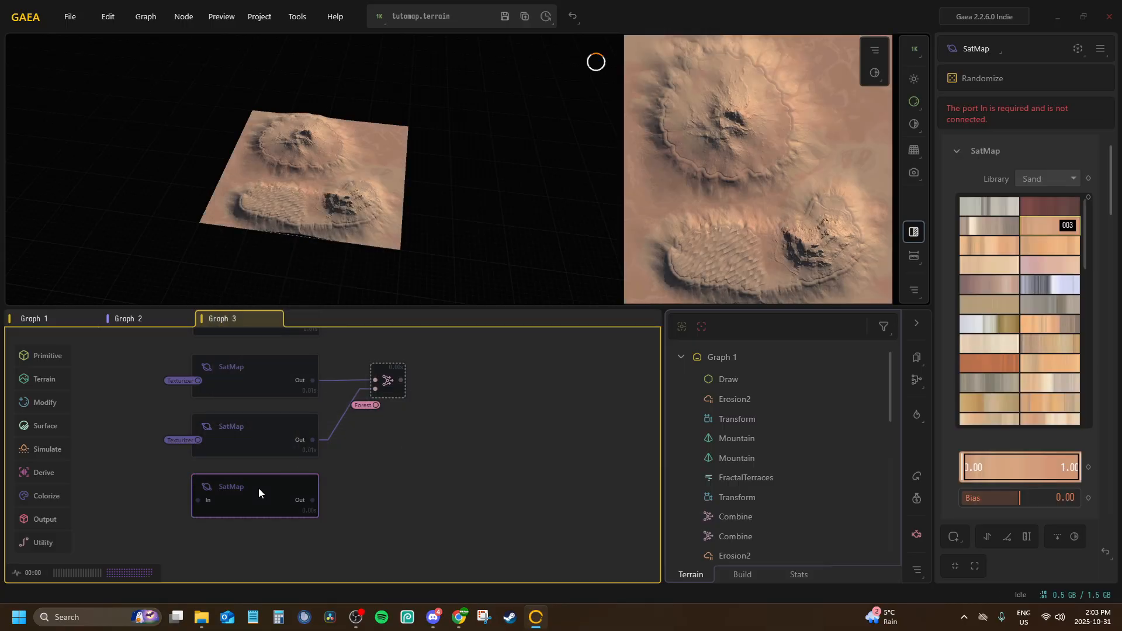
{"action": "key", "text": "p"}
{"action": "left_click", "coordinate": [278, 525]}
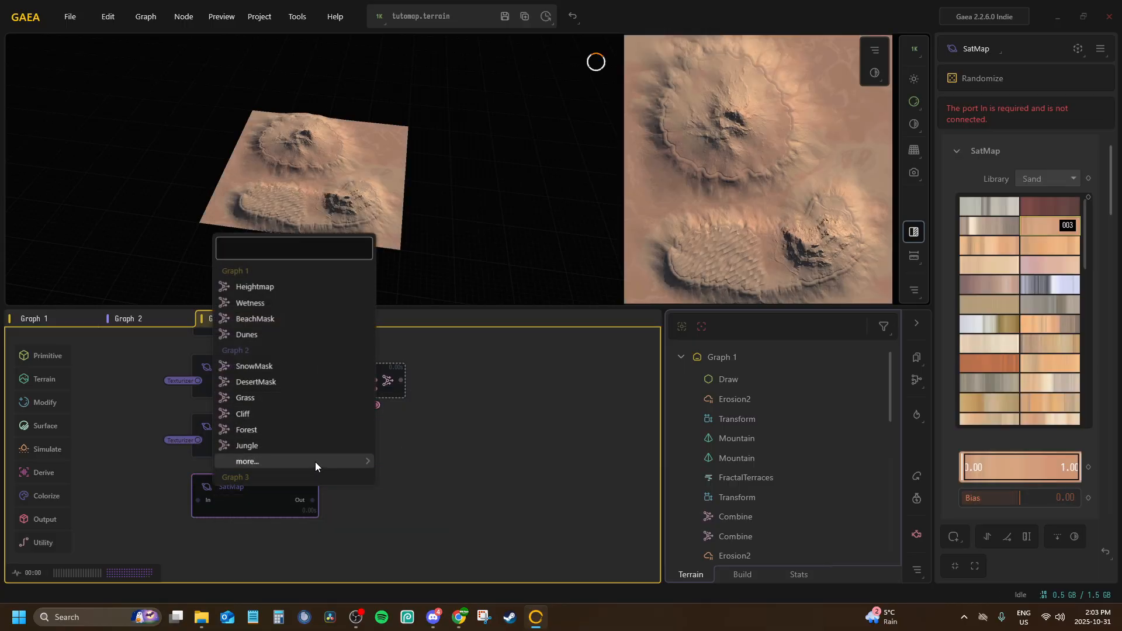
{"action": "mouse_move", "coordinate": [314, 462]}
{"action": "left_click", "coordinate": [419, 510]}
Duplicate the Forest-masked Combine node, wire the original Combine and the third SatMap into the copy, and place it below
{"action": "middle_click_drag", "start_coordinate": [353, 421], "coordinate": [410, 445]}
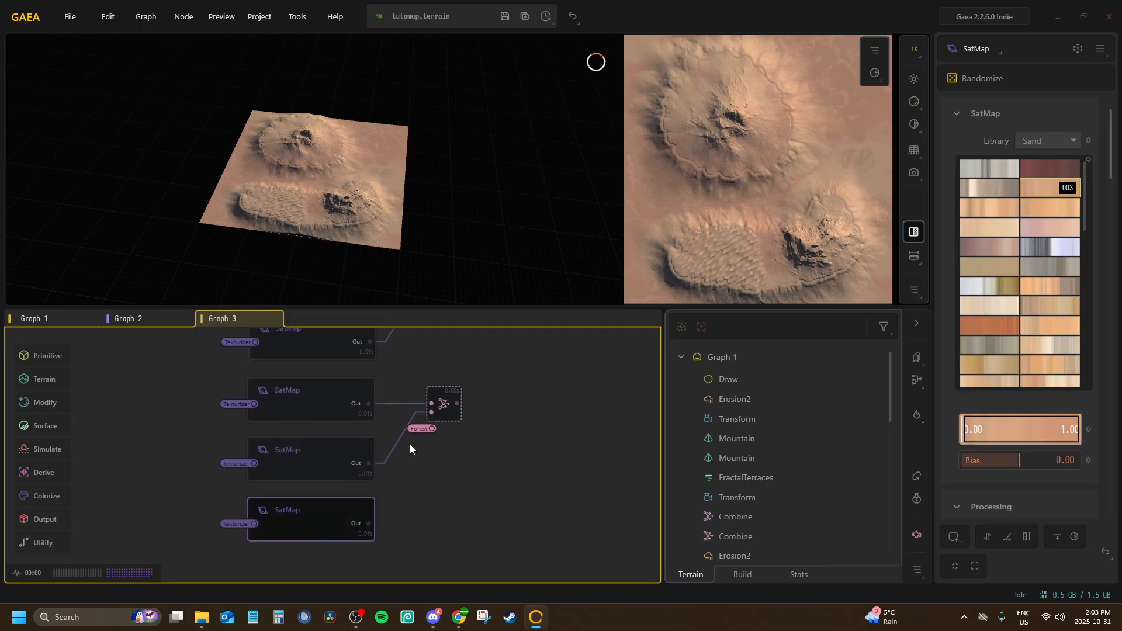
{"action": "left_click", "coordinate": [439, 402]}
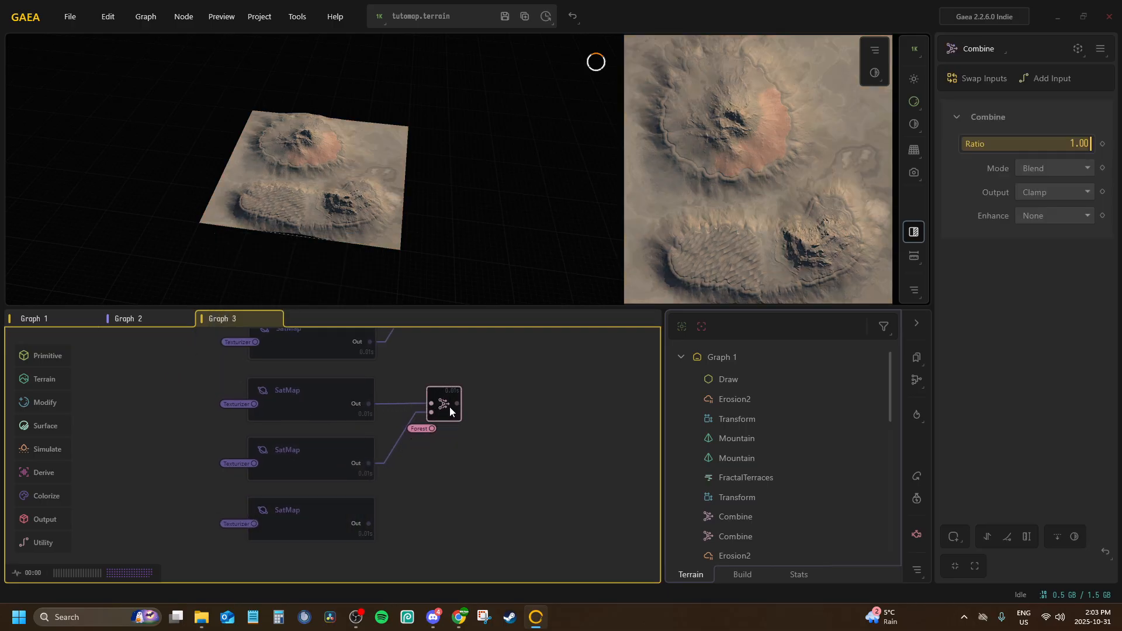
{"action": "right_click", "coordinate": [449, 411]}
{"action": "left_click", "coordinate": [498, 177]}
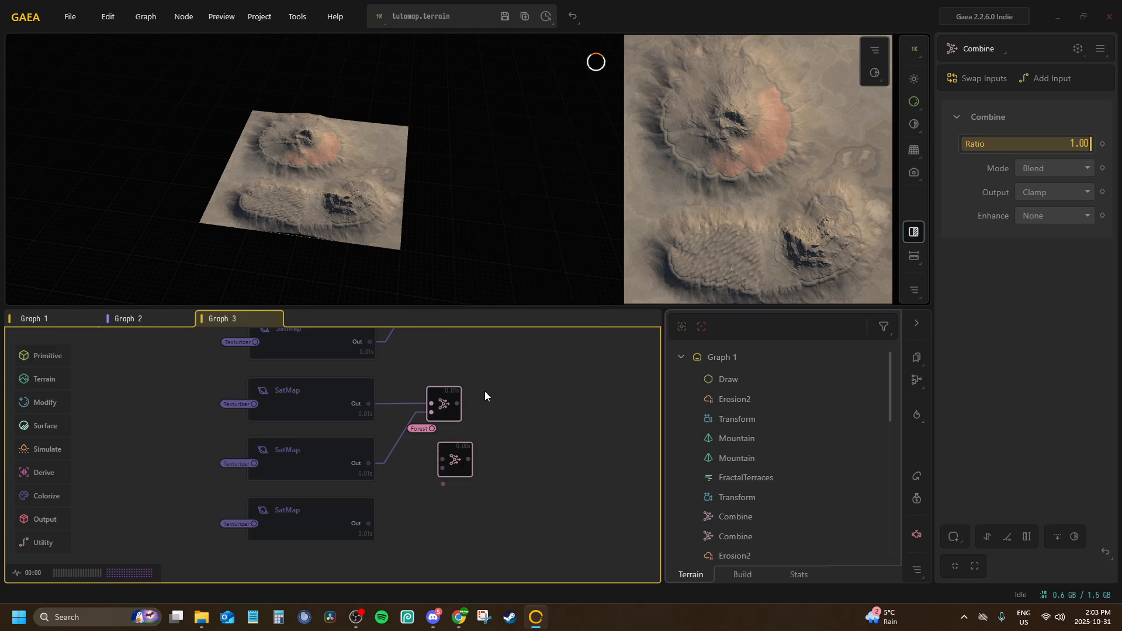
{"action": "left_click_drag", "start_coordinate": [456, 403], "coordinate": [369, 523]}
{"action": "left_click_drag", "start_coordinate": [468, 476], "coordinate": [456, 483]}
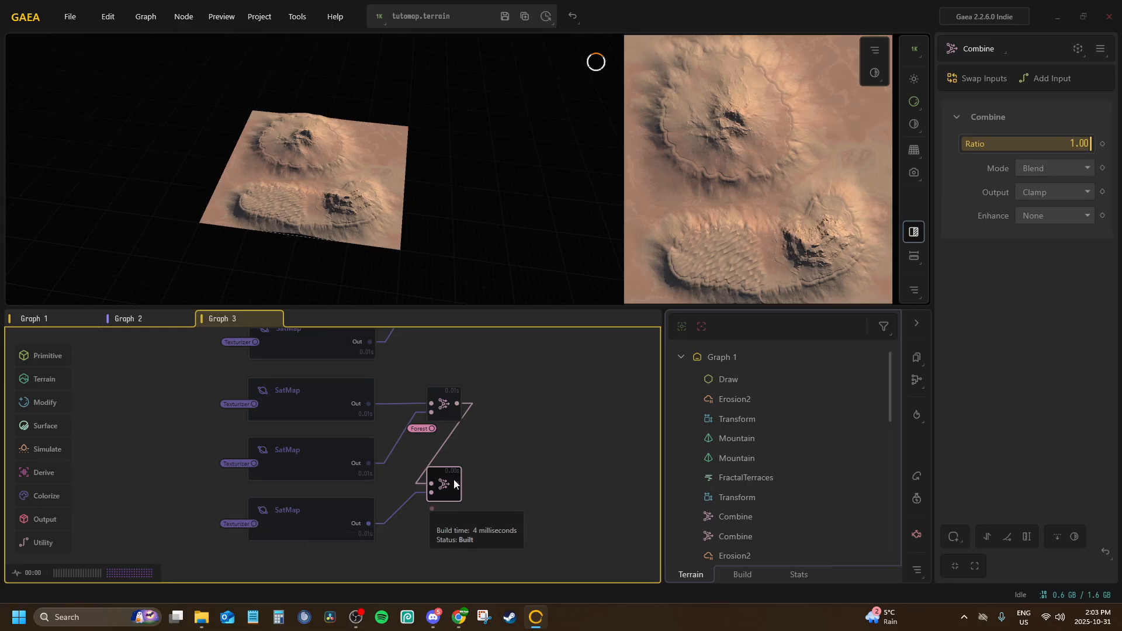
Delete the extra Combine copy and the third SatMap from the newest set
{"action": "key", "text": "Delete"}
{"action": "left_click", "coordinate": [342, 512]}
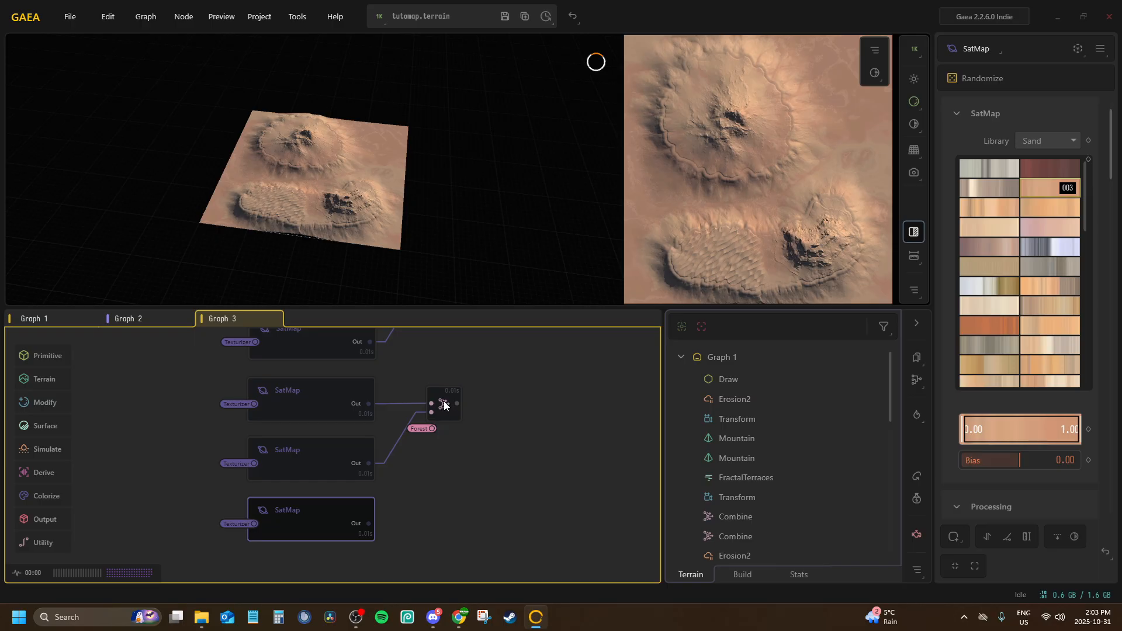
Rename the newest set's Combine node as T_TutoMap_WorldMap_Soil
{"action": "left_click", "coordinate": [445, 406]}
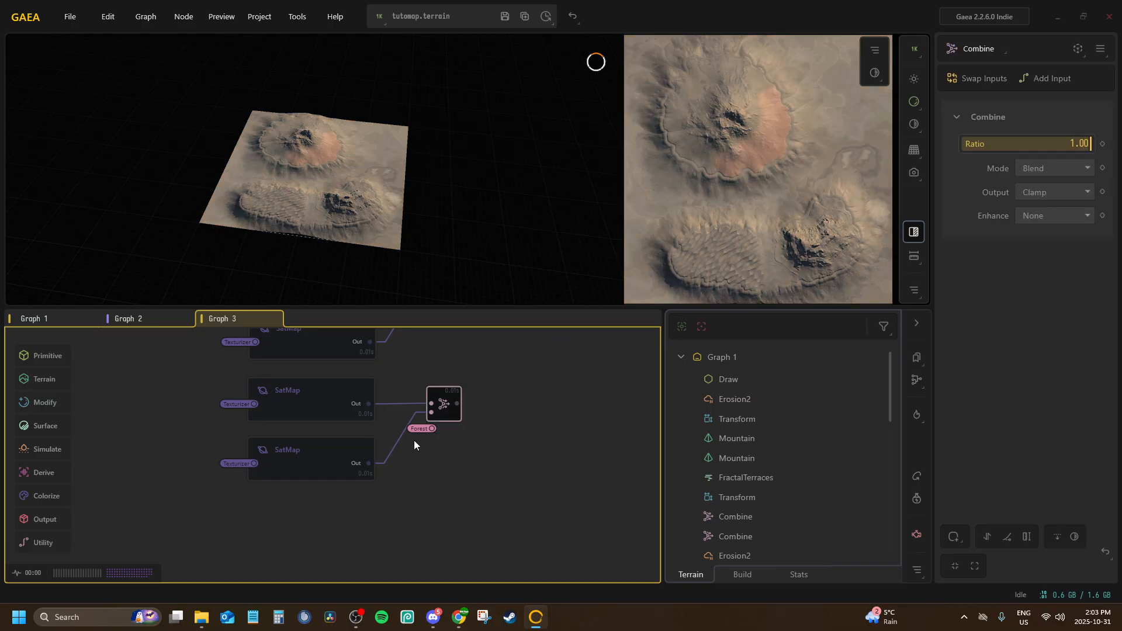
{"action": "double_click", "coordinate": [454, 395]}
{"action": "key", "text": "F2"}
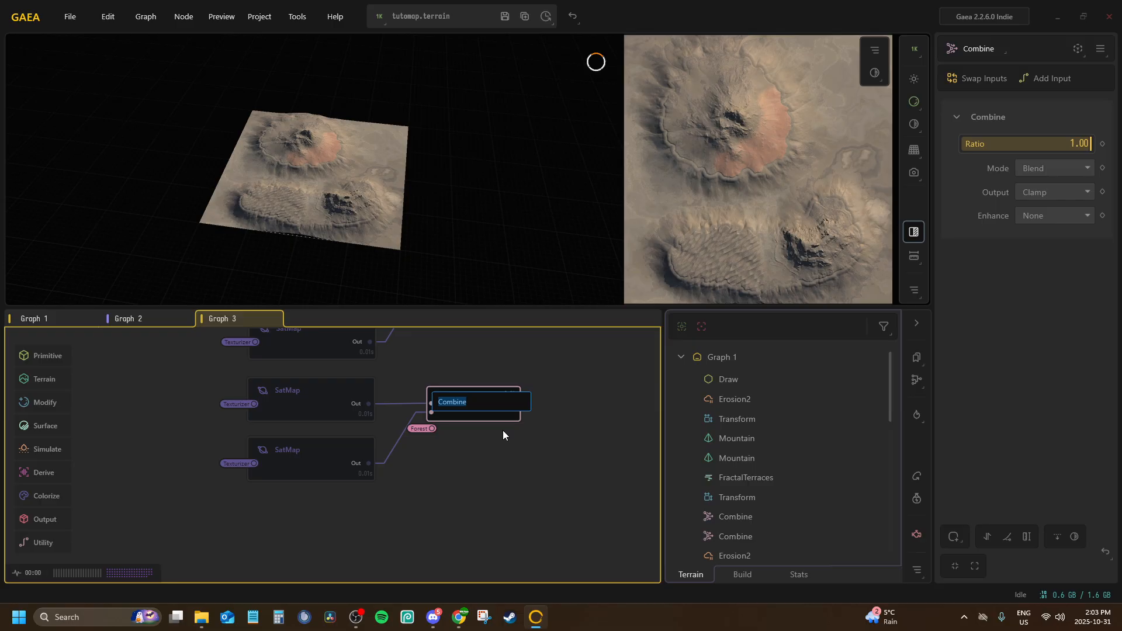
{"action": "type", "text": "T_TutoMap_WorldMap_Soil"}
{"action": "key", "text": "Return"}
Try different Rock gradients on the Soil set's upper SatMap and set it to gradient 003
{"action": "left_click", "coordinate": [318, 391]}
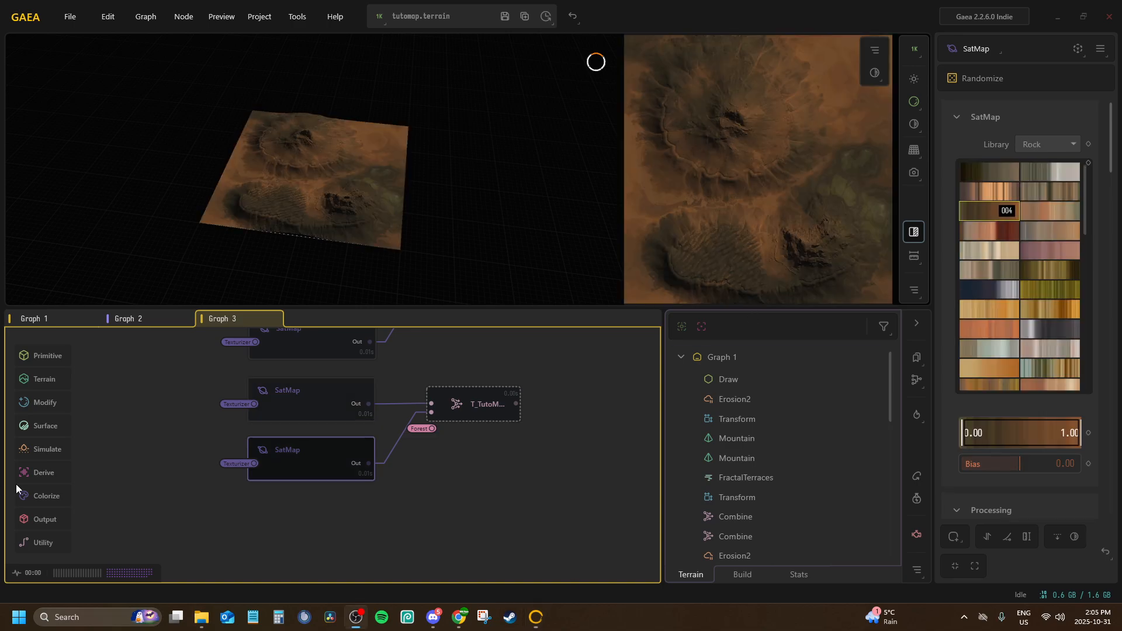
{"action": "left_click", "coordinate": [293, 405]}
{"action": "left_click", "coordinate": [297, 447]}
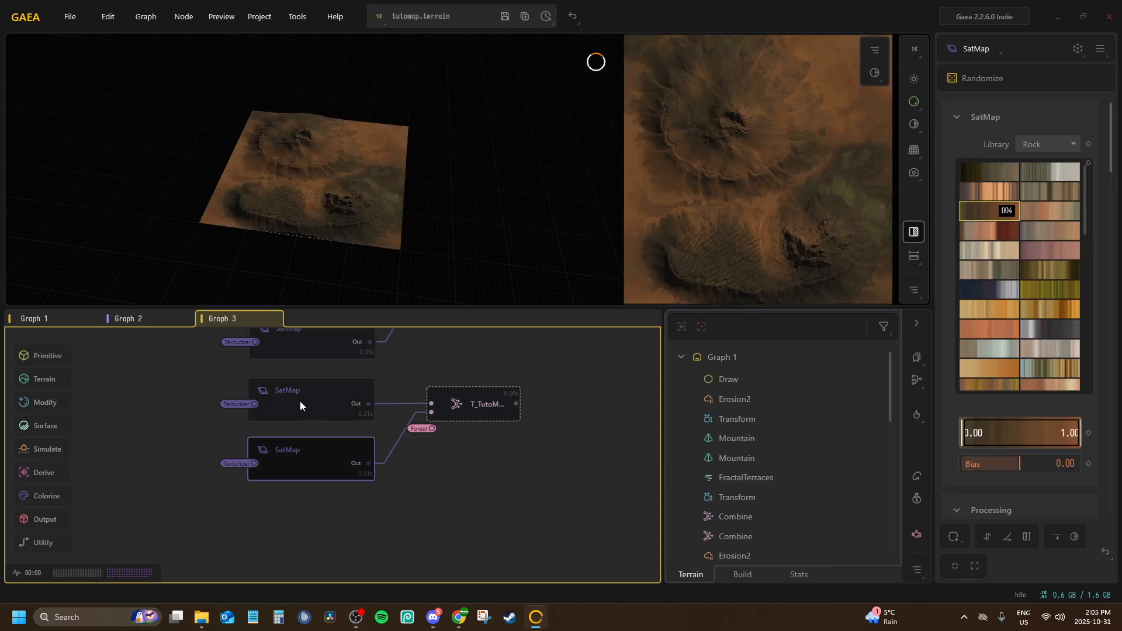
{"action": "left_click", "coordinate": [299, 401]}
{"action": "scroll", "coordinate": [1005, 236], "scroll_direction": "up", "scroll_amount": 2}
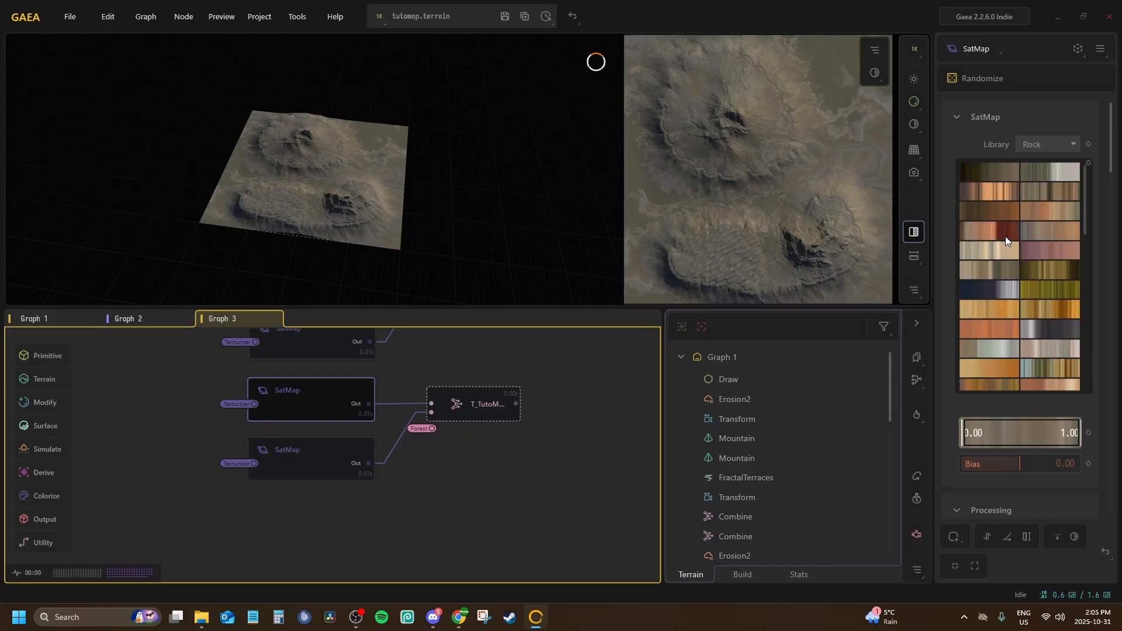
{"action": "left_click", "coordinate": [1016, 179]}
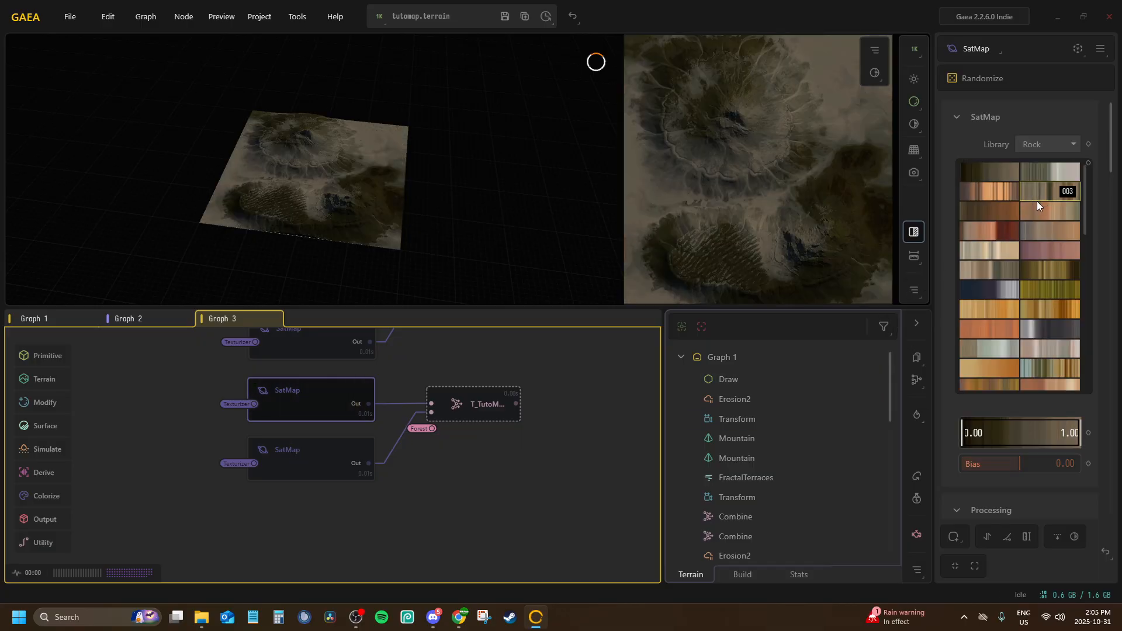
{"action": "left_click", "coordinate": [1037, 201]}
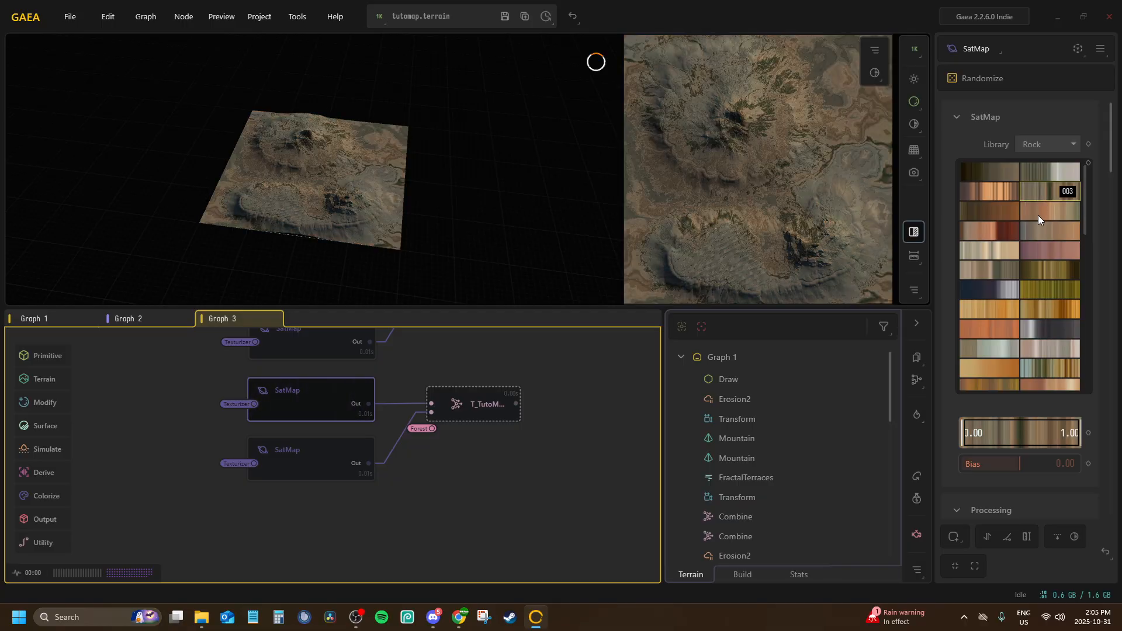
Set the Soil set's lower SatMap to Rock gradient 006 and raise the start of its colour range to 0.63
{"action": "left_click", "coordinate": [295, 448]}
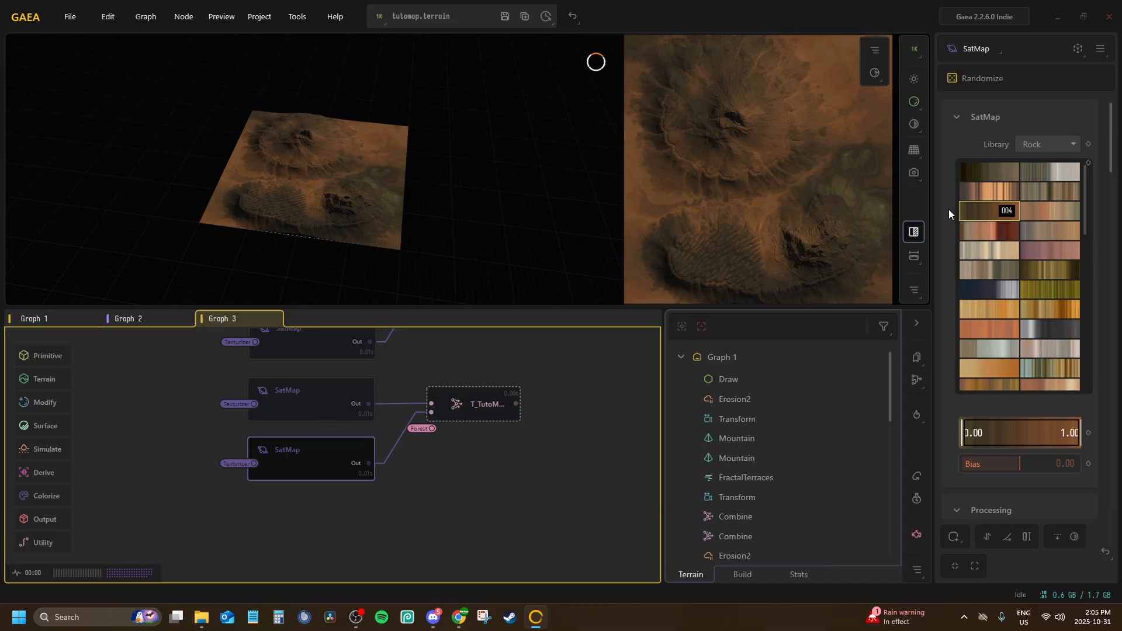
{"action": "scroll", "coordinate": [975, 257], "scroll_direction": "down", "scroll_amount": 5}
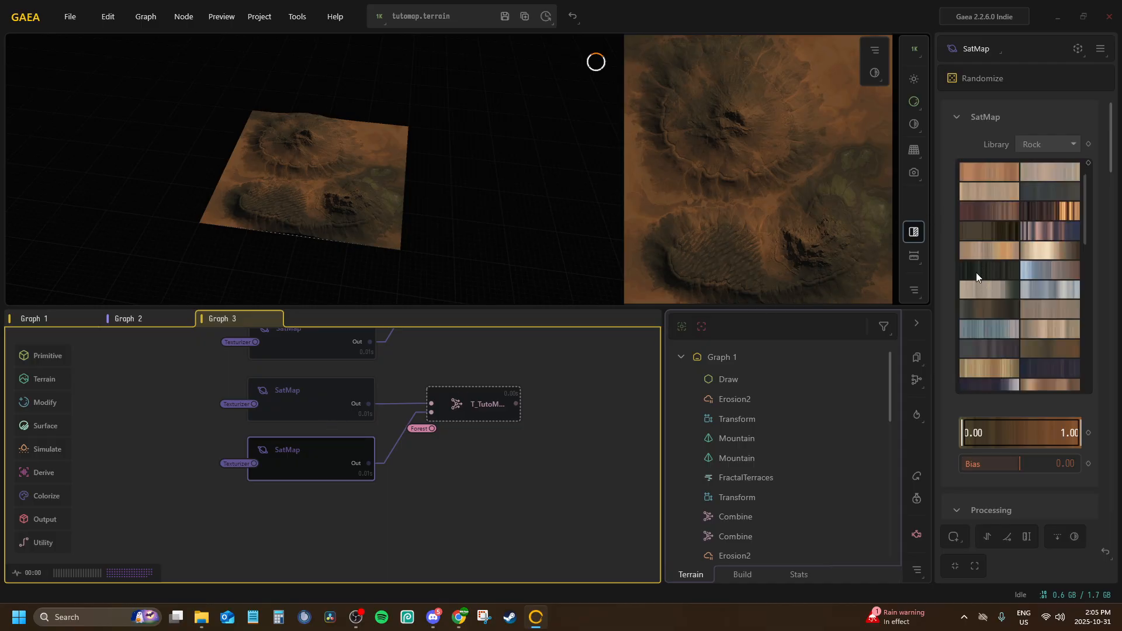
{"action": "left_click", "coordinate": [982, 199]}
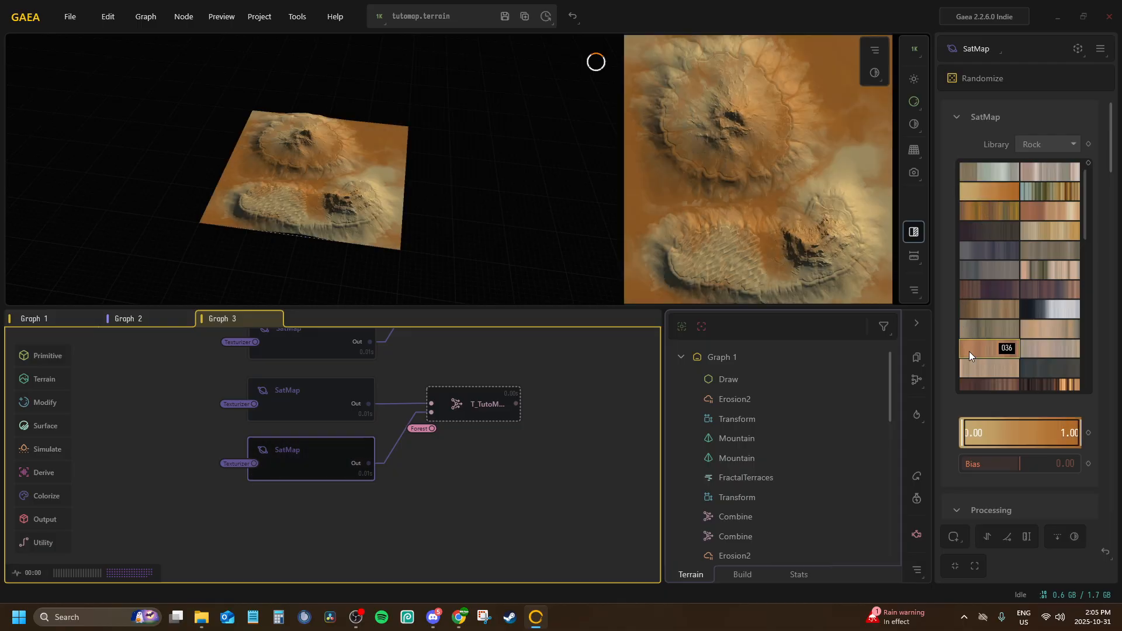
{"action": "scroll", "coordinate": [984, 289], "scroll_direction": "up", "scroll_amount": 2}
{"action": "left_click", "coordinate": [983, 232]}
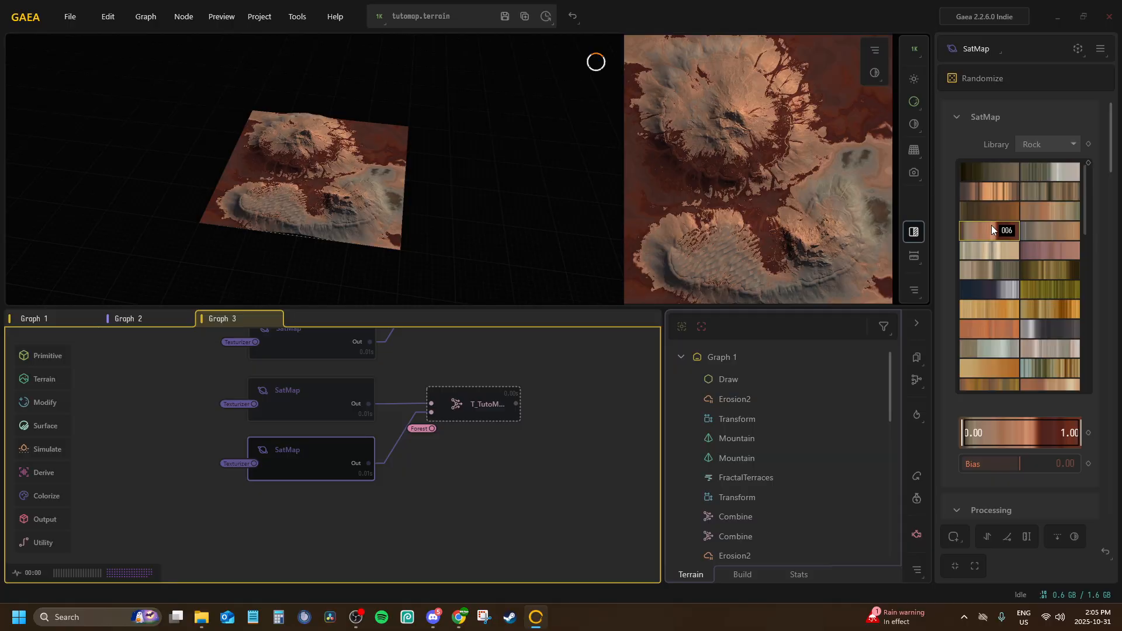
{"action": "left_click_drag", "start_coordinate": [964, 432], "coordinate": [1038, 443]}
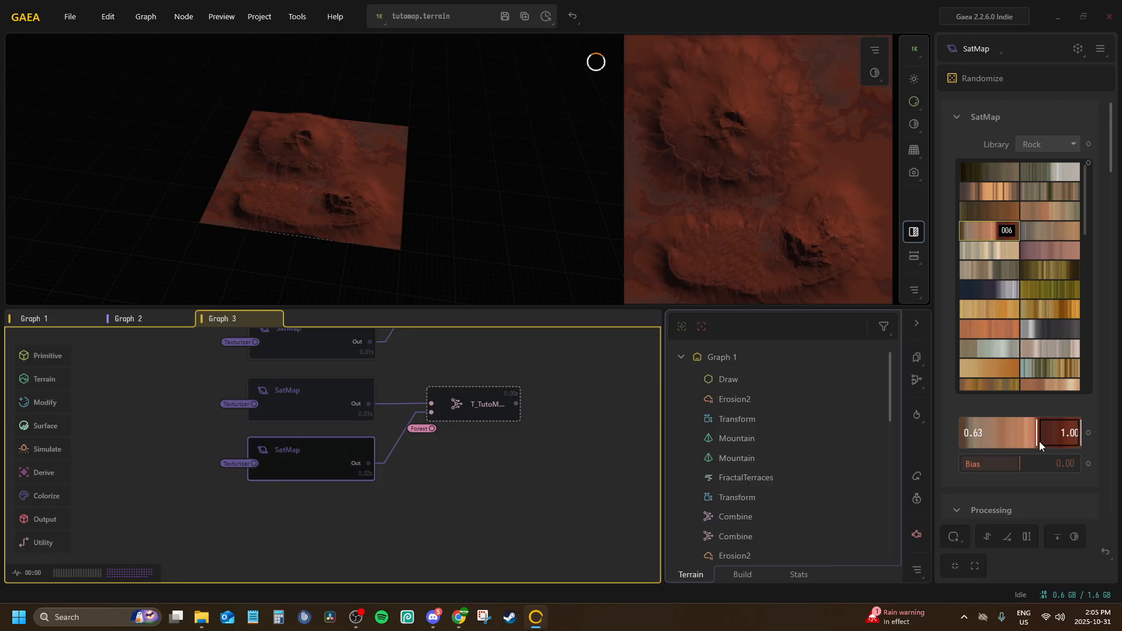
Preview the T_TutoMap_WorldMap_Soil Combine output and mark it for export
{"action": "left_click", "coordinate": [496, 400]}
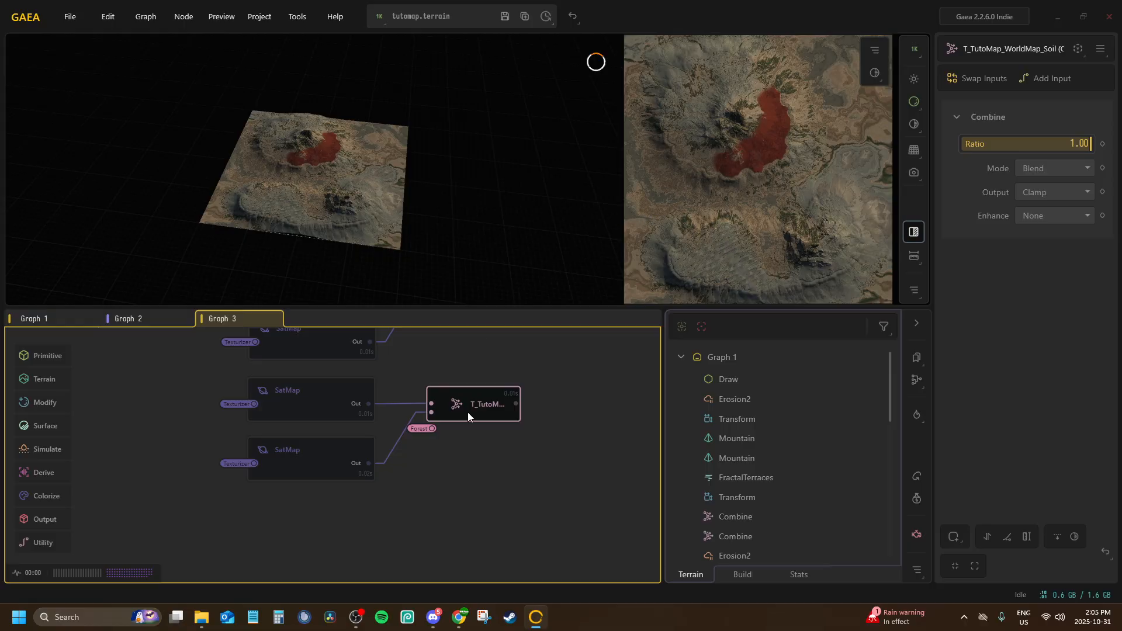
{"action": "scroll", "coordinate": [394, 560], "scroll_direction": "down", "scroll_amount": 5}
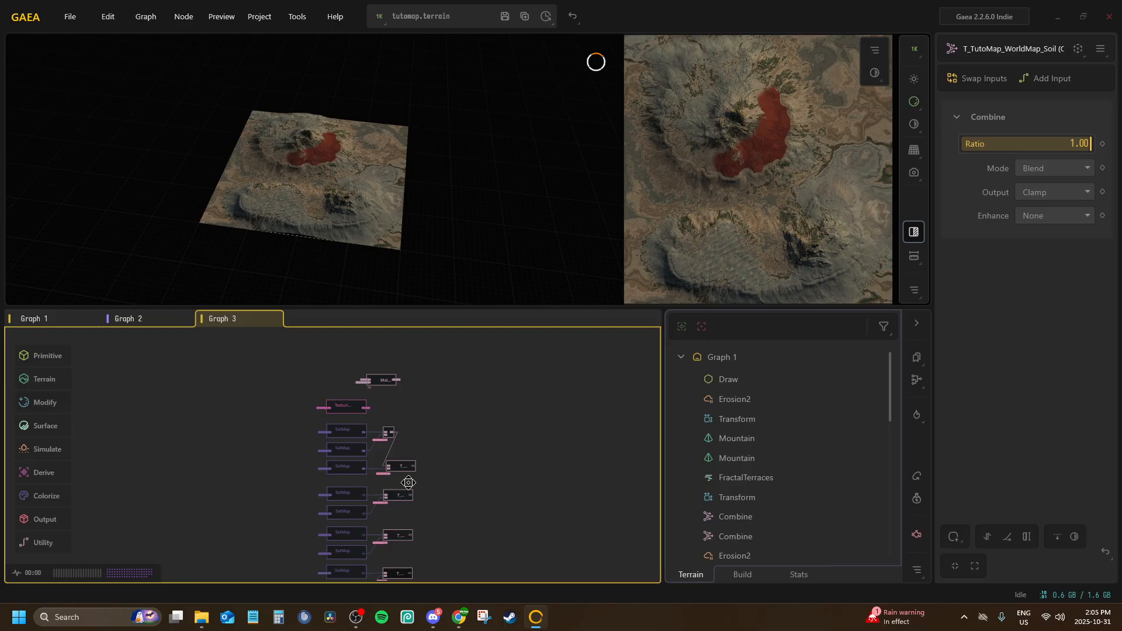
{"action": "scroll", "coordinate": [399, 476], "scroll_direction": "up", "scroll_amount": 1}
{"action": "middle_click_drag", "start_coordinate": [399, 484], "coordinate": [415, 318]}
{"action": "scroll", "coordinate": [431, 439], "scroll_direction": "up", "scroll_amount": 3}
{"action": "middle_click_drag", "start_coordinate": [432, 443], "coordinate": [444, 114]}
{"action": "middle_click_drag", "start_coordinate": [354, 426], "coordinate": [317, 558]}
{"action": "scroll", "coordinate": [317, 558], "scroll_direction": "down", "scroll_amount": 3}
Mark the Sand, Rock and Flora world map Combine nodes in Graph 3 for export
{"action": "left_click", "coordinate": [317, 391]}
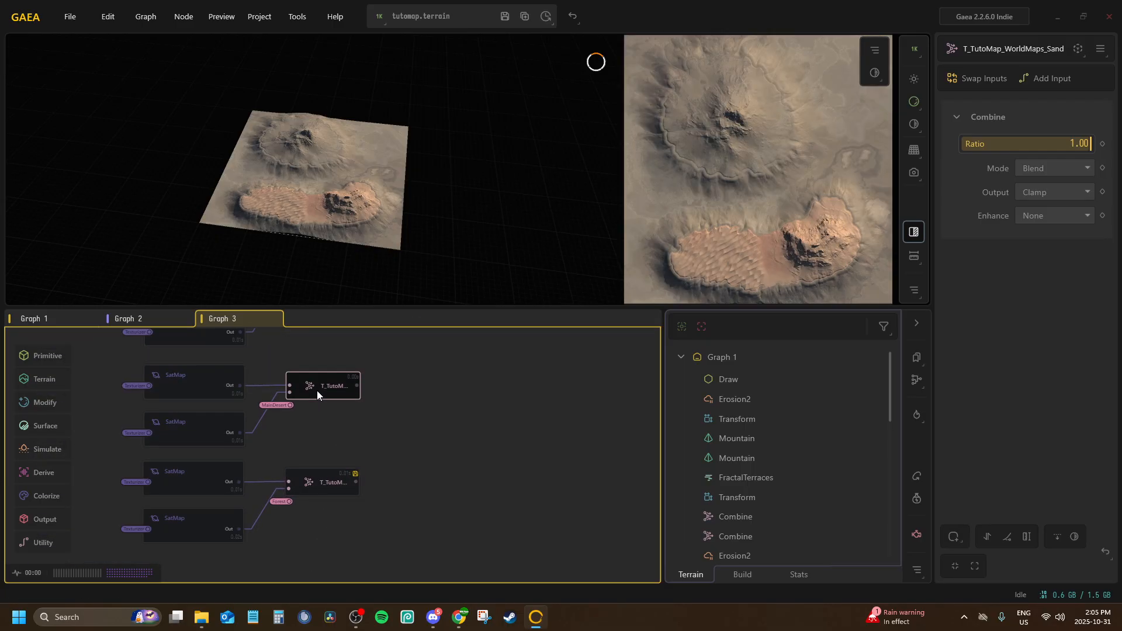
{"action": "middle_click_drag", "start_coordinate": [326, 365], "coordinate": [313, 523]}
{"action": "left_click", "coordinate": [311, 443]}
{"action": "left_click", "coordinate": [311, 365]}
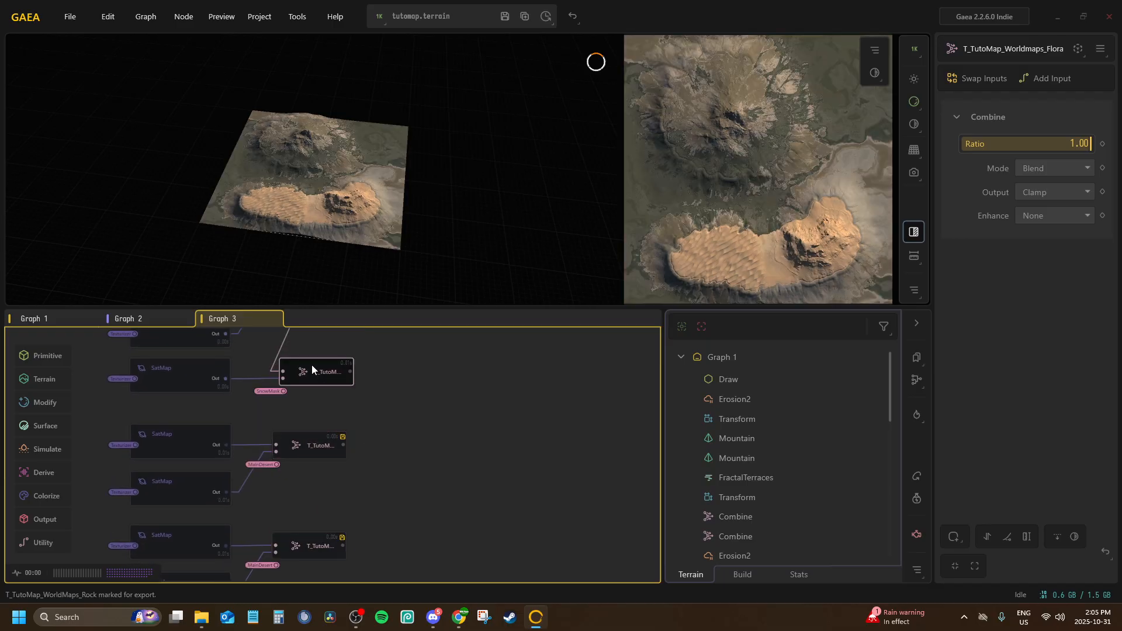
{"action": "middle_click_drag", "start_coordinate": [311, 366], "coordinate": [316, 475]}
{"action": "scroll", "coordinate": [316, 471], "scroll_direction": "down", "scroll_amount": 1}
{"action": "key", "text": "F3"}
Review the Graph 3 outputs, then switch to Graph 2 and mark the merge node ending the lowest Combine chain for export
{"action": "middle_click_drag", "start_coordinate": [331, 402], "coordinate": [406, 536]}
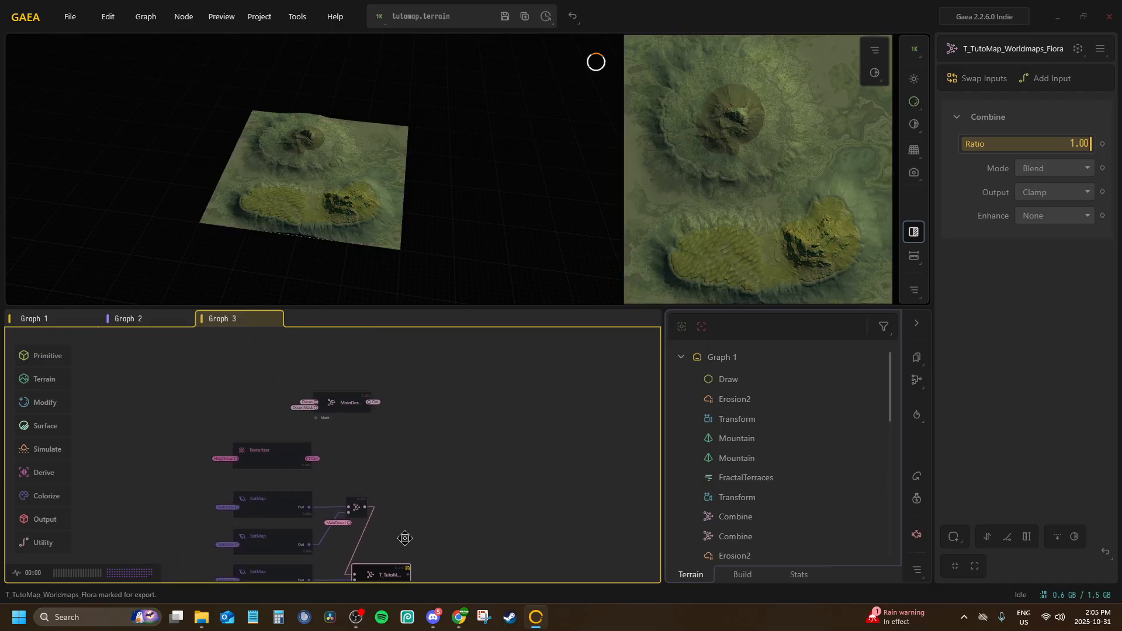
{"action": "scroll", "coordinate": [362, 419], "scroll_direction": "up", "scroll_amount": 1}
{"action": "scroll", "coordinate": [354, 403], "scroll_direction": "up", "scroll_amount": 4}
{"action": "scroll", "coordinate": [343, 416], "scroll_direction": "down", "scroll_amount": 7}
{"action": "middle_click_drag", "start_coordinate": [345, 450], "coordinate": [356, 339]}
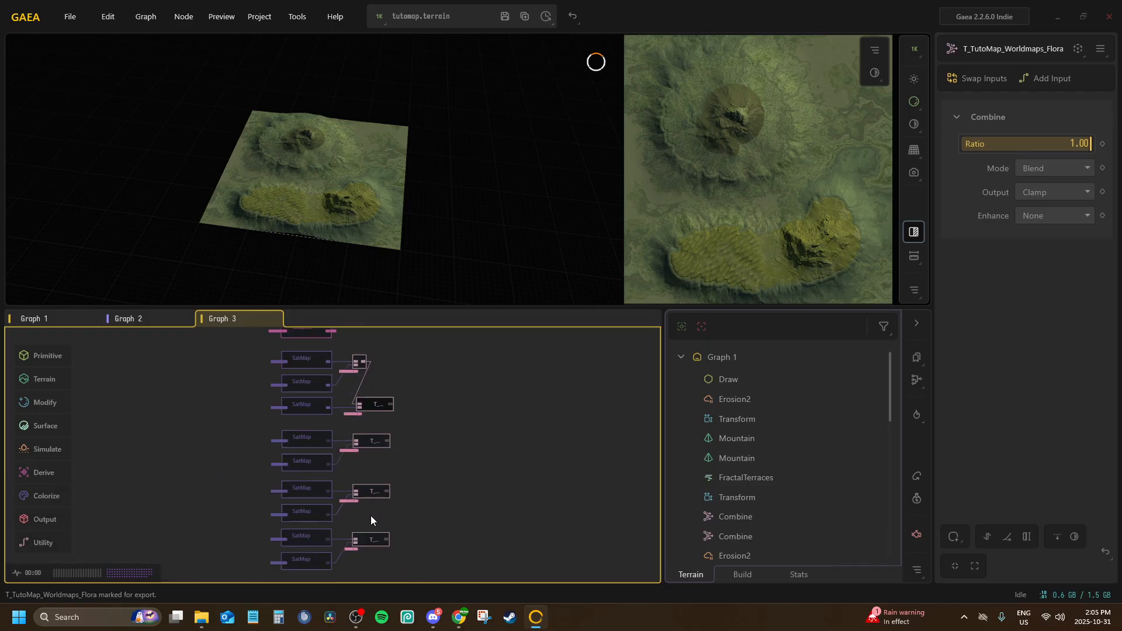
{"action": "middle_click_drag", "start_coordinate": [370, 516], "coordinate": [384, 379]}
{"action": "scroll", "coordinate": [384, 411], "scroll_direction": "up", "scroll_amount": 5}
{"action": "left_click", "coordinate": [139, 322]}
{"action": "middle_click_drag", "start_coordinate": [305, 409], "coordinate": [322, 626]}
{"action": "left_click", "coordinate": [329, 366]}
{"action": "scroll", "coordinate": [330, 374], "scroll_direction": "up", "scroll_amount": 3}
{"action": "scroll", "coordinate": [251, 467], "scroll_direction": "down", "scroll_amount": 2}
Mark the T_LD_BiomeMask_TutoMap, T_TutoMap_WaterBiomeMask and T_TutoMap_FogMap nodes for export
{"action": "left_click", "coordinate": [236, 501]}
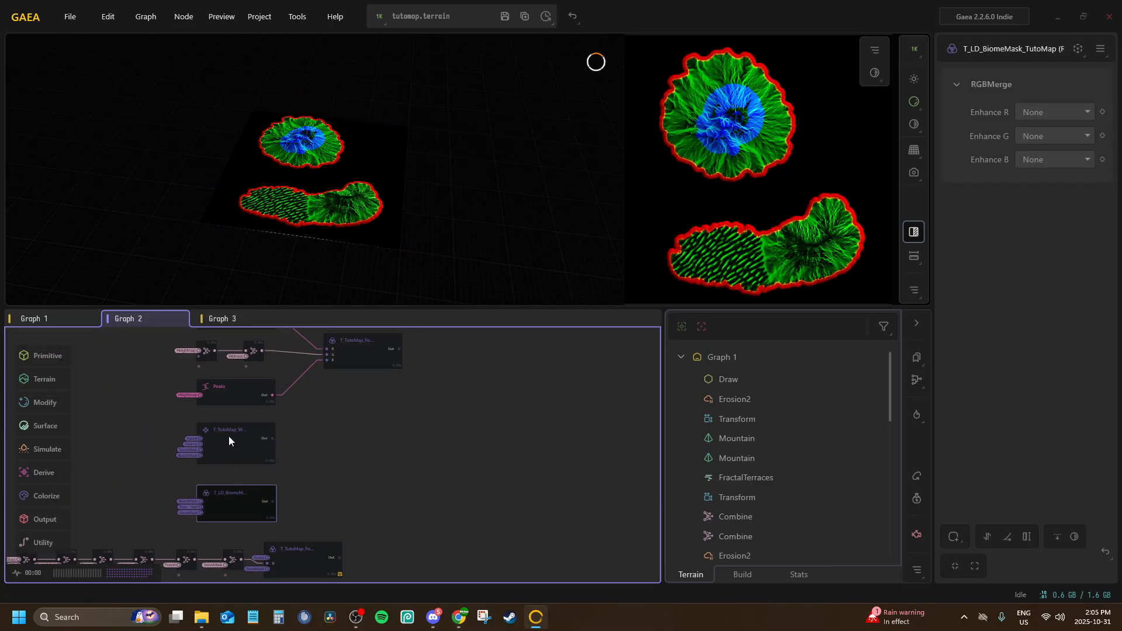
{"action": "left_click", "coordinate": [231, 435]}
{"action": "middle_click_drag", "start_coordinate": [240, 433], "coordinate": [247, 485]}
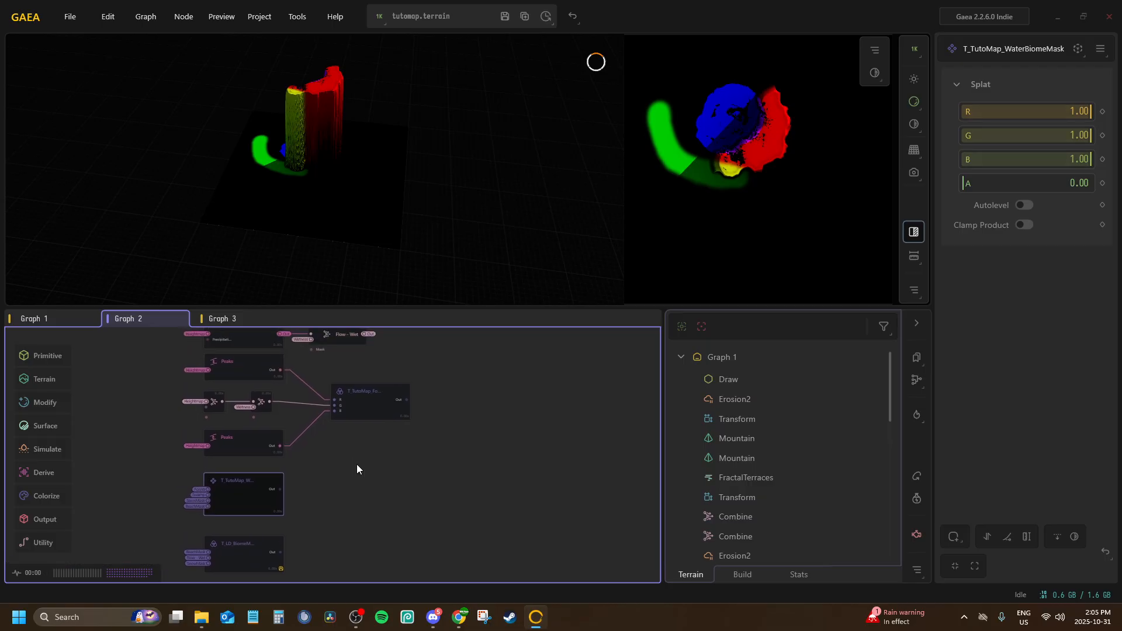
{"action": "left_click", "coordinate": [371, 407]}
{"action": "middle_click_drag", "start_coordinate": [373, 393], "coordinate": [359, 516]}
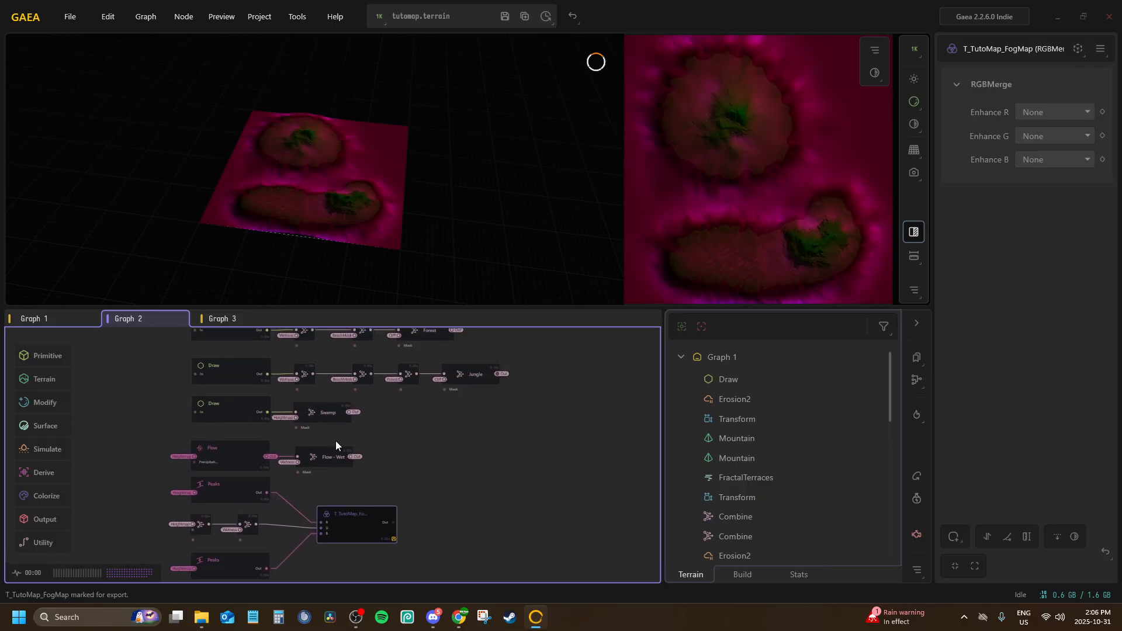
Mark the Jungle, Forest and Cliff Combine nodes in Graph 2 for export
{"action": "left_click", "coordinate": [485, 378]}
{"action": "middle_click_drag", "start_coordinate": [377, 344], "coordinate": [375, 399]}
{"action": "left_click", "coordinate": [420, 385]}
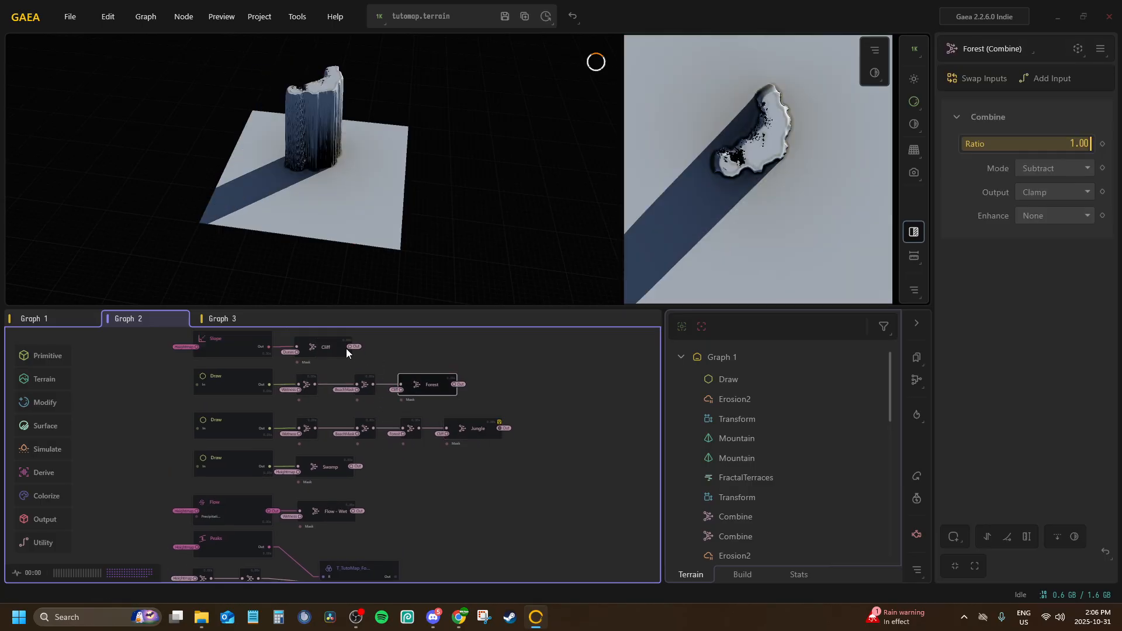
{"action": "key", "text": "F3"}
{"action": "left_click", "coordinate": [331, 348]}
{"action": "key", "text": "F3"}
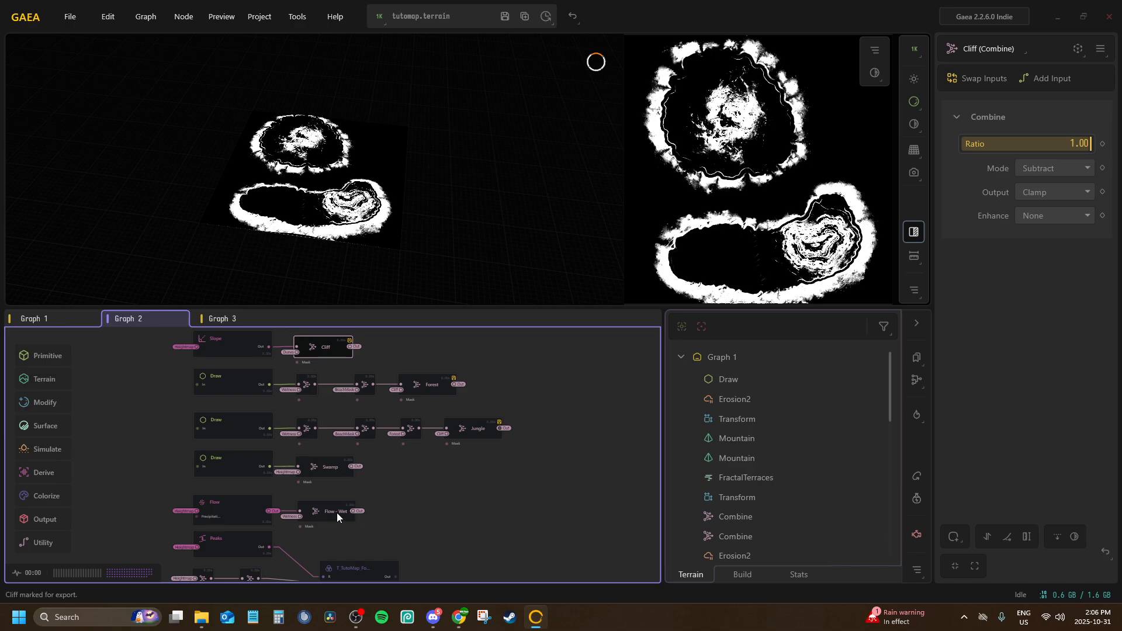
Preview the Flow - Wet output and mark the Swamp mask for export
{"action": "left_click", "coordinate": [337, 513]}
{"action": "middle_click_drag", "start_coordinate": [357, 364], "coordinate": [373, 467]}
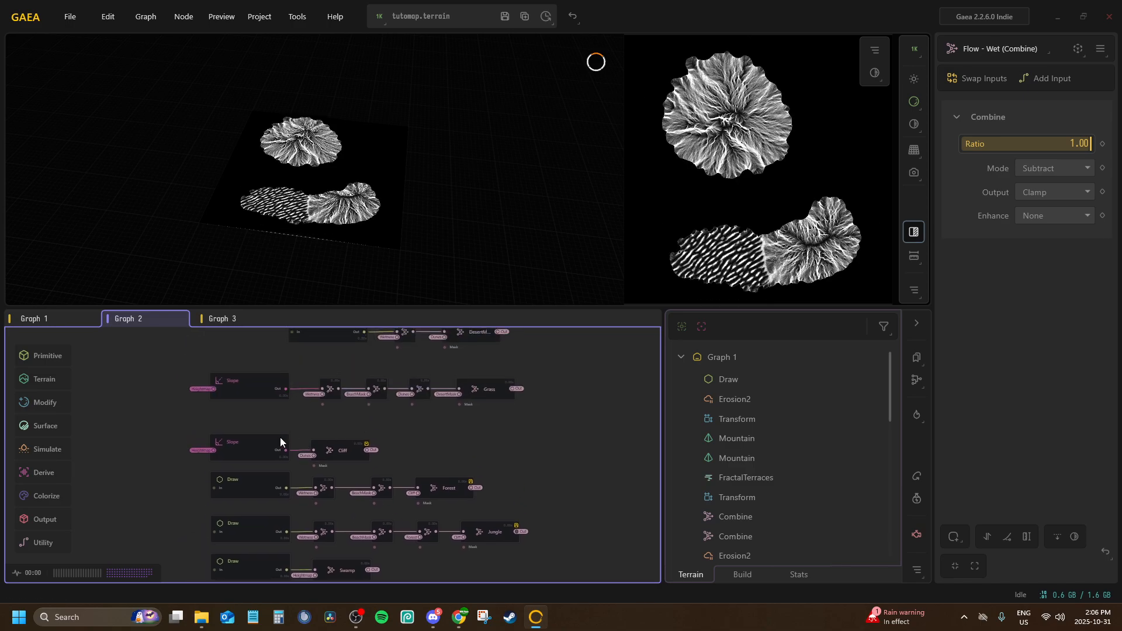
{"action": "scroll", "coordinate": [280, 440], "scroll_direction": "up", "scroll_amount": 2}
{"action": "middle_click_drag", "start_coordinate": [255, 546], "coordinate": [287, 402]}
{"action": "left_click", "coordinate": [283, 531]}
{"action": "key", "text": "F3"}
Mark the Grass and SnowMask Combine nodes in Graph 2 for export
{"action": "middle_click_drag", "start_coordinate": [383, 440], "coordinate": [394, 514]}
{"action": "left_click", "coordinate": [493, 413]}
{"action": "middle_click_drag", "start_coordinate": [489, 410], "coordinate": [399, 506]}
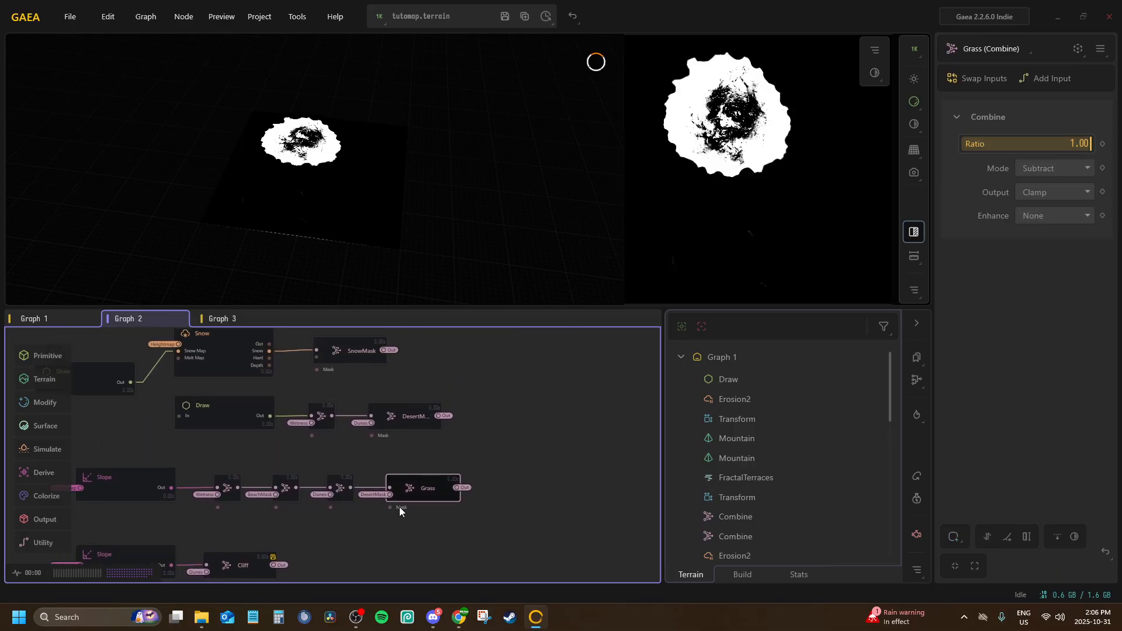
{"action": "key", "text": "F3"}
{"action": "left_click", "coordinate": [411, 416]}
{"action": "left_click", "coordinate": [342, 350]}
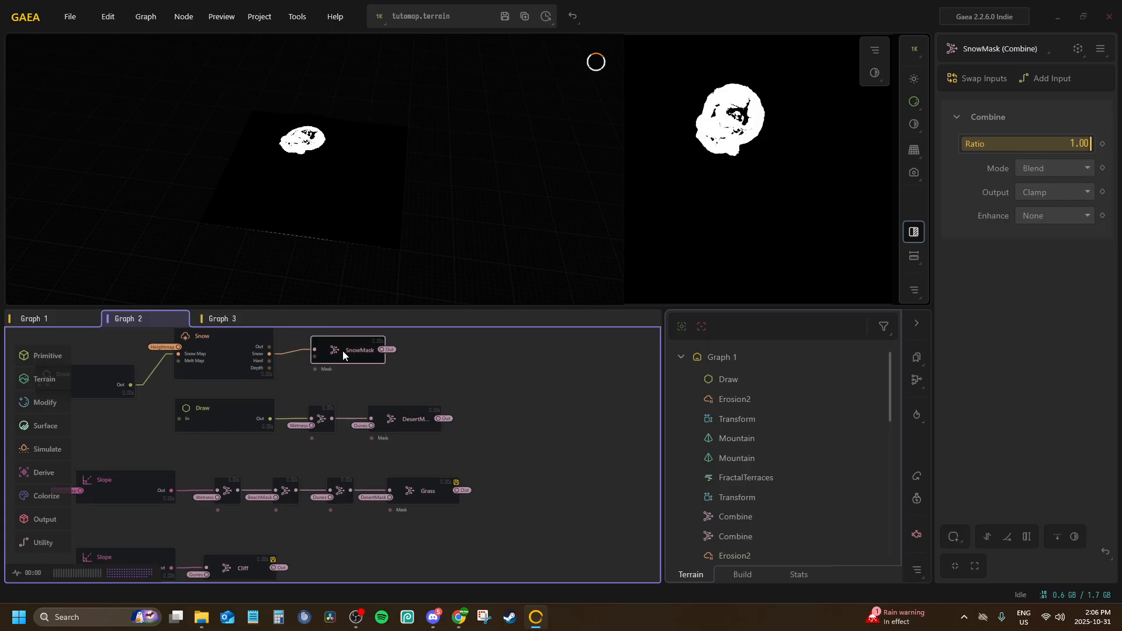
{"action": "key", "text": "F3"}
{"action": "middle_click_drag", "start_coordinate": [427, 370], "coordinate": [514, 338]}
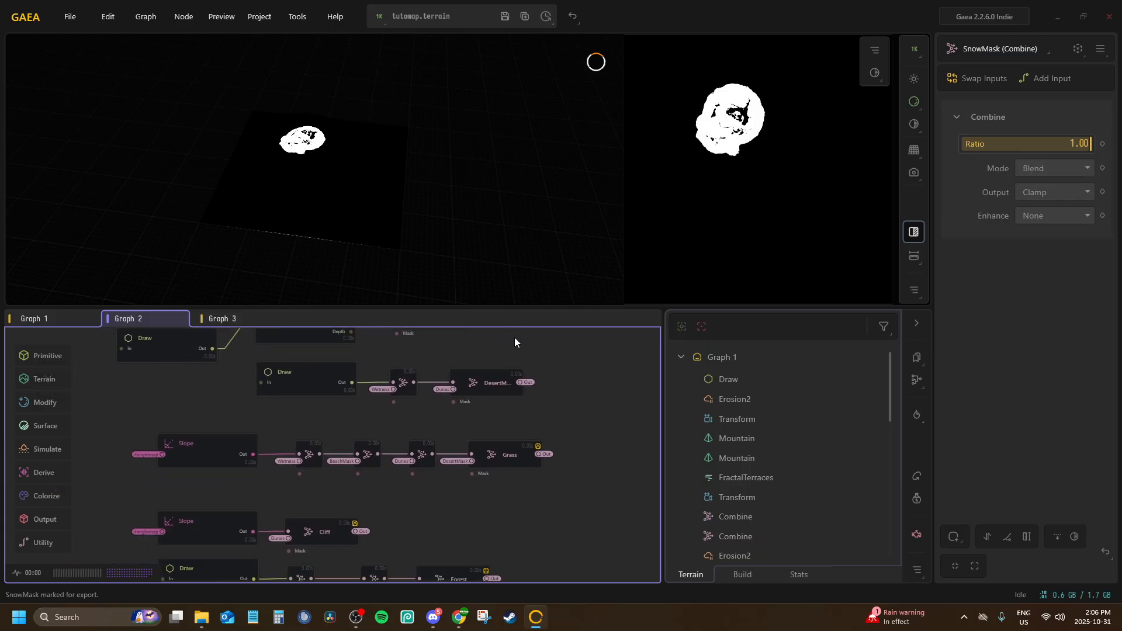
Switch to Graph 1 and mark the Heightmap and Wetness Combine nodes for export
{"action": "left_click", "coordinate": [581, 436]}
{"action": "middle_click_drag", "start_coordinate": [574, 347], "coordinate": [482, 431]}
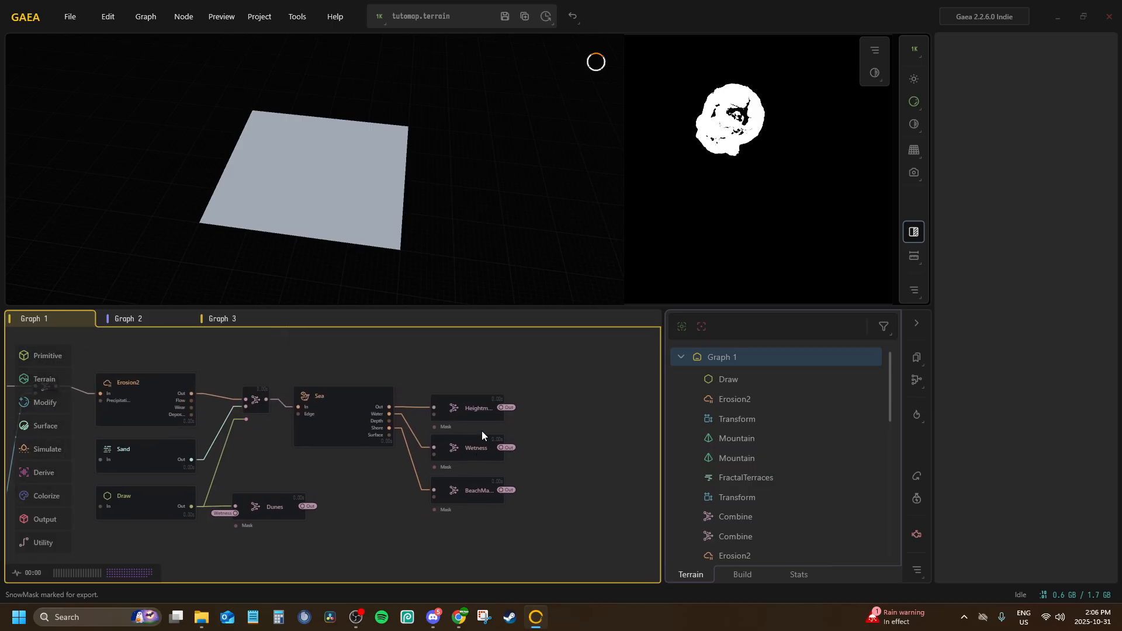
{"action": "left_click", "coordinate": [469, 406]}
{"action": "key", "text": "ctrl+e"}
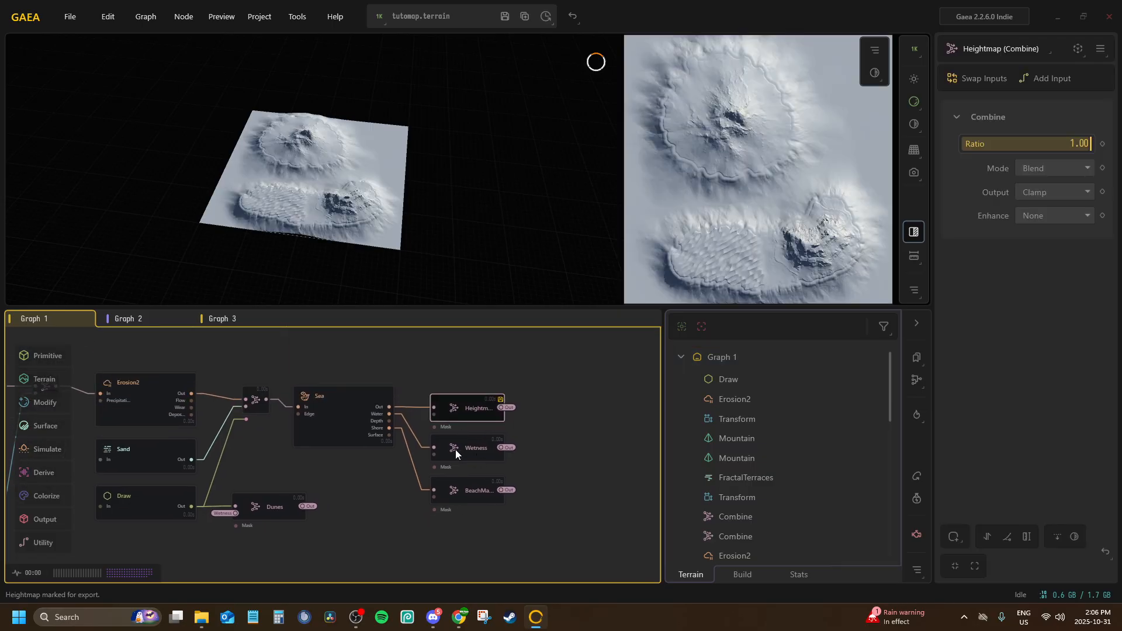
{"action": "left_click", "coordinate": [455, 450]}
{"action": "key", "text": "ctrl+e"}
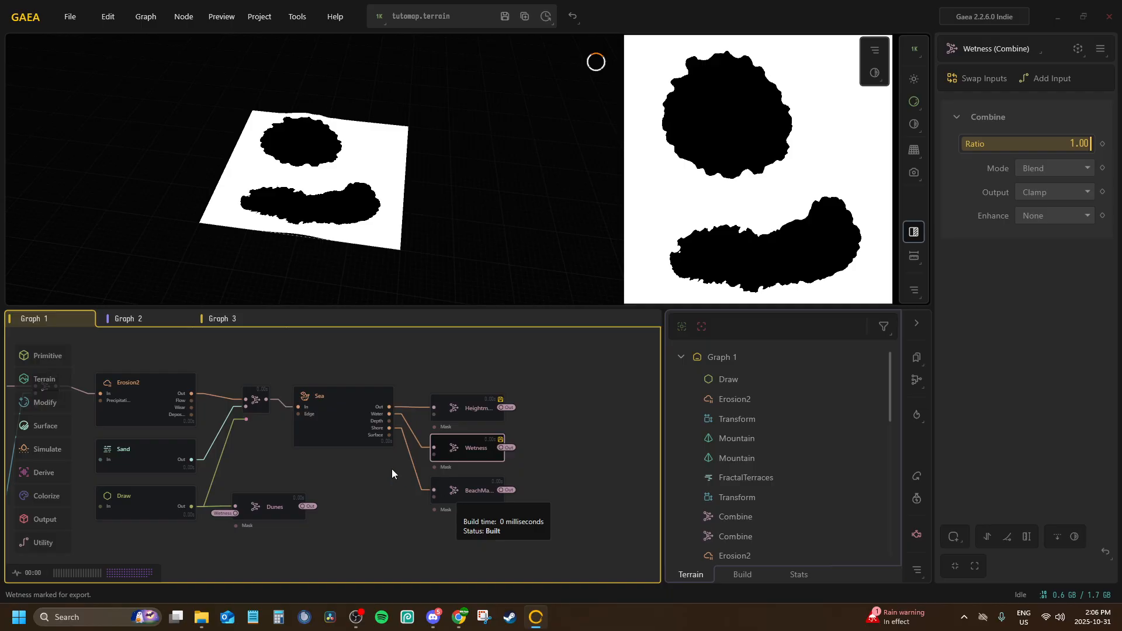
Preview the BeachMask node in Graph 1 and the MainDesert node in Graph 3
{"action": "left_click", "coordinate": [473, 496]}
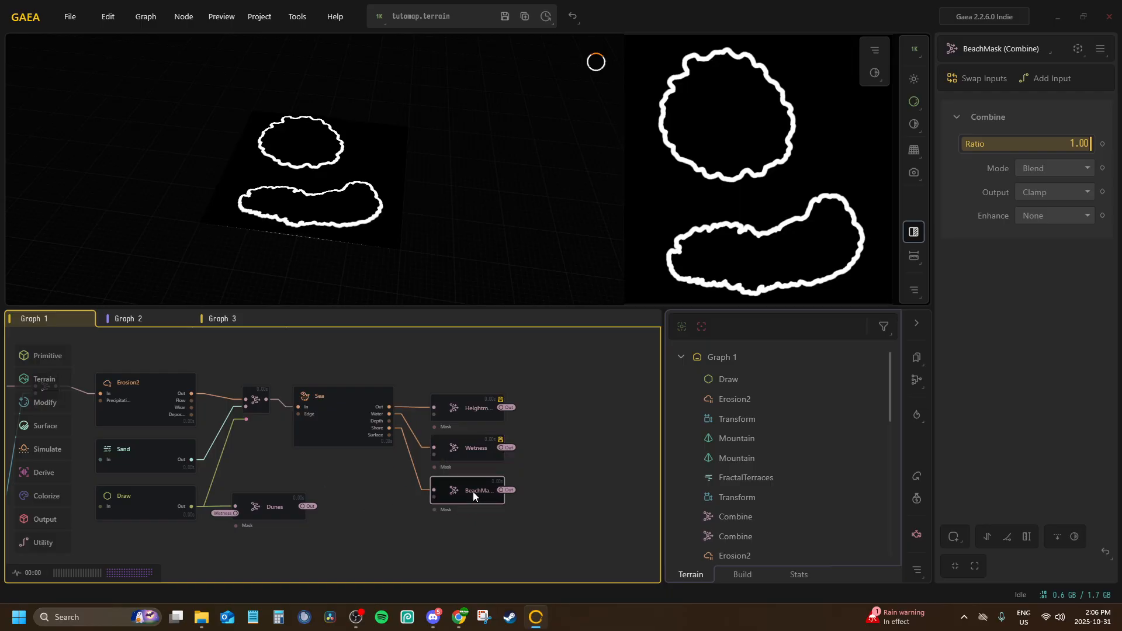
{"action": "left_click", "coordinate": [238, 321]}
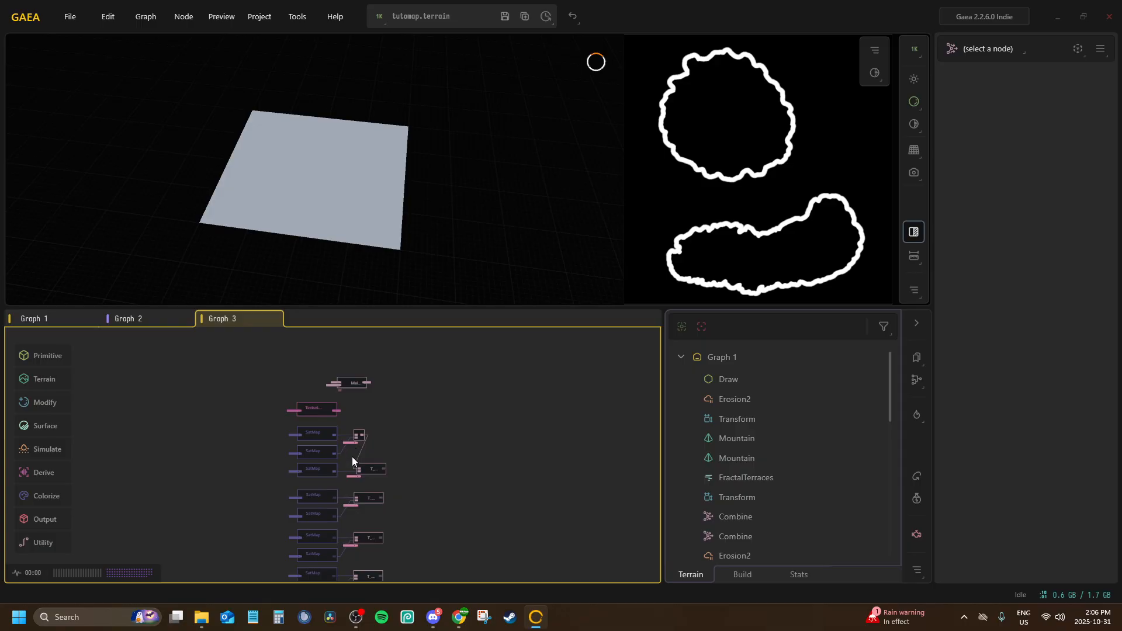
{"action": "left_click", "coordinate": [130, 316]}
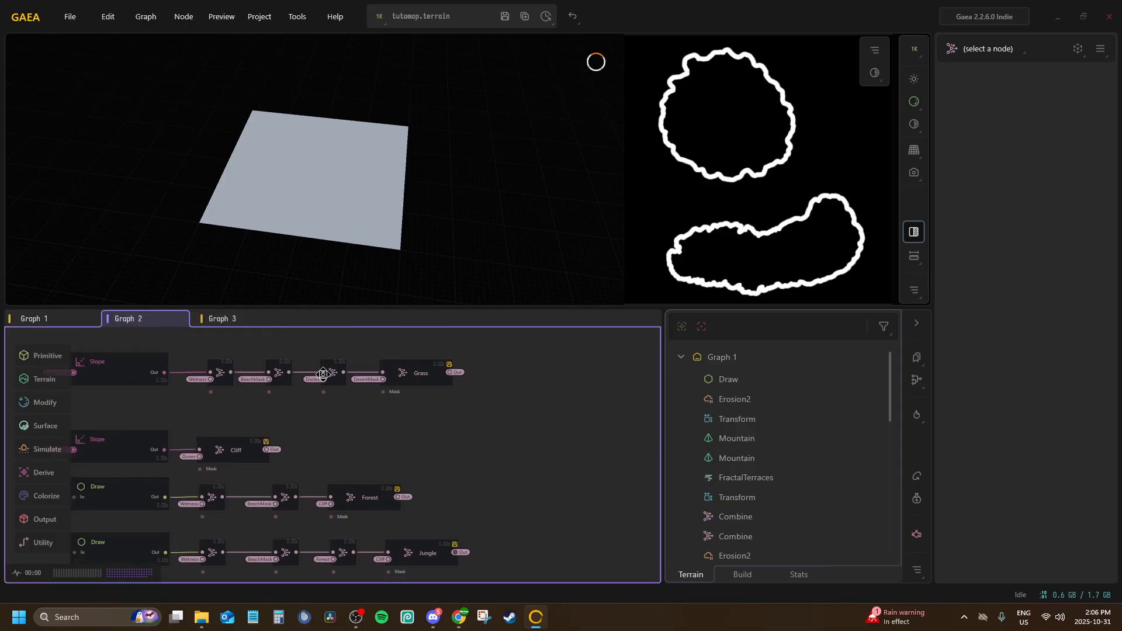
{"action": "left_click", "coordinate": [239, 319]}
{"action": "left_click", "coordinate": [358, 384]}
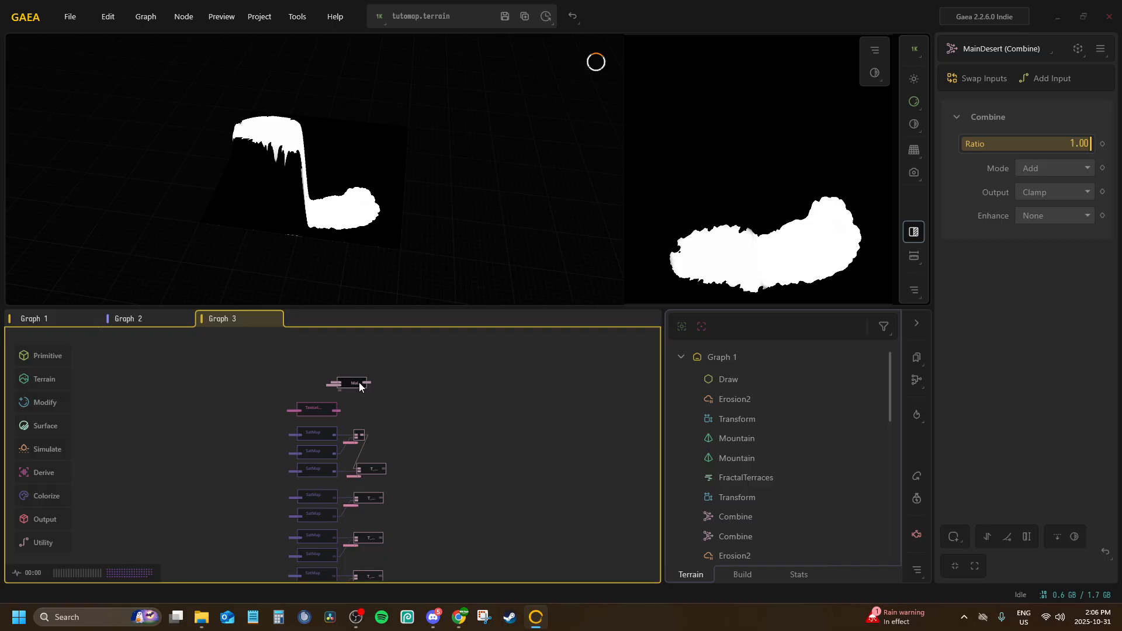
{"action": "scroll", "coordinate": [360, 386], "scroll_direction": "up", "scroll_amount": 5}
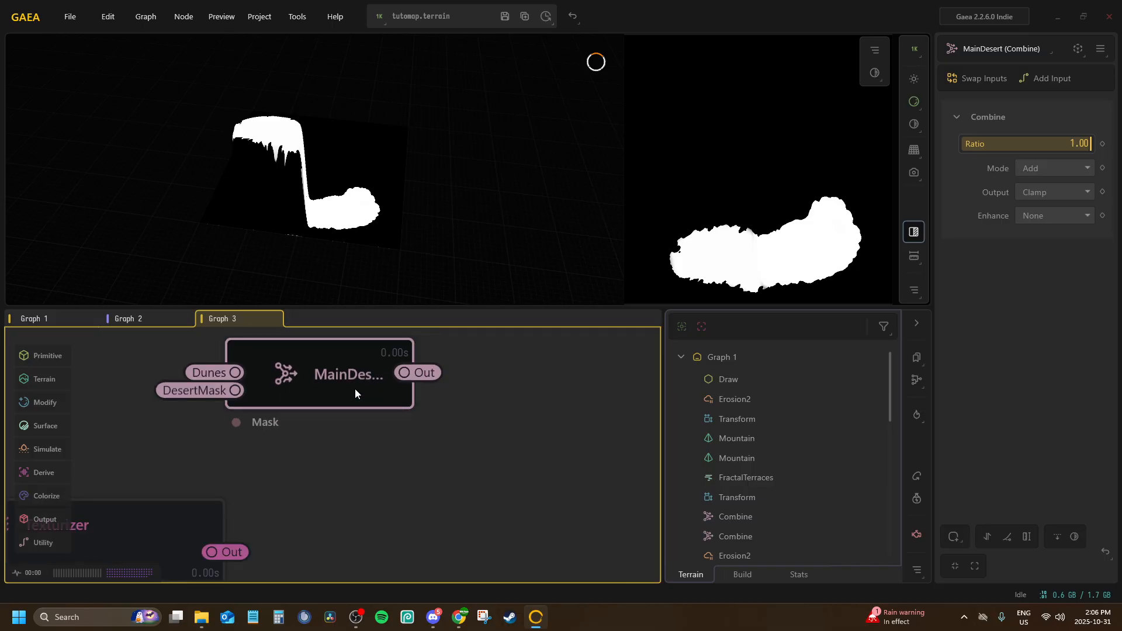
Return to Graph 2 and add a Combine node in the empty area above the SnowMask chain
{"action": "left_click", "coordinate": [138, 318]}
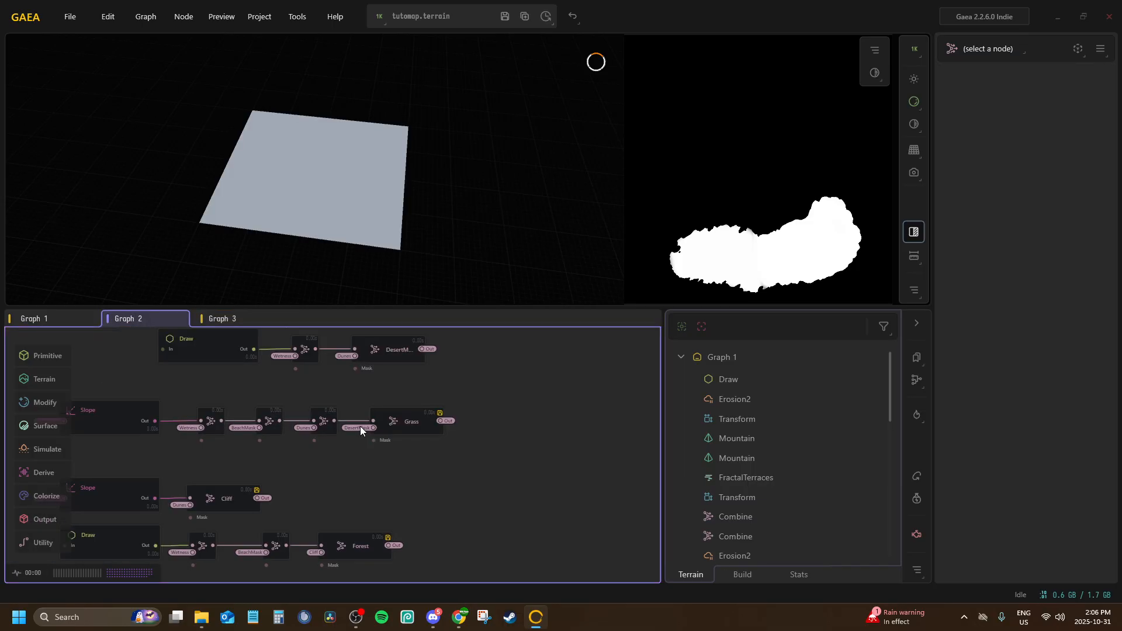
{"action": "middle_click_drag", "start_coordinate": [392, 436], "coordinate": [398, 407]}
{"action": "scroll", "coordinate": [392, 421], "scroll_direction": "down", "scroll_amount": 1}
{"action": "middle_click_drag", "start_coordinate": [386, 427], "coordinate": [313, 552]}
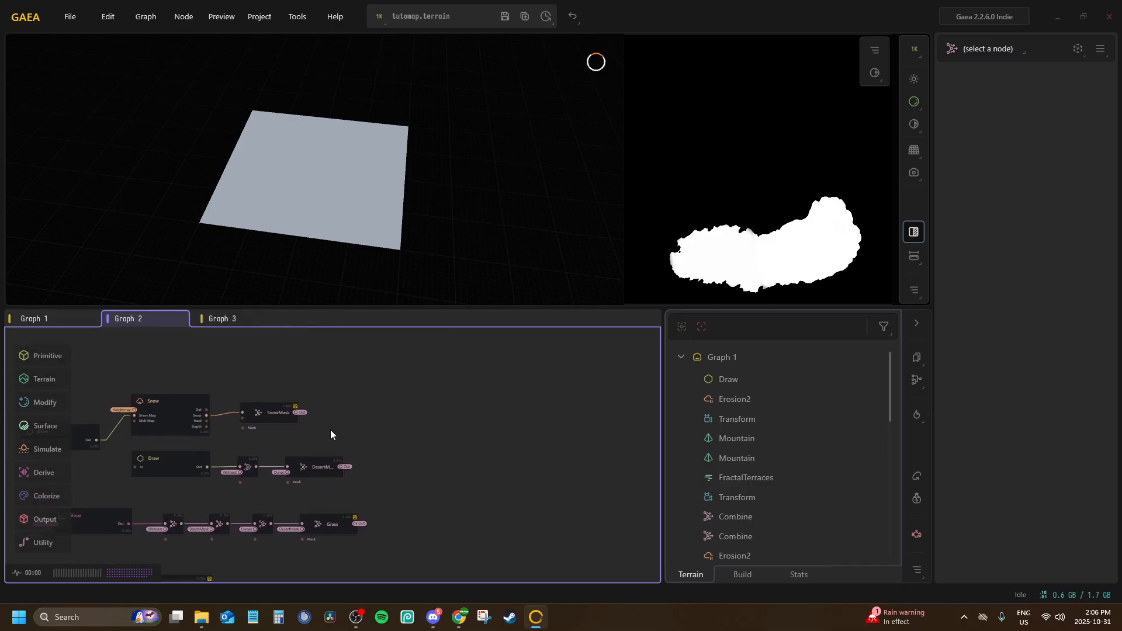
{"action": "middle_click_drag", "start_coordinate": [330, 406], "coordinate": [370, 454]}
{"action": "scroll", "coordinate": [240, 404], "scroll_direction": "up", "scroll_amount": 2}
{"action": "scroll", "coordinate": [240, 404], "scroll_direction": "down", "scroll_amount": 2}
{"action": "key", "text": "Tab"}
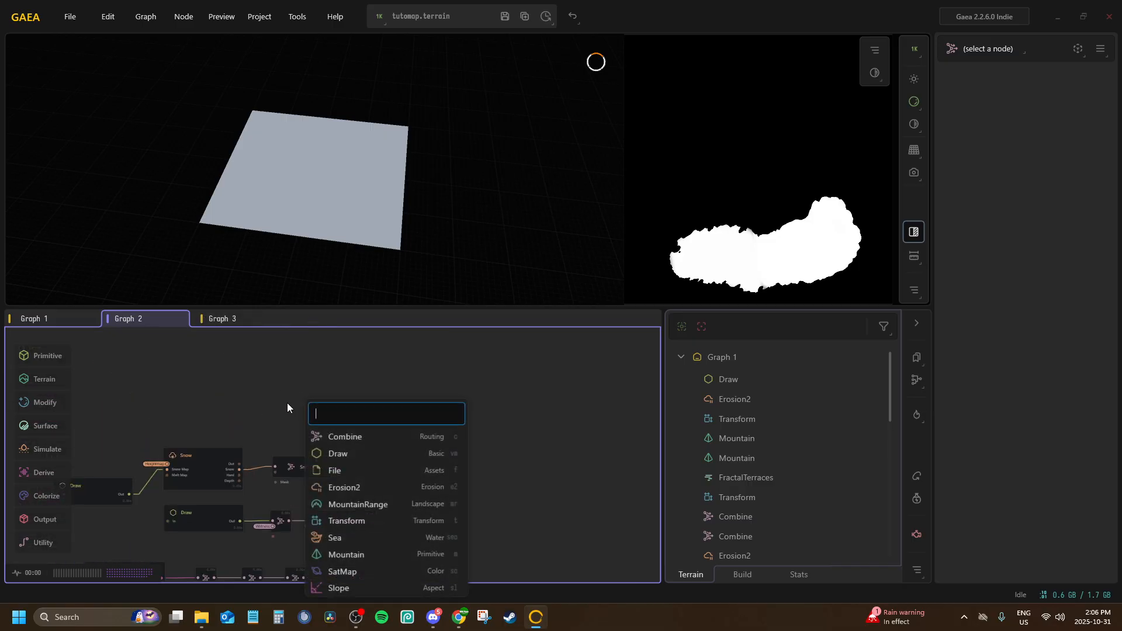
{"action": "type", "text": "co"}
{"action": "key", "text": "Return"}
{"action": "scroll", "coordinate": [288, 407], "scroll_direction": "up", "scroll_amount": 2}
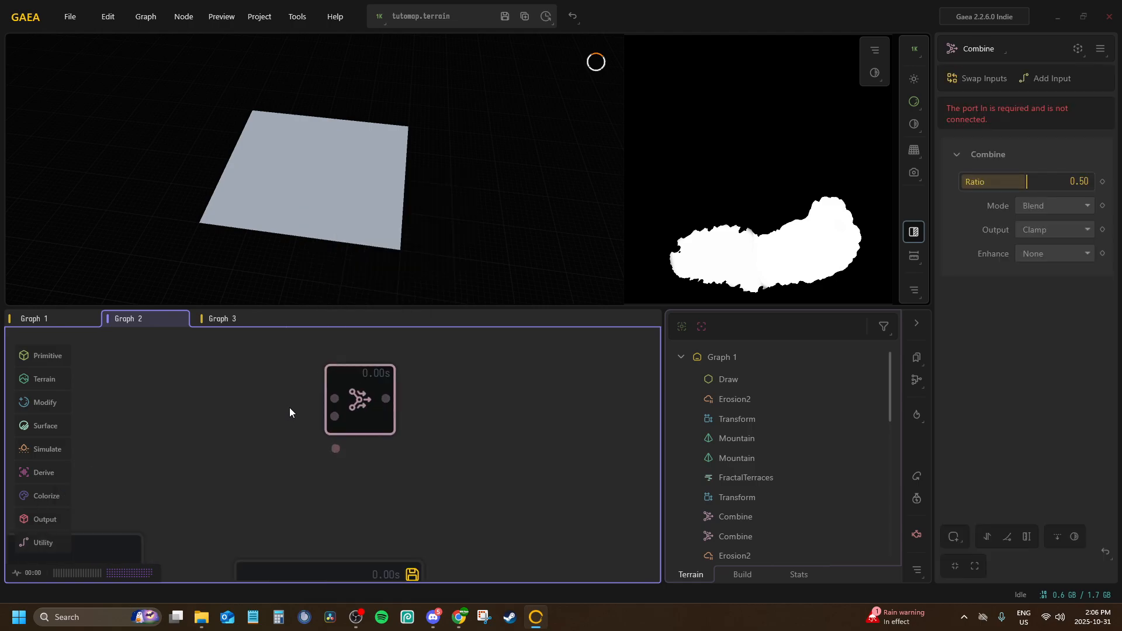
Connect the new Combine node's In to the BeachMask portal and its Input2 to the MainDesert portal
{"action": "right_click", "coordinate": [364, 403]}
{"action": "left_click", "coordinate": [390, 431]}
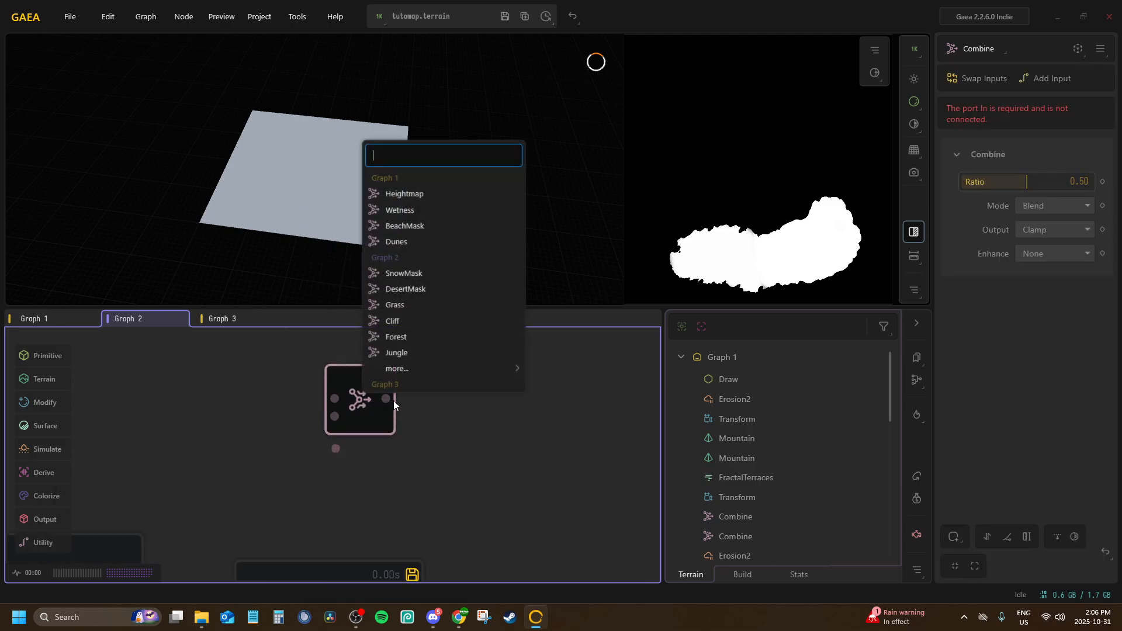
{"action": "left_click", "coordinate": [397, 226]}
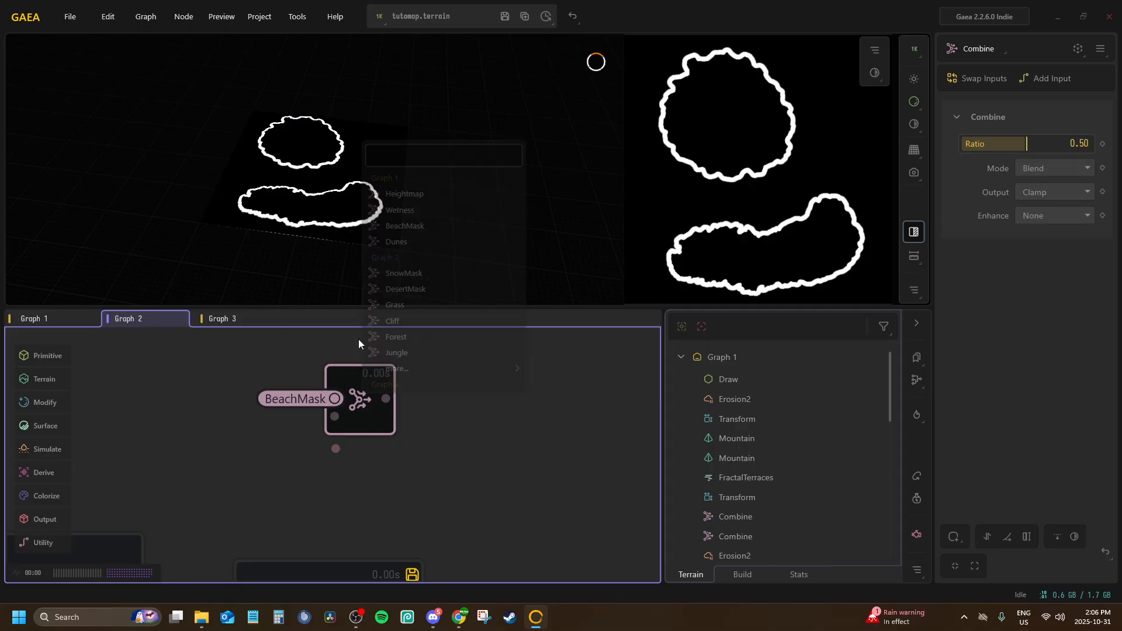
{"action": "right_click", "coordinate": [360, 400]}
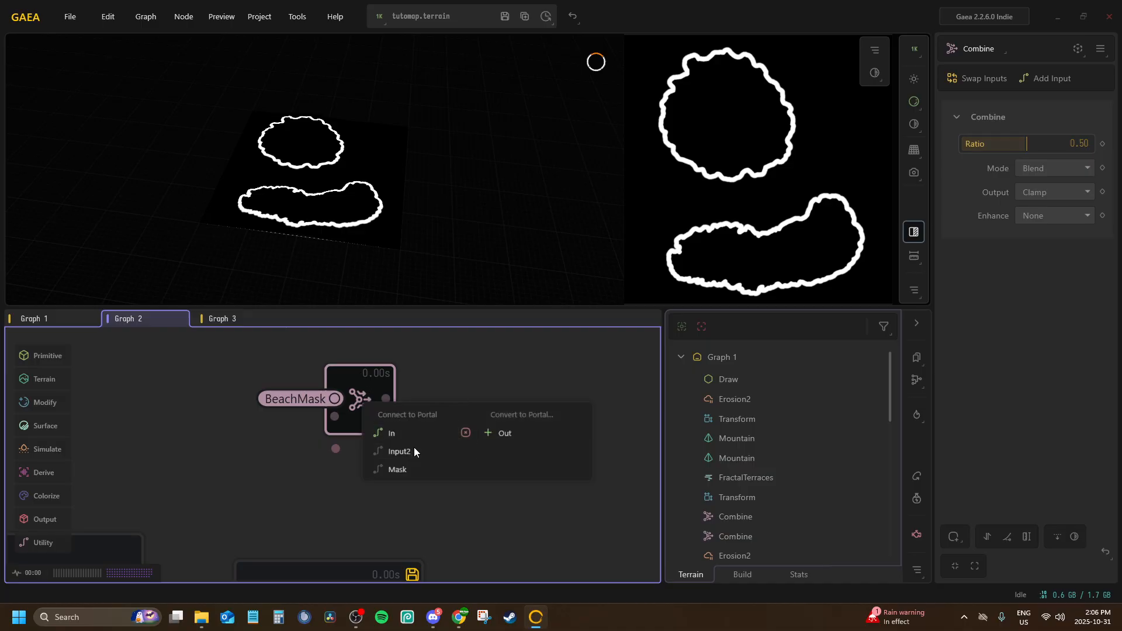
{"action": "left_click", "coordinate": [409, 451]}
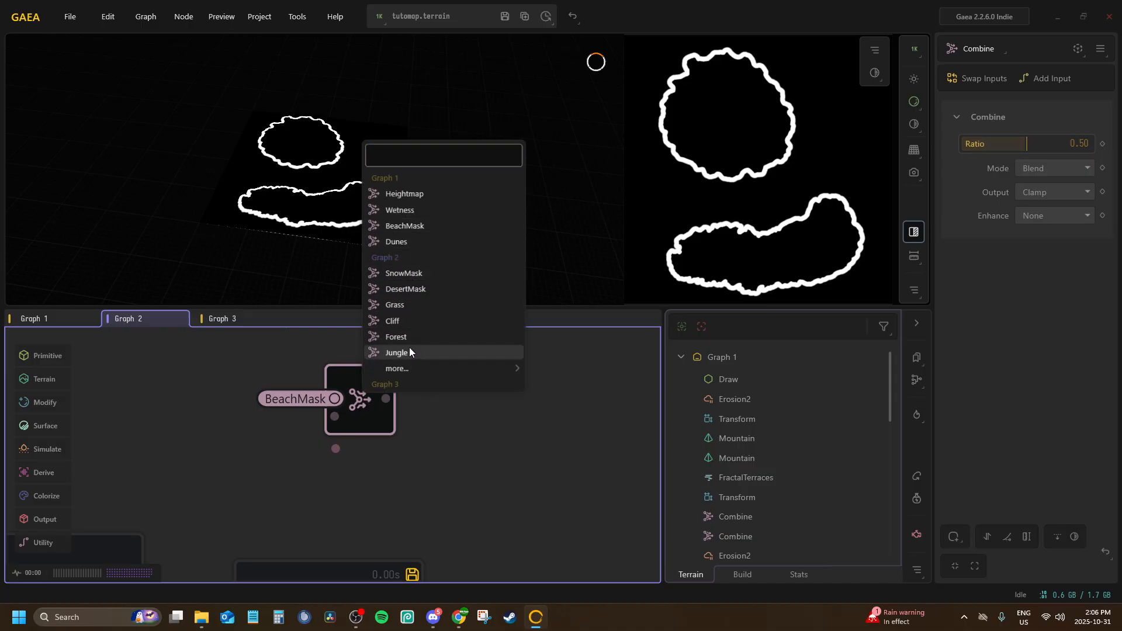
{"action": "left_click", "coordinate": [591, 429]}
Set the BeachMask and MainDesert Combine node's Ratio to 1.00 and its Mode to Add
{"action": "left_click_drag", "start_coordinate": [1026, 142], "coordinate": [1089, 146]}
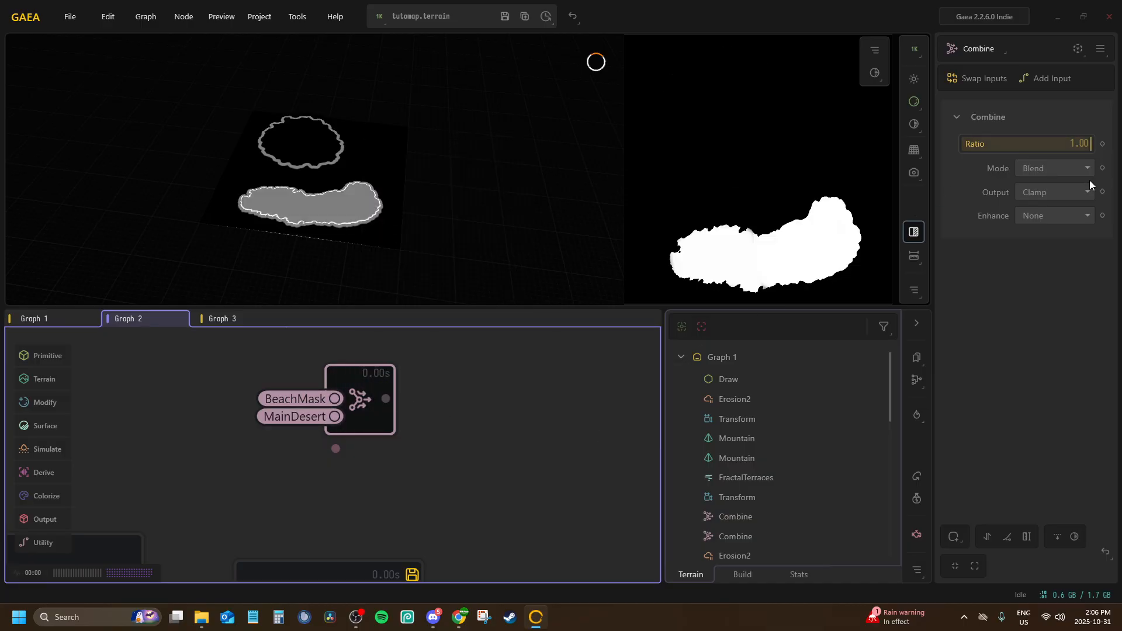
{"action": "left_click", "coordinate": [1039, 169]}
{"action": "left_click", "coordinate": [1032, 205]}
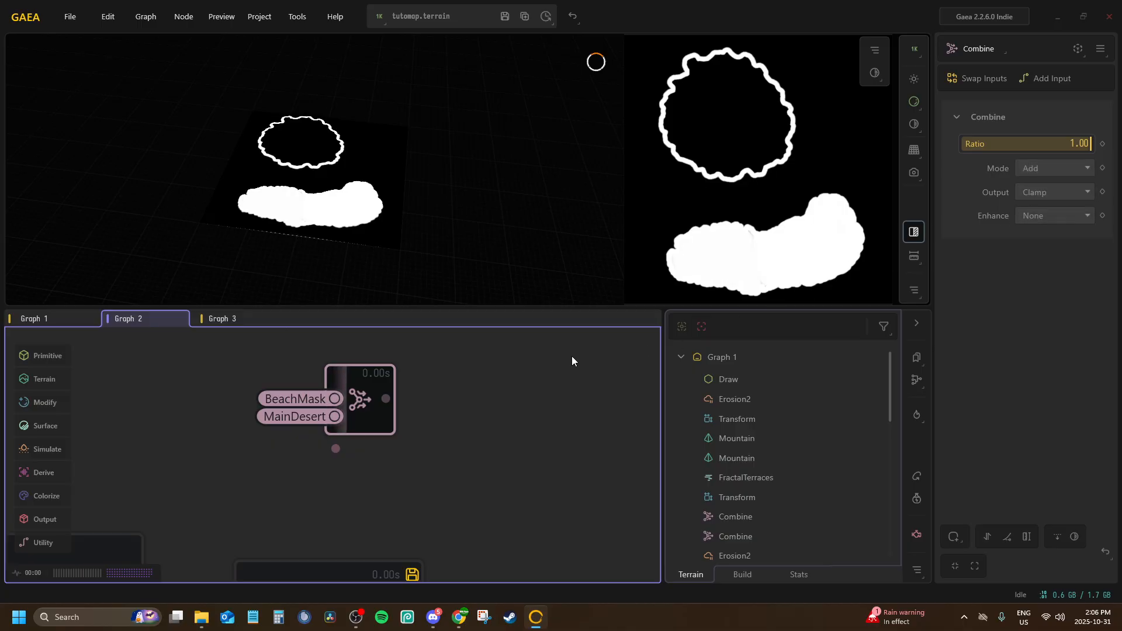
Chain a second Combine node after the BeachMask and MainDesert one and connect its Input2 to the Wetness portal
{"action": "left_click_drag", "start_coordinate": [467, 400], "coordinate": [465, 397]}
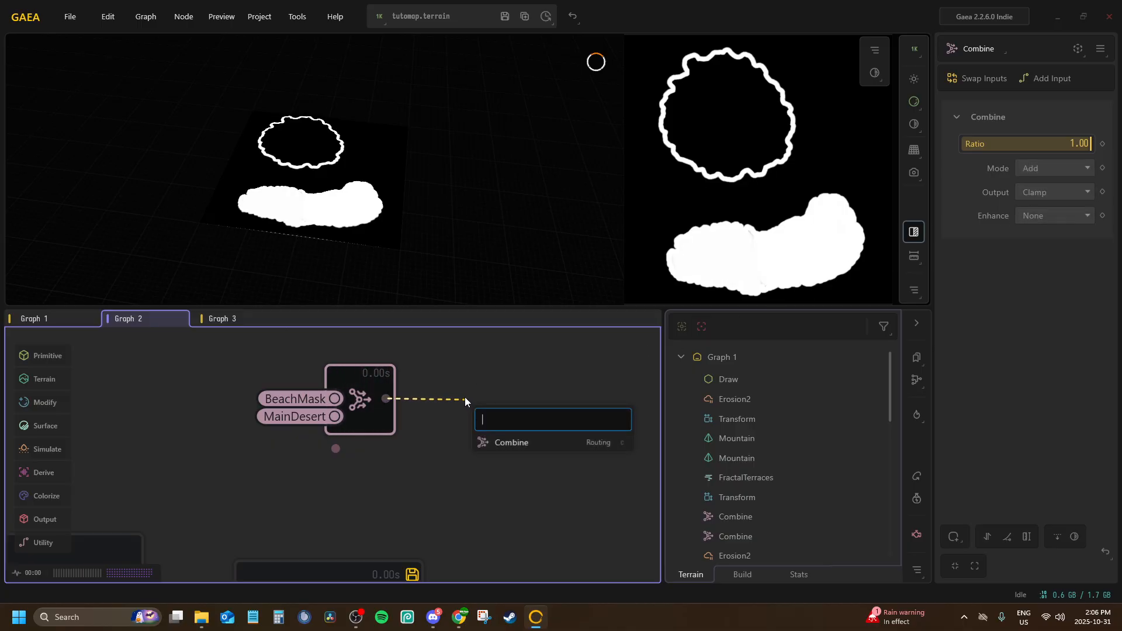
{"action": "left_click", "coordinate": [504, 439]}
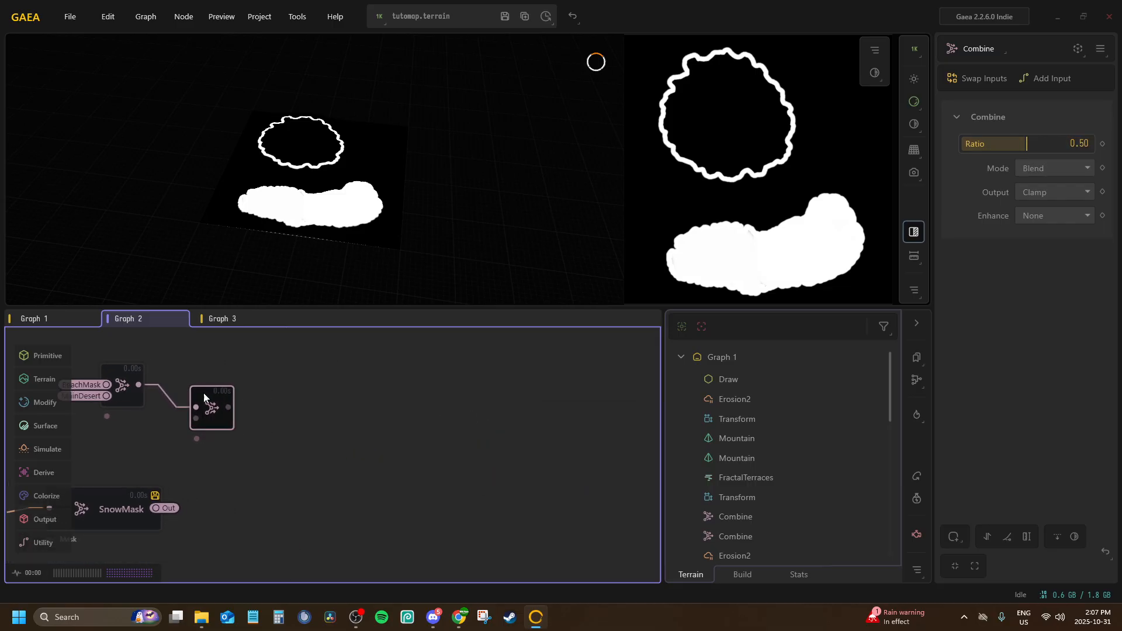
{"action": "right_click", "coordinate": [216, 374]}
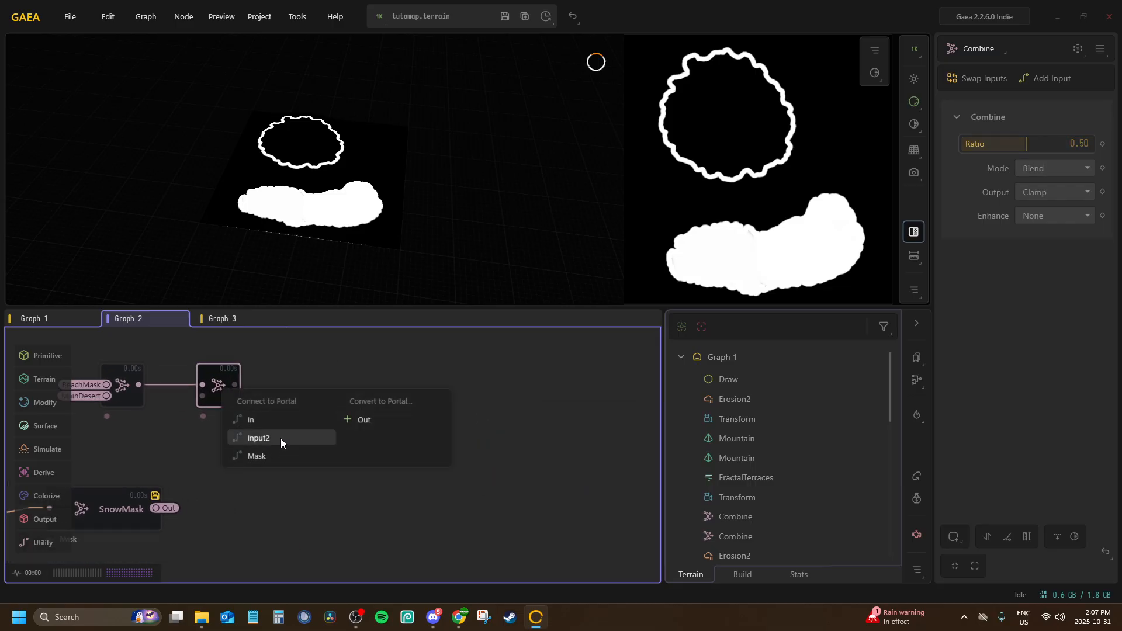
{"action": "left_click", "coordinate": [281, 436]}
{"action": "mouse_move", "coordinate": [321, 354]}
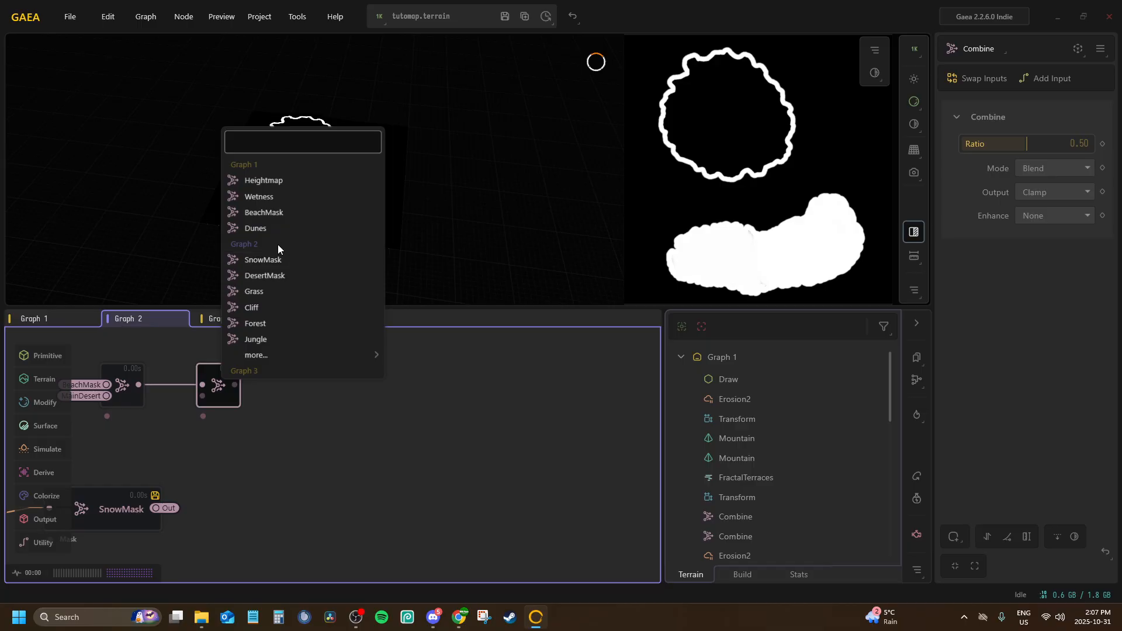
{"action": "mouse_move", "coordinate": [261, 353]}
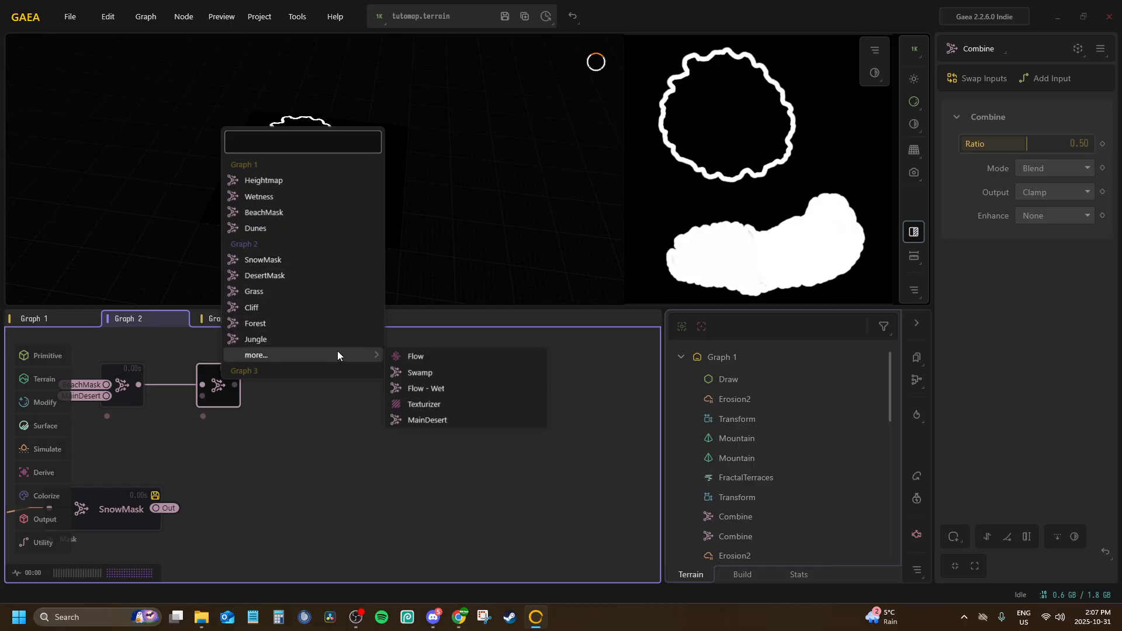
{"action": "left_click", "coordinate": [268, 198]}
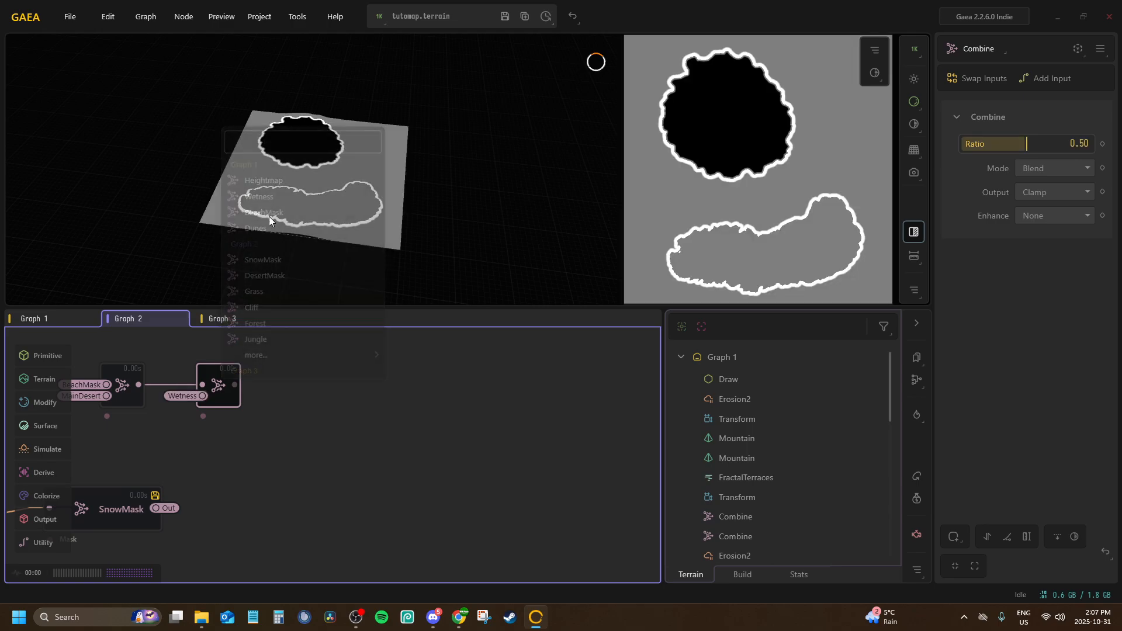
Set the second Combine node's Ratio to 1.00 and its Mode to Add
{"action": "left_click_drag", "start_coordinate": [1024, 146], "coordinate": [1090, 145]}
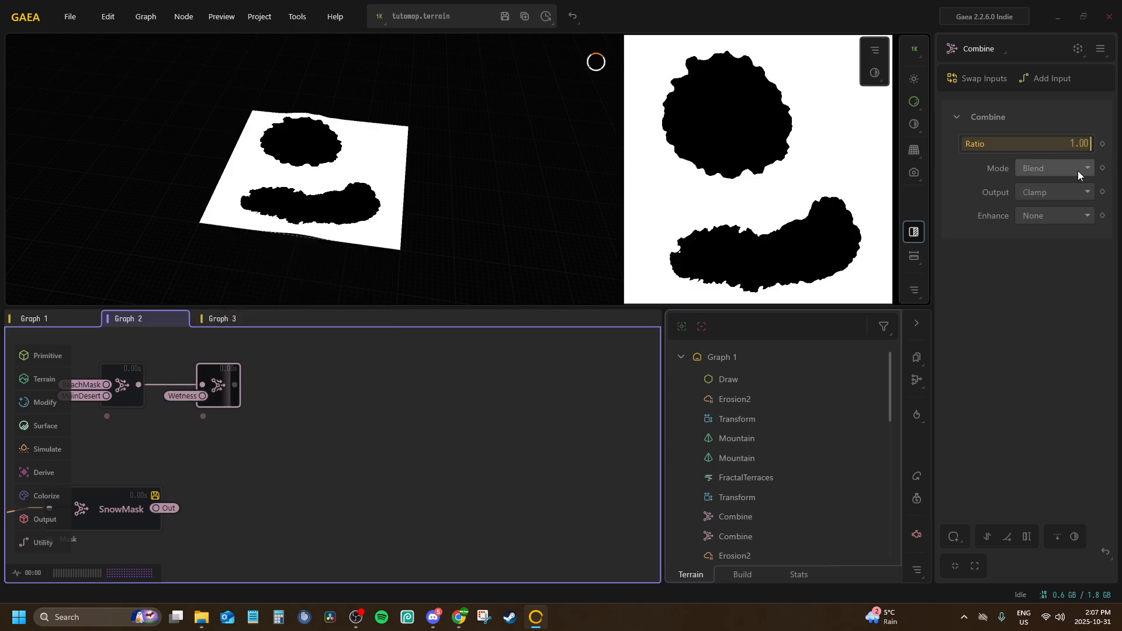
{"action": "left_click", "coordinate": [1077, 169]}
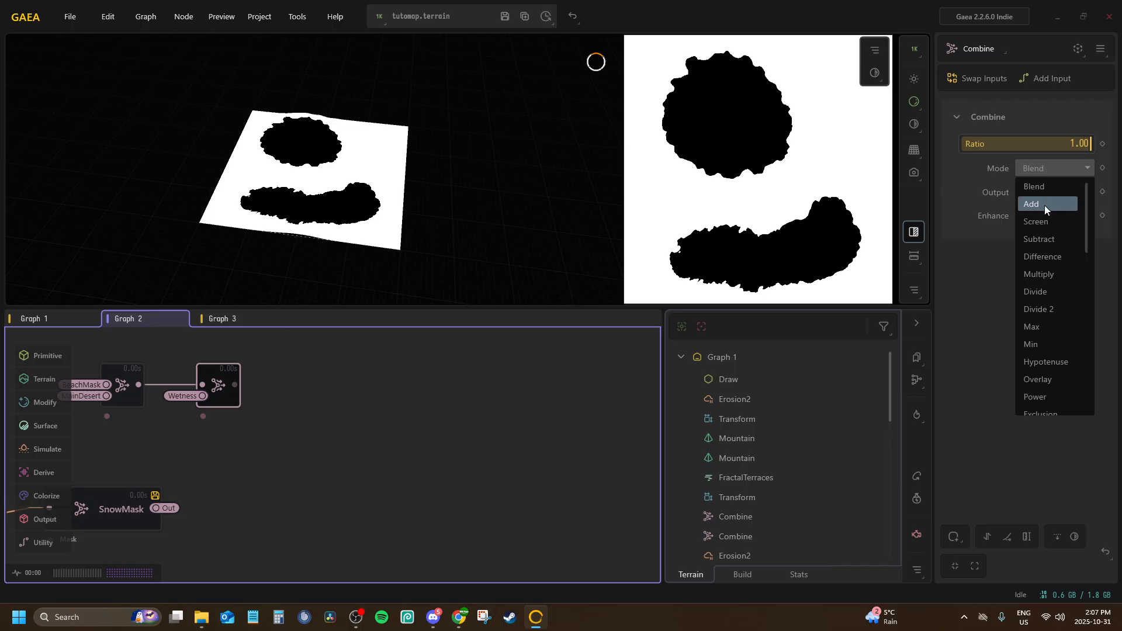
{"action": "left_click", "coordinate": [1043, 205]}
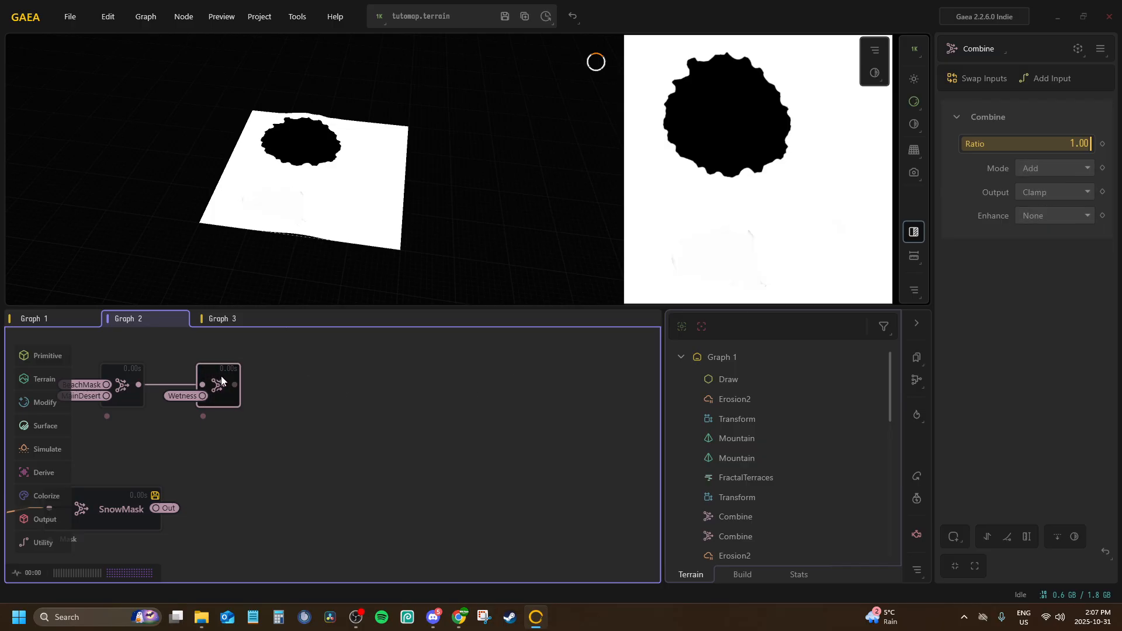
Rename the second Combine node BeachSand, mark it for export, and save the terrain file
{"action": "double_click", "coordinate": [269, 382]}
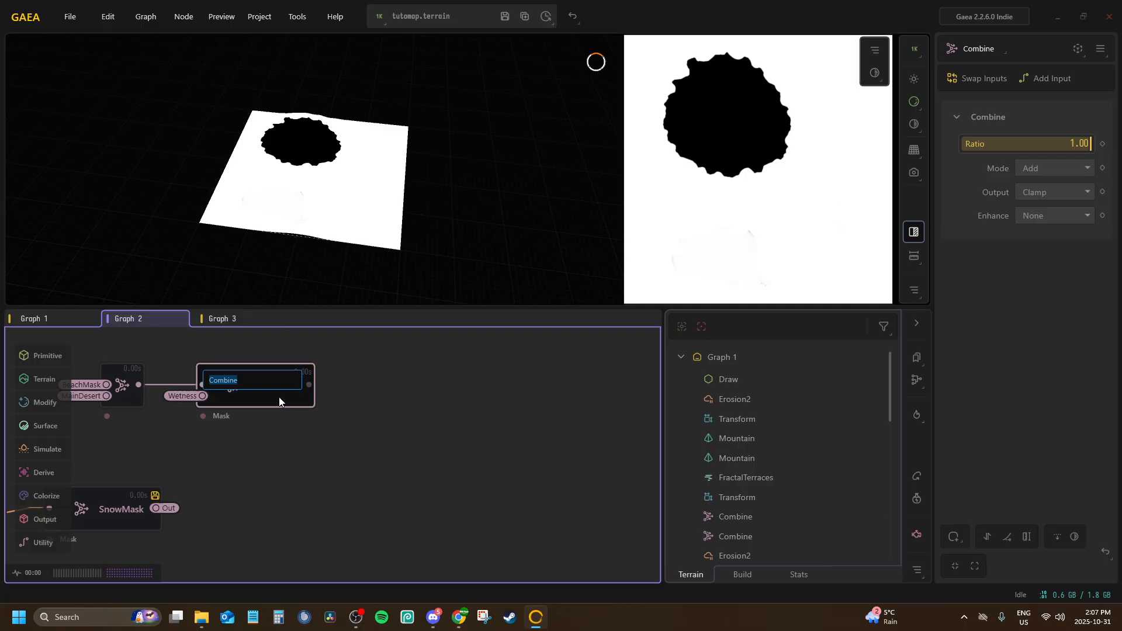
{"action": "type", "text": "BeachSand"}
{"action": "key", "text": "Return"}
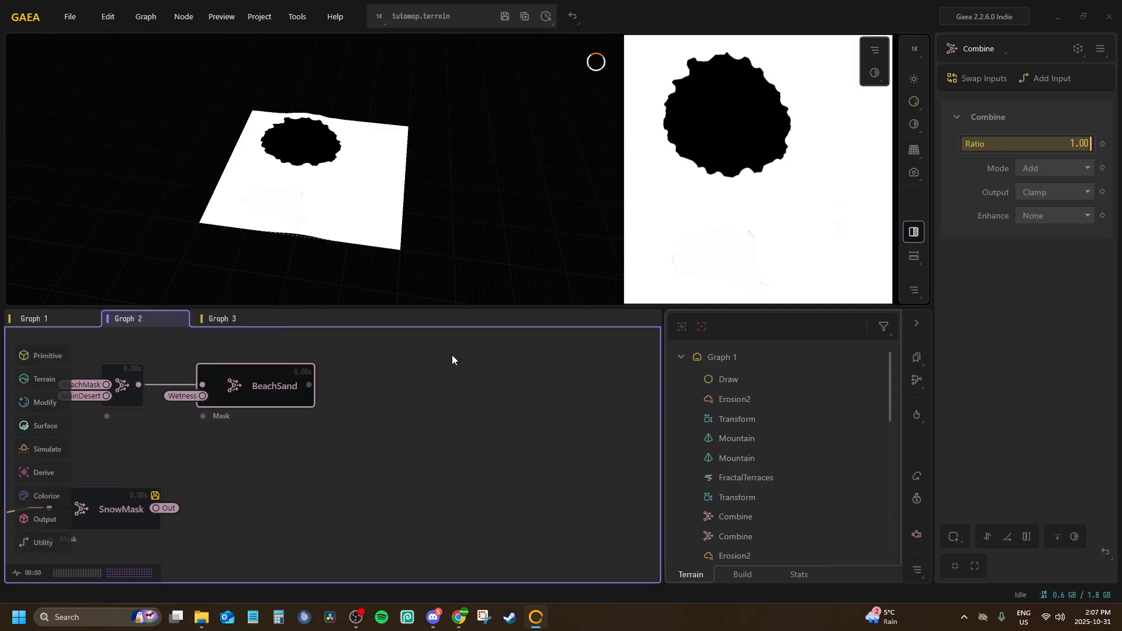
{"action": "key", "text": "ctrl+e"}
{"action": "left_click", "coordinate": [506, 19]}
Review the remaining Graph 2 outputs, previewing the T_TutoMap_FogMap and T_TutoMap_WaterBiomeMask nodes
{"action": "scroll", "coordinate": [410, 394], "scroll_direction": "down", "scroll_amount": 3}
{"action": "middle_click_drag", "start_coordinate": [415, 394], "coordinate": [482, 356]}
{"action": "scroll", "coordinate": [559, 351], "scroll_direction": "down", "scroll_amount": 3}
{"action": "scroll", "coordinate": [483, 356], "scroll_direction": "up", "scroll_amount": 3}
{"action": "middle_click_drag", "start_coordinate": [443, 454], "coordinate": [430, 275]}
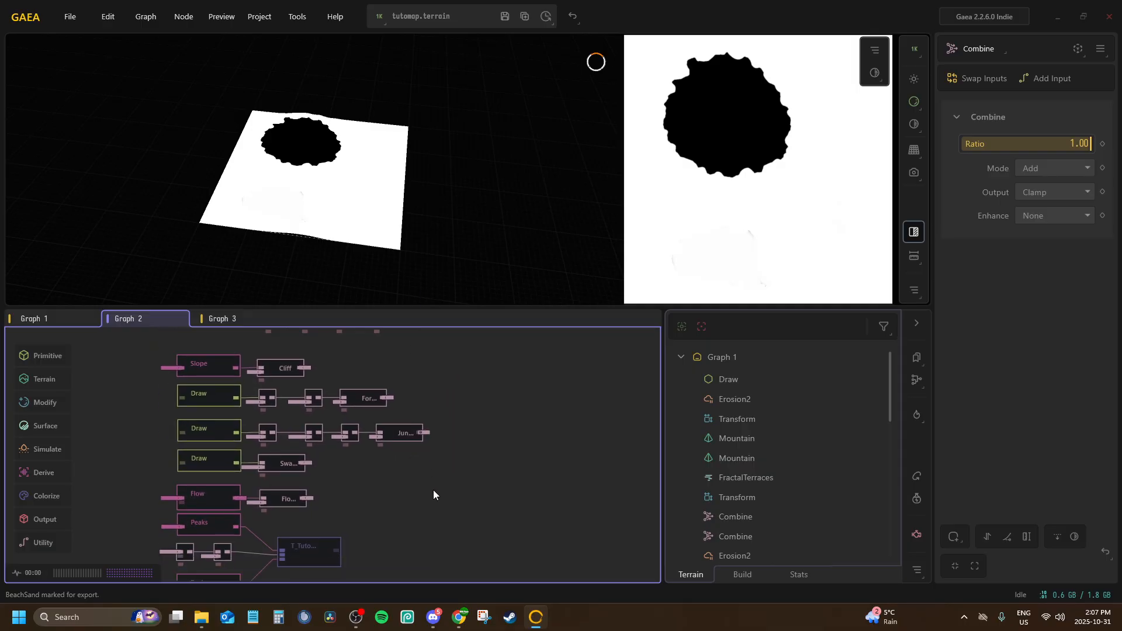
{"action": "middle_click_drag", "start_coordinate": [433, 494], "coordinate": [345, 306]}
{"action": "left_click", "coordinate": [210, 382]}
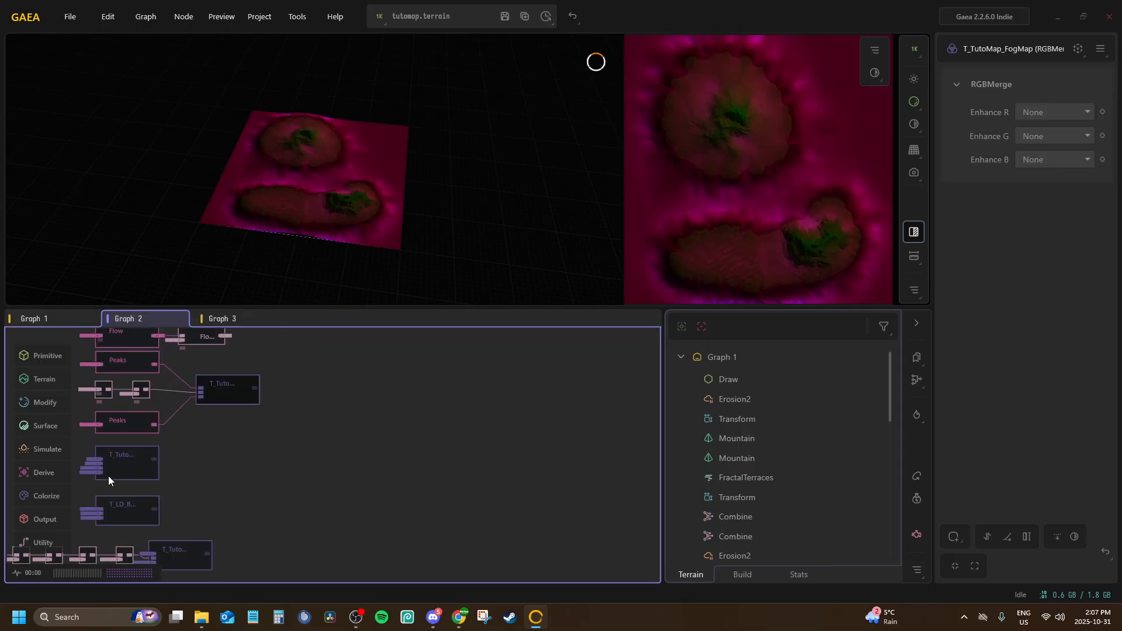
{"action": "scroll", "coordinate": [109, 477], "scroll_direction": "up", "scroll_amount": 1}
{"action": "middle_click_drag", "start_coordinate": [144, 472], "coordinate": [166, 503]}
{"action": "left_click", "coordinate": [161, 492]}
{"action": "scroll", "coordinate": [162, 492], "scroll_direction": "down", "scroll_amount": 1}
{"action": "middle_click_drag", "start_coordinate": [235, 471], "coordinate": [294, 551]}
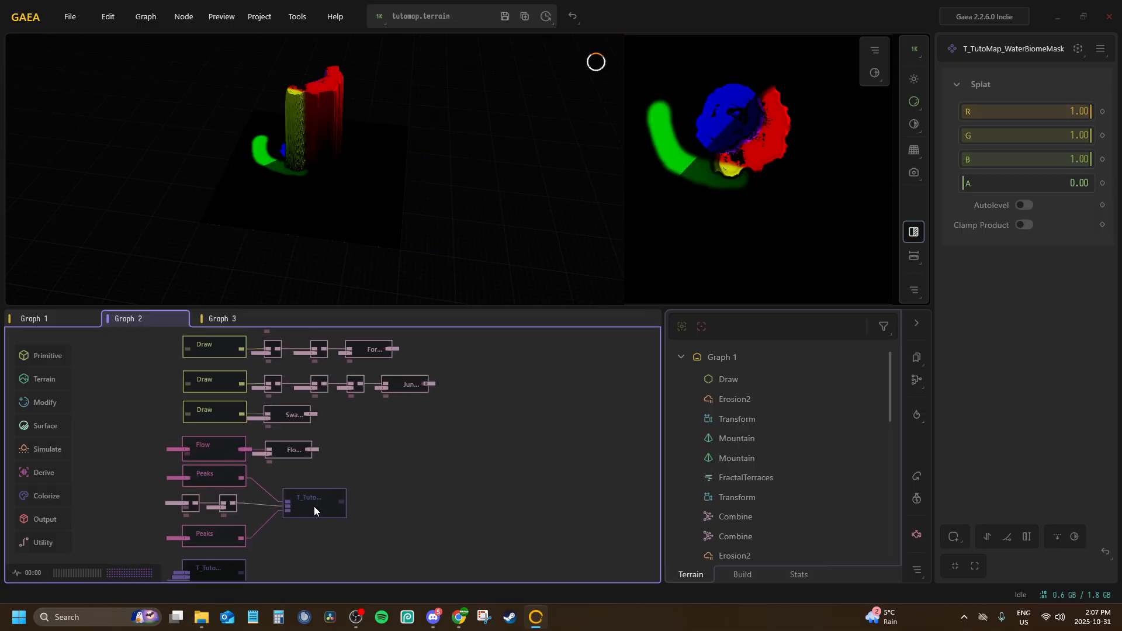
Preview the T_TutoMap_FogMap node and look over the remaining mask chains and output nodes in Graph 2
{"action": "left_click", "coordinate": [314, 506]}
{"action": "middle_click_drag", "start_coordinate": [342, 374], "coordinate": [255, 566]}
{"action": "middle_click_drag", "start_coordinate": [322, 415], "coordinate": [166, 485]}
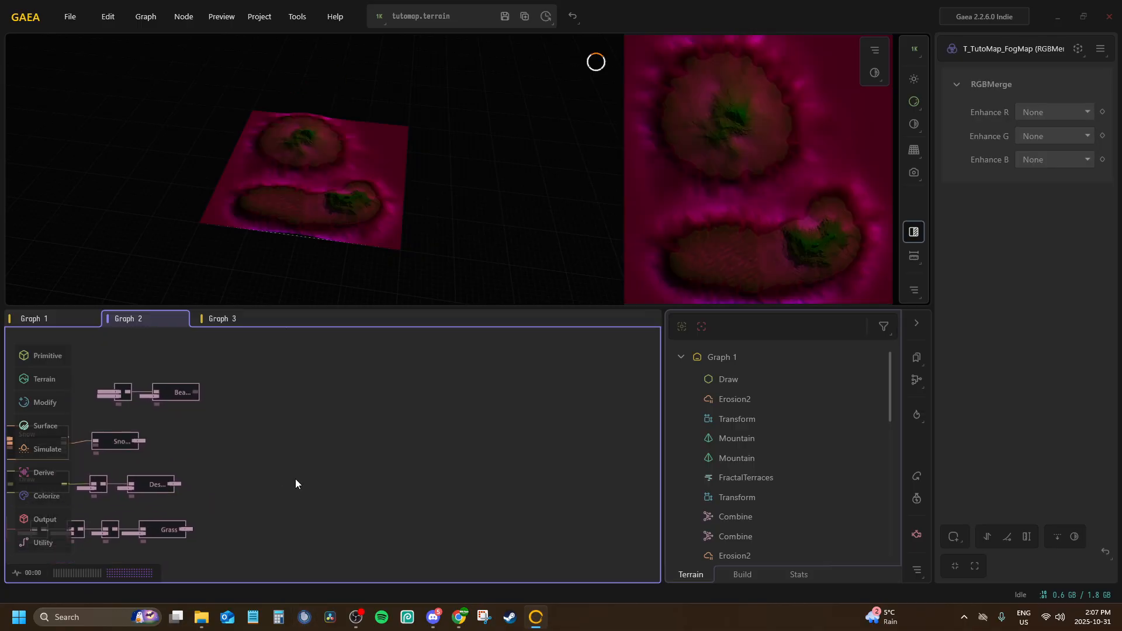
{"action": "mouse_move", "coordinate": [296, 479]}
{"action": "middle_mouse_down"}
{"action": "mouse_move", "coordinate": [321, 403]}
{"action": "mouse_move", "coordinate": [373, 519]}
{"action": "middle_mouse_up"}
{"action": "left_click", "coordinate": [345, 427]}
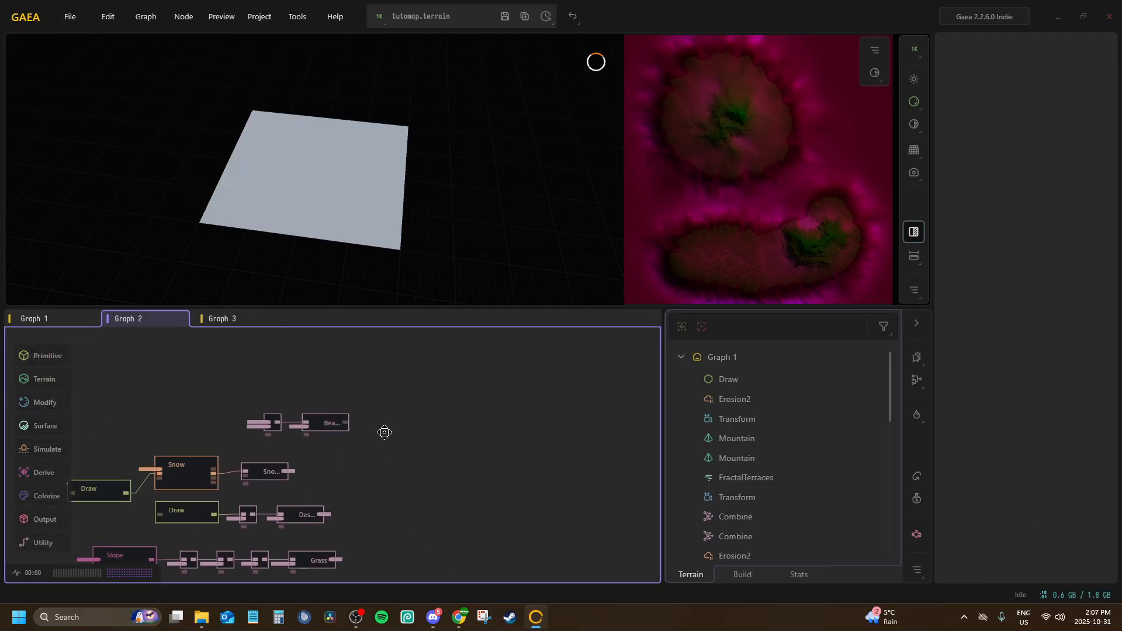
{"action": "middle_click_drag", "start_coordinate": [384, 432], "coordinate": [273, 252]}
{"action": "middle_click_drag", "start_coordinate": [298, 434], "coordinate": [380, 271]}
{"action": "middle_click_drag", "start_coordinate": [280, 404], "coordinate": [422, 293]}
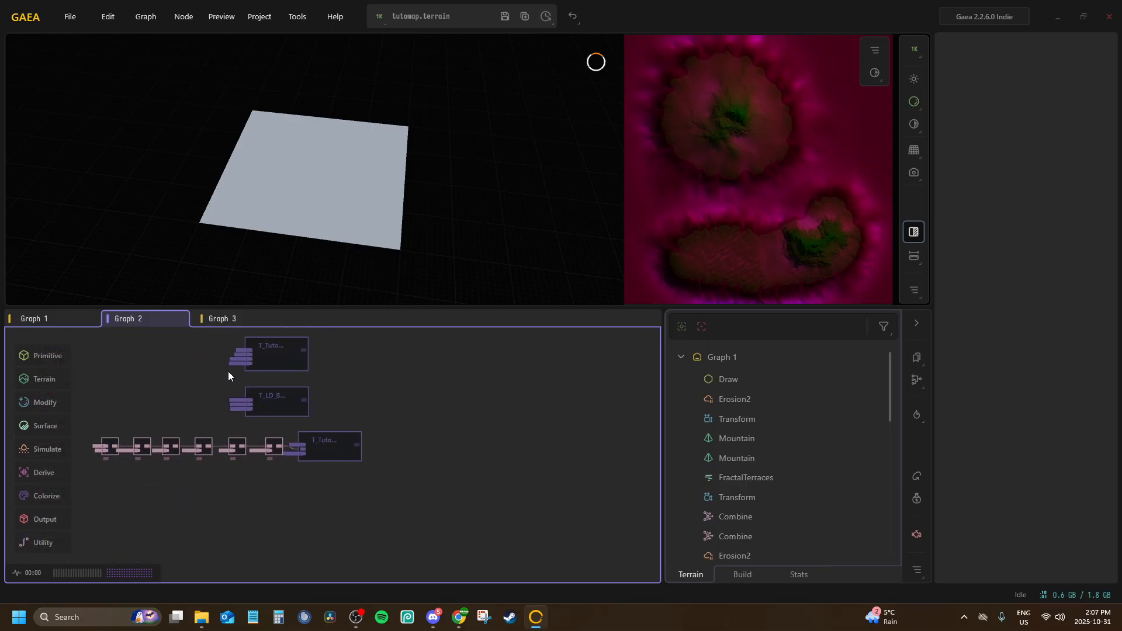
In File Explorer, open the Trehnisles map folder and examine T_Trehnisles_UW_GrassMask_Out.png as a reference
{"action": "left_click", "coordinate": [206, 618]}
{"action": "left_click", "coordinate": [530, 111]}
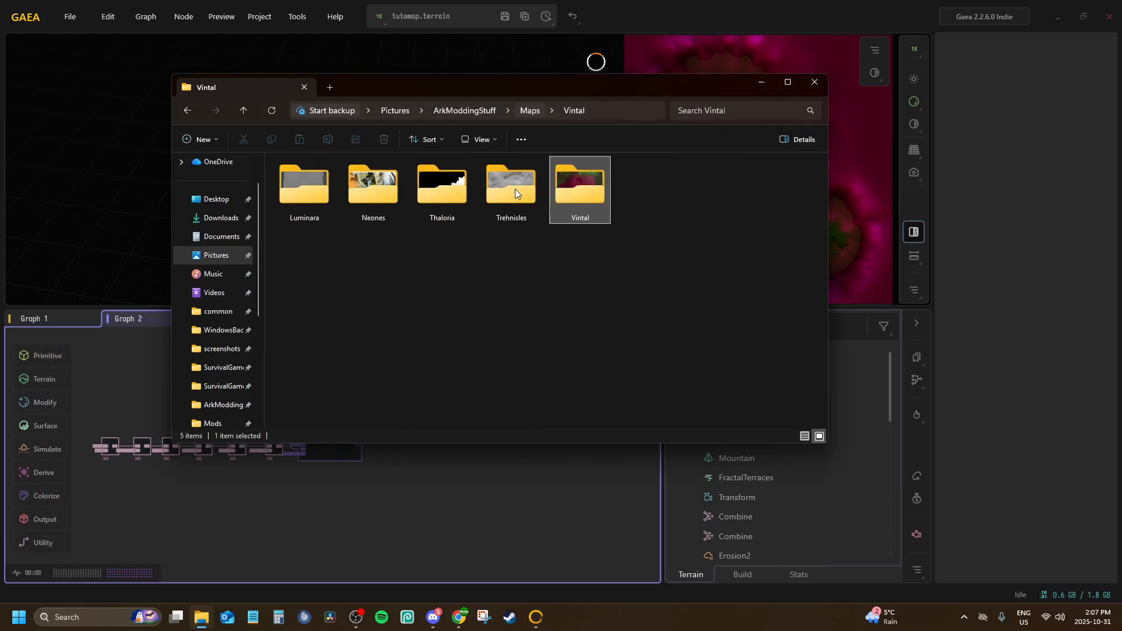
{"action": "double_click", "coordinate": [482, 169]}
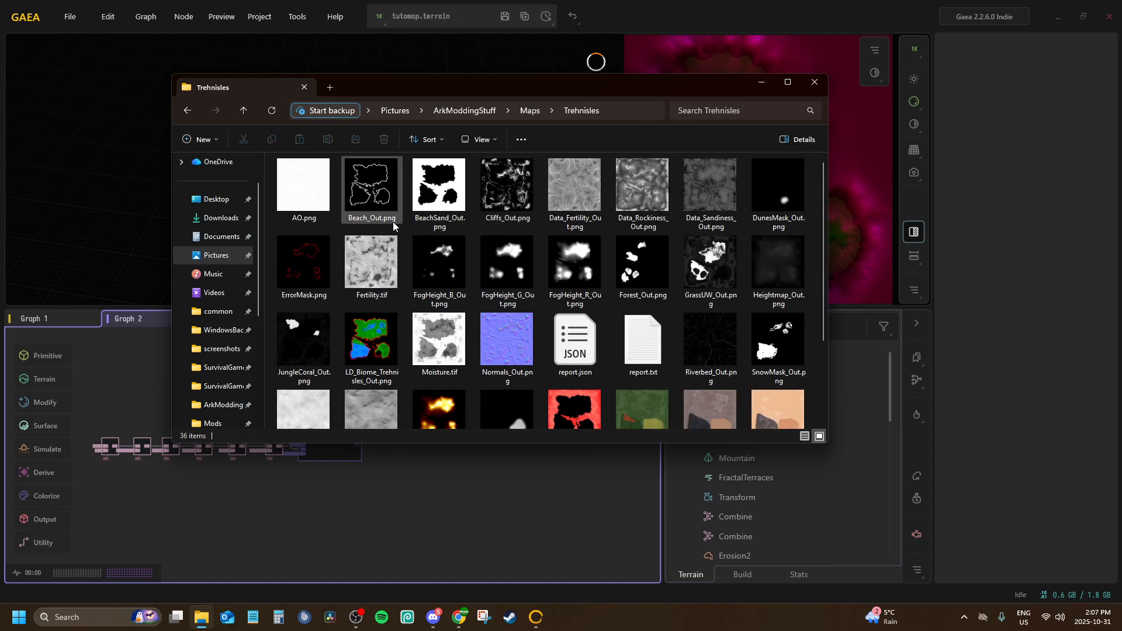
{"action": "scroll", "coordinate": [336, 303], "scroll_direction": "down", "scroll_amount": 3}
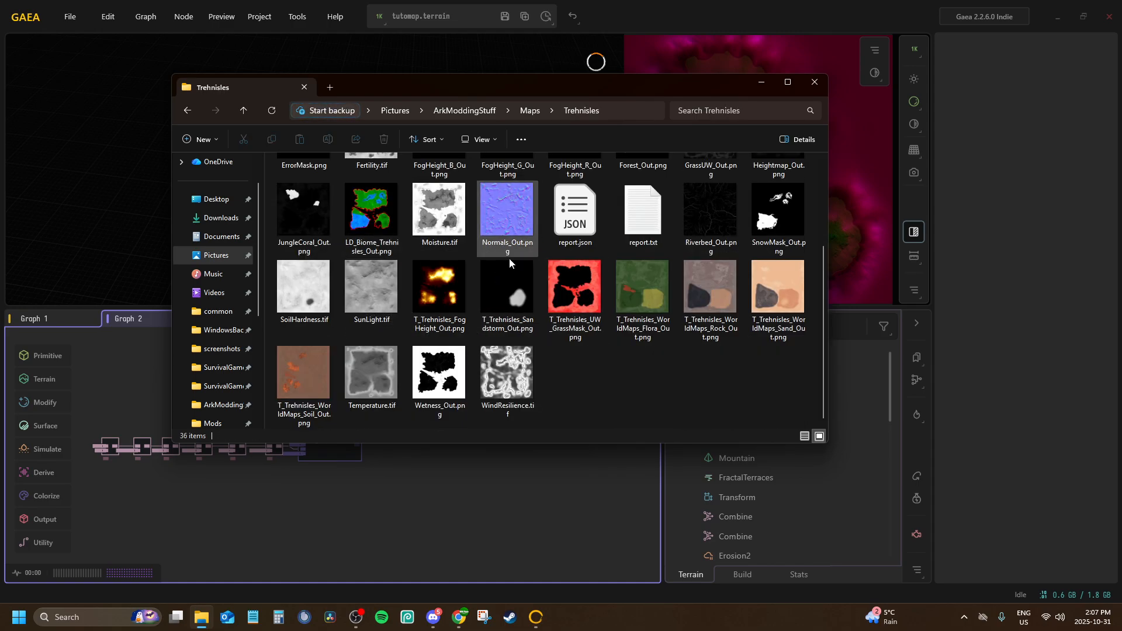
{"action": "double_click", "coordinate": [570, 289]}
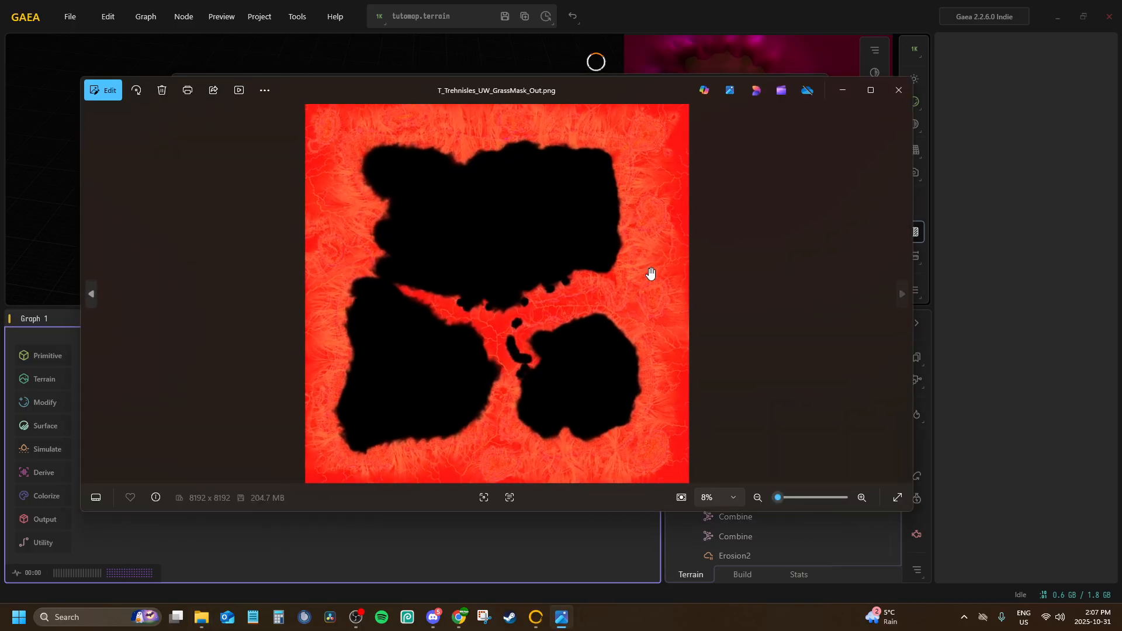
{"action": "scroll", "coordinate": [650, 273], "scroll_direction": "up", "scroll_amount": 2}
{"action": "scroll", "coordinate": [541, 371], "scroll_direction": "down", "scroll_amount": 2}
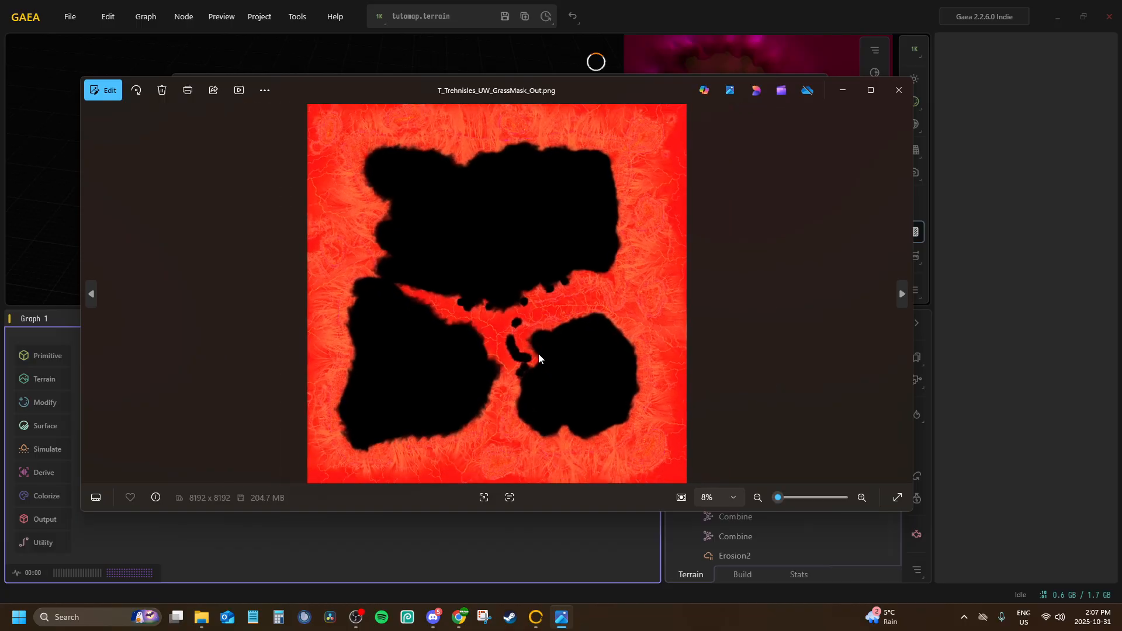
{"action": "left_click", "coordinate": [846, 89]}
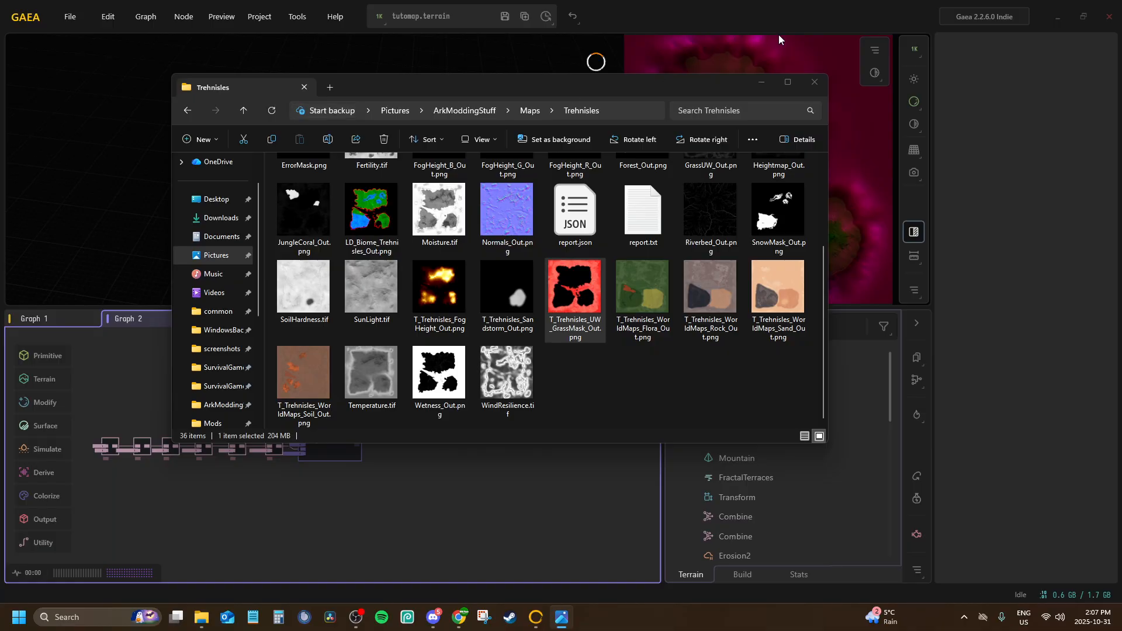
{"action": "left_click", "coordinate": [815, 82]}
Save the tutomap.terrain file
{"action": "middle_click_drag", "start_coordinate": [333, 509], "coordinate": [506, 415]}
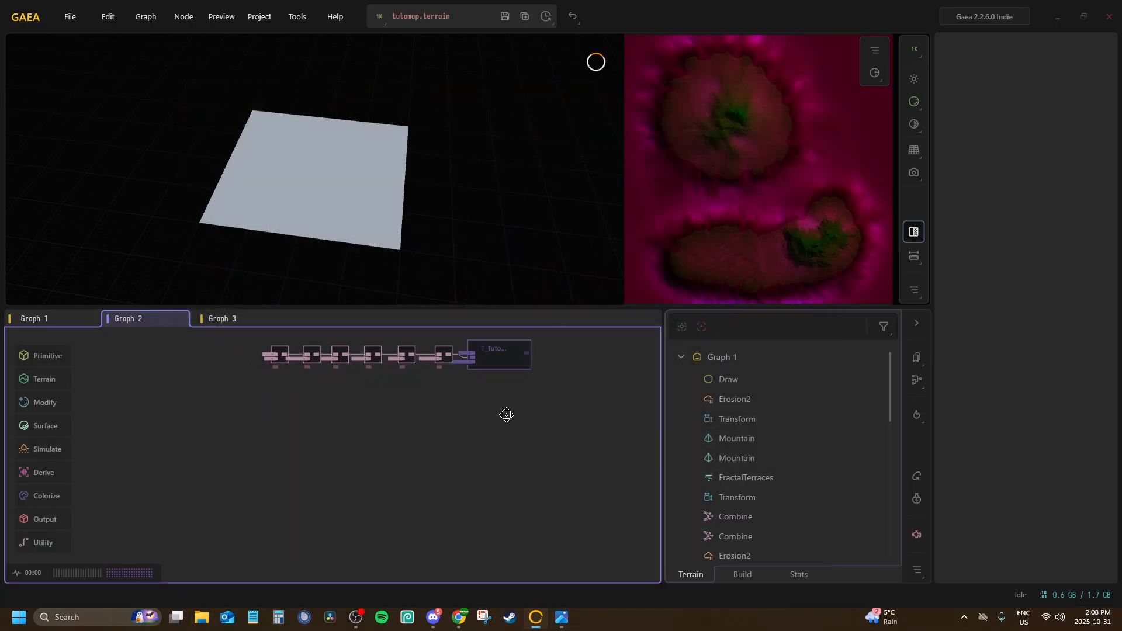
{"action": "right_click", "coordinate": [349, 427]}
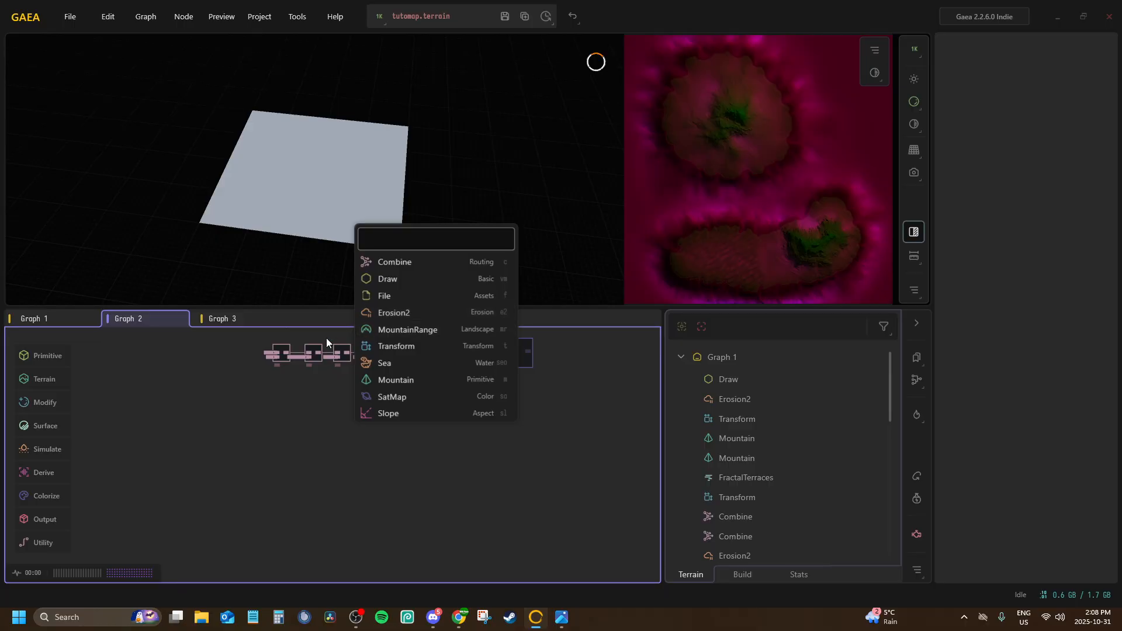
{"action": "left_click", "coordinate": [387, 261]}
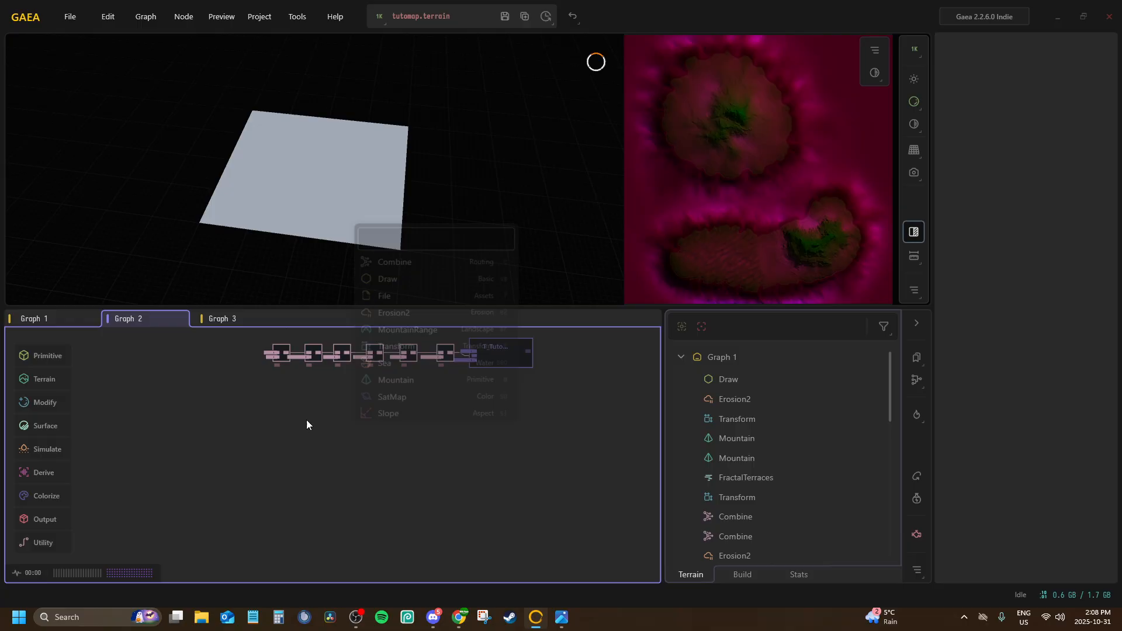
{"action": "left_click", "coordinate": [505, 20]}
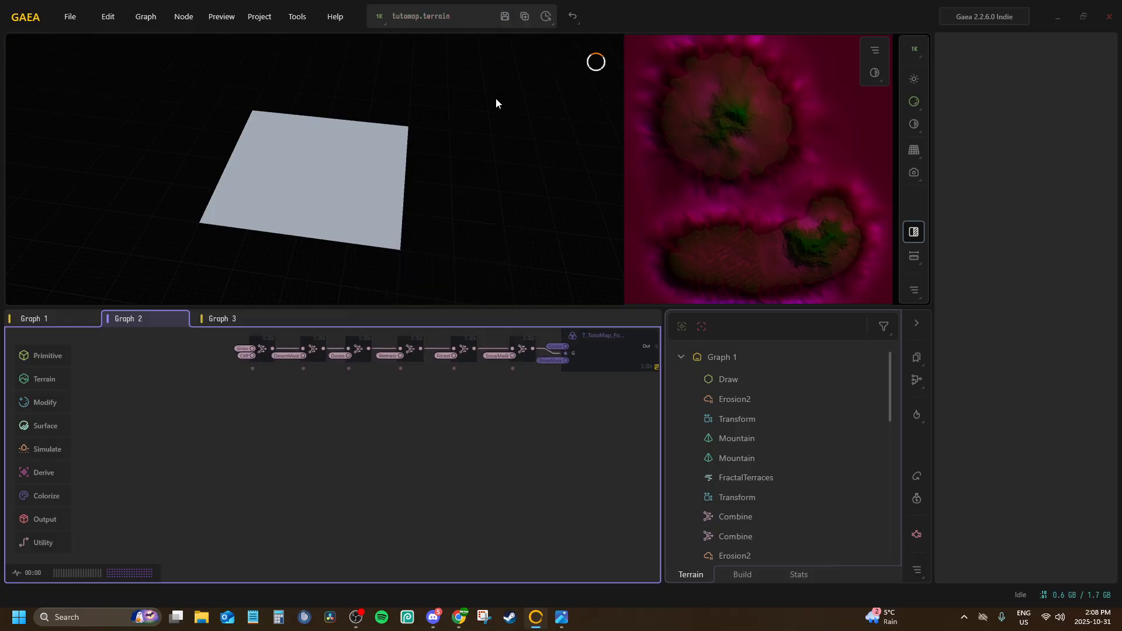
Add an RGBMerge node in the empty space below the last output chain in Graph 2
{"action": "right_click", "coordinate": [282, 430]}
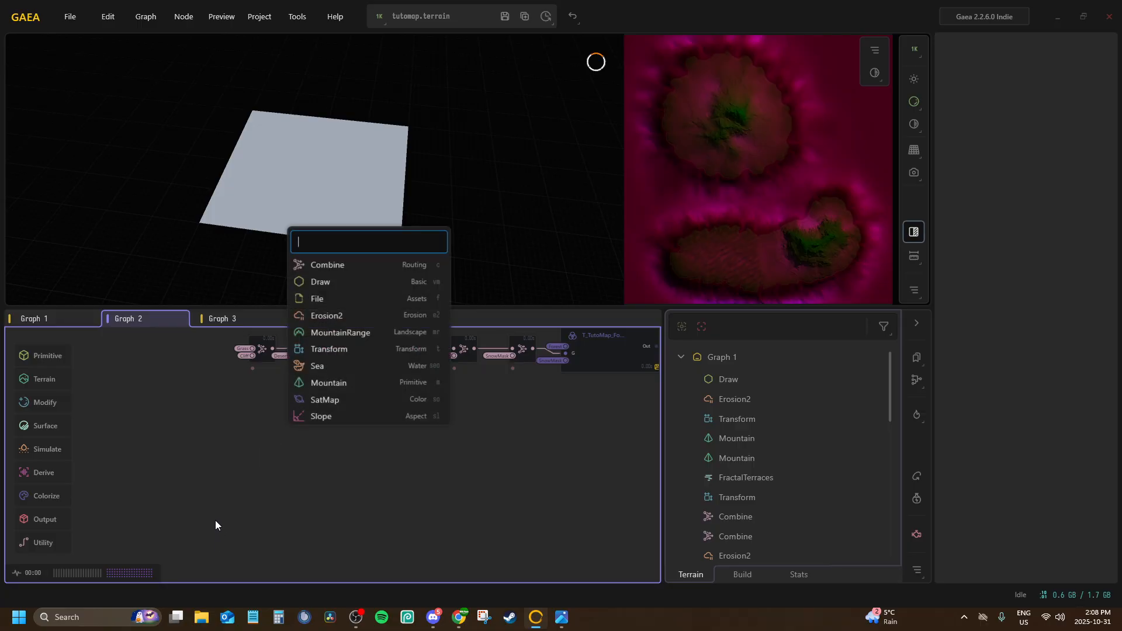
{"action": "type", "text": "merge"}
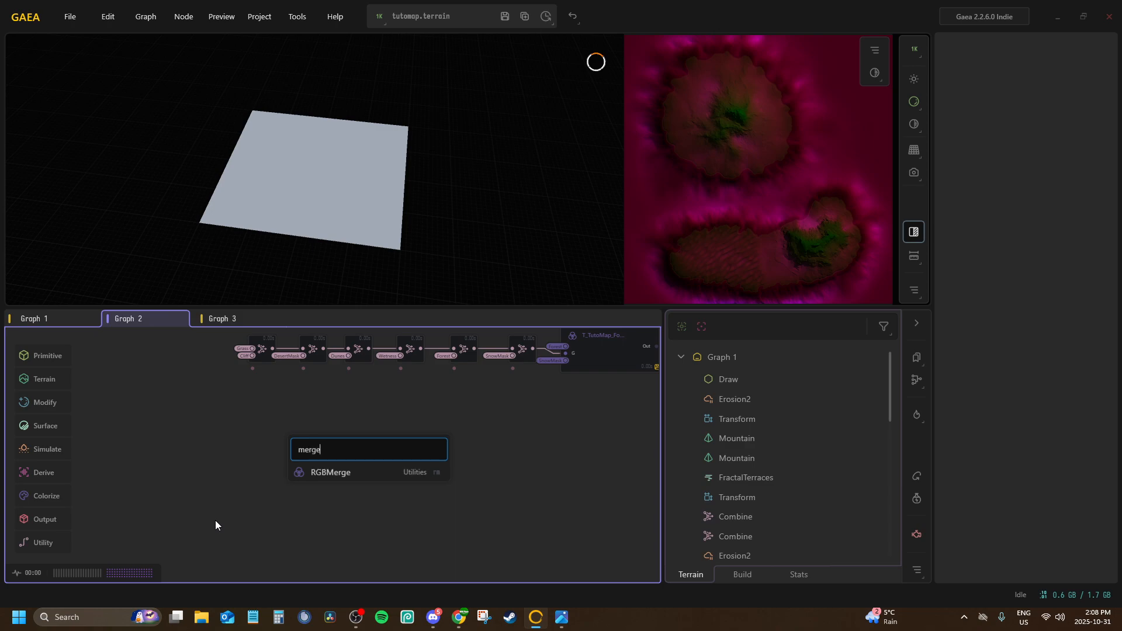
{"action": "key", "text": "Return"}
{"action": "scroll", "coordinate": [272, 486], "scroll_direction": "up", "scroll_amount": 3}
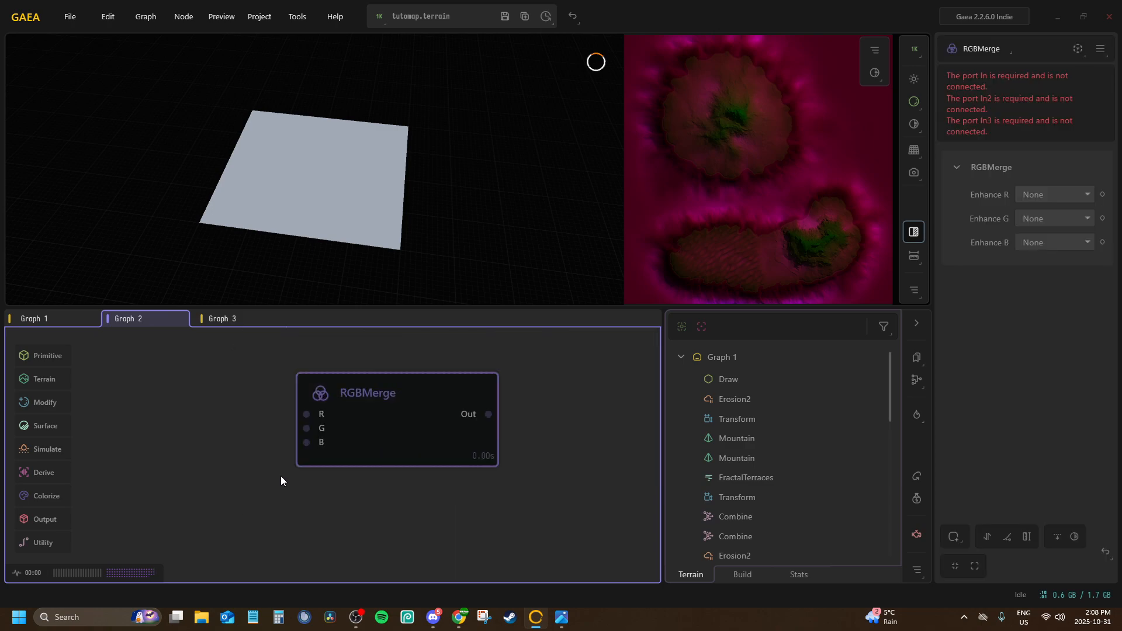
{"action": "left_click_drag", "start_coordinate": [339, 425], "coordinate": [436, 419]}
{"action": "middle_click_drag", "start_coordinate": [121, 443], "coordinate": [167, 455]}
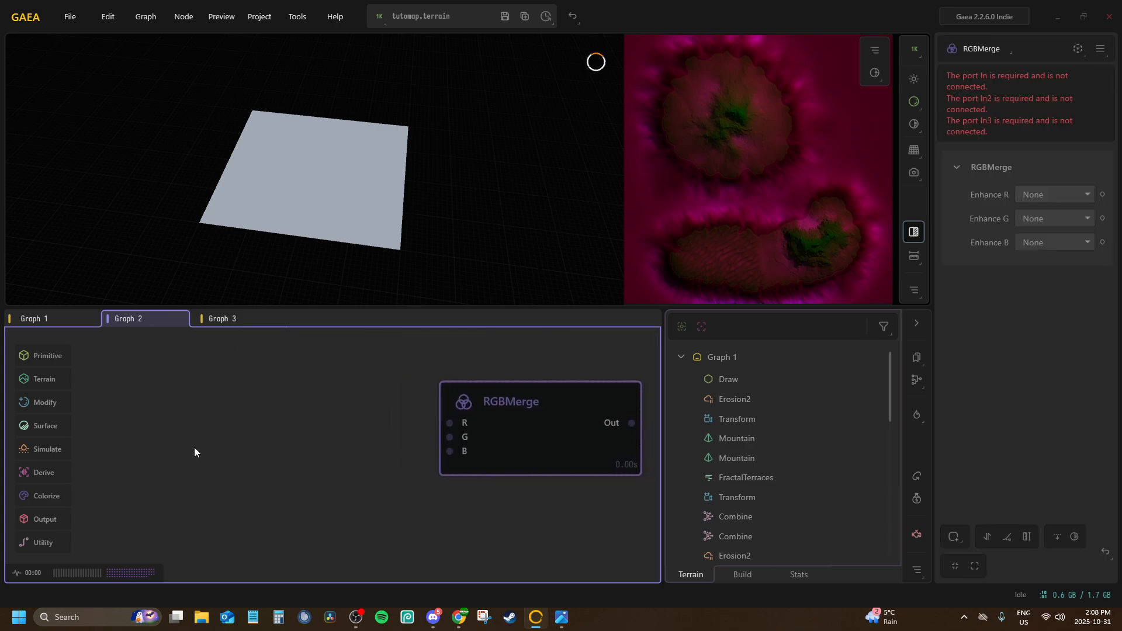
Add a Height node beside the new RGBMerge and connect its input to the Heightmap portal
{"action": "right_click", "coordinate": [194, 404]}
{"action": "type", "text": "height"}
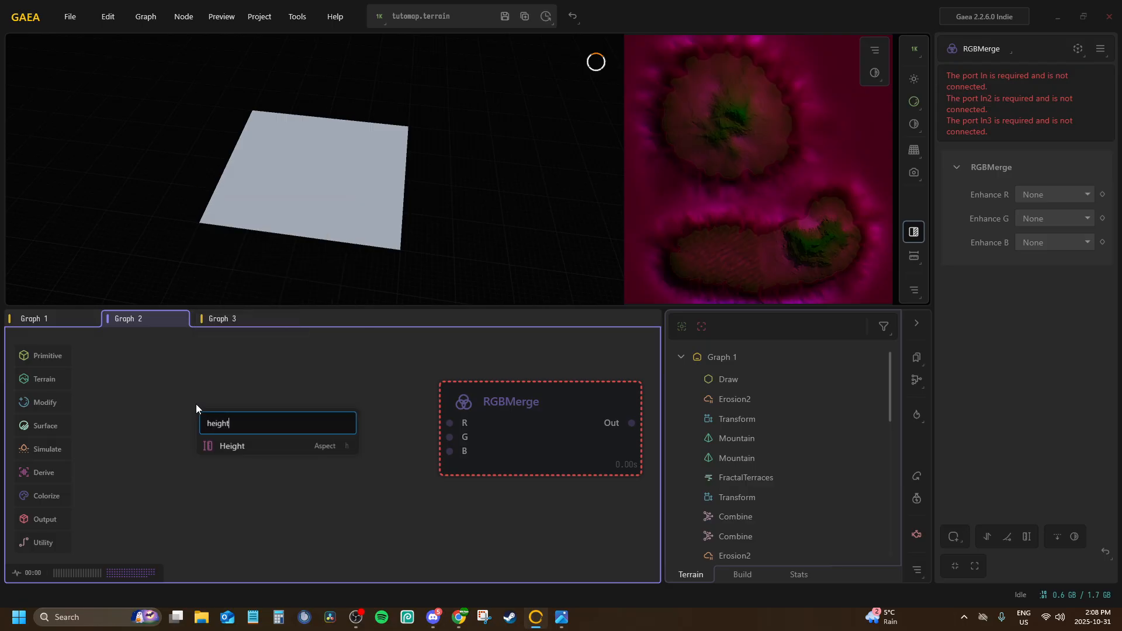
{"action": "key", "text": "Return"}
{"action": "mouse_move", "coordinate": [196, 405]}
{"action": "left_mouse_down"}
{"action": "mouse_move", "coordinate": [226, 390]}
{"action": "mouse_move", "coordinate": [195, 359]}
{"action": "mouse_move", "coordinate": [196, 383]}
{"action": "left_mouse_up"}
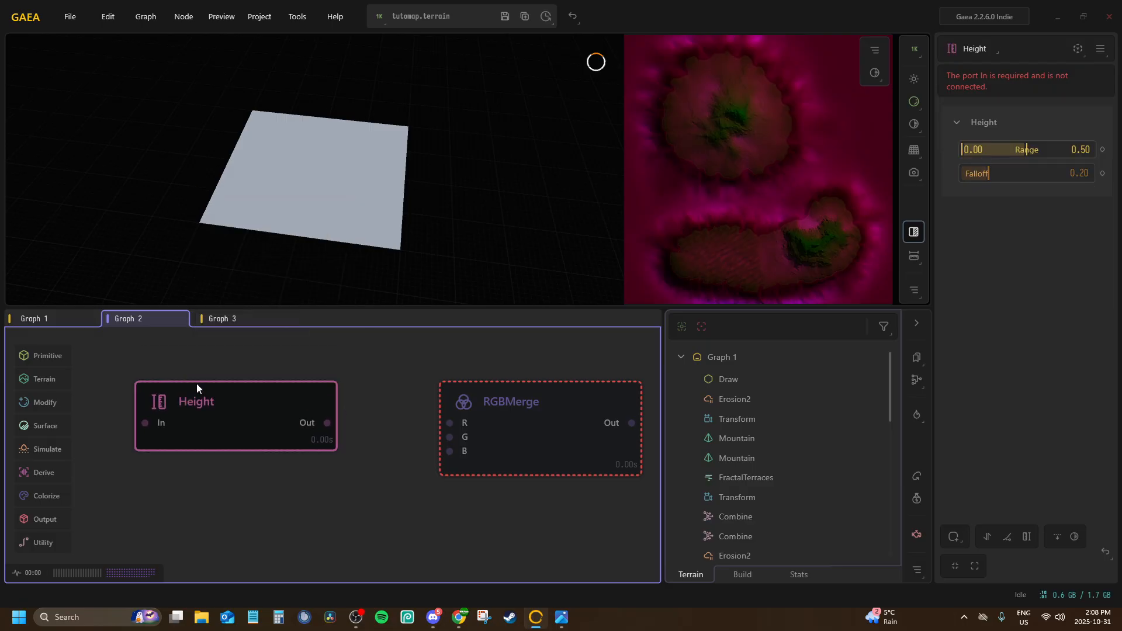
{"action": "left_click", "coordinate": [225, 431]}
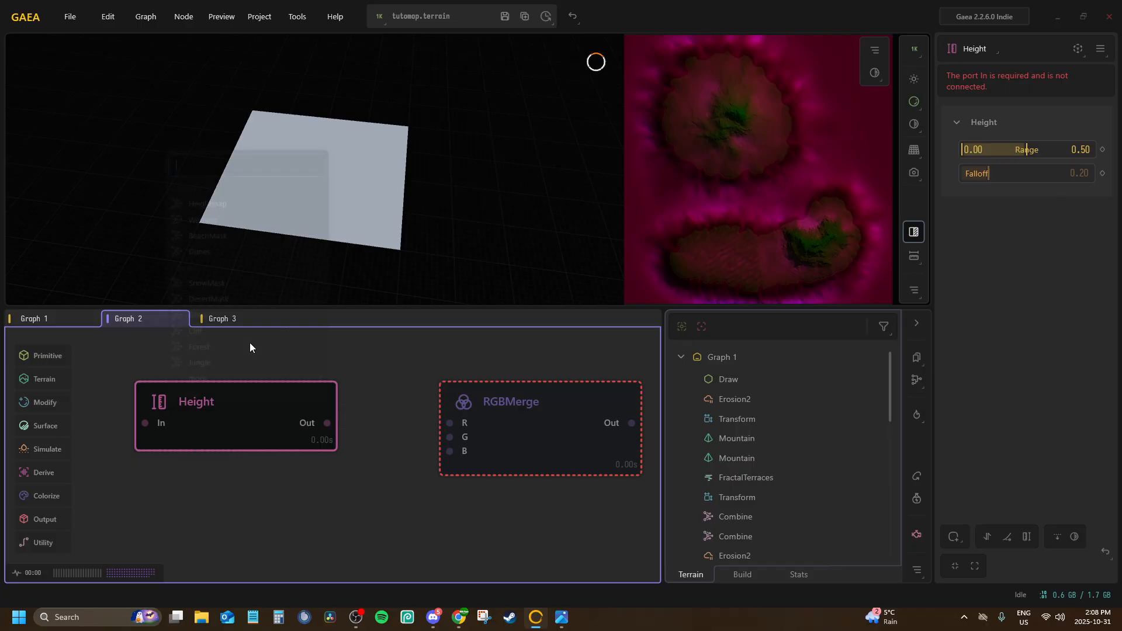
{"action": "left_click", "coordinate": [232, 203]}
{"action": "left_click_drag", "start_coordinate": [262, 413], "coordinate": [241, 389]}
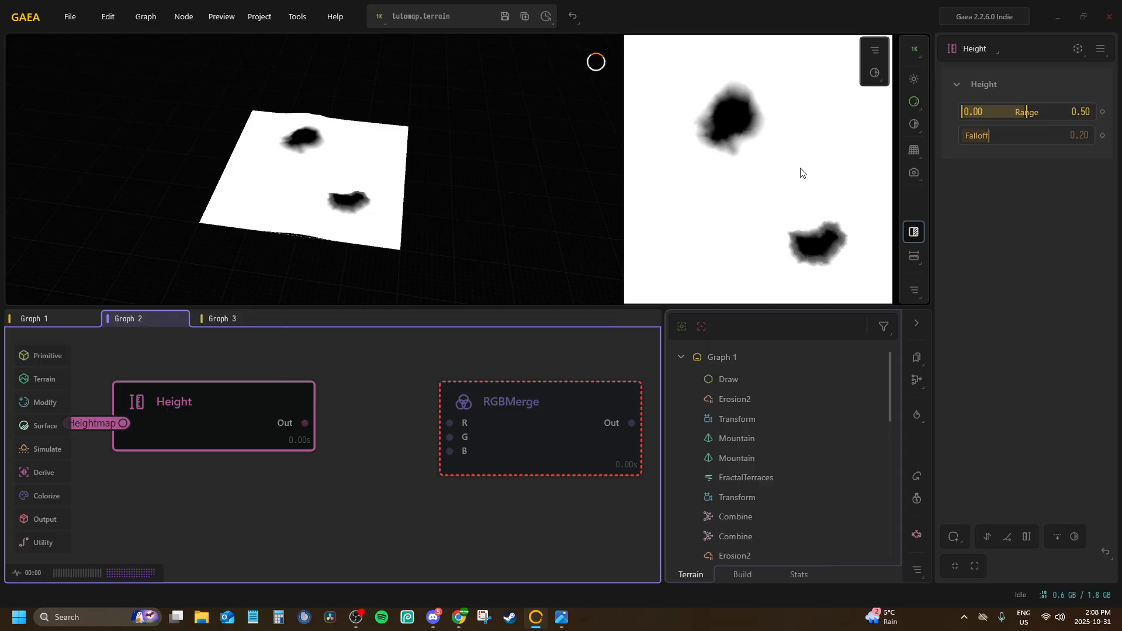
Set the Height node's Range to 0.00–0.21 and Falloff to 0.06, and connect its output to RGBMerge's R input
{"action": "left_click_drag", "start_coordinate": [1027, 111], "coordinate": [995, 113]}
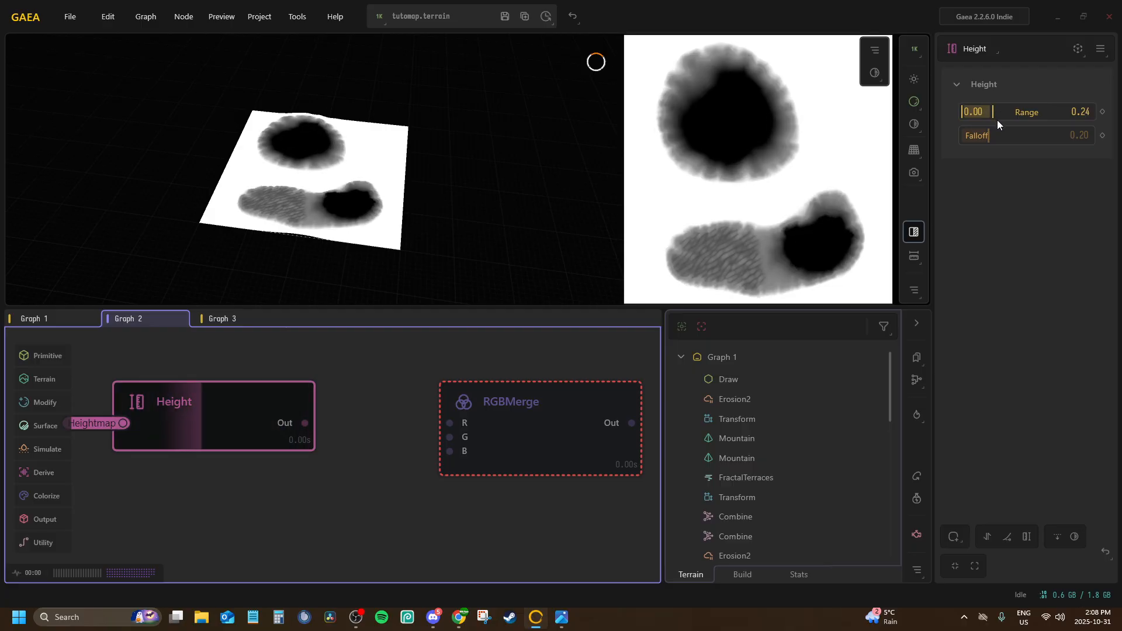
{"action": "left_click_drag", "start_coordinate": [993, 137], "coordinate": [970, 135]}
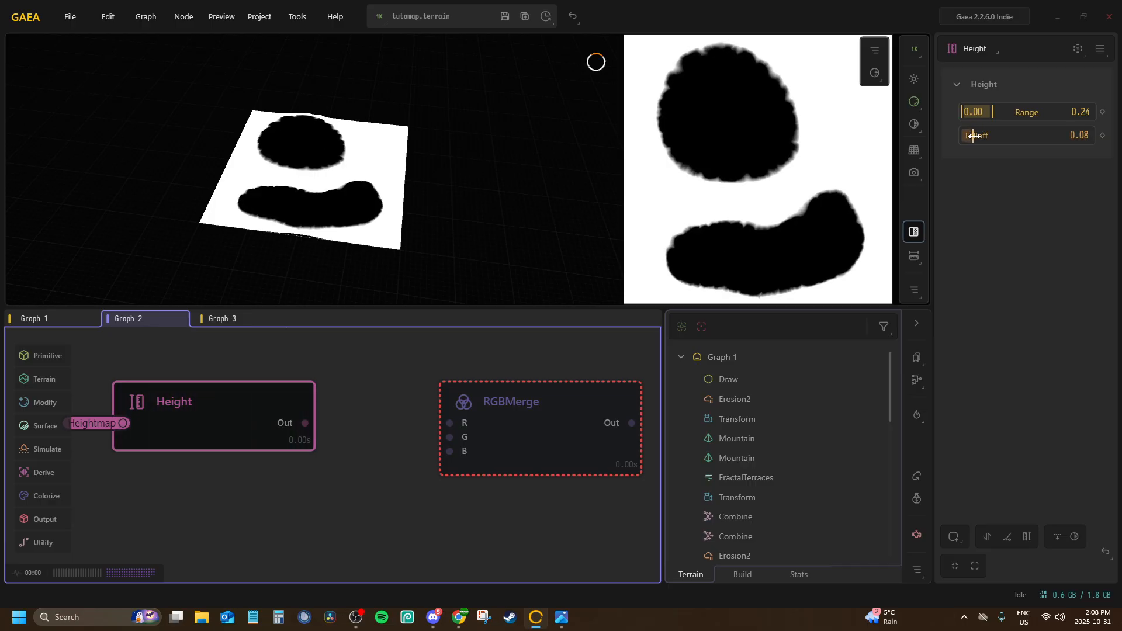
{"action": "left_click_drag", "start_coordinate": [970, 135], "coordinate": [988, 111]}
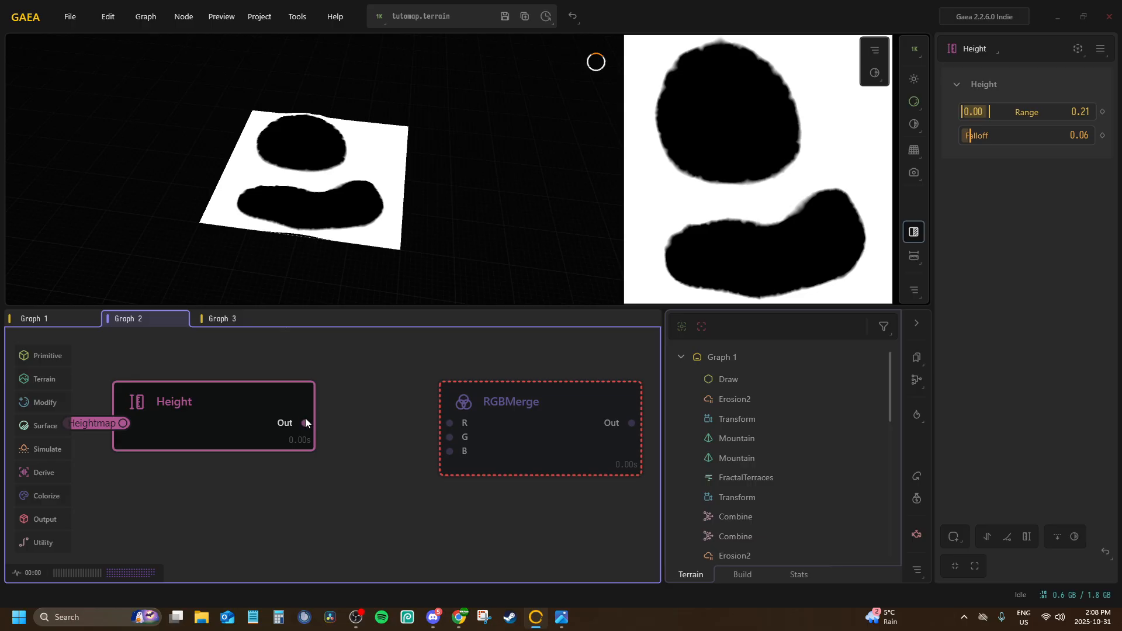
{"action": "left_click_drag", "start_coordinate": [305, 421], "coordinate": [448, 425]}
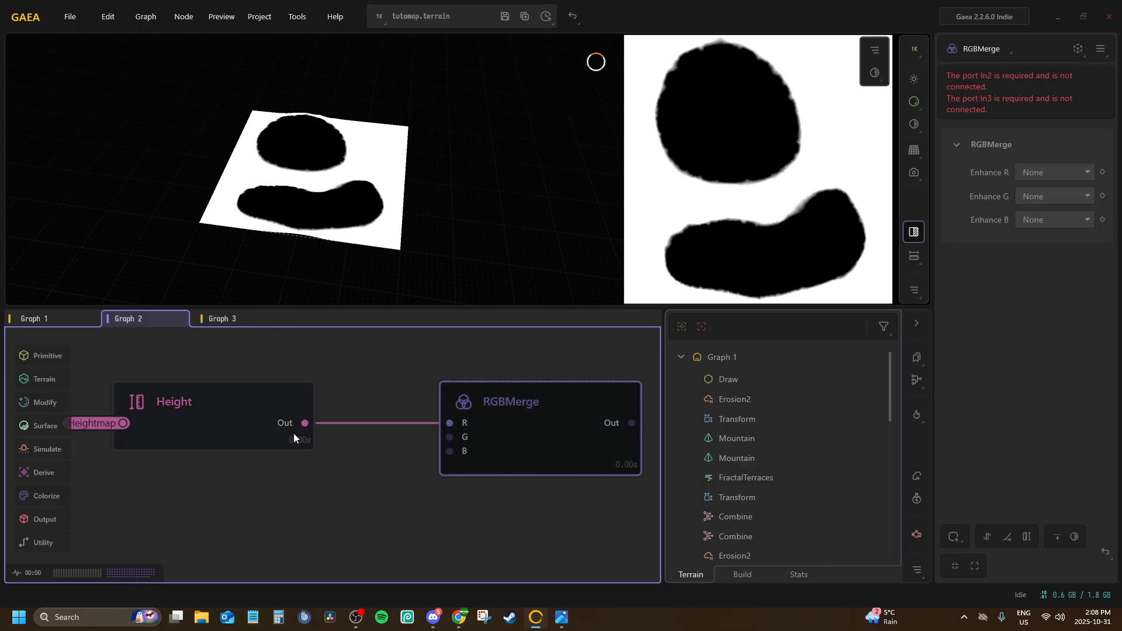
Add a Flow node below the Height node
{"action": "middle_click_drag", "start_coordinate": [293, 436], "coordinate": [397, 399]}
{"action": "left_click", "coordinate": [240, 442]}
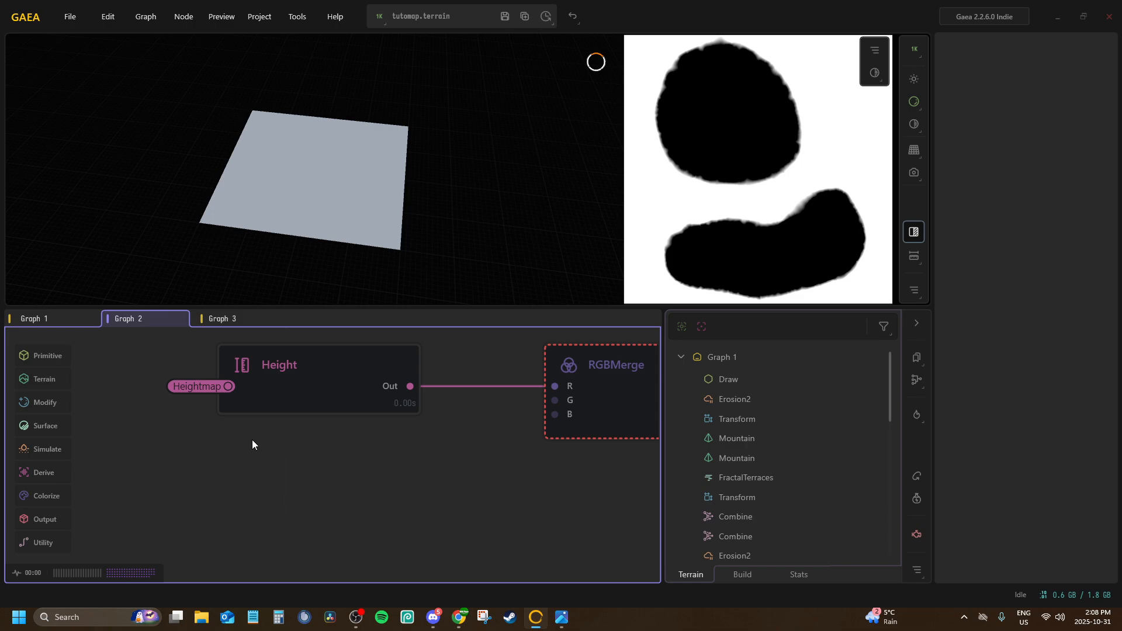
{"action": "right_click", "coordinate": [251, 444]}
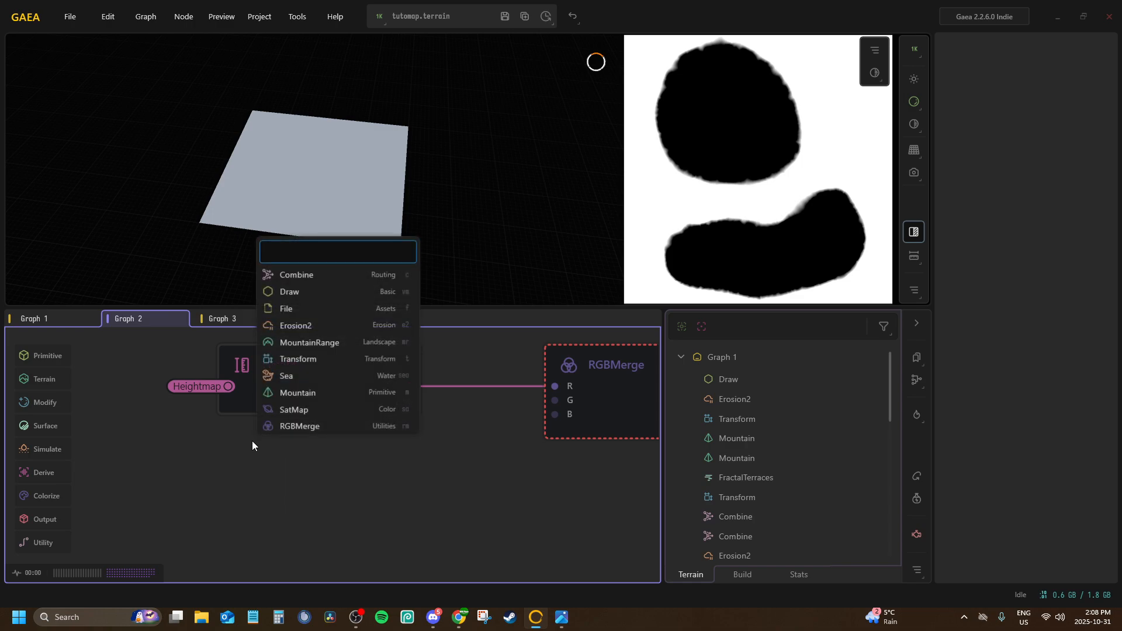
{"action": "type", "text": "flow"}
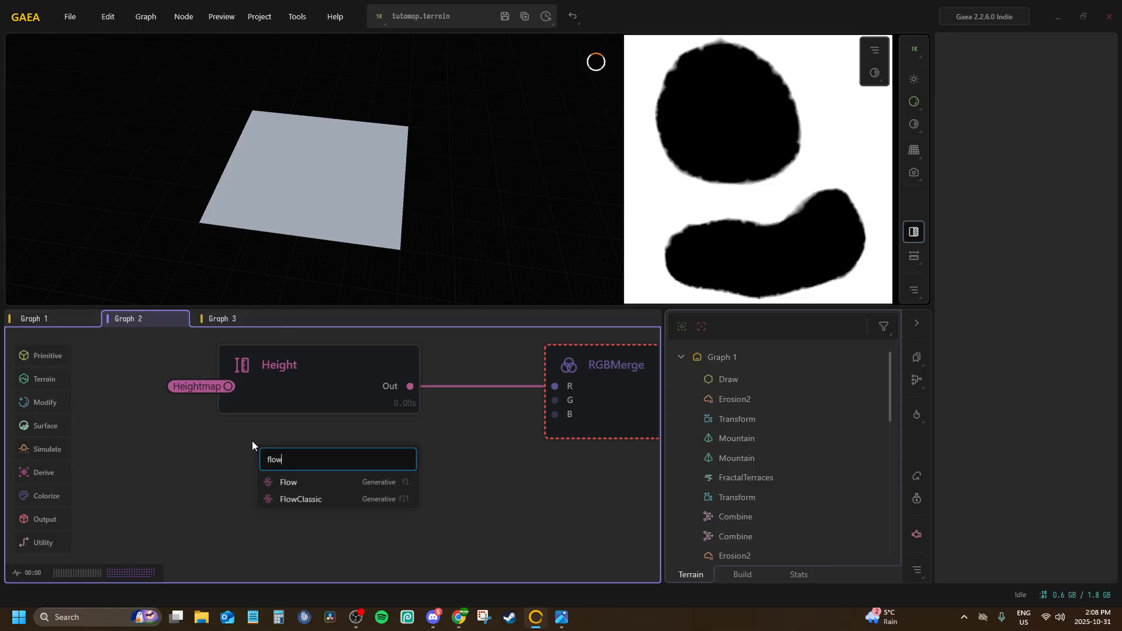
{"action": "key", "text": "Return"}
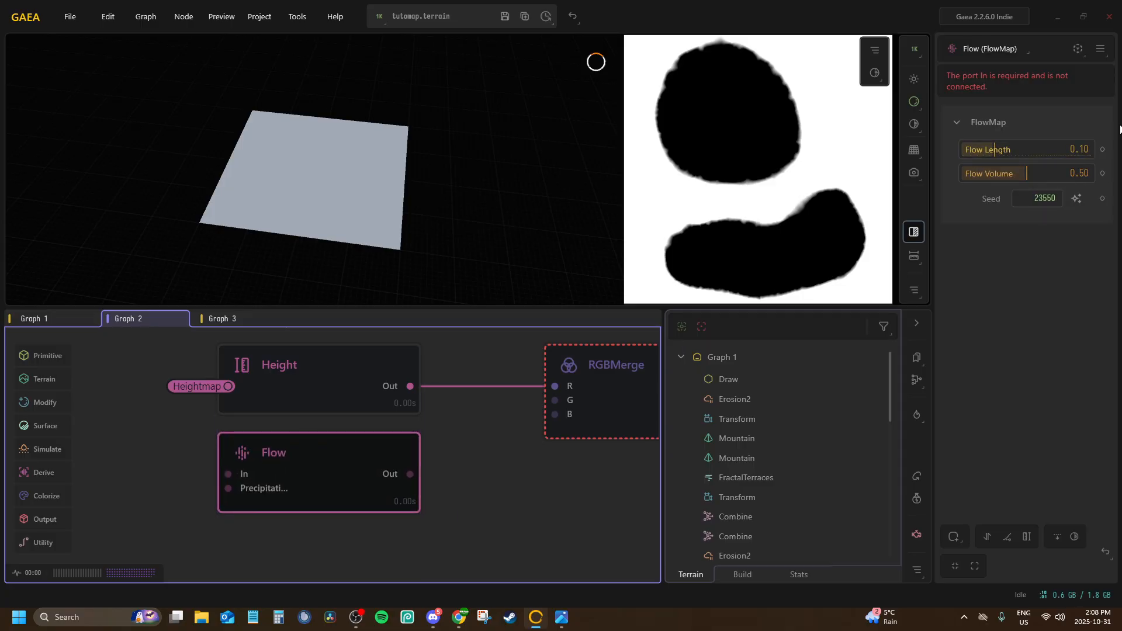
Connect the Flow node's In port to the Heightmap portal and its output to RGBMerge's G input
{"action": "key", "text": "p"}
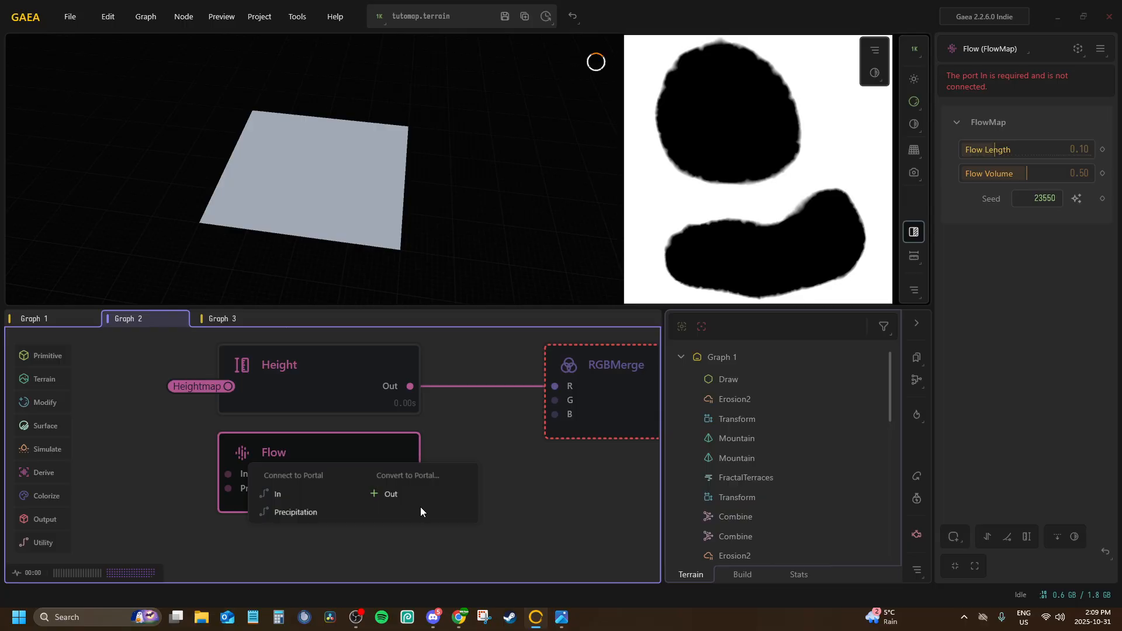
{"action": "left_click", "coordinate": [423, 502]}
{"action": "left_click", "coordinate": [368, 462]}
{"action": "key", "text": "p"}
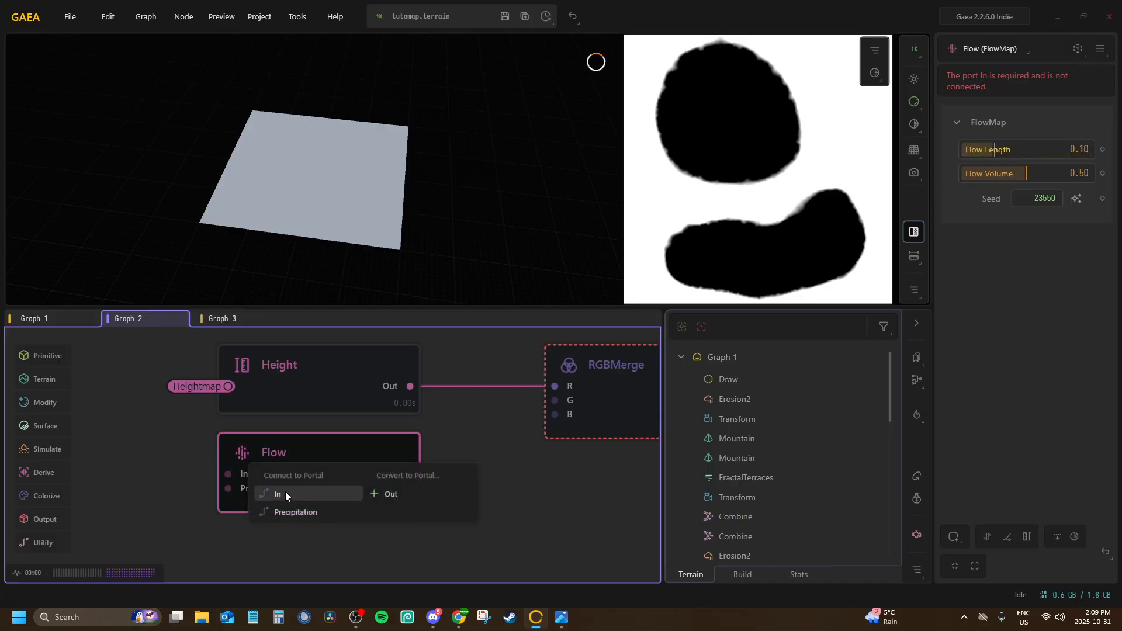
{"action": "left_click", "coordinate": [286, 494]}
{"action": "left_click", "coordinate": [322, 252]}
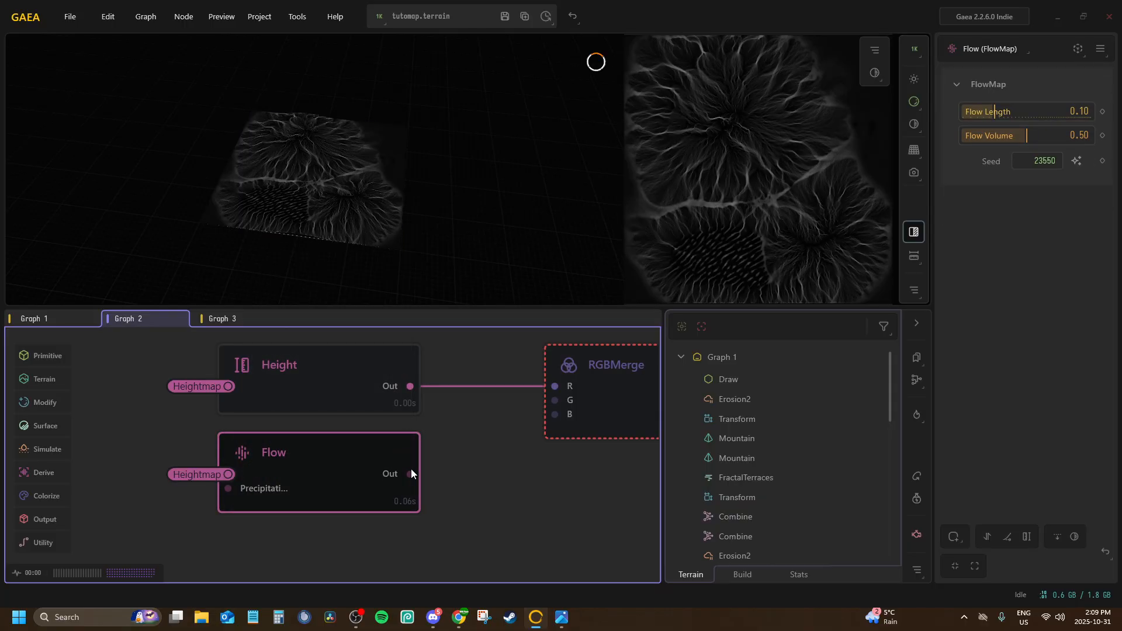
{"action": "left_click_drag", "start_coordinate": [411, 473], "coordinate": [552, 400]}
Randomize the Flow node's seed and set its Flow Length to 0.41 and Flow Volume to 0.00
{"action": "left_click", "coordinate": [361, 461]}
{"action": "left_click", "coordinate": [1076, 161]}
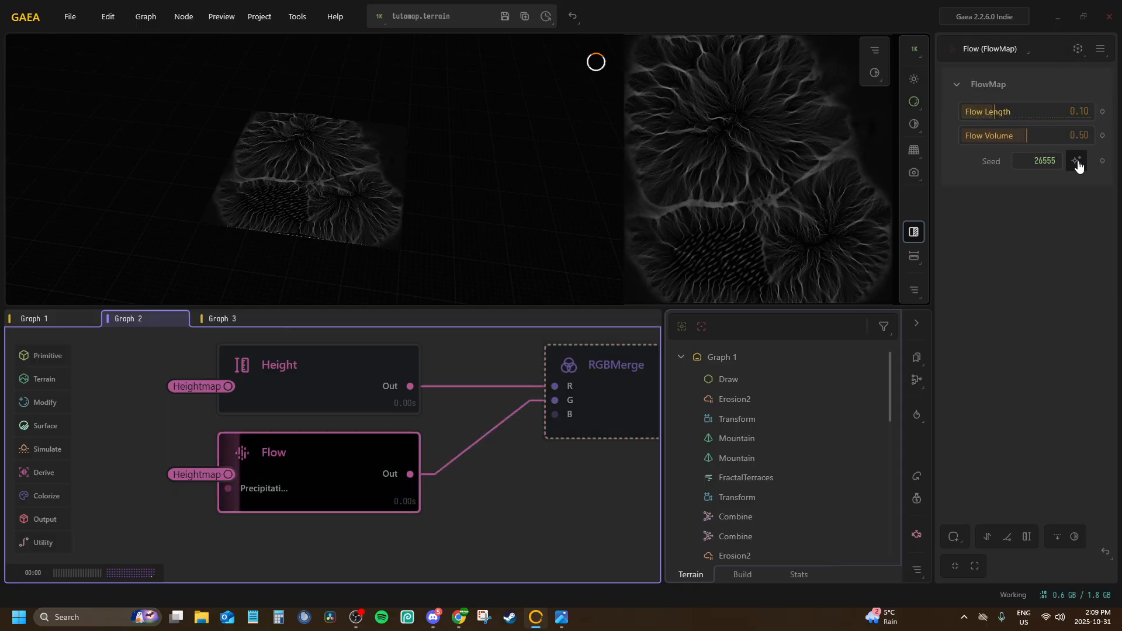
{"action": "left_click_drag", "start_coordinate": [990, 138], "coordinate": [1045, 115]}
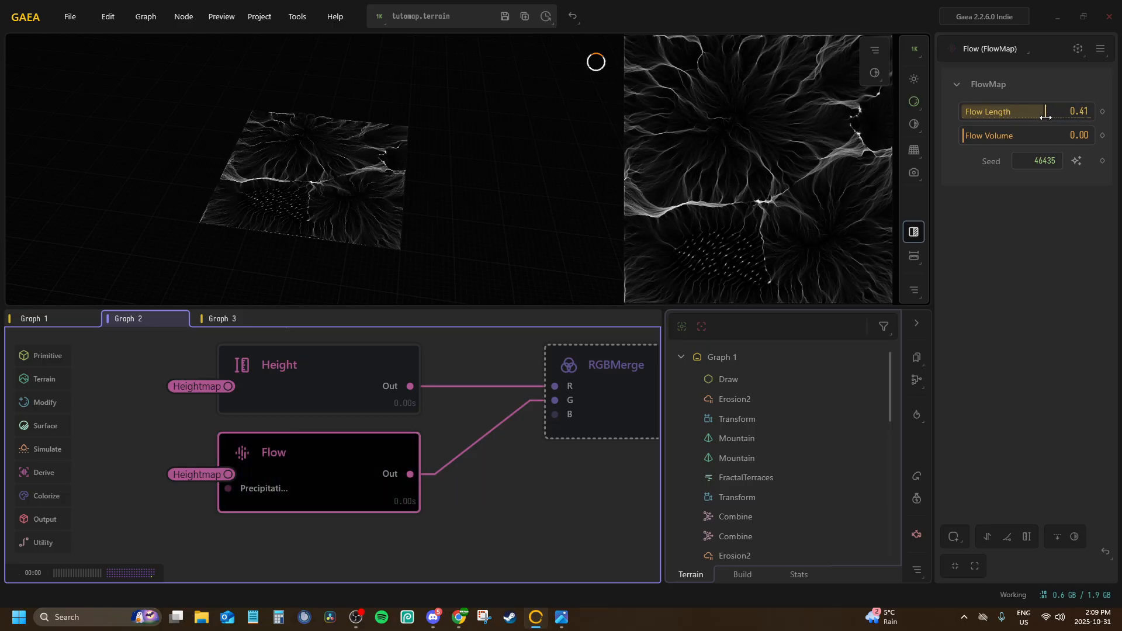
{"action": "middle_click_drag", "start_coordinate": [301, 504], "coordinate": [246, 446]}
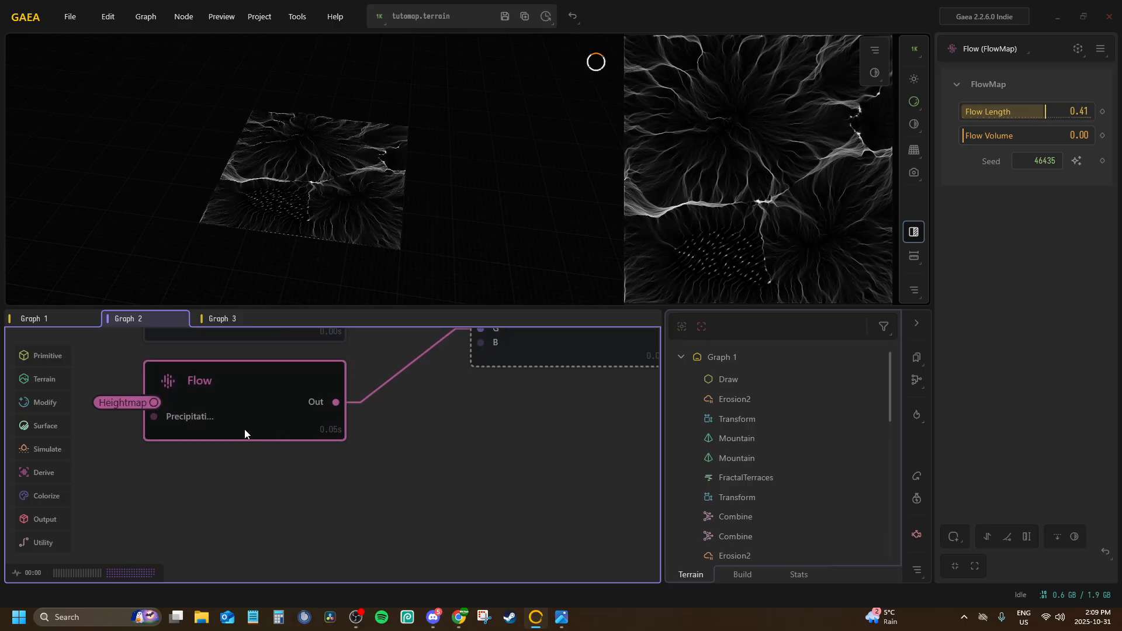
Duplicate the Flow node and place the copy directly below the original
{"action": "right_click", "coordinate": [260, 406]}
{"action": "left_click", "coordinate": [264, 170]}
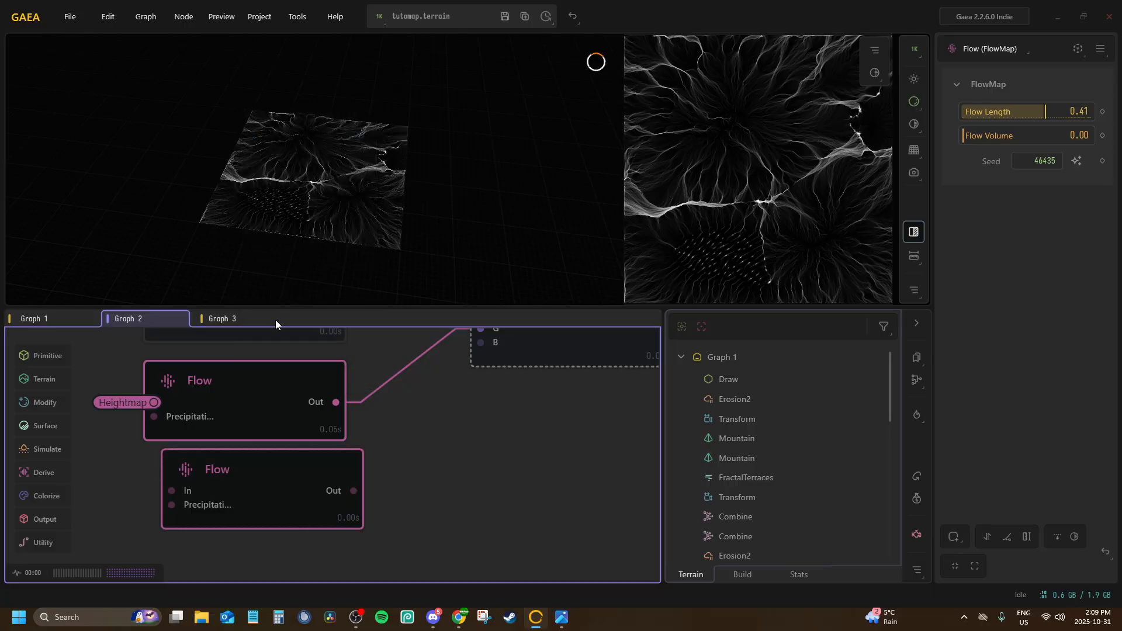
{"action": "left_click_drag", "start_coordinate": [244, 509], "coordinate": [226, 526]}
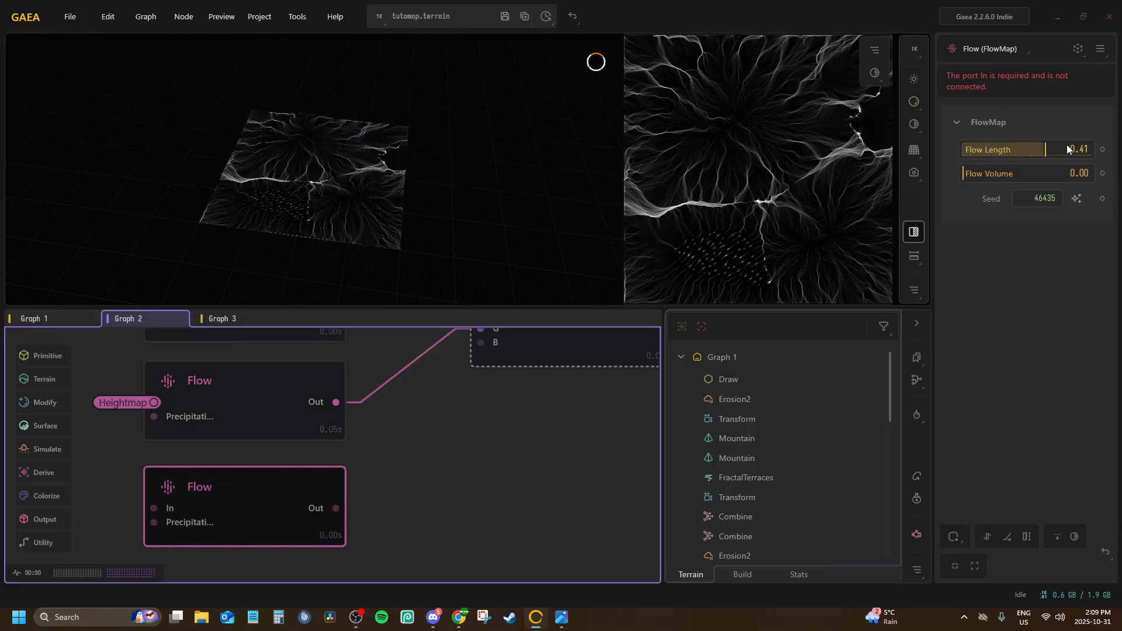
Randomize the duplicated Flow node's seed and set its Flow Length to 1.00 and Flow Volume to 0.09
{"action": "left_click", "coordinate": [1080, 198]}
{"action": "left_click_drag", "start_coordinate": [1045, 149], "coordinate": [1095, 154]}
{"action": "left_click_drag", "start_coordinate": [1012, 174], "coordinate": [974, 175]}
Connect the duplicated Flow node's In port to the Heightmap portal and its output to RGBMerge's B input
{"action": "left_click", "coordinate": [192, 528]}
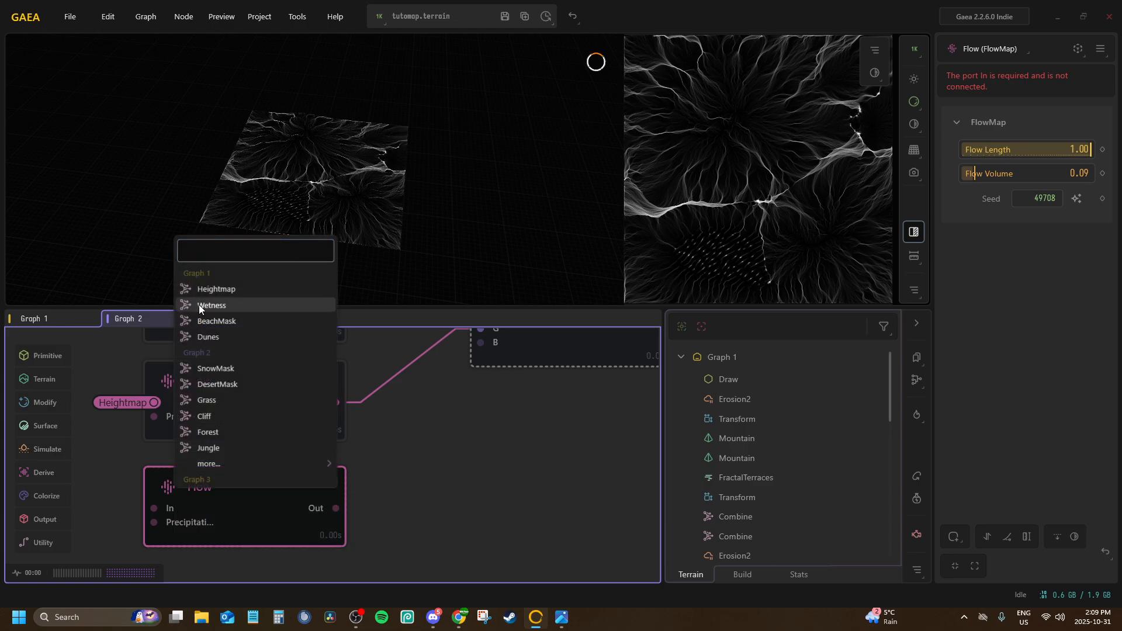
{"action": "left_click", "coordinate": [203, 293]}
{"action": "middle_click_drag", "start_coordinate": [348, 483], "coordinate": [296, 559]}
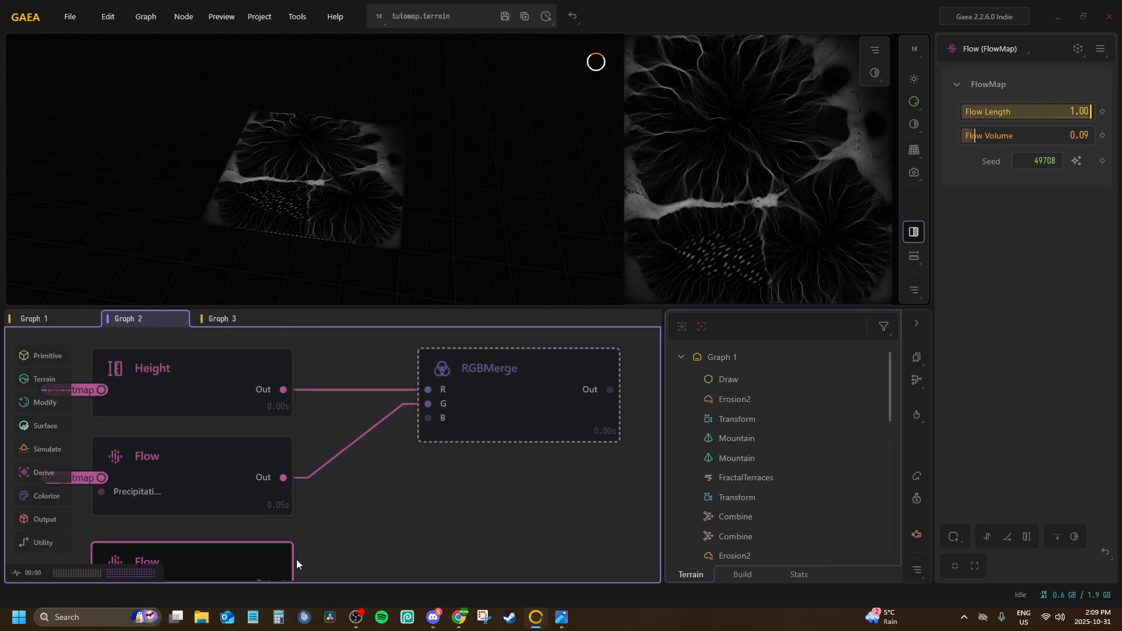
{"action": "scroll", "coordinate": [289, 519], "scroll_direction": "down", "scroll_amount": 2}
{"action": "left_click_drag", "start_coordinate": [282, 535], "coordinate": [426, 369]}
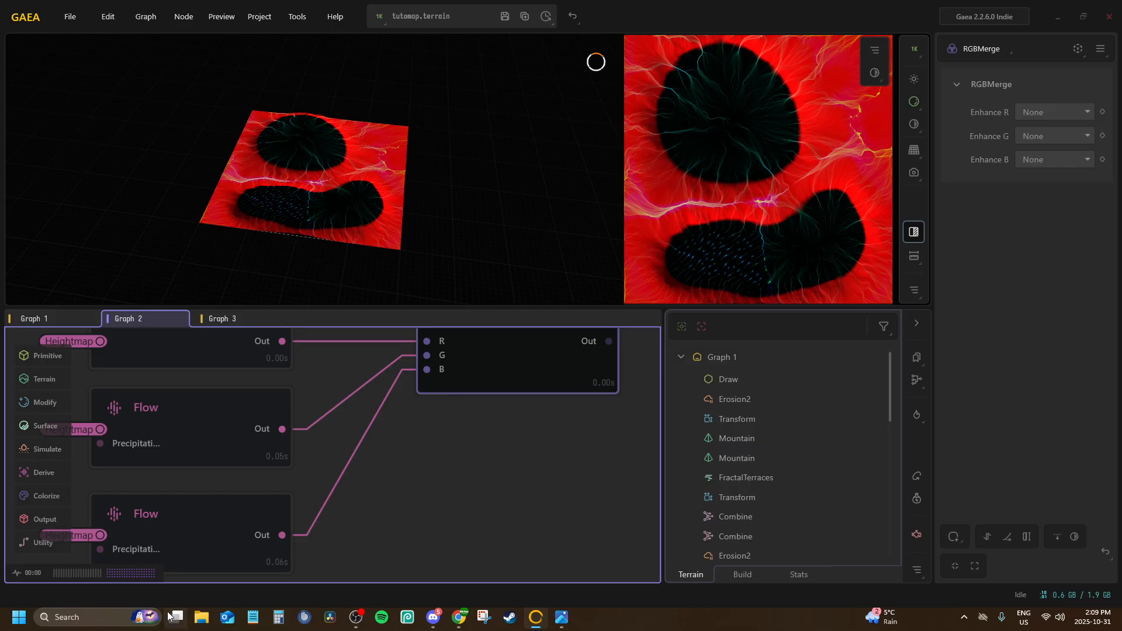
Rearrange the mask nodes, moving the second Flow node down to make room below the first one
{"action": "middle_click_drag", "start_coordinate": [451, 441], "coordinate": [610, 392]}
{"action": "left_click_drag", "start_coordinate": [341, 375], "coordinate": [221, 369]}
{"action": "left_click_drag", "start_coordinate": [320, 488], "coordinate": [140, 500]}
{"action": "scroll", "coordinate": [278, 468], "scroll_direction": "up", "scroll_amount": 2}
{"action": "middle_click_drag", "start_coordinate": [193, 502], "coordinate": [279, 323]}
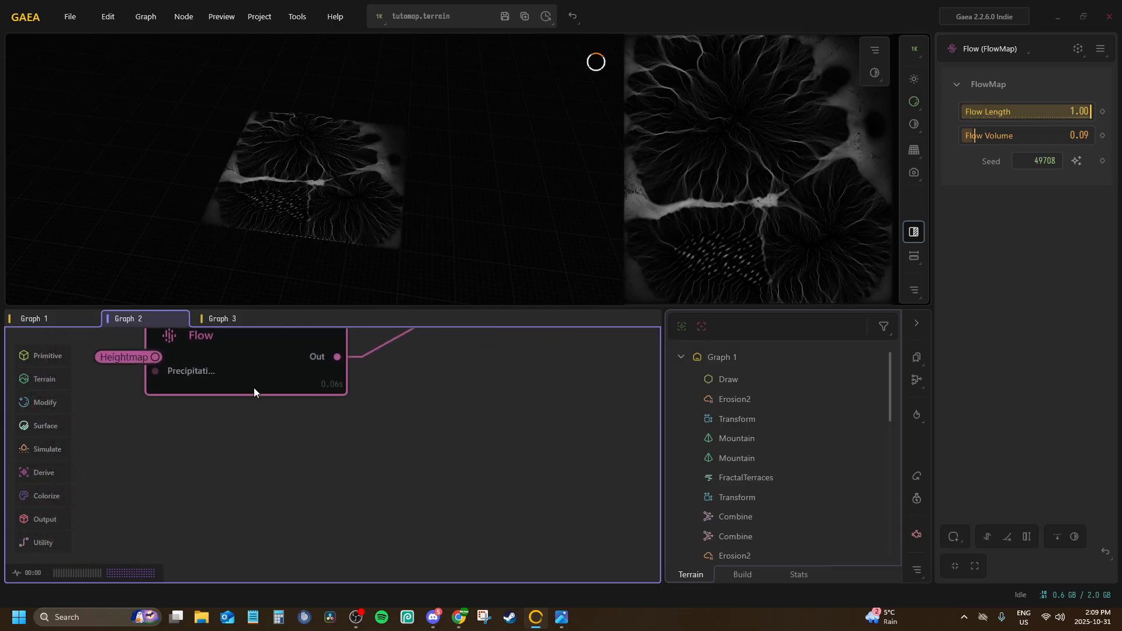
{"action": "left_click_drag", "start_coordinate": [240, 390], "coordinate": [201, 542]}
{"action": "middle_click_drag", "start_coordinate": [230, 490], "coordinate": [246, 630]}
Add a Curvature node below the first Flow node and connect its In port to the Heightmap portal
{"action": "key", "text": "Tab"}
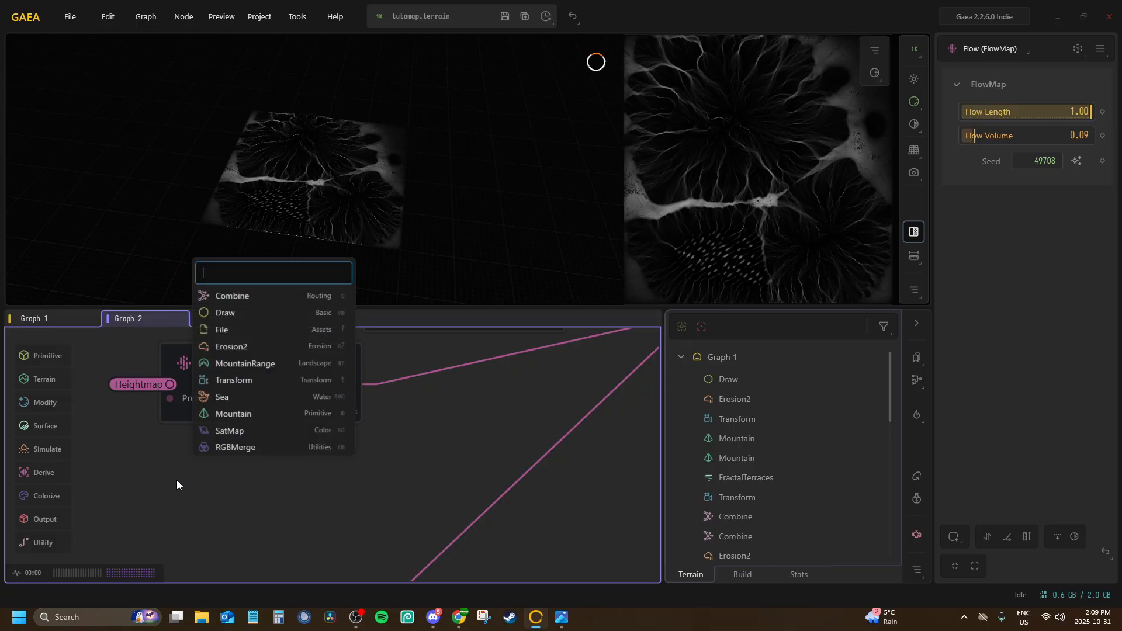
{"action": "type", "text": "cur"}
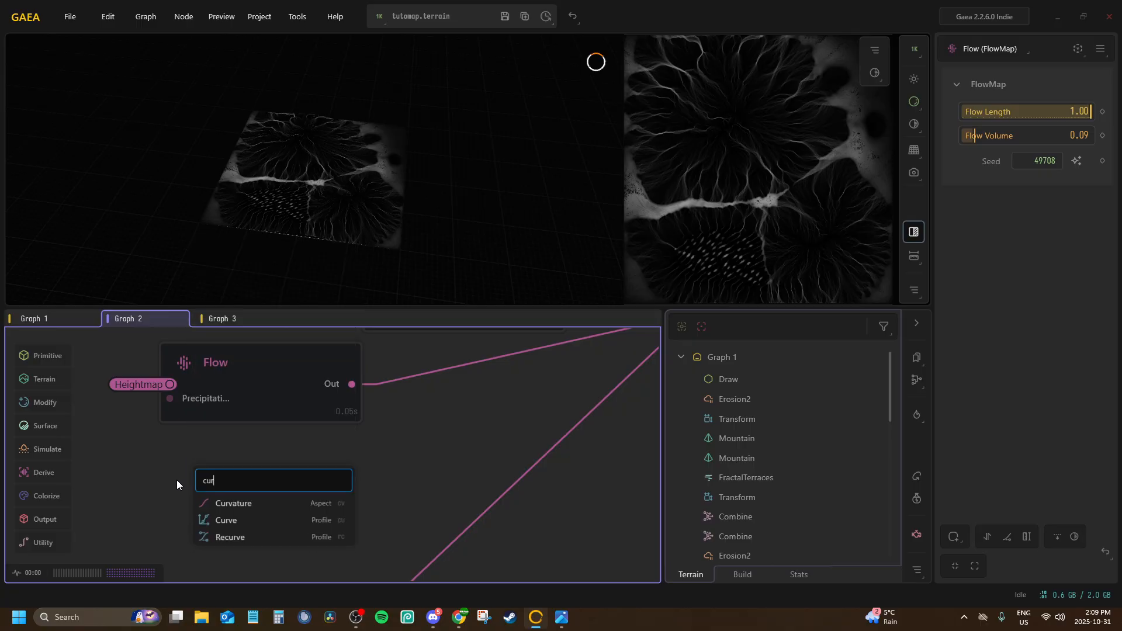
{"action": "left_click", "coordinate": [217, 502]}
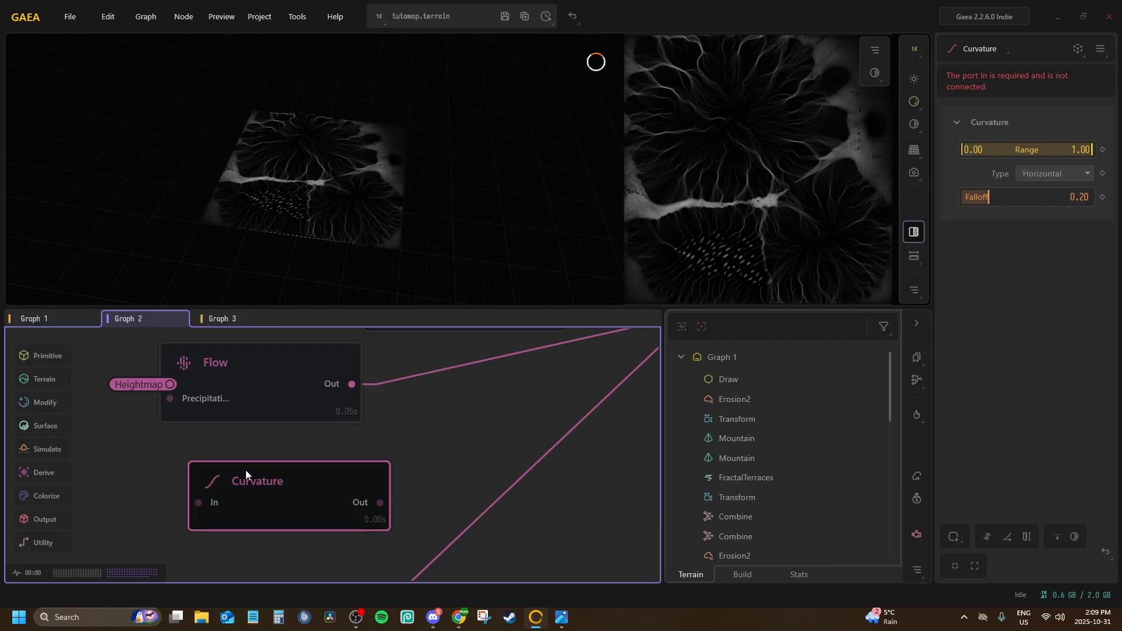
{"action": "key", "text": "p"}
{"action": "left_click", "coordinate": [222, 506]}
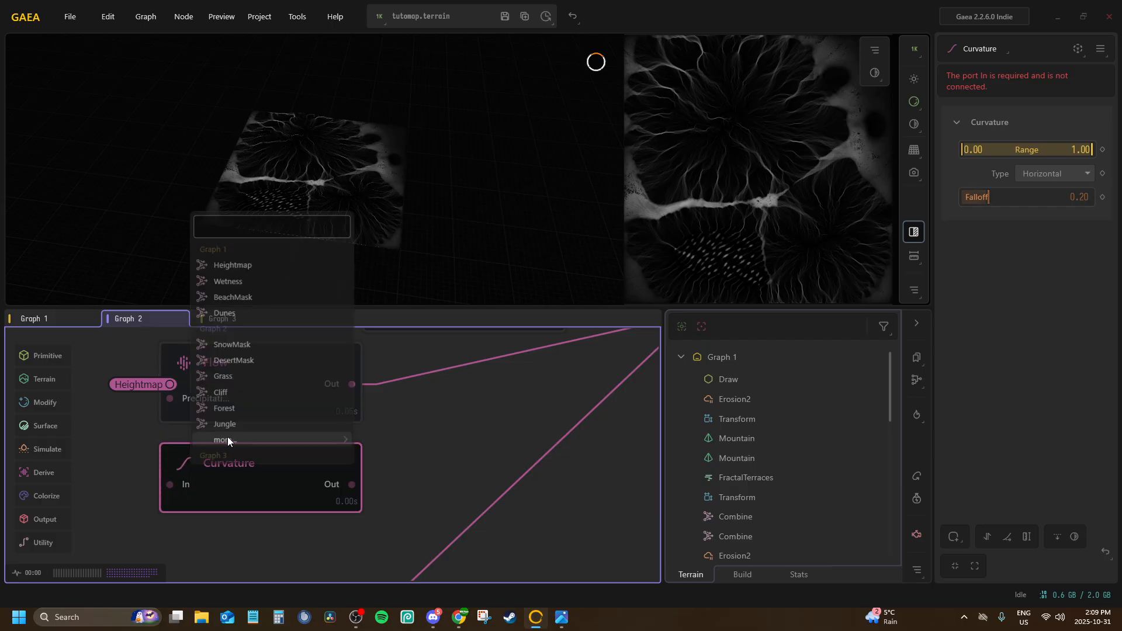
{"action": "left_click", "coordinate": [232, 266]}
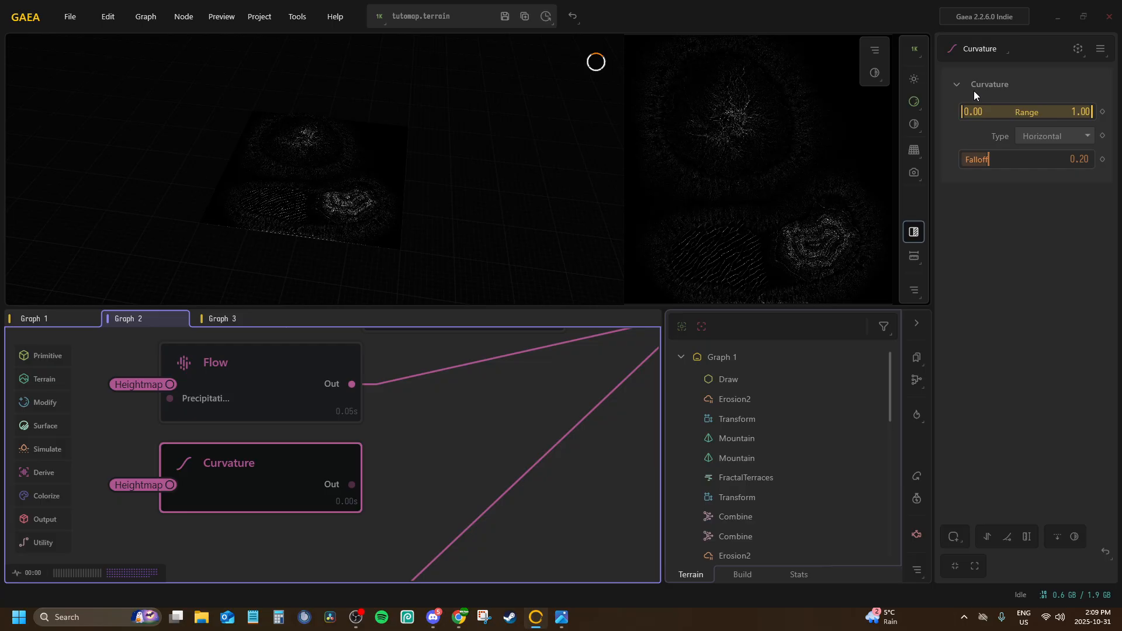
Set the Curvature node's Type to Average, Range to 0.50–1.00 and Falloff to 0.05
{"action": "left_click_drag", "start_coordinate": [1007, 160], "coordinate": [971, 159]}
{"action": "left_click", "coordinate": [1037, 135]}
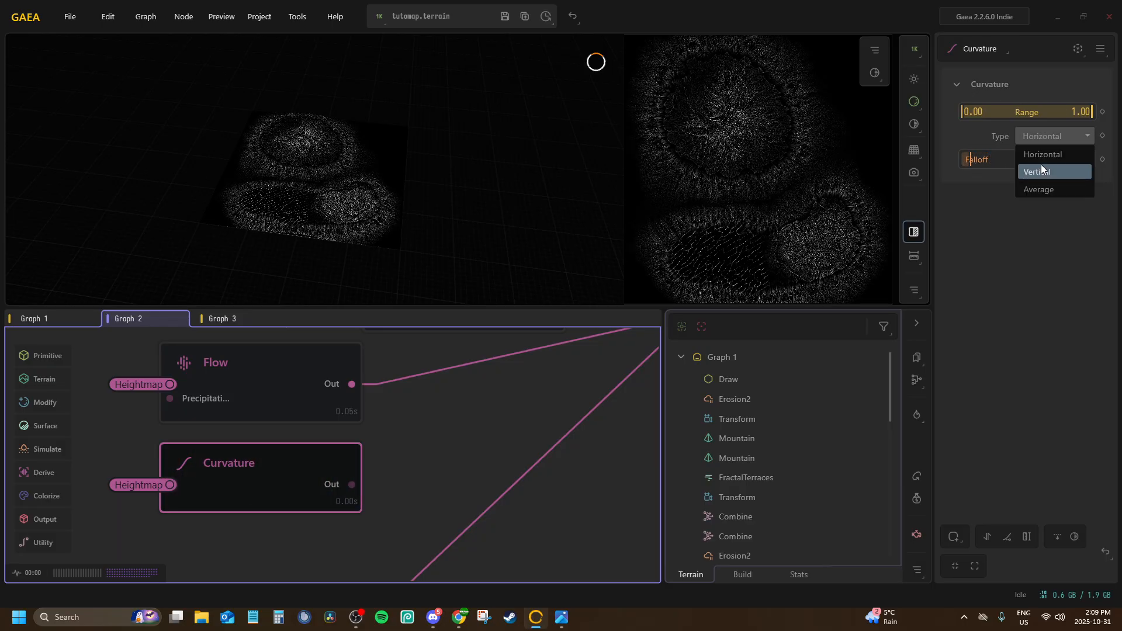
{"action": "left_click", "coordinate": [1042, 188]}
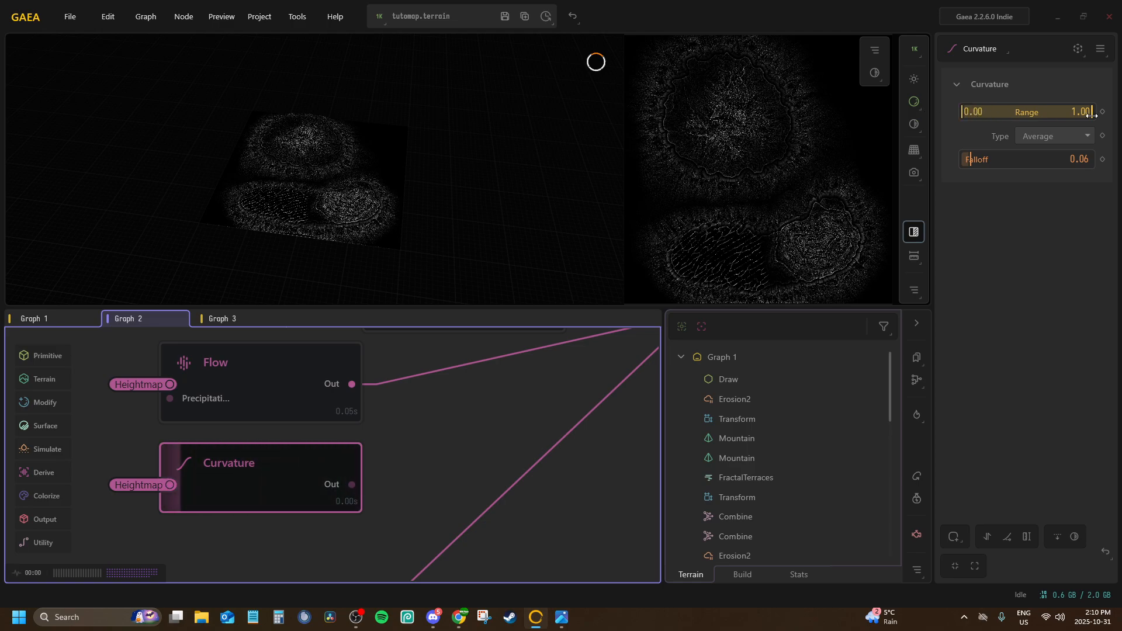
{"action": "left_click_drag", "start_coordinate": [1090, 110], "coordinate": [1117, 102]}
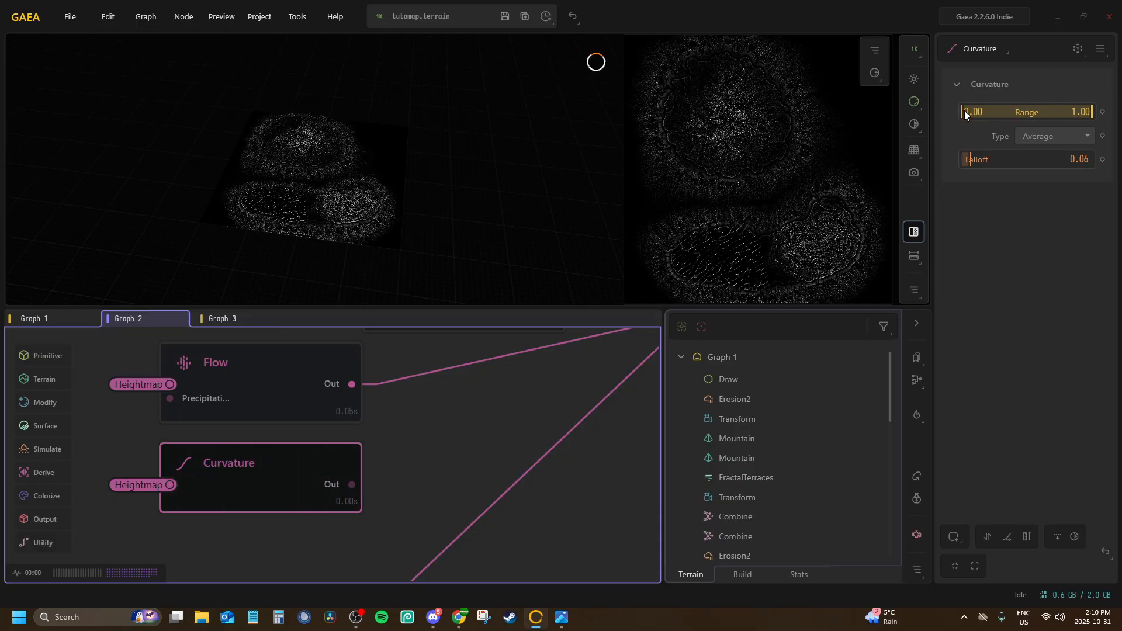
{"action": "left_click_drag", "start_coordinate": [965, 115], "coordinate": [1014, 111]}
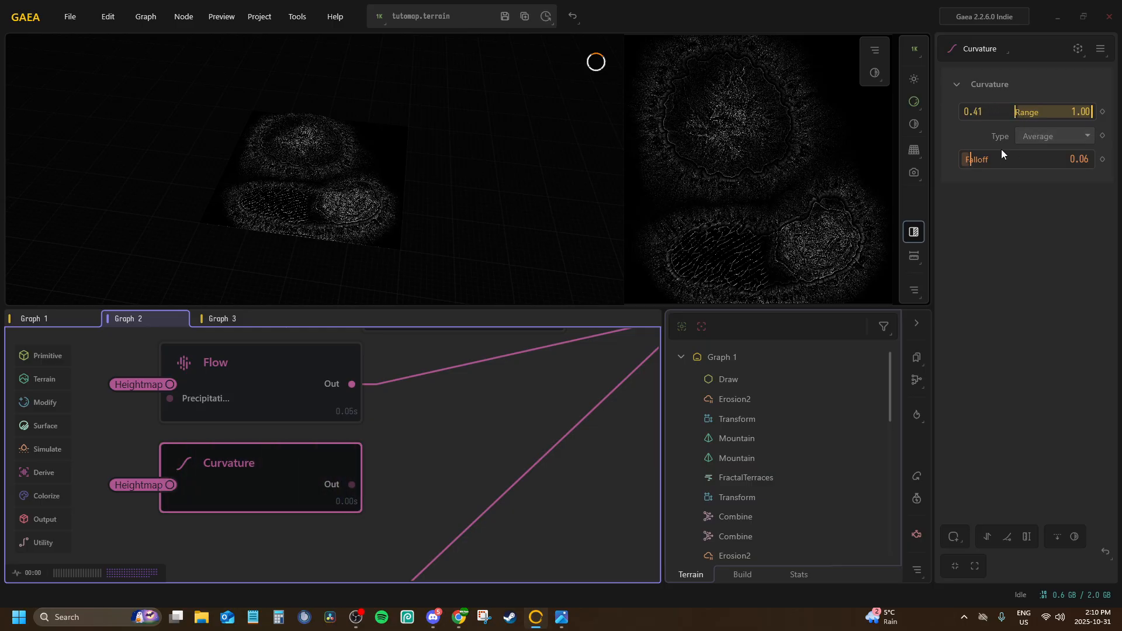
{"action": "left_click_drag", "start_coordinate": [982, 163], "coordinate": [886, 163]}
{"action": "left_click_drag", "start_coordinate": [964, 160], "coordinate": [968, 160]}
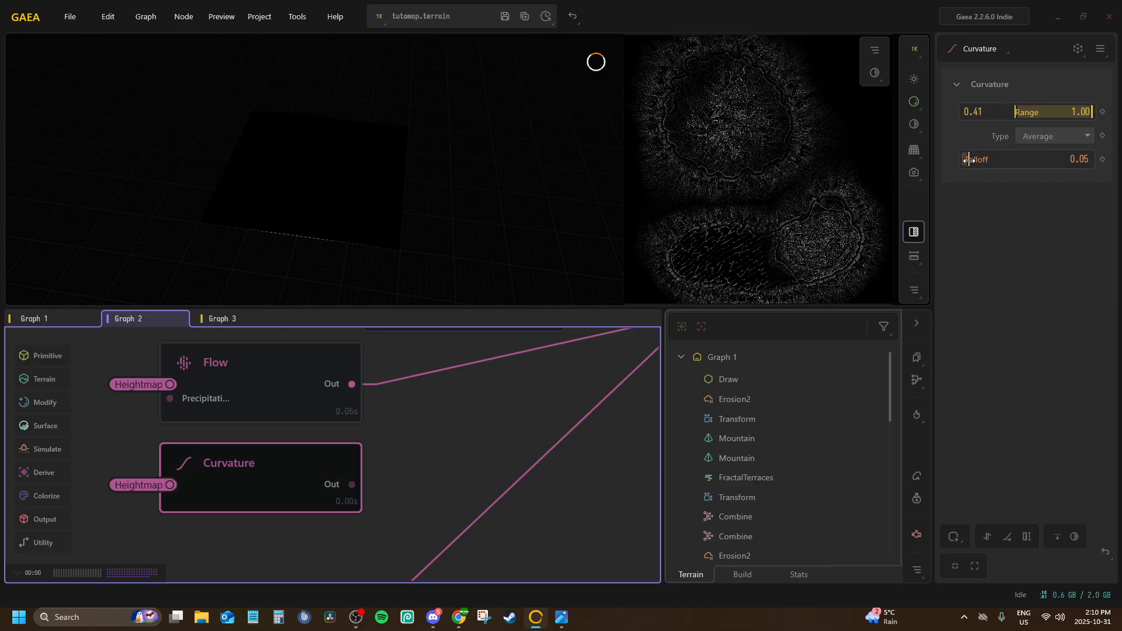
{"action": "mouse_move", "coordinate": [1014, 111]}
{"action": "left_mouse_down"}
{"action": "mouse_move", "coordinate": [985, 112]}
{"action": "mouse_move", "coordinate": [1026, 112]}
{"action": "left_mouse_up"}
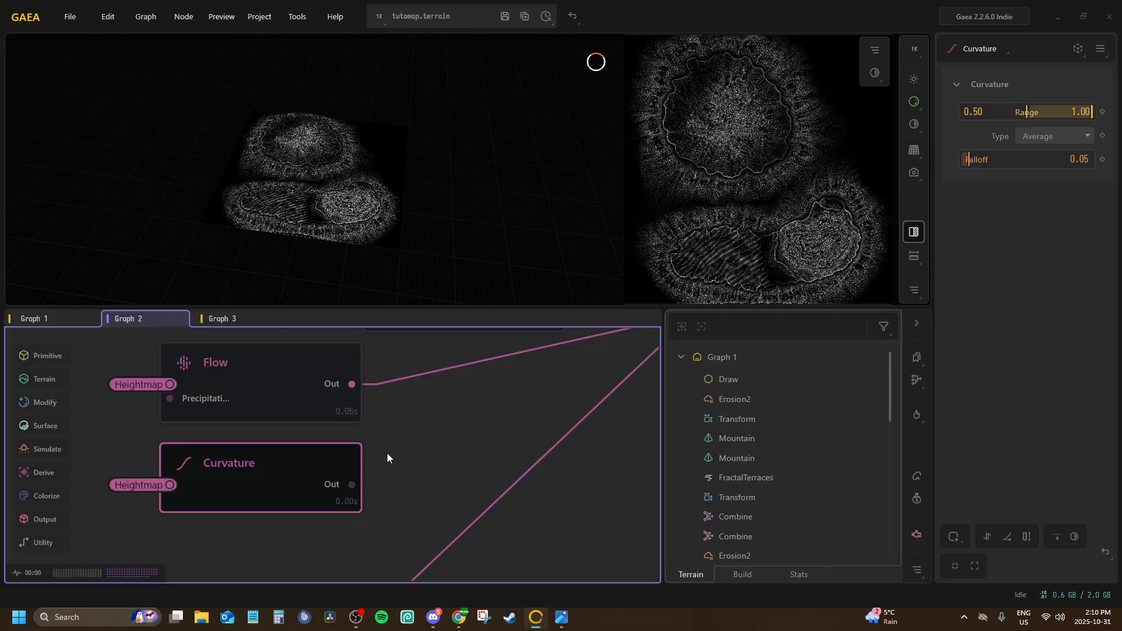
Duplicate the Curvature node and place the copy below the second Flow node
{"action": "middle_click_drag", "start_coordinate": [329, 491], "coordinate": [303, 403]}
{"action": "right_click", "coordinate": [268, 408]}
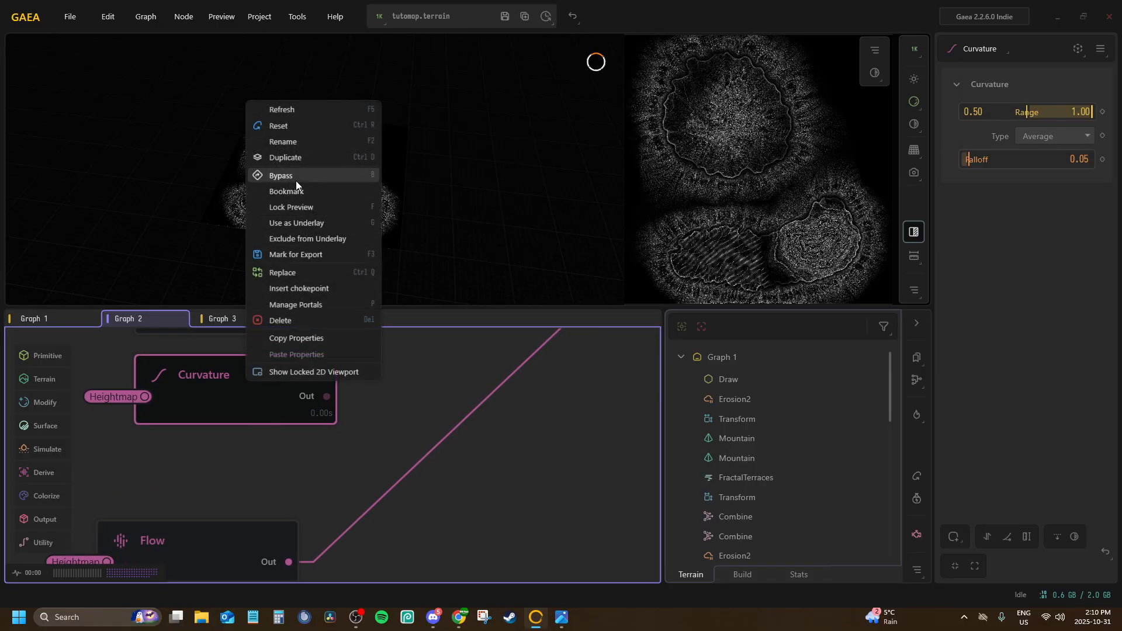
{"action": "left_click", "coordinate": [285, 157]}
{"action": "middle_click_drag", "start_coordinate": [250, 497], "coordinate": [324, 383]}
{"action": "left_click_drag", "start_coordinate": [324, 383], "coordinate": [286, 519]}
Set the duplicated Curvature's Type to Horizontal and Range to 0.55–1.00, and connect its In port to the Heightmap portal
{"action": "left_click", "coordinate": [1032, 173]}
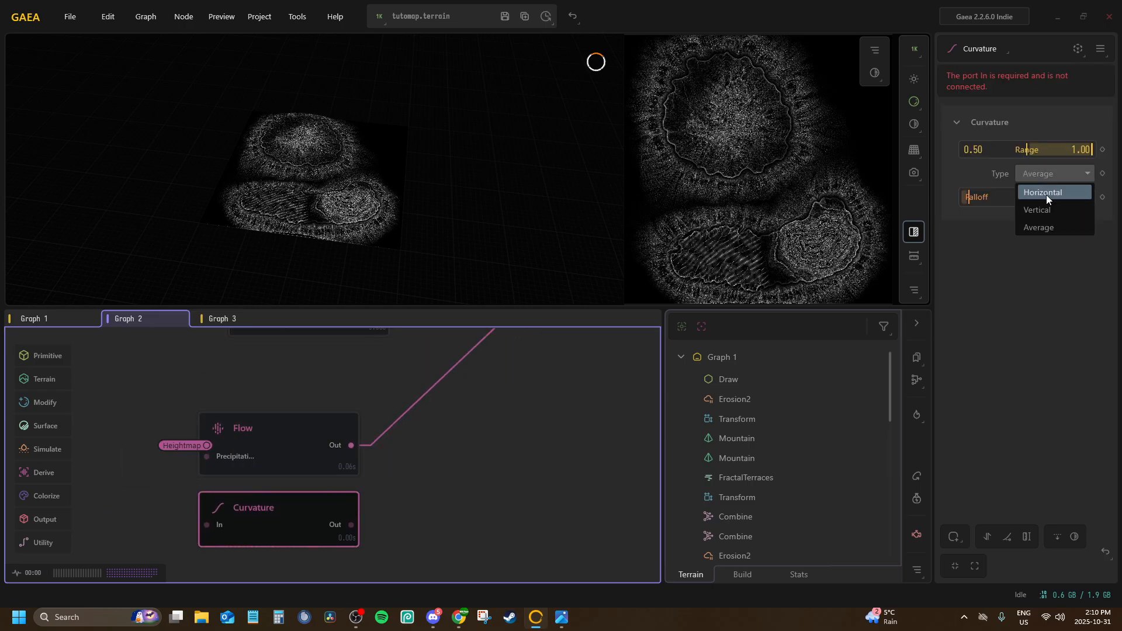
{"action": "left_click", "coordinate": [1046, 195]}
{"action": "left_click_drag", "start_coordinate": [1027, 150], "coordinate": [1031, 150]}
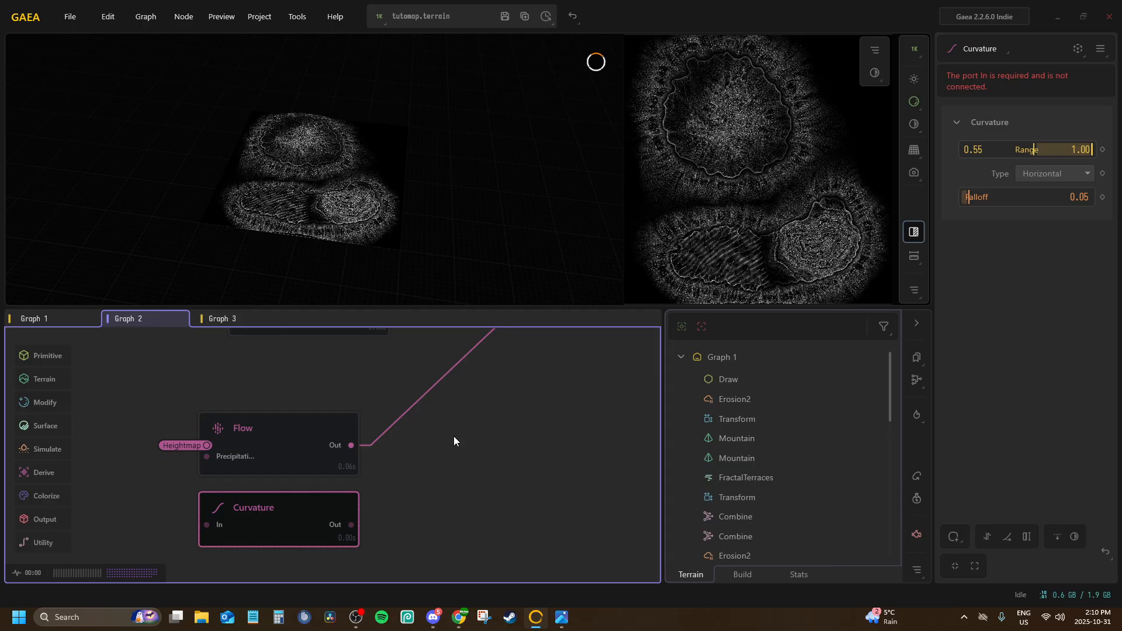
{"action": "key", "text": "p"}
{"action": "left_click", "coordinate": [292, 546]}
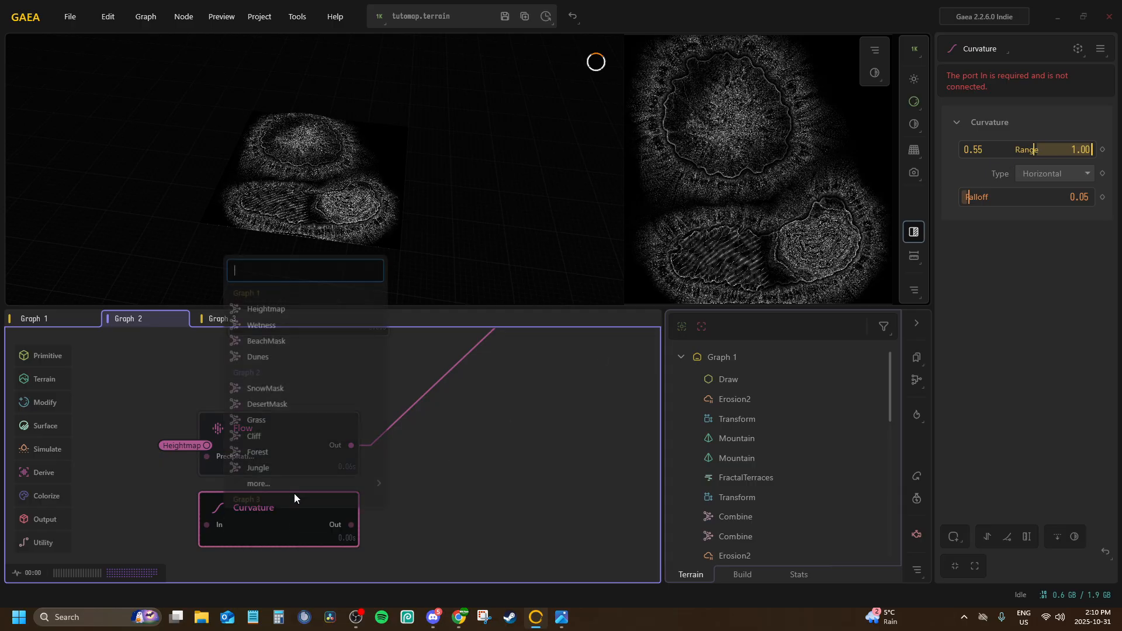
{"action": "left_click", "coordinate": [271, 309]}
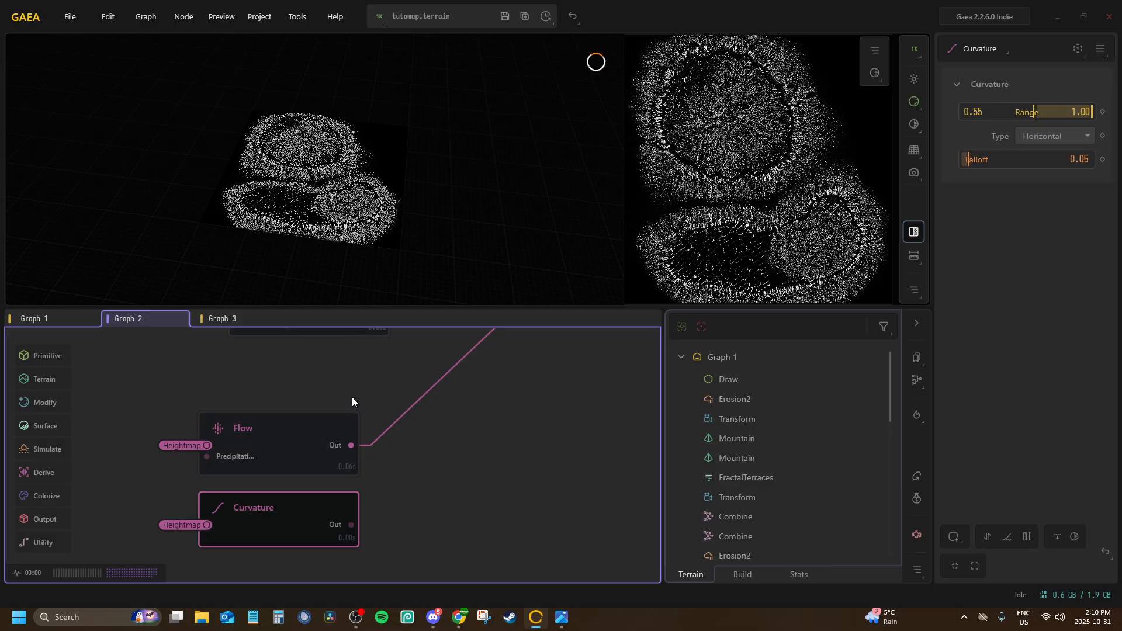
Add a Combine node that takes the outputs of the second Flow node and the Curvature node below it
{"action": "scroll", "coordinate": [299, 433], "scroll_direction": "down", "scroll_amount": 3}
{"action": "left_click", "coordinate": [282, 391]}
{"action": "scroll", "coordinate": [283, 390], "scroll_direction": "down", "scroll_amount": 3}
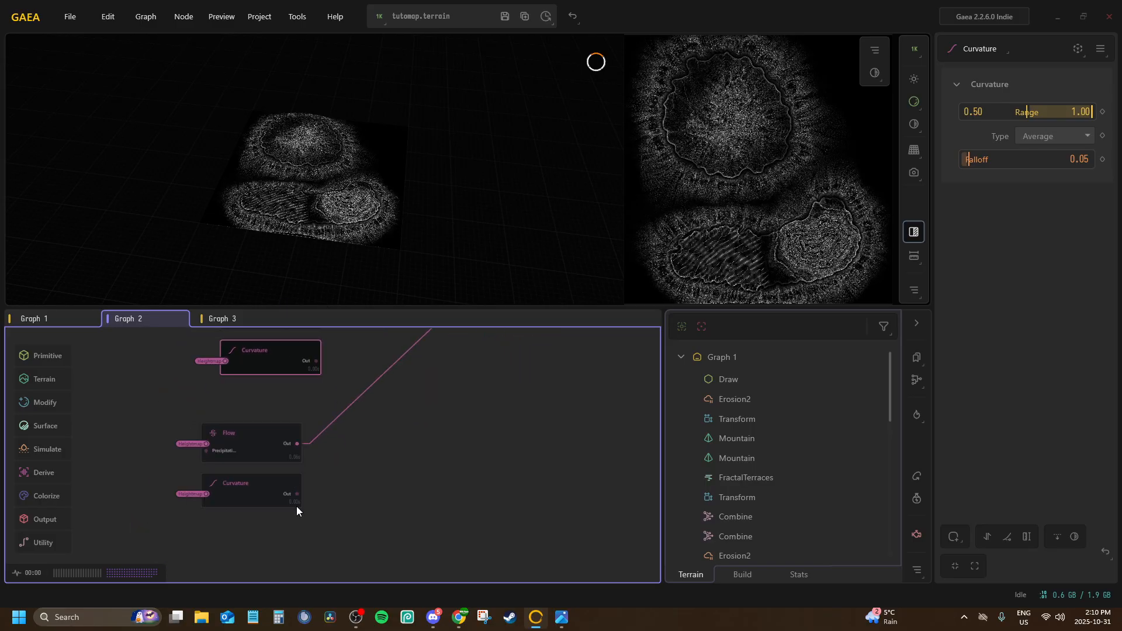
{"action": "left_click_drag", "start_coordinate": [296, 444], "coordinate": [303, 482]}
{"action": "type", "text": "com"}
{"action": "key", "text": "Return"}
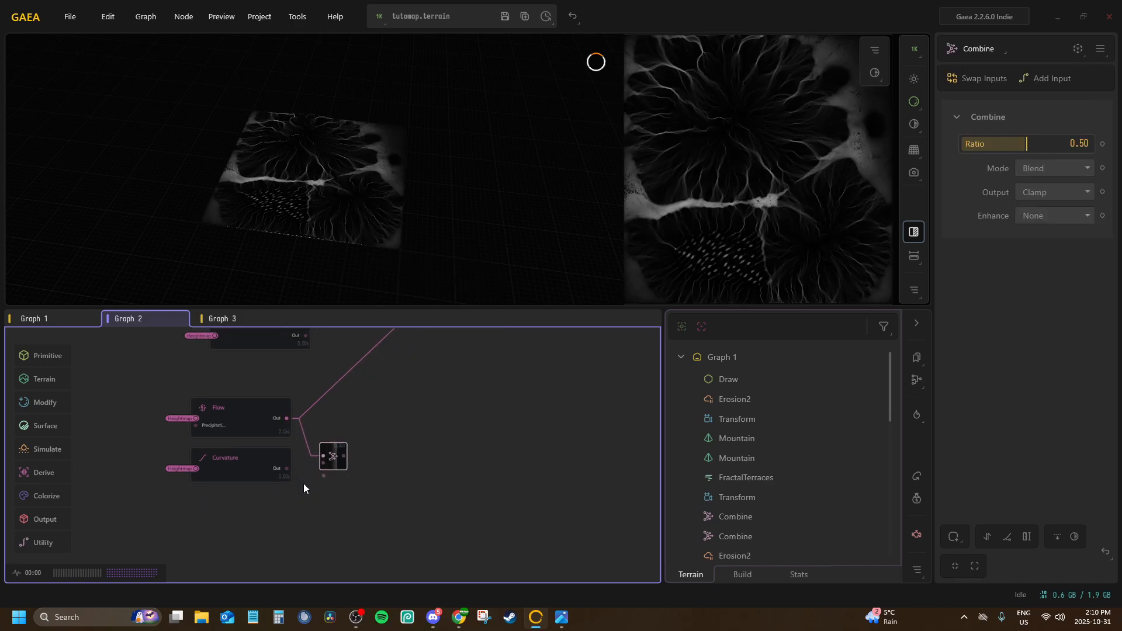
{"action": "scroll", "coordinate": [321, 475], "scroll_direction": "up", "scroll_amount": 3}
{"action": "left_click_drag", "start_coordinate": [327, 423], "coordinate": [213, 448]}
{"action": "left_click_drag", "start_coordinate": [373, 393], "coordinate": [358, 365]}
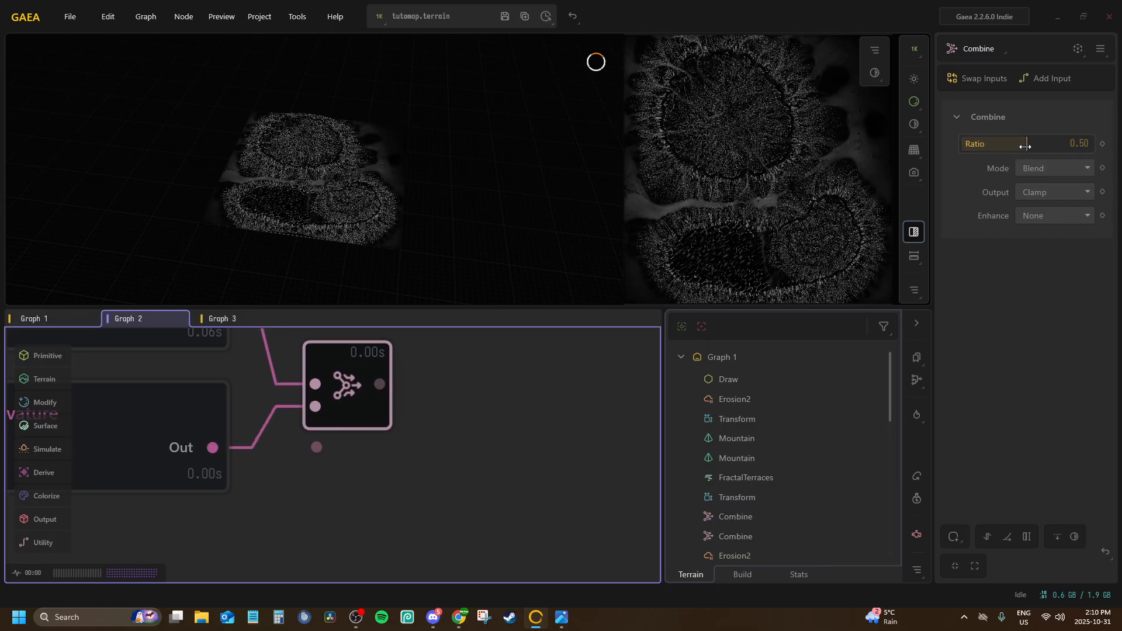
Set the Combine node's Ratio to 1.00 and its Mode to Add
{"action": "left_click_drag", "start_coordinate": [1025, 146], "coordinate": [1090, 146]}
{"action": "left_click", "coordinate": [1072, 168]}
{"action": "left_click", "coordinate": [1035, 210]}
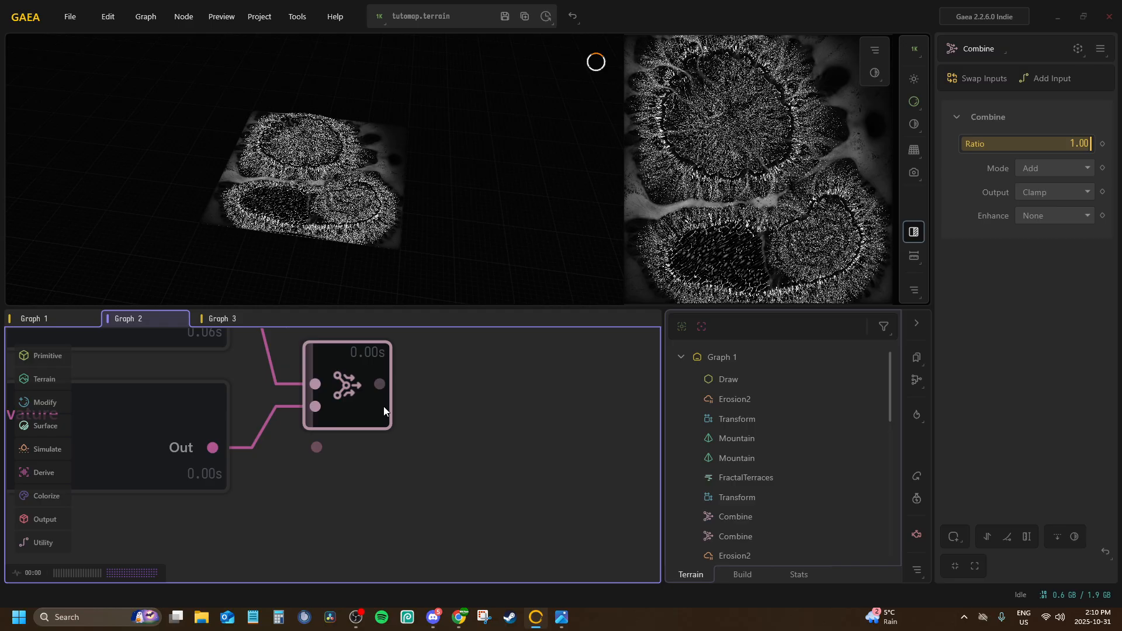
{"action": "scroll", "coordinate": [366, 503], "scroll_direction": "down", "scroll_amount": 5}
{"action": "left_click_drag", "start_coordinate": [349, 469], "coordinate": [357, 454]}
{"action": "scroll", "coordinate": [363, 405], "scroll_direction": "down", "scroll_amount": 4}
{"action": "key", "text": "p"}
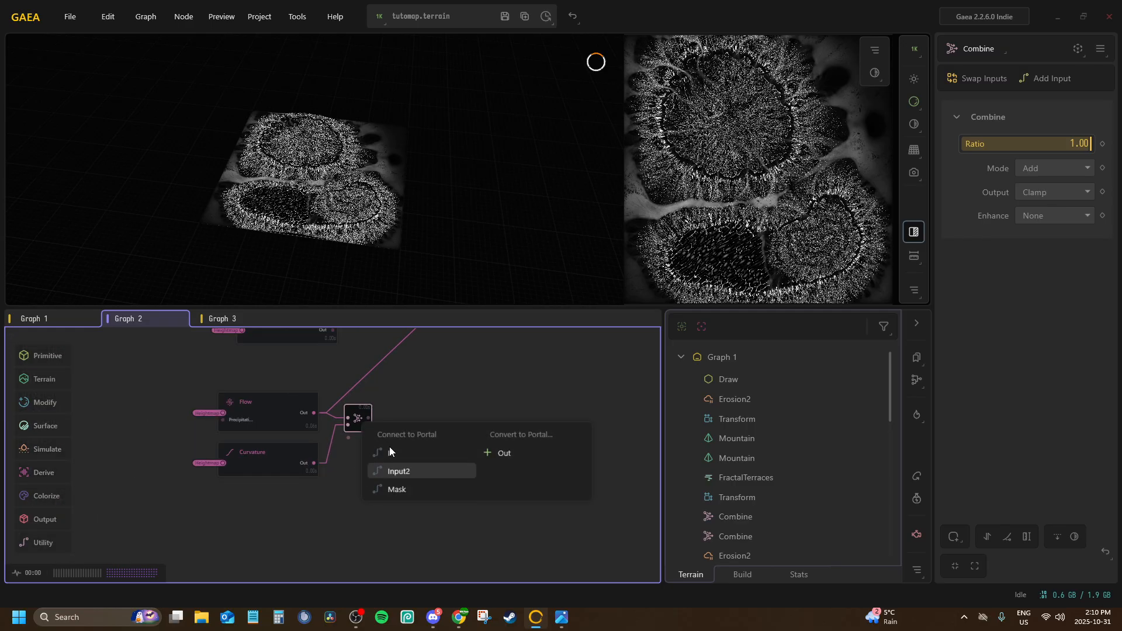
{"action": "left_click_drag", "start_coordinate": [302, 372], "coordinate": [289, 571]}
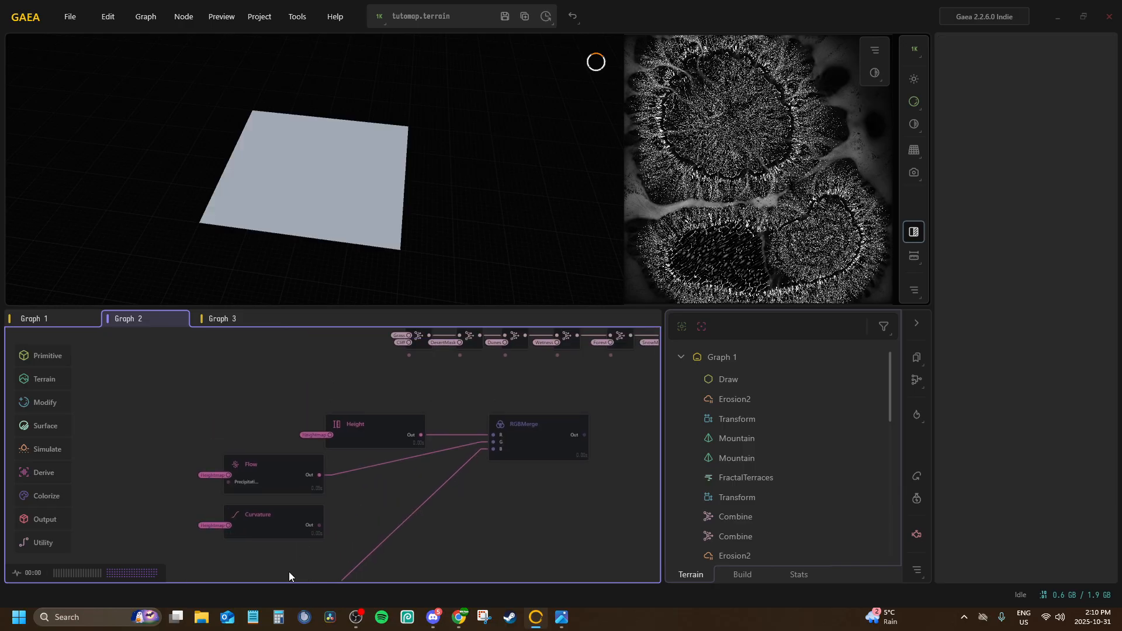
{"action": "left_click", "coordinate": [380, 422]}
{"action": "right_click", "coordinate": [379, 422]}
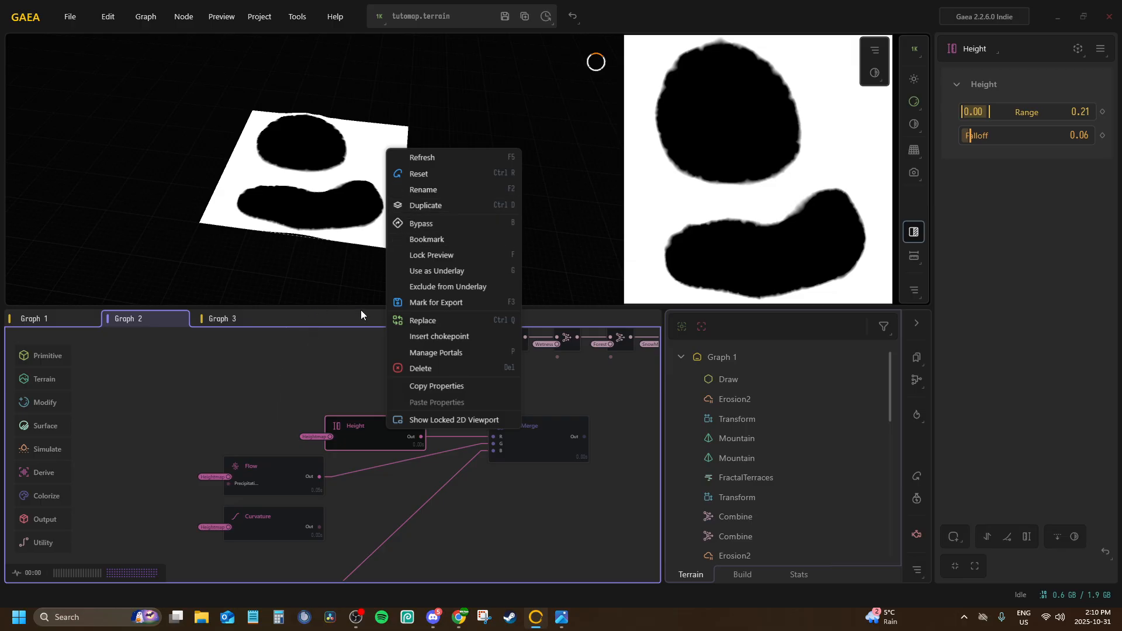
{"action": "left_click_drag", "start_coordinate": [310, 390], "coordinate": [136, 493]}
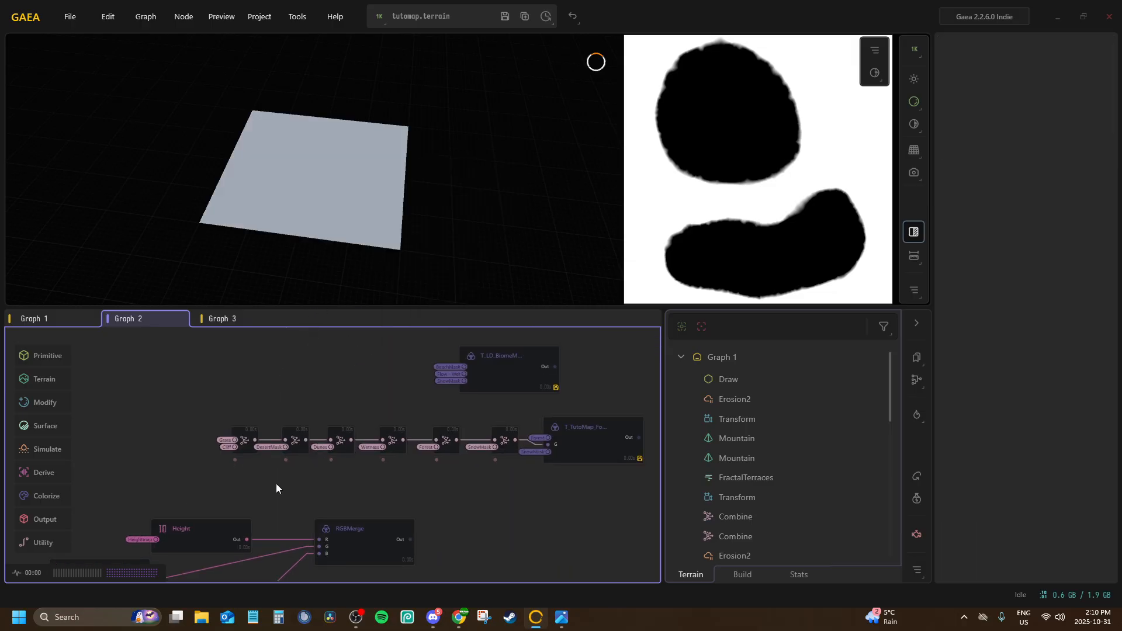
{"action": "left_click_drag", "start_coordinate": [276, 457], "coordinate": [342, 320]}
{"action": "left_click_drag", "start_coordinate": [256, 570], "coordinate": [324, 370]}
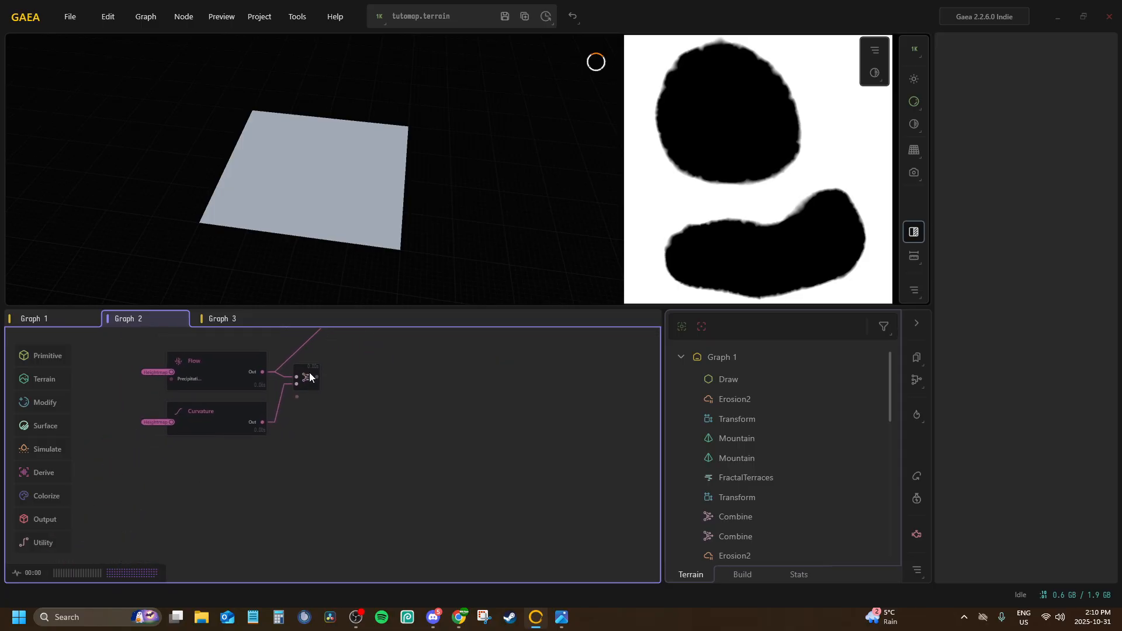
Add another Combine node below the second Curvature node and connect its In port to the Wetness portal
{"action": "left_click", "coordinate": [309, 377]}
{"action": "scroll", "coordinate": [243, 458], "scroll_direction": "up", "scroll_amount": 5}
{"action": "key", "text": "Tab"}
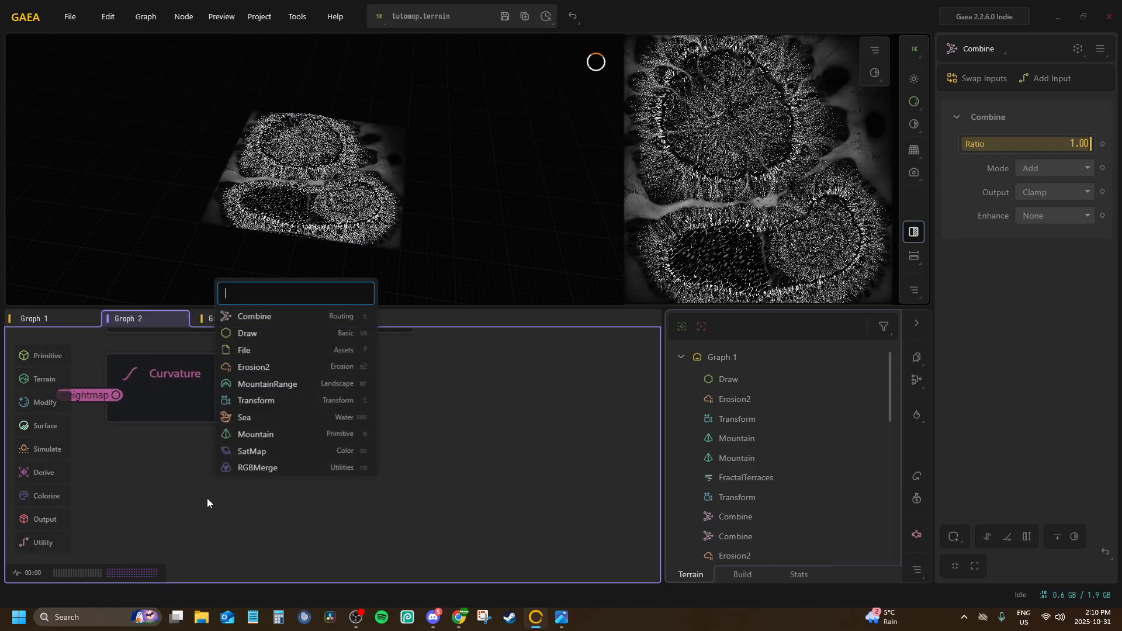
{"action": "type", "text": "comb"}
{"action": "key", "text": "Return"}
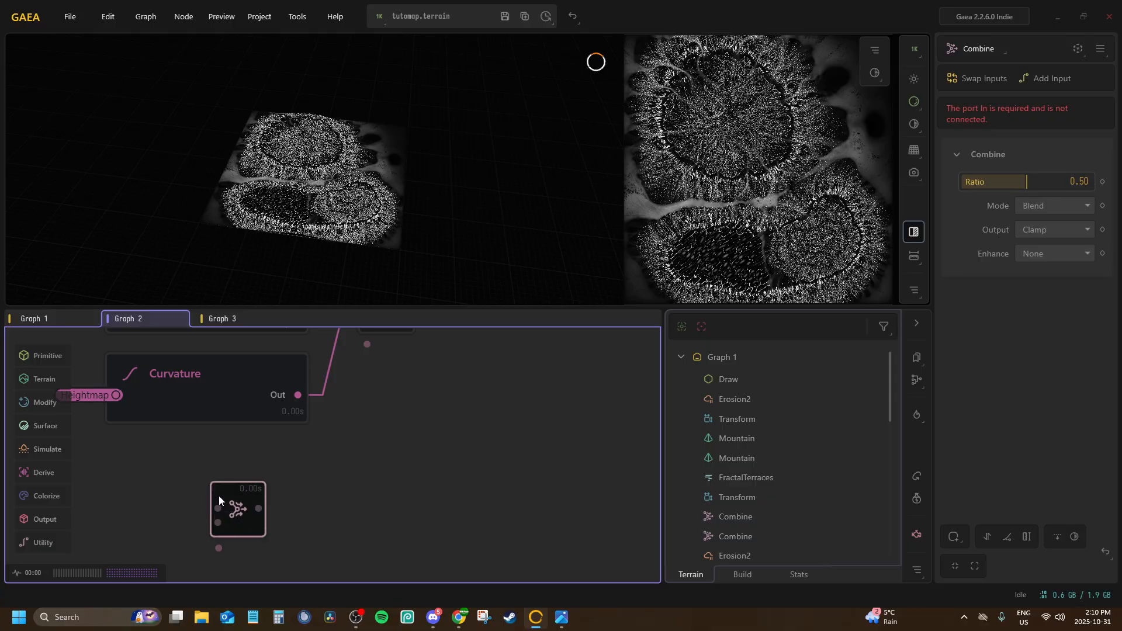
{"action": "key", "text": "p"}
{"action": "left_click", "coordinate": [273, 544]}
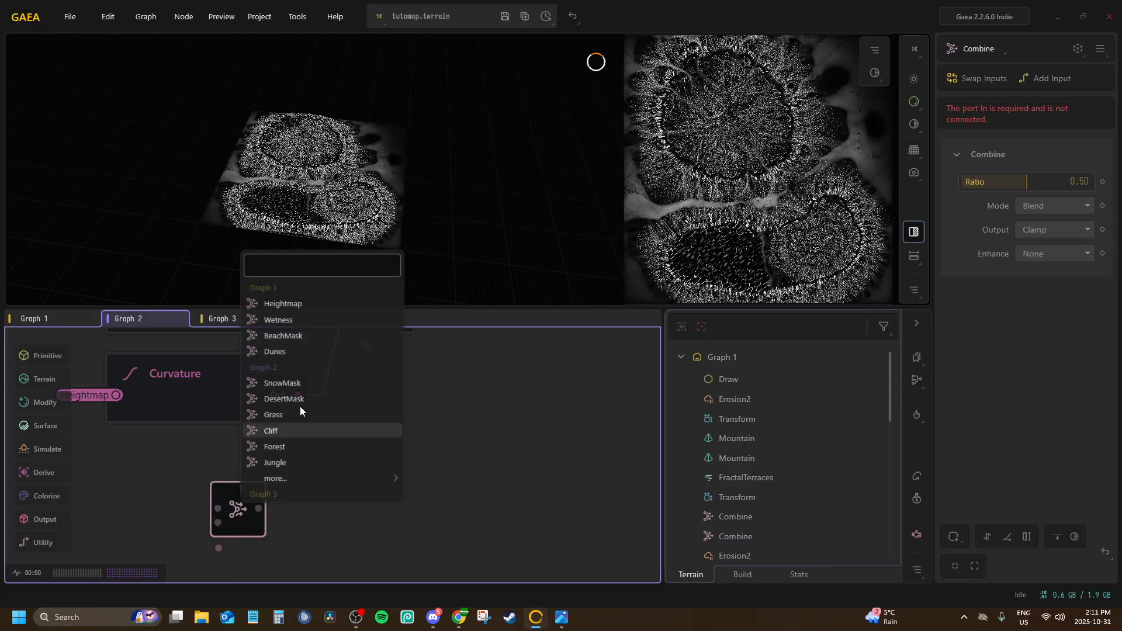
{"action": "left_click", "coordinate": [295, 319]}
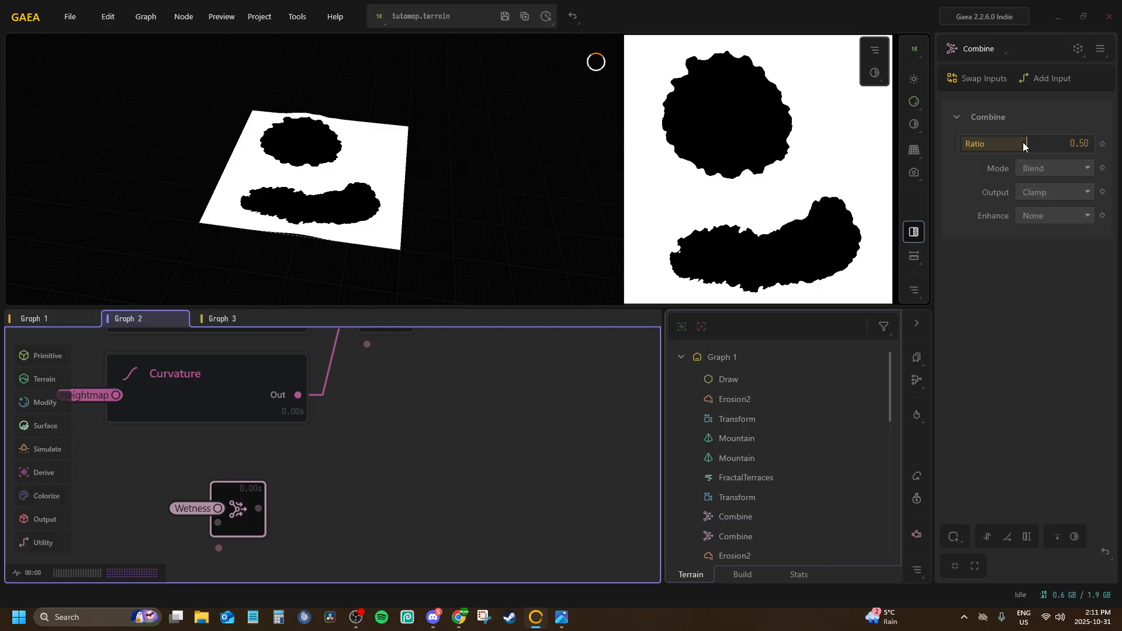
Set the Wetness Combine node's Ratio to 1.00 and invert its output
{"action": "left_click_drag", "start_coordinate": [1027, 141], "coordinate": [1090, 142]}
{"action": "left_click", "coordinate": [1054, 169]}
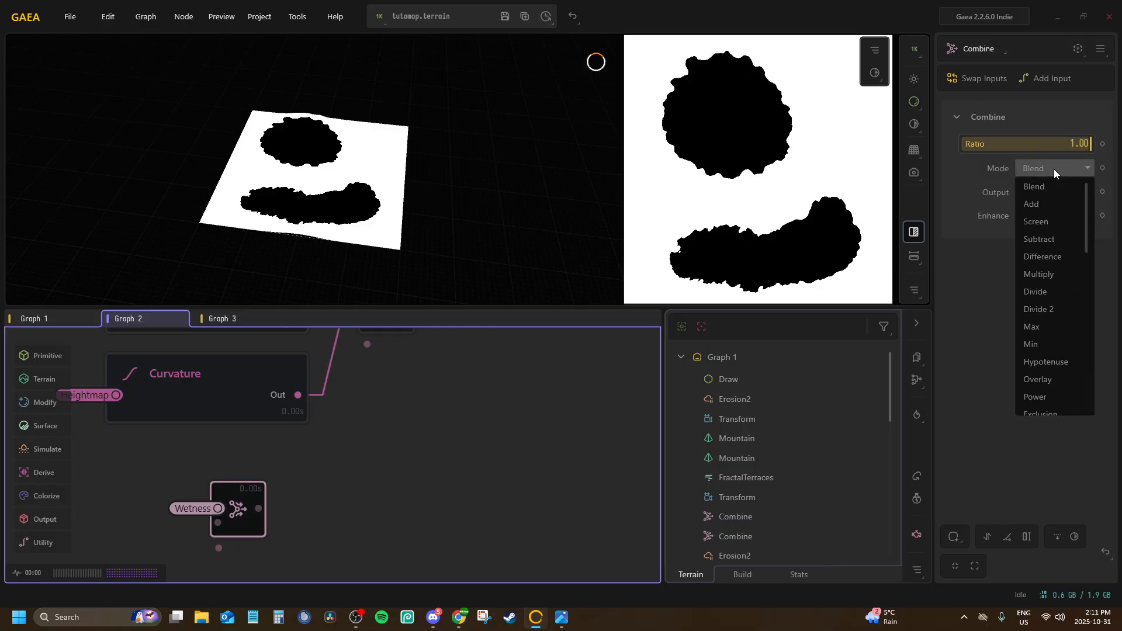
{"action": "left_click", "coordinate": [1038, 162]}
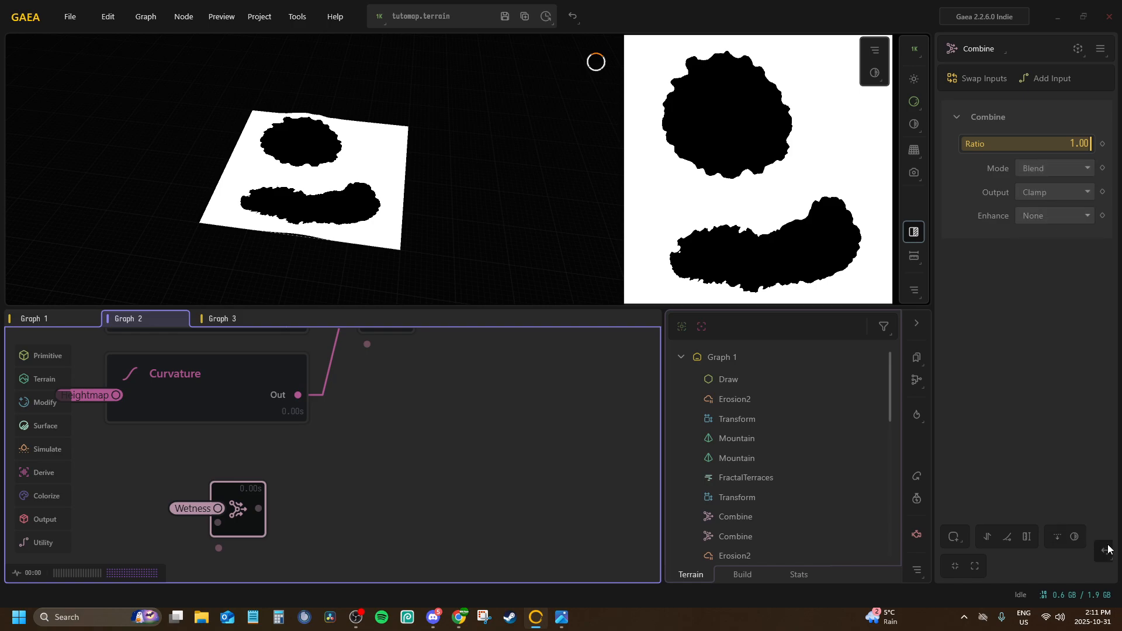
{"action": "left_click", "coordinate": [1074, 538]}
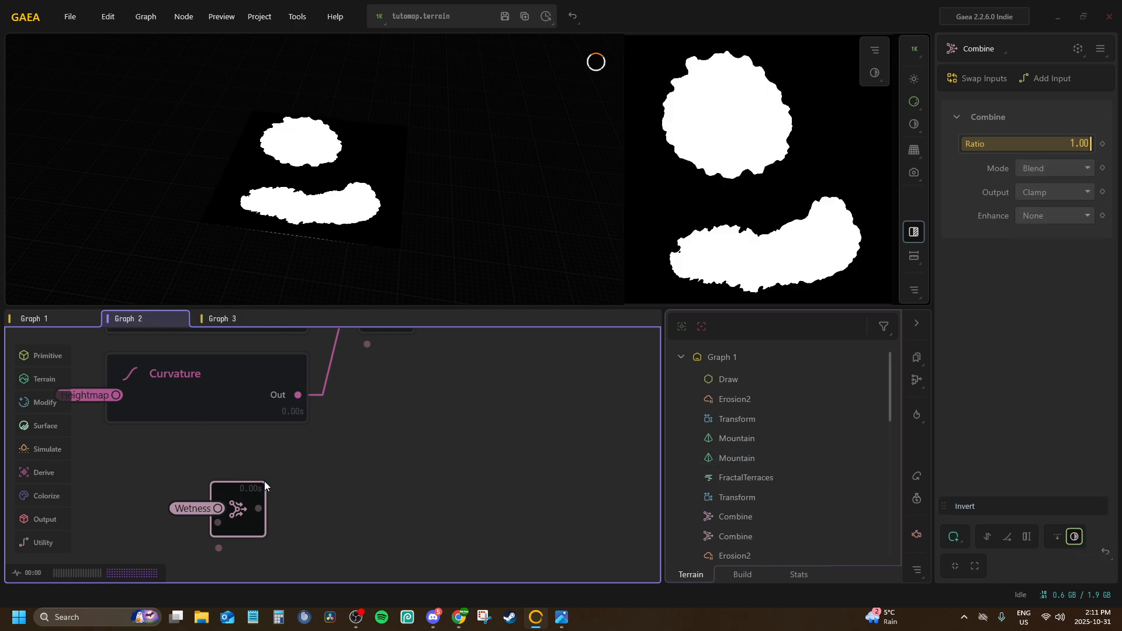
Try connecting the inverted Wetness Combine to the mask port of the Combine joining the second Flow and Curvature nodes
{"action": "left_click_drag", "start_coordinate": [346, 391], "coordinate": [367, 344]}
{"action": "left_click_drag", "start_coordinate": [234, 510], "coordinate": [270, 471]}
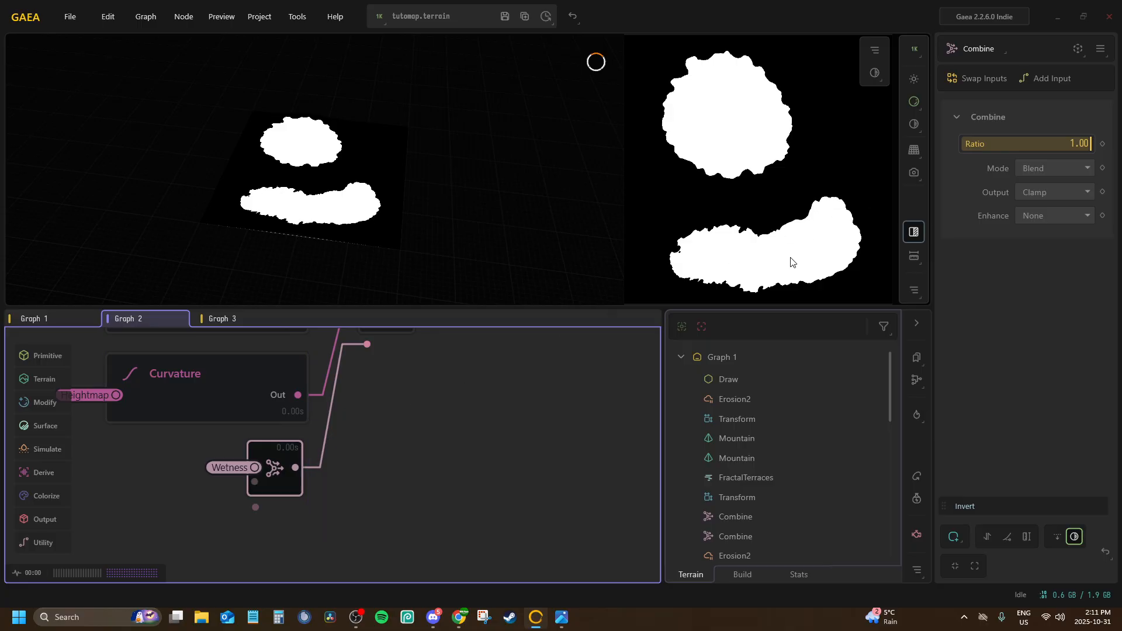
{"action": "middle_click_drag", "start_coordinate": [399, 342], "coordinate": [379, 446]}
{"action": "left_click", "coordinate": [369, 411]}
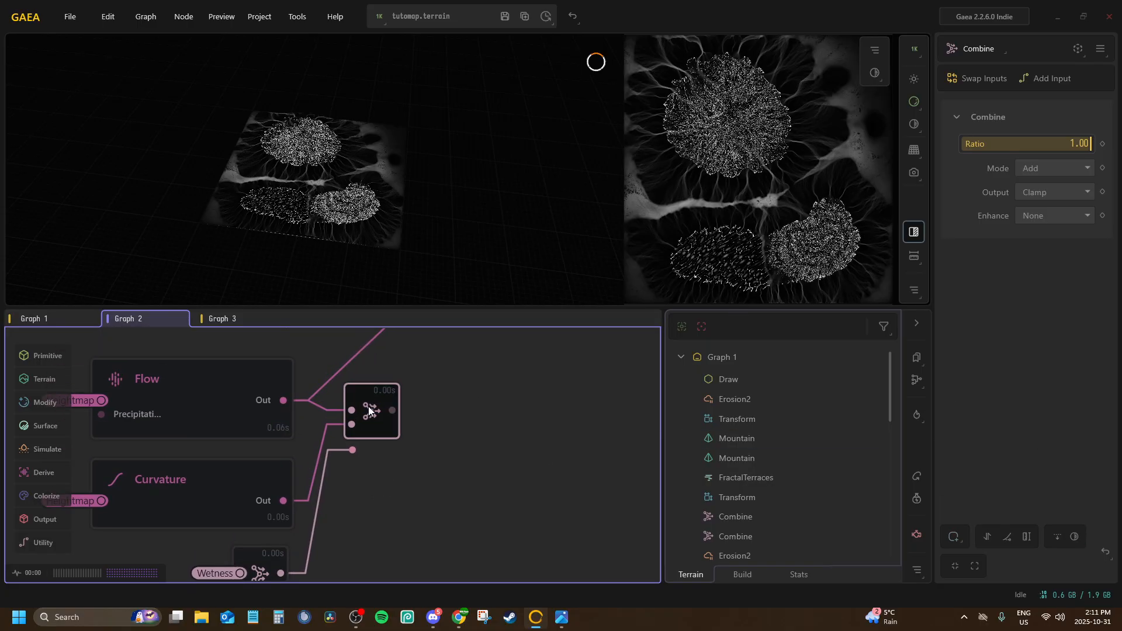
{"action": "middle_click_drag", "start_coordinate": [381, 401], "coordinate": [388, 366]}
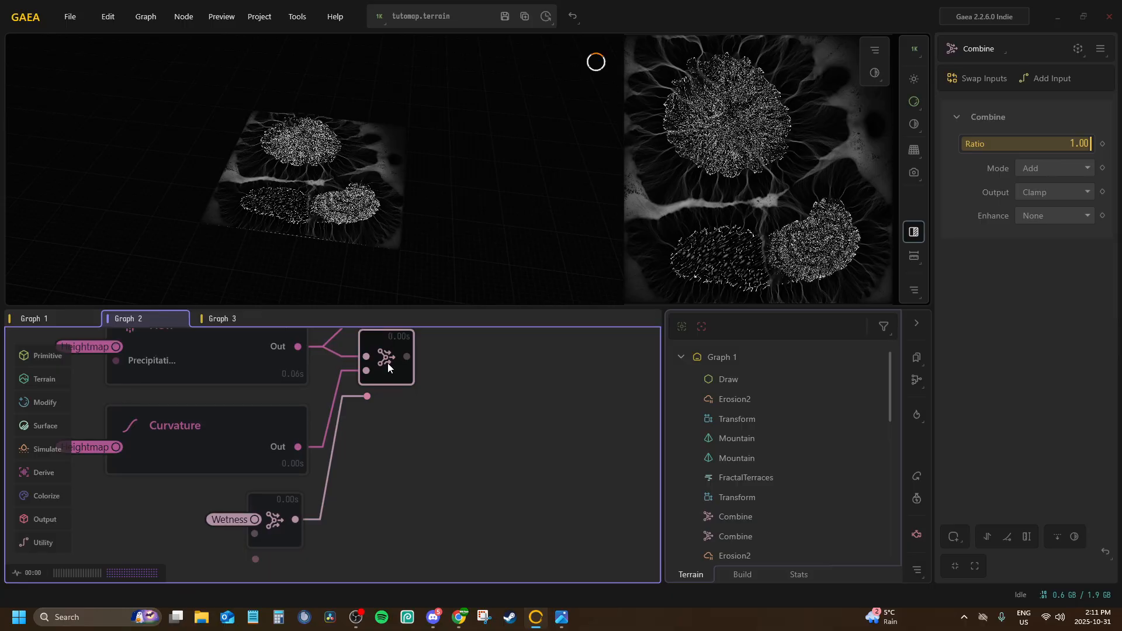
Delete the mask connection coming from the inverted Wetness Combine
{"action": "left_click", "coordinate": [324, 506]}
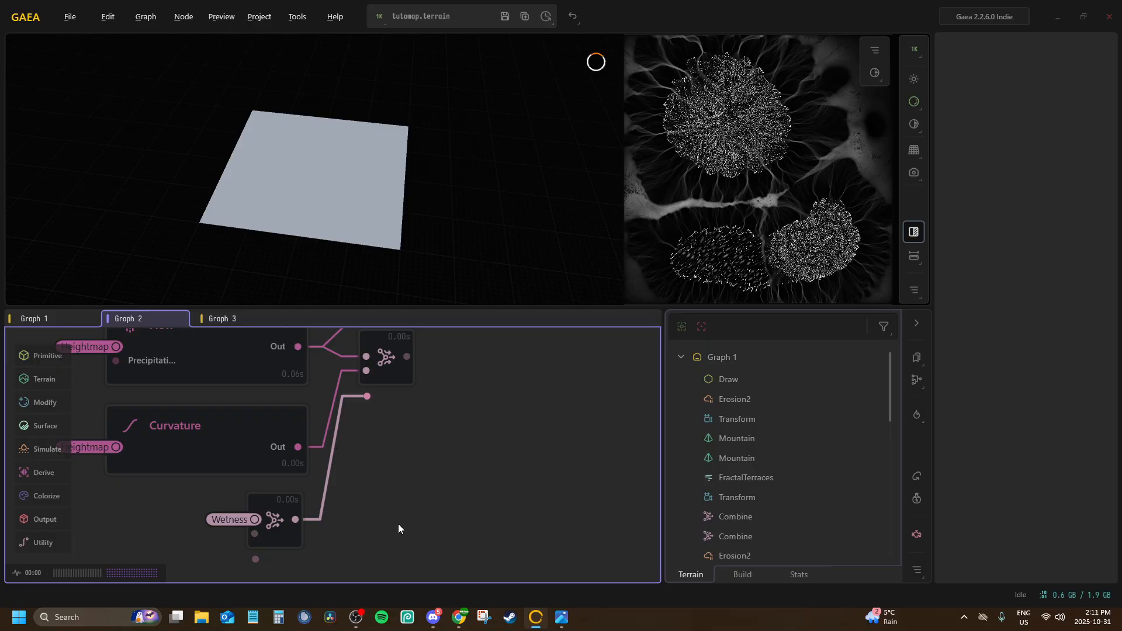
{"action": "middle_click_drag", "start_coordinate": [398, 523], "coordinate": [378, 542]}
{"action": "left_click", "coordinate": [289, 521]}
{"action": "left_click", "coordinate": [306, 509]}
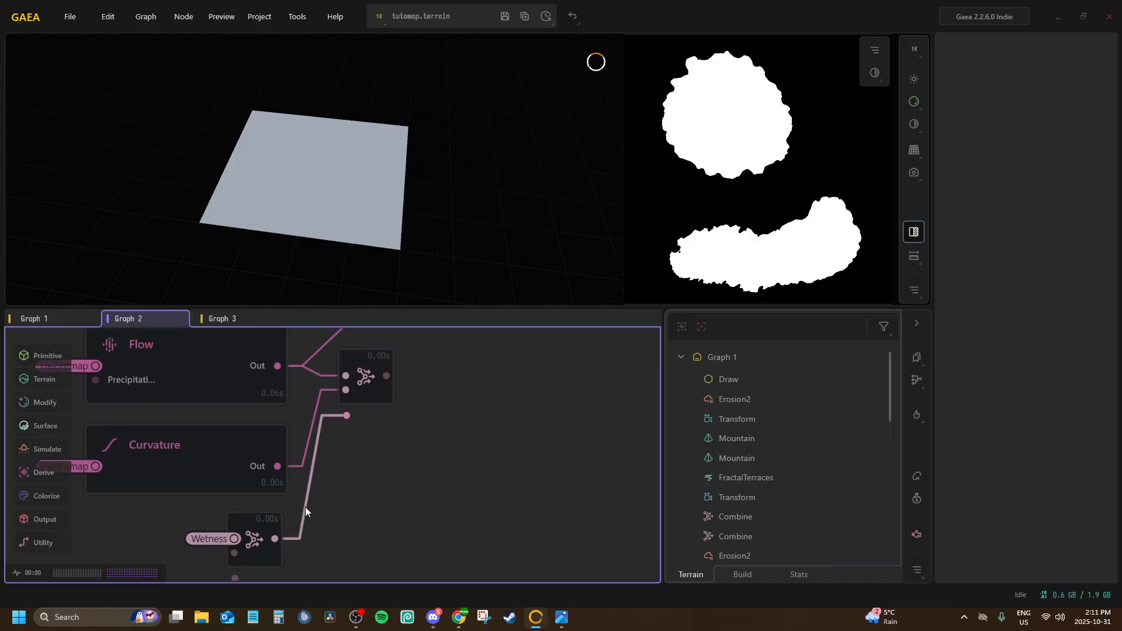
{"action": "key", "text": "Delete"}
Add a Combine node fed by the output of the Combine joining the second Flow and Curvature nodes
{"action": "middle_click_drag", "start_coordinate": [317, 518], "coordinate": [274, 613]}
{"action": "left_click", "coordinate": [331, 468]}
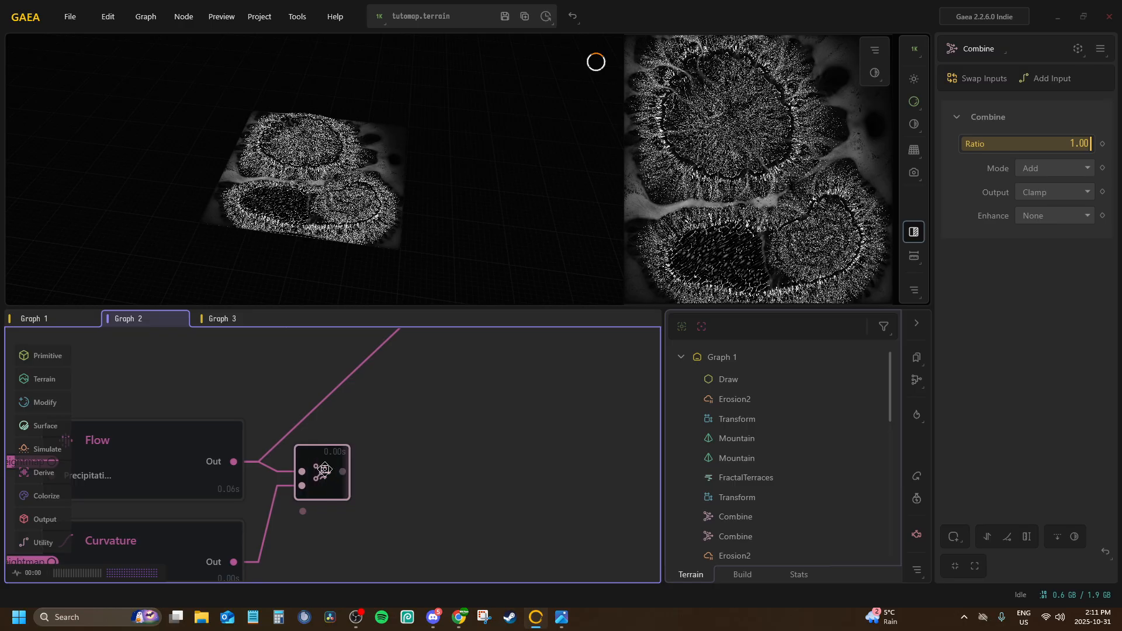
{"action": "scroll", "coordinate": [306, 483], "scroll_direction": "down", "scroll_amount": 2}
{"action": "left_click_drag", "start_coordinate": [309, 483], "coordinate": [342, 482]}
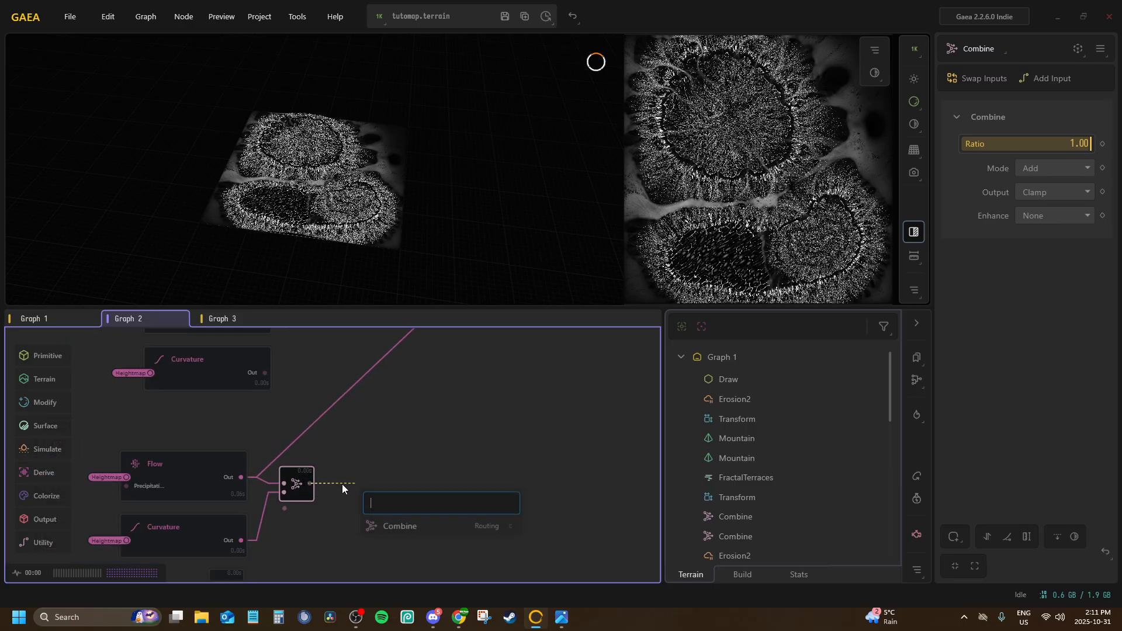
{"action": "type", "text": "com"}
{"action": "key", "text": "Return"}
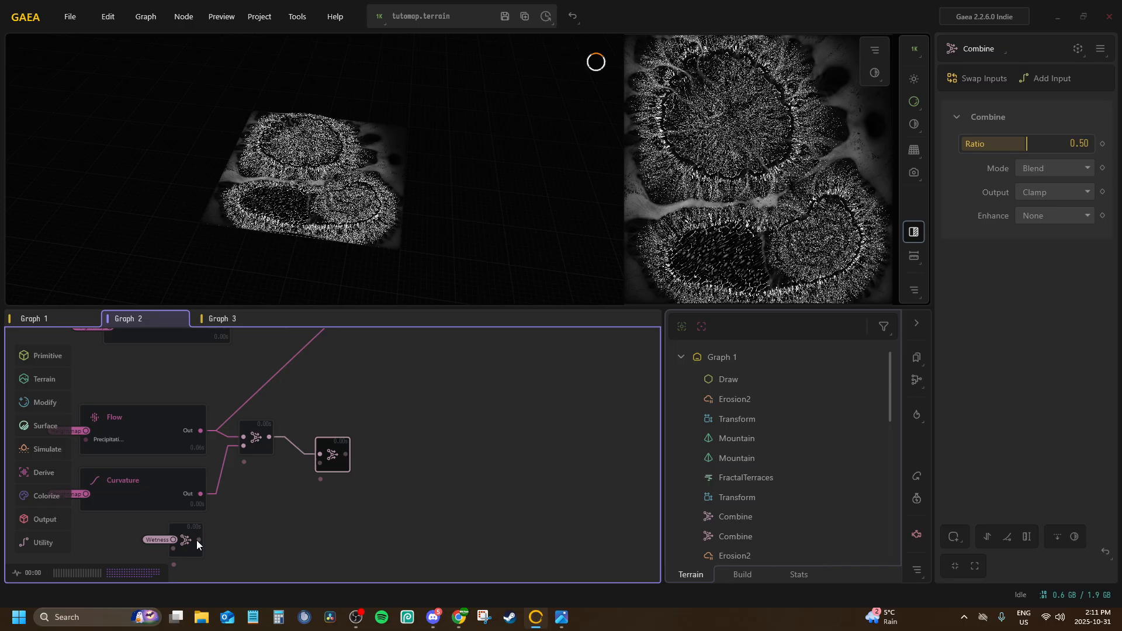
Connect the inverted Wetness Combine to the new Combine's second input, and set the new node's Ratio to 1.00 and Mode to Subtract
{"action": "left_click_drag", "start_coordinate": [195, 541], "coordinate": [320, 463]}
{"action": "left_click_drag", "start_coordinate": [285, 489], "coordinate": [212, 380]}
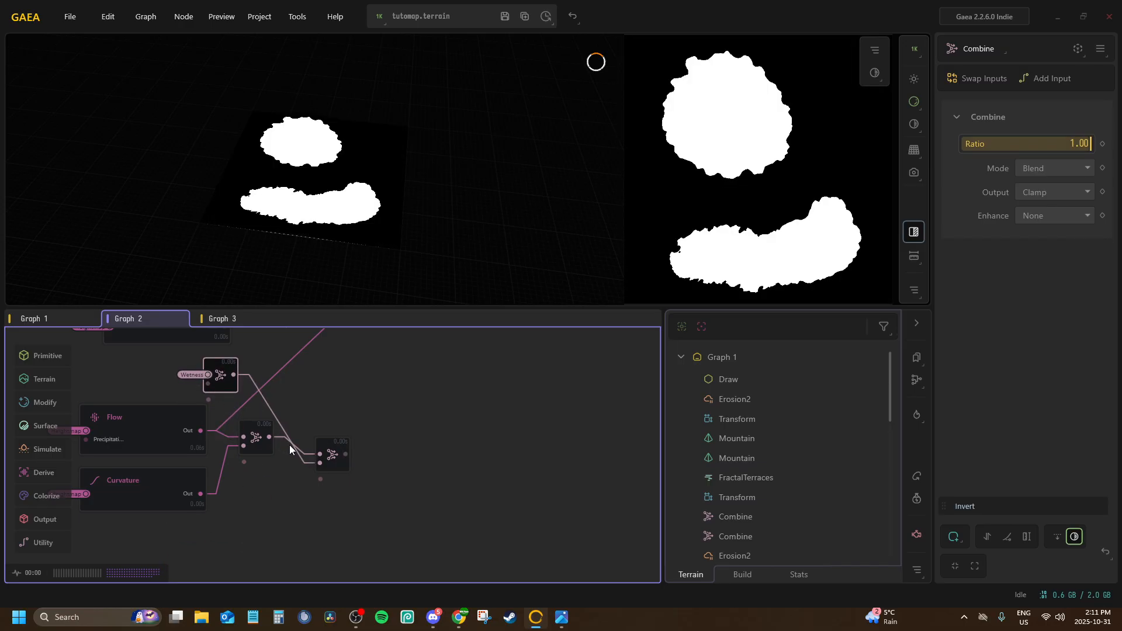
{"action": "left_click_drag", "start_coordinate": [341, 451], "coordinate": [342, 371]}
{"action": "middle_click_drag", "start_coordinate": [347, 382], "coordinate": [366, 467]}
{"action": "scroll", "coordinate": [365, 468], "scroll_direction": "up", "scroll_amount": 1}
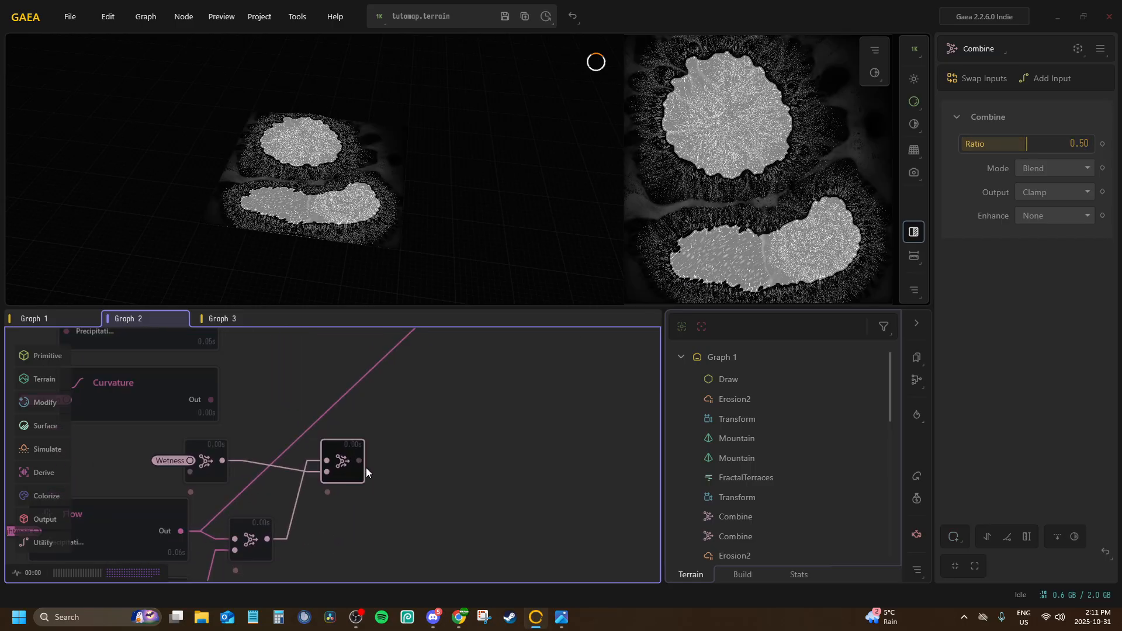
{"action": "scroll", "coordinate": [366, 467], "scroll_direction": "down", "scroll_amount": 1}
{"action": "left_click_drag", "start_coordinate": [1025, 144], "coordinate": [1098, 146]}
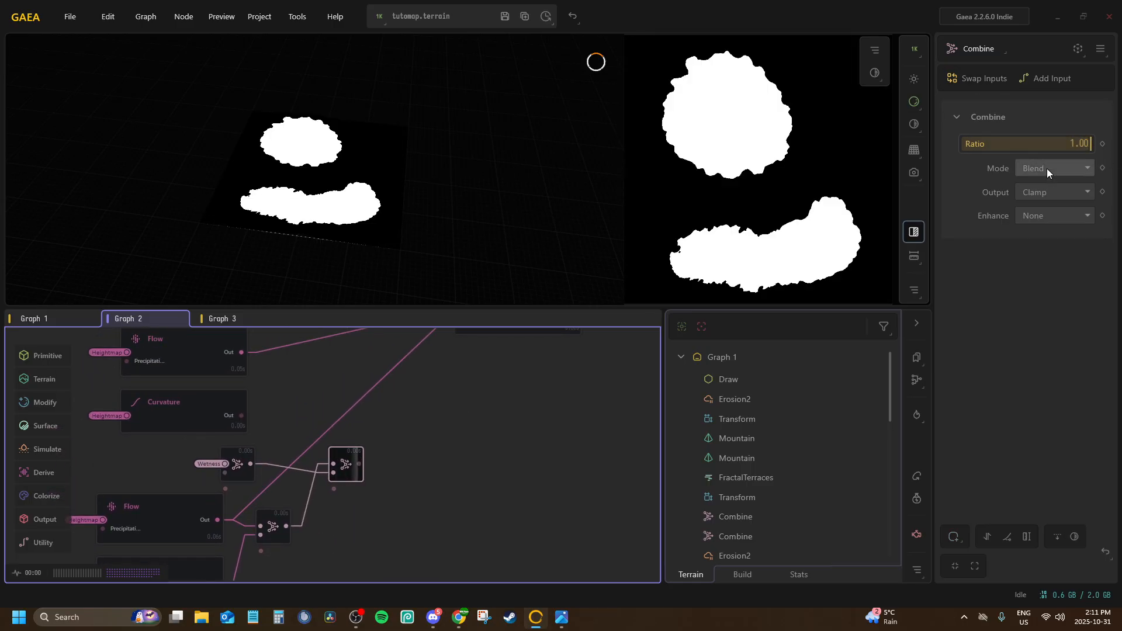
{"action": "left_click", "coordinate": [1047, 170]}
{"action": "left_click", "coordinate": [1049, 241]}
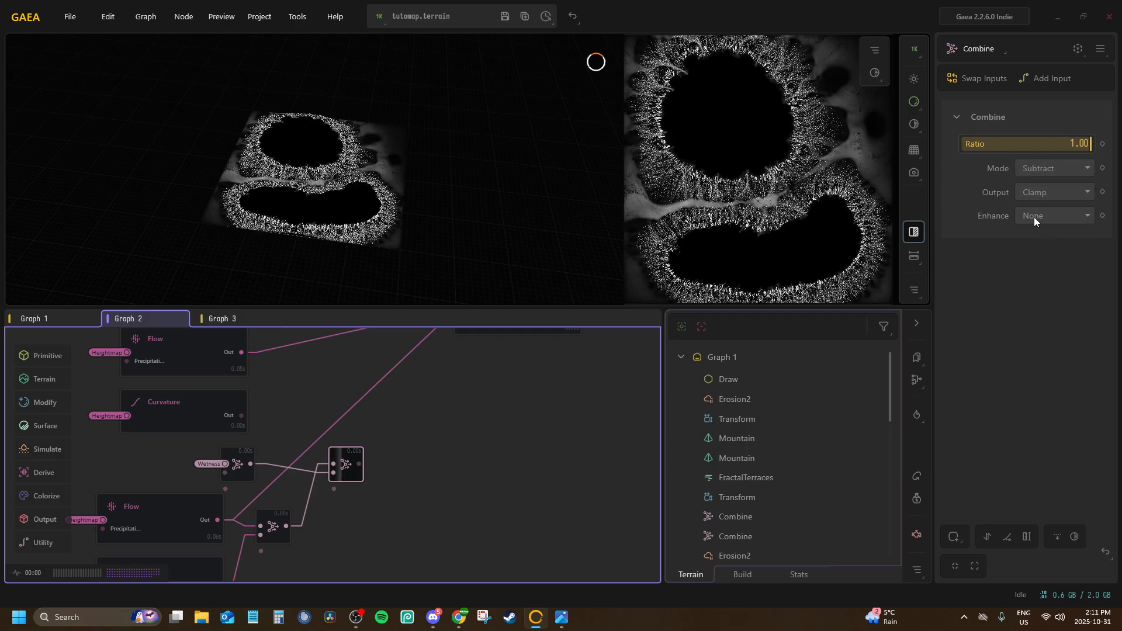
Connect the Subtract Combine's output to the B port of the RGBMerge node
{"action": "scroll", "coordinate": [510, 403], "scroll_direction": "up", "scroll_amount": 1}
{"action": "mouse_move", "coordinate": [483, 337]}
{"action": "middle_mouse_down"}
{"action": "mouse_move", "coordinate": [511, 403]}
{"action": "mouse_move", "coordinate": [496, 336]}
{"action": "middle_mouse_up"}
{"action": "scroll", "coordinate": [510, 403], "scroll_direction": "down", "scroll_amount": 1}
{"action": "middle_click_drag", "start_coordinate": [378, 465], "coordinate": [379, 485]}
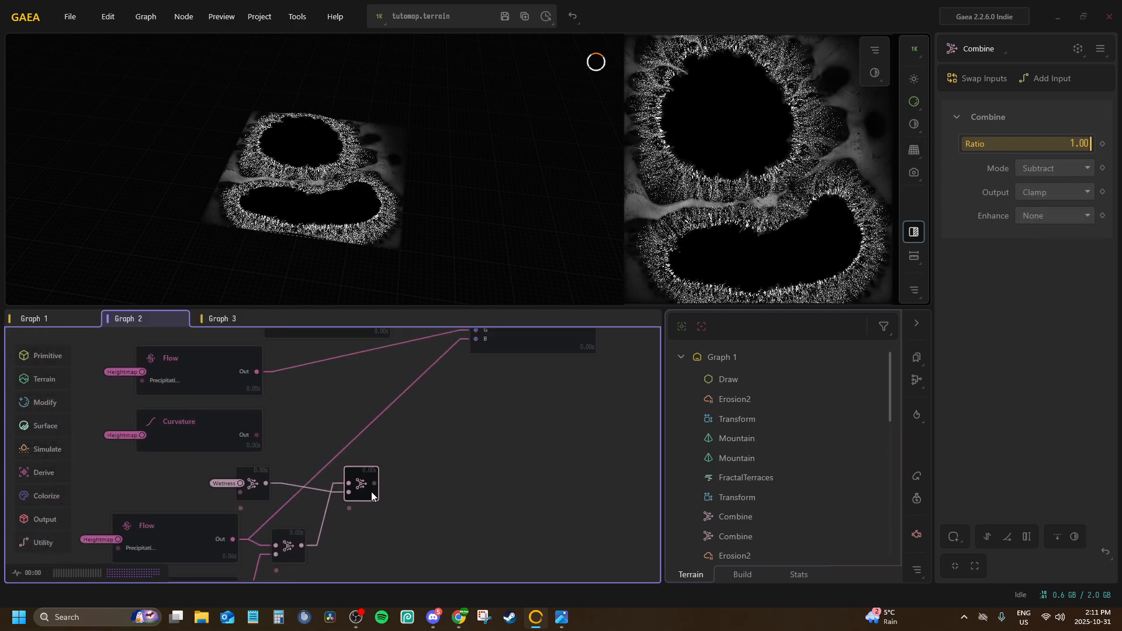
{"action": "left_click_drag", "start_coordinate": [377, 485], "coordinate": [470, 348]}
{"action": "middle_click_drag", "start_coordinate": [424, 393], "coordinate": [478, 402]}
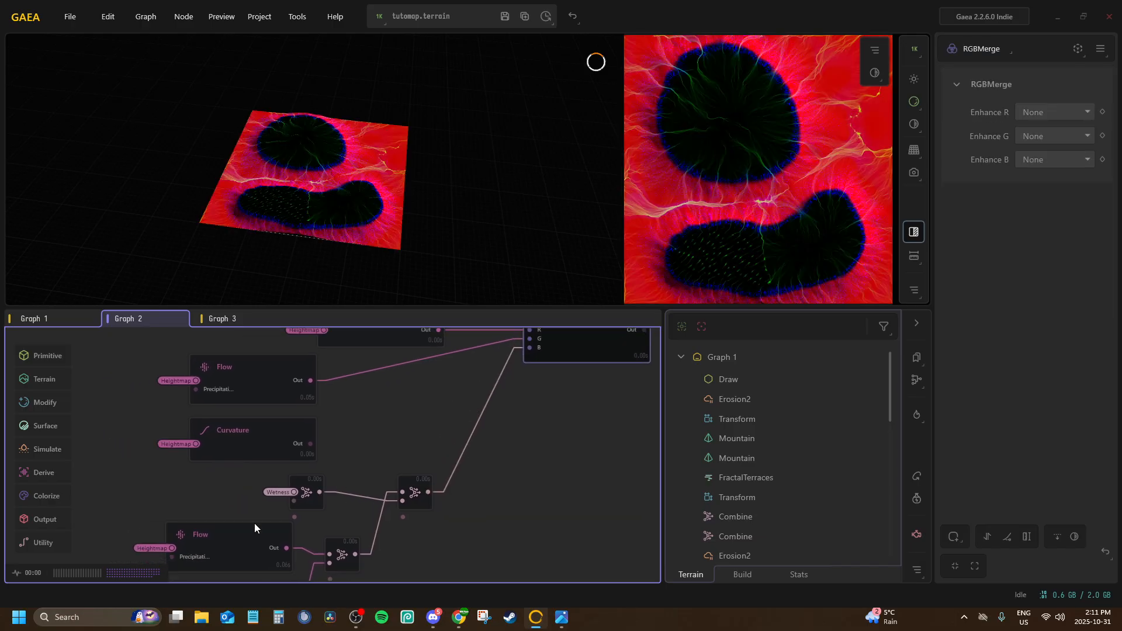
Add a Combine node that takes the outputs of the first Flow node and the Curvature node below it
{"action": "left_click", "coordinate": [313, 492]}
{"action": "middle_click_drag", "start_coordinate": [328, 550], "coordinate": [314, 504]}
{"action": "left_click", "coordinate": [271, 548]}
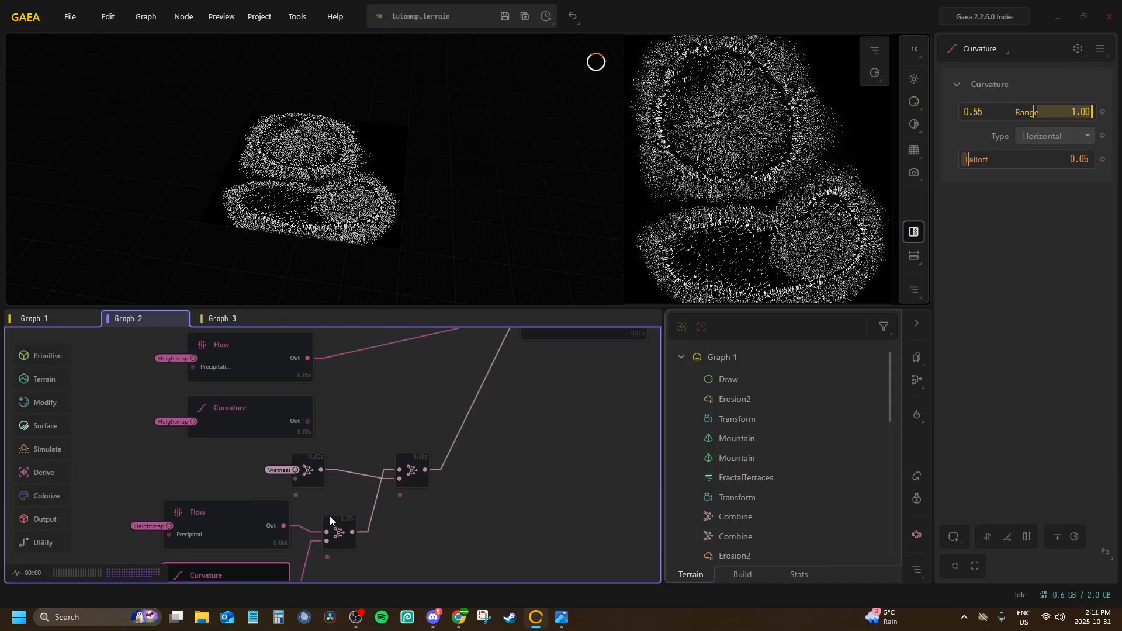
{"action": "left_click", "coordinate": [329, 516]}
{"action": "middle_click_drag", "start_coordinate": [332, 408], "coordinate": [314, 440]}
{"action": "right_click", "coordinate": [325, 448]}
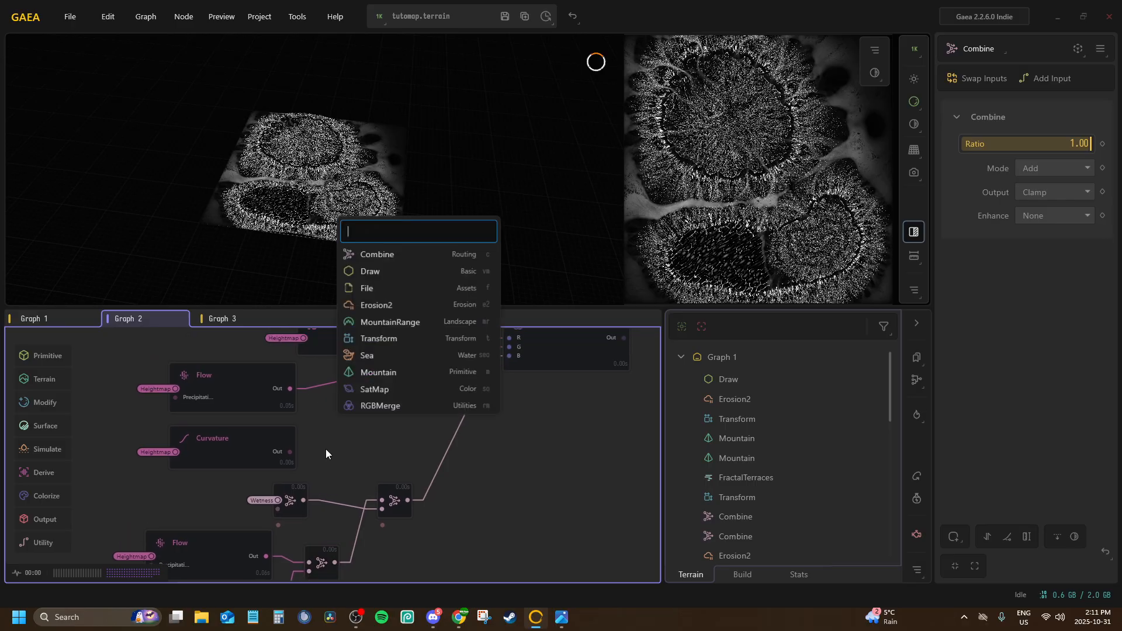
{"action": "type", "text": "comb"}
{"action": "key", "text": "Return"}
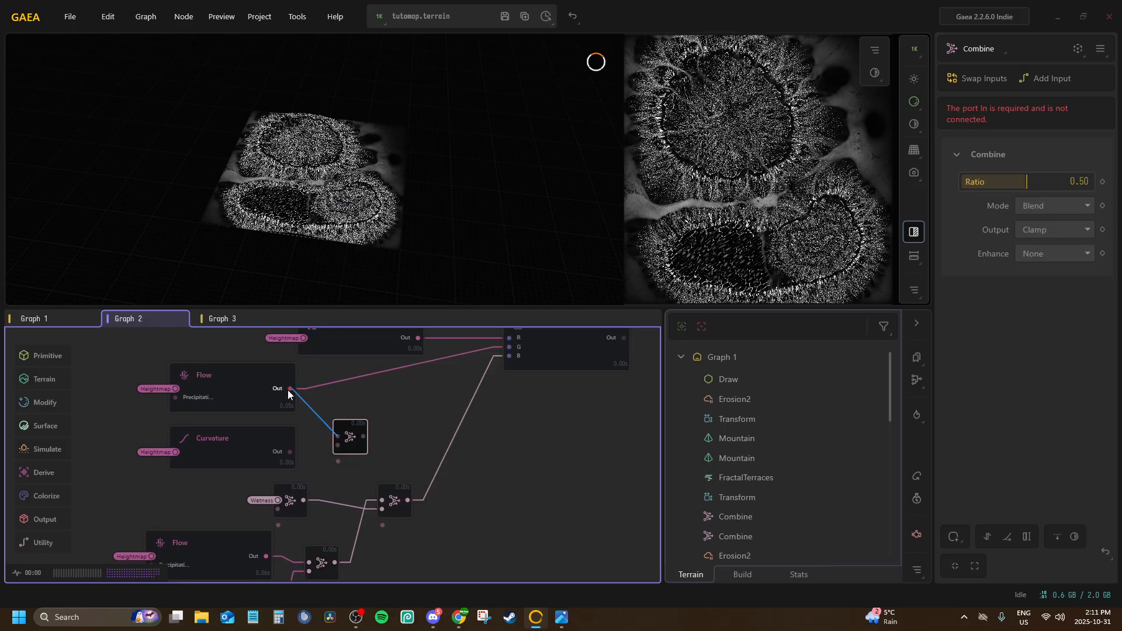
{"action": "left_click_drag", "start_coordinate": [288, 395], "coordinate": [290, 389]}
{"action": "left_click_drag", "start_coordinate": [328, 449], "coordinate": [337, 445]}
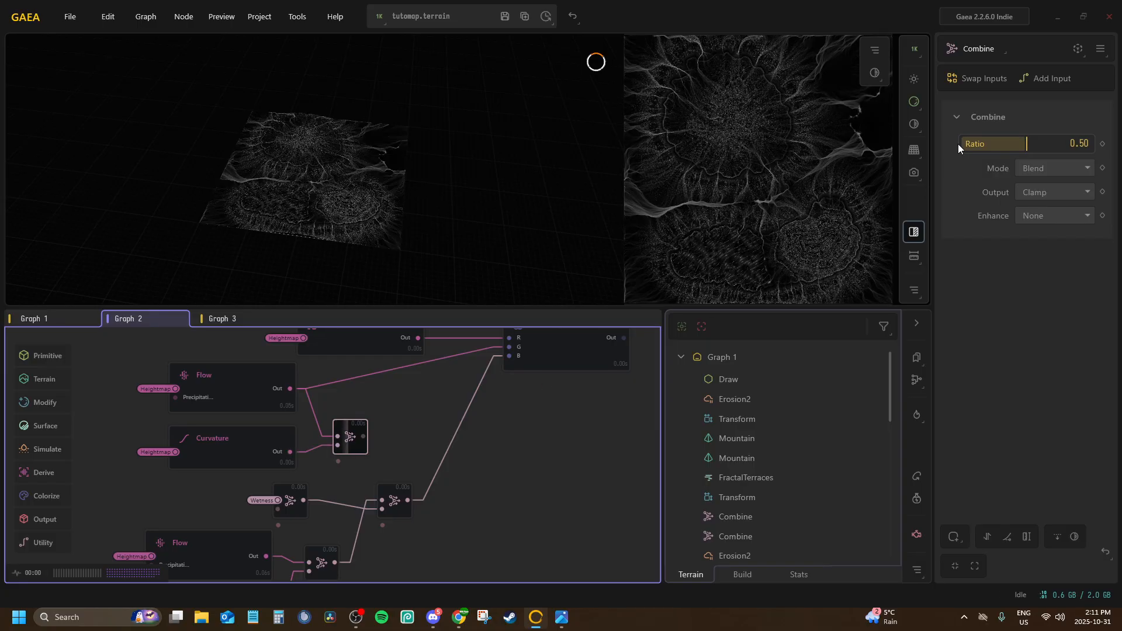
Set the Ratio of the Combine joining the first Flow and Curvature nodes to 1.00 and its Mode to Add
{"action": "left_click_drag", "start_coordinate": [958, 144], "coordinate": [1090, 144]}
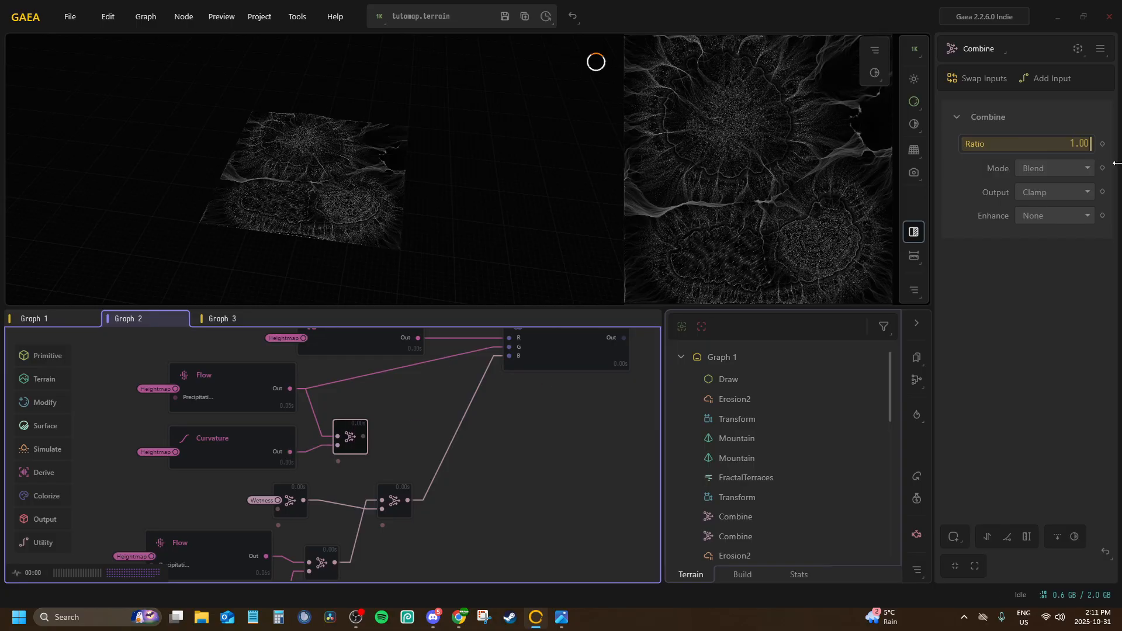
{"action": "left_click", "coordinate": [1049, 168]}
{"action": "left_click", "coordinate": [1039, 202]}
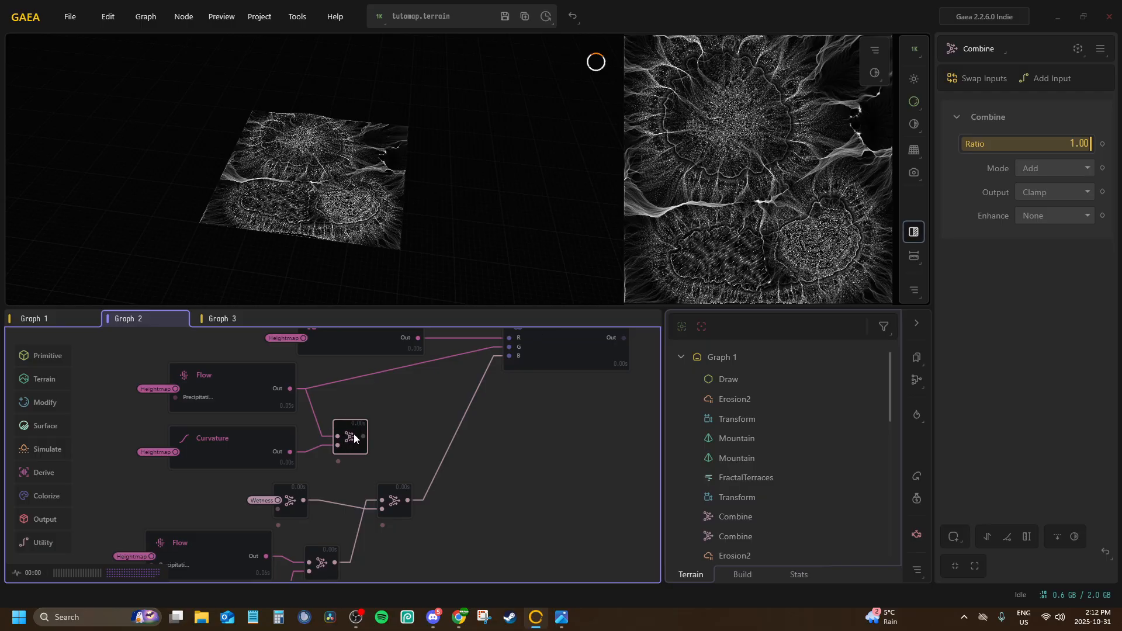
Add another Combine node after the first Flow and Curvature Combine and connect its output to RGBMerge's G port
{"action": "left_click_drag", "start_coordinate": [353, 434], "coordinate": [412, 404]}
{"action": "type", "text": "co"}
{"action": "key", "text": "Return"}
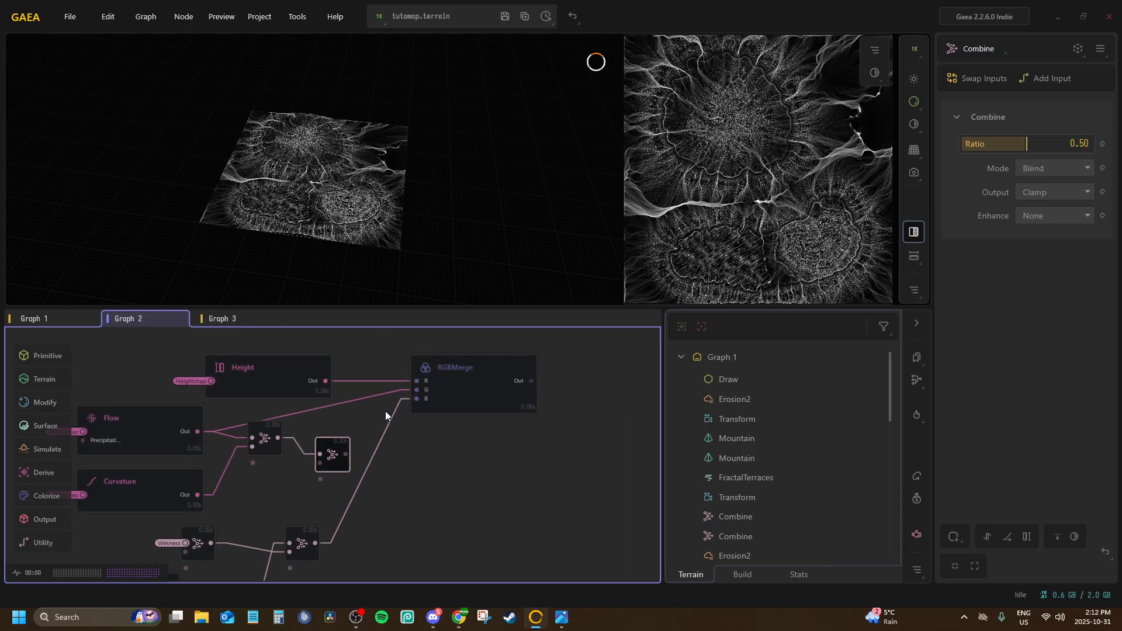
{"action": "left_click_drag", "start_coordinate": [391, 416], "coordinate": [414, 391]}
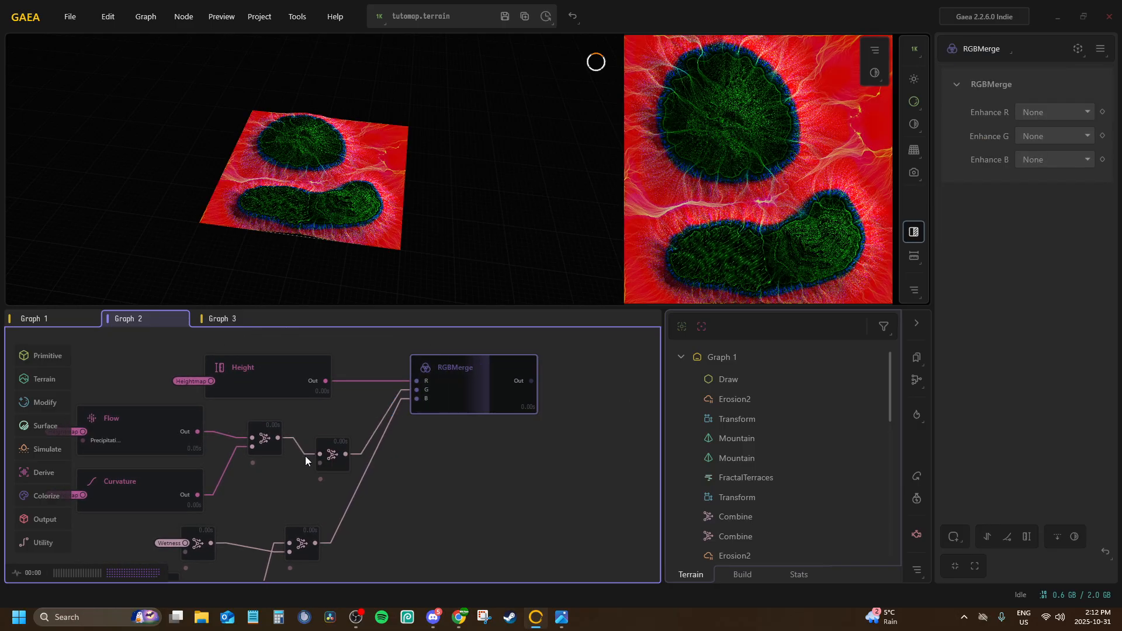
Feed the inverted Wetness Combine into the G-channel Combine's second input, and set that node's Ratio to 1.00 and Mode to Subtract
{"action": "middle_click_drag", "start_coordinate": [310, 454], "coordinate": [347, 421]}
{"action": "left_click_drag", "start_coordinate": [369, 419], "coordinate": [374, 395]}
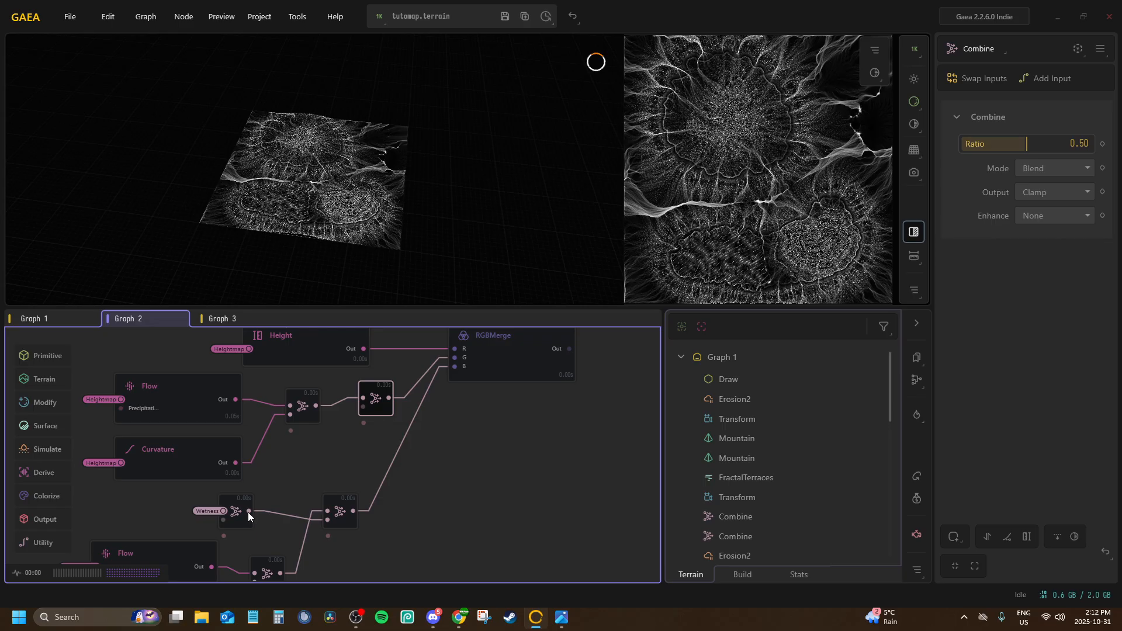
{"action": "left_click_drag", "start_coordinate": [248, 511], "coordinate": [362, 407]}
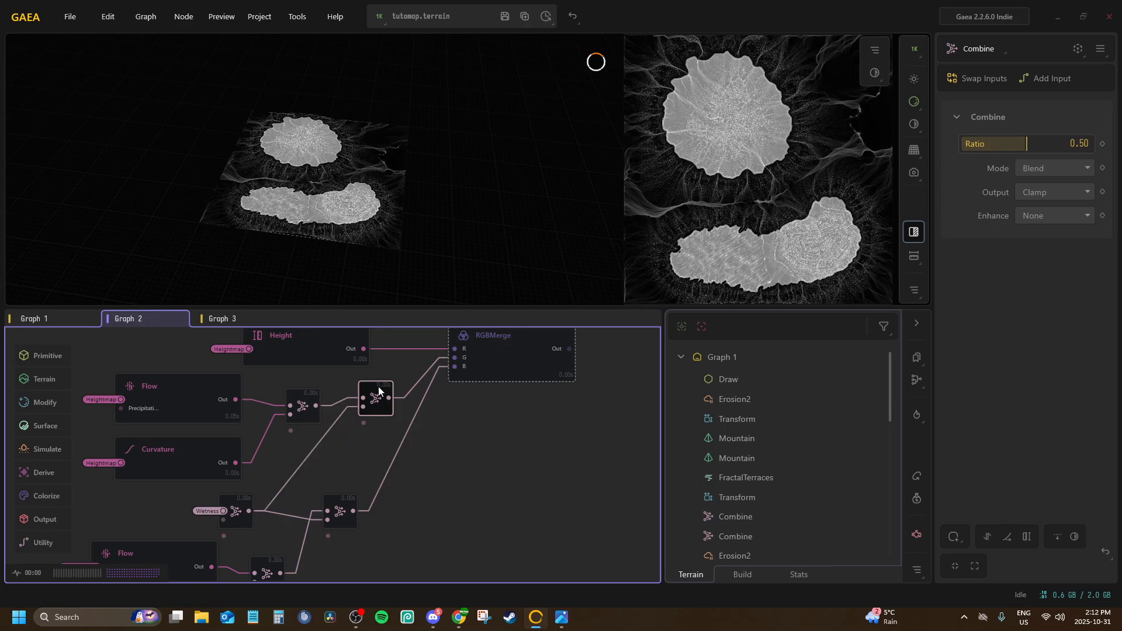
{"action": "left_click_drag", "start_coordinate": [1033, 148], "coordinate": [1046, 166]}
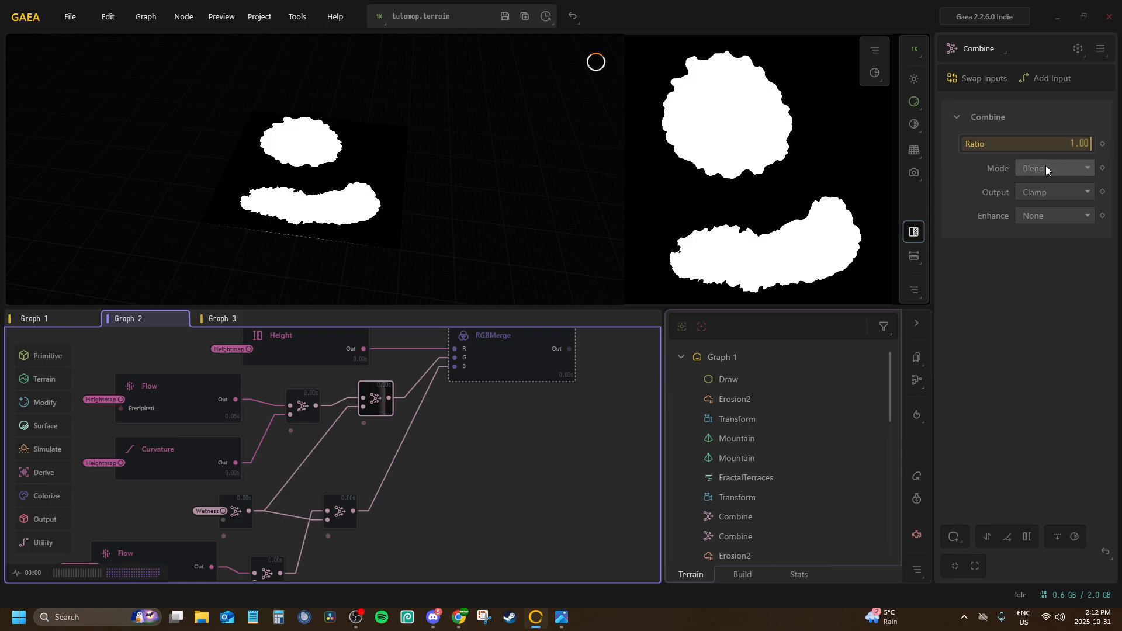
{"action": "left_click", "coordinate": [1046, 168]}
{"action": "left_click", "coordinate": [1040, 233]}
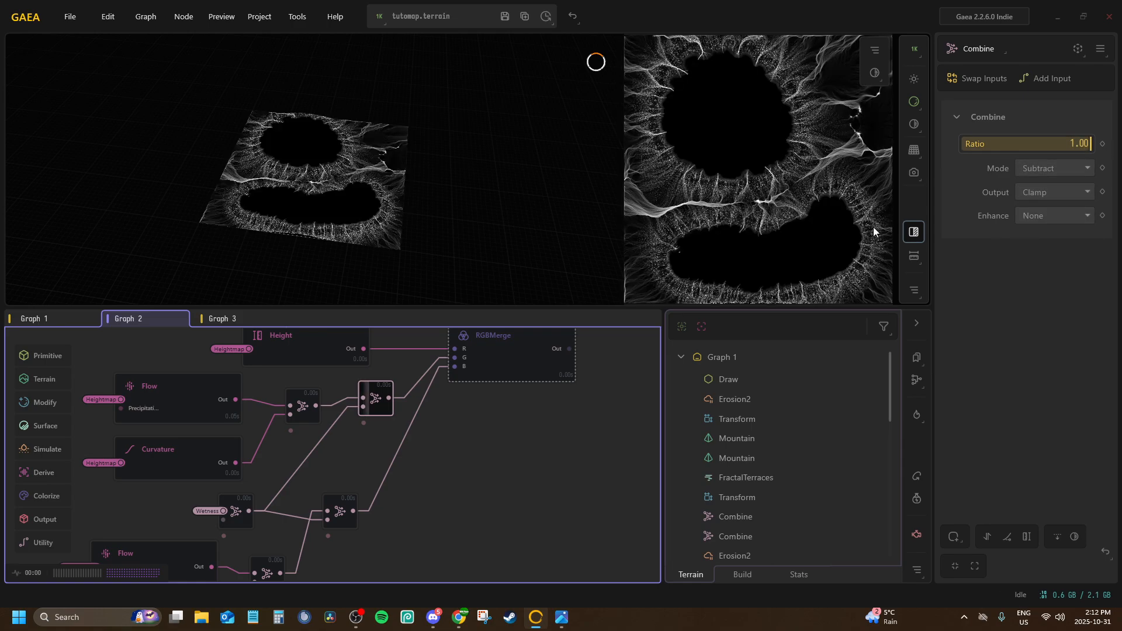
Rename the RGBMerge node as T_TutoMap_UW_GrassMask and mark it for export
{"action": "left_click", "coordinate": [501, 358]}
{"action": "middle_click_drag", "start_coordinate": [501, 356], "coordinate": [405, 453]}
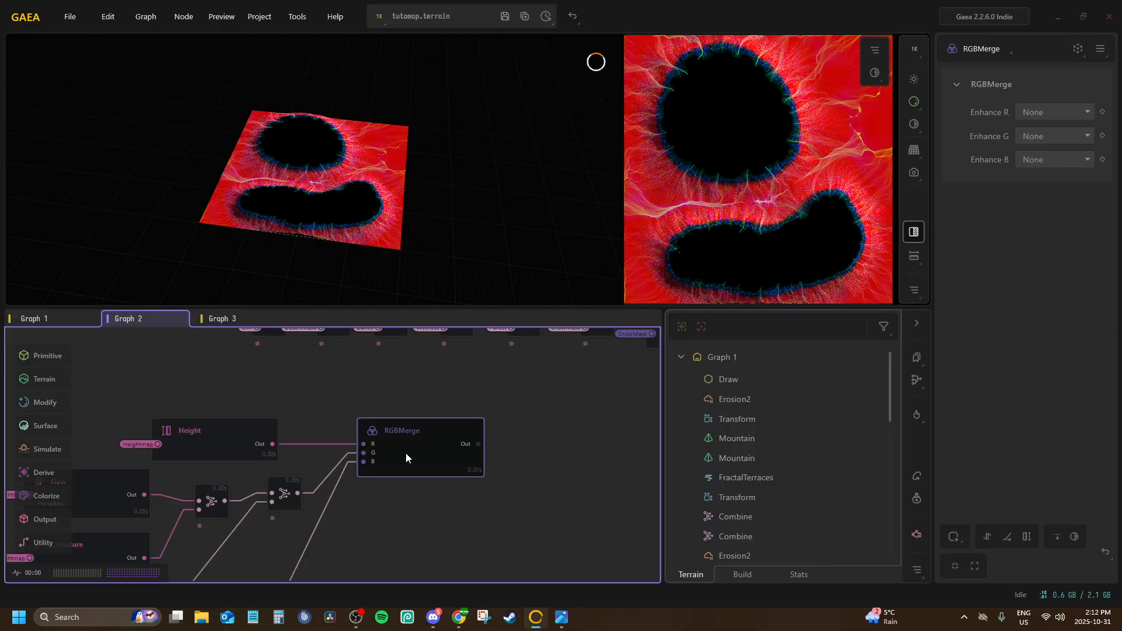
{"action": "type", "text": "T"}
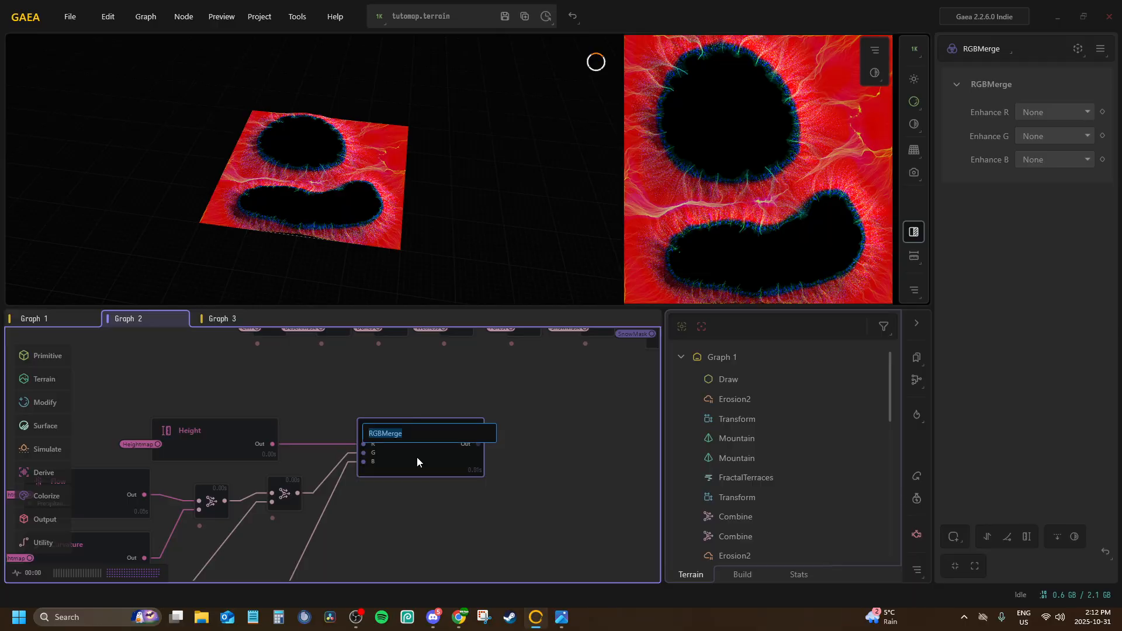
{"action": "type", "text": "_T"}
{"action": "key", "text": "Return"}
{"action": "middle_click_drag", "start_coordinate": [433, 438], "coordinate": [430, 441]}
{"action": "key", "text": "F3"}
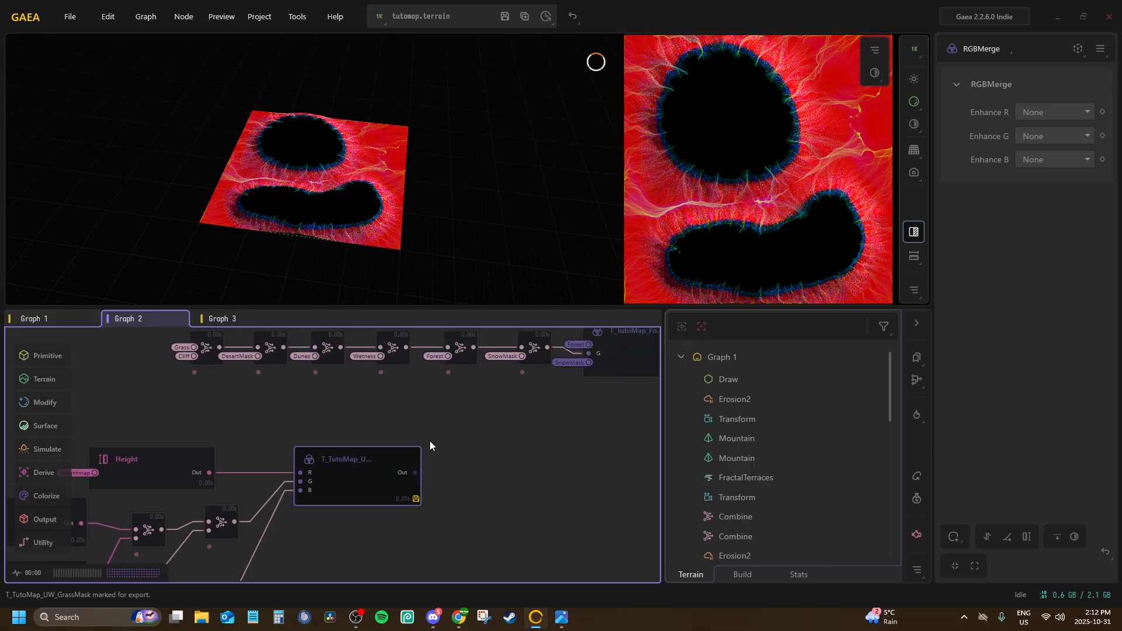
Review the nodes marked for export in Graph 2, Graph 1 and Graph 3, and in the build settings' list of nodes to export
{"action": "scroll", "coordinate": [476, 405], "scroll_direction": "down", "scroll_amount": 5}
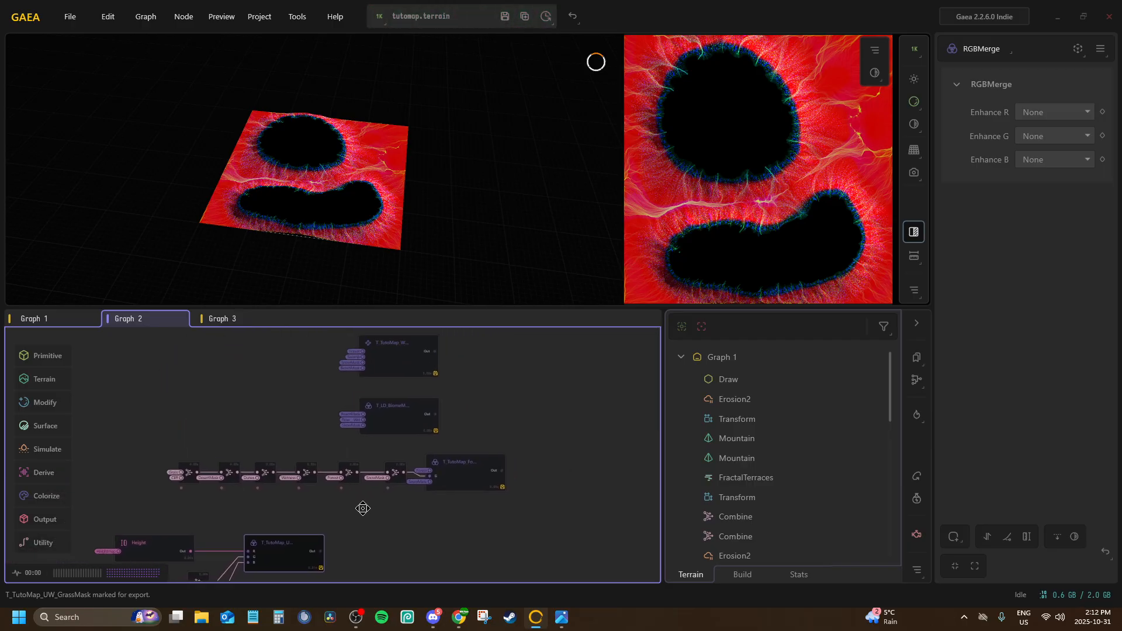
{"action": "scroll", "coordinate": [476, 464], "scroll_direction": "up", "scroll_amount": 4}
{"action": "middle_click_drag", "start_coordinate": [482, 449], "coordinate": [363, 628]}
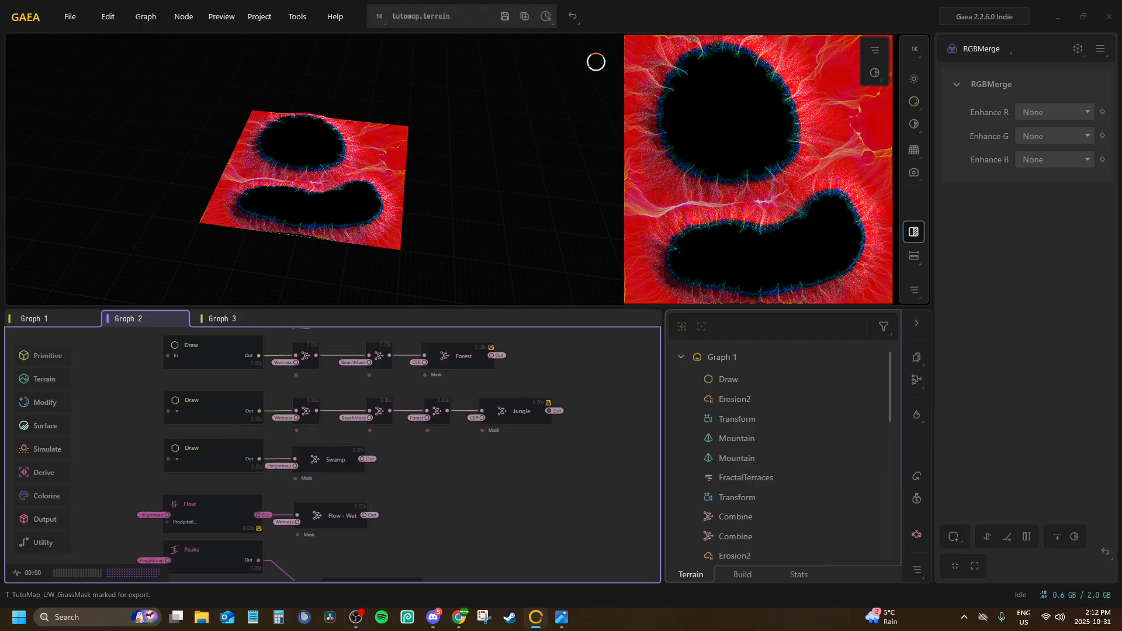
{"action": "middle_click_drag", "start_coordinate": [370, 460], "coordinate": [381, 630]}
{"action": "middle_click_drag", "start_coordinate": [381, 432], "coordinate": [310, 630]}
{"action": "middle_click_drag", "start_coordinate": [313, 408], "coordinate": [450, 354]}
{"action": "left_click", "coordinate": [47, 316]}
{"action": "scroll", "coordinate": [368, 409], "scroll_direction": "up", "scroll_amount": 3}
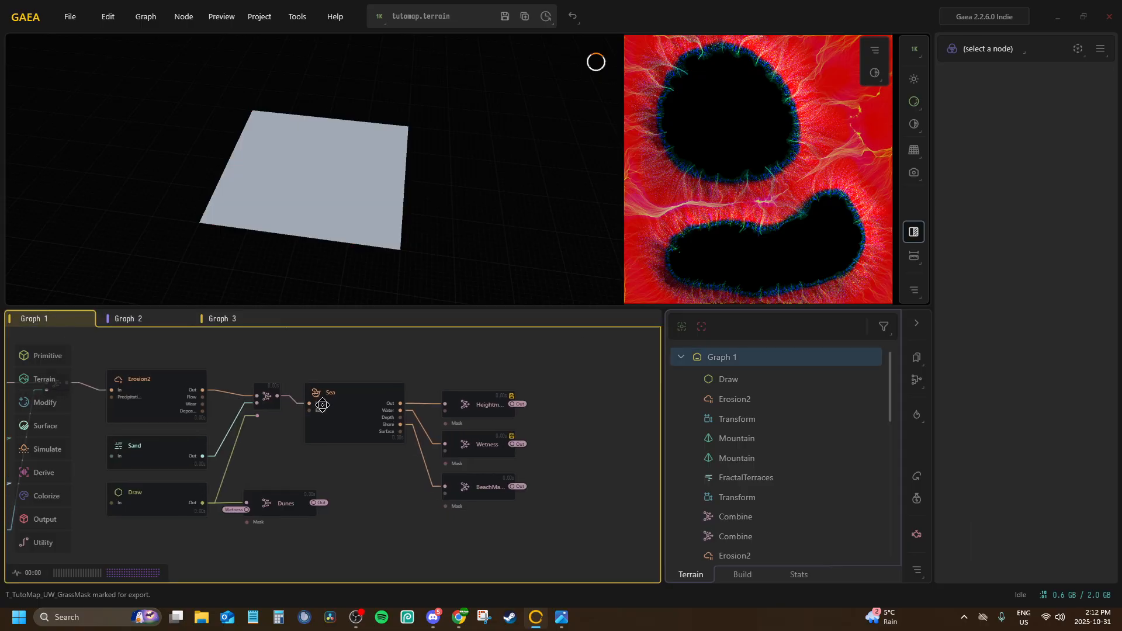
{"action": "scroll", "coordinate": [534, 451], "scroll_direction": "up", "scroll_amount": 7}
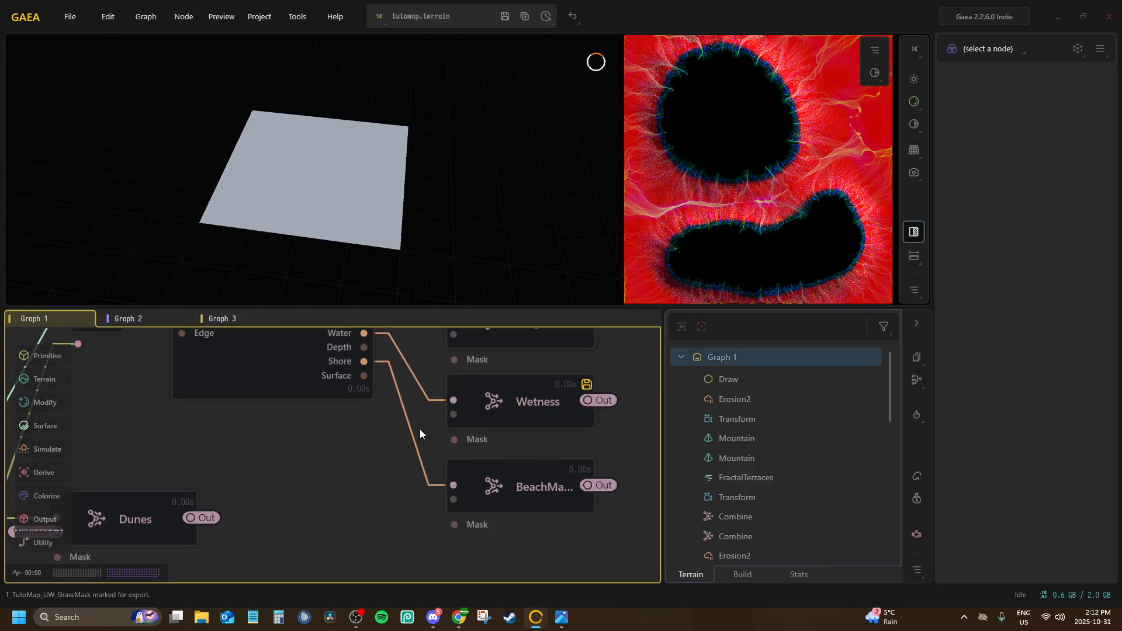
{"action": "scroll", "coordinate": [419, 428], "scroll_direction": "down", "scroll_amount": 7}
{"action": "middle_click_drag", "start_coordinate": [420, 429], "coordinate": [369, 461]}
{"action": "scroll", "coordinate": [449, 472], "scroll_direction": "up", "scroll_amount": 3}
{"action": "scroll", "coordinate": [449, 472], "scroll_direction": "up", "scroll_amount": 2}
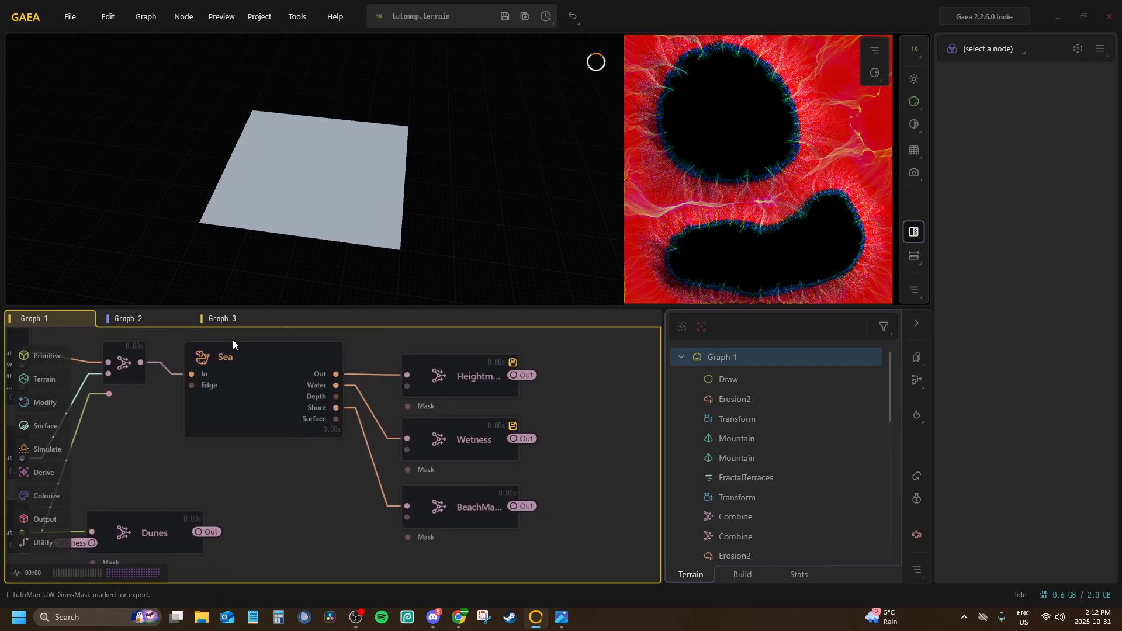
{"action": "left_click", "coordinate": [223, 320]}
{"action": "scroll", "coordinate": [243, 419], "scroll_direction": "down", "scroll_amount": 3}
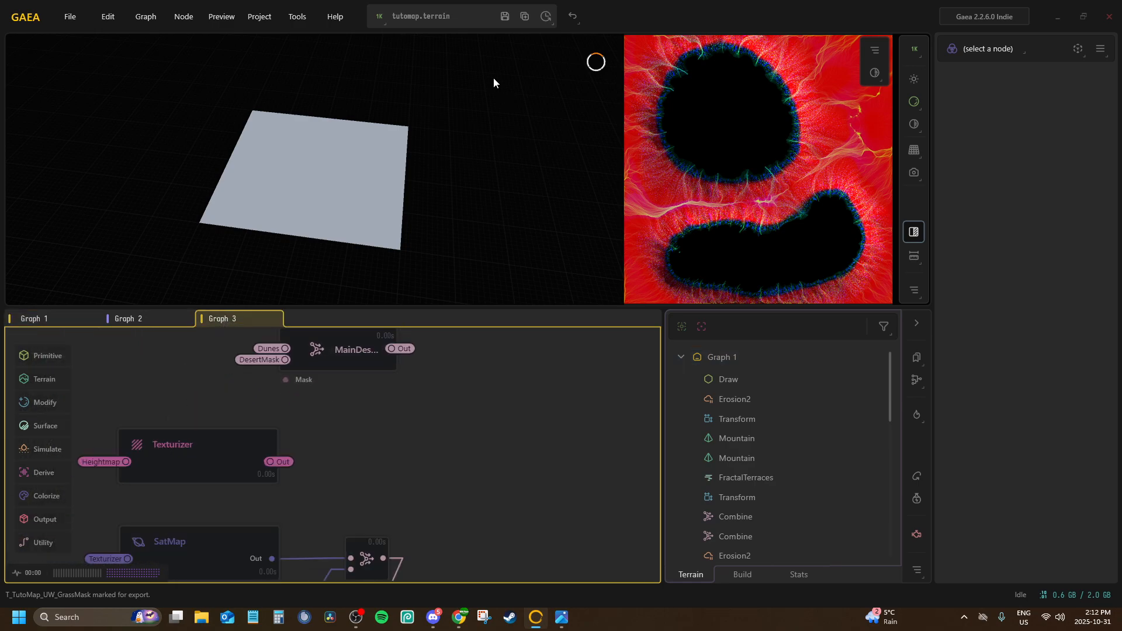
{"action": "left_click", "coordinate": [738, 569]}
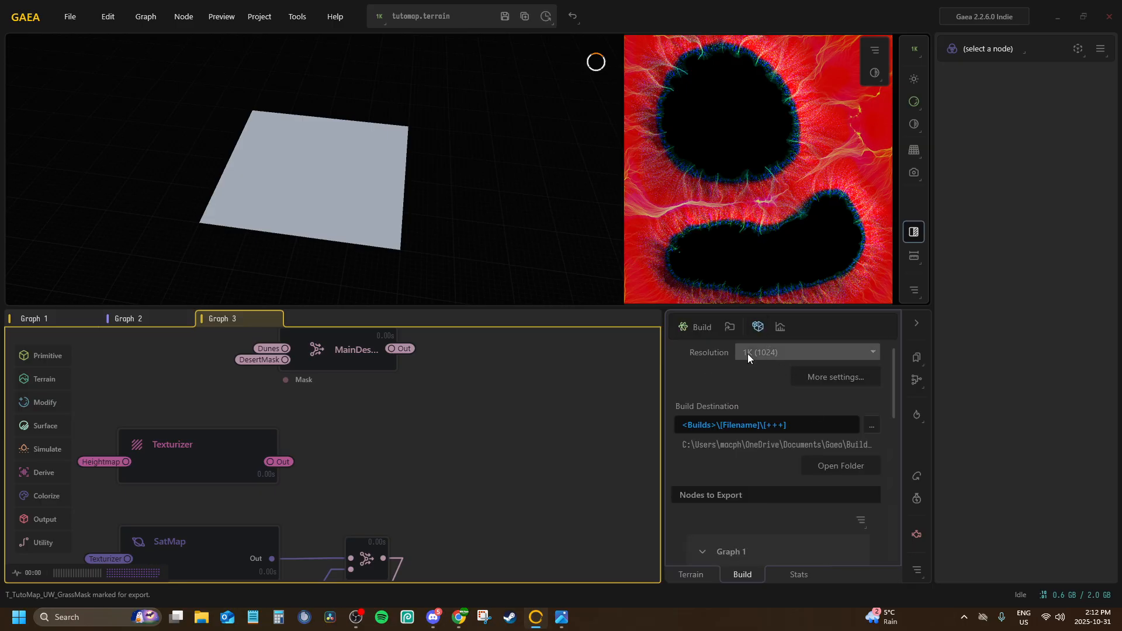
{"action": "scroll", "coordinate": [758, 463], "scroll_direction": "down", "scroll_amount": 3}
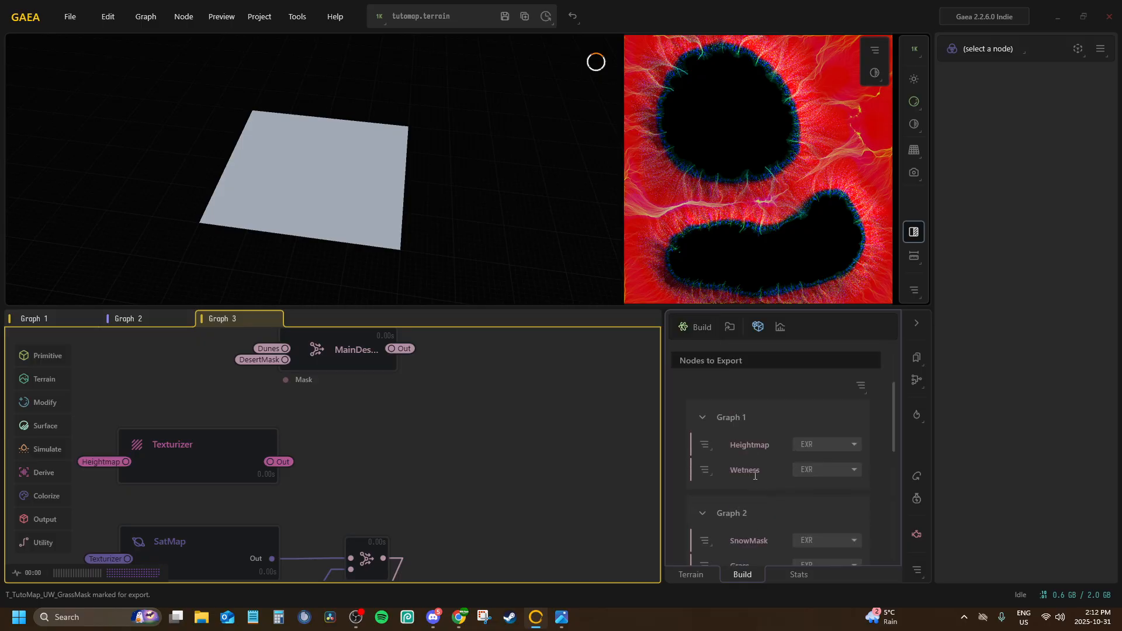
{"action": "left_click", "coordinate": [863, 385]}
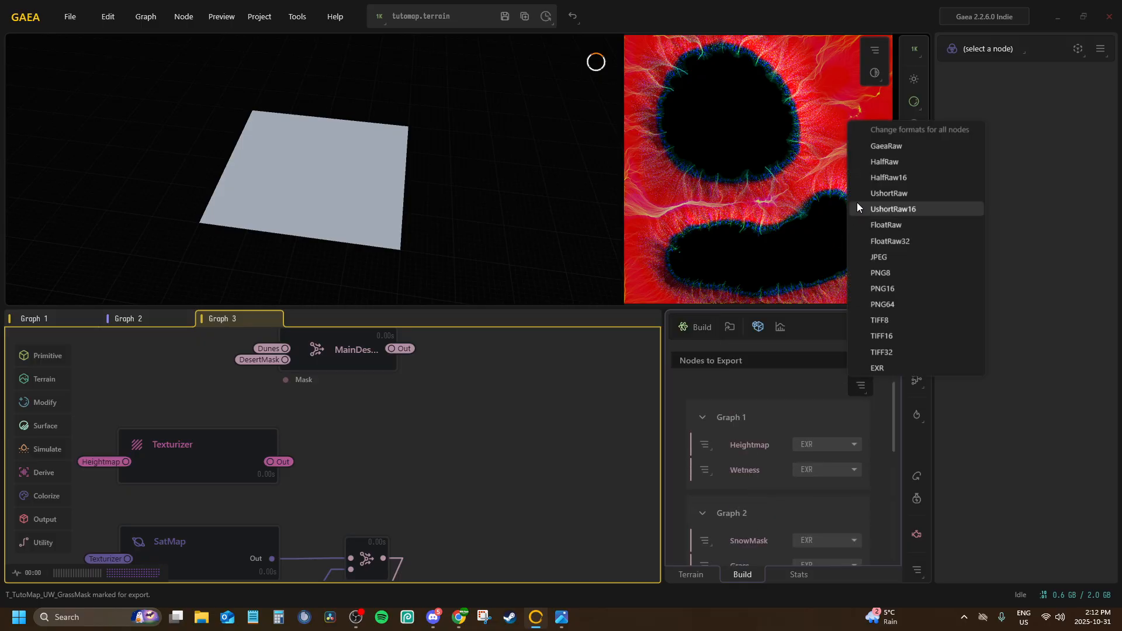
{"action": "left_click", "coordinate": [884, 273]}
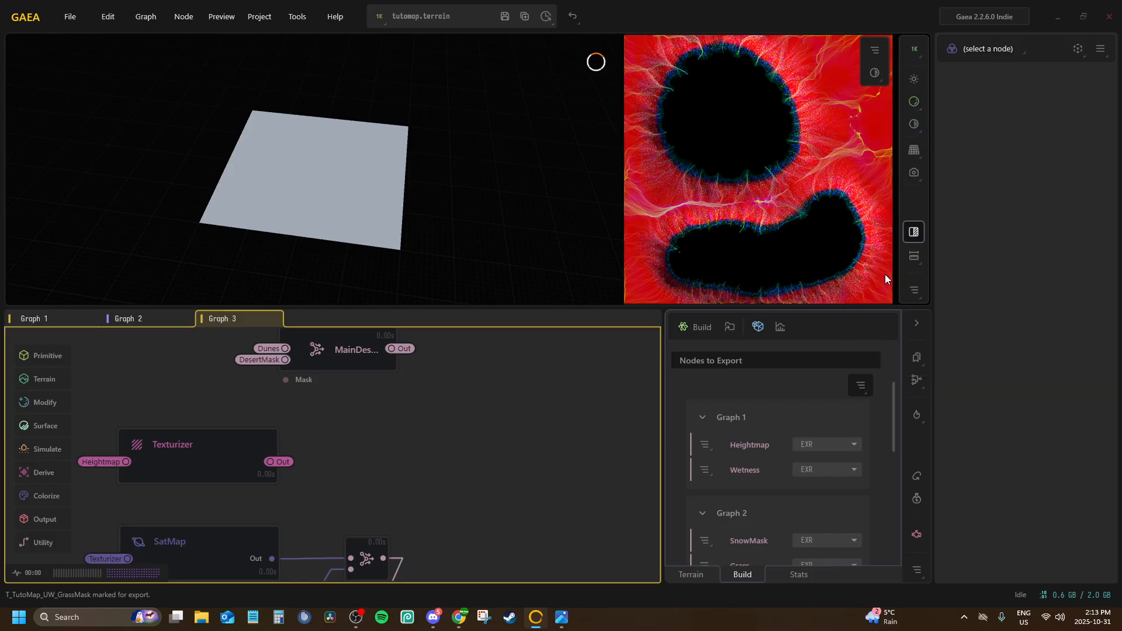
{"action": "left_click", "coordinate": [629, 348]}
Change the export file format of all nodes to PNG16 and accept the format update
{"action": "left_click", "coordinate": [859, 388]}
{"action": "left_click", "coordinate": [882, 288]}
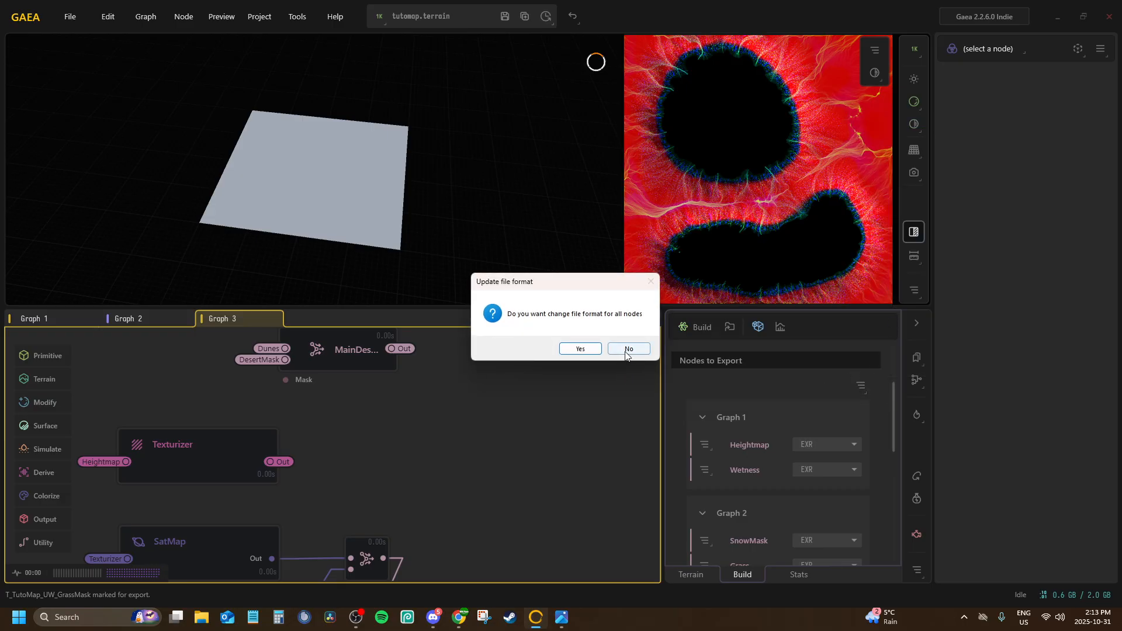
{"action": "left_click", "coordinate": [580, 348]}
Check the file format of every node in the export list across all graphs, as well as the build resolution
{"action": "scroll", "coordinate": [812, 439], "scroll_direction": "down", "scroll_amount": 6}
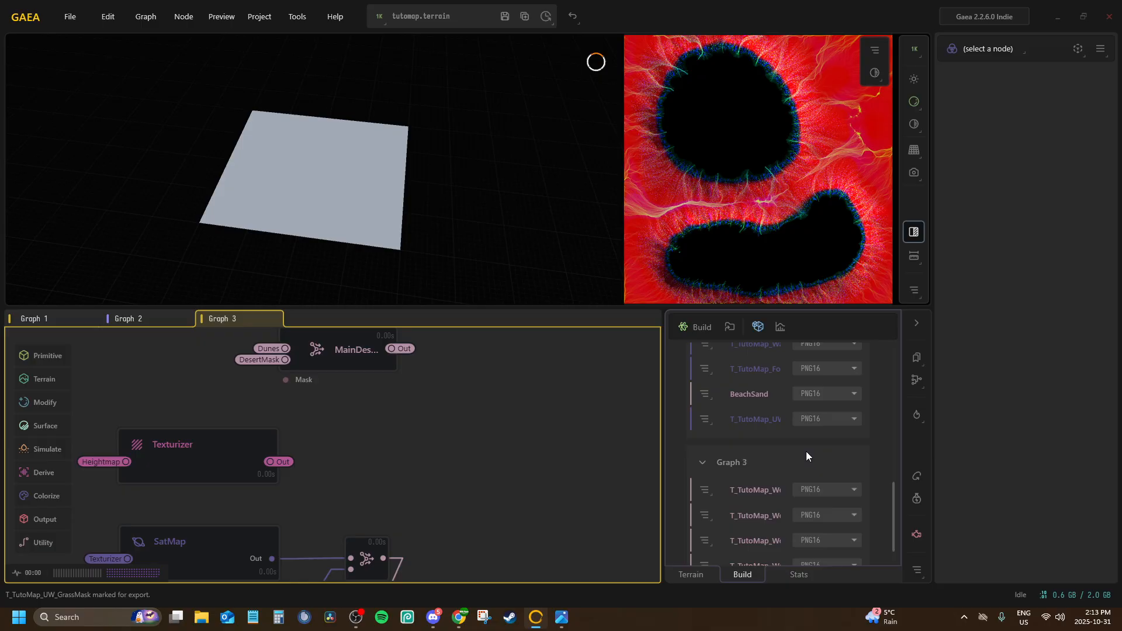
{"action": "scroll", "coordinate": [803, 455], "scroll_direction": "up", "scroll_amount": 3}
{"action": "scroll", "coordinate": [801, 455], "scroll_direction": "down", "scroll_amount": 3}
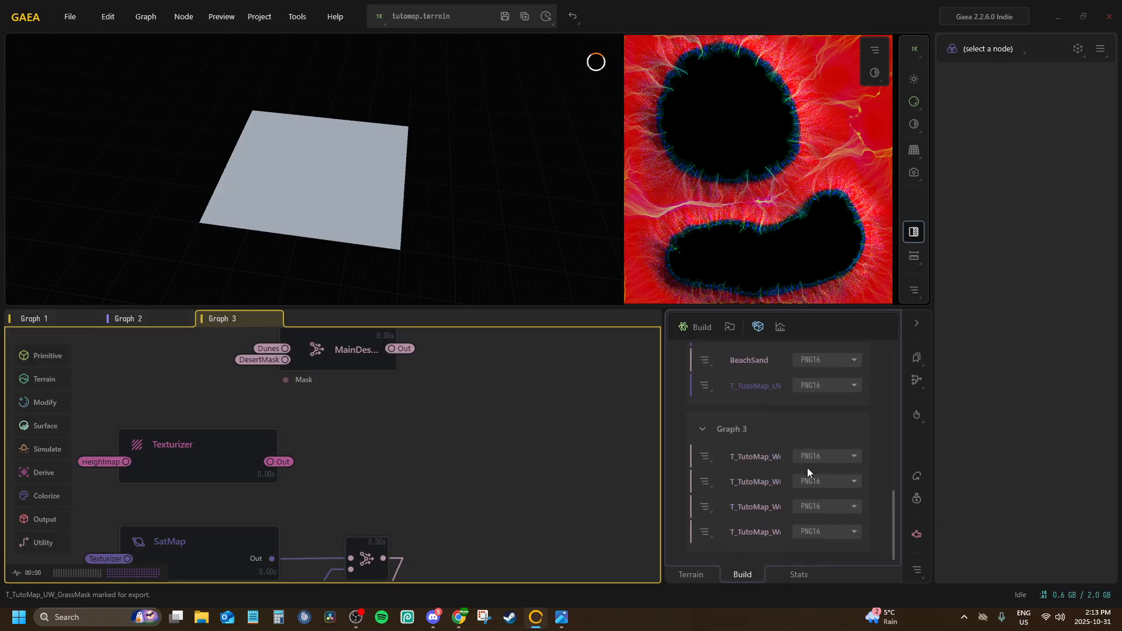
{"action": "scroll", "coordinate": [806, 471], "scroll_direction": "up", "scroll_amount": 3}
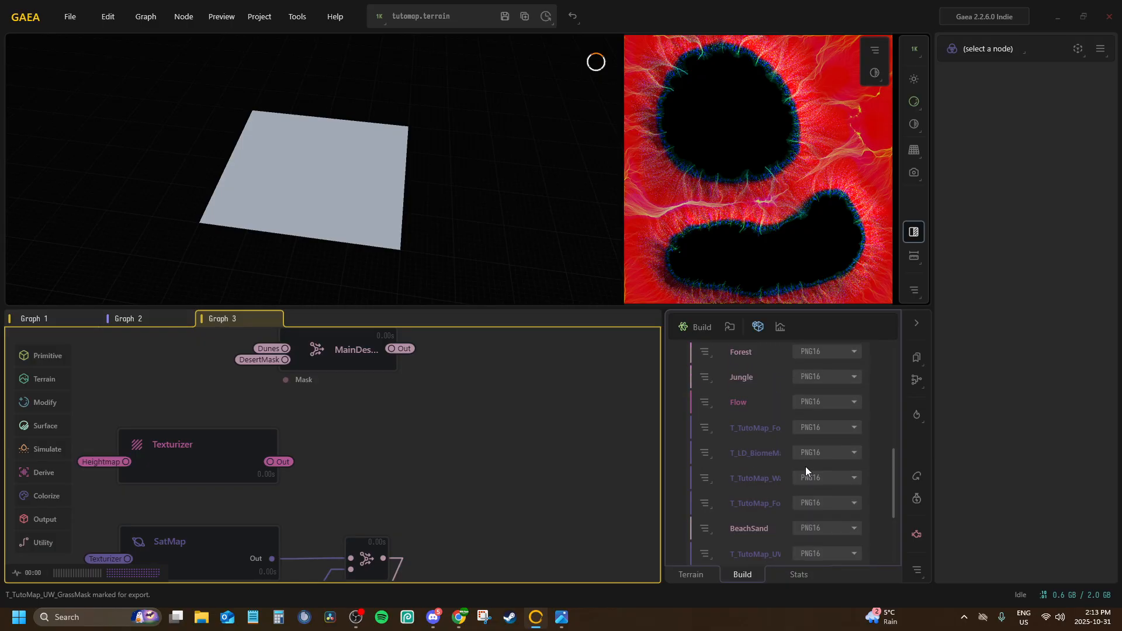
{"action": "scroll", "coordinate": [805, 467], "scroll_direction": "up", "scroll_amount": 6}
{"action": "scroll", "coordinate": [800, 458], "scroll_direction": "down", "scroll_amount": 3}
{"action": "scroll", "coordinate": [797, 455], "scroll_direction": "up", "scroll_amount": 6}
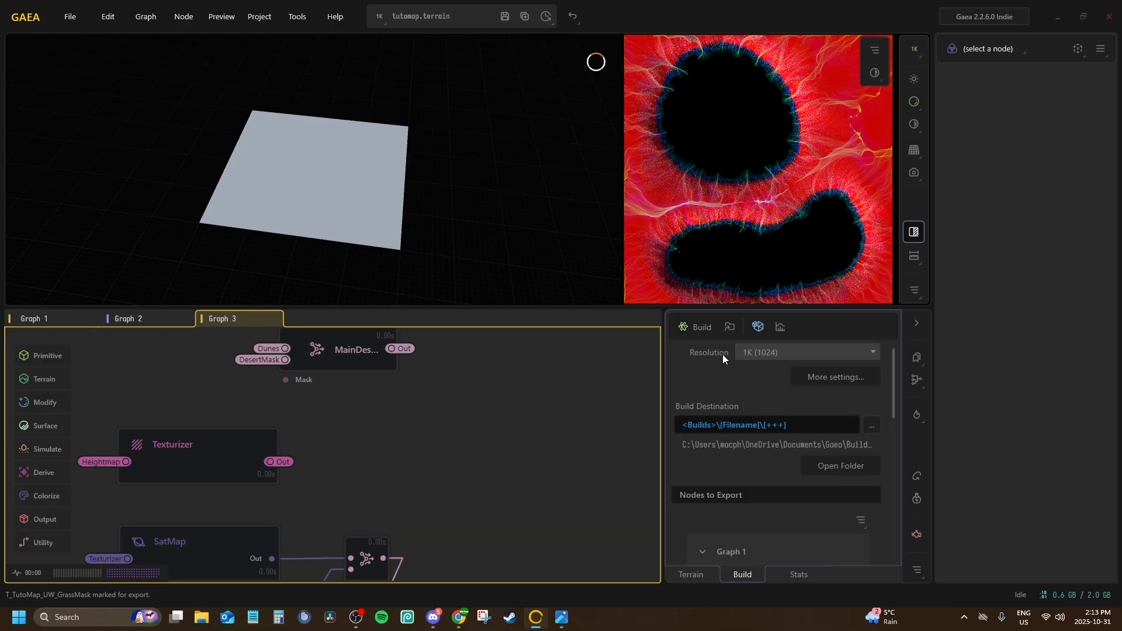
Start the terrain build at 1024 x 1024 with Build Swarm, declining to save the cached build
{"action": "left_click", "coordinate": [698, 326]}
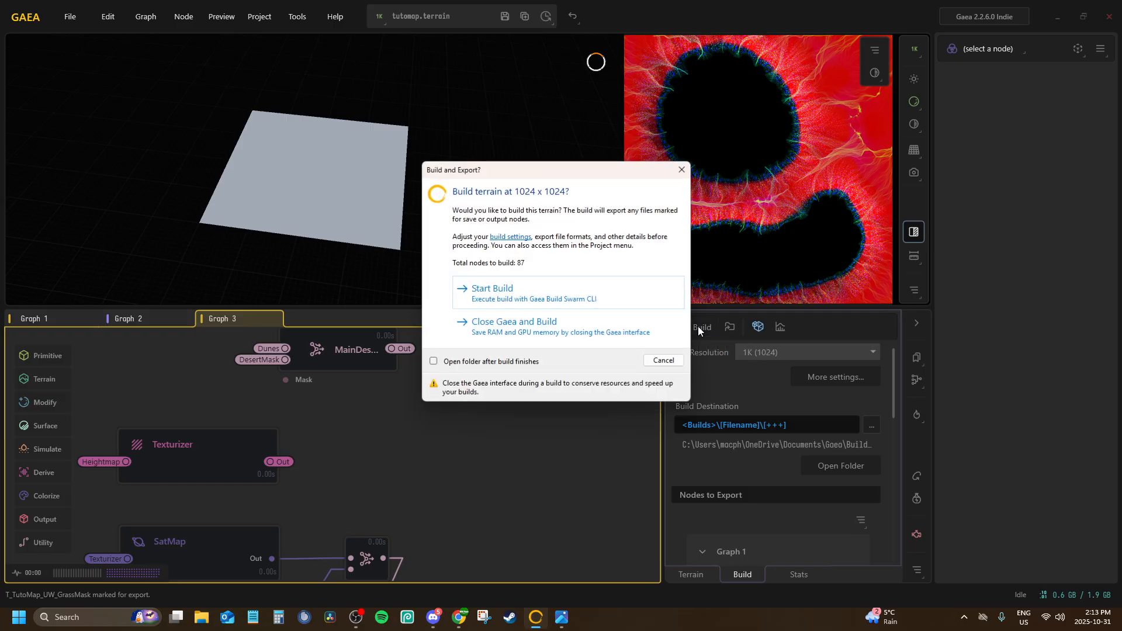
{"action": "left_click", "coordinate": [550, 290]}
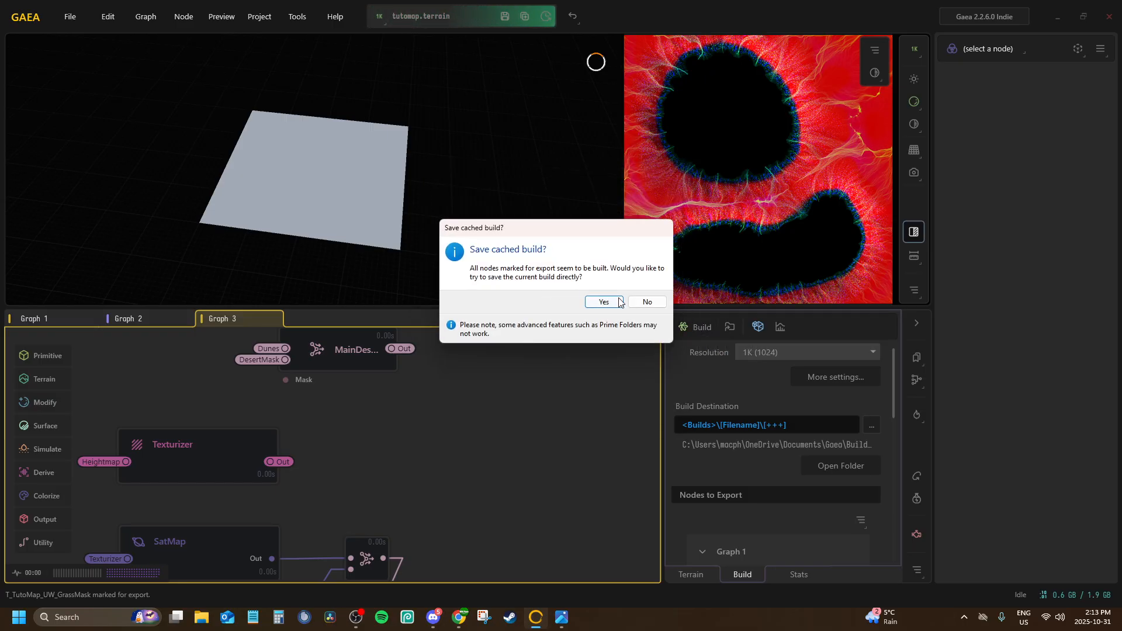
{"action": "left_click", "coordinate": [638, 302]}
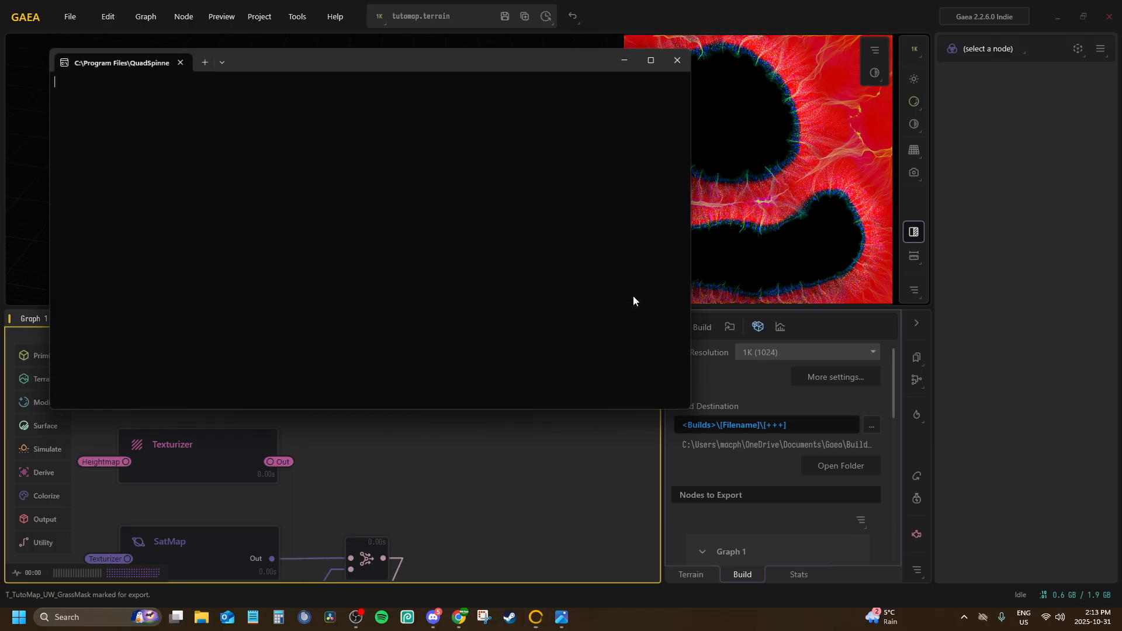
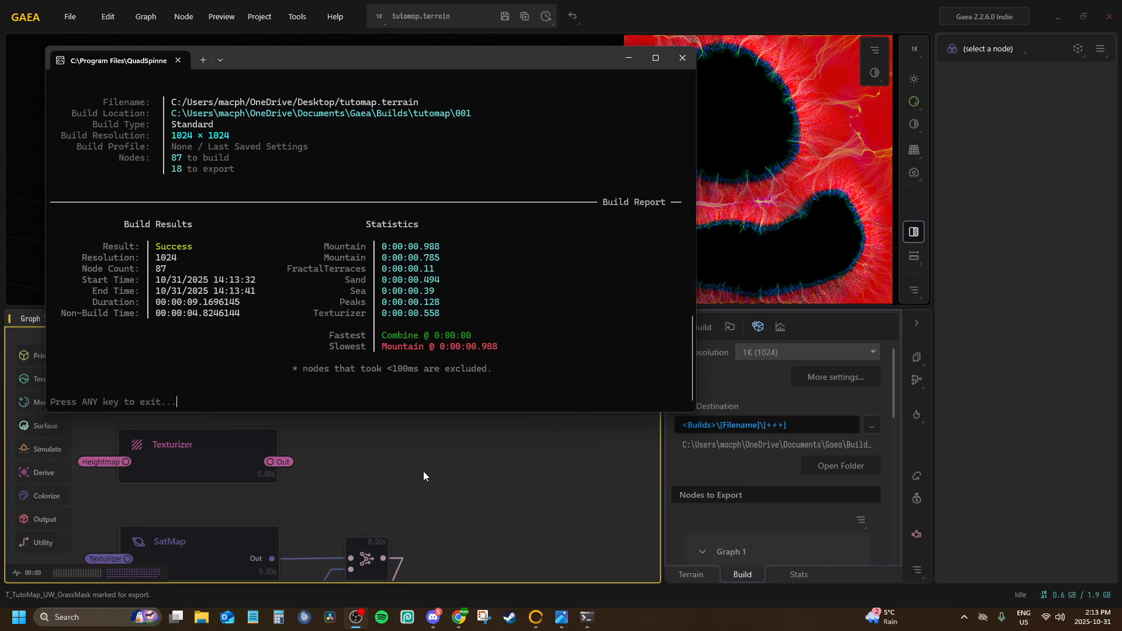
Switch to File Explorer and open the build output folder Documents\Gaea\Builds\tutomap\001
{"action": "middle_click_drag", "start_coordinate": [423, 471], "coordinate": [329, 441]}
{"action": "scroll", "coordinate": [330, 442], "scroll_direction": "down", "scroll_amount": 1}
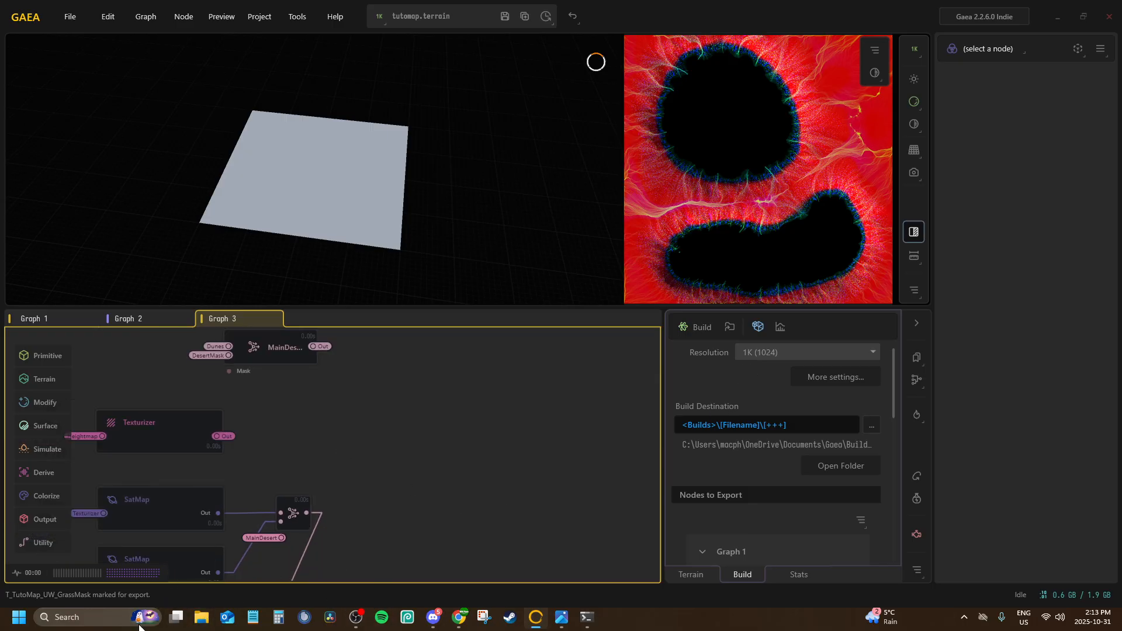
{"action": "left_click", "coordinate": [201, 617]}
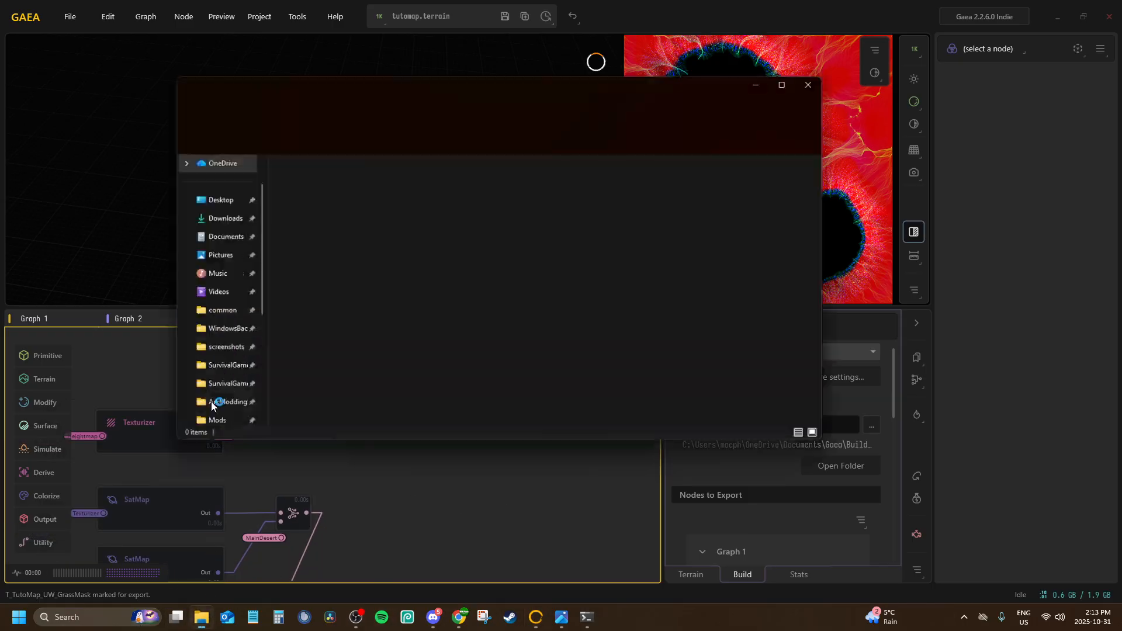
{"action": "left_click", "coordinate": [201, 244]}
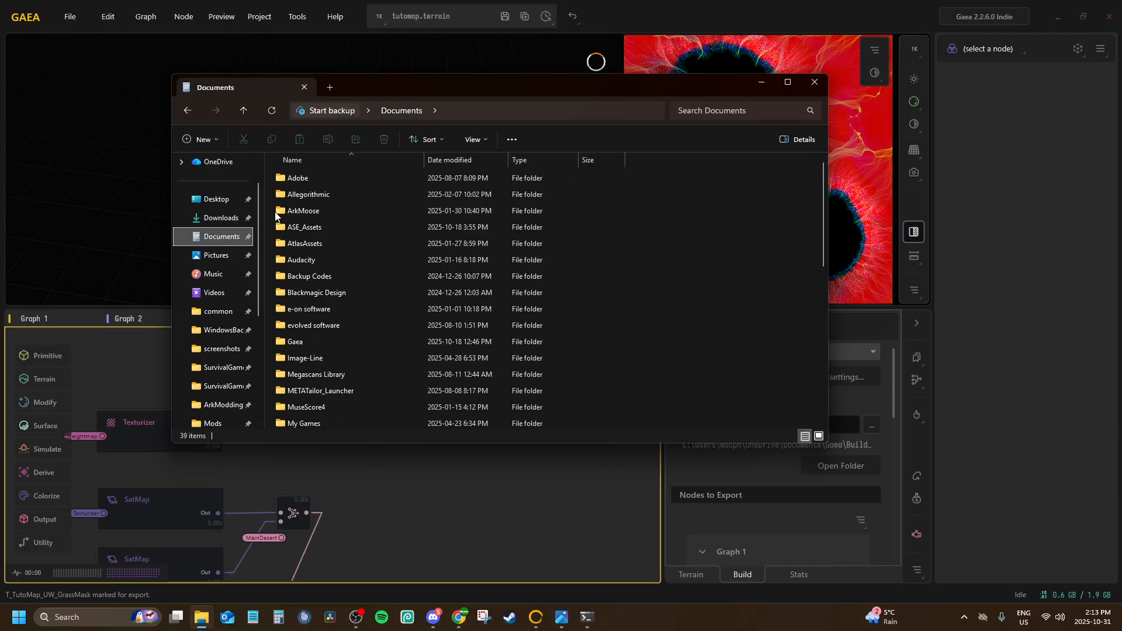
{"action": "double_click", "coordinate": [305, 339]}
{"action": "double_click", "coordinate": [324, 190]}
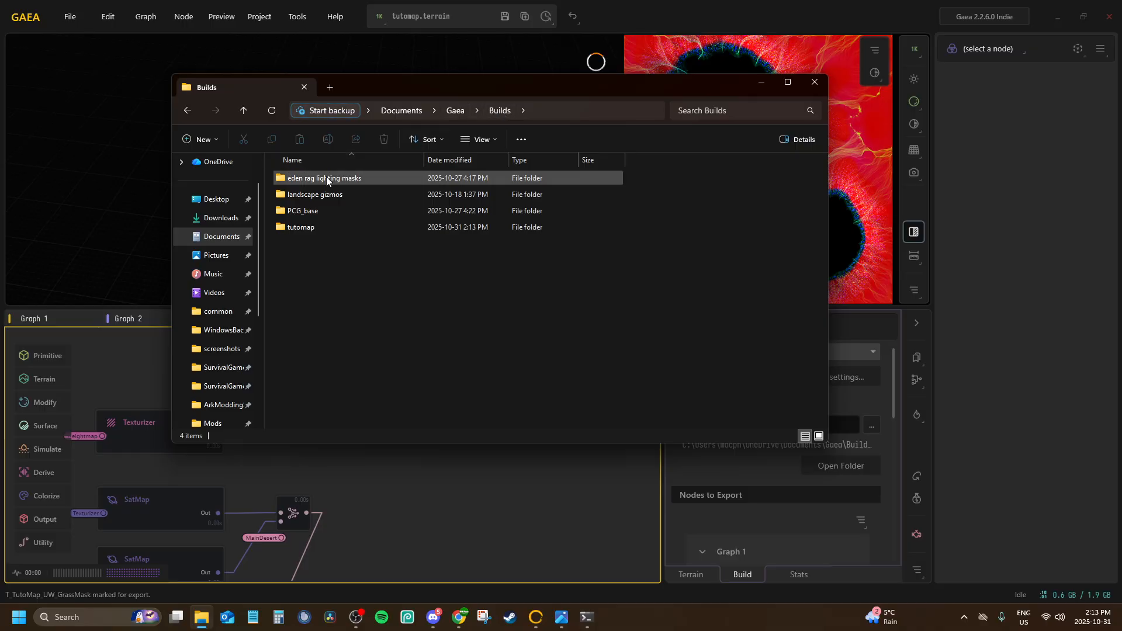
{"action": "double_click", "coordinate": [319, 226]}
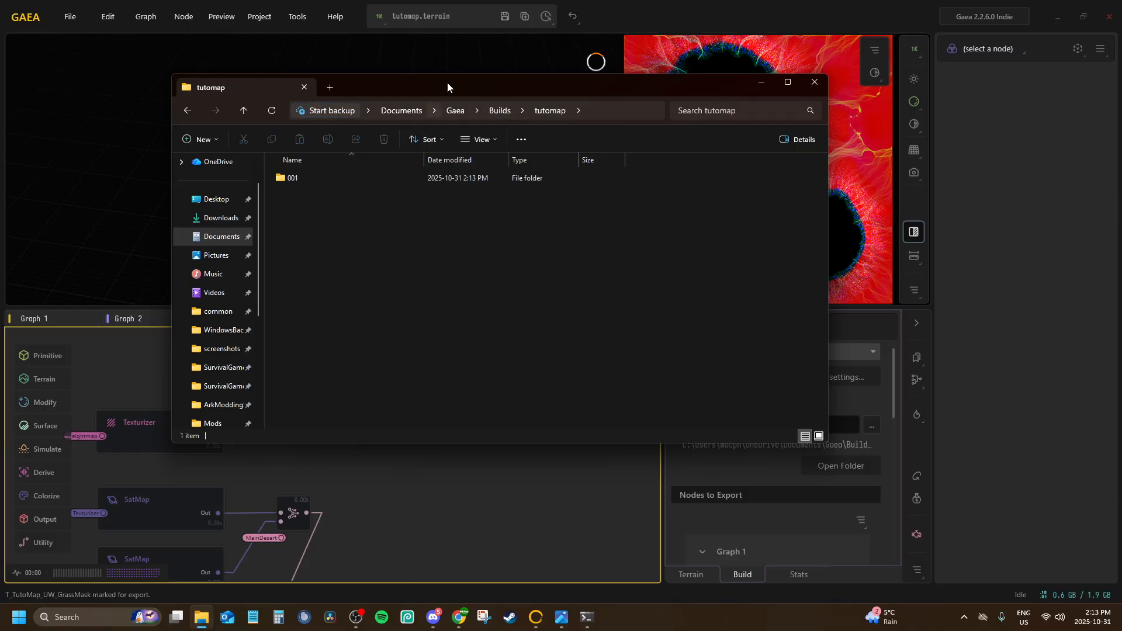
{"action": "double_click", "coordinate": [331, 179]}
{"action": "left_click", "coordinate": [307, 184]}
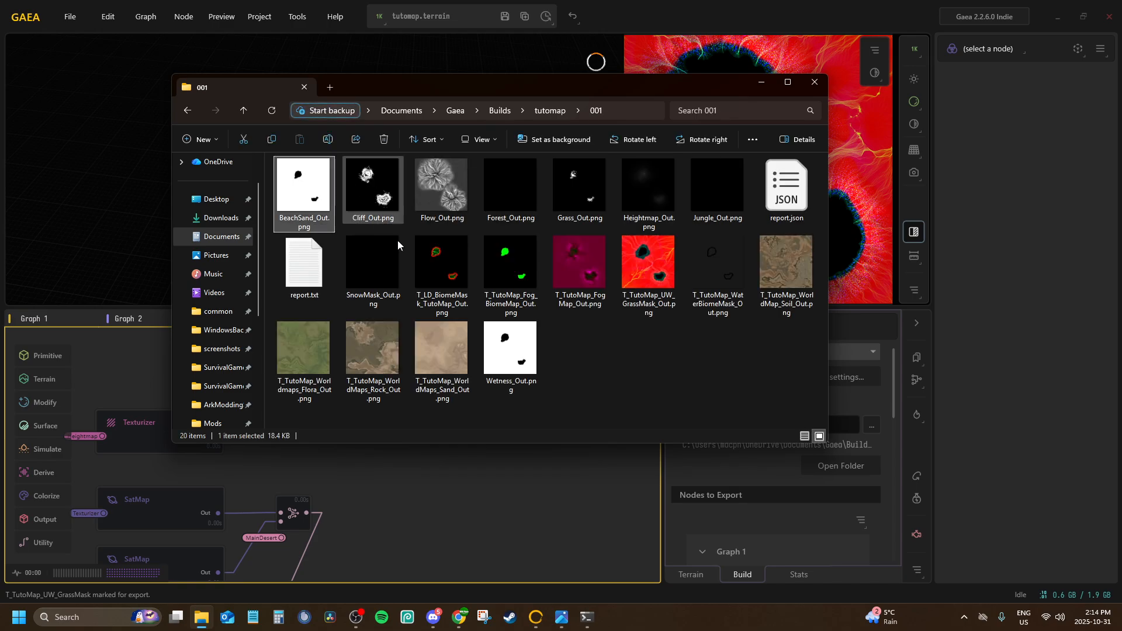
{"action": "key", "text": "ctrl+a"}
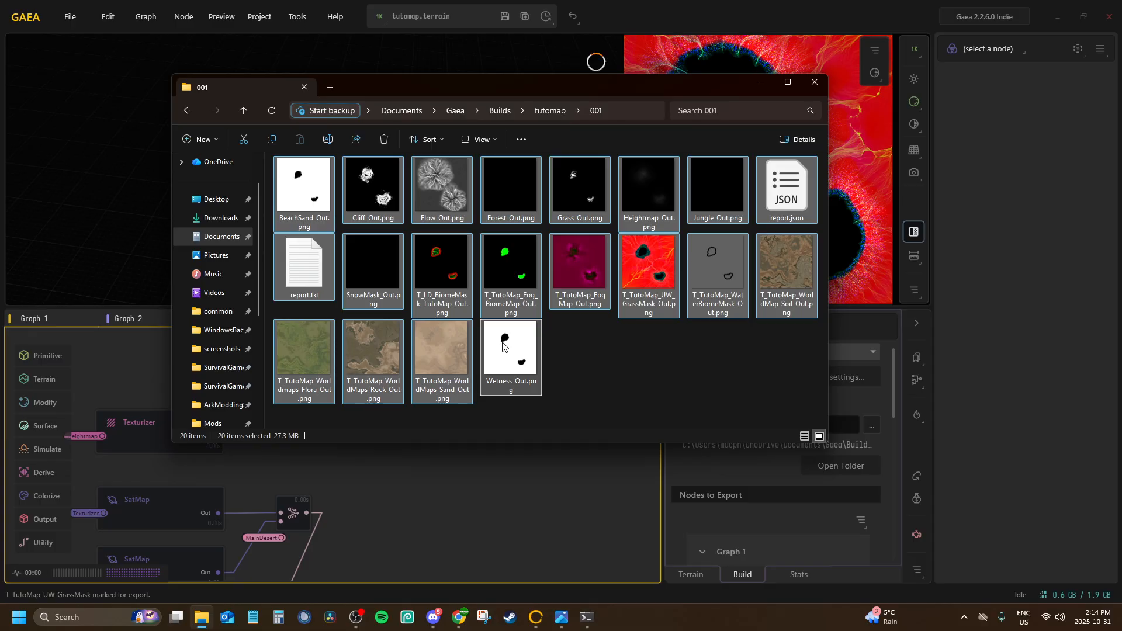
{"action": "right_click", "coordinate": [504, 351]}
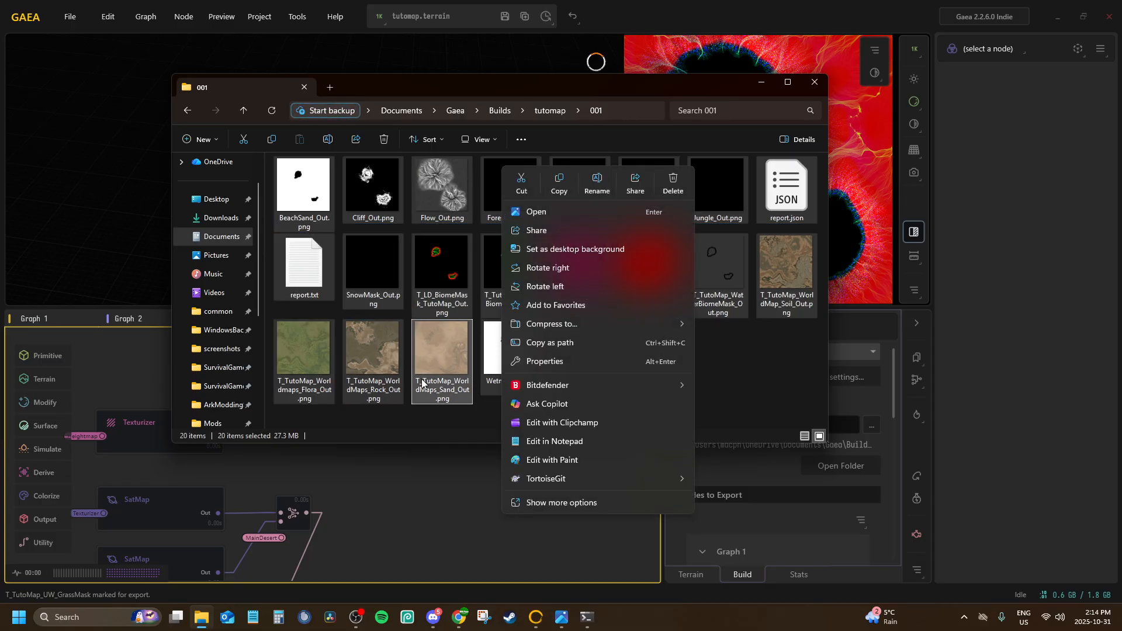
{"action": "left_click", "coordinate": [472, 411]}
{"action": "left_click", "coordinate": [329, 208]}
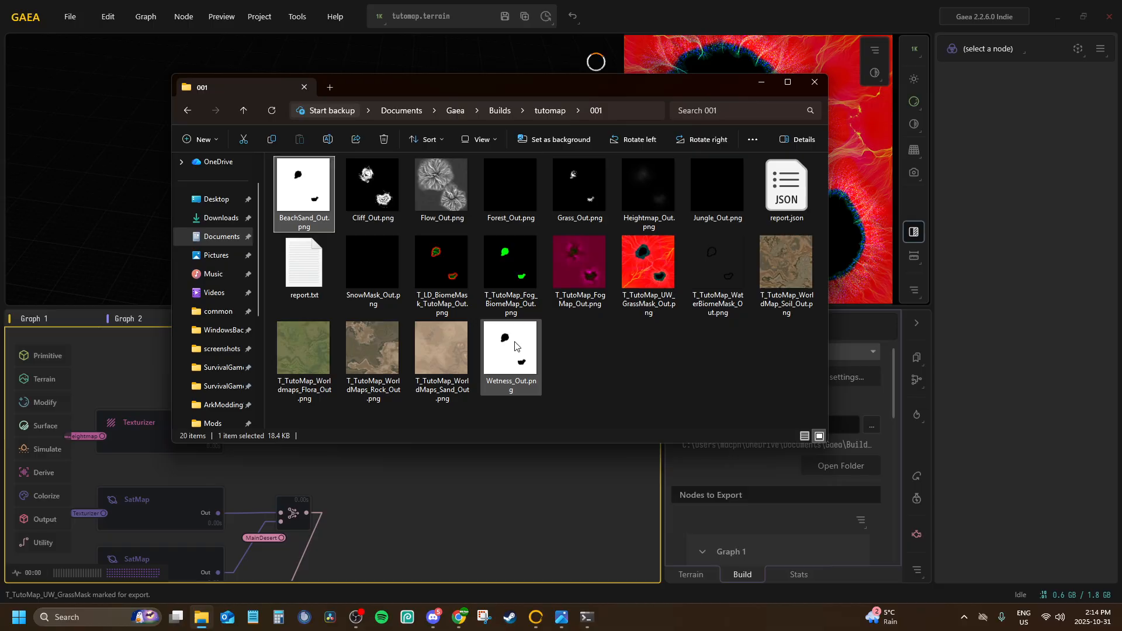
{"action": "left_click", "coordinate": [512, 369], "text": "shift"}
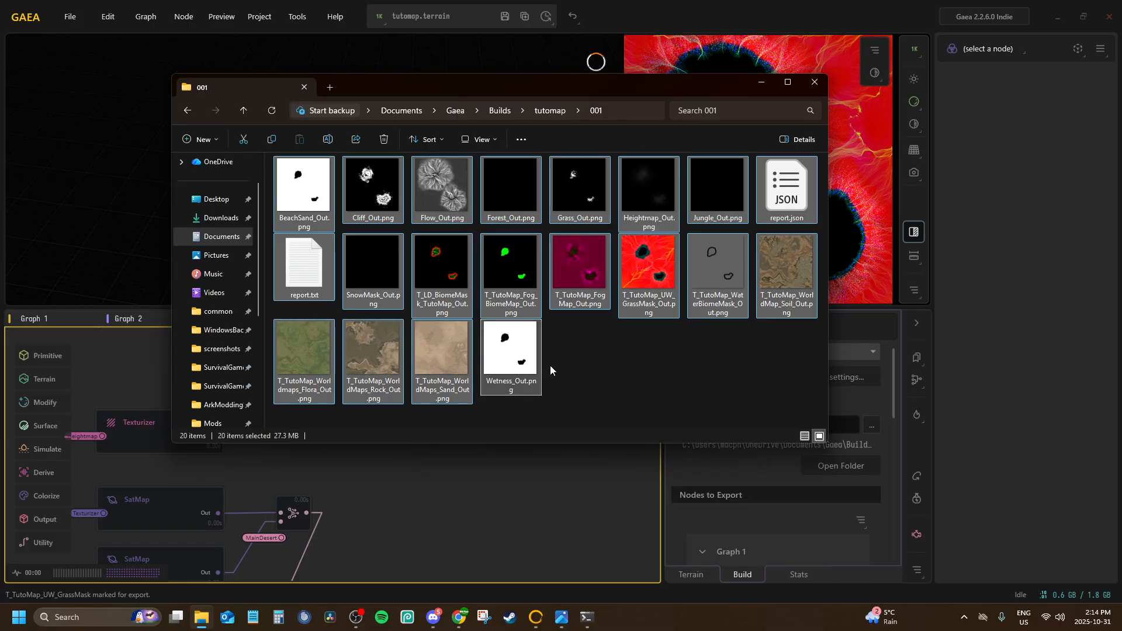
{"action": "right_click", "coordinate": [518, 359]}
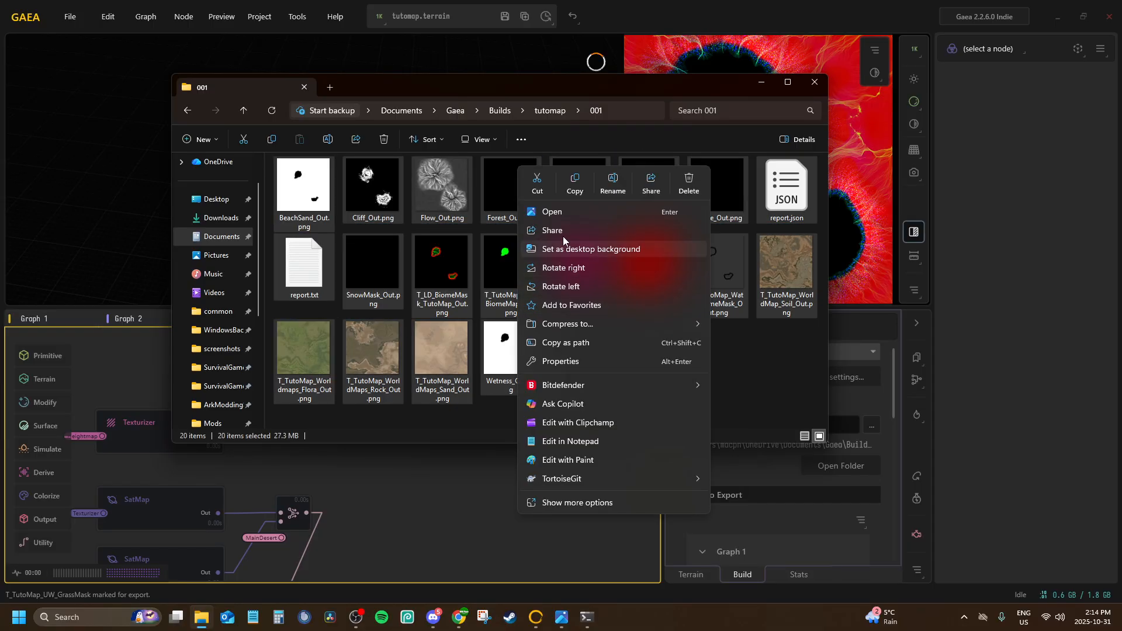
{"action": "left_click", "coordinate": [612, 182]}
{"action": "left_click", "coordinate": [549, 369]}
Remove the _Out suffix from the beach sand mask file, renaming it BeachSand.png
{"action": "left_click", "coordinate": [309, 194]}
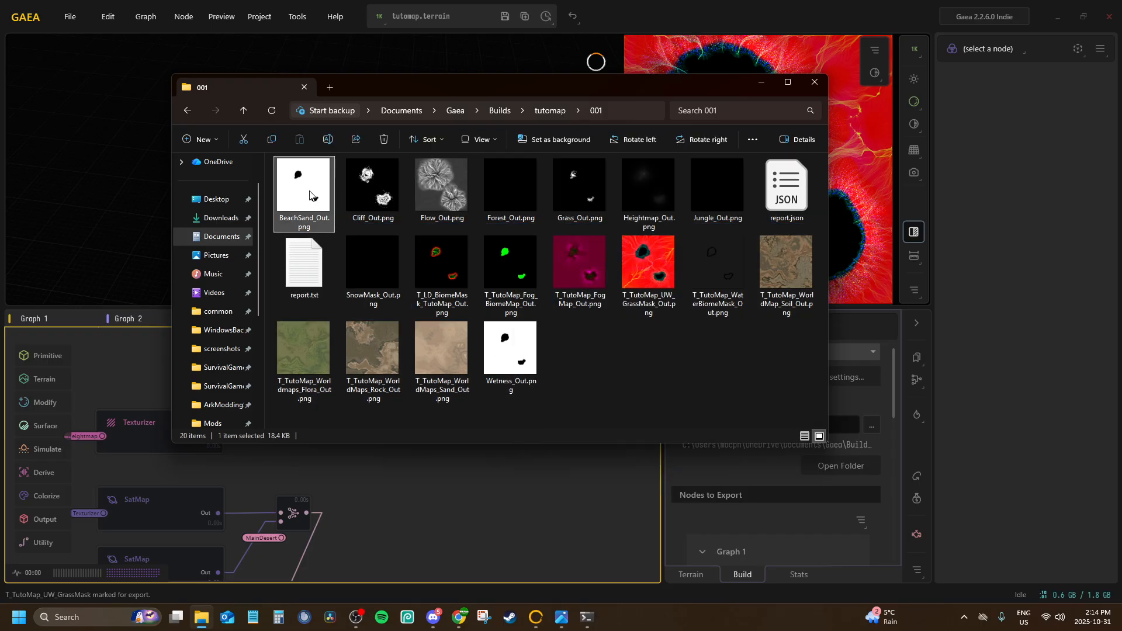
{"action": "key", "text": "F2"}
{"action": "key", "text": "Right"}
{"action": "key", "text": "BackSpace"}
{"action": "key", "text": "BackSpace"}
{"action": "key", "text": "BackSpace"}
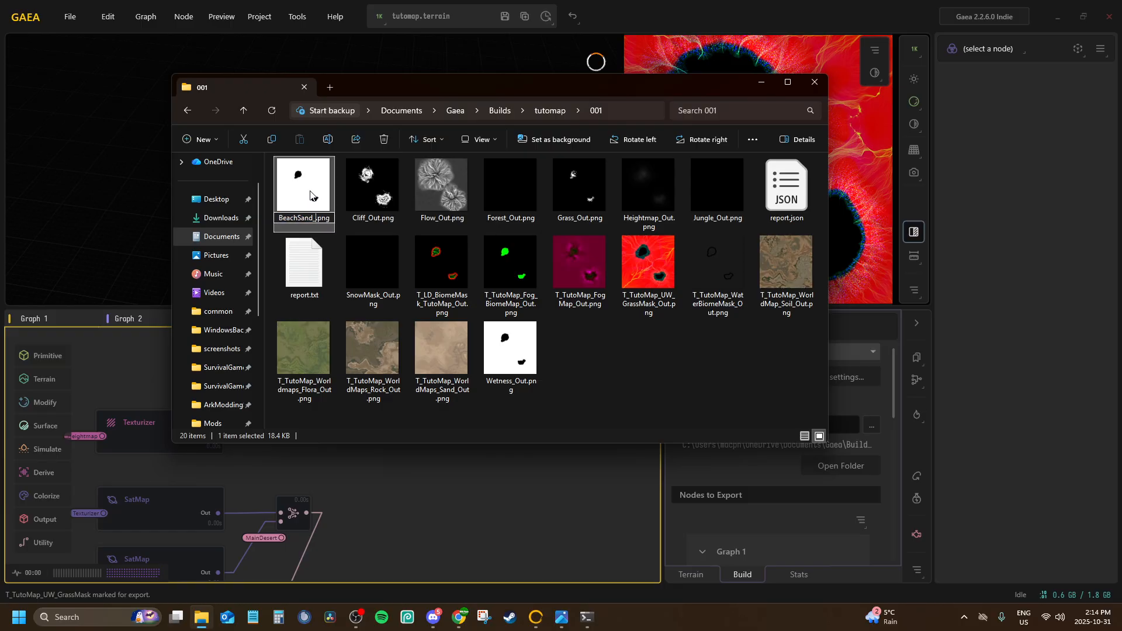
{"action": "key", "text": "Return"}
Rename Cliff_Out.png as Cliff.png in the build folder
{"action": "left_click", "coordinate": [359, 194]}
{"action": "key", "text": "F2"}
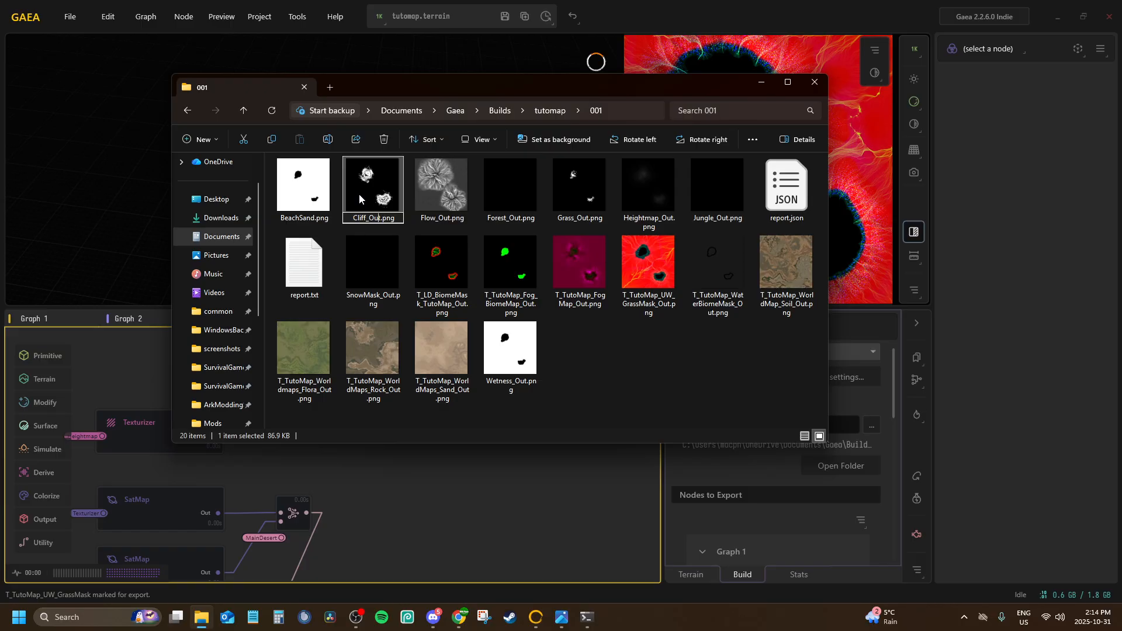
{"action": "key", "text": "BackSpace"}
{"action": "key", "text": "BackSpace"}
{"action": "key", "text": "BackSpace"}
{"action": "key", "text": "BackSpace"}
{"action": "key", "text": "Return"}
Rename Flow_Out.png as Flow.png in the build folder
{"action": "left_click", "coordinate": [470, 202]}
{"action": "key", "text": "F2"}
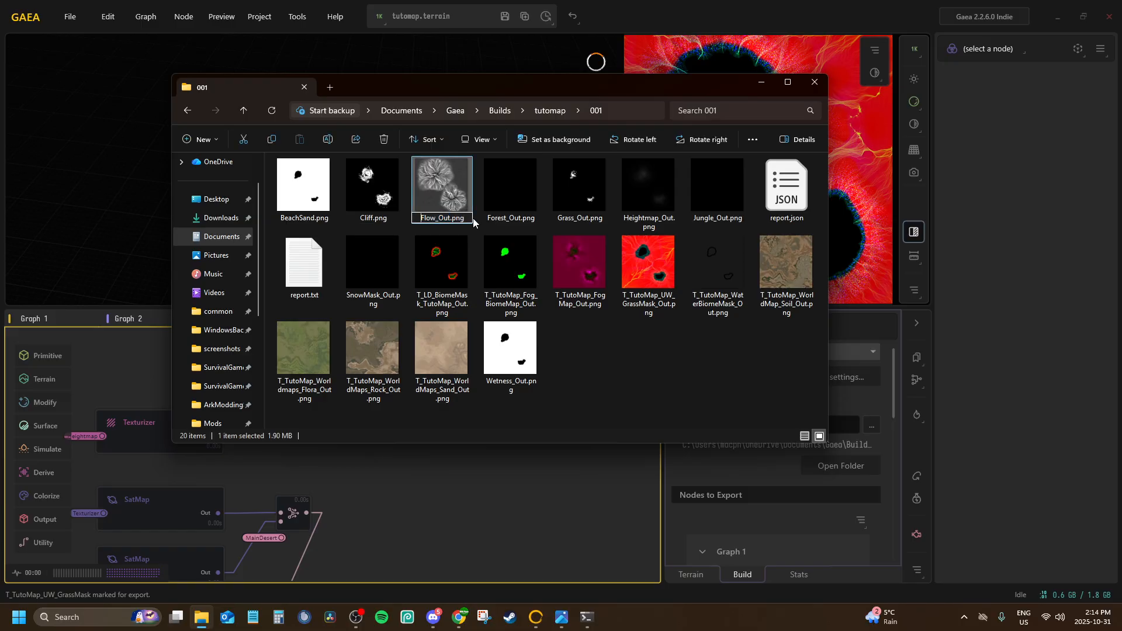
{"action": "key", "text": "BackSpace"}
{"action": "key", "text": "BackSpace"}
{"action": "key", "text": "BackSpace"}
{"action": "key", "text": "BackSpace"}
{"action": "key", "text": "Return"}
Check the exported Forest, Grass, SnowMask, Heightmap and Jungle images in folder 001, then close the folder window
{"action": "left_click", "coordinate": [496, 213]}
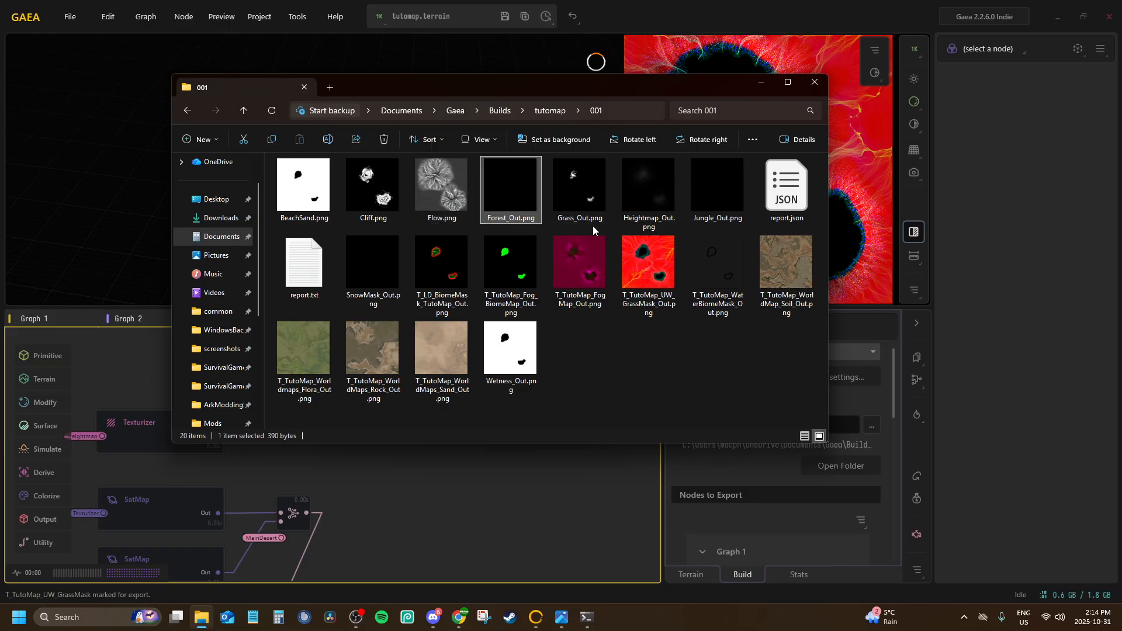
{"action": "left_click", "coordinate": [561, 191]}
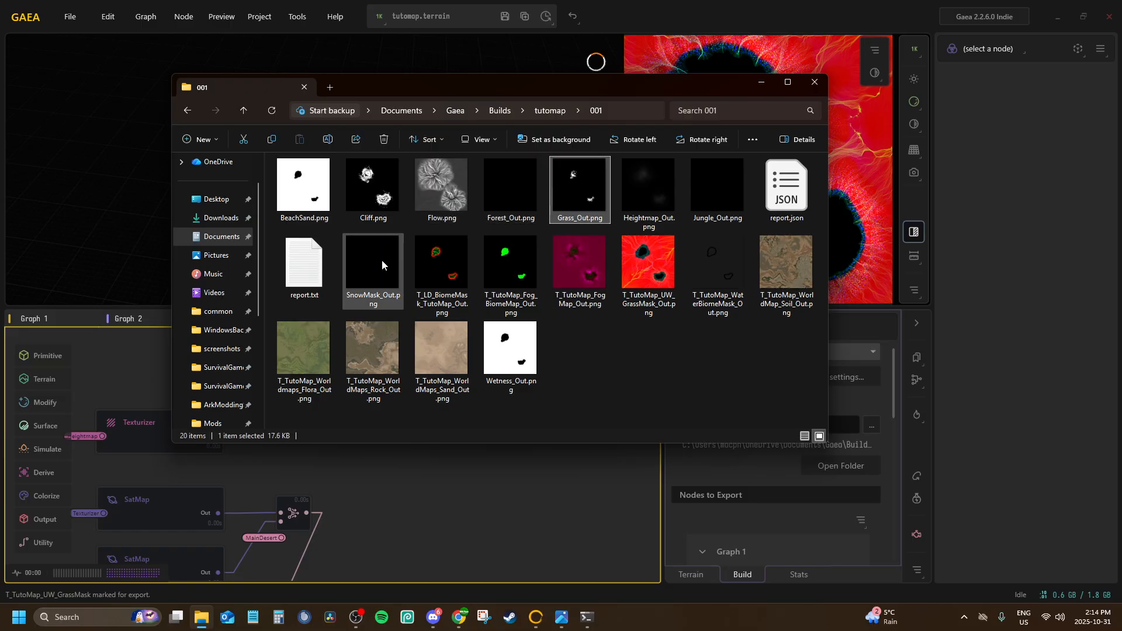
{"action": "left_click", "coordinate": [381, 261]}
{"action": "double_click", "coordinate": [381, 260]}
{"action": "left_click", "coordinate": [898, 87]}
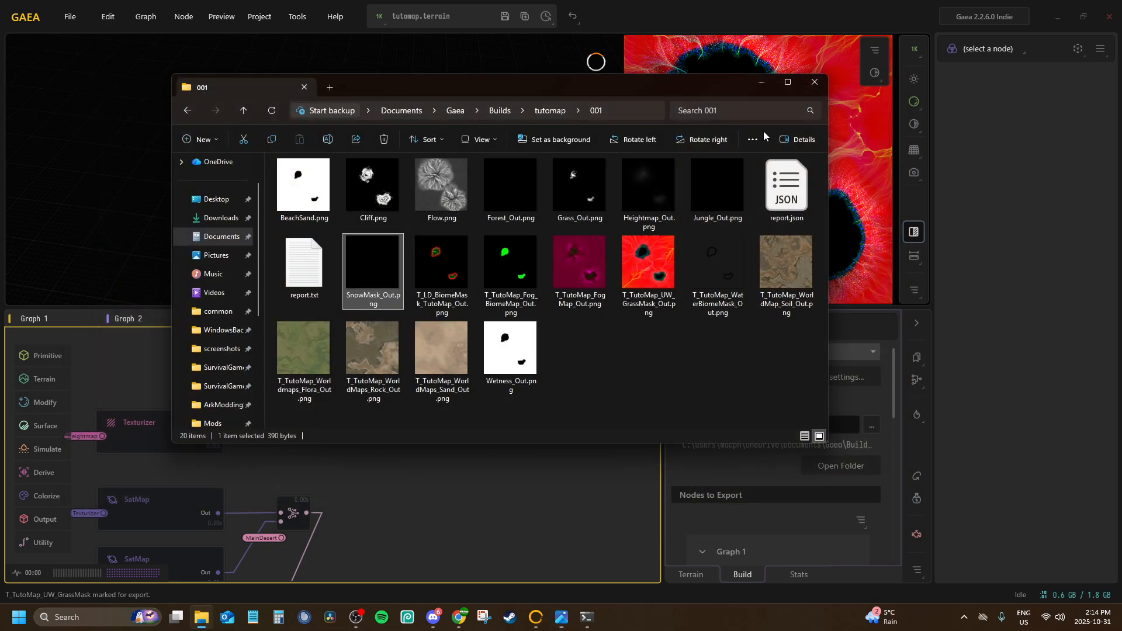
{"action": "left_click", "coordinate": [656, 173]}
{"action": "left_click", "coordinate": [714, 180]}
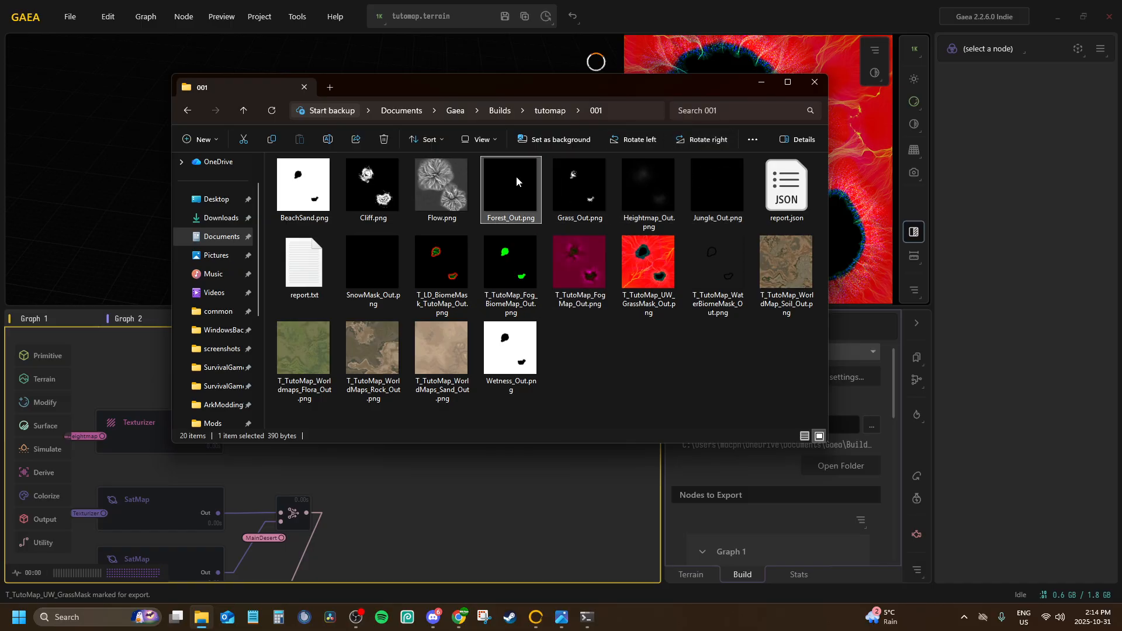
{"action": "left_click", "coordinate": [401, 258]}
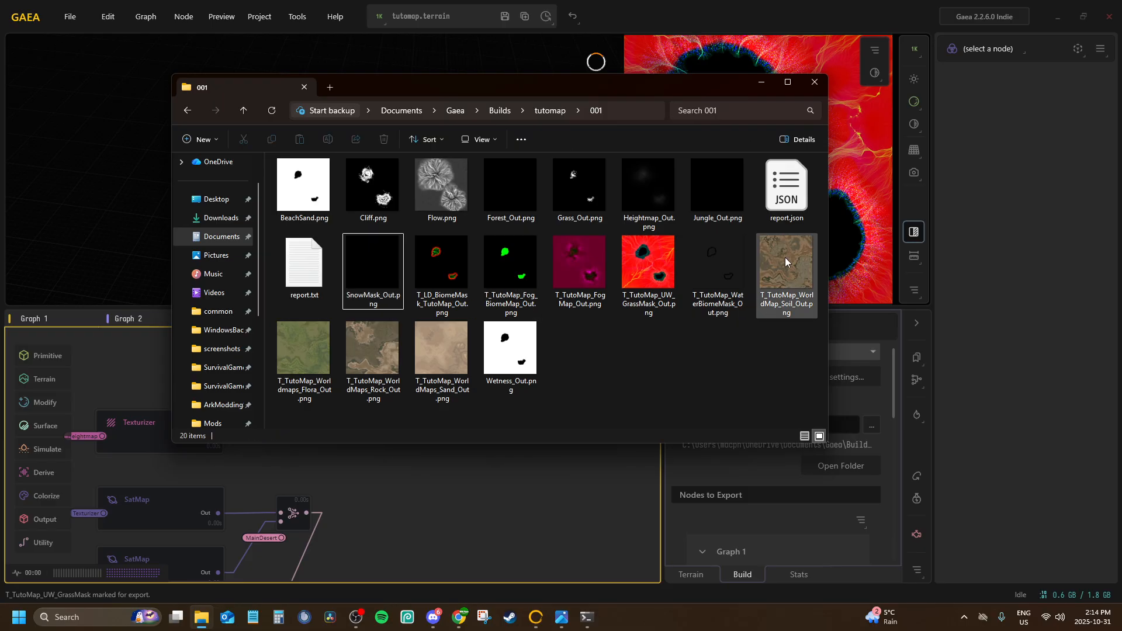
{"action": "left_click", "coordinate": [815, 82]}
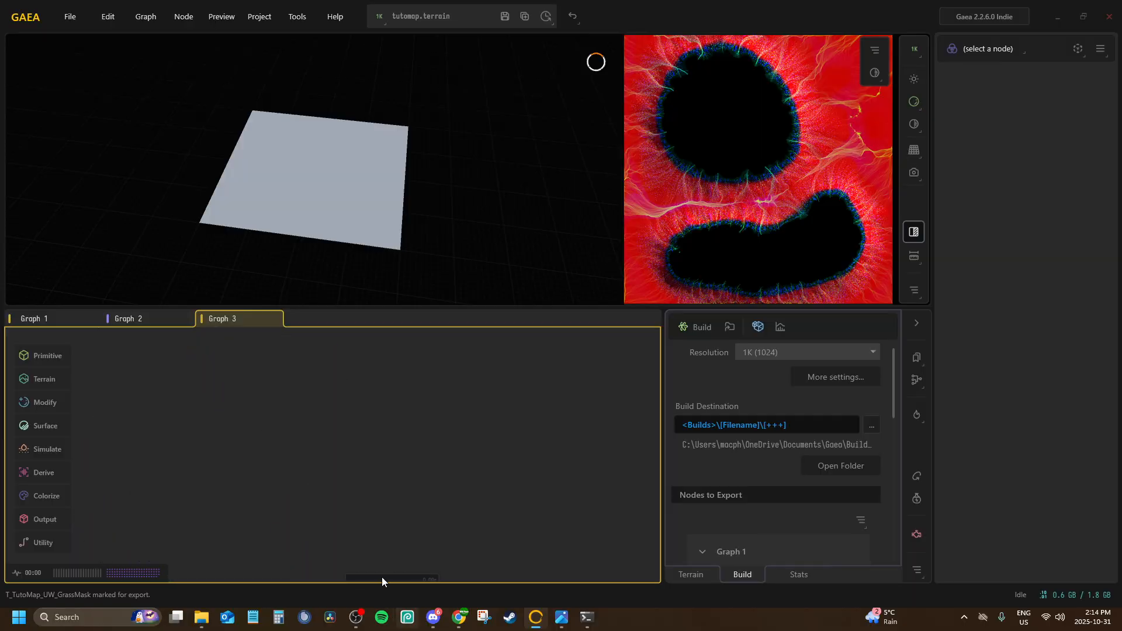
Return to Gaea and preview the snow area's Draw, Snow and SnowMask nodes in Graph 2
{"action": "scroll", "coordinate": [382, 578], "scroll_direction": "down", "scroll_amount": 3}
{"action": "middle_click_drag", "start_coordinate": [373, 514], "coordinate": [331, 360]}
{"action": "scroll", "coordinate": [325, 437], "scroll_direction": "up", "scroll_amount": 5}
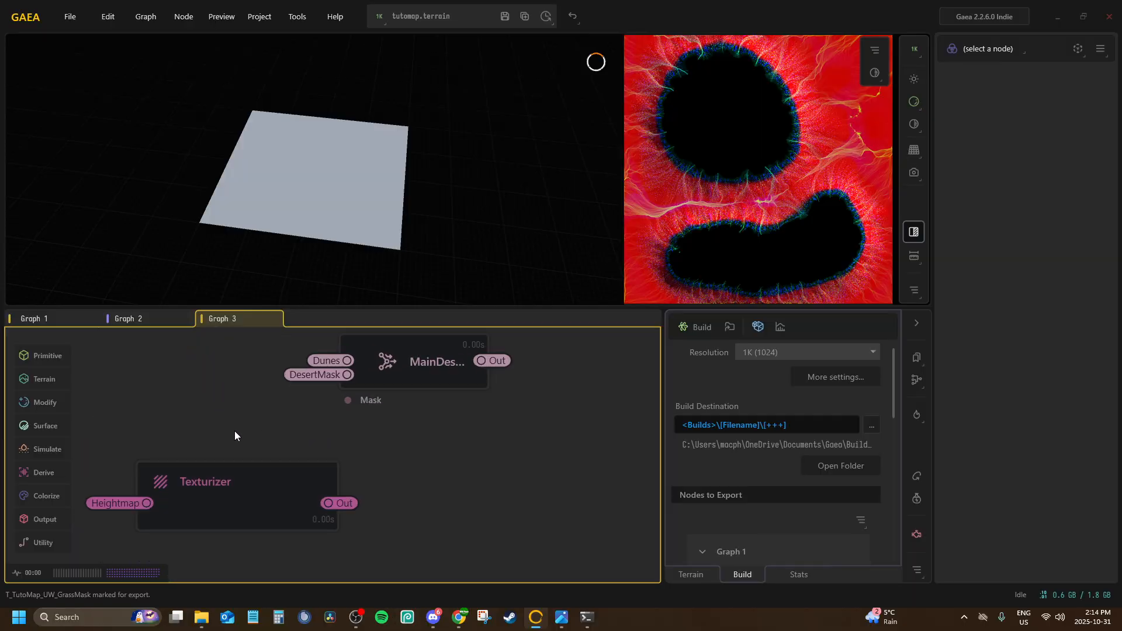
{"action": "left_click", "coordinate": [124, 325]}
{"action": "middle_click_drag", "start_coordinate": [220, 436], "coordinate": [264, 519]}
{"action": "left_click", "coordinate": [284, 495]}
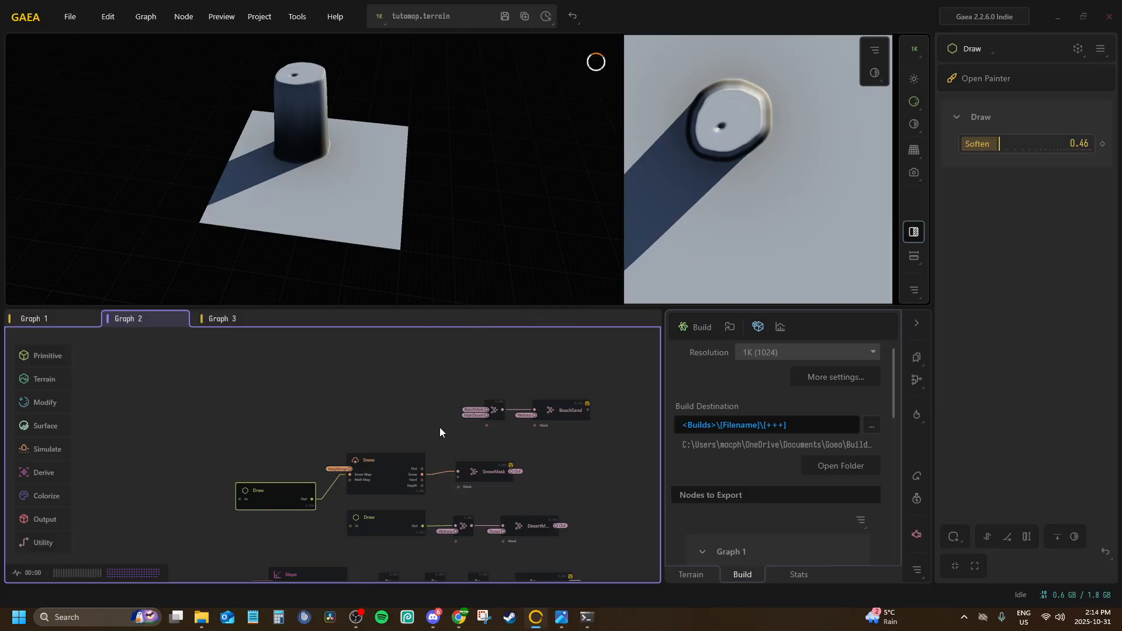
{"action": "left_click", "coordinate": [376, 469]}
{"action": "left_click", "coordinate": [492, 470]}
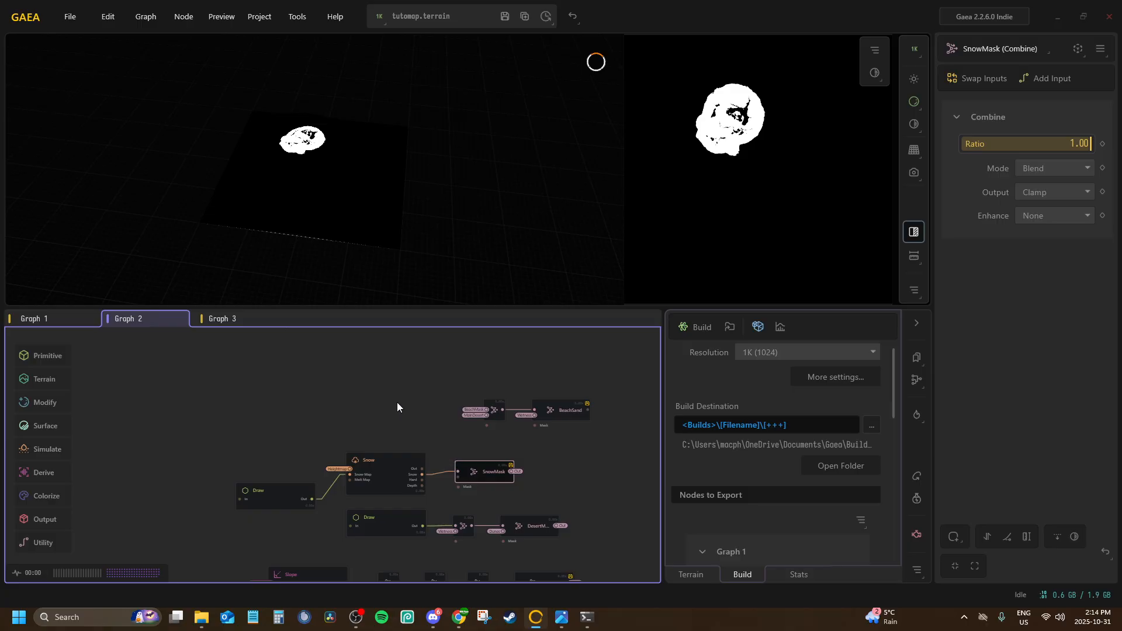
Preview the desert Draw node and the DesertMask, Forest and Jungle combine nodes in Graph 2
{"action": "middle_click_drag", "start_coordinate": [388, 513], "coordinate": [356, 465]}
{"action": "left_click", "coordinate": [354, 472]}
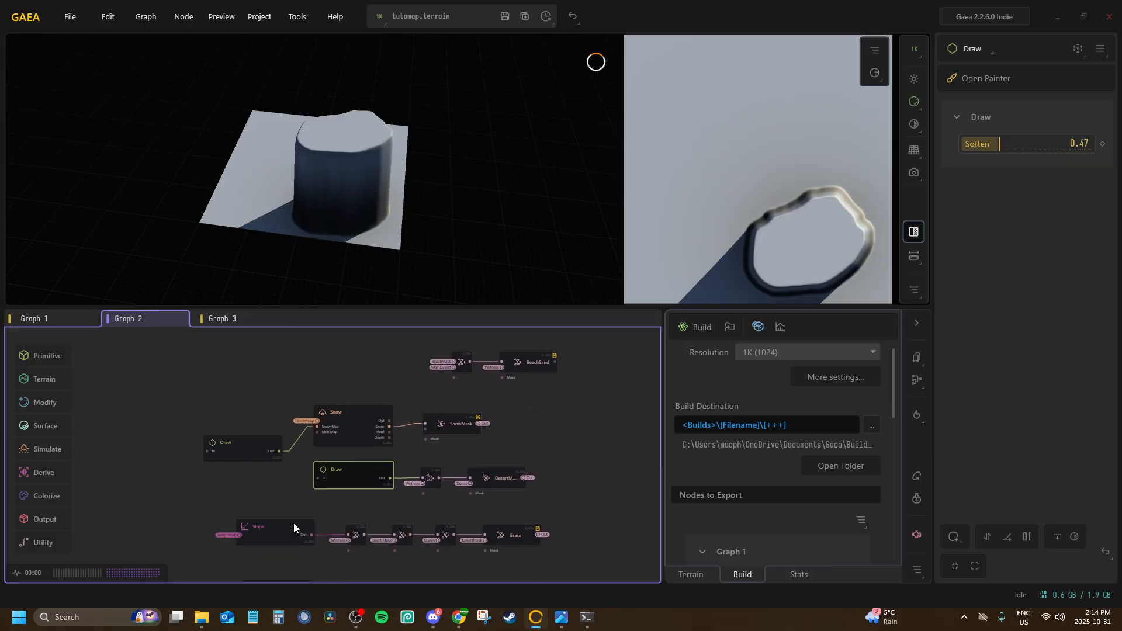
{"action": "left_click", "coordinate": [499, 479]}
{"action": "middle_click_drag", "start_coordinate": [441, 439], "coordinate": [443, 324]}
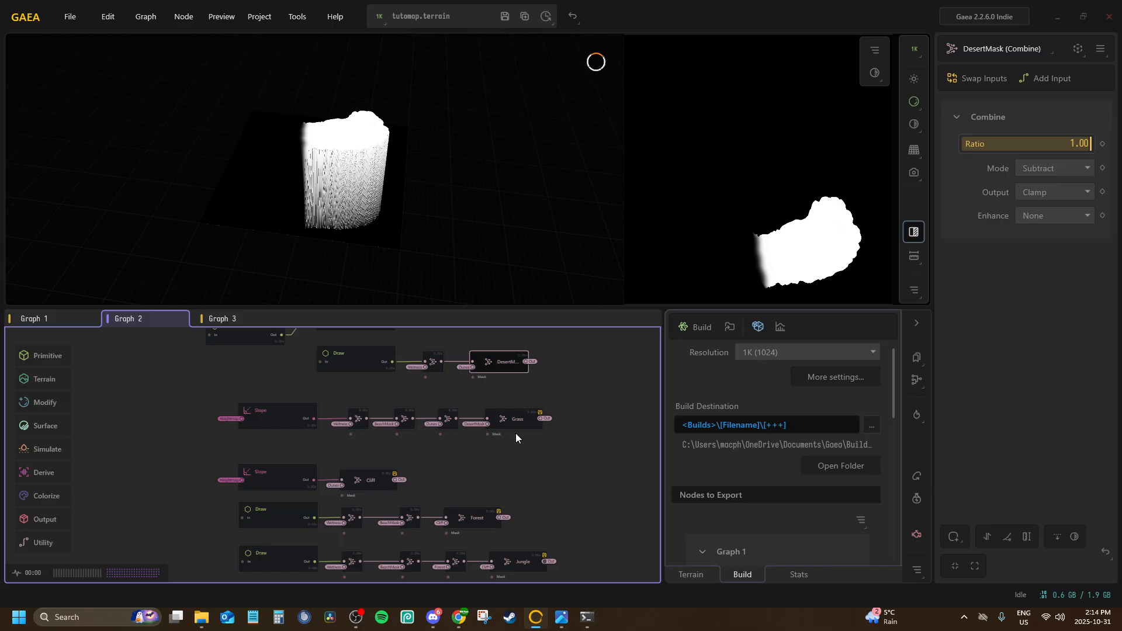
{"action": "left_click", "coordinate": [441, 488]}
{"action": "left_click", "coordinate": [471, 527]}
{"action": "middle_click_drag", "start_coordinate": [395, 475], "coordinate": [361, 386]}
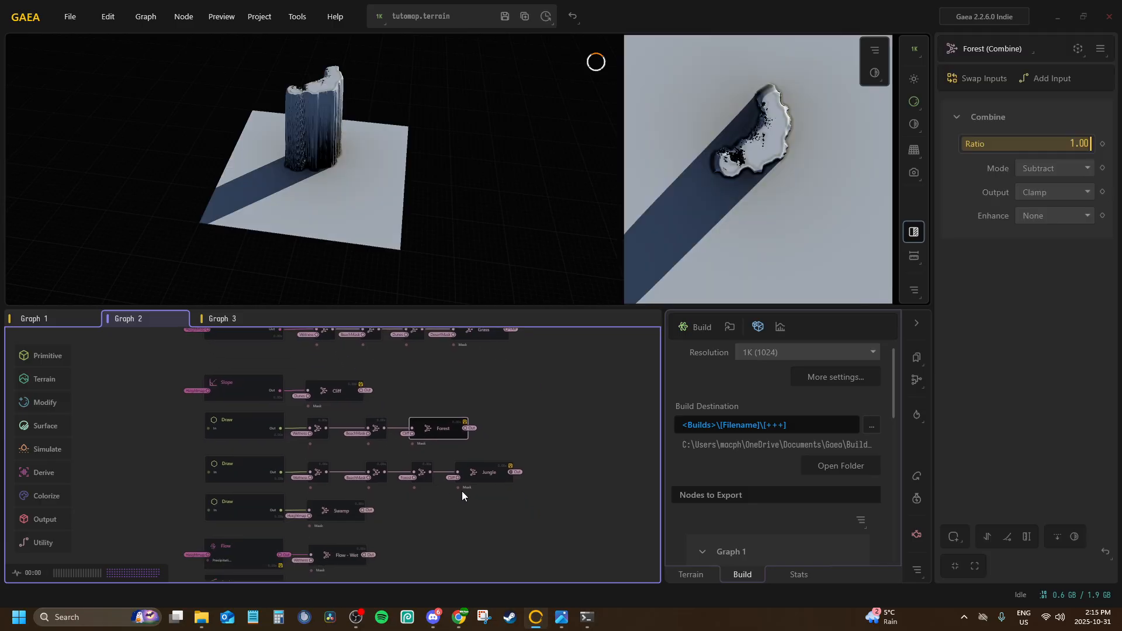
{"action": "left_click", "coordinate": [487, 475]}
{"action": "left_click", "coordinate": [532, 408]}
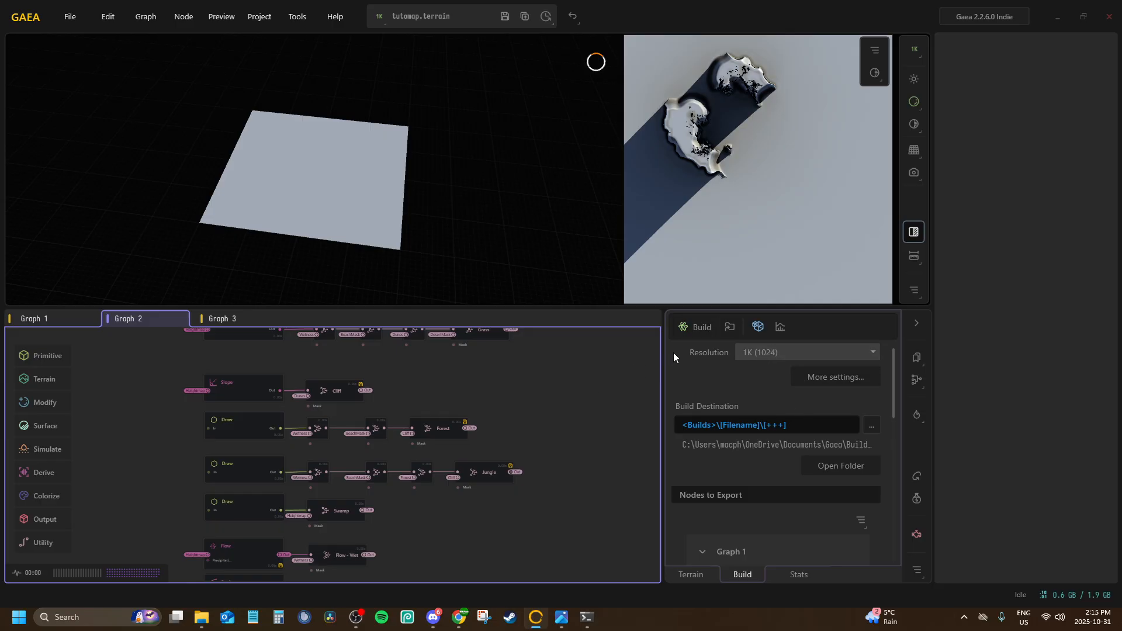
Build the terrain again at 1024 x 1024 with Build Swarm and close both build report windows
{"action": "left_click", "coordinate": [688, 331]}
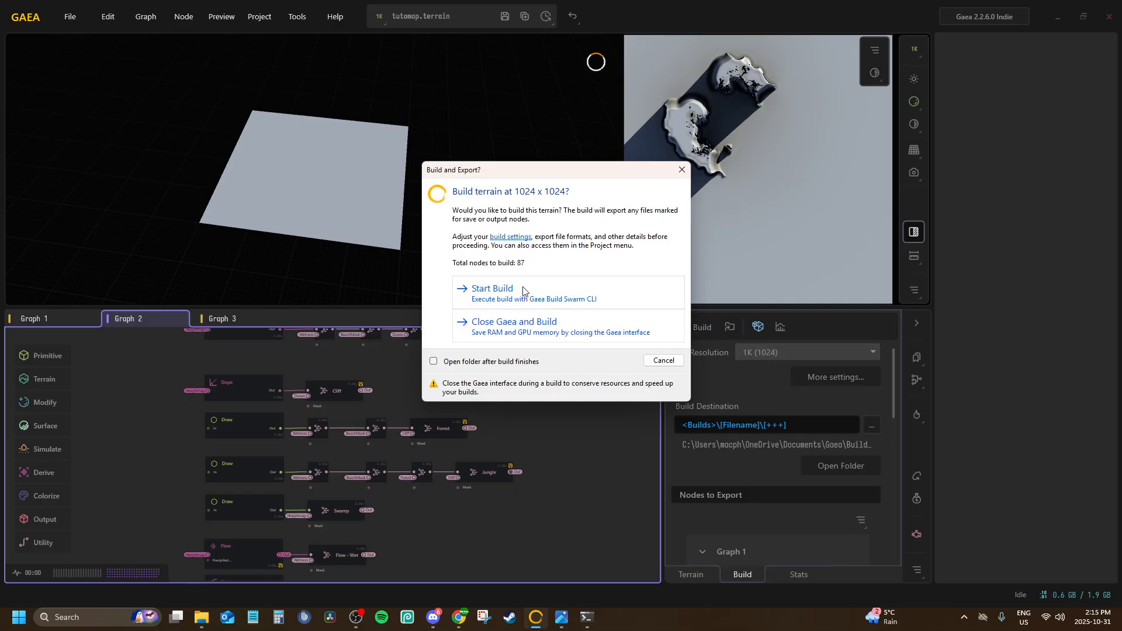
{"action": "left_click", "coordinate": [524, 291]}
{"action": "left_click", "coordinate": [636, 302]}
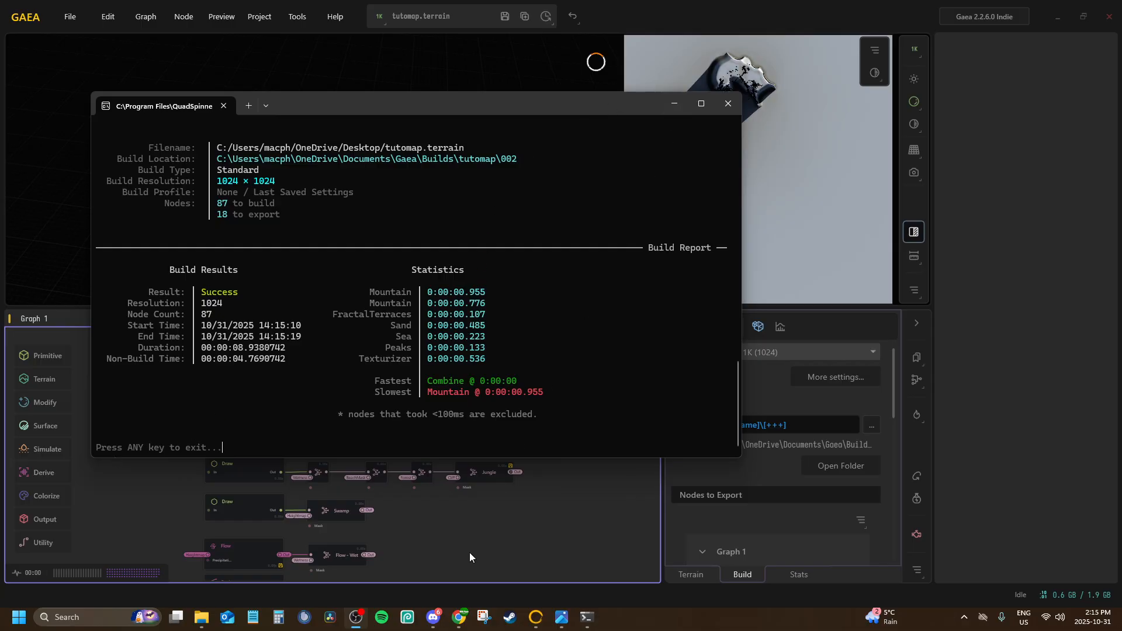
{"action": "left_click", "coordinate": [728, 104]}
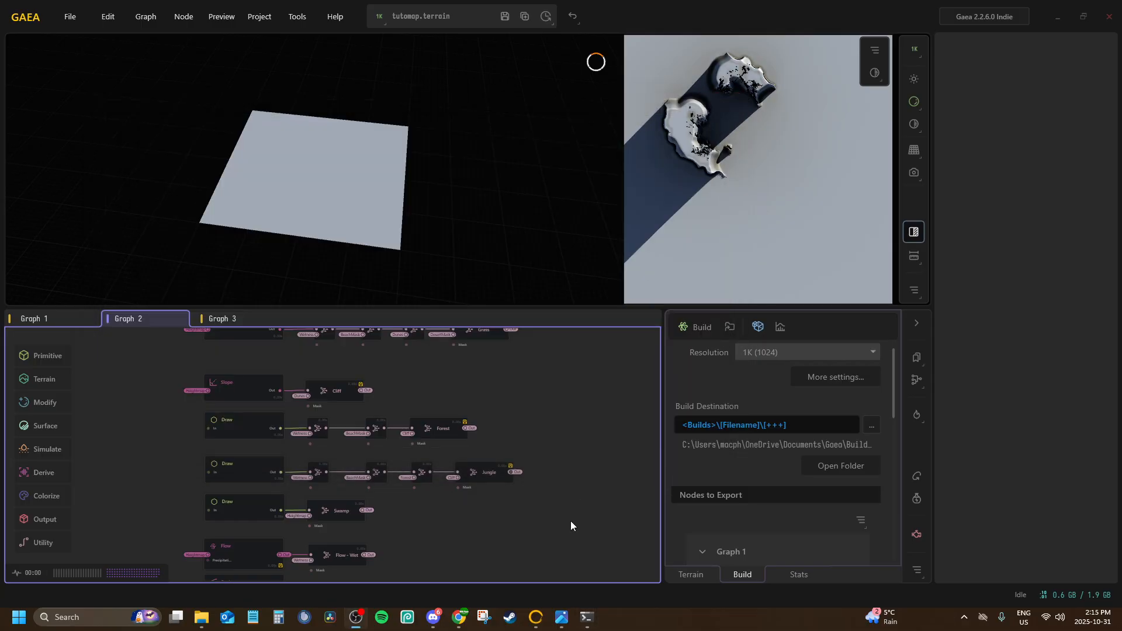
{"action": "left_click", "coordinate": [594, 616]}
{"action": "left_click", "coordinate": [681, 57]}
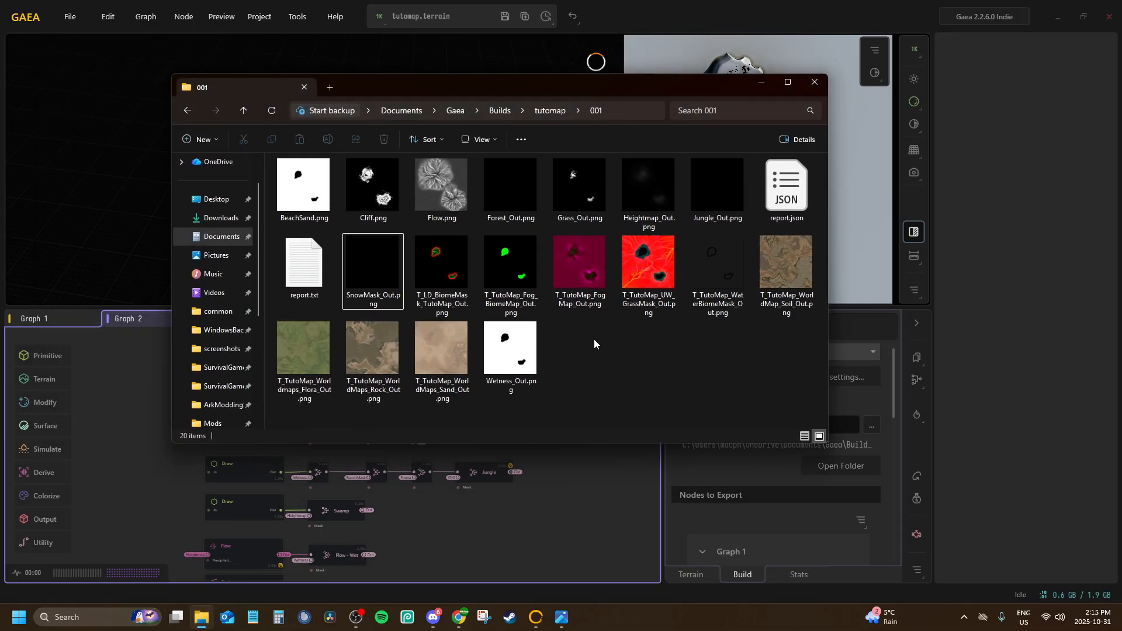
Open the new build folder 002 and view its Forest_Out.png at full size
{"action": "left_click", "coordinate": [541, 111]}
{"action": "double_click", "coordinate": [340, 195]}
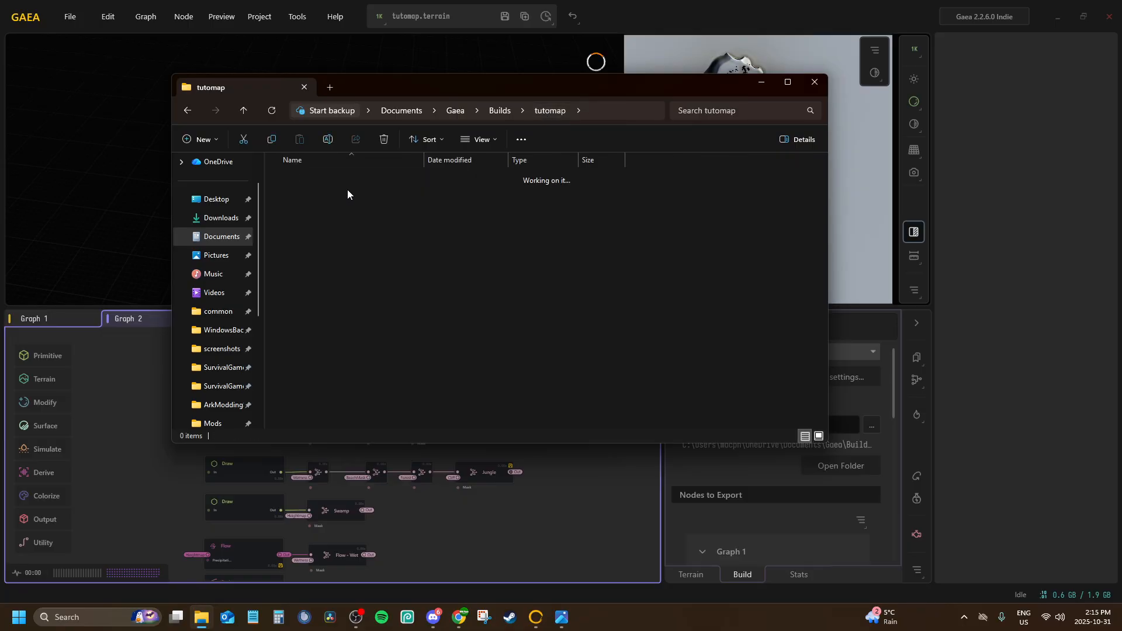
{"action": "double_click", "coordinate": [503, 195]}
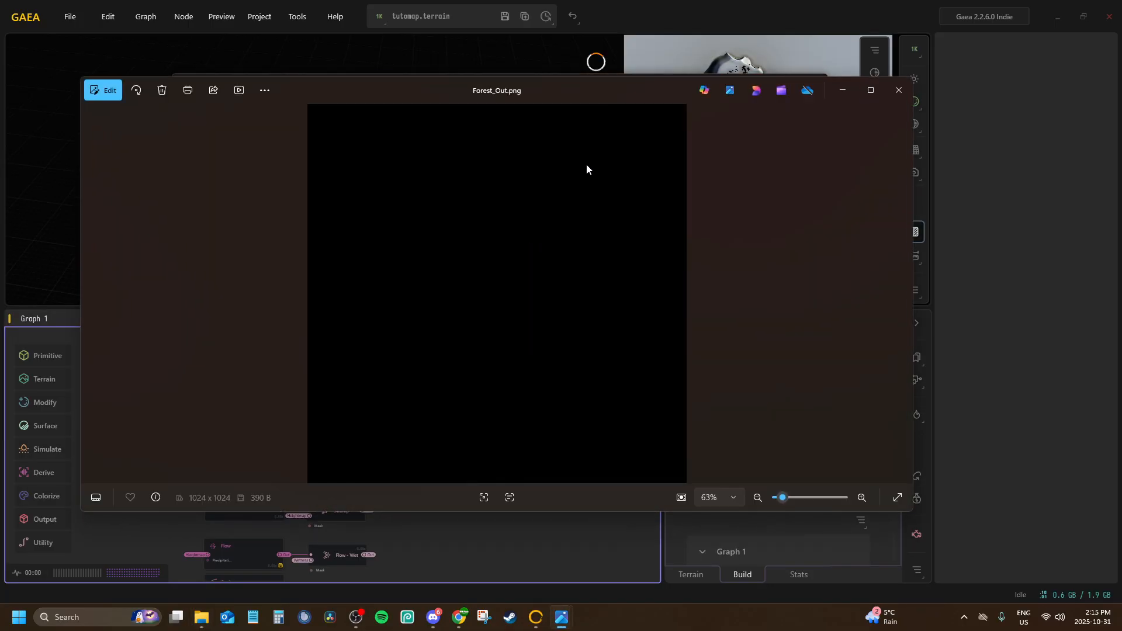
{"action": "left_click", "coordinate": [906, 89]}
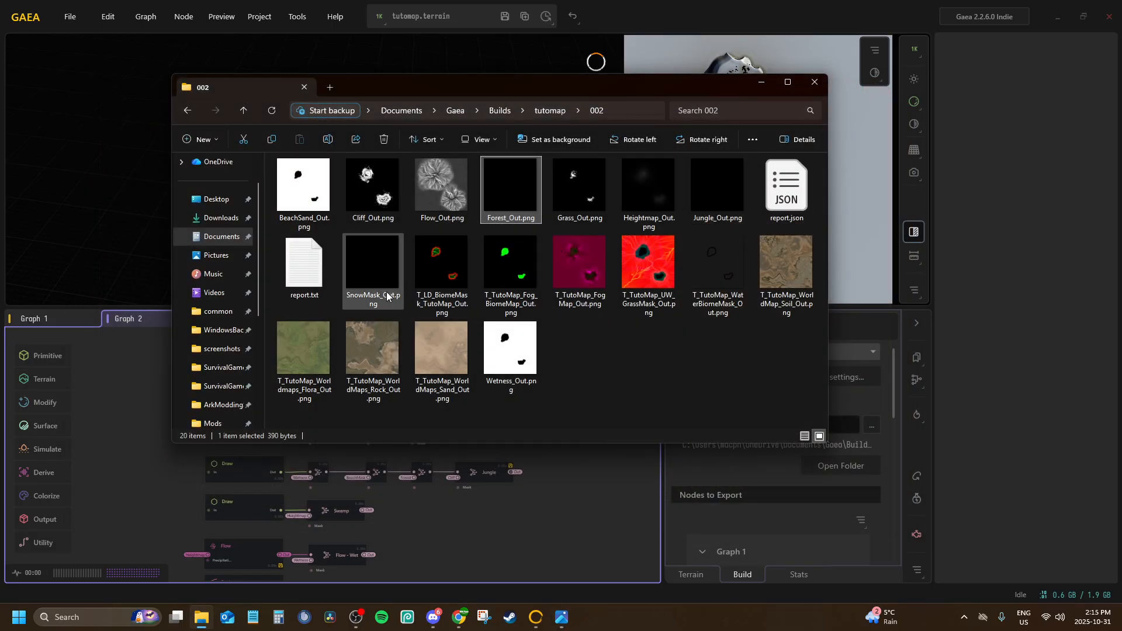
View the exported SnowMask_Out.png, Jungle_Out.png and Heightmap_Out.png at full size, zooming in on the heightmap
{"action": "double_click", "coordinate": [381, 275]}
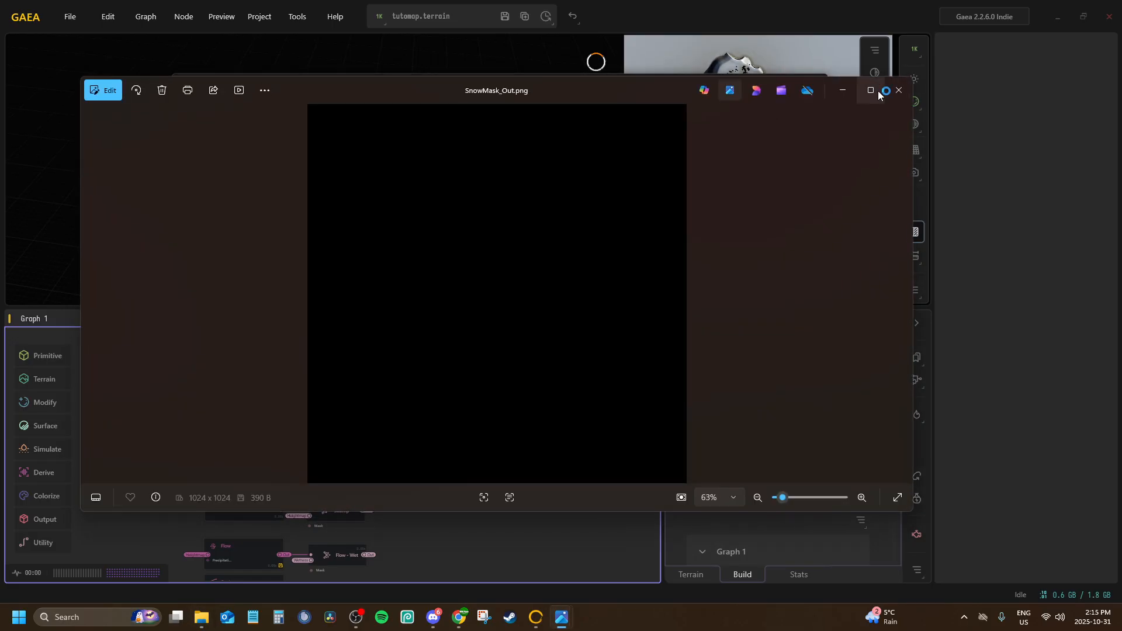
{"action": "left_click", "coordinate": [884, 89]}
{"action": "double_click", "coordinate": [733, 181]}
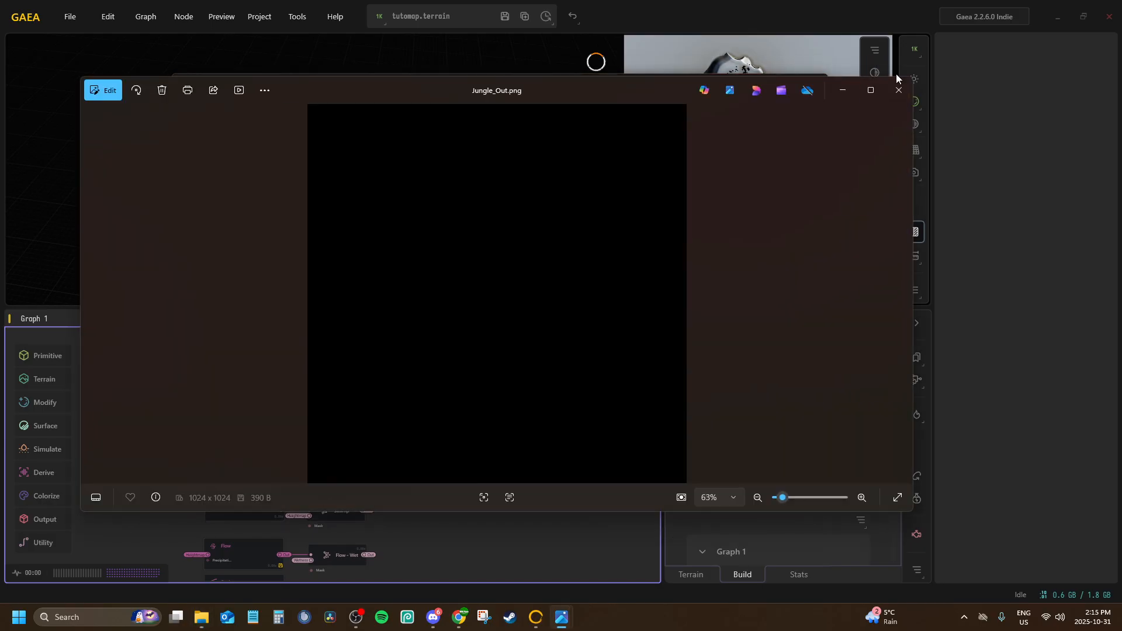
{"action": "left_click", "coordinate": [899, 87]}
{"action": "left_click", "coordinate": [657, 188]}
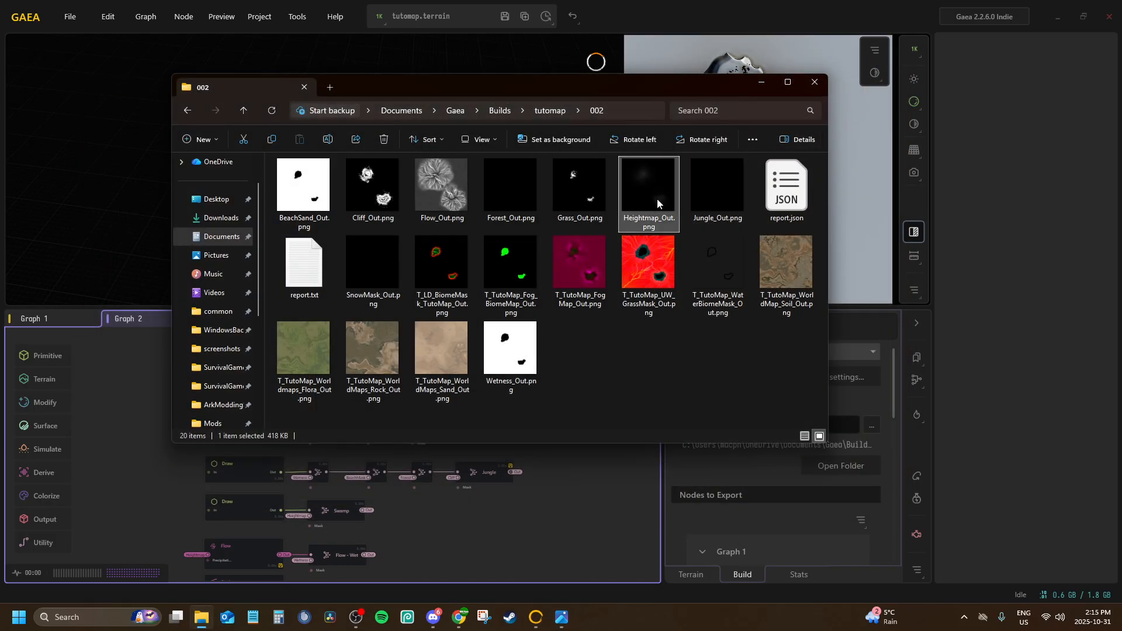
{"action": "double_click", "coordinate": [629, 192]}
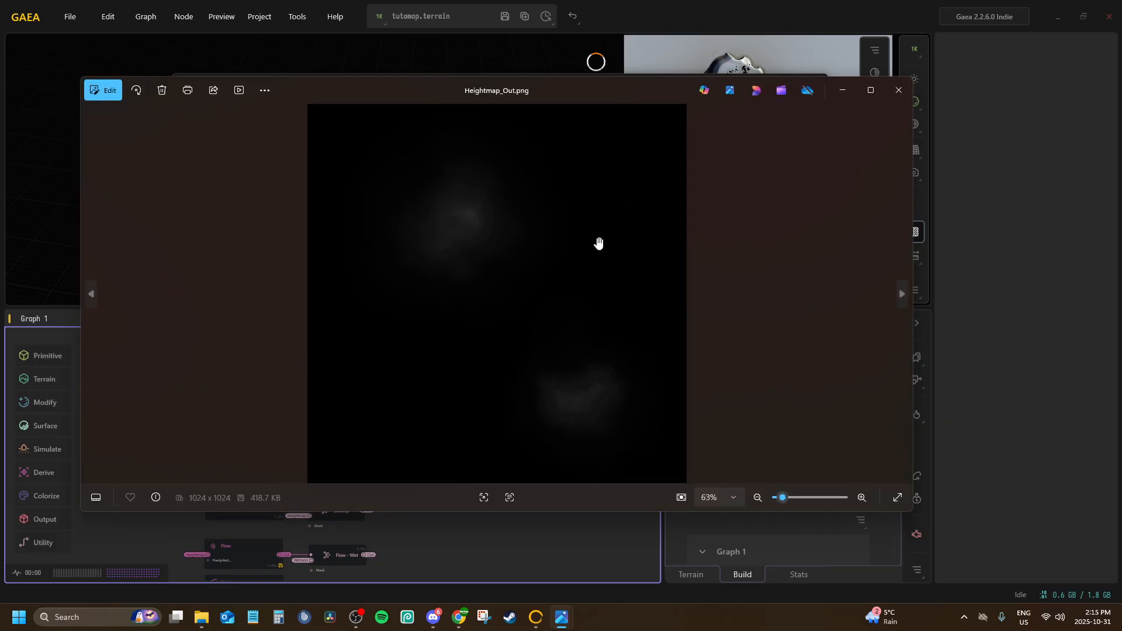
{"action": "scroll", "coordinate": [521, 295], "scroll_direction": "down", "scroll_amount": 3}
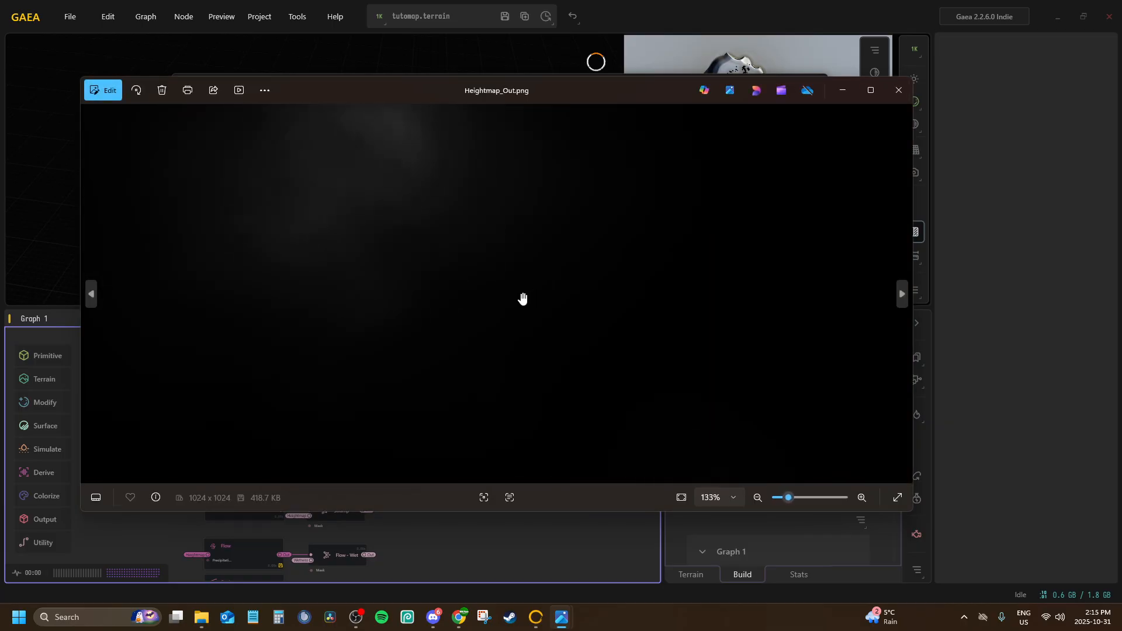
{"action": "left_click", "coordinate": [888, 93]}
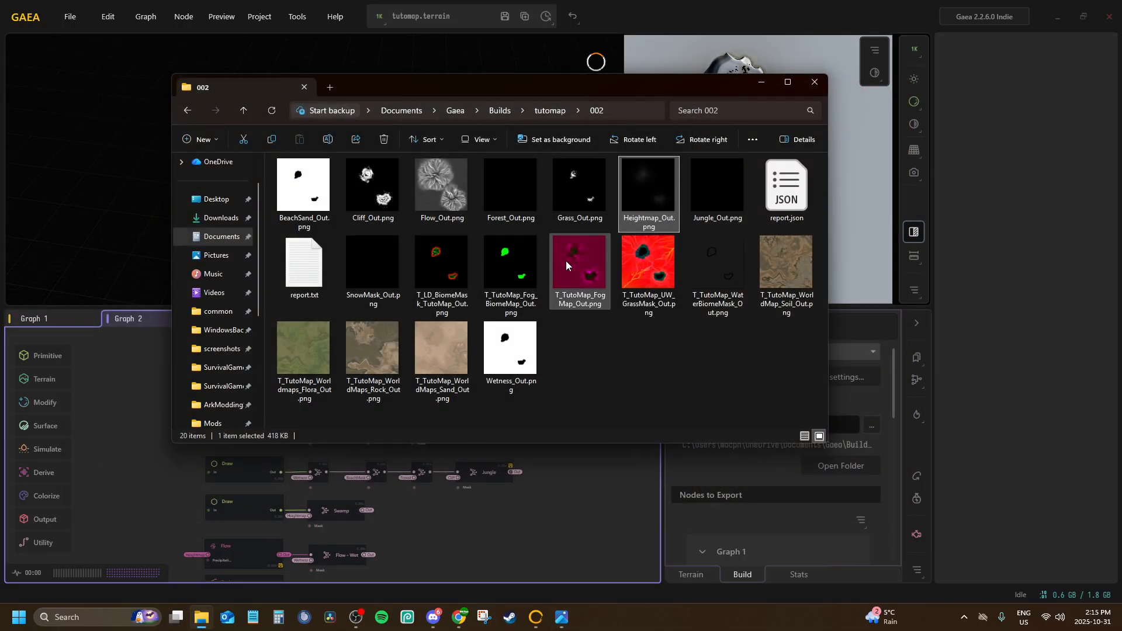
View the exported T_TutoMap_FogMap_Out.png and T_TutoMap_UW_GrassMask_Out.png at full size
{"action": "double_click", "coordinate": [606, 263]}
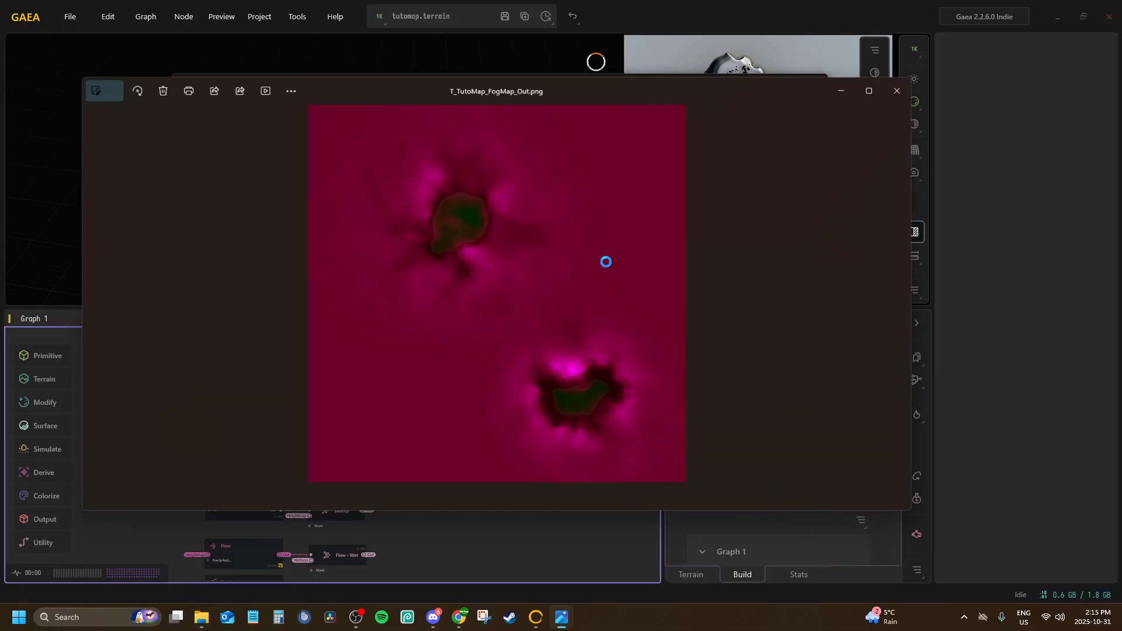
{"action": "left_click", "coordinate": [896, 87]}
{"action": "left_click", "coordinate": [666, 254]}
{"action": "double_click", "coordinate": [667, 259]}
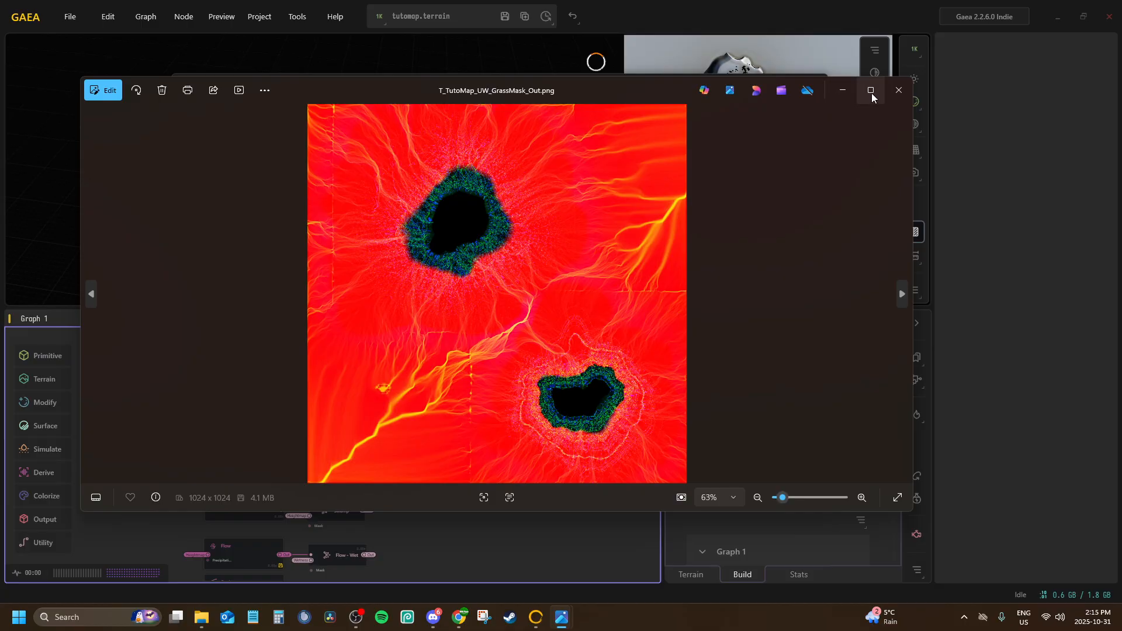
{"action": "left_click", "coordinate": [894, 92]}
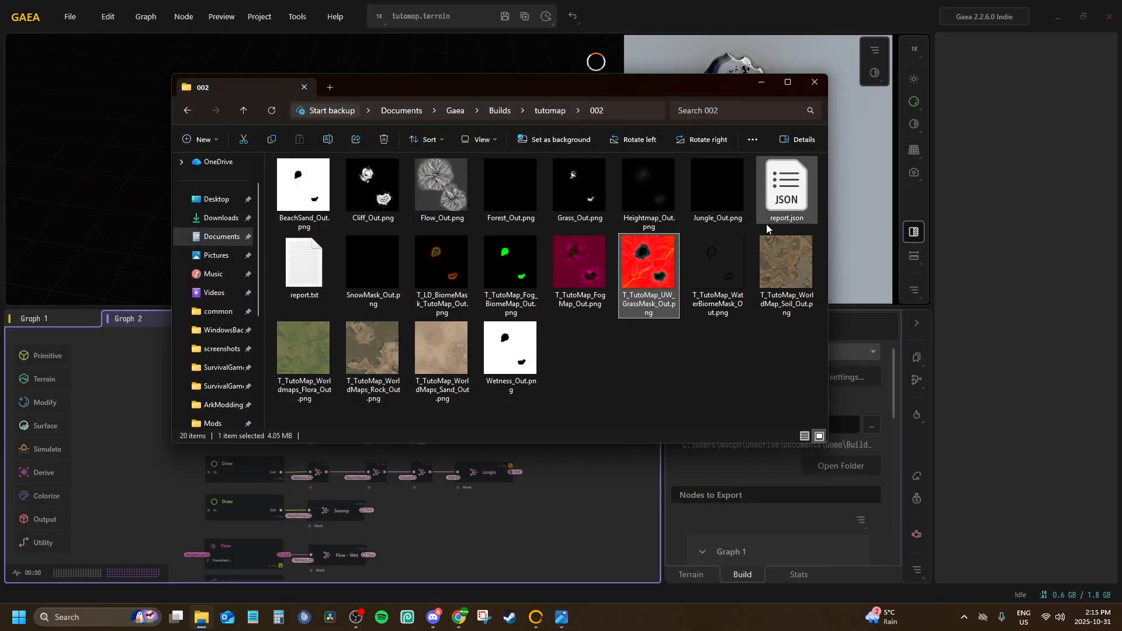
{"action": "double_click", "coordinate": [664, 263]}
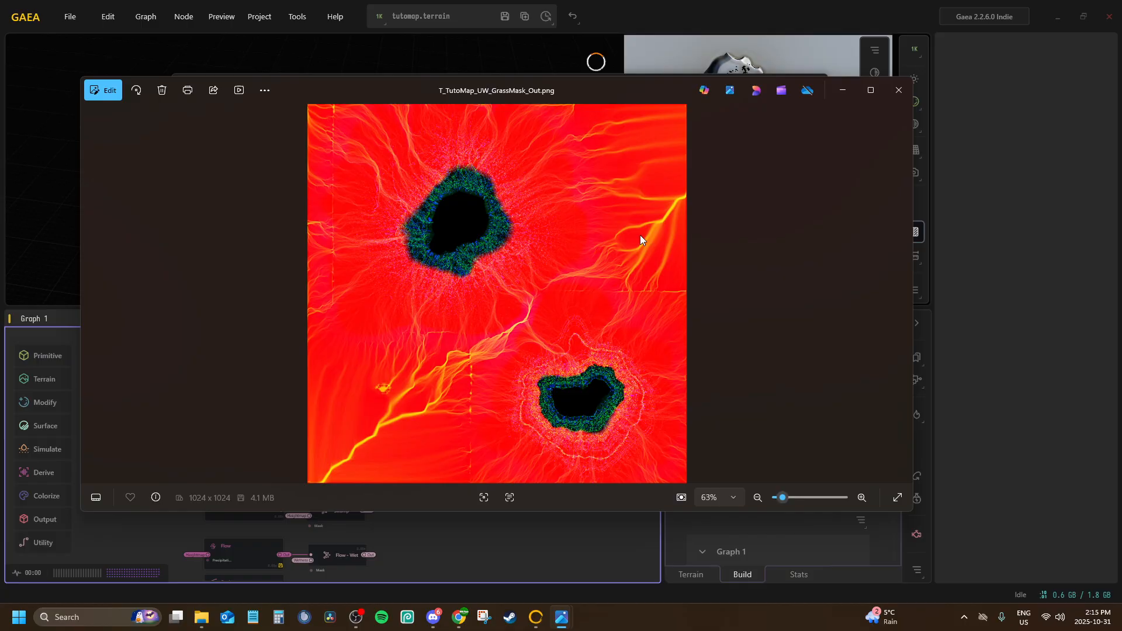
{"action": "left_click", "coordinate": [899, 90]}
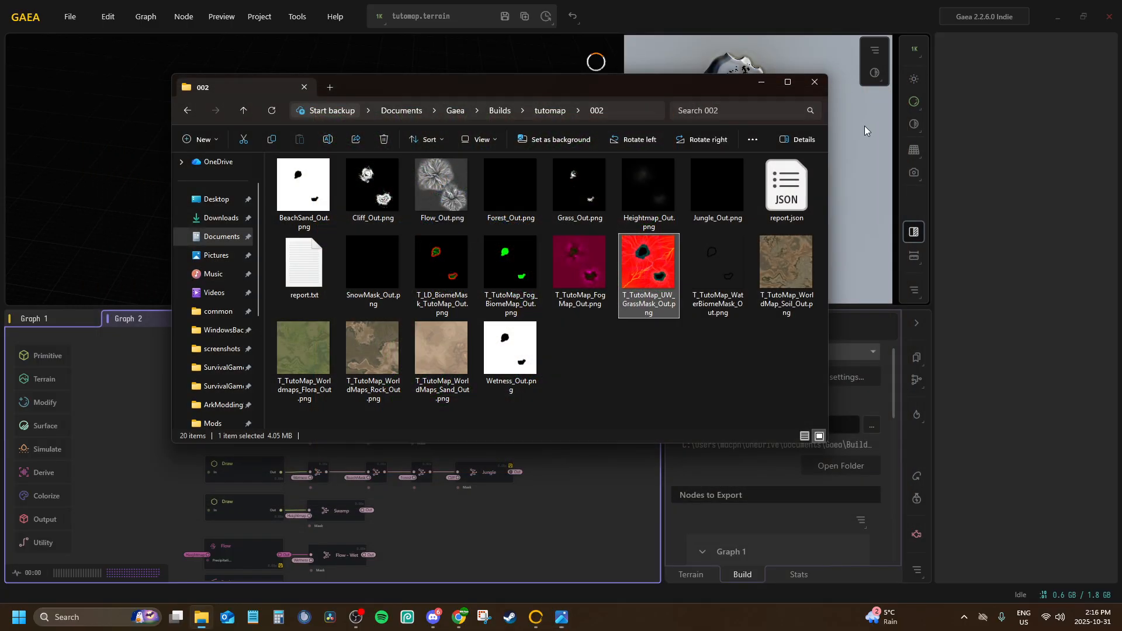
Inspect the exported T_TutoMap_WaterBiomeMask_Out.png at full size
{"action": "double_click", "coordinate": [699, 248]}
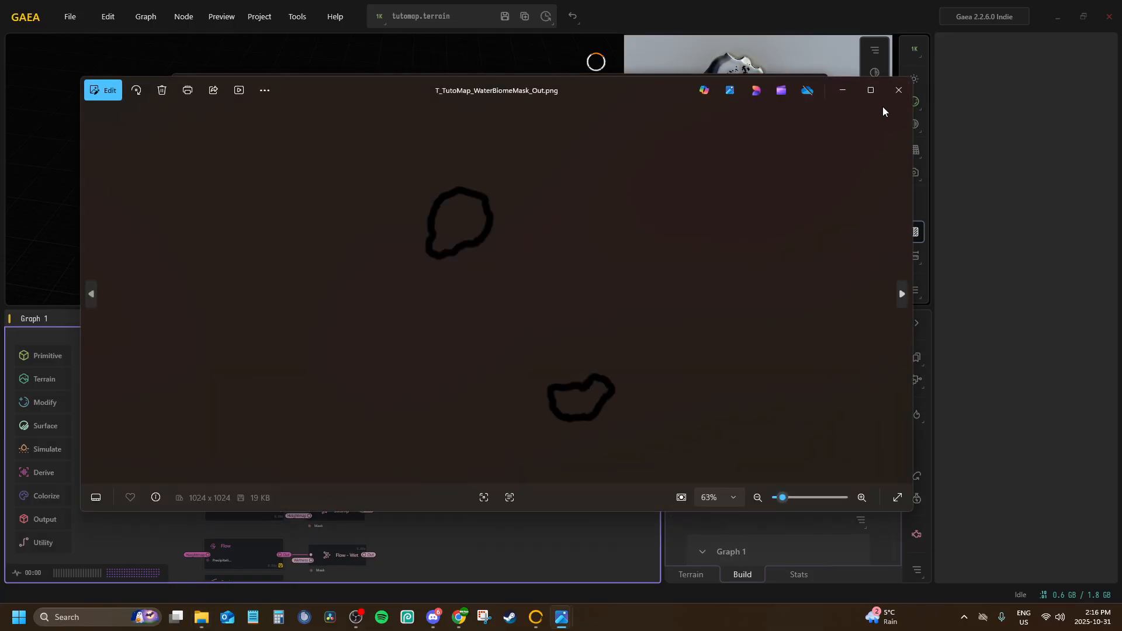
{"action": "left_click", "coordinate": [898, 90]}
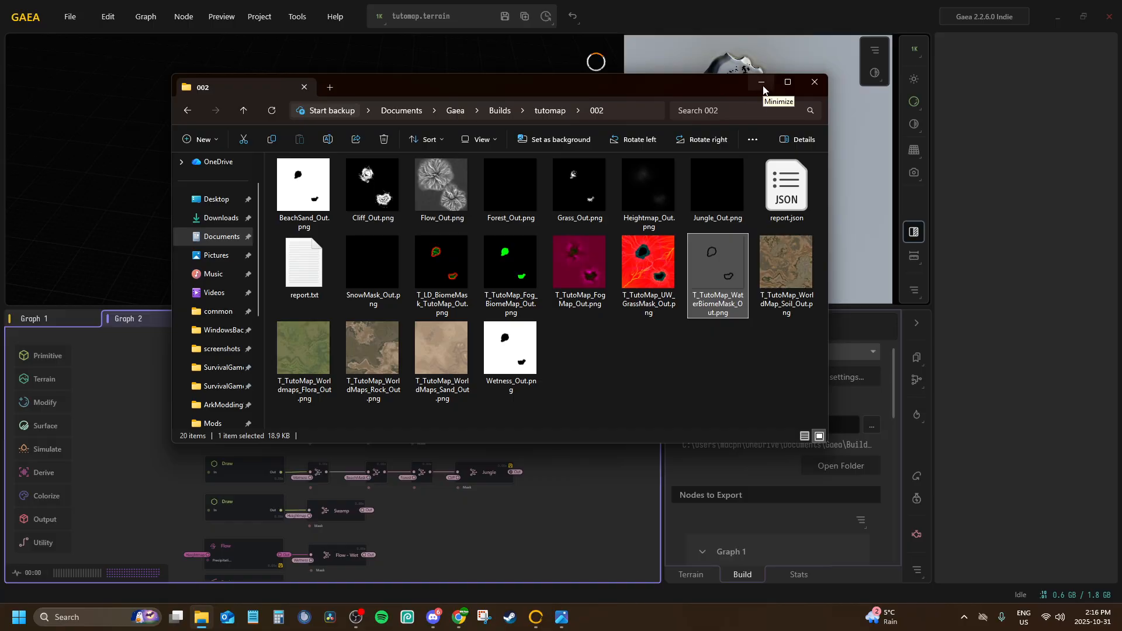
{"action": "double_click", "coordinate": [693, 279]}
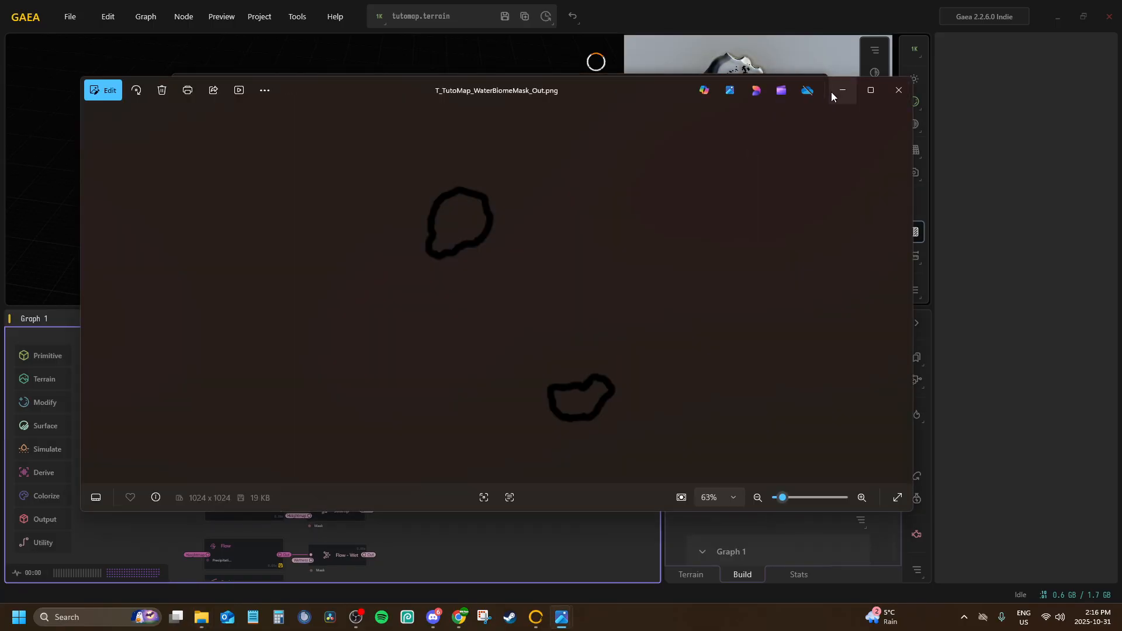
{"action": "left_click", "coordinate": [841, 91]}
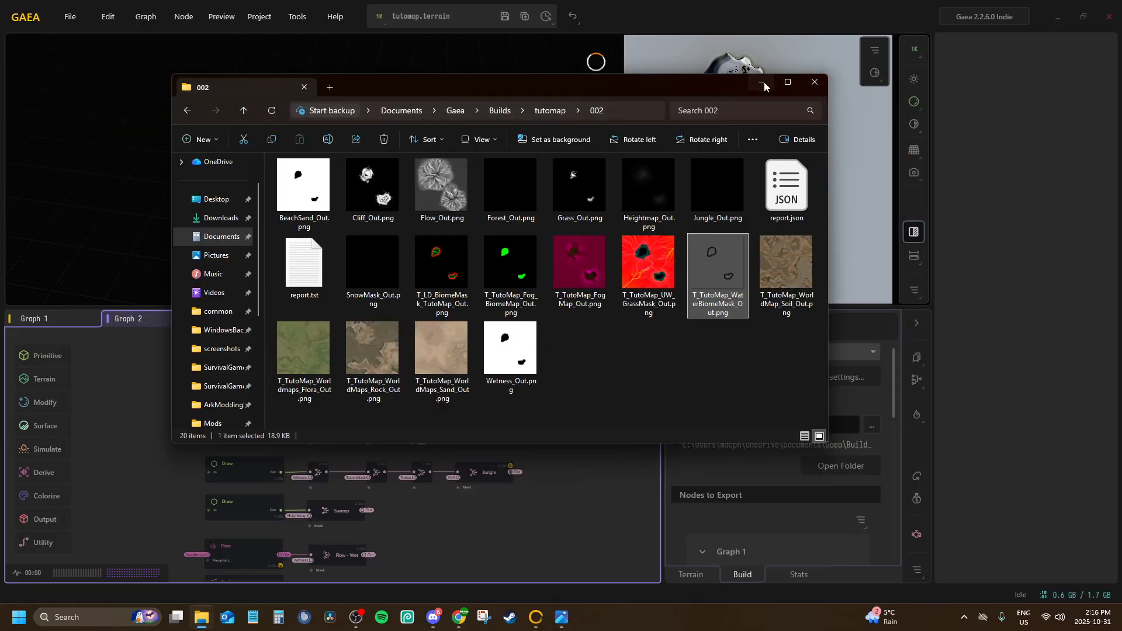
Return to Gaea and preview the mask merge nodes in Graph 2, including T_LD_BiomeMask_TutoMap and T_TutoMap_Fog_BiomeMap
{"action": "left_click", "coordinate": [763, 82]}
{"action": "scroll", "coordinate": [451, 462], "scroll_direction": "down", "scroll_amount": 4}
{"action": "middle_click_drag", "start_coordinate": [444, 431], "coordinate": [454, 380]}
{"action": "scroll", "coordinate": [437, 471], "scroll_direction": "up", "scroll_amount": 3}
{"action": "middle_click_drag", "start_coordinate": [436, 471], "coordinate": [408, 416]}
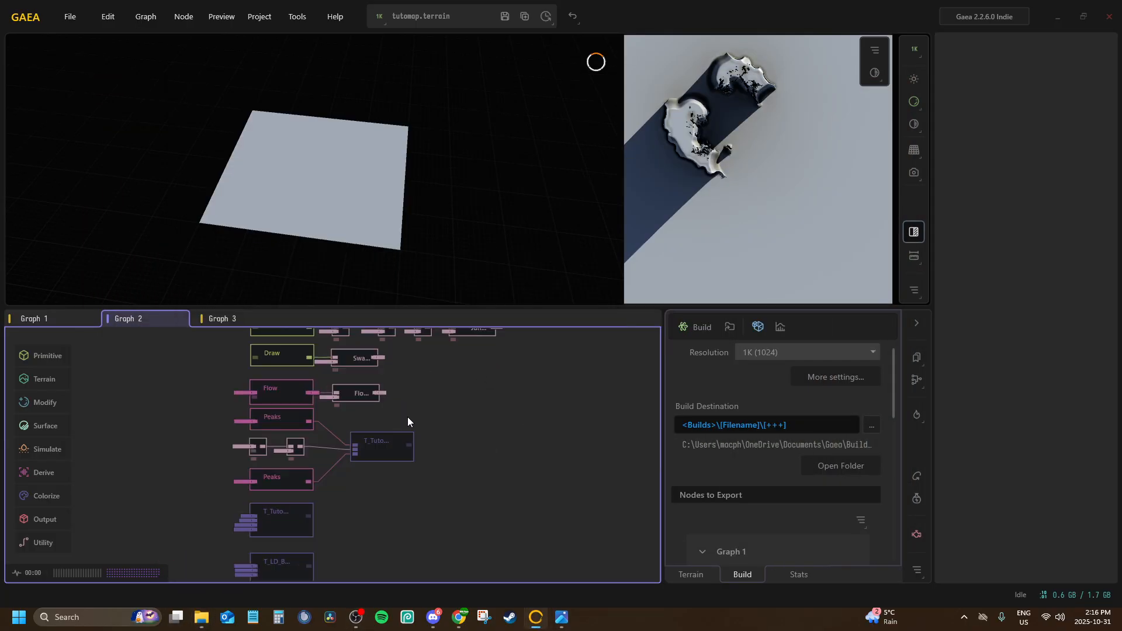
{"action": "left_click", "coordinate": [384, 457]}
{"action": "left_click", "coordinate": [288, 520]}
{"action": "middle_click_drag", "start_coordinate": [288, 520], "coordinate": [300, 401]}
{"action": "left_click", "coordinate": [291, 448]}
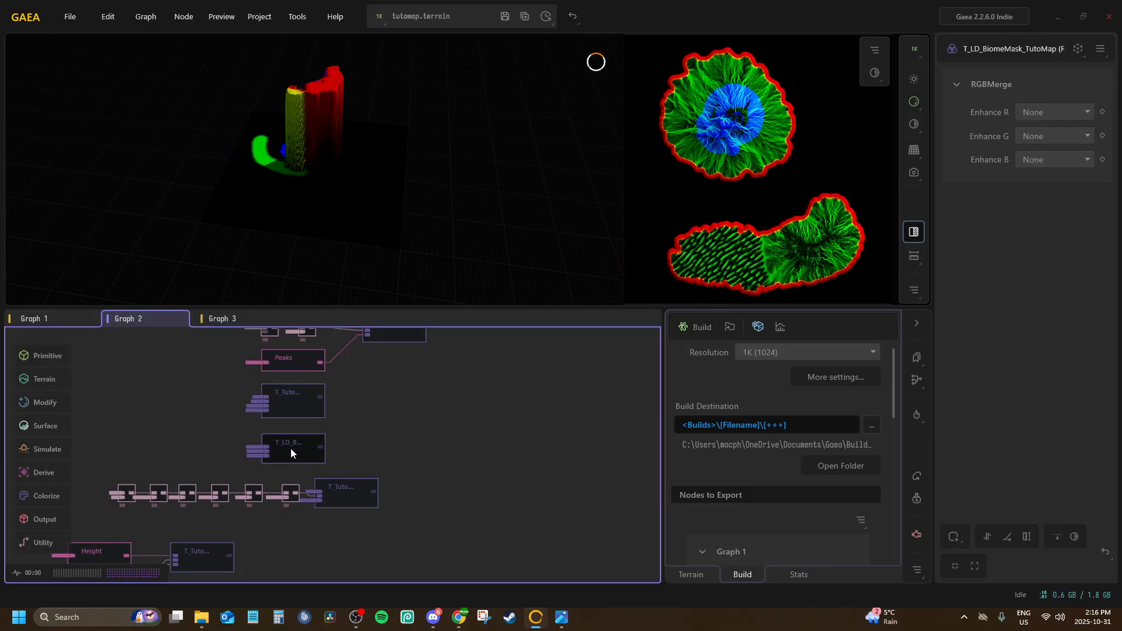
{"action": "left_click", "coordinate": [359, 485]}
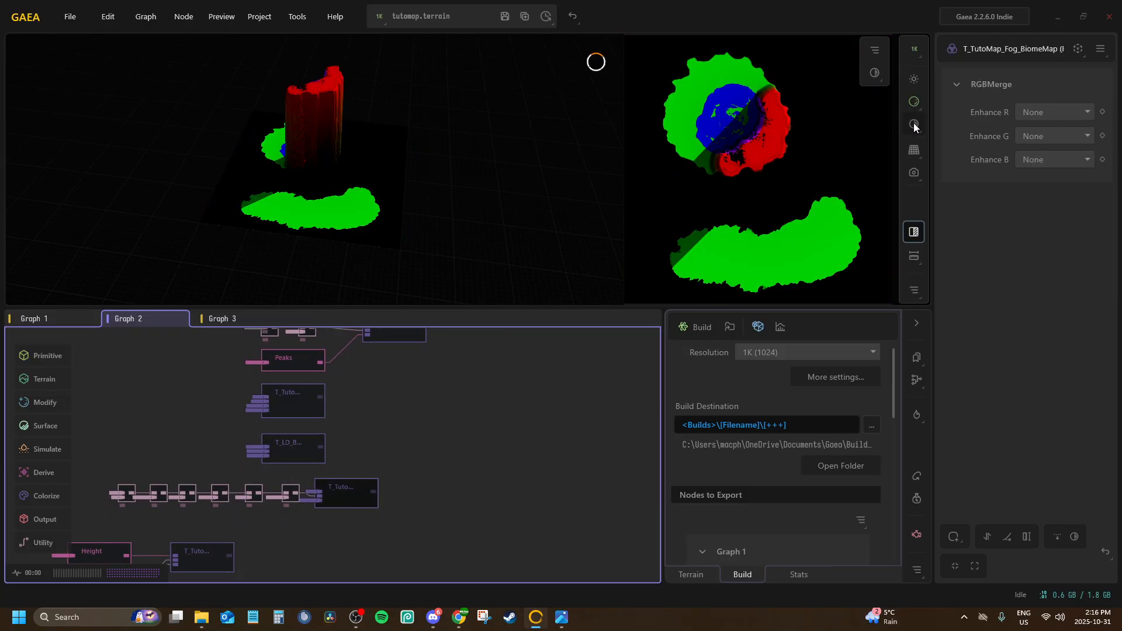
Preview the Combine nodes feeding T_TutoMap_Fog_BiomeMap, from Forest back to DesertMask, and recheck the merged map
{"action": "scroll", "coordinate": [315, 435], "scroll_direction": "up", "scroll_amount": 5}
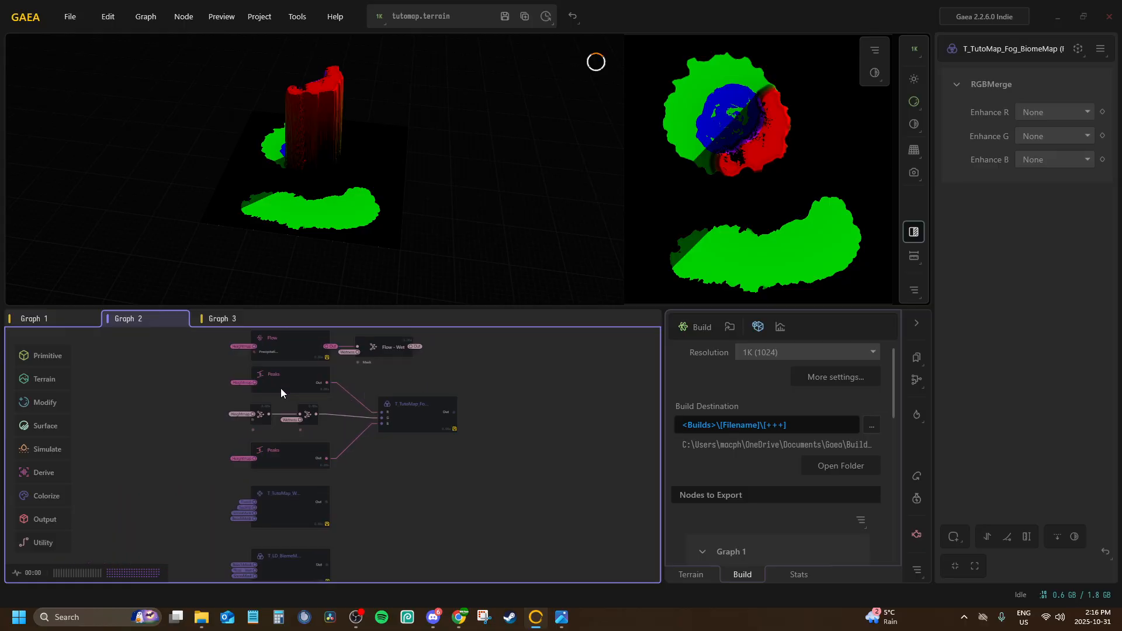
{"action": "scroll", "coordinate": [371, 487], "scroll_direction": "up", "scroll_amount": 5}
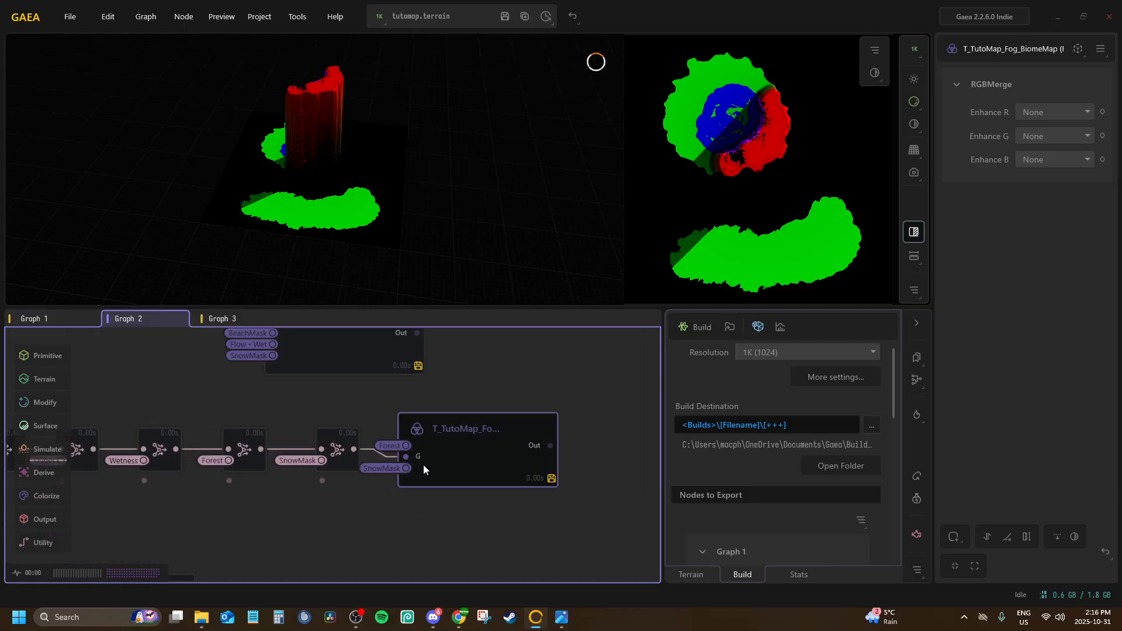
{"action": "left_click", "coordinate": [440, 430]}
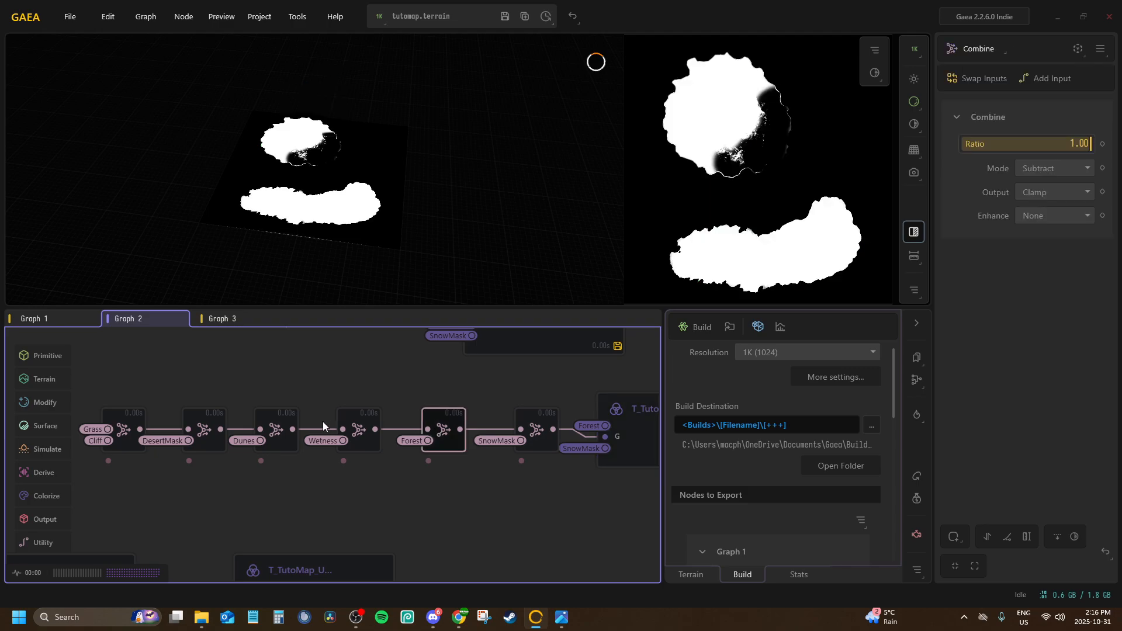
{"action": "left_click", "coordinate": [366, 426]}
{"action": "middle_click_drag", "start_coordinate": [282, 423], "coordinate": [371, 433]}
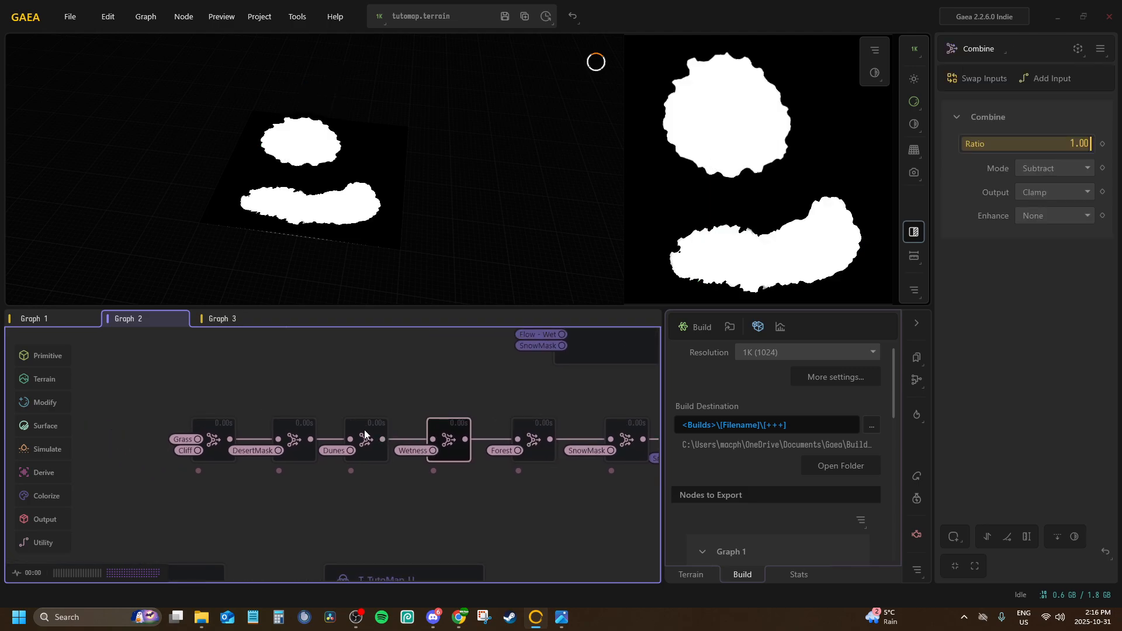
{"action": "left_click", "coordinate": [357, 428]}
{"action": "left_click", "coordinate": [288, 429]}
{"action": "scroll", "coordinate": [342, 485], "scroll_direction": "down", "scroll_amount": 5}
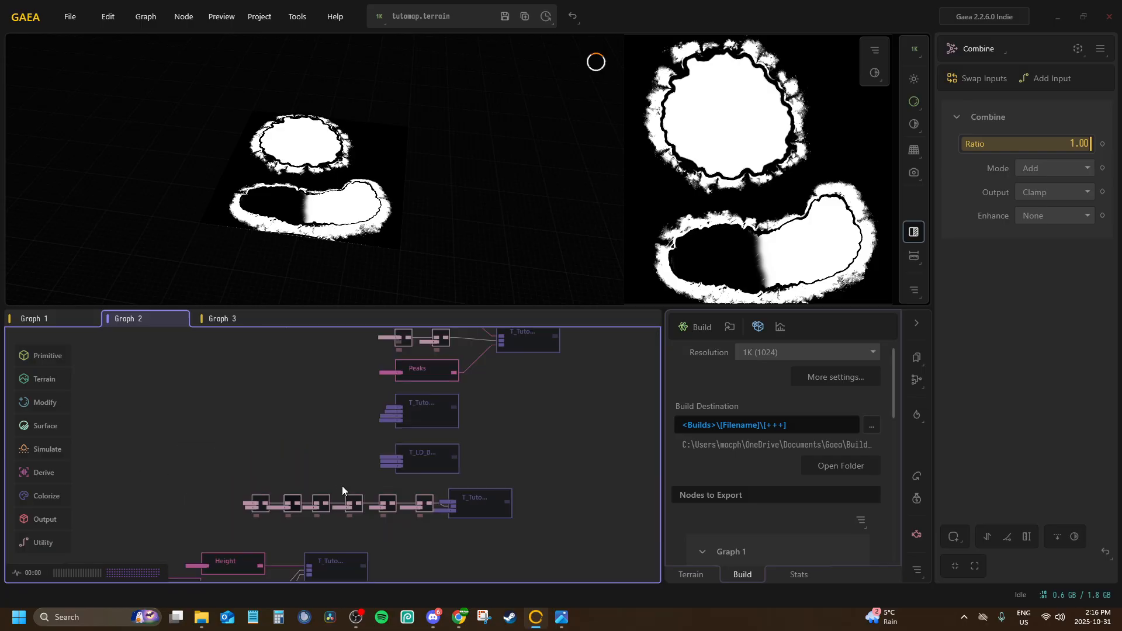
{"action": "left_click", "coordinate": [483, 501]}
{"action": "scroll", "coordinate": [479, 432], "scroll_direction": "up", "scroll_amount": 5}
{"action": "middle_click_drag", "start_coordinate": [422, 423], "coordinate": [387, 590]}
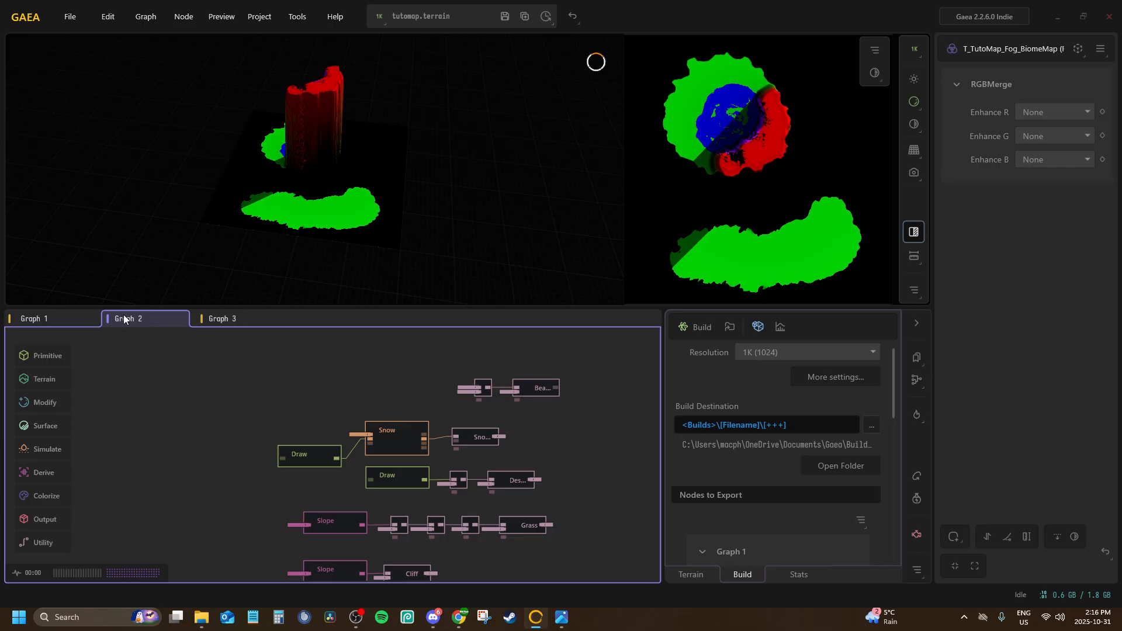
Switch to Graph 1 and preview its Draw, Sea, Heightmap and BeachMask nodes
{"action": "left_click", "coordinate": [60, 319]}
{"action": "scroll", "coordinate": [309, 435], "scroll_direction": "down", "scroll_amount": 3}
{"action": "middle_click_drag", "start_coordinate": [325, 432], "coordinate": [410, 355]}
{"action": "scroll", "coordinate": [418, 353], "scroll_direction": "down", "scroll_amount": 2}
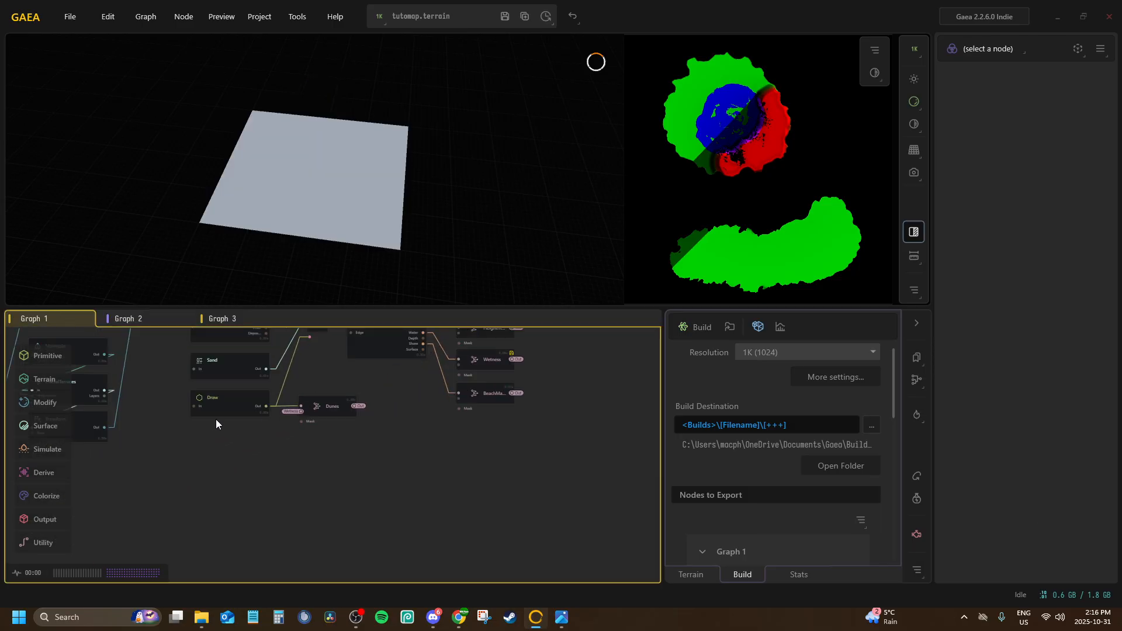
{"action": "left_click", "coordinate": [213, 412]}
{"action": "middle_click_drag", "start_coordinate": [250, 425], "coordinate": [477, 461]}
{"action": "scroll", "coordinate": [258, 461], "scroll_direction": "down", "scroll_amount": 3}
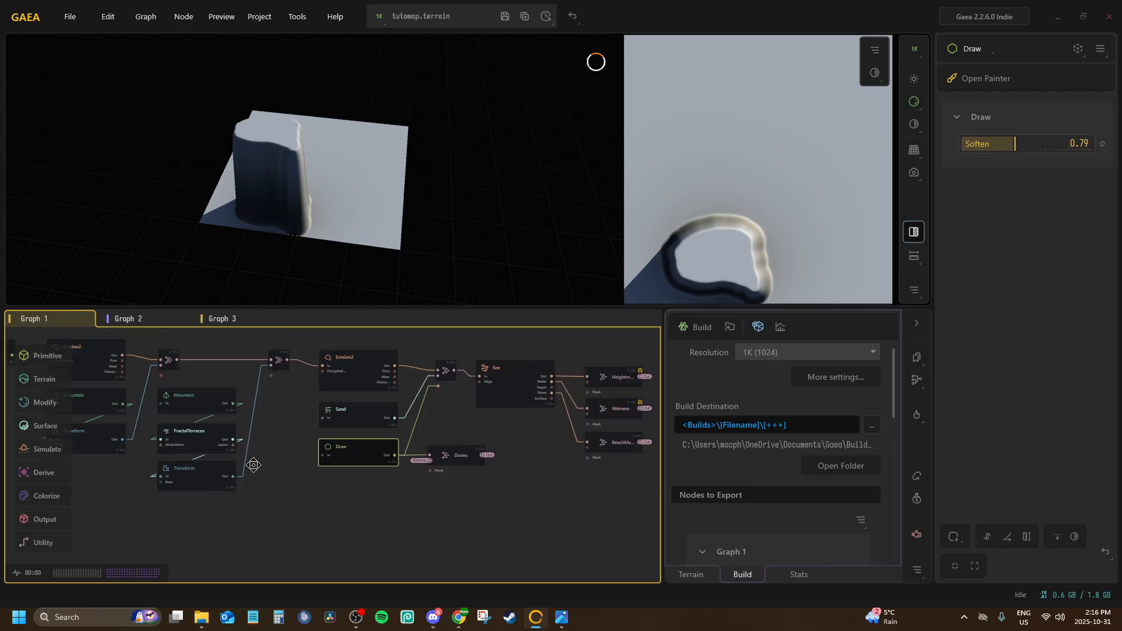
{"action": "left_click", "coordinate": [299, 478]}
{"action": "left_click", "coordinate": [354, 416]}
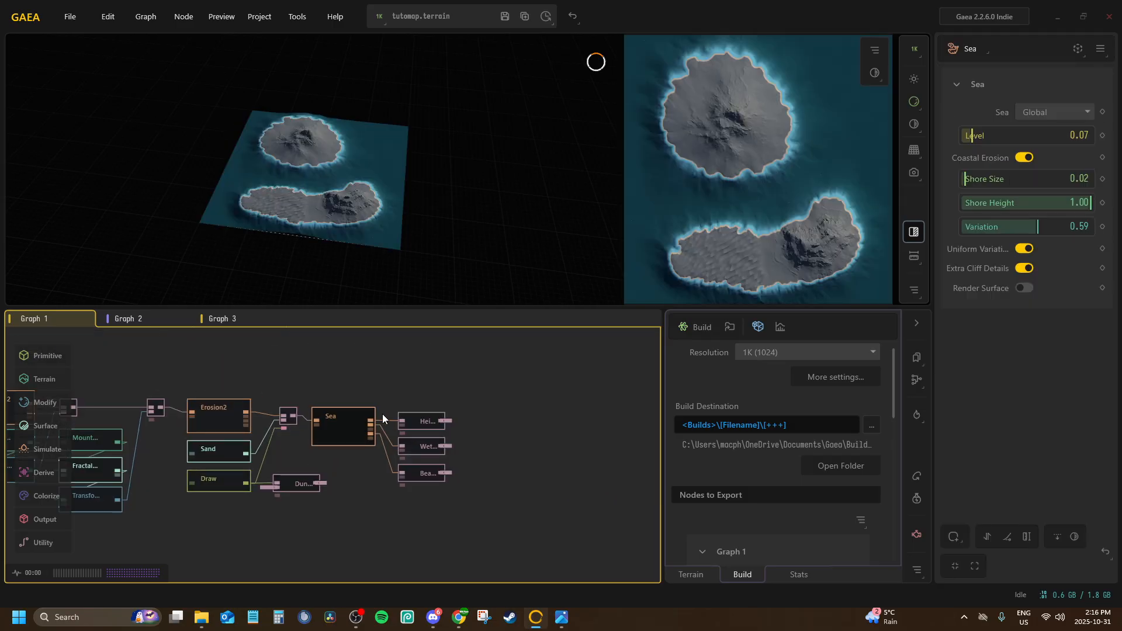
{"action": "left_click", "coordinate": [432, 422]}
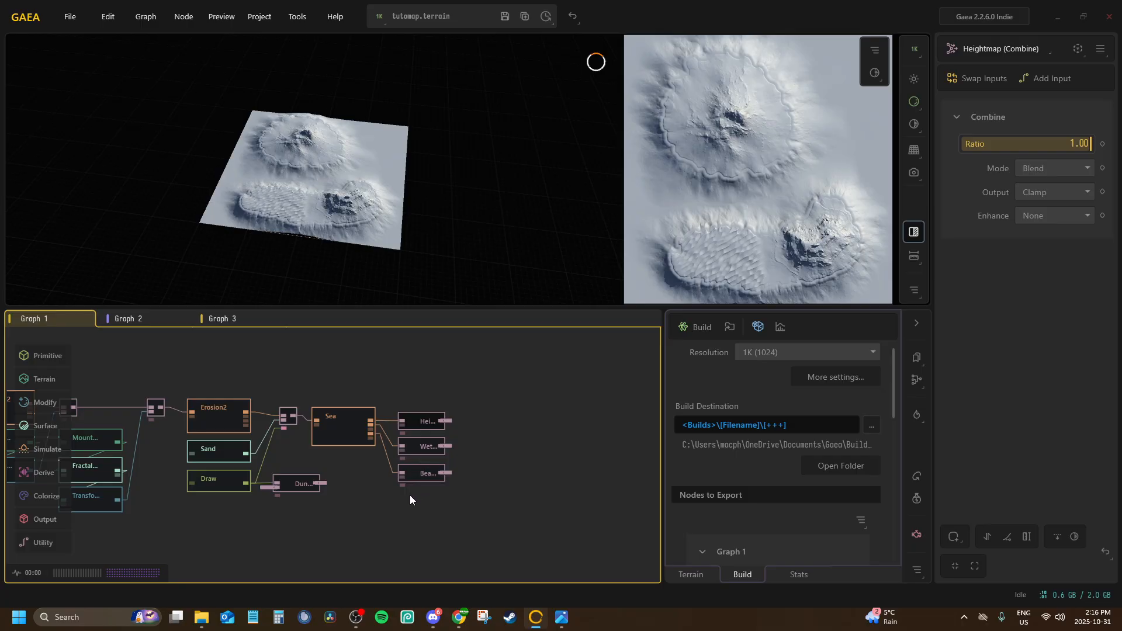
{"action": "left_click", "coordinate": [418, 471]}
Change the export format of all nodes to PNG8, and set the Heightmap's format to PNG16
{"action": "scroll", "coordinate": [807, 512], "scroll_direction": "down", "scroll_amount": 6}
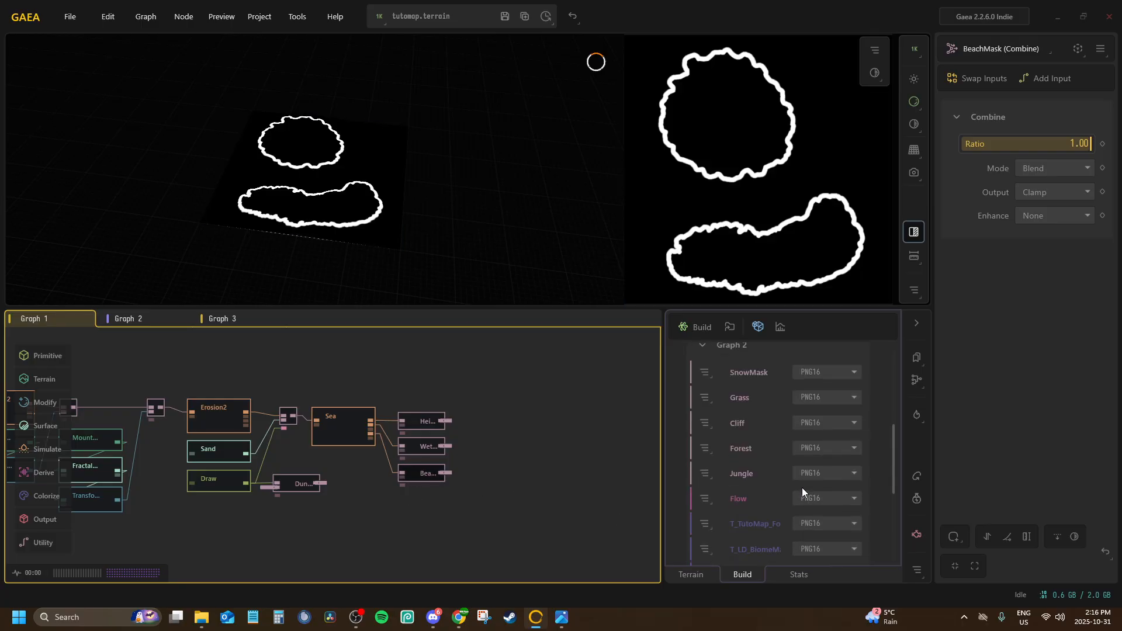
{"action": "left_click", "coordinate": [813, 368]}
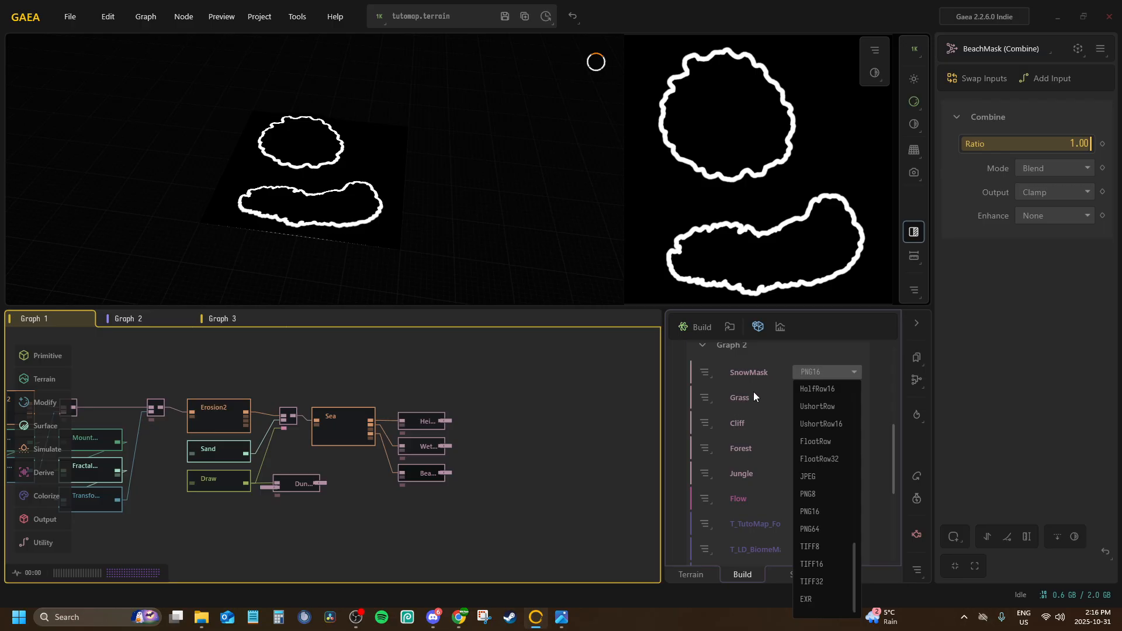
{"action": "left_click", "coordinate": [877, 372]}
{"action": "scroll", "coordinate": [843, 391], "scroll_direction": "up", "scroll_amount": 6}
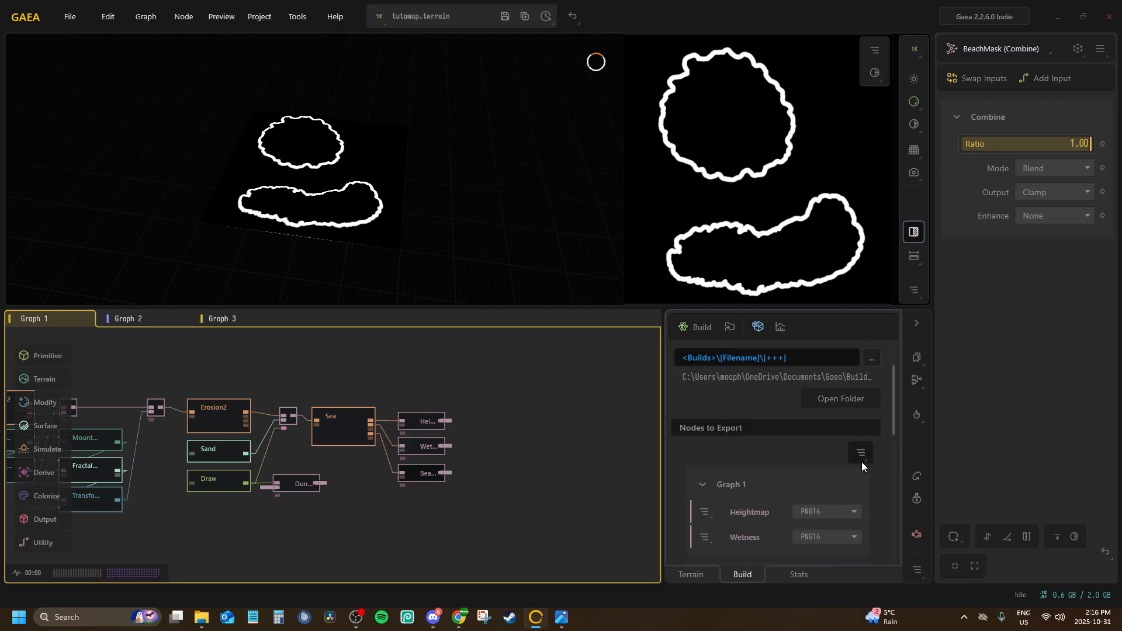
{"action": "left_click", "coordinate": [861, 460]}
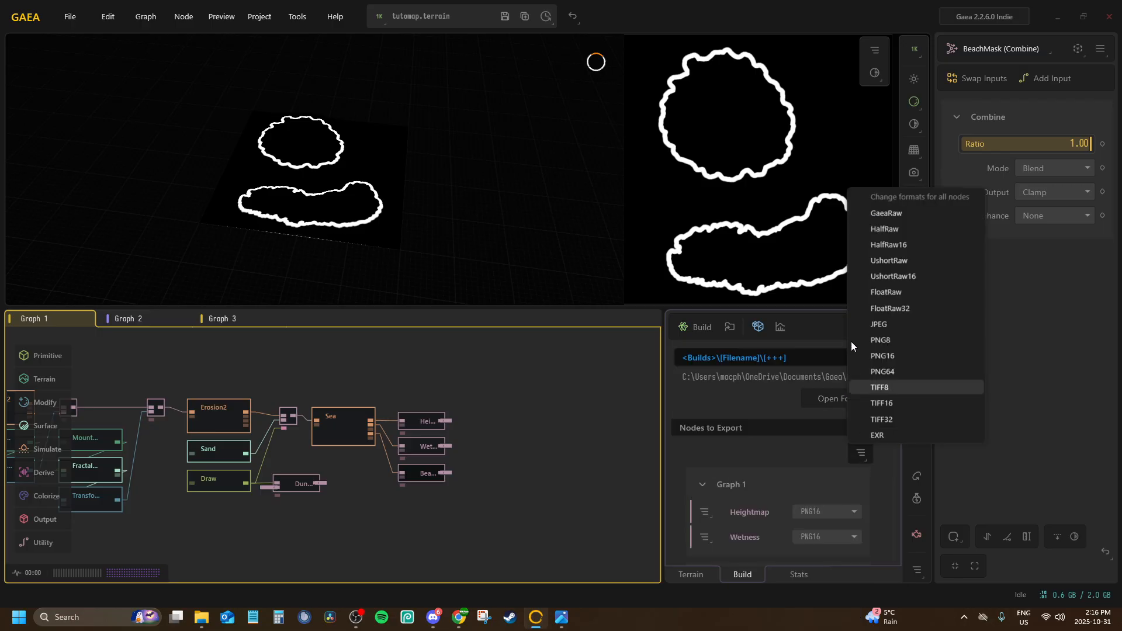
{"action": "left_click", "coordinate": [886, 347]}
{"action": "left_click", "coordinate": [579, 349]}
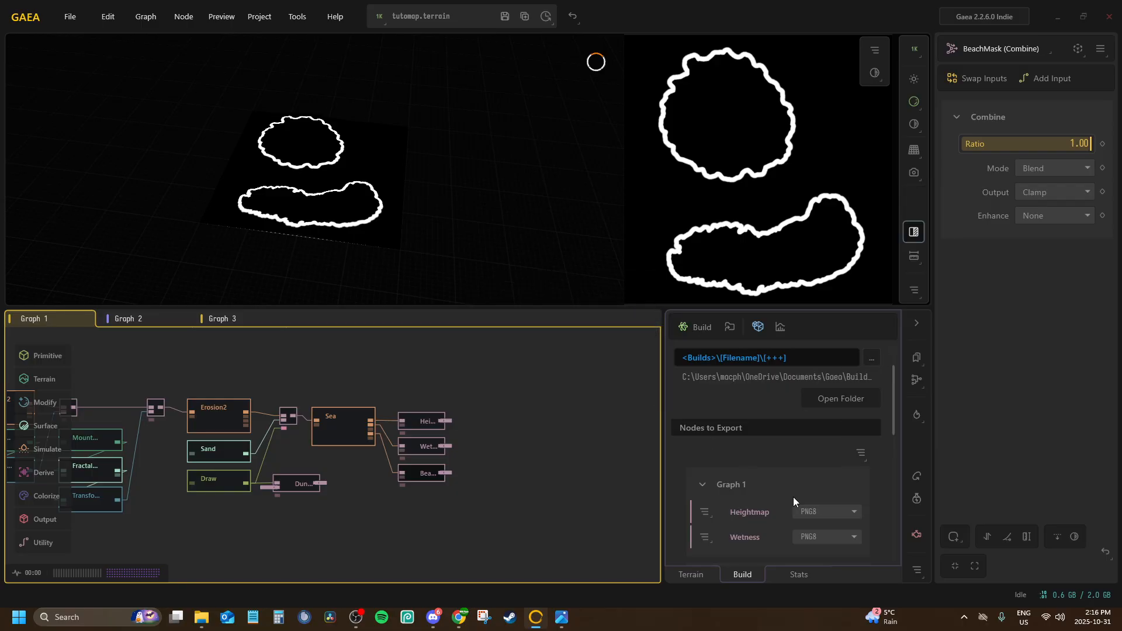
{"action": "left_click", "coordinate": [812, 513]}
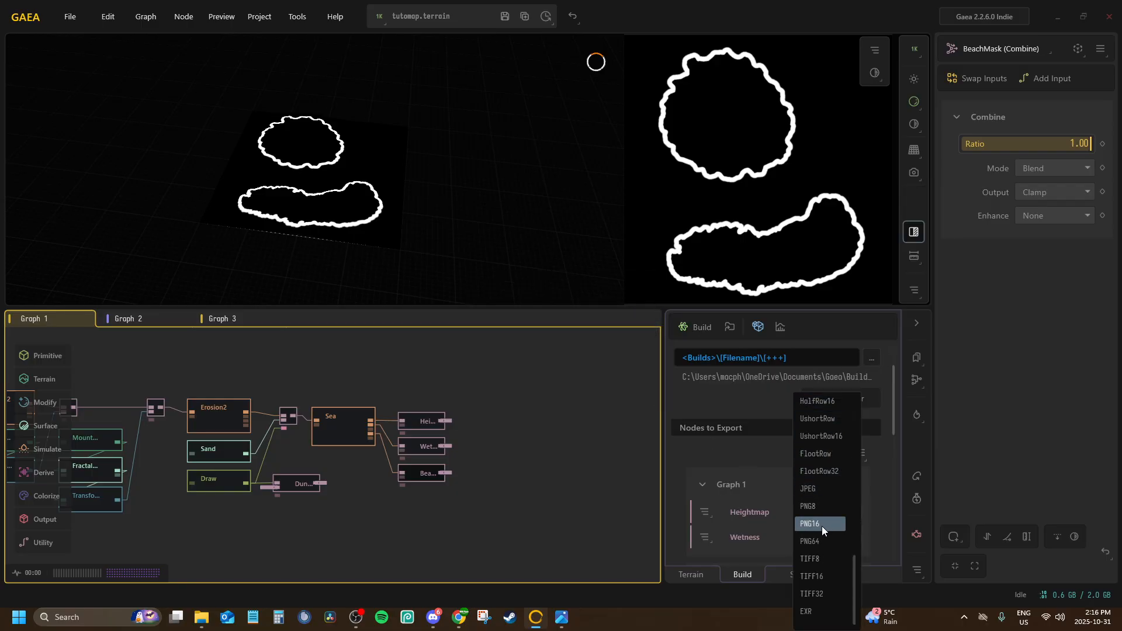
{"action": "left_click", "coordinate": [821, 526]}
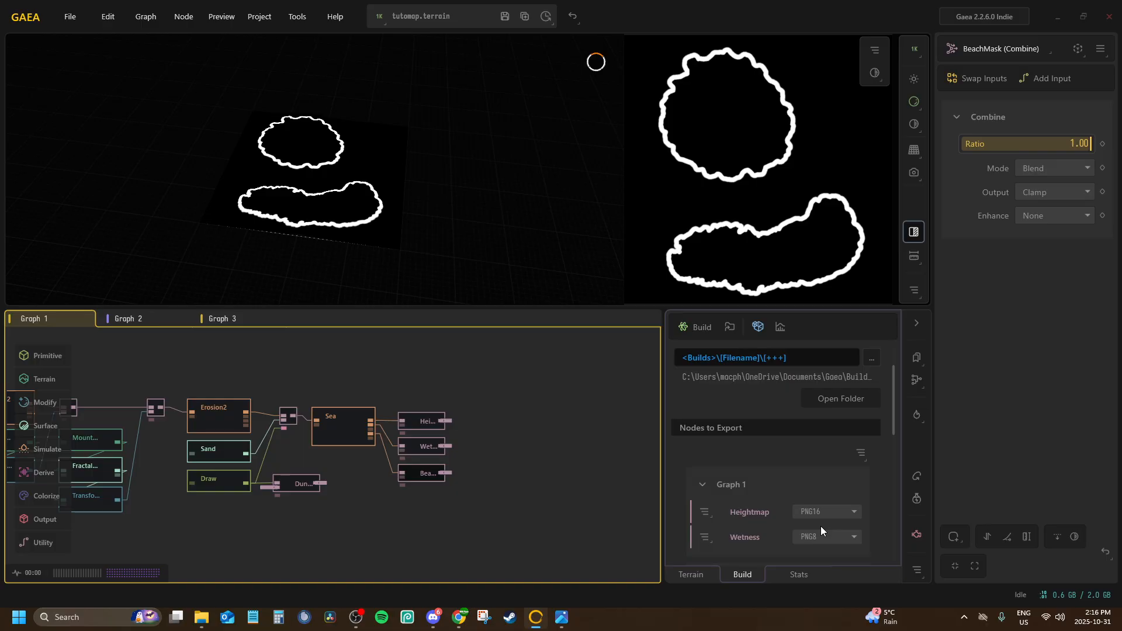
Build and export the terrain at 1024 x 1024 without closing Gaea
{"action": "left_click", "coordinate": [698, 326]}
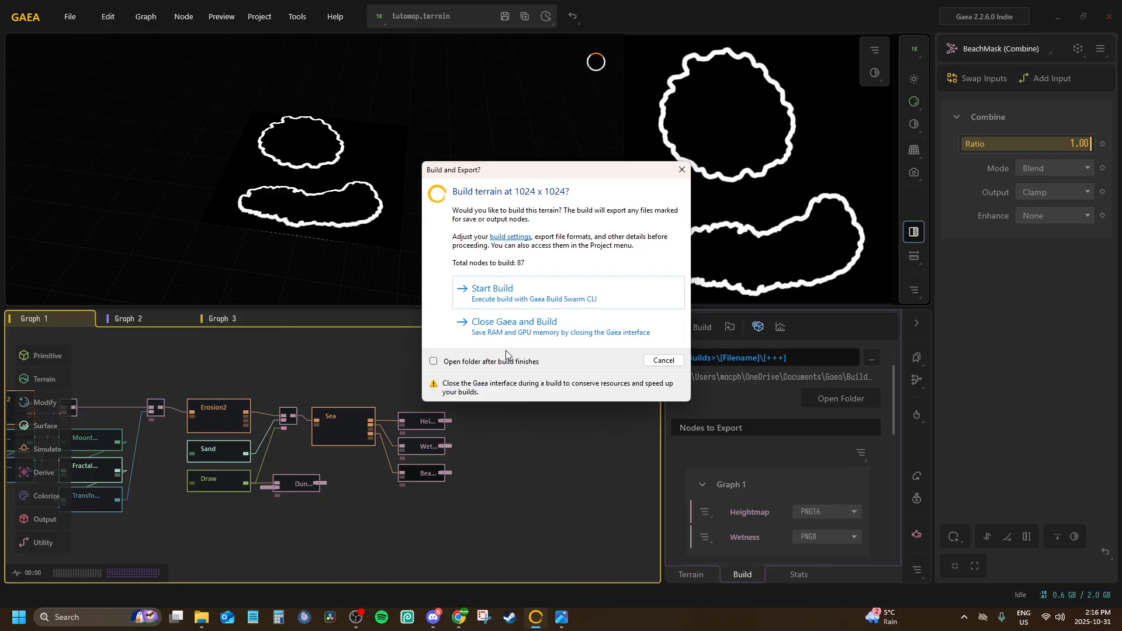
{"action": "left_click", "coordinate": [501, 293]}
{"action": "left_click", "coordinate": [646, 302]}
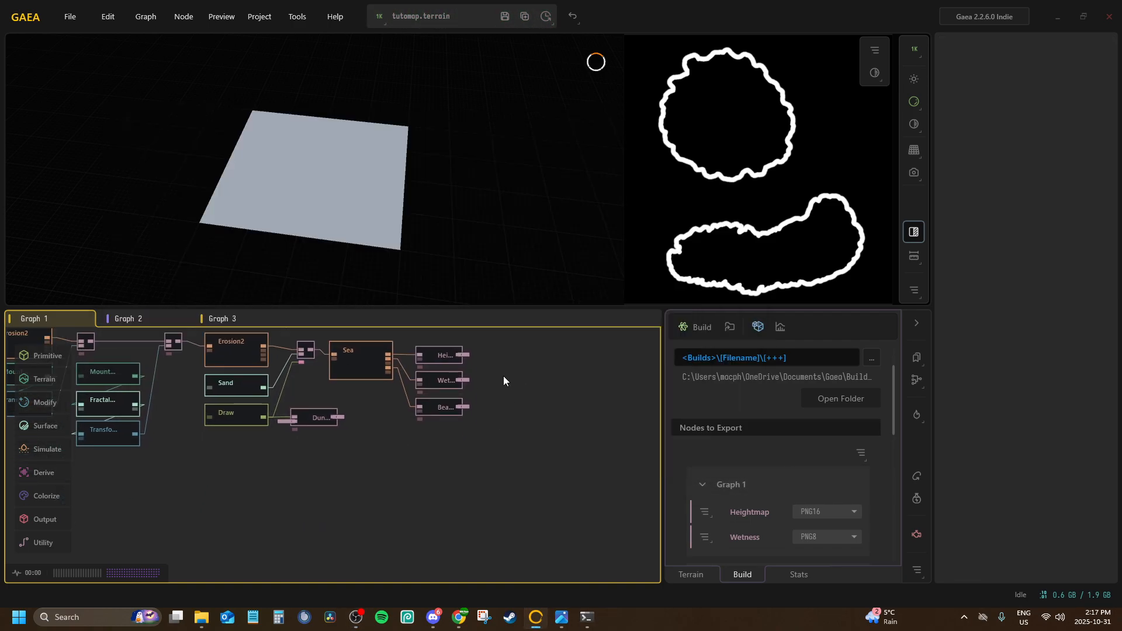
Switch to File Explorer and open the newest build folder, 003, inside the tutomap builds
{"action": "left_click", "coordinate": [187, 617]}
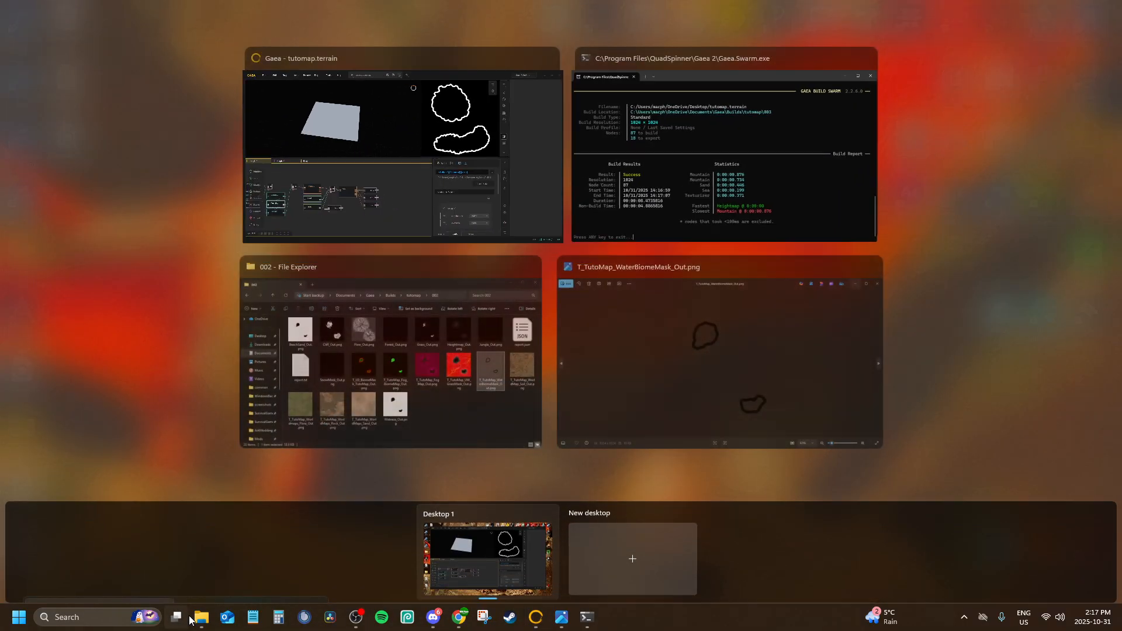
{"action": "left_click", "coordinate": [187, 617]}
{"action": "left_click", "coordinate": [201, 617]}
{"action": "left_click", "coordinate": [550, 110]}
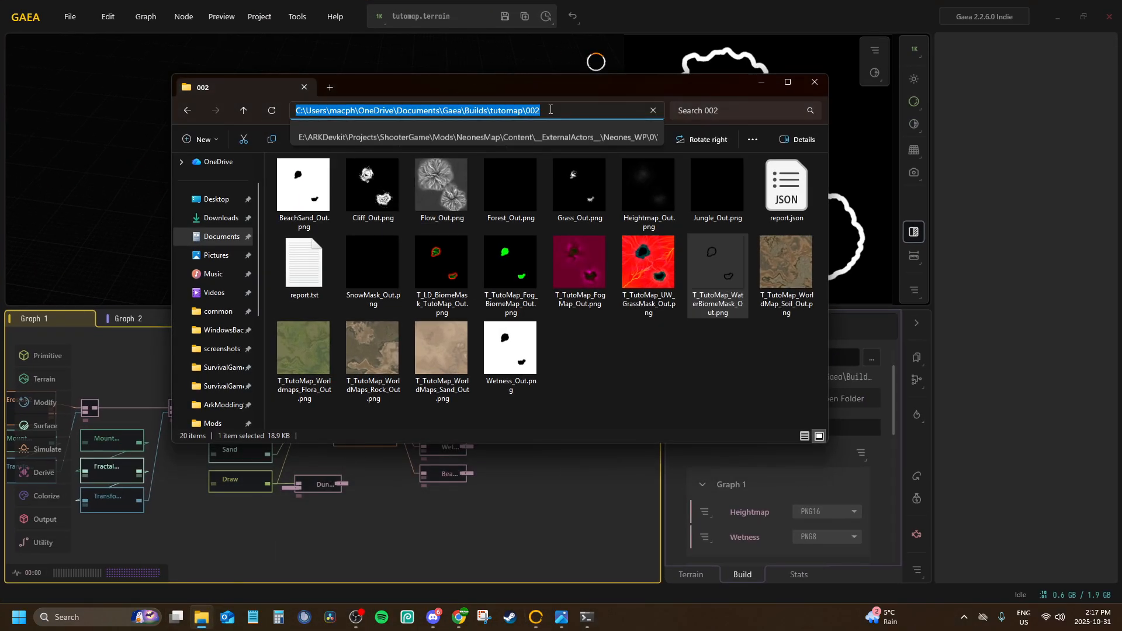
{"action": "key", "text": "Escape"}
{"action": "left_click", "coordinate": [549, 110]}
{"action": "left_click", "coordinate": [331, 214]}
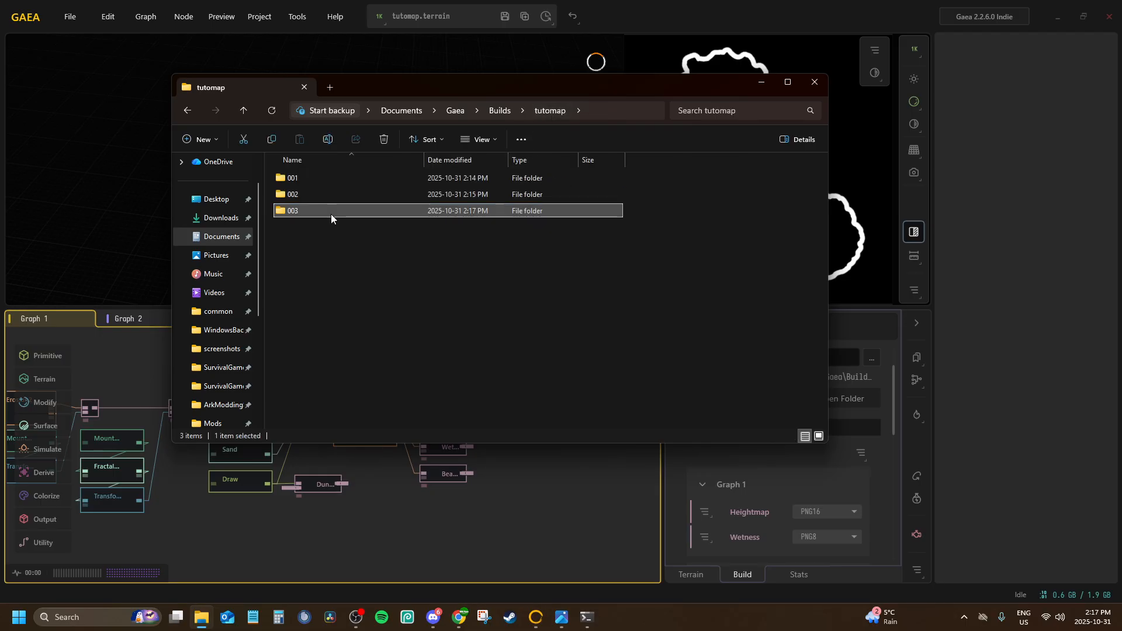
{"action": "double_click", "coordinate": [331, 214]}
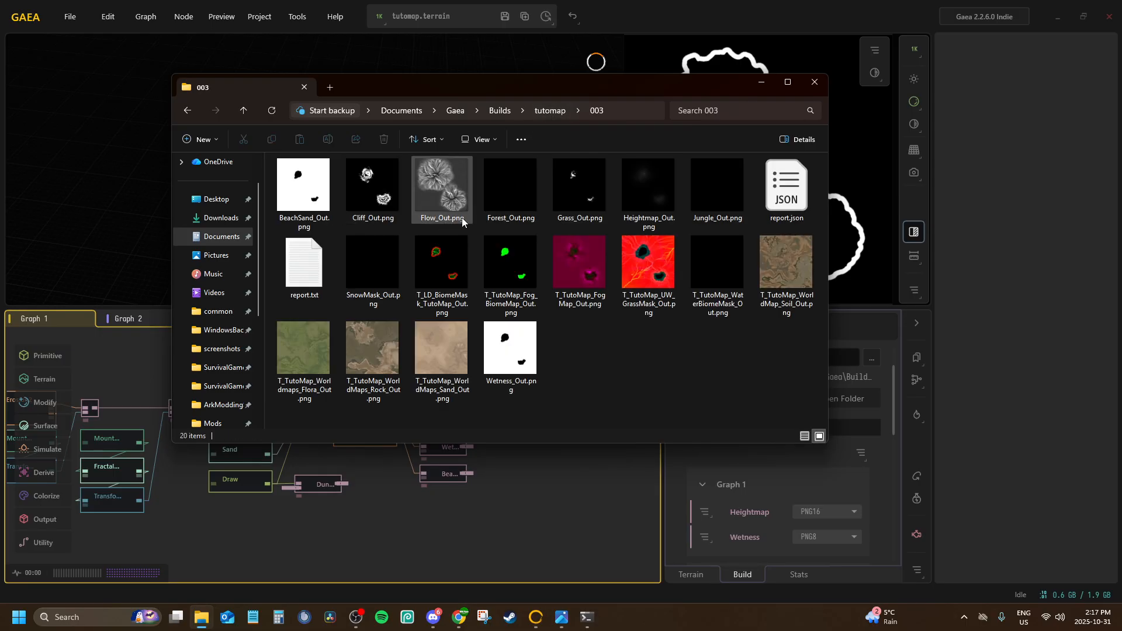
Inspect the exported T_TutoMap_UW_GrassMask, T_TutoMap_WaterBiomeMask and T_TutoMap_WorldMaps_Sand images
{"action": "double_click", "coordinate": [660, 258]}
{"action": "scroll", "coordinate": [657, 222], "scroll_direction": "up", "scroll_amount": 5}
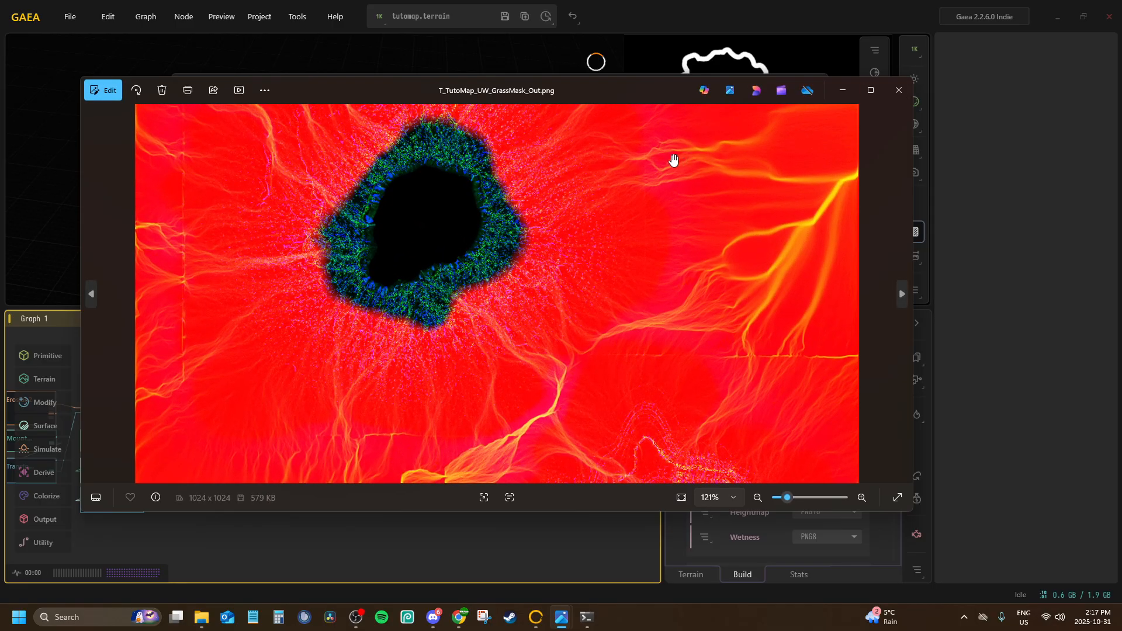
{"action": "scroll", "coordinate": [671, 167], "scroll_direction": "down", "scroll_amount": 4}
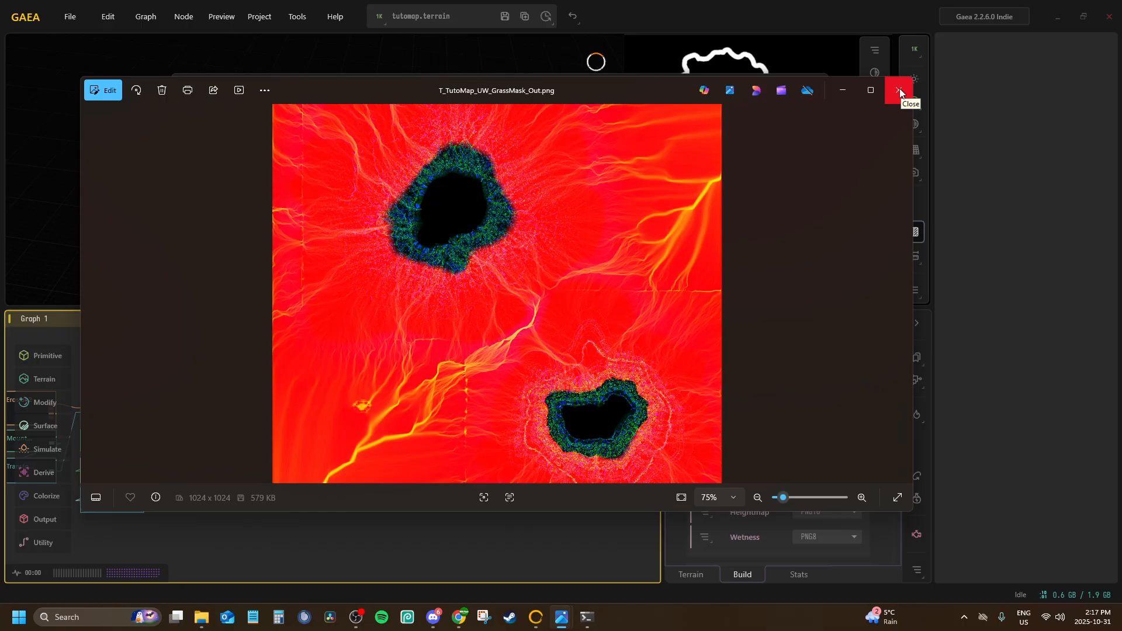
{"action": "left_click", "coordinate": [899, 92]}
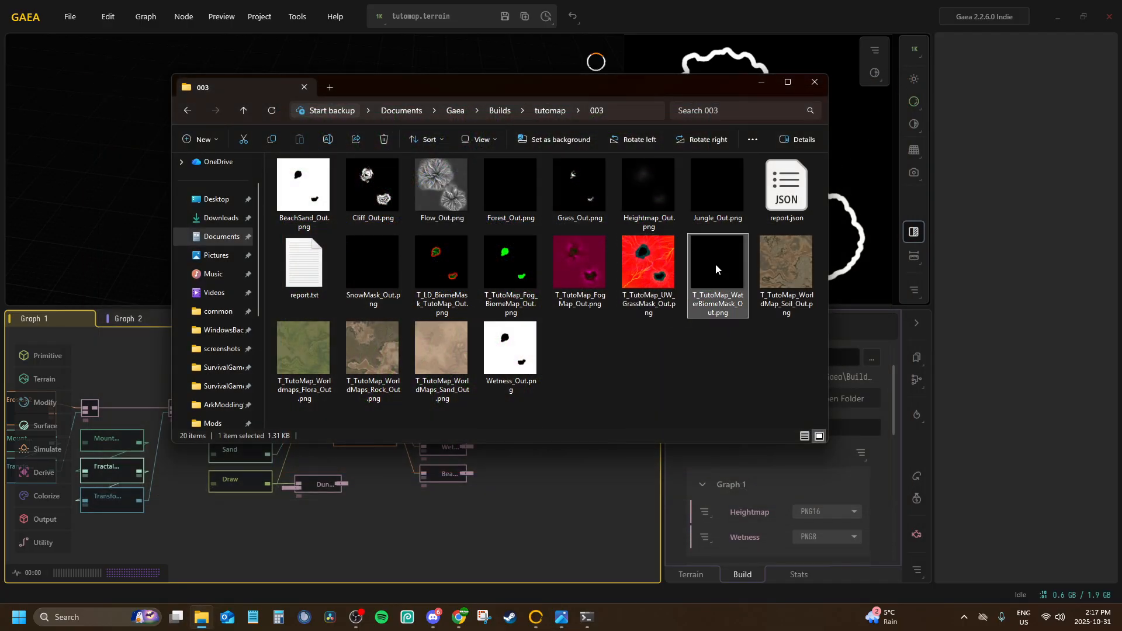
{"action": "double_click", "coordinate": [715, 264]}
{"action": "left_click", "coordinate": [898, 93]}
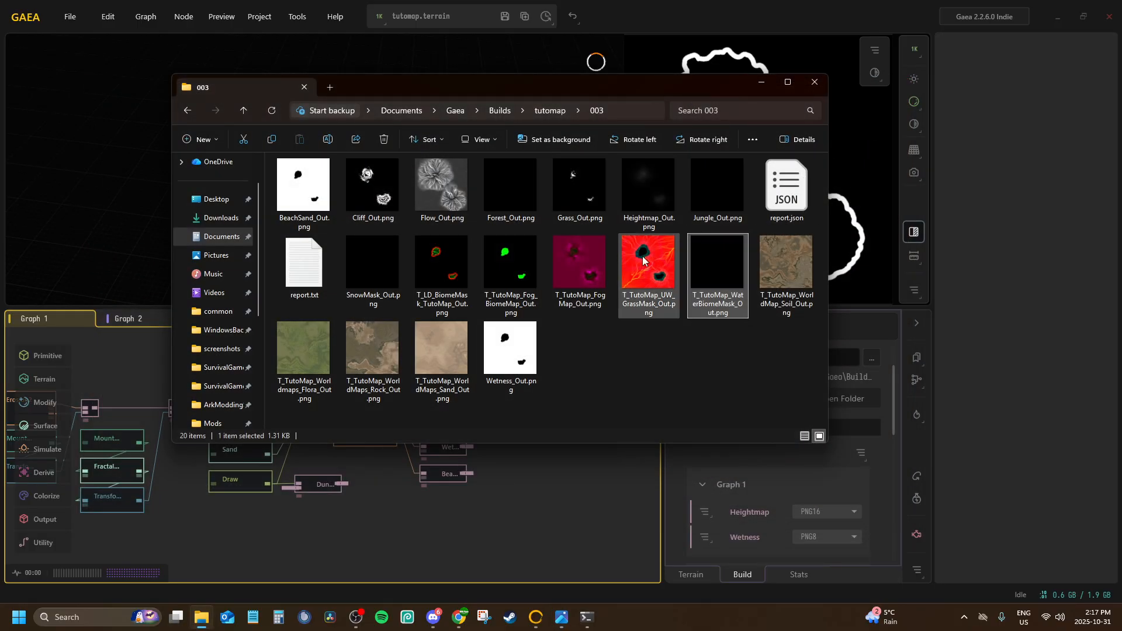
{"action": "double_click", "coordinate": [448, 339]}
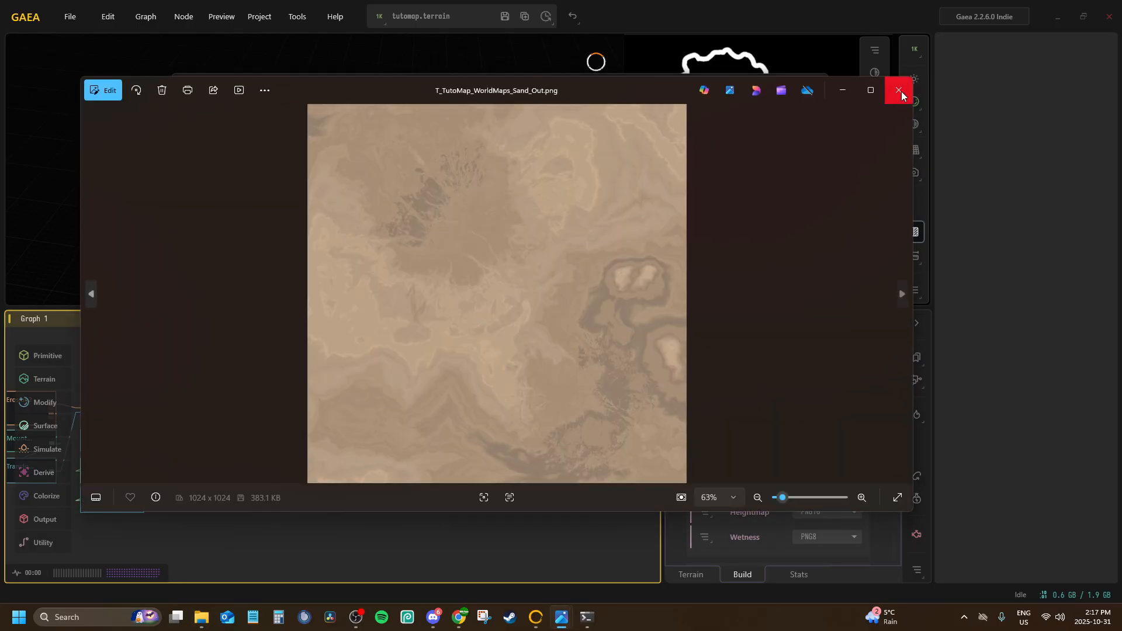
{"action": "left_click", "coordinate": [901, 91]}
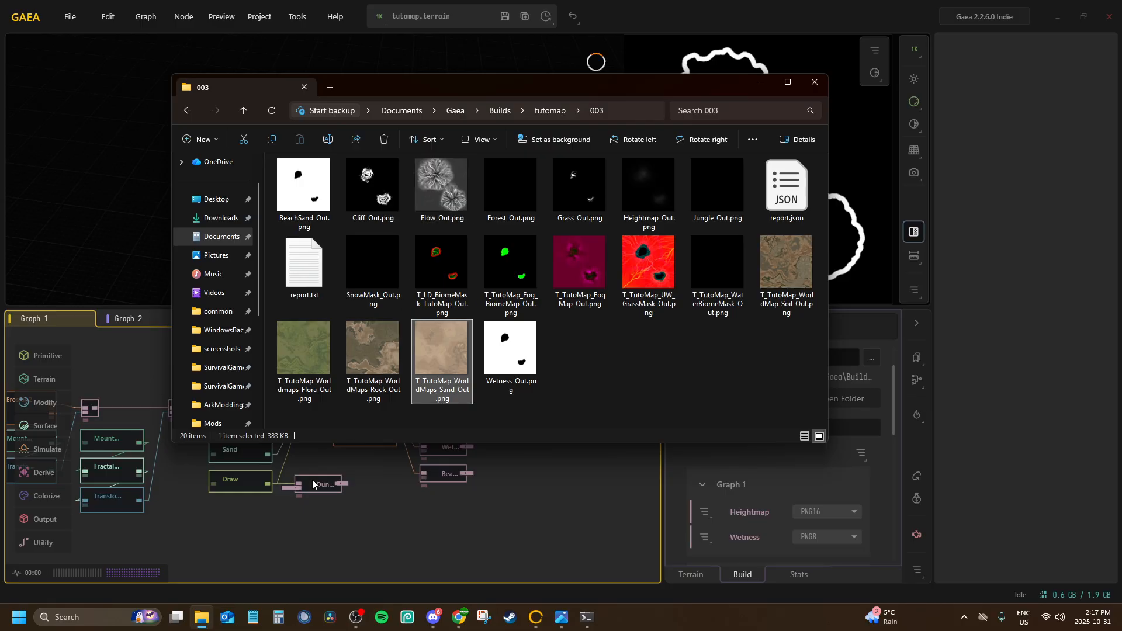
Compare the exported BeachSand_Out.png and Wetness_Out.png masks
{"action": "double_click", "coordinate": [304, 187]}
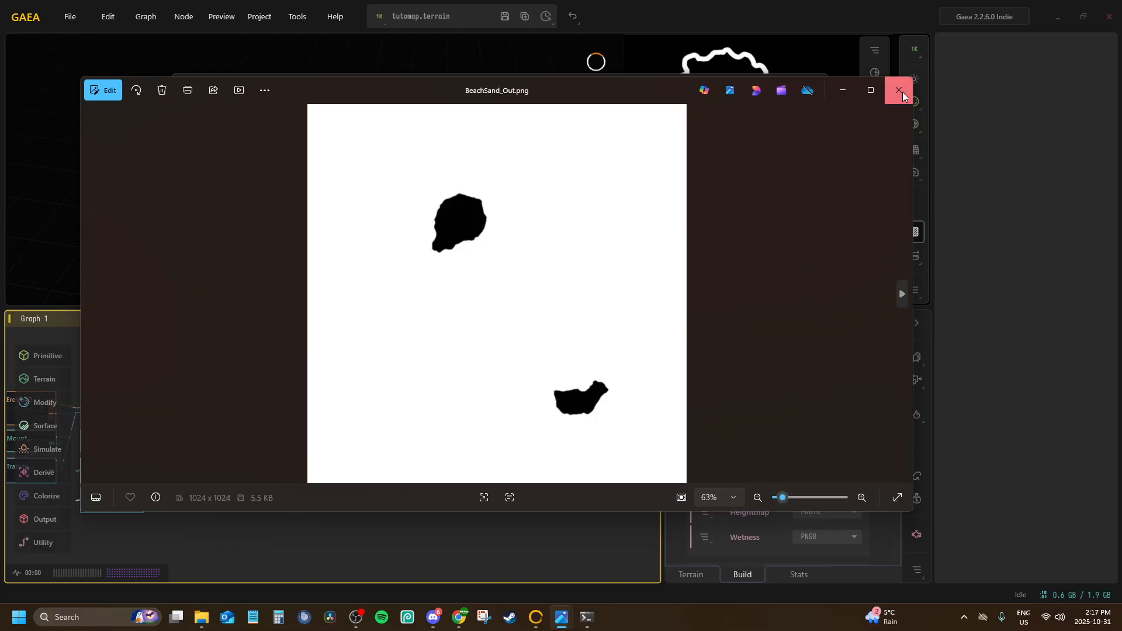
{"action": "left_click", "coordinate": [898, 90]}
{"action": "double_click", "coordinate": [508, 327]}
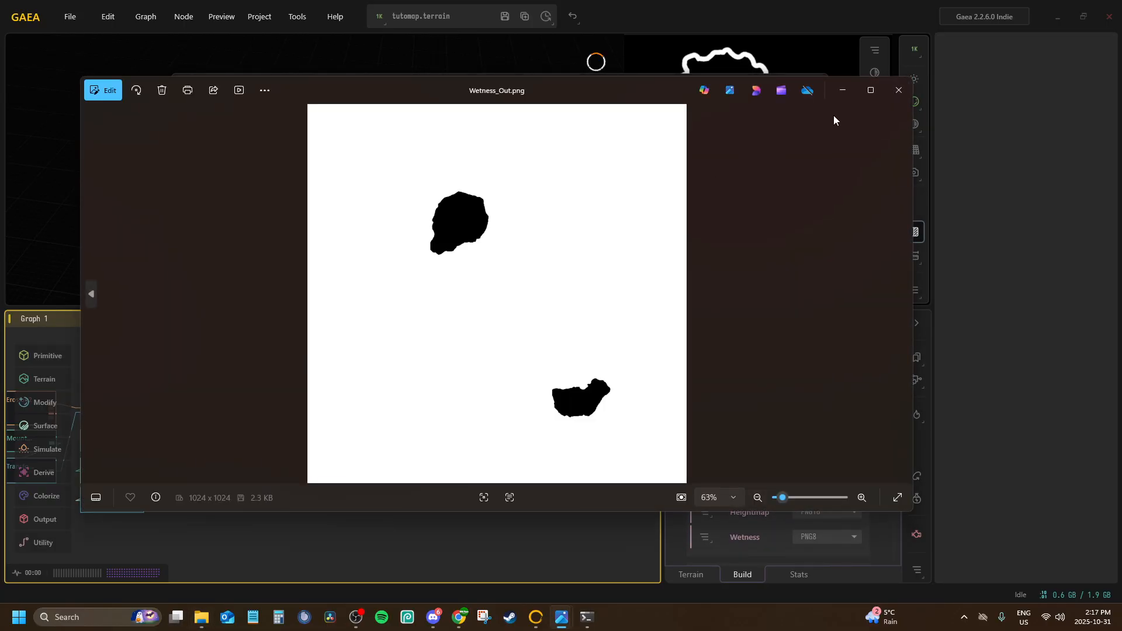
{"action": "left_click", "coordinate": [893, 98]}
{"action": "double_click", "coordinate": [310, 184]}
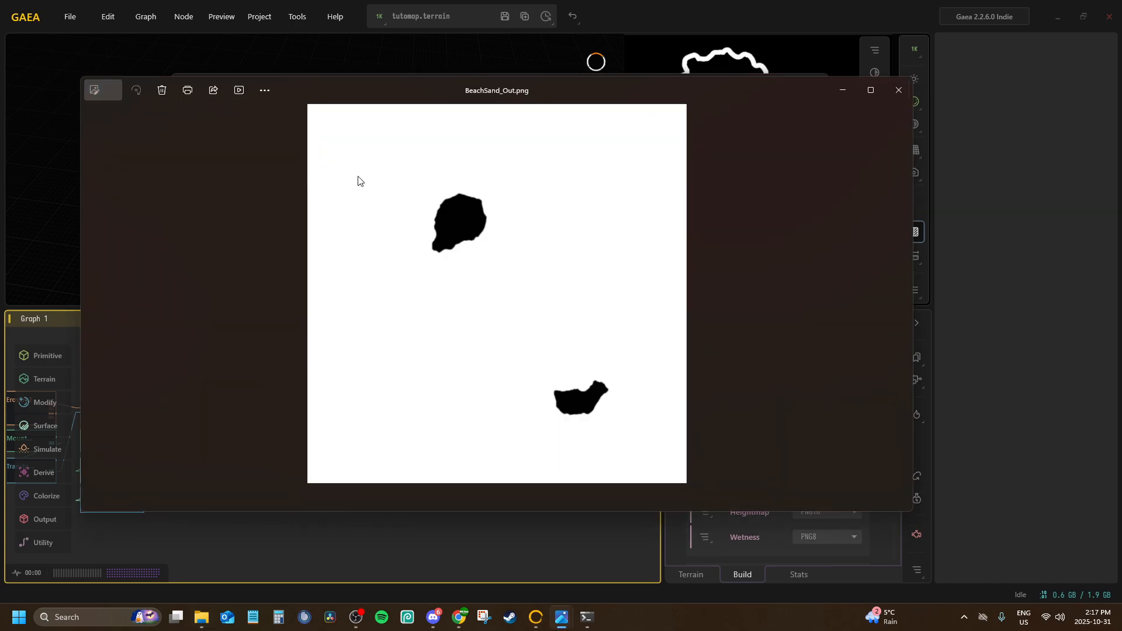
{"action": "left_click", "coordinate": [898, 90]}
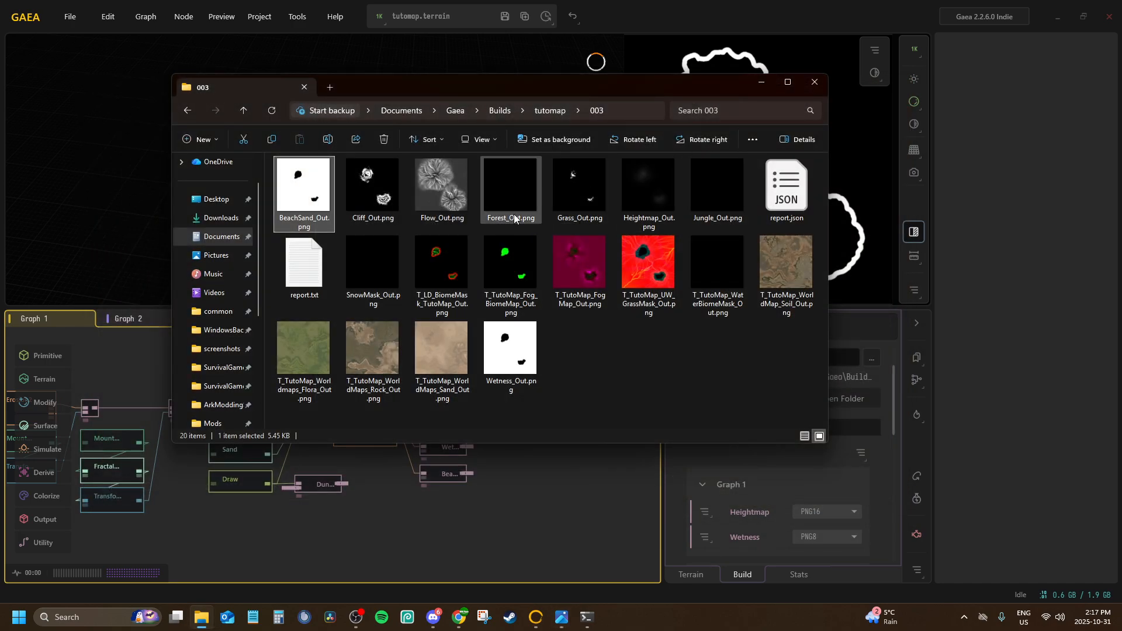
Inspect the exported Grass_Out.png, Forest_Out.png and T_LD_BiomeMask_TutoMap_Out.png masks
{"action": "double_click", "coordinate": [580, 169]}
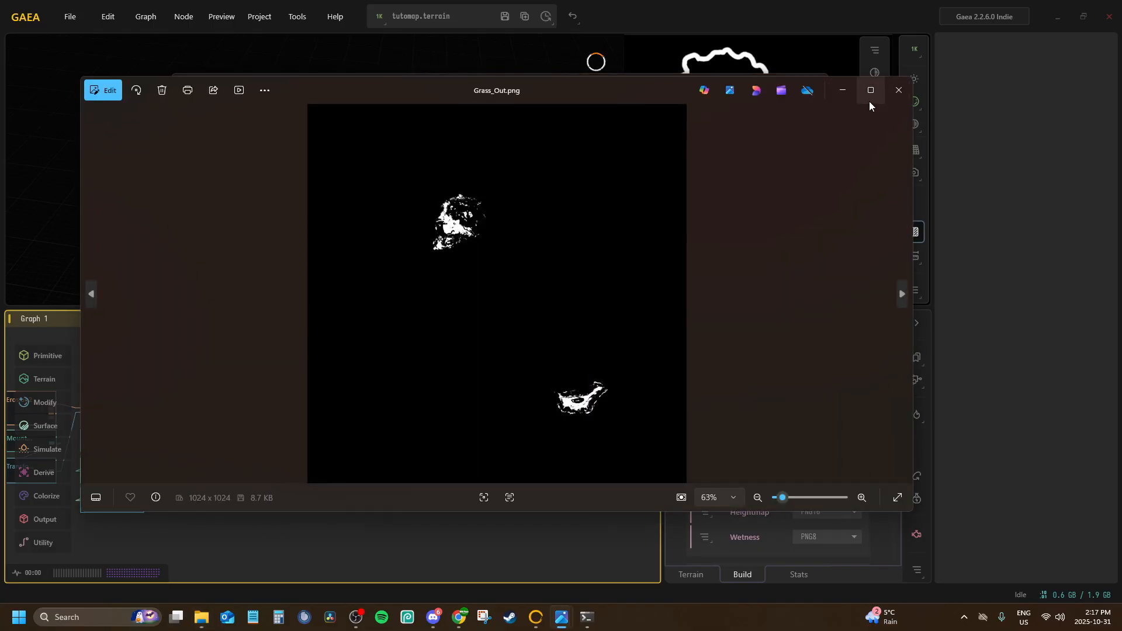
{"action": "left_click", "coordinate": [897, 91]}
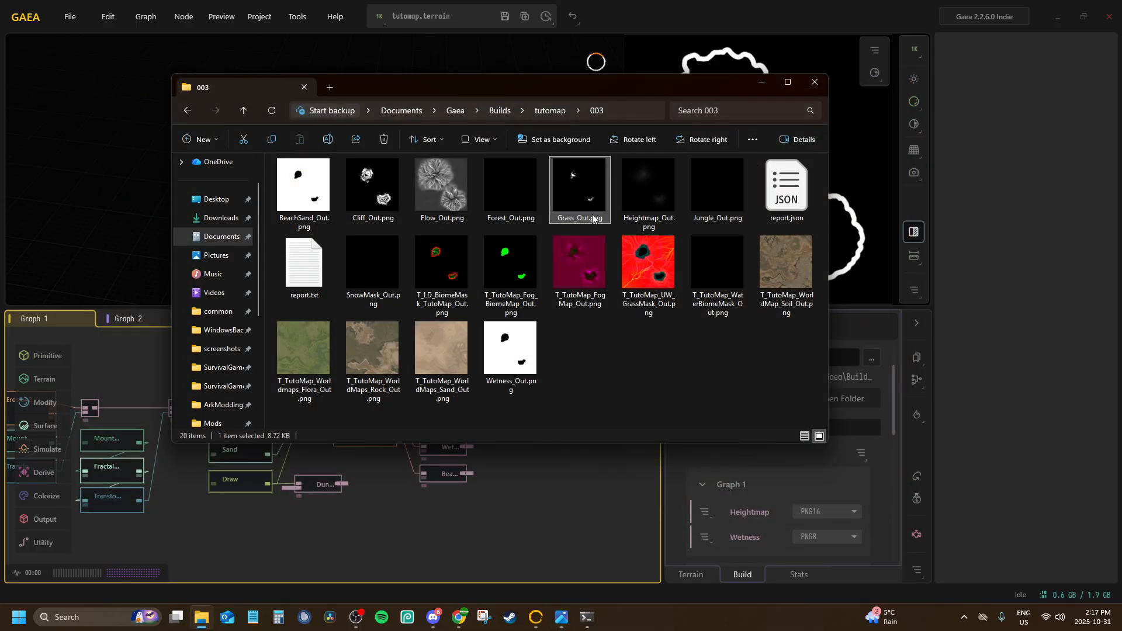
{"action": "double_click", "coordinate": [493, 202]}
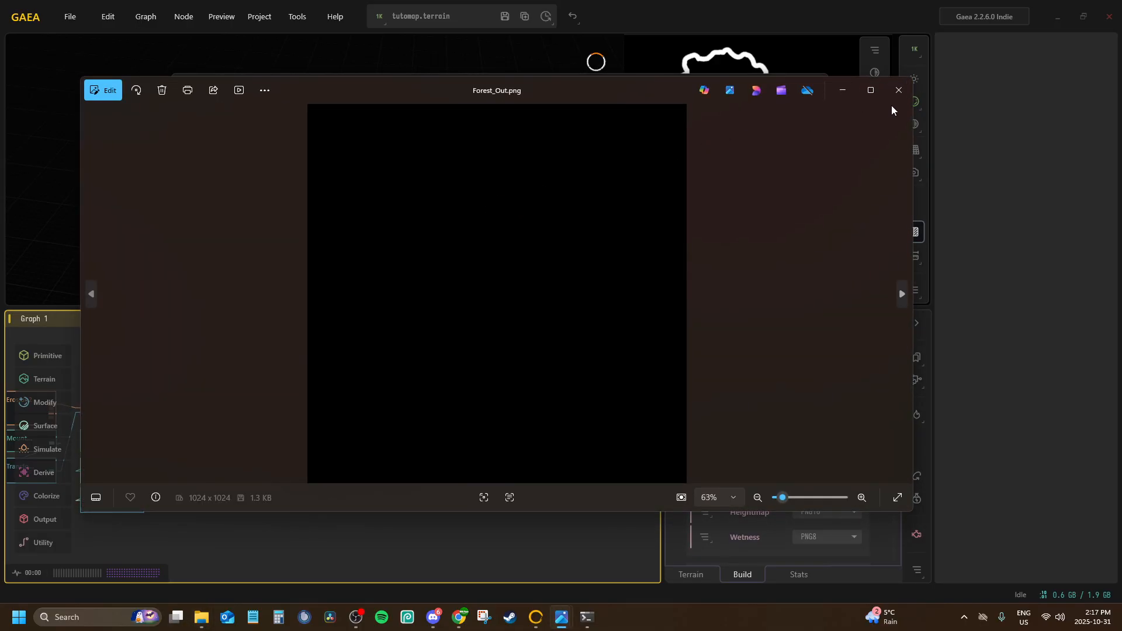
{"action": "key", "text": "Right"}
{"action": "left_click", "coordinate": [892, 101]}
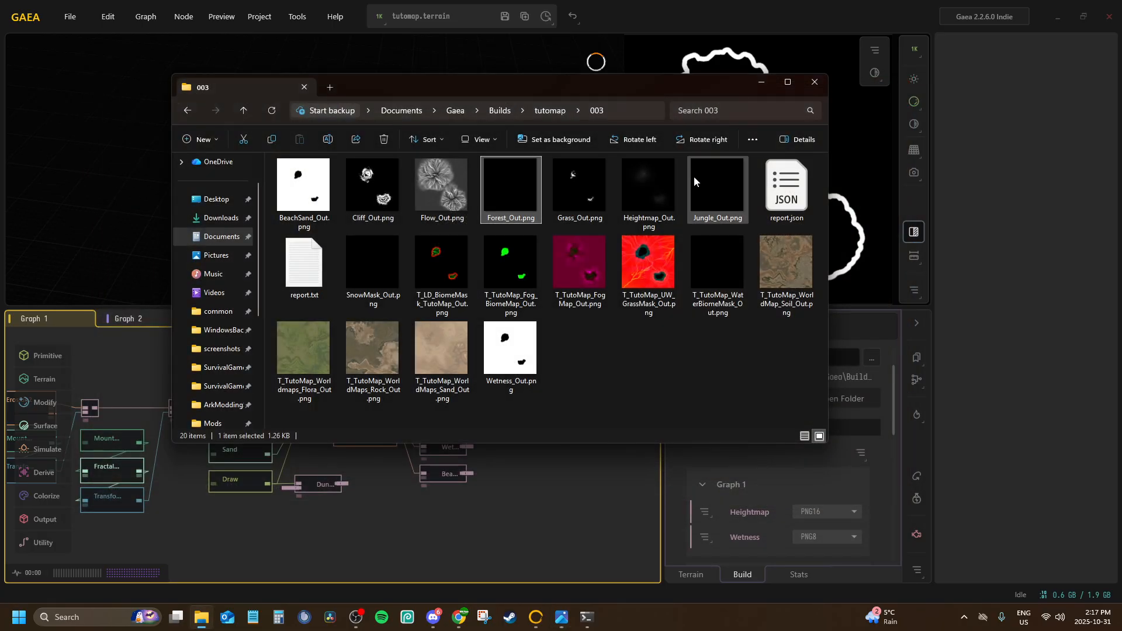
{"action": "double_click", "coordinate": [496, 191]}
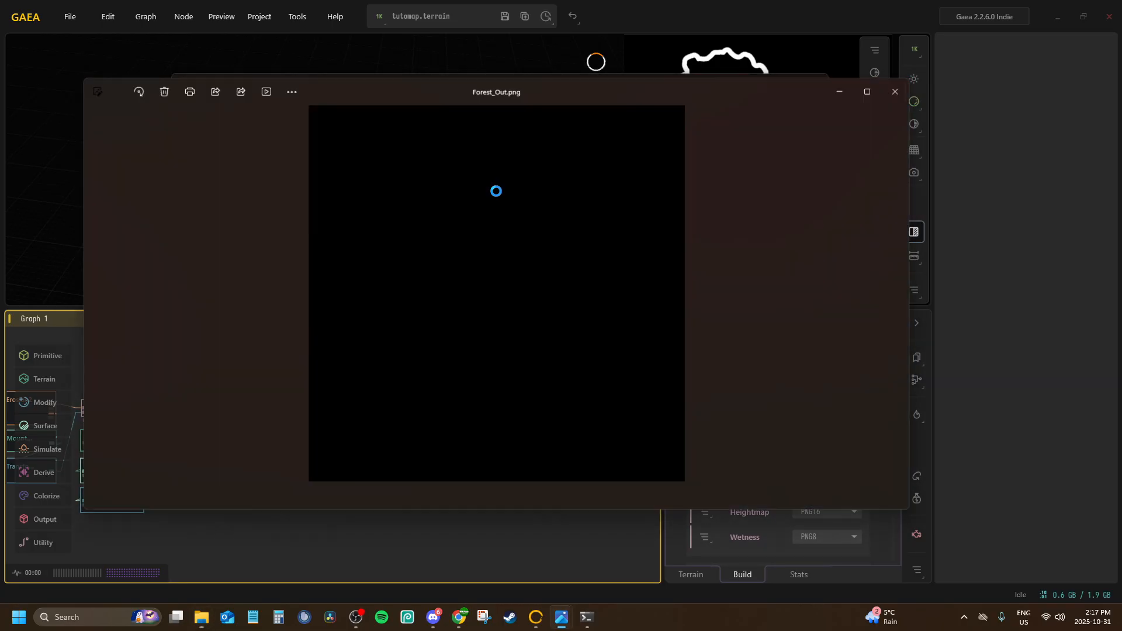
{"action": "left_click", "coordinate": [891, 91]}
{"action": "double_click", "coordinate": [436, 265]}
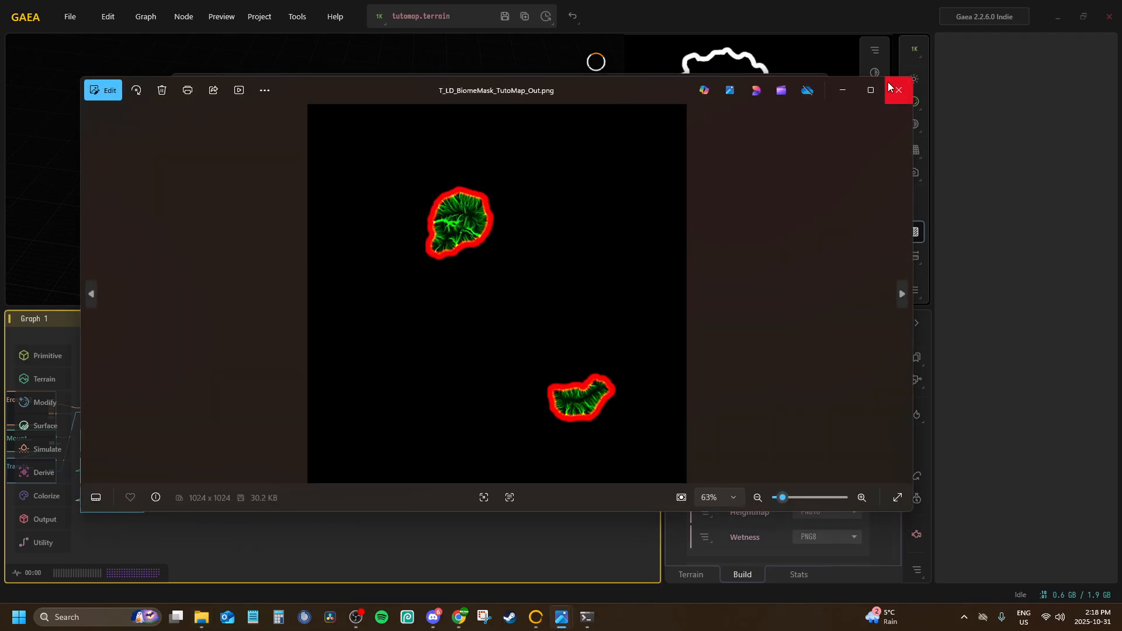
{"action": "left_click", "coordinate": [888, 82]}
Return to Gaea and preview the Snow, Swamp Draw and Jungle nodes in Graph 2
{"action": "left_click", "coordinate": [507, 294]}
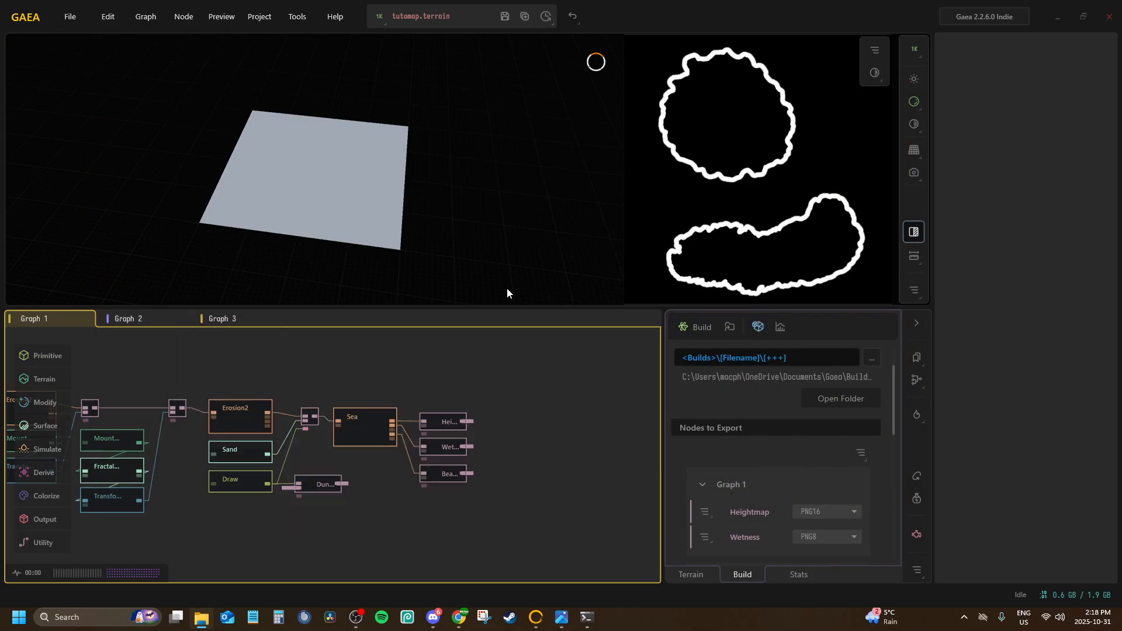
{"action": "scroll", "coordinate": [328, 388], "scroll_direction": "down", "scroll_amount": 5}
{"action": "left_click", "coordinate": [215, 318]}
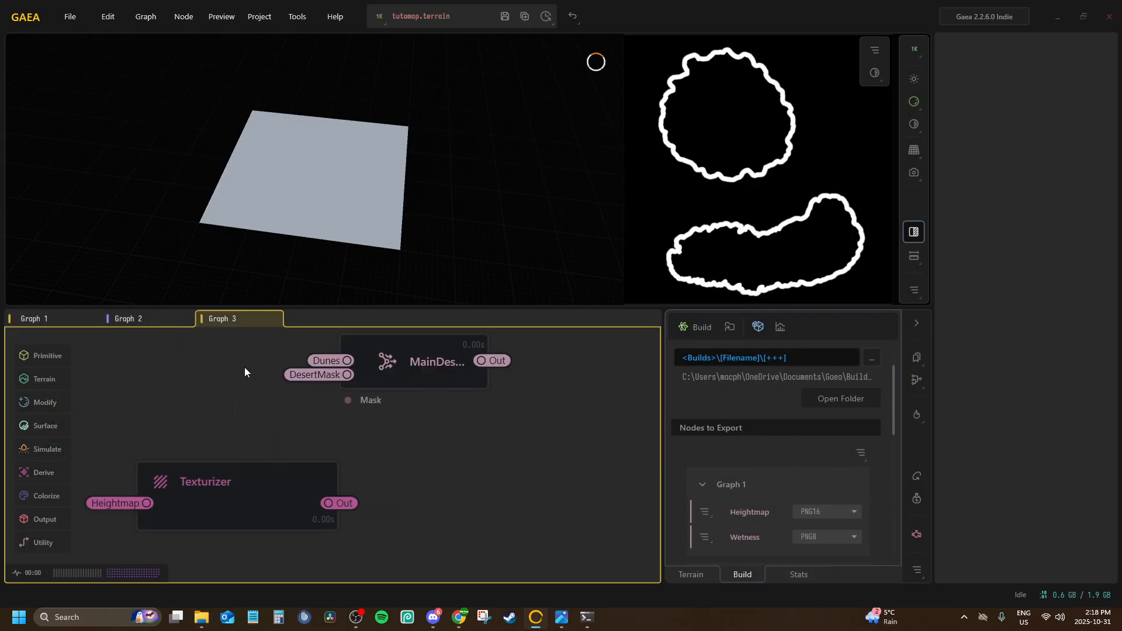
{"action": "left_click", "coordinate": [130, 320]}
{"action": "left_click", "coordinate": [399, 448]}
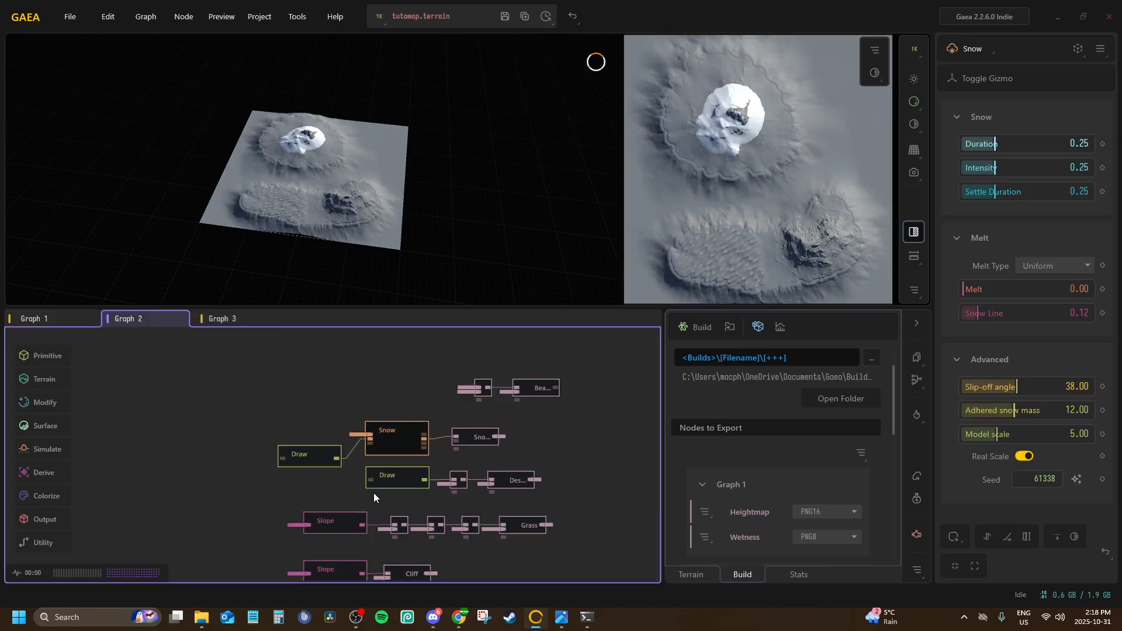
{"action": "scroll", "coordinate": [323, 429], "scroll_direction": "down", "scroll_amount": 2}
{"action": "scroll", "coordinate": [311, 461], "scroll_direction": "up", "scroll_amount": 3}
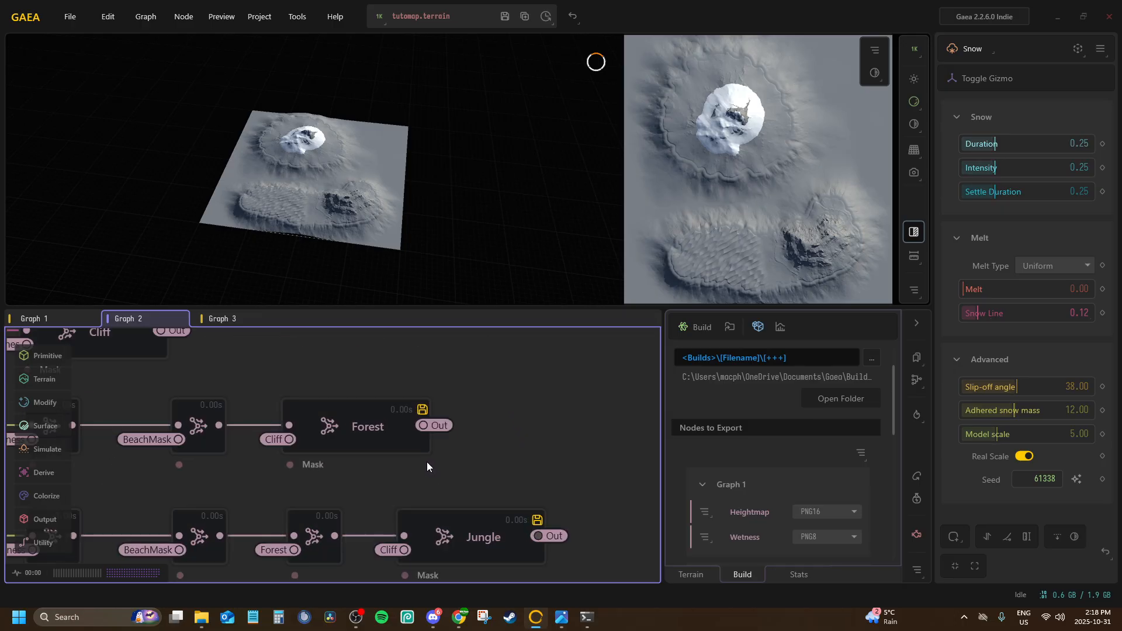
{"action": "scroll", "coordinate": [427, 461], "scroll_direction": "down", "scroll_amount": 1}
{"action": "left_click", "coordinate": [222, 462]}
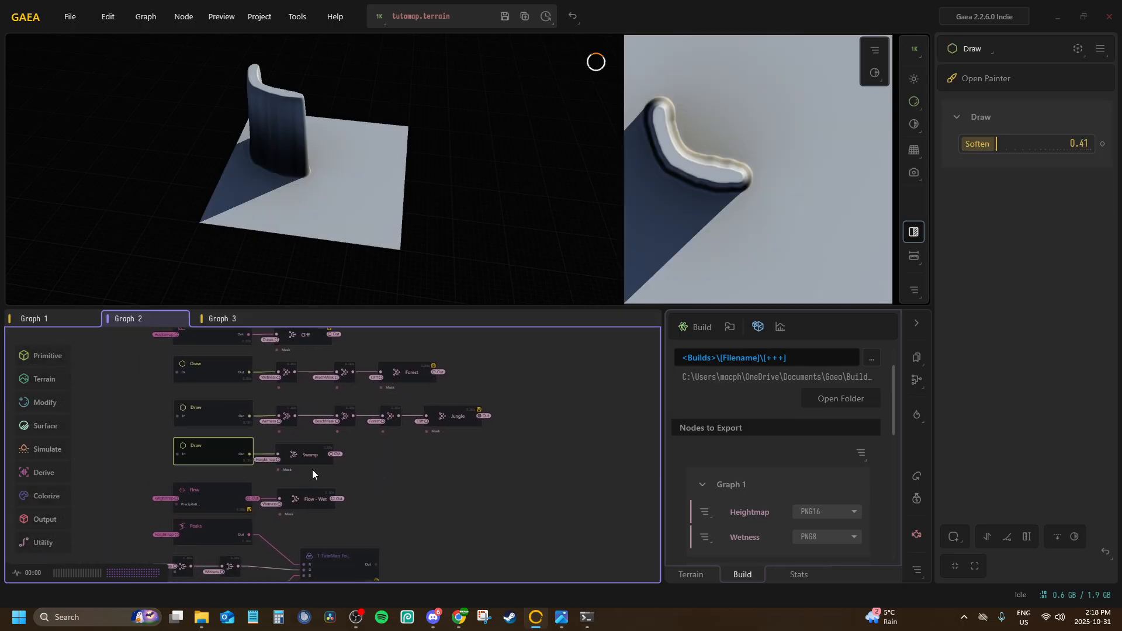
{"action": "left_click", "coordinate": [443, 425]}
Preview the T_TutoMap_WaterBiomeMask and T_LD_BiomeMask_TutoMap merge nodes in Graph 2
{"action": "scroll", "coordinate": [331, 375], "scroll_direction": "down", "scroll_amount": 3}
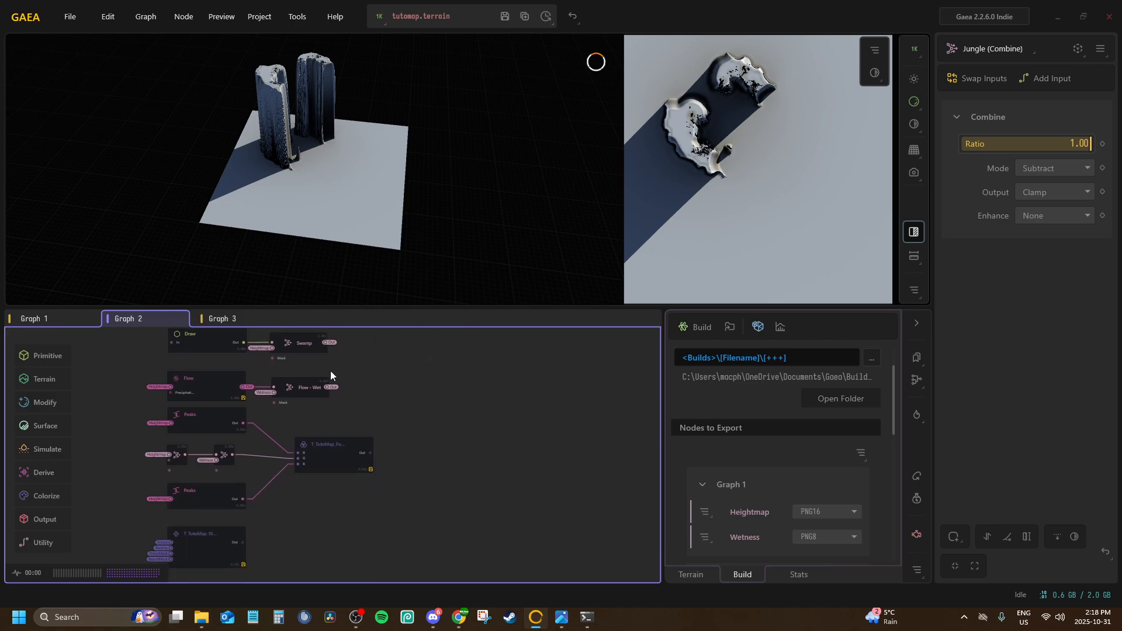
{"action": "left_click", "coordinate": [318, 464]}
{"action": "scroll", "coordinate": [310, 468], "scroll_direction": "down", "scroll_amount": 2}
{"action": "left_click", "coordinate": [248, 500]}
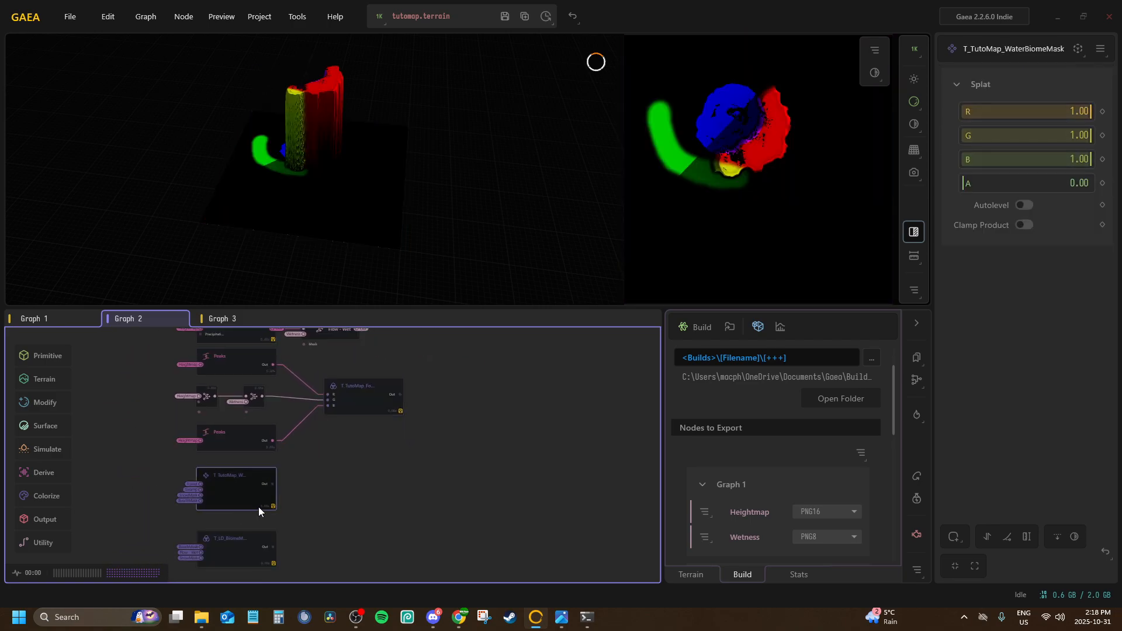
{"action": "left_click", "coordinate": [213, 541]}
{"action": "scroll", "coordinate": [333, 453], "scroll_direction": "down", "scroll_amount": 2}
{"action": "middle_click_drag", "start_coordinate": [357, 455], "coordinate": [370, 480]}
{"action": "scroll", "coordinate": [370, 480], "scroll_direction": "up", "scroll_amount": 2}
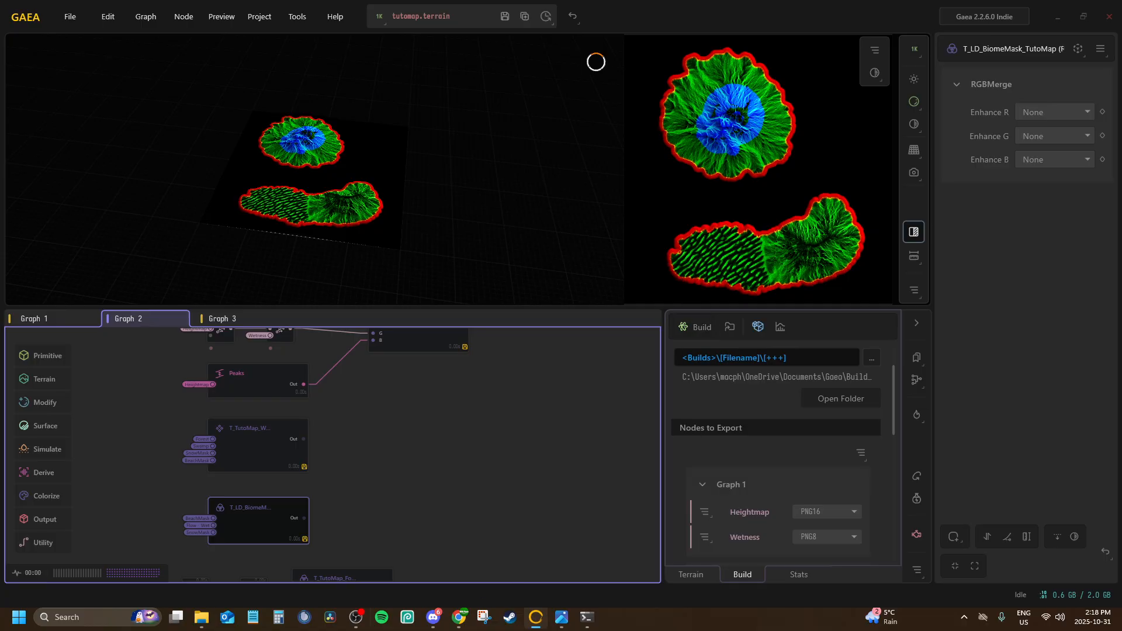
Reopen the exported T_LD_BiomeMask_TutoMap_Out.png from folder 003 and compare it with its node preview in Gaea
{"action": "left_click", "coordinate": [201, 616]}
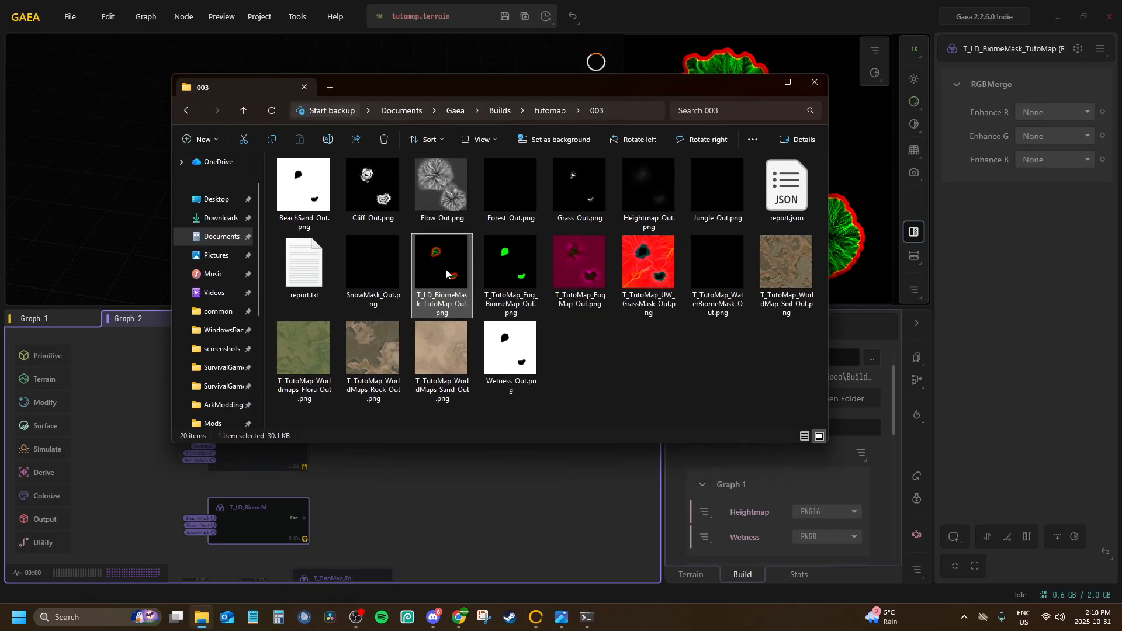
{"action": "double_click", "coordinate": [461, 268]}
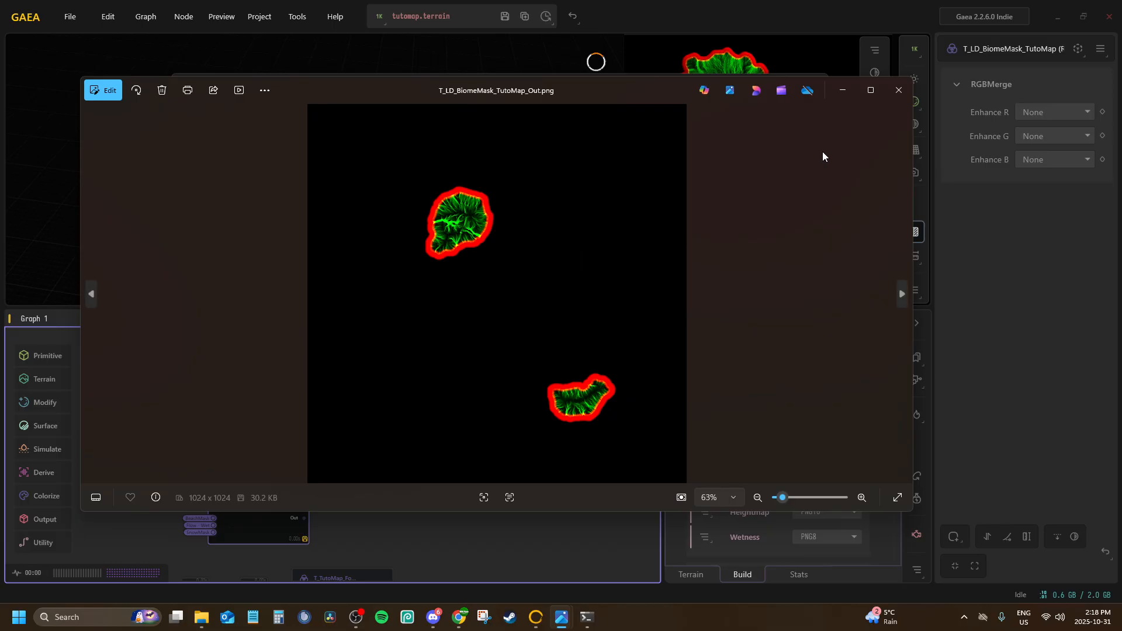
{"action": "left_click", "coordinate": [900, 91]}
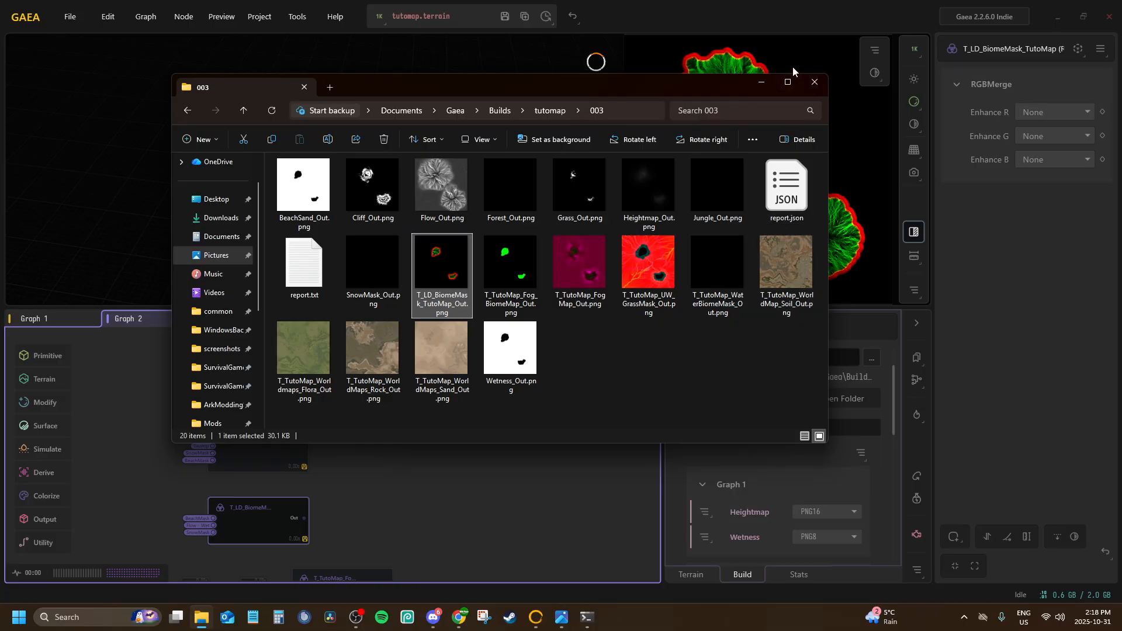
{"action": "left_click", "coordinate": [761, 82]}
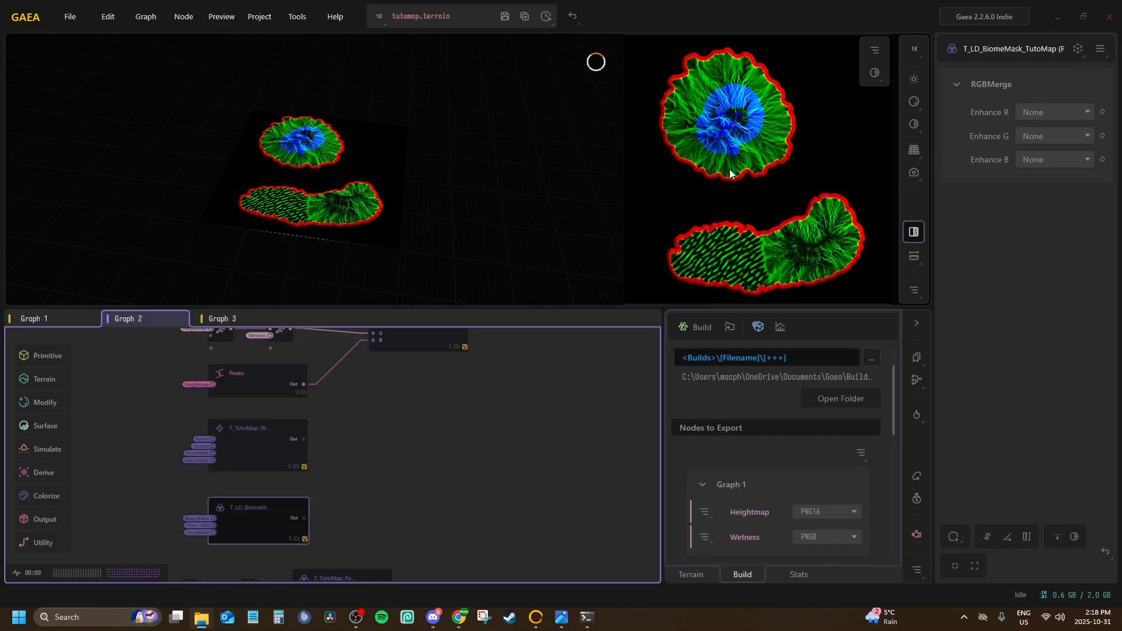
Preview the Sea, Heightmap and Wetness nodes in Graph 1
{"action": "left_click", "coordinate": [40, 316]}
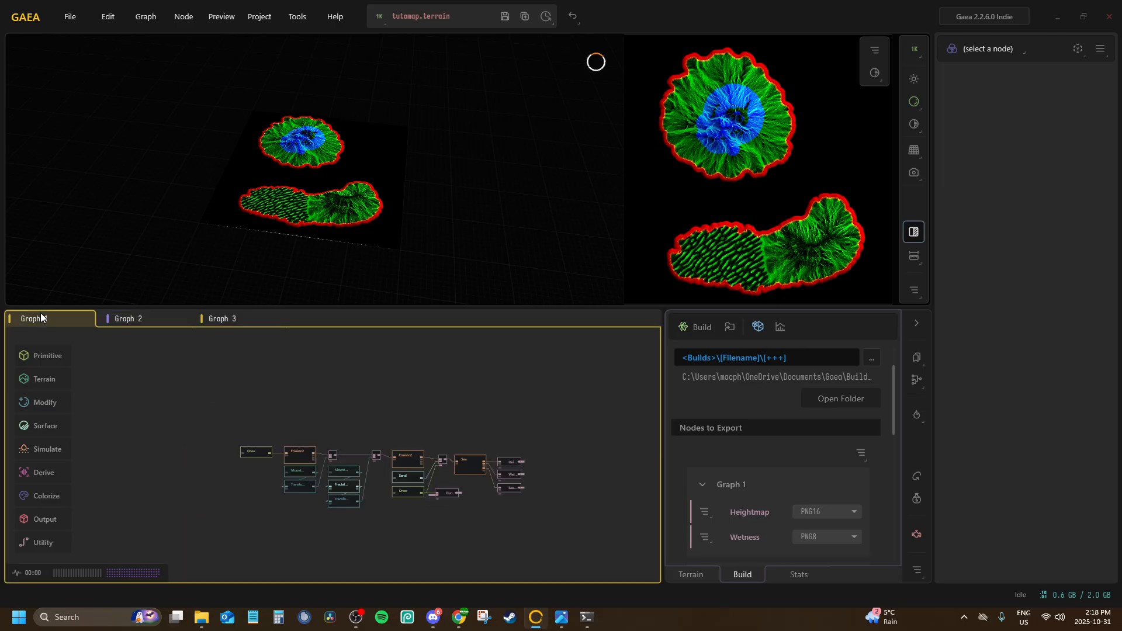
{"action": "scroll", "coordinate": [460, 453], "scroll_direction": "up", "scroll_amount": 5}
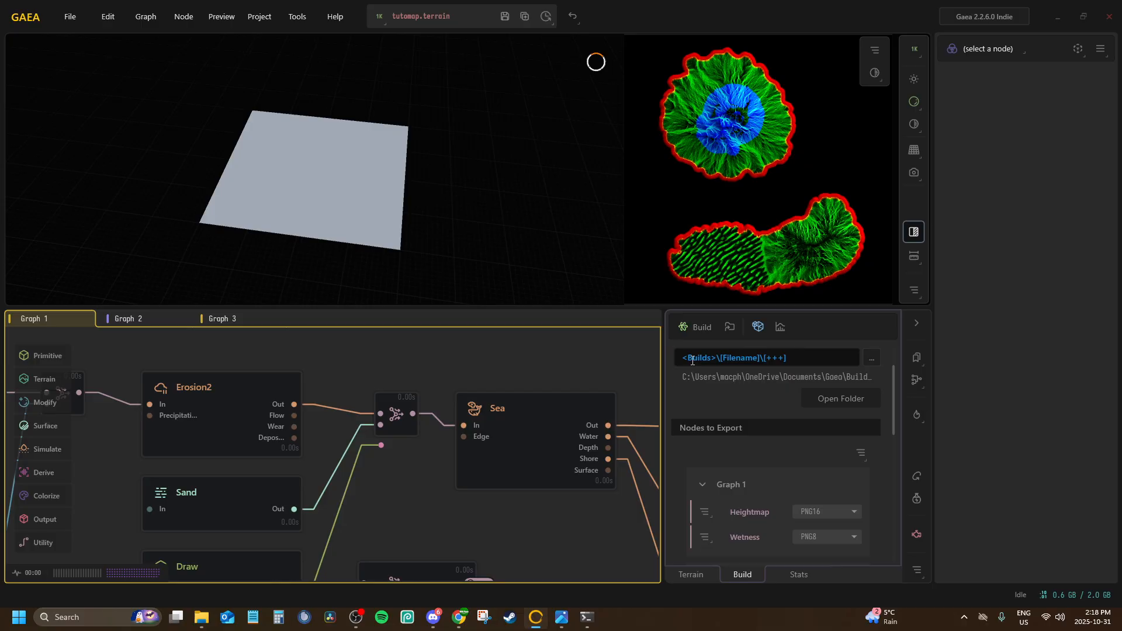
{"action": "scroll", "coordinate": [468, 369], "scroll_direction": "down", "scroll_amount": 2}
{"action": "middle_click_drag", "start_coordinate": [468, 369], "coordinate": [406, 374]}
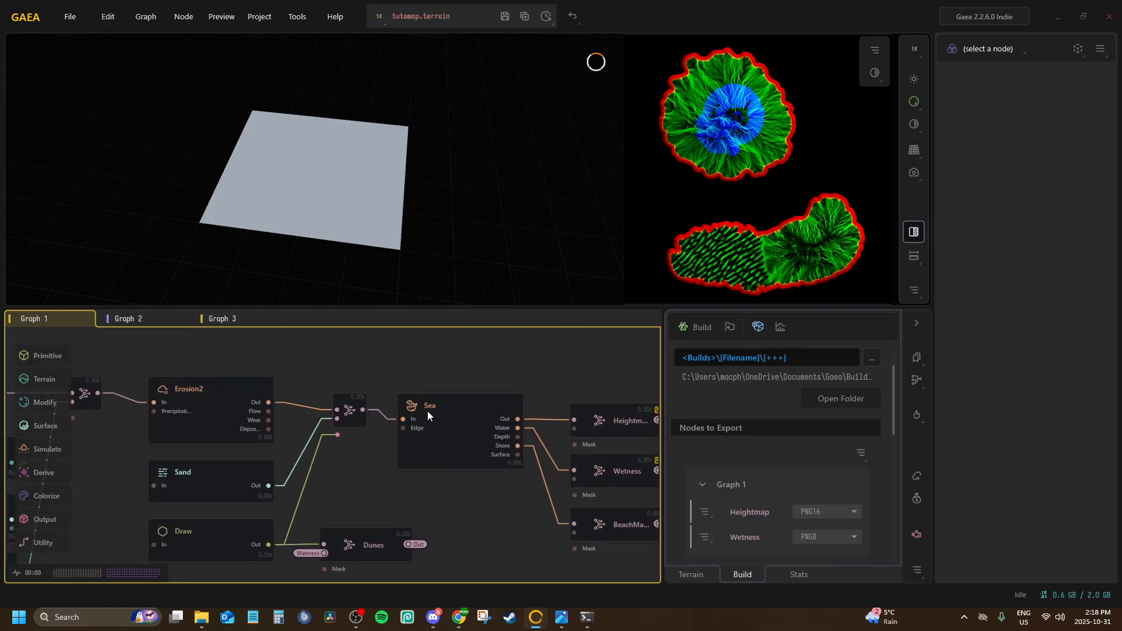
{"action": "left_click", "coordinate": [426, 411]}
{"action": "middle_click_drag", "start_coordinate": [562, 405], "coordinate": [444, 382]}
{"action": "left_click", "coordinate": [489, 399]}
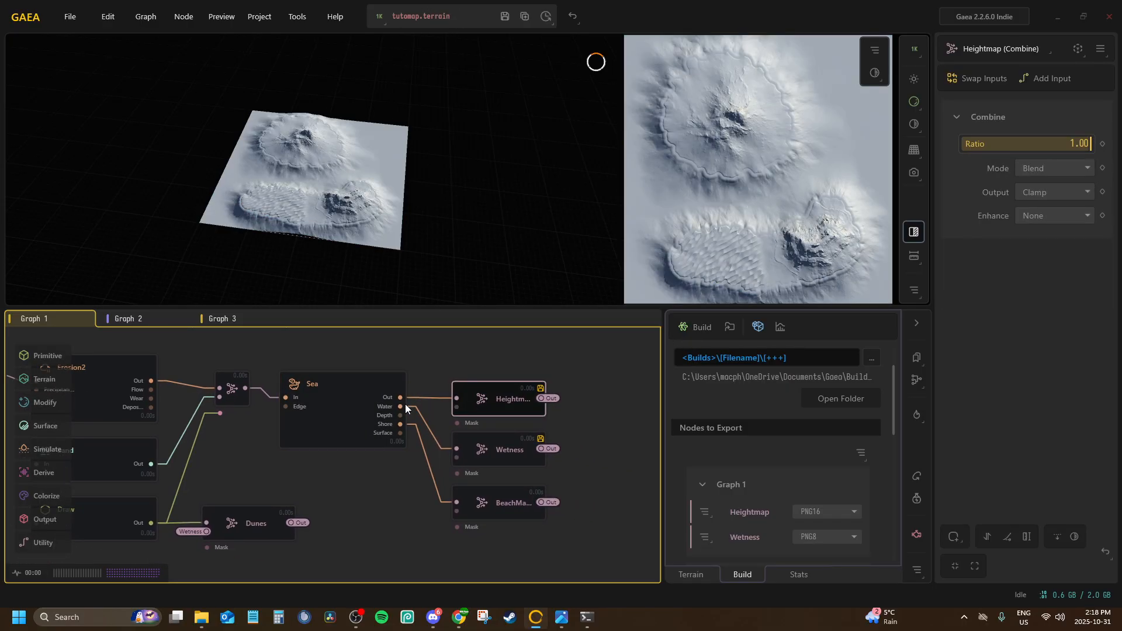
{"action": "left_click", "coordinate": [357, 412]}
{"action": "left_click", "coordinate": [505, 453]}
{"action": "left_click", "coordinate": [498, 409]}
Set the export format of all nodes to PNG16 and check the build resolution options
{"action": "scroll", "coordinate": [751, 447], "scroll_direction": "down", "scroll_amount": 2}
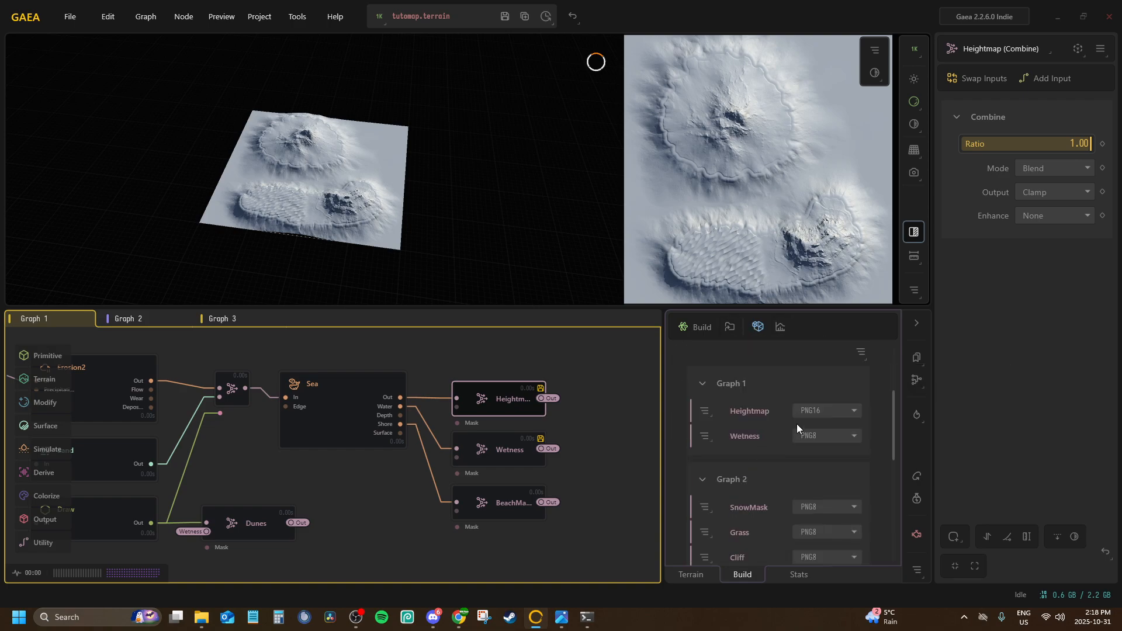
{"action": "left_click", "coordinate": [868, 358]}
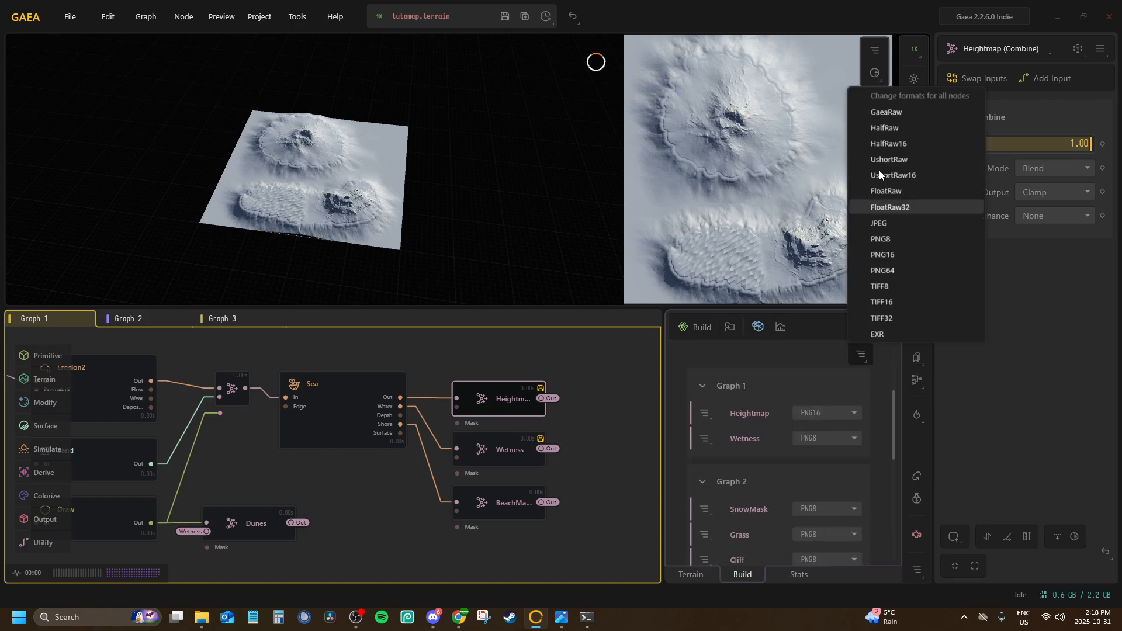
{"action": "left_click", "coordinate": [888, 255]}
{"action": "left_click", "coordinate": [580, 348]}
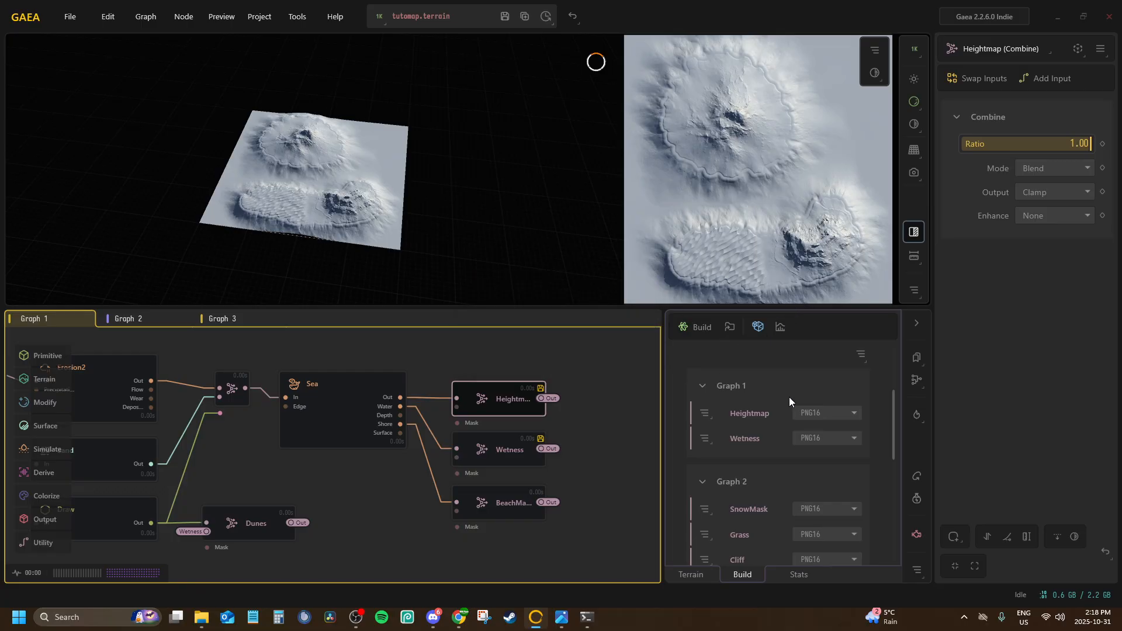
{"action": "scroll", "coordinate": [783, 400], "scroll_direction": "up", "scroll_amount": 3}
{"action": "left_click", "coordinate": [758, 351]}
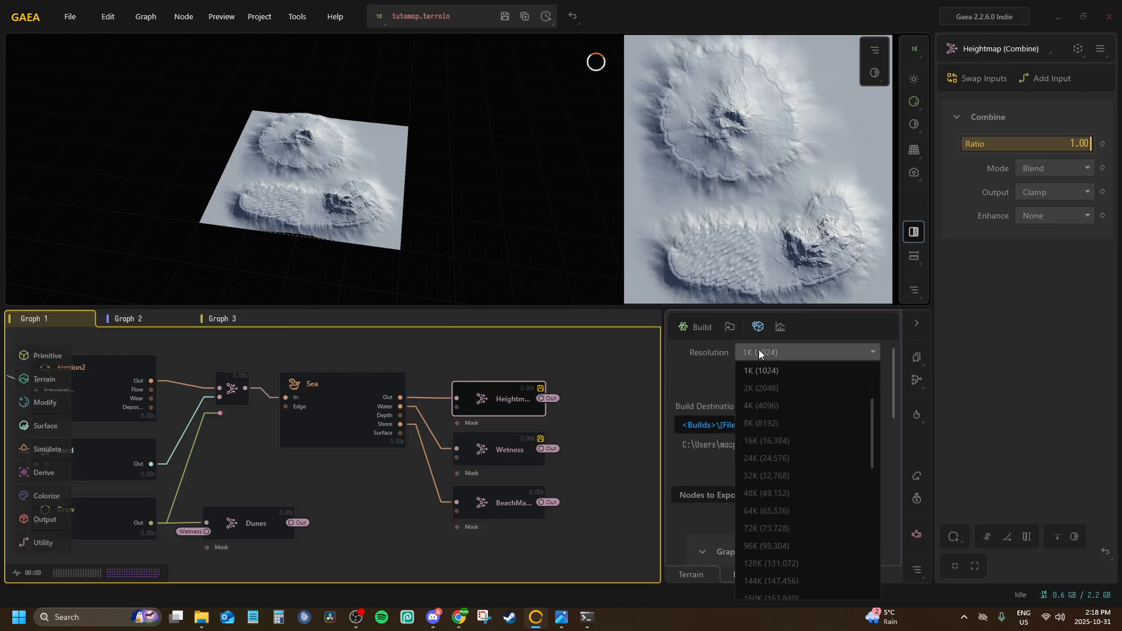
{"action": "left_click", "coordinate": [758, 349]}
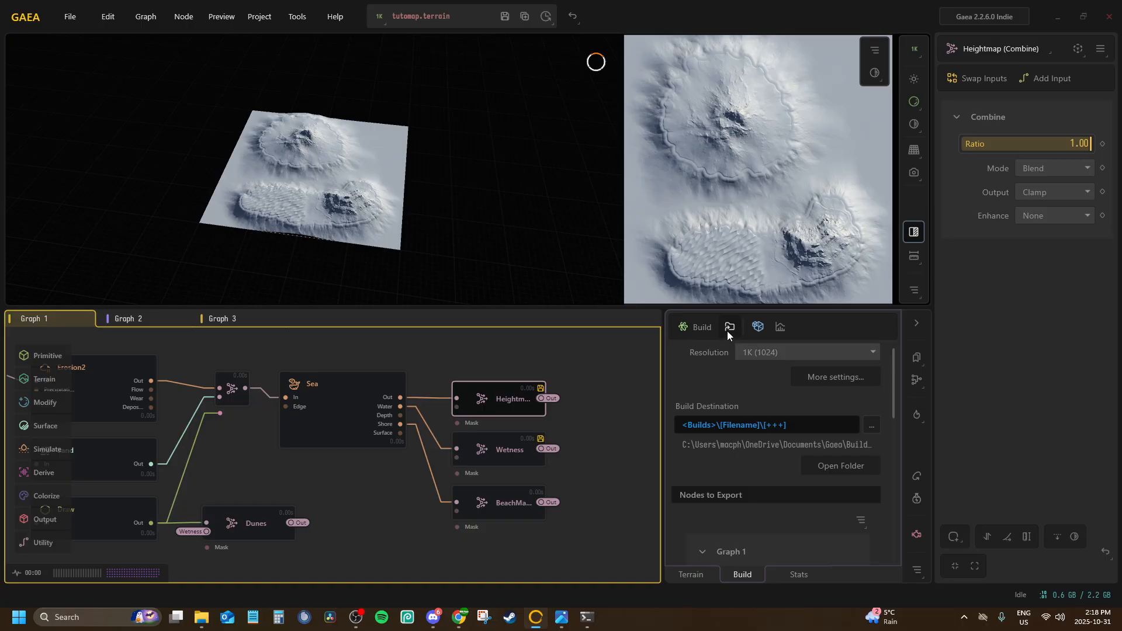
Set the preview resolution to 4096 x 4096 with the Sea node previewed, keeping the build resolution at 1K (1024)
{"action": "left_click", "coordinate": [332, 380]}
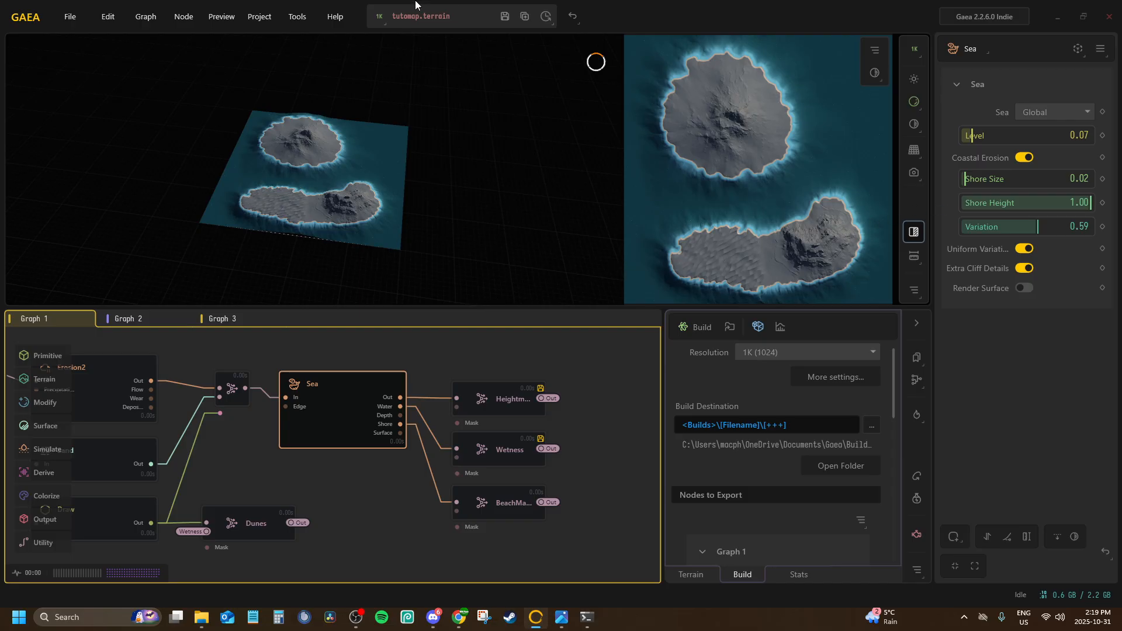
{"action": "left_click", "coordinate": [388, 17]}
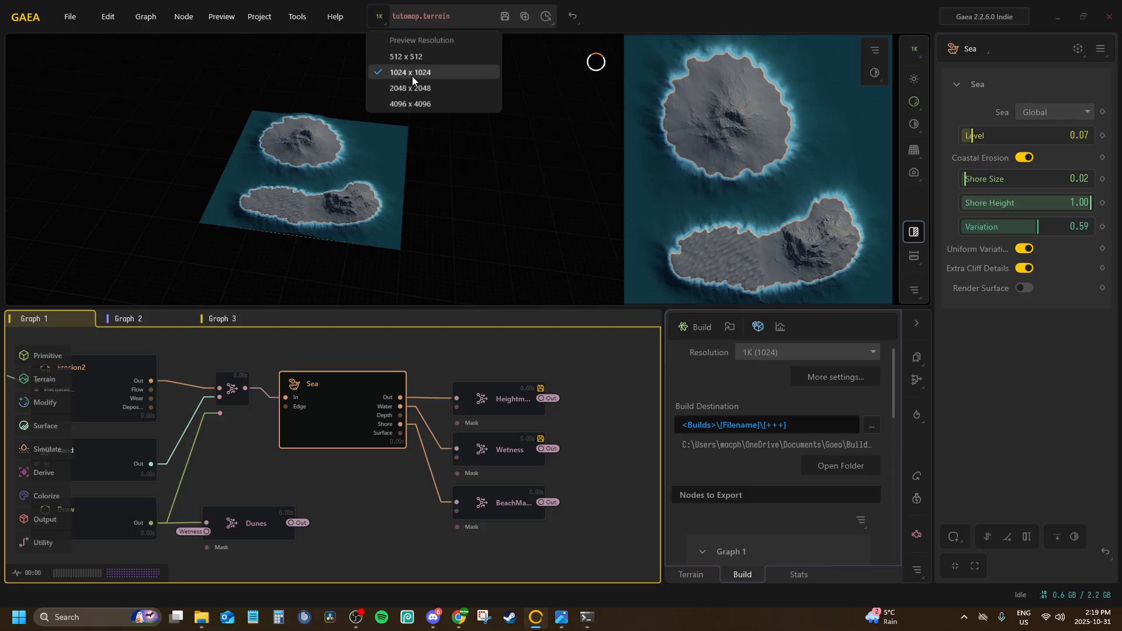
{"action": "left_click", "coordinate": [420, 106]}
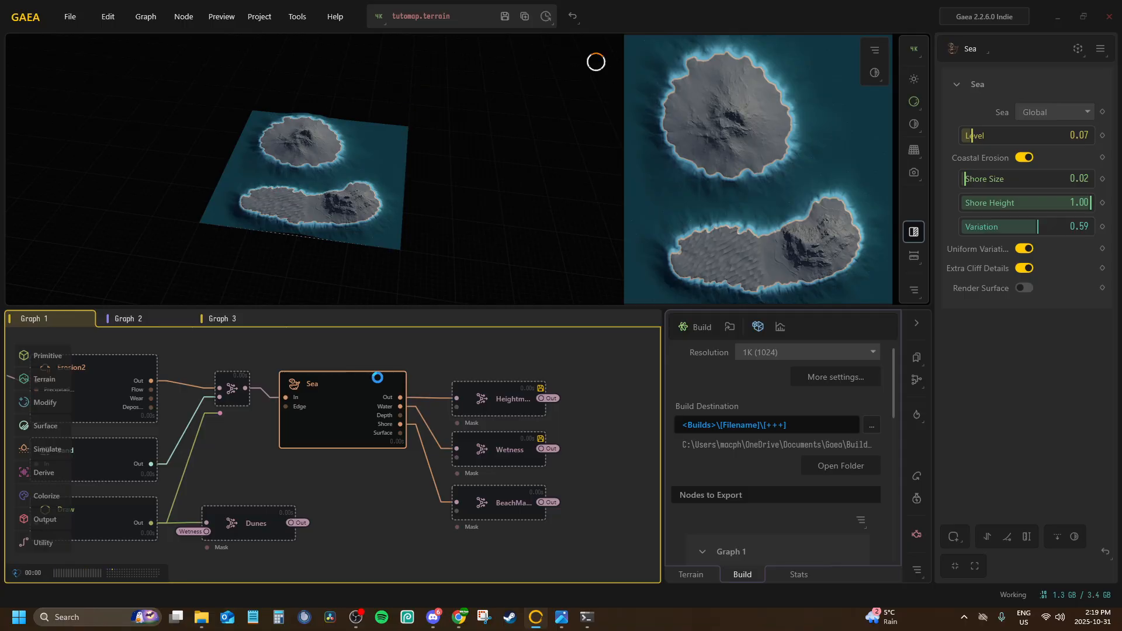
{"action": "middle_click_drag", "start_coordinate": [364, 402], "coordinate": [333, 410]}
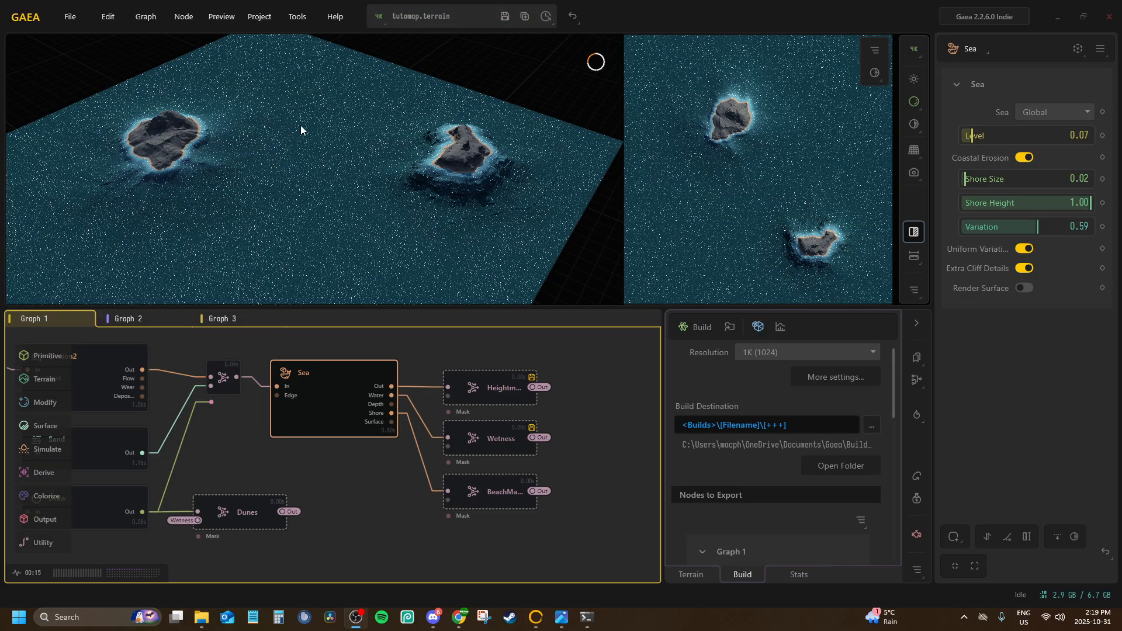
{"action": "left_click_drag", "start_coordinate": [300, 125], "coordinate": [383, 185]}
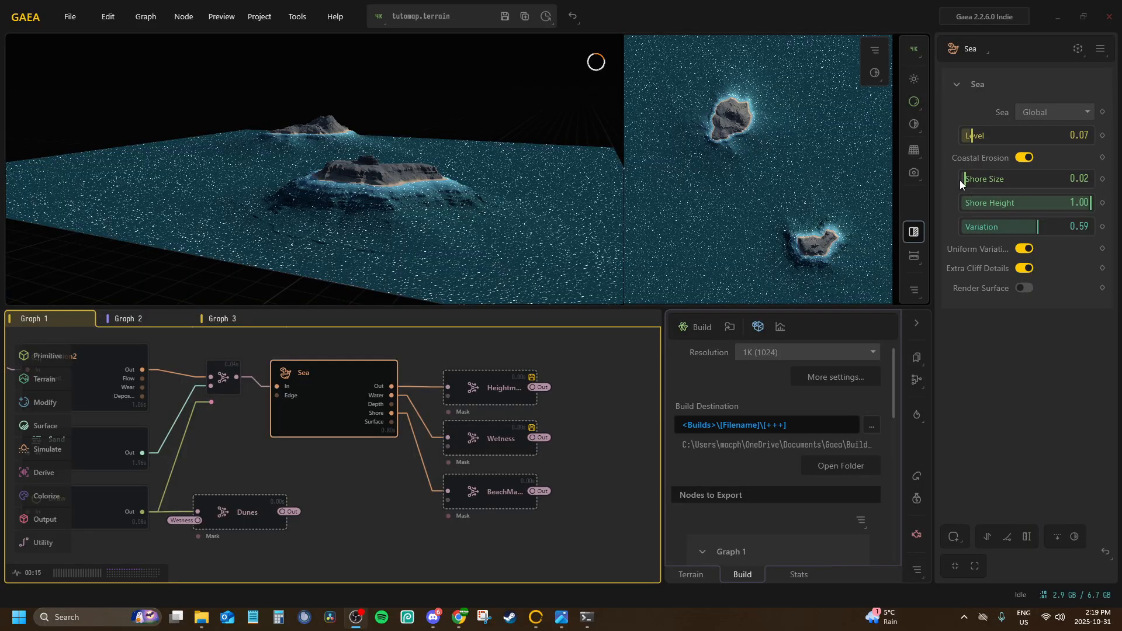
{"action": "left_click", "coordinate": [814, 352]}
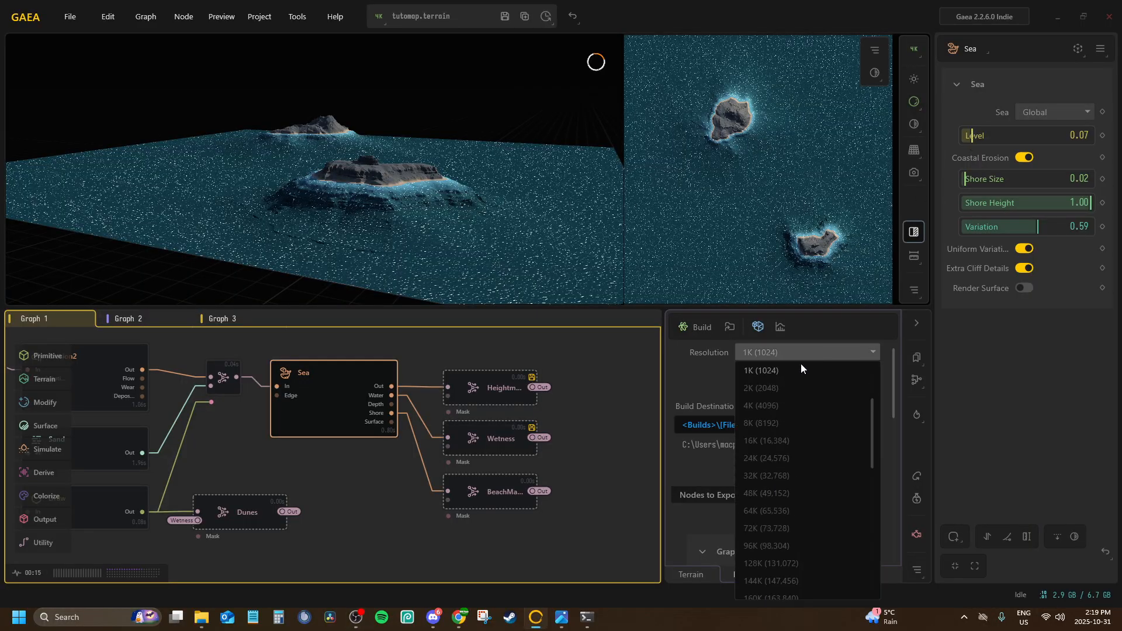
{"action": "left_click", "coordinate": [800, 368]}
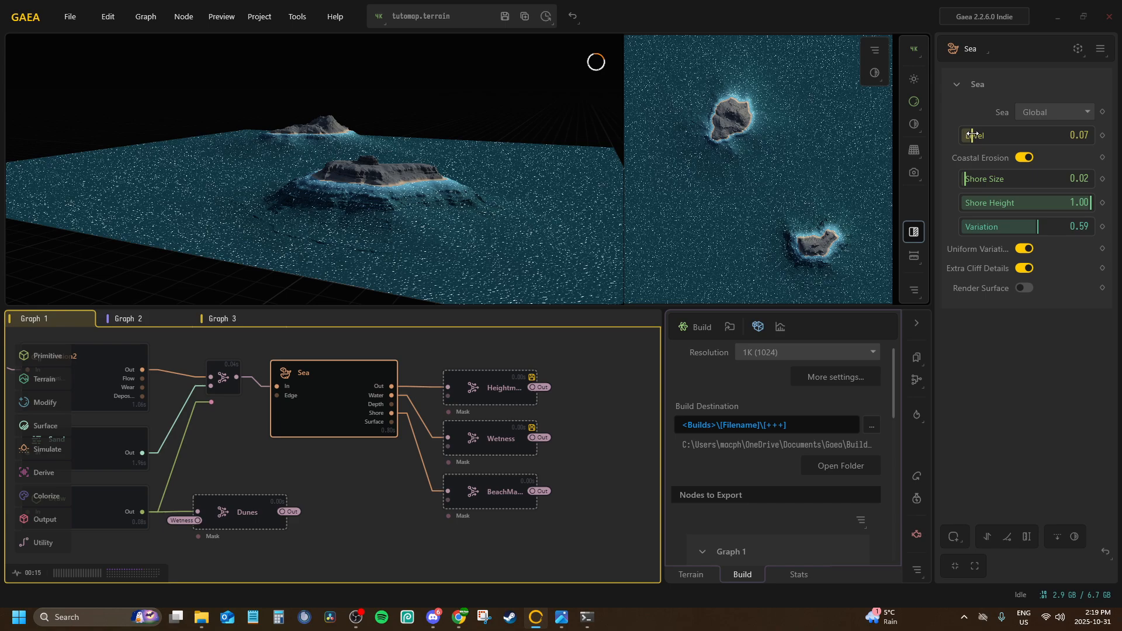
Try Sea node levels of 0.02 and 0.01, and restore the level to 0.07
{"action": "left_click_drag", "start_coordinate": [972, 135], "coordinate": [970, 133]}
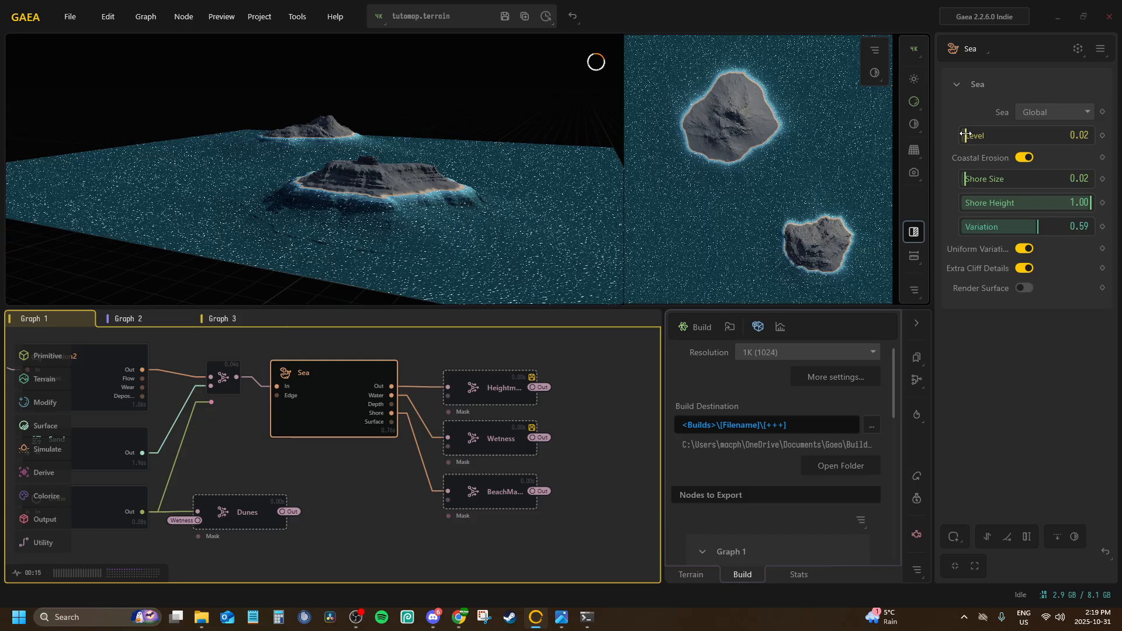
{"action": "left_click_drag", "start_coordinate": [965, 134], "coordinate": [963, 134]}
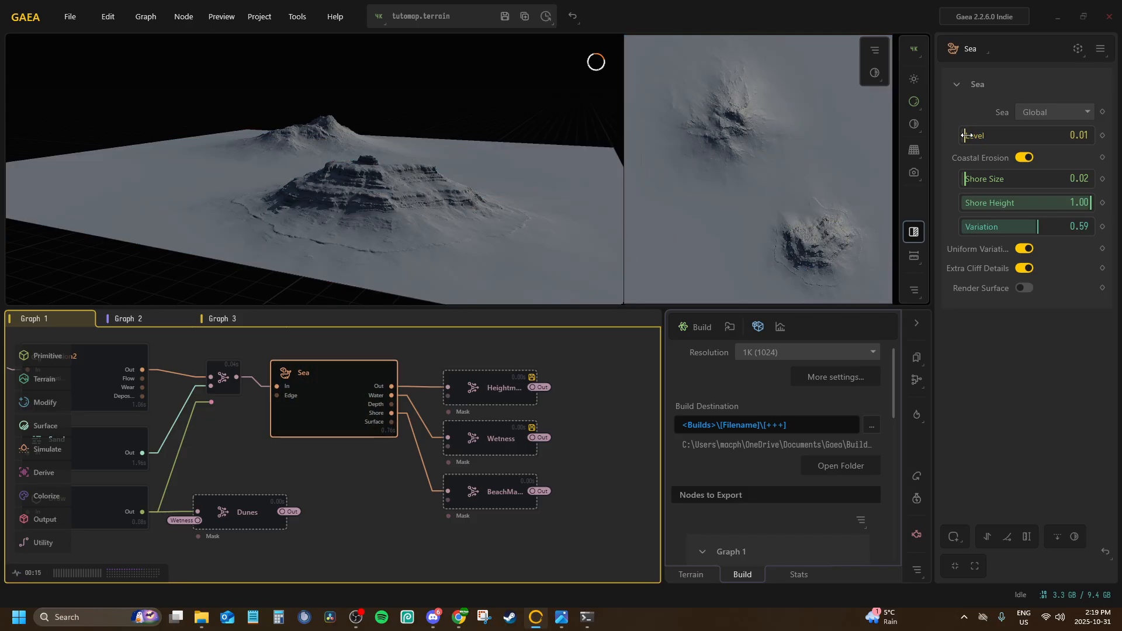
{"action": "left_click_drag", "start_coordinate": [963, 134], "coordinate": [965, 135]}
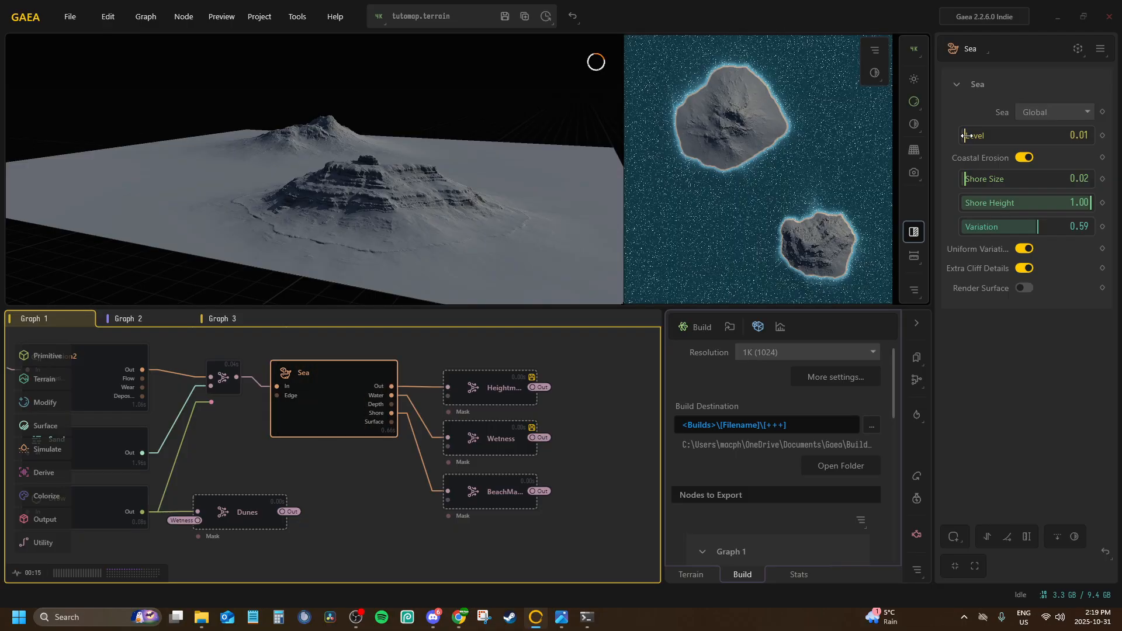
{"action": "left_click_drag", "start_coordinate": [965, 136], "coordinate": [973, 136]}
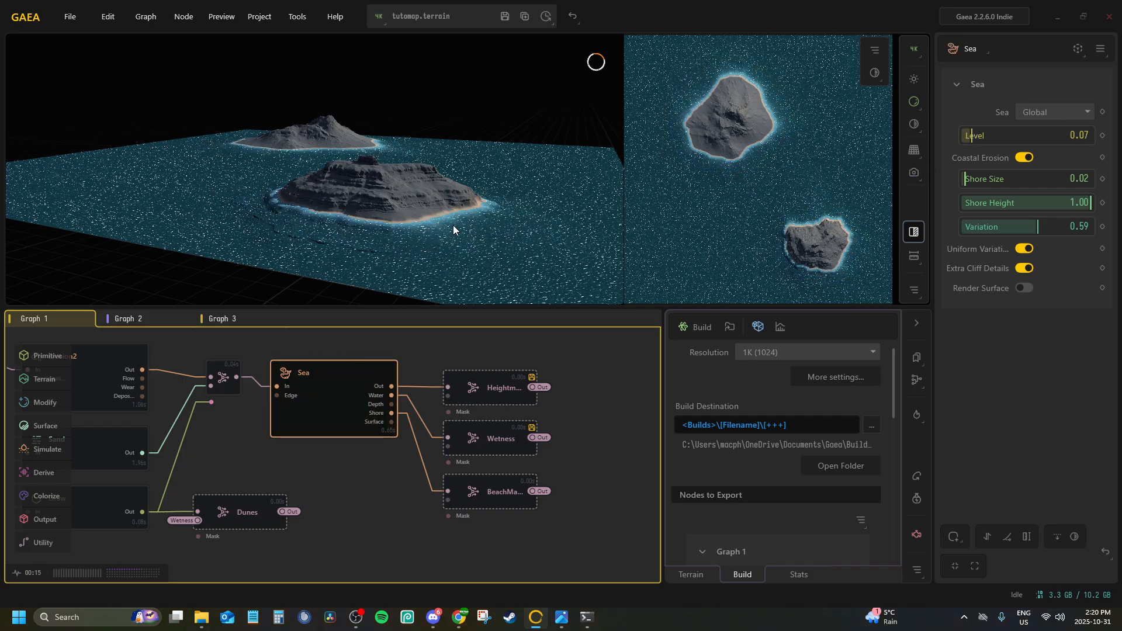
{"action": "left_click_drag", "start_coordinate": [389, 190], "coordinate": [433, 190]}
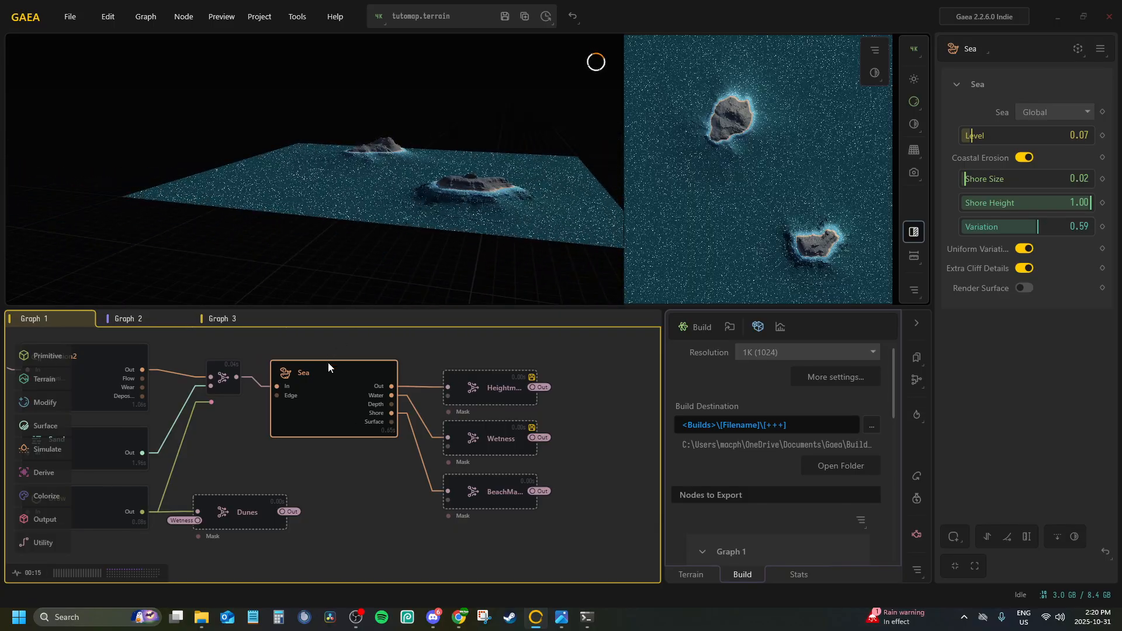
Inspect the nodes around Sea in Graph 1: the adjoining Combine, the second Erosion2, the lower Draw and Dunes
{"action": "middle_click_drag", "start_coordinate": [312, 385], "coordinate": [396, 380]}
{"action": "left_click", "coordinate": [303, 373]}
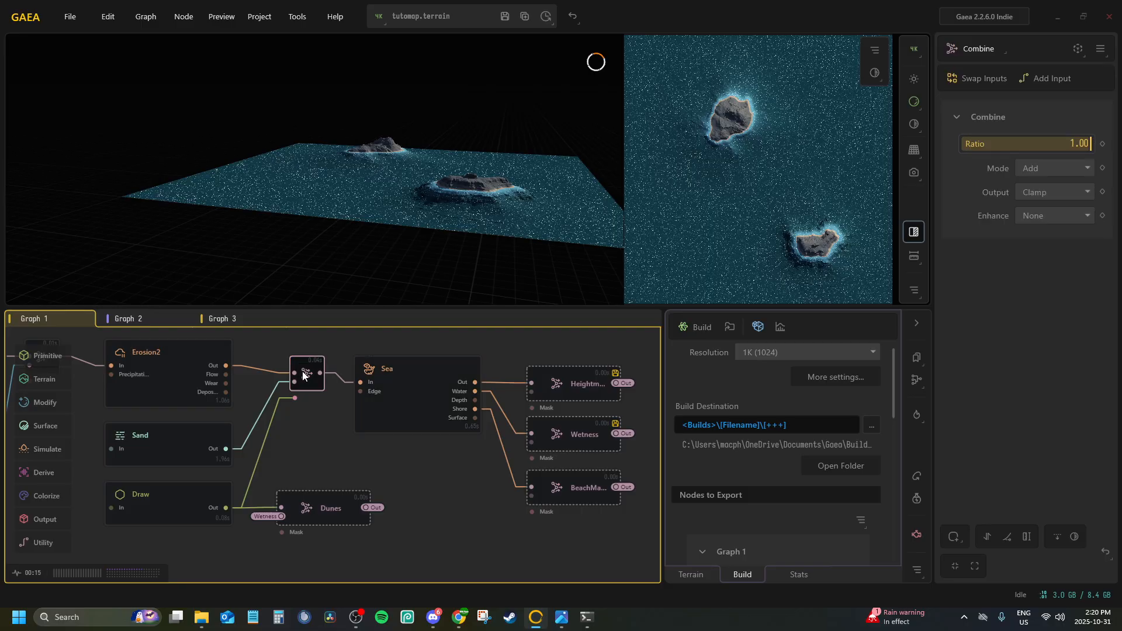
{"action": "middle_click_drag", "start_coordinate": [234, 366], "coordinate": [569, 401]}
{"action": "scroll", "coordinate": [569, 401], "scroll_direction": "down", "scroll_amount": 4}
{"action": "scroll", "coordinate": [366, 405], "scroll_direction": "up", "scroll_amount": 5}
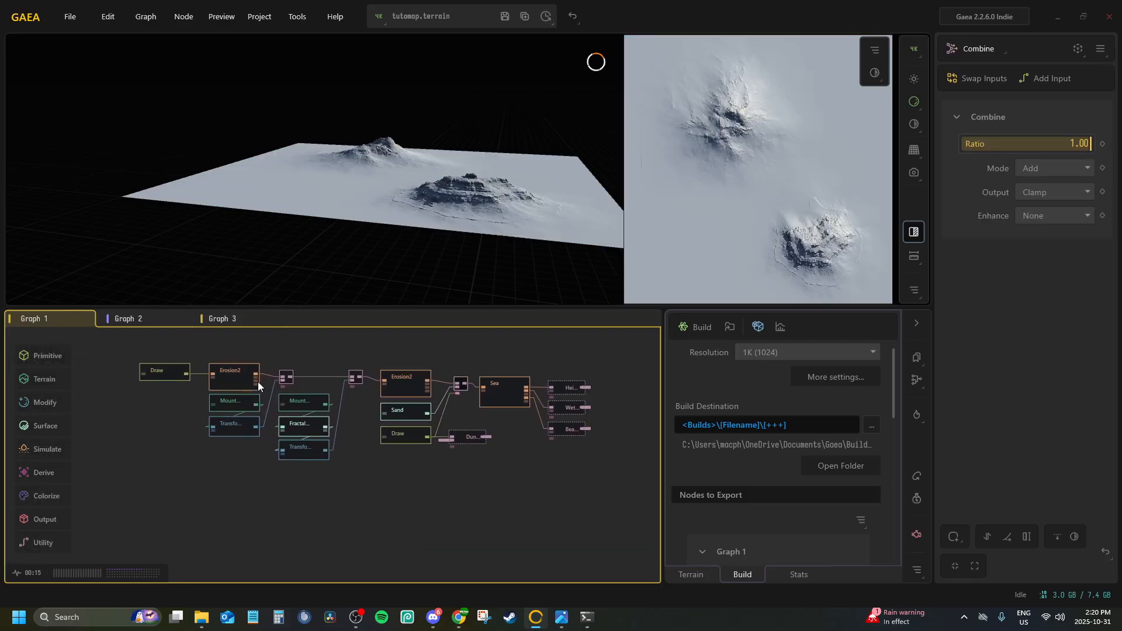
{"action": "left_click", "coordinate": [385, 379]}
{"action": "left_click", "coordinate": [380, 467]}
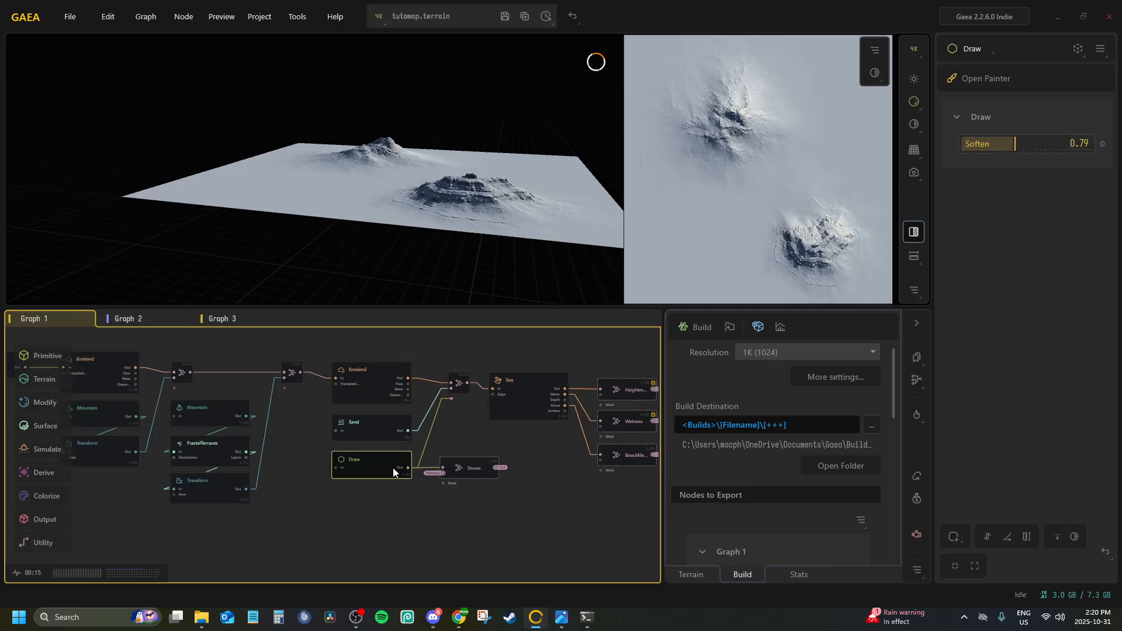
{"action": "left_click", "coordinate": [466, 474]}
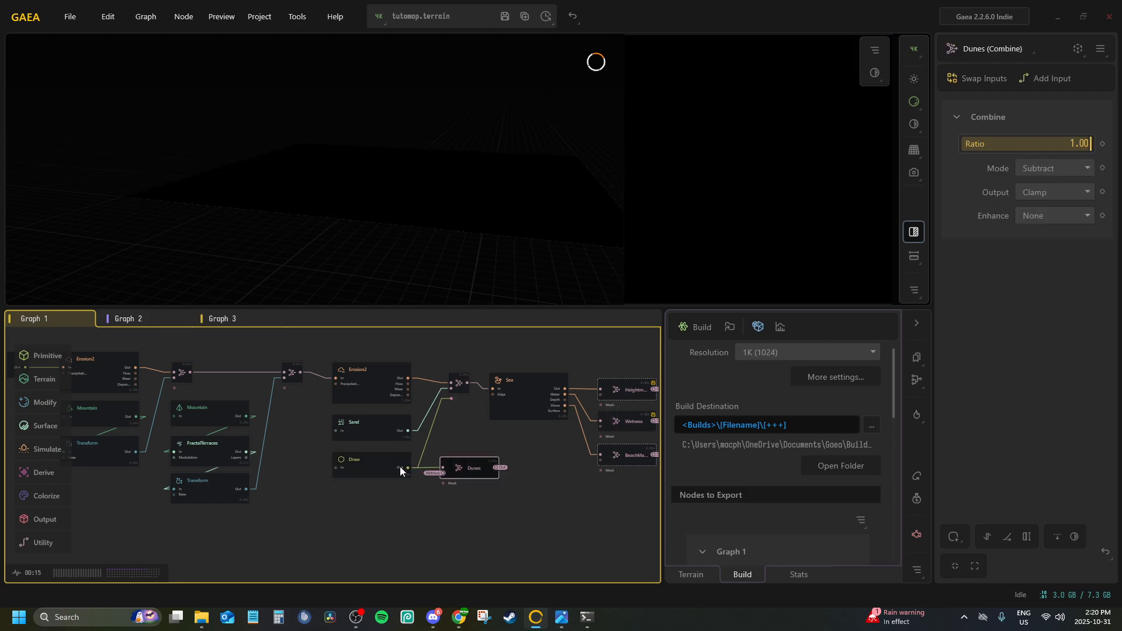
{"action": "left_click", "coordinate": [384, 465]}
{"action": "left_click", "coordinate": [518, 394]}
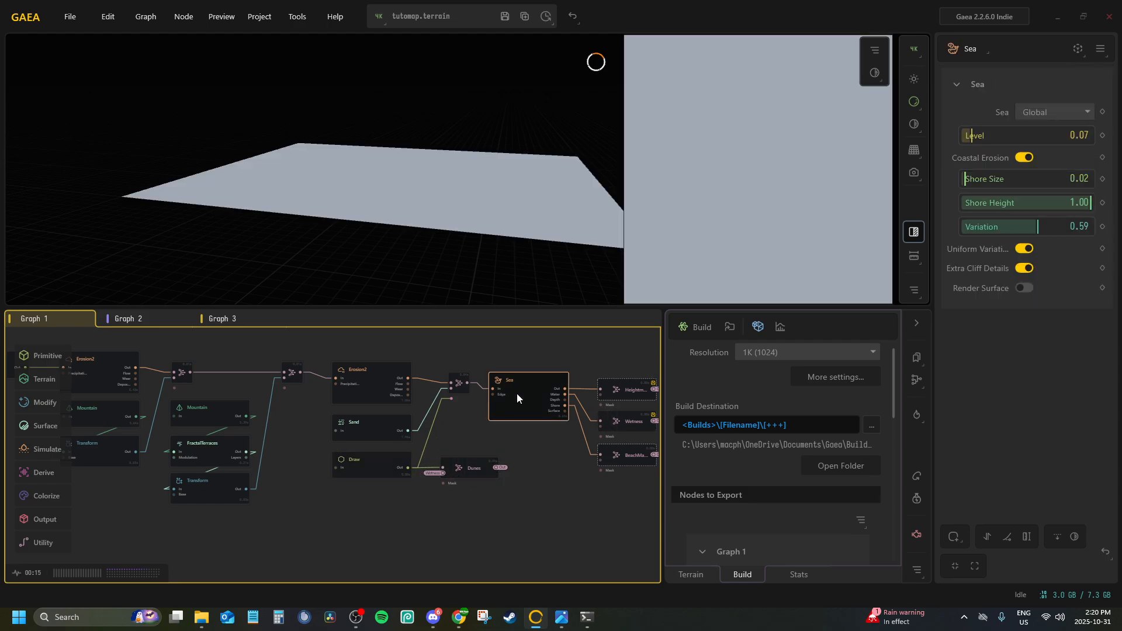
Preview the Heightmap, Wetness and BeachMask outputs fed by the Sea node
{"action": "middle_click_drag", "start_coordinate": [515, 394], "coordinate": [378, 384]}
{"action": "left_click", "coordinate": [480, 379]}
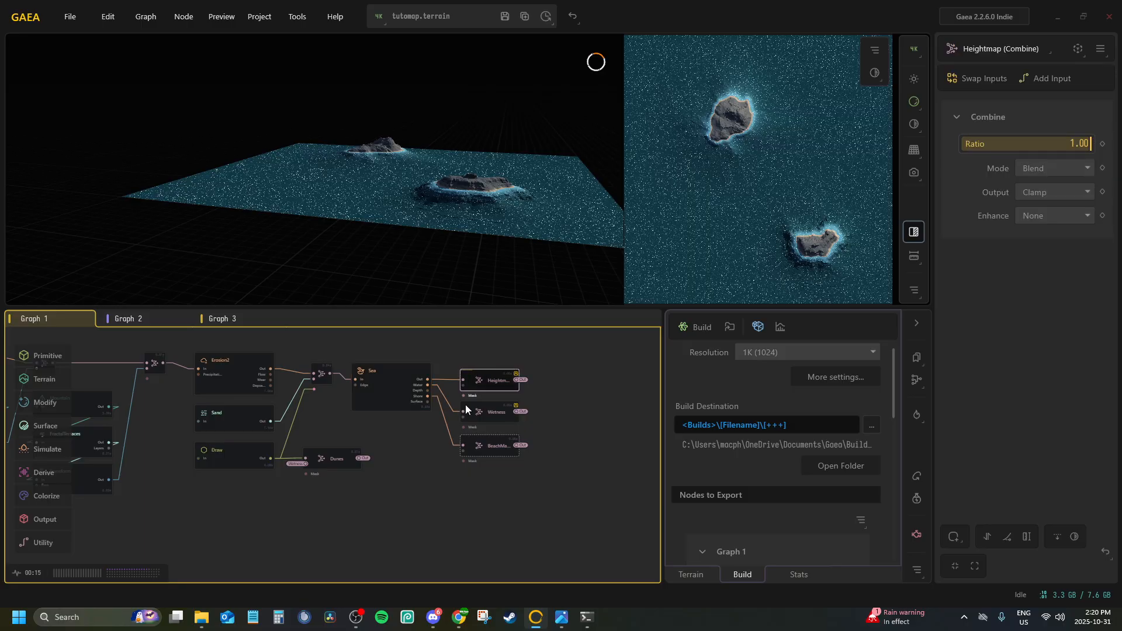
{"action": "left_click", "coordinate": [485, 421]}
{"action": "left_click", "coordinate": [490, 449]}
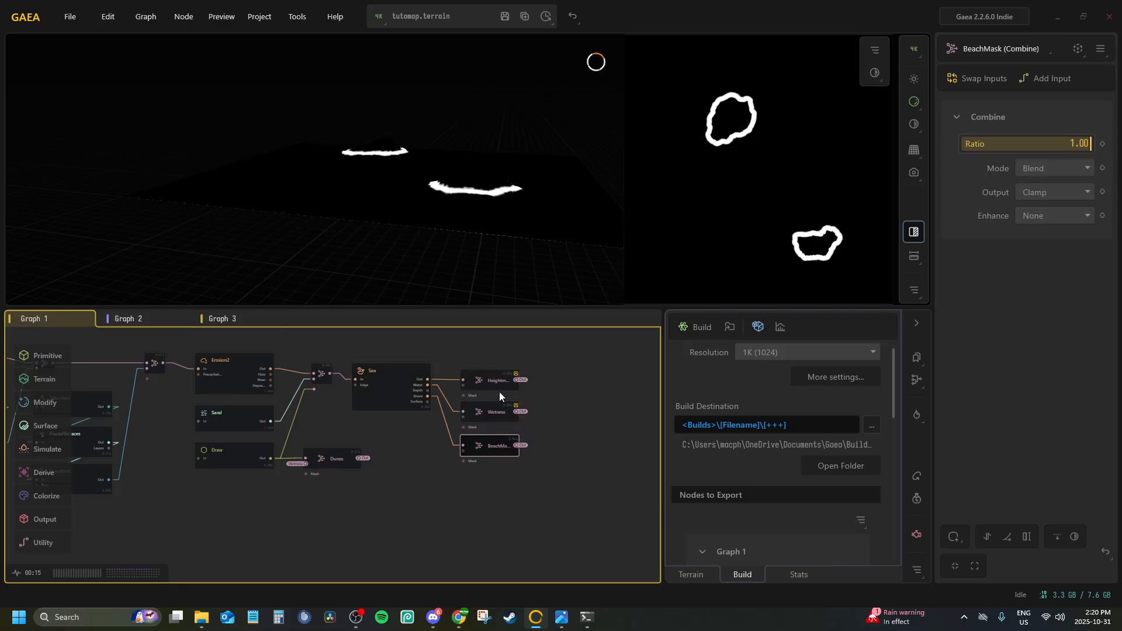
{"action": "left_click", "coordinate": [499, 387]}
Trace the terrain chain through both Erosion2 nodes and the initial Draw, ending at the Sea node preview
{"action": "middle_click_drag", "start_coordinate": [300, 369], "coordinate": [469, 368]}
{"action": "left_click", "coordinate": [398, 378]}
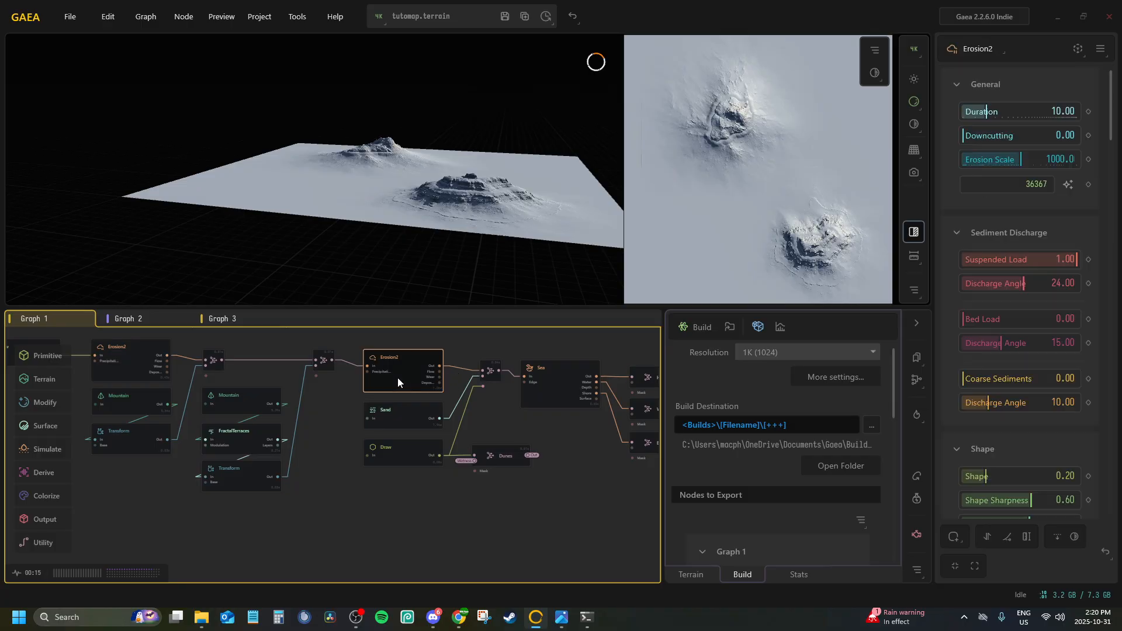
{"action": "middle_click_drag", "start_coordinate": [398, 379], "coordinate": [528, 381]}
{"action": "scroll", "coordinate": [514, 383], "scroll_direction": "down", "scroll_amount": 2}
{"action": "scroll", "coordinate": [322, 371], "scroll_direction": "up", "scroll_amount": 3}
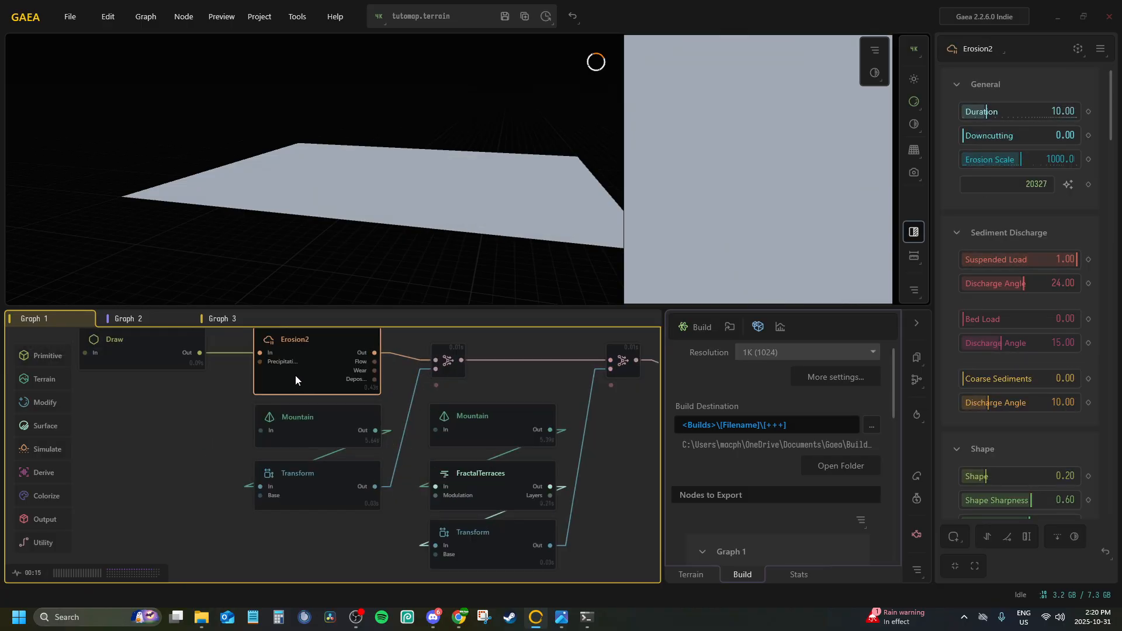
{"action": "left_click", "coordinate": [155, 356]}
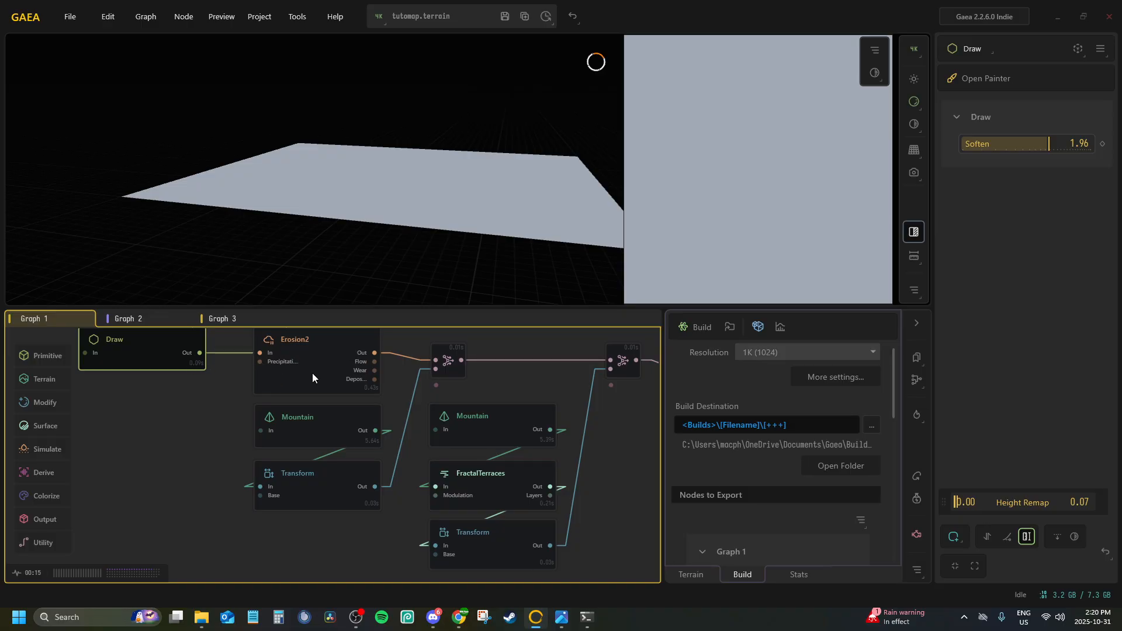
{"action": "middle_click_drag", "start_coordinate": [403, 387], "coordinate": [150, 406]}
{"action": "left_click", "coordinate": [476, 412]}
{"action": "scroll", "coordinate": [420, 416], "scroll_direction": "down", "scroll_amount": 3}
{"action": "middle_click_drag", "start_coordinate": [418, 417], "coordinate": [160, 428]}
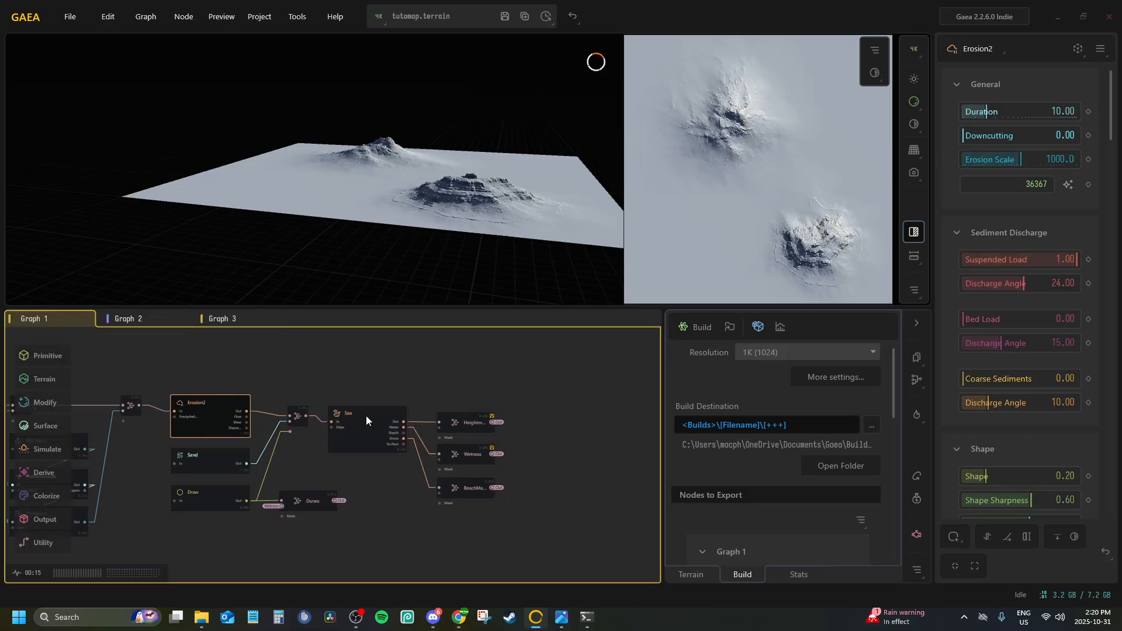
{"action": "left_click", "coordinate": [367, 415]}
{"action": "middle_click_drag", "start_coordinate": [251, 403], "coordinate": [375, 391]}
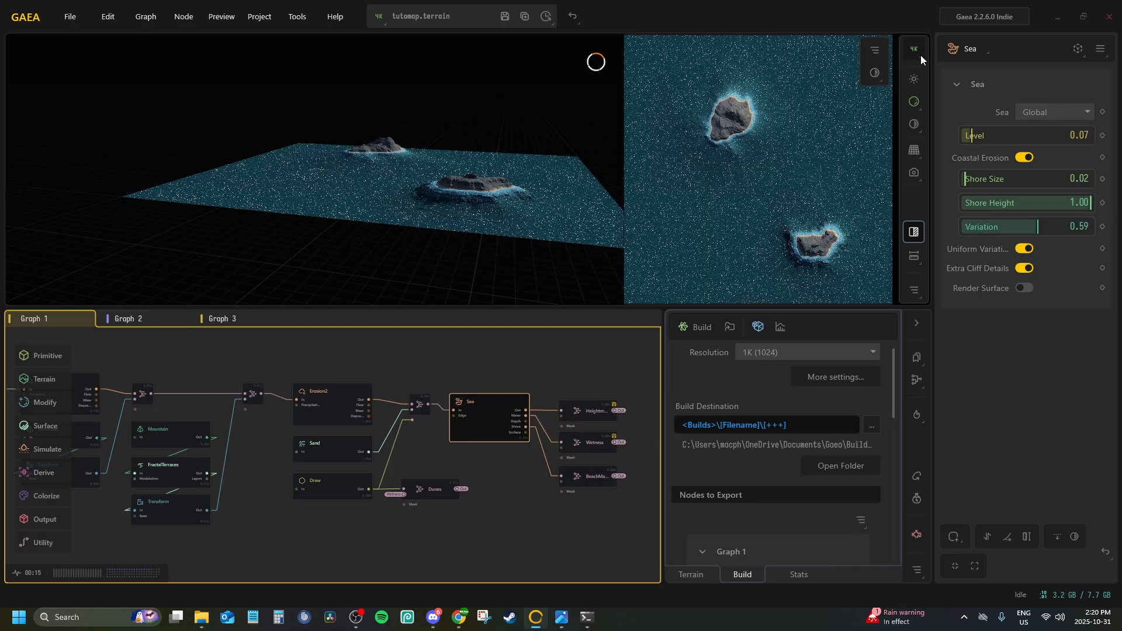
Set the preview resolution to 1024 x 1024 and preview the Sea node again
{"action": "left_click", "coordinate": [923, 295]}
{"action": "left_click", "coordinate": [916, 290]}
{"action": "left_click", "coordinate": [379, 17]}
{"action": "left_click", "coordinate": [400, 74]}
{"action": "middle_click_drag", "start_coordinate": [429, 437], "coordinate": [385, 445]}
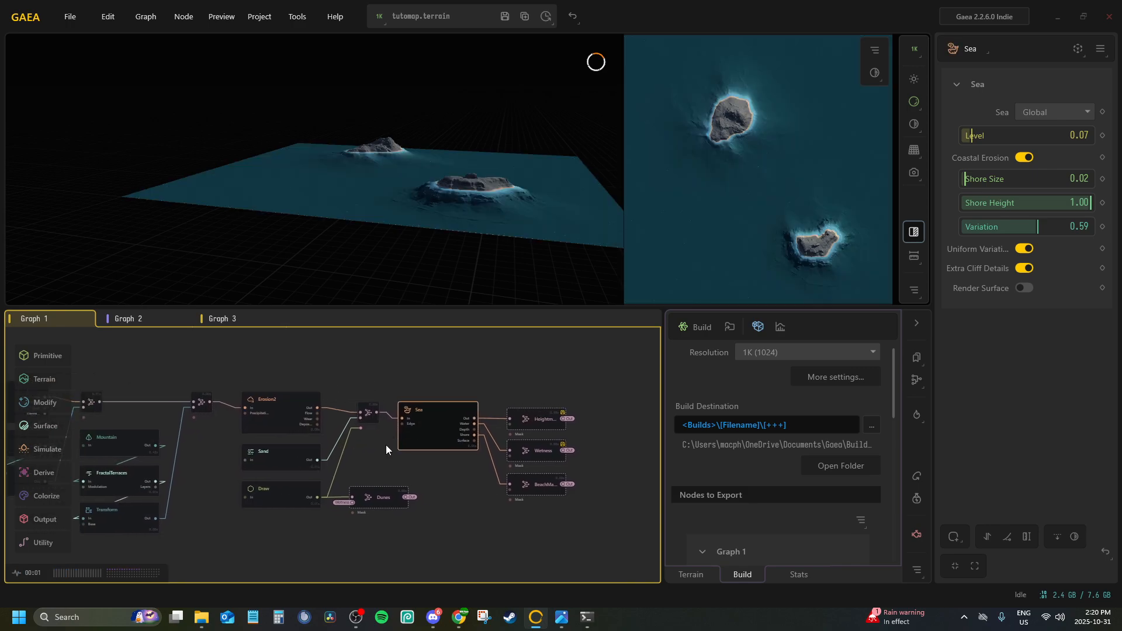
{"action": "left_click", "coordinate": [415, 391]}
{"action": "left_click", "coordinate": [430, 415]}
{"action": "scroll", "coordinate": [331, 394], "scroll_direction": "up", "scroll_amount": 2}
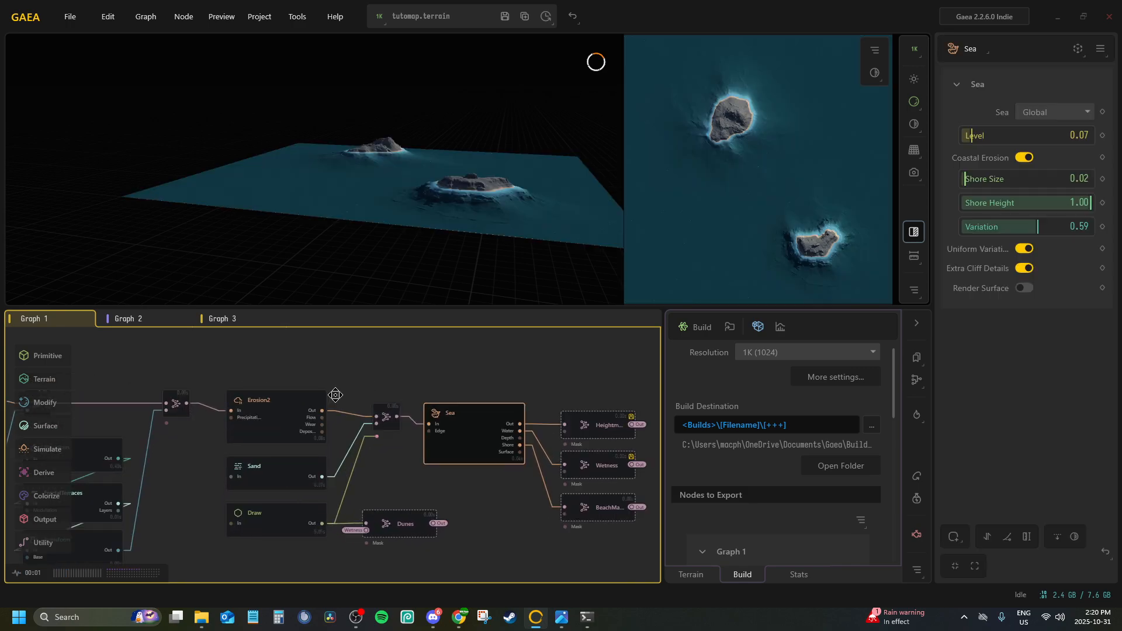
Examine the Graph 1 node chain from the Sea outputs back to the first Draw node, and view the islands from above
{"action": "middle_click_drag", "start_coordinate": [335, 395], "coordinate": [403, 396]}
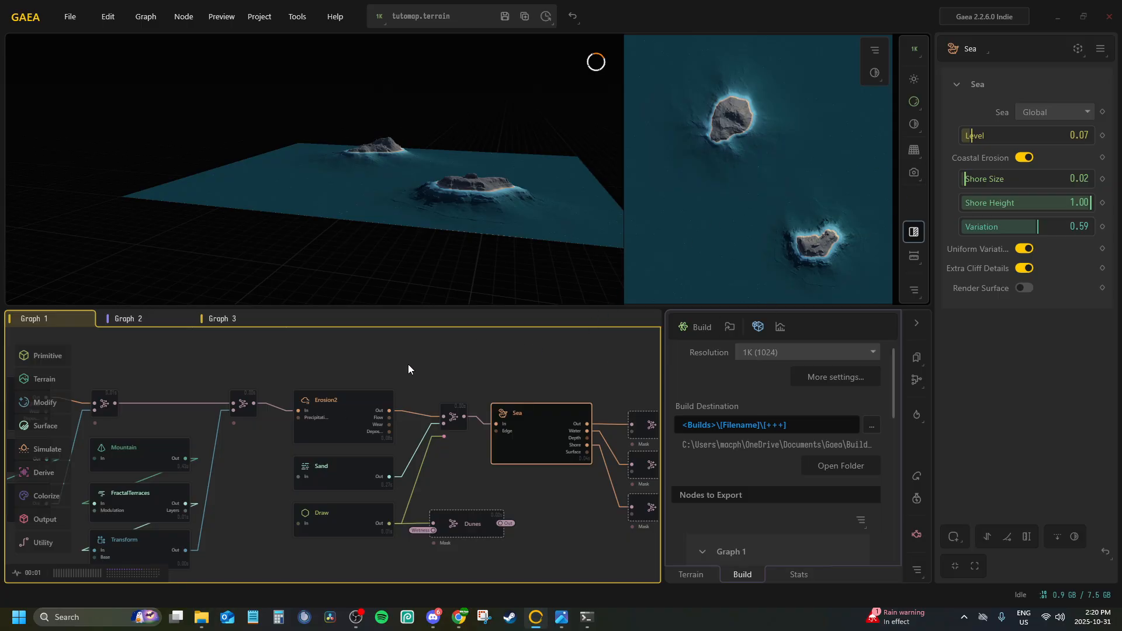
{"action": "left_click", "coordinate": [356, 408]}
{"action": "left_click", "coordinate": [337, 527]}
{"action": "middle_click_drag", "start_coordinate": [198, 416], "coordinate": [477, 384]}
{"action": "middle_click_drag", "start_coordinate": [610, 414], "coordinate": [211, 405]}
{"action": "left_click", "coordinate": [391, 392]}
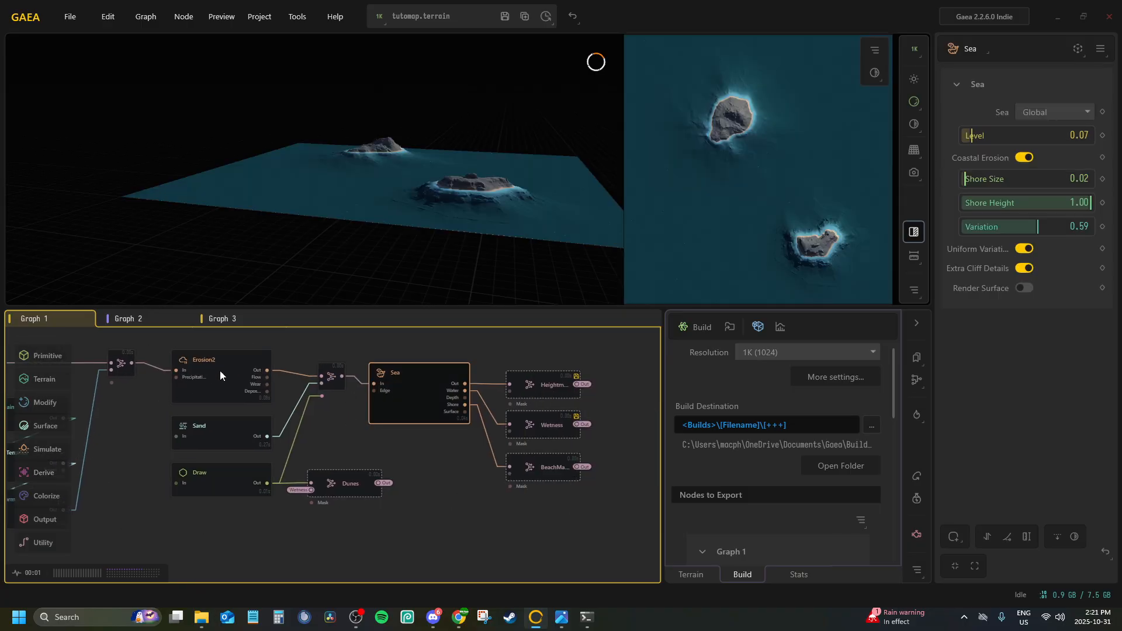
{"action": "mouse_move", "coordinate": [220, 370]}
{"action": "middle_mouse_down"}
{"action": "mouse_move", "coordinate": [489, 426]}
{"action": "mouse_move", "coordinate": [444, 402]}
{"action": "middle_mouse_up"}
{"action": "left_click_drag", "start_coordinate": [433, 169], "coordinate": [447, 219]}
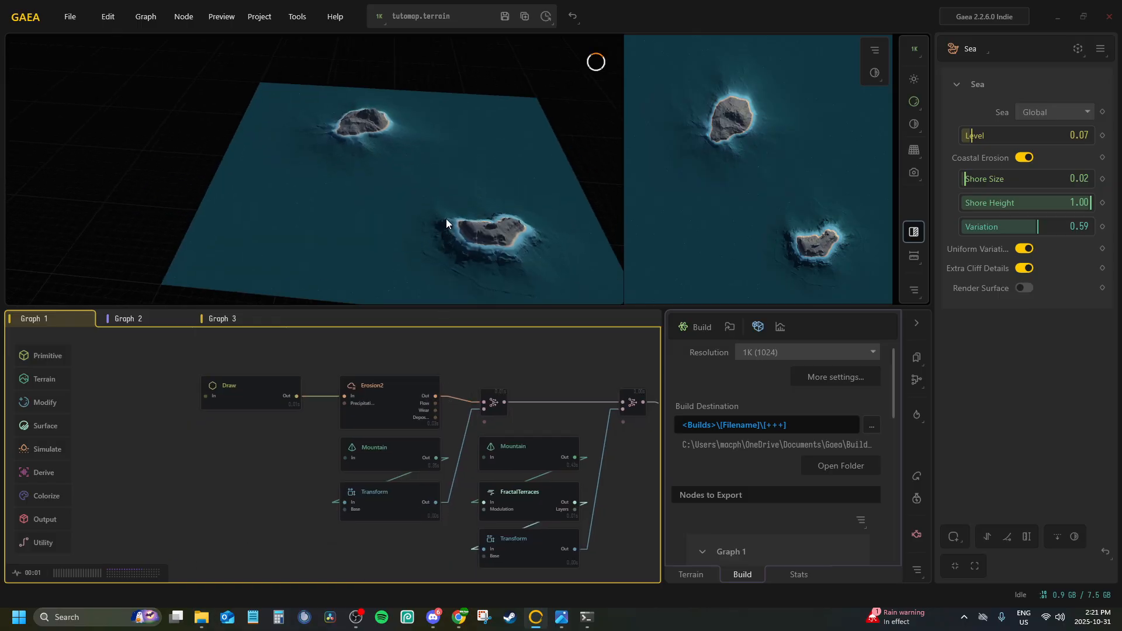
{"action": "middle_click_drag", "start_coordinate": [277, 437], "coordinate": [301, 480]}
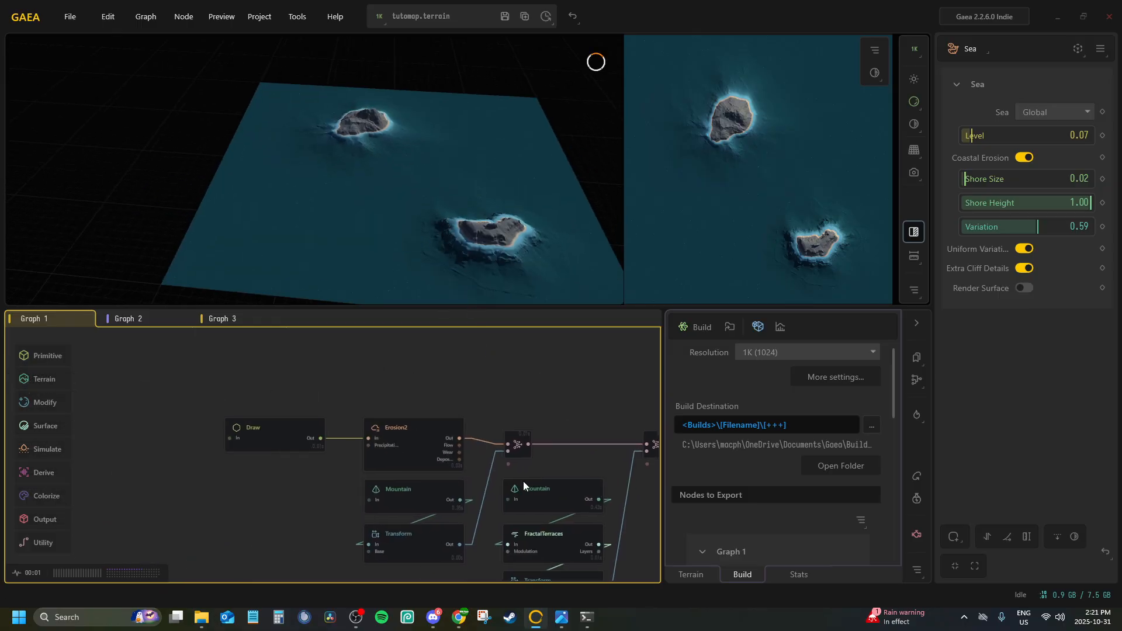
Open the painter of the first Draw node in Graph 1, enlarge the brush and paint a much larger landmass around the upper island
{"action": "scroll", "coordinate": [524, 482], "scroll_direction": "down", "scroll_amount": 2}
{"action": "left_click", "coordinate": [333, 456]}
{"action": "left_click", "coordinate": [989, 80]}
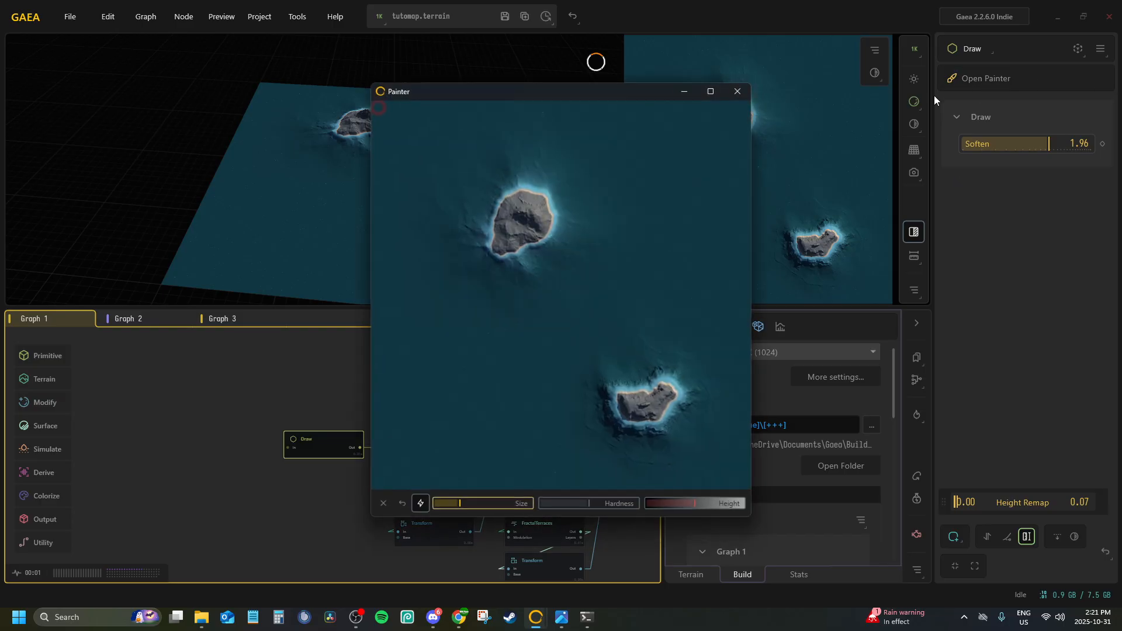
{"action": "left_click", "coordinate": [737, 92]}
{"action": "left_click", "coordinate": [970, 78]}
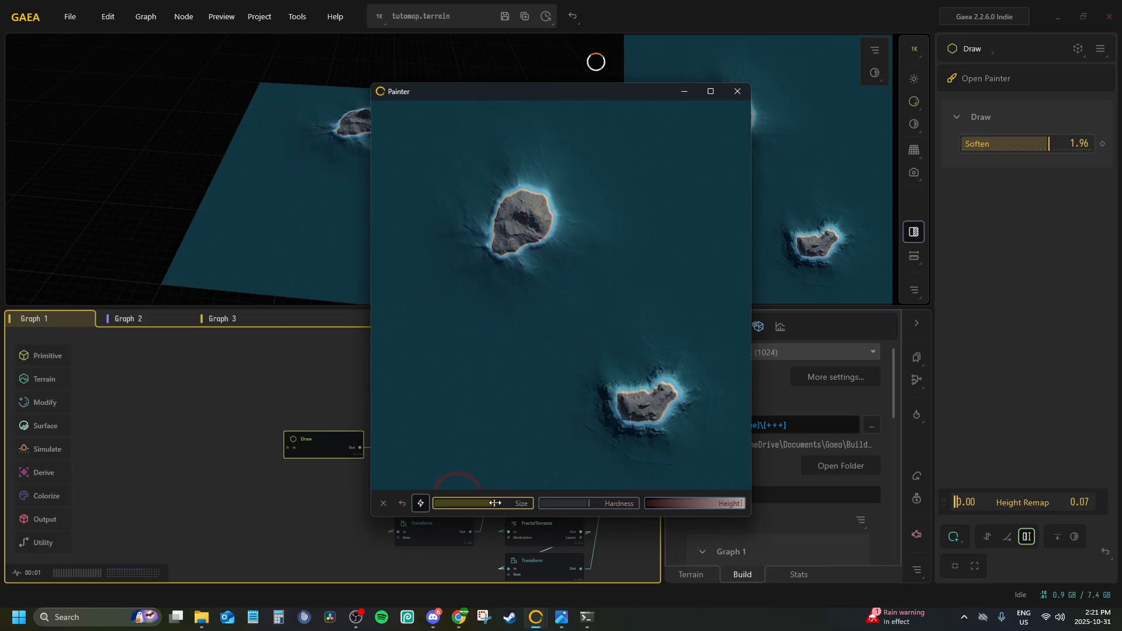
{"action": "left_click_drag", "start_coordinate": [494, 503], "coordinate": [501, 503]}
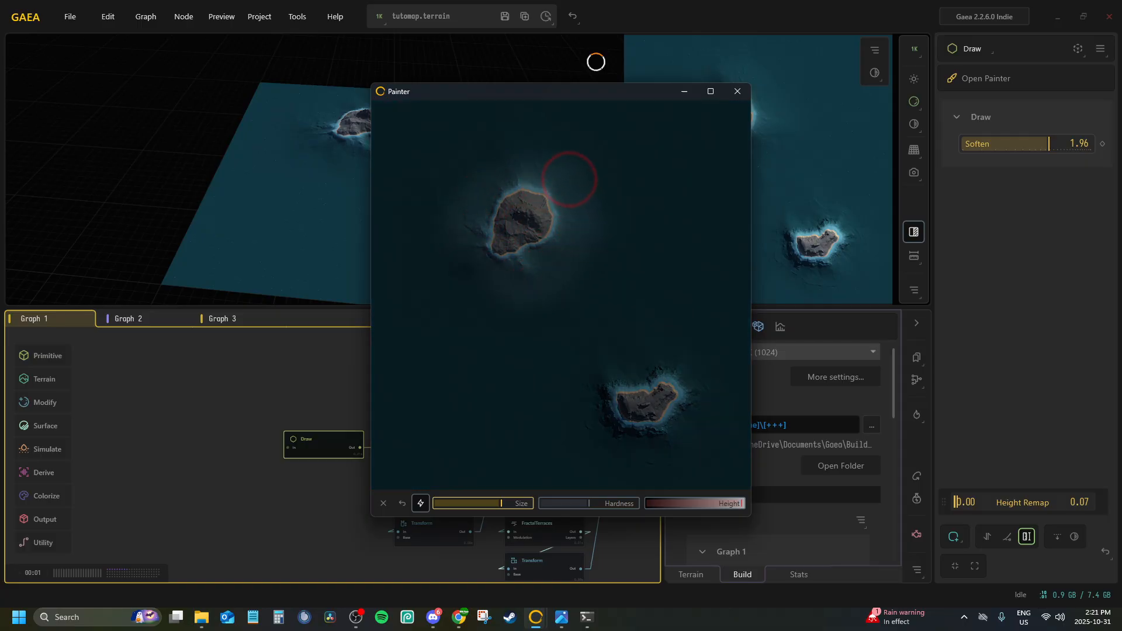
{"action": "mouse_move", "coordinate": [569, 179]}
{"action": "left_mouse_down"}
{"action": "mouse_move", "coordinate": [484, 161]}
{"action": "mouse_move", "coordinate": [428, 253]}
{"action": "mouse_move", "coordinate": [561, 286]}
{"action": "mouse_move", "coordinate": [623, 193]}
{"action": "left_mouse_up"}
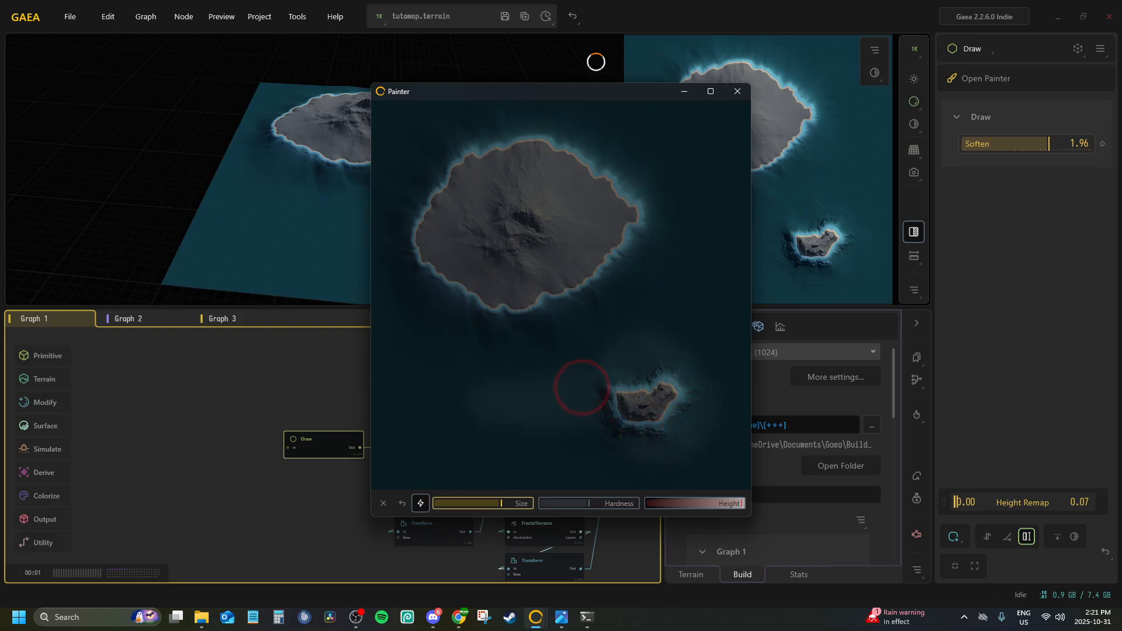
Paint a larger landmass around the lower island, extending it far to the west and filling out its coastline
{"action": "mouse_move", "coordinate": [482, 399]}
{"action": "left_mouse_down"}
{"action": "mouse_move", "coordinate": [590, 445]}
{"action": "mouse_move", "coordinate": [459, 427]}
{"action": "left_mouse_up"}
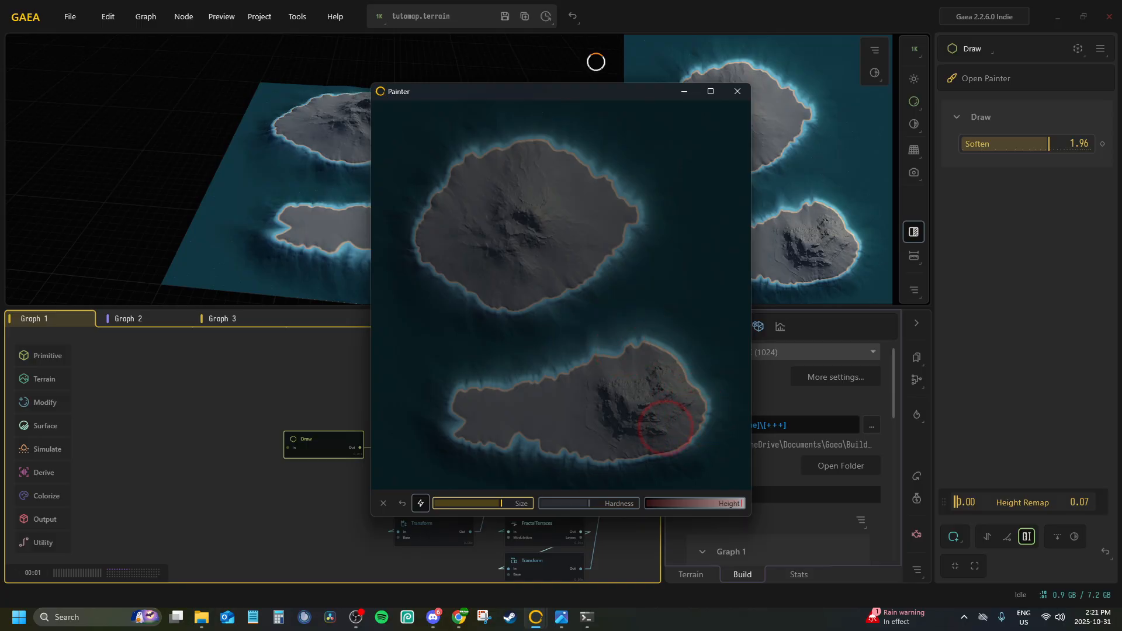
{"action": "left_click_drag", "start_coordinate": [504, 444], "coordinate": [471, 431]}
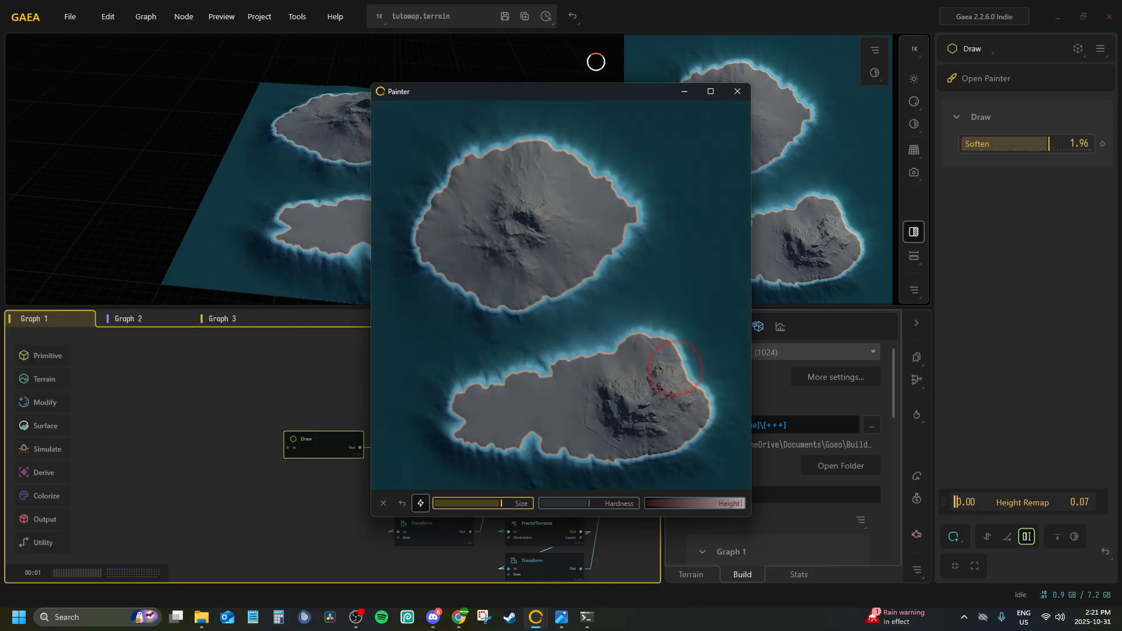
{"action": "left_click_drag", "start_coordinate": [665, 377], "coordinate": [704, 384]}
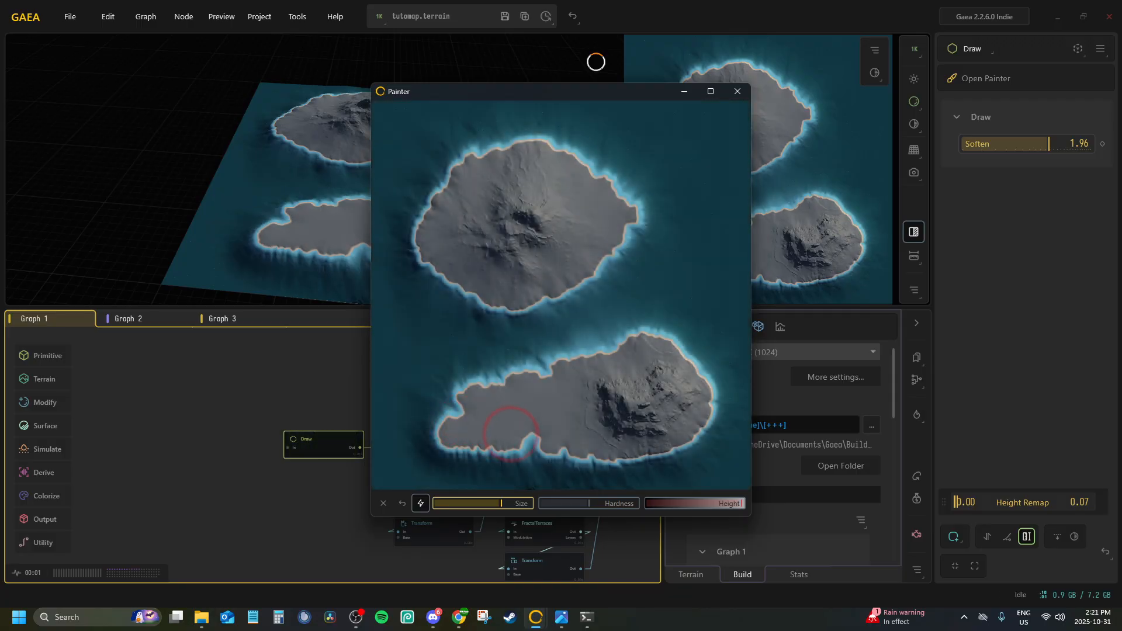
{"action": "left_click_drag", "start_coordinate": [527, 454], "coordinate": [501, 455]}
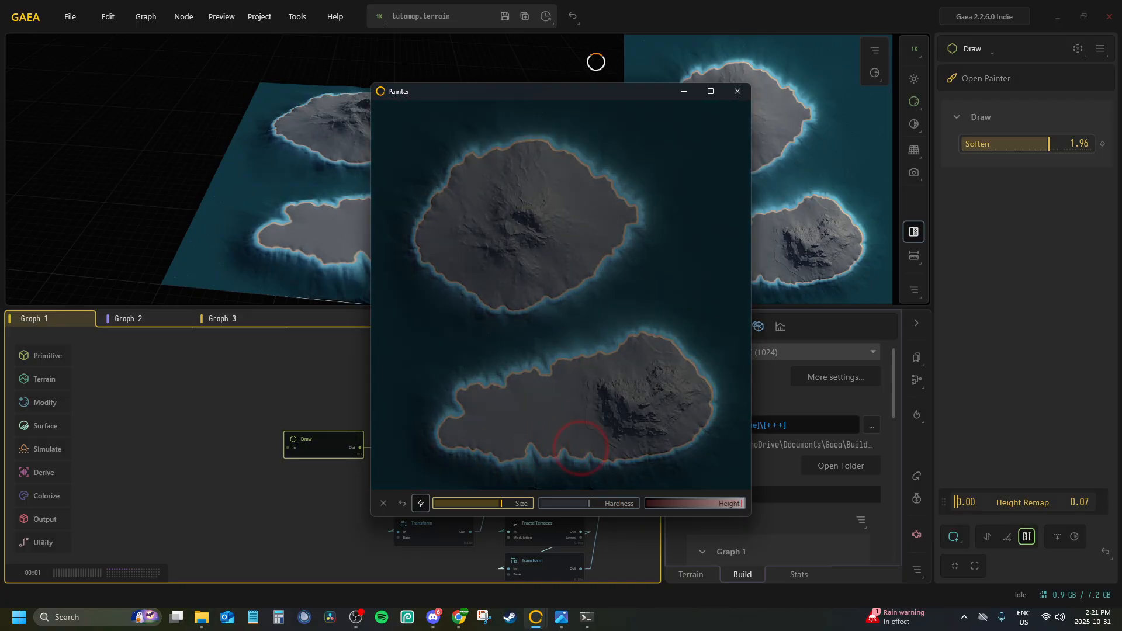
{"action": "mouse_move", "coordinate": [581, 448]}
{"action": "left_mouse_down"}
{"action": "mouse_move", "coordinate": [549, 443]}
{"action": "mouse_move", "coordinate": [574, 441]}
{"action": "mouse_move", "coordinate": [544, 460]}
{"action": "mouse_move", "coordinate": [478, 444]}
{"action": "left_mouse_up"}
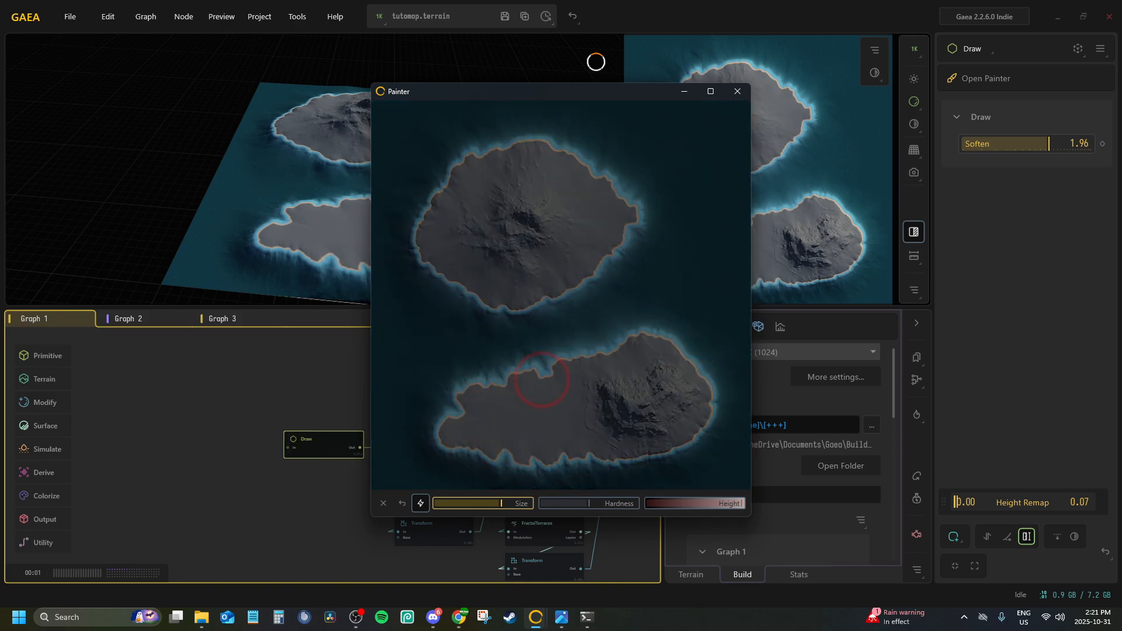
{"action": "left_click_drag", "start_coordinate": [437, 398], "coordinate": [476, 400]}
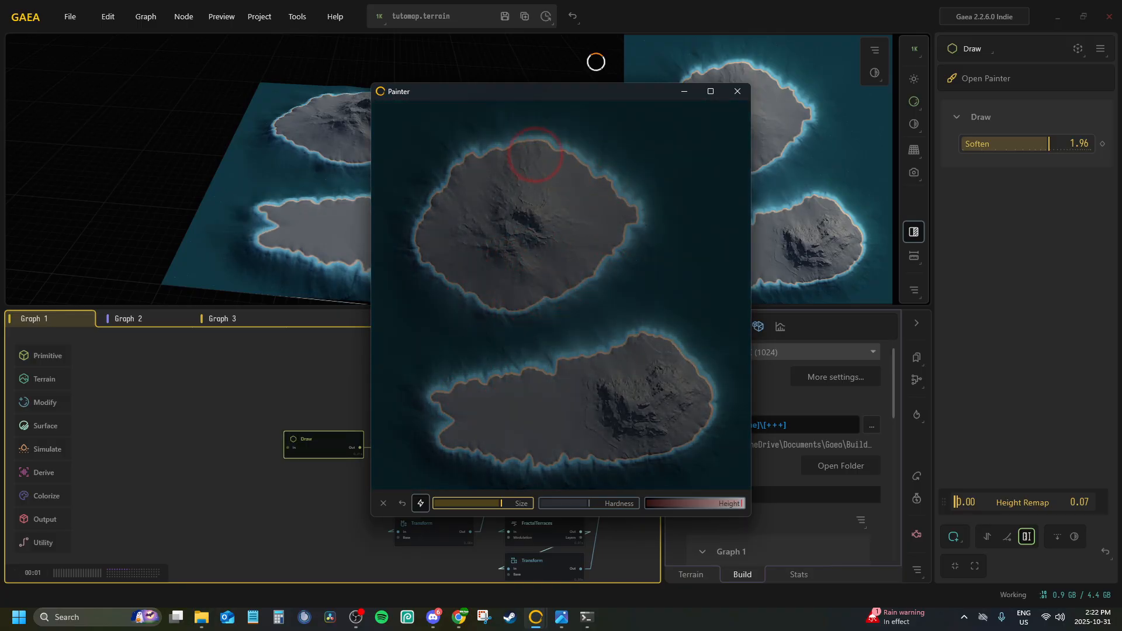
Paint additional land along the upper island's coast, mainly its northern and southern edges, and close the painter
{"action": "left_click_drag", "start_coordinate": [605, 237], "coordinate": [602, 216]}
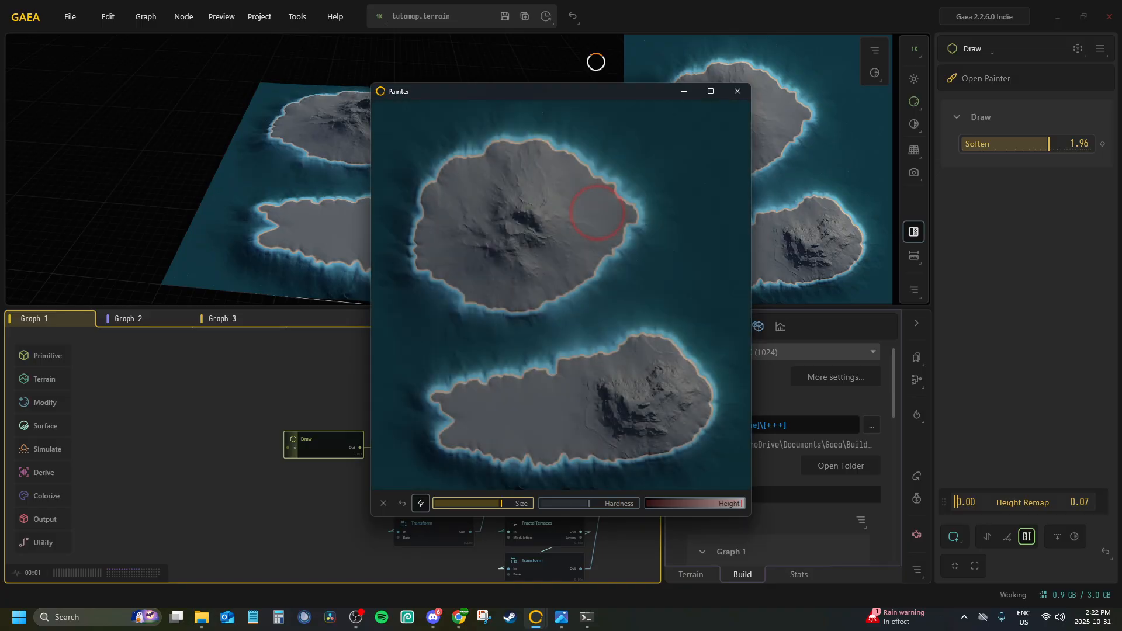
{"action": "mouse_move", "coordinate": [436, 290]}
{"action": "left_mouse_down"}
{"action": "mouse_move", "coordinate": [441, 301]}
{"action": "mouse_move", "coordinate": [537, 309]}
{"action": "left_mouse_up"}
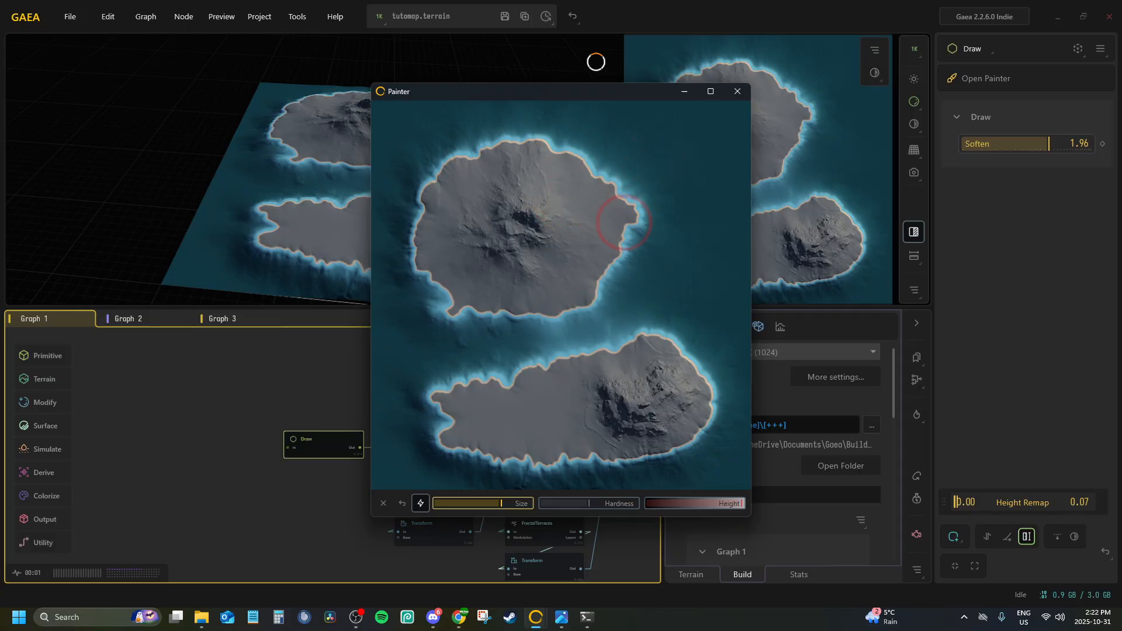
{"action": "left_click", "coordinate": [215, 185]}
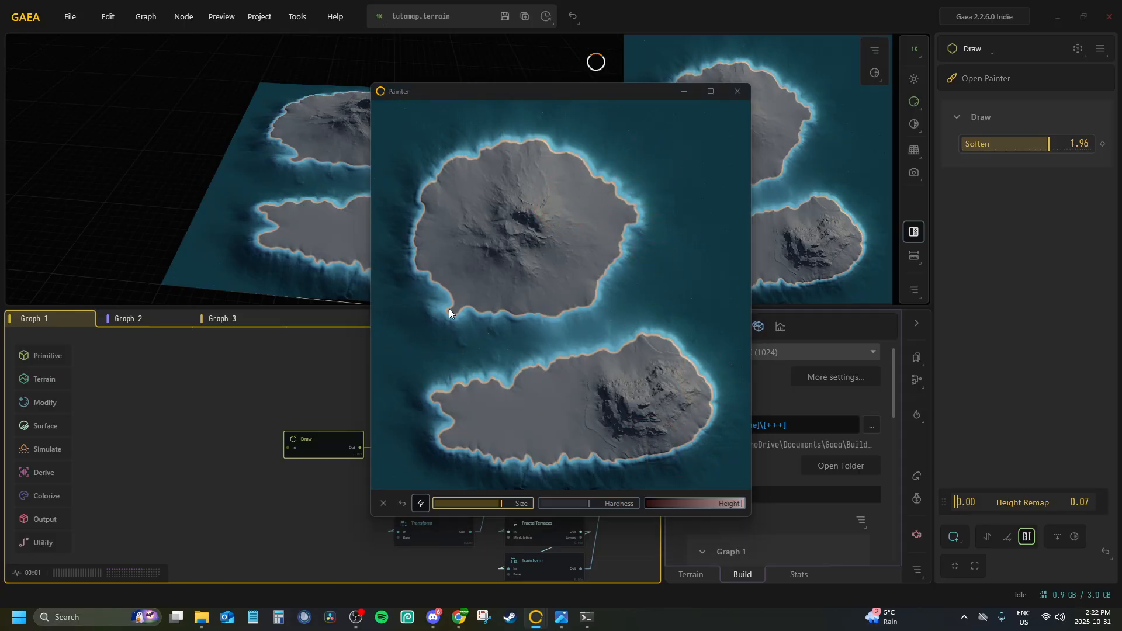
{"action": "left_click", "coordinate": [735, 94]}
Paint the Dunes mask over the flat western half of the lower island using the Draw node below Sand
{"action": "mouse_move", "coordinate": [439, 223]}
{"action": "middle_mouse_down"}
{"action": "mouse_move", "coordinate": [501, 188]}
{"action": "mouse_move", "coordinate": [353, 220]}
{"action": "middle_mouse_up"}
{"action": "mouse_move", "coordinate": [353, 219]}
{"action": "left_mouse_down"}
{"action": "mouse_move", "coordinate": [439, 157]}
{"action": "mouse_move", "coordinate": [357, 202]}
{"action": "left_mouse_up"}
{"action": "scroll", "coordinate": [426, 170], "scroll_direction": "up", "scroll_amount": 5}
{"action": "scroll", "coordinate": [357, 201], "scroll_direction": "down", "scroll_amount": 2}
{"action": "mouse_move", "coordinate": [378, 409]}
{"action": "left_mouse_down"}
{"action": "mouse_move", "coordinate": [278, 408]}
{"action": "mouse_move", "coordinate": [173, 388]}
{"action": "left_mouse_up"}
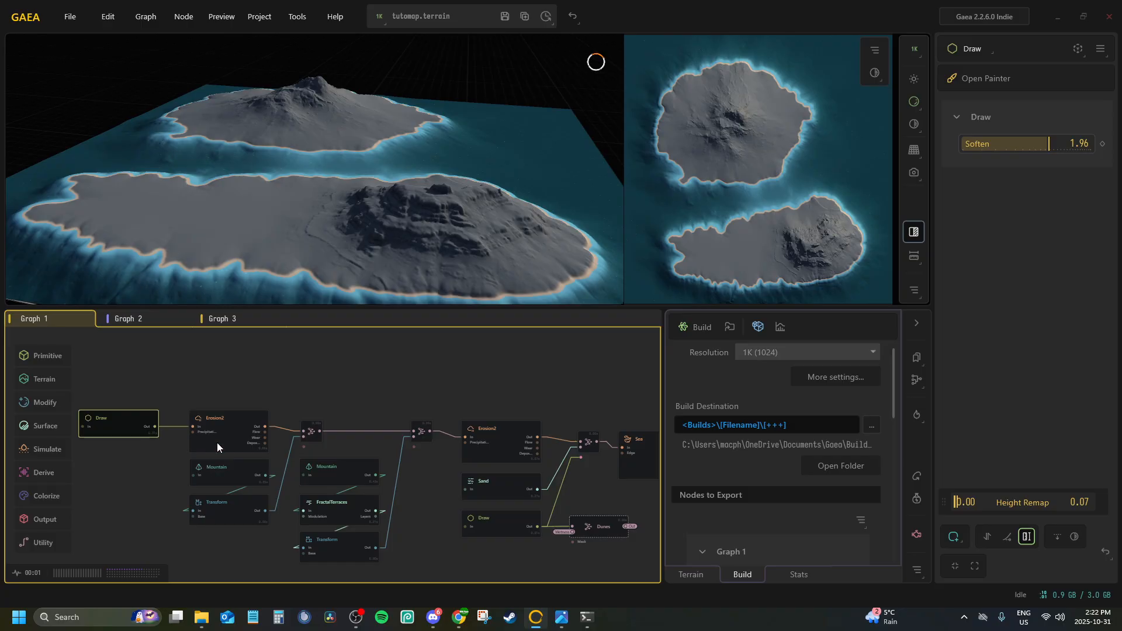
{"action": "middle_click_drag", "start_coordinate": [304, 472], "coordinate": [96, 411]}
{"action": "left_click", "coordinate": [452, 394]}
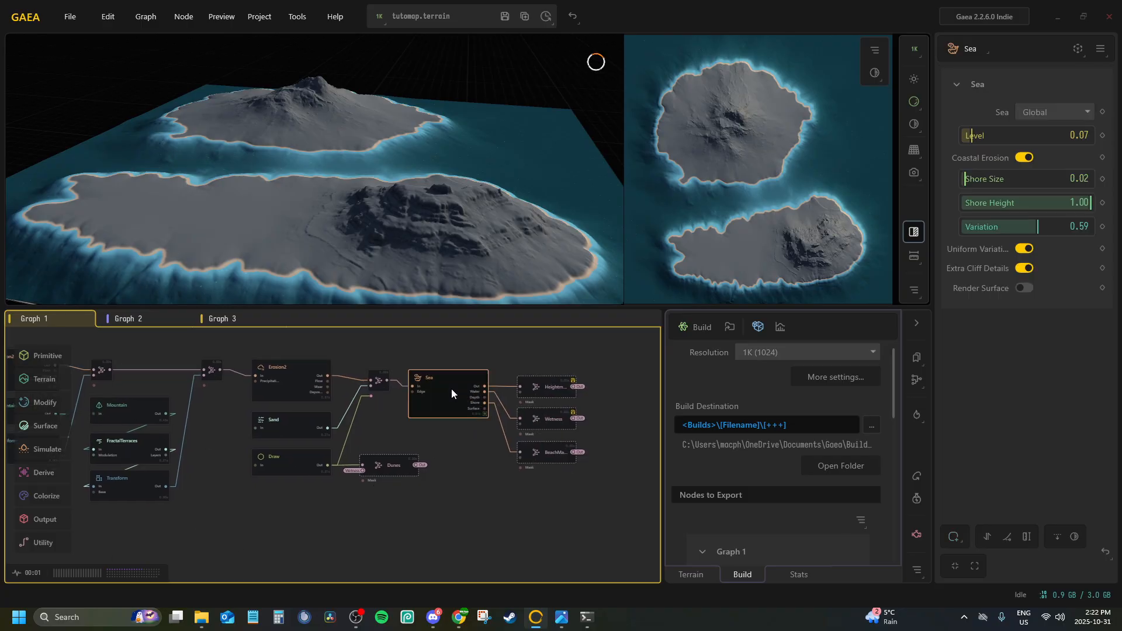
{"action": "left_click", "coordinate": [299, 465]}
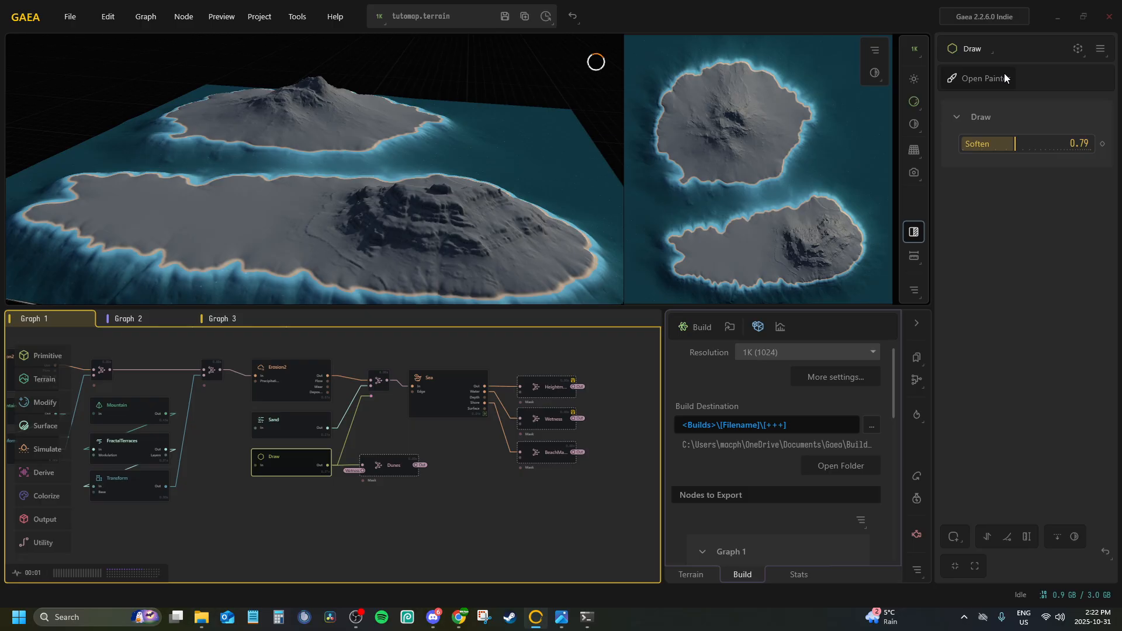
{"action": "left_click", "coordinate": [987, 78]}
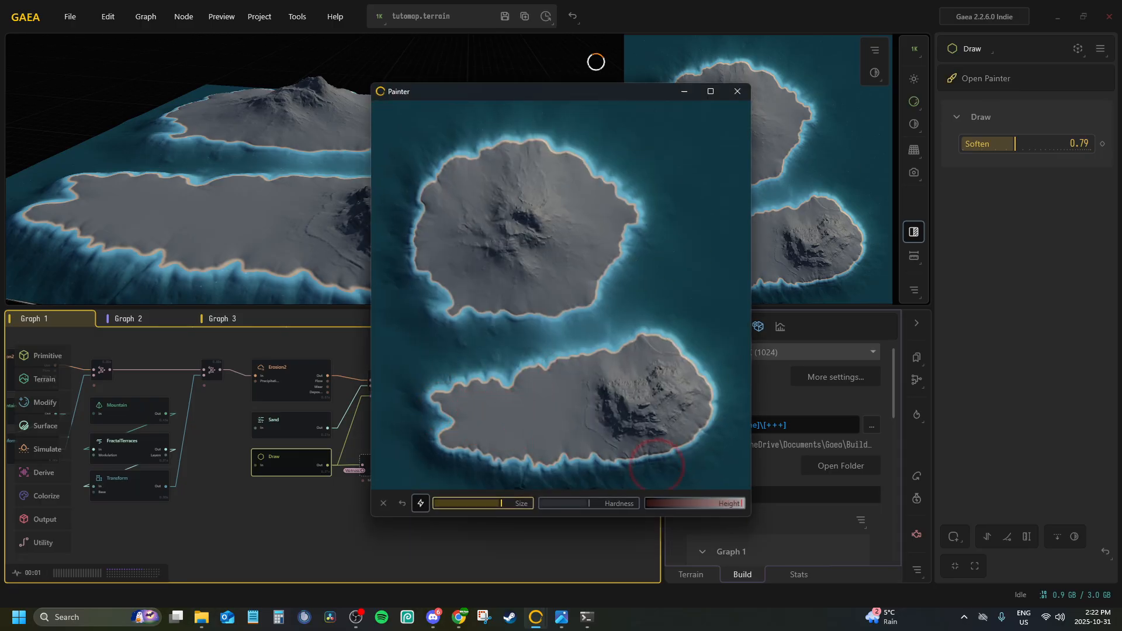
{"action": "mouse_move", "coordinate": [441, 409]}
{"action": "left_mouse_down"}
{"action": "mouse_move", "coordinate": [486, 392]}
{"action": "mouse_move", "coordinate": [499, 403]}
{"action": "mouse_move", "coordinate": [454, 435]}
{"action": "mouse_move", "coordinate": [500, 441]}
{"action": "mouse_move", "coordinate": [522, 388]}
{"action": "mouse_move", "coordinate": [524, 444]}
{"action": "left_mouse_up"}
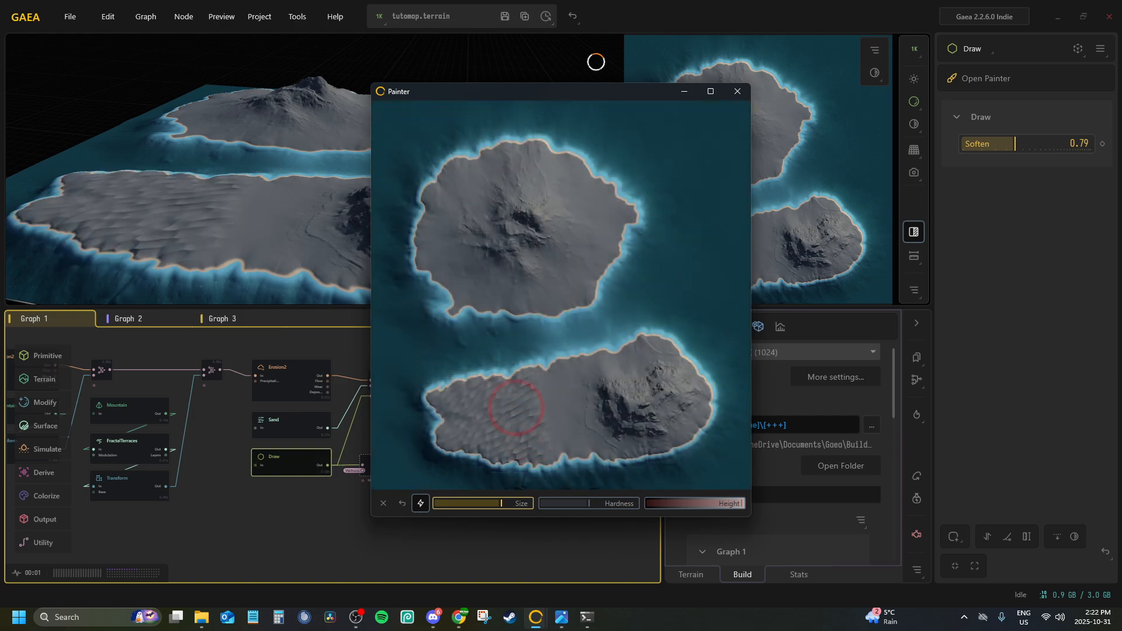
{"action": "mouse_move", "coordinate": [518, 382]}
{"action": "left_mouse_down"}
{"action": "mouse_move", "coordinate": [473, 384]}
{"action": "mouse_move", "coordinate": [501, 443]}
{"action": "mouse_move", "coordinate": [521, 452]}
{"action": "left_mouse_up"}
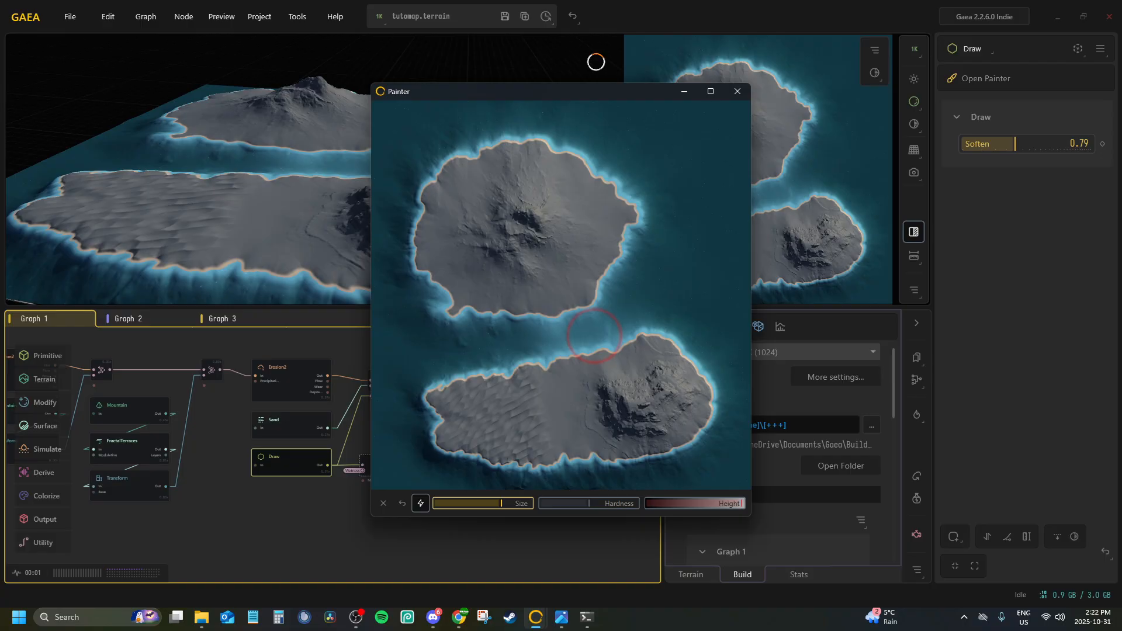
{"action": "left_click", "coordinate": [738, 89]}
Extend the painted dunes area slightly further east on the lower island, and reselect the Sea node
{"action": "mouse_move", "coordinate": [295, 234]}
{"action": "left_mouse_down"}
{"action": "mouse_move", "coordinate": [331, 208]}
{"action": "mouse_move", "coordinate": [305, 222]}
{"action": "left_mouse_up"}
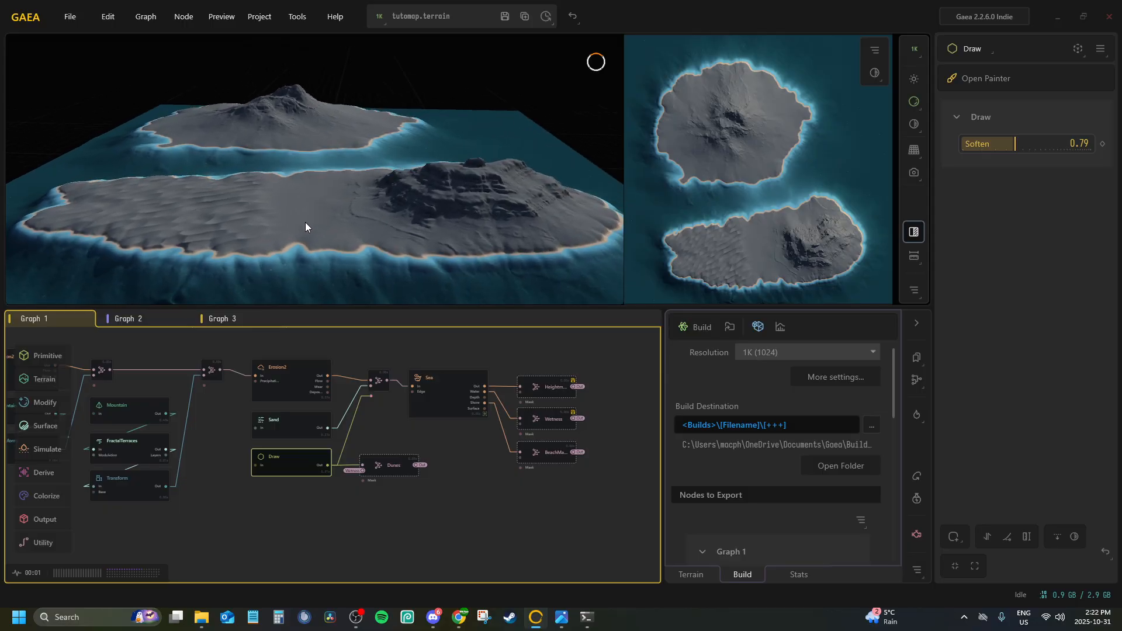
{"action": "left_click", "coordinate": [972, 79]}
{"action": "mouse_move", "coordinate": [524, 397]}
{"action": "left_mouse_down"}
{"action": "mouse_move", "coordinate": [535, 393]}
{"action": "mouse_move", "coordinate": [534, 459]}
{"action": "left_mouse_up"}
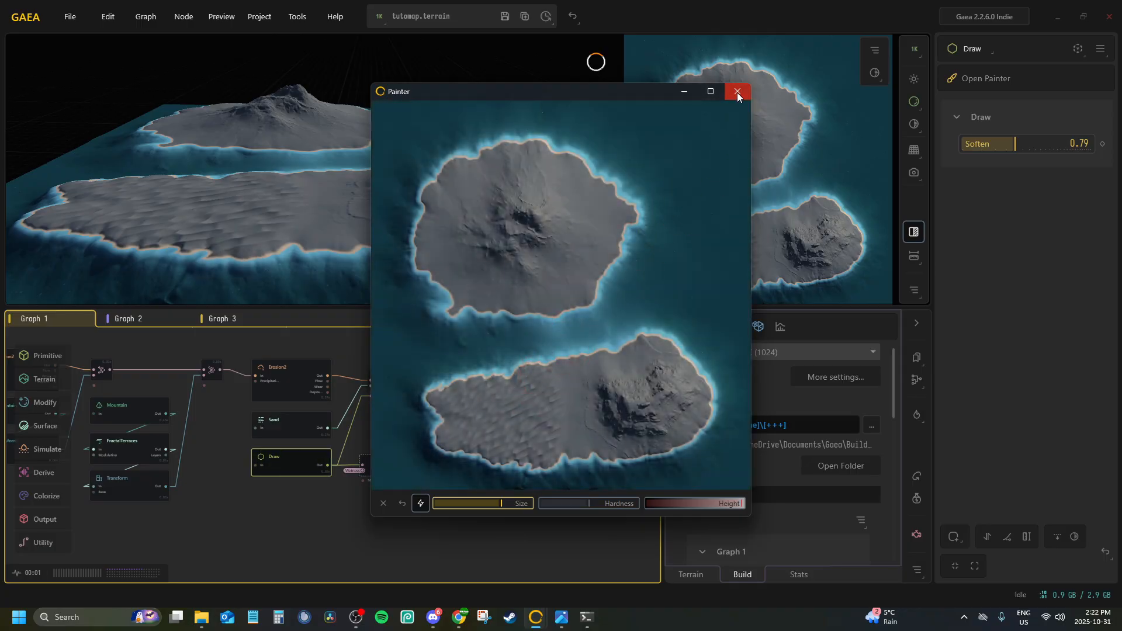
{"action": "left_click", "coordinate": [738, 93]}
{"action": "left_click", "coordinate": [438, 376]}
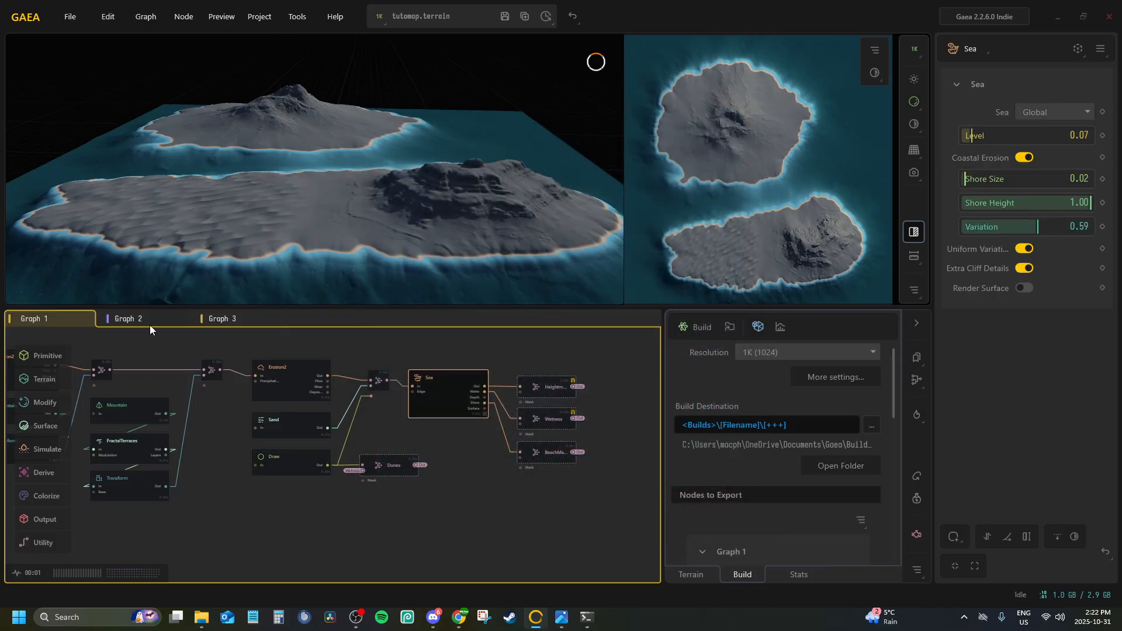
In Graph 2, paint the snow area over the upper island in the Draw node feeding Snow
{"action": "left_click", "coordinate": [150, 320]}
{"action": "middle_click_drag", "start_coordinate": [287, 543], "coordinate": [296, 628]}
{"action": "middle_click_drag", "start_coordinate": [319, 431], "coordinate": [253, 570]}
{"action": "middle_click_drag", "start_coordinate": [388, 439], "coordinate": [369, 543]}
{"action": "middle_click_drag", "start_coordinate": [326, 422], "coordinate": [289, 533]}
{"action": "scroll", "coordinate": [361, 450], "scroll_direction": "down", "scroll_amount": 2}
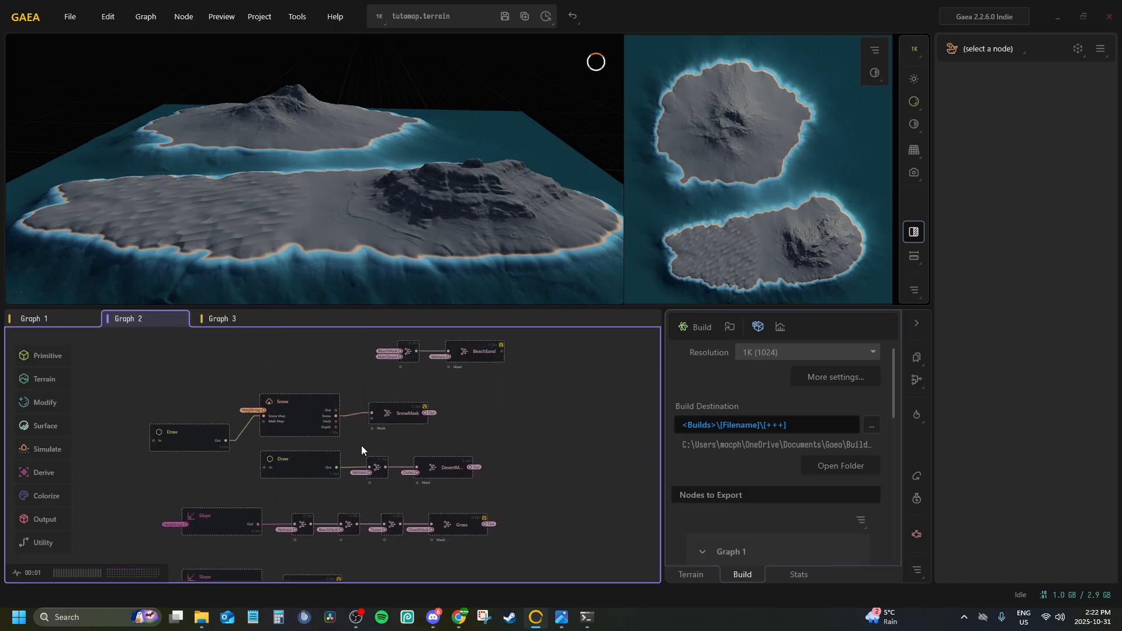
{"action": "left_click", "coordinate": [182, 436]}
{"action": "left_click", "coordinate": [1009, 80]}
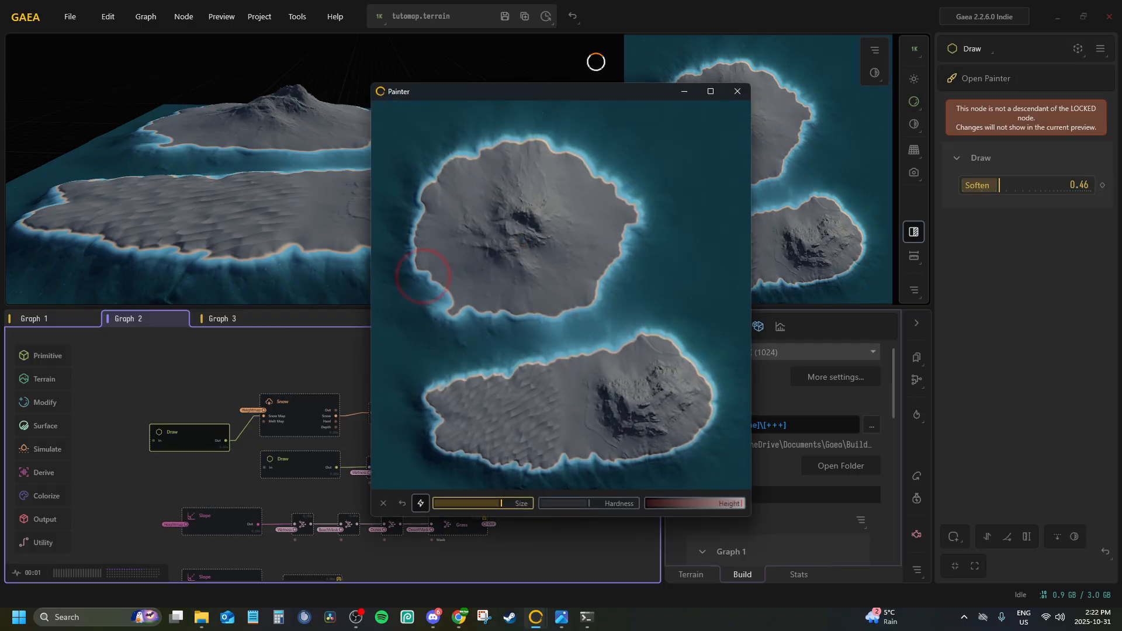
{"action": "mouse_move", "coordinate": [455, 239]}
{"action": "left_mouse_down"}
{"action": "mouse_move", "coordinate": [465, 186]}
{"action": "mouse_move", "coordinate": [534, 230]}
{"action": "mouse_move", "coordinate": [556, 220]}
{"action": "mouse_move", "coordinate": [477, 245]}
{"action": "mouse_move", "coordinate": [483, 221]}
{"action": "mouse_move", "coordinate": [574, 253]}
{"action": "mouse_move", "coordinate": [528, 167]}
{"action": "mouse_move", "coordinate": [558, 202]}
{"action": "mouse_move", "coordinate": [494, 218]}
{"action": "mouse_move", "coordinate": [514, 310]}
{"action": "mouse_move", "coordinate": [519, 280]}
{"action": "left_mouse_up"}
{"action": "left_click", "coordinate": [737, 92]}
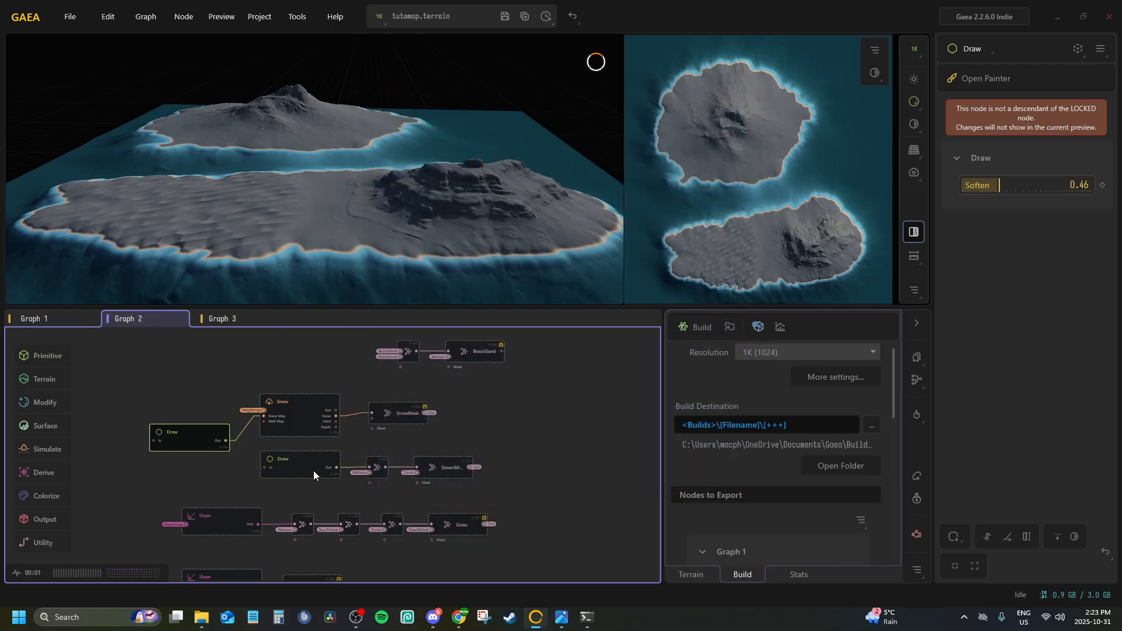
Paint the desert area on the lower island in the Draw node feeding the desert mask
{"action": "left_click", "coordinate": [292, 466]}
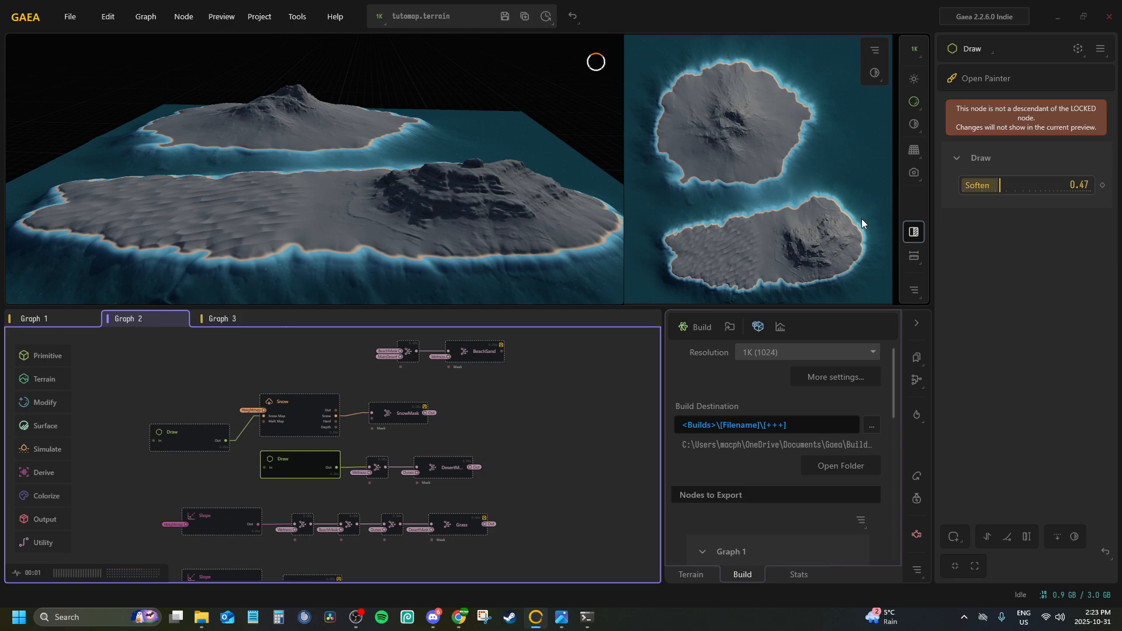
{"action": "left_click", "coordinate": [983, 78]}
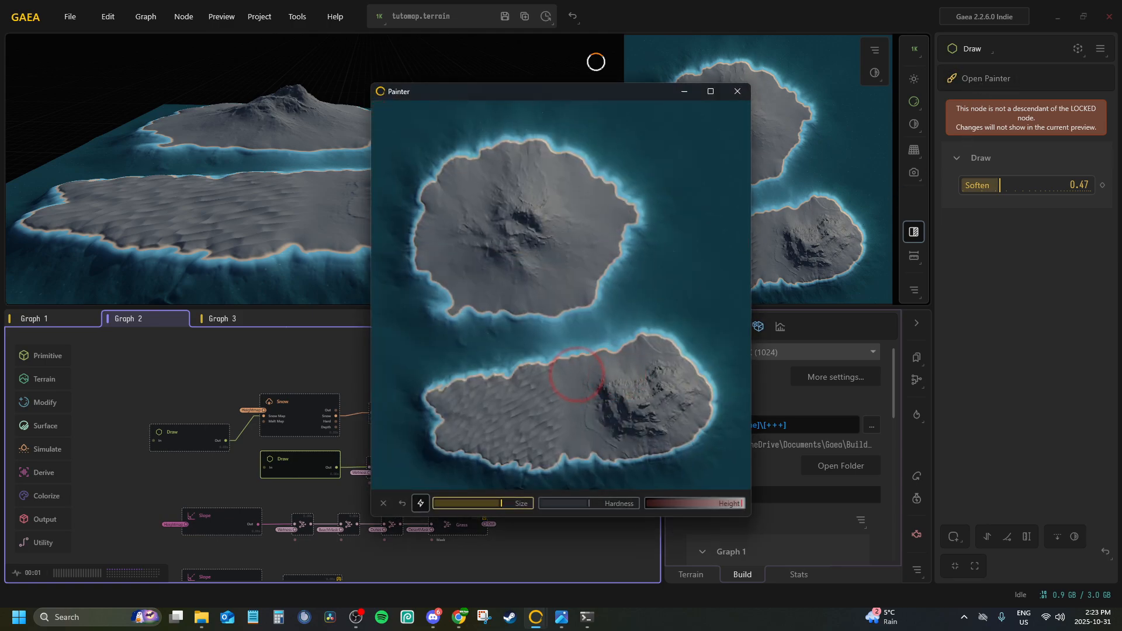
{"action": "mouse_move", "coordinate": [567, 377]}
{"action": "left_mouse_down"}
{"action": "mouse_move", "coordinate": [576, 430]}
{"action": "mouse_move", "coordinate": [591, 354]}
{"action": "mouse_move", "coordinate": [677, 356]}
{"action": "mouse_move", "coordinate": [662, 440]}
{"action": "mouse_move", "coordinate": [580, 446]}
{"action": "mouse_move", "coordinate": [656, 396]}
{"action": "mouse_move", "coordinate": [608, 388]}
{"action": "mouse_move", "coordinate": [629, 409]}
{"action": "left_mouse_up"}
{"action": "left_click", "coordinate": [731, 95]}
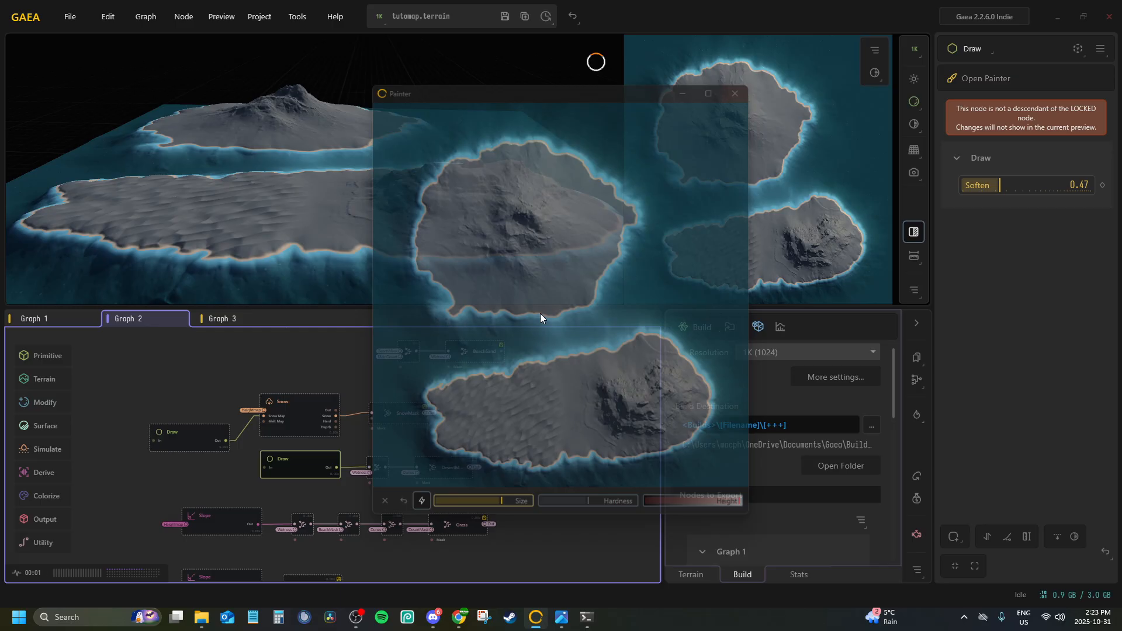
Paint the forest area over the eastern side of the upper island in the Draw node feeding Forest
{"action": "middle_click_drag", "start_coordinate": [365, 447], "coordinate": [449, 312]}
{"action": "left_click", "coordinate": [288, 490]}
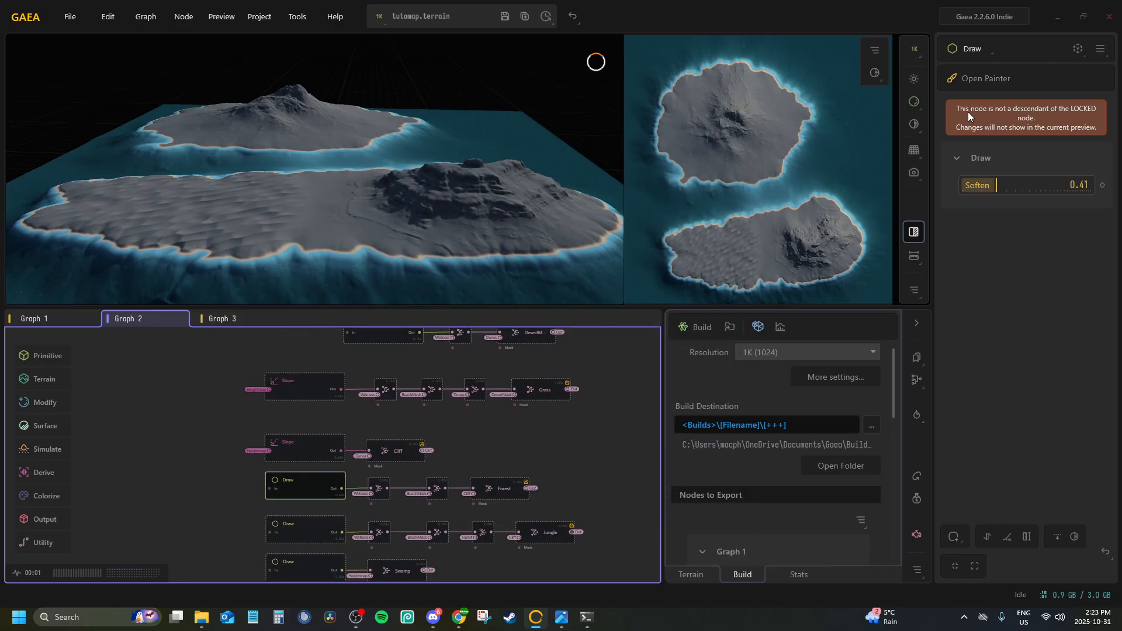
{"action": "left_click", "coordinate": [981, 82]}
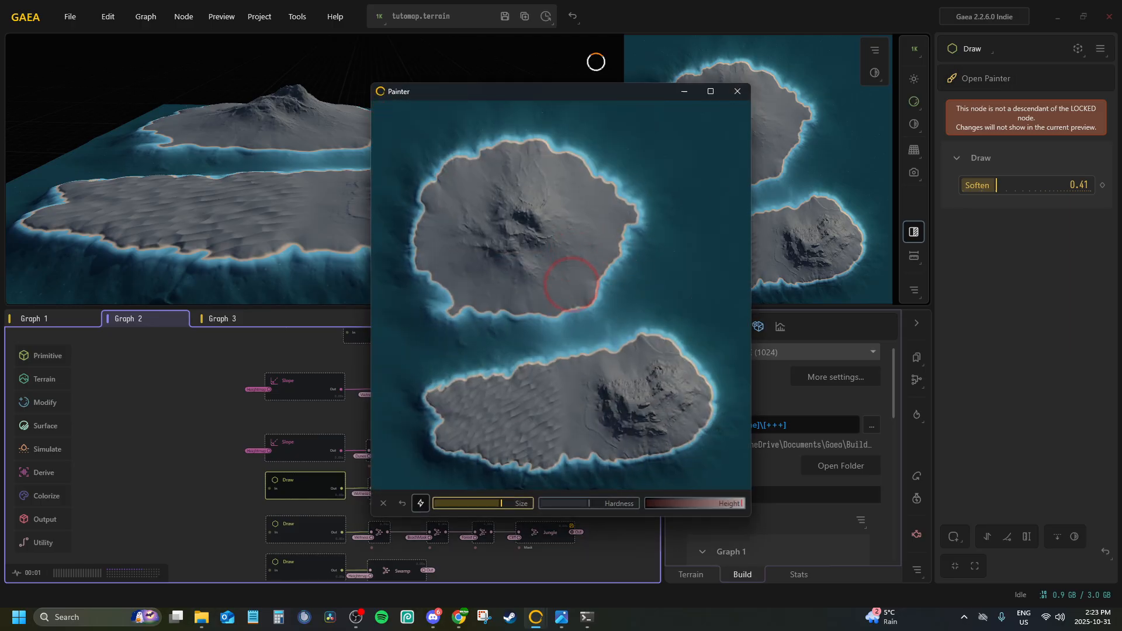
{"action": "mouse_move", "coordinate": [558, 289]}
{"action": "left_mouse_down"}
{"action": "mouse_move", "coordinate": [616, 211]}
{"action": "mouse_move", "coordinate": [581, 218]}
{"action": "mouse_move", "coordinate": [555, 292]}
{"action": "mouse_move", "coordinate": [588, 280]}
{"action": "mouse_move", "coordinate": [561, 283]}
{"action": "mouse_move", "coordinate": [605, 231]}
{"action": "mouse_move", "coordinate": [606, 195]}
{"action": "left_mouse_up"}
{"action": "left_click", "coordinate": [737, 93]}
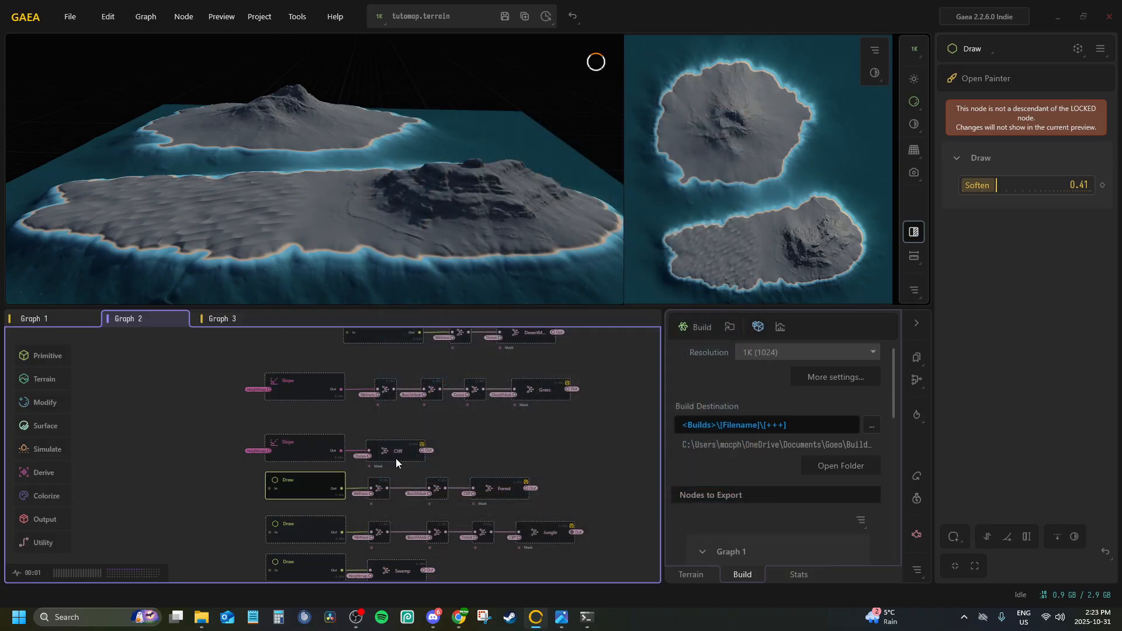
Paint the jungle area on the southwestern side of the upper island in the Draw node feeding Jungle
{"action": "scroll", "coordinate": [394, 458], "scroll_direction": "up", "scroll_amount": 2}
{"action": "left_click", "coordinate": [261, 462]}
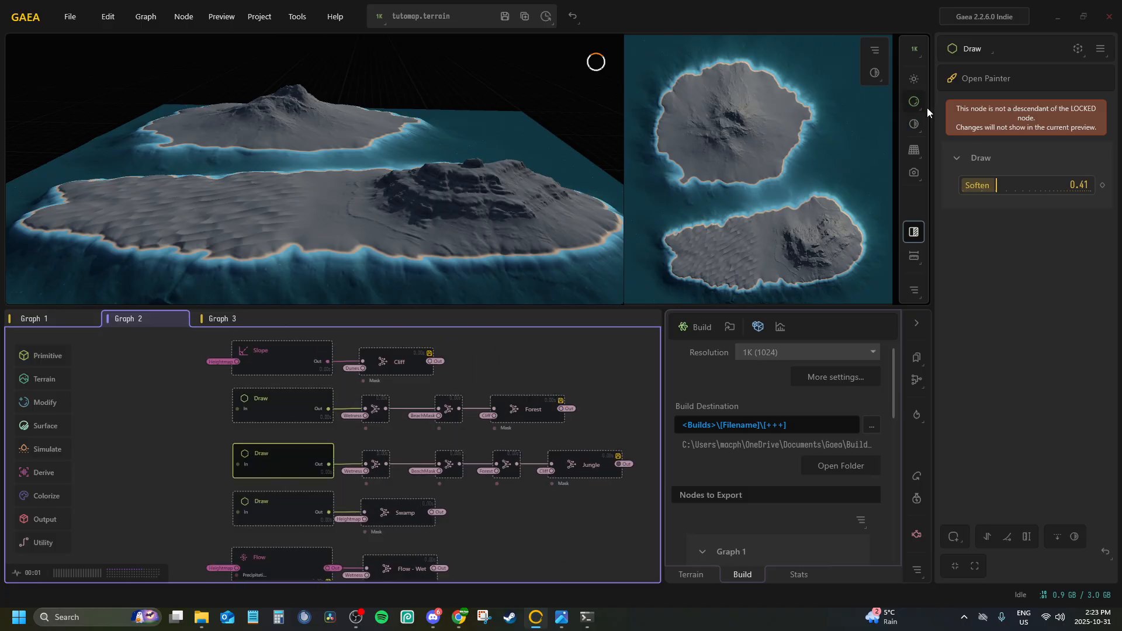
{"action": "left_click", "coordinate": [967, 80]}
{"action": "mouse_move", "coordinate": [495, 294]}
{"action": "left_mouse_down"}
{"action": "mouse_move", "coordinate": [506, 285]}
{"action": "mouse_move", "coordinate": [496, 295]}
{"action": "mouse_move", "coordinate": [518, 295]}
{"action": "mouse_move", "coordinate": [496, 298]}
{"action": "mouse_move", "coordinate": [456, 272]}
{"action": "mouse_move", "coordinate": [437, 236]}
{"action": "left_mouse_up"}
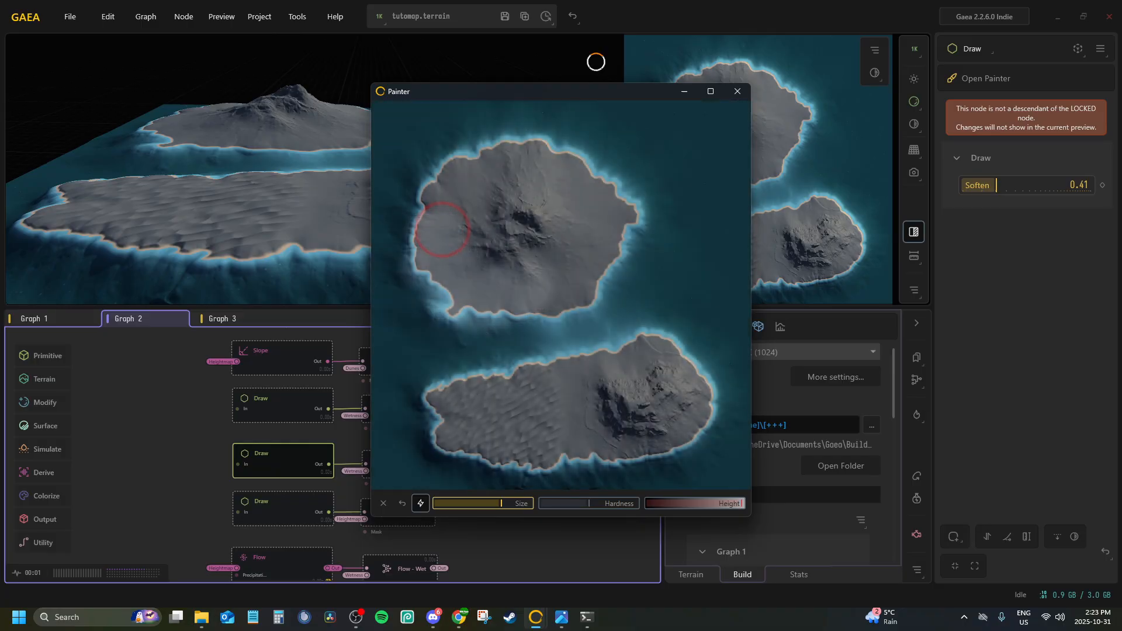
{"action": "left_click", "coordinate": [736, 91]}
Paint a swamp area at the upper island's southwestern coast in the Draw node feeding Swamp, undoing the trial strokes on the northern coast
{"action": "mouse_move", "coordinate": [292, 180]}
{"action": "left_mouse_down"}
{"action": "mouse_move", "coordinate": [187, 198]}
{"action": "mouse_move", "coordinate": [138, 150]}
{"action": "mouse_move", "coordinate": [167, 150]}
{"action": "mouse_move", "coordinate": [160, 157]}
{"action": "mouse_move", "coordinate": [307, 227]}
{"action": "left_mouse_up"}
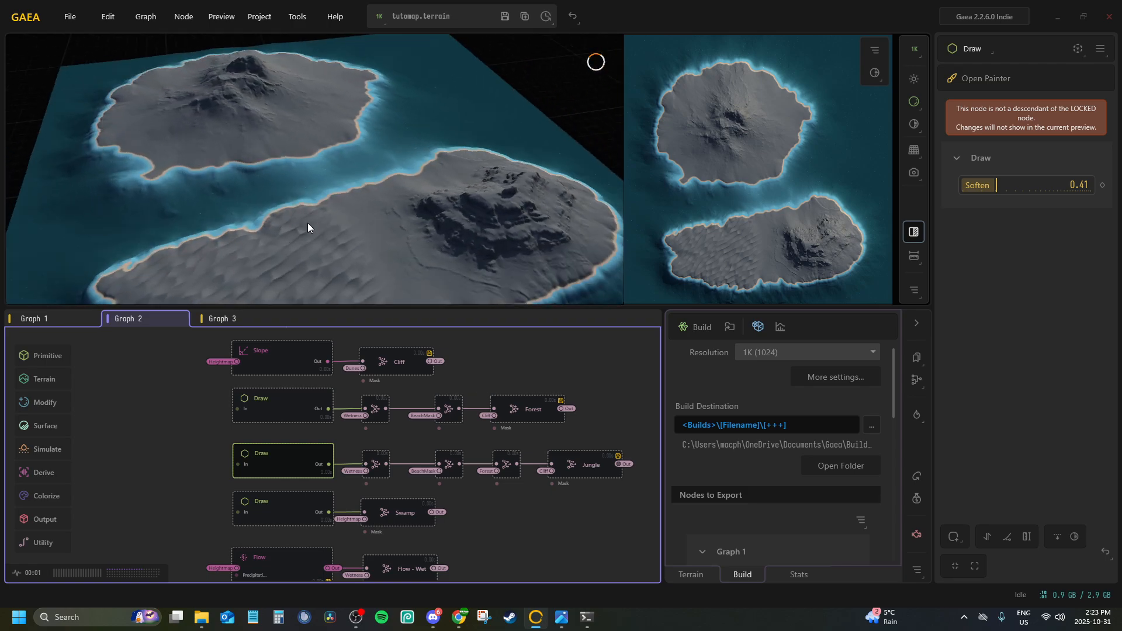
{"action": "left_click", "coordinate": [258, 496]}
{"action": "left_click", "coordinate": [987, 79]}
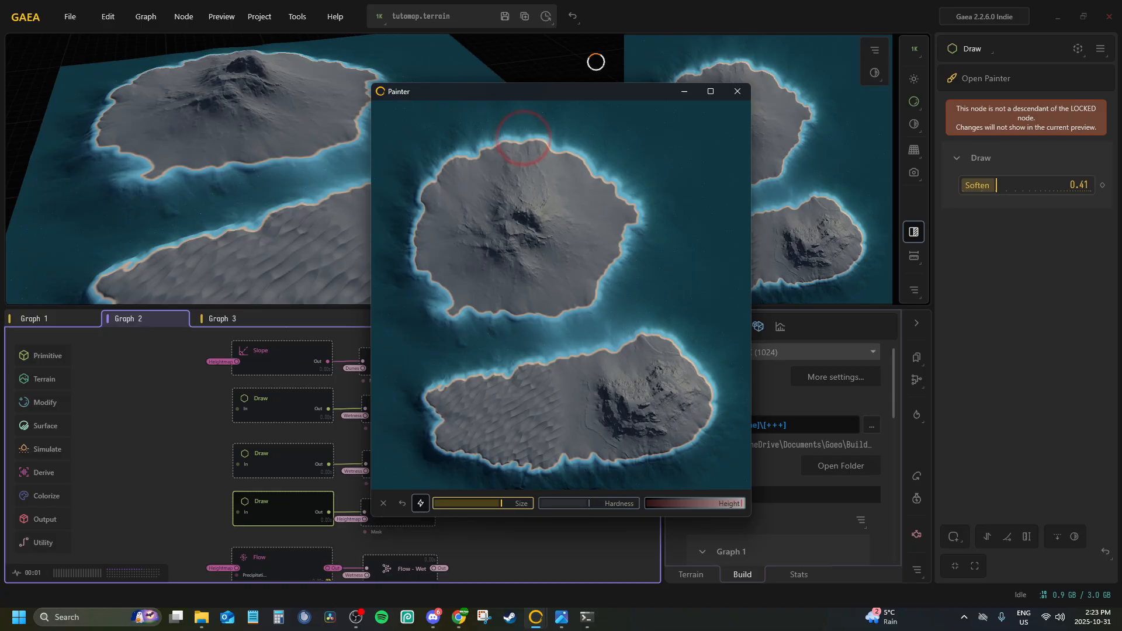
{"action": "mouse_move", "coordinate": [523, 138]}
{"action": "left_mouse_down"}
{"action": "mouse_move", "coordinate": [477, 145]}
{"action": "mouse_move", "coordinate": [415, 187]}
{"action": "mouse_move", "coordinate": [451, 155]}
{"action": "mouse_move", "coordinate": [516, 137]}
{"action": "left_mouse_up"}
{"action": "mouse_move", "coordinate": [465, 155]}
{"action": "left_mouse_down"}
{"action": "mouse_move", "coordinate": [427, 178]}
{"action": "mouse_move", "coordinate": [461, 151]}
{"action": "mouse_move", "coordinate": [494, 149]}
{"action": "left_mouse_up"}
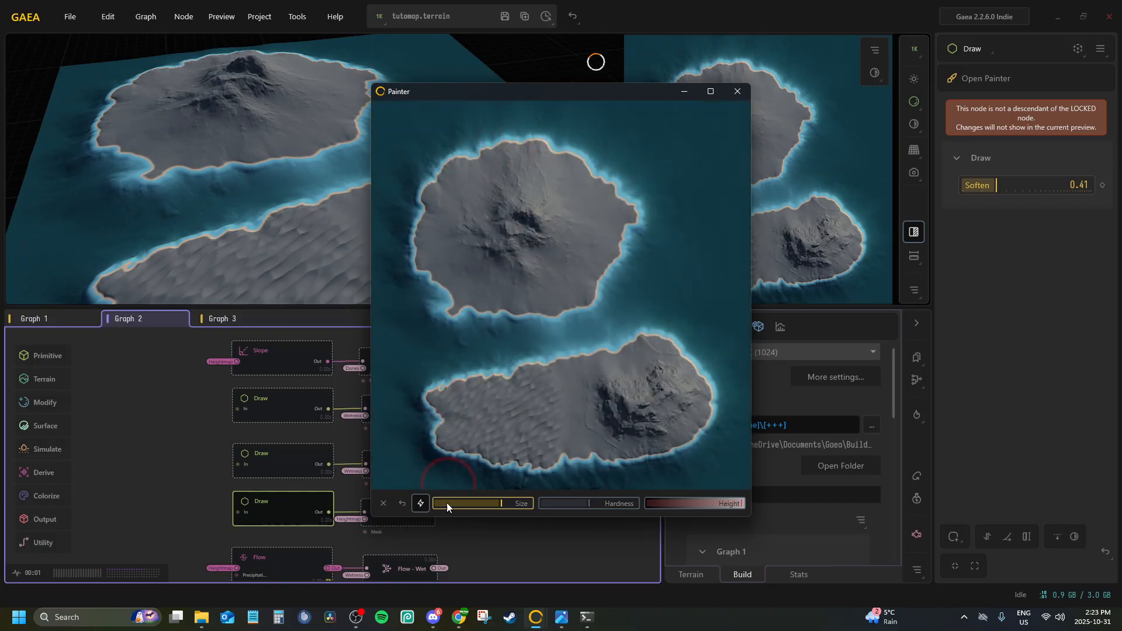
{"action": "left_click", "coordinate": [402, 506]}
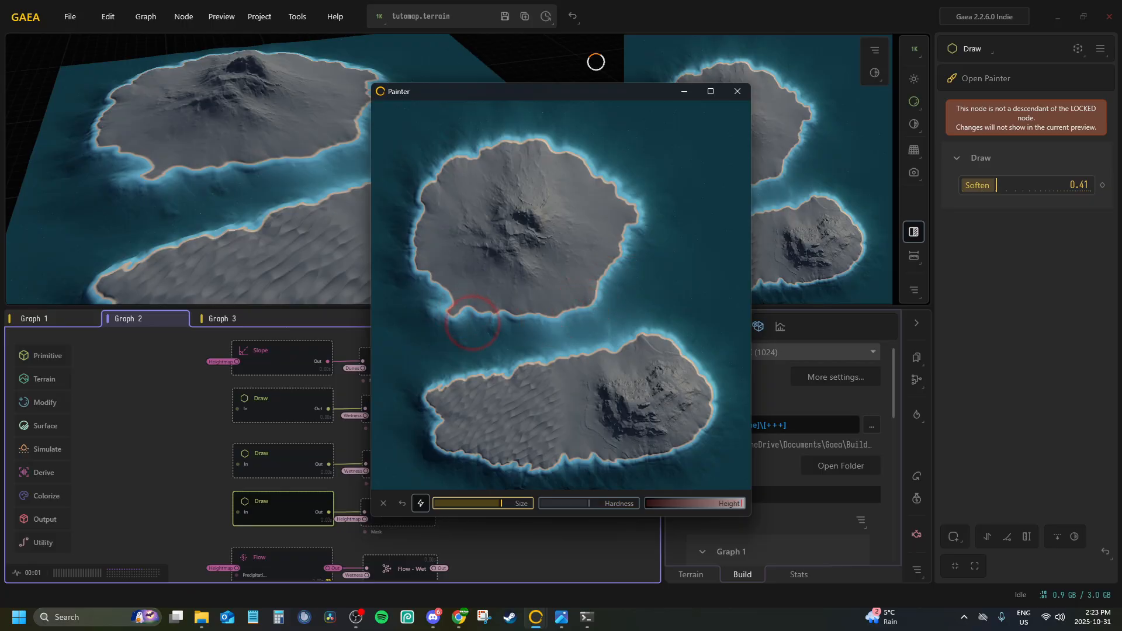
{"action": "mouse_move", "coordinate": [473, 322]}
{"action": "left_mouse_down"}
{"action": "mouse_move", "coordinate": [431, 293]}
{"action": "mouse_move", "coordinate": [418, 216]}
{"action": "mouse_move", "coordinate": [441, 318]}
{"action": "mouse_move", "coordinate": [490, 323]}
{"action": "mouse_move", "coordinate": [475, 319]}
{"action": "mouse_move", "coordinate": [467, 333]}
{"action": "left_mouse_up"}
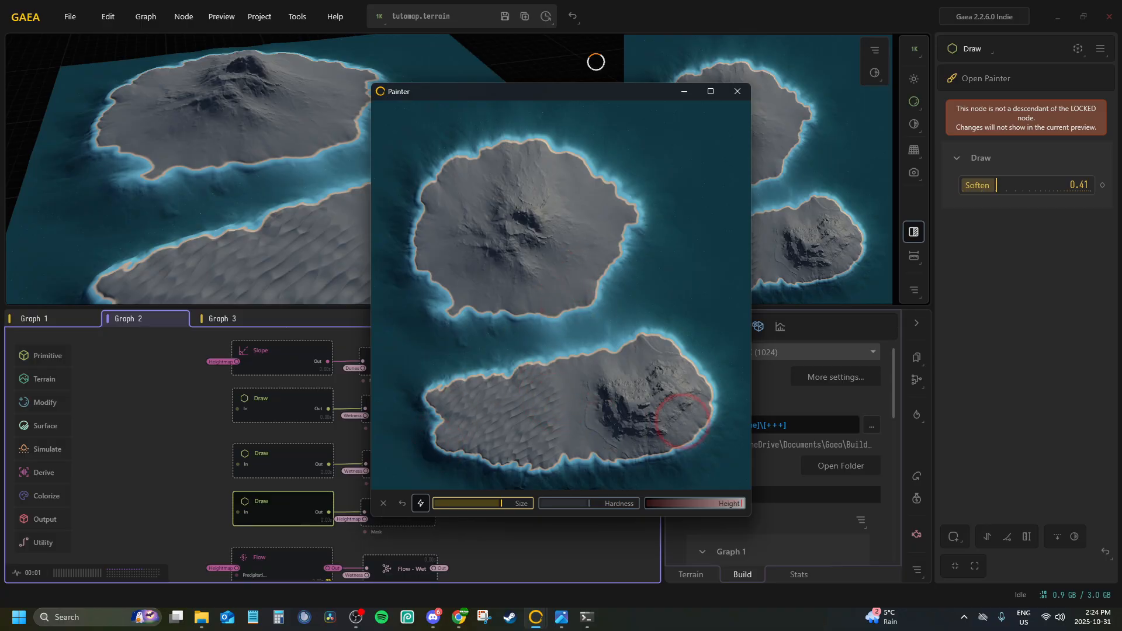
{"action": "left_click", "coordinate": [227, 156]}
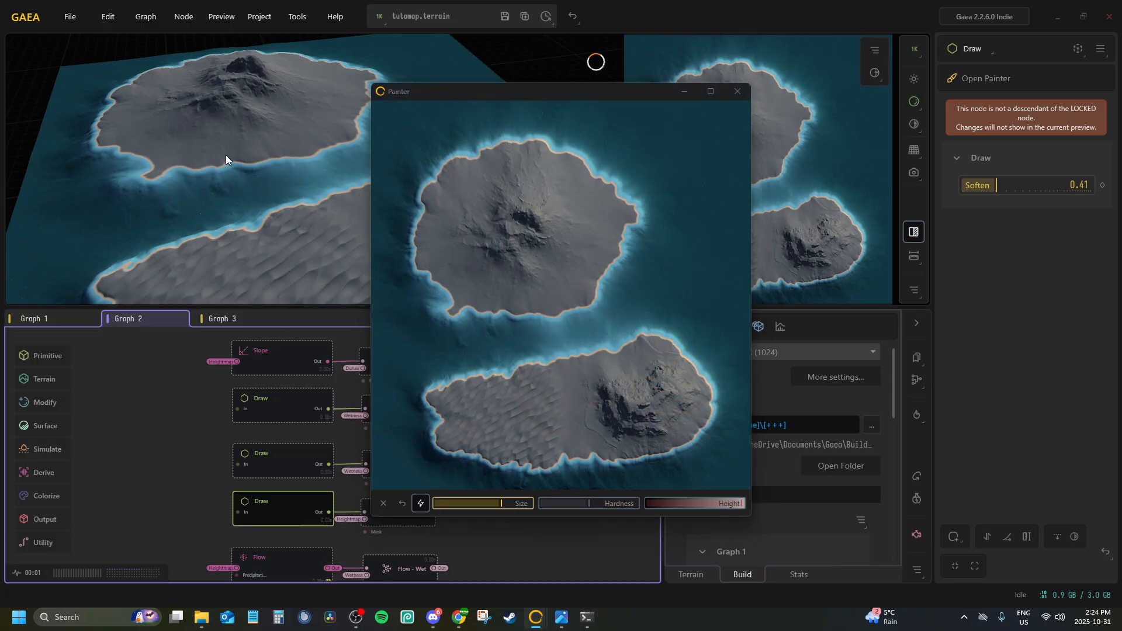
{"action": "left_click", "coordinate": [736, 91]}
Add a swamp area on the lower island's southeastern coast in the Draw node feeding Swamp
{"action": "mouse_move", "coordinate": [508, 186]}
{"action": "left_mouse_down"}
{"action": "mouse_move", "coordinate": [401, 138]}
{"action": "mouse_move", "coordinate": [403, 88]}
{"action": "mouse_move", "coordinate": [349, 107]}
{"action": "mouse_move", "coordinate": [290, 164]}
{"action": "mouse_move", "coordinate": [223, 153]}
{"action": "mouse_move", "coordinate": [302, 171]}
{"action": "mouse_move", "coordinate": [286, 169]}
{"action": "left_mouse_up"}
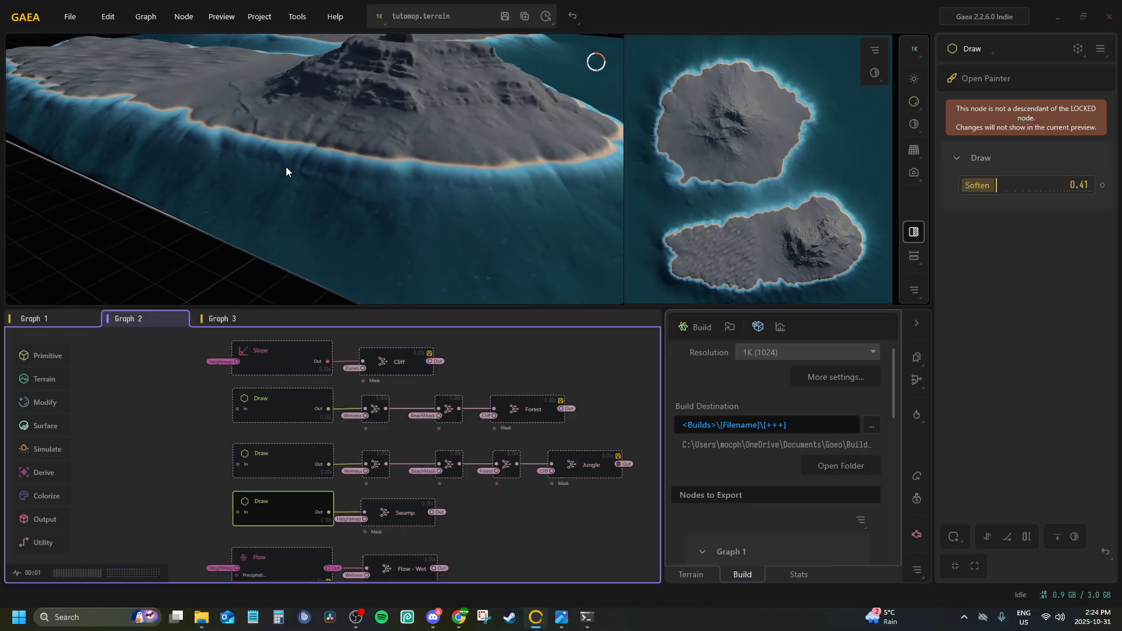
{"action": "left_click", "coordinate": [987, 79]}
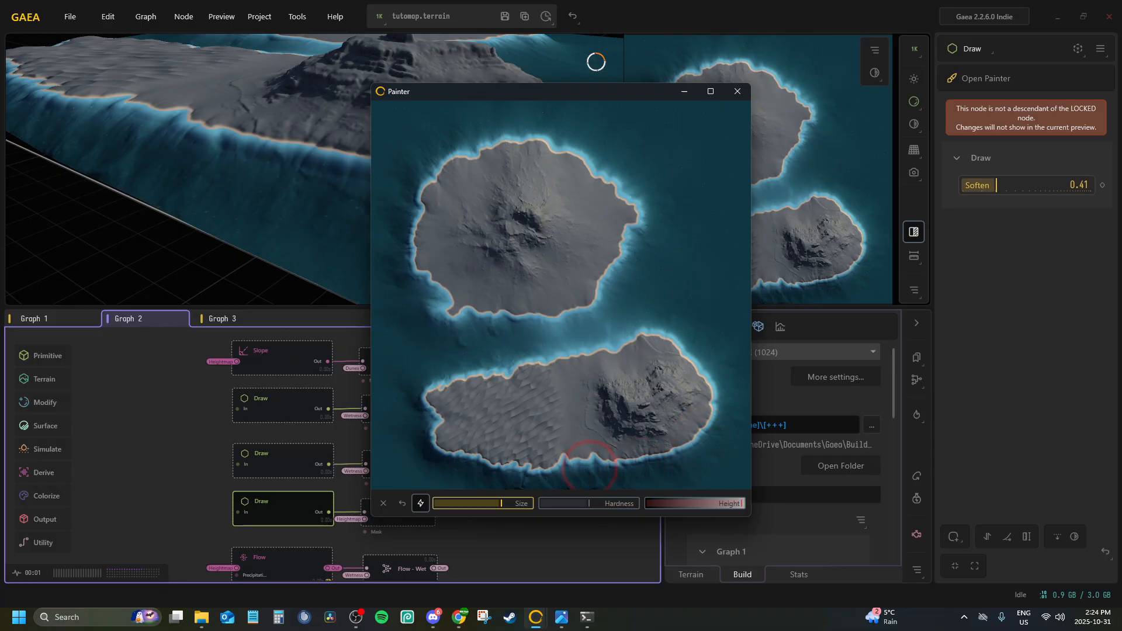
{"action": "mouse_move", "coordinate": [683, 453]}
{"action": "left_mouse_down"}
{"action": "mouse_move", "coordinate": [704, 374]}
{"action": "mouse_move", "coordinate": [674, 336]}
{"action": "mouse_move", "coordinate": [698, 357]}
{"action": "mouse_move", "coordinate": [704, 409]}
{"action": "mouse_move", "coordinate": [679, 454]}
{"action": "left_mouse_up"}
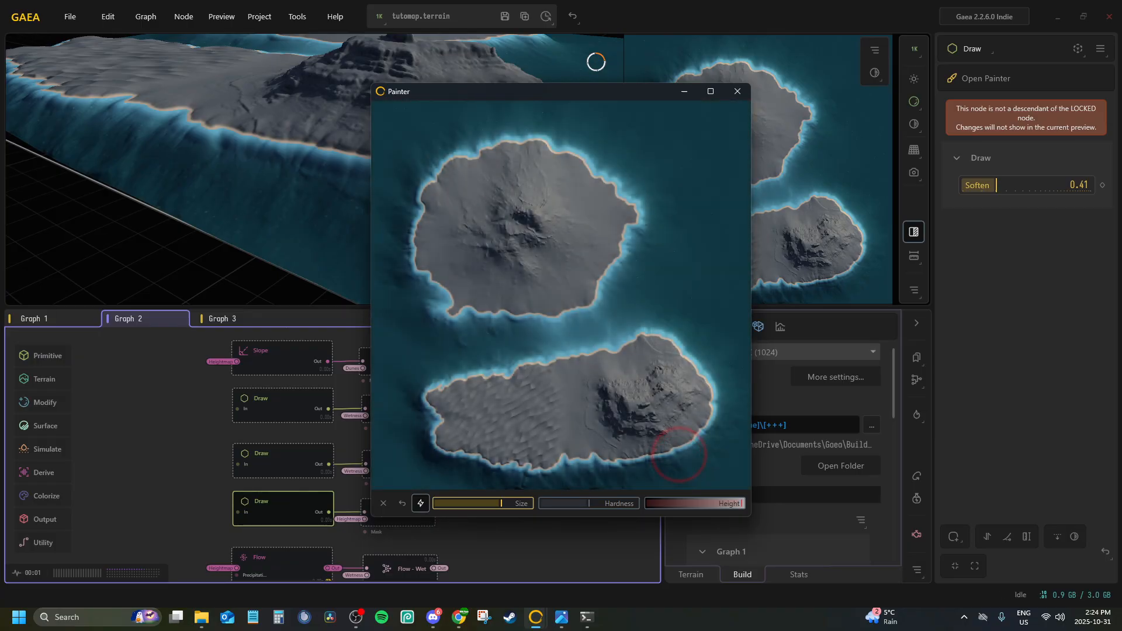
{"action": "left_click", "coordinate": [736, 92]}
Look over the remaining nodes in Graph 2 and Graph 3 for anything else that needs repainting
{"action": "scroll", "coordinate": [460, 437], "scroll_direction": "down", "scroll_amount": 5}
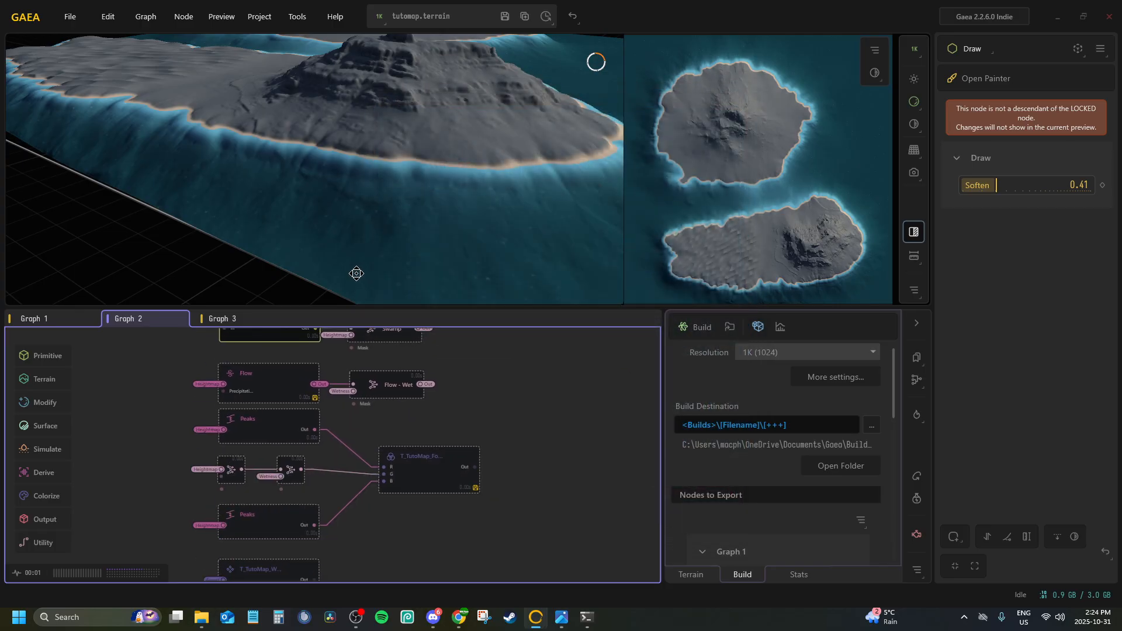
{"action": "middle_click_drag", "start_coordinate": [286, 420], "coordinate": [334, 225]}
{"action": "middle_click_drag", "start_coordinate": [426, 425], "coordinate": [640, 191]}
{"action": "middle_click_drag", "start_coordinate": [387, 457], "coordinate": [454, 347]}
{"action": "scroll", "coordinate": [213, 393], "scroll_direction": "down", "scroll_amount": 3}
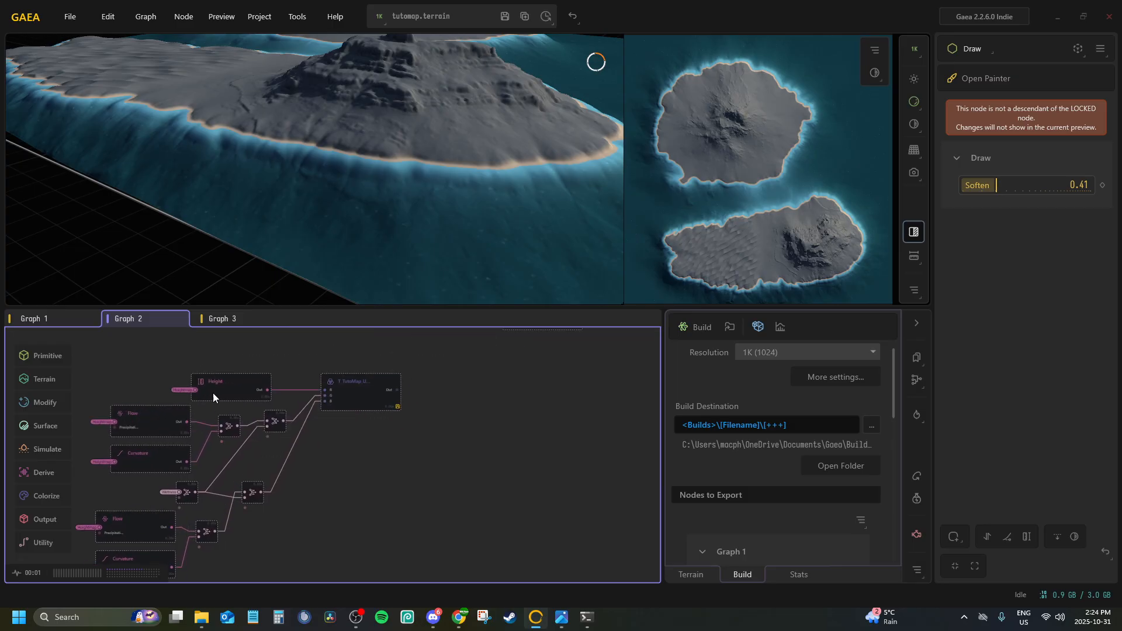
{"action": "left_click", "coordinate": [231, 323]}
{"action": "middle_click_drag", "start_coordinate": [268, 374], "coordinate": [269, 281]}
{"action": "middle_click_drag", "start_coordinate": [381, 378], "coordinate": [375, 484]}
{"action": "left_click", "coordinate": [150, 318]}
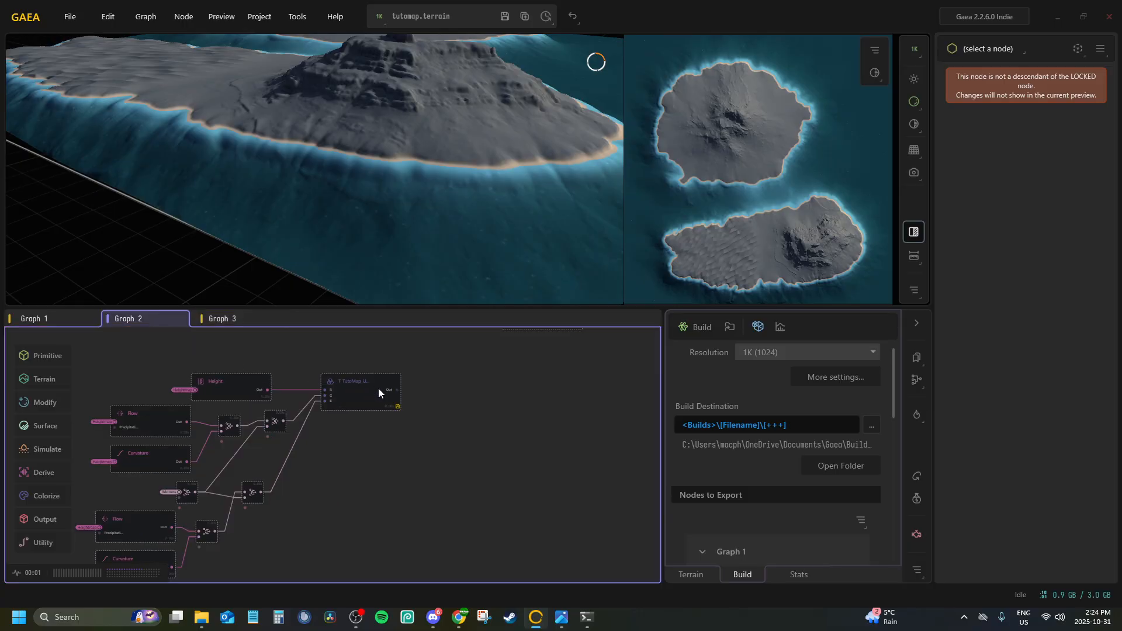
Preview the T_TutoMap_UW_GrassMask merge in Graph 2 over the whole terrain
{"action": "left_click", "coordinate": [358, 389]}
{"action": "middle_click_drag", "start_coordinate": [398, 432], "coordinate": [403, 464]}
{"action": "scroll", "coordinate": [405, 462], "scroll_direction": "down", "scroll_amount": 3}
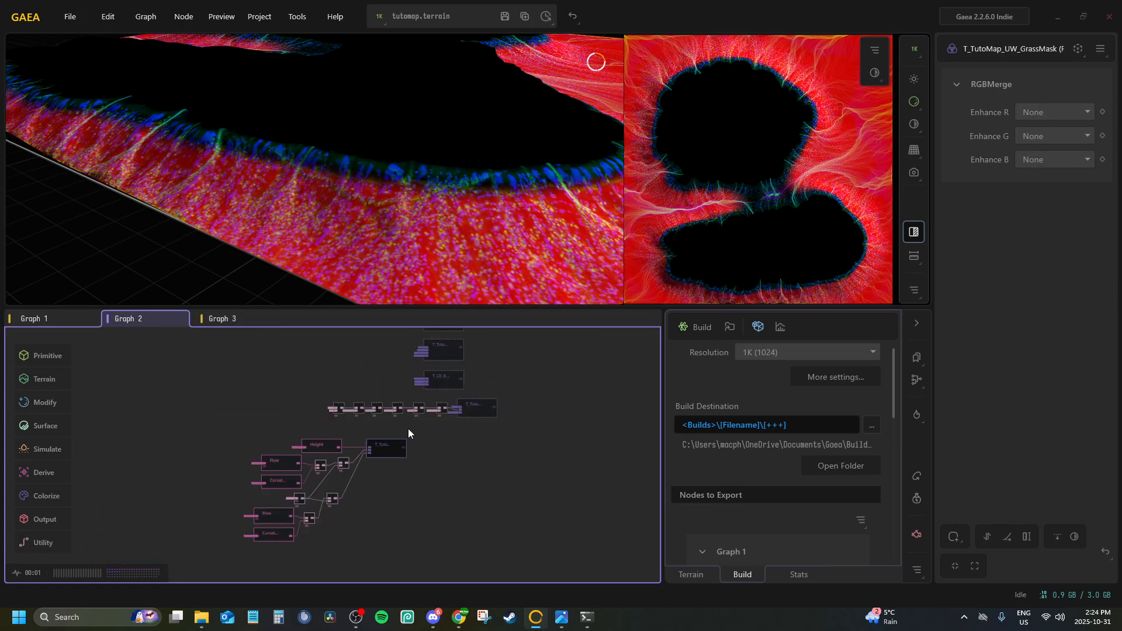
{"action": "left_click_drag", "start_coordinate": [386, 195], "coordinate": [418, 353]}
{"action": "scroll", "coordinate": [339, 229], "scroll_direction": "down", "scroll_amount": 4}
{"action": "scroll", "coordinate": [350, 293], "scroll_direction": "up", "scroll_amount": 4}
{"action": "scroll", "coordinate": [339, 244], "scroll_direction": "down", "scroll_amount": 3}
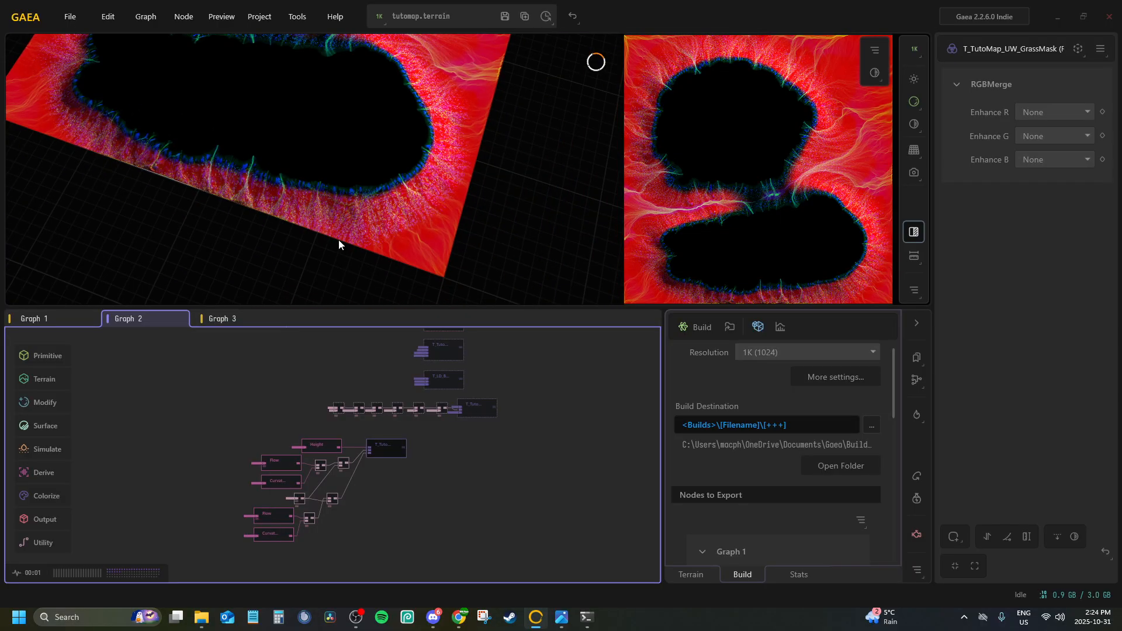
Preview the T_TutoMap_Fog_BiomeMap, T_LD_BiomeMask_TutoMap and T_TutoMap_FogMap merges in Graph 2
{"action": "left_click", "coordinate": [490, 408]}
{"action": "middle_click_drag", "start_coordinate": [451, 376], "coordinate": [393, 466]}
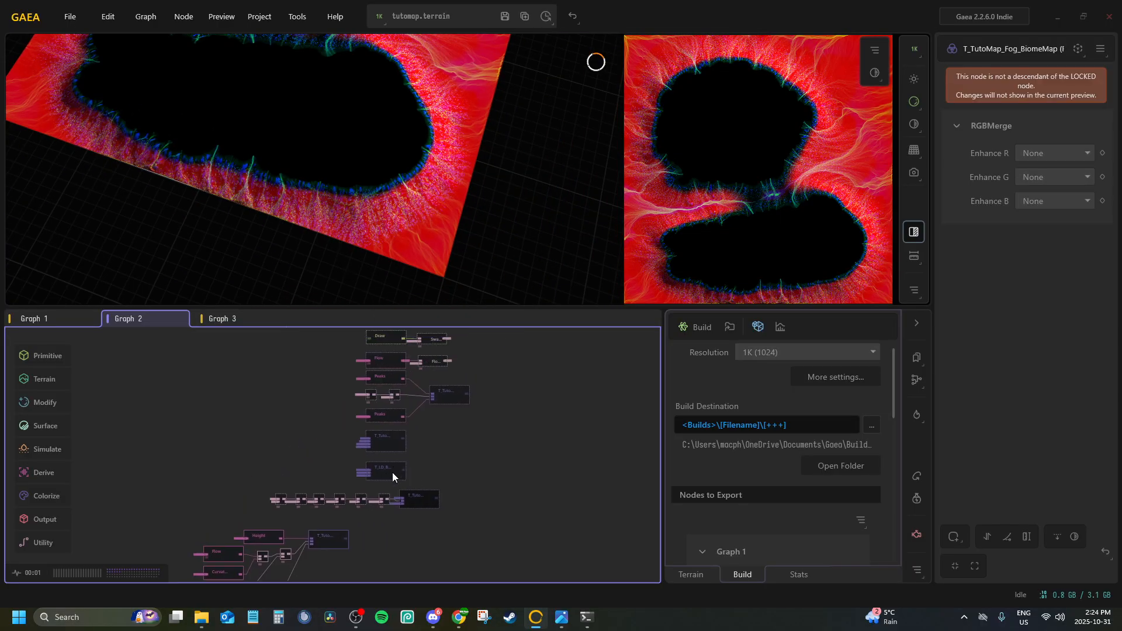
{"action": "left_click", "coordinate": [391, 472]}
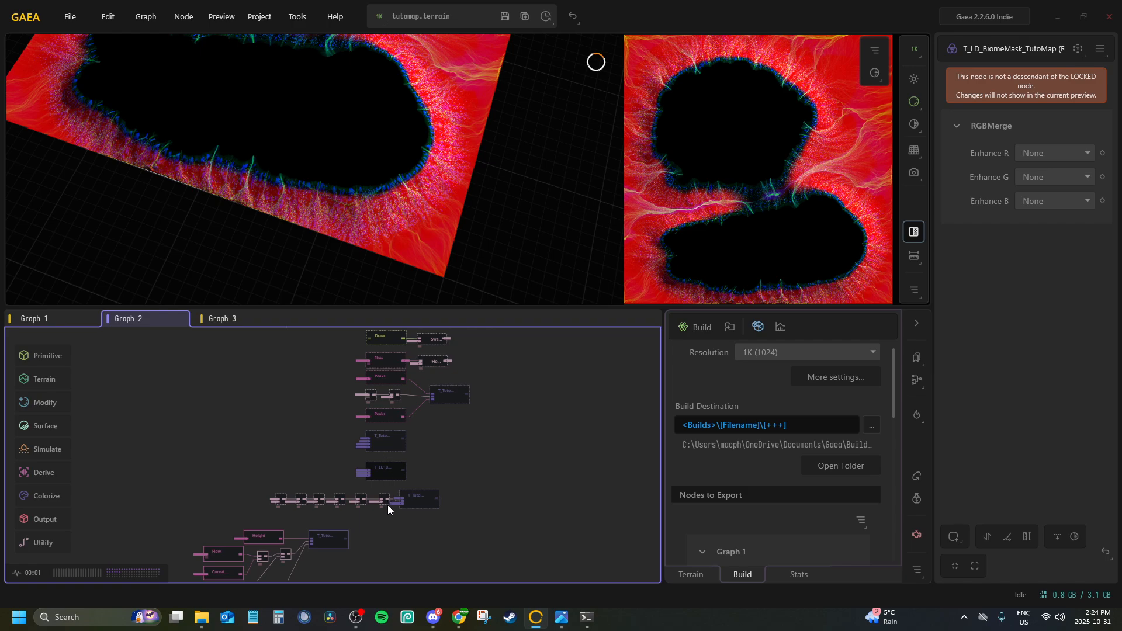
{"action": "left_click", "coordinate": [415, 493]}
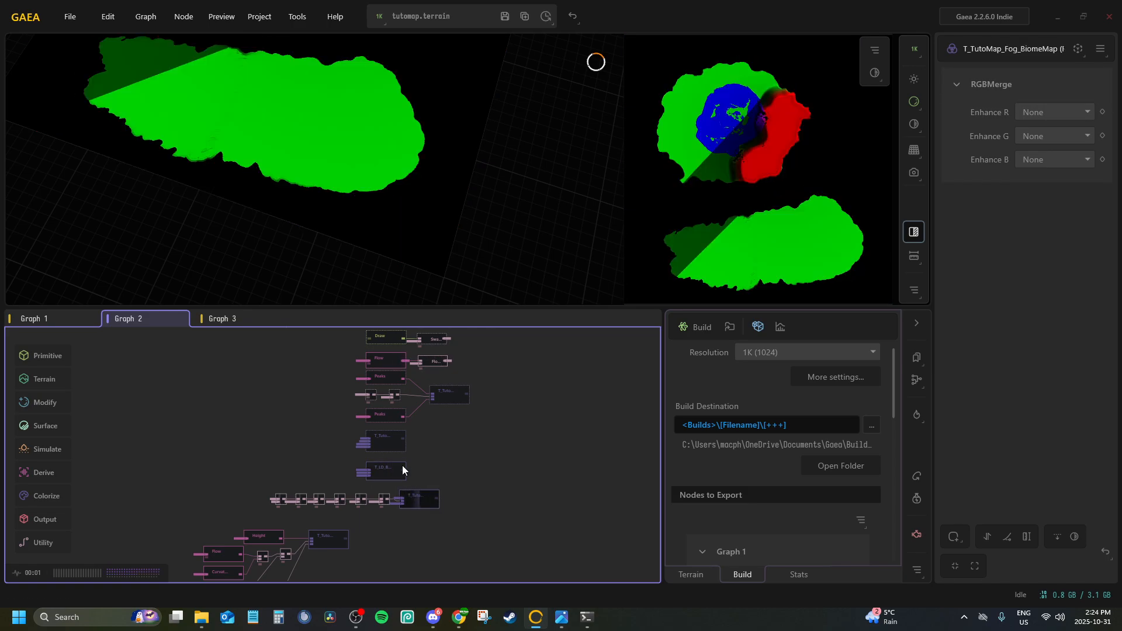
{"action": "left_click", "coordinate": [380, 442]}
{"action": "left_click", "coordinate": [390, 470]}
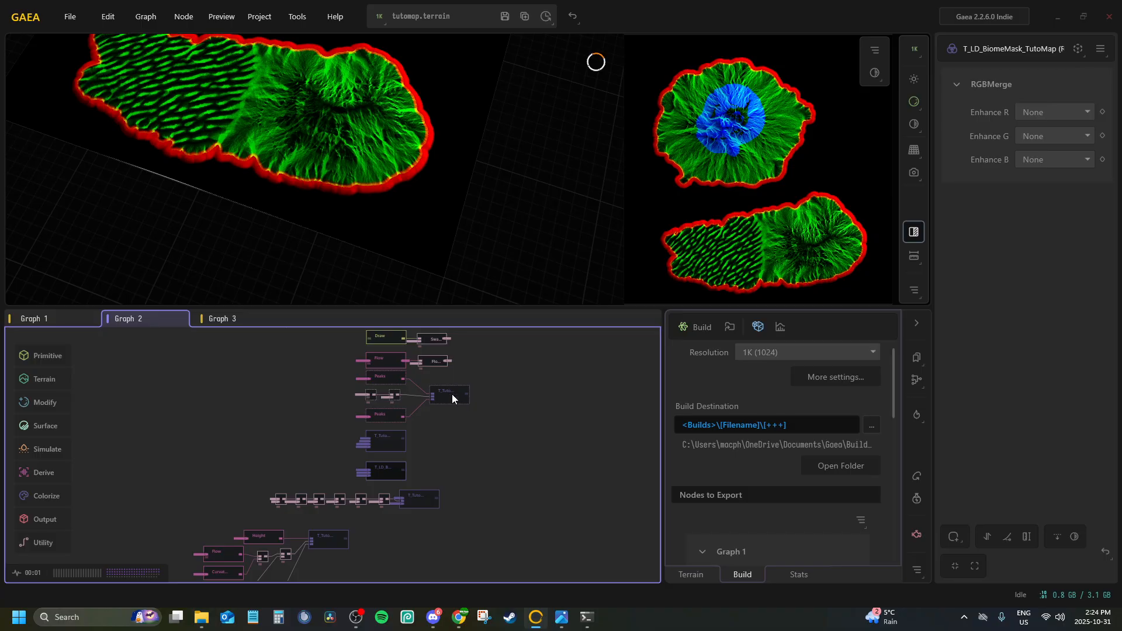
{"action": "left_click", "coordinate": [451, 393]}
{"action": "scroll", "coordinate": [450, 400], "scroll_direction": "up", "scroll_amount": 5}
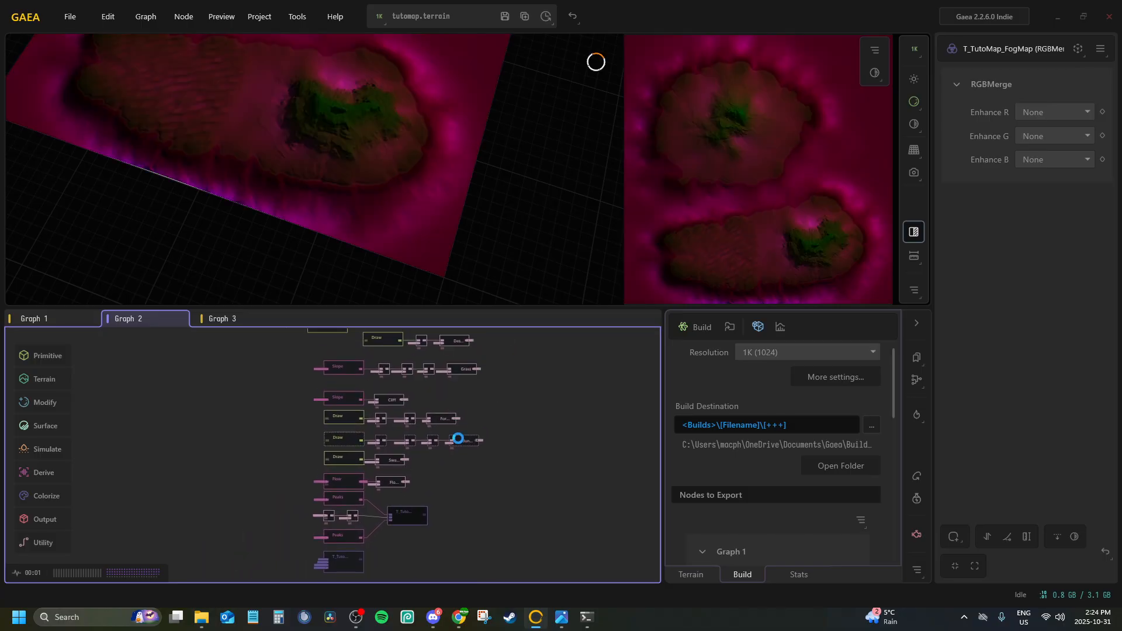
Preview the Swamp, Grass and SnowMask masks, and recheck the fog biome map and underwater grass mask
{"action": "left_click", "coordinate": [395, 458]}
{"action": "left_click", "coordinate": [467, 370]}
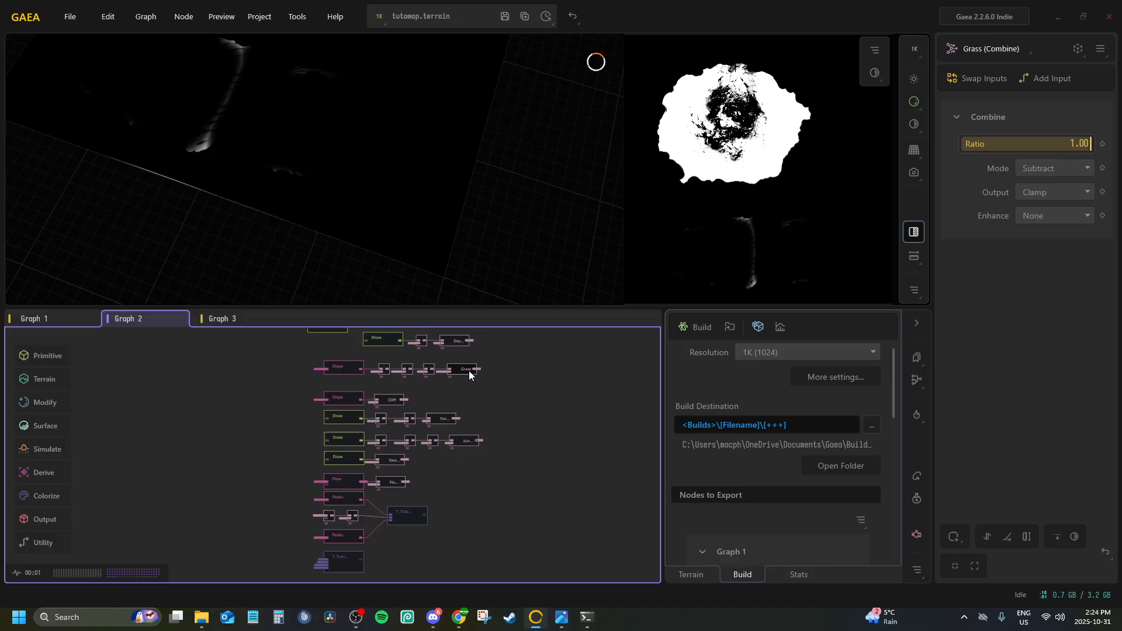
{"action": "scroll", "coordinate": [444, 420], "scroll_direction": "up", "scroll_amount": 3}
{"action": "left_click", "coordinate": [439, 385]}
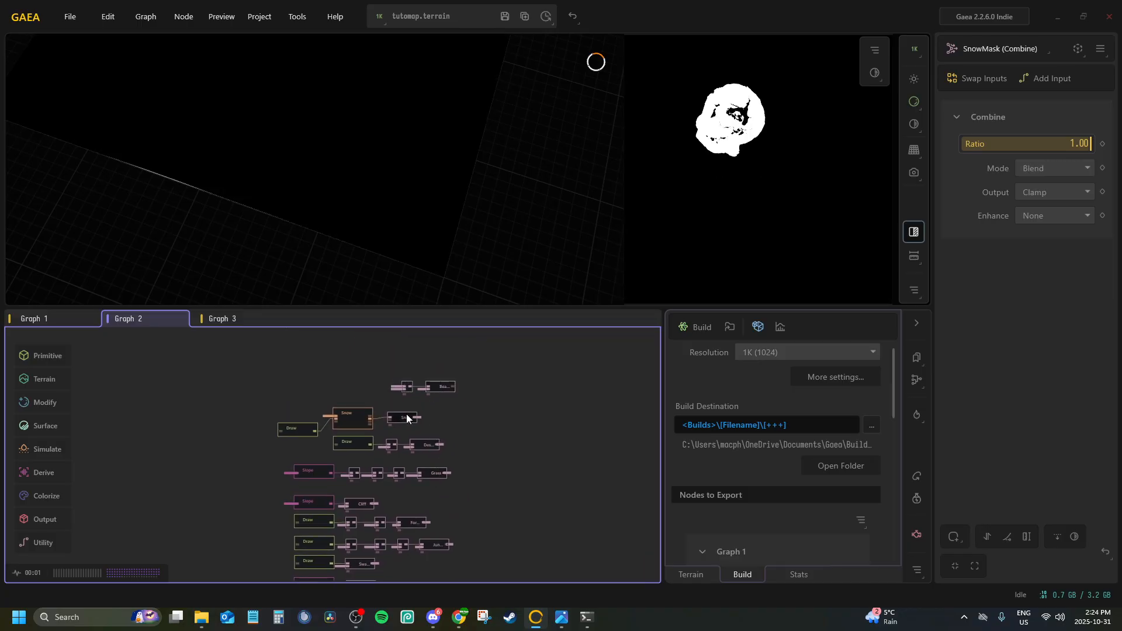
{"action": "scroll", "coordinate": [461, 486], "scroll_direction": "down", "scroll_amount": 5}
{"action": "left_click", "coordinate": [412, 468]}
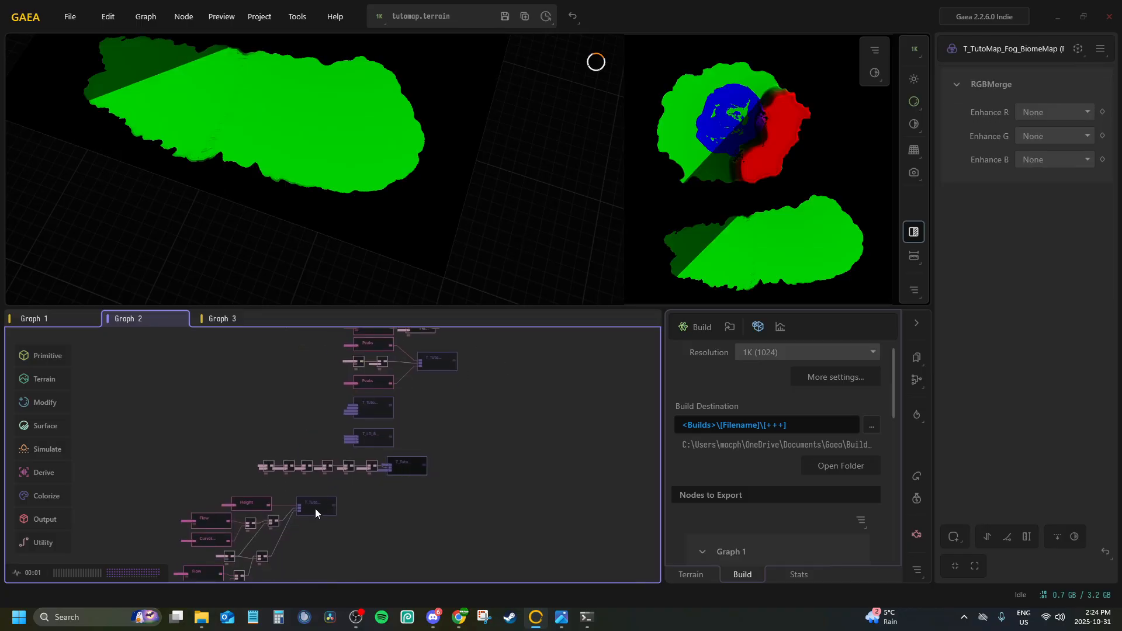
{"action": "middle_click_drag", "start_coordinate": [315, 509], "coordinate": [405, 467]}
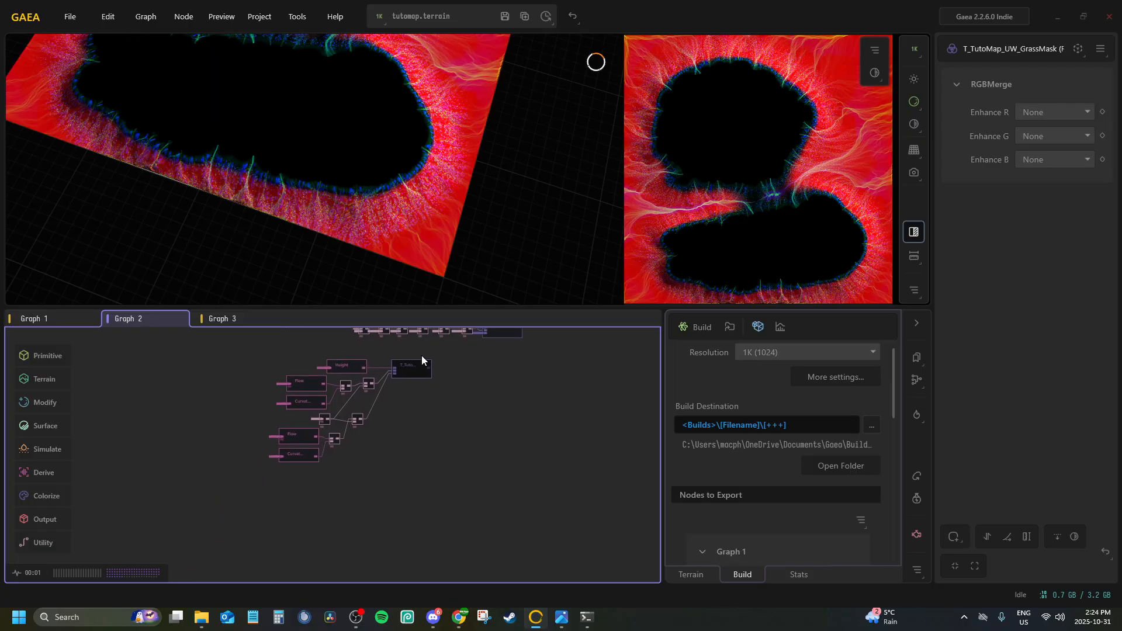
Preview the world map Combine outputs in Graph 3 one by one, including the rock and soil textures
{"action": "left_click", "coordinate": [223, 318]}
{"action": "middle_click_drag", "start_coordinate": [332, 477], "coordinate": [383, 344]}
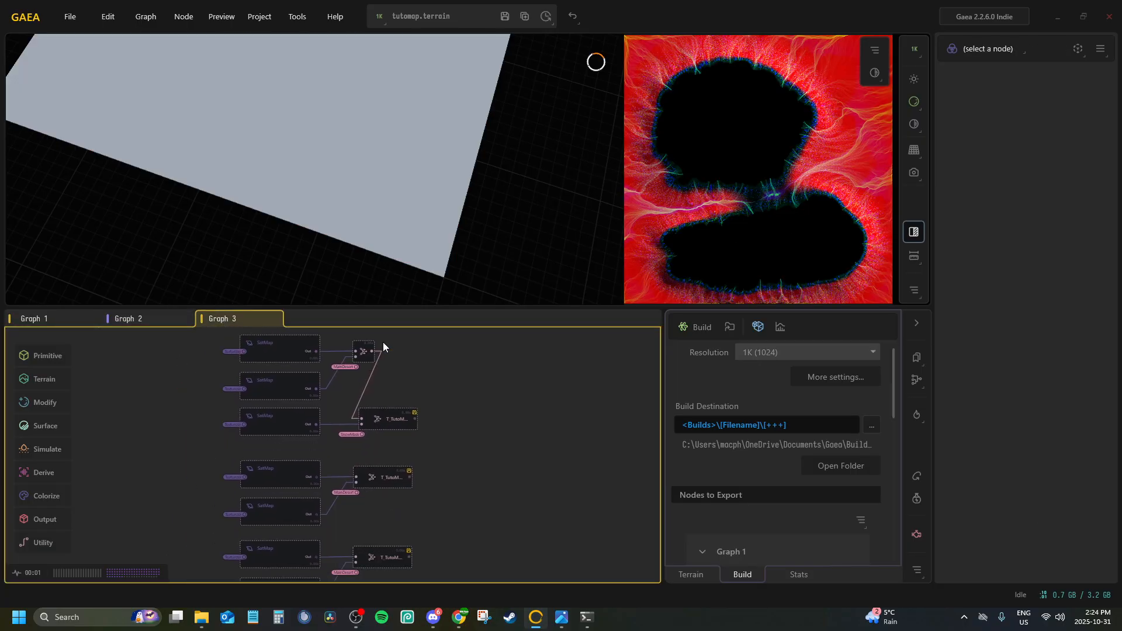
{"action": "left_click", "coordinate": [385, 424]}
{"action": "left_click", "coordinate": [390, 476]}
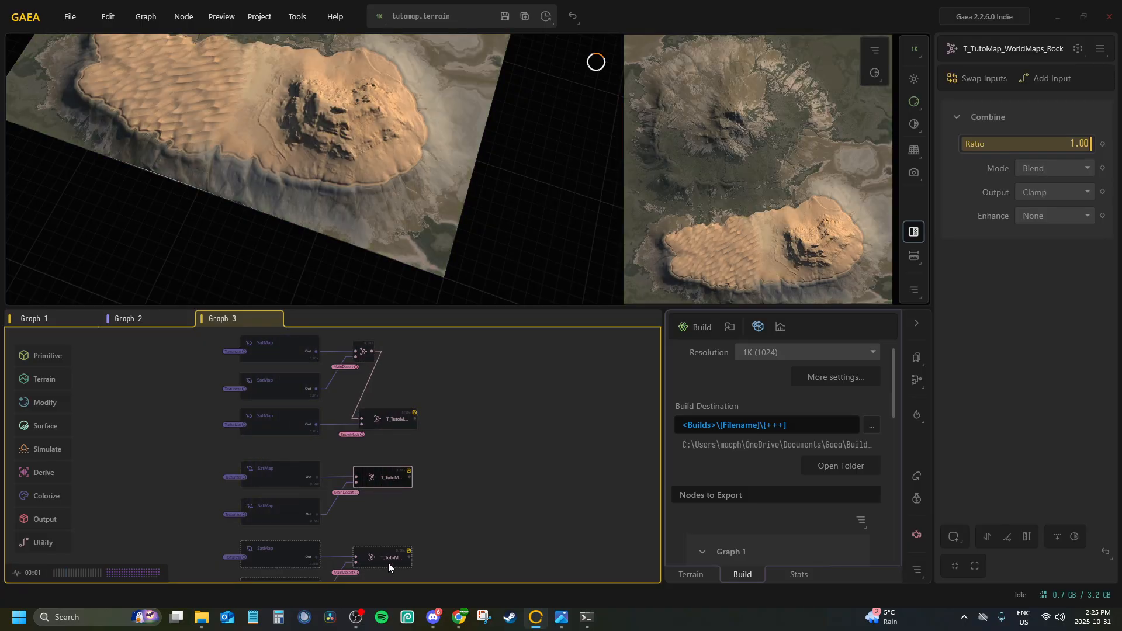
{"action": "left_click", "coordinate": [388, 558]}
{"action": "middle_click_drag", "start_coordinate": [385, 477], "coordinate": [388, 338]}
{"action": "left_click", "coordinate": [376, 498]}
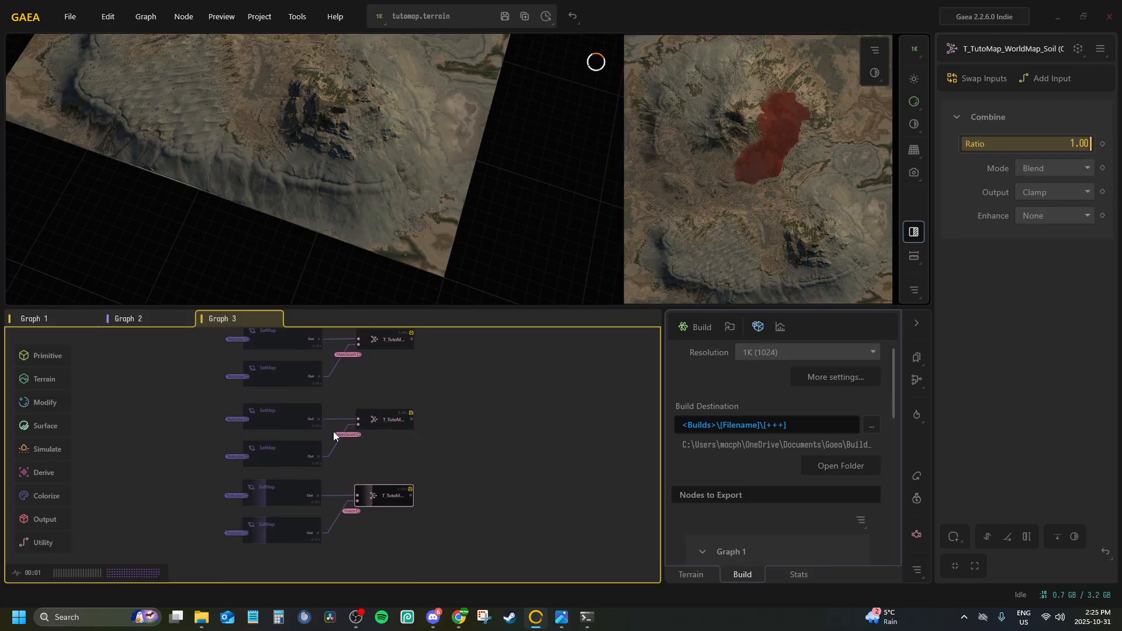
{"action": "middle_click_drag", "start_coordinate": [320, 418], "coordinate": [410, 482]}
Recheck the T_TutoMap_Fog_BiomeMap and T_TutoMap_UW_GrassMask merges in Graph 2 after reviewing the world map textures
{"action": "left_click", "coordinate": [140, 318]}
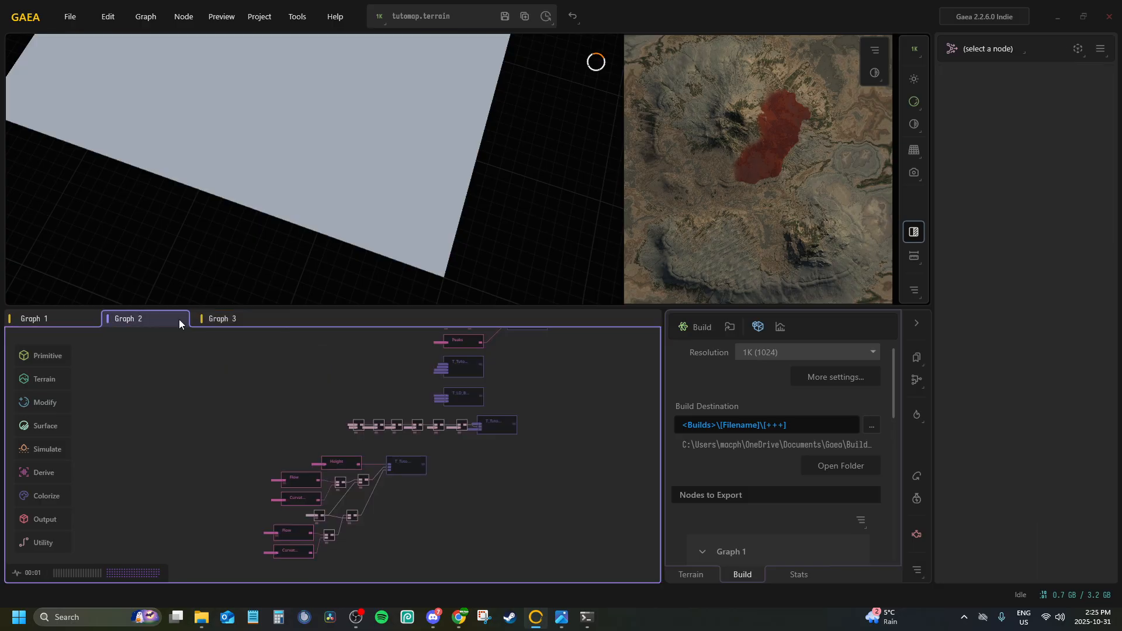
{"action": "left_click", "coordinate": [505, 428]}
{"action": "left_click", "coordinate": [396, 468]}
{"action": "scroll", "coordinate": [181, 348], "scroll_direction": "up", "scroll_amount": 5}
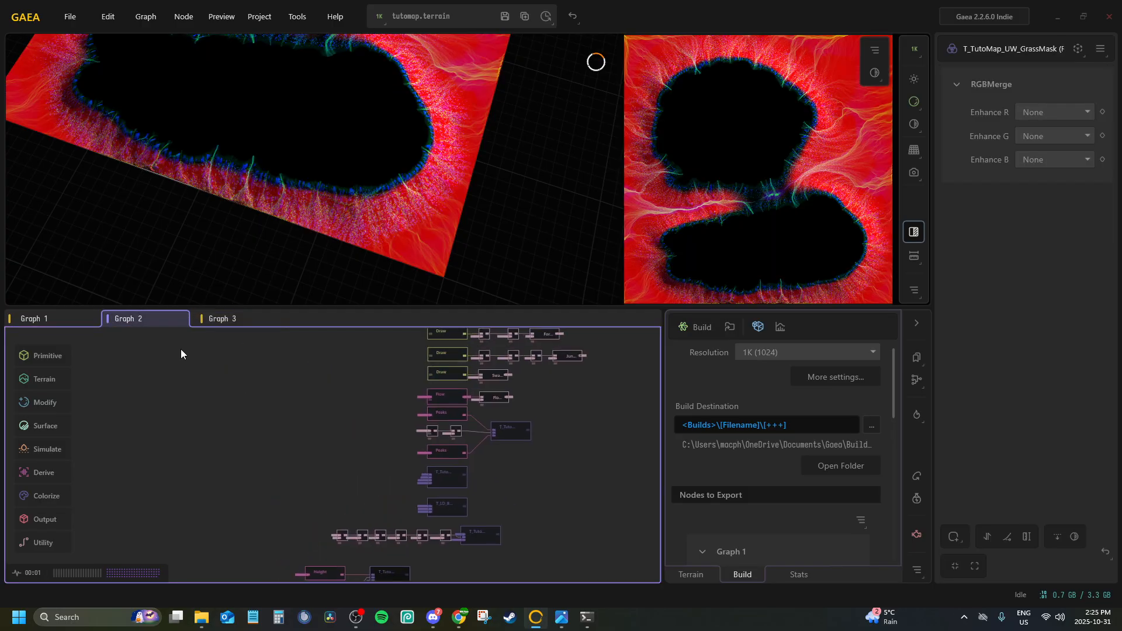
{"action": "middle_click_drag", "start_coordinate": [444, 385], "coordinate": [350, 413]}
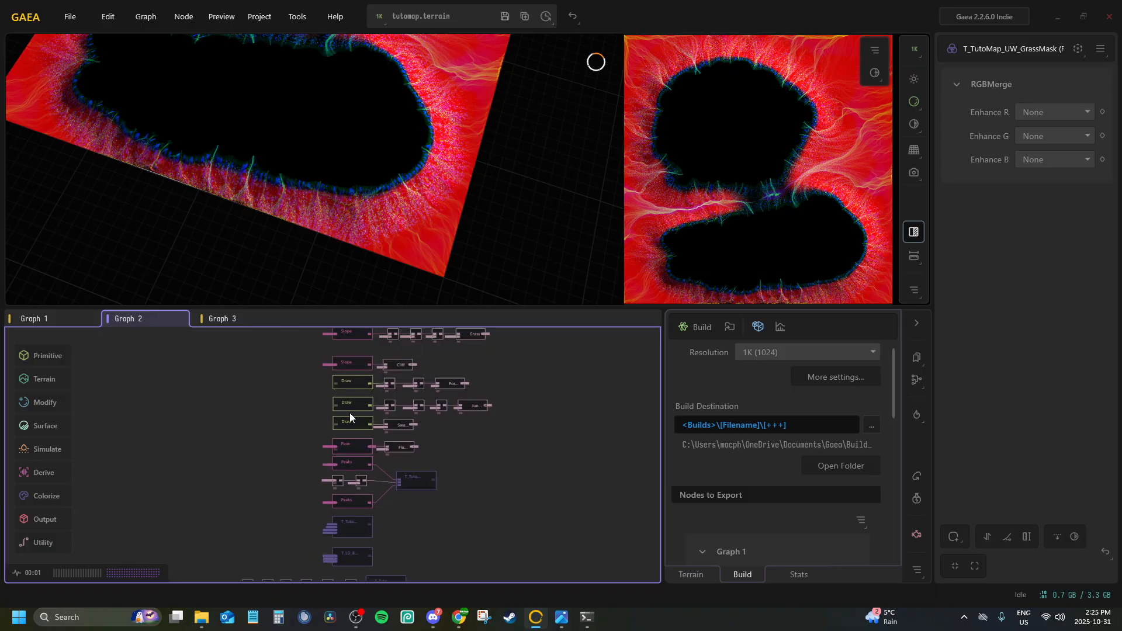
Preview the Wetness and heightmap Combine outputs in Graph 1
{"action": "left_click", "coordinate": [62, 321]}
{"action": "left_click", "coordinate": [547, 389]}
{"action": "left_click", "coordinate": [549, 420]}
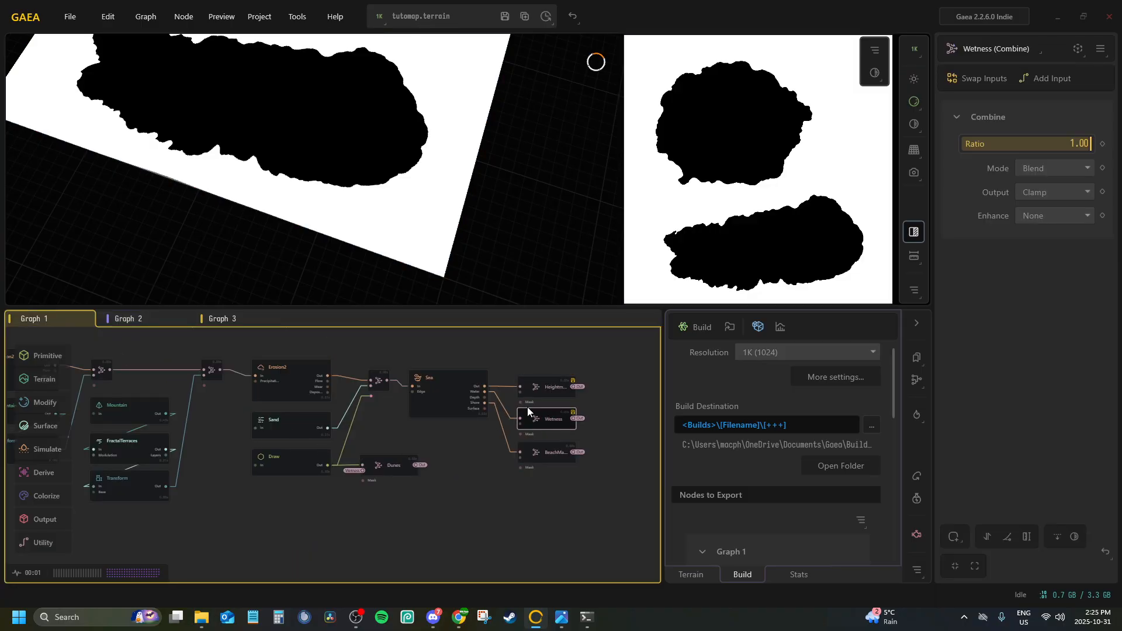
{"action": "left_click", "coordinate": [546, 385]}
Return to Graph 2 and save the terrain project
{"action": "left_click", "coordinate": [143, 318]}
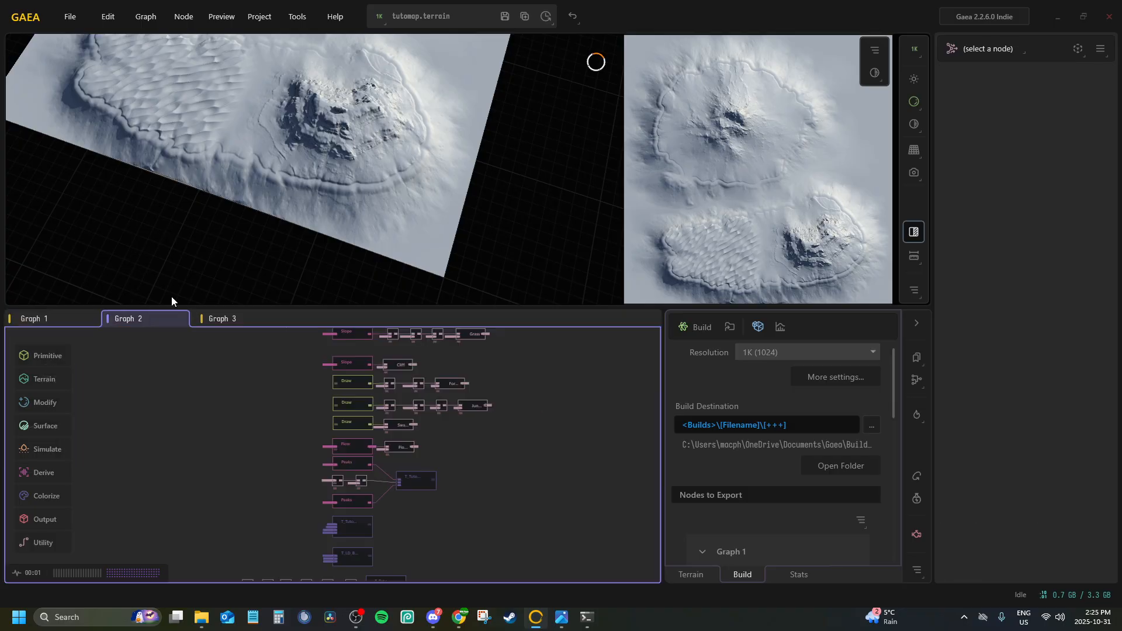
{"action": "left_click", "coordinate": [512, 18]}
{"action": "left_click", "coordinate": [524, 371]}
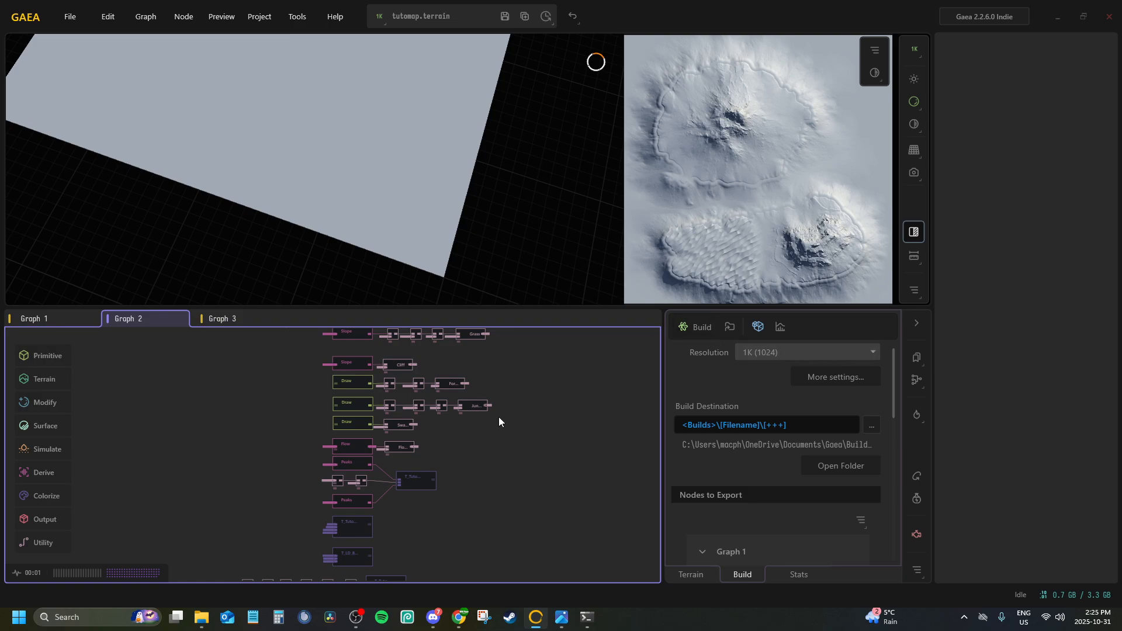
Preview the desert Draw, DesertMask, snow Draw and BeachSand nodes in Graph 2 to check their painted coverage
{"action": "middle_click_drag", "start_coordinate": [495, 416], "coordinate": [446, 506]}
{"action": "scroll", "coordinate": [373, 374], "scroll_direction": "up", "scroll_amount": 3}
{"action": "left_click", "coordinate": [308, 415]}
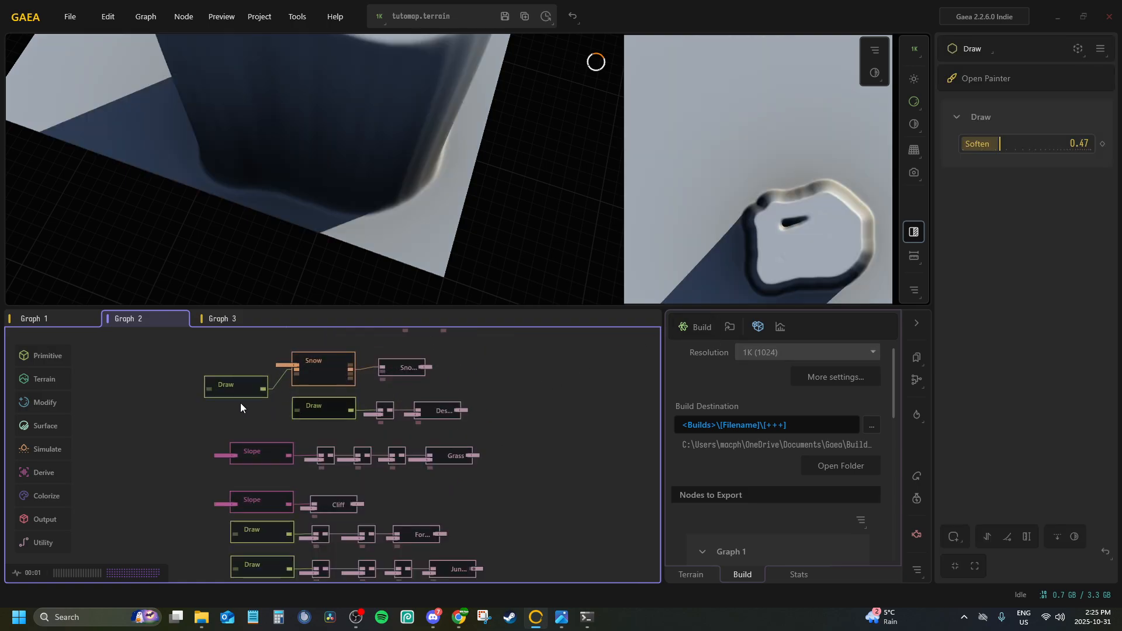
{"action": "left_click", "coordinate": [445, 415]}
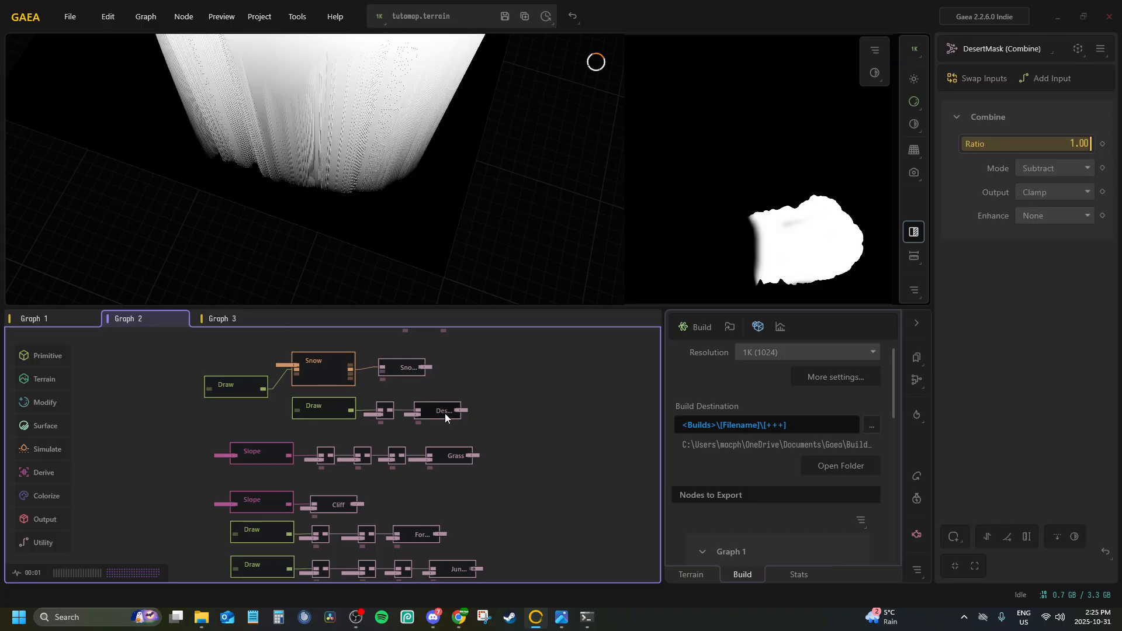
{"action": "left_click", "coordinate": [219, 386]}
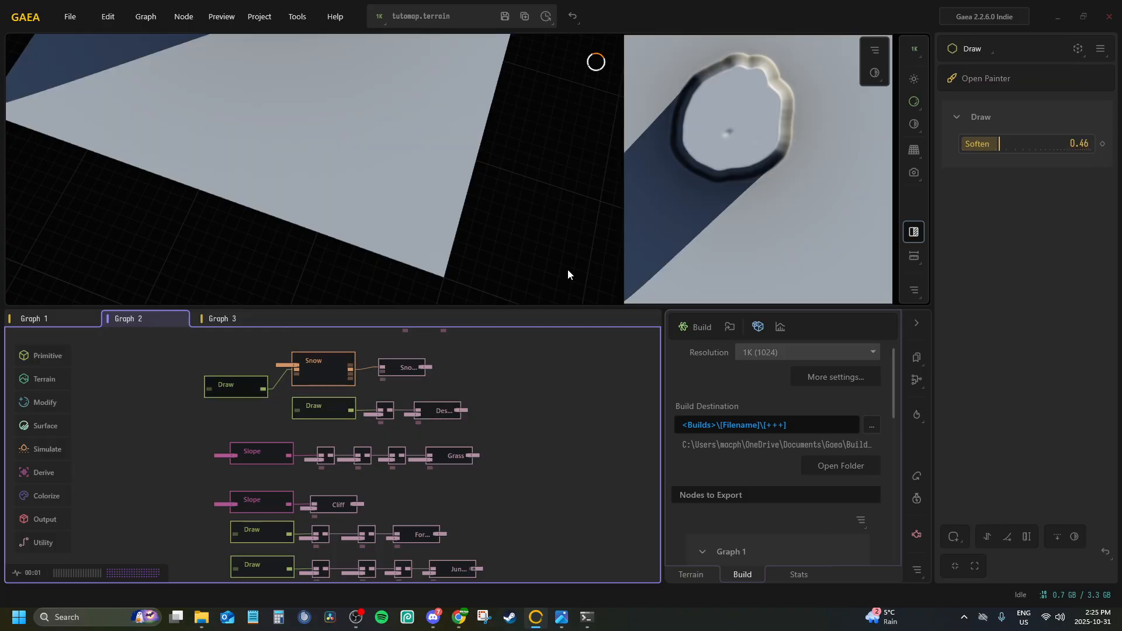
{"action": "middle_click_drag", "start_coordinate": [382, 504], "coordinate": [341, 625]}
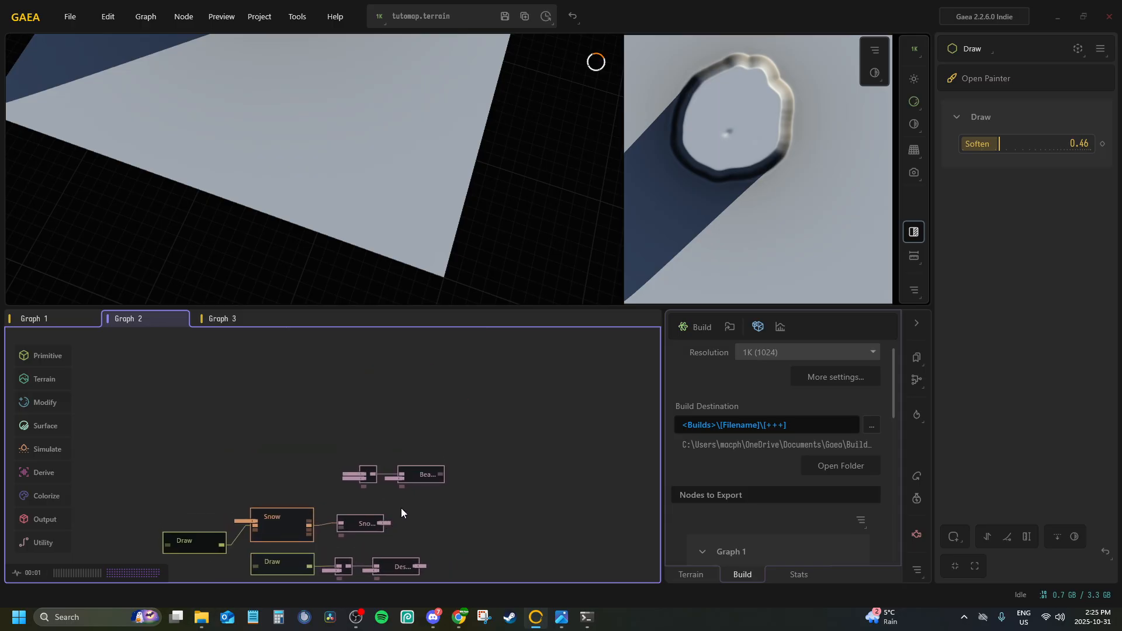
{"action": "left_click", "coordinate": [431, 473]}
{"action": "middle_click_drag", "start_coordinate": [289, 362], "coordinate": [285, 327]}
{"action": "left_click", "coordinate": [285, 386]}
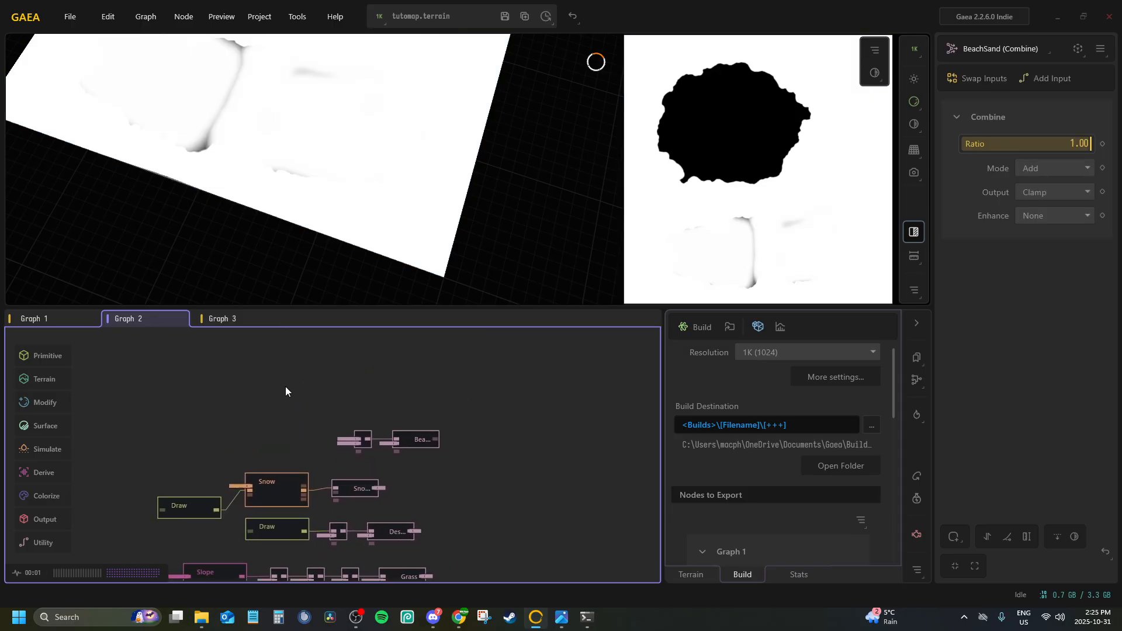
Preview the second Erosion2 node and the Sea node in Graph 1
{"action": "left_click", "coordinate": [81, 319]}
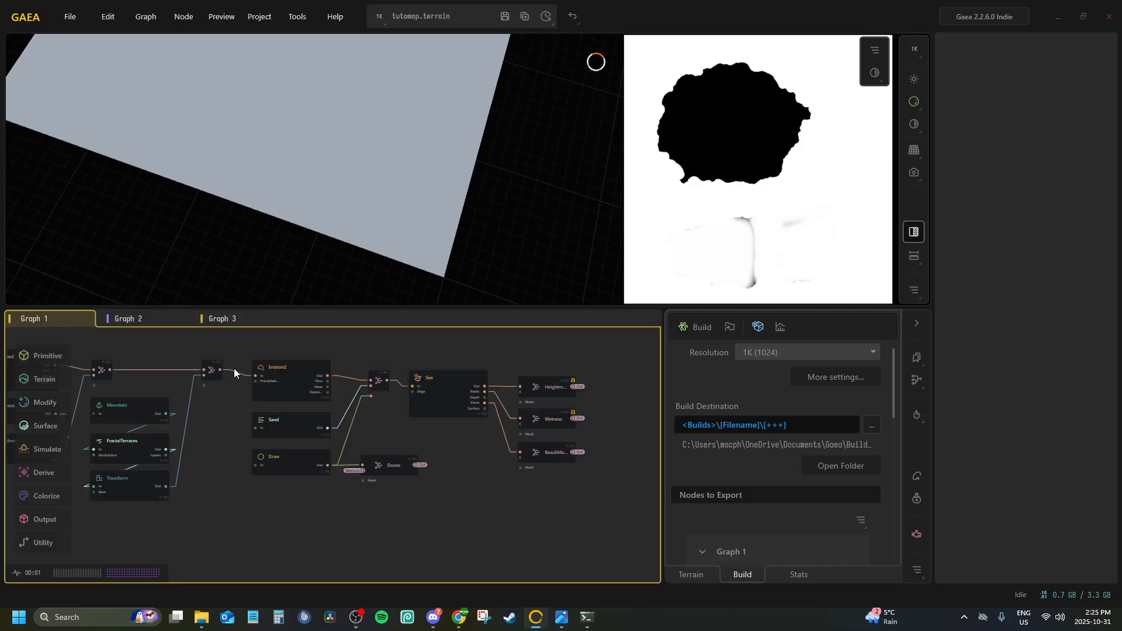
{"action": "left_click", "coordinate": [301, 373]}
{"action": "left_click", "coordinate": [449, 380]}
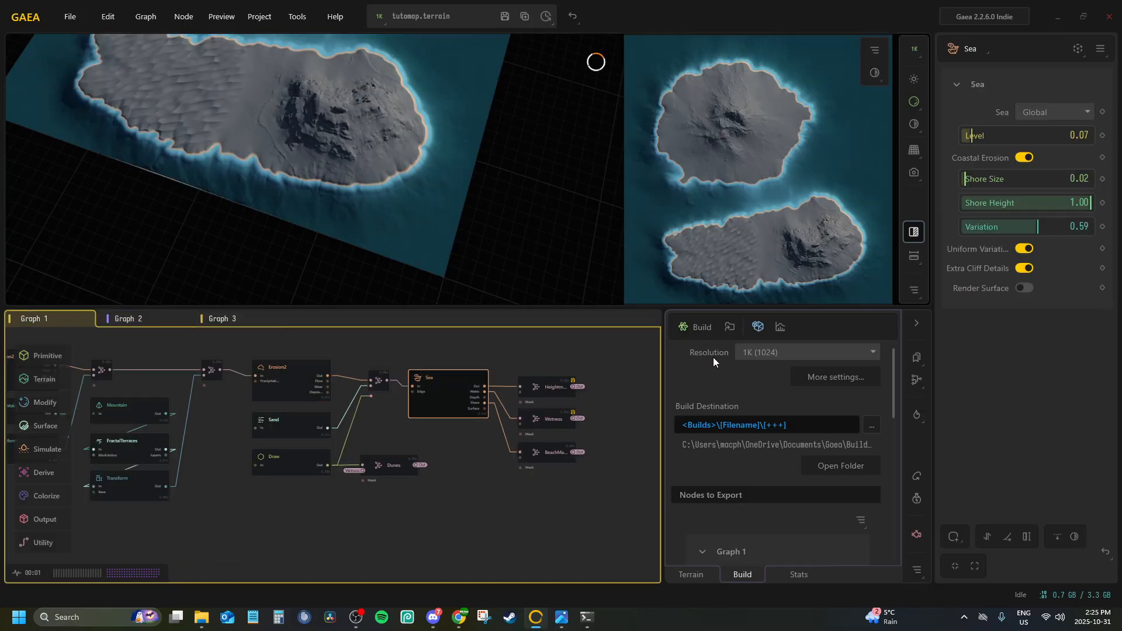
Build and export the terrain at 1024 x 1024 while keeping Gaea open, and dismiss the build report
{"action": "left_click", "coordinate": [700, 326]}
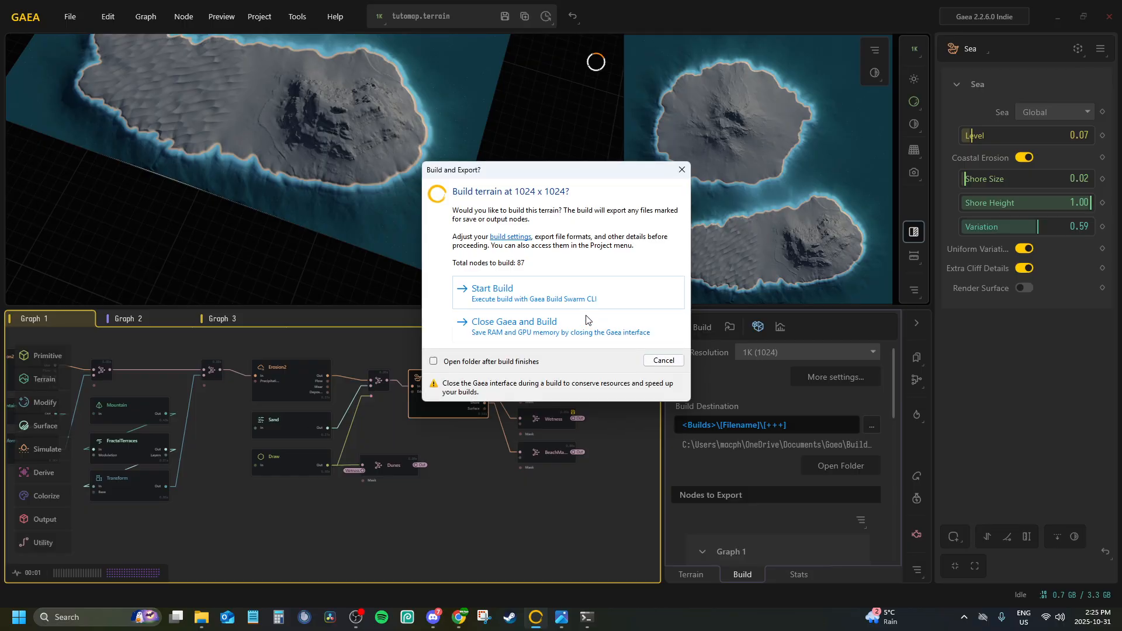
{"action": "left_click", "coordinate": [529, 296]}
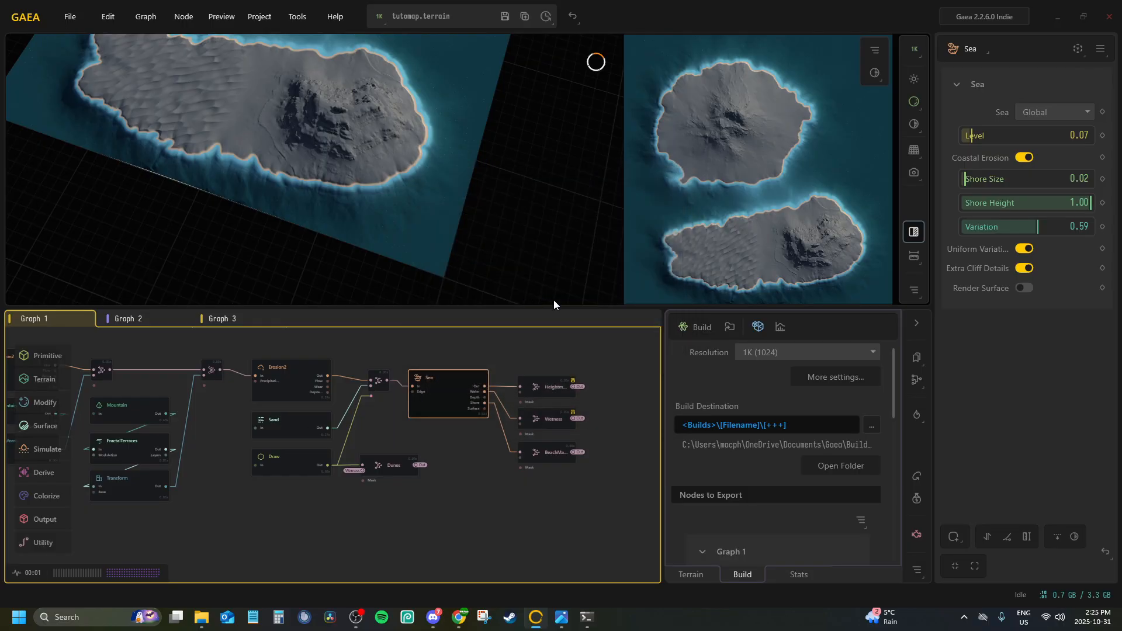
{"action": "left_click", "coordinate": [647, 303]}
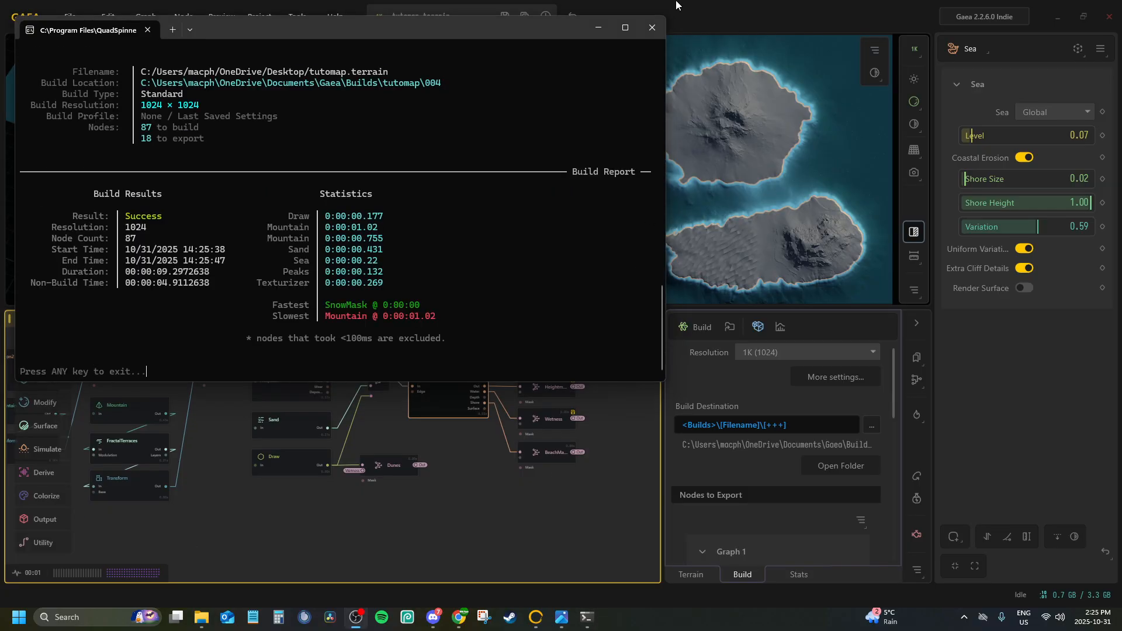
{"action": "left_click", "coordinate": [659, 33]}
Switch to File Explorer, open the tutomap build folder 004 and view T_TutoMap_WaterBiomeMask_Out.png
{"action": "left_click", "coordinate": [200, 618]}
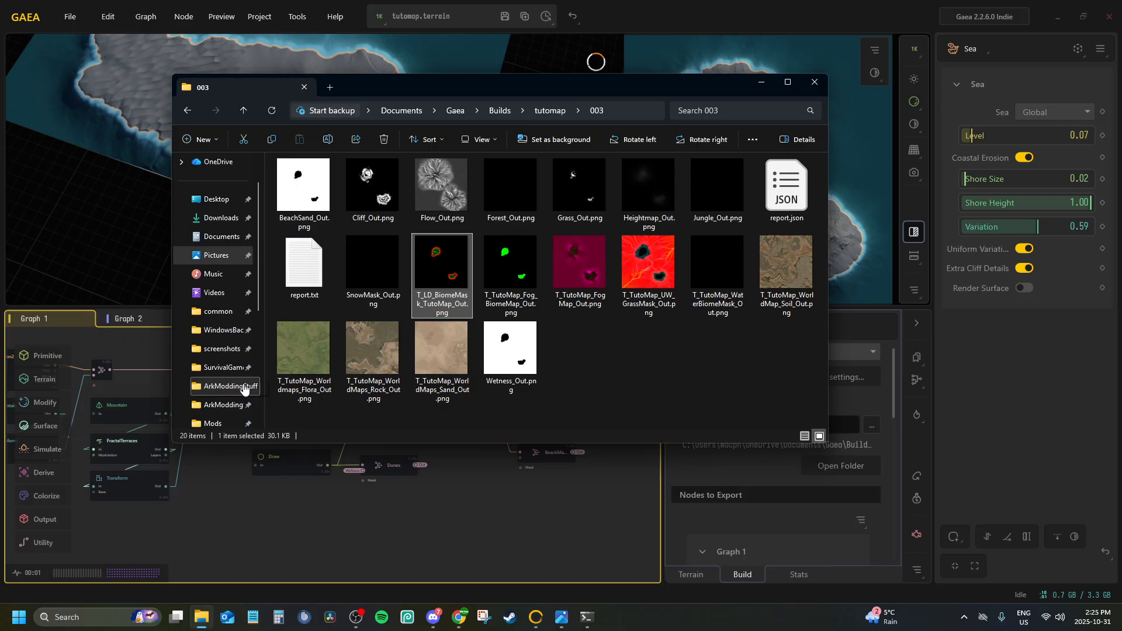
{"action": "left_click", "coordinate": [549, 111]}
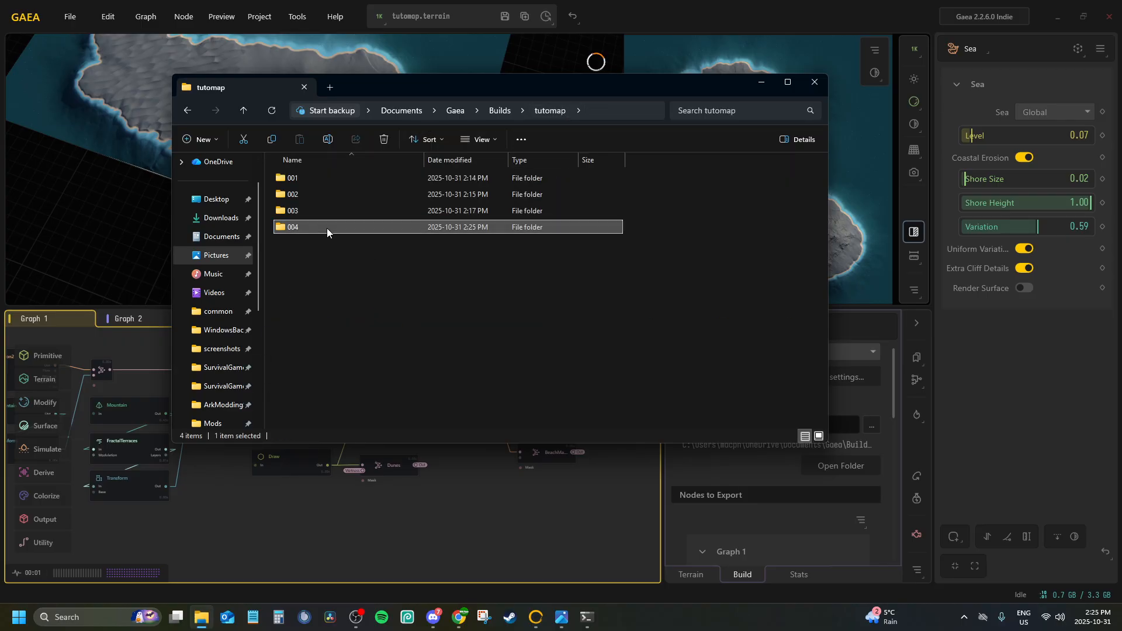
{"action": "double_click", "coordinate": [327, 228]}
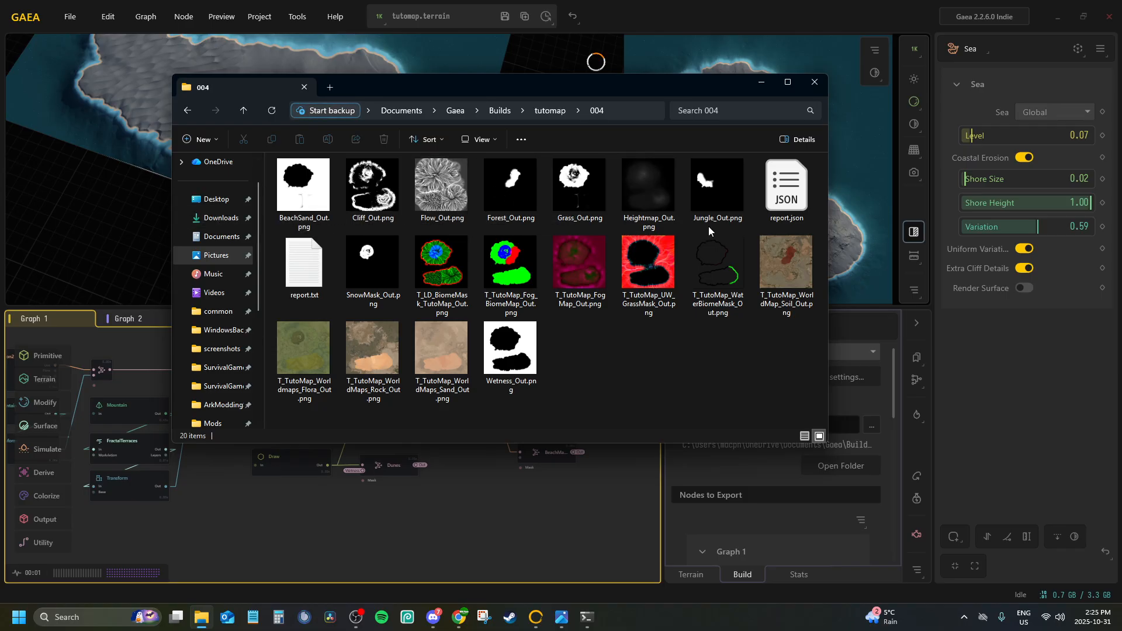
{"action": "double_click", "coordinate": [729, 284]}
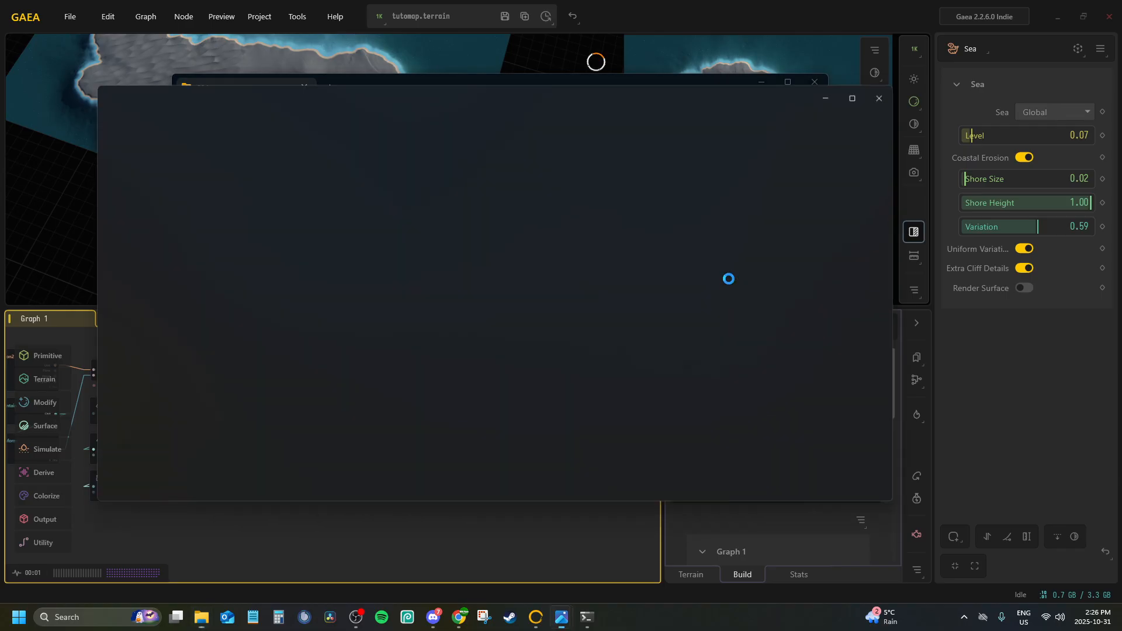
{"action": "left_click", "coordinate": [898, 91]}
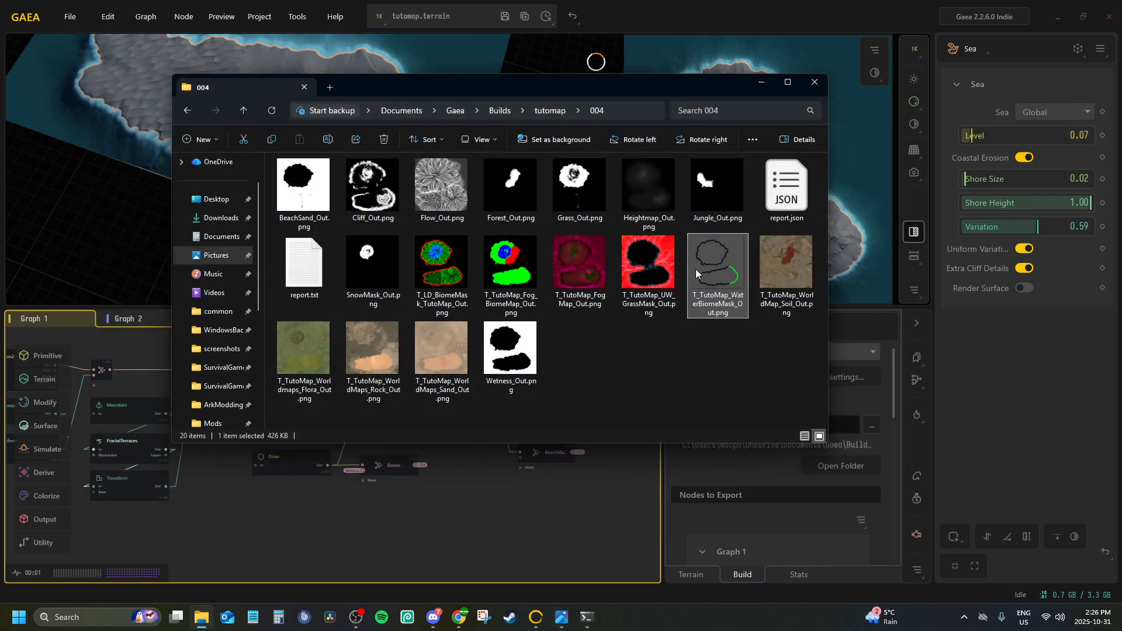
Return to Gaea and preview the T_TutoMap_UW_GrassMask and T_TutoMap_Fog_BiomeMap merges in Graph 2
{"action": "left_click", "coordinate": [433, 514]}
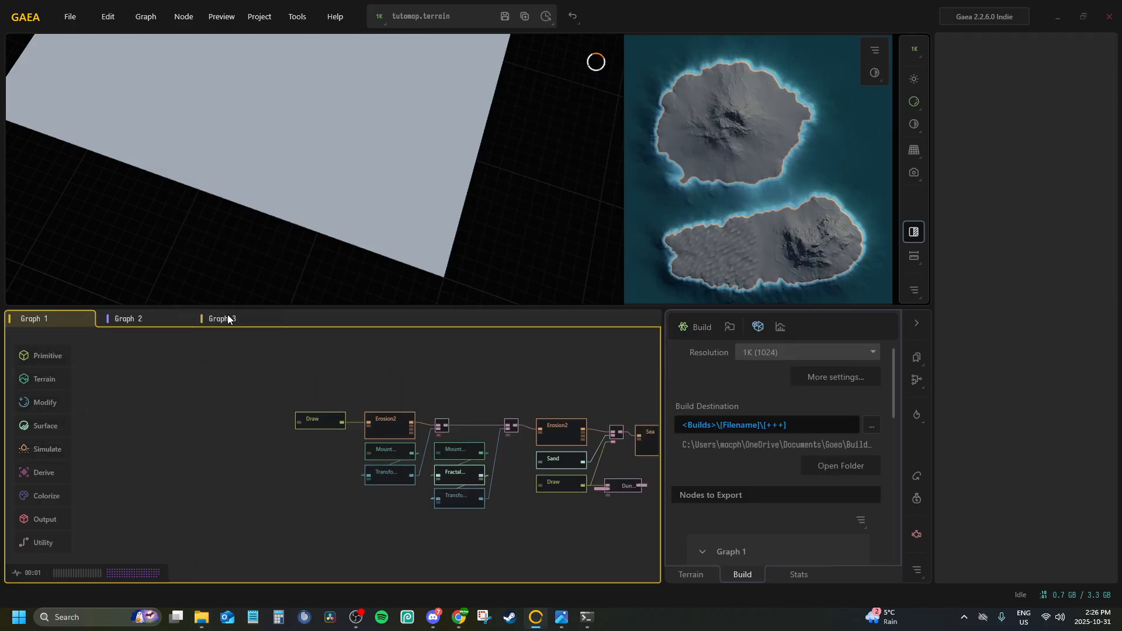
{"action": "left_click", "coordinate": [227, 318]}
{"action": "left_click", "coordinate": [154, 324]}
{"action": "scroll", "coordinate": [380, 423], "scroll_direction": "down", "scroll_amount": 3}
{"action": "middle_click_drag", "start_coordinate": [312, 529], "coordinate": [317, 377]}
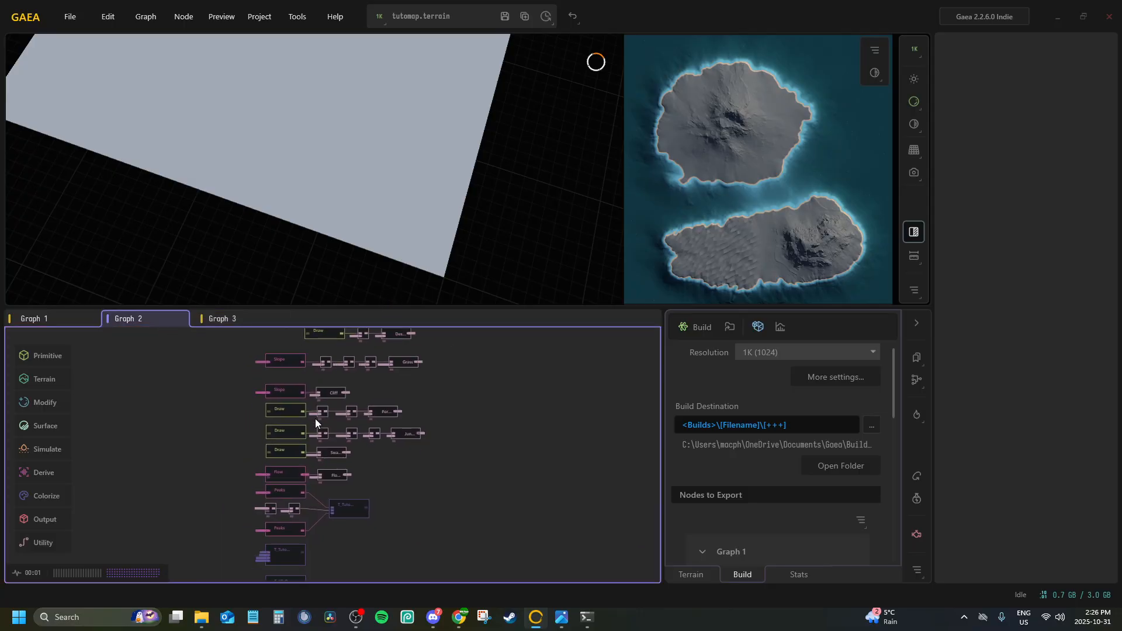
{"action": "middle_click_drag", "start_coordinate": [302, 480], "coordinate": [344, 272]}
{"action": "scroll", "coordinate": [299, 476], "scroll_direction": "up", "scroll_amount": 3}
{"action": "left_click", "coordinate": [242, 386]}
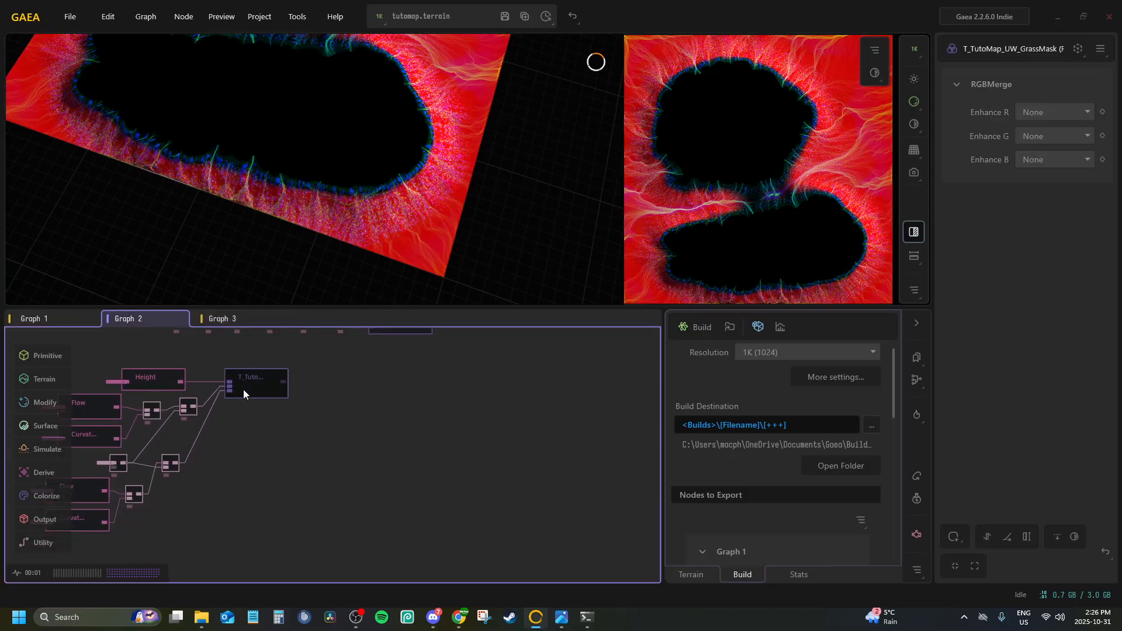
{"action": "middle_click_drag", "start_coordinate": [321, 376], "coordinate": [348, 525]}
{"action": "scroll", "coordinate": [388, 464], "scroll_direction": "down", "scroll_amount": 1}
{"action": "left_click", "coordinate": [388, 469]}
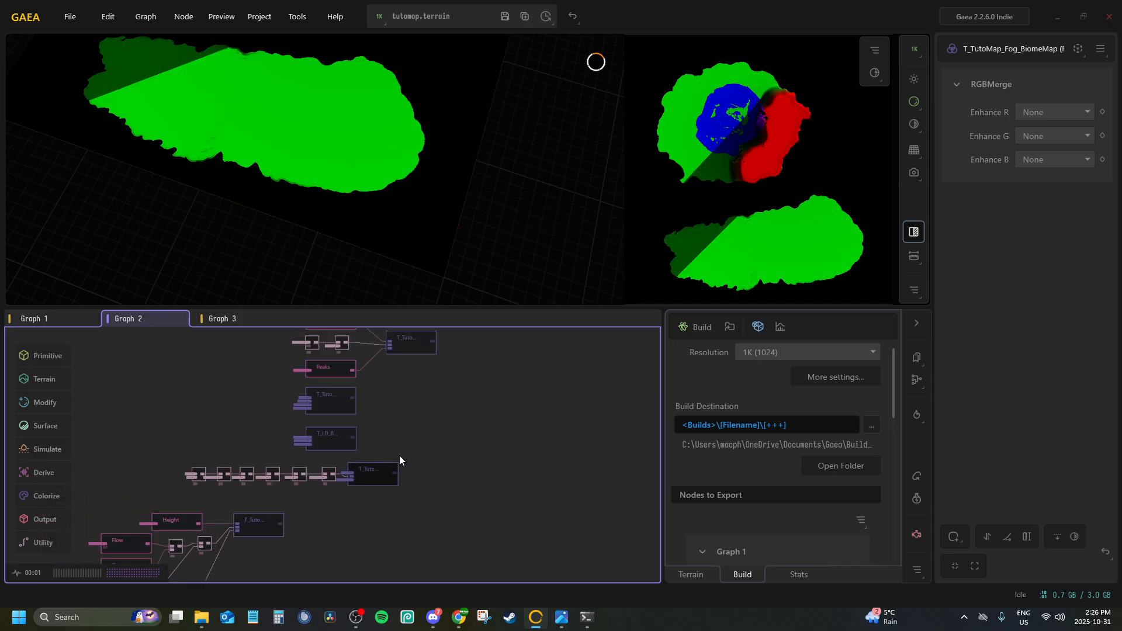
Preview the T_TutoMap_WaterBiomeMask Splat node in Graph 2 and inspect its inputs
{"action": "scroll", "coordinate": [318, 444], "scroll_direction": "up", "scroll_amount": 3}
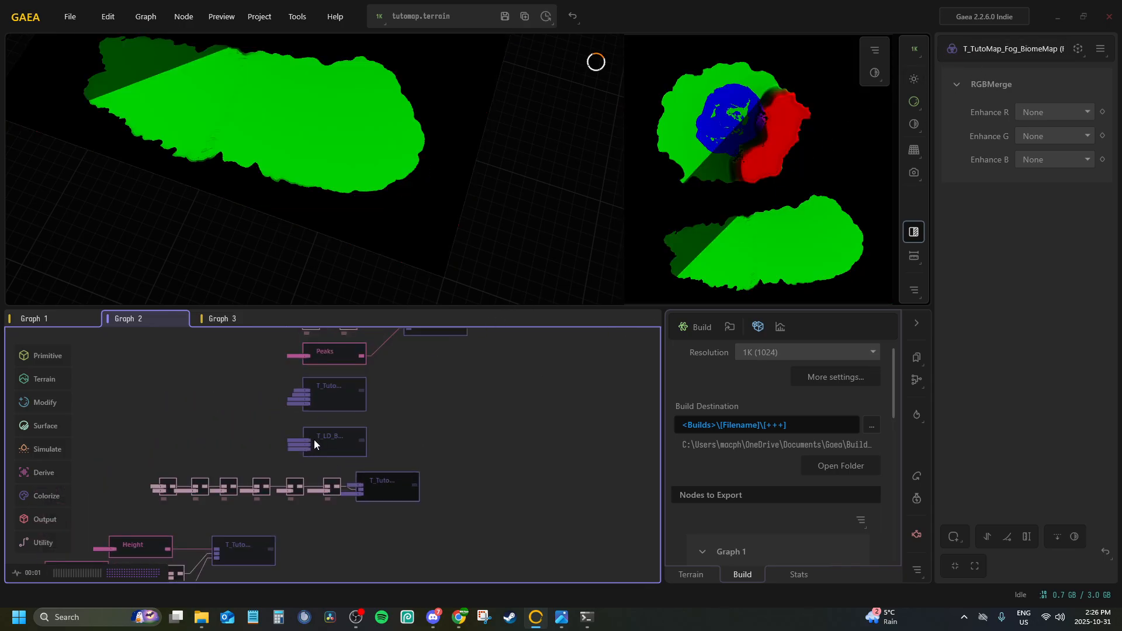
{"action": "middle_click_drag", "start_coordinate": [406, 433], "coordinate": [344, 501]}
{"action": "left_click", "coordinate": [278, 460]}
{"action": "left_click", "coordinate": [301, 447]}
{"action": "middle_click_drag", "start_coordinate": [426, 366], "coordinate": [374, 438]}
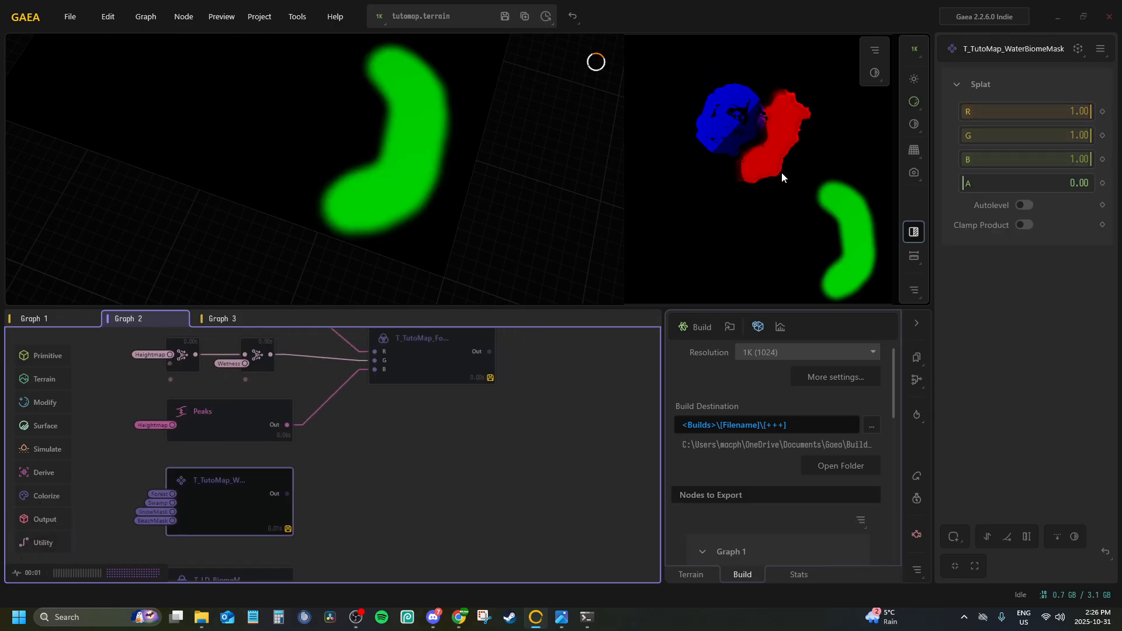
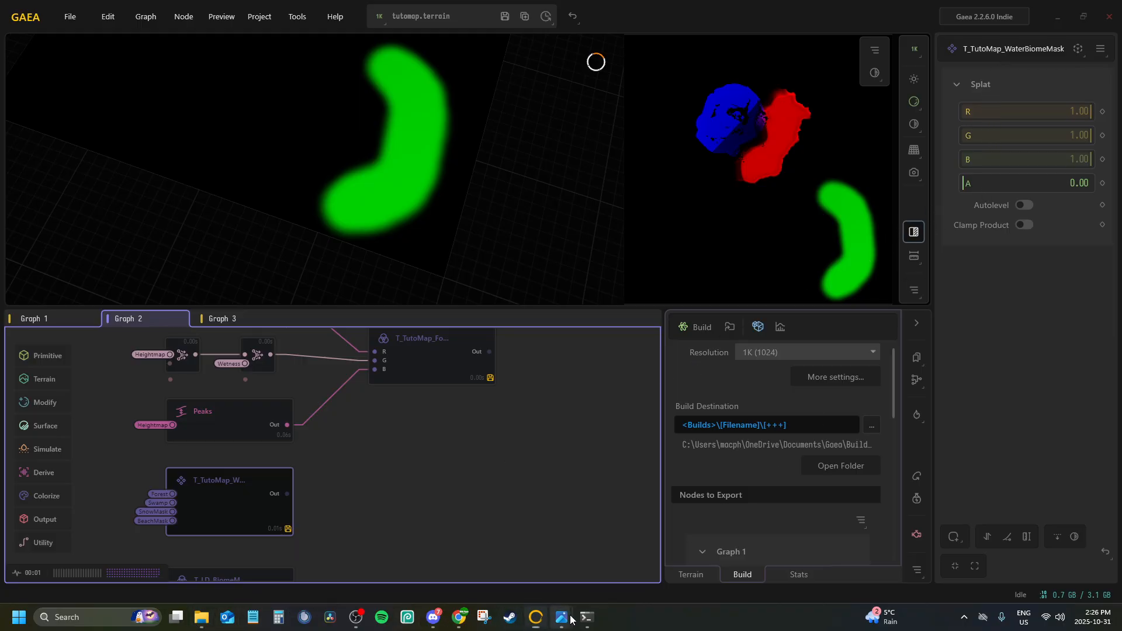
Switch to File Explorer and view the exported T_TutoMap_WaterBiomeMask_Out.png in build folder 004 again
{"action": "mouse_move", "coordinate": [561, 617]}
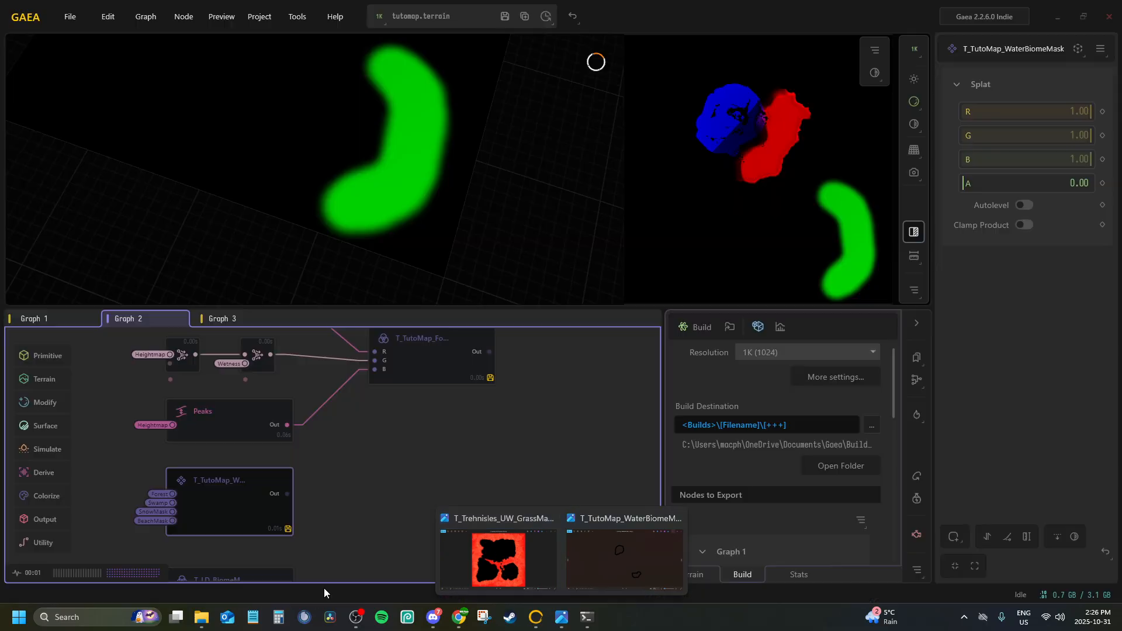
{"action": "left_click", "coordinate": [201, 617]}
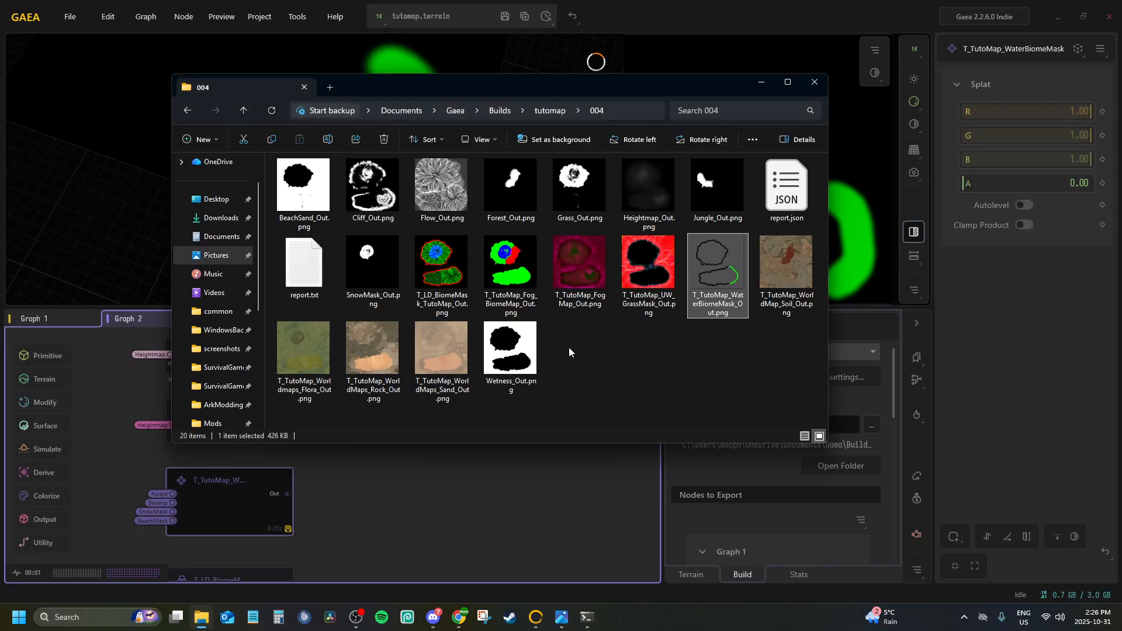
{"action": "double_click", "coordinate": [698, 259]}
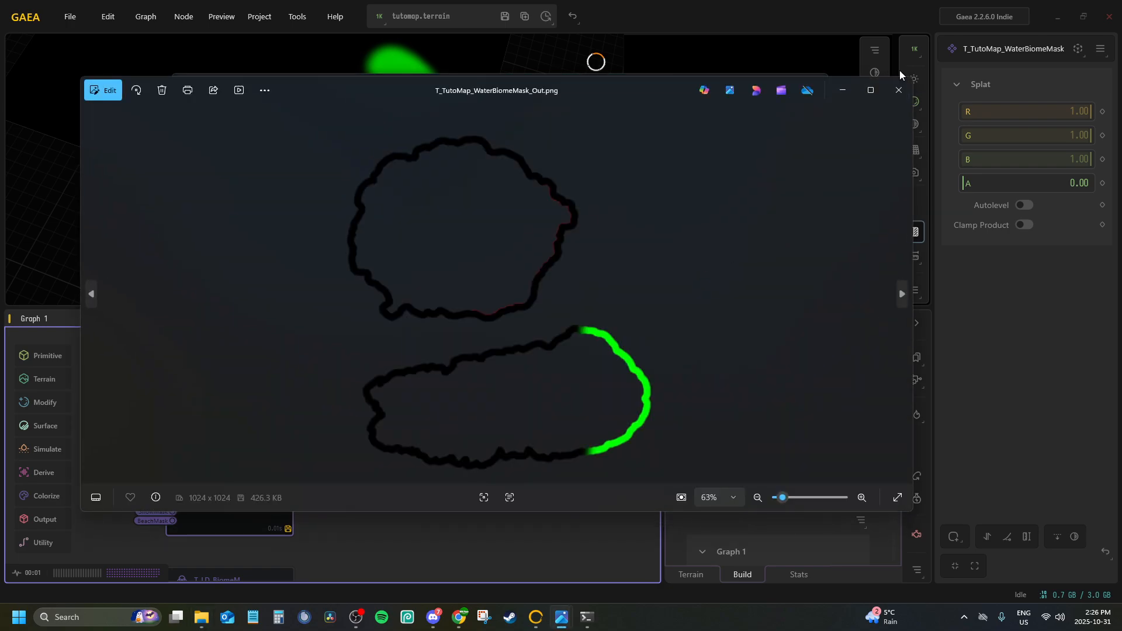
{"action": "left_click", "coordinate": [886, 96]}
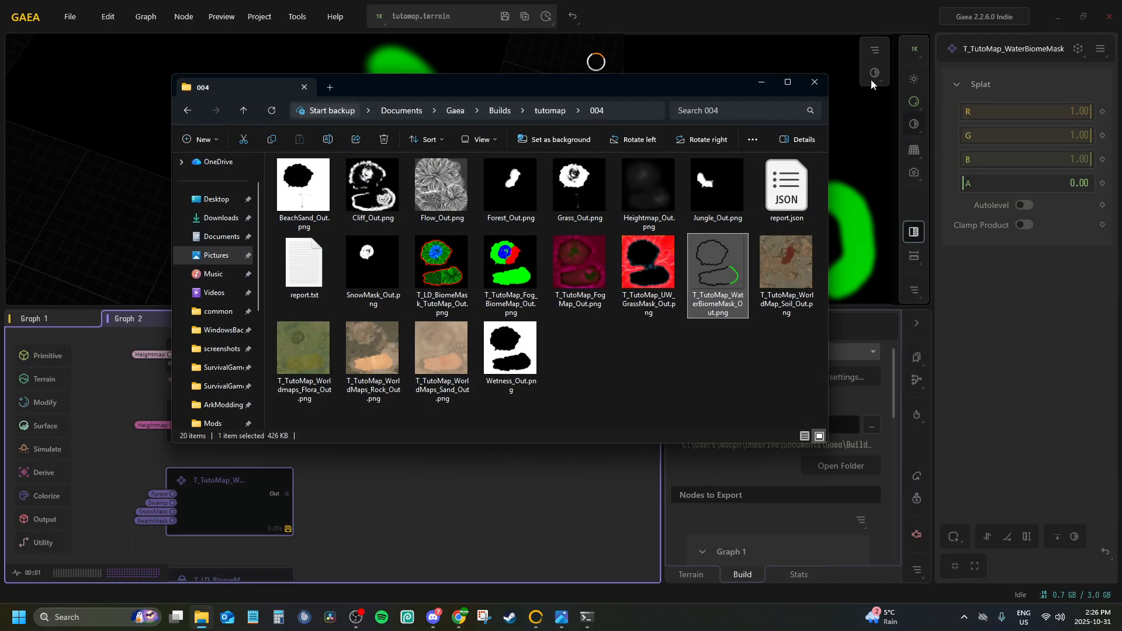
Set the T_TutoMap_WaterBiomeMask Splat's A value to 1.00, save the terrain file and rebuild the exports
{"action": "left_click_drag", "start_coordinate": [962, 182], "coordinate": [1060, 183]}
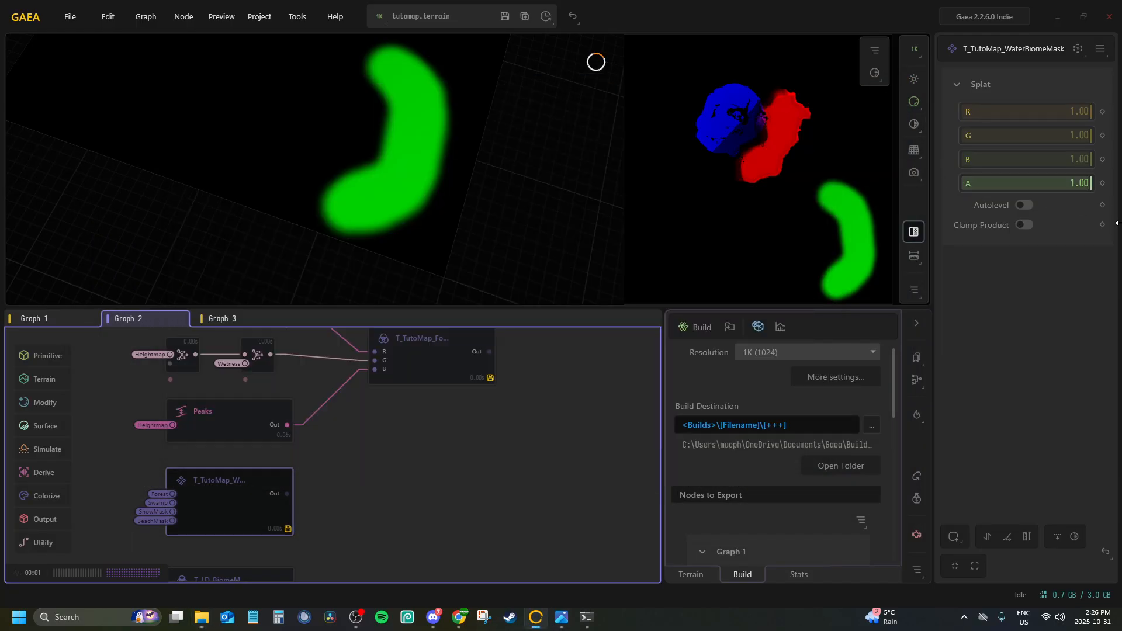
{"action": "left_click", "coordinate": [505, 16]}
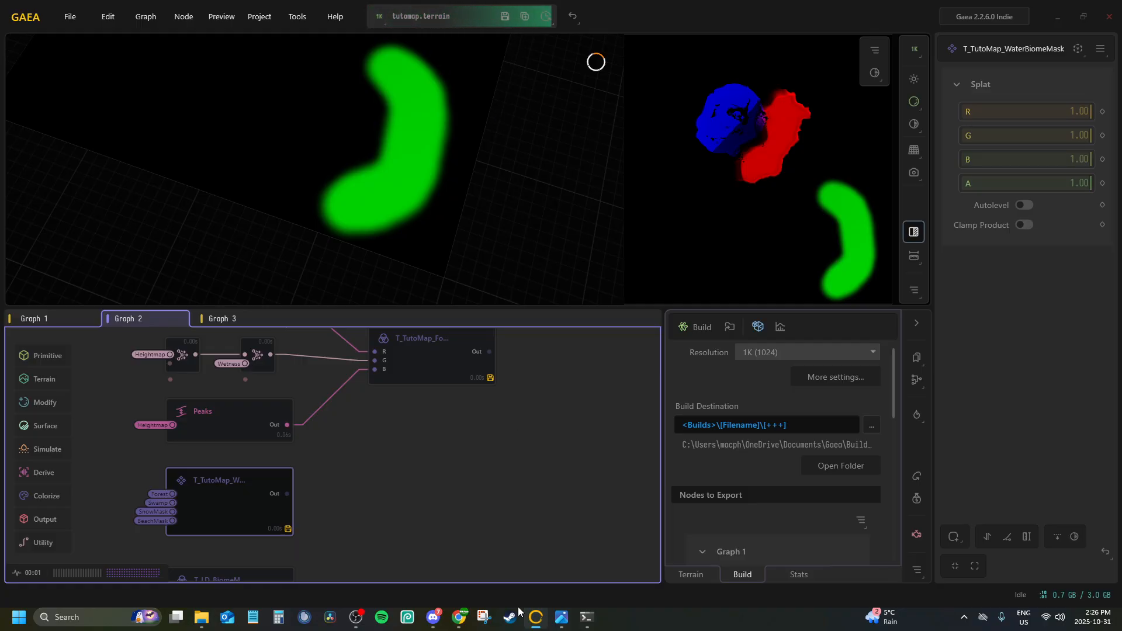
{"action": "left_click", "coordinate": [694, 328]}
{"action": "left_click", "coordinate": [548, 295]}
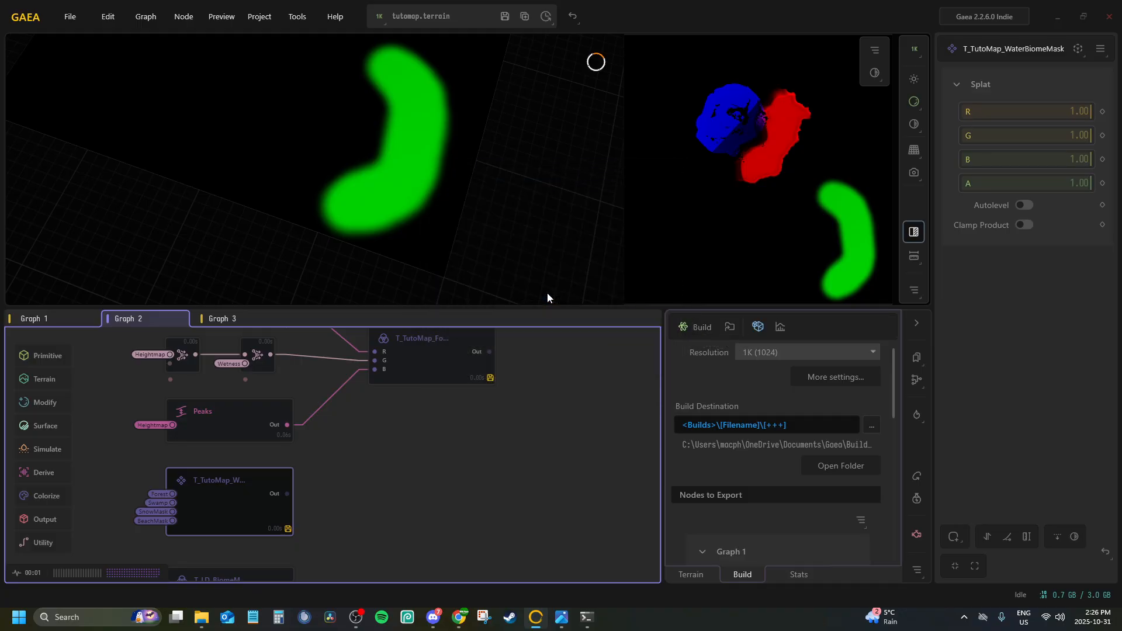
{"action": "left_click", "coordinate": [646, 302]}
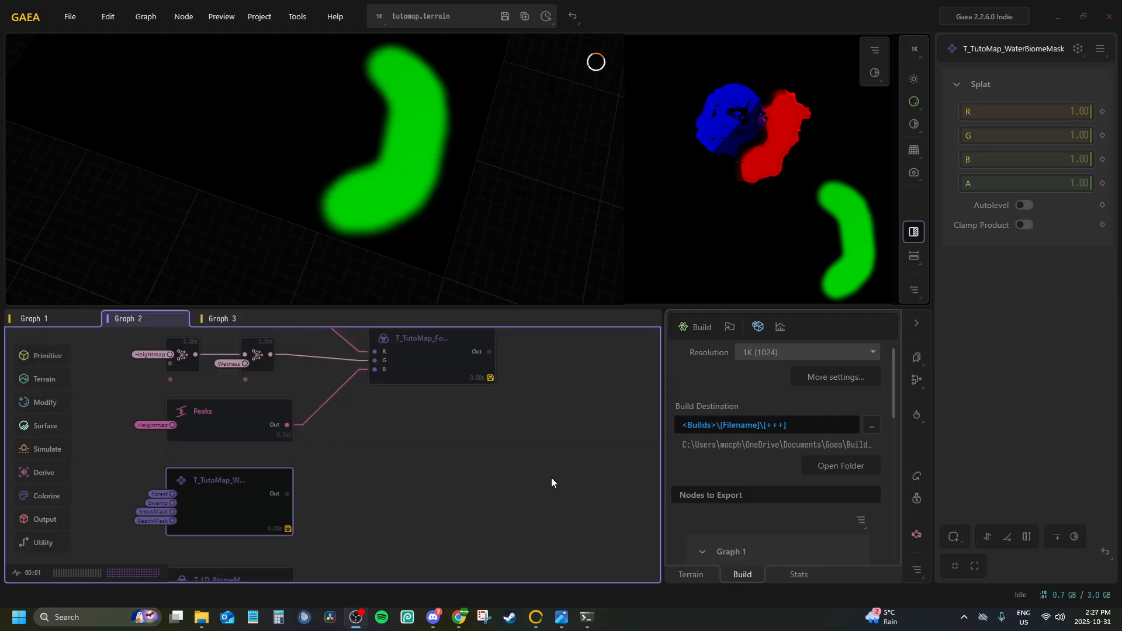
Open the tutomap build folder 005 in File Explorer and view its T_TutoMap_WaterBiomeMask_Out.png
{"action": "left_click", "coordinate": [203, 618]}
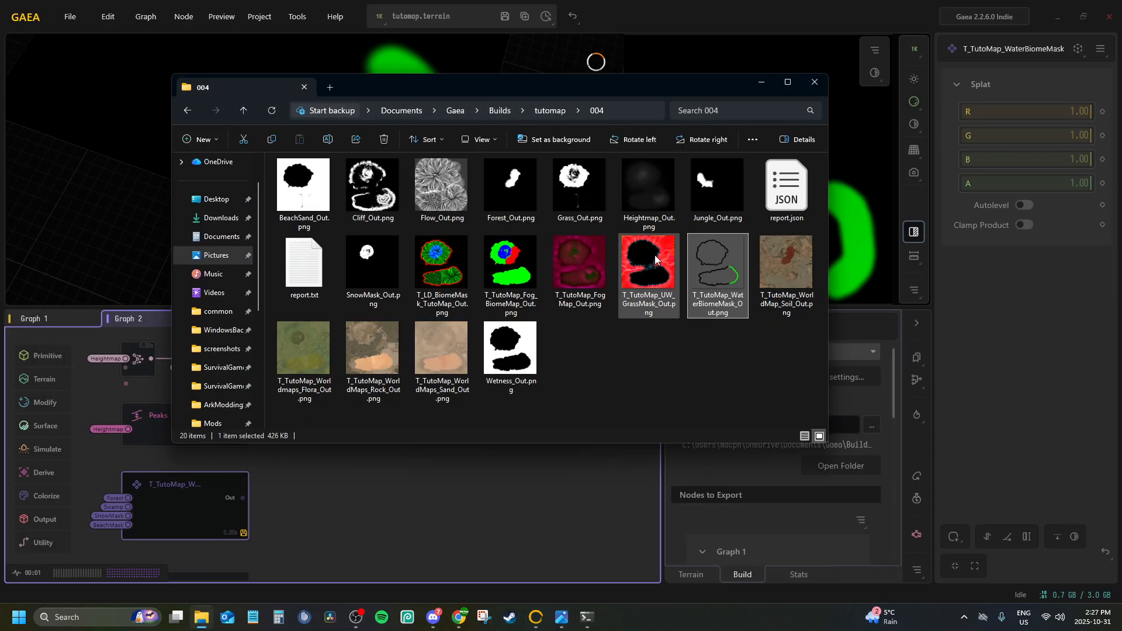
{"action": "left_click", "coordinate": [542, 112]}
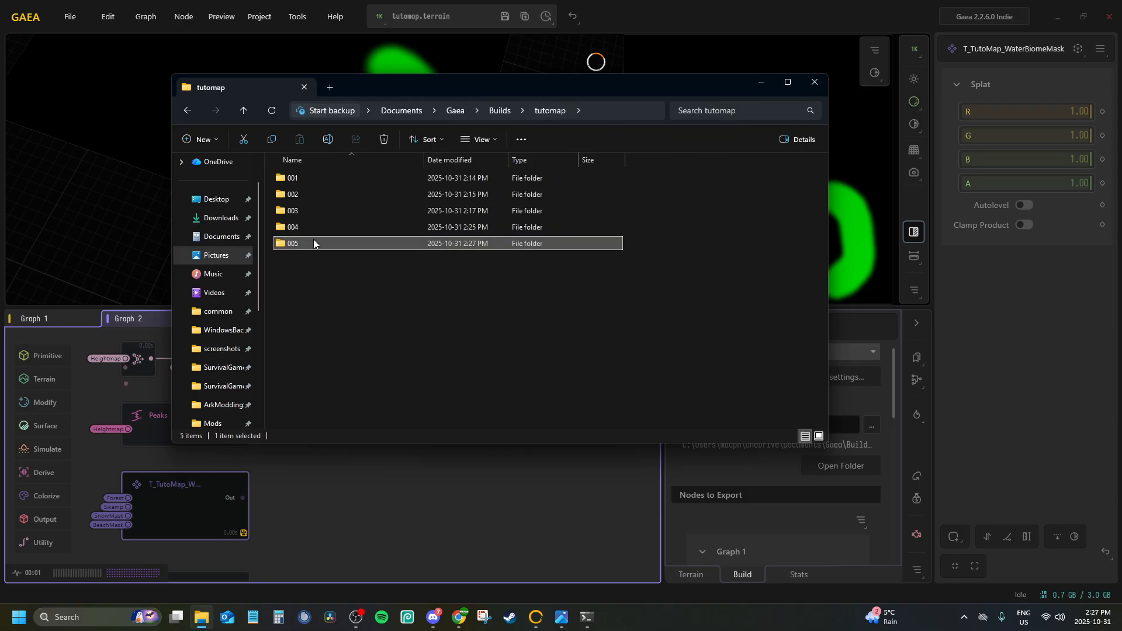
{"action": "double_click", "coordinate": [302, 243]}
{"action": "double_click", "coordinate": [723, 262]}
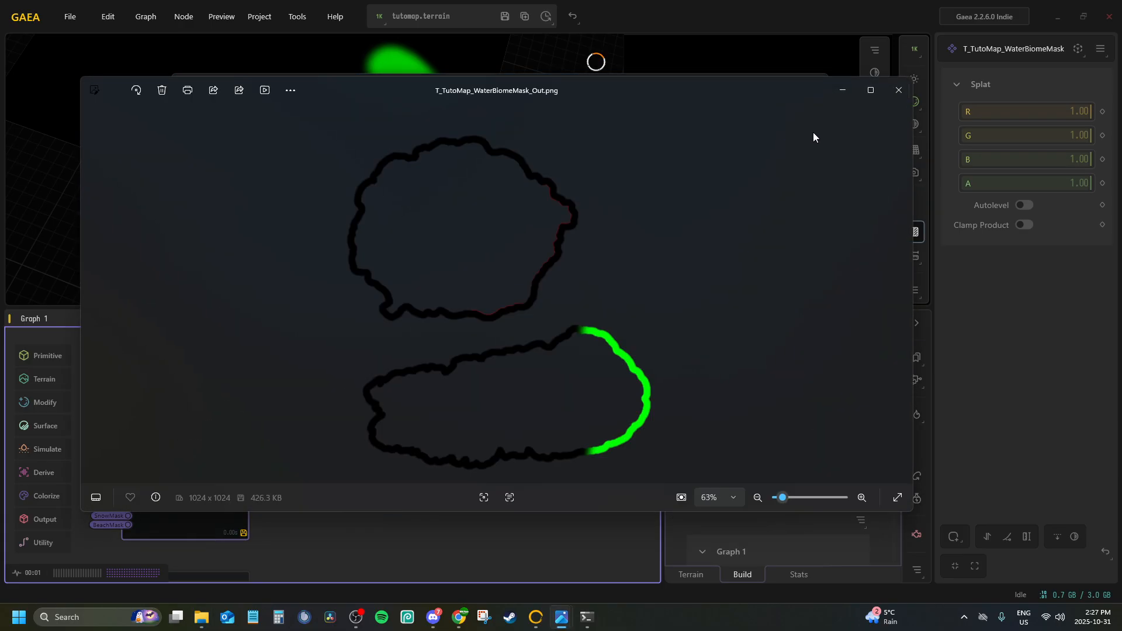
{"action": "left_click", "coordinate": [890, 101]}
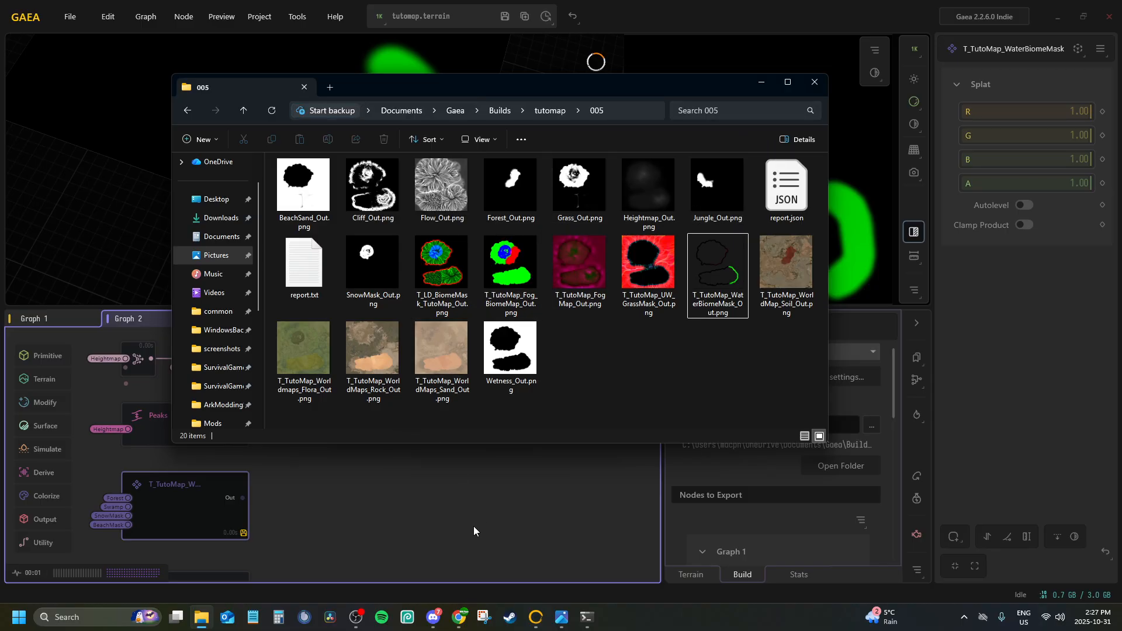
Return to Gaea and try converting the T_TutoMap_WaterBiomeMask Splat node in Graph 2 to an RGBMerge node
{"action": "left_click", "coordinate": [409, 493]}
{"action": "left_click_drag", "start_coordinate": [282, 475], "coordinate": [436, 418]}
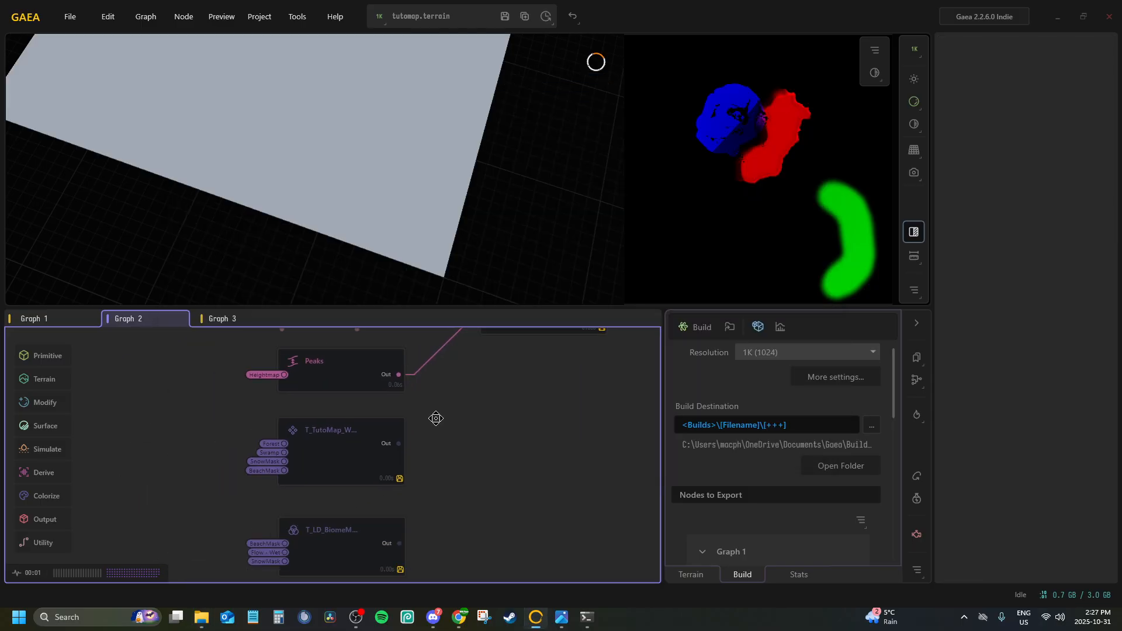
{"action": "left_click", "coordinate": [334, 444]}
{"action": "middle_click_drag", "start_coordinate": [310, 444], "coordinate": [342, 428]}
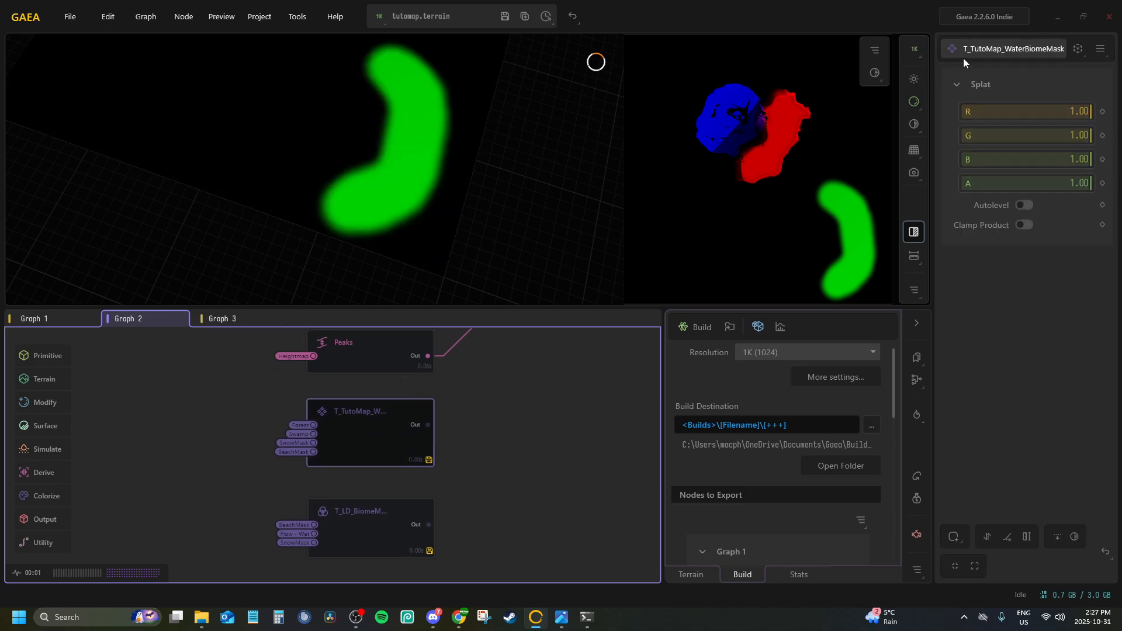
{"action": "left_click", "coordinate": [964, 82]}
{"action": "left_click", "coordinate": [962, 83]}
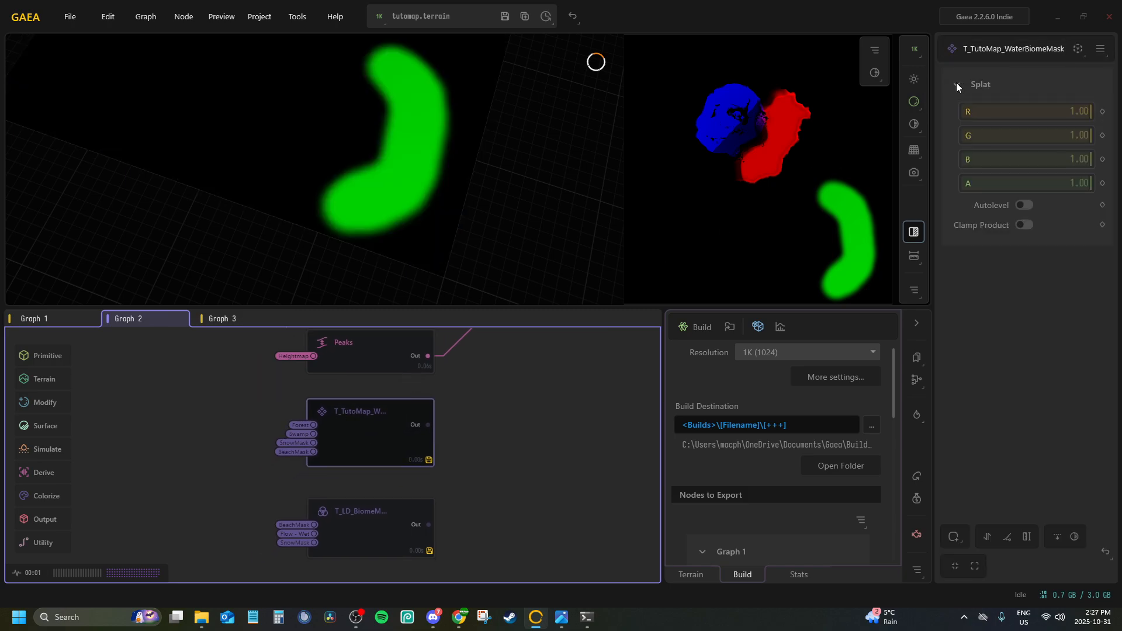
{"action": "left_click", "coordinate": [965, 51]}
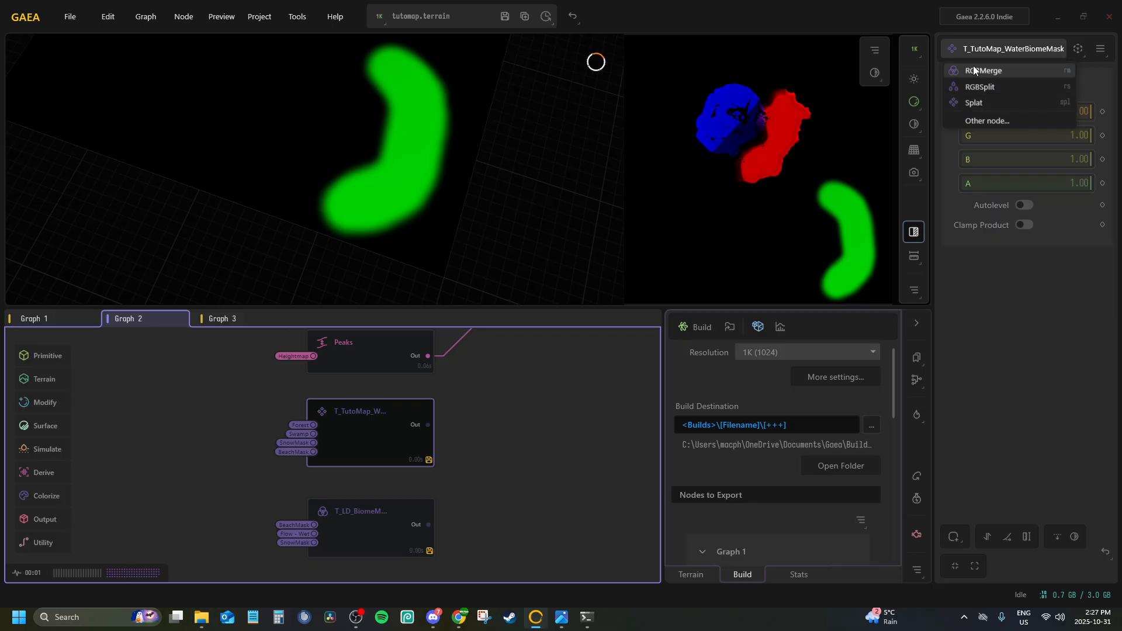
{"action": "left_click", "coordinate": [963, 71]}
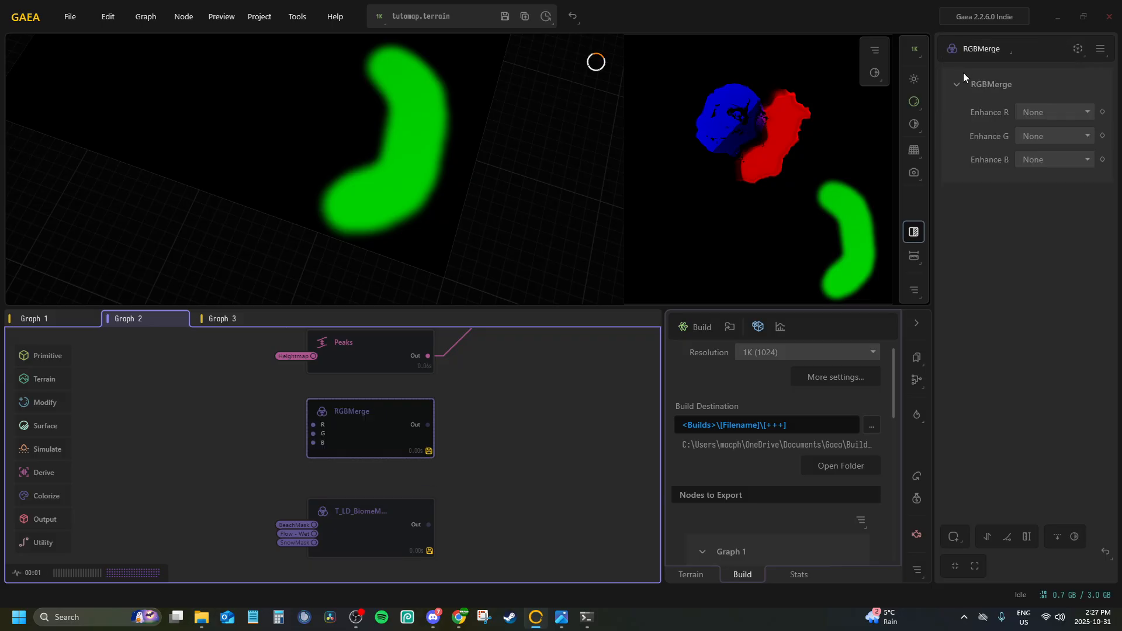
Inspect the converted RGBMerge node's input connections and its list of alternative node types
{"action": "scroll", "coordinate": [323, 451], "scroll_direction": "up", "scroll_amount": 2}
{"action": "scroll", "coordinate": [309, 526], "scroll_direction": "down", "scroll_amount": 5}
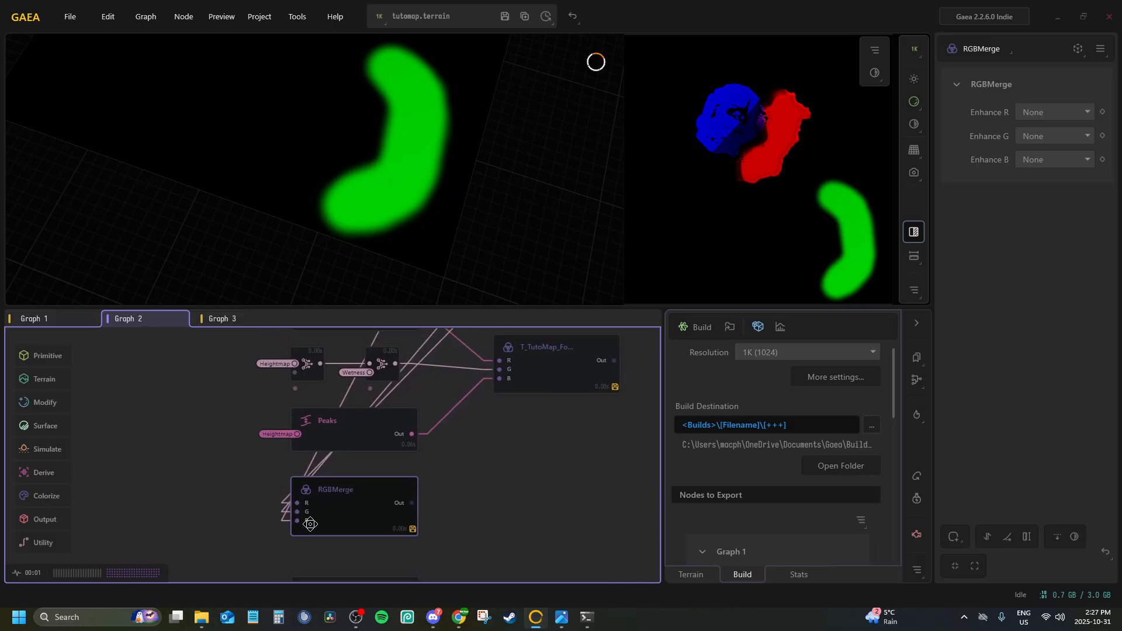
{"action": "scroll", "coordinate": [309, 526], "scroll_direction": "up", "scroll_amount": 5}
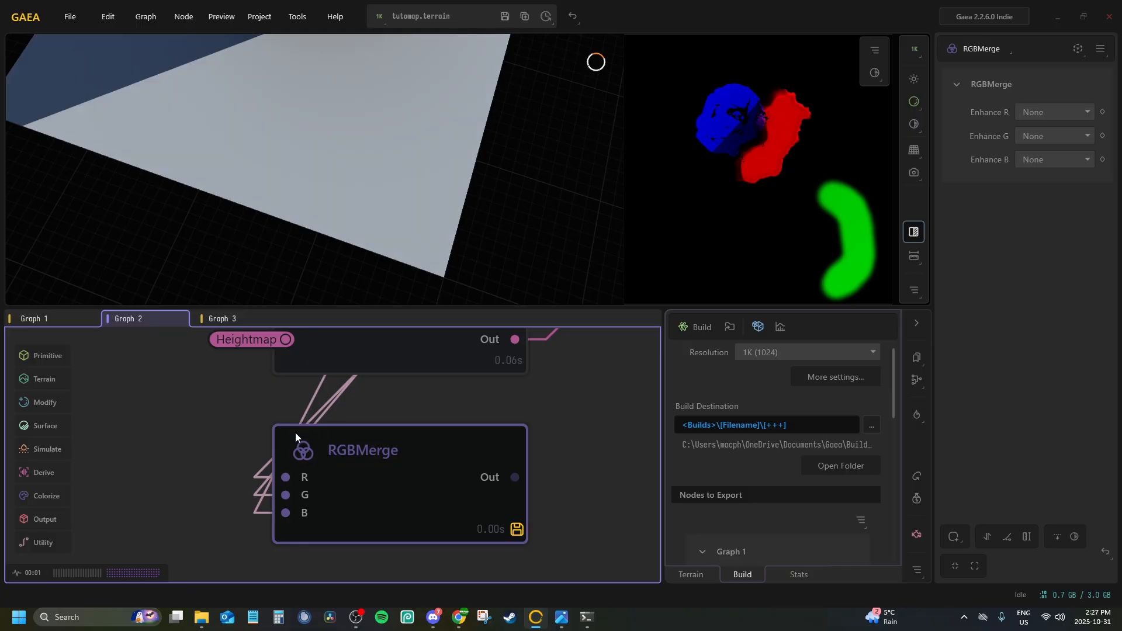
{"action": "left_click_drag", "start_coordinate": [340, 420], "coordinate": [284, 387]}
{"action": "scroll", "coordinate": [336, 425], "scroll_direction": "down", "scroll_amount": 3}
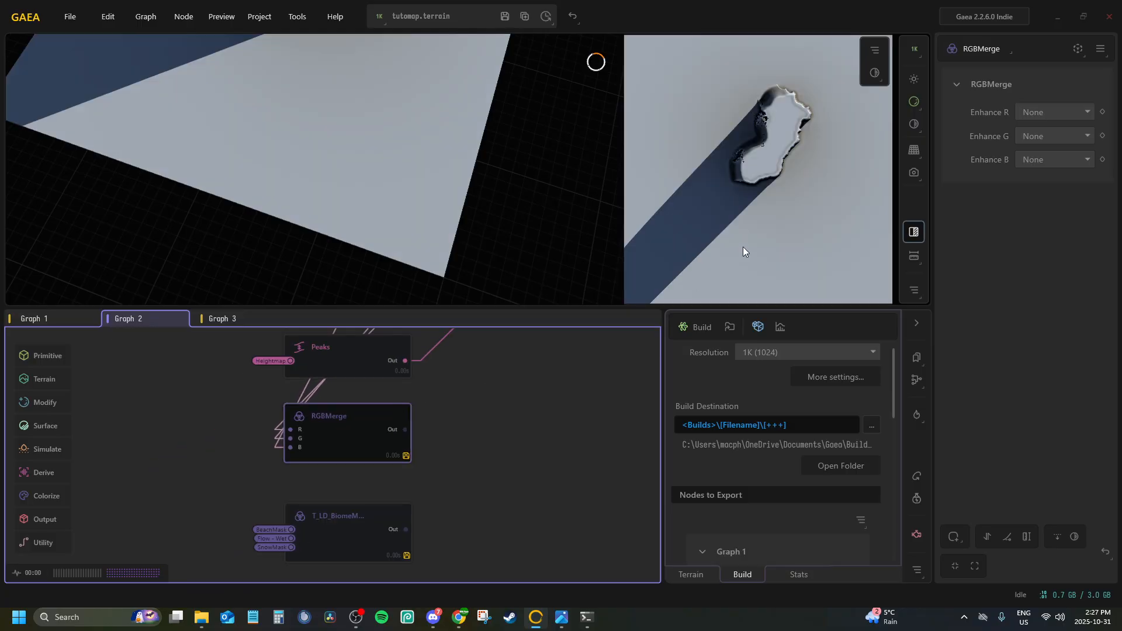
{"action": "left_click", "coordinate": [951, 43]}
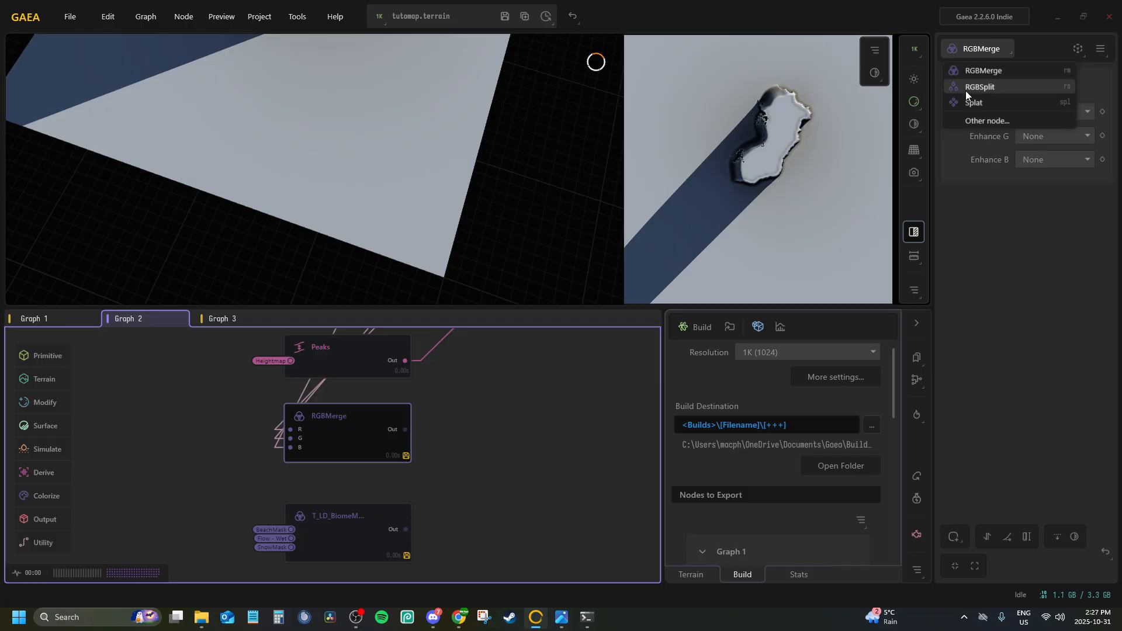
{"action": "left_click", "coordinate": [954, 54]}
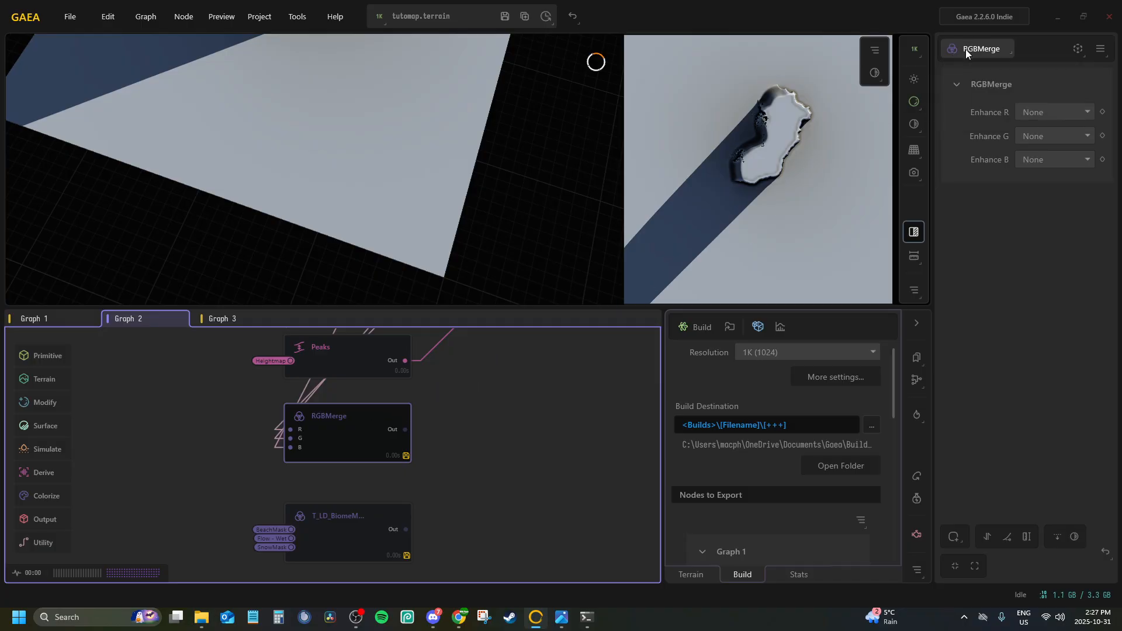
{"action": "middle_click_drag", "start_coordinate": [336, 429], "coordinate": [334, 489]}
{"action": "left_click", "coordinate": [330, 400]}
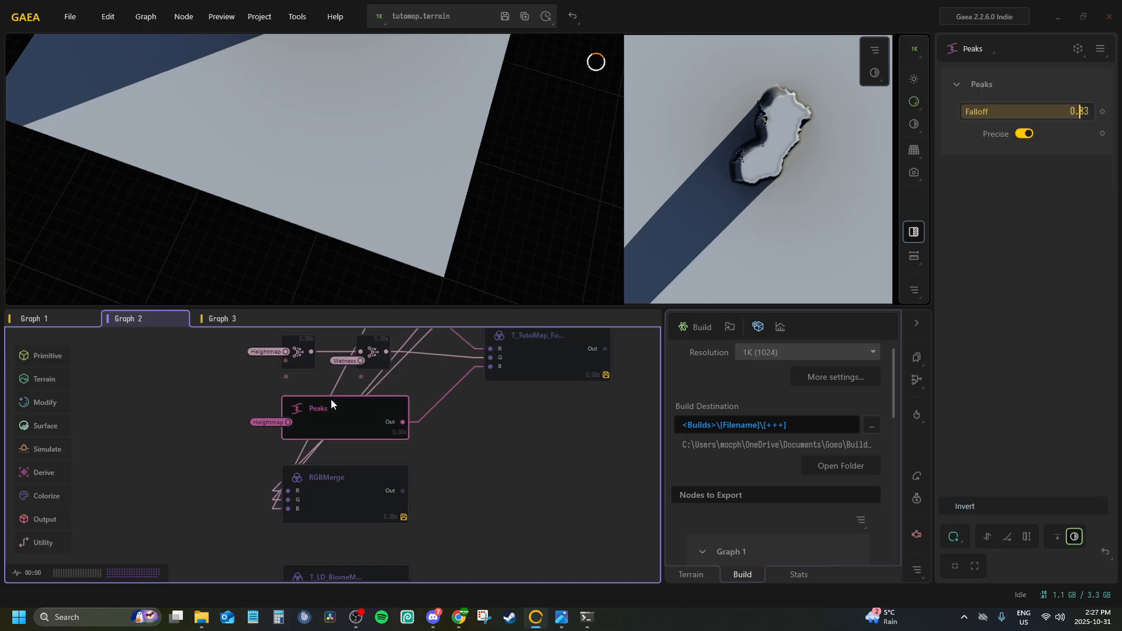
Replace the converted RGBMerge node below Peaks in Graph 2 with a newly added RGBMerge node
{"action": "left_click", "coordinate": [322, 496]}
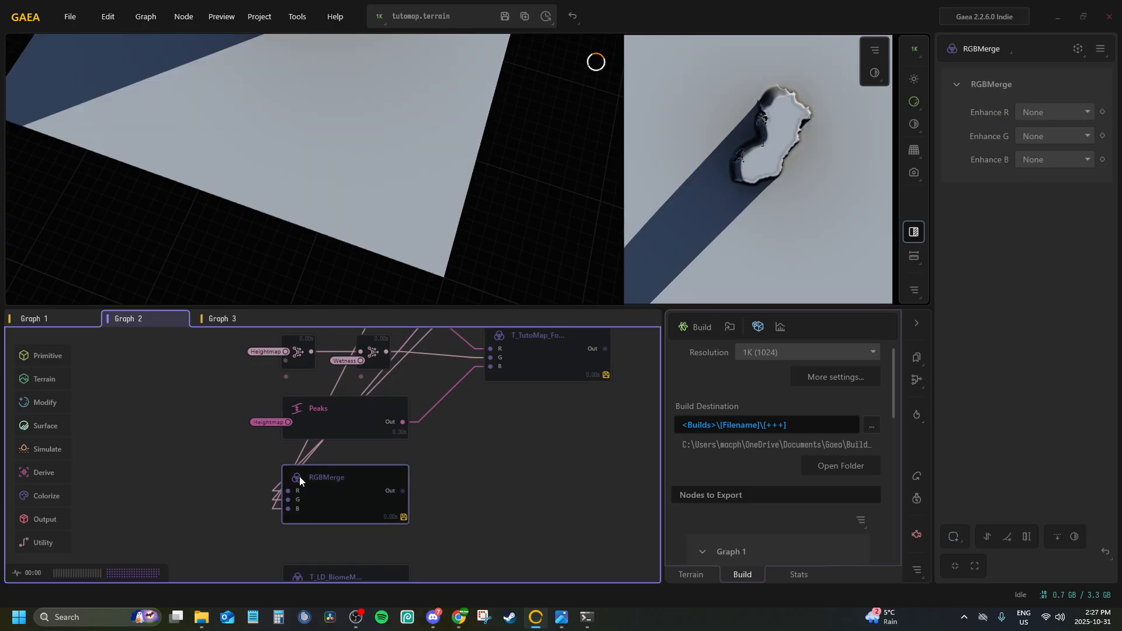
{"action": "middle_click_drag", "start_coordinate": [356, 474], "coordinate": [359, 434]}
{"action": "key", "text": "Delete"}
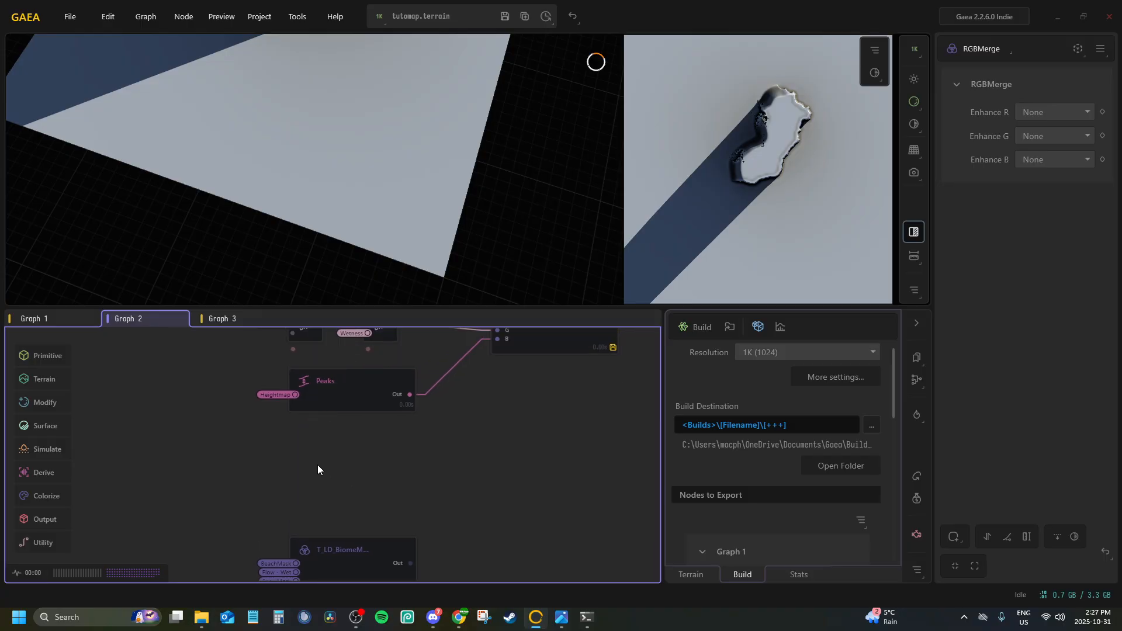
{"action": "key", "text": "Tab"}
{"action": "type", "text": "merge"}
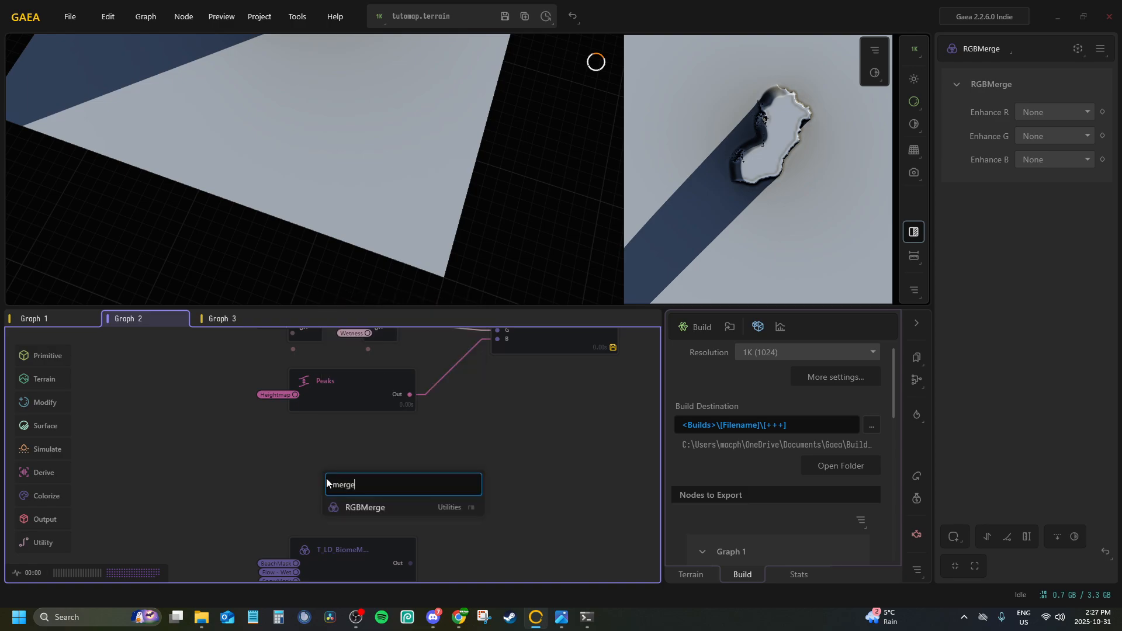
{"action": "key", "text": "Return"}
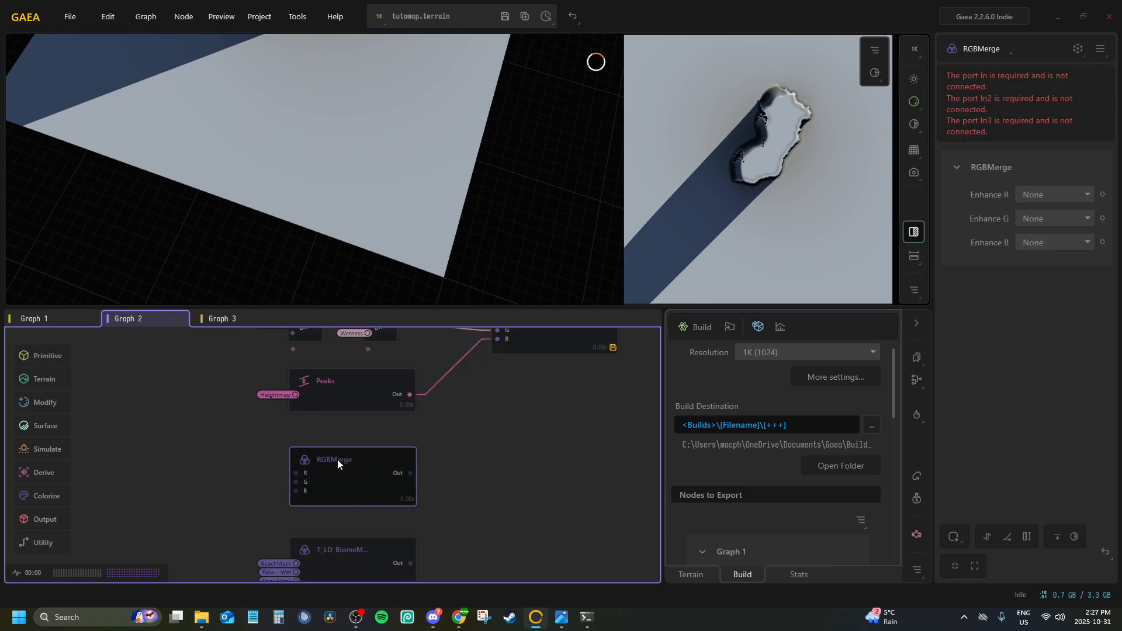
Connect the new RGBMerge node's R, G and B inputs to the Forest, Swamp and SnowMask portals respectively
{"action": "right_click", "coordinate": [342, 471]}
{"action": "left_click", "coordinate": [349, 501]}
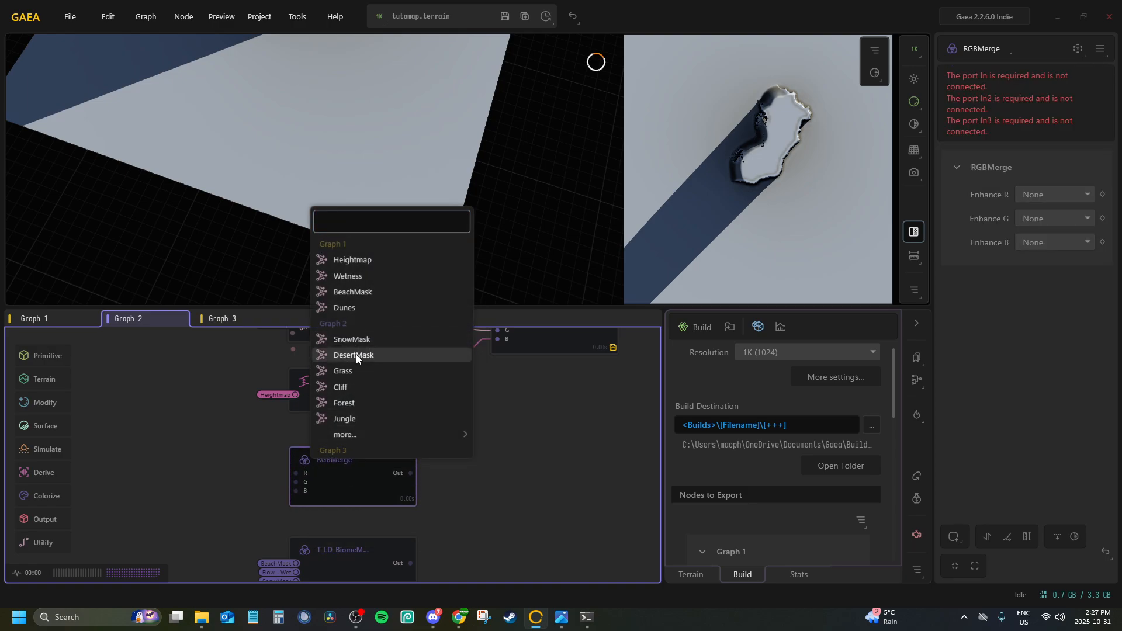
{"action": "left_click", "coordinate": [399, 404]}
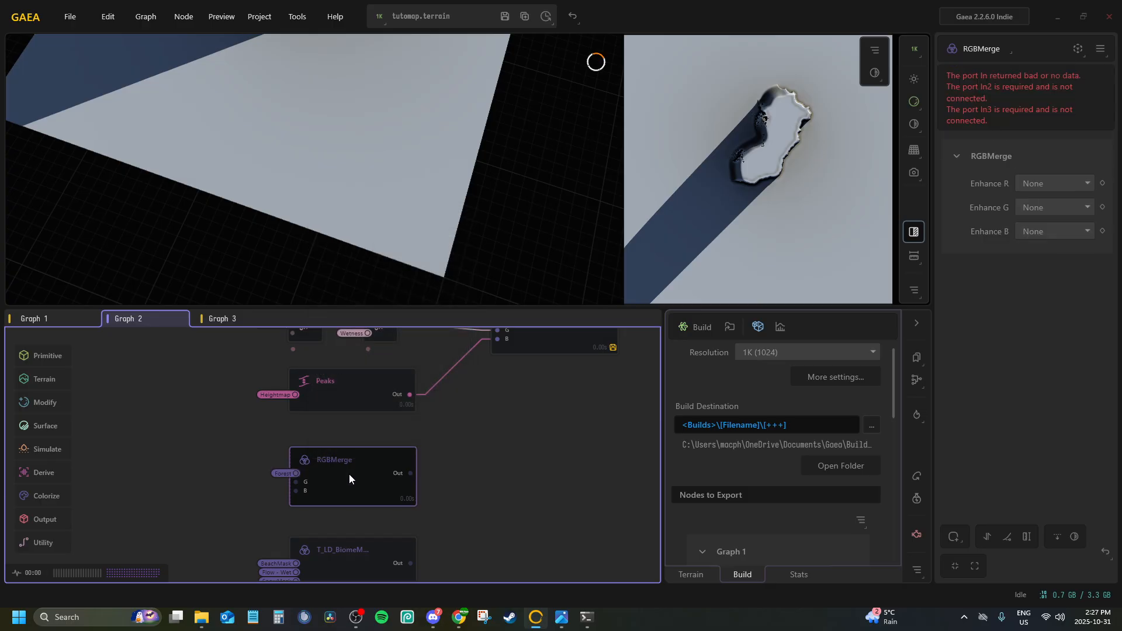
{"action": "right_click", "coordinate": [349, 474]}
{"action": "left_click", "coordinate": [360, 520]}
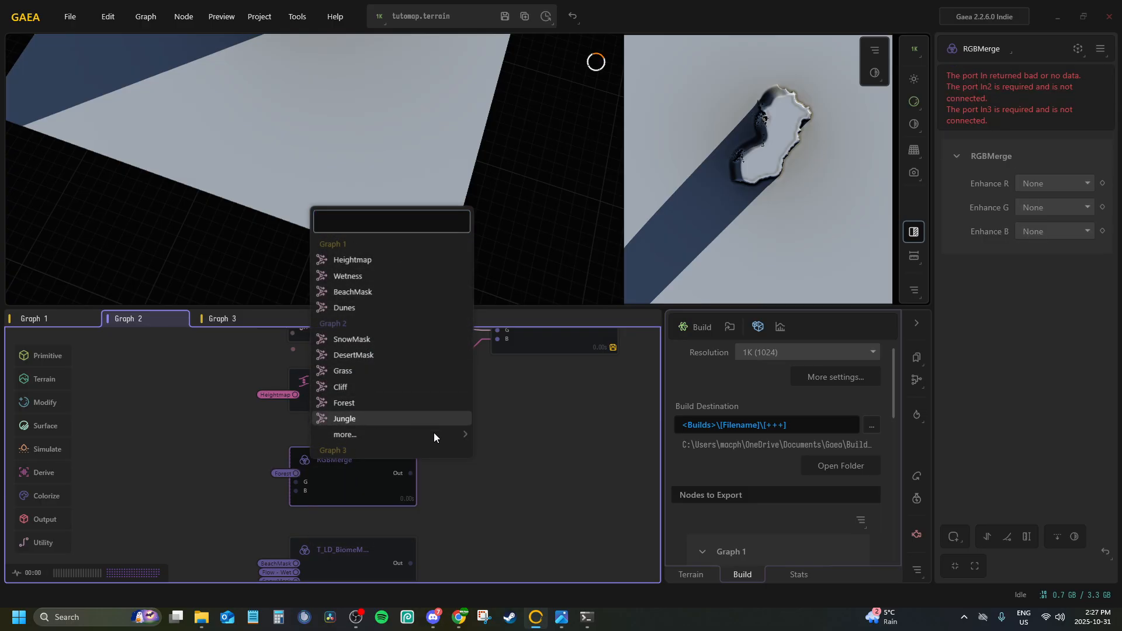
{"action": "mouse_move", "coordinate": [454, 440]}
{"action": "left_click", "coordinate": [508, 458]}
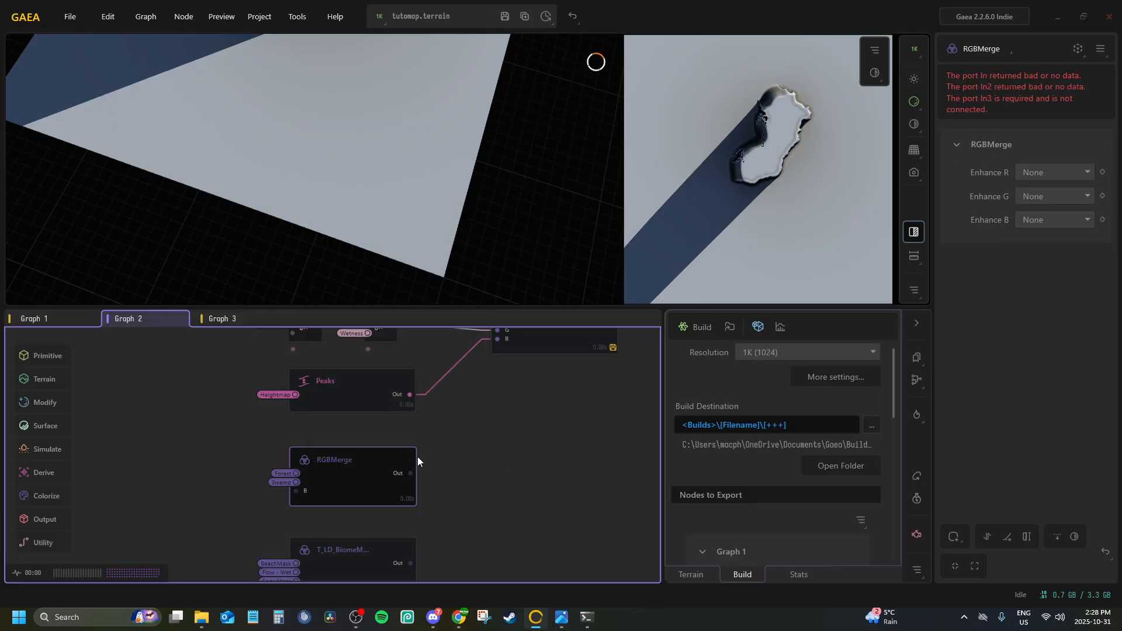
{"action": "right_click", "coordinate": [358, 486]}
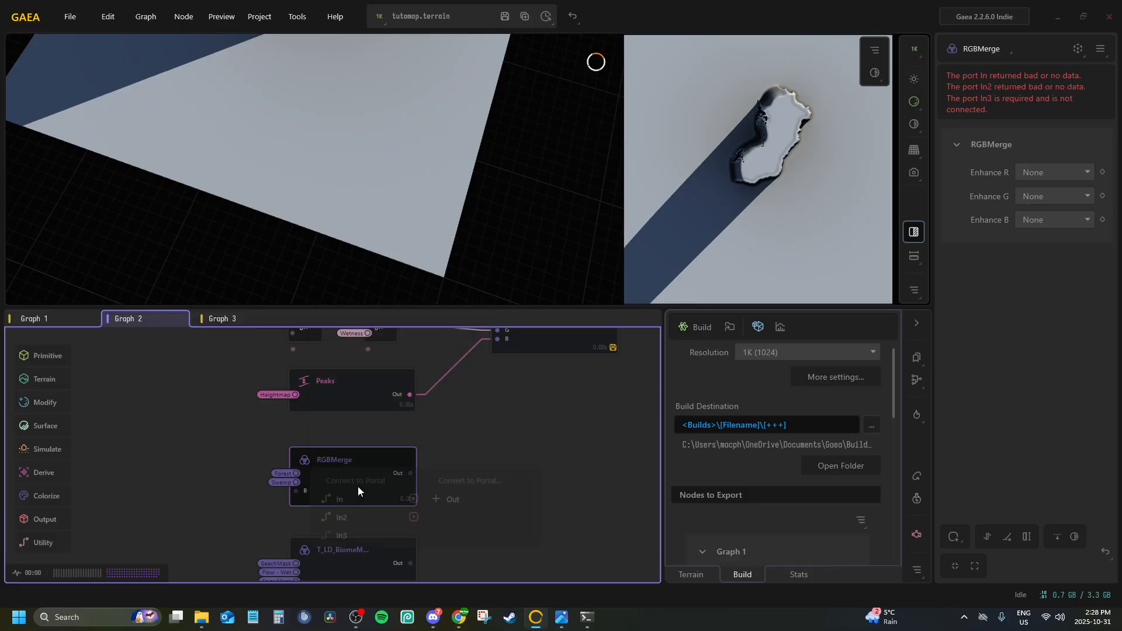
{"action": "left_click", "coordinate": [366, 523]}
{"action": "mouse_move", "coordinate": [378, 432]}
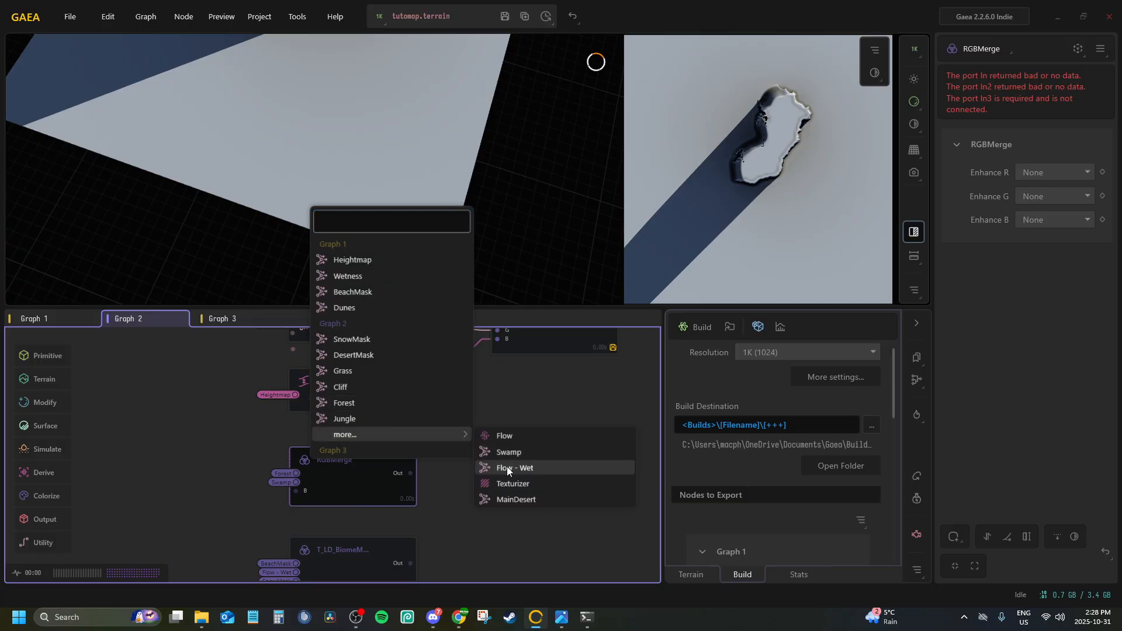
{"action": "left_click", "coordinate": [359, 339]}
{"action": "middle_click_drag", "start_coordinate": [342, 508], "coordinate": [365, 353]}
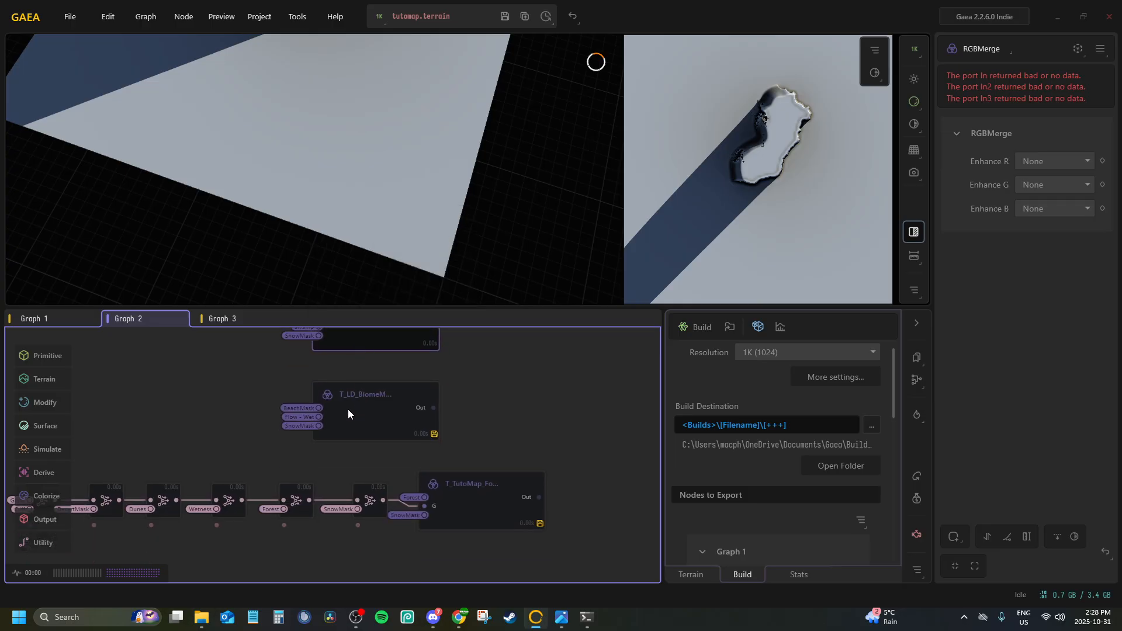
{"action": "middle_click_drag", "start_coordinate": [368, 435], "coordinate": [323, 343]}
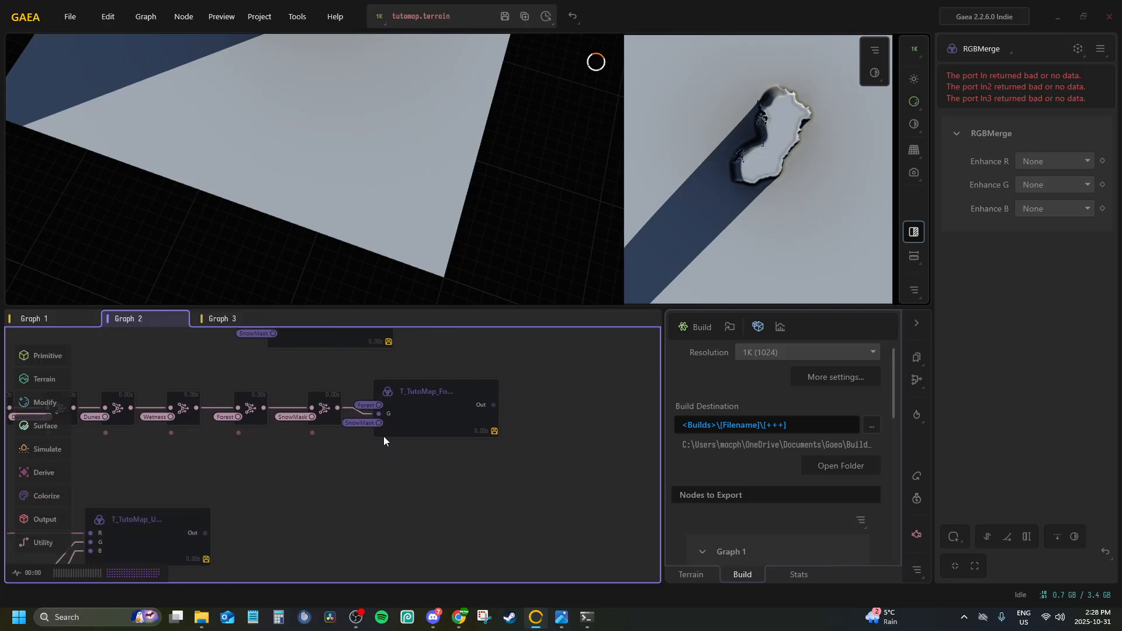
Compare the new RGBMerge node in Graph 2 with the neighbouring Fog BiomeMap and LD BiomeMask nodes
{"action": "left_click", "coordinate": [434, 418]}
{"action": "middle_click_drag", "start_coordinate": [402, 392], "coordinate": [422, 506]}
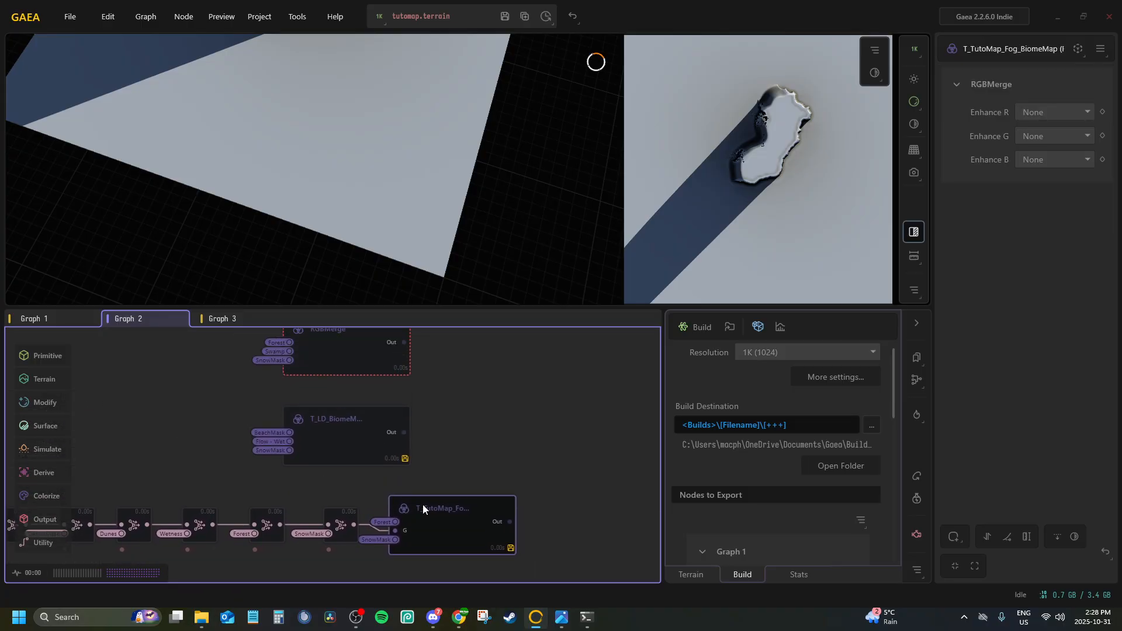
{"action": "left_click", "coordinate": [339, 419]}
{"action": "left_click", "coordinate": [341, 349]}
{"action": "left_click", "coordinate": [410, 521]}
{"action": "middle_click_drag", "start_coordinate": [361, 346], "coordinate": [380, 451]}
Rename the new RGBMerge node below Peaks as T_TutoMap_WaterBiomeMask
{"action": "left_click", "coordinate": [357, 439]}
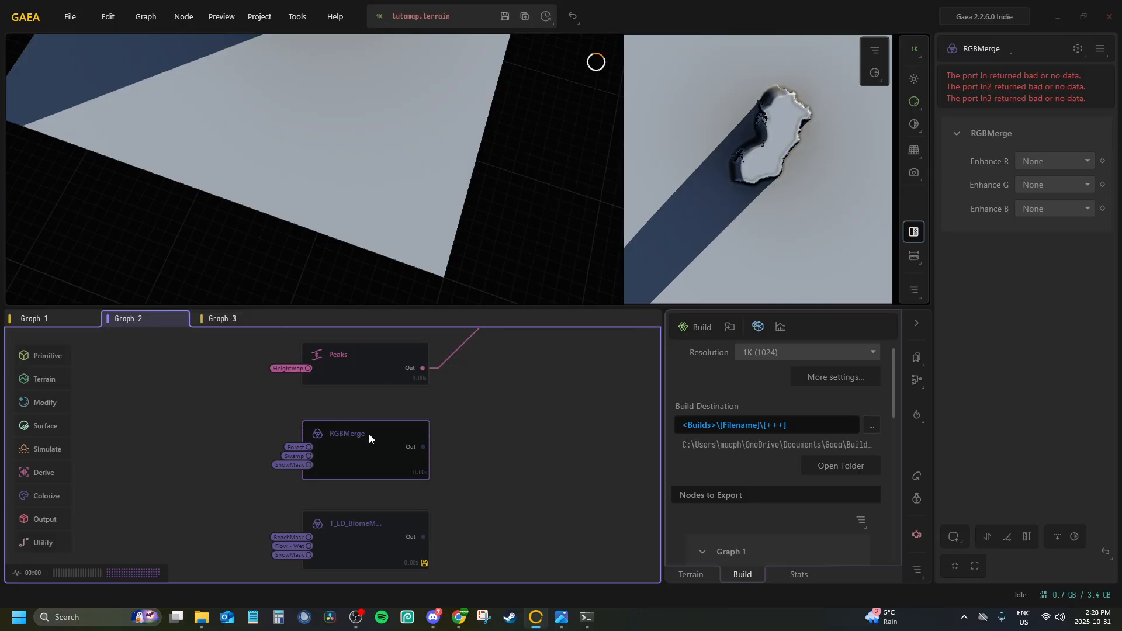
{"action": "double_click", "coordinate": [344, 448]}
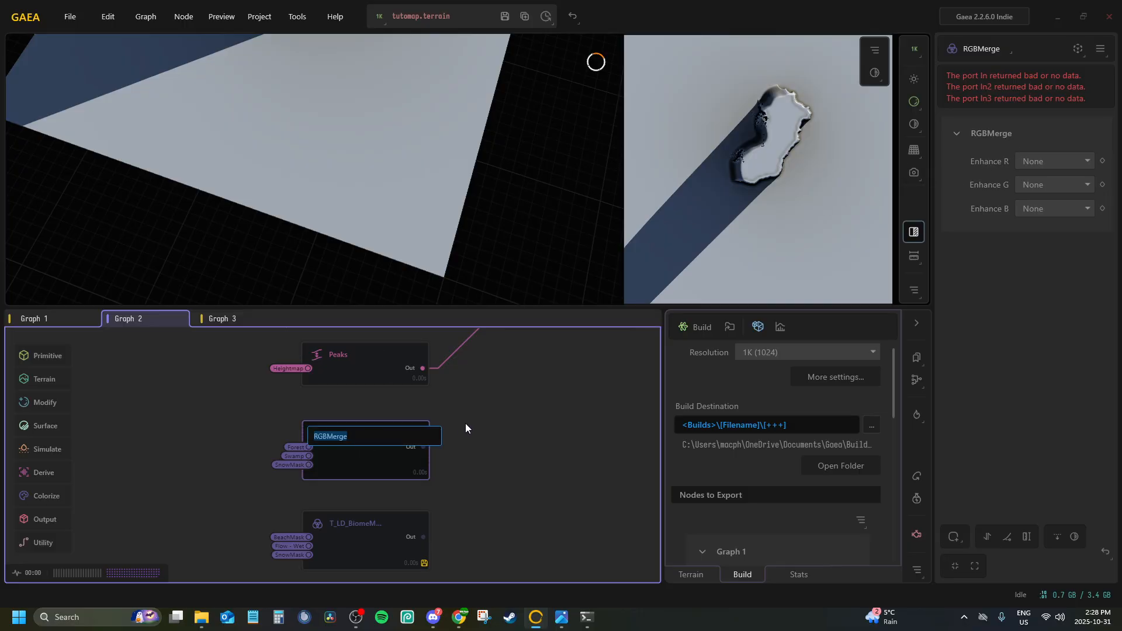
{"action": "type", "text": "T_TutoMap_WaterBiomeMask"}
{"action": "key", "text": "Return"}
Save the tutomap.terrain project and close Gaea
{"action": "left_click", "coordinate": [503, 17]}
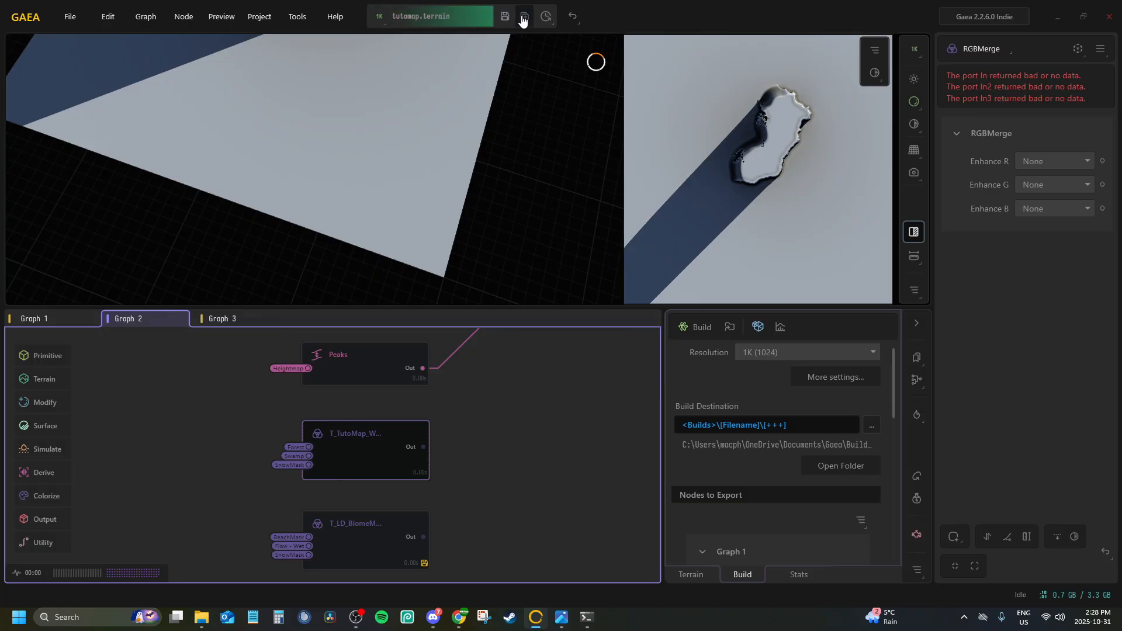
{"action": "left_click", "coordinate": [542, 17]}
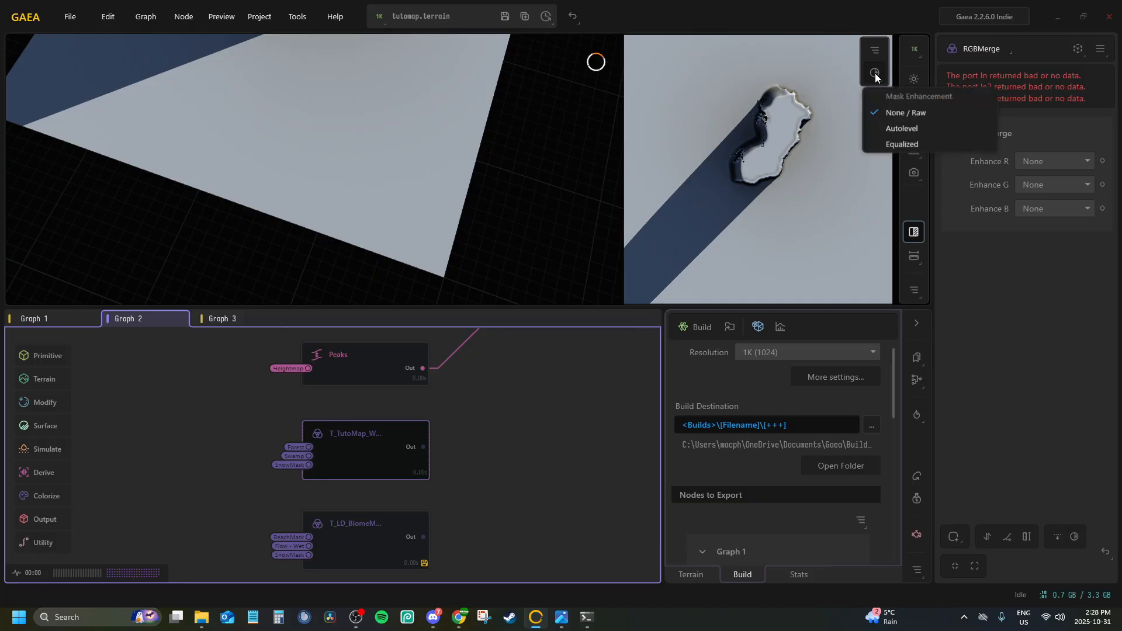
{"action": "right_click", "coordinate": [533, 618]}
{"action": "left_click", "coordinate": [520, 587]}
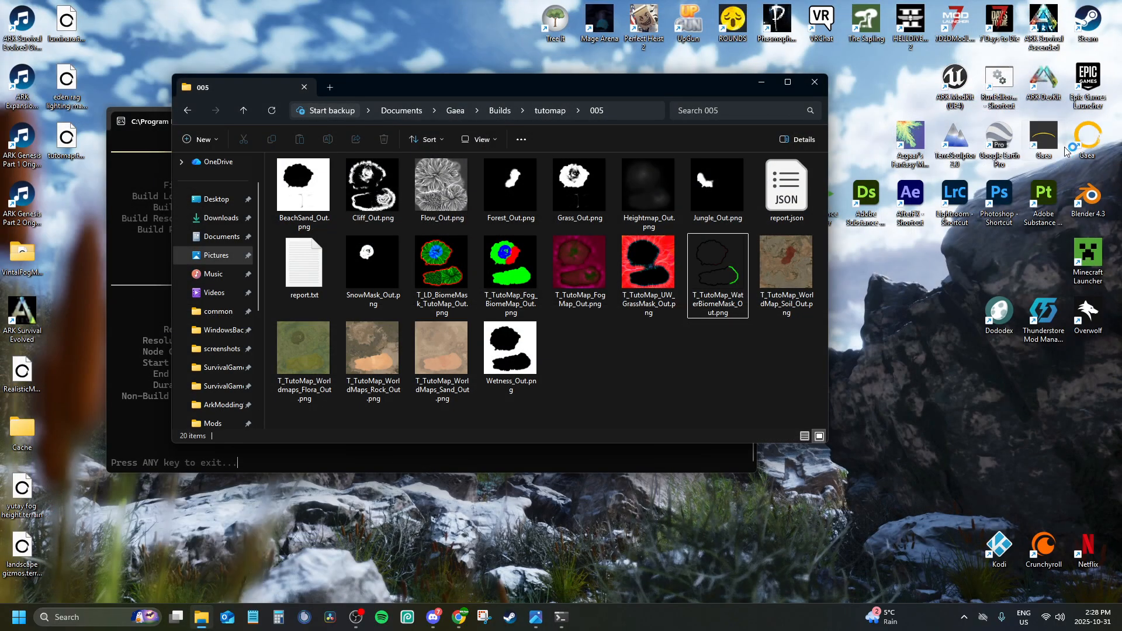
Relaunch Gaea and reopen the recent tutomap project, putting away the old build report and file explorer windows
{"action": "left_click", "coordinate": [549, 111]}
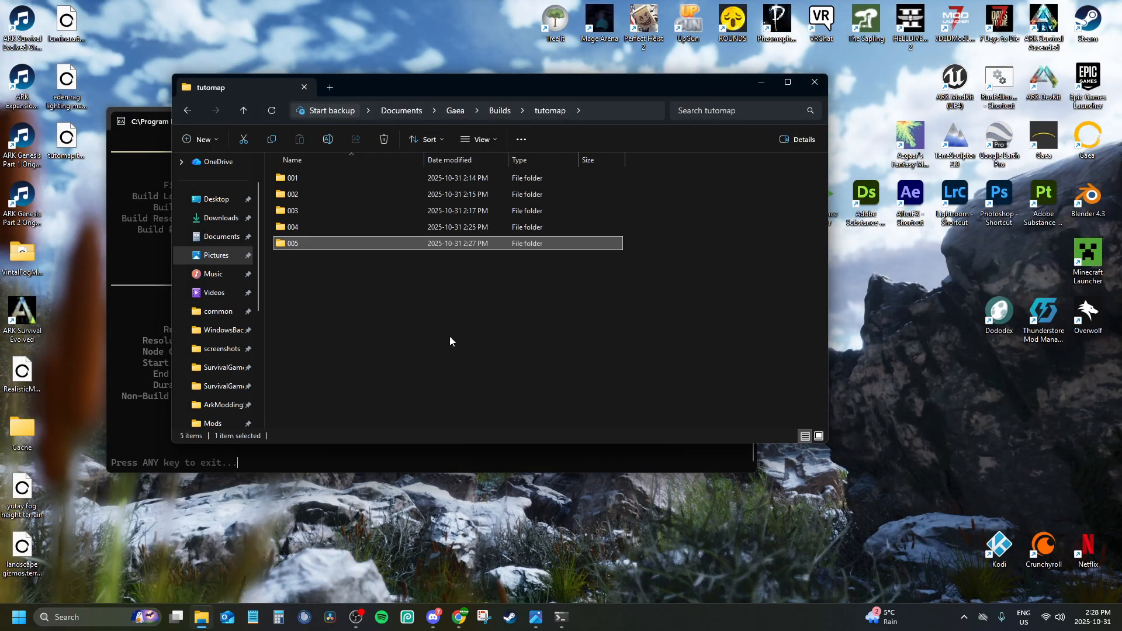
{"action": "left_click", "coordinate": [567, 619]}
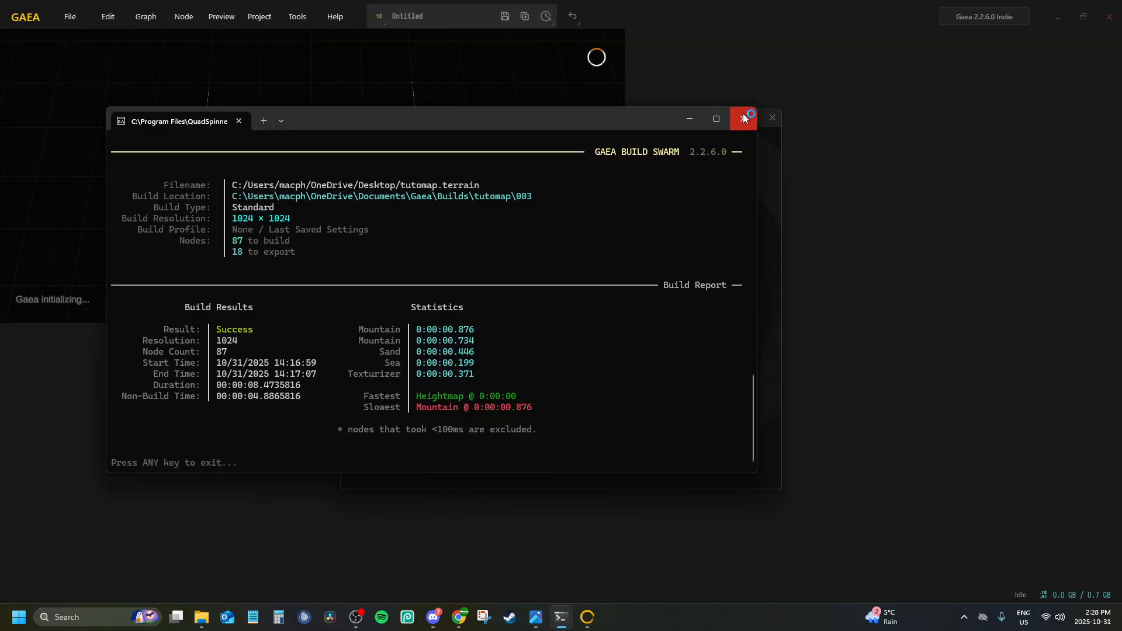
{"action": "left_click", "coordinate": [742, 119]}
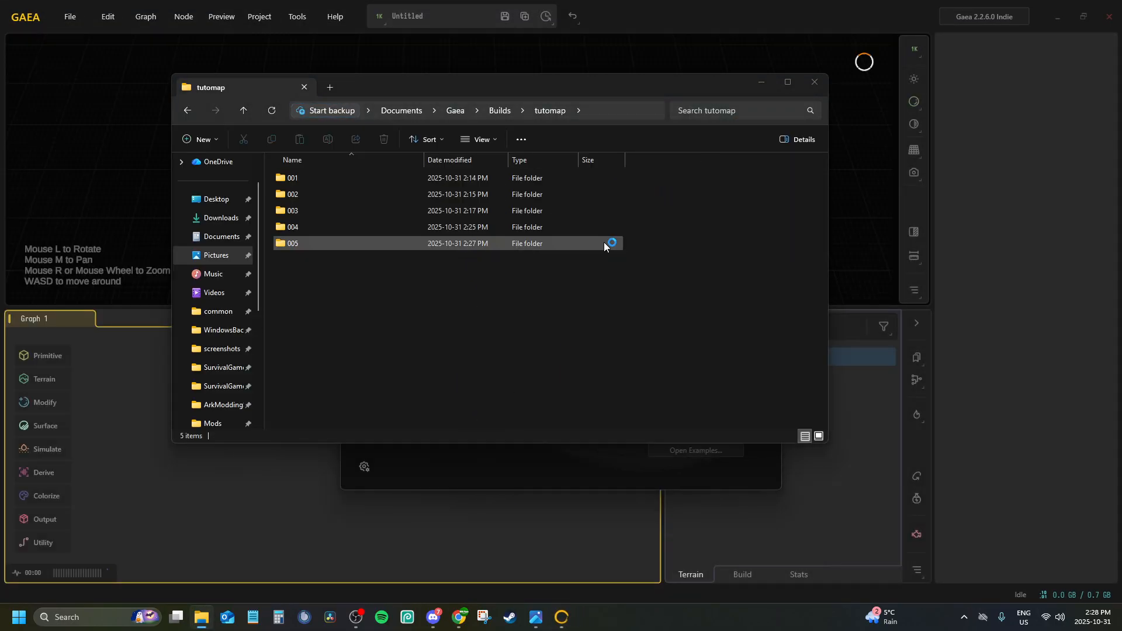
{"action": "left_click", "coordinate": [760, 82]}
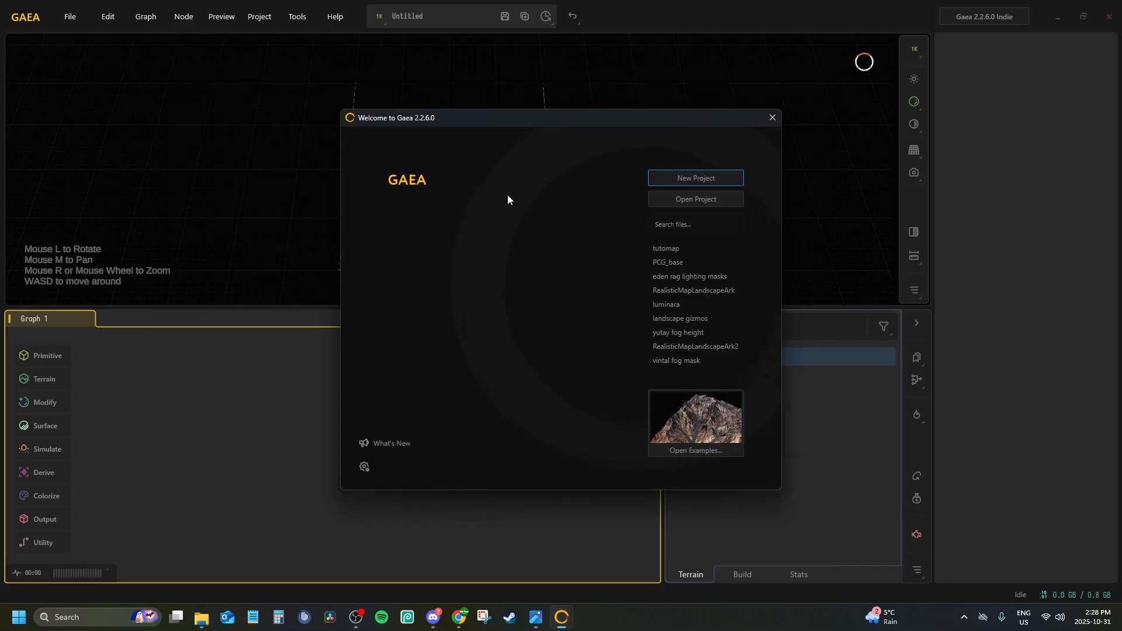
{"action": "left_click", "coordinate": [681, 249]}
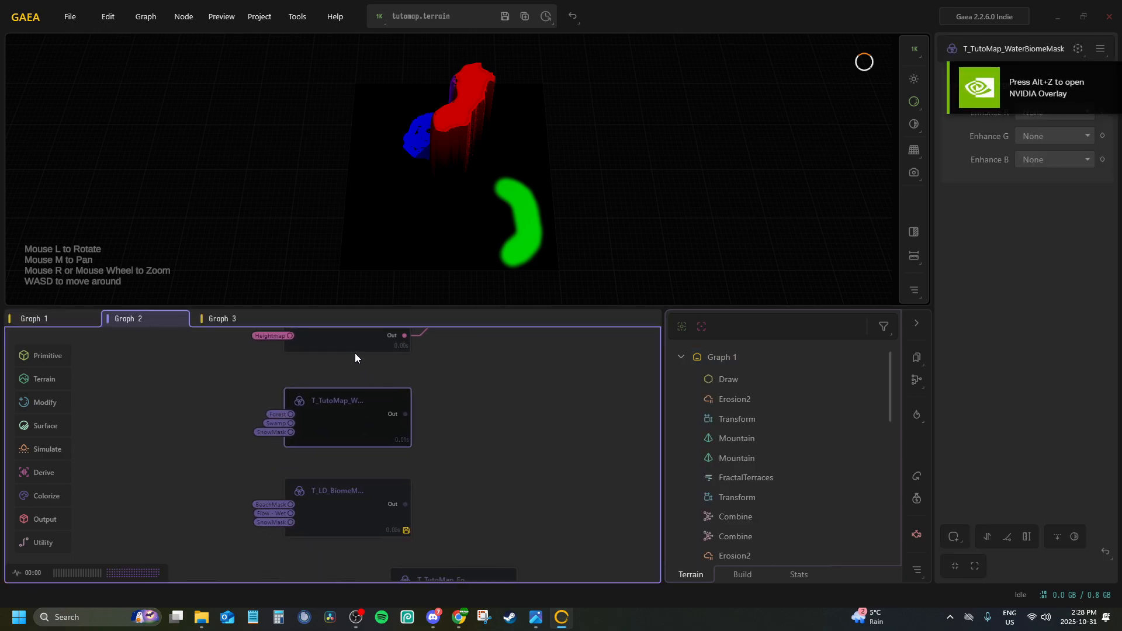
Preview the T_TutoMap_WaterBiomeMask output in Graph 2 and compare it with the T_LD_BiomeMask_TutoMap node
{"action": "left_click", "coordinate": [345, 449]}
{"action": "left_click", "coordinate": [341, 413]}
{"action": "left_click", "coordinate": [348, 491]}
{"action": "left_click", "coordinate": [344, 441]}
{"action": "left_click", "coordinate": [452, 438]}
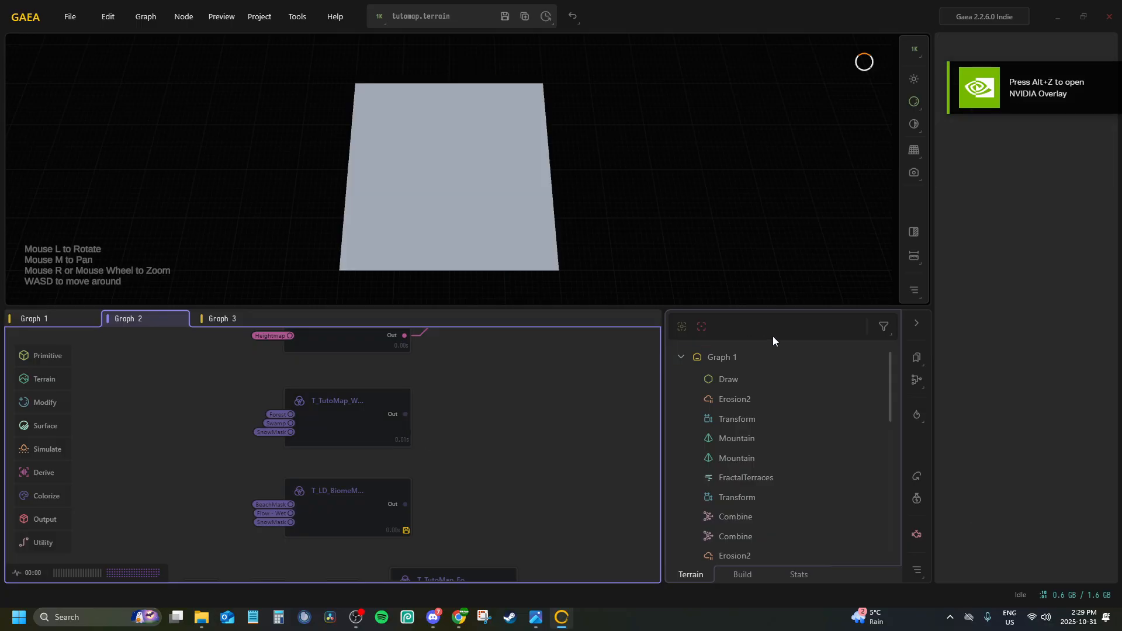
{"action": "left_click", "coordinate": [364, 404]}
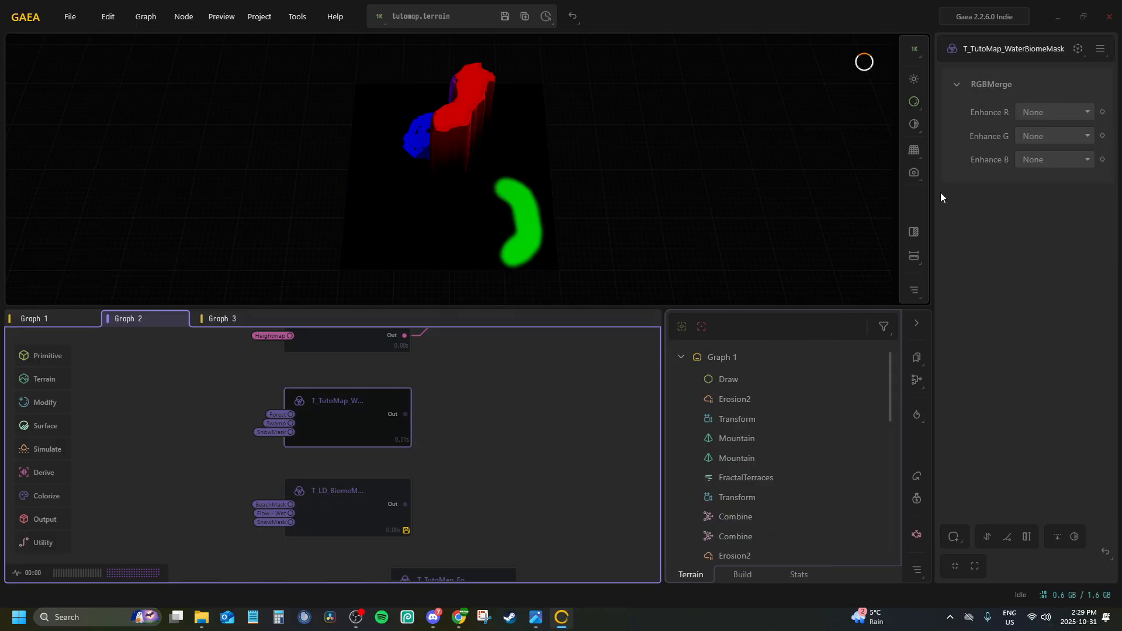
{"action": "left_click", "coordinate": [300, 503]}
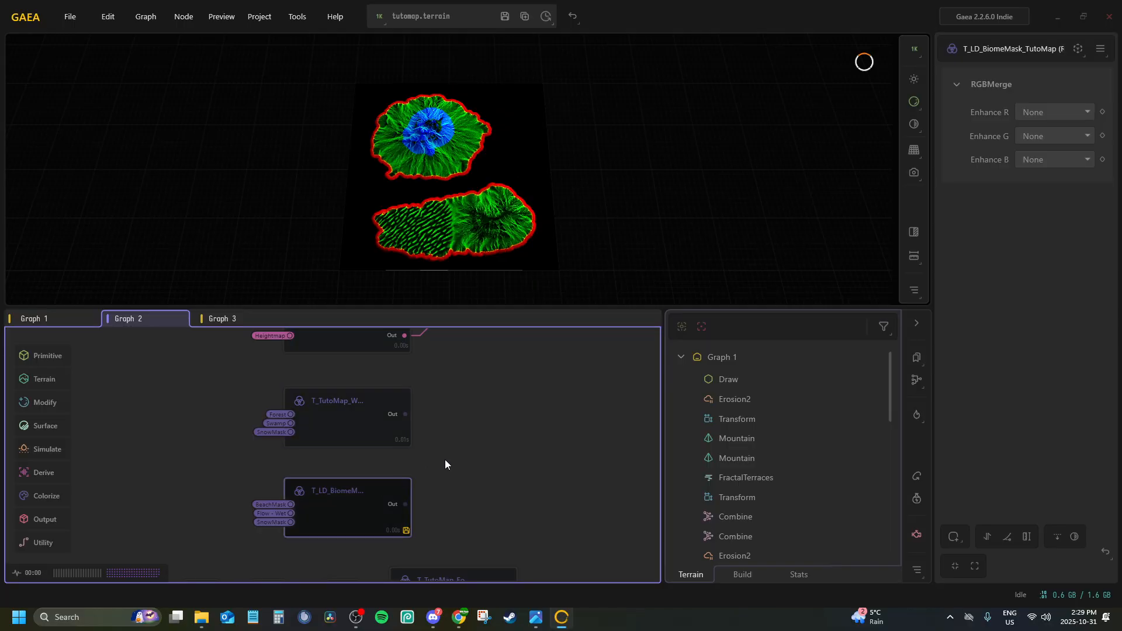
{"action": "left_click", "coordinate": [310, 398]}
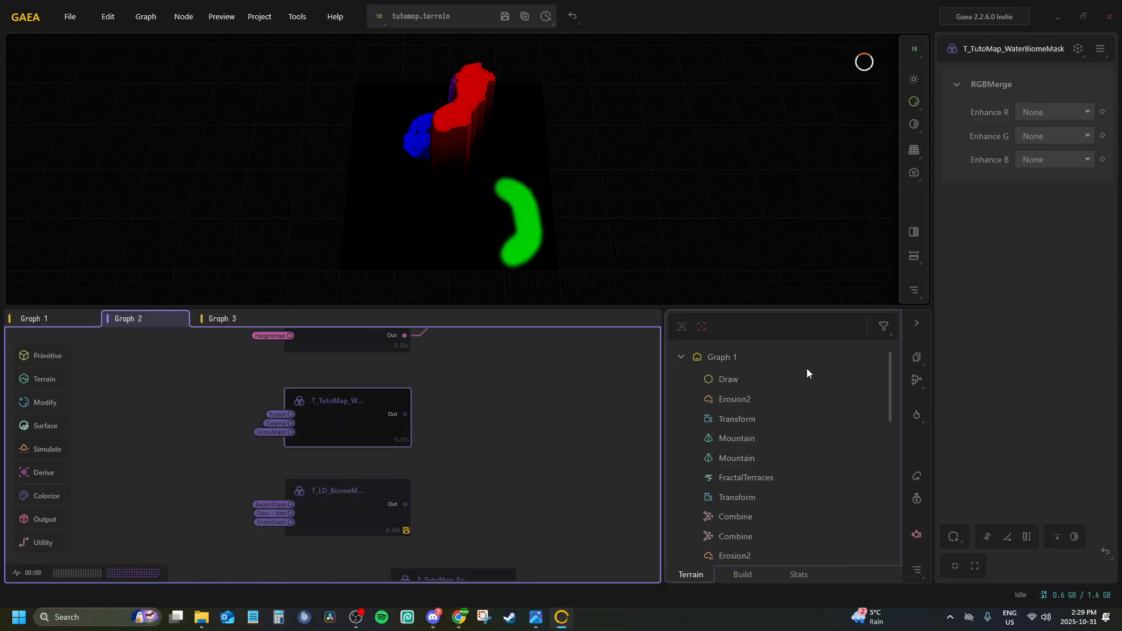
Start a fresh terrain build at 1024 x 1024, declining to save the cached build
{"action": "left_click", "coordinate": [741, 575]}
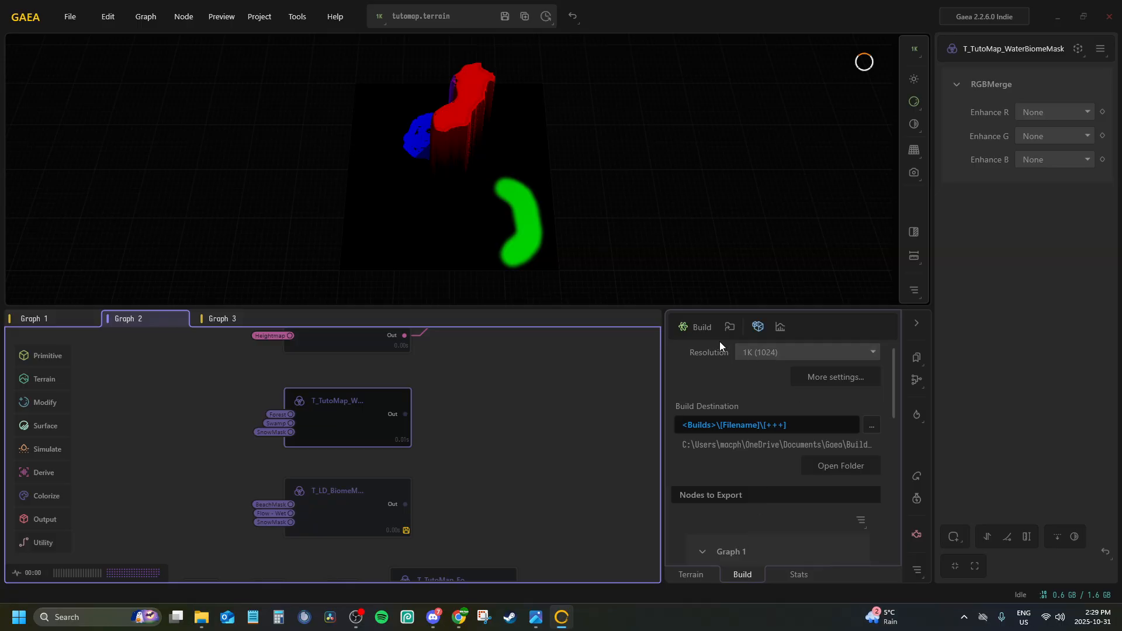
{"action": "left_click", "coordinate": [689, 326]}
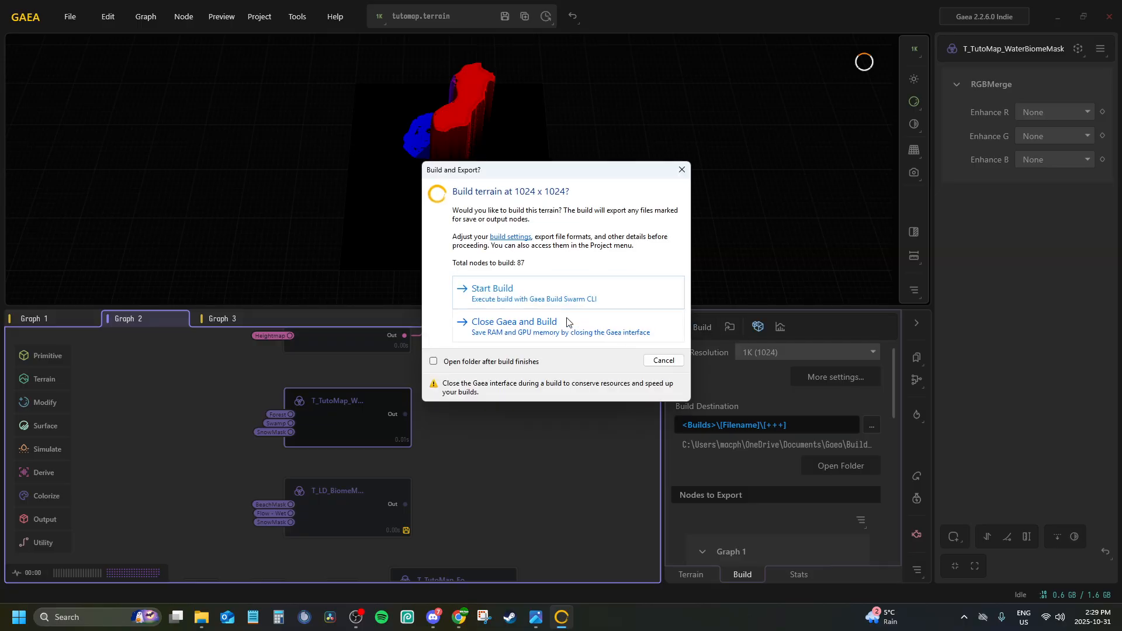
{"action": "left_click", "coordinate": [525, 290]}
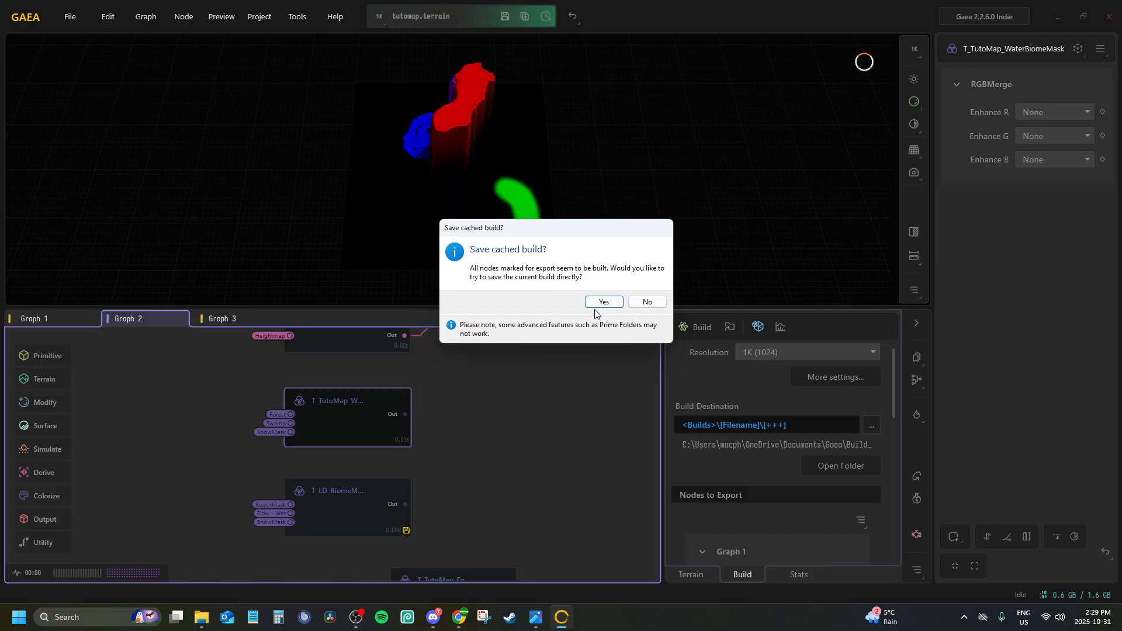
{"action": "left_click", "coordinate": [638, 302]}
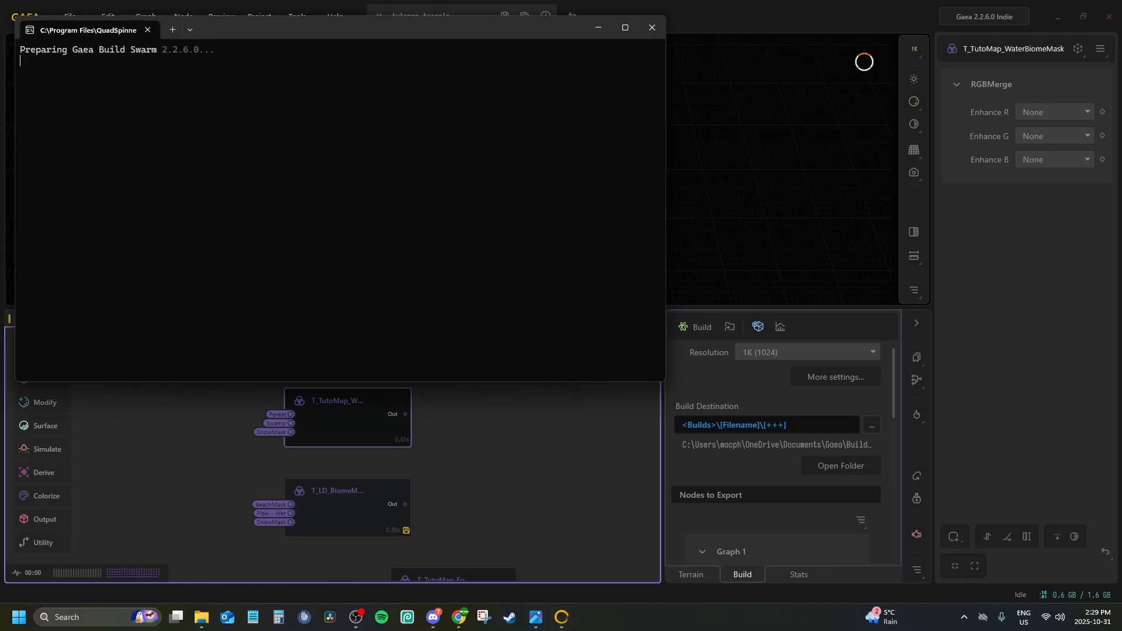
Check the exported masks and maps in build folder 006, and close the file explorer
{"action": "left_click", "coordinate": [201, 617]}
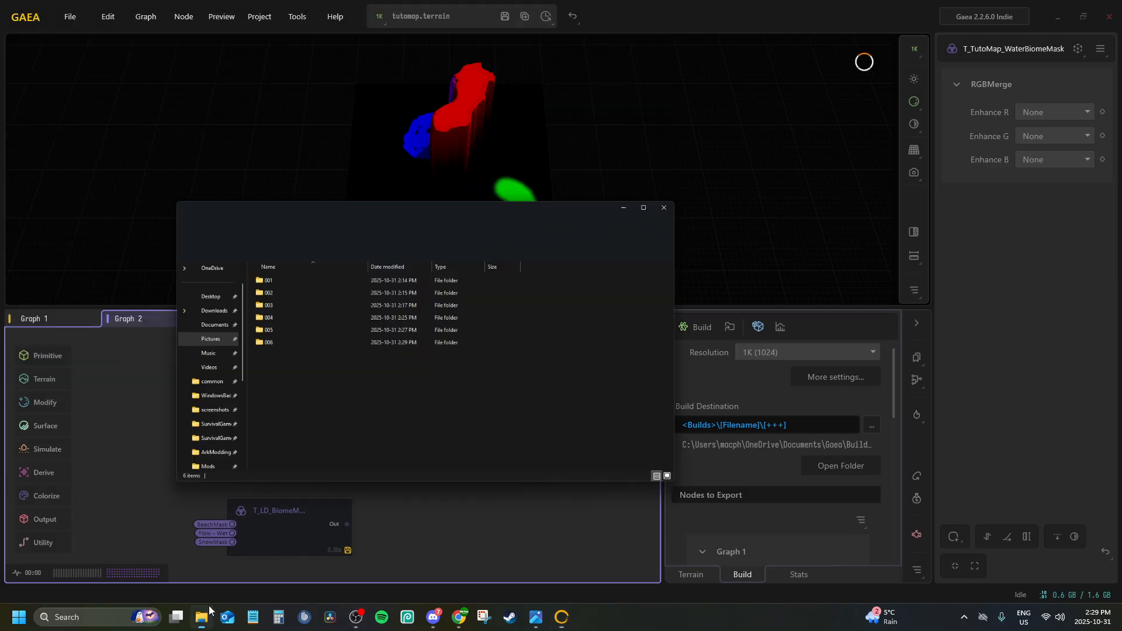
{"action": "double_click", "coordinate": [306, 261]}
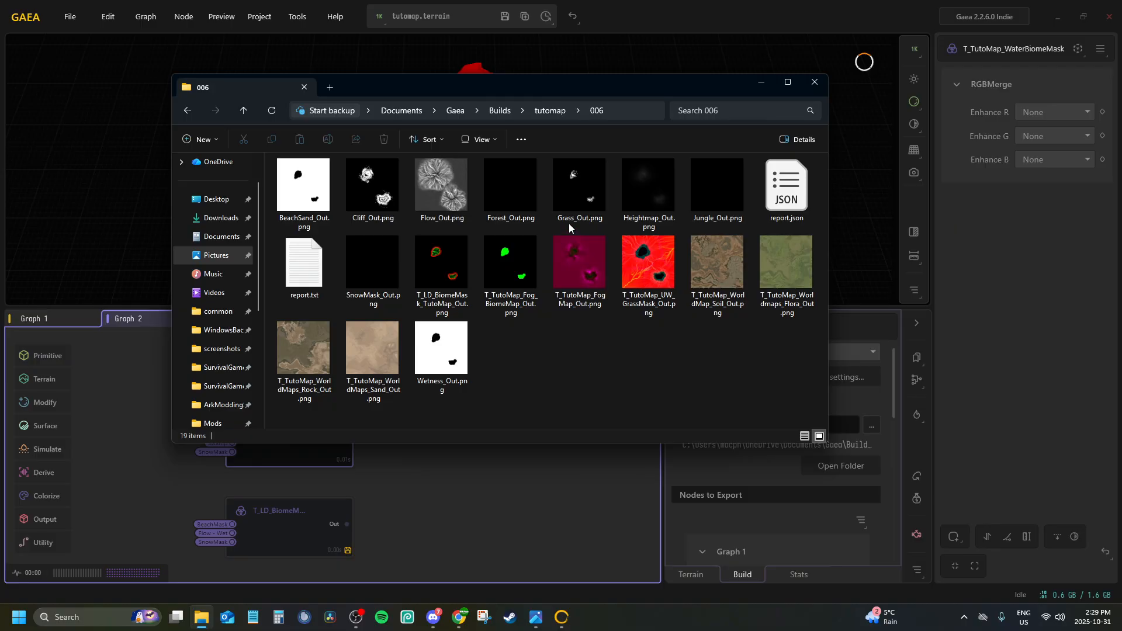
{"action": "left_click", "coordinate": [509, 180]}
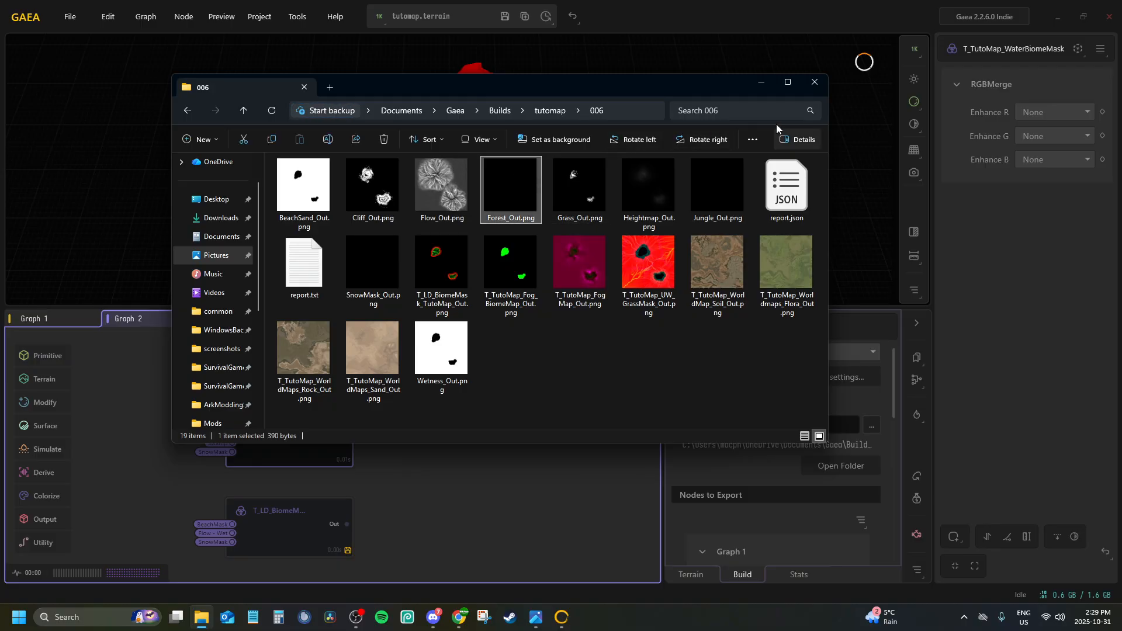
{"action": "left_click", "coordinate": [670, 166]}
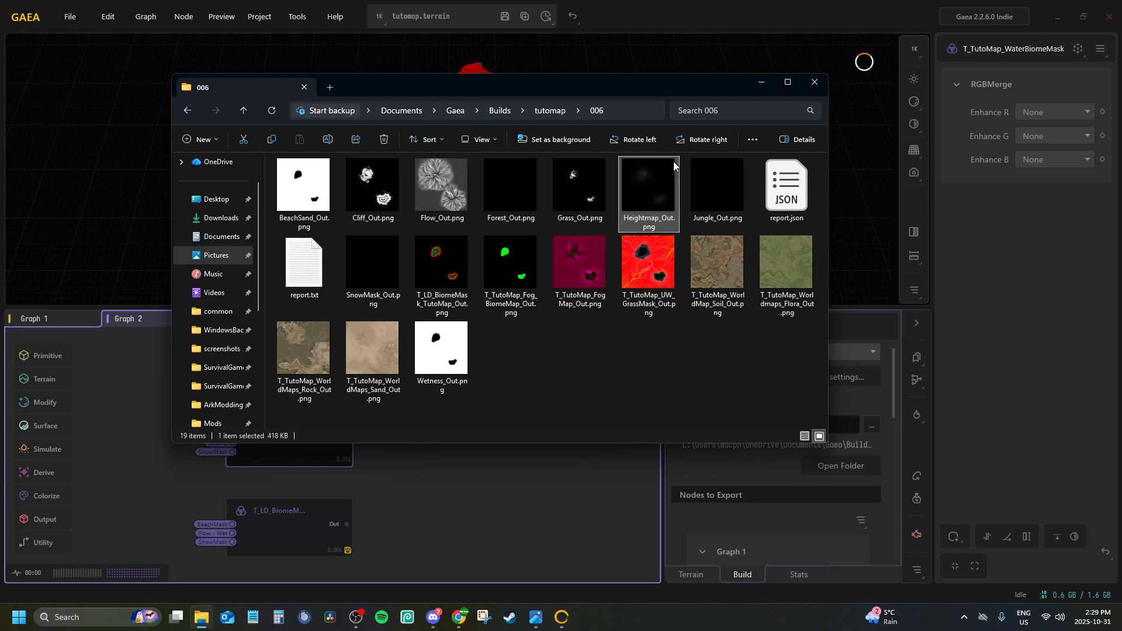
{"action": "left_click", "coordinate": [816, 82]}
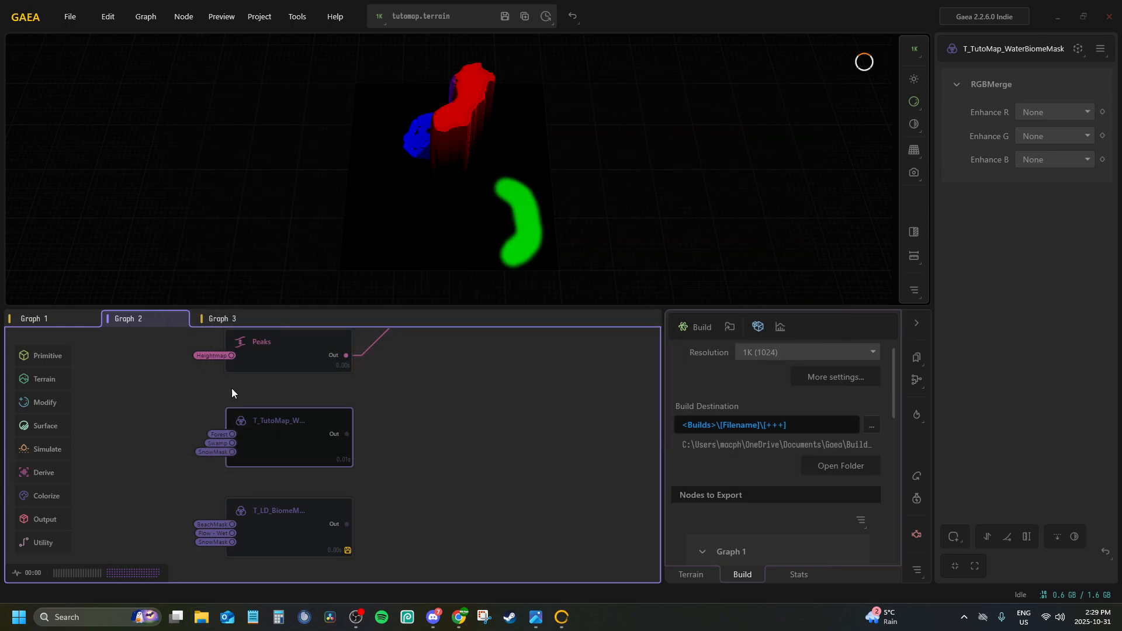
Inspect the shape and settings of the Draw node at the start of Graph 1
{"action": "left_click", "coordinate": [39, 319]}
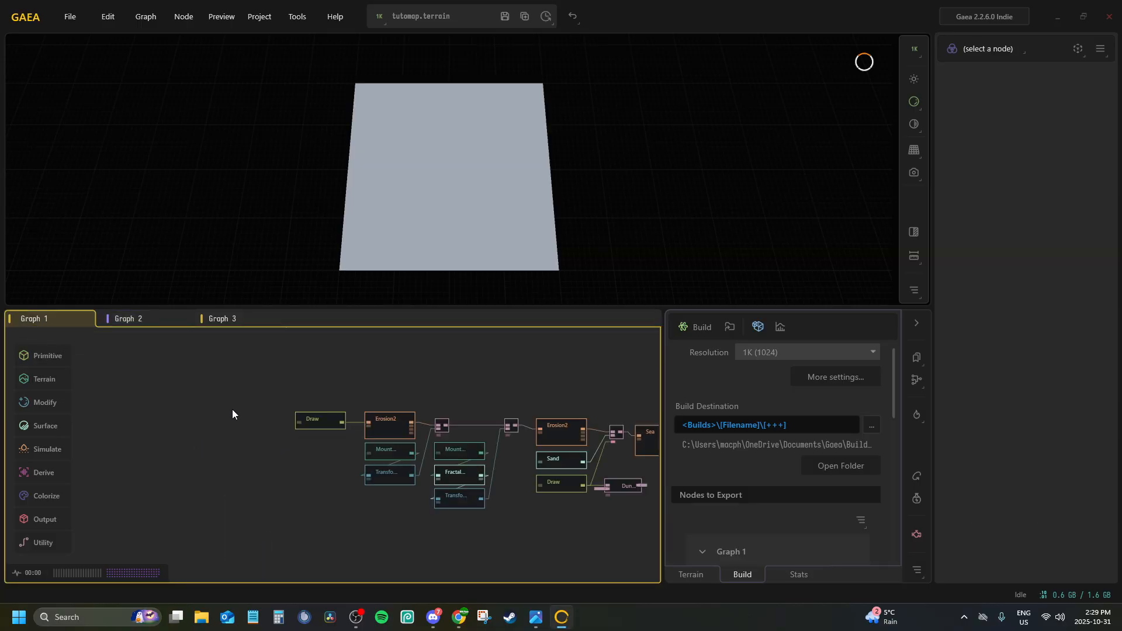
{"action": "scroll", "coordinate": [323, 421], "scroll_direction": "up", "scroll_amount": 5}
{"action": "left_click", "coordinate": [322, 422]}
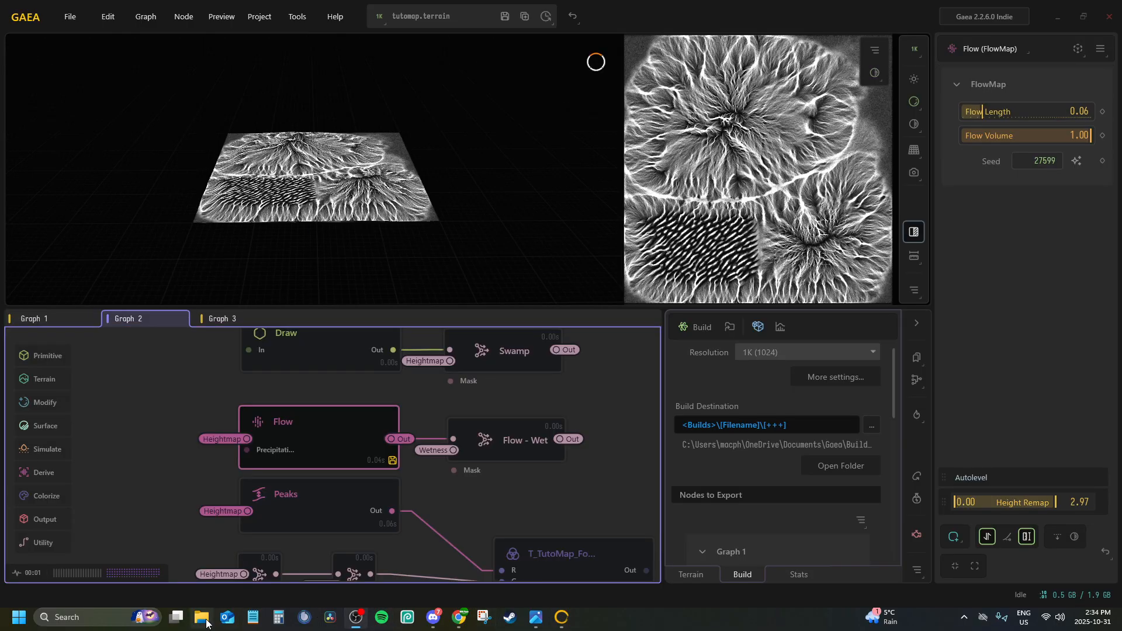
Open build folder 007 of tutomap in Gaea's Builds folder and review the exported files
{"action": "left_click", "coordinate": [202, 618]}
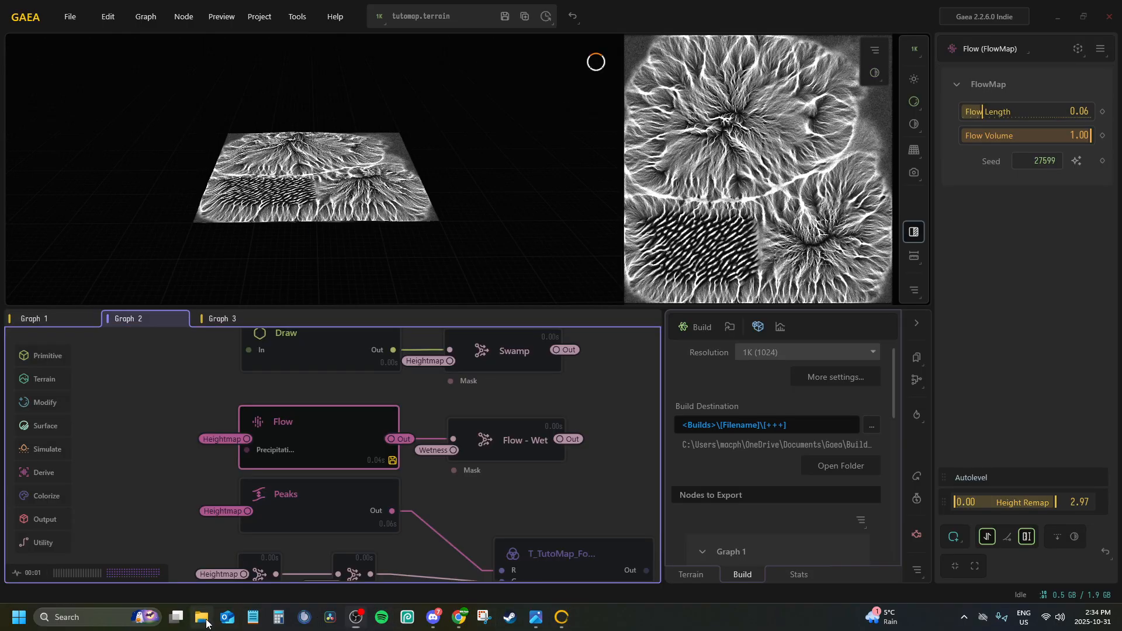
{"action": "left_click", "coordinate": [204, 243]}
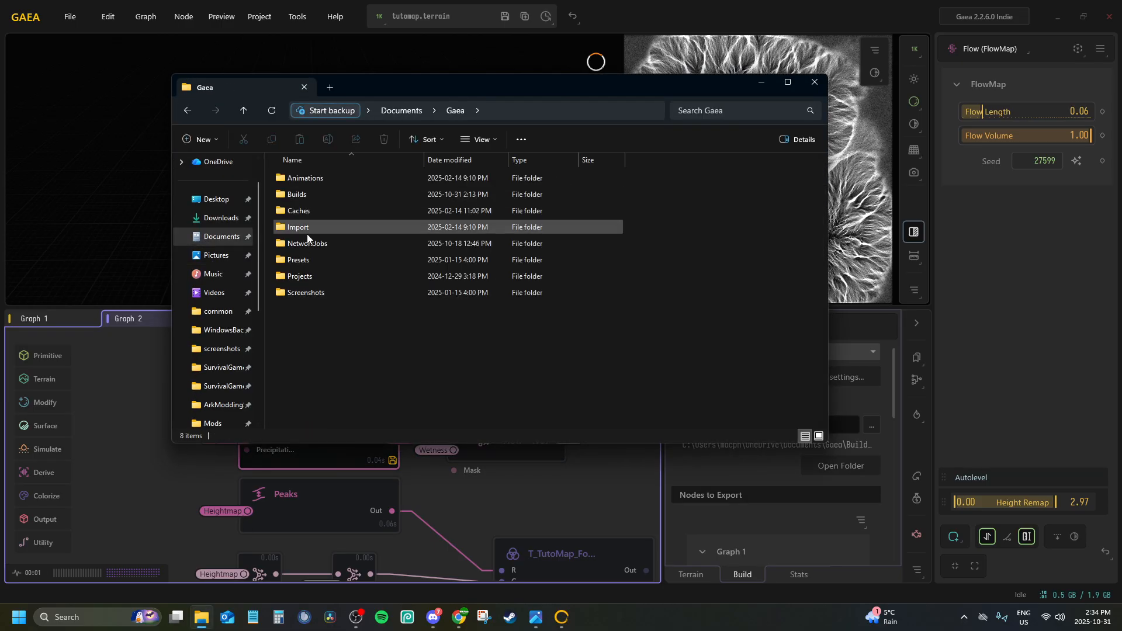
{"action": "double_click", "coordinate": [283, 190]}
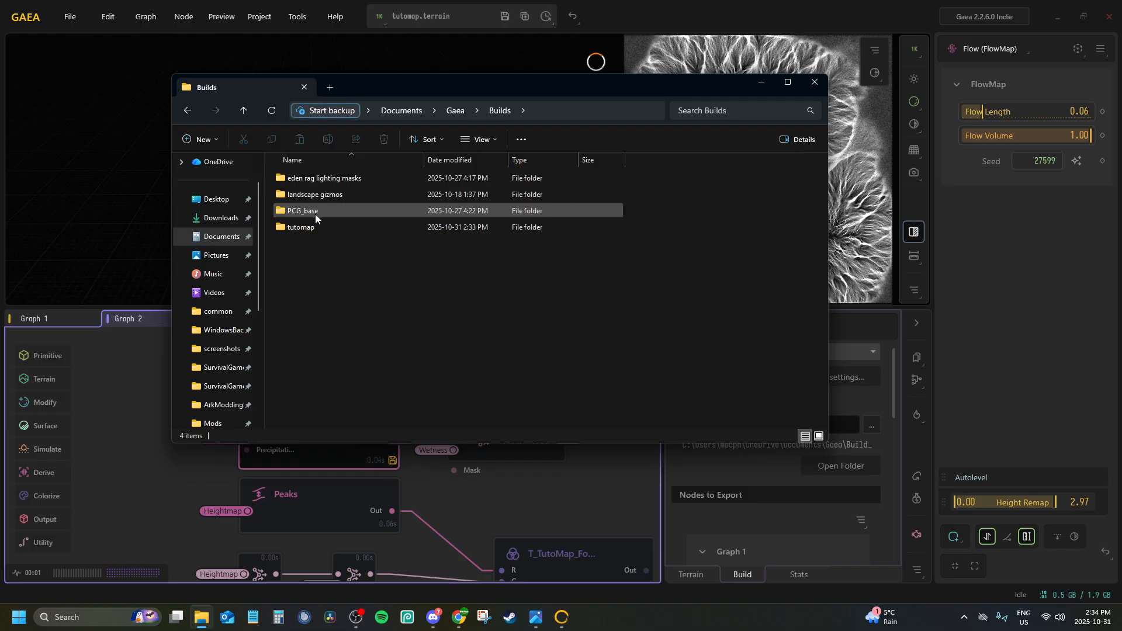
{"action": "double_click", "coordinate": [310, 228]}
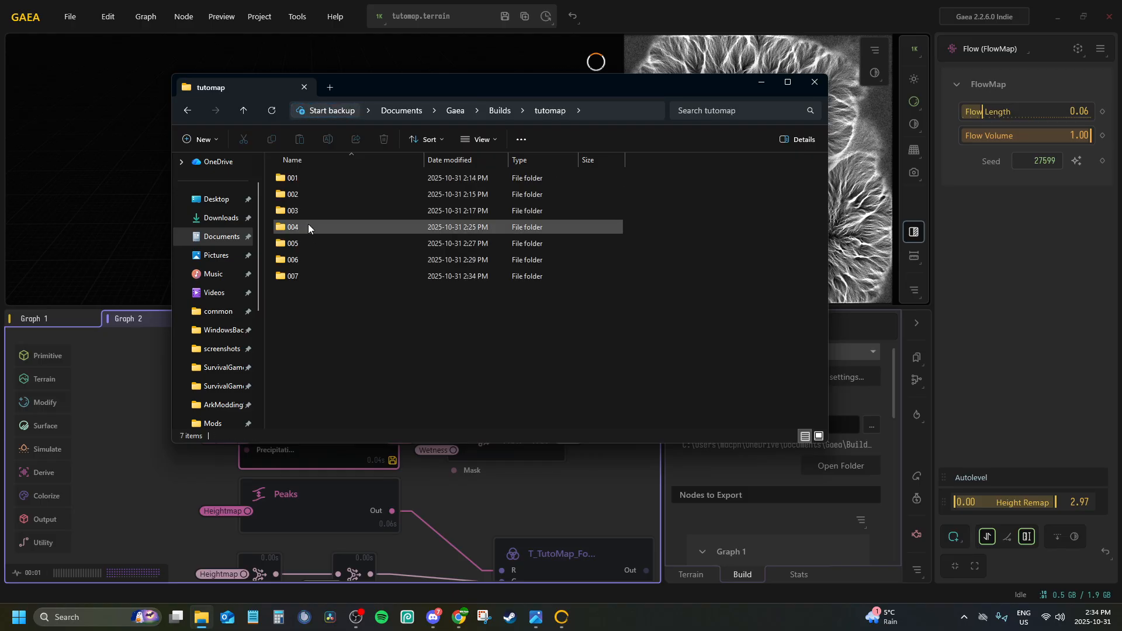
{"action": "double_click", "coordinate": [292, 275]}
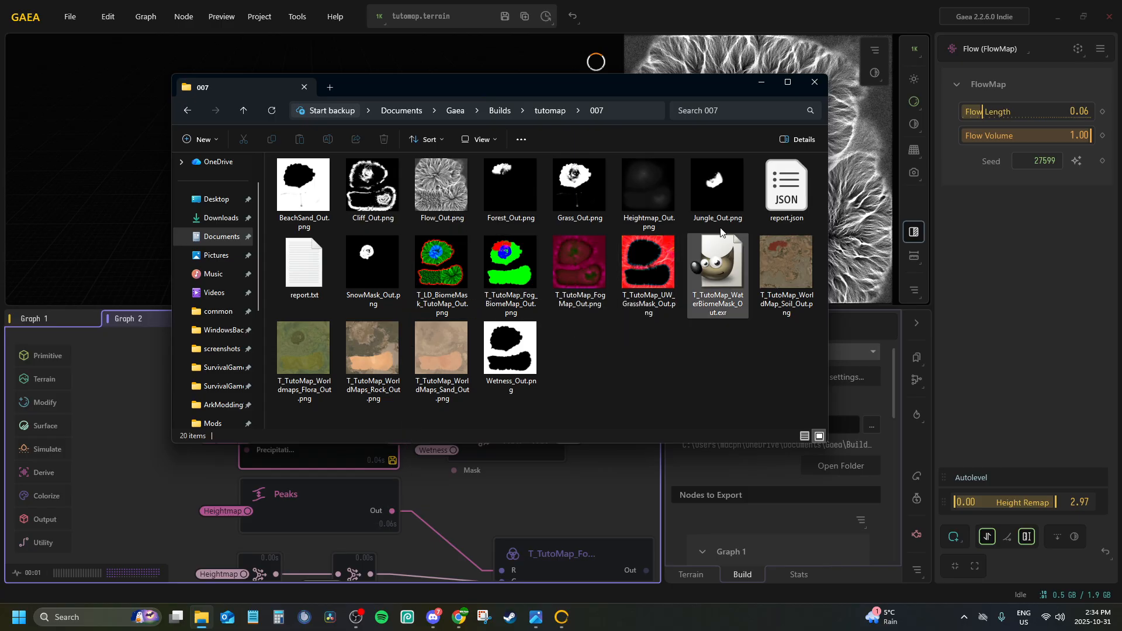
Return to Gaea, select the T_TutoMap_WaterBiomeMask node in Graph 2 and set its export format to PNG16
{"action": "left_click", "coordinate": [524, 500]}
{"action": "scroll", "coordinate": [424, 417], "scroll_direction": "down", "scroll_amount": 4}
{"action": "scroll", "coordinate": [424, 417], "scroll_direction": "down", "scroll_amount": 2}
{"action": "middle_click_drag", "start_coordinate": [424, 417], "coordinate": [409, 310]}
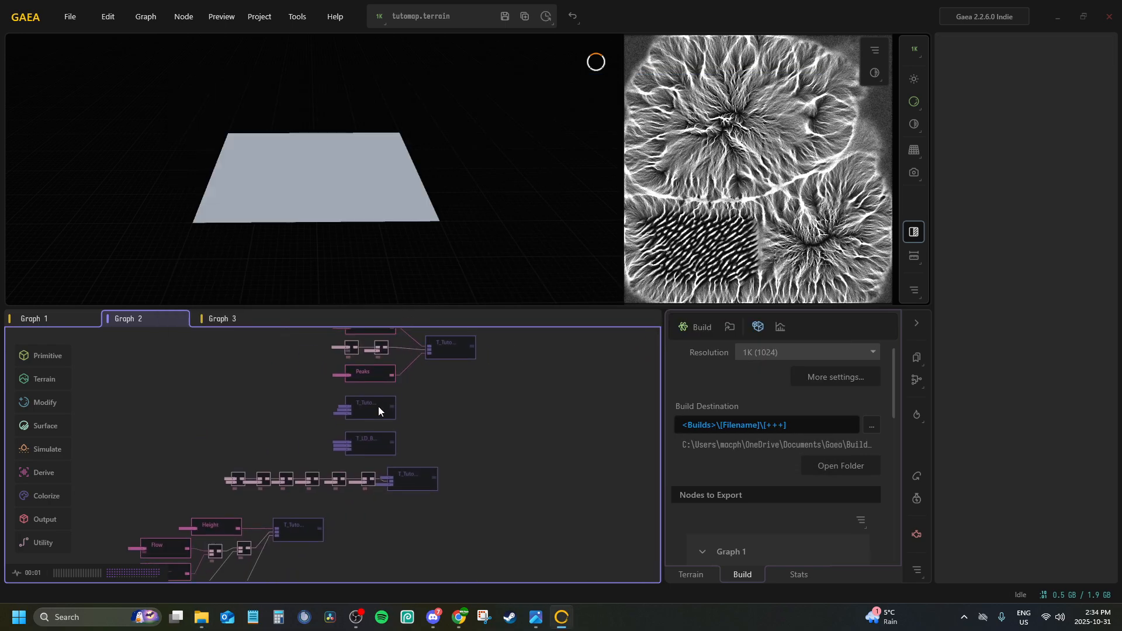
{"action": "scroll", "coordinate": [380, 397], "scroll_direction": "up", "scroll_amount": 6}
{"action": "middle_click_drag", "start_coordinate": [381, 391], "coordinate": [369, 431]}
{"action": "left_click", "coordinate": [386, 425]}
{"action": "scroll", "coordinate": [797, 444], "scroll_direction": "down", "scroll_amount": 3}
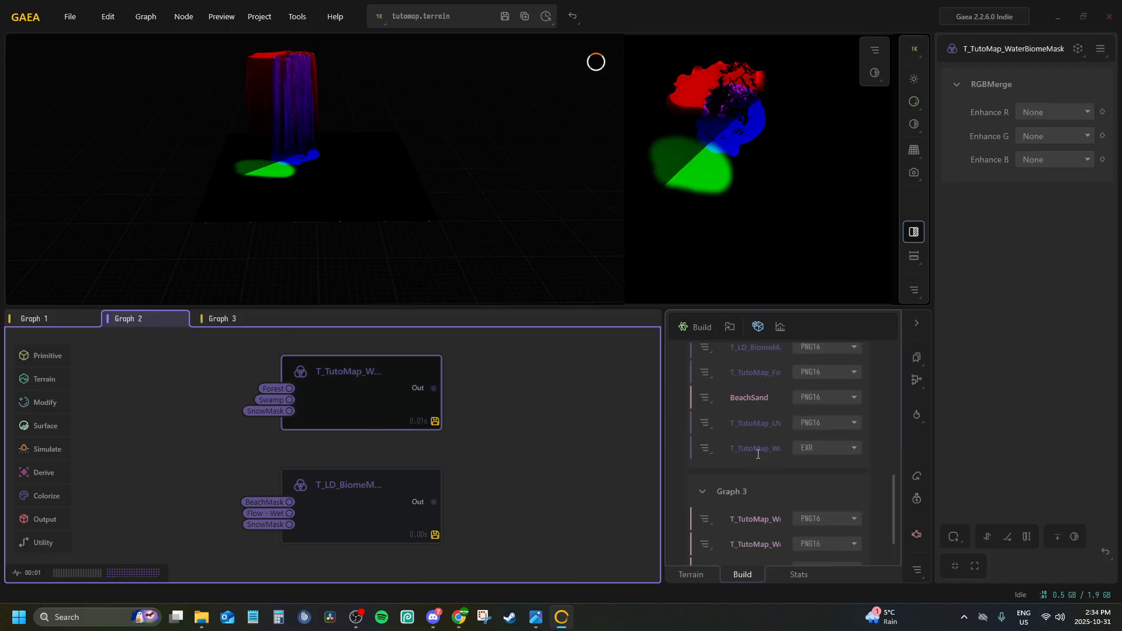
{"action": "left_click", "coordinate": [822, 449]}
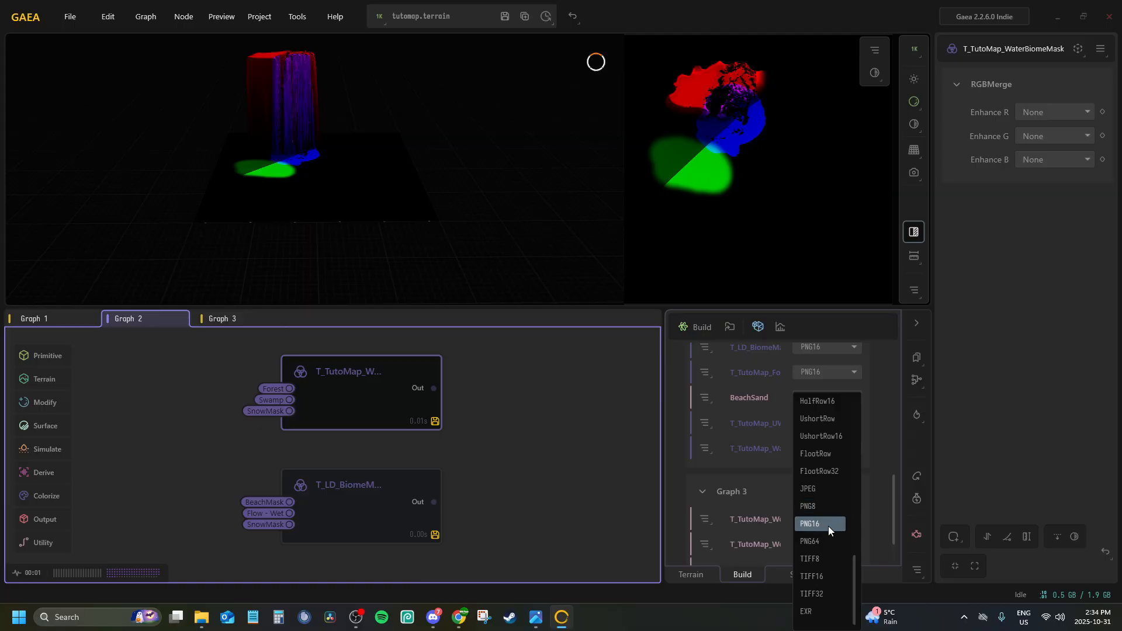
{"action": "left_click", "coordinate": [827, 524]}
{"action": "scroll", "coordinate": [790, 449], "scroll_direction": "up", "scroll_amount": 5}
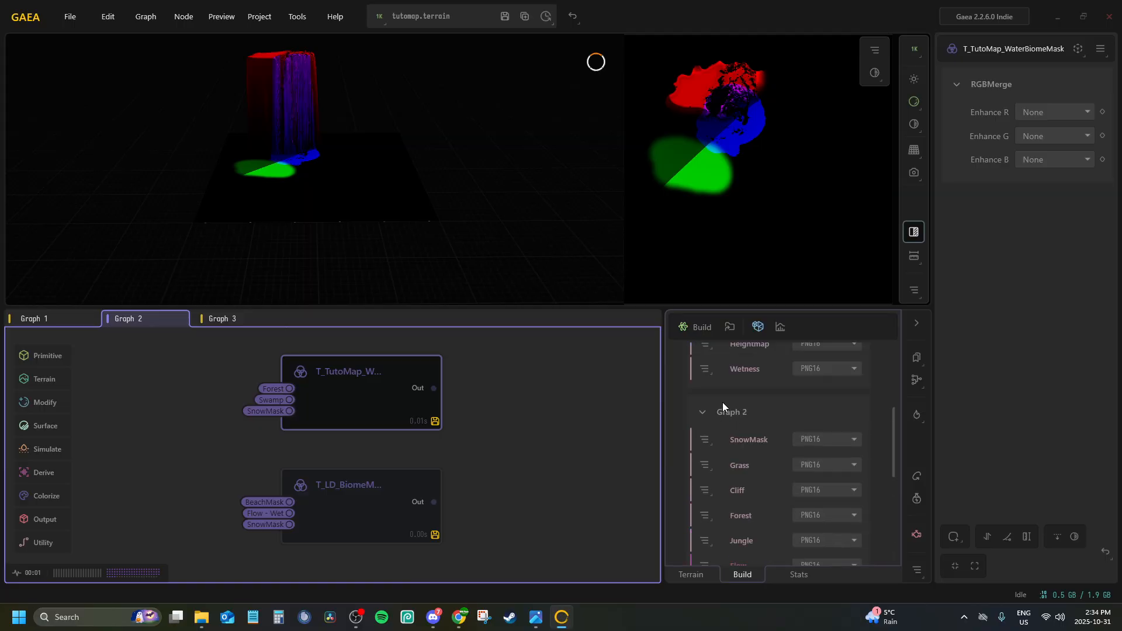
Build the terrain at 1024 x 1024 with the Gaea Build Swarm to export all marked nodes again
{"action": "scroll", "coordinate": [723, 406], "scroll_direction": "up", "scroll_amount": 3}
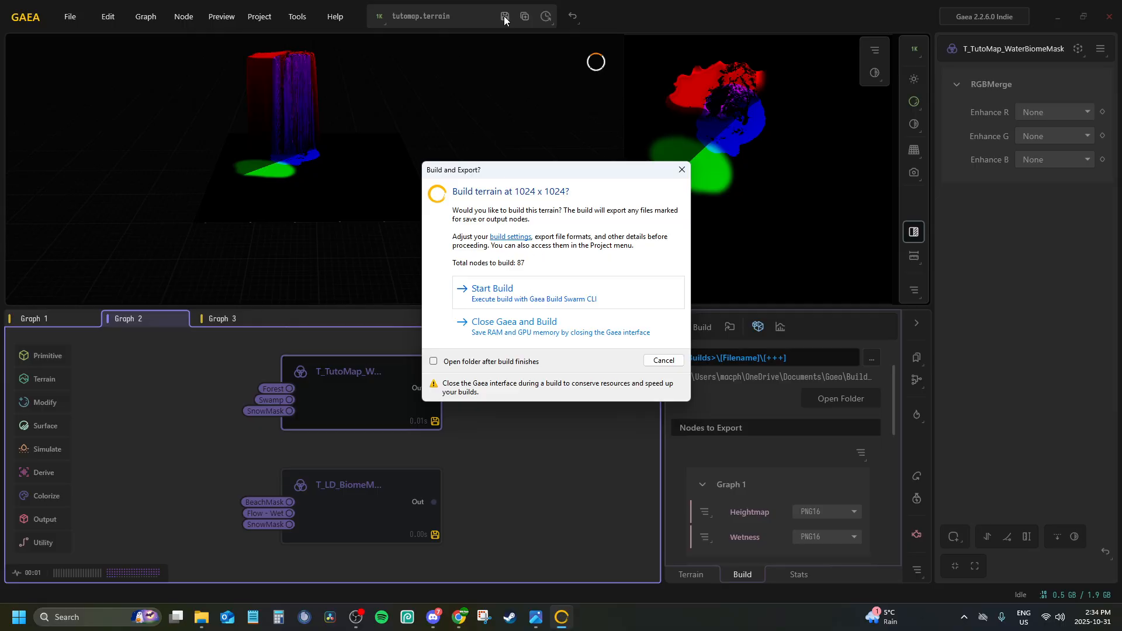
{"action": "key", "text": "Escape"}
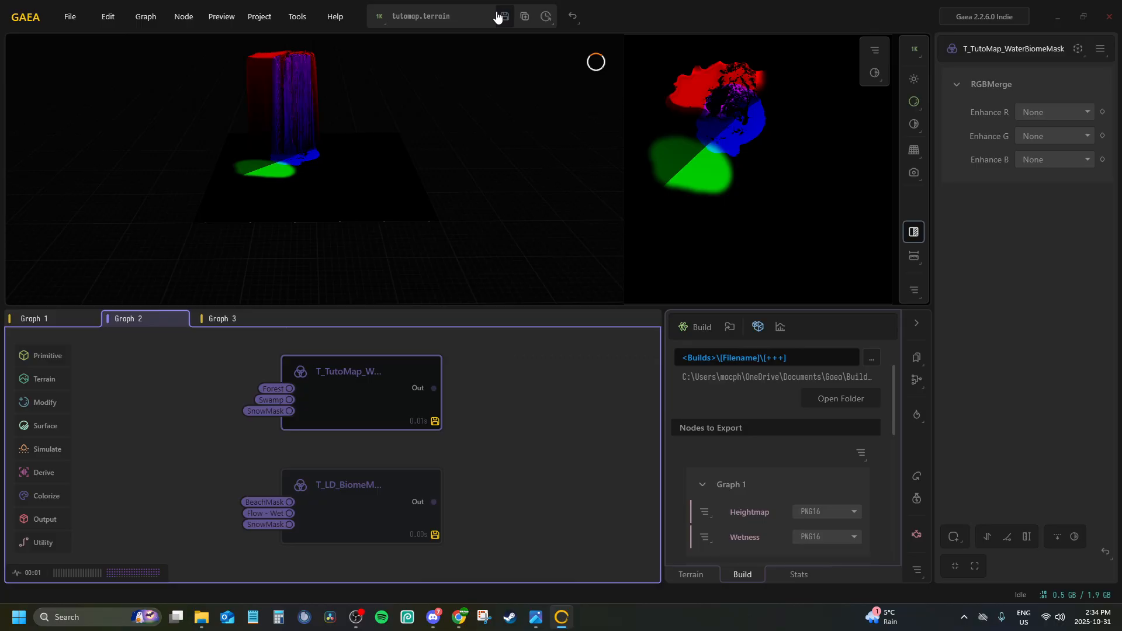
{"action": "left_click", "coordinate": [700, 326]}
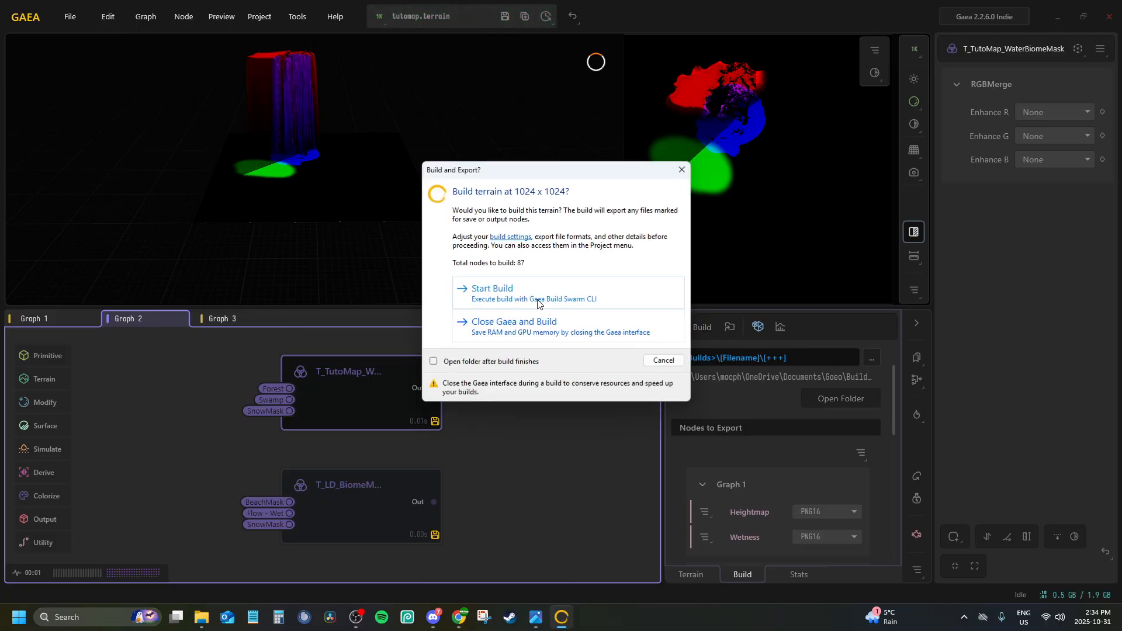
{"action": "left_click", "coordinate": [514, 290]}
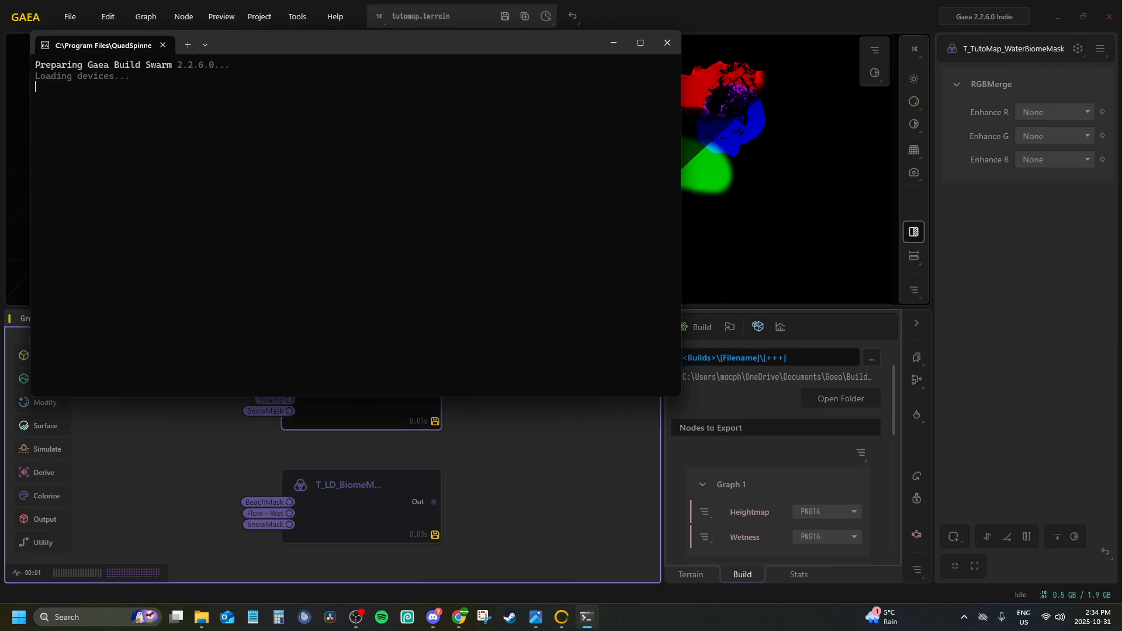
Open build folder 008 of tutomap in File Explorer and review the exported masks and maps
{"action": "left_click", "coordinate": [201, 616]}
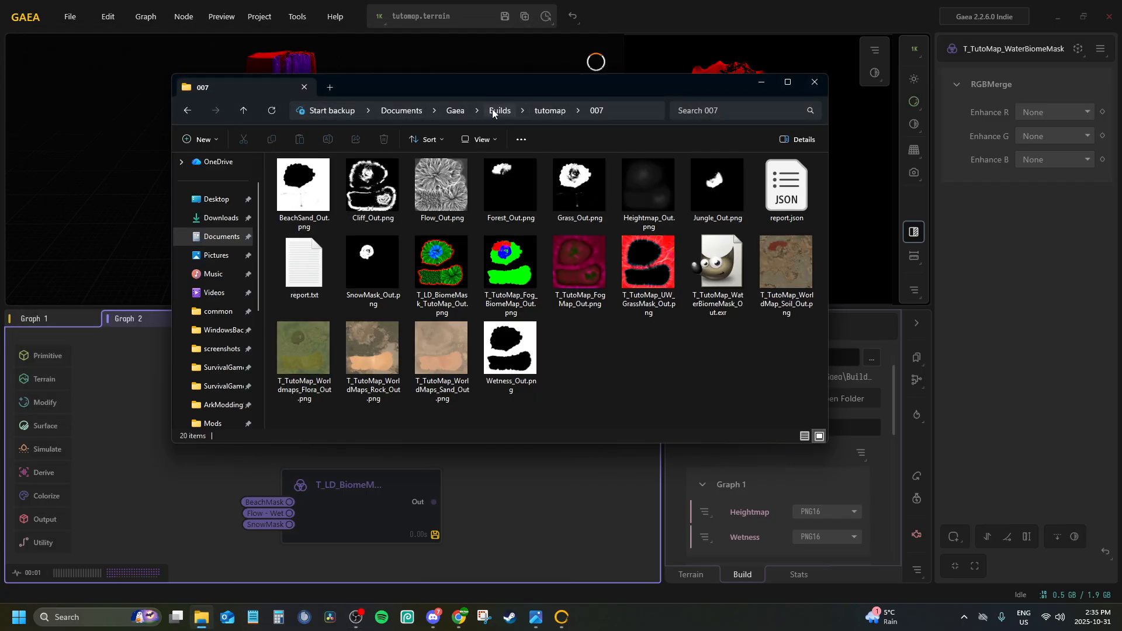
{"action": "left_click", "coordinate": [548, 111]}
{"action": "double_click", "coordinate": [317, 288]}
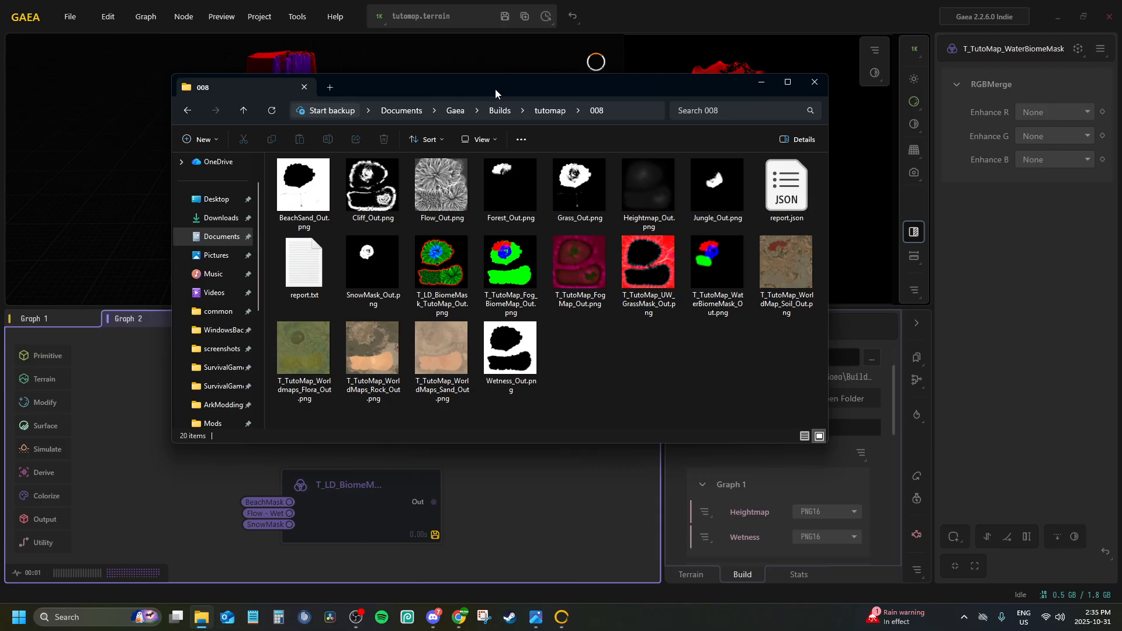
{"action": "left_click", "coordinate": [548, 113]}
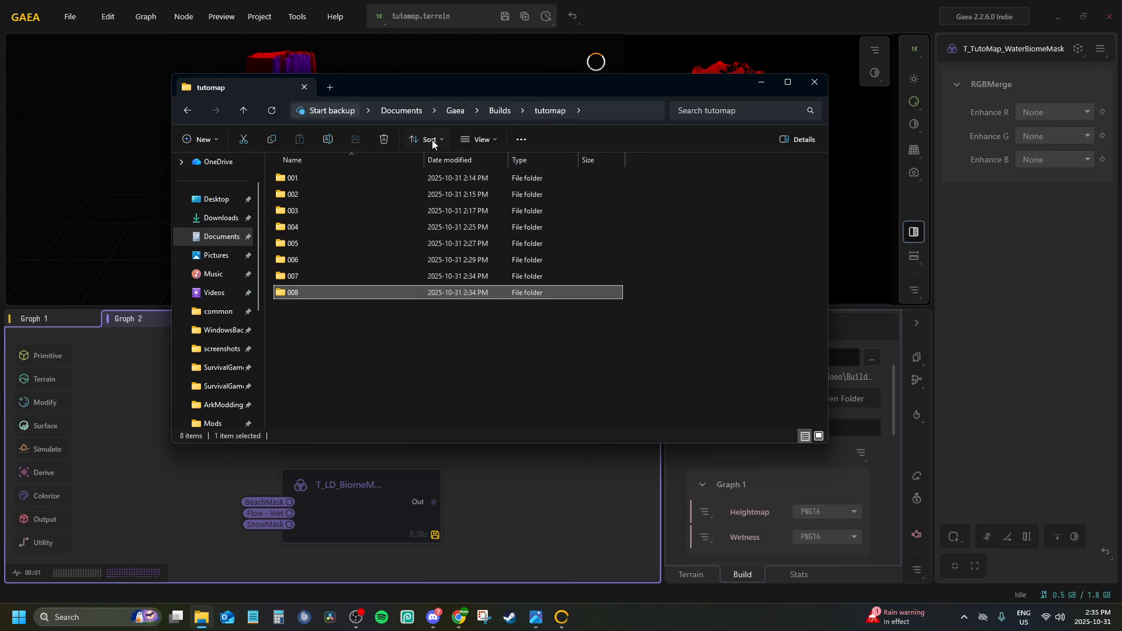
{"action": "double_click", "coordinate": [394, 292]}
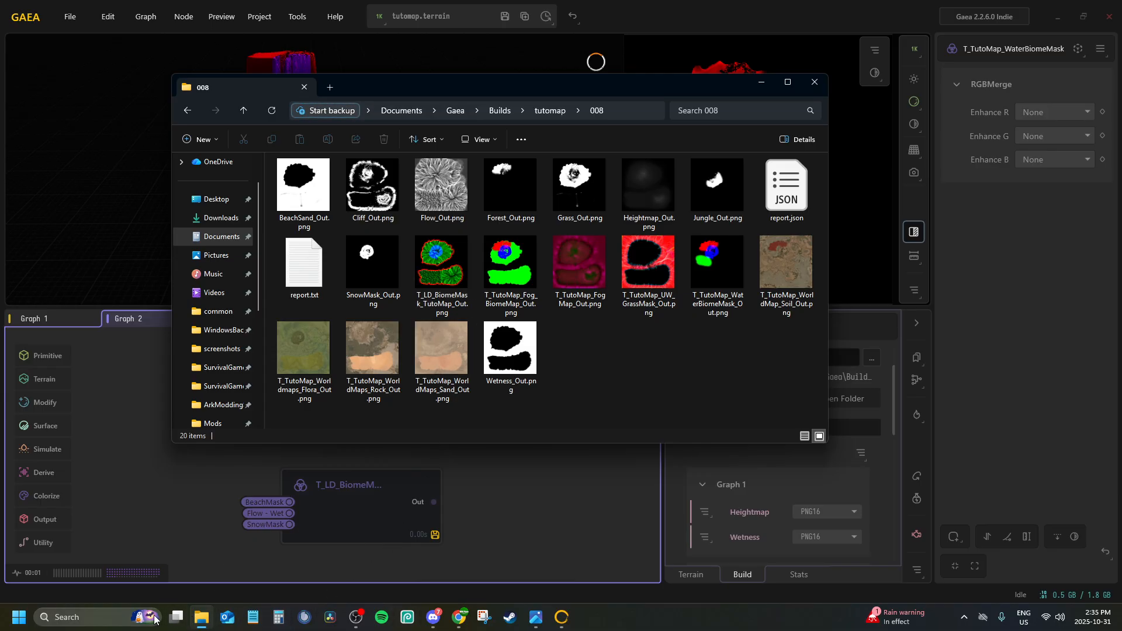
Switch to GIMP 2.10.38, dismissing its About window, and open the settings for a new image
{"action": "left_click", "coordinate": [107, 617]}
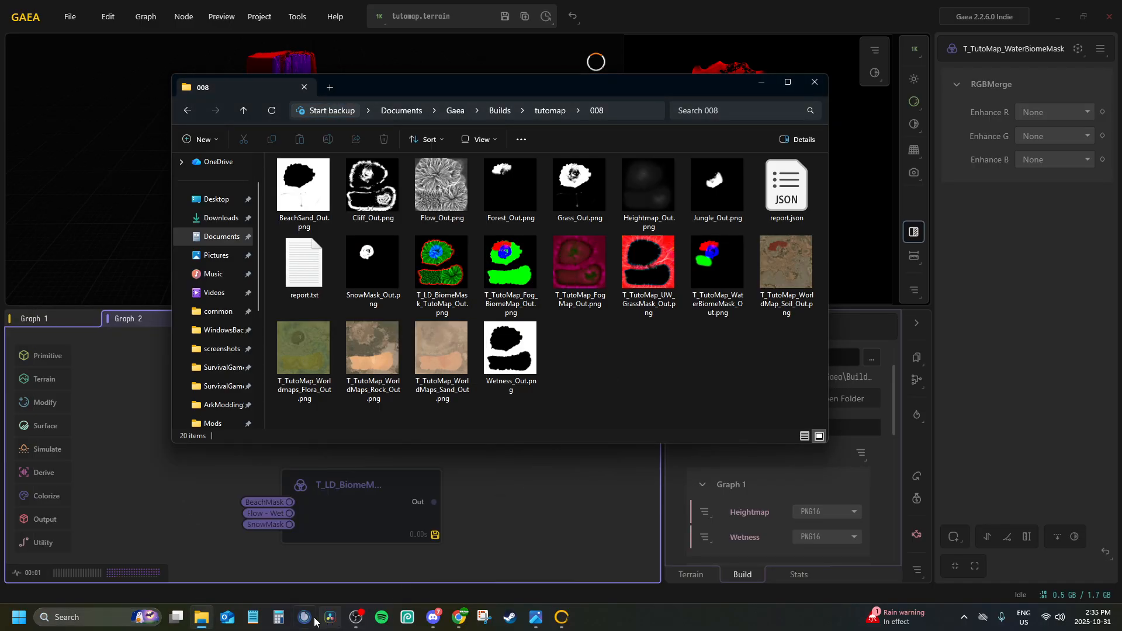
{"action": "left_click", "coordinate": [78, 617]}
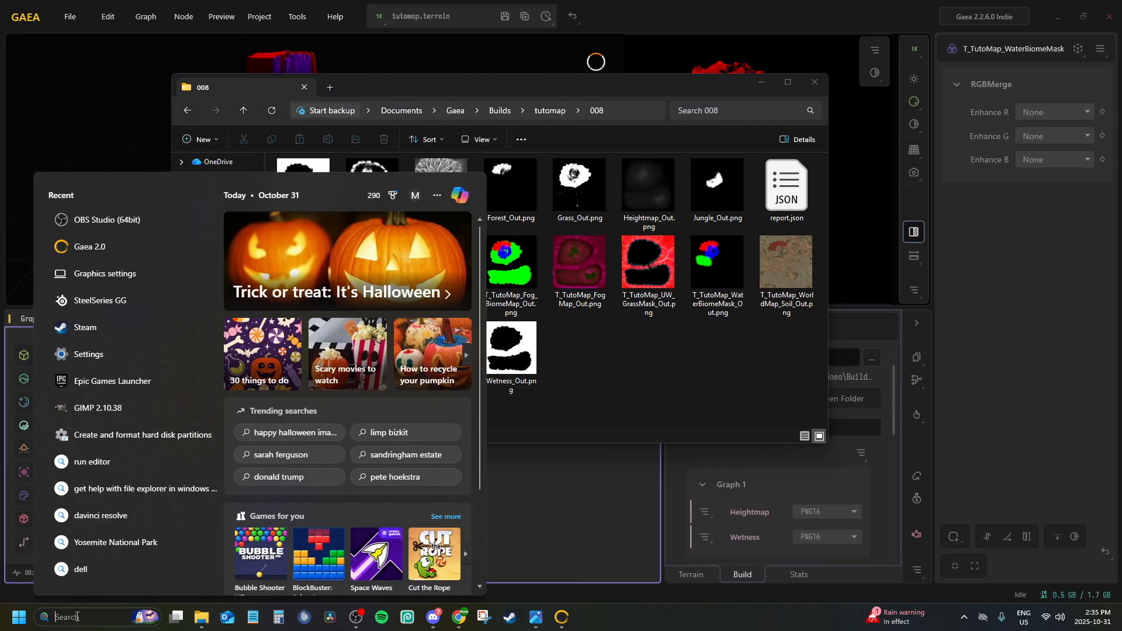
{"action": "left_click", "coordinate": [92, 408]}
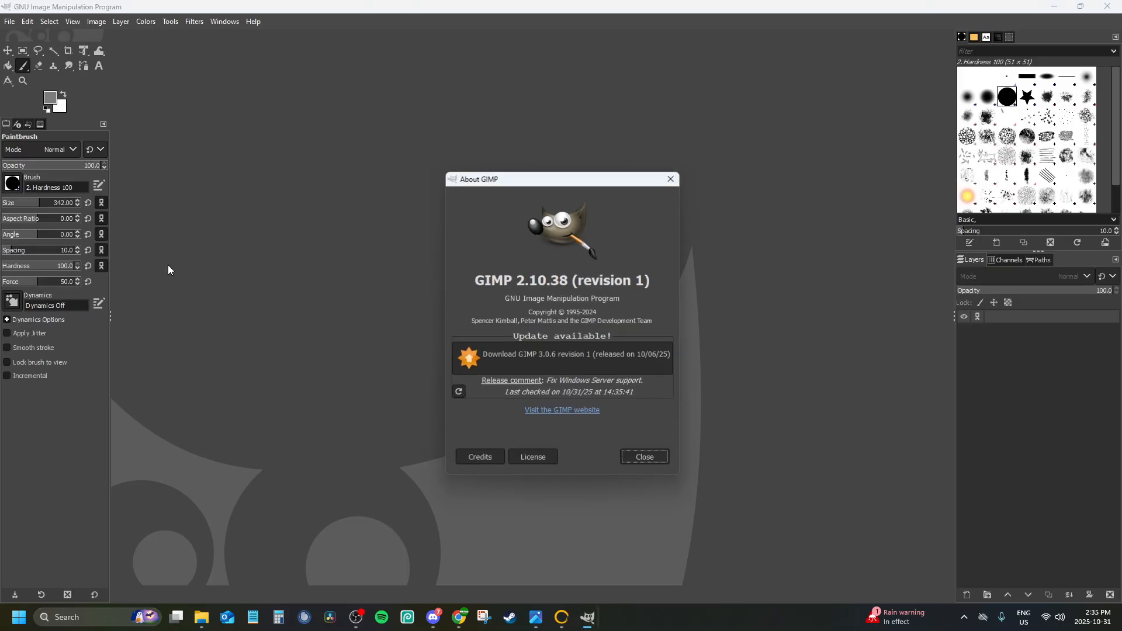
{"action": "left_click", "coordinate": [645, 457]}
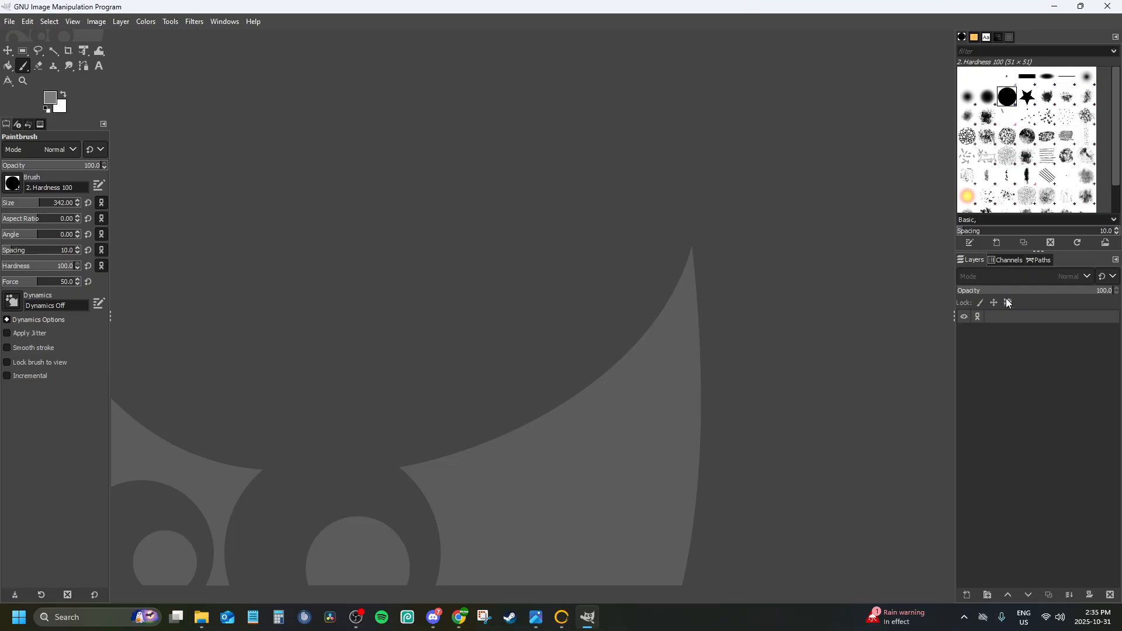
{"action": "left_click", "coordinate": [1001, 359]}
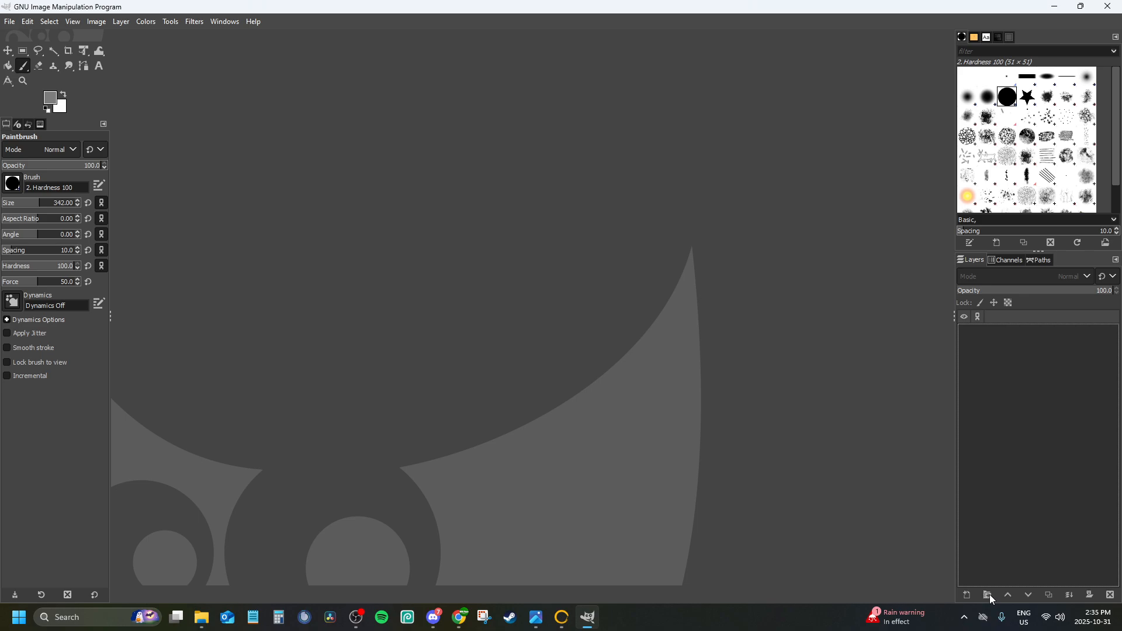
{"action": "left_click", "coordinate": [12, 23]}
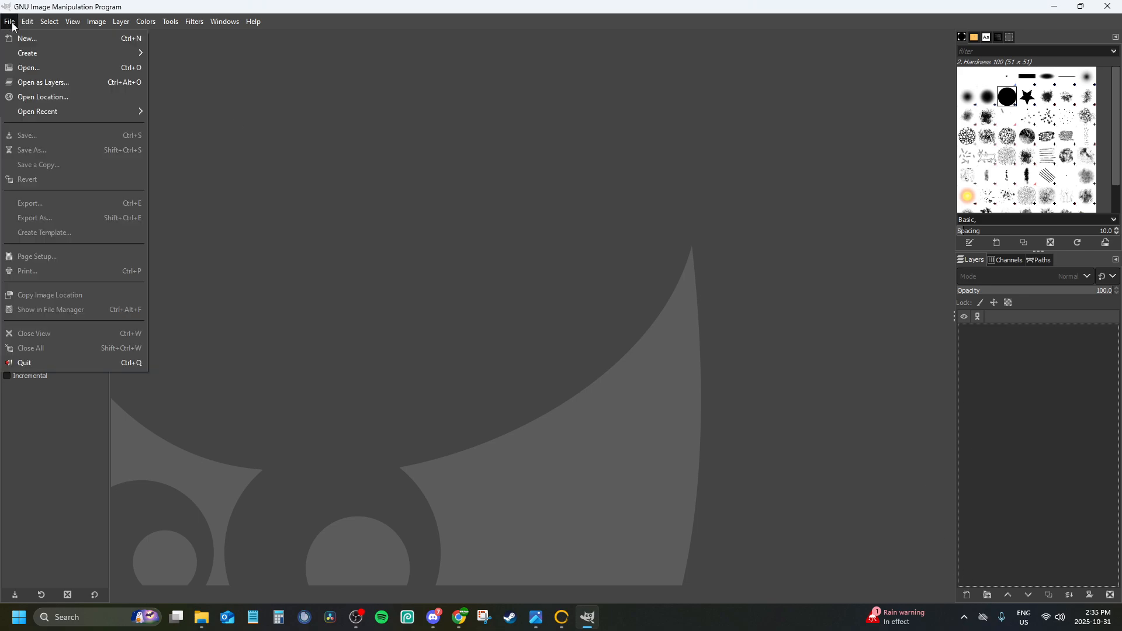
{"action": "left_click", "coordinate": [19, 38]}
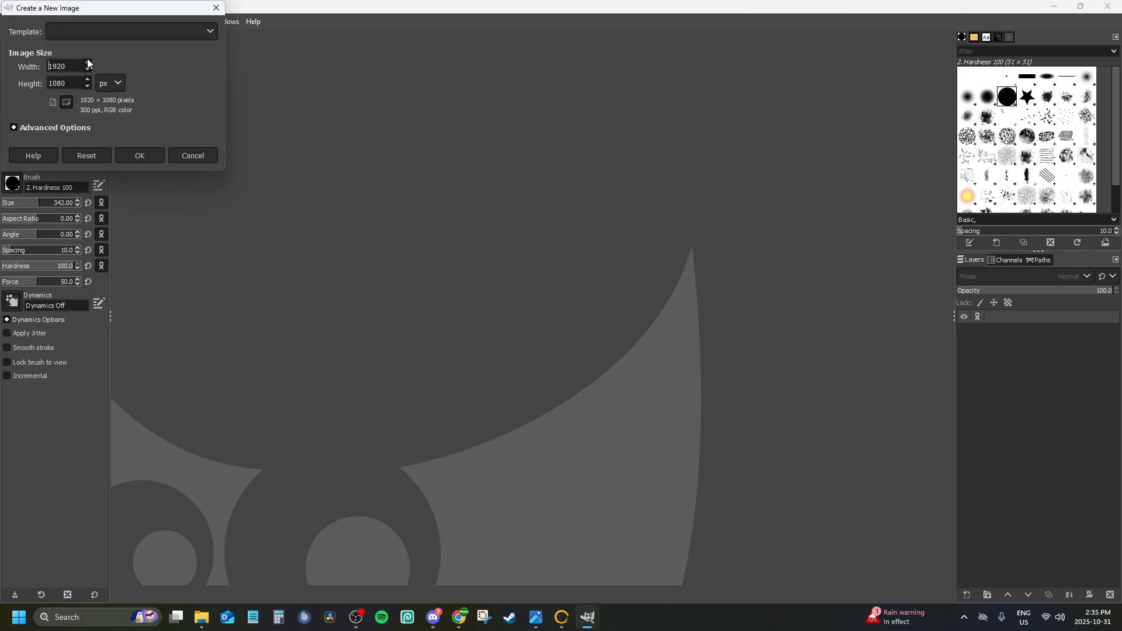
Set the new image's width and height to 1024 px
{"action": "left_click_drag", "start_coordinate": [68, 62], "coordinate": [38, 65]}
{"action": "type", "text": "1024"}
{"action": "left_click_drag", "start_coordinate": [69, 83], "coordinate": [24, 86]}
{"action": "type", "text": "1024"}
{"action": "left_click", "coordinate": [80, 26]}
{"action": "key", "text": "Escape"}
View the reference image Vintal_Height_FogMap.png from Pictures > ArkModdingStuff > Maps > Vintal to check its dimensions
{"action": "left_click", "coordinate": [201, 617]}
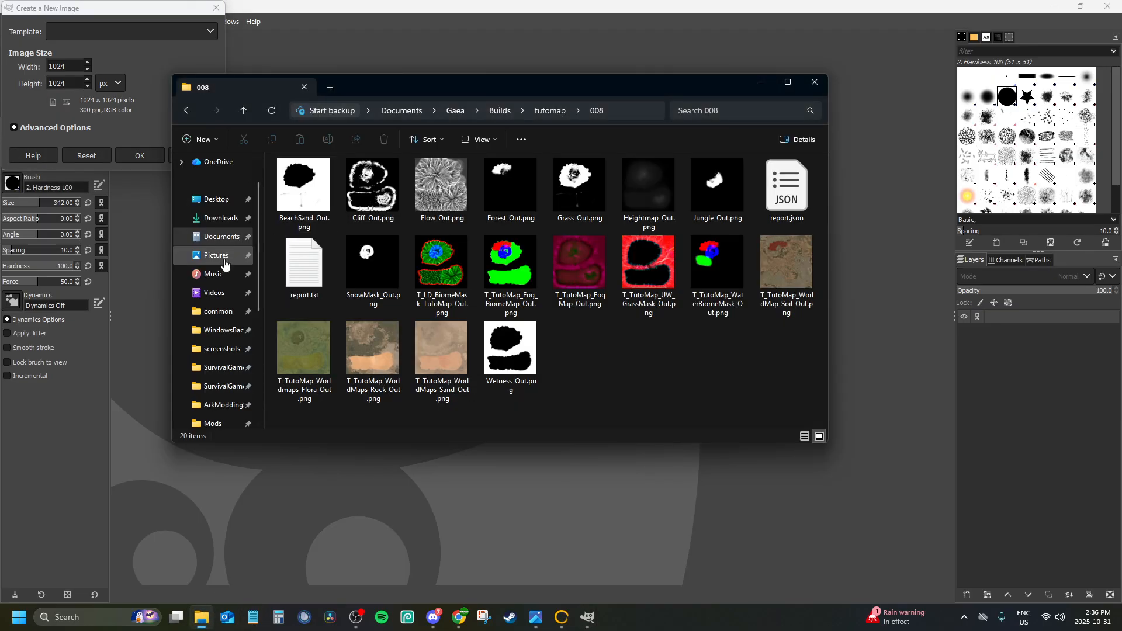
{"action": "left_click", "coordinate": [216, 256]}
{"action": "double_click", "coordinate": [310, 179]}
{"action": "double_click", "coordinate": [394, 184]}
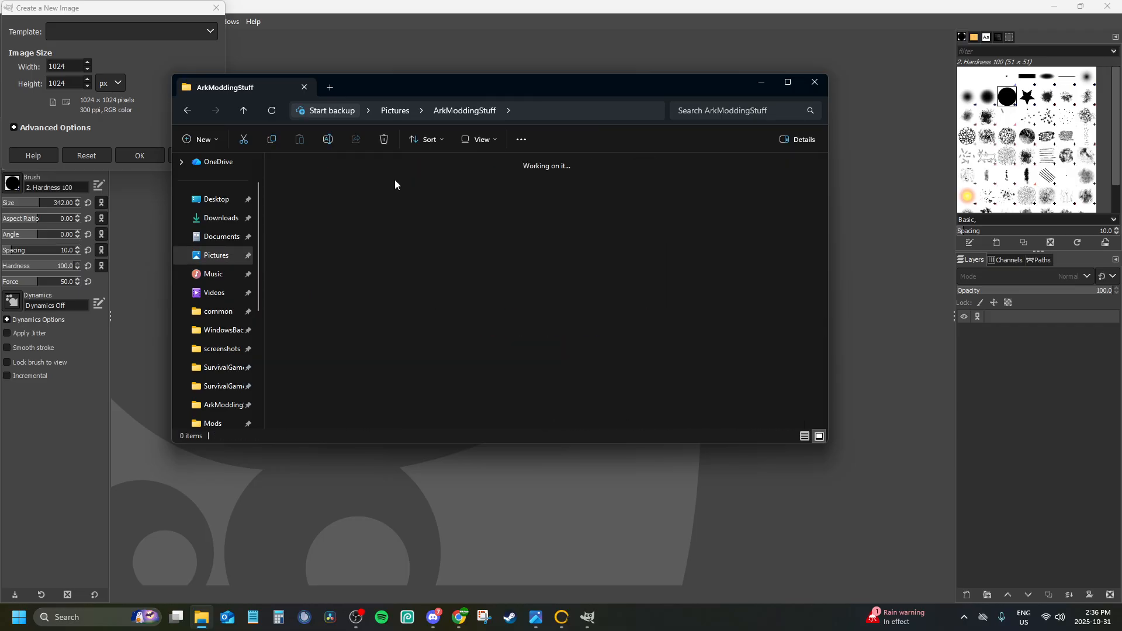
{"action": "double_click", "coordinate": [563, 198]}
{"action": "double_click", "coordinate": [507, 345]}
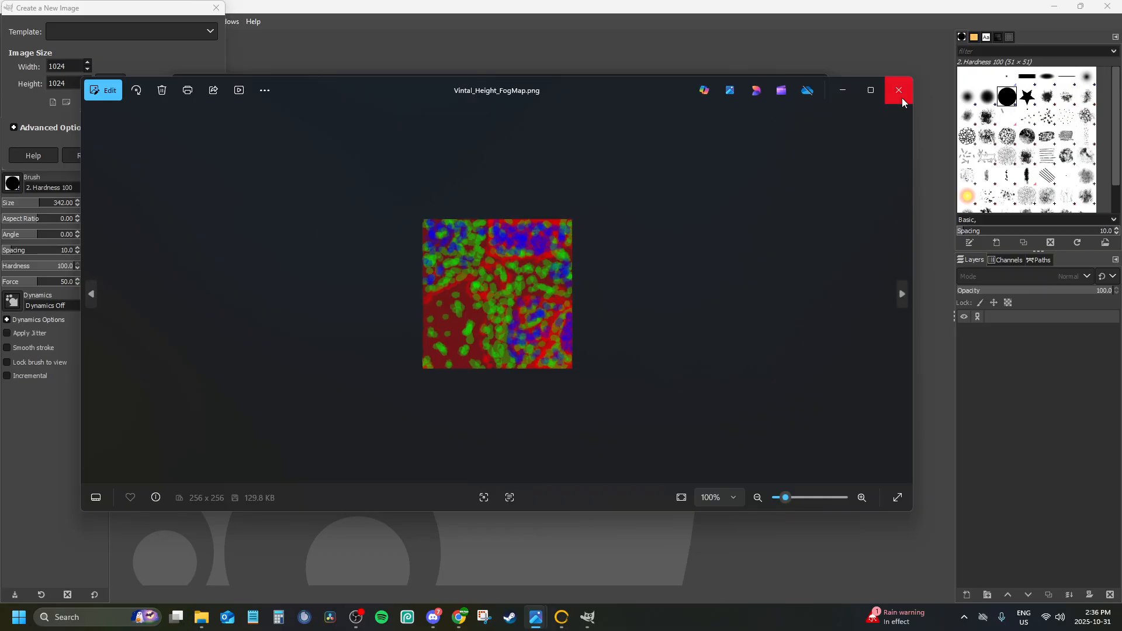
{"action": "left_click", "coordinate": [902, 97]}
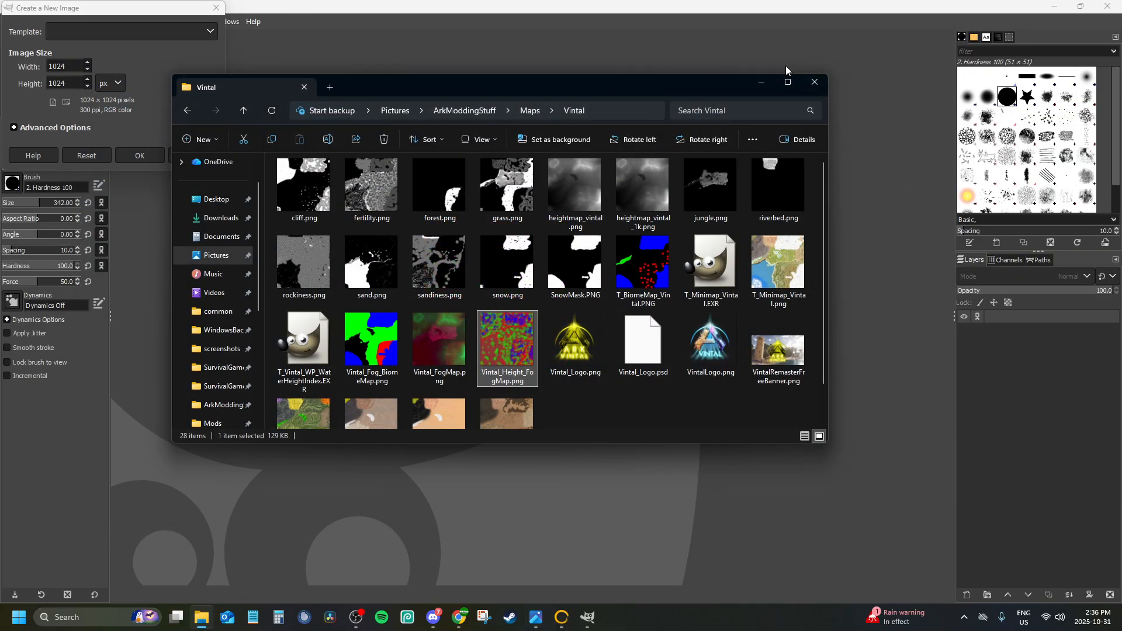
Return to build folder 008 of tutomap through Documents > Gaea > Builds in File Explorer
{"action": "left_click", "coordinate": [219, 237]}
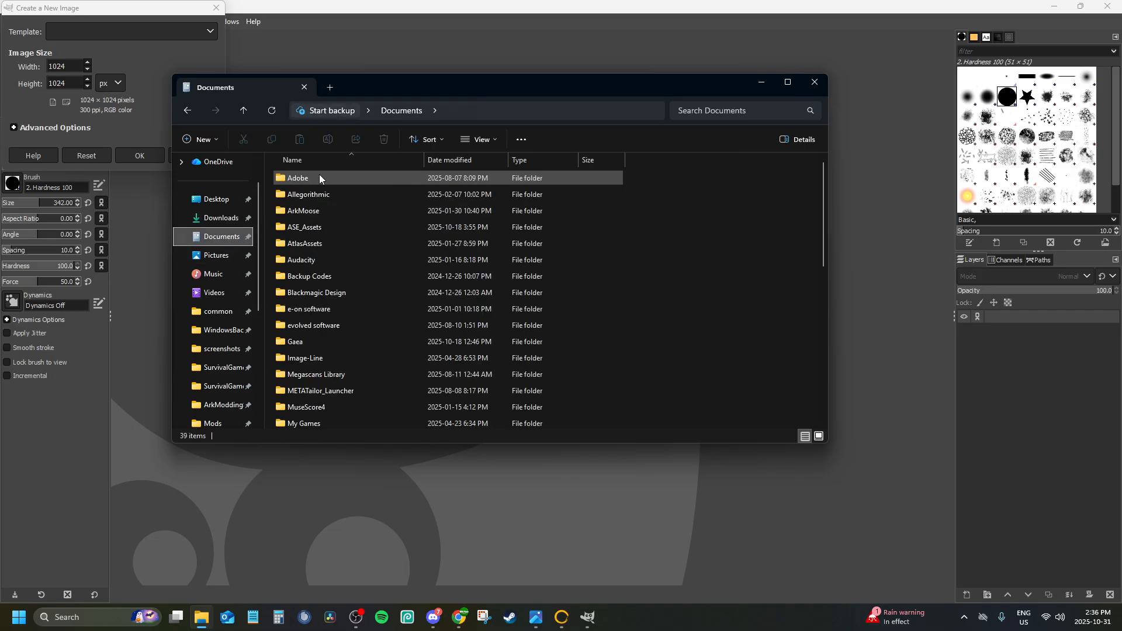
{"action": "double_click", "coordinate": [303, 344]}
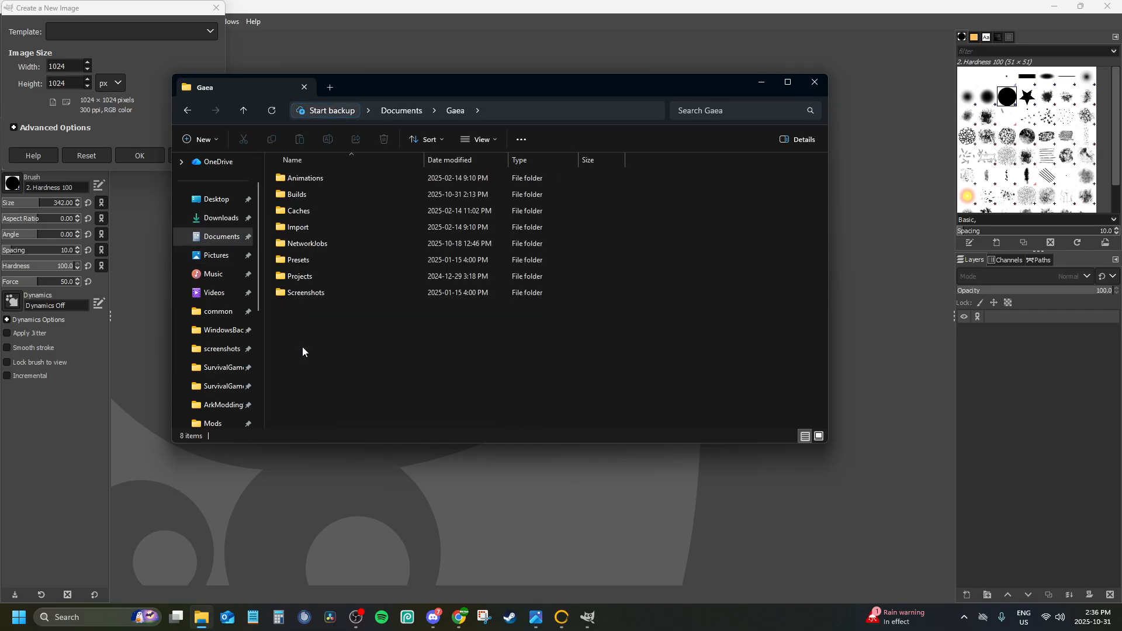
{"action": "left_click", "coordinate": [311, 294]}
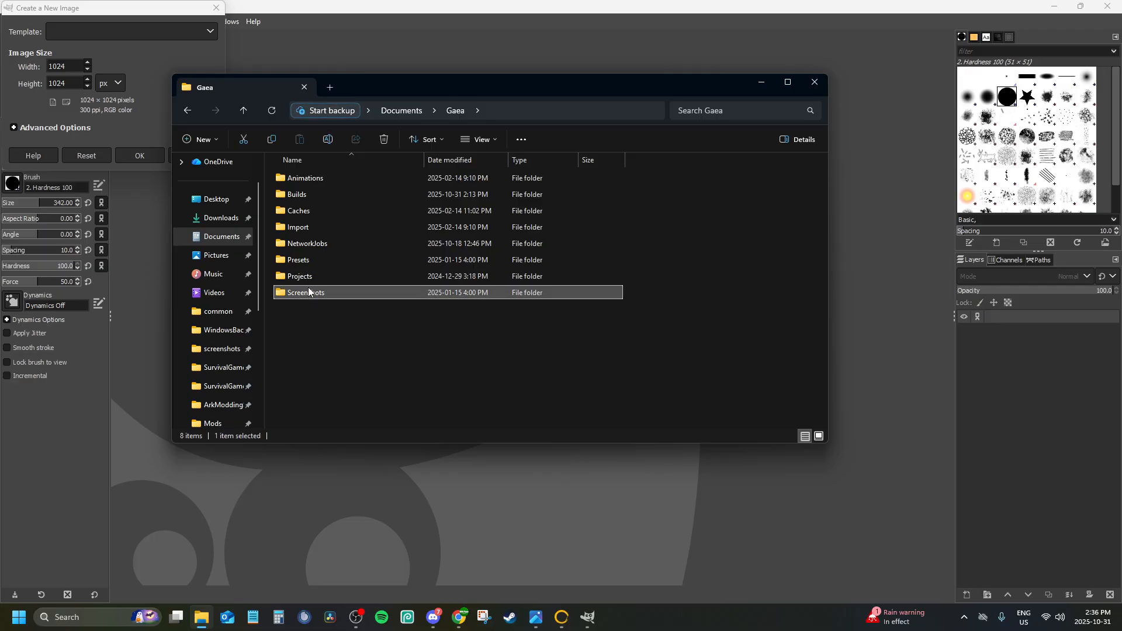
{"action": "double_click", "coordinate": [296, 195]}
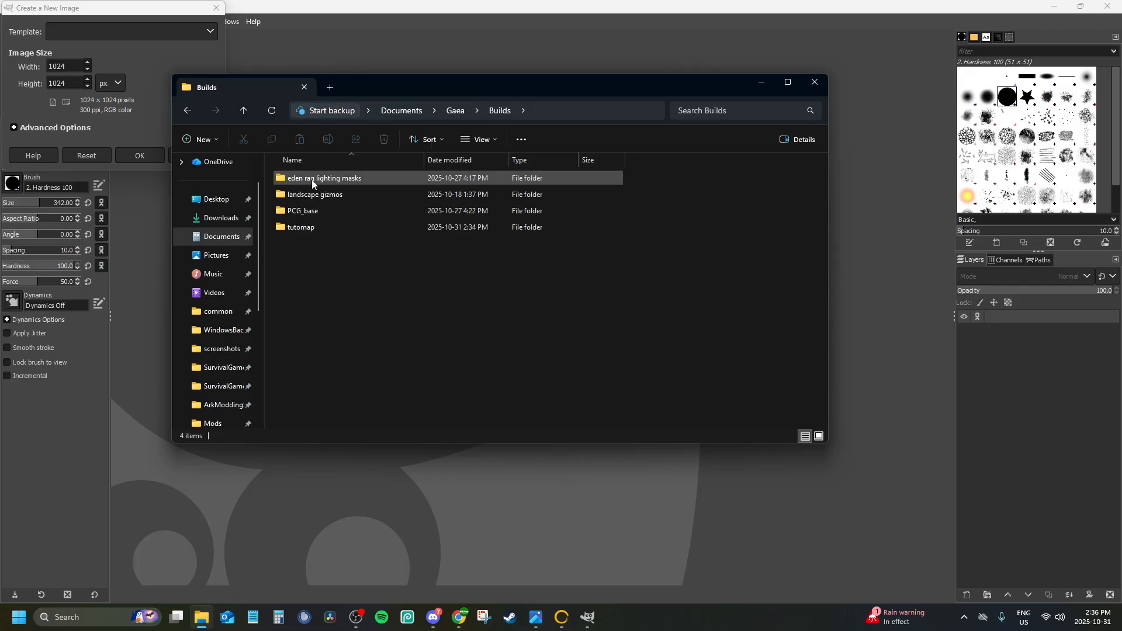
{"action": "double_click", "coordinate": [314, 227]}
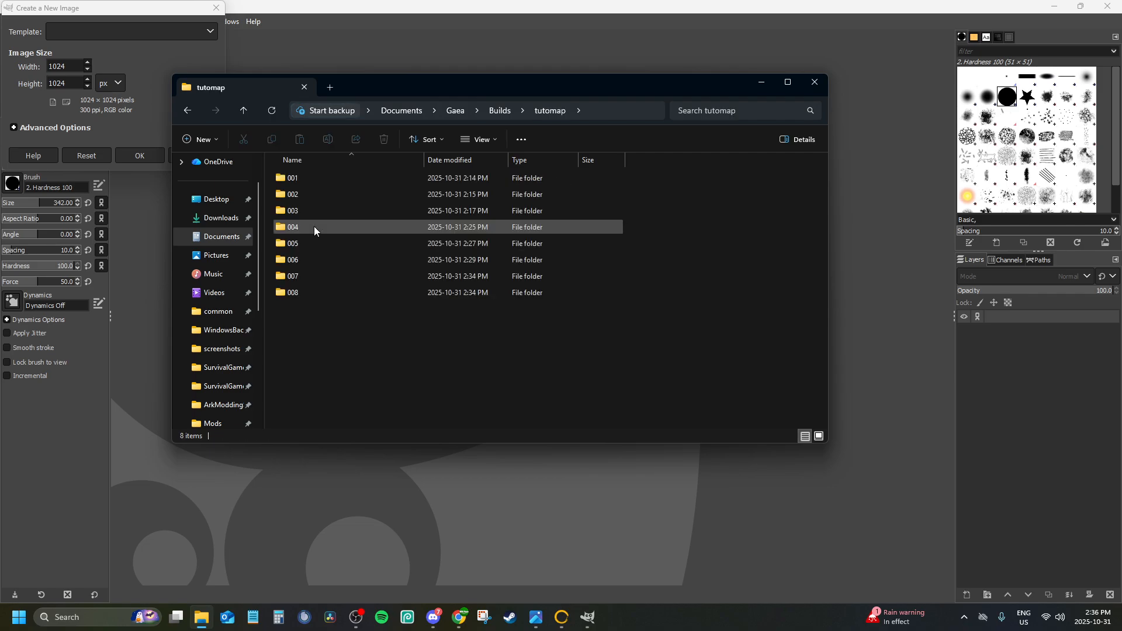
{"action": "double_click", "coordinate": [289, 291]}
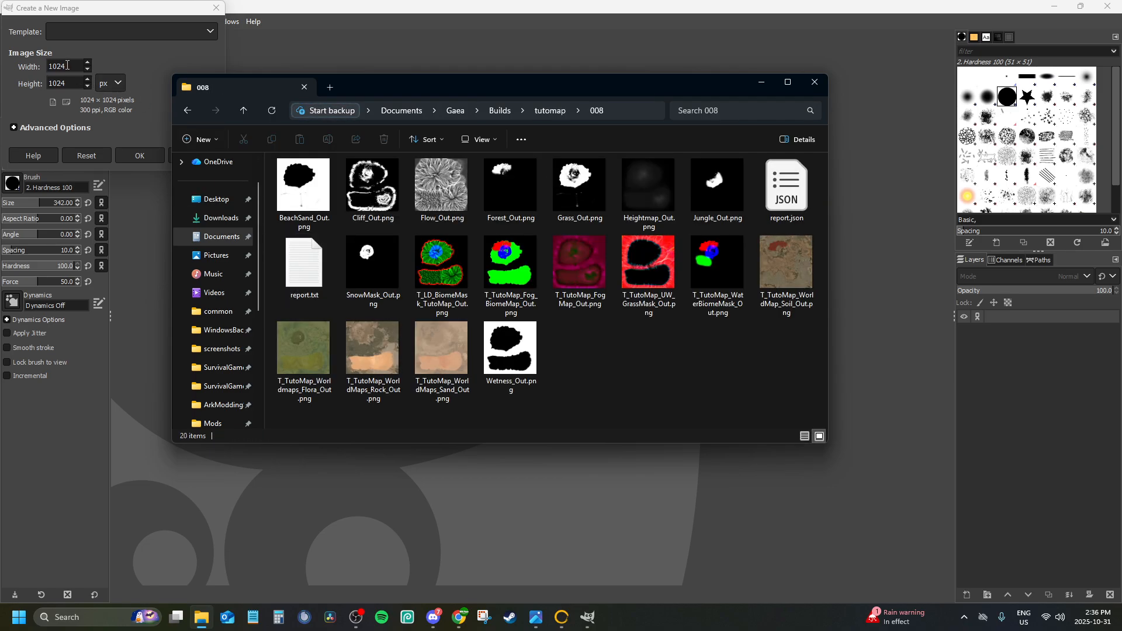
Set the new image's width and height to 256 px and create it
{"action": "left_click", "coordinate": [81, 38]}
{"action": "left_click", "coordinate": [80, 35]}
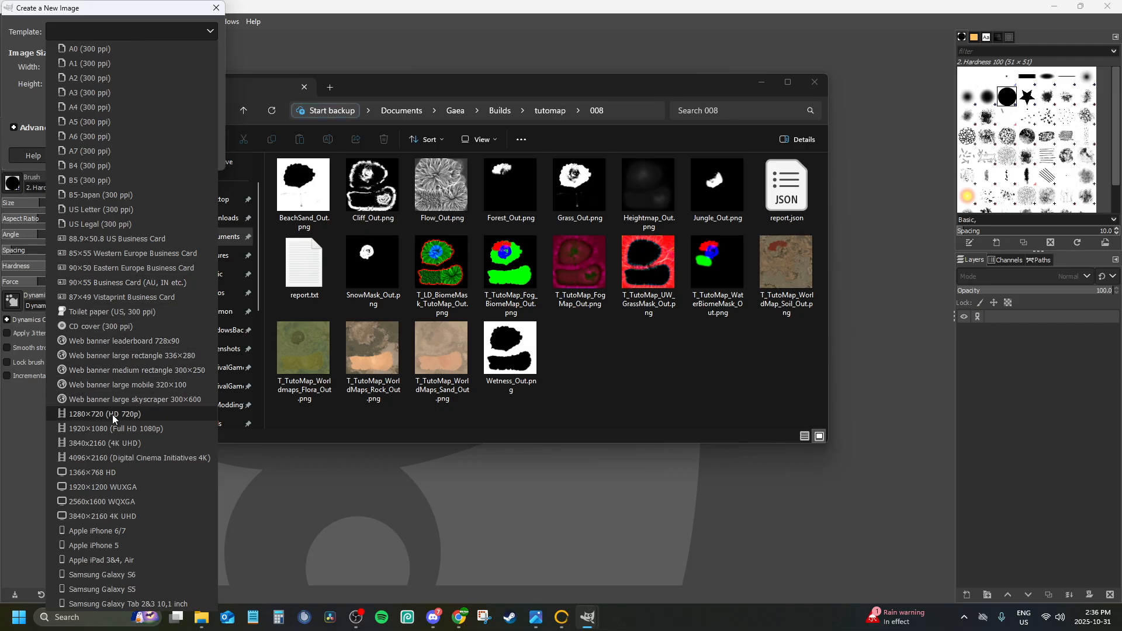
{"action": "left_click", "coordinate": [16, 89]}
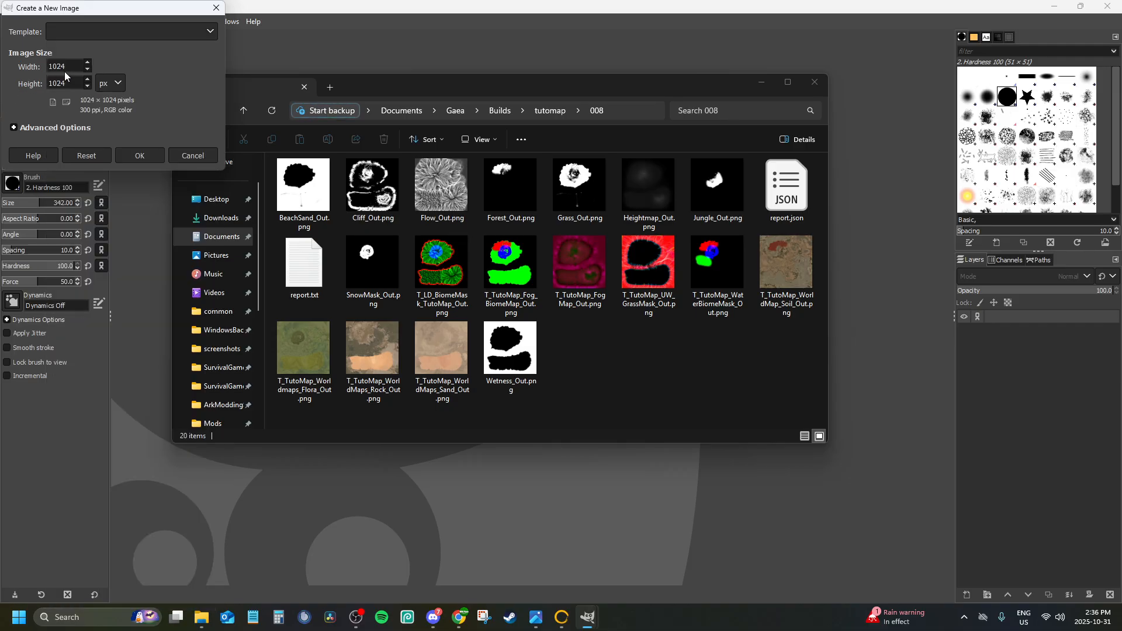
{"action": "type", "text": "24"}
{"action": "type", "text": "56"}
{"action": "key", "text": "Tab"}
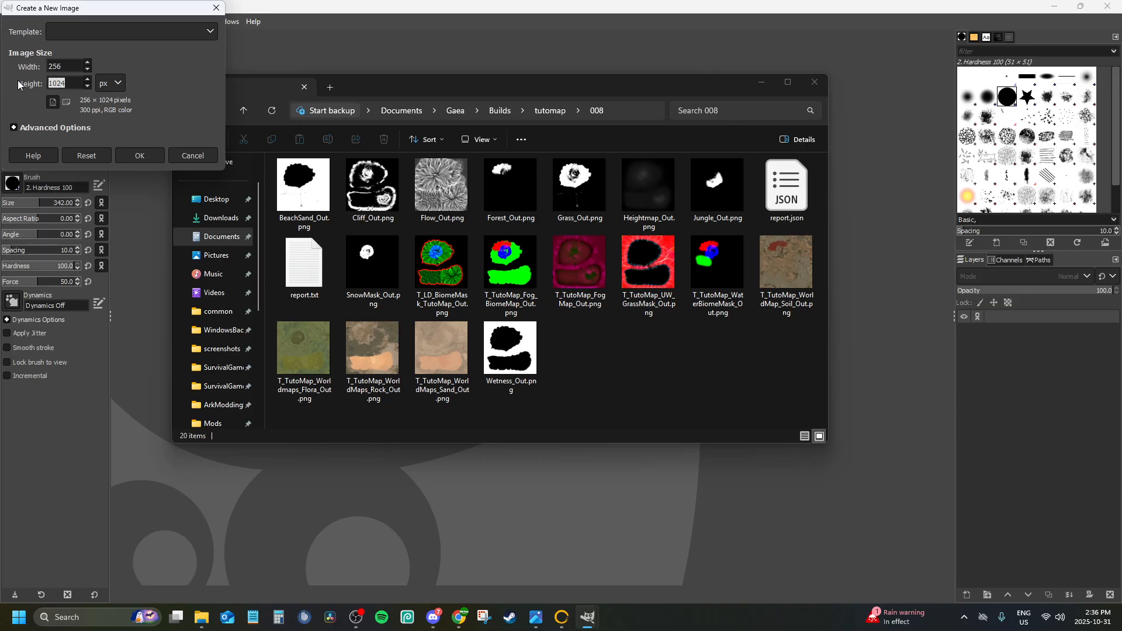
{"action": "type", "text": "256"}
{"action": "left_click", "coordinate": [132, 154]}
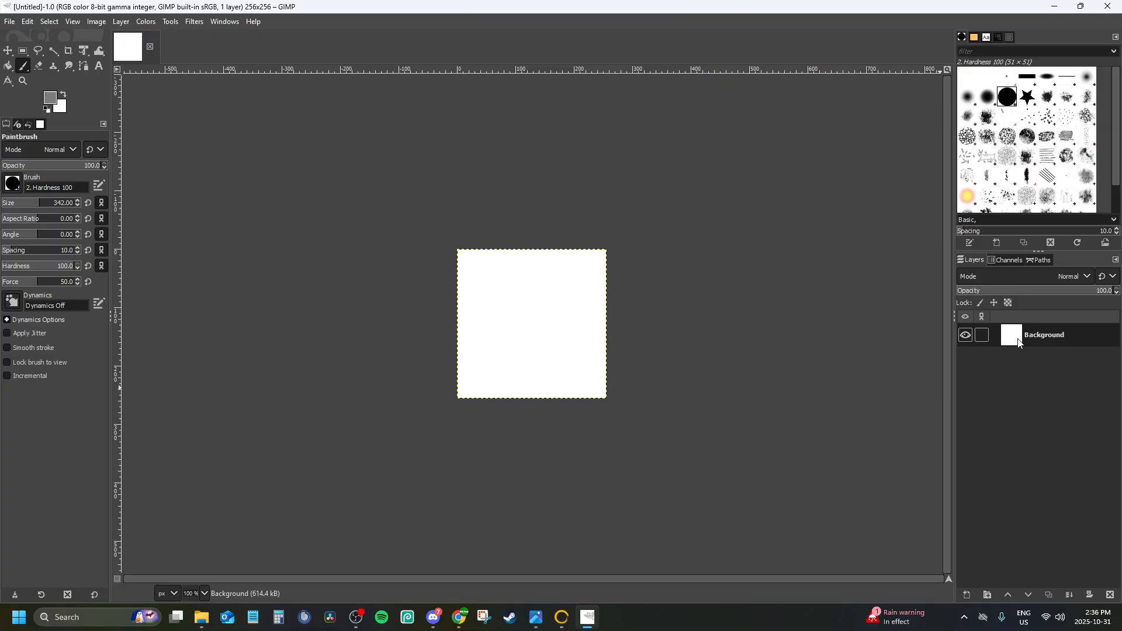
Delete the Background layer and add a transparent 256 × 256 px layer named red
{"action": "right_click", "coordinate": [1055, 338]}
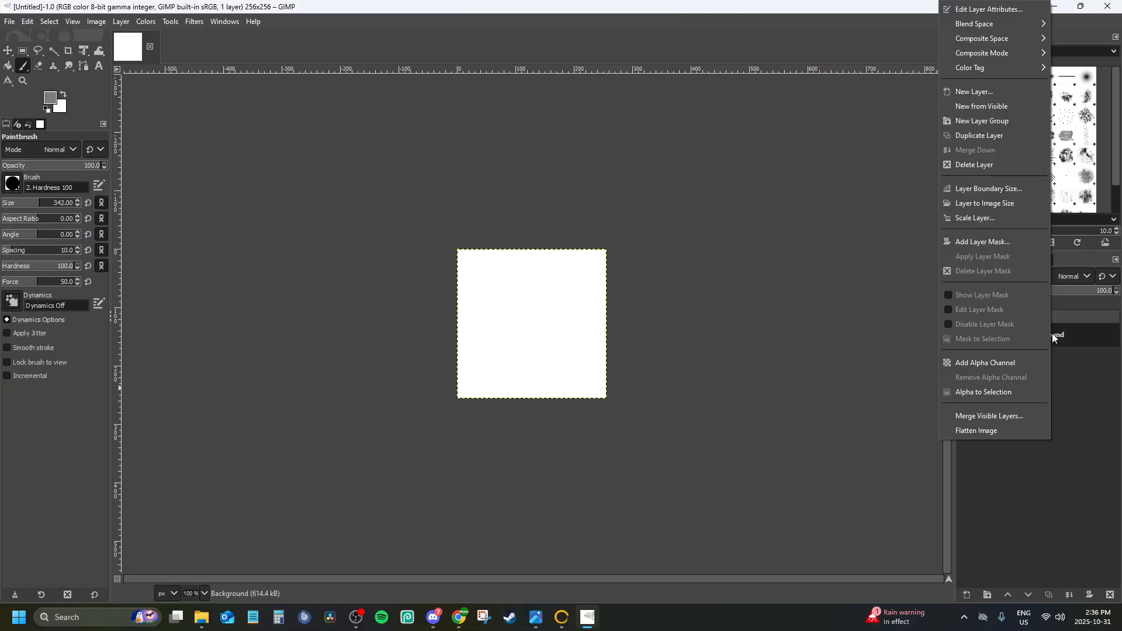
{"action": "left_click", "coordinate": [987, 164]}
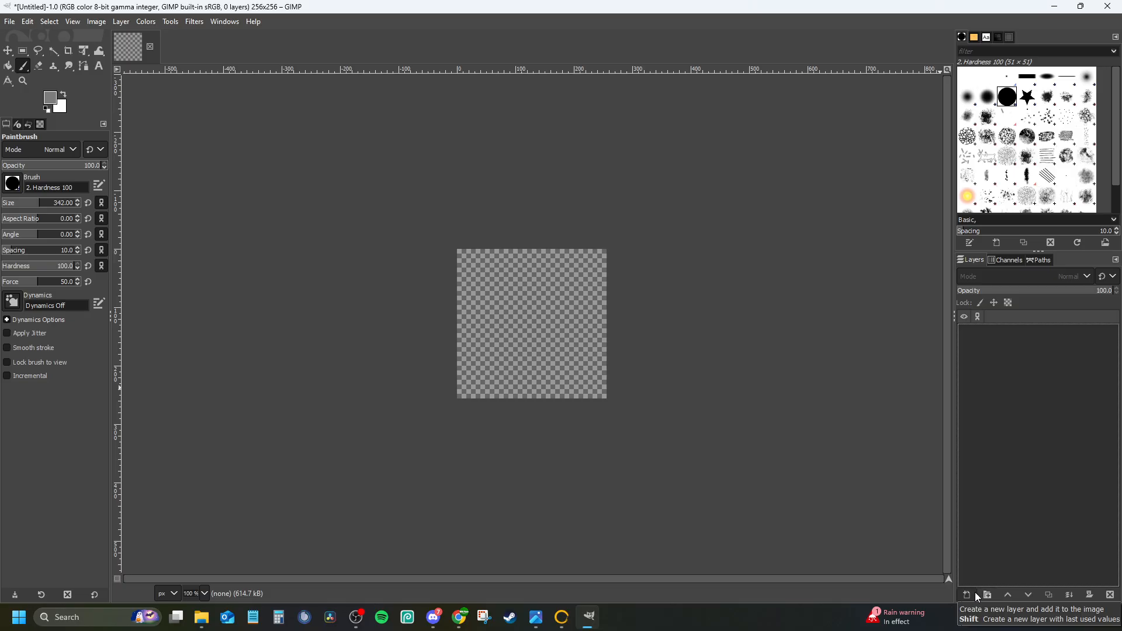
{"action": "left_click", "coordinate": [965, 594]}
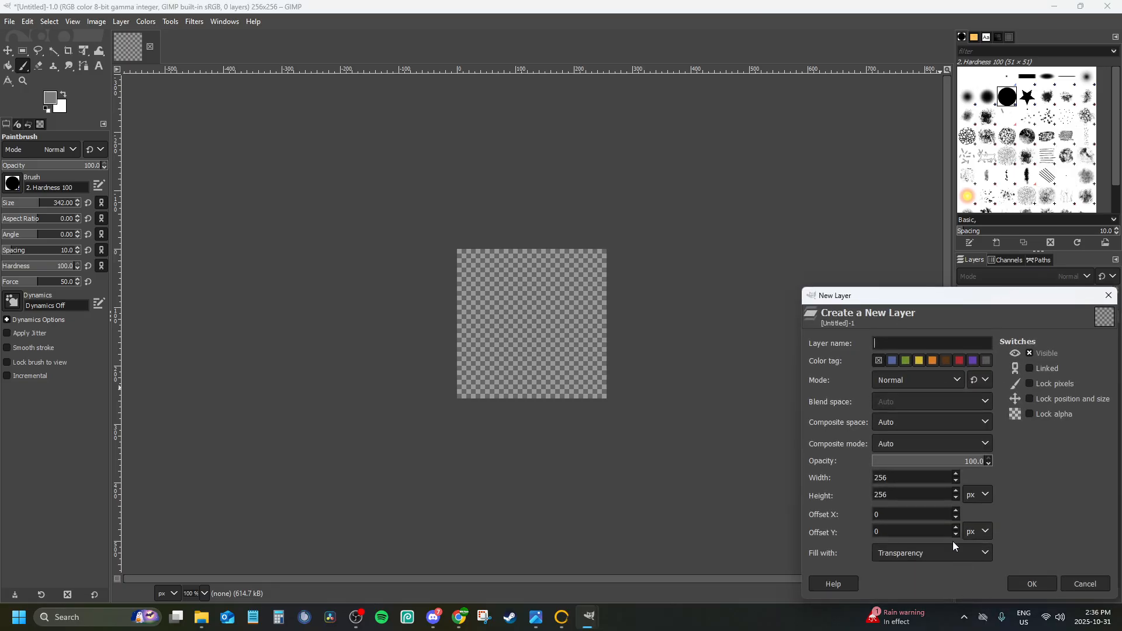
{"action": "type", "text": "red"}
{"action": "left_click", "coordinate": [1019, 580]}
Add two more transparent layers named green and blue, and select the red layer
{"action": "left_click", "coordinate": [968, 594]}
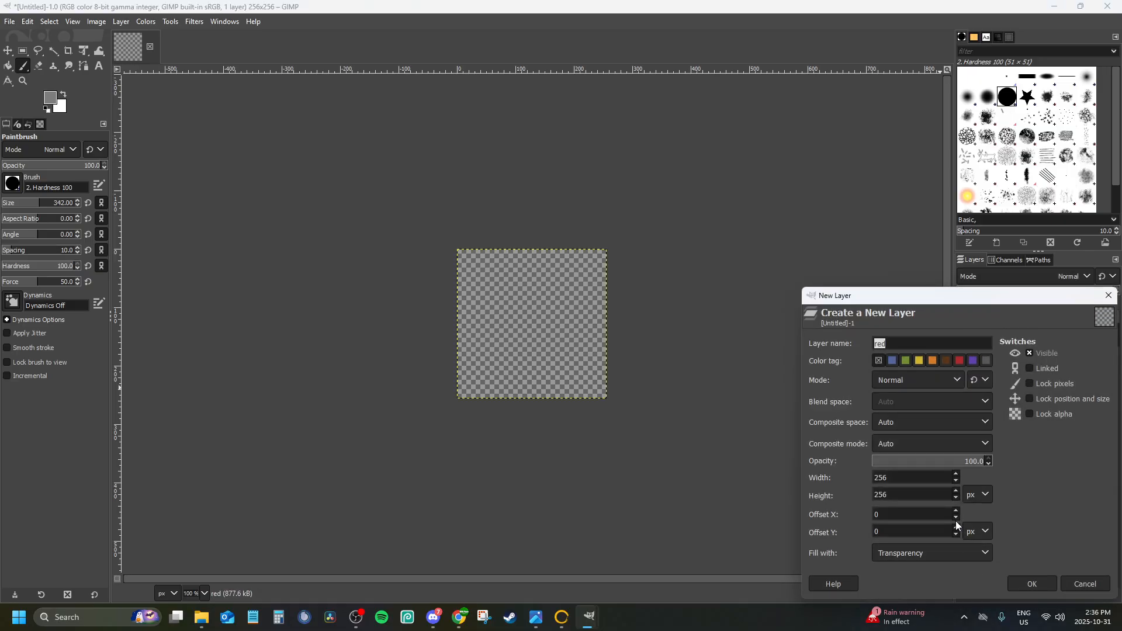
{"action": "type", "text": "green"}
{"action": "left_click", "coordinate": [1013, 581]}
{"action": "left_click", "coordinate": [966, 595]}
{"action": "type", "text": "blue"}
{"action": "key", "text": "Return"}
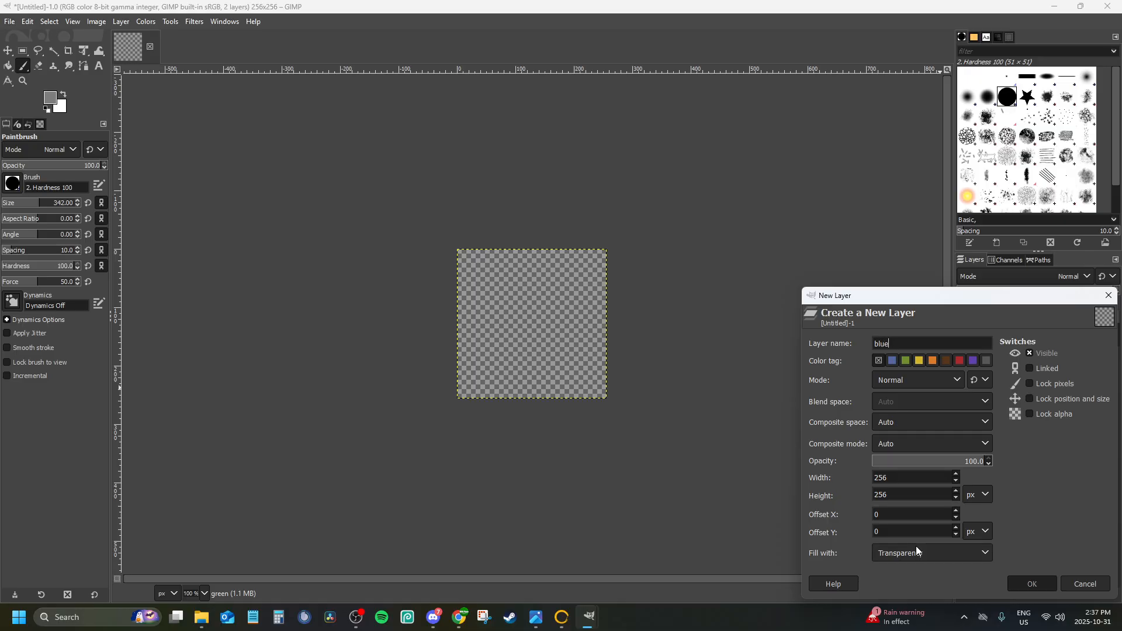
{"action": "left_click", "coordinate": [1052, 386]}
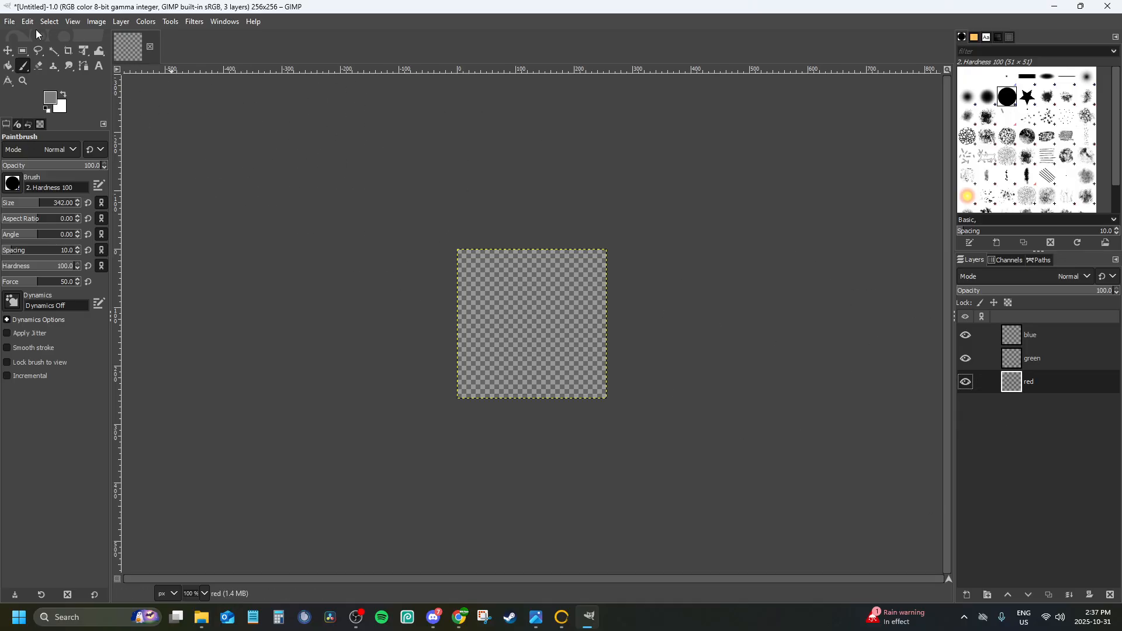
Start opening an image as layers and browse to the Documents folder
{"action": "left_click", "coordinate": [12, 22]}
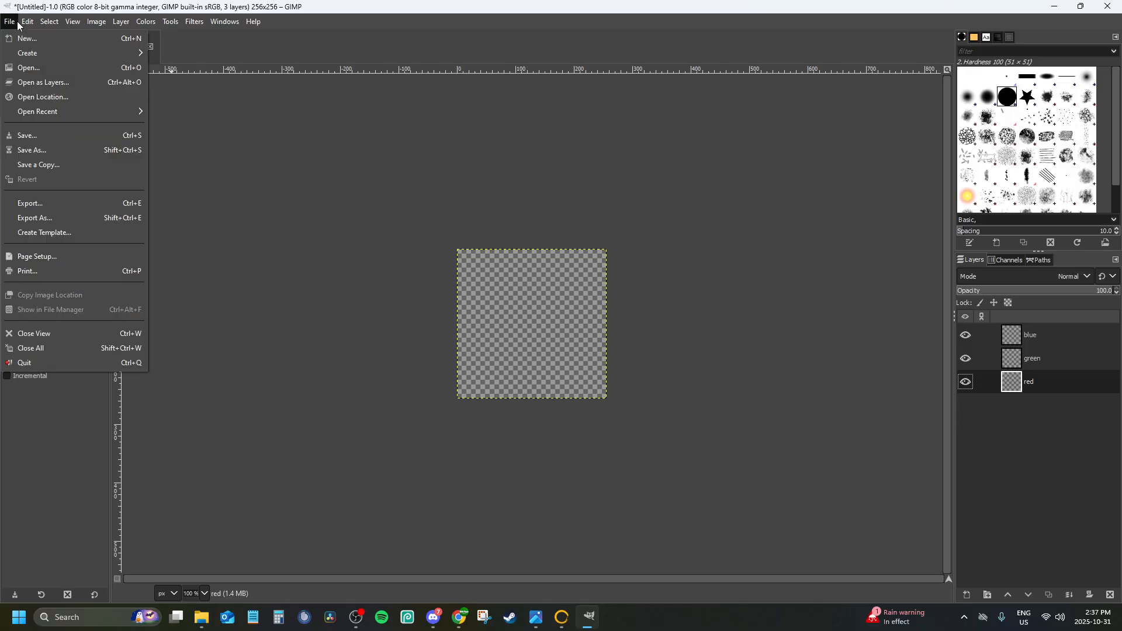
{"action": "left_click", "coordinate": [18, 82]}
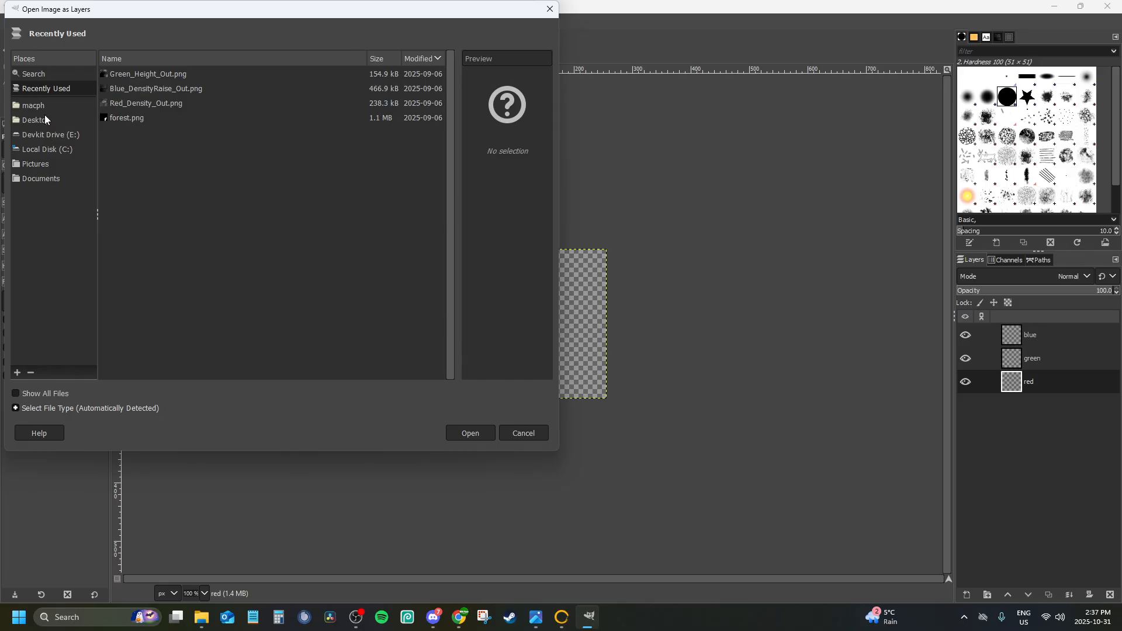
{"action": "left_click", "coordinate": [36, 120]}
{"action": "left_click", "coordinate": [36, 147]}
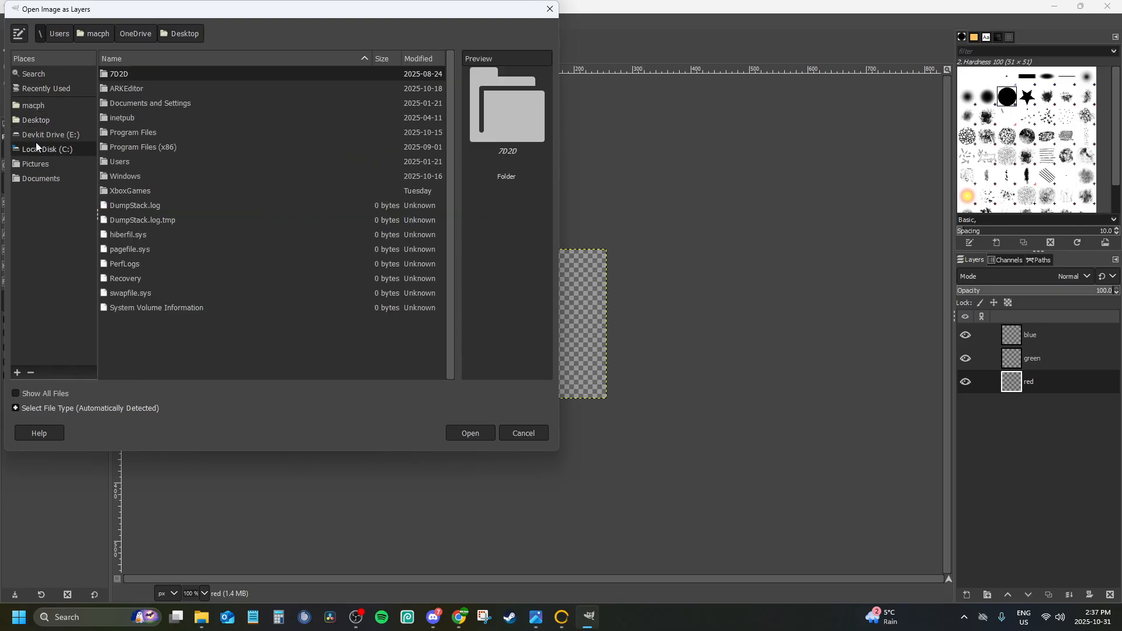
{"action": "left_click", "coordinate": [52, 177]}
{"action": "double_click", "coordinate": [127, 207]}
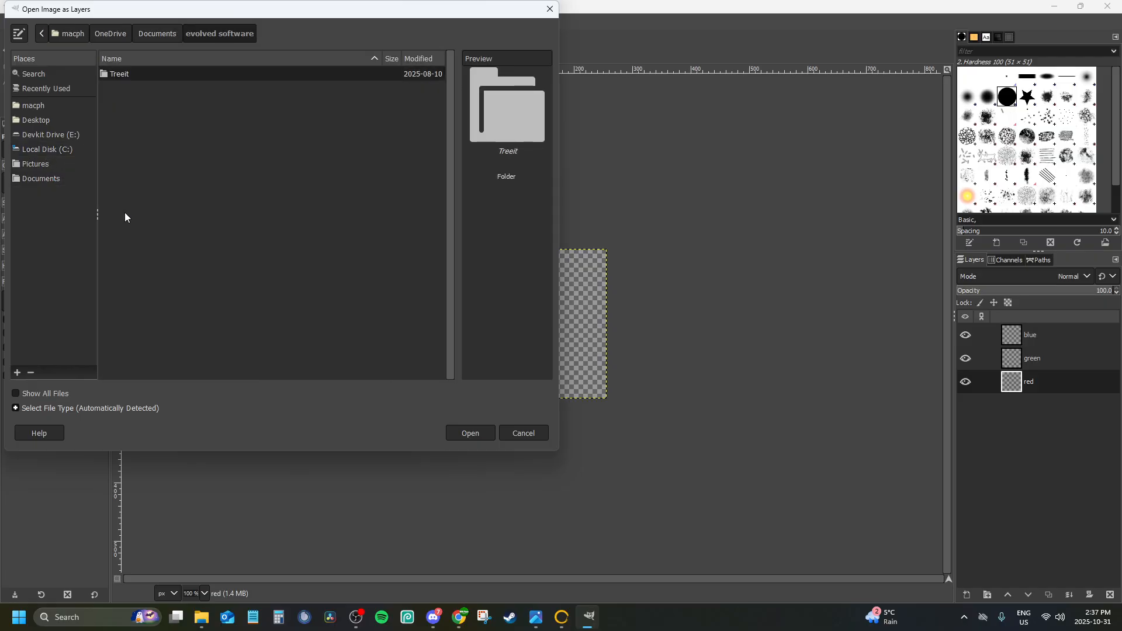
{"action": "left_click", "coordinate": [164, 34]}
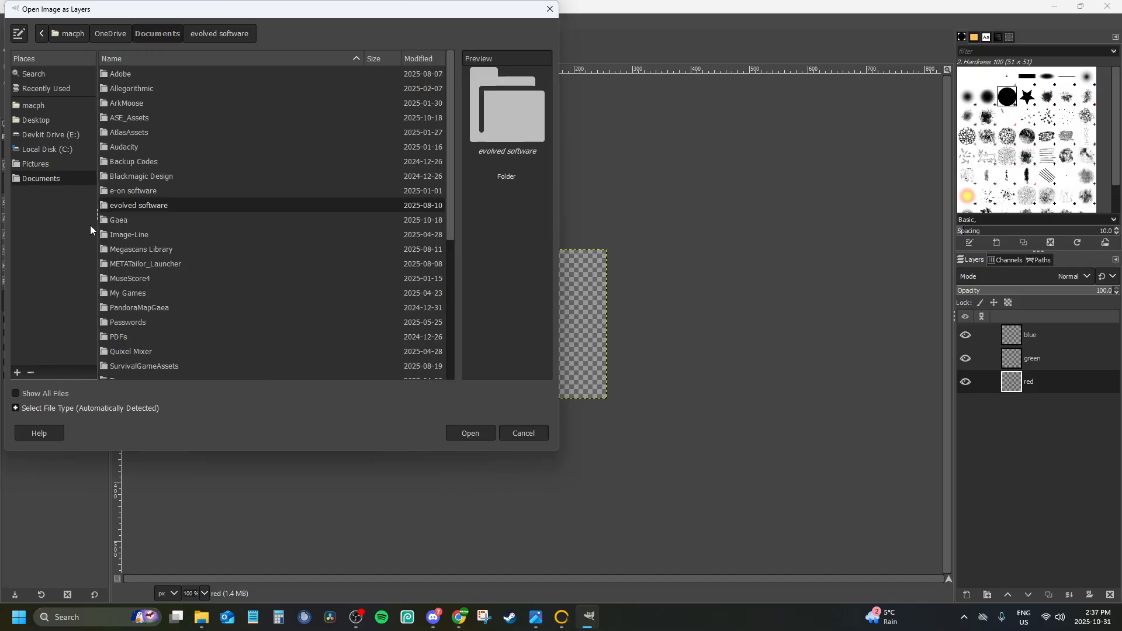
Open Heightmap_Out.png from Gaea > Builds > tutomap > 008 as a layer in the 256 px image
{"action": "double_click", "coordinate": [114, 213]}
{"action": "left_click", "coordinate": [122, 88]}
{"action": "double_click", "coordinate": [121, 89]}
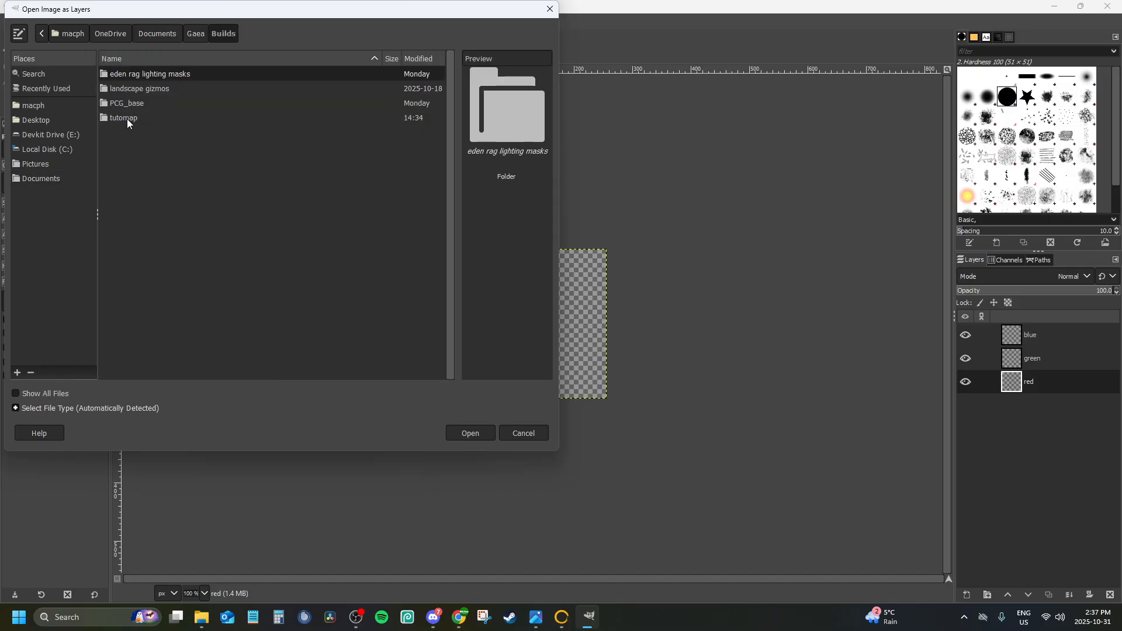
{"action": "left_click", "coordinate": [127, 118]}
{"action": "double_click", "coordinate": [127, 118]}
{"action": "left_click", "coordinate": [123, 176]}
{"action": "double_click", "coordinate": [123, 176]}
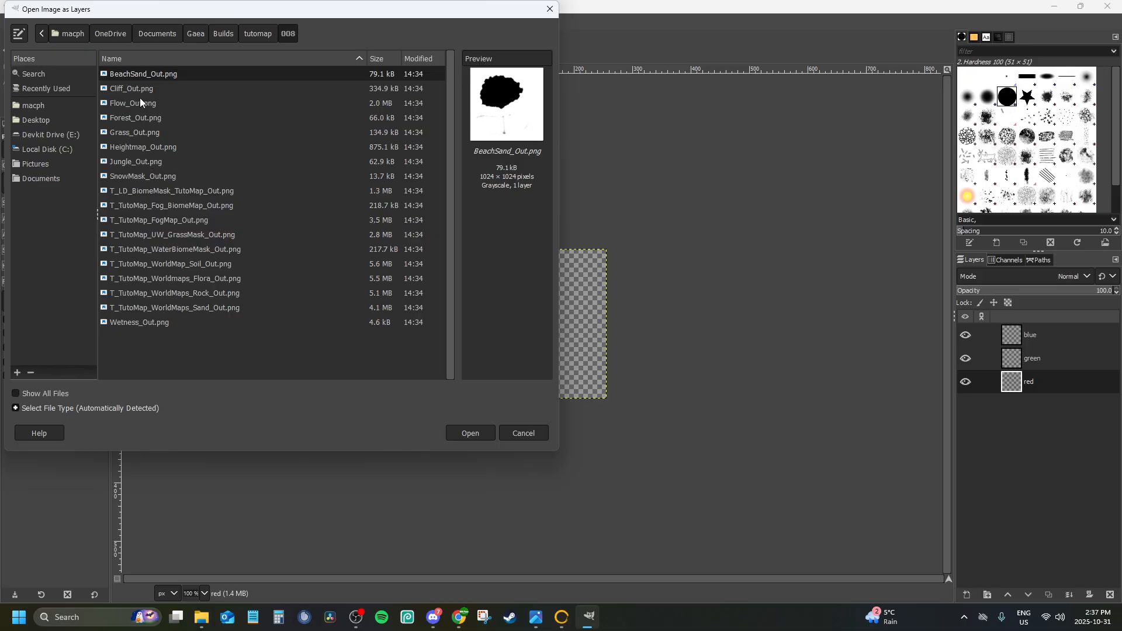
{"action": "left_click", "coordinate": [146, 146]}
{"action": "double_click", "coordinate": [147, 147]}
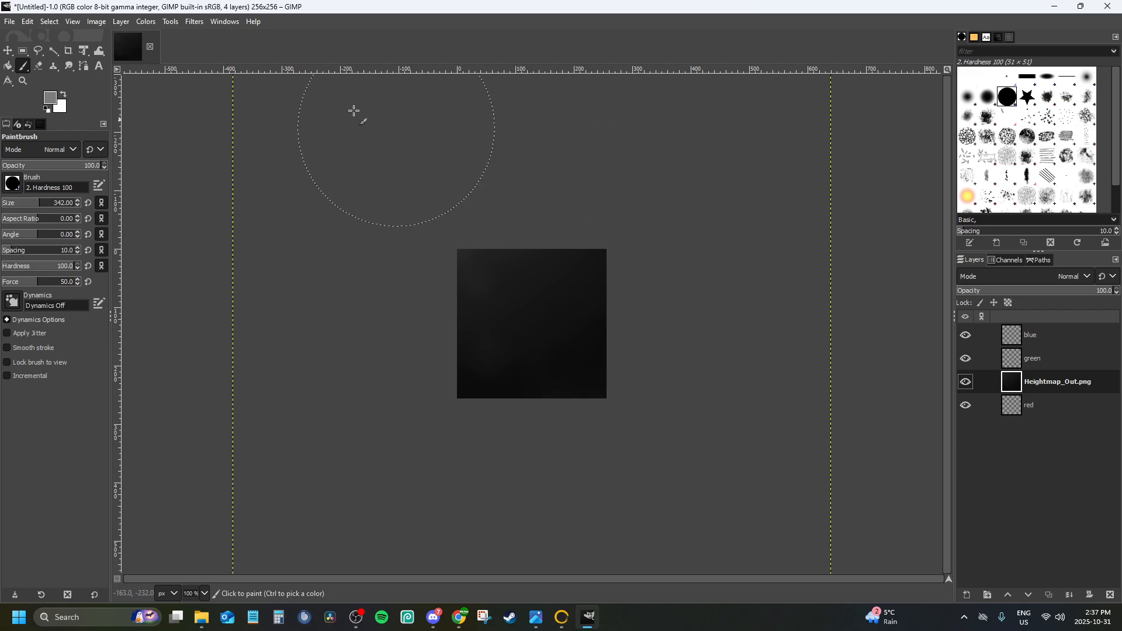
{"action": "left_click", "coordinate": [10, 23]}
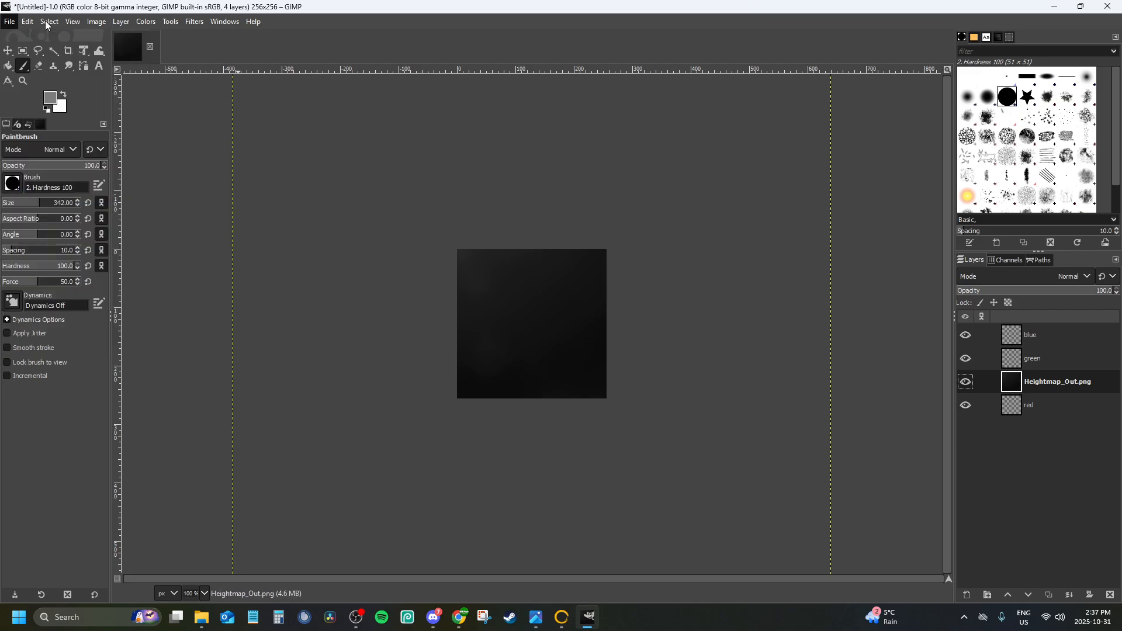
{"action": "mouse_move", "coordinate": [41, 25]}
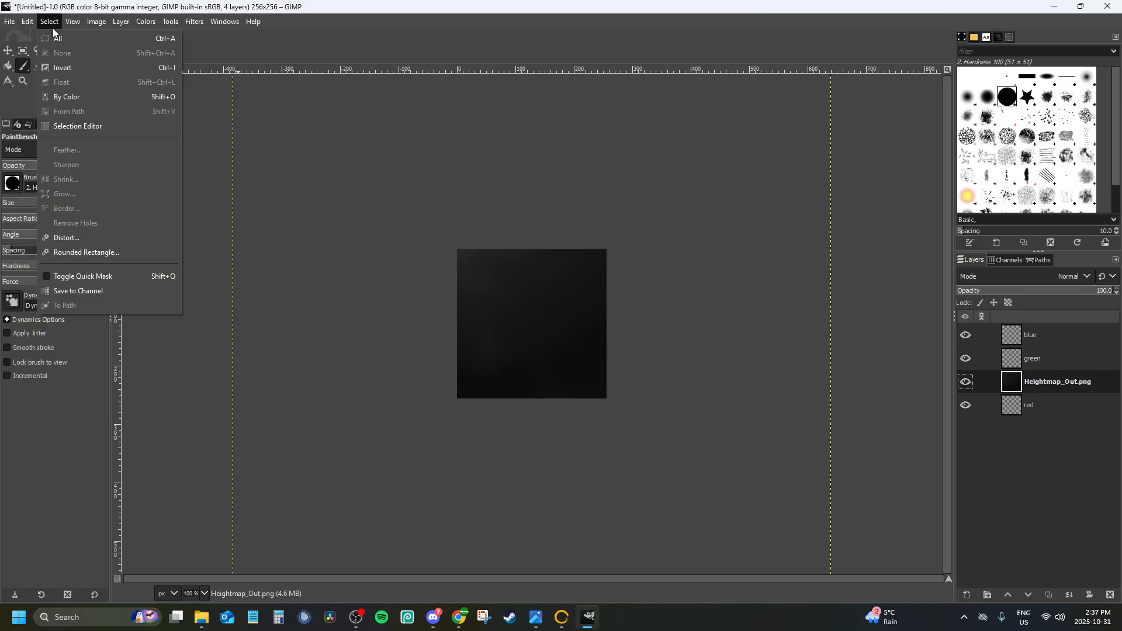
{"action": "left_click", "coordinate": [1118, 6]}
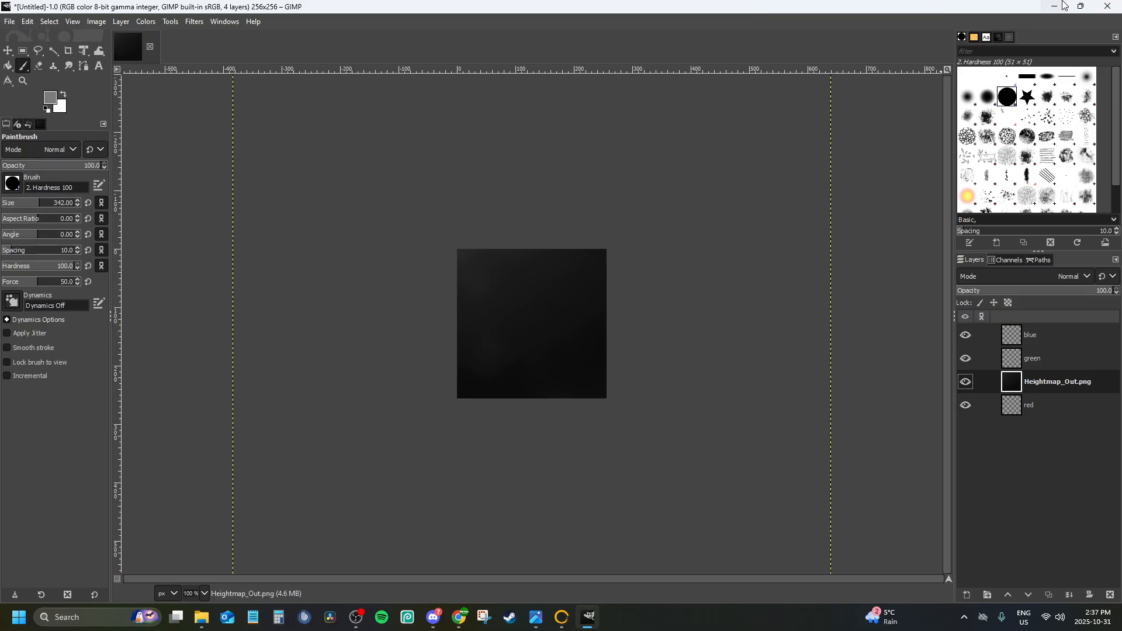
Create a new image with a width and height of 1024 px
{"action": "left_click", "coordinate": [8, 21]}
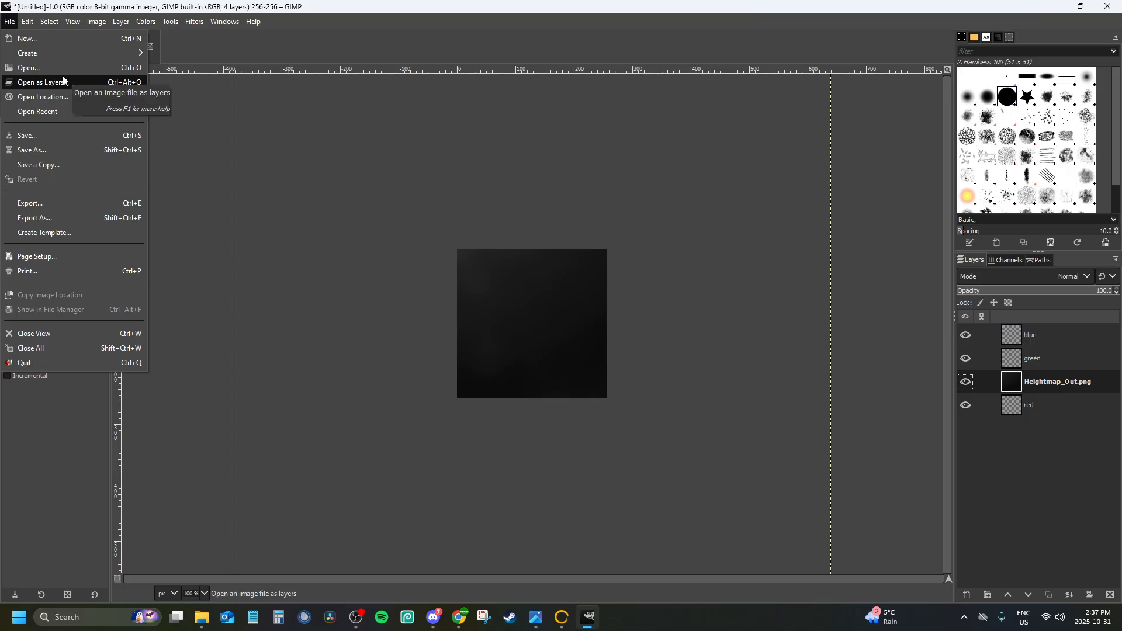
{"action": "left_click", "coordinate": [26, 39]}
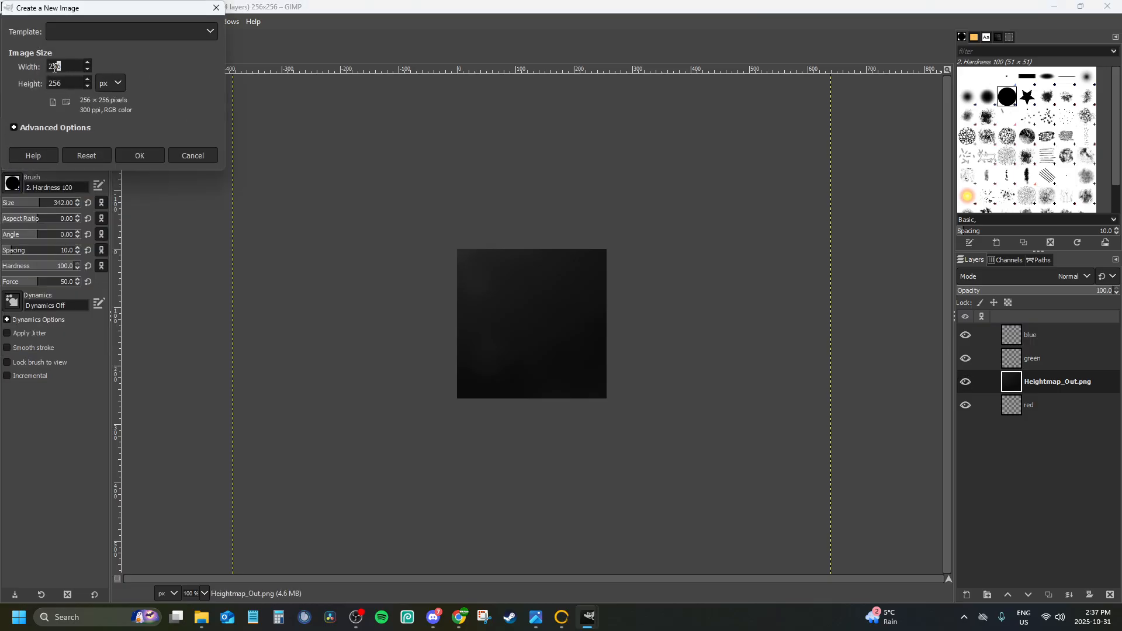
{"action": "double_click", "coordinate": [55, 67]}
{"action": "type", "text": "1024"}
{"action": "double_click", "coordinate": [65, 81]}
{"action": "type", "text": "1024"}
{"action": "left_click", "coordinate": [122, 155]}
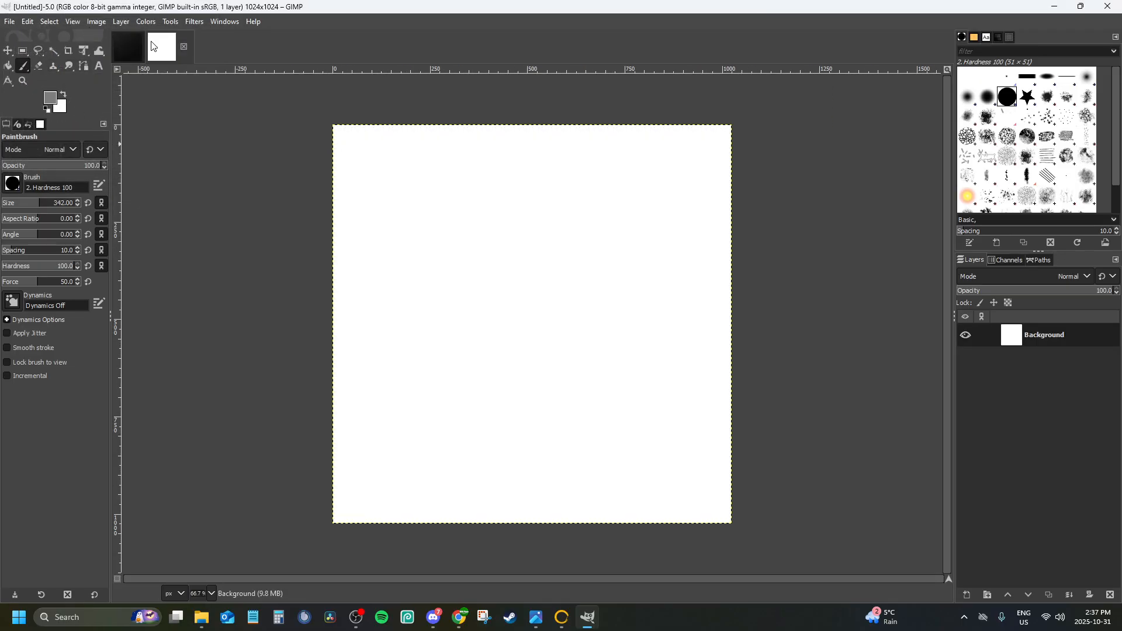
Close the 256 × 256 px image and discard its changes
{"action": "left_click", "coordinate": [128, 47]}
{"action": "left_click", "coordinate": [150, 46]}
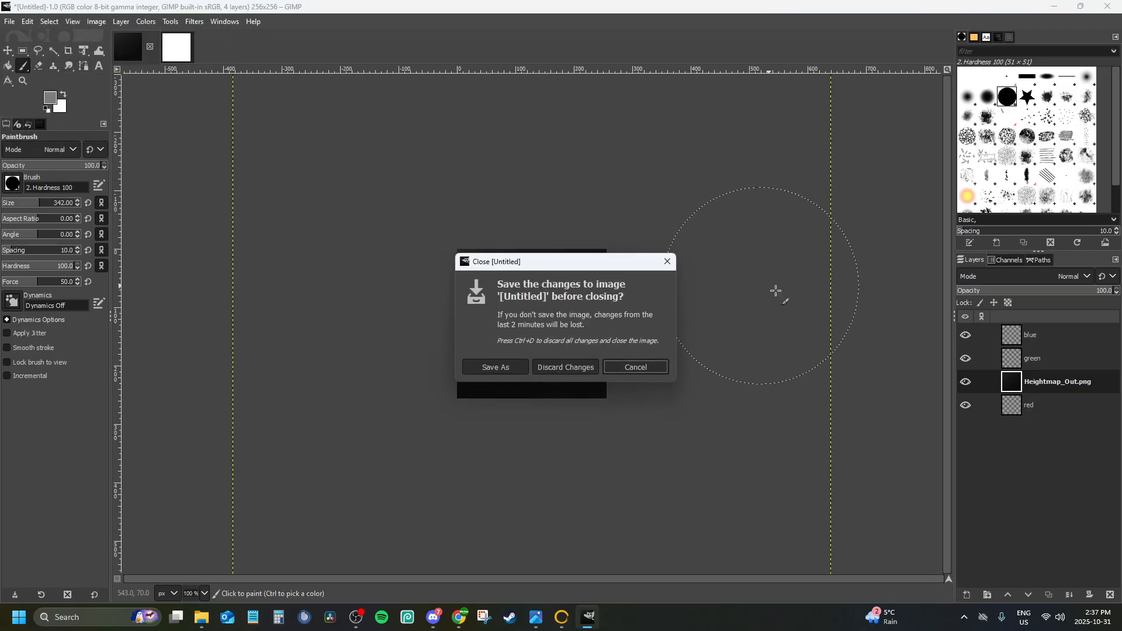
{"action": "left_click", "coordinate": [560, 368]}
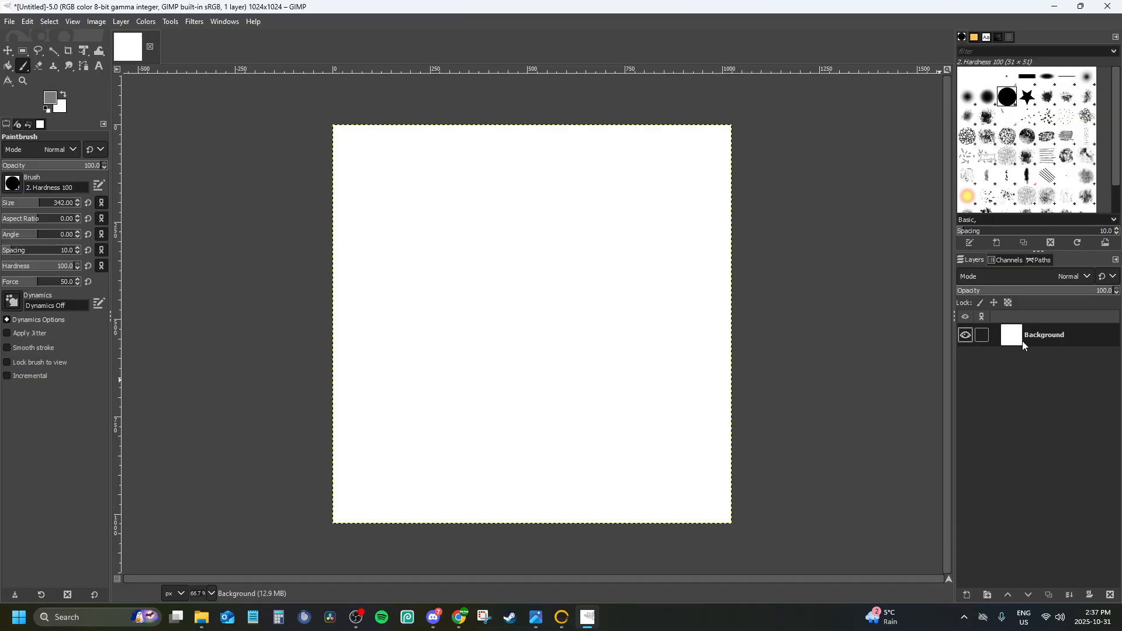
Delete the Background layer and open Heightmap_Out.png from build folder 008 as a layer in the 1024 px image
{"action": "right_click", "coordinate": [1024, 339]}
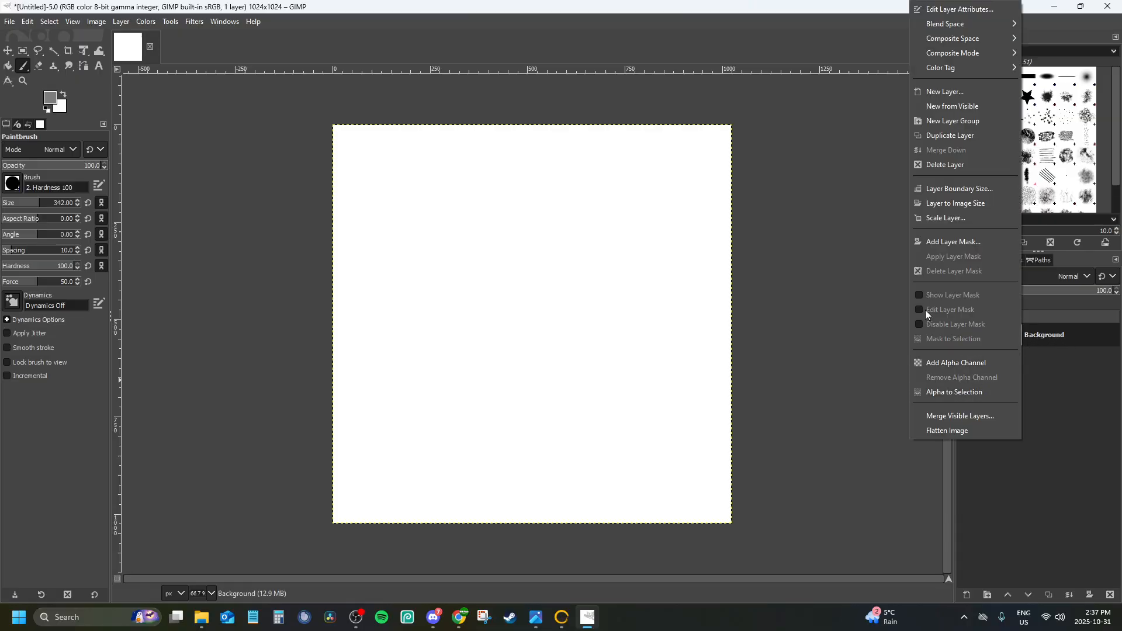
{"action": "left_click", "coordinate": [946, 166]}
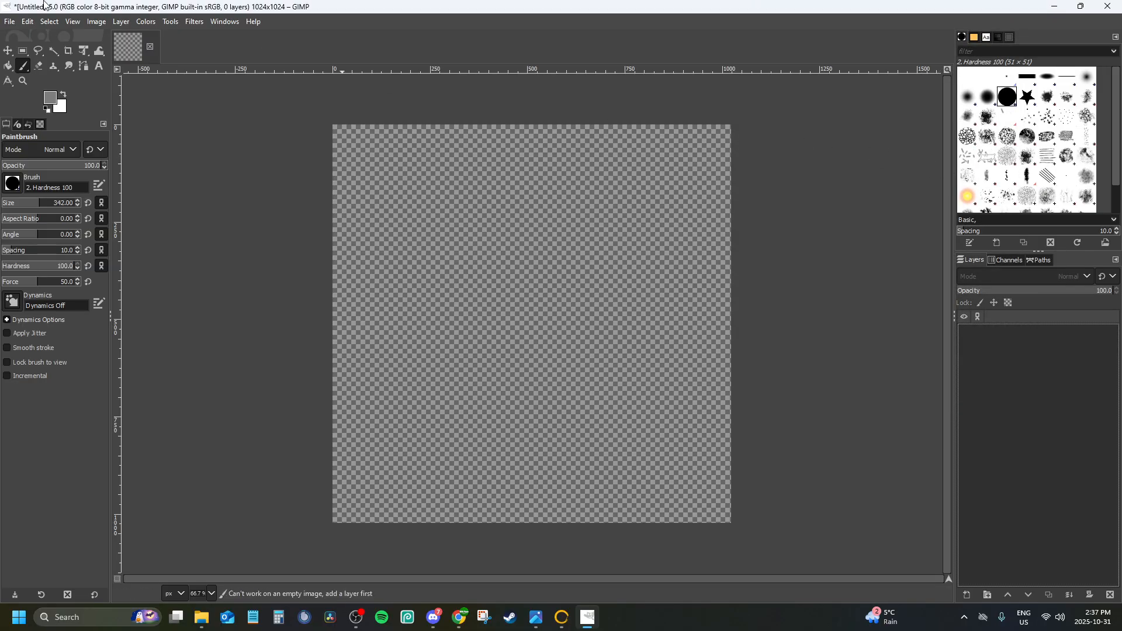
{"action": "left_click", "coordinate": [9, 22]}
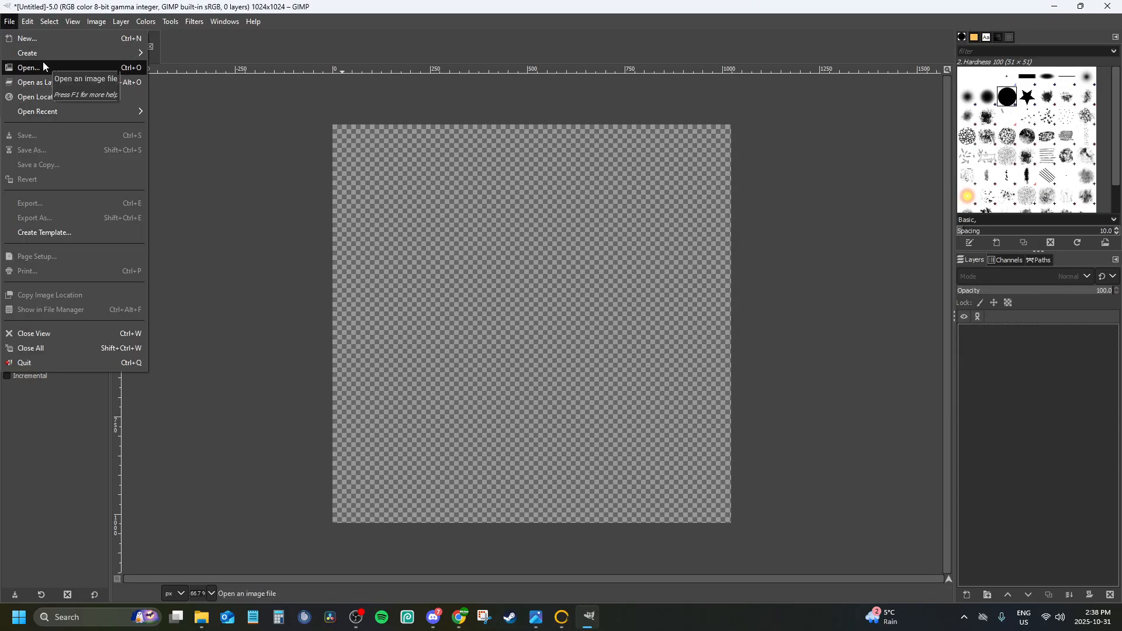
{"action": "left_click", "coordinate": [59, 82]}
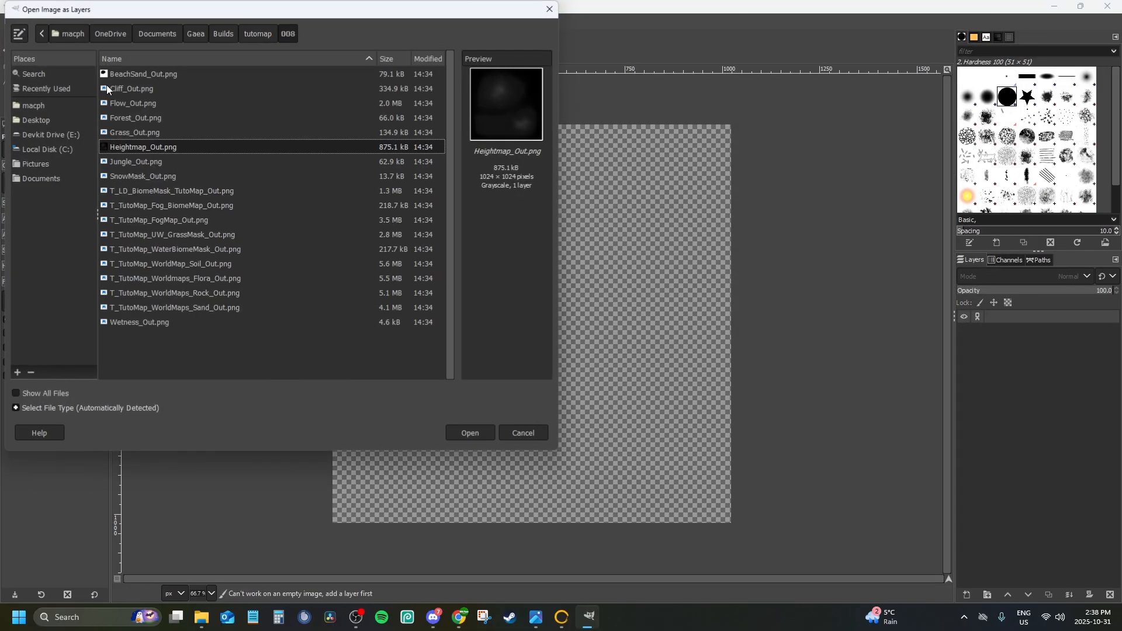
{"action": "left_click", "coordinate": [470, 434]}
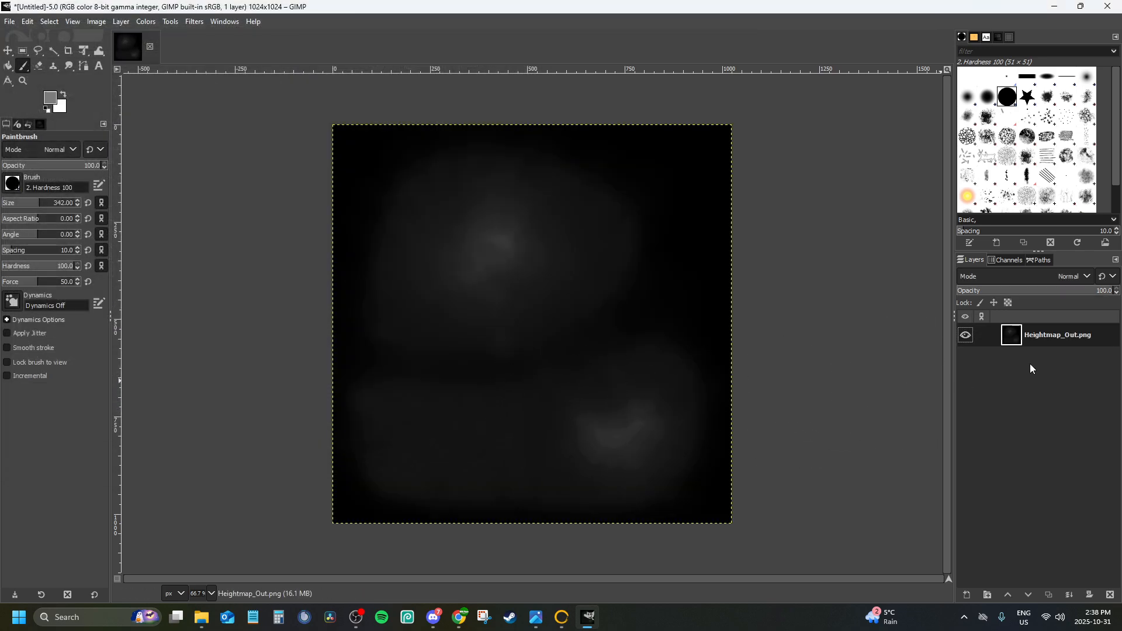
Add a transparent 1024 × 1024 px layer named red above the Heightmap_Out.png layer
{"action": "left_click", "coordinate": [967, 595]}
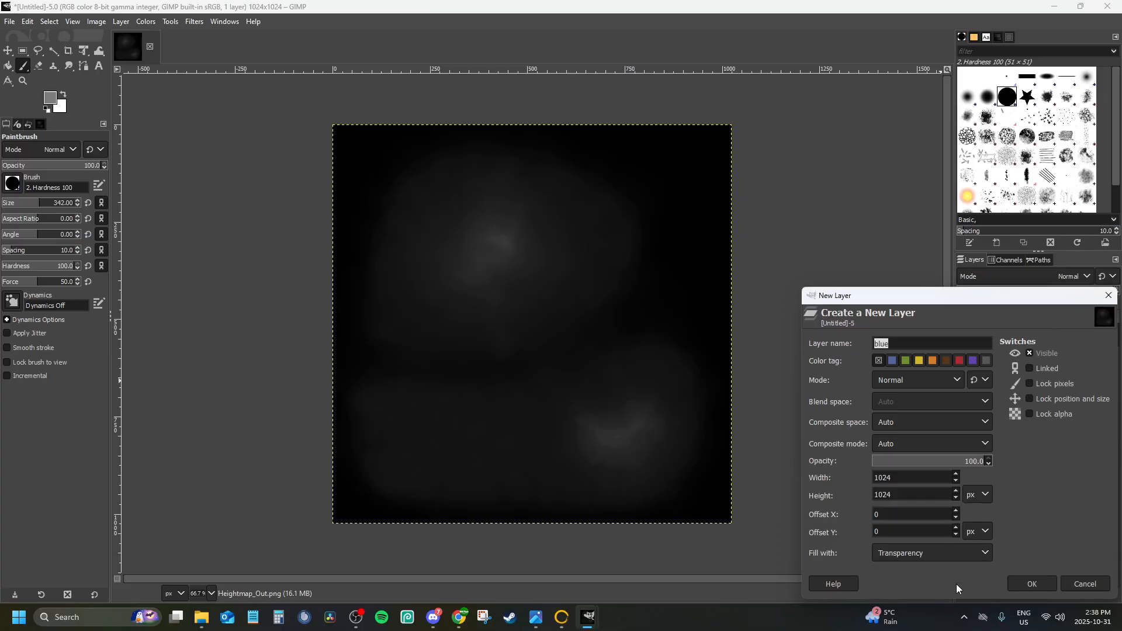
{"action": "type", "text": "ged"}
{"action": "key", "text": "Return"}
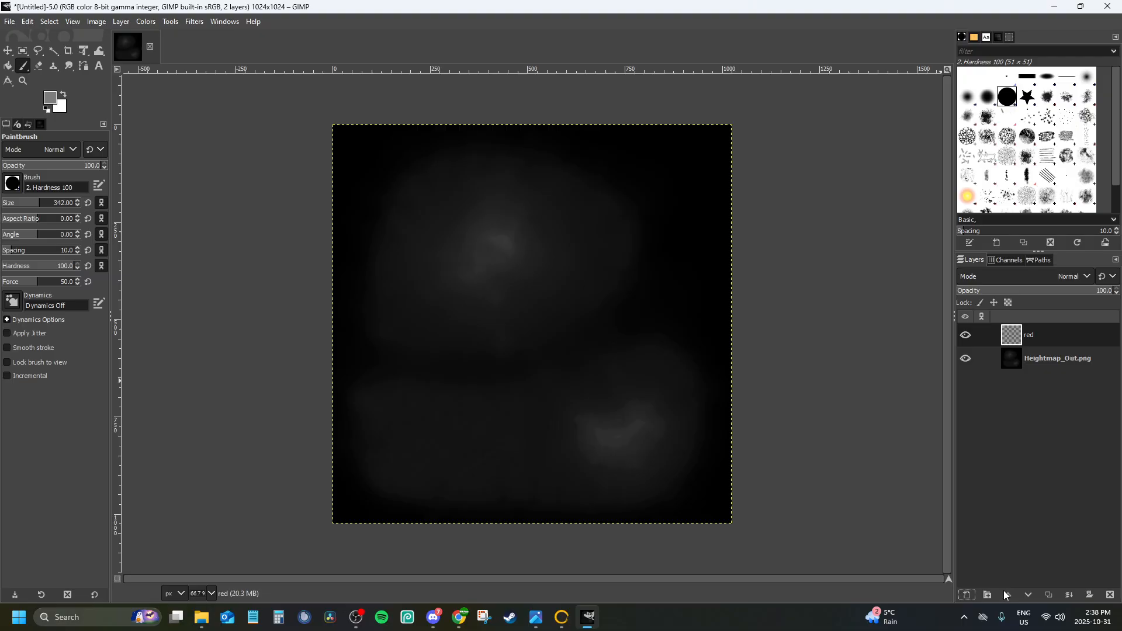
Add two more transparent 1024 × 1024 px layers named green and blue above the red layer
{"action": "left_click", "coordinate": [971, 598]}
{"action": "type", "text": "g"}
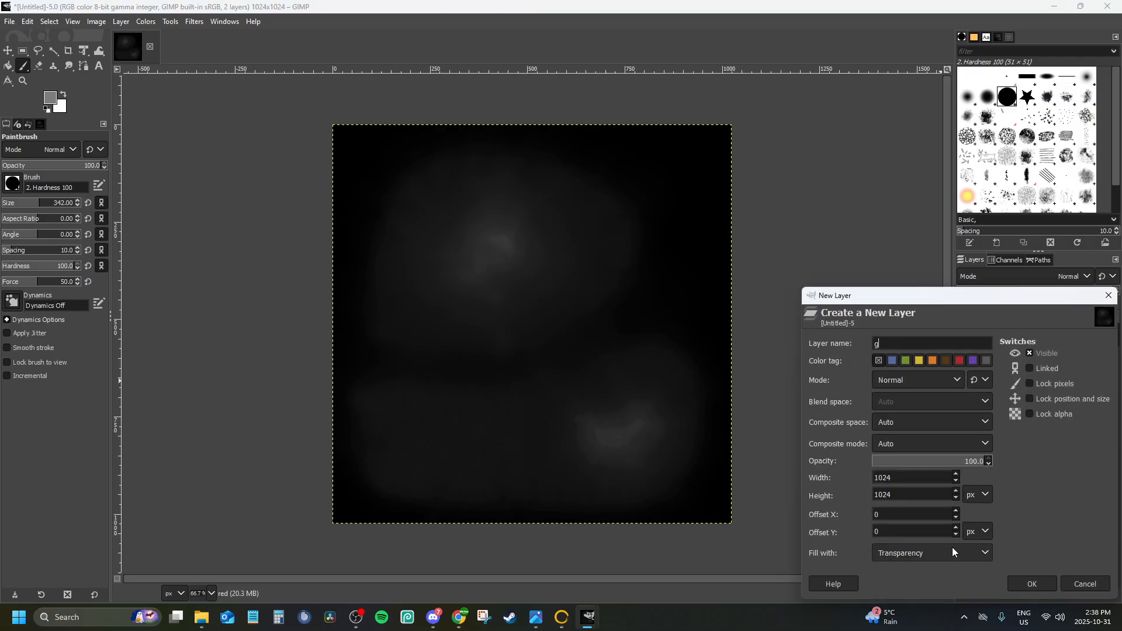
{"action": "type", "text": "reen"}
{"action": "key", "text": "Return"}
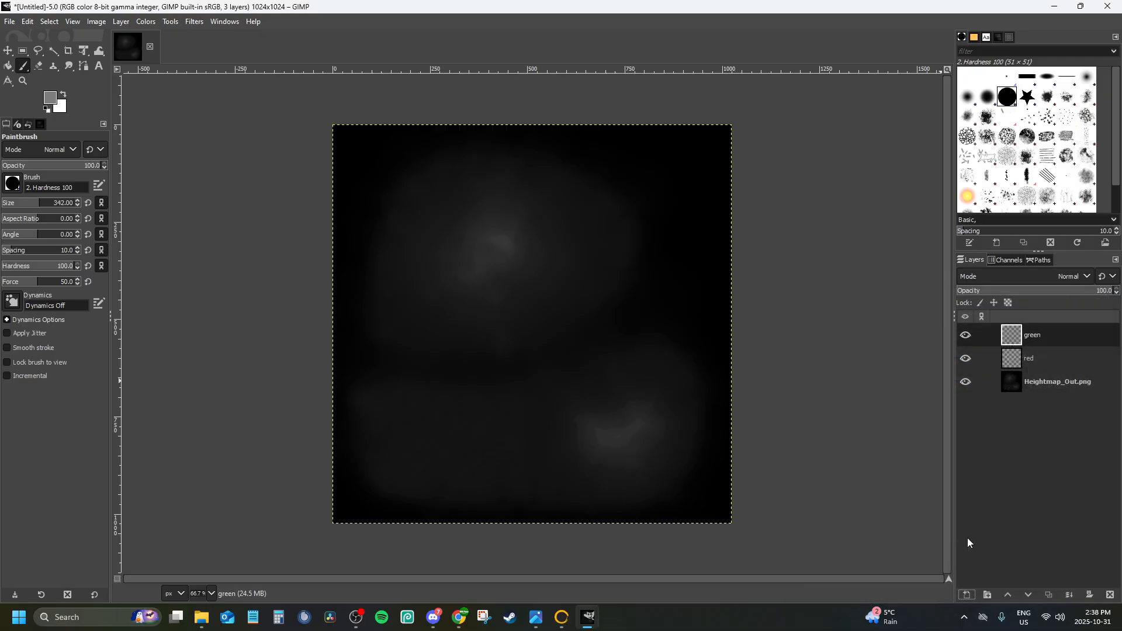
{"action": "left_click", "coordinate": [962, 594]}
{"action": "type", "text": "blue"}
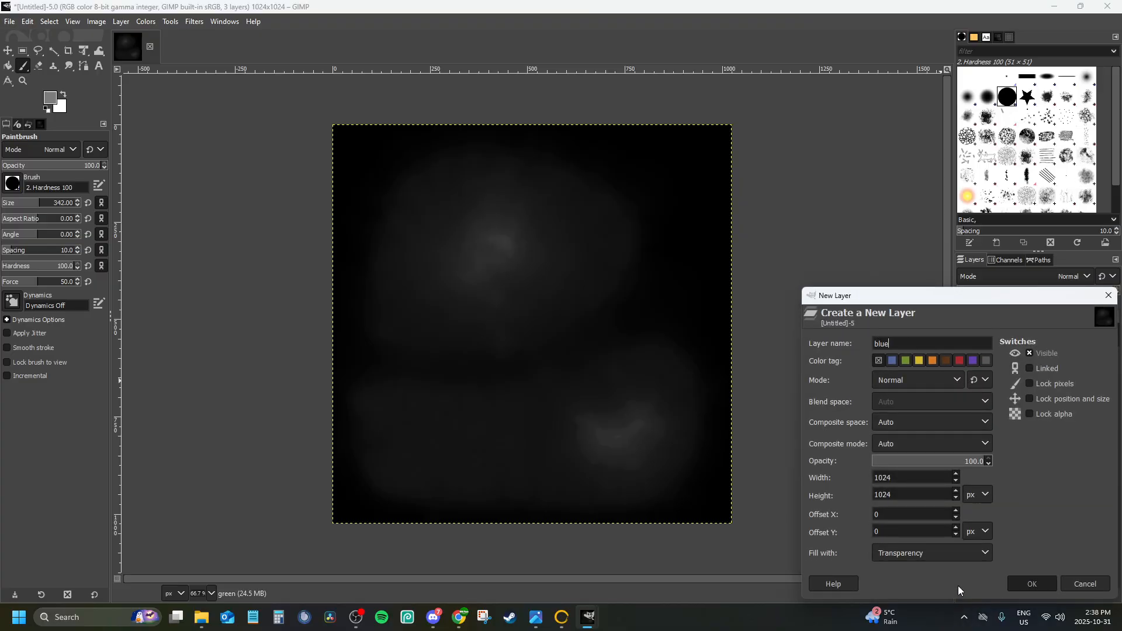
{"action": "key", "text": "Return"}
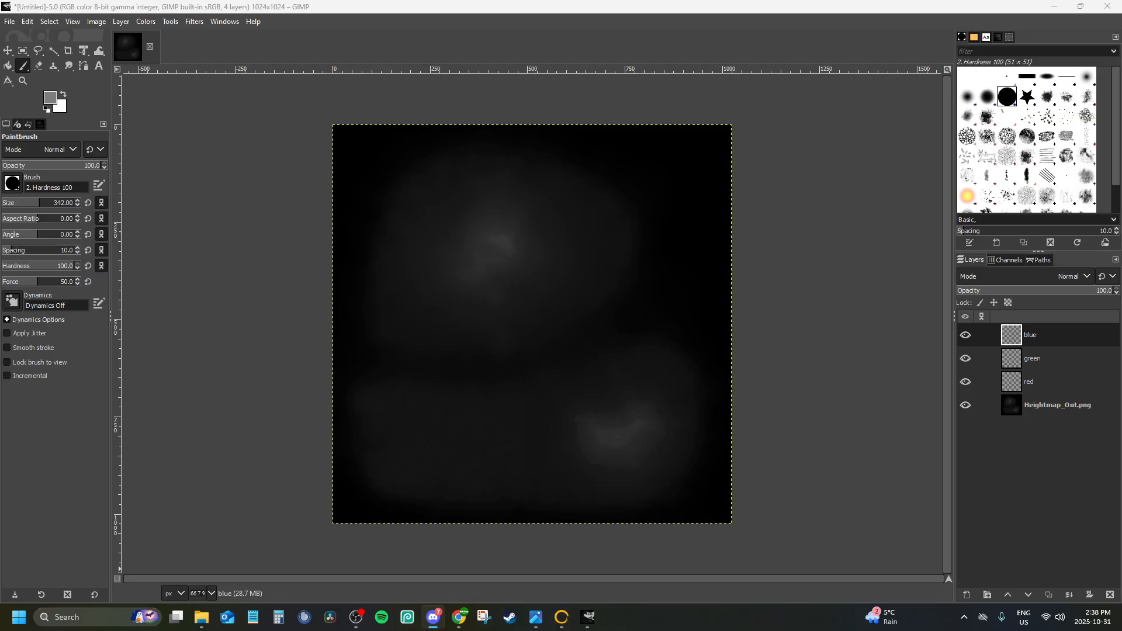
Select the red layer and set the paintbrush to the Acrylic 05 #2 brush
{"action": "left_click", "coordinate": [1049, 414]}
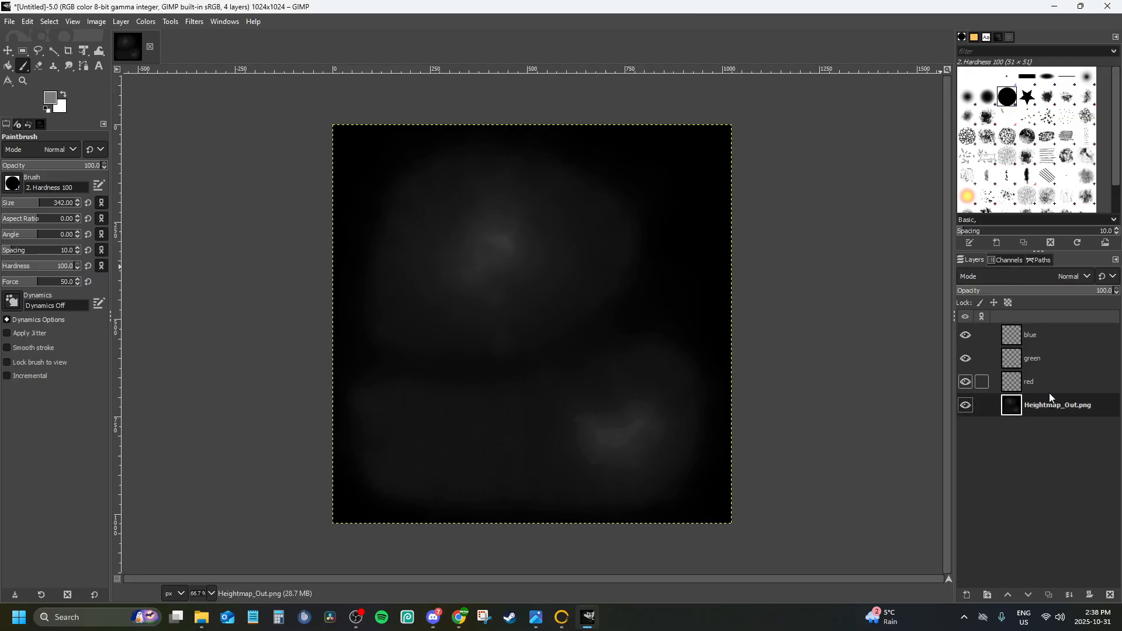
{"action": "left_click", "coordinate": [1049, 391]}
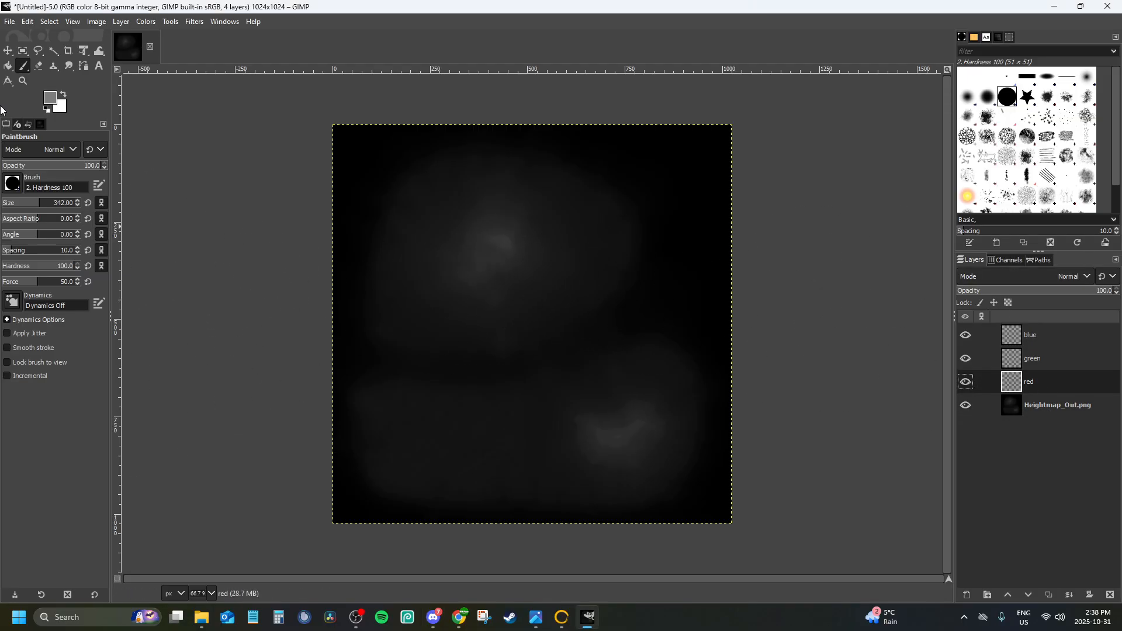
{"action": "left_click", "coordinate": [18, 180]}
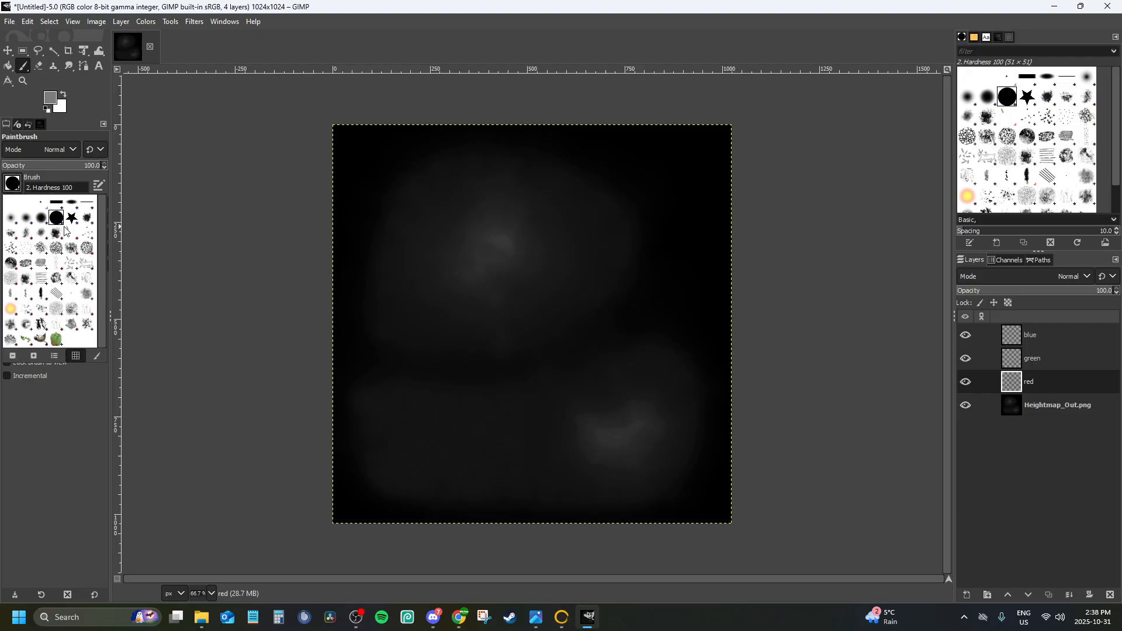
{"action": "left_click", "coordinate": [41, 253]}
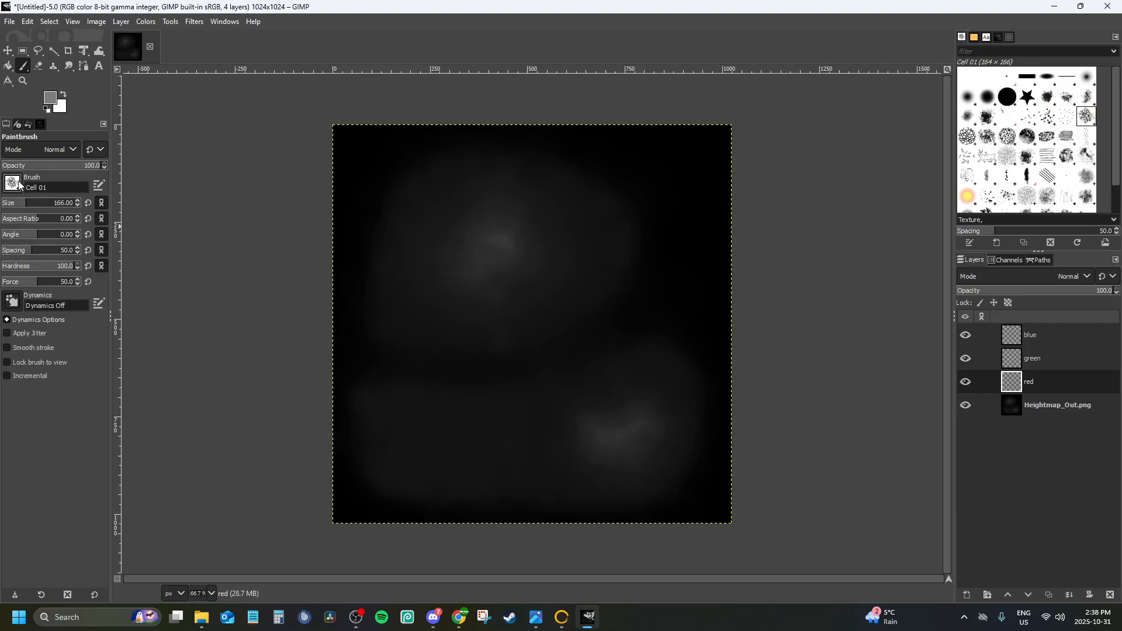
{"action": "left_click", "coordinate": [17, 185]}
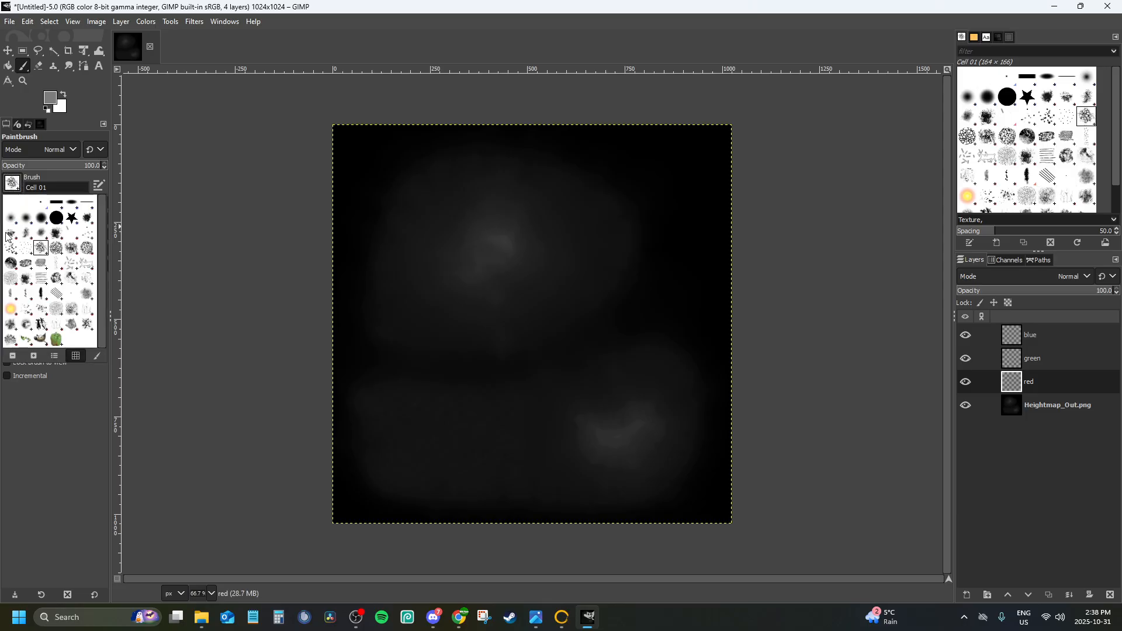
{"action": "left_click", "coordinate": [12, 275]}
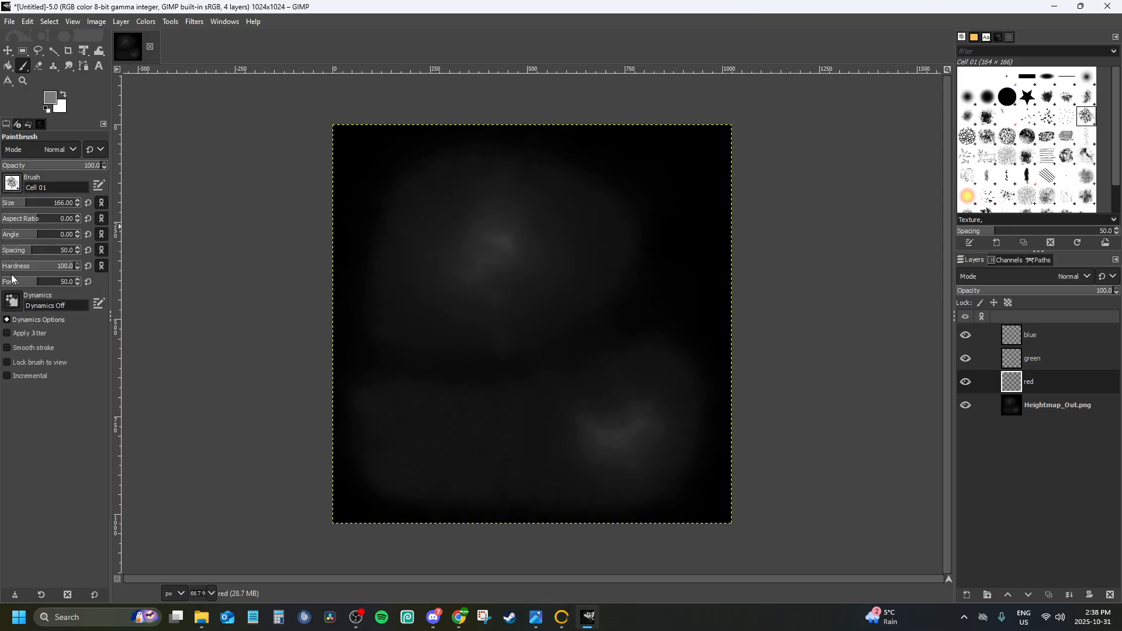
{"action": "left_click", "coordinate": [12, 182]}
{"action": "left_click", "coordinate": [56, 234]}
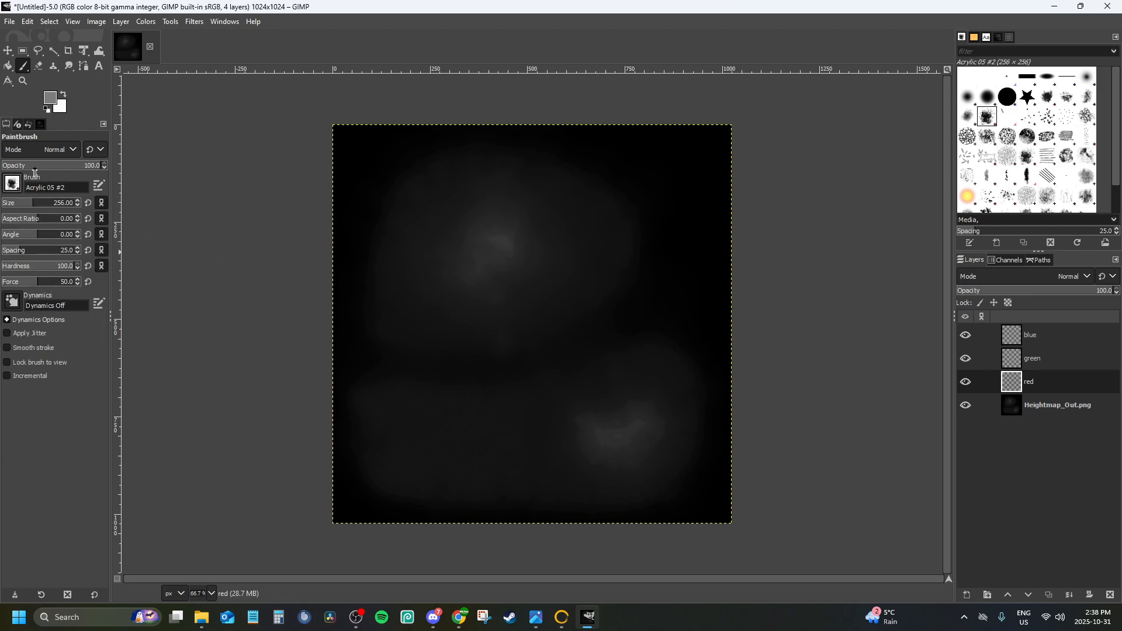
Set the foreground colour to red (ff0000)
{"action": "left_click", "coordinate": [52, 99]}
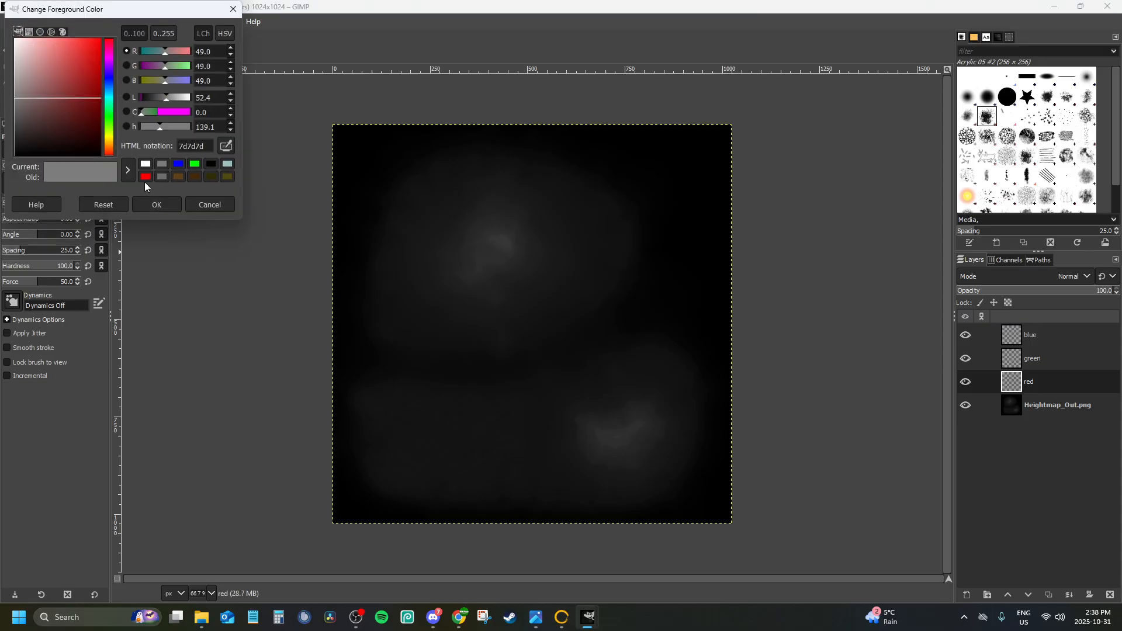
{"action": "left_click", "coordinate": [145, 176]}
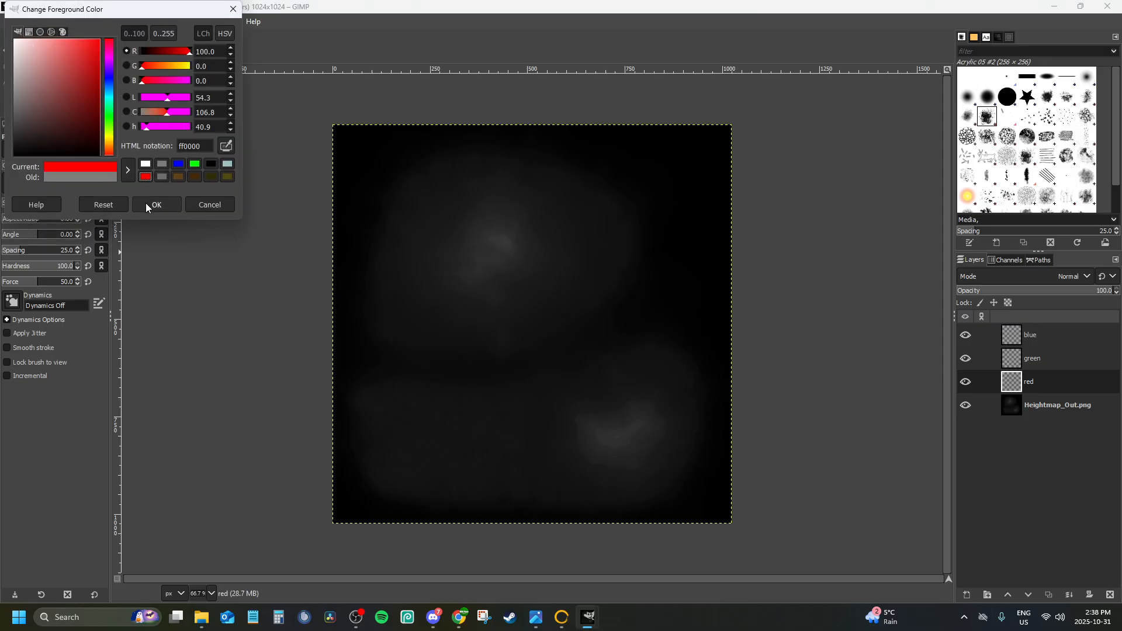
{"action": "left_click", "coordinate": [154, 204]}
{"action": "left_click", "coordinate": [52, 99]}
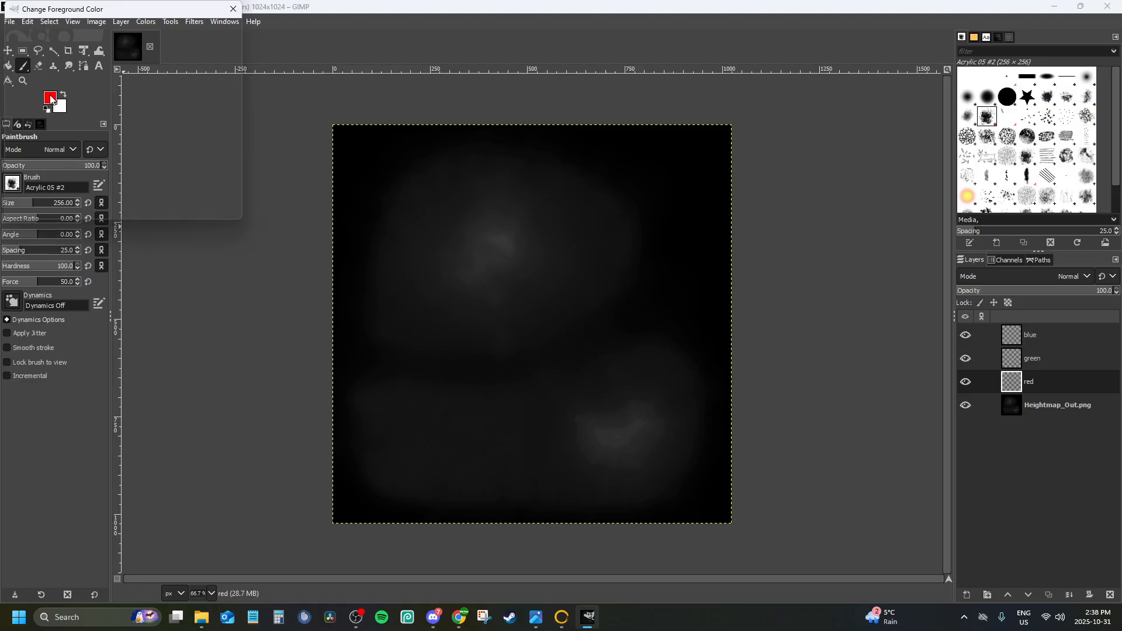
{"action": "left_click", "coordinate": [175, 206]}
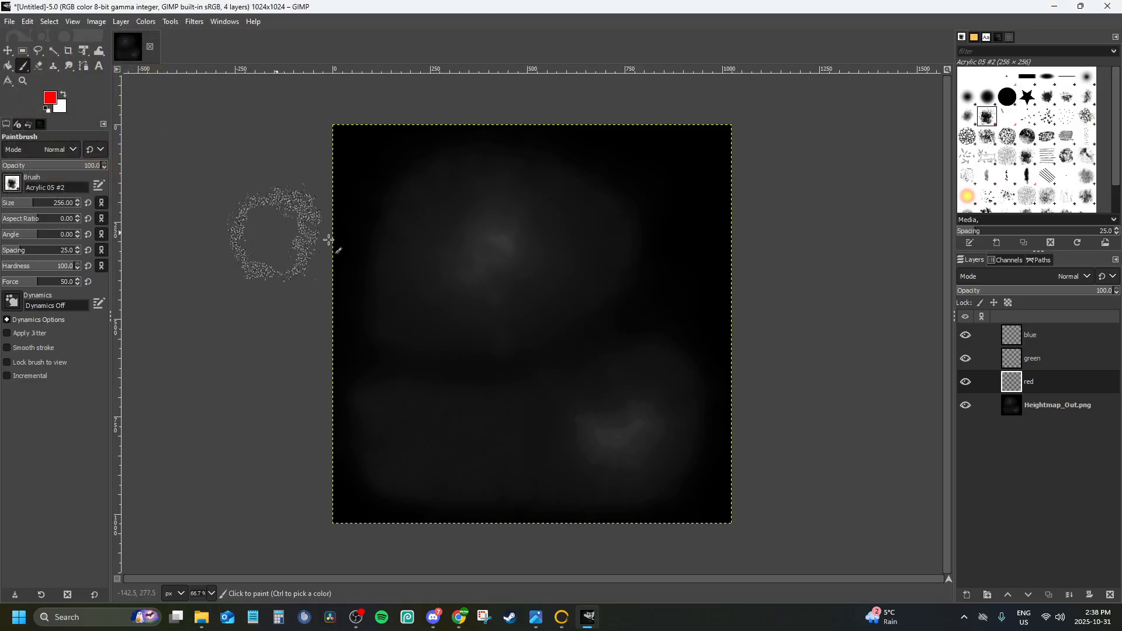
Try painting scattered red Acrylic 05 #2 blotches at full opacity over both islands on the red layer
{"action": "left_click", "coordinate": [431, 216]}
{"action": "left_click", "coordinate": [531, 205]}
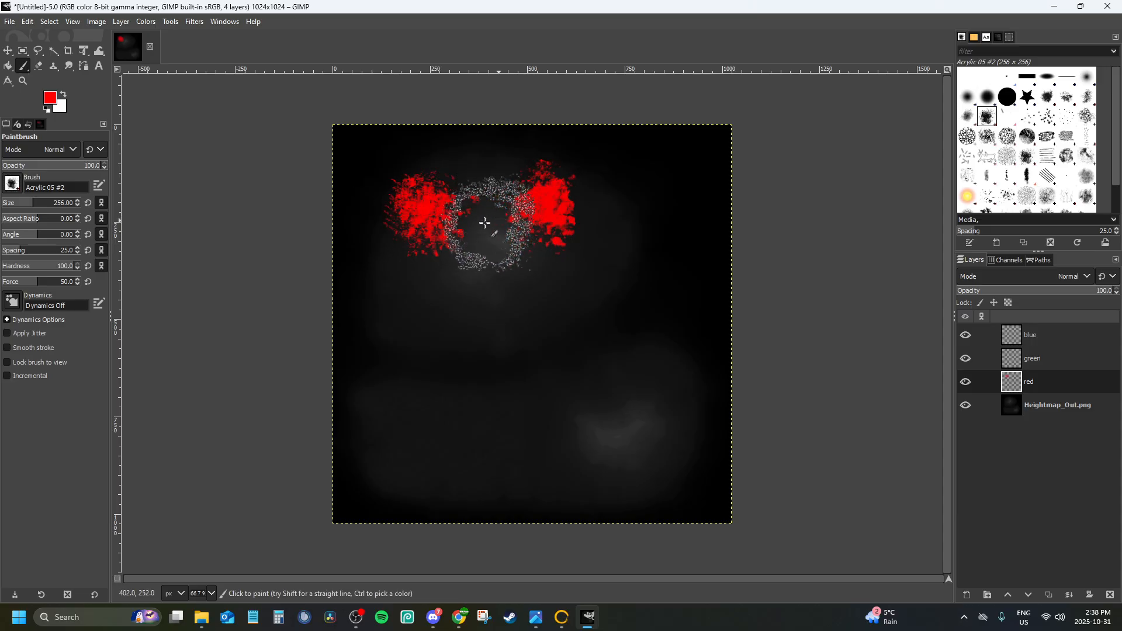
{"action": "left_click", "coordinate": [486, 221]}
{"action": "left_click", "coordinate": [476, 325]}
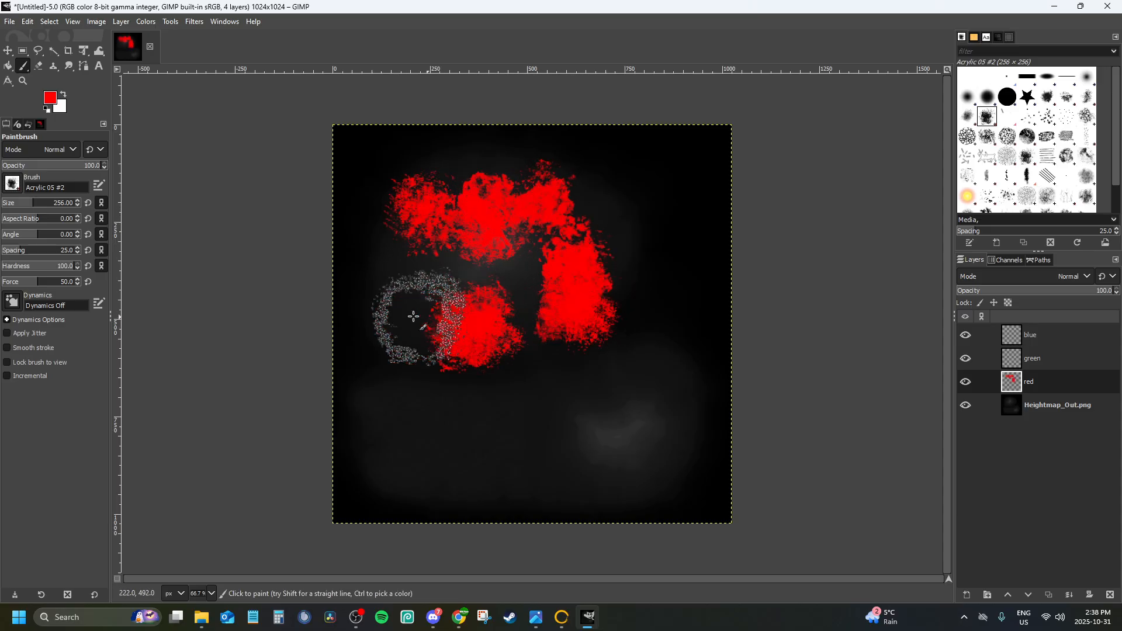
{"action": "left_click", "coordinate": [377, 299]}
{"action": "left_click", "coordinate": [390, 408]}
{"action": "left_click", "coordinate": [520, 405]}
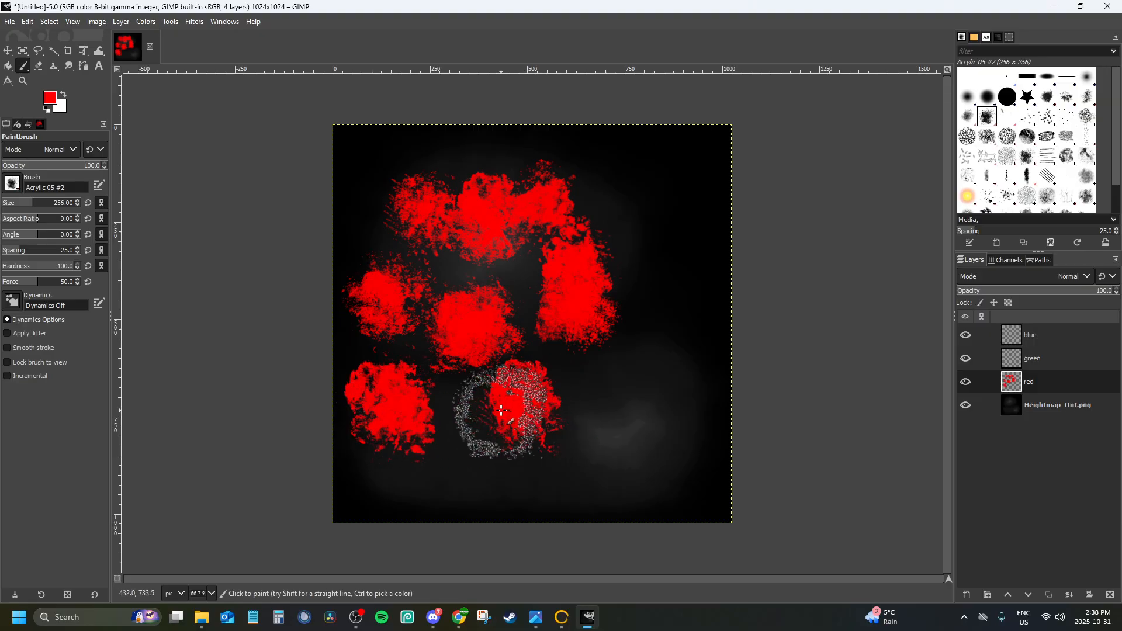
{"action": "left_click", "coordinate": [630, 403]}
{"action": "left_click", "coordinate": [606, 460]}
{"action": "left_click", "coordinate": [532, 456]}
{"action": "left_click", "coordinate": [468, 453]}
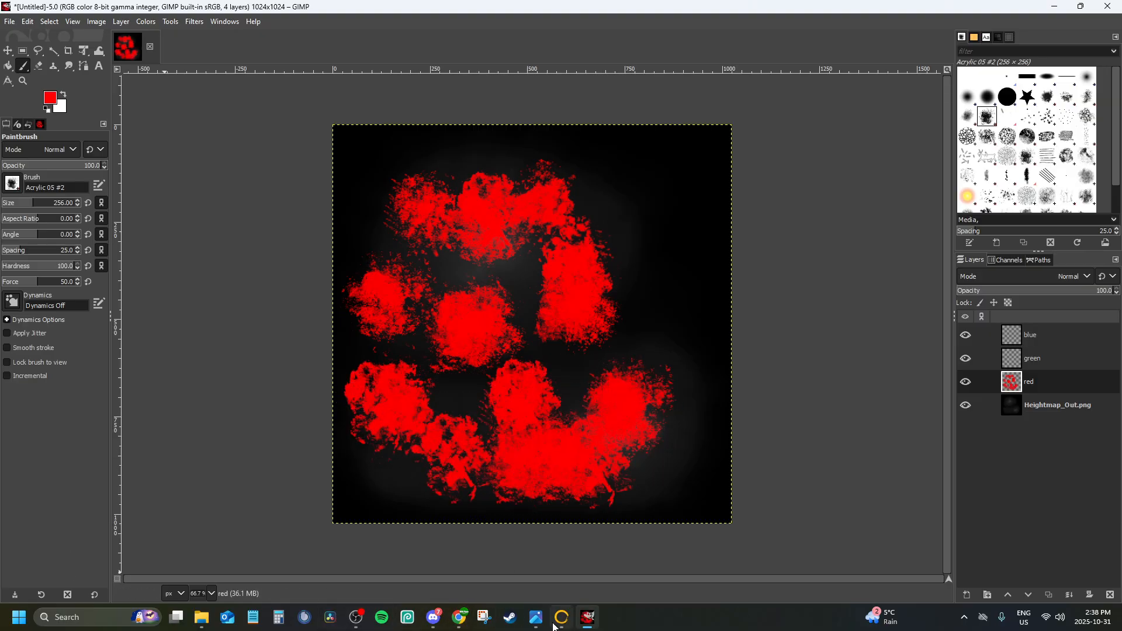
Close the two open image previews and open Vintal_Height_FogMap.png from the Vintal folder in Pictures, ArkModdingStuff, Maps as a reference
{"action": "mouse_move", "coordinate": [540, 619]}
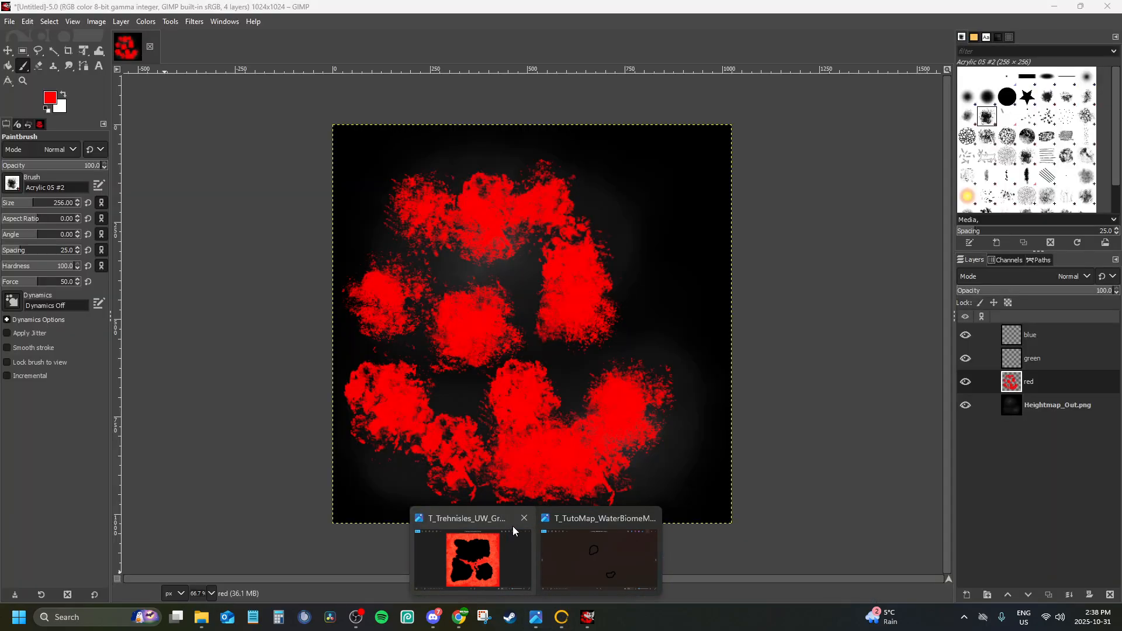
{"action": "left_click", "coordinate": [524, 518]}
{"action": "left_click", "coordinate": [587, 517]}
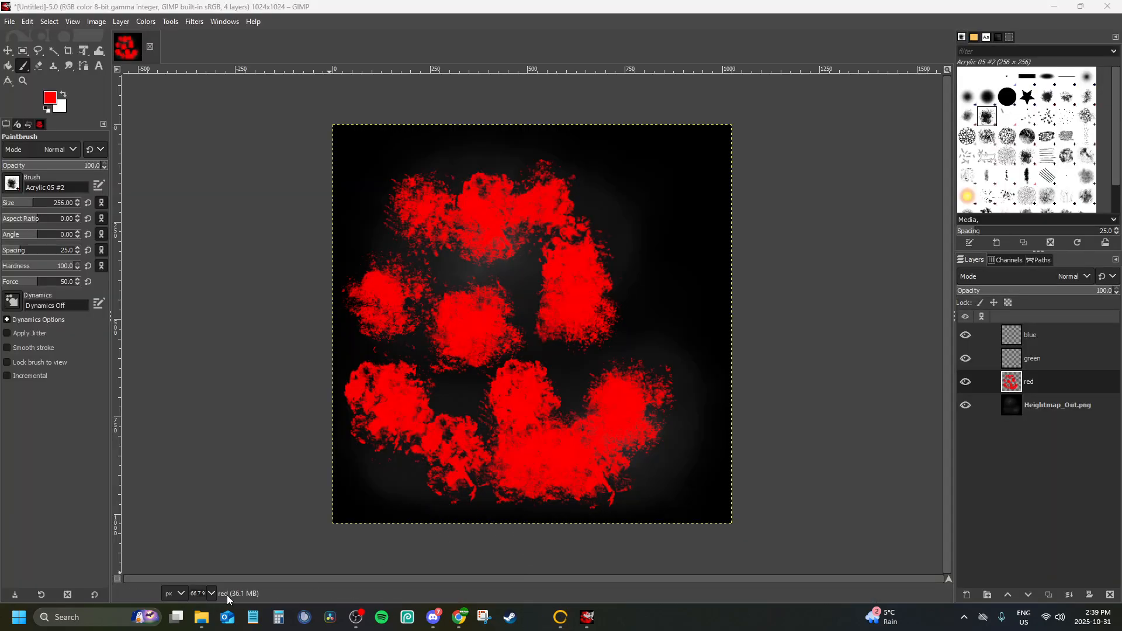
{"action": "left_click", "coordinate": [209, 620]}
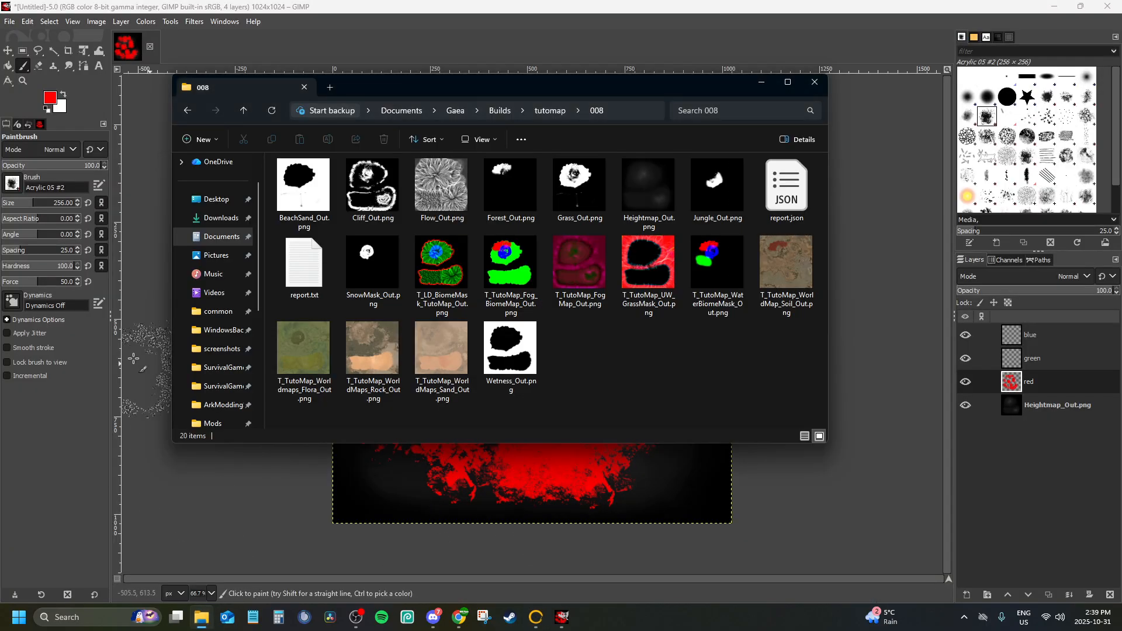
{"action": "left_click", "coordinate": [214, 257]}
{"action": "double_click", "coordinate": [295, 181]}
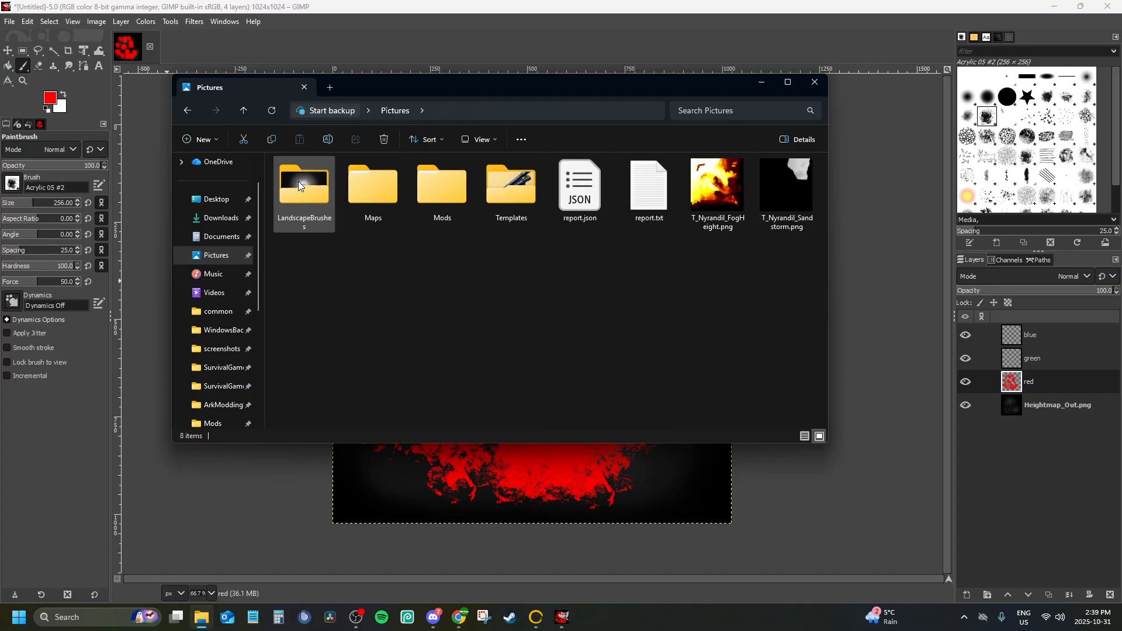
{"action": "double_click", "coordinate": [400, 178]}
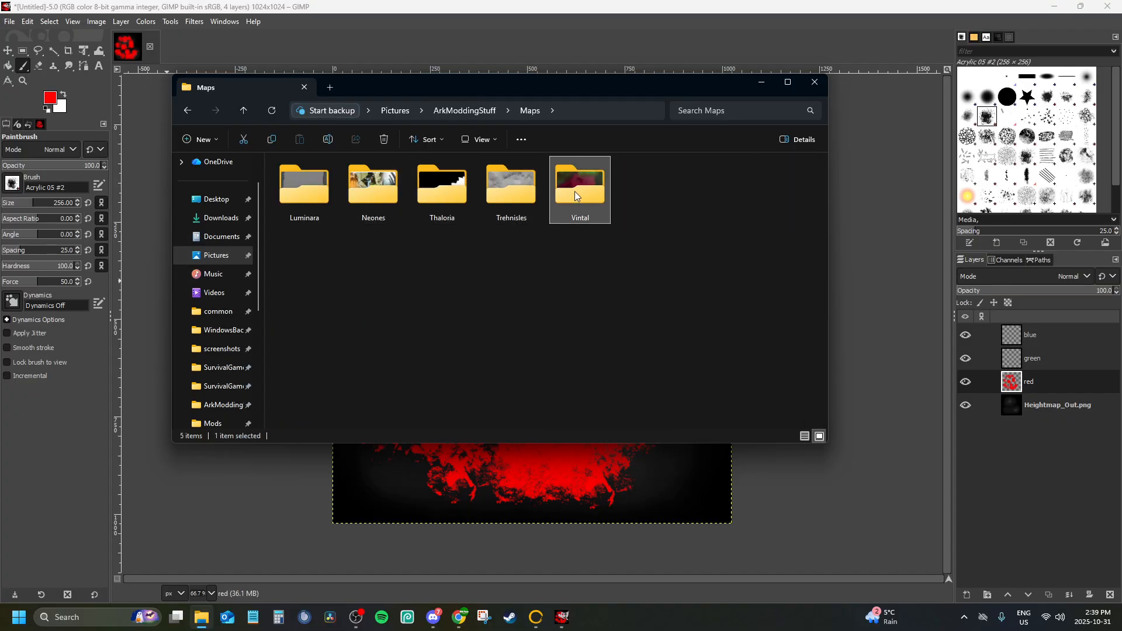
{"action": "double_click", "coordinate": [574, 191]}
{"action": "double_click", "coordinate": [514, 318]}
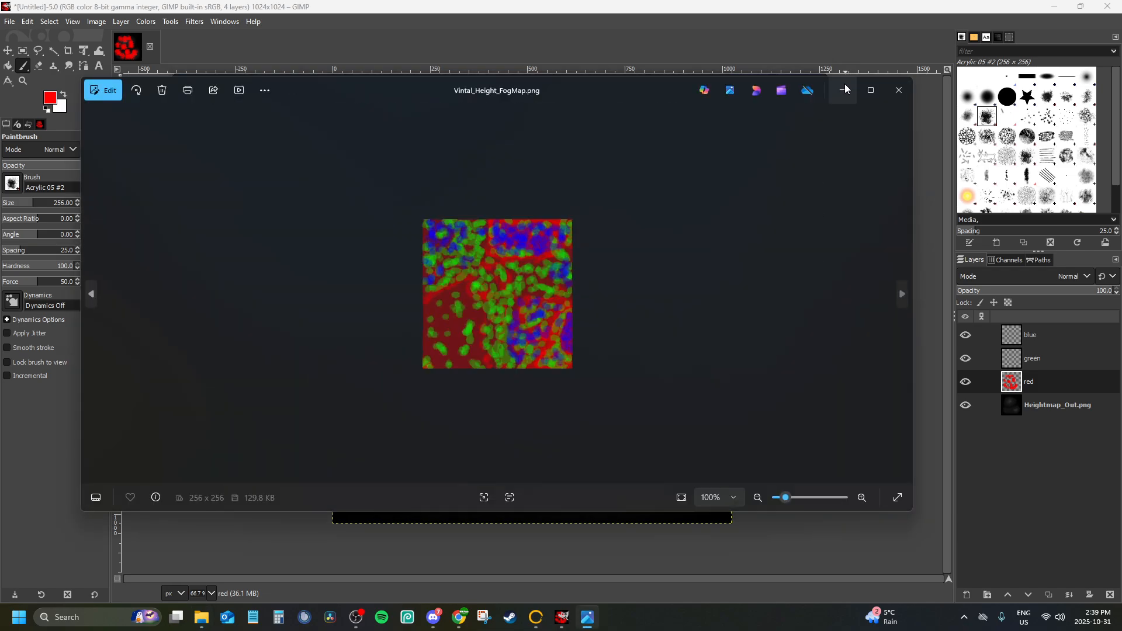
Return File Explorer to build folder 008 and examine the red, green and blue distribution in Vintal_Height_FogMap.png
{"action": "left_click", "coordinate": [844, 89]}
{"action": "key", "text": "alt+Left"}
{"action": "key", "text": "alt+Left"}
{"action": "key", "text": "alt+Left"}
{"action": "key", "text": "alt+Left"}
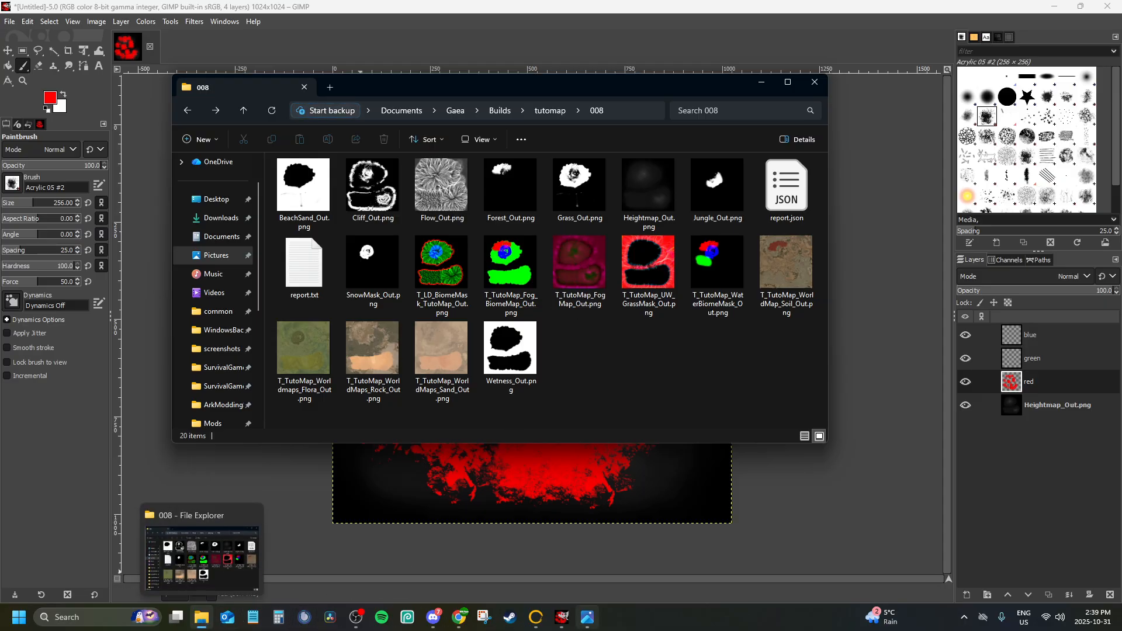
{"action": "mouse_move", "coordinate": [598, 629]}
{"action": "left_click", "coordinate": [761, 83]}
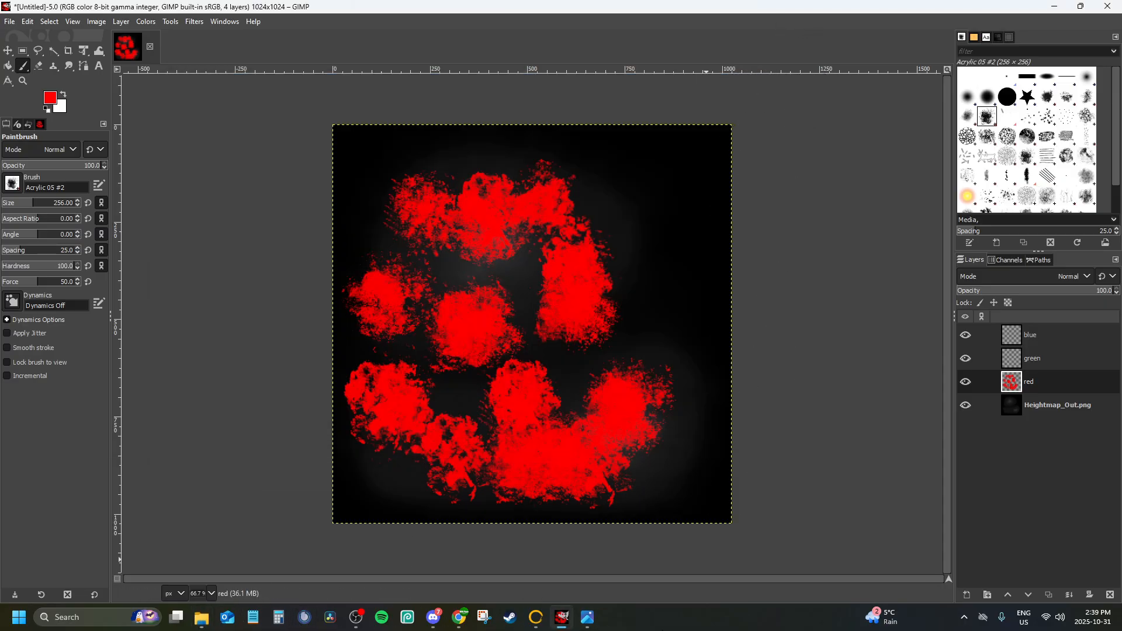
{"action": "left_click", "coordinate": [586, 624]}
{"action": "scroll", "coordinate": [471, 308], "scroll_direction": "up", "scroll_amount": 4}
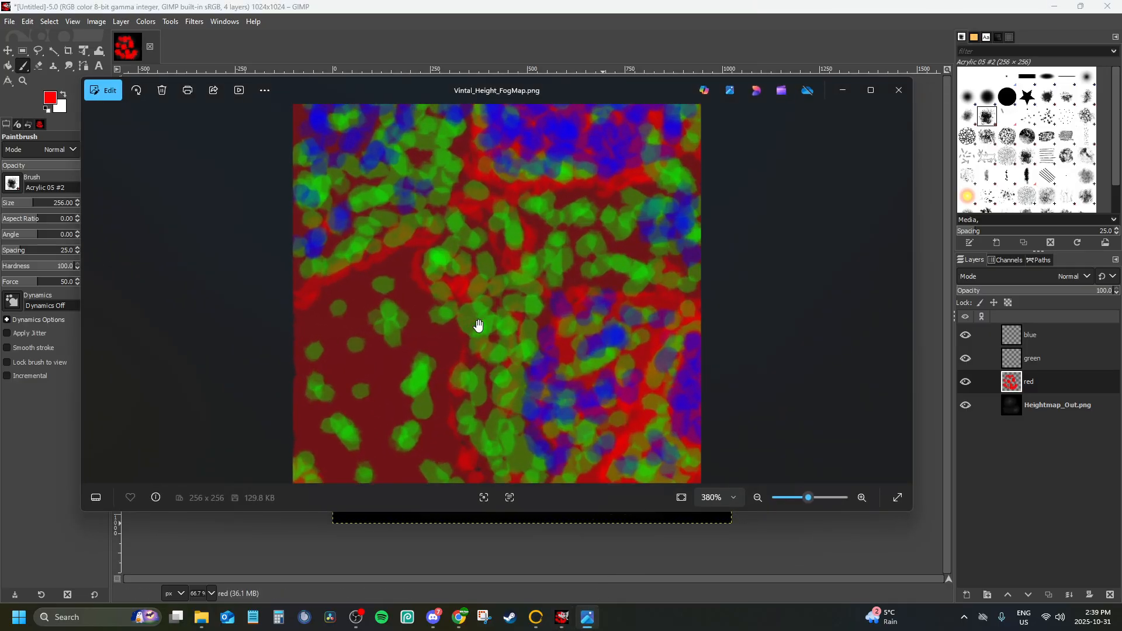
{"action": "scroll", "coordinate": [476, 319], "scroll_direction": "down", "scroll_amount": 2}
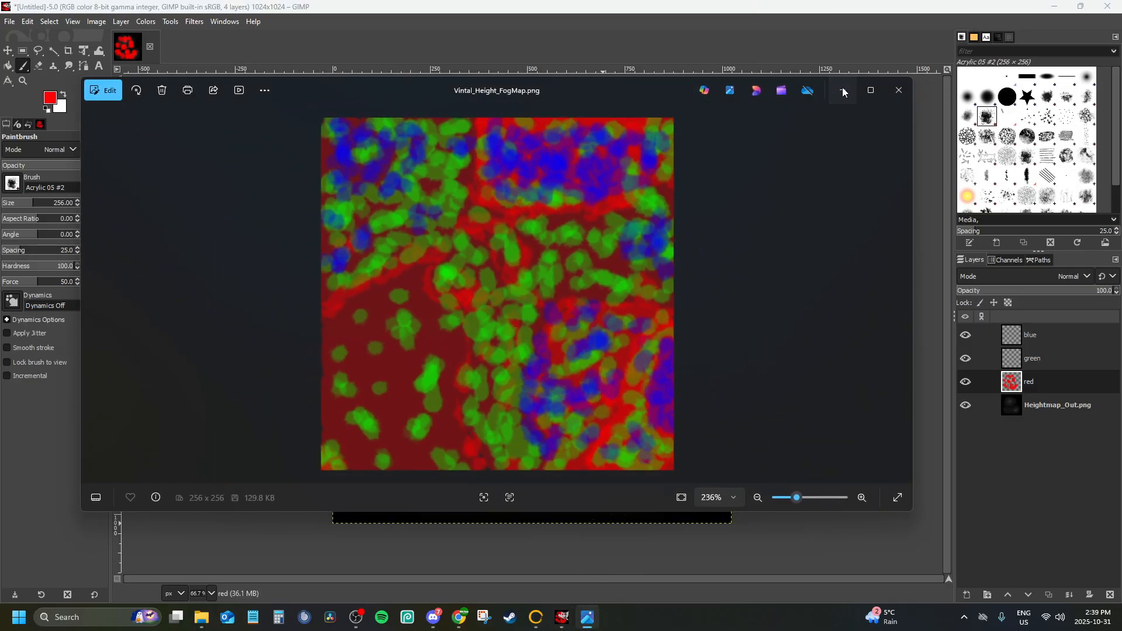
{"action": "left_click", "coordinate": [843, 93]}
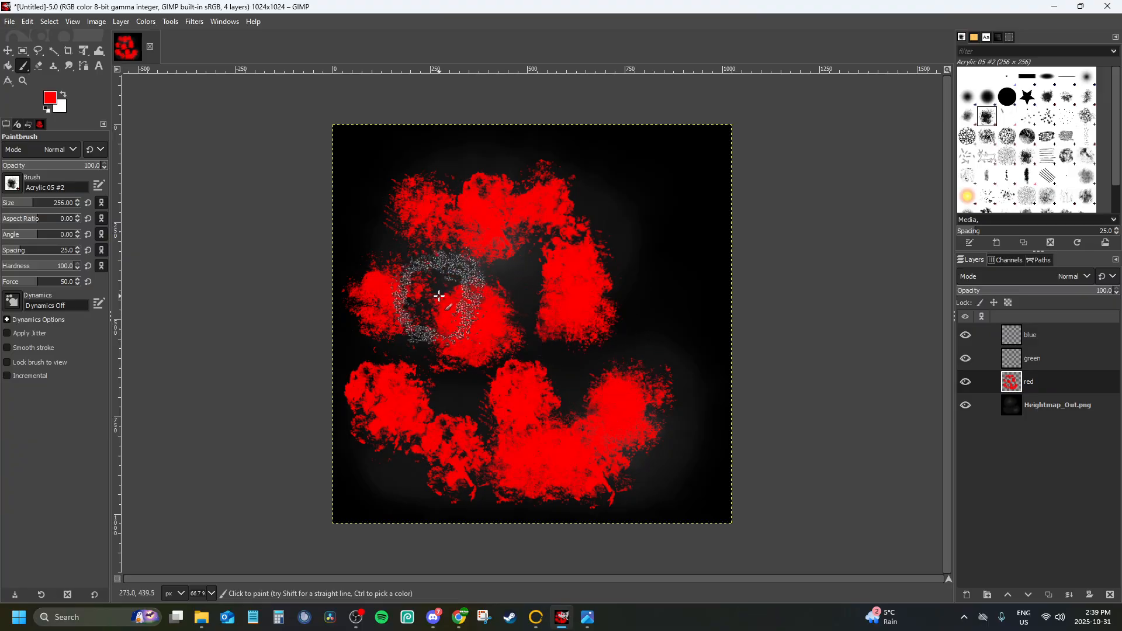
Undo all the red strokes on the red layer and lower the paintbrush opacity to 62.4
{"action": "key", "text": "ctrl+z"}
{"action": "key", "text": "ctrl+z"}
{"action": "key", "text": "ctrl+z"}
{"action": "key", "text": "ctrl+z"}
{"action": "key", "text": "ctrl+z"}
{"action": "key", "text": "ctrl+z"}
{"action": "key", "text": "ctrl+z"}
{"action": "key", "text": "ctrl+z"}
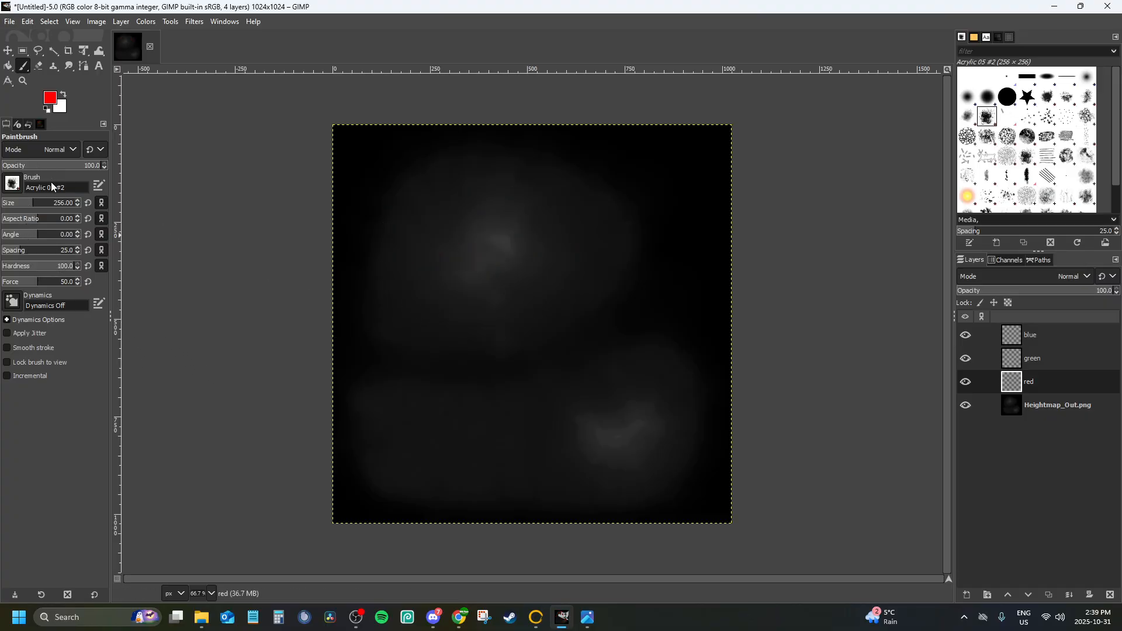
Try painting overlapping red Acrylic 05 #2 patches at 62.4 opacity across the upper and right parts of the red layer
{"action": "left_click", "coordinate": [441, 219]}
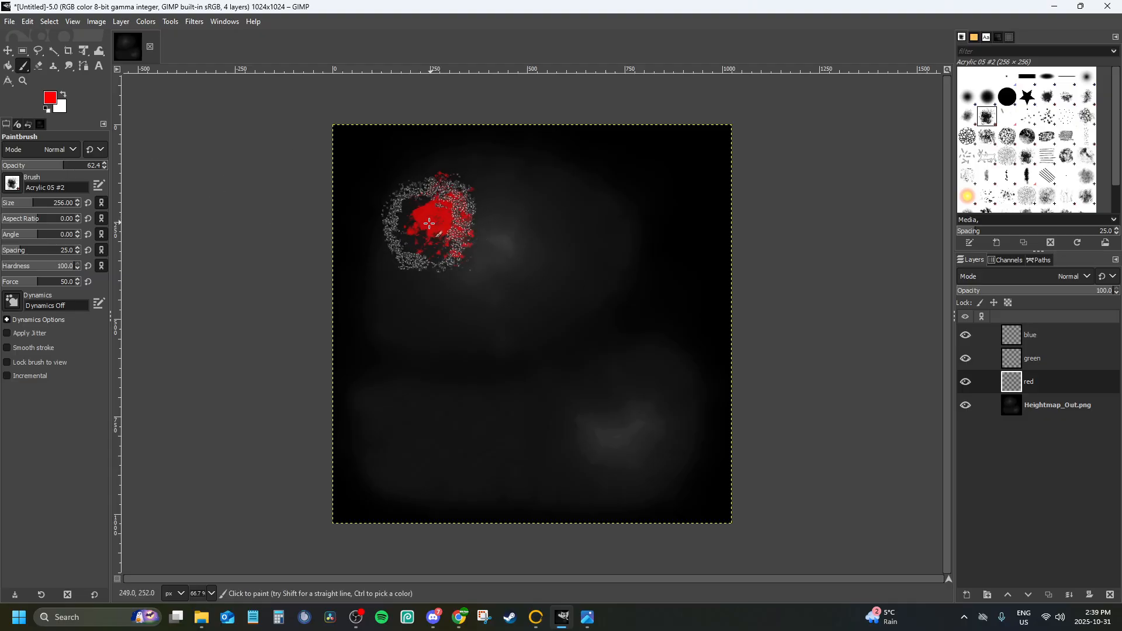
{"action": "left_click", "coordinate": [529, 218]}
{"action": "left_click", "coordinate": [572, 226]}
{"action": "left_click", "coordinate": [554, 232]}
{"action": "left_click_drag", "start_coordinate": [499, 295], "coordinate": [415, 284]}
{"action": "left_click_drag", "start_coordinate": [498, 232], "coordinate": [477, 226]}
{"action": "left_click_drag", "start_coordinate": [456, 178], "coordinate": [408, 199]}
{"action": "left_click_drag", "start_coordinate": [549, 259], "coordinate": [559, 272]}
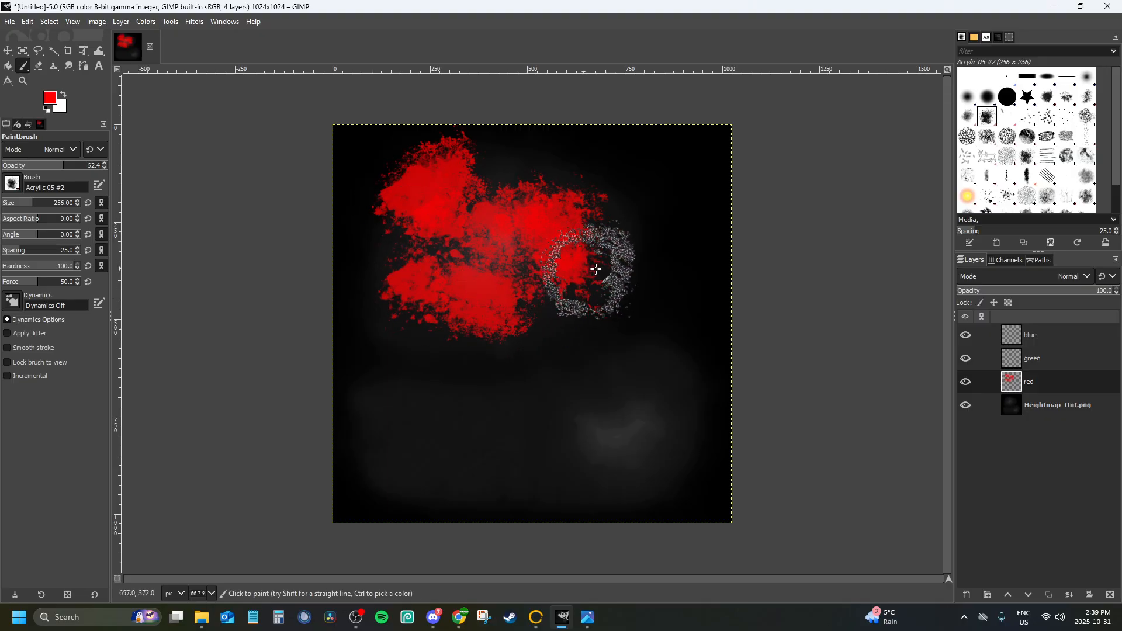
{"action": "left_click_drag", "start_coordinate": [632, 222], "coordinate": [639, 213]}
{"action": "left_click_drag", "start_coordinate": [566, 191], "coordinate": [573, 180]}
{"action": "left_click_drag", "start_coordinate": [659, 153], "coordinate": [676, 156]}
{"action": "left_click_drag", "start_coordinate": [671, 292], "coordinate": [680, 285]}
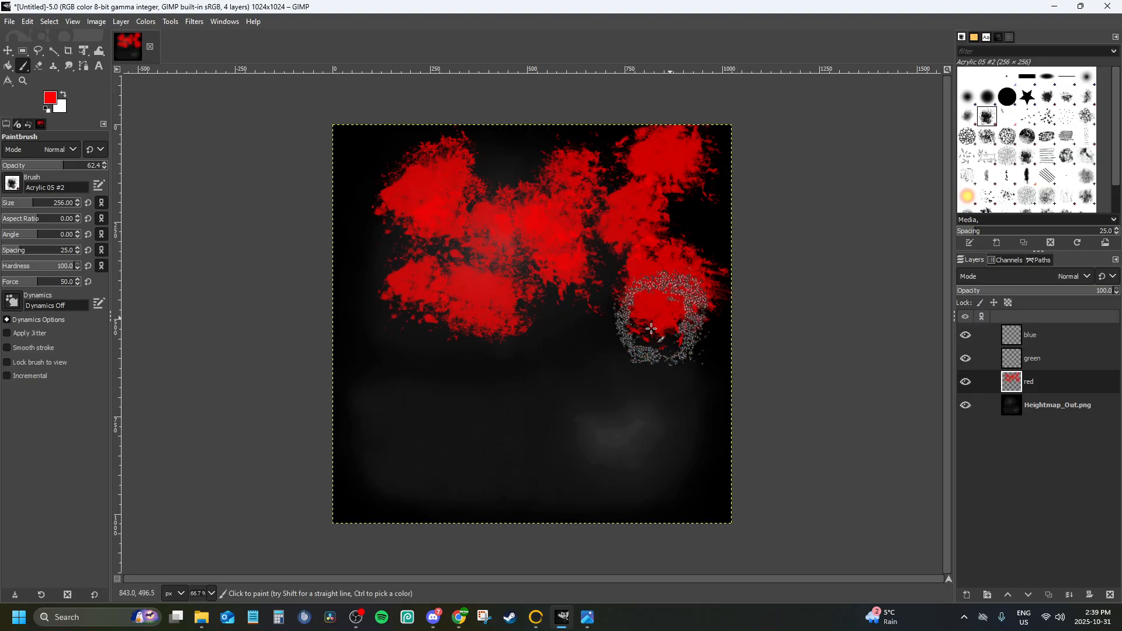
{"action": "left_click_drag", "start_coordinate": [649, 353], "coordinate": [574, 362]}
{"action": "left_click", "coordinate": [556, 314]}
{"action": "left_click", "coordinate": [661, 399]}
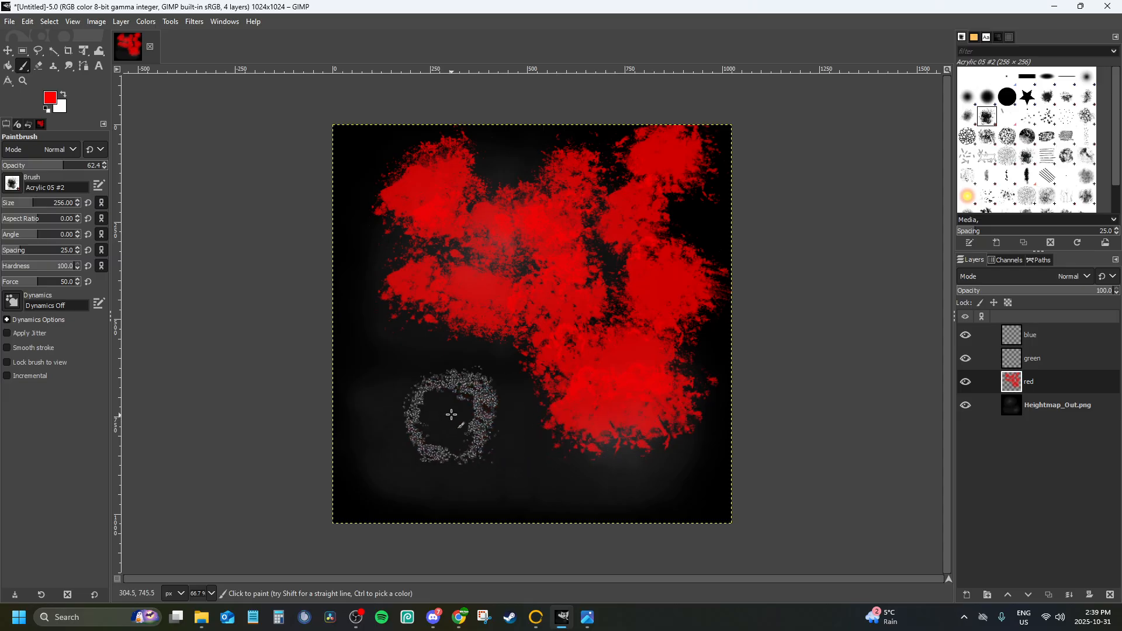
Undo all the semi-opaque red patches on the red layer
{"action": "key", "text": "ctrl+z"}
{"action": "key", "text": "ctrl+z"}
{"action": "key", "text": "ctrl+z"}
{"action": "key", "text": "ctrl+z"}
{"action": "key", "text": "ctrl+z"}
{"action": "key", "text": "ctrl+z"}
{"action": "key", "text": "ctrl+z"}
{"action": "key", "text": "ctrl+z"}
{"action": "key", "text": "ctrl+z"}
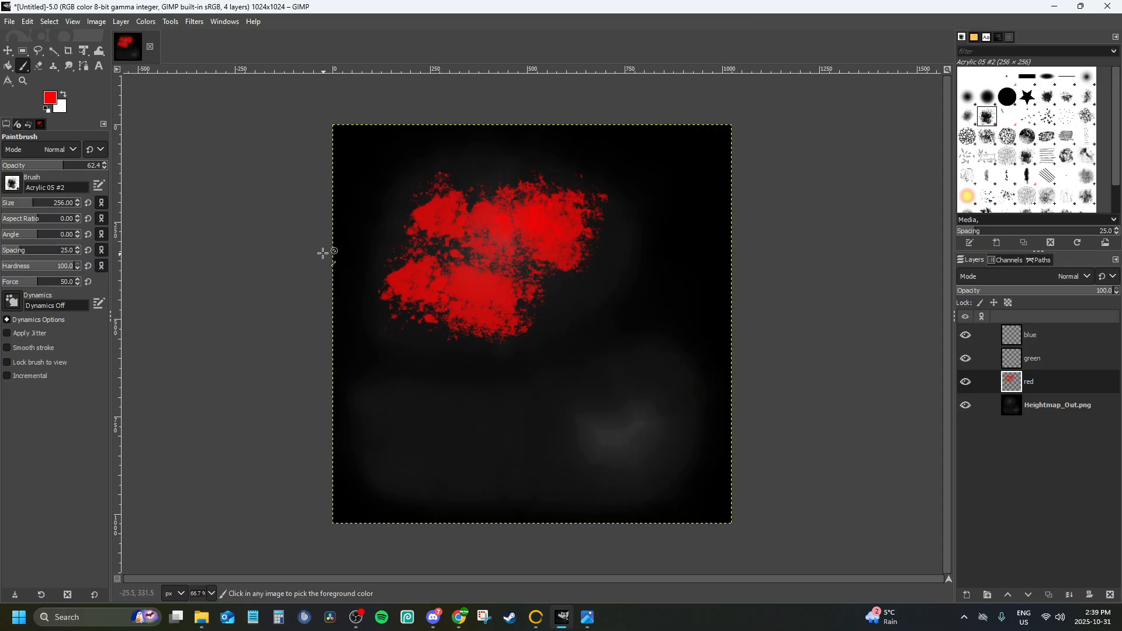
{"action": "key", "text": "ctrl+z"}
{"action": "key", "text": "ctrl+z"}
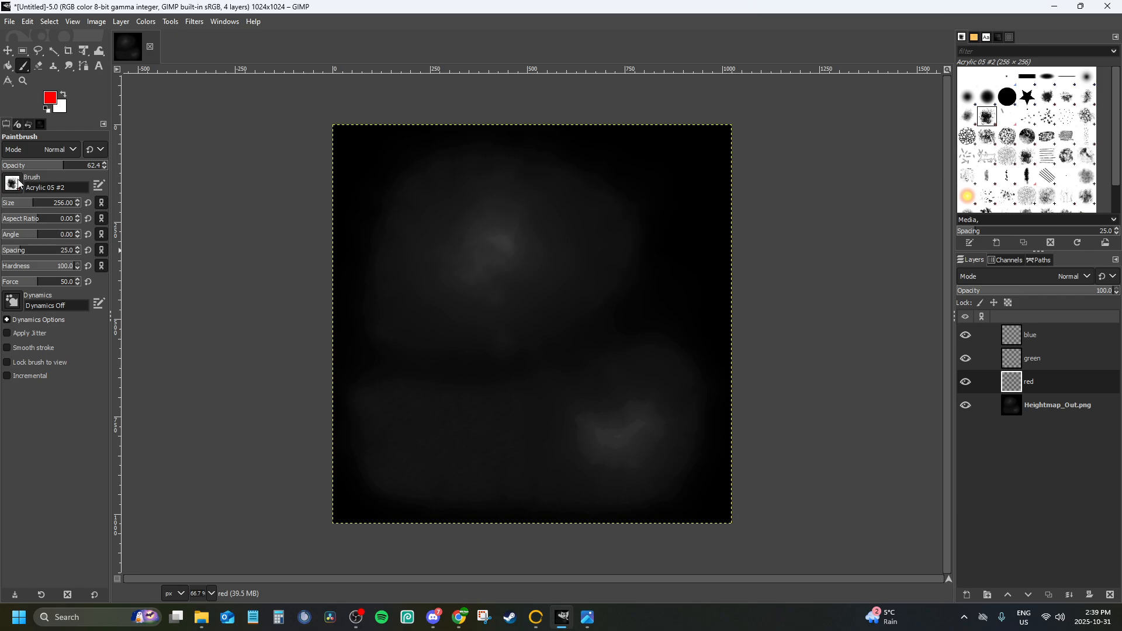
Switch the paintbrush to the Chalk 01 brush and paint red over nearly the whole red layer, leaving small irregular gaps
{"action": "left_click", "coordinate": [12, 183]}
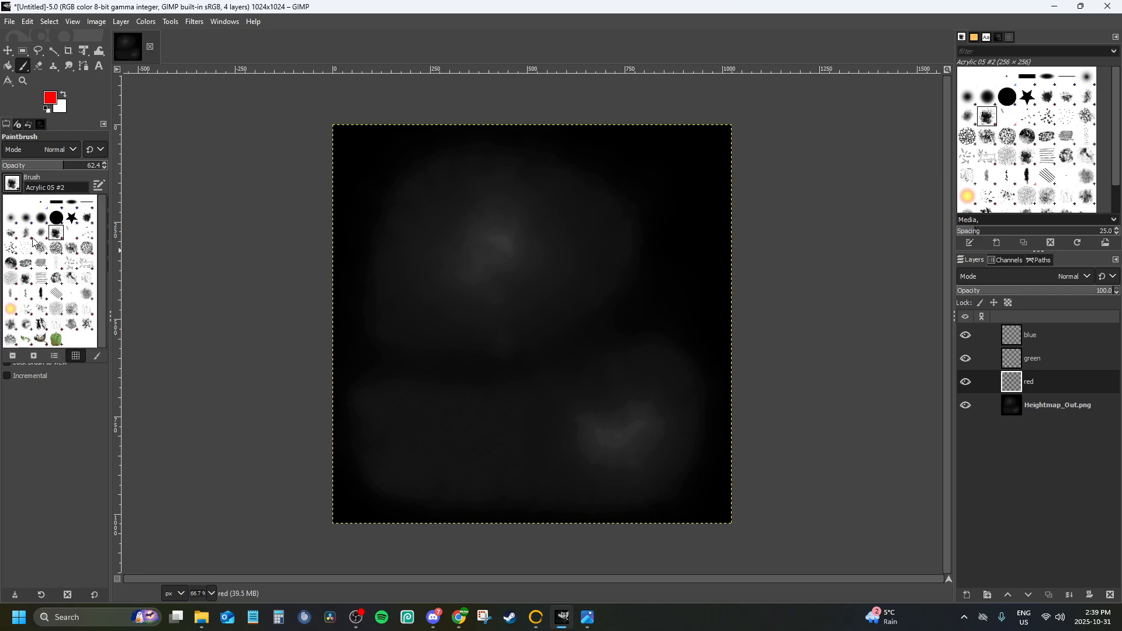
{"action": "left_click", "coordinate": [74, 248]}
{"action": "left_click_drag", "start_coordinate": [409, 217], "coordinate": [443, 217]}
{"action": "left_click_drag", "start_coordinate": [560, 230], "coordinate": [583, 231]}
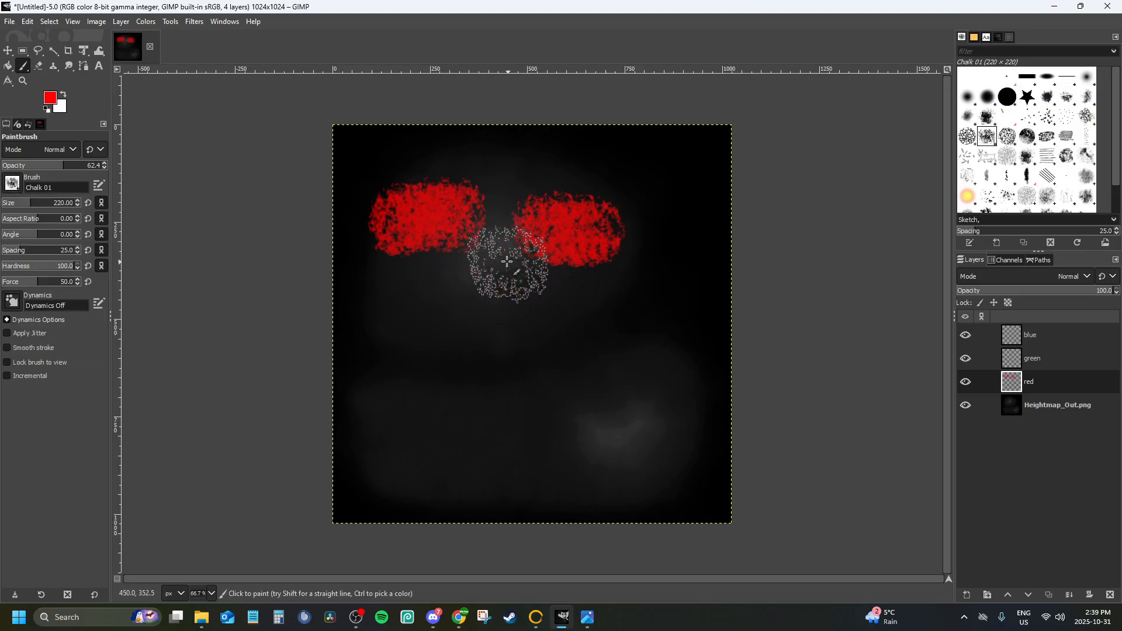
{"action": "mouse_move", "coordinate": [507, 261]}
{"action": "left_mouse_down"}
{"action": "mouse_move", "coordinate": [461, 314]}
{"action": "mouse_move", "coordinate": [508, 225]}
{"action": "mouse_move", "coordinate": [447, 283]}
{"action": "mouse_move", "coordinate": [610, 299]}
{"action": "mouse_move", "coordinate": [510, 343]}
{"action": "mouse_move", "coordinate": [666, 308]}
{"action": "mouse_move", "coordinate": [647, 188]}
{"action": "mouse_move", "coordinate": [562, 194]}
{"action": "mouse_move", "coordinate": [463, 168]}
{"action": "mouse_move", "coordinate": [388, 168]}
{"action": "mouse_move", "coordinate": [371, 332]}
{"action": "mouse_move", "coordinate": [503, 379]}
{"action": "mouse_move", "coordinate": [624, 369]}
{"action": "mouse_move", "coordinate": [676, 395]}
{"action": "mouse_move", "coordinate": [591, 408]}
{"action": "mouse_move", "coordinate": [656, 458]}
{"action": "mouse_move", "coordinate": [513, 461]}
{"action": "mouse_move", "coordinate": [476, 416]}
{"action": "mouse_move", "coordinate": [401, 463]}
{"action": "mouse_move", "coordinate": [393, 401]}
{"action": "mouse_move", "coordinate": [376, 458]}
{"action": "mouse_move", "coordinate": [464, 485]}
{"action": "mouse_move", "coordinate": [676, 483]}
{"action": "mouse_move", "coordinate": [689, 233]}
{"action": "mouse_move", "coordinate": [638, 164]}
{"action": "mouse_move", "coordinate": [533, 163]}
{"action": "mouse_move", "coordinate": [681, 296]}
{"action": "mouse_move", "coordinate": [646, 251]}
{"action": "mouse_move", "coordinate": [450, 333]}
{"action": "mouse_move", "coordinate": [401, 243]}
{"action": "mouse_move", "coordinate": [431, 365]}
{"action": "mouse_move", "coordinate": [576, 353]}
{"action": "mouse_move", "coordinate": [566, 458]}
{"action": "mouse_move", "coordinate": [511, 380]}
{"action": "mouse_move", "coordinate": [646, 430]}
{"action": "mouse_move", "coordinate": [658, 336]}
{"action": "left_mouse_up"}
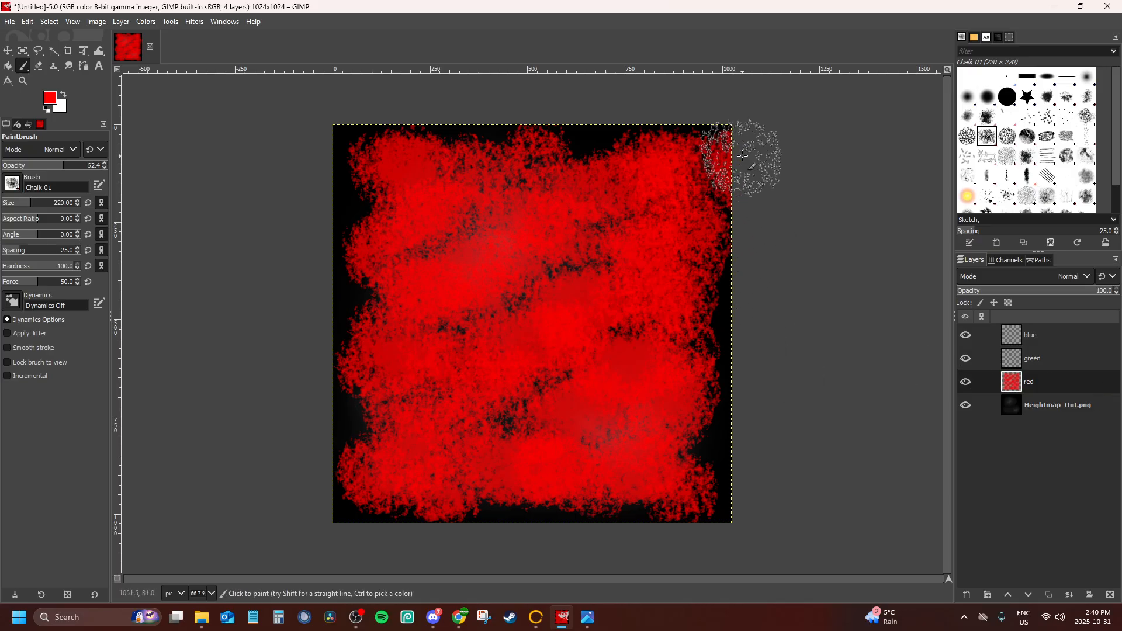
{"action": "mouse_move", "coordinate": [727, 356]}
{"action": "left_mouse_down"}
{"action": "mouse_move", "coordinate": [716, 461]}
{"action": "mouse_move", "coordinate": [571, 473]}
{"action": "mouse_move", "coordinate": [370, 443]}
{"action": "mouse_move", "coordinate": [358, 221]}
{"action": "mouse_move", "coordinate": [340, 155]}
{"action": "mouse_move", "coordinate": [529, 123]}
{"action": "mouse_move", "coordinate": [590, 132]}
{"action": "mouse_move", "coordinate": [584, 226]}
{"action": "left_mouse_up"}
{"action": "left_click_drag", "start_coordinate": [517, 285], "coordinate": [540, 234]}
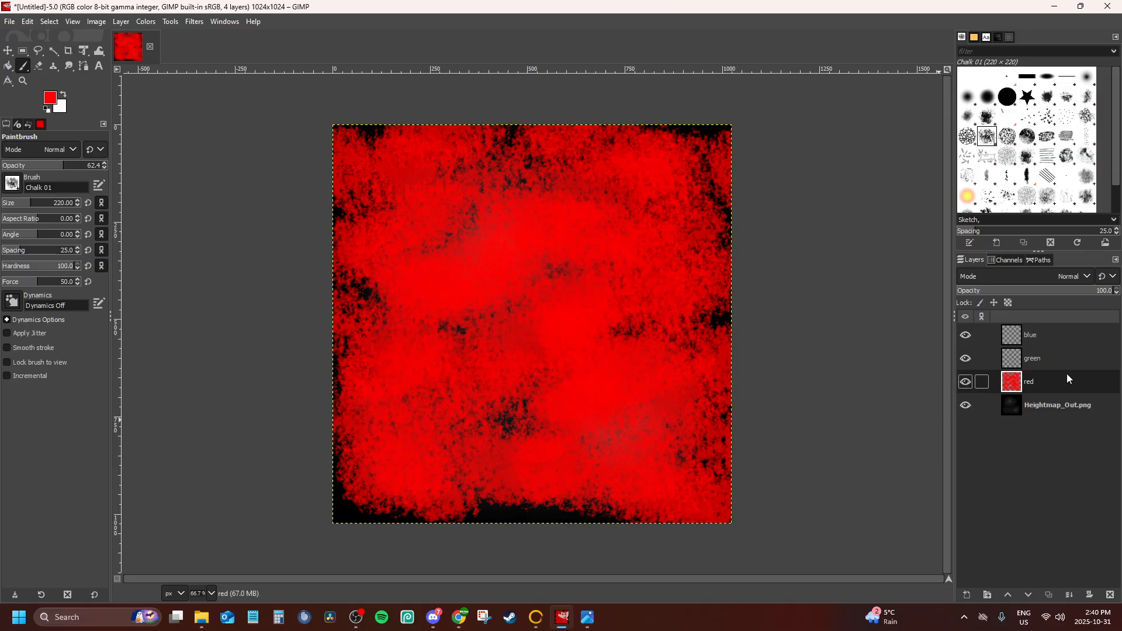
Make the green layer active with the red layer hidden, and set the foreground colour to green
{"action": "left_click", "coordinate": [1044, 367]}
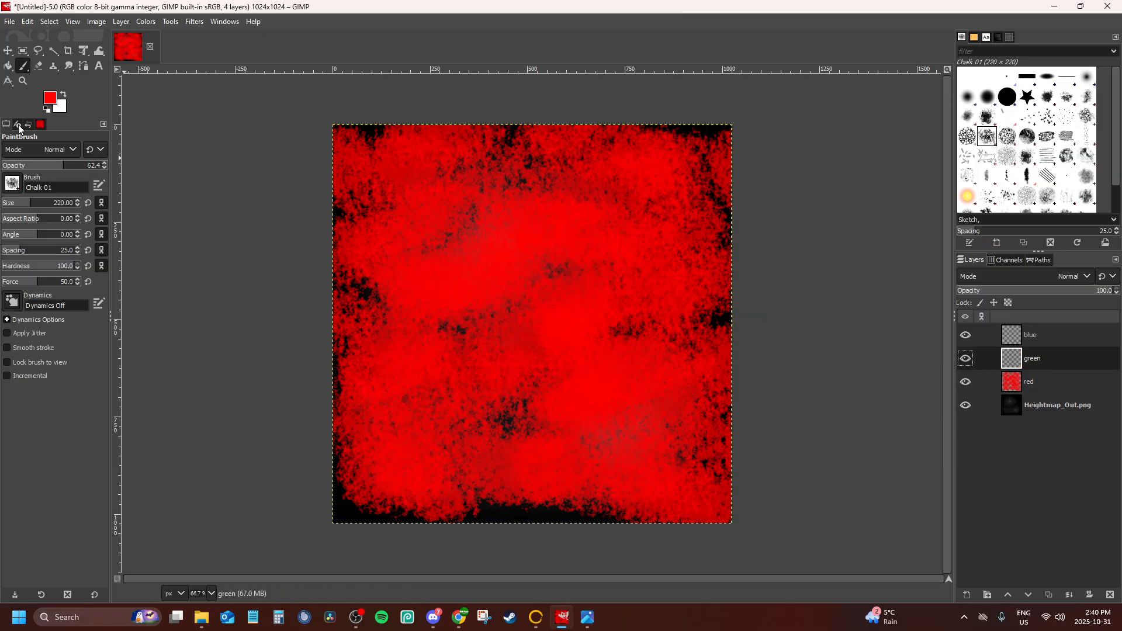
{"action": "left_click", "coordinate": [966, 384]}
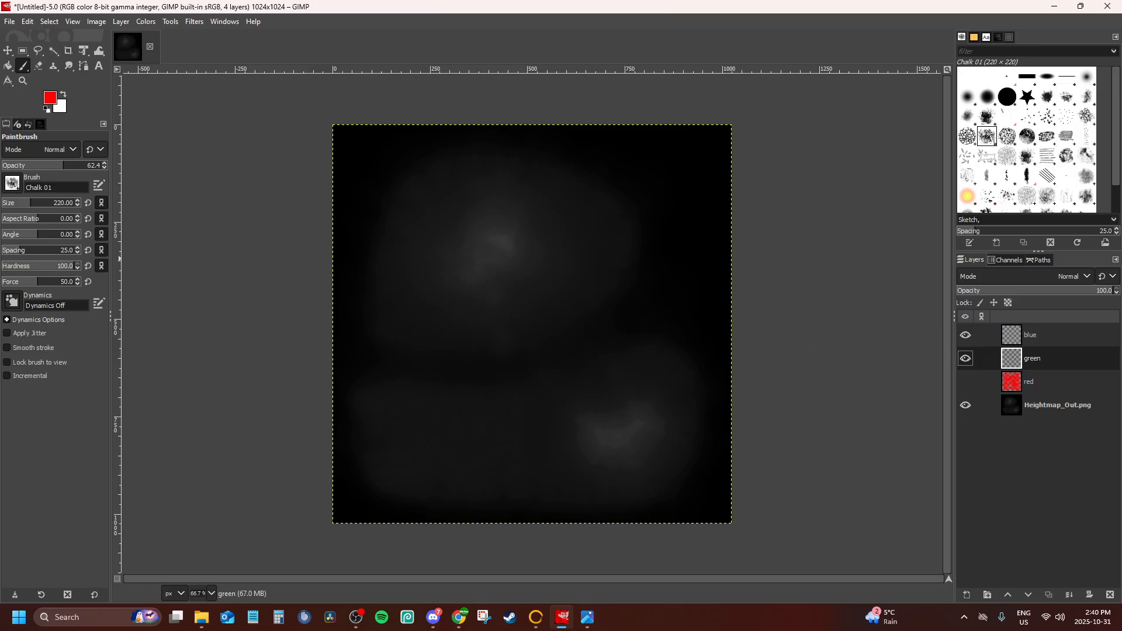
{"action": "left_click", "coordinate": [47, 97]}
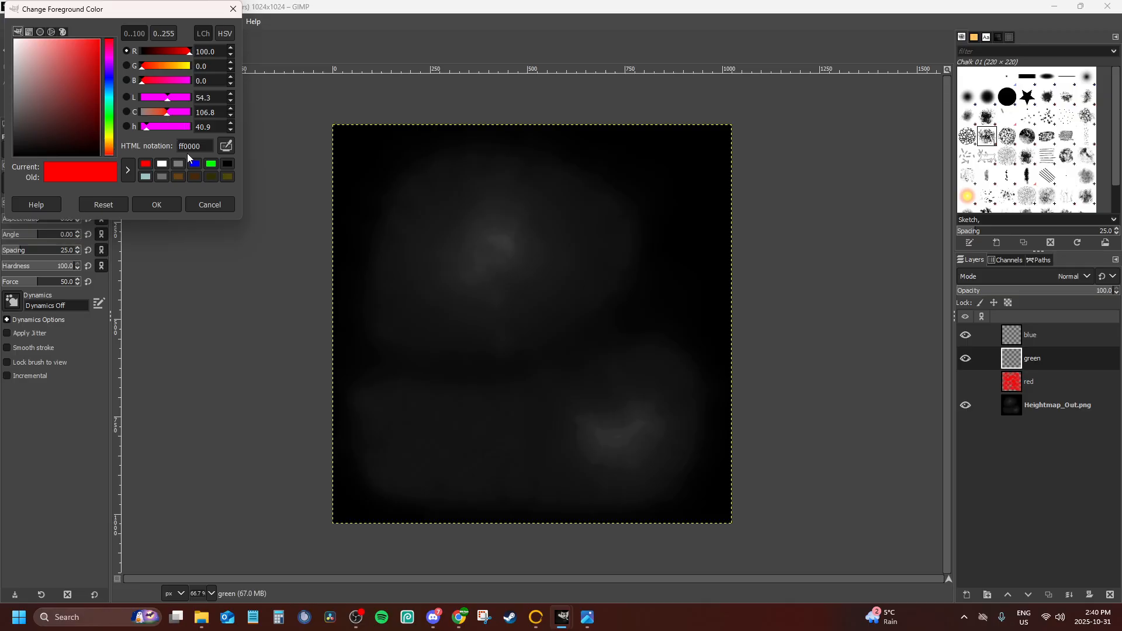
{"action": "left_click", "coordinate": [212, 163]}
{"action": "left_click", "coordinate": [156, 204]}
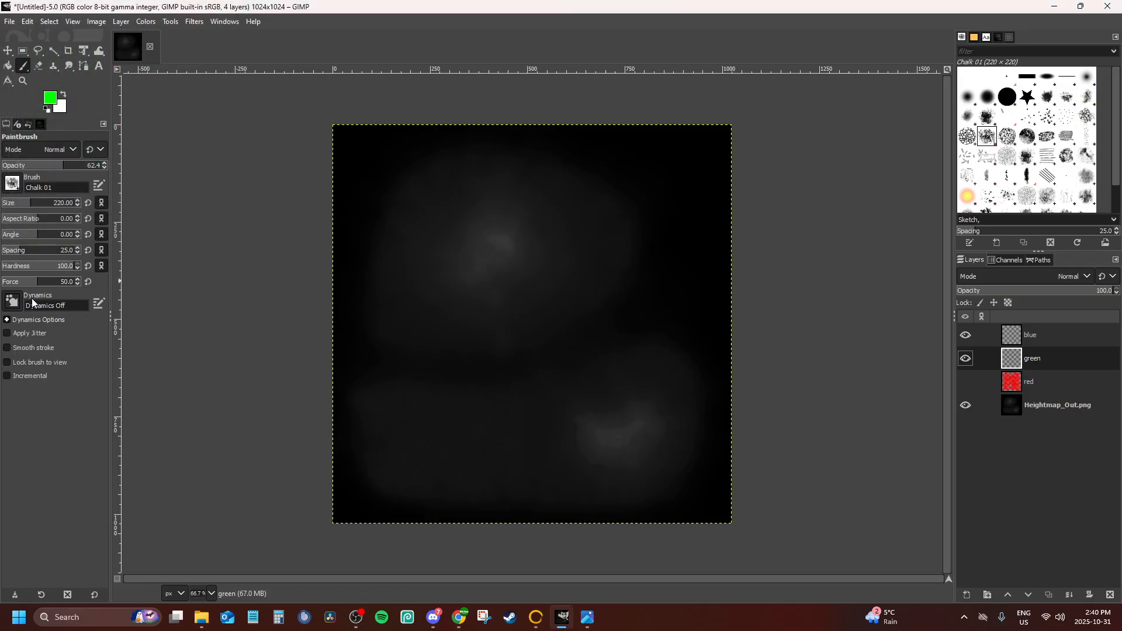
Try single green Chalk 01 dabs at size 220 and 62.4 opacity on the green layer, then undo them
{"action": "left_click", "coordinate": [14, 183]}
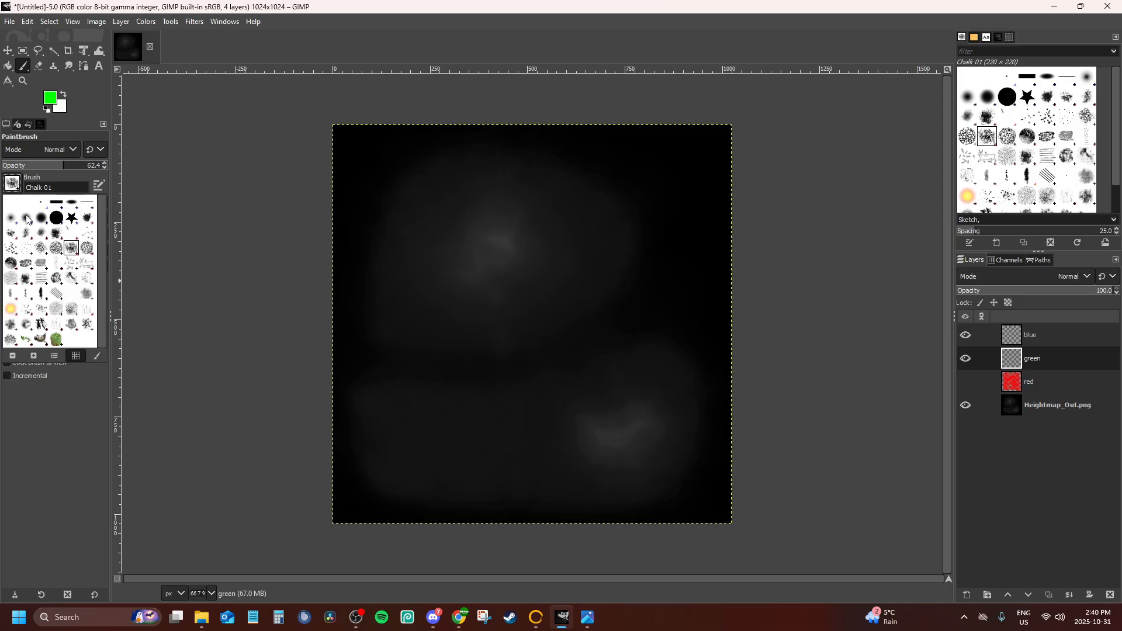
{"action": "left_click", "coordinate": [8, 190]}
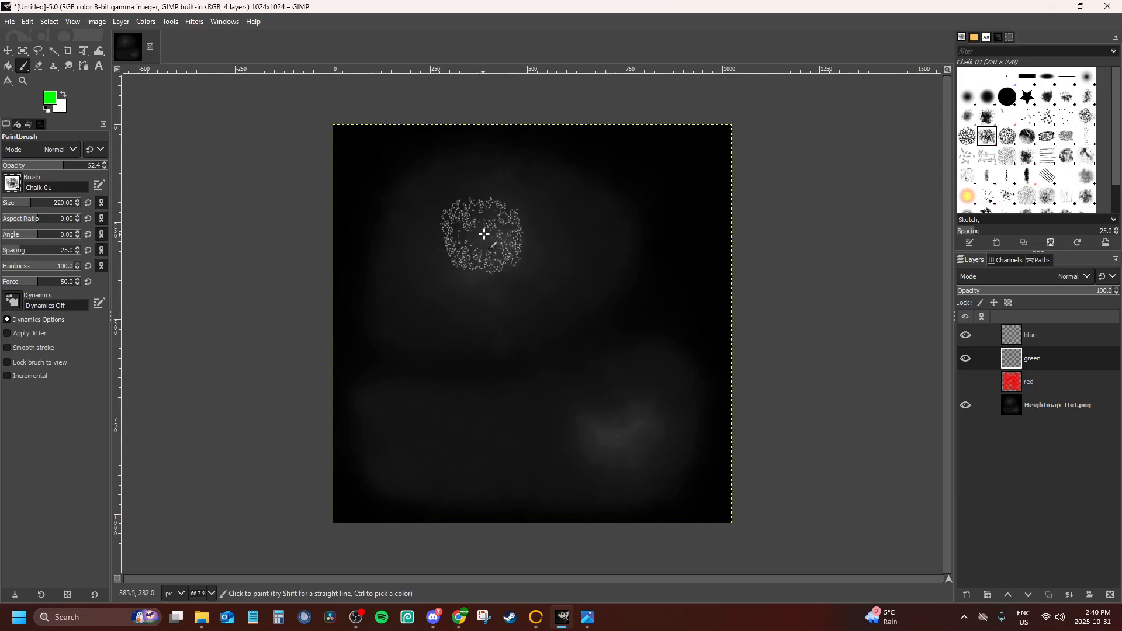
{"action": "left_click", "coordinate": [488, 234]}
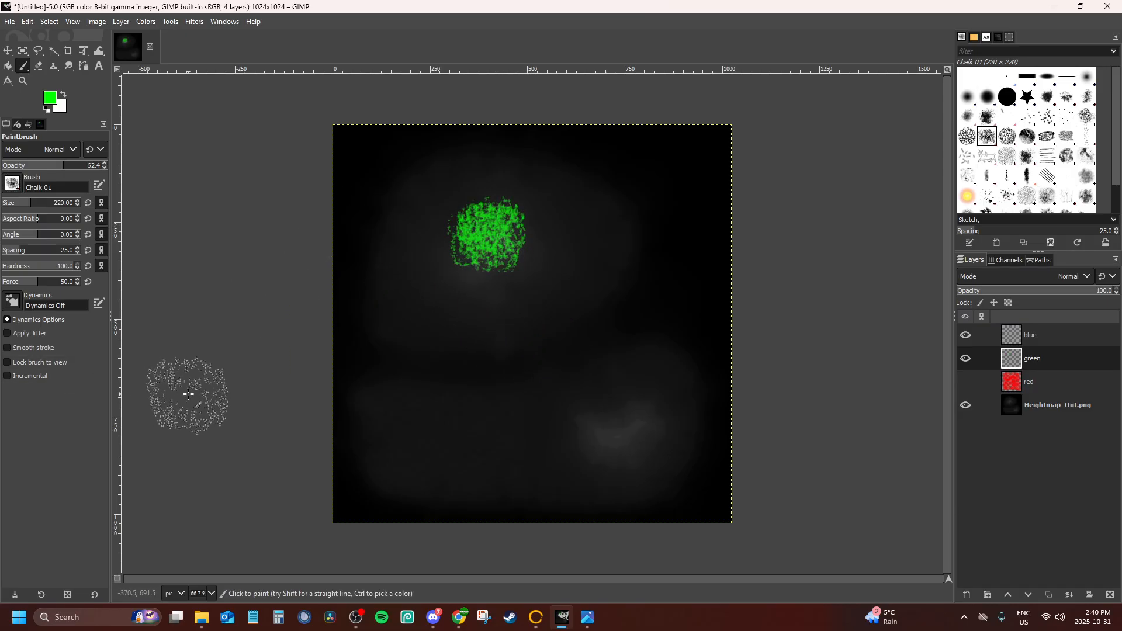
{"action": "key", "text": "ctrl+z"}
{"action": "left_click", "coordinate": [428, 291]}
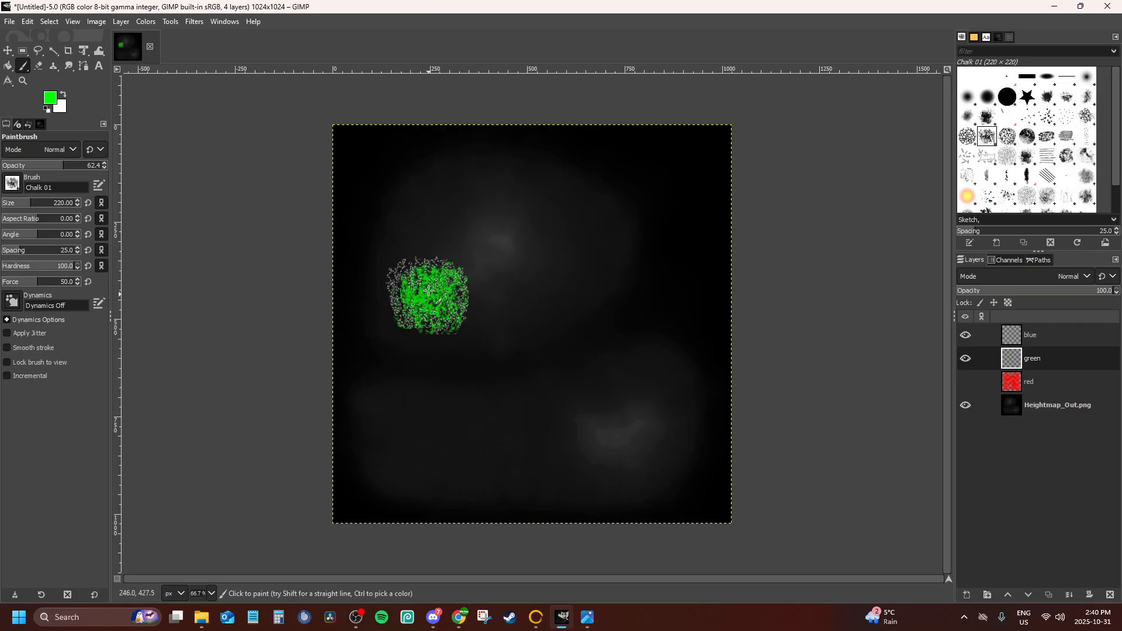
{"action": "left_click", "coordinate": [415, 217]}
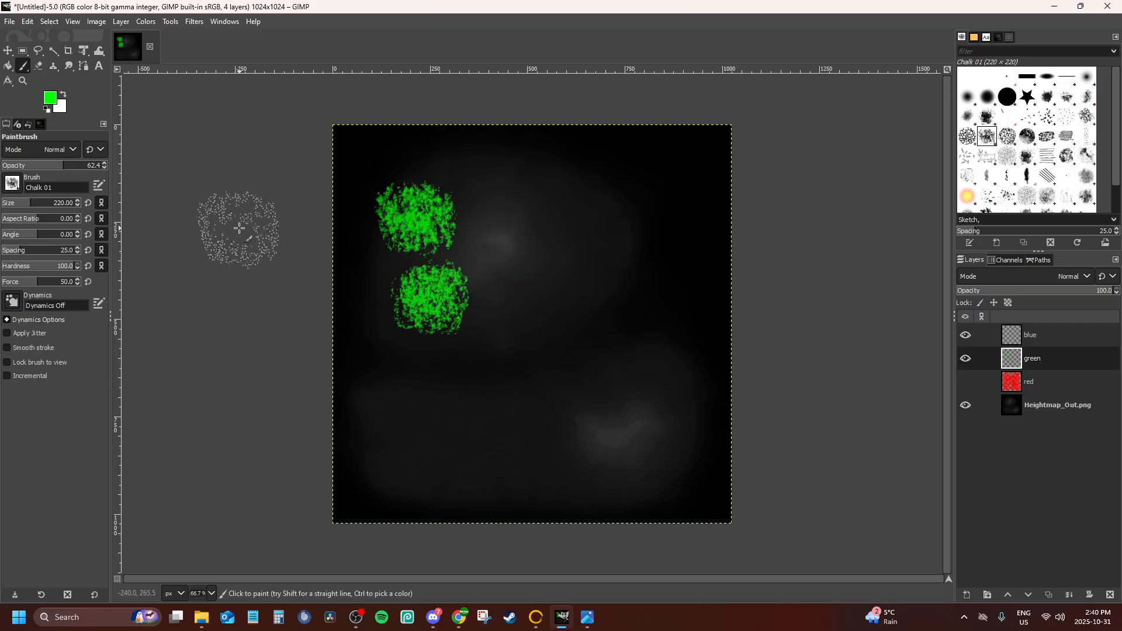
{"action": "key", "text": "ctrl+z"}
{"action": "key", "text": "ctrl+z"}
Consult the Vintal_Height_FogMap.png reference and try large green dabs at 41.8 opacity on the green layer, undoing each one
{"action": "left_click", "coordinate": [588, 615]}
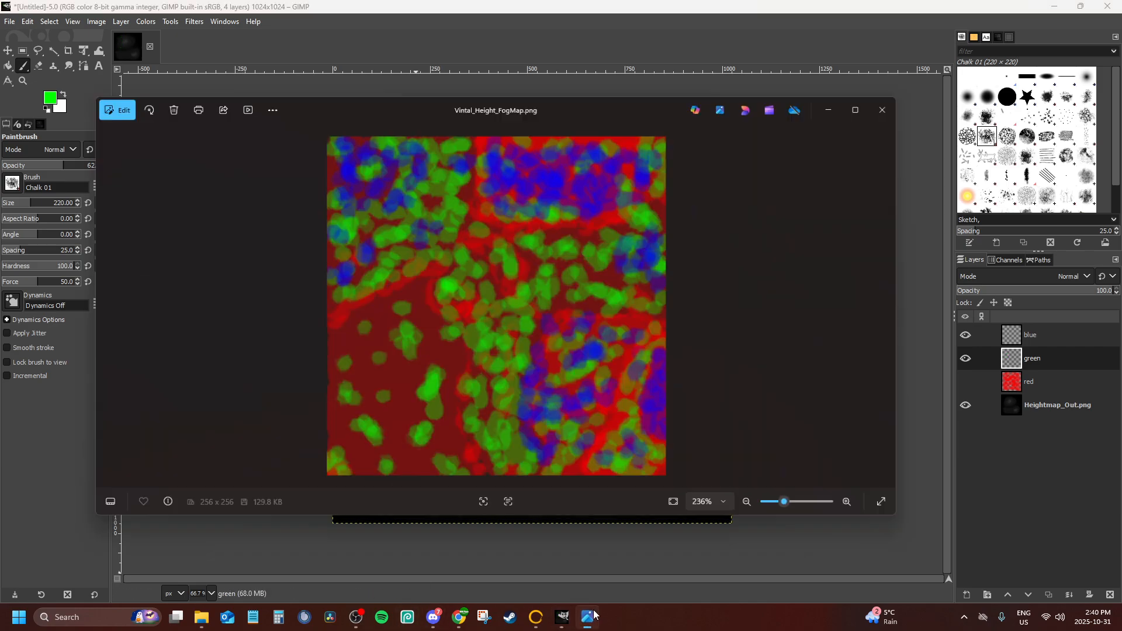
{"action": "left_click", "coordinate": [588, 615]}
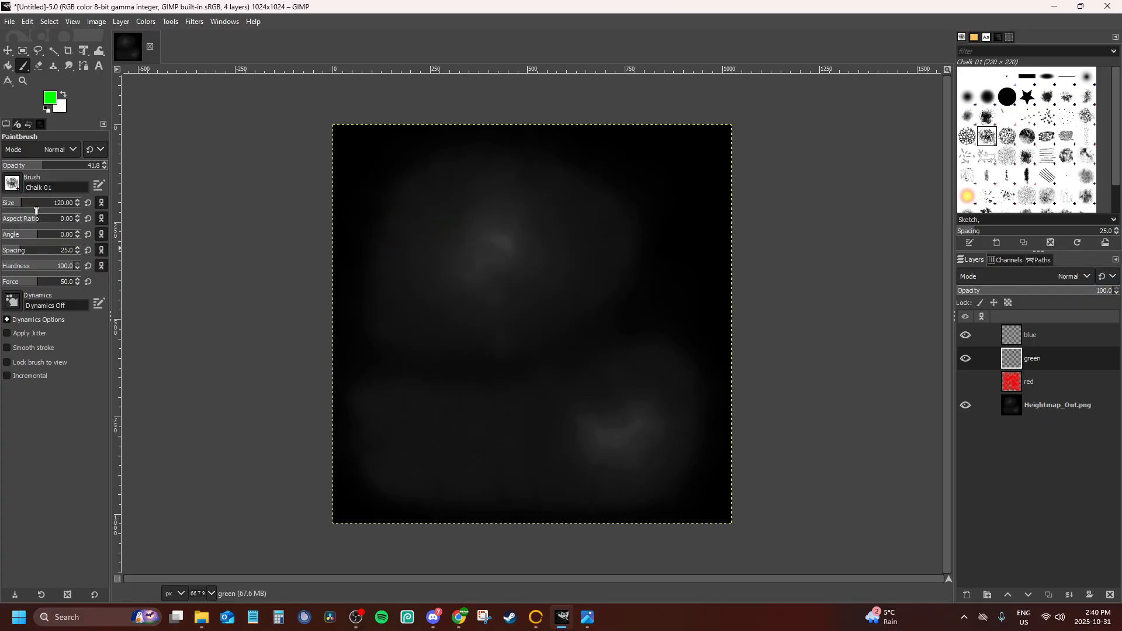
{"action": "left_click", "coordinate": [476, 236]}
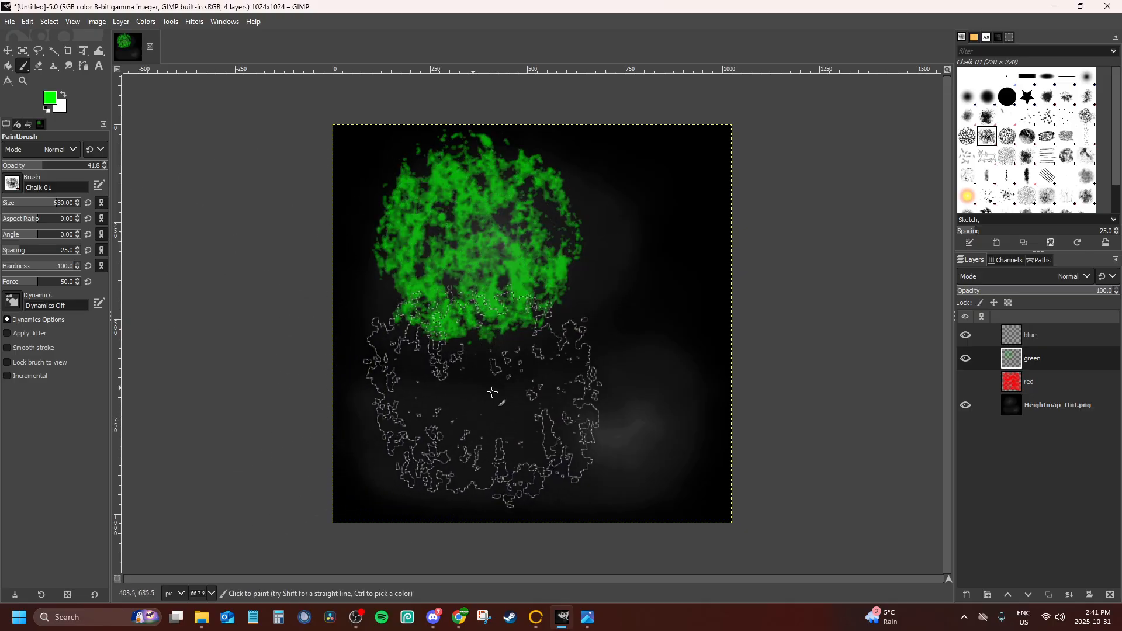
{"action": "key", "text": "ctrl+z"}
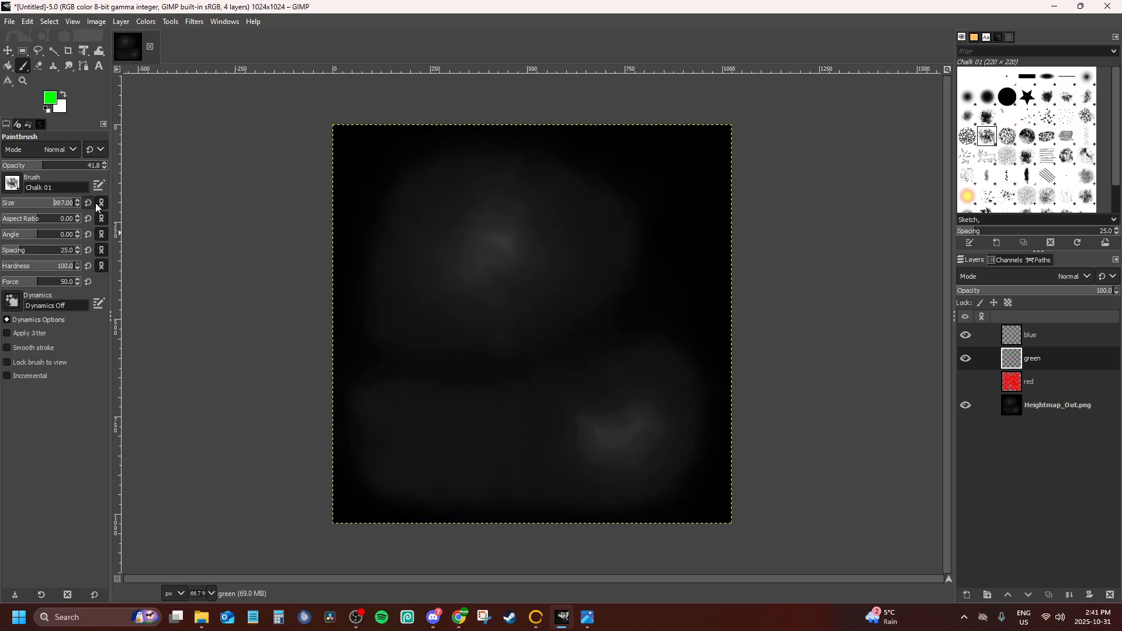
{"action": "left_click", "coordinate": [504, 257]}
{"action": "key", "text": "ctrl+z"}
Paint separate and overlapping green Chalk 01 dabs at size 245 and 41.8 opacity across the upper half of the green layer
{"action": "left_click", "coordinate": [412, 323]}
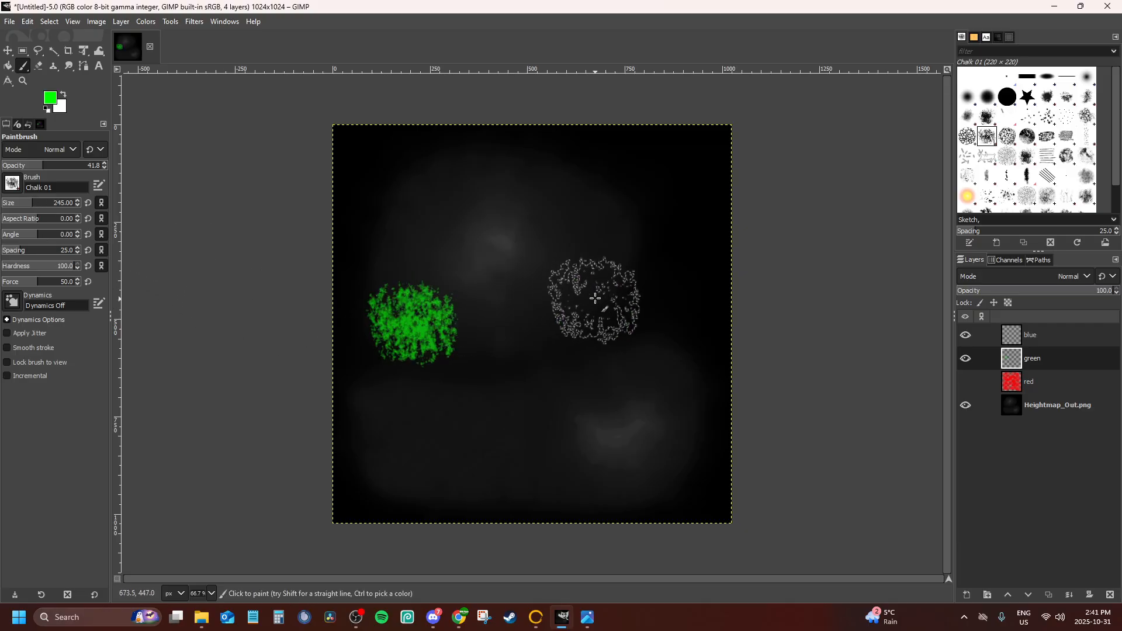
{"action": "left_click", "coordinate": [566, 303]}
{"action": "left_click", "coordinate": [513, 320]}
{"action": "left_click", "coordinate": [446, 254]}
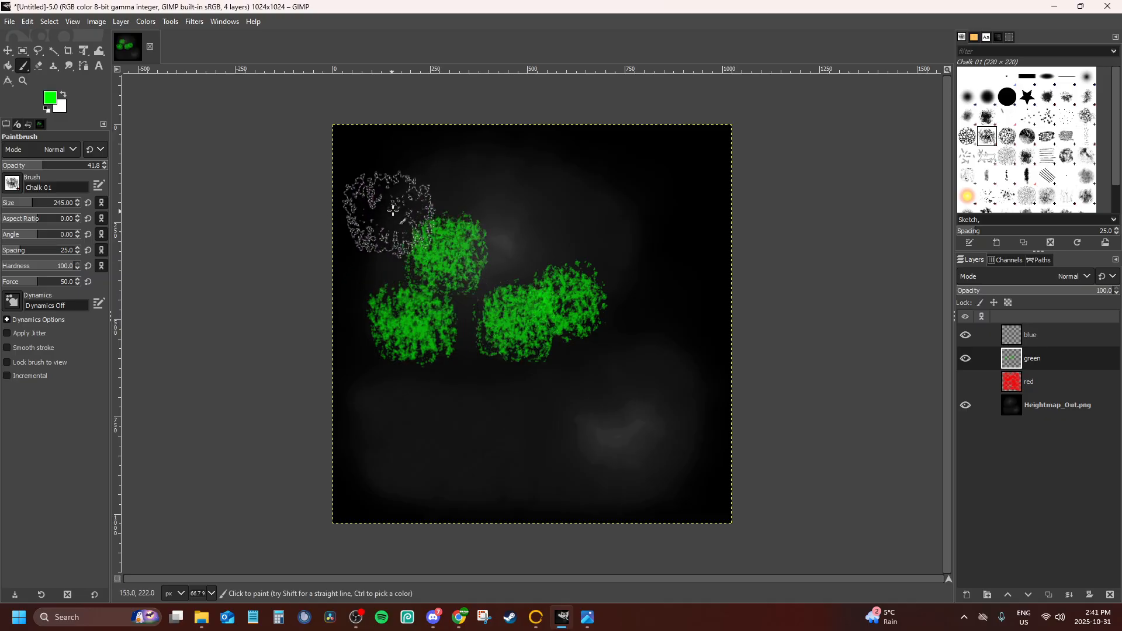
{"action": "left_click", "coordinate": [405, 201]}
{"action": "left_click", "coordinate": [552, 202]}
{"action": "left_click", "coordinate": [496, 195]}
{"action": "left_click", "coordinate": [506, 251]}
{"action": "left_click", "coordinate": [647, 237]}
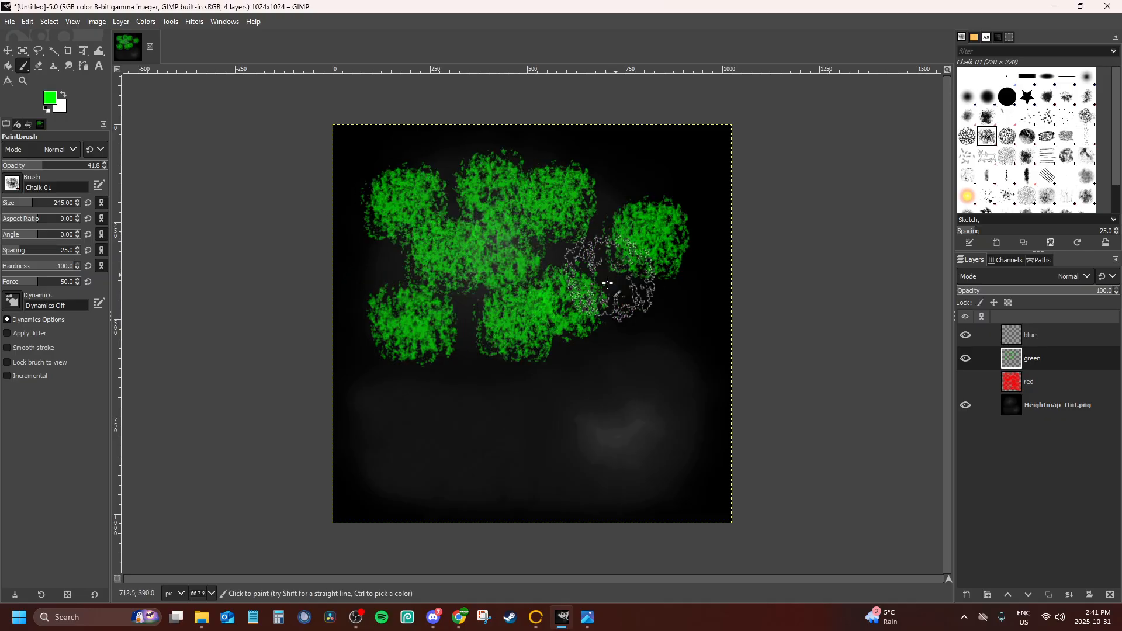
Scatter more green dabs of the same size and opacity across the lower half of the green layer
{"action": "left_click", "coordinate": [666, 351]}
{"action": "left_click", "coordinate": [590, 397]}
{"action": "left_click", "coordinate": [666, 462]}
{"action": "left_click", "coordinate": [690, 412]}
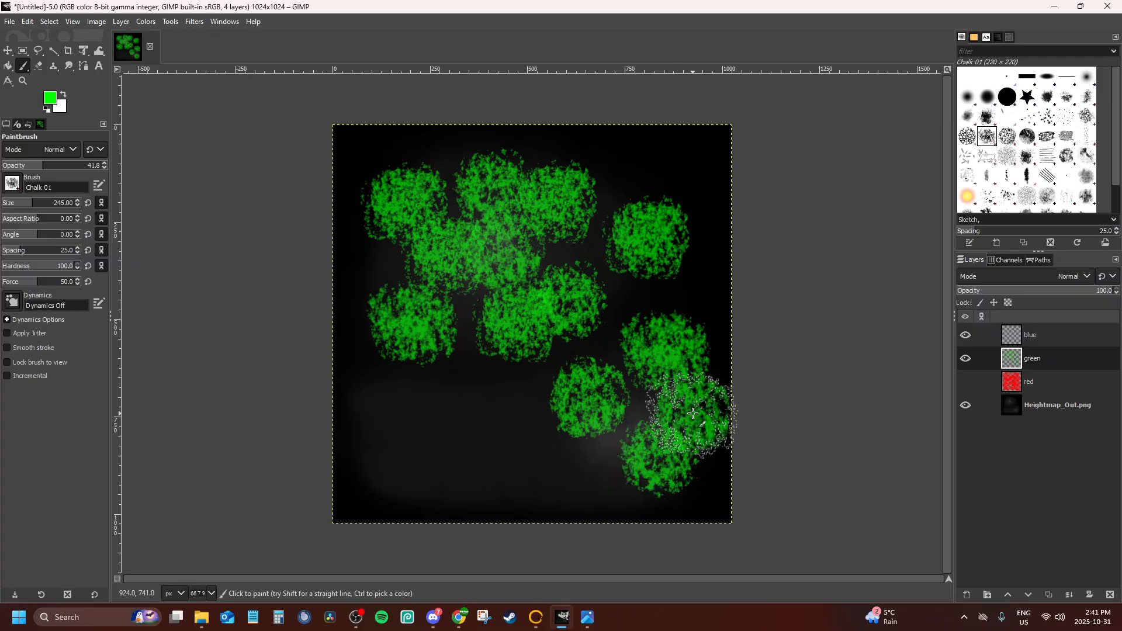
{"action": "left_click", "coordinate": [582, 488]}
{"action": "left_click", "coordinate": [542, 449]}
{"action": "left_click", "coordinate": [478, 387]}
{"action": "left_click", "coordinate": [388, 409]}
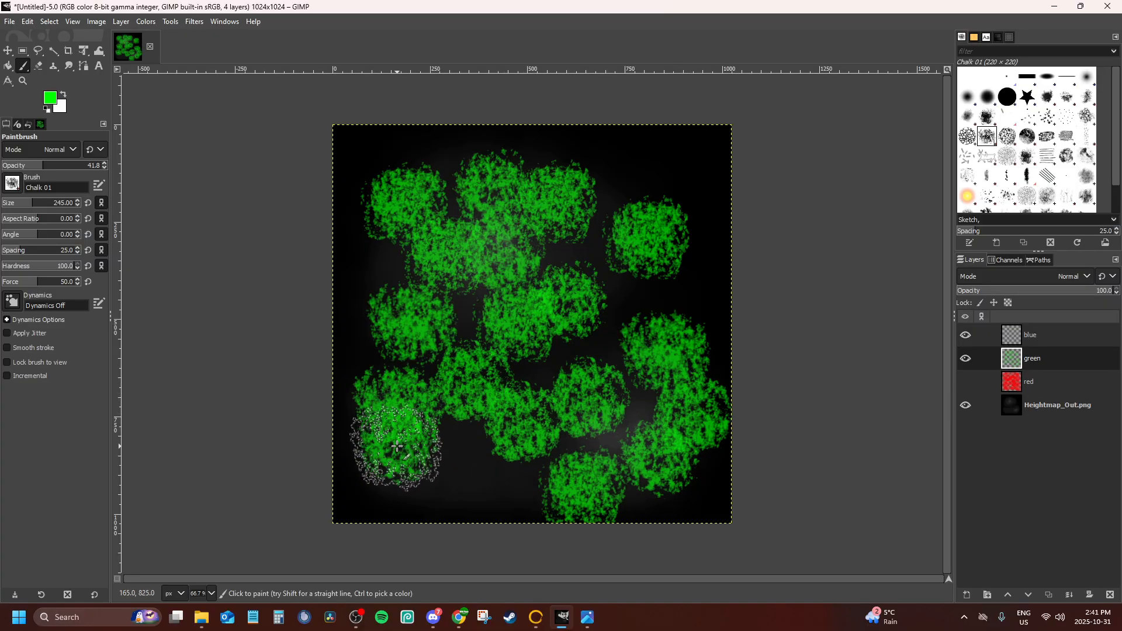
{"action": "left_click", "coordinate": [464, 471]}
Fill the upper edge, left edge, right side and centre gap with green dabs, and check the result by toggling the green layer's visibility
{"action": "left_click", "coordinate": [682, 290]}
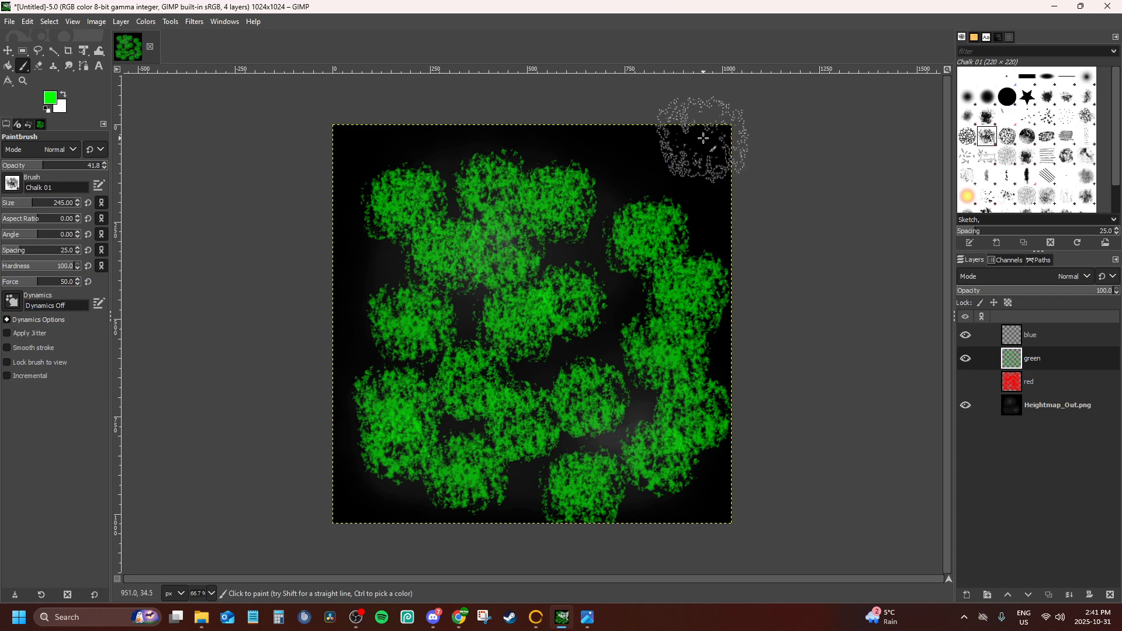
{"action": "left_click", "coordinate": [693, 164]}
{"action": "left_click", "coordinate": [606, 168]}
{"action": "left_click", "coordinate": [397, 158]}
{"action": "left_click", "coordinate": [523, 161]}
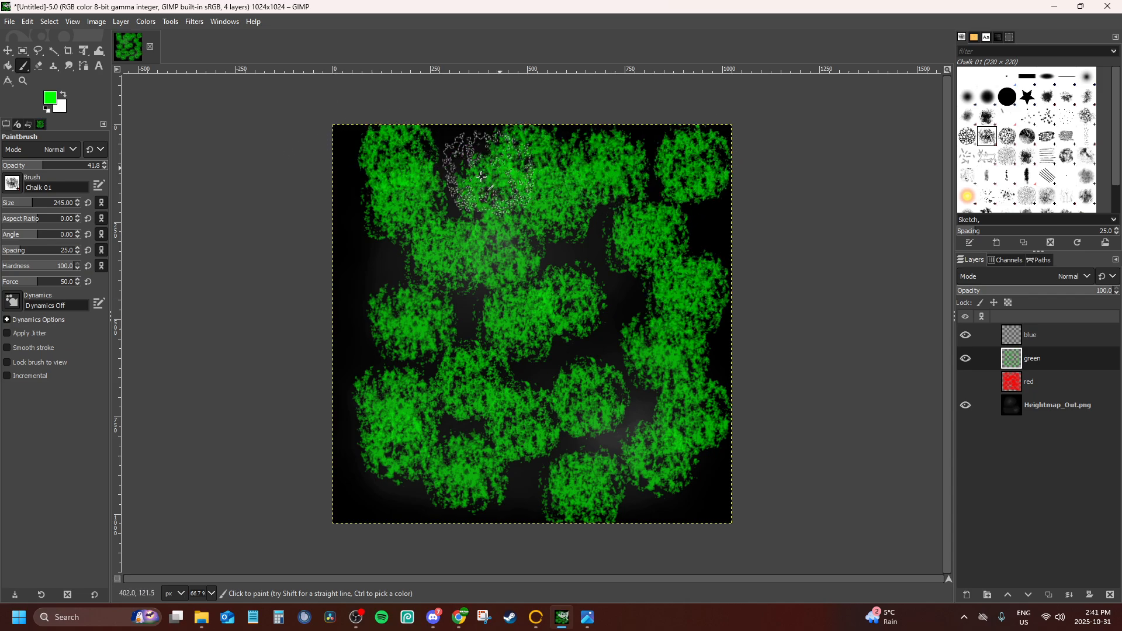
{"action": "left_click", "coordinate": [367, 278]}
{"action": "left_click", "coordinate": [366, 354]}
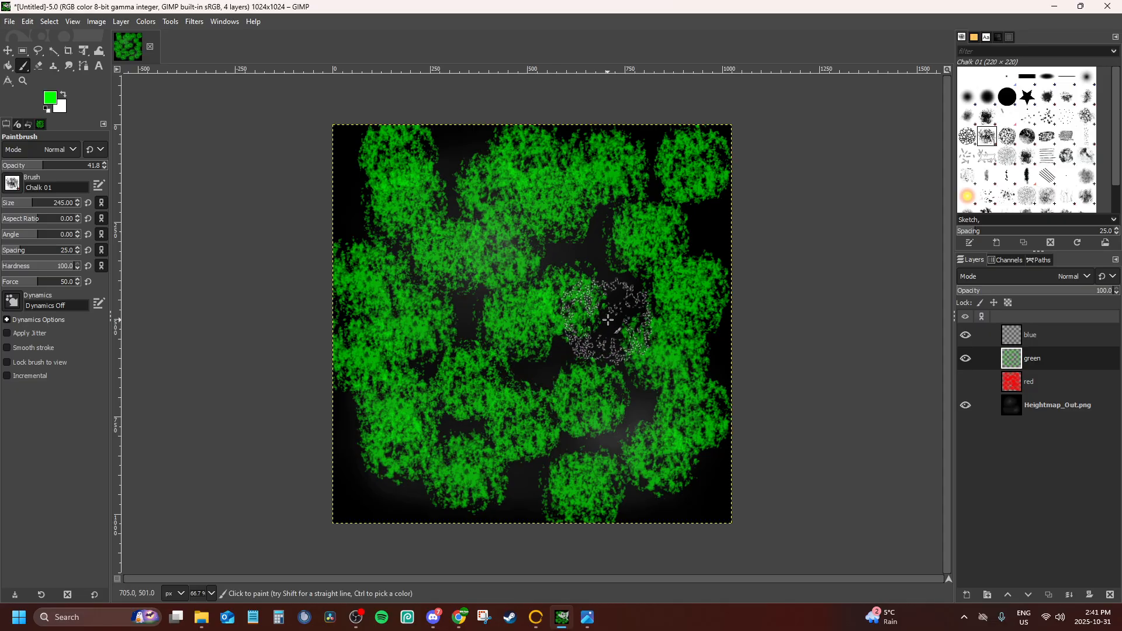
{"action": "left_click", "coordinate": [608, 320]}
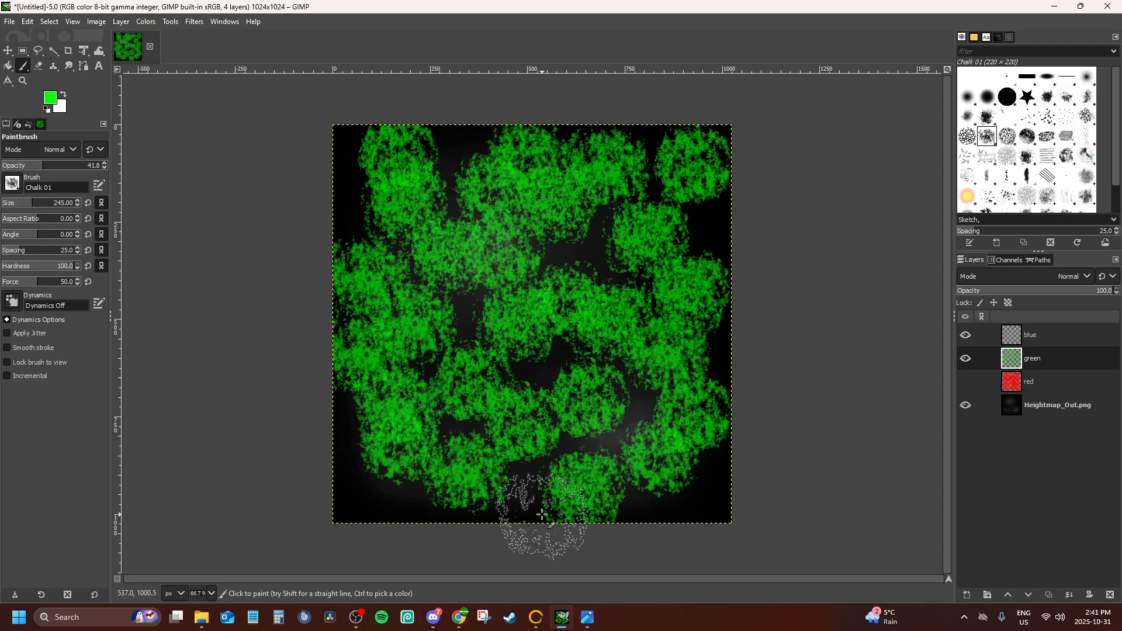
{"action": "left_click", "coordinate": [966, 359]}
{"action": "left_click", "coordinate": [965, 358]}
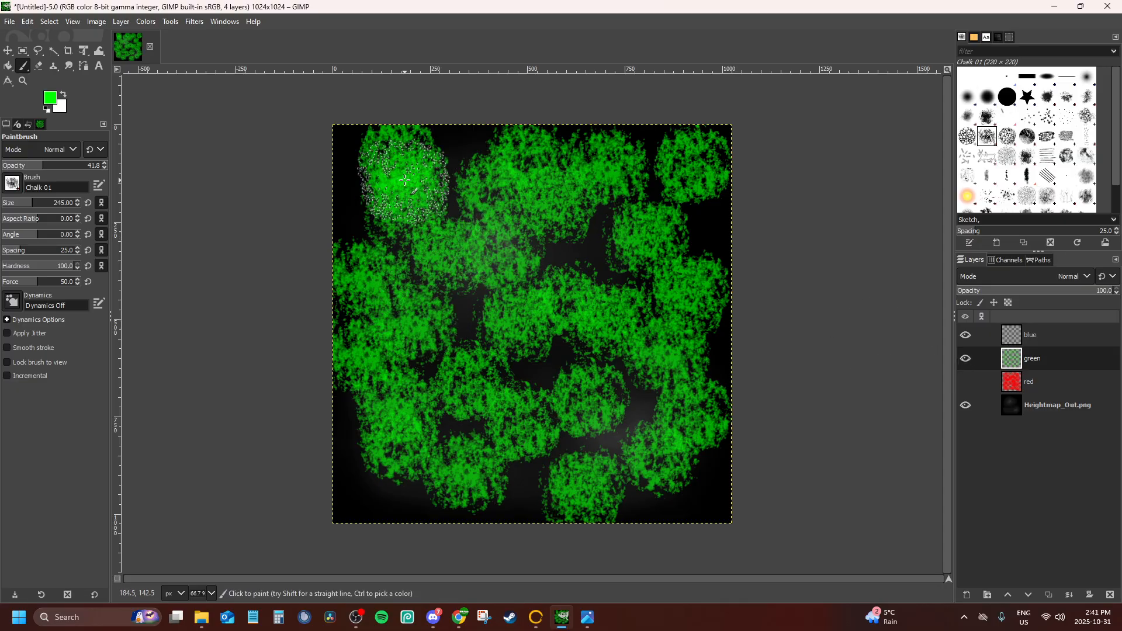
Add a second pass of green dabs over scattered parts of the painted area to build uneven, brighter patches
{"action": "left_click", "coordinate": [404, 181]}
{"action": "left_click", "coordinate": [680, 190]}
{"action": "left_click", "coordinate": [626, 184]}
{"action": "left_click", "coordinate": [661, 230]}
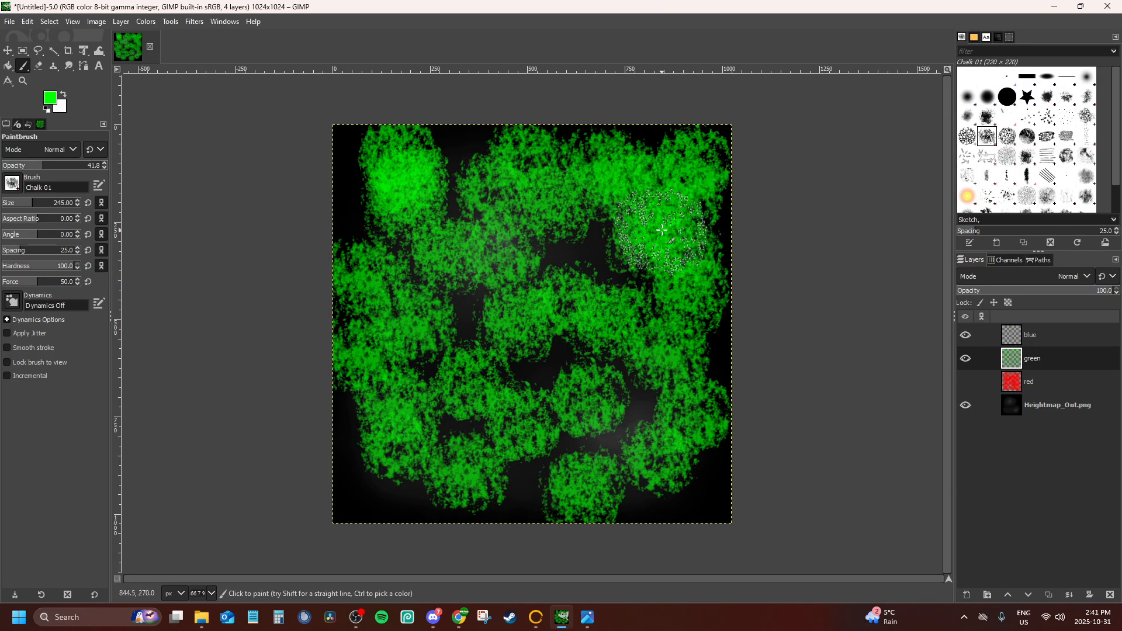
{"action": "left_click", "coordinate": [643, 437]}
{"action": "left_click", "coordinate": [700, 369]}
{"action": "left_click", "coordinate": [441, 400]}
{"action": "left_click", "coordinate": [462, 400]}
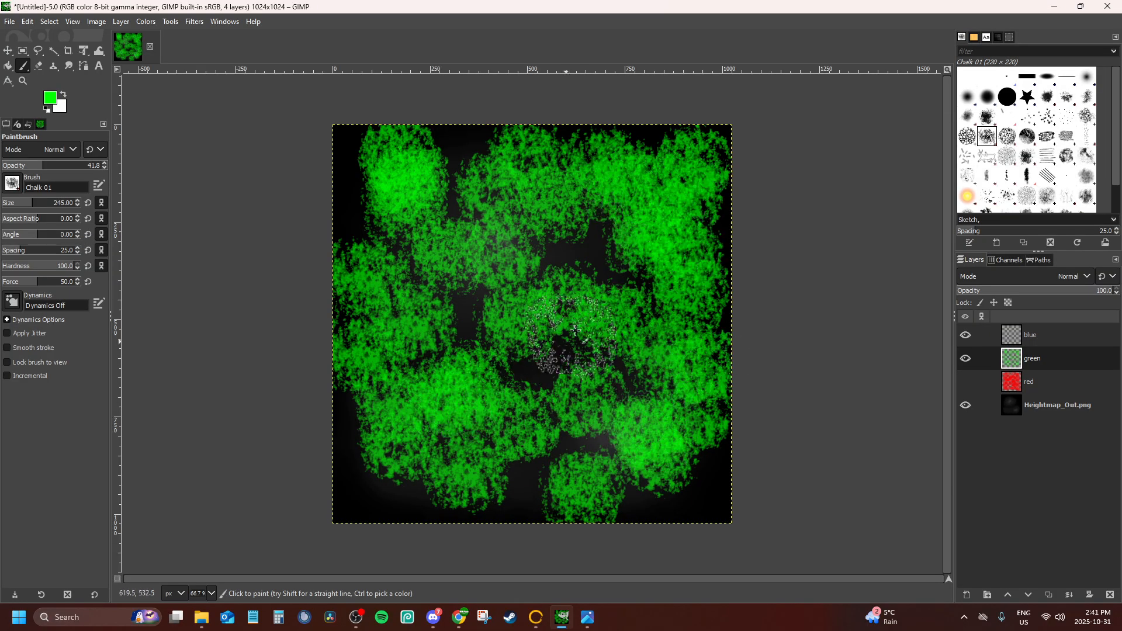
{"action": "left_click", "coordinate": [583, 326]}
{"action": "left_click", "coordinate": [535, 363]}
{"action": "left_click", "coordinate": [363, 306]}
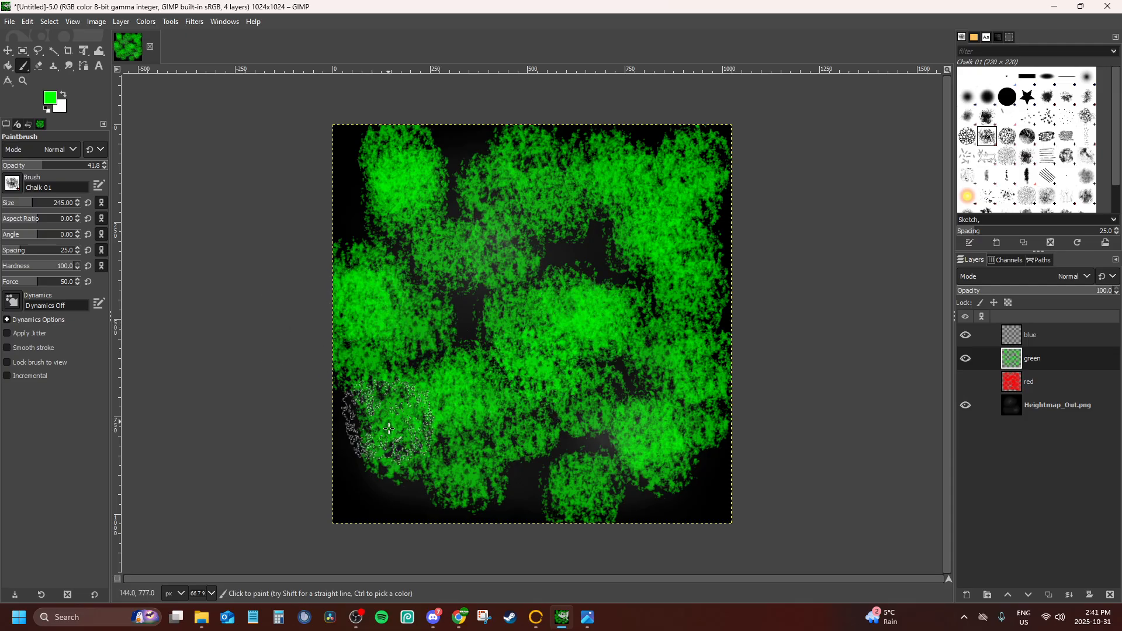
{"action": "left_click", "coordinate": [387, 438]}
{"action": "left_click", "coordinate": [579, 465]}
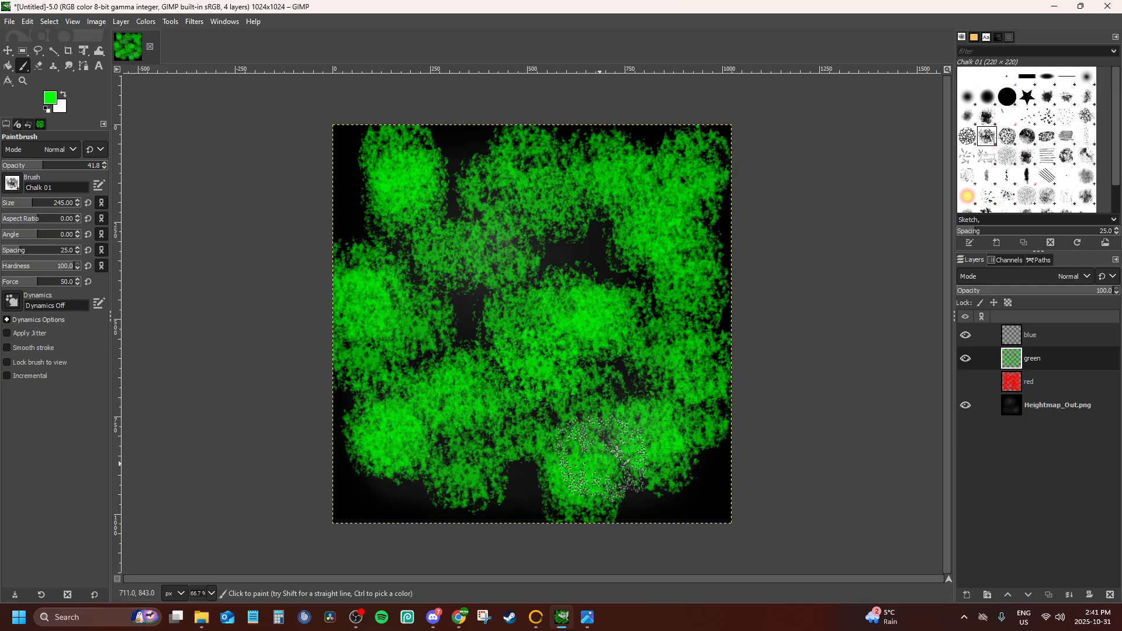
Hide the green layer, make the blue layer active, and set the foreground colour to blue
{"action": "left_click", "coordinate": [968, 362]}
{"action": "left_click", "coordinate": [1030, 340]}
{"action": "left_click", "coordinate": [56, 99]}
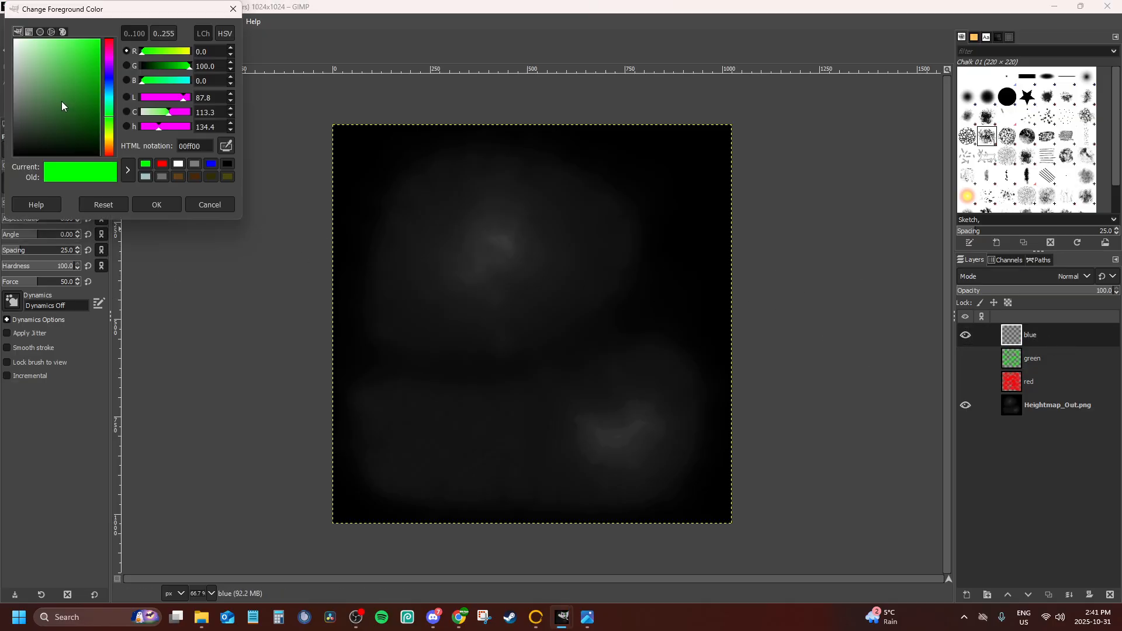
{"action": "left_click", "coordinate": [211, 164]}
{"action": "left_click", "coordinate": [156, 206]}
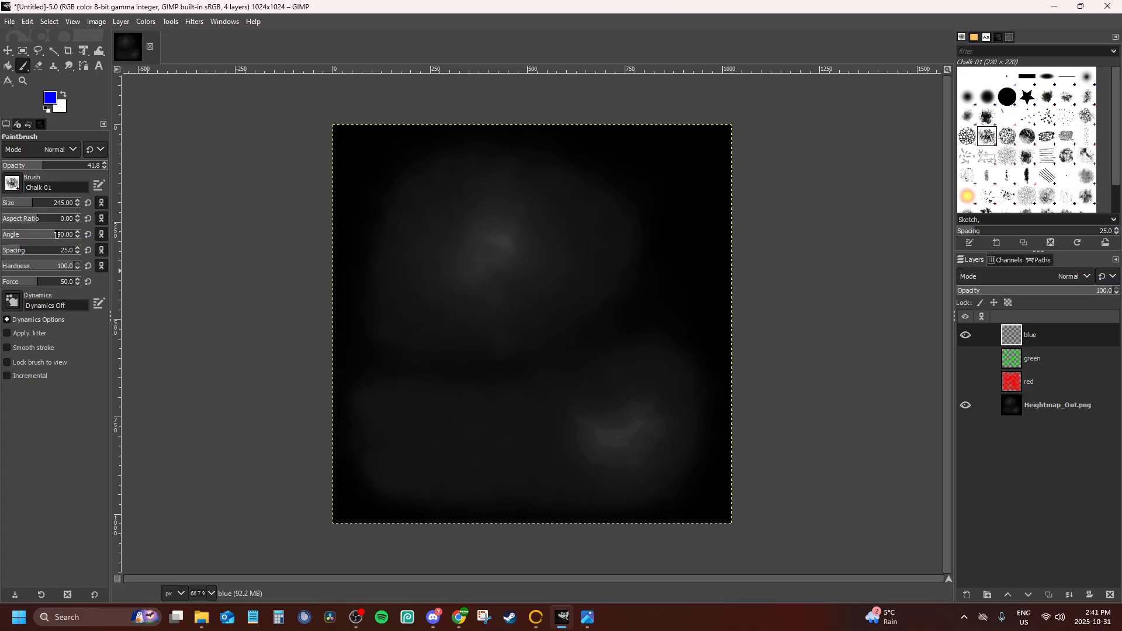
Set the brush angle to 90 and paint blue patches over the two bright peaks of the heightmap
{"action": "left_click", "coordinate": [480, 222]}
{"action": "left_click", "coordinate": [512, 251]}
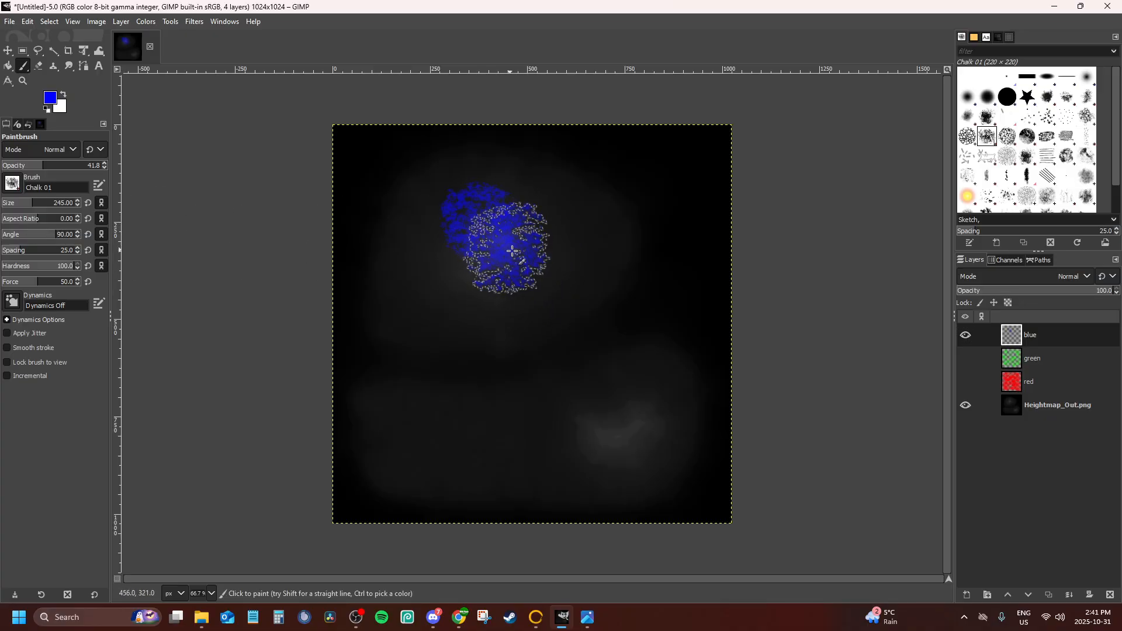
{"action": "mouse_move", "coordinate": [512, 251]}
{"action": "left_mouse_down"}
{"action": "mouse_move", "coordinate": [458, 258]}
{"action": "mouse_move", "coordinate": [501, 306]}
{"action": "left_mouse_up"}
{"action": "left_click", "coordinate": [633, 422]}
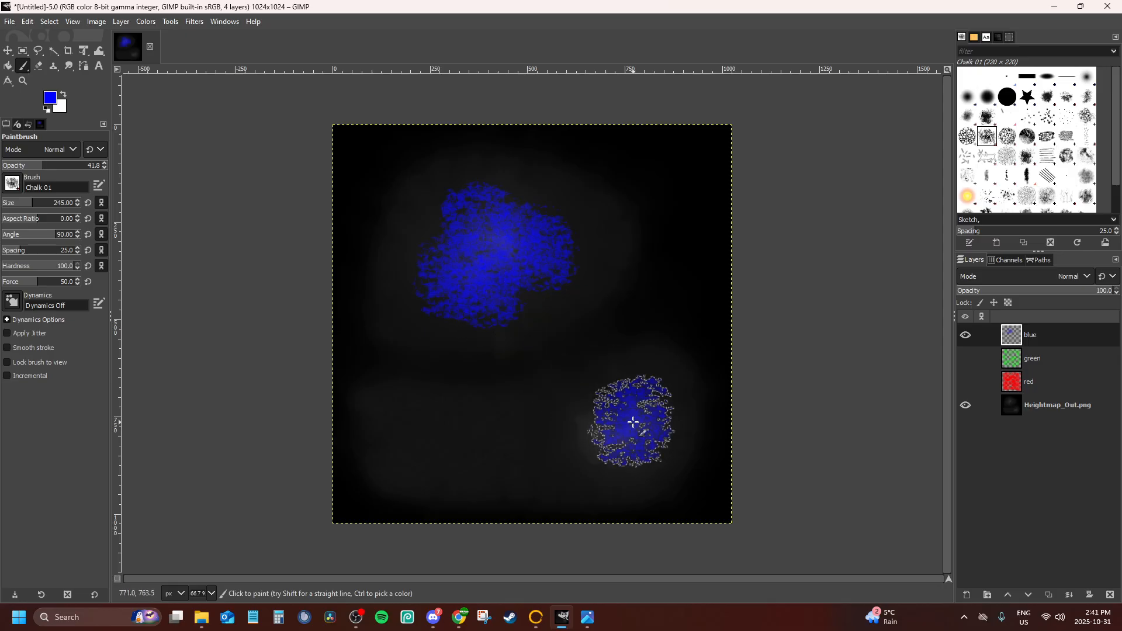
{"action": "mouse_move", "coordinate": [633, 422]}
{"action": "left_mouse_down"}
{"action": "mouse_move", "coordinate": [601, 413]}
{"action": "mouse_move", "coordinate": [614, 451]}
{"action": "mouse_move", "coordinate": [602, 426]}
{"action": "left_mouse_up"}
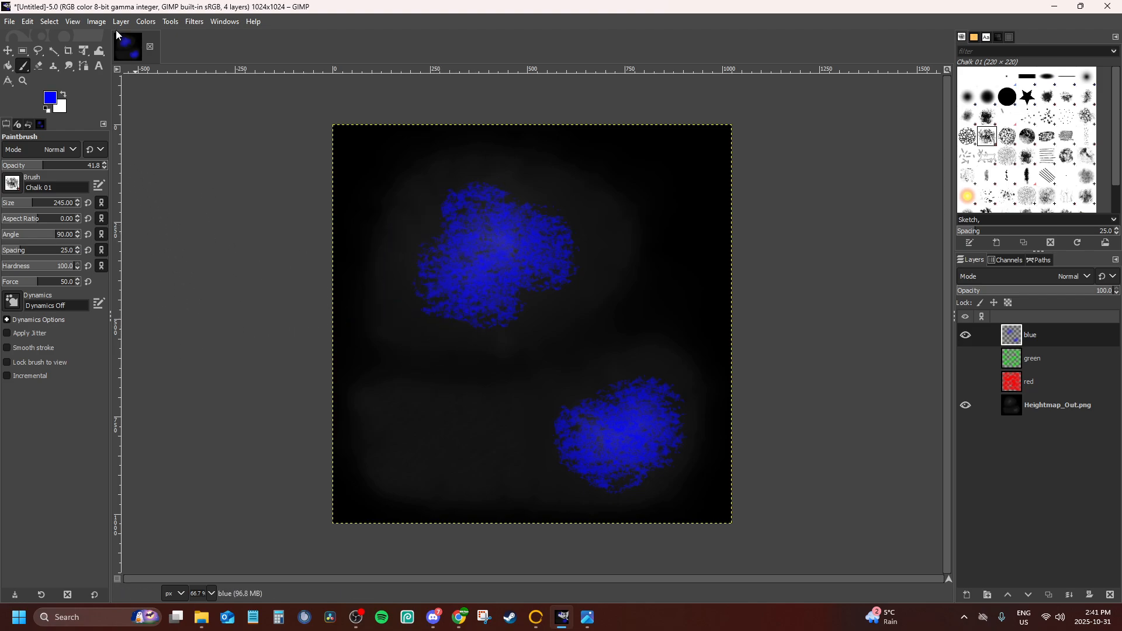
{"action": "left_click", "coordinate": [10, 22]}
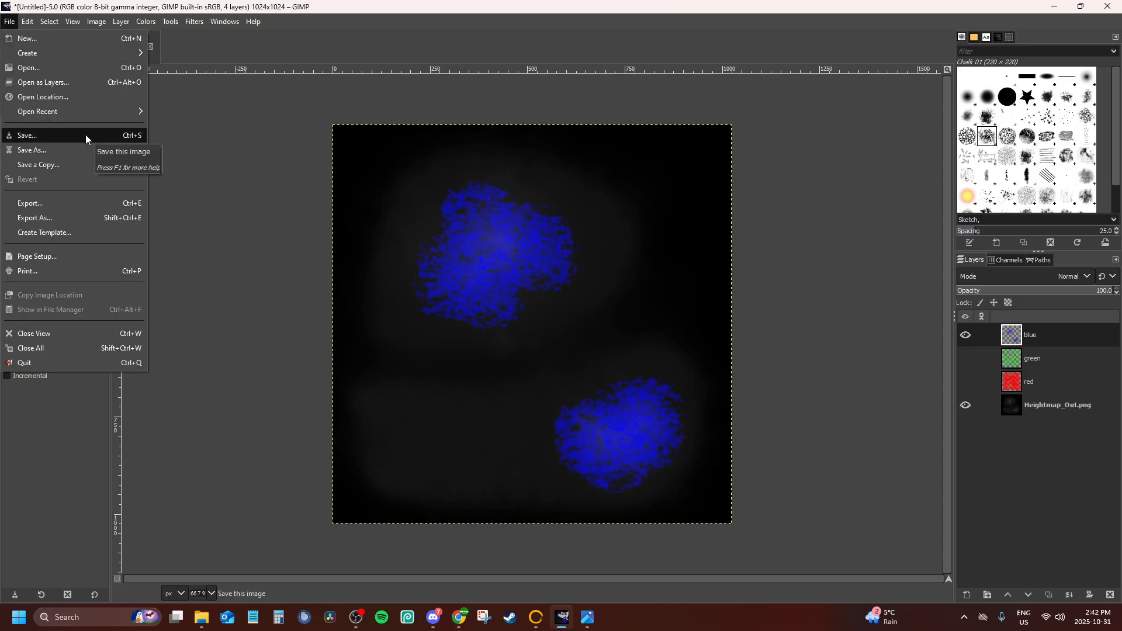
{"action": "left_click", "coordinate": [251, 85]}
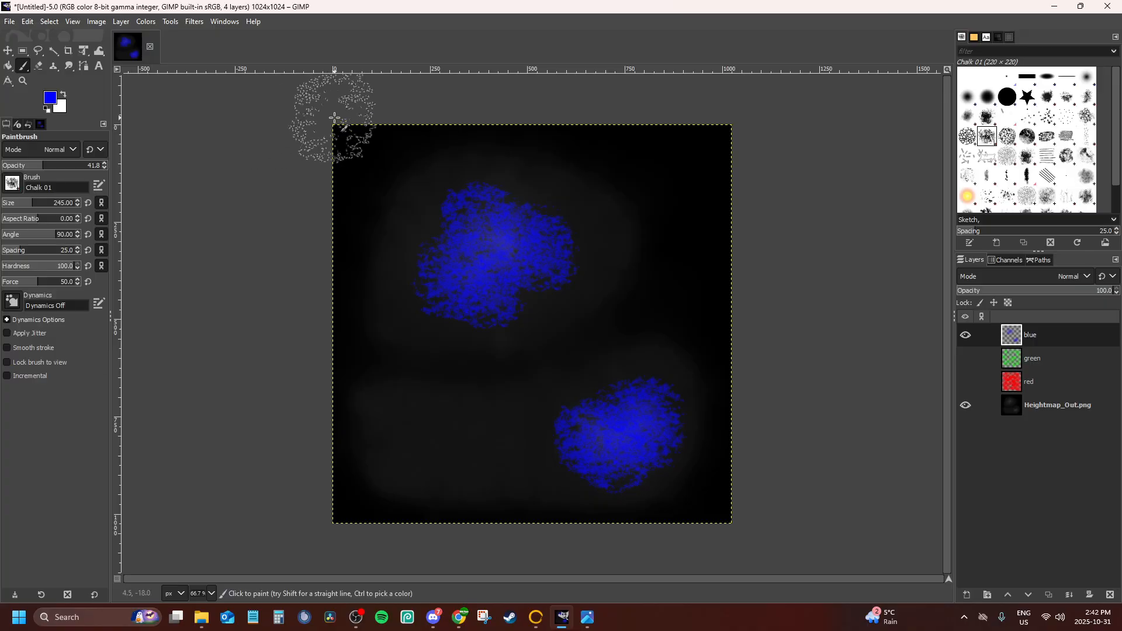
Paint blue dabs along all four edges and corners of the map on the blue layer
{"action": "mouse_move", "coordinate": [334, 117]}
{"action": "left_mouse_down"}
{"action": "mouse_move", "coordinate": [734, 125]}
{"action": "mouse_move", "coordinate": [723, 195]}
{"action": "mouse_move", "coordinate": [703, 138]}
{"action": "mouse_move", "coordinate": [671, 119]}
{"action": "left_mouse_up"}
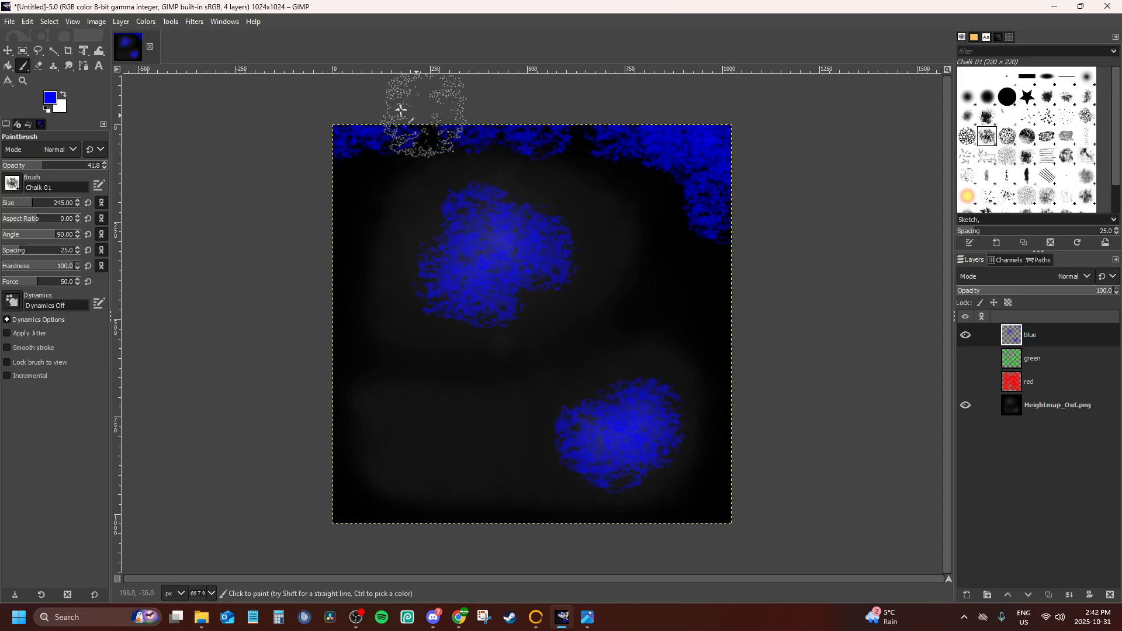
{"action": "mouse_move", "coordinate": [401, 109]}
{"action": "left_mouse_down"}
{"action": "mouse_move", "coordinate": [584, 117]}
{"action": "mouse_move", "coordinate": [354, 119]}
{"action": "left_mouse_up"}
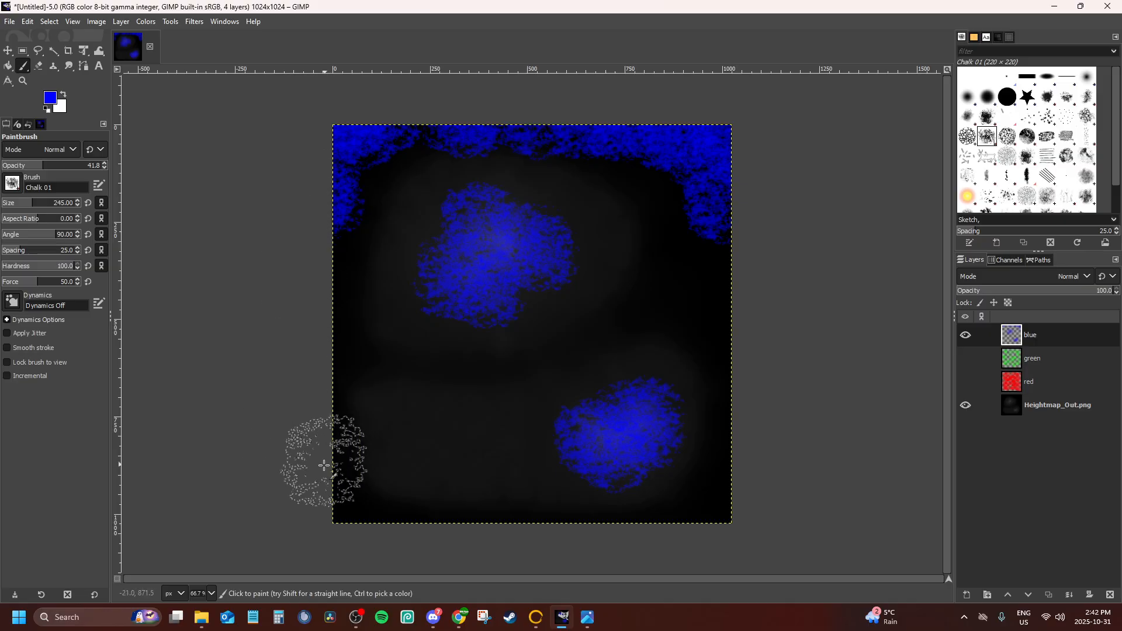
{"action": "left_click", "coordinate": [340, 508]}
{"action": "left_click", "coordinate": [324, 275]}
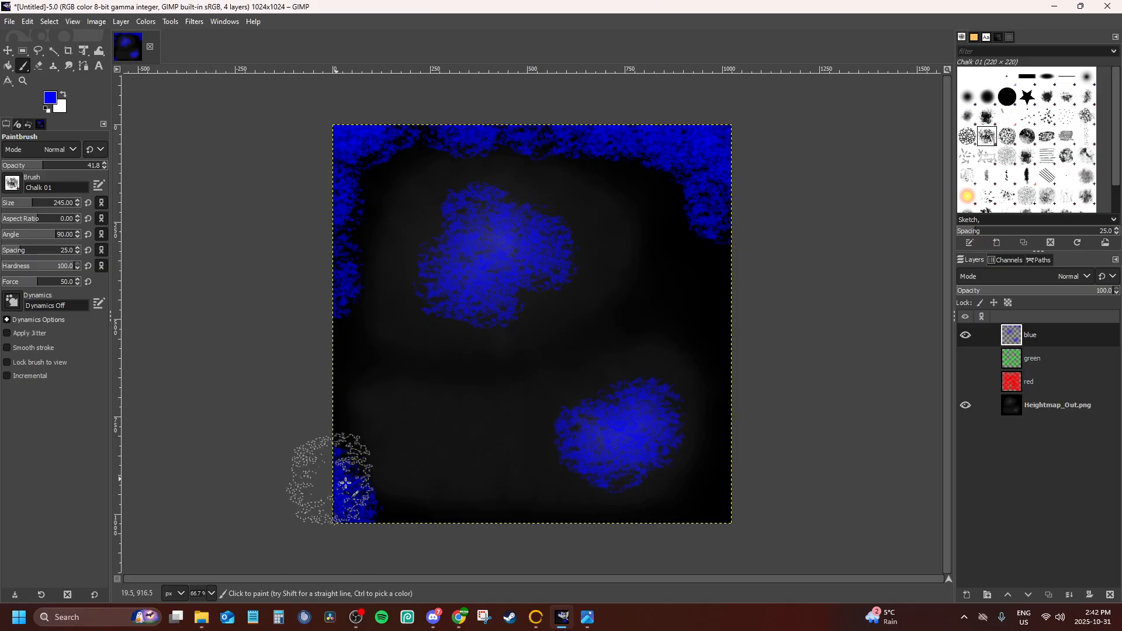
{"action": "left_click_drag", "start_coordinate": [726, 491], "coordinate": [721, 450]}
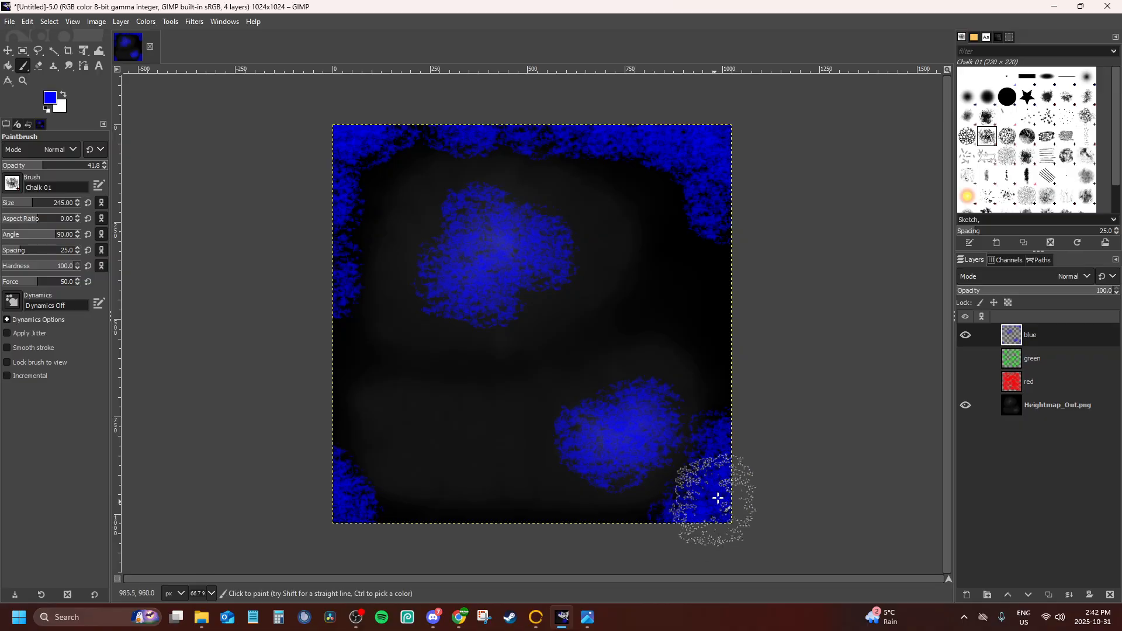
{"action": "left_click_drag", "start_coordinate": [721, 338], "coordinate": [723, 292]}
{"action": "left_click", "coordinate": [315, 383]}
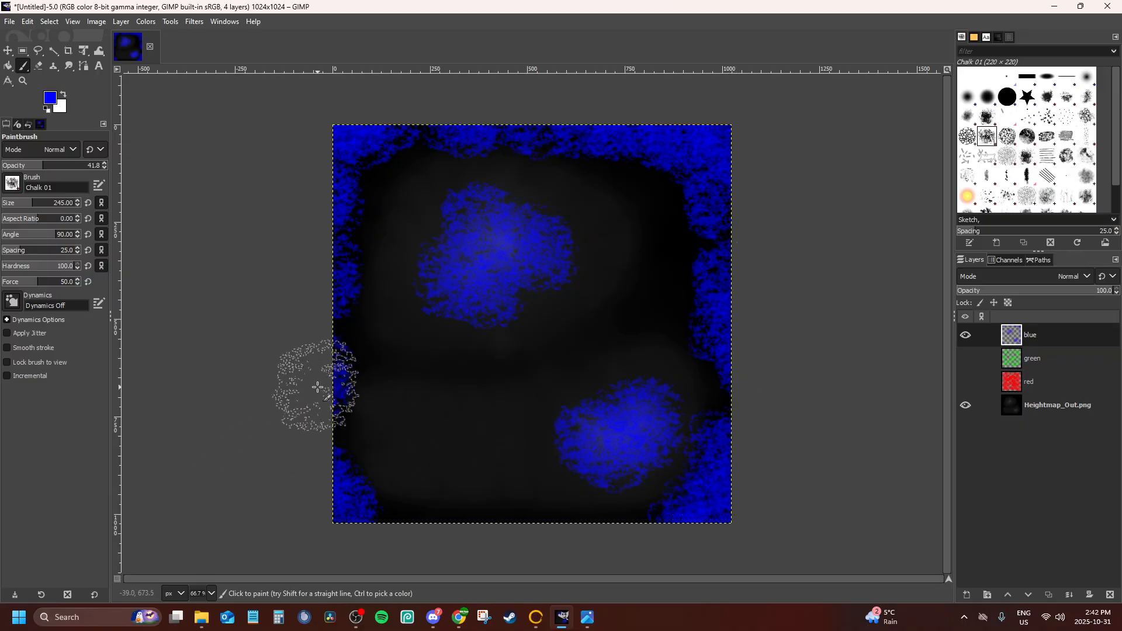
{"action": "left_click", "coordinate": [487, 529]}
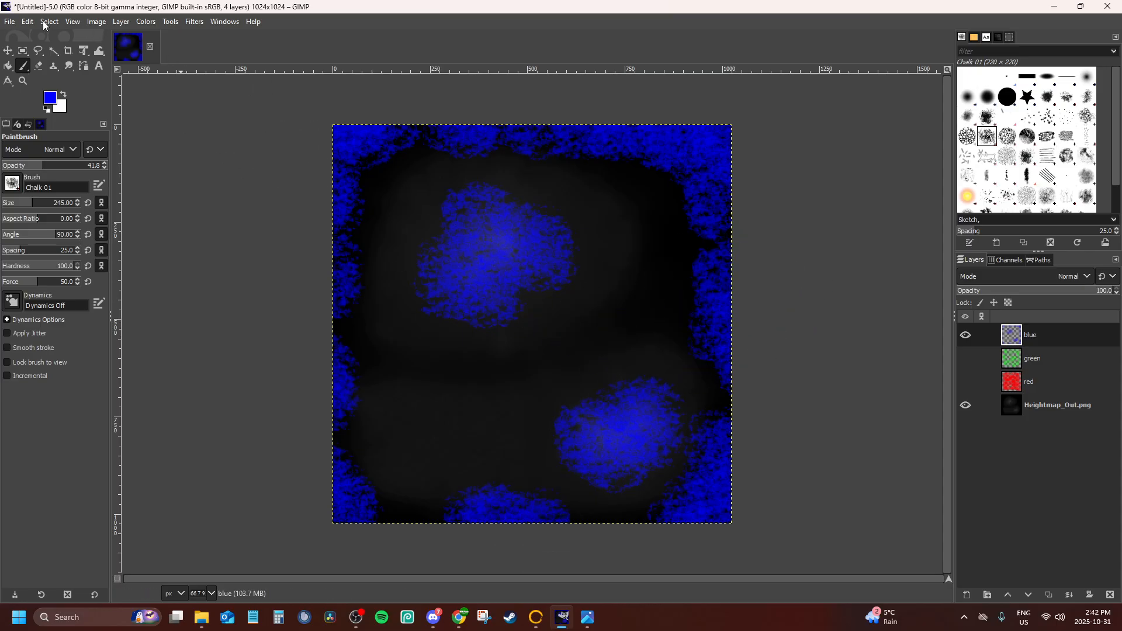
Undo all the blue strokes along the map's edges, keeping the two blue patches over the peaks
{"action": "key", "text": "ctrl+z"}
{"action": "key", "text": "ctrl+z"}
{"action": "key", "text": "ctrl+z"}
{"action": "key", "text": "ctrl+z"}
{"action": "key", "text": "ctrl+z"}
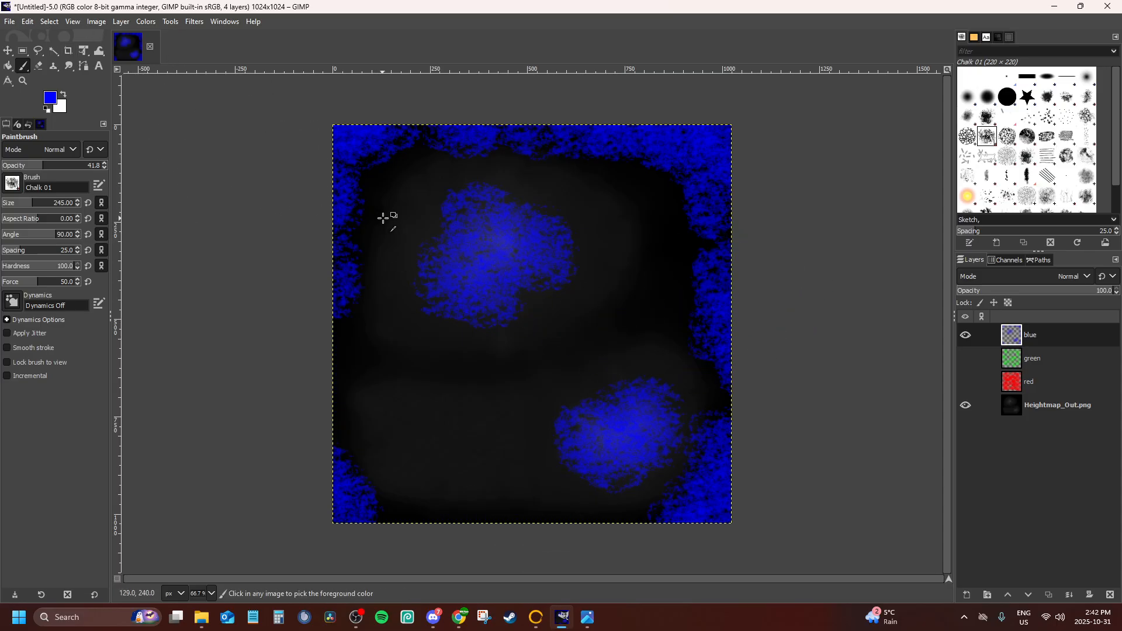
{"action": "key", "text": "ctrl+z"}
{"action": "key", "text": "ctrl+z"}
{"action": "key", "text": "ctrl+z"}
{"action": "key", "text": "ctrl+z"}
{"action": "key", "text": "ctrl+z"}
{"action": "key", "text": "ctrl+z"}
{"action": "key", "text": "ctrl+z"}
{"action": "key", "text": "ctrl+z"}
{"action": "key", "text": "ctrl+z"}
{"action": "key", "text": "ctrl+z"}
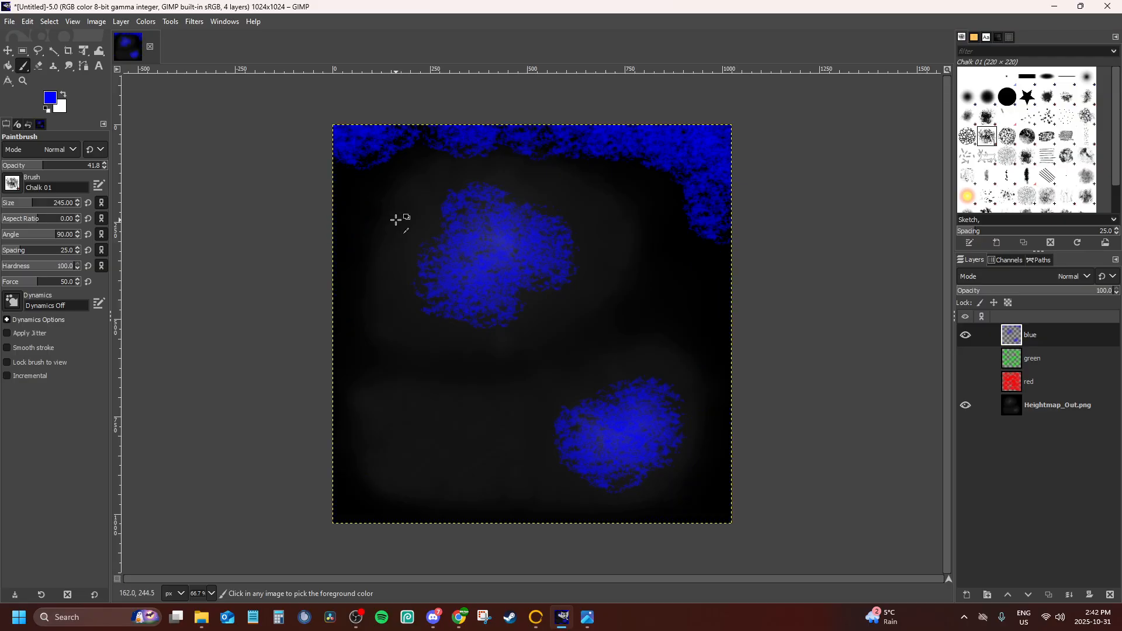
{"action": "key", "text": "ctrl+z"}
{"action": "key", "text": "ctrl+z"}
{"action": "key", "text": "ctrl+z"}
{"action": "key", "text": "ctrl+z"}
{"action": "key", "text": "ctrl+z"}
{"action": "key", "text": "ctrl+z"}
{"action": "key", "text": "ctrl+z"}
{"action": "key", "text": "ctrl+z"}
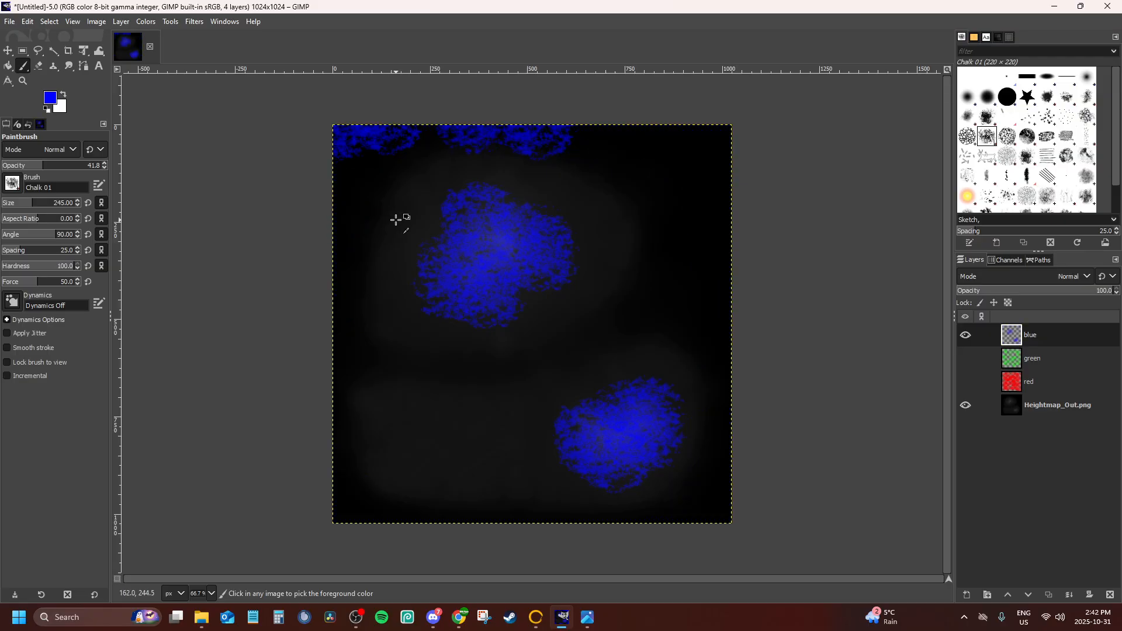
{"action": "key", "text": "ctrl+z"}
{"action": "key", "text": "ctrl+z"}
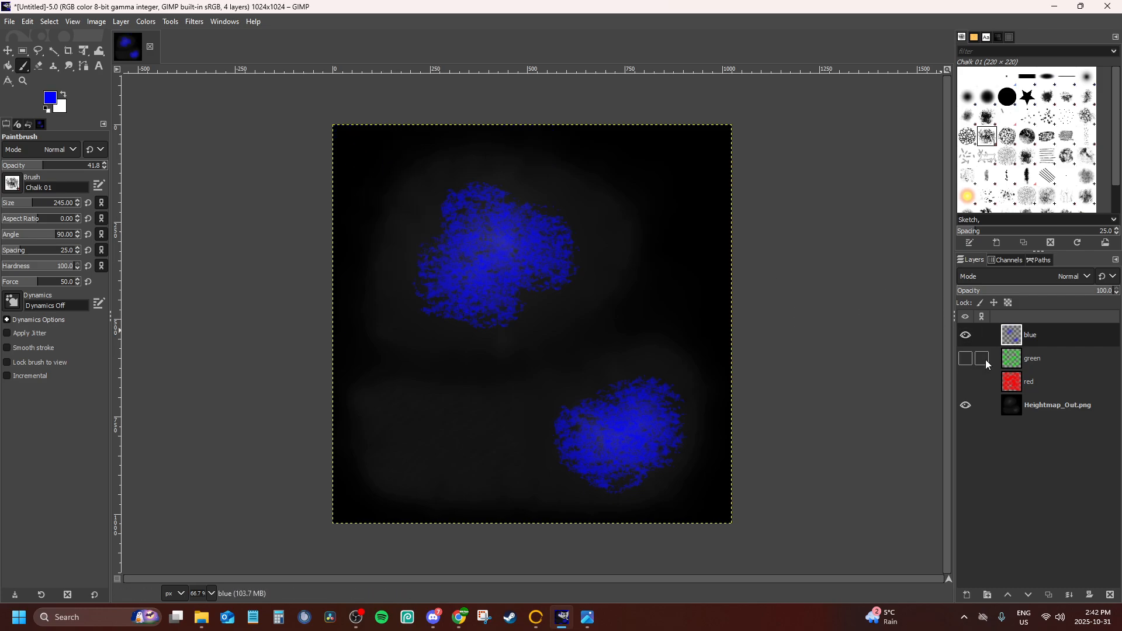
Show the green and red layers together with the blue one and hide the Heightmap_Out.png layer
{"action": "left_click", "coordinate": [965, 358]}
{"action": "left_click", "coordinate": [965, 382]}
{"action": "left_click", "coordinate": [965, 405]}
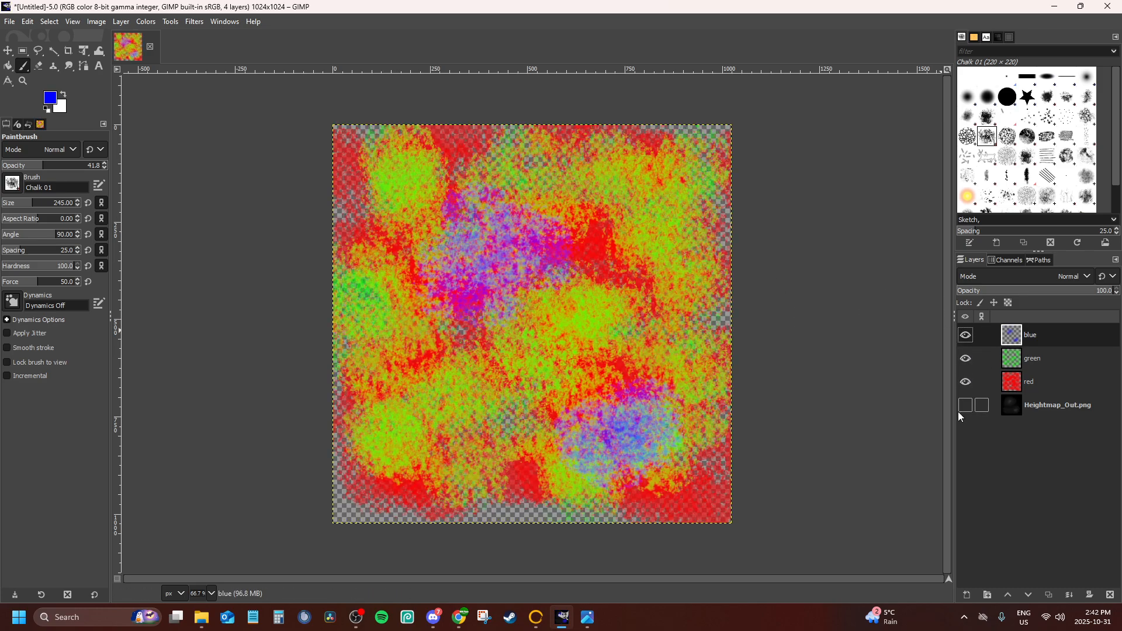
{"action": "left_click", "coordinate": [28, 21]}
{"action": "mouse_move", "coordinate": [9, 22]}
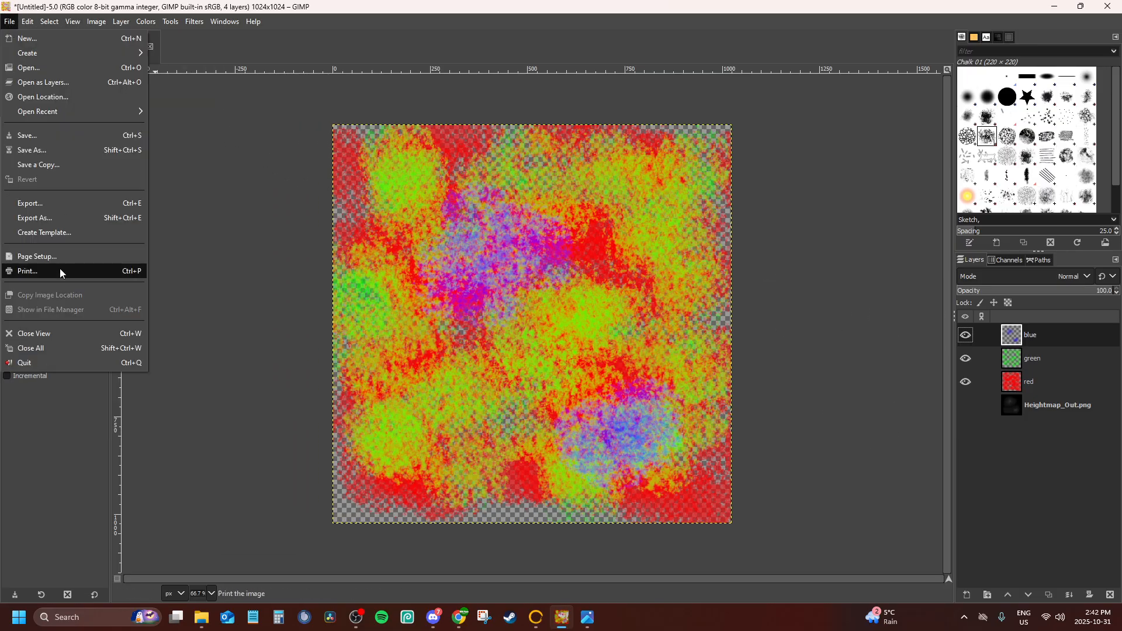
{"action": "left_click", "coordinate": [62, 219]}
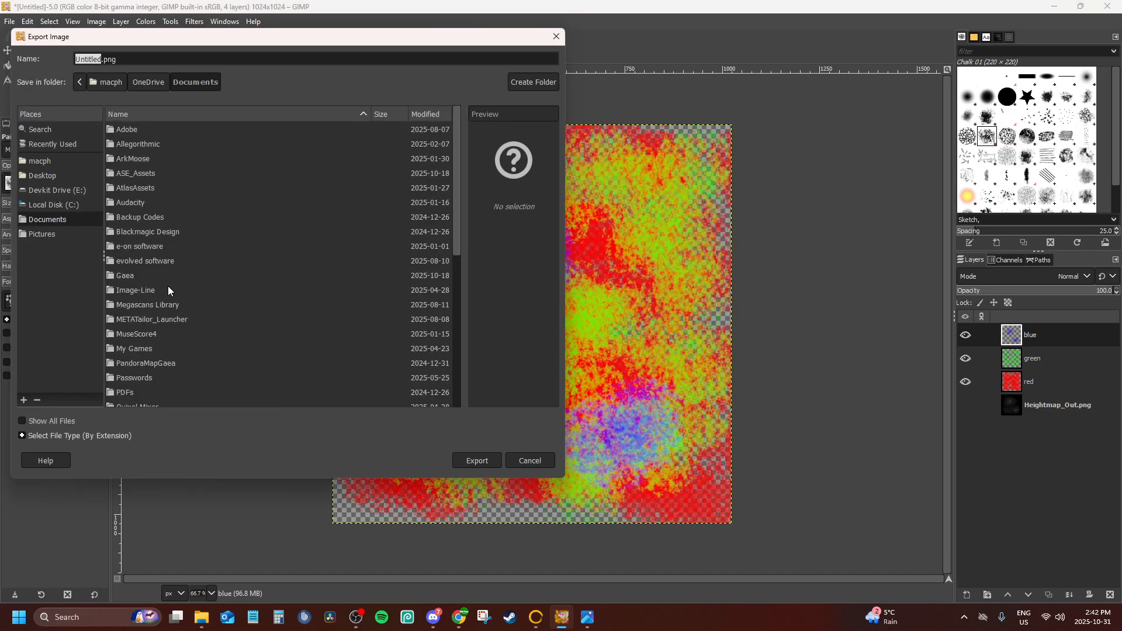
{"action": "left_click", "coordinate": [517, 460]}
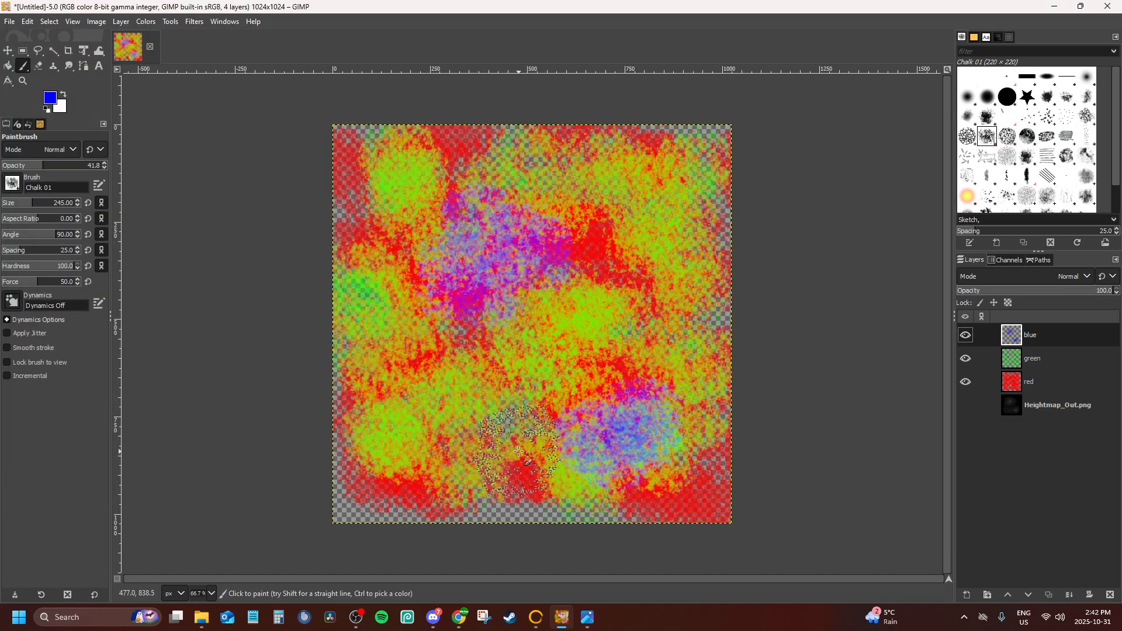
Delete the Heightmap_Out.png layer, leaving only the blue, green and red layers
{"action": "left_click", "coordinate": [1037, 413]}
{"action": "right_click", "coordinate": [1036, 414]}
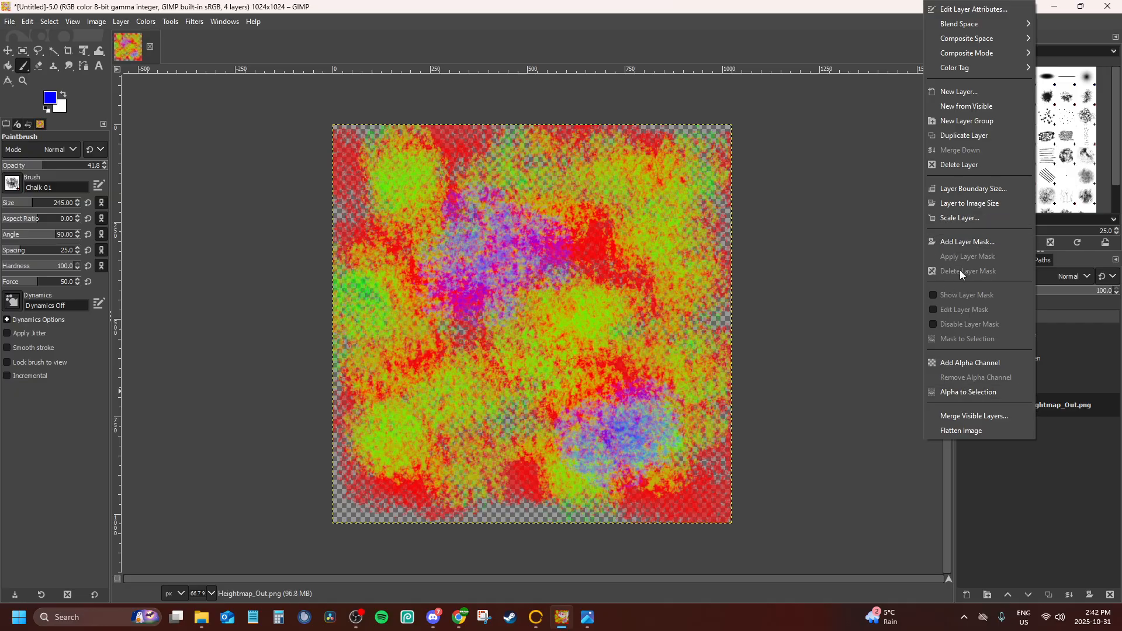
{"action": "left_click", "coordinate": [958, 165]}
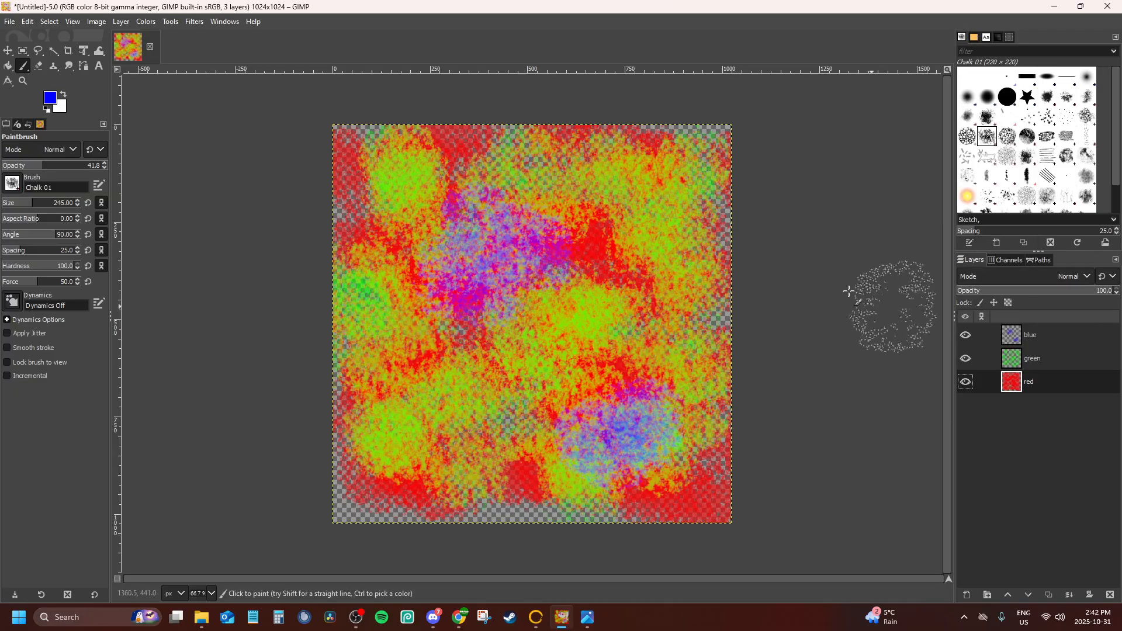
Scale the whole image down to 256 × 256 px
{"action": "left_click", "coordinate": [91, 22]}
{"action": "left_click", "coordinate": [52, 22]}
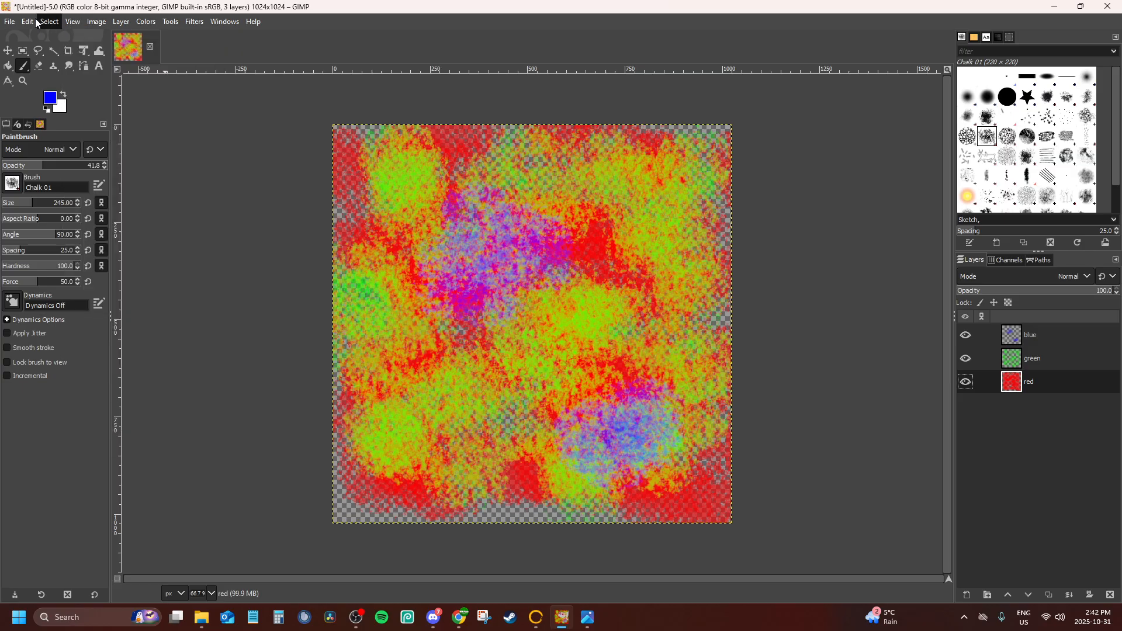
{"action": "left_click", "coordinate": [29, 22]}
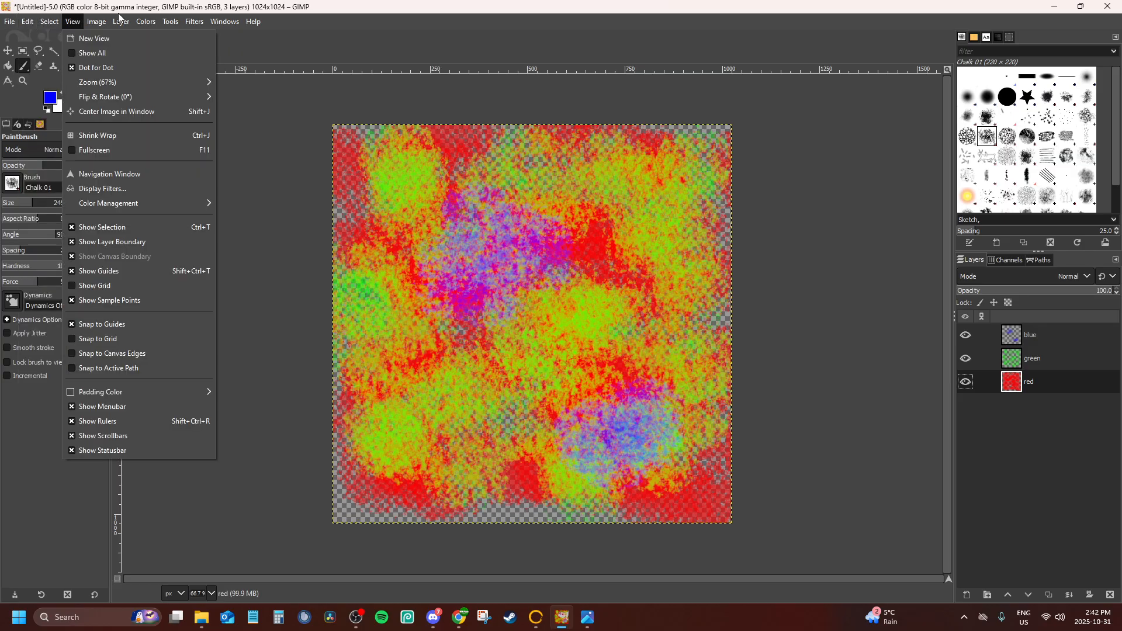
{"action": "mouse_move", "coordinate": [118, 22]}
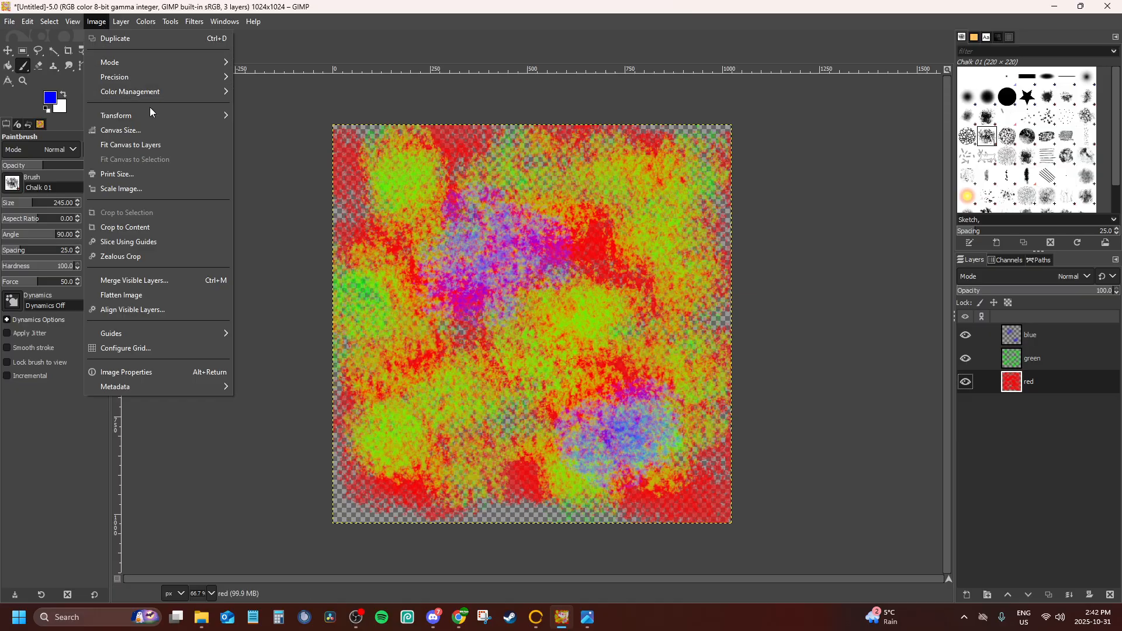
{"action": "mouse_move", "coordinate": [160, 121]}
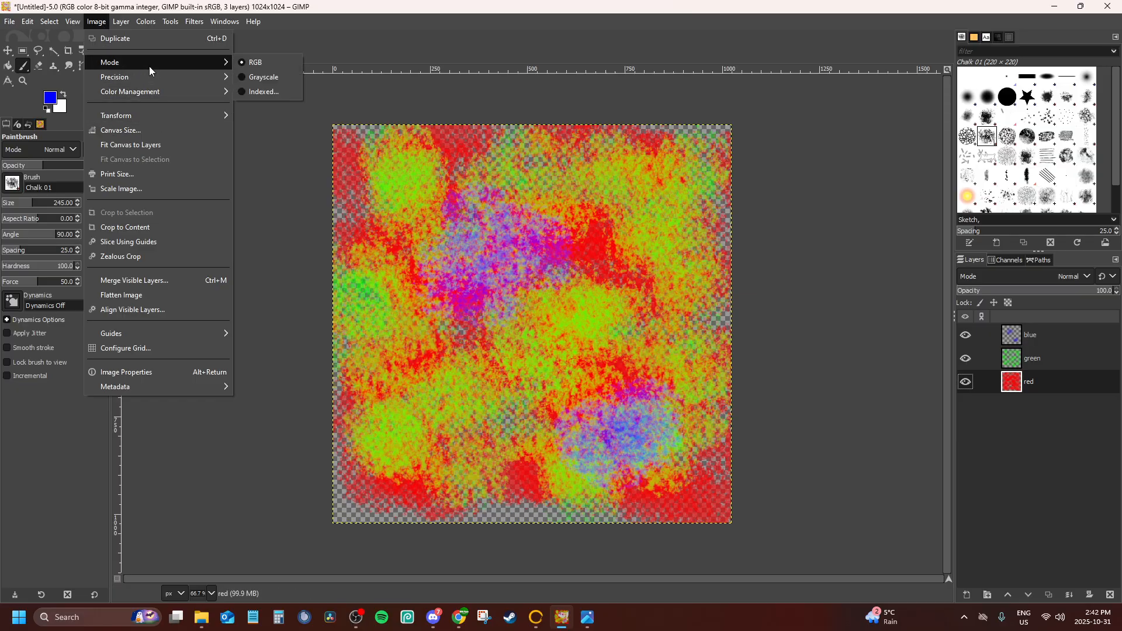
{"action": "left_click", "coordinate": [138, 188]}
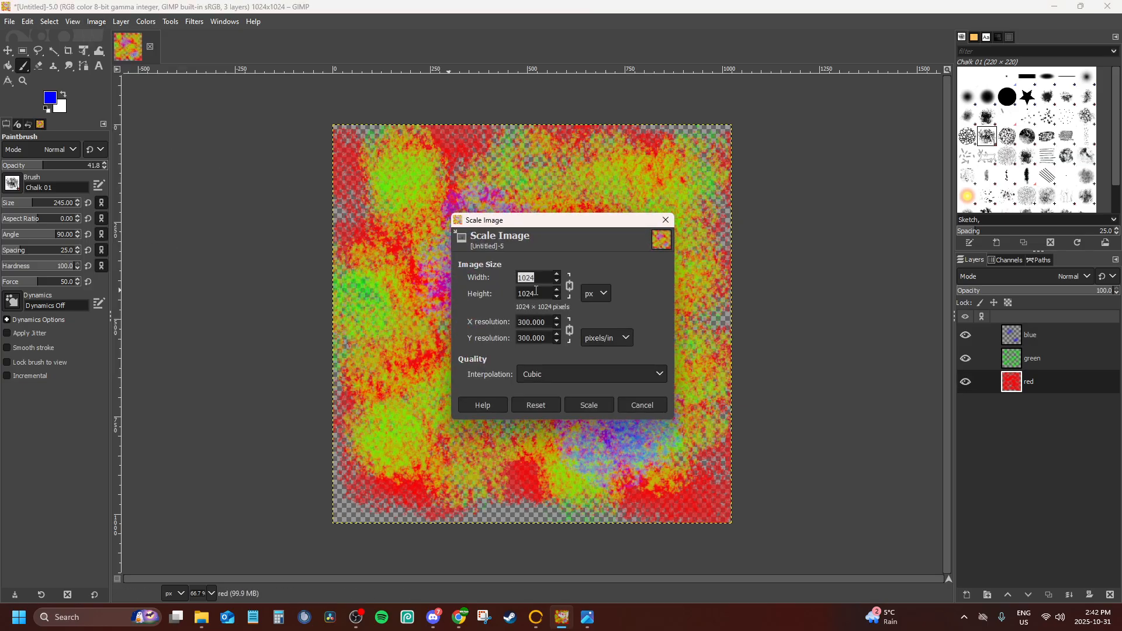
{"action": "type", "text": "256"}
{"action": "key", "text": "Tab"}
{"action": "left_click", "coordinate": [586, 405]}
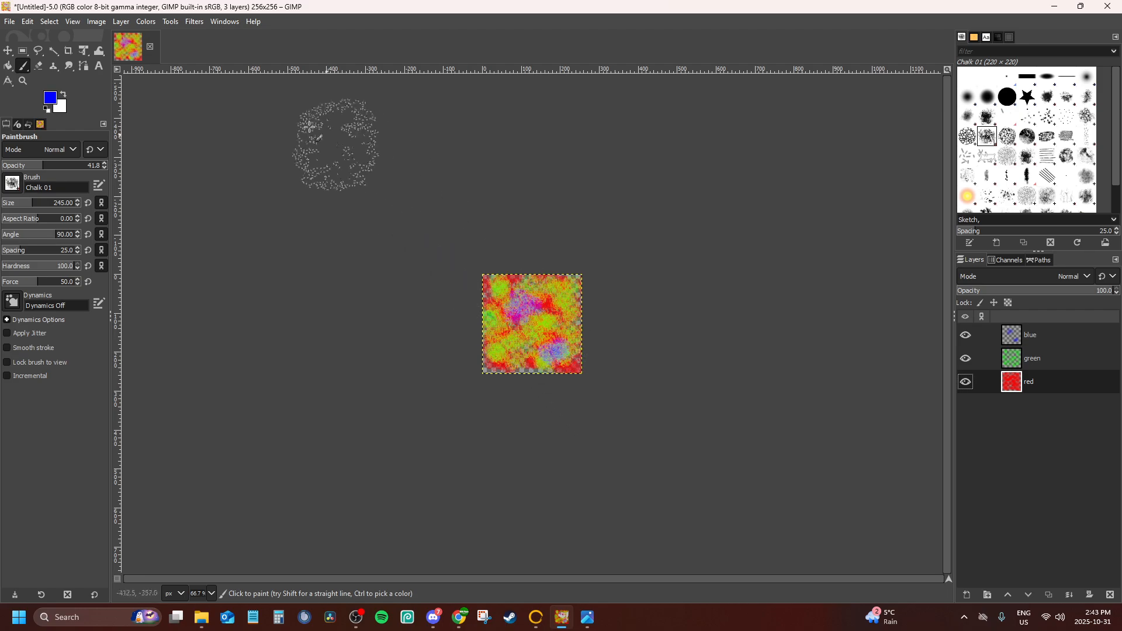
Start exporting the image as a PNG and choose the Documents/Gaea/Builds/tutomap/008 folder as its destination
{"action": "left_click", "coordinate": [11, 22]}
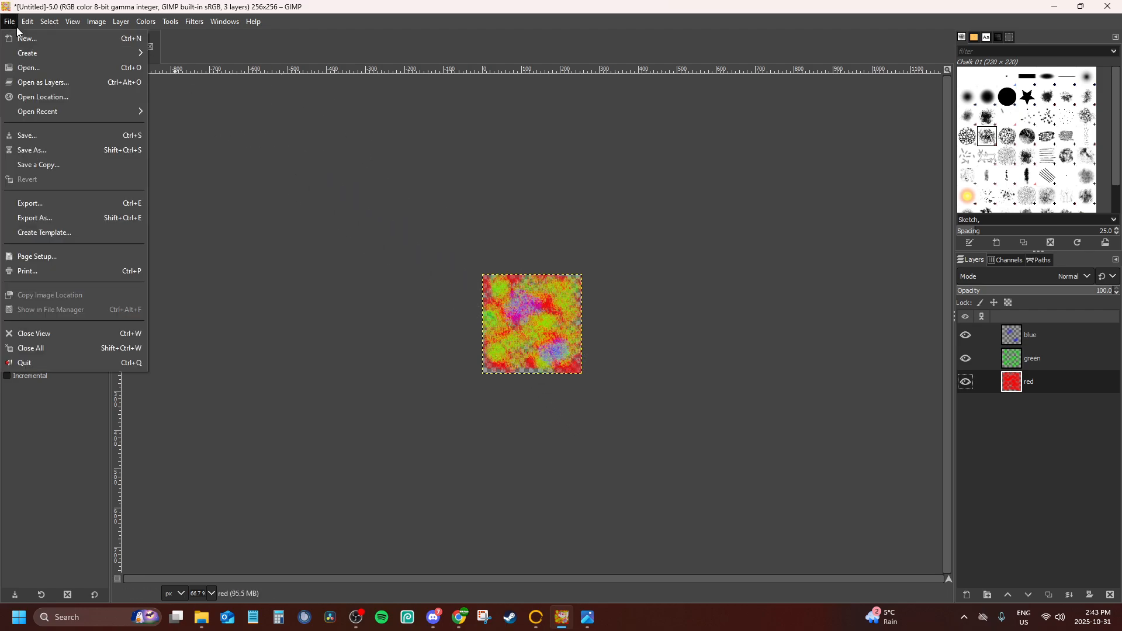
{"action": "left_click", "coordinate": [43, 218]}
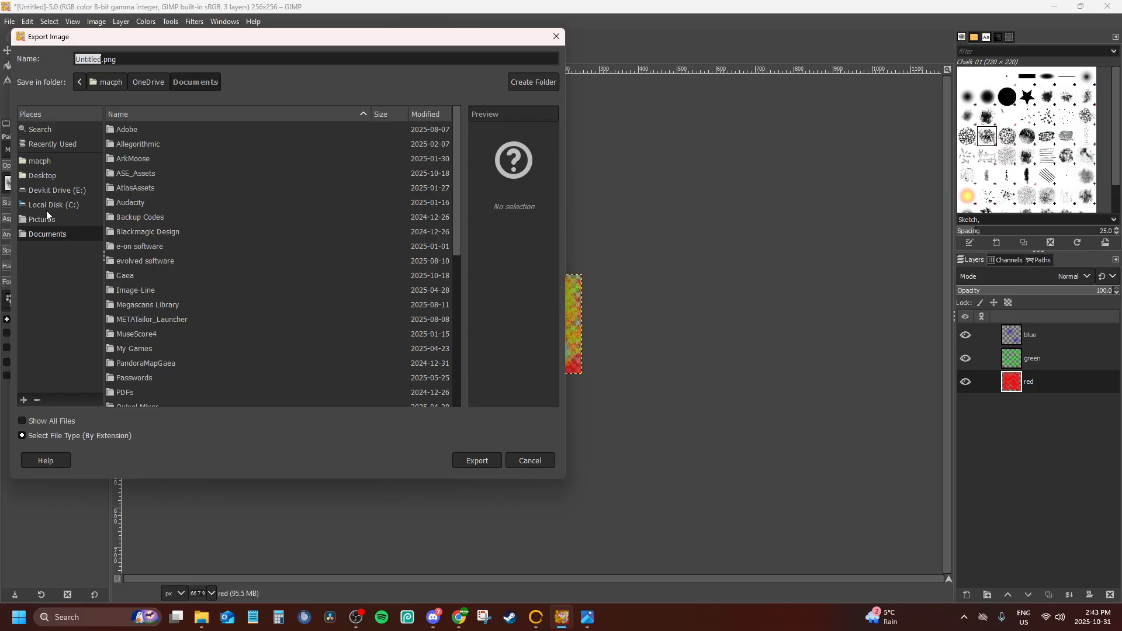
{"action": "double_click", "coordinate": [132, 274]}
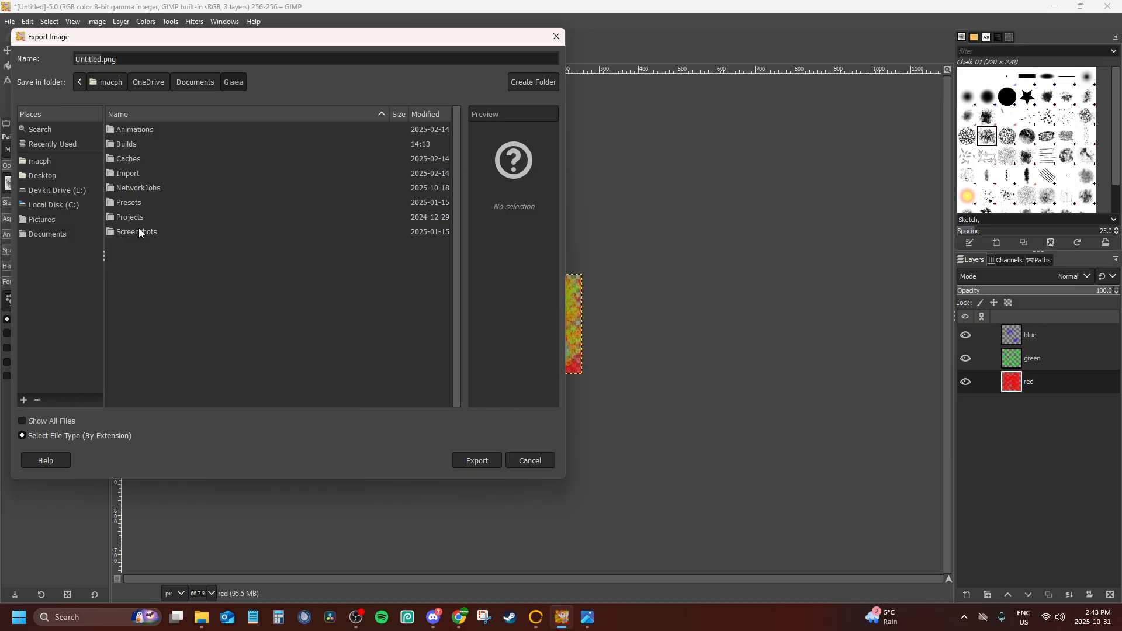
{"action": "double_click", "coordinate": [123, 144]}
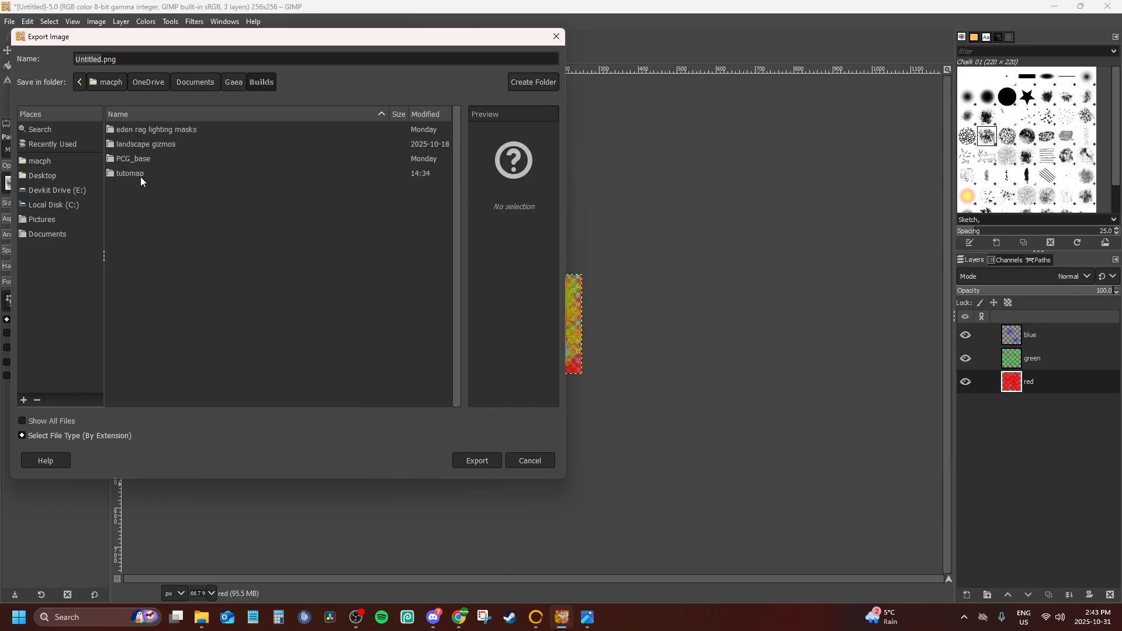
{"action": "double_click", "coordinate": [135, 170]}
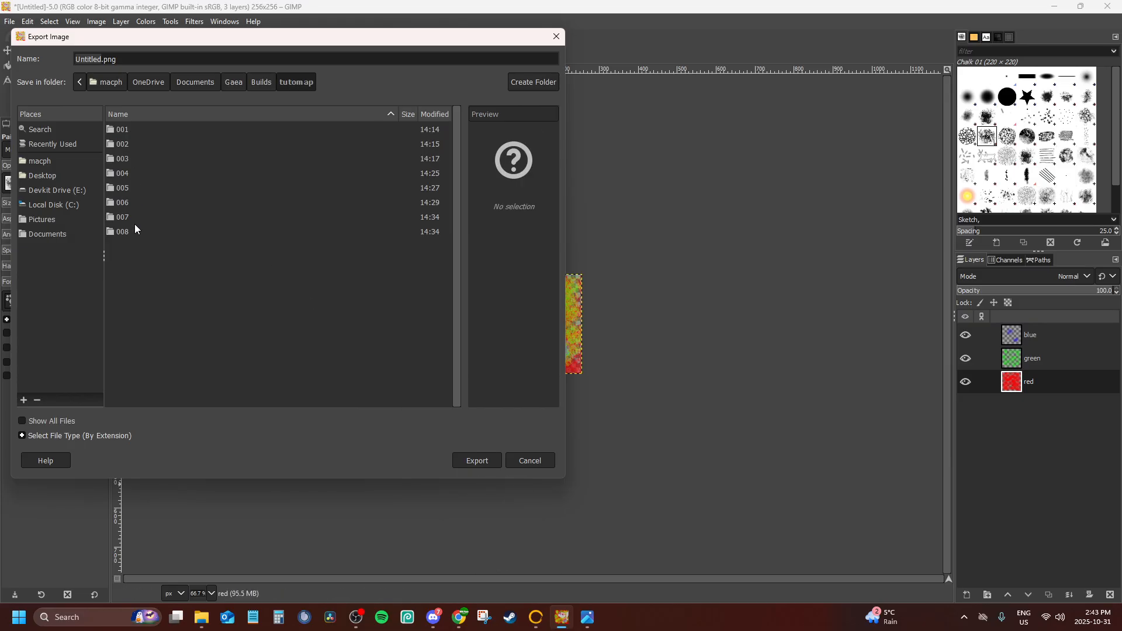
{"action": "left_click", "coordinate": [134, 231]}
{"action": "double_click", "coordinate": [134, 231]}
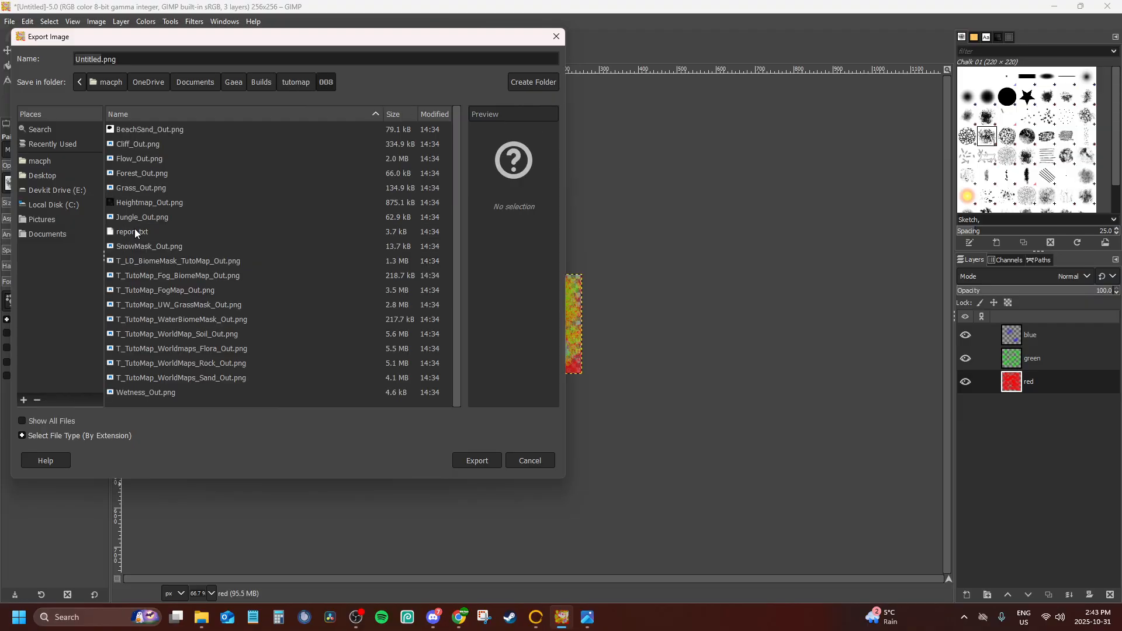
Check the reference image Vintal_Height_FogMap.png in the photo viewer, and replace the export file's default name with one starting with T_Tu
{"action": "left_click", "coordinate": [586, 618]}
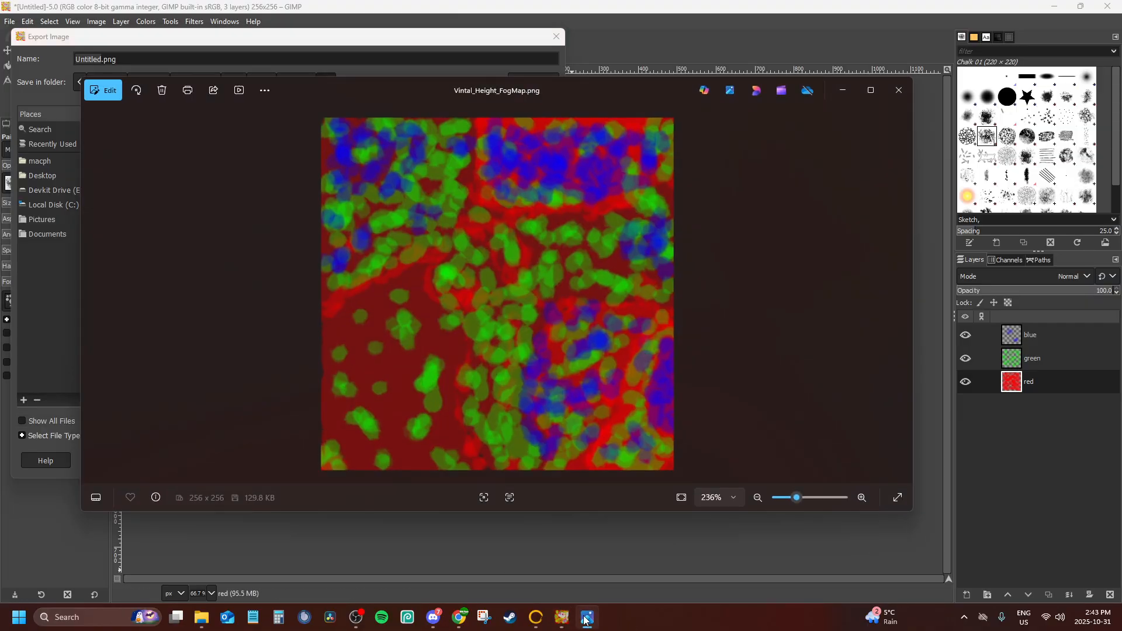
{"action": "left_click", "coordinate": [586, 618]}
{"action": "double_click", "coordinate": [103, 58]}
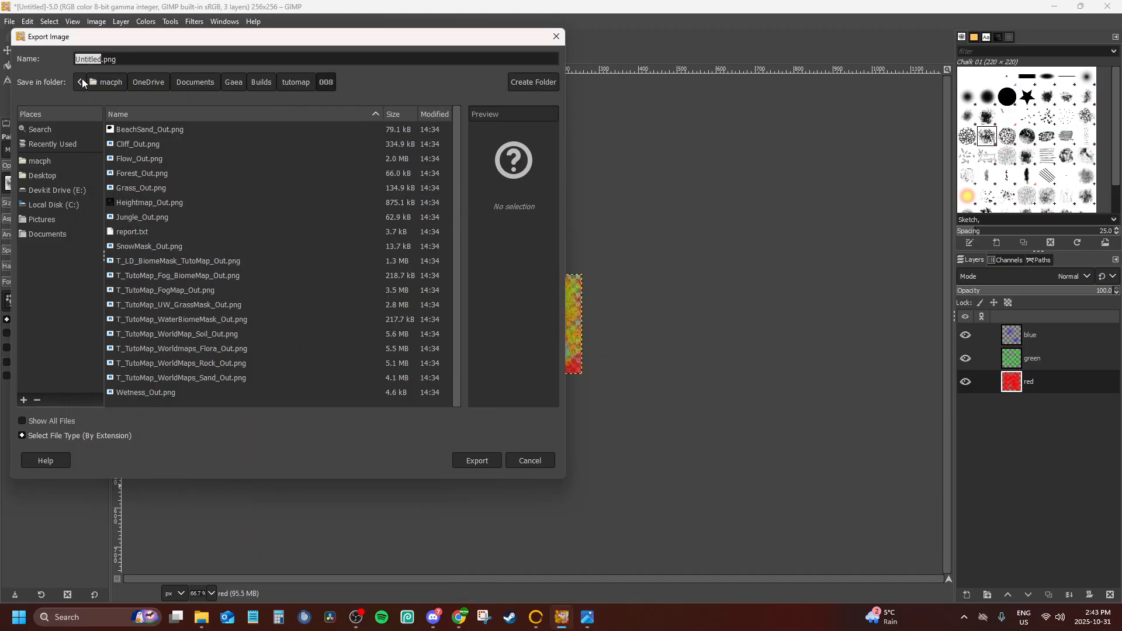
{"action": "type", "text": "T_Tuyt"}
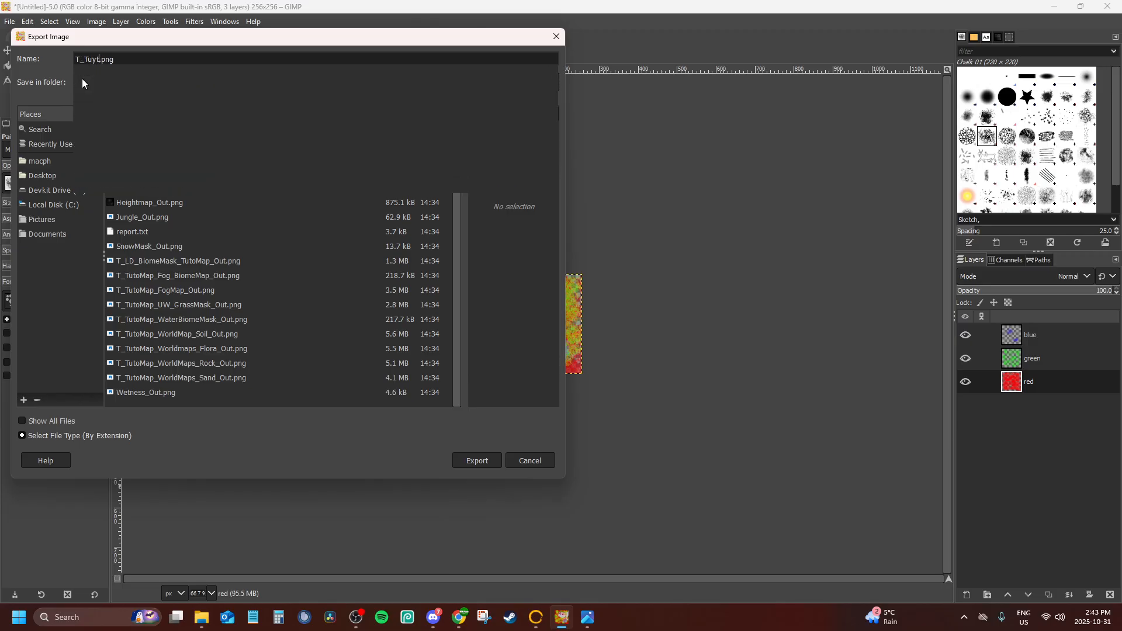
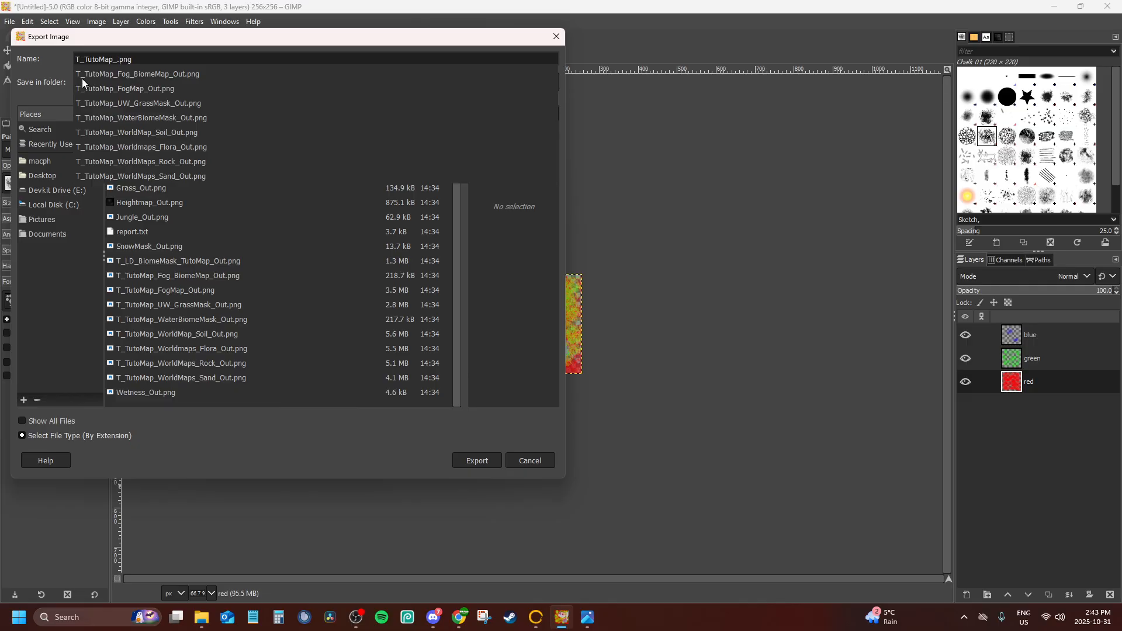
Export the image as T_TutoMap_Height_FogMap.png into the tutomap 008 folder with compression level 0, and quit the image editor discarding unsaved changes
{"action": "type", "text": "Map_Fog"}
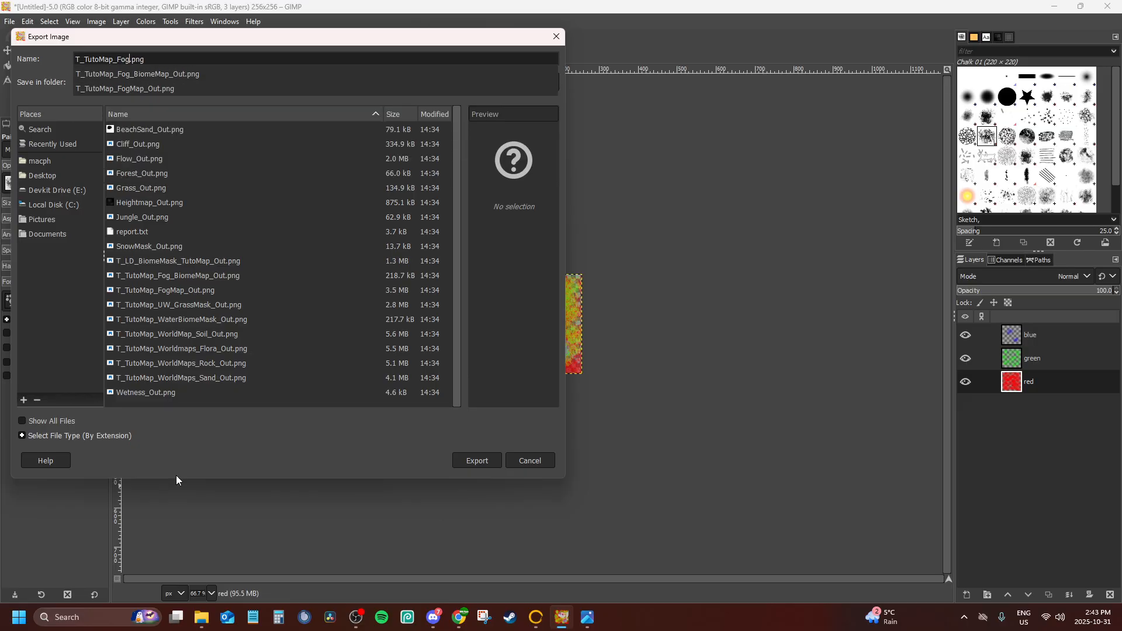
{"action": "left_click", "coordinate": [589, 618]}
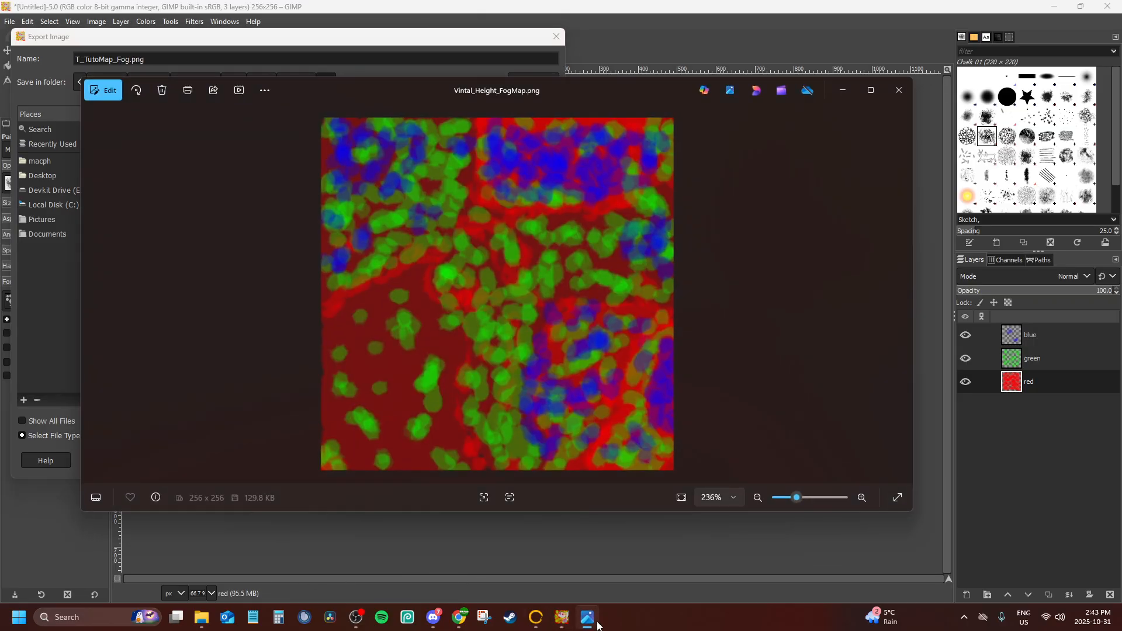
{"action": "left_click", "coordinate": [590, 617]}
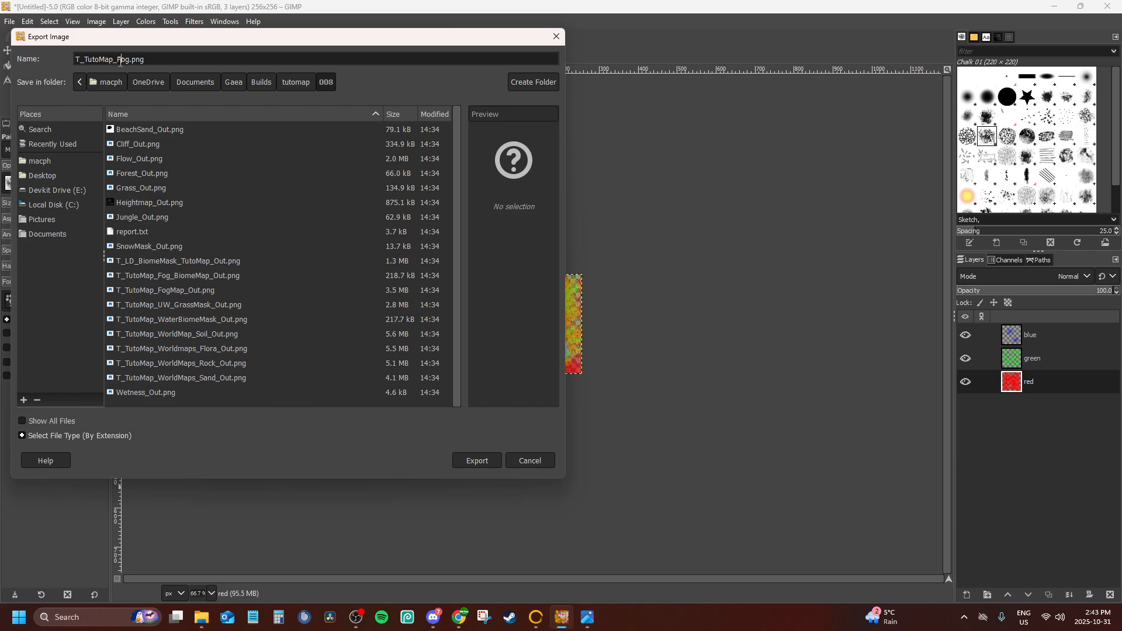
{"action": "type", "text": "Height_"}
{"action": "left_click", "coordinate": [475, 461]}
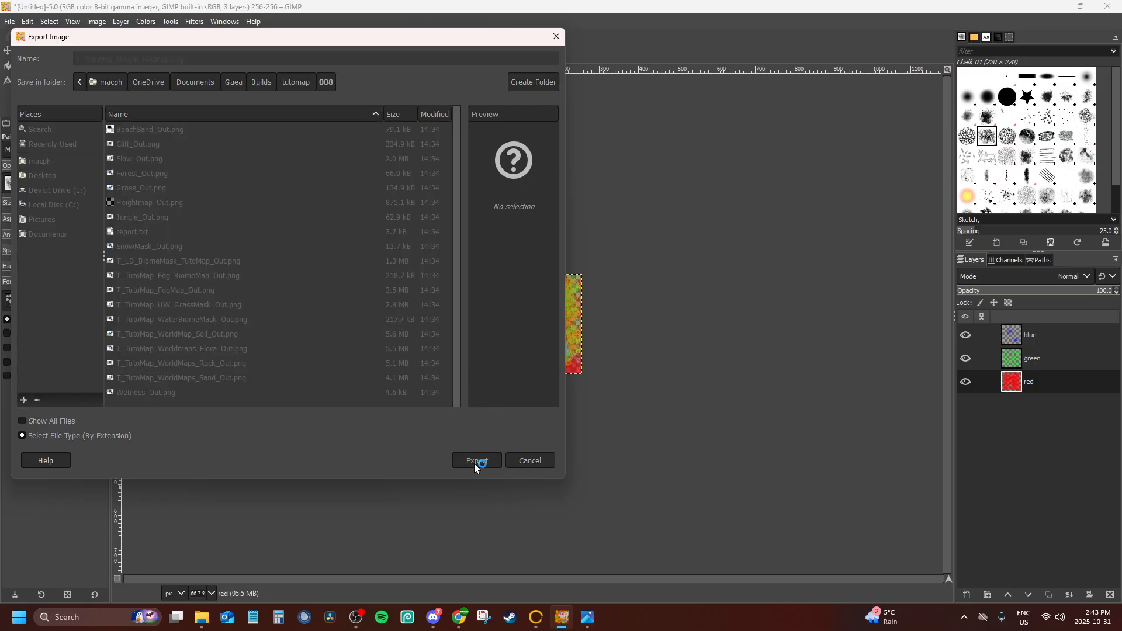
{"action": "left_click_drag", "start_coordinate": [601, 349], "coordinate": [565, 344]}
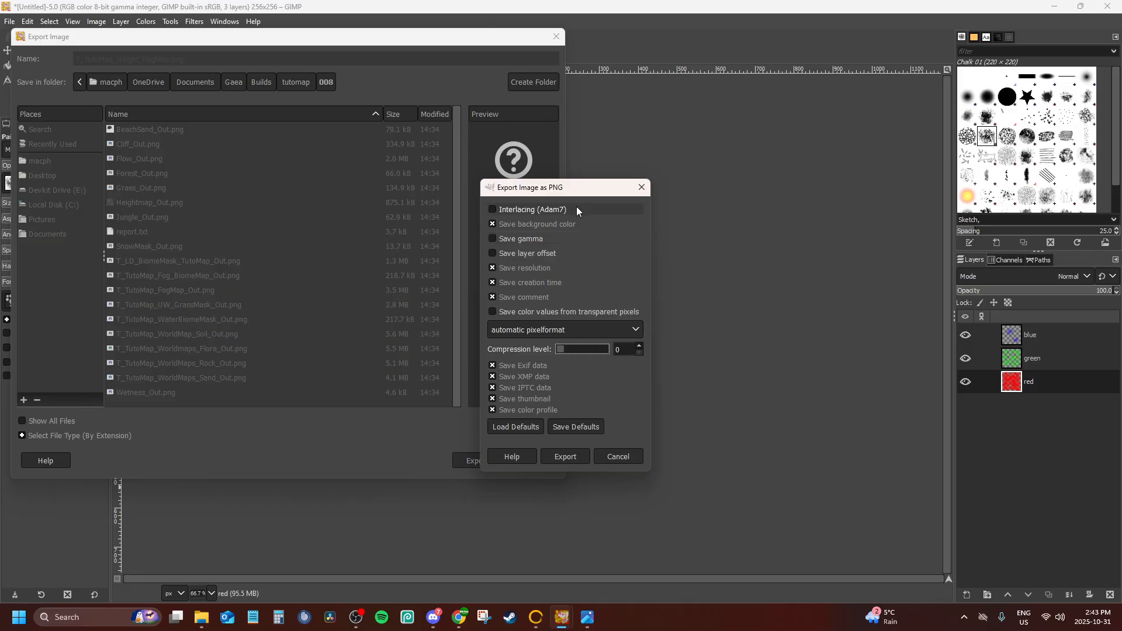
{"action": "left_click", "coordinate": [566, 457]}
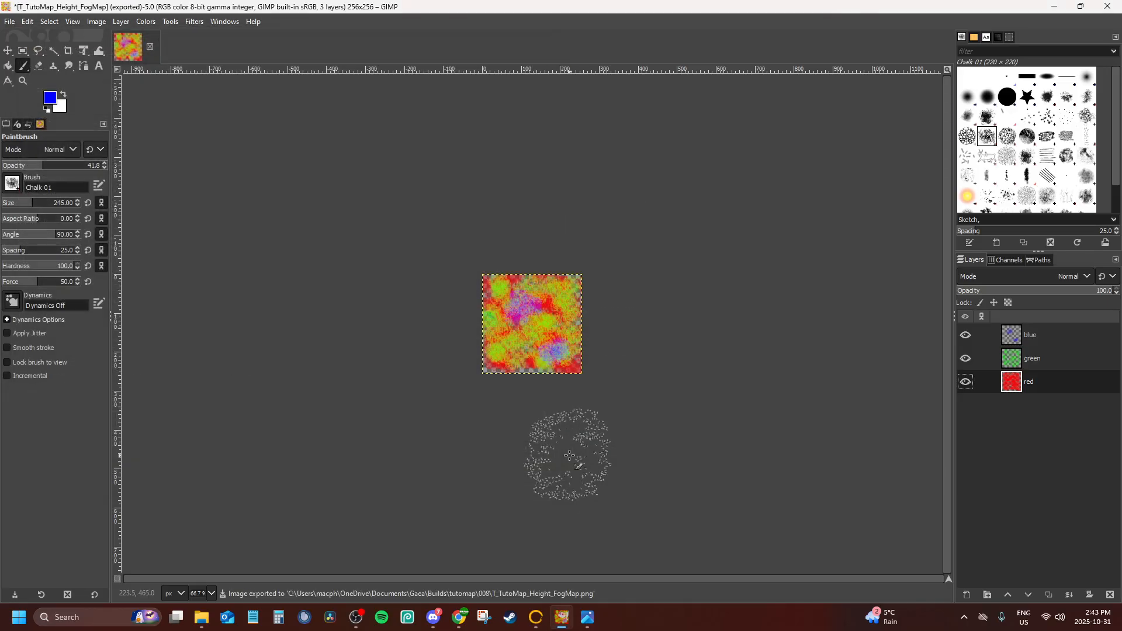
{"action": "left_click", "coordinate": [1107, 6]}
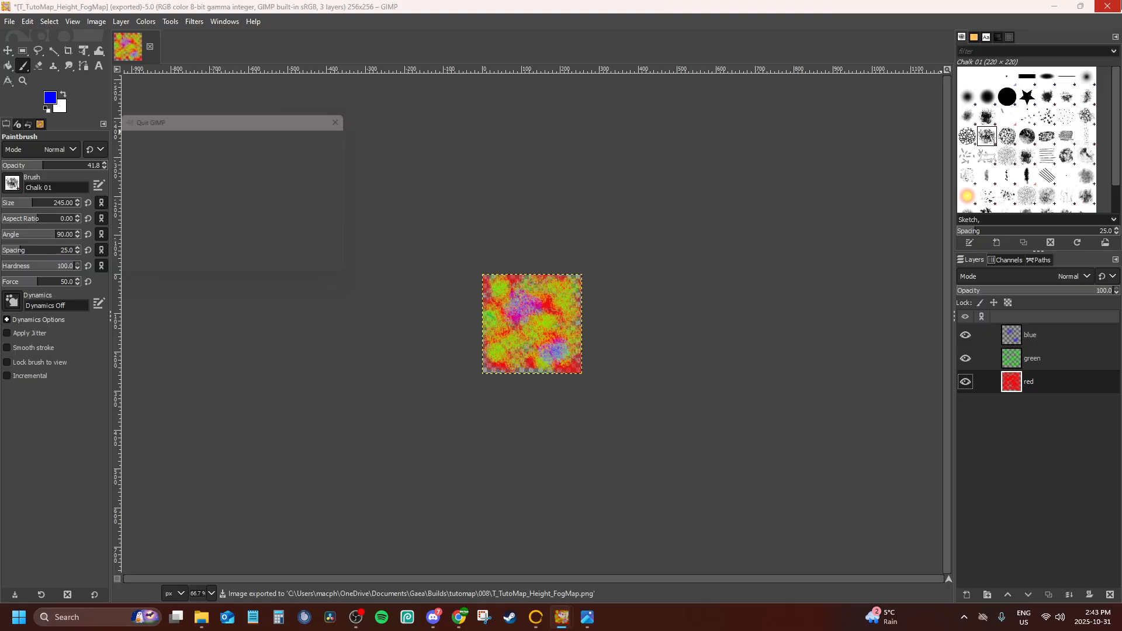
{"action": "left_click", "coordinate": [255, 269]}
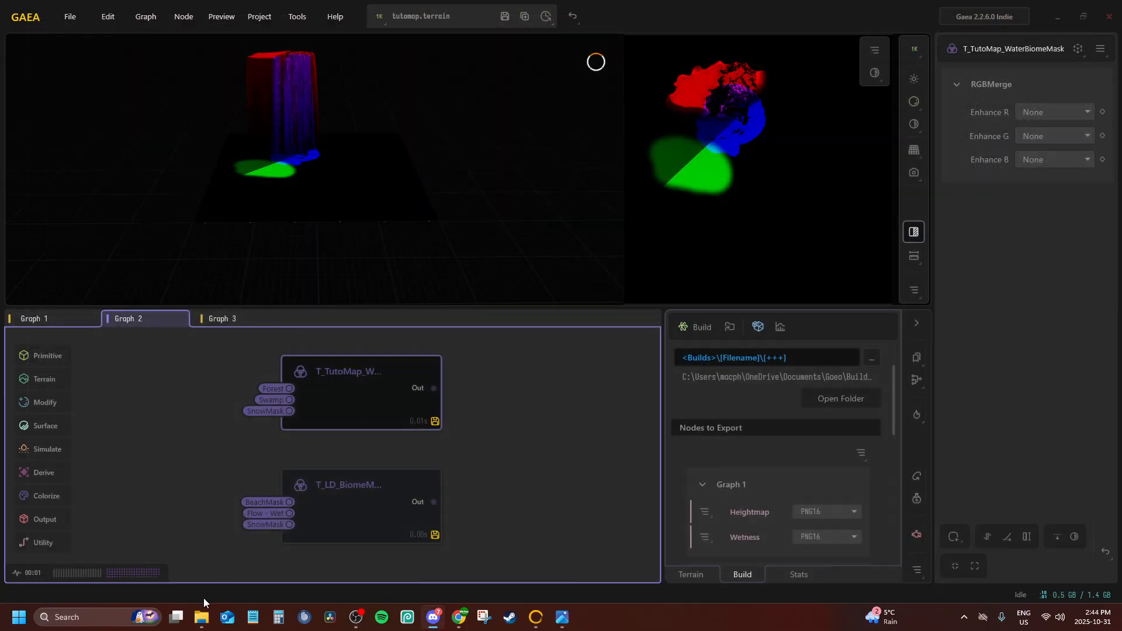
Inspect the exported T_TutoMap_Height_FogMap.png from the 008 build folder, and close the image viewer
{"action": "left_click", "coordinate": [201, 617]}
{"action": "double_click", "coordinate": [571, 341]}
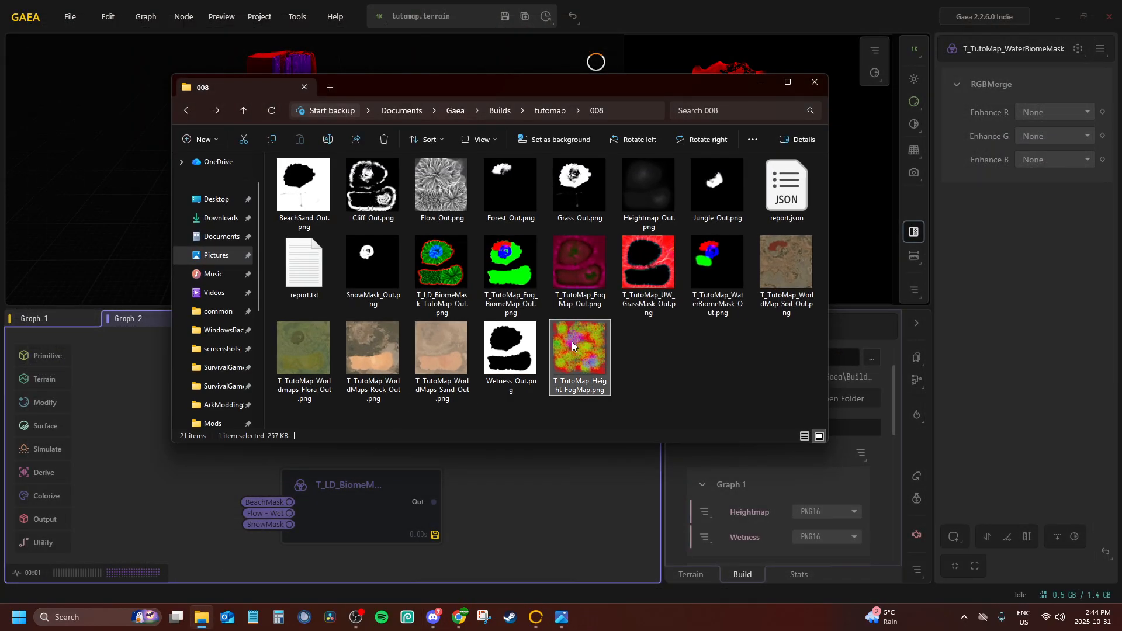
{"action": "scroll", "coordinate": [495, 298], "scroll_direction": "up", "scroll_amount": 3}
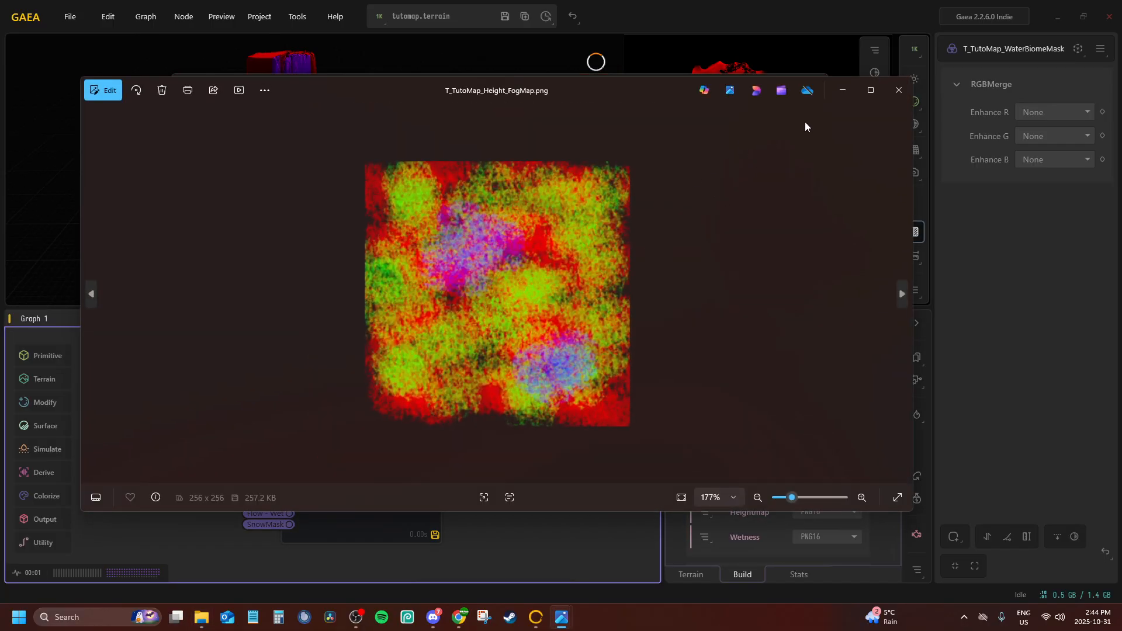
{"action": "left_click", "coordinate": [898, 90]}
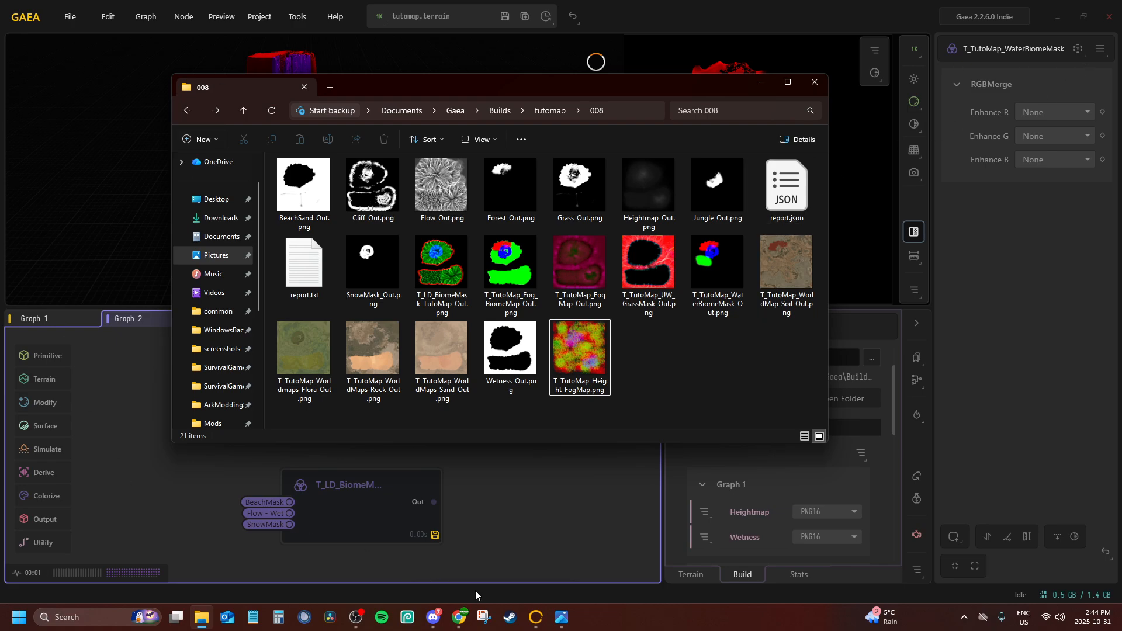
{"action": "left_click", "coordinate": [356, 617]}
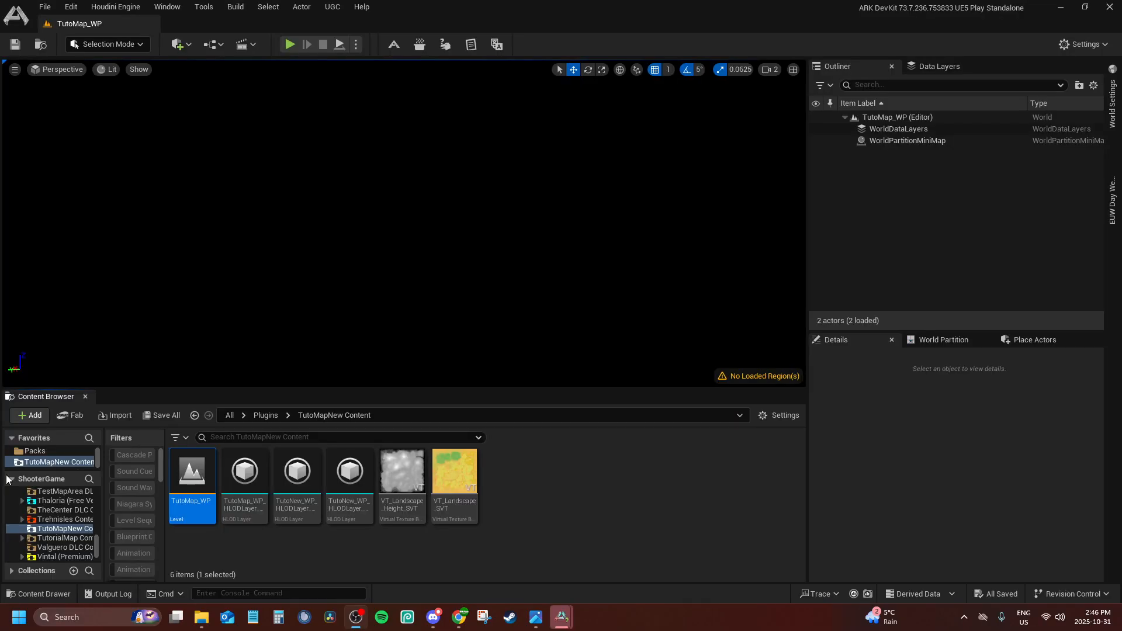
Create a folder named Assets in TutoMapNew Content and open it
{"action": "right_click", "coordinate": [527, 481]}
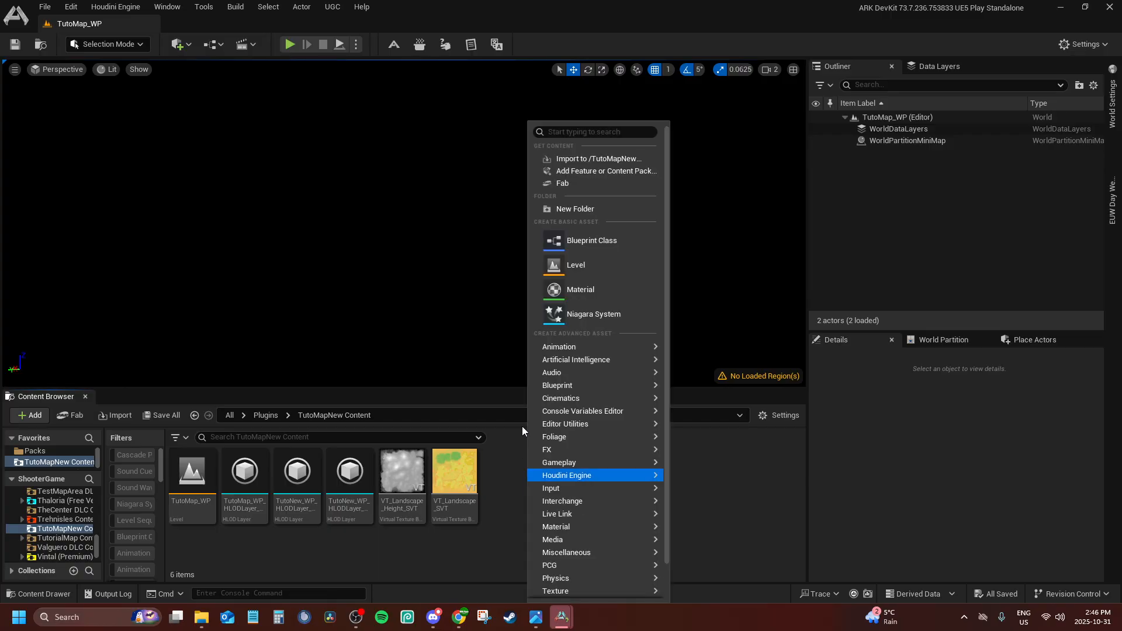
{"action": "left_click", "coordinate": [559, 209]}
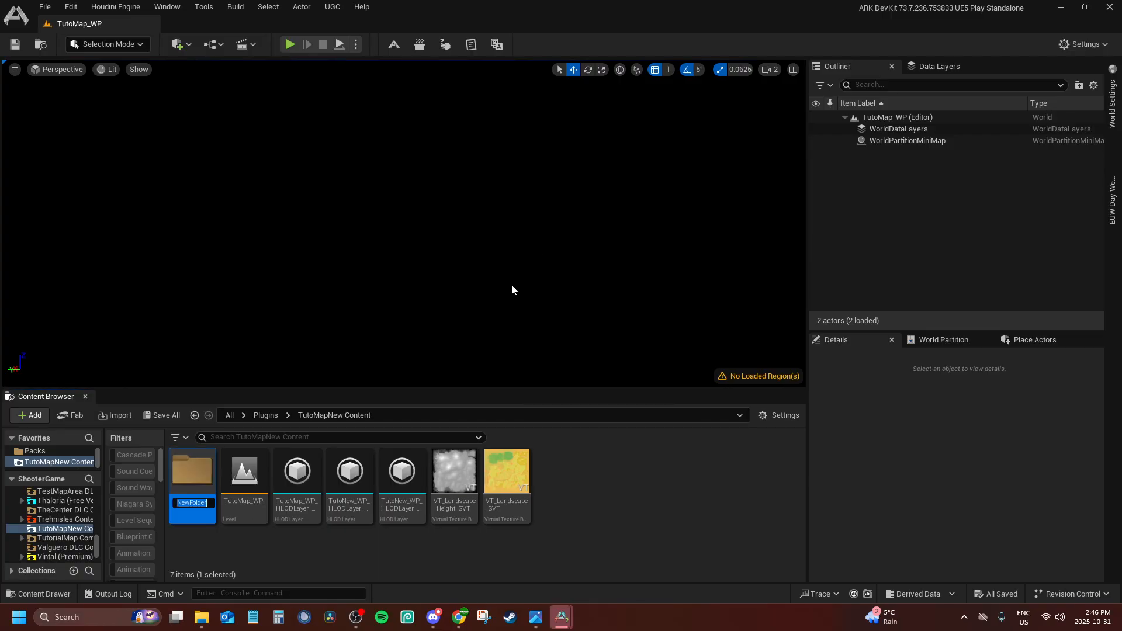
{"action": "type", "text": "Assets"}
{"action": "key", "text": "Return"}
{"action": "double_click", "coordinate": [197, 489]}
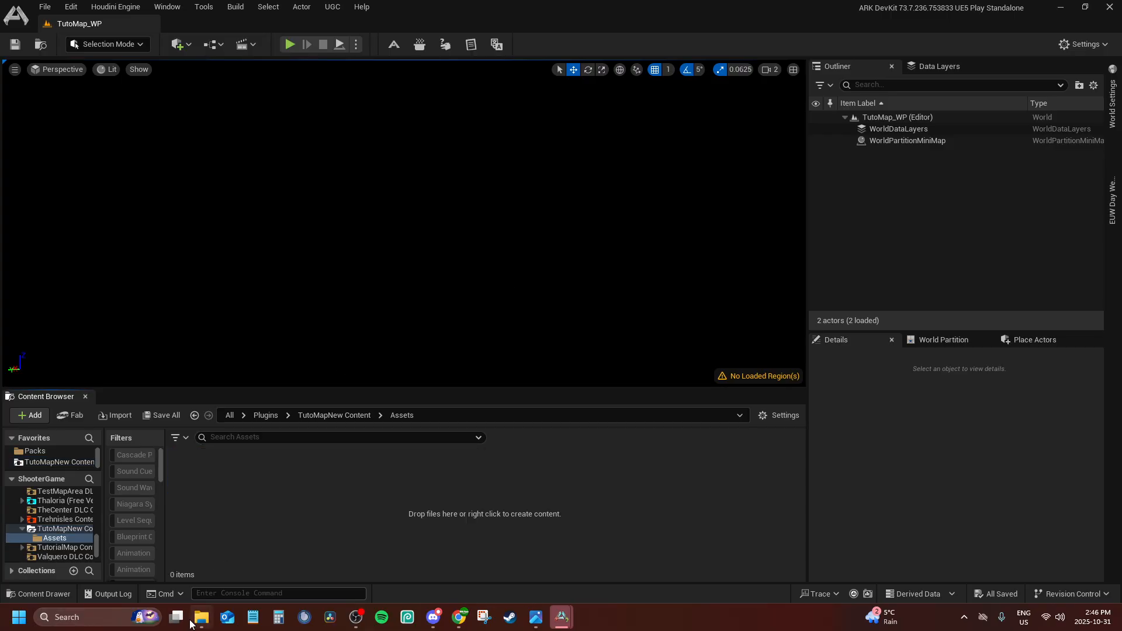
Create a folder named Environment inside TutoMapNew's Assets folder and open it
{"action": "scroll", "coordinate": [39, 521], "scroll_direction": "down", "scroll_amount": 1}
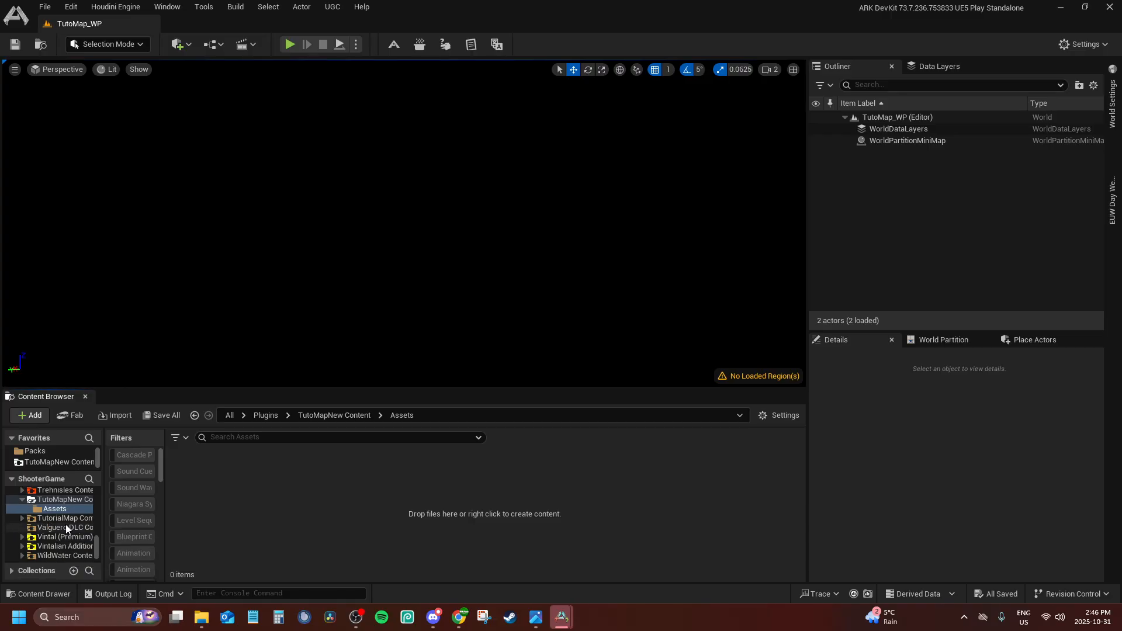
{"action": "left_click", "coordinate": [201, 617]}
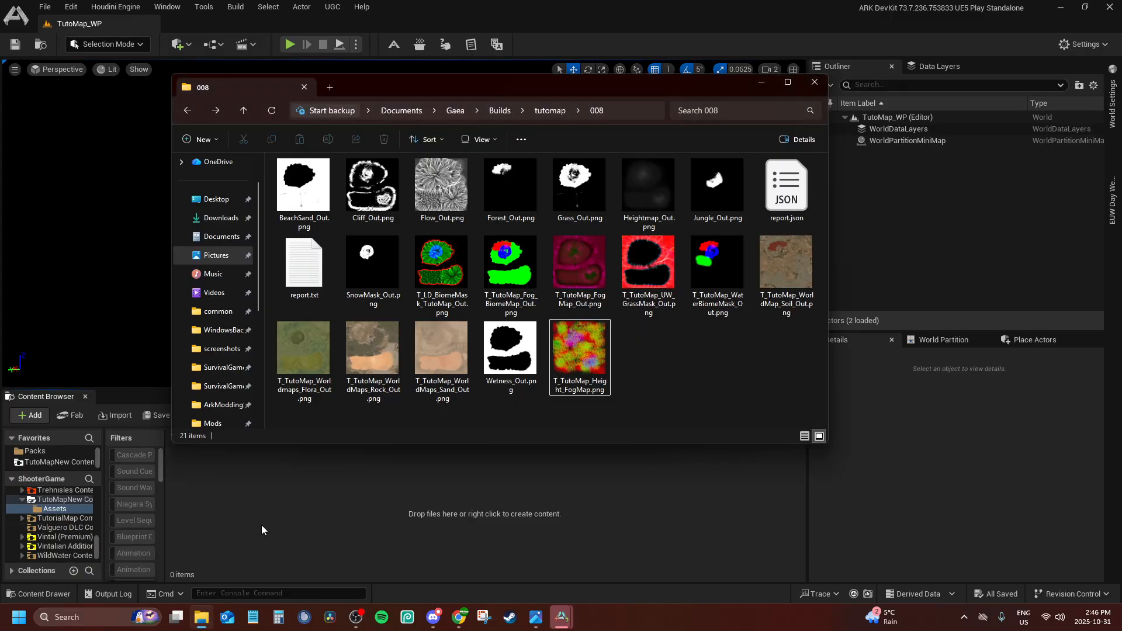
{"action": "right_click", "coordinate": [283, 501]}
{"action": "left_click", "coordinate": [344, 99]}
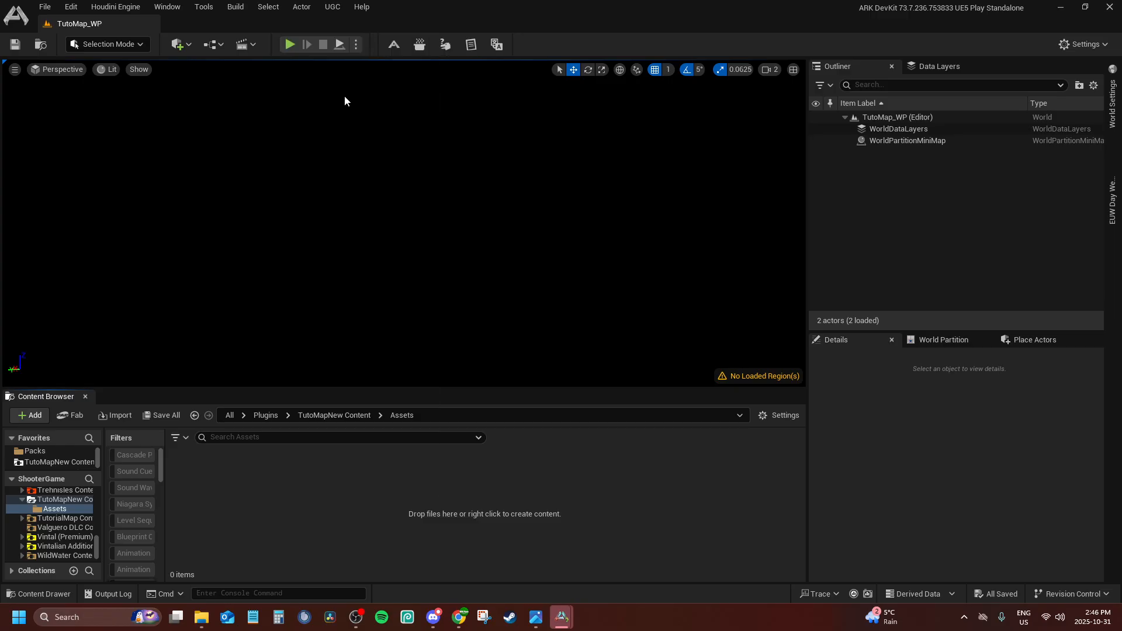
{"action": "type", "text": "Envi"}
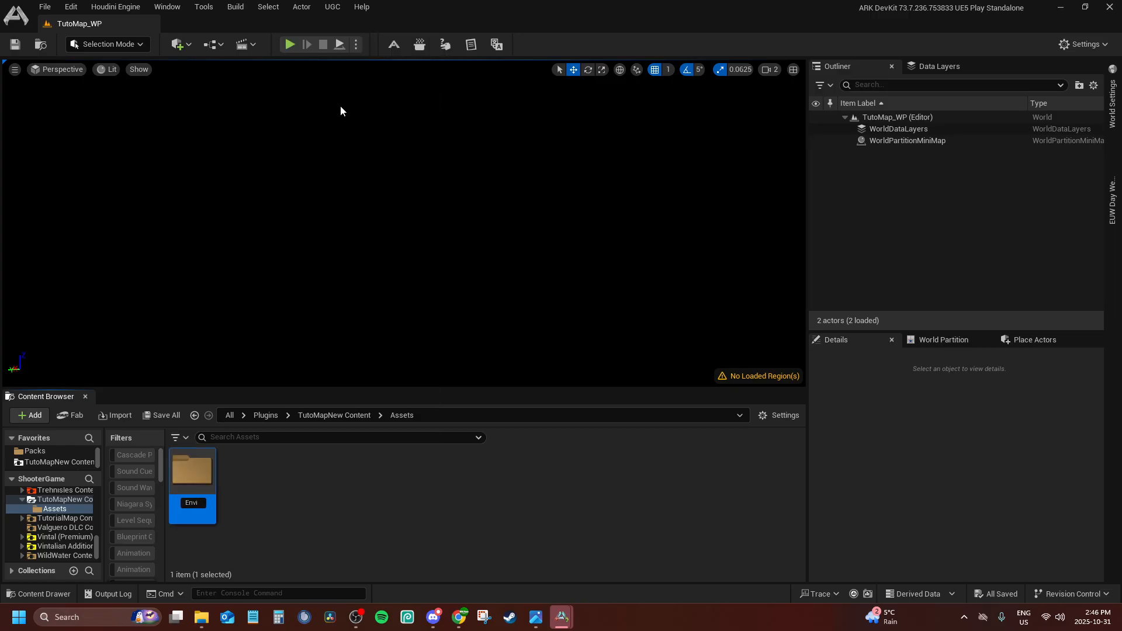
{"action": "key", "text": "BackSpace"}
{"action": "key", "text": "BackSpace"}
{"action": "type", "text": "ronment"}
{"action": "key", "text": "Return"}
{"action": "double_click", "coordinate": [210, 467]}
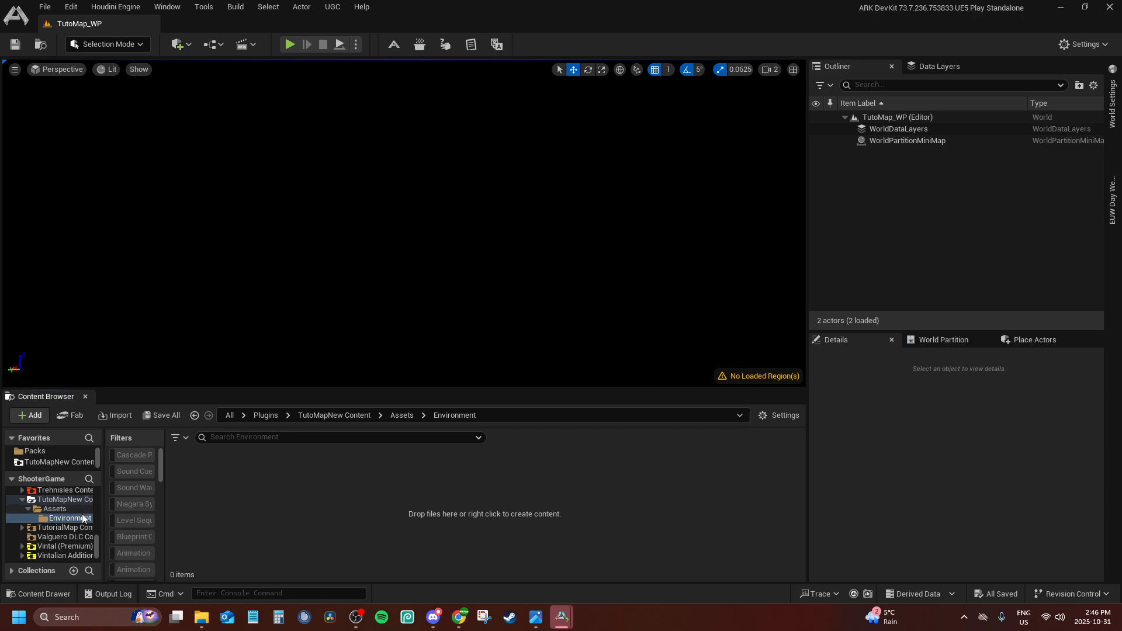
Examine the folder structure of the Vintal (Premium) content down to Assets > Environment
{"action": "left_click", "coordinate": [22, 546]}
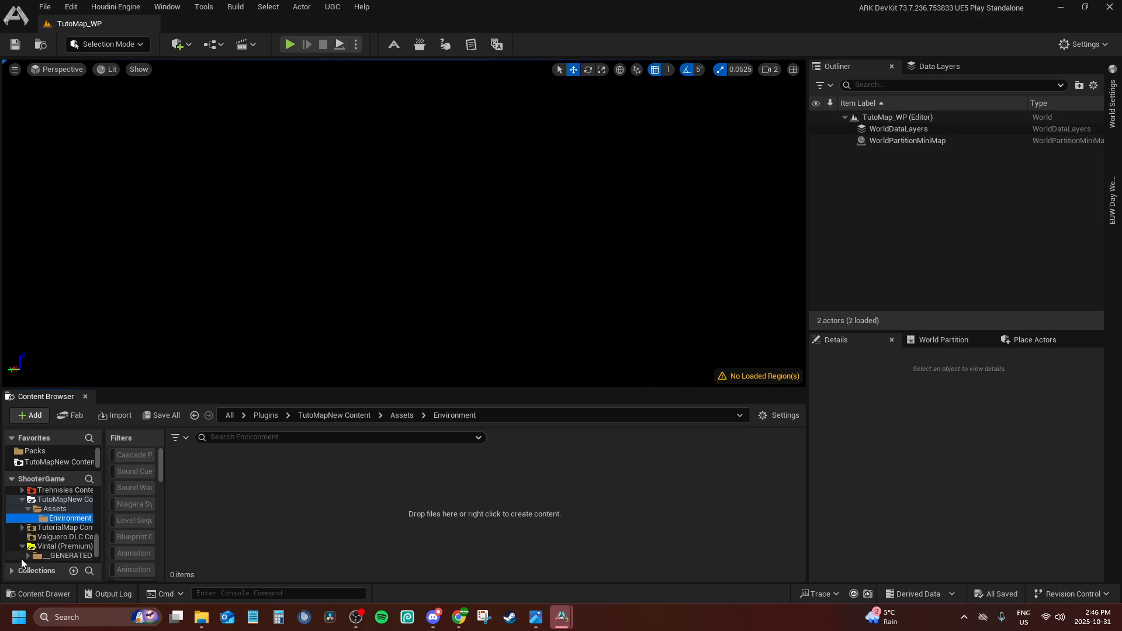
{"action": "scroll", "coordinate": [22, 562], "scroll_direction": "down", "scroll_amount": 2}
{"action": "left_click", "coordinate": [28, 527]}
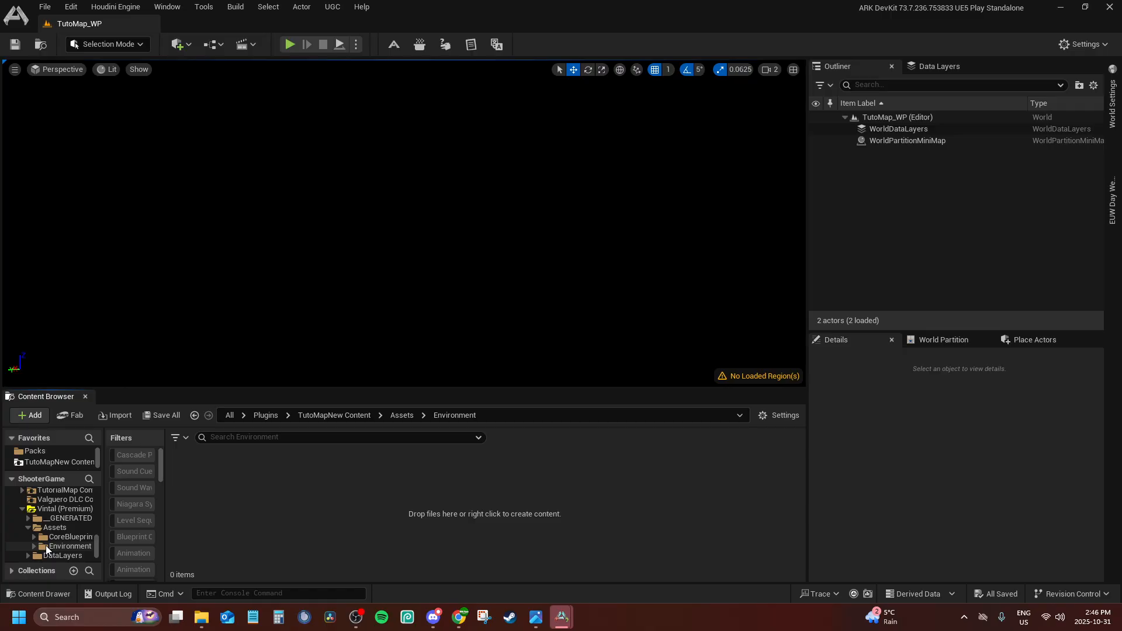
{"action": "left_click", "coordinate": [28, 527]}
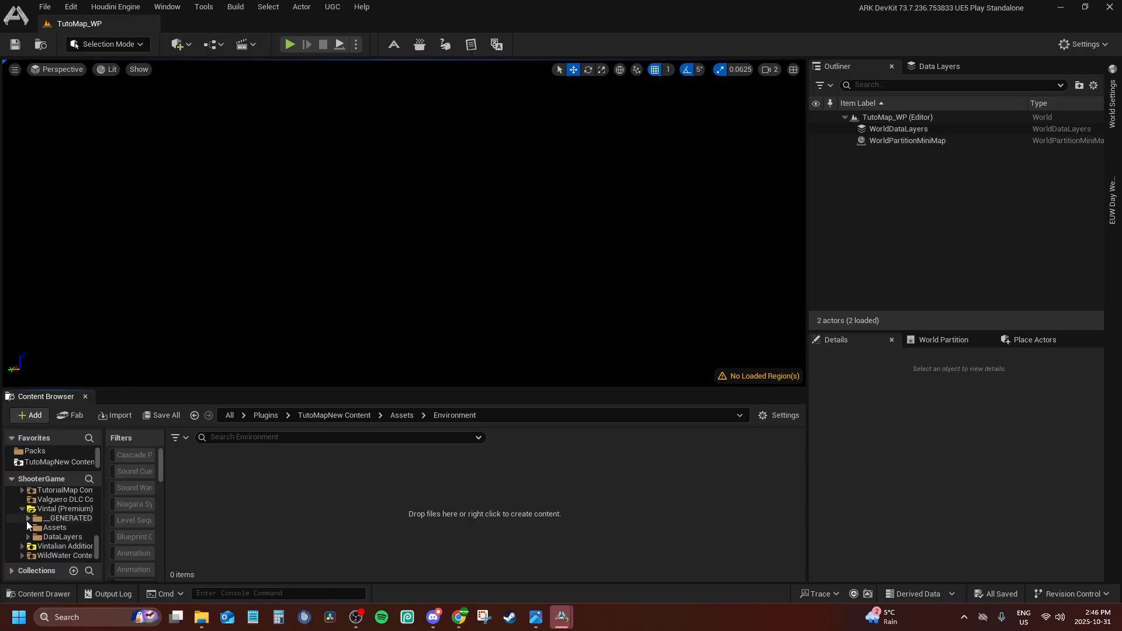
{"action": "left_click", "coordinate": [28, 527]}
{"action": "left_click", "coordinate": [34, 546]}
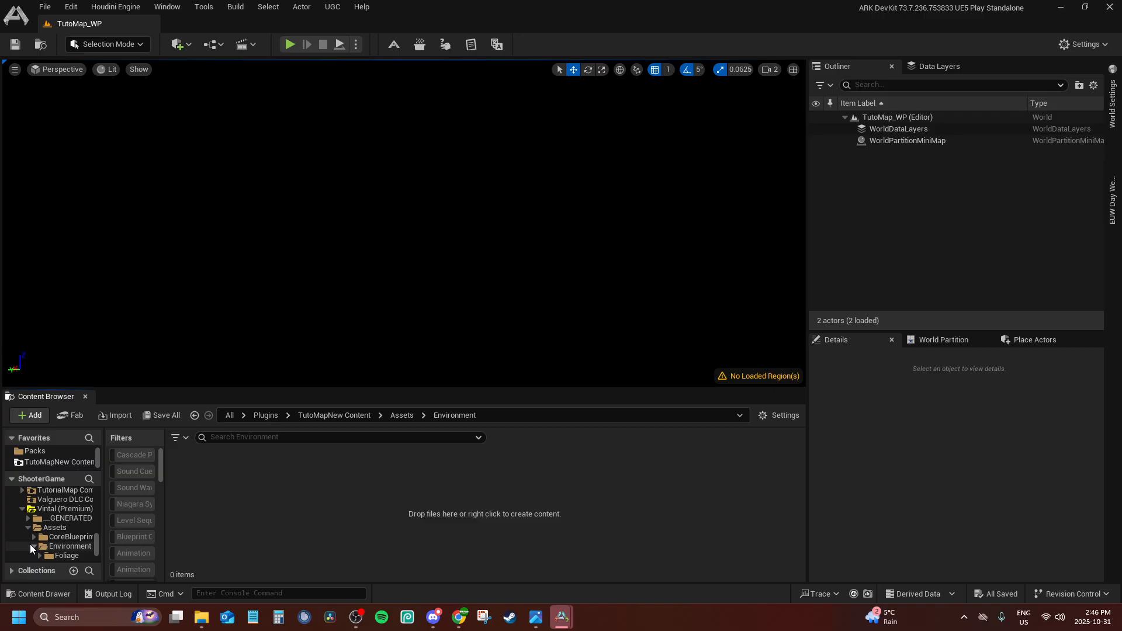
{"action": "scroll", "coordinate": [33, 548], "scroll_direction": "up", "scroll_amount": 1}
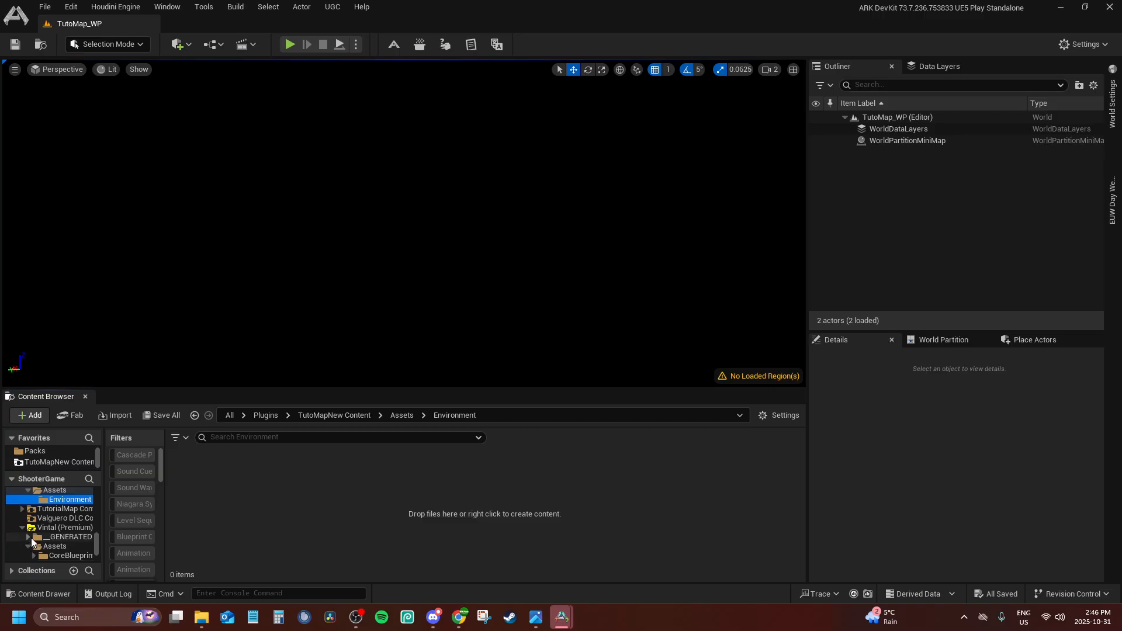
Examine the Trehnisles content's folder structure down to Assets > Environment > Landscape as a reference layout
{"action": "left_click", "coordinate": [29, 490]}
{"action": "scroll", "coordinate": [31, 507], "scroll_direction": "up", "scroll_amount": 2}
{"action": "scroll", "coordinate": [27, 523], "scroll_direction": "down", "scroll_amount": 1}
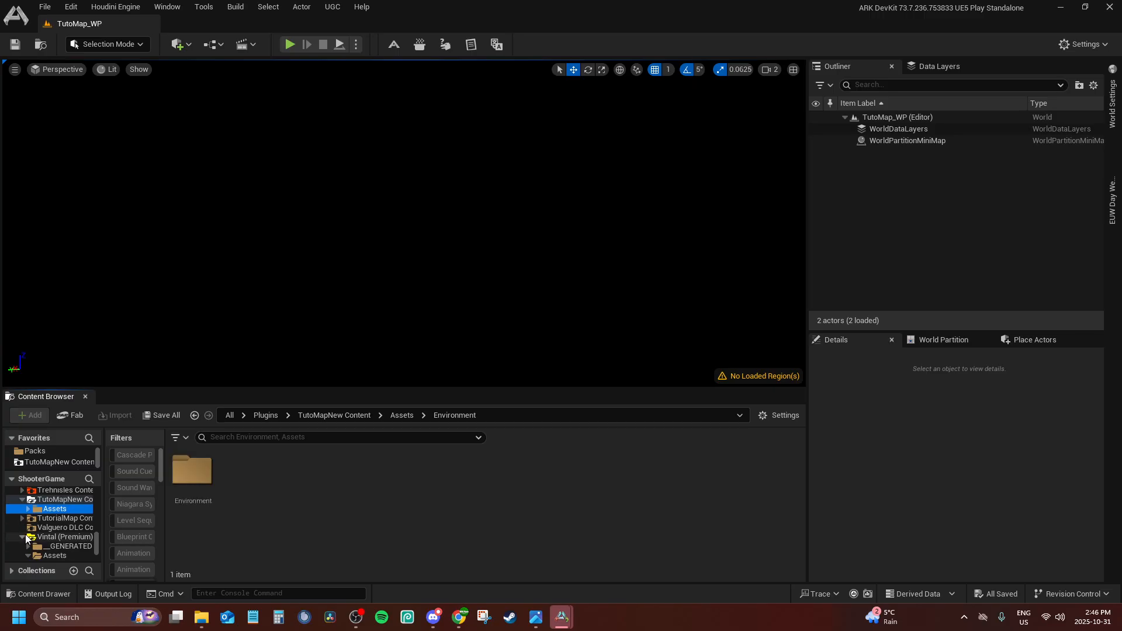
{"action": "scroll", "coordinate": [28, 520], "scroll_direction": "up", "scroll_amount": 3}
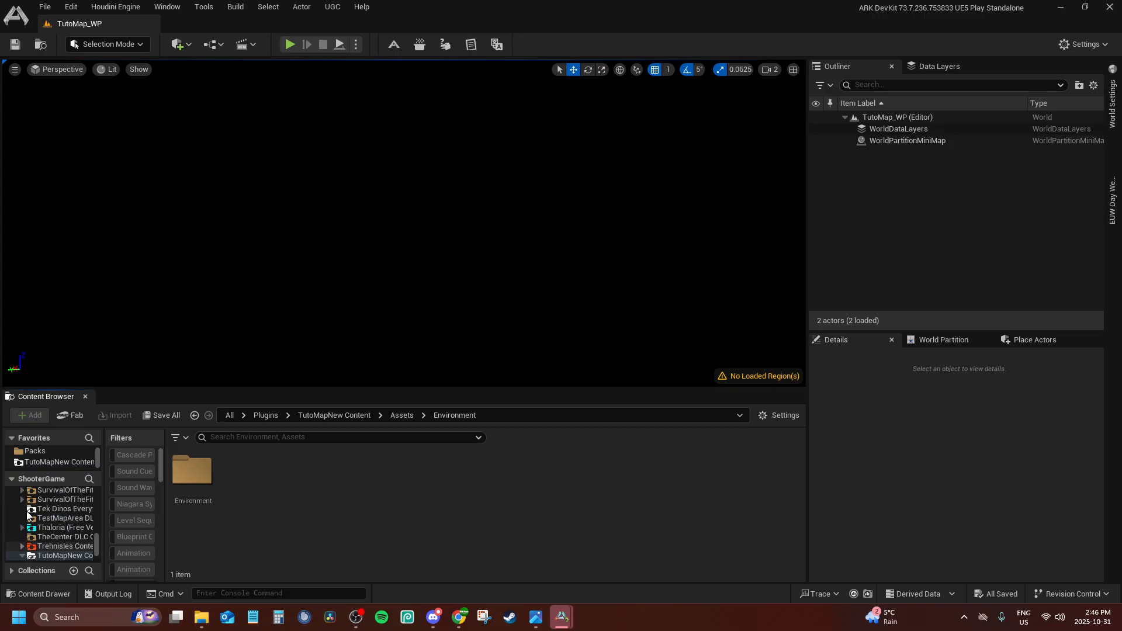
{"action": "scroll", "coordinate": [28, 516], "scroll_direction": "up", "scroll_amount": 1}
{"action": "scroll", "coordinate": [27, 521], "scroll_direction": "down", "scroll_amount": 1}
{"action": "left_click", "coordinate": [22, 546]}
{"action": "scroll", "coordinate": [26, 540], "scroll_direction": "down", "scroll_amount": 2}
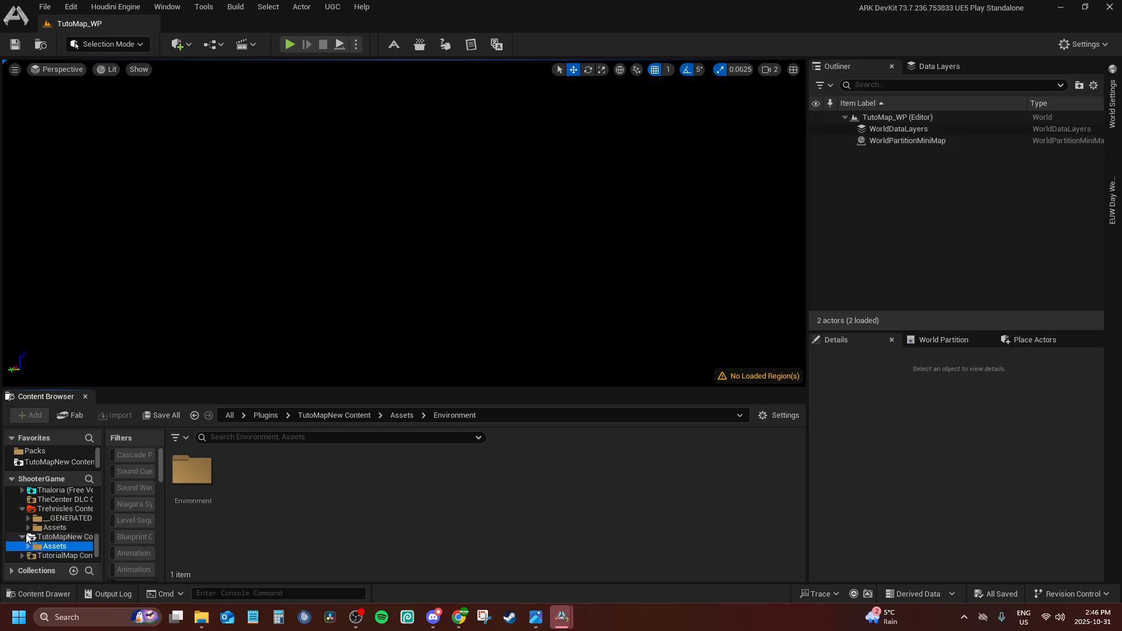
{"action": "left_click", "coordinate": [28, 527]}
{"action": "scroll", "coordinate": [29, 529], "scroll_direction": "down", "scroll_amount": 1}
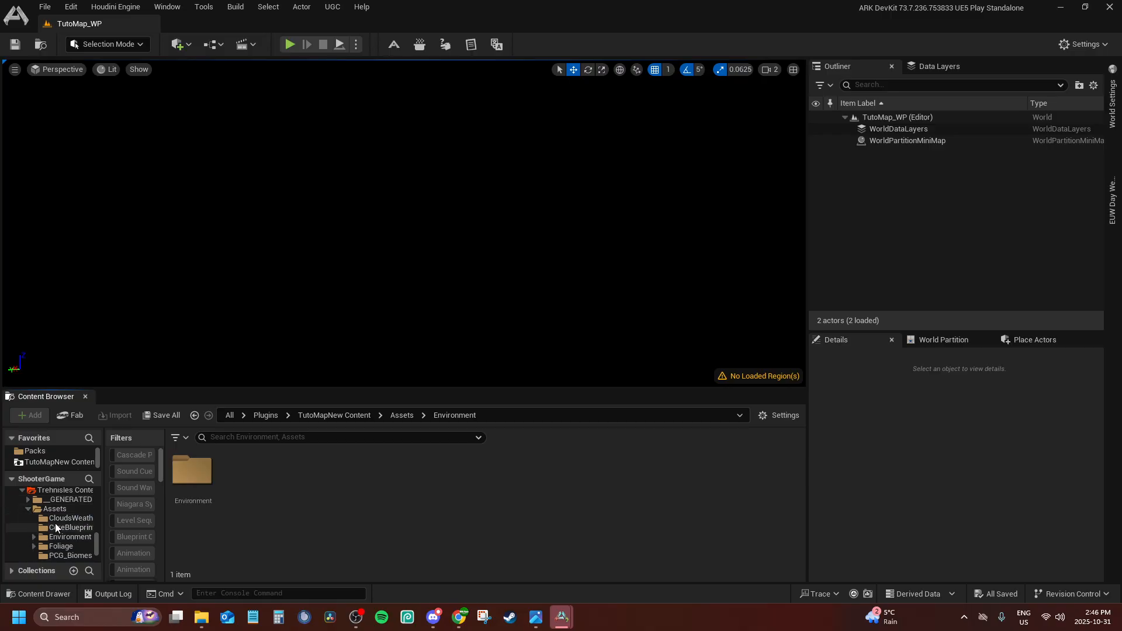
{"action": "scroll", "coordinate": [64, 519], "scroll_direction": "down", "scroll_amount": 2}
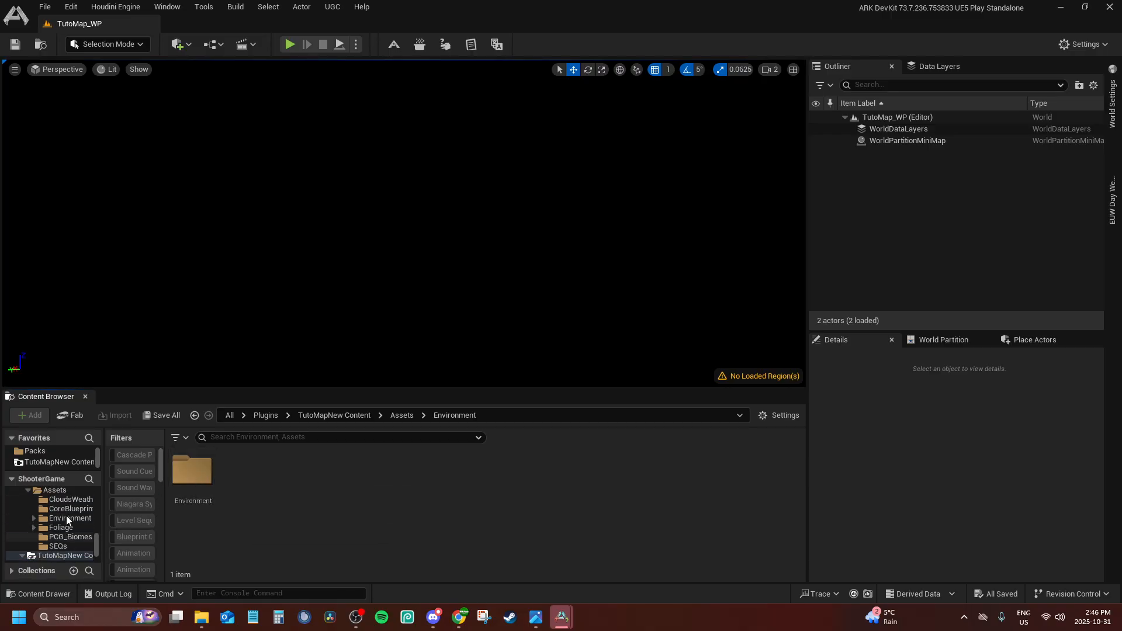
{"action": "left_click", "coordinate": [33, 518]}
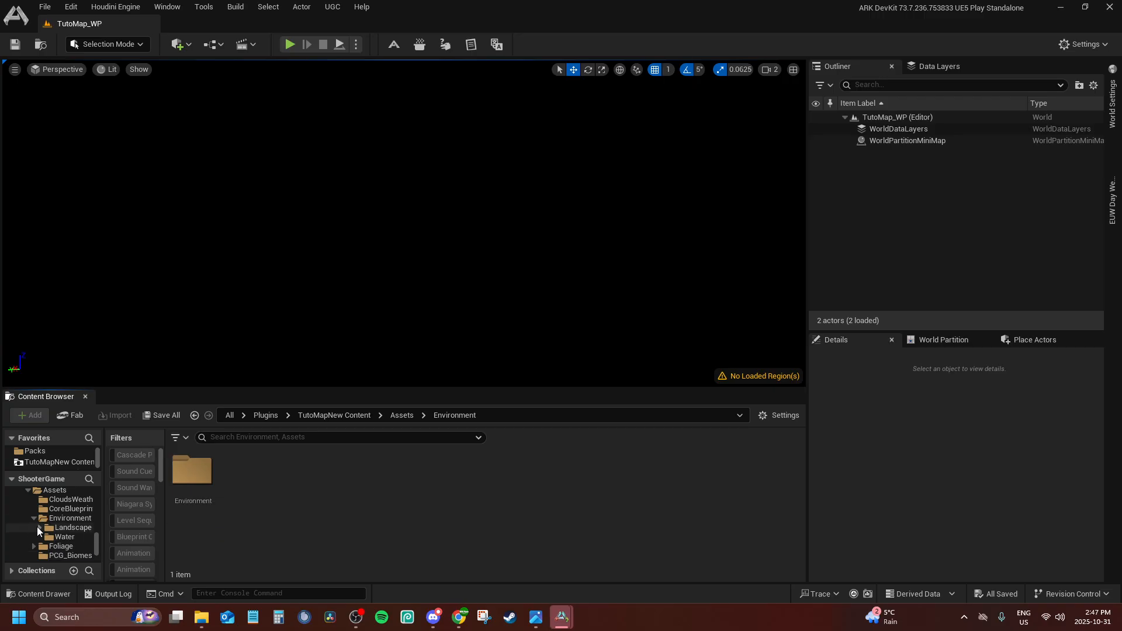
{"action": "left_click", "coordinate": [39, 527]}
{"action": "scroll", "coordinate": [40, 520], "scroll_direction": "down", "scroll_amount": 1}
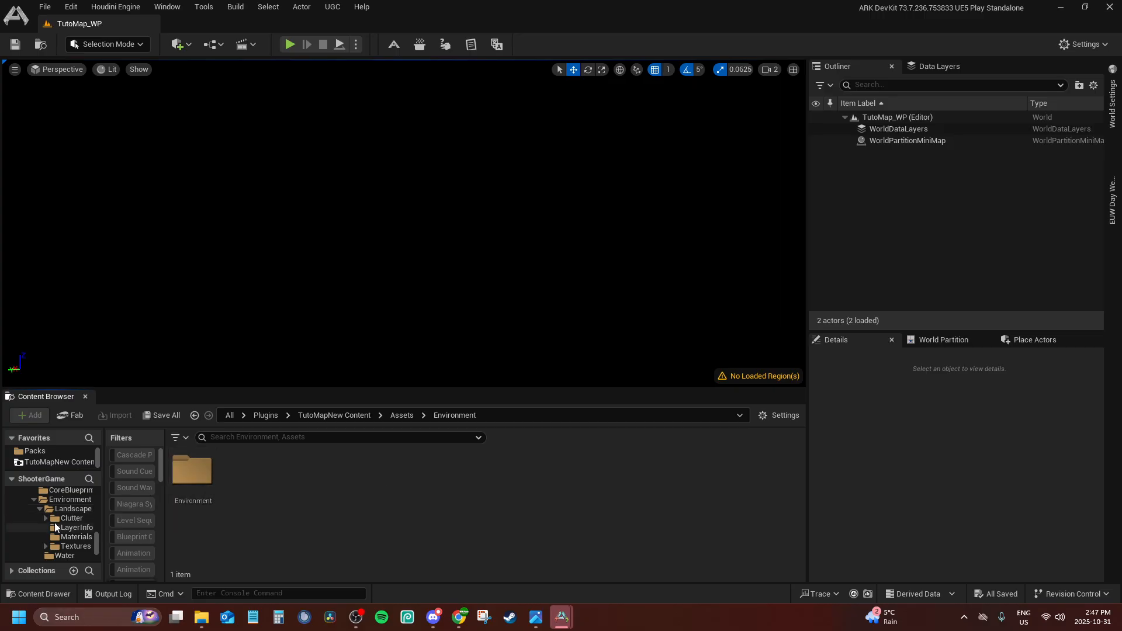
{"action": "scroll", "coordinate": [55, 522], "scroll_direction": "up", "scroll_amount": 1}
{"action": "right_click", "coordinate": [310, 476]}
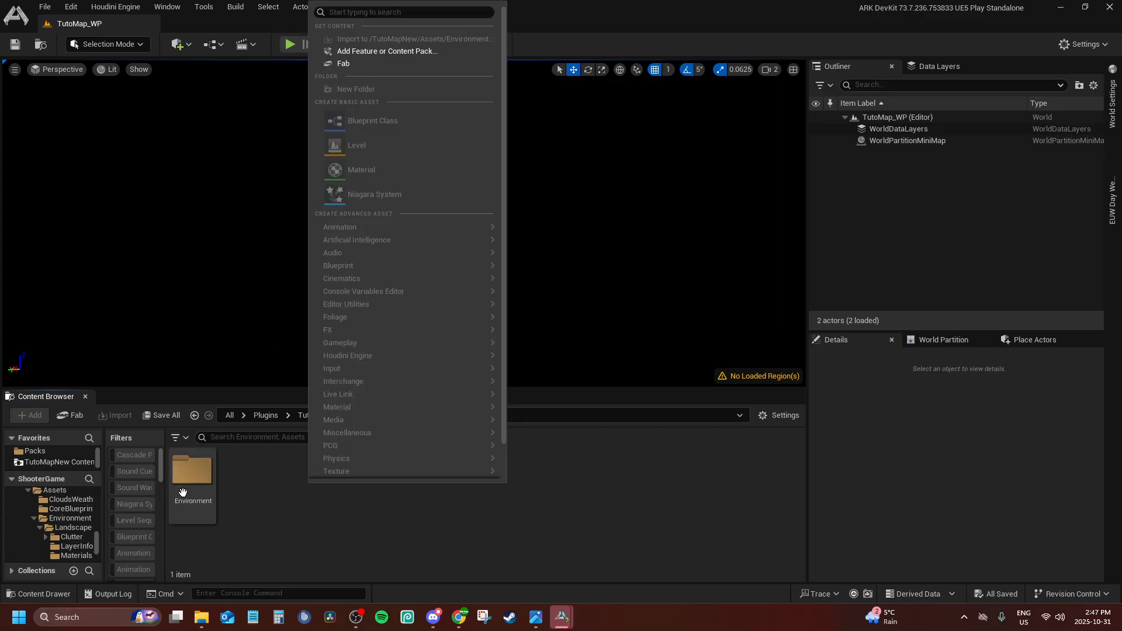
{"action": "left_click", "coordinate": [242, 488]}
{"action": "right_click", "coordinate": [292, 498]}
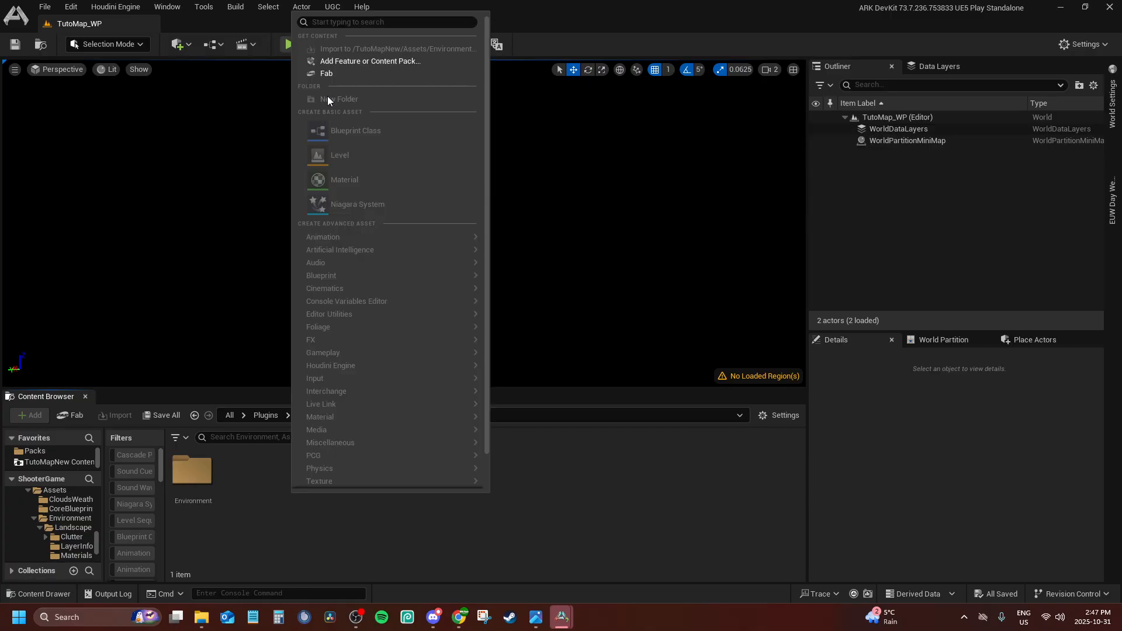
{"action": "left_click", "coordinate": [441, 504]}
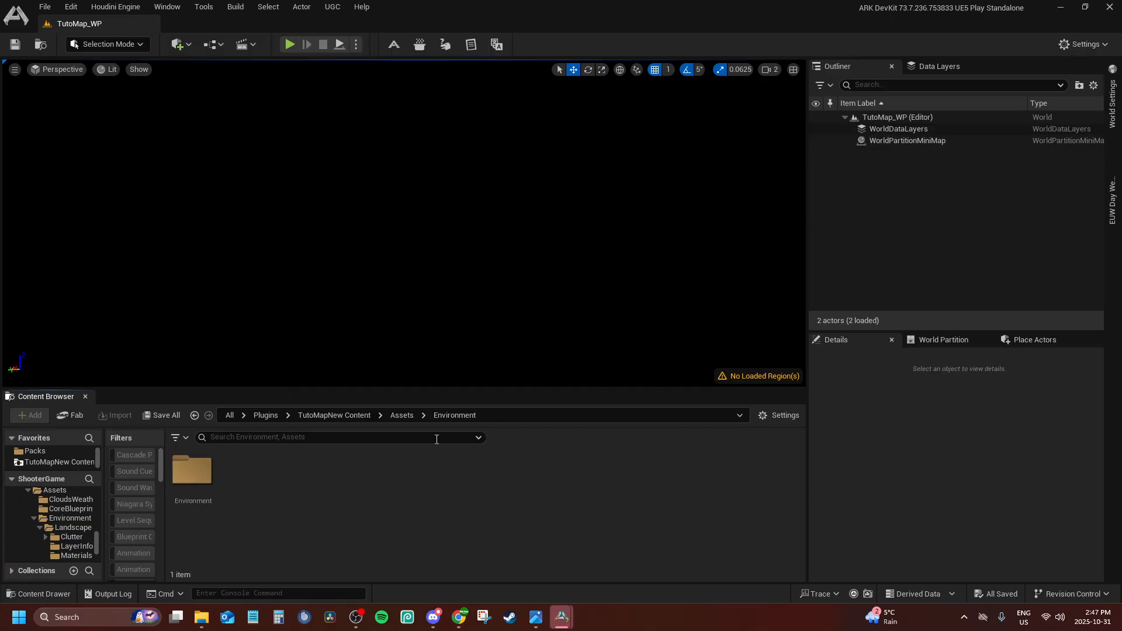
Create a folder named Landscape inside TutoMapNew's Assets > Environment folder and open it
{"action": "left_click", "coordinate": [401, 415]}
{"action": "double_click", "coordinate": [195, 472]}
{"action": "right_click", "coordinate": [262, 484]}
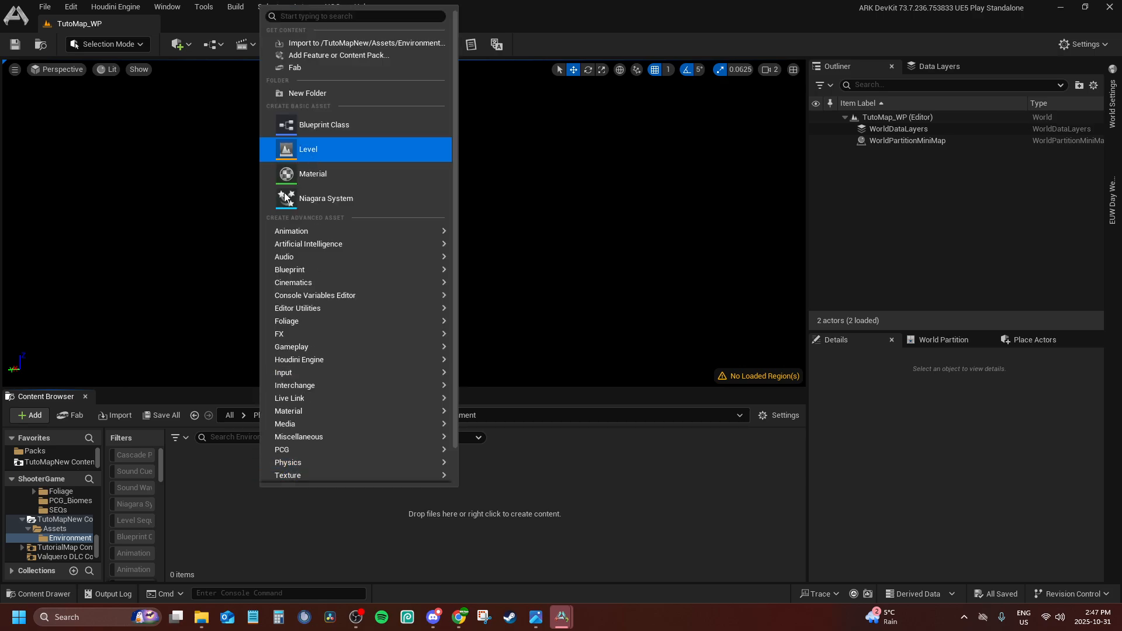
{"action": "left_click", "coordinate": [358, 93]}
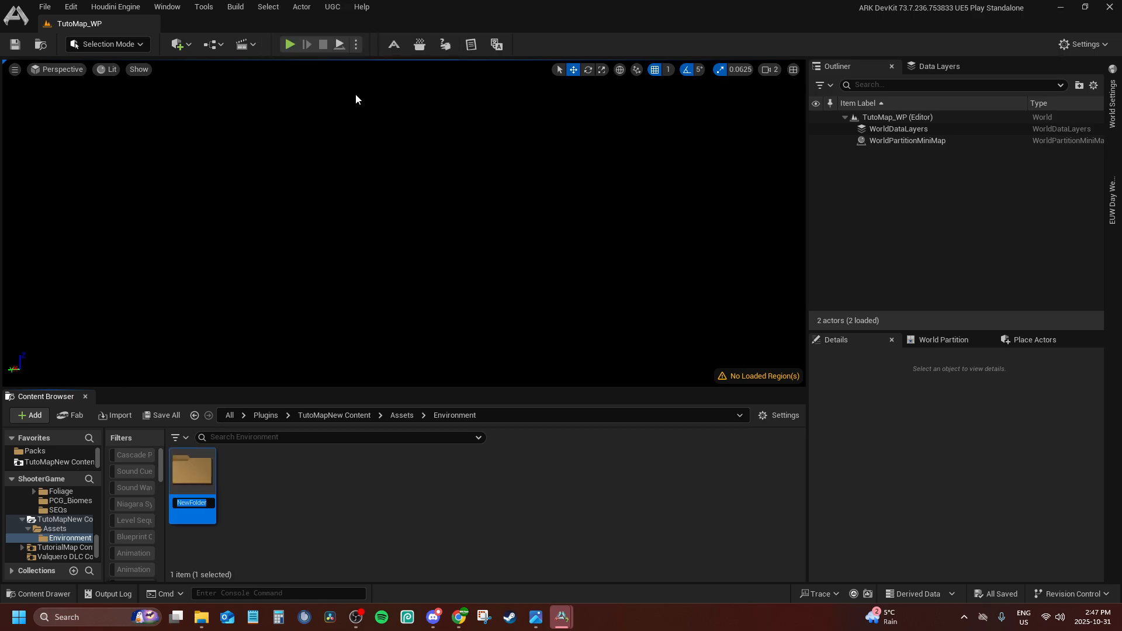
{"action": "type", "text": "Landscape"}
{"action": "key", "text": "Return"}
{"action": "double_click", "coordinate": [192, 472]}
Create a folder named Textures inside the Landscape folder and open it
{"action": "right_click", "coordinate": [264, 504]}
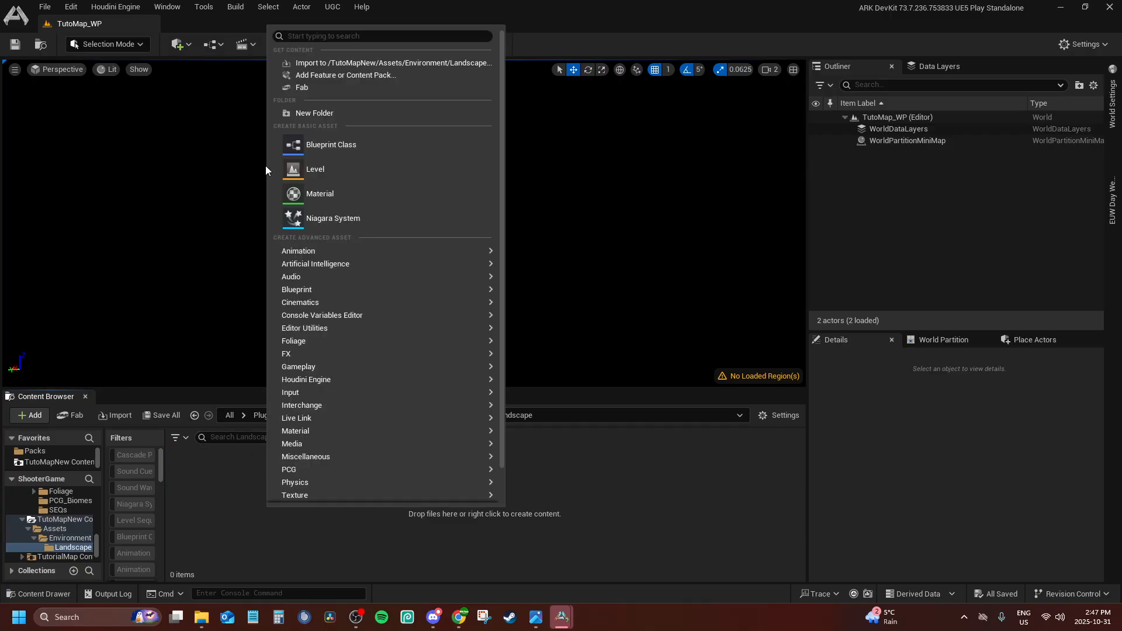
{"action": "left_click", "coordinate": [293, 114]}
{"action": "type", "text": "Te"}
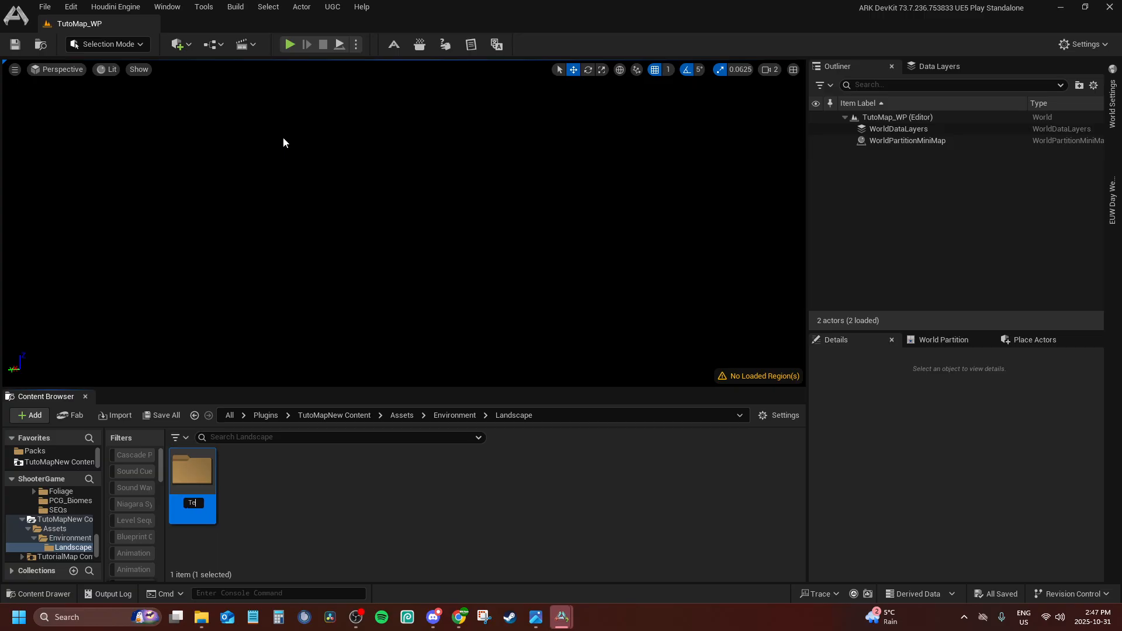
{"action": "type", "text": "xtures"}
{"action": "key", "text": "Return"}
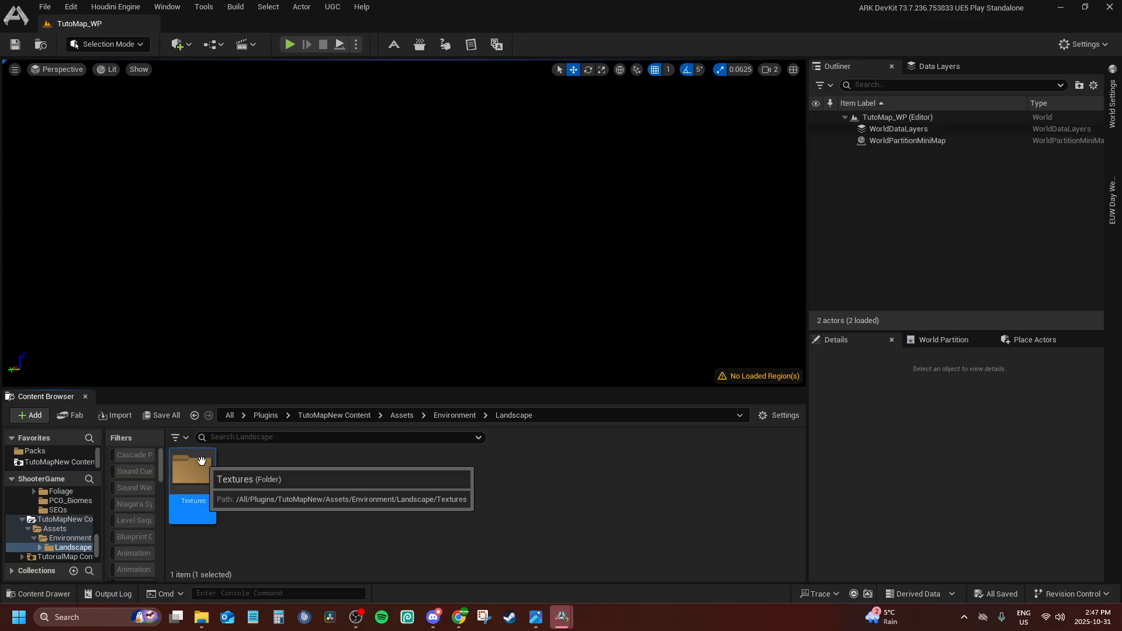
{"action": "double_click", "coordinate": [185, 476]}
Import the LD biome mask, UW grass mask and the Soil, Flora, Rock and Sand world map PNGs from build folder 008 into Landscape's Textures folder
{"action": "left_click", "coordinate": [201, 617]}
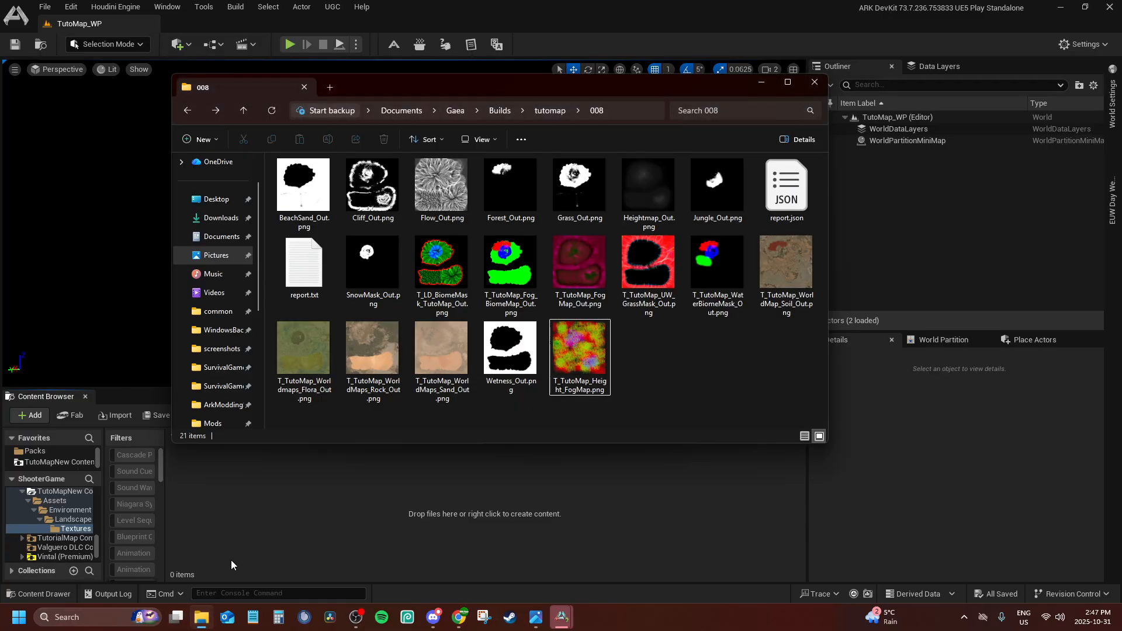
{"action": "left_click", "coordinate": [435, 332], "text": "shift"}
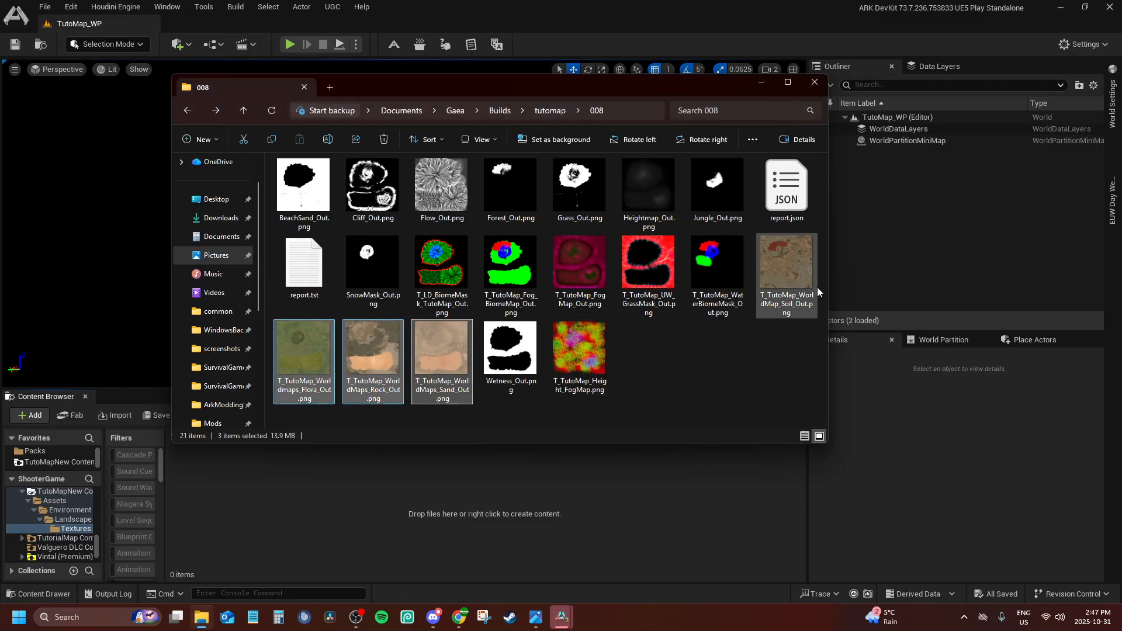
{"action": "left_click", "coordinate": [804, 267], "text": "ctrl"}
{"action": "left_click", "coordinate": [457, 251], "text": "ctrl"}
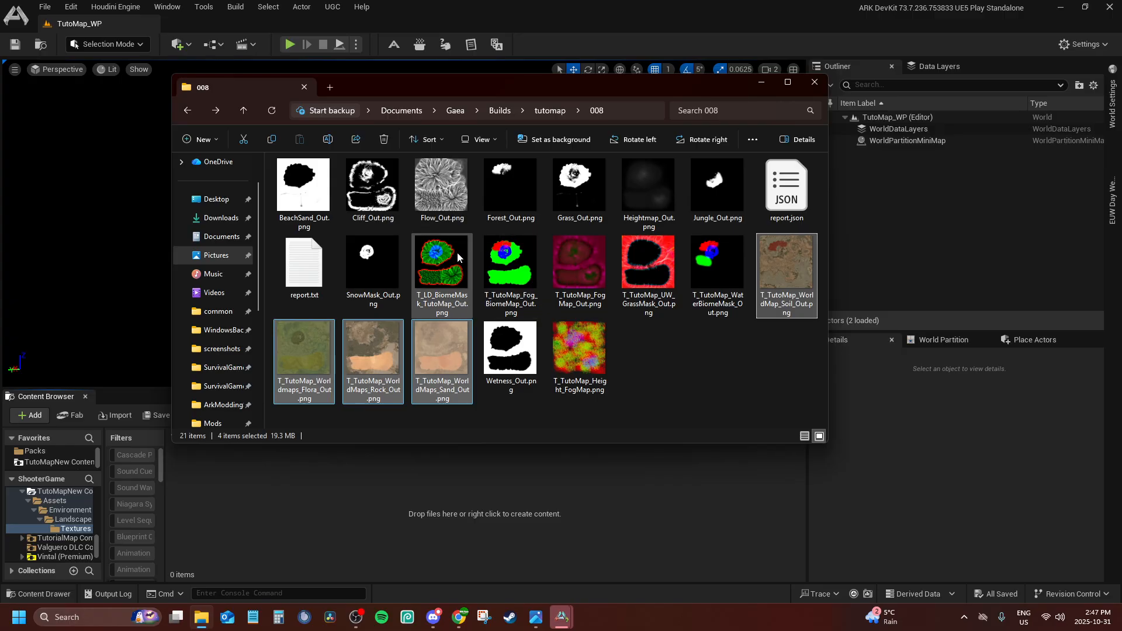
{"action": "left_click", "coordinate": [656, 267], "text": "ctrl"}
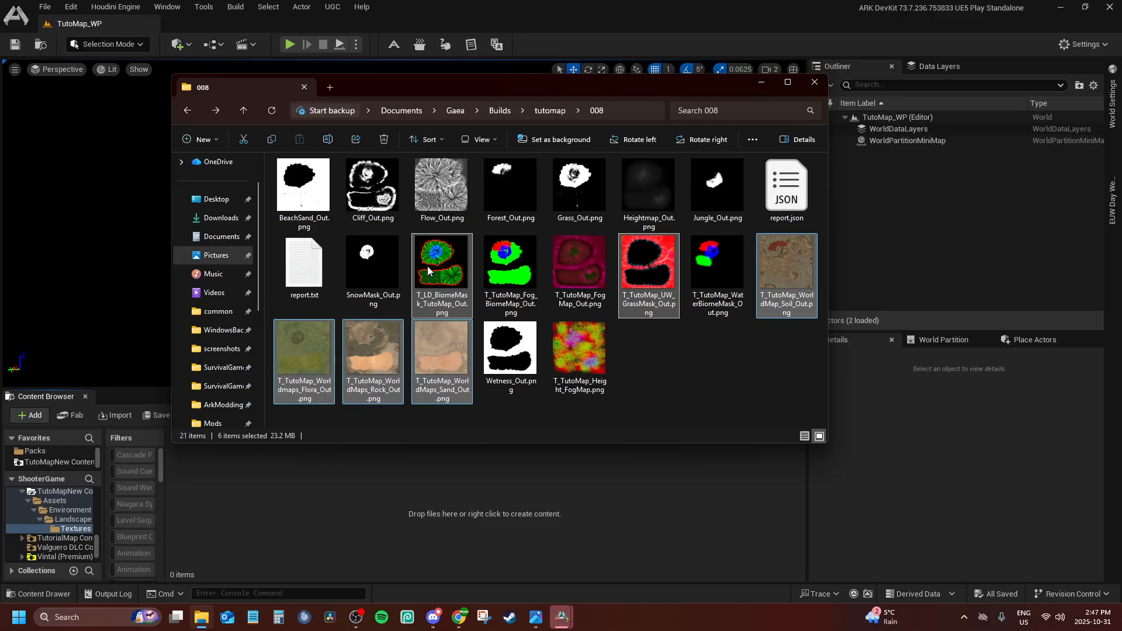
{"action": "left_click_drag", "start_coordinate": [428, 257], "coordinate": [416, 485]}
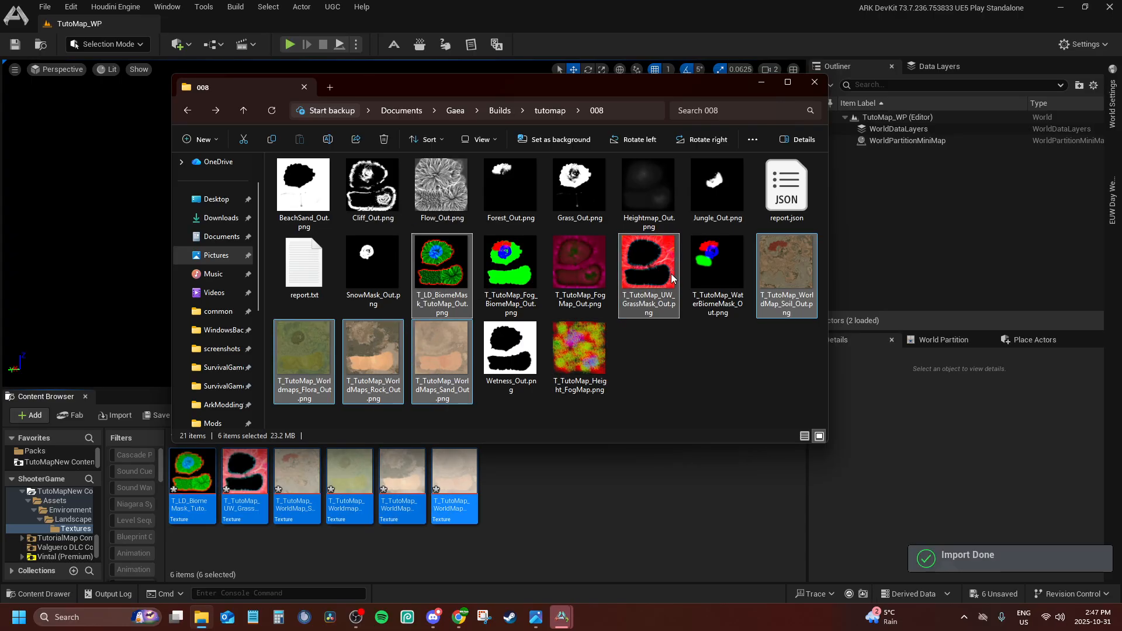
{"action": "left_click", "coordinate": [814, 83]}
{"action": "left_click", "coordinate": [526, 518]}
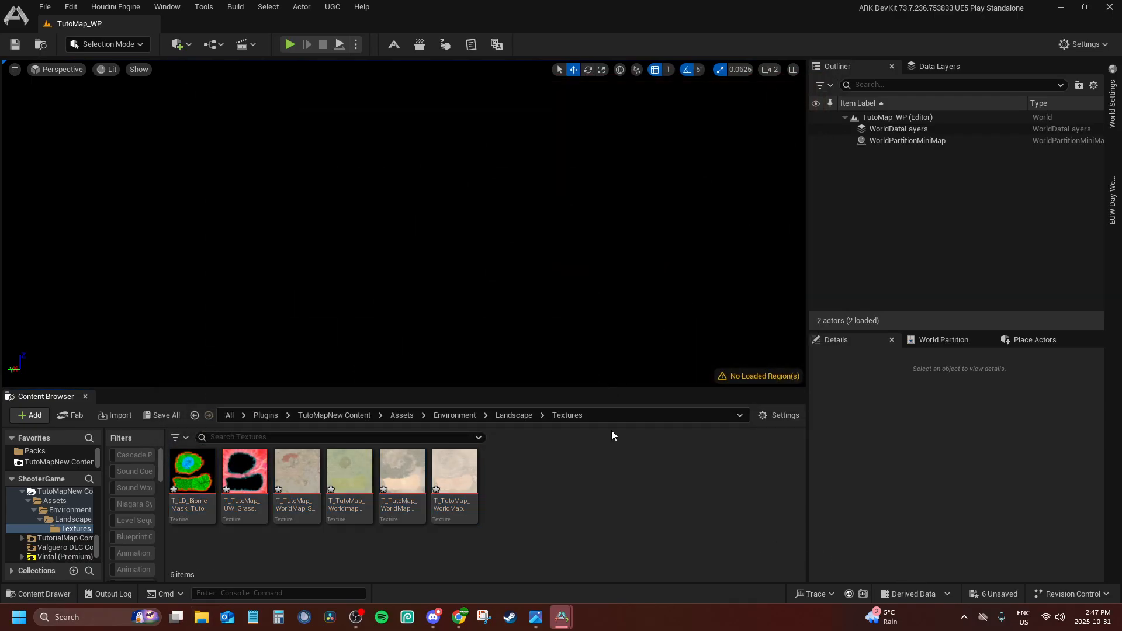
Create a folder named CloudsWeather inside TutoMapNew's Assets folder and open it
{"action": "scroll", "coordinate": [76, 520], "scroll_direction": "up", "scroll_amount": 1}
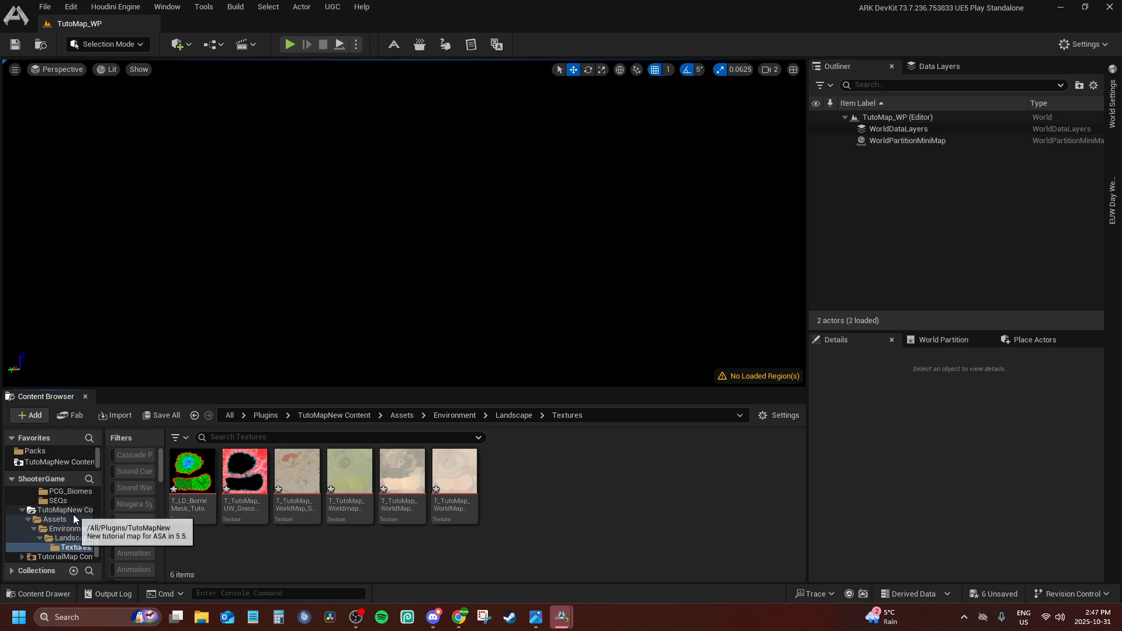
{"action": "left_click", "coordinate": [62, 521]}
{"action": "right_click", "coordinate": [290, 467]}
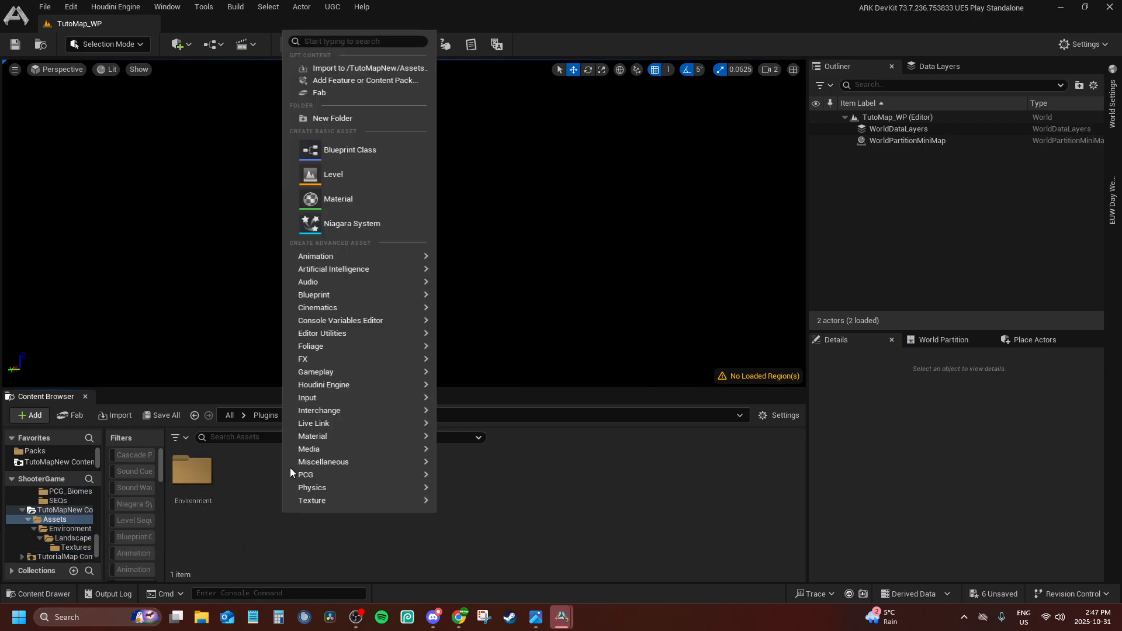
{"action": "left_click", "coordinate": [316, 118]}
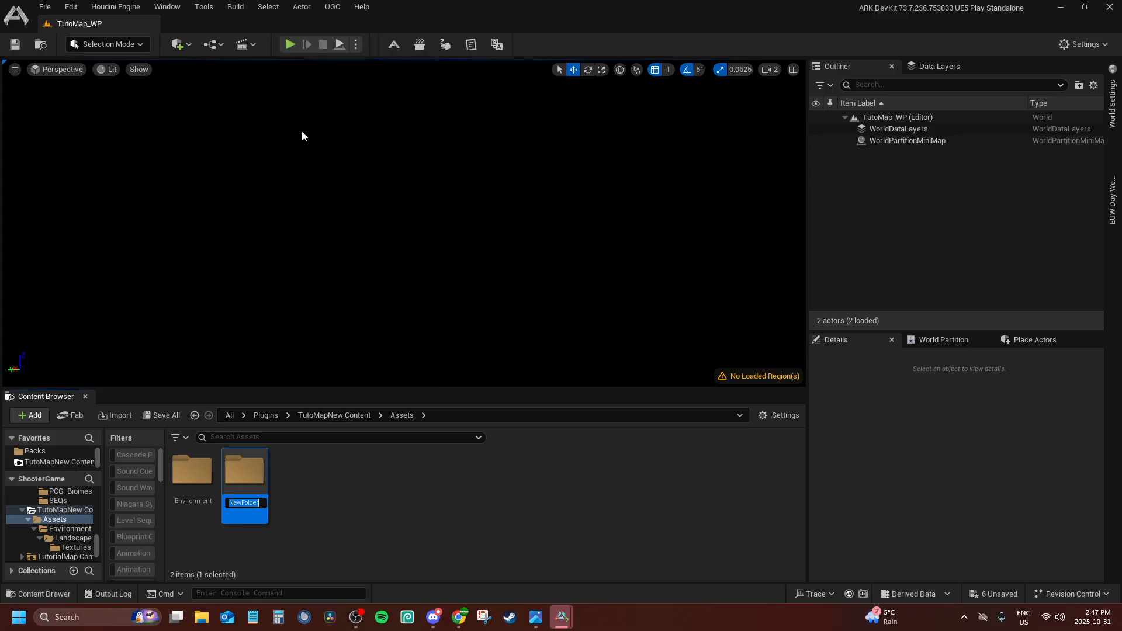
{"action": "type", "text": "CloudsWe"}
{"action": "type", "text": "ather"}
{"action": "key", "text": "Return"}
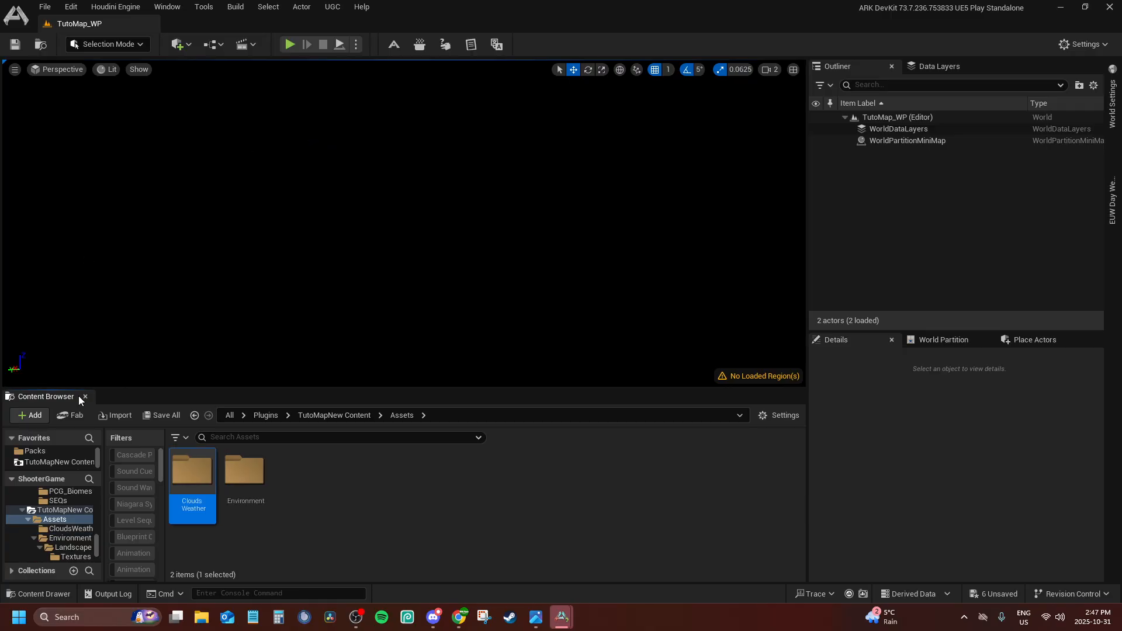
{"action": "double_click", "coordinate": [191, 491]}
Switch to File Explorer and open the build folder Documents > Gaea > Builds > tutomap > 008
{"action": "left_click", "coordinate": [209, 616]}
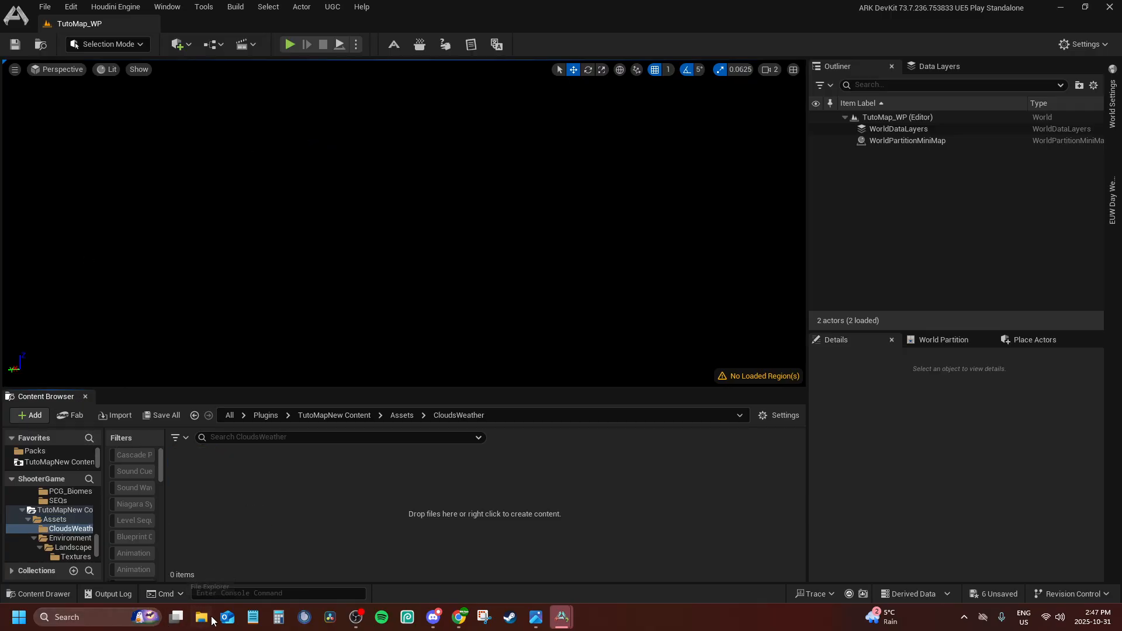
{"action": "left_click", "coordinate": [211, 256]}
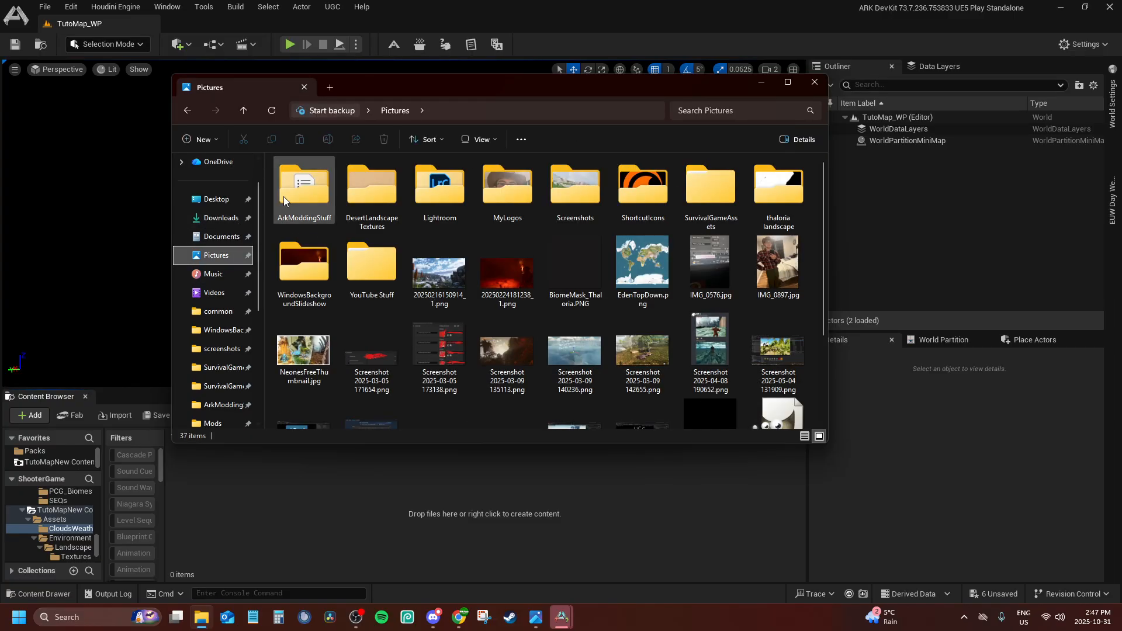
{"action": "left_click", "coordinate": [221, 237]}
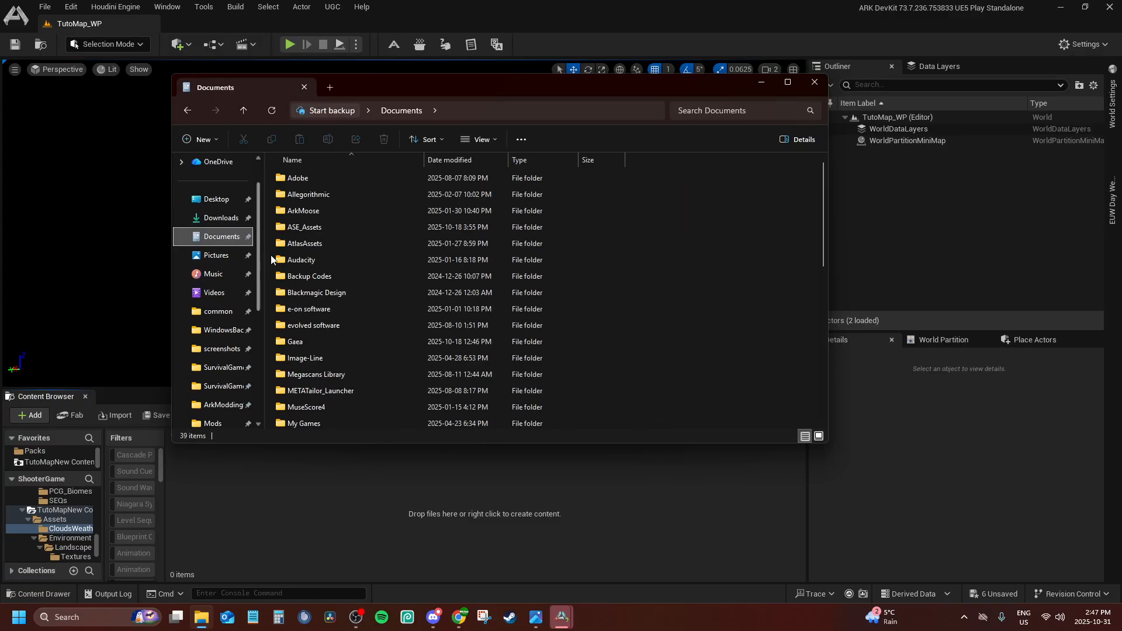
{"action": "double_click", "coordinate": [310, 342]}
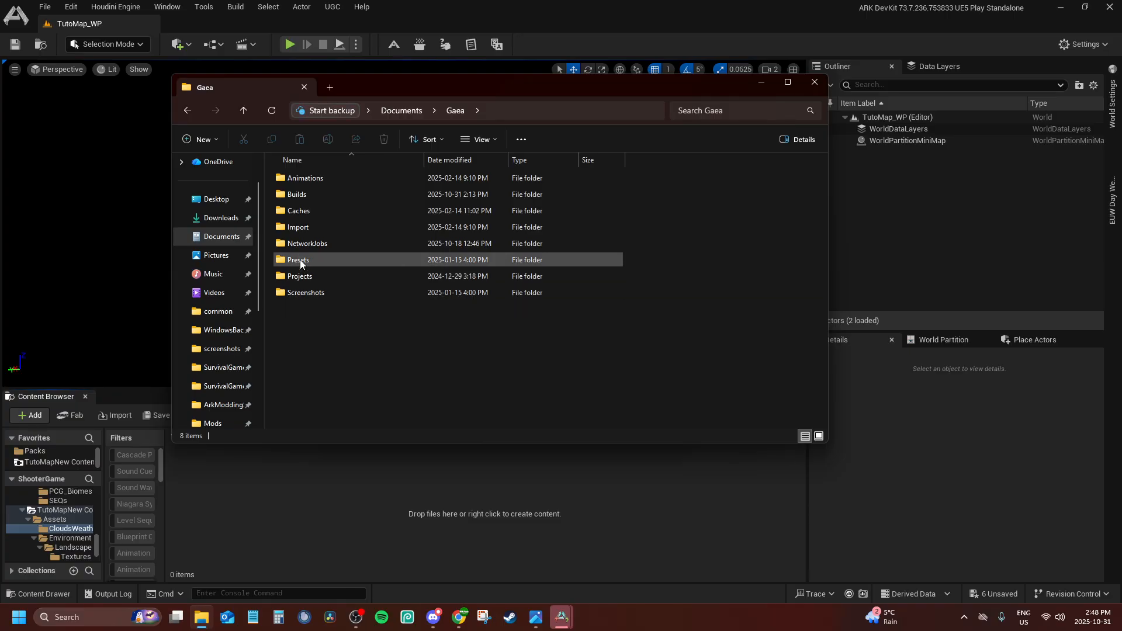
{"action": "double_click", "coordinate": [297, 194]}
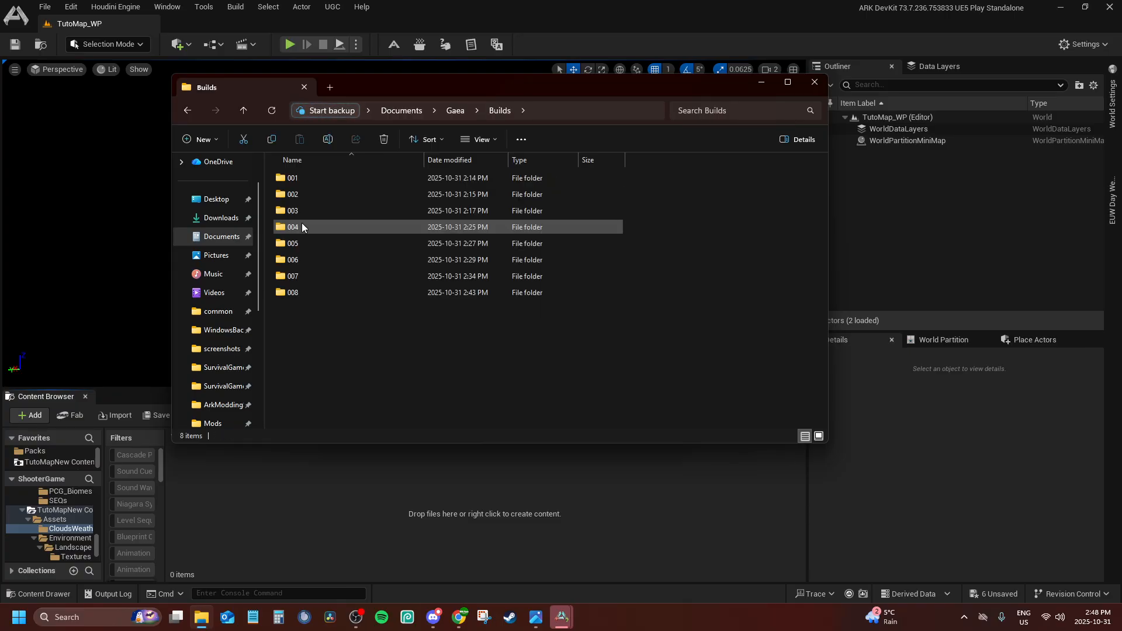
{"action": "double_click", "coordinate": [301, 227]}
{"action": "double_click", "coordinate": [284, 292]}
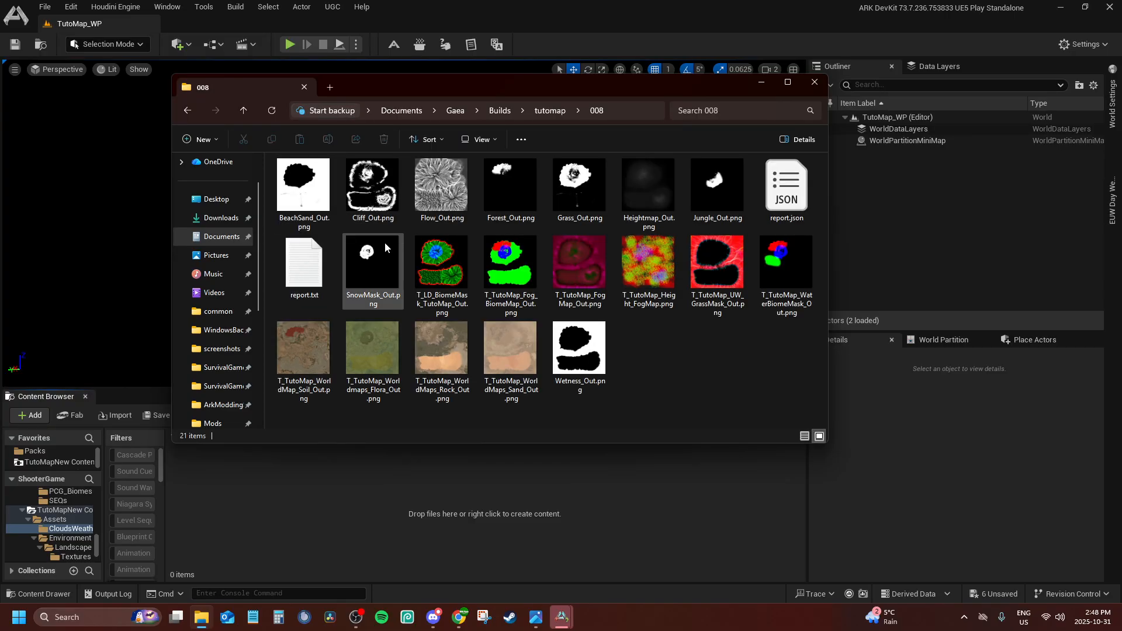
Import T_TutoMap_Fog_BiomeMap_Out.png, T_TutoMap_FogMap_Out.png and T_TutoMap_Height_FogMap.png into the CloudsWeather folder
{"action": "left_click", "coordinate": [486, 253]}
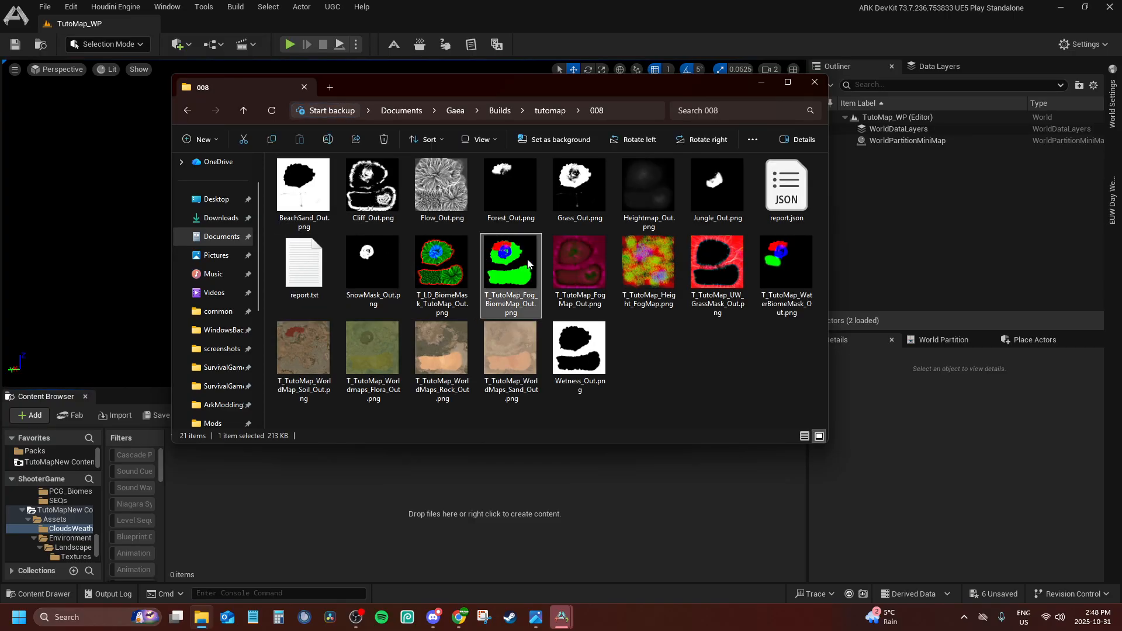
{"action": "left_click", "coordinate": [574, 261], "text": "ctrl"}
{"action": "left_click", "coordinate": [650, 271], "text": "ctrl"}
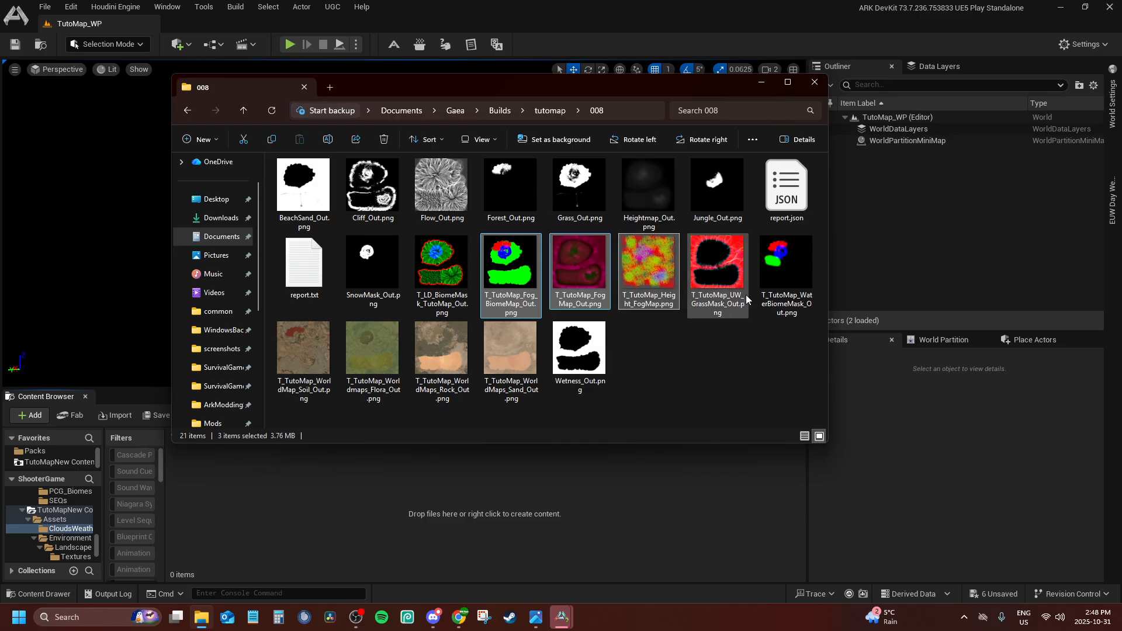
{"action": "left_click_drag", "start_coordinate": [638, 277], "coordinate": [468, 504]}
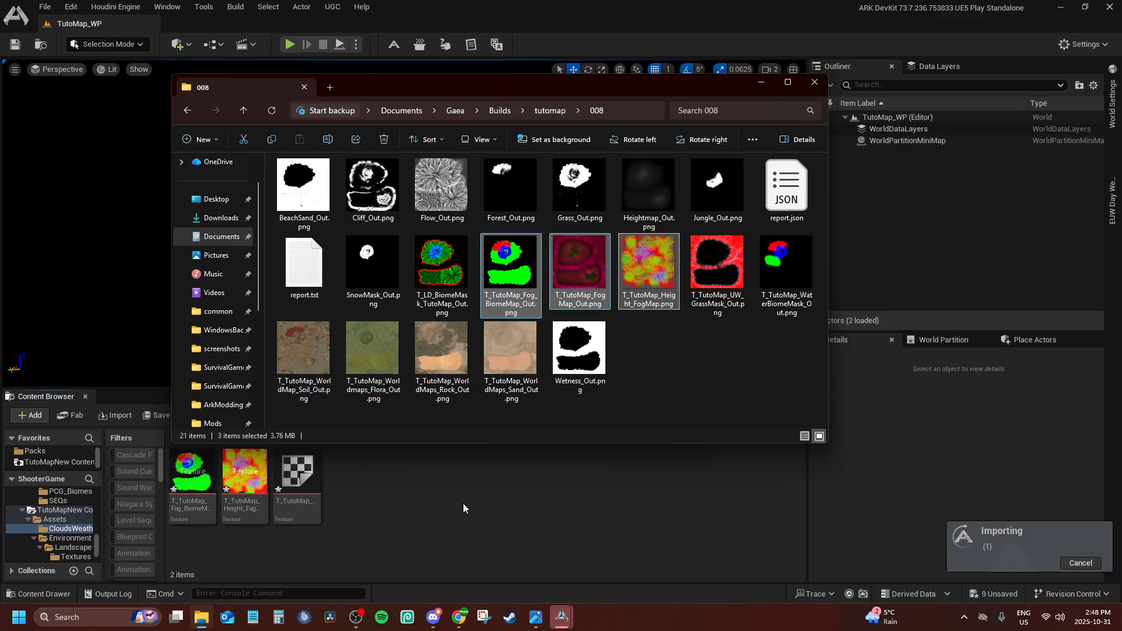
{"action": "left_click", "coordinate": [410, 510]}
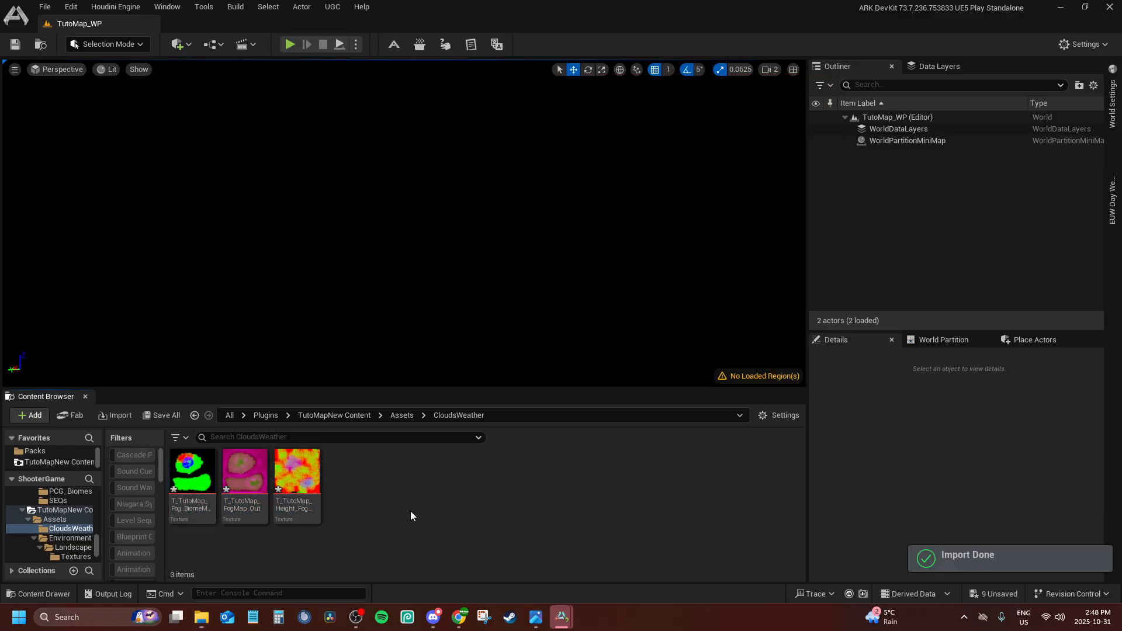
Create a folder named Water inside TutoMapNew's Assets > Environment folder and open it
{"action": "left_click", "coordinate": [401, 415]}
{"action": "right_click", "coordinate": [371, 483]}
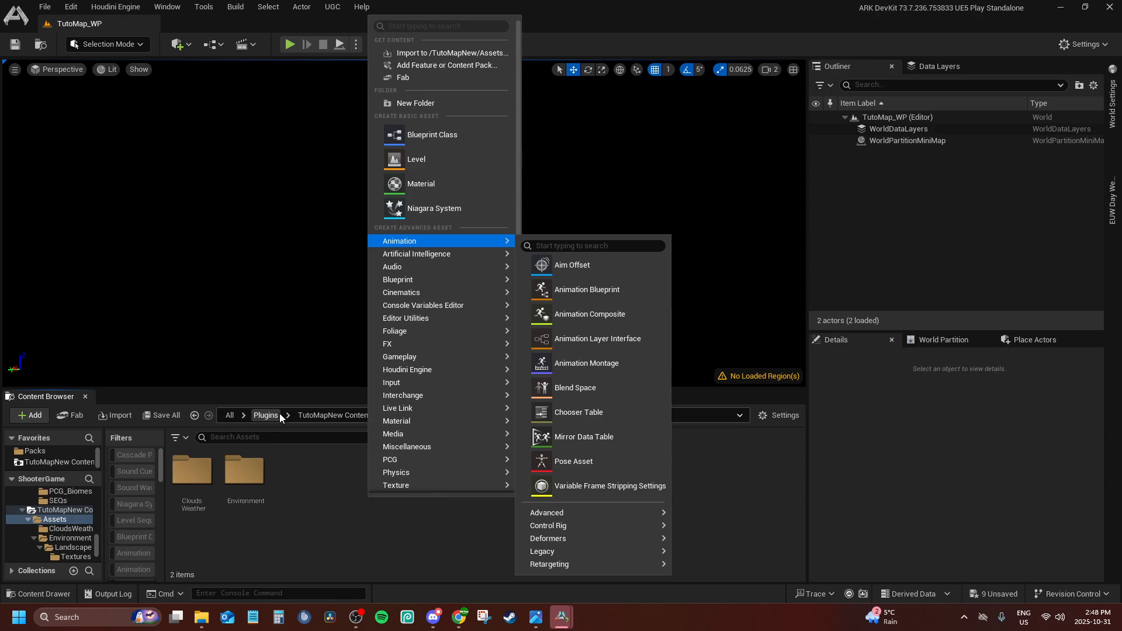
{"action": "scroll", "coordinate": [39, 510], "scroll_direction": "down", "scroll_amount": 3}
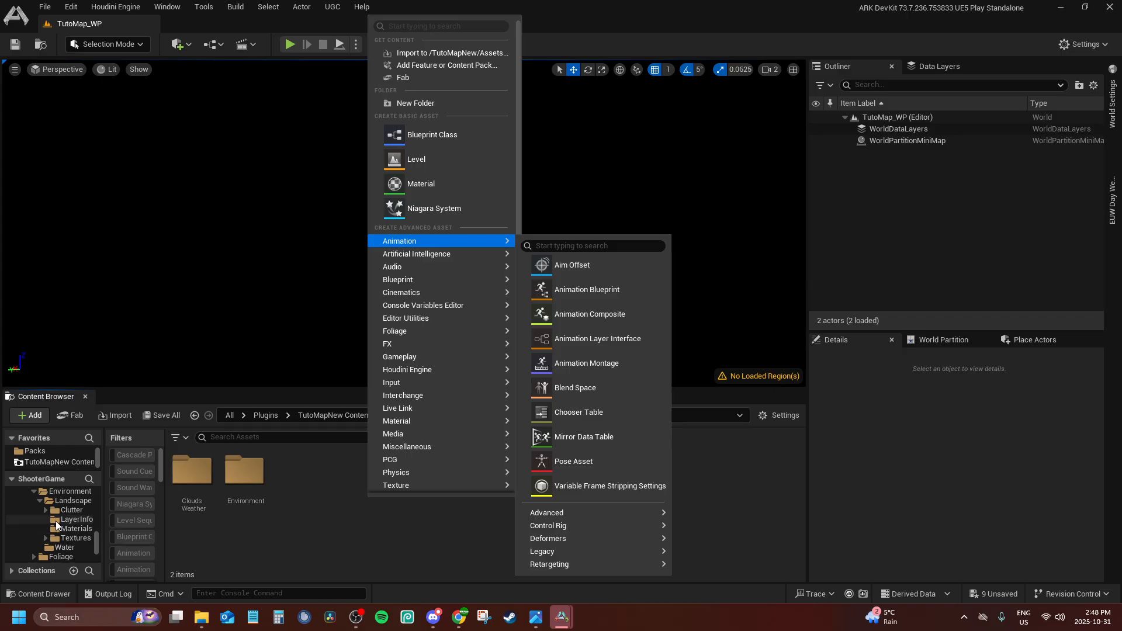
{"action": "double_click", "coordinate": [245, 477]}
{"action": "right_click", "coordinate": [295, 500]}
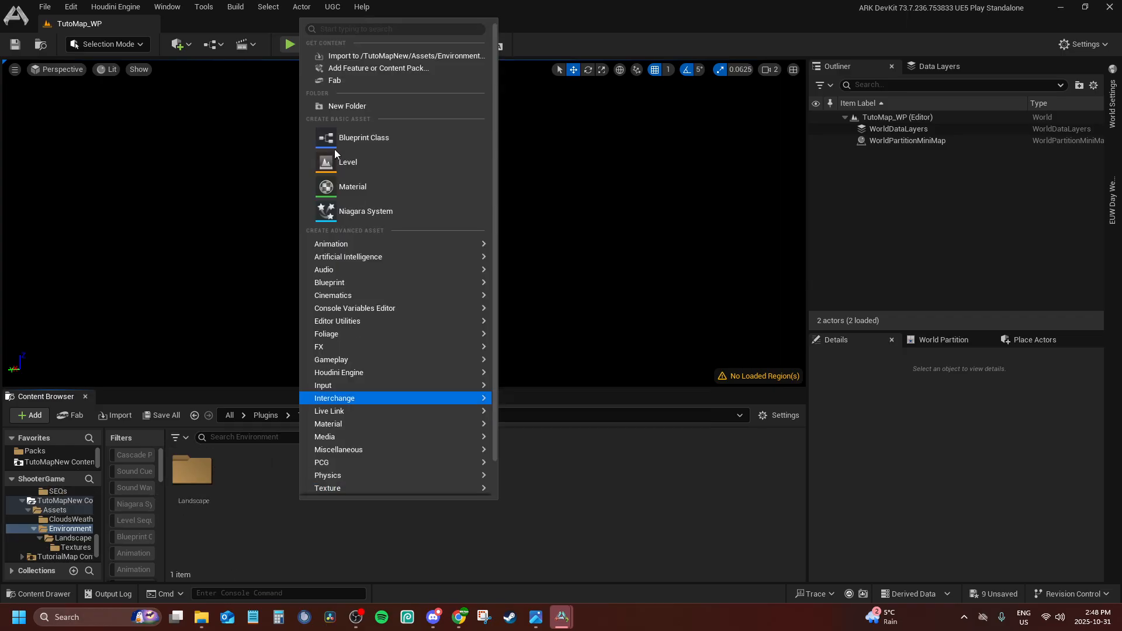
{"action": "left_click", "coordinate": [339, 114]}
{"action": "type", "text": "Water"}
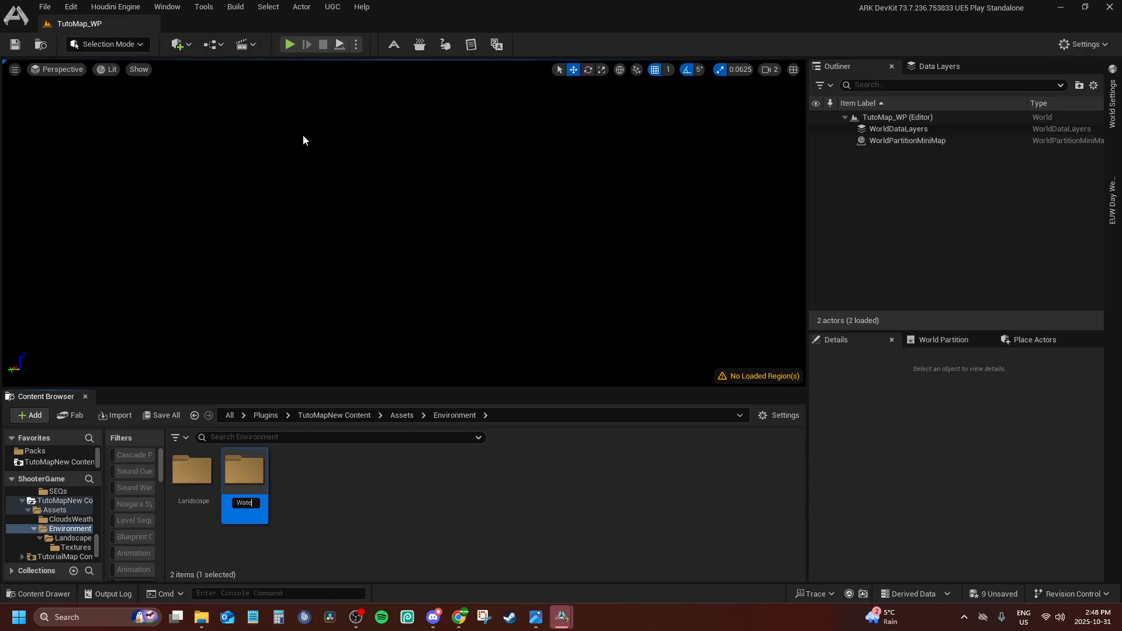
{"action": "key", "text": "Return"}
{"action": "double_click", "coordinate": [236, 483]}
Create a folder named Textures inside the Water folder and open it
{"action": "right_click", "coordinate": [237, 484]}
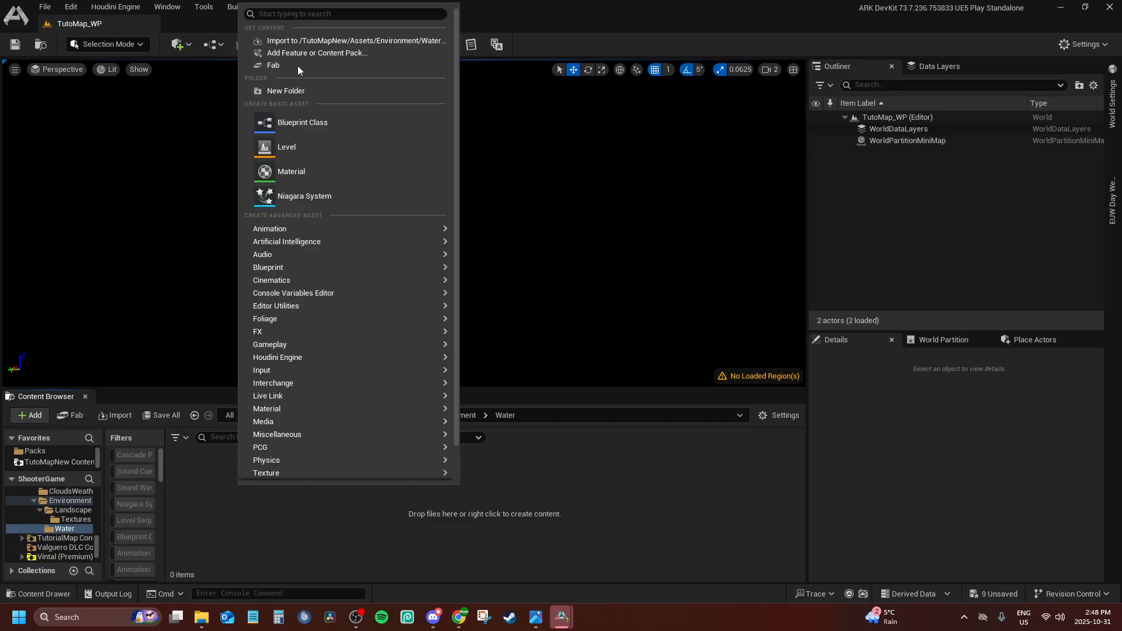
{"action": "left_click", "coordinate": [292, 91]}
{"action": "type", "text": "Textures"}
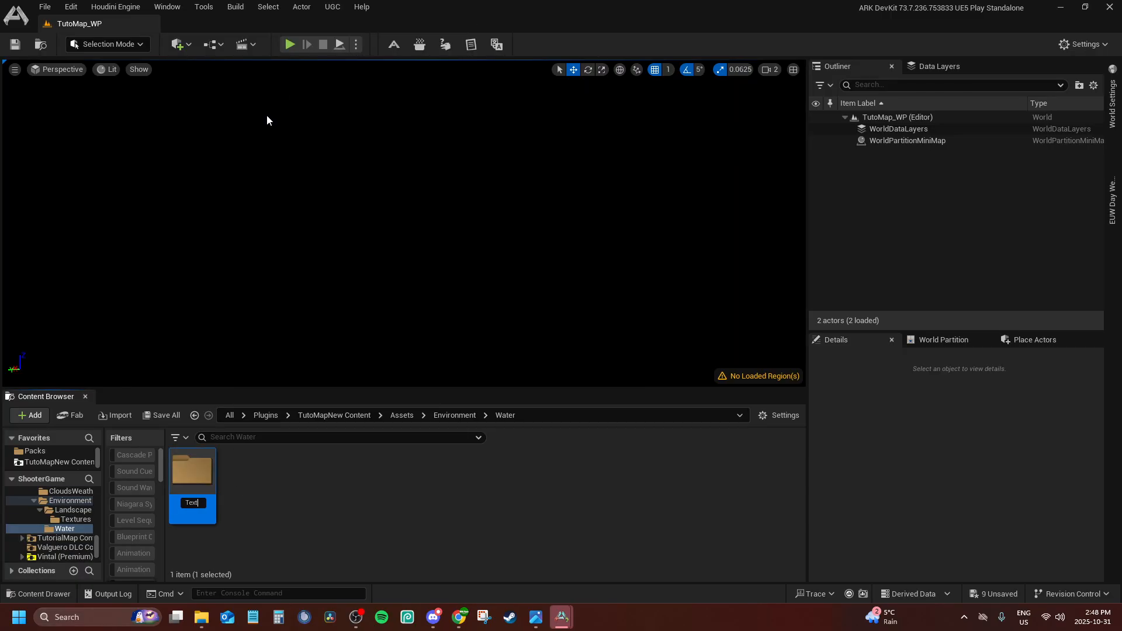
{"action": "key", "text": "Return"}
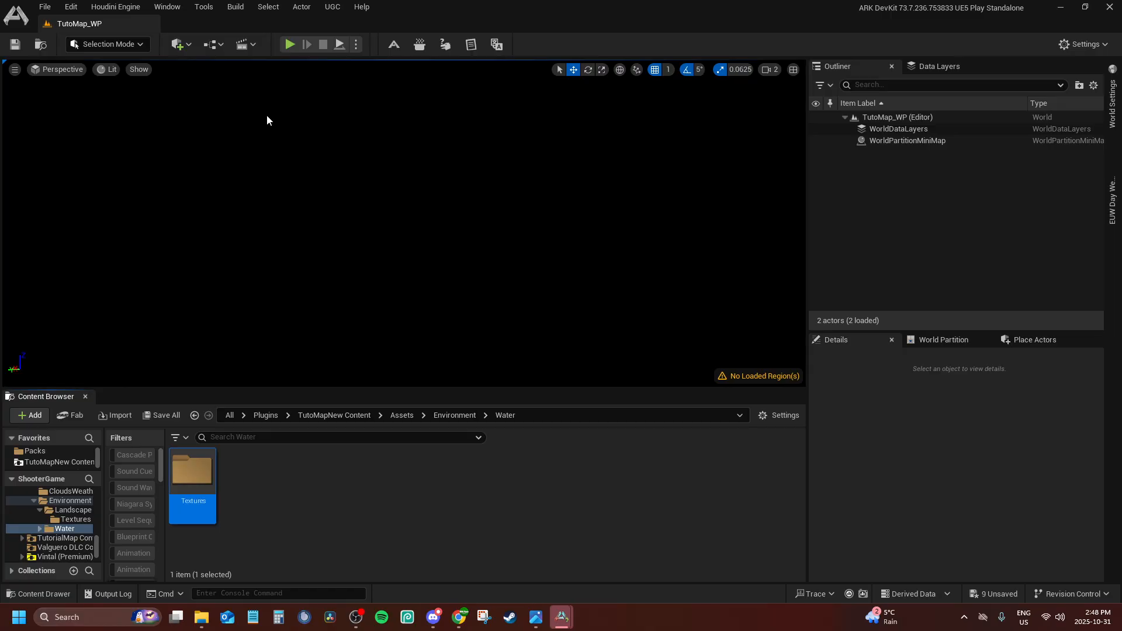
{"action": "double_click", "coordinate": [192, 479]}
Import T_TutoMap_WaterBiomeMask_Out.png from build folder 008 into Water's Textures folder and close File Explorer
{"action": "left_click", "coordinate": [201, 617]}
{"action": "left_click_drag", "start_coordinate": [762, 283], "coordinate": [521, 534]}
{"action": "left_click", "coordinate": [815, 82]}
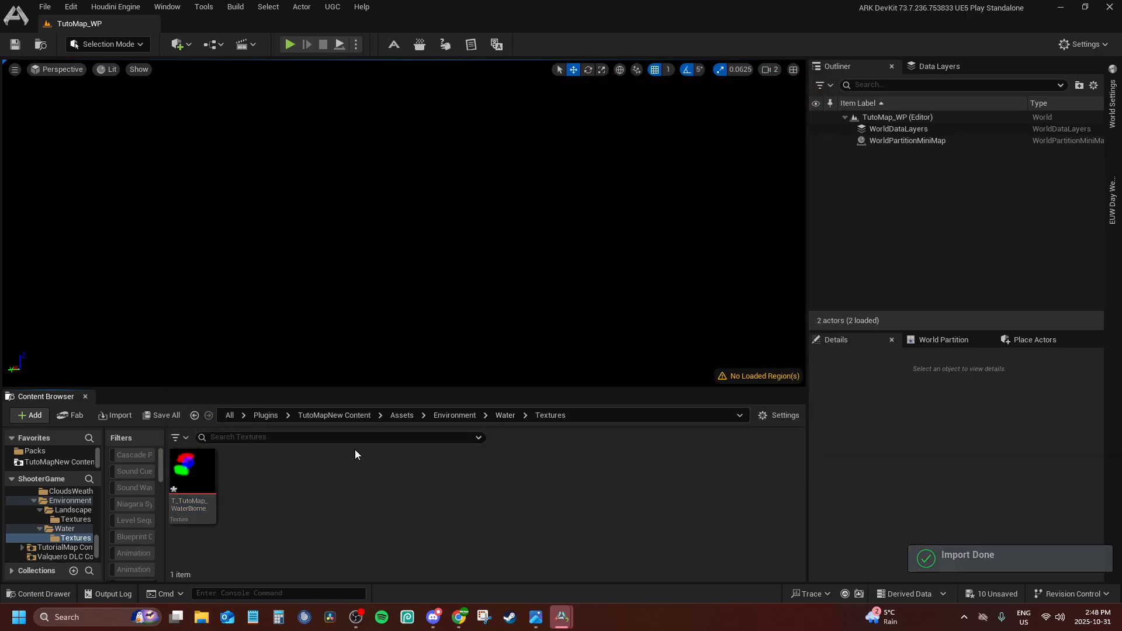
Return to TutoMapNew's Assets folder and filter its contents to show only Texture assets
{"action": "left_click", "coordinate": [468, 414]}
{"action": "left_click", "coordinate": [402, 416]}
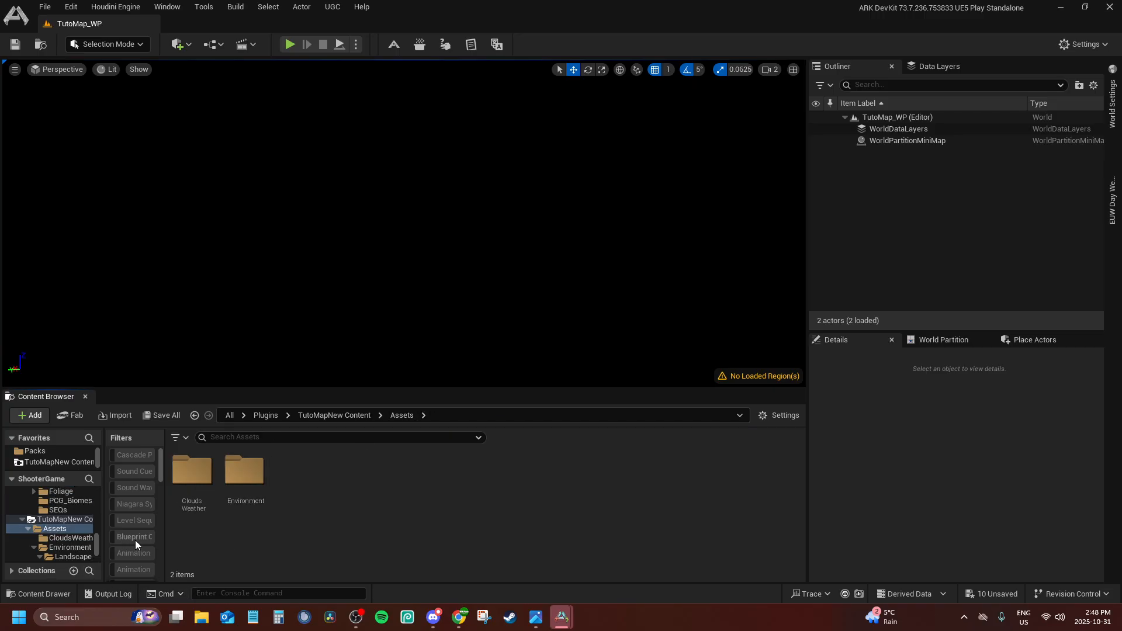
{"action": "scroll", "coordinate": [135, 544], "scroll_direction": "down", "scroll_amount": 2}
{"action": "scroll", "coordinate": [131, 554], "scroll_direction": "down", "scroll_amount": 4}
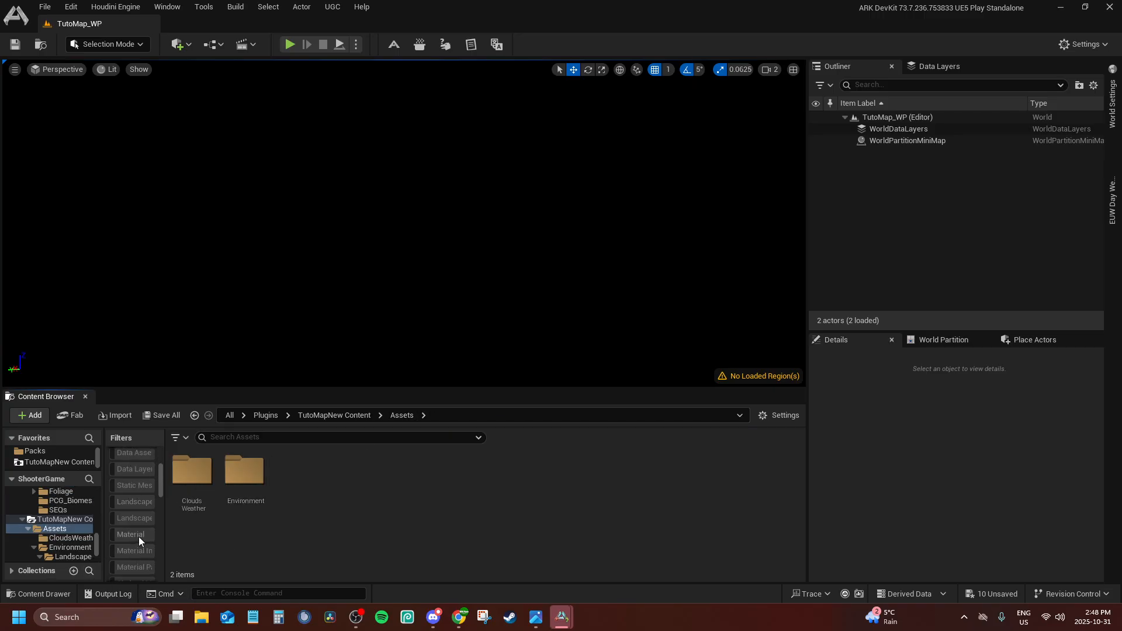
{"action": "left_click", "coordinate": [138, 500]}
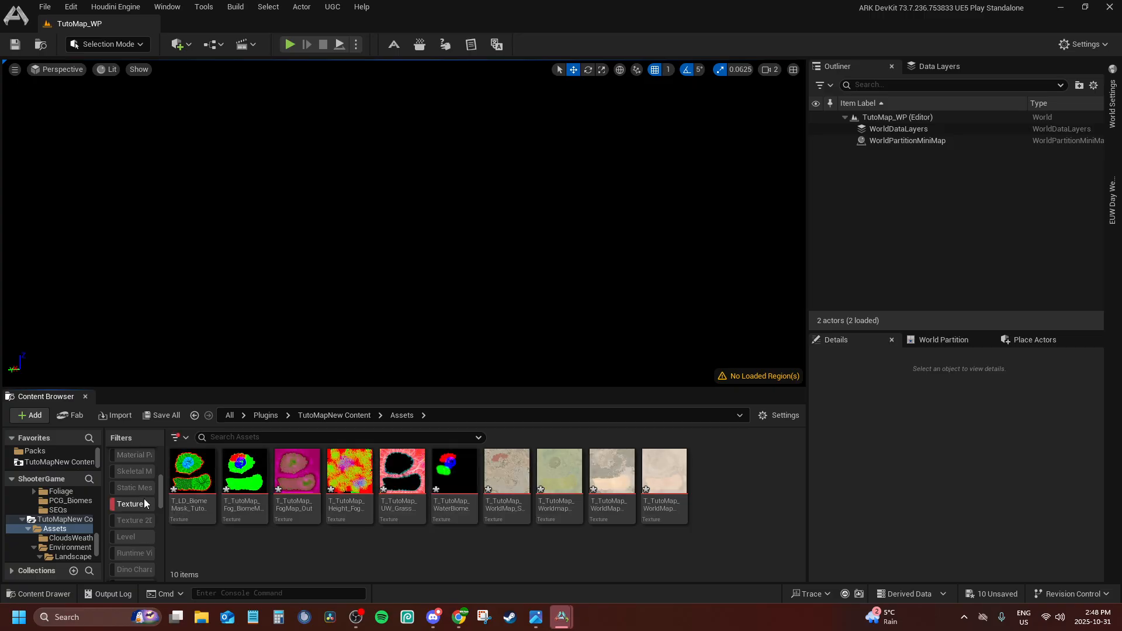
Save all unsaved textures and open all ten Texture assets from the Assets folder for editing
{"action": "left_click", "coordinate": [1001, 593]}
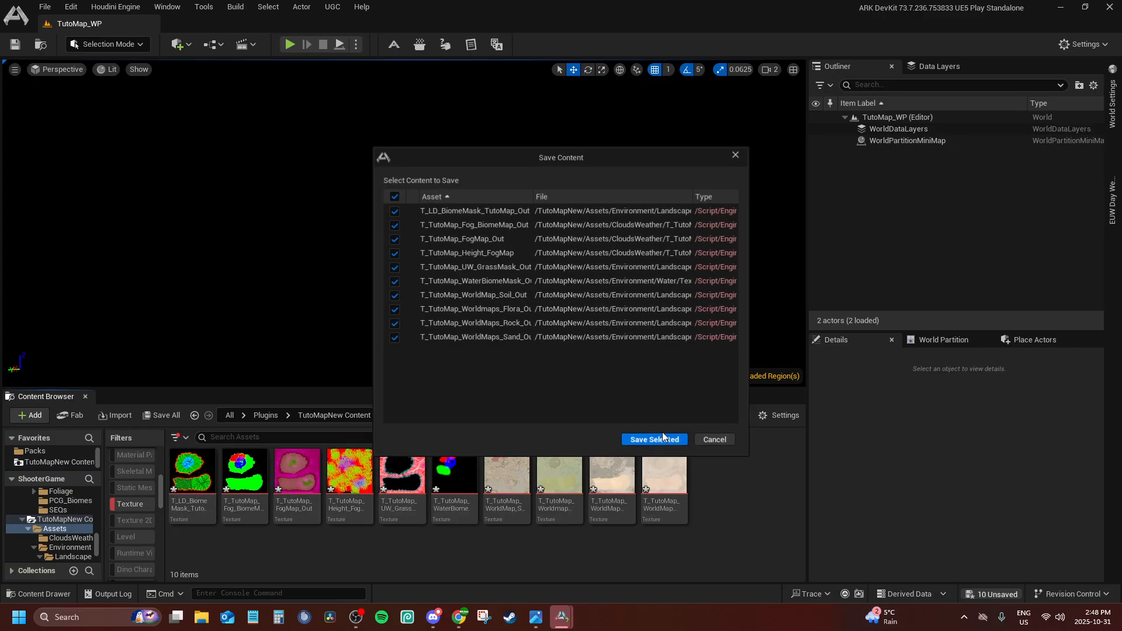
{"action": "left_click", "coordinate": [656, 442]}
{"action": "left_click", "coordinate": [664, 479]}
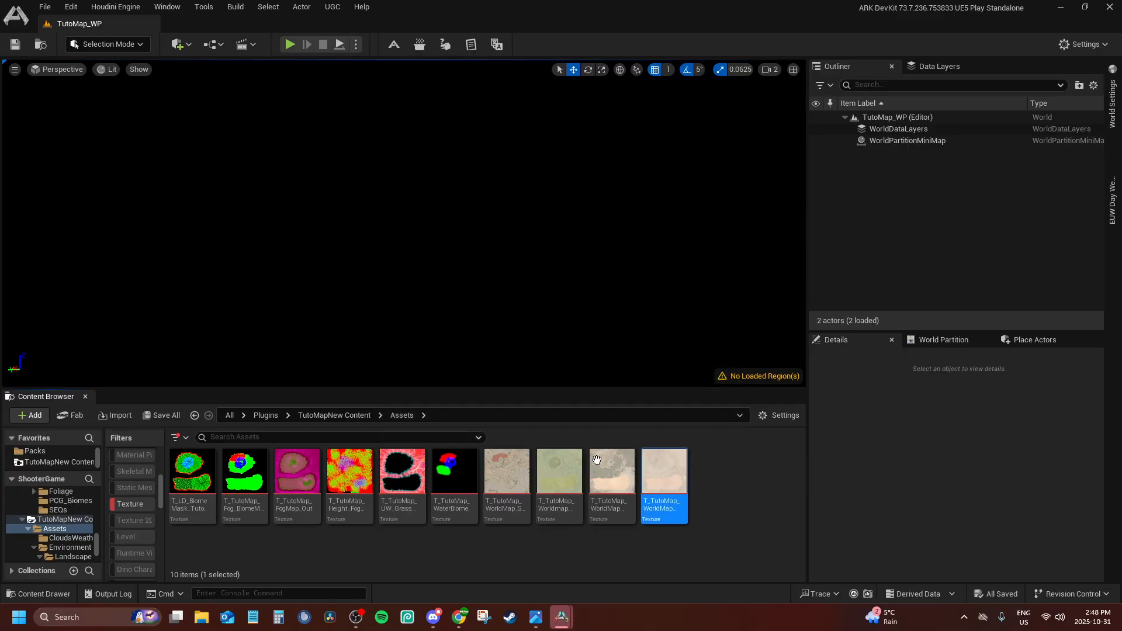
{"action": "left_click", "coordinate": [190, 478], "text": "shift"}
{"action": "right_click", "coordinate": [190, 478]}
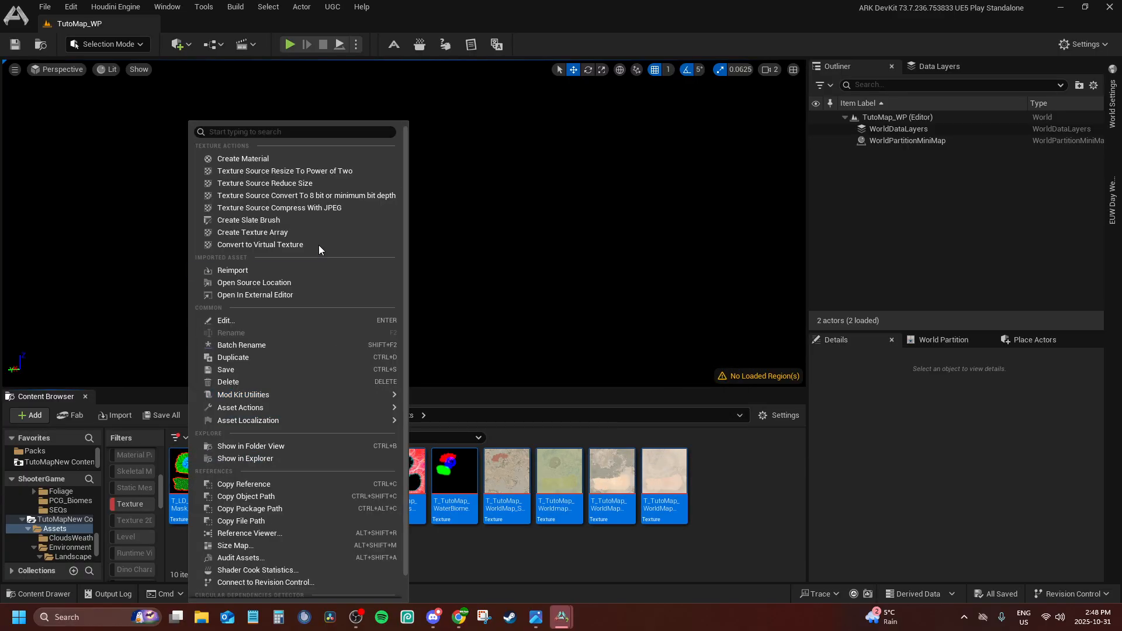
{"action": "left_click", "coordinate": [285, 320]}
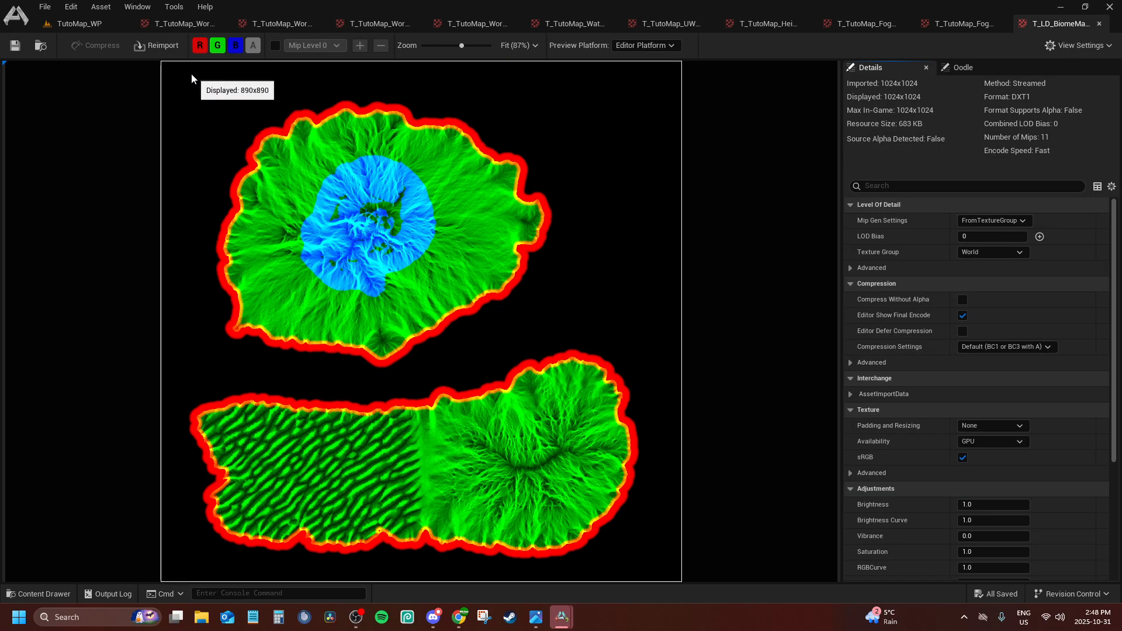
Look through the opened world map, water, underwater grass, fog and biome mask textures one after another
{"action": "left_click", "coordinate": [240, 23]}
{"action": "left_click", "coordinate": [345, 23]}
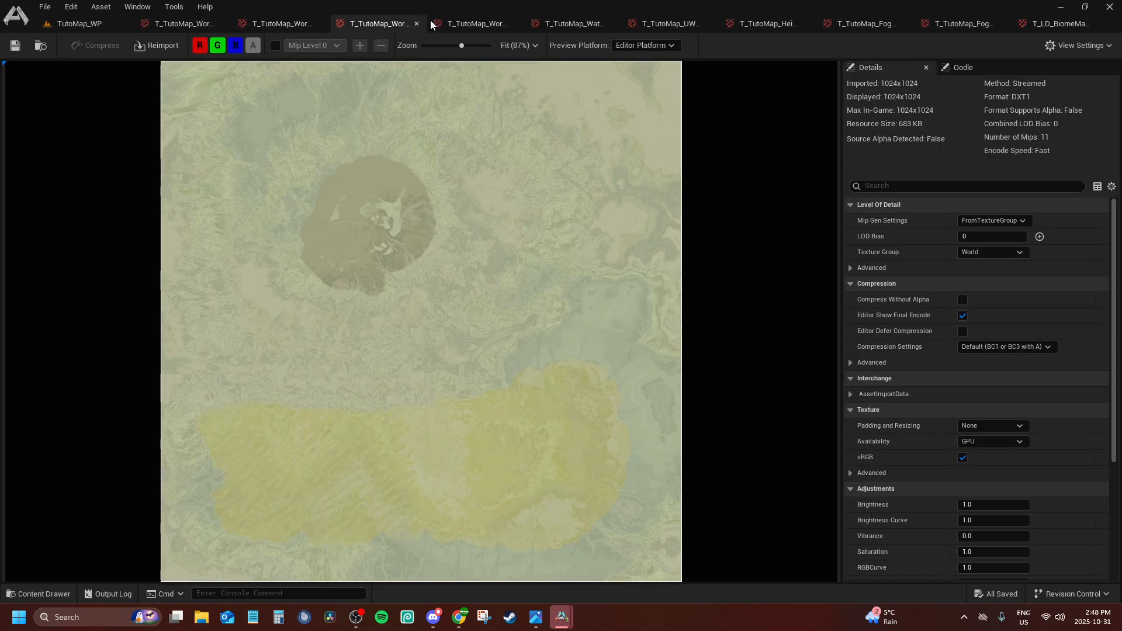
{"action": "left_click", "coordinate": [461, 24]}
{"action": "left_click", "coordinate": [555, 23]}
{"action": "left_click", "coordinate": [667, 23]}
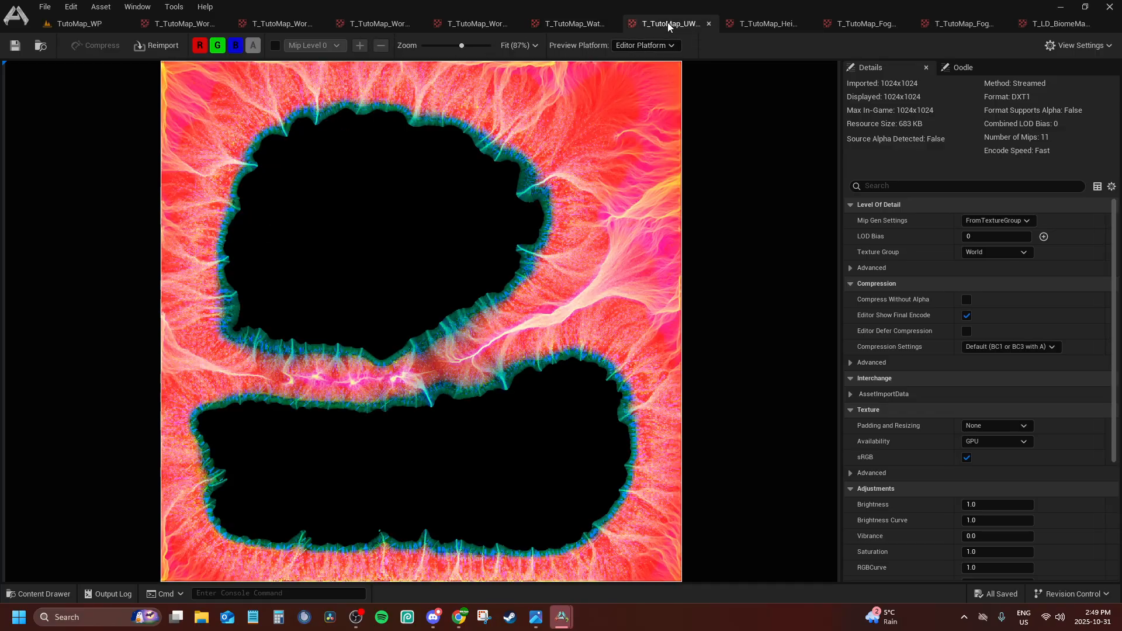
{"action": "left_click", "coordinate": [773, 24]}
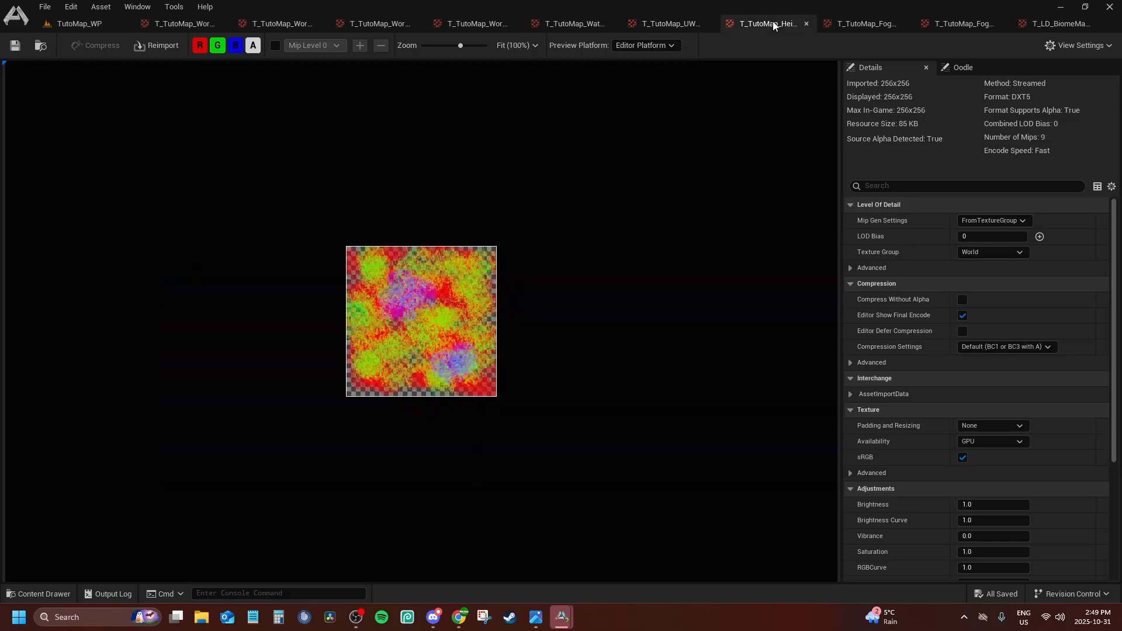
{"action": "left_click", "coordinate": [864, 24]}
{"action": "left_click", "coordinate": [966, 24]}
{"action": "left_click", "coordinate": [1051, 23]}
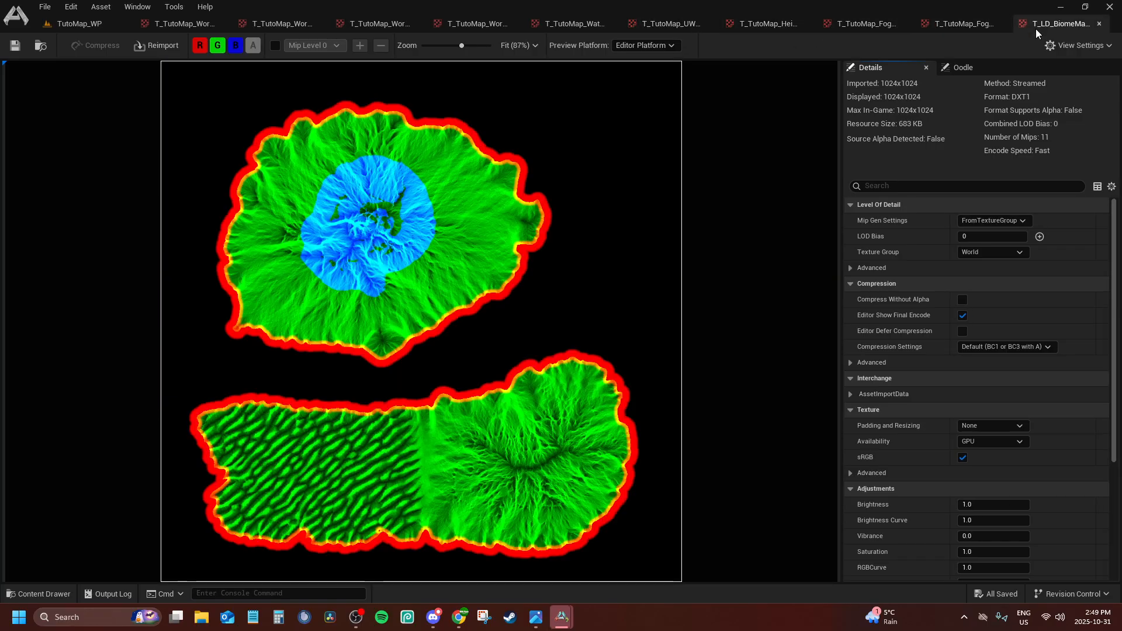
Examine T_TutoMap_FogMap_Out with its blue and red channels hidden, restore both channels, and return to the TutoMap_WP level
{"action": "left_click", "coordinate": [861, 24]}
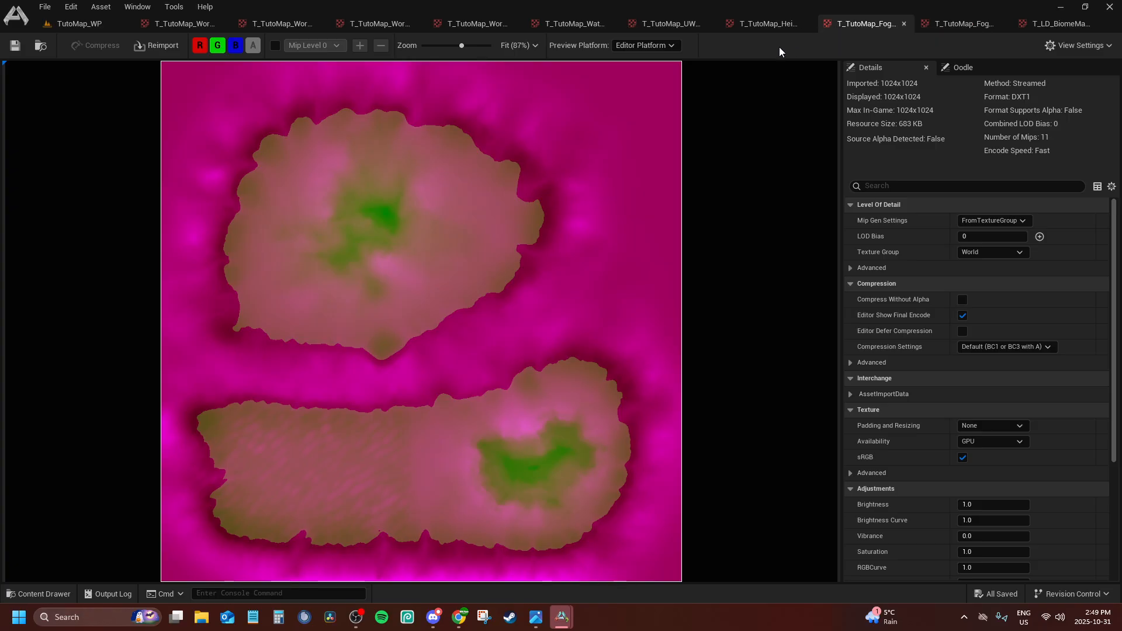
{"action": "left_click", "coordinate": [234, 44]}
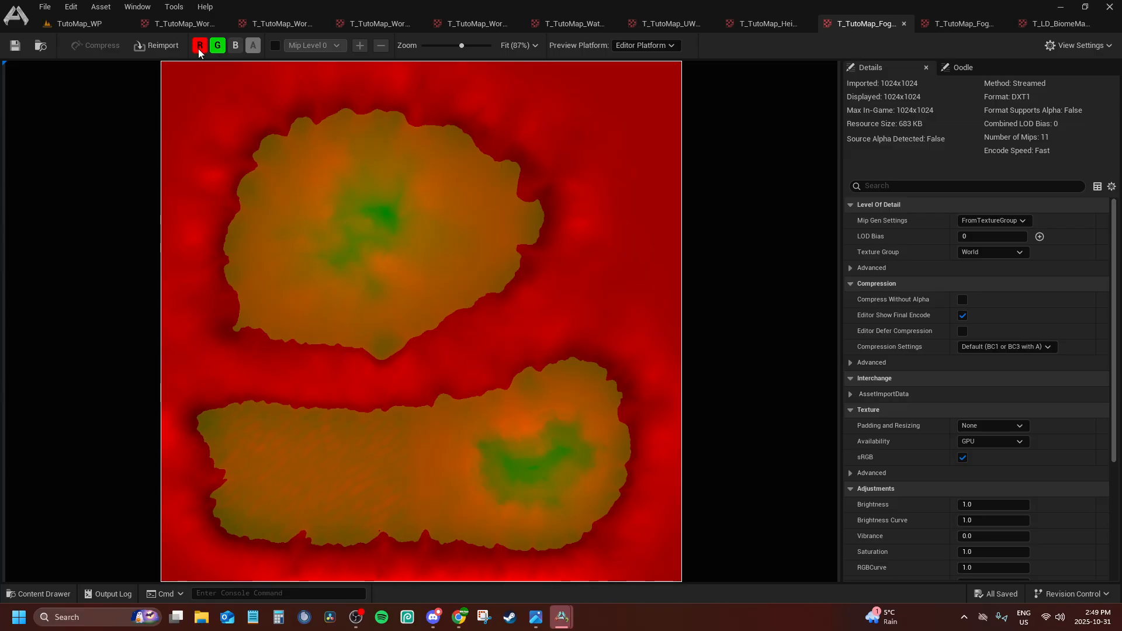
{"action": "left_click", "coordinate": [199, 47]}
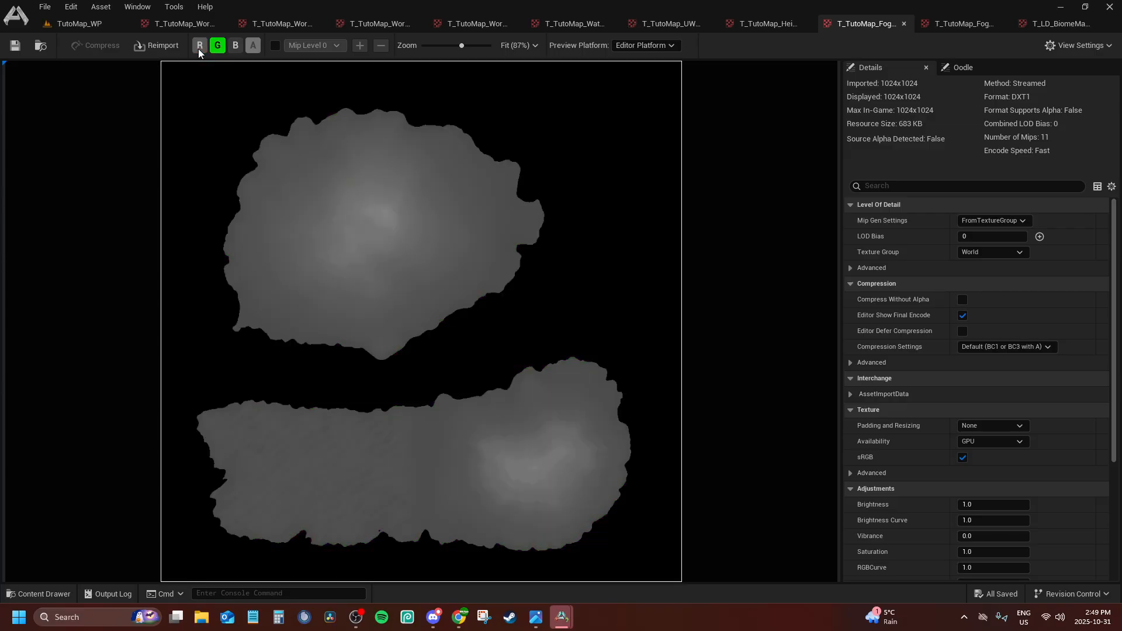
{"action": "left_click", "coordinate": [199, 46]}
{"action": "left_click", "coordinate": [235, 45]}
{"action": "left_click", "coordinate": [79, 24]}
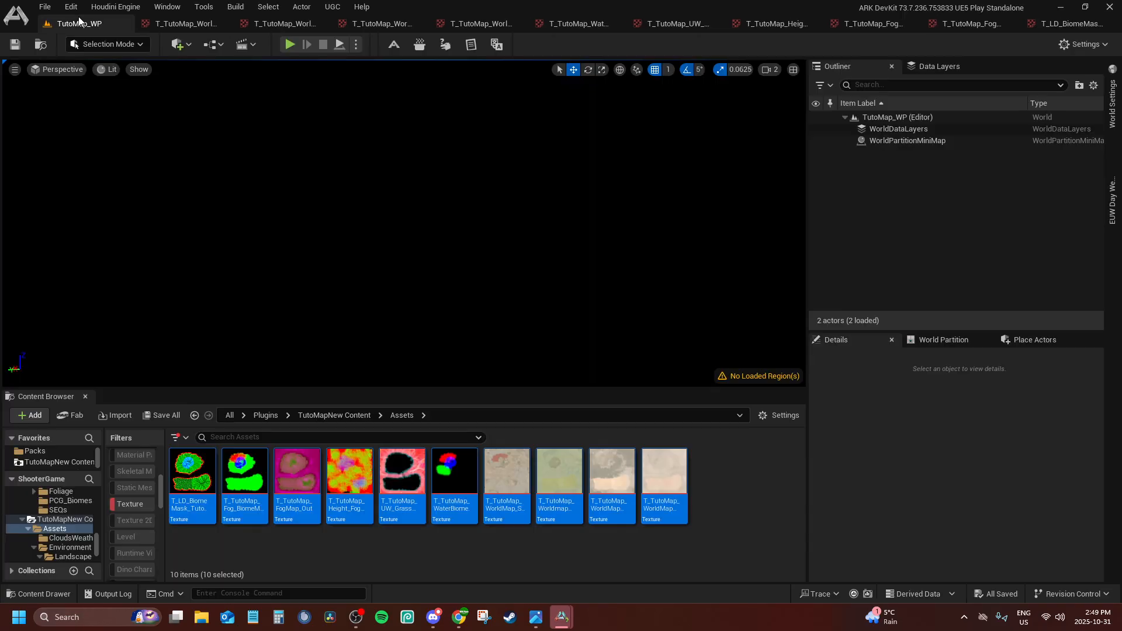
Examine T_TutoMap_Height_FogMap with its alpha channel off, restore the channel, and return to the TutoMap_WP level with nothing selected
{"action": "left_click", "coordinate": [425, 558]}
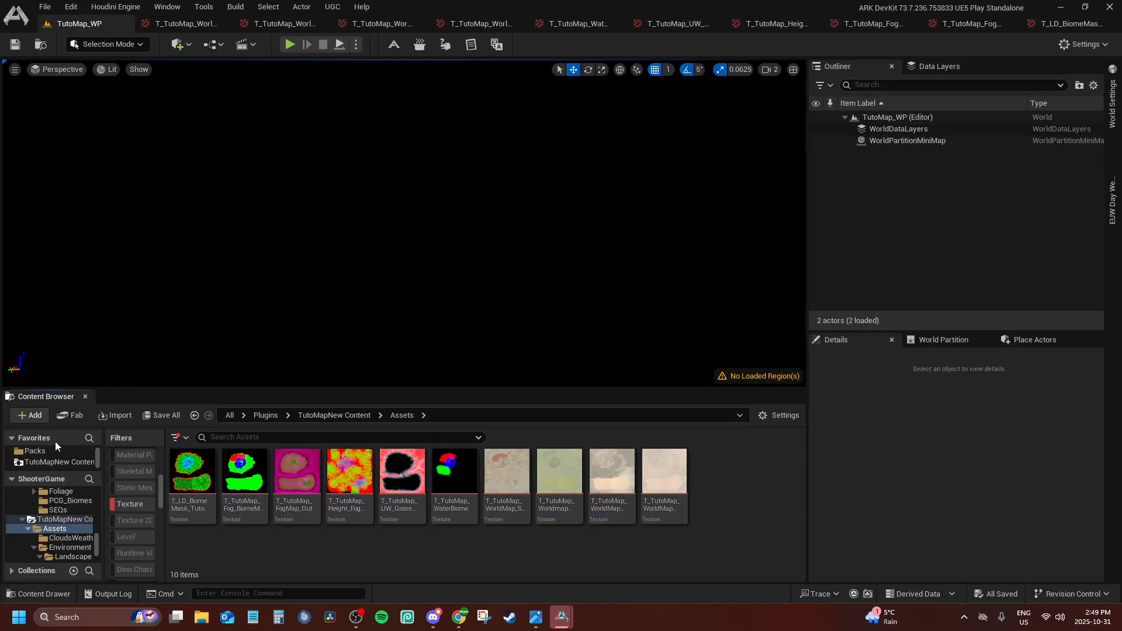
{"action": "scroll", "coordinate": [65, 453], "scroll_direction": "up", "scroll_amount": 1}
{"action": "scroll", "coordinate": [60, 453], "scroll_direction": "down", "scroll_amount": 2}
{"action": "scroll", "coordinate": [70, 536], "scroll_direction": "down", "scroll_amount": 3}
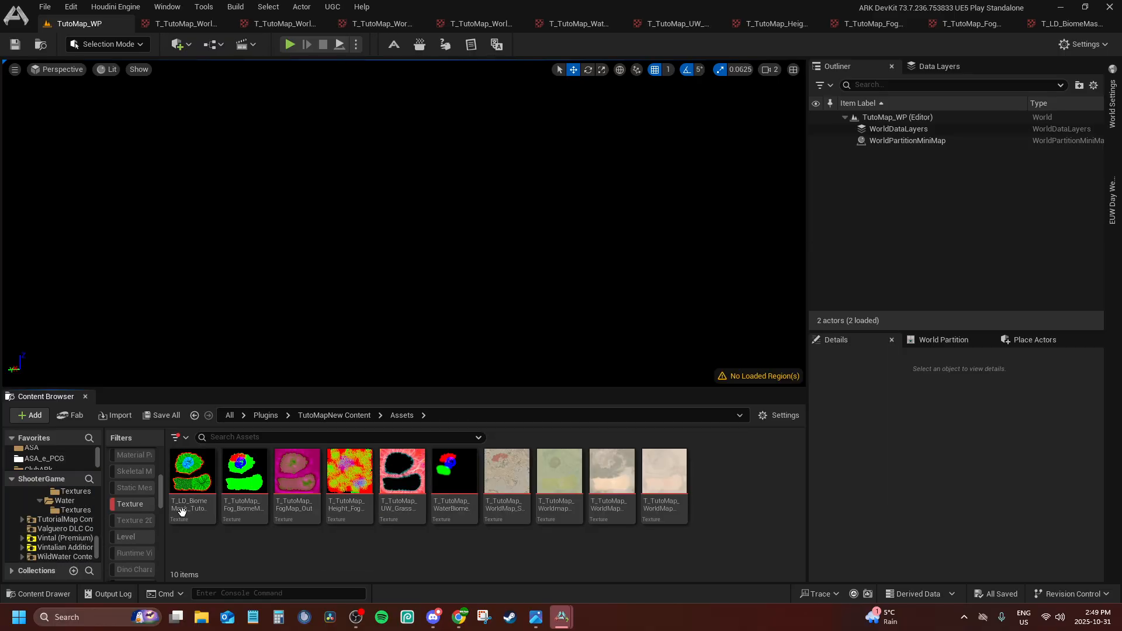
{"action": "double_click", "coordinate": [336, 465]}
{"action": "scroll", "coordinate": [368, 240], "scroll_direction": "up", "scroll_amount": 5}
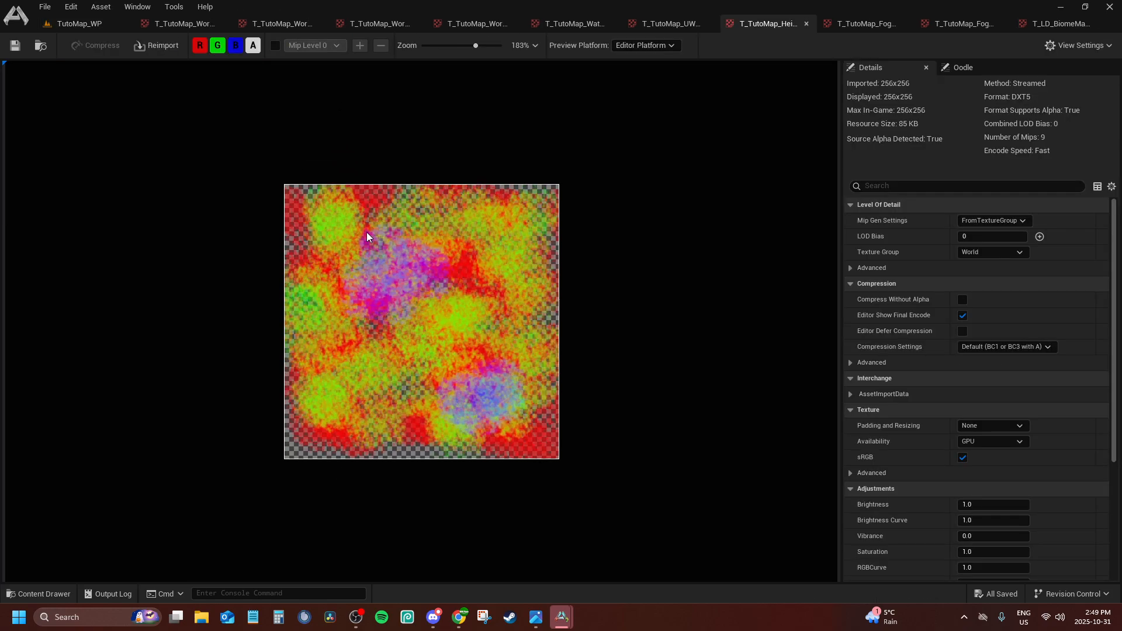
{"action": "left_click", "coordinate": [252, 45]}
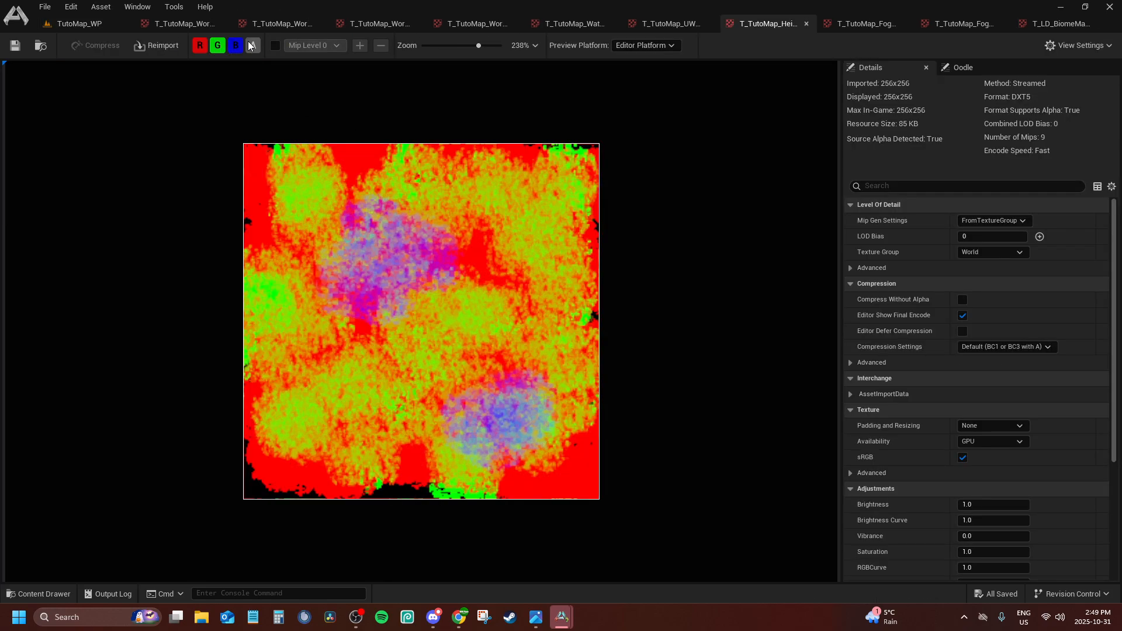
{"action": "left_click", "coordinate": [252, 46]}
{"action": "left_click", "coordinate": [79, 24]}
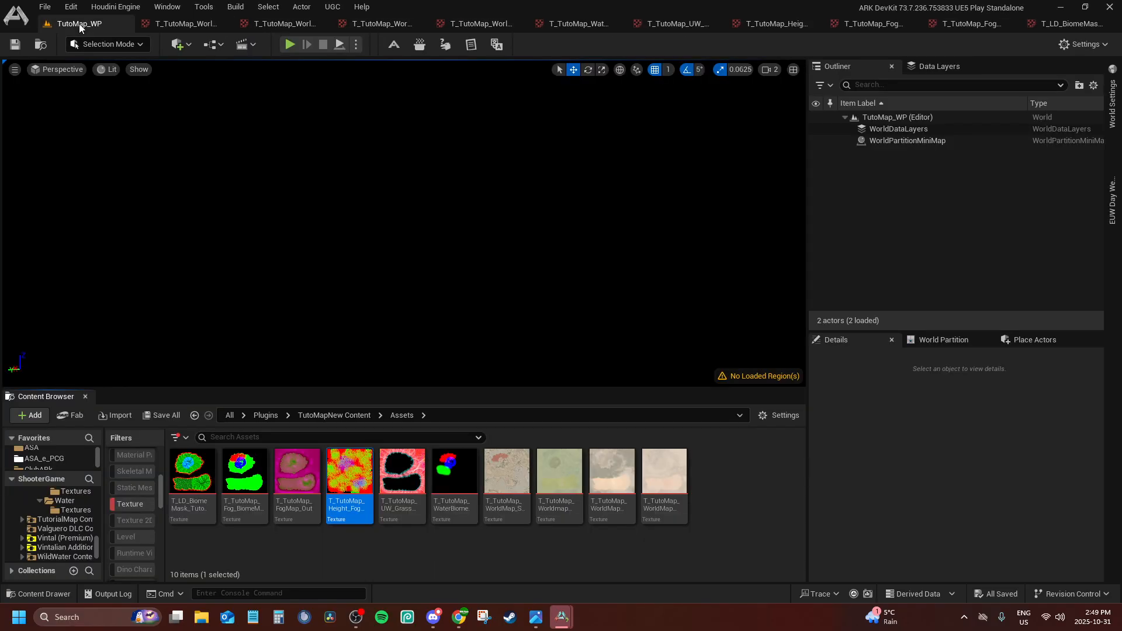
{"action": "left_click", "coordinate": [747, 543]}
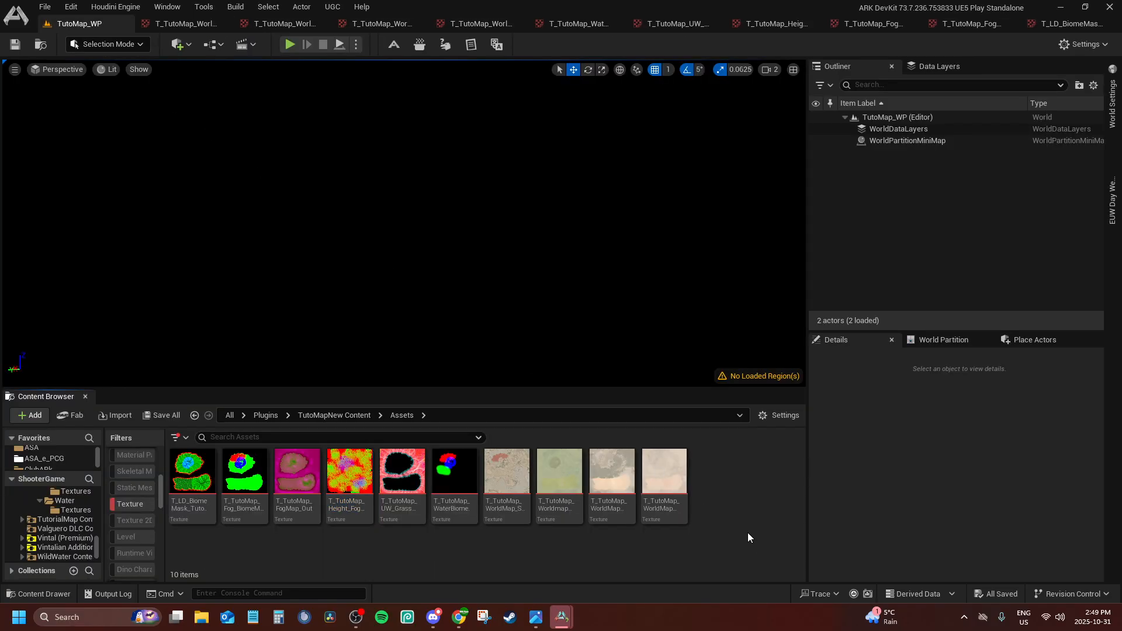
{"action": "left_click", "coordinate": [202, 617]}
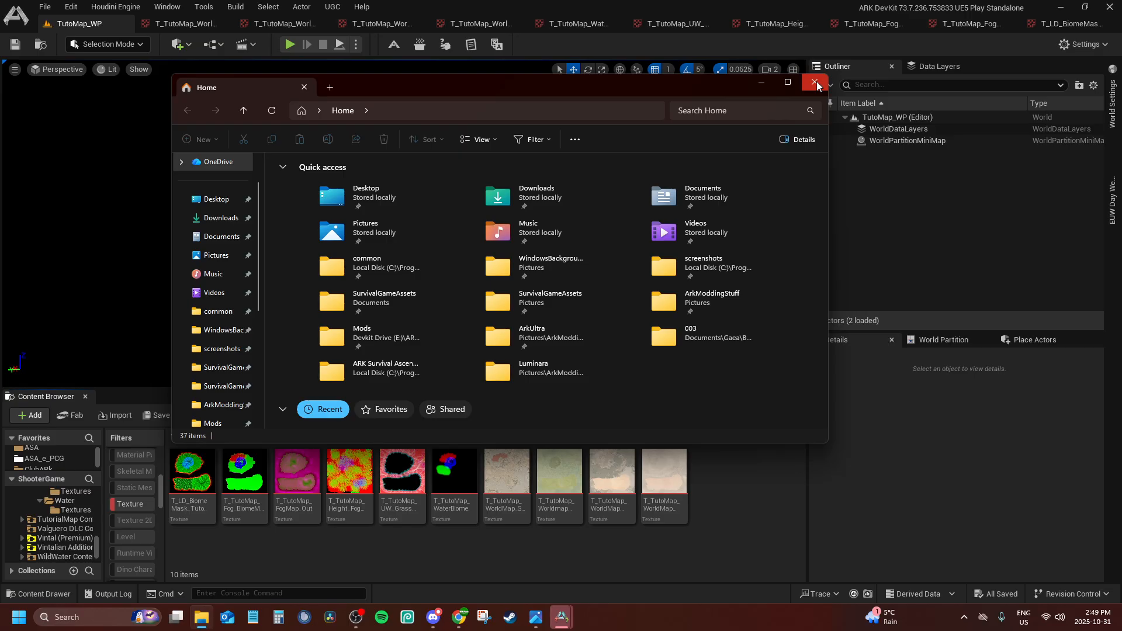
{"action": "left_click", "coordinate": [815, 82]}
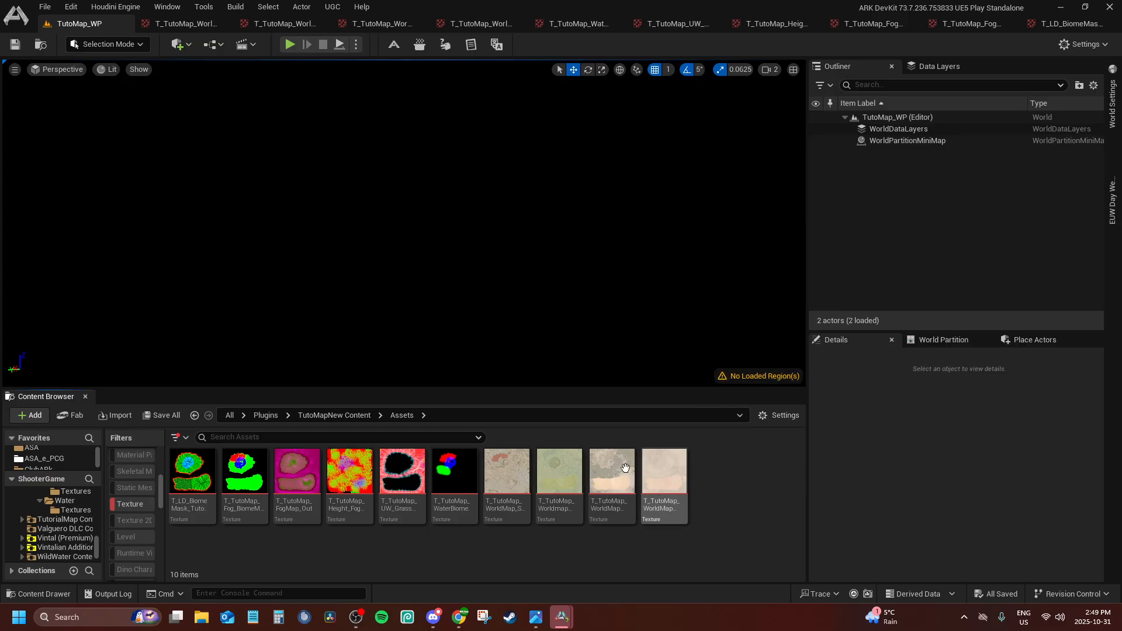
{"action": "right_click", "coordinate": [720, 499]}
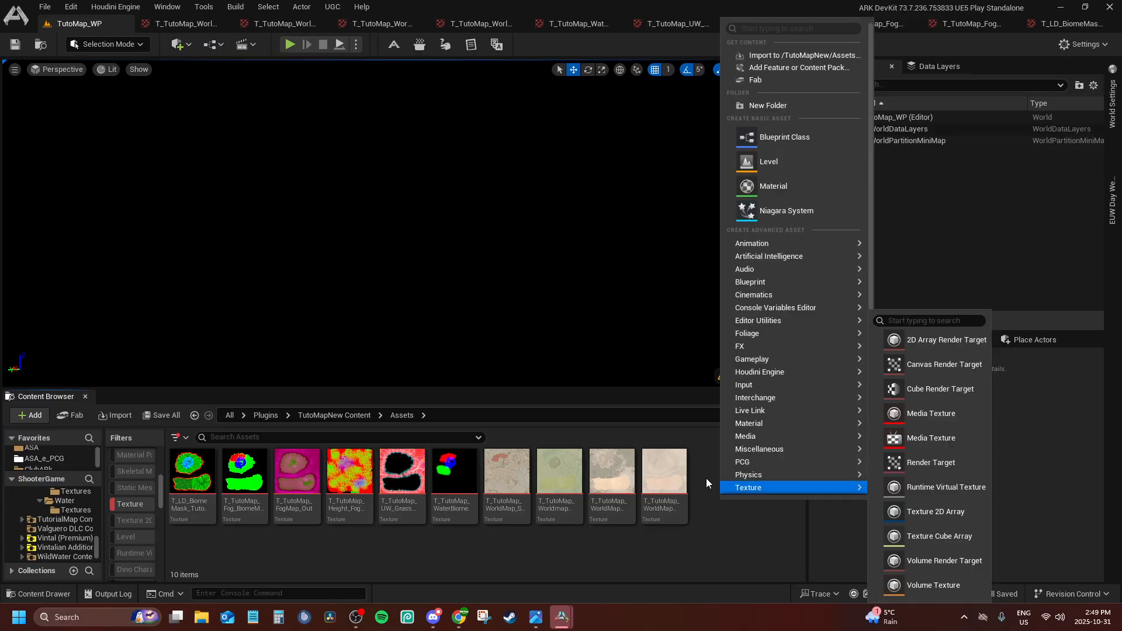
{"action": "left_click", "coordinate": [697, 539]}
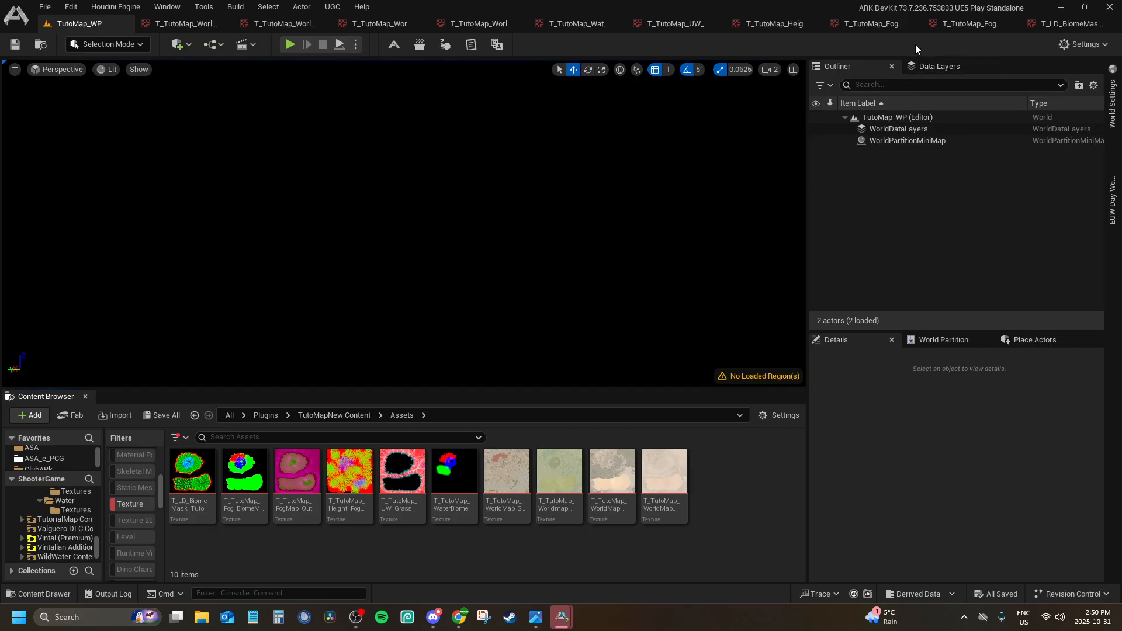
Close all ten open texture editors and return to the TutoMap_WP level
{"action": "left_click", "coordinate": [1036, 22]}
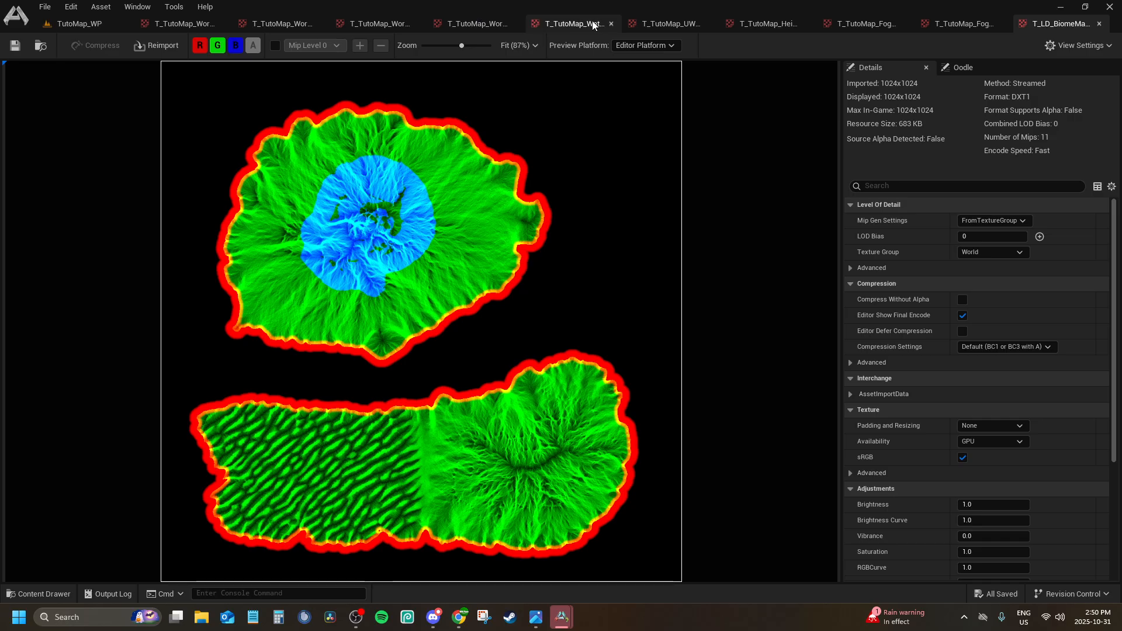
{"action": "left_click", "coordinate": [1099, 24]}
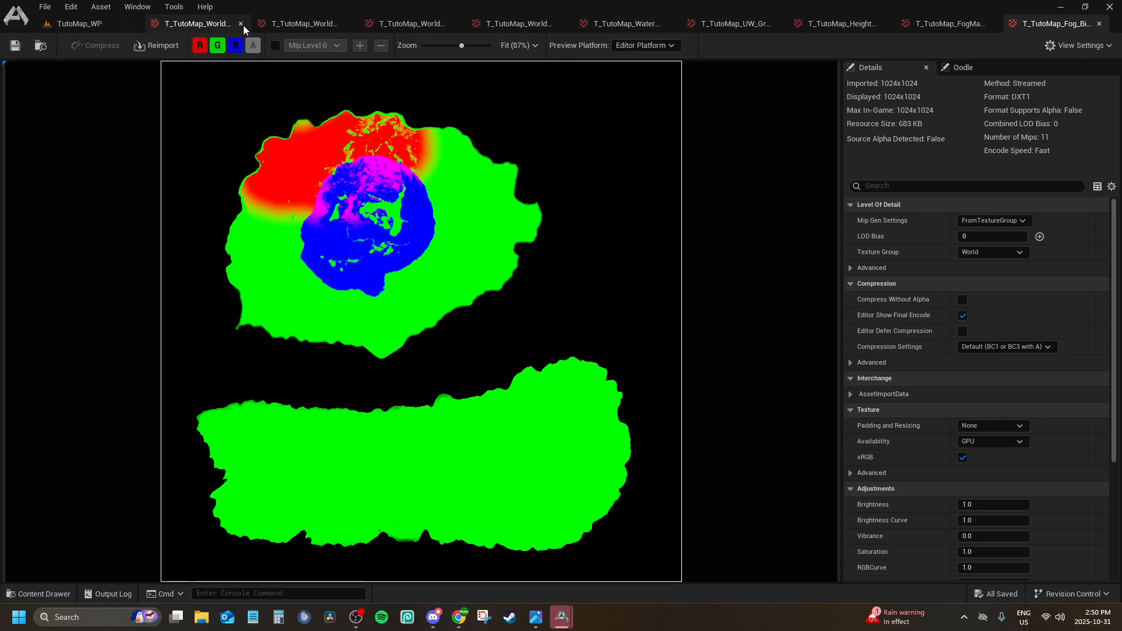
{"action": "left_click", "coordinate": [242, 25]}
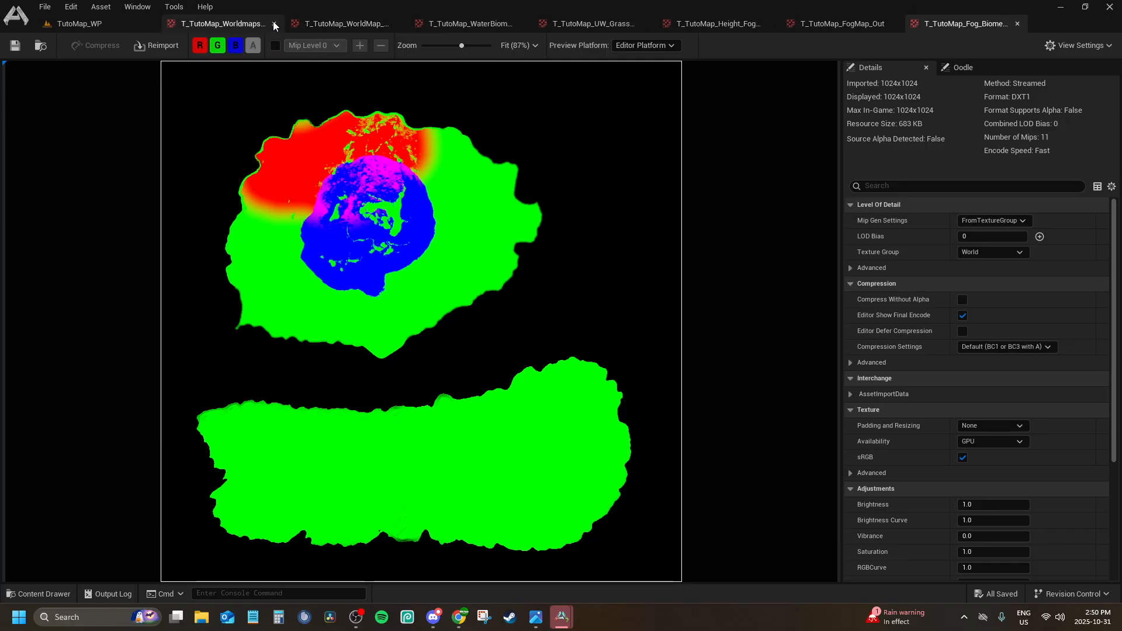
{"action": "left_click", "coordinate": [274, 23]}
{"action": "left_click", "coordinate": [278, 23]}
{"action": "left_click", "coordinate": [274, 23]}
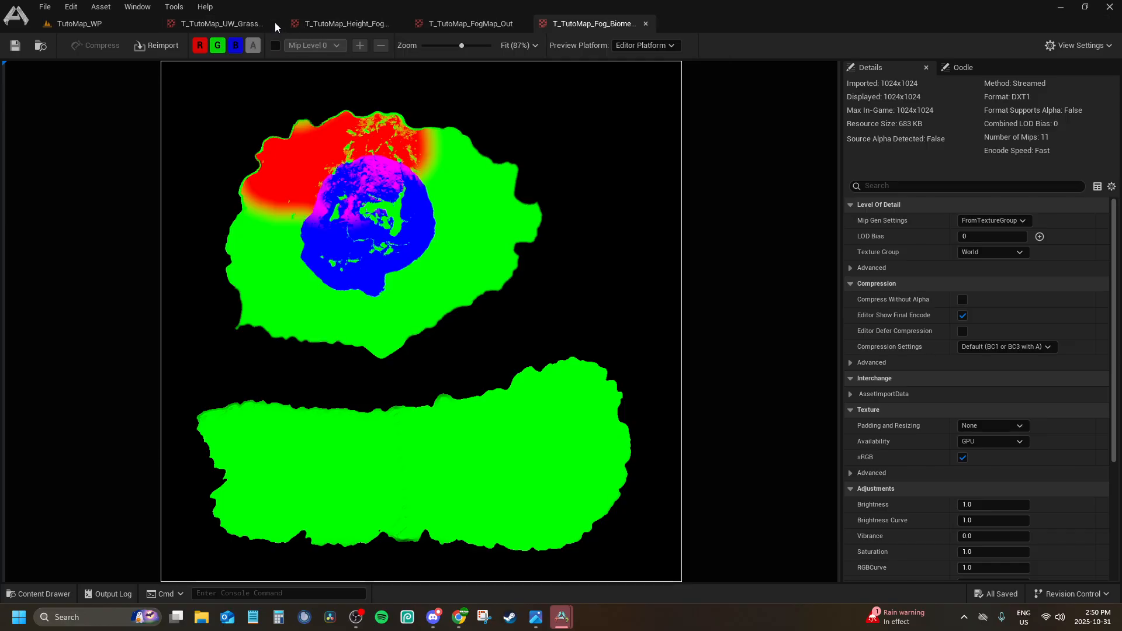
{"action": "left_click", "coordinate": [275, 24]}
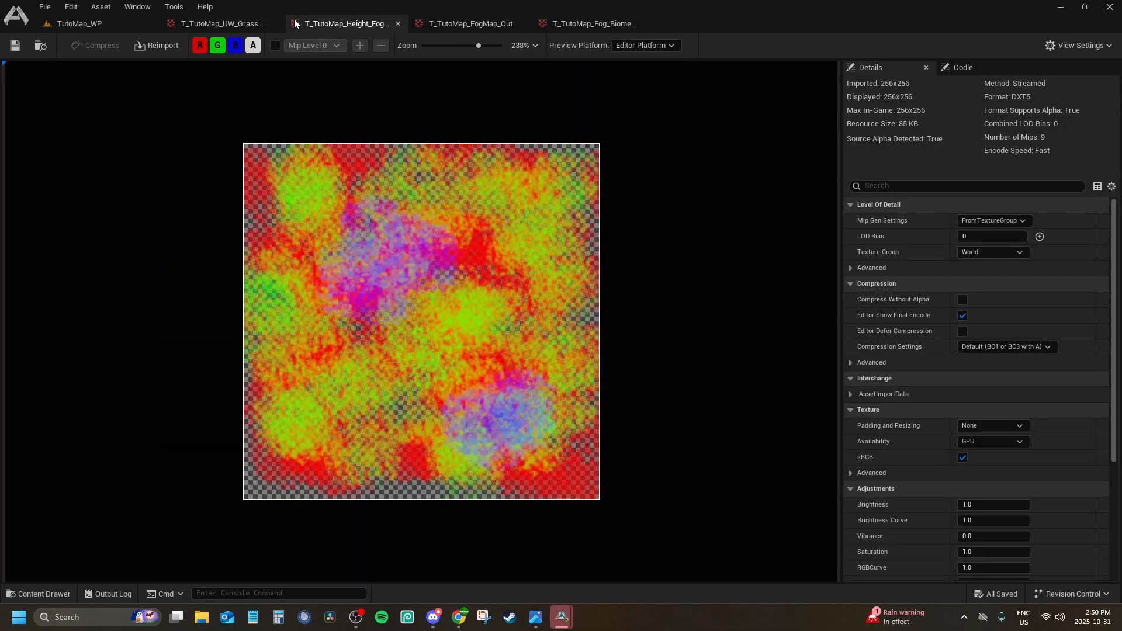
{"action": "left_click", "coordinate": [274, 23]}
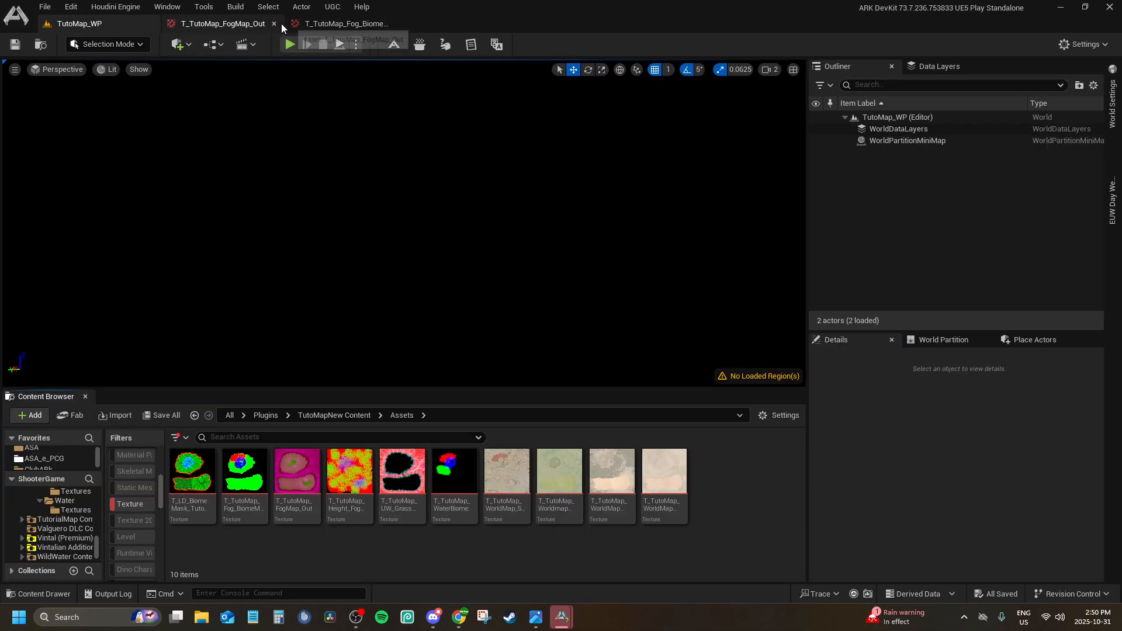
{"action": "left_click", "coordinate": [276, 23]}
{"action": "left_click", "coordinate": [262, 25]}
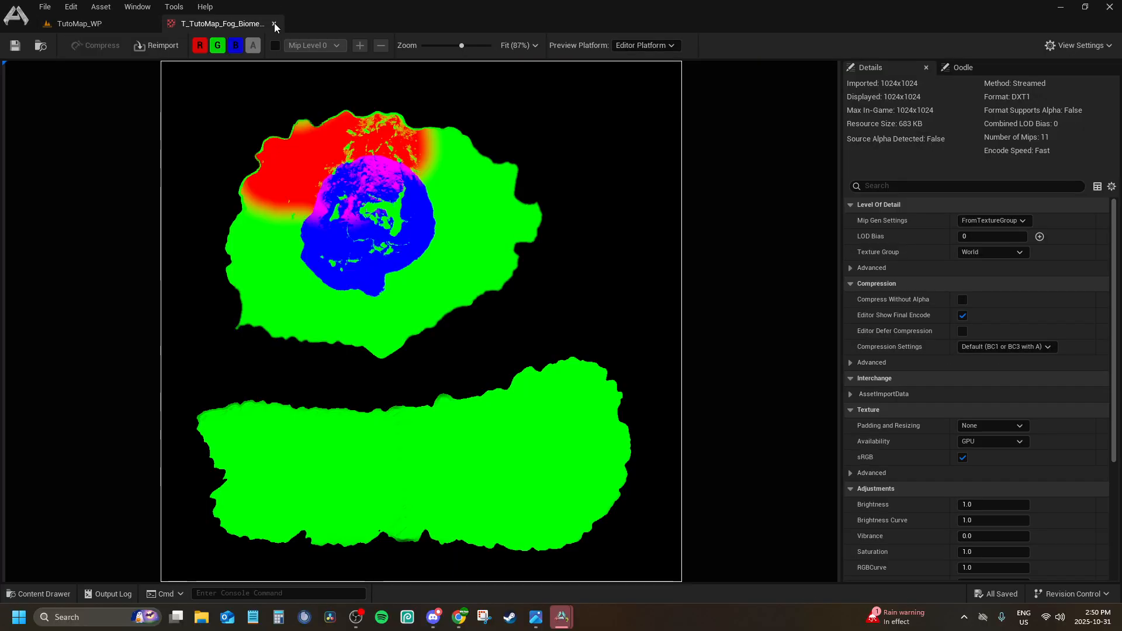
{"action": "left_click", "coordinate": [275, 24]}
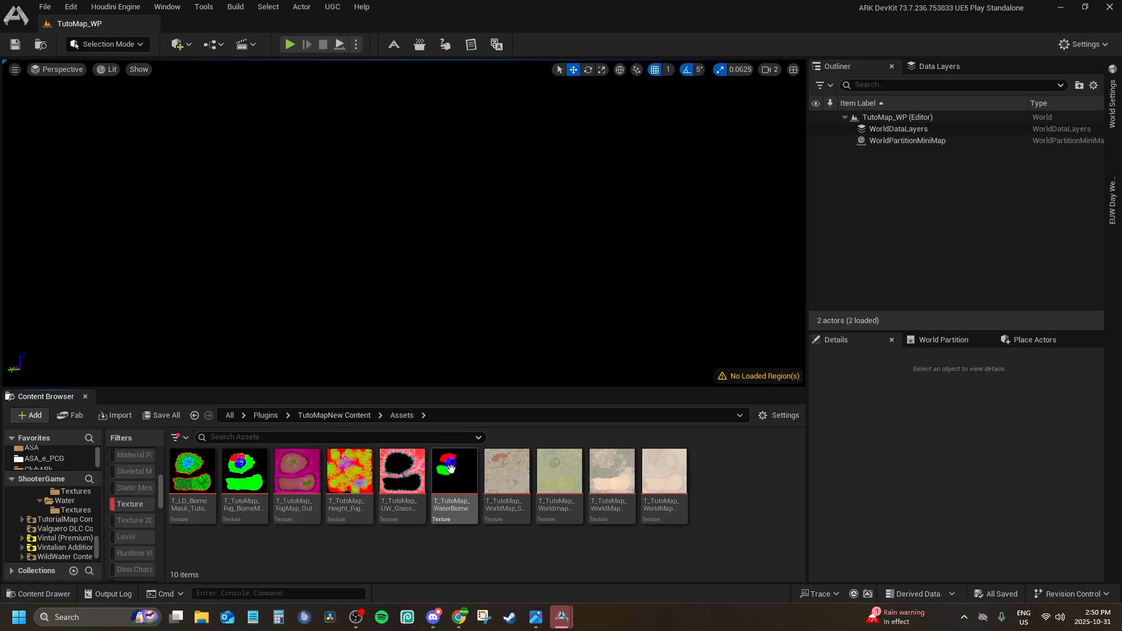
{"action": "left_click", "coordinate": [319, 416]}
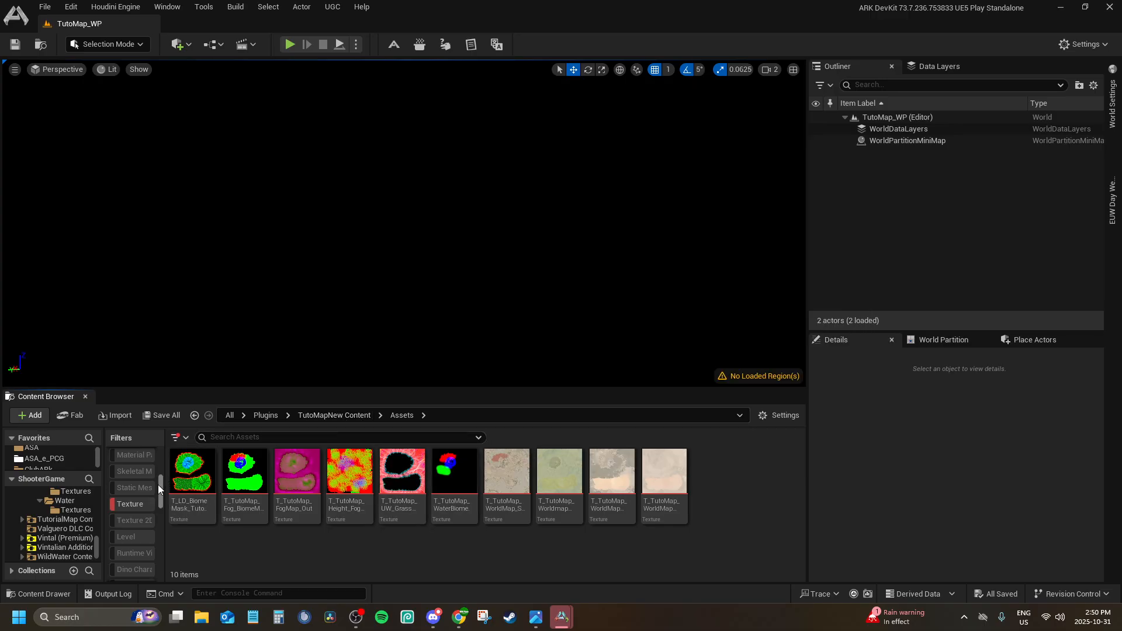